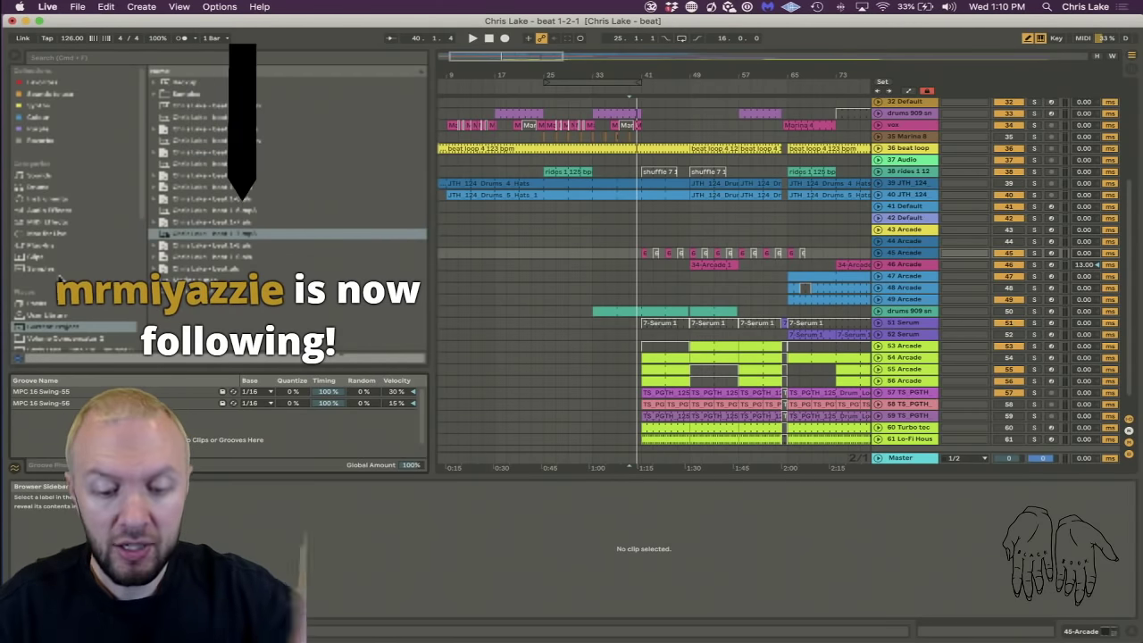
# Select the looped section of the arrangement from bar 25 to bar 41.
pyautogui.scroll(5, 599, 226)
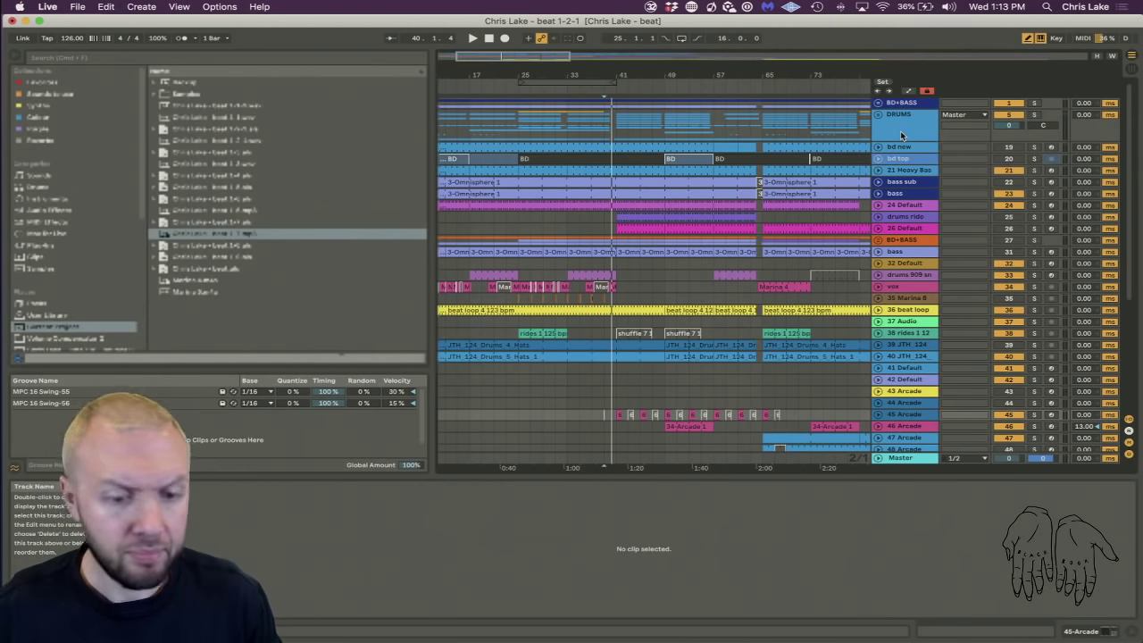
pyautogui.click(574, 81)
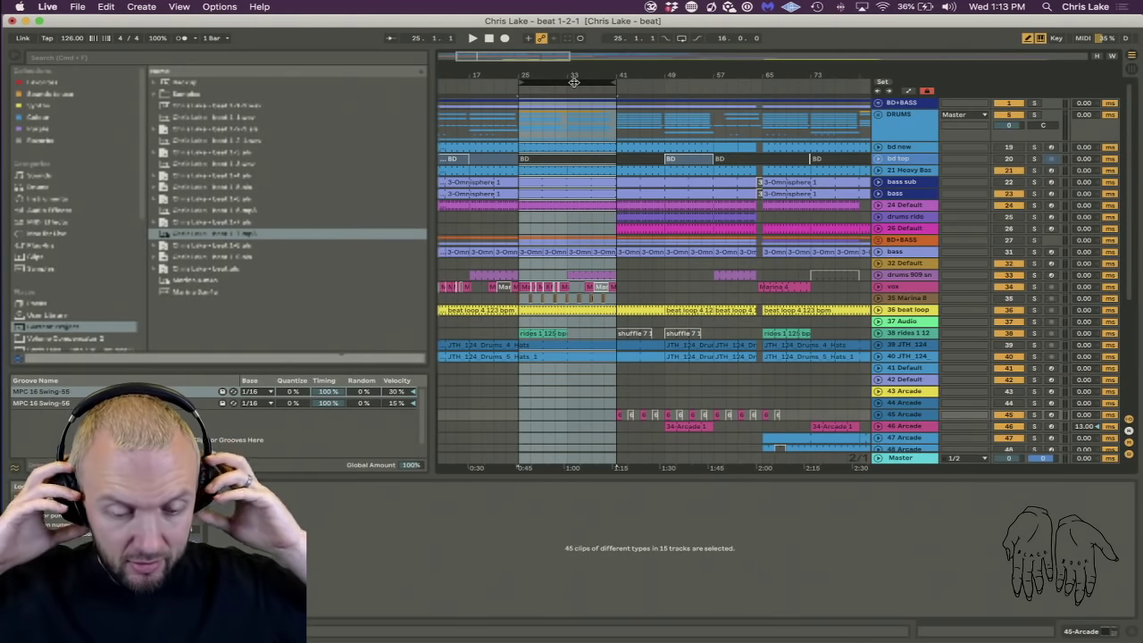
# Check the available audio output devices in the audio preferences and close the preferences.
pyautogui.click(37, 6)
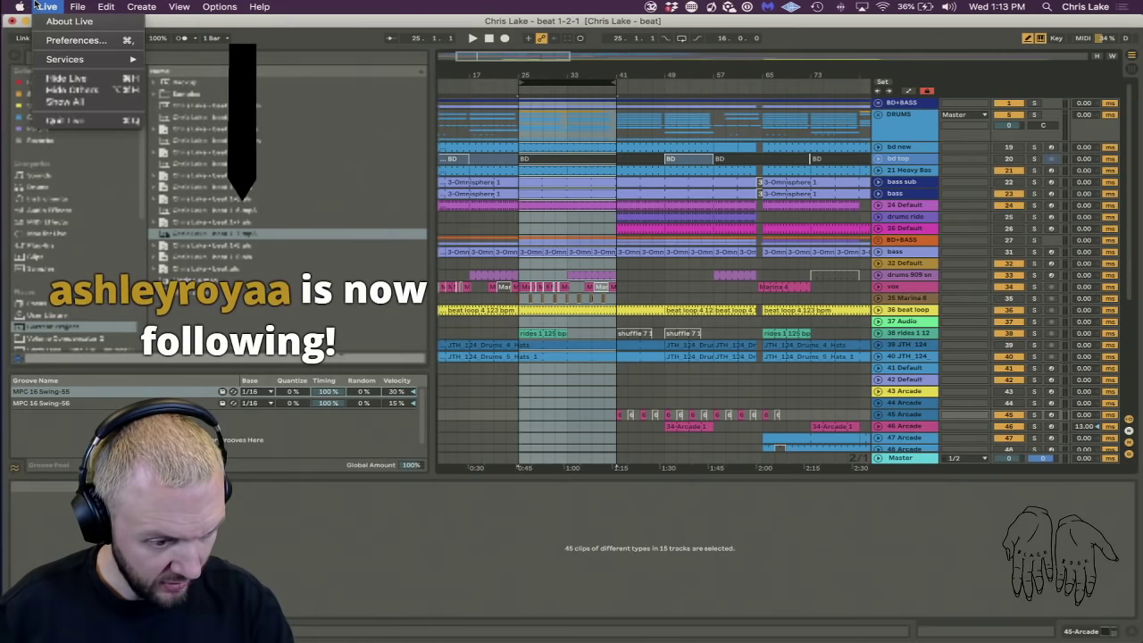
pyautogui.click(66, 45)
pyautogui.click(640, 212)
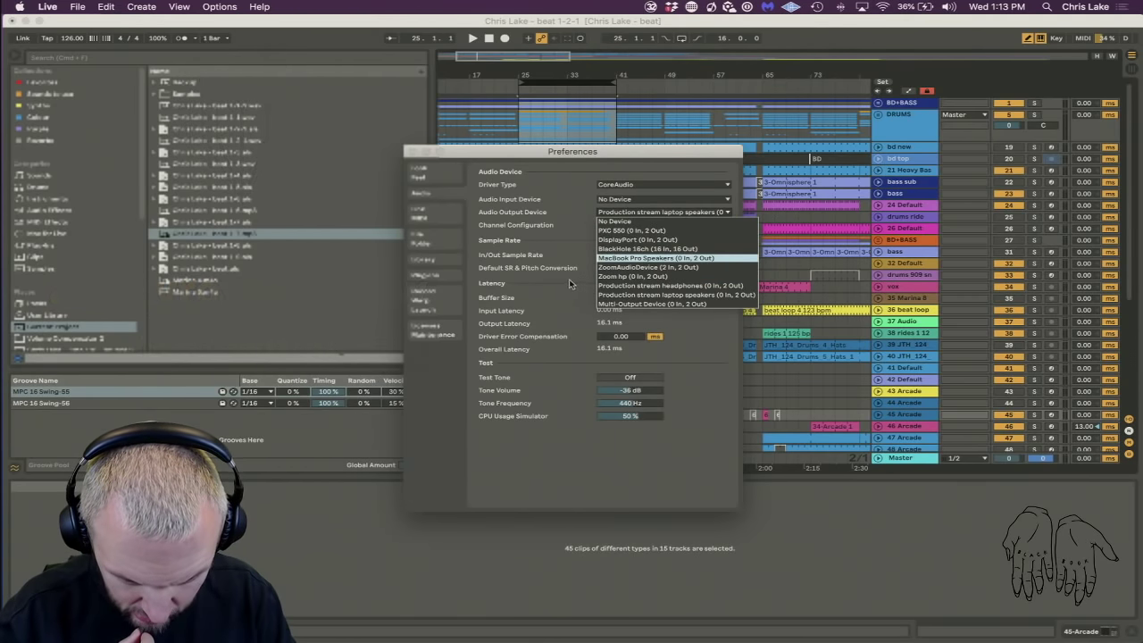
pyautogui.click(553, 298)
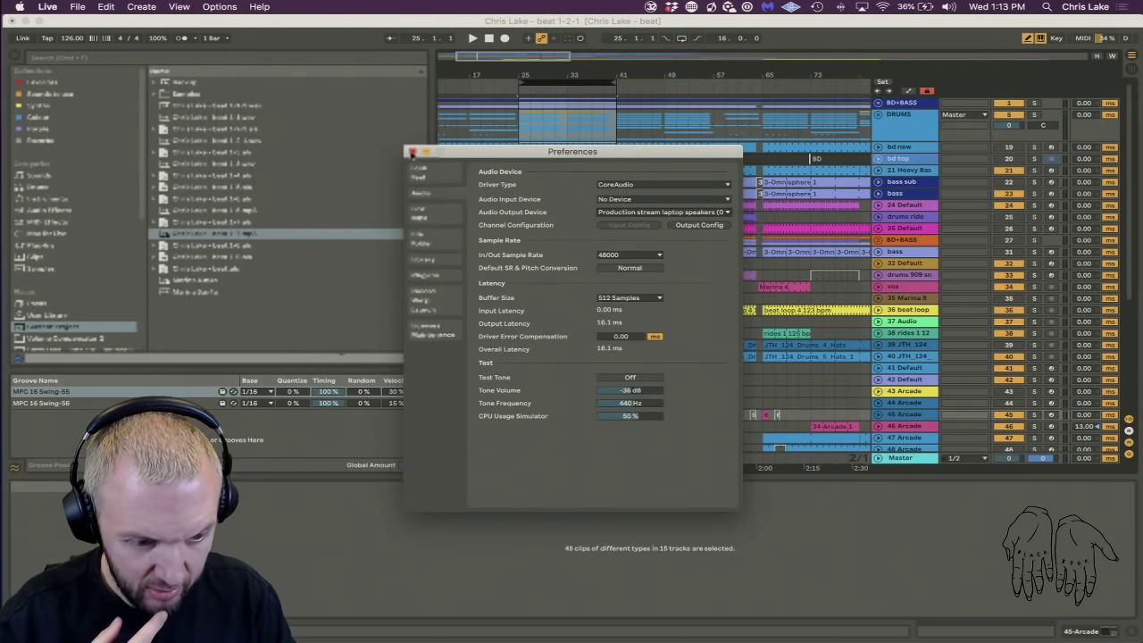
pyautogui.click(412, 152)
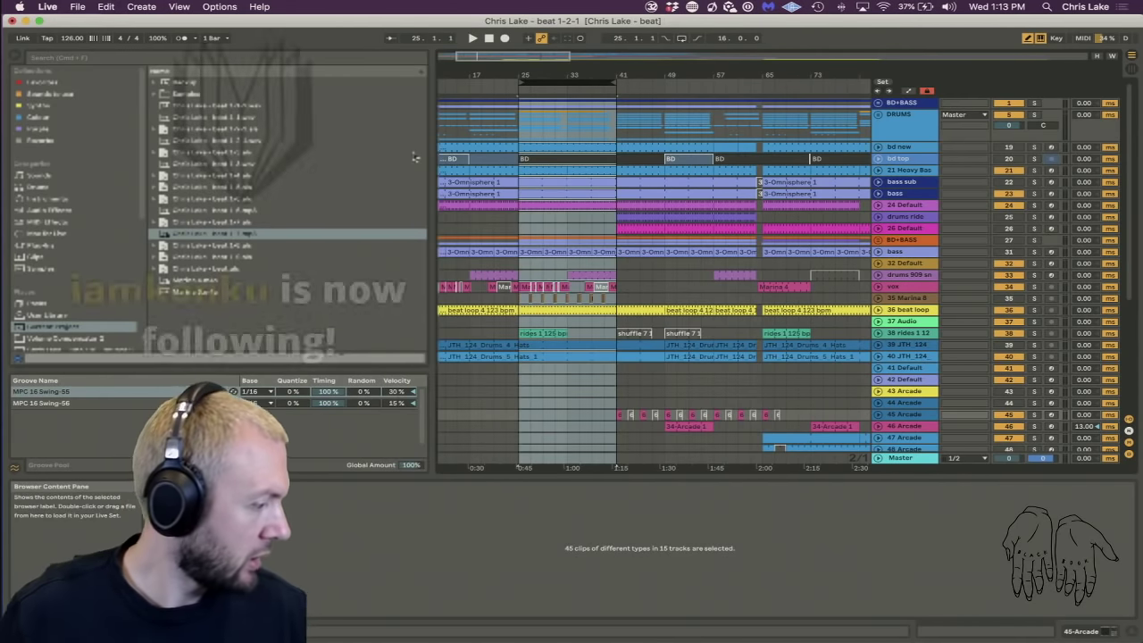
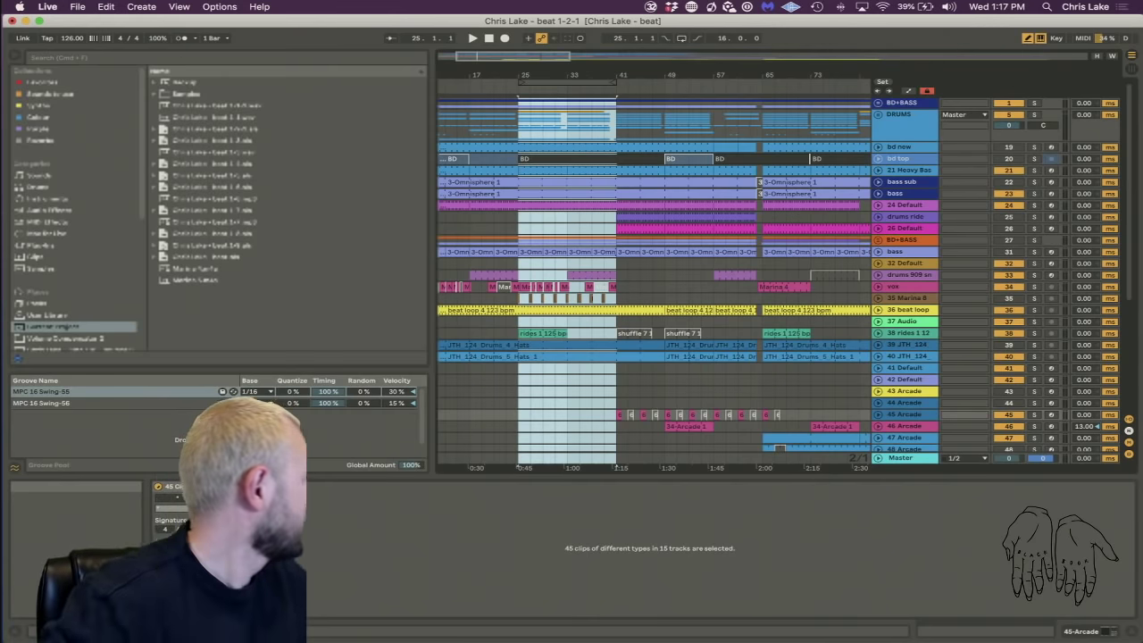
# Set the audio output device to Production stream headphones in the preferences and close them.
pyautogui.click(48, 6)
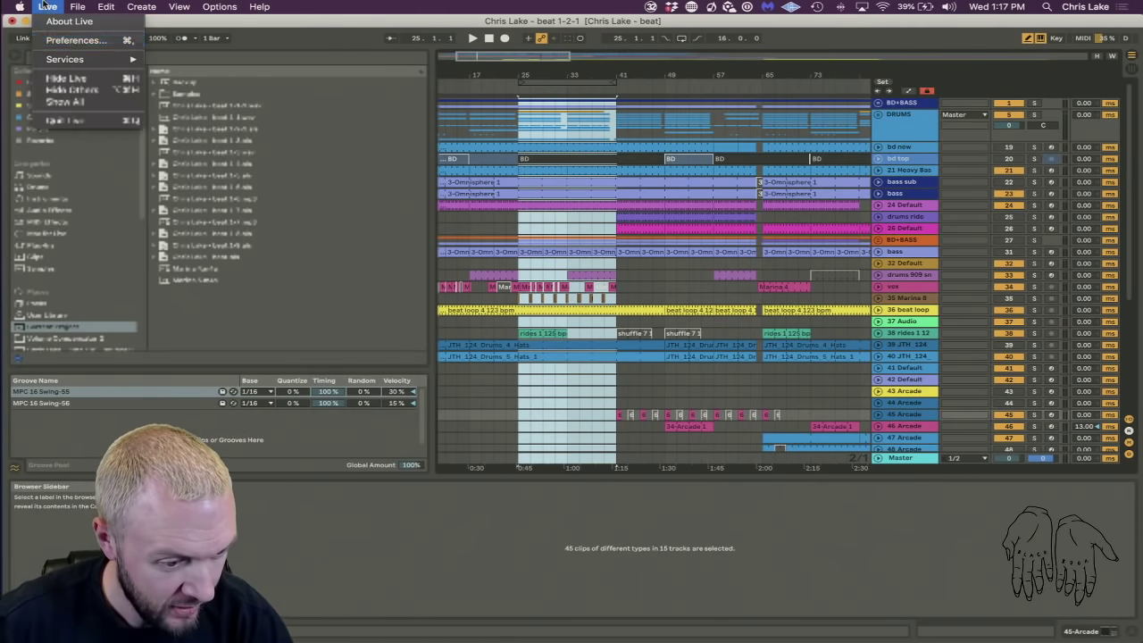
pyautogui.click(74, 43)
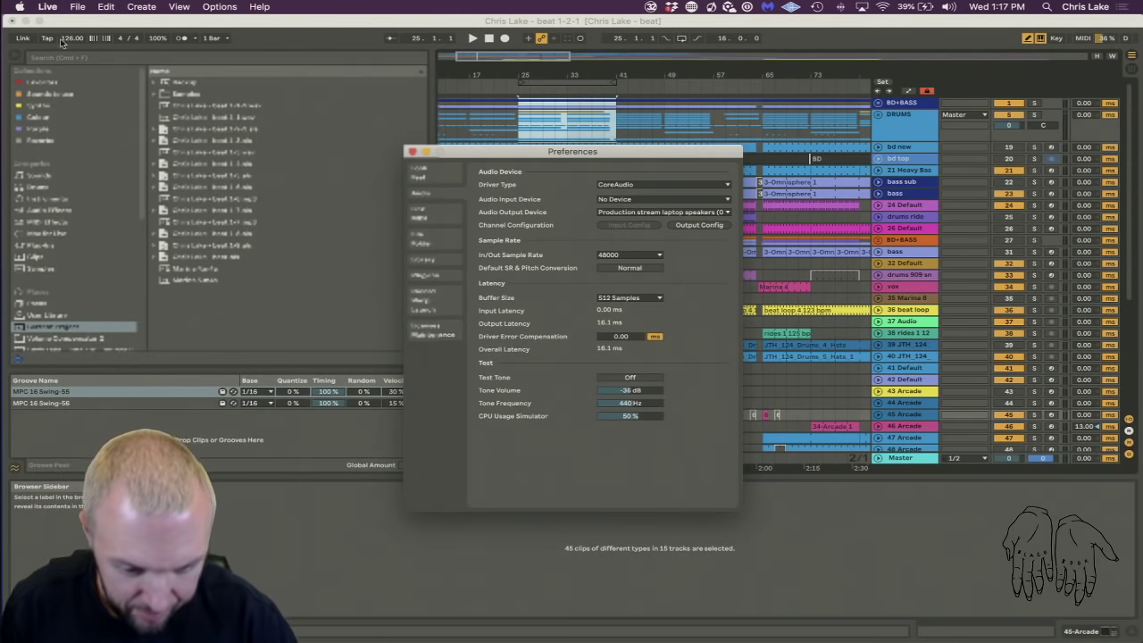
pyautogui.click(649, 212)
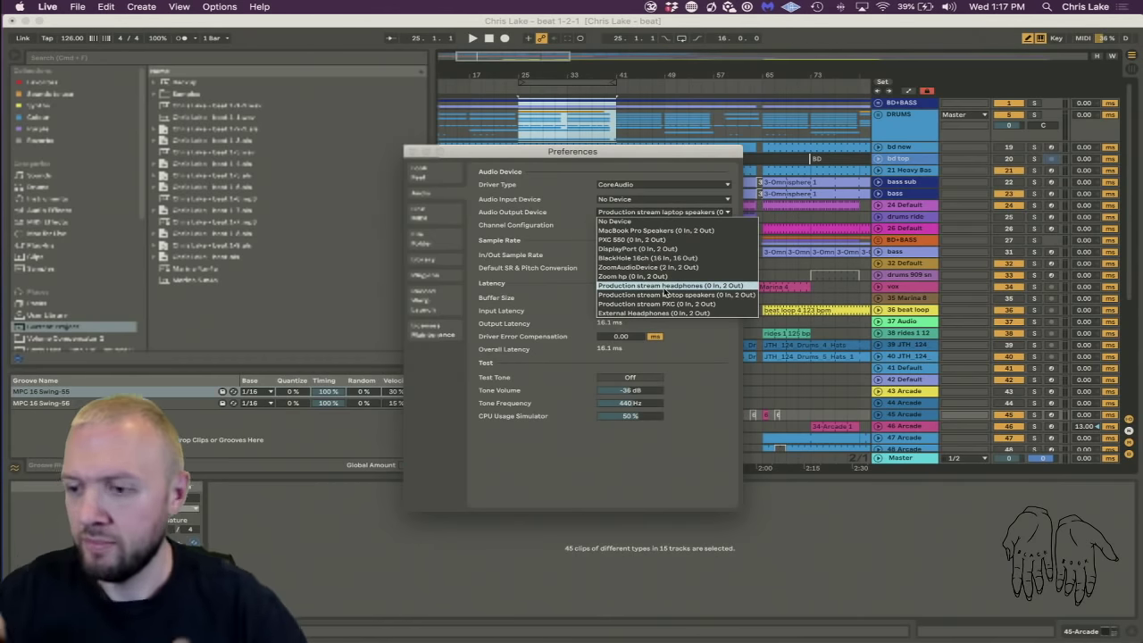
pyautogui.click(662, 286)
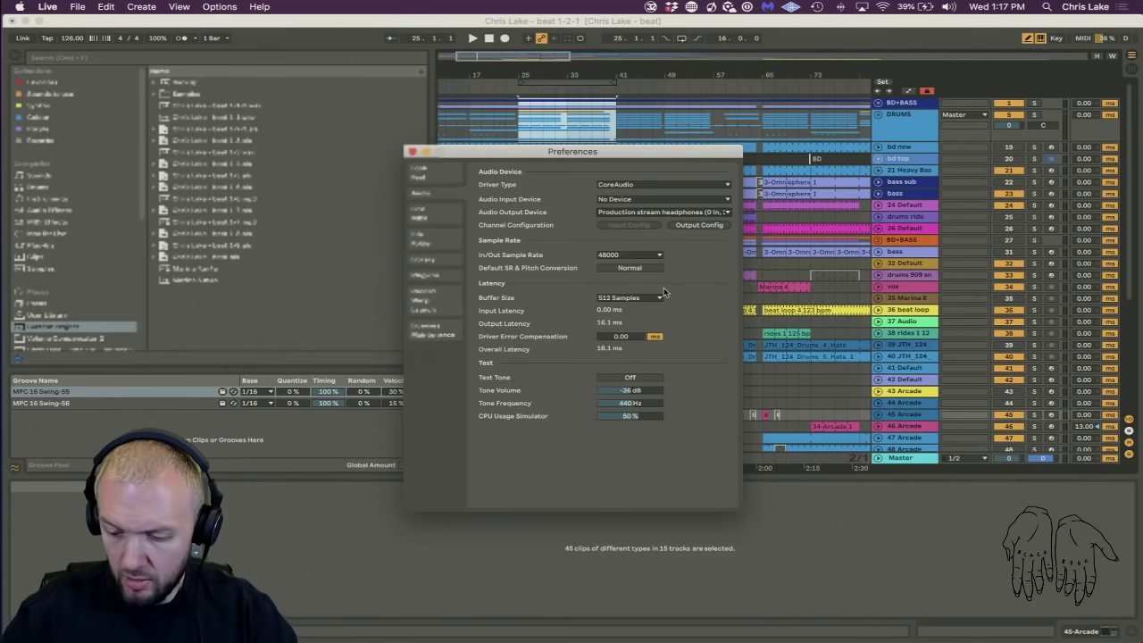
pyautogui.click(412, 151)
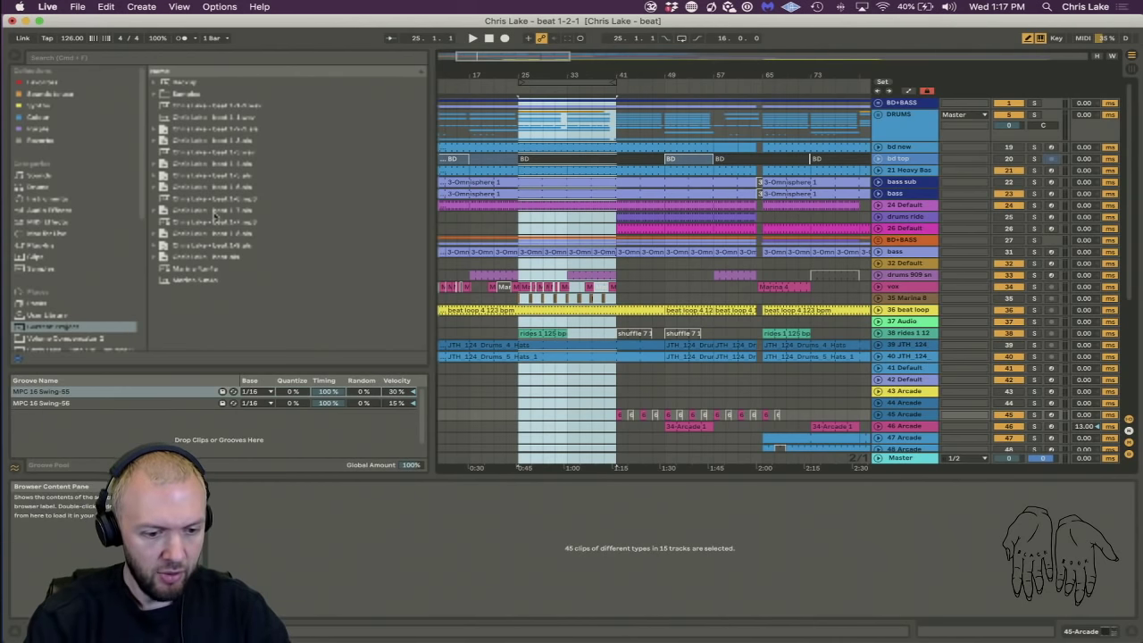
# Preview the MP3 bounce of the beat from the project folder in the browser.
pyautogui.click(214, 223)
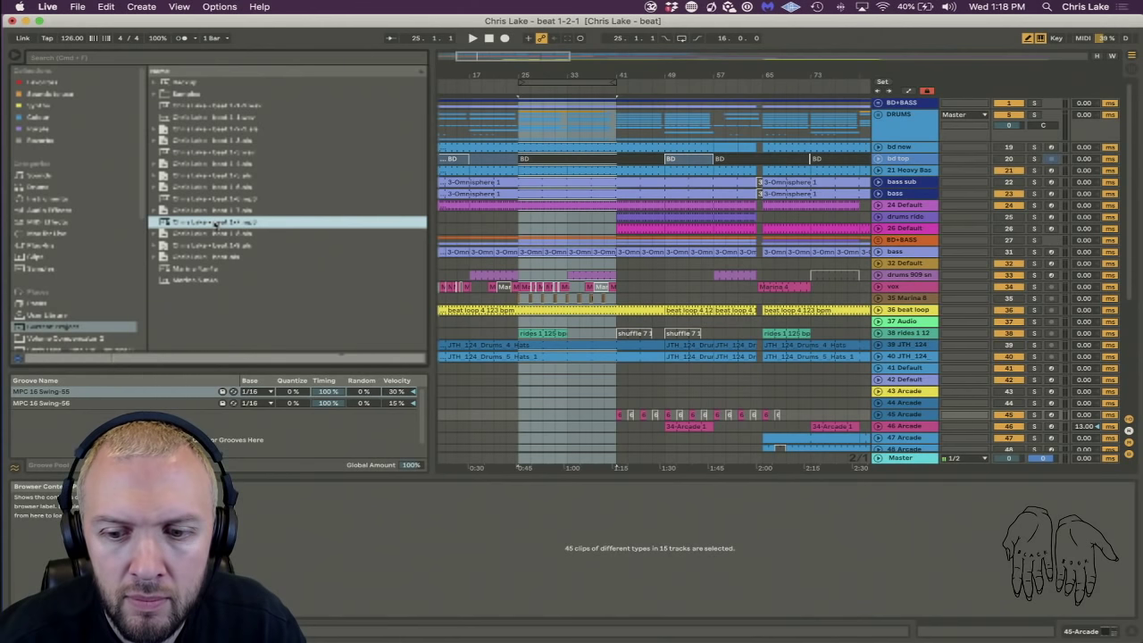
pyautogui.moveTo(215, 225); pyautogui.dragTo(215, 223)
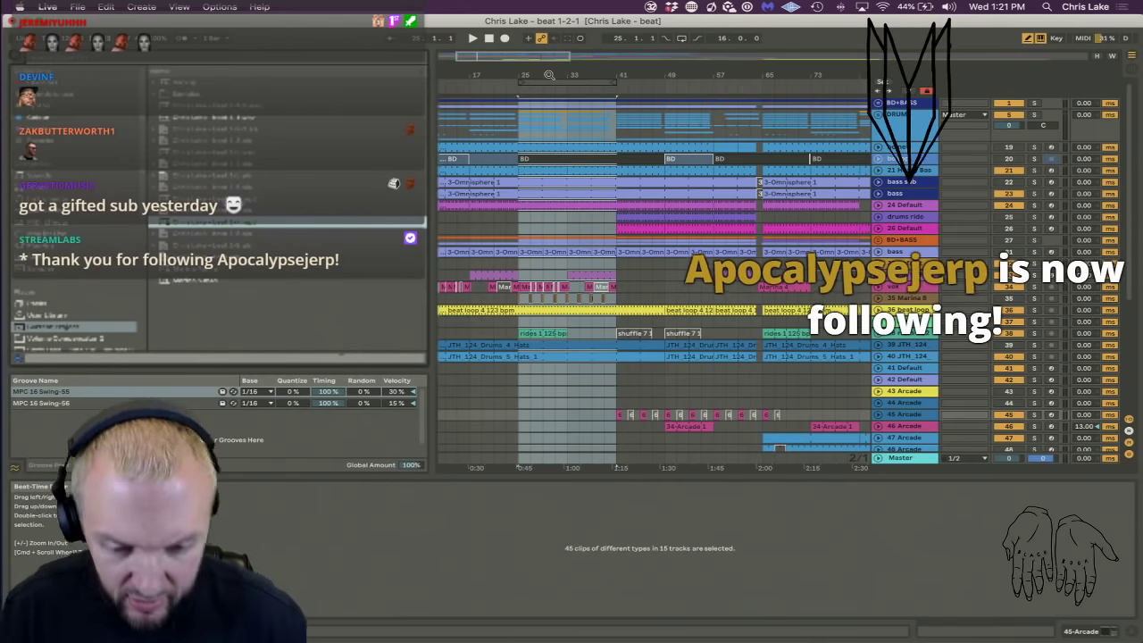
# Audition the section from bar 25 with the DRUMS and BD+BASS groups soloed, and clear the solos.
pyautogui.click(1034, 116)
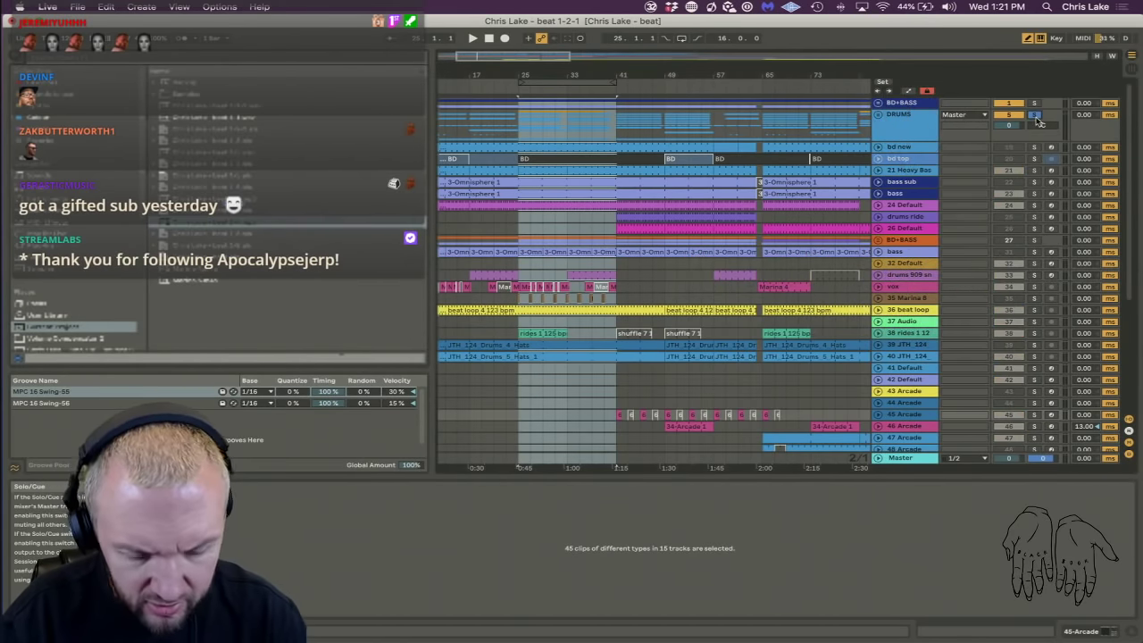
pyautogui.press('space')
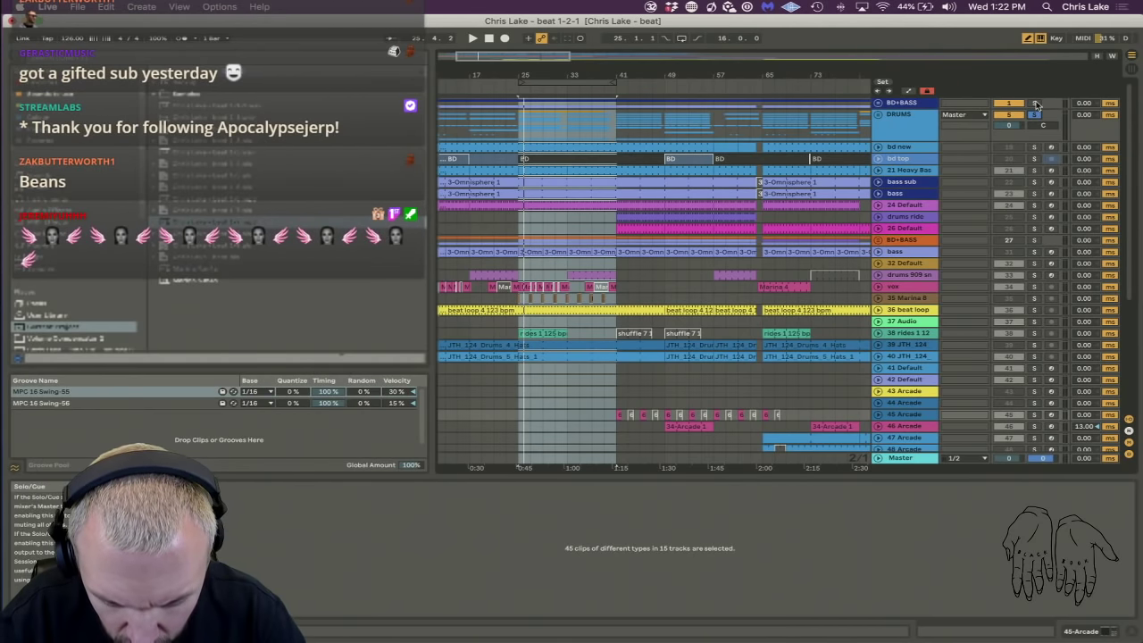
pyautogui.keyDown('super'); pyautogui.click(1036, 104); pyautogui.keyUp('super')
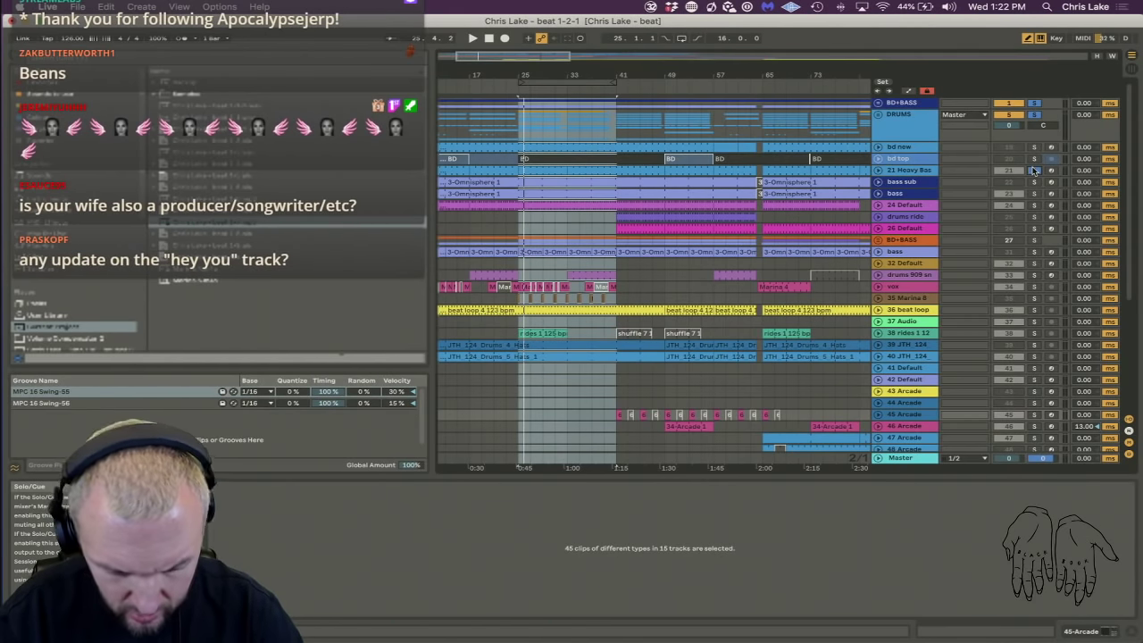
pyautogui.click(1034, 170)
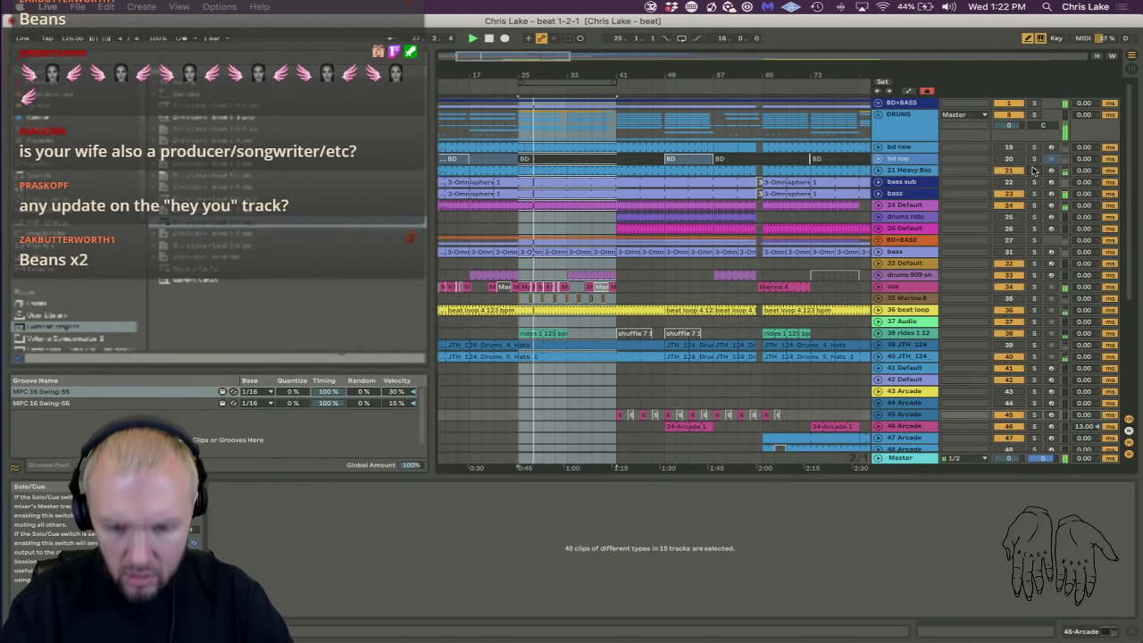
# Solo the bass track with the track 21 heavy bass, the DRUMS group and the first BD+BASS group to hear them together.
pyautogui.click(1033, 193)
pyautogui.keyDown('super'); pyautogui.click(1033, 169); pyautogui.keyUp('super')
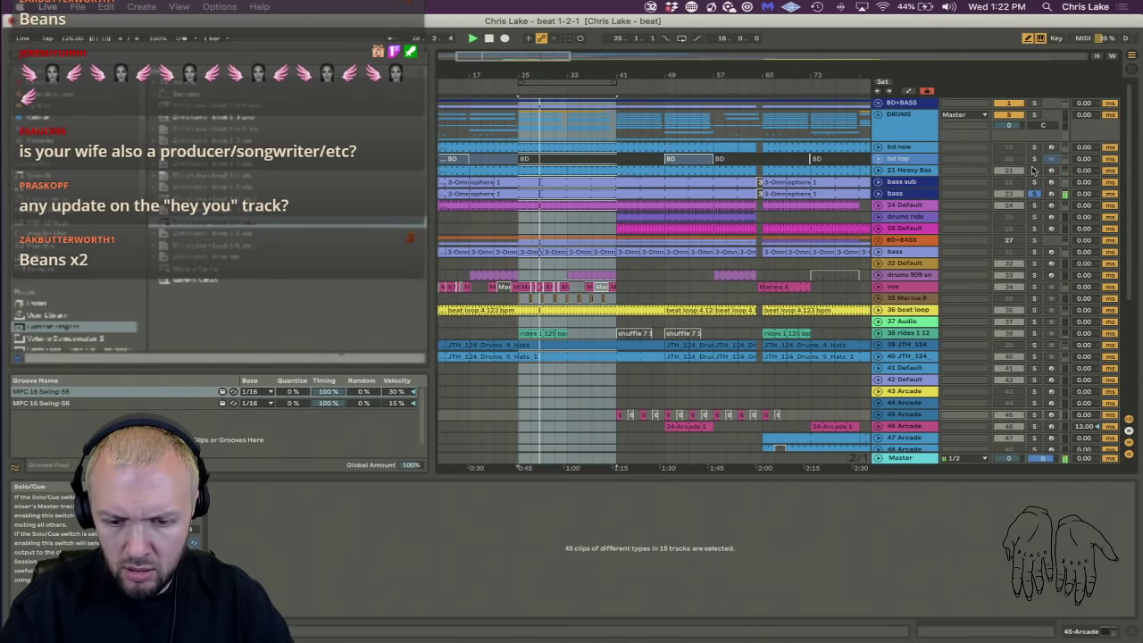
pyautogui.keyDown('super'); pyautogui.click(1035, 116); pyautogui.keyUp('super')
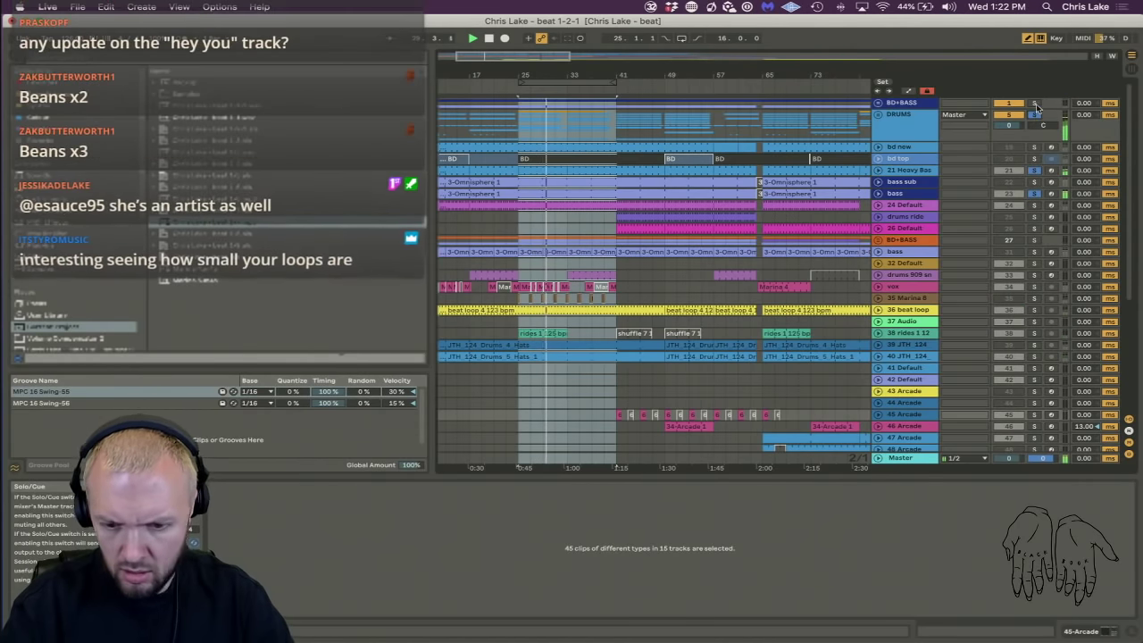
pyautogui.keyDown('super'); pyautogui.click(1036, 104); pyautogui.keyUp('super')
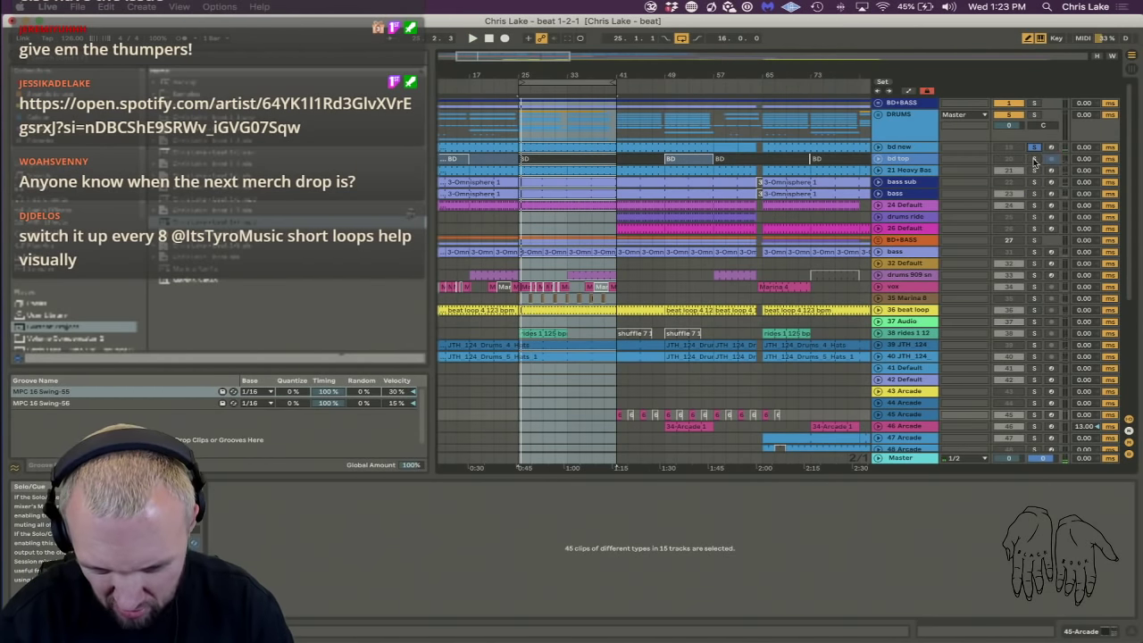
# Show the bd new track's devices and audition the bd top, bd new and 24 Default tracks in solo.
pyautogui.click(913, 146)
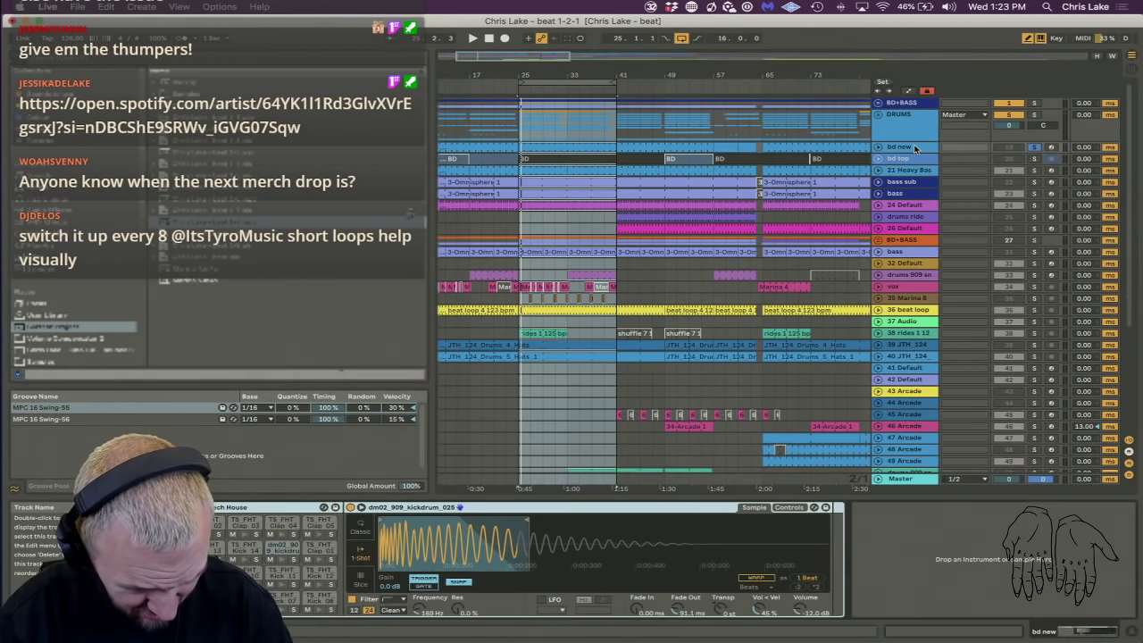
pyautogui.click(1033, 158)
pyautogui.click(1033, 147)
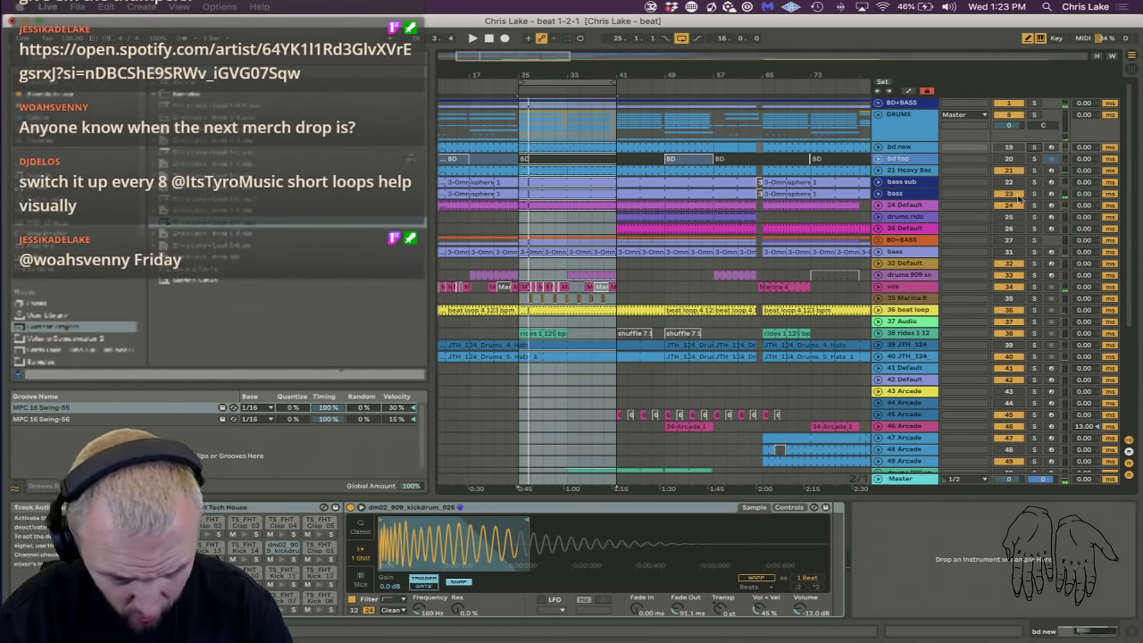
pyautogui.click(1034, 205)
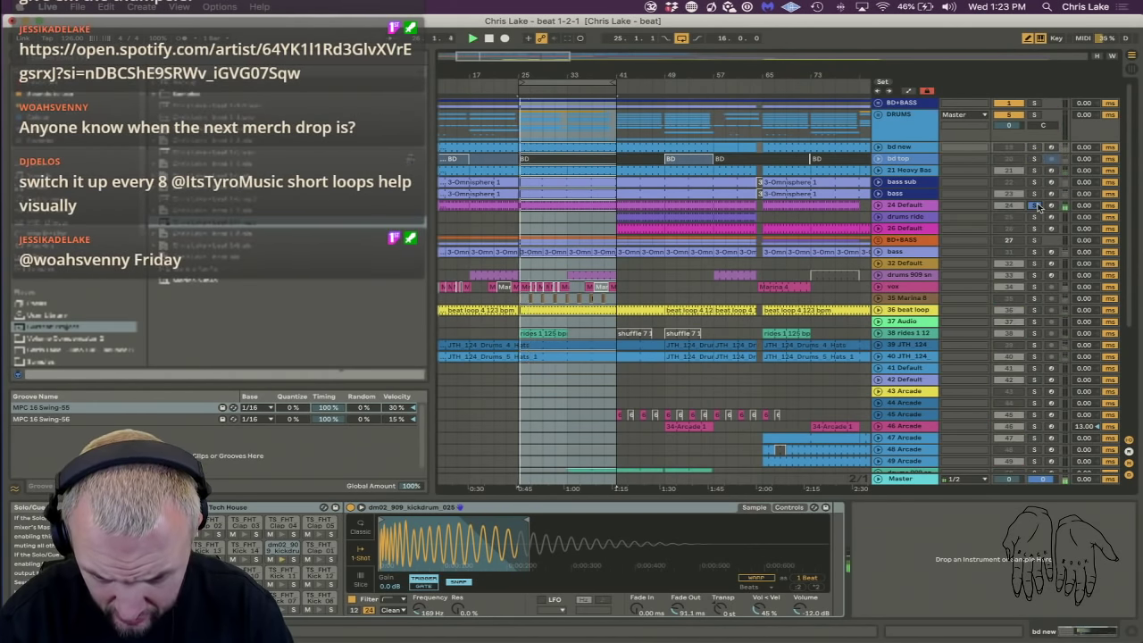
pyautogui.click(1034, 205)
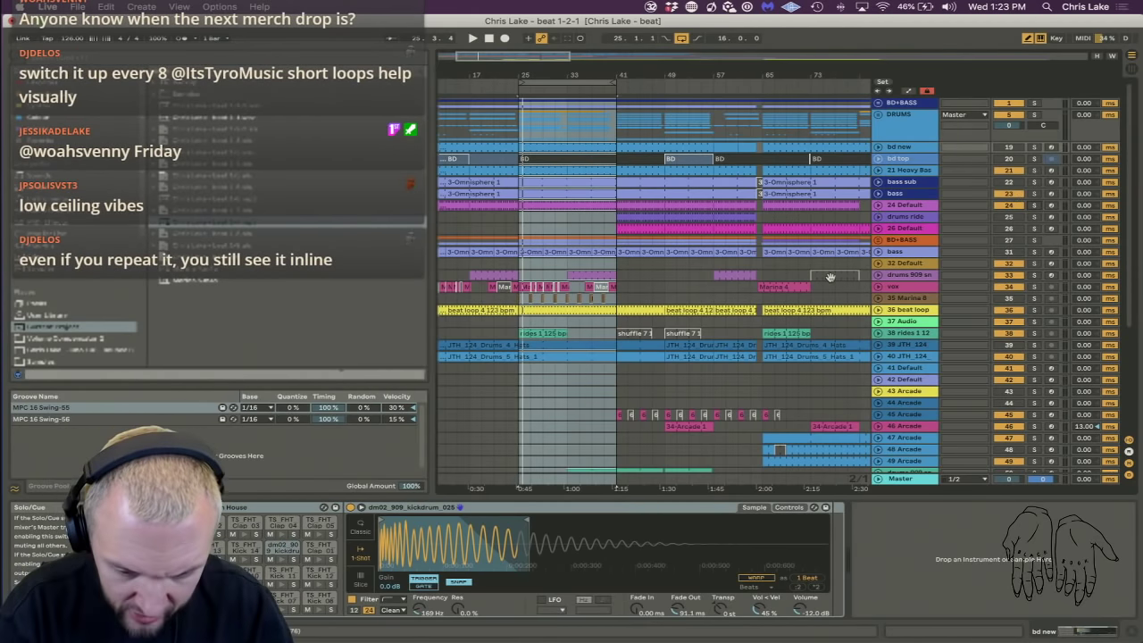
# Select the vox track and unfold it to show its clip waveforms.
pyautogui.scroll(-5, 914, 287)
pyautogui.scroll(5, 914, 288)
pyautogui.scroll(-2, 914, 285)
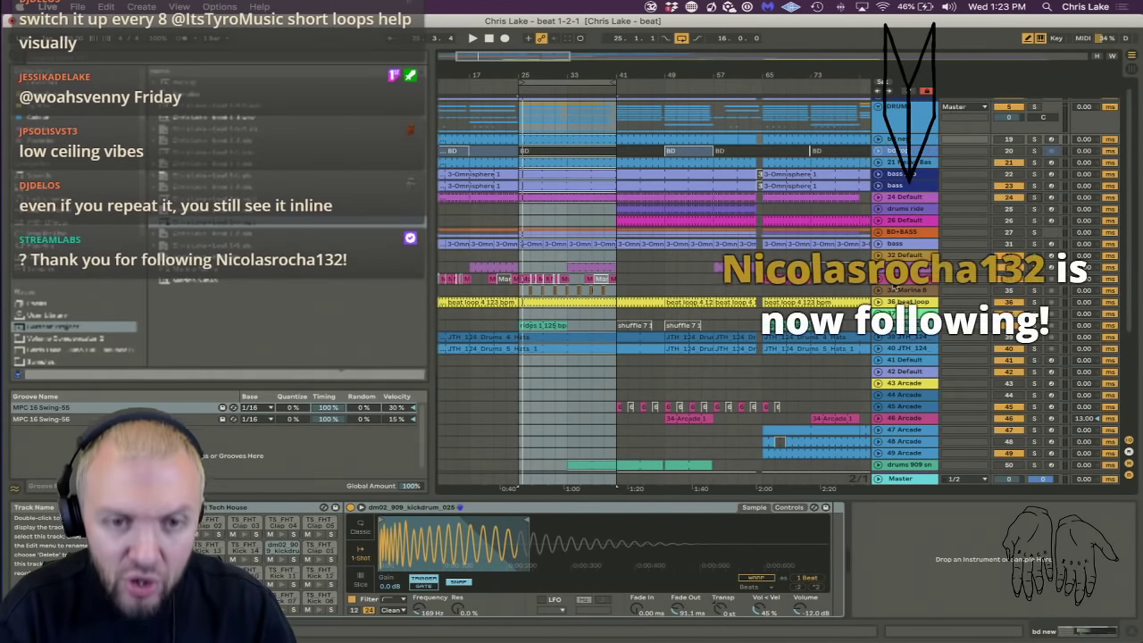
pyautogui.click(897, 283)
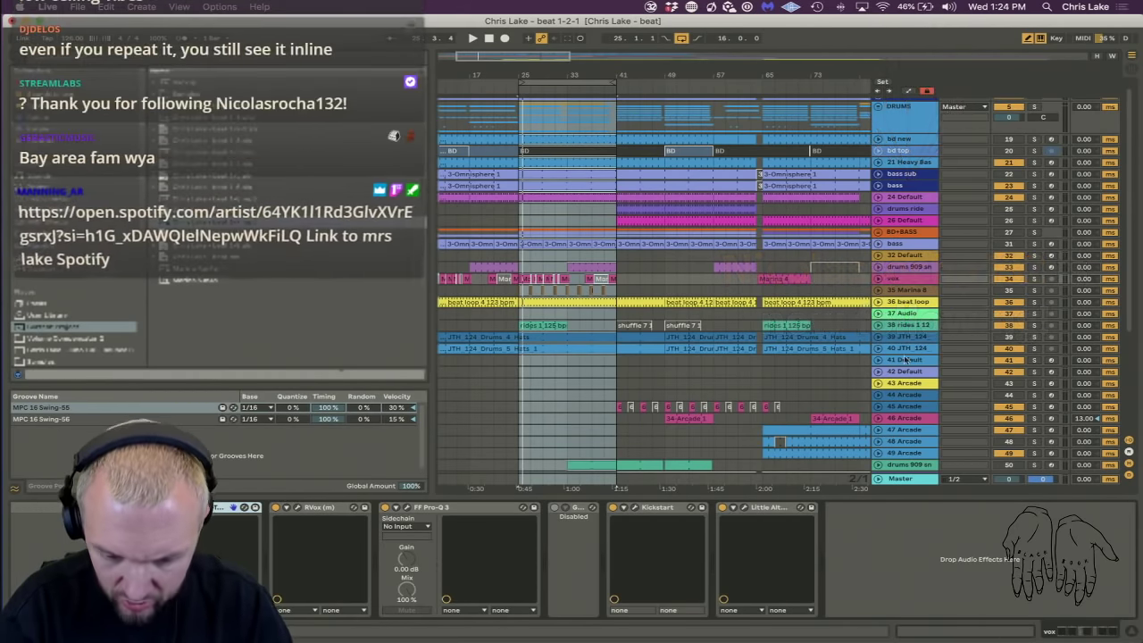
pyautogui.click(878, 279)
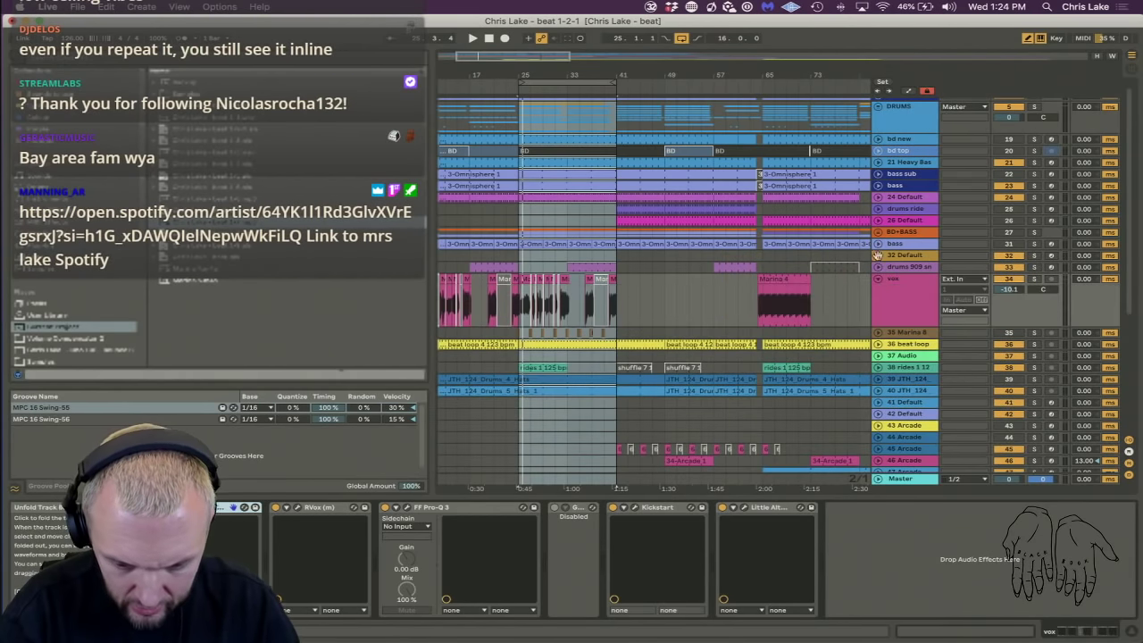
# Inspect the settings of the vox clip at bar 25 and deselect it.
pyautogui.moveTo(528, 73); pyautogui.dragTo(550, 73)
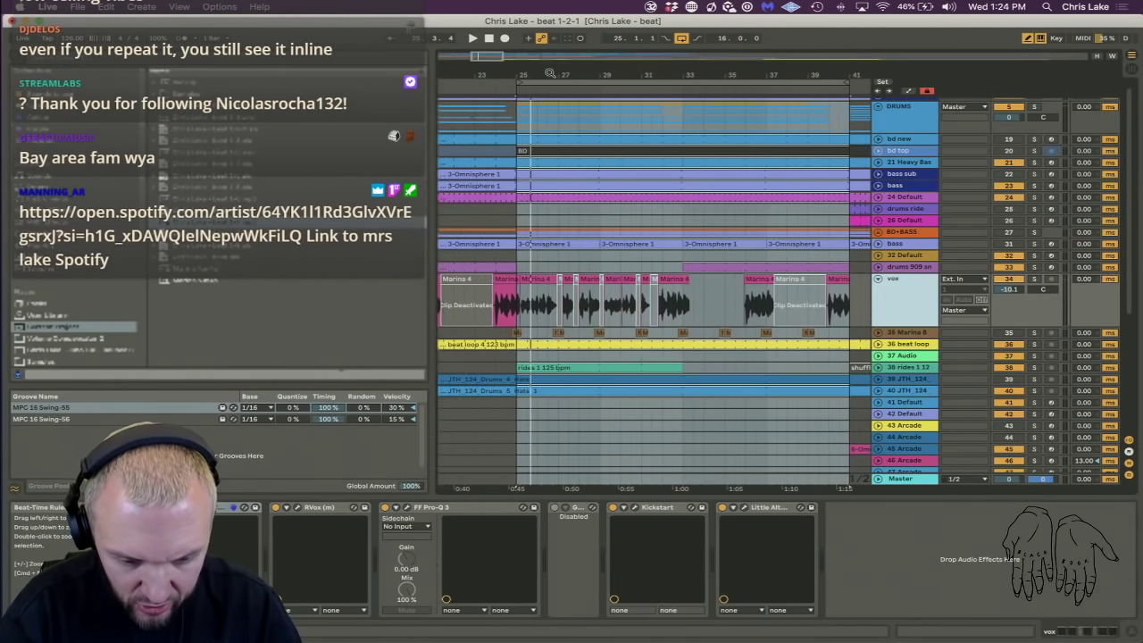
pyautogui.doubleClick(552, 286)
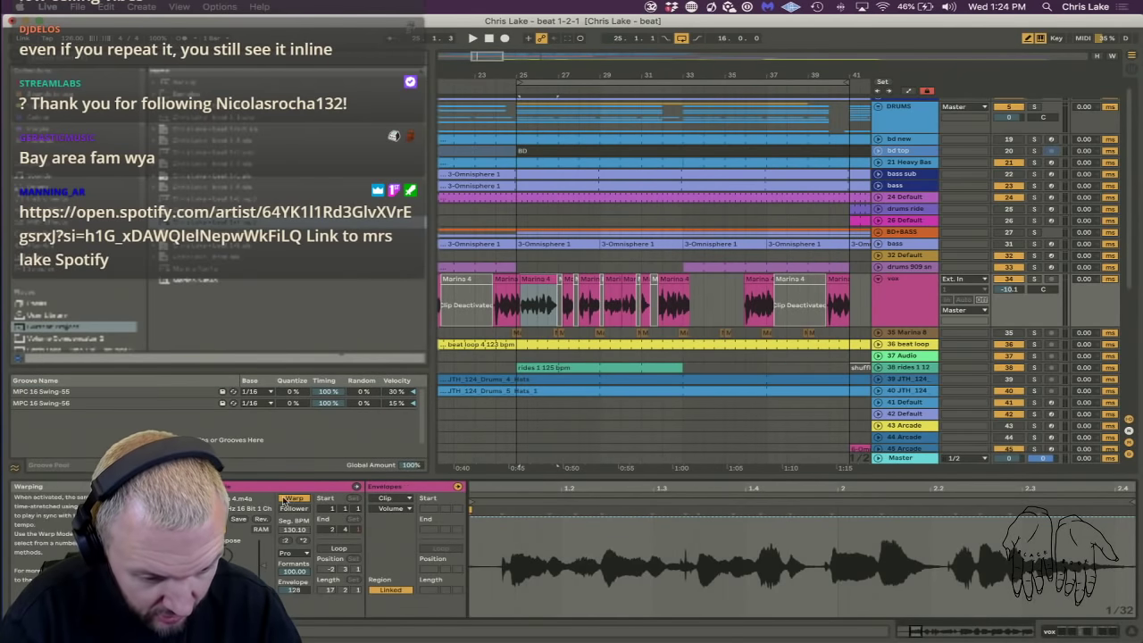
pyautogui.click(866, 297)
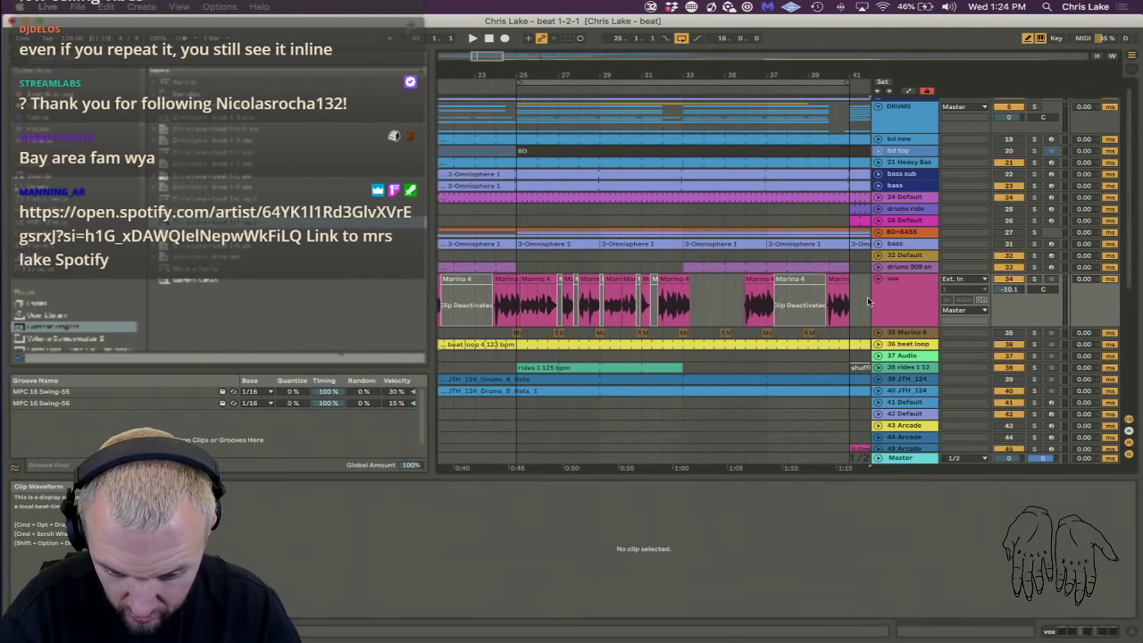
# Solo the vox track and play the vocal from bar 25.
pyautogui.click(1033, 279)
pyautogui.click(598, 292)
pyautogui.press('space')
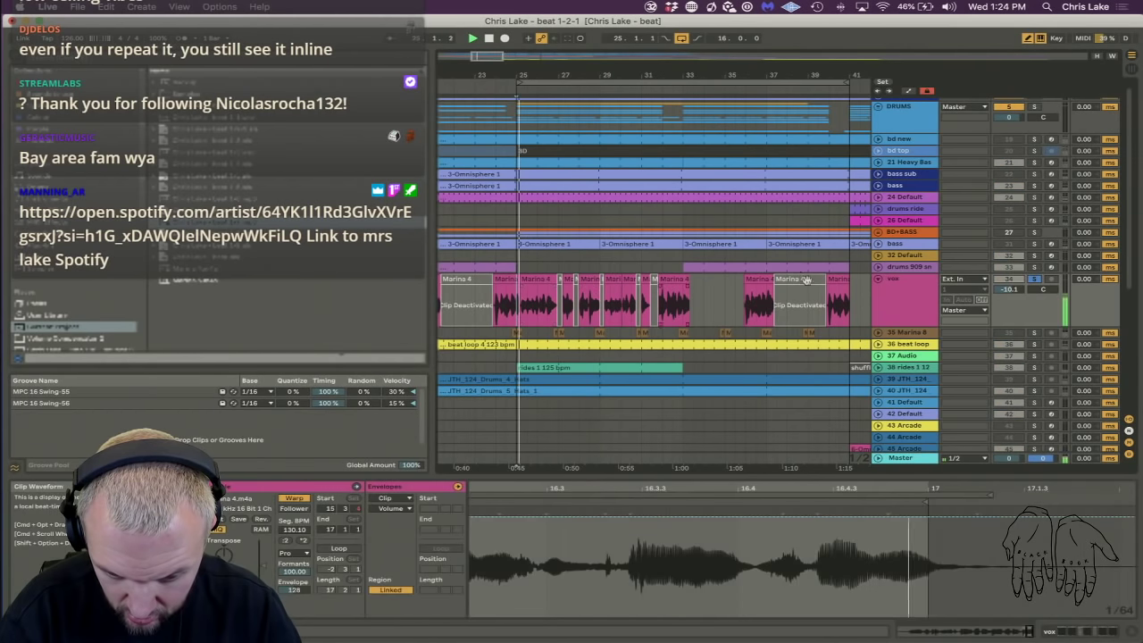
# Show the vox track's devices and examine the Little AlterBoy and RVox plug-in windows in turn.
pyautogui.click(904, 297)
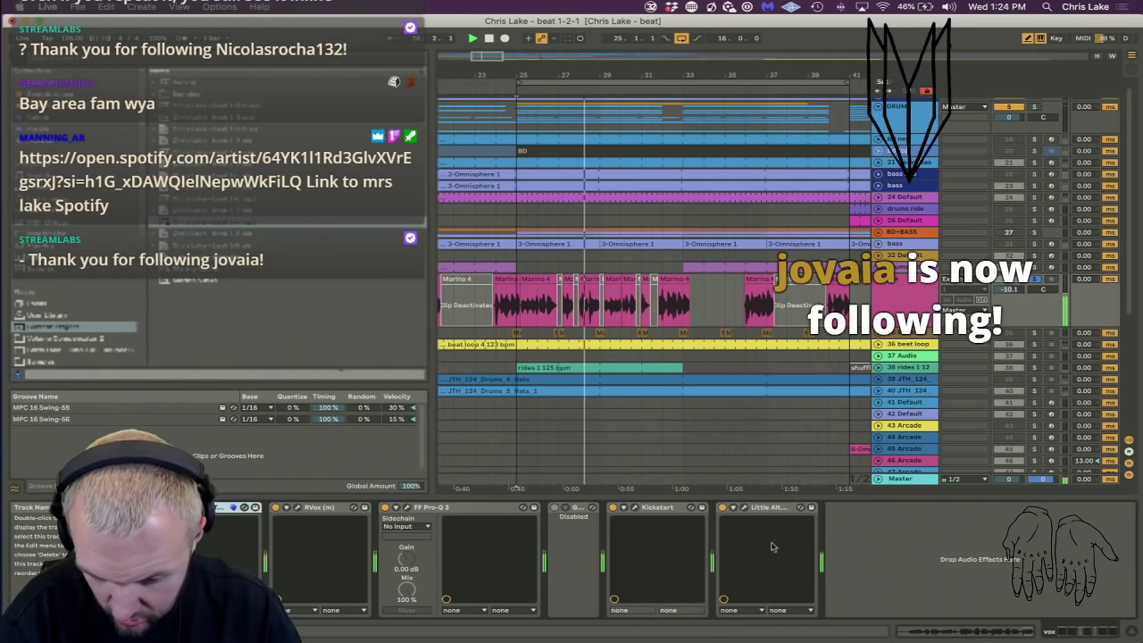
pyautogui.click(745, 508)
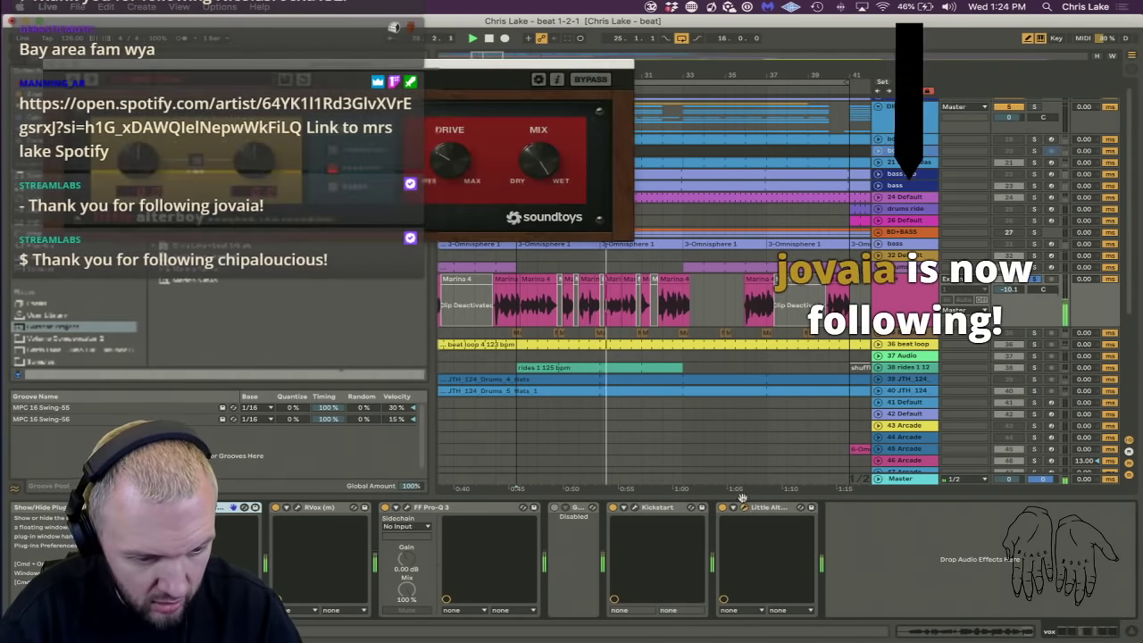
pyautogui.click(50, 64)
pyautogui.click(297, 509)
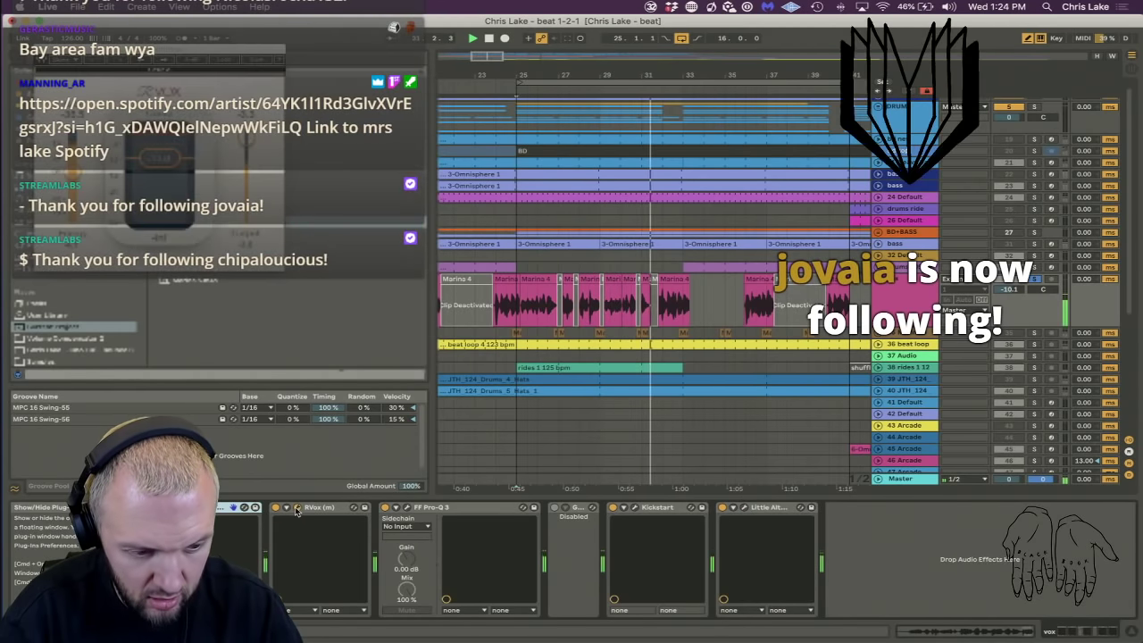
# Close the RVox plug-in window and return the vox track to its unsoloed, folded state.
pyautogui.click(297, 509)
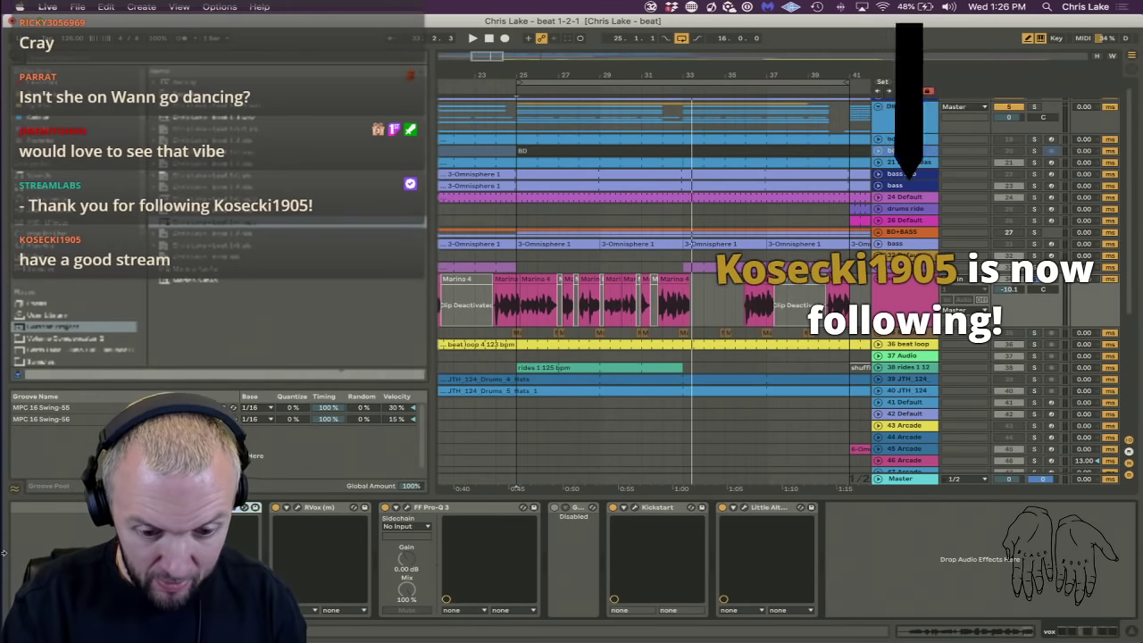
pyautogui.click(1036, 280)
pyautogui.press('space')
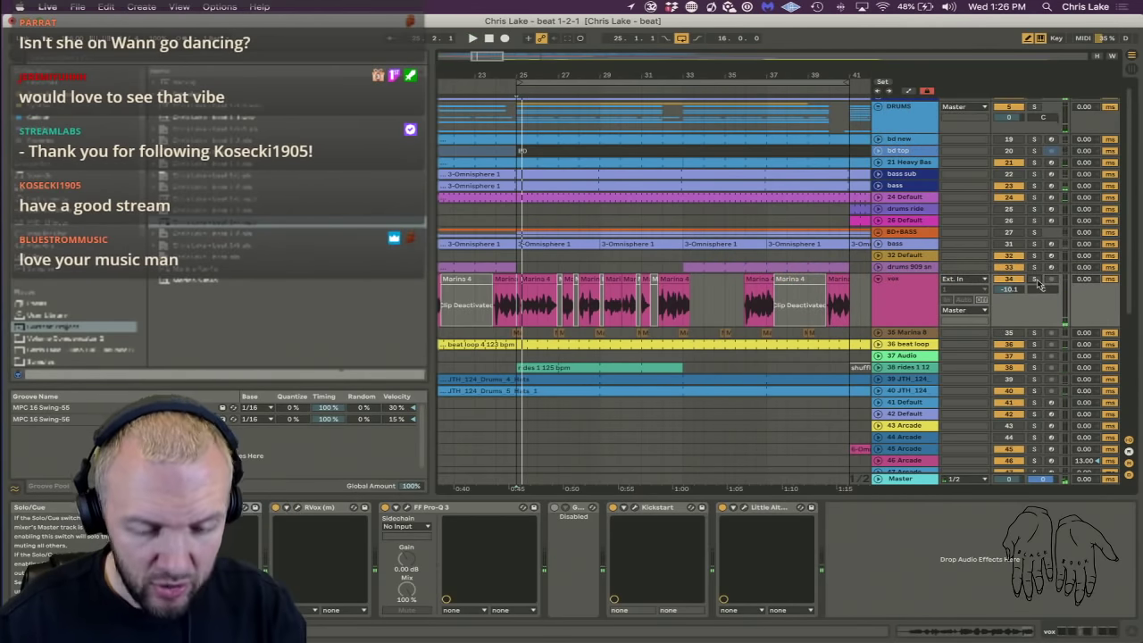
pyautogui.click(879, 279)
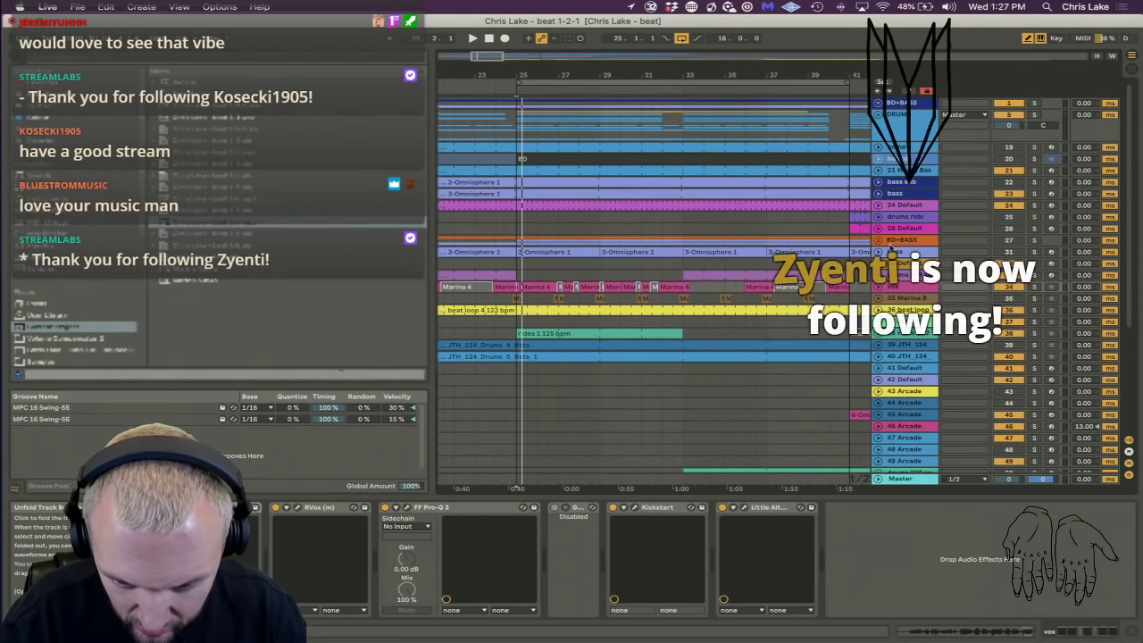
# Solo and play the BD+BASS group, unfolding it to inspect the devices of its lower bass track.
pyautogui.click(994, 105)
pyautogui.click(1034, 103)
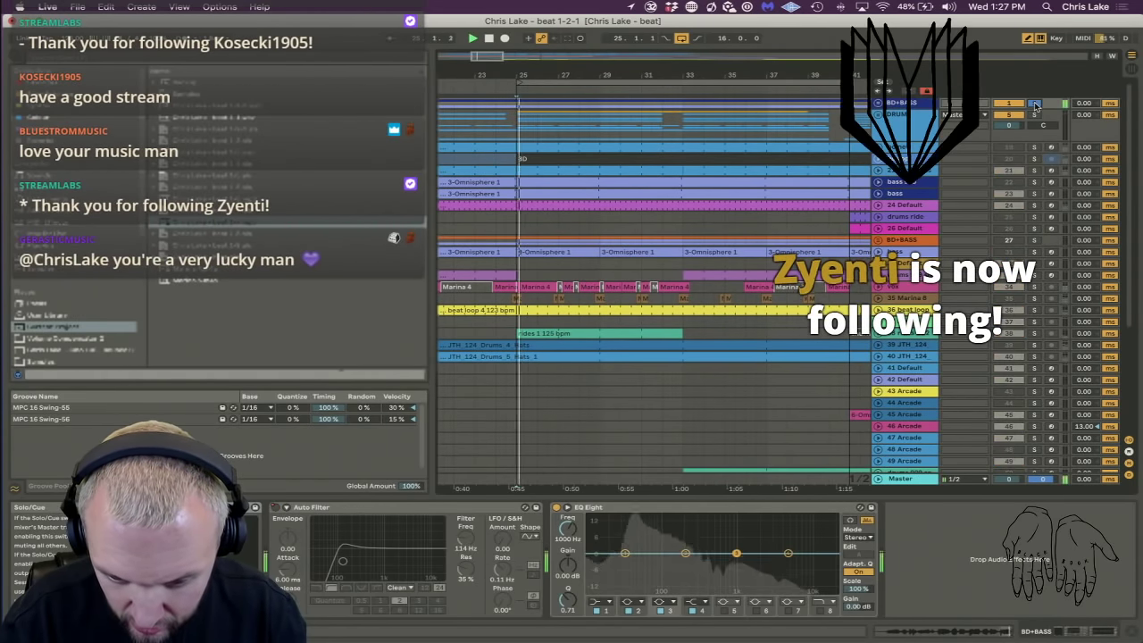
pyautogui.click(878, 104)
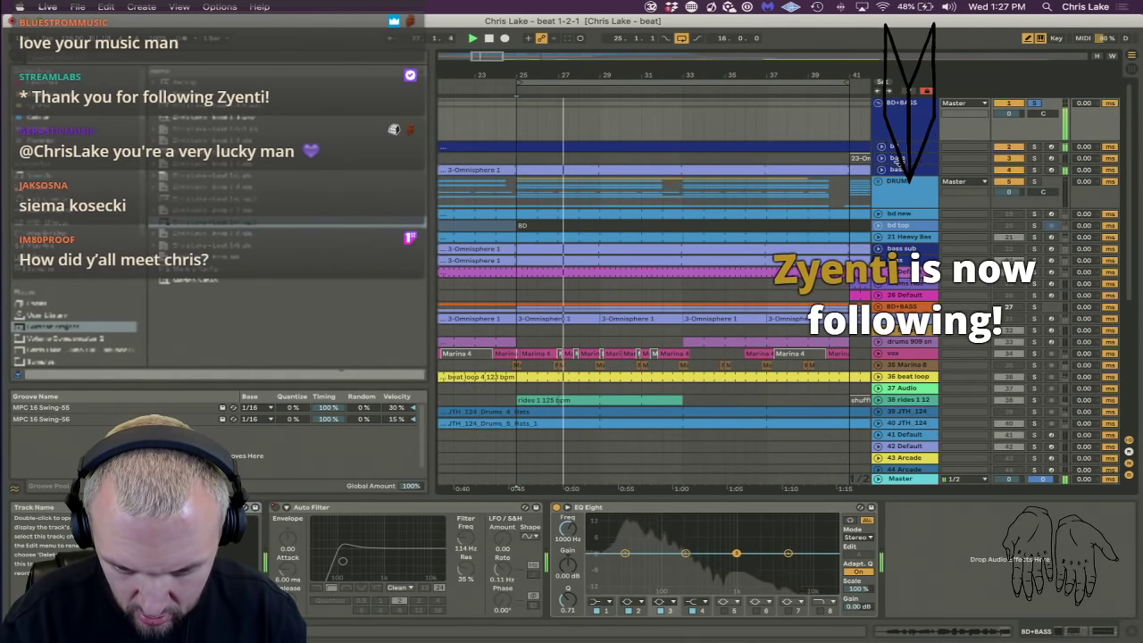
pyautogui.click(897, 169)
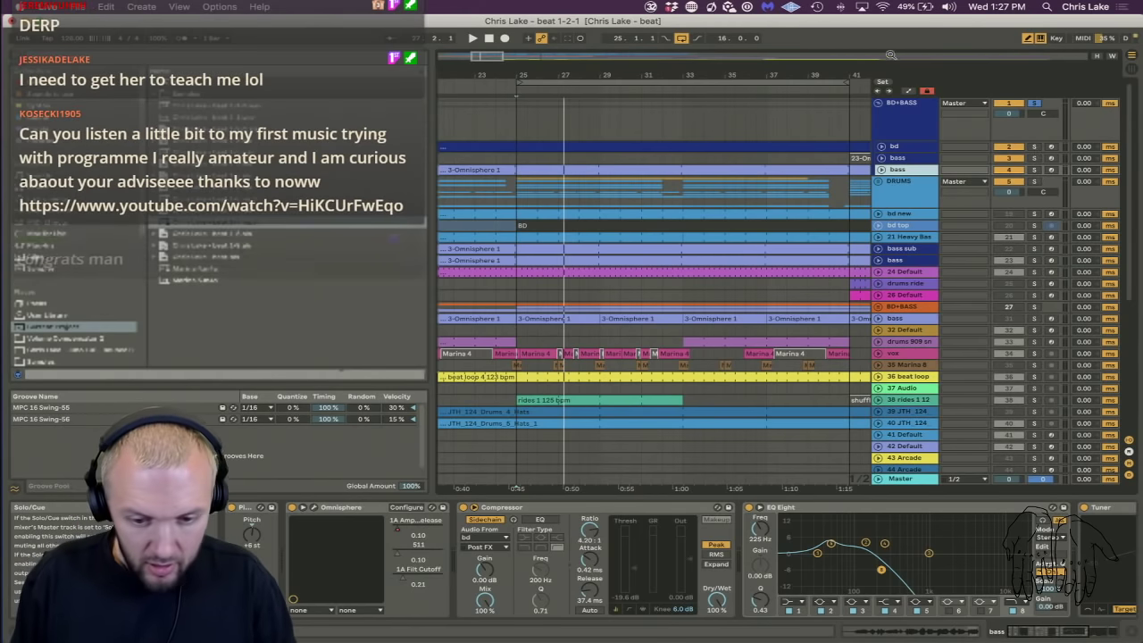
# Arm the lower bass track in the BD+BASS group and compare its sound with EQ Eight band 8 off and on.
pyautogui.click(1052, 170)
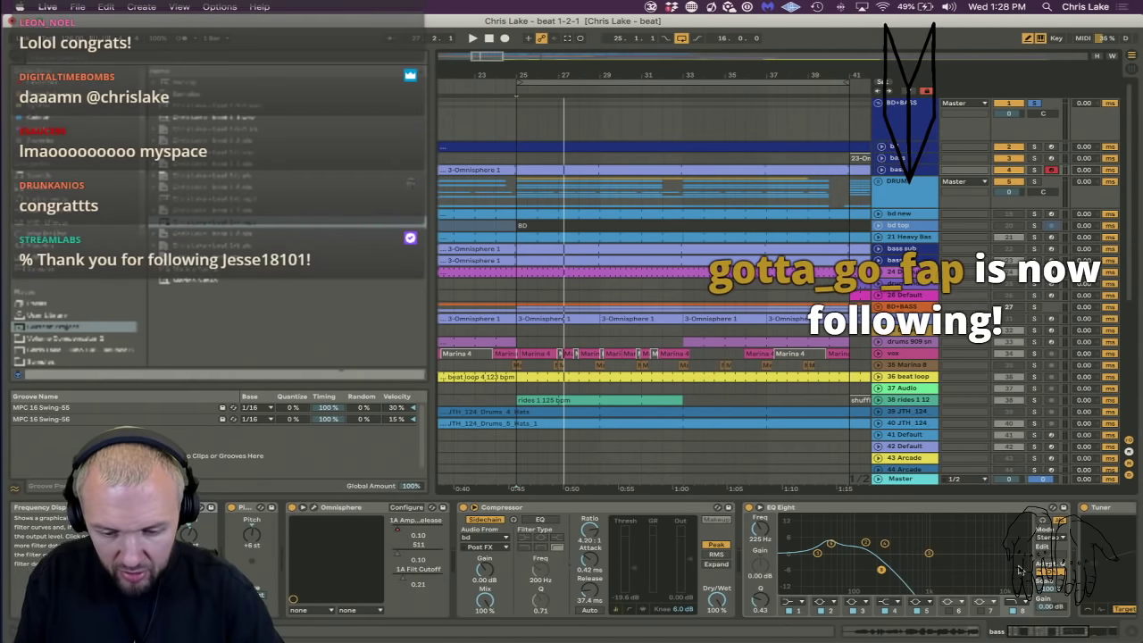
pyautogui.click(1015, 611)
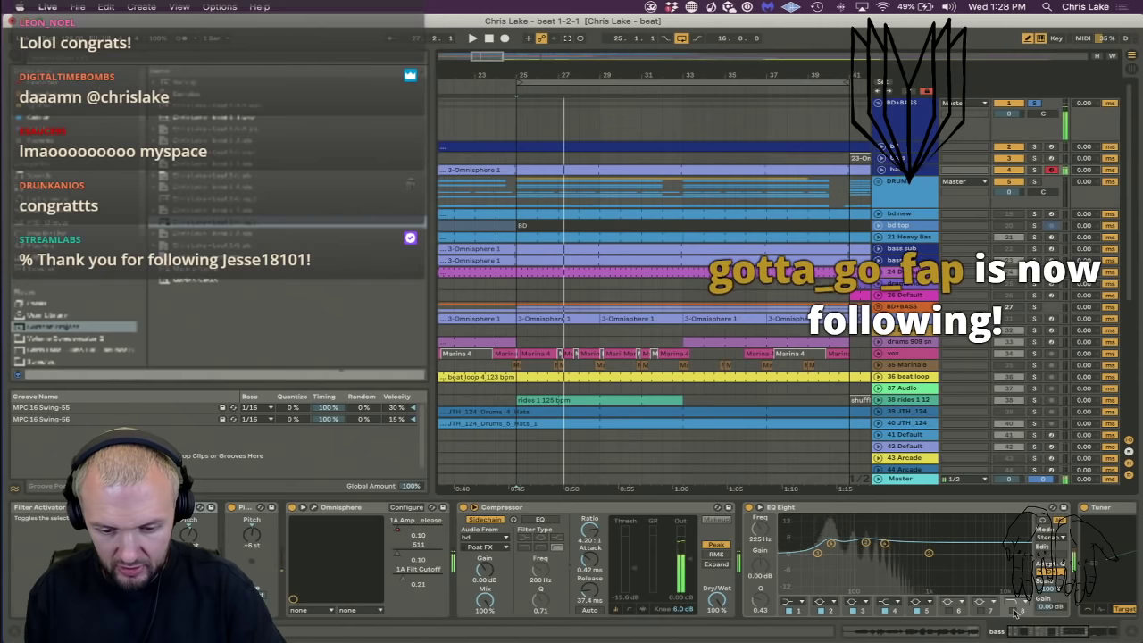
pyautogui.click(1014, 611)
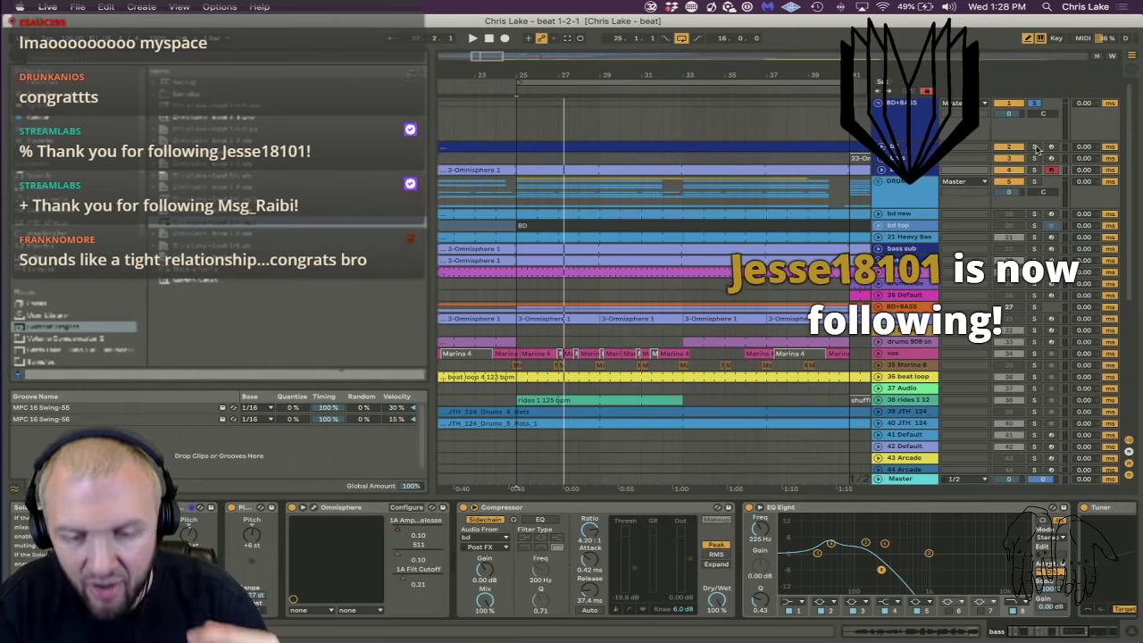
# Unsolo the BD+BASS group and play only the bass track below bass sub.
pyautogui.press('space')
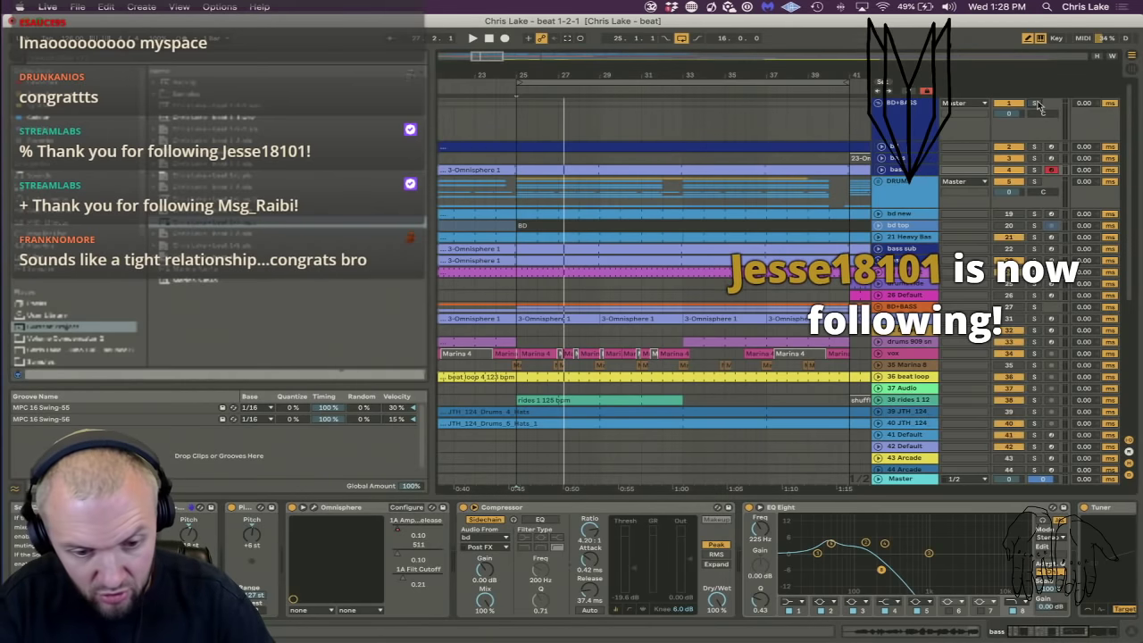
pyautogui.click(1034, 237)
pyautogui.click(1035, 260)
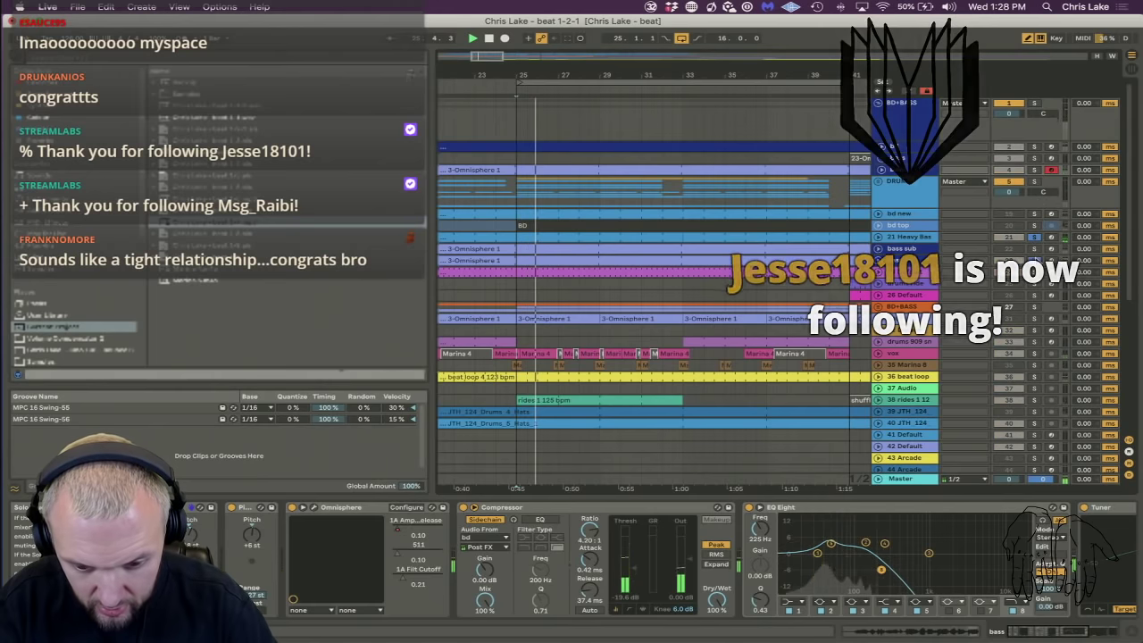
pyautogui.click(1035, 237)
pyautogui.press('space')
# Examine the device chain of the bass track below bass sub, from Omnisphere to the Tuner and last Auto Filter.
pyautogui.click(902, 260)
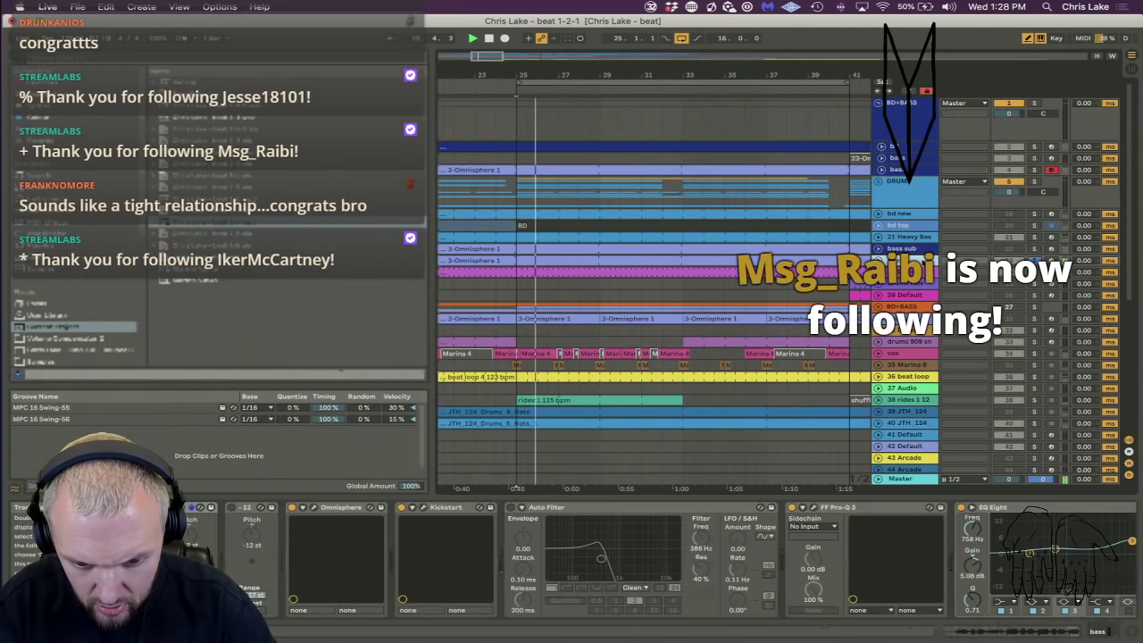
pyautogui.hscroll(10, 779, 505)
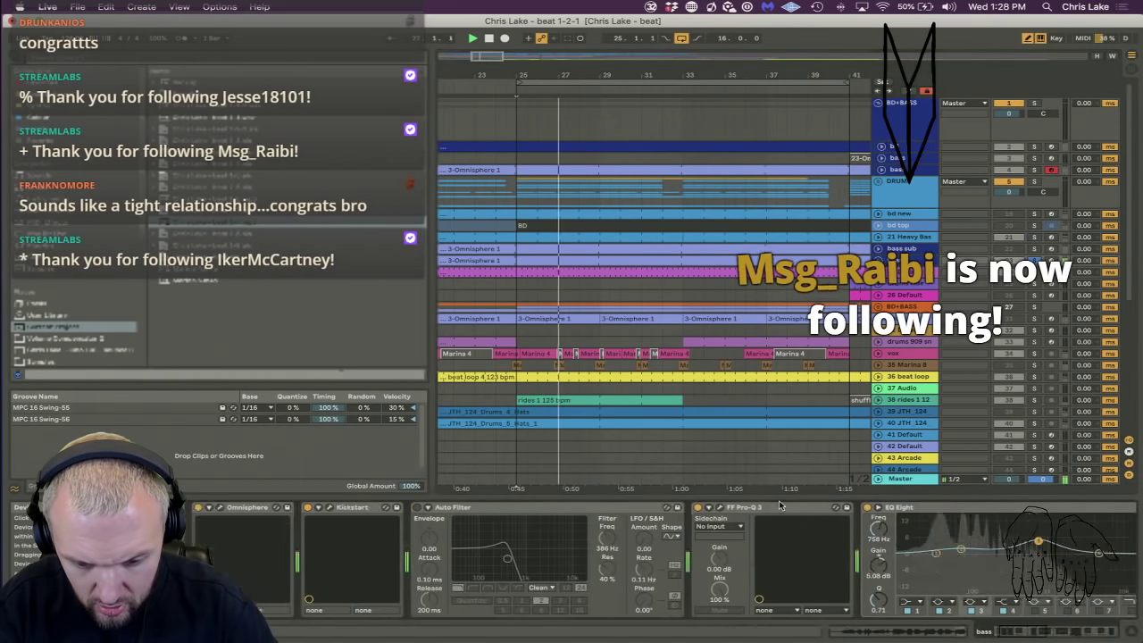
pyautogui.hscroll(5, 779, 505)
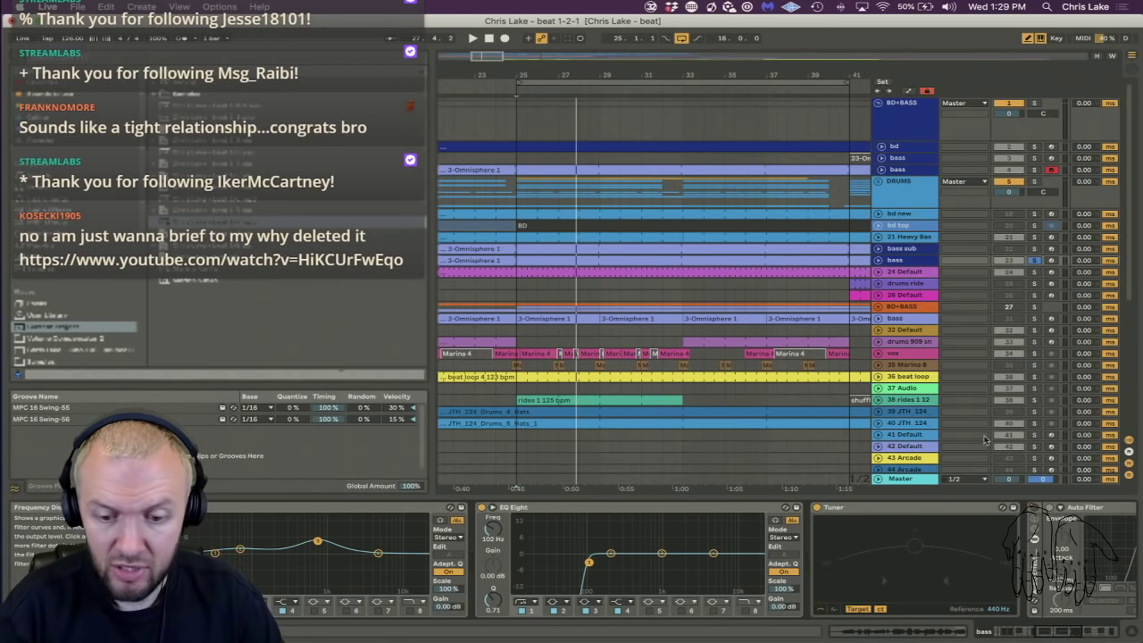
# Add the BD+BASS group's lower bass track to the solo and play both basses together from bar 25.
pyautogui.click(1034, 170)
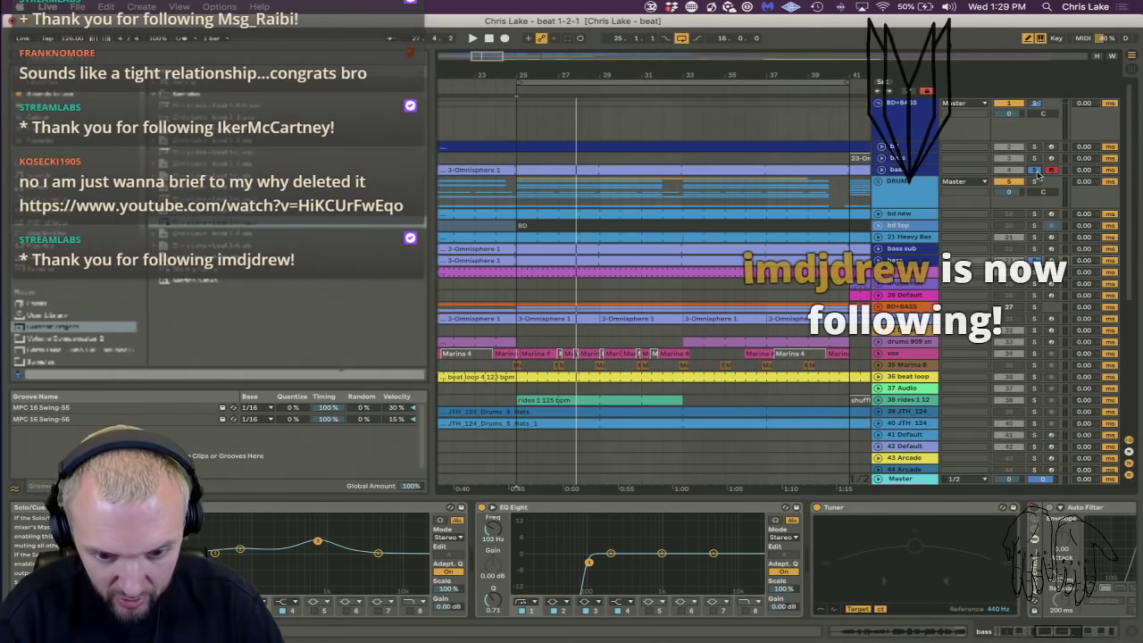
pyautogui.press('space')
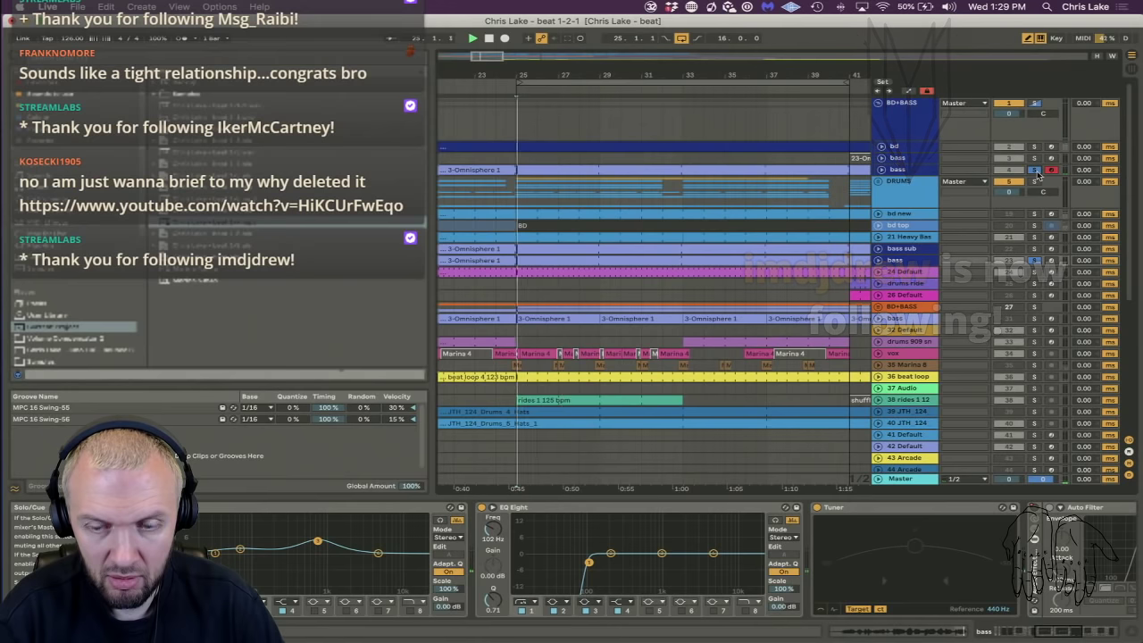
pyautogui.press('space')
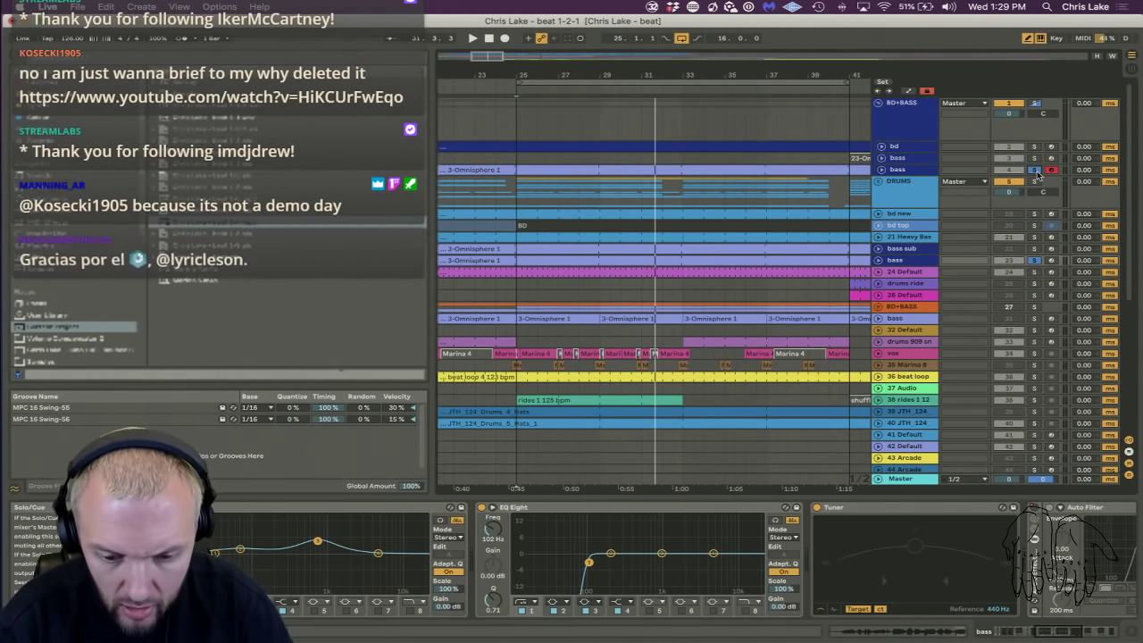
# Clear the bass solos and play the full beat from bar 25 with the DRUMS group's devices shown.
pyautogui.click(1033, 170)
pyautogui.press('space')
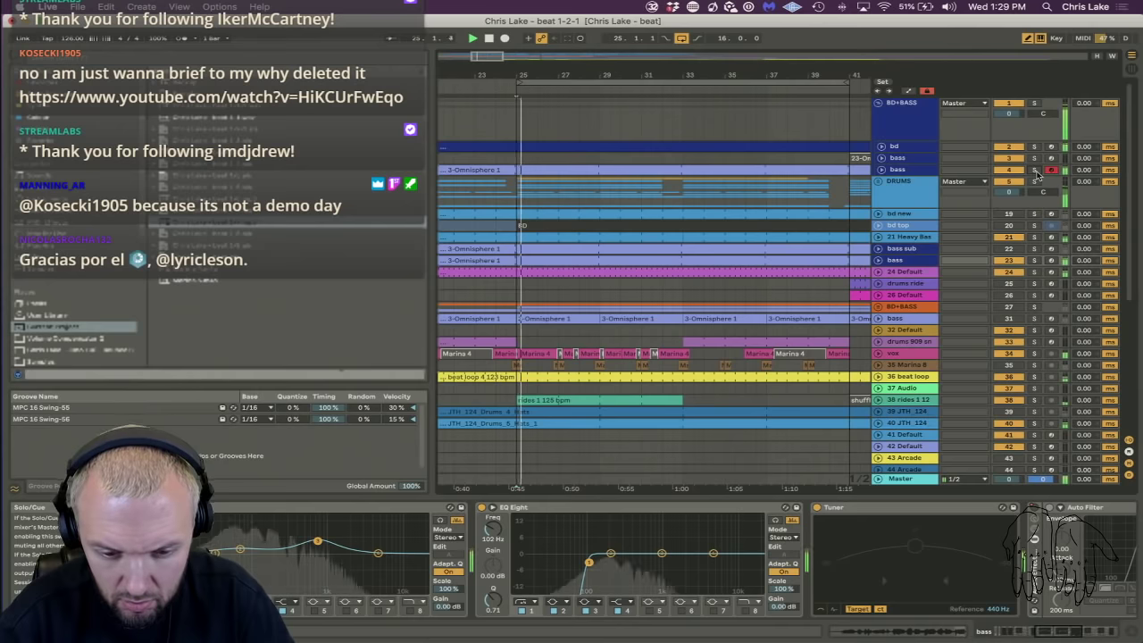
pyautogui.click(911, 195)
pyautogui.press('XF86AudioRaiseVolume')
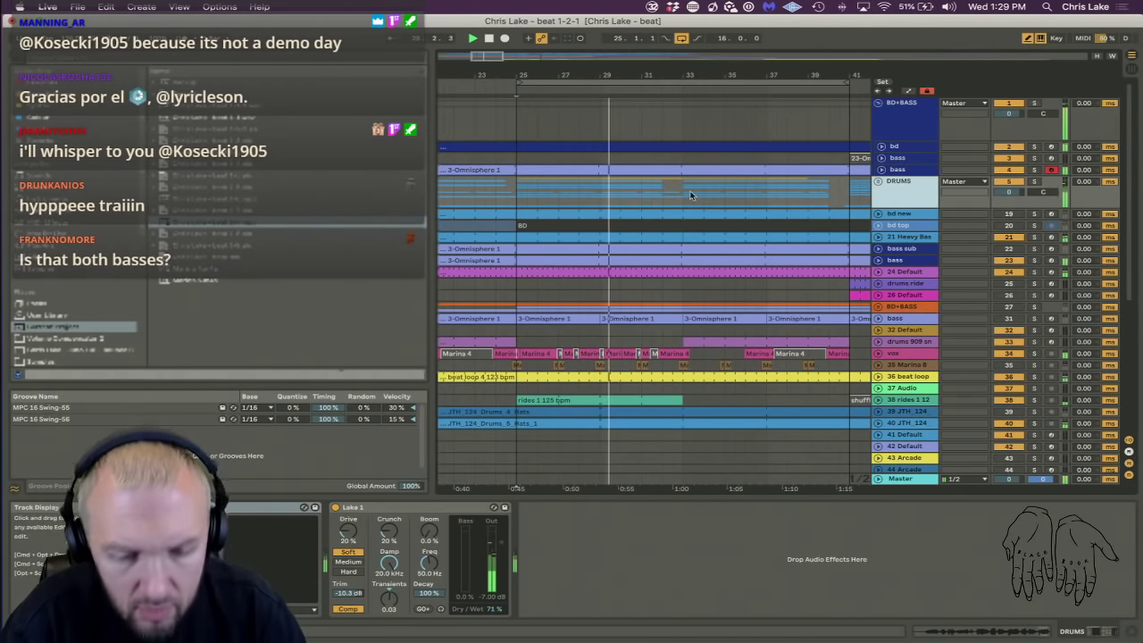
# Delete the bd new and bd top tracks from the arrangement.
pyautogui.moveTo(641, 73); pyautogui.dragTo(641, 37)
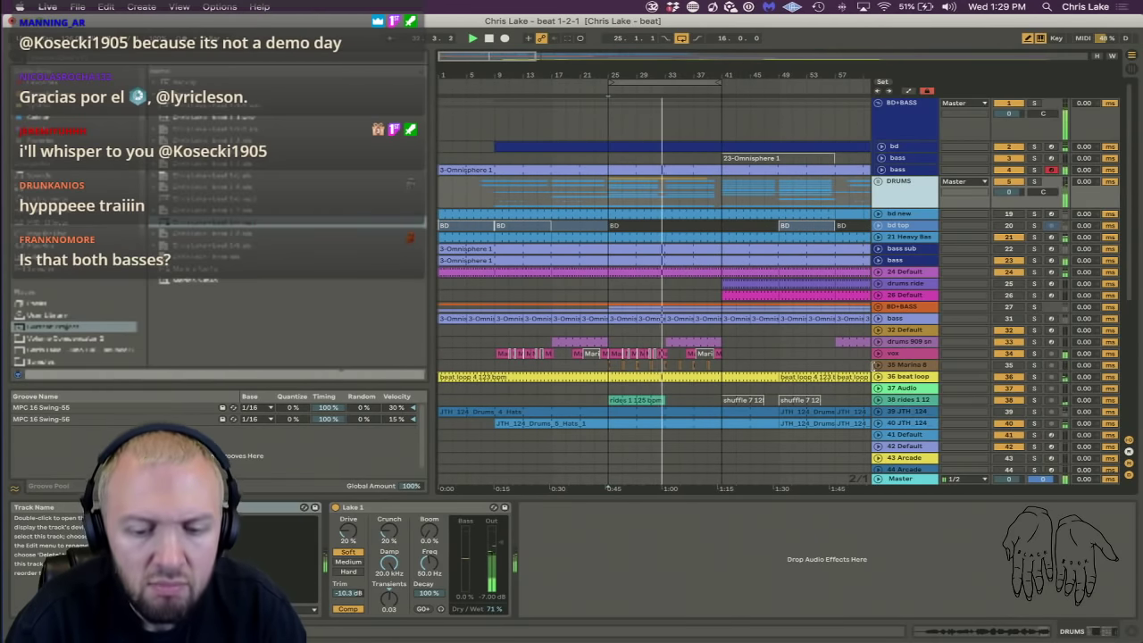
pyautogui.click(919, 226)
pyautogui.press('Up')
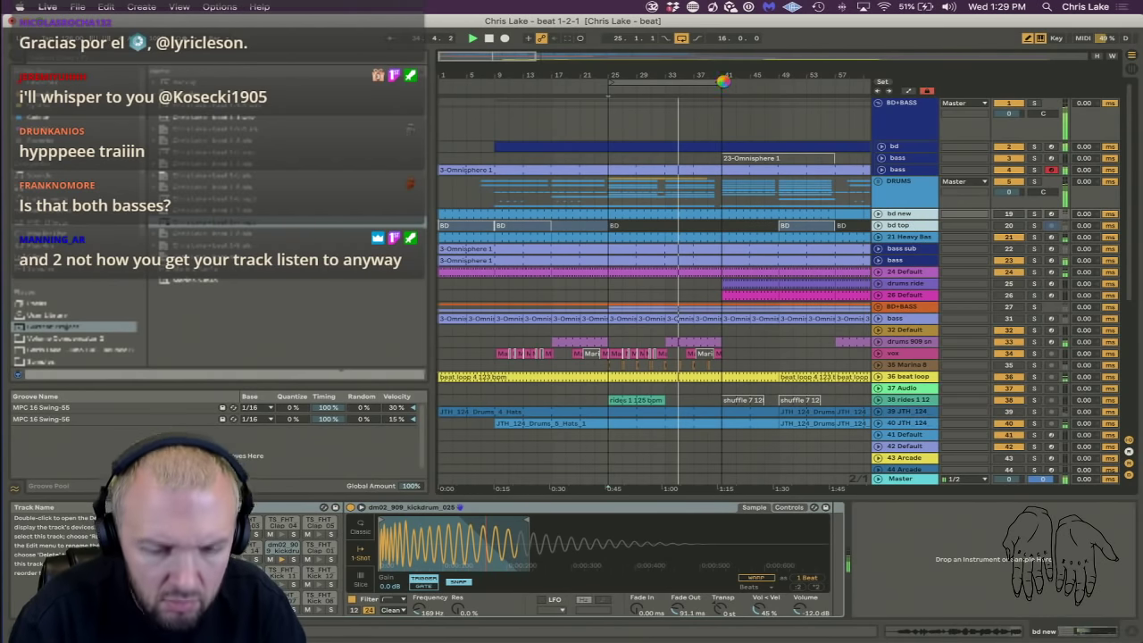
pyautogui.press('Delete')
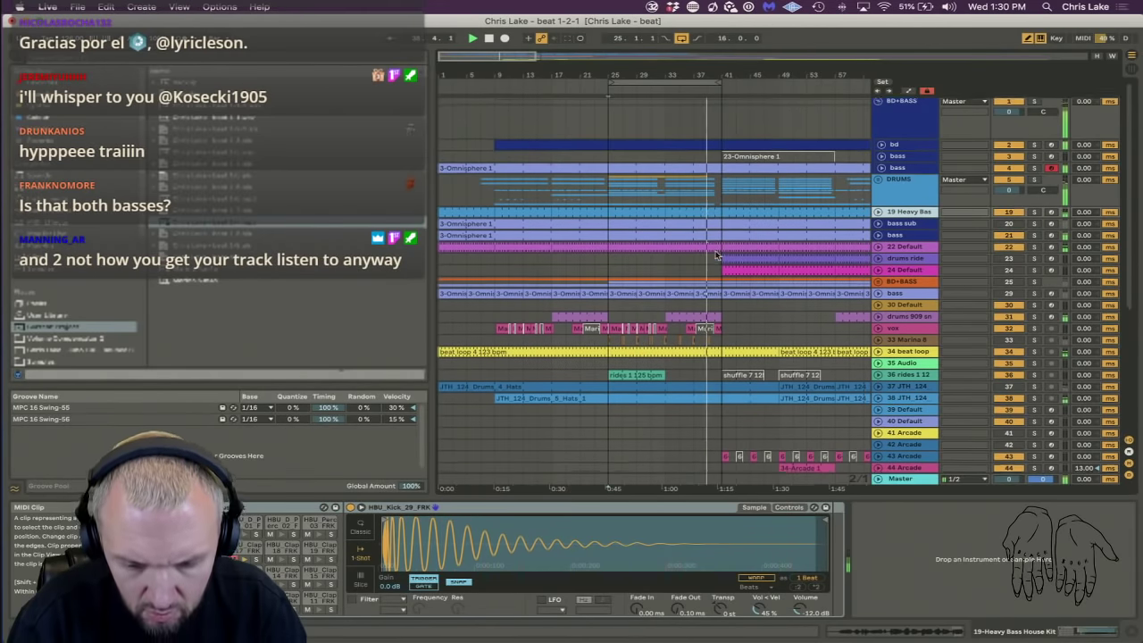
# Delete the 35 Audio track below the beat loop track.
pyautogui.scroll(-2, 713, 252)
pyautogui.click(908, 318)
pyautogui.moveTo(651, 78); pyautogui.dragTo(511, 74)
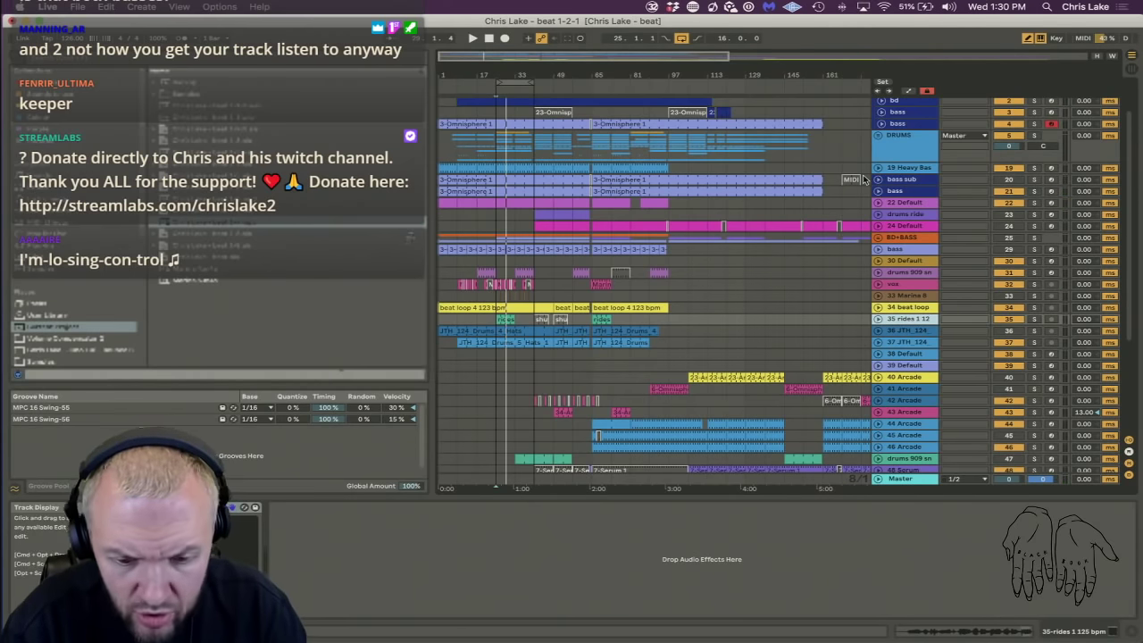
# Inspect the devices of the DRUMS group and of the bd track in the BD+BASS group.
pyautogui.click(904, 146)
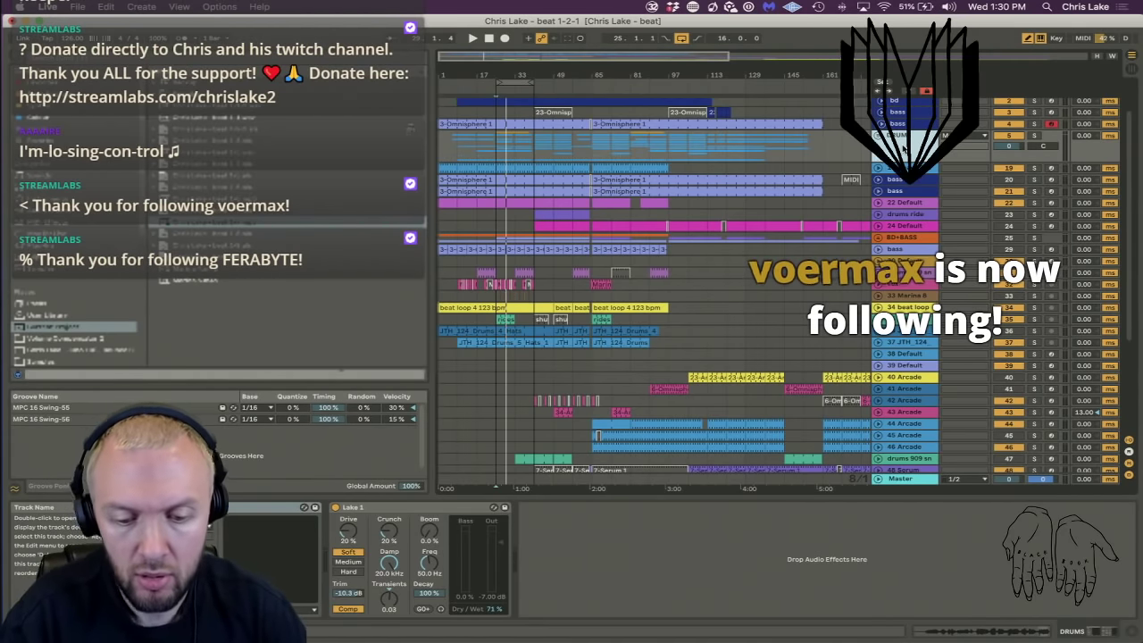
pyautogui.scroll(2, 904, 150)
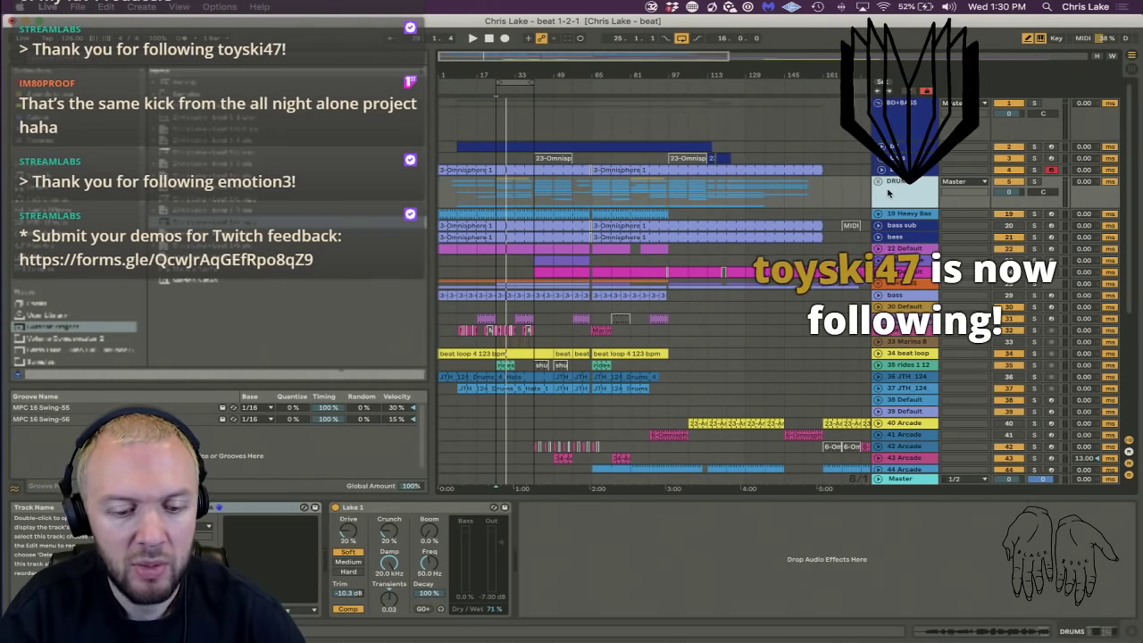
pyautogui.click(902, 146)
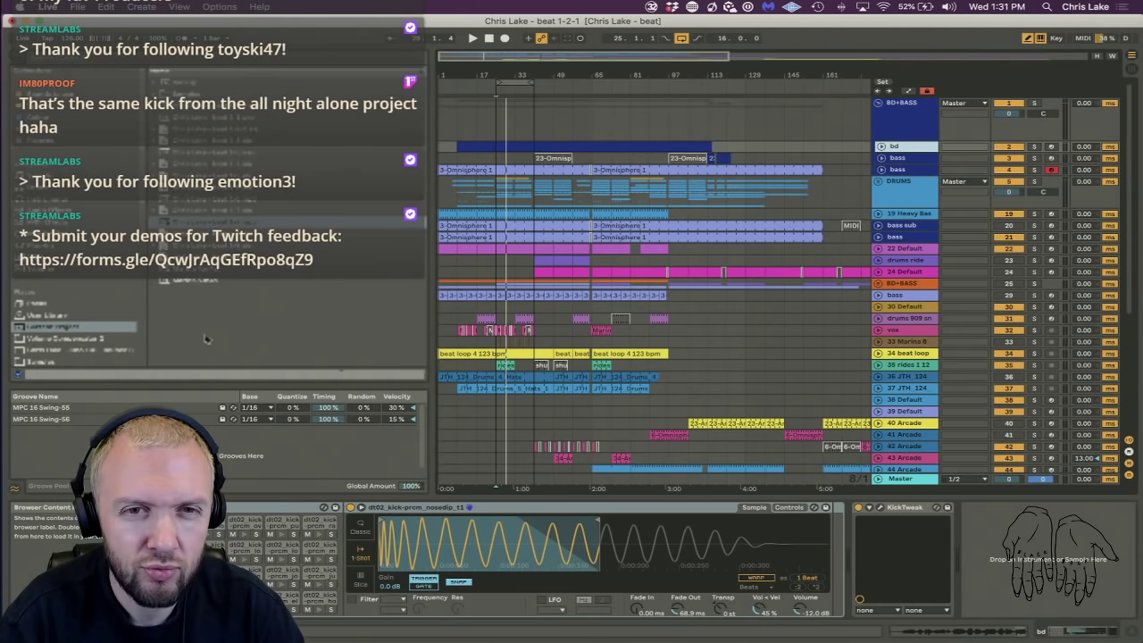
# Find the Projects folder in the browser and expand its nested folders to list the song projects.
pyautogui.scroll(-4, 42, 327)
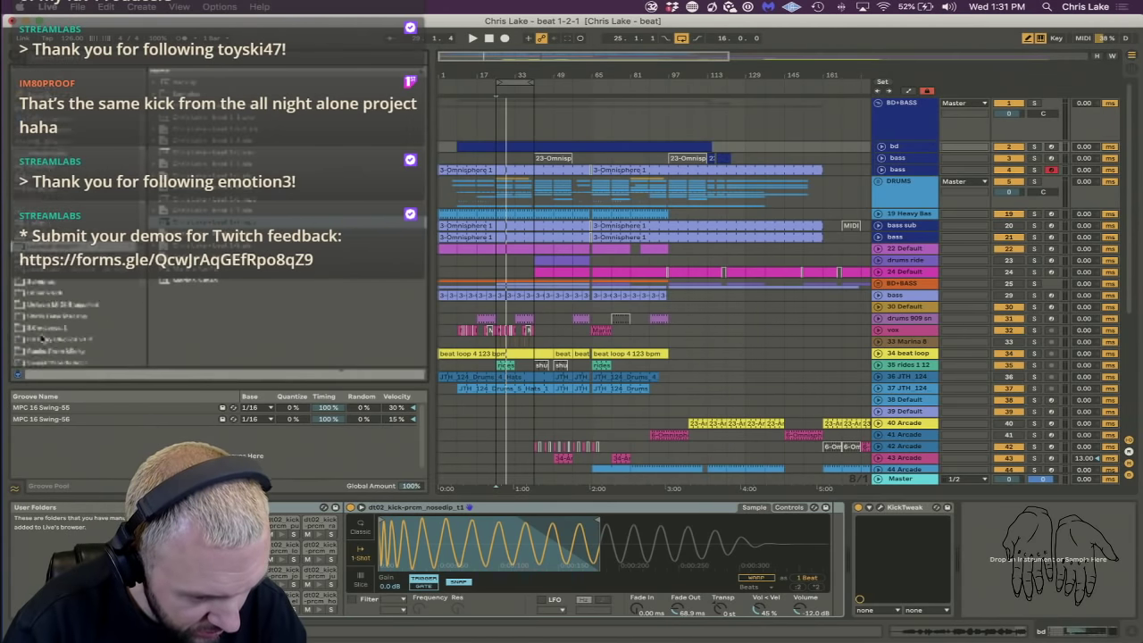
pyautogui.scroll(-3, 50, 290)
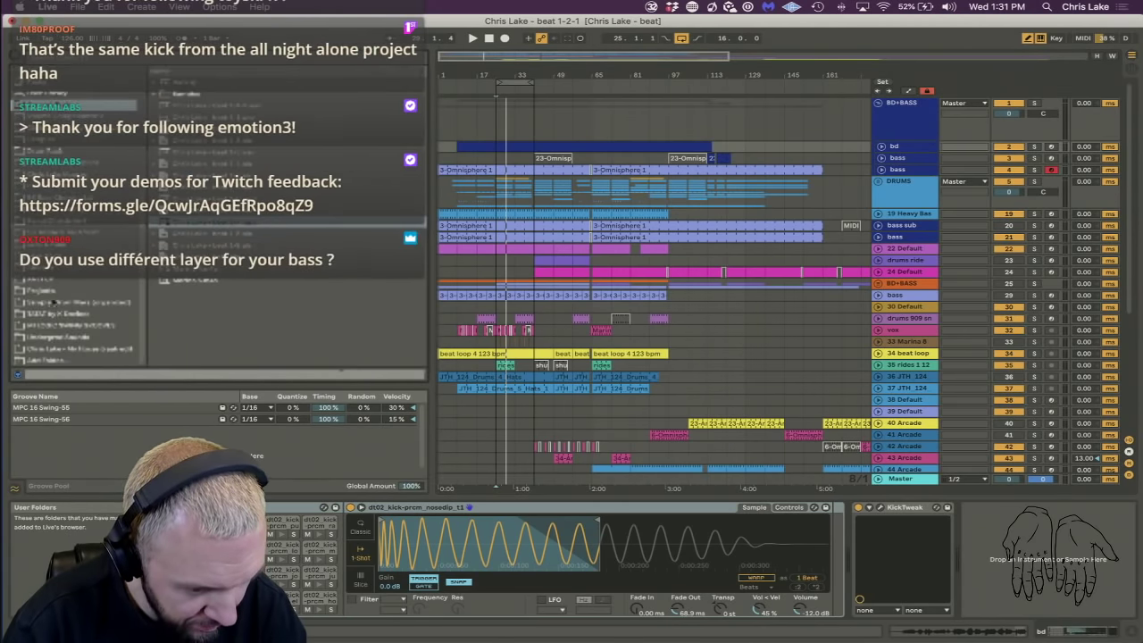
pyautogui.click(96, 289)
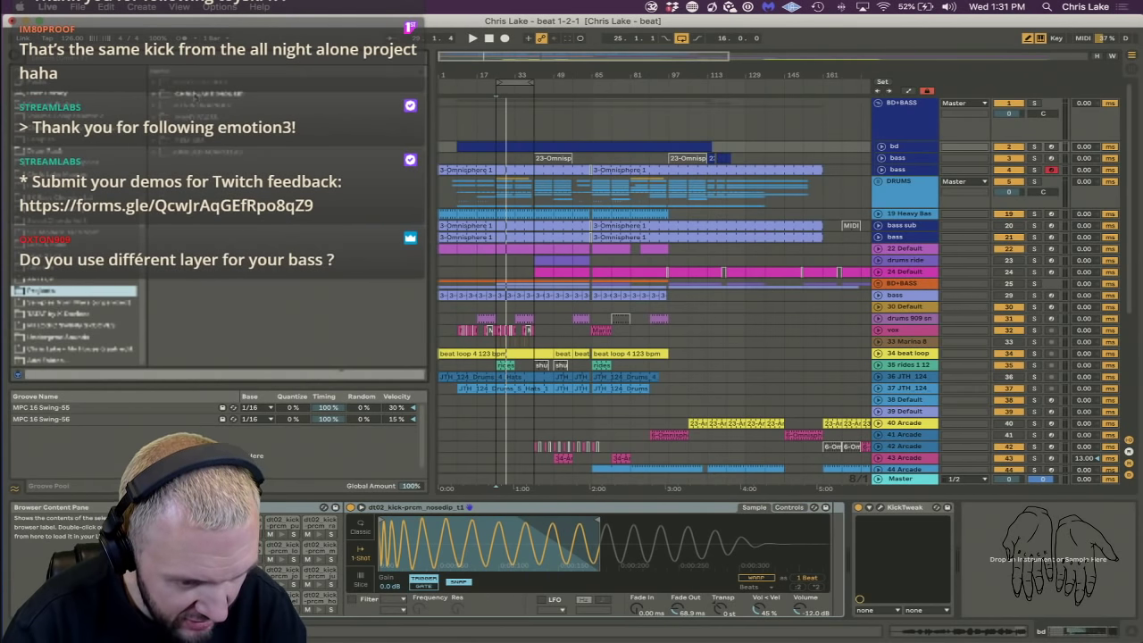
pyautogui.doubleClick(198, 144)
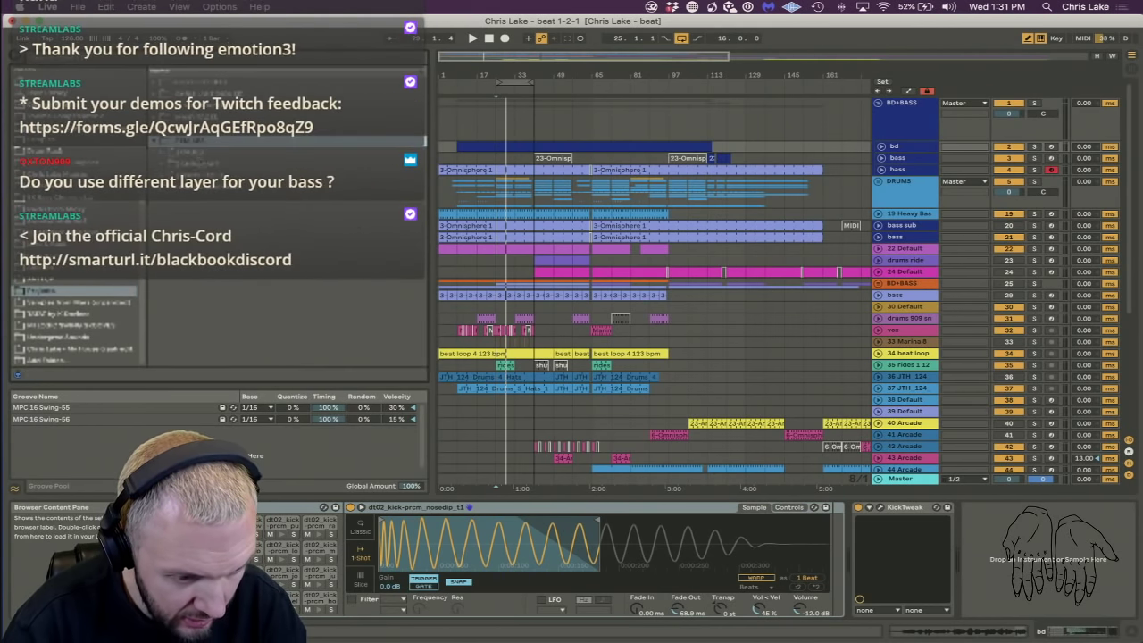
pyautogui.doubleClick(201, 164)
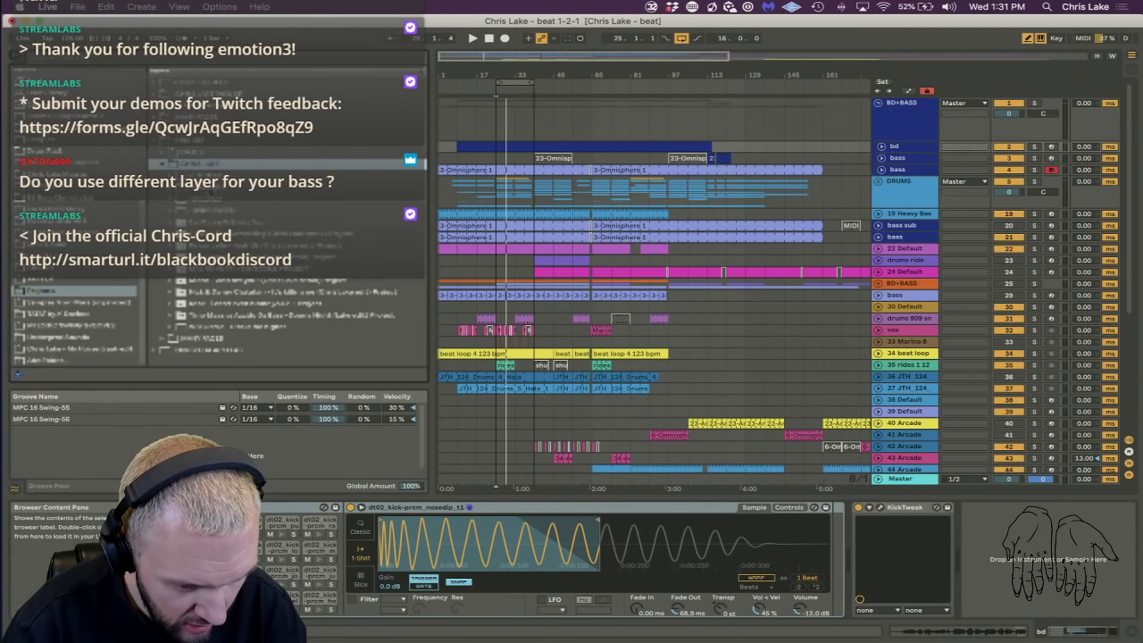
# Locate the All Night Alone project in the browser and expand its subfolder of stems.
pyautogui.click(210, 189)
pyautogui.click(210, 234)
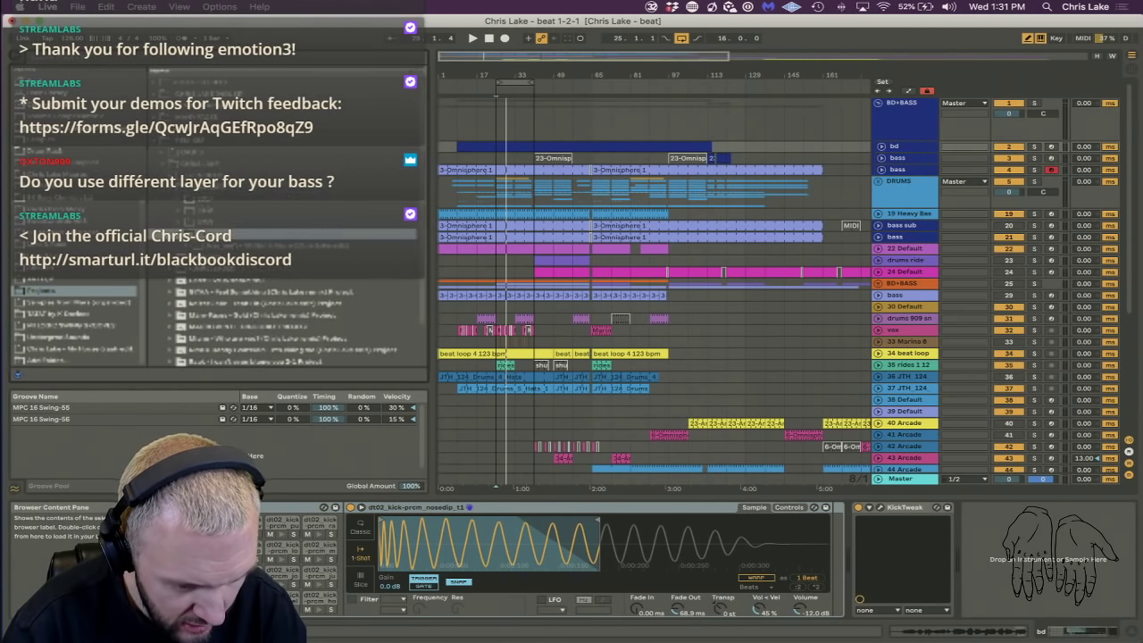
pyautogui.click(230, 244)
pyautogui.press('Right')
pyautogui.press('Down')
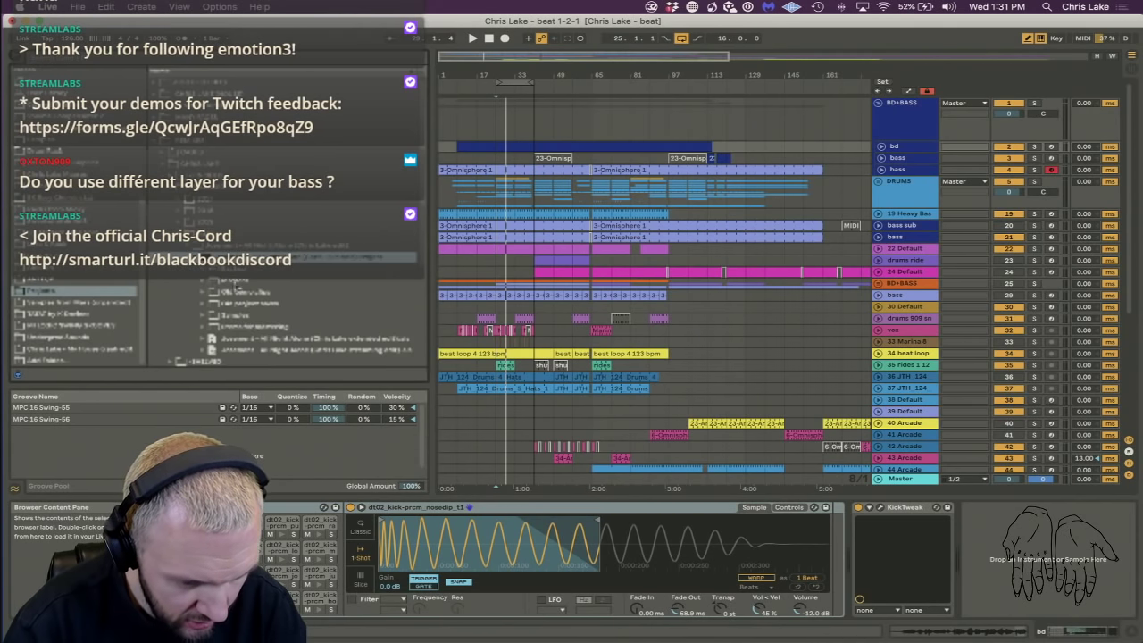
pyautogui.click(238, 319)
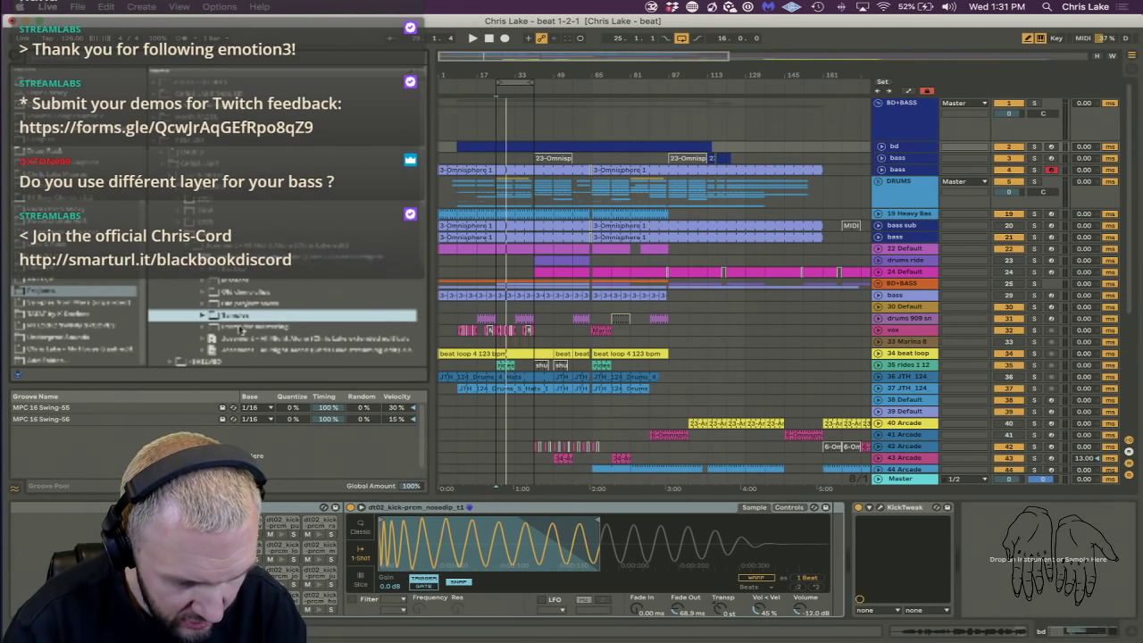
pyautogui.doubleClick(239, 327)
pyautogui.scroll(-3, 240, 328)
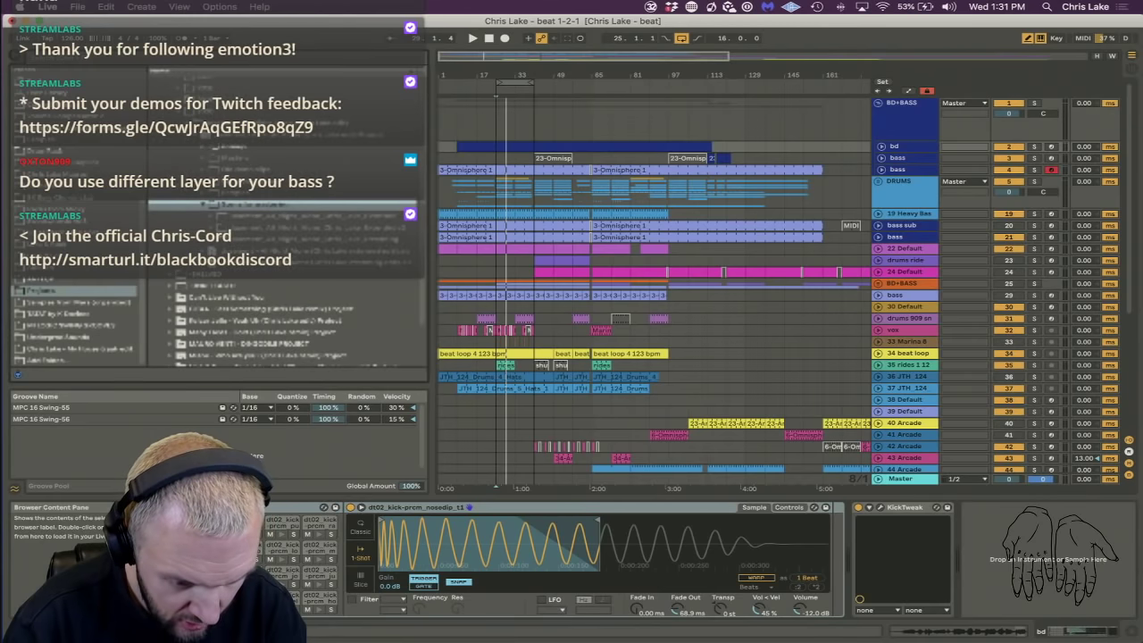
# Expand the folder of Chris Lake Extended stems and browse to the BD kick stem files.
pyautogui.press('Down')
pyautogui.press('Down')
pyautogui.press('Right')
pyautogui.scroll(-1, 269, 246)
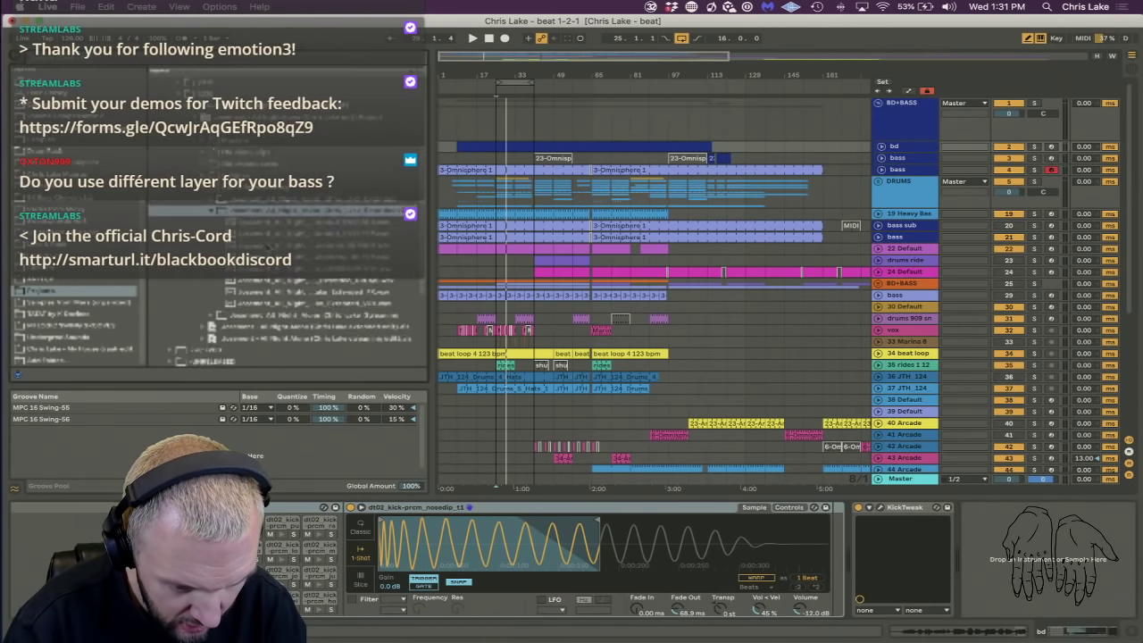
pyautogui.click(300, 244)
pyautogui.press('Down')
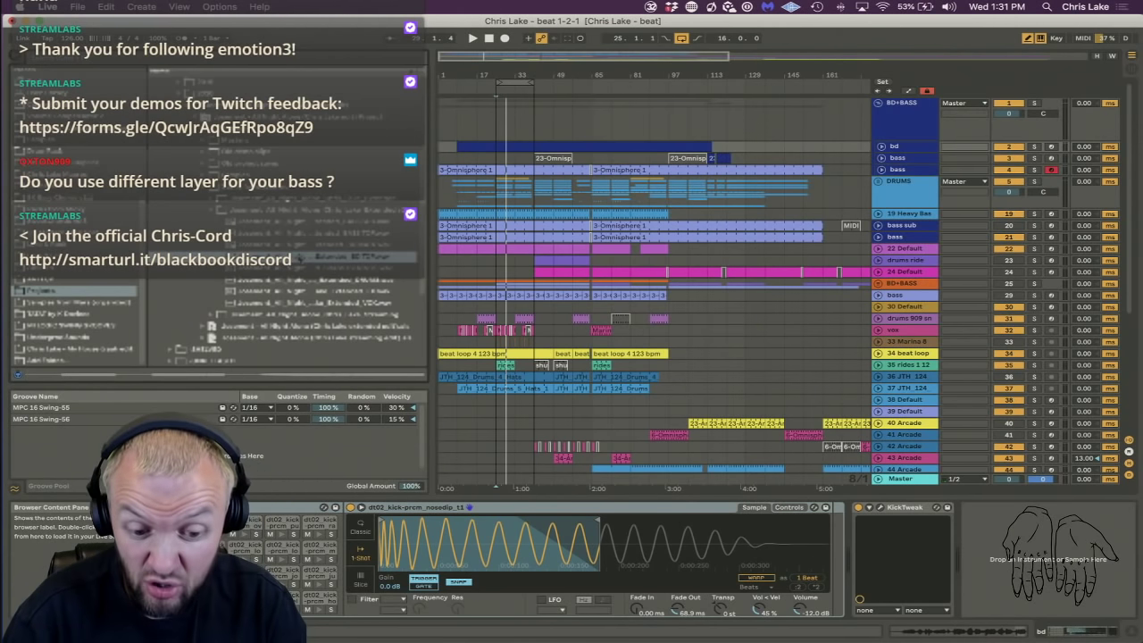
# Insert two audio tracks above the DRUMS group and place the extended BD MAIN and BD TOP stems on them at bar 25.
pyautogui.click(906, 108)
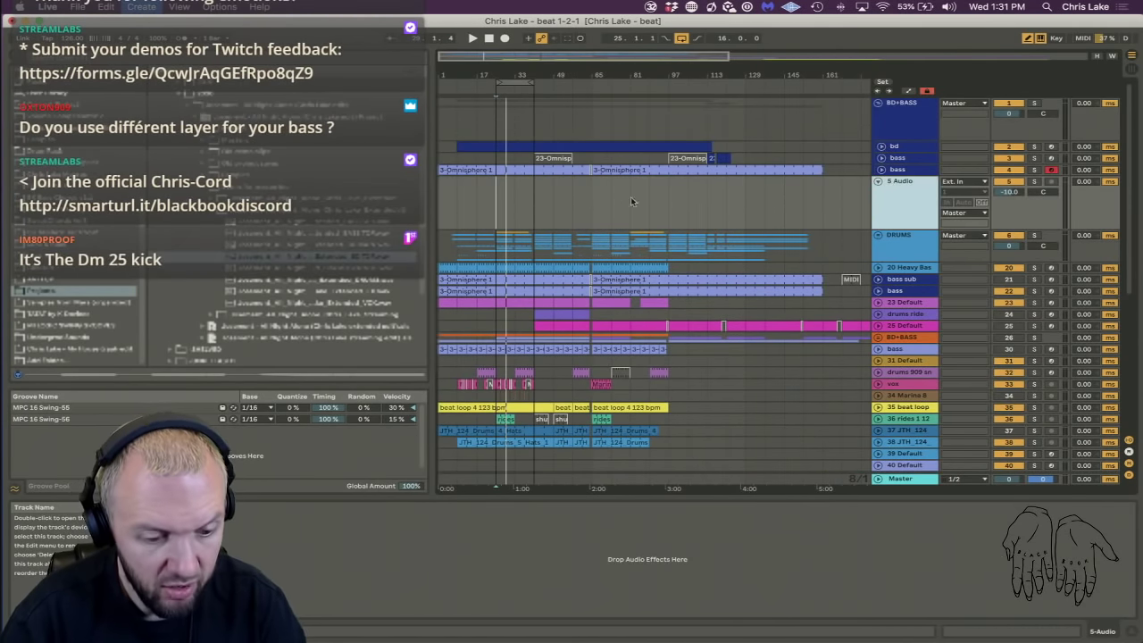
pyautogui.press('super+t')
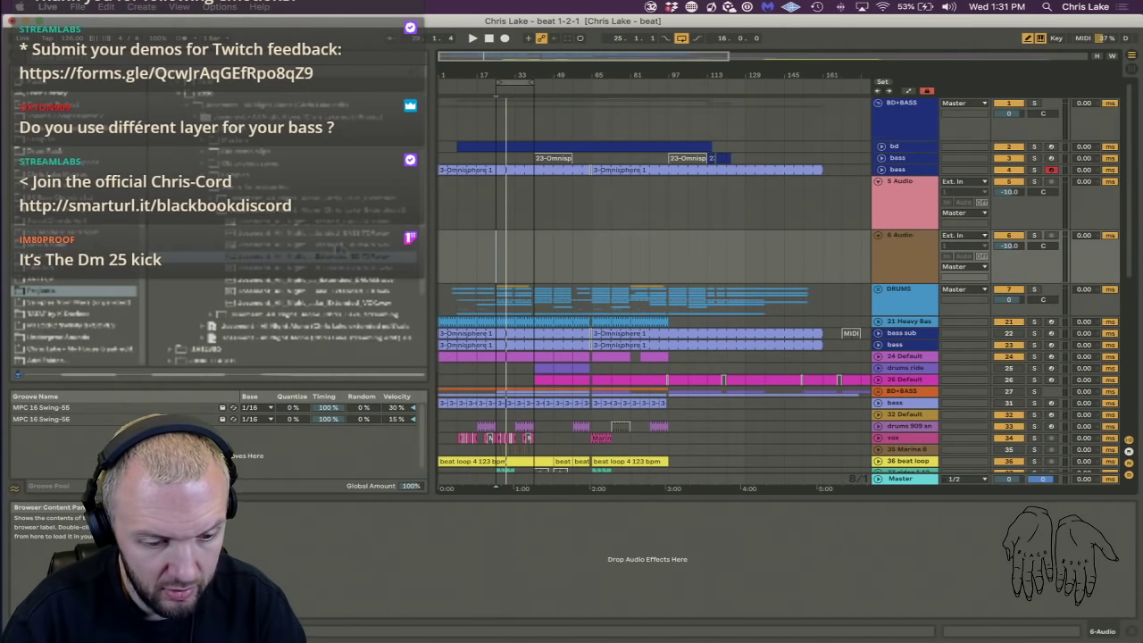
pyautogui.click(336, 246)
pyautogui.click(330, 256)
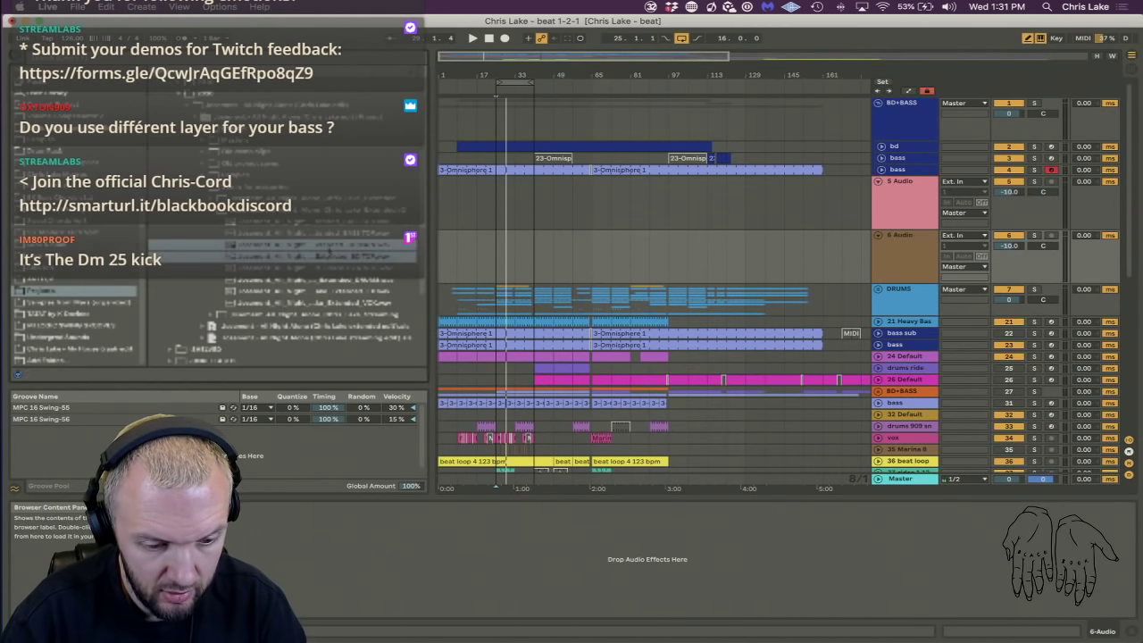
pyautogui.moveTo(489, 211); pyautogui.dragTo(498, 204)
pyautogui.click(532, 178)
# Solo the BD MAIN and BD TOP stem tracks, turn off the arrangement loop and audition them from around bar 41.
pyautogui.press('space')
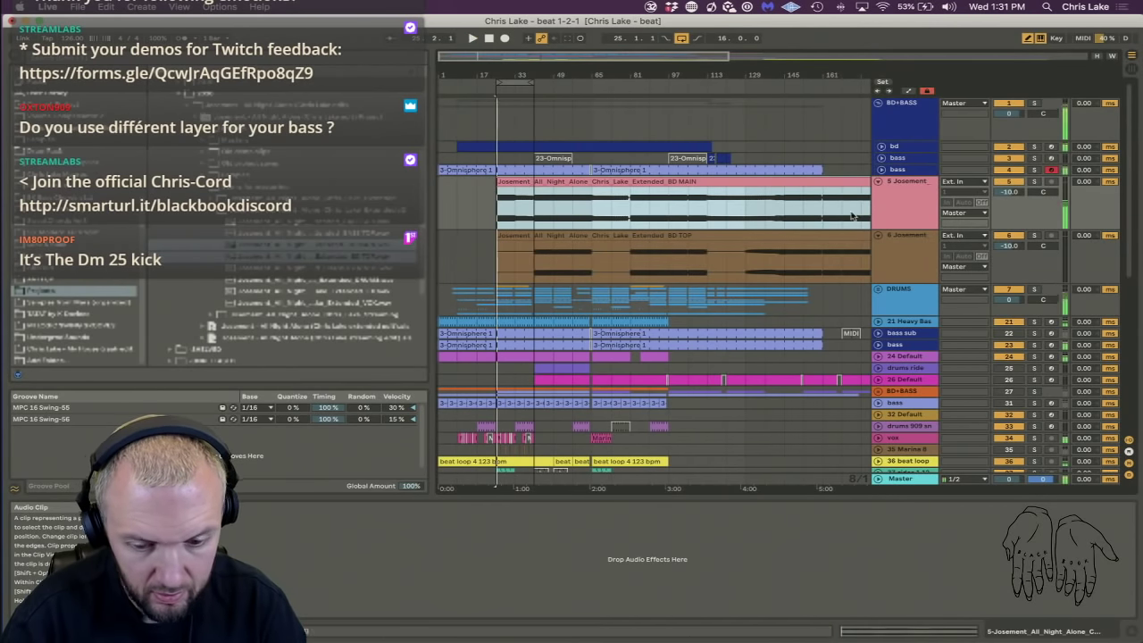
pyautogui.click(1032, 182)
pyautogui.click(1033, 235)
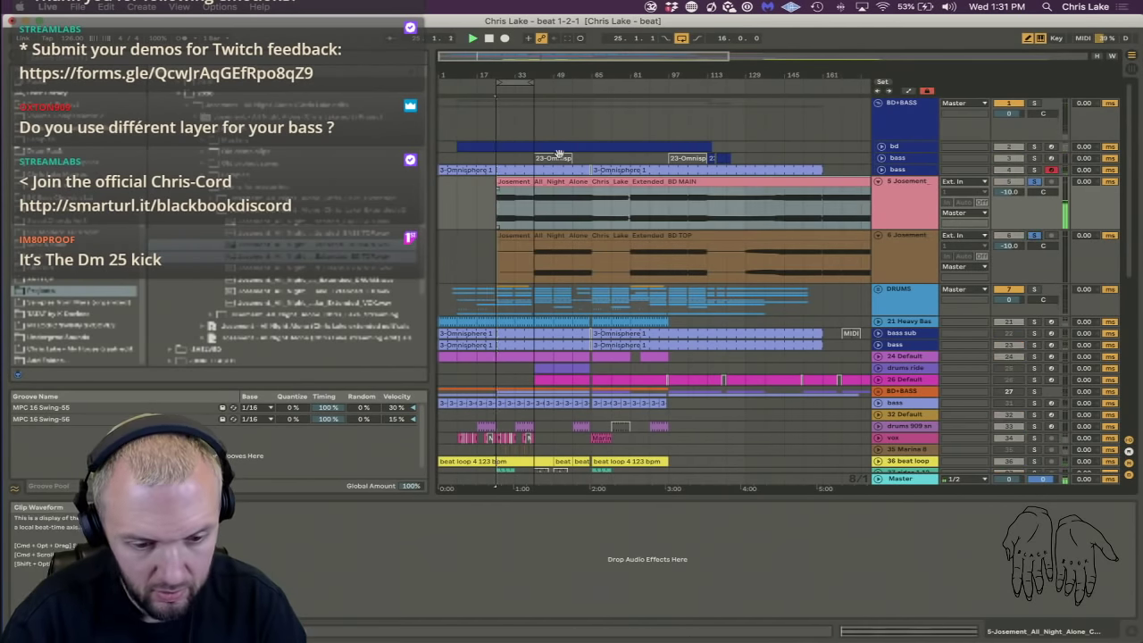
pyautogui.click(680, 39)
pyautogui.click(539, 85)
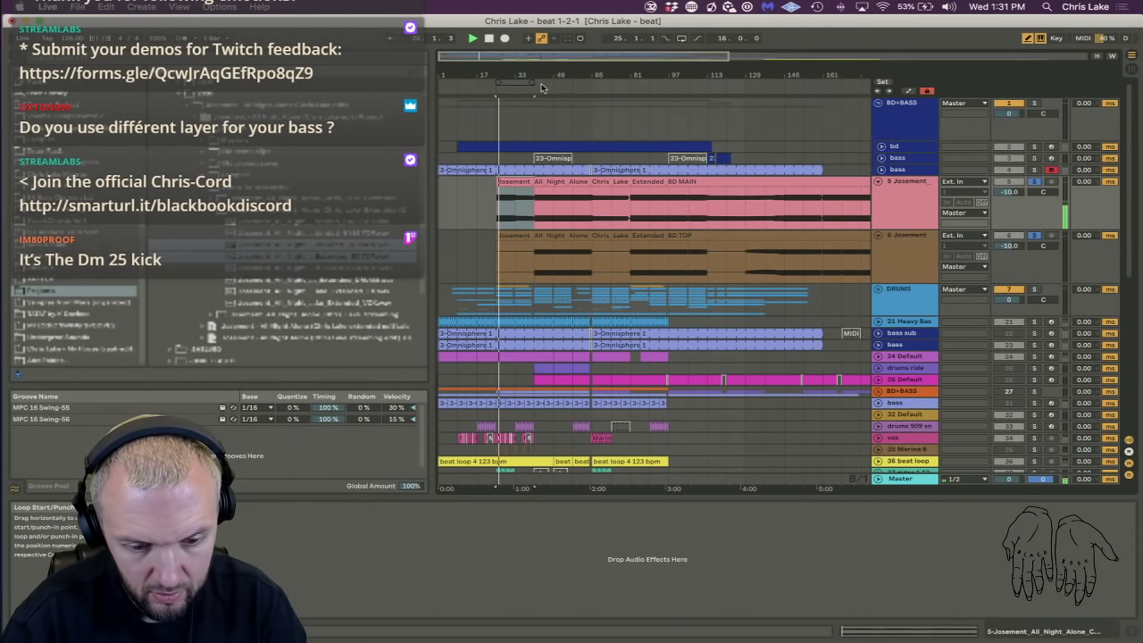
pyautogui.click(536, 91)
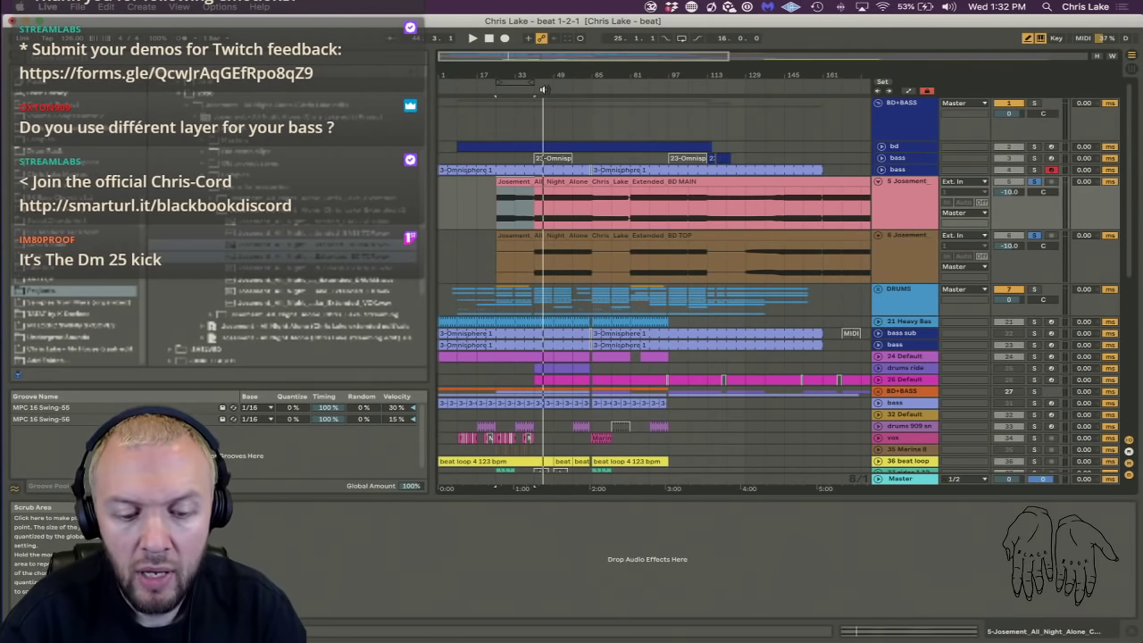
pyautogui.click(548, 87)
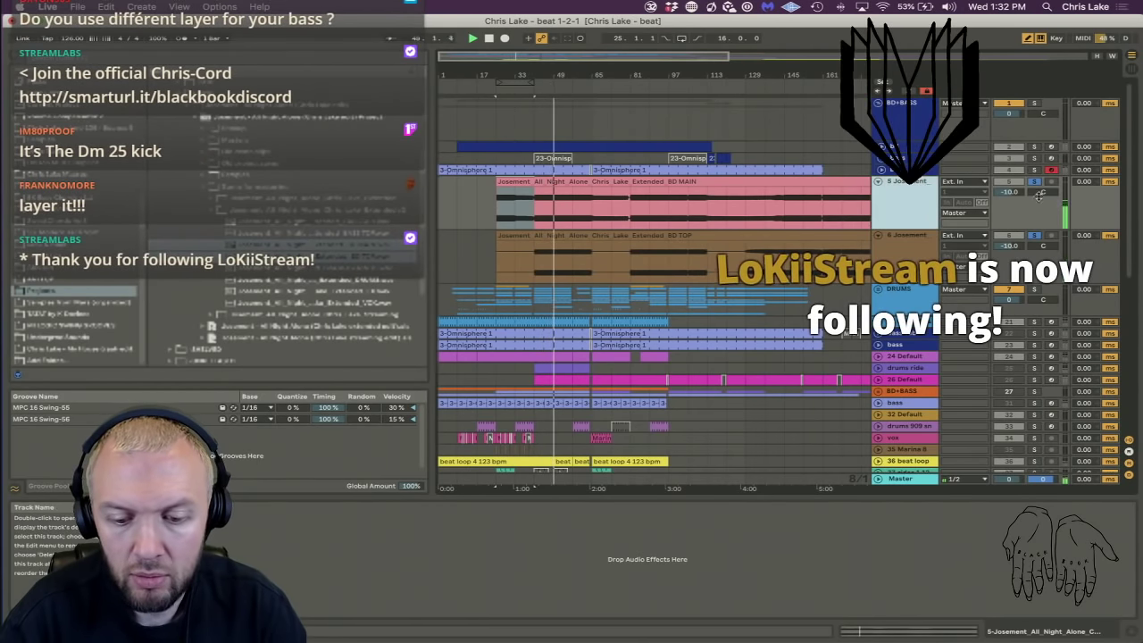
# Audition the BD MAIN and BD TOP stems separately, clear their solos and mute the BD MAIN track.
pyautogui.moveTo(553, 75); pyautogui.dragTo(580, 75)
pyautogui.press('space')
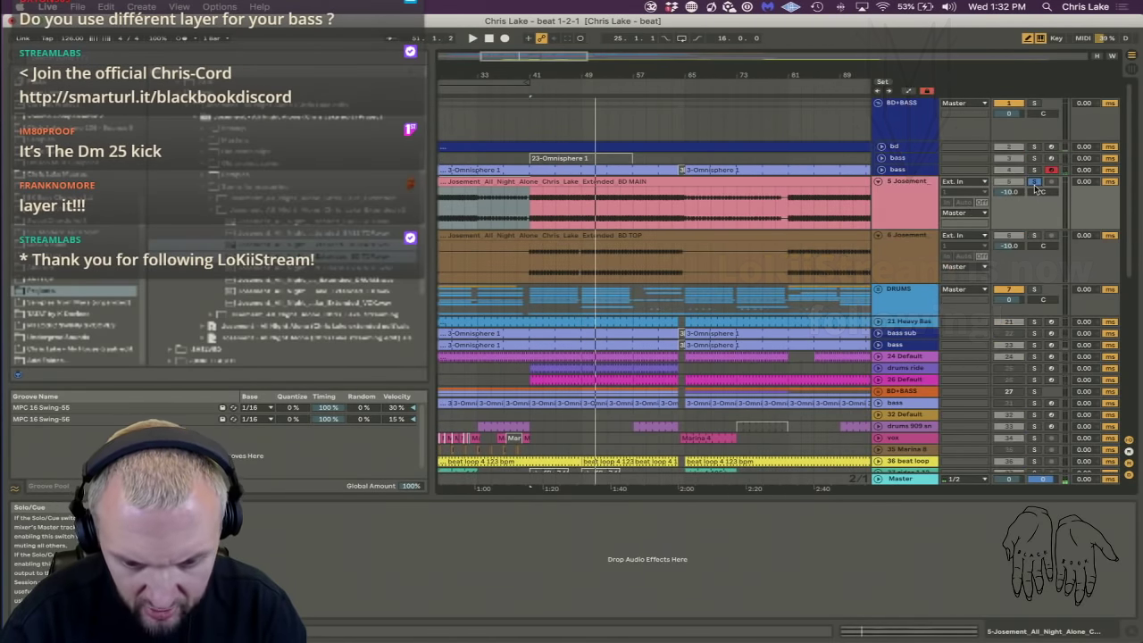
pyautogui.click(565, 158)
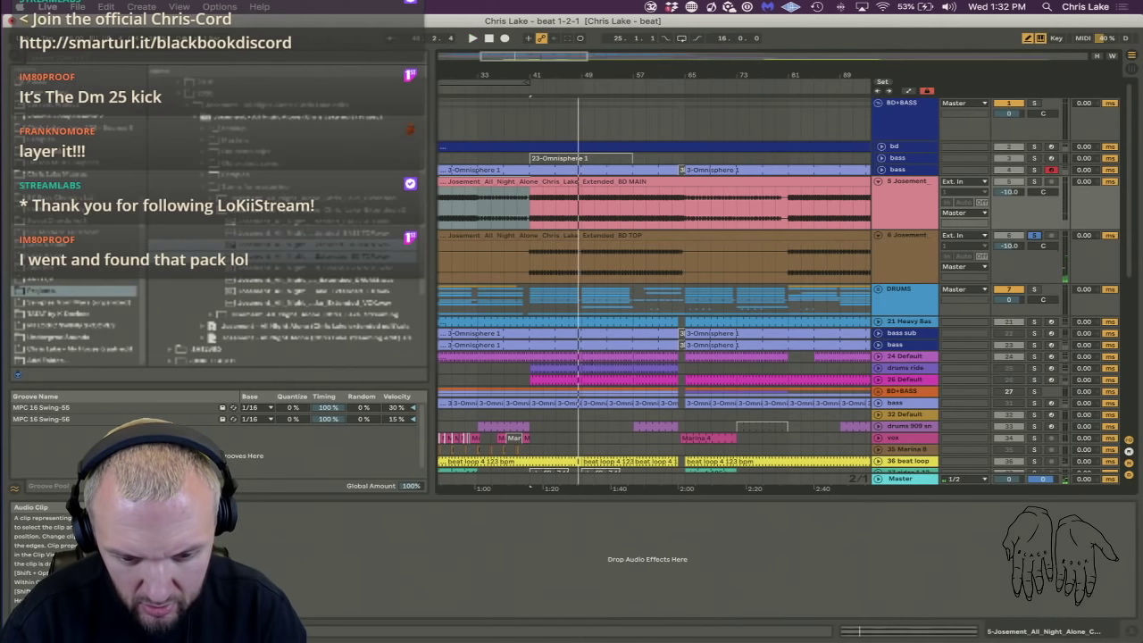
pyautogui.click(1033, 234)
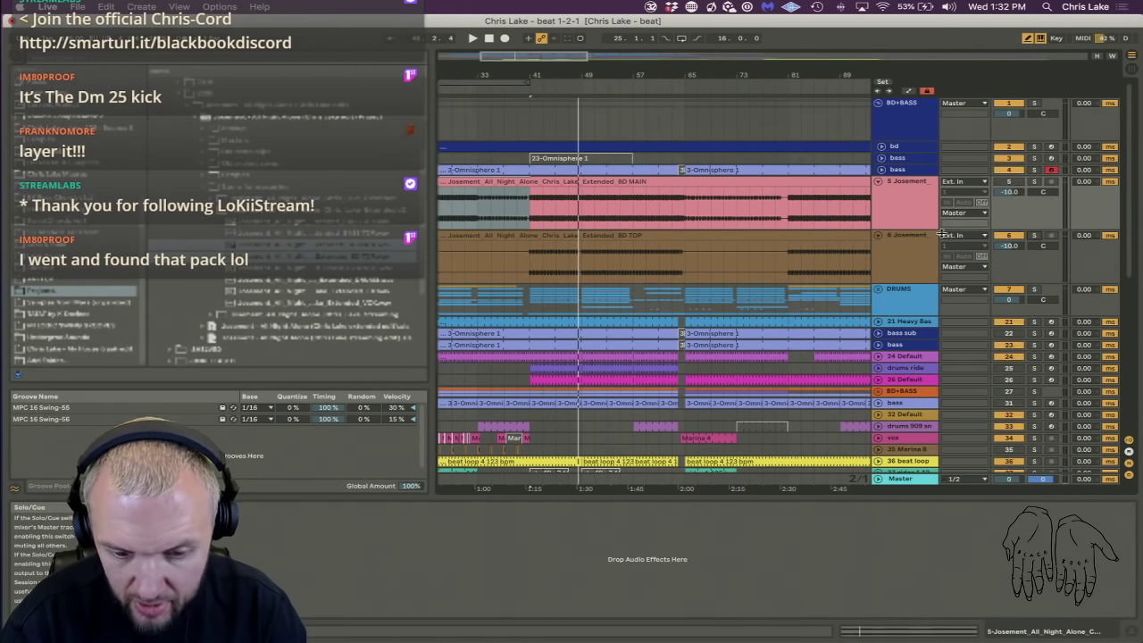
# Play the full mix from just before bar 41 and set the BD TOP track's volume to 4.4 dB.
pyautogui.click(514, 90)
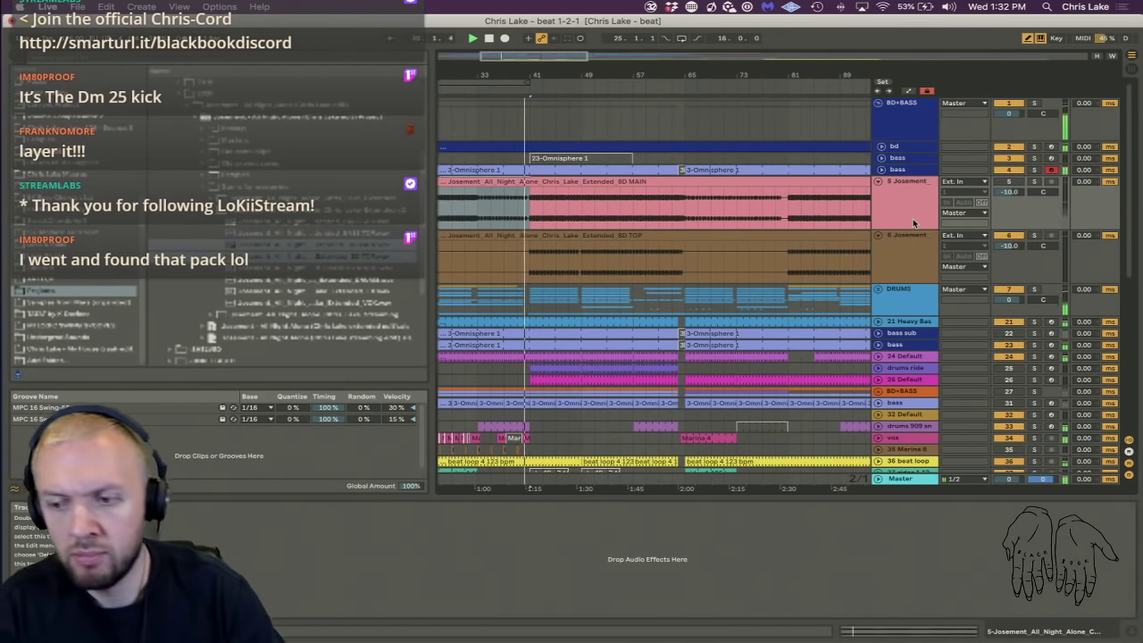
pyautogui.click(916, 249)
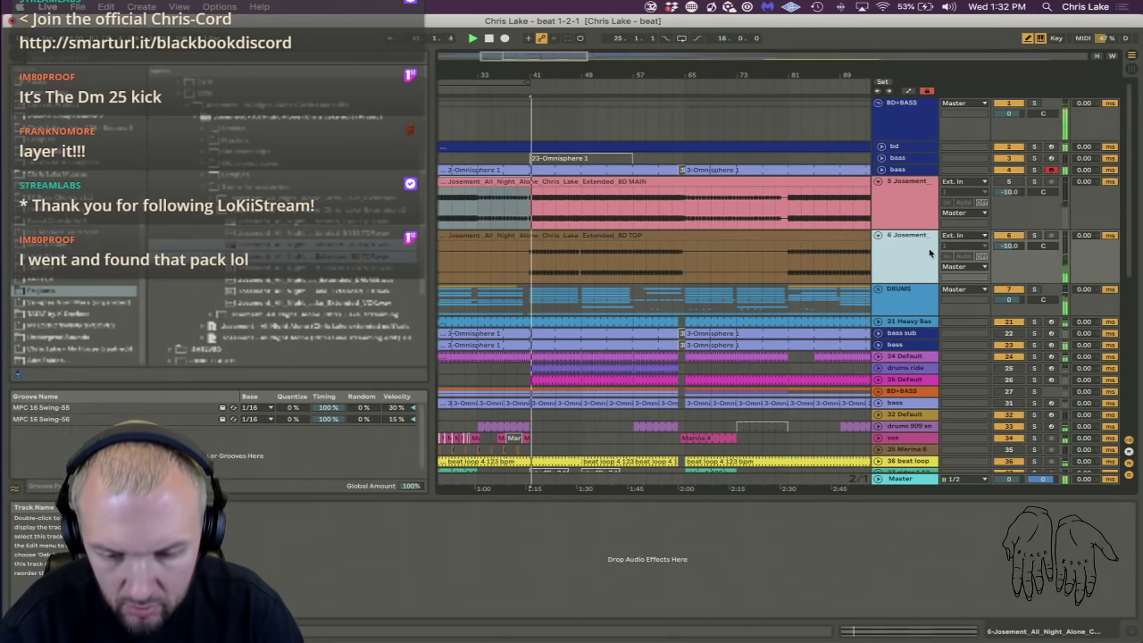
pyautogui.moveTo(1007, 245)
pyautogui.mouseDown()
pyautogui.moveTo(1007, 299)
pyautogui.moveTo(1005, 243)
pyautogui.mouseUp()
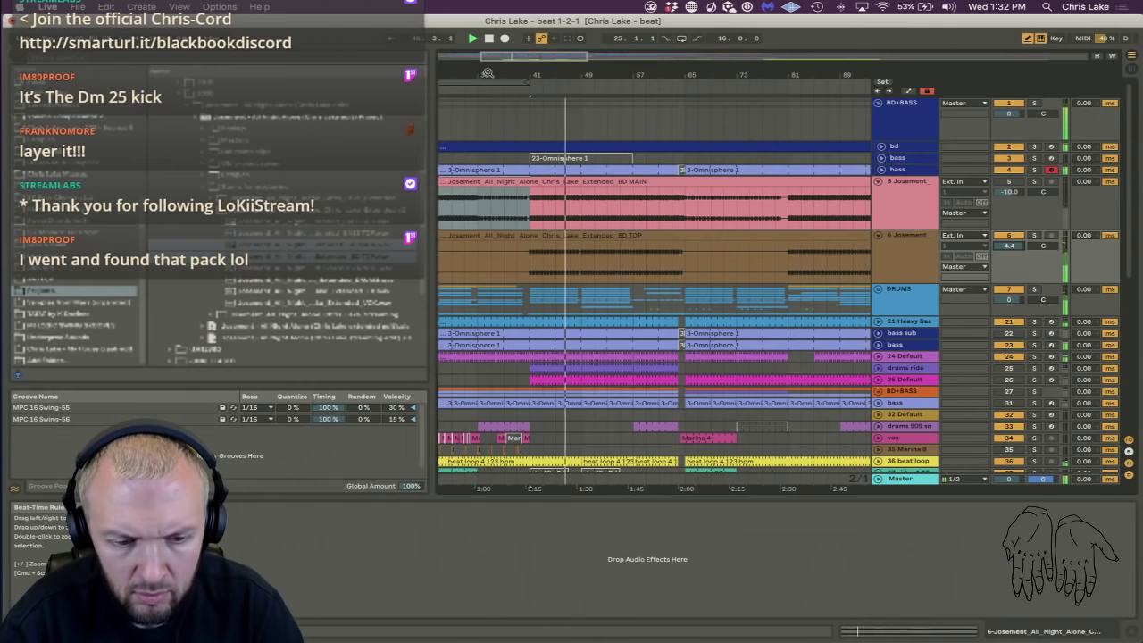
# Consolidate the four bars starting at bar 41 of the BD TOP stem into a separate clip.
pyautogui.moveTo(491, 82); pyautogui.dragTo(491, 55)
pyautogui.moveTo(516, 271); pyautogui.dragTo(535, 275)
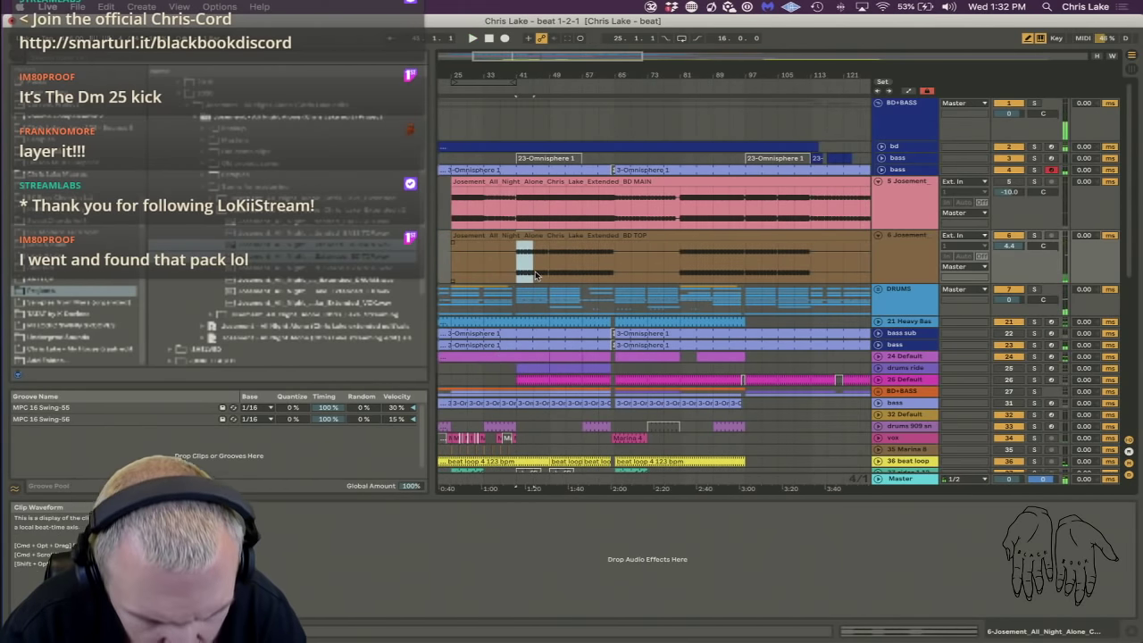
pyautogui.press('super+j')
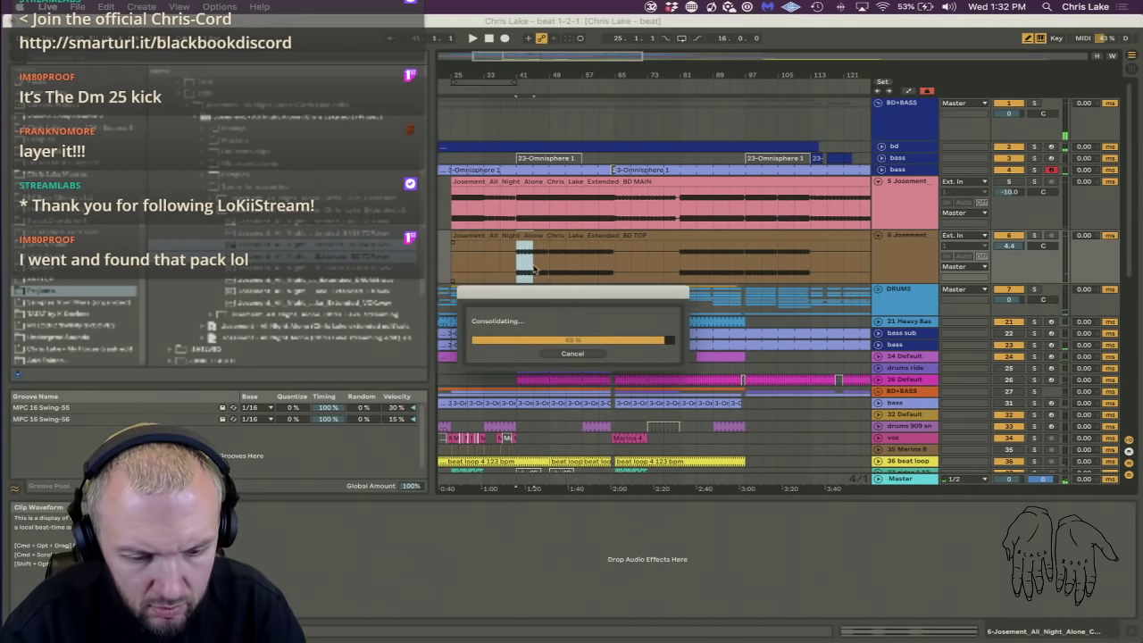
# Turn on looping for the consolidated four-bar BD TOP clip and extend its end to bar 125.
pyautogui.doubleClick(525, 237)
pyautogui.click(343, 548)
pyautogui.moveTo(533, 259); pyautogui.dragTo(886, 262)
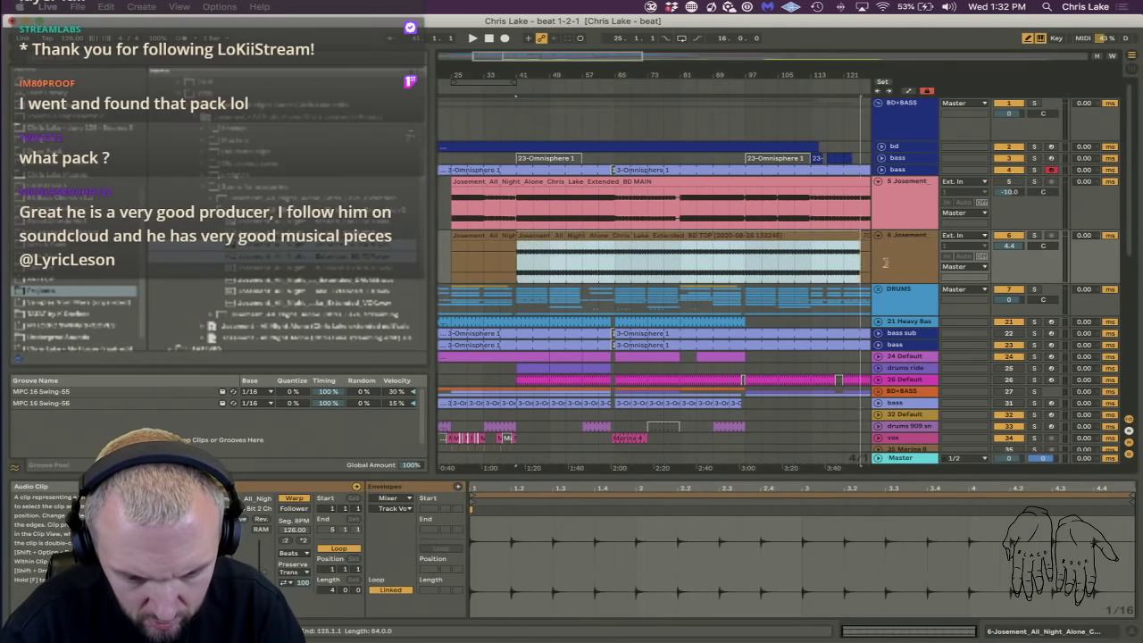
# Delete the leftover BD TOP audio before and after the looped clip and extend the clip's end to bar 137.
pyautogui.hscroll(1, 493, 248)
pyautogui.click(487, 235)
pyautogui.press('Delete')
pyautogui.hscroll(2, 494, 250)
pyautogui.moveTo(510, 72); pyautogui.dragTo(500, 28)
pyautogui.click(586, 276)
pyautogui.click(619, 239)
pyautogui.press('Delete')
pyautogui.click(562, 235)
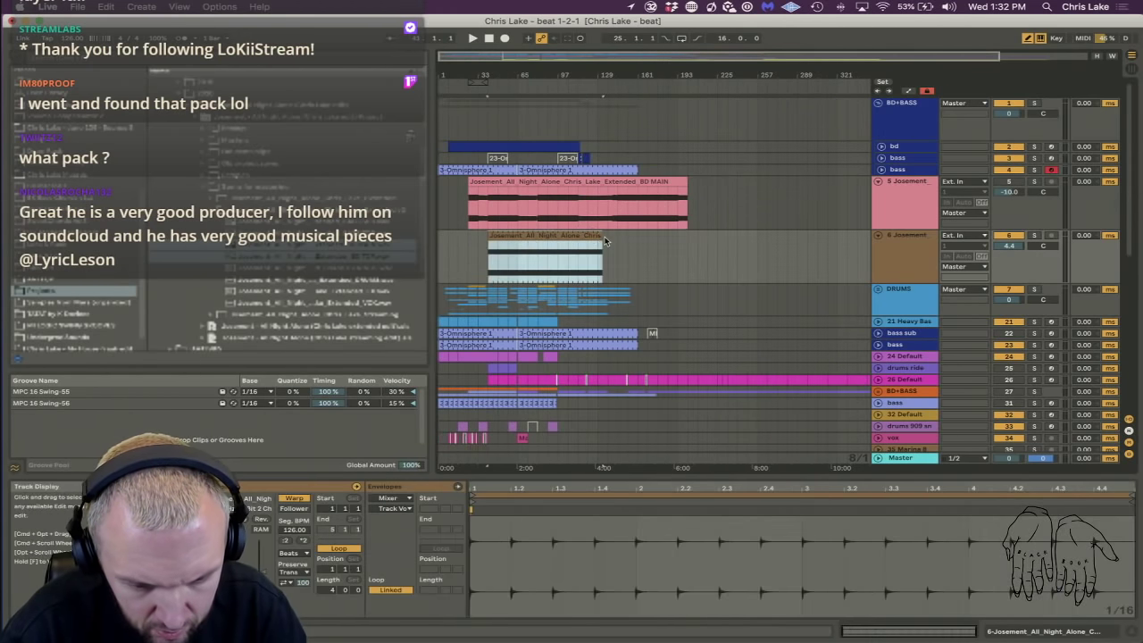
pyautogui.moveTo(603, 239); pyautogui.dragTo(608, 239)
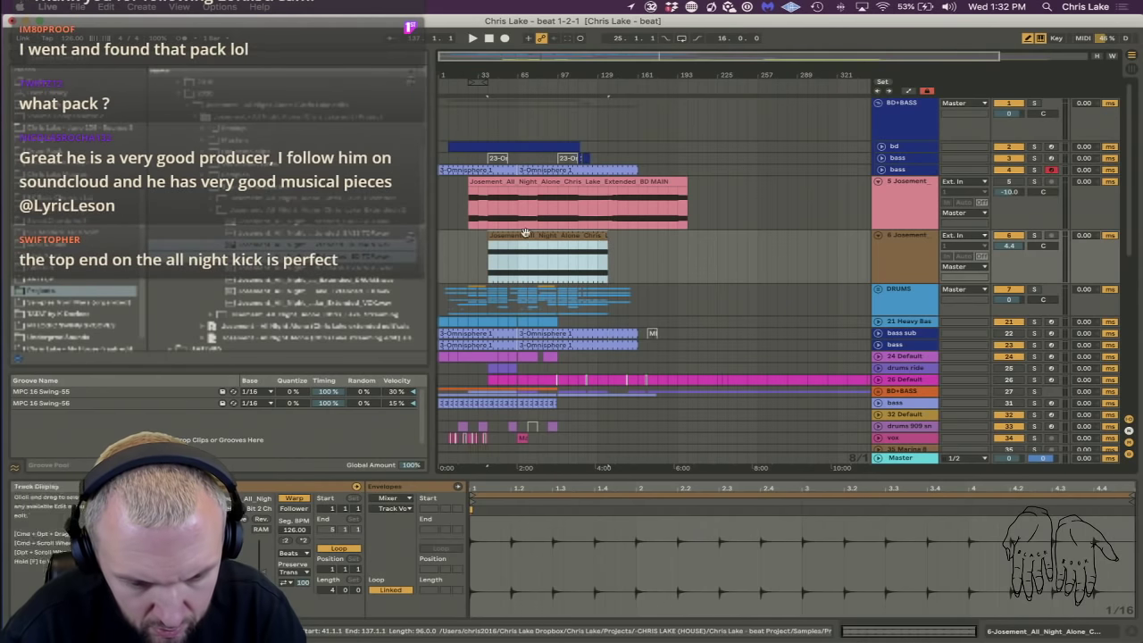
# Play the mix from around bar 39 and extend the start of the looped BD TOP clip back to bar 25.
pyautogui.press('space')
pyautogui.moveTo(489, 75); pyautogui.dragTo(605, 161)
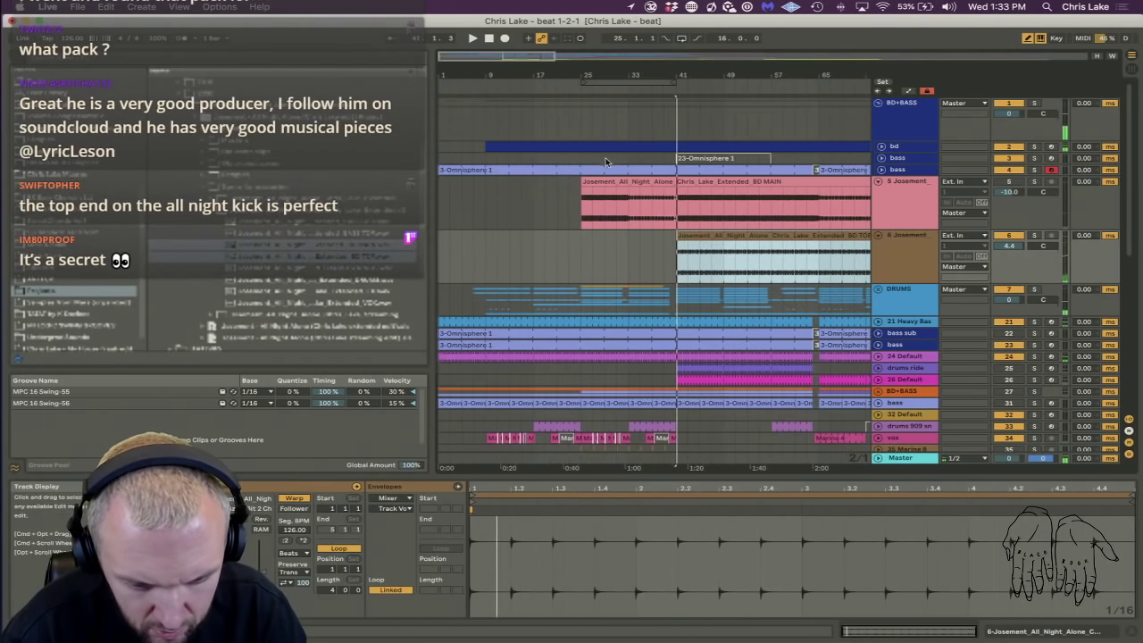
pyautogui.scroll(-2, 618, 180)
pyautogui.scroll(-1, 618, 179)
pyautogui.click(667, 197)
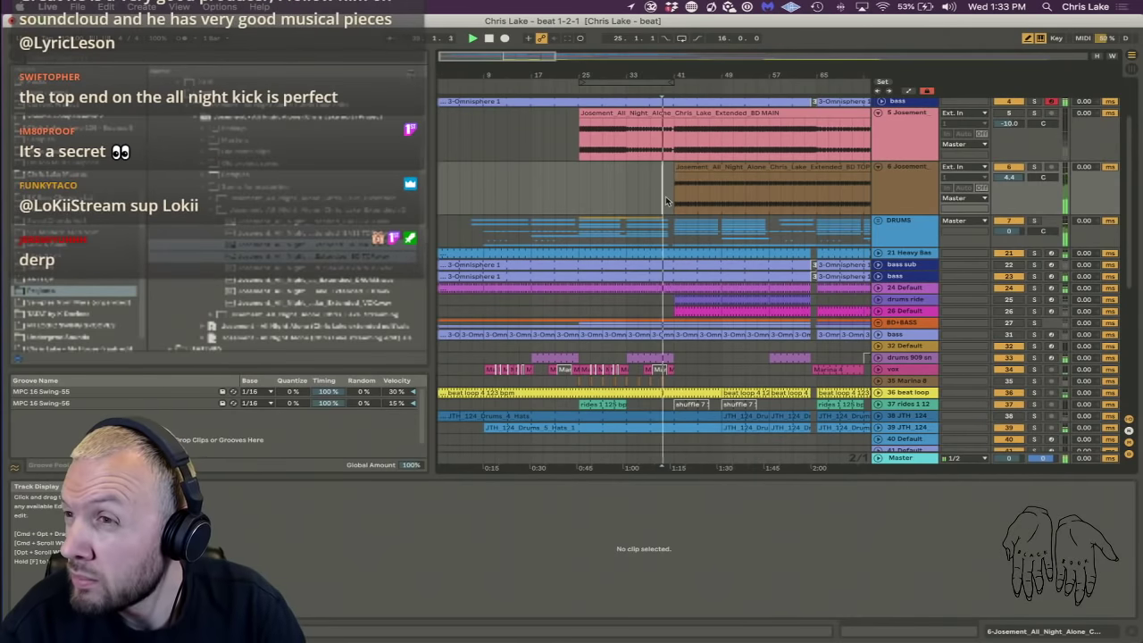
pyautogui.click(906, 184)
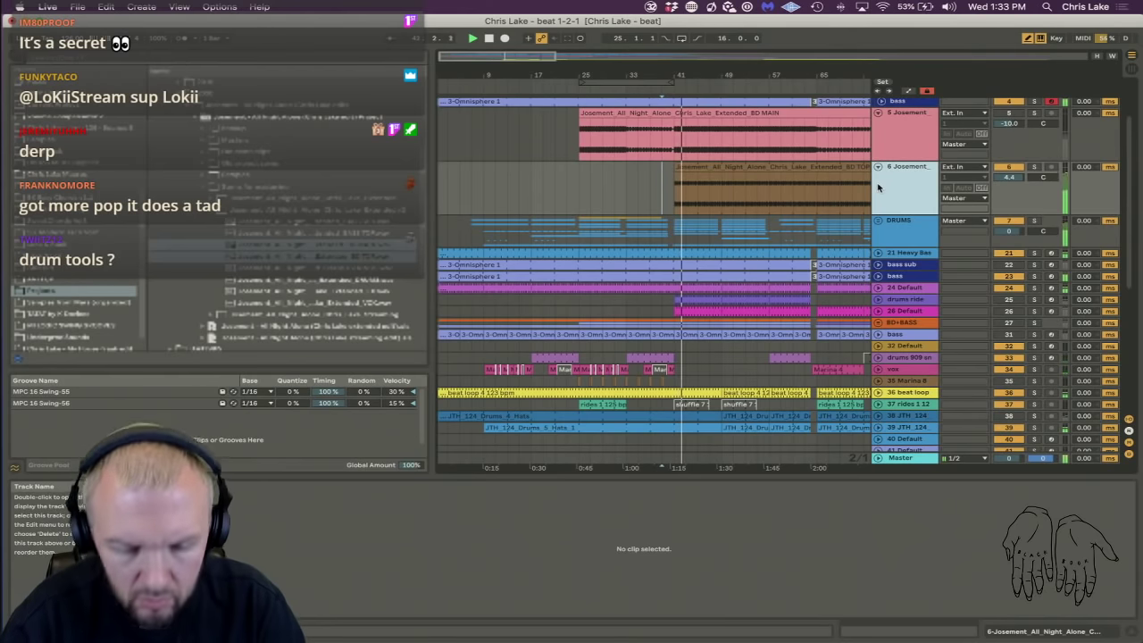
pyautogui.moveTo(676, 167); pyautogui.dragTo(580, 168)
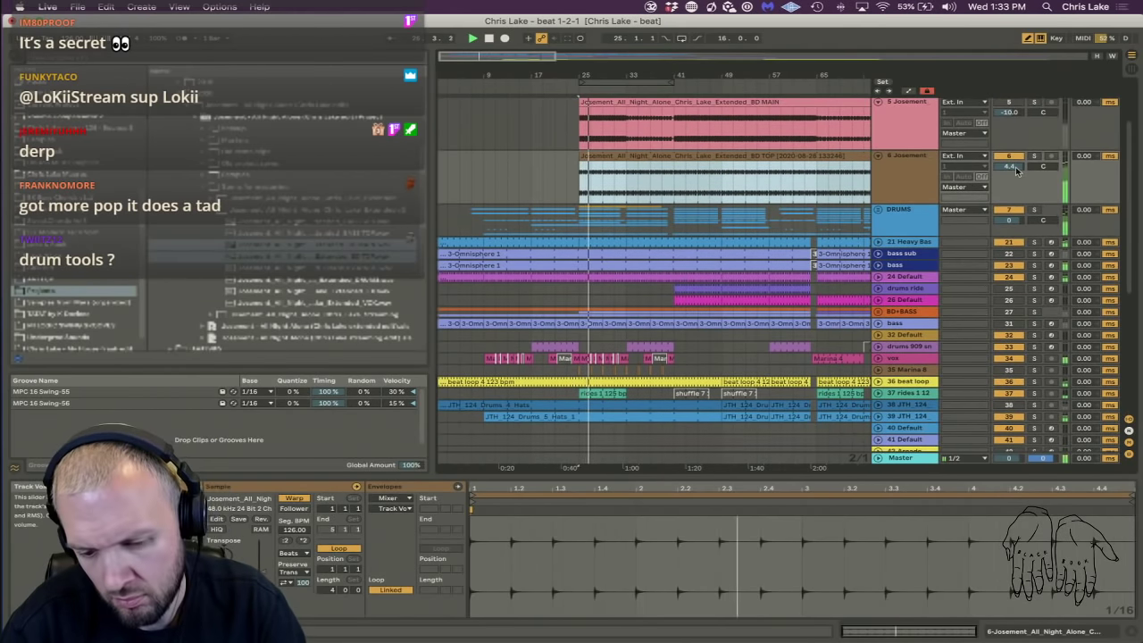
# Select bars 25 to 33 on the drums ride track and loop playback over those eight bars.
pyautogui.scroll(-5, 987, 237)
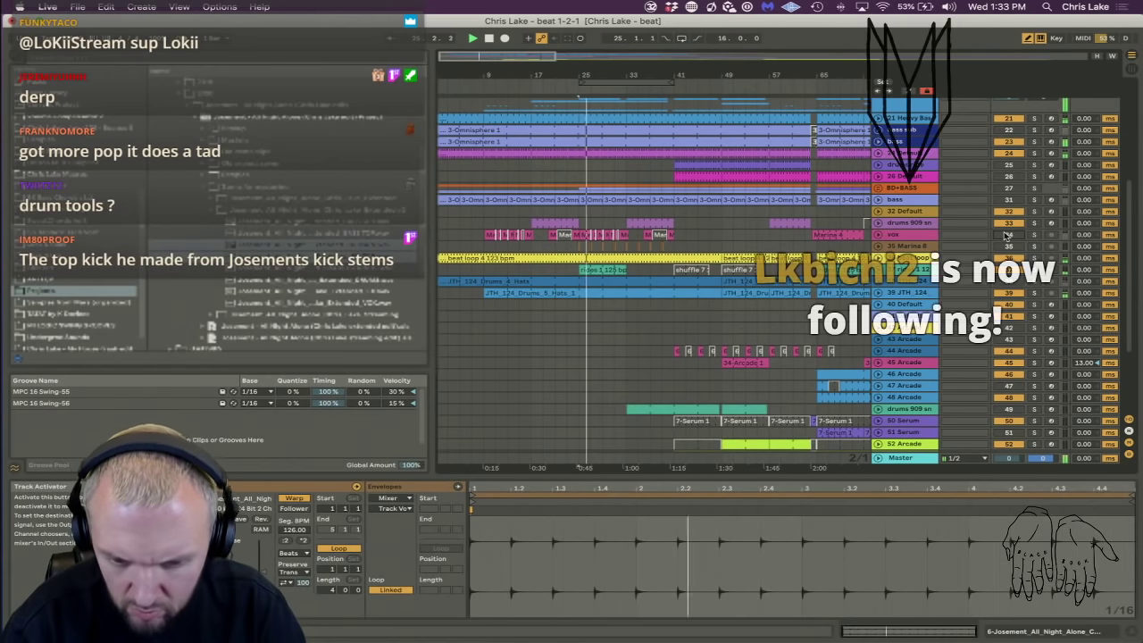
pyautogui.scroll(2, 630, 217)
pyautogui.moveTo(579, 217); pyautogui.dragTo(622, 217)
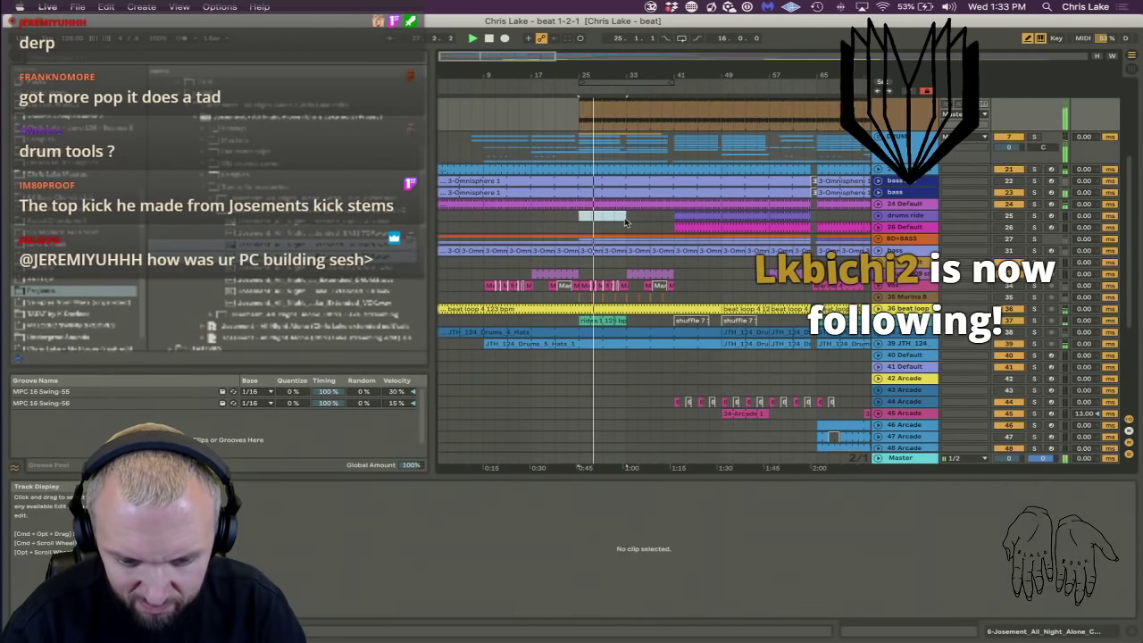
pyautogui.scroll(5, 625, 221)
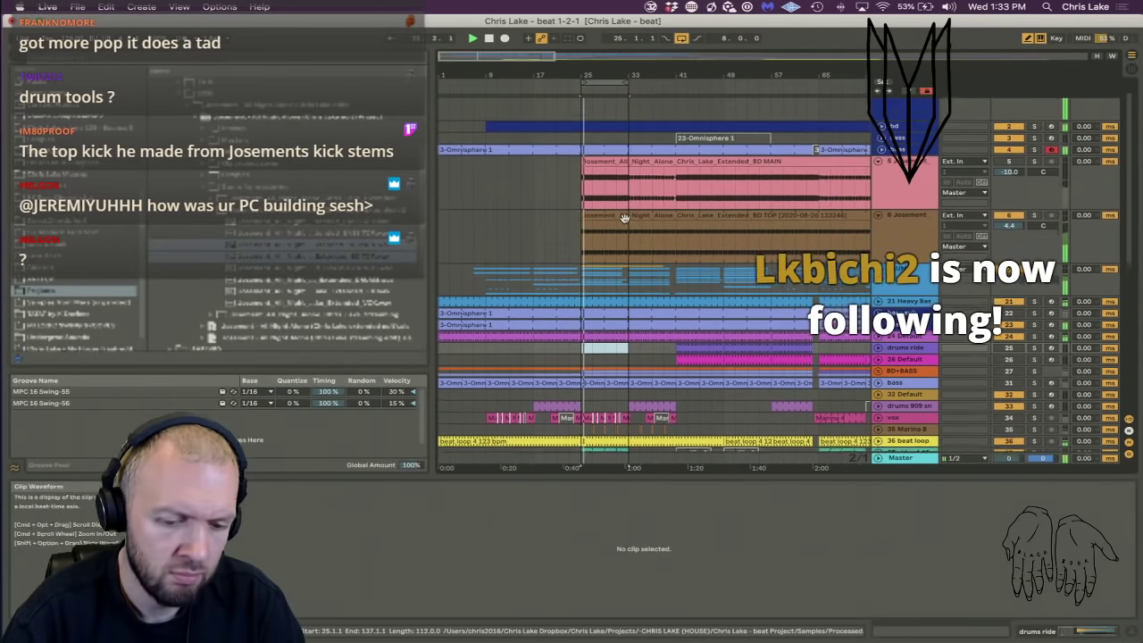
# Fold the BD TOP and BD MAIN stem tracks and briefly solo the DRUMS group to audition it.
pyautogui.click(878, 217)
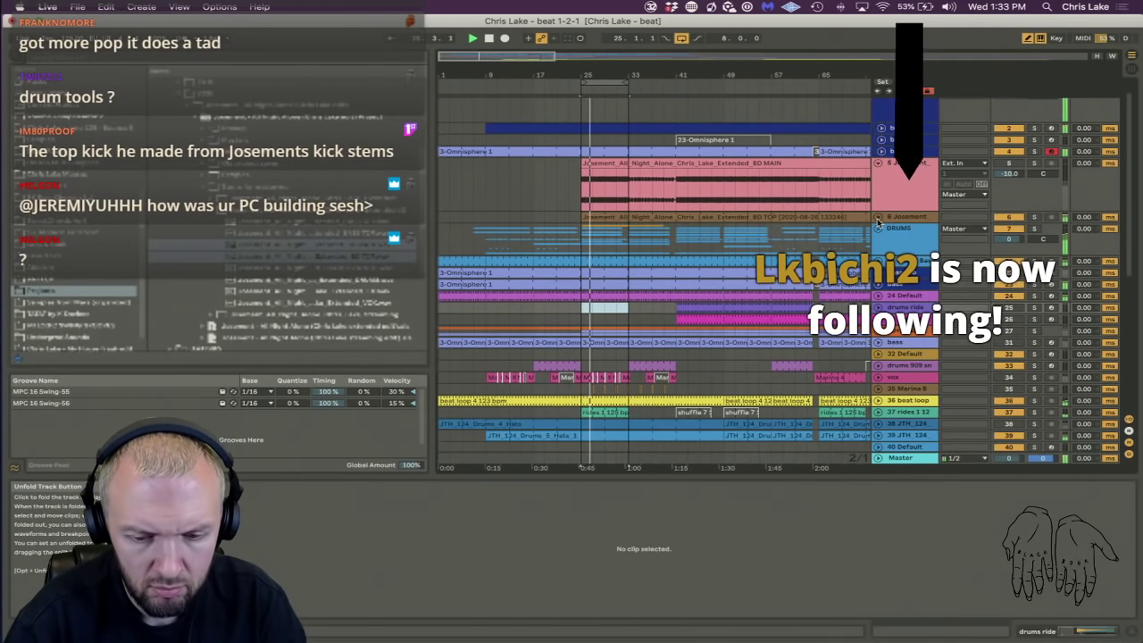
pyautogui.keyDown('alt'); pyautogui.click(878, 163); pyautogui.keyUp('alt')
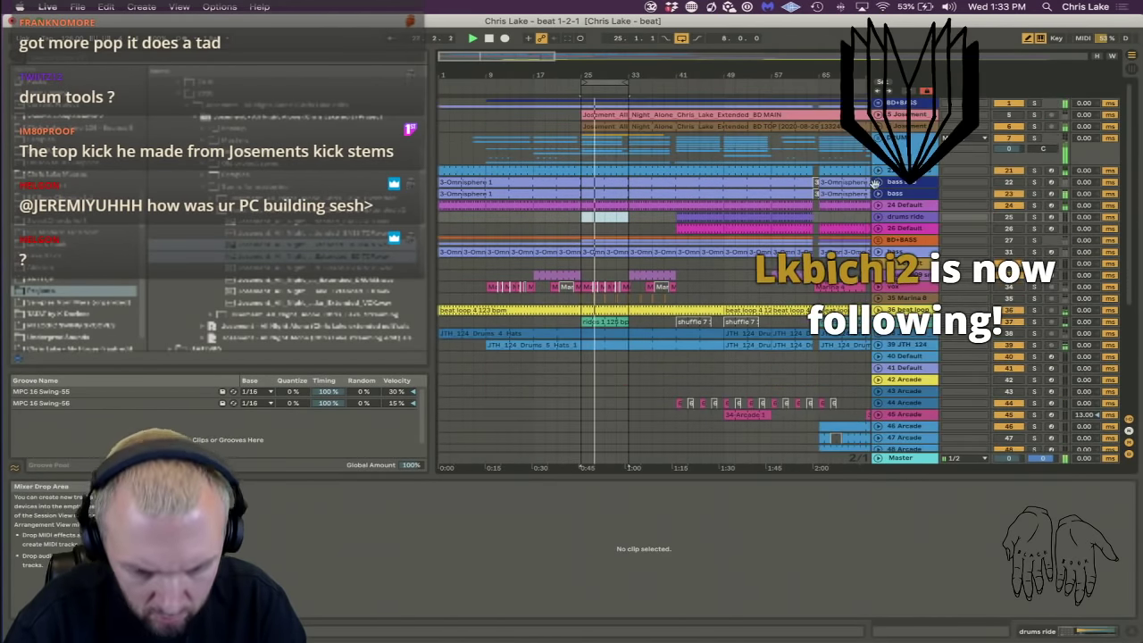
pyautogui.click(901, 140)
pyautogui.click(1034, 137)
pyautogui.click(1033, 137)
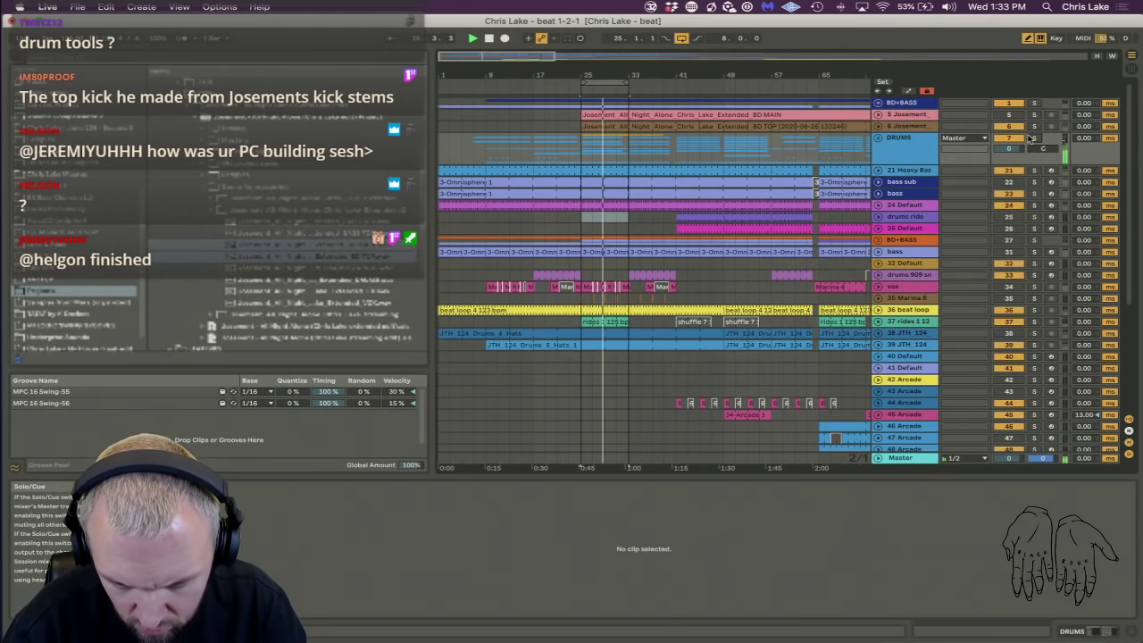
# Select the rides clip at bar 25 and briefly solo the JTH_124 Drums_5_Hats track to audition it.
pyautogui.scroll(-1, 909, 174)
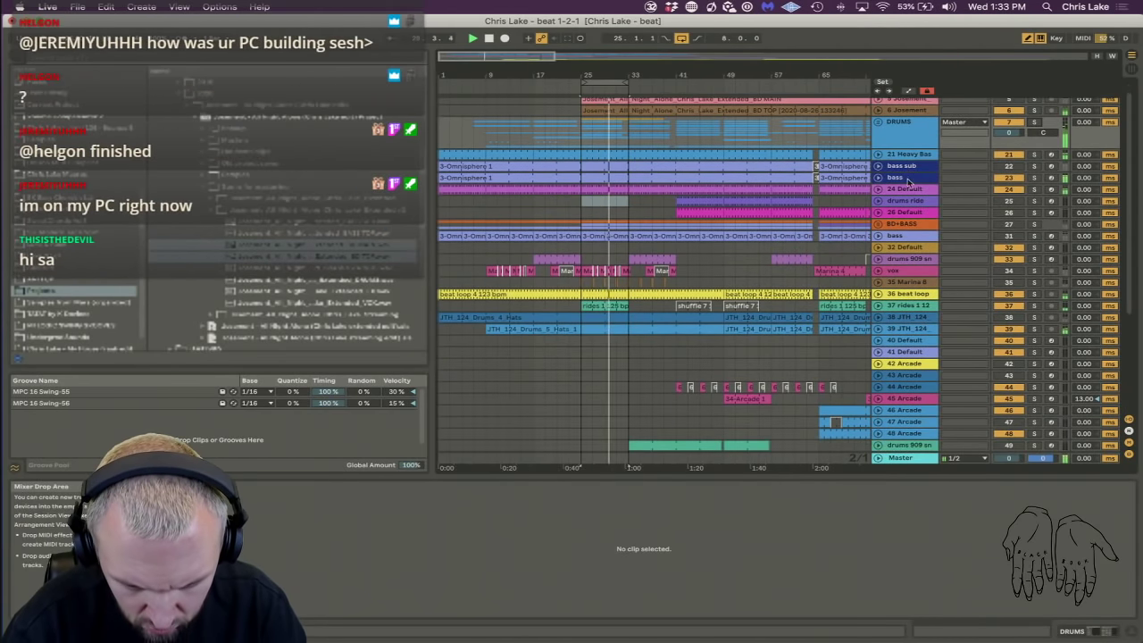
pyautogui.click(605, 305)
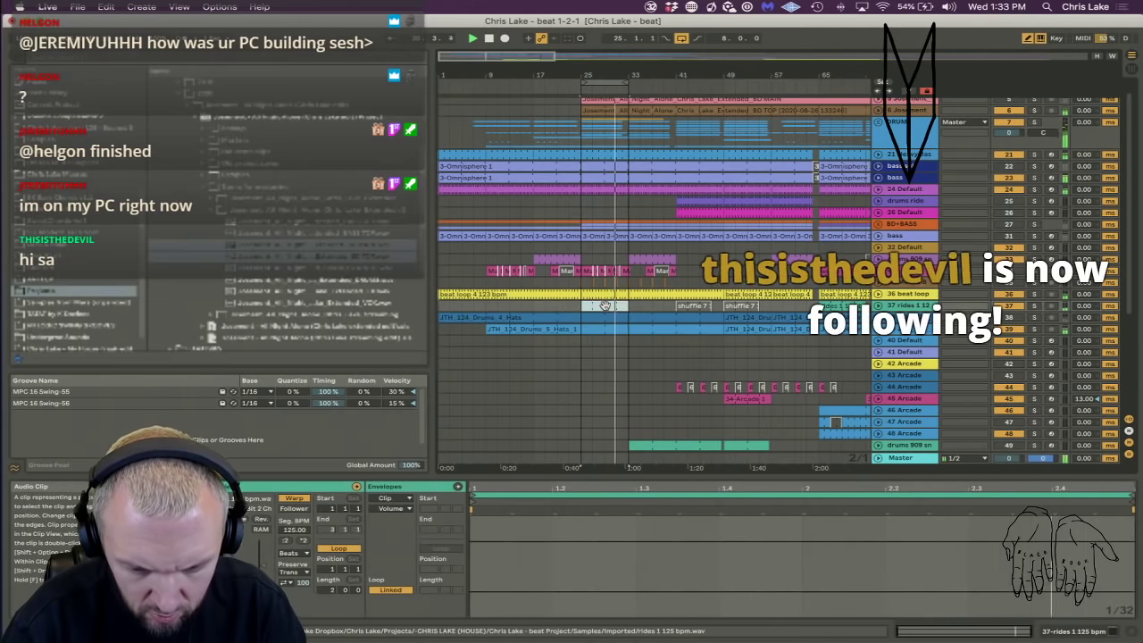
pyautogui.click(1035, 329)
pyautogui.click(1035, 329)
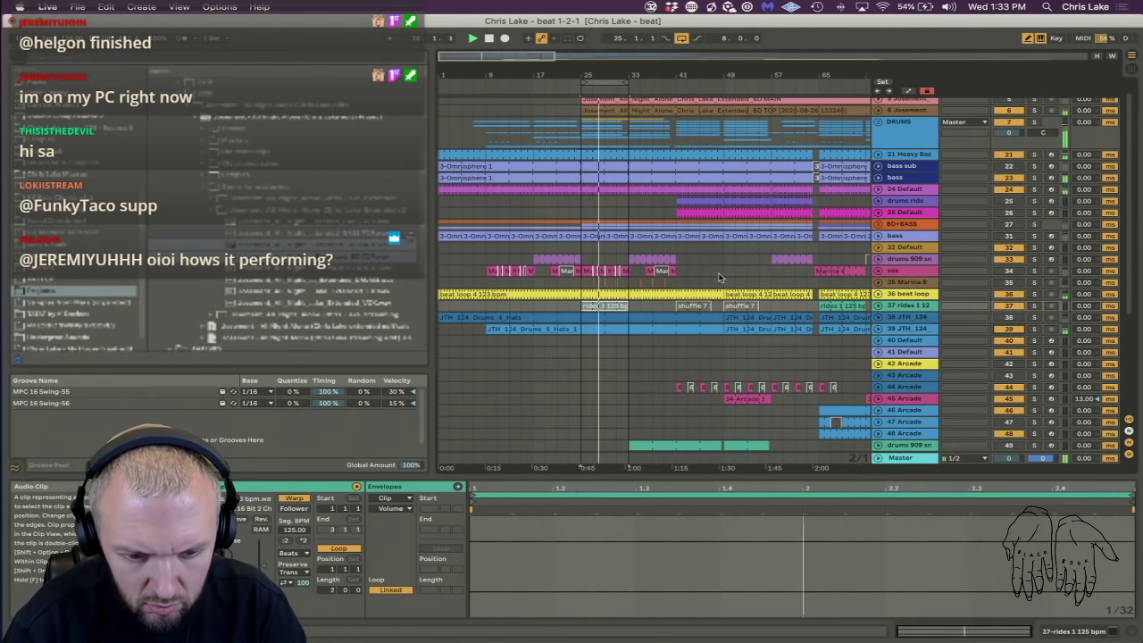
# Briefly solo the BD TOP stem track, switch to Session View and audition the BD+BASS group on its own.
pyautogui.scroll(2, 682, 219)
pyautogui.press('0')
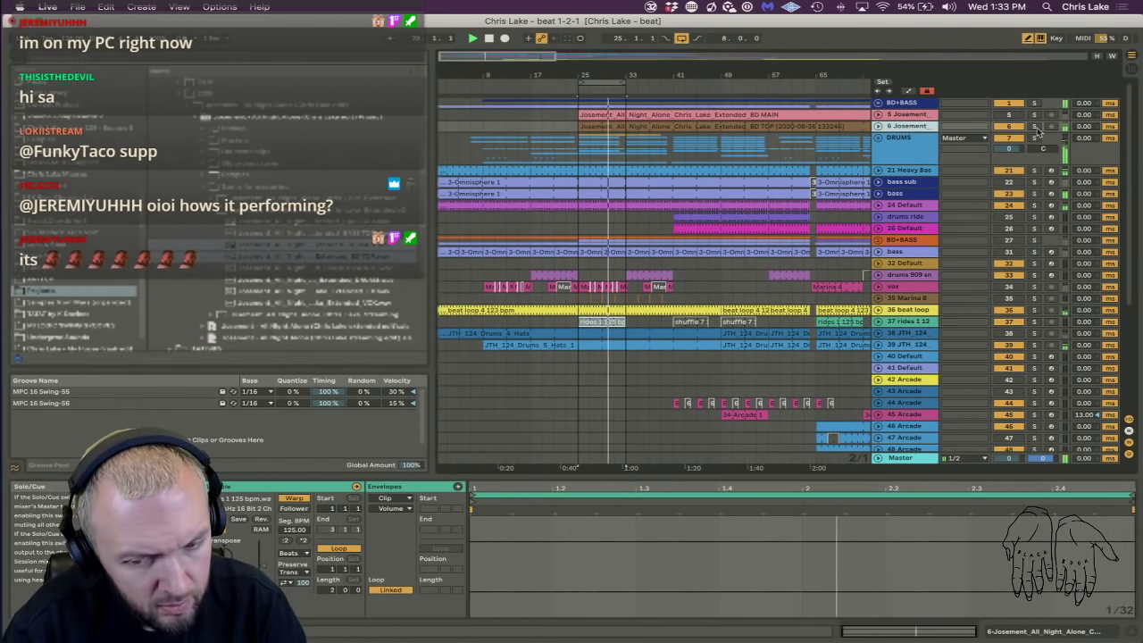
pyautogui.click(1035, 126)
pyautogui.press('Tab')
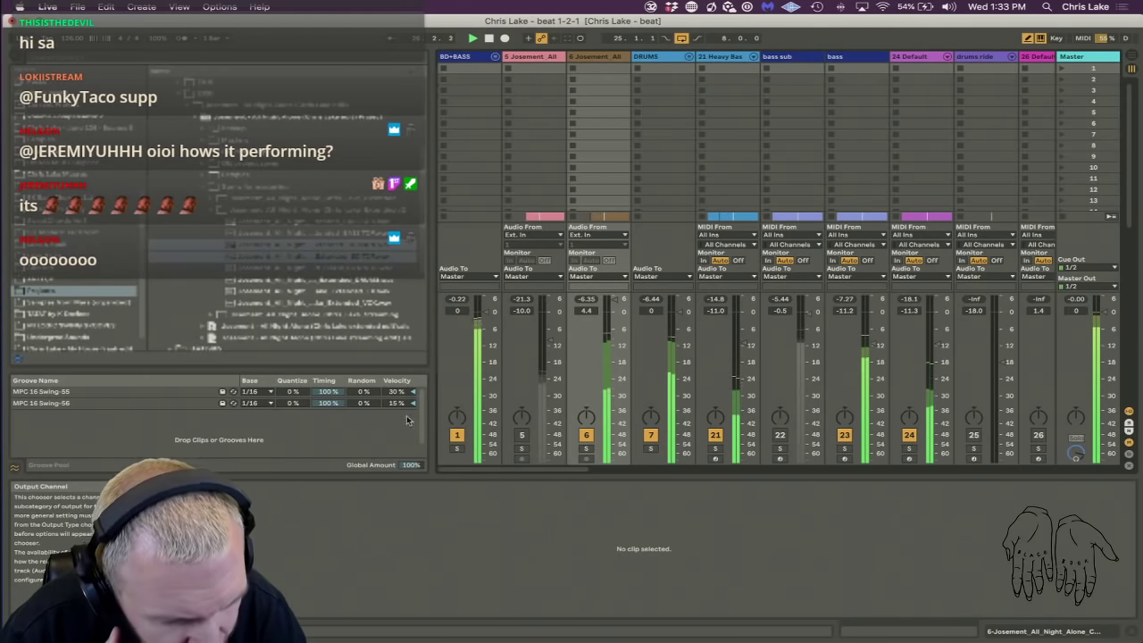
pyautogui.click(457, 448)
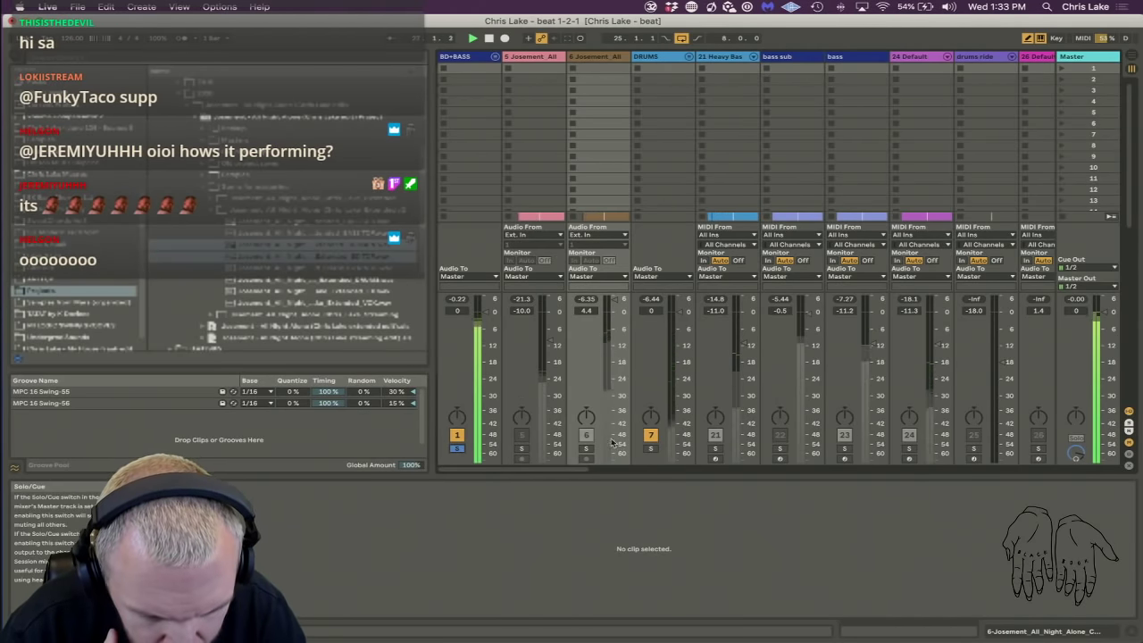
pyautogui.click(456, 448)
# Compare the looped mix with the BD+BASS group and the BD TOP stem track muted.
pyautogui.click(457, 435)
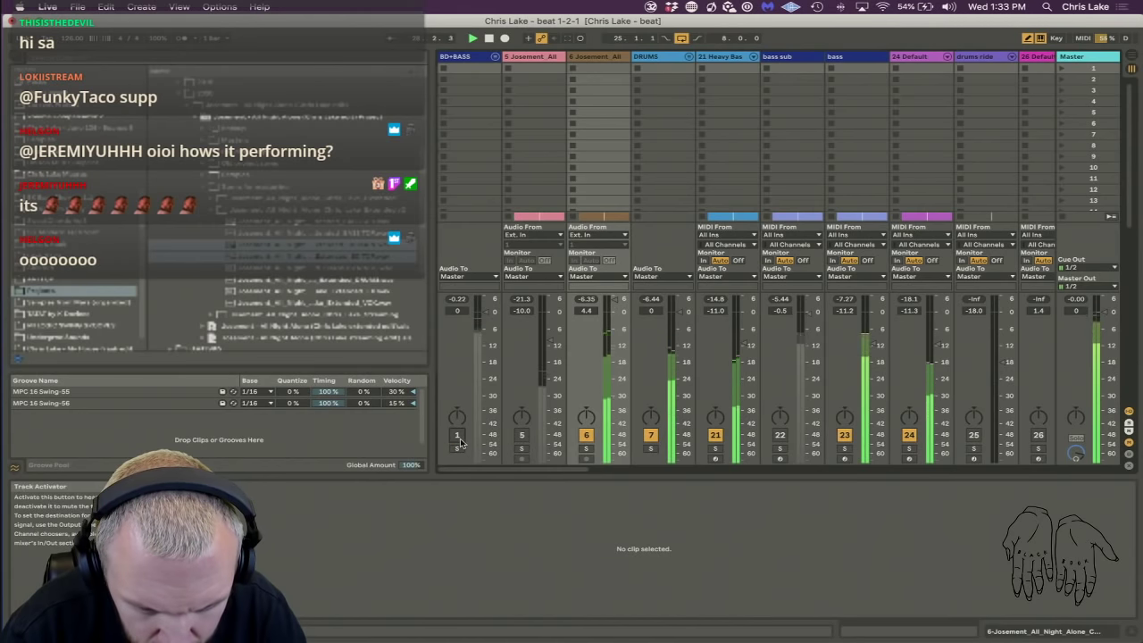
pyautogui.click(457, 435)
pyautogui.click(585, 435)
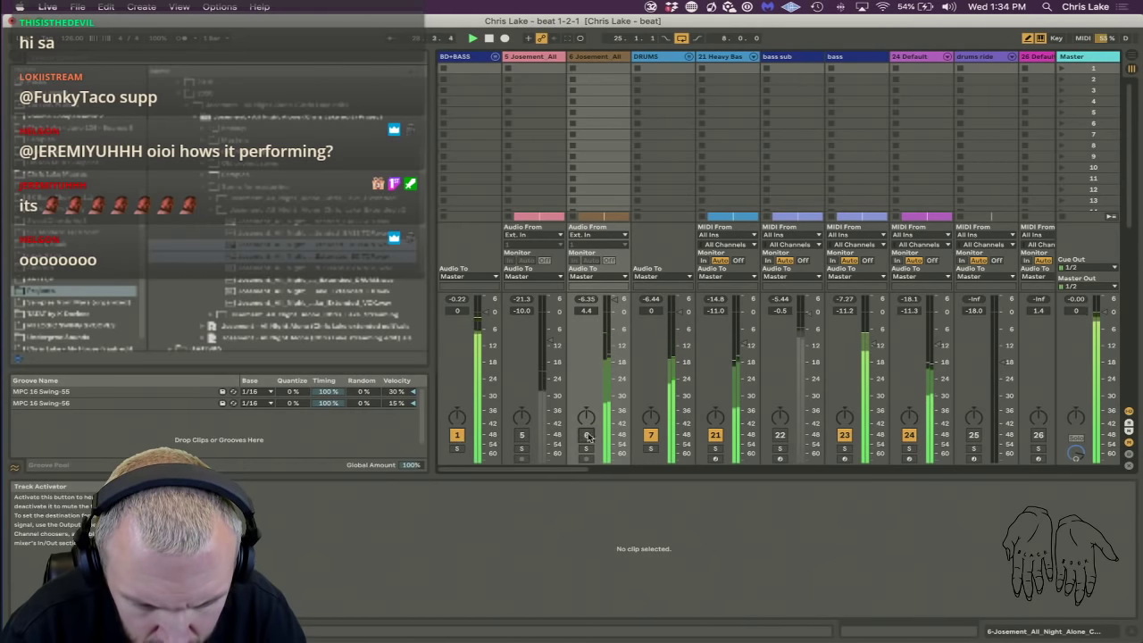
pyautogui.click(456, 436)
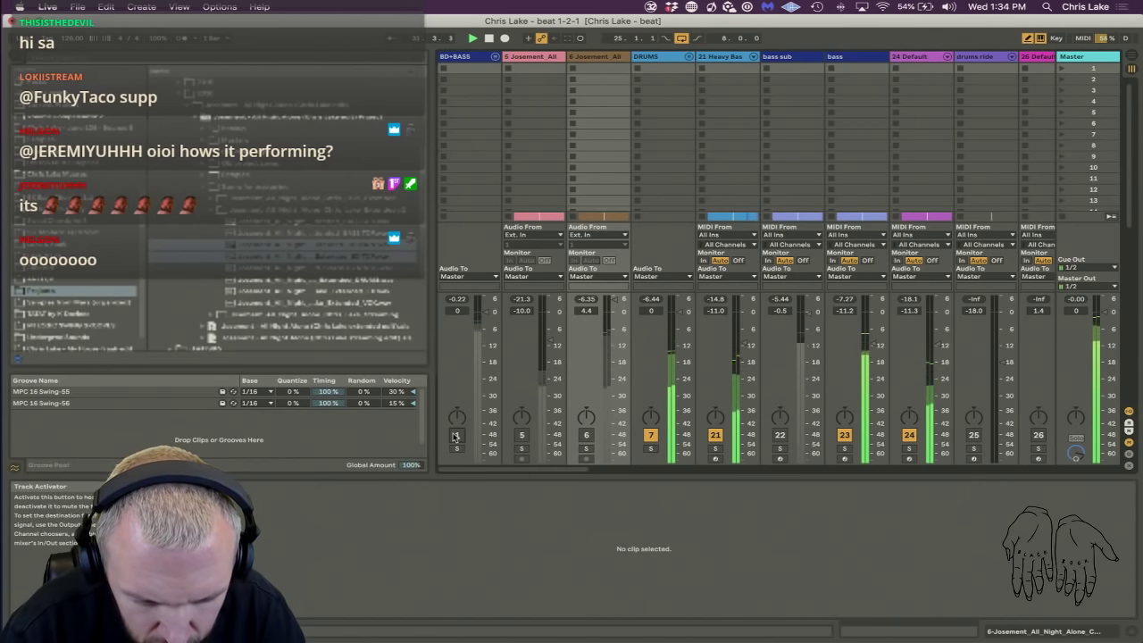
# Solo the BD+BASS group together with the BD TOP stem track and lower the stem's volume to 2.3 dB.
pyautogui.click(456, 448)
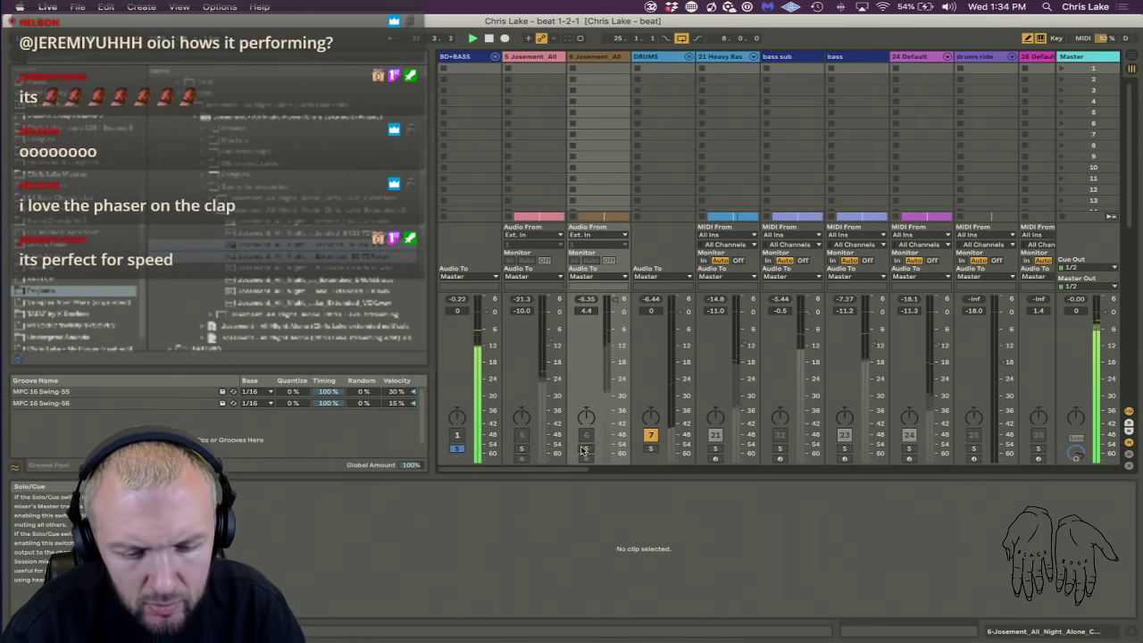
pyautogui.keyDown('super'); pyautogui.click(585, 449); pyautogui.keyUp('super')
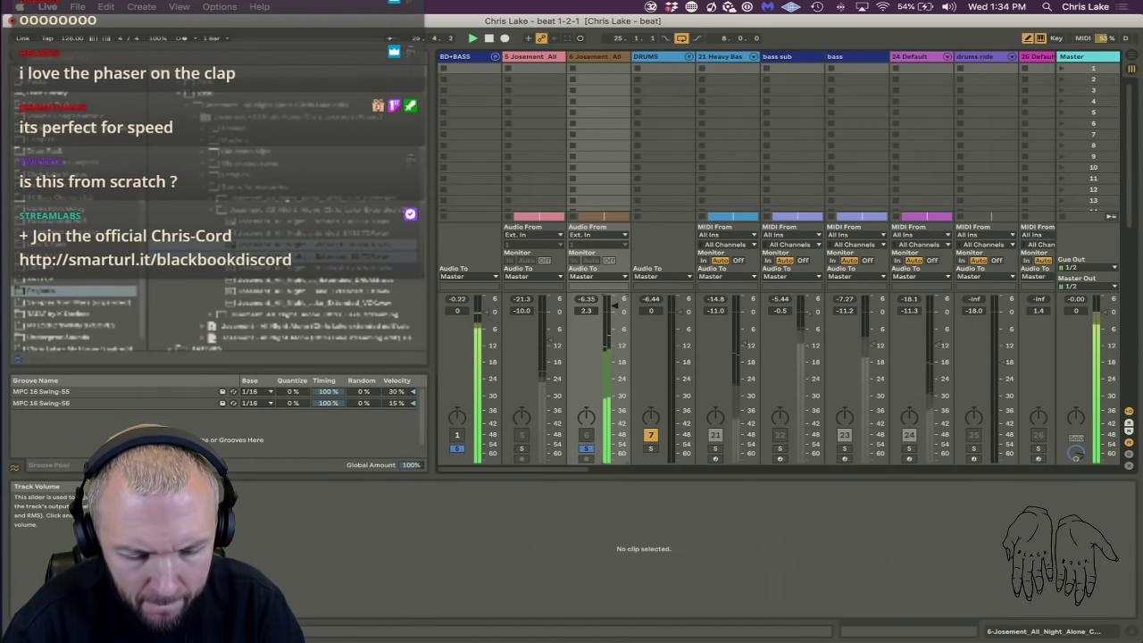
pyautogui.moveTo(615, 306); pyautogui.dragTo(614, 305)
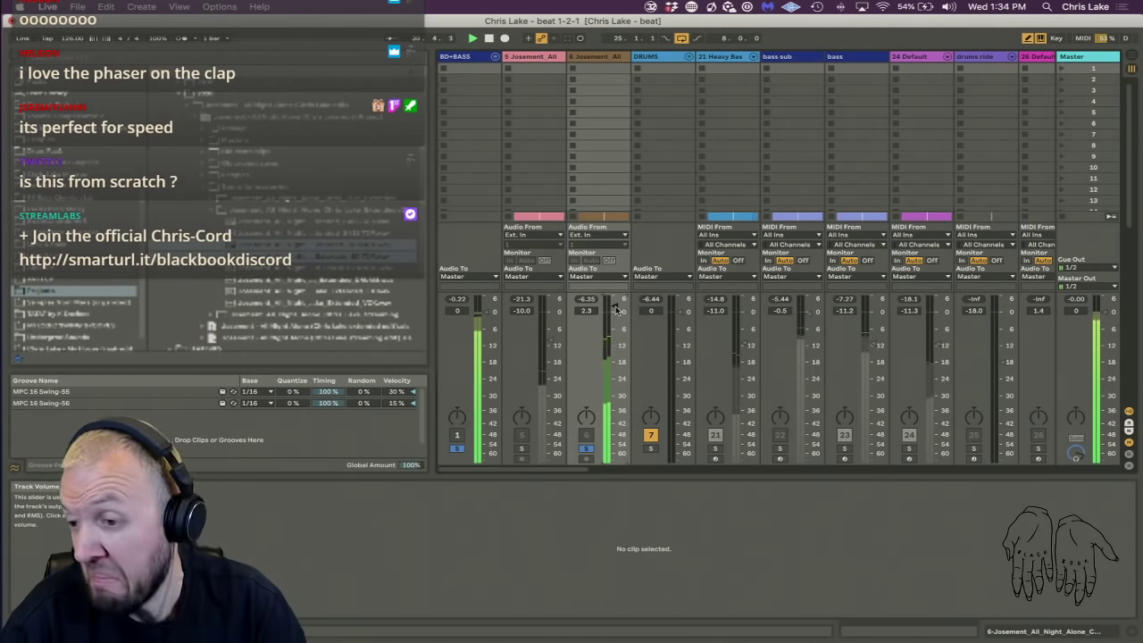
# Return to Arrangement View, clear the solos and reactivate the BD+BASS group and the BD TOP stem track.
pyautogui.press('space')
pyautogui.press('Tab')
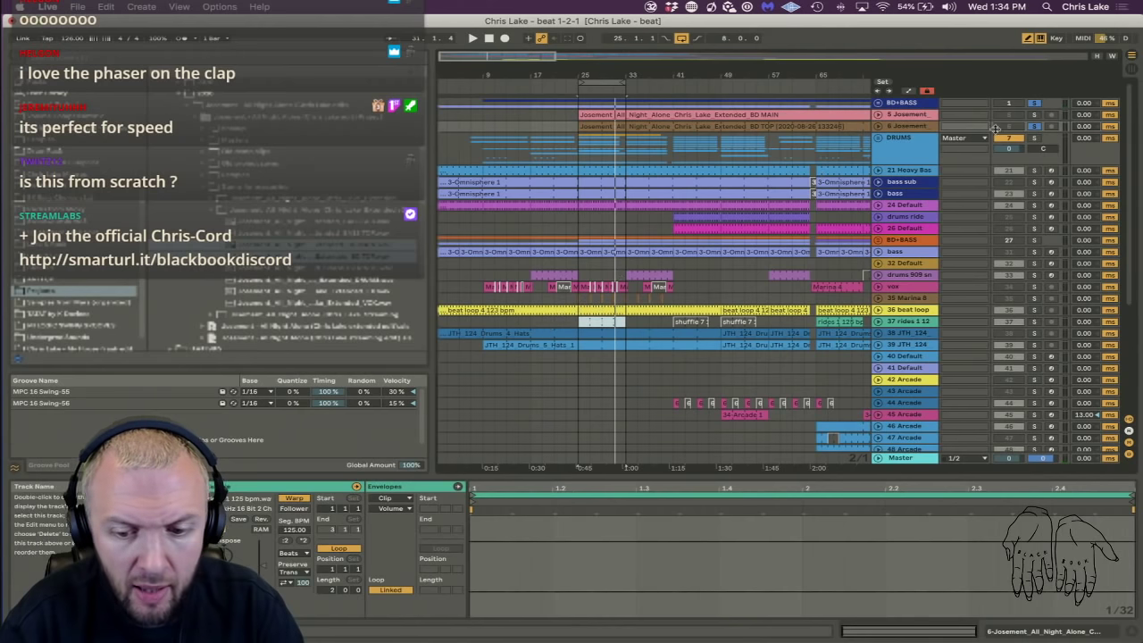
pyautogui.click(1033, 126)
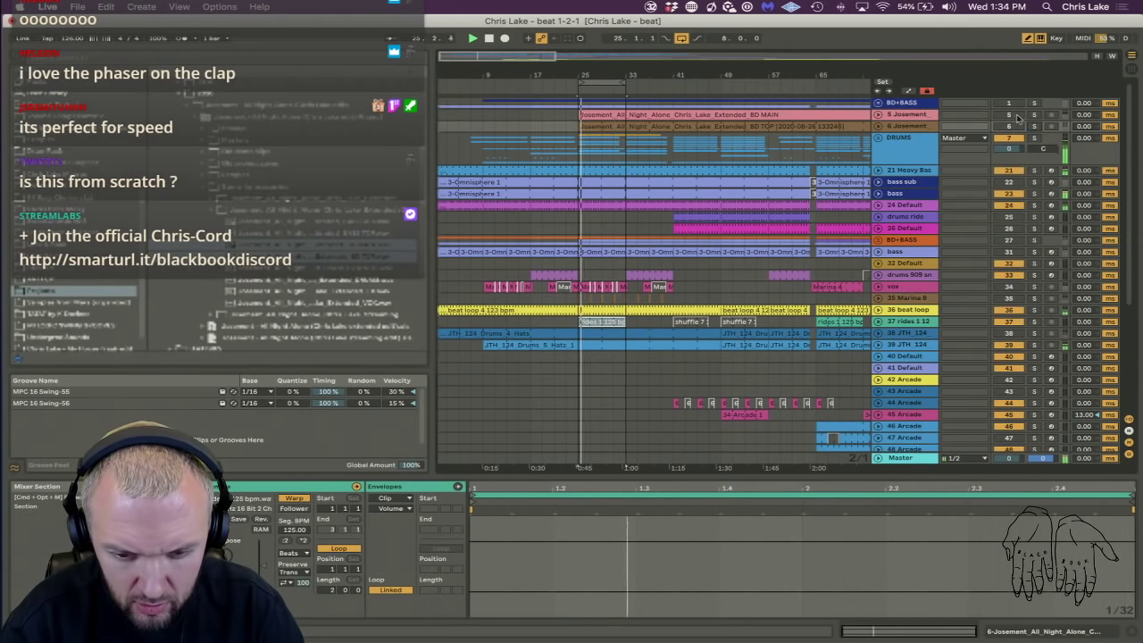
pyautogui.click(1009, 103)
pyautogui.click(1010, 126)
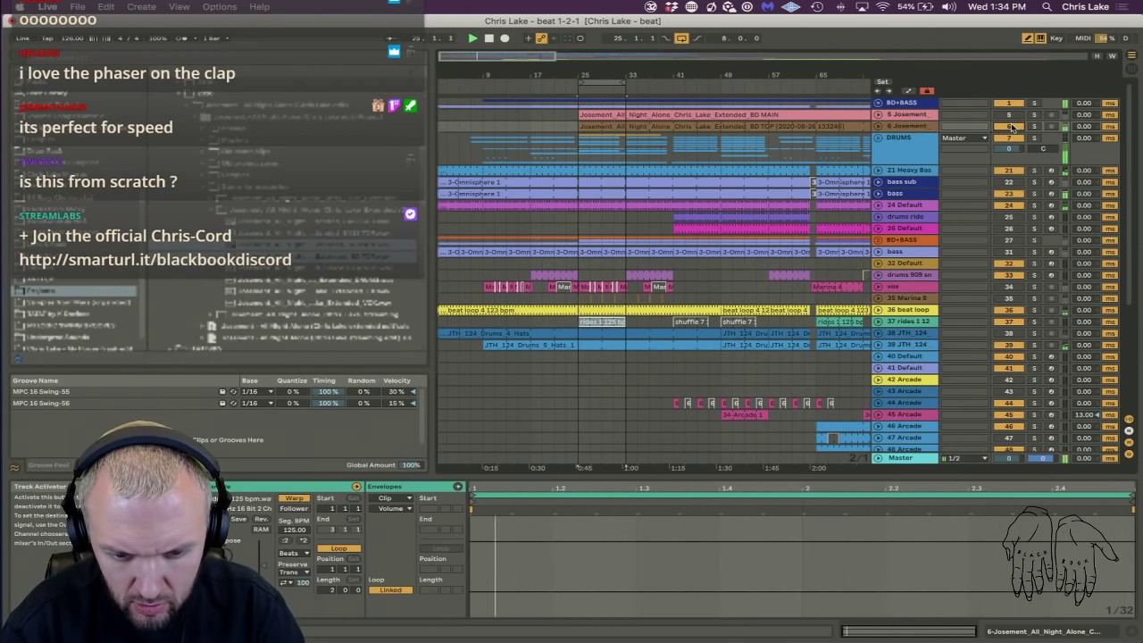
# Delete the Josement All Night Alone BD MAIN stem track.
pyautogui.click(909, 117)
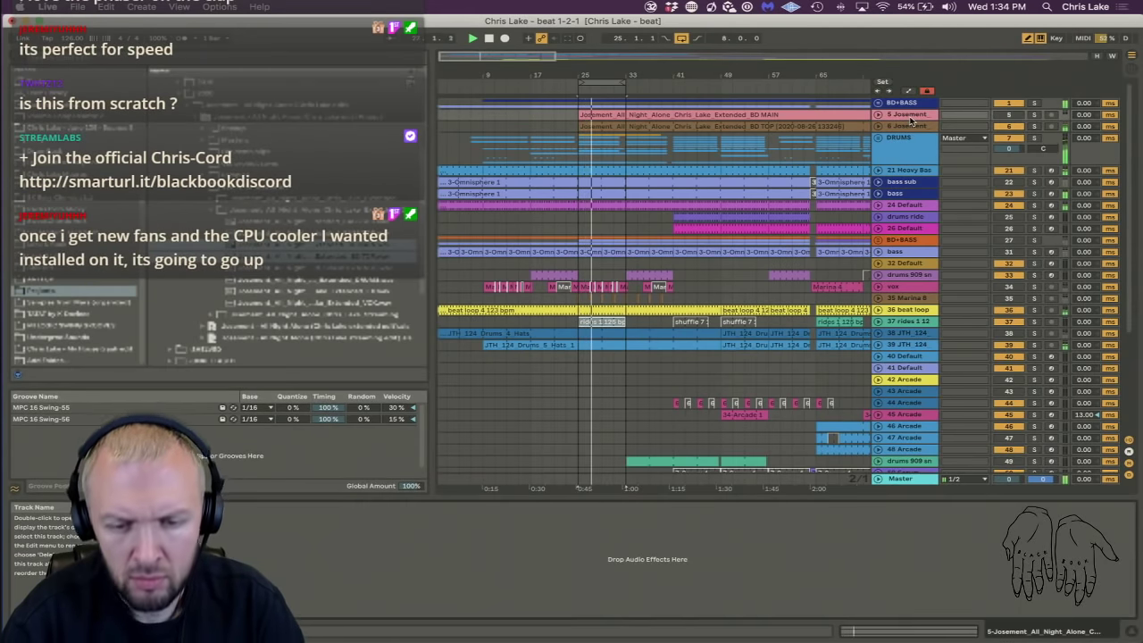
pyautogui.click(908, 117)
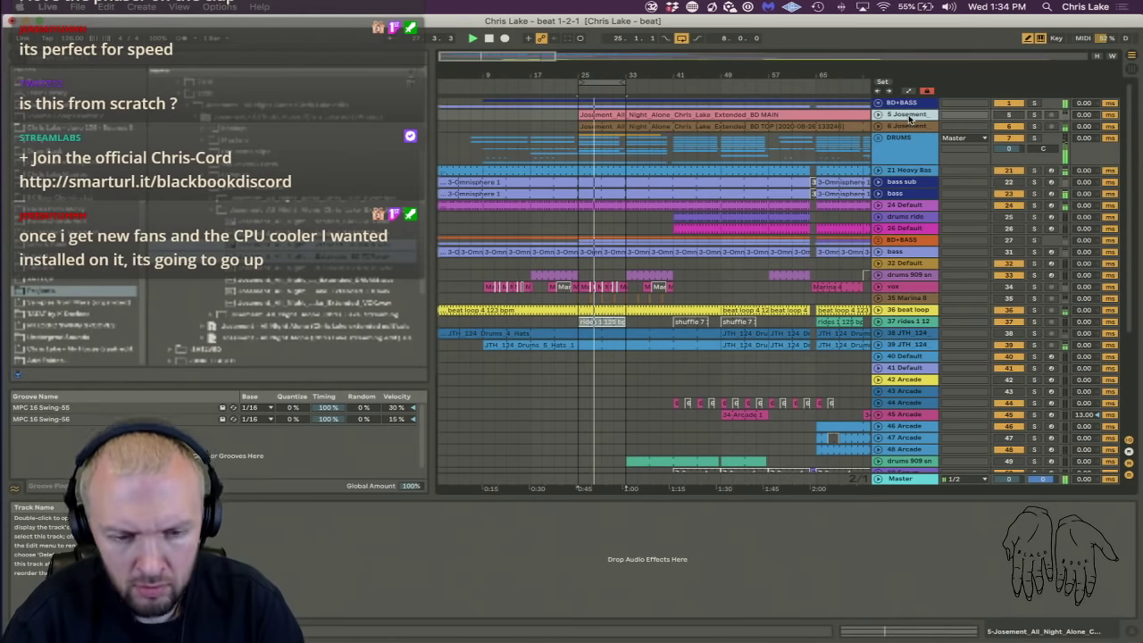
pyautogui.press('Delete')
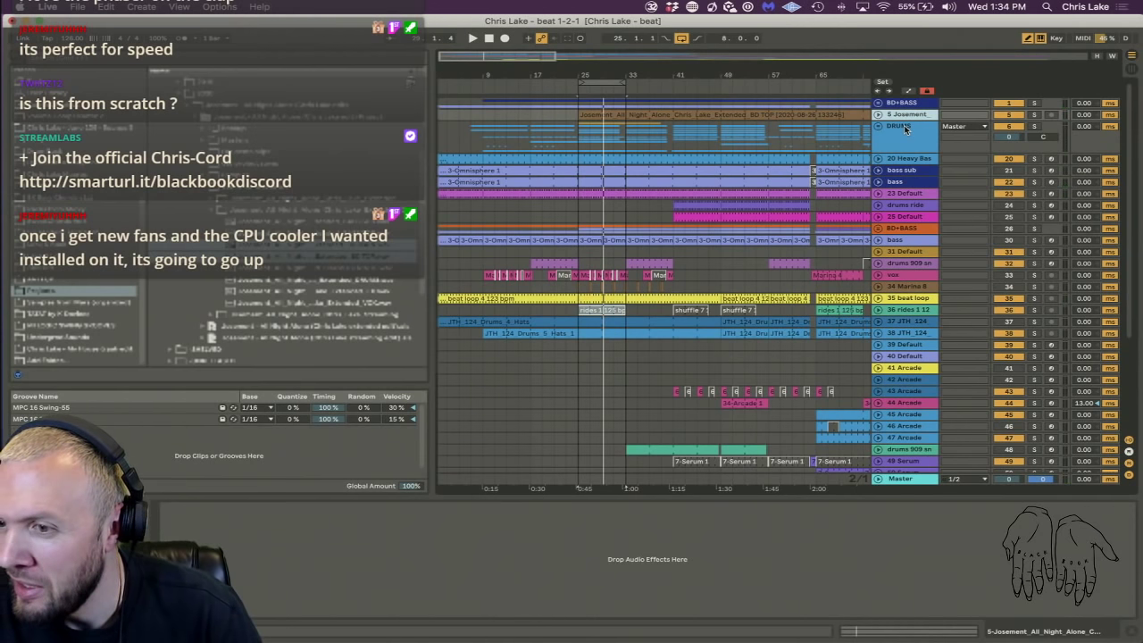
# Show the DRUMS group's Freak plug-in with its Freaky Phase preset, close its window and unsolo the group.
pyautogui.click(902, 126)
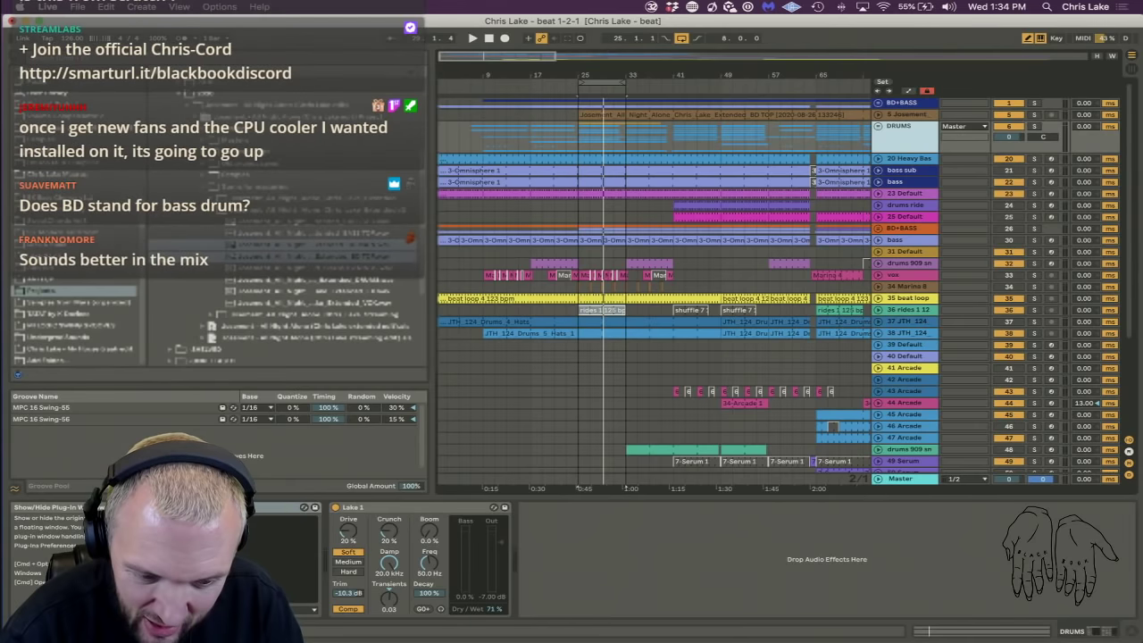
pyautogui.press('super+alt+p')
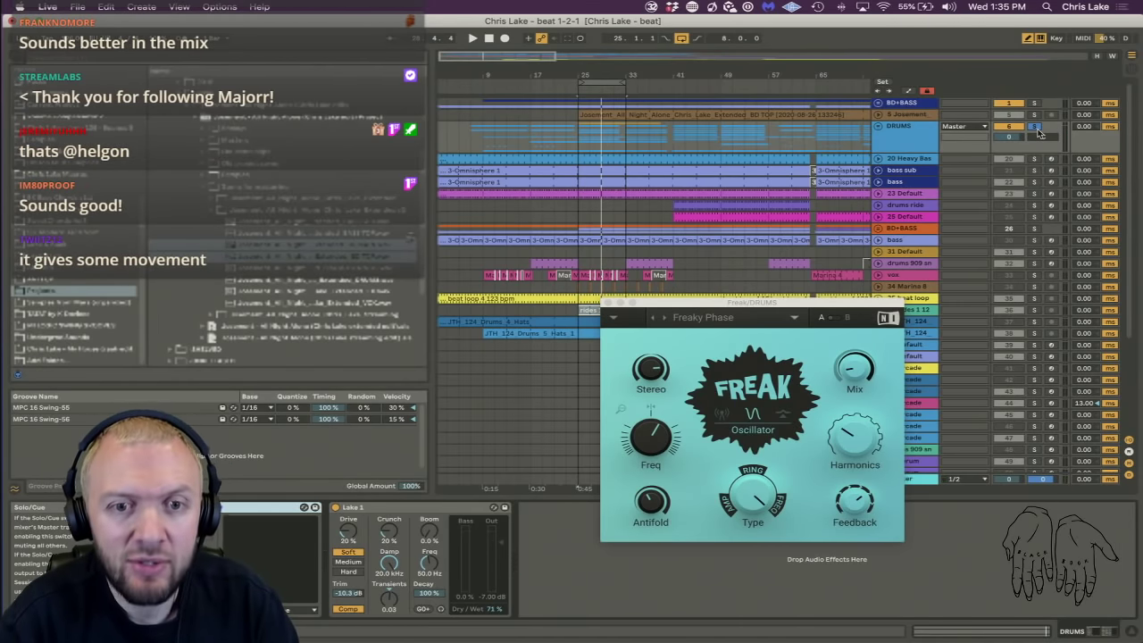
pyautogui.click(608, 302)
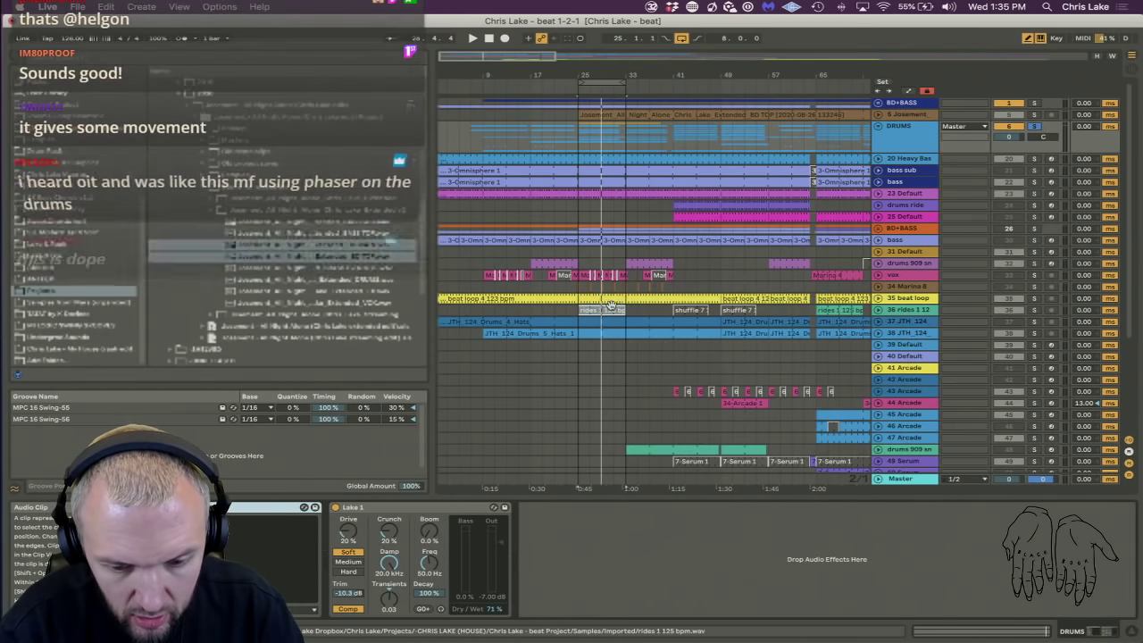
pyautogui.click(1033, 127)
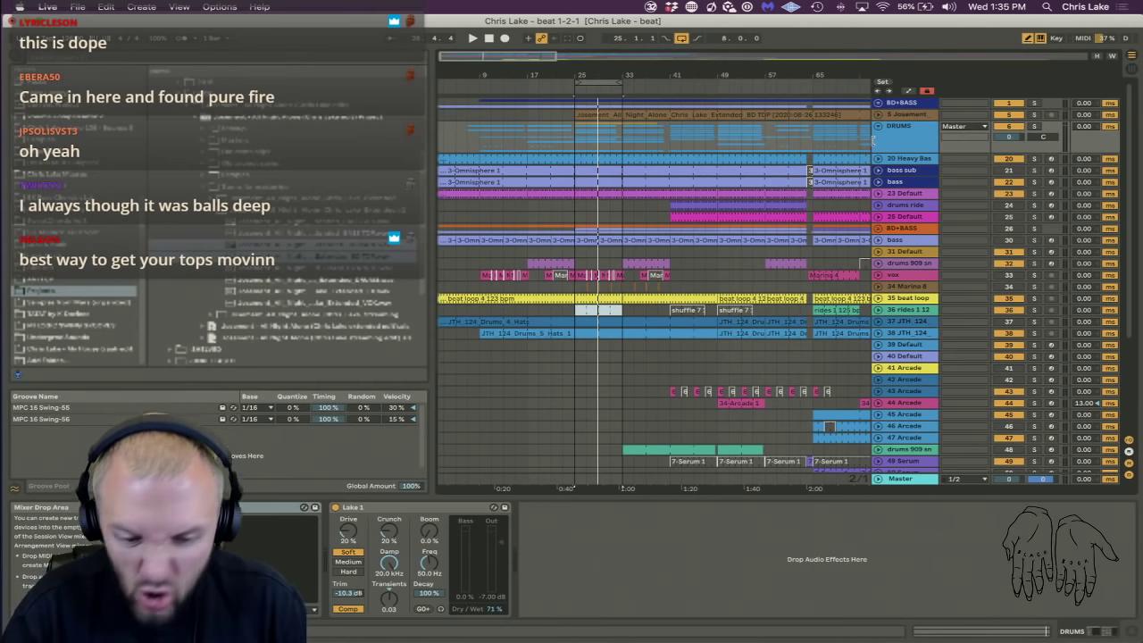
# Rename the remaining BD TOP stem track to "bd top".
pyautogui.click(912, 116)
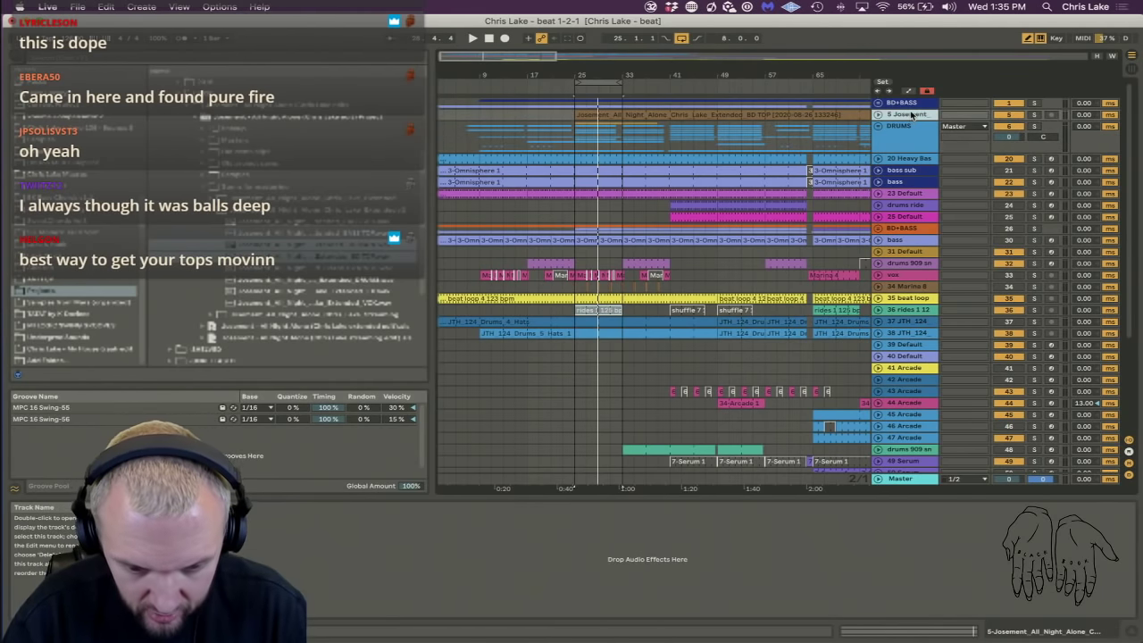
pyautogui.press('super+r')
pyautogui.write('bd top')
pyautogui.press('Return')
# Unfold the blue BD+BASS group, start loop playback and bring up the DRUMS group's devices.
pyautogui.click(885, 103)
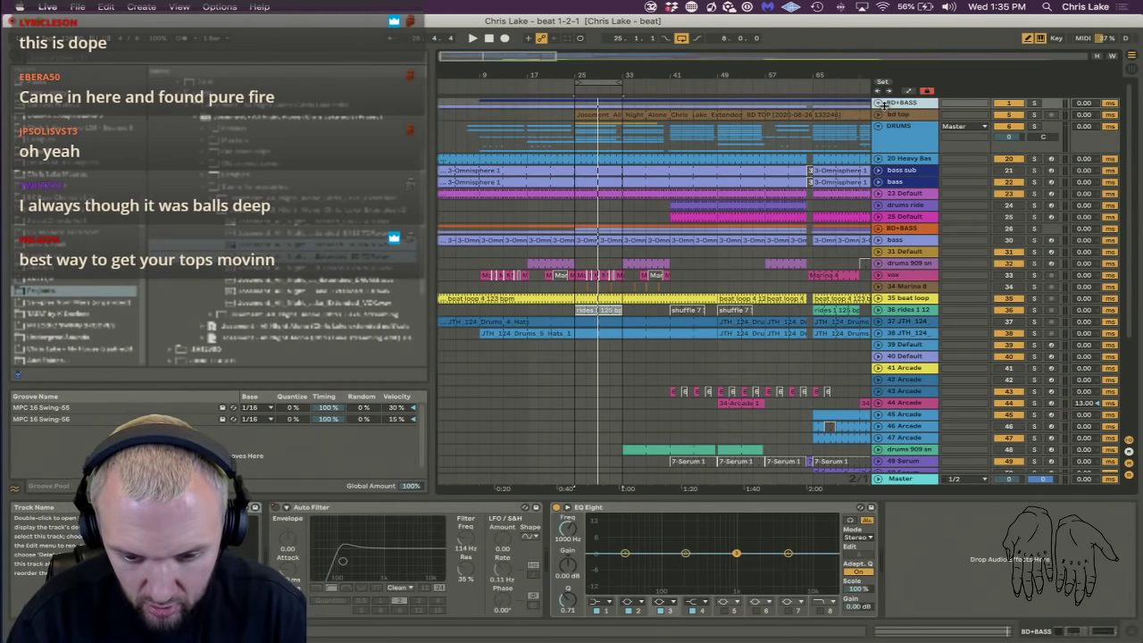
pyautogui.click(879, 104)
pyautogui.press('space')
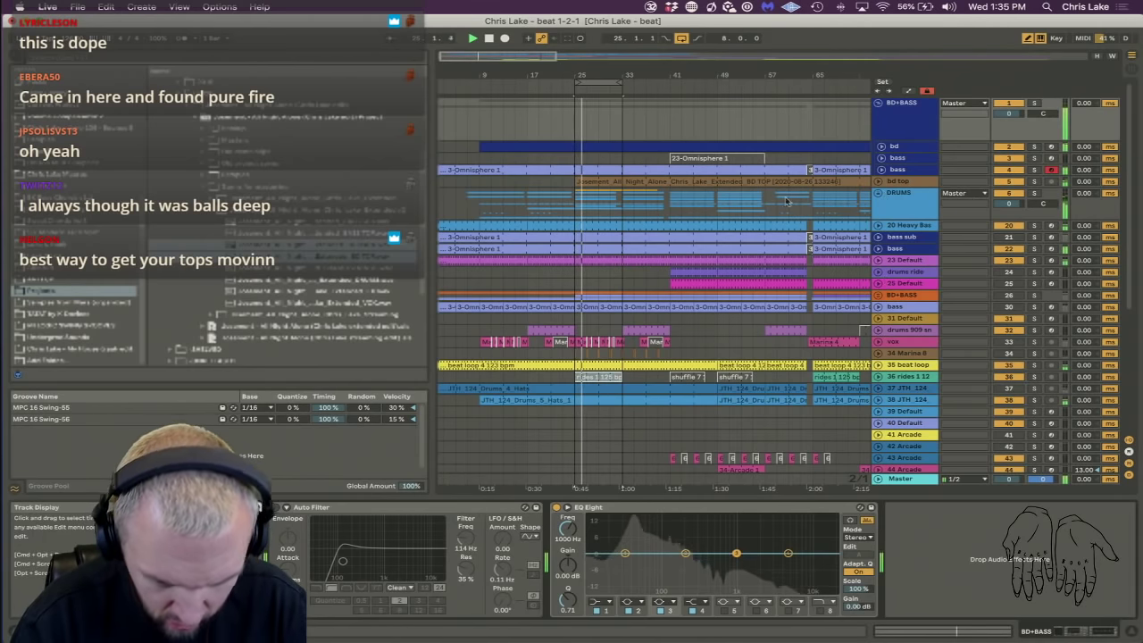
pyautogui.click(904, 204)
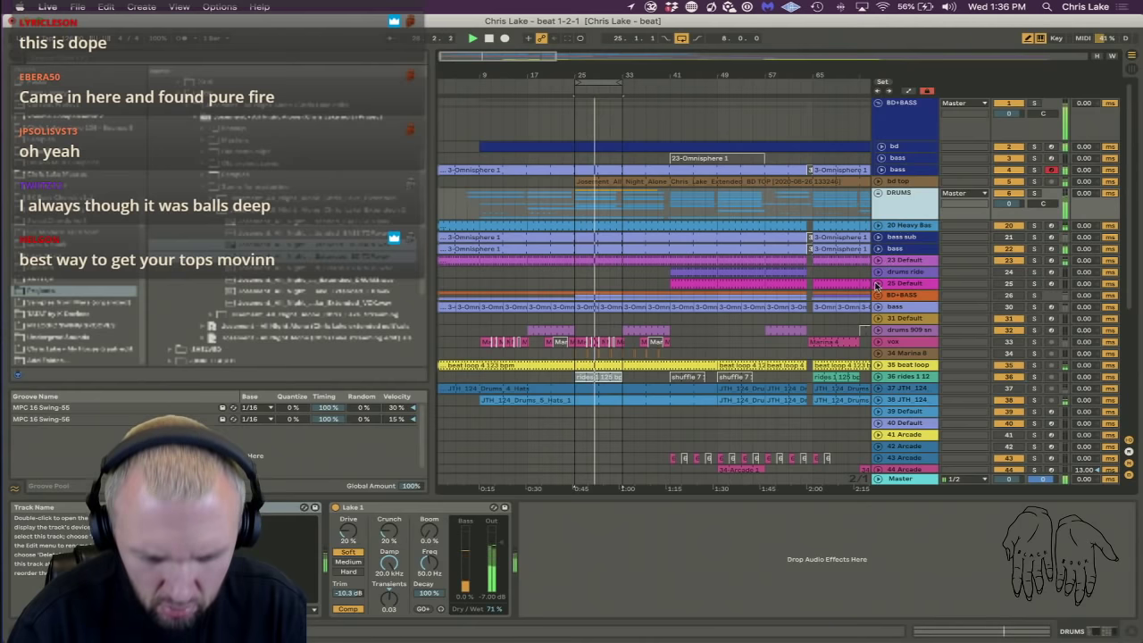
# Solo the orange BD+BASS group and unfold it to inspect its tracks.
pyautogui.click(907, 294)
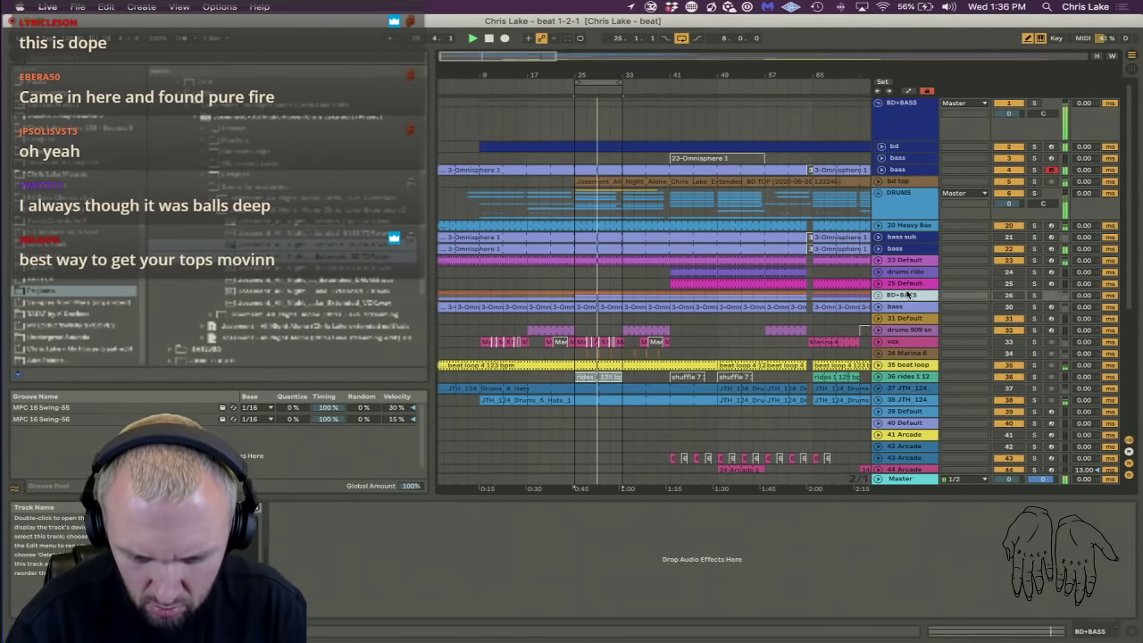
pyautogui.click(1034, 295)
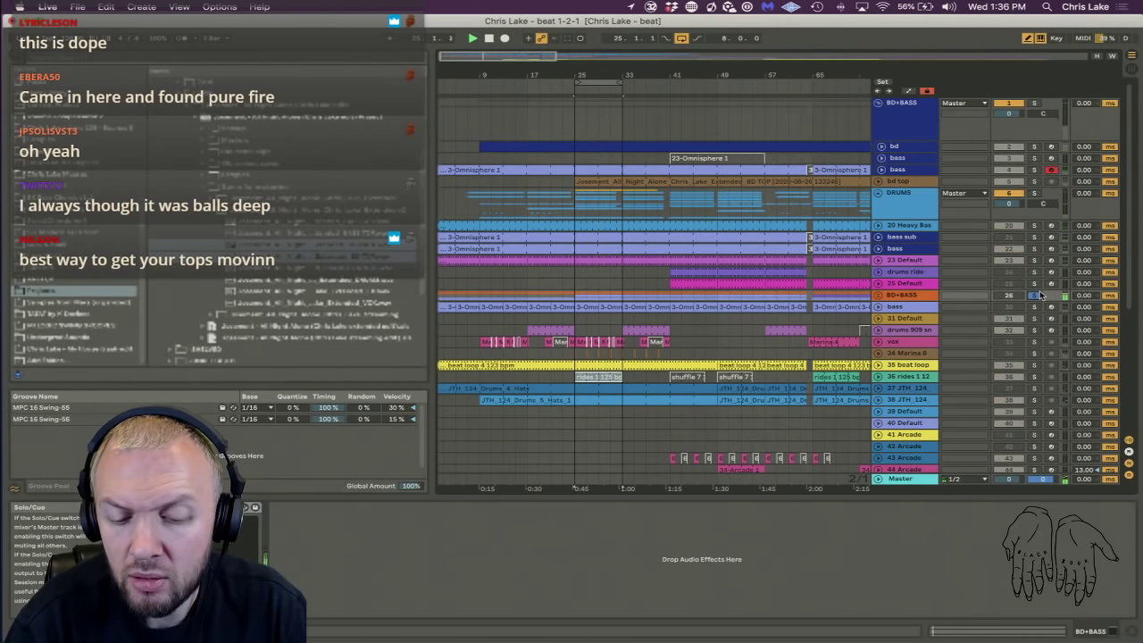
pyautogui.click(878, 295)
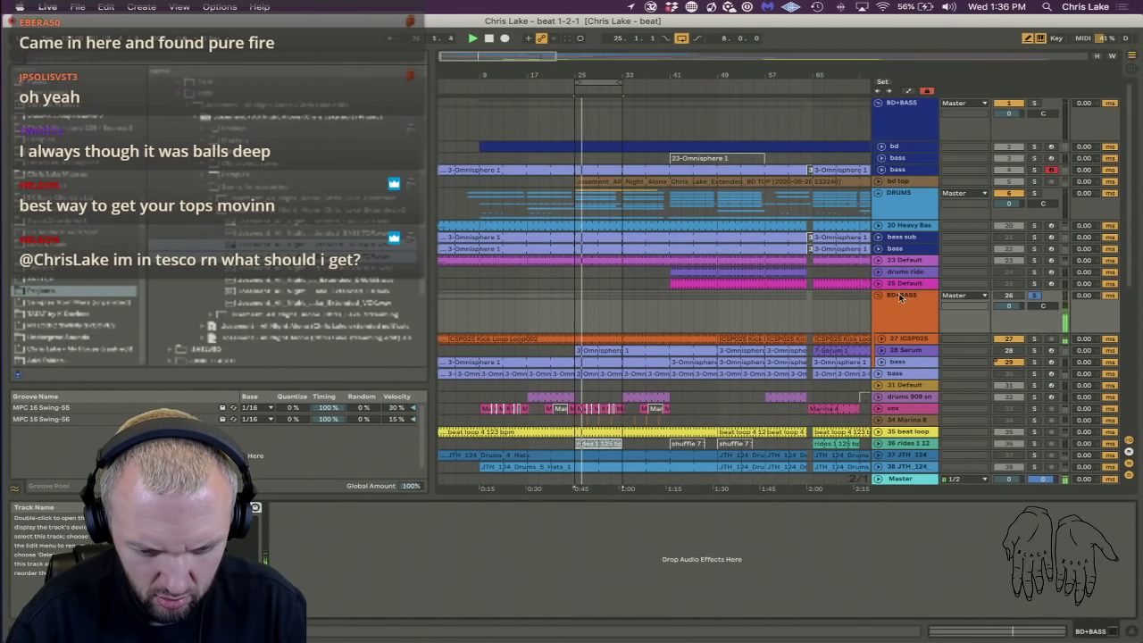
pyautogui.click(898, 299)
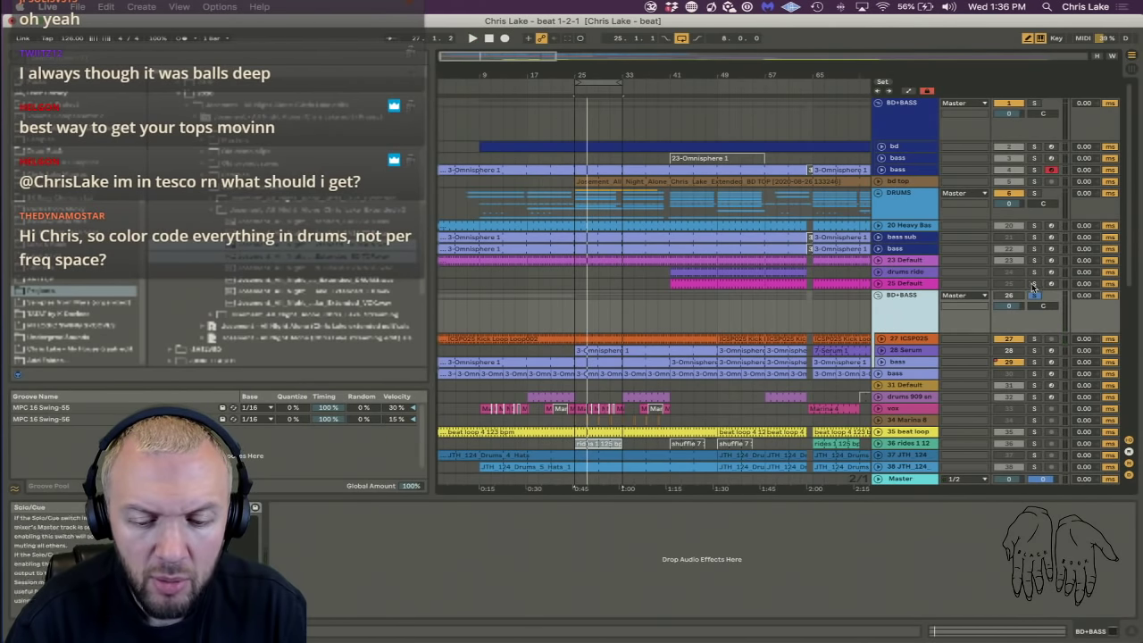
# Audition the ICSP025 Kick Loop track, move it out of the orange BD+BASS group to just above DRUMS, and unsolo the group.
pyautogui.press('space')
pyautogui.click(912, 340)
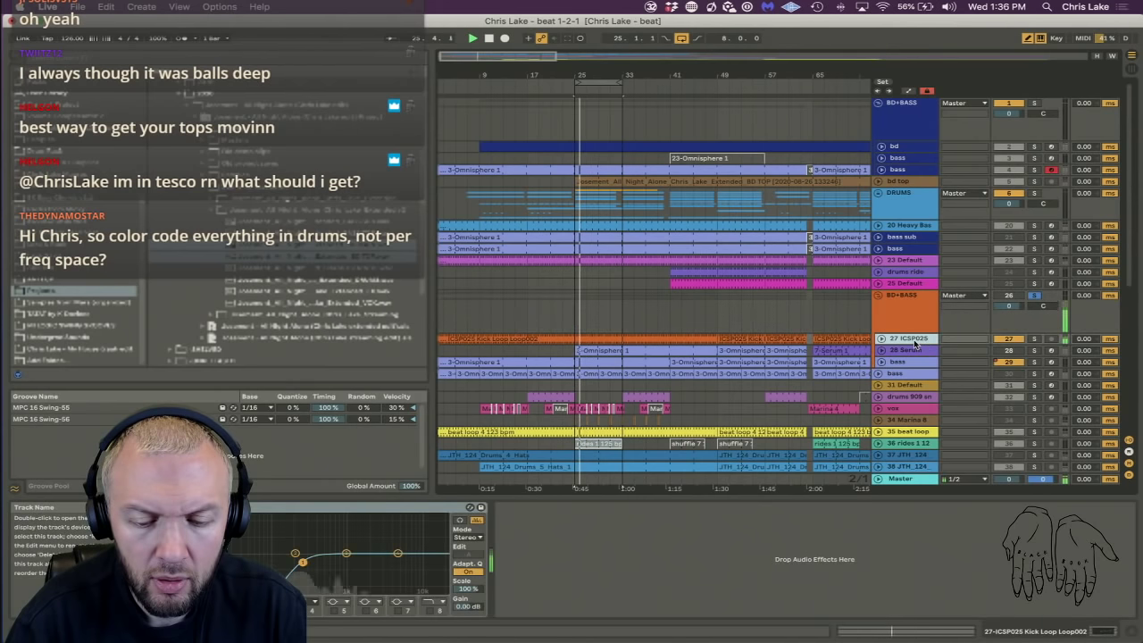
pyautogui.press('Up')
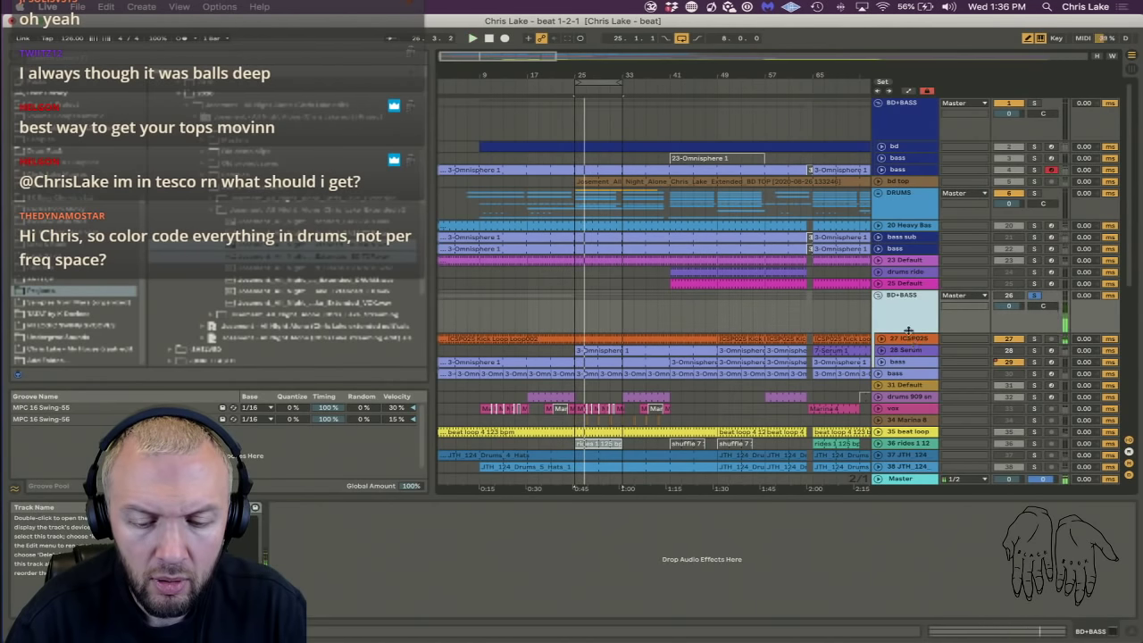
pyautogui.click(908, 340)
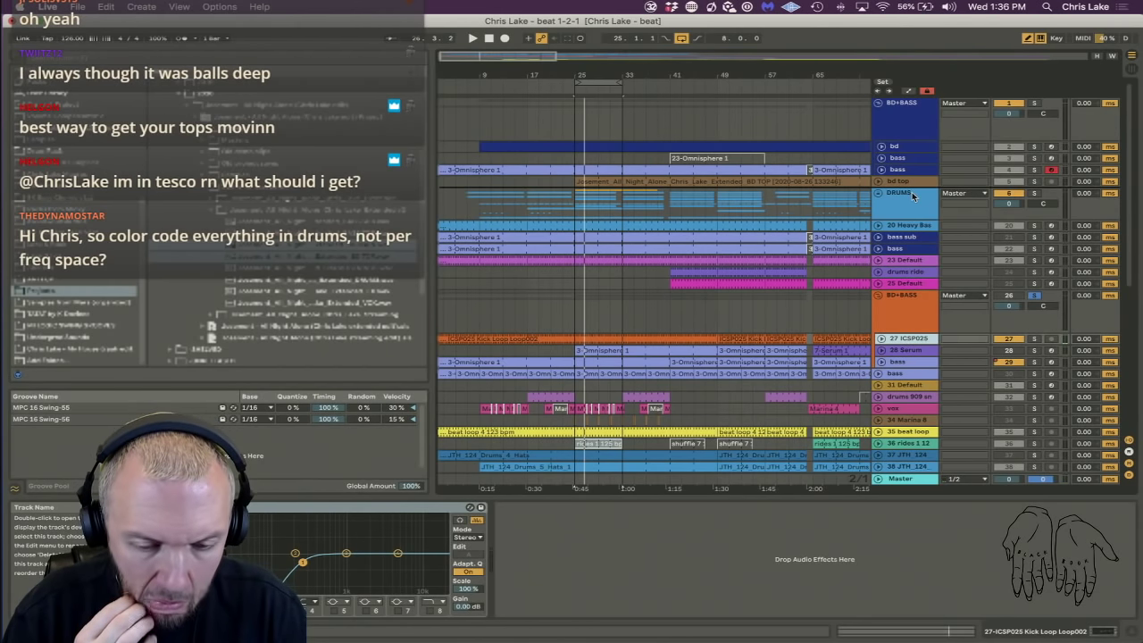
pyautogui.moveTo(912, 197); pyautogui.dragTo(913, 207)
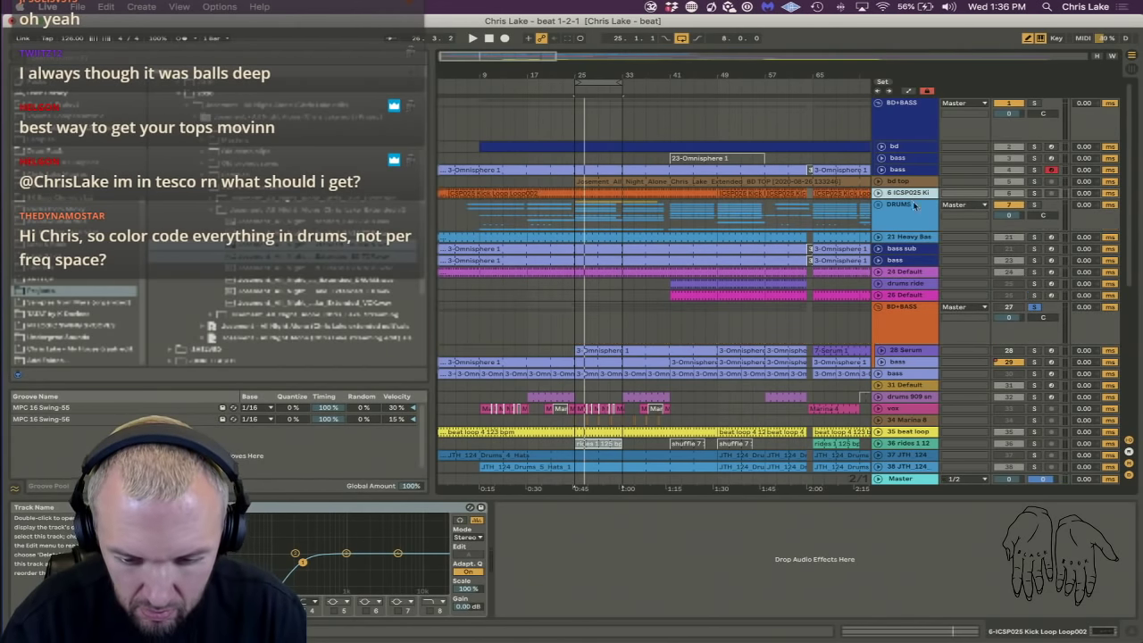
pyautogui.click(1036, 308)
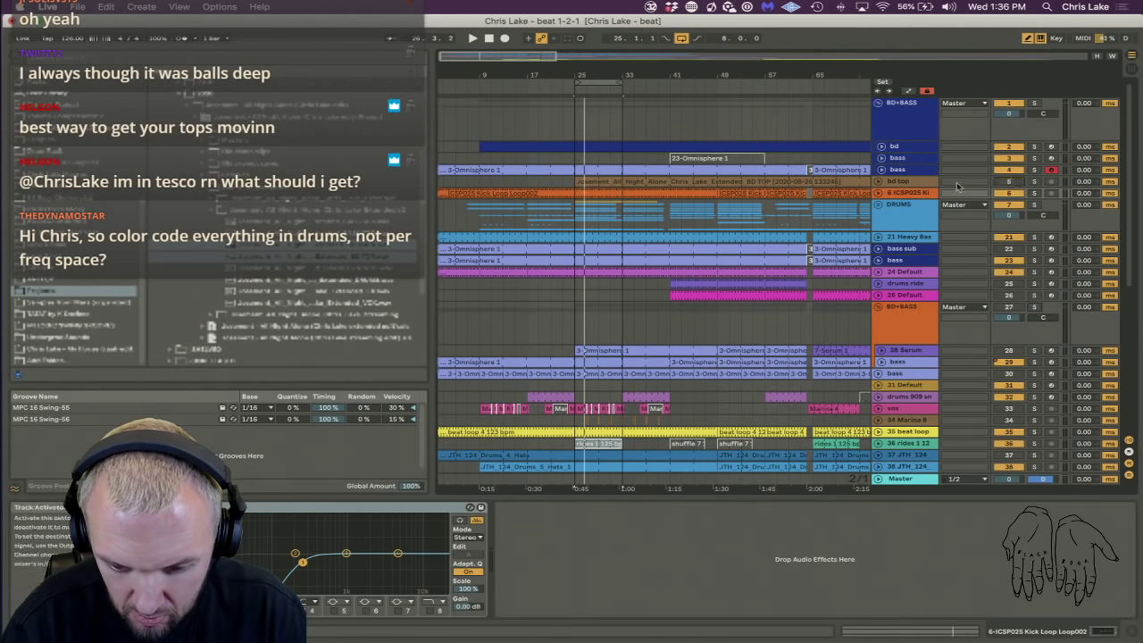
# Unfold the ICSP025 Kick Loop track, start playback and set its volume to -11.9 dB.
pyautogui.click(905, 194)
pyautogui.click(878, 194)
pyautogui.press('space')
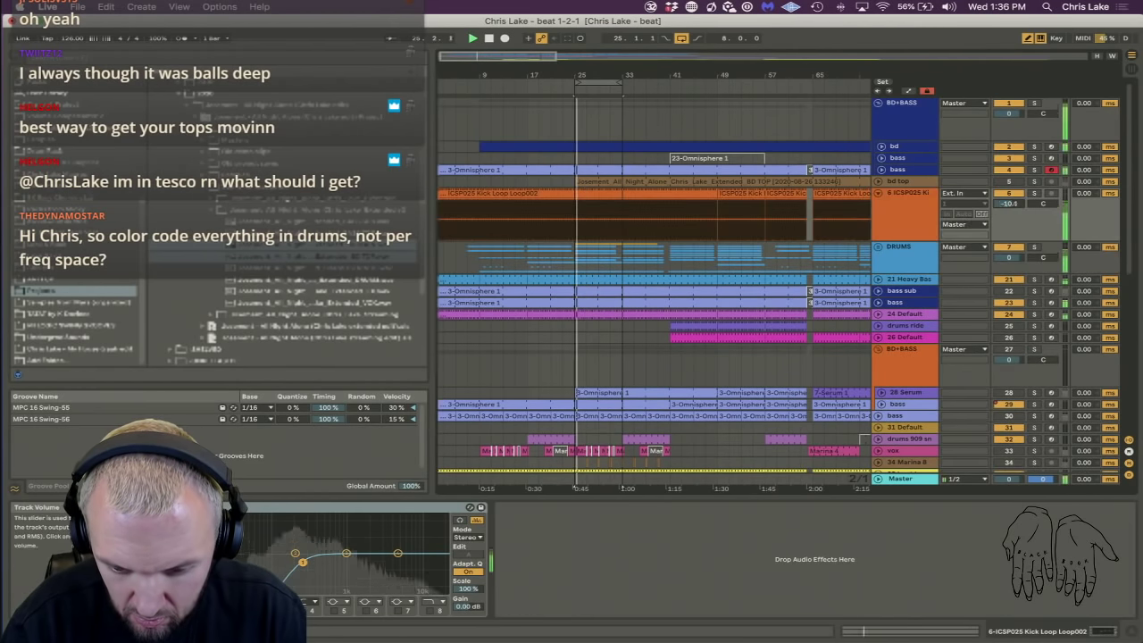
pyautogui.moveTo(1009, 204); pyautogui.dragTo(1009, 157)
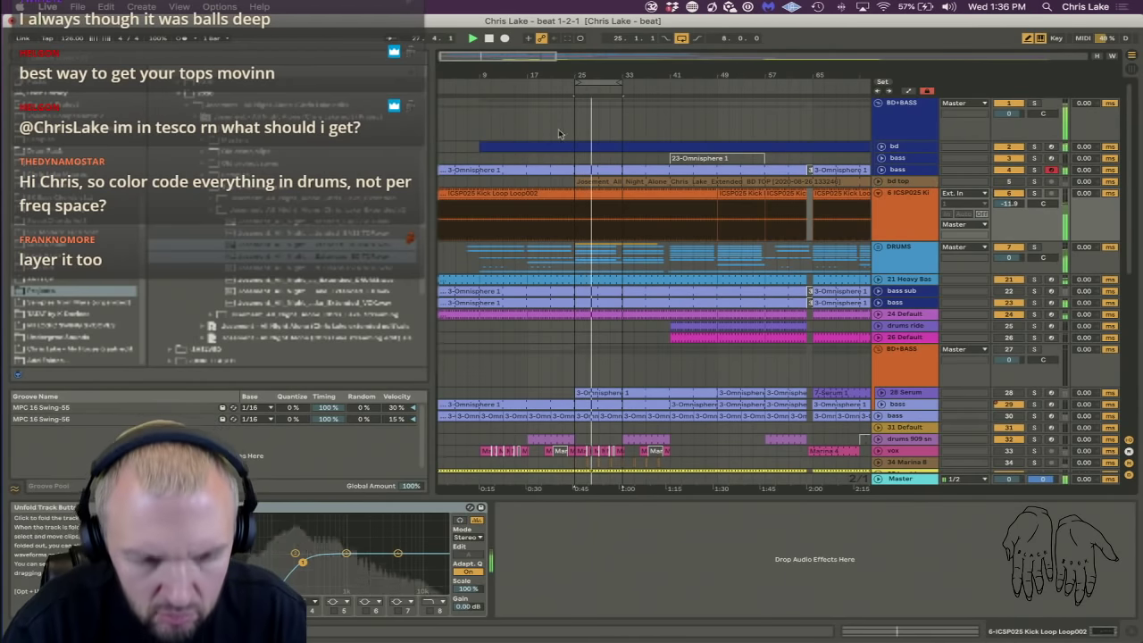
# Solo the blue BD+BASS group together with the ICSP025 Kick Loop track, and unfold the bd track for comparison.
pyautogui.moveTo(580, 71); pyautogui.dragTo(580, 75)
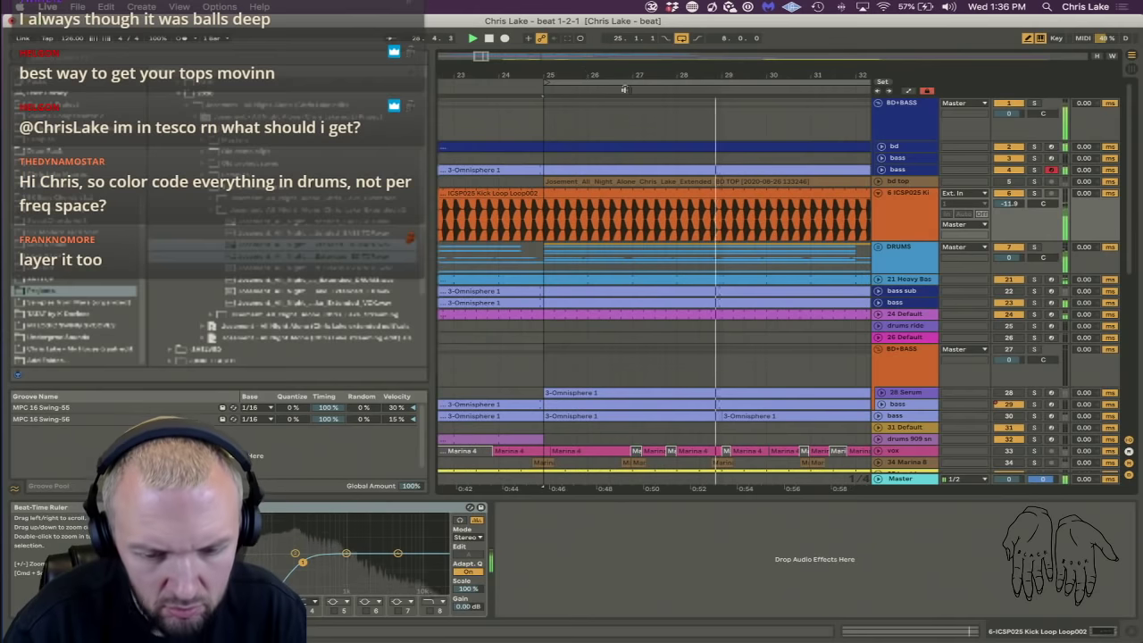
pyautogui.click(1033, 102)
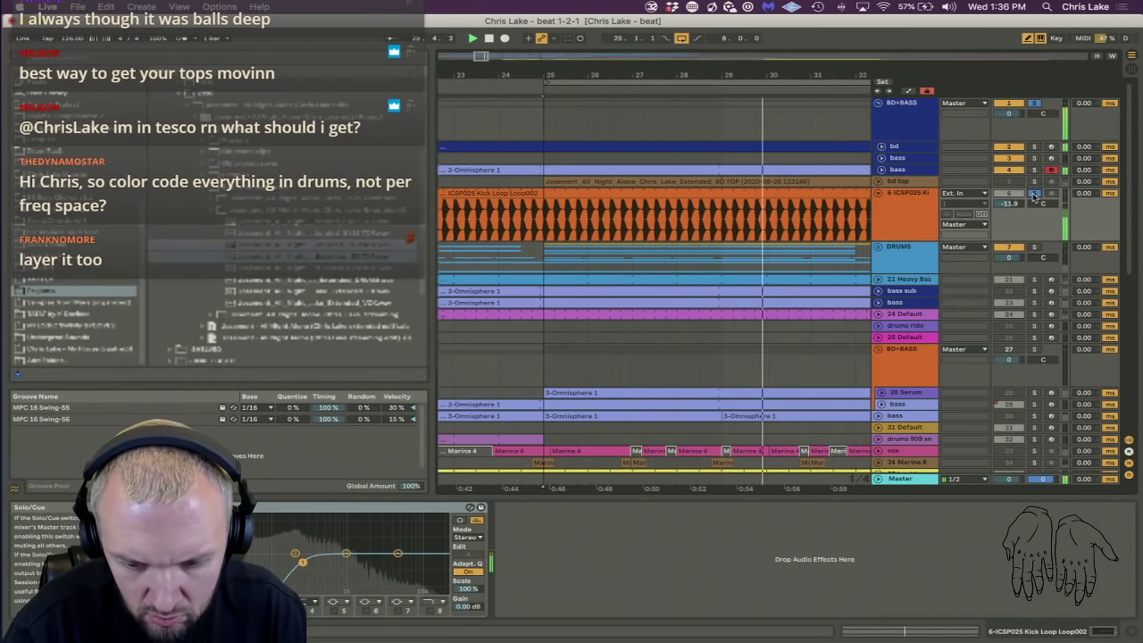
pyautogui.click(1033, 192)
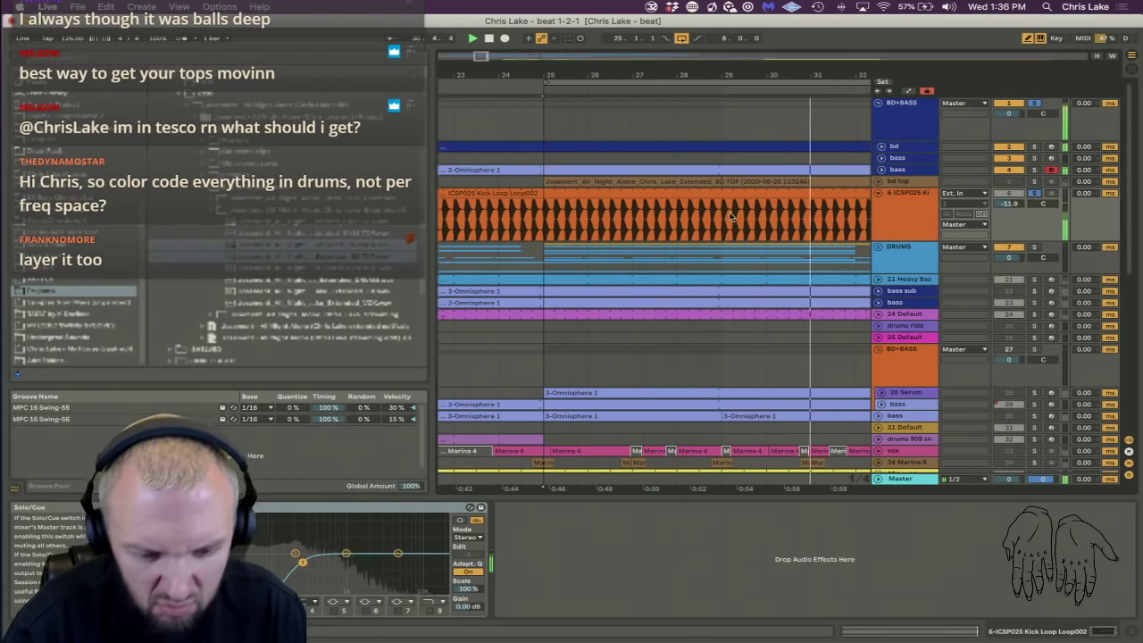
pyautogui.click(881, 146)
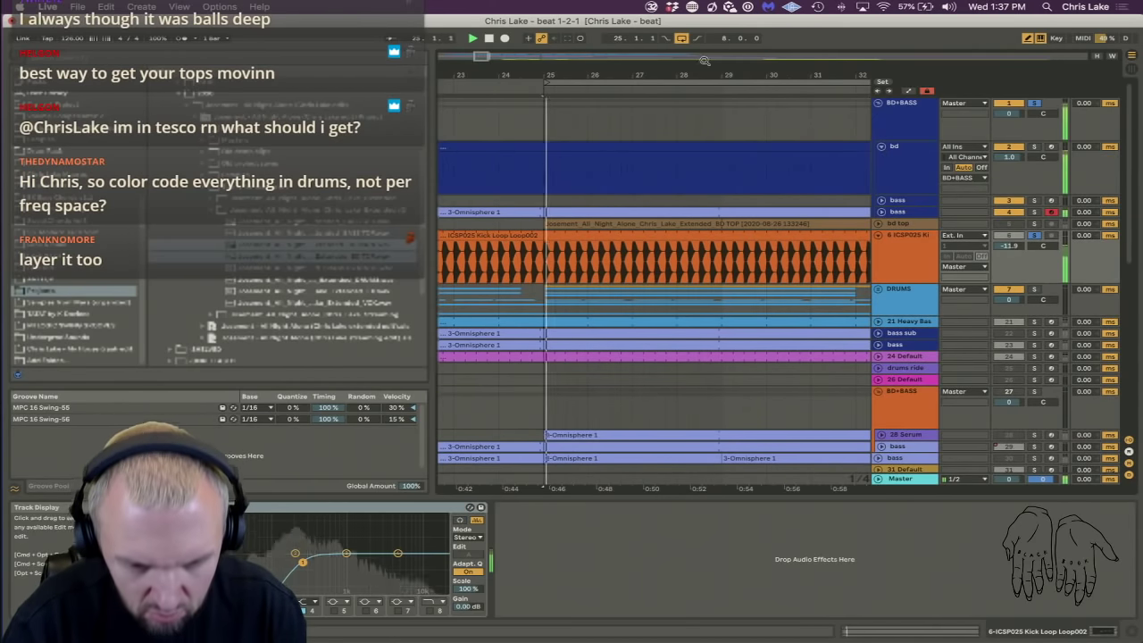
pyautogui.press('-')
pyautogui.press('-')
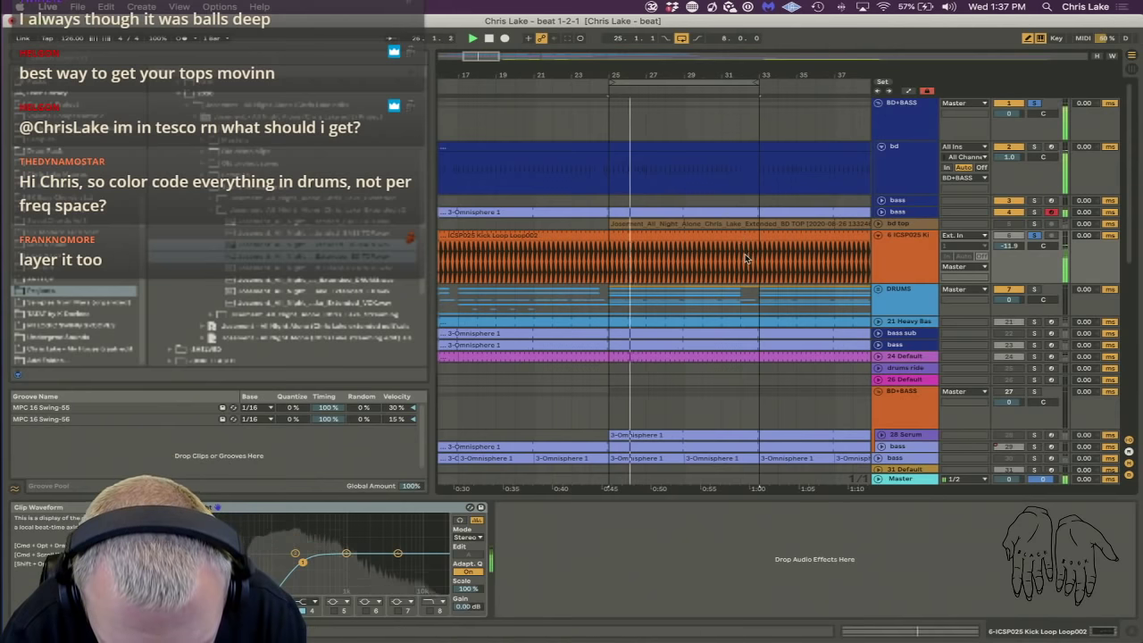
# Deactivate bar 32 of the kick loop and duplicate a half-beat kick hit just before bars 27 and 31.
pyautogui.moveTo(740, 262); pyautogui.dragTo(759, 263)
pyautogui.press('Delete')
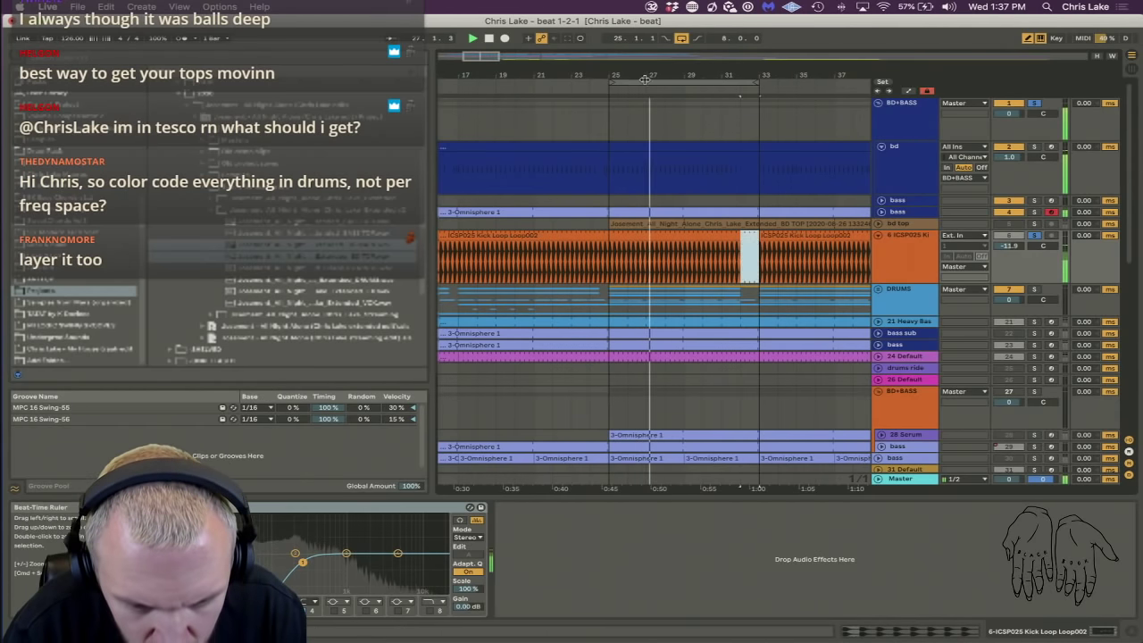
pyautogui.press('+')
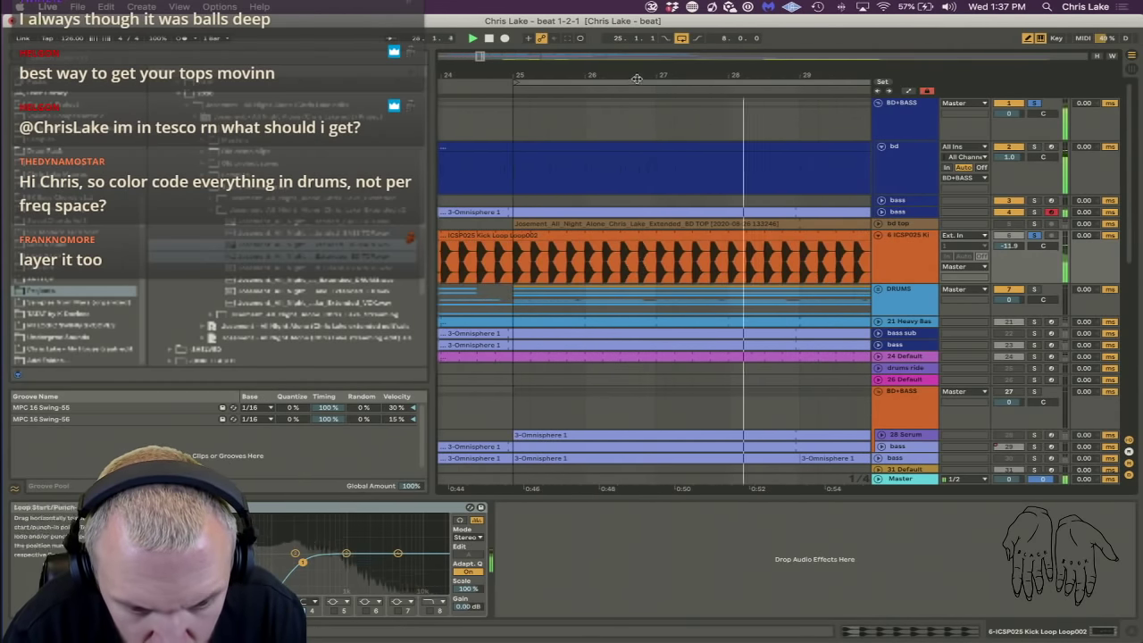
pyautogui.press('+')
pyautogui.click(652, 266)
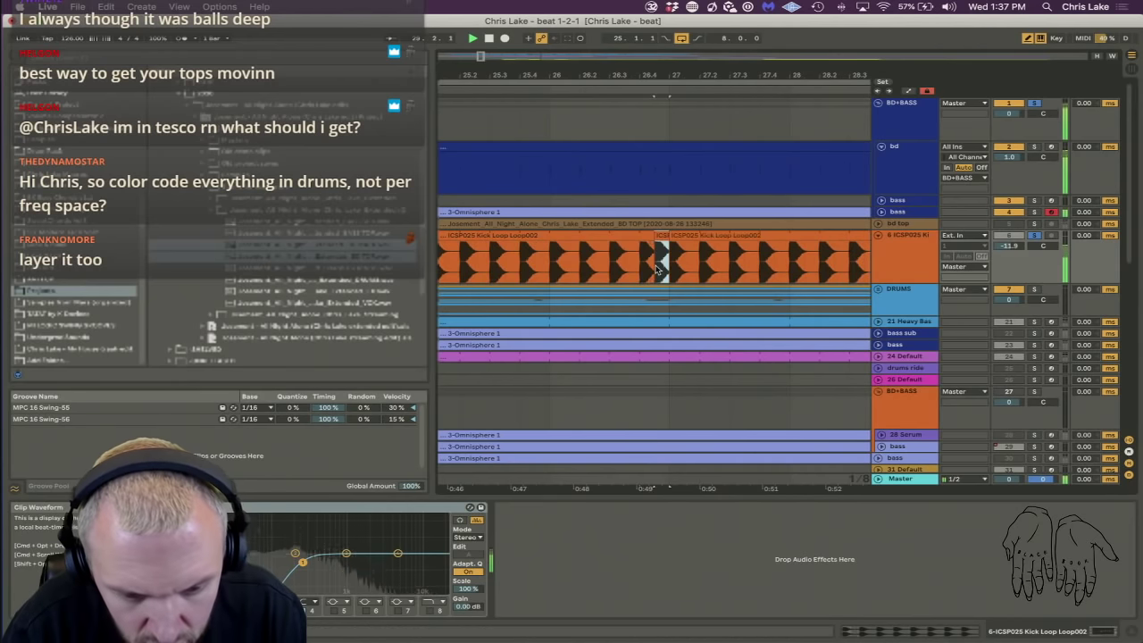
pyautogui.click(704, 268)
pyautogui.press('super+d')
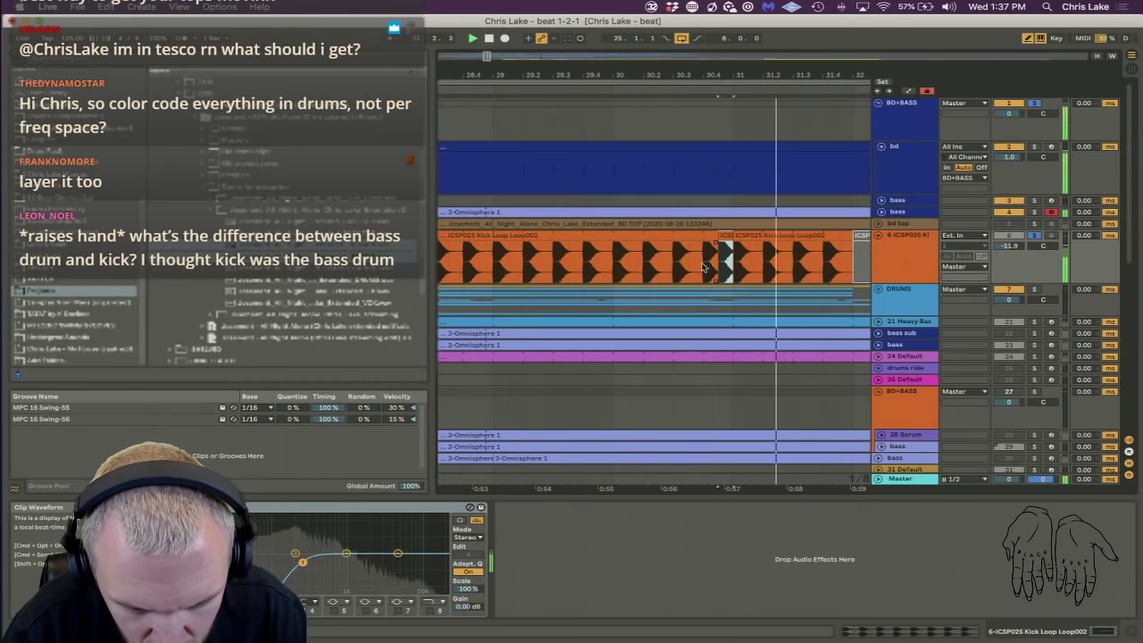
# Delete the kick loop clips before bar 25 and after bar 33, keeping only the looped section.
pyautogui.moveTo(722, 75); pyautogui.dragTo(684, 40)
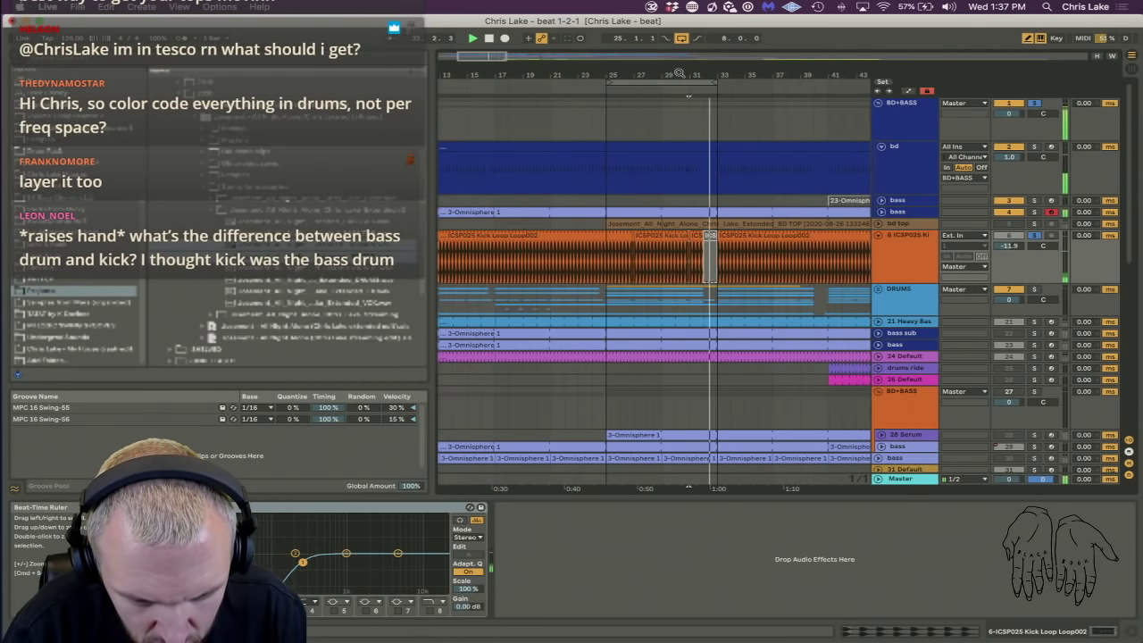
pyautogui.moveTo(606, 254); pyautogui.dragTo(520, 259)
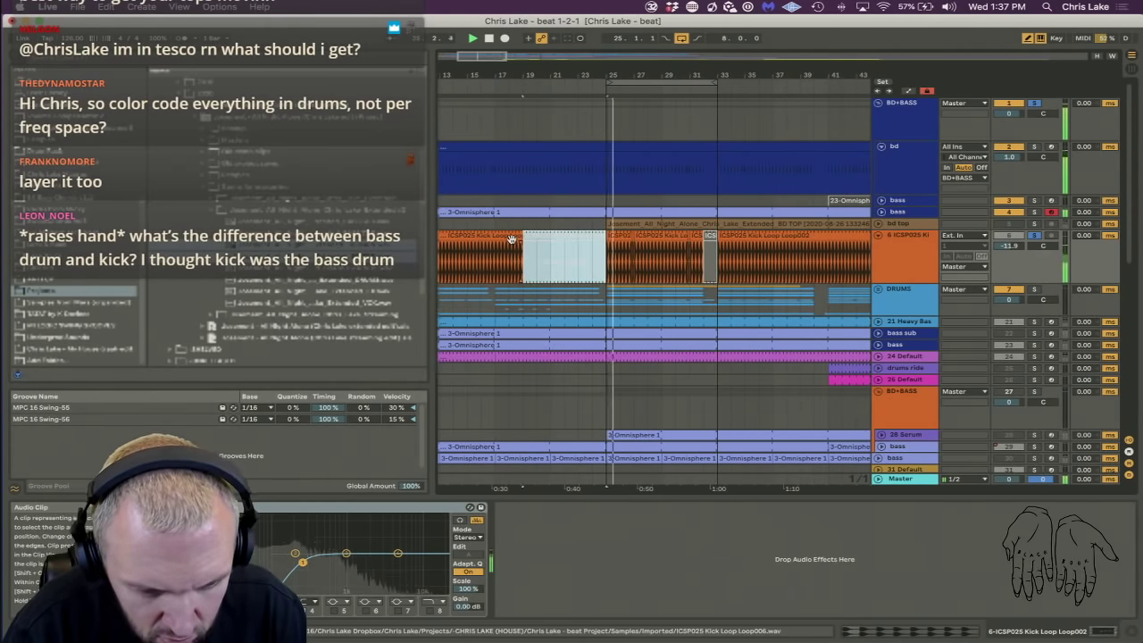
pyautogui.click(509, 235)
pyautogui.press('Delete')
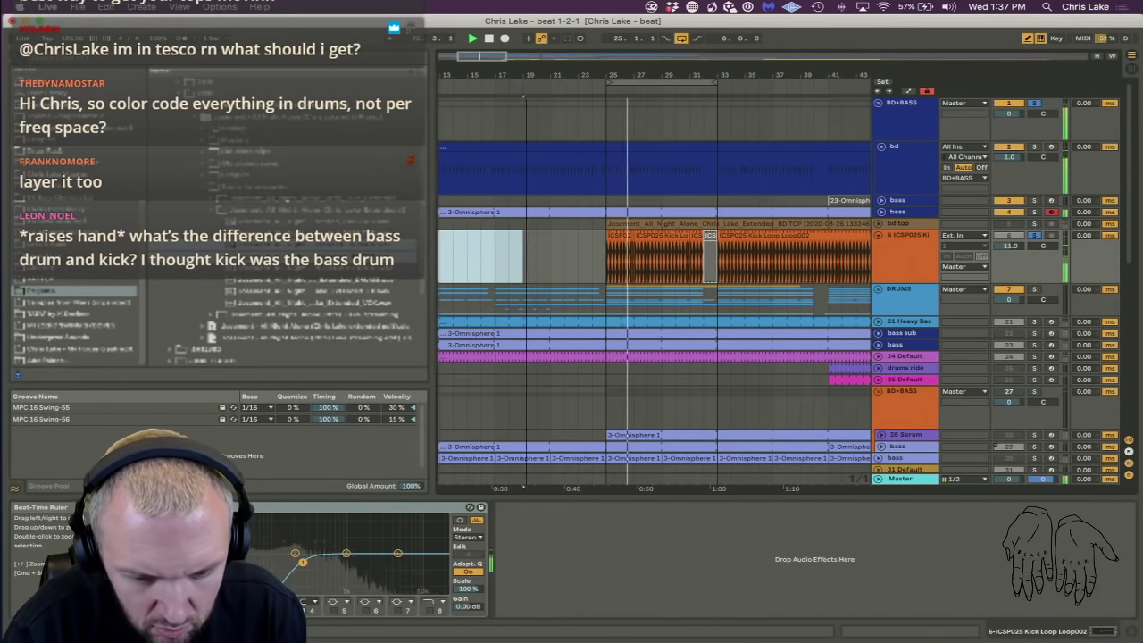
pyautogui.moveTo(526, 84); pyautogui.dragTo(527, 64)
pyautogui.press('Delete')
pyautogui.moveTo(768, 259); pyautogui.dragTo(548, 259)
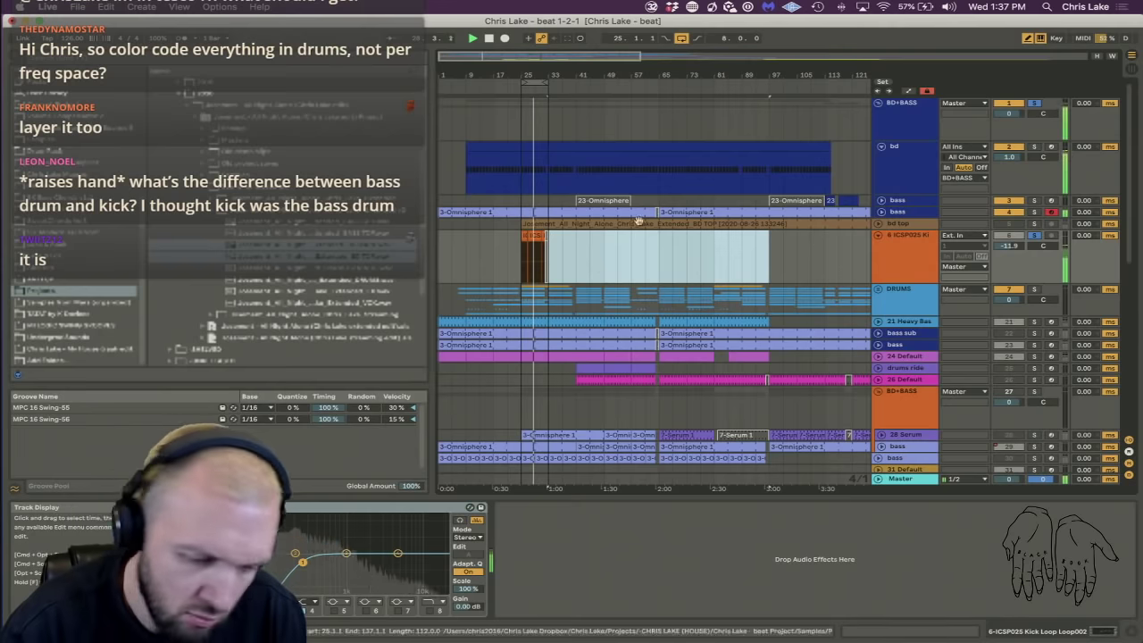
# Fold the ICSP025 Kick Loop track and rename it "bd top 2".
pyautogui.moveTo(534, 78); pyautogui.dragTo(535, 111)
pyautogui.click(917, 261)
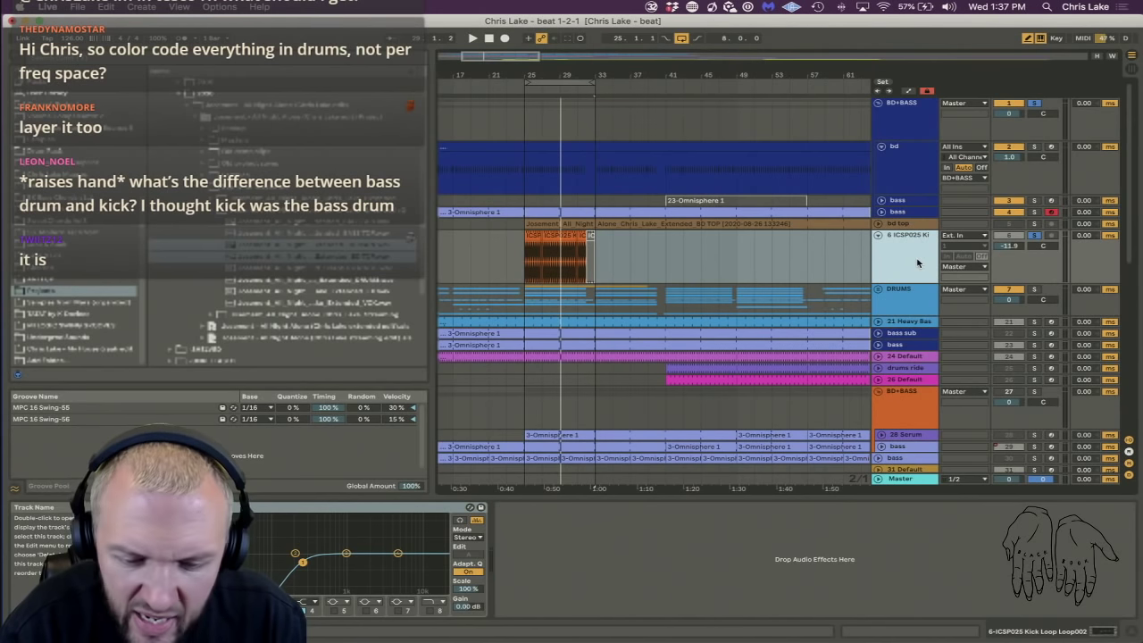
pyautogui.click(879, 235)
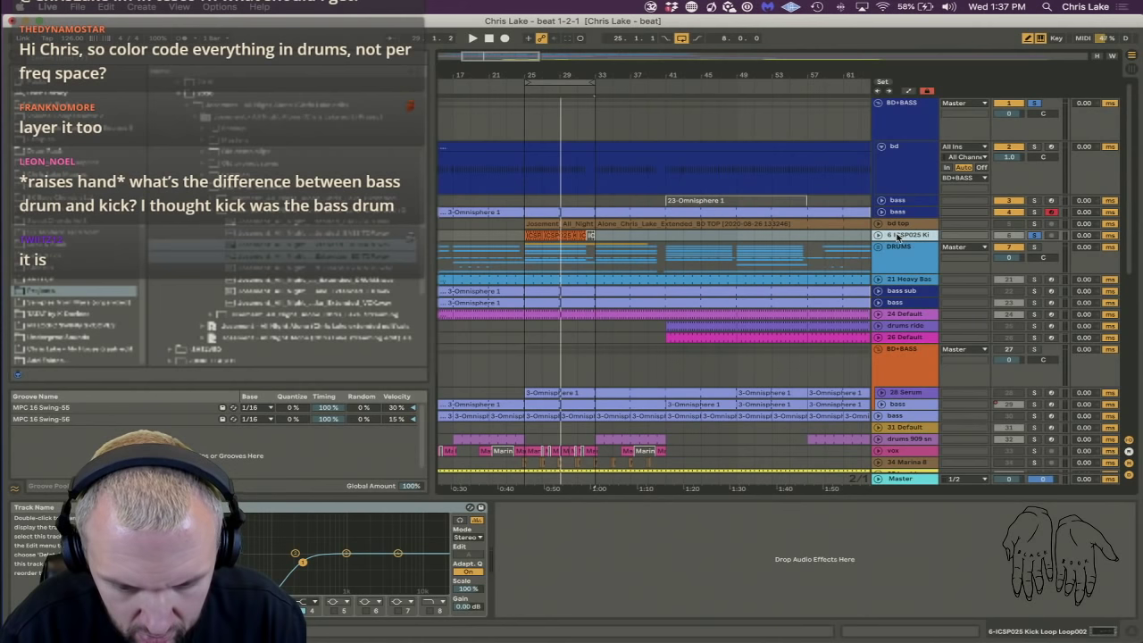
pyautogui.press('super+r')
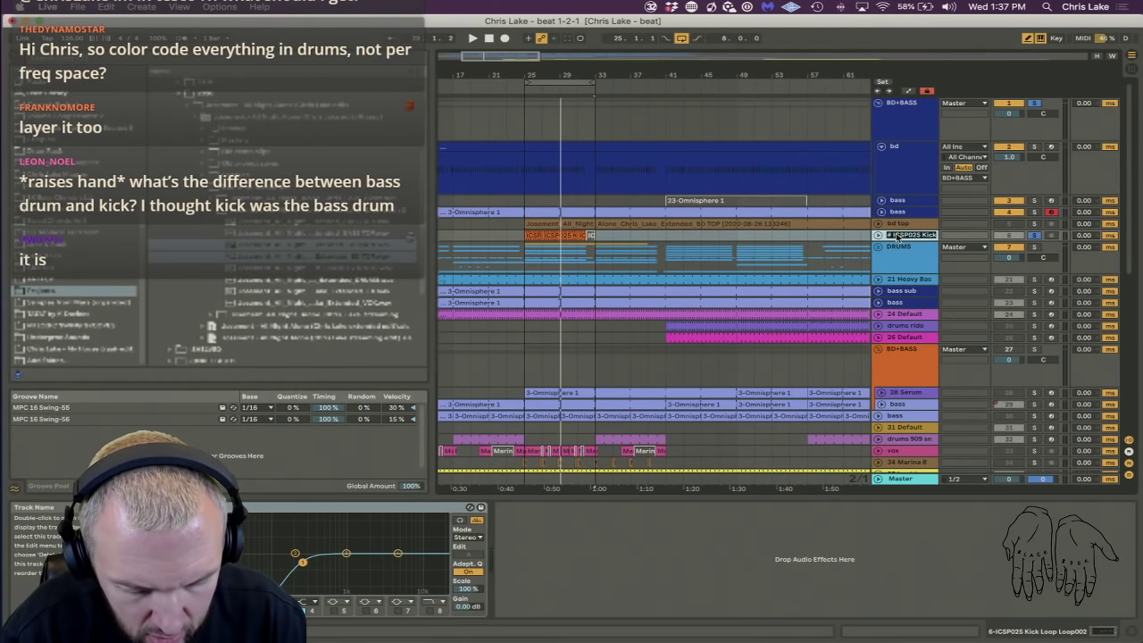
pyautogui.press('Return')
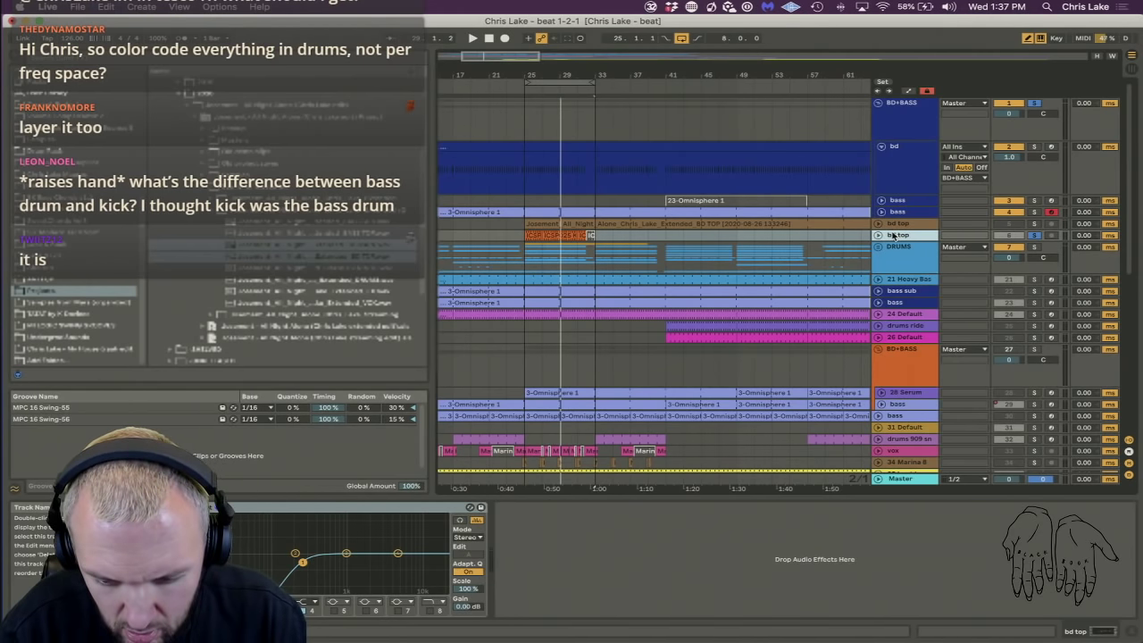
# Play the looped section and compare the main kick with and without bd top 2 by toggling its solo.
pyautogui.click(1032, 236)
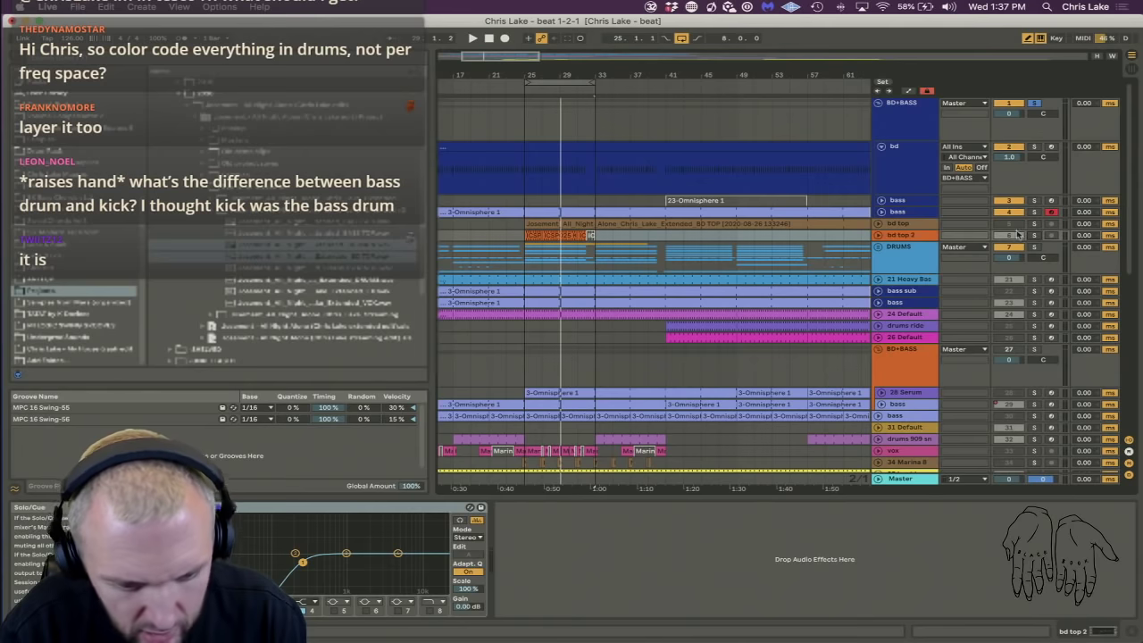
pyautogui.press('space')
pyautogui.click(563, 81)
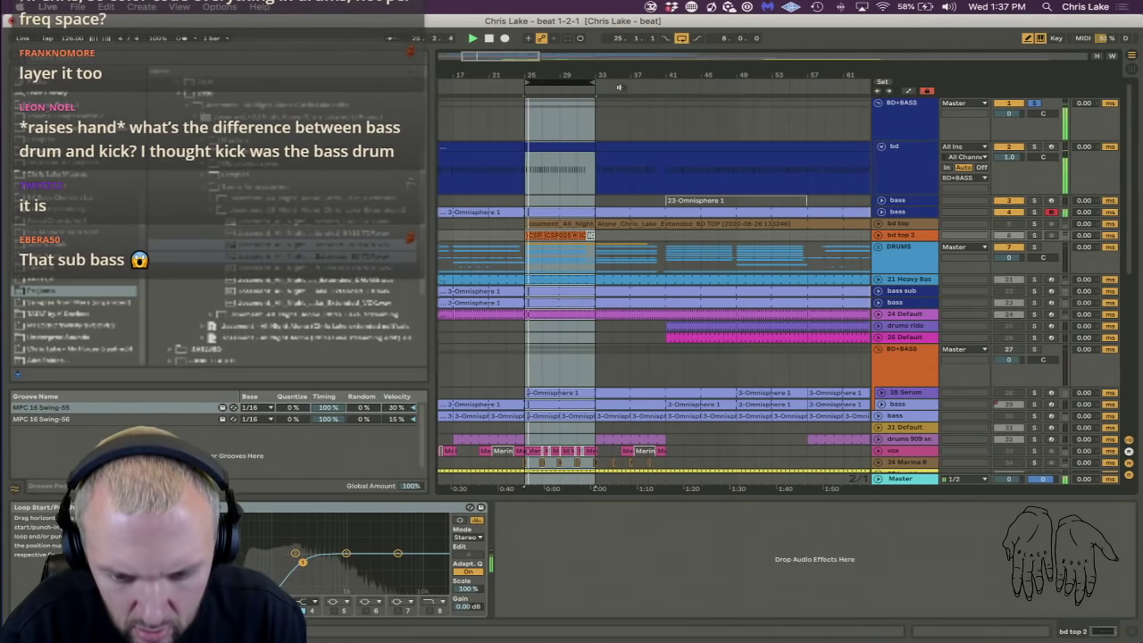
pyautogui.click(1031, 236)
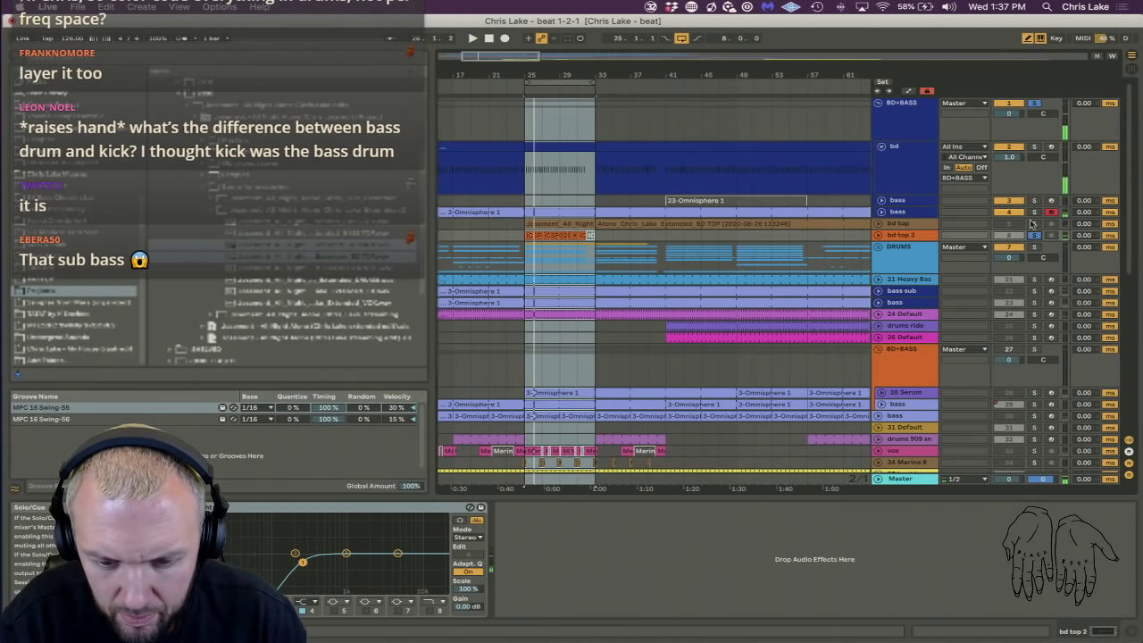
# Rename the bd track in the blue BD+BASS group to "bd main".
pyautogui.click(944, 164)
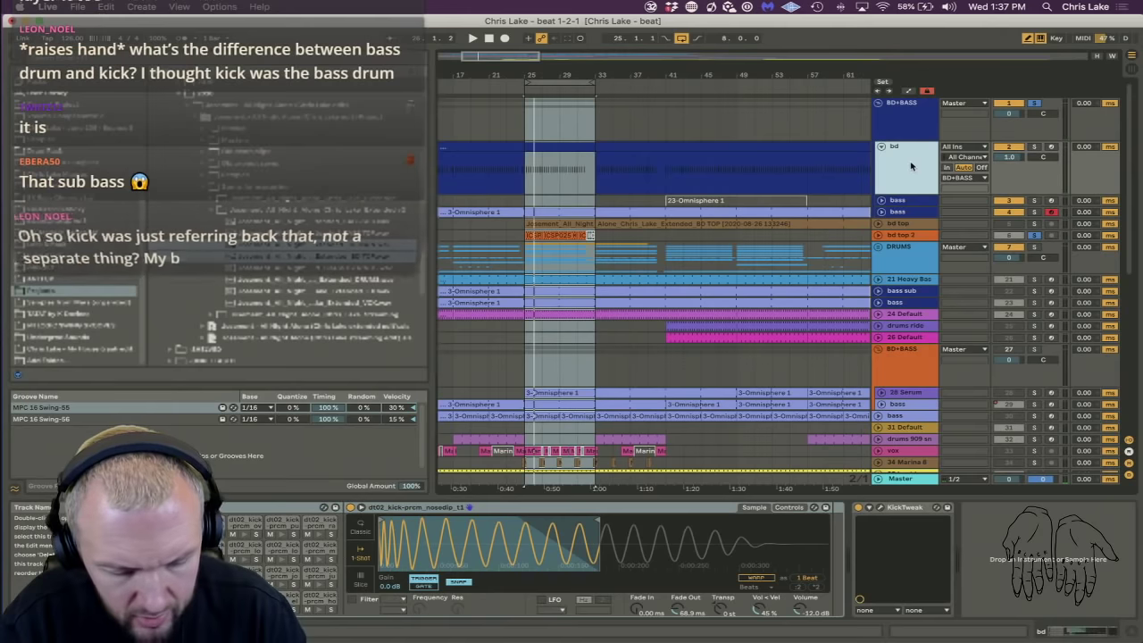
pyautogui.press('Return')
pyautogui.click(901, 224)
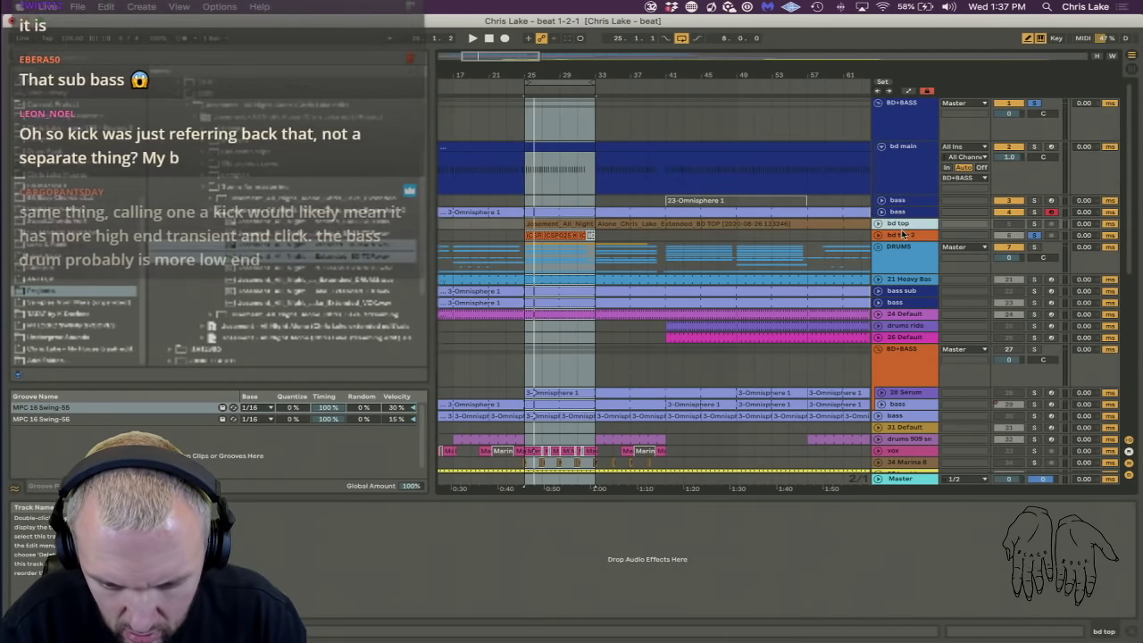
pyautogui.click(903, 234)
# Bring up the DRUMS group's devices and audition the Heavy Bass House Kit and the bass track below bass sub in solo.
pyautogui.click(902, 255)
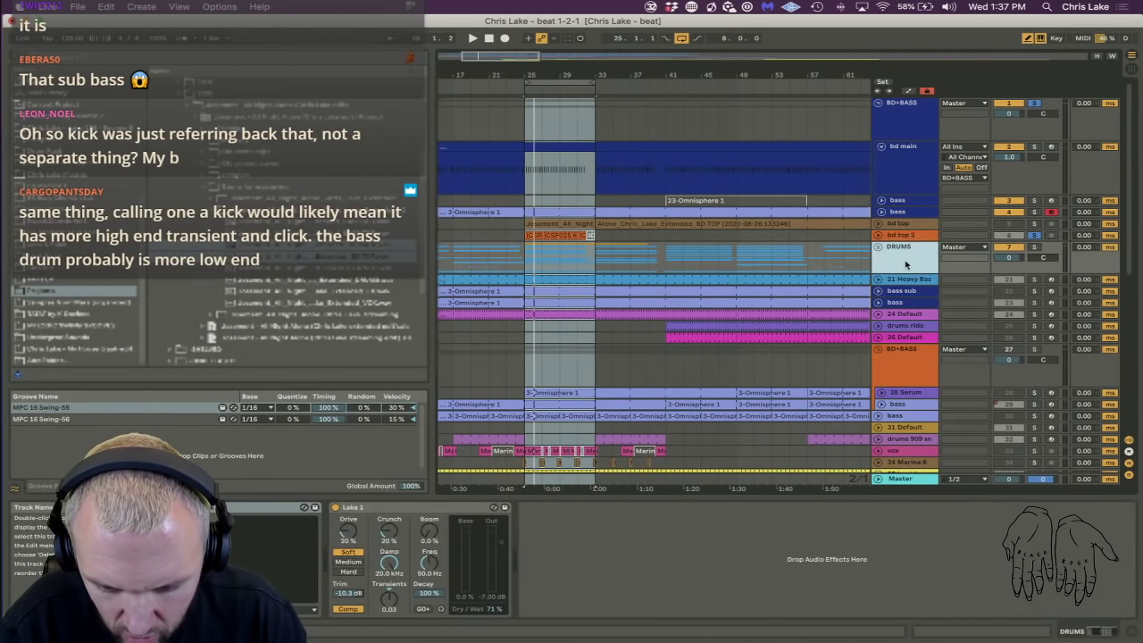
pyautogui.click(904, 276)
pyautogui.click(1033, 279)
pyautogui.press('space')
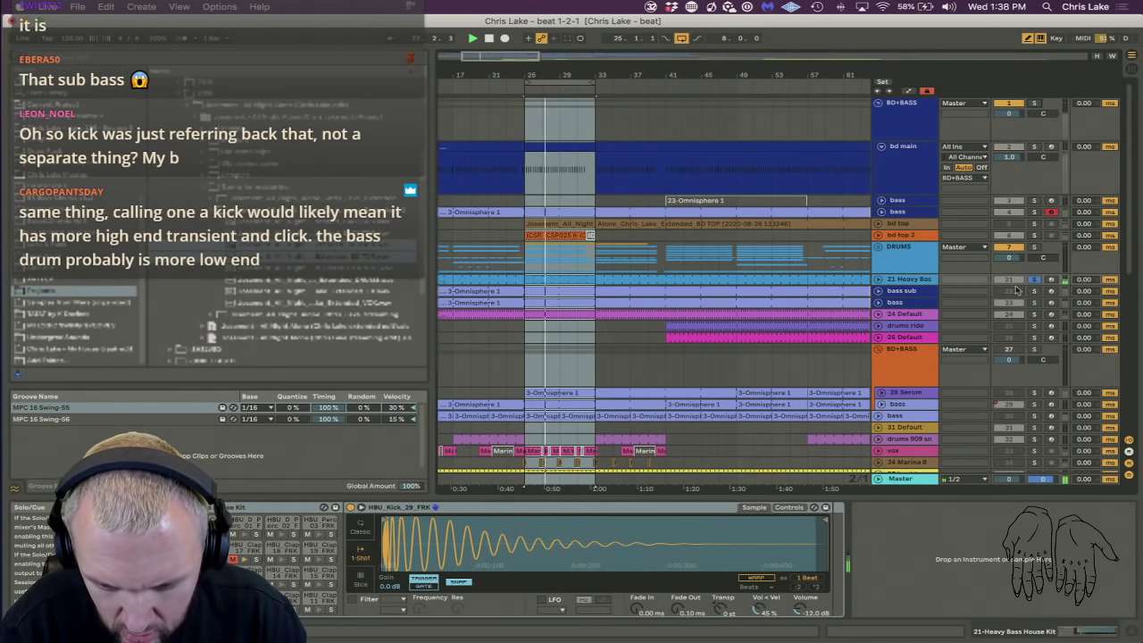
pyautogui.click(1035, 280)
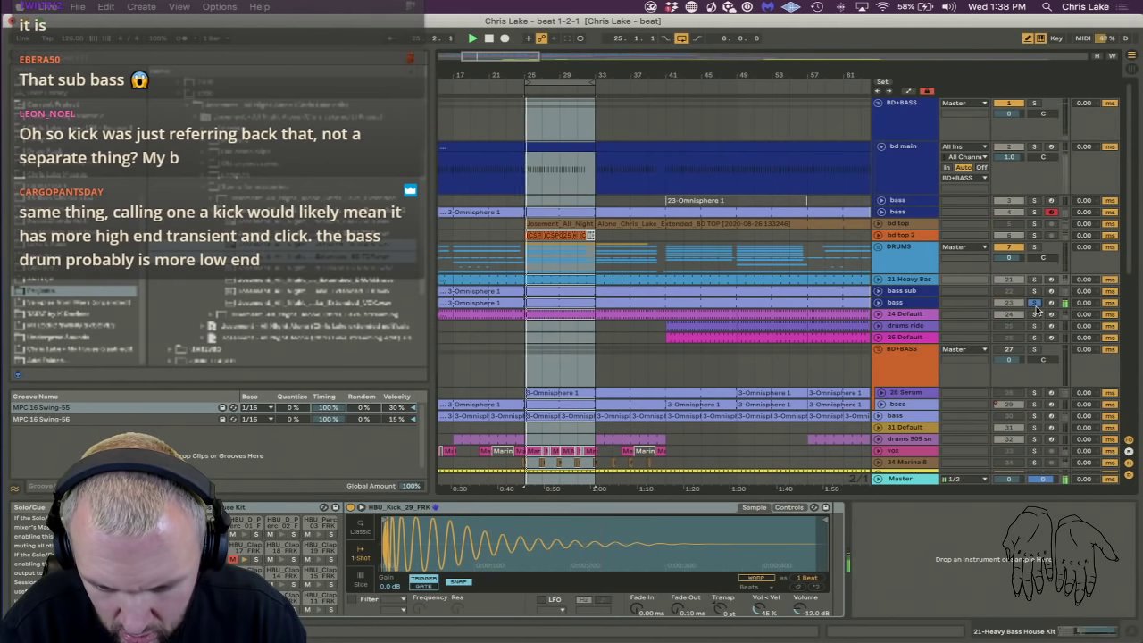
# Rename the bass track below bass sub to "bass top" and move it into the blue BD+BASS group.
pyautogui.click(899, 303)
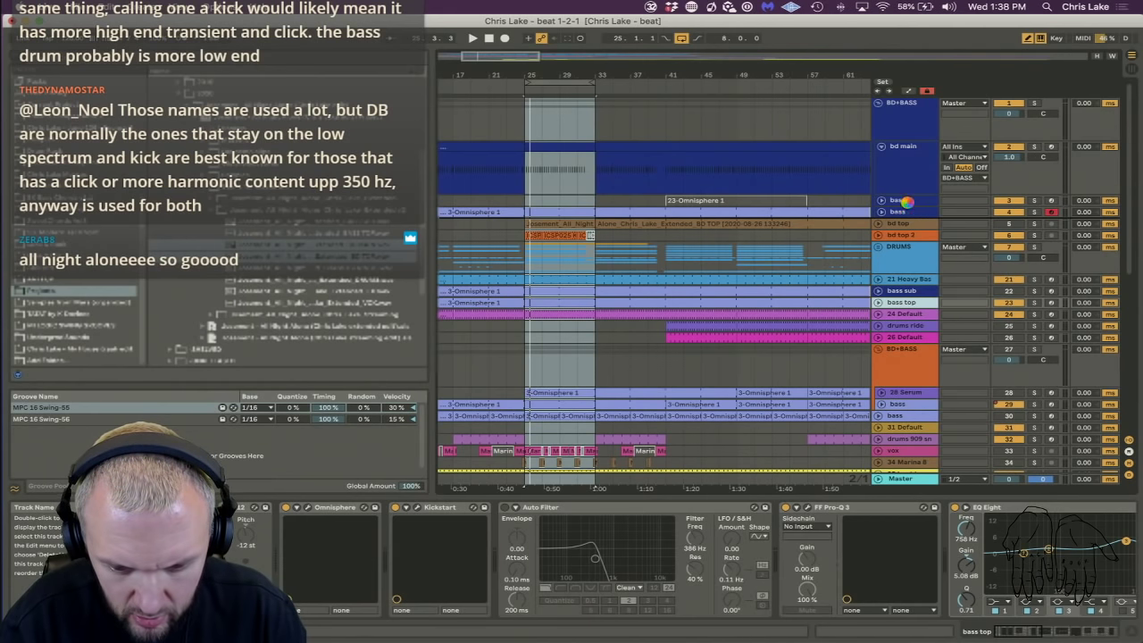
pyautogui.click(907, 204)
# Delete the bass track holding the 23-Omnisphere clips from the blue BD+BASS group.
pyautogui.moveTo(692, 71); pyautogui.dragTo(517, 71)
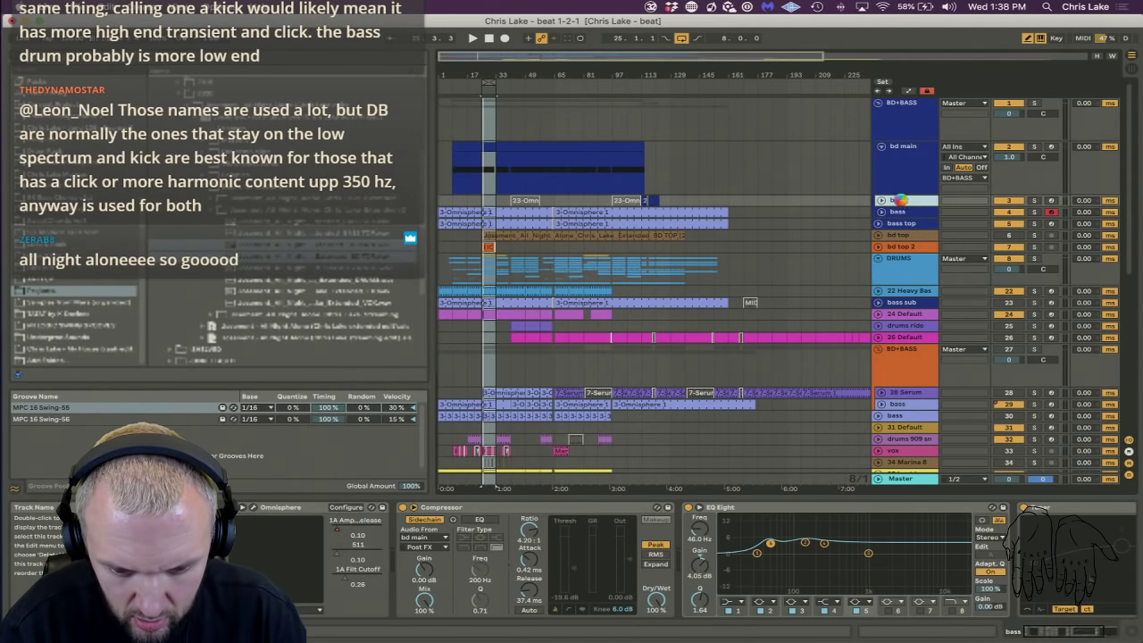
pyautogui.press('Delete')
# Bring up the bass sub track's devices, audition the track in solo with playback running, and unsolo it.
pyautogui.click(902, 254)
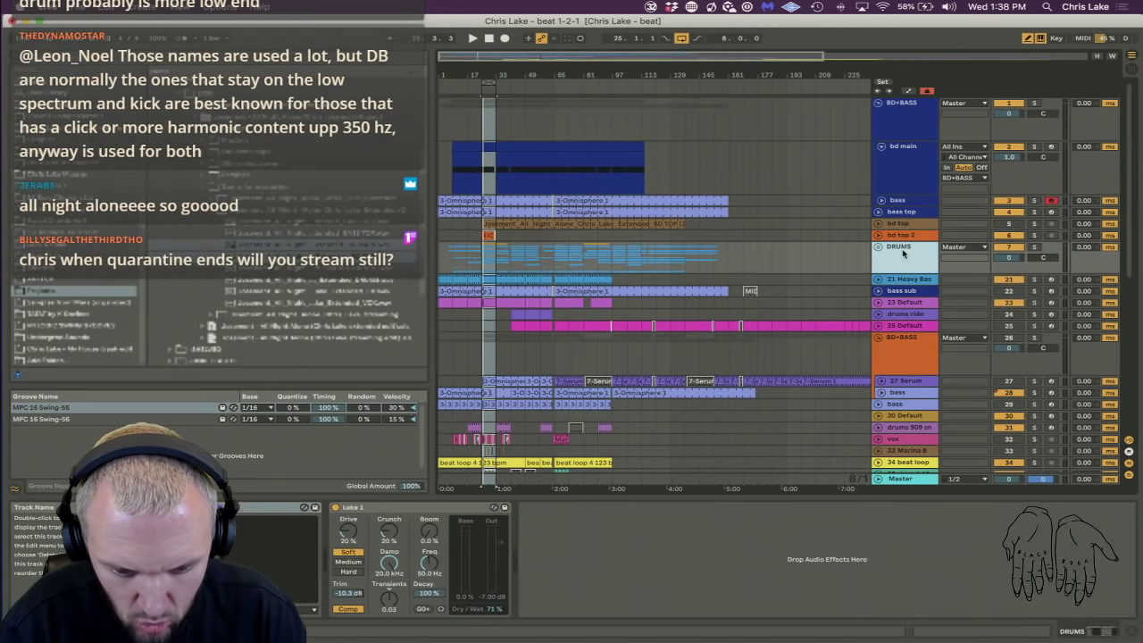
pyautogui.click(900, 291)
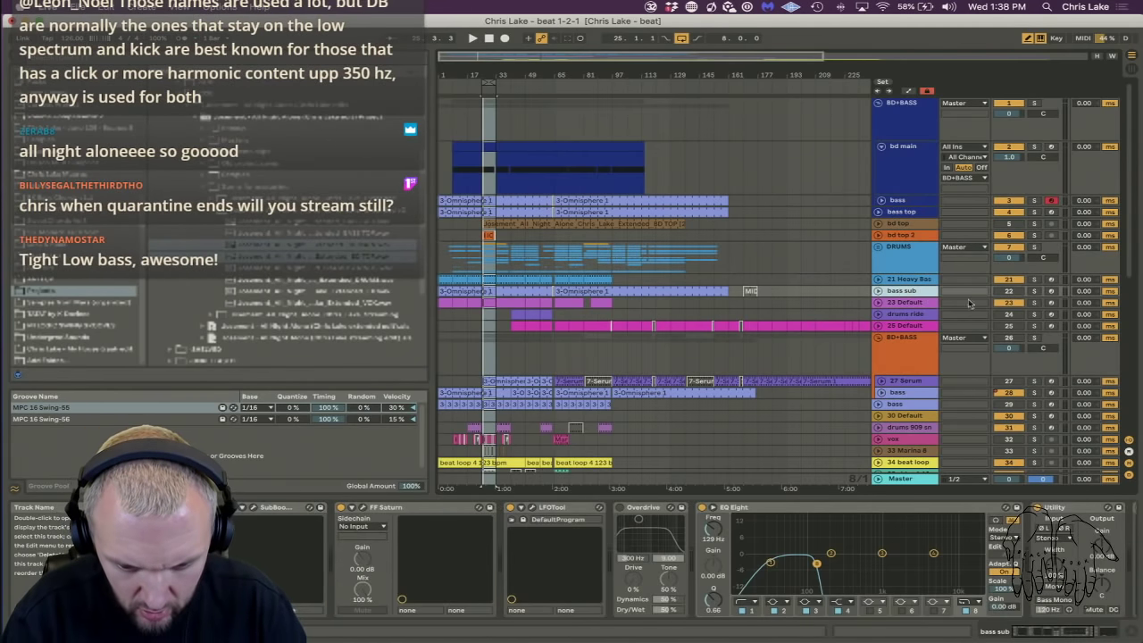
pyautogui.click(1034, 291)
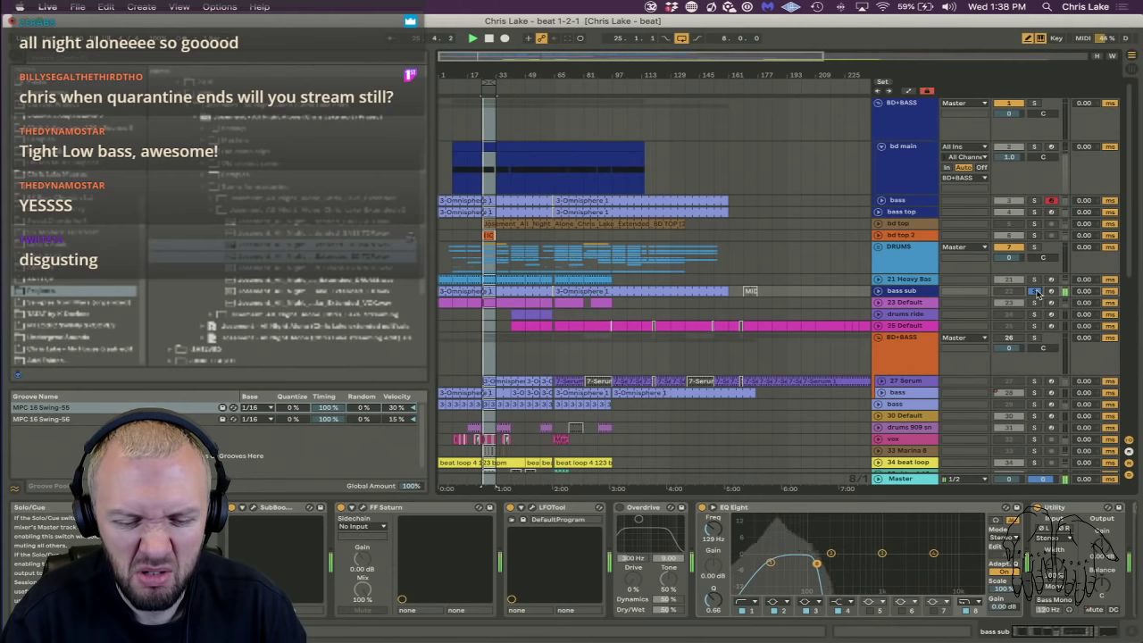
pyautogui.click(1035, 291)
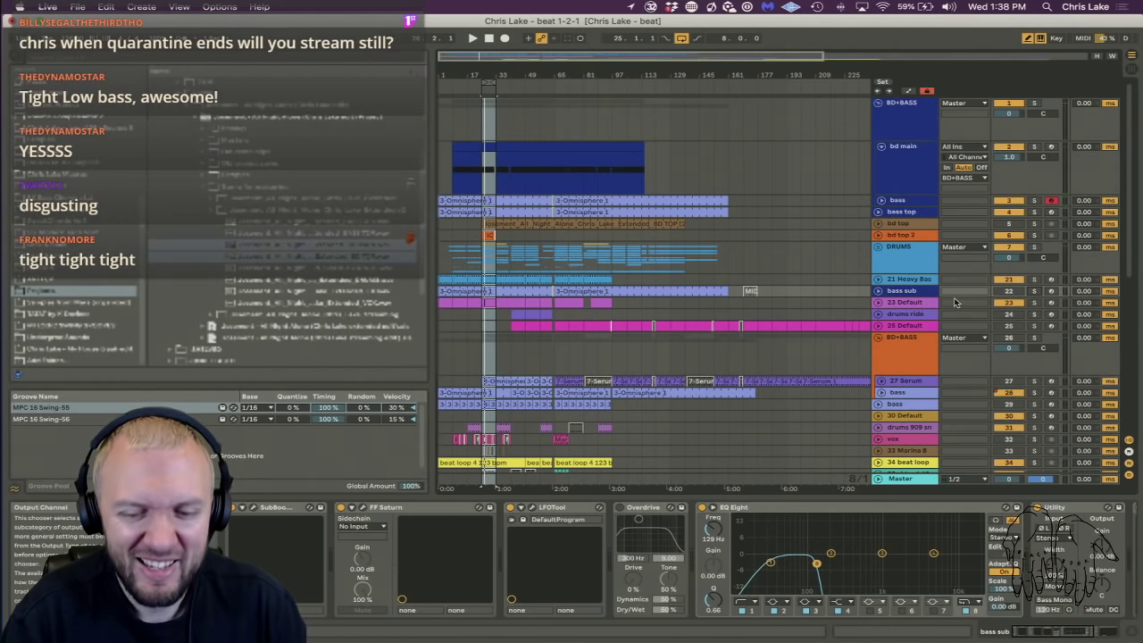
# Audition the 23 Default track in solo with playback running and rename it "drums oh".
pyautogui.click(914, 295)
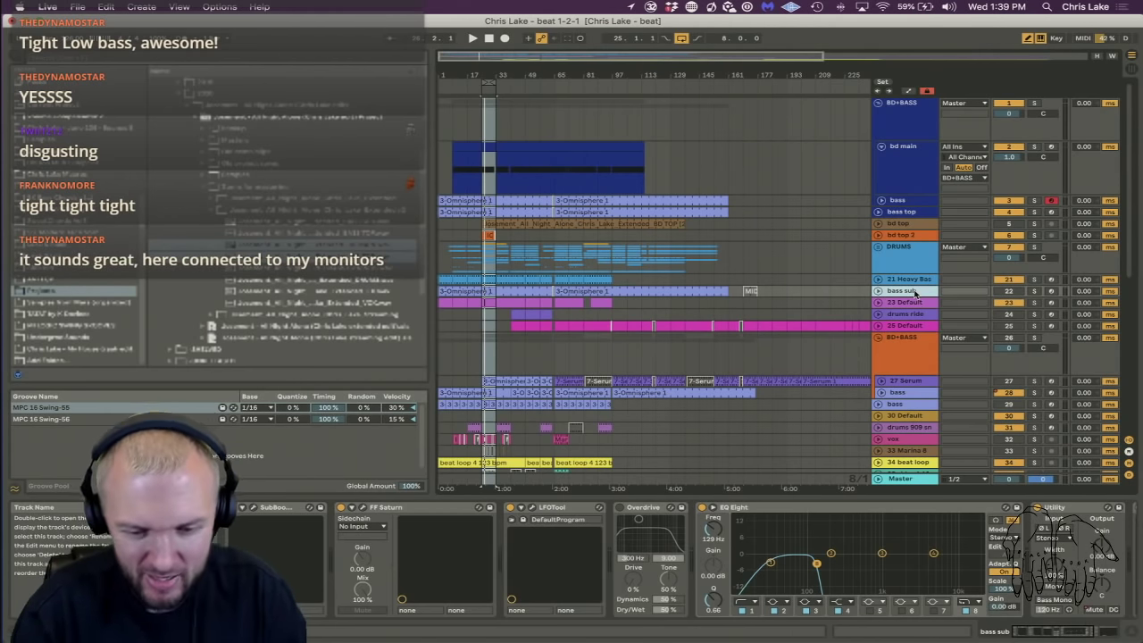
pyautogui.click(1009, 279)
pyautogui.press('space')
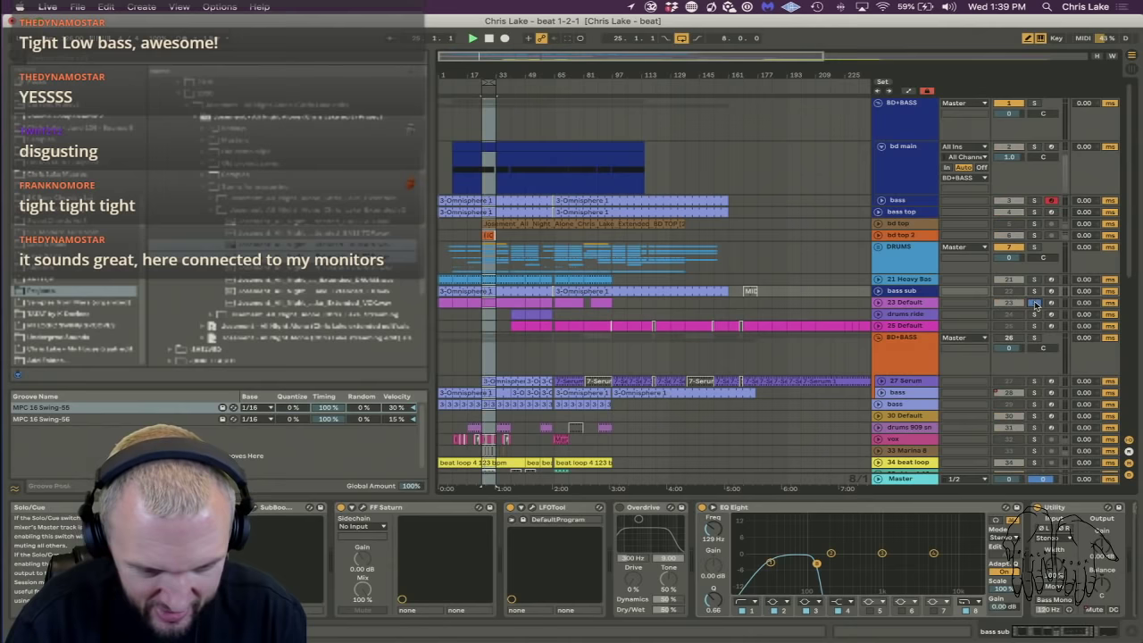
pyautogui.click(915, 304)
pyautogui.write('drums')
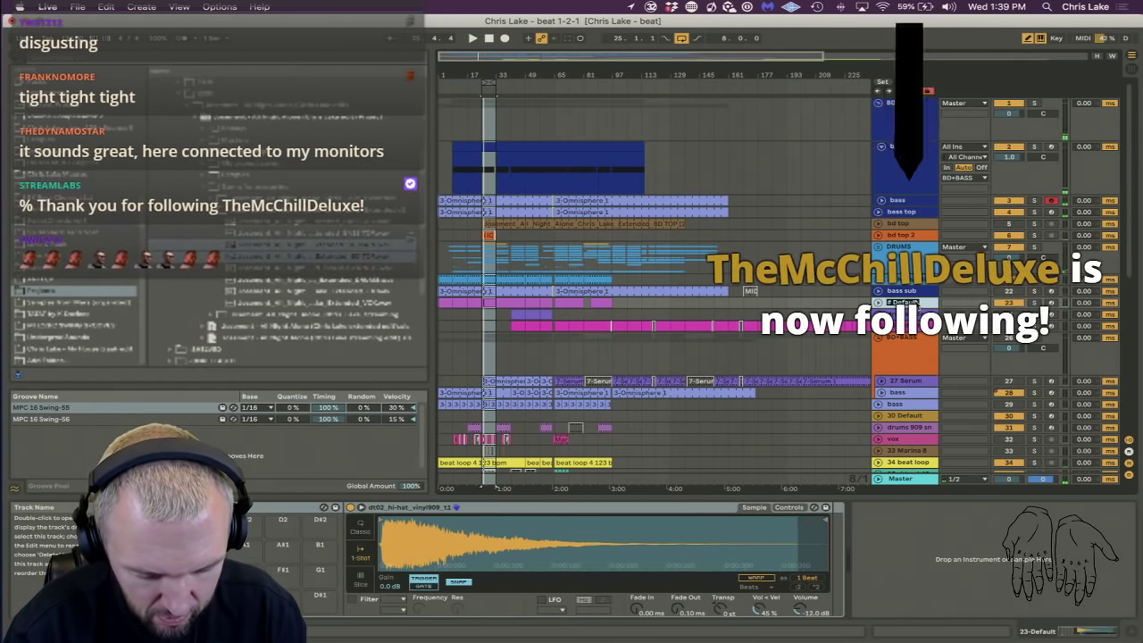
pyautogui.write(' oh')
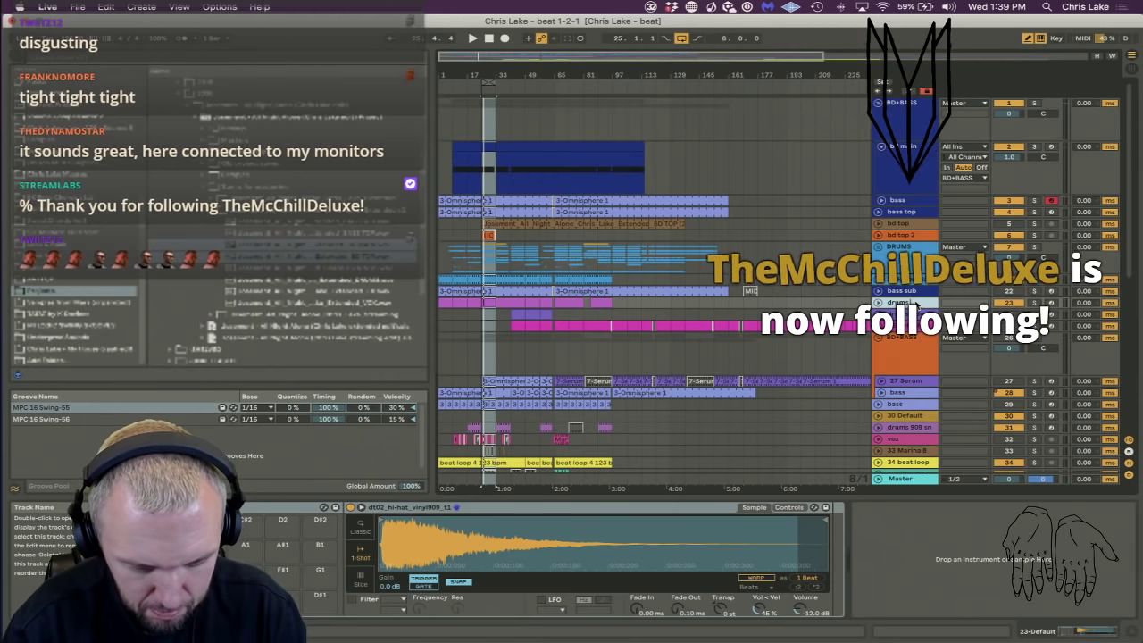
pyautogui.press('Return')
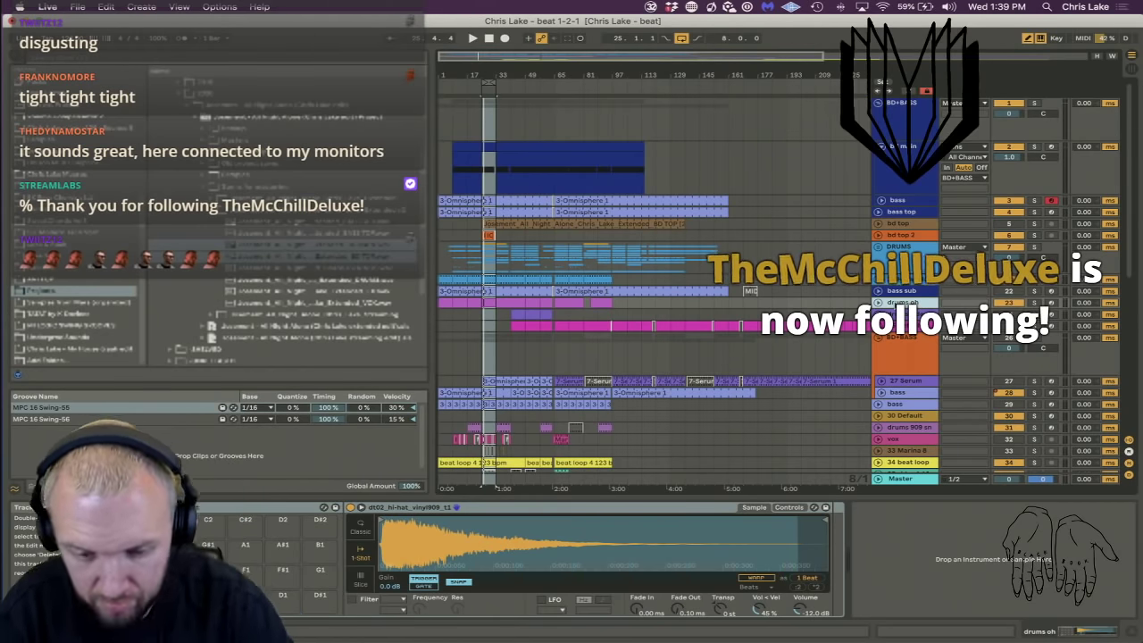
# Check the drums ride track, then audition the 25 Default kick track in solo and delete it.
pyautogui.click(913, 314)
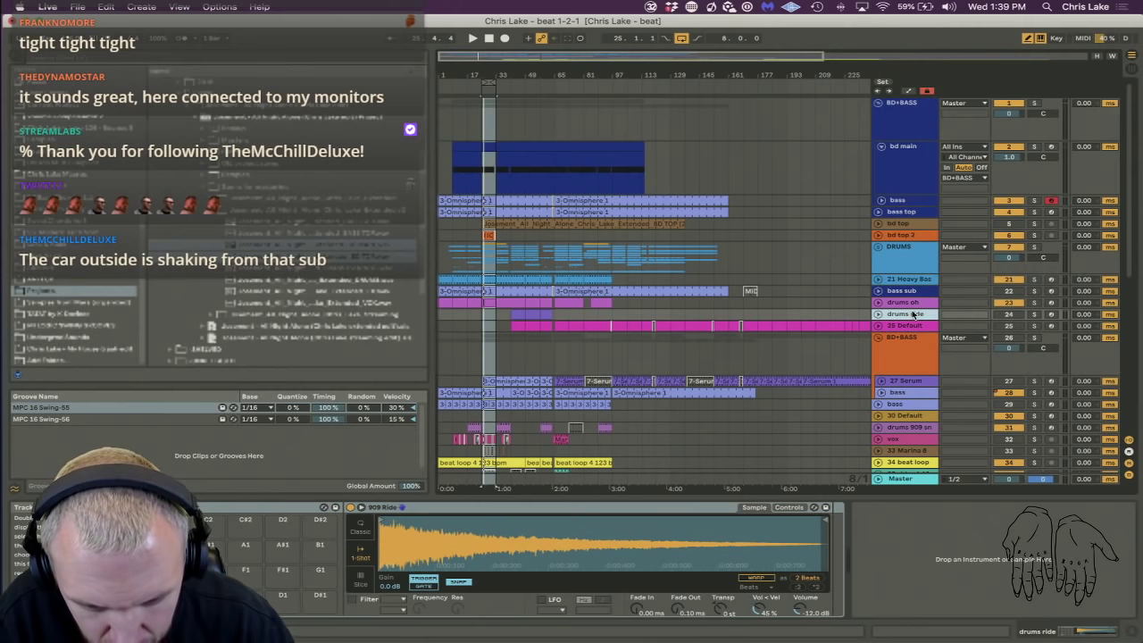
pyautogui.press('super+r')
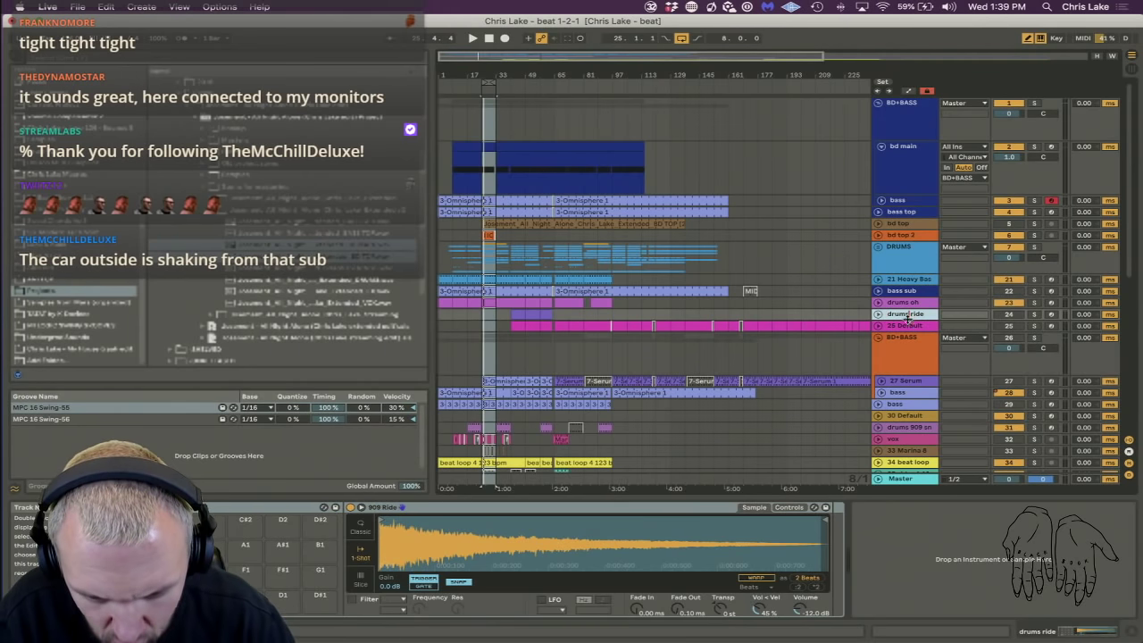
pyautogui.click(906, 325)
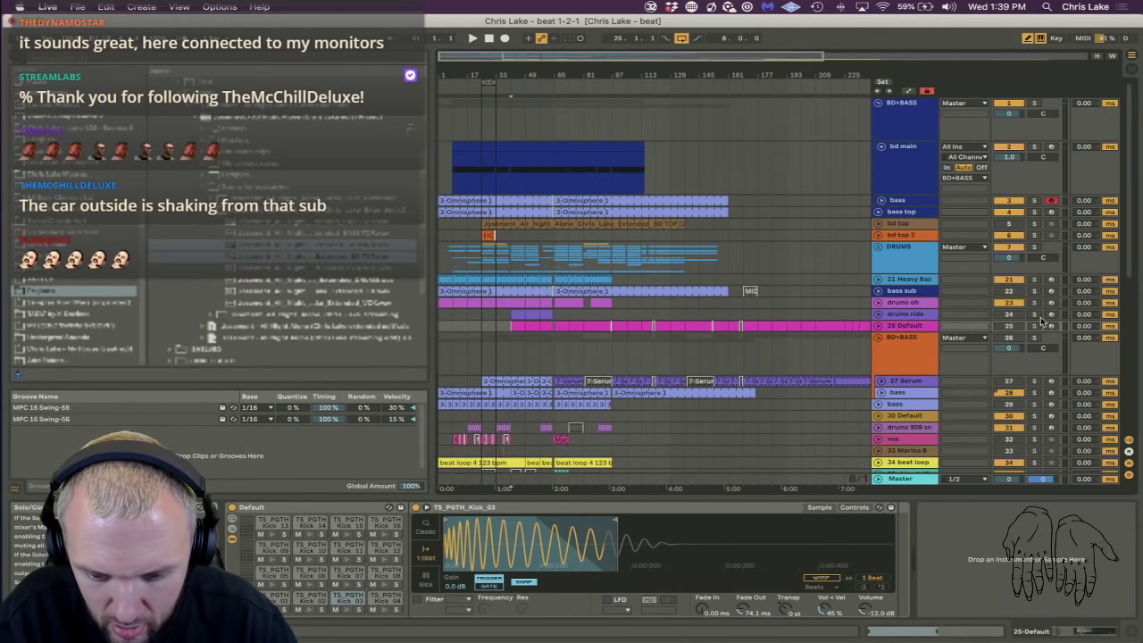
pyautogui.click(1035, 325)
pyautogui.press('space')
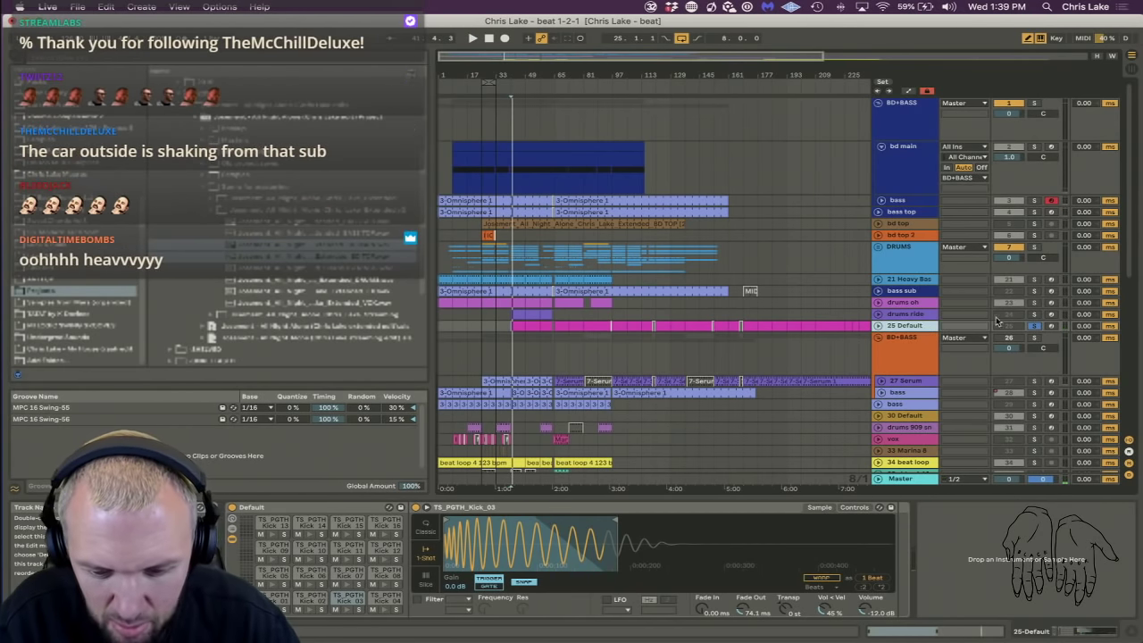
pyautogui.press('Delete')
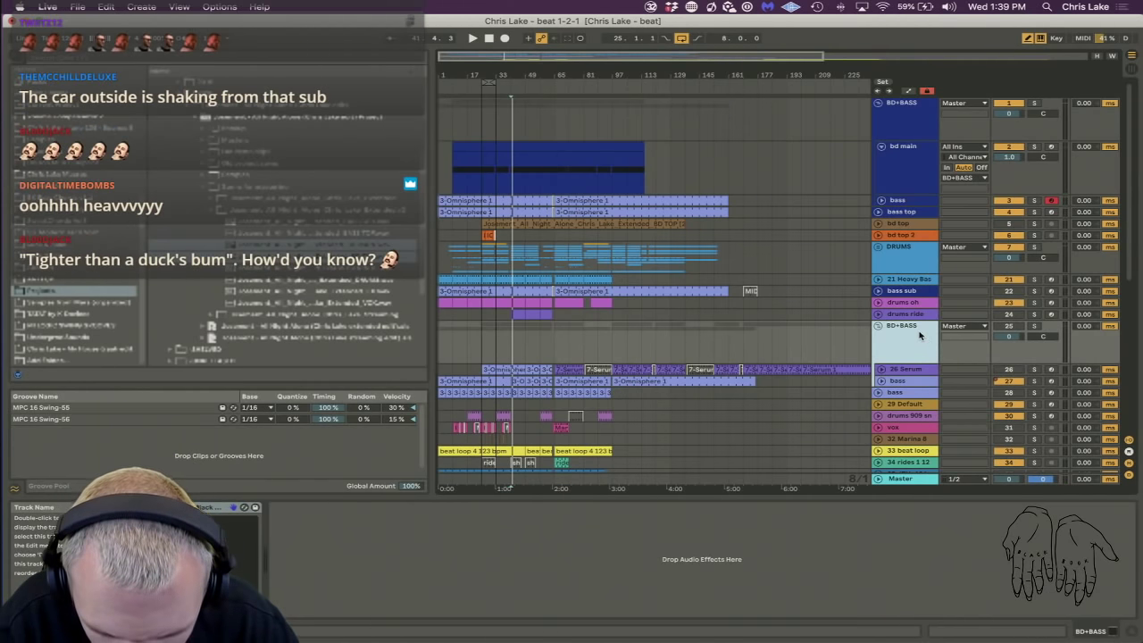
# Audition the orange BD+BASS group in solo, check its bass track's devices, and delete the whole group.
pyautogui.click(1033, 325)
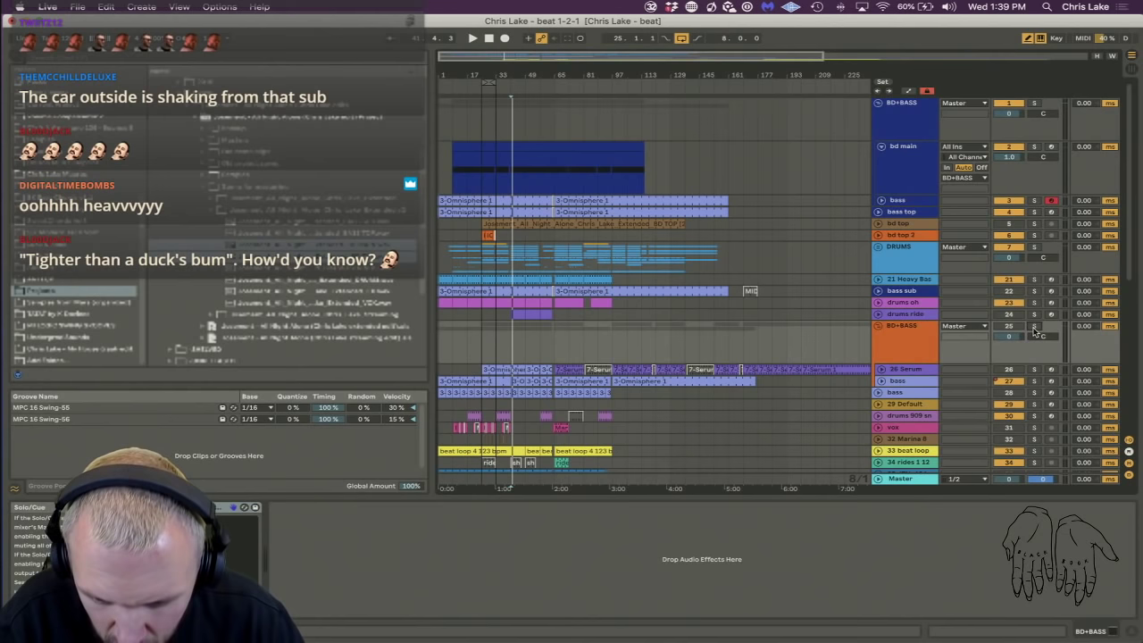
pyautogui.click(918, 382)
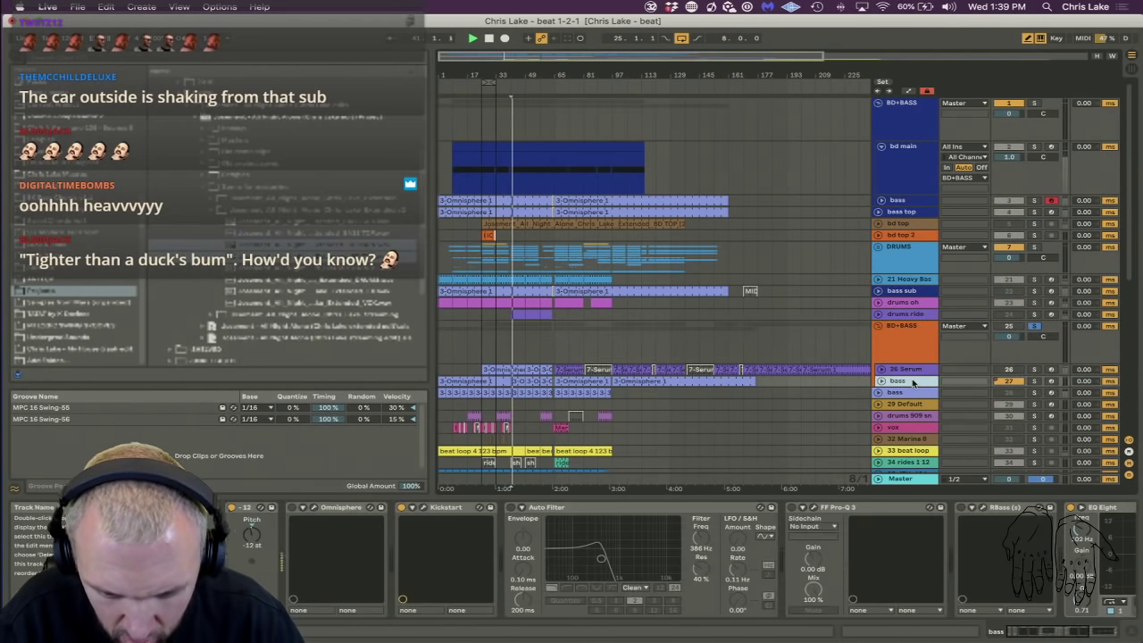
pyautogui.click(913, 342)
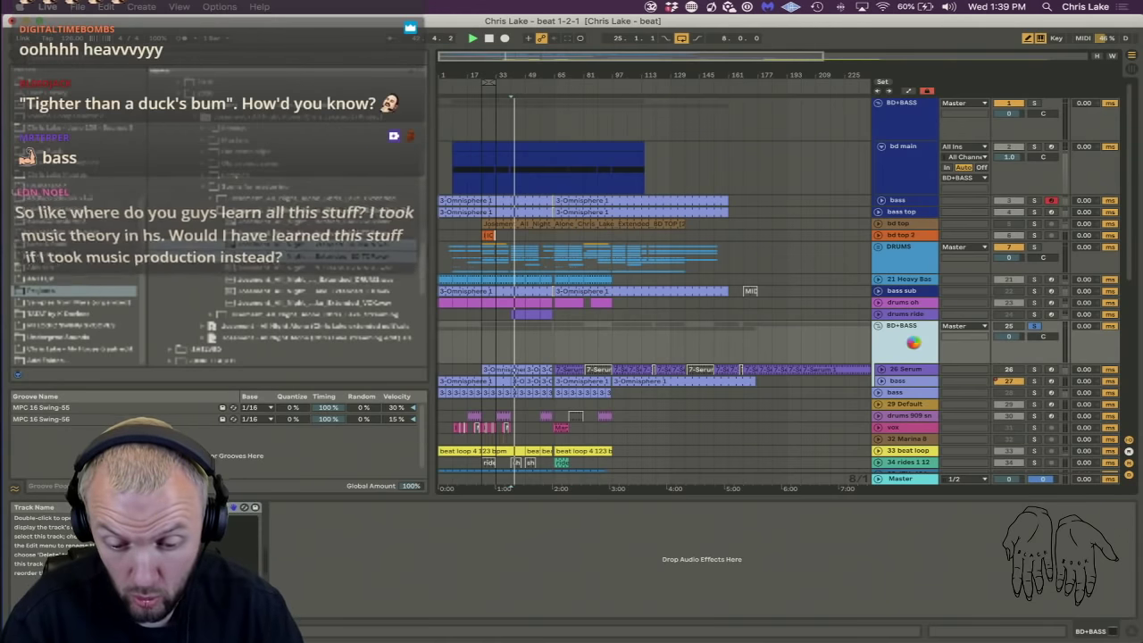
pyautogui.press('Delete')
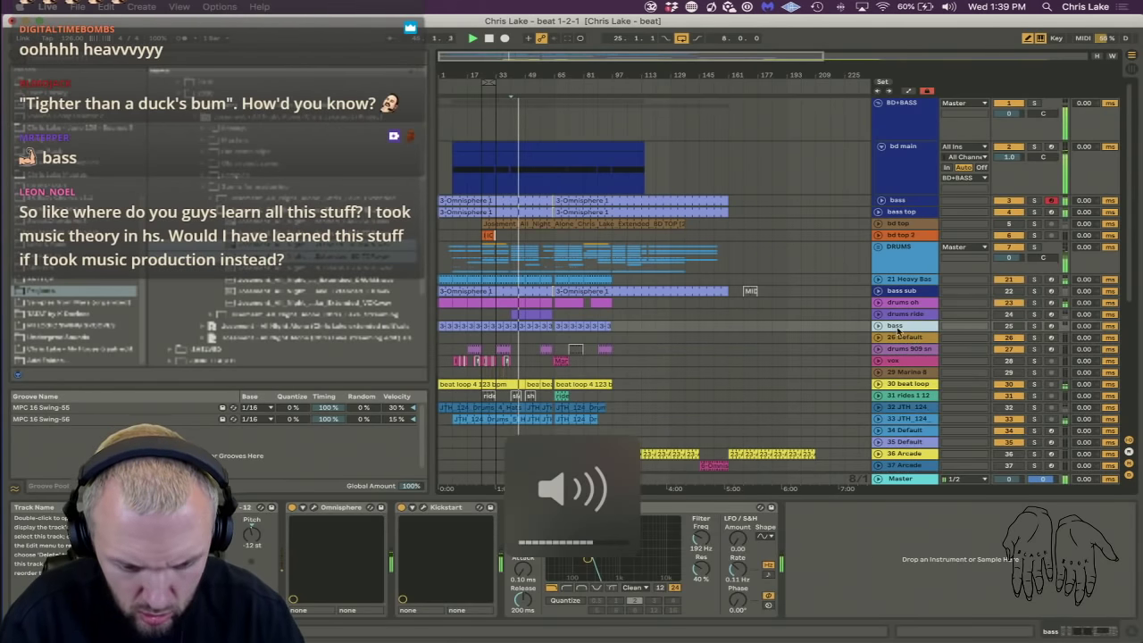
# Check the ungrouped bass track below drums ride, then delete it and the empty Default track beneath it.
pyautogui.click(1035, 326)
pyautogui.click(1034, 327)
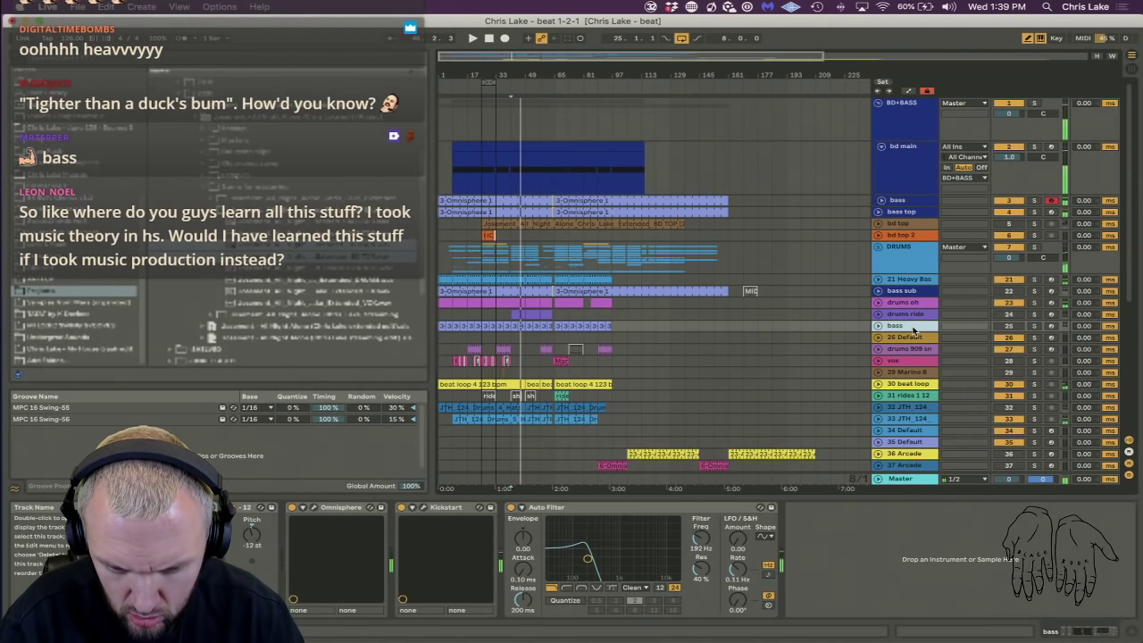
pyautogui.press('Delete')
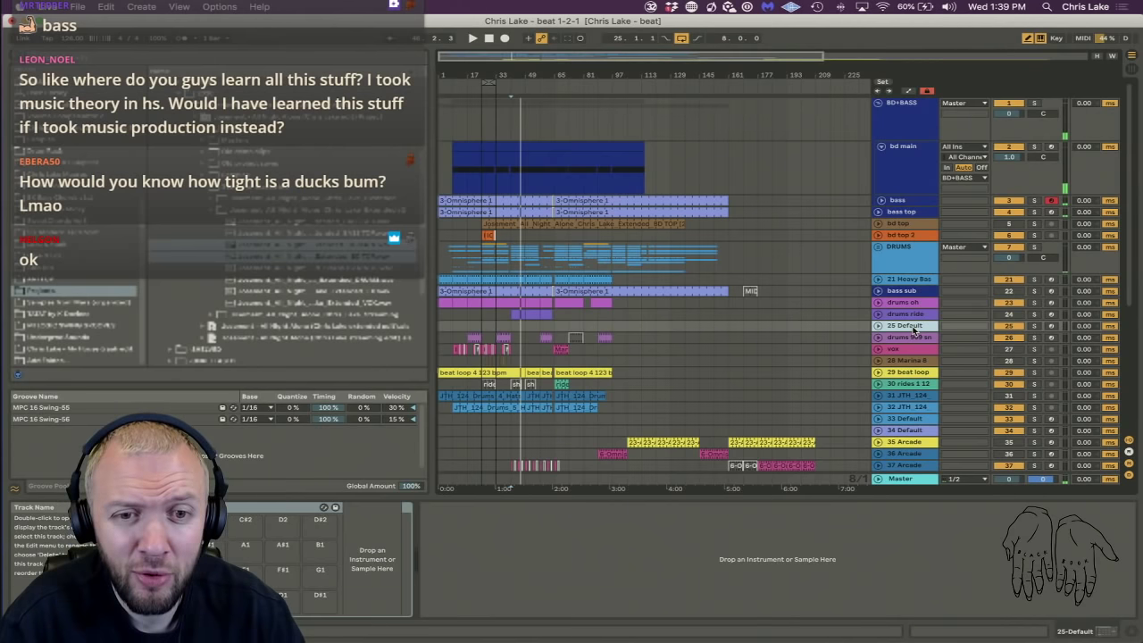
pyautogui.press('Delete')
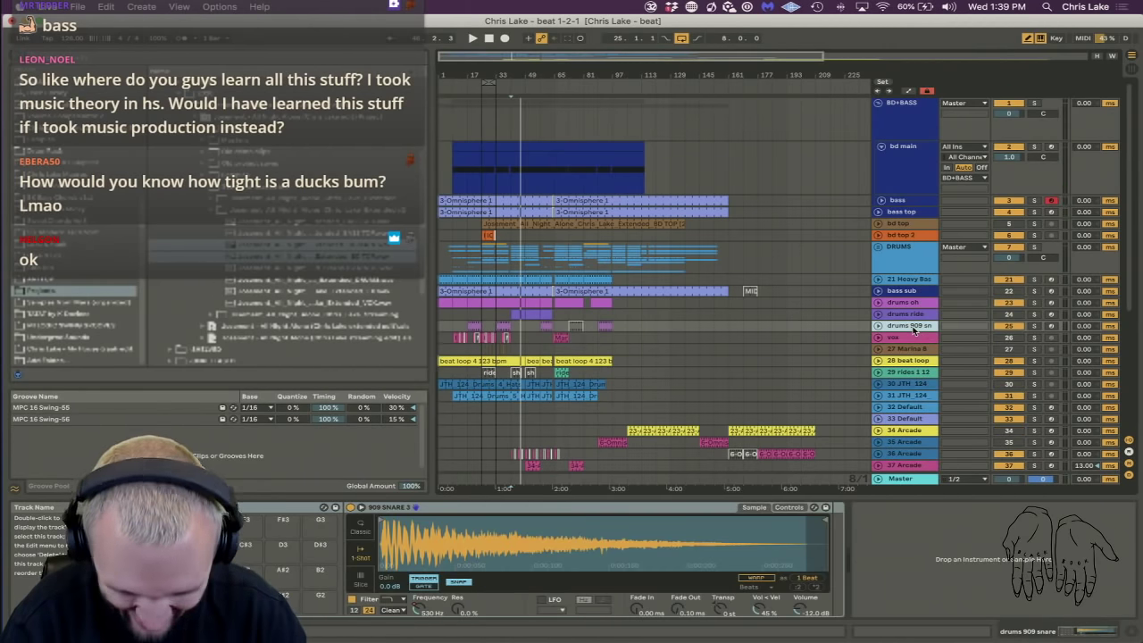
# Audition the 909 snare track below drums ride in solo, rename it "drums 909 snare roll", and unsolo it.
pyautogui.click(1034, 326)
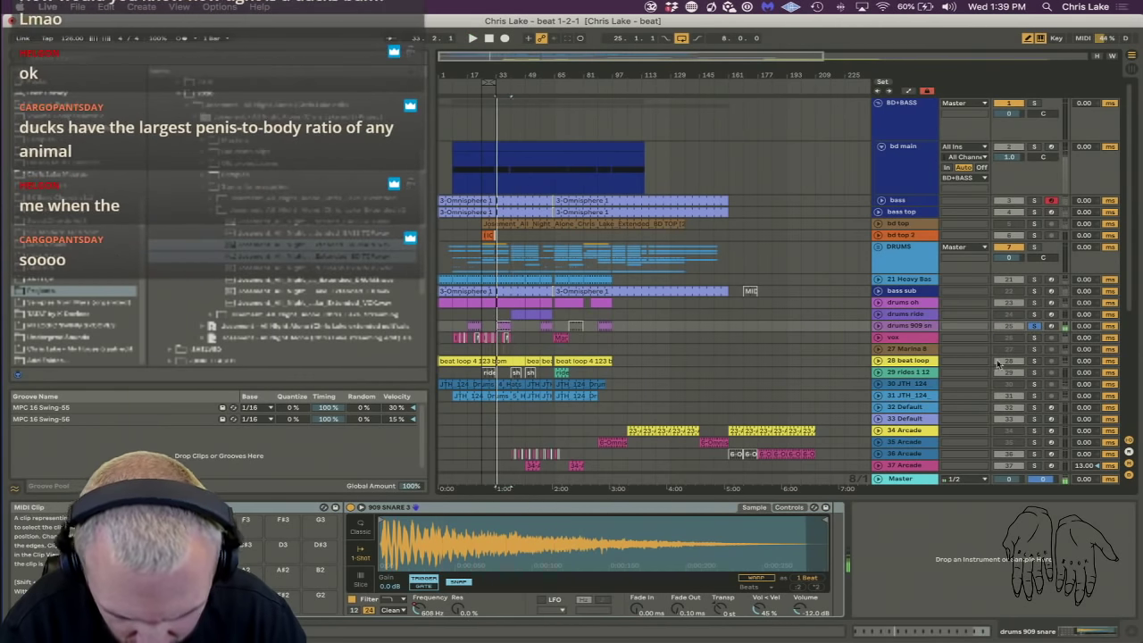
pyautogui.doubleClick(921, 326)
pyautogui.doubleClick(921, 326)
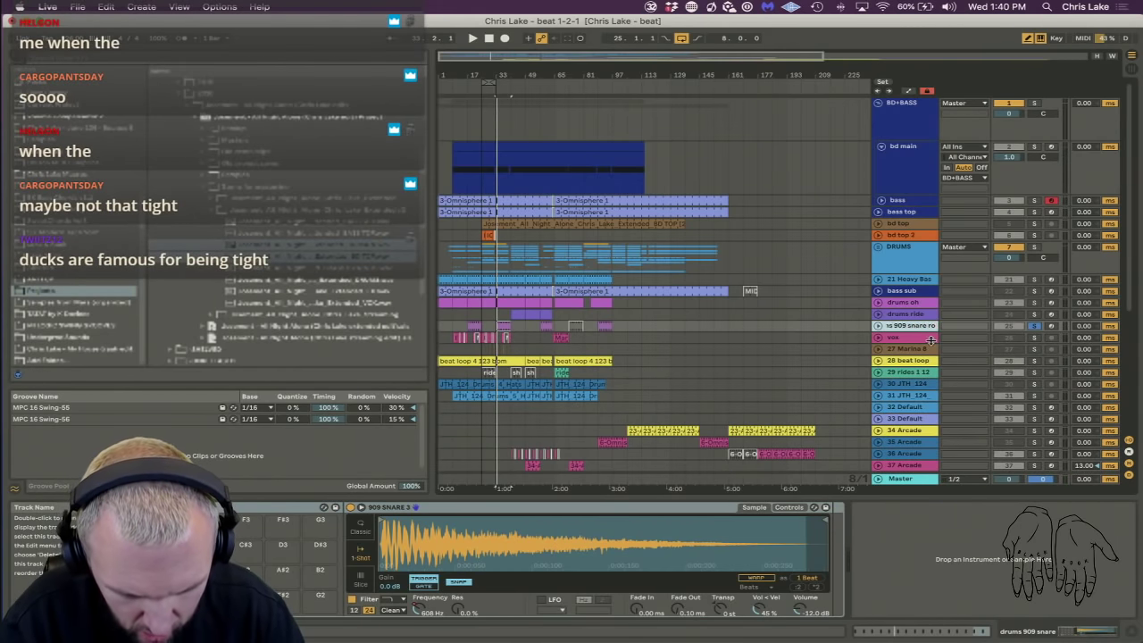
pyautogui.click(1034, 328)
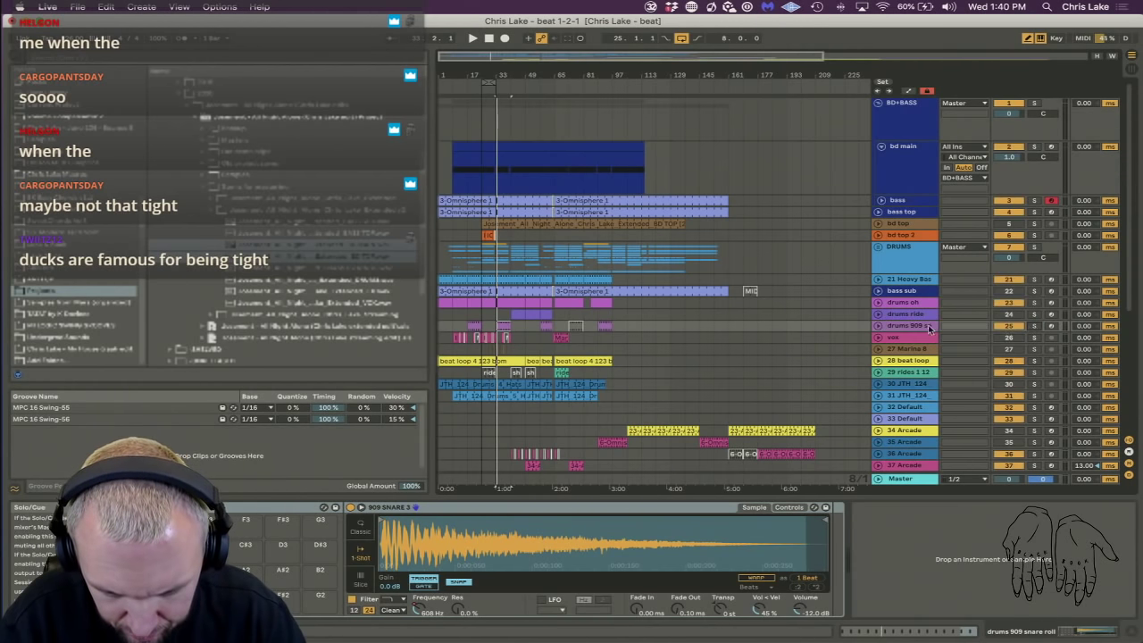
# Move the vox track to the end of the track list, below the Lo-Fi House track.
pyautogui.click(899, 339)
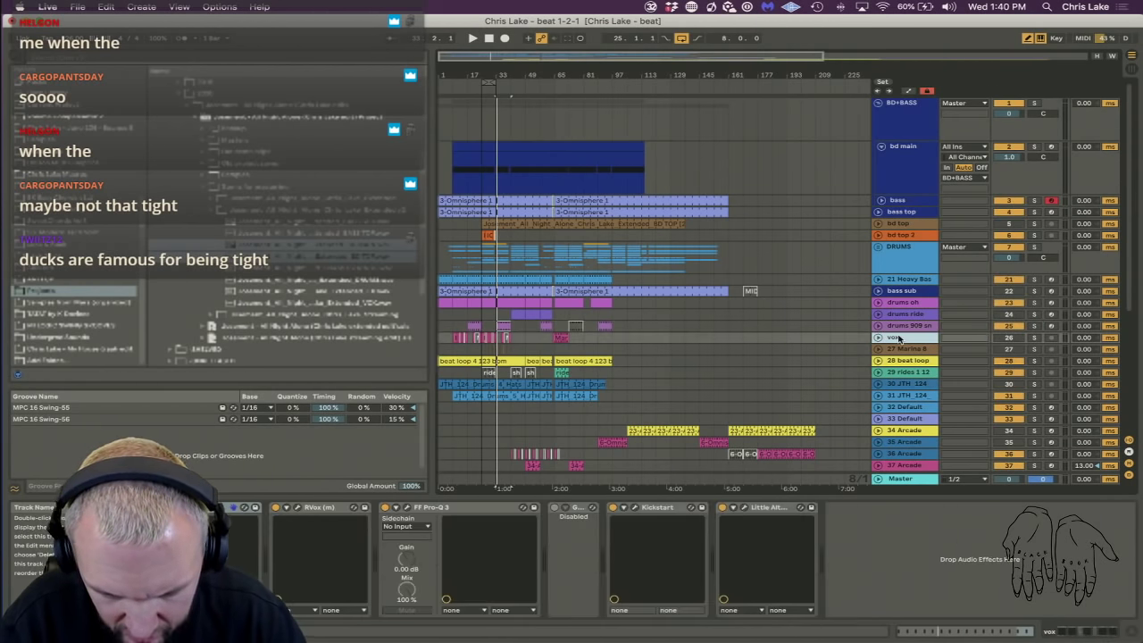
pyautogui.scroll(-8, 899, 338)
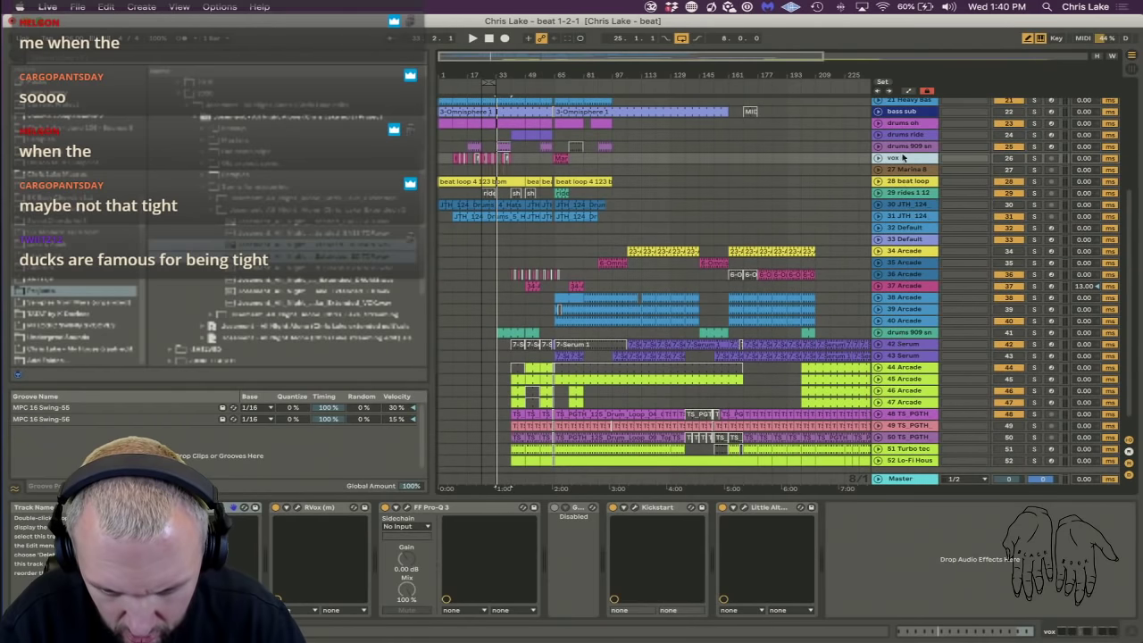
pyautogui.moveTo(904, 159); pyautogui.dragTo(915, 345)
pyautogui.scroll(-2, 923, 467)
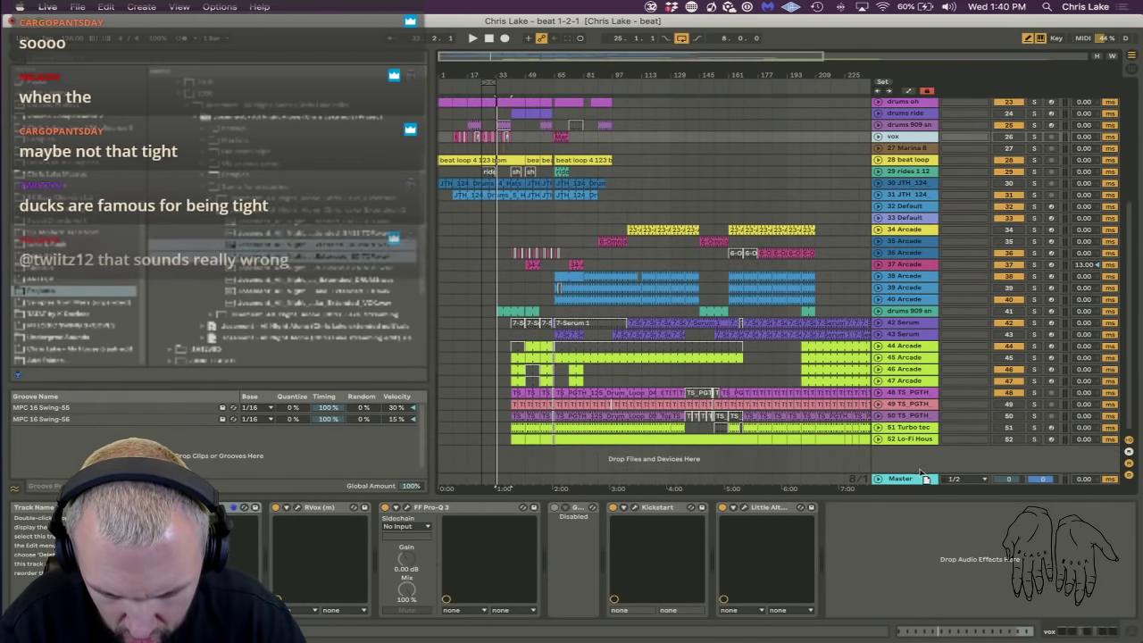
pyautogui.moveTo(921, 446); pyautogui.dragTo(921, 446)
# Delete the four tracks from 48 TS_PGTH through 51 Lo-Fi House.
pyautogui.click(916, 427)
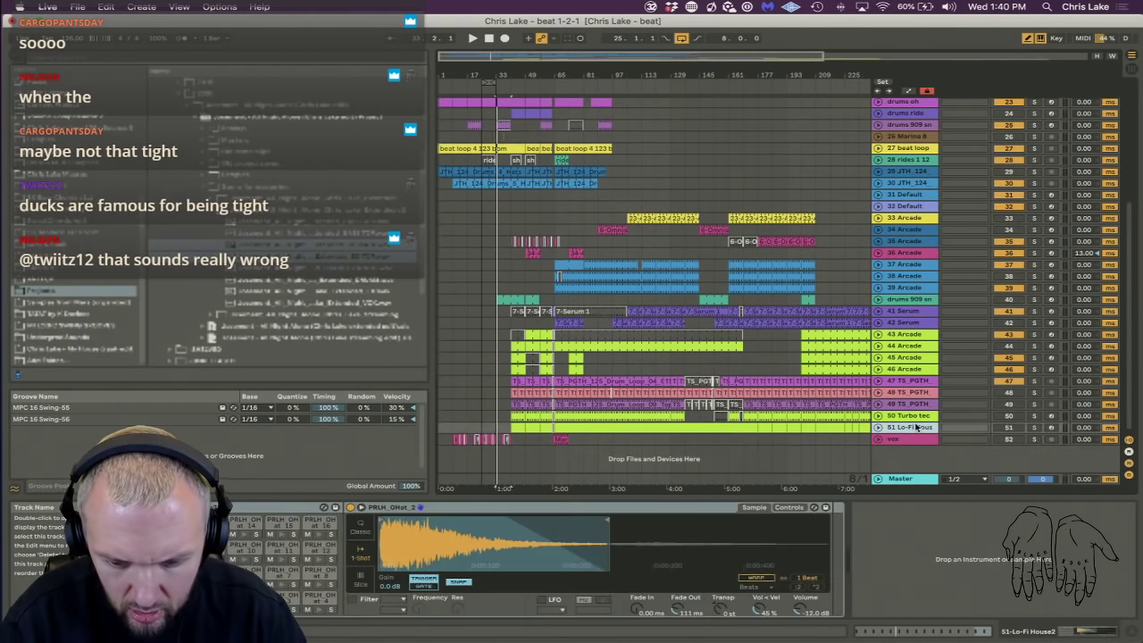
pyautogui.press('Up')
pyautogui.press('Up')
pyautogui.press('Up')
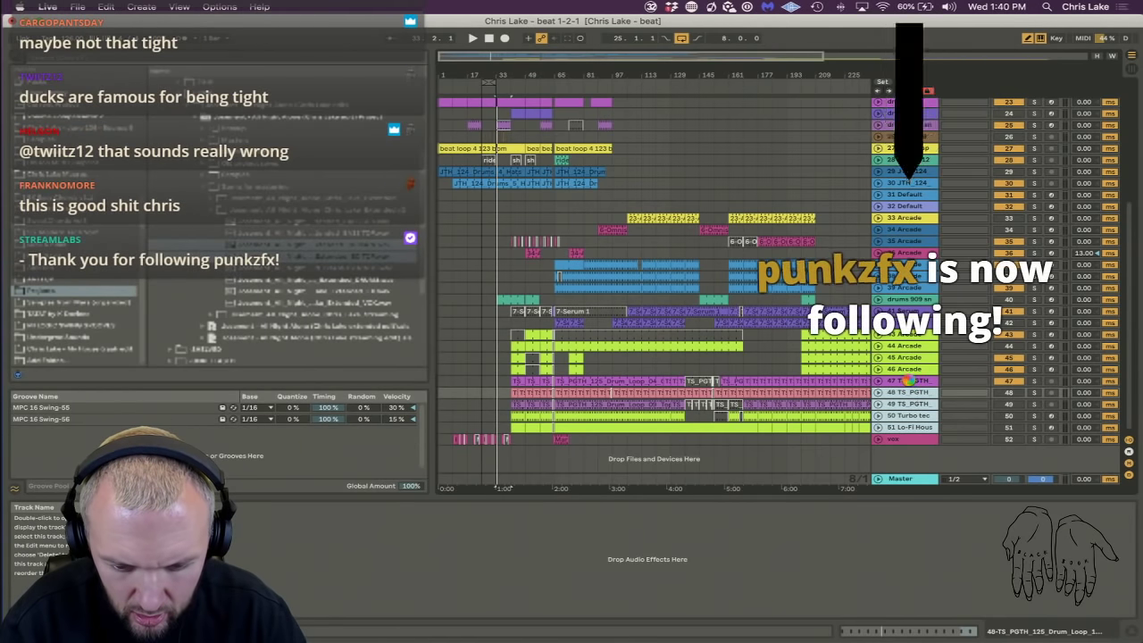
pyautogui.press('Delete')
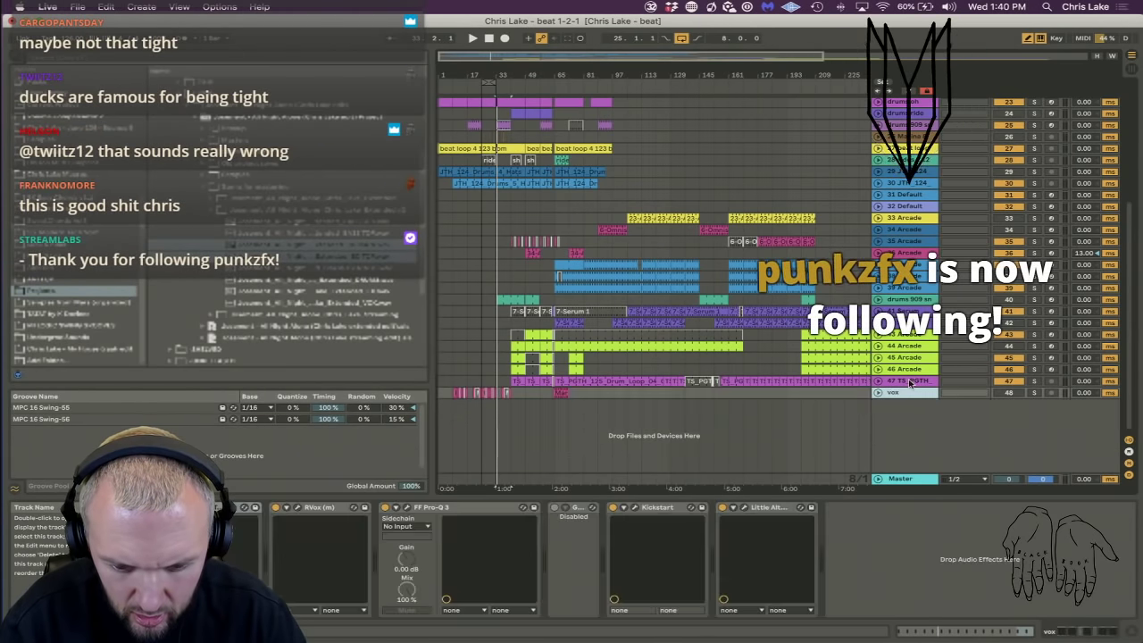
# Audition the 47 TS_PGTH drum loop track from its first clip in solo and rename it "drums clap 2".
pyautogui.click(908, 381)
pyautogui.click(515, 380)
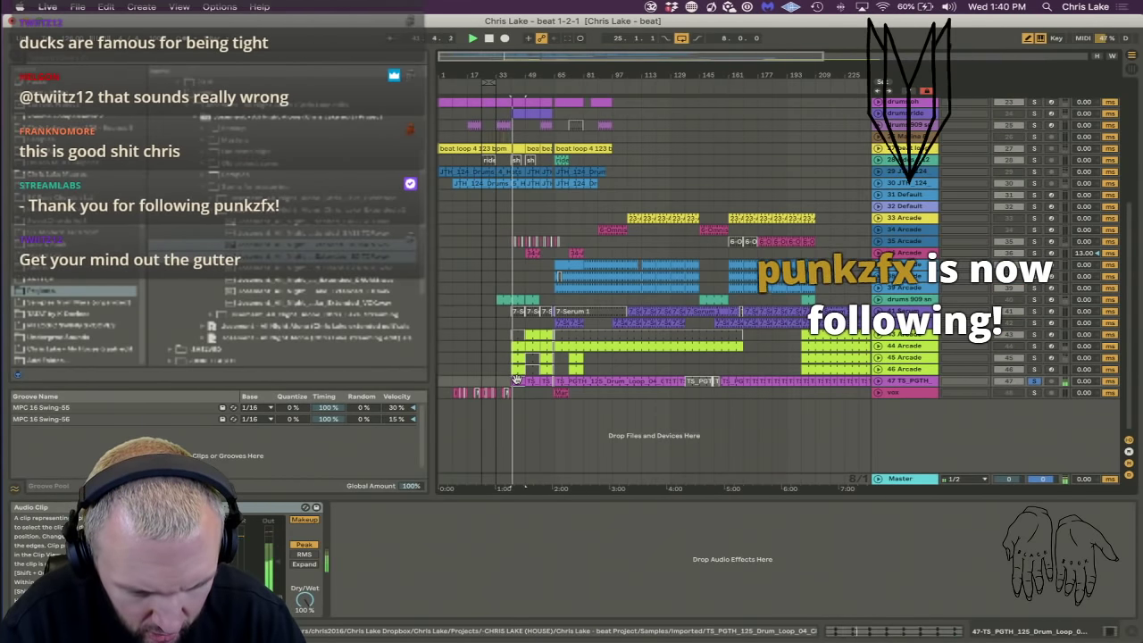
pyautogui.press('space')
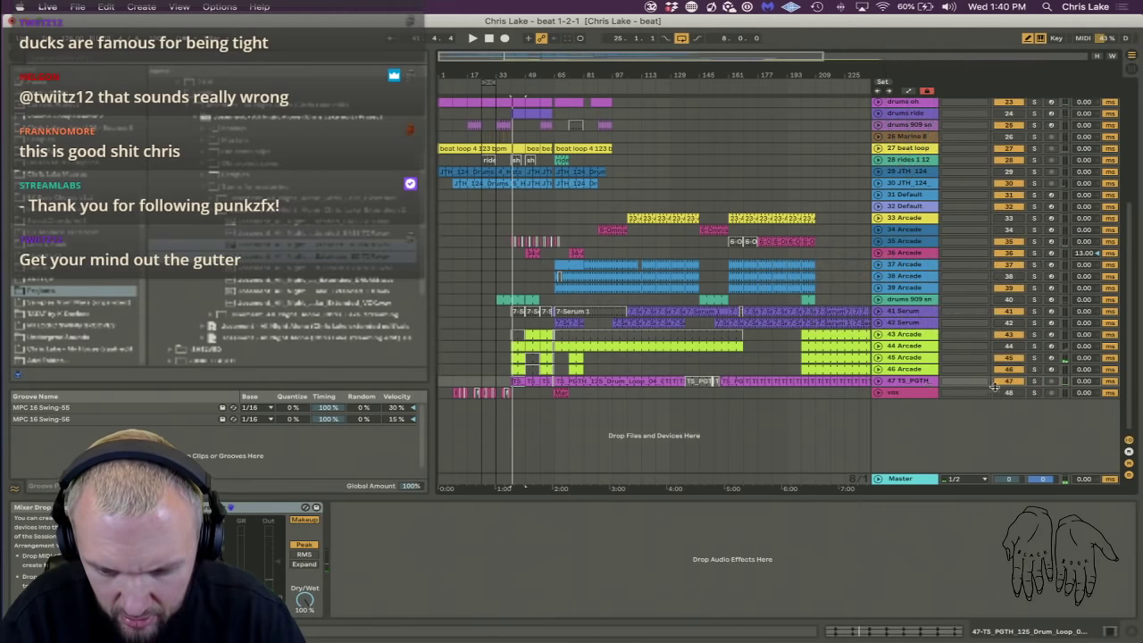
pyautogui.press('super+r')
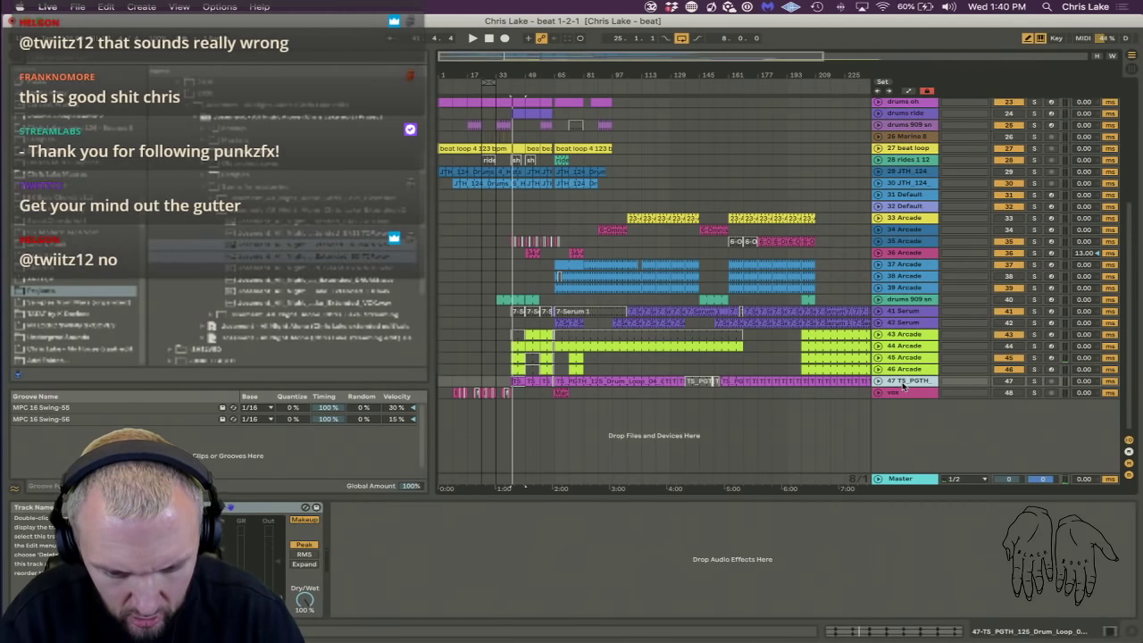
pyautogui.write('drums clap 2')
pyautogui.press('Return')
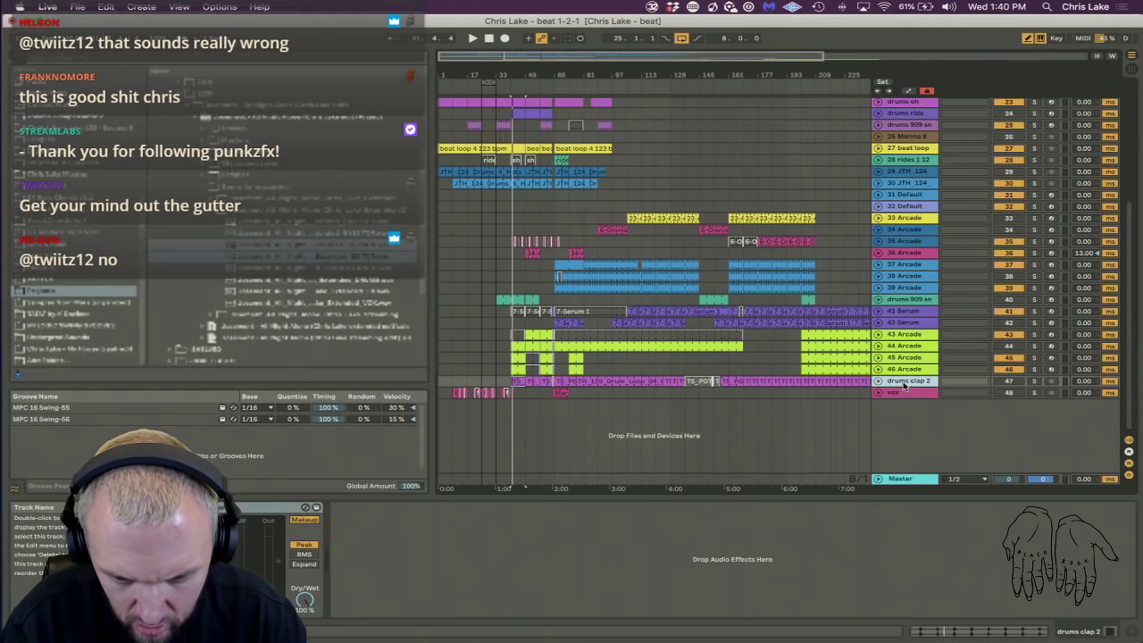
# Move drums clap 2 below the upper drums 909 snare roll track and delete the lower 909 snare roll track above the Serum tracks.
pyautogui.click(843, 309)
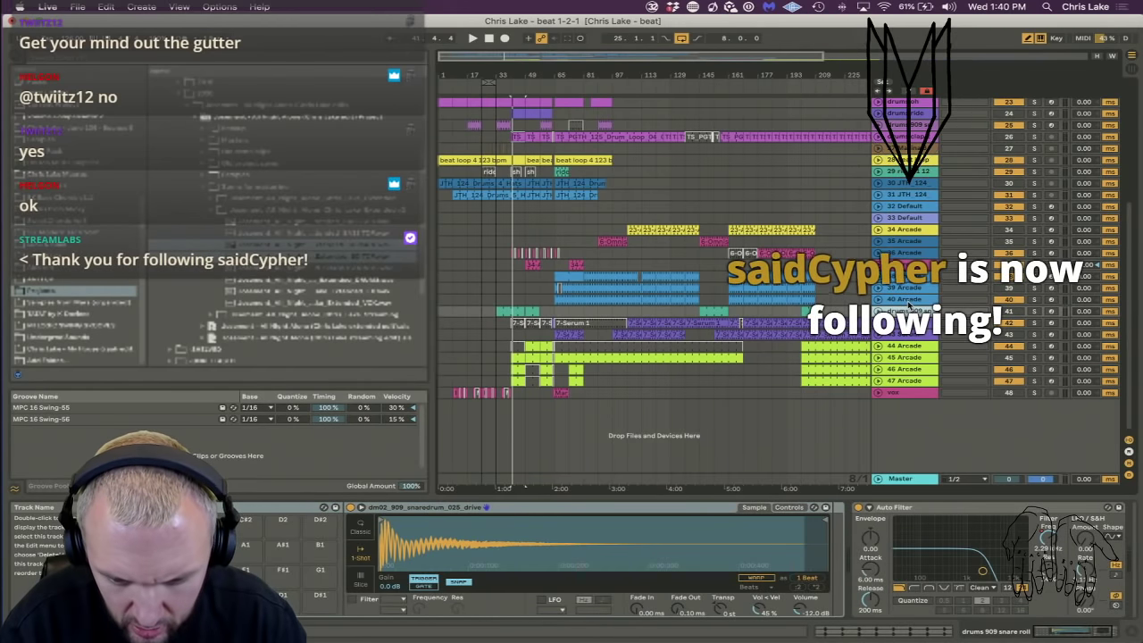
pyautogui.press('Delete')
# Audition the 40 Arcade track in solo with playback running and rename it "music synth plink".
pyautogui.click(1036, 300)
pyautogui.press('space')
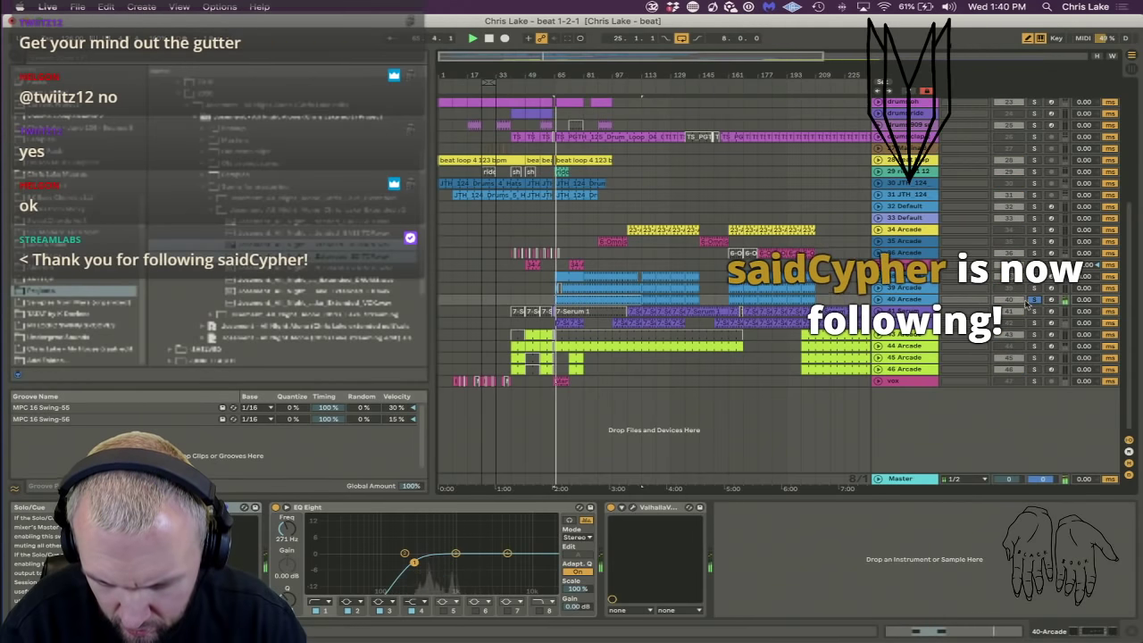
pyautogui.click(918, 300)
pyautogui.press('super+r')
pyautogui.write('music')
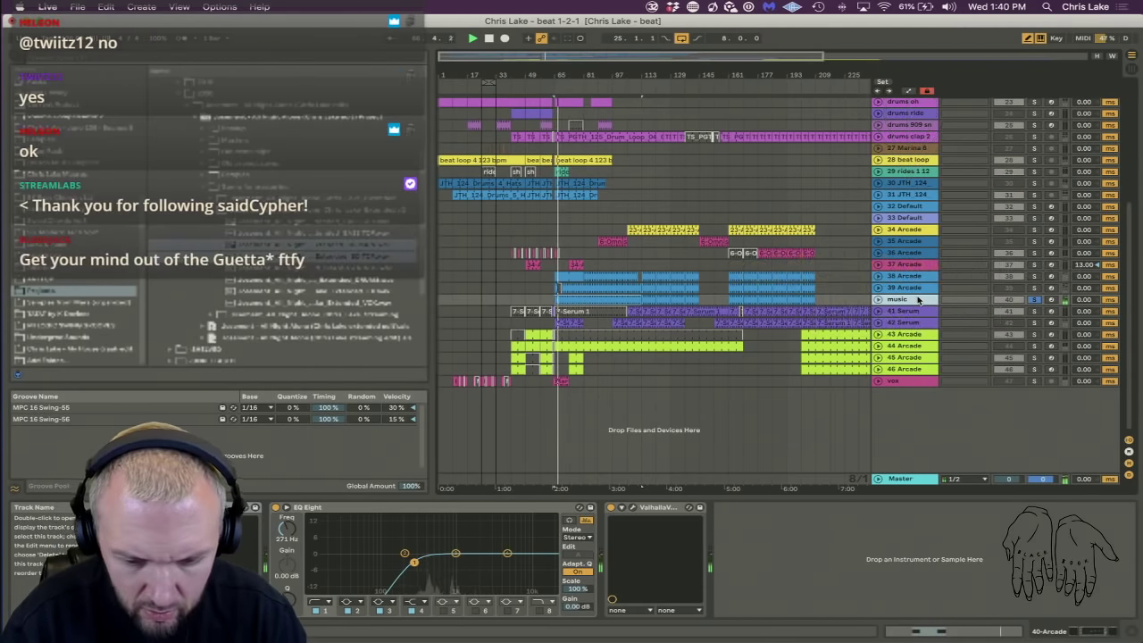
pyautogui.write(' synth plink')
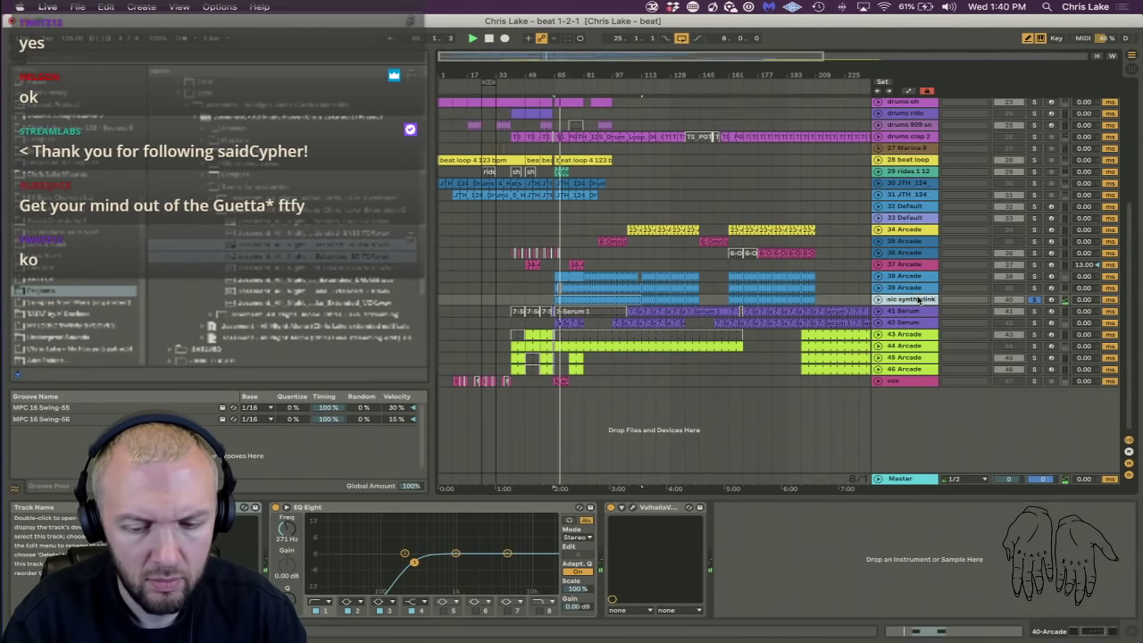
pyautogui.press('Return')
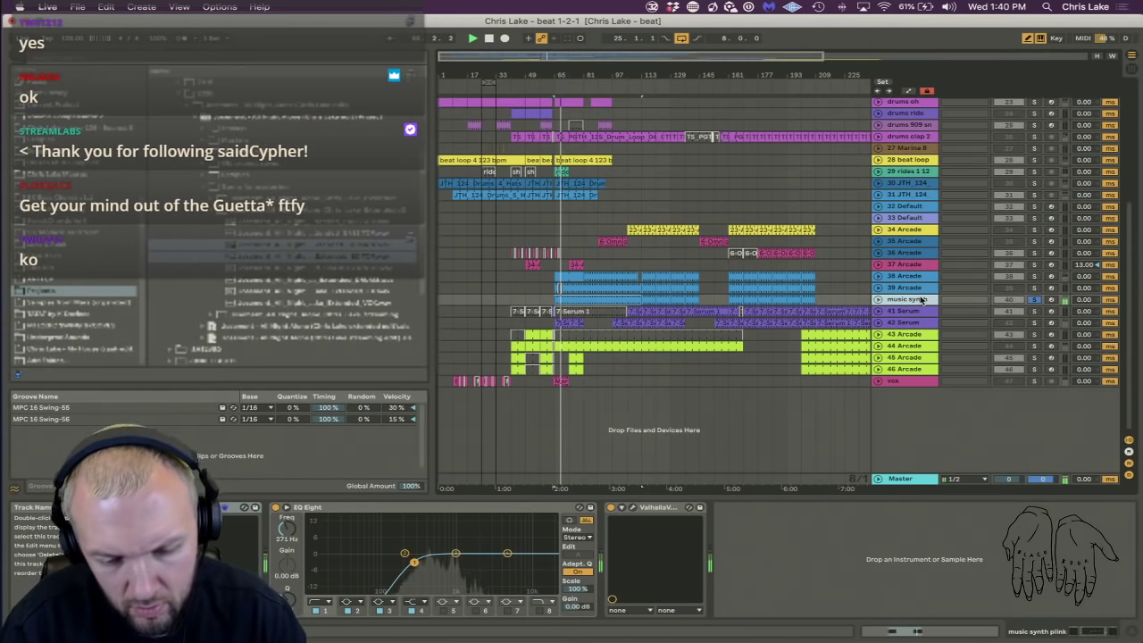
# Audition the 39 Arcade track in solo, playing it from its clips.
pyautogui.click(1033, 290)
pyautogui.press('space')
pyautogui.press('space')
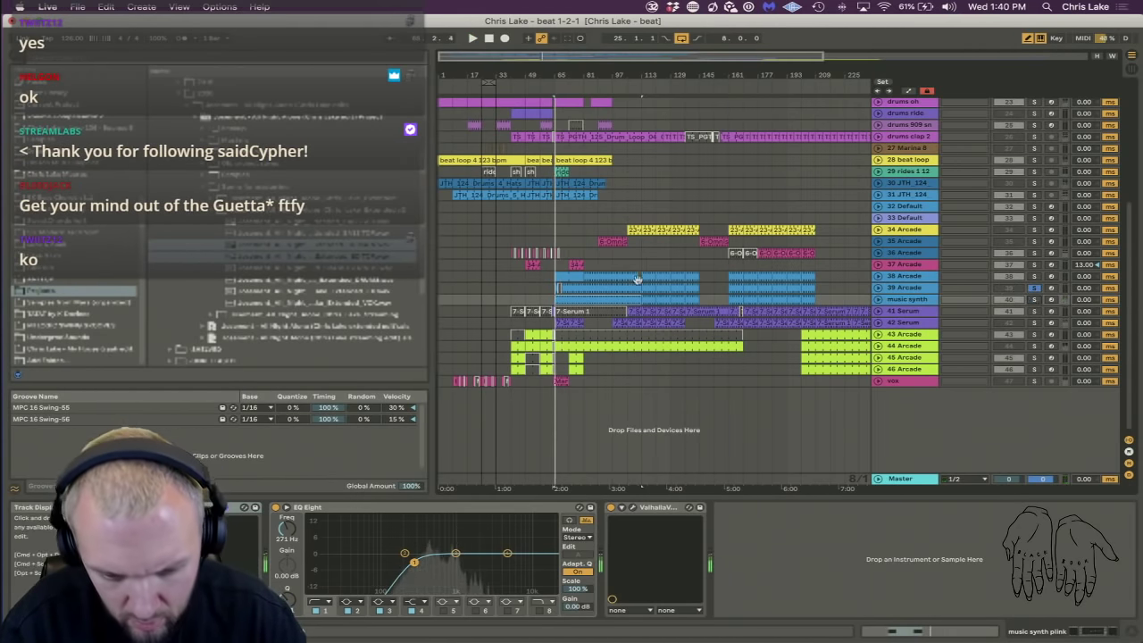
pyautogui.click(584, 285)
pyautogui.press('space')
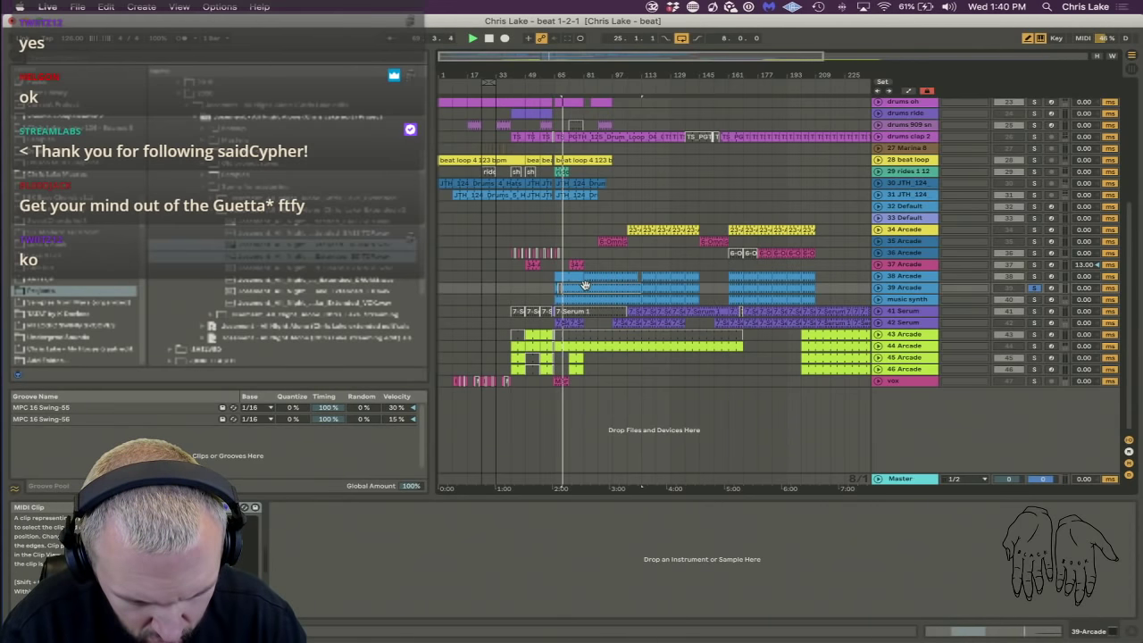
pyautogui.click(1034, 288)
# Audition the 38 Arcade track in solo during playback and rename it "music organ chord".
pyautogui.click(1034, 277)
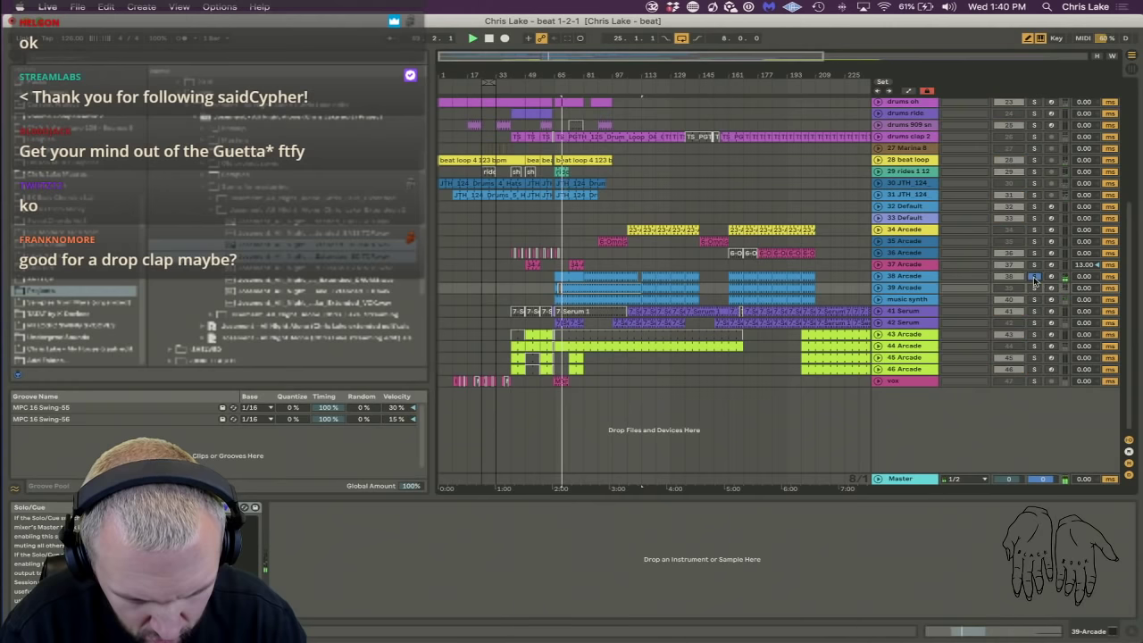
pyautogui.click(909, 276)
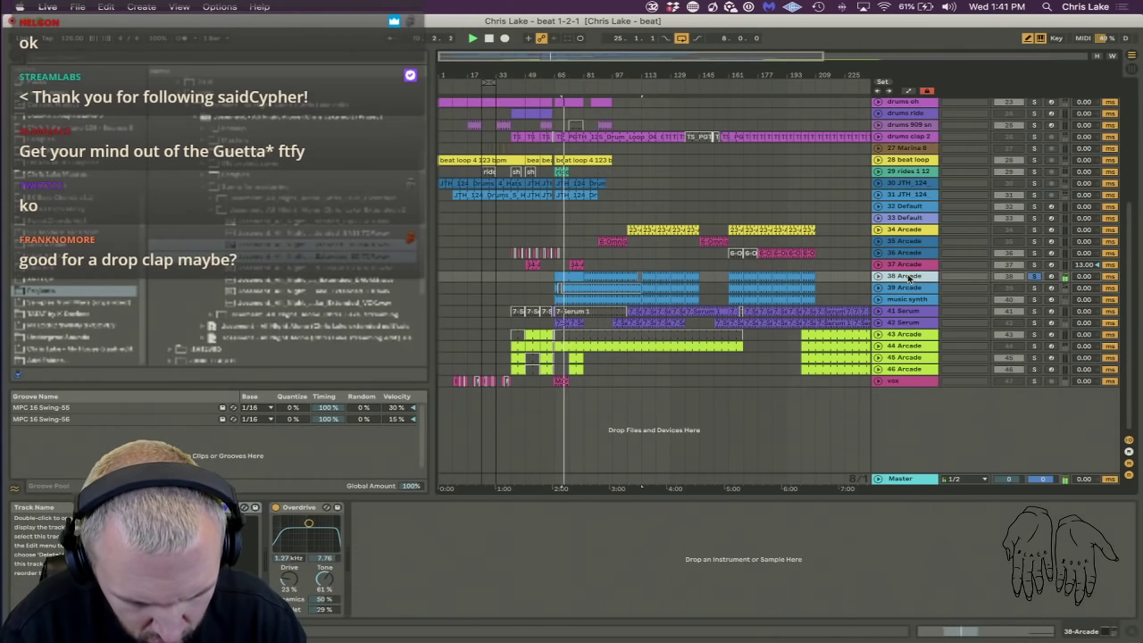
pyautogui.press('super+r')
pyautogui.write('mu')
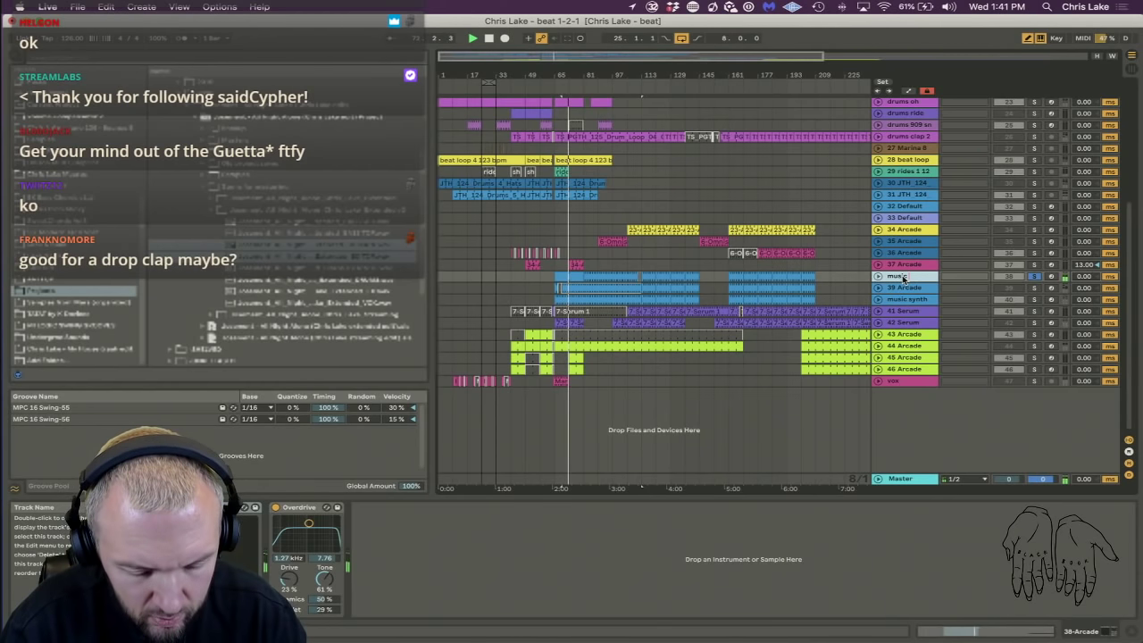
pyautogui.write('sic organ chord')
pyautogui.press('Return')
# Take music organ chord out of solo, audition the 37 Arcade track above it and rename that track "music arp 90s".
pyautogui.click(1035, 277)
pyautogui.press('space')
pyautogui.click(561, 262)
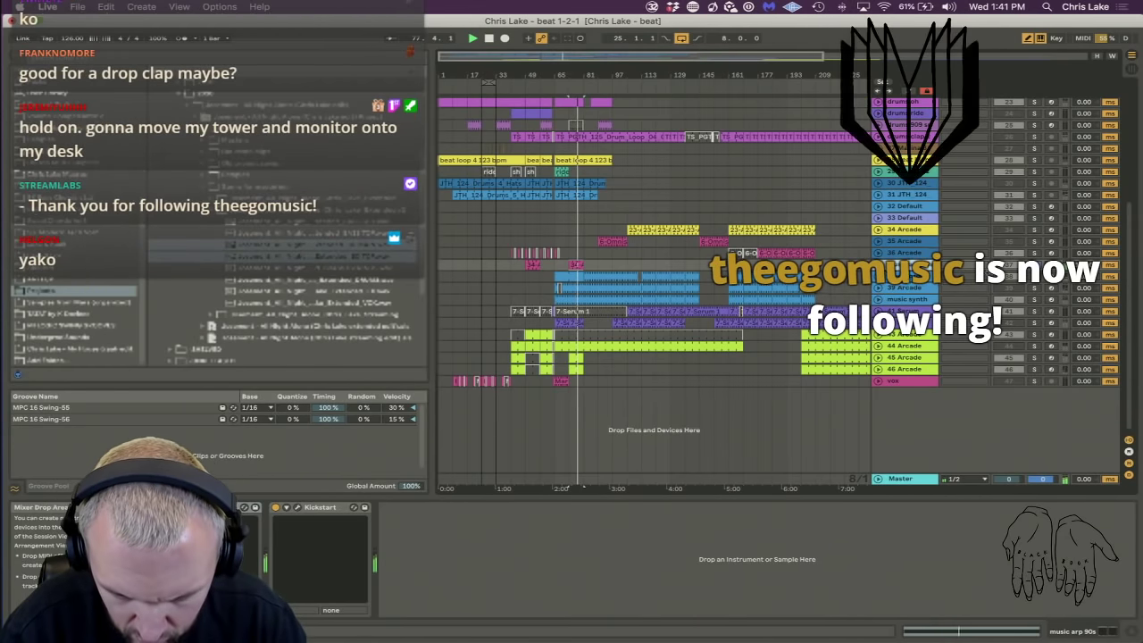
# Audition the 36 Arcade track in solo and rename it "music stab".
pyautogui.click(1034, 253)
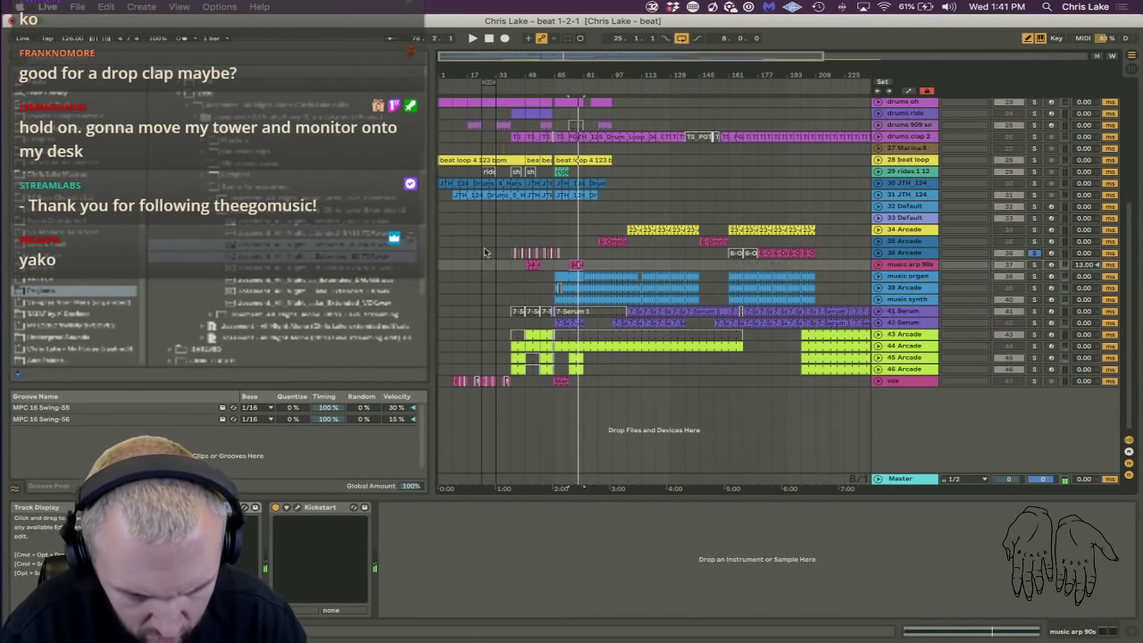
pyautogui.click(905, 253)
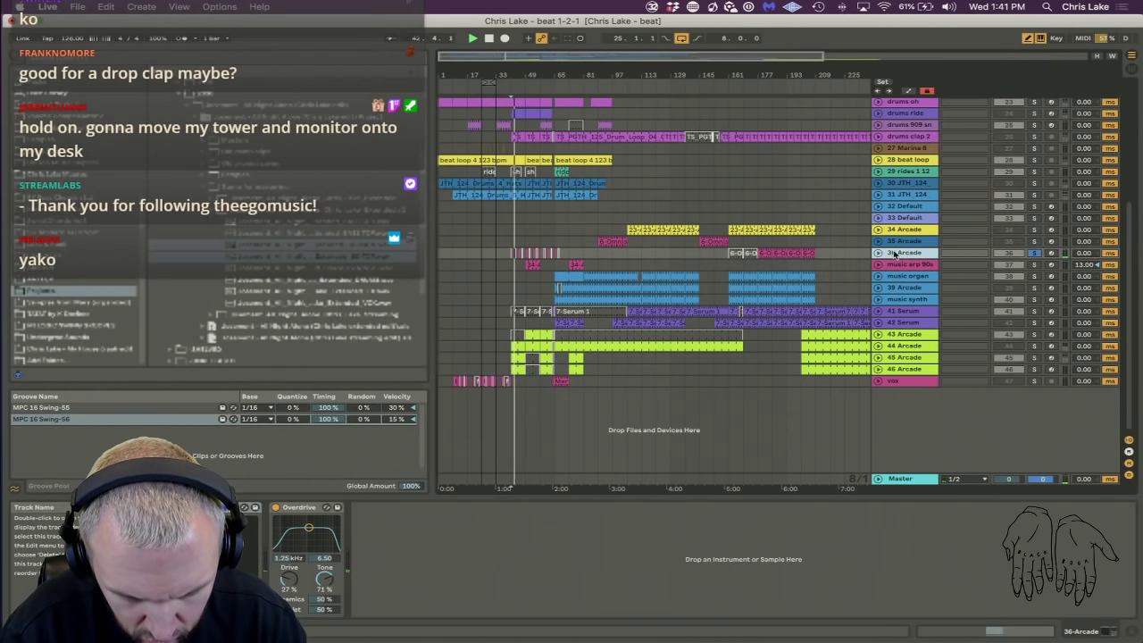
pyautogui.doubleClick(895, 254)
pyautogui.write('music')
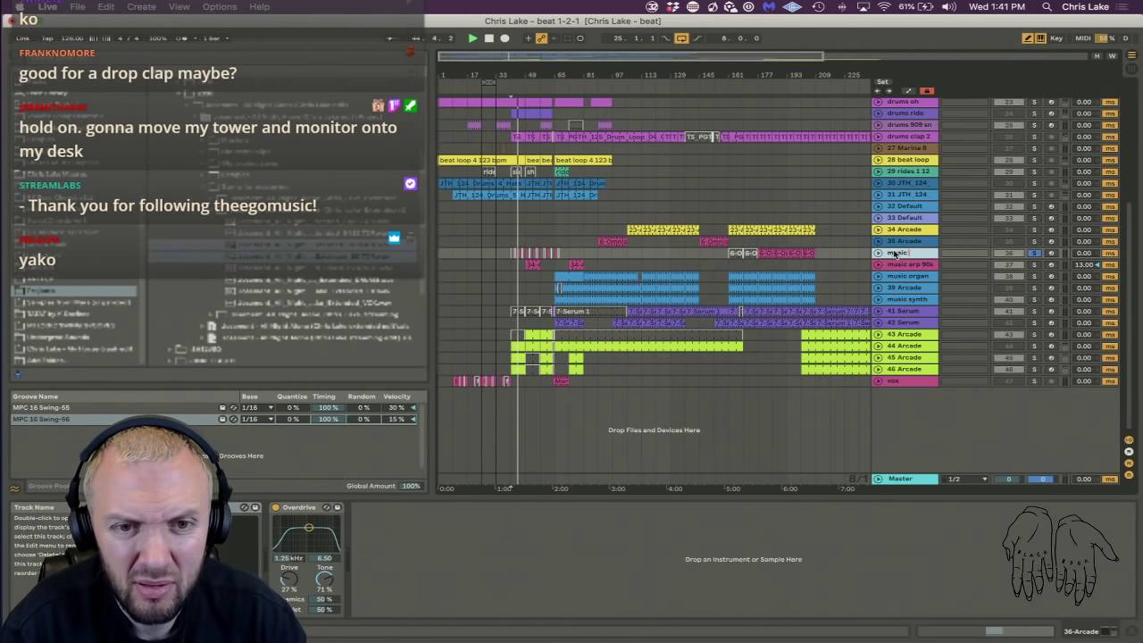
pyautogui.write(' stab')
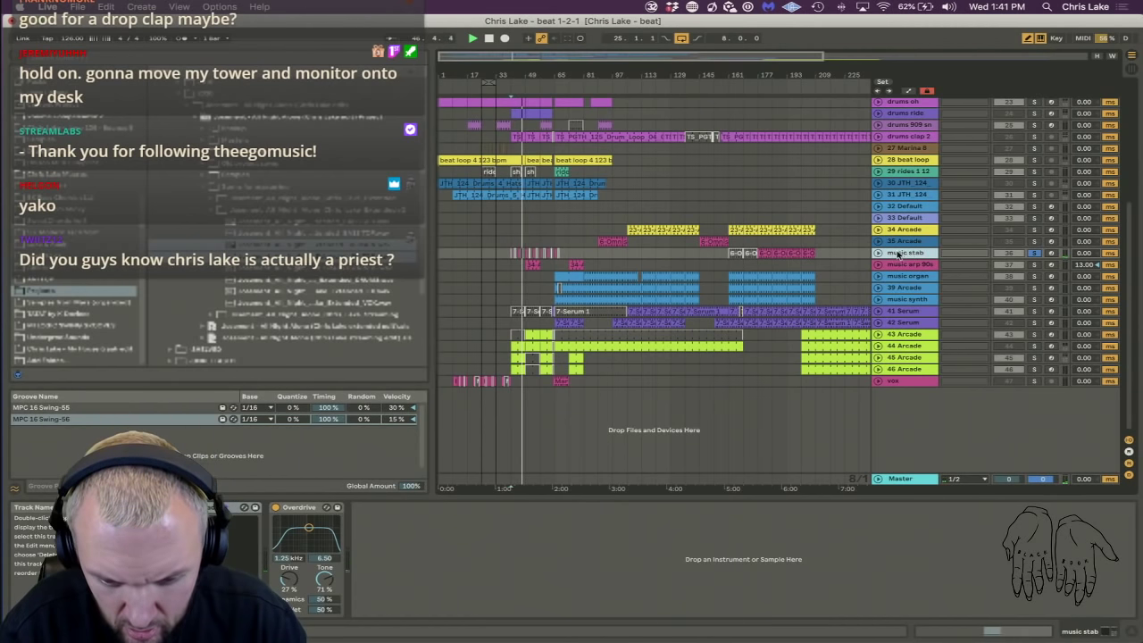
pyautogui.click(1034, 254)
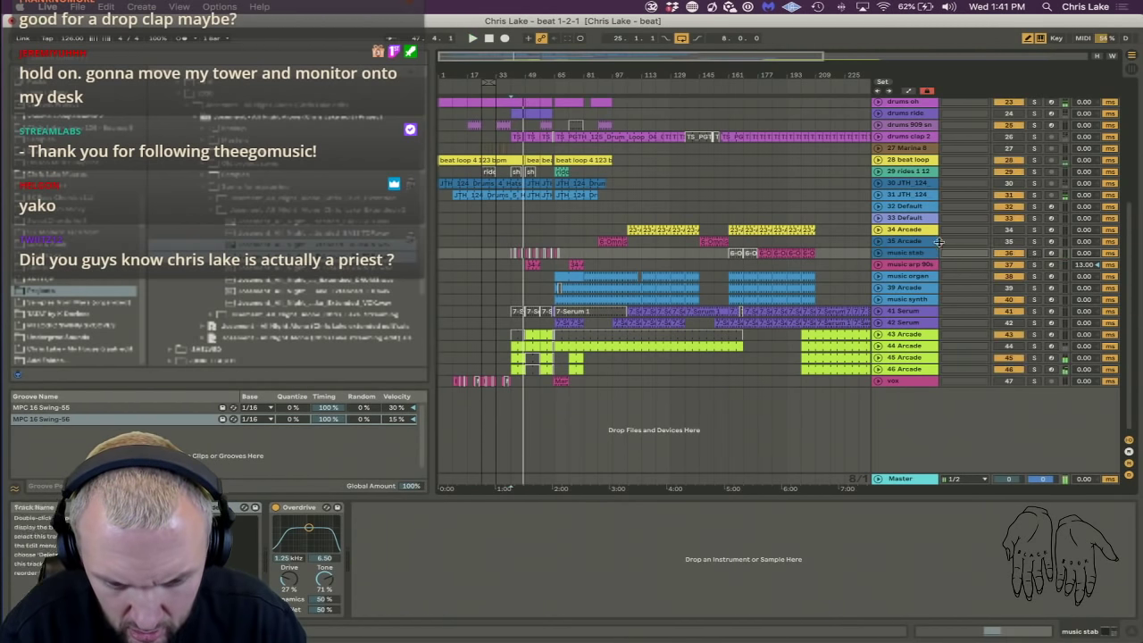
# Audition the 35 Arcade track in solo from its first clip and delete the track.
pyautogui.click(924, 244)
pyautogui.click(1034, 241)
pyautogui.click(598, 242)
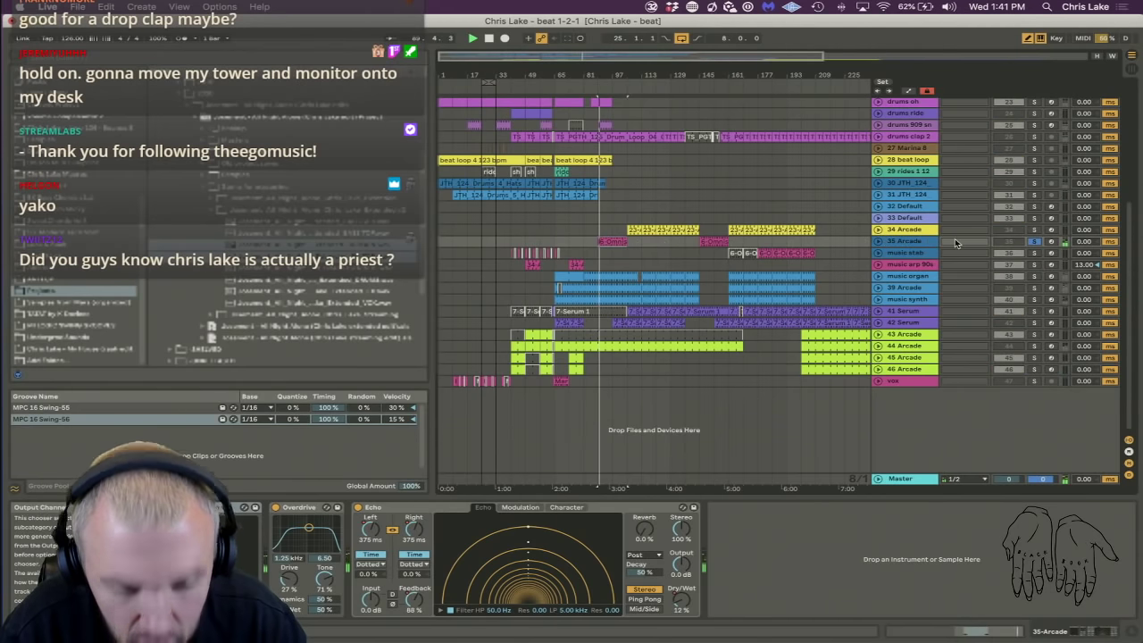
pyautogui.click(915, 247)
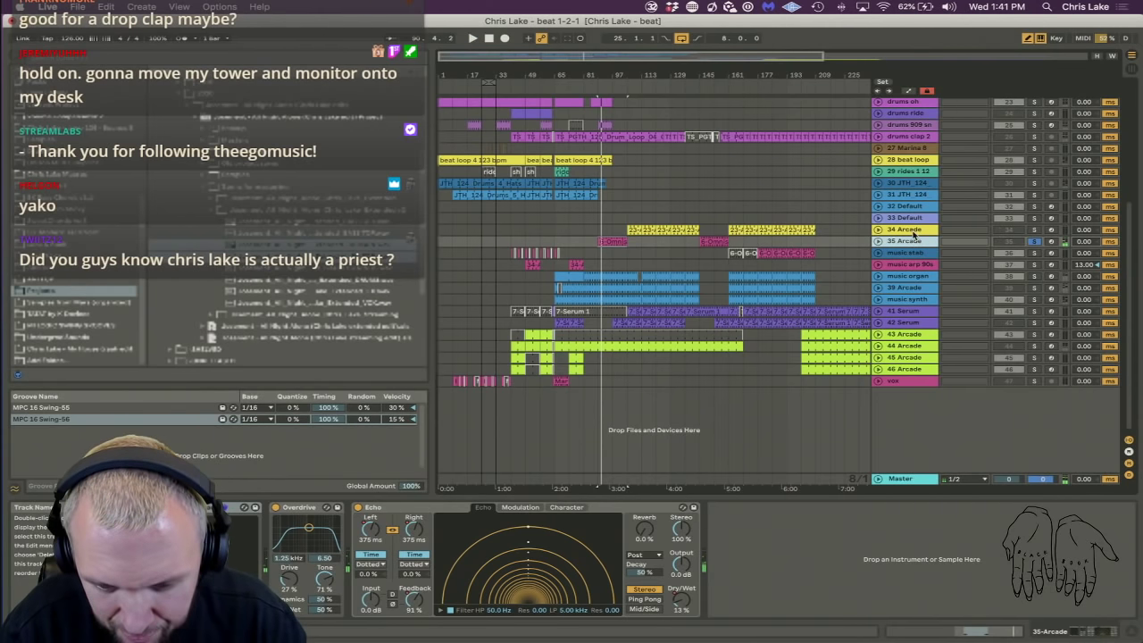
pyautogui.press('Delete')
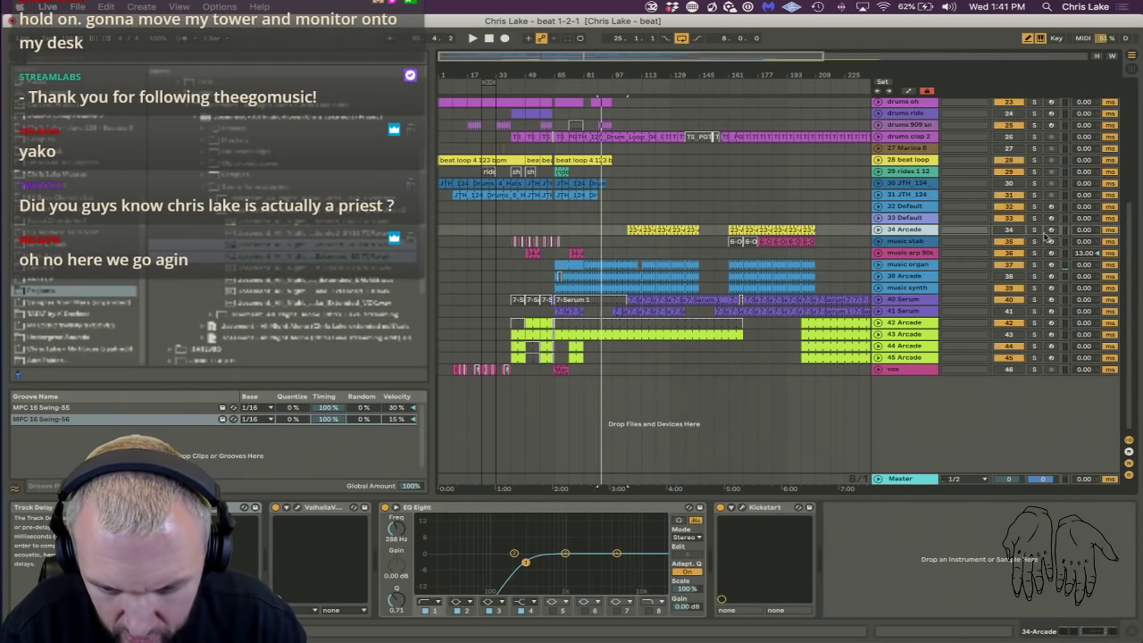
# Audition the 34 Arcade track from its first clip, and delete it together with the 33 Default and 32 Default tracks.
pyautogui.click(629, 230)
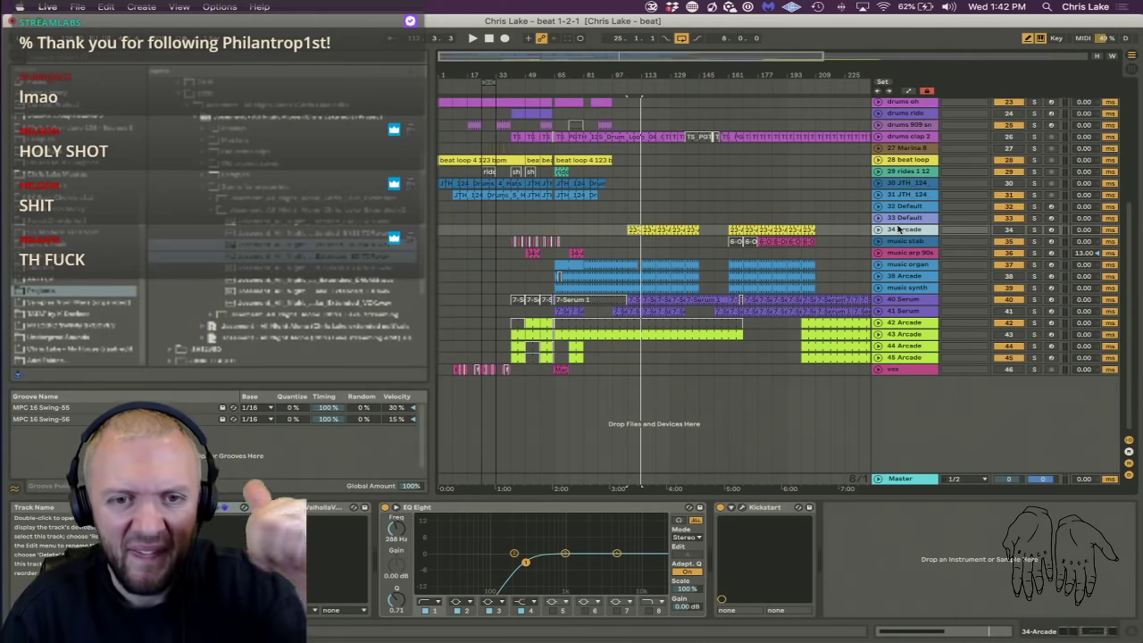
pyautogui.press('Delete')
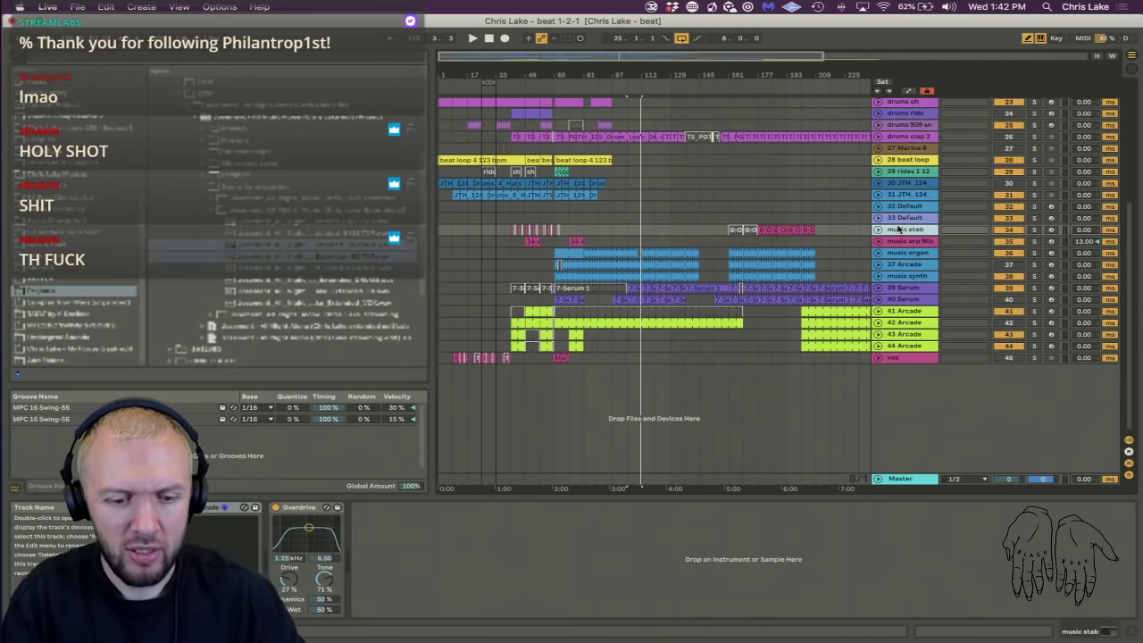
pyautogui.press('Up')
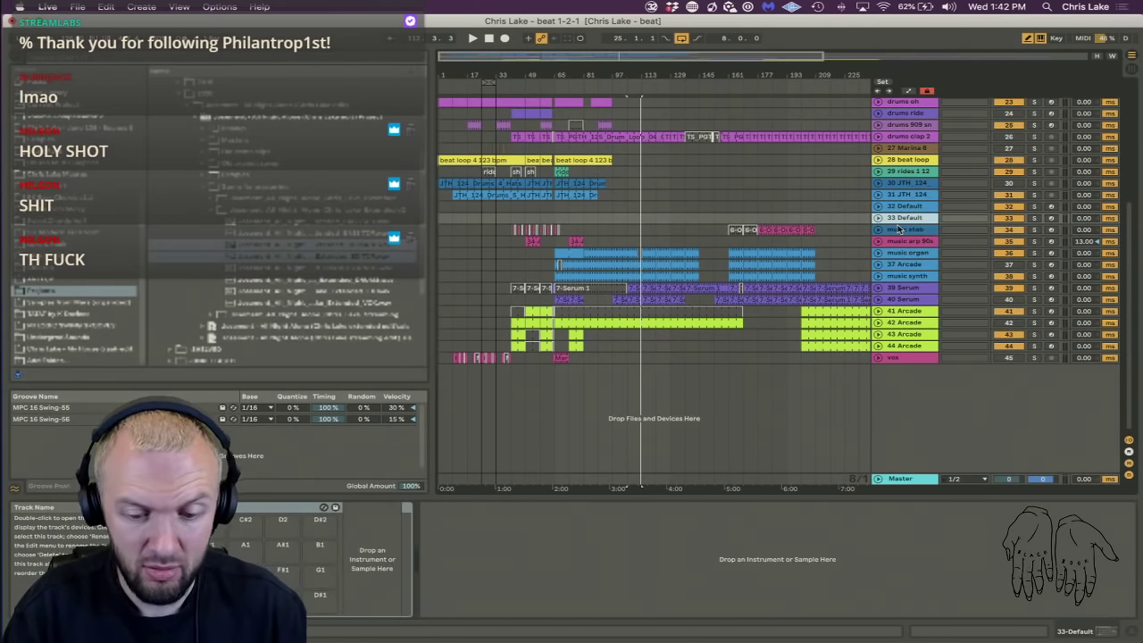
pyautogui.press('Delete')
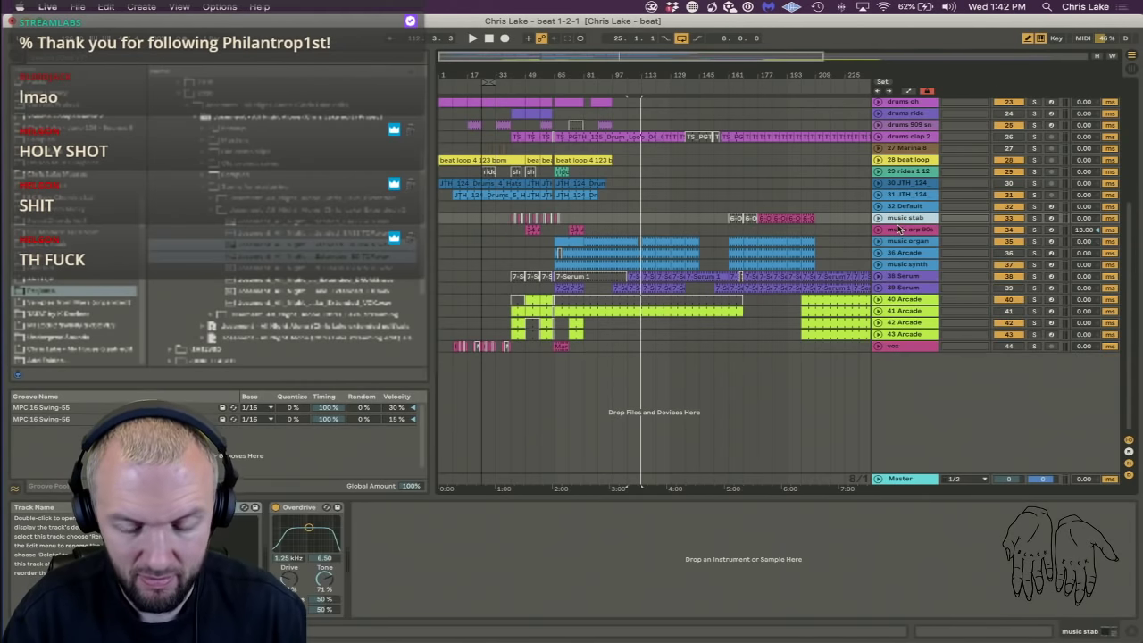
pyautogui.press('Up')
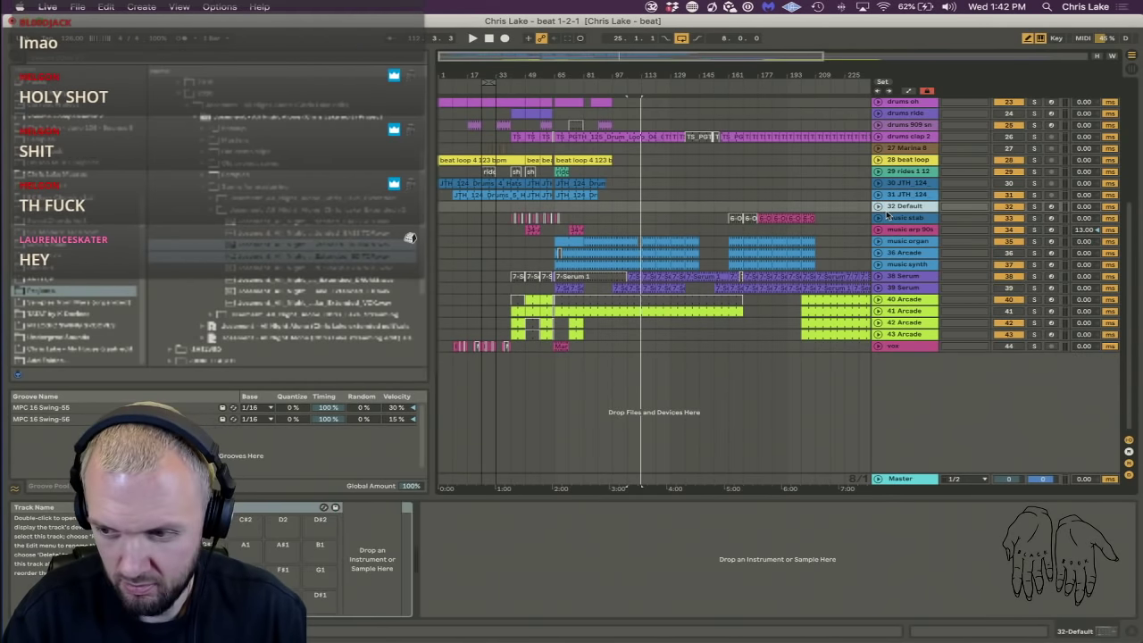
pyautogui.press('Delete')
# Audition the 31 JTH_124 hats track in solo, rename it "drums oh 2" and move it directly below drums oh.
pyautogui.press('Up')
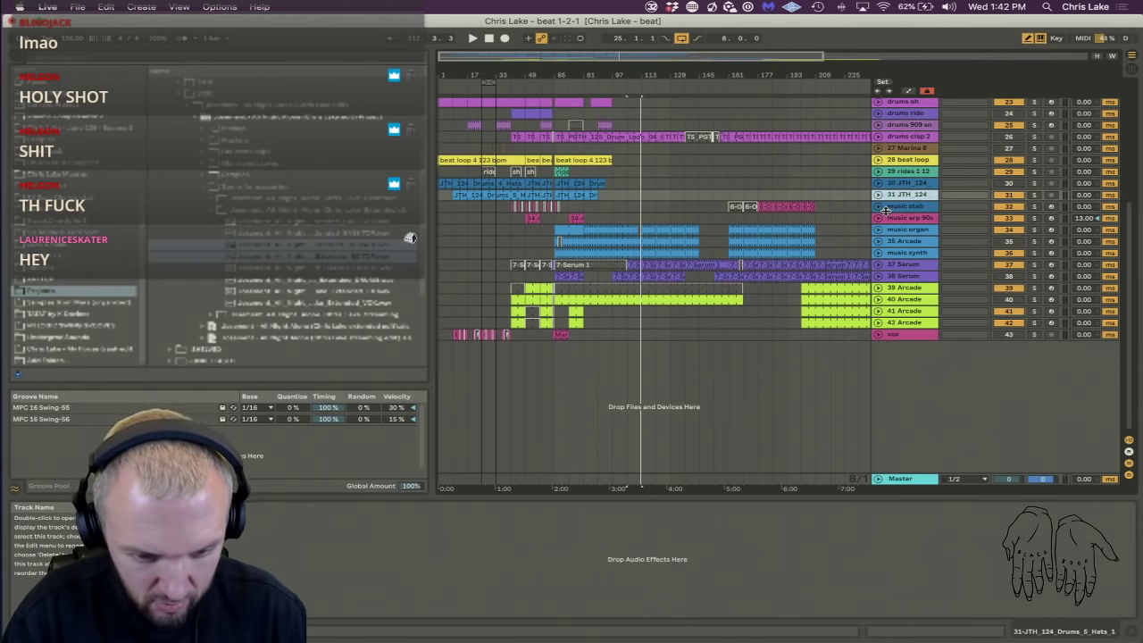
pyautogui.click(1033, 196)
pyautogui.press('space')
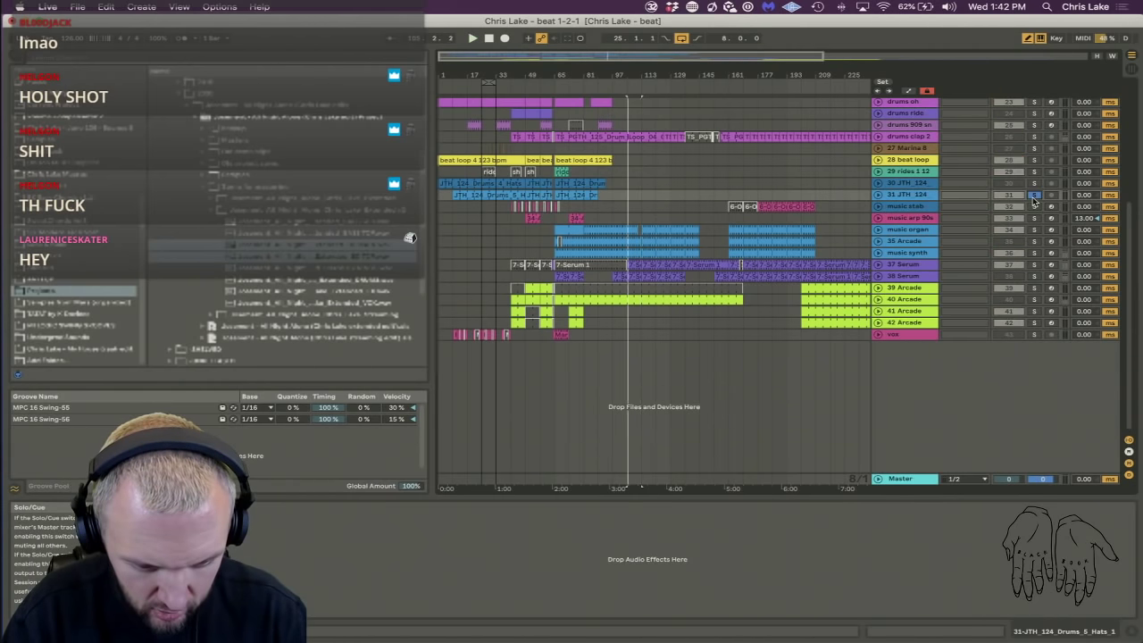
pyautogui.click(482, 86)
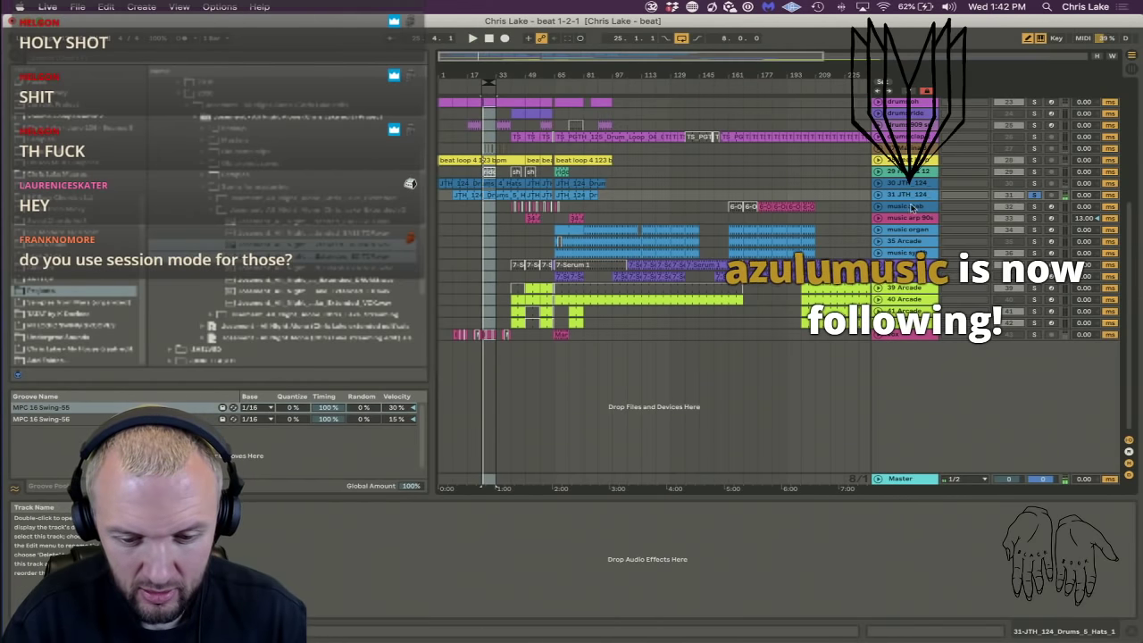
pyautogui.click(880, 195)
pyautogui.click(879, 195)
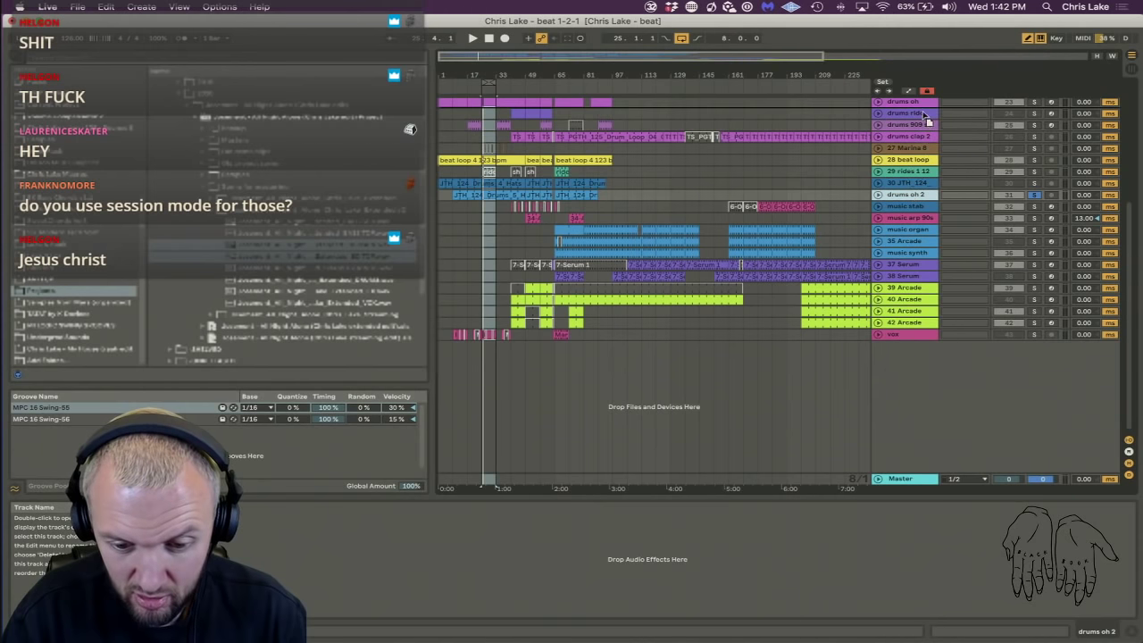
pyautogui.moveTo(924, 113); pyautogui.dragTo(923, 116)
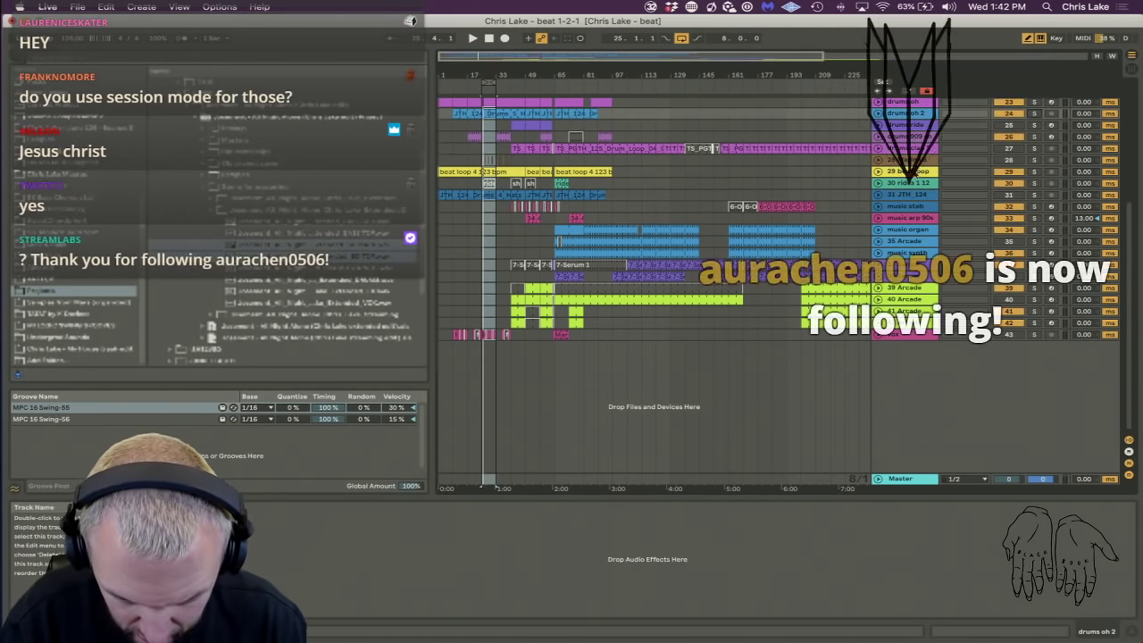
# Audition the remaining JTH_124 hats track in solo and delete it.
pyautogui.click(919, 195)
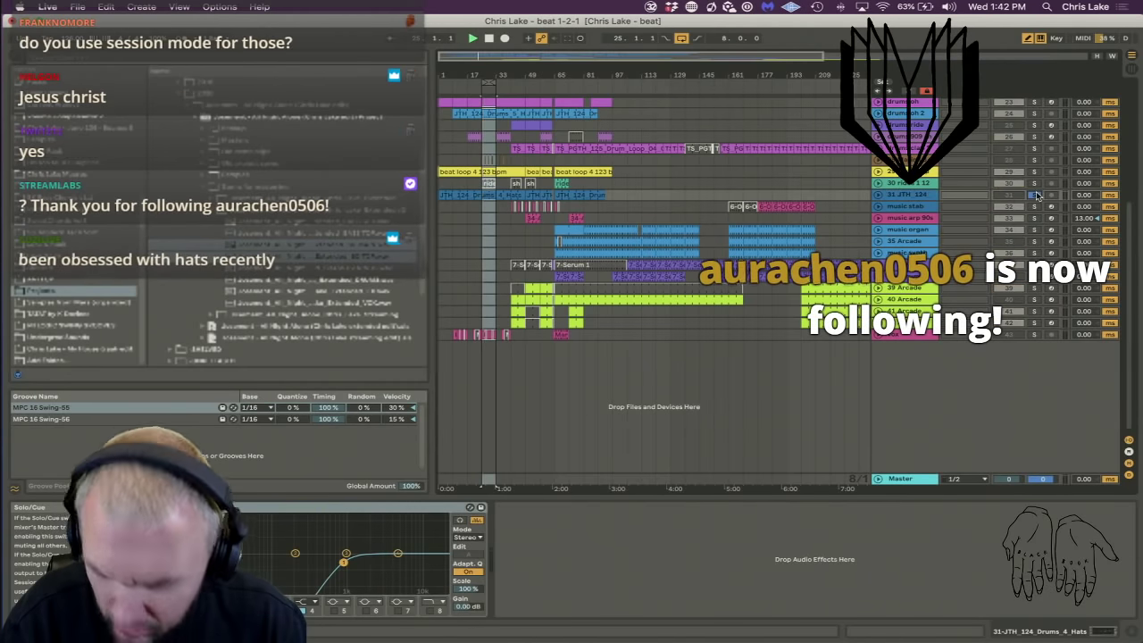
pyautogui.click(1034, 194)
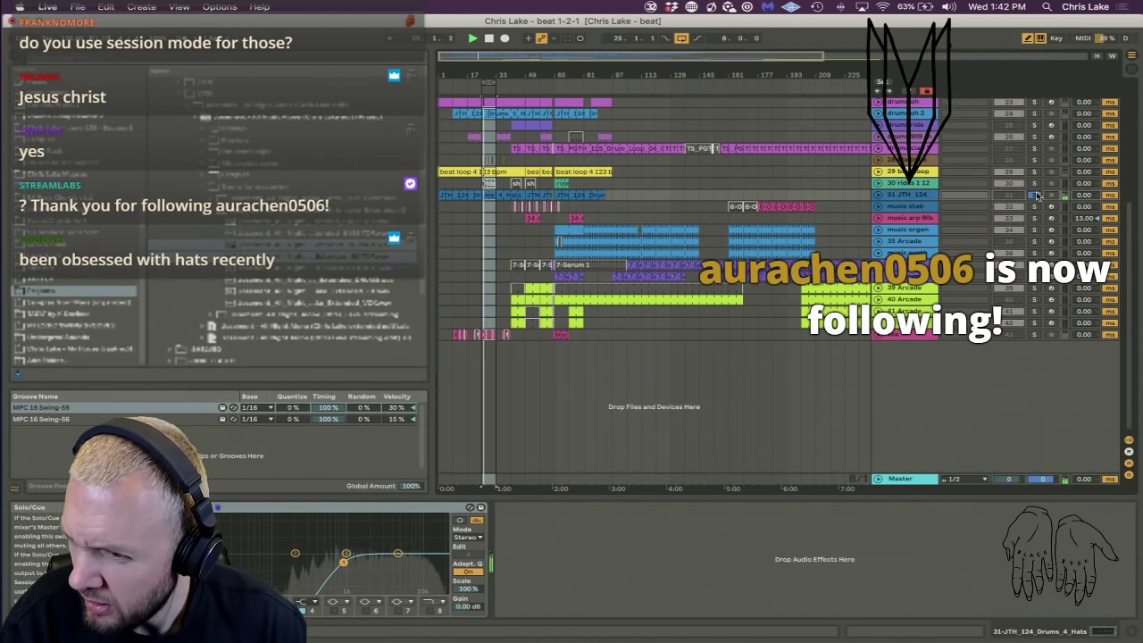
pyautogui.click(1034, 194)
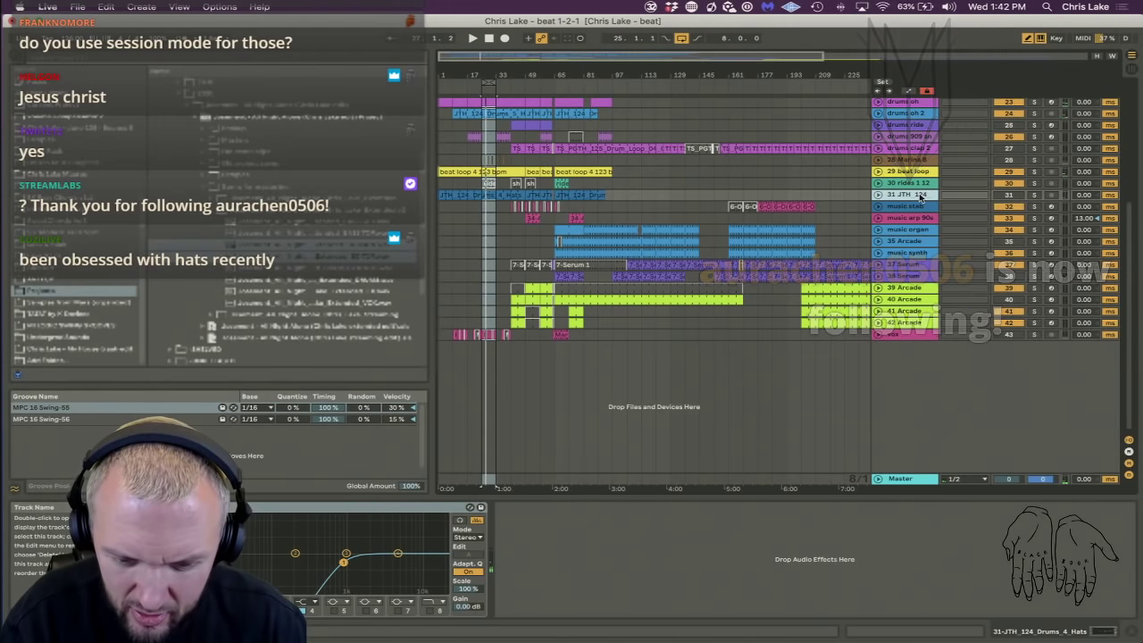
pyautogui.press('Delete')
# Rename the 30 rides 1 125 bpm track "drums ride 2" and move it directly below drums ride.
pyautogui.click(914, 185)
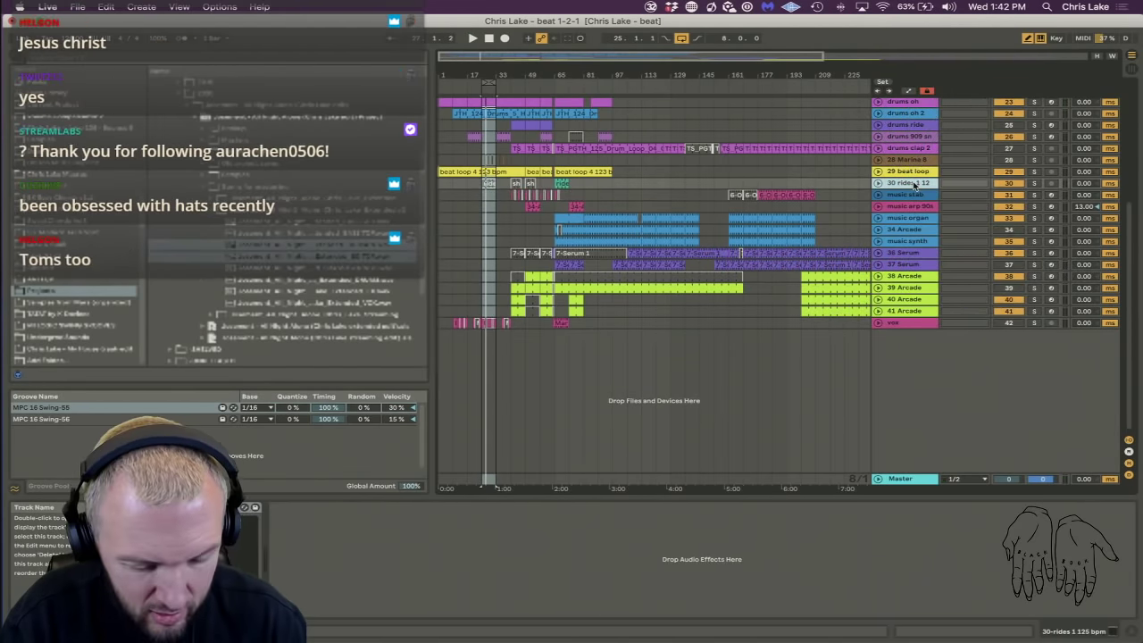
pyautogui.write('drums r')
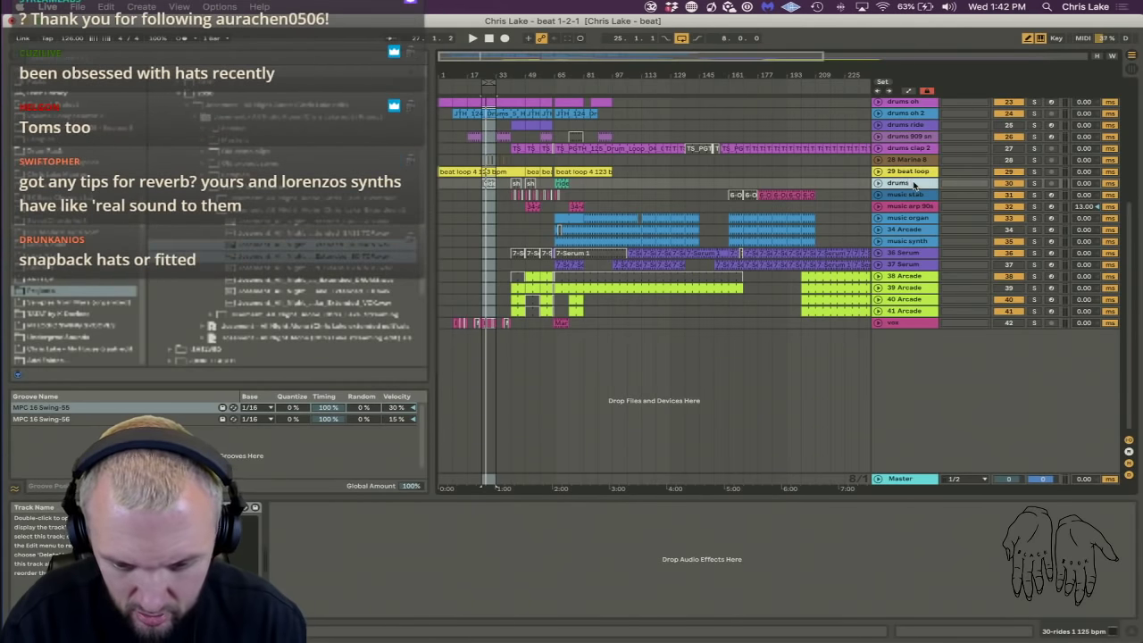
pyautogui.press('Return')
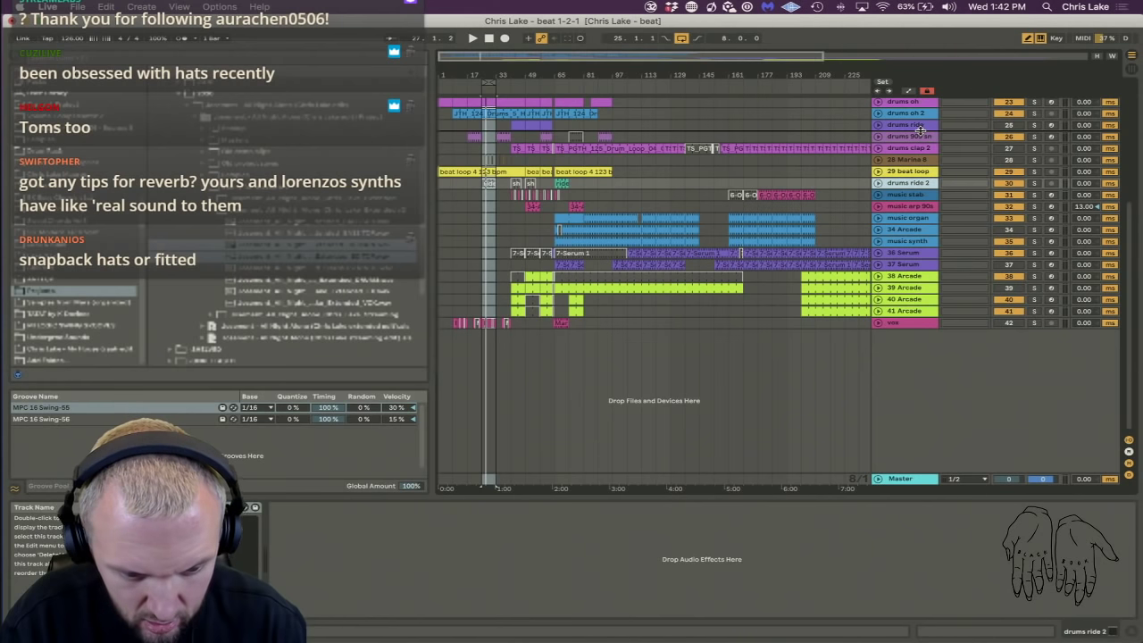
pyautogui.moveTo(919, 130); pyautogui.dragTo(919, 131)
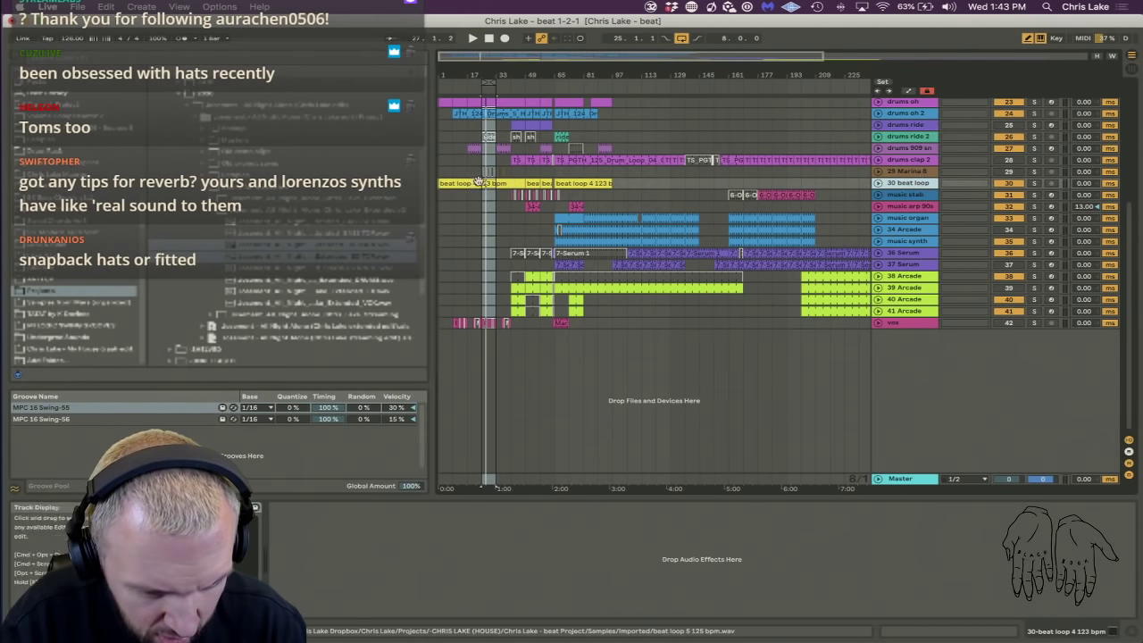
# Audition the 30 beat loop track in solo from the start and rename it "drums loop dirt".
pyautogui.click(956, 184)
pyautogui.click(1034, 184)
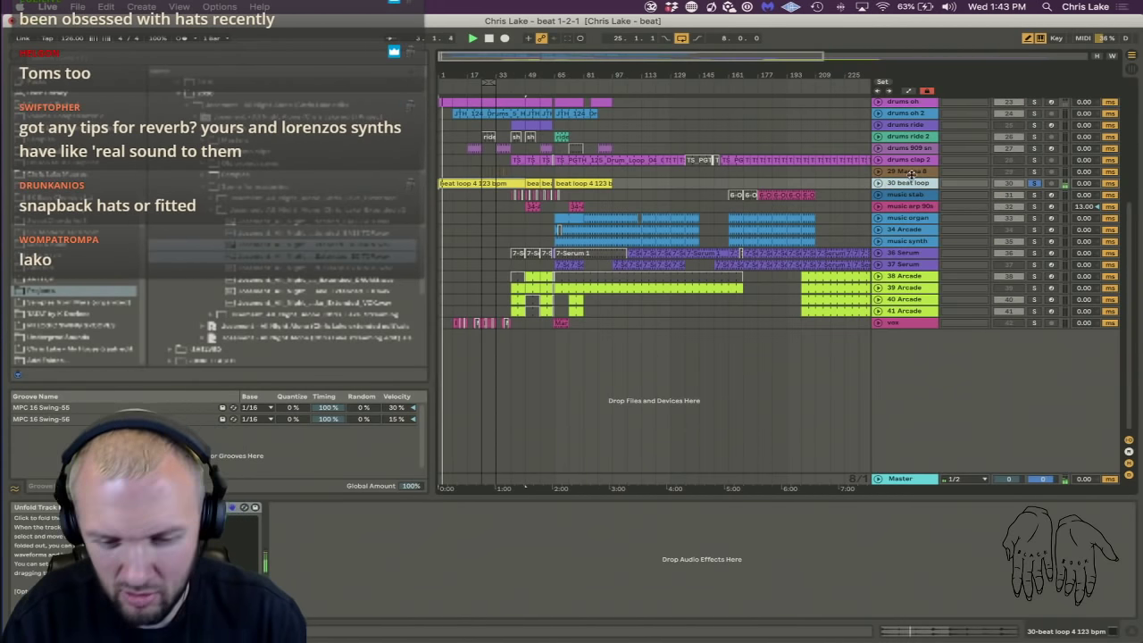
pyautogui.press('super+r')
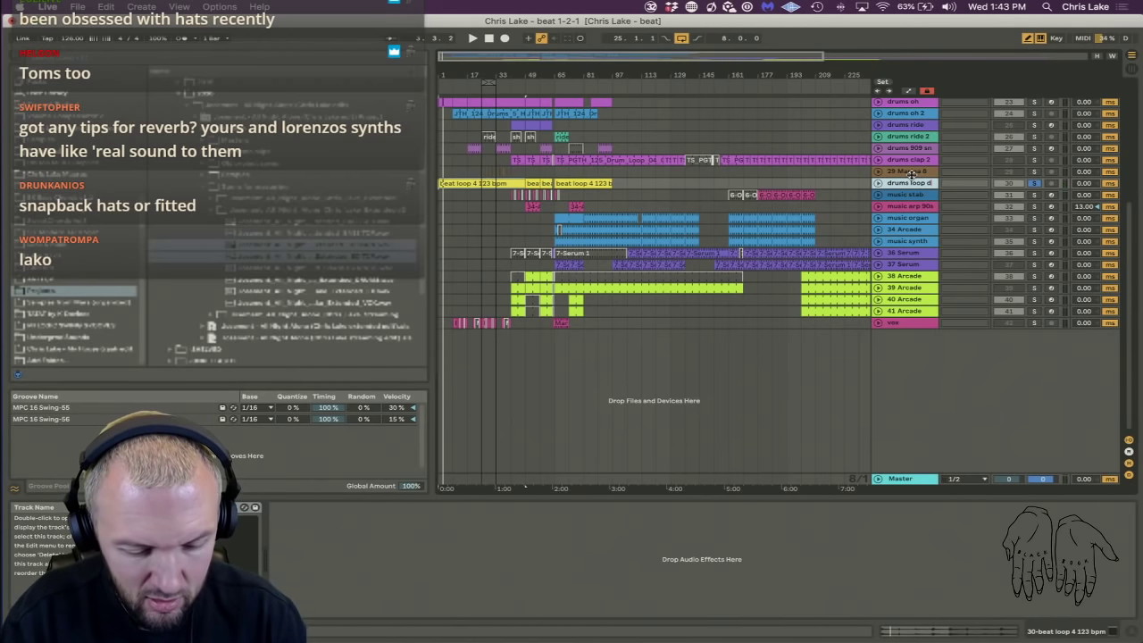
pyautogui.press('Return')
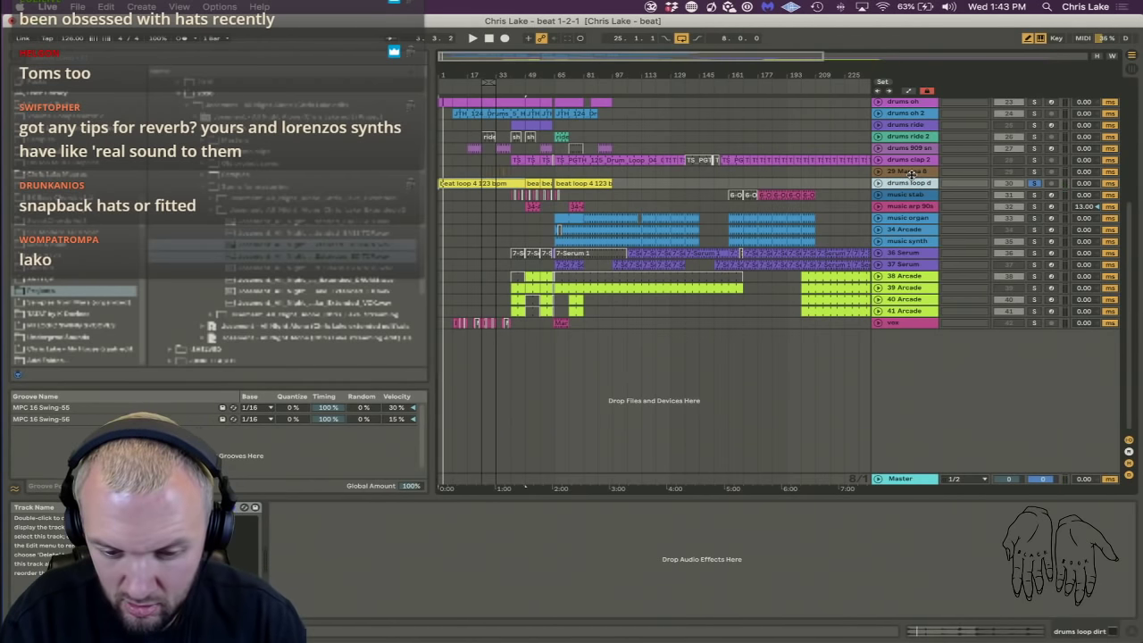
pyautogui.click(1035, 185)
pyautogui.scroll(5, 928, 183)
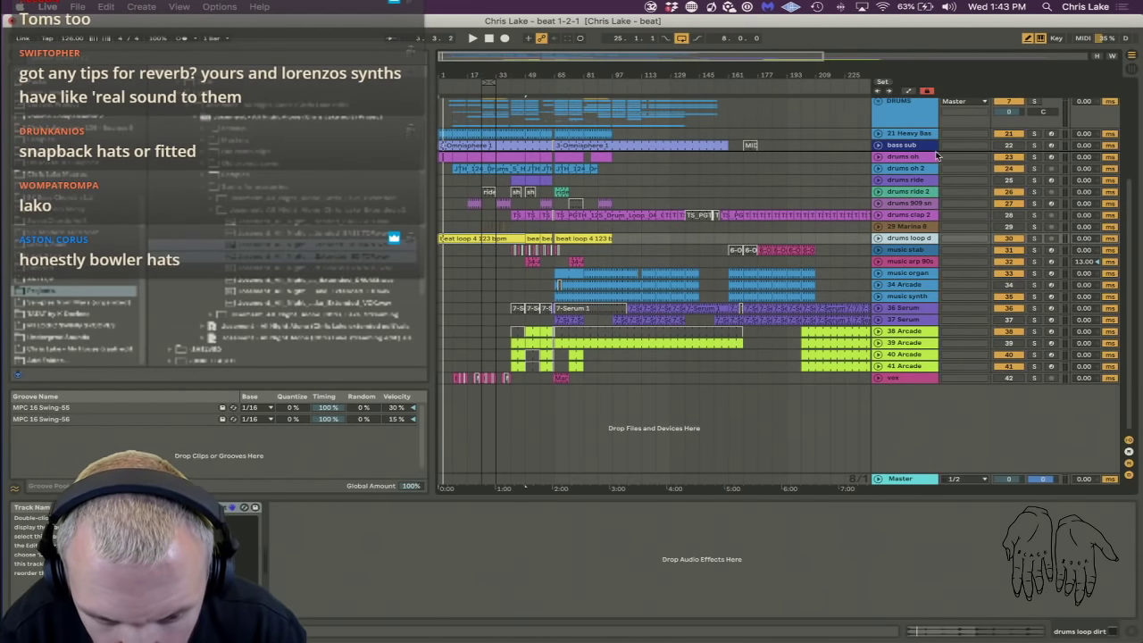
# Move the drums loop dirt track directly above drums oh and delete the bass sub track.
pyautogui.moveTo(936, 156); pyautogui.dragTo(936, 157)
pyautogui.click(915, 148)
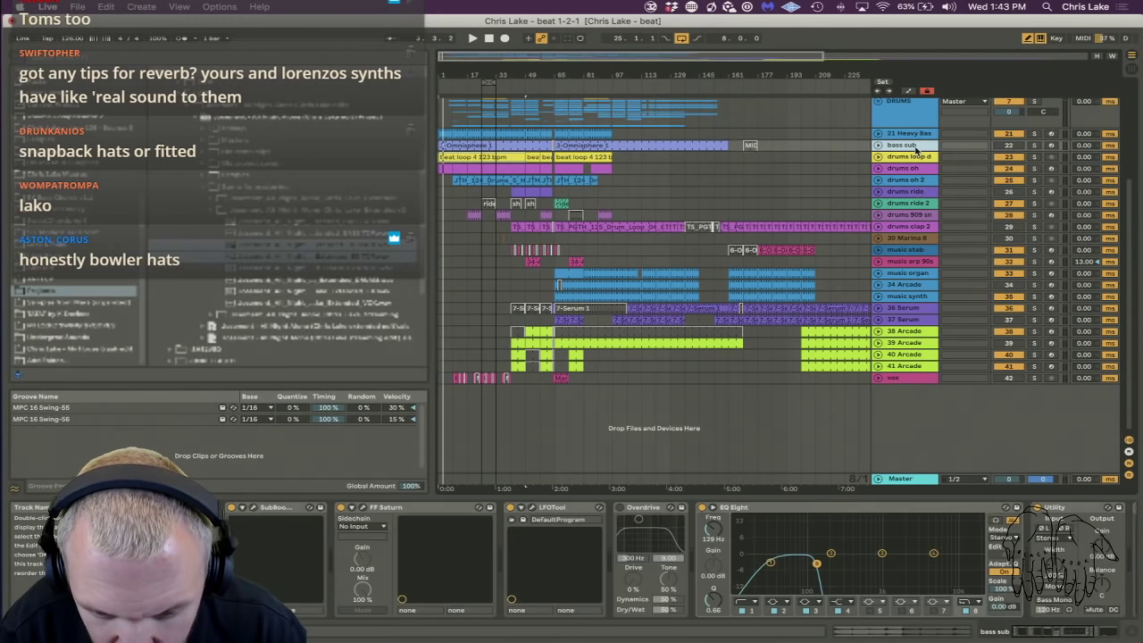
pyautogui.press('Delete')
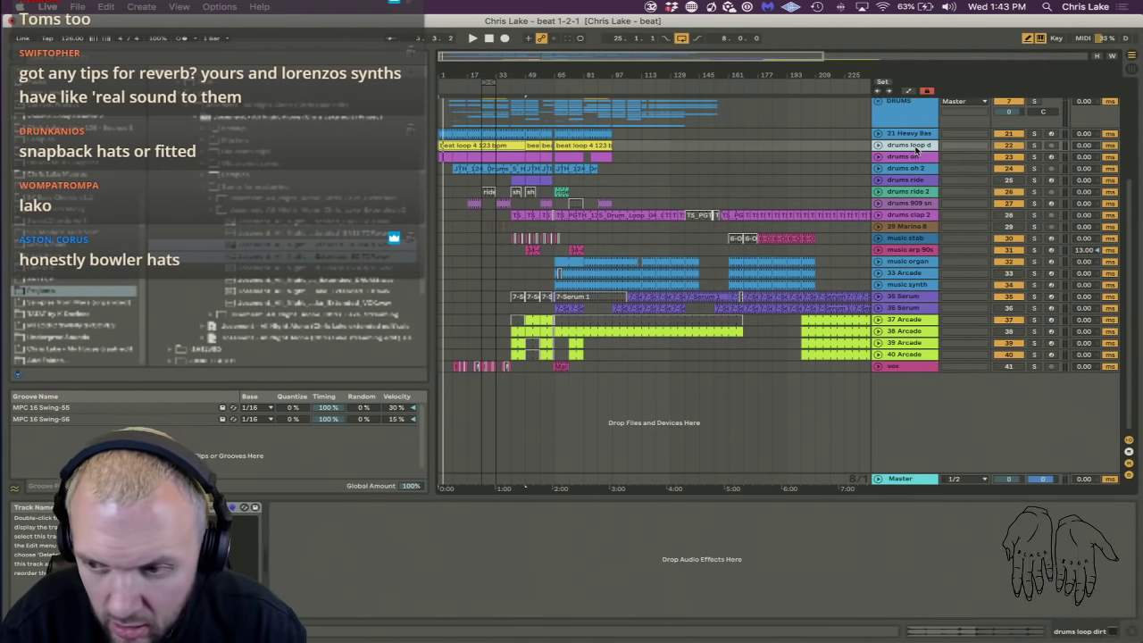
# Audition the 29 Marina track in solo over the looped bars 25 to 33.
pyautogui.click(905, 225)
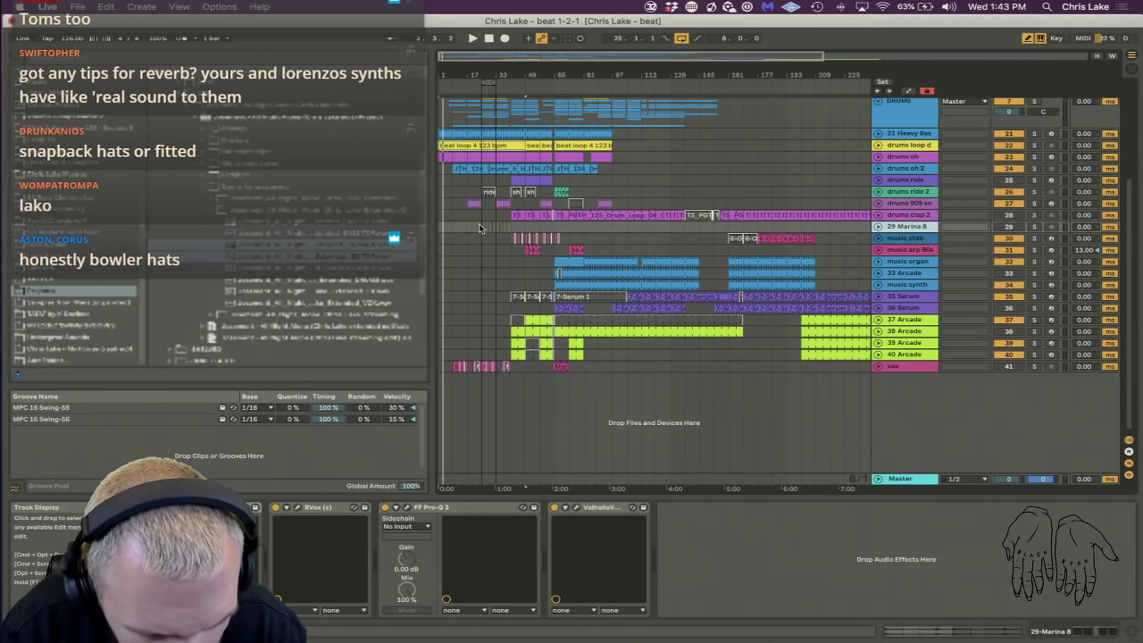
pyautogui.click(1034, 227)
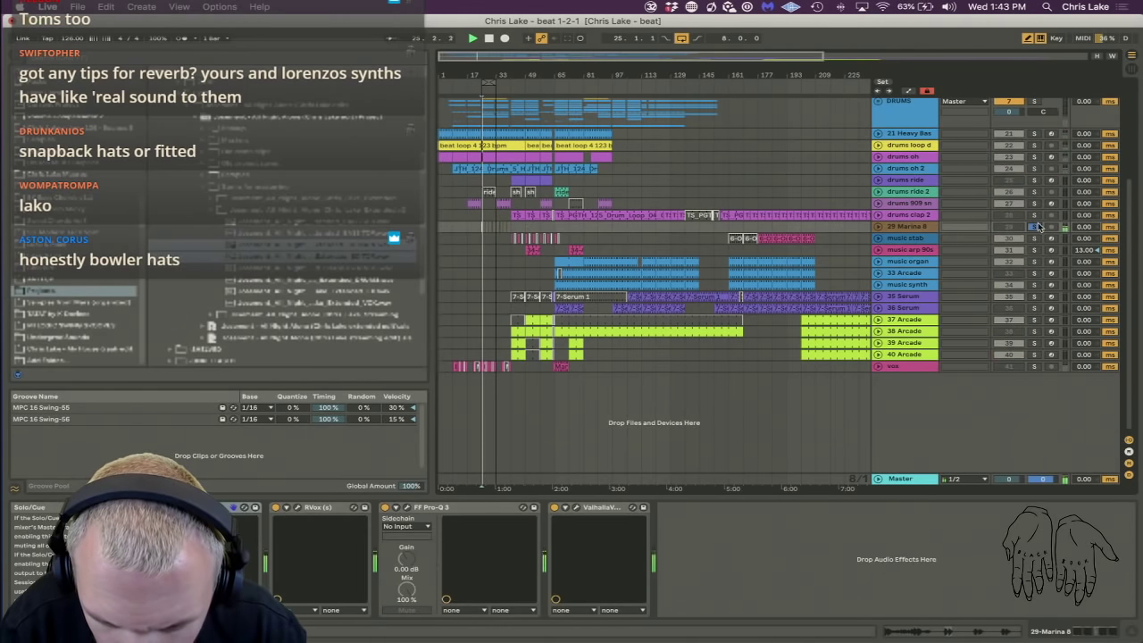
pyautogui.click(913, 228)
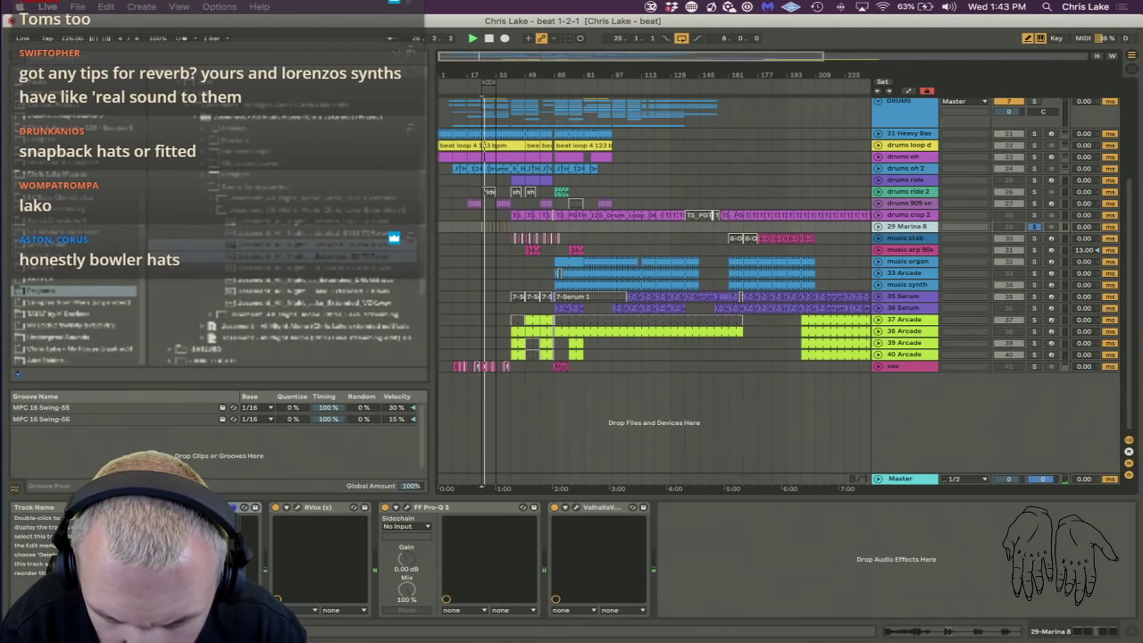
pyautogui.moveTo(482, 75)
pyautogui.mouseDown()
pyautogui.moveTo(482, 183)
pyautogui.moveTo(484, 75)
pyautogui.mouseUp()
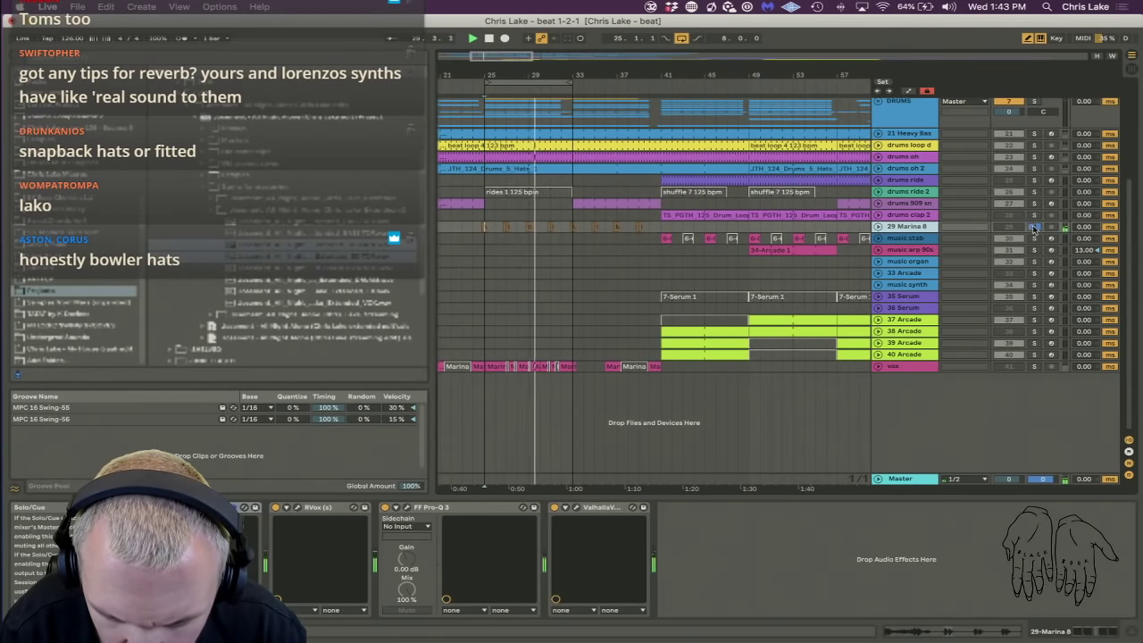
pyautogui.click(1033, 227)
pyautogui.press('space')
# Rename the 29 Marina track "vox adlib" and move it directly below the vox track.
pyautogui.click(905, 229)
pyautogui.press('super+r')
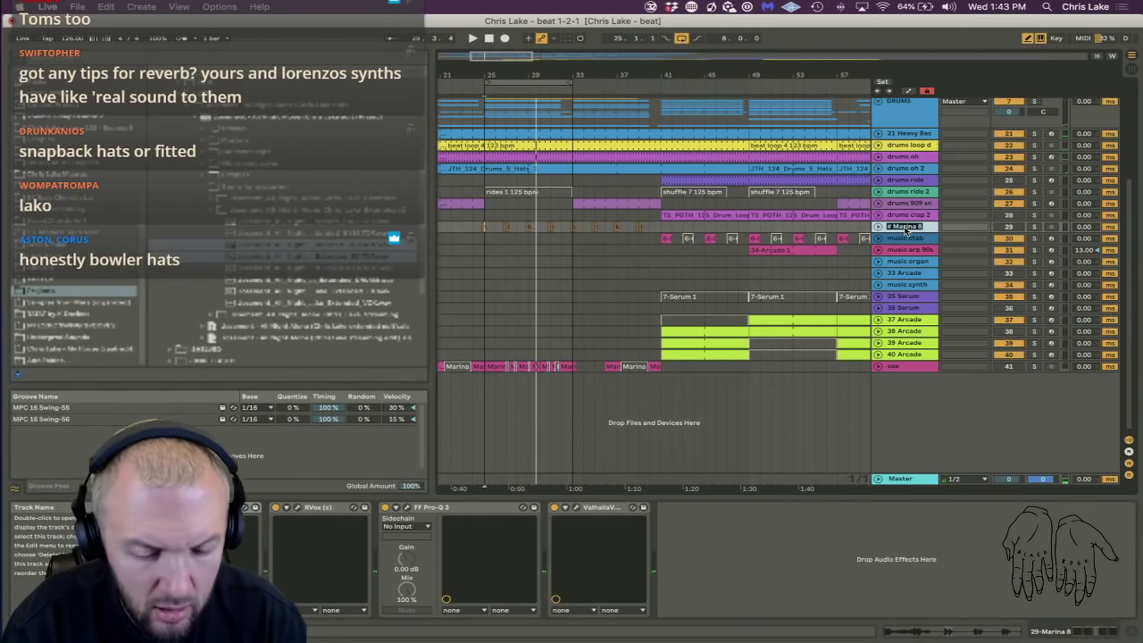
pyautogui.write('vox adlib')
pyautogui.press('Return')
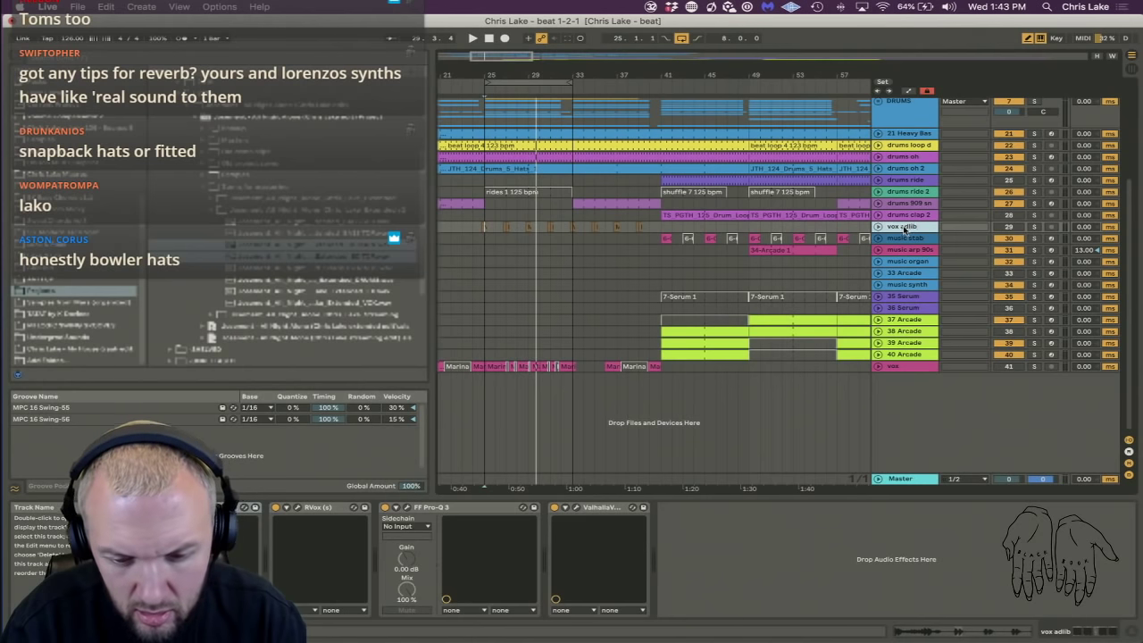
pyautogui.moveTo(558, 79); pyautogui.dragTo(531, 88)
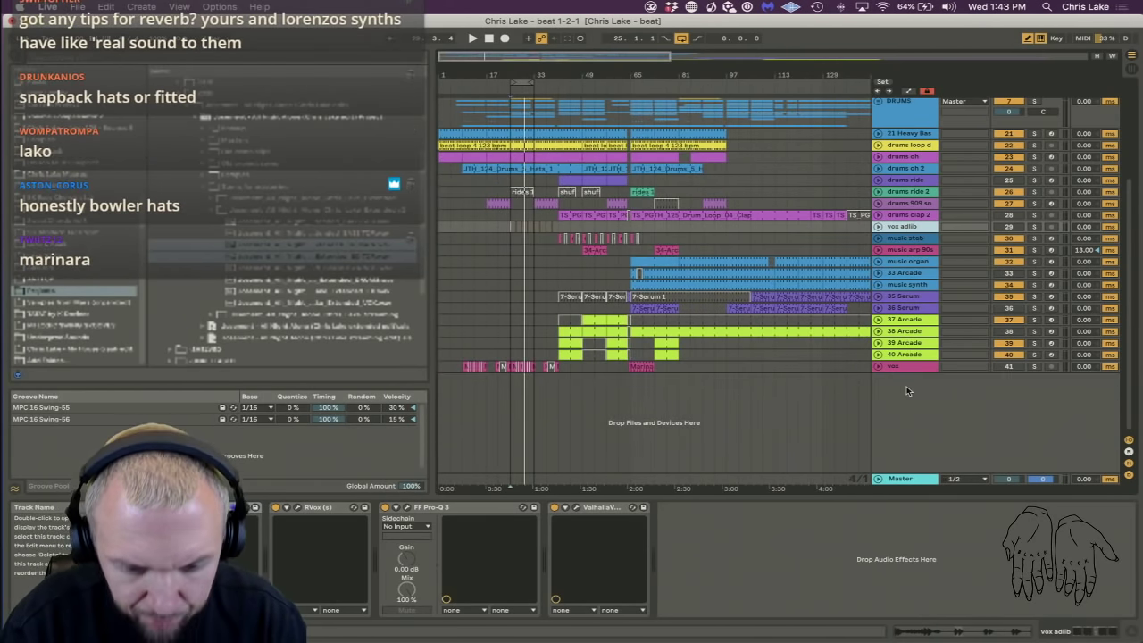
pyautogui.moveTo(907, 390); pyautogui.dragTo(907, 390)
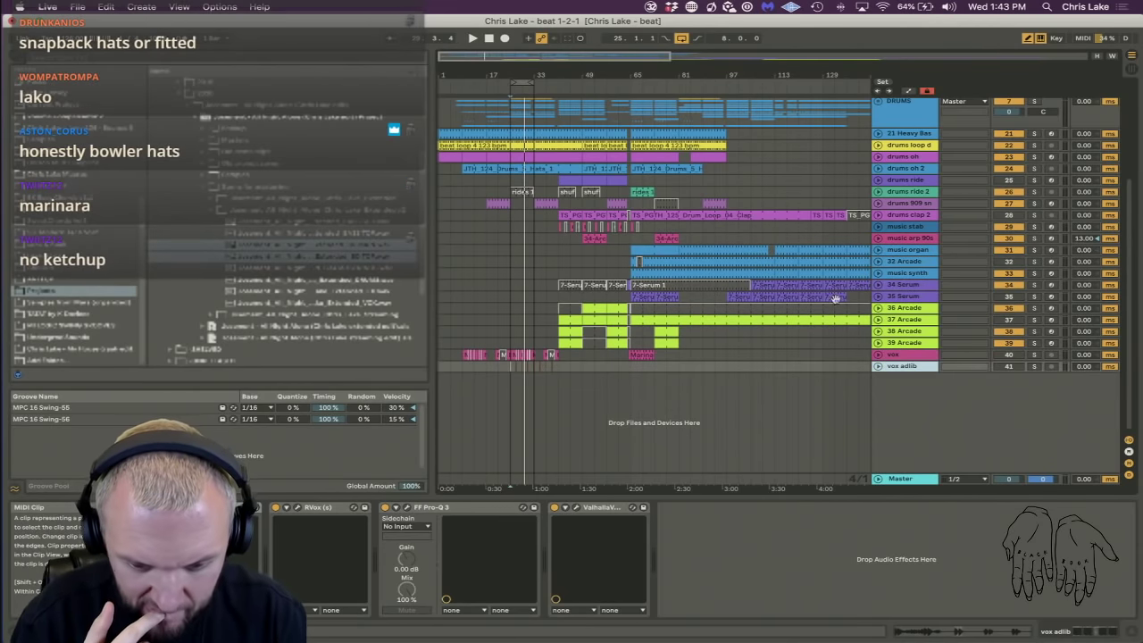
# Audition the 32 Arcade track in solo from its first clip and delete the track.
pyautogui.click(901, 262)
pyautogui.click(663, 262)
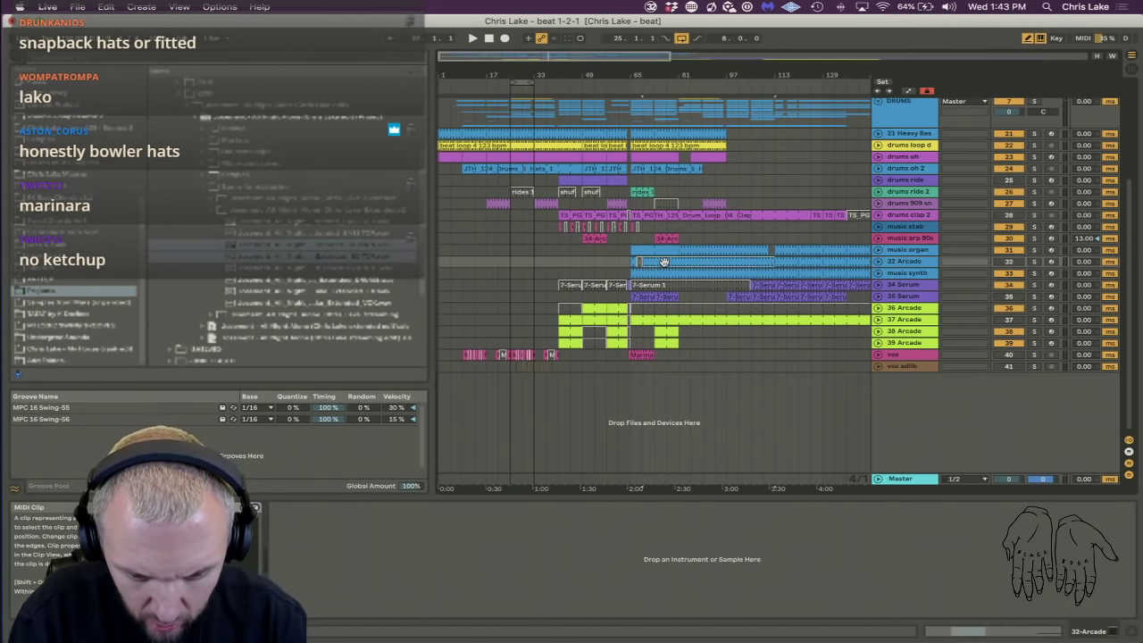
pyautogui.click(1034, 262)
pyautogui.press('space')
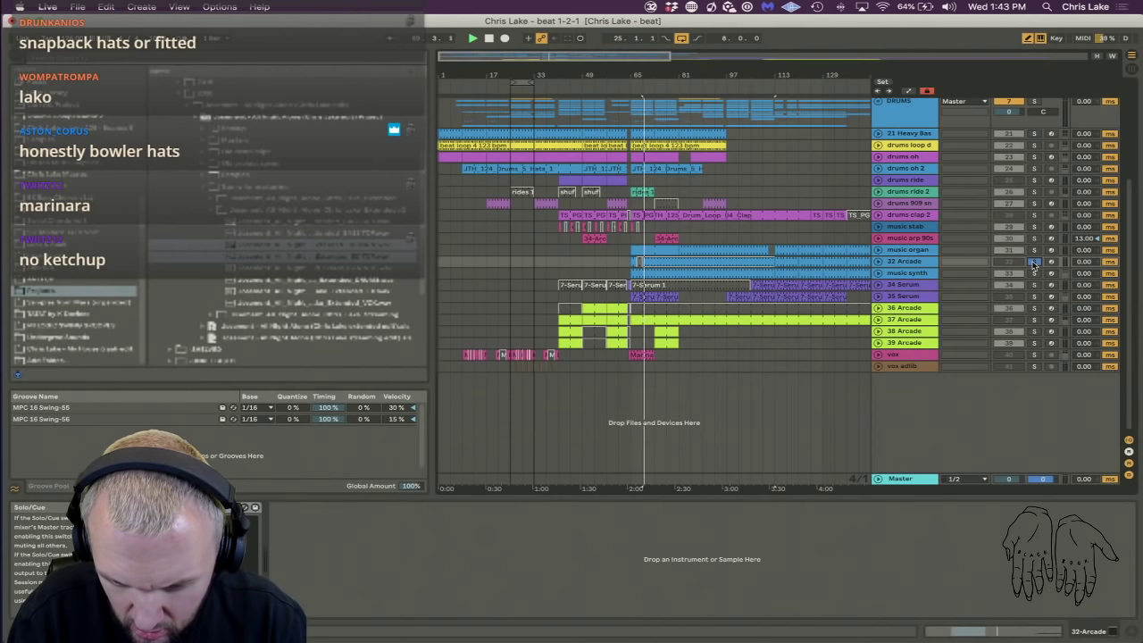
pyautogui.click(1034, 263)
pyautogui.click(926, 265)
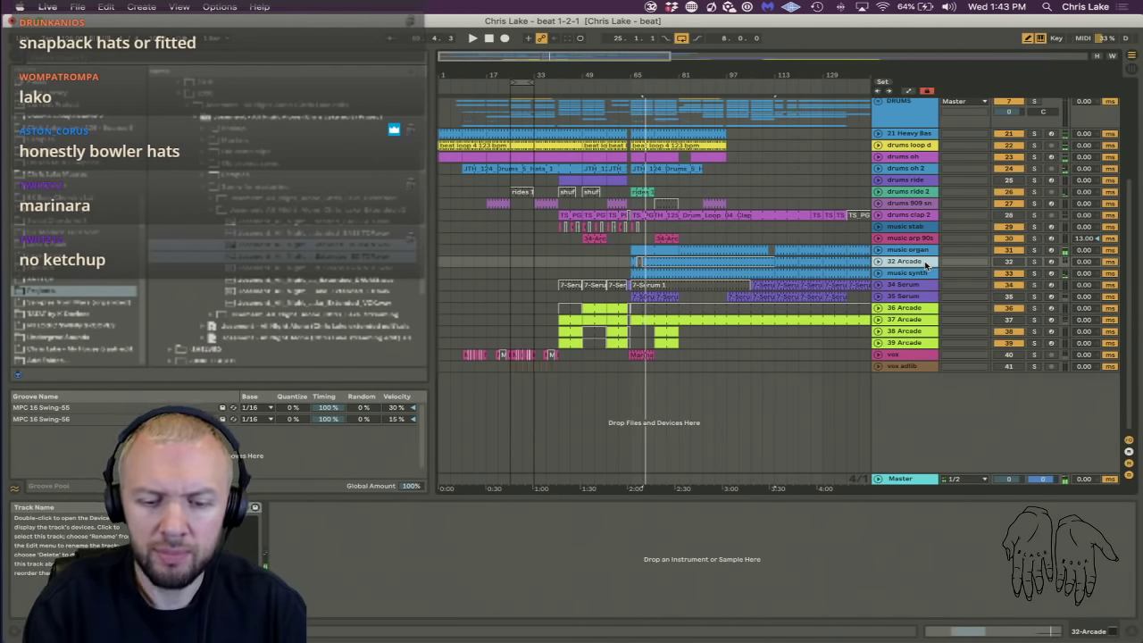
pyautogui.press('Delete')
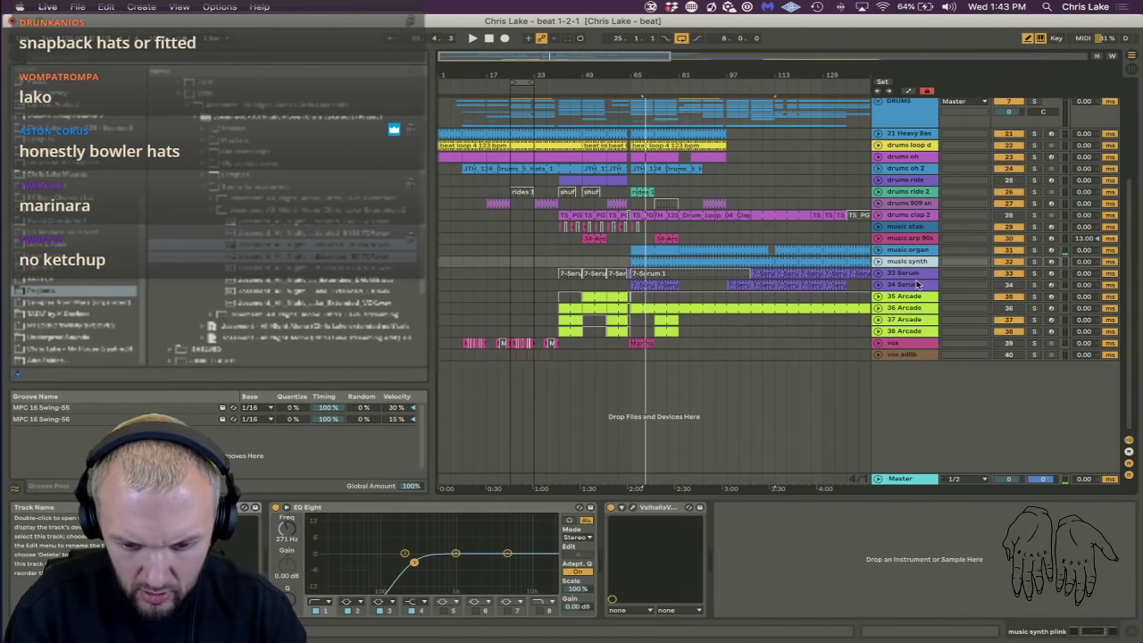
# Audition the 34 Serum track in solo and delete it.
pyautogui.click(917, 284)
pyautogui.click(1034, 285)
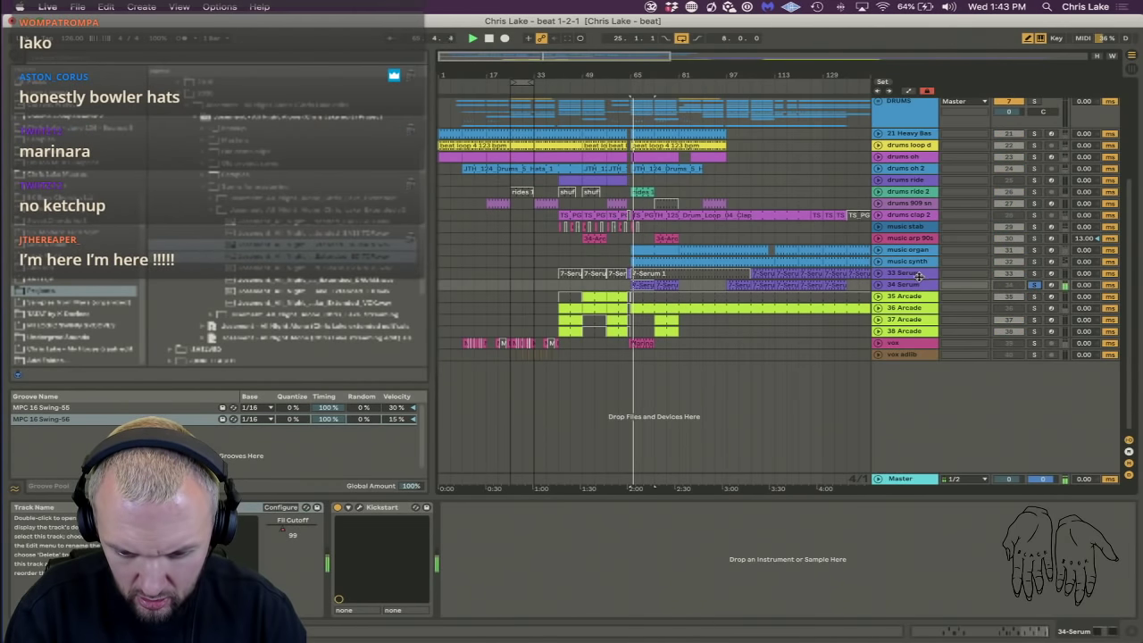
pyautogui.press('s')
pyautogui.press('space')
pyautogui.click(901, 285)
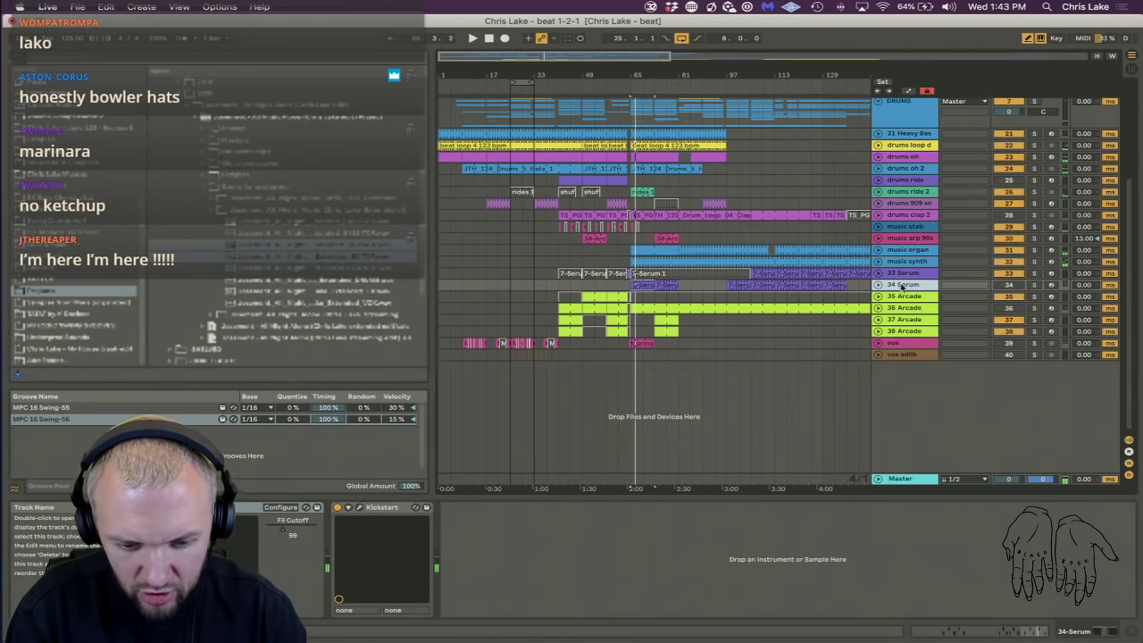
pyautogui.press('Delete')
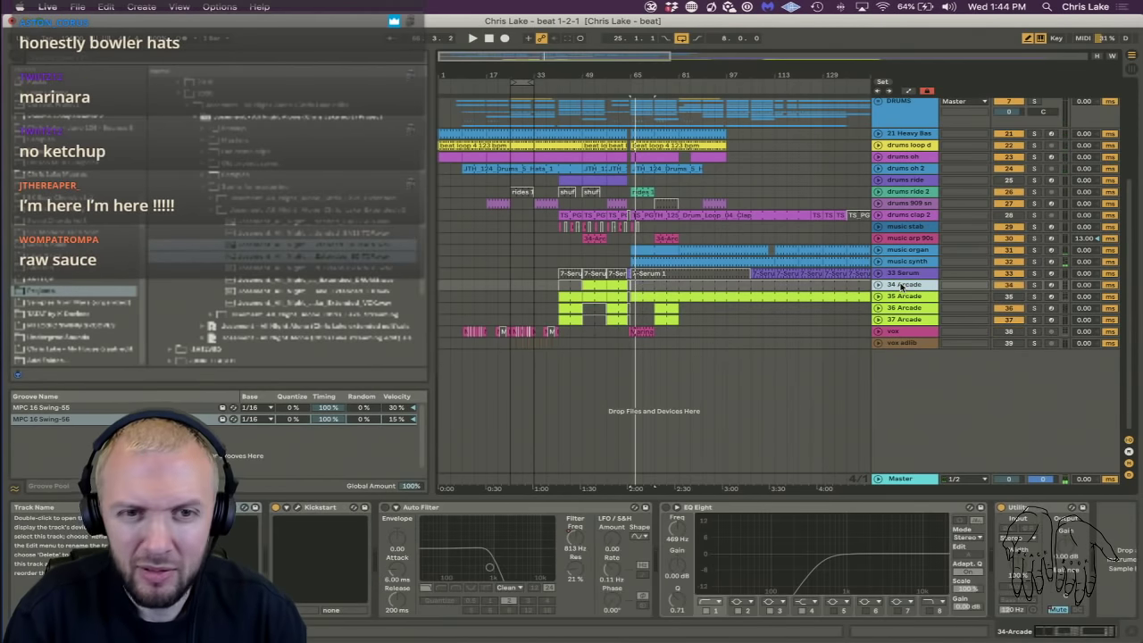
# Audition the 33 Serum track in solo and move the Master's Auto Filter Device On drop near bar 65 back to bar 64.
pyautogui.click(629, 273)
pyautogui.click(1033, 273)
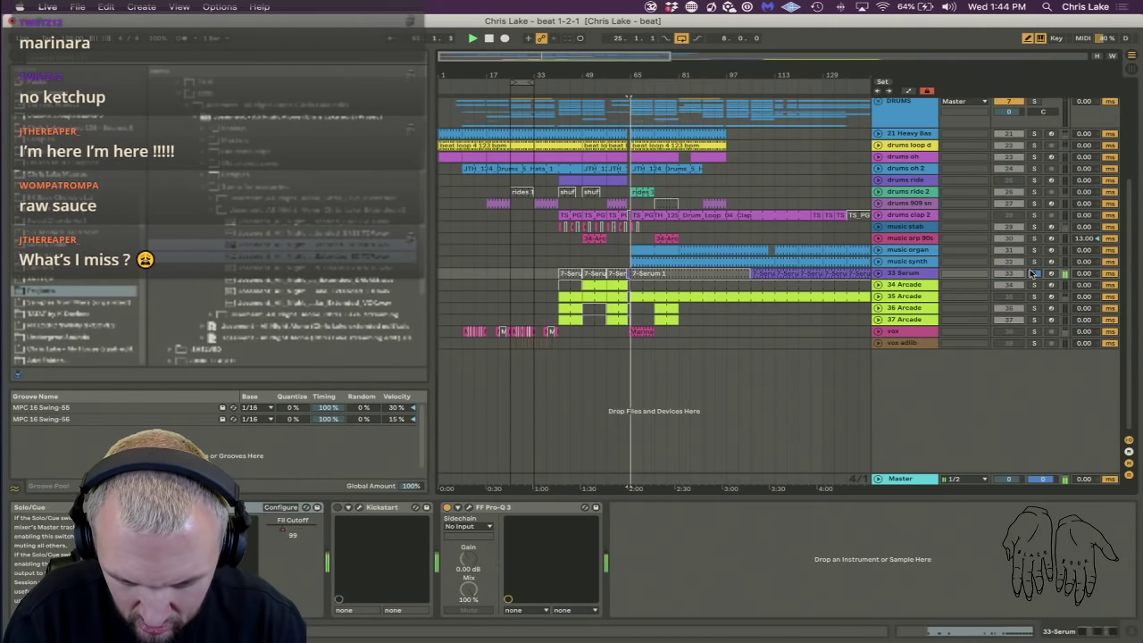
pyautogui.click(901, 480)
pyautogui.press('space')
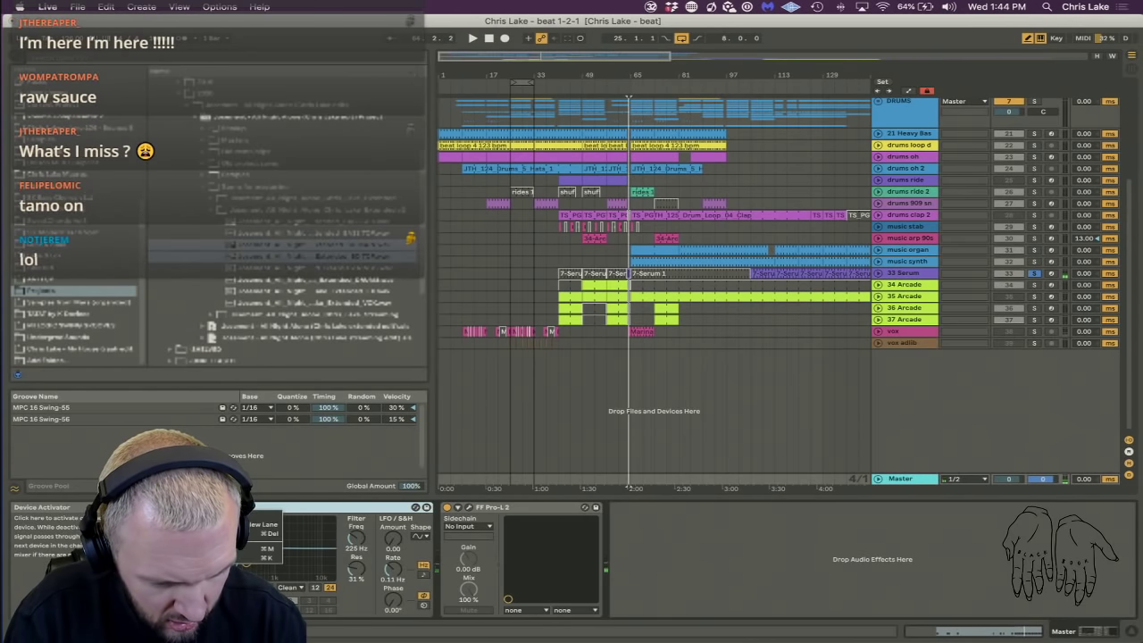
pyautogui.press('a')
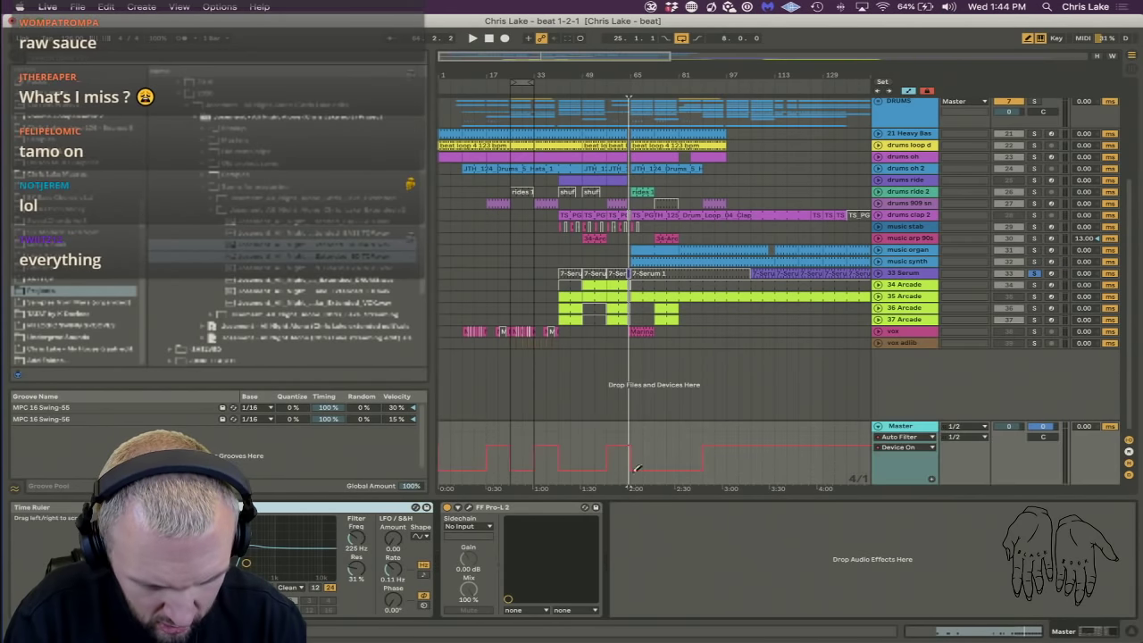
pyautogui.moveTo(632, 73); pyautogui.dragTo(632, 161)
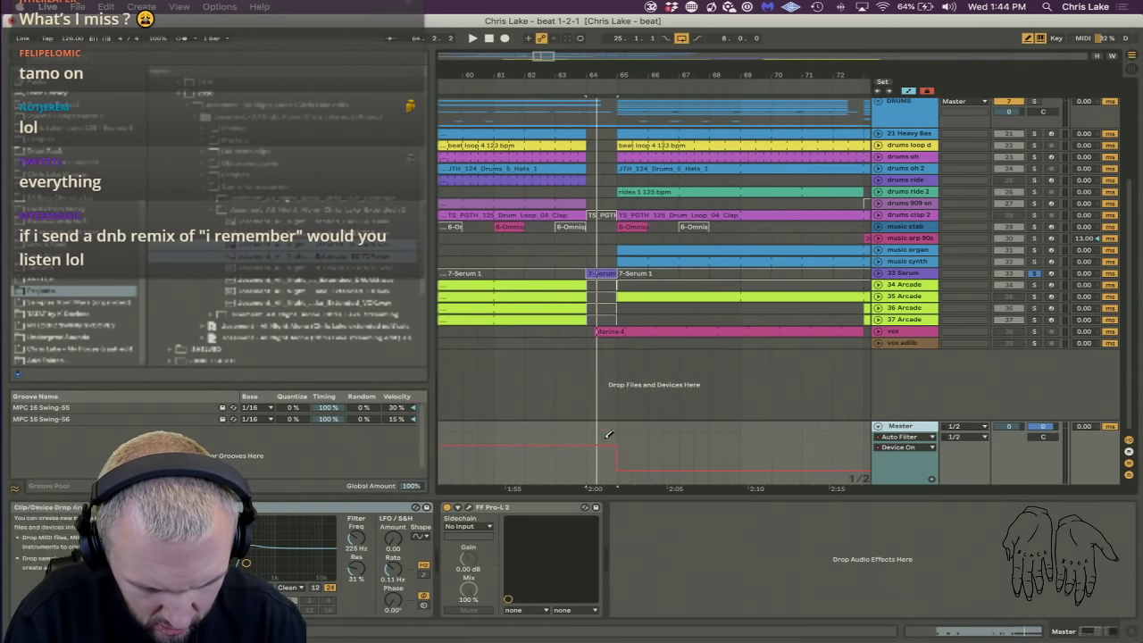
pyautogui.moveTo(608, 454)
pyautogui.mouseDown()
pyautogui.moveTo(605, 476)
pyautogui.moveTo(591, 460)
pyautogui.mouseUp()
# Play the transition at bar 64 with 33 Serum soloed, and again unsoloed in the full mix.
pyautogui.press('space')
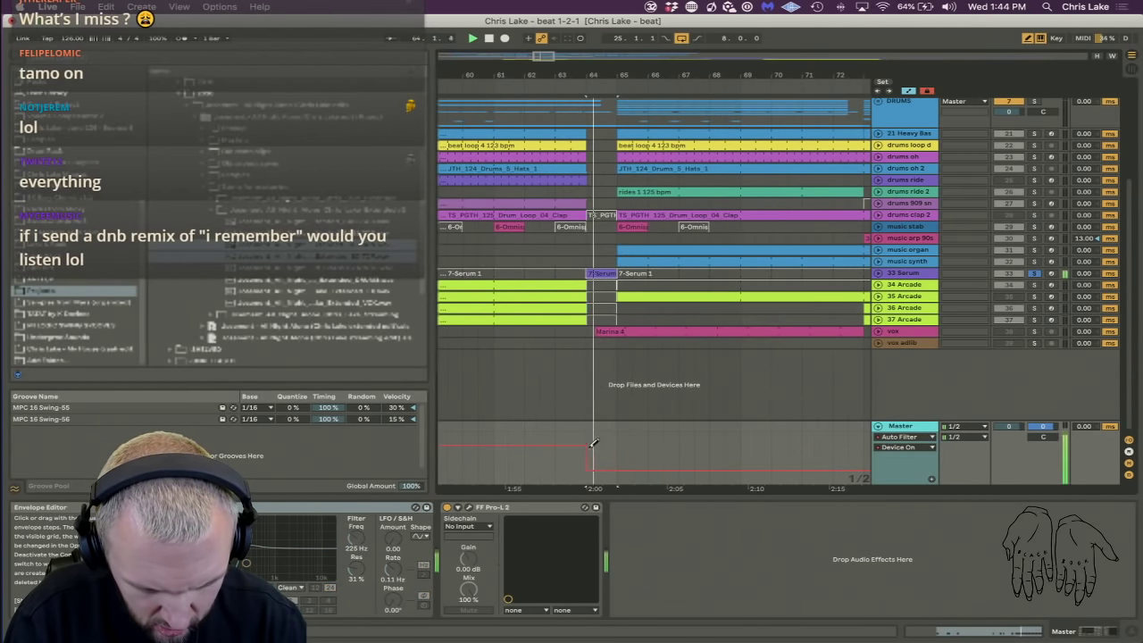
pyautogui.moveTo(584, 74); pyautogui.dragTo(583, 15)
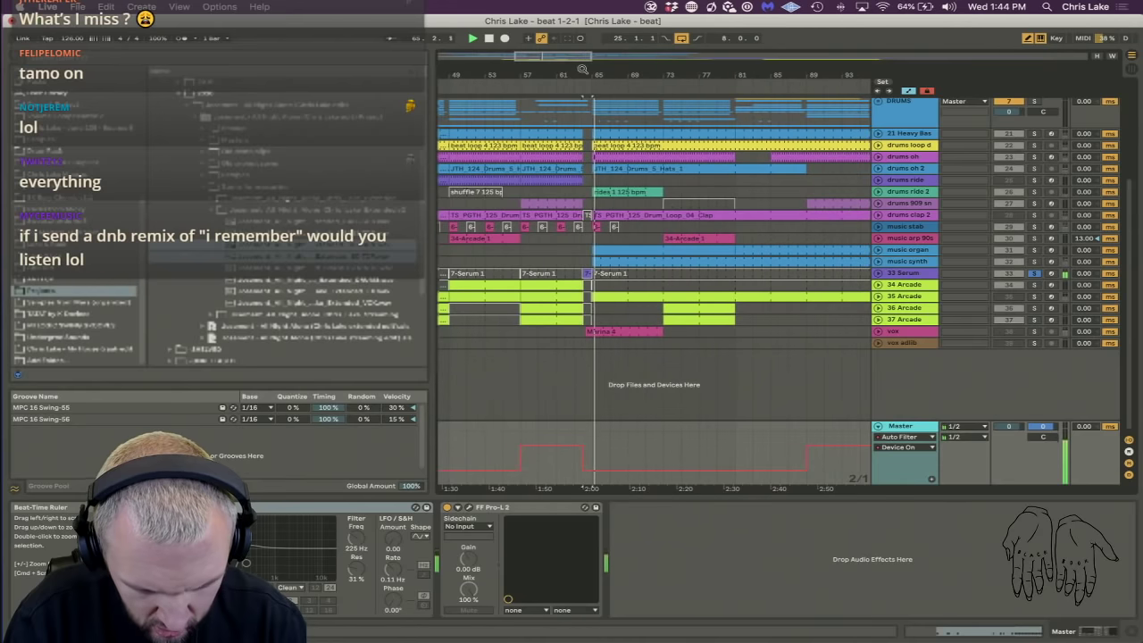
pyautogui.press('space')
pyautogui.click(1035, 274)
pyautogui.press('space')
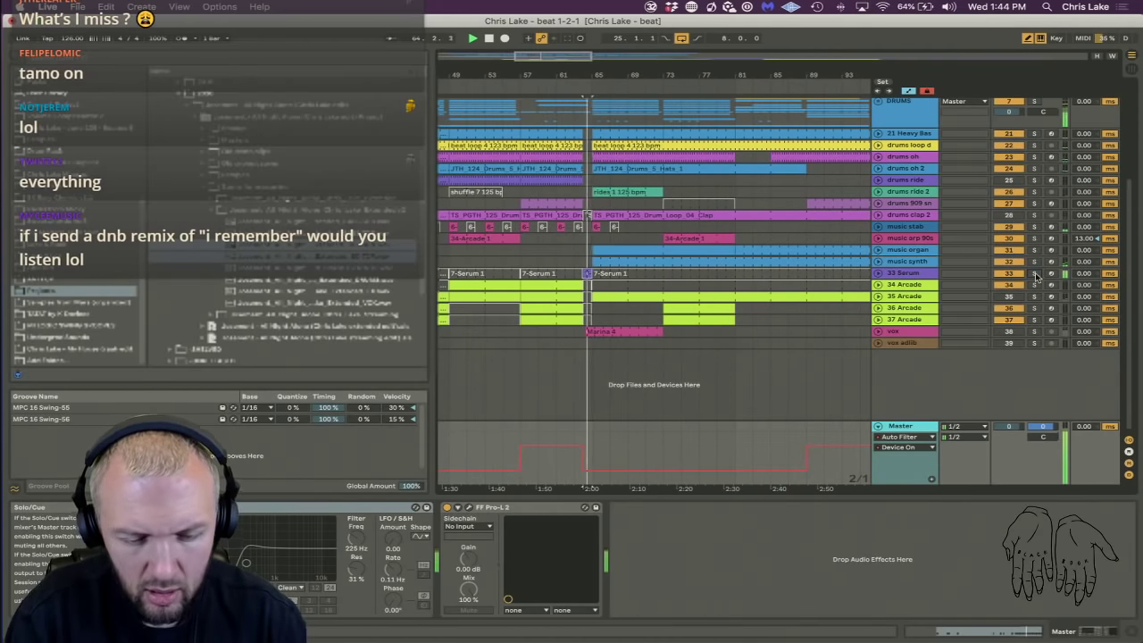
pyautogui.moveTo(578, 74); pyautogui.dragTo(579, 170)
pyautogui.press('space')
# Unfold the DRUMS group, deactivate its clips between bars 64 and 65 from drums tom to 21 Heavy Bass, and play the transition.
pyautogui.click(878, 101)
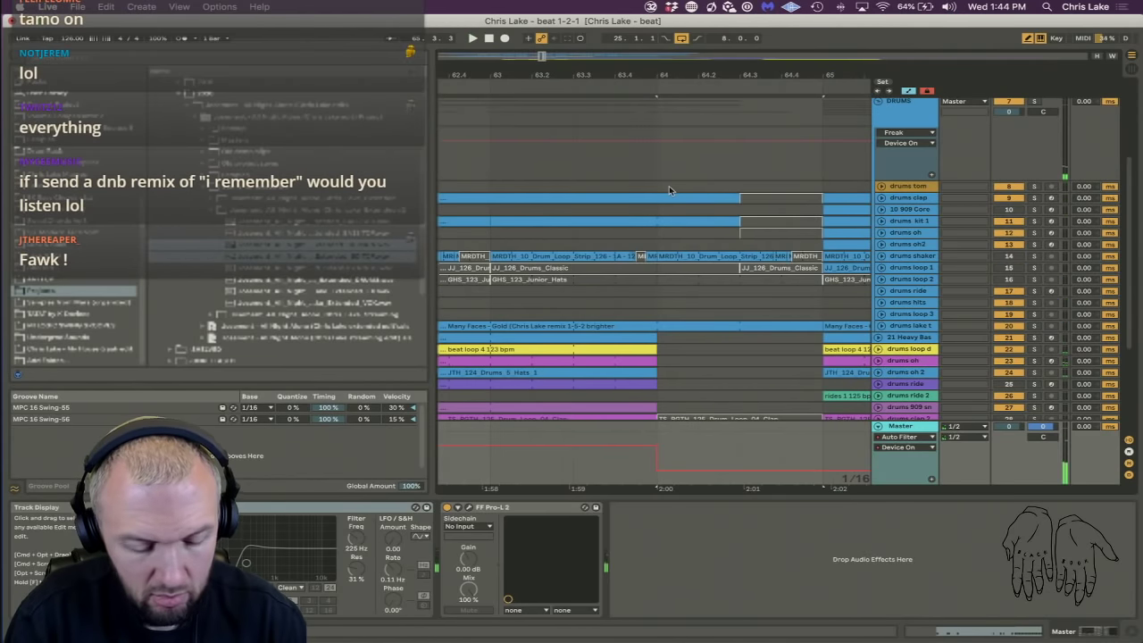
pyautogui.moveTo(657, 187); pyautogui.dragTo(816, 338)
pyautogui.press('space')
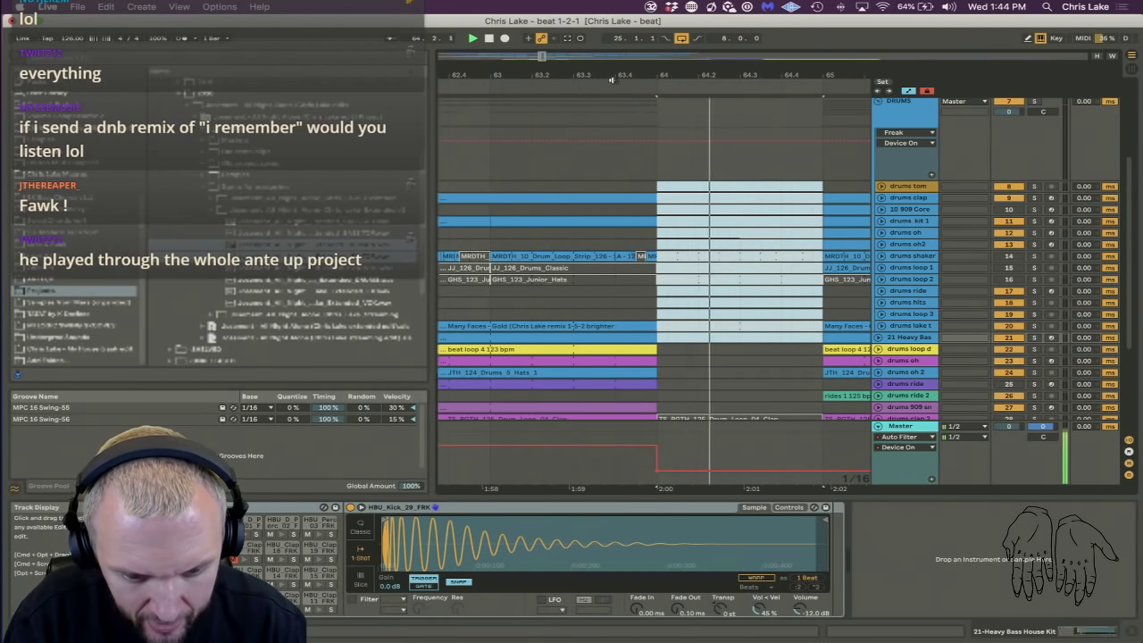
pyautogui.moveTo(613, 77); pyautogui.dragTo(612, 36)
pyautogui.scroll(-5, 610, 242)
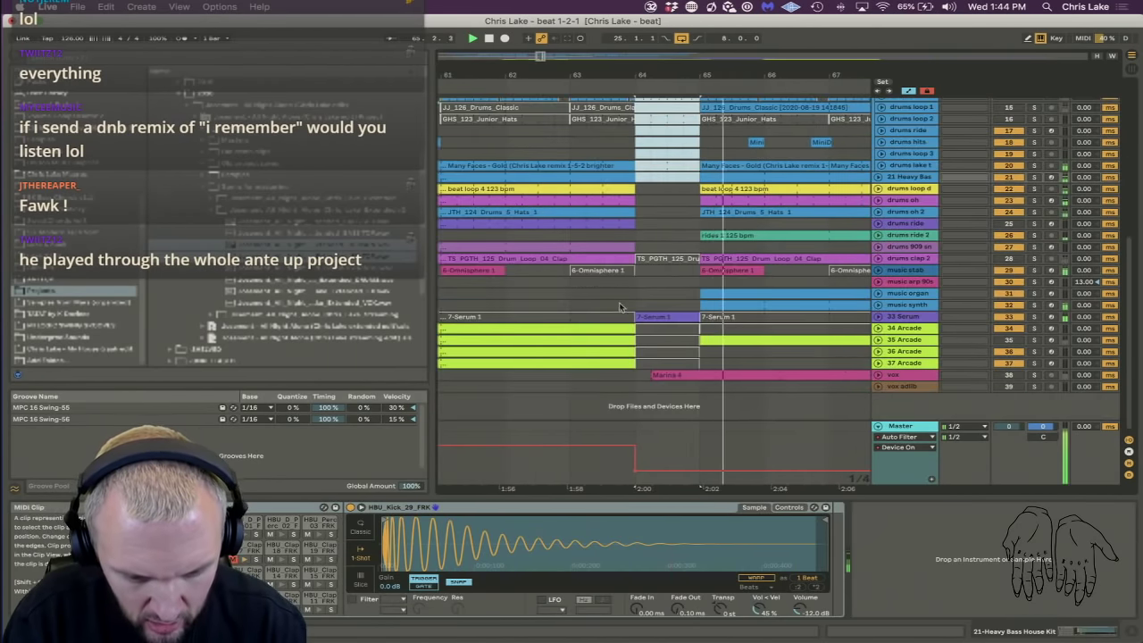
pyautogui.scroll(10, 625, 286)
pyautogui.press('space')
# Deactivate the bd main section between bars 64 and 65 and silence the same bar on bd top and bd top 2.
pyautogui.moveTo(649, 179); pyautogui.dragTo(713, 183)
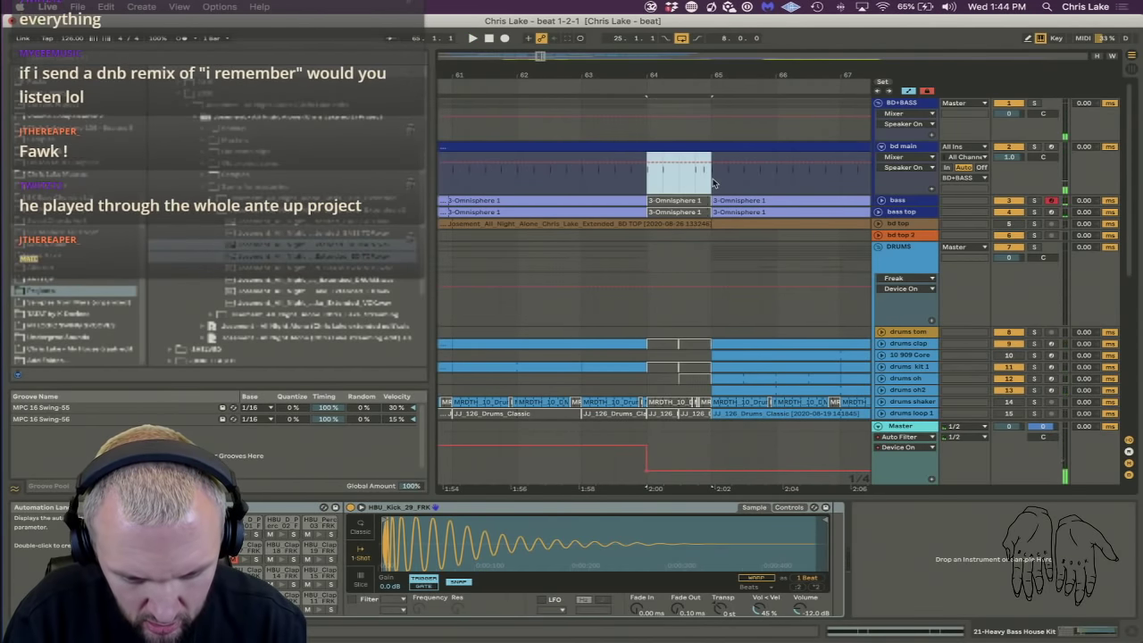
pyautogui.press('0')
pyautogui.moveTo(710, 234); pyautogui.dragTo(671, 225)
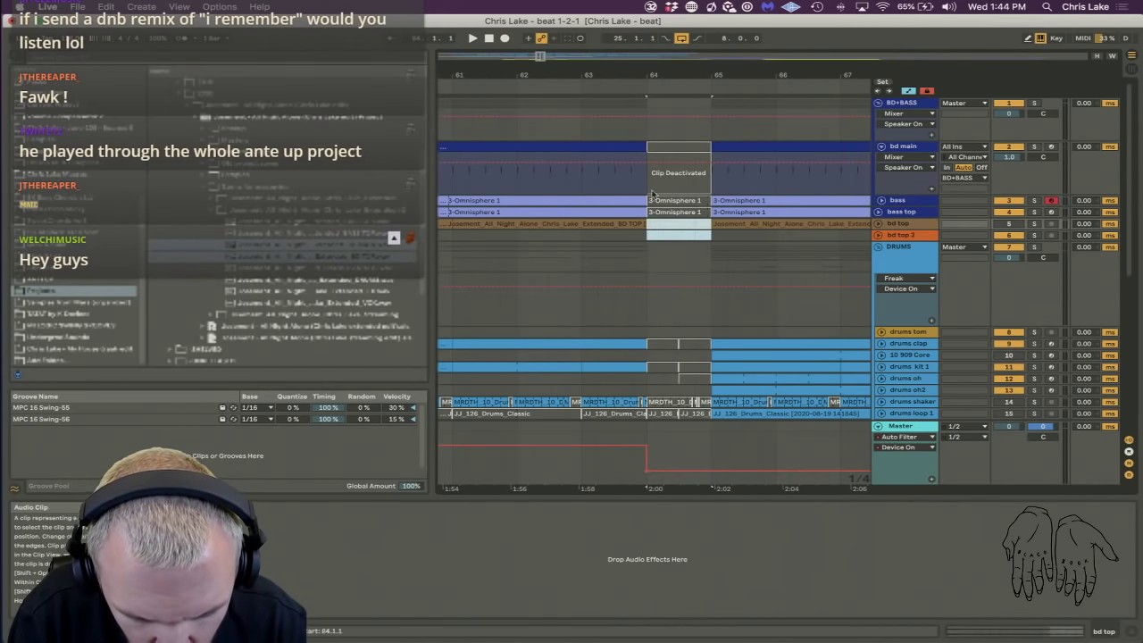
# Play the arrangement from shortly before bar 25 and select the looped section from bar 25 to 33.
pyautogui.moveTo(645, 76); pyautogui.dragTo(506, 75)
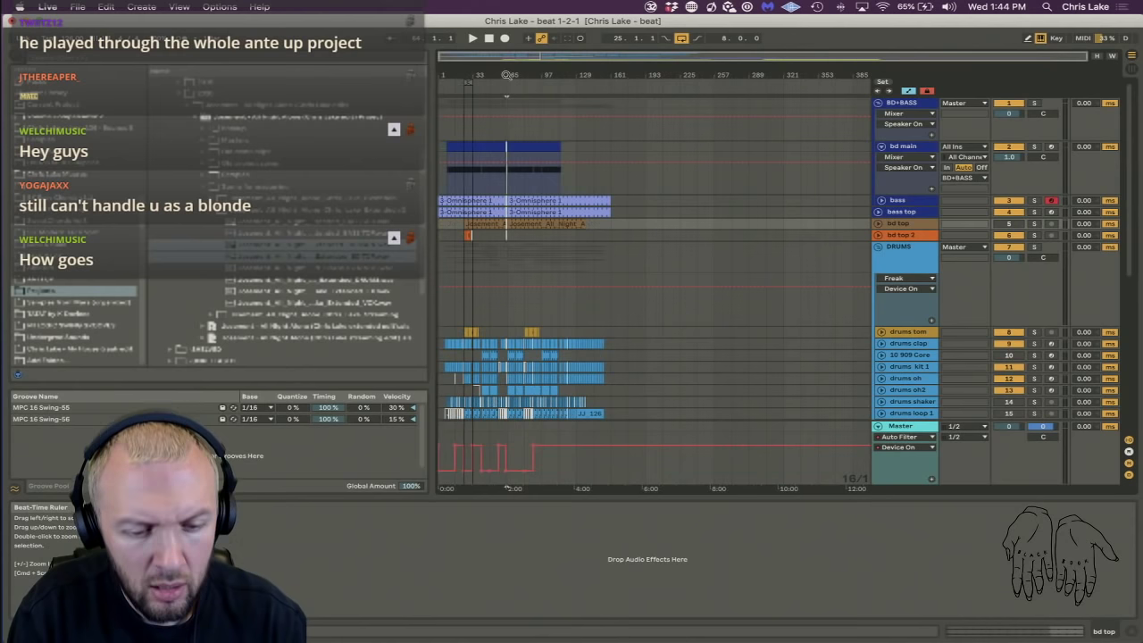
pyautogui.click(457, 88)
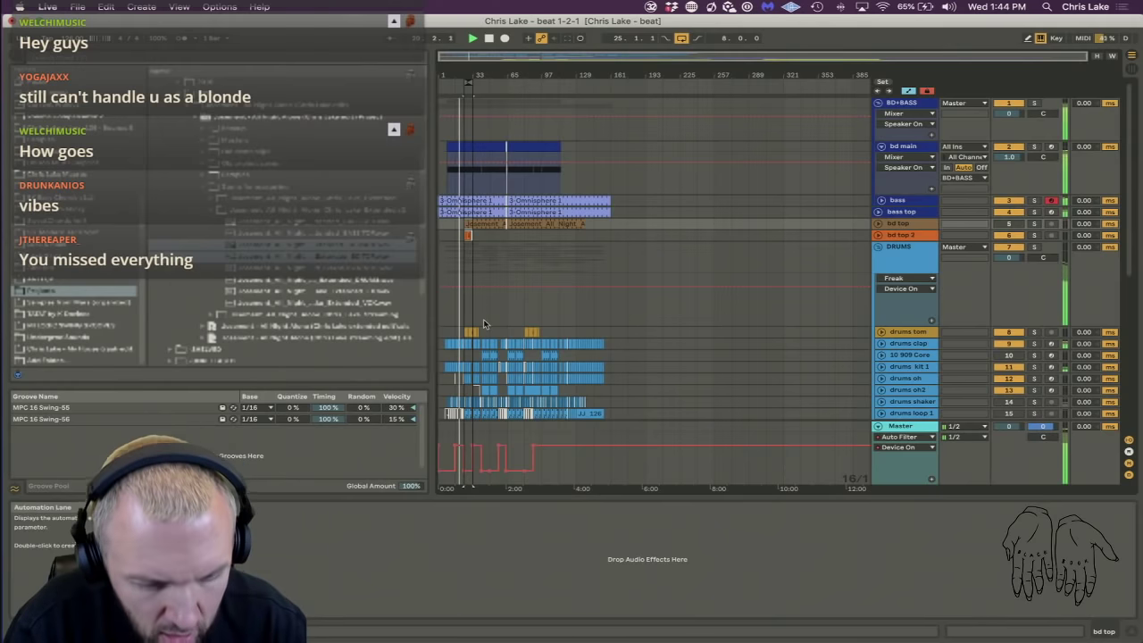
pyautogui.scroll(-10, 483, 319)
pyautogui.moveTo(464, 74); pyautogui.dragTo(466, 125)
pyautogui.click(481, 81)
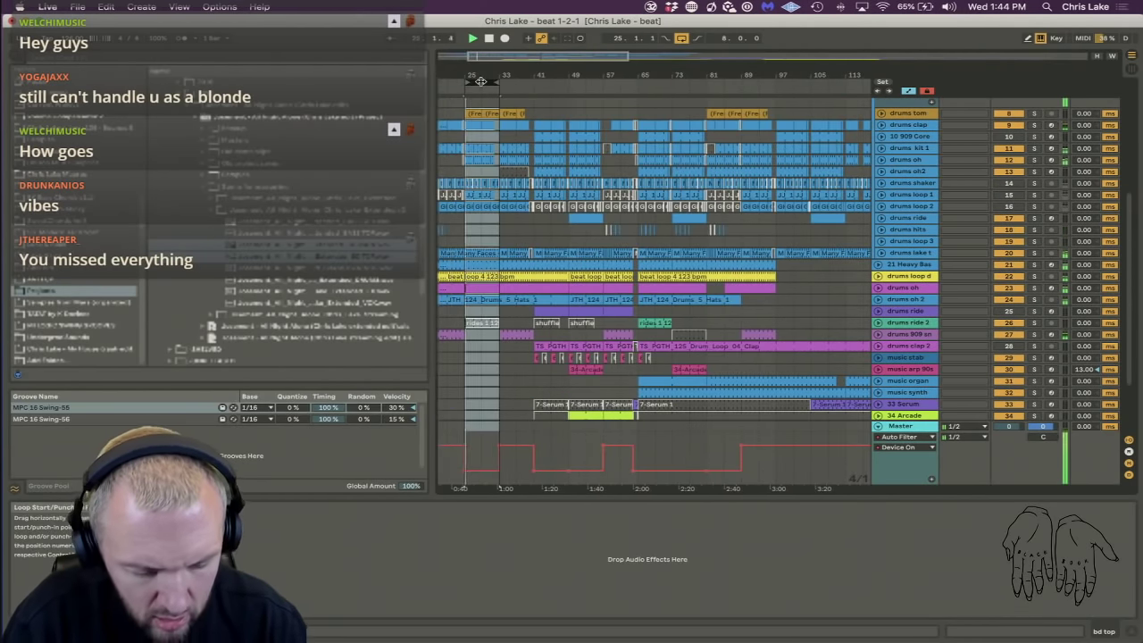
# Mute the bd top 2 track while the section from bar 25 to 33 plays.
pyautogui.scroll(-5, 474, 282)
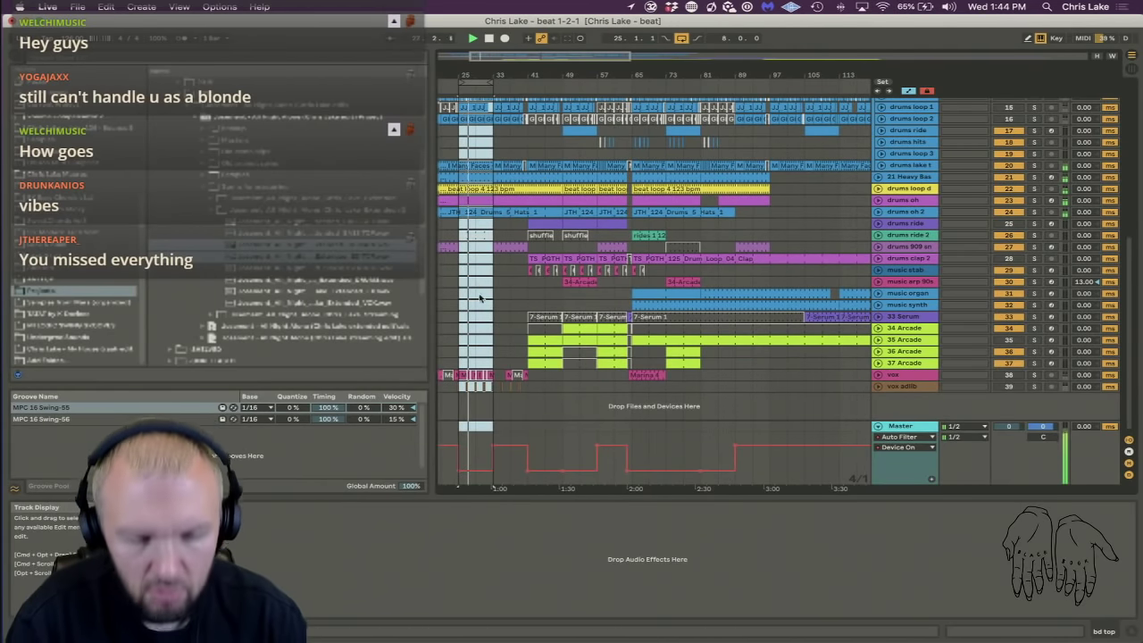
pyautogui.click(900, 426)
pyautogui.scroll(6, 874, 395)
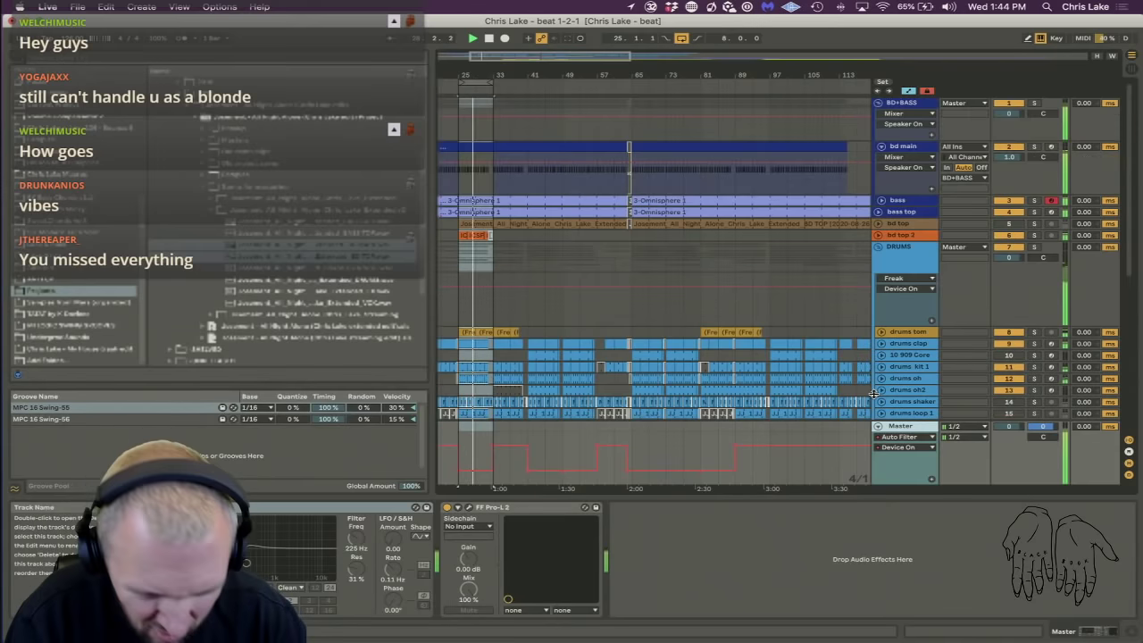
pyautogui.click(1008, 235)
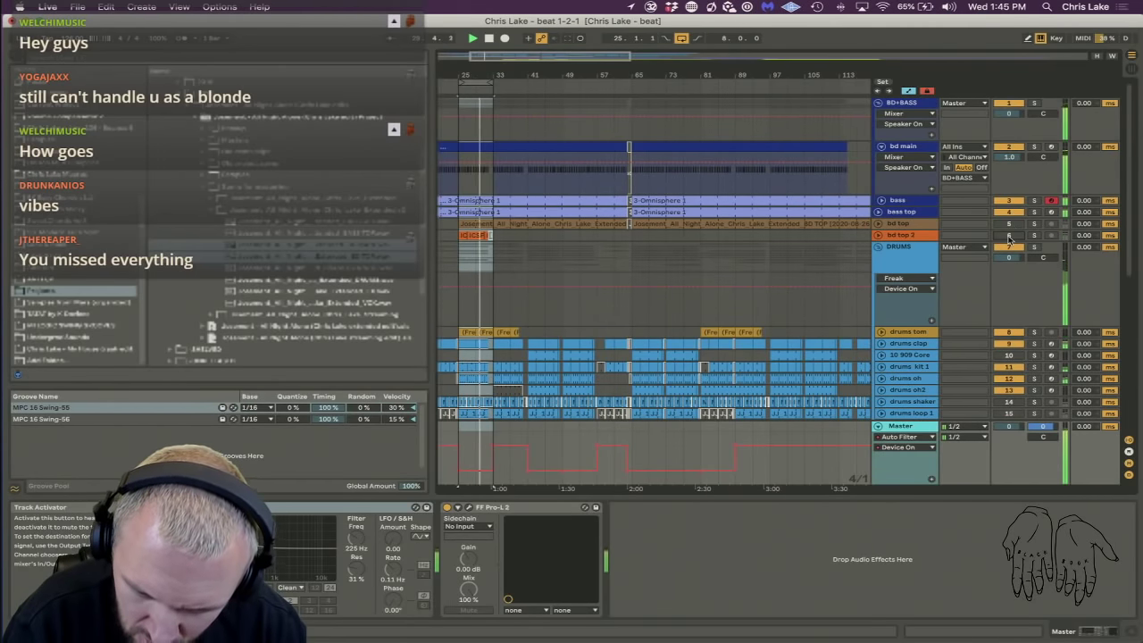
# Reactivate the bd top 2 track and raise the low-cut frequency in its EQ Eight while the section plays.
pyautogui.click(900, 235)
pyautogui.press('Tab')
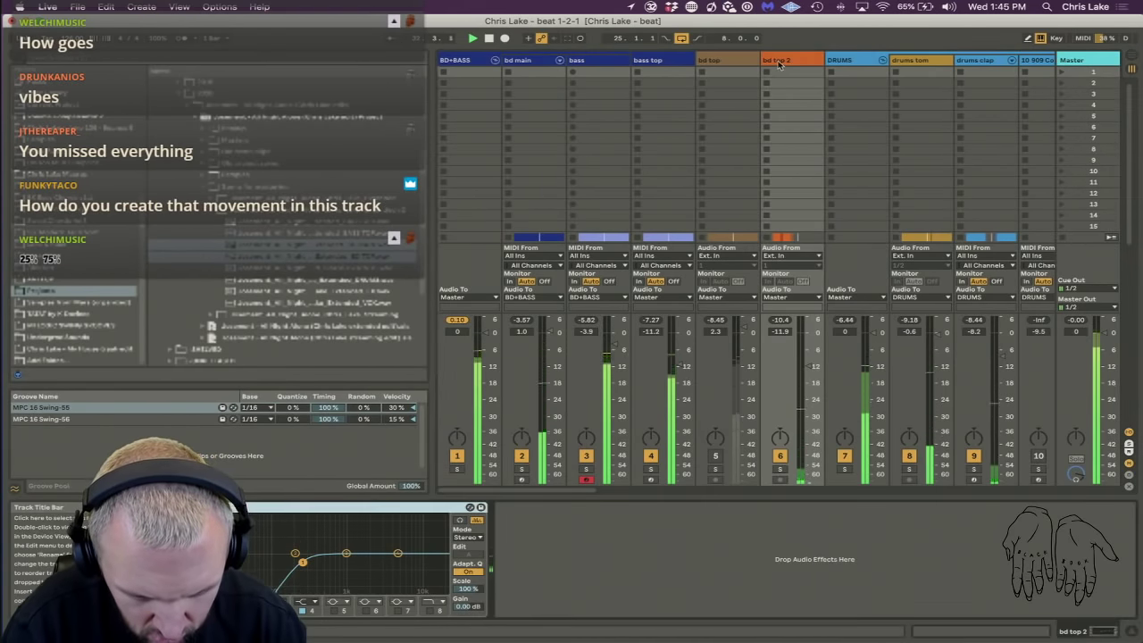
pyautogui.click(298, 565)
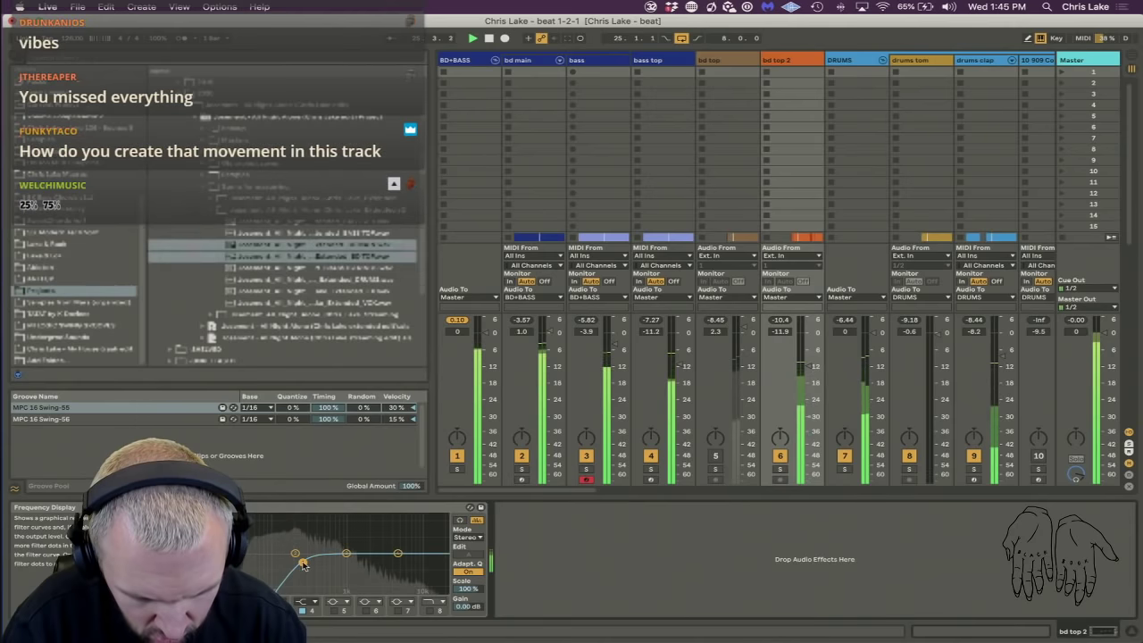
pyautogui.press('XF86AudioRaiseVolume')
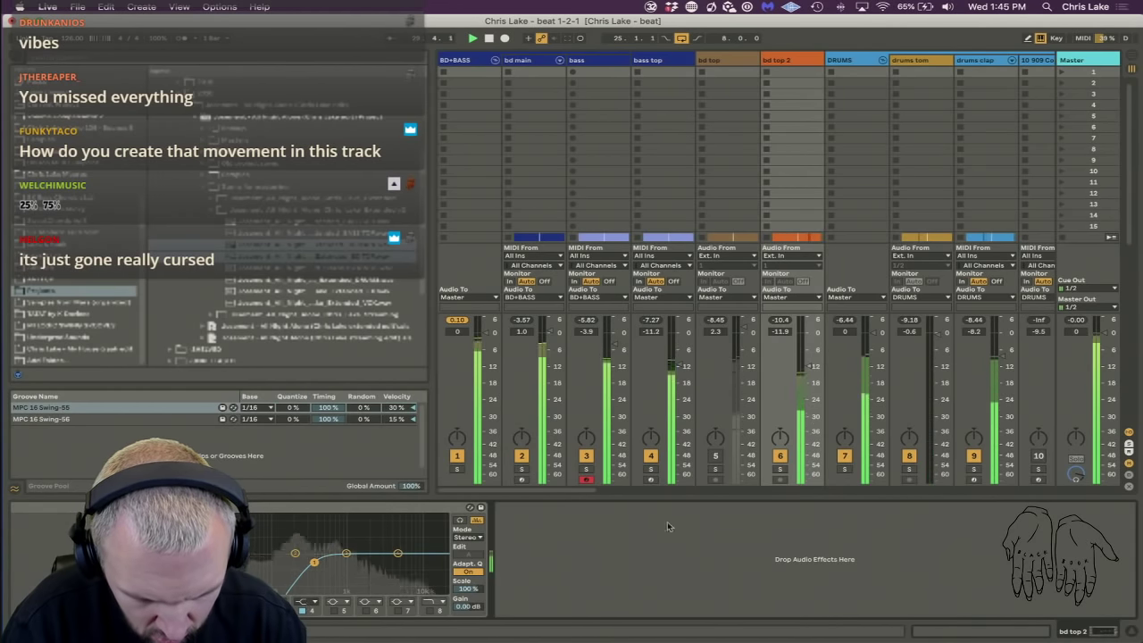
# Solo bd top 2 briefly, compare it with the full mix, stop playback and return to the arrangement.
pyautogui.click(779, 469)
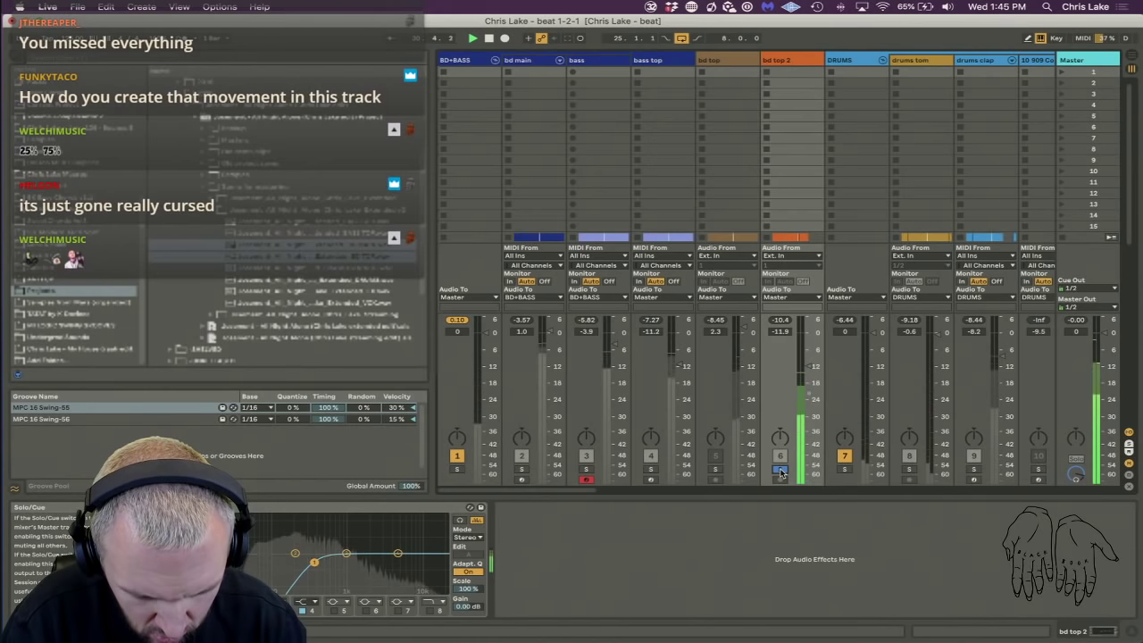
pyautogui.click(779, 469)
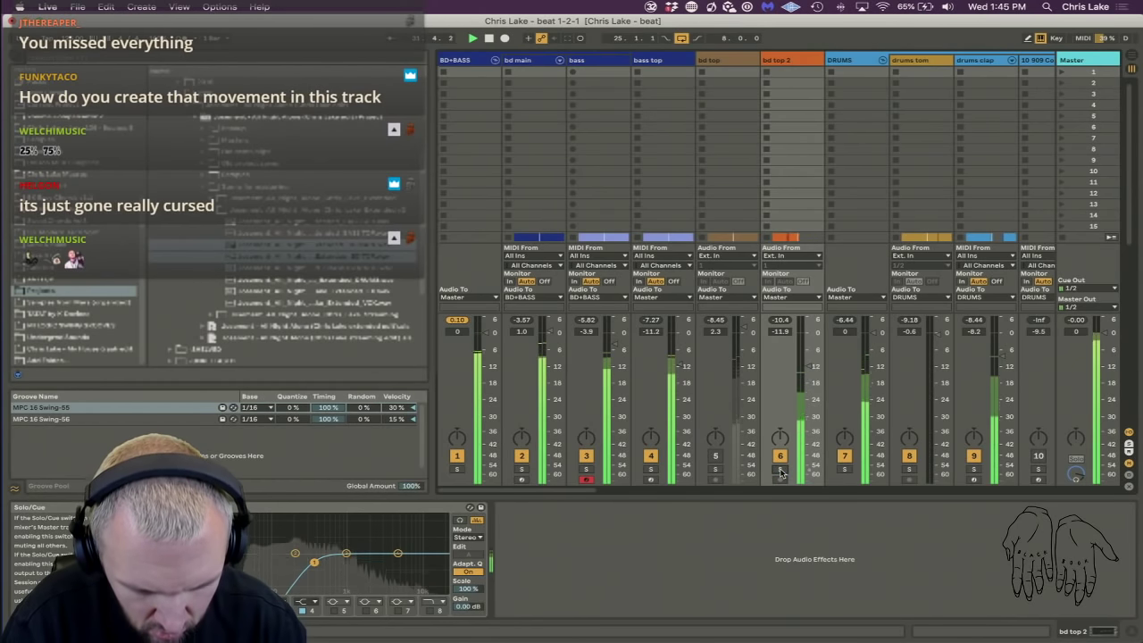
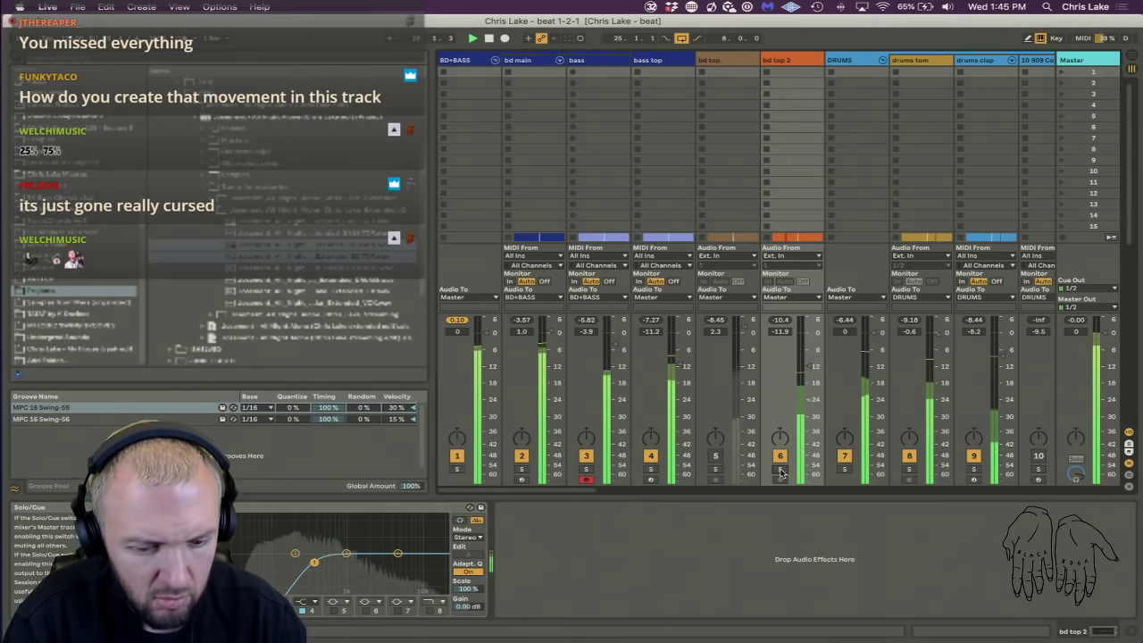
pyautogui.press('Tab')
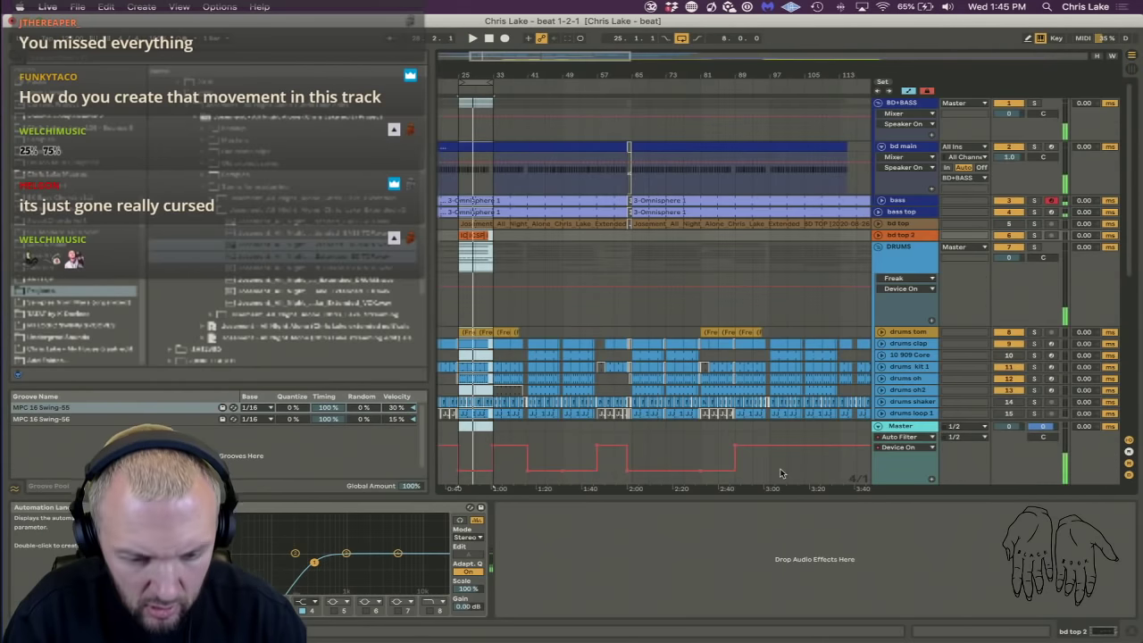
# Fold the DRUMS group and the bd main track to make the arrangement more compact.
pyautogui.click(877, 248)
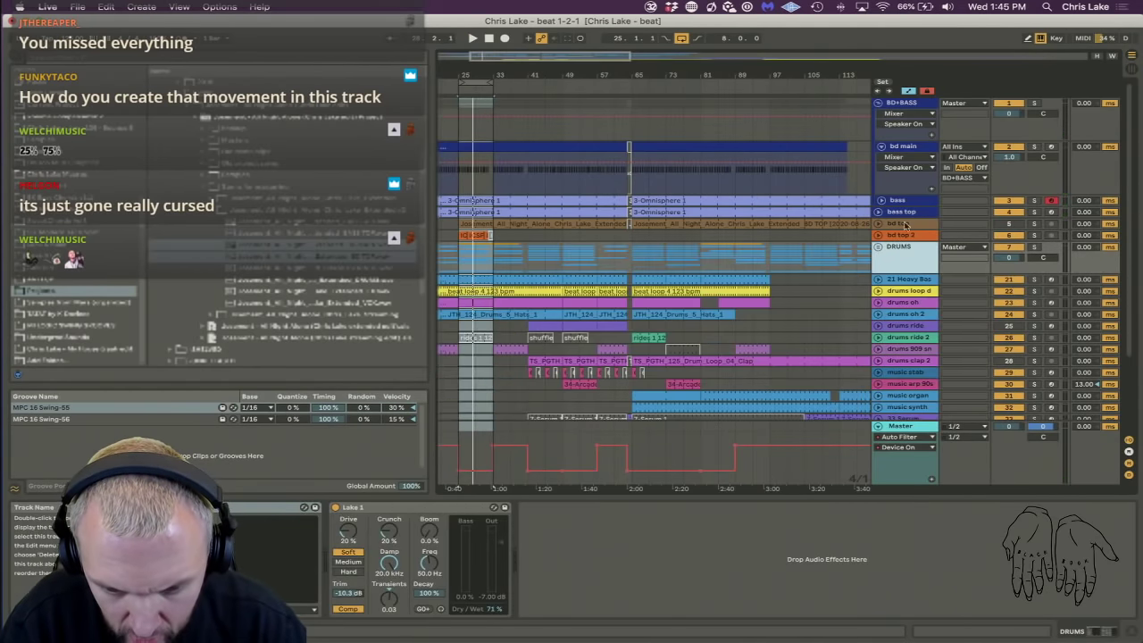
pyautogui.click(898, 105)
pyautogui.click(881, 148)
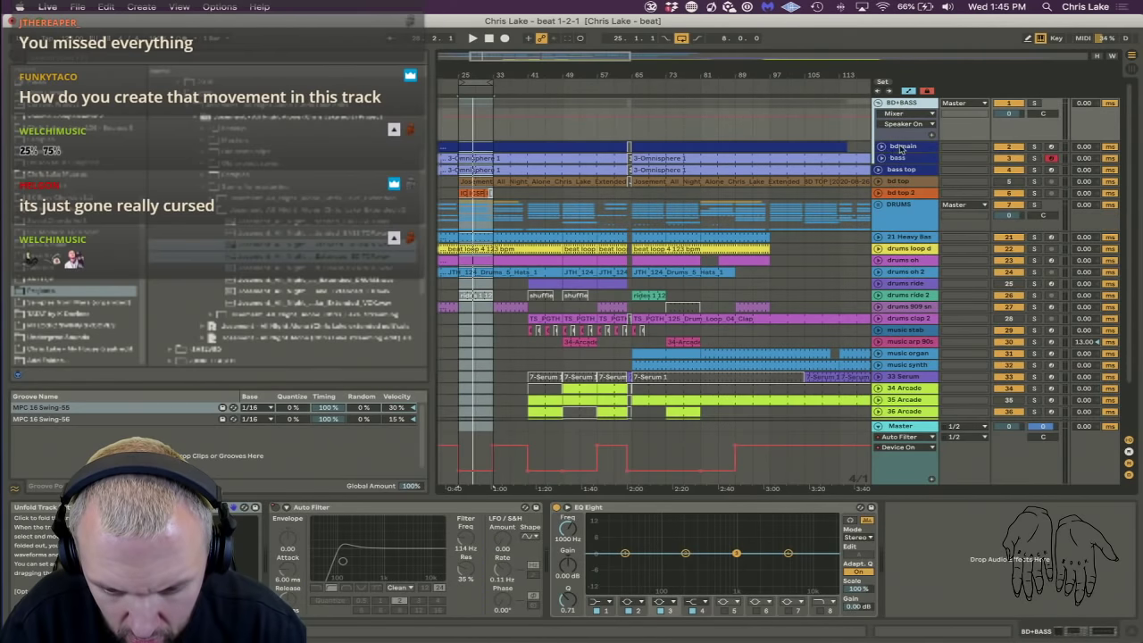
# Copy the BD+BASS group's effects chain, including Auto Filter and EQ Eight, to the end of the bd main device chain.
pyautogui.click(902, 147)
pyautogui.click(903, 104)
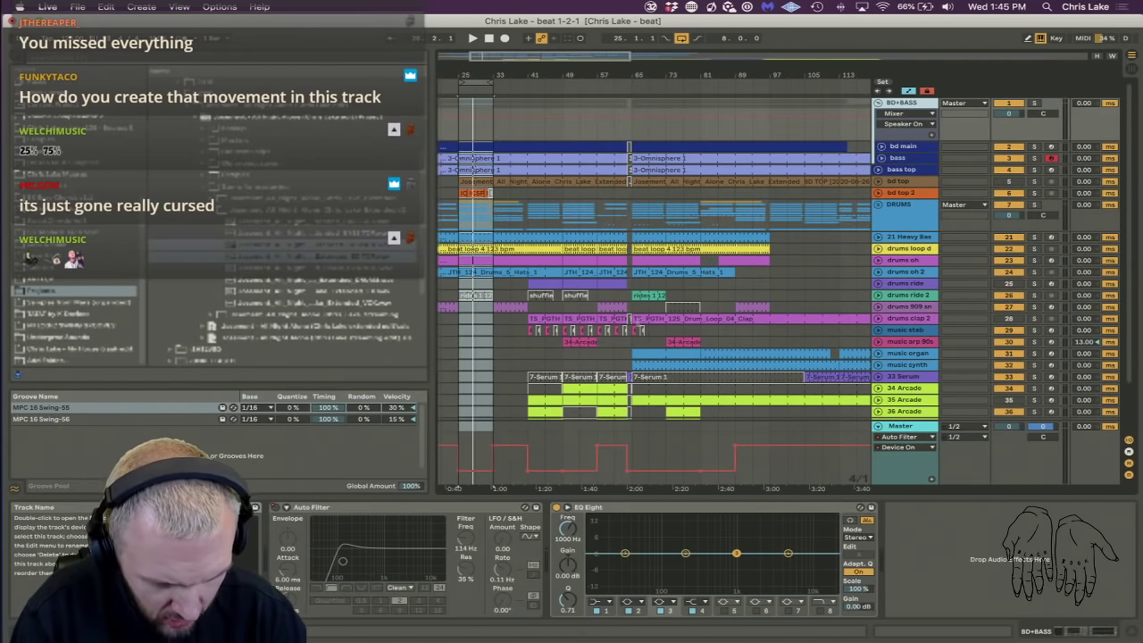
pyautogui.click(903, 146)
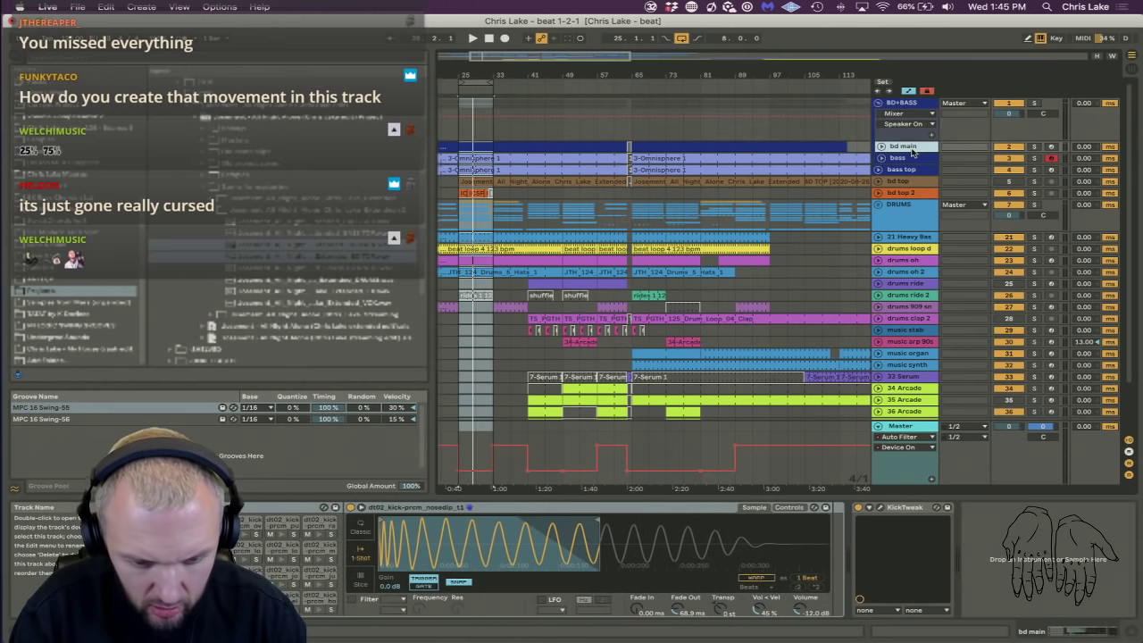
pyautogui.click(923, 106)
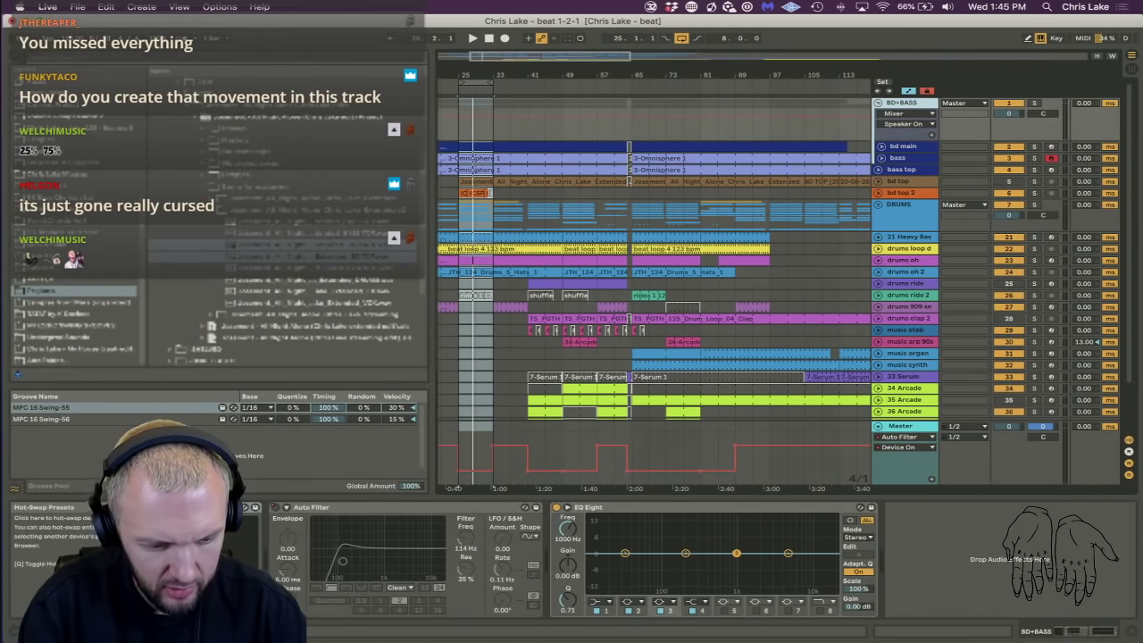
pyautogui.click(242, 514)
pyautogui.click(648, 509)
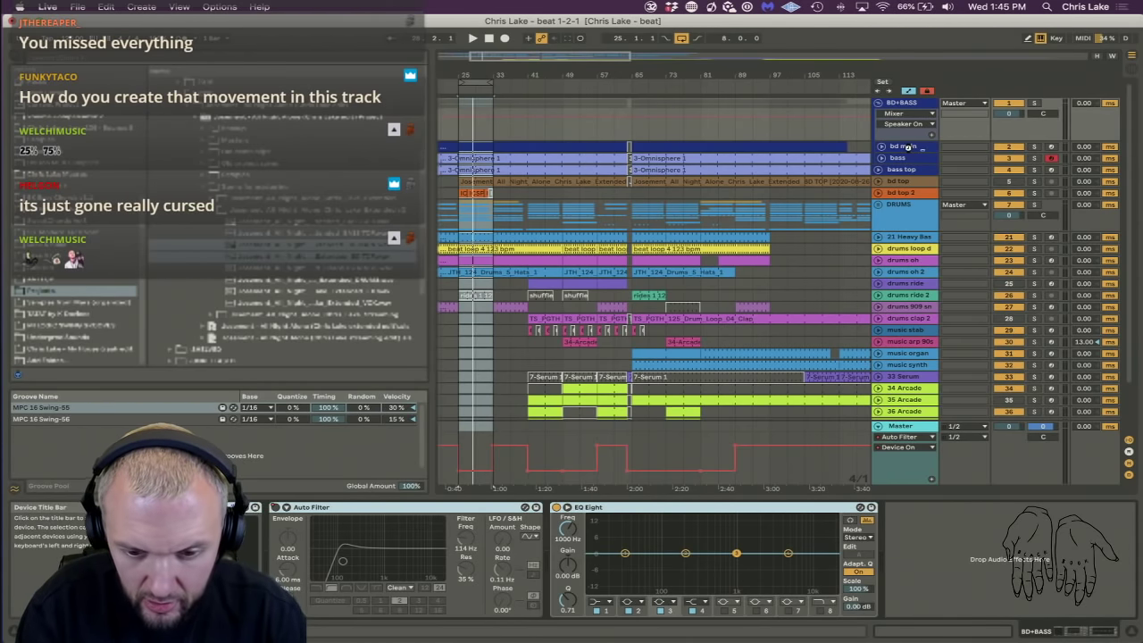
pyautogui.click(907, 146)
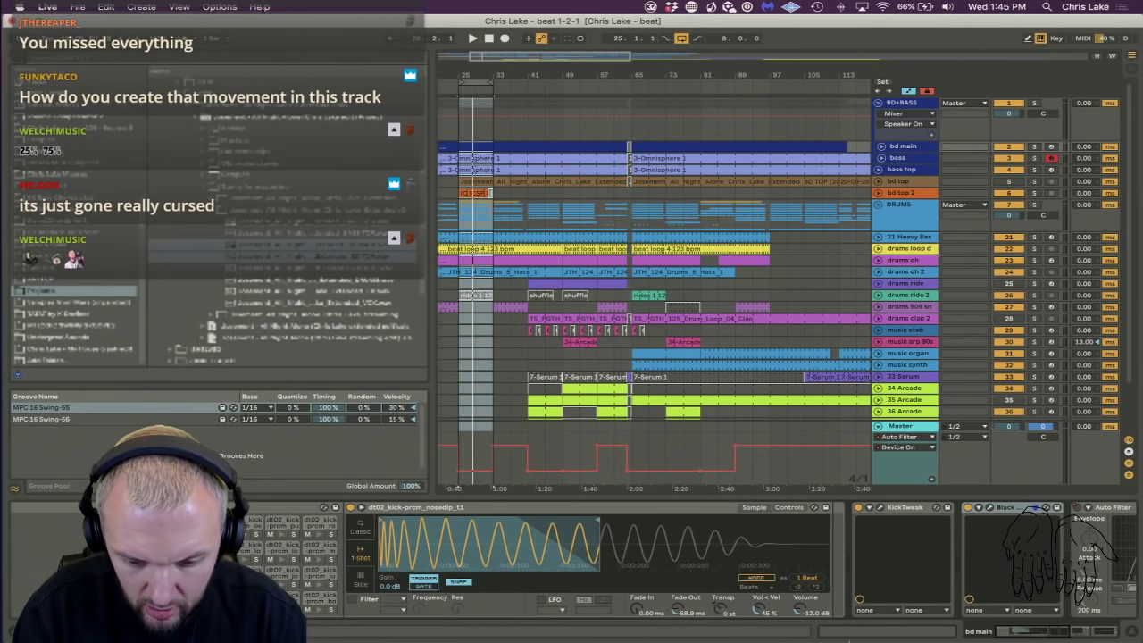
pyautogui.hscroll(5, 742, 536)
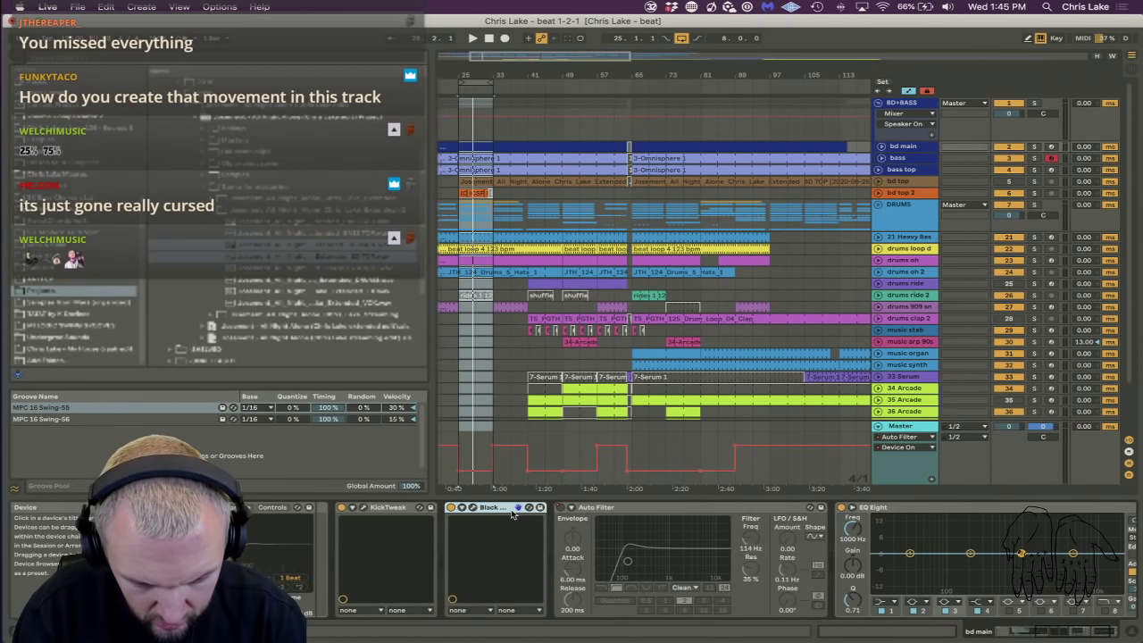
pyautogui.hscroll(2, 512, 513)
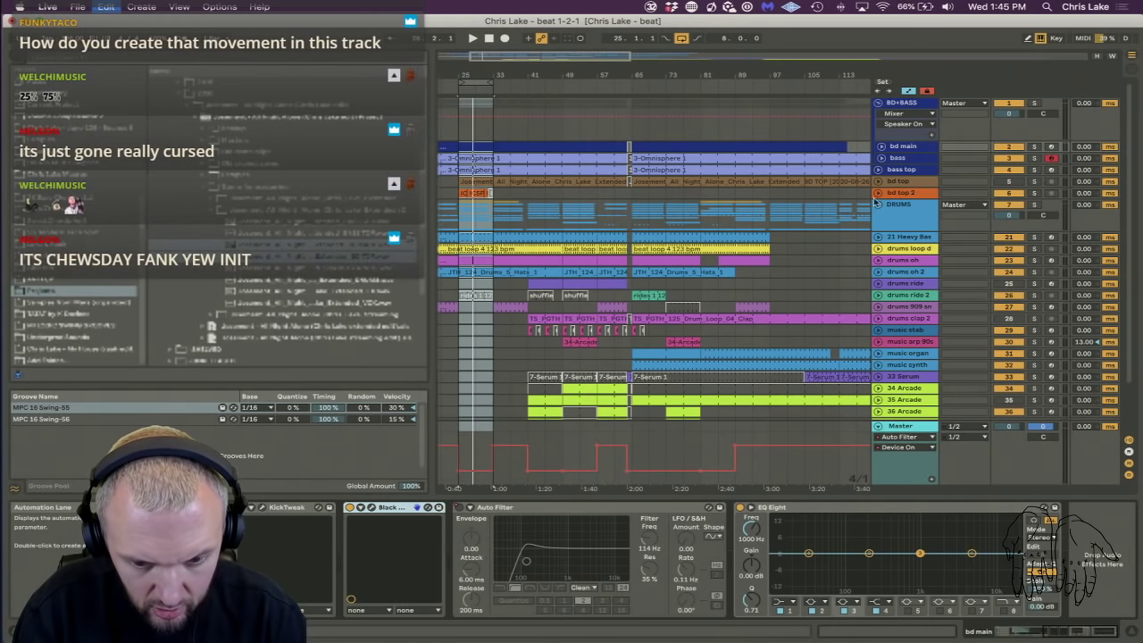
# Copy the group's Auto Filter and EQ Eight effects onto the bass track.
pyautogui.click(900, 104)
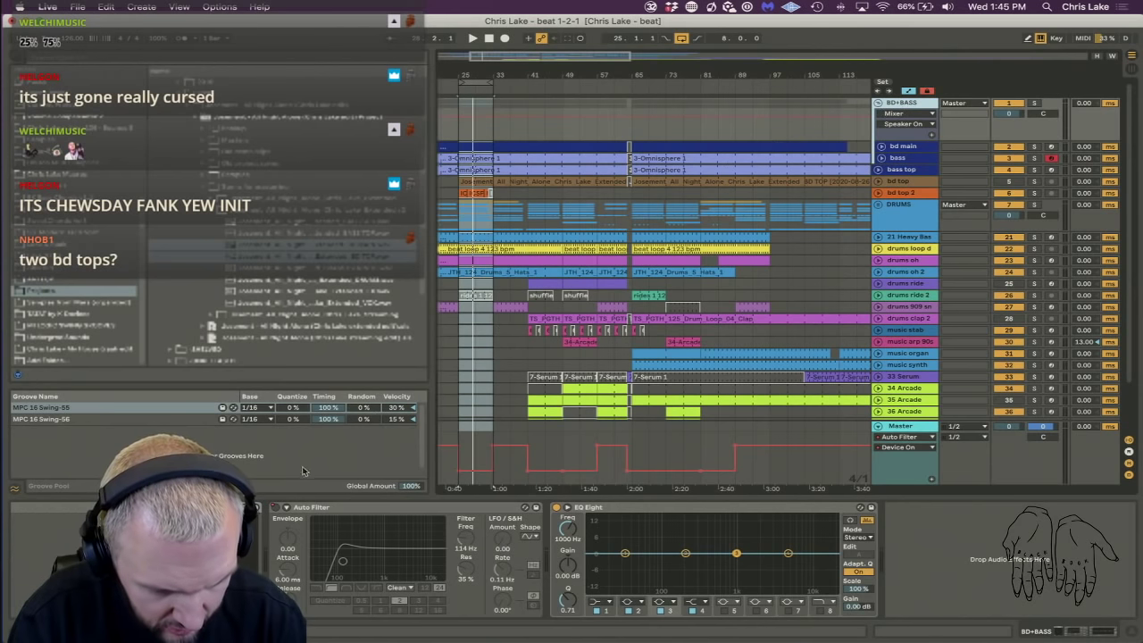
pyautogui.click(361, 507)
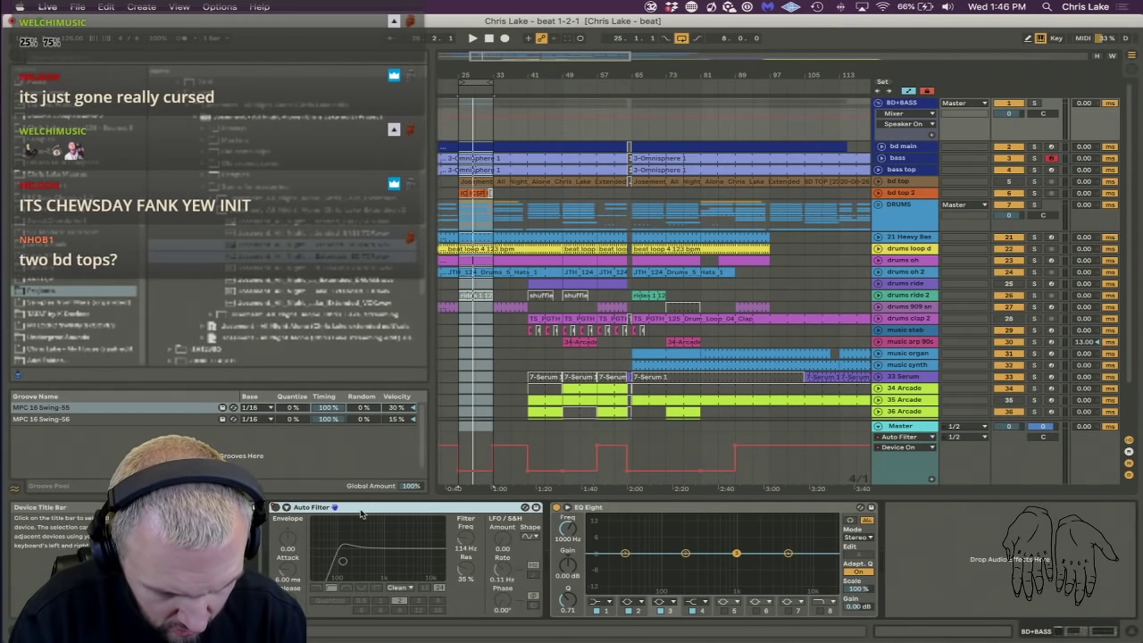
pyautogui.click(341, 508)
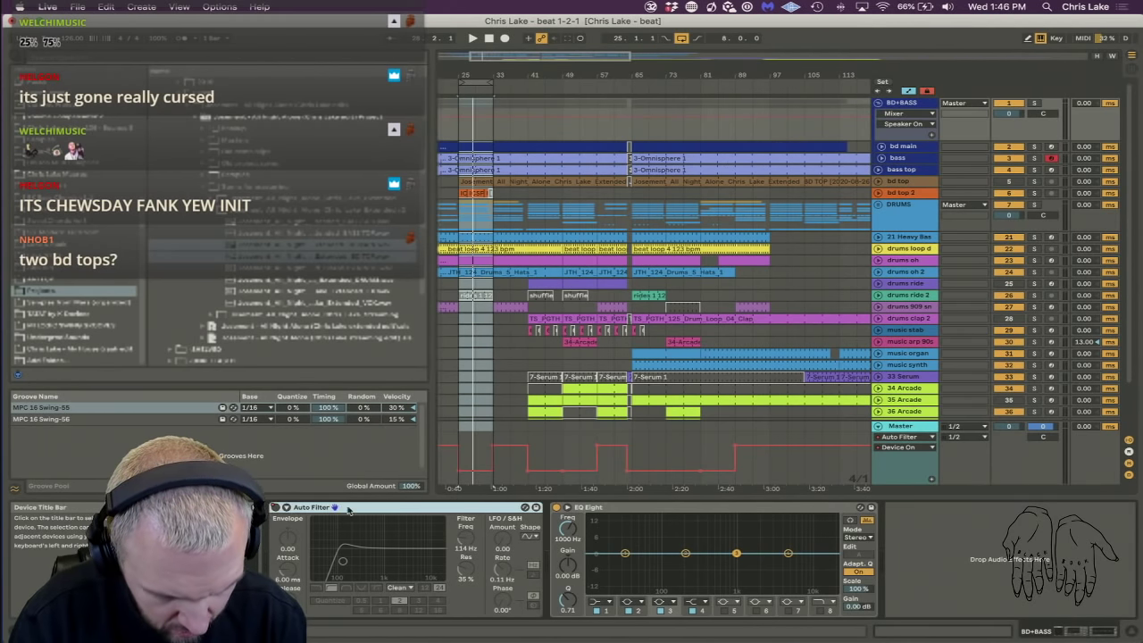
pyautogui.click(613, 505)
pyautogui.click(421, 508)
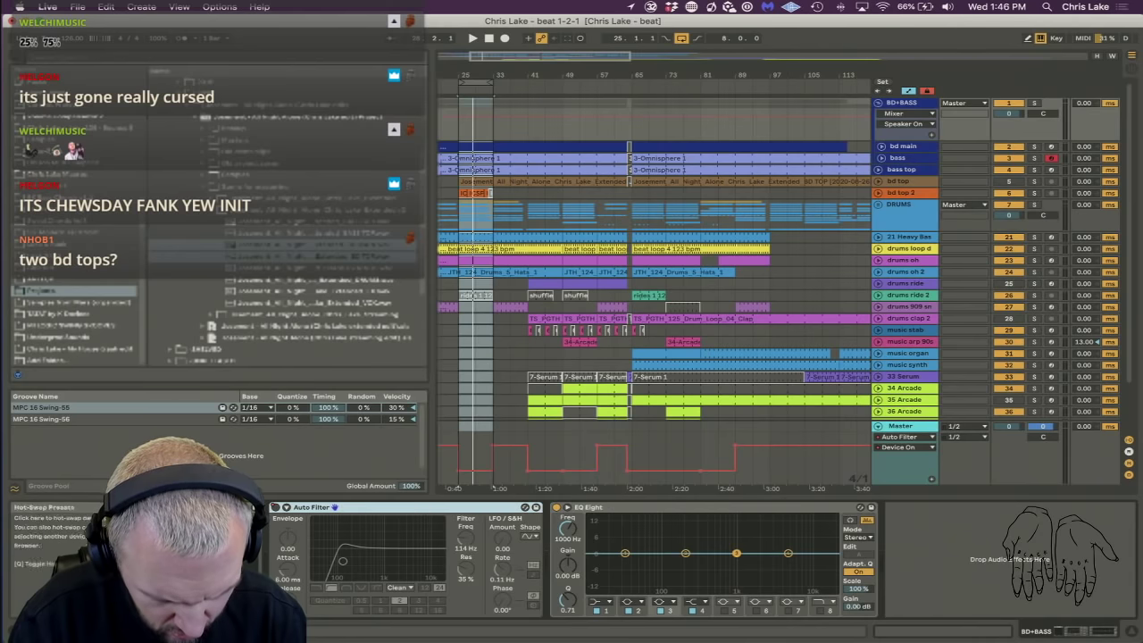
pyautogui.keyDown('shift'); pyautogui.click(613, 507); pyautogui.keyUp('shift')
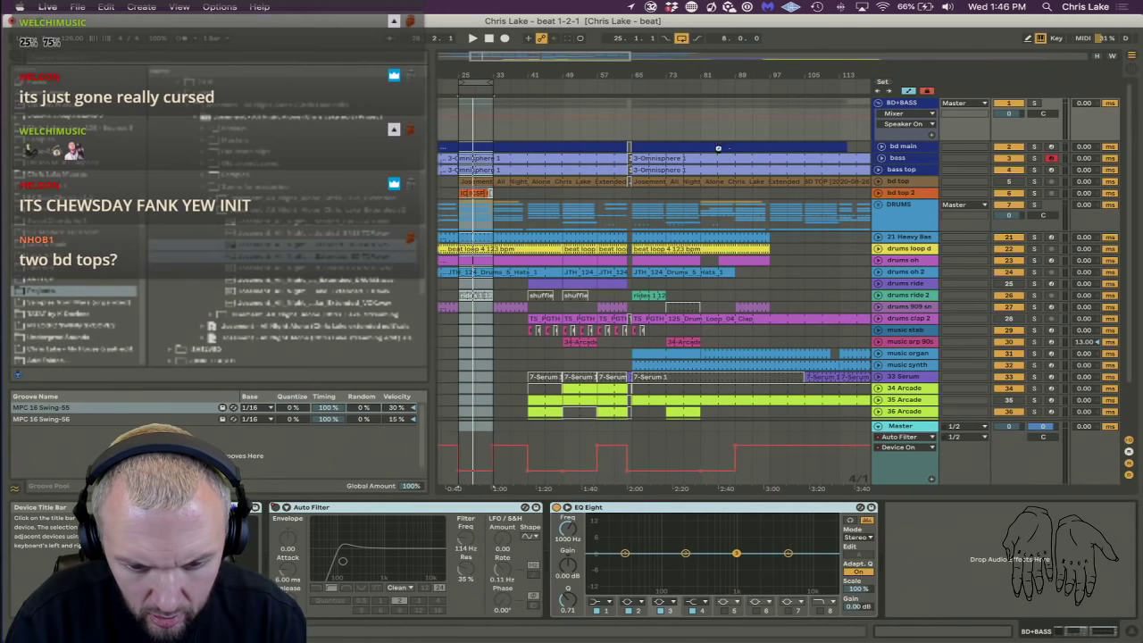
pyautogui.click(715, 146)
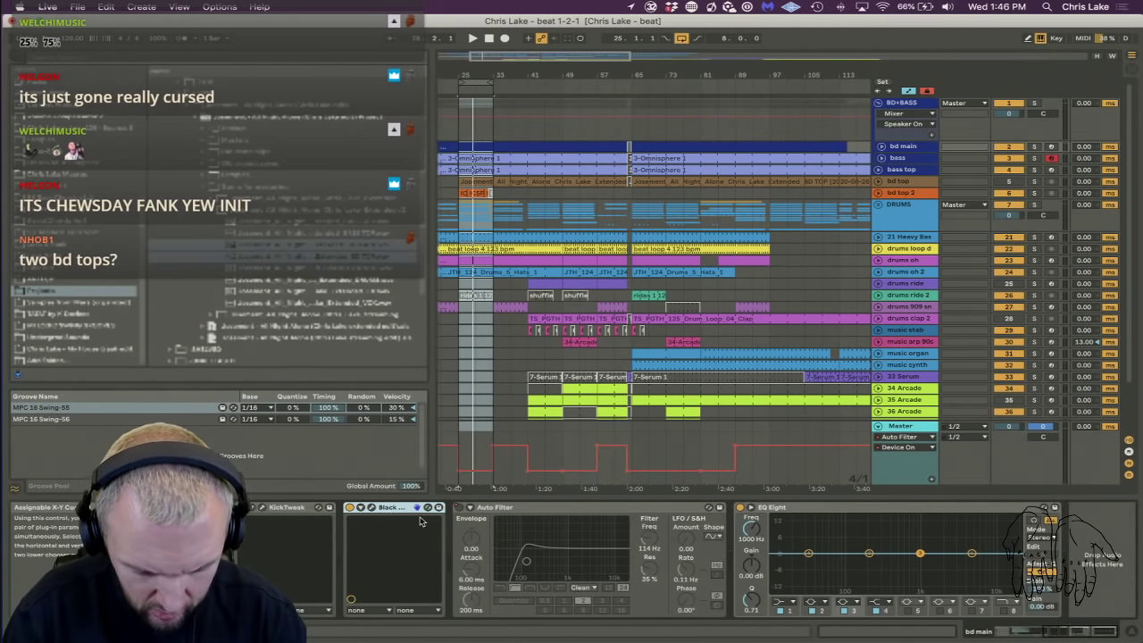
pyautogui.click(808, 511)
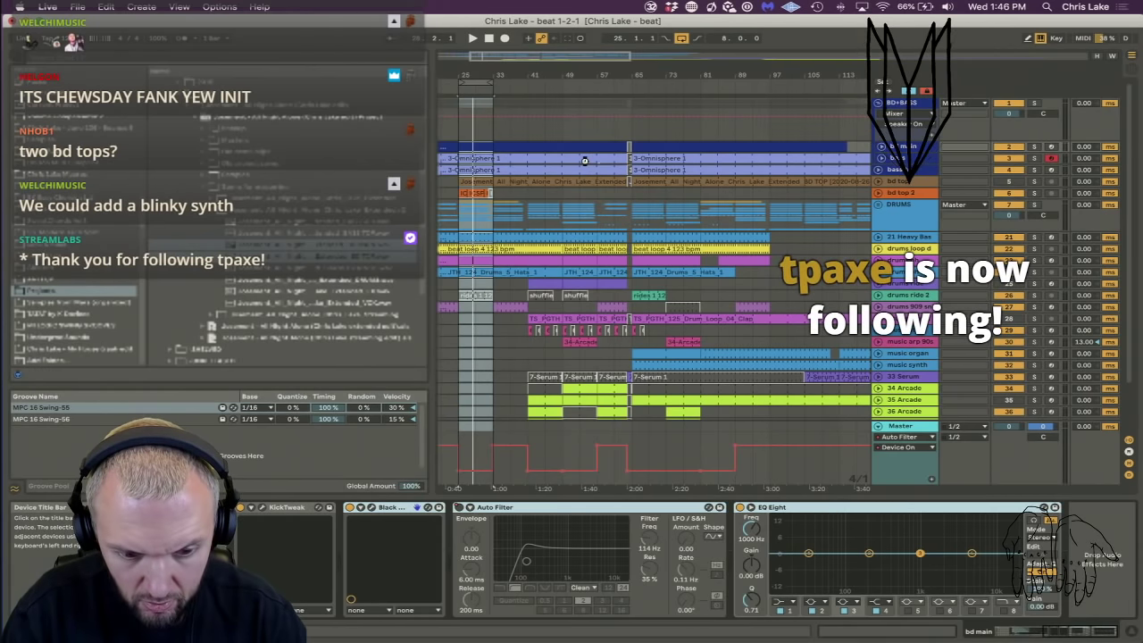
# Delete all effects from the BD+BASS group and ungroup its tracks.
pyautogui.click(912, 104)
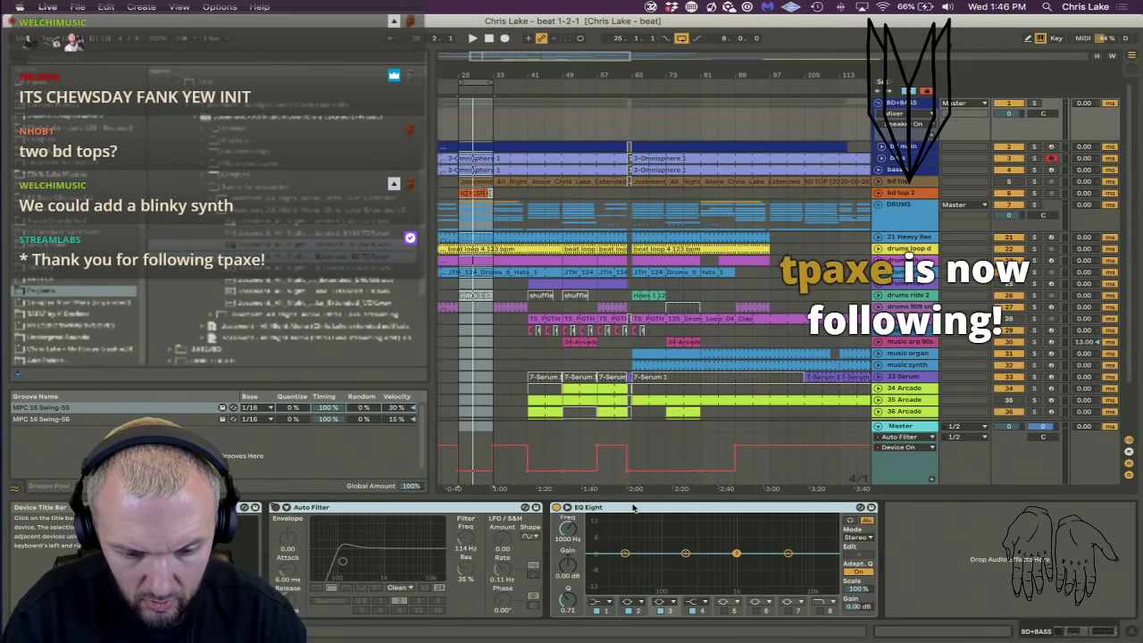
pyautogui.press('Delete')
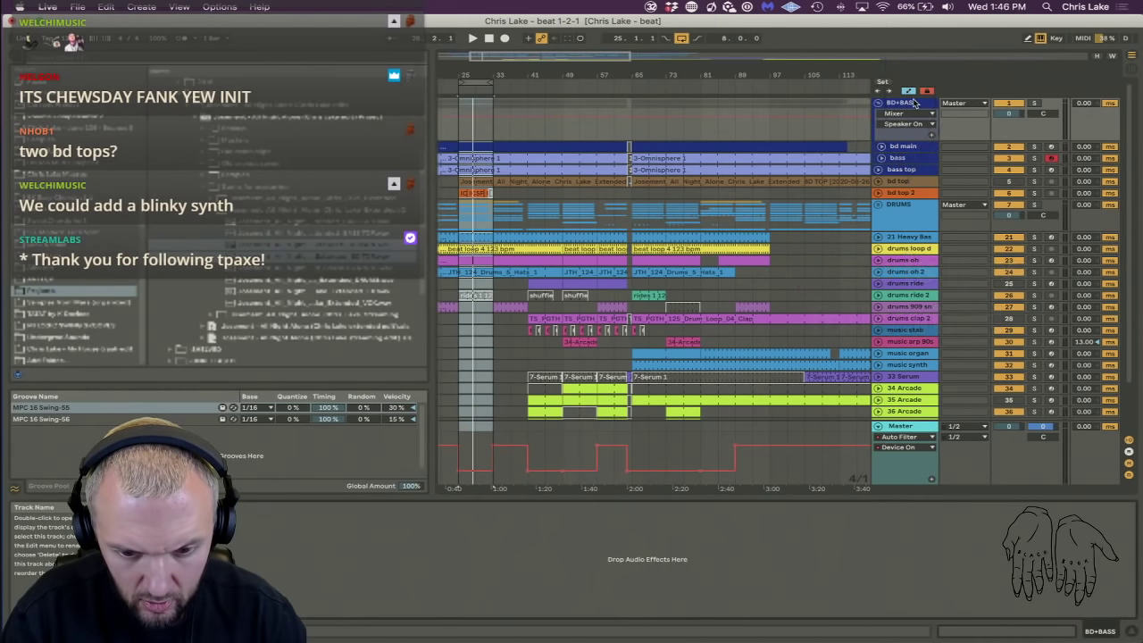
pyautogui.rightClick(912, 103)
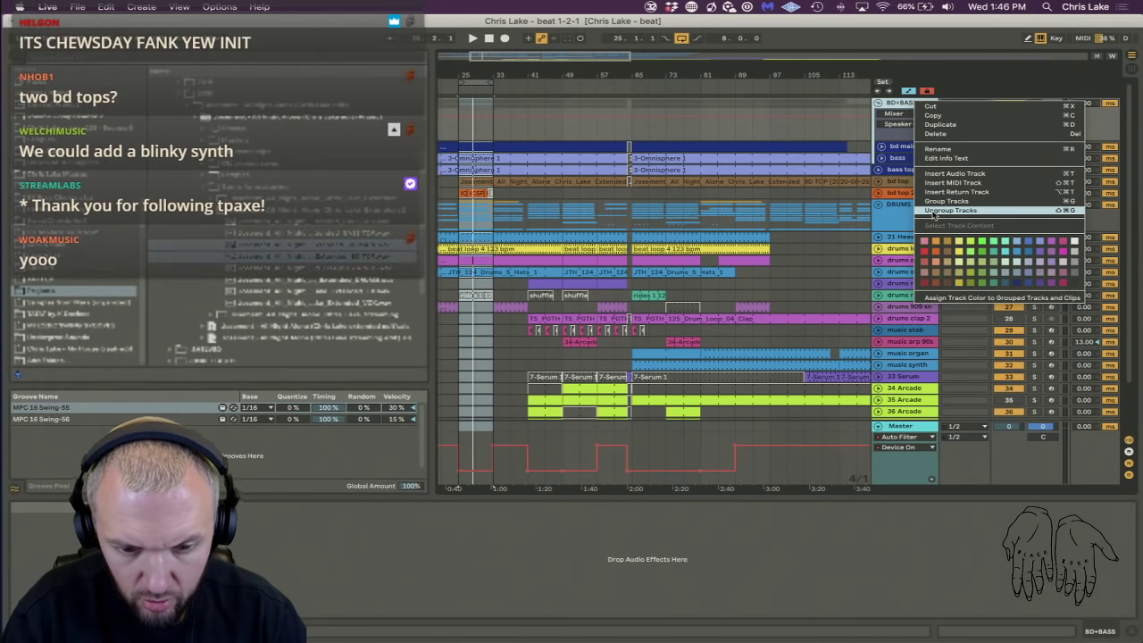
pyautogui.click(951, 210)
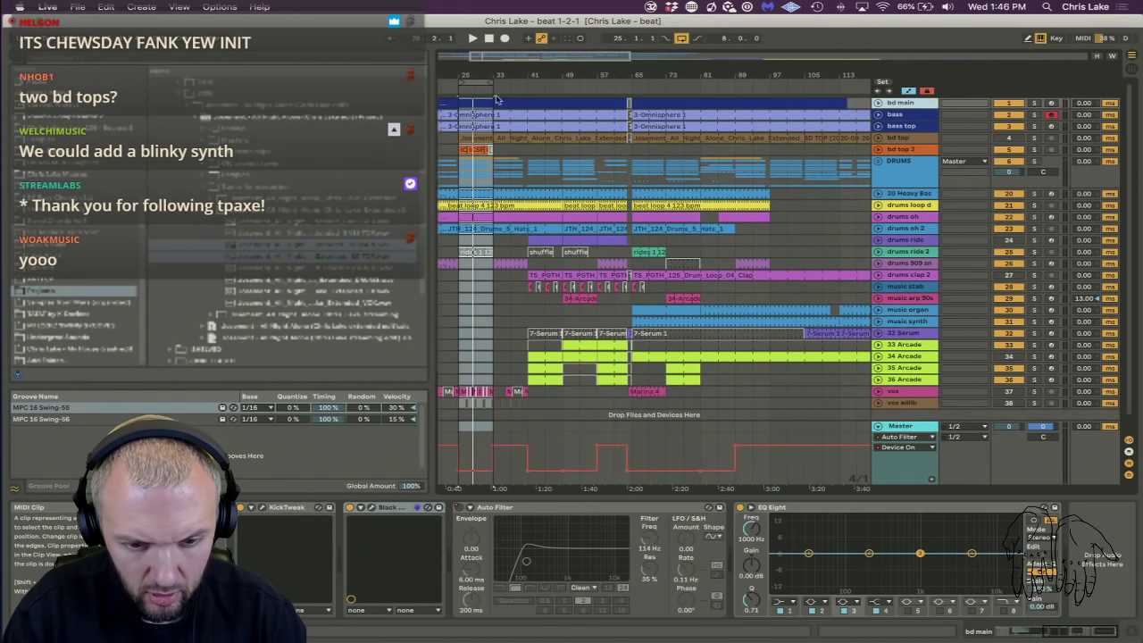
# Move bd top 2 directly beneath bd main and delete the bd top track.
pyautogui.click(899, 152)
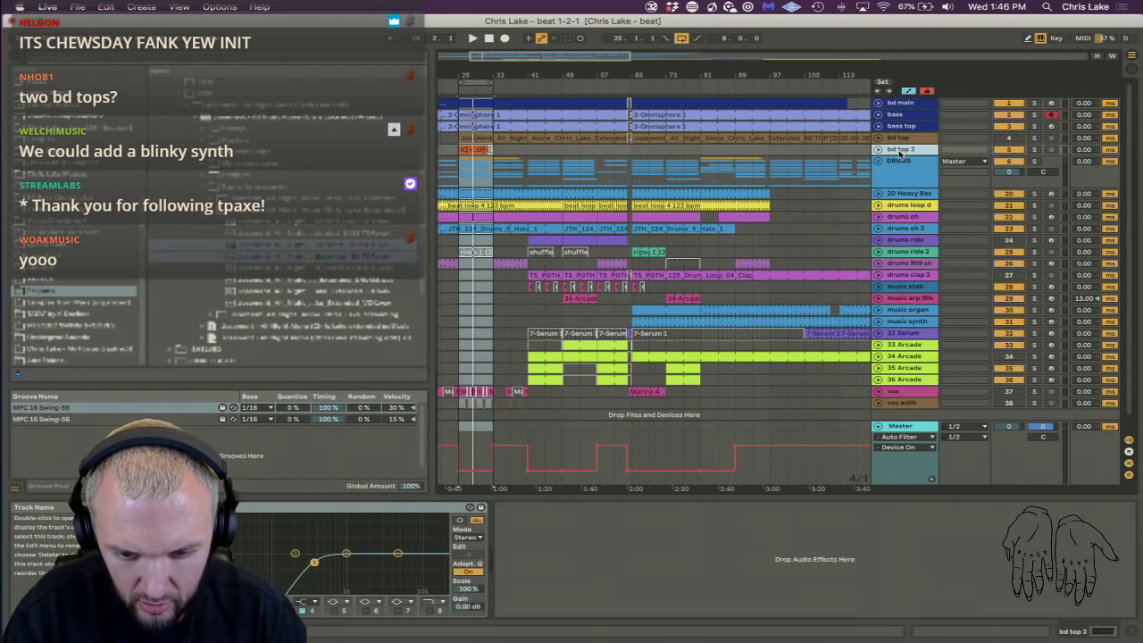
pyautogui.moveTo(908, 114); pyautogui.dragTo(908, 115)
pyautogui.click(900, 149)
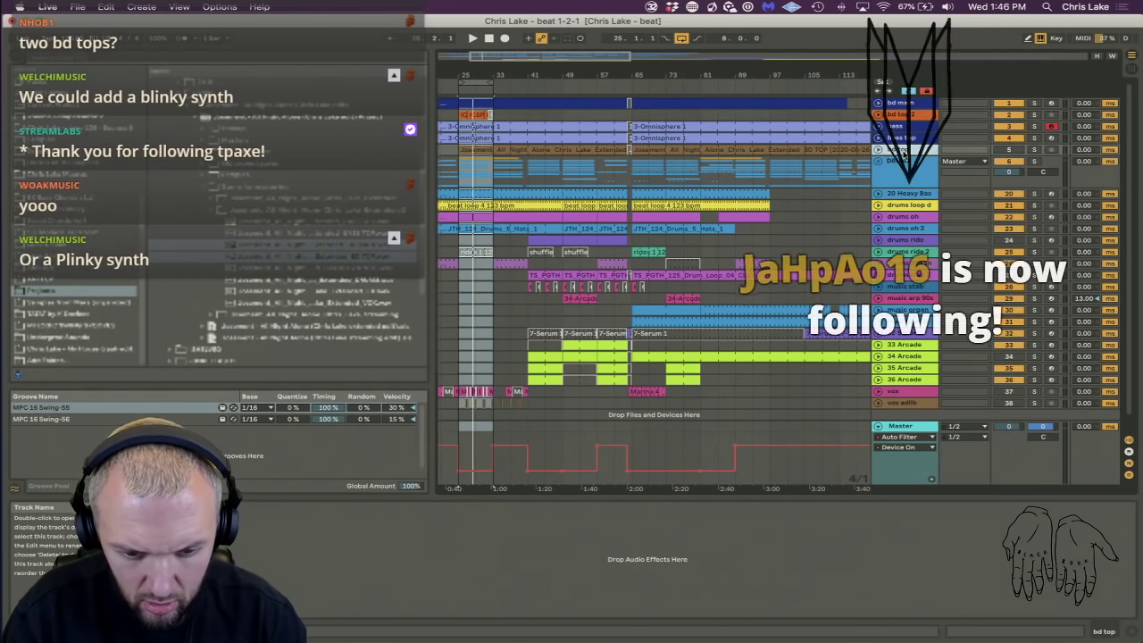
pyautogui.press('Delete')
# Assign the same dark grey track colour to bd main and bd top 2.
pyautogui.moveTo(457, 72); pyautogui.dragTo(458, 112)
pyautogui.click(550, 115)
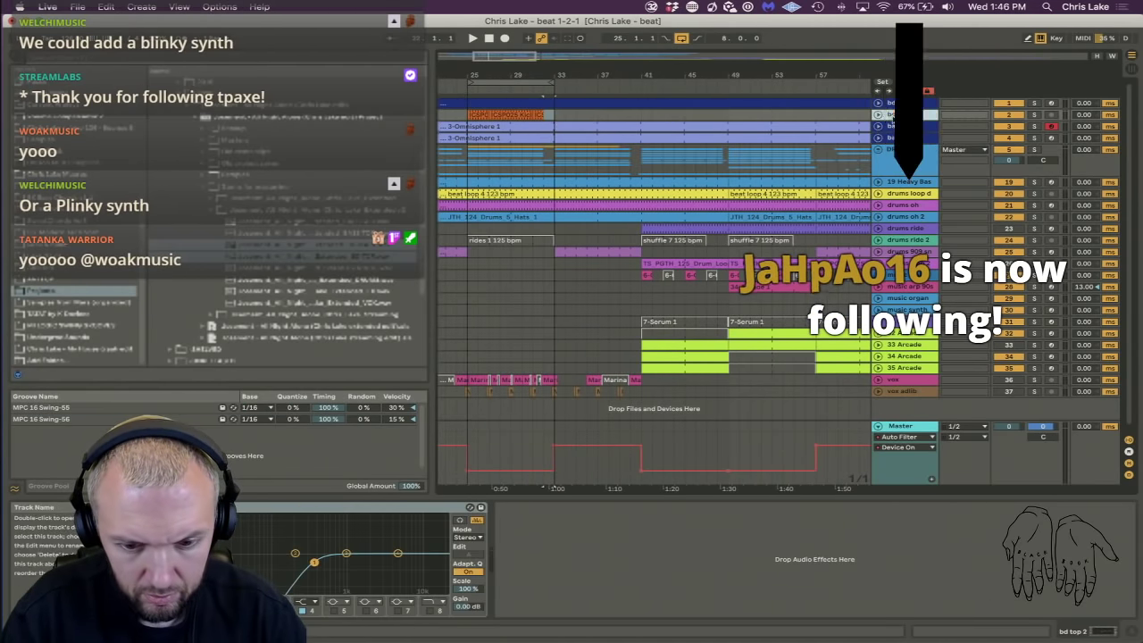
pyautogui.click(901, 104)
pyautogui.rightClick(905, 105)
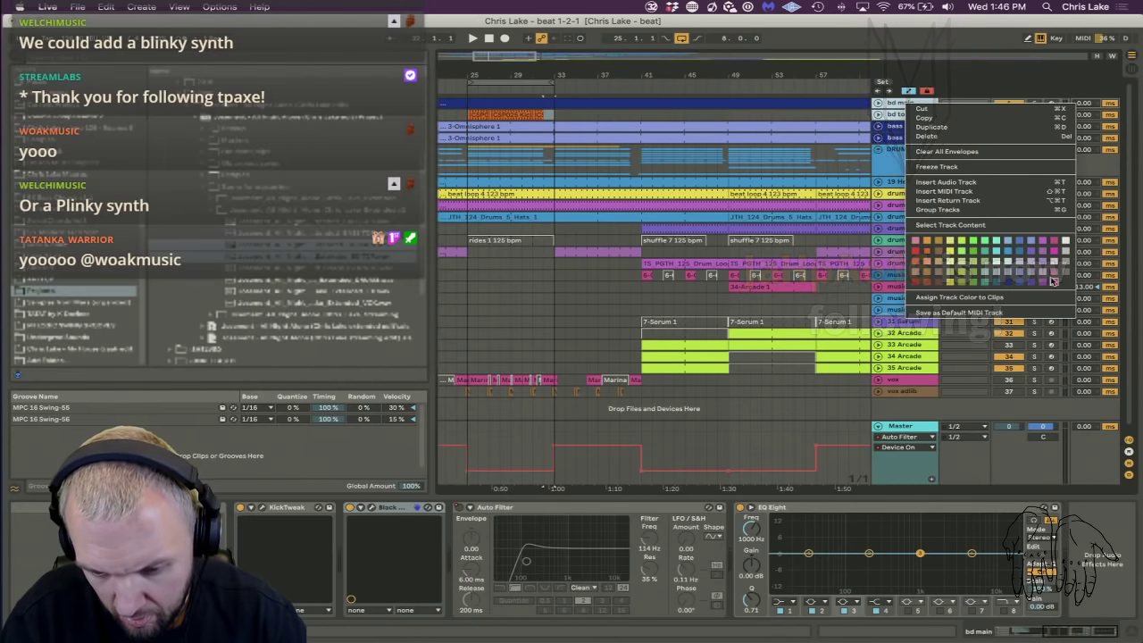
pyautogui.click(1063, 284)
# Assign one blue track colour to the DRUMS group and all drum tracks down to drums clap 2.
pyautogui.click(903, 125)
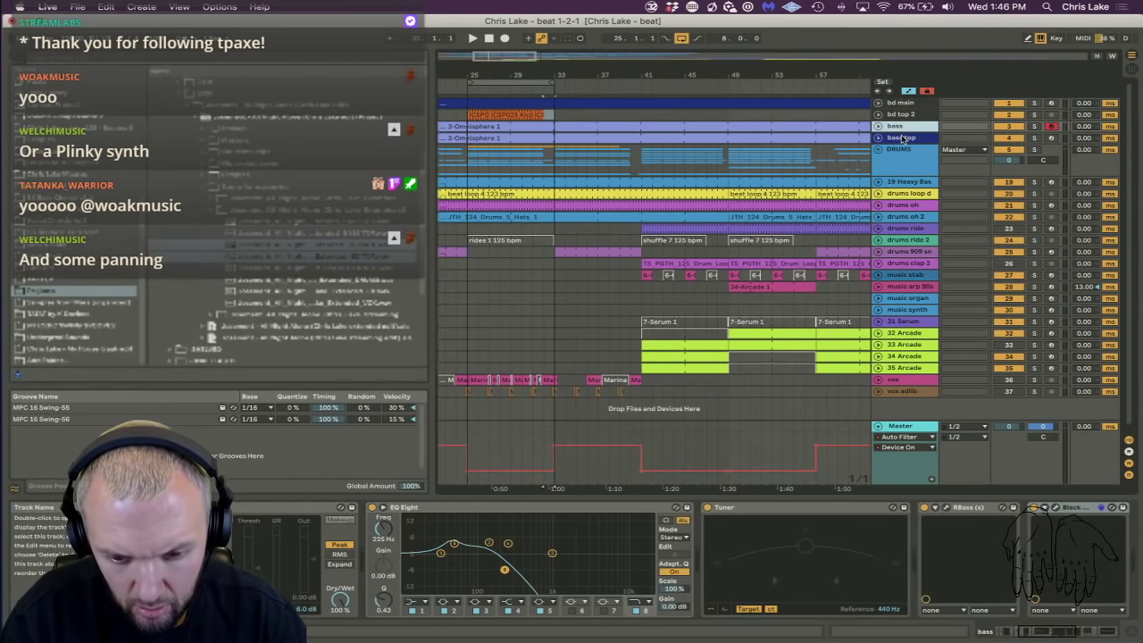
pyautogui.click(902, 137)
pyautogui.click(902, 160)
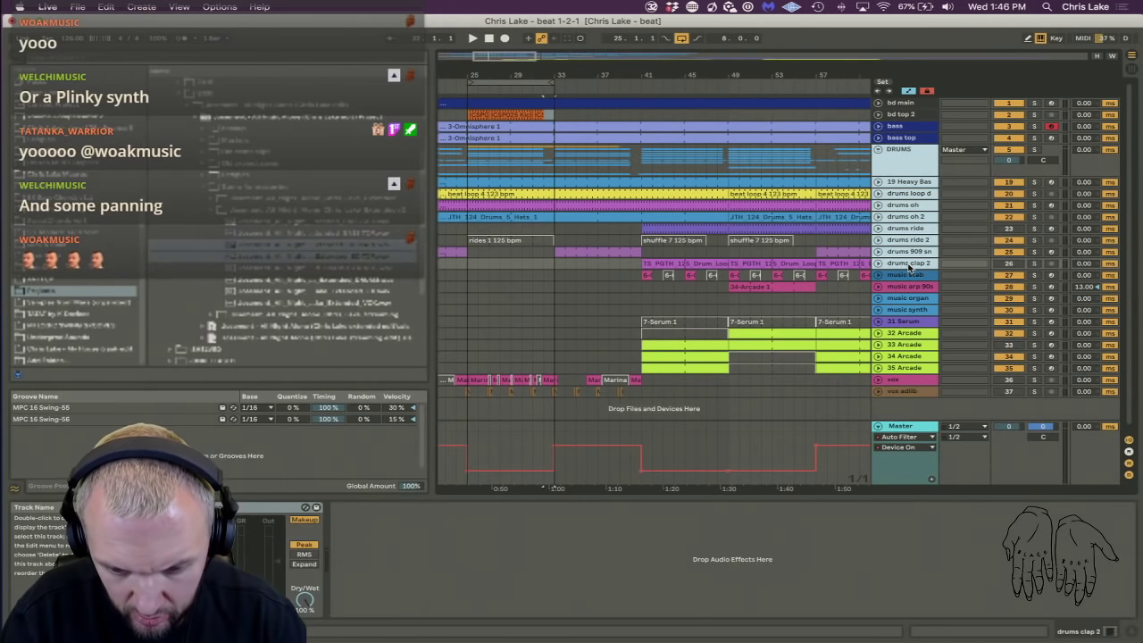
pyautogui.rightClick(909, 266)
pyautogui.click(1009, 404)
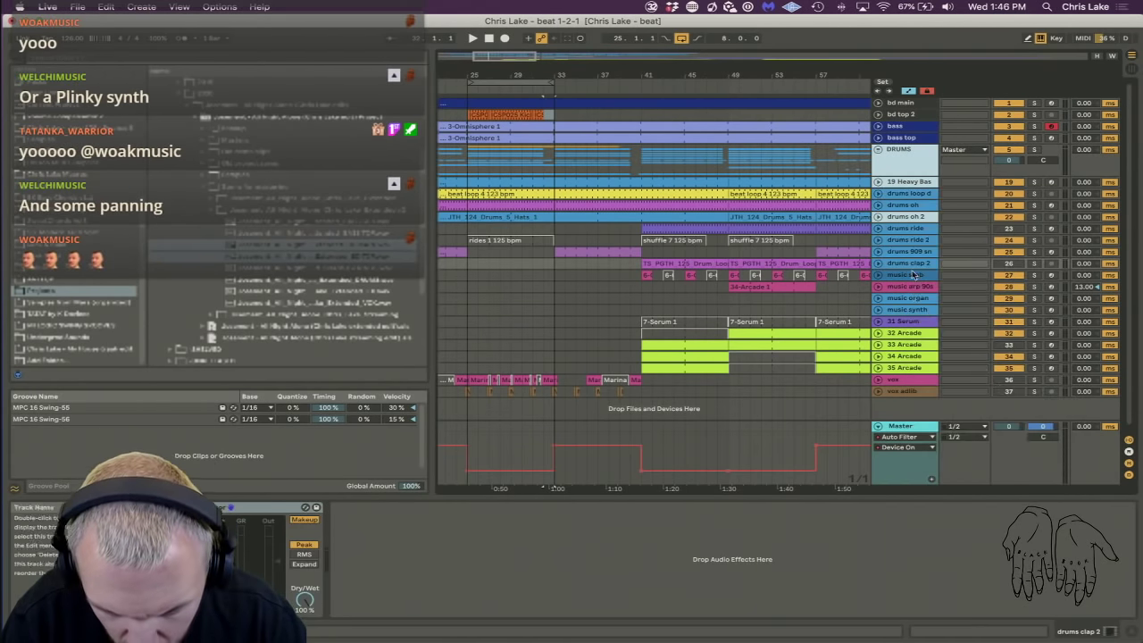
# Assign one red track colour to all tracks from music stab down to 35 Arcade.
pyautogui.click(907, 275)
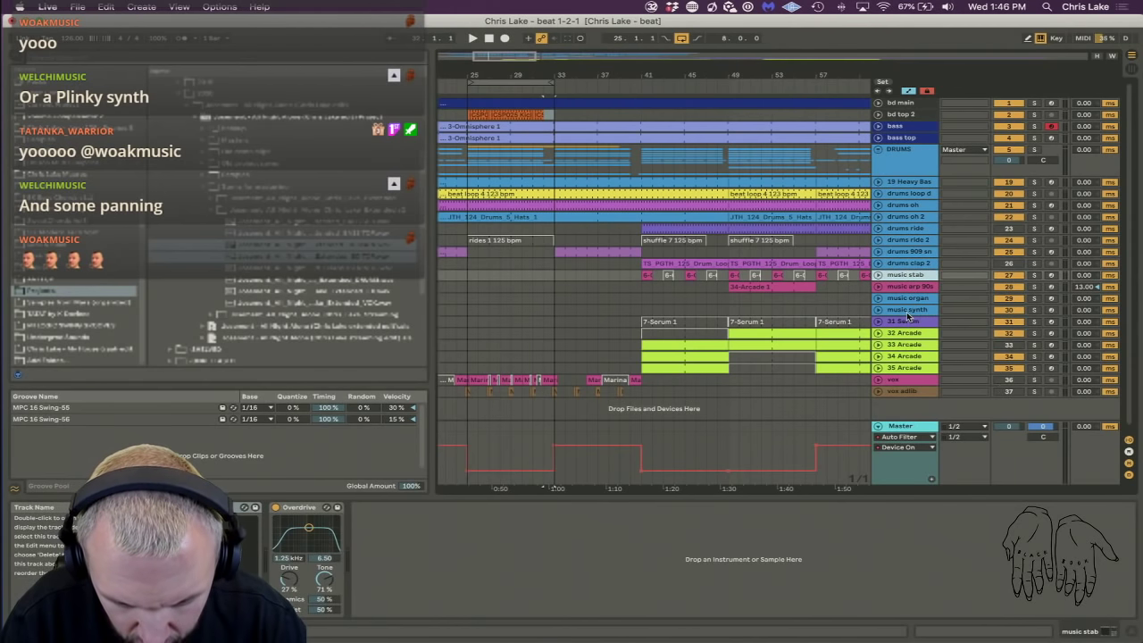
pyautogui.click(906, 367)
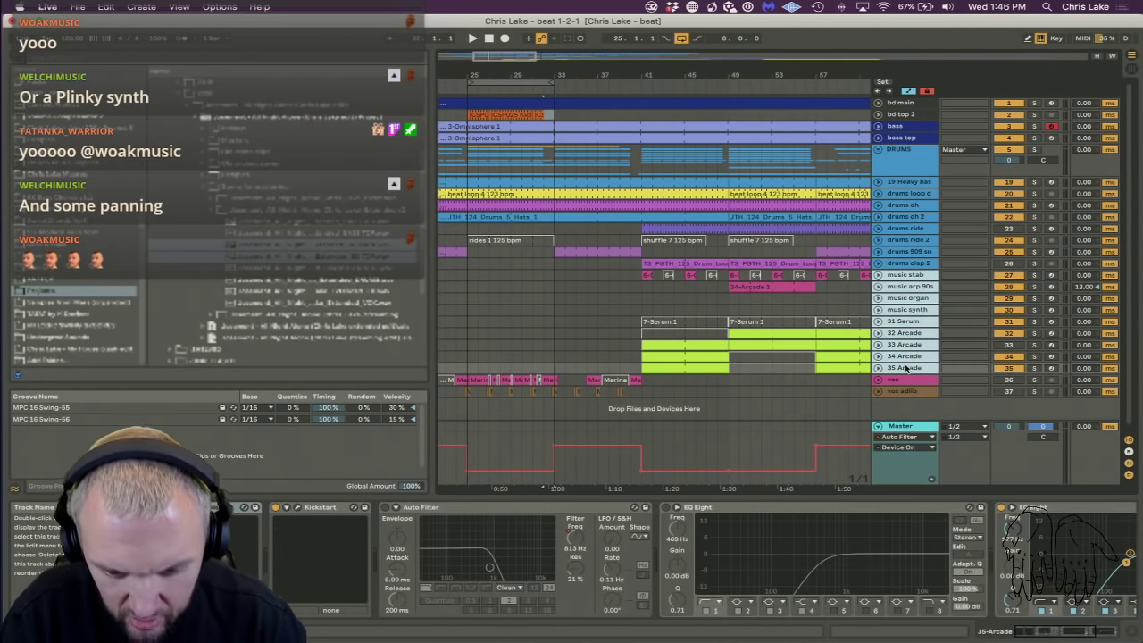
pyautogui.rightClick(906, 367)
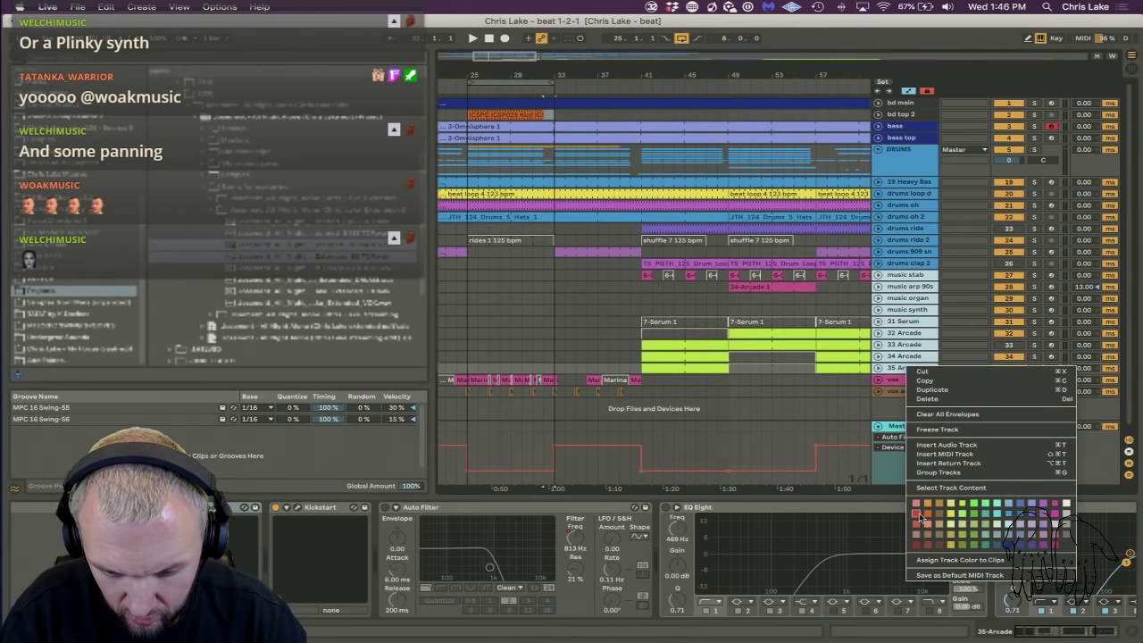
pyautogui.click(919, 515)
# Assign the same light pink track colour to the vox and vox adlib tracks.
pyautogui.click(896, 382)
pyautogui.keyDown('shift'); pyautogui.click(896, 391); pyautogui.keyUp('shift')
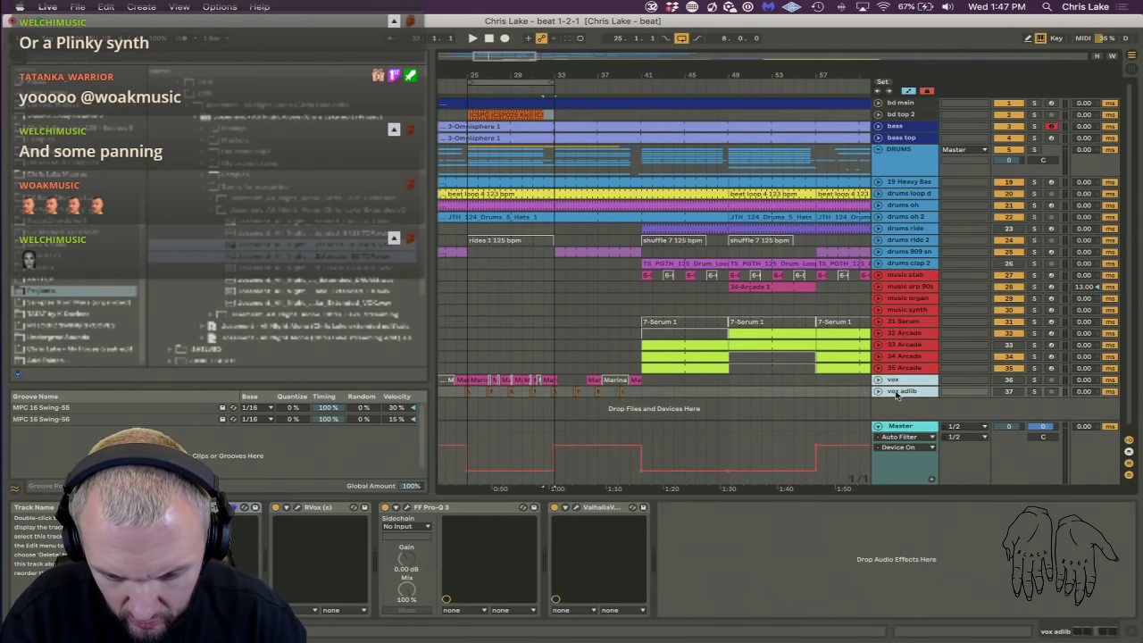
pyautogui.rightClick(896, 392)
pyautogui.click(907, 516)
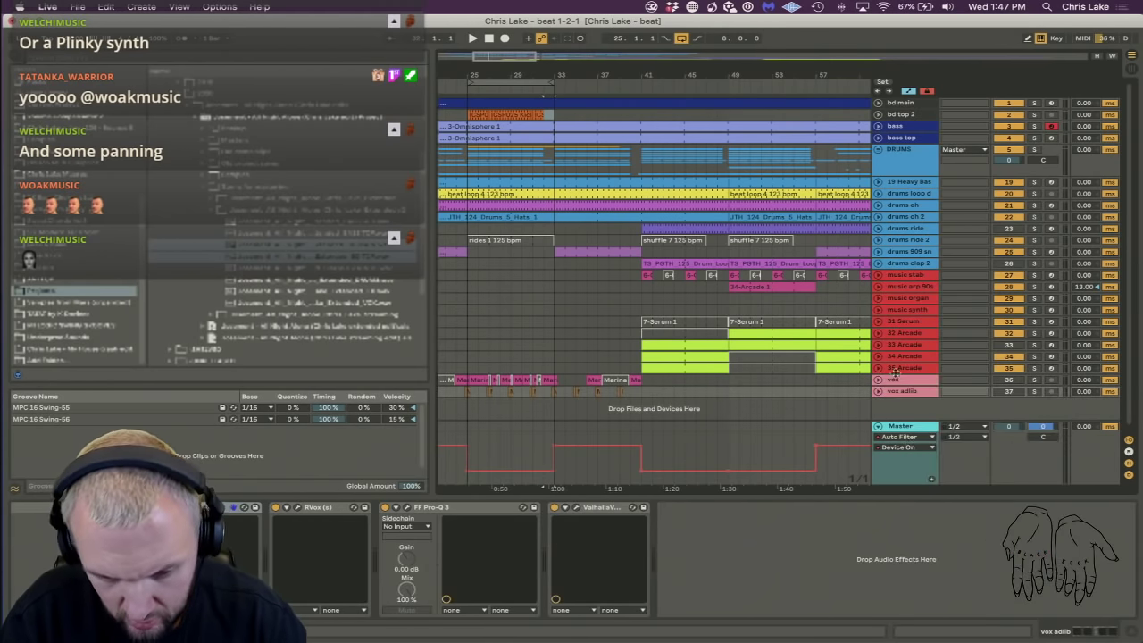
# Apply the track colours to all grouped tracks and clips from bd main down to vox adlib.
pyautogui.click(896, 104)
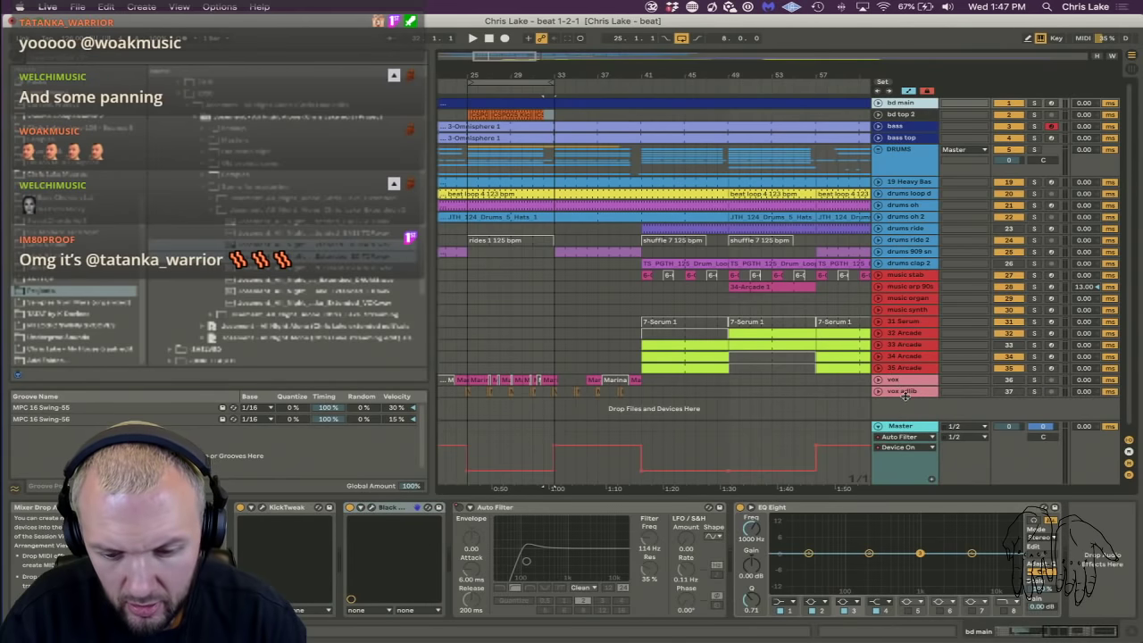
pyautogui.keyDown('shift'); pyautogui.click(903, 391); pyautogui.keyUp('shift')
pyautogui.rightClick(905, 393)
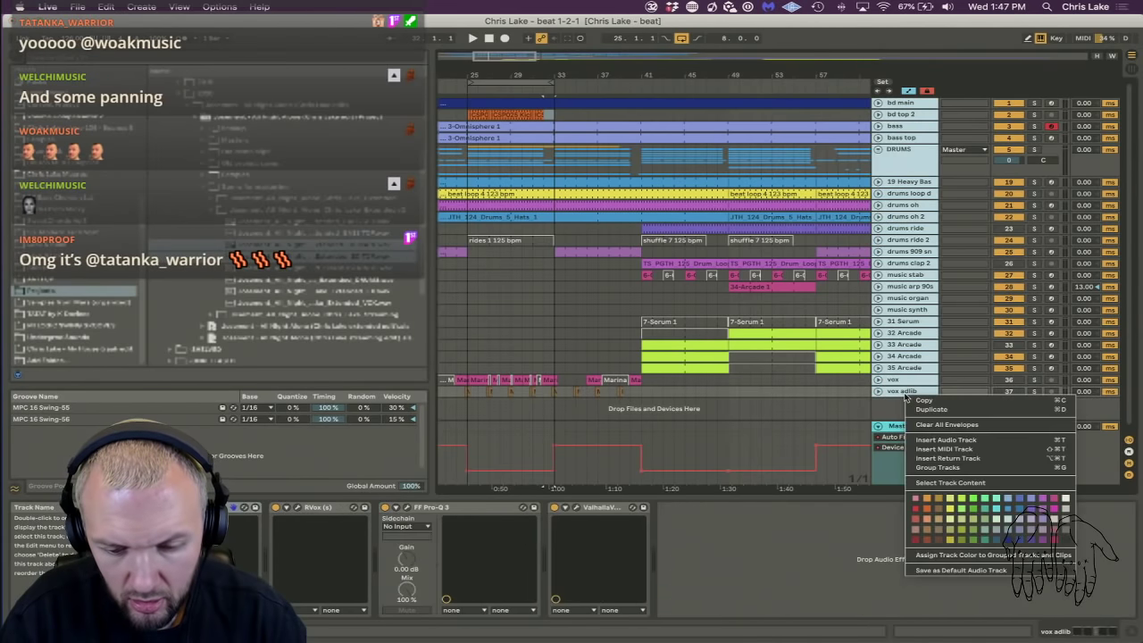
pyautogui.click(947, 555)
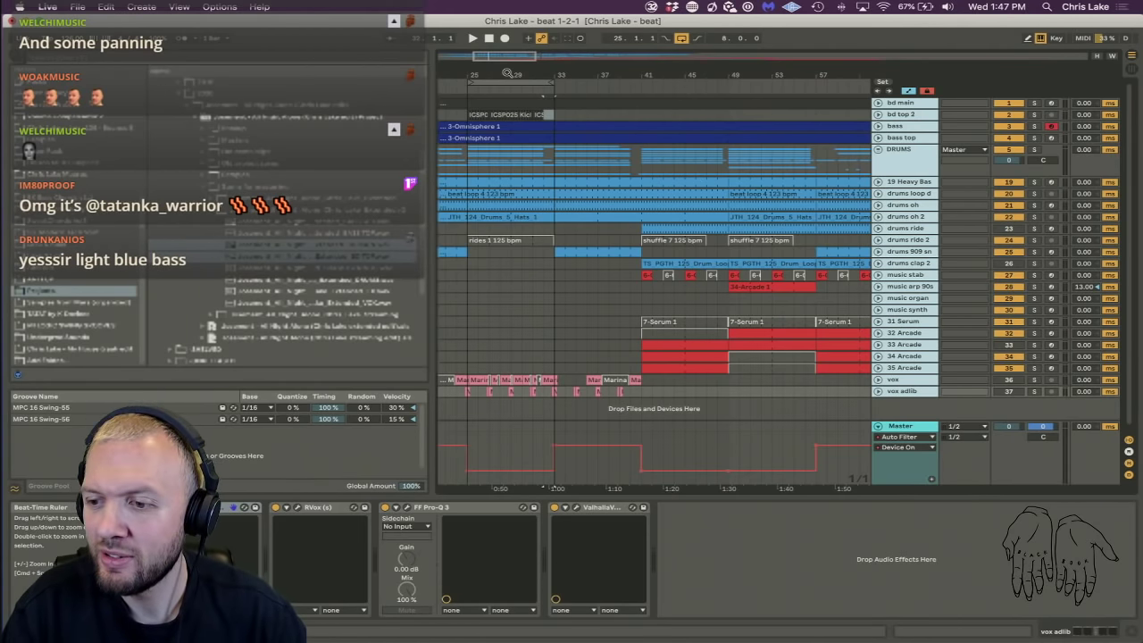
# Play the looped section from bar 25 to bar 33 and select the DRUMS group.
pyautogui.moveTo(497, 68); pyautogui.dragTo(497, 68)
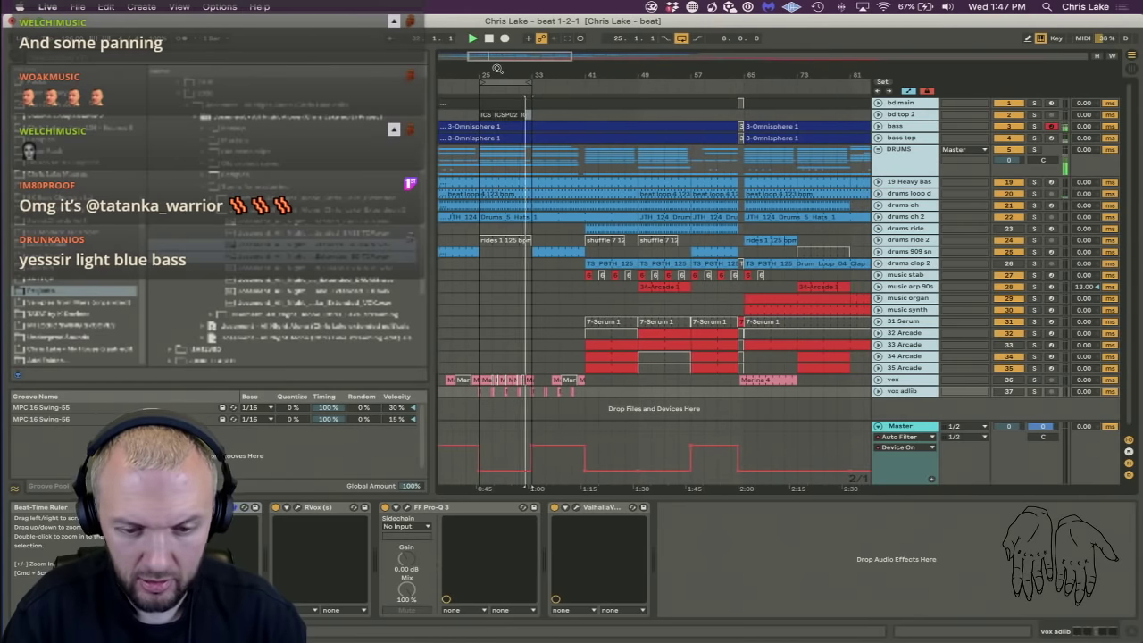
pyautogui.click(495, 78)
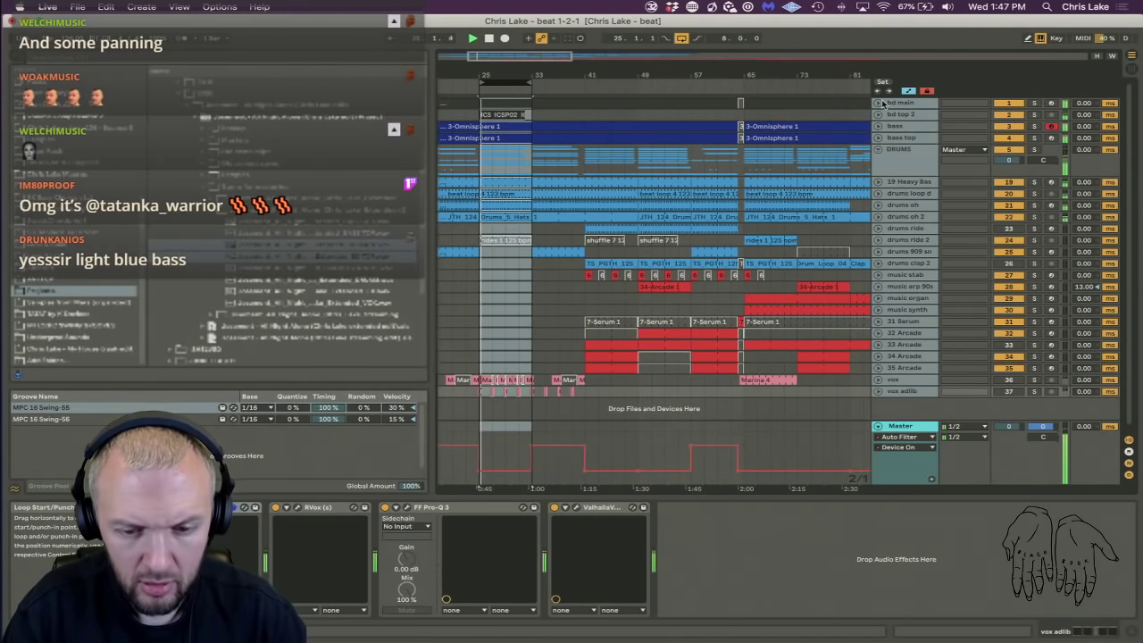
pyautogui.click(909, 157)
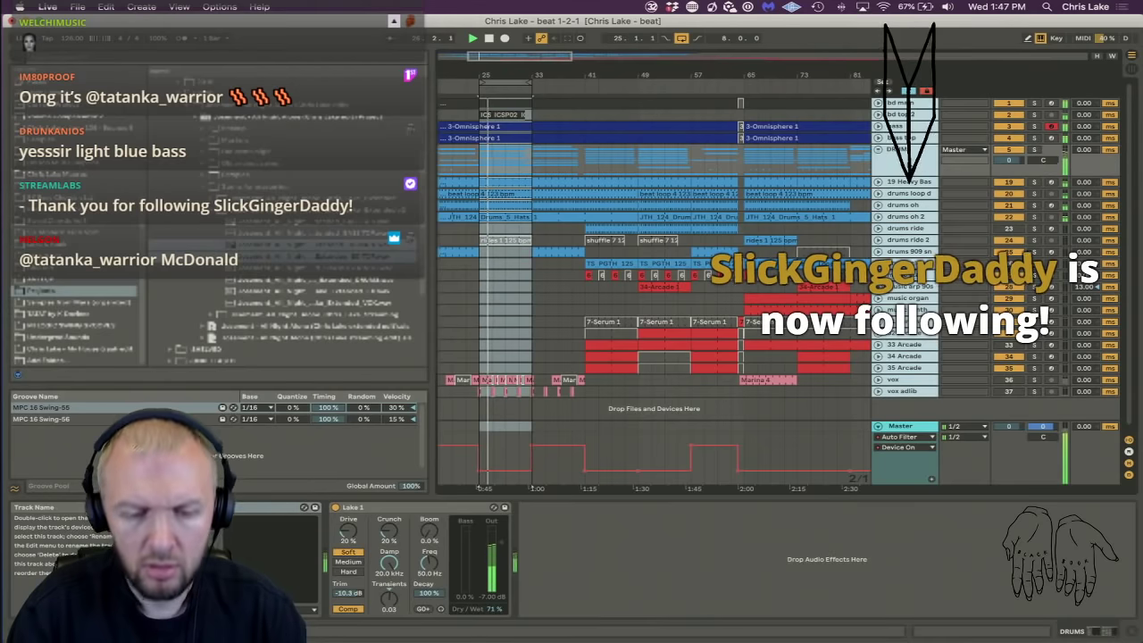
pyautogui.click(877, 193)
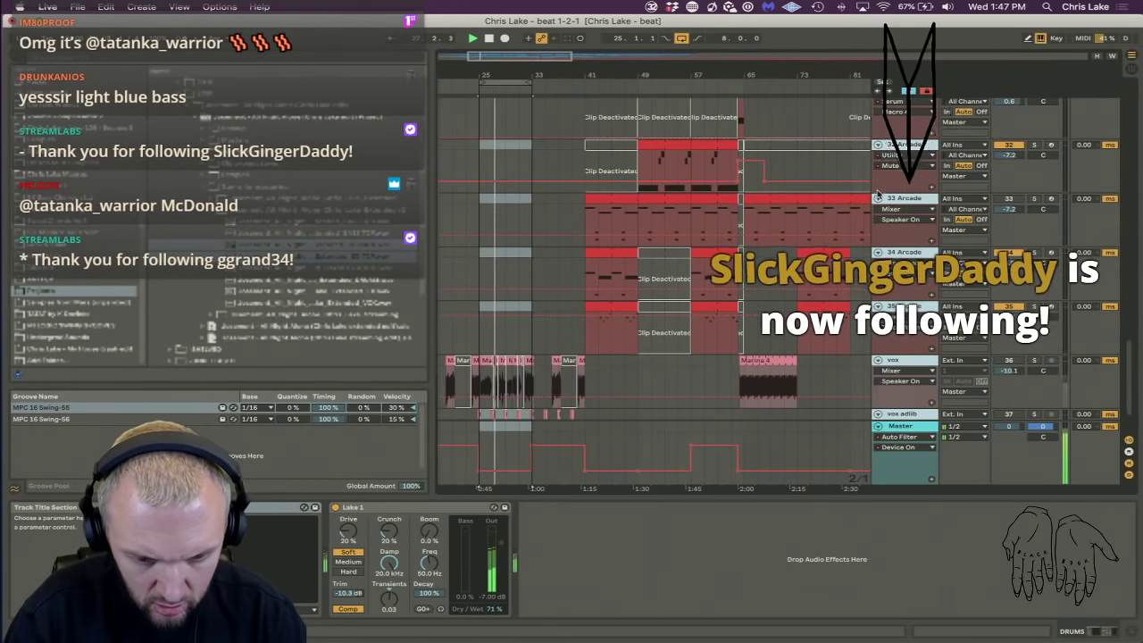
pyautogui.scroll(5, 878, 194)
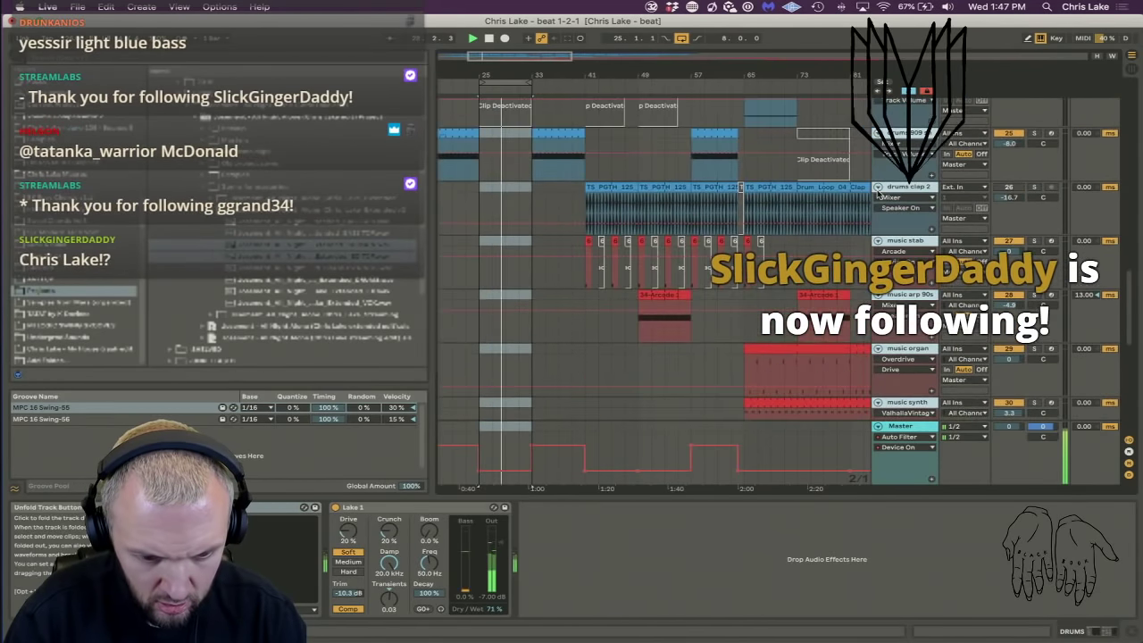
pyautogui.scroll(6, 877, 194)
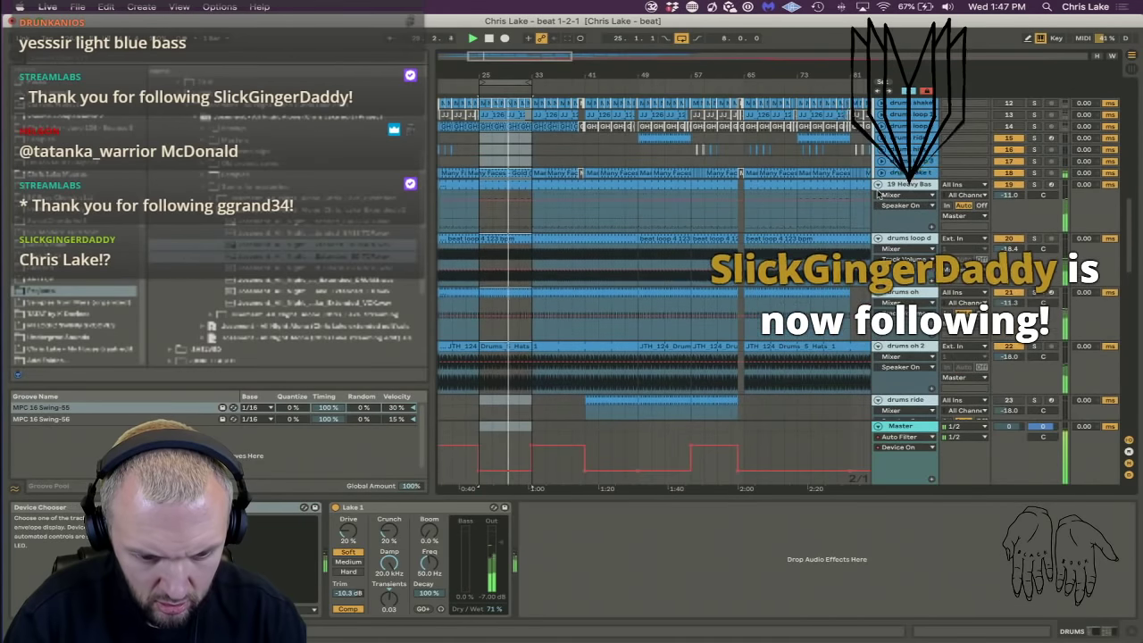
pyautogui.scroll(5, 877, 193)
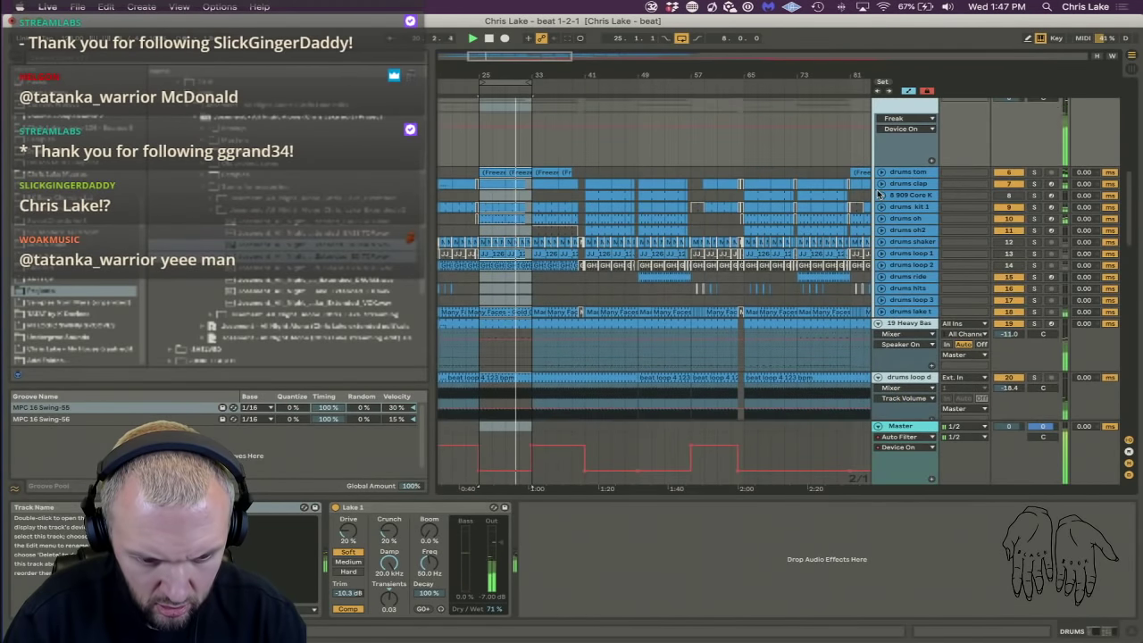
pyautogui.scroll(2, 877, 194)
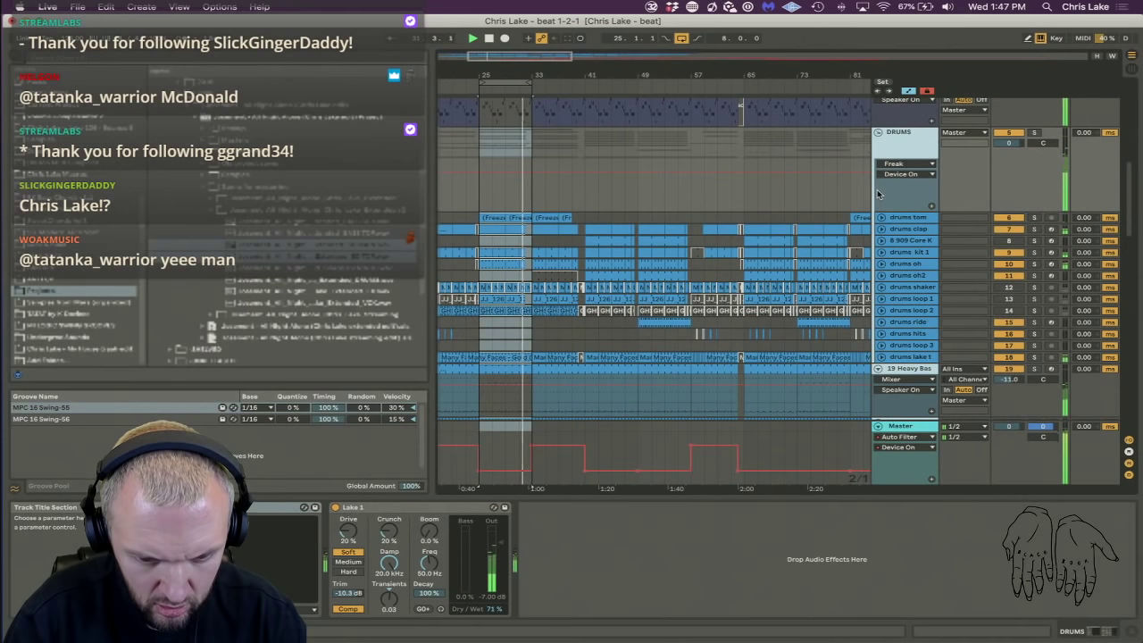
pyautogui.click(1035, 134)
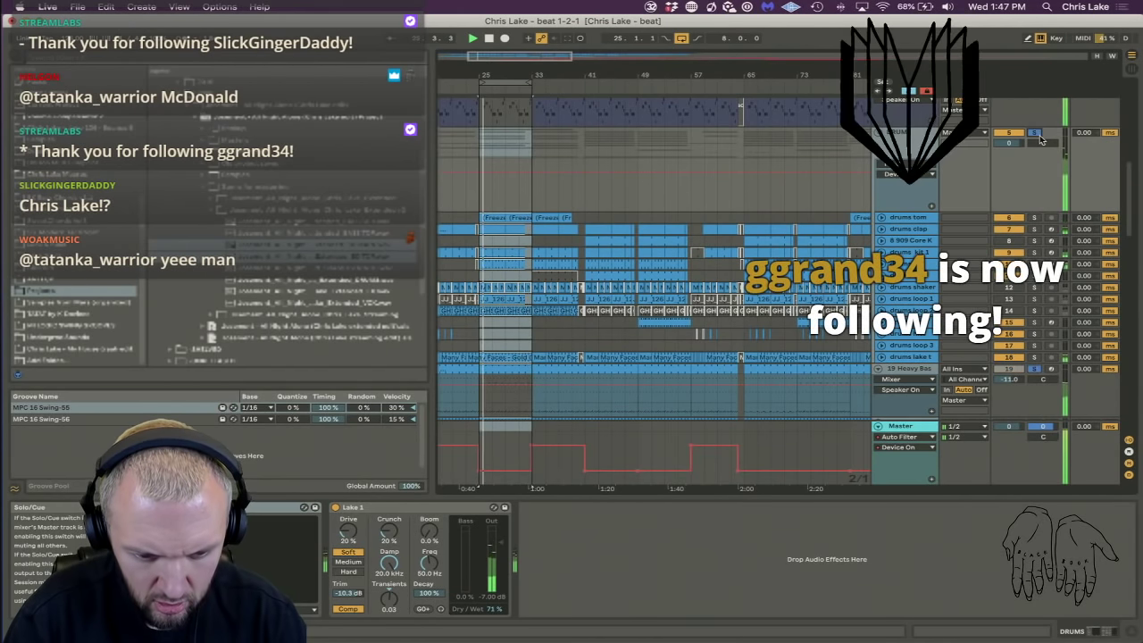
pyautogui.scroll(8, 881, 217)
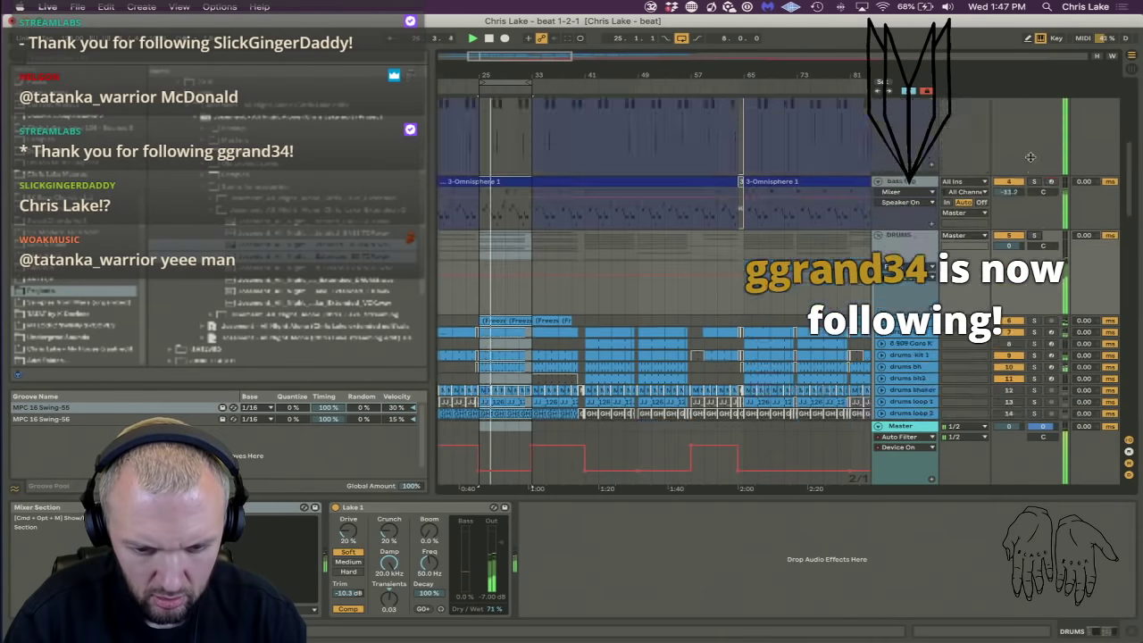
pyautogui.click(882, 217)
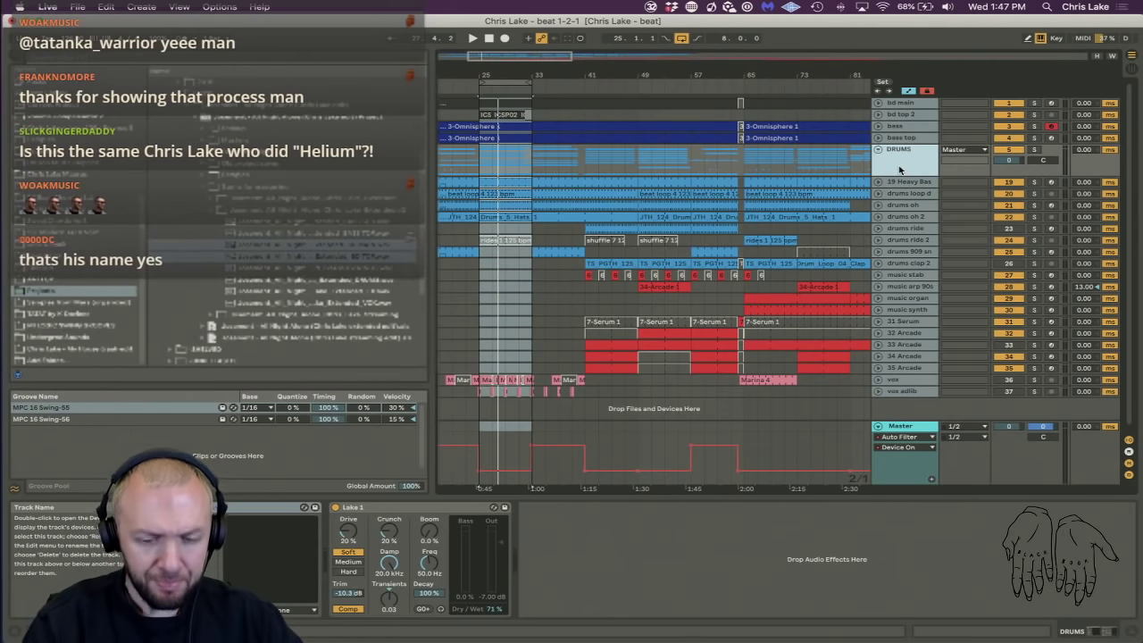
# Solo the DRUMS group and unfold it to show its individual drum tracks.
pyautogui.click(910, 140)
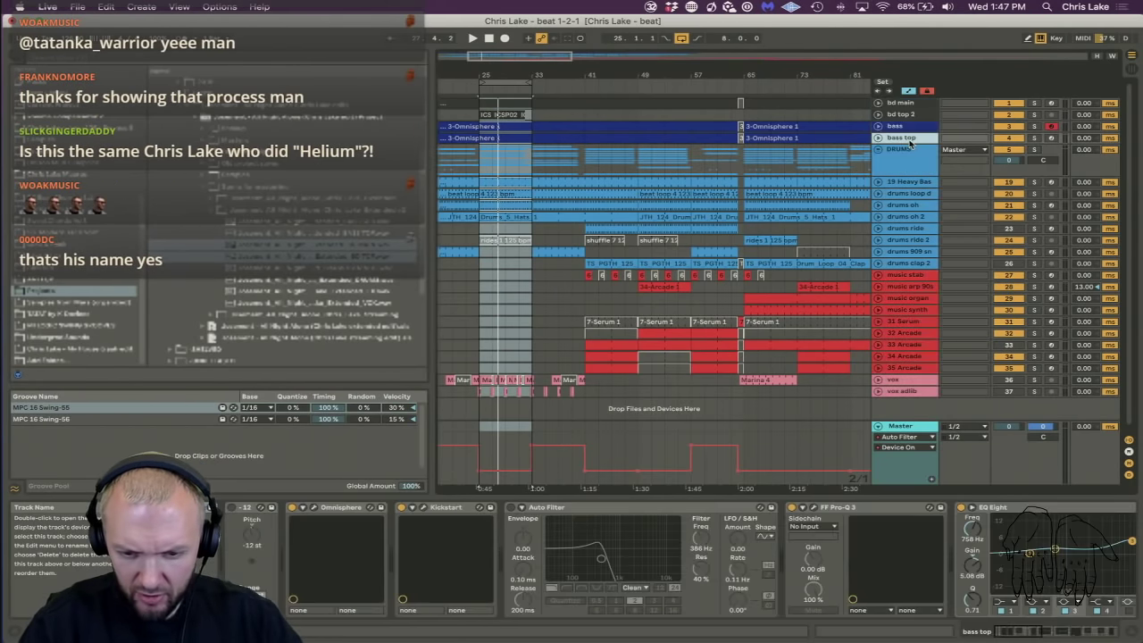
pyautogui.click(918, 152)
pyautogui.click(1033, 151)
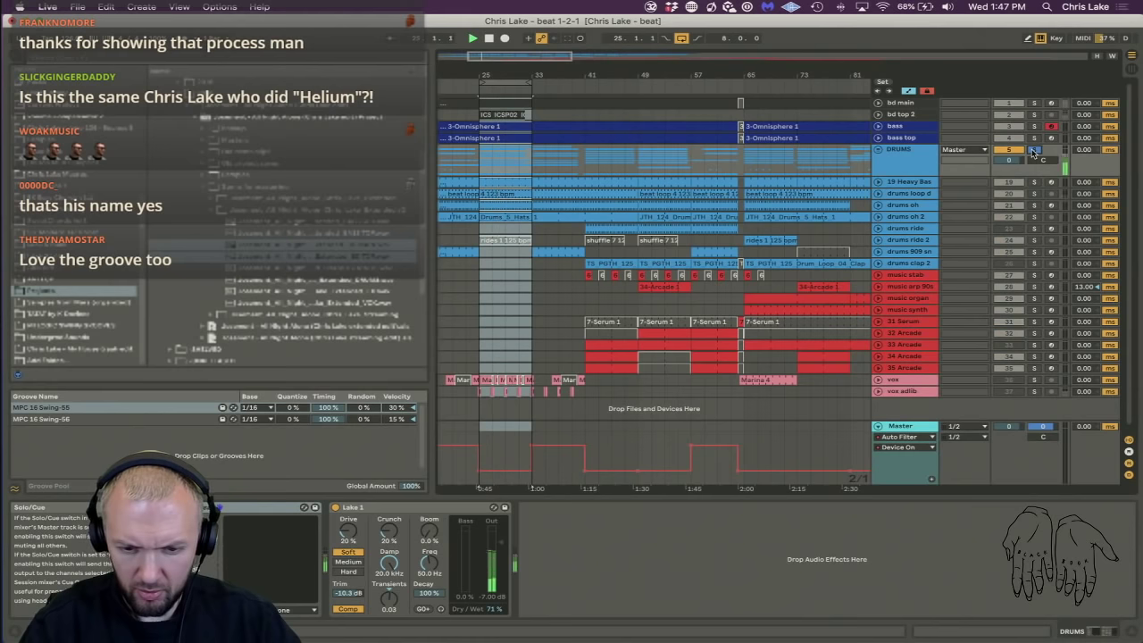
pyautogui.click(877, 149)
pyautogui.scroll(-2, 800, 222)
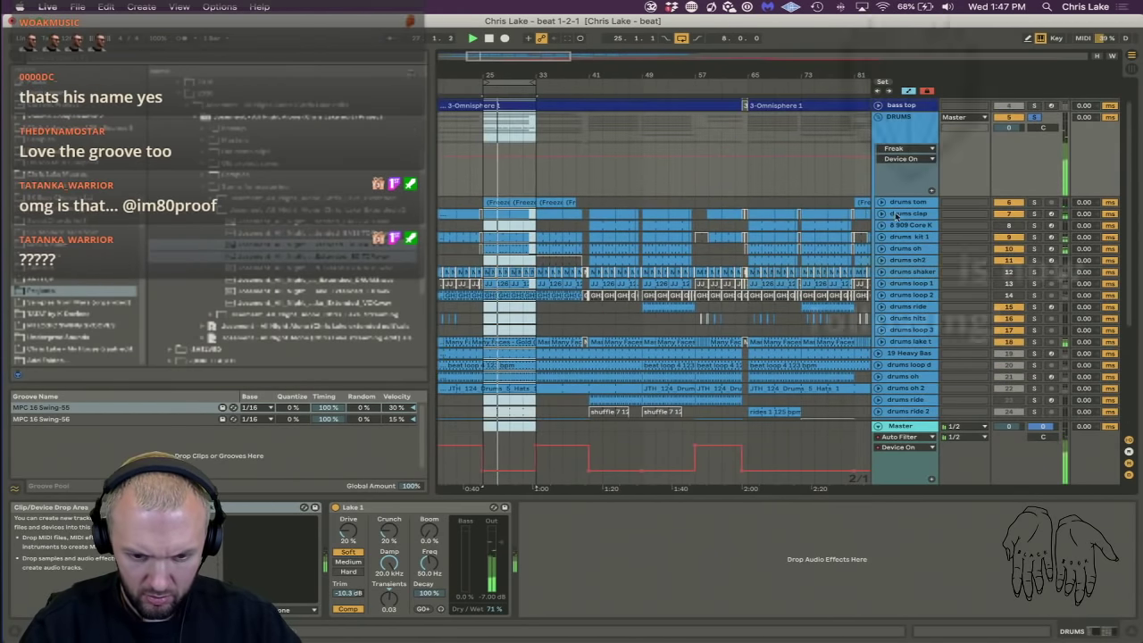
# Audition drums clap within the DRUMS group and solo the drums lake top track.
pyautogui.click(1011, 212)
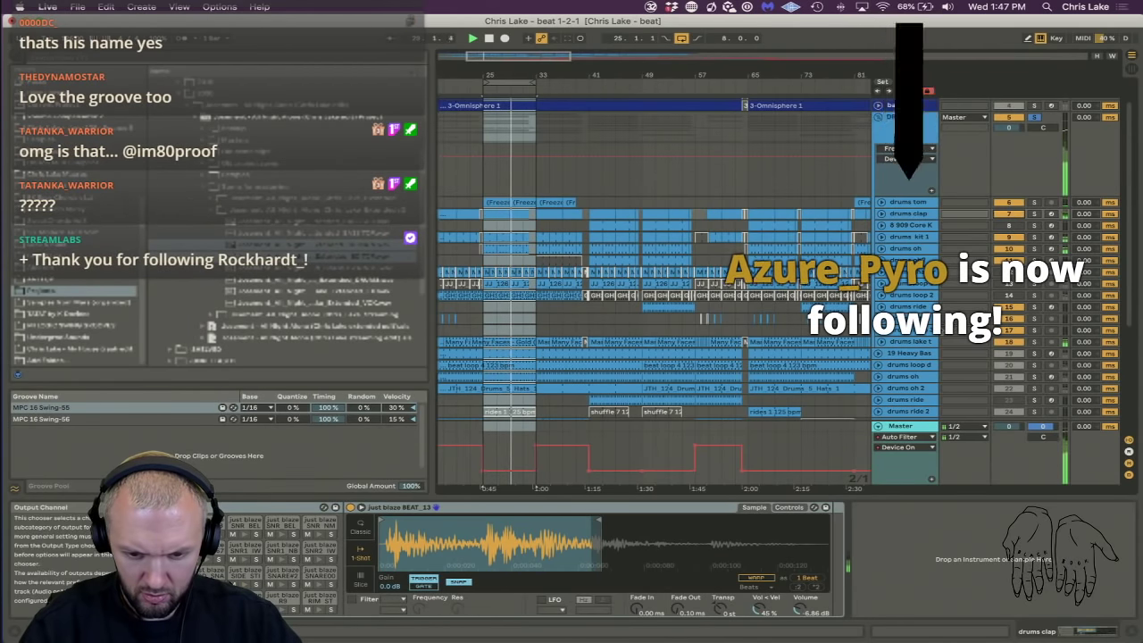
pyautogui.click(879, 342)
pyautogui.click(510, 341)
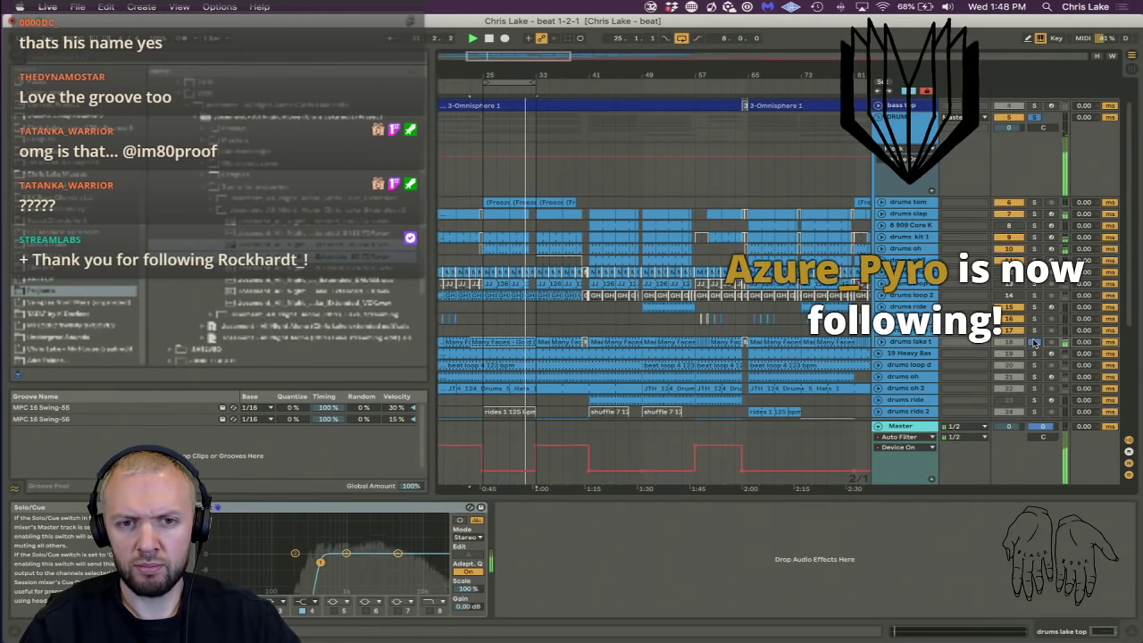
pyautogui.click(1034, 342)
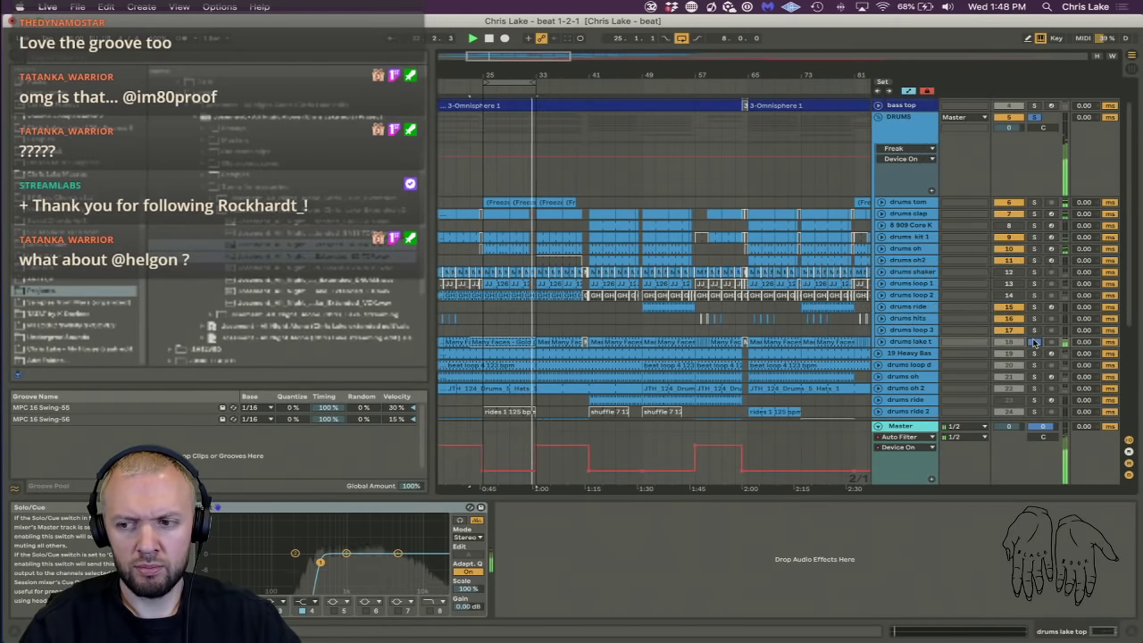
# Set the transient envelope of the drums lake top clip at bar 25 to 63, audition it and turn off the DRUMS group solo.
pyautogui.click(508, 340)
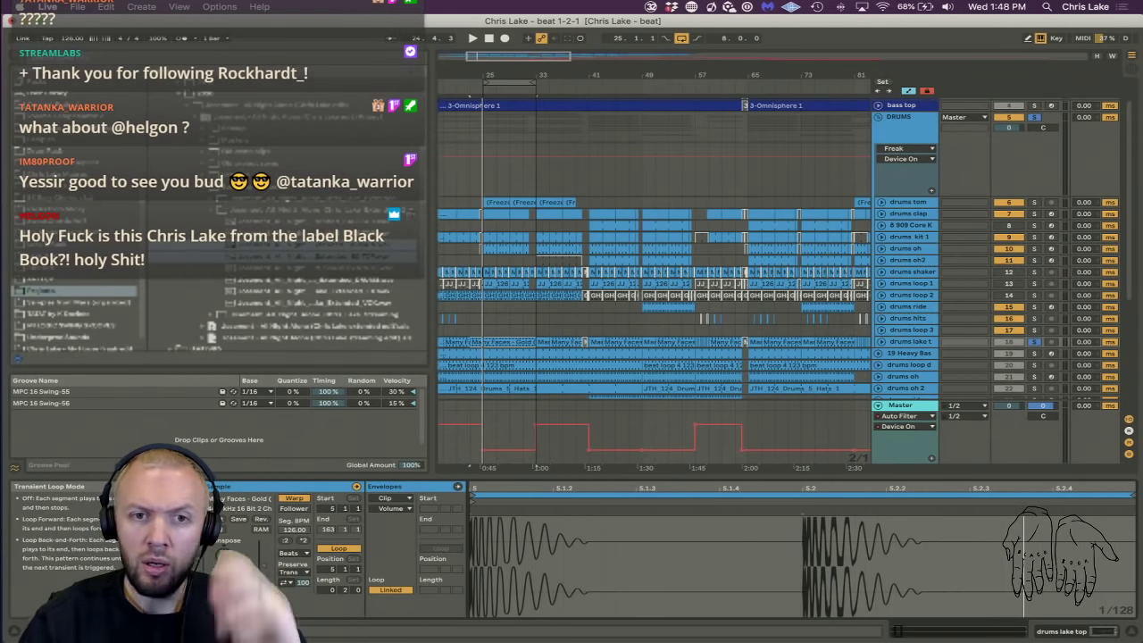
pyautogui.press('space')
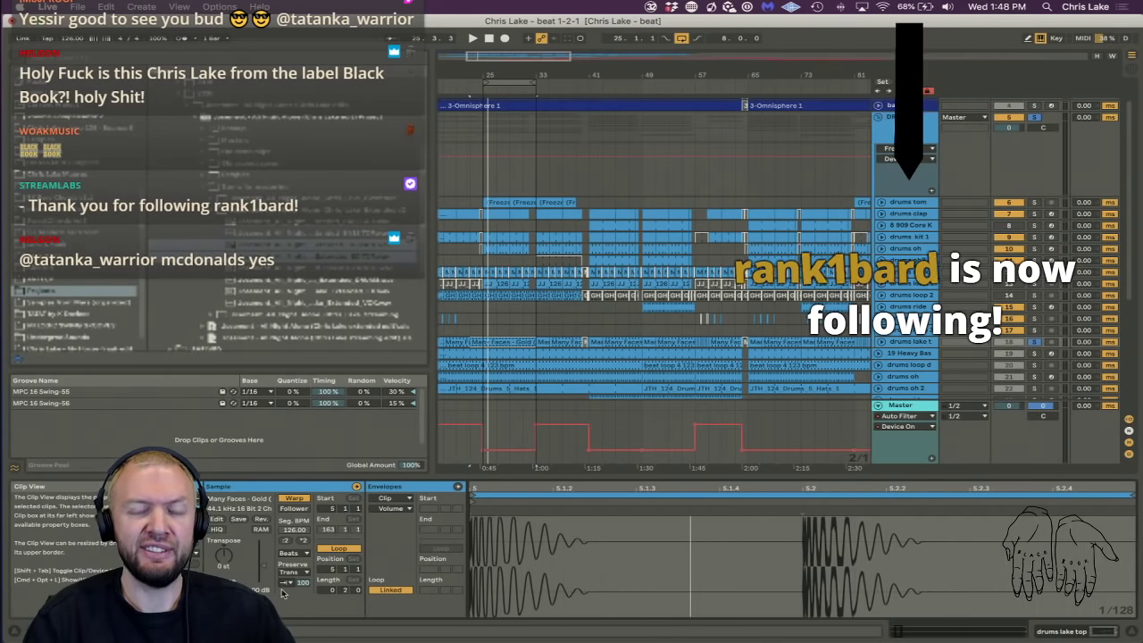
pyautogui.press('space')
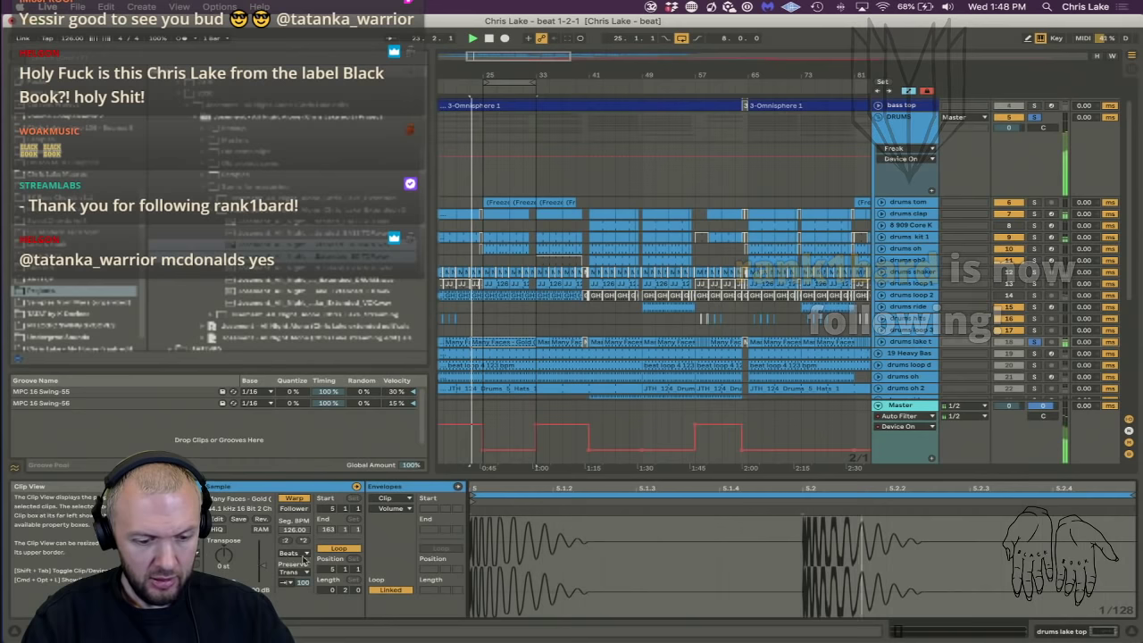
pyautogui.press('space')
pyautogui.moveTo(303, 582); pyautogui.dragTo(302, 590)
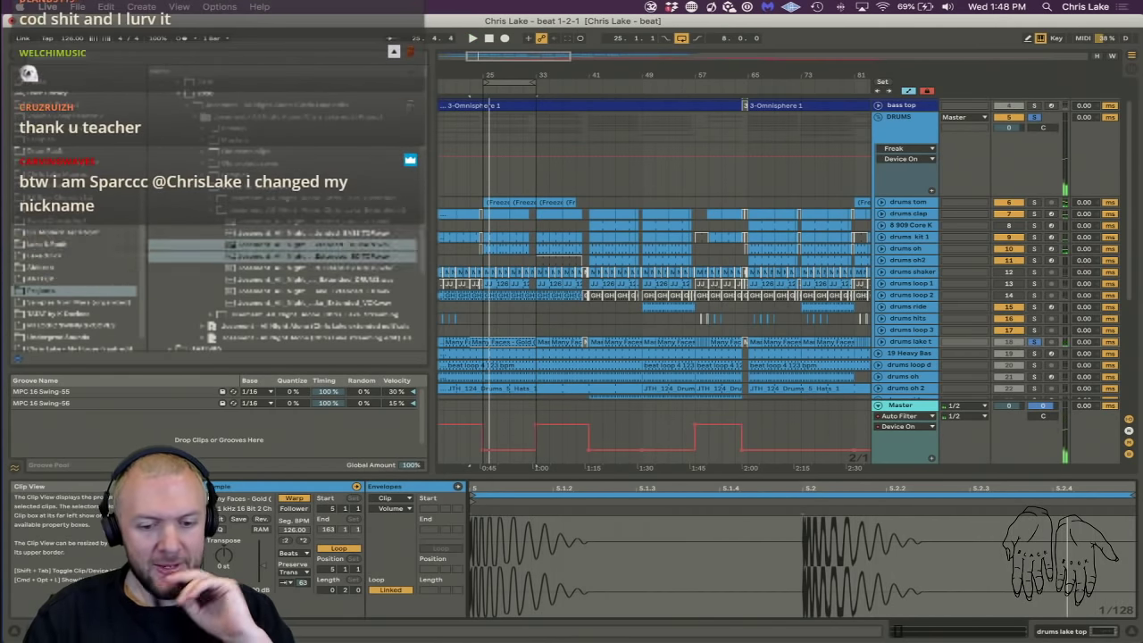
pyautogui.press('space')
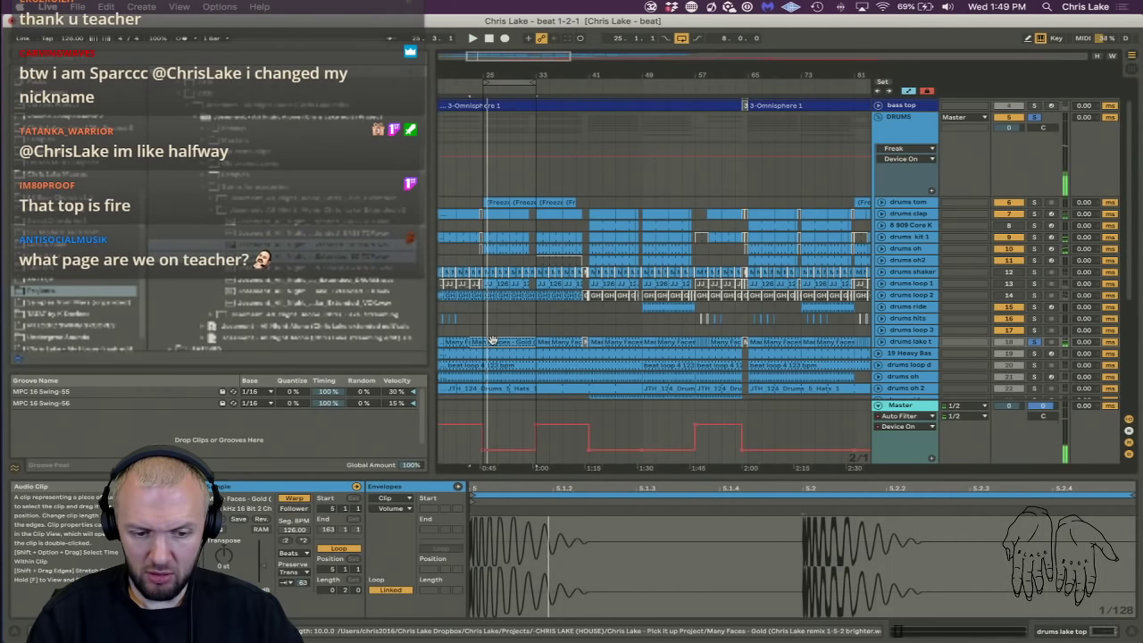
pyautogui.click(1035, 118)
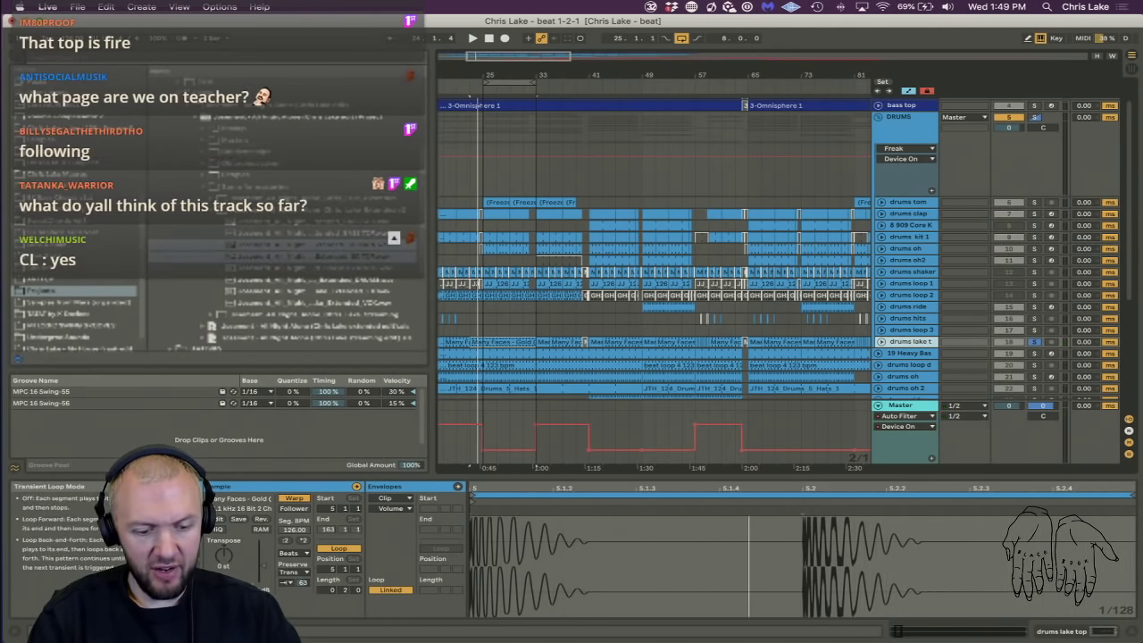
# Review the granulation choices under Preserve and the transient loop modes for the drums lake top clip.
pyautogui.click(290, 572)
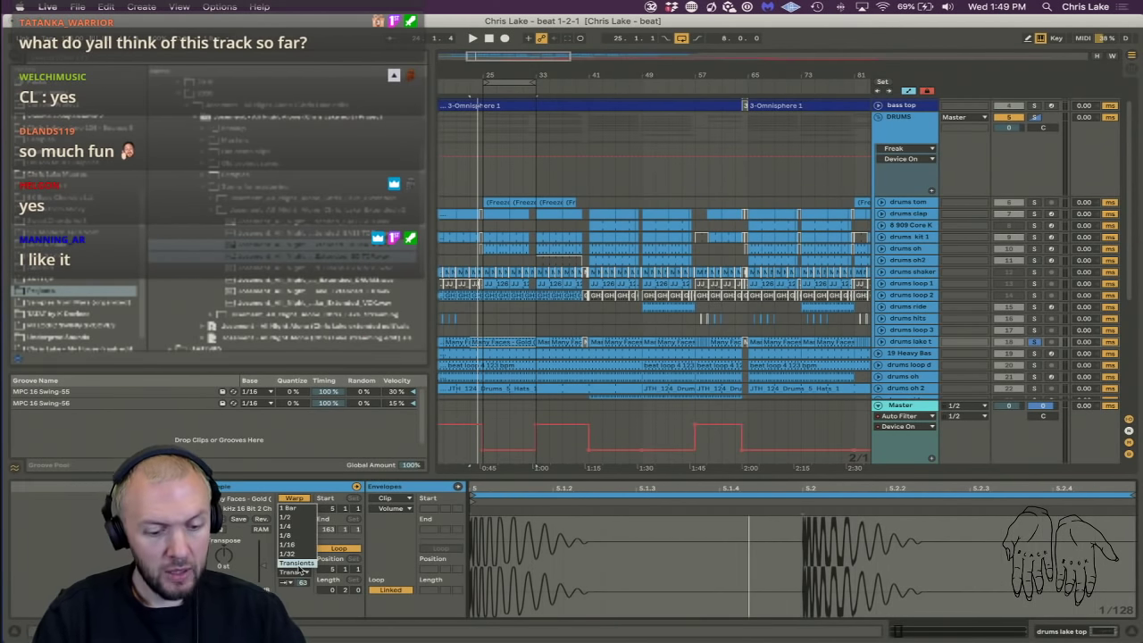
pyautogui.click(287, 599)
pyautogui.click(287, 583)
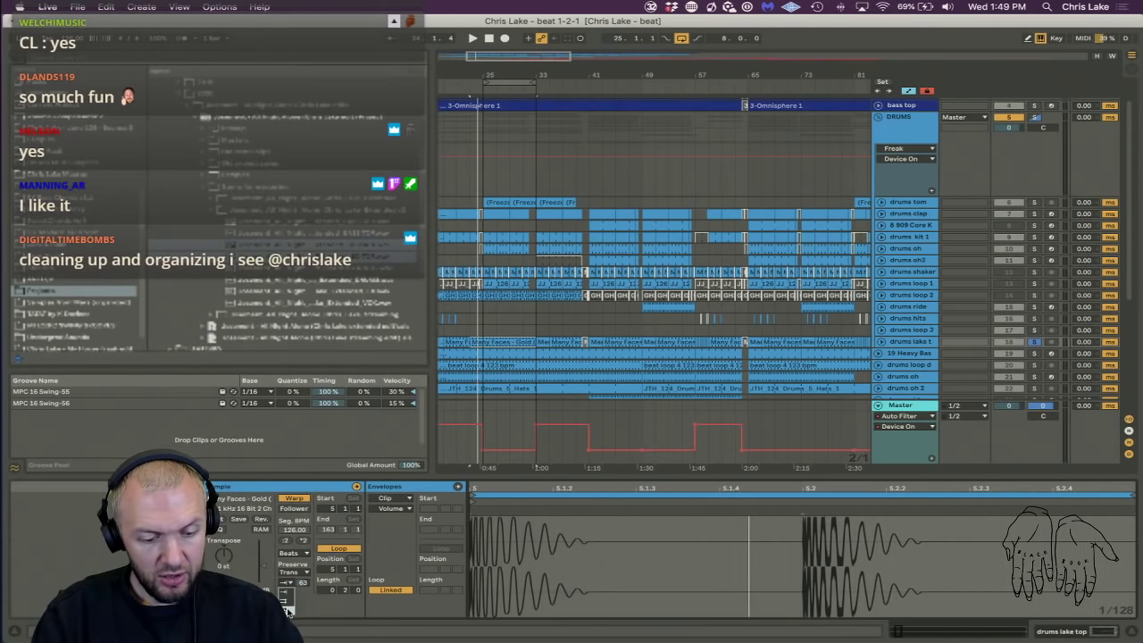
pyautogui.click(285, 584)
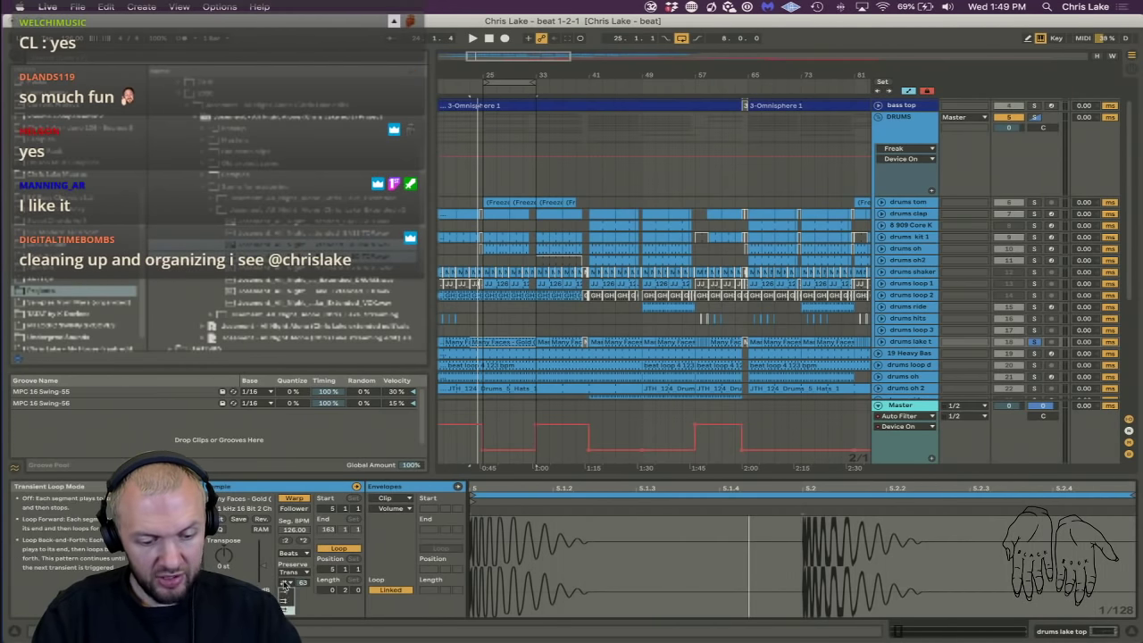
pyautogui.click(286, 597)
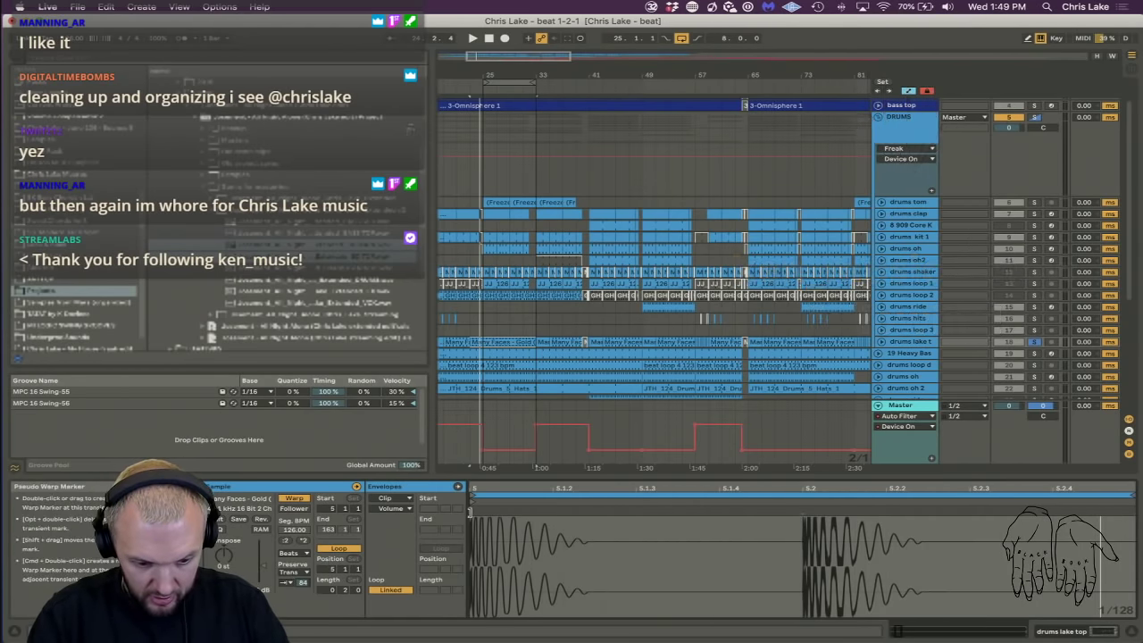
# Set the drums lake top clip's transient envelope to 64 while it loops, and take its track out of solo.
pyautogui.moveTo(471, 489); pyautogui.dragTo(617, 572)
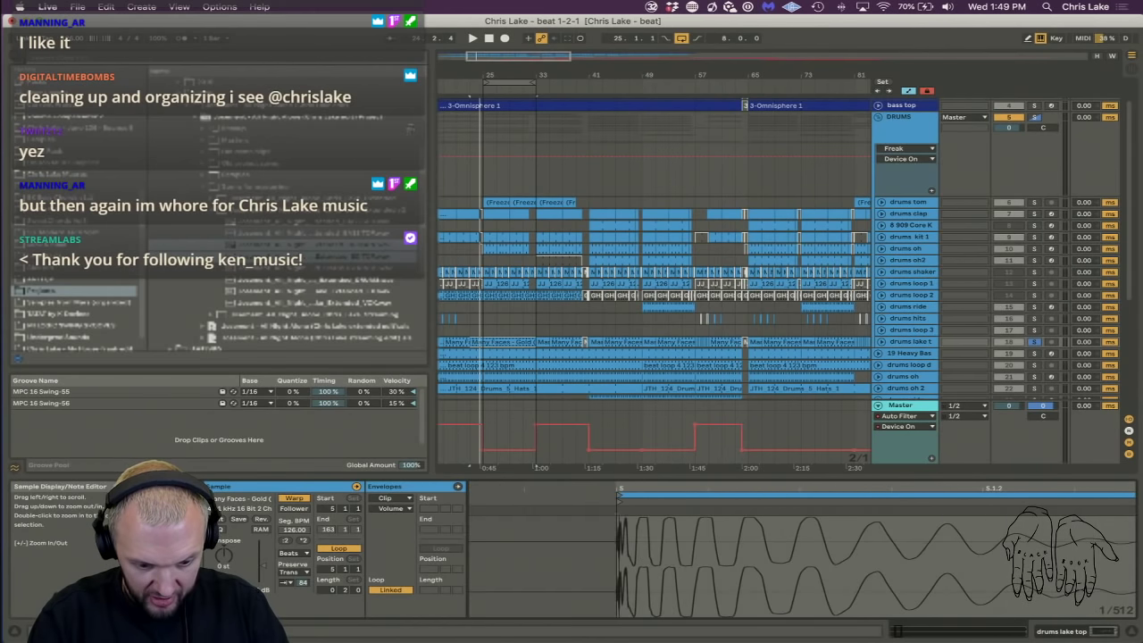
pyautogui.moveTo(644, 487); pyautogui.dragTo(645, 375)
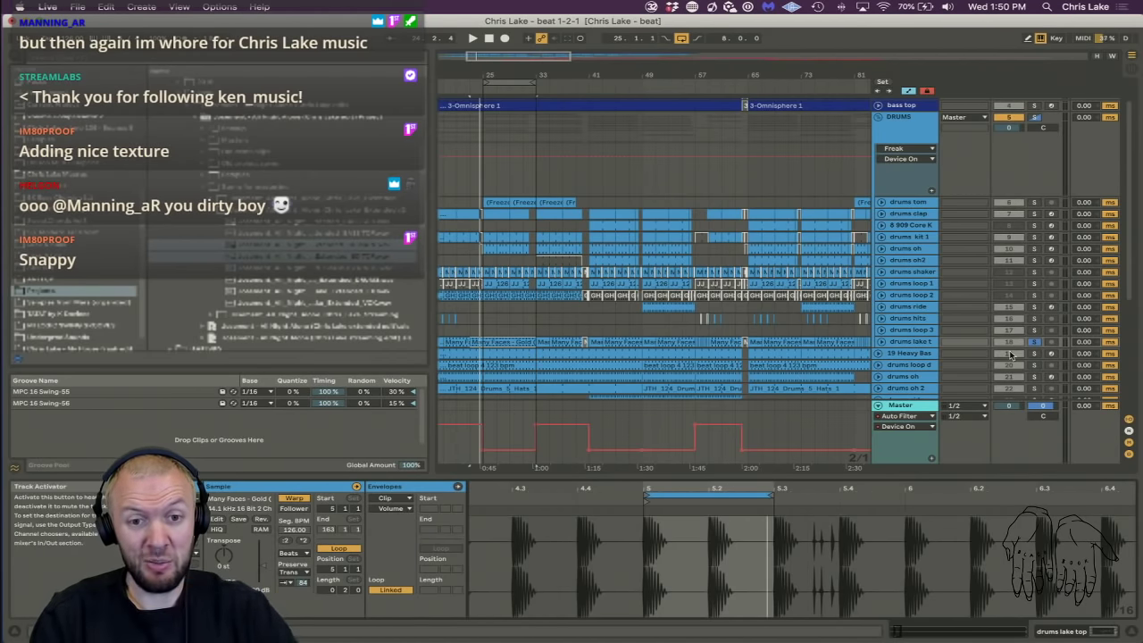
pyautogui.press('space')
pyautogui.moveTo(303, 582)
pyautogui.mouseDown()
pyautogui.moveTo(303, 568)
pyautogui.moveTo(303, 611)
pyautogui.moveTo(302, 584)
pyautogui.mouseUp()
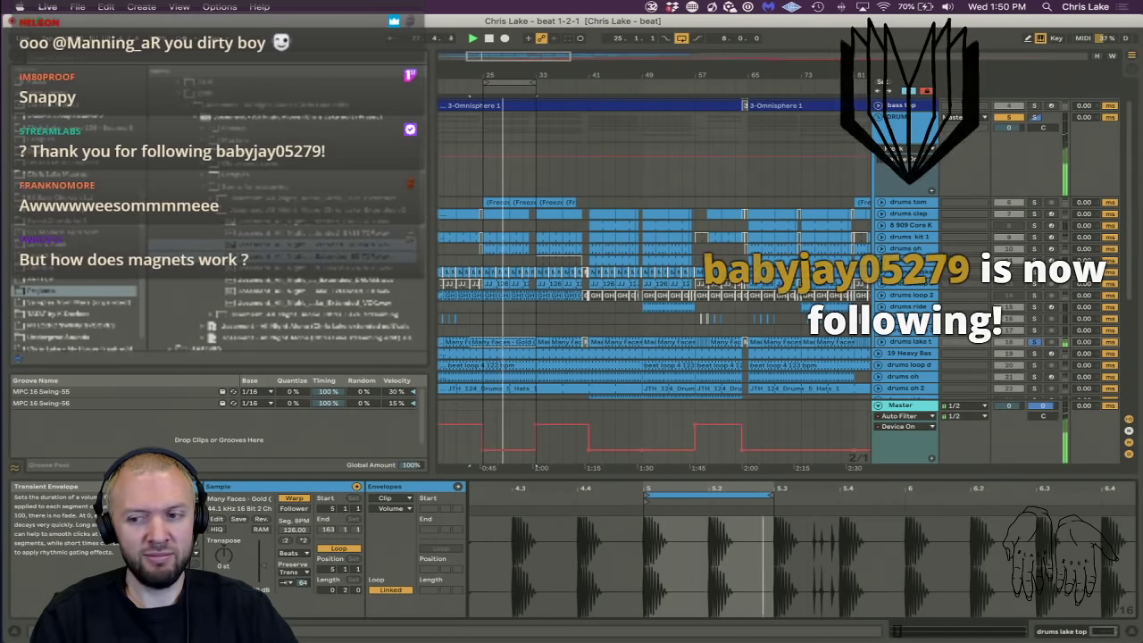
pyautogui.click(1035, 343)
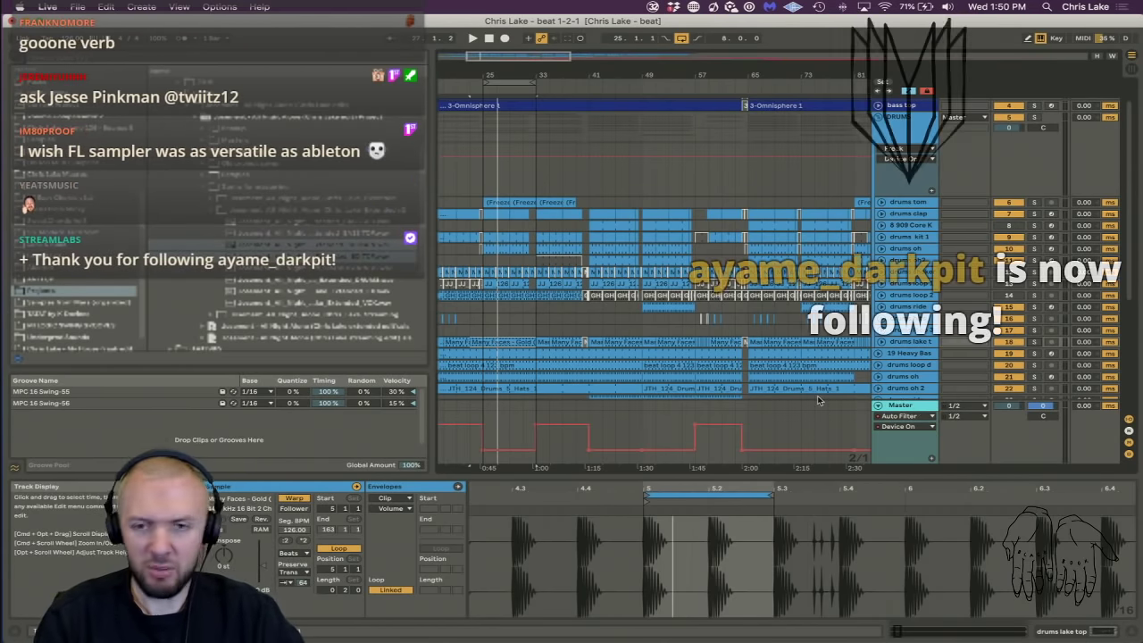
# With all drums playing from about bar 25, try the drums lake top clip's transient envelope at 100, and settle on 75.
pyautogui.press('space')
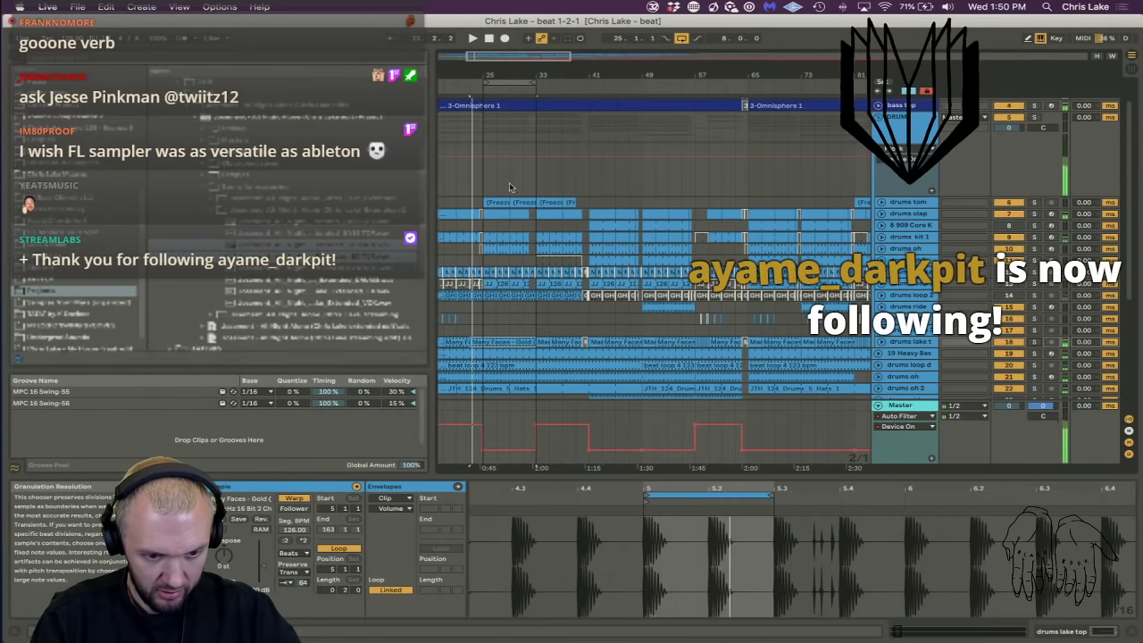
pyautogui.click(485, 143)
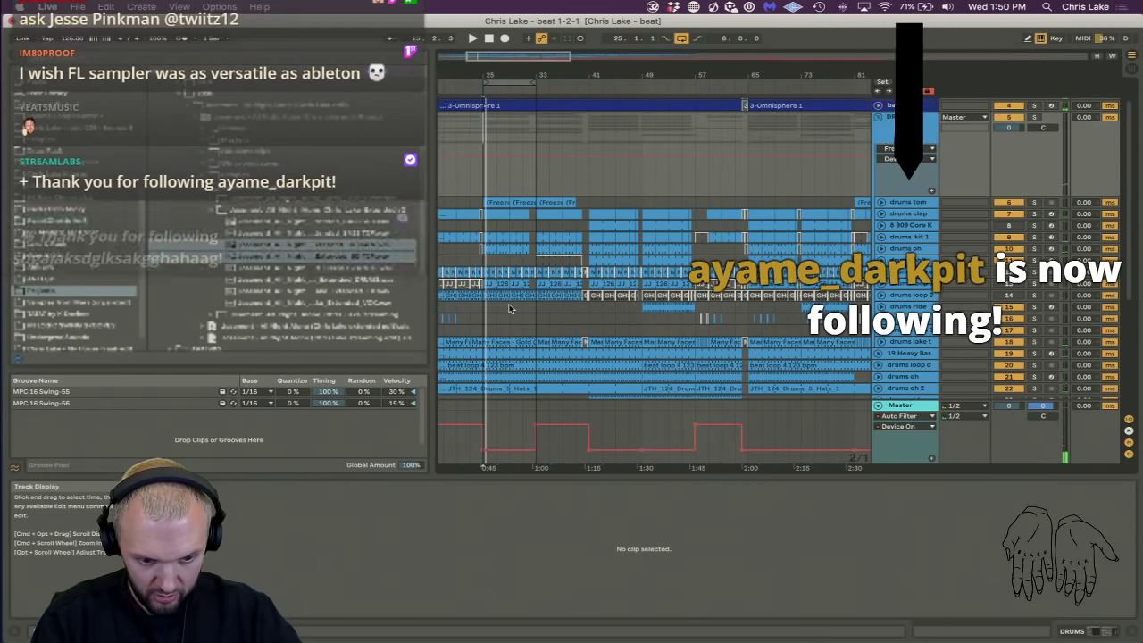
pyautogui.scroll(-1, 508, 333)
pyautogui.click(508, 334)
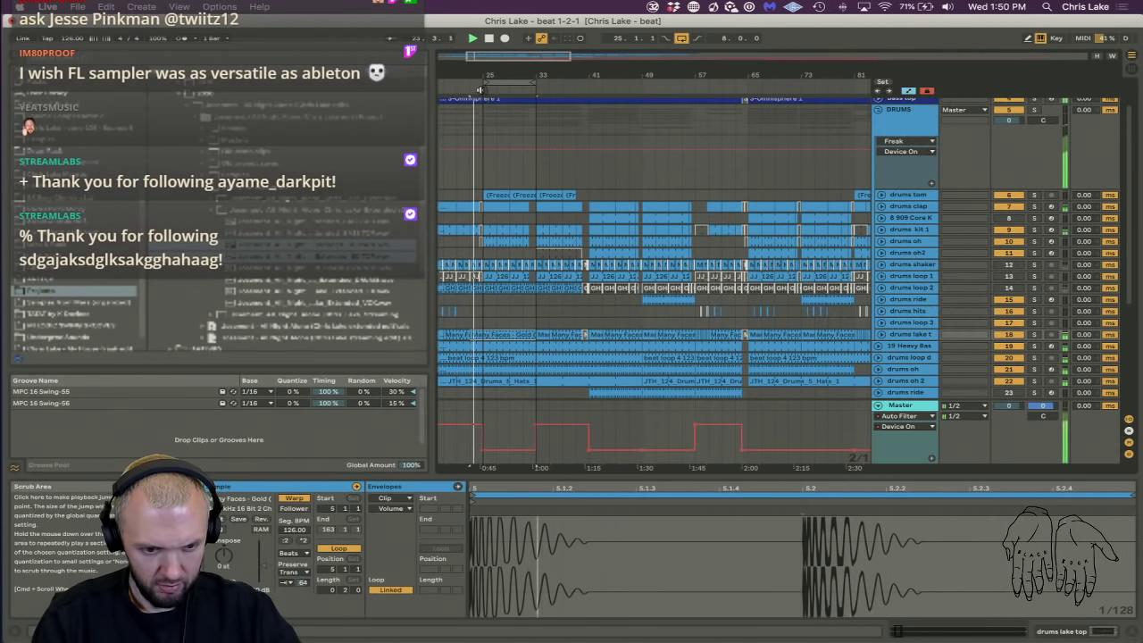
pyautogui.moveTo(303, 582); pyautogui.dragTo(303, 550)
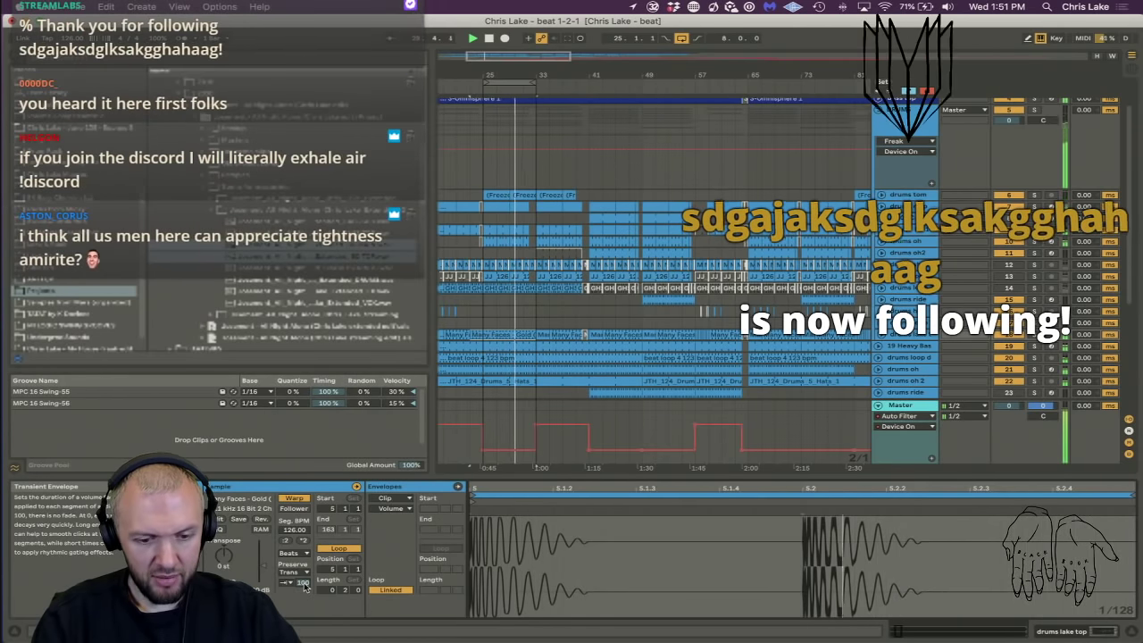
pyautogui.moveTo(303, 583); pyautogui.dragTo(303, 615)
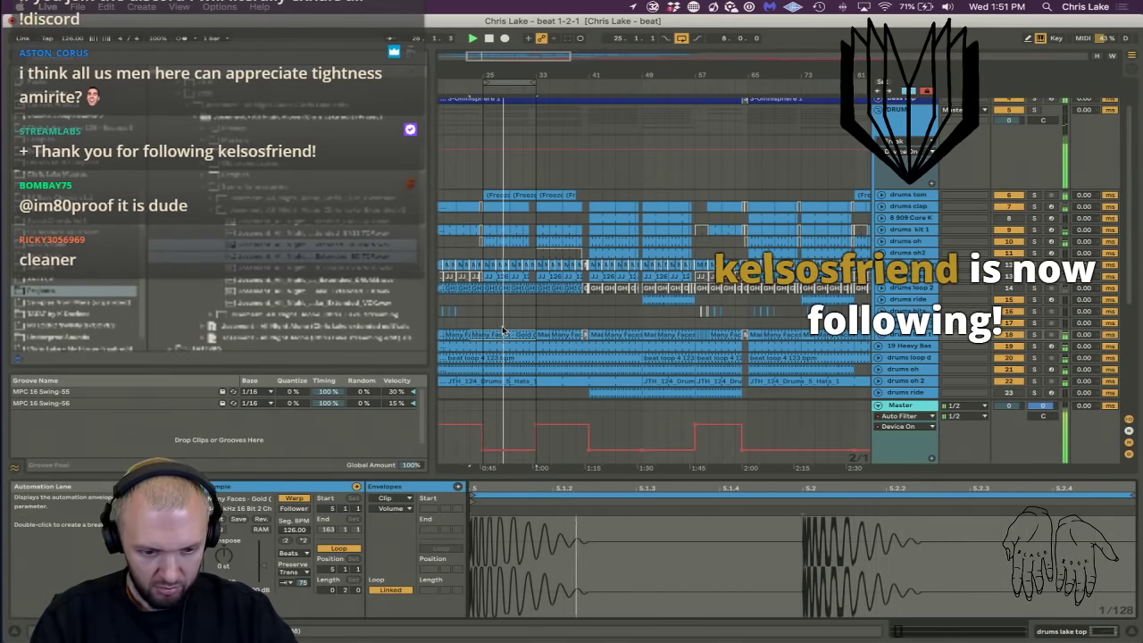
# Audition the drums clap track in solo and return to the full mix.
pyautogui.scroll(-2, 502, 327)
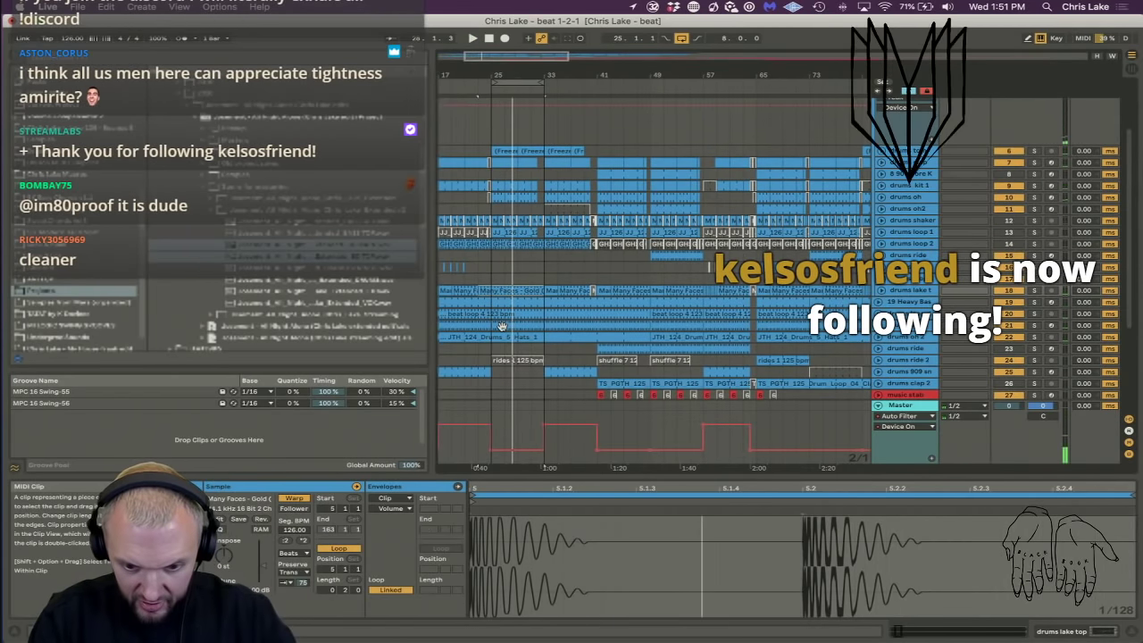
pyautogui.click(1033, 162)
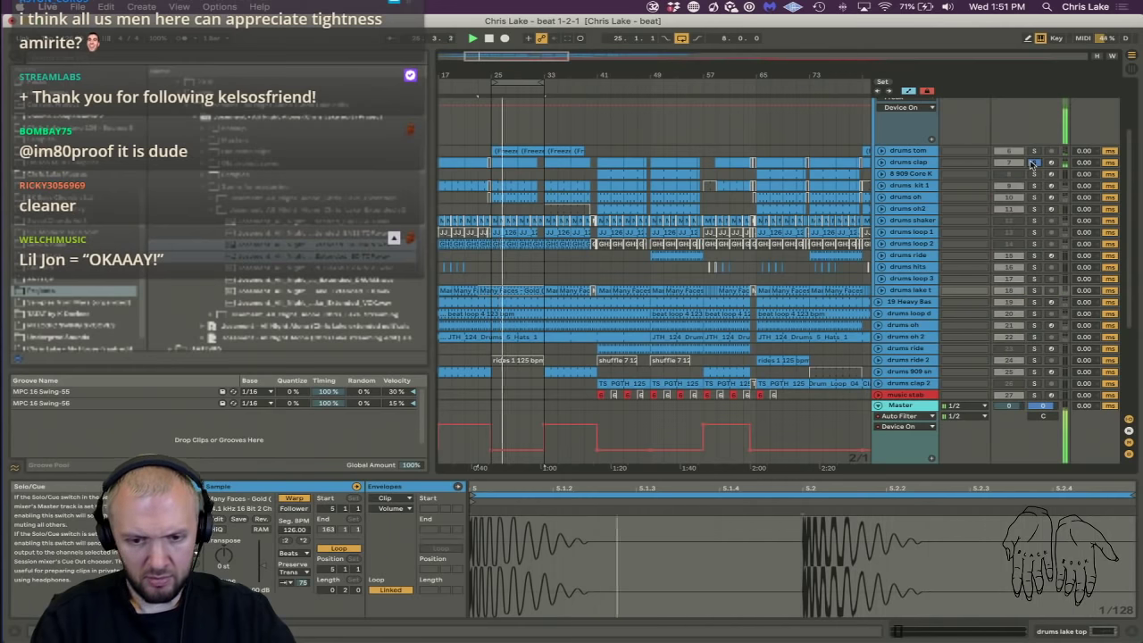
pyautogui.click(1033, 162)
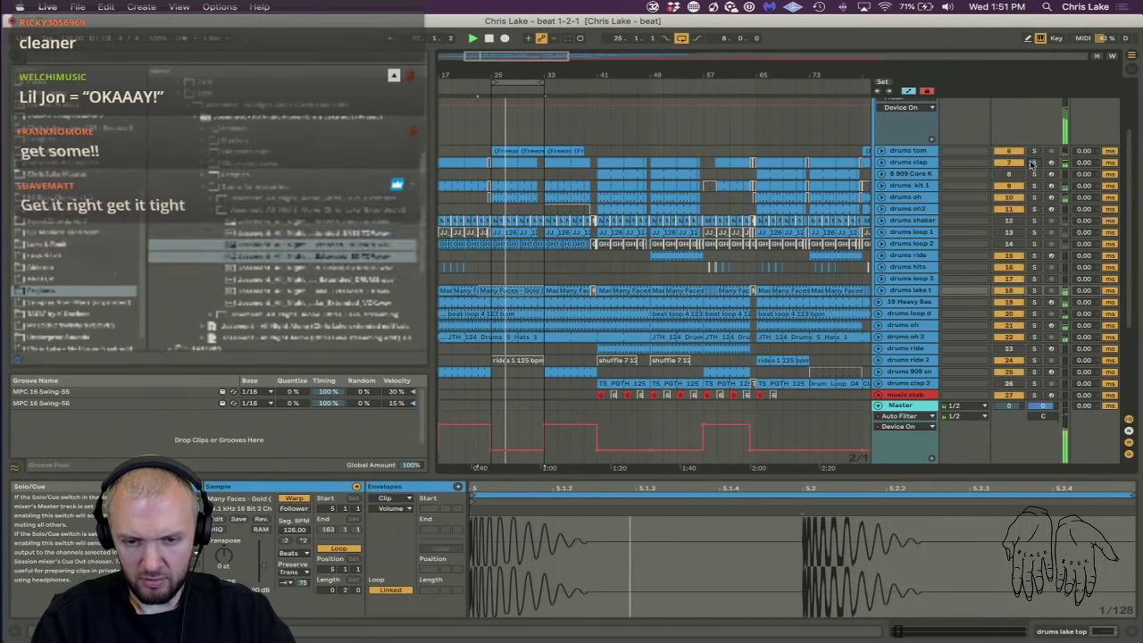
# Transpose the just blaze BEAT_13 sample in the drums clap kit up 2 semitones and inspect the start of its waveform.
pyautogui.click(910, 163)
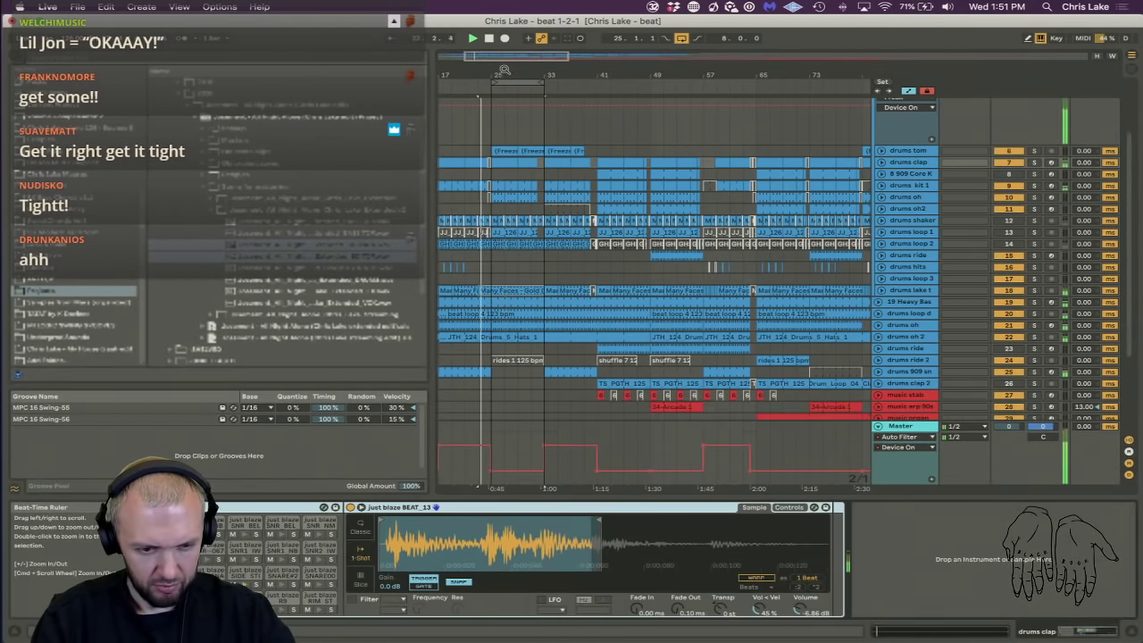
pyautogui.scroll(2, 505, 70)
pyautogui.click(515, 81)
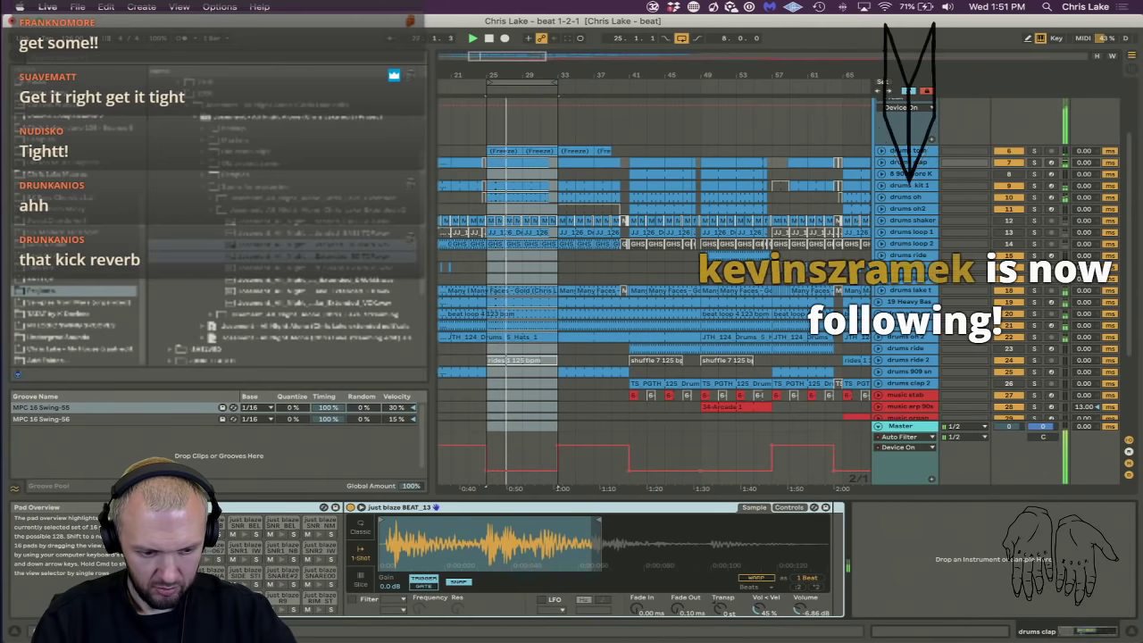
pyautogui.click(179, 558)
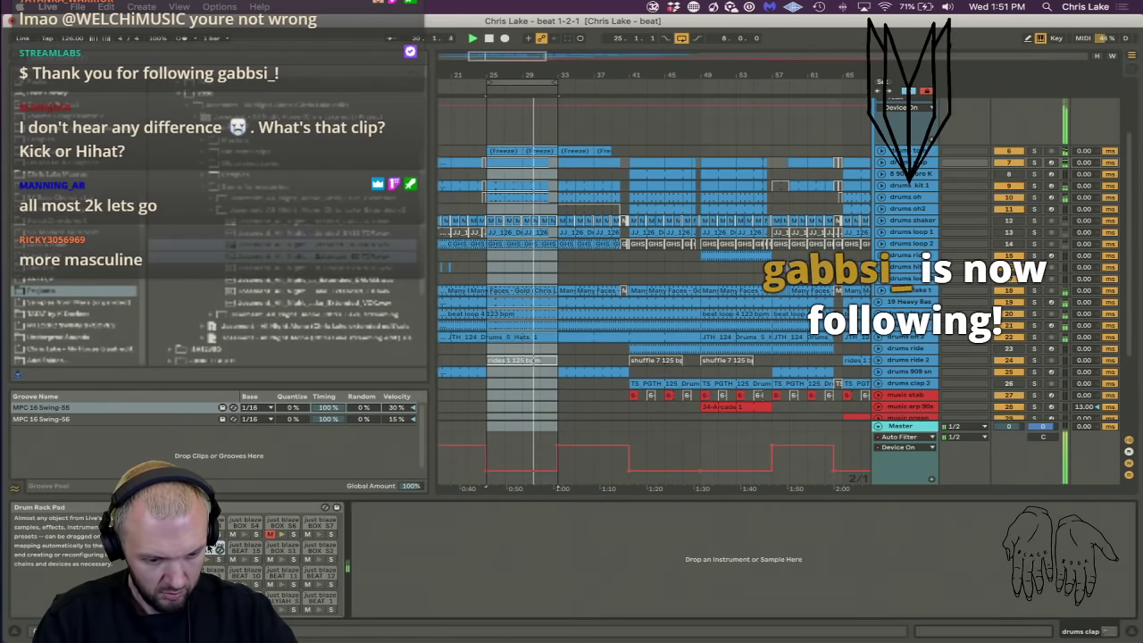
pyautogui.moveTo(393, 546); pyautogui.dragTo(393, 607)
pyautogui.moveTo(383, 521); pyautogui.dragTo(404, 521)
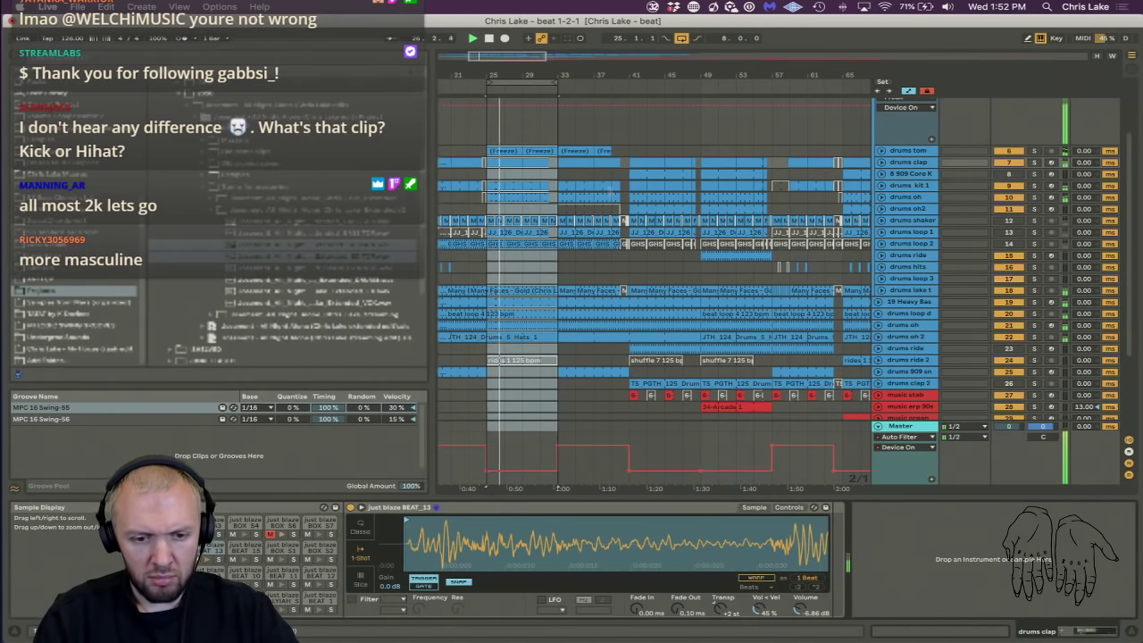
# Unfold the drums clap track with automation hidden, and extend its clip starting at bar 29 to end at bar 33.
pyautogui.click(879, 162)
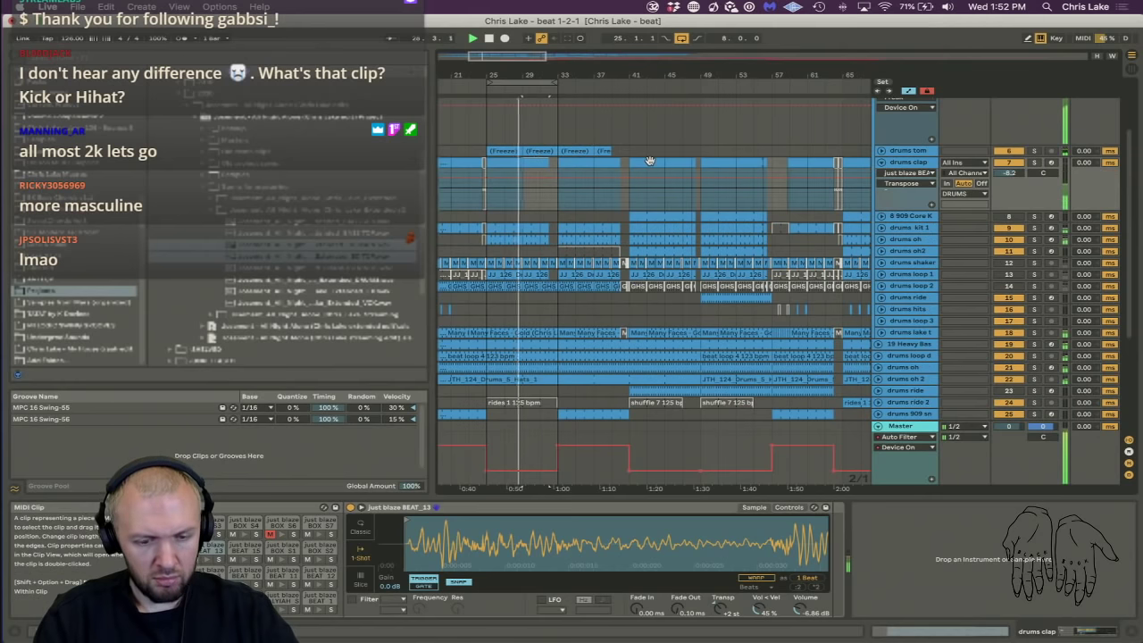
pyautogui.press('a')
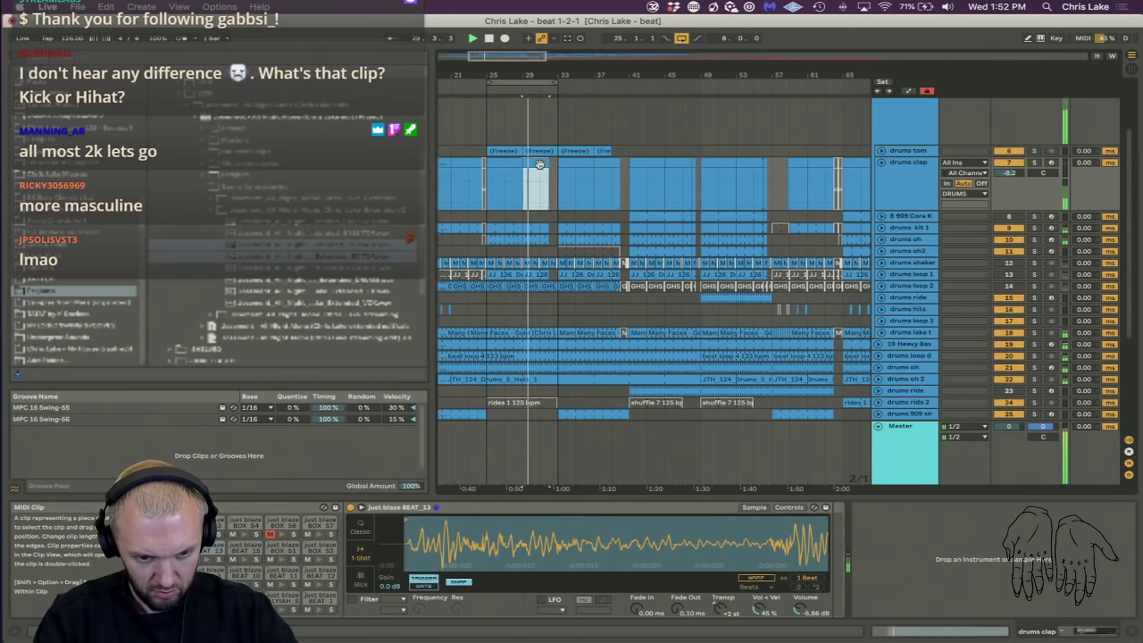
pyautogui.moveTo(548, 166); pyautogui.dragTo(558, 166)
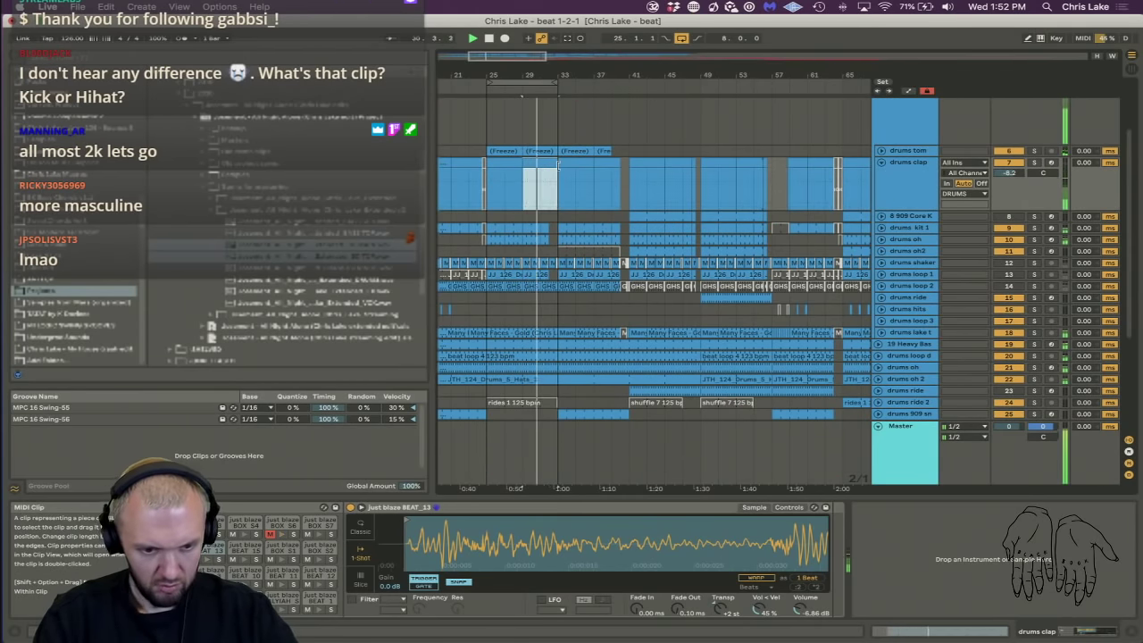
pyautogui.moveTo(498, 67); pyautogui.dragTo(501, 124)
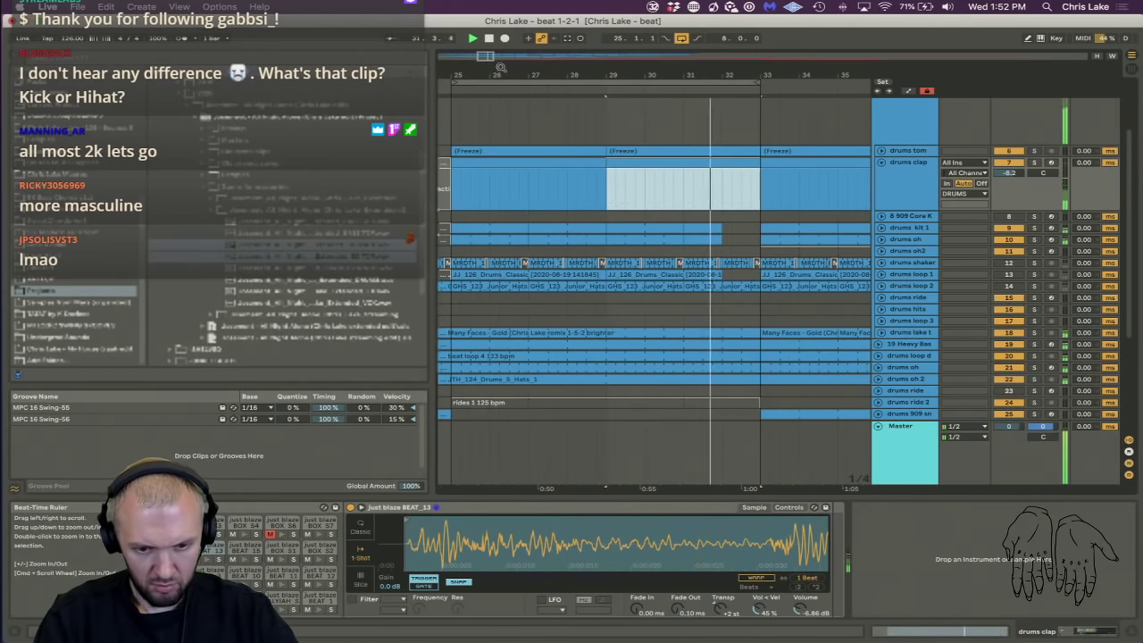
pyautogui.click(895, 179)
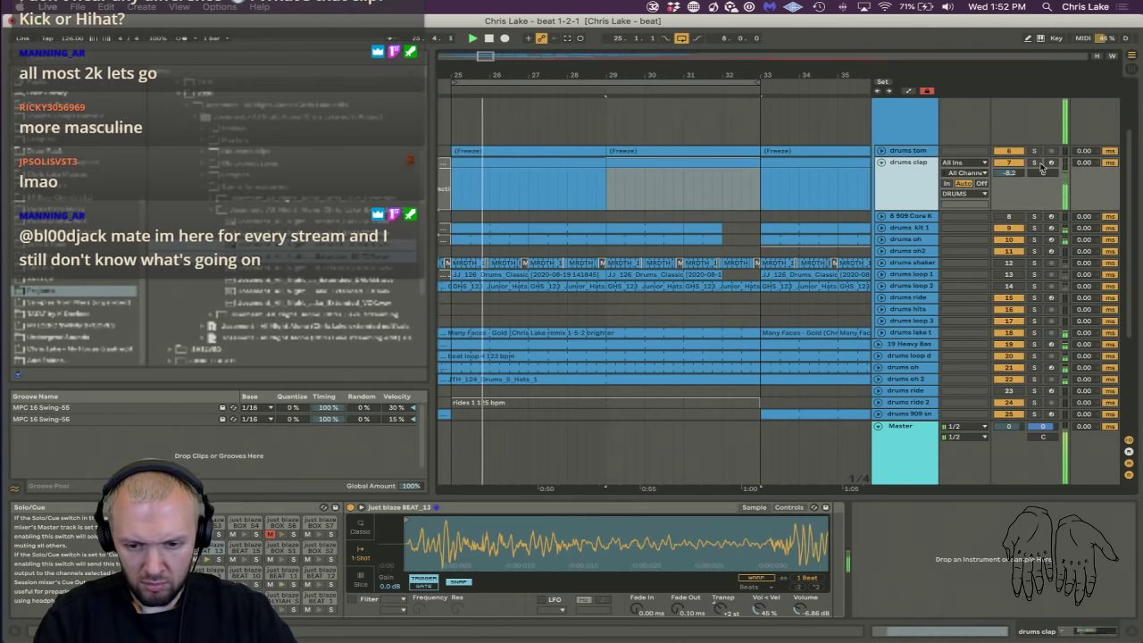
# Audition drums kit 1, 19-Heavy Bass House Kit, drums loop d, drums oh and drums oh 2 in solo.
pyautogui.click(1033, 228)
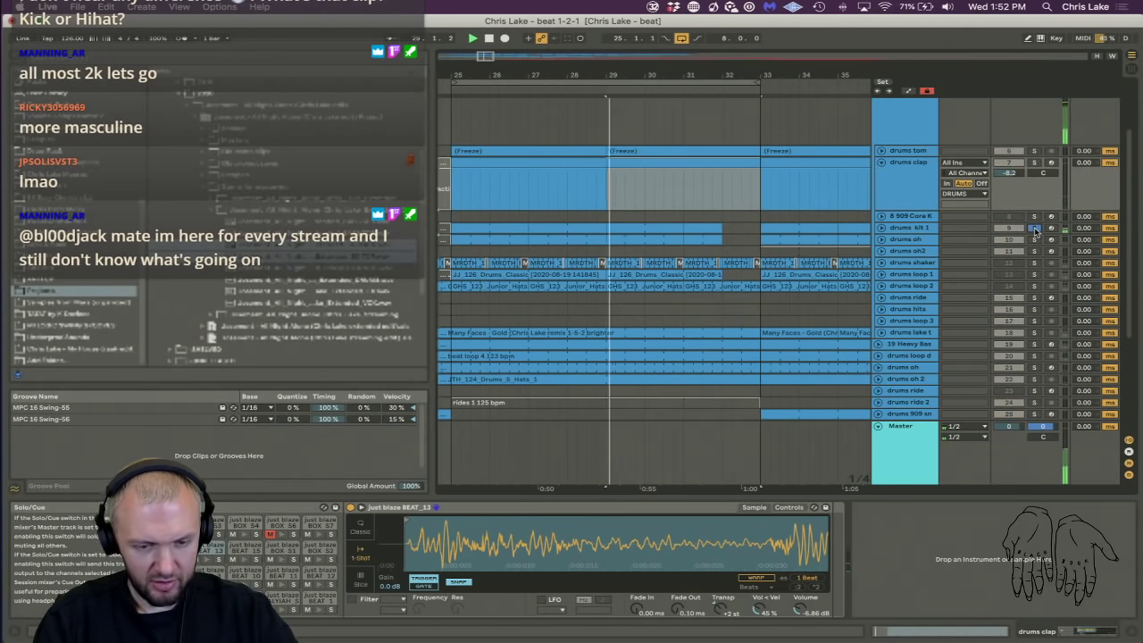
pyautogui.click(1034, 229)
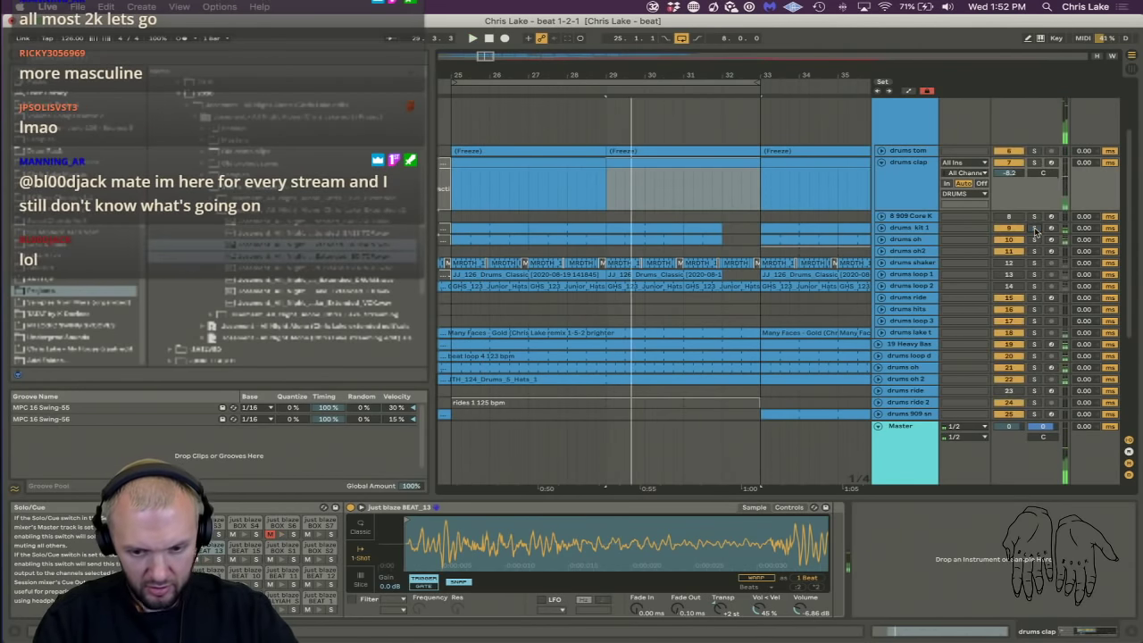
pyautogui.click(1034, 343)
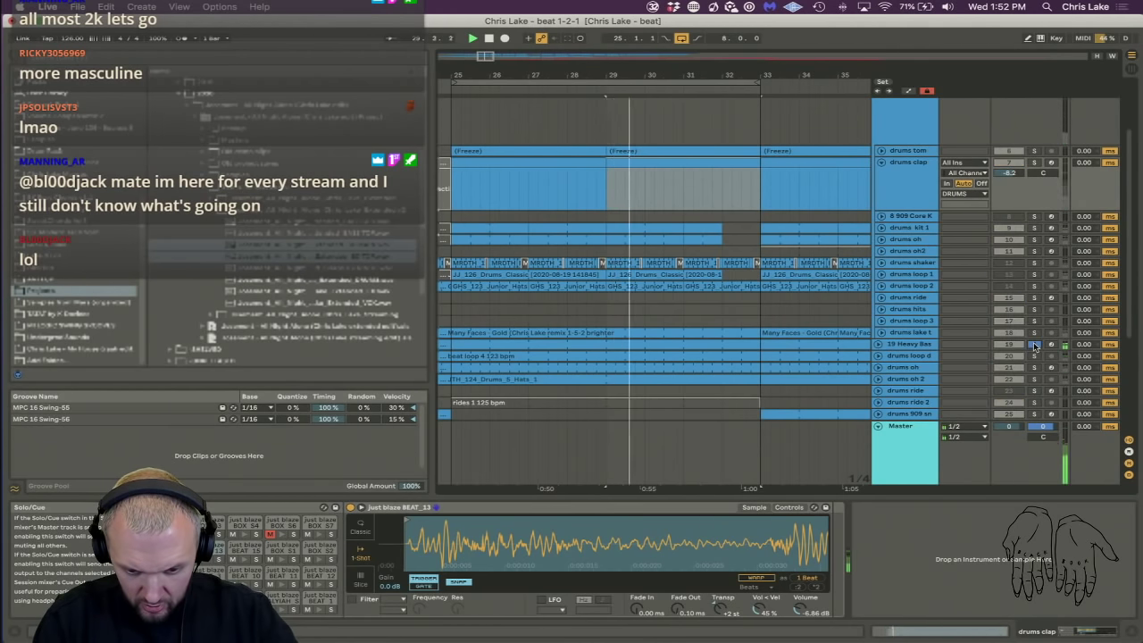
pyautogui.click(1033, 354)
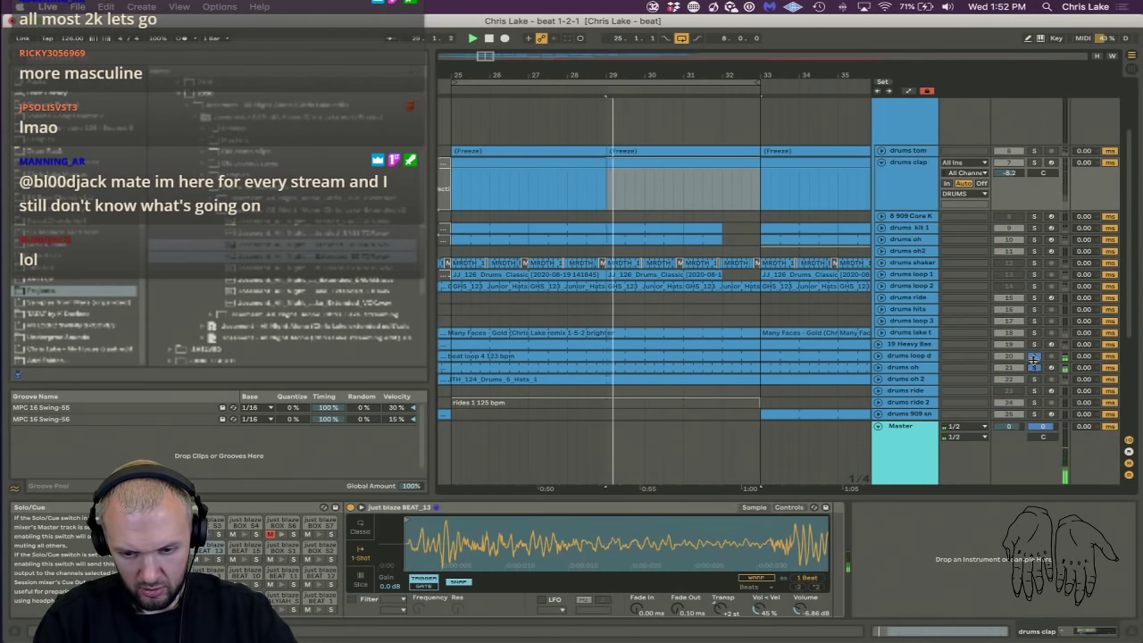
pyautogui.click(1033, 357)
pyautogui.click(1035, 380)
pyautogui.press('space')
pyautogui.press('space')
pyautogui.click(1034, 368)
pyautogui.press('space')
pyautogui.press('space')
pyautogui.scroll(-4, 1035, 371)
pyautogui.scroll(-3, 1035, 371)
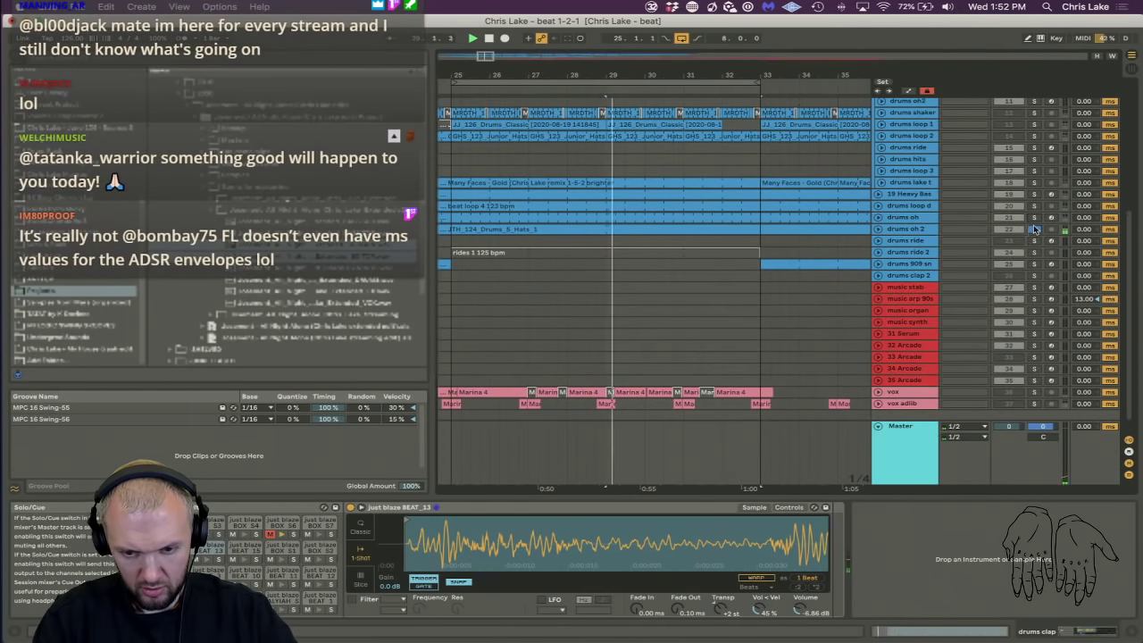
# Fold the drums clap track and select the DRUMS group track.
pyautogui.scroll(5, 912, 151)
pyautogui.click(911, 151)
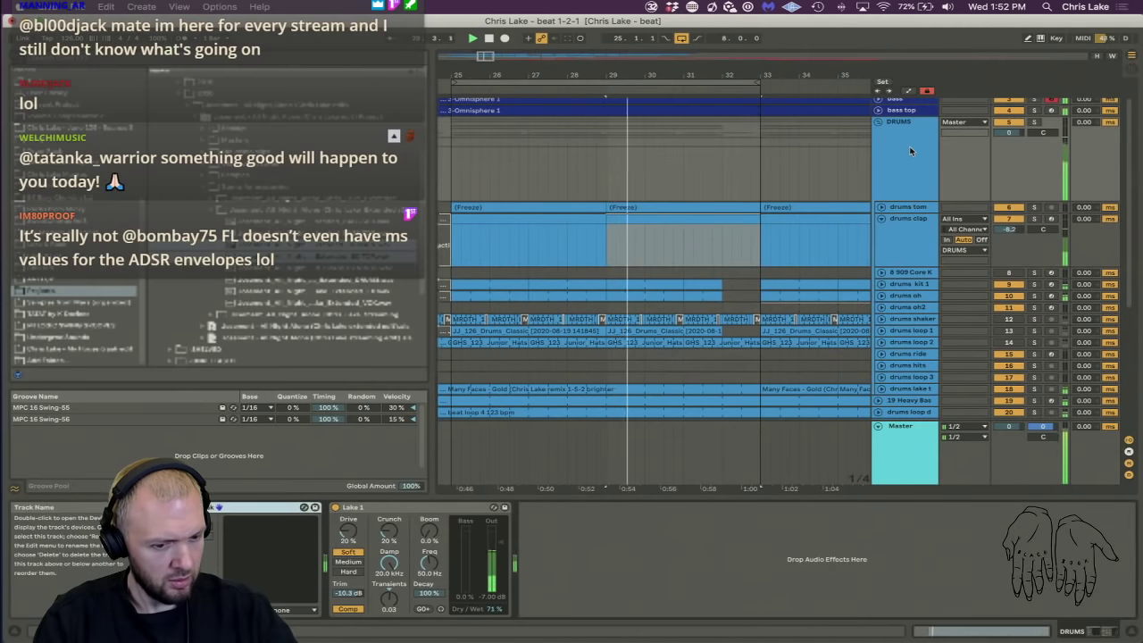
pyautogui.click(879, 220)
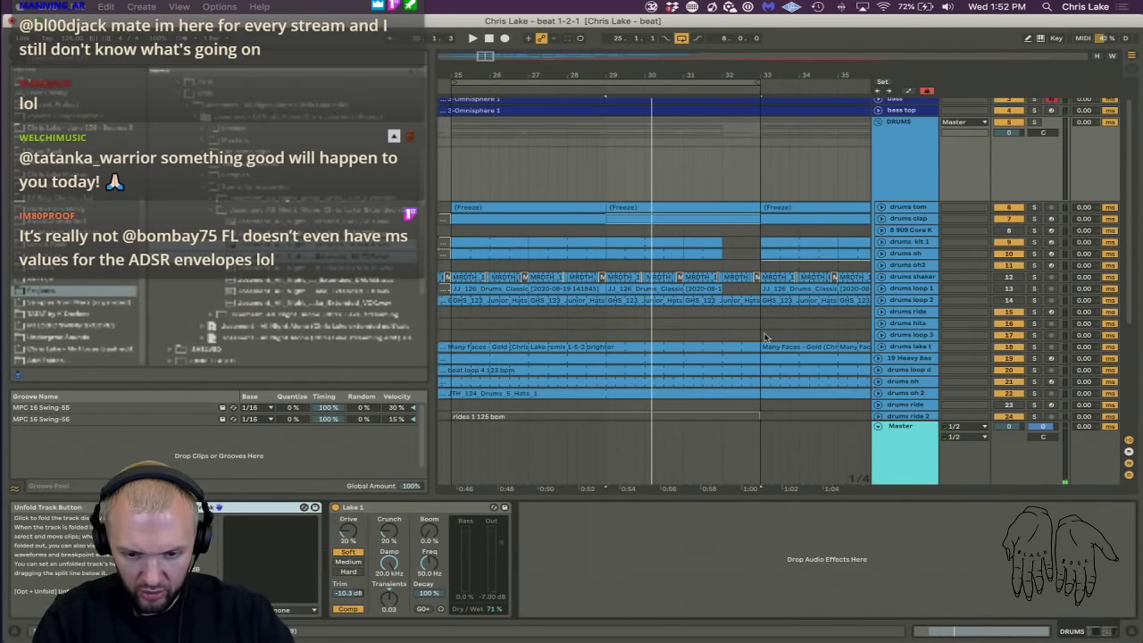
pyautogui.scroll(-3, 569, 101)
pyautogui.moveTo(528, 70); pyautogui.dragTo(674, 71)
pyautogui.scroll(5, 718, 167)
pyautogui.click(910, 186)
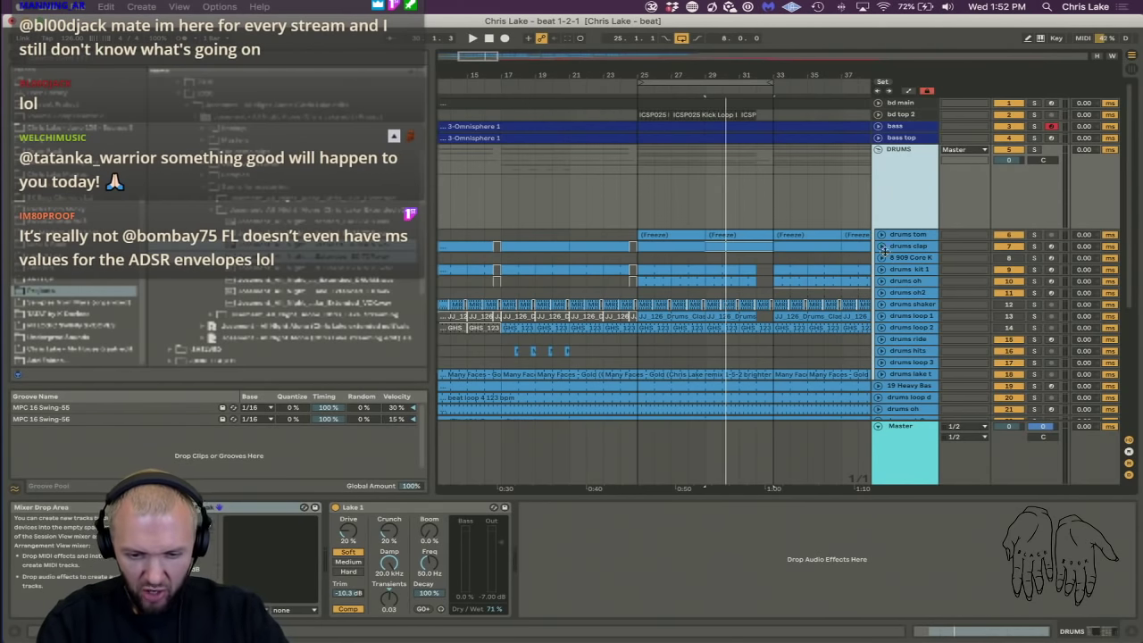
# Play the arrangement from around bar 24 and select the drum tracks from 19-Heavy Bass House Kit through drums clap 2.
pyautogui.scroll(-5, 885, 250)
pyautogui.click(615, 94)
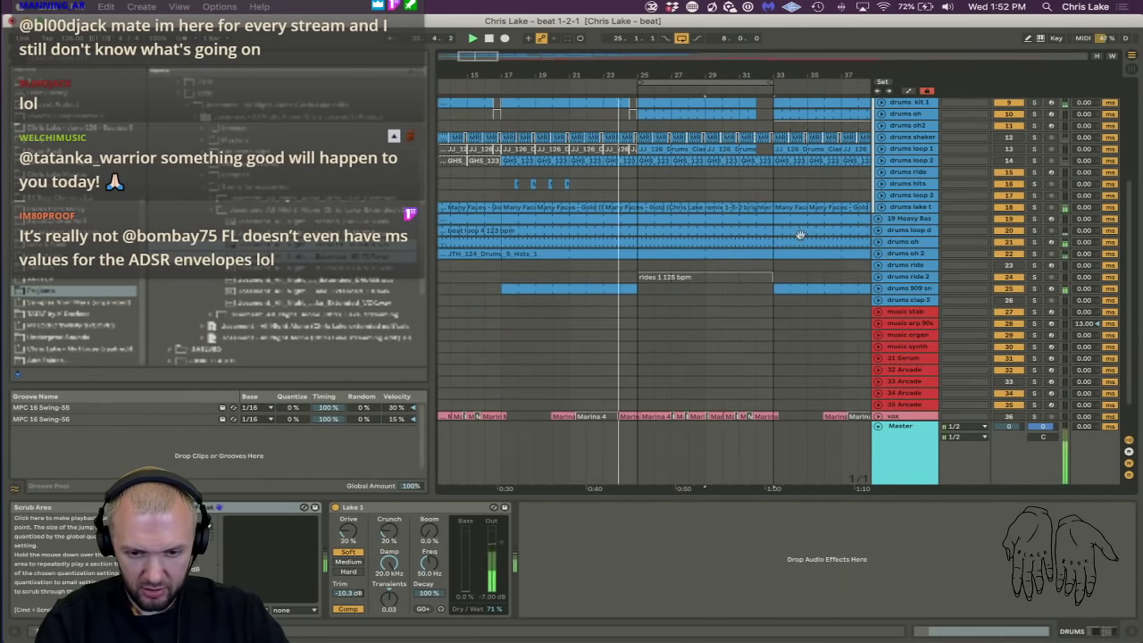
pyautogui.click(902, 219)
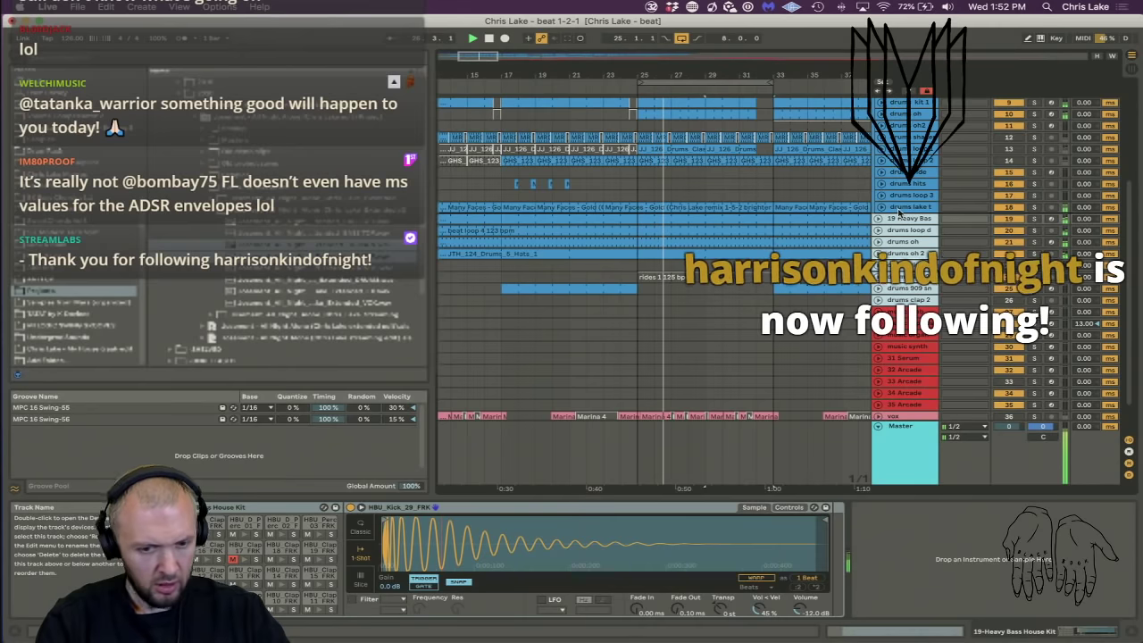
pyautogui.scroll(1, 898, 210)
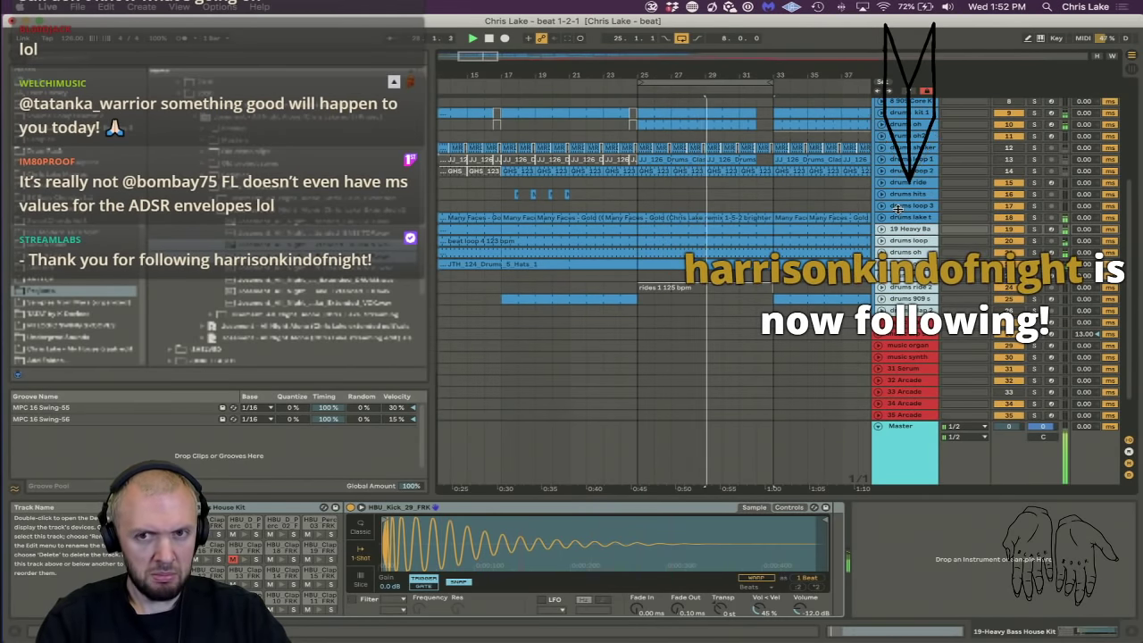
pyautogui.scroll(5, 918, 209)
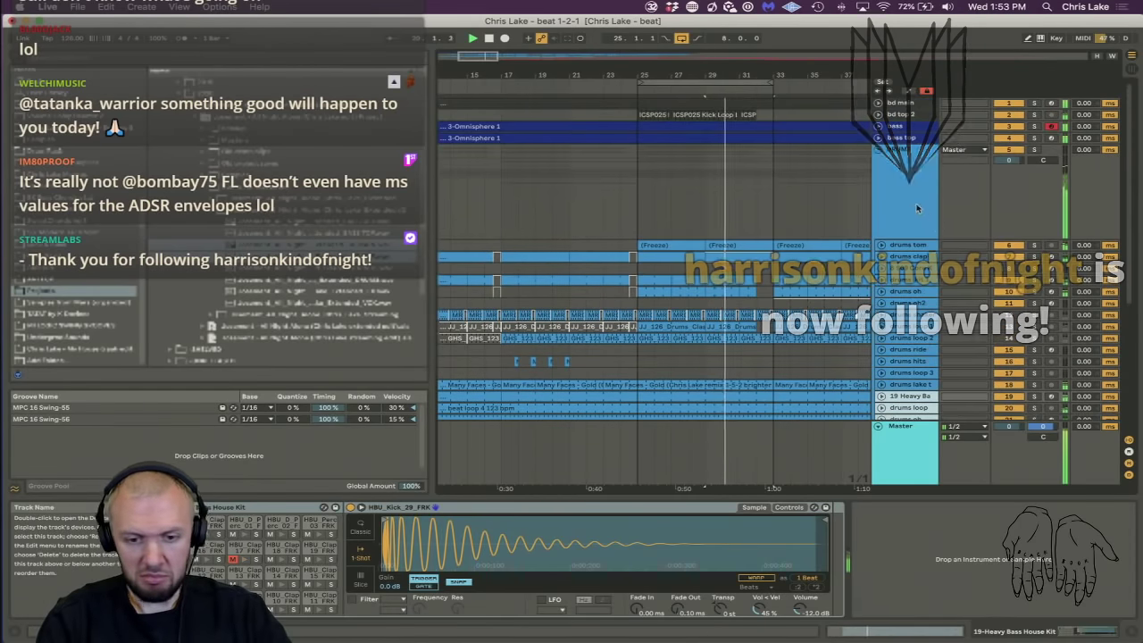
# Set the Mix of the Freak plug-in on the DRUMS group to 8.5% and close the plug-in window.
pyautogui.doubleClick(917, 208)
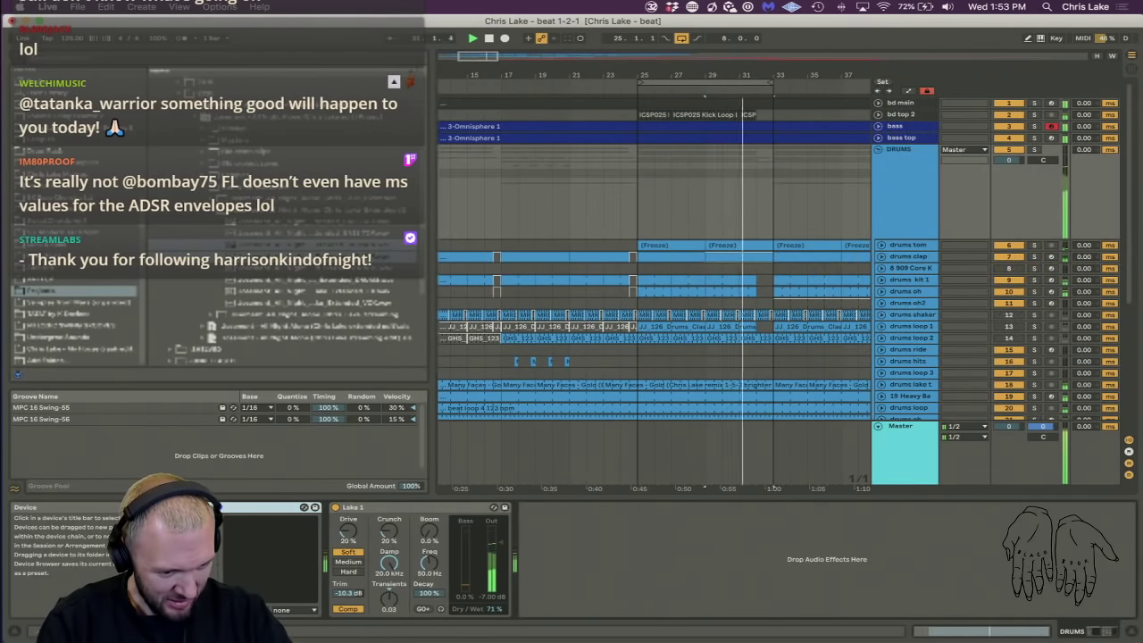
pyautogui.click(182, 507)
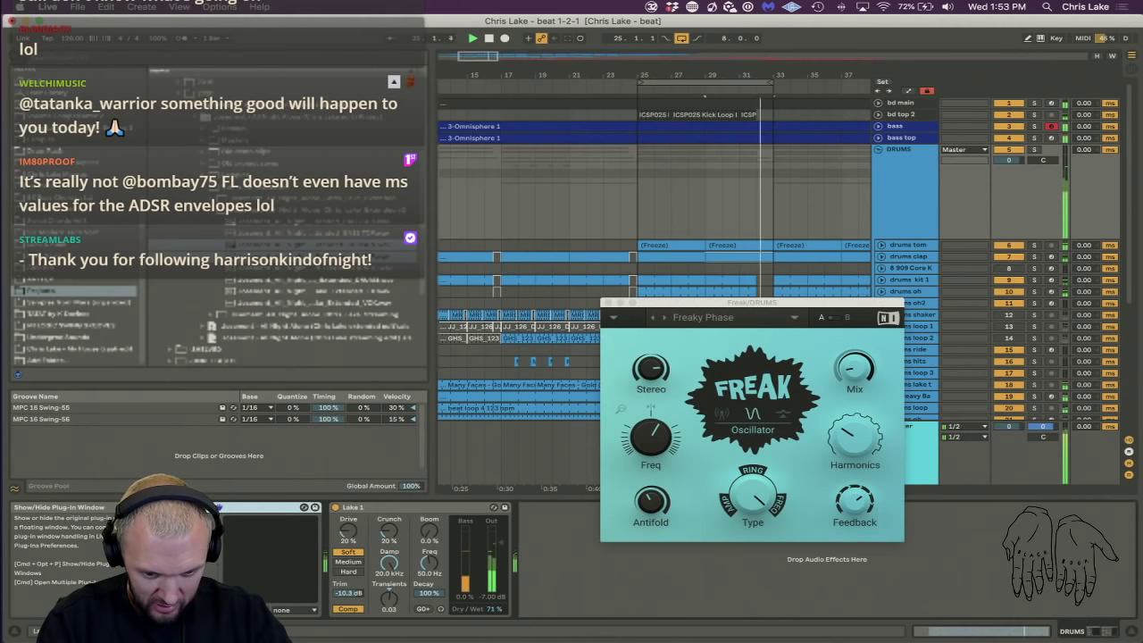
pyautogui.moveTo(853, 369)
pyautogui.mouseDown()
pyautogui.moveTo(853, 397)
pyautogui.moveTo(854, 363)
pyautogui.mouseUp()
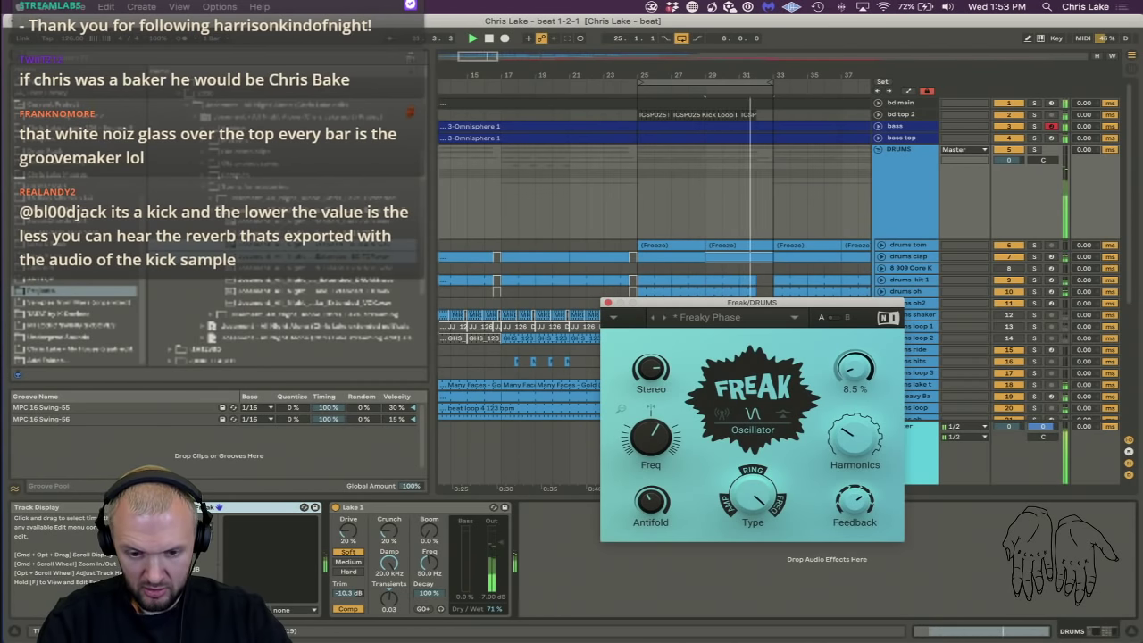
pyautogui.click(607, 303)
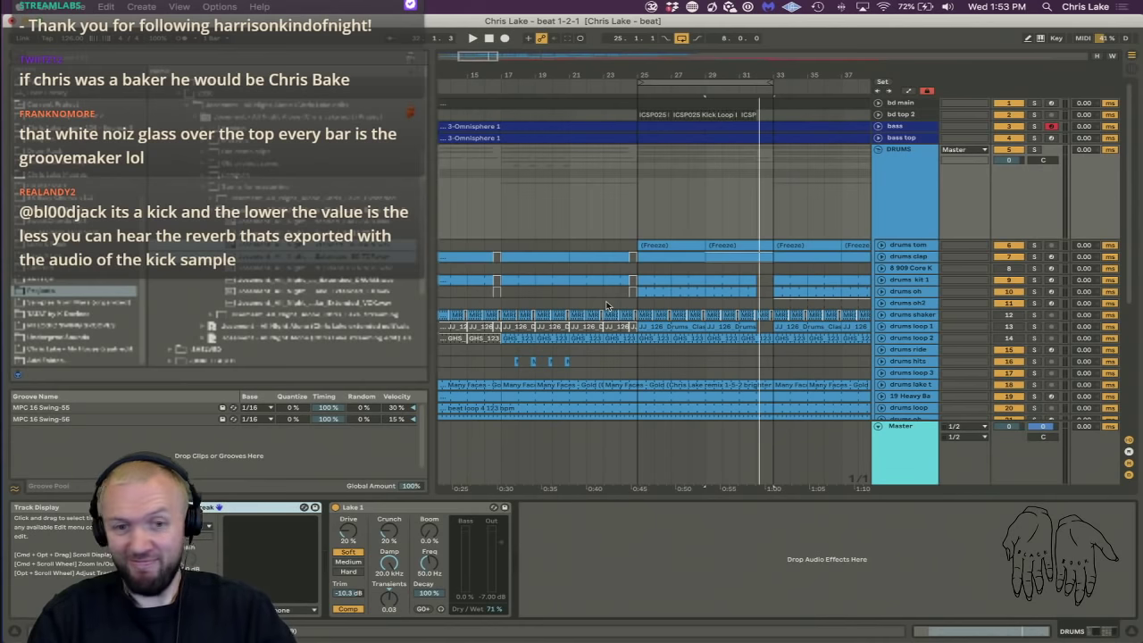
# Listen to the arrangement from bar 25 with the DRUMS group folded.
pyautogui.click(638, 166)
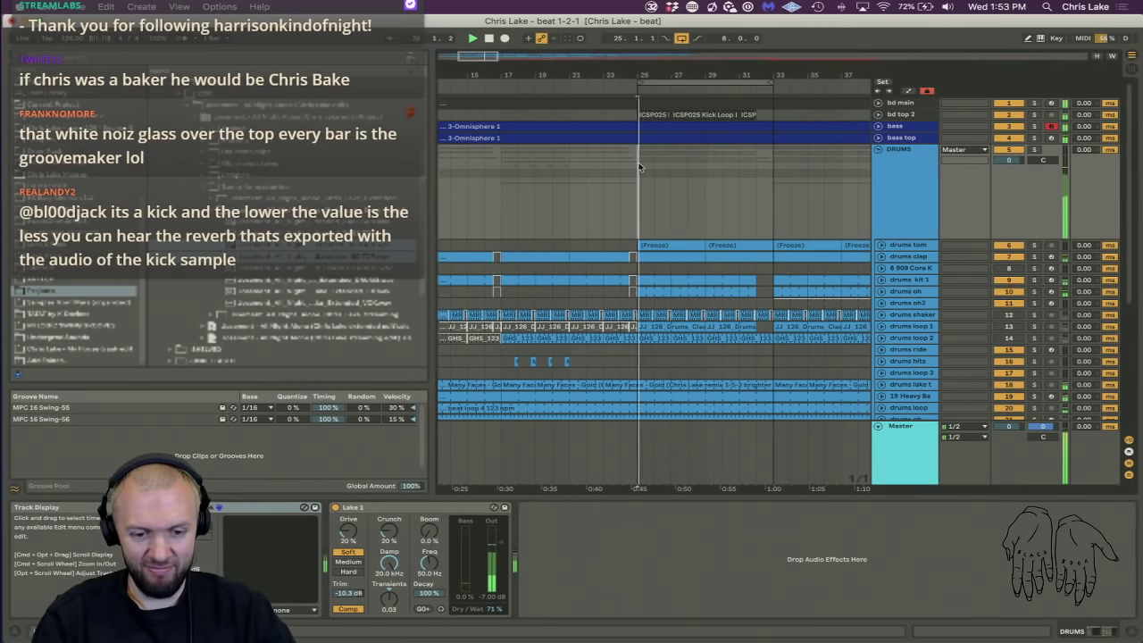
pyautogui.click(897, 153)
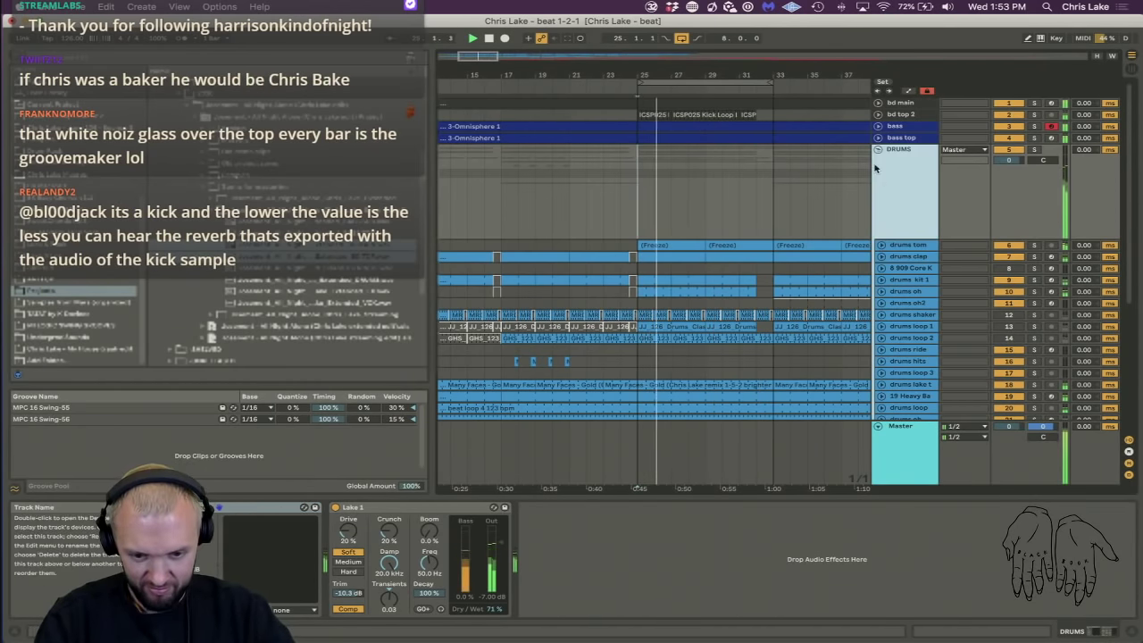
pyautogui.click(877, 150)
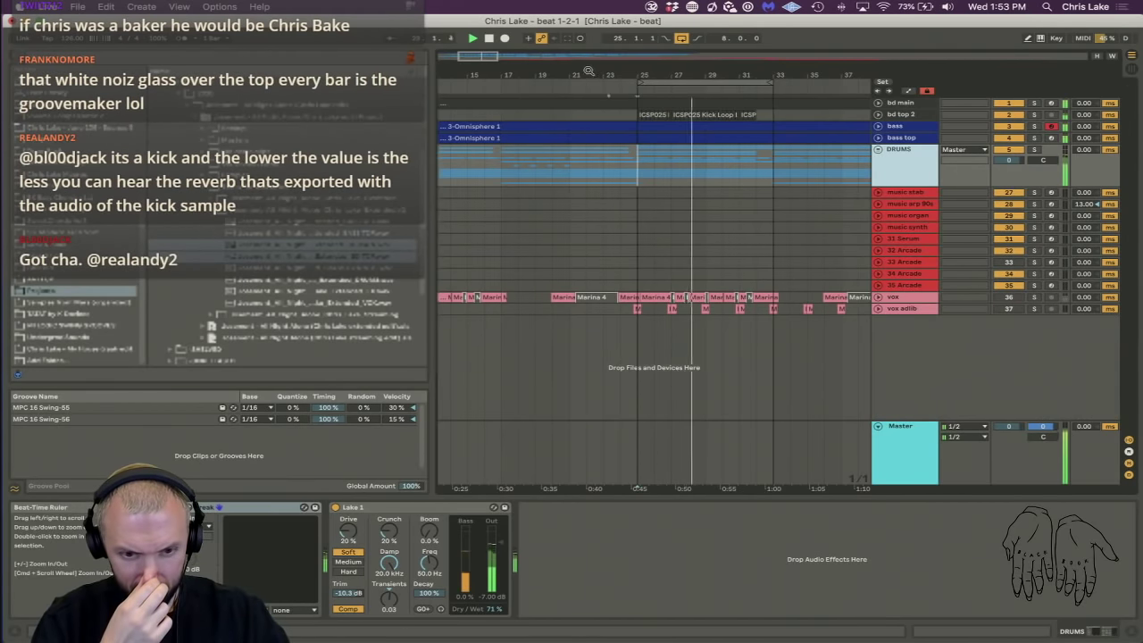
pyautogui.moveTo(588, 71); pyautogui.dragTo(658, 72)
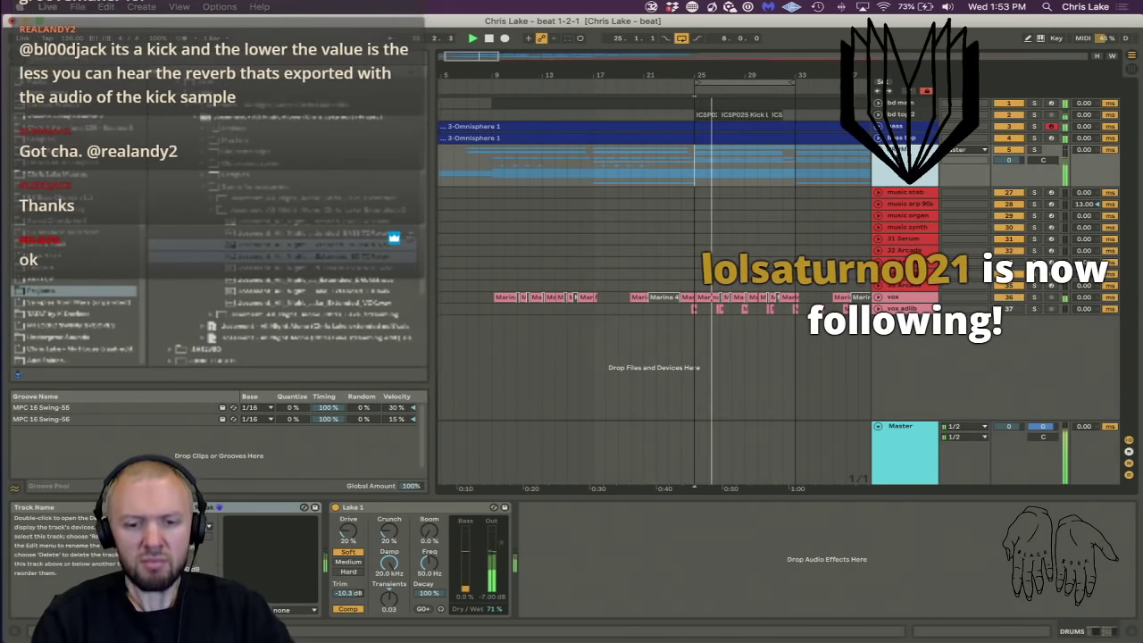
# Unfold the DRUMS group and move the drums 909 snare roll track below drums clap 2, out of the group.
pyautogui.click(879, 150)
pyautogui.scroll(-4, 874, 153)
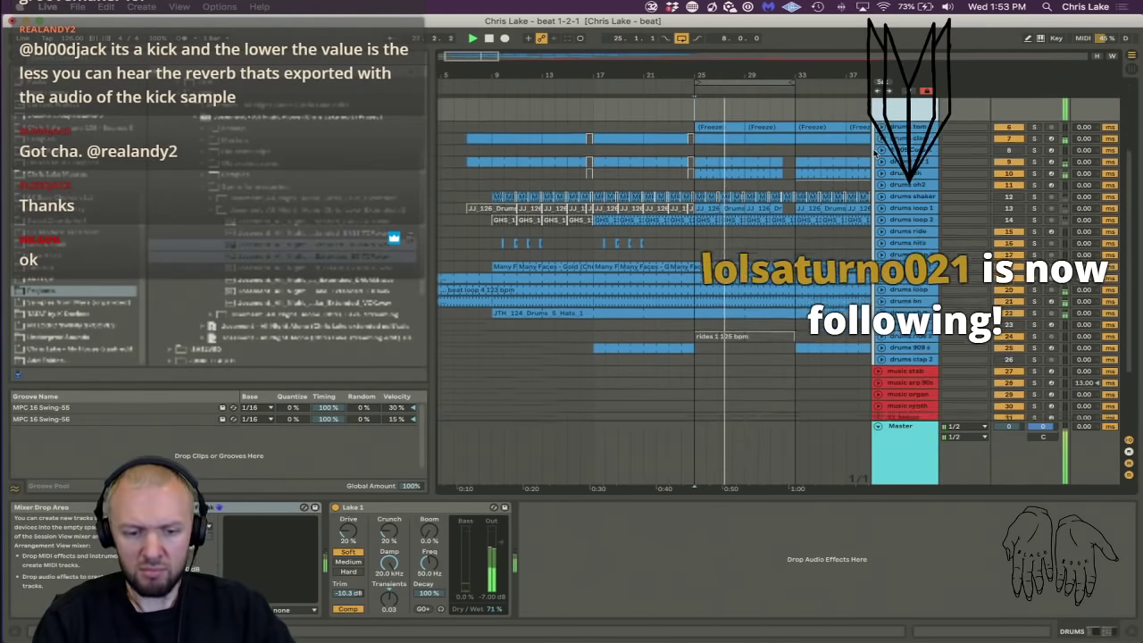
pyautogui.scroll(-3, 874, 153)
pyautogui.moveTo(910, 274); pyautogui.dragTo(912, 300)
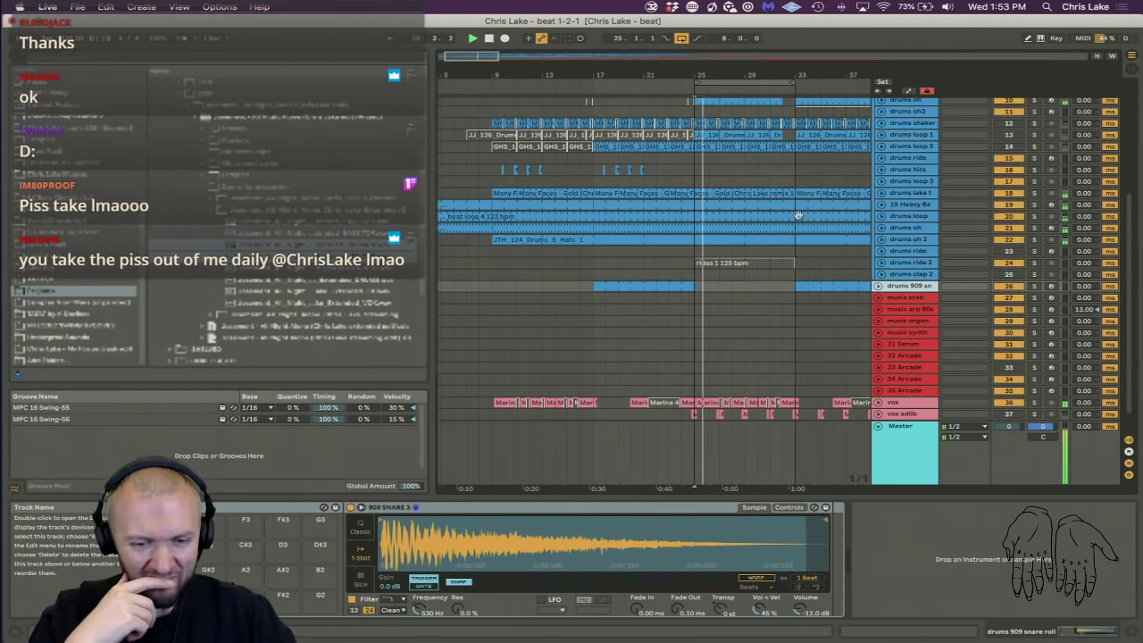
# Extend the loop starting at bar 25 to 16 bars, check the drums loop 2 devices, and fold the DRUMS group.
pyautogui.moveTo(589, 79)
pyautogui.mouseDown()
pyautogui.moveTo(669, 73)
pyautogui.moveTo(740, 90)
pyautogui.mouseUp()
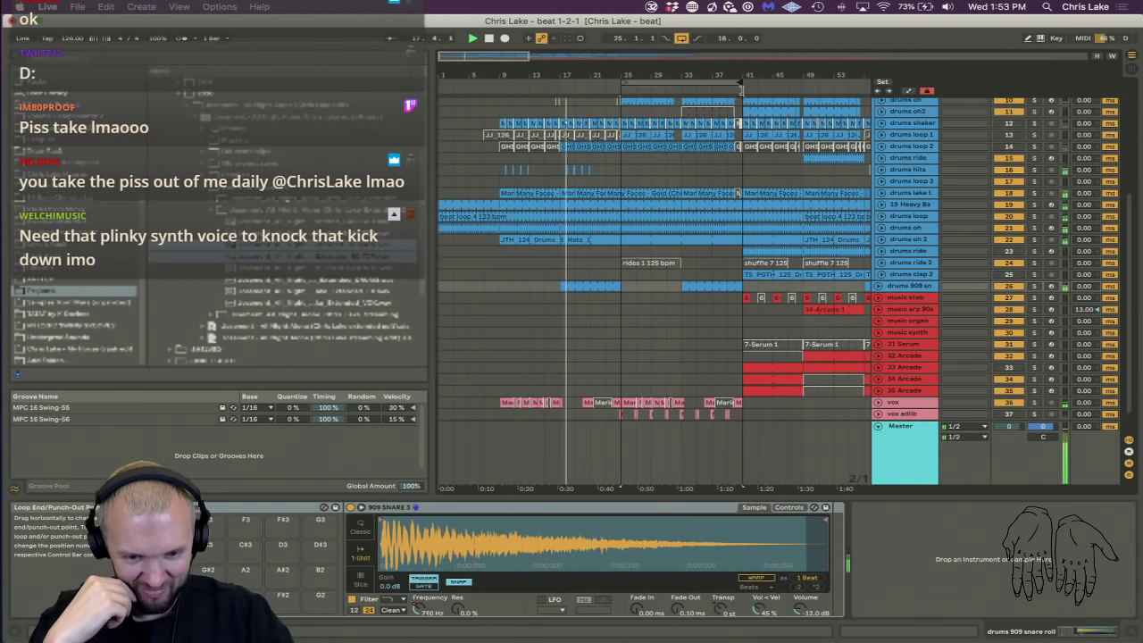
pyautogui.scroll(3, 714, 161)
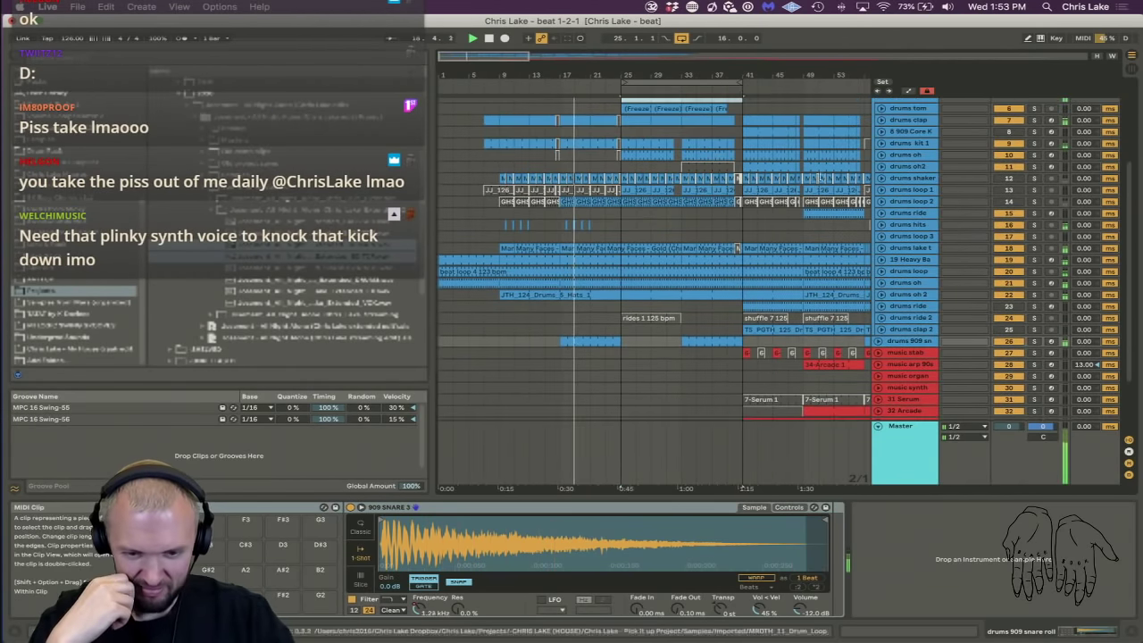
pyautogui.click(919, 202)
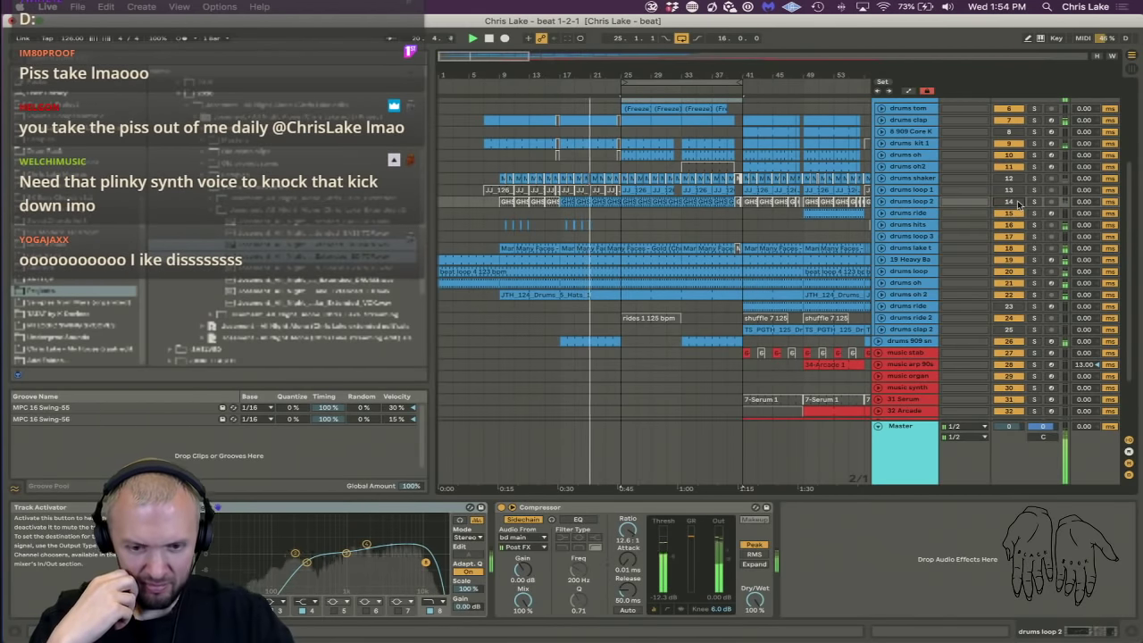
pyautogui.scroll(3, 701, 232)
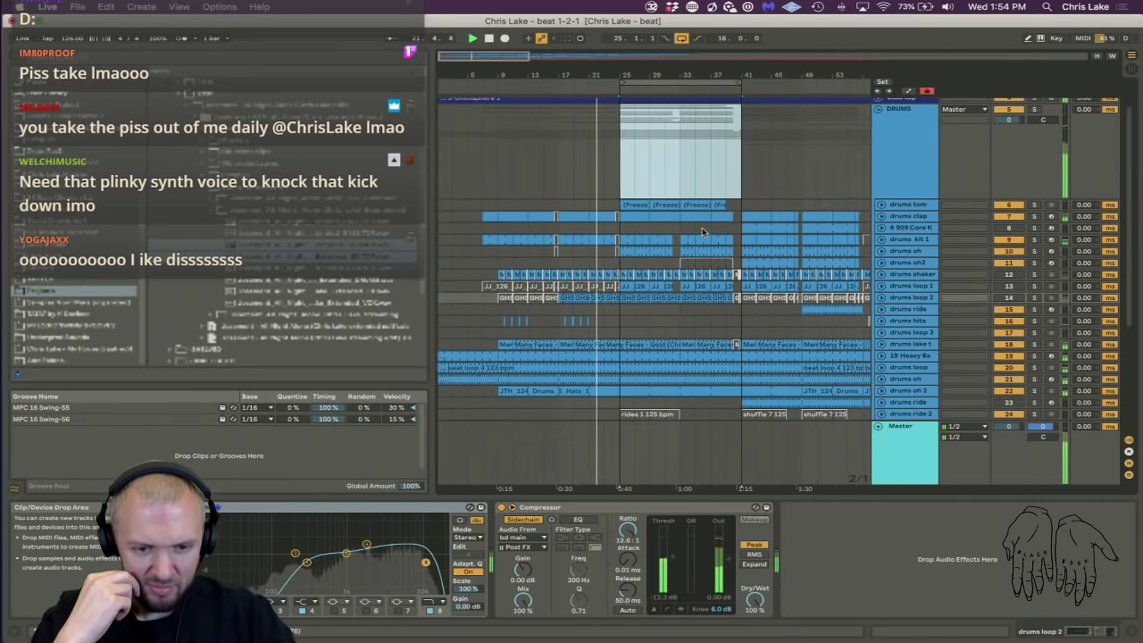
pyautogui.click(897, 159)
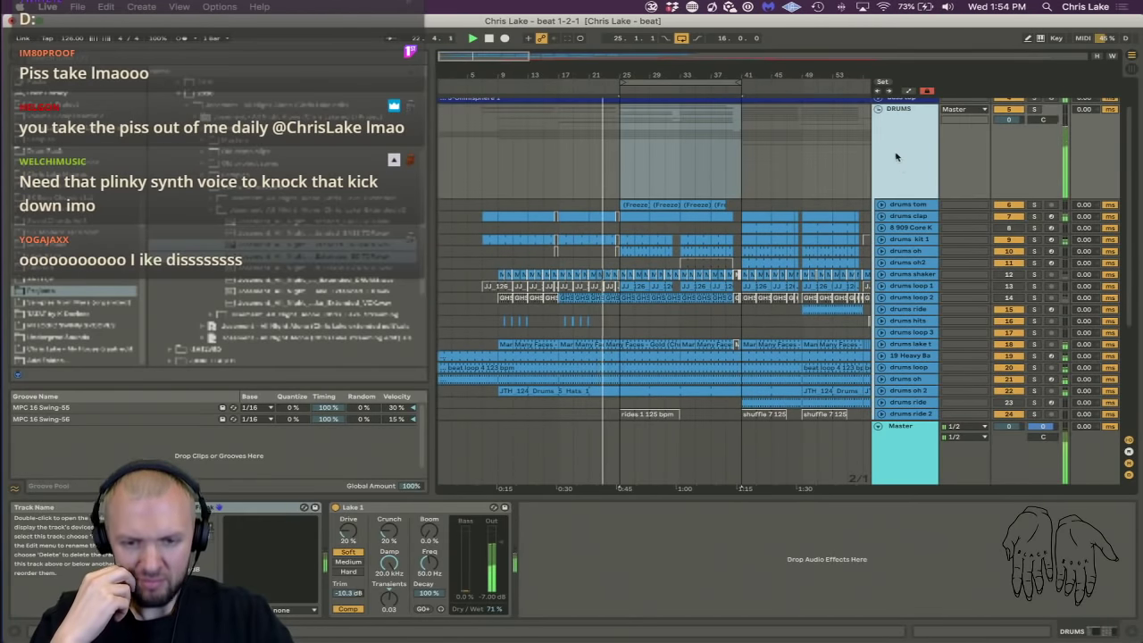
pyautogui.click(877, 111)
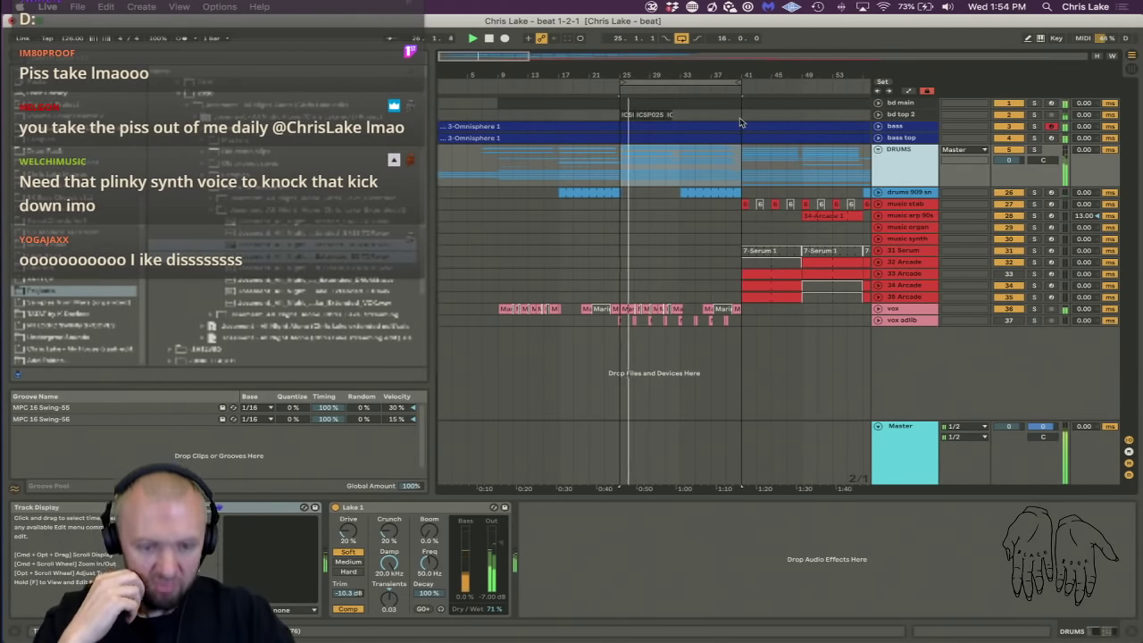
# Copy the bd top 2 kick loop clips from bars 25–33 to bar 41 and set the loop to bars 25–49.
pyautogui.click(677, 117)
pyautogui.click(621, 116)
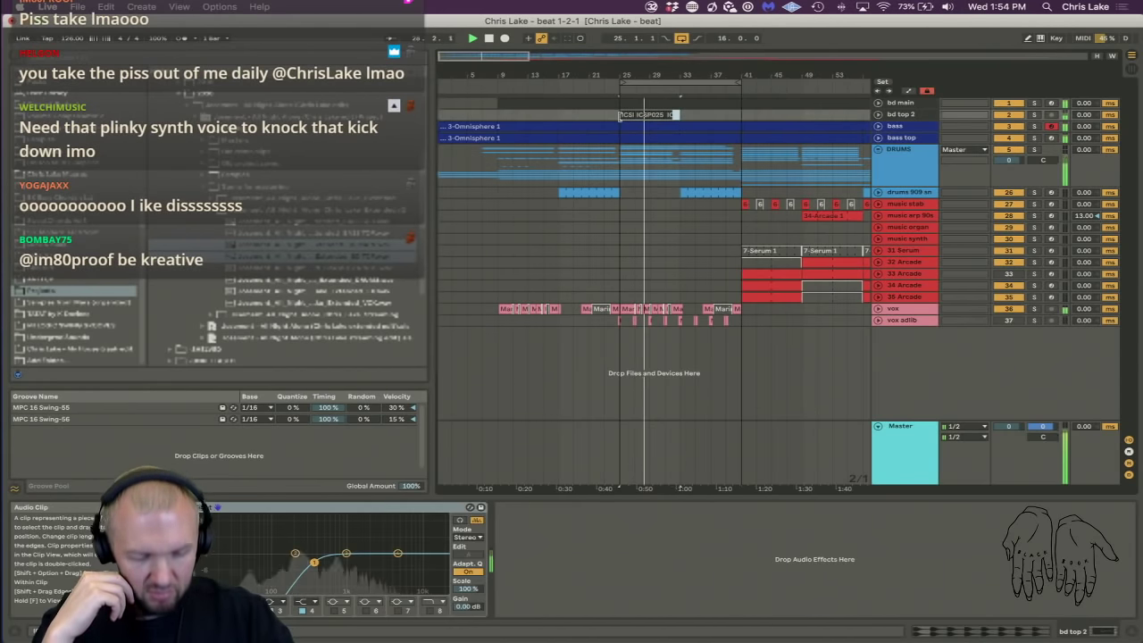
pyautogui.click(741, 117)
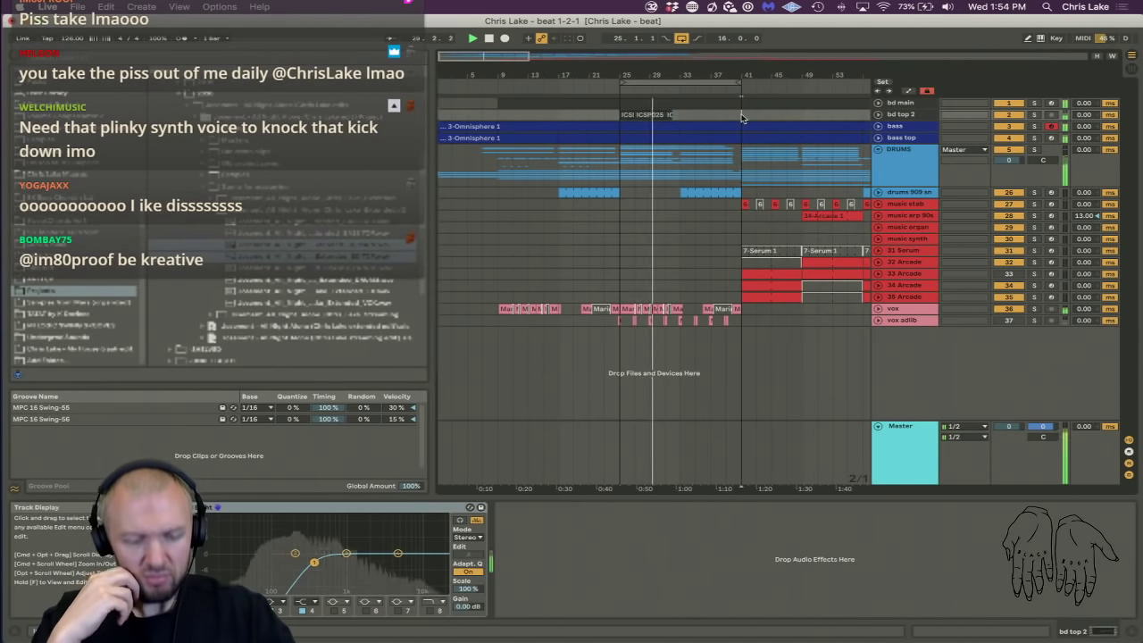
pyautogui.press('super+v')
pyautogui.keyDown('shift'); pyautogui.click(625, 116); pyautogui.keyUp('shift')
pyautogui.press('super+l')
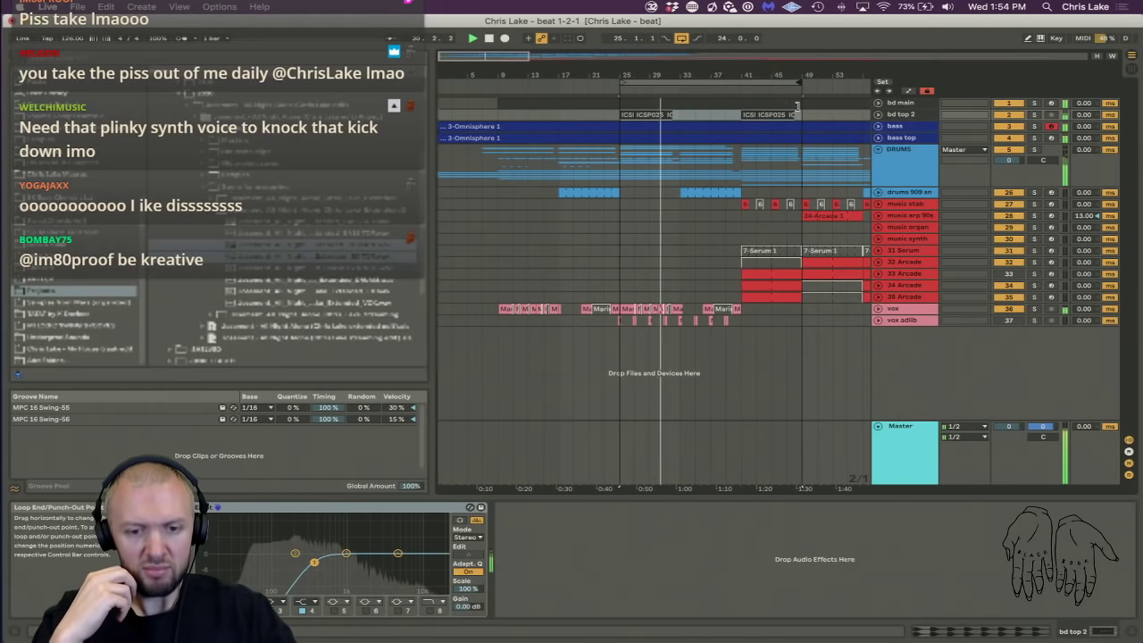
pyautogui.moveTo(770, 77); pyautogui.dragTo(639, 67)
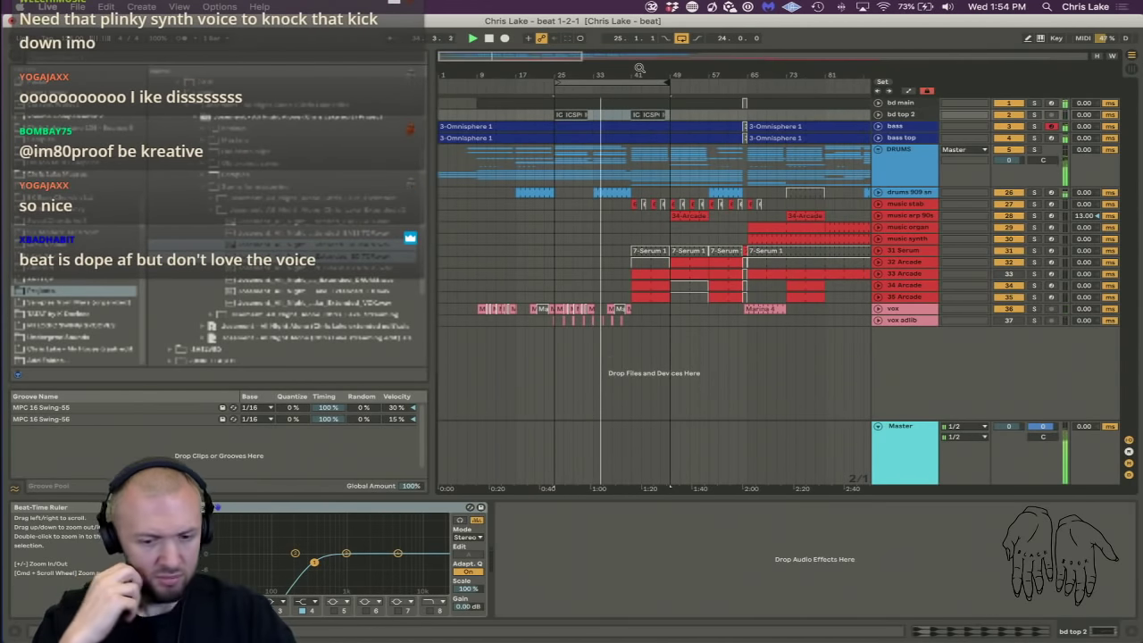
pyautogui.click(892, 167)
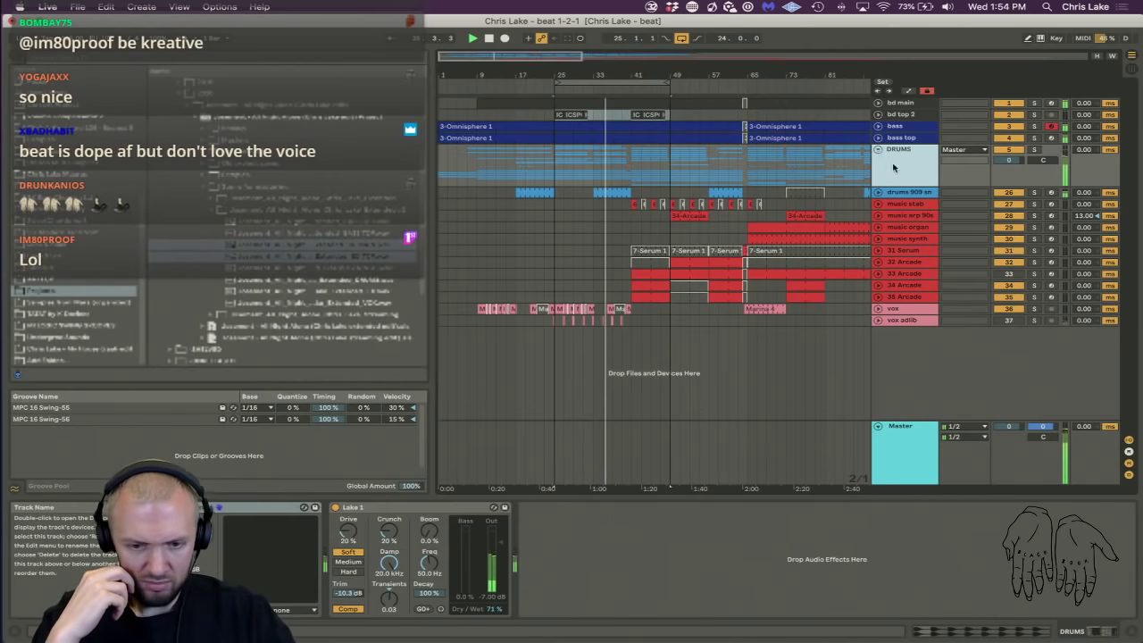
pyautogui.click(879, 150)
pyautogui.click(879, 151)
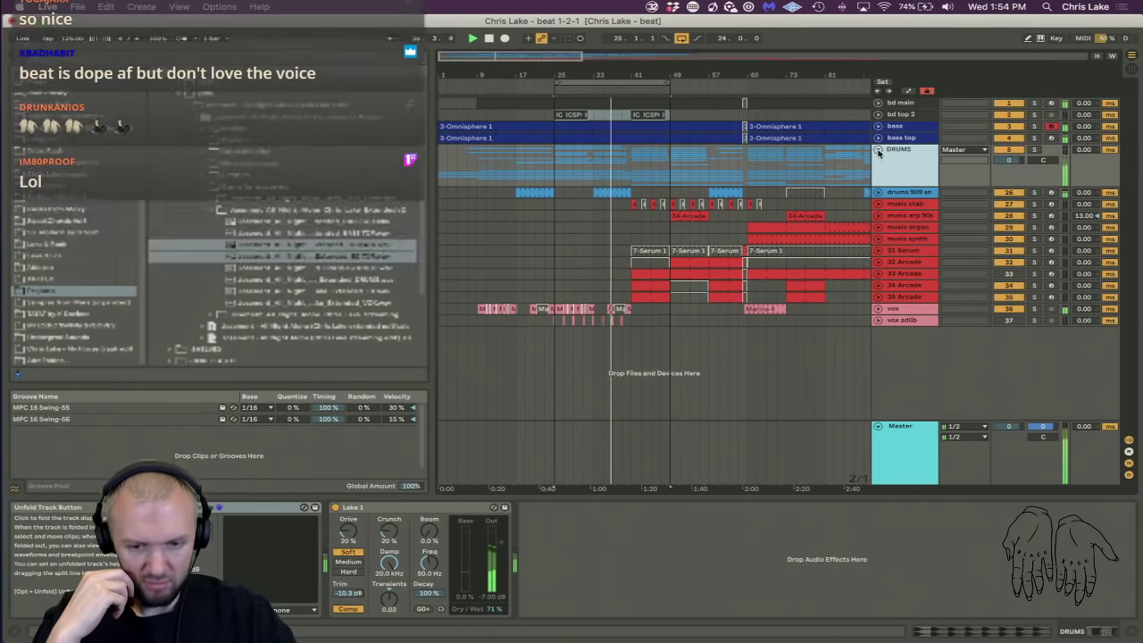
pyautogui.hotkey('ctrl', 'Up')
pyautogui.click(854, 335)
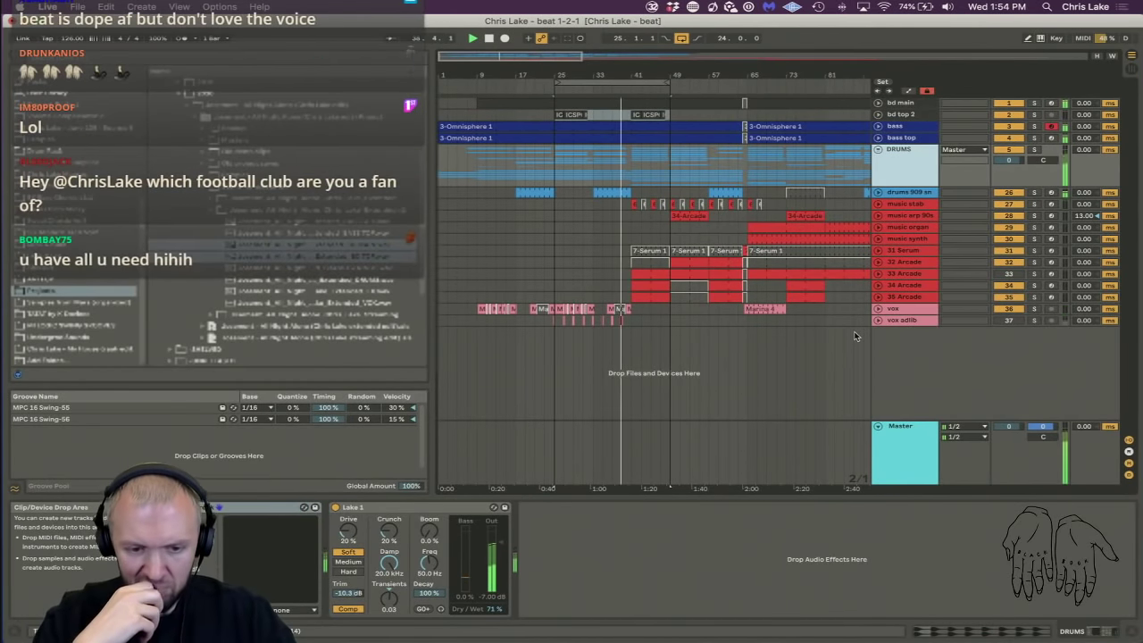
pyautogui.click(596, 269)
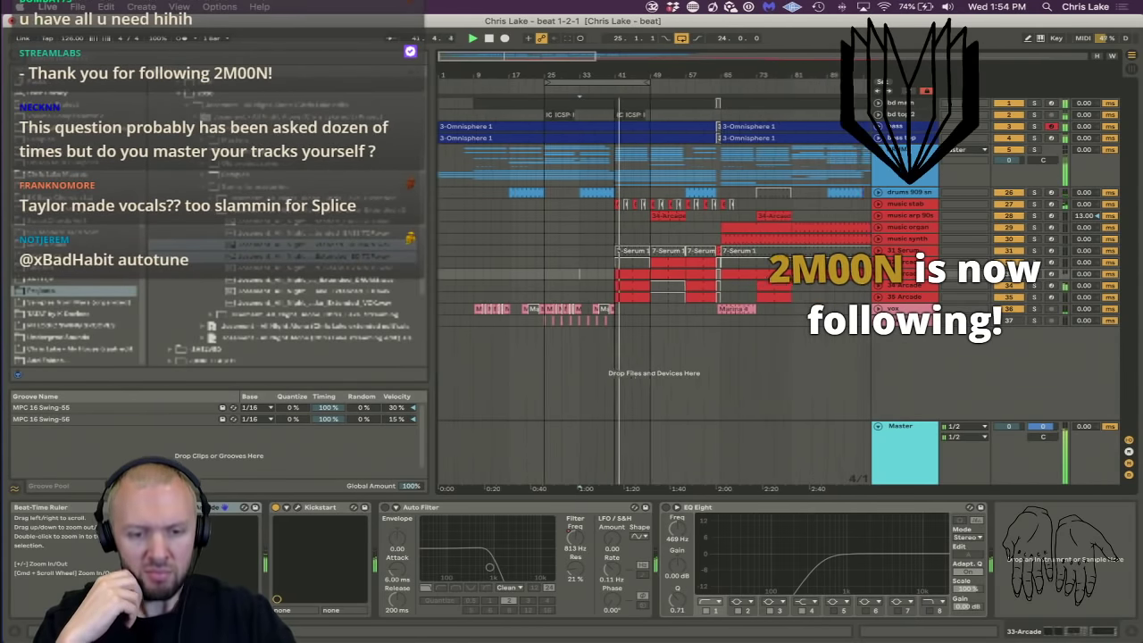
pyautogui.moveTo(634, 79); pyautogui.dragTo(601, 74)
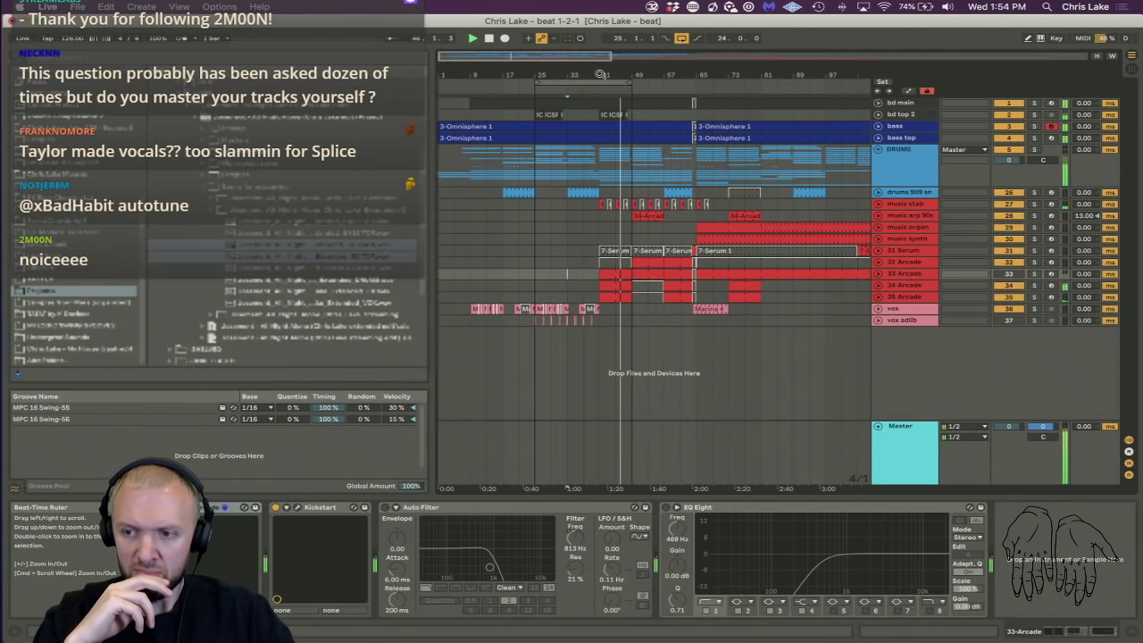
# Extend the loop to bar 57 and duplicate the bd top 2 kick loop clips at bar 41 to bar 49.
pyautogui.moveTo(600, 74); pyautogui.dragTo(600, 89)
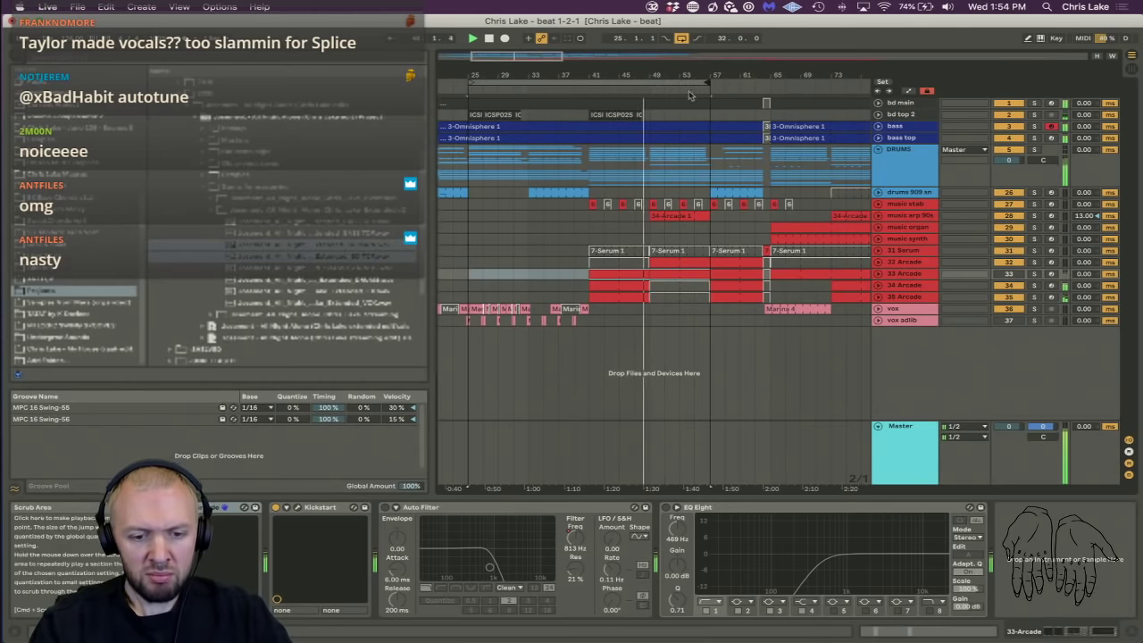
pyautogui.click(590, 116)
pyautogui.press('super+d')
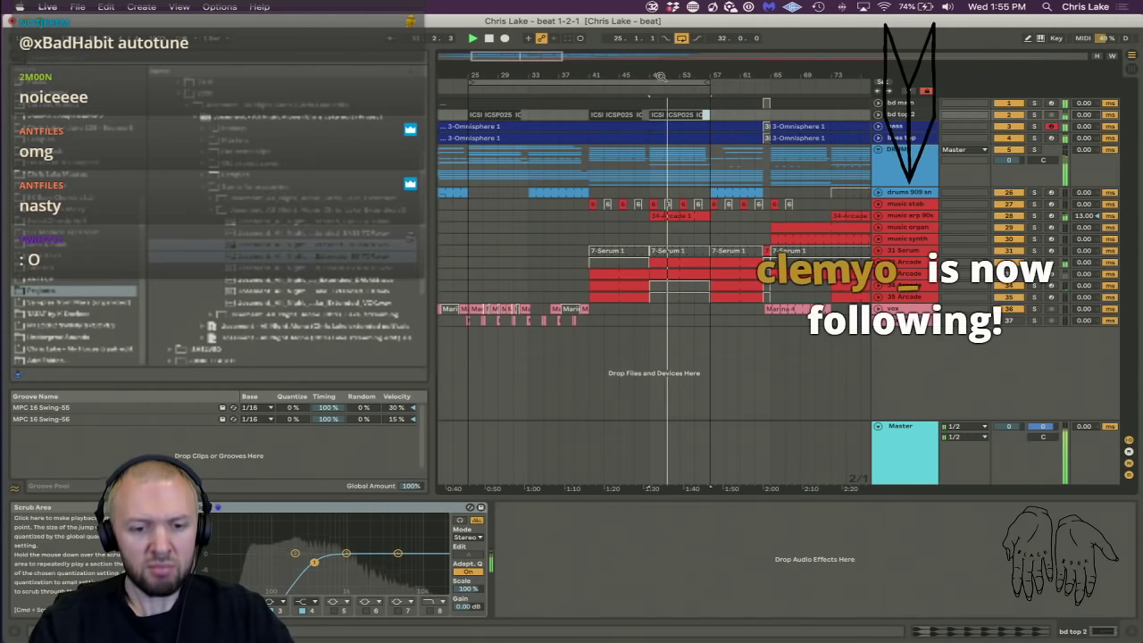
pyautogui.moveTo(661, 77); pyautogui.dragTo(654, 71)
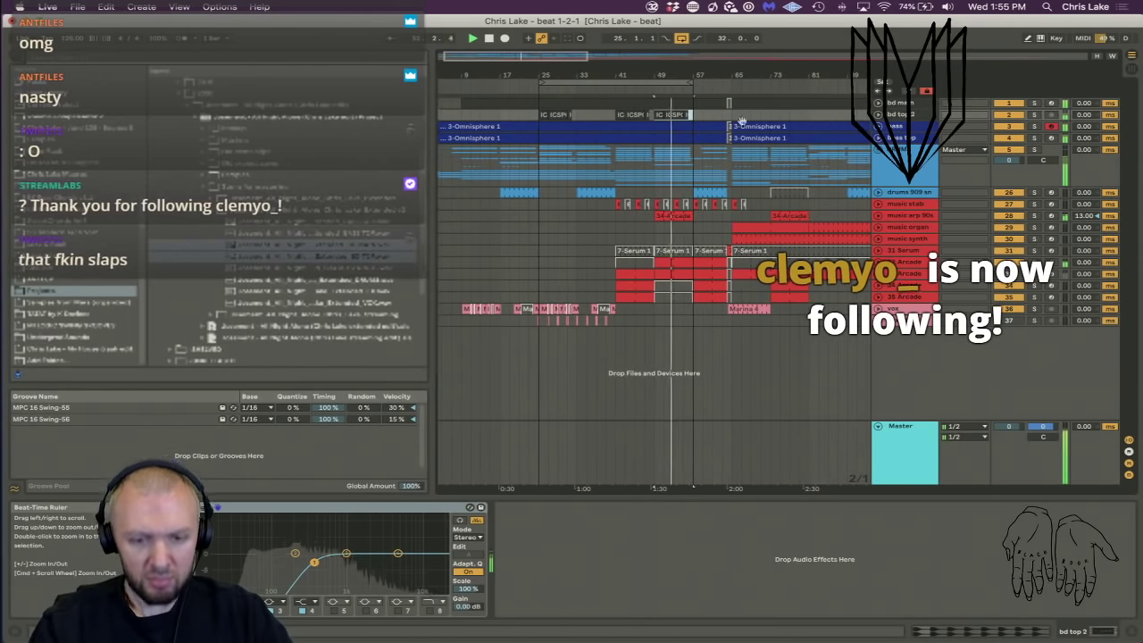
# Unfold all the tracks, then fold only the bass track.
pyautogui.keyDown('alt'); pyautogui.click(878, 115); pyautogui.keyUp('alt')
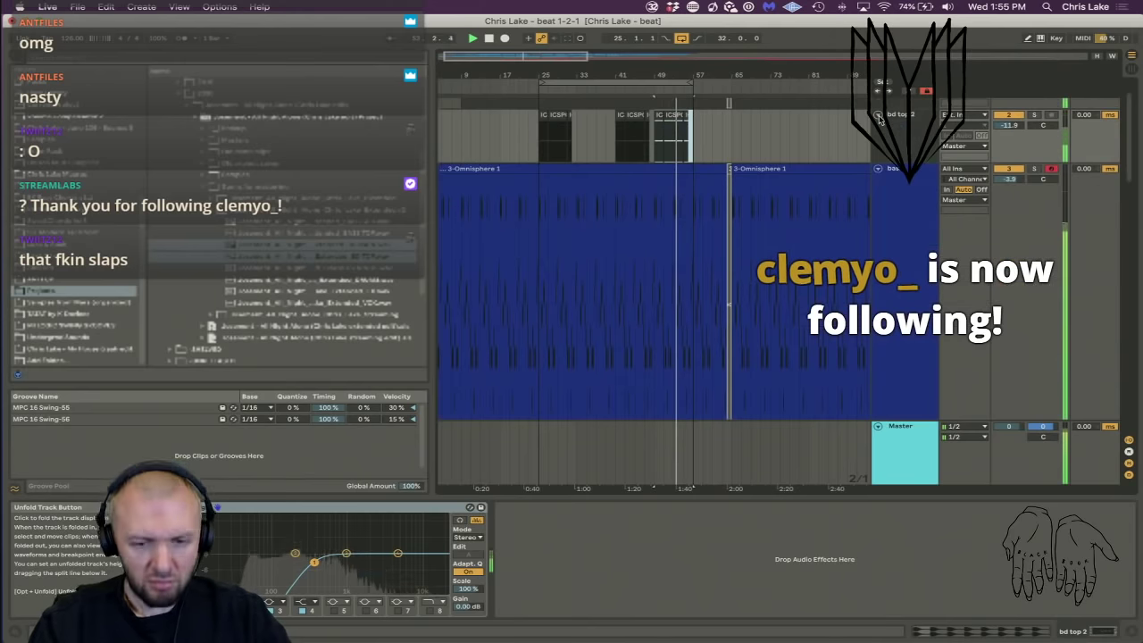
pyautogui.keyDown('alt'); pyautogui.click(879, 168); pyautogui.keyUp('alt')
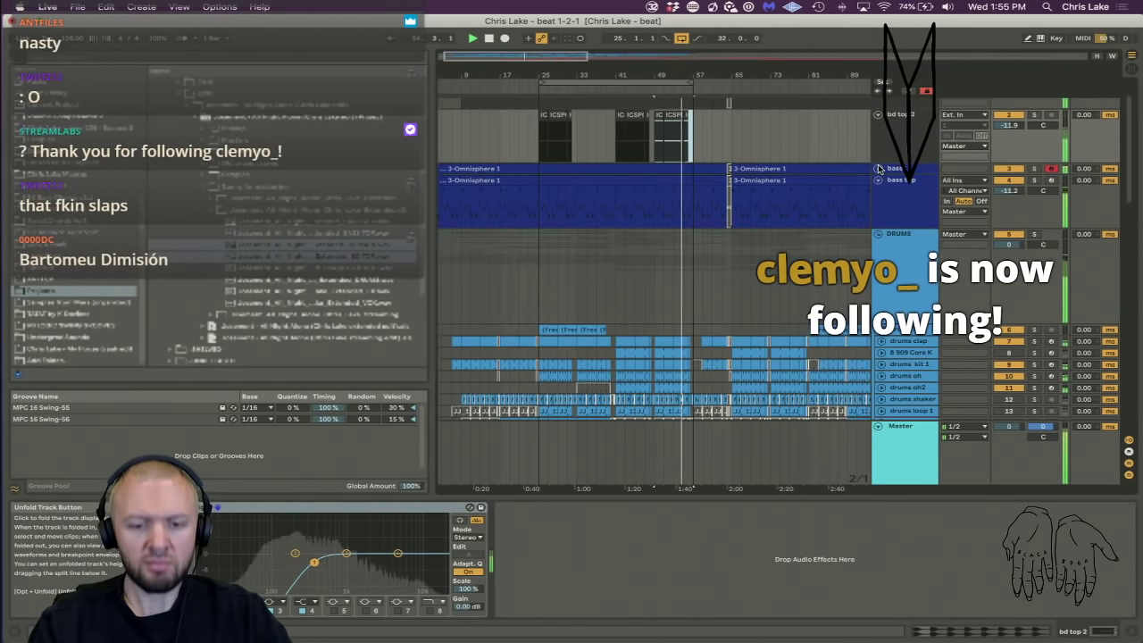
pyautogui.scroll(2, 880, 154)
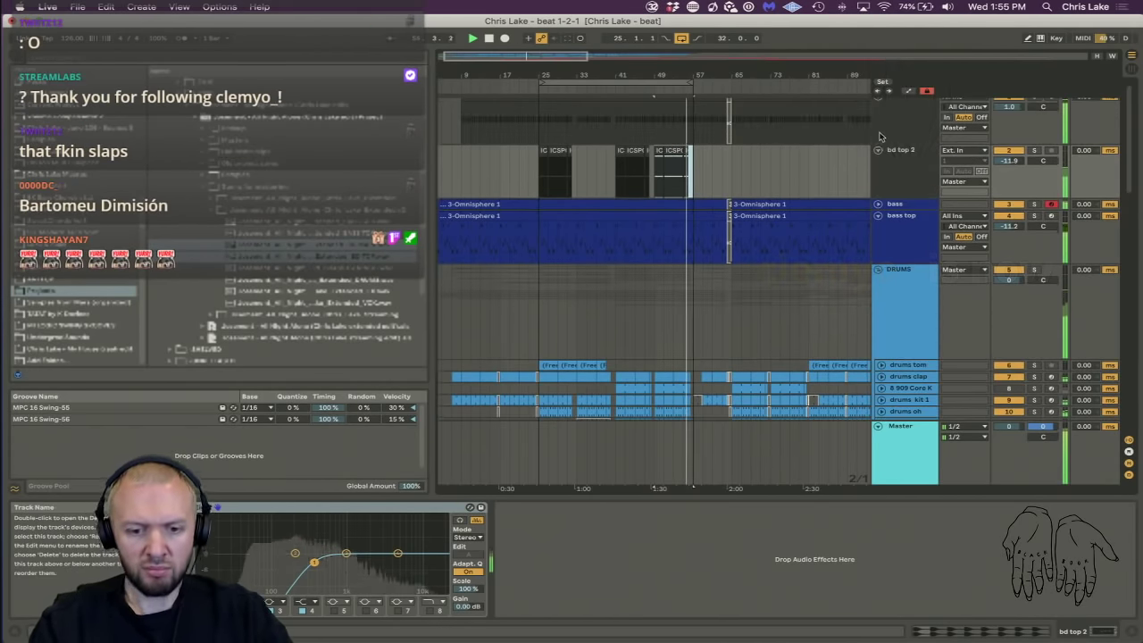
# Fold the bd top 2 track and all the other tracks, and play the arrangement from bar 49.
pyautogui.click(880, 152)
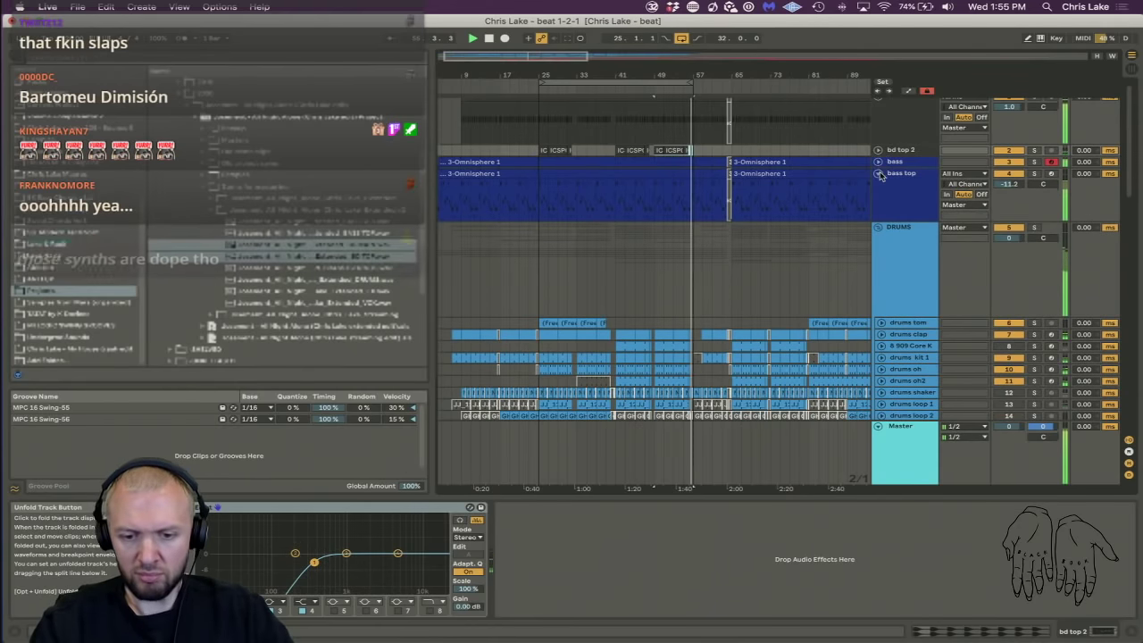
pyautogui.keyDown('alt'); pyautogui.click(879, 175); pyautogui.keyUp('alt')
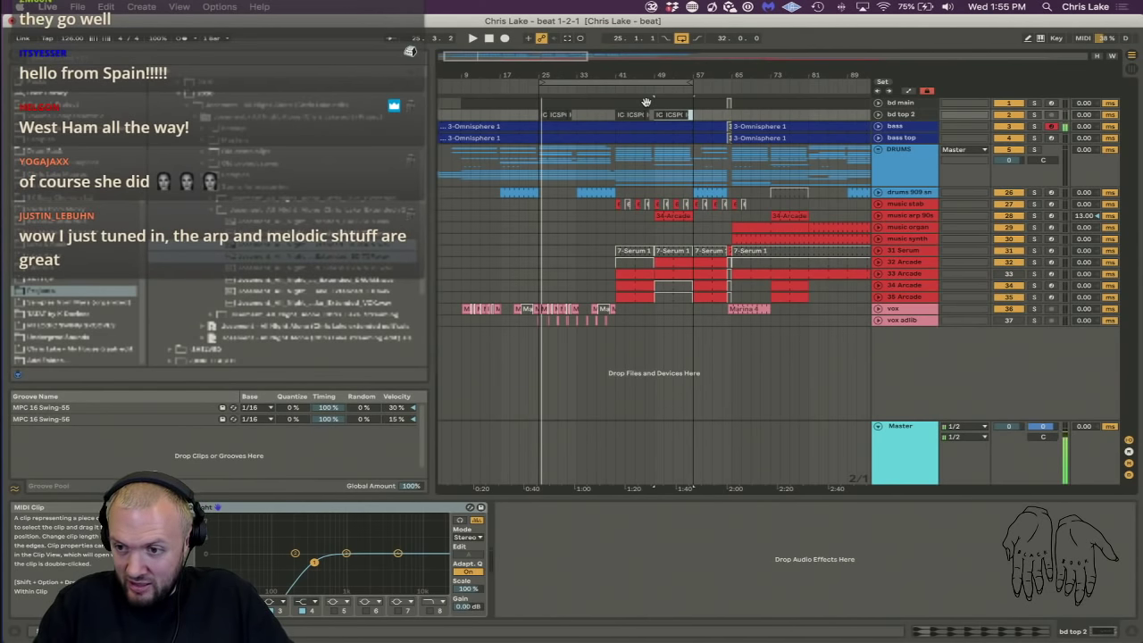
pyautogui.click(645, 101)
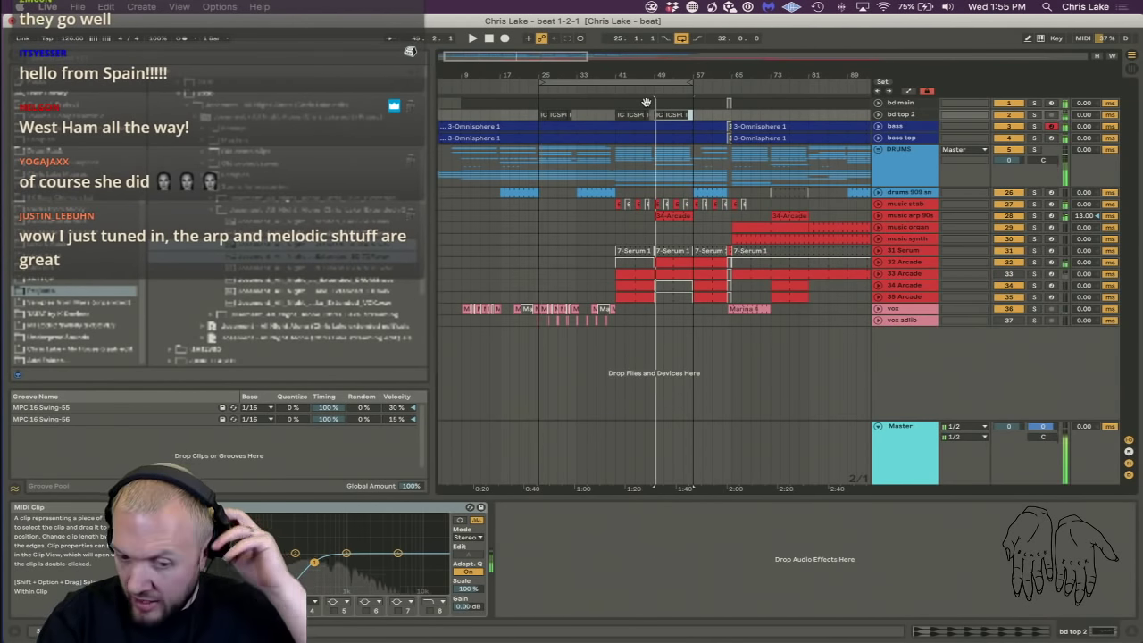
# Set the loop to bars 25–33 of the DRUMS group and solo the group during playback.
pyautogui.moveTo(547, 163); pyautogui.dragTo(575, 168)
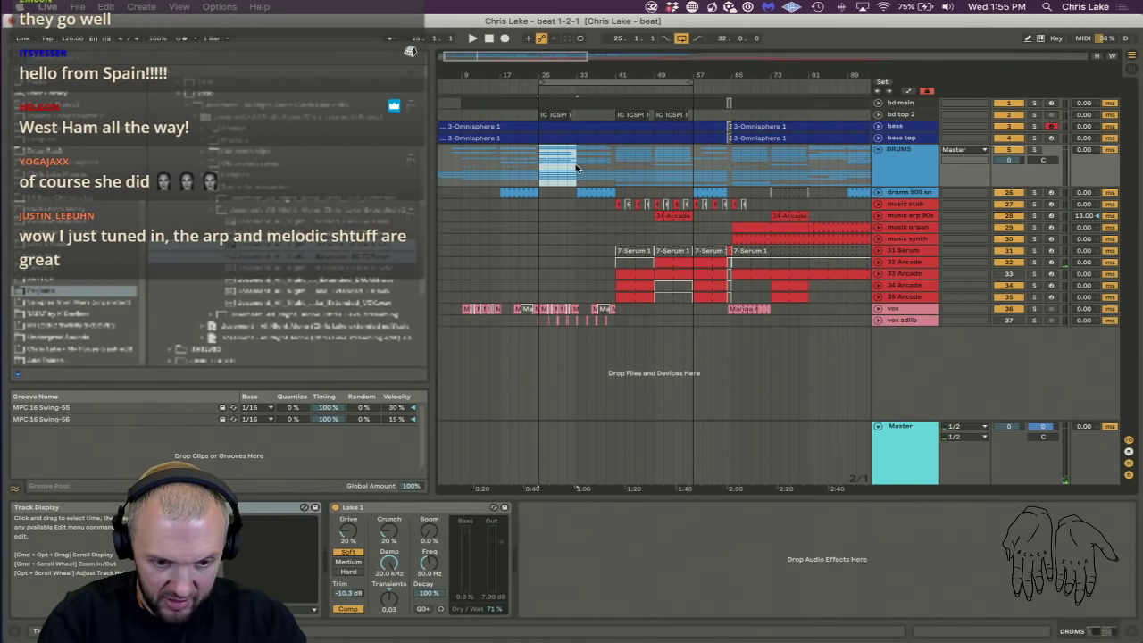
pyautogui.click(899, 168)
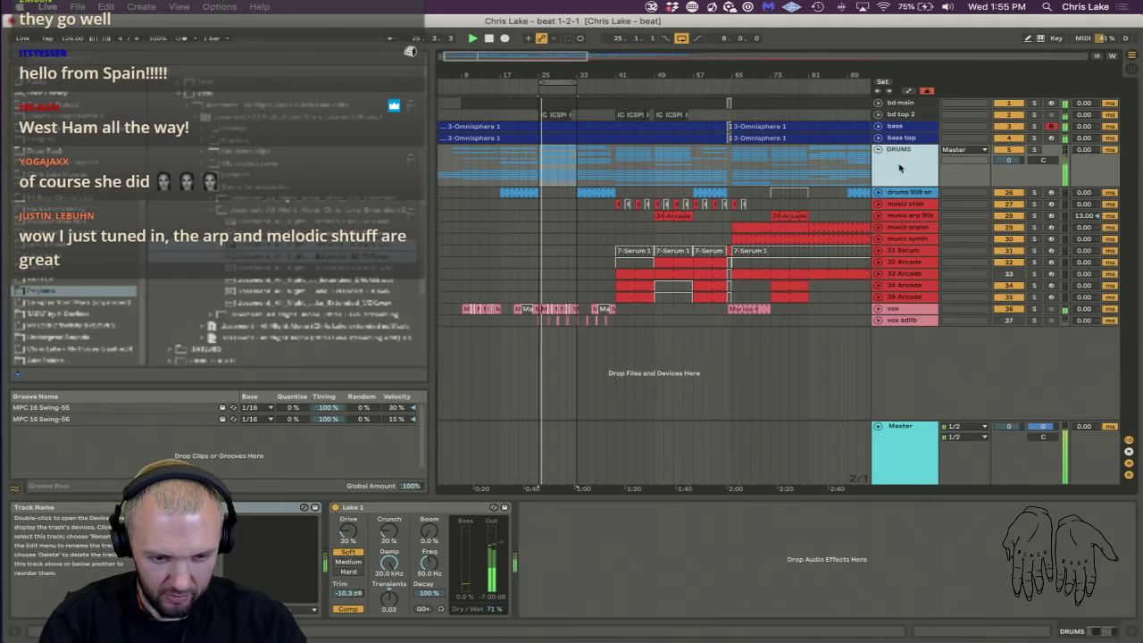
pyautogui.moveTo(542, 71); pyautogui.dragTo(546, 69)
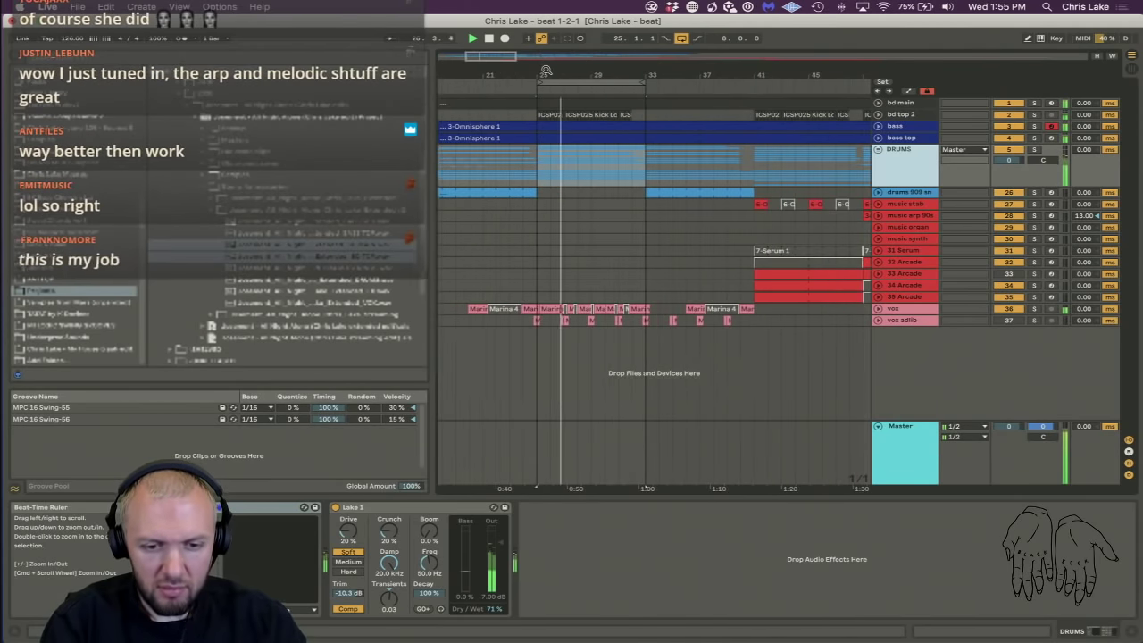
pyautogui.click(1033, 150)
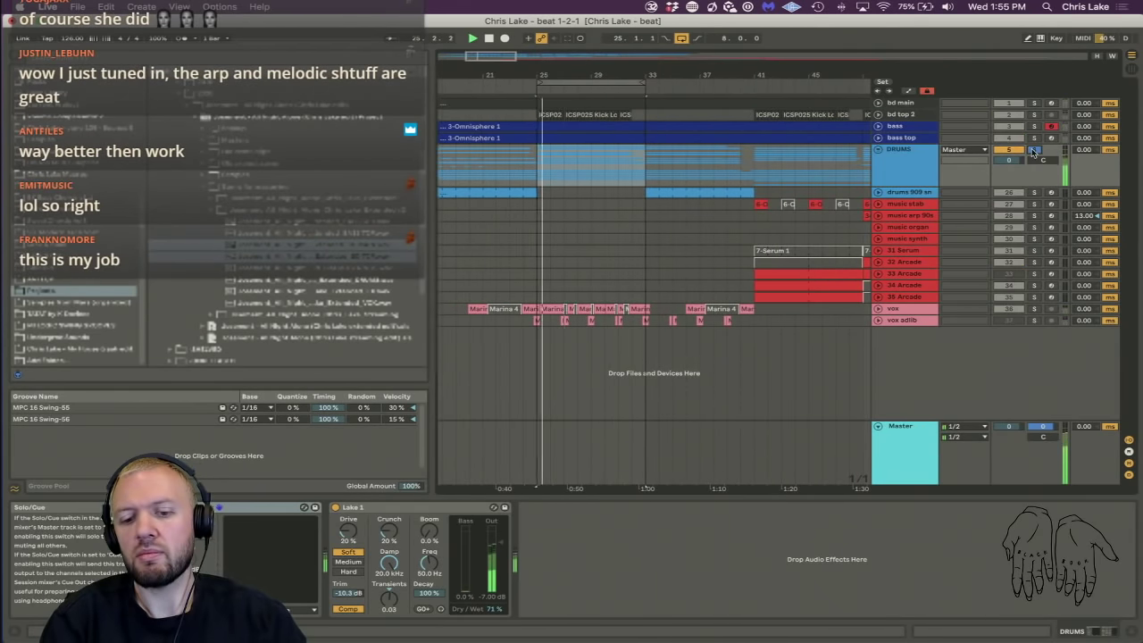
# Unfold the DRUMS group and expand the drums lake top track inside it.
pyautogui.click(880, 150)
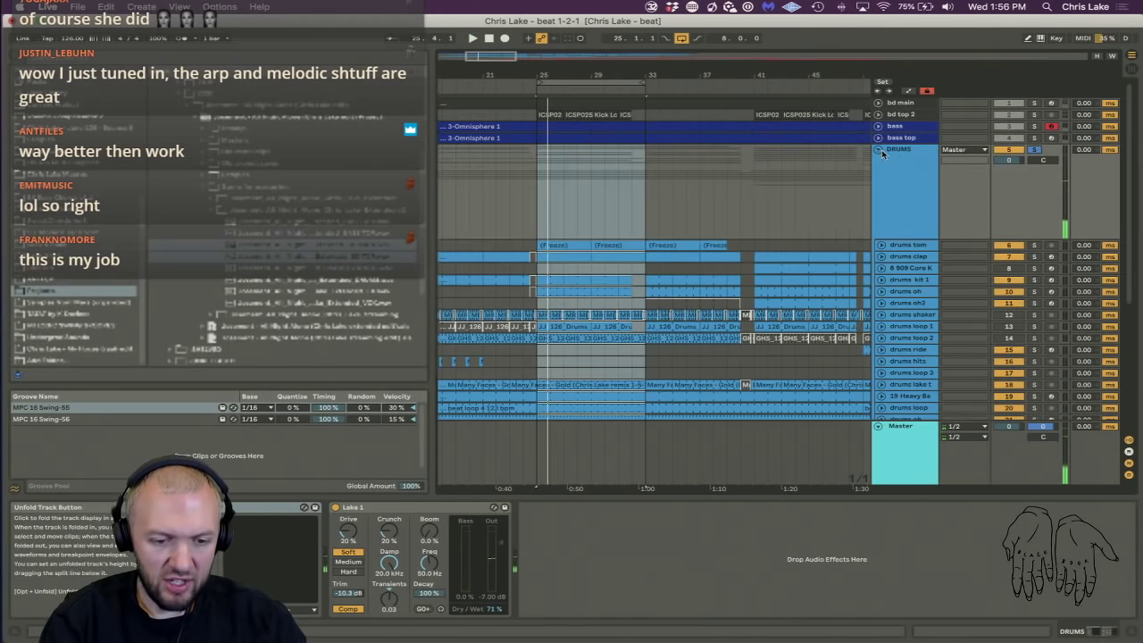
pyautogui.scroll(-6, 804, 249)
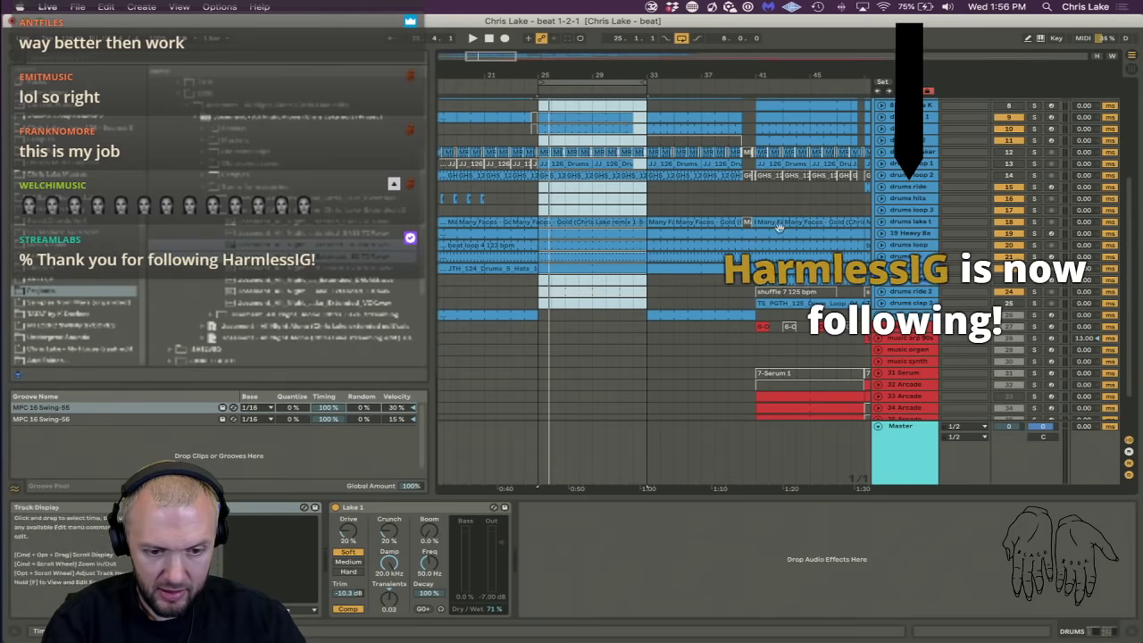
pyautogui.click(910, 222)
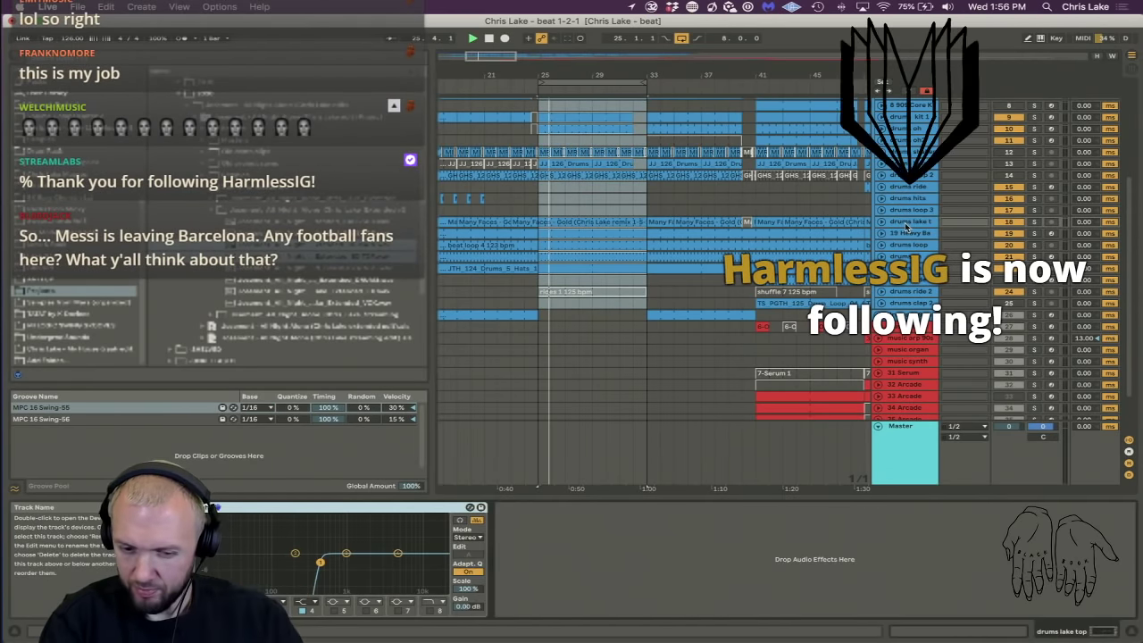
pyautogui.click(881, 222)
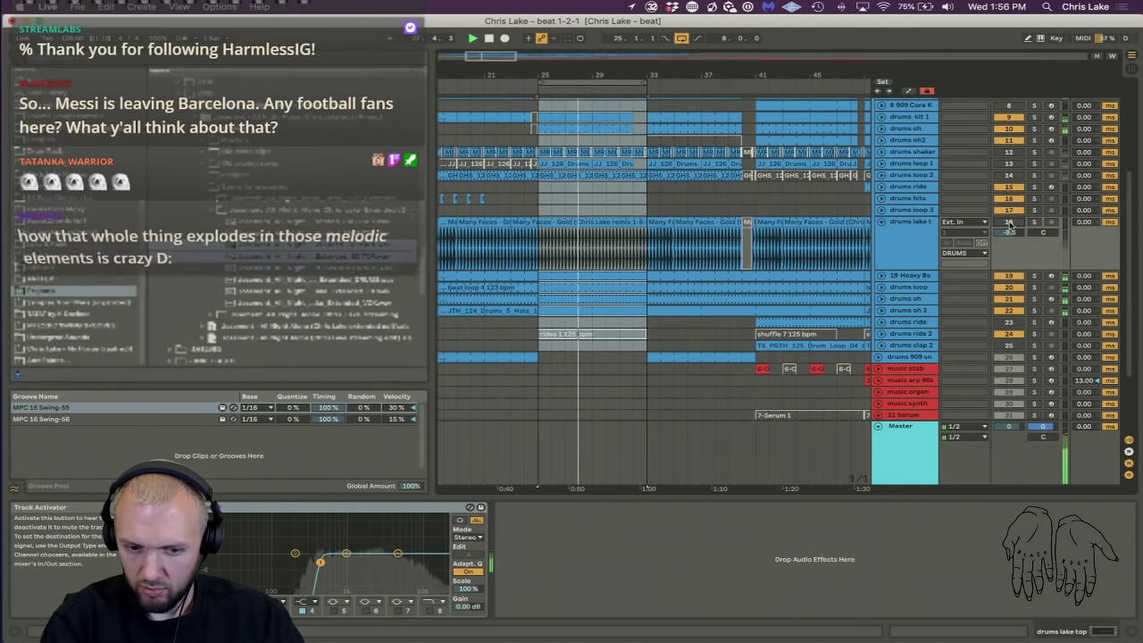
# Open the Many Faces clip on the drums lake top track and show its Mixer Track Volume envelope.
pyautogui.click(614, 221)
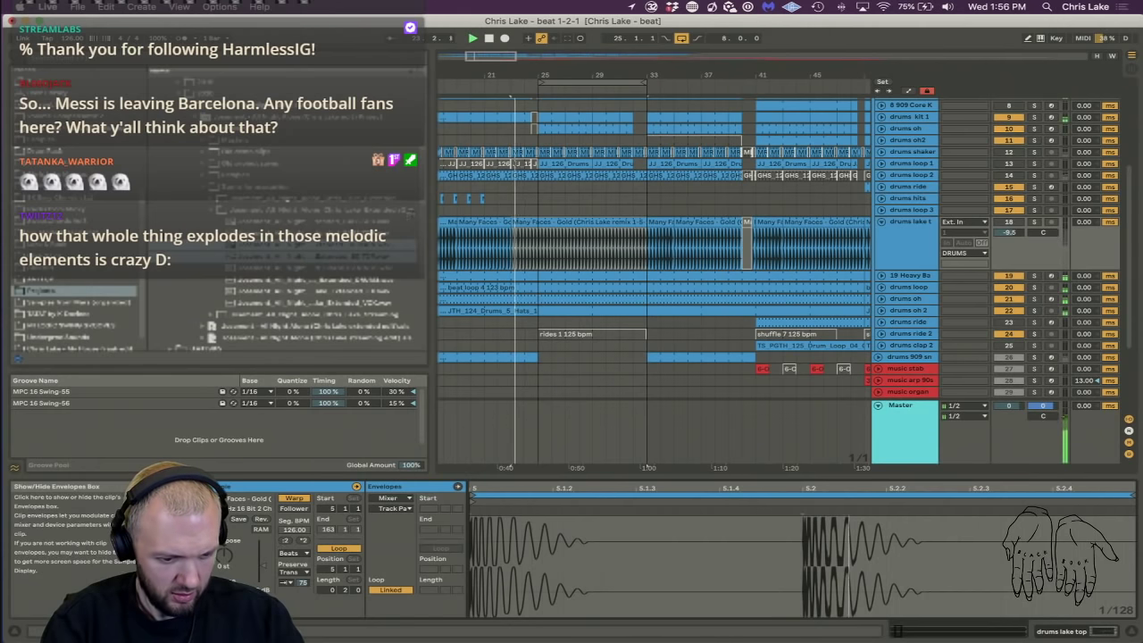
pyautogui.click(394, 508)
pyautogui.click(400, 527)
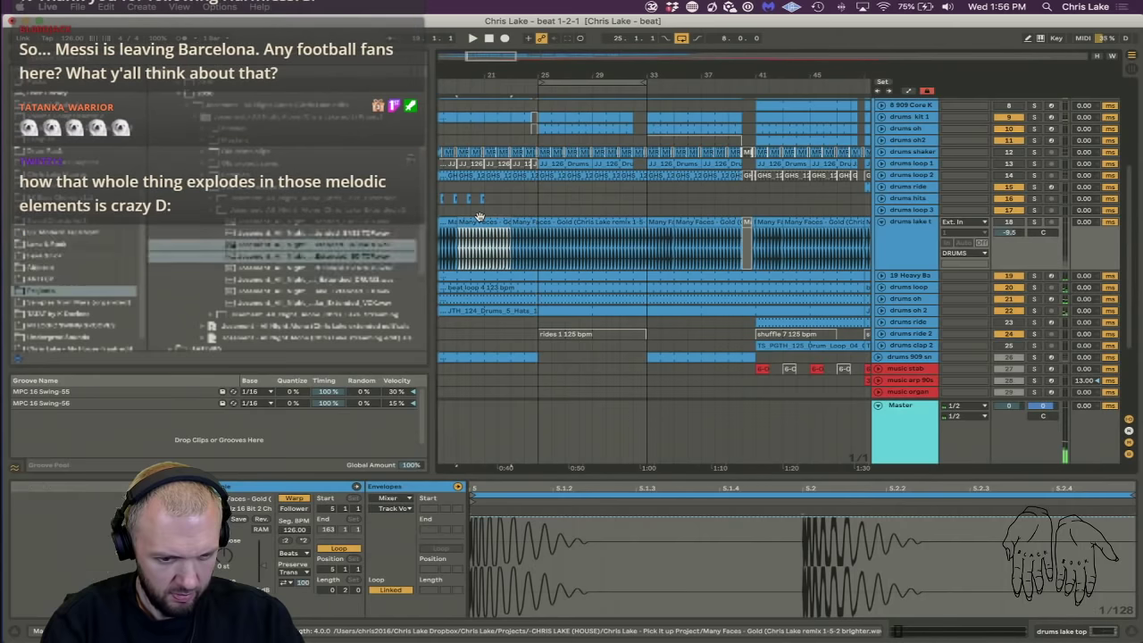
# Compare the drums with the drums lake top track switched on and off, and unsolo the DRUMS group.
pyautogui.click(523, 223)
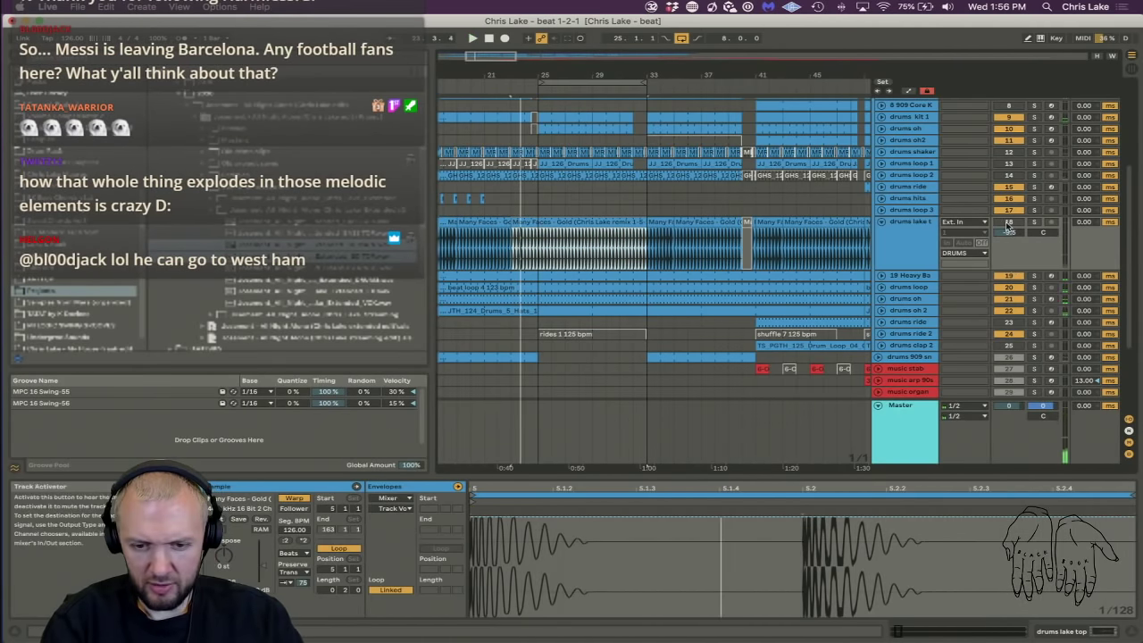
pyautogui.click(1006, 225)
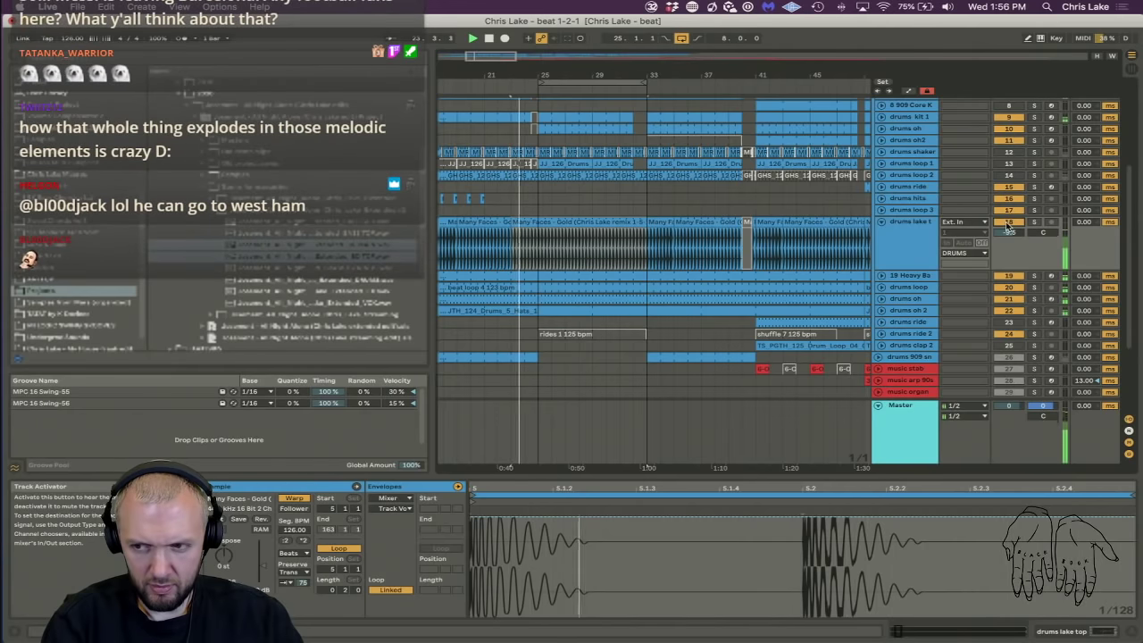
pyautogui.scroll(6, 937, 196)
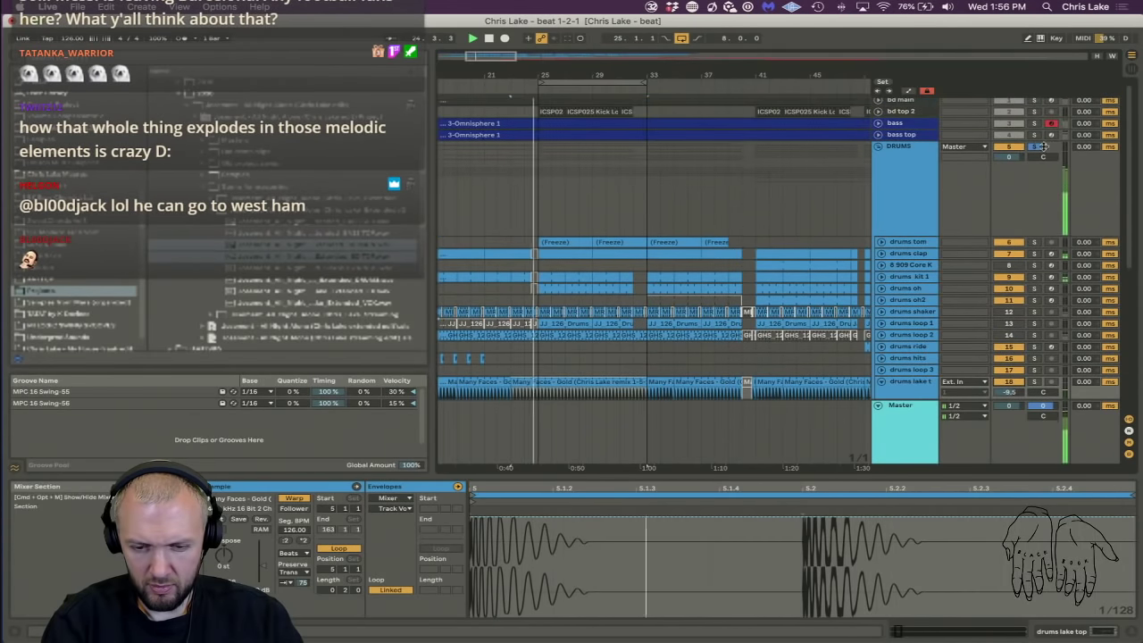
pyautogui.scroll(-6, 941, 222)
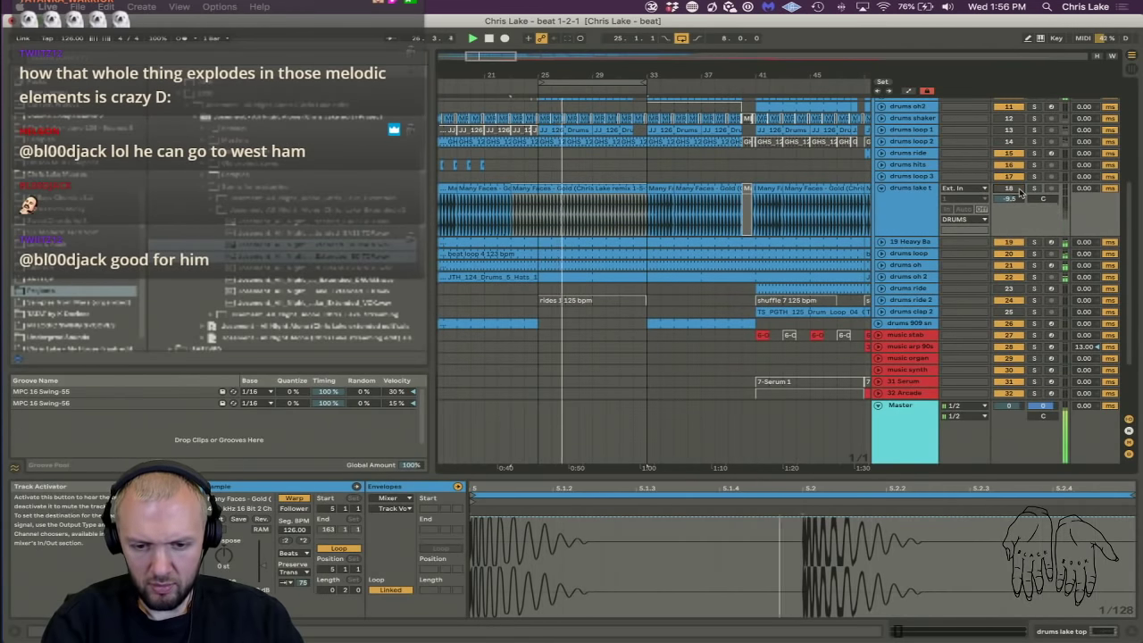
# Lower the Track Volume envelope over the first beat of the drums lake top clip, audition the track in solo and fold it.
pyautogui.moveTo(804, 554); pyautogui.dragTo(466, 547)
pyautogui.moveTo(612, 519)
pyautogui.mouseDown()
pyautogui.moveTo(613, 616)
pyautogui.moveTo(613, 553)
pyautogui.mouseUp()
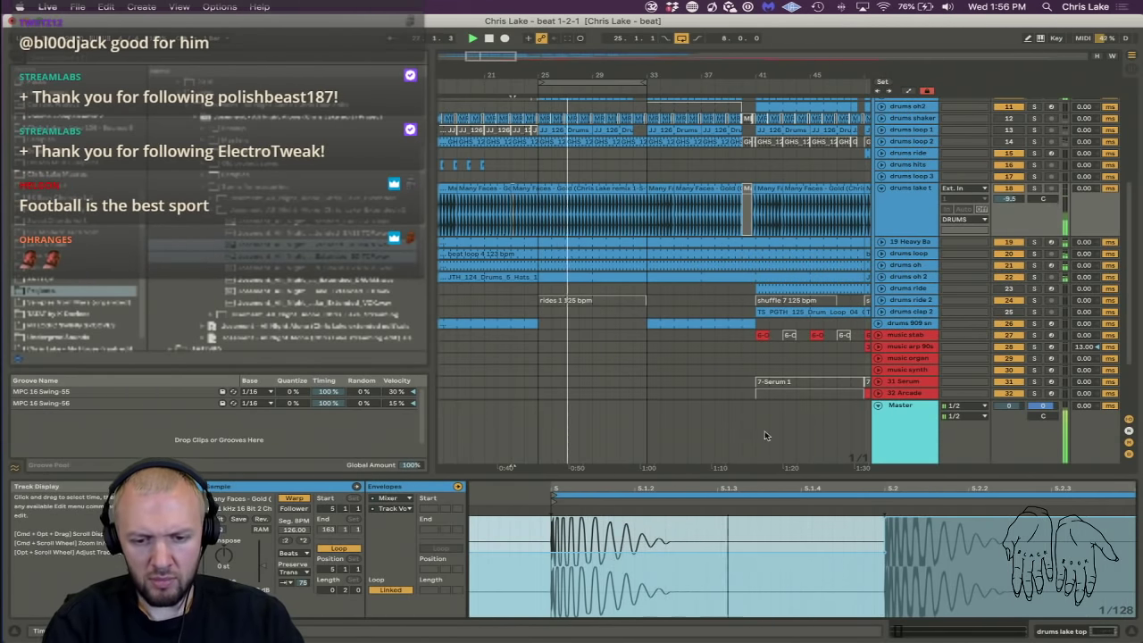
pyautogui.click(1036, 188)
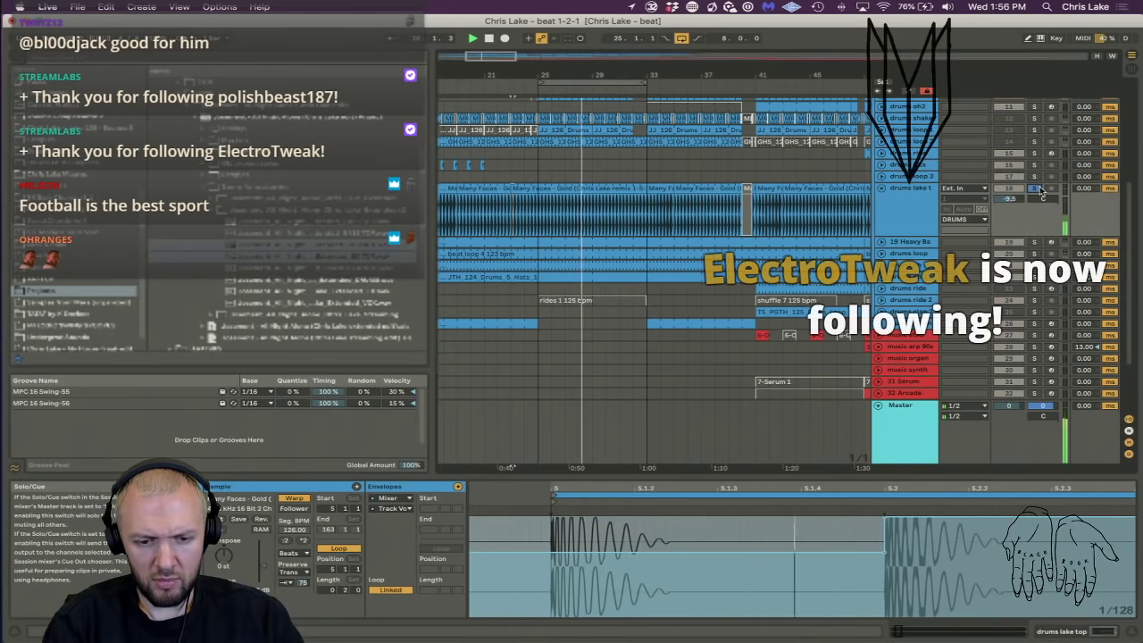
pyautogui.click(1038, 188)
pyautogui.click(908, 225)
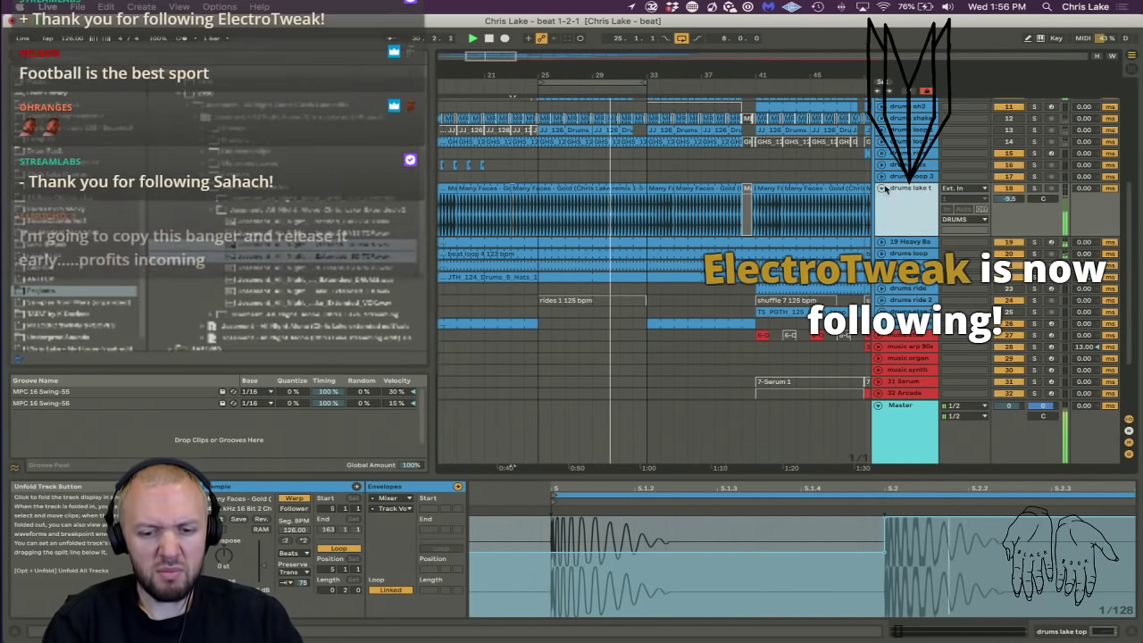
pyautogui.click(881, 188)
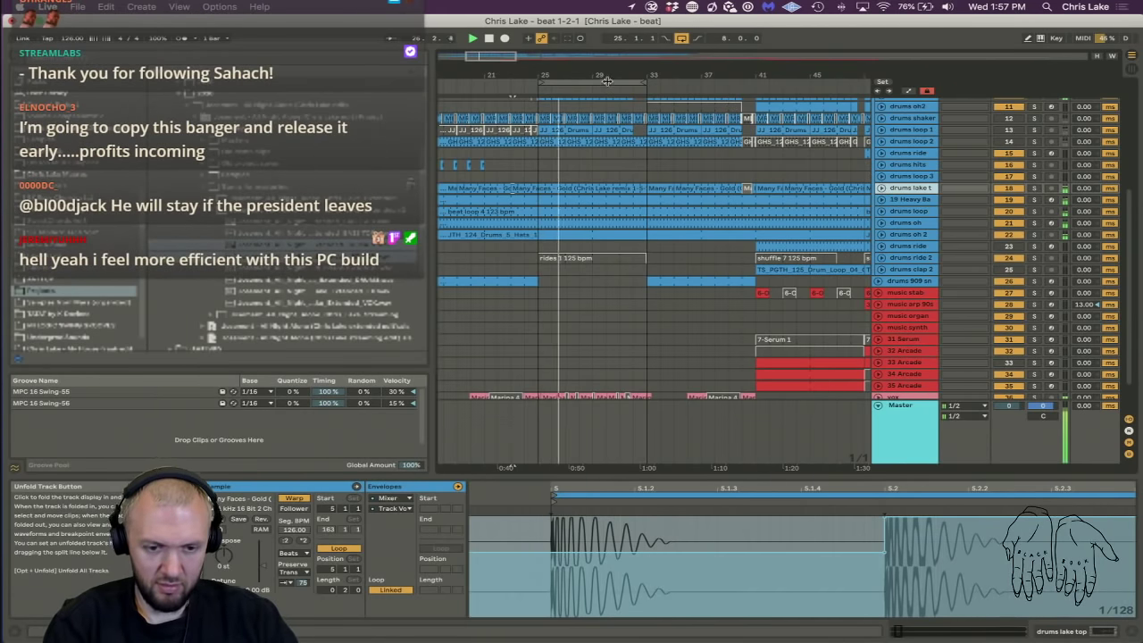
# Listen to the bars 25–33 loop with all the tracks and select the drums oh2 track.
pyautogui.moveTo(606, 81); pyautogui.dragTo(628, 218)
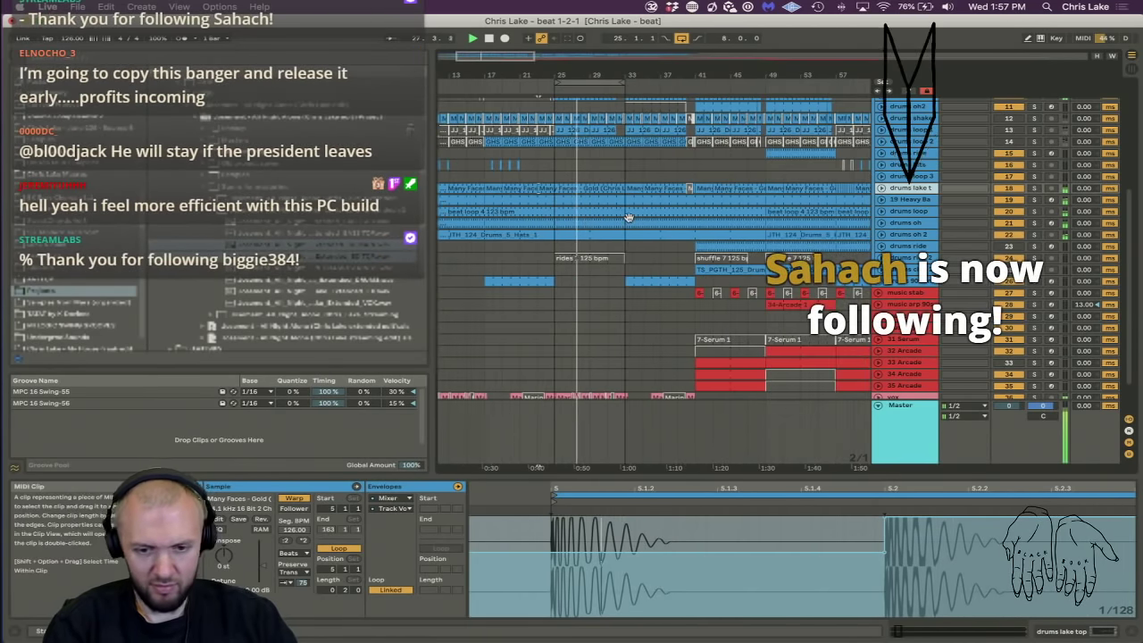
pyautogui.scroll(3, 628, 218)
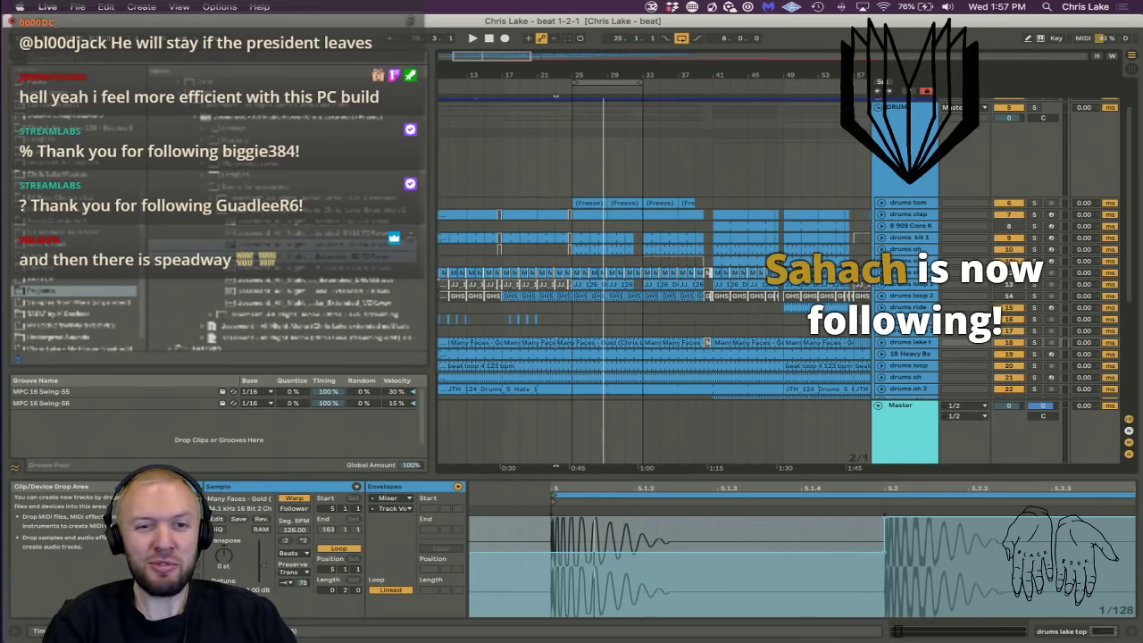
pyautogui.press('space')
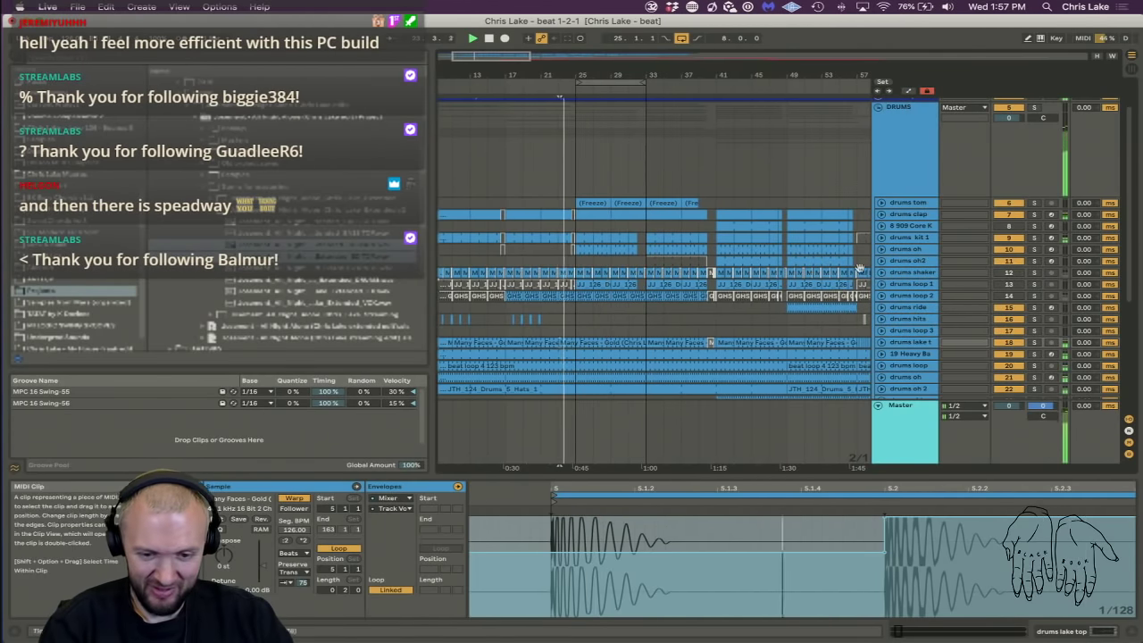
pyautogui.click(908, 260)
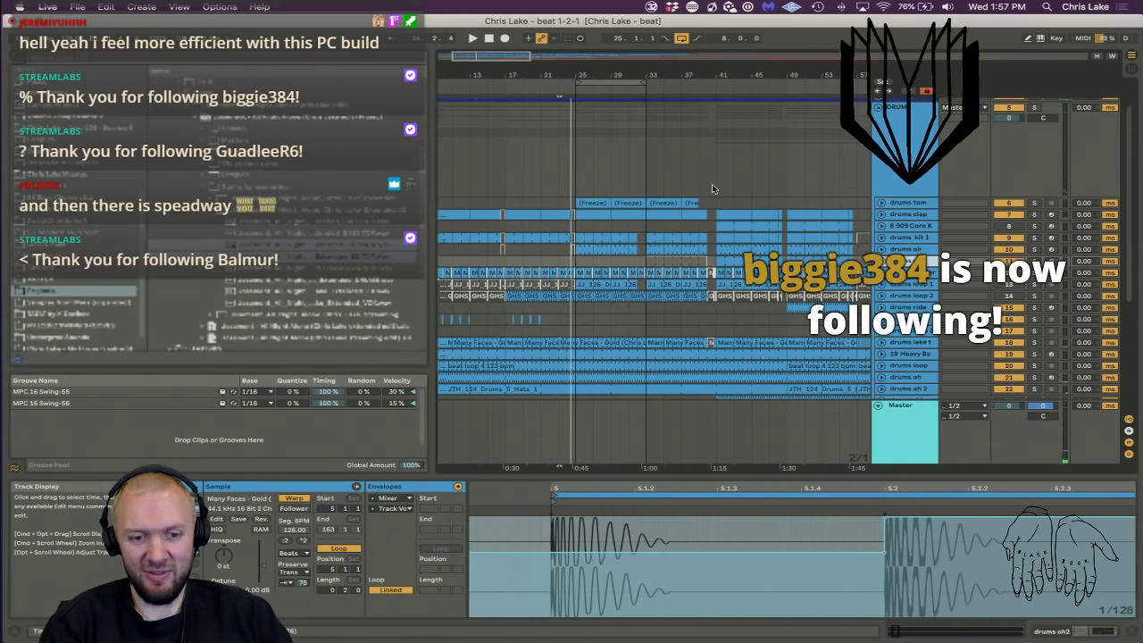
pyautogui.press('space')
pyautogui.moveTo(568, 75); pyautogui.dragTo(539, 45)
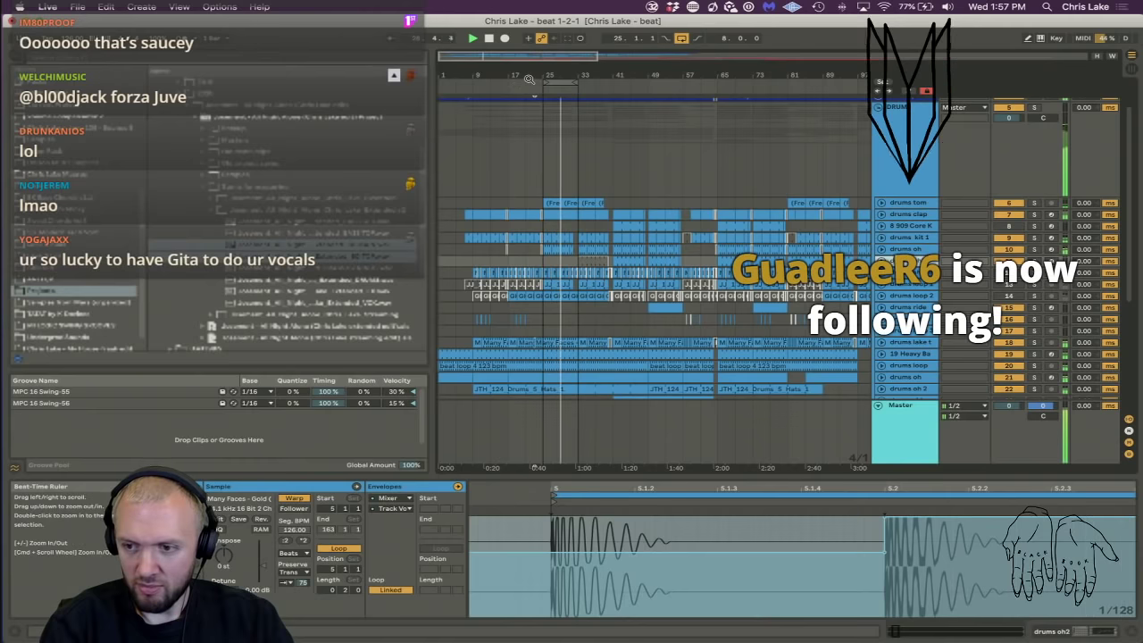
pyautogui.moveTo(554, 78); pyautogui.dragTo(555, 98)
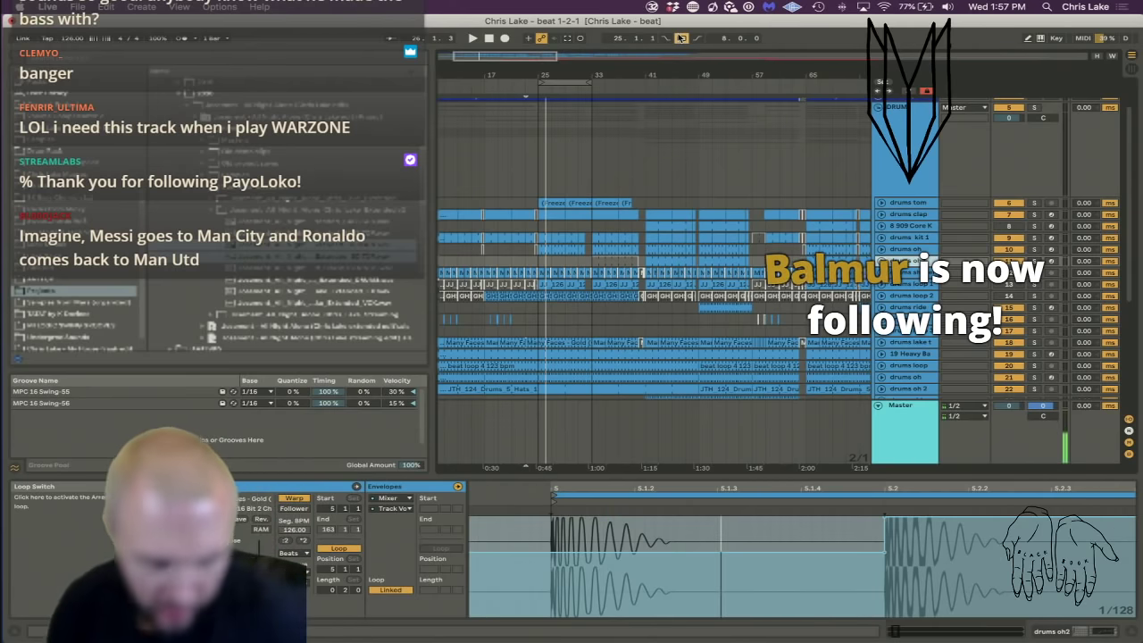
# Set the loop to 56 bars starting at bar 17 and play the arrangement through it.
pyautogui.moveTo(499, 73); pyautogui.dragTo(500, 36)
pyautogui.moveTo(515, 84); pyautogui.dragTo(632, 107)
pyautogui.scroll(-5, 641, 211)
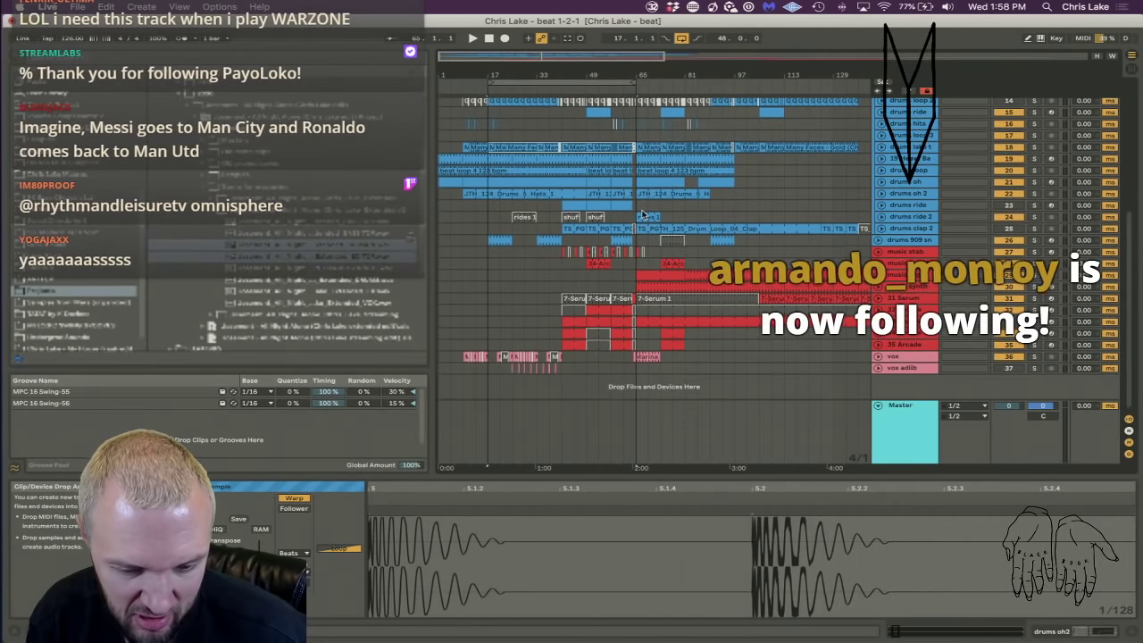
pyautogui.scroll(3, 641, 211)
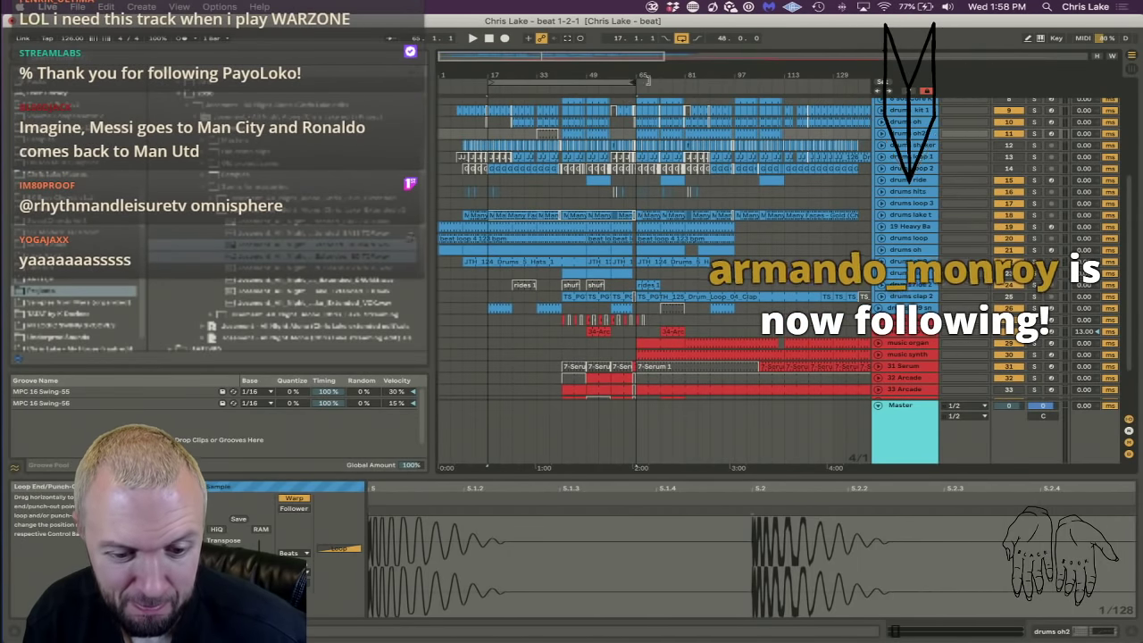
pyautogui.moveTo(628, 81); pyautogui.dragTo(538, 73)
pyautogui.press('space')
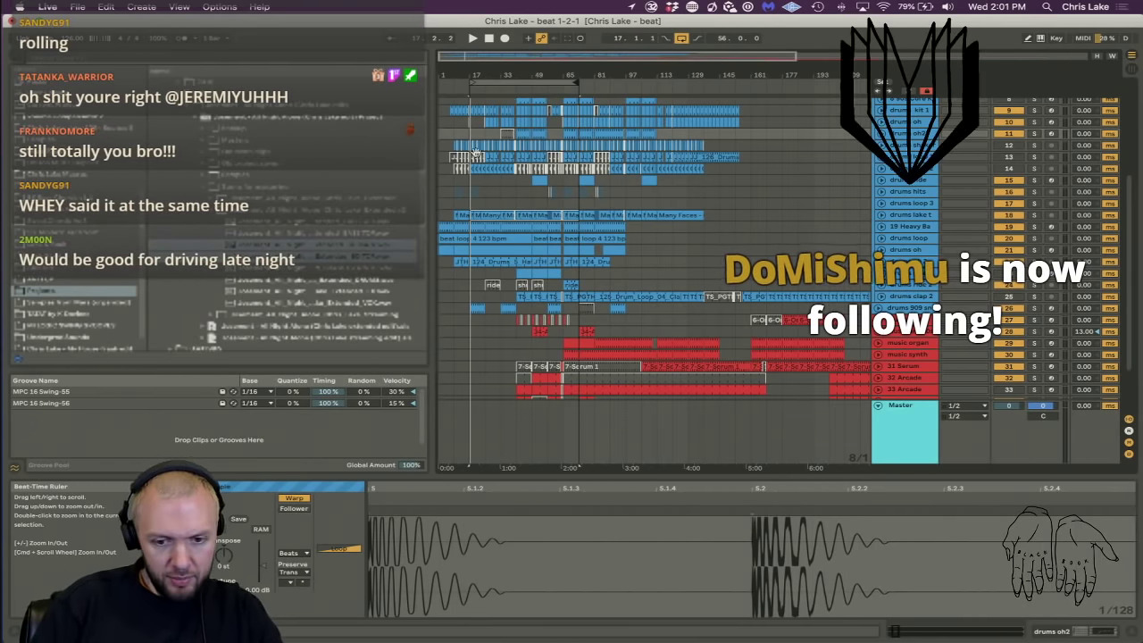
# Fold the DRUMS group and play the opening bars of the arrangement before the loop.
pyautogui.scroll(5, 467, 148)
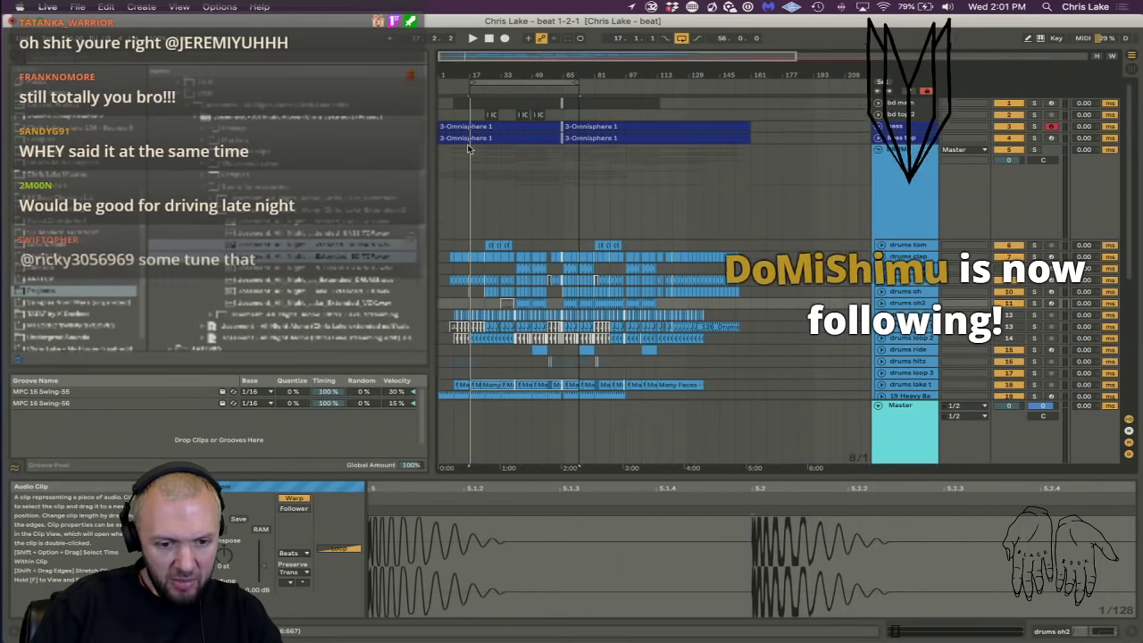
pyautogui.click(878, 152)
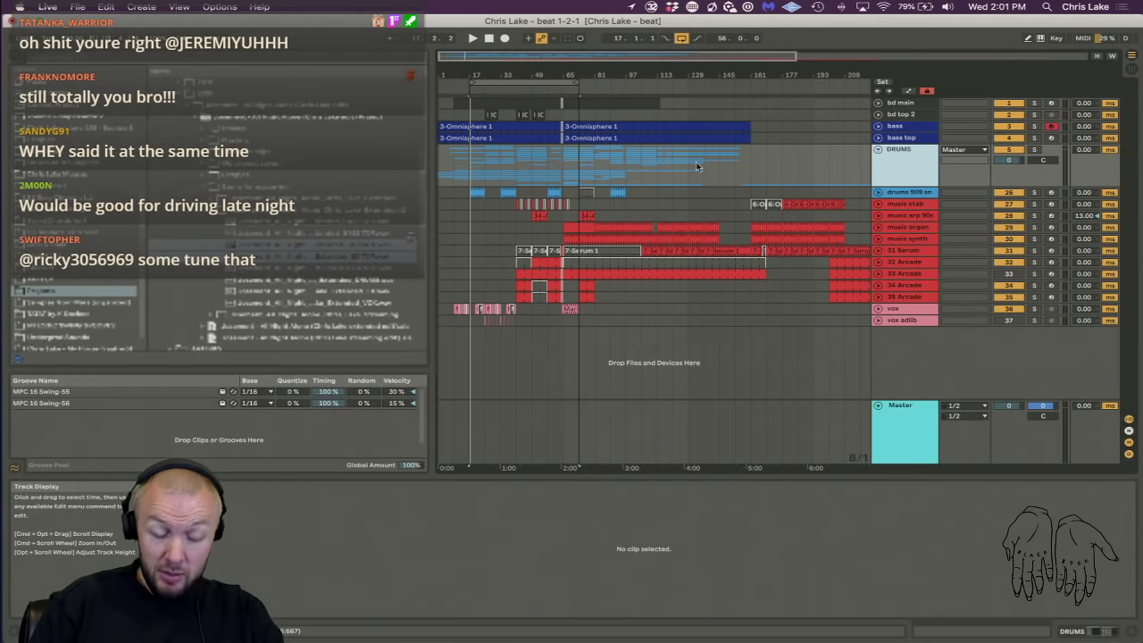
pyautogui.click(451, 158)
pyautogui.press('space')
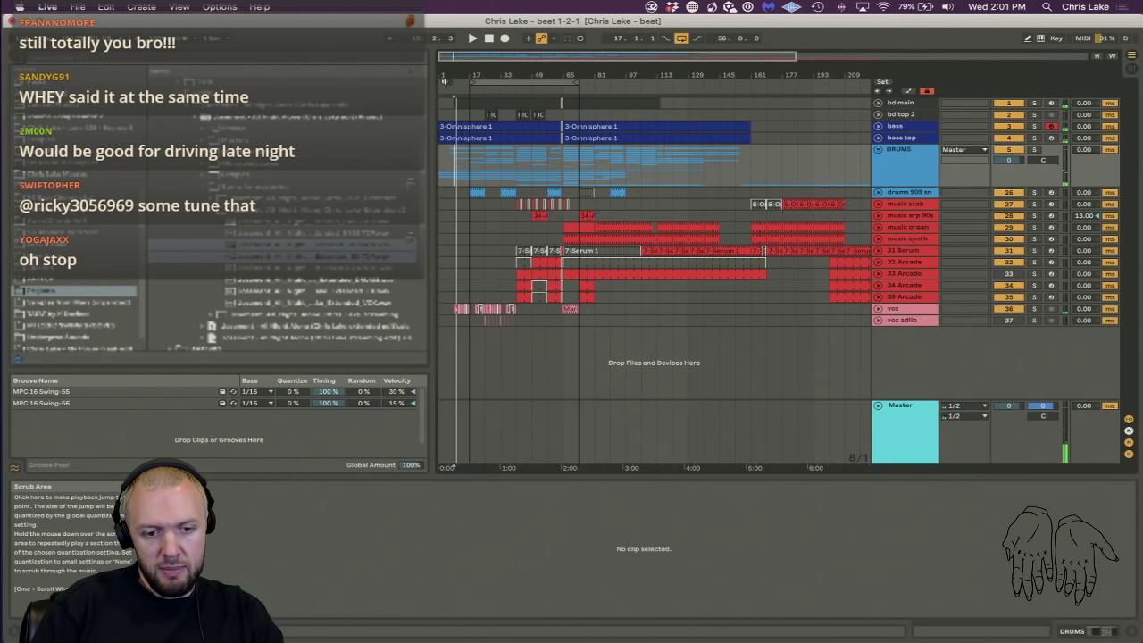
pyautogui.moveTo(439, 75); pyautogui.dragTo(439, 116)
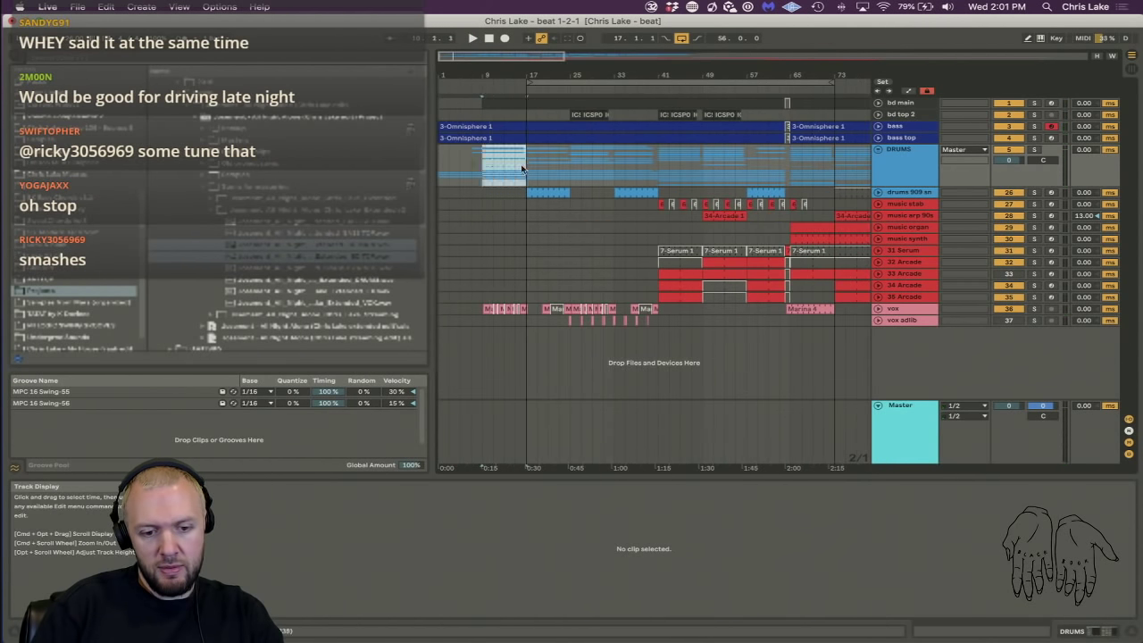
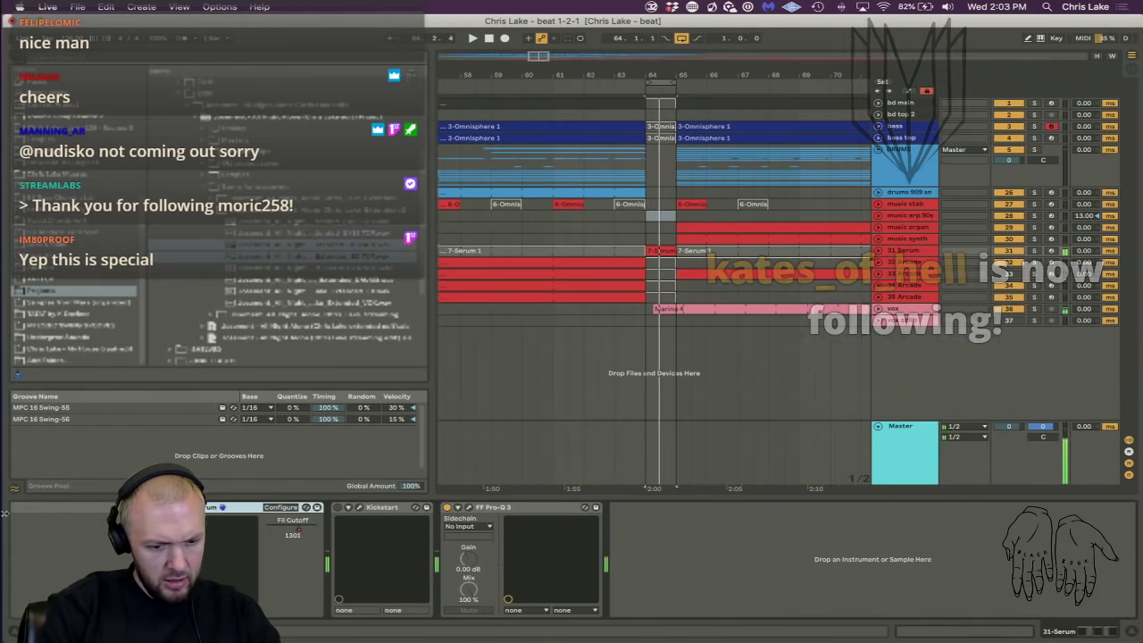
# Open the 31-Serum track's FF Pro-Q 3 and raise the low-cut band's frequency while the bar 64 loop plays.
pyautogui.click(468, 508)
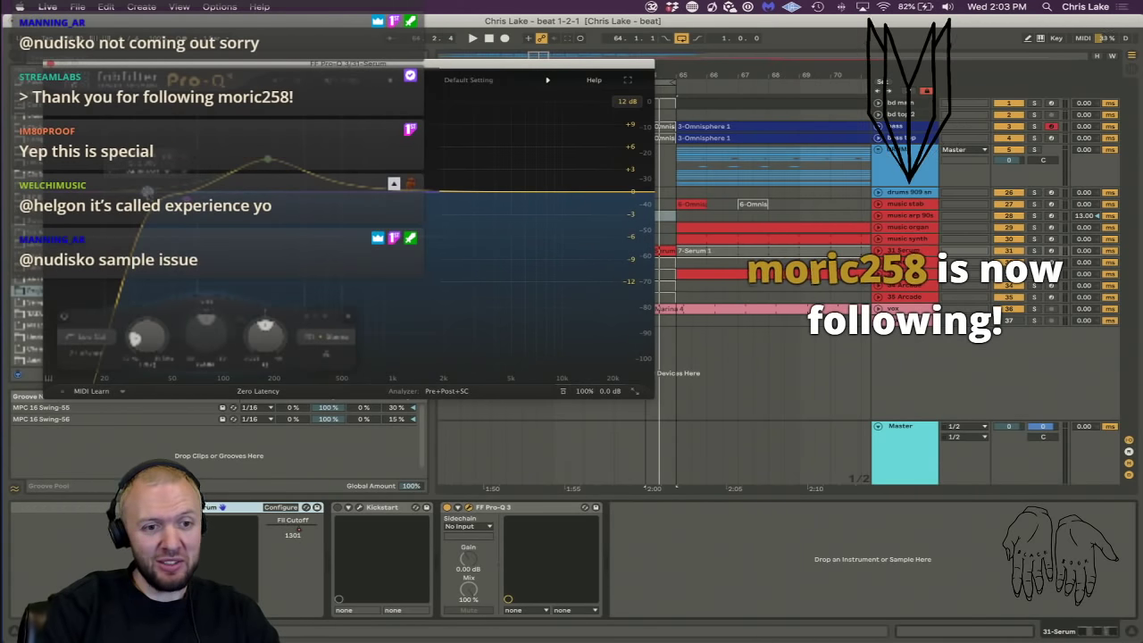
pyautogui.press('space')
pyautogui.moveTo(148, 193); pyautogui.dragTo(156, 192)
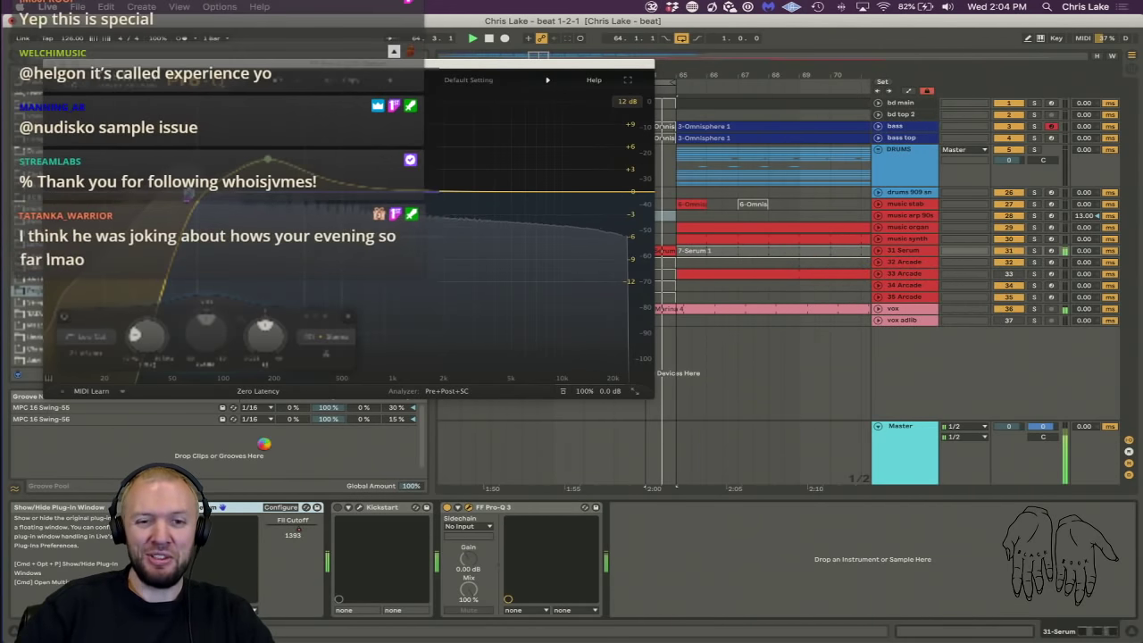
# Open the Serum synth on the same track, switch its voicing to mono during playback and close both plug-in windows.
pyautogui.click(201, 506)
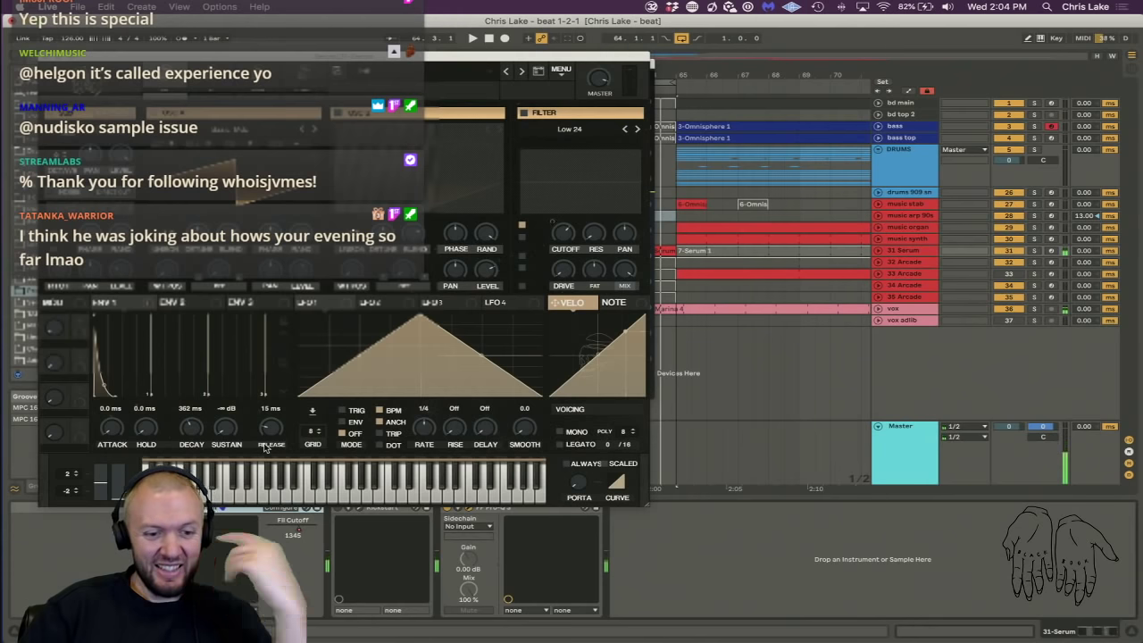
pyautogui.moveTo(176, 57); pyautogui.dragTo(607, 131)
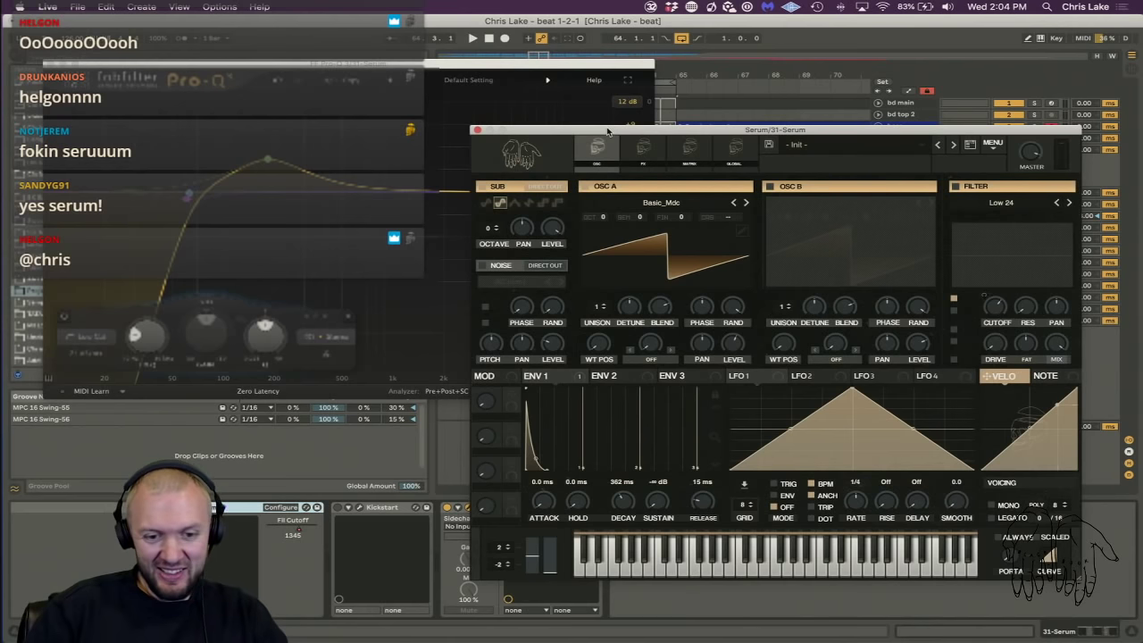
pyautogui.moveTo(607, 131); pyautogui.dragTo(631, 126)
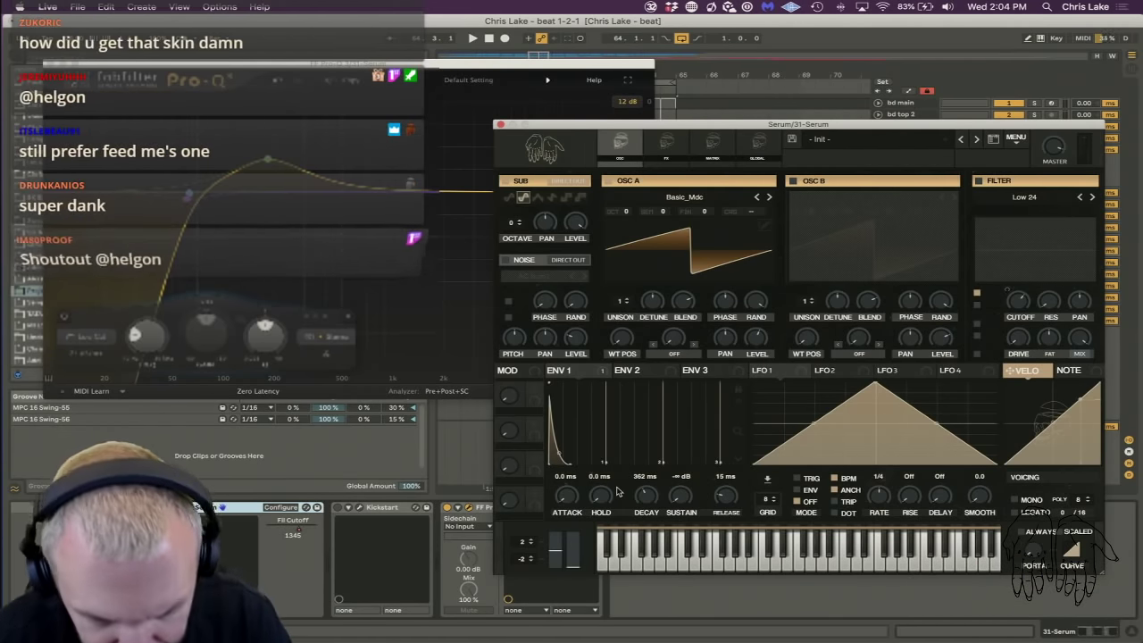
pyautogui.press('space')
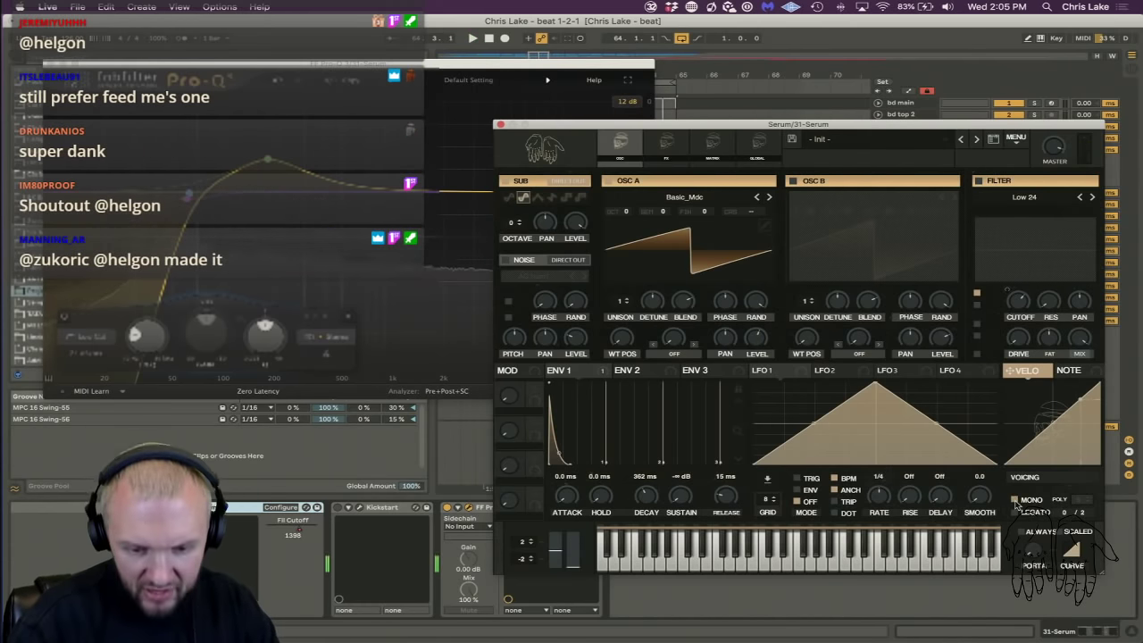
pyautogui.click(500, 125)
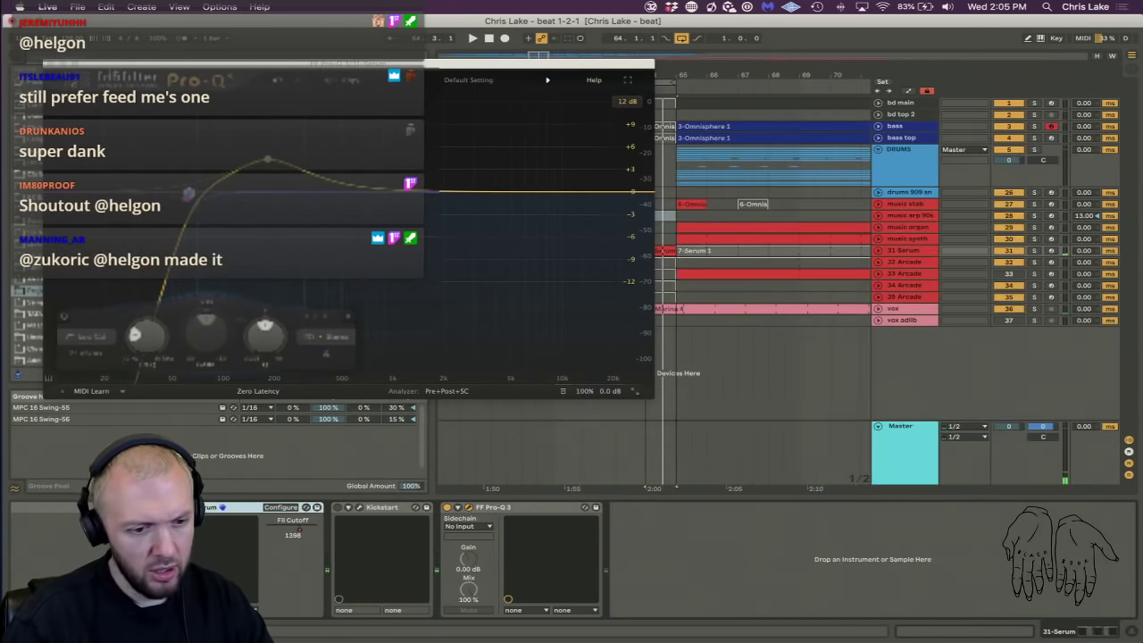
pyautogui.click(51, 64)
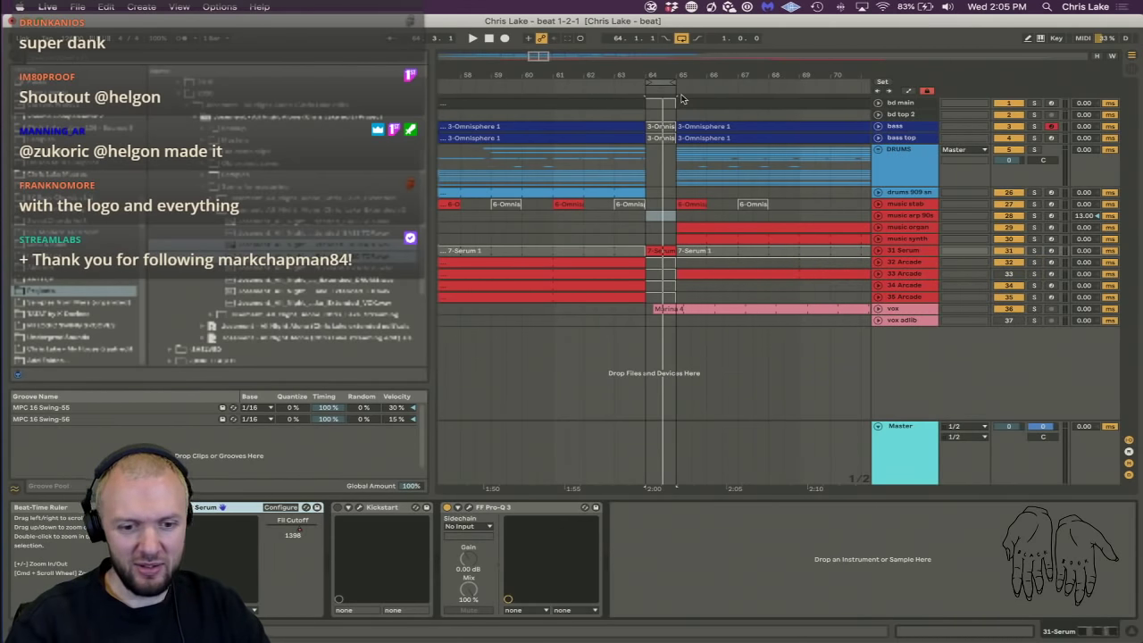
# Audition the one-bar loop at bar 64, turn looping off and listen on through bar 73.
pyautogui.click(655, 83)
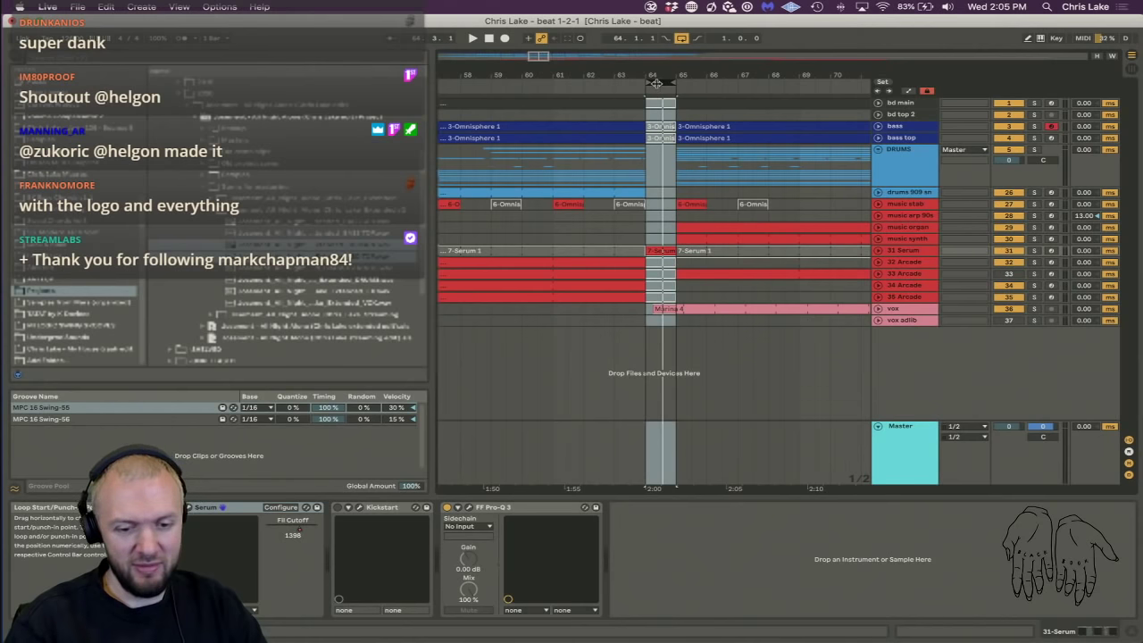
pyautogui.press('space')
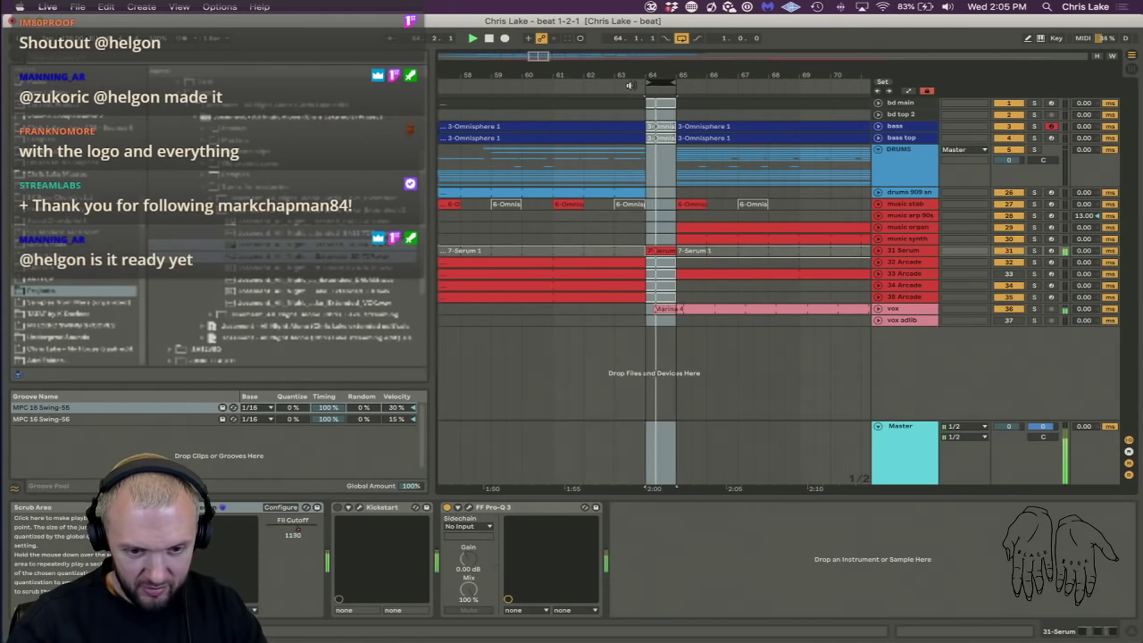
pyautogui.press('space')
pyautogui.press('space')
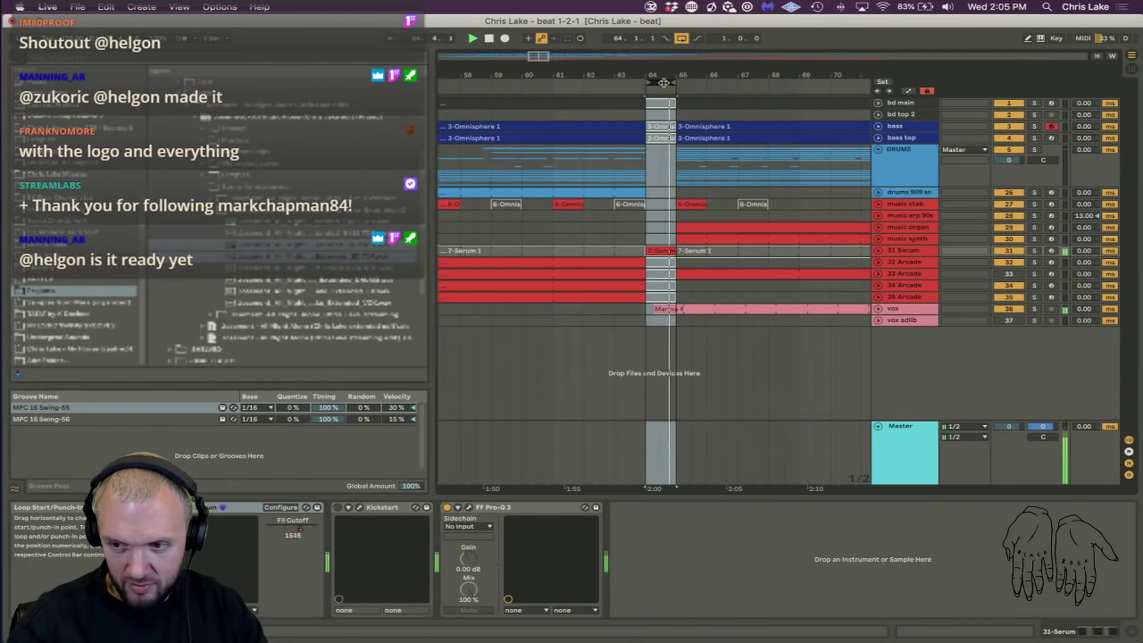
pyautogui.click(683, 39)
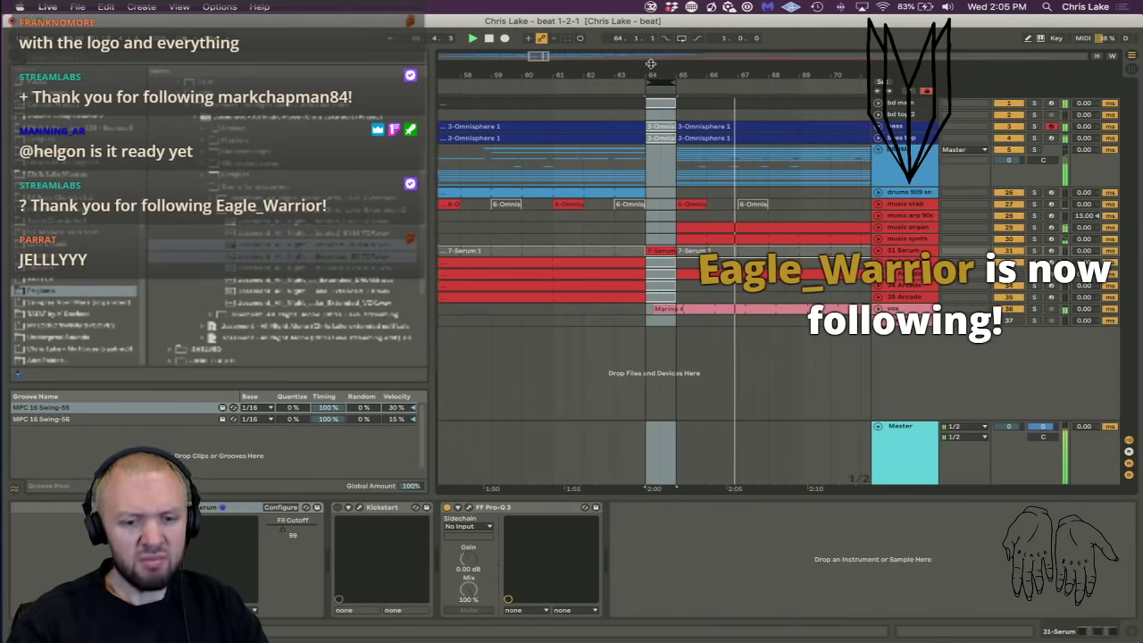
pyautogui.moveTo(651, 63); pyautogui.dragTo(656, 70)
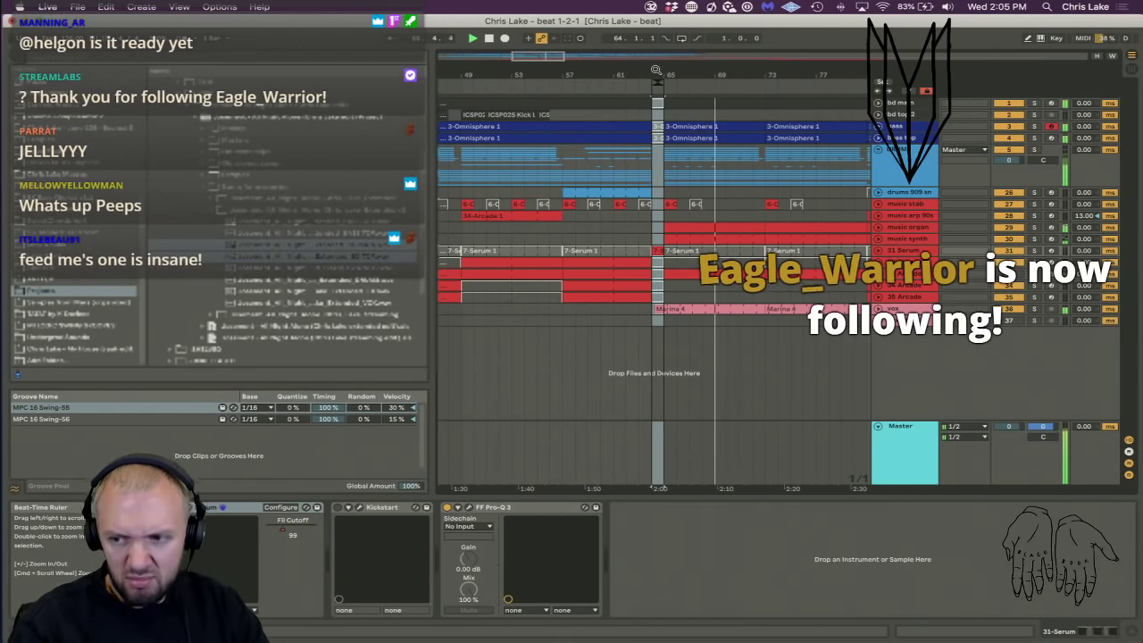
pyautogui.moveTo(672, 75); pyautogui.dragTo(581, 75)
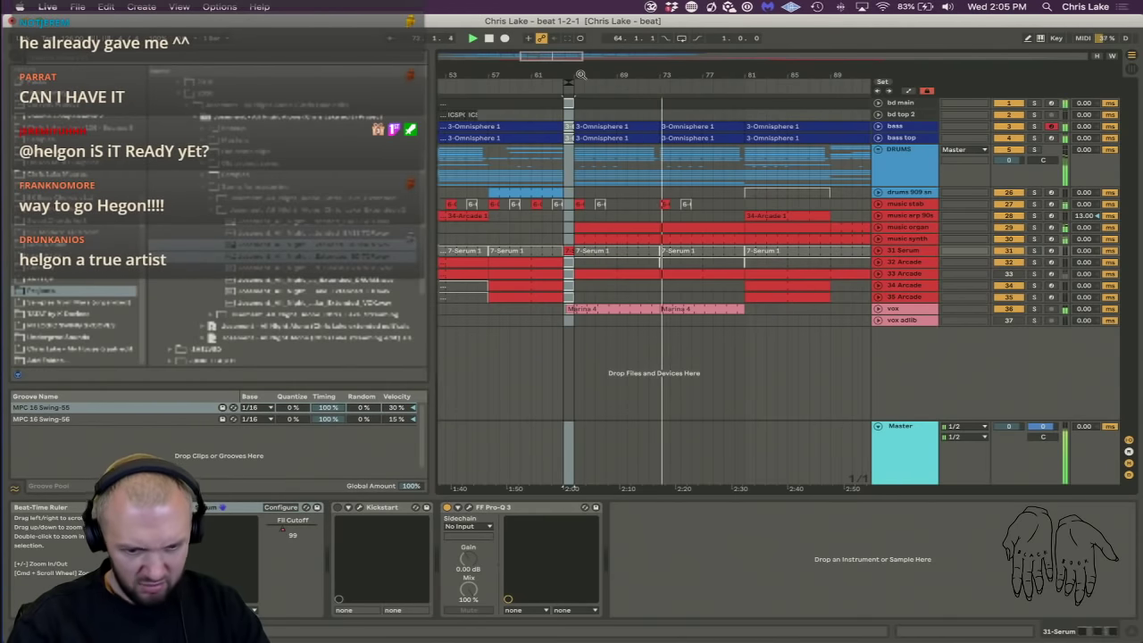
# Copy the 34 Arcade and 35 Arcade clips from bars 41–49 to bar 73 and play from there.
pyautogui.click(664, 205)
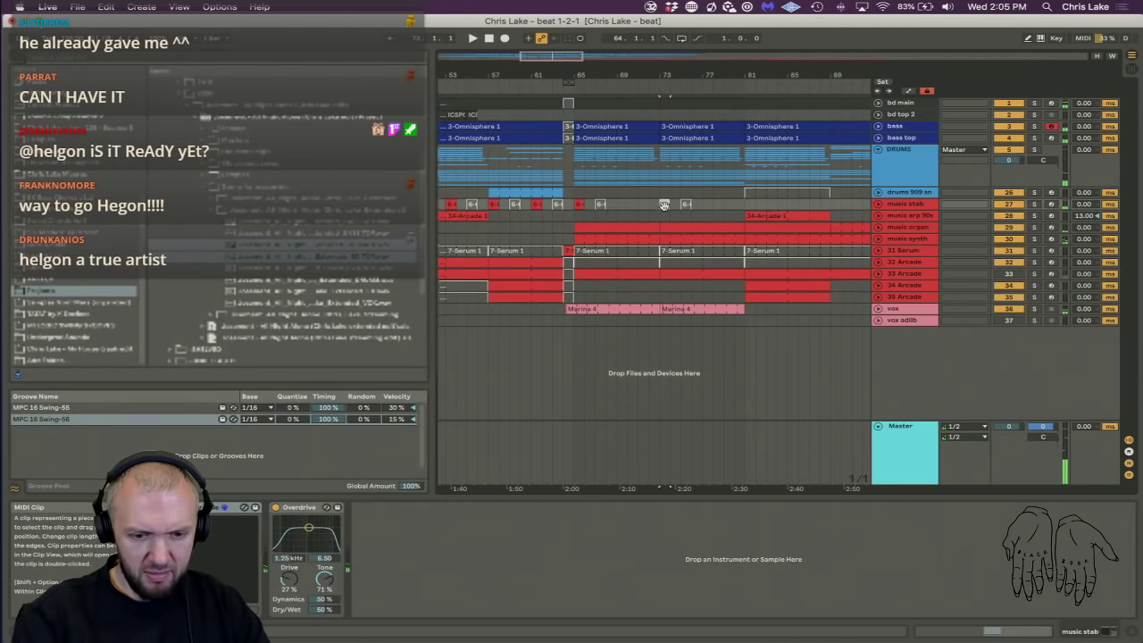
pyautogui.moveTo(527, 72); pyautogui.dragTo(619, 73)
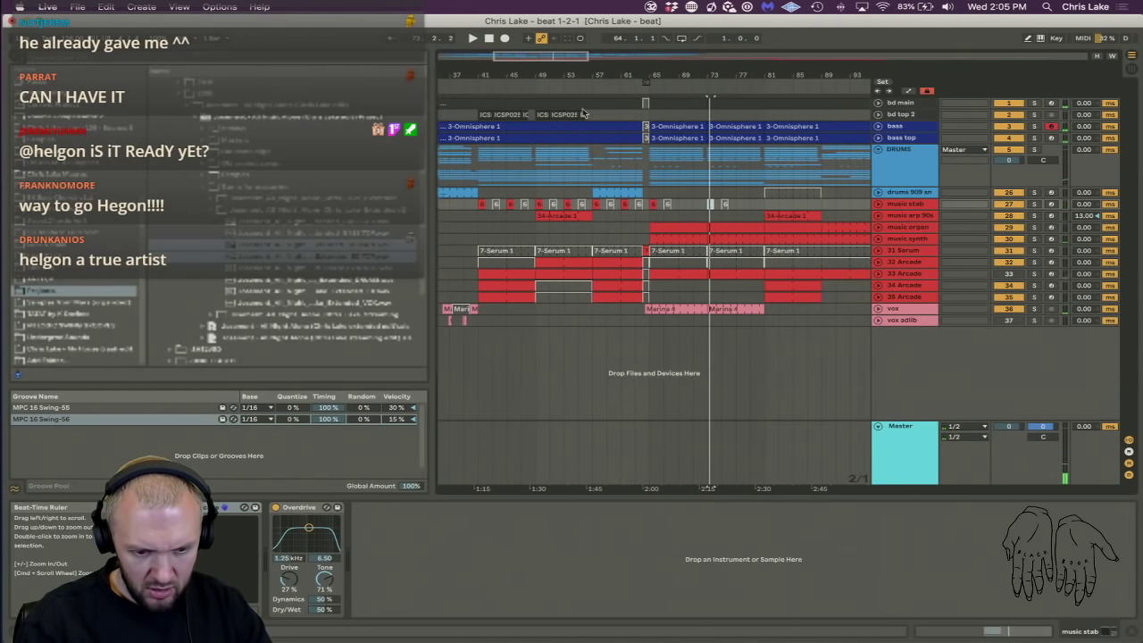
pyautogui.click(884, 286)
pyautogui.click(487, 285)
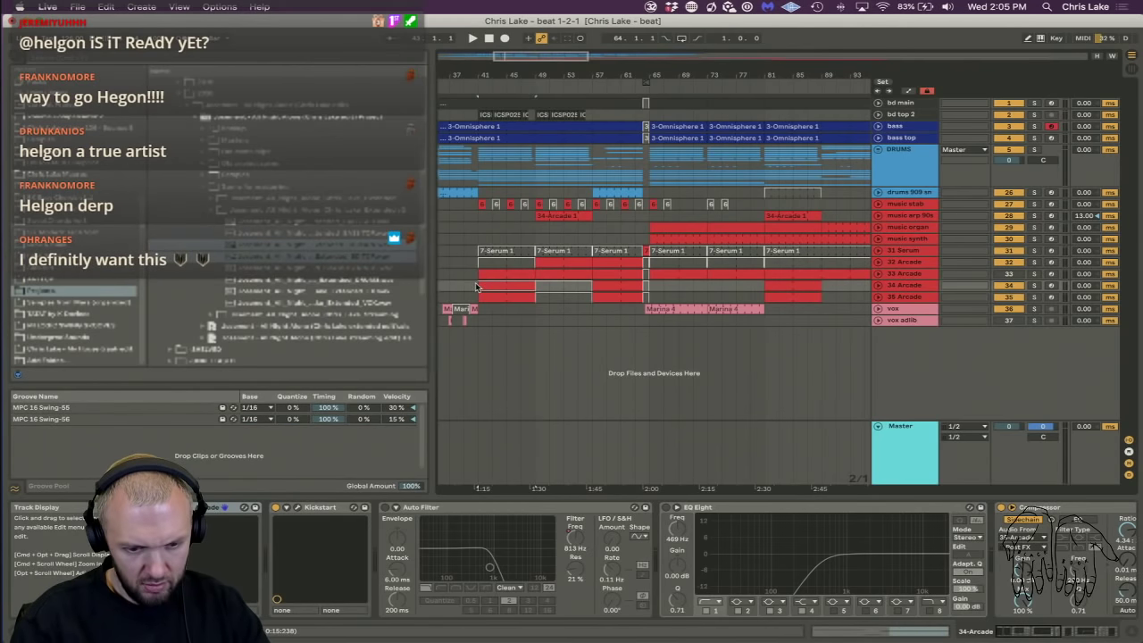
pyautogui.click(525, 296)
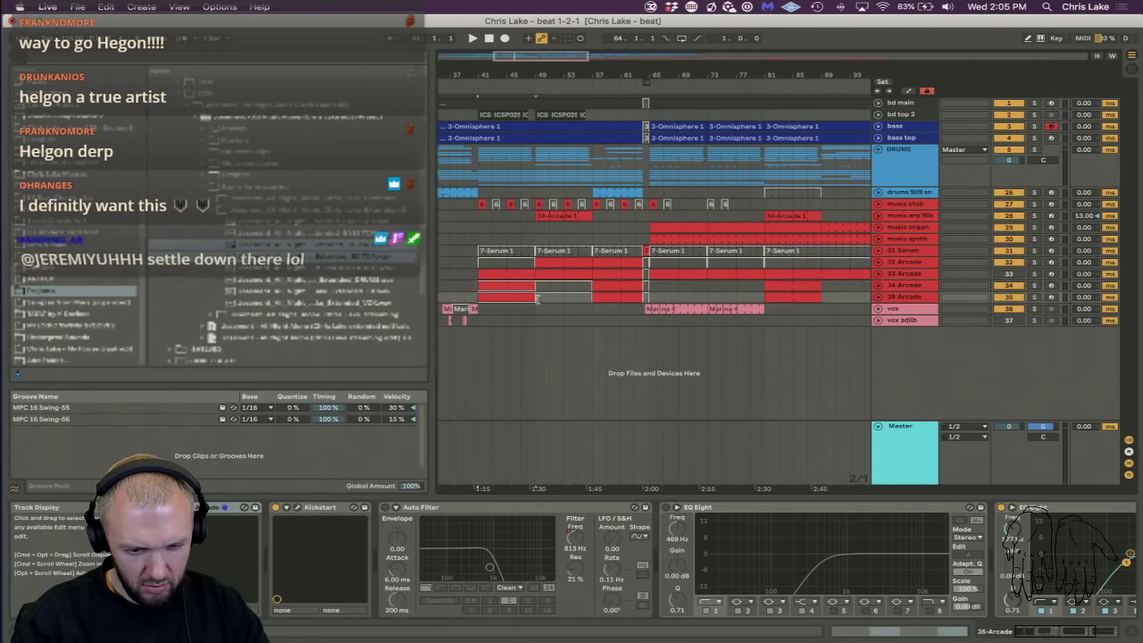
pyautogui.moveTo(496, 287); pyautogui.dragTo(719, 287)
pyautogui.press('space')
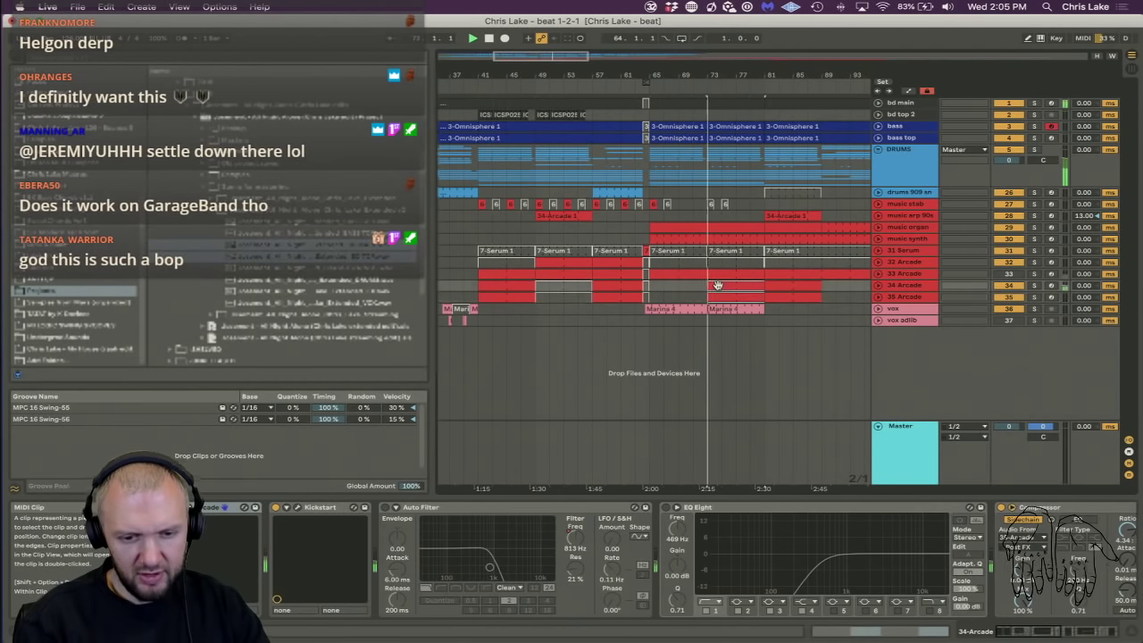
# Group the 34 and 35 Arcade tracks and add an Auto Filter to the group at 19.9 kHz with its frequency automation shown.
pyautogui.rightClick(908, 297)
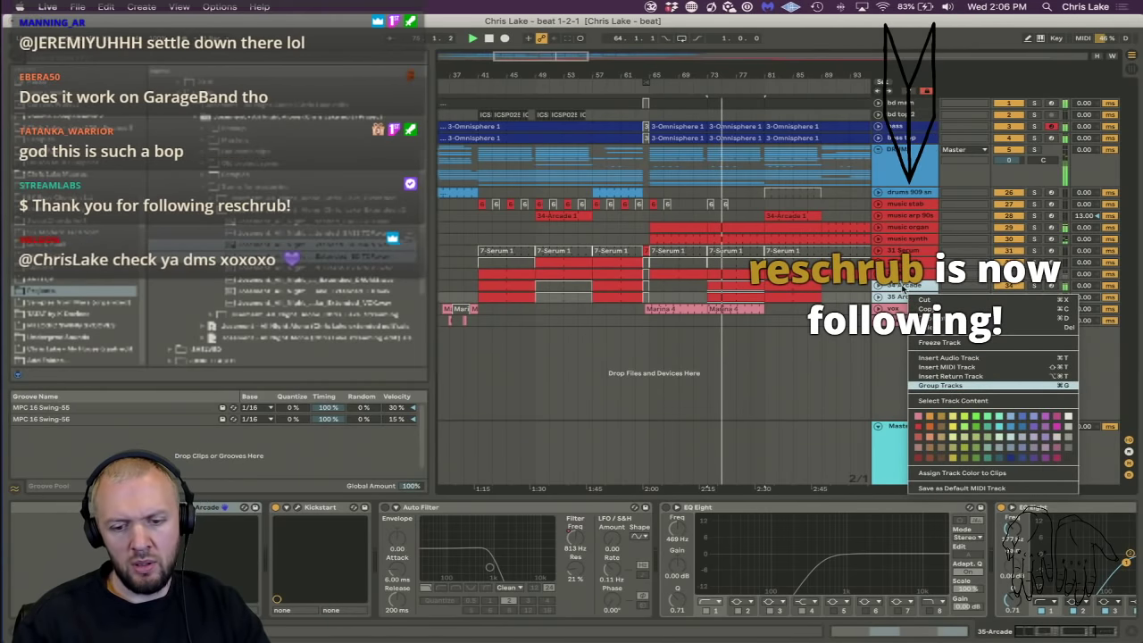
pyautogui.press('super+g')
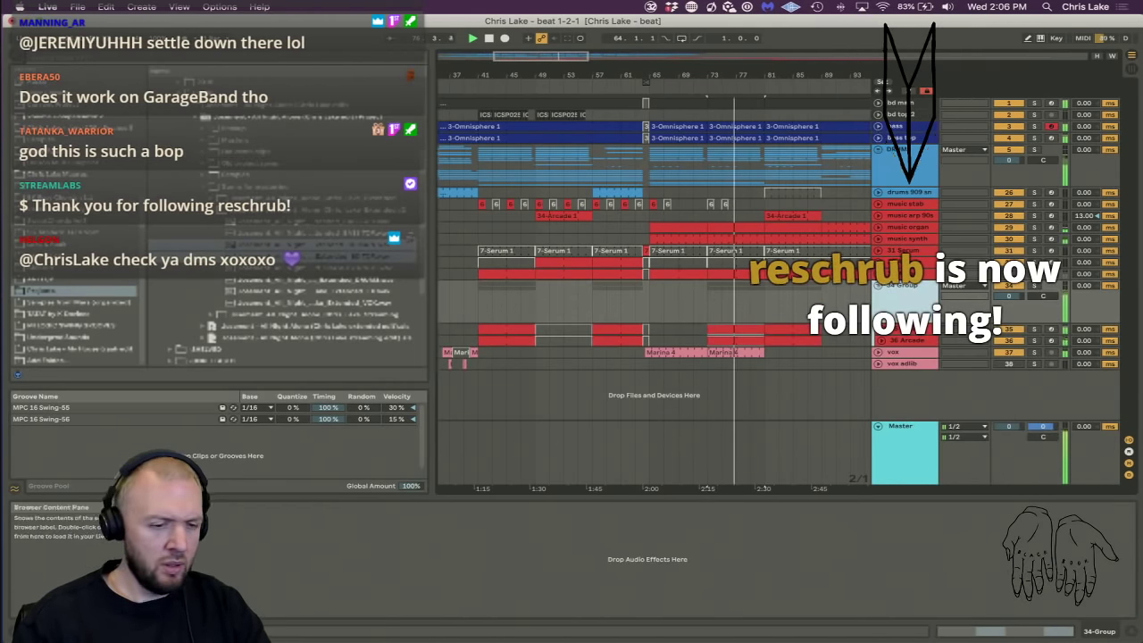
pyautogui.scroll(5, 74, 214)
pyautogui.click(71, 210)
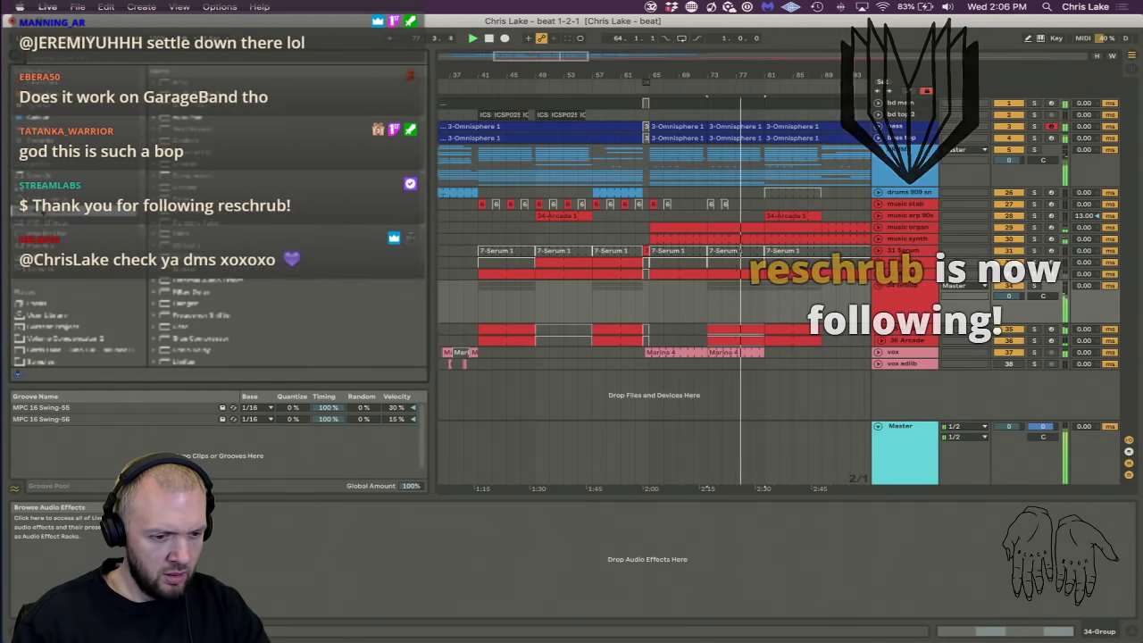
pyautogui.click(192, 106)
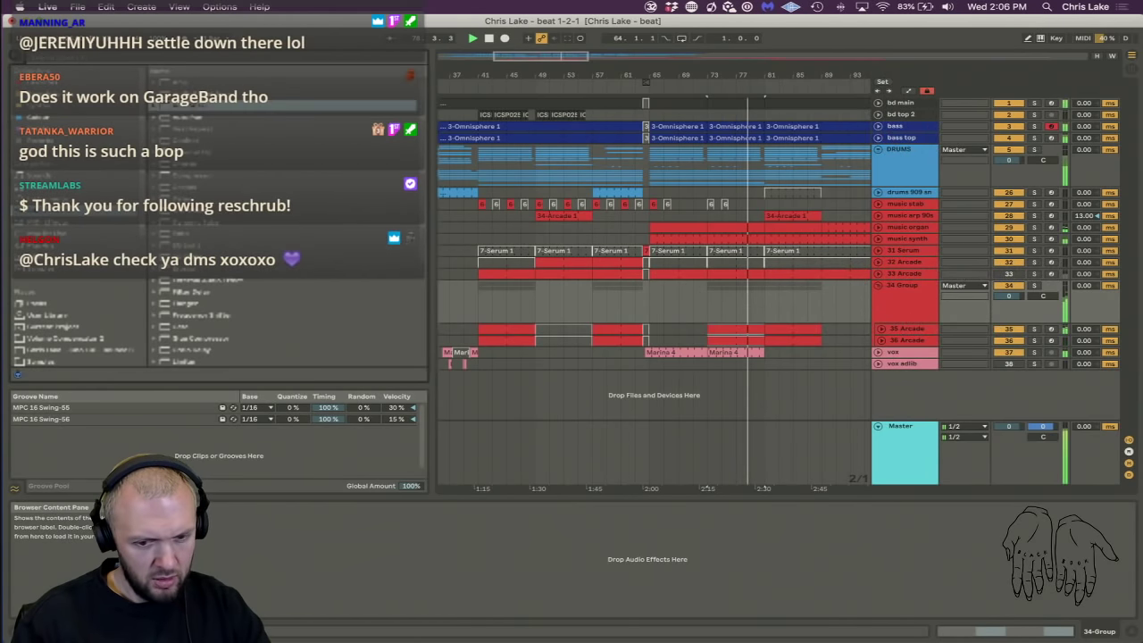
pyautogui.press('Return')
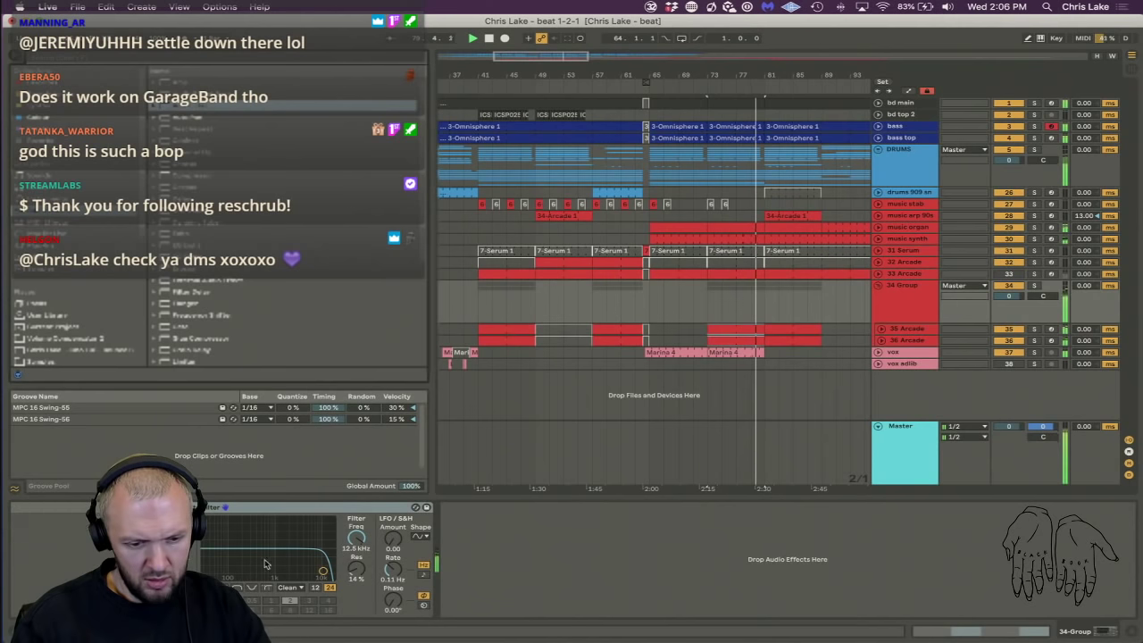
pyautogui.rightClick(355, 538)
pyautogui.click(366, 546)
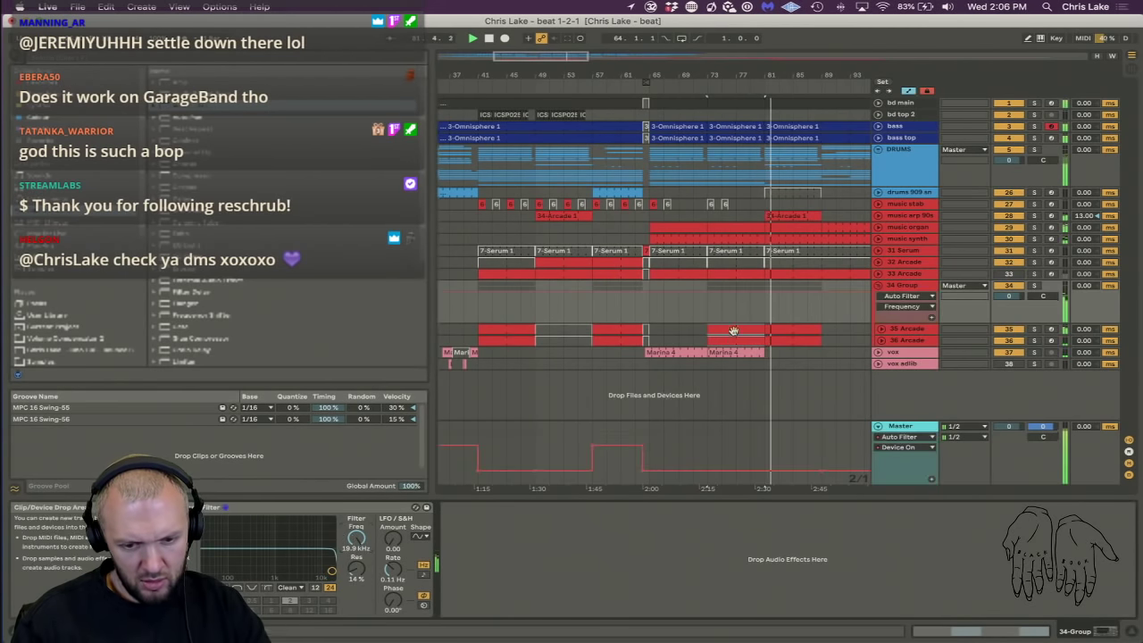
# Draw a rising filter frequency ramp over bars 73–81 up to 19.9 kHz on the Arcade group and audition it.
pyautogui.moveTo(701, 307); pyautogui.dragTo(765, 310)
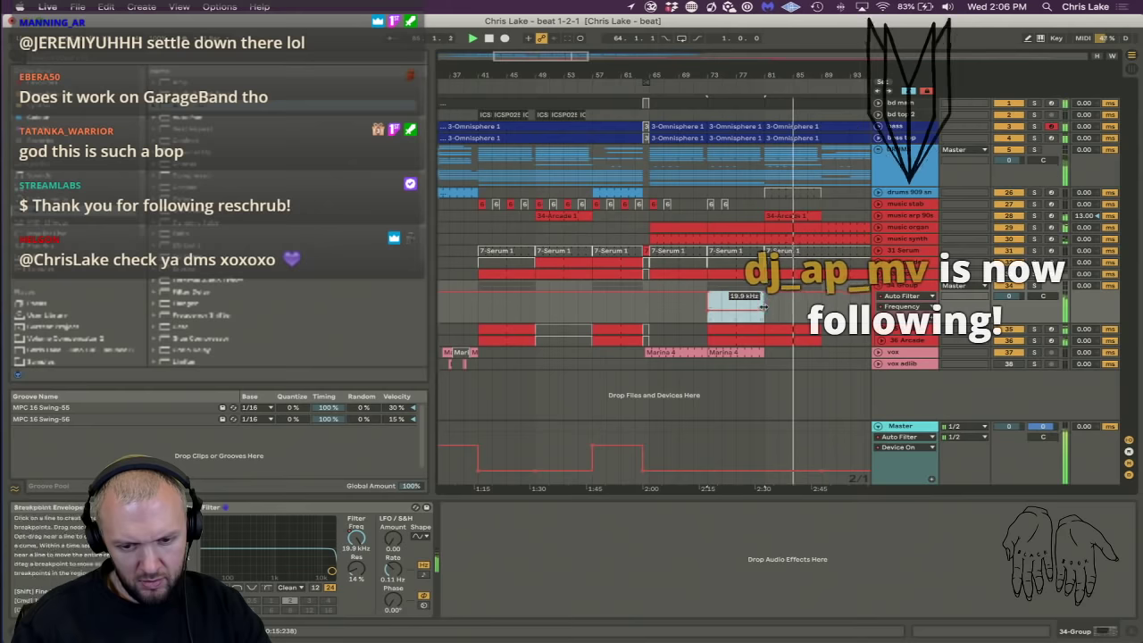
pyautogui.click(763, 311)
pyautogui.doubleClick(694, 309)
pyautogui.press('space')
pyautogui.press('space')
pyautogui.click(695, 309)
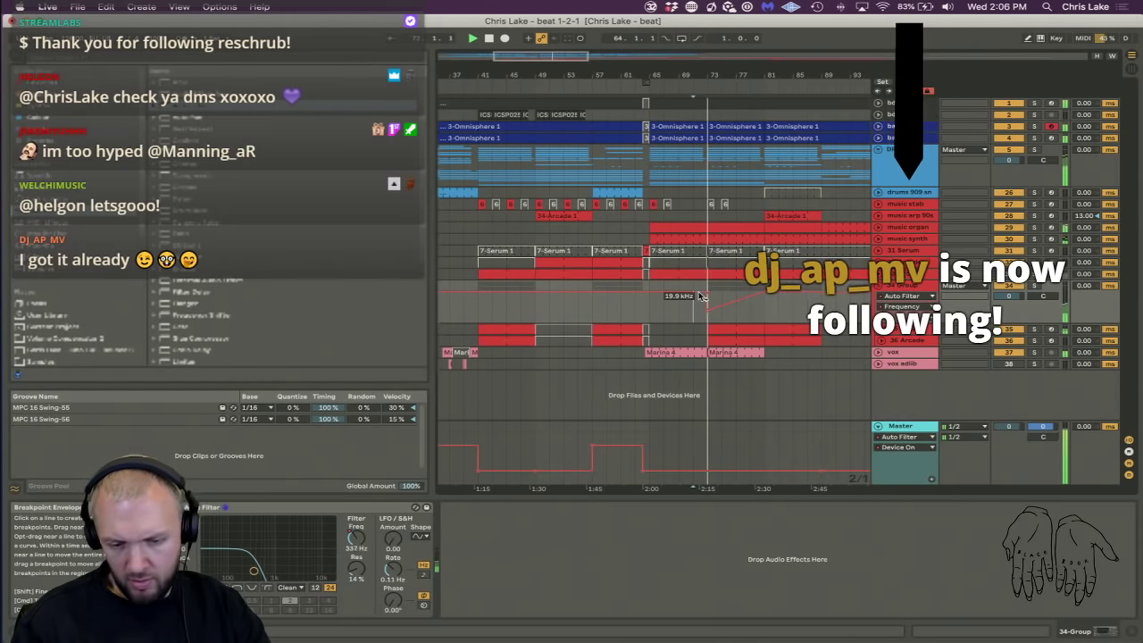
# Lower the end of the filter frequency ramp at bar 81 to about 1.66 kHz.
pyautogui.moveTo(701, 296)
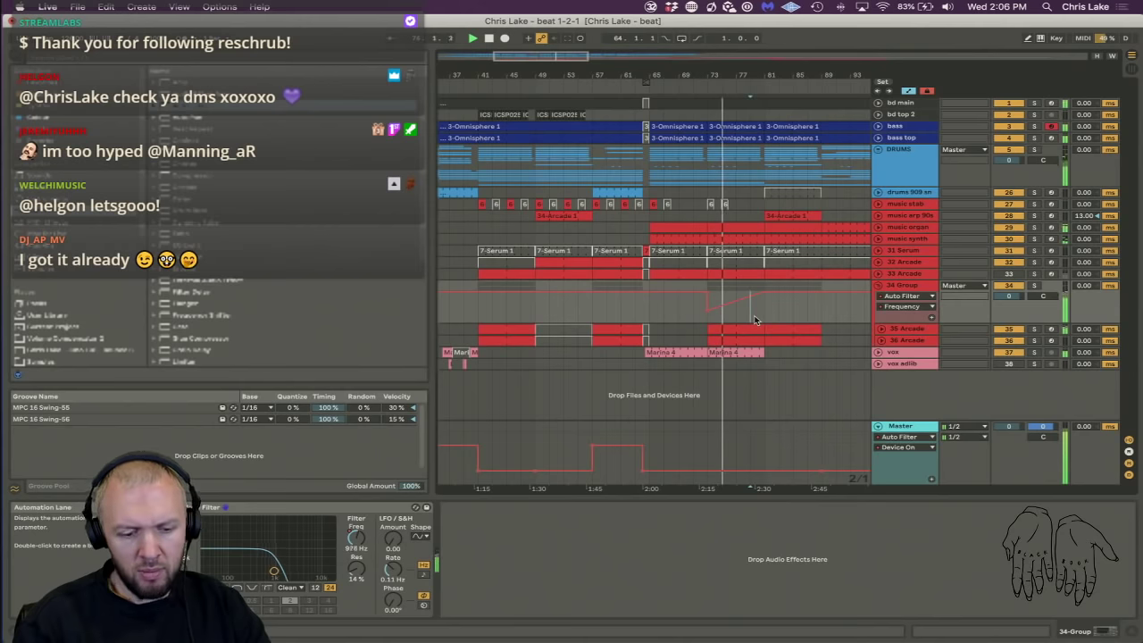
pyautogui.moveTo(748, 301)
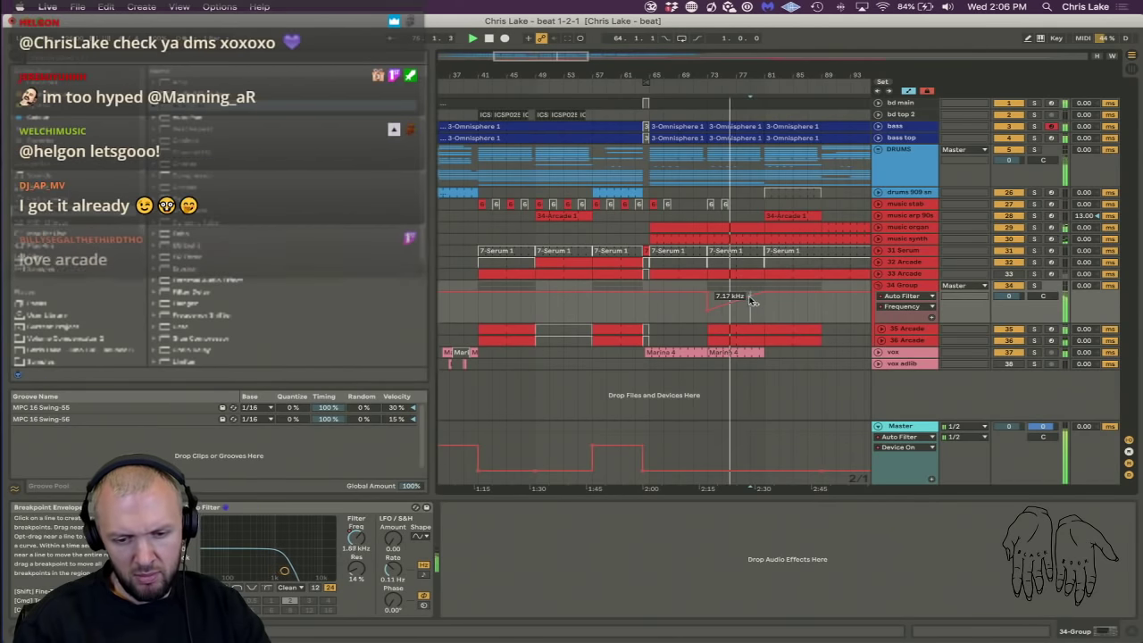
pyautogui.moveTo(746, 298); pyautogui.dragTo(763, 303)
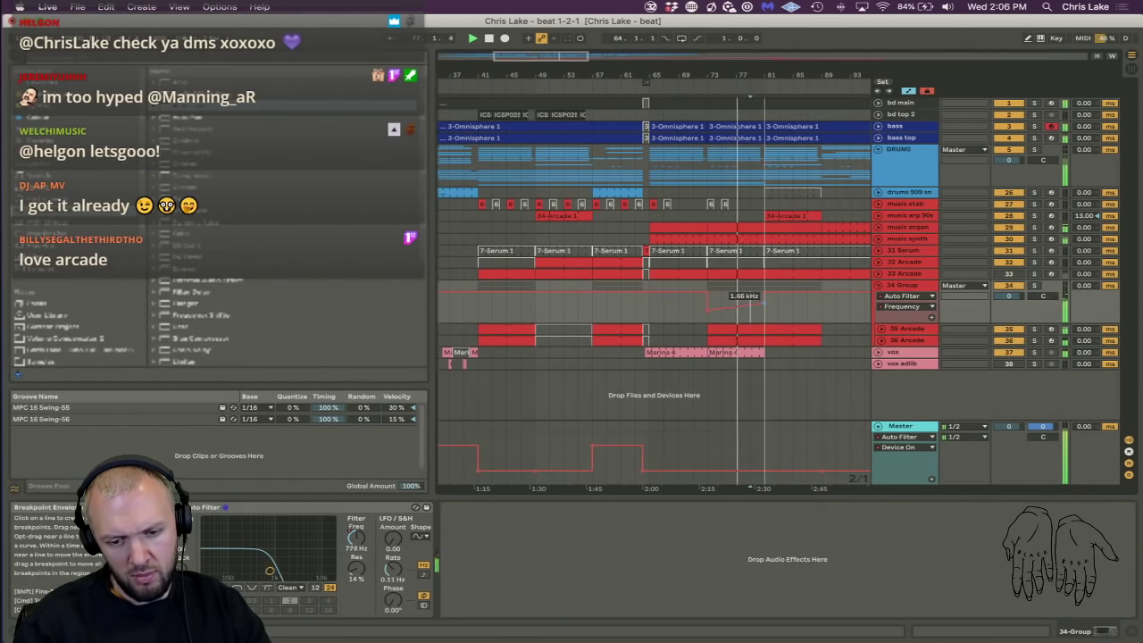
pyautogui.click(760, 306)
# Delete the copied clips at bars 73–81 from both tracks in the Arcade group.
pyautogui.click(728, 326)
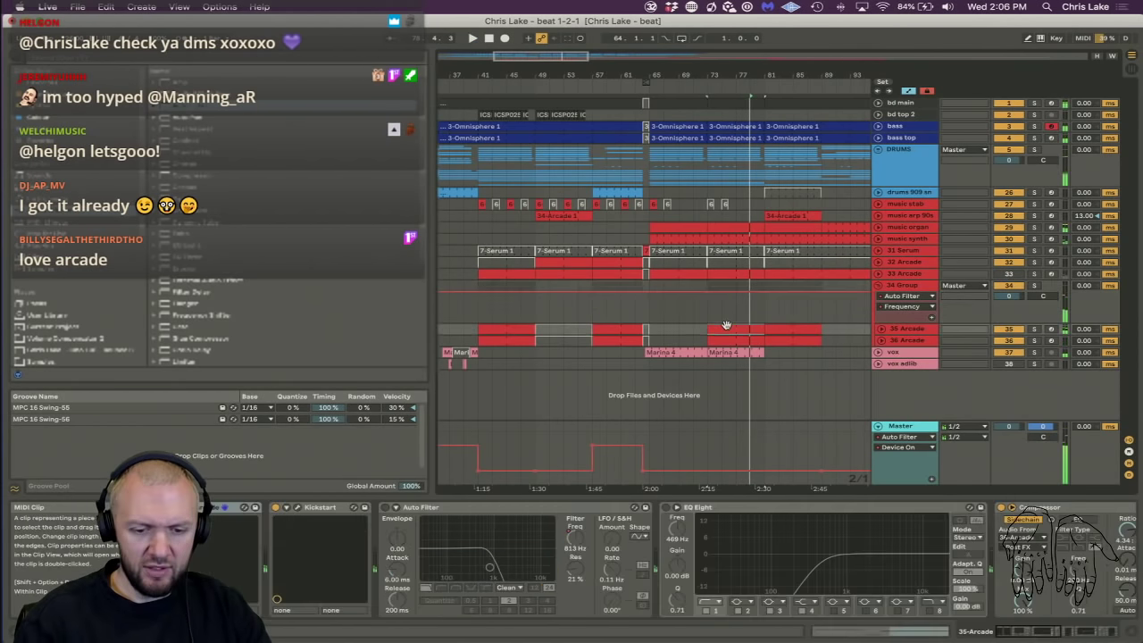
pyautogui.keyDown('shift'); pyautogui.click(736, 339); pyautogui.keyUp('shift')
pyautogui.press('Delete')
# Solo the vox track, play it from bar 64 and inspect the Little AlterBoy already in its device chain.
pyautogui.click(645, 315)
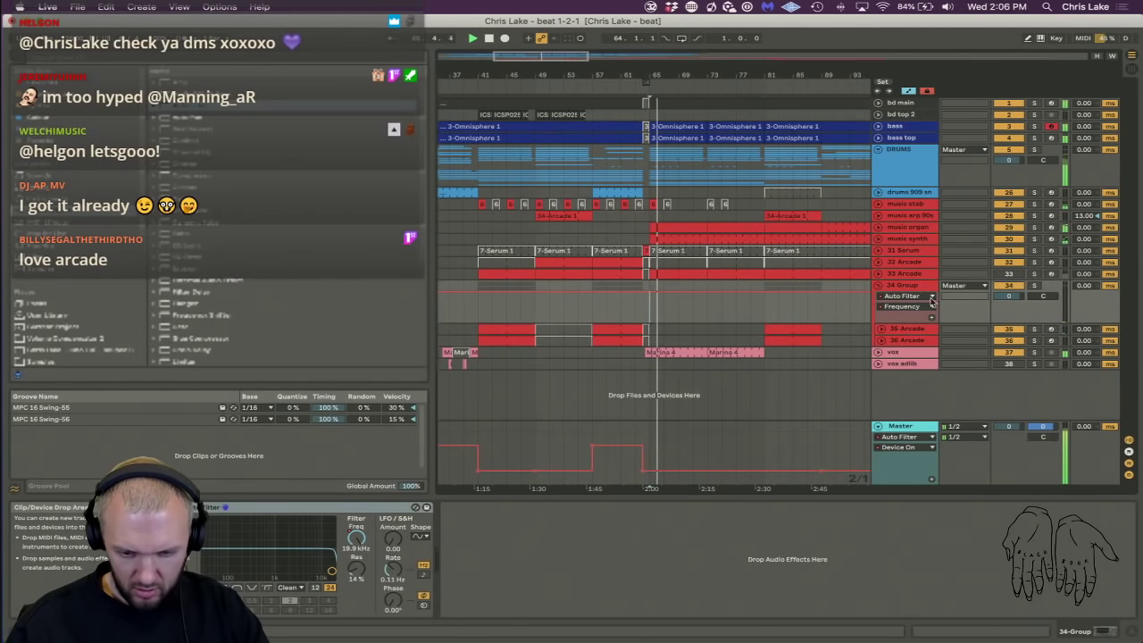
pyautogui.click(916, 355)
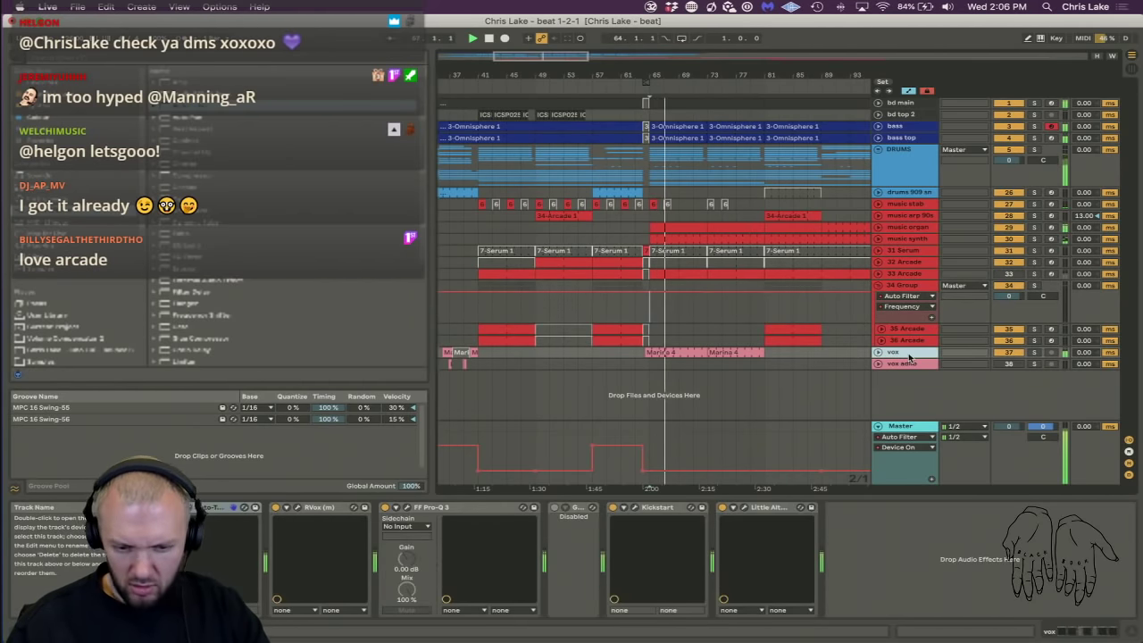
pyautogui.click(1033, 354)
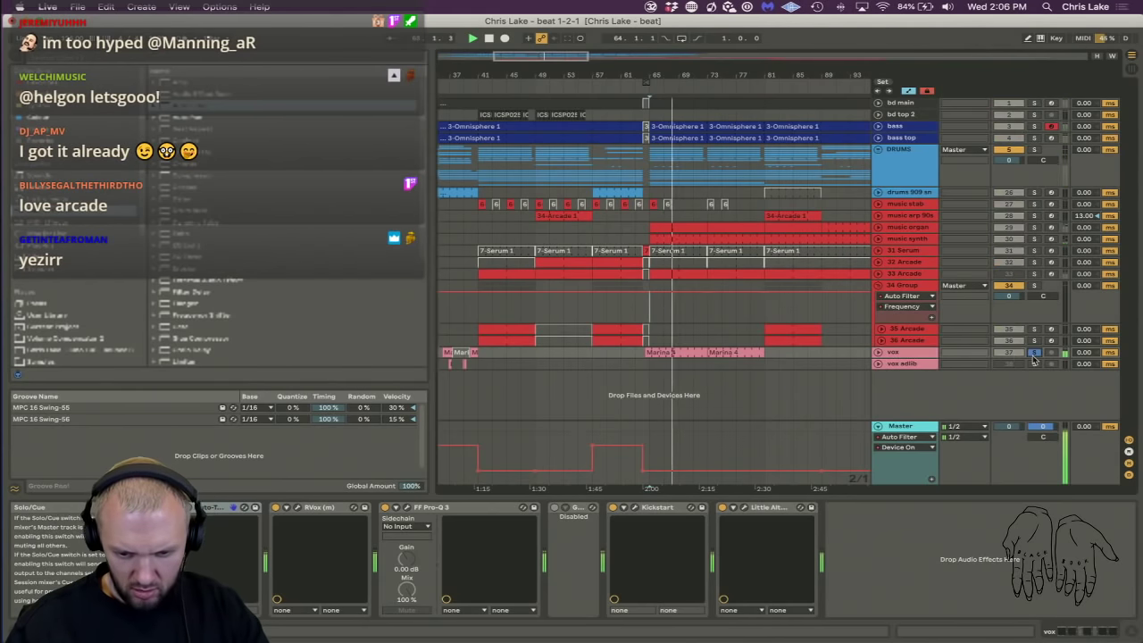
pyautogui.click(743, 507)
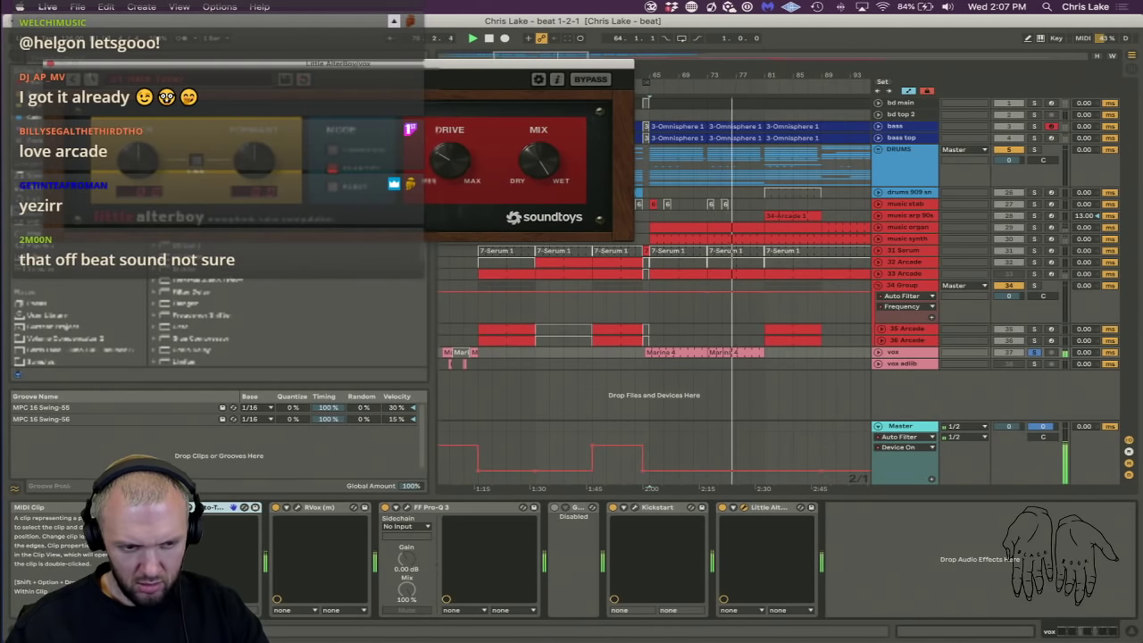
pyautogui.click(51, 65)
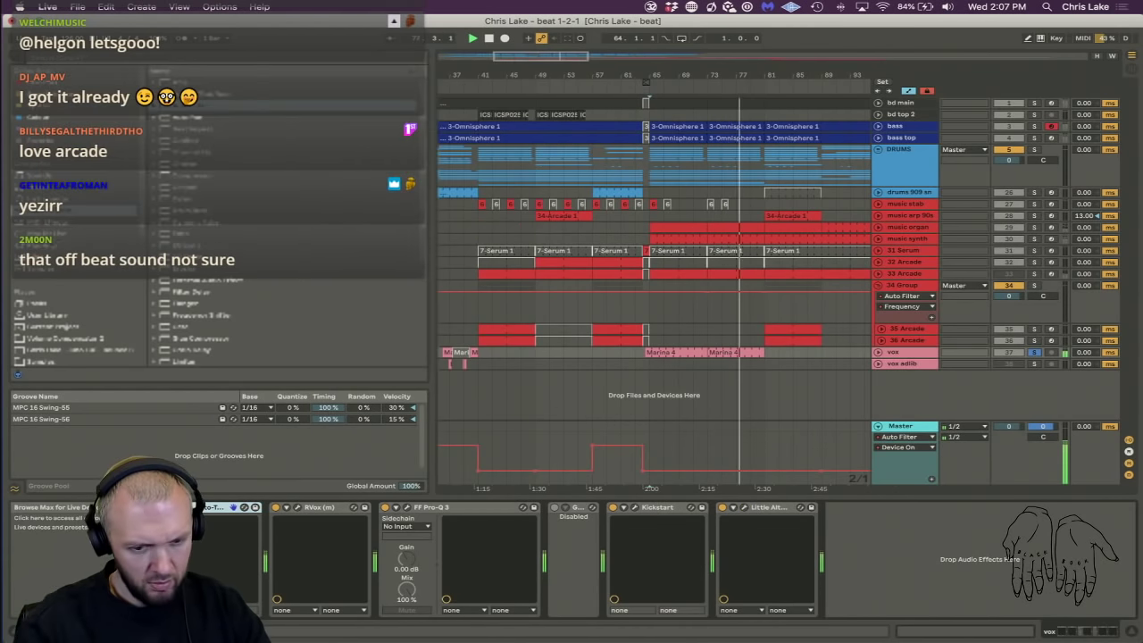
pyautogui.press('space')
# Add a second Little AlterBoy from the Soundtoys plug-ins to the end of the vox chain and audition it.
pyautogui.click(45, 245)
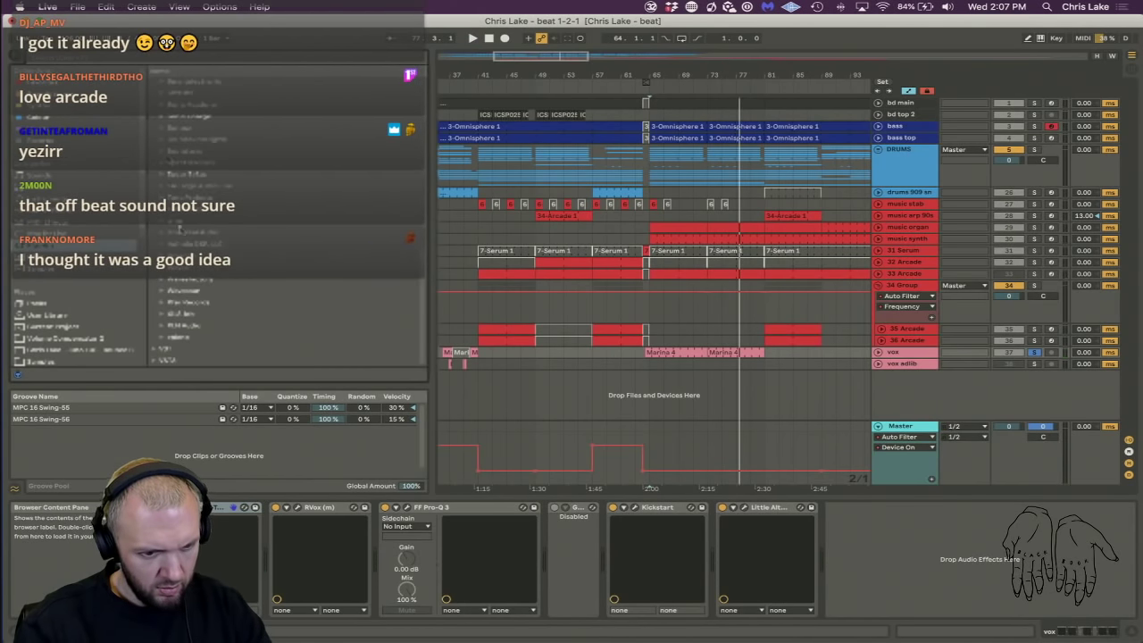
pyautogui.scroll(3, 217, 133)
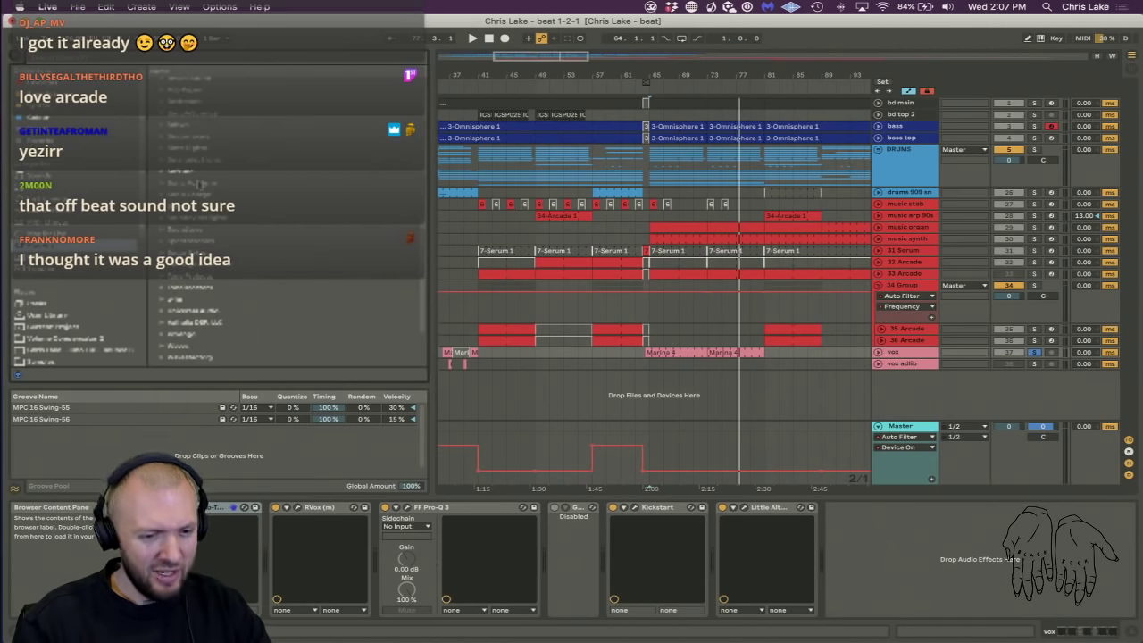
pyautogui.doubleClick(194, 229)
pyautogui.scroll(-3, 195, 234)
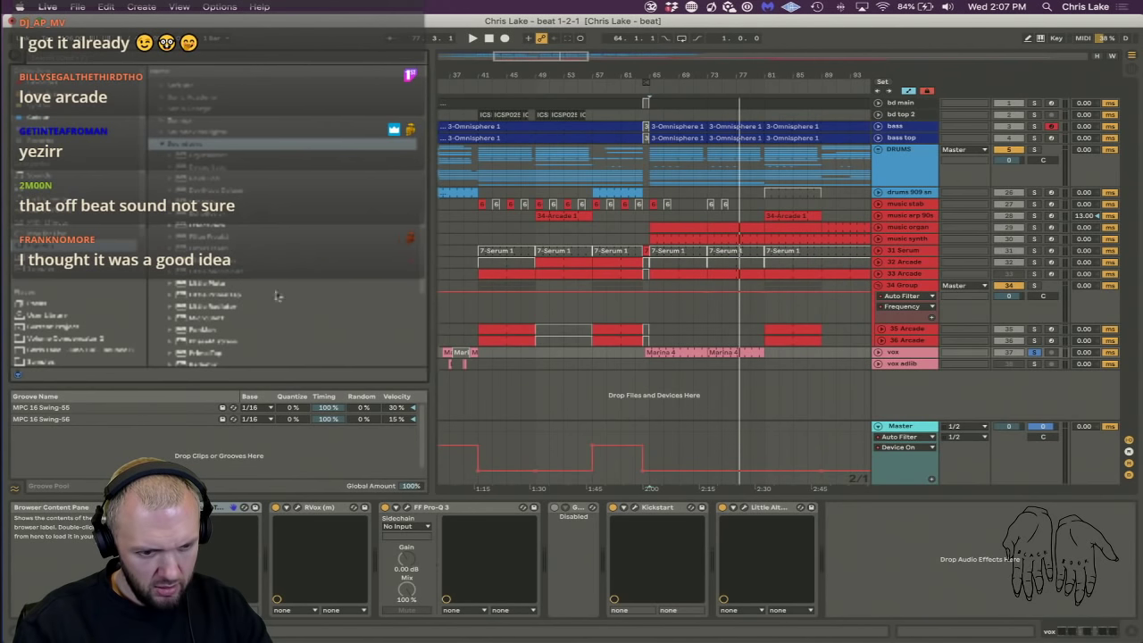
pyautogui.moveTo(206, 260); pyautogui.dragTo(376, 329)
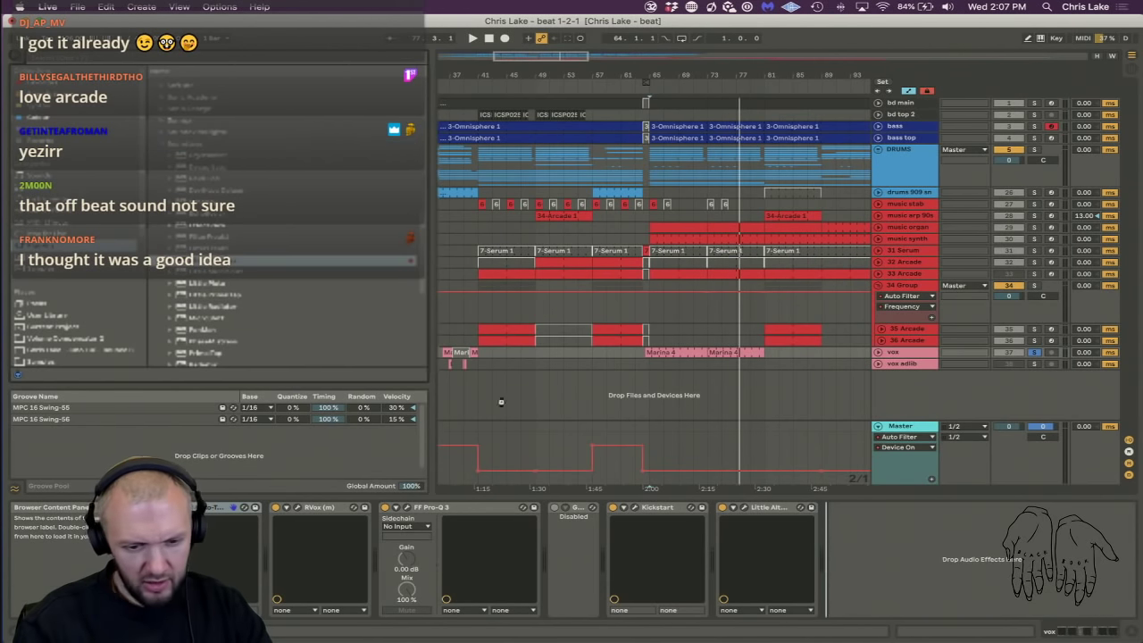
pyautogui.moveTo(379, 383); pyautogui.dragTo(701, 353)
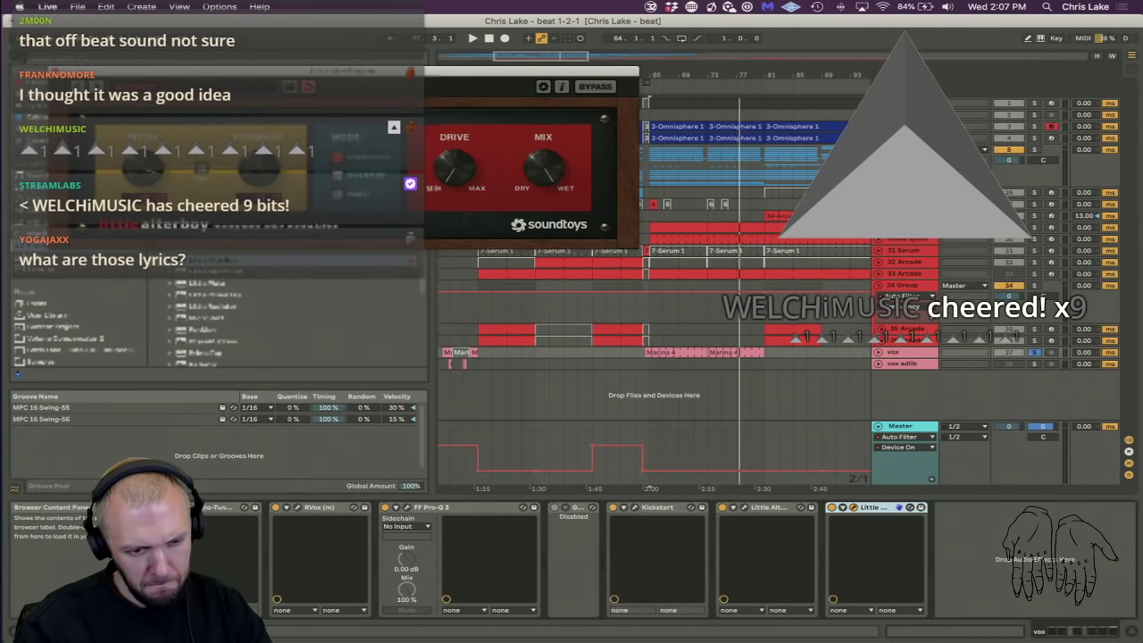
pyautogui.press('space')
pyautogui.click(55, 72)
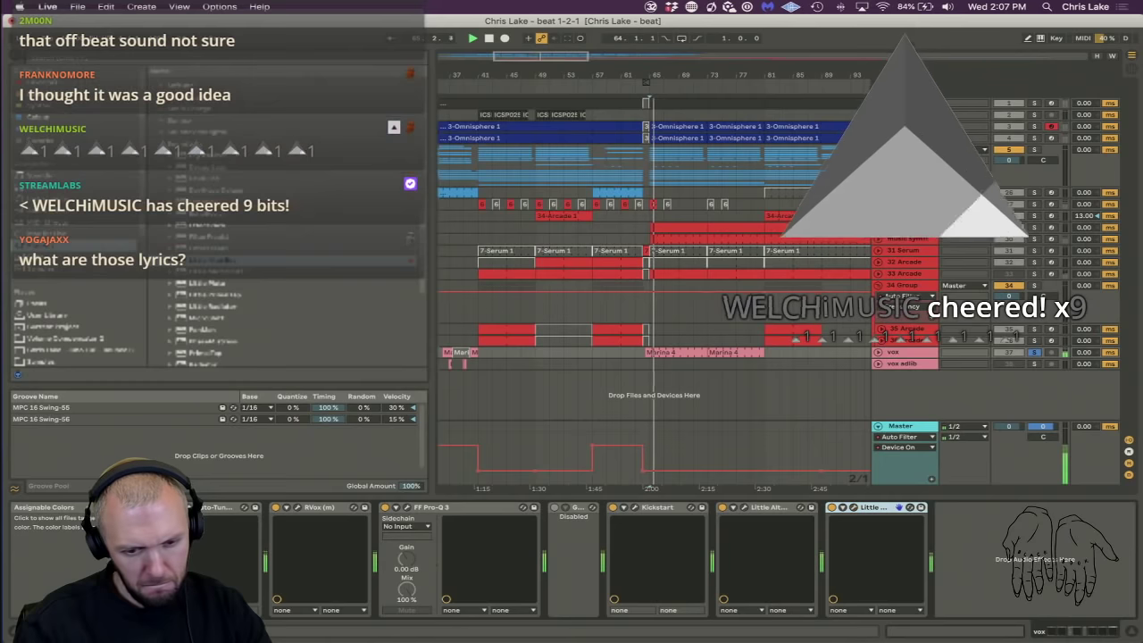
# Automate the new Little AlterBoy's Mix on vox from 0.00 at the bar 64 vocal start to 1.00 at bar 81, then audition it unsoloed.
pyautogui.click(877, 351)
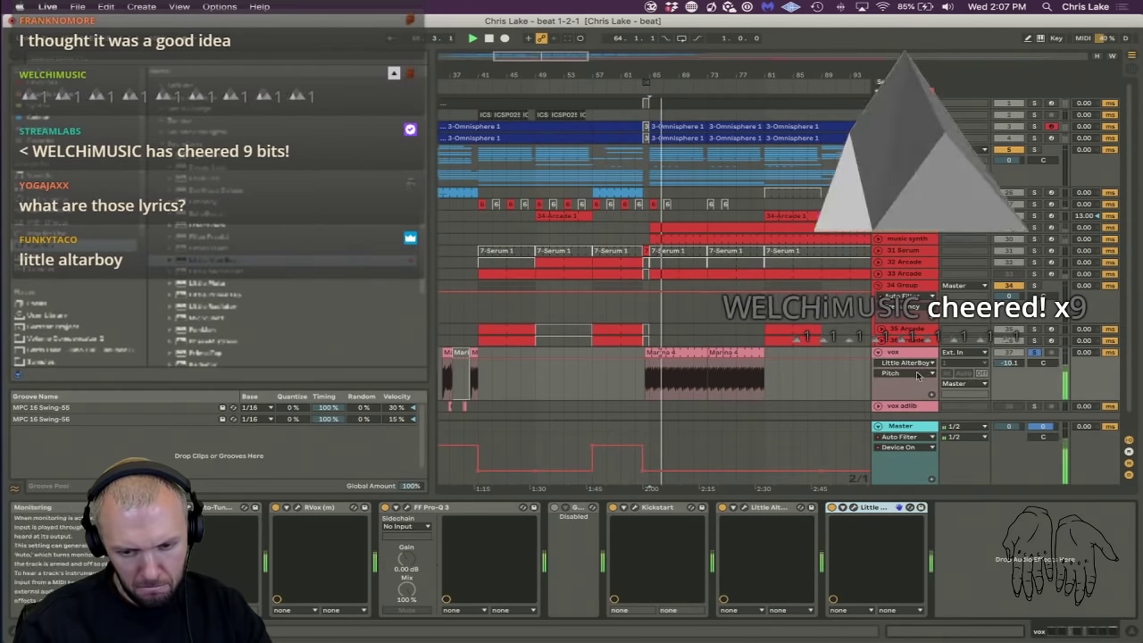
pyautogui.click(920, 374)
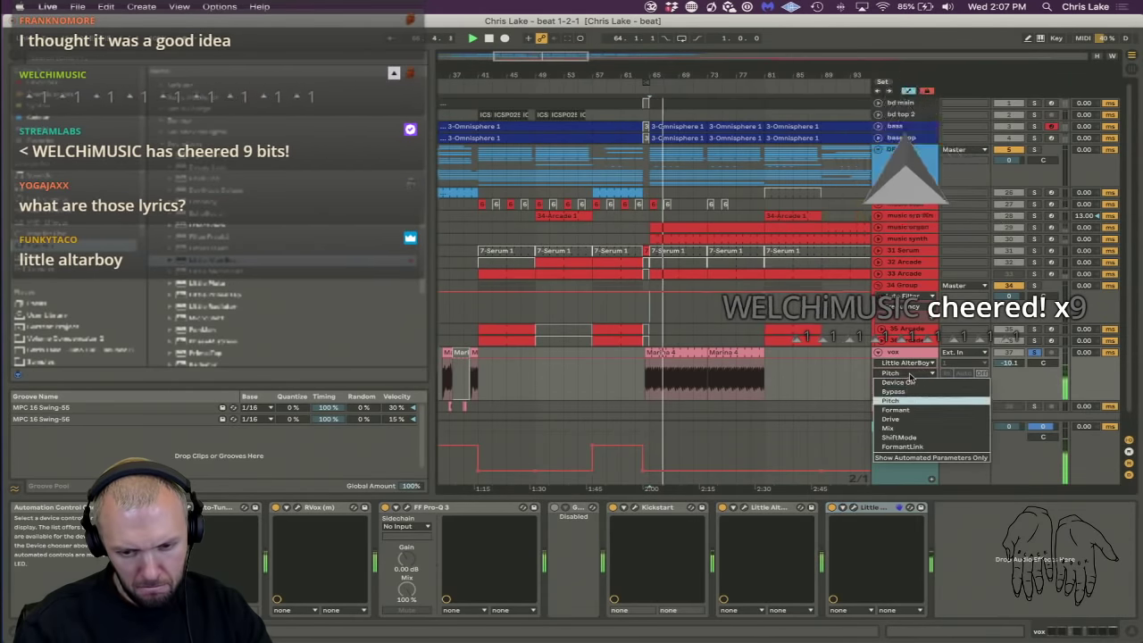
pyautogui.click(904, 429)
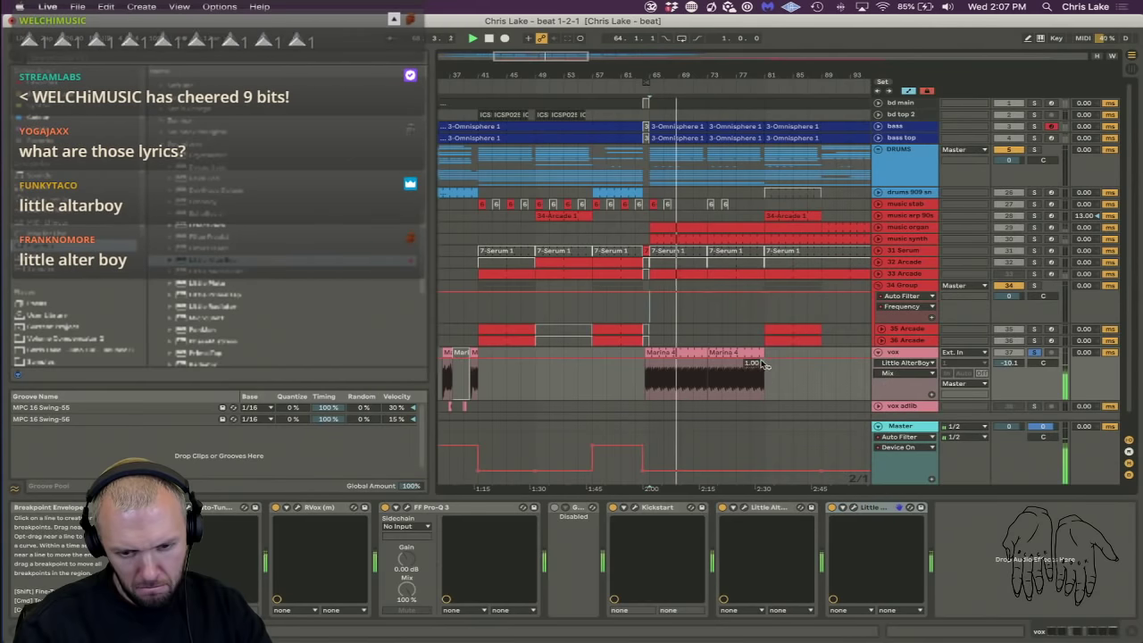
pyautogui.moveTo(607, 358); pyautogui.dragTo(649, 398)
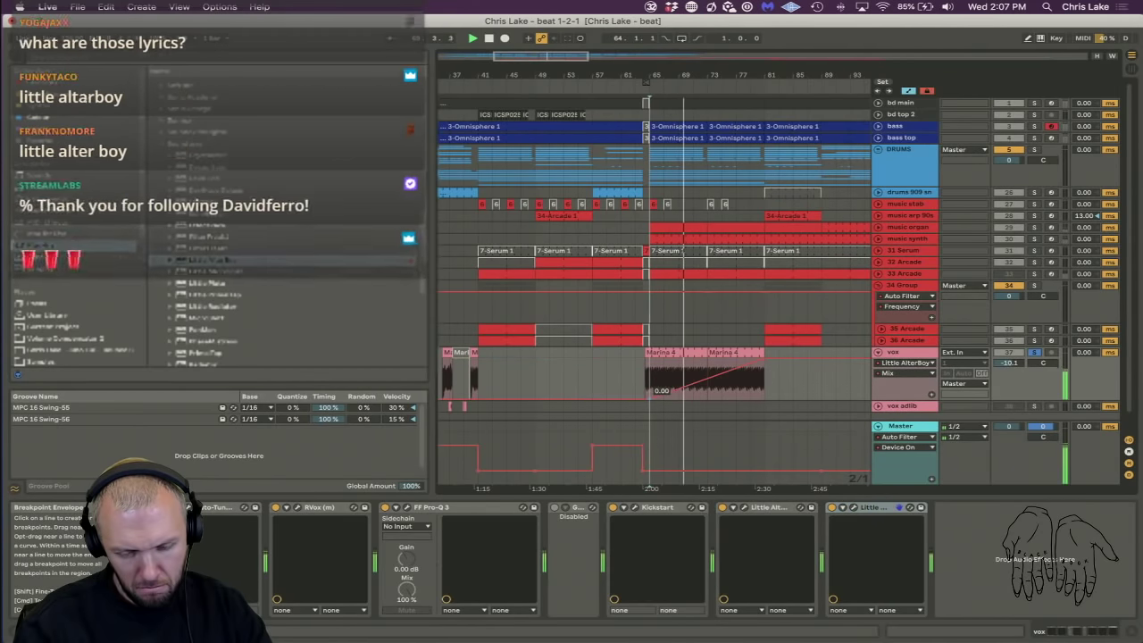
pyautogui.click(633, 90)
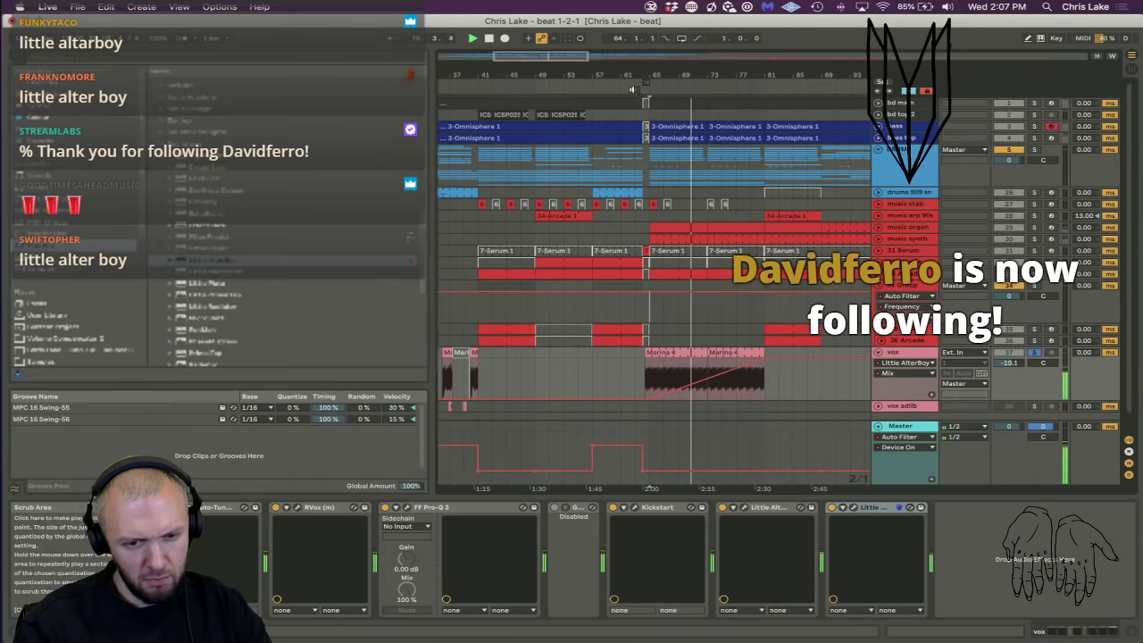
pyautogui.click(1034, 352)
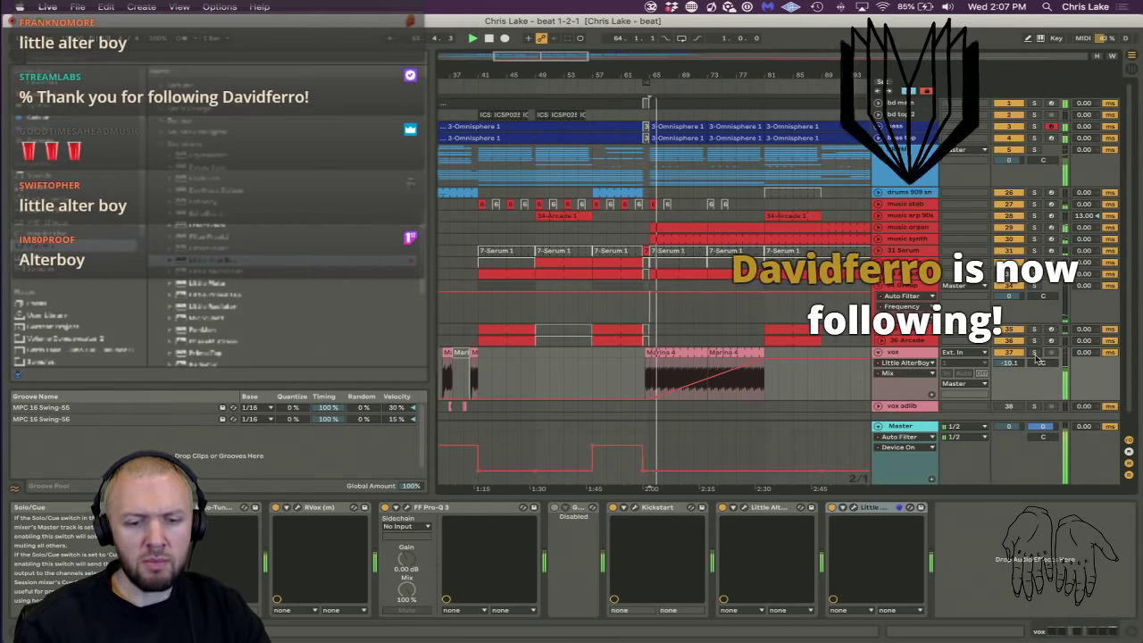
# Copy the kick loop clips on bd top 2 from the section starting at bar 41 to bar 65.
pyautogui.hscroll(-1, 763, 341)
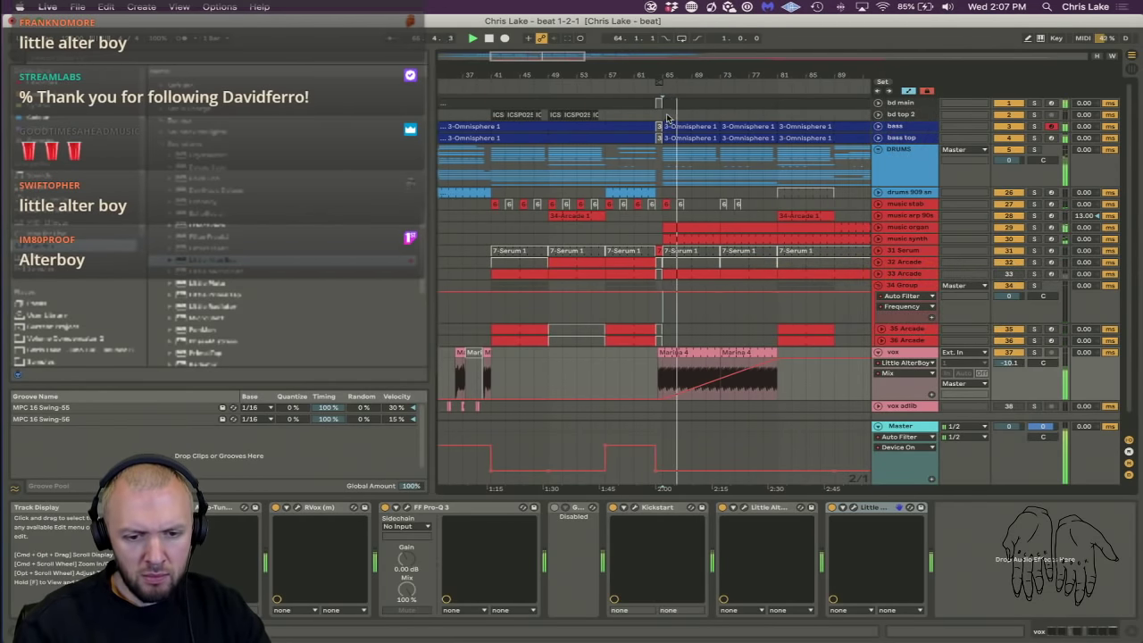
pyautogui.click(480, 116)
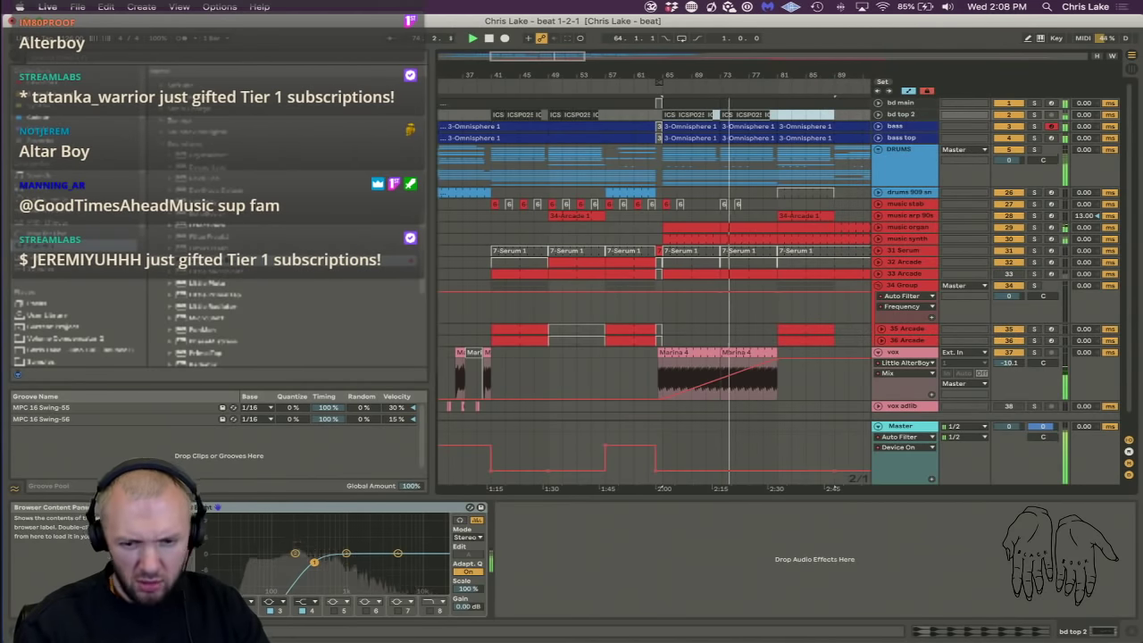
# Unfold the DRUMS group and move the drums ride clip at bar 81 back to bar 73.
pyautogui.click(877, 149)
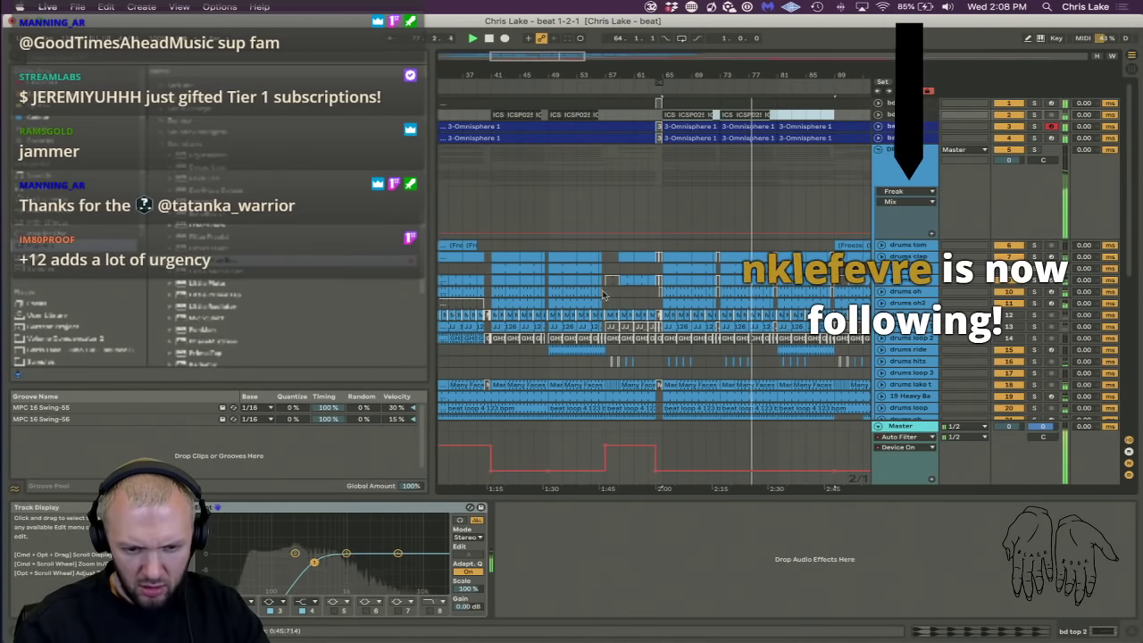
pyautogui.keyDown('alt'); pyautogui.click(881, 279); pyautogui.keyUp('alt')
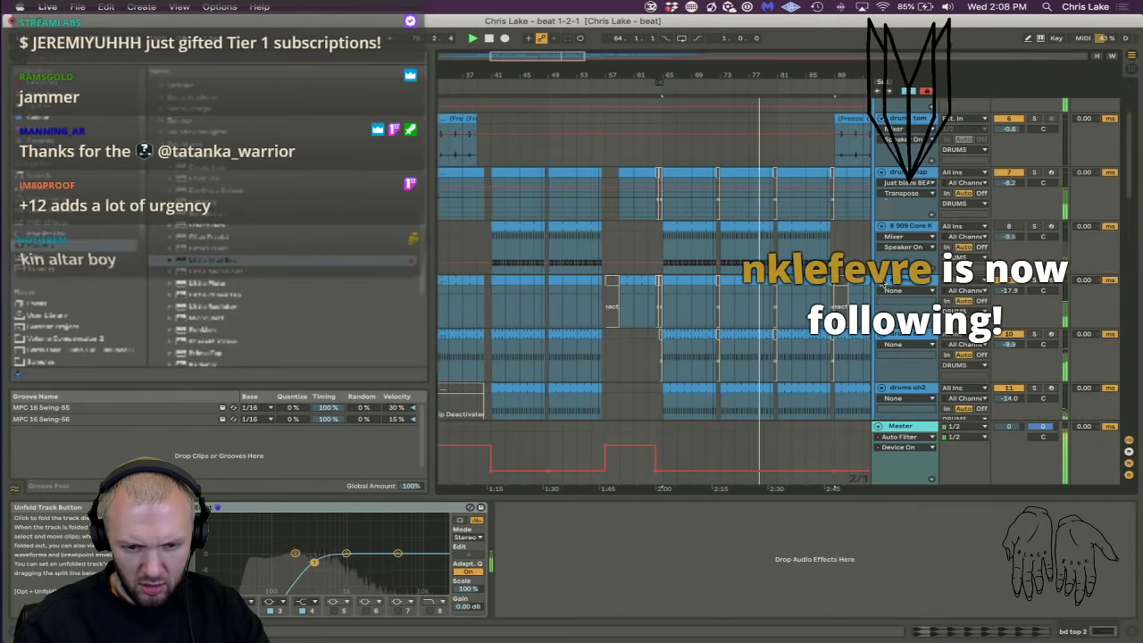
pyautogui.moveTo(579, 66); pyautogui.dragTo(628, 81)
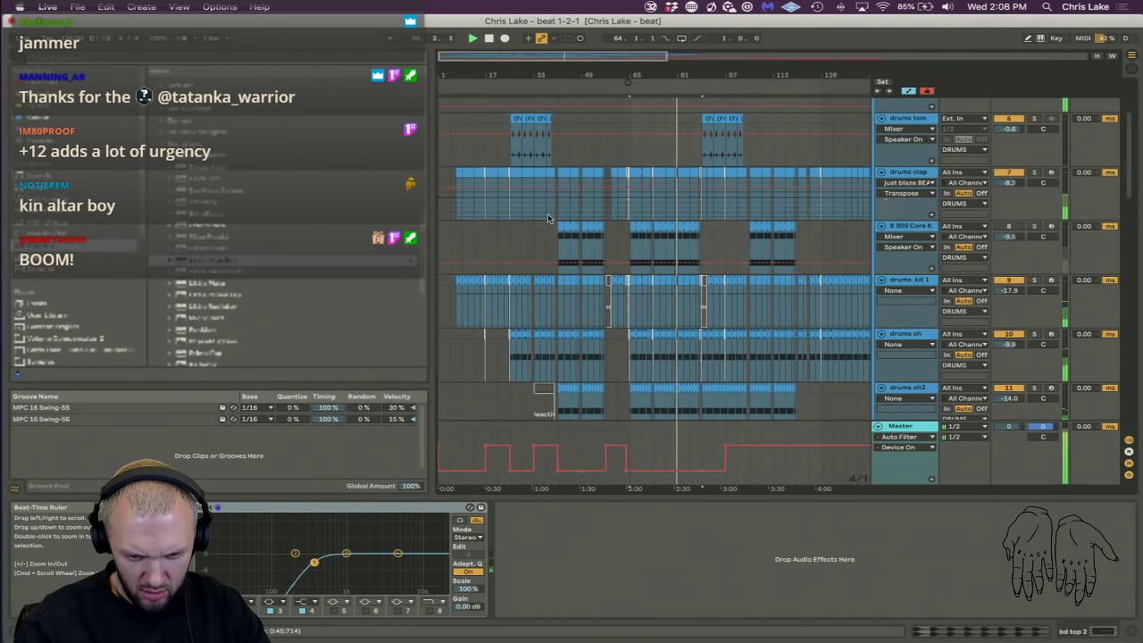
pyautogui.scroll(-5, 580, 330)
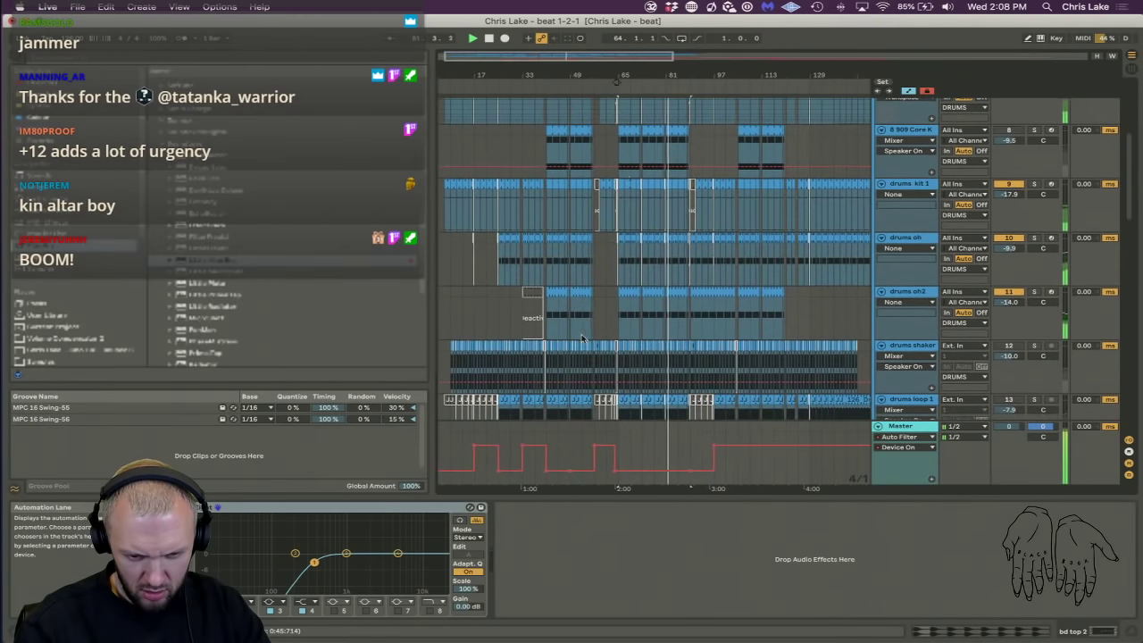
pyautogui.scroll(-15, 661, 161)
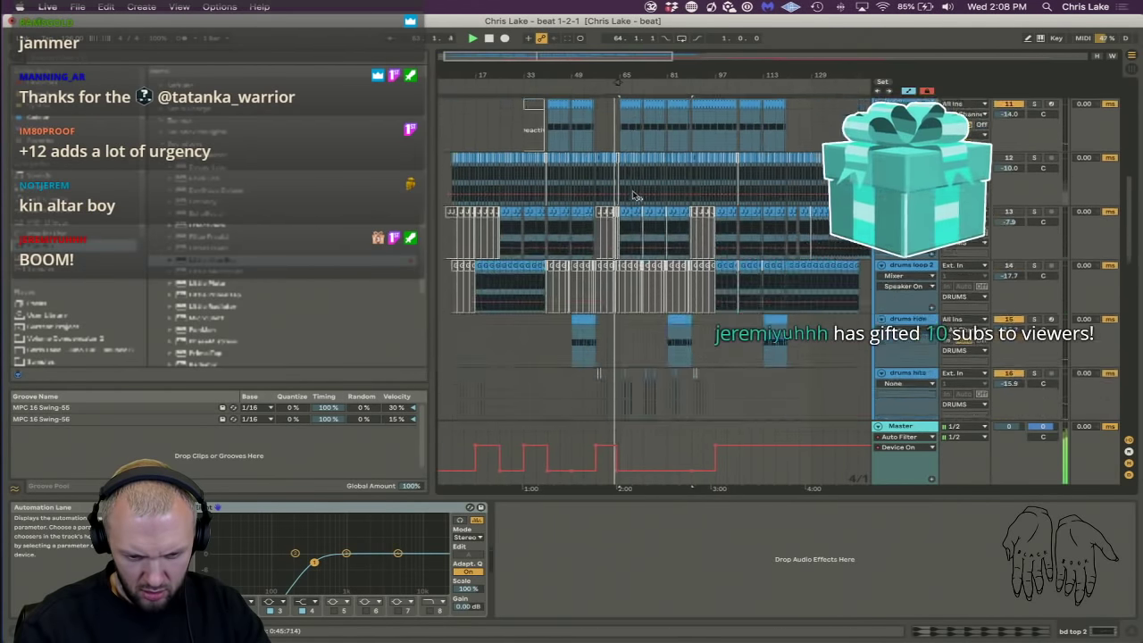
pyautogui.moveTo(676, 171); pyautogui.dragTo(651, 172)
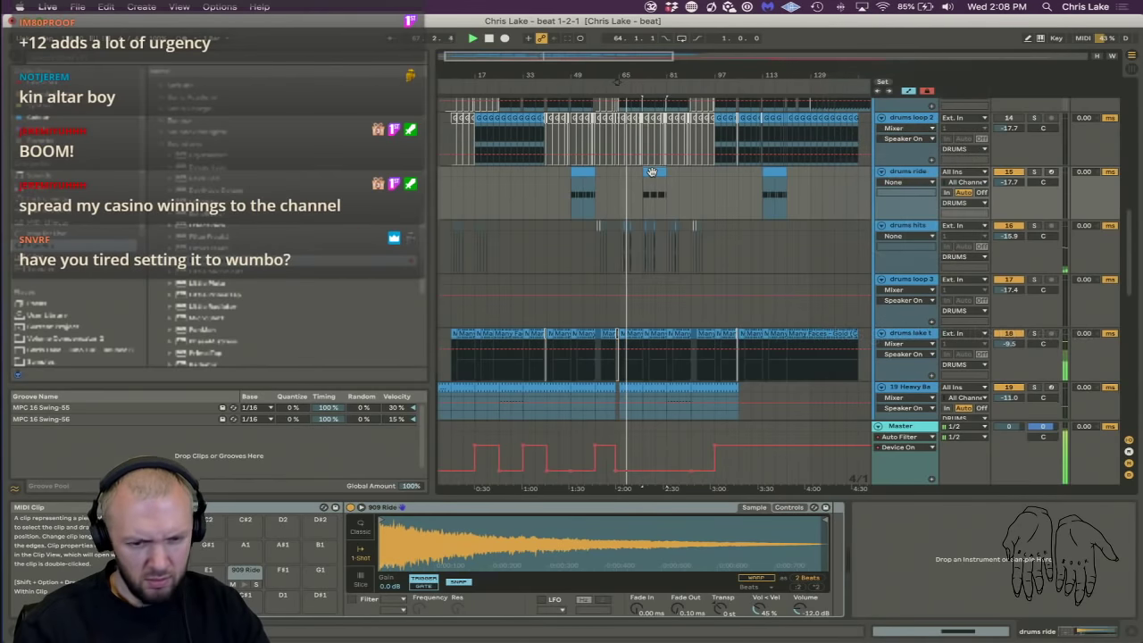
# Deactivate the bd main kick over the first half of bar 72 and fold all the tracks.
pyautogui.scroll(5, 652, 171)
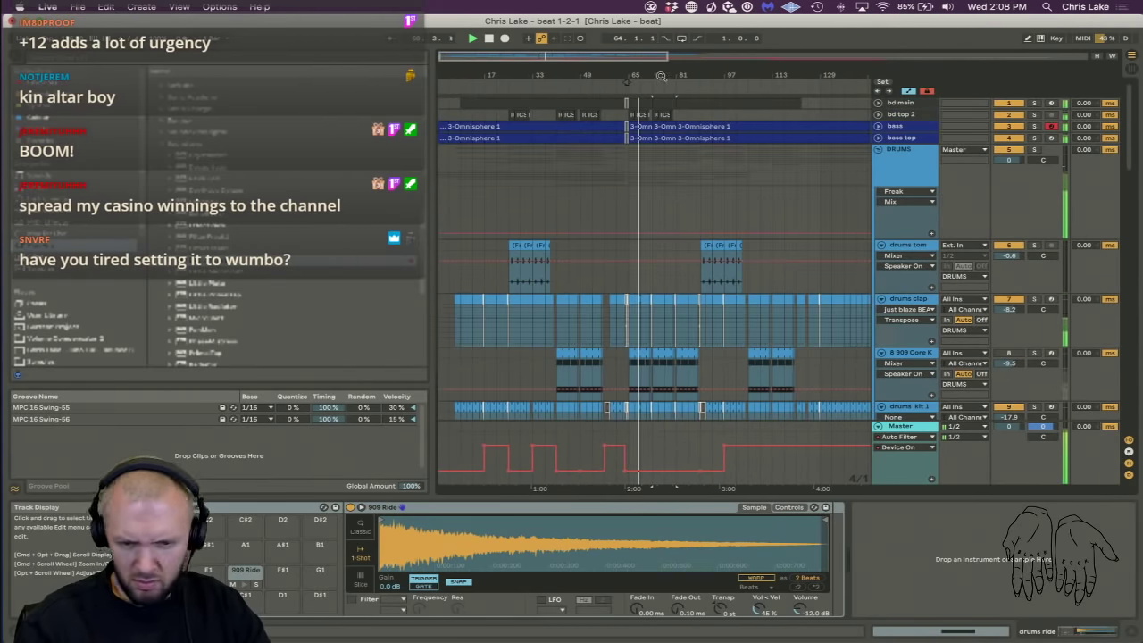
pyautogui.moveTo(626, 81); pyautogui.dragTo(647, 71)
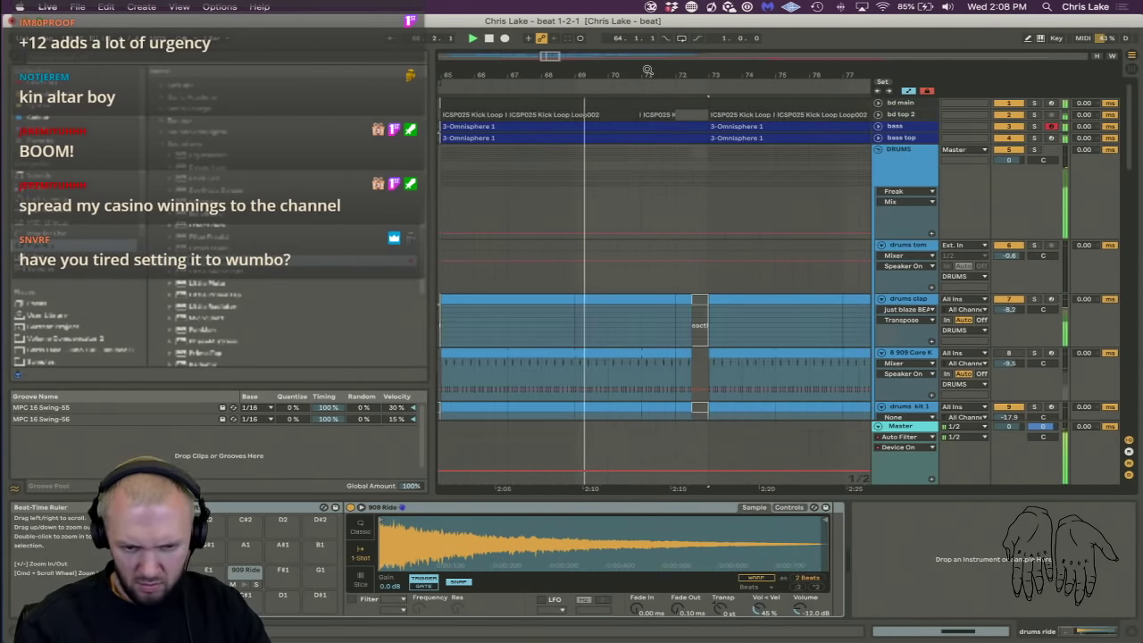
pyautogui.click(879, 104)
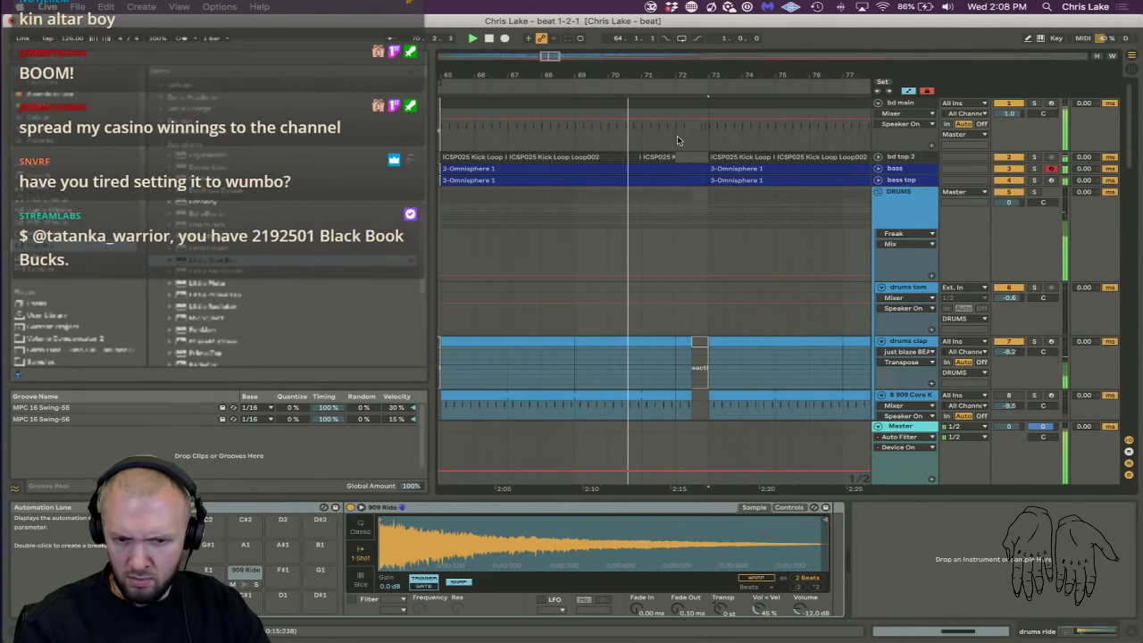
pyautogui.moveTo(677, 135); pyautogui.dragTo(692, 139)
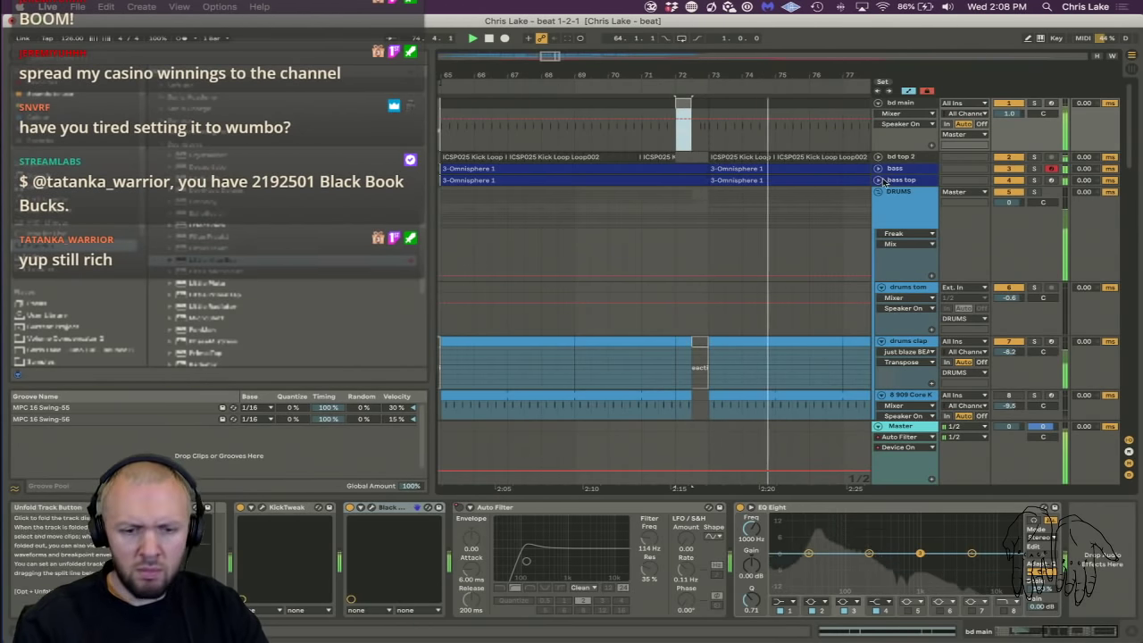
pyautogui.moveTo(669, 75); pyautogui.dragTo(893, 91)
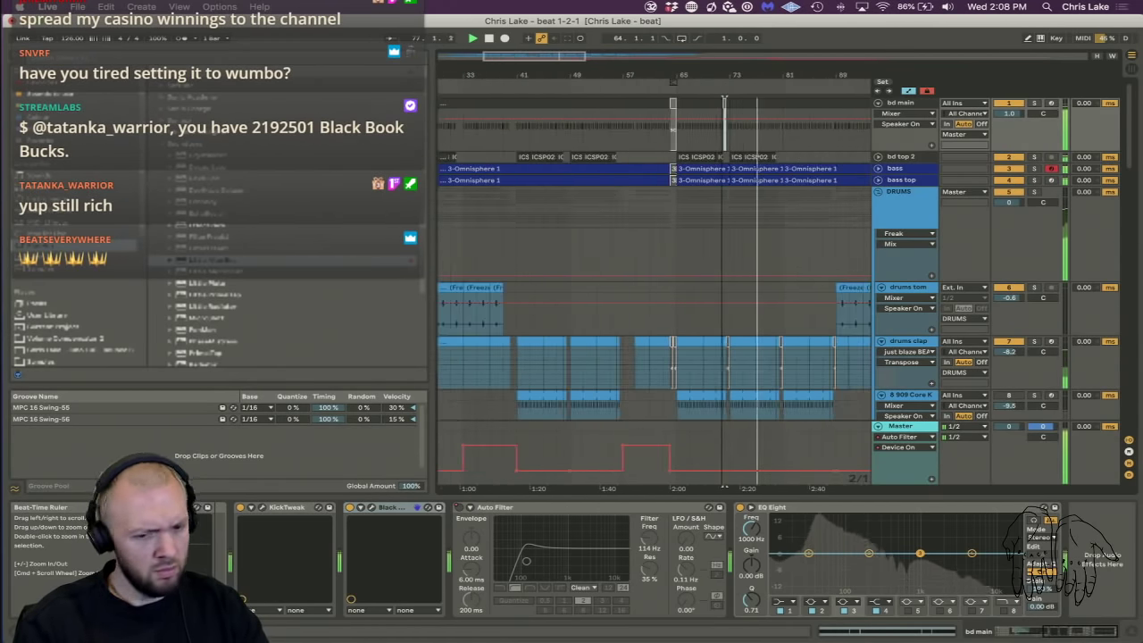
pyautogui.keyDown('alt'); pyautogui.click(877, 103); pyautogui.keyUp('alt')
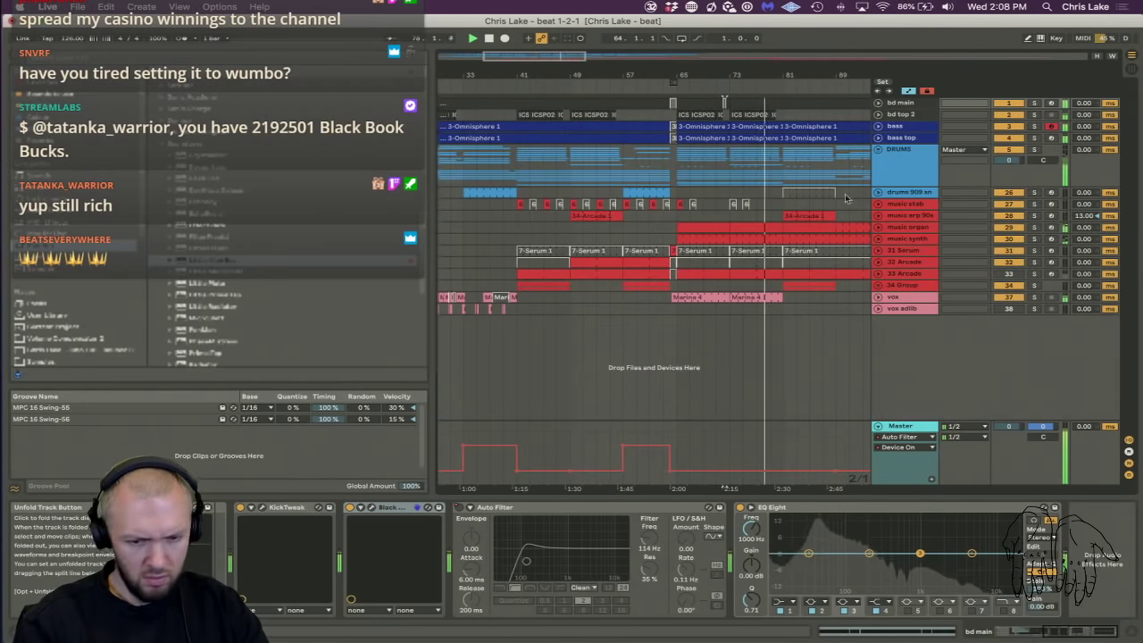
# Draw a gentle rising Drive automation ramp for the second Little AlterBoy on vox over bars 65–81.
pyautogui.click(892, 300)
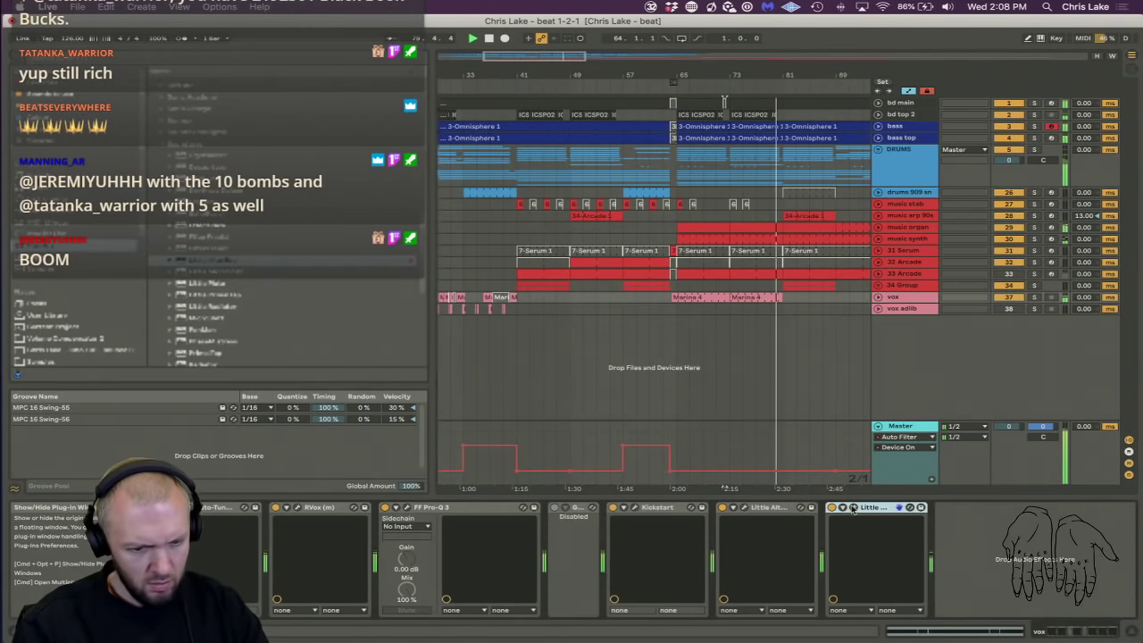
pyautogui.press('super+alt+p')
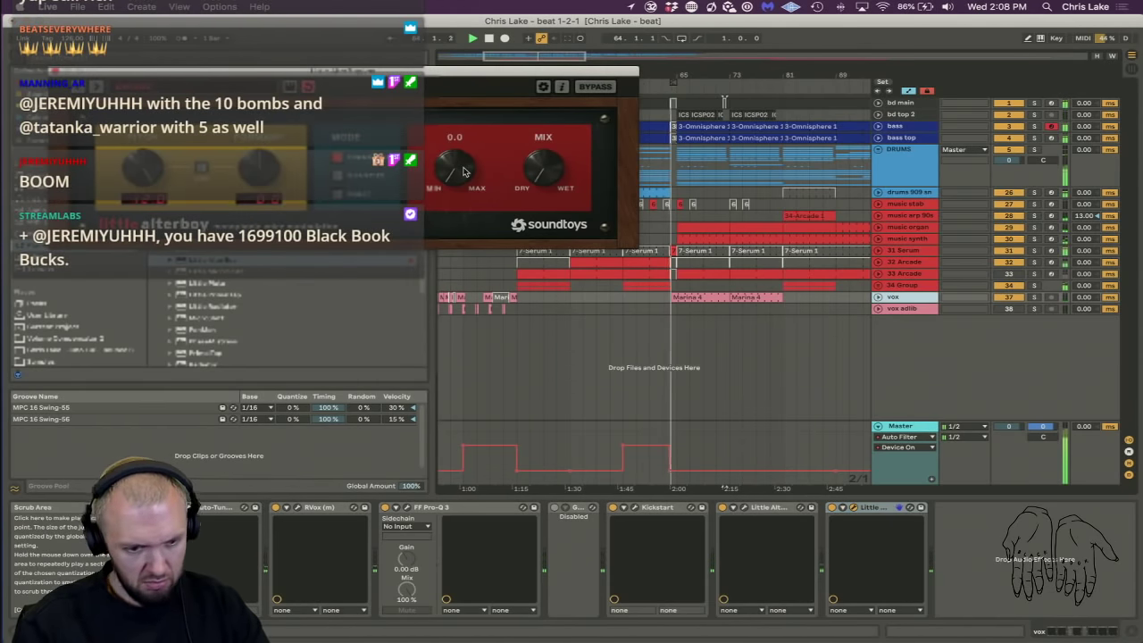
pyautogui.click(877, 298)
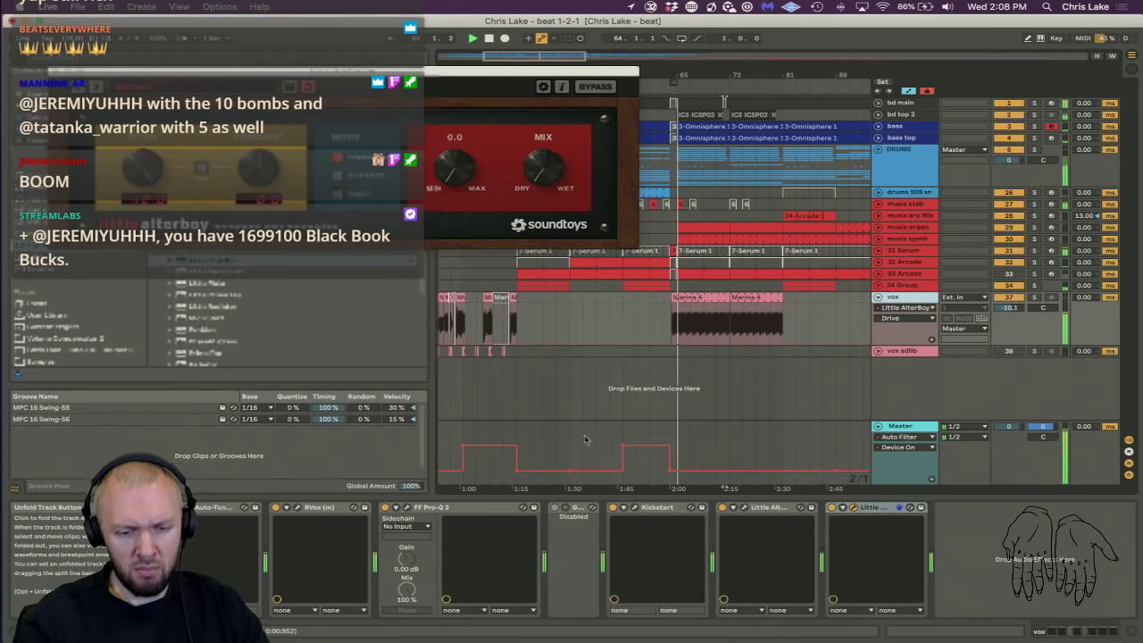
pyautogui.moveTo(671, 316); pyautogui.dragTo(798, 316)
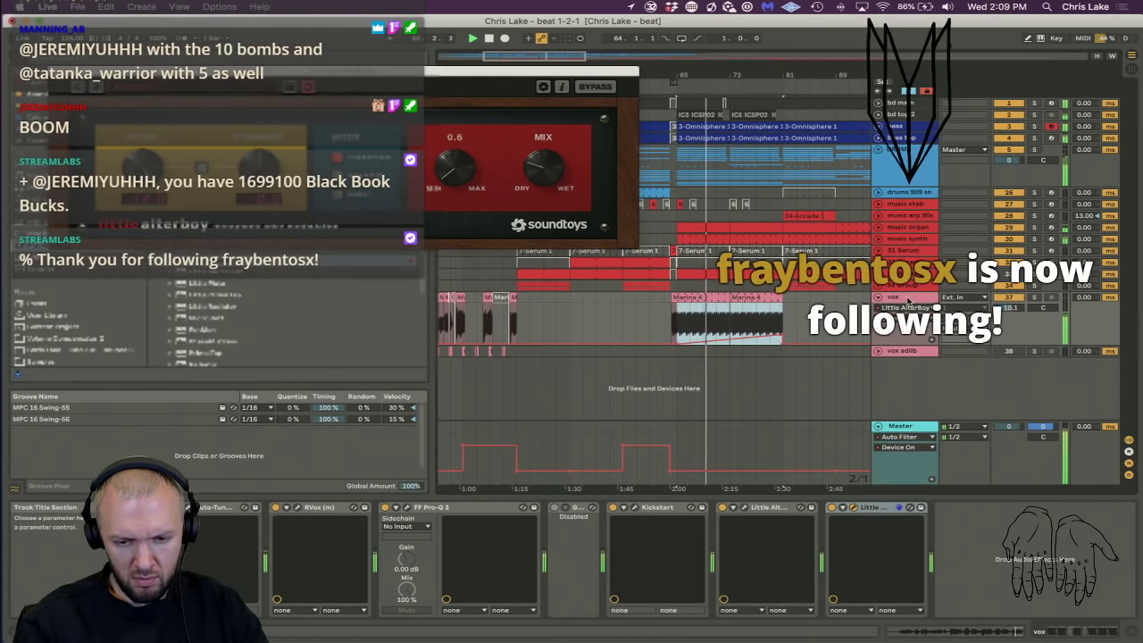
# Hide the automation lanes, fold the vox track and close the Little AlterBoy window.
pyautogui.click(905, 299)
pyautogui.press('a')
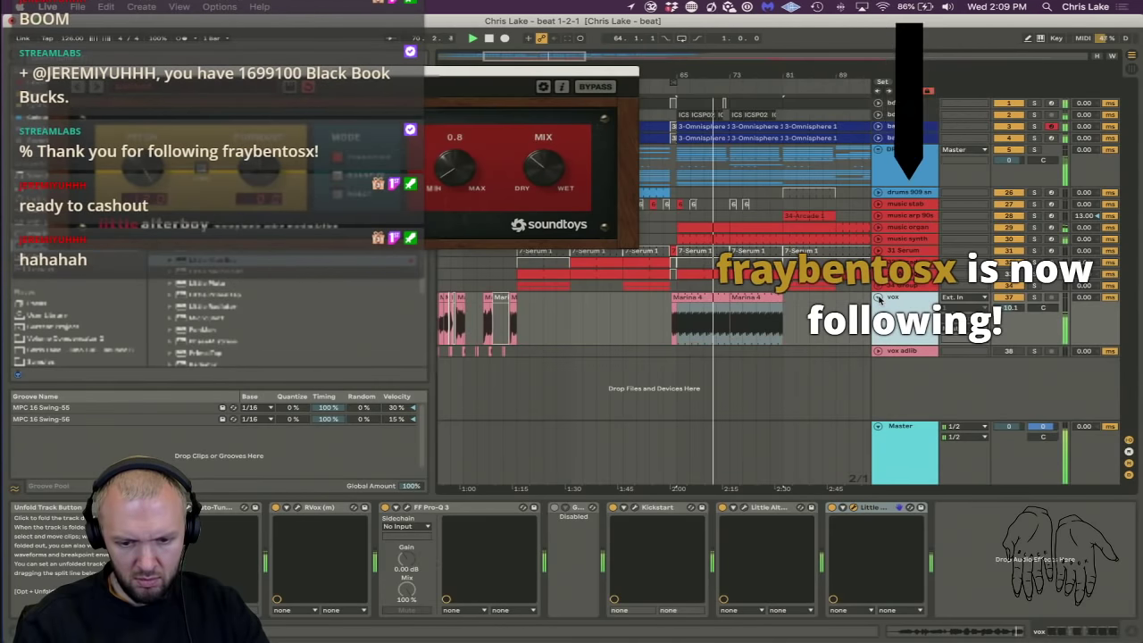
pyautogui.click(878, 297)
pyautogui.click(53, 71)
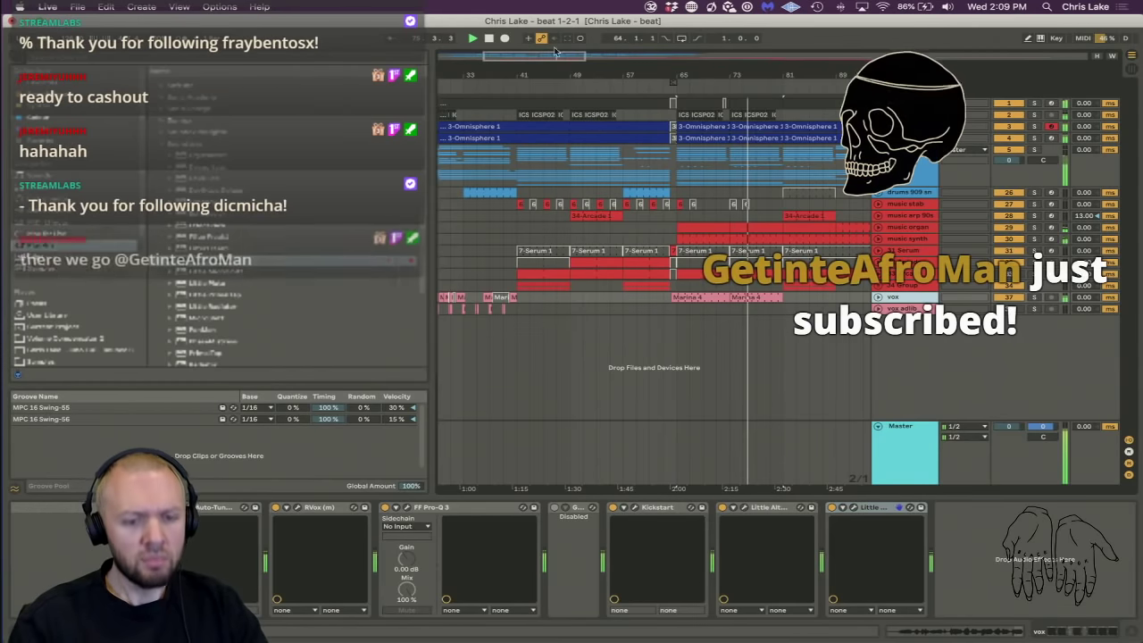
pyautogui.moveTo(537, 76); pyautogui.dragTo(611, 76)
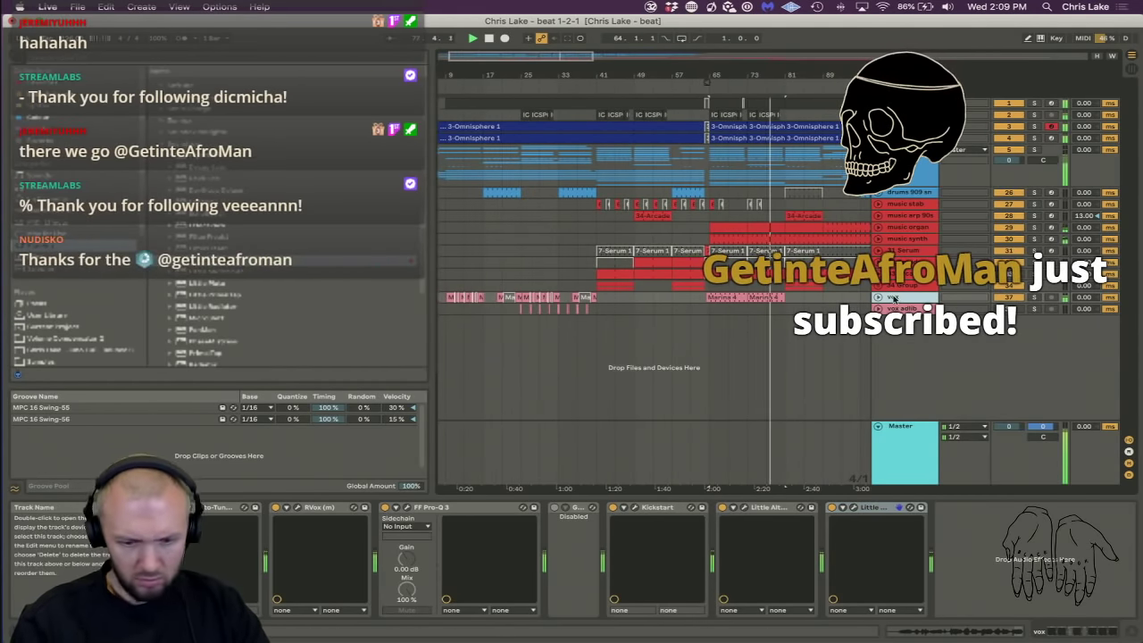
# Insert a return track above the Master track.
pyautogui.click(912, 463)
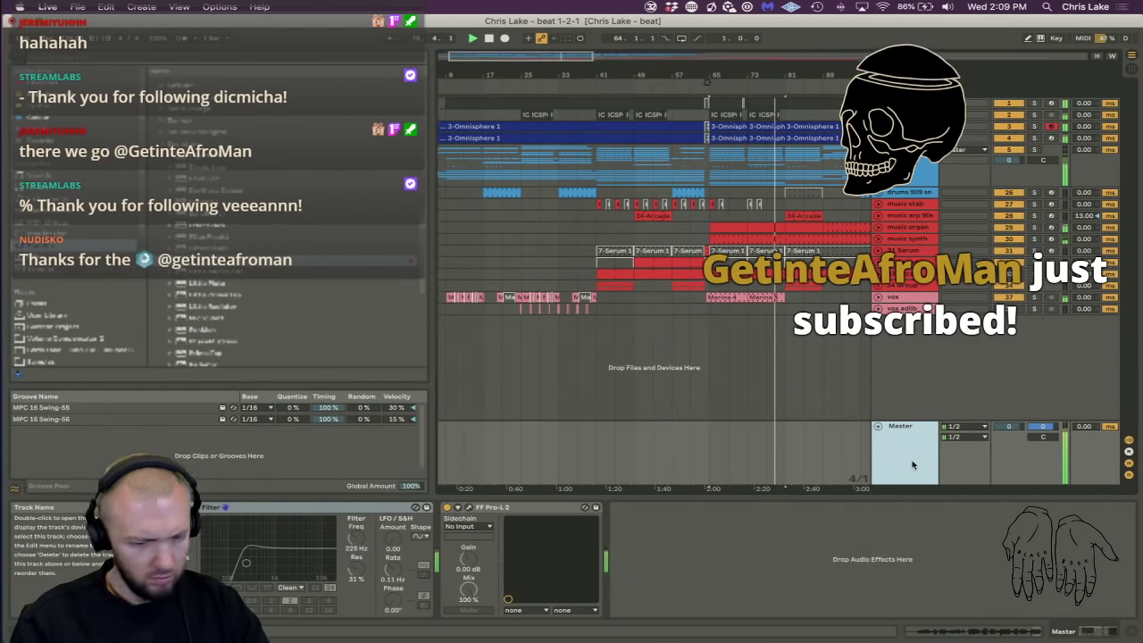
pyautogui.rightClick(912, 464)
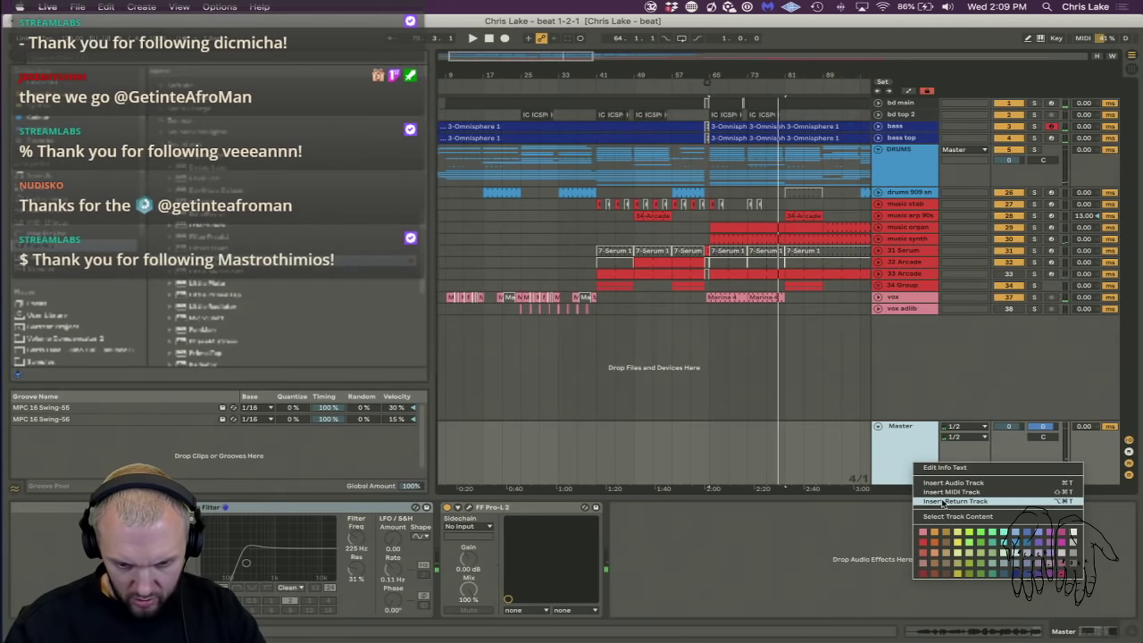
pyautogui.click(943, 501)
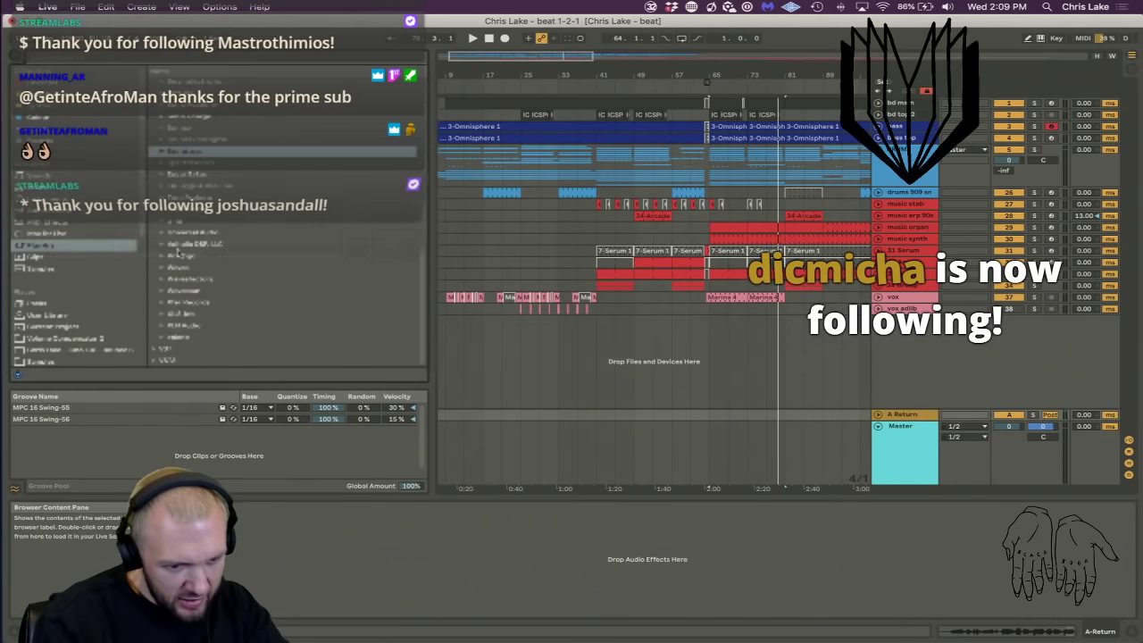
# Find the Replika delay among the audio effect plug-ins and load it onto the new return track.
pyautogui.scroll(5, 281, 223)
pyautogui.scroll(3, 178, 252)
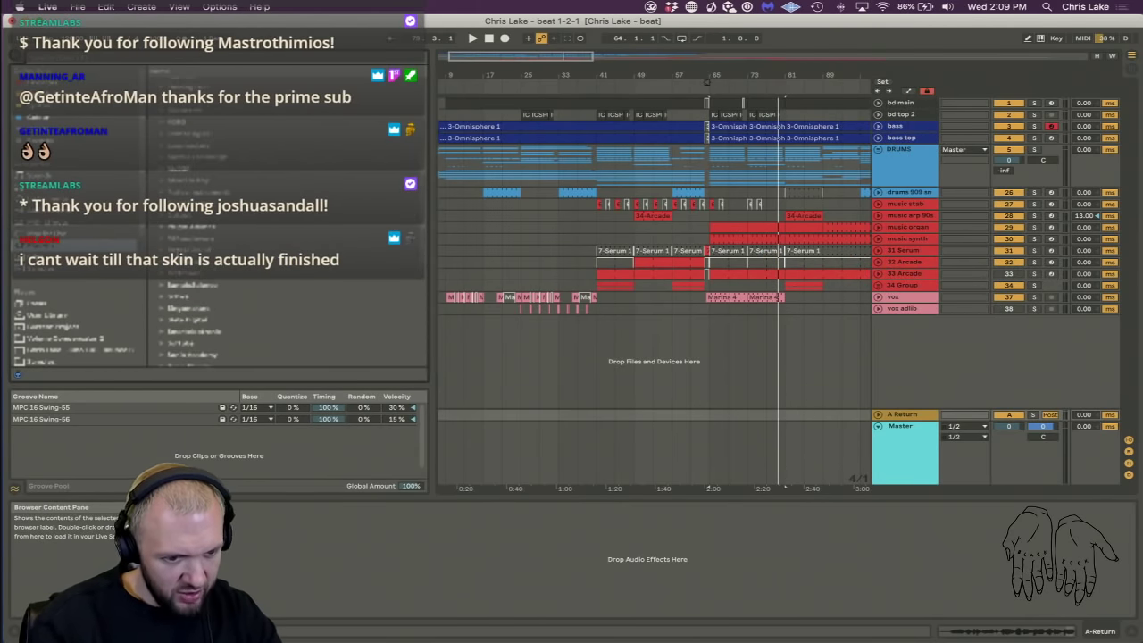
pyautogui.click(179, 229)
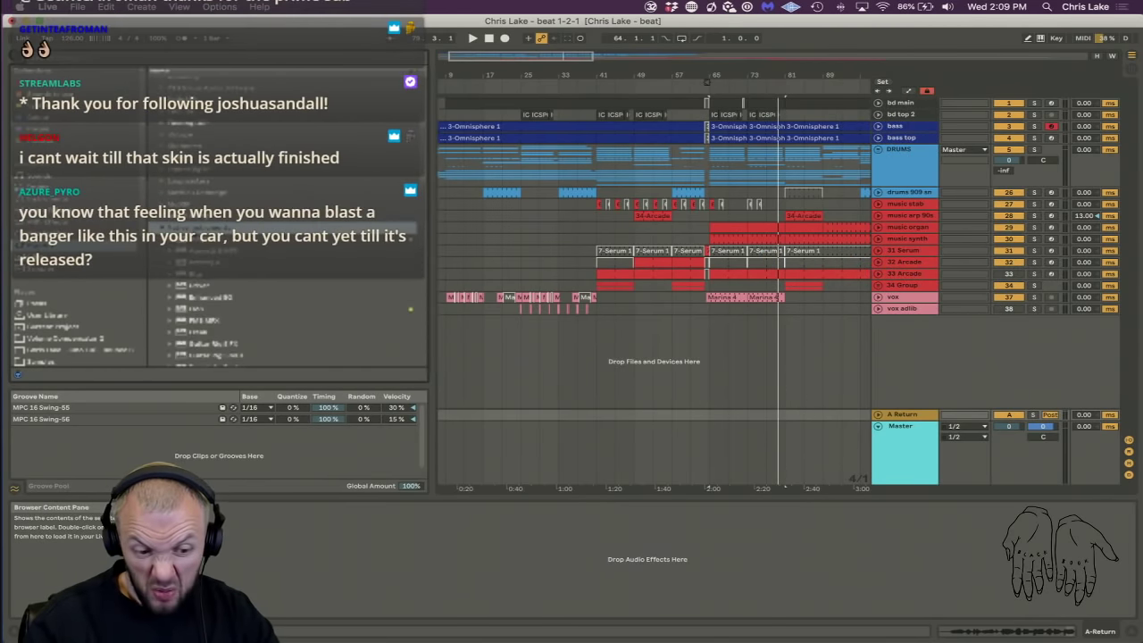
pyautogui.scroll(-5, 198, 308)
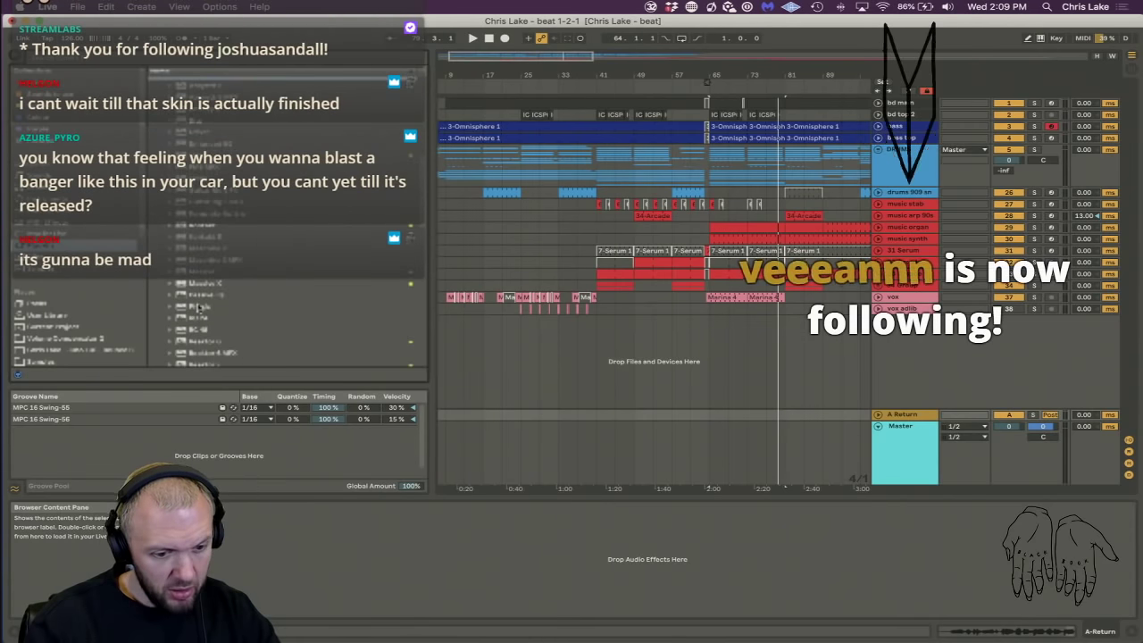
pyautogui.scroll(3, 198, 308)
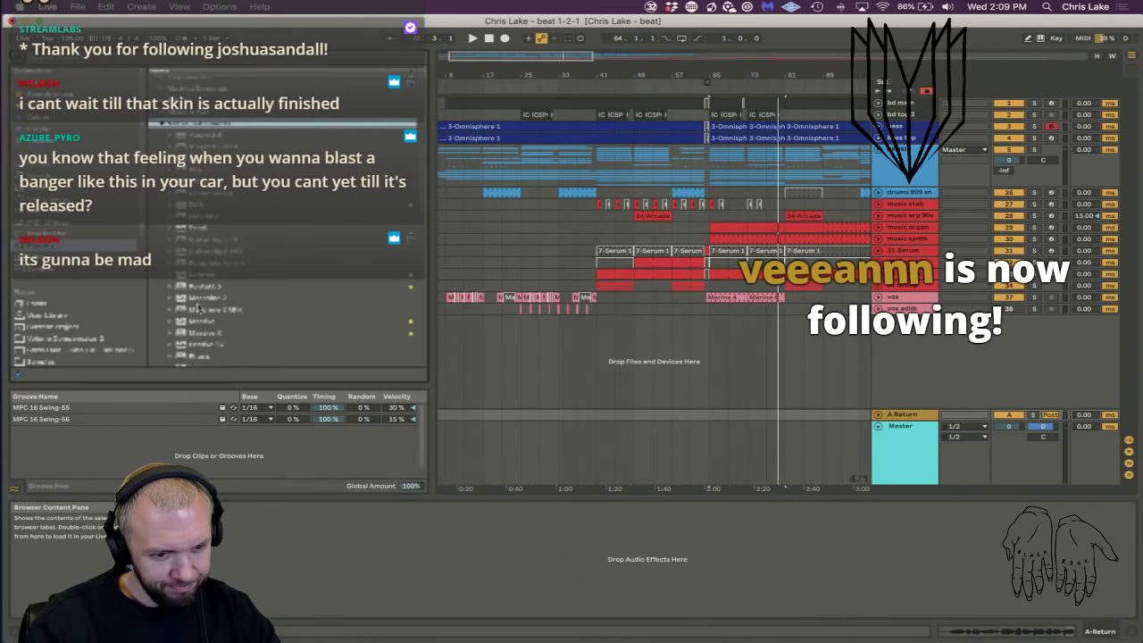
pyautogui.scroll(4, 198, 308)
pyautogui.scroll(3, 198, 308)
pyautogui.scroll(3, 199, 308)
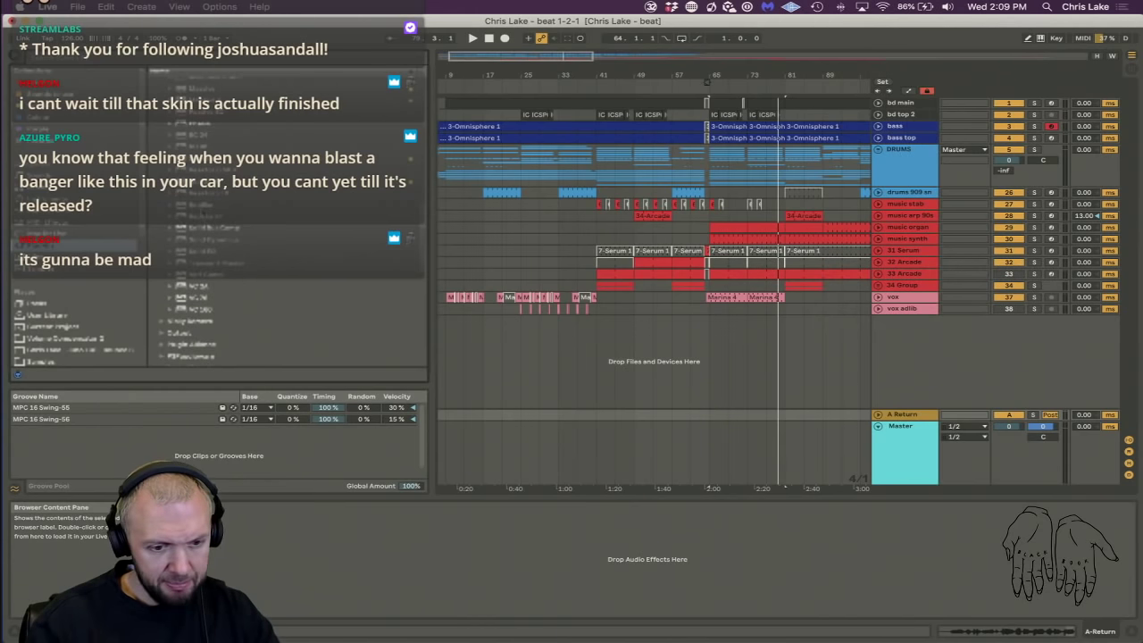
pyautogui.click(204, 217)
pyautogui.moveTo(204, 204); pyautogui.dragTo(700, 424)
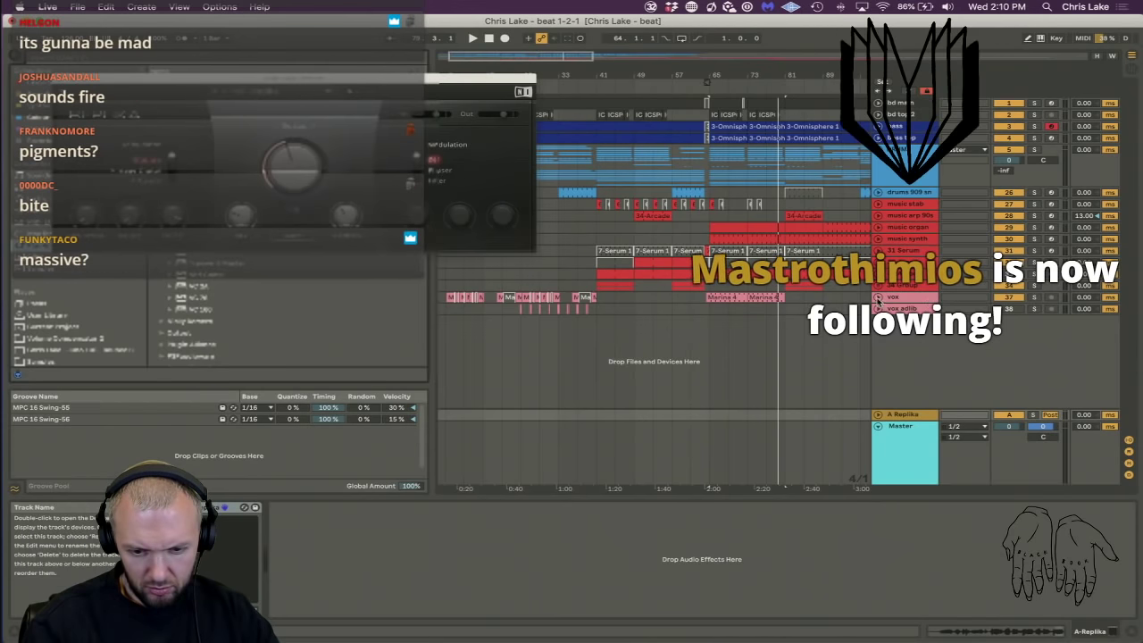
# Unfold vox, show automation for its A-Replika send and draw a rising ramp over bars 77–81.
pyautogui.click(878, 296)
pyautogui.rightClick(1009, 319)
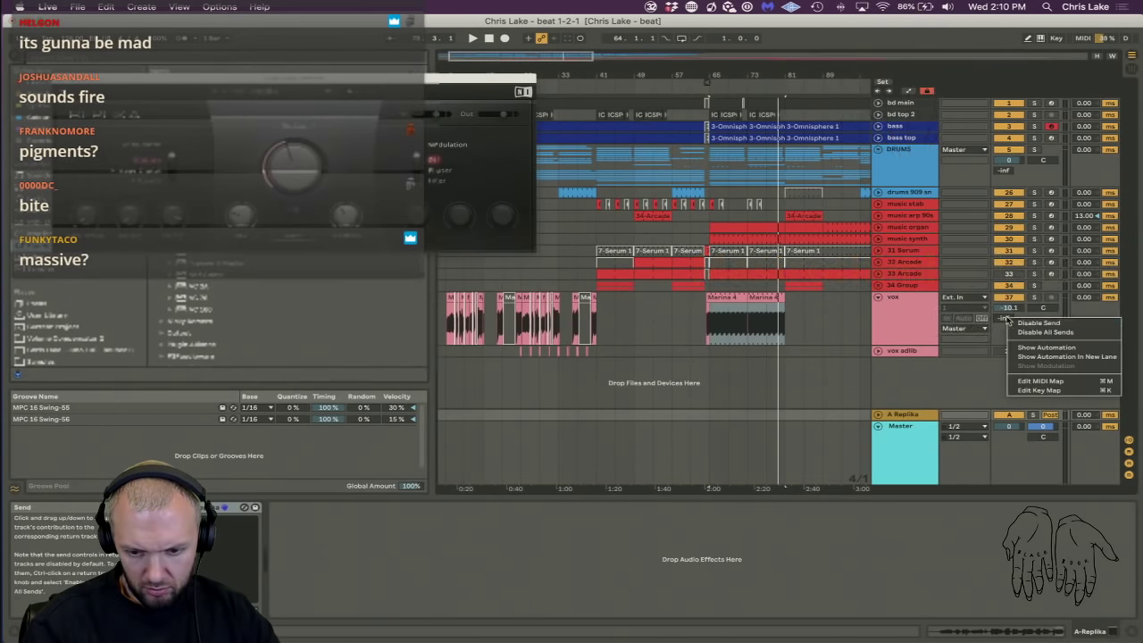
pyautogui.click(1031, 355)
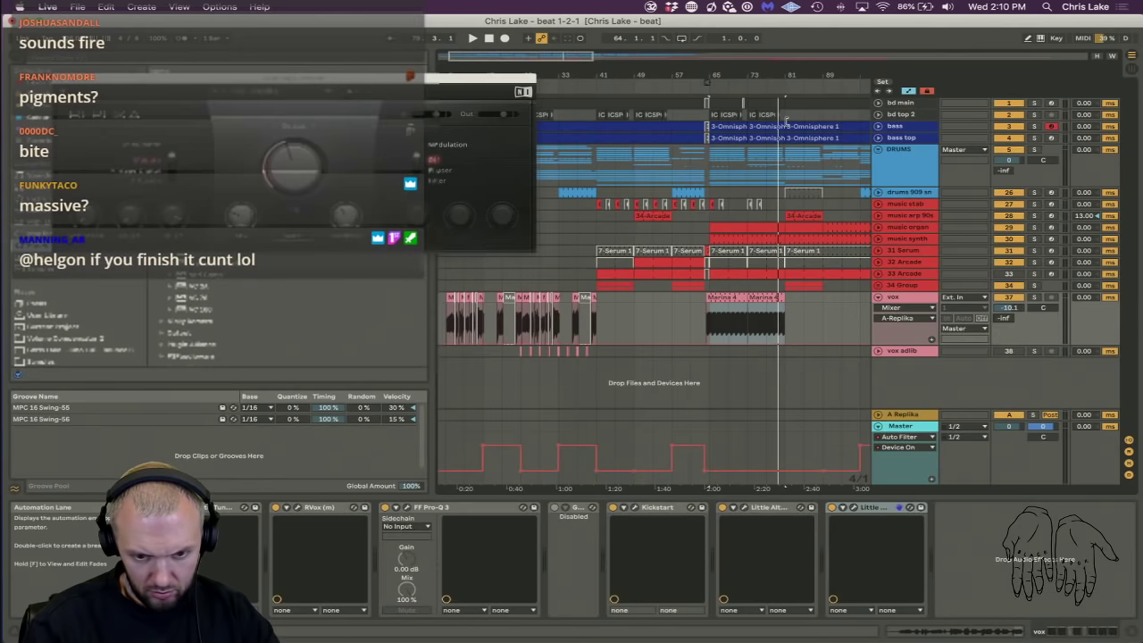
pyautogui.moveTo(781, 75); pyautogui.dragTo(780, 125)
pyautogui.moveTo(741, 326); pyautogui.dragTo(791, 301)
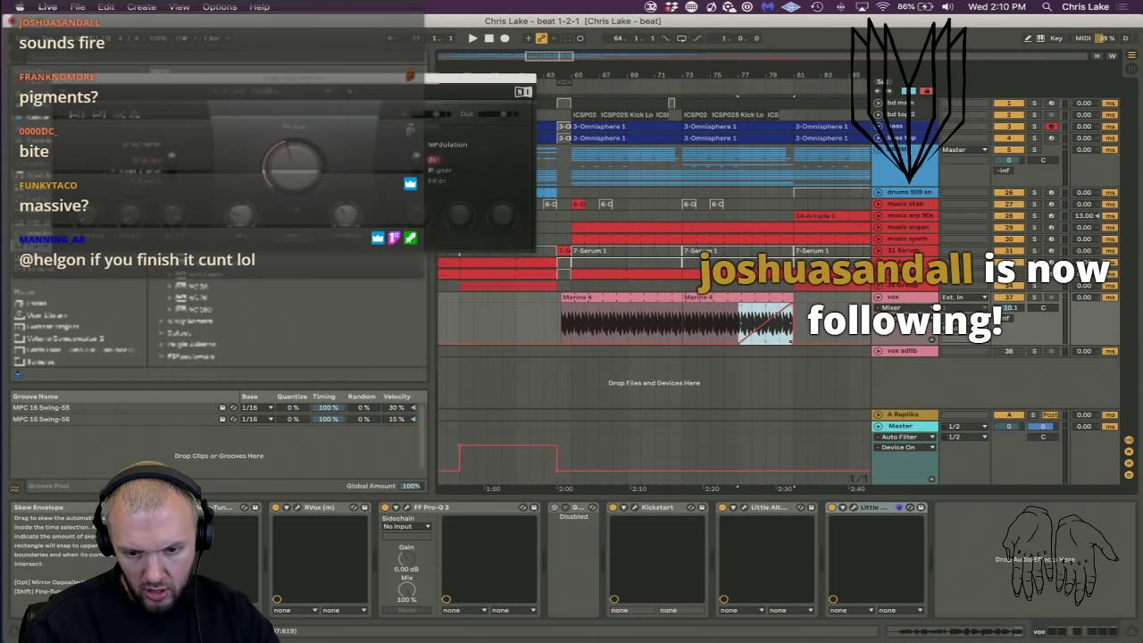
# Audition another Replika preset while playing the end of the vocal, and close the plug-in window.
pyautogui.click(724, 80)
pyautogui.moveTo(737, 76); pyautogui.dragTo(737, 37)
pyautogui.press('space')
pyautogui.click(263, 96)
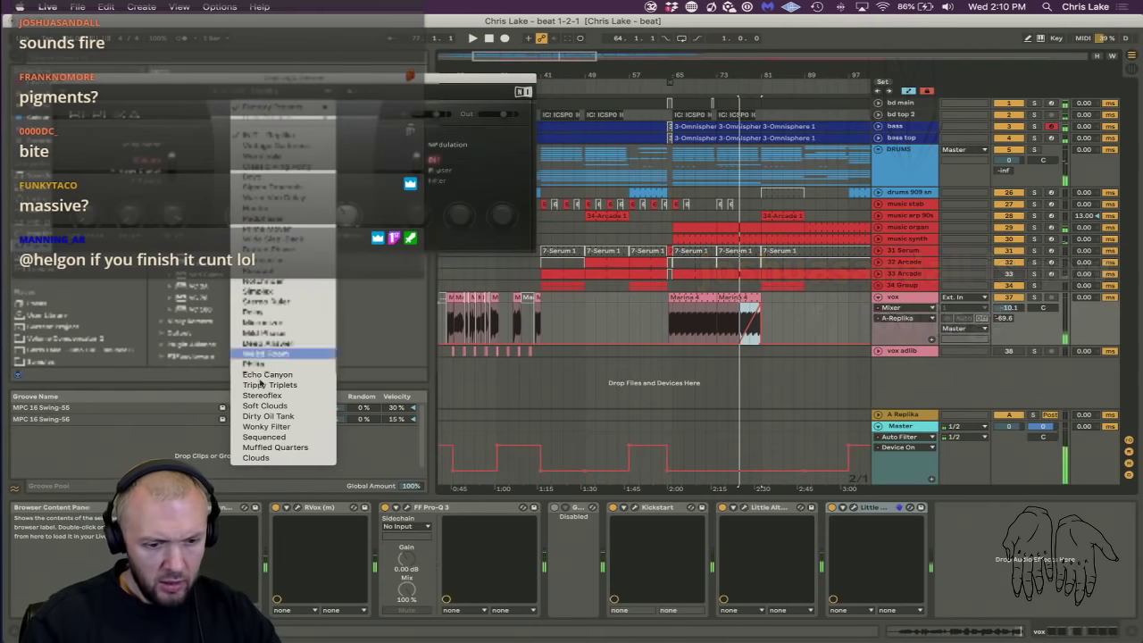
pyautogui.click(261, 315)
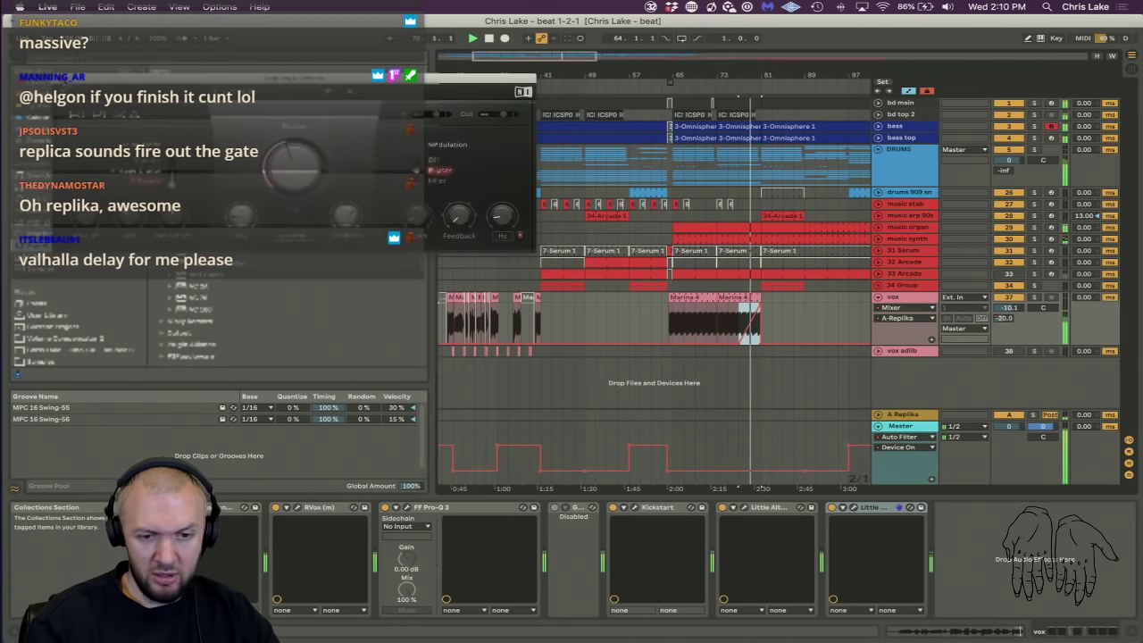
pyautogui.click(58, 78)
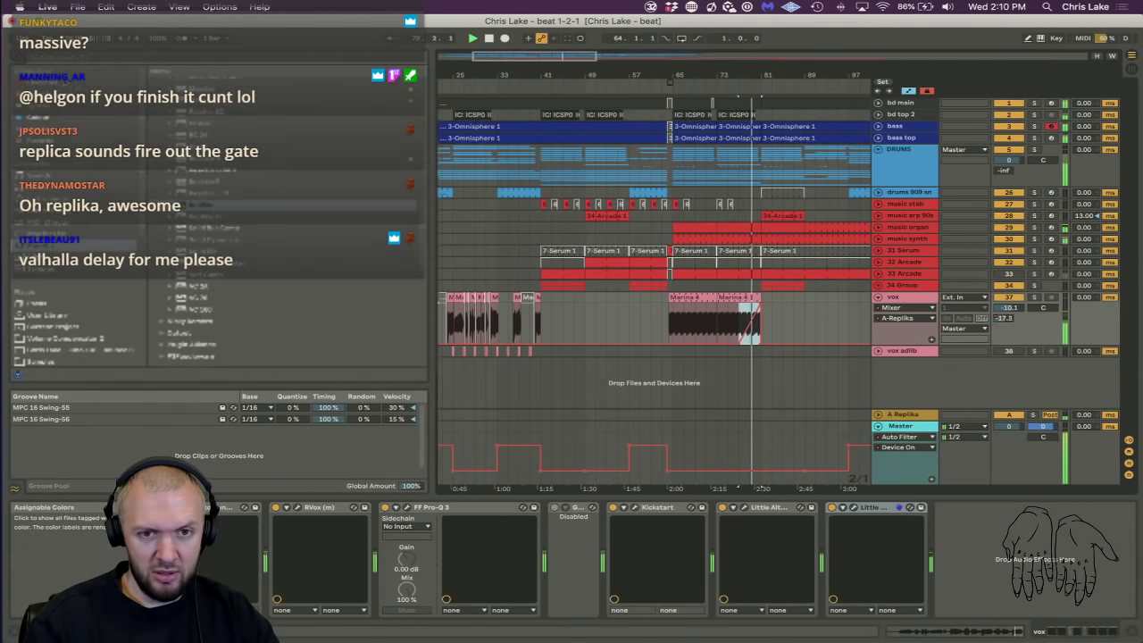
# Unfold the A Replika return track, stop playback and solo the return.
pyautogui.click(895, 414)
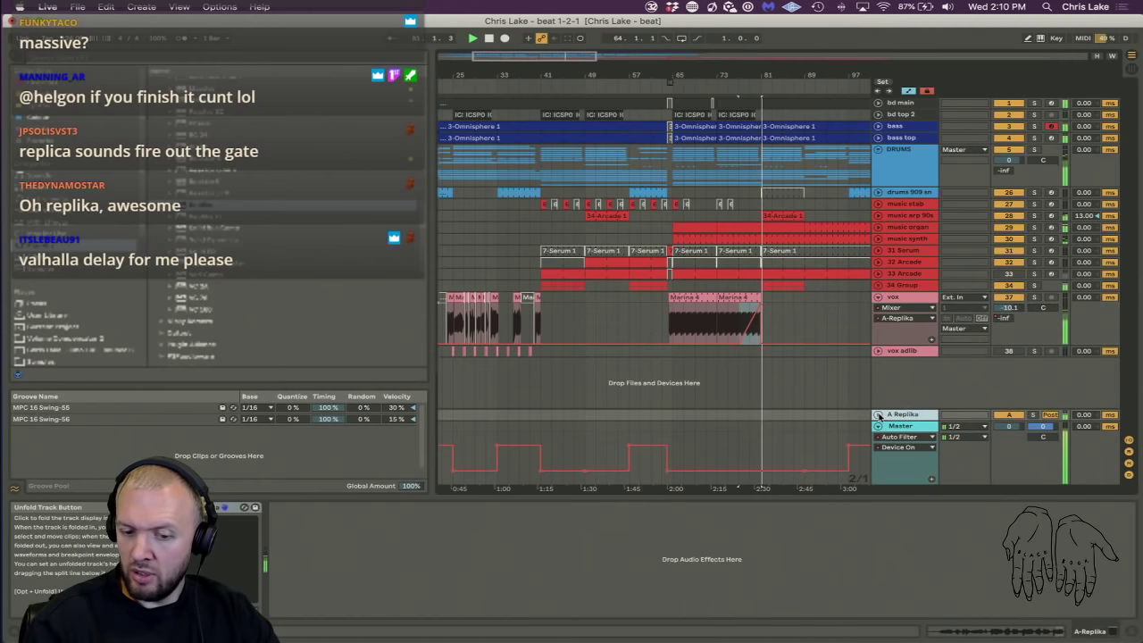
pyautogui.click(877, 414)
pyautogui.press('space')
pyautogui.click(1034, 374)
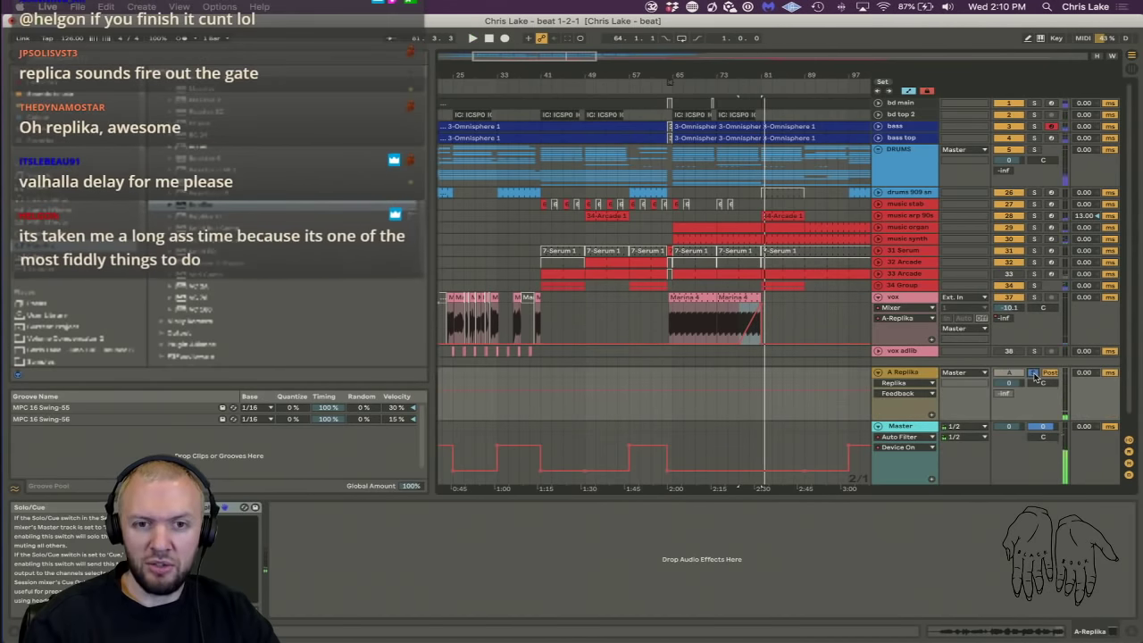
pyautogui.click(897, 299)
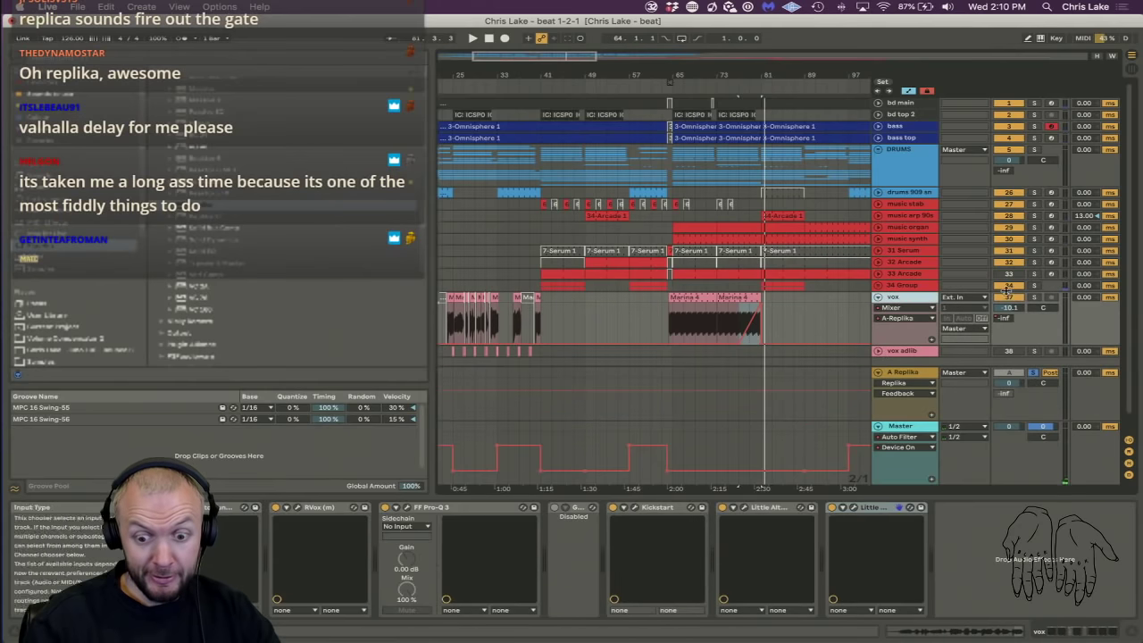
# Reopen Replika on the A return and load its Clouds factory preset.
pyautogui.click(912, 373)
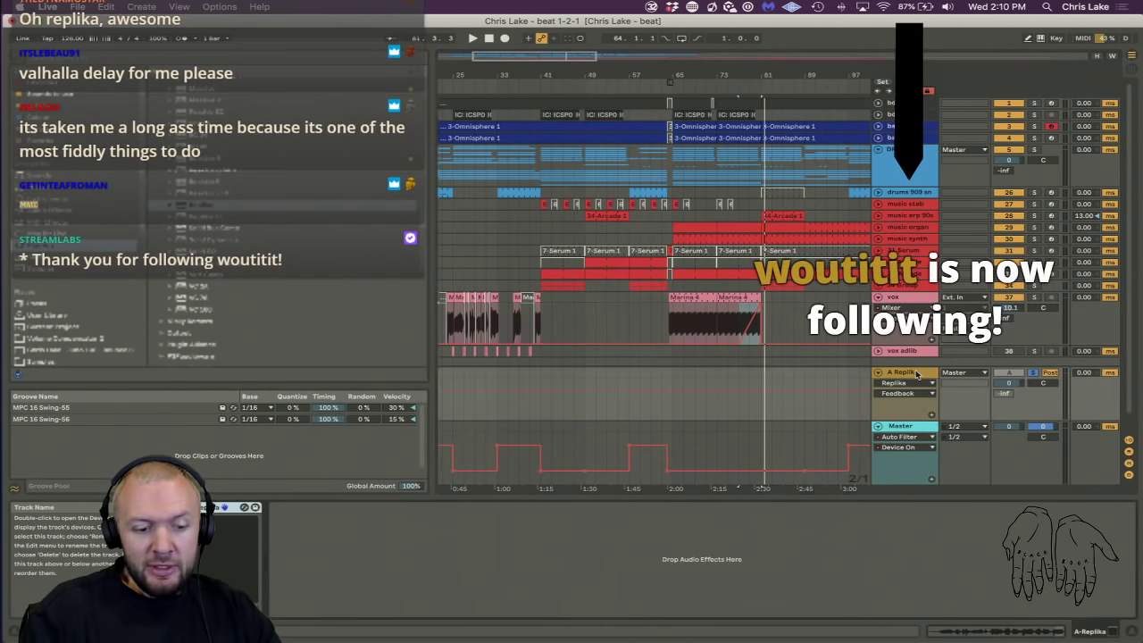
pyautogui.click(181, 507)
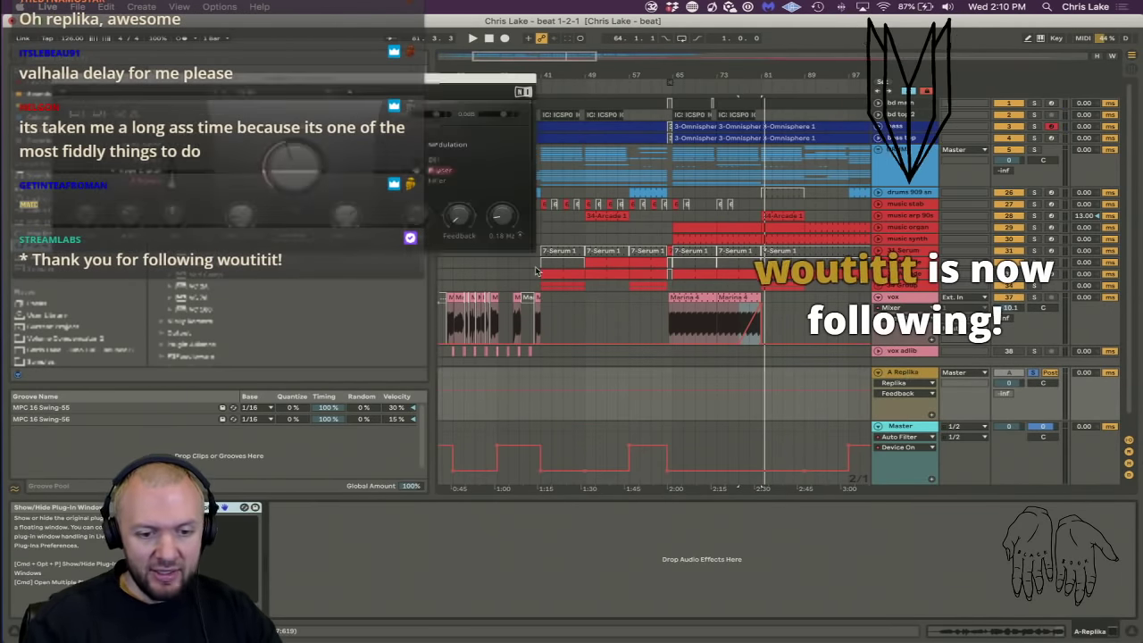
pyautogui.click(266, 177)
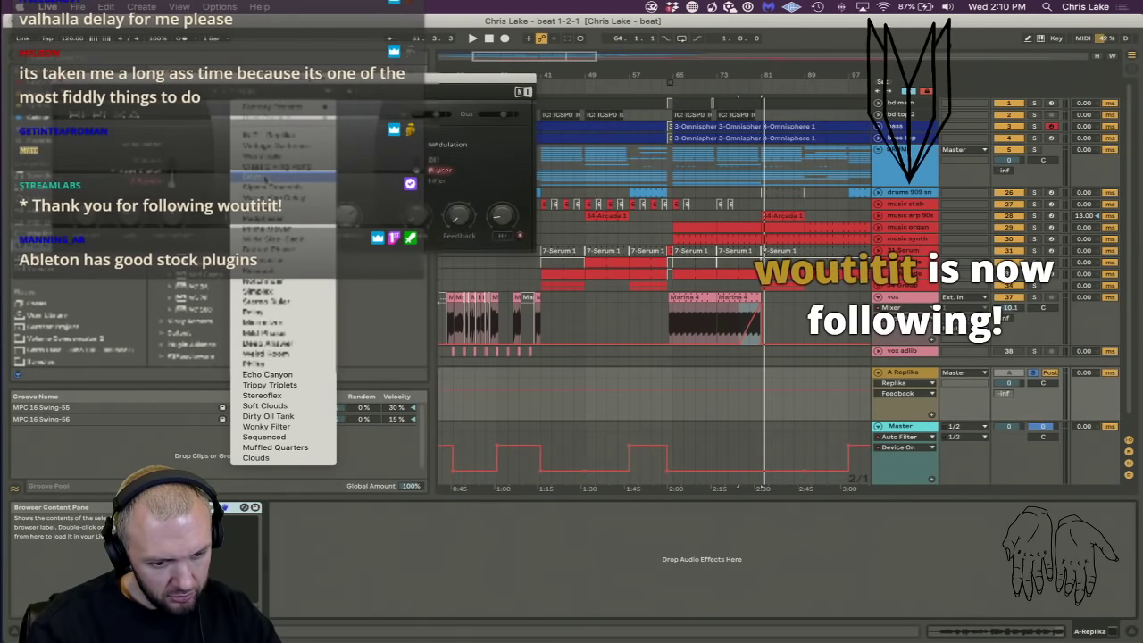
pyautogui.moveTo(264, 176)
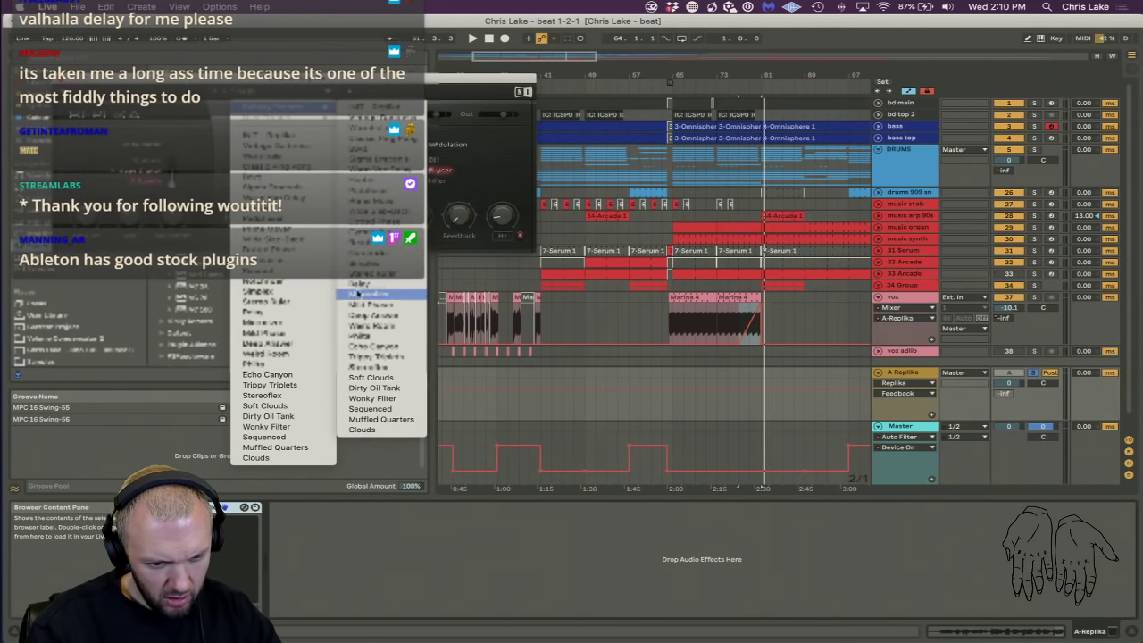
pyautogui.click(381, 429)
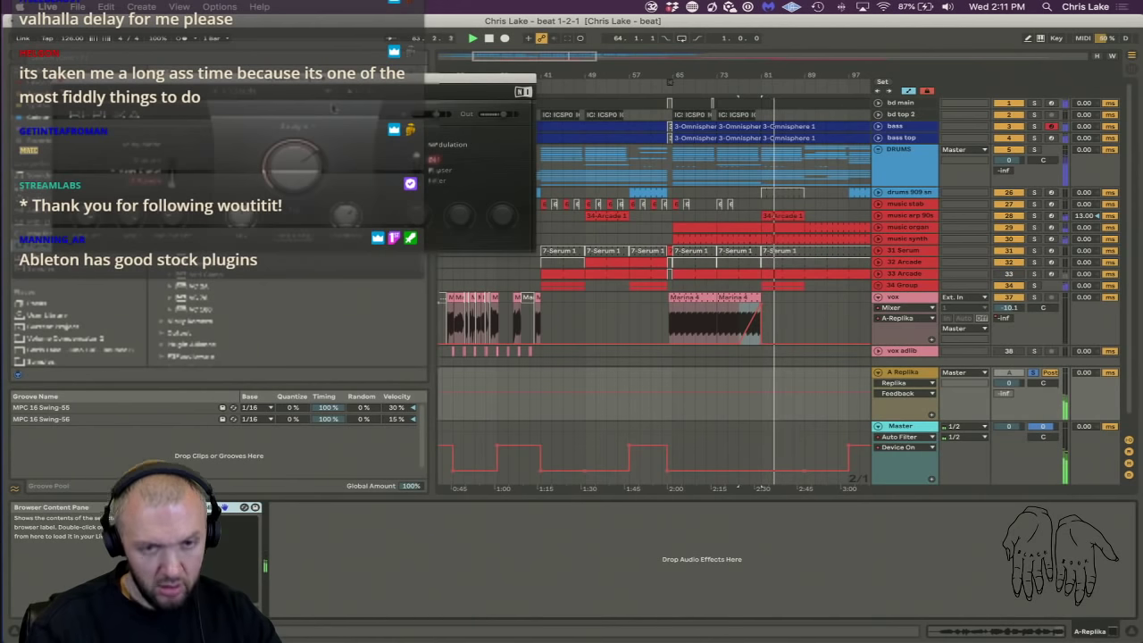
# Insert a second return track below A Replika and unfold it.
pyautogui.rightClick(909, 375)
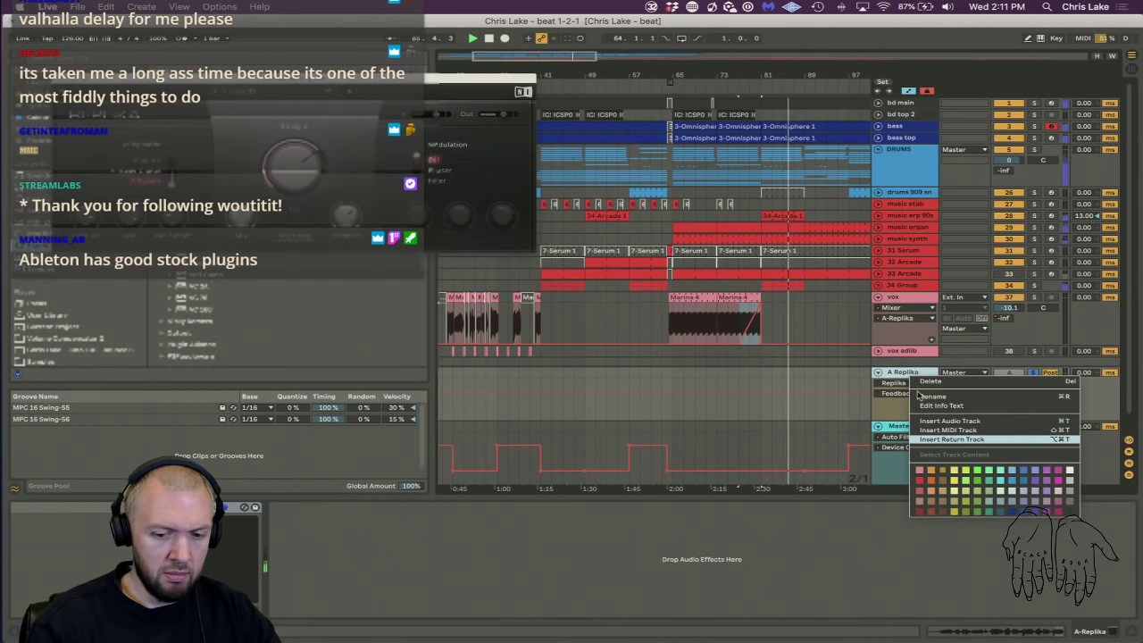
pyautogui.click(937, 440)
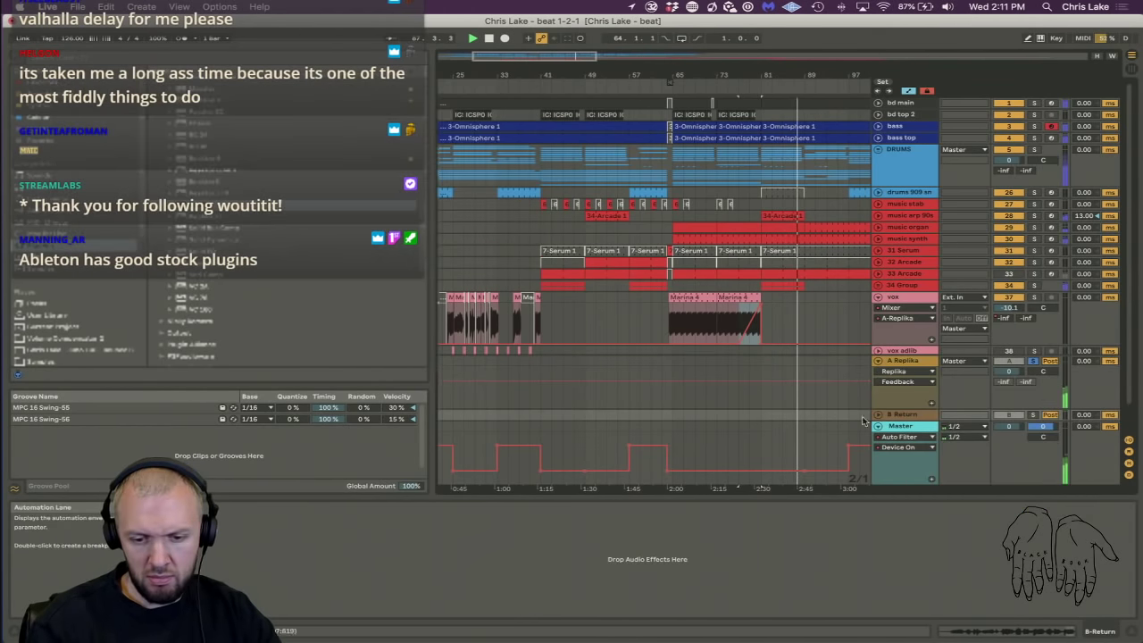
pyautogui.click(880, 415)
# Reopen Replika on the A return to check its soloed sound during playback, close it and select the B return.
pyautogui.doubleClick(911, 319)
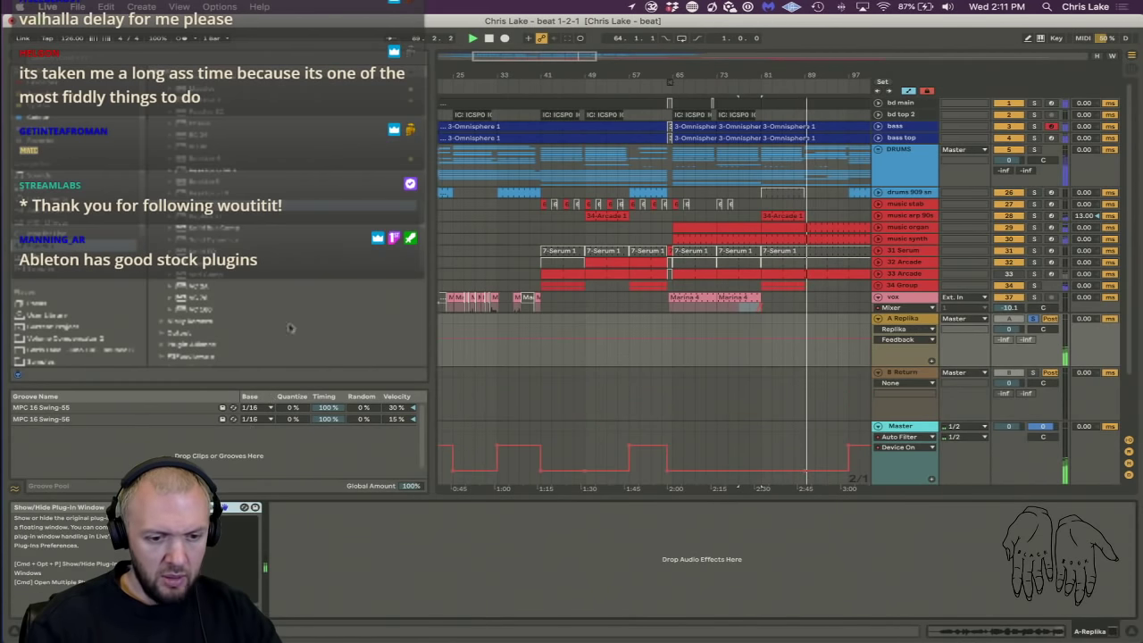
pyautogui.click(223, 507)
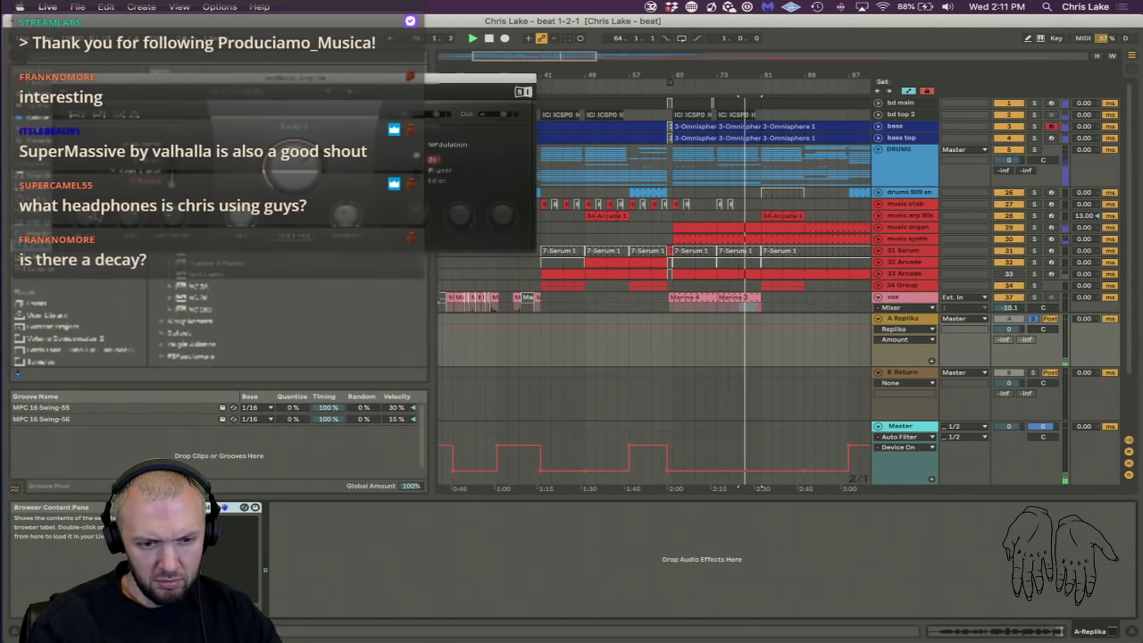
pyautogui.click(1015, 382)
pyautogui.click(57, 78)
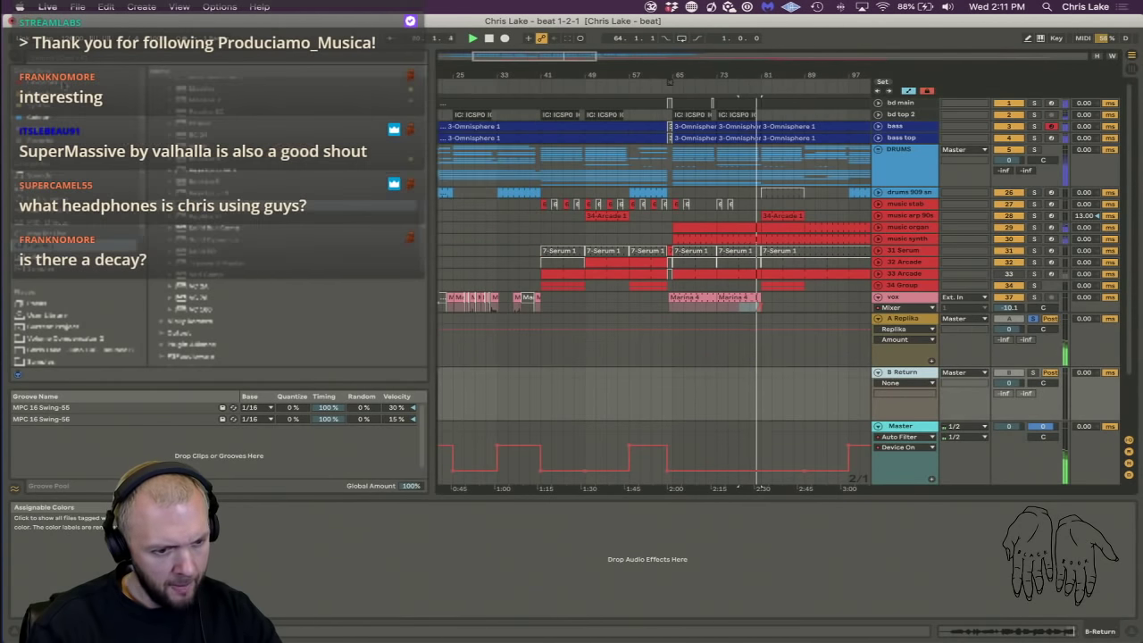
# Load the Echo audio effect onto the B return track and stop playback.
pyautogui.click(53, 211)
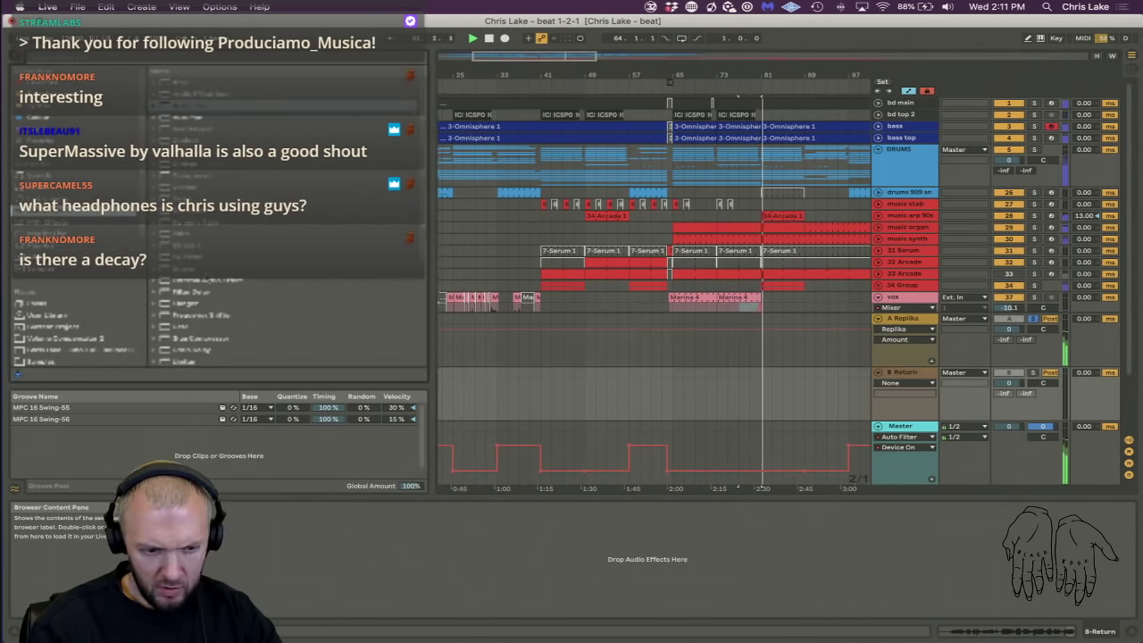
pyautogui.scroll(-5, 194, 309)
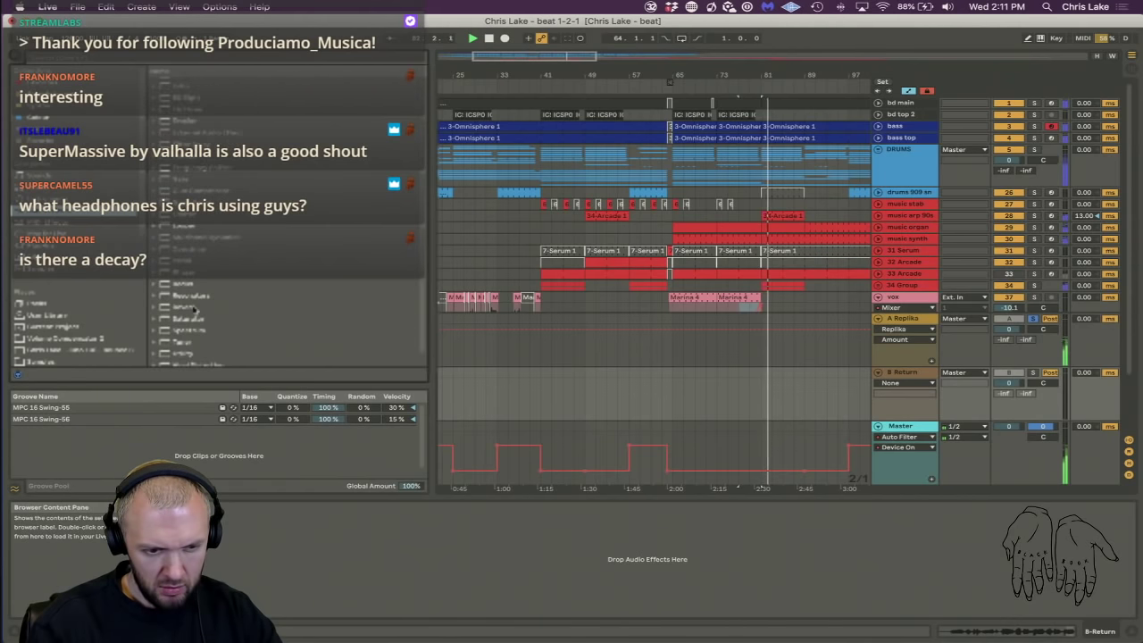
pyautogui.scroll(3, 194, 309)
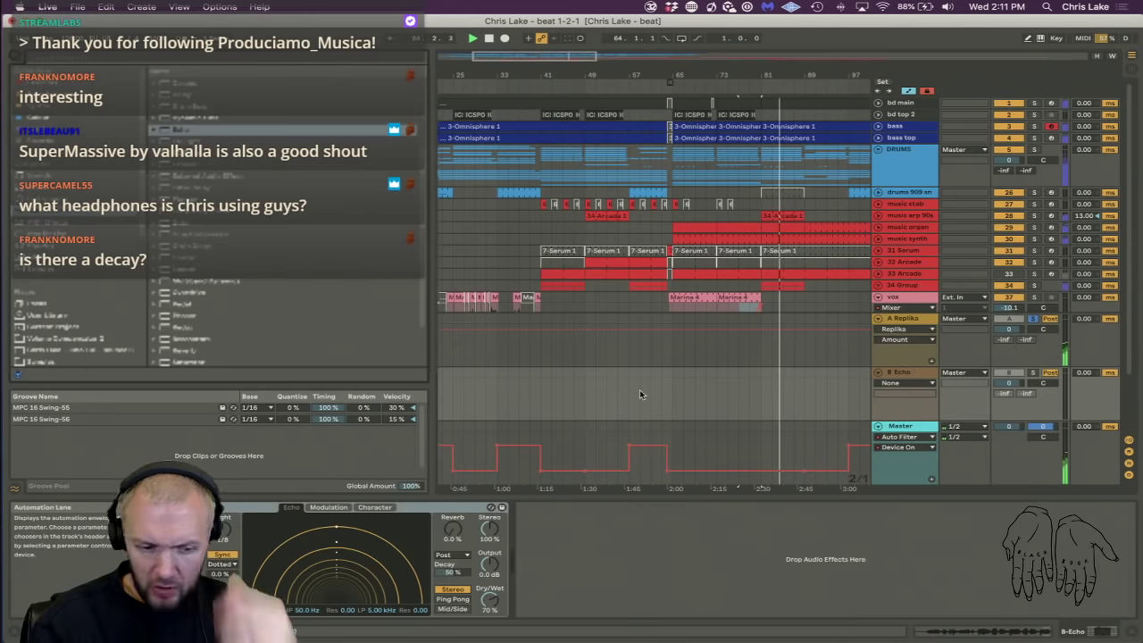
pyautogui.press('space')
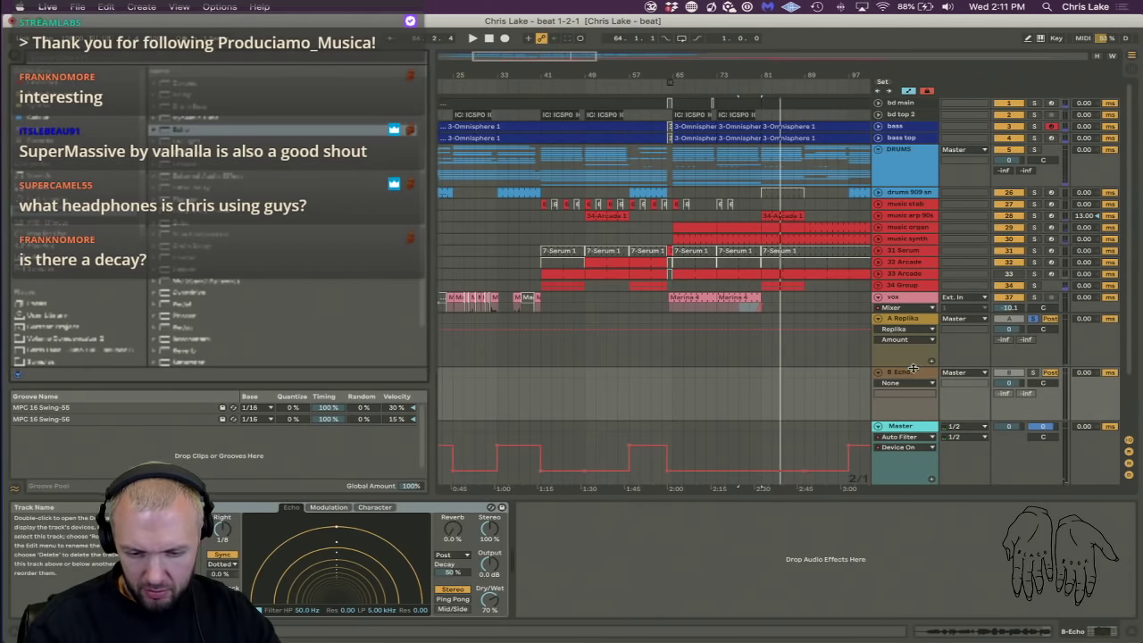
# Set Echo's Dry/Wet on the B return to 100 % and adjust its left delay division.
pyautogui.click(886, 370)
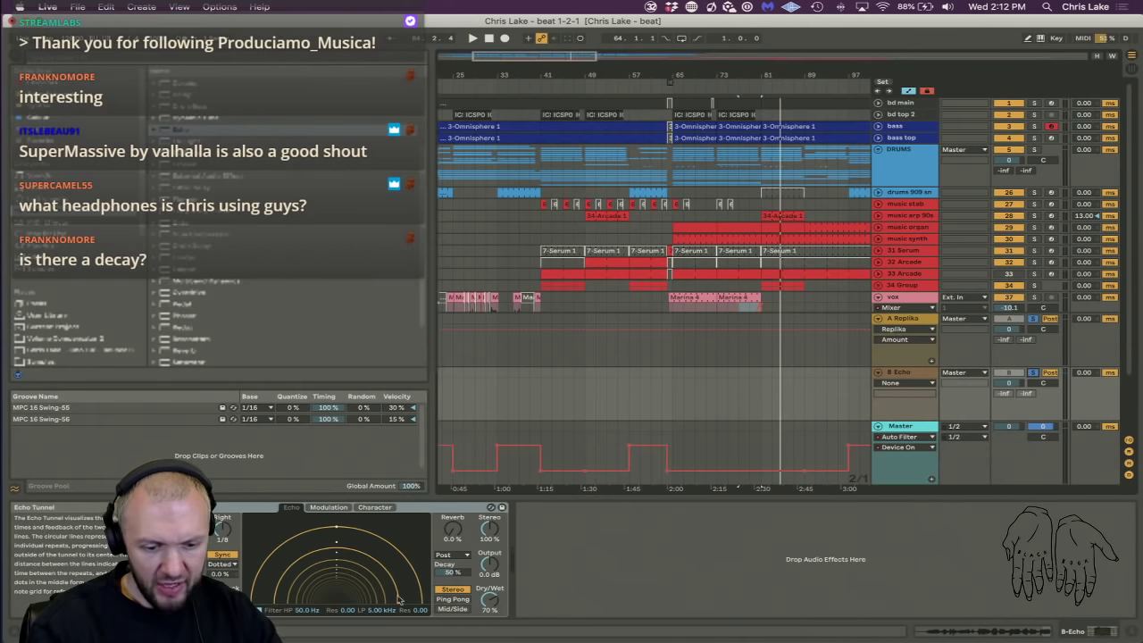
pyautogui.moveTo(491, 600); pyautogui.dragTo(491, 593)
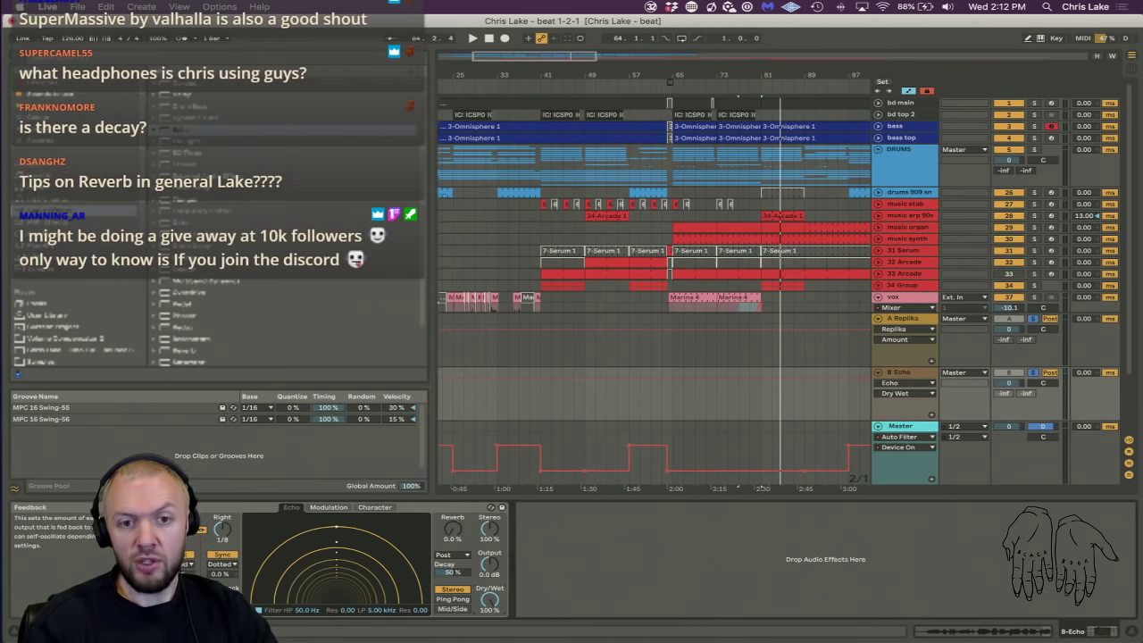
pyautogui.moveTo(181, 529); pyautogui.dragTo(181, 558)
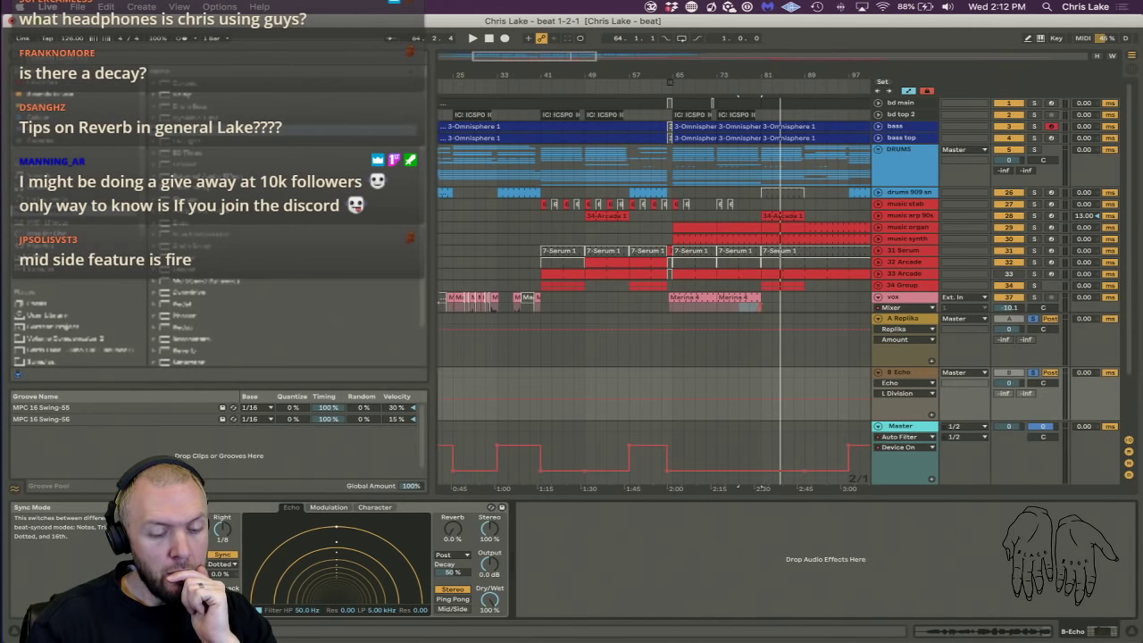
# Switch Echo's delay sync mode to Notes and set the right delay offset to 0.7 %.
pyautogui.press('Up')
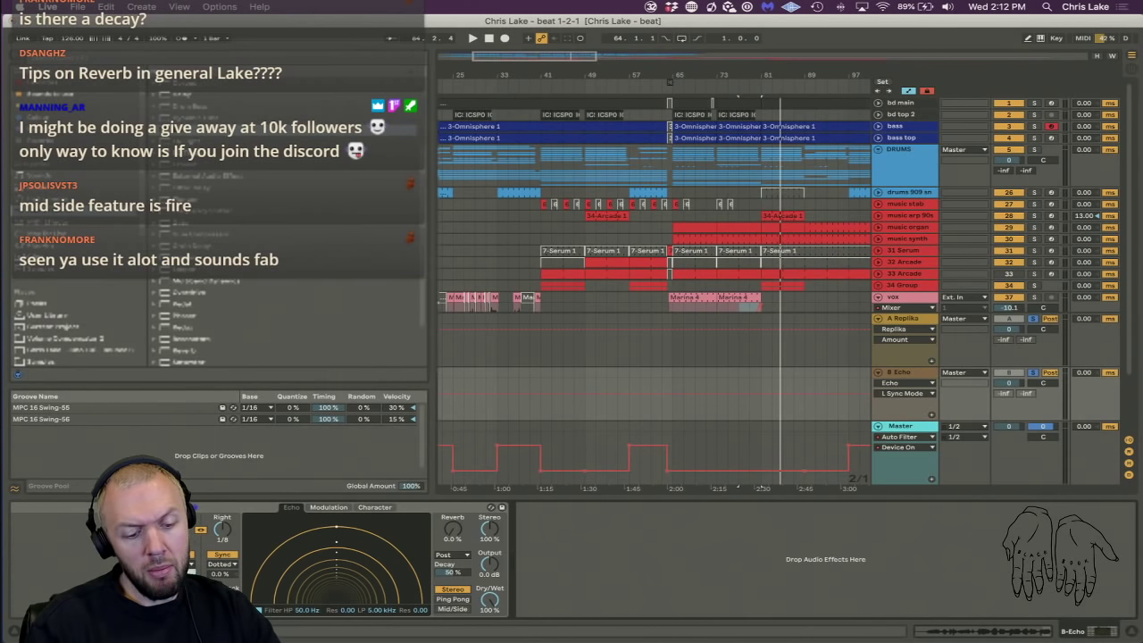
pyautogui.click(221, 563)
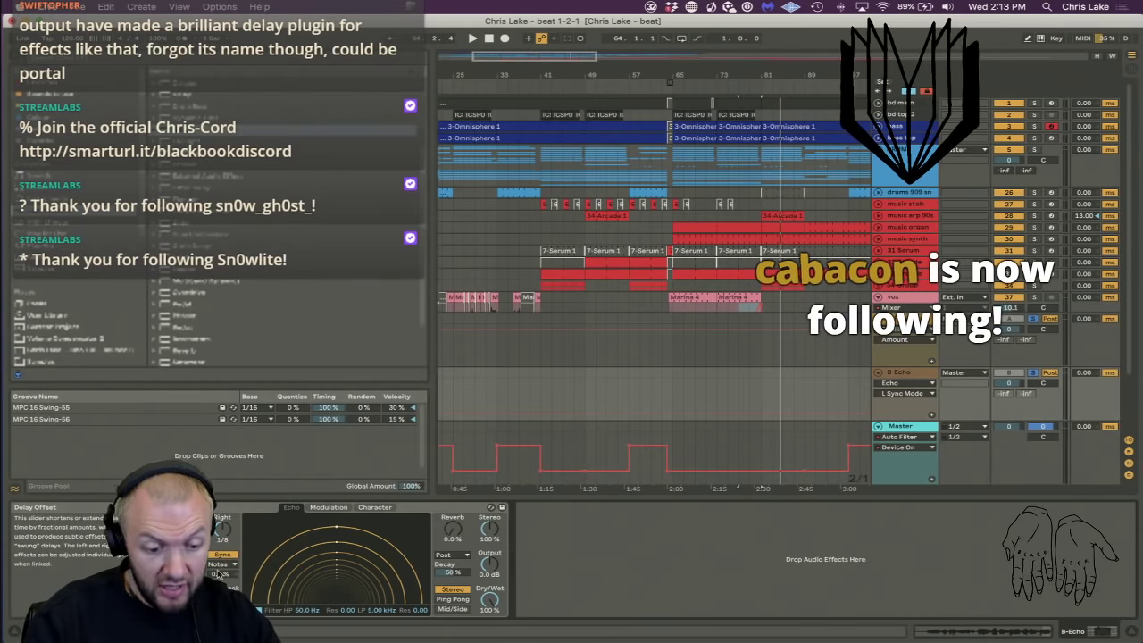
pyautogui.moveTo(218, 574); pyautogui.dragTo(220, 578)
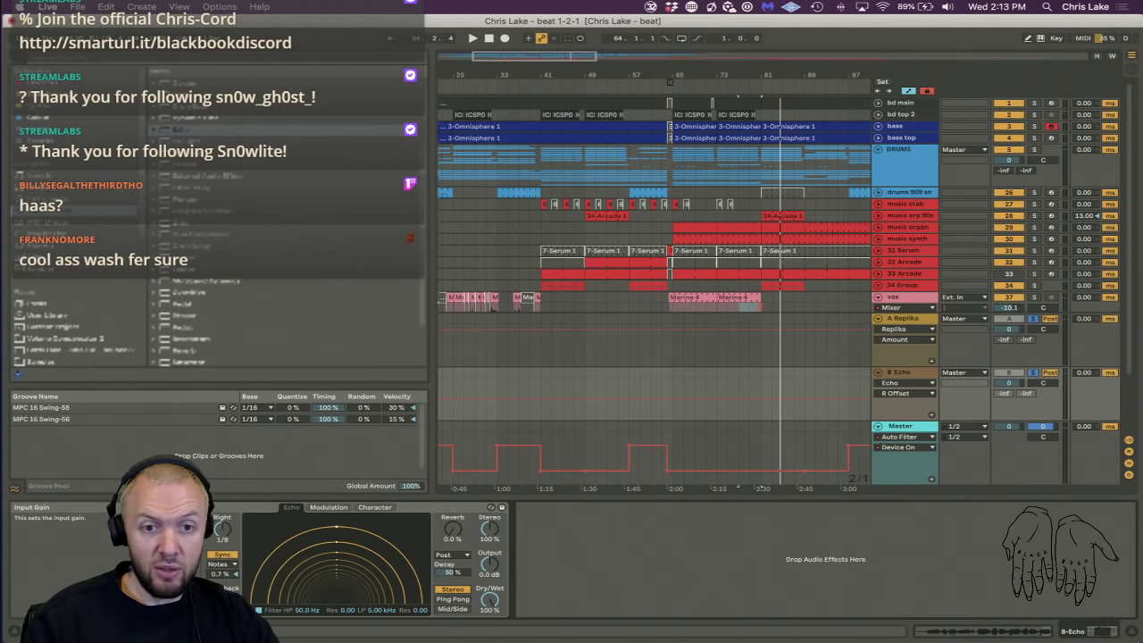
pyautogui.press('super+z')
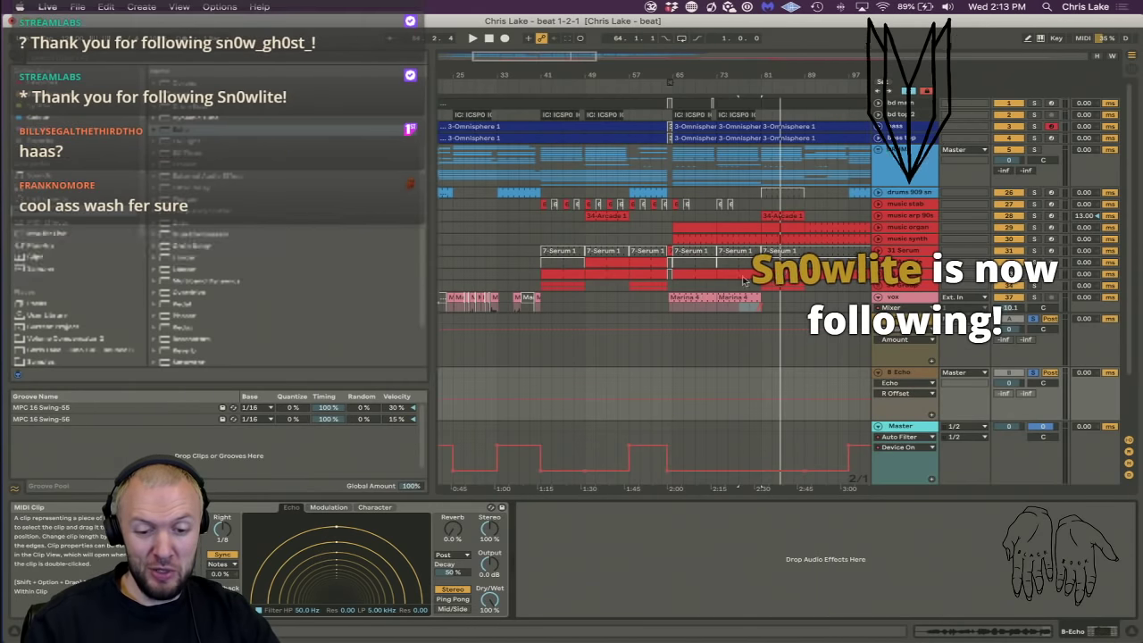
# Show the vox track's B-Echo send automation and add a rising ramp over the end of the vocal before bar 81.
pyautogui.scroll(-4, 1026, 251)
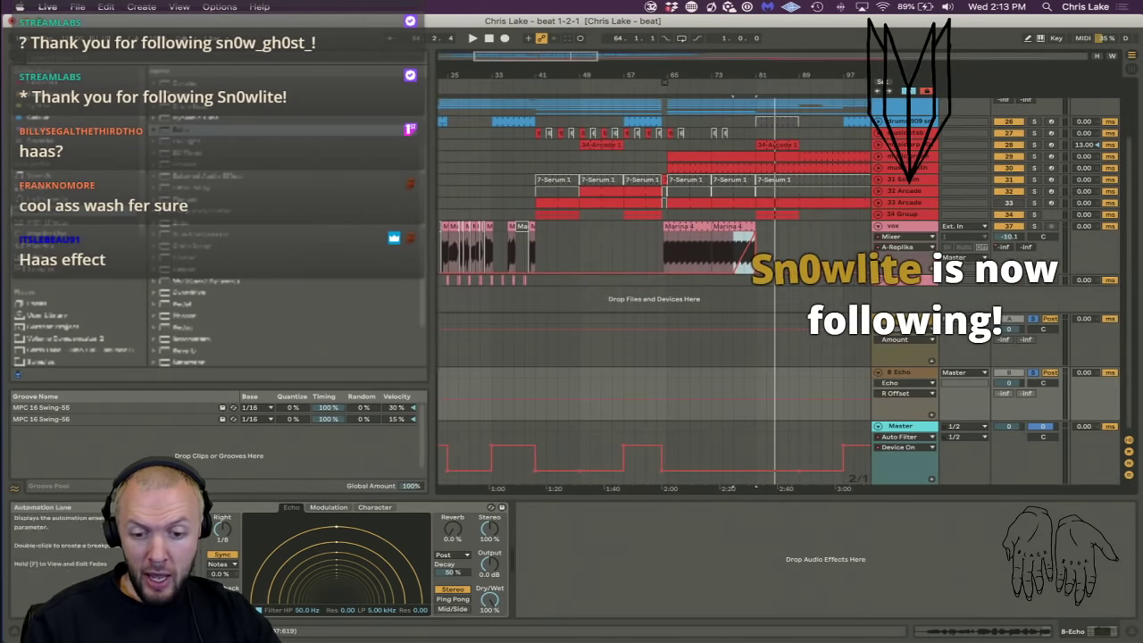
pyautogui.click(1027, 248)
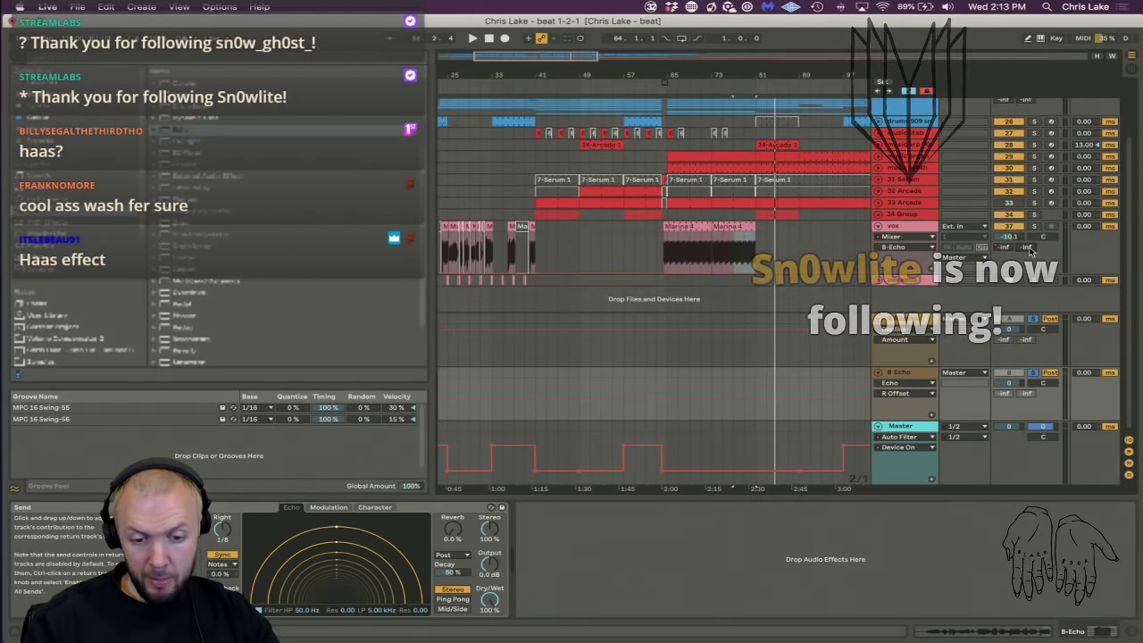
pyautogui.click(753, 271)
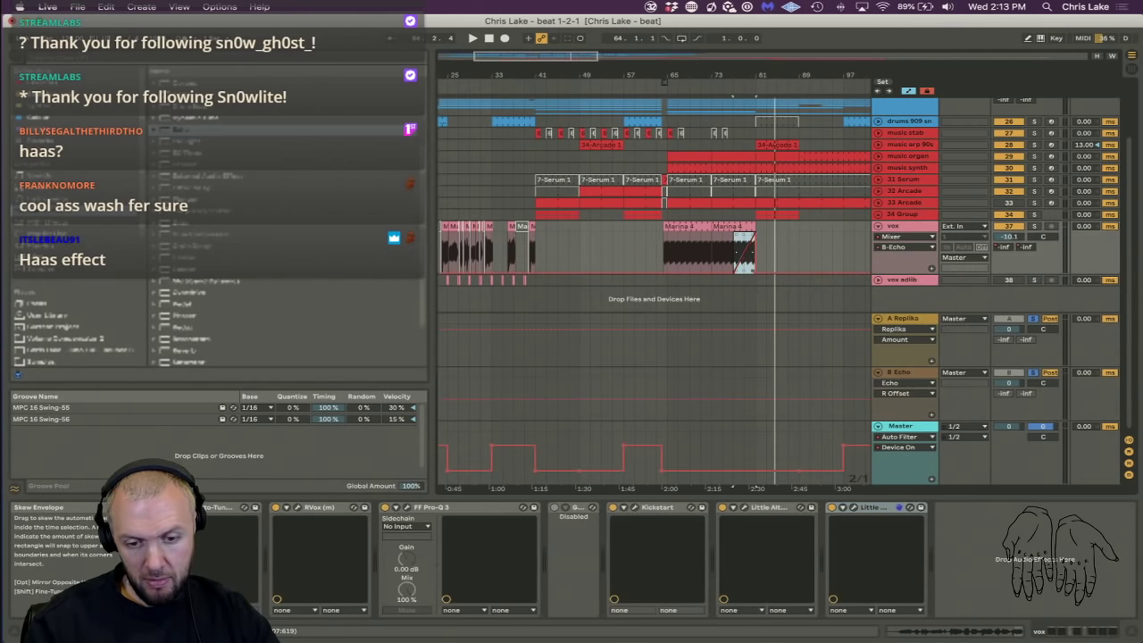
# Filter the B return's Echo with a 972 Hz high-pass and 10.7 kHz low-pass, and set its delay time to 1/4.
pyautogui.click(912, 371)
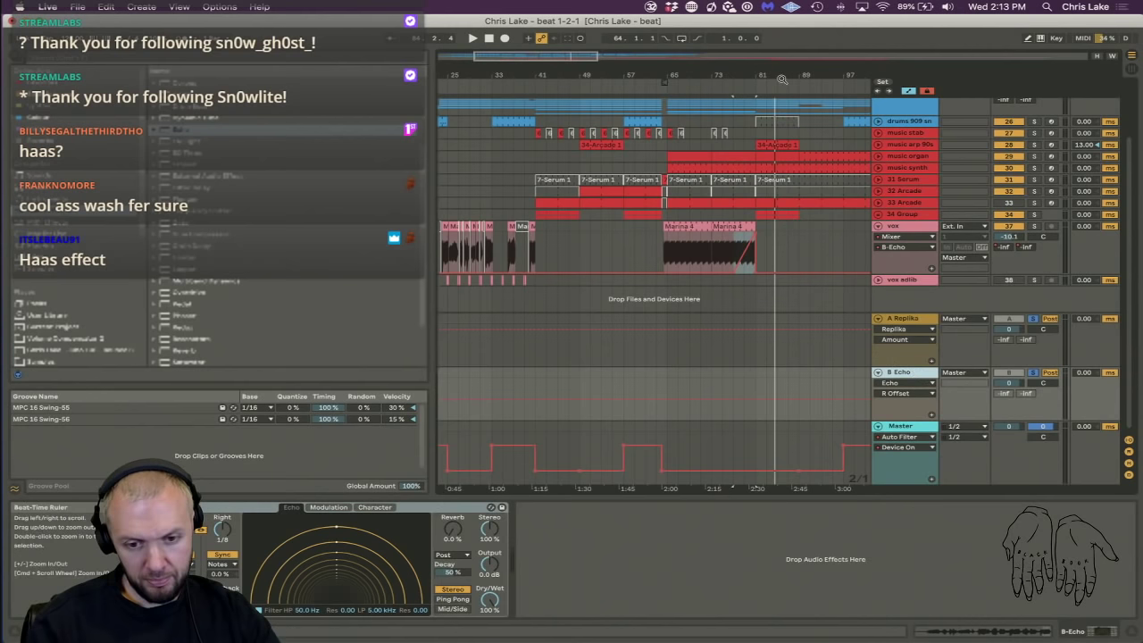
pyautogui.click(259, 610)
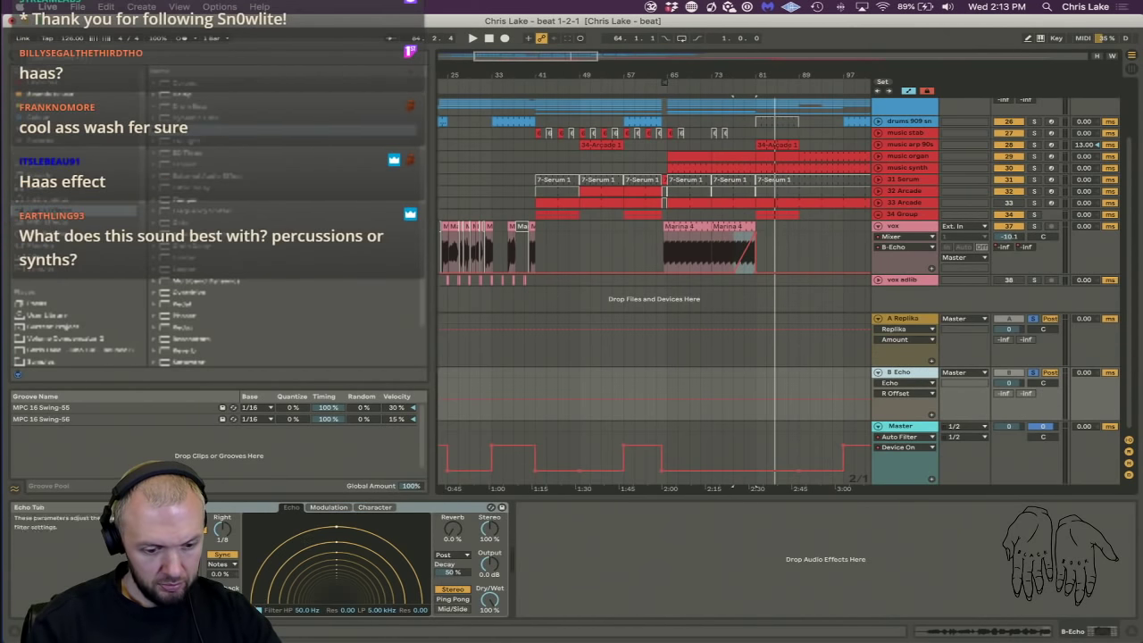
pyautogui.moveTo(401, 592); pyautogui.dragTo(410, 589)
pyautogui.moveTo(269, 599); pyautogui.dragTo(347, 598)
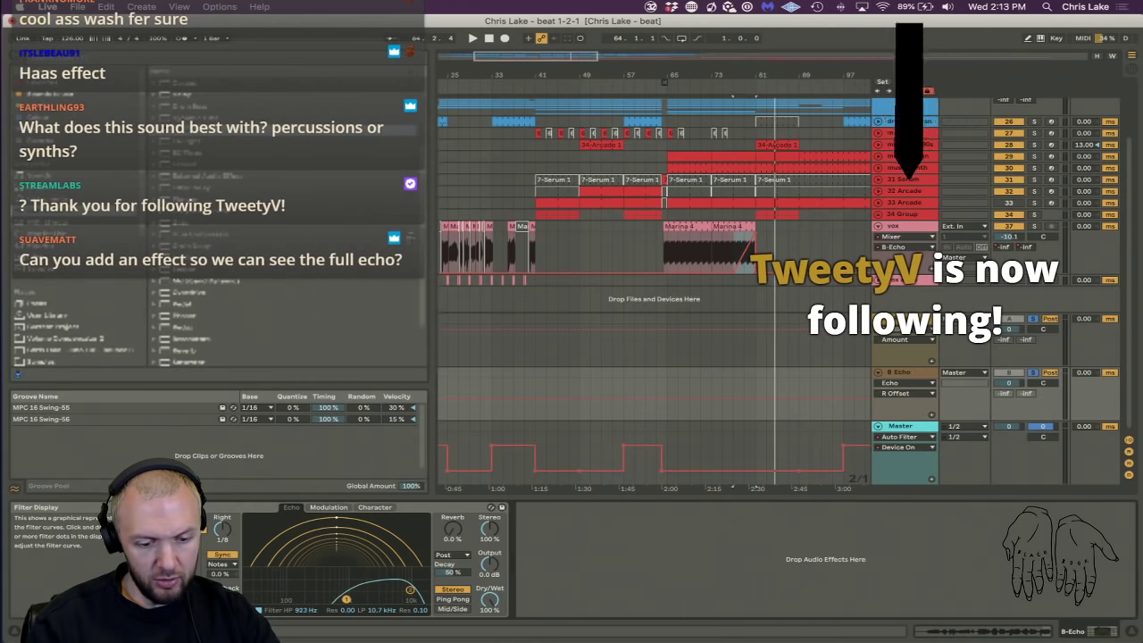
pyautogui.click(222, 603)
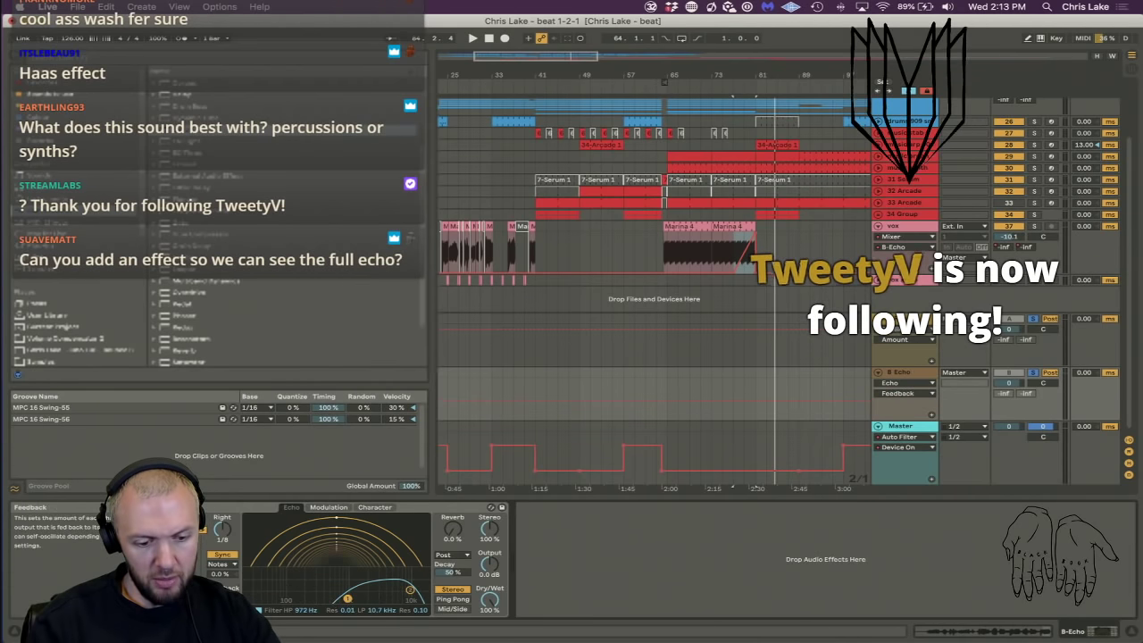
pyautogui.moveTo(220, 537); pyautogui.dragTo(220, 525)
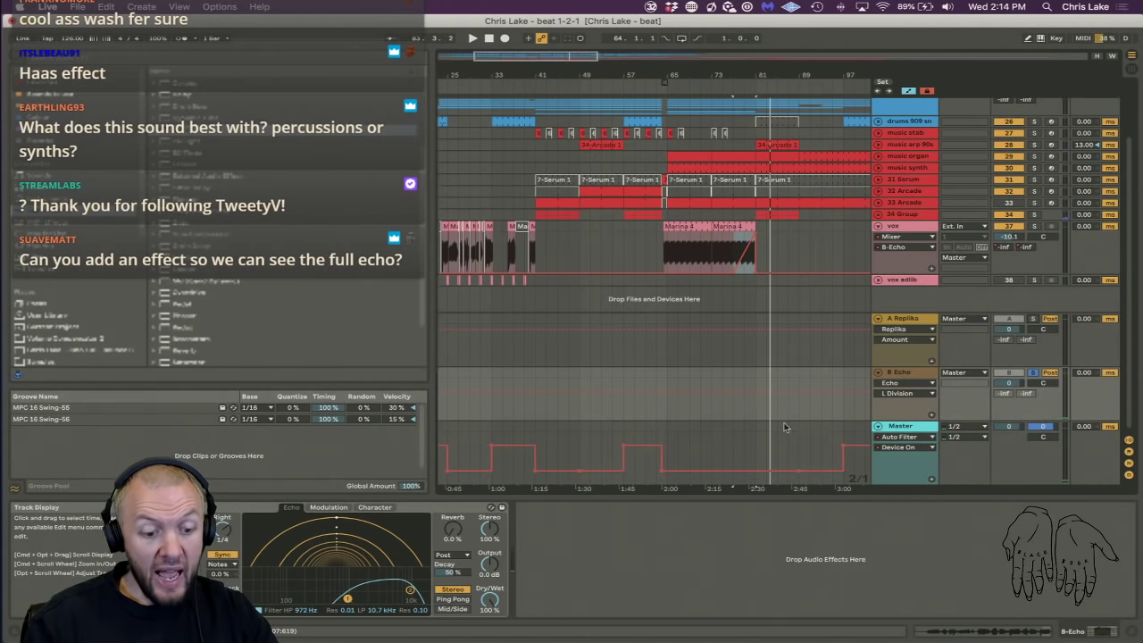
pyautogui.click(222, 577)
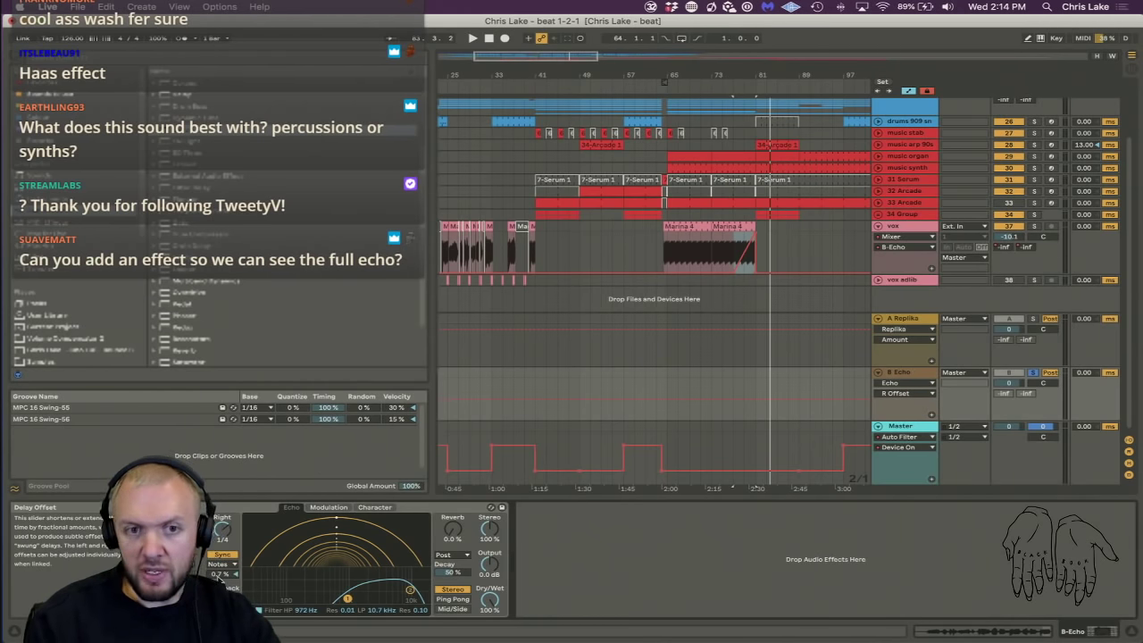
# Audition the vocal's echo tail with vox soloed, clear the solos and replay from about bar 73 in the full mix.
pyautogui.press('space')
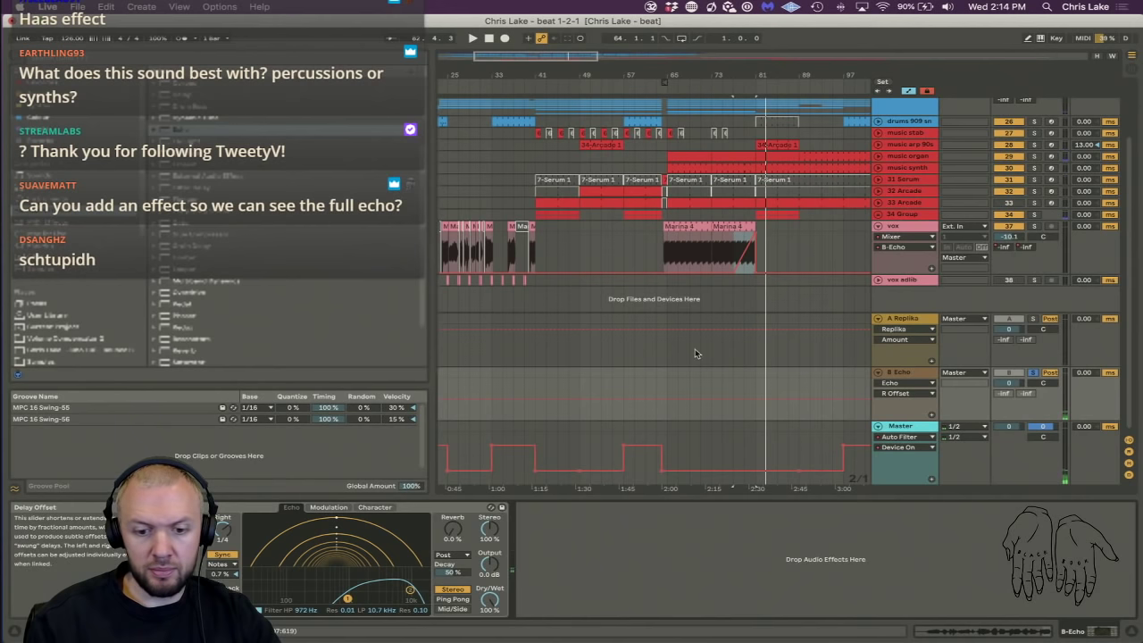
pyautogui.click(1035, 226)
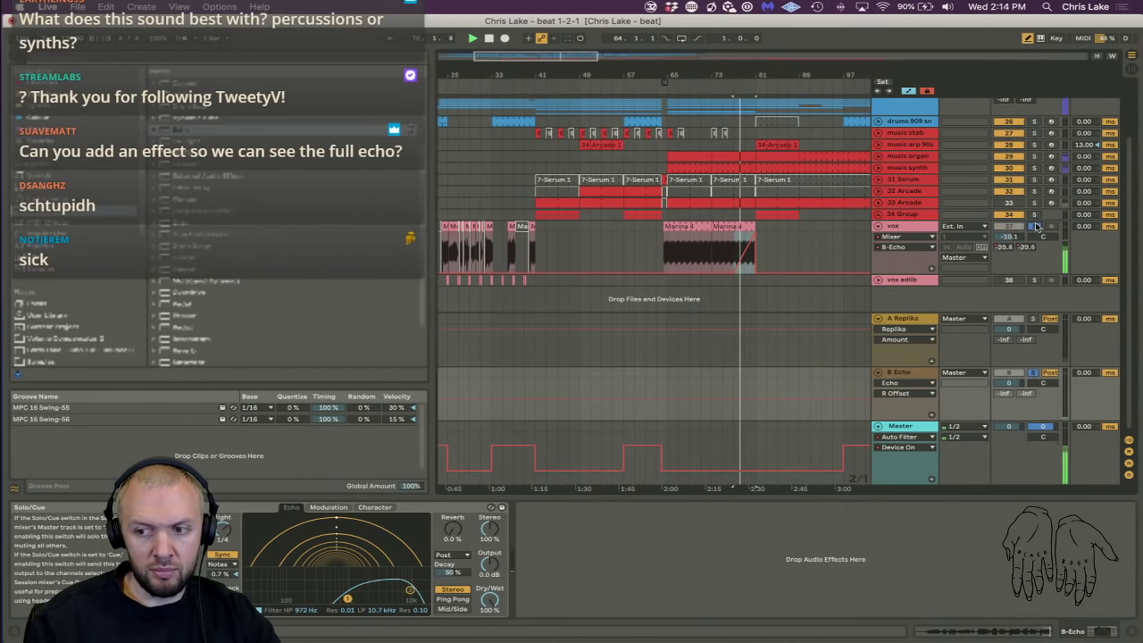
pyautogui.click(1034, 374)
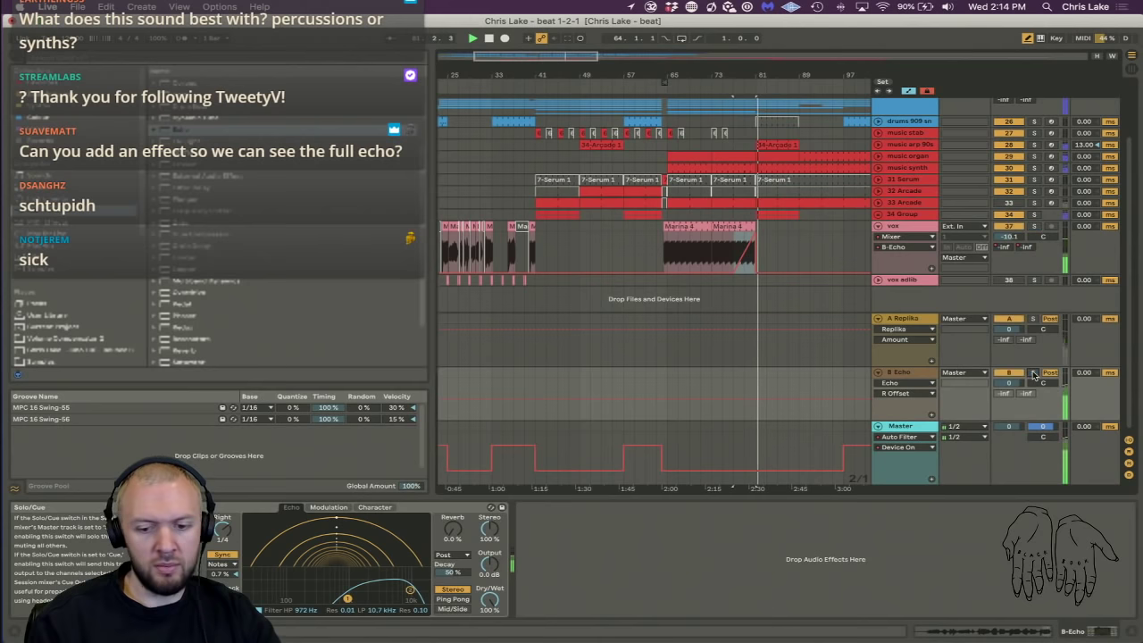
pyautogui.click(714, 80)
# Delete the music clips between bars 81 and 89 on the tracks from music stab down to 34 Group.
pyautogui.click(757, 136)
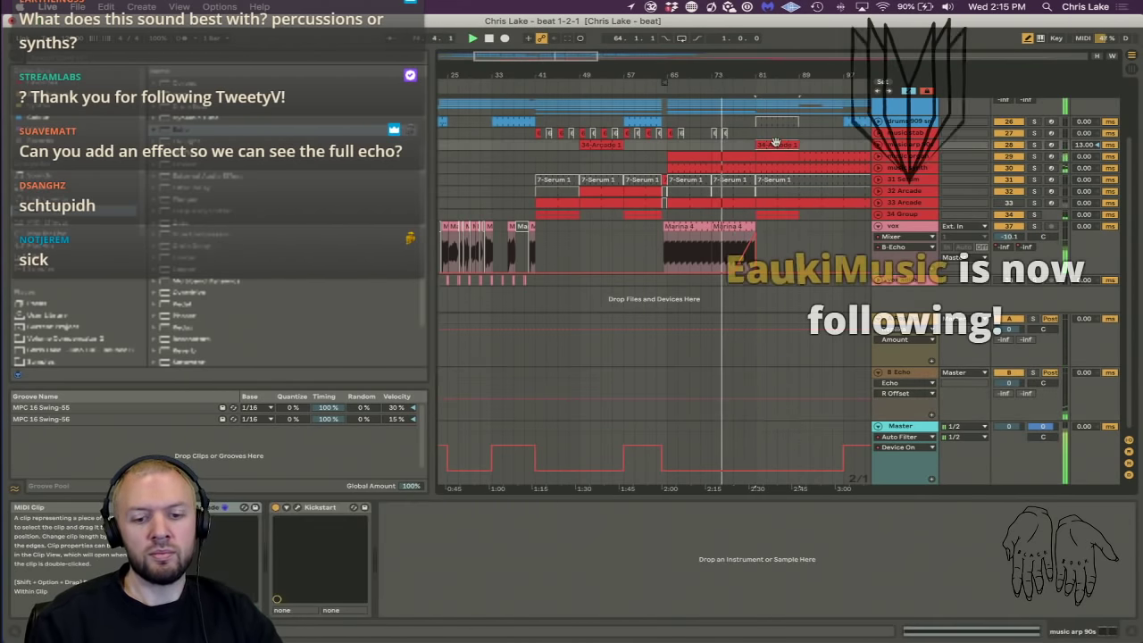
pyautogui.moveTo(757, 135); pyautogui.dragTo(799, 214)
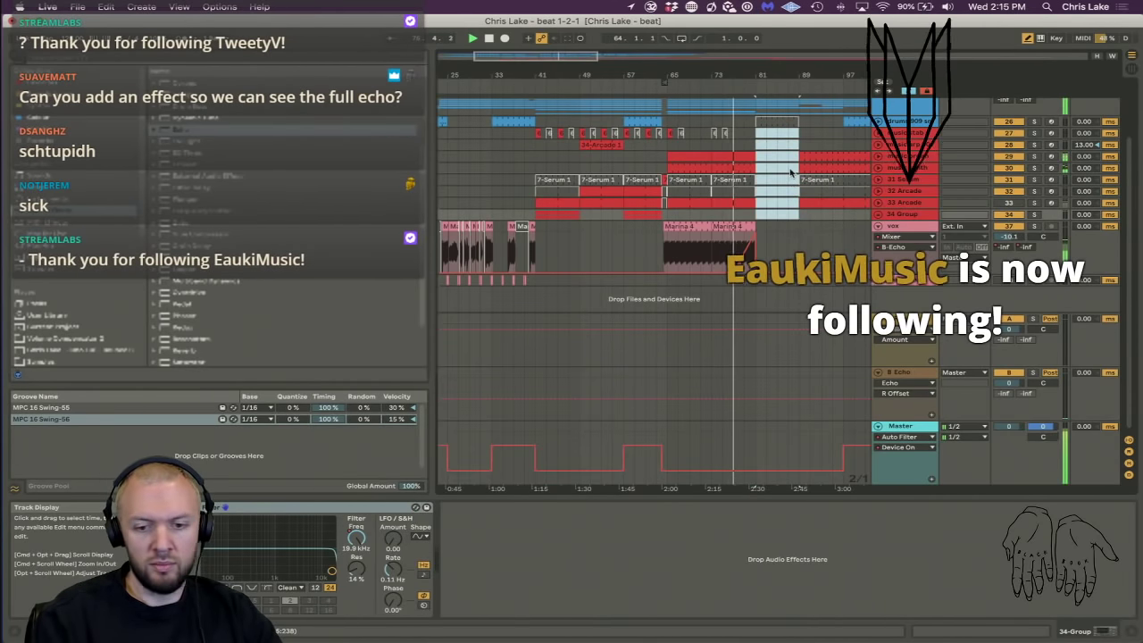
# Unfold the DRUMS group and deactivate the drums oh2 clip that starts at bar 81.
pyautogui.scroll(3, 904, 131)
pyautogui.click(895, 150)
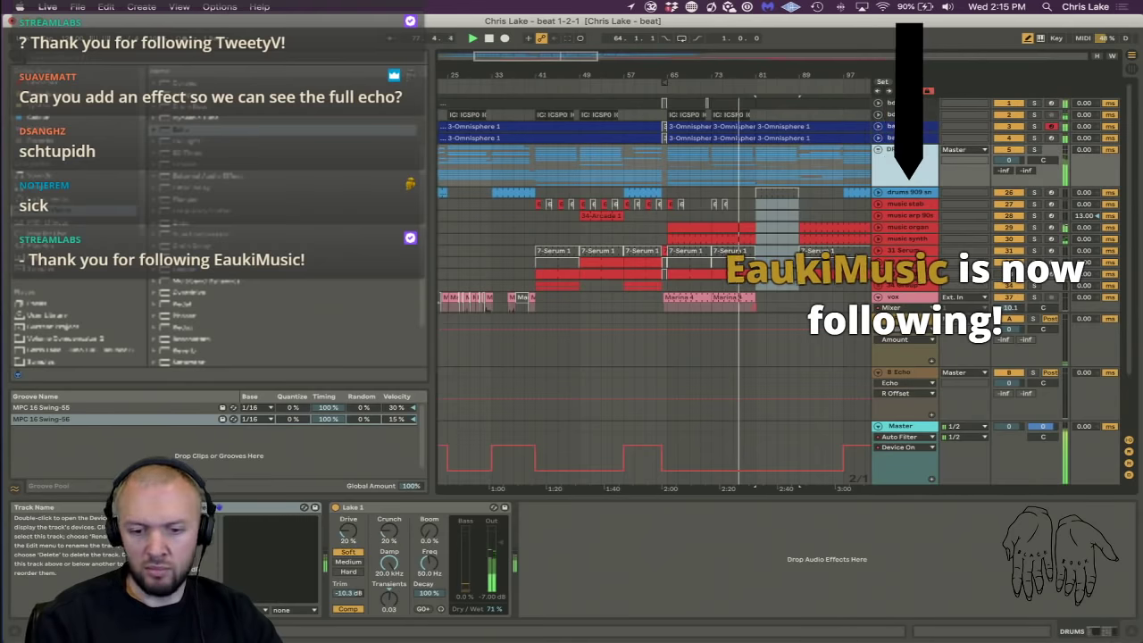
pyautogui.click(877, 151)
pyautogui.scroll(-3, 877, 179)
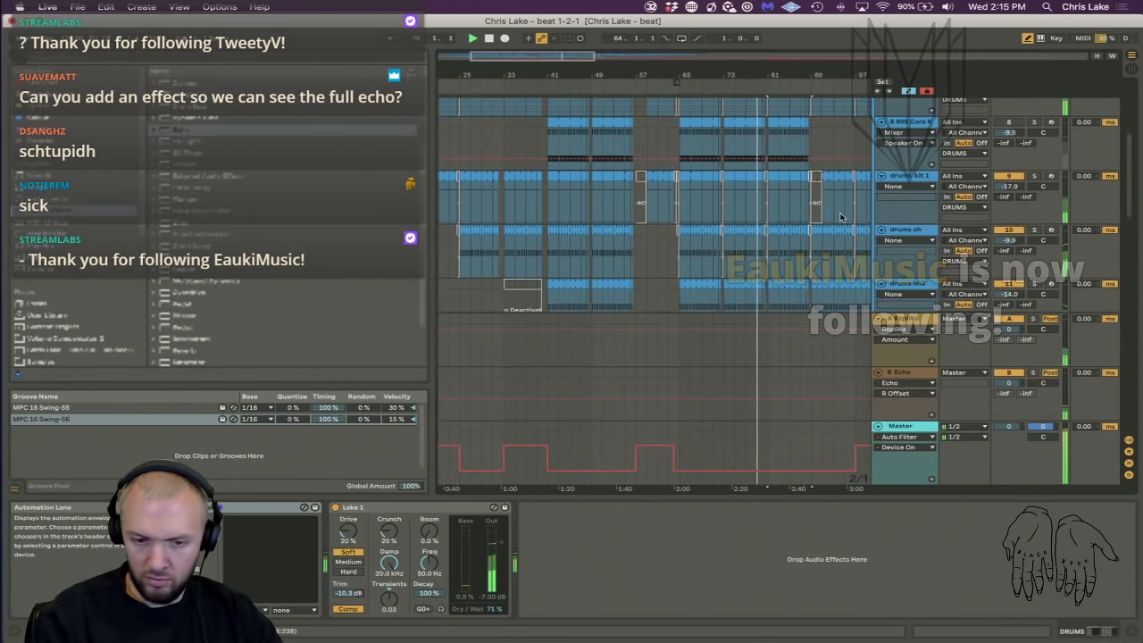
pyautogui.scroll(-2, 785, 220)
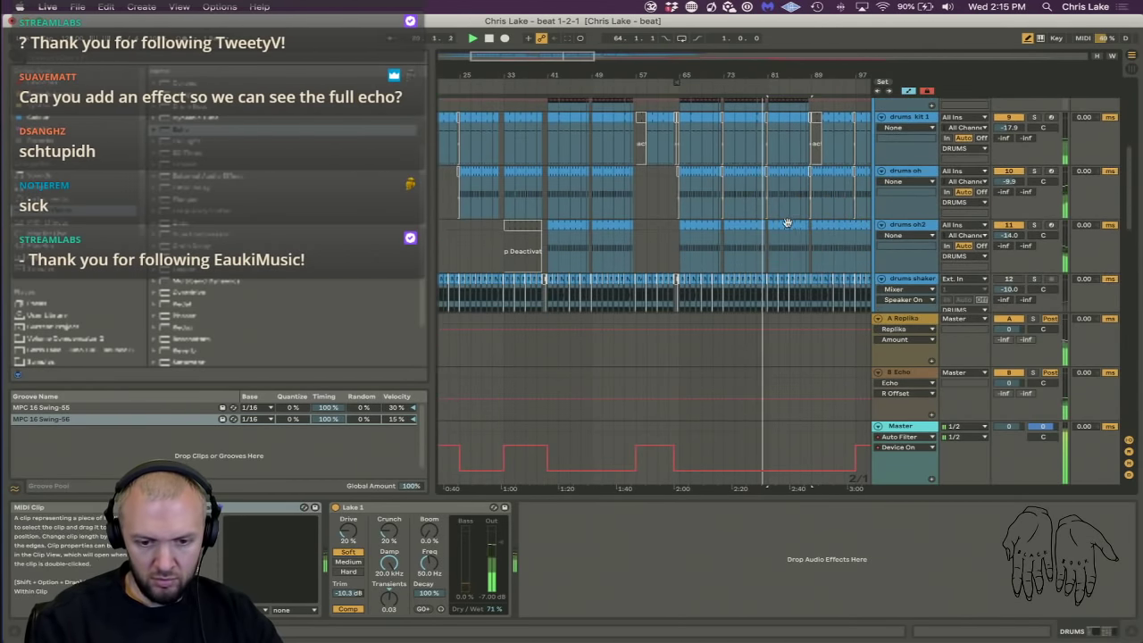
pyautogui.click(786, 220)
pyautogui.press('0')
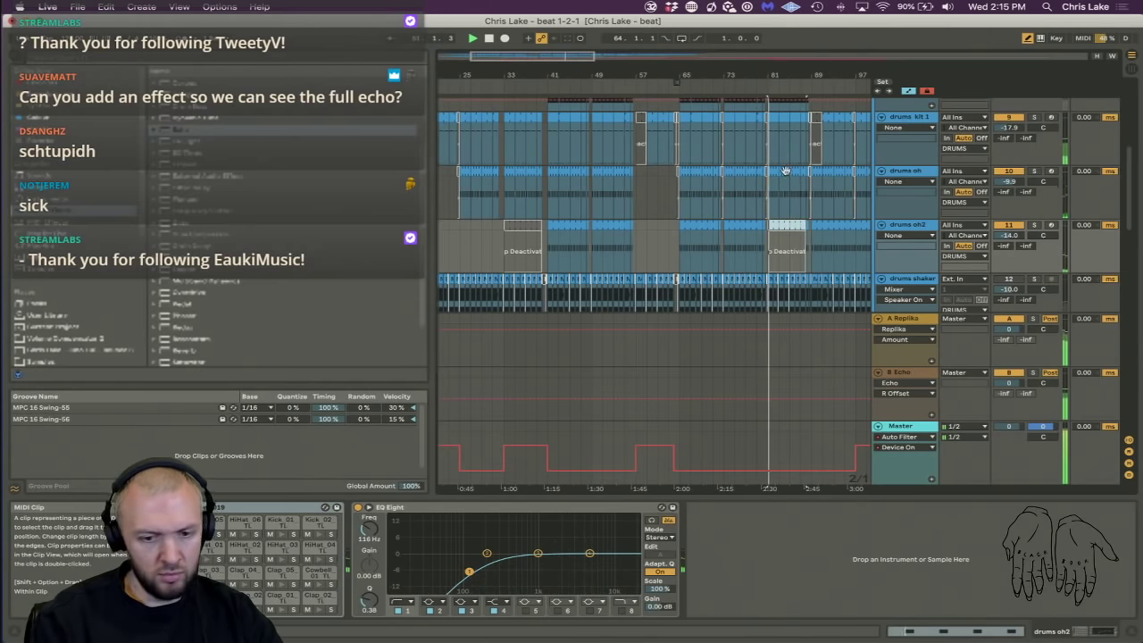
# Deactivate the 909 Core Kit clip that starts at bar 81, keeping the drums clap clip active.
pyautogui.scroll(3, 774, 169)
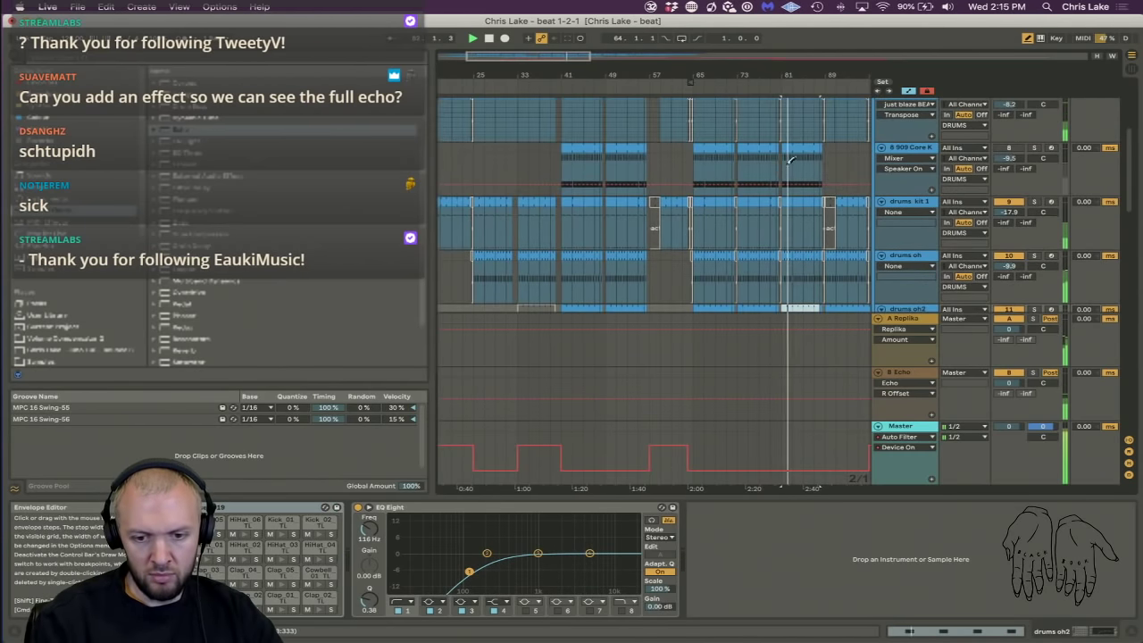
pyautogui.scroll(4, 790, 161)
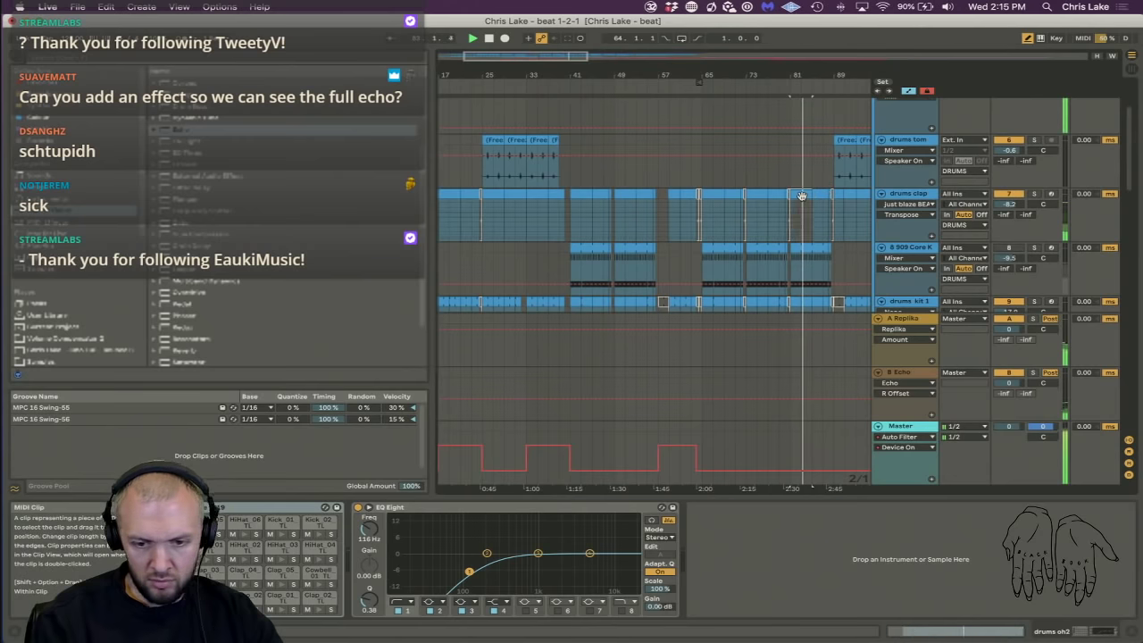
pyautogui.click(801, 195)
pyautogui.click(809, 252)
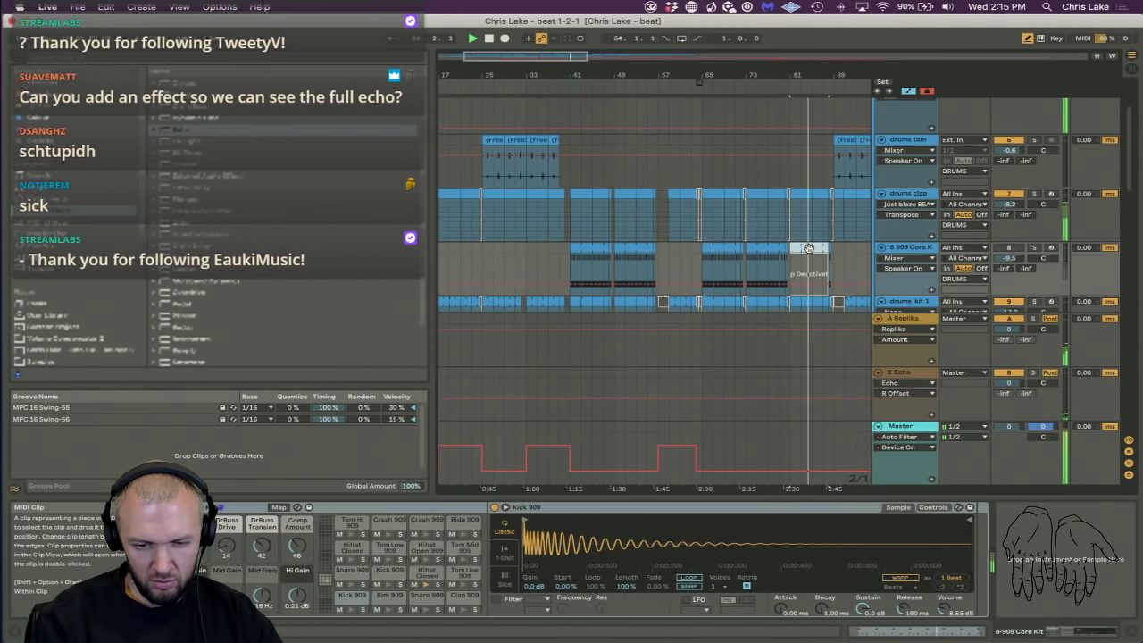
# Deactivate the Heavy Bass House Kit clip from bar 81 to 89 during playback and fold all the drum tracks.
pyautogui.scroll(4, 809, 253)
pyautogui.scroll(-6, 808, 252)
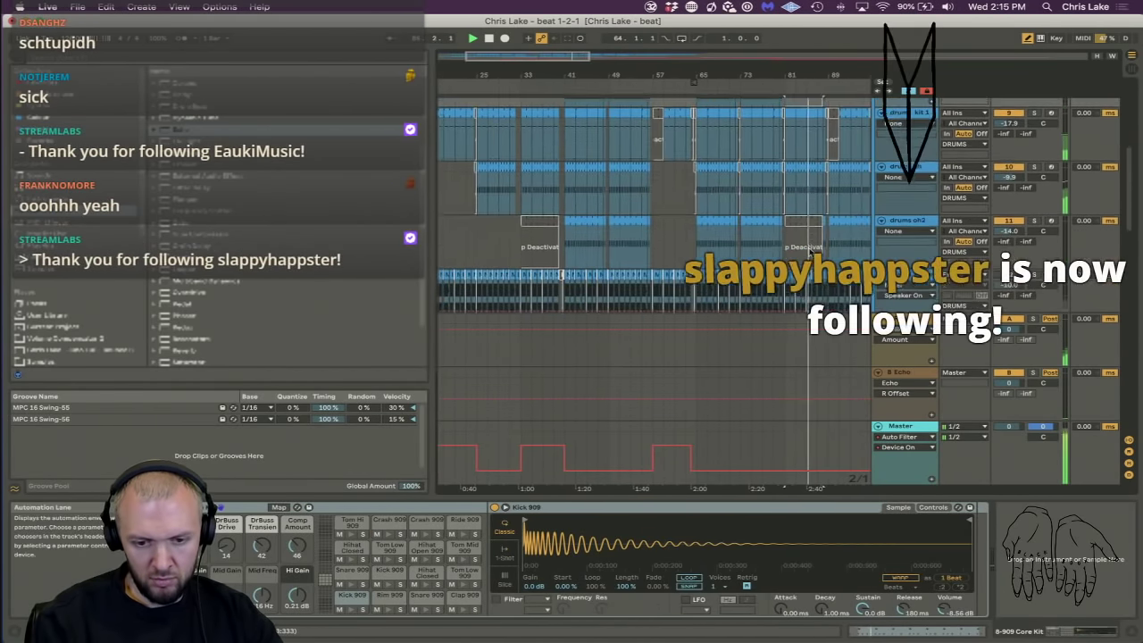
pyautogui.scroll(-4, 831, 234)
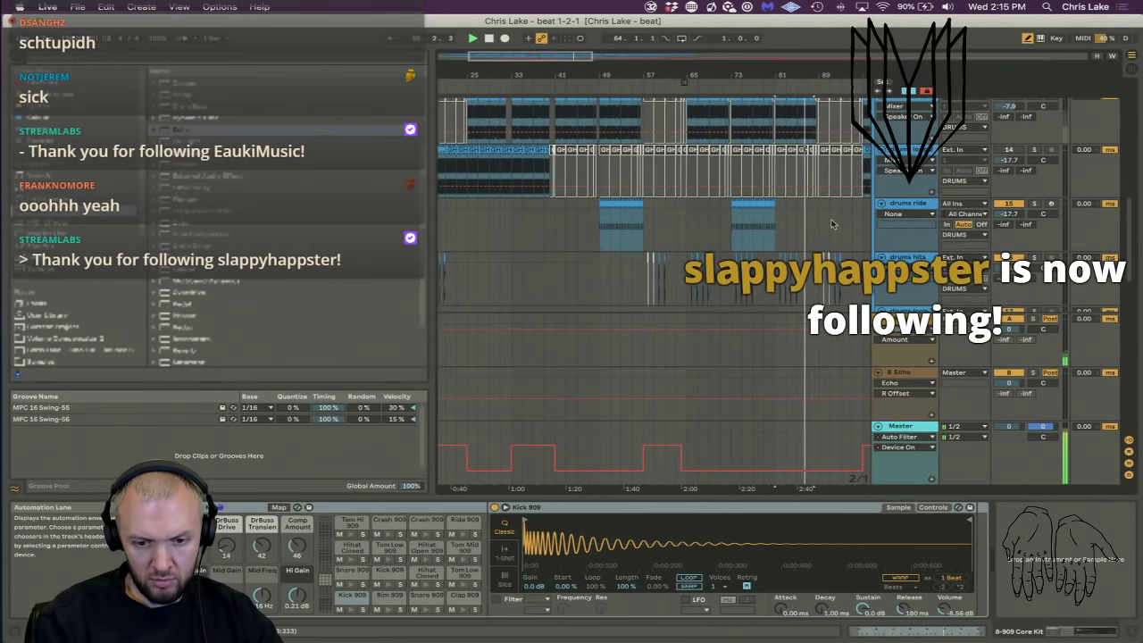
pyautogui.scroll(-5, 852, 384)
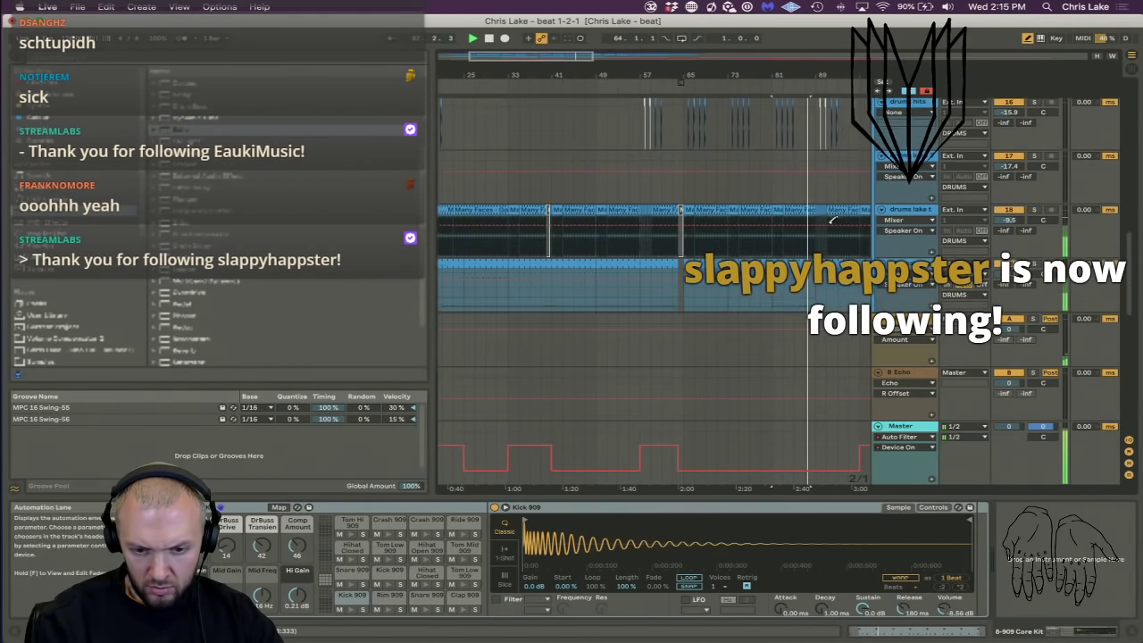
pyautogui.click(768, 82)
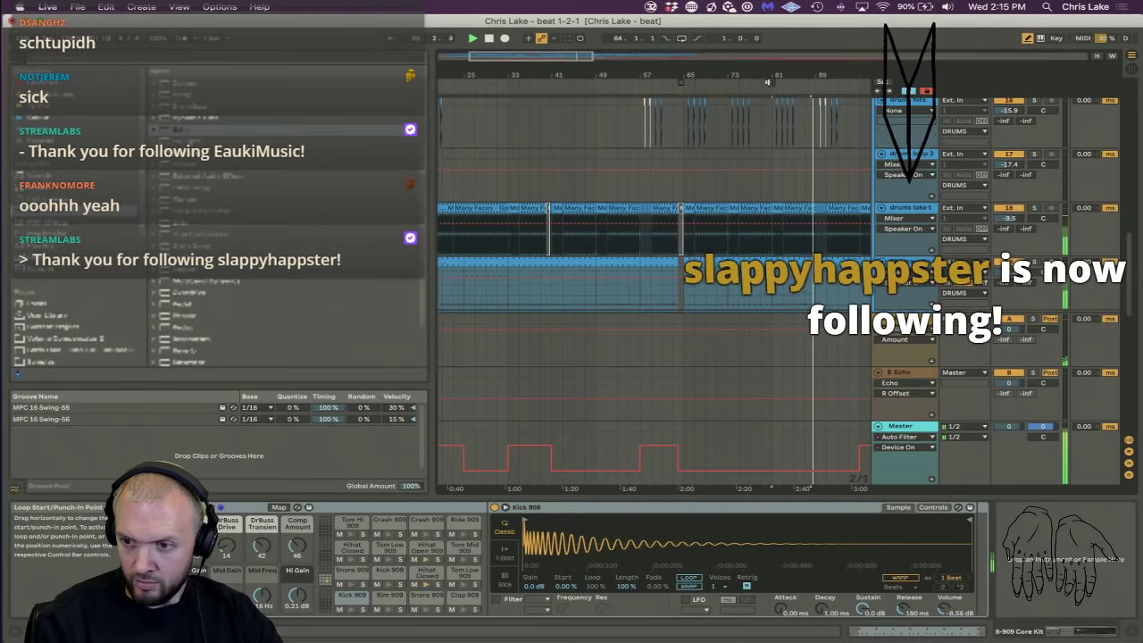
pyautogui.click(776, 262)
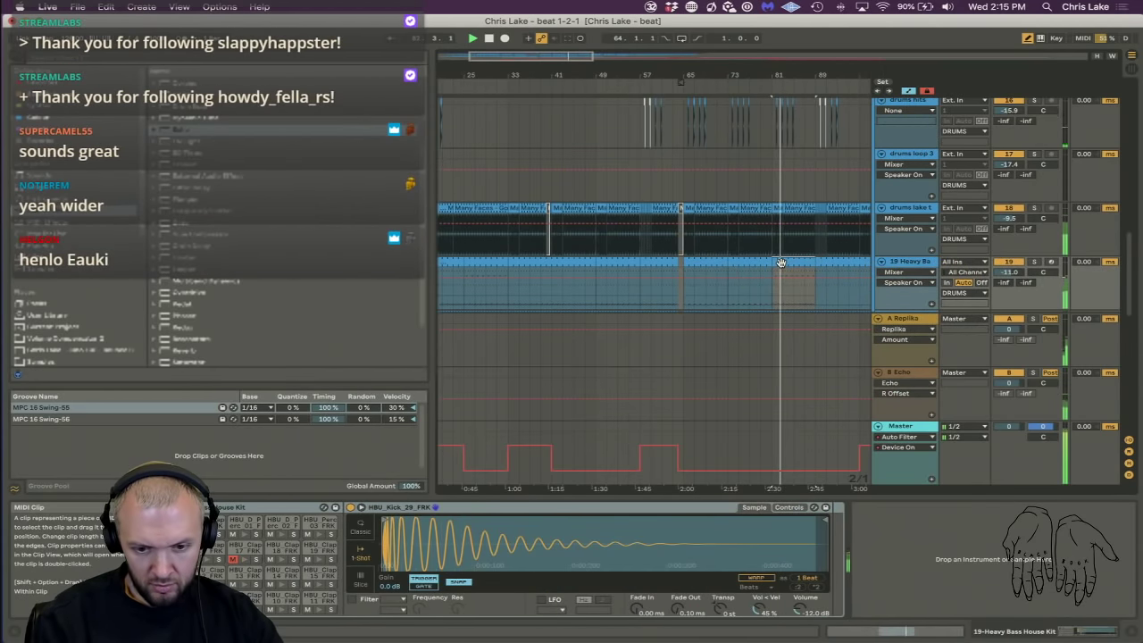
pyautogui.press('0')
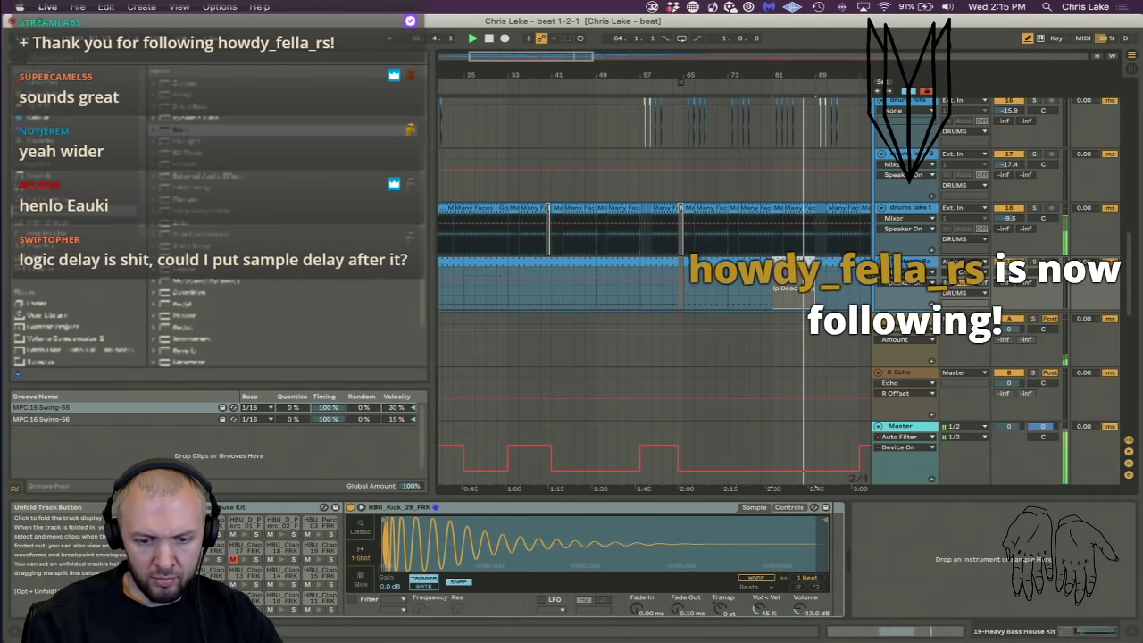
pyautogui.keyDown('alt'); pyautogui.click(881, 262); pyautogui.keyUp('alt')
pyautogui.press('space')
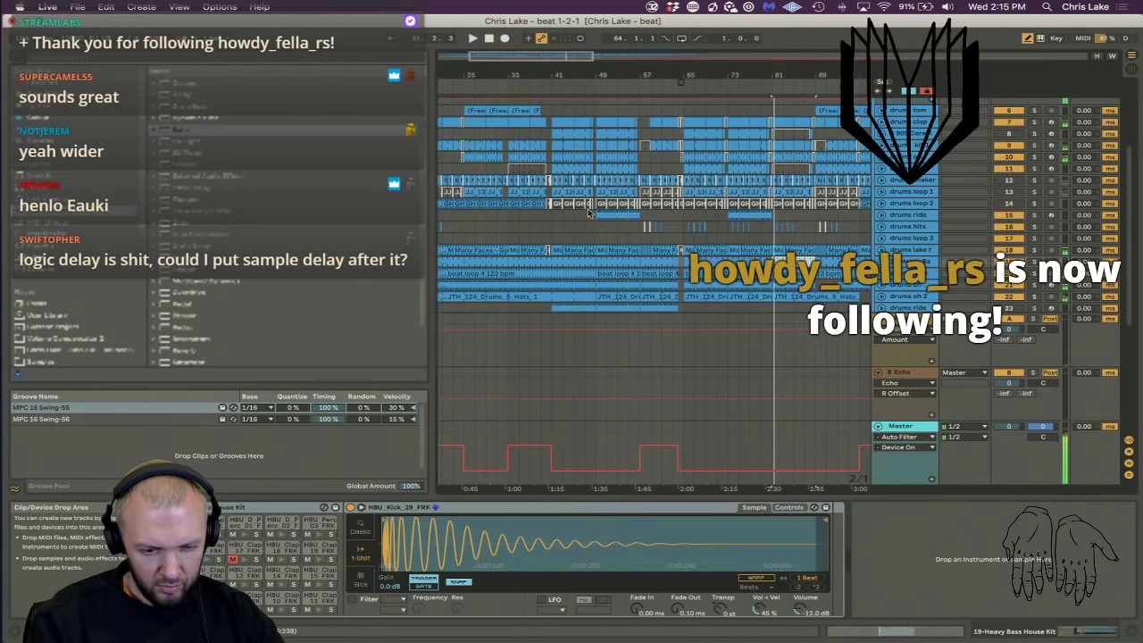
# Audition the drums lake top clips around bar 17, inspecting their sample and envelope settings with the track unfolded.
pyautogui.scroll(-2, 587, 212)
pyautogui.hscroll(-5, 588, 211)
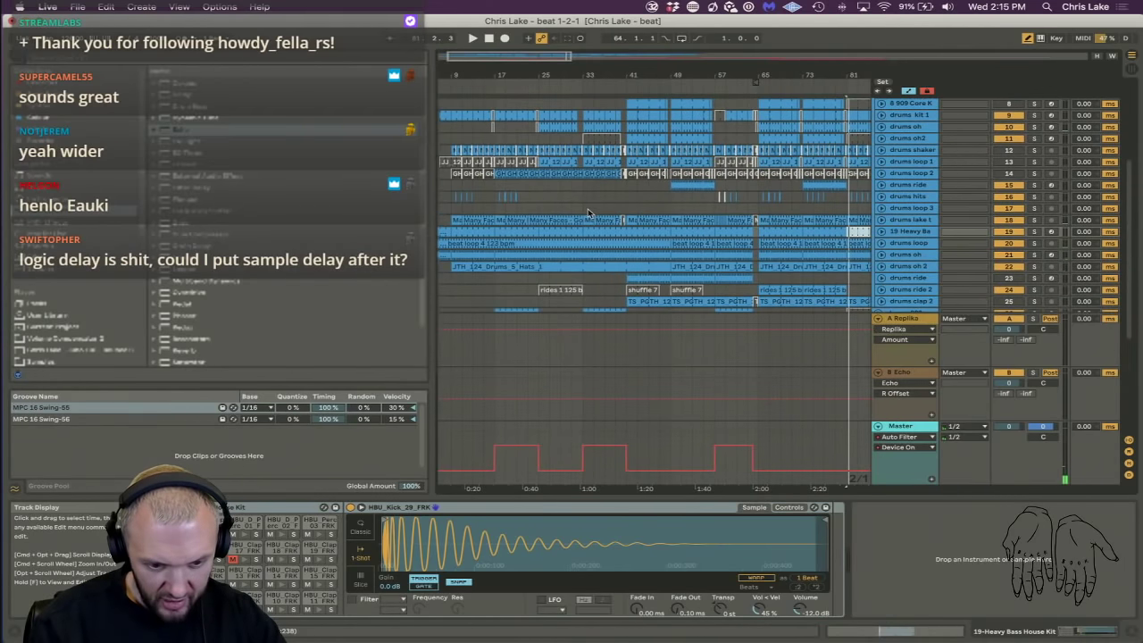
pyautogui.click(469, 219)
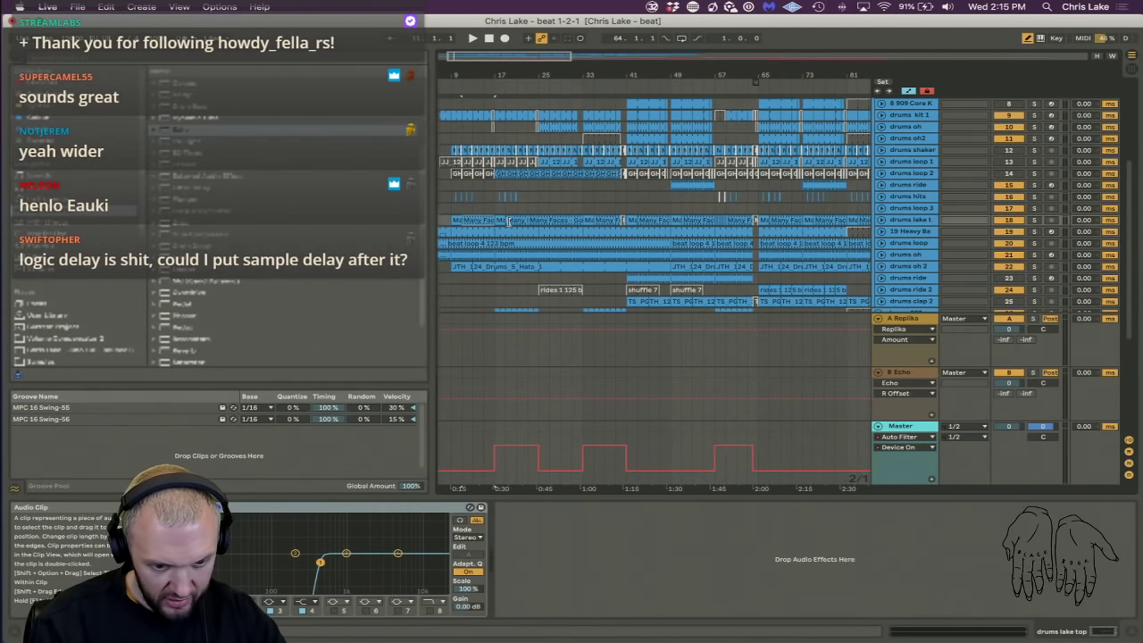
pyautogui.doubleClick(508, 220)
pyautogui.press('space')
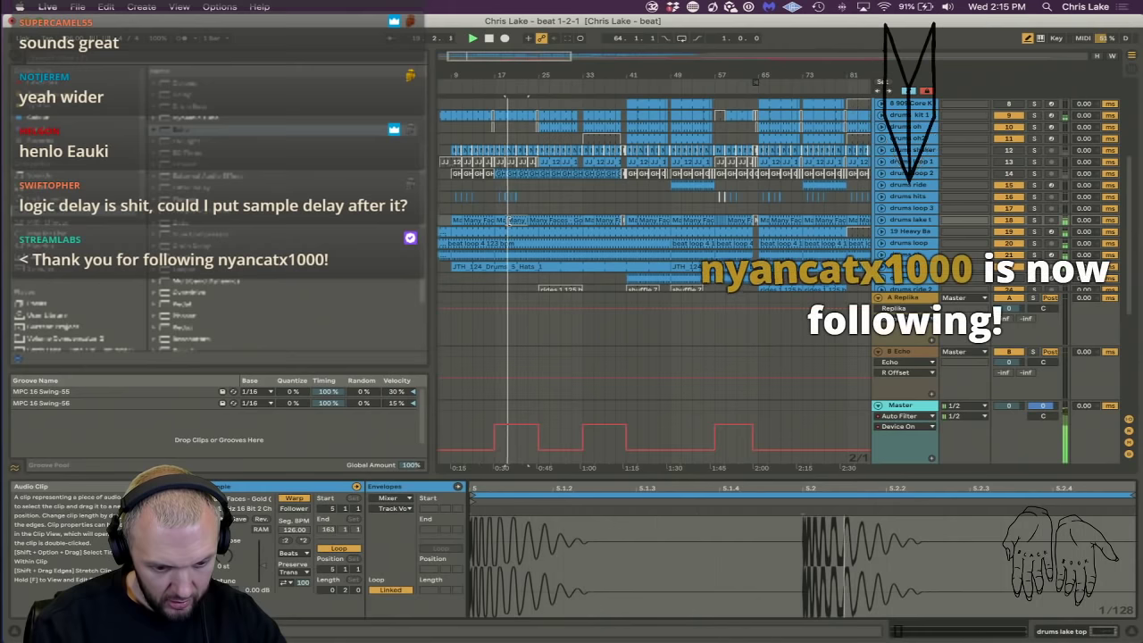
pyautogui.click(386, 508)
pyautogui.click(389, 518)
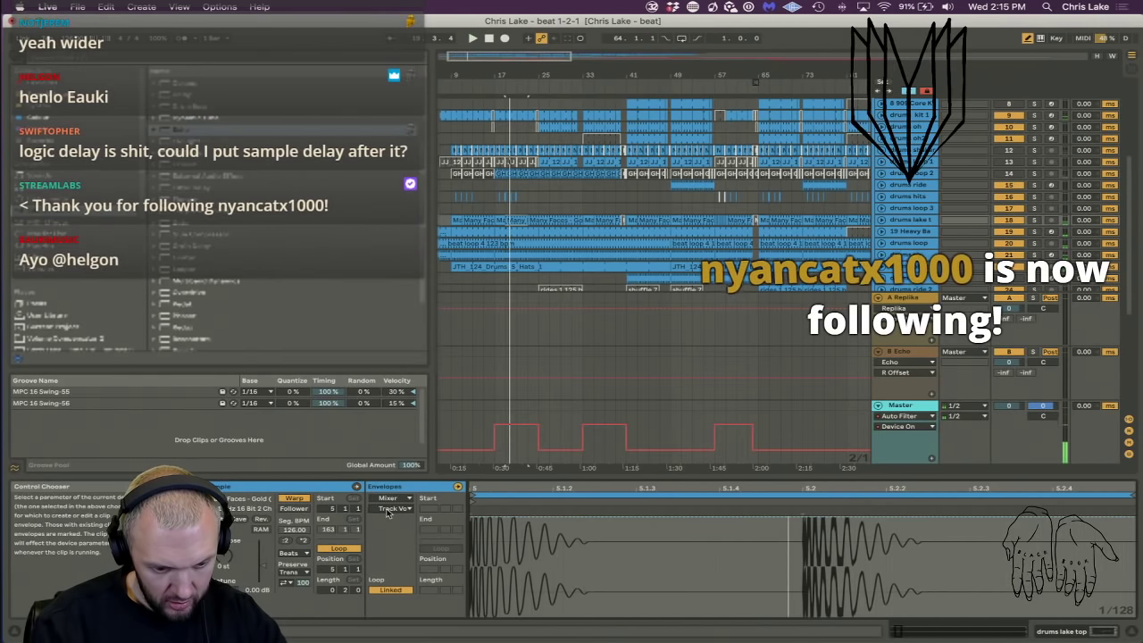
pyautogui.press('u')
pyautogui.press('space')
pyautogui.click(501, 220)
pyautogui.press('space')
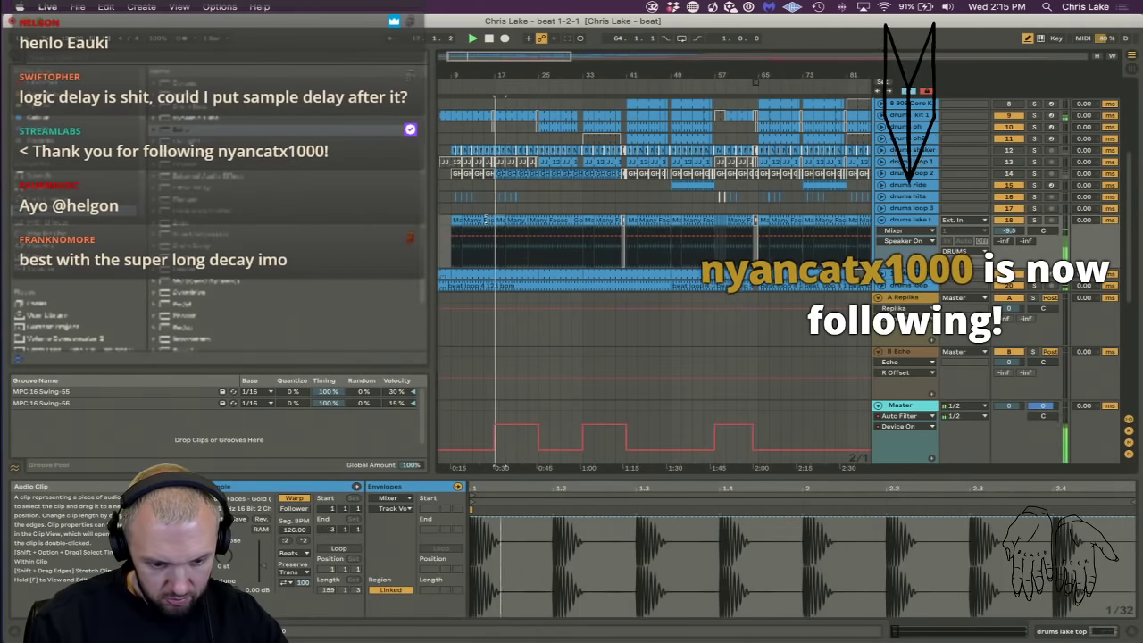
pyautogui.click(481, 219)
pyautogui.press('space')
# Stretch one Many Faces - Gold clip on drums lake top from bar 9 to the arrangement's end, replacing the separate clips.
pyautogui.click(552, 220)
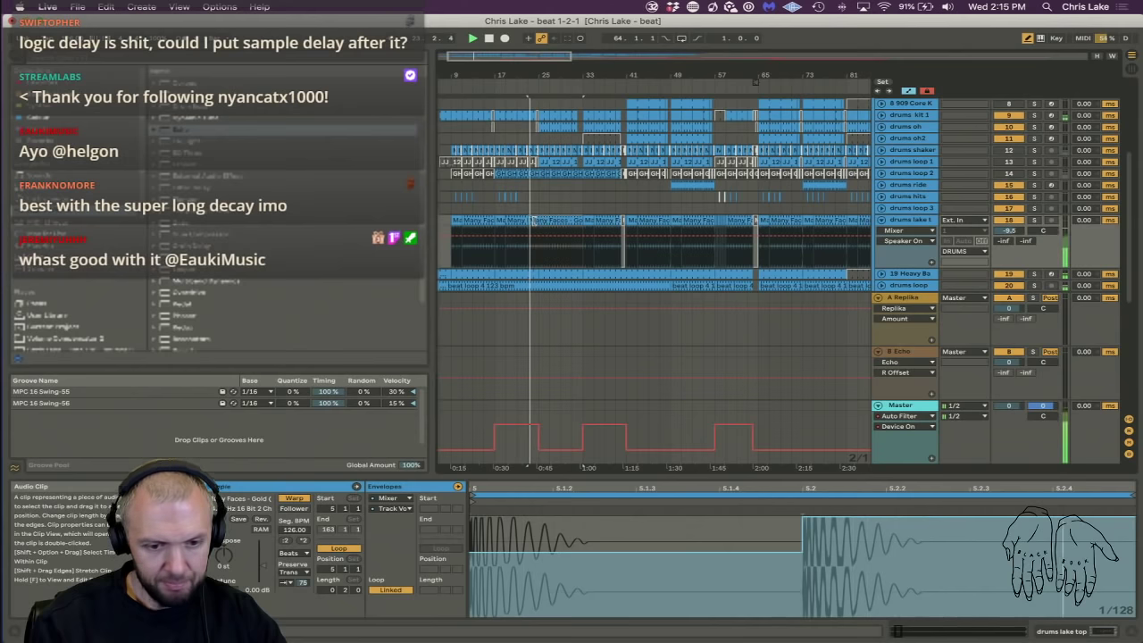
pyautogui.click(451, 230)
pyautogui.press('space')
pyautogui.moveTo(581, 219); pyautogui.dragTo(825, 234)
pyautogui.moveTo(587, 90); pyautogui.dragTo(569, 81)
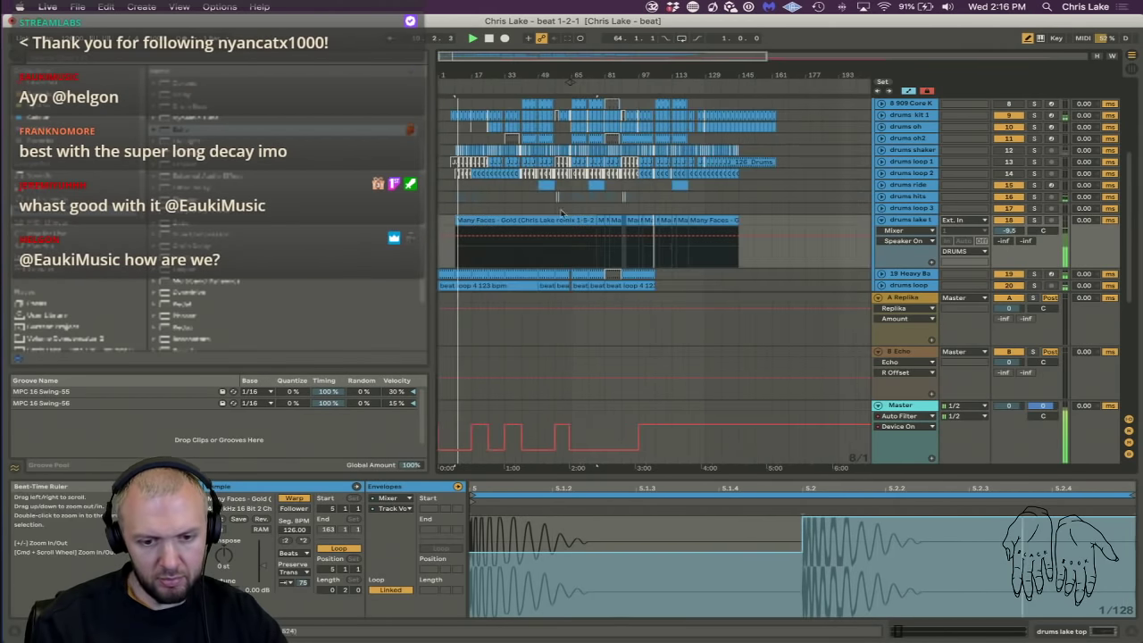
pyautogui.moveTo(590, 221); pyautogui.dragTo(735, 241)
# Copy the bd top 2 kick loop clips that start at bar 25 to bar 9 and play them.
pyautogui.scroll(5, 678, 196)
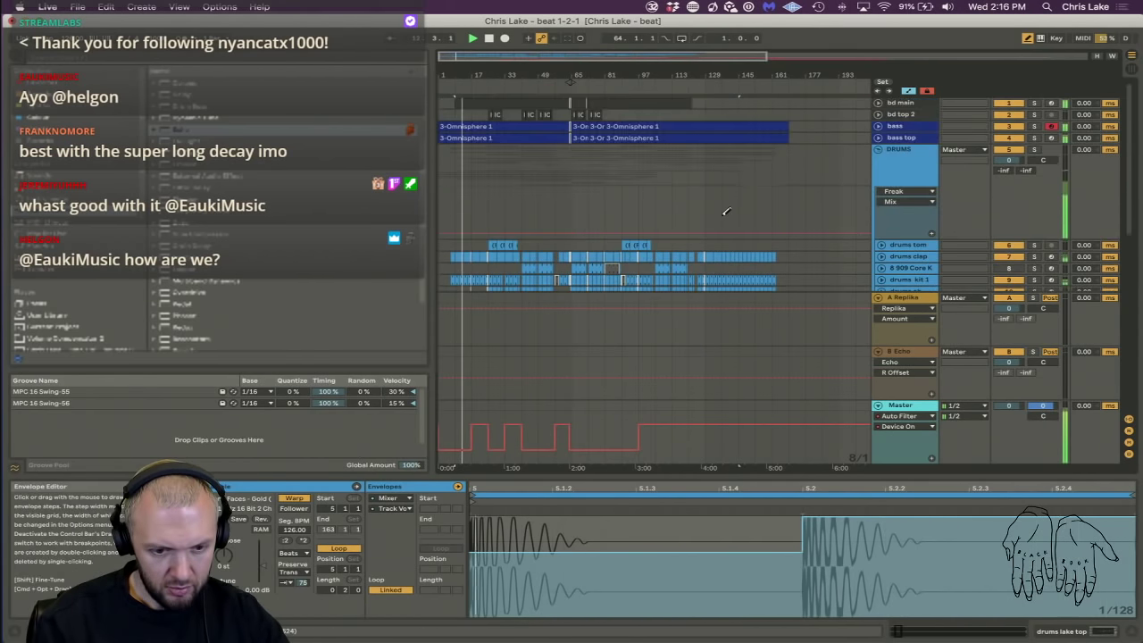
pyautogui.moveTo(481, 75); pyautogui.dragTo(479, 80)
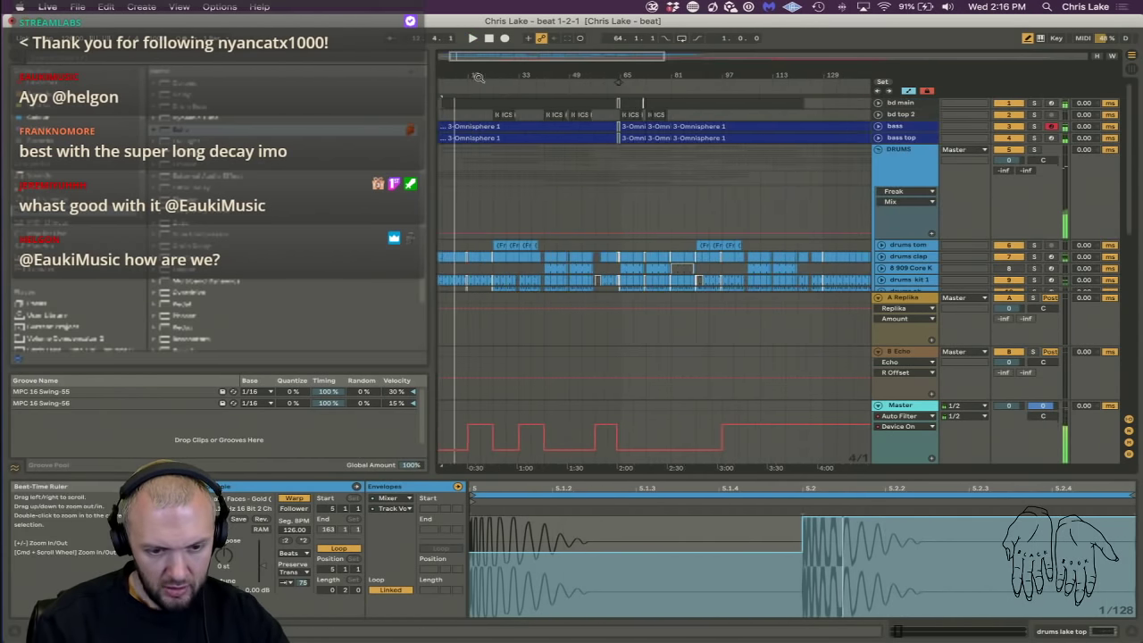
pyautogui.moveTo(518, 116); pyautogui.dragTo(497, 117)
pyautogui.click(502, 116)
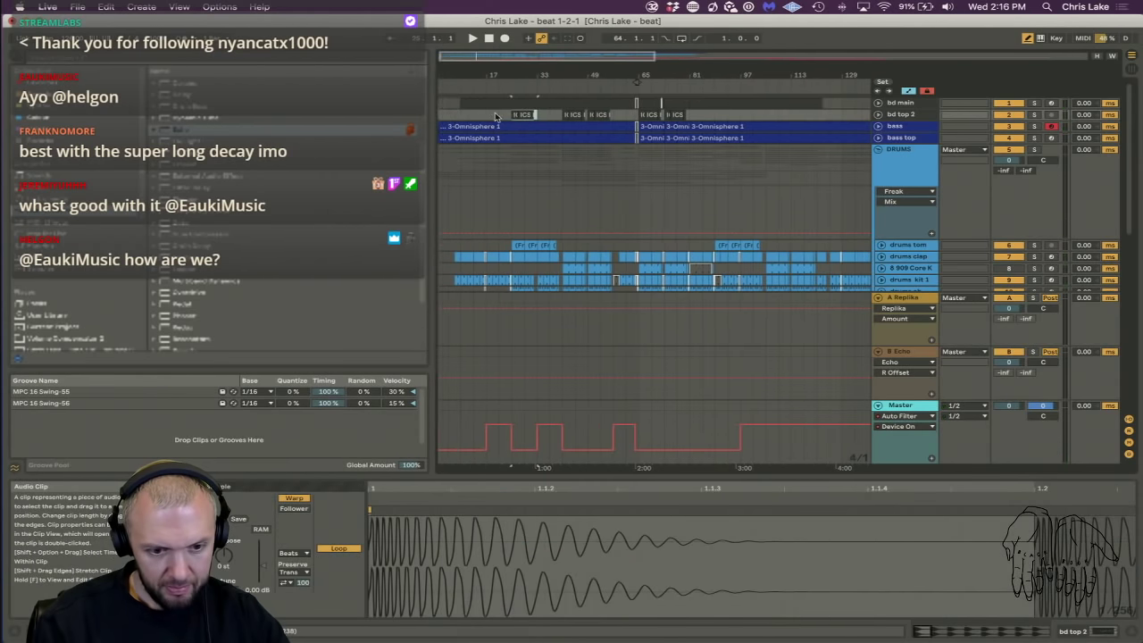
pyautogui.hscroll(-2, 482, 117)
pyautogui.press('space')
pyautogui.click(463, 116)
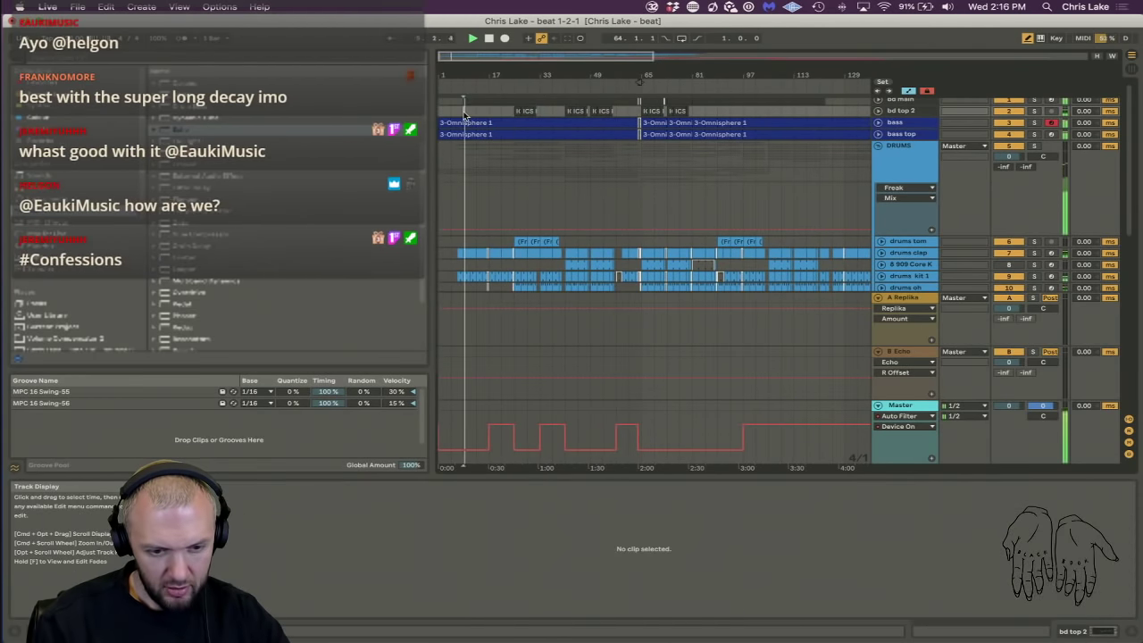
pyautogui.click(466, 112)
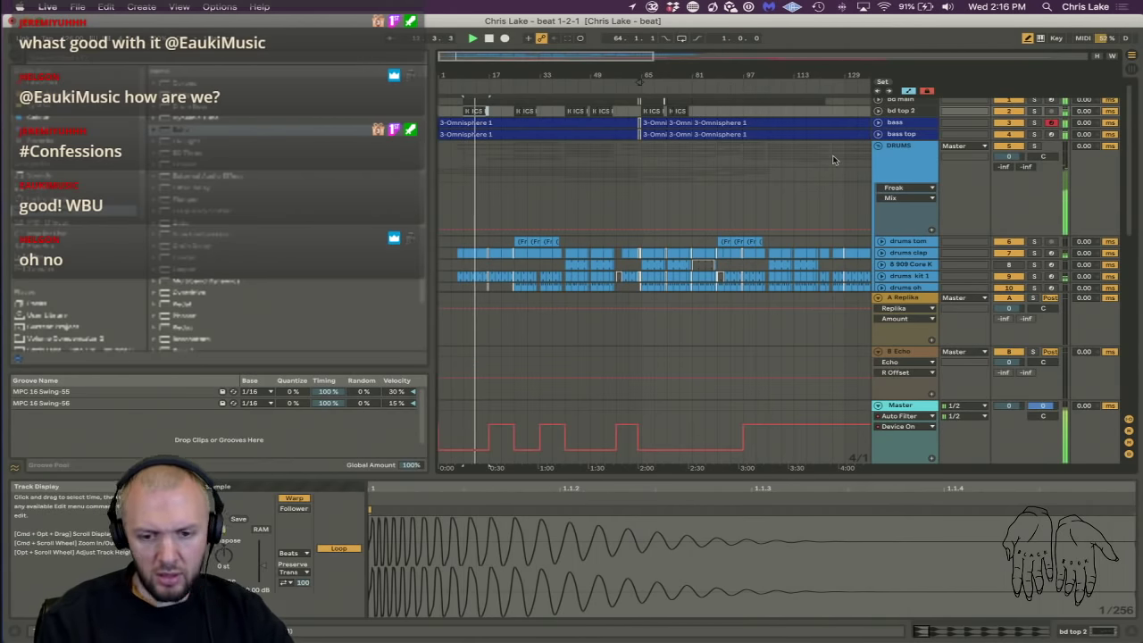
# Fold the drums lake top track and return to the first tracks of the arrangement.
pyautogui.scroll(-8, 734, 208)
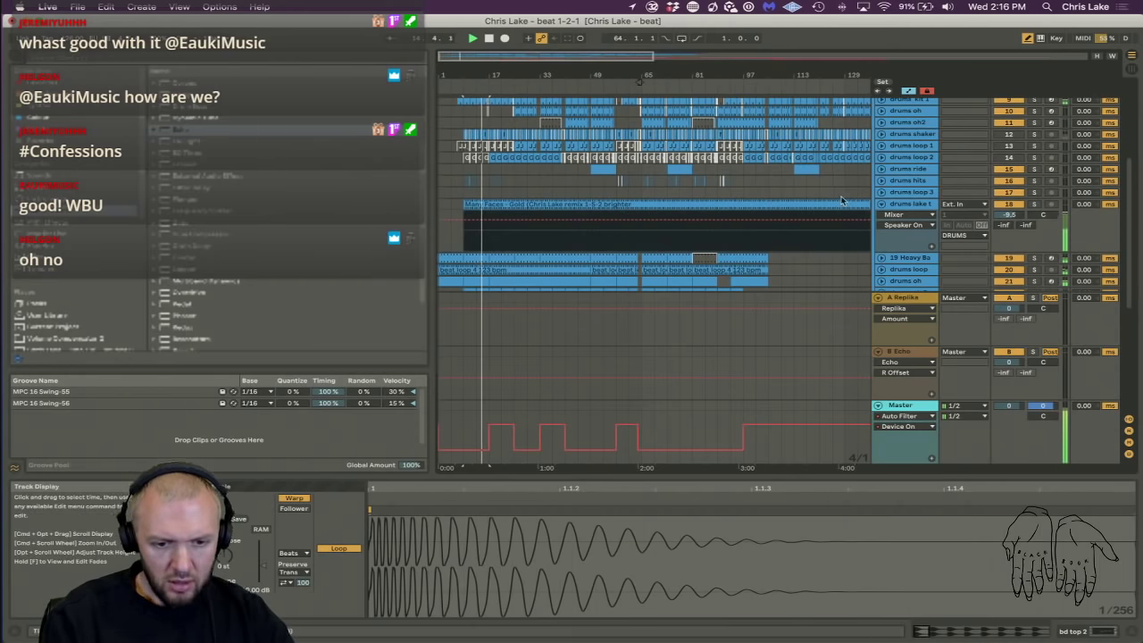
pyautogui.click(881, 204)
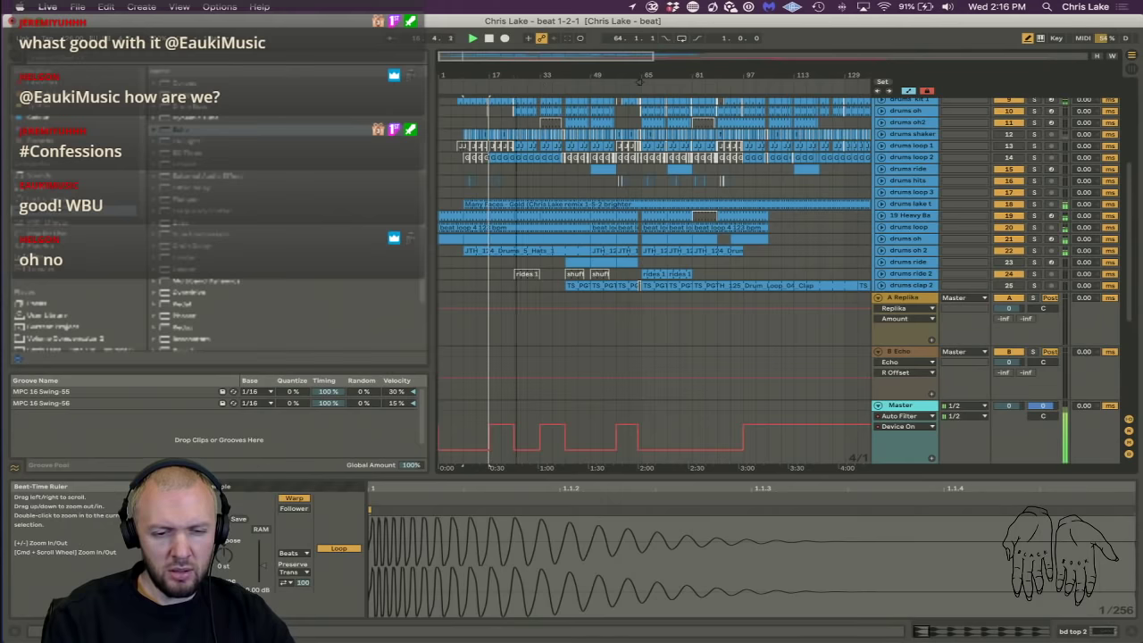
pyautogui.moveTo(518, 76); pyautogui.dragTo(518, 63)
pyautogui.scroll(8, 500, 156)
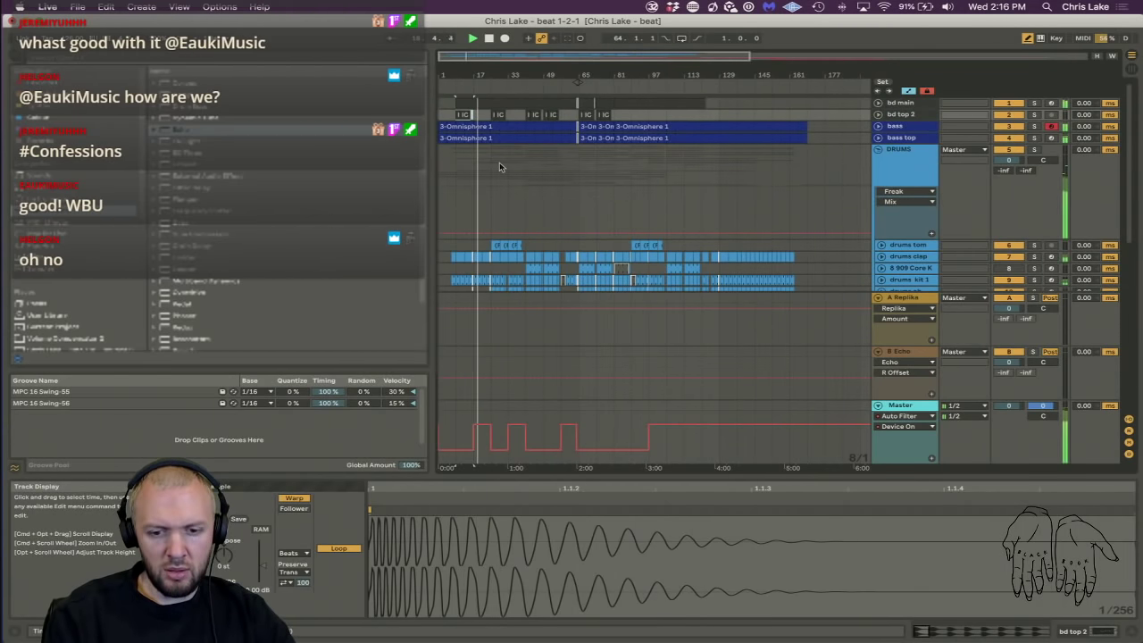
# Compare the drums clap track soloed, muted and in the full mix, with its devices shown.
pyautogui.click(1033, 256)
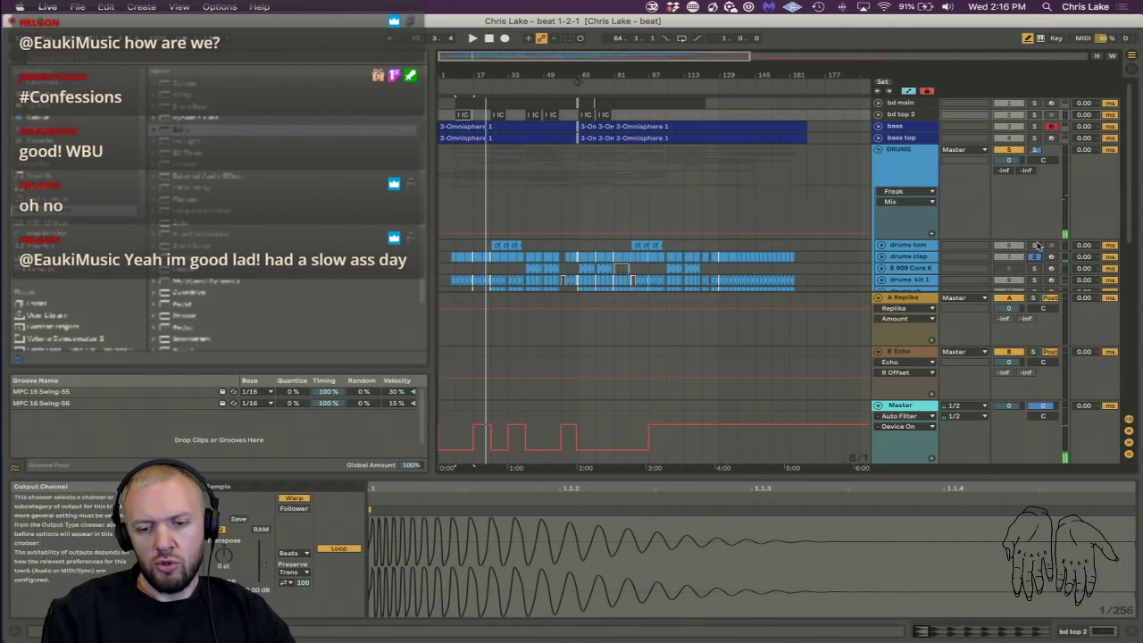
pyautogui.click(1033, 256)
pyautogui.click(919, 257)
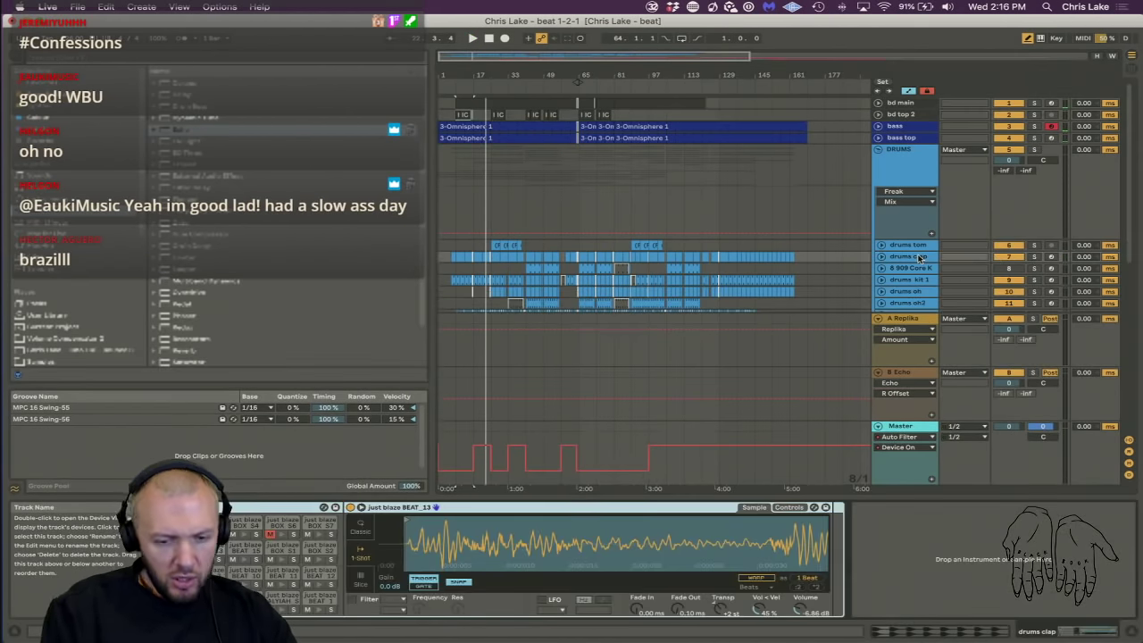
pyautogui.doubleClick(920, 257)
pyautogui.press('space')
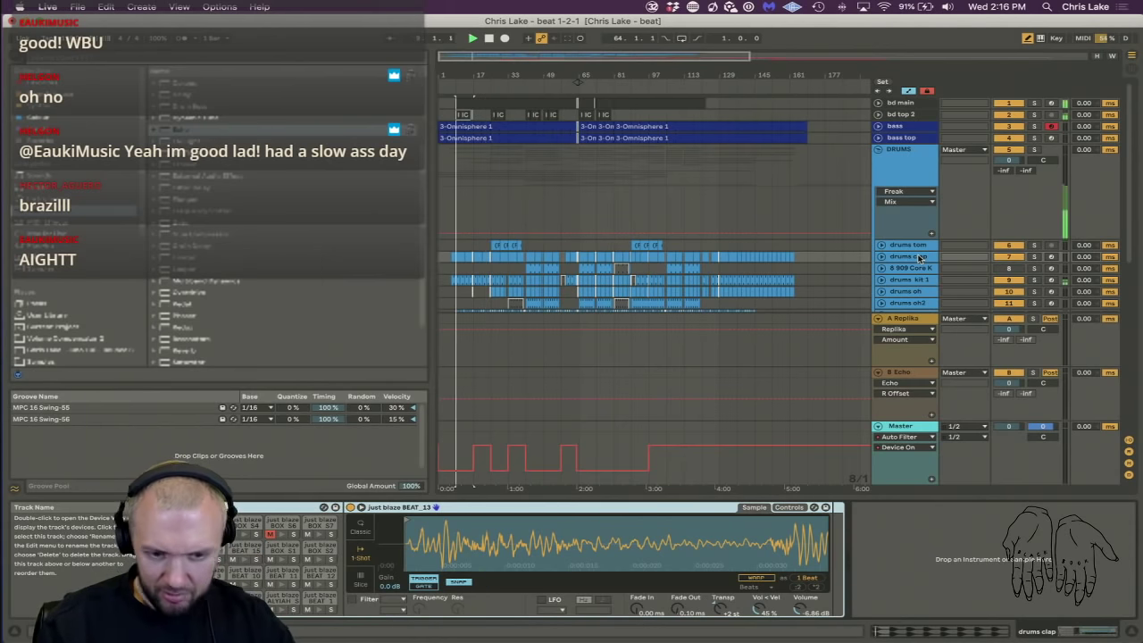
pyautogui.click(1012, 257)
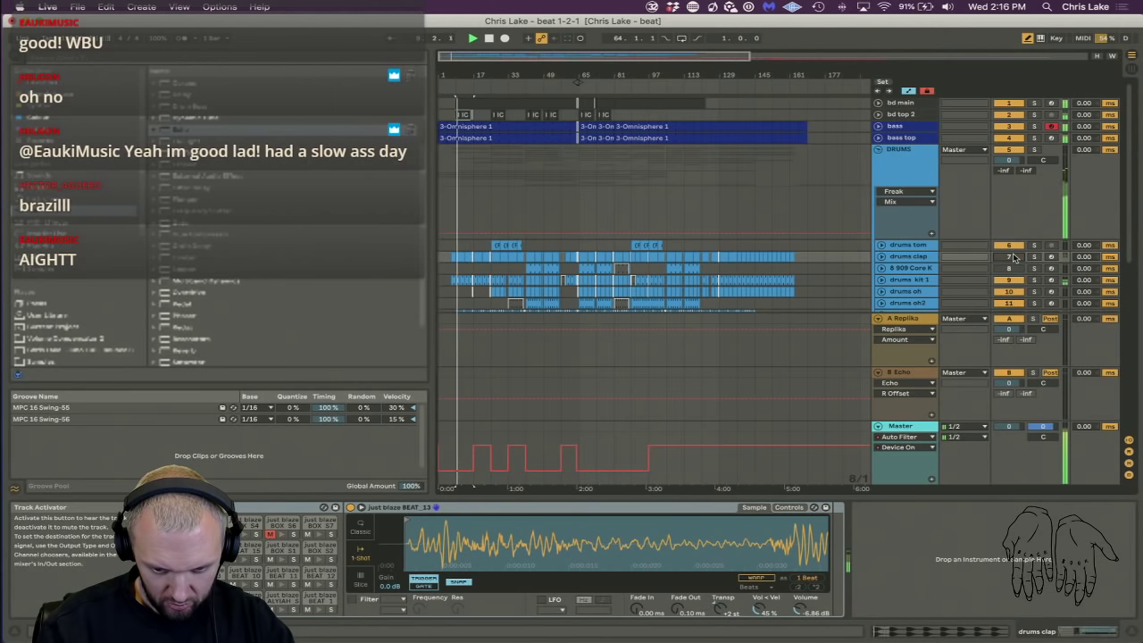
pyautogui.click(1034, 257)
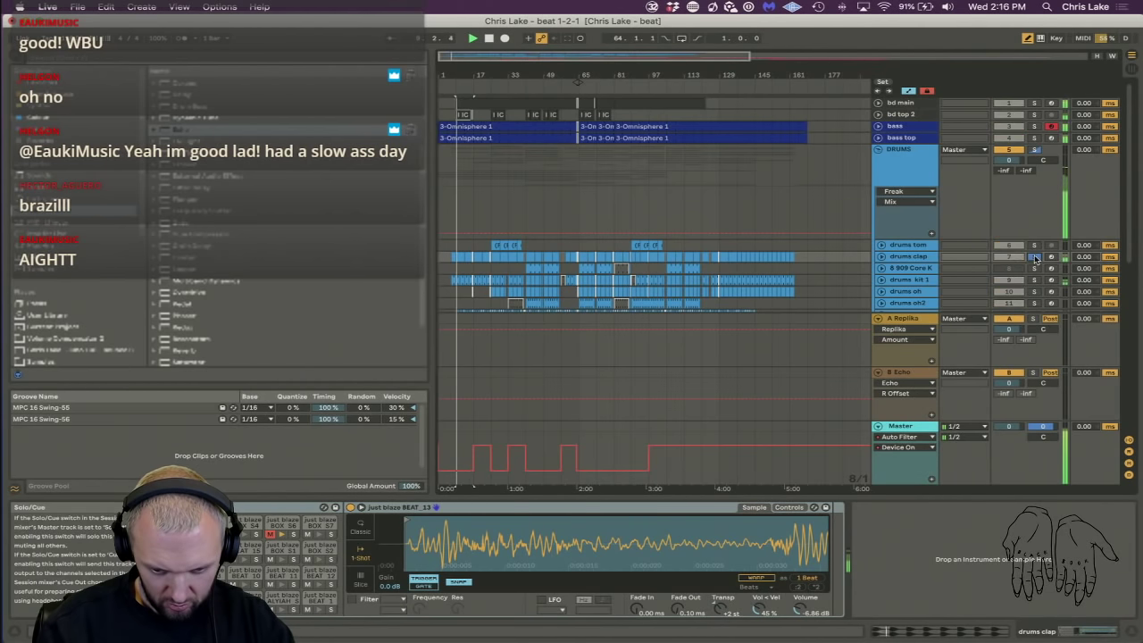
pyautogui.press('space')
pyautogui.click(1033, 257)
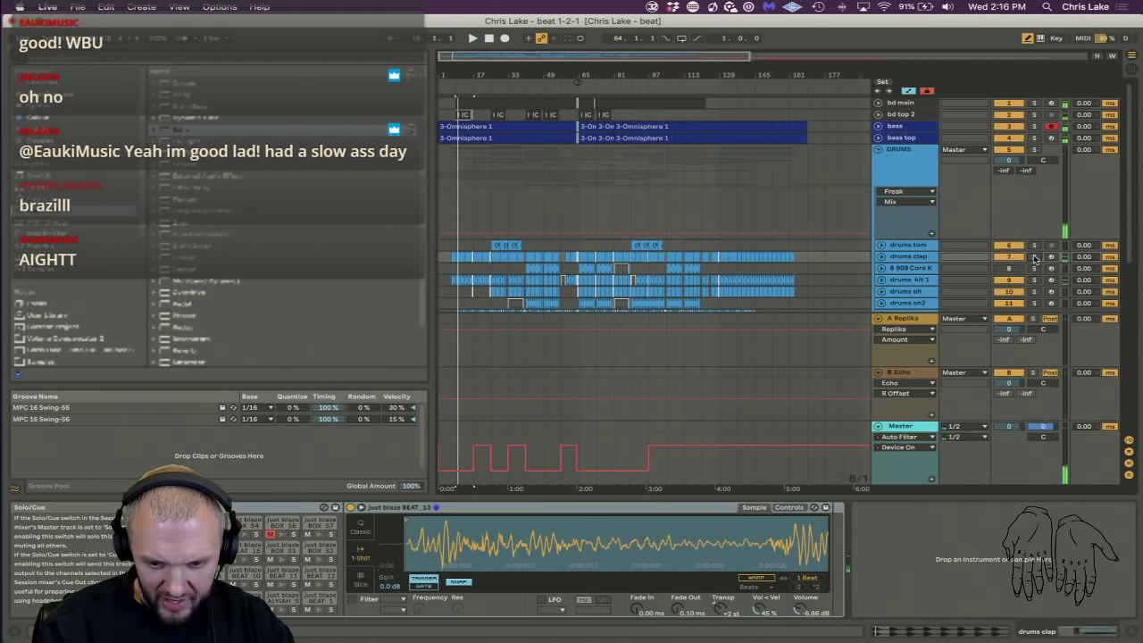
# Search the browser for "trans", load Transient Master onto the drums clap track, audition it and close its window.
pyautogui.click(61, 60)
pyautogui.write('tr')
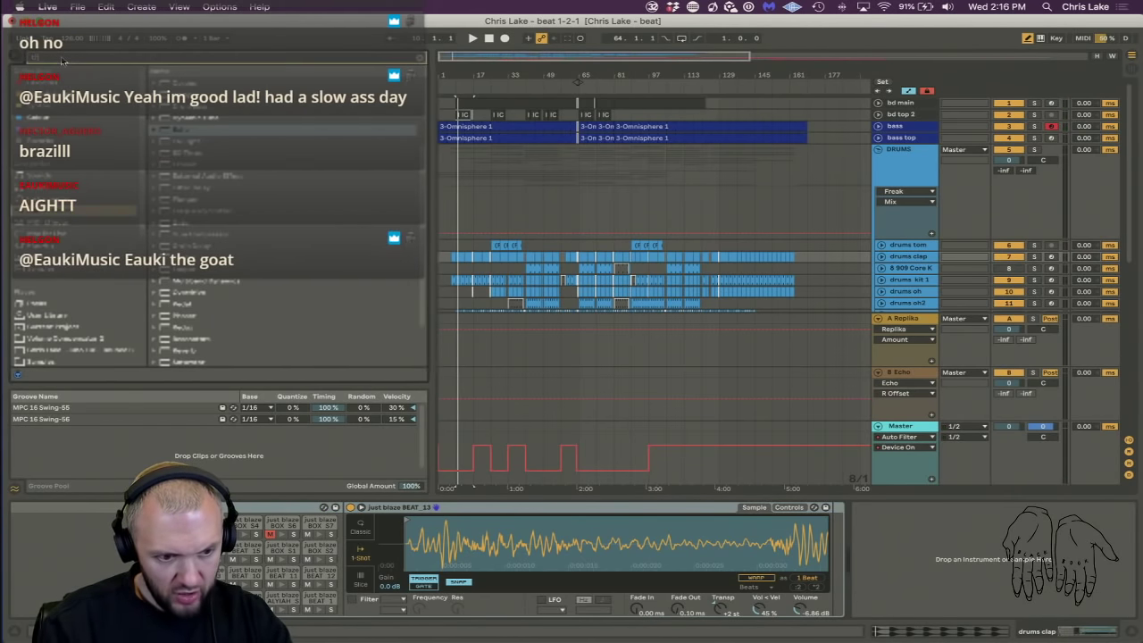
pyautogui.write('ans')
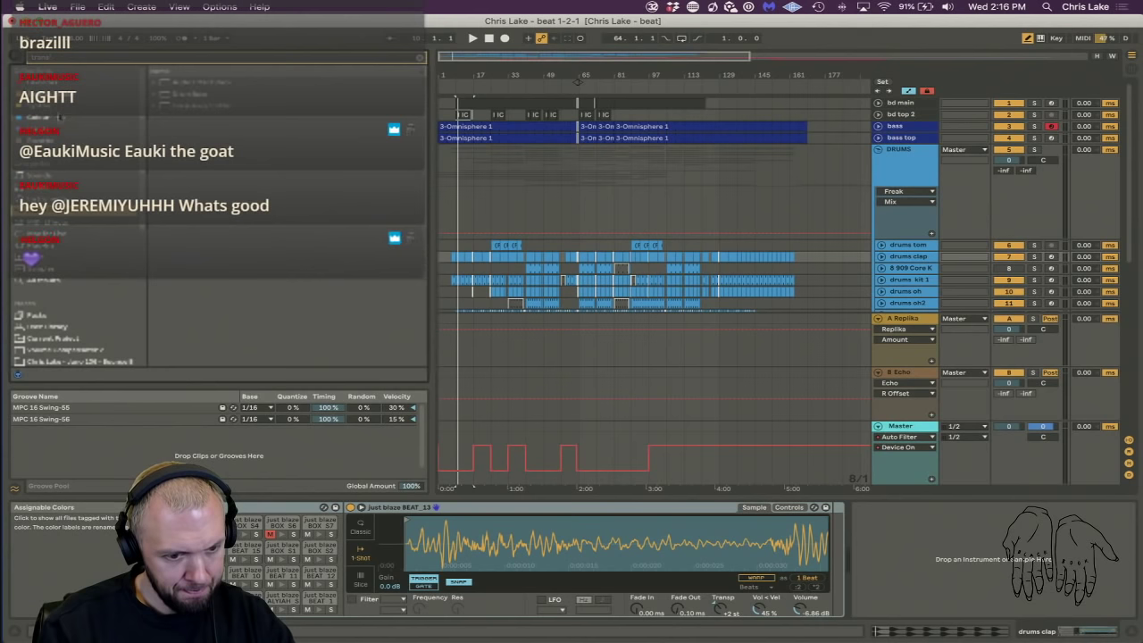
pyautogui.click(43, 247)
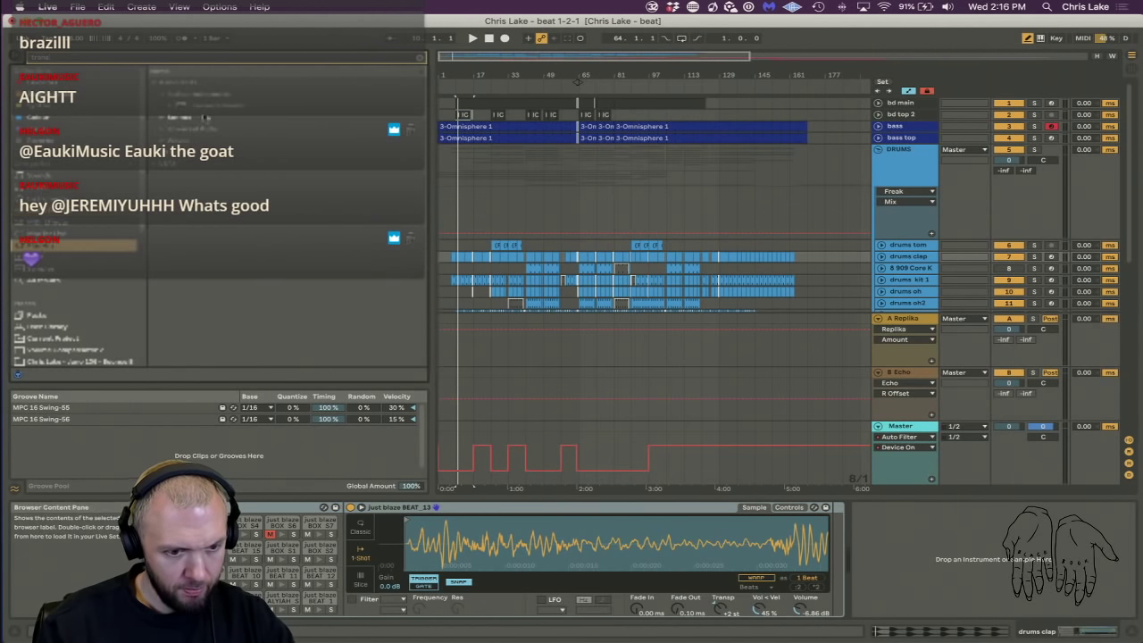
pyautogui.press('space')
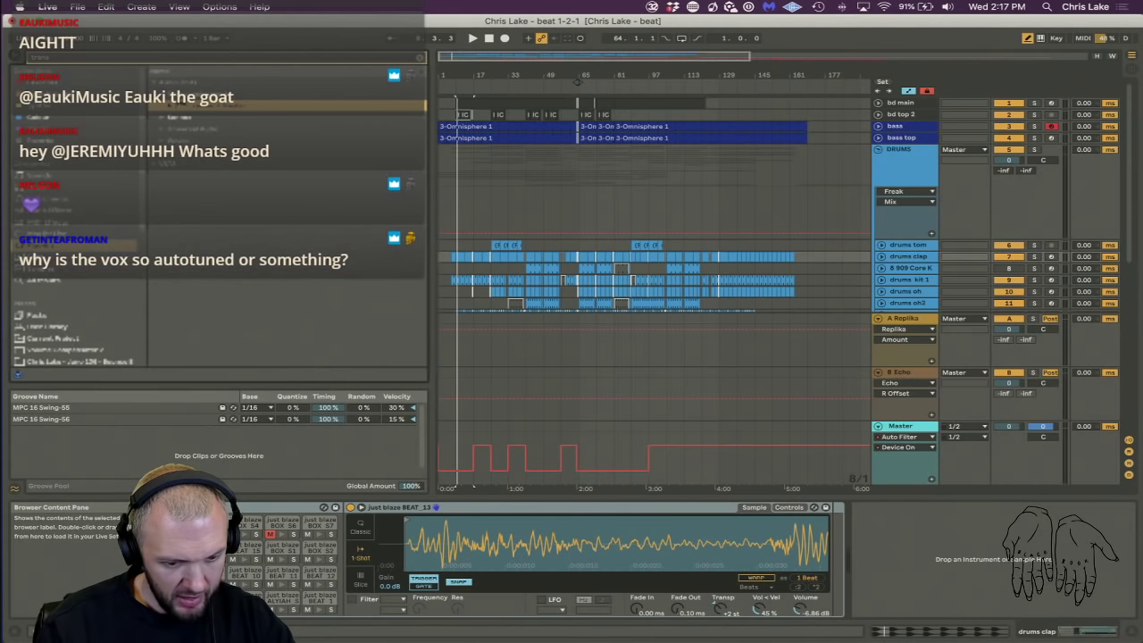
pyautogui.press('Return')
pyautogui.press('space')
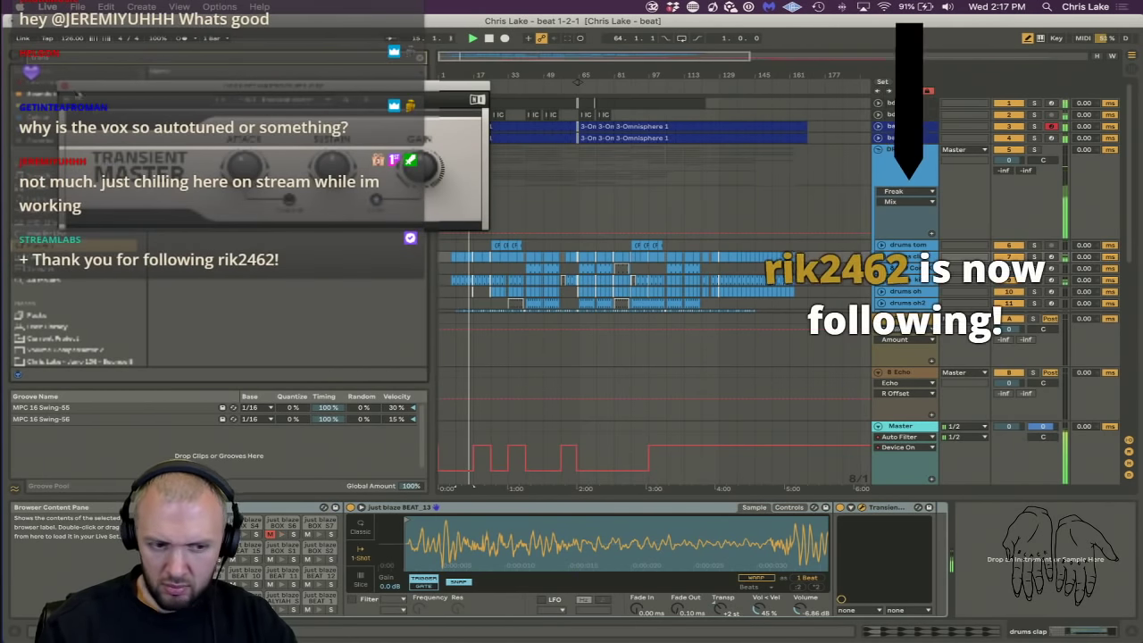
pyautogui.click(63, 86)
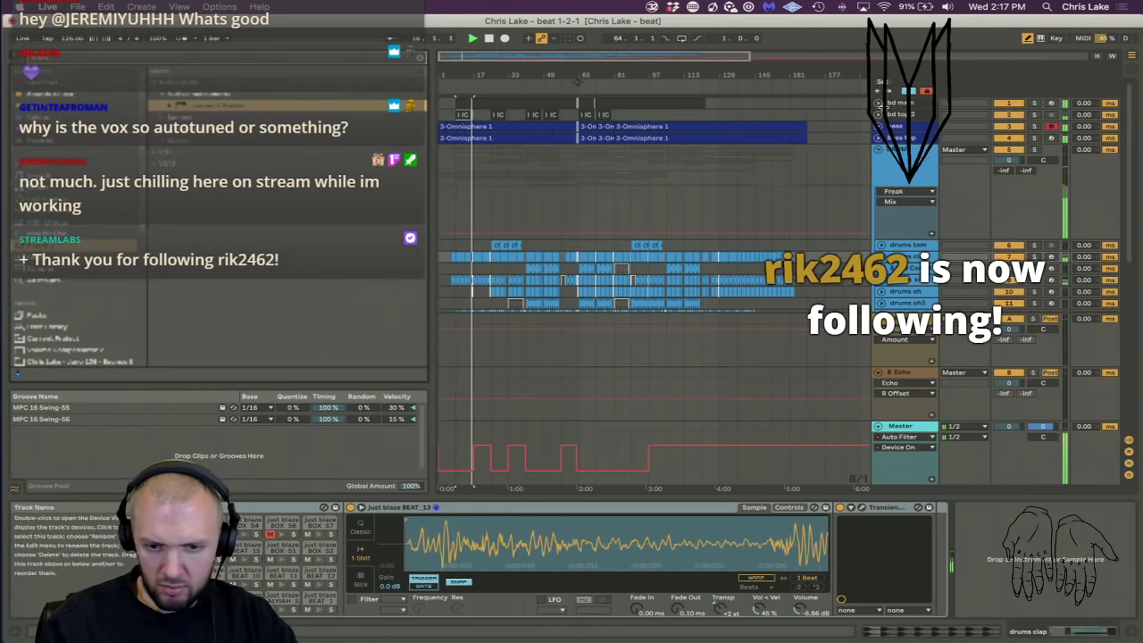
# Unfold all tracks and extend the bd top 2 kick loop clip starting at bar 9 to bar 16.3 during playback.
pyautogui.keyDown('alt'); pyautogui.click(876, 104); pyautogui.keyUp('alt')
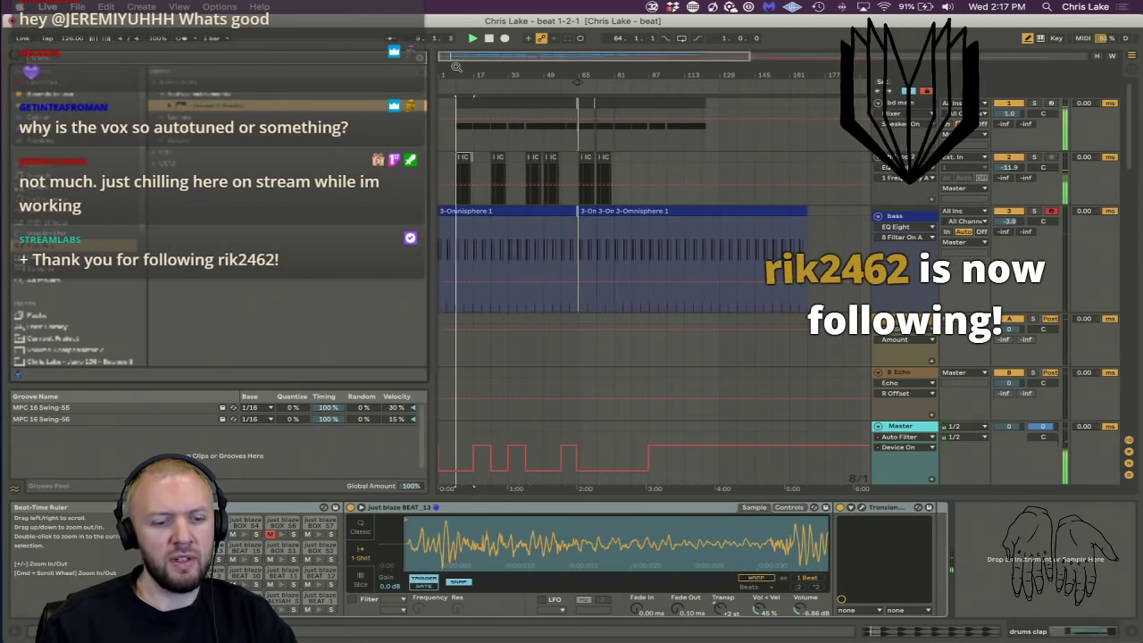
pyautogui.moveTo(455, 72); pyautogui.dragTo(456, 77)
pyautogui.click(561, 158)
pyautogui.moveTo(573, 165); pyautogui.dragTo(812, 186)
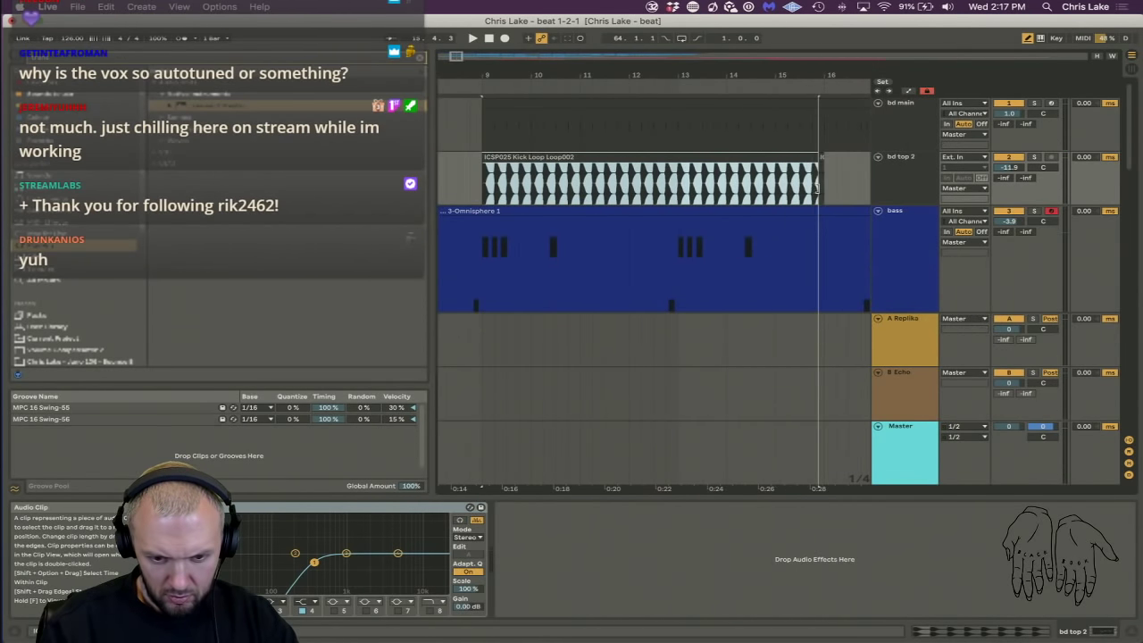
pyautogui.press('space')
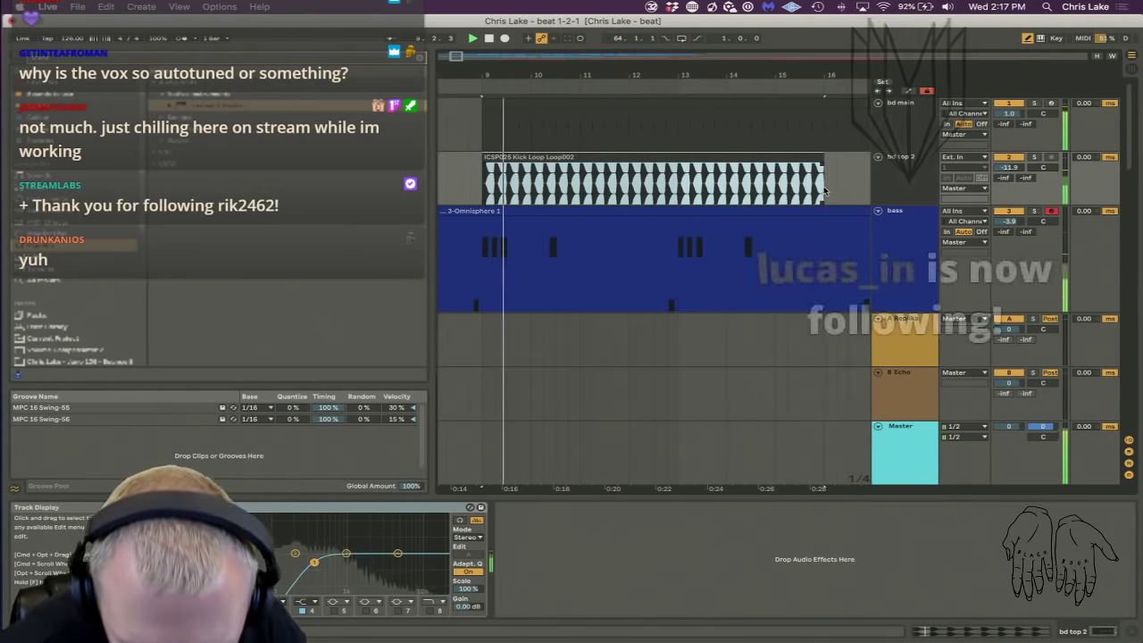
pyautogui.moveTo(832, 165); pyautogui.dragTo(849, 166)
# Copy a half-beat kick slice to beat 16.4 on bd top 2, duplicate it once and stop playback.
pyautogui.moveTo(849, 72); pyautogui.dragTo(737, 133)
pyautogui.moveTo(715, 183); pyautogui.dragTo(783, 186)
pyautogui.press('super+d')
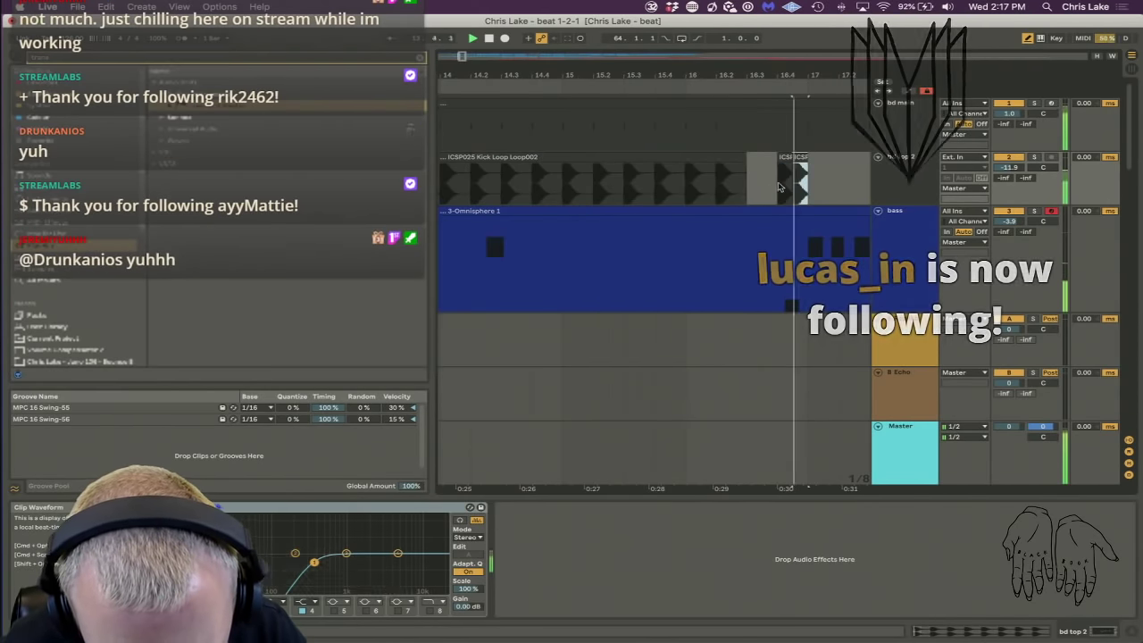
pyautogui.click(744, 169)
pyautogui.click(742, 122)
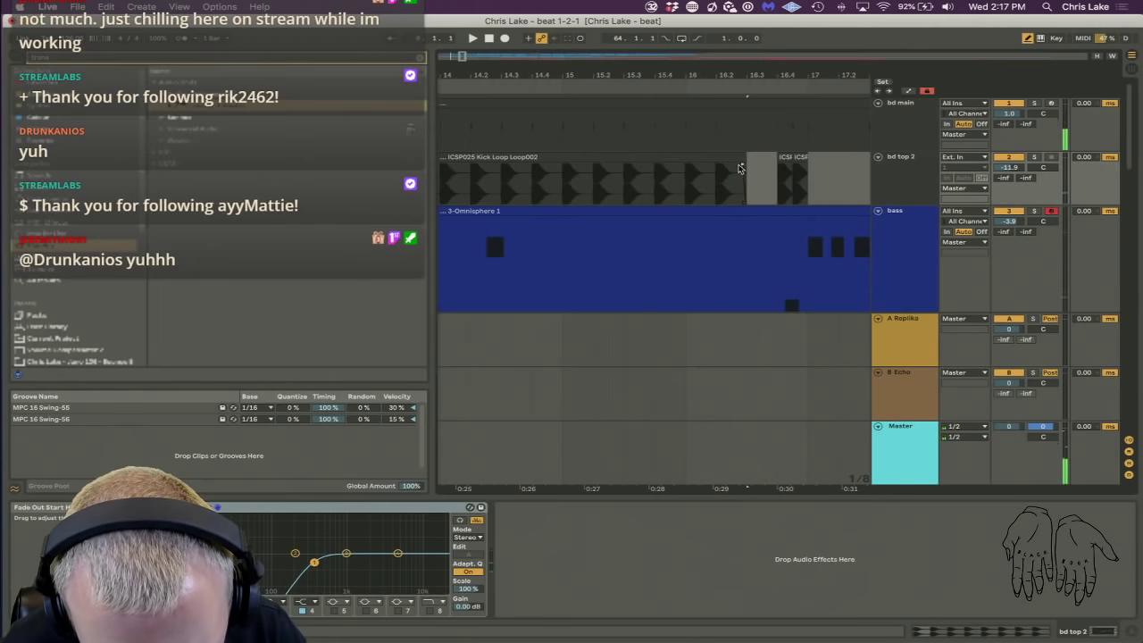
# Duplicate the bd top 2 kick loop section from bars 9 to 17 onto bar 17 and deactivate the copy during playback.
pyautogui.moveTo(652, 75); pyautogui.dragTo(652, 35)
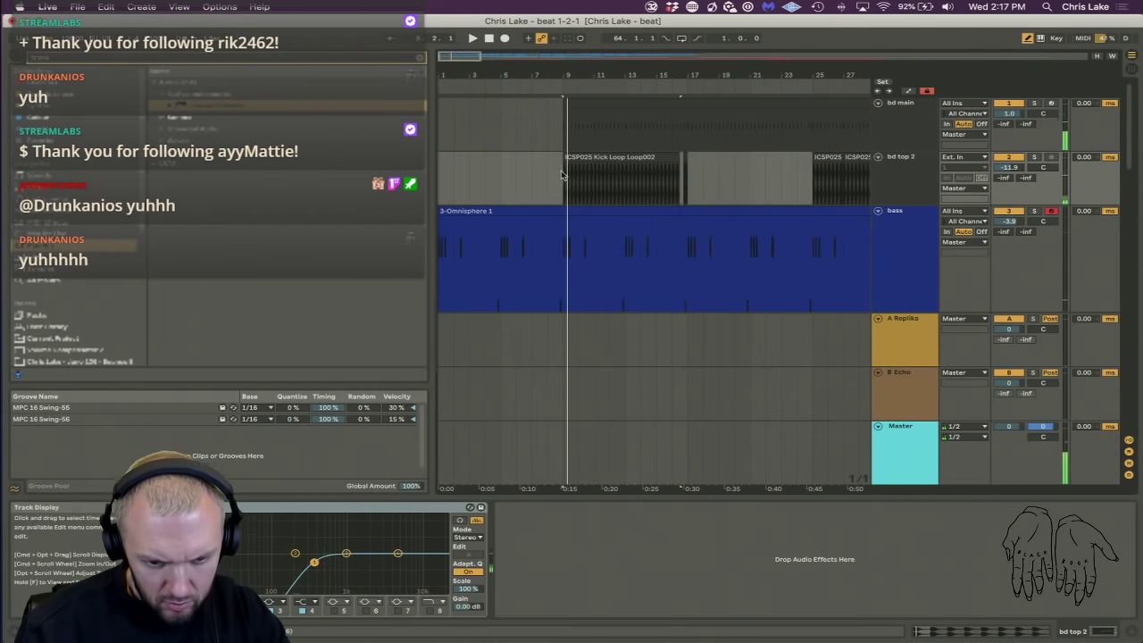
pyautogui.moveTo(563, 177); pyautogui.dragTo(688, 183)
pyautogui.press('super+d')
pyautogui.press('space')
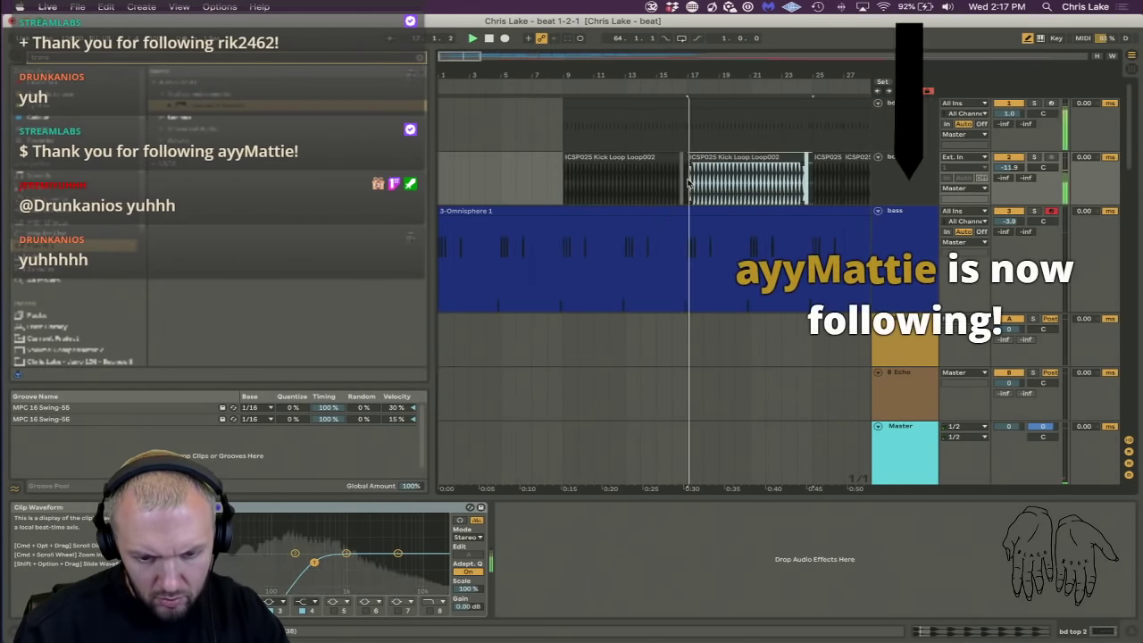
pyautogui.press('0')
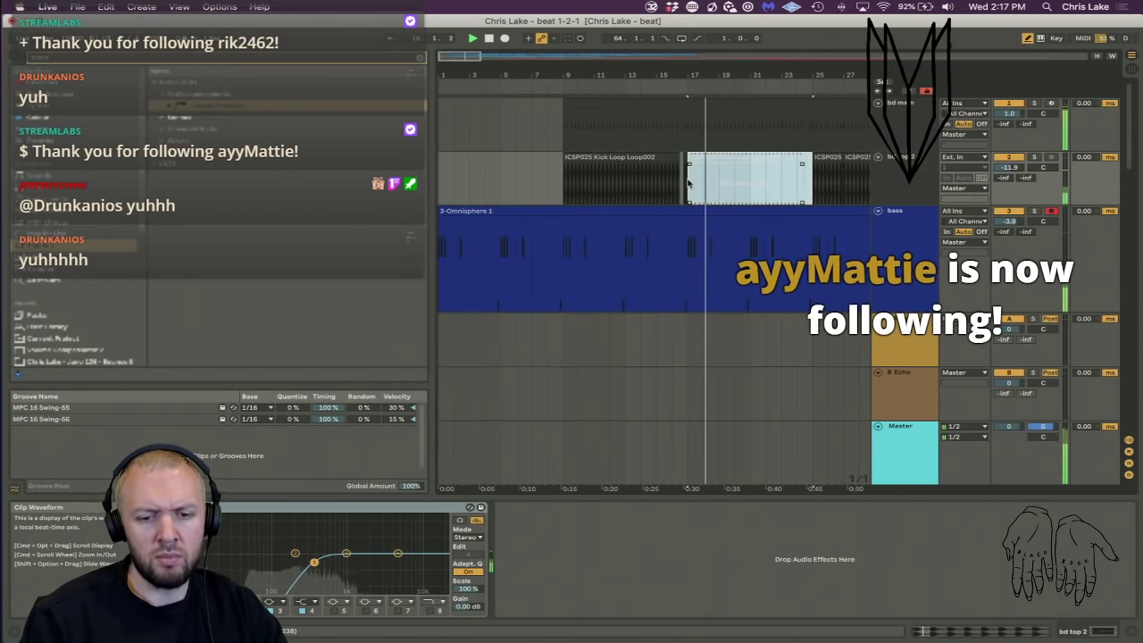
# Reactivate the duplicated bd top 2 kick loop section at bar 17 and copy it to bar 33.
pyautogui.press('0')
pyautogui.moveTo(658, 76); pyautogui.dragTo(657, 43)
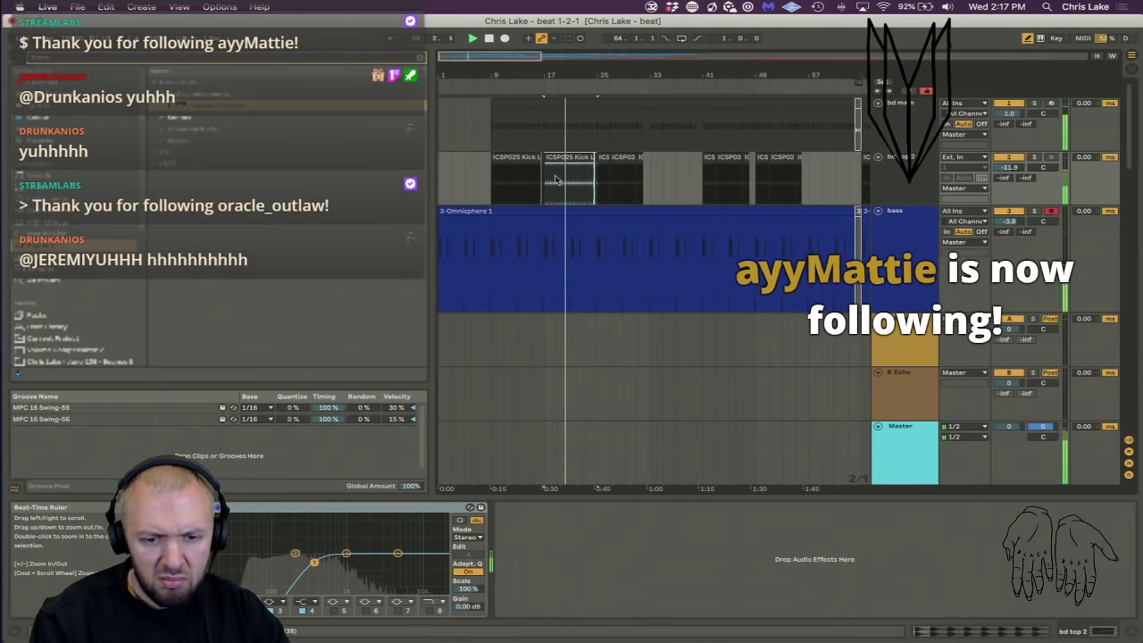
pyautogui.moveTo(558, 167); pyautogui.dragTo(671, 170)
# Examine the gaps between the bd top 2 kick loop clips from bar 24 to bar 41 during playback.
pyautogui.moveTo(599, 77); pyautogui.dragTo(598, 147)
pyautogui.hscroll(3, 625, 138)
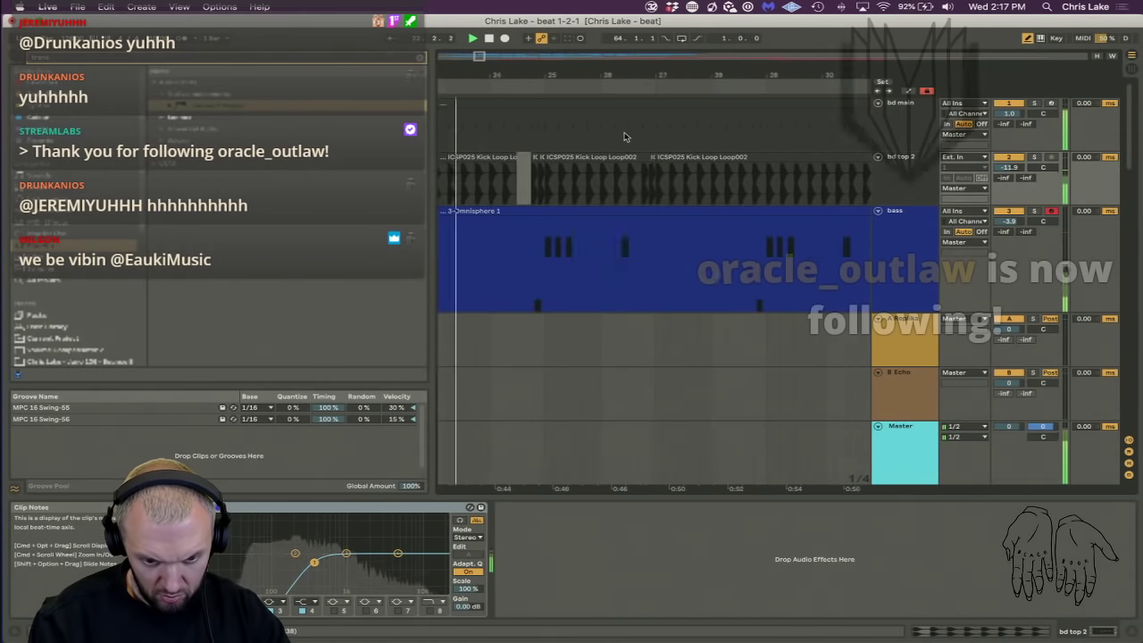
pyautogui.hscroll(5, 624, 136)
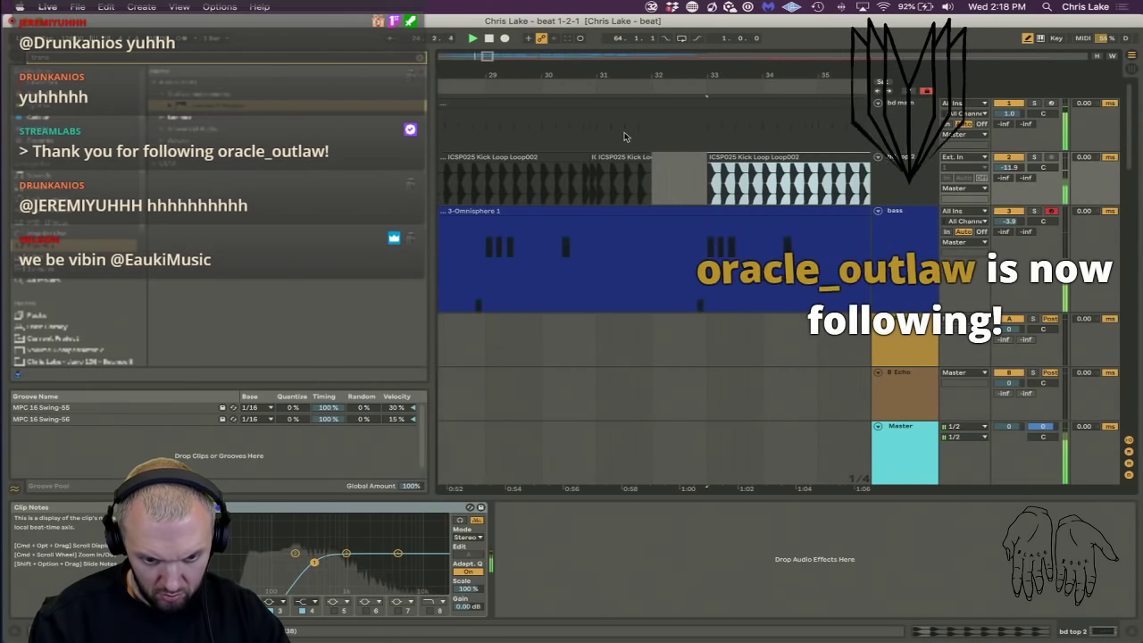
pyautogui.moveTo(643, 78); pyautogui.dragTo(676, 167)
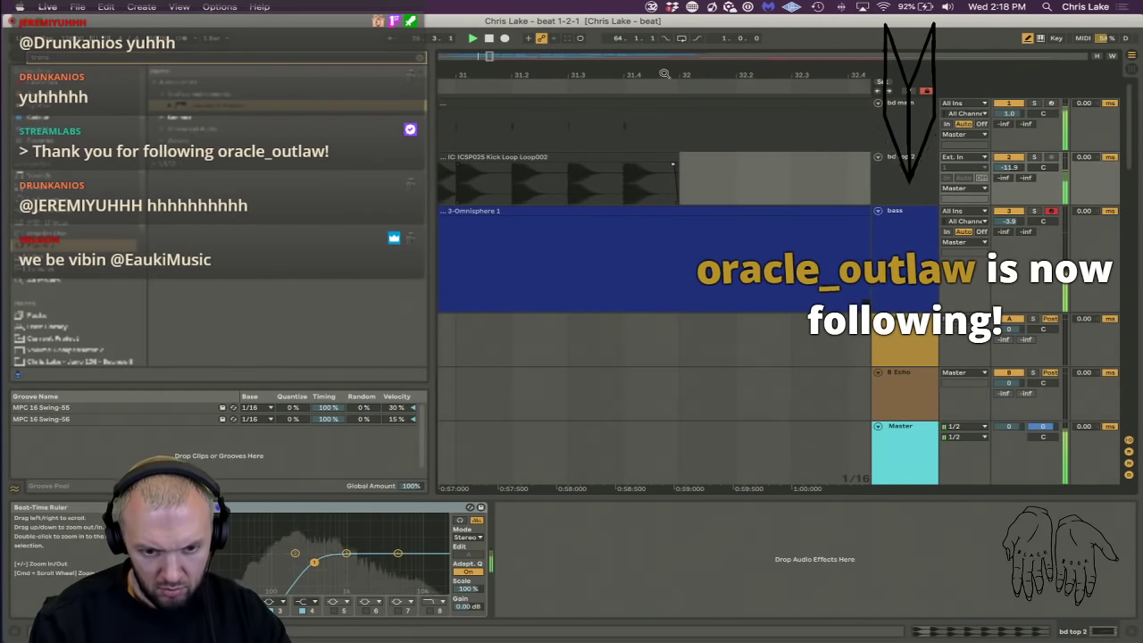
pyautogui.moveTo(664, 74); pyautogui.dragTo(496, 74)
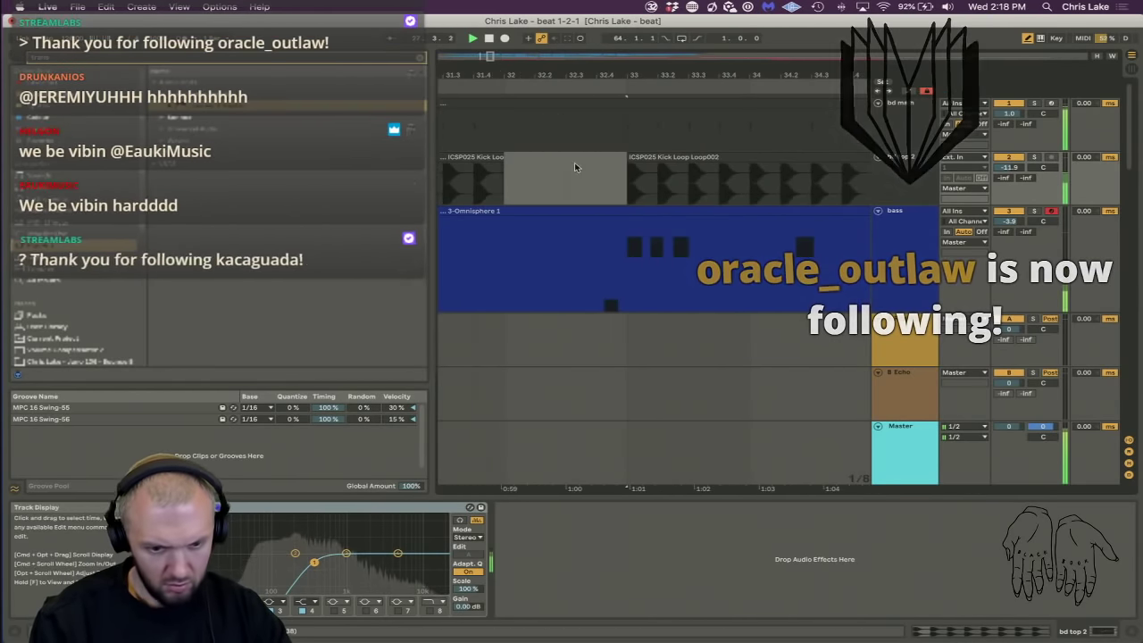
pyautogui.hscroll(5, 580, 166)
pyautogui.hscroll(5, 574, 166)
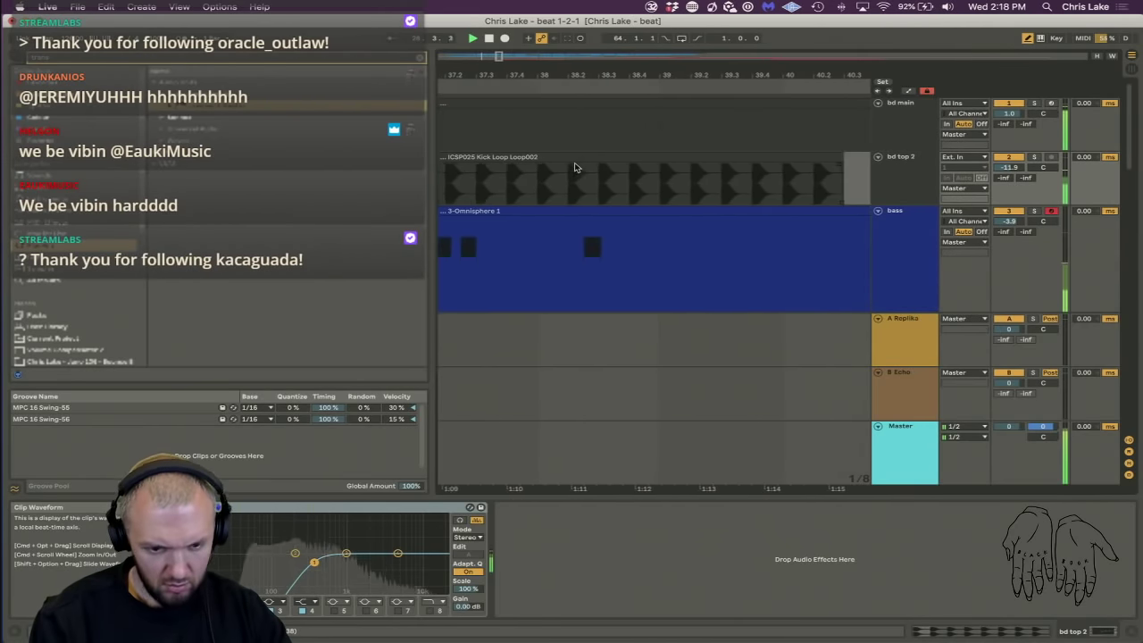
pyautogui.moveTo(499, 60); pyautogui.dragTo(488, 27)
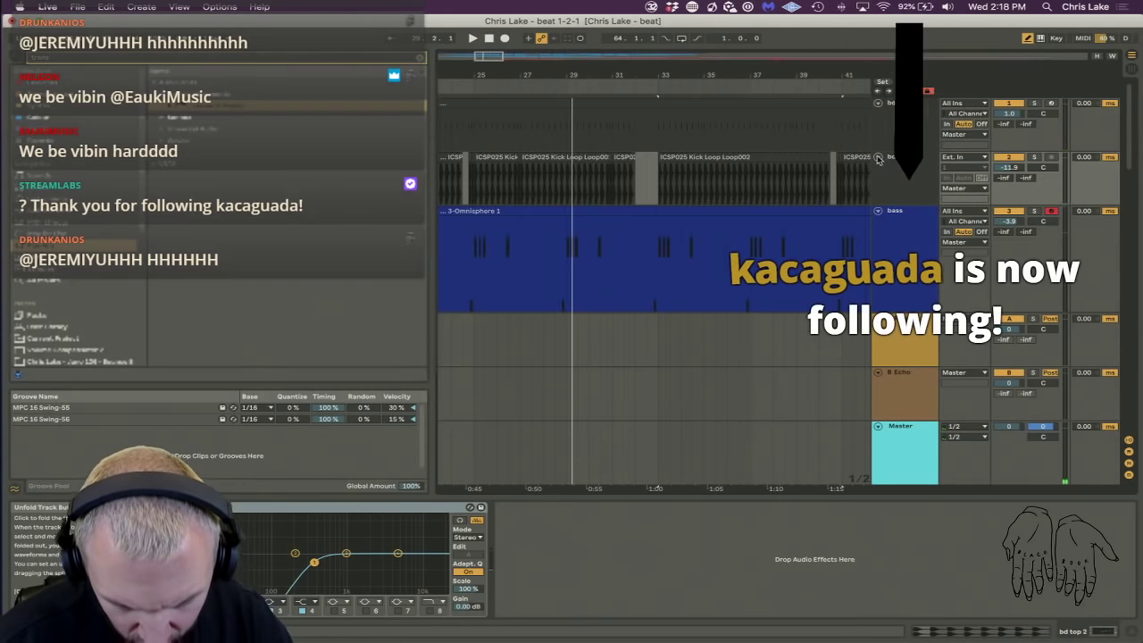
# Fold all tracks, loop playback over bars 25 to 29 of the DRUMS group, and mute the vox track.
pyautogui.keyDown('alt'); pyautogui.click(878, 158); pyautogui.keyUp('alt')
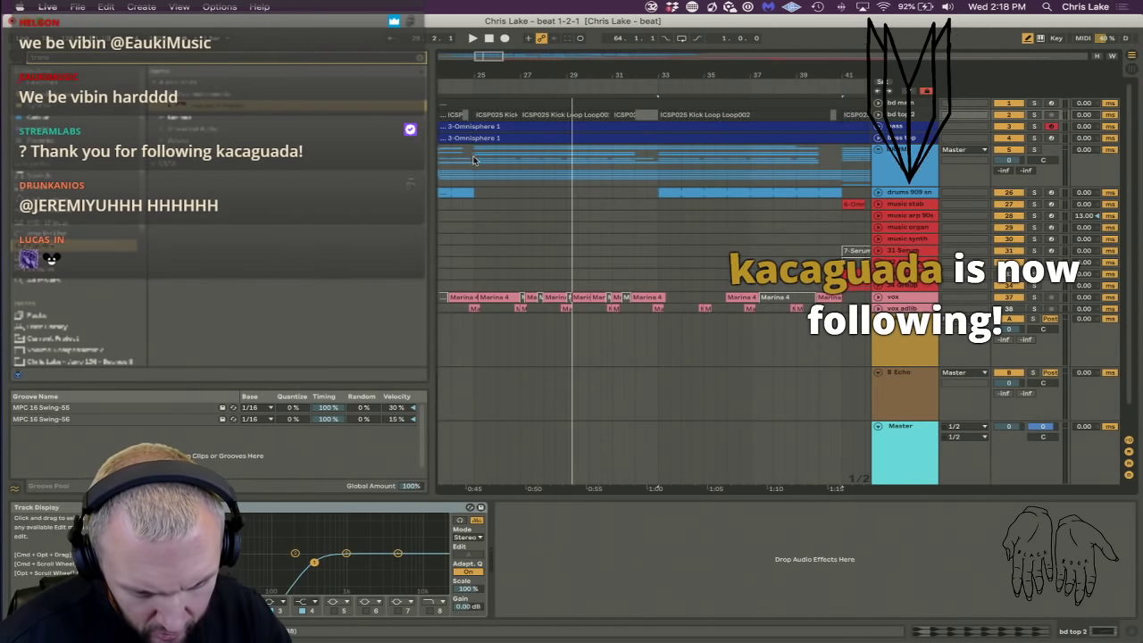
pyautogui.moveTo(474, 159); pyautogui.dragTo(570, 170)
pyautogui.press('super+l')
pyautogui.press('space')
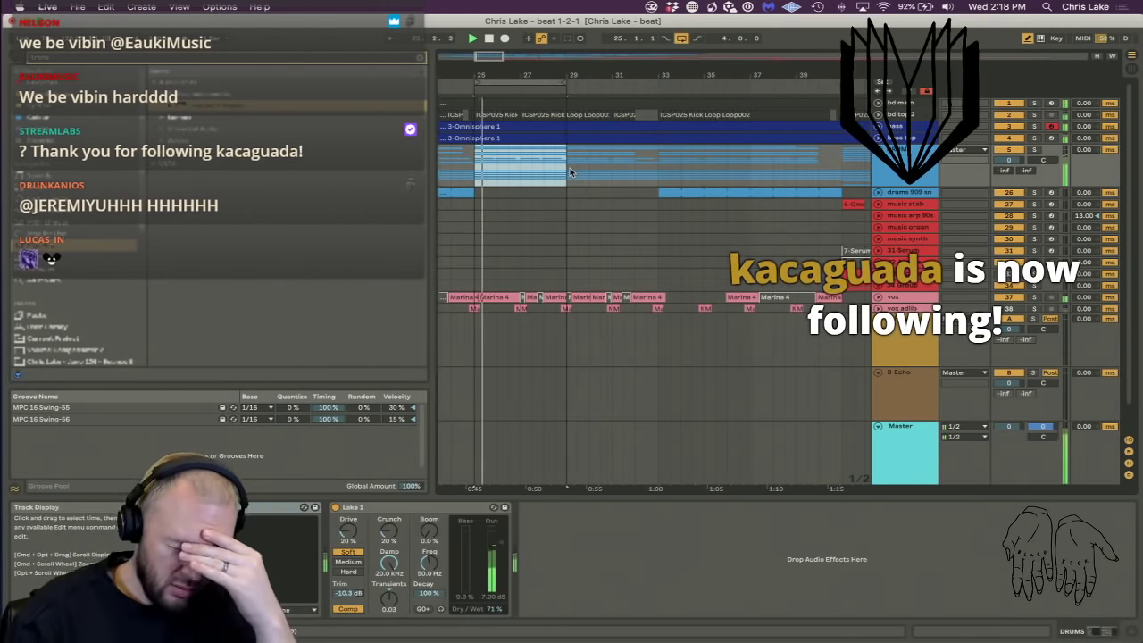
pyautogui.press('space')
pyautogui.click(1007, 300)
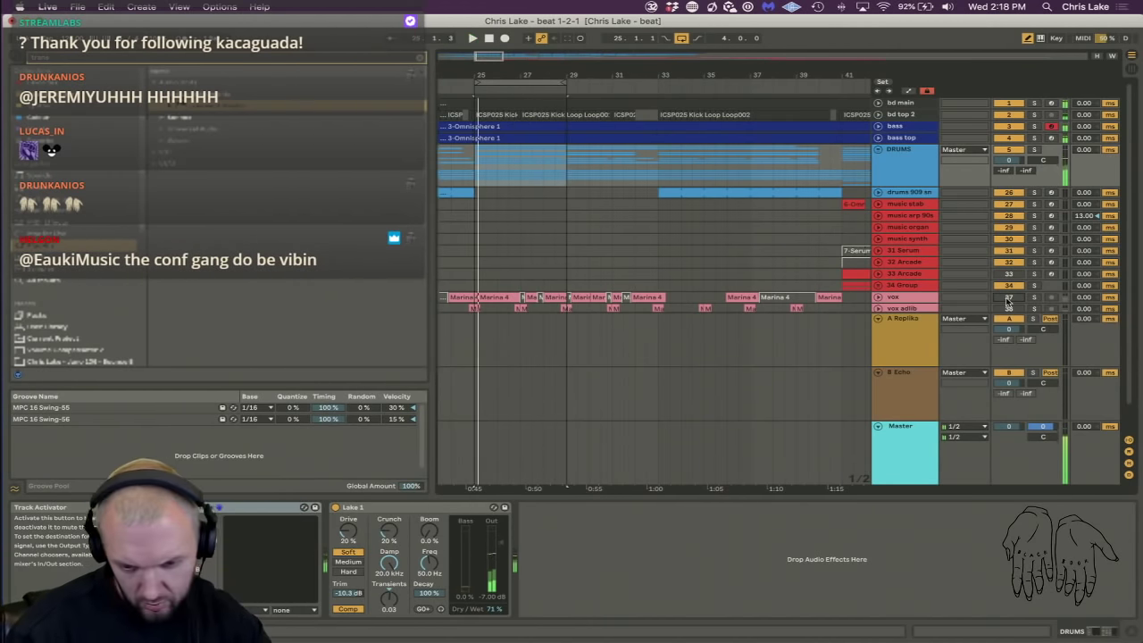
# Unfold the DRUMS group and drums tom track, and delete the tom audio from bar 26 to about beat 26.2.
pyautogui.click(878, 152)
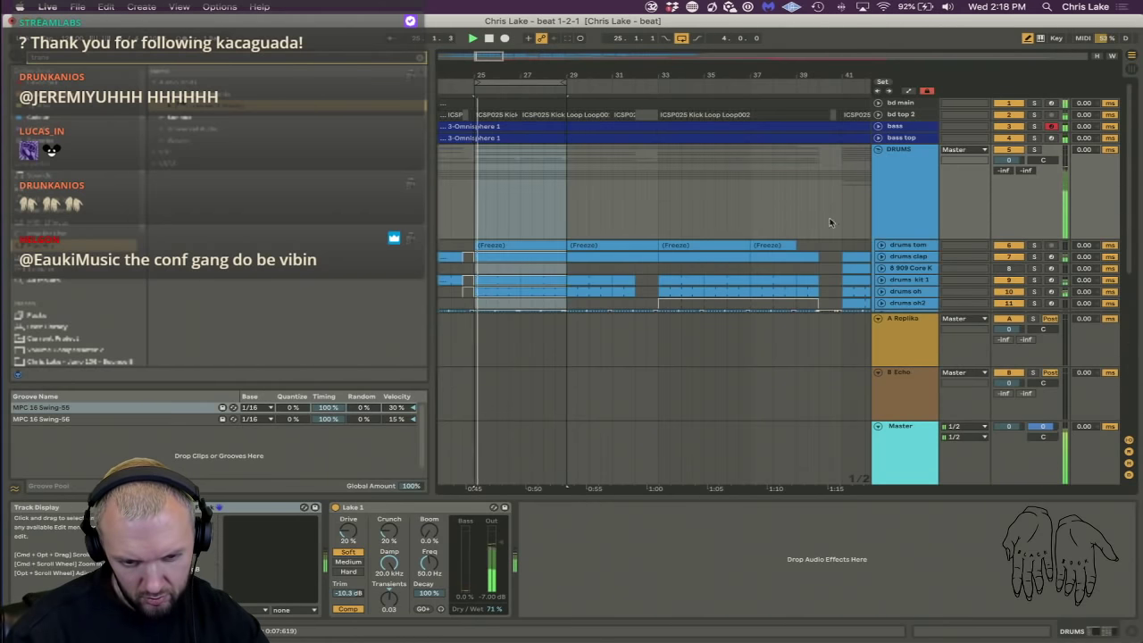
pyautogui.click(880, 245)
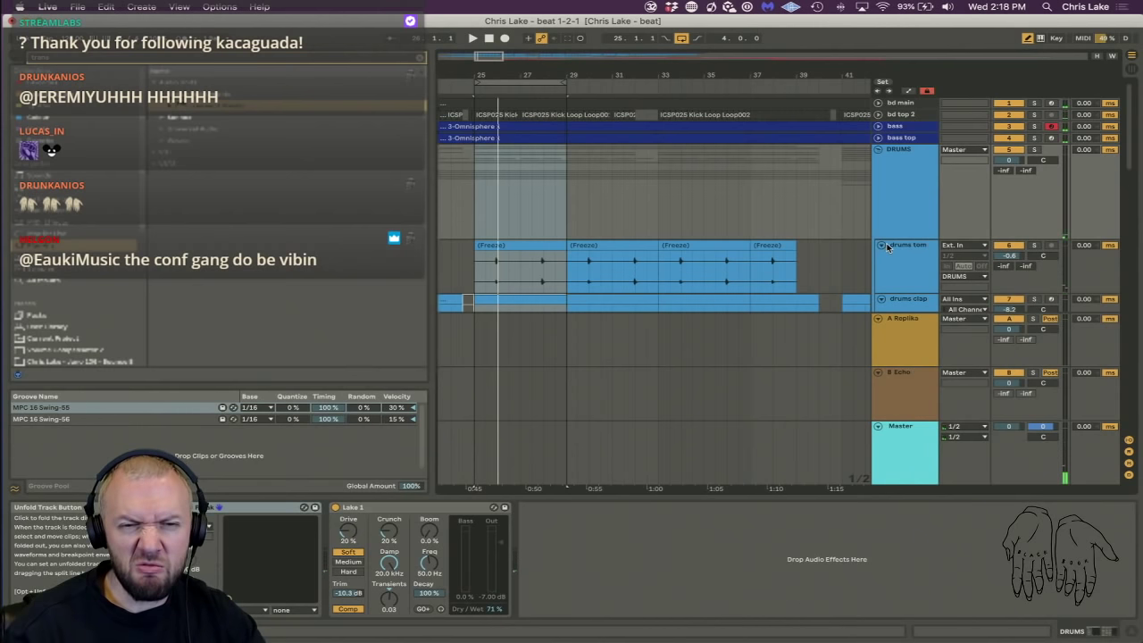
pyautogui.press('space')
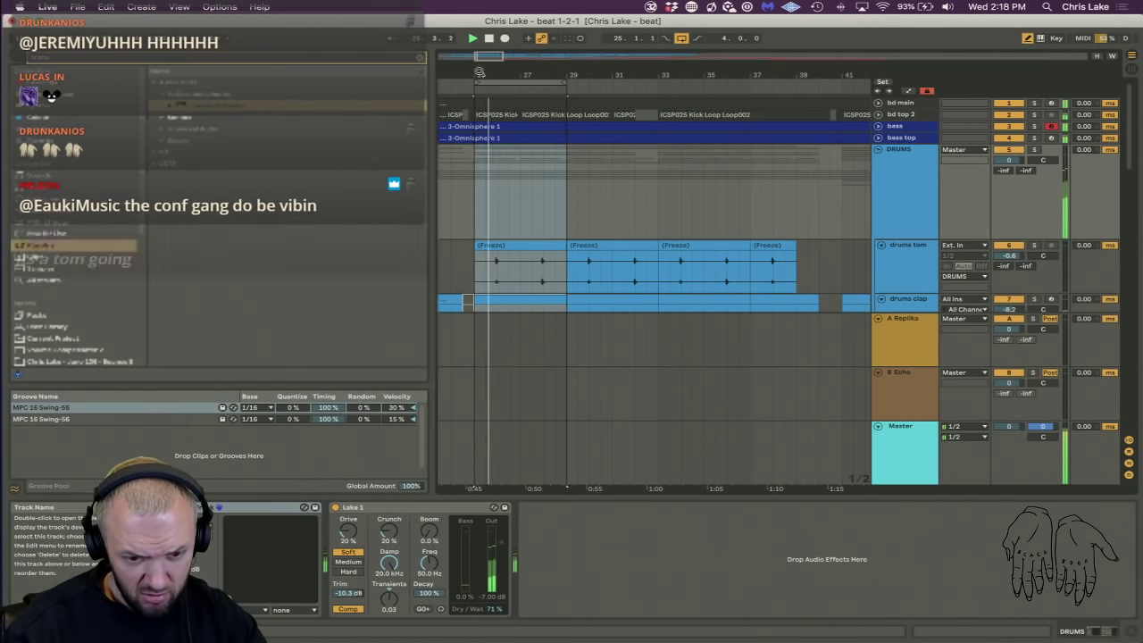
pyautogui.moveTo(484, 75); pyautogui.dragTo(484, 206)
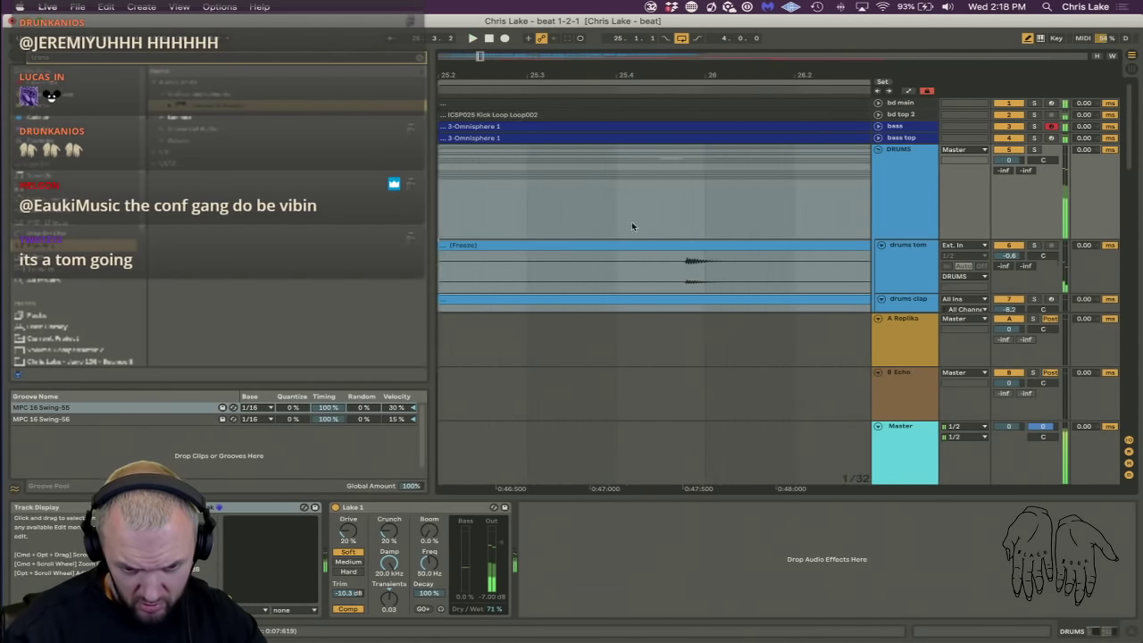
pyautogui.moveTo(690, 75); pyautogui.dragTo(615, 75)
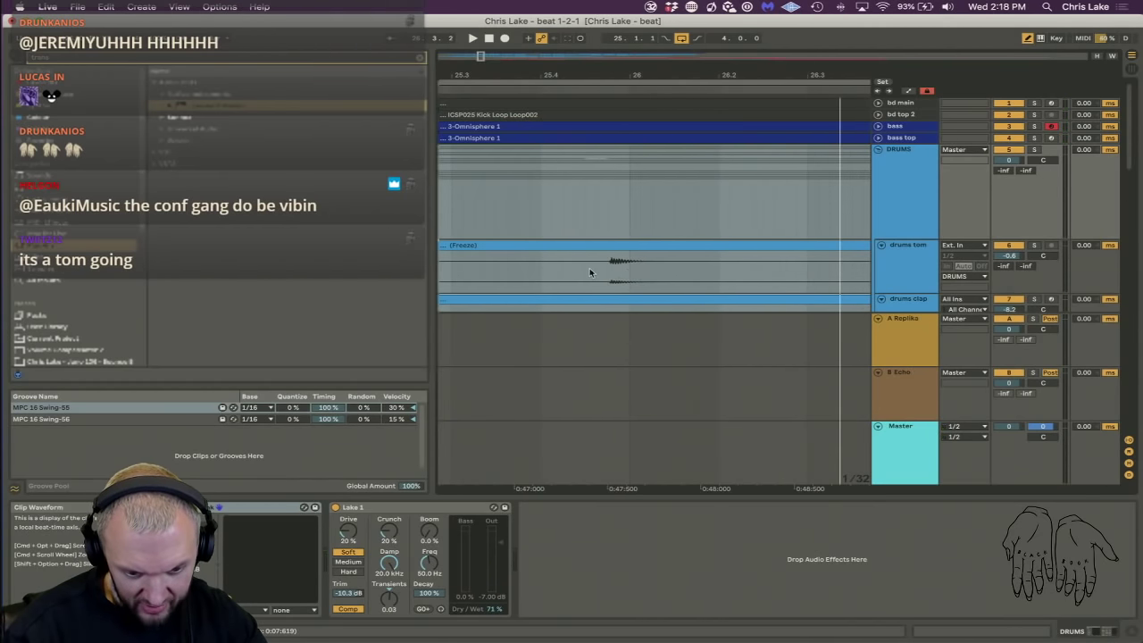
pyautogui.click(531, 244)
pyautogui.press('space')
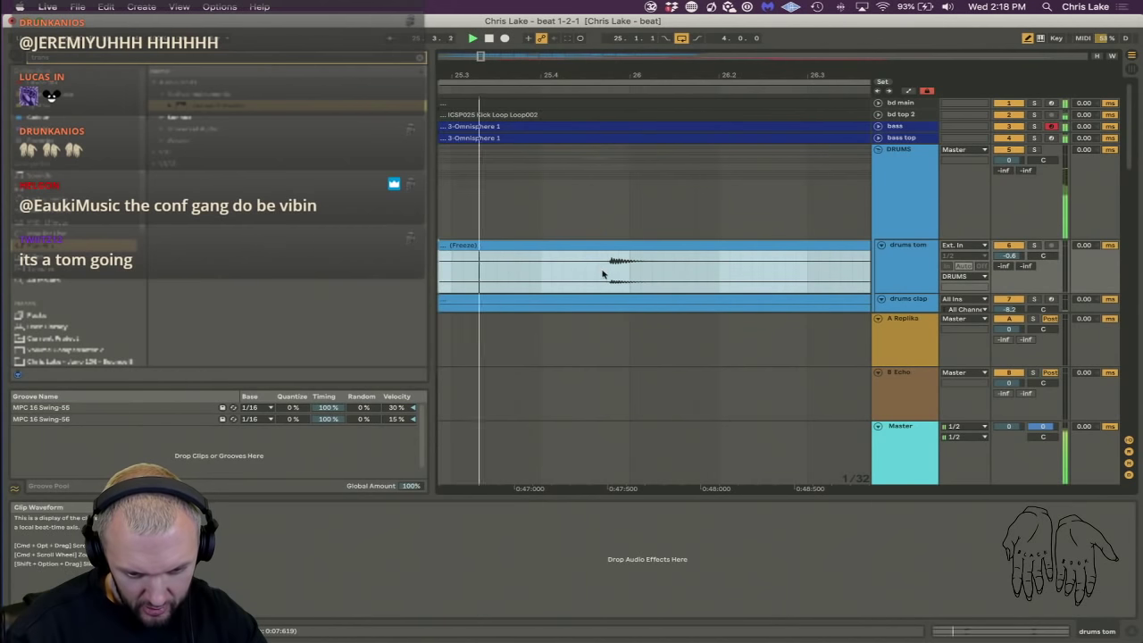
pyautogui.moveTo(629, 267); pyautogui.dragTo(776, 274)
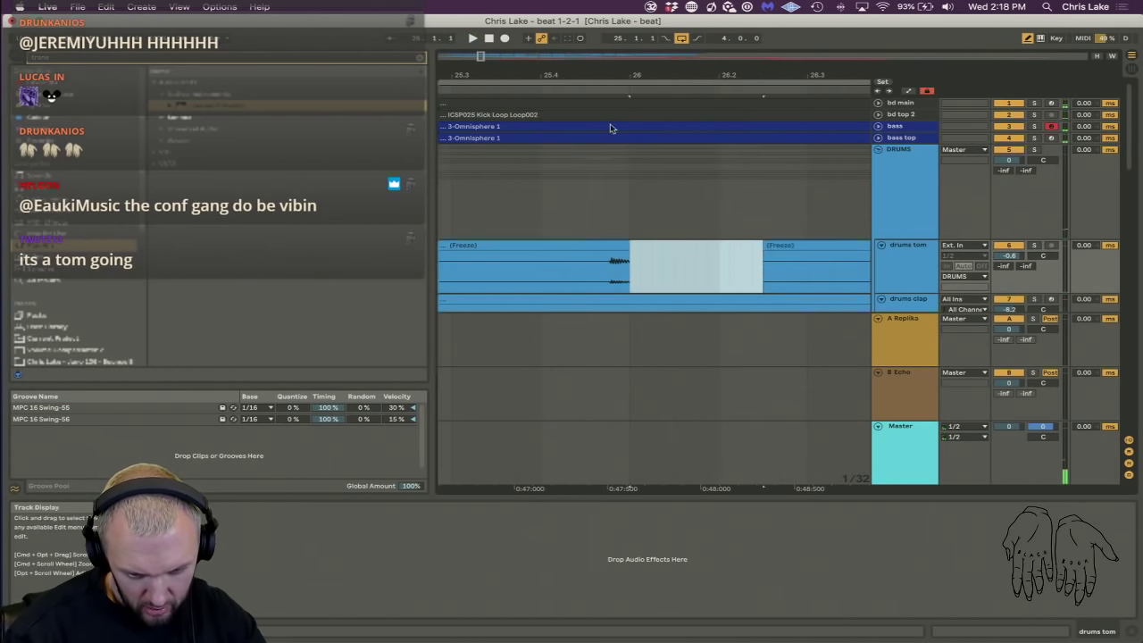
pyautogui.press('space')
pyautogui.press('Delete')
# Add a very short fade-out to the end of the drums tom clip just before bar 26.
pyautogui.click(533, 245)
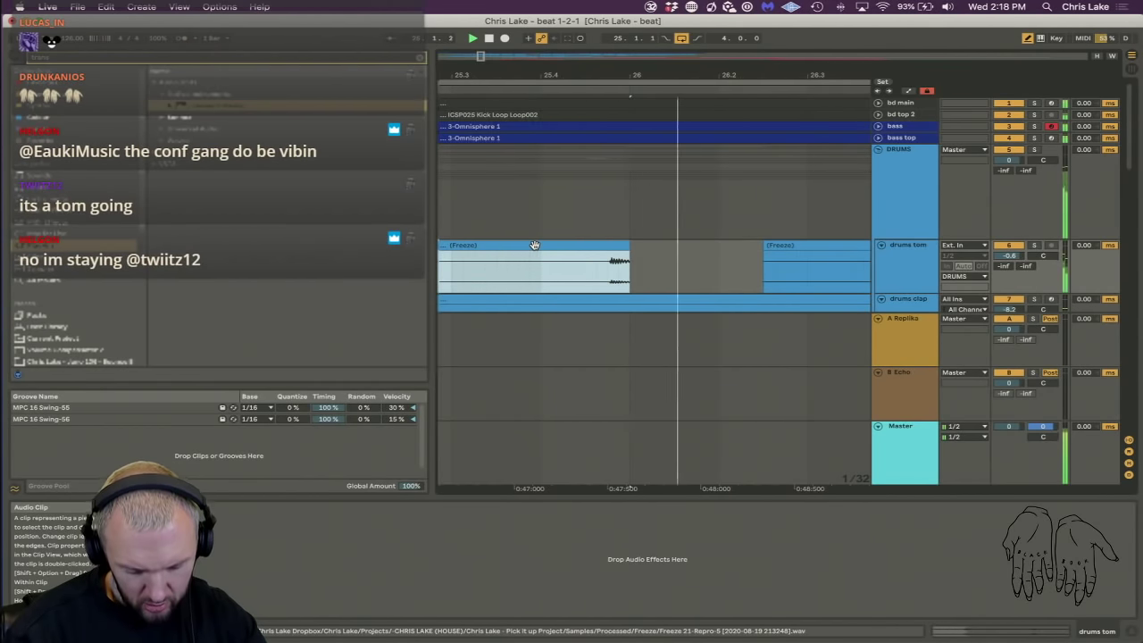
pyautogui.moveTo(615, 78); pyautogui.dragTo(613, 96)
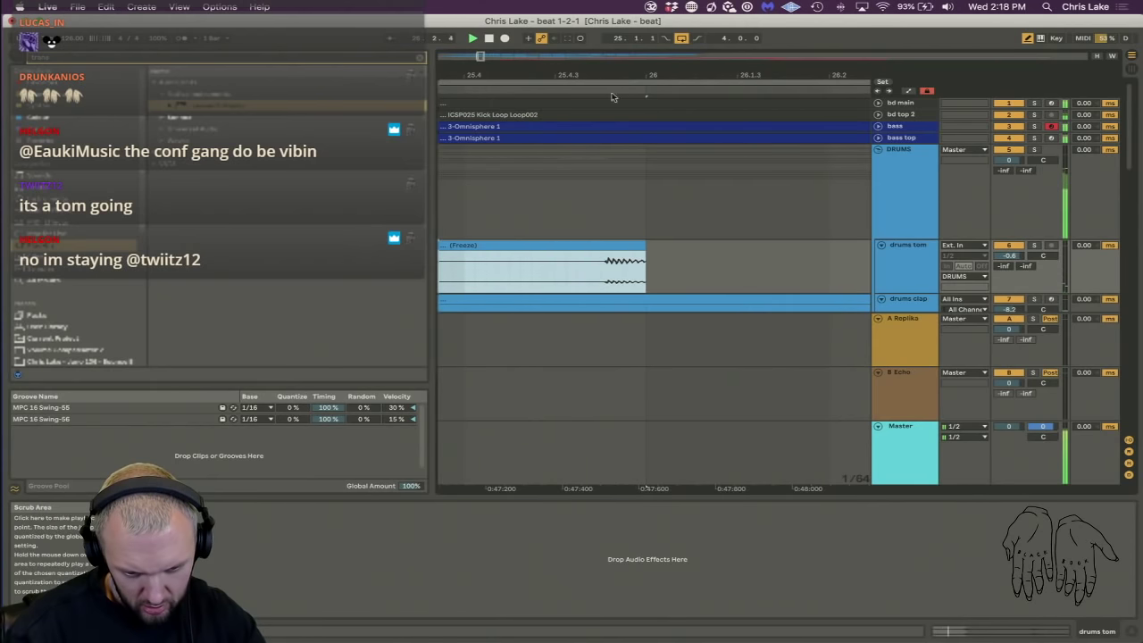
pyautogui.moveTo(643, 255); pyautogui.dragTo(637, 256)
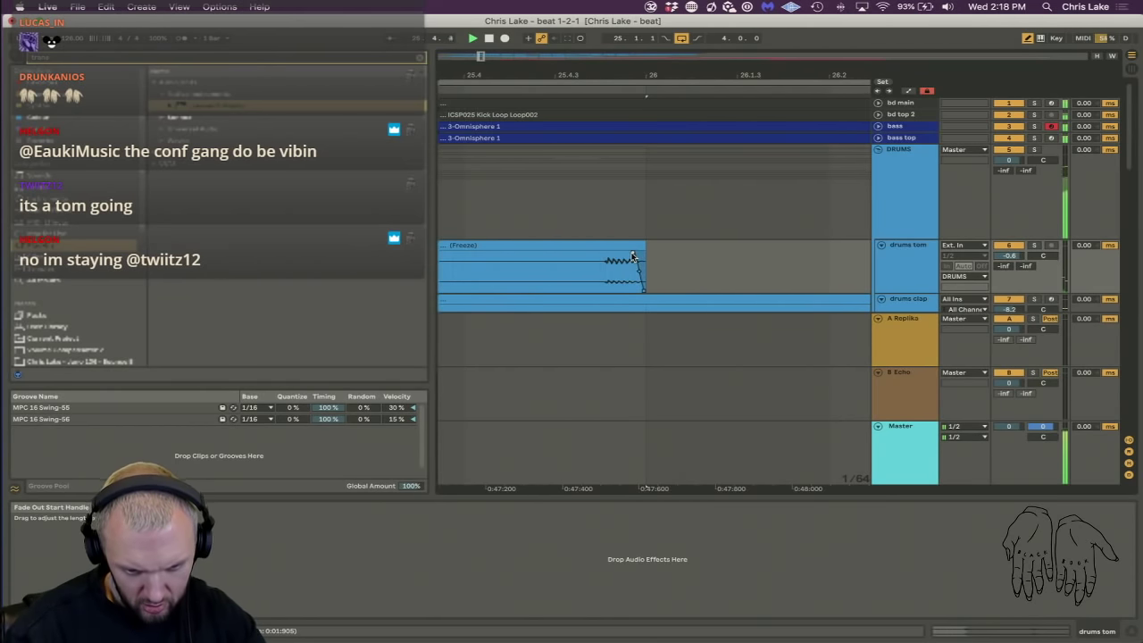
pyautogui.moveTo(628, 74); pyautogui.dragTo(628, 26)
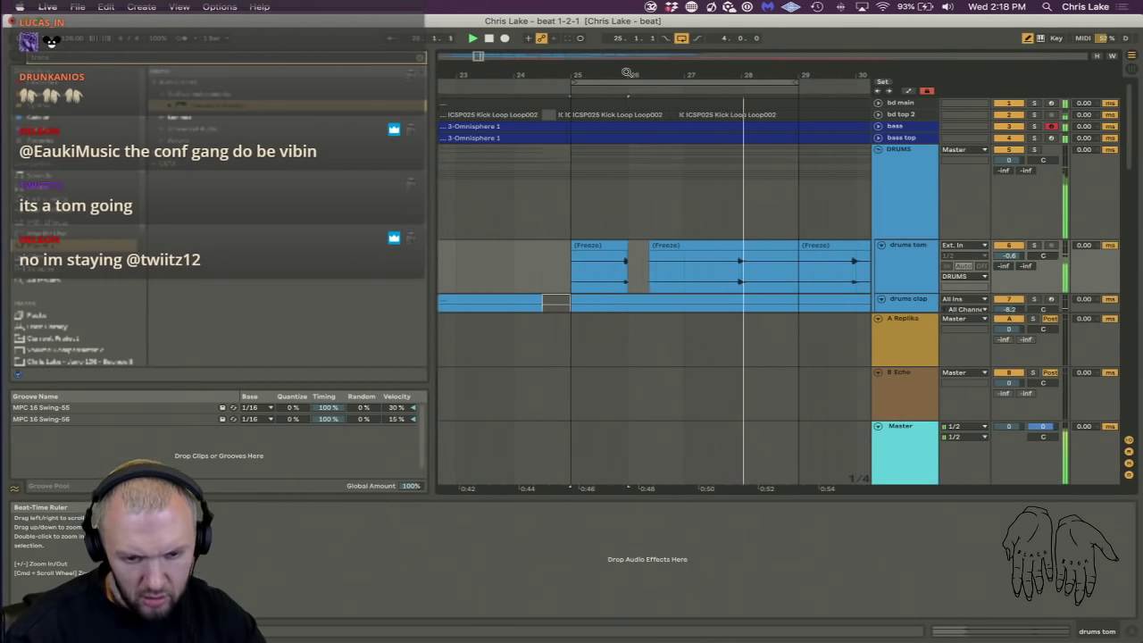
# Replace the following tom clip with a duplicate of bars 25 to 27, and consolidate bars 25 to 29 on drums tom.
pyautogui.click(658, 258)
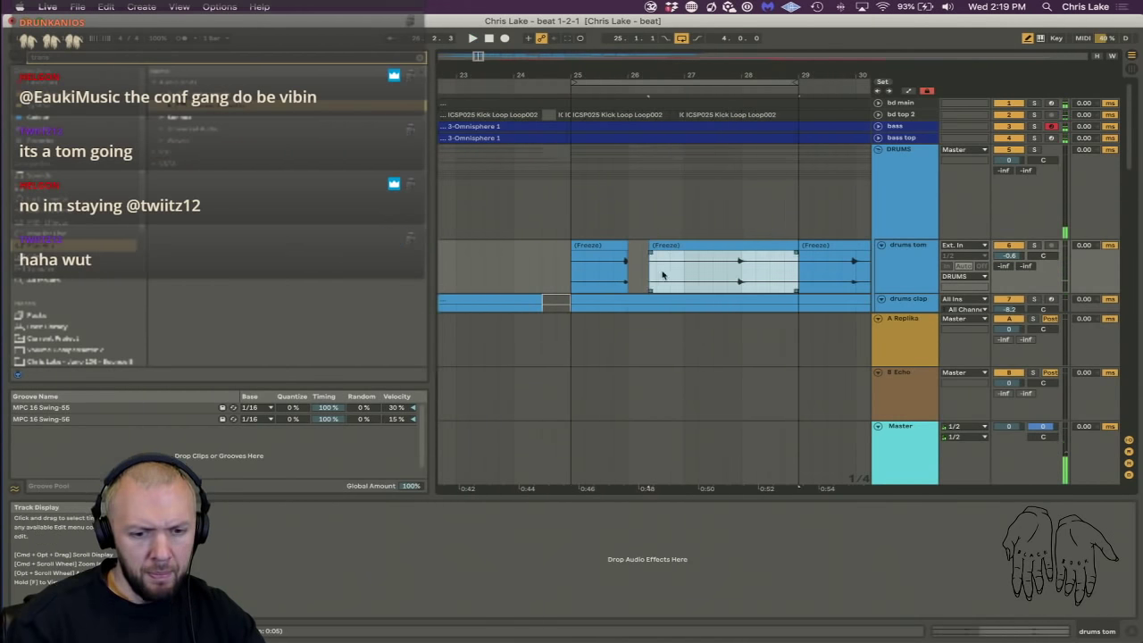
pyautogui.press('Delete')
pyautogui.moveTo(683, 270); pyautogui.dragTo(581, 281)
pyautogui.press('super+d')
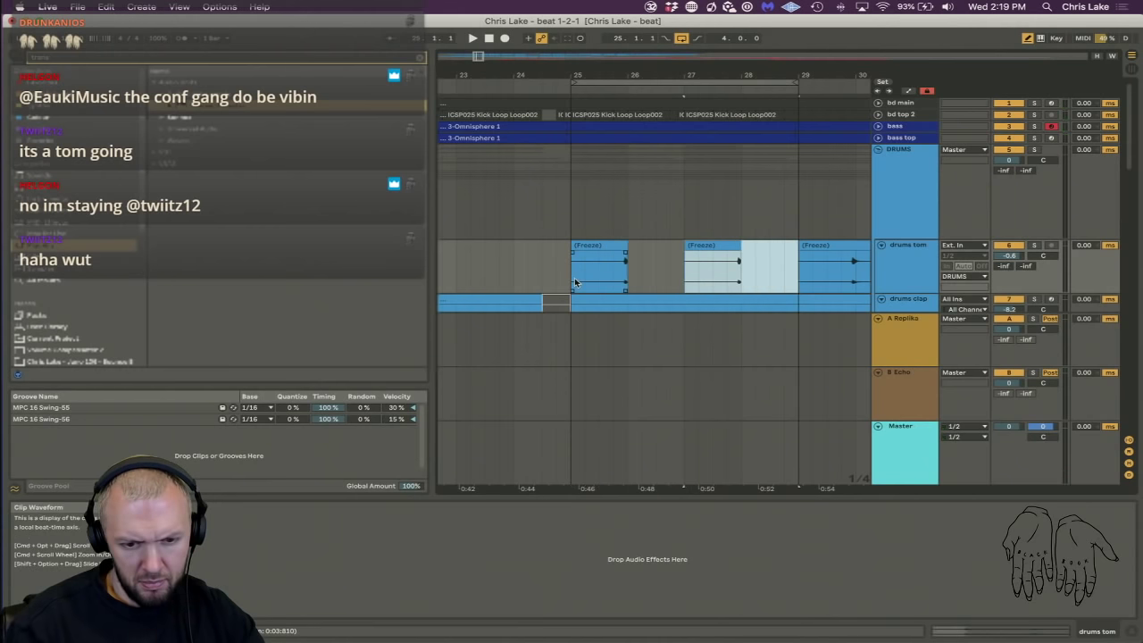
pyautogui.keyDown('shift'); pyautogui.click(575, 282); pyautogui.keyUp('shift')
pyautogui.press('super+j')
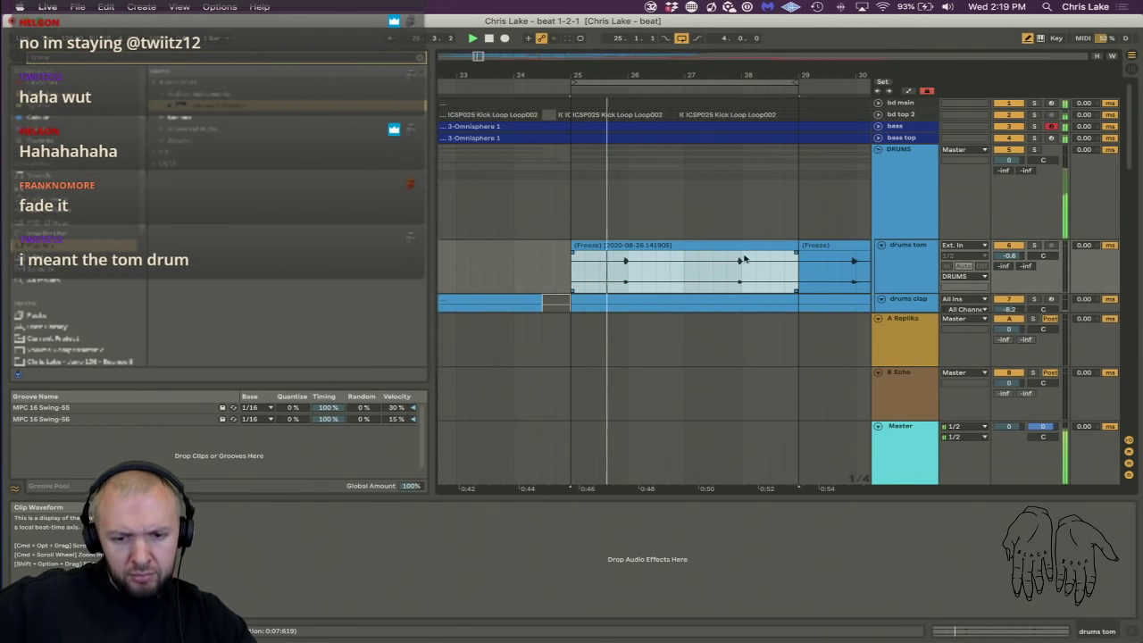
pyautogui.click(928, 257)
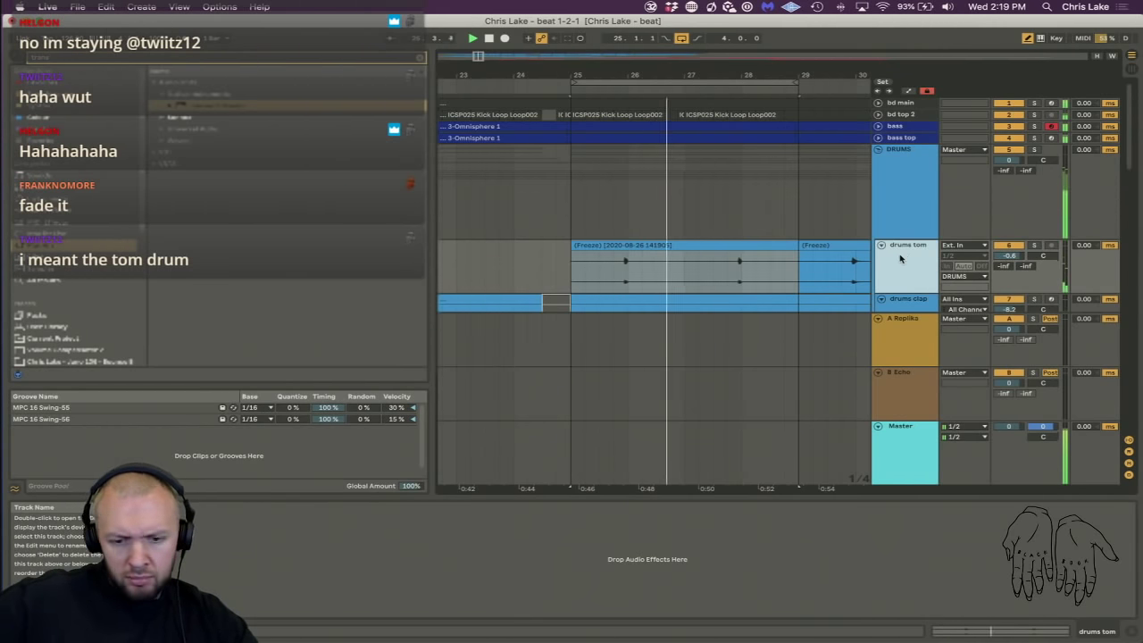
pyautogui.click(882, 246)
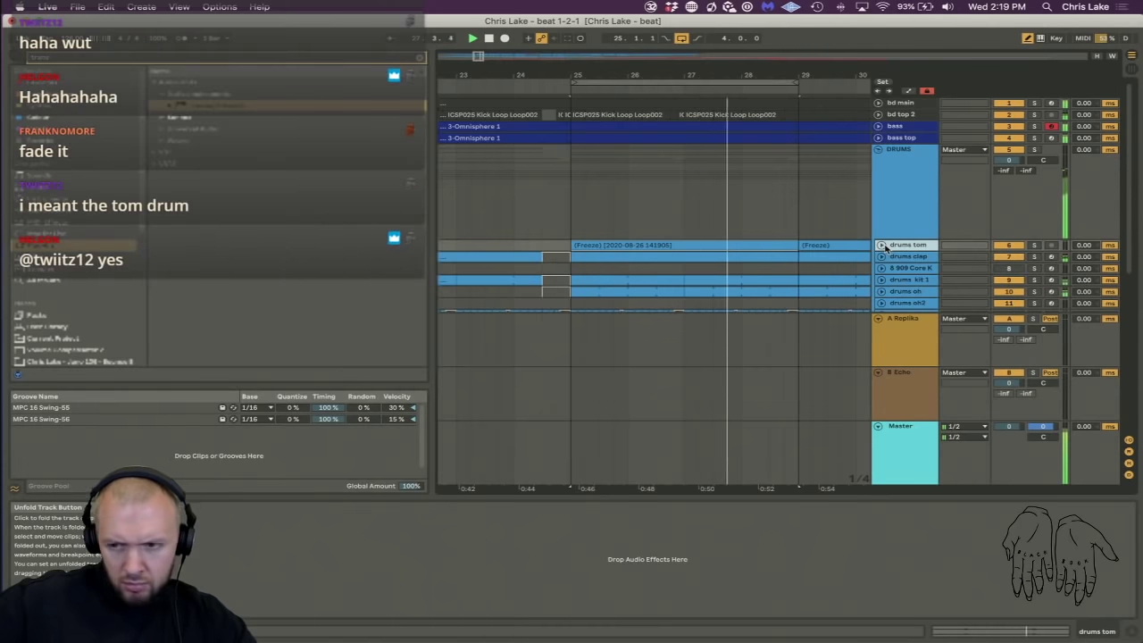
pyautogui.click(894, 200)
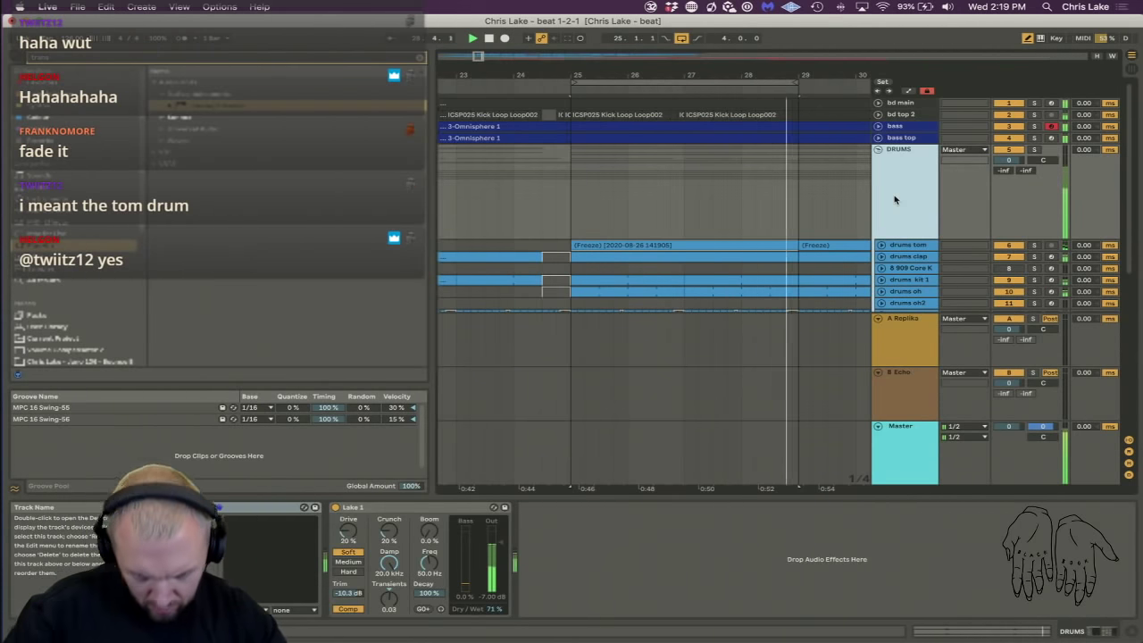
pyautogui.click(903, 250)
pyautogui.click(881, 245)
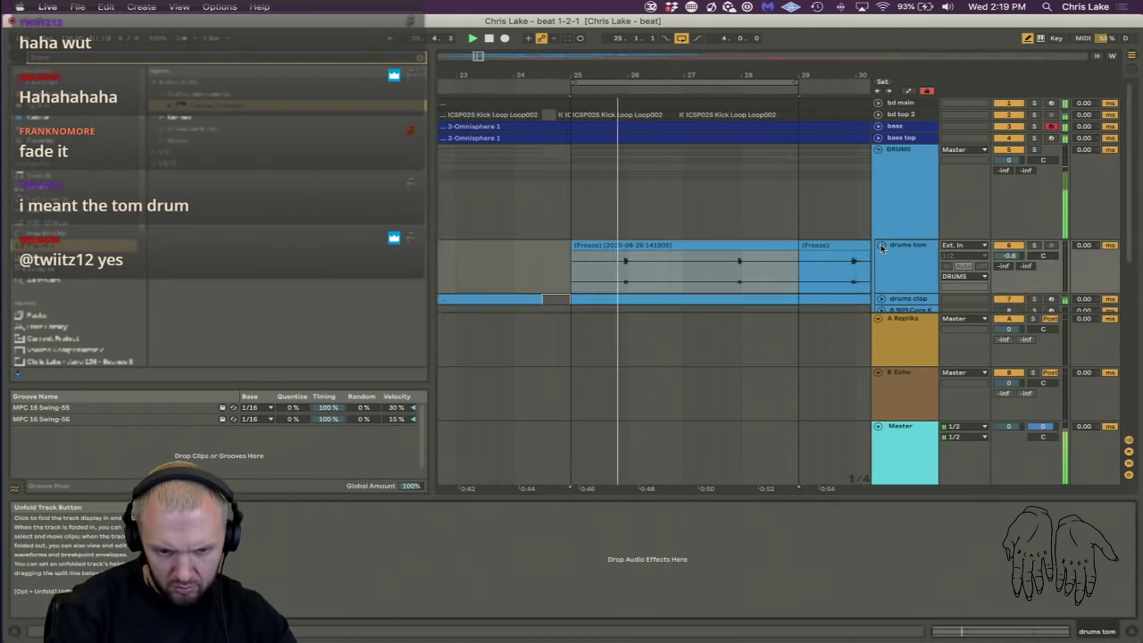
pyautogui.press('space')
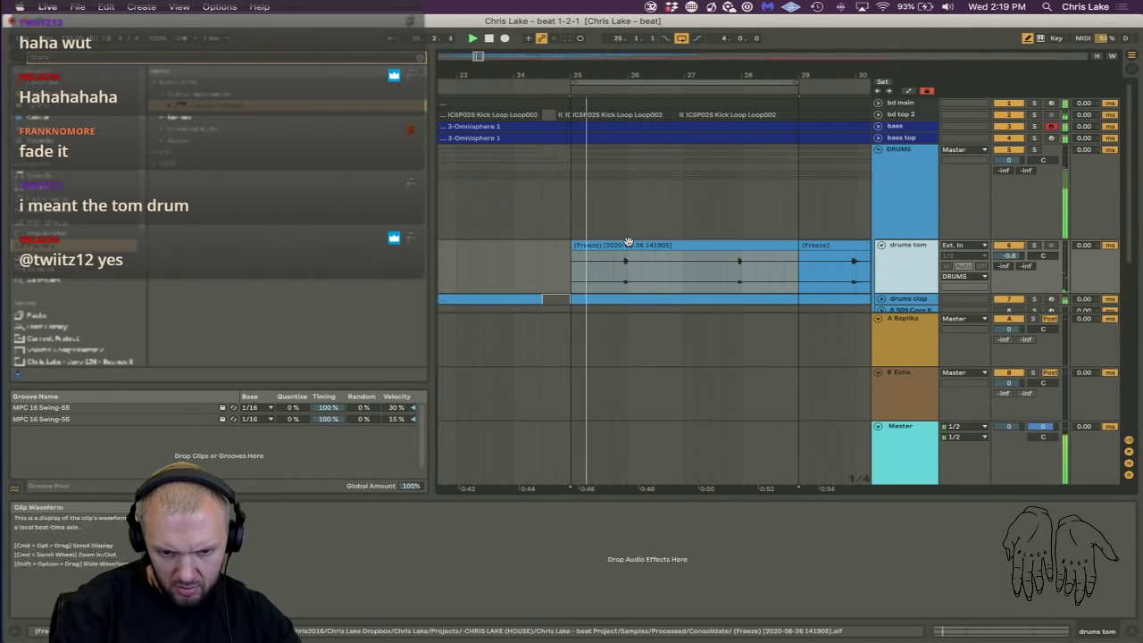
# Turn on looping for the consolidated drums tom clip and extend it over the following tom clips to bar 39.
pyautogui.click(678, 270)
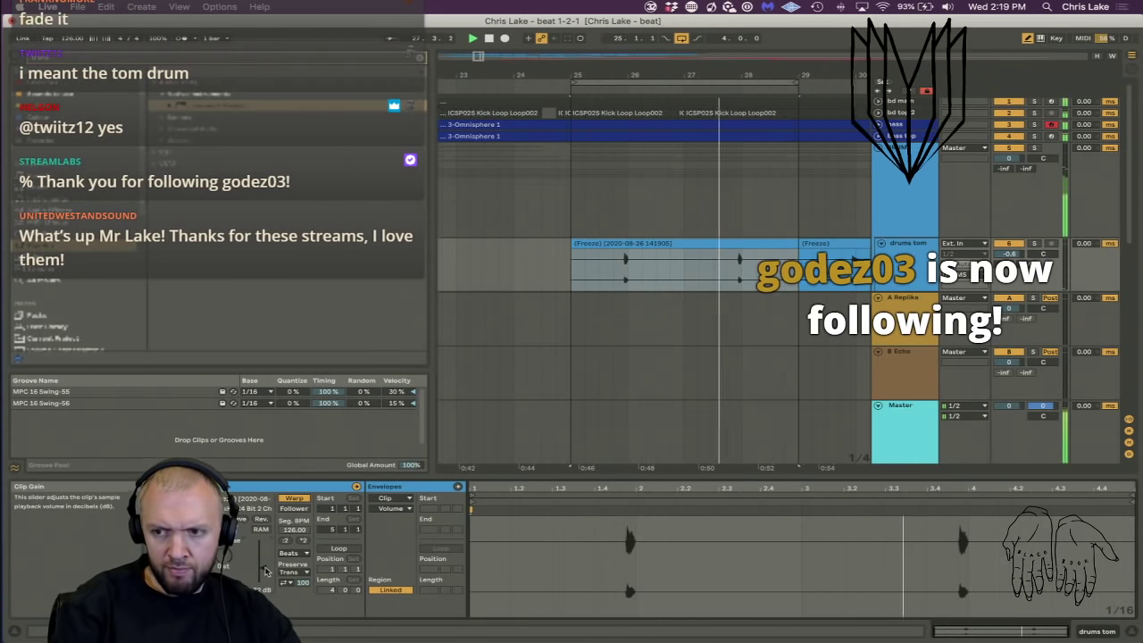
pyautogui.moveTo(604, 76); pyautogui.dragTo(603, 26)
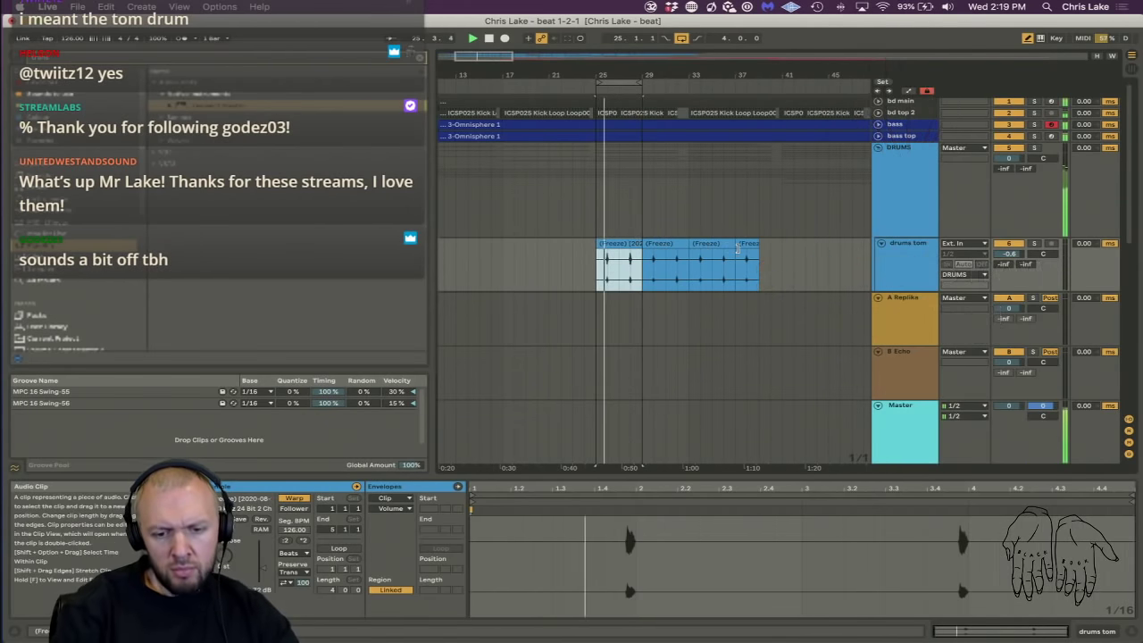
pyautogui.click(338, 548)
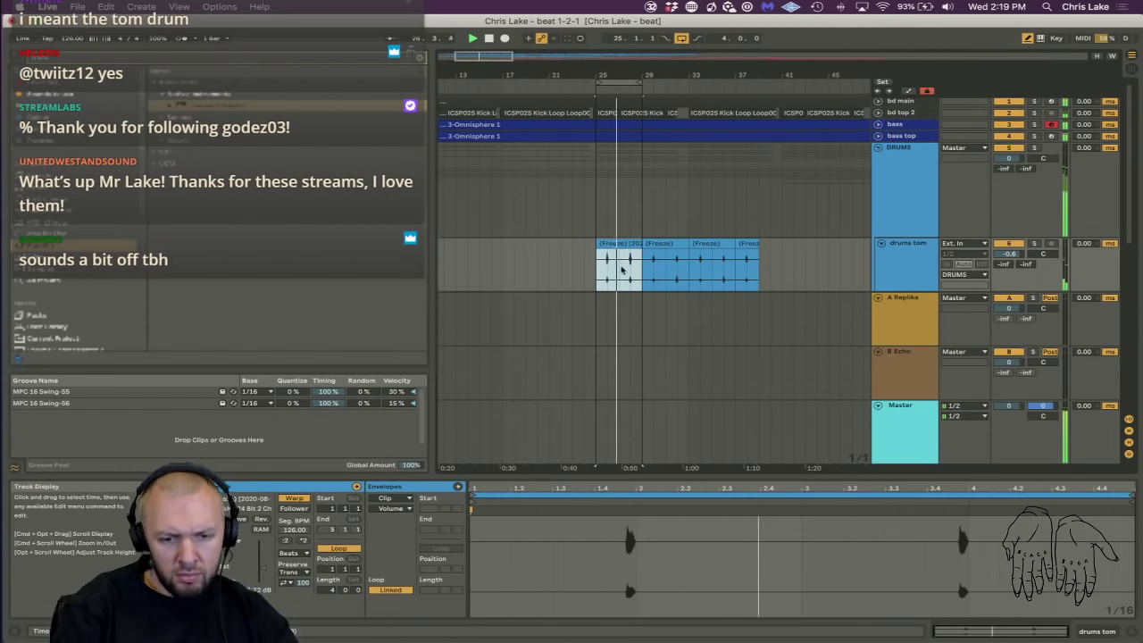
pyautogui.moveTo(642, 264); pyautogui.dragTo(747, 265)
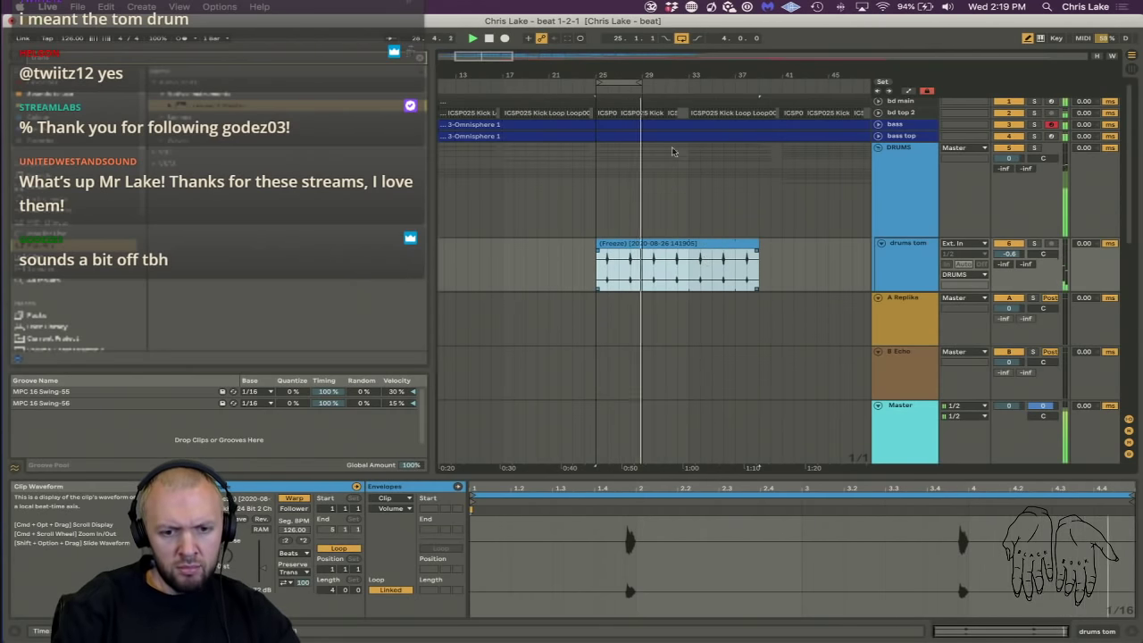
# Copy the extended drums tom clip over the second group of tom clips, starting at bar 89.
pyautogui.moveTo(620, 70); pyautogui.dragTo(482, 108)
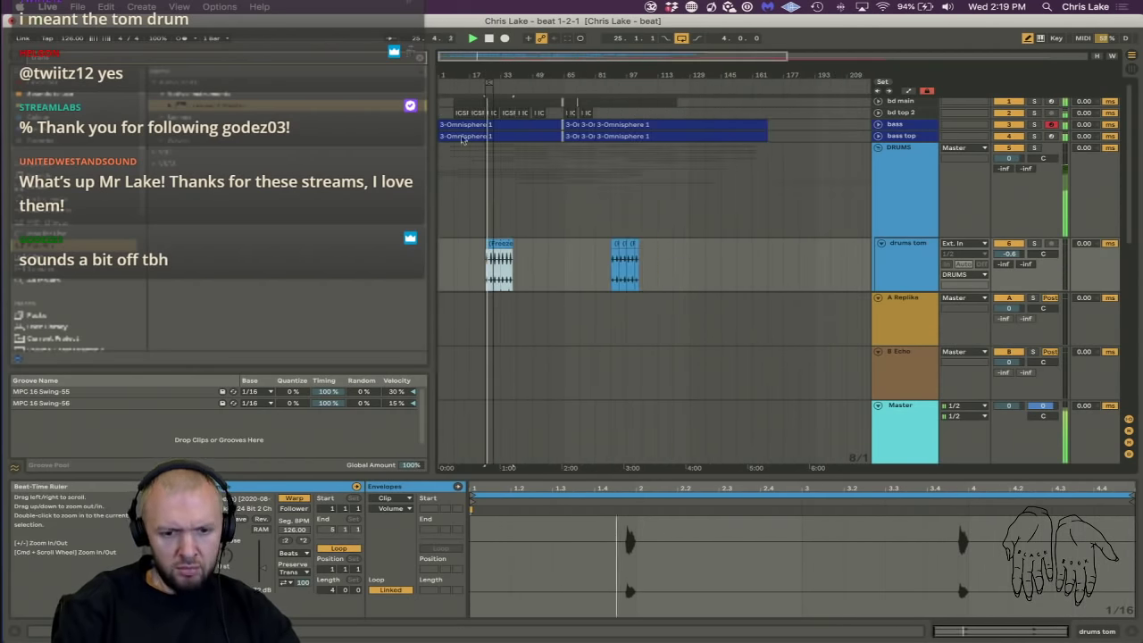
pyautogui.moveTo(491, 242); pyautogui.dragTo(614, 250)
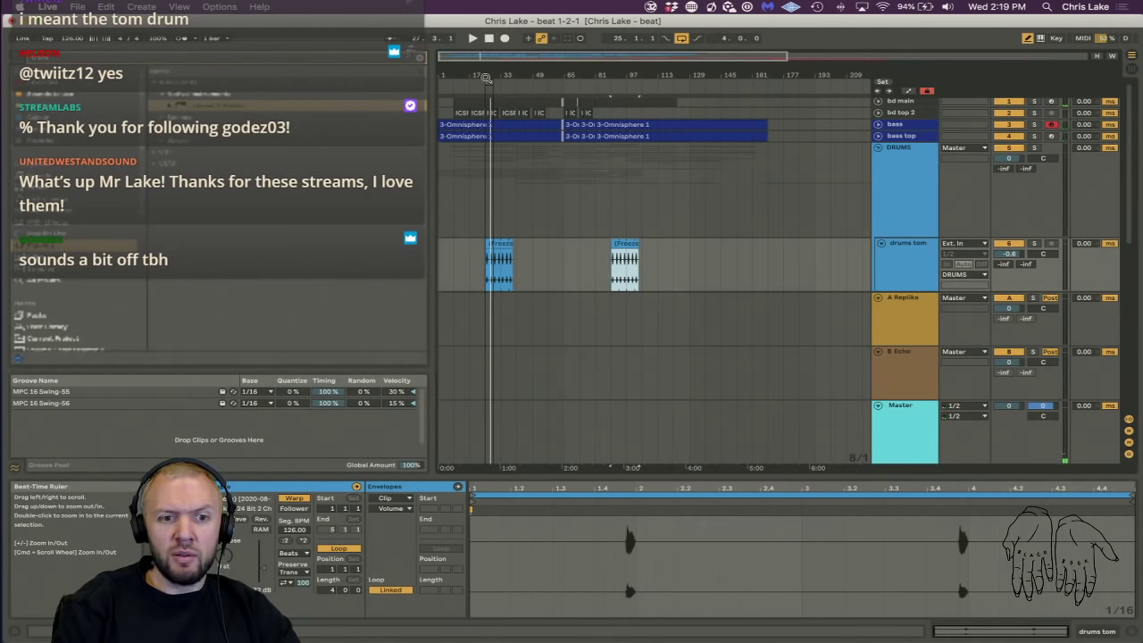
# Fold the drums tom track and the DRUMS group, and play the arrangement at the looped section starting at bar 25.
pyautogui.click(881, 265)
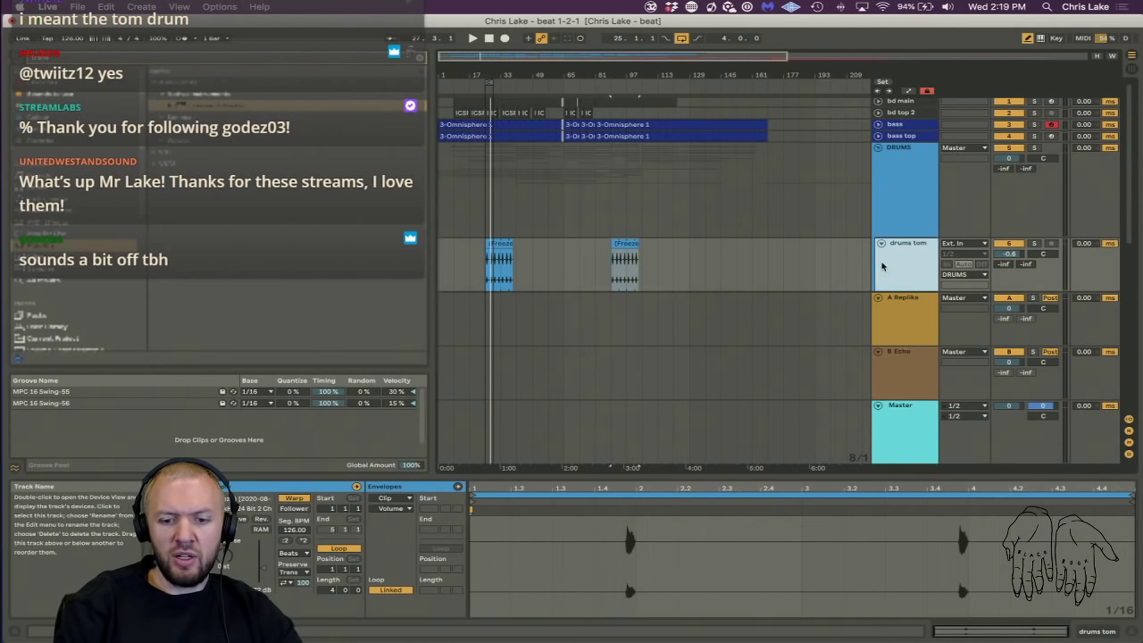
pyautogui.click(879, 245)
pyautogui.click(874, 163)
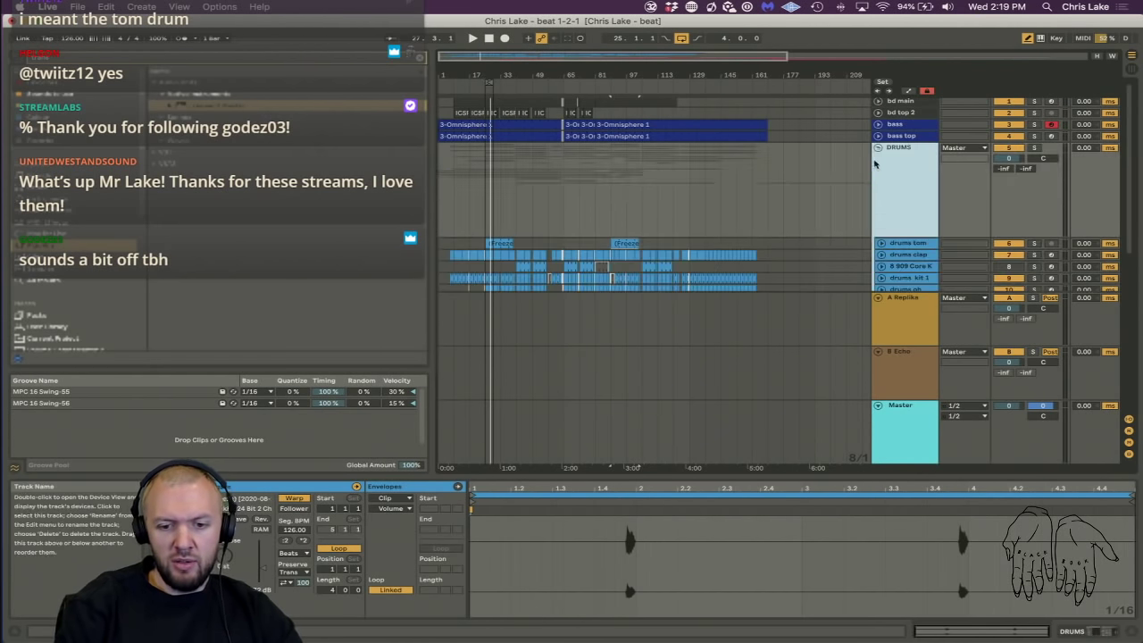
pyautogui.click(877, 150)
pyautogui.press('space')
pyautogui.click(482, 80)
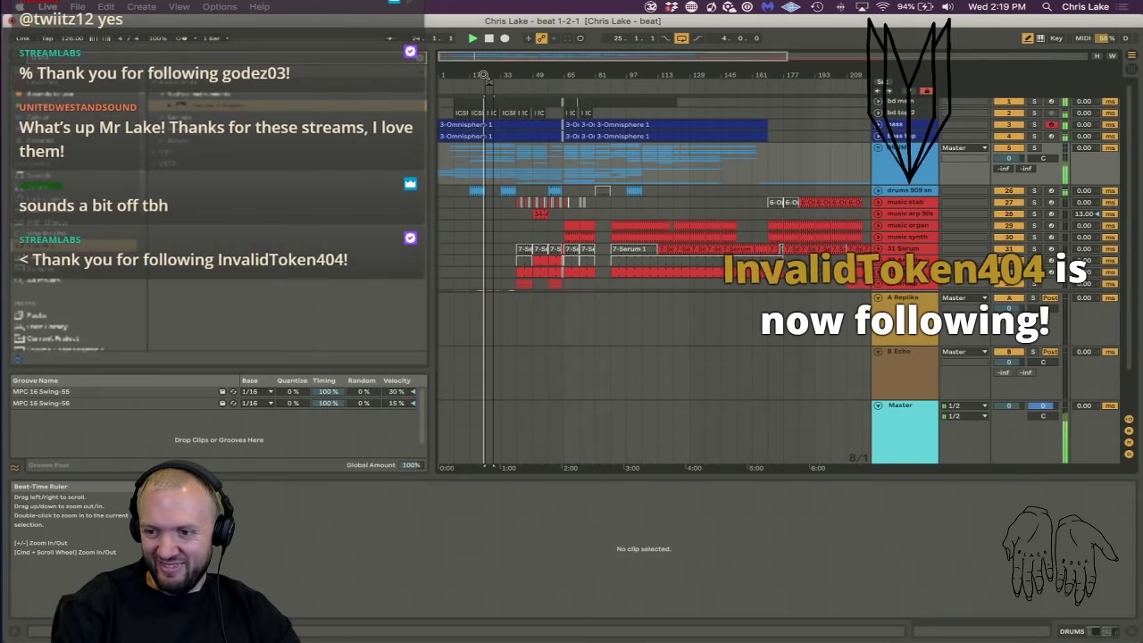
pyautogui.moveTo(482, 77); pyautogui.dragTo(484, 106)
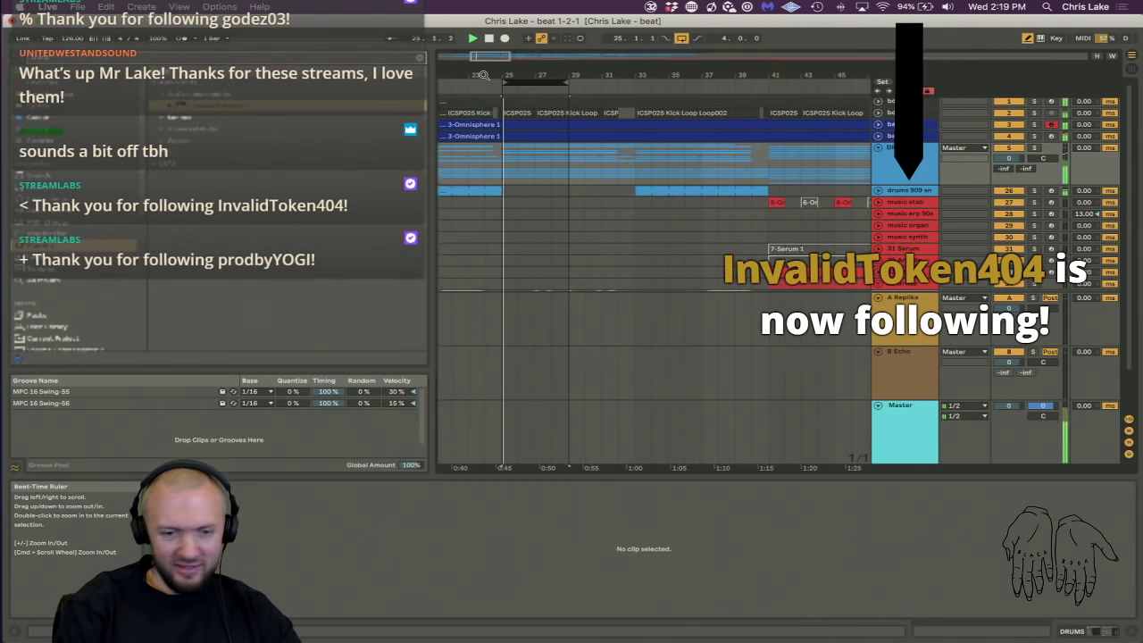
# Unfold the DRUMS group and mute the drums tom track.
pyautogui.click(903, 152)
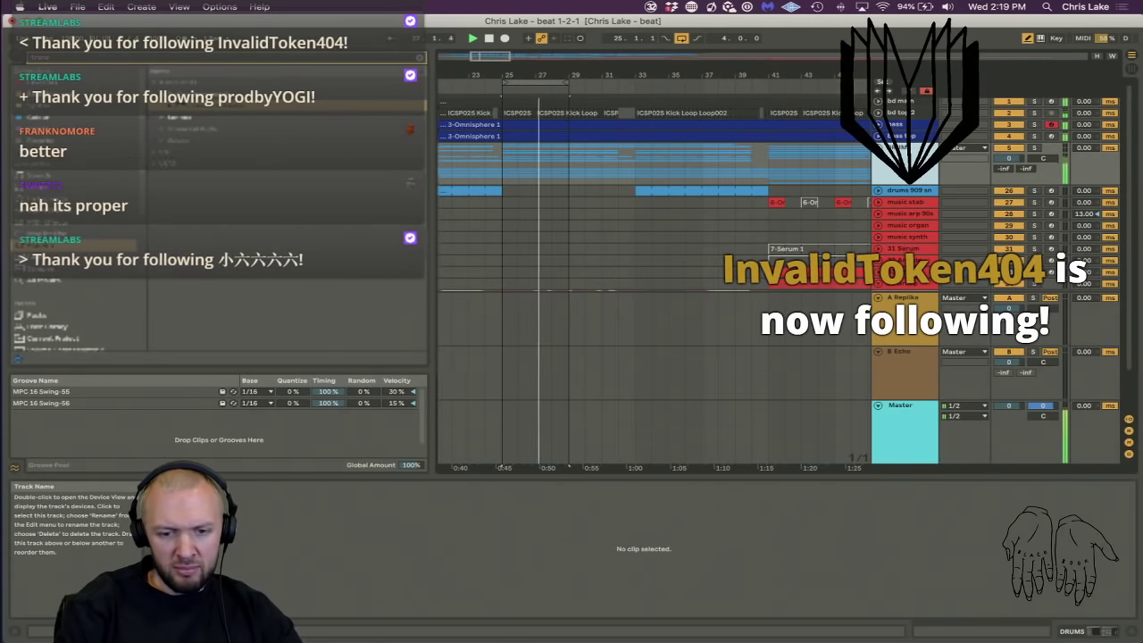
pyautogui.click(878, 147)
pyautogui.scroll(-3, 873, 197)
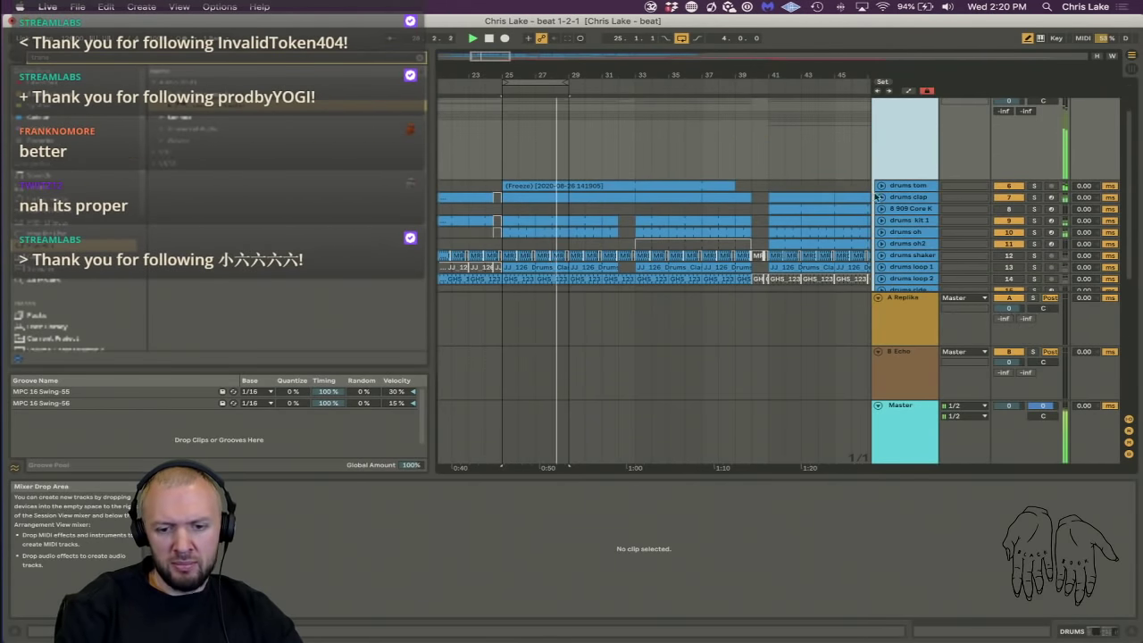
pyautogui.click(1008, 185)
pyautogui.press('space')
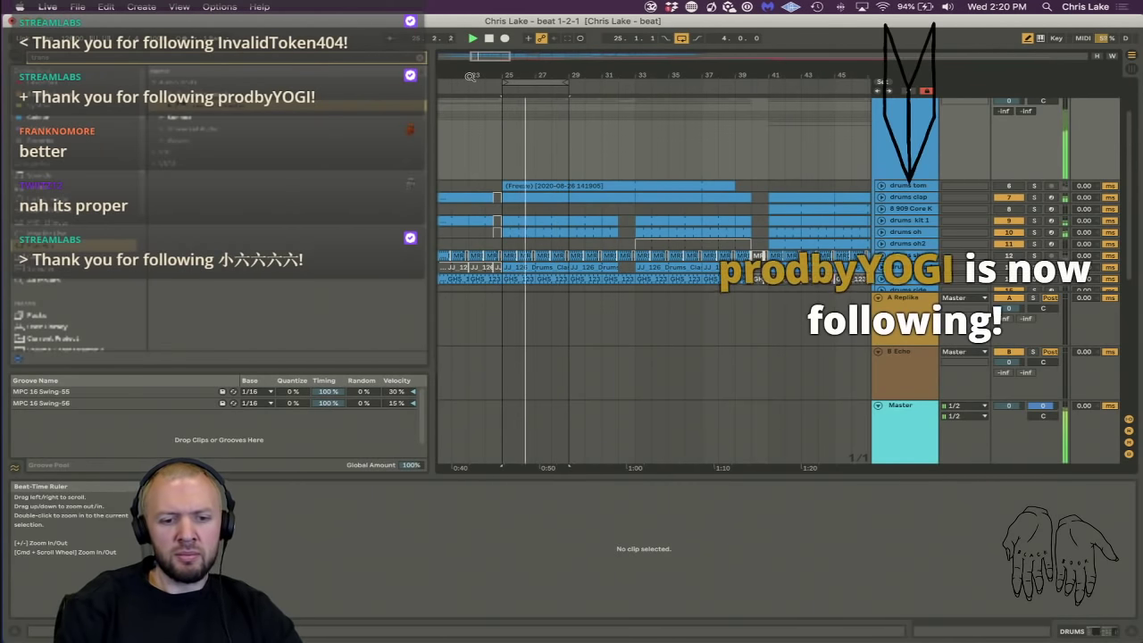
# Extend the arrangement loop to 16 bars from bar 25 and display the device chain of the bd main track.
pyautogui.moveTo(463, 77)
pyautogui.mouseDown()
pyautogui.moveTo(463, 53)
pyautogui.moveTo(479, 63)
pyautogui.mouseUp()
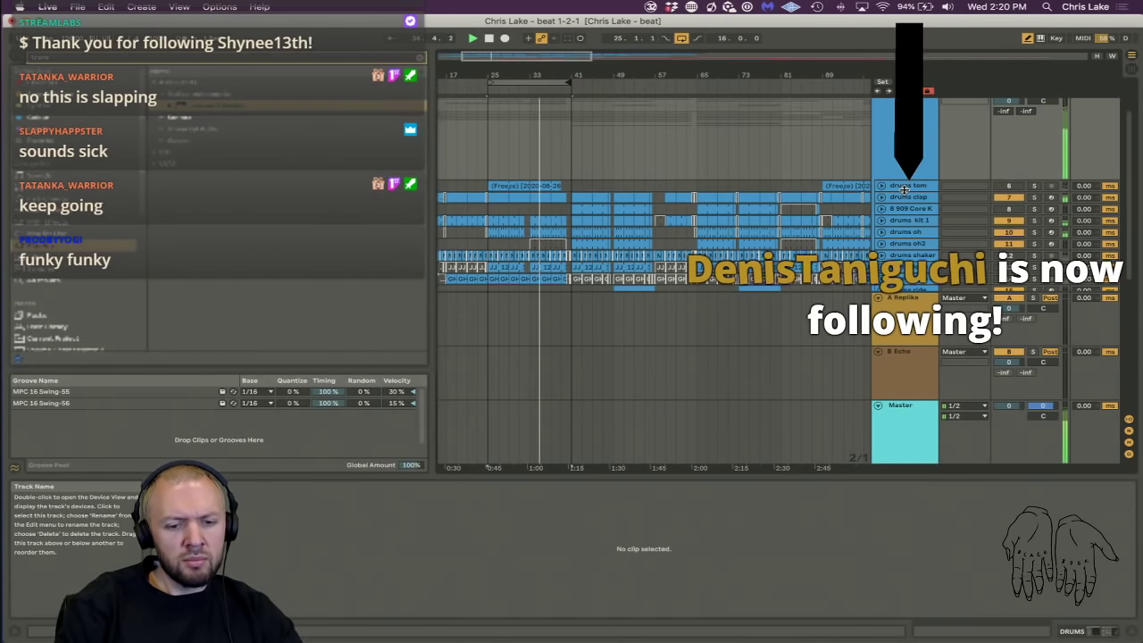
pyautogui.scroll(2, 903, 179)
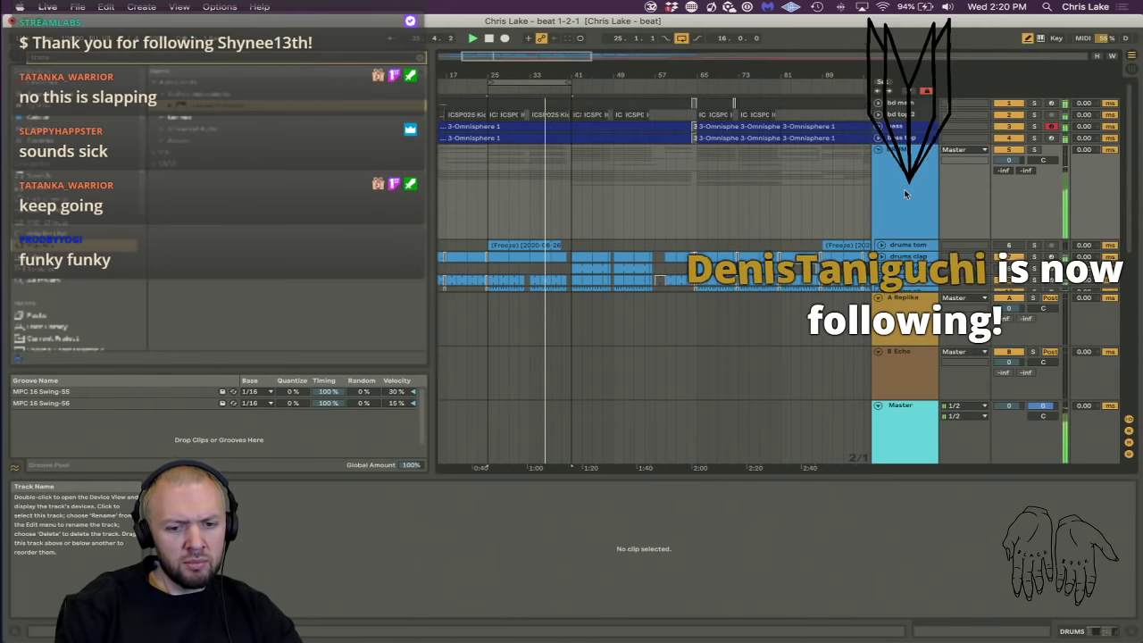
pyautogui.doubleClick(898, 106)
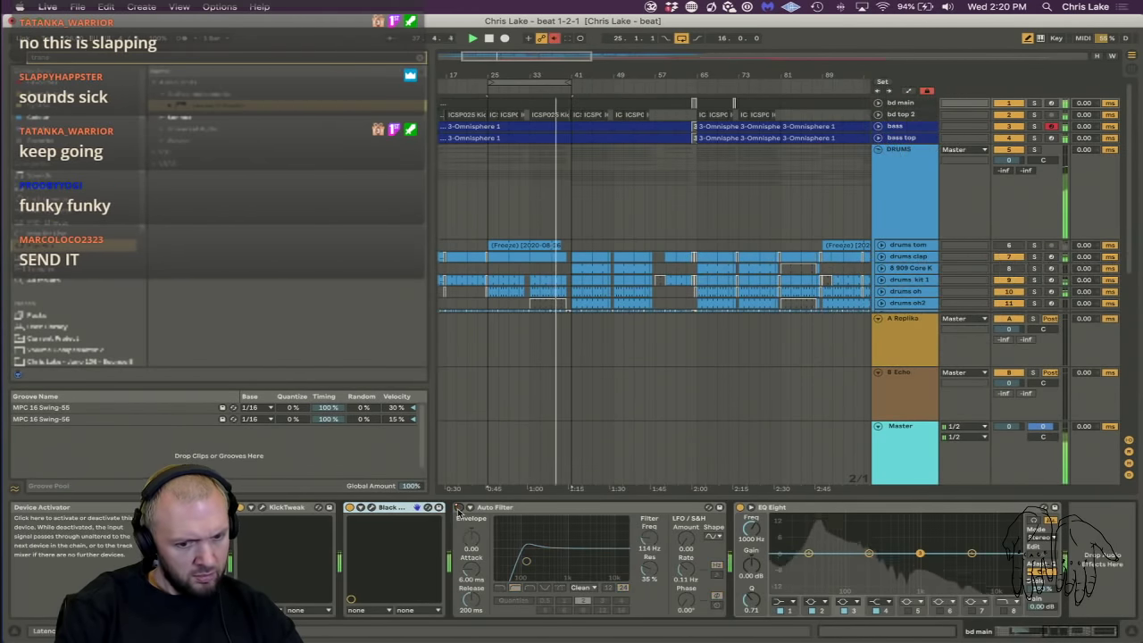
pyautogui.hscroll(-5, 457, 508)
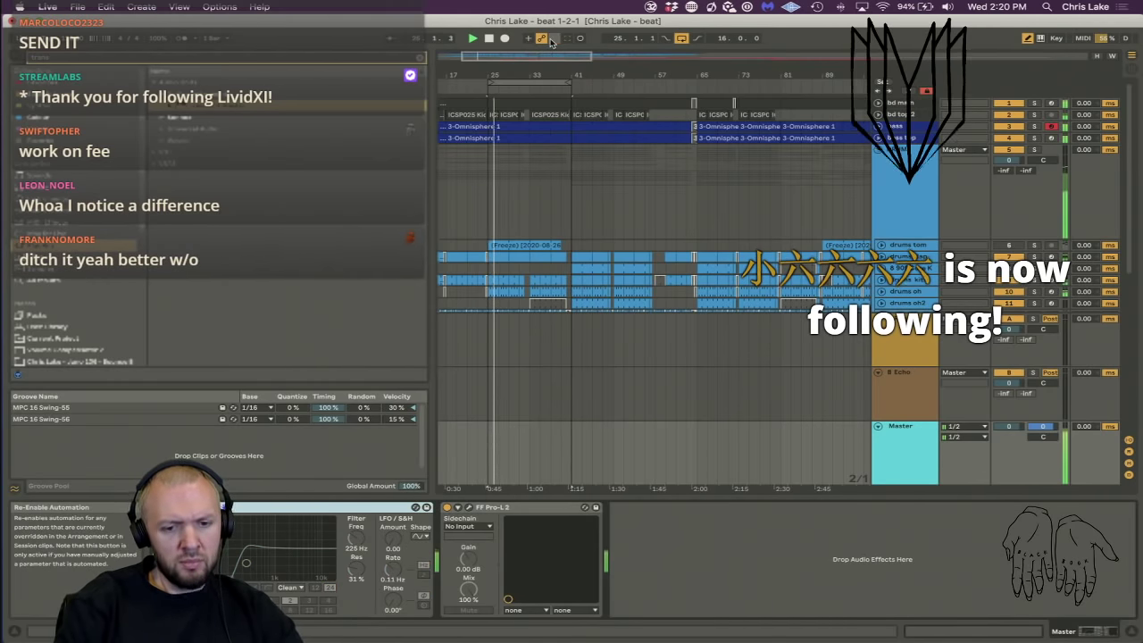
# Unfold all tracks and trim the end of the kick loop clip on bd top 2 back to bar 40.
pyautogui.moveTo(546, 71); pyautogui.dragTo(546, 134)
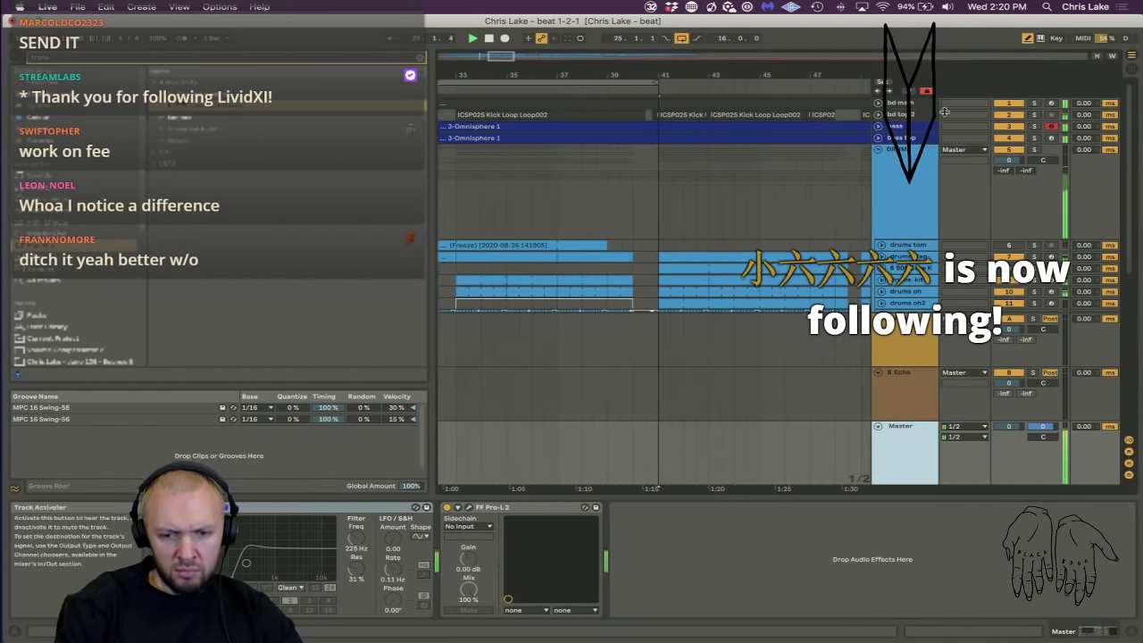
pyautogui.keyDown('alt'); pyautogui.click(878, 104); pyautogui.keyUp('alt')
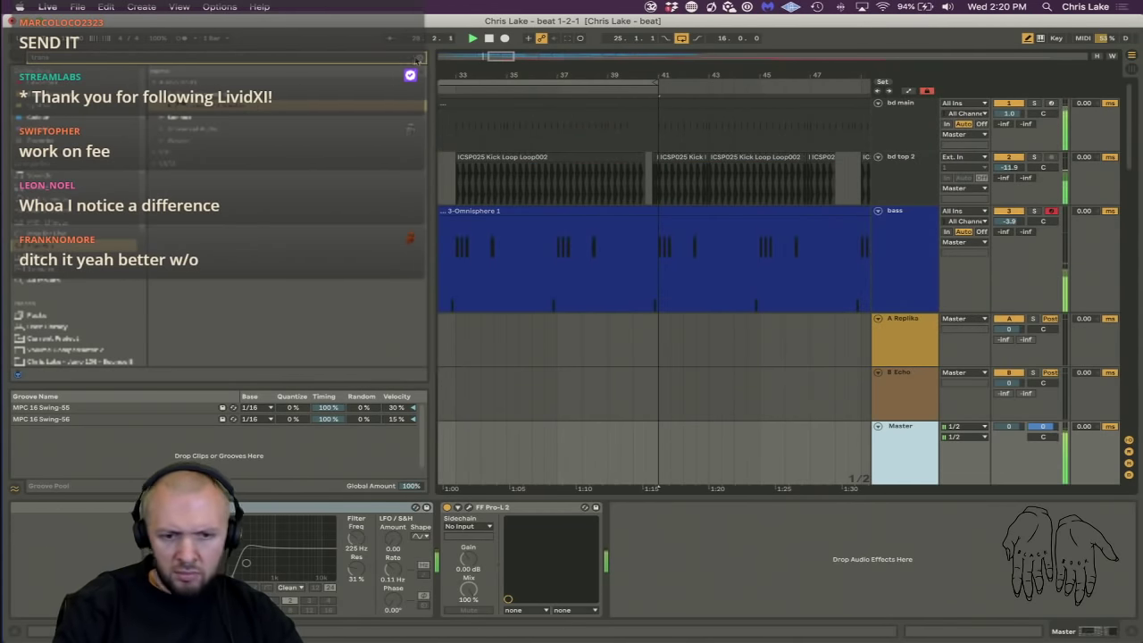
pyautogui.click(419, 58)
pyautogui.moveTo(469, 77); pyautogui.dragTo(564, 27)
pyautogui.moveTo(548, 75); pyautogui.dragTo(544, 125)
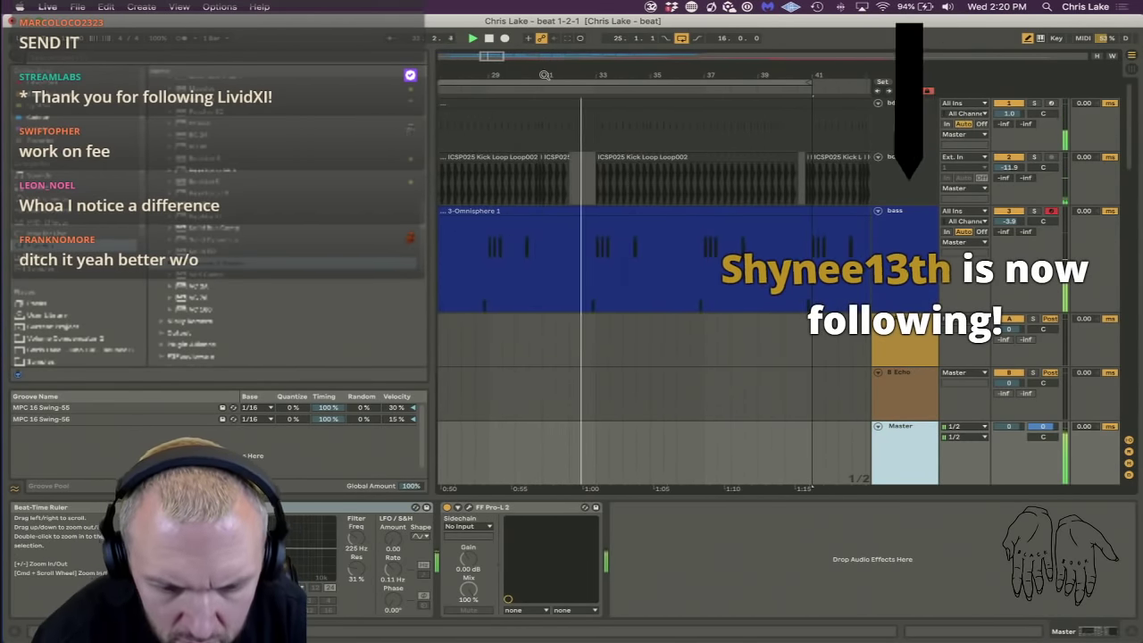
pyautogui.moveTo(790, 159); pyautogui.dragTo(783, 159)
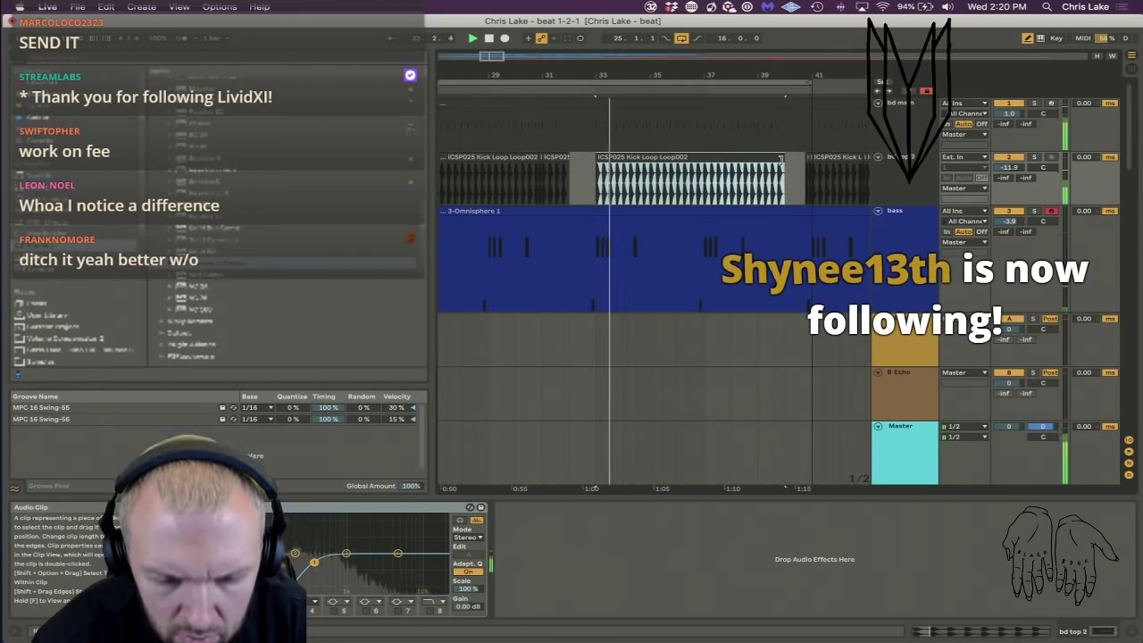
# Try deactivating the first half of bar 40 on the bass and bass top tracks, and undo it.
pyautogui.moveTo(723, 73); pyautogui.dragTo(719, 40)
pyautogui.scroll(-5, 751, 260)
pyautogui.hscroll(2, 751, 260)
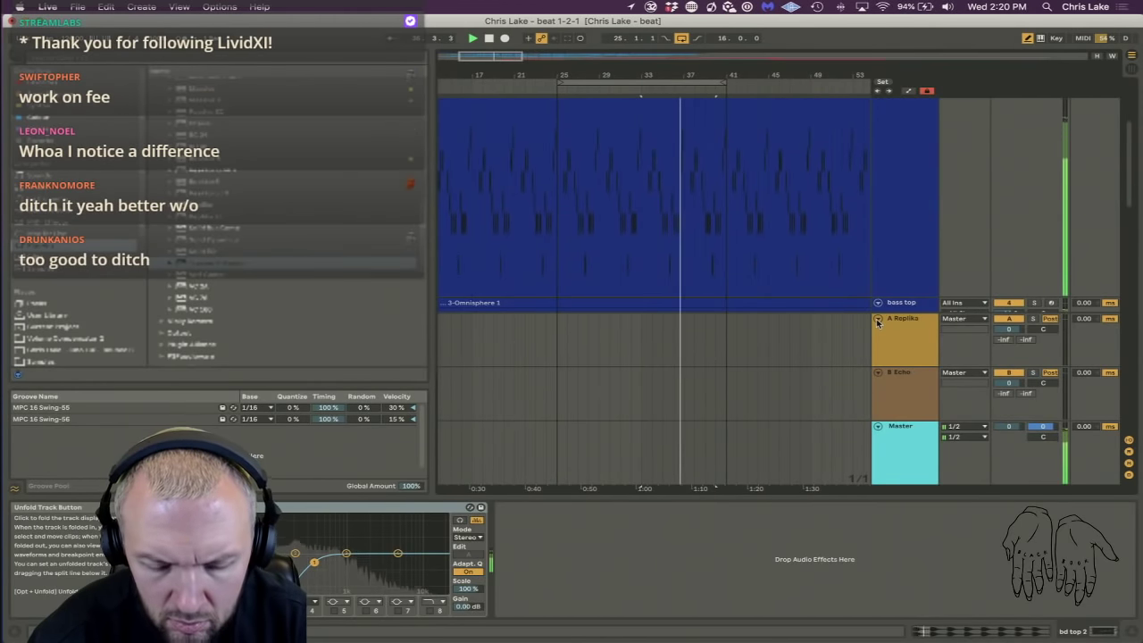
pyautogui.scroll(3, 856, 295)
pyautogui.moveTo(737, 73); pyautogui.dragTo(738, 143)
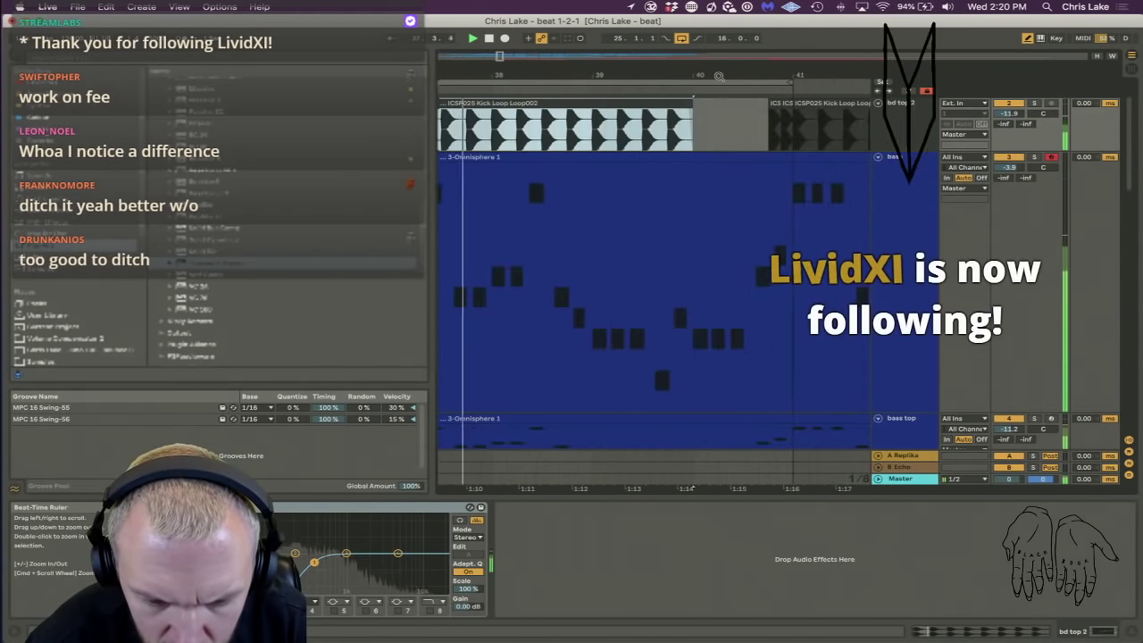
pyautogui.moveTo(697, 268); pyautogui.dragTo(745, 353)
pyautogui.scroll(-3, 746, 369)
pyautogui.press('0')
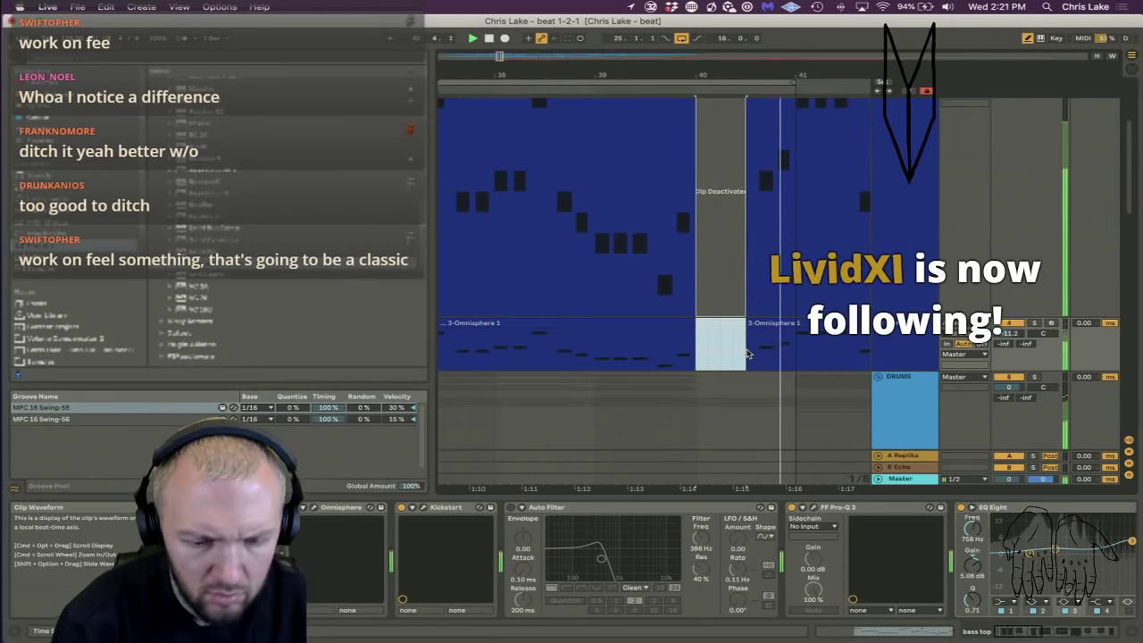
pyautogui.press('super+z')
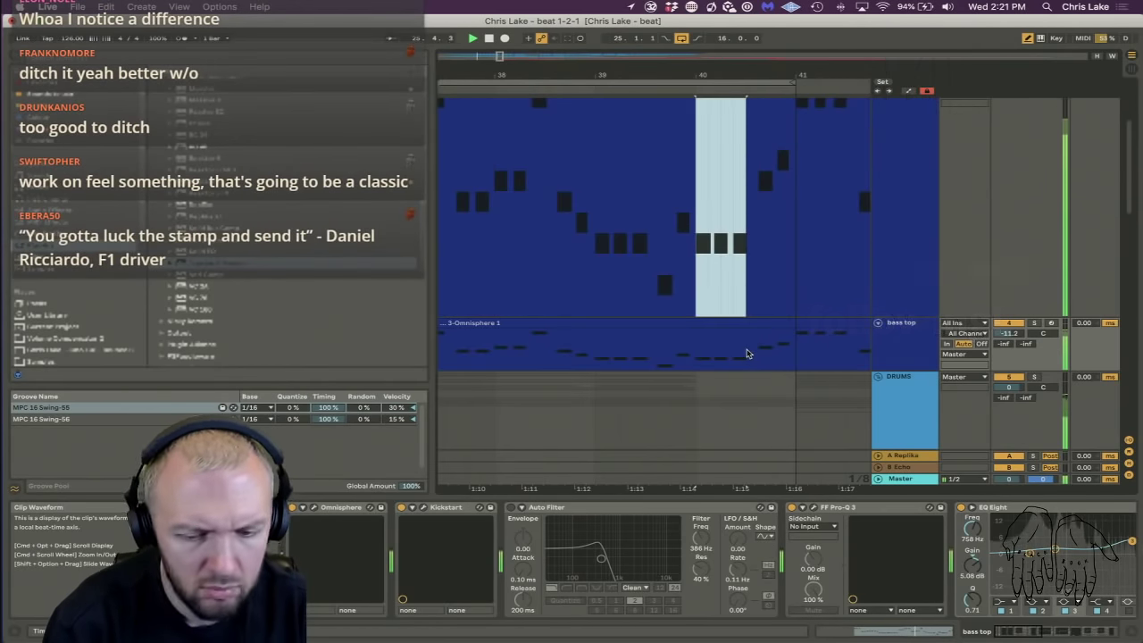
# Fold all tracks and shorten the arrangement loop to 8 bars, covering bars 25 to 33.
pyautogui.moveTo(702, 72); pyautogui.dragTo(702, 18)
pyautogui.keyDown('alt'); pyautogui.click(877, 323); pyautogui.keyUp('alt')
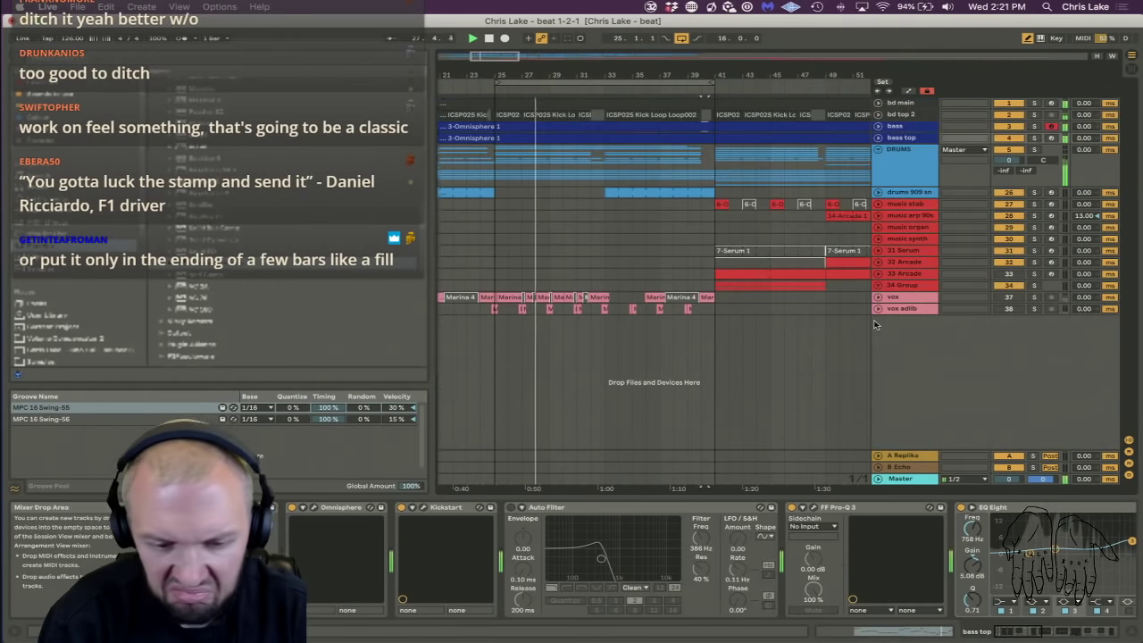
pyautogui.click(898, 192)
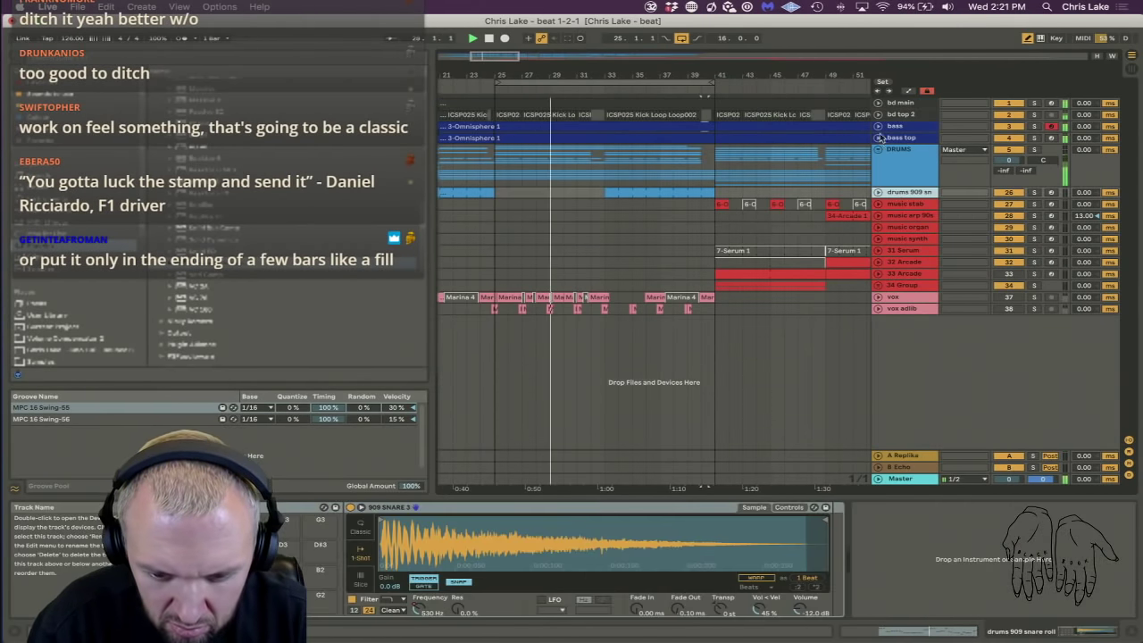
pyautogui.click(878, 151)
pyautogui.click(877, 151)
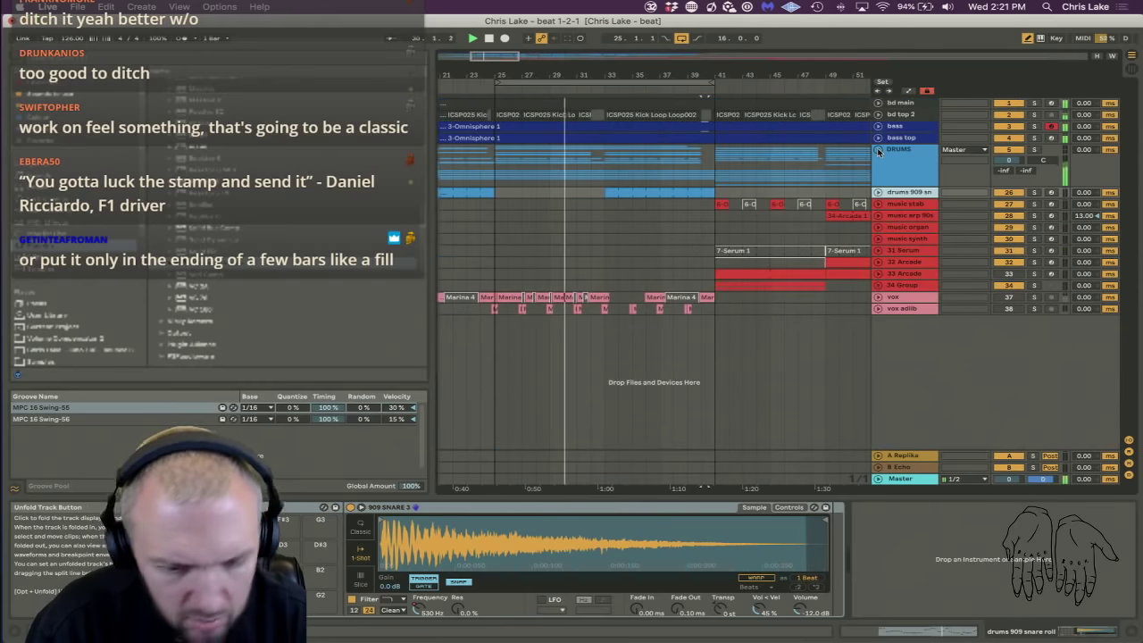
pyautogui.click(623, 81)
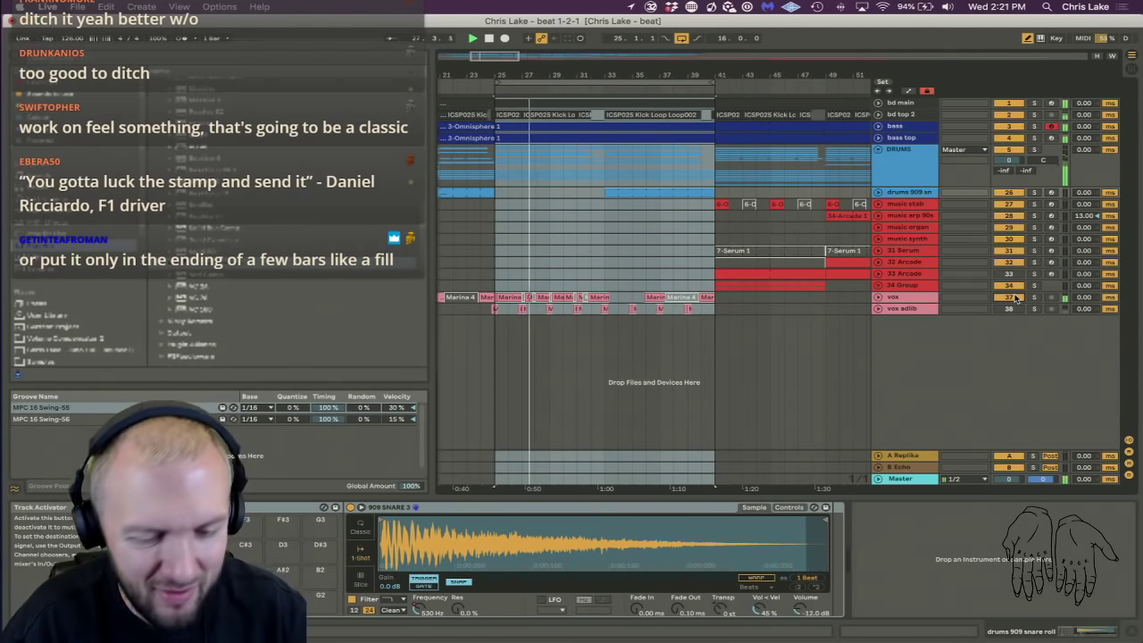
pyautogui.moveTo(710, 81); pyautogui.dragTo(604, 82)
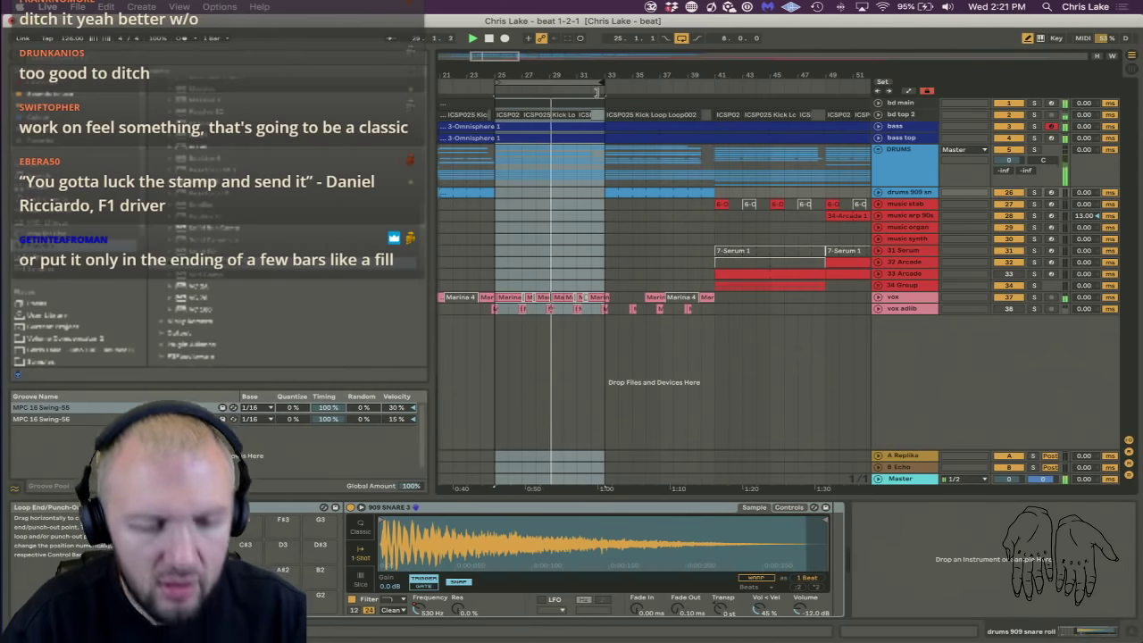
# Insert a MIDI track below the DRUMS group and select a drum rack preset from the user folders.
pyautogui.click(898, 175)
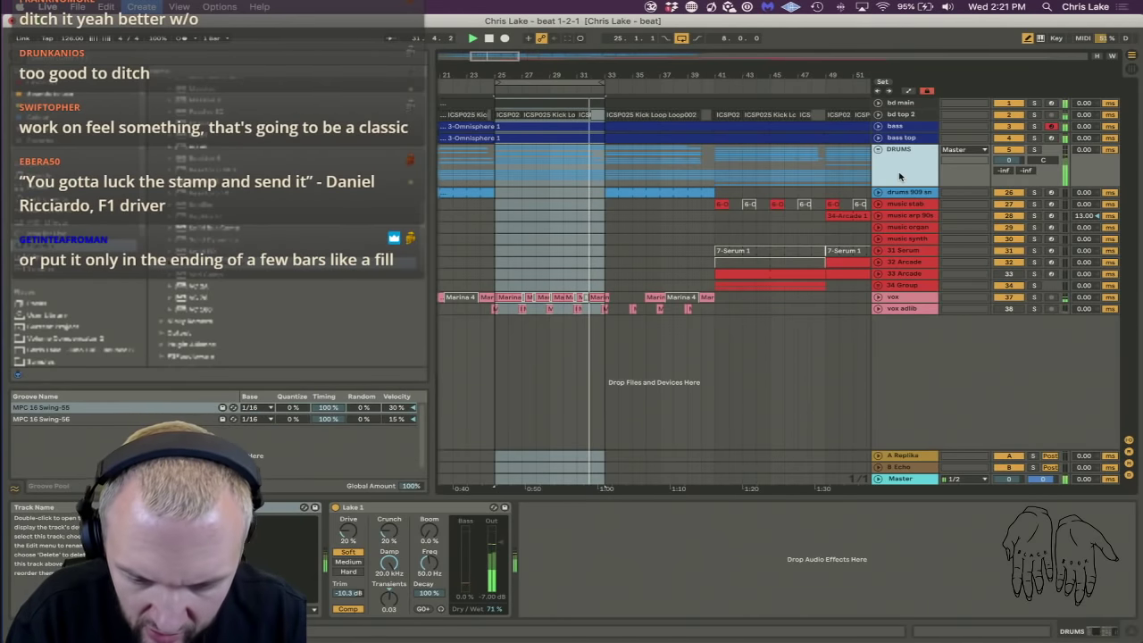
pyautogui.press('super+shift+t')
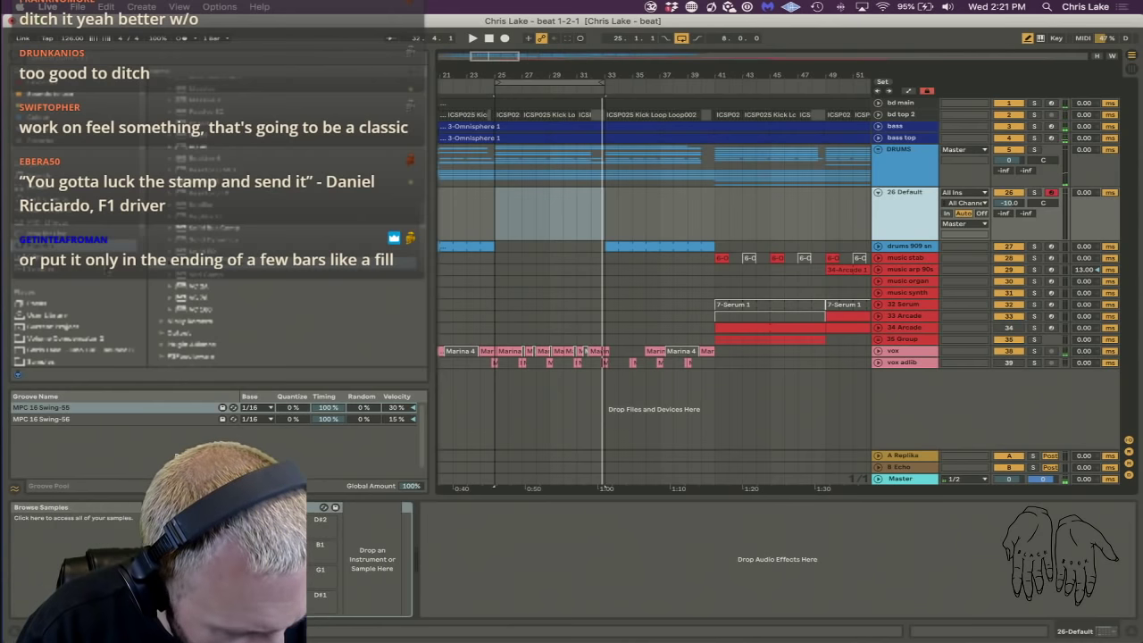
pyautogui.scroll(-5, 105, 270)
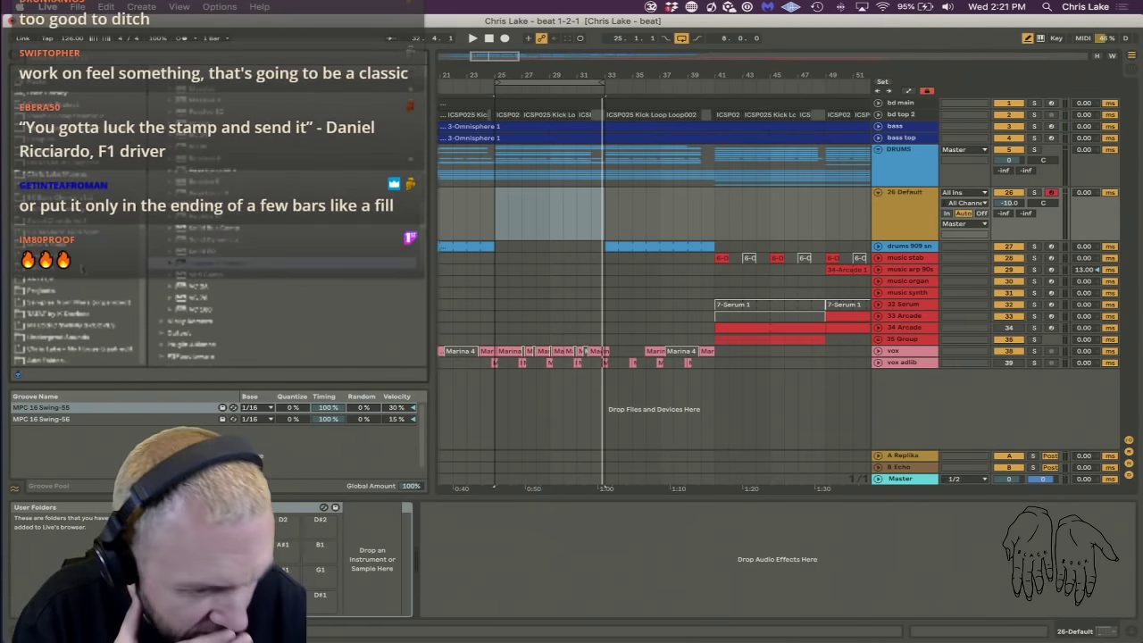
pyautogui.click(79, 151)
pyautogui.scroll(-2, 184, 216)
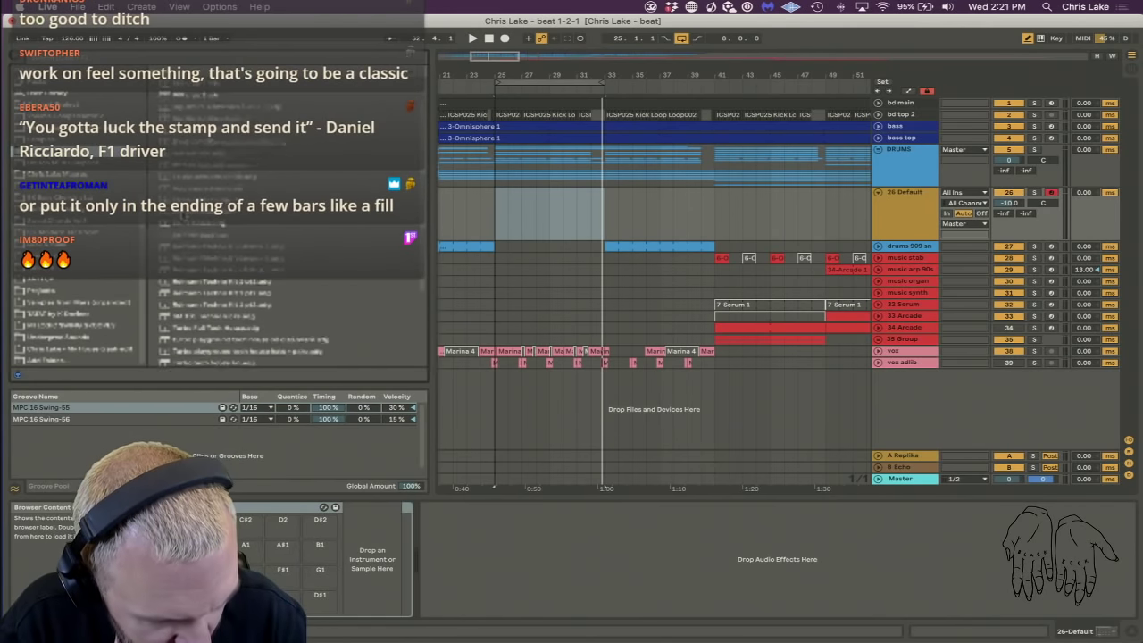
pyautogui.scroll(-6, 184, 216)
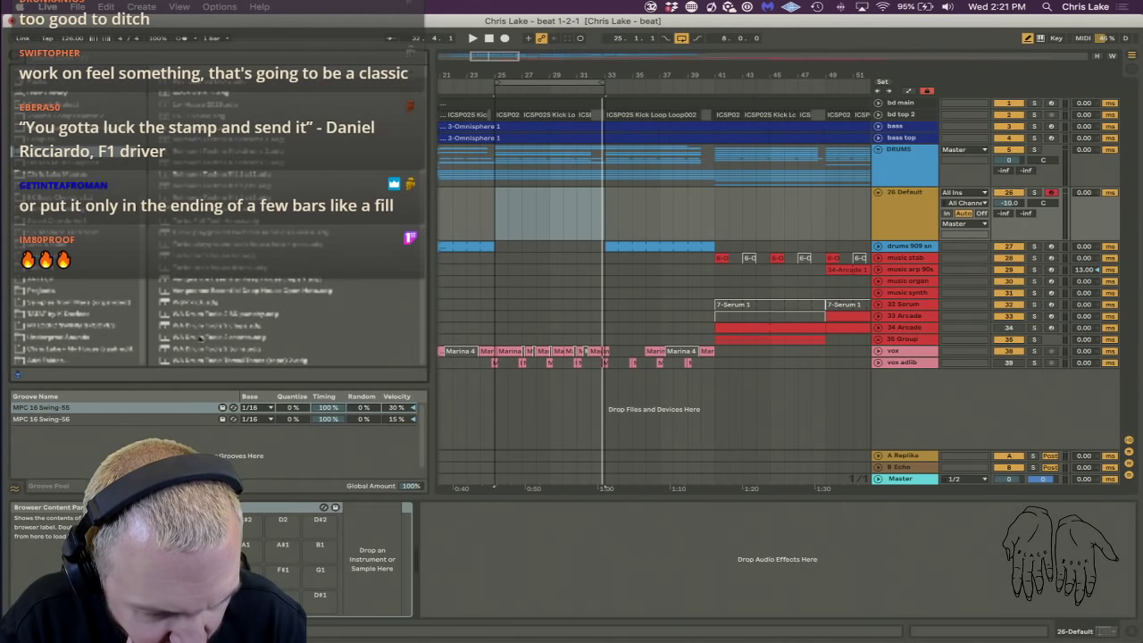
pyautogui.click(198, 340)
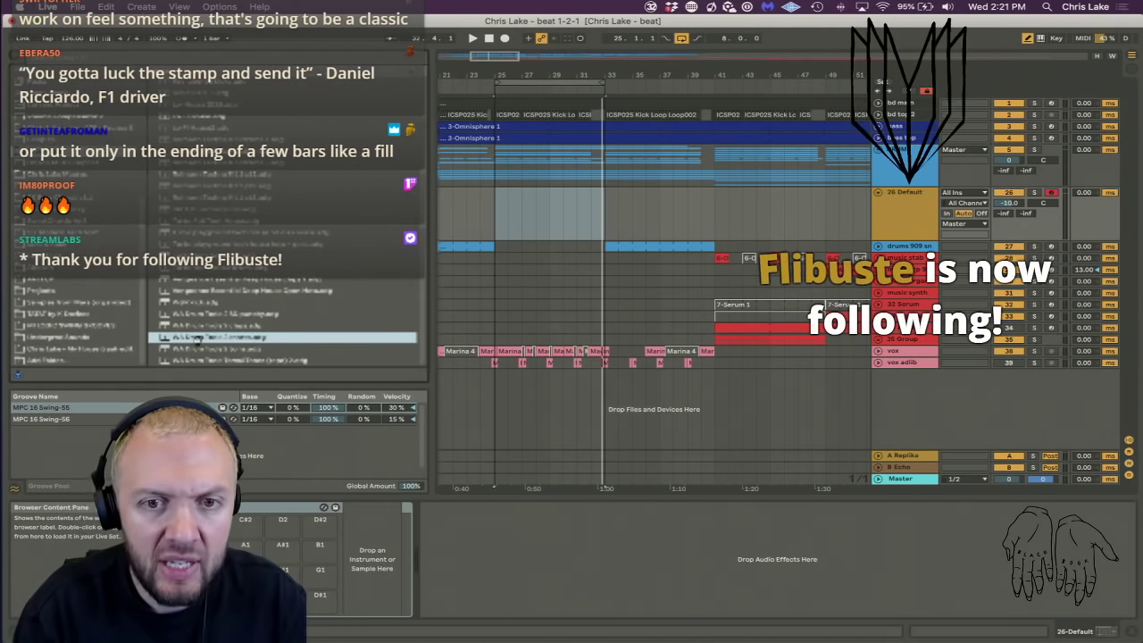
# Load the WA Drum Tools 2 snares kit onto track 26 and create a MIDI clip spanning bars 25 to 33.
pyautogui.moveTo(198, 337); pyautogui.dragTo(496, 206)
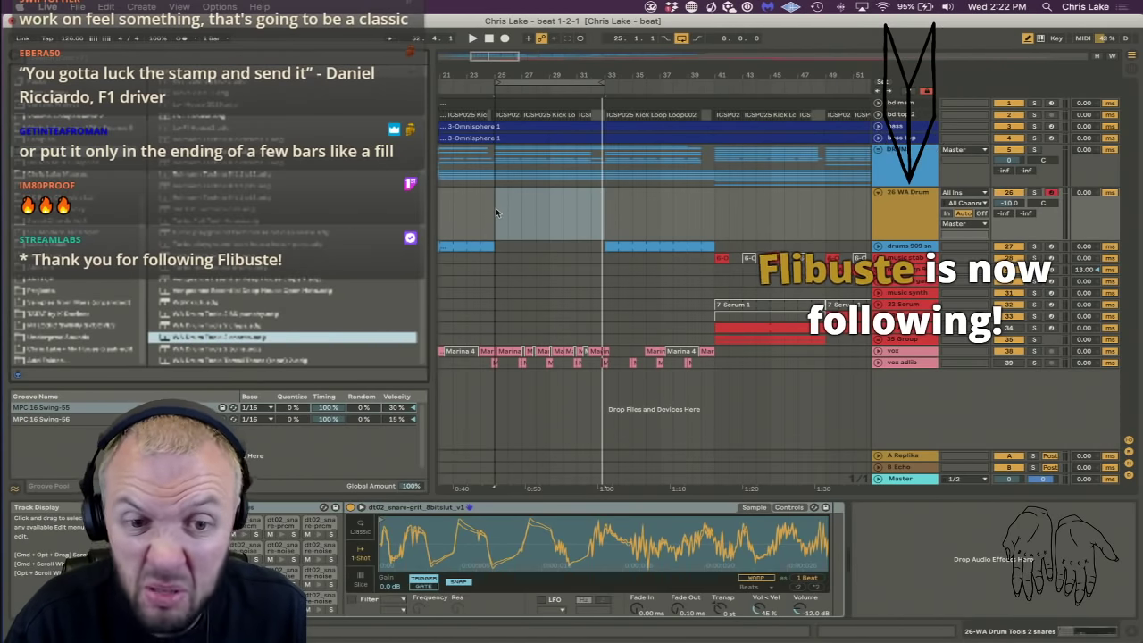
pyautogui.doubleClick(500, 211)
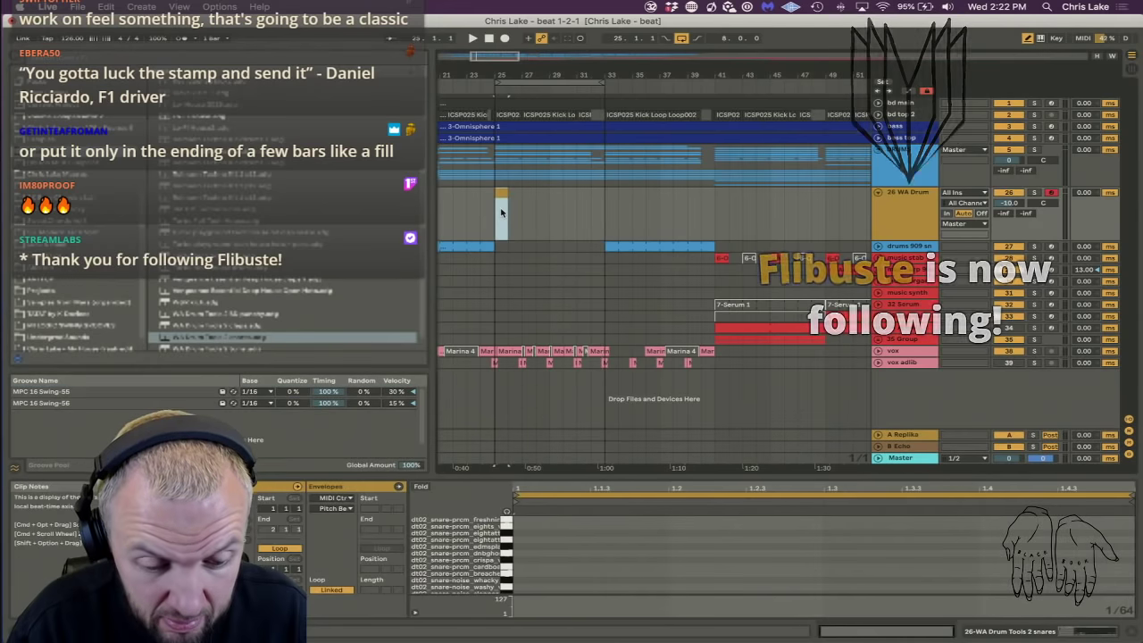
pyautogui.press('space')
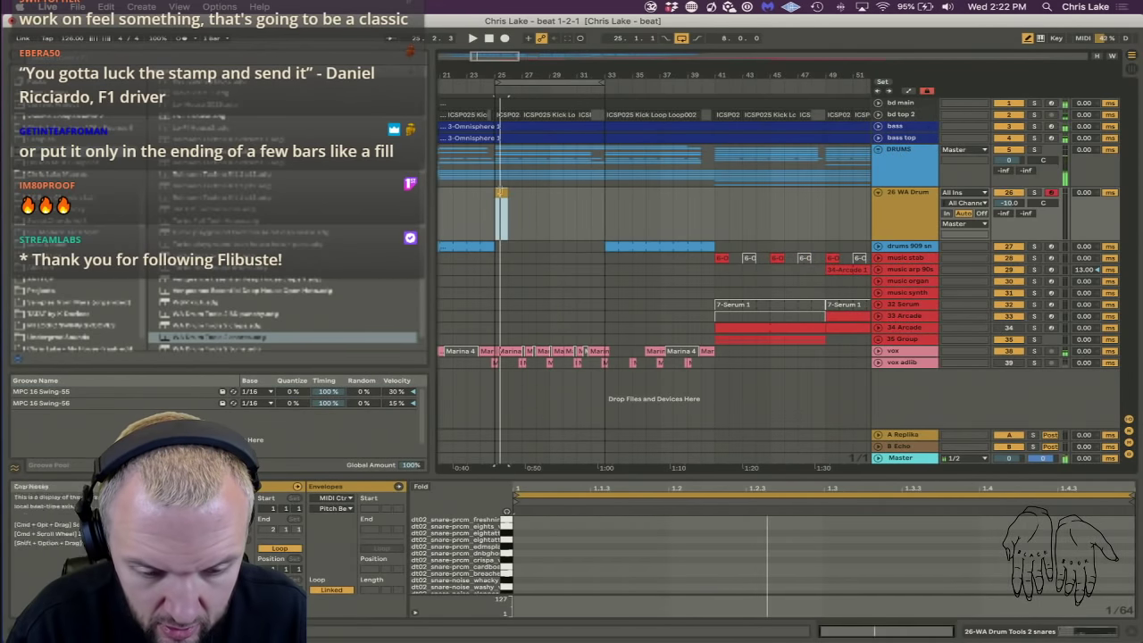
pyautogui.moveTo(505, 193); pyautogui.dragTo(591, 197)
pyautogui.press('space')
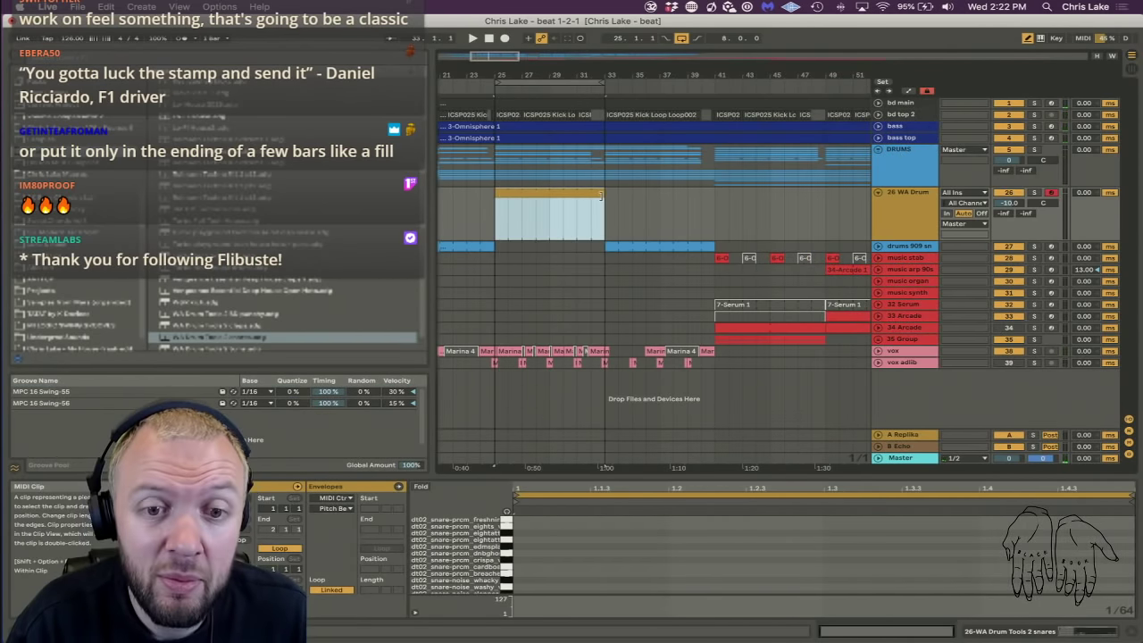
# Rework the snare clip into a two-bar loop repeated across bars 25 to 33.
pyautogui.click(877, 210)
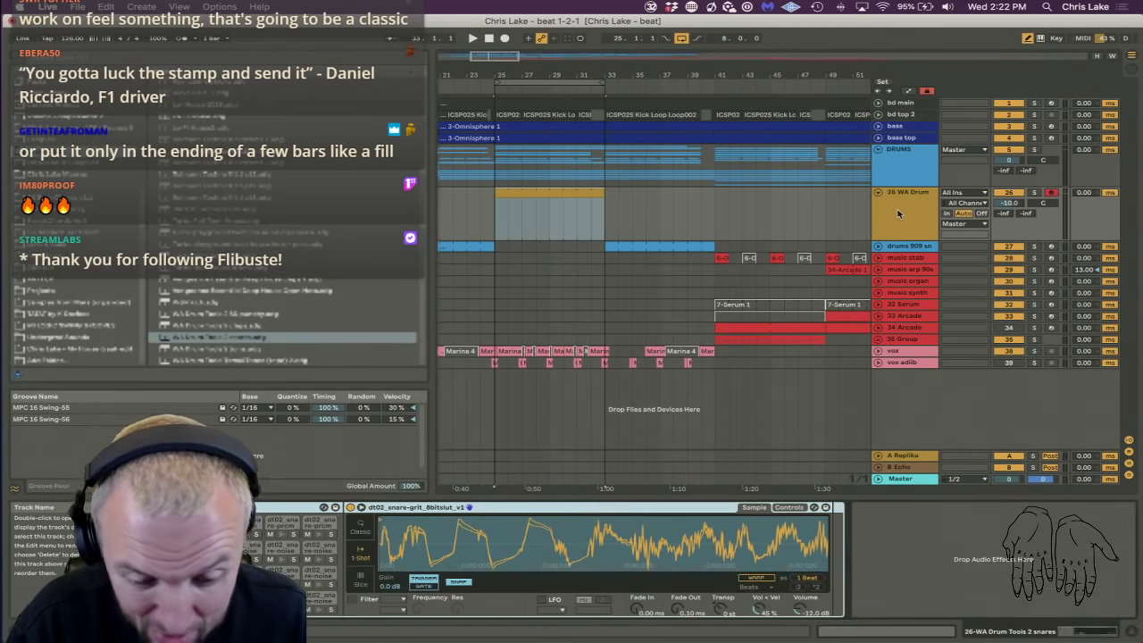
pyautogui.click(526, 194)
pyautogui.click(898, 226)
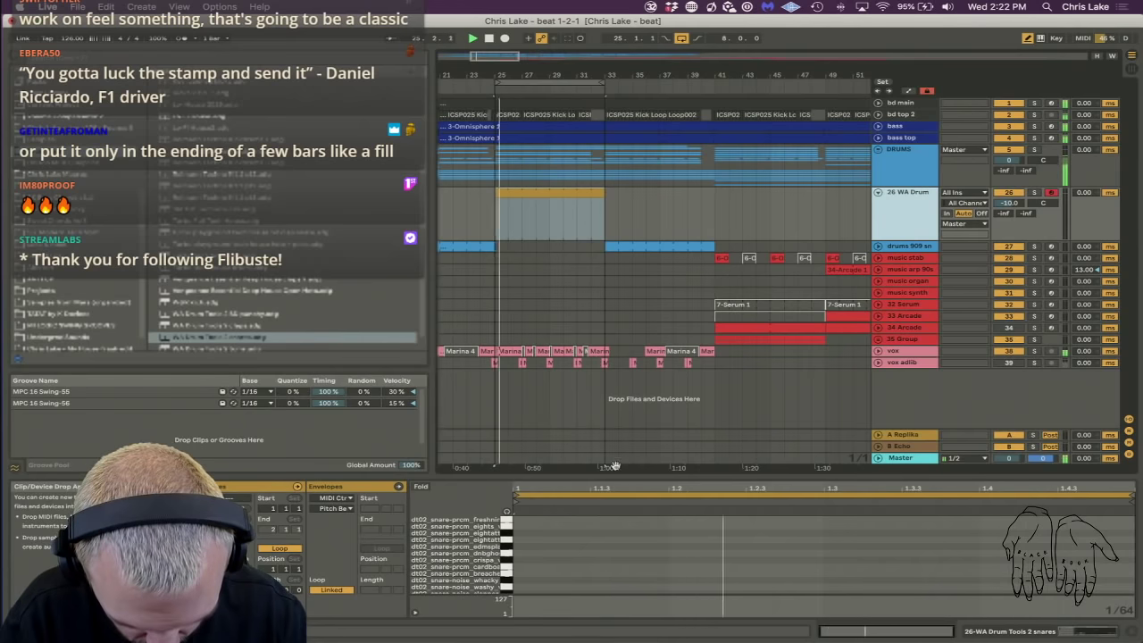
pyautogui.moveTo(614, 474); pyautogui.dragTo(614, 394)
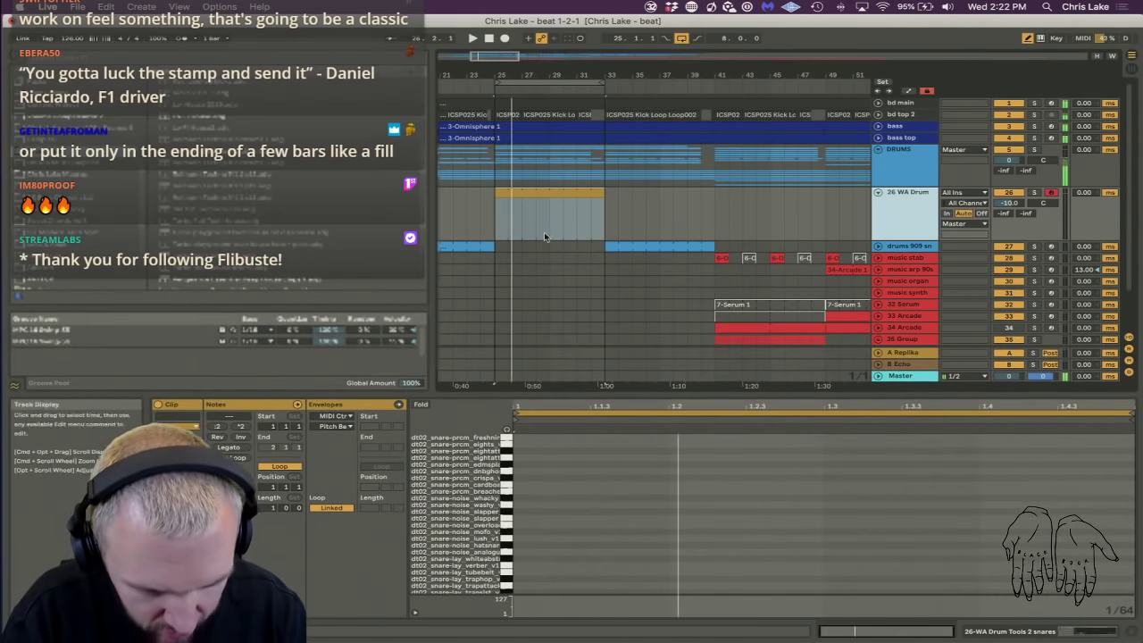
pyautogui.click(516, 197)
pyautogui.moveTo(501, 192); pyautogui.dragTo(490, 192)
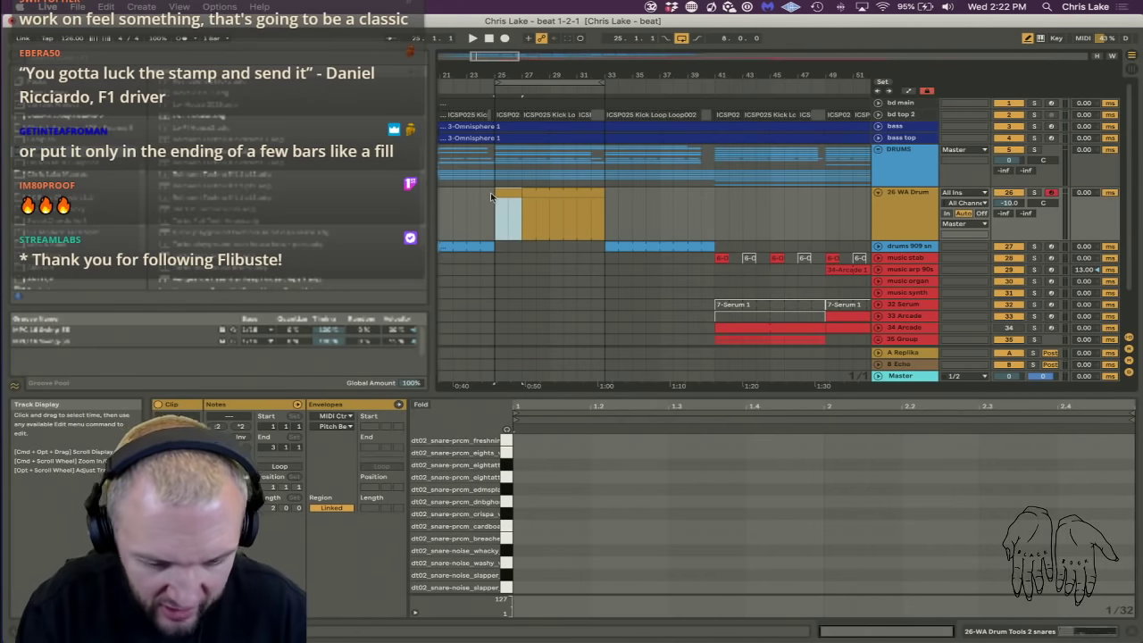
pyautogui.press('space')
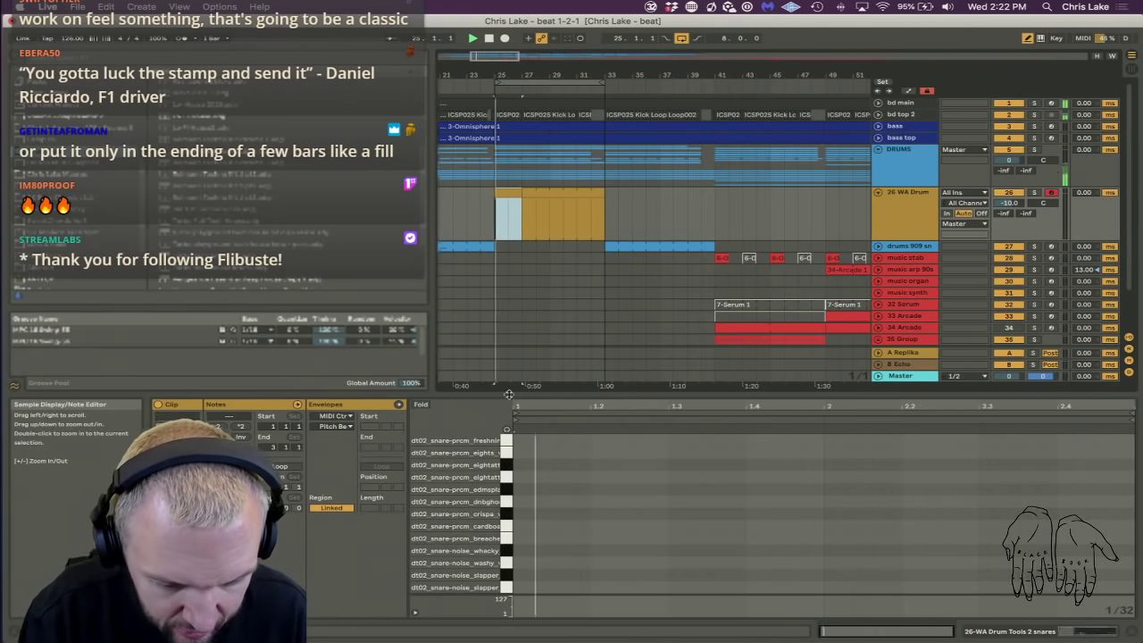
pyautogui.click(280, 466)
pyautogui.moveTo(522, 184); pyautogui.dragTo(612, 215)
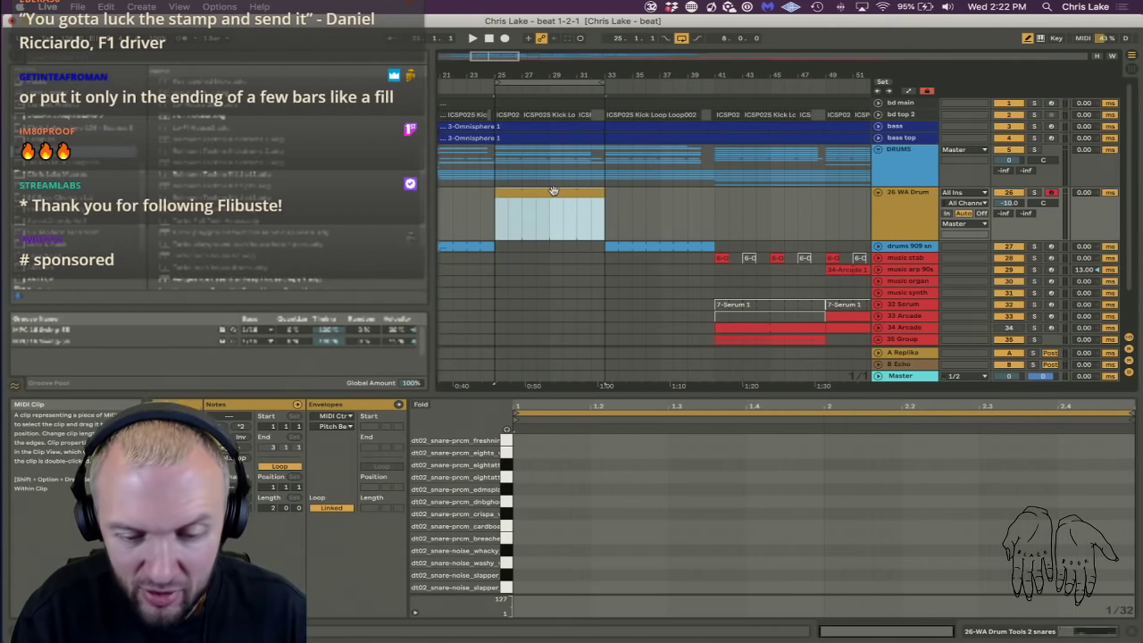
# Draw a C4 snare note at 1.4.2 in the clip and apply the MPC 16 Swing-55 groove.
pyautogui.click(880, 201)
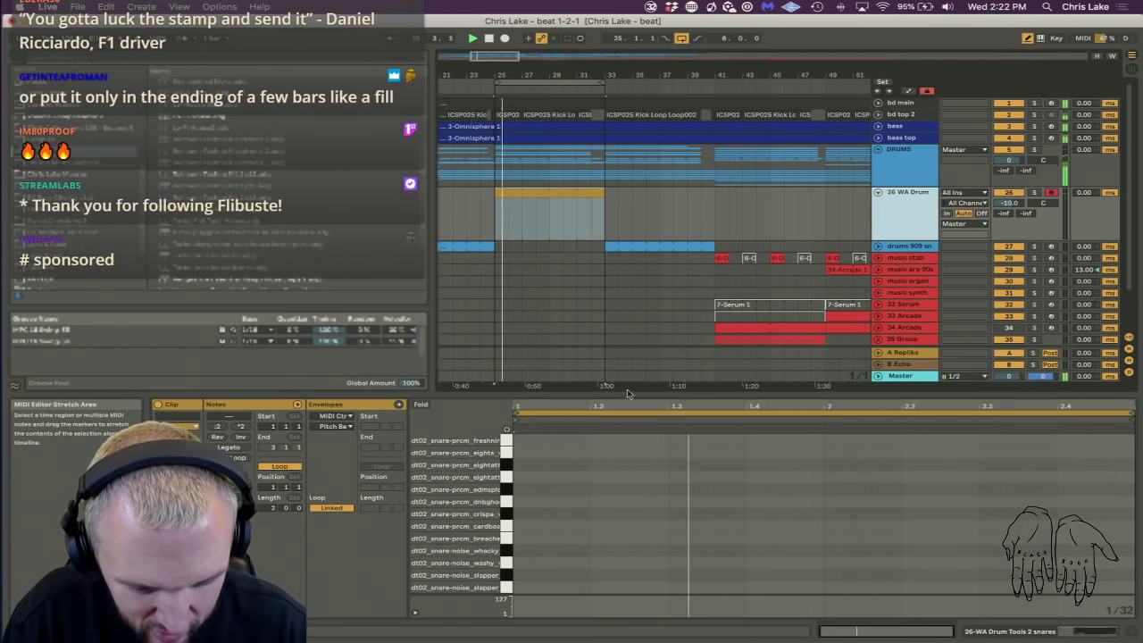
pyautogui.moveTo(643, 393); pyautogui.dragTo(651, 360)
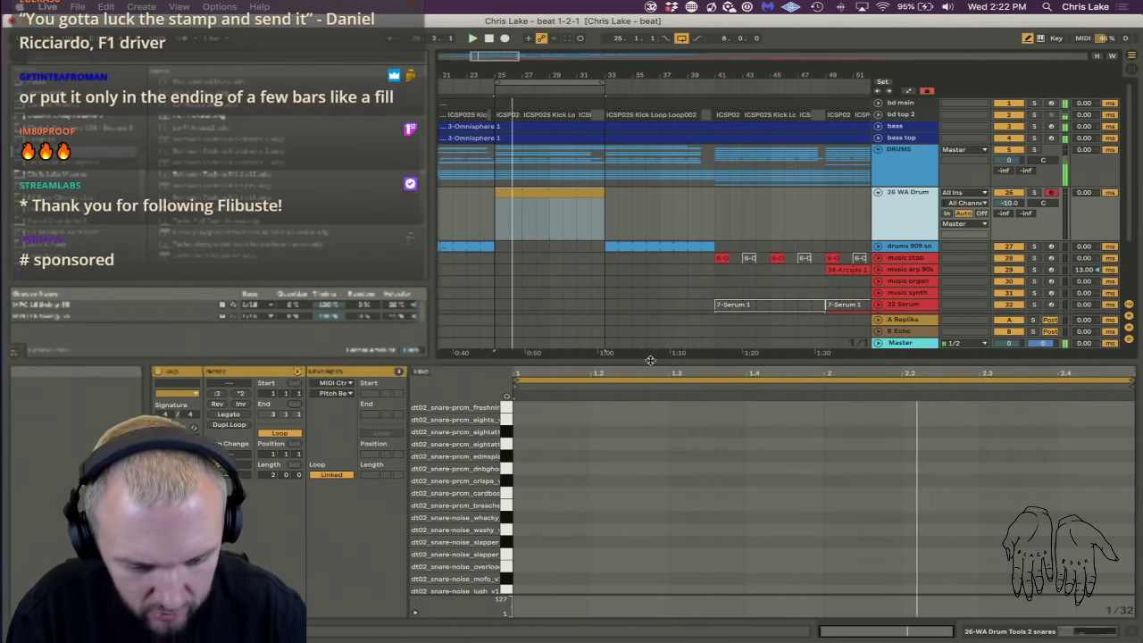
pyautogui.click(768, 407)
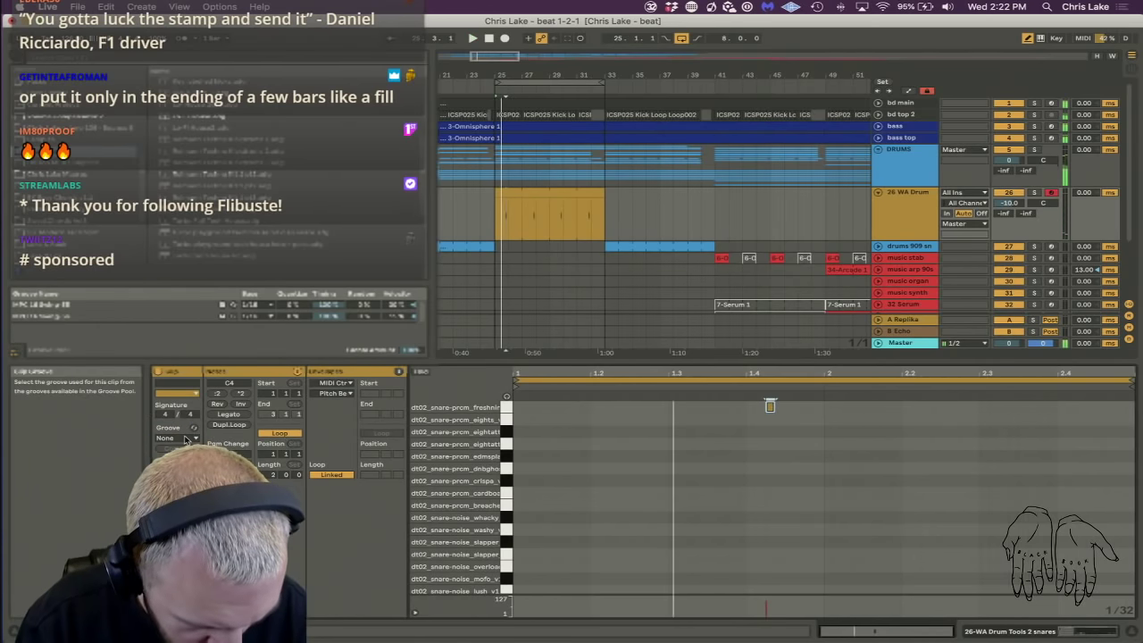
pyautogui.click(166, 456)
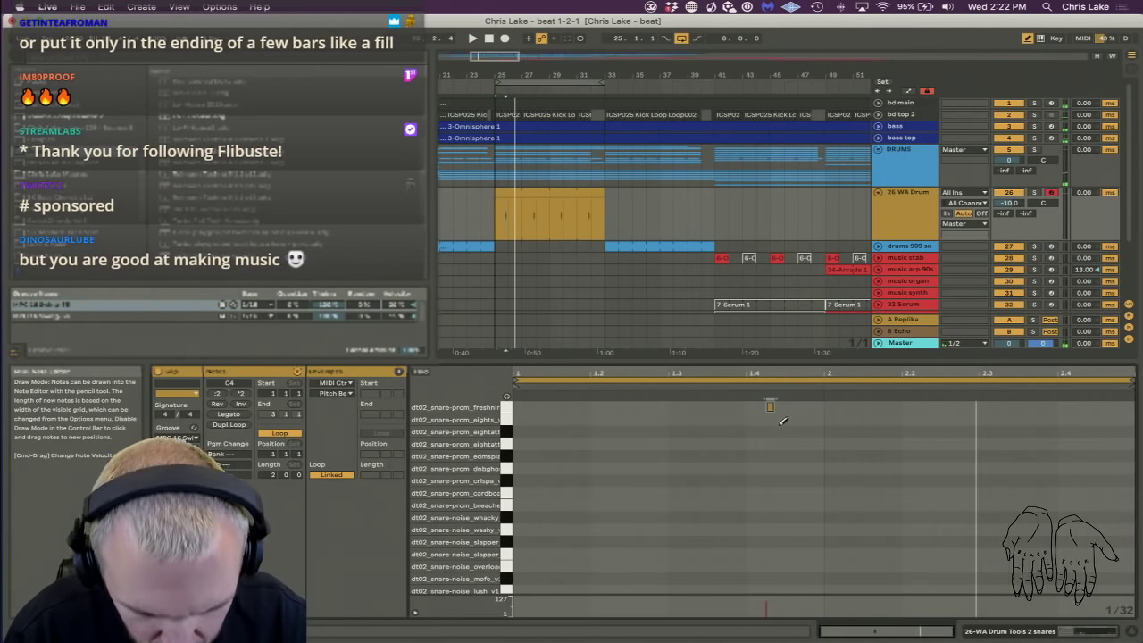
# Add a second snare note at 1.4.4, with both notes lowered to A3, and set the WA Drum track volume to -3.2 dB.
pyautogui.click(507, 407)
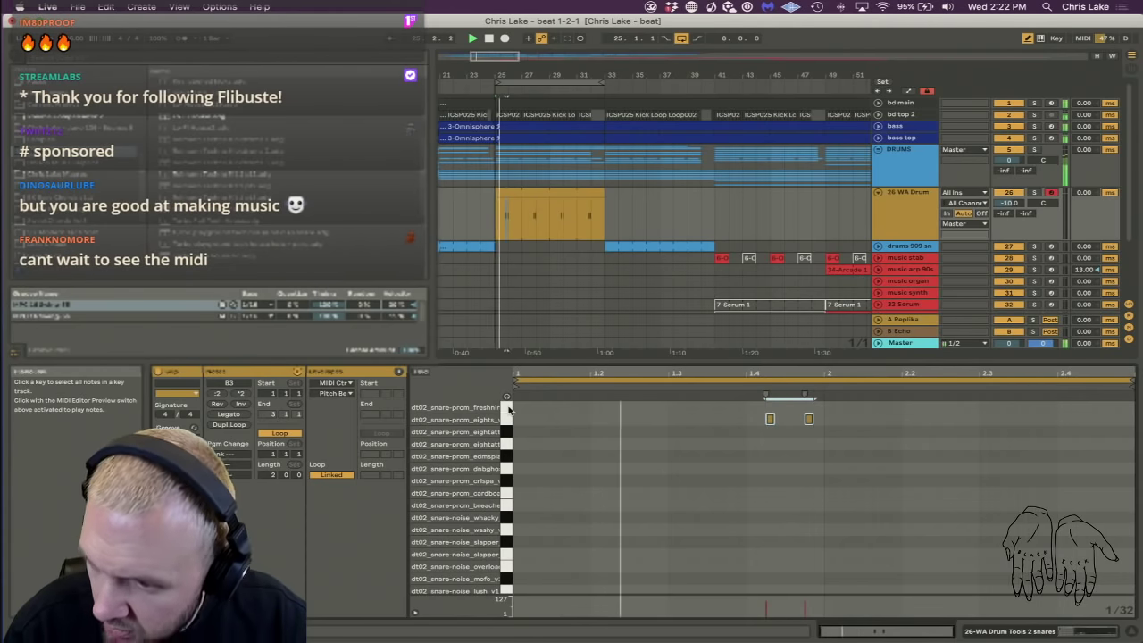
pyautogui.moveTo(1008, 202); pyautogui.dragTo(1008, 189)
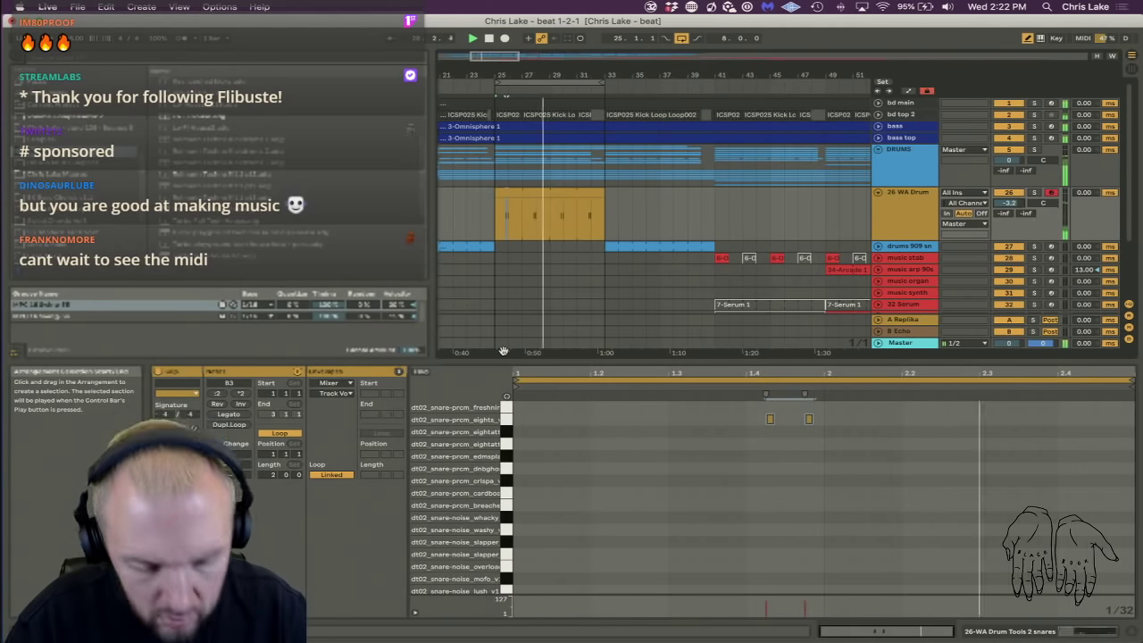
pyautogui.press('Down')
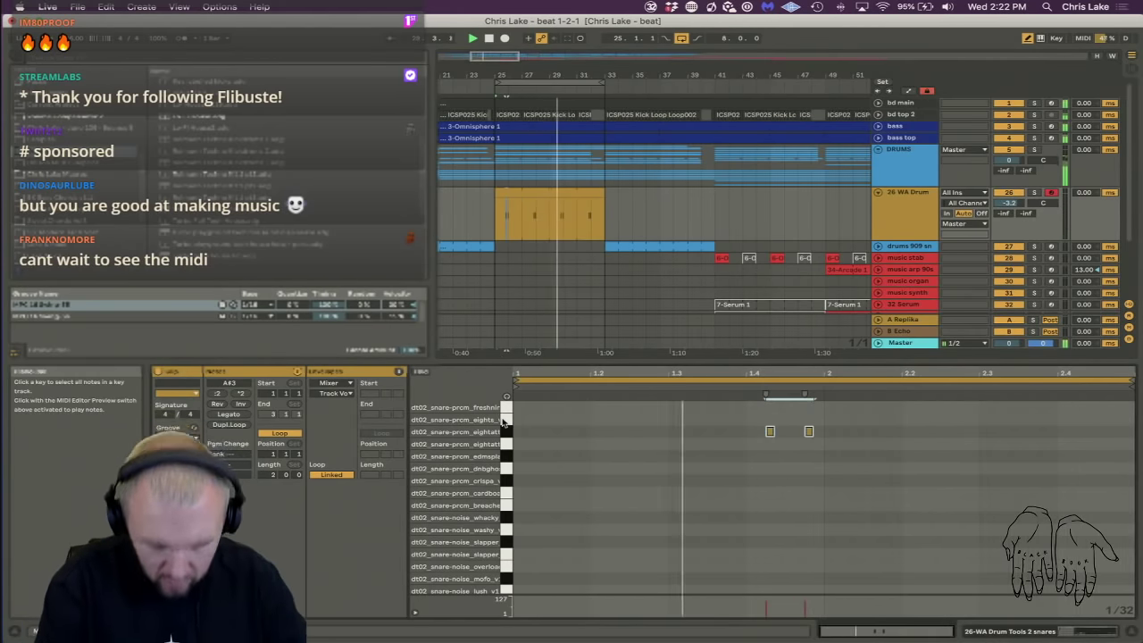
pyautogui.press('Down')
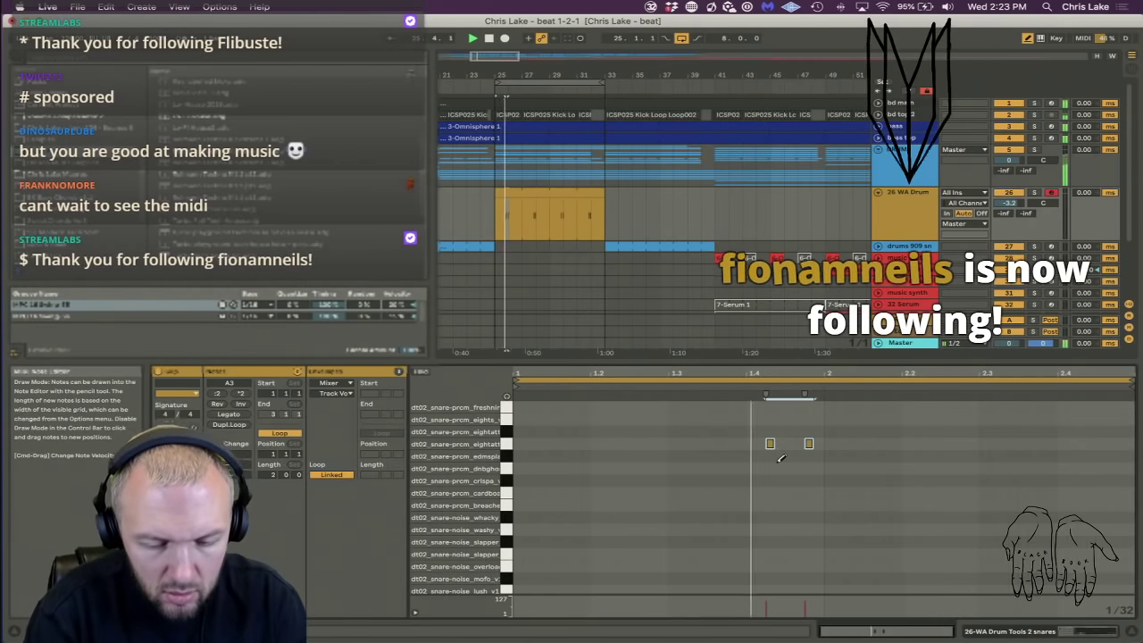
# Add a third snare note on G#3 at 2.1.2, and transpose all three notes down one semitone.
pyautogui.press('b')
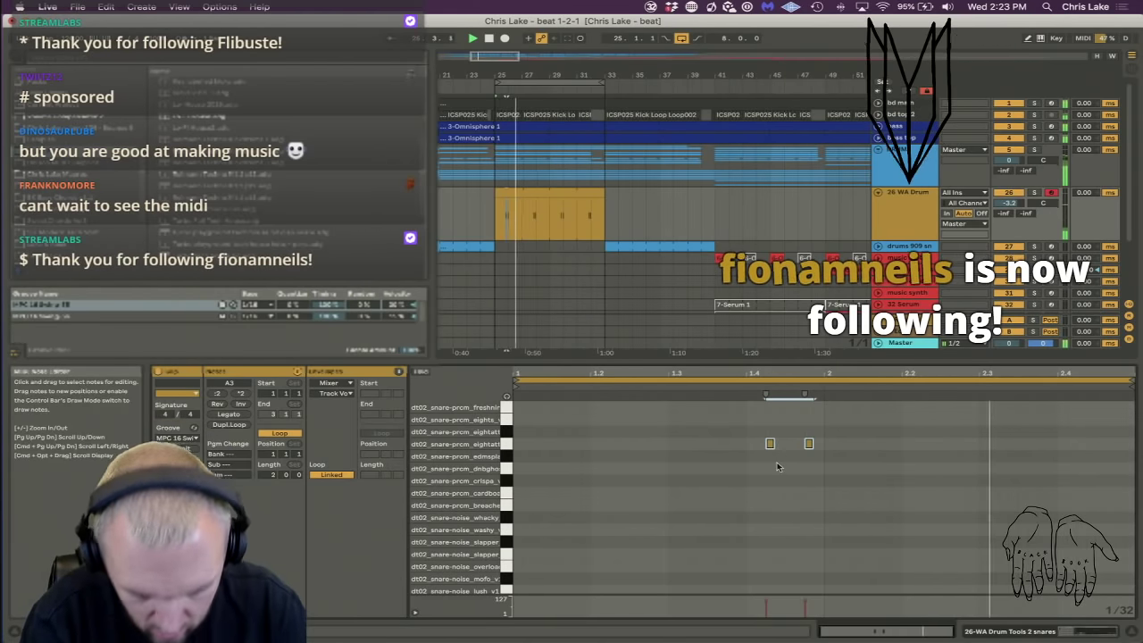
pyautogui.doubleClick(847, 457)
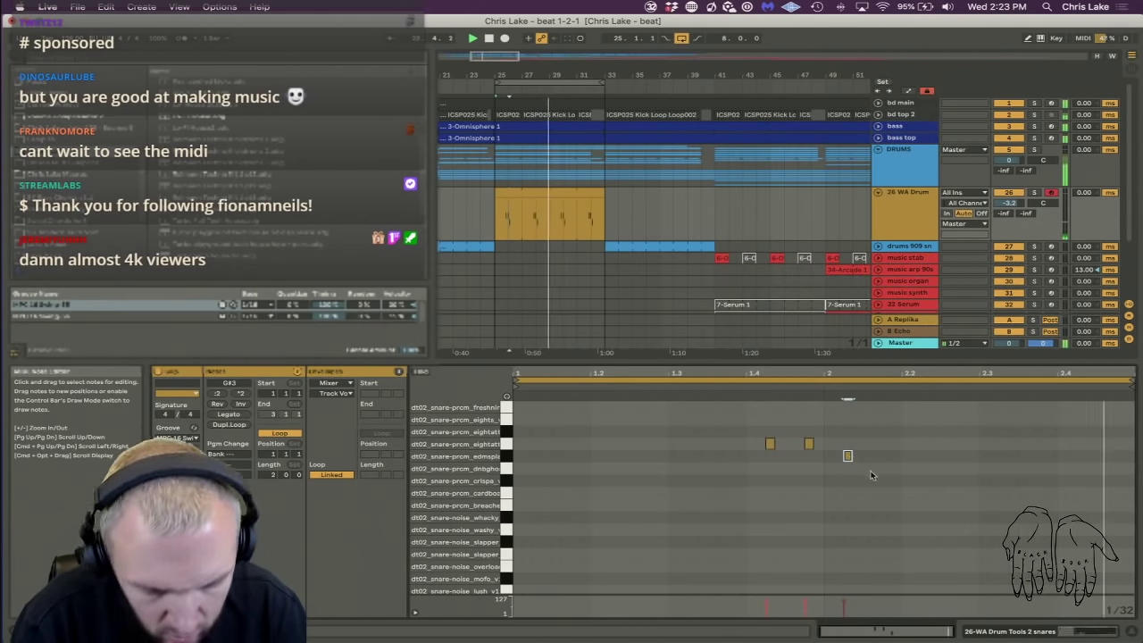
pyautogui.keyDown('shift'); pyautogui.click(810, 445); pyautogui.keyUp('shift')
pyautogui.press('Down')
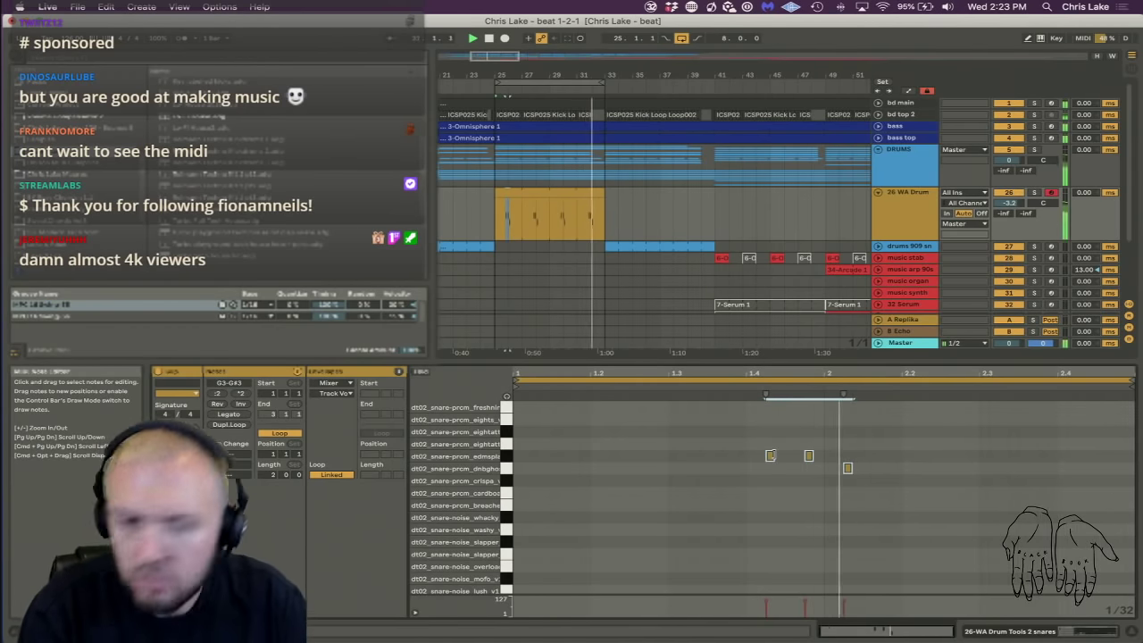
# Transpose only the first snare note down to F#3 and stop playback after auditioning the pattern.
pyautogui.moveTo(745, 444); pyautogui.dragTo(788, 485)
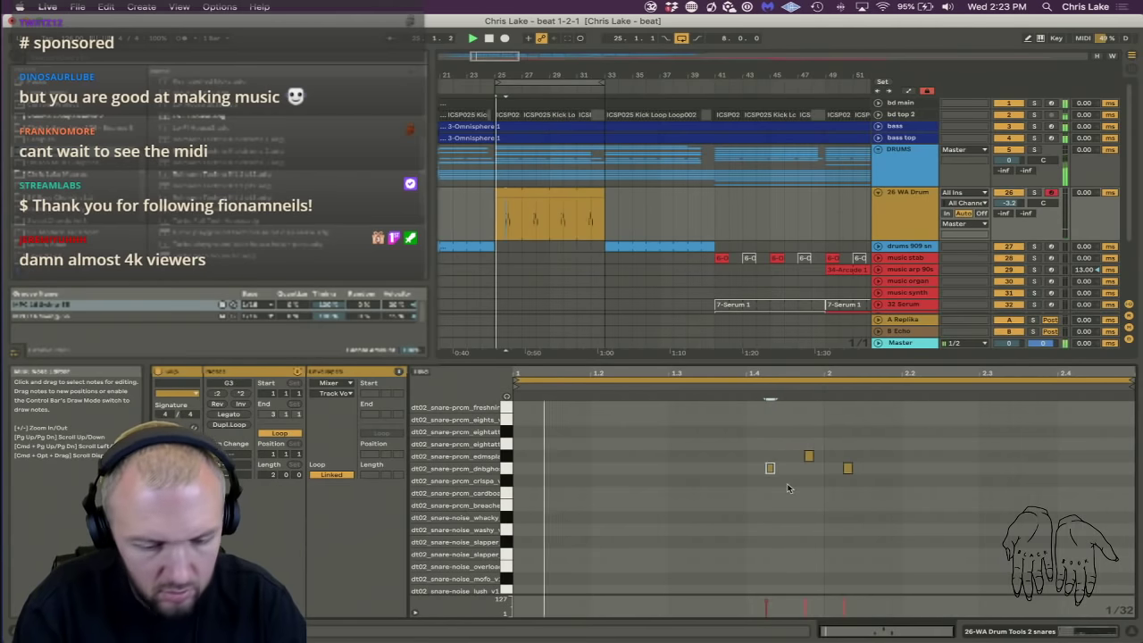
pyautogui.press('Down')
pyautogui.press('Down')
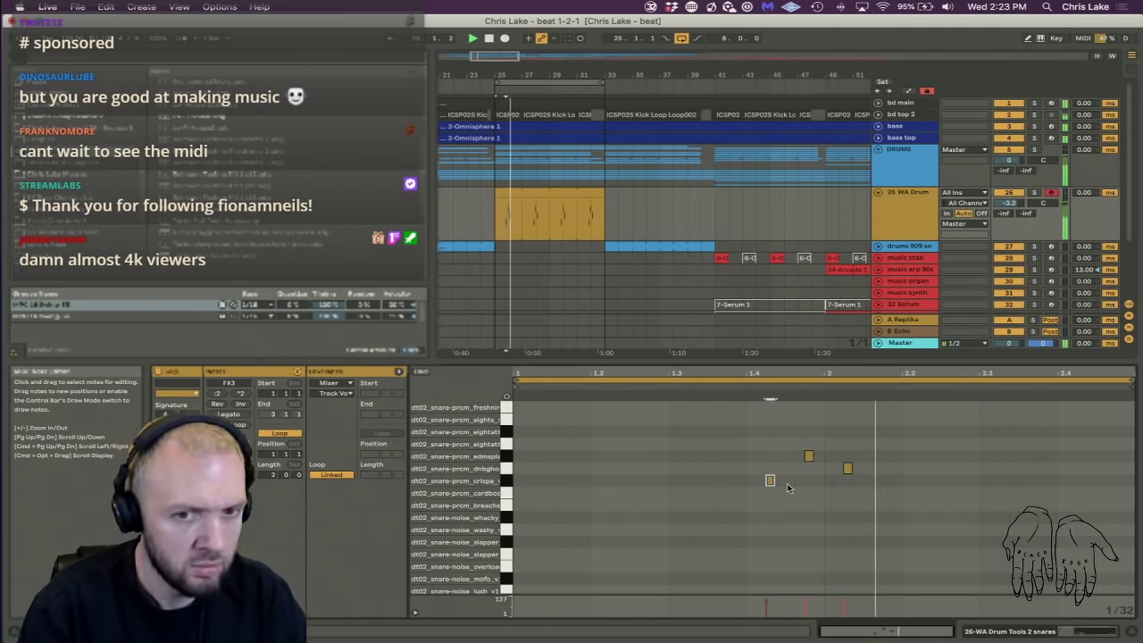
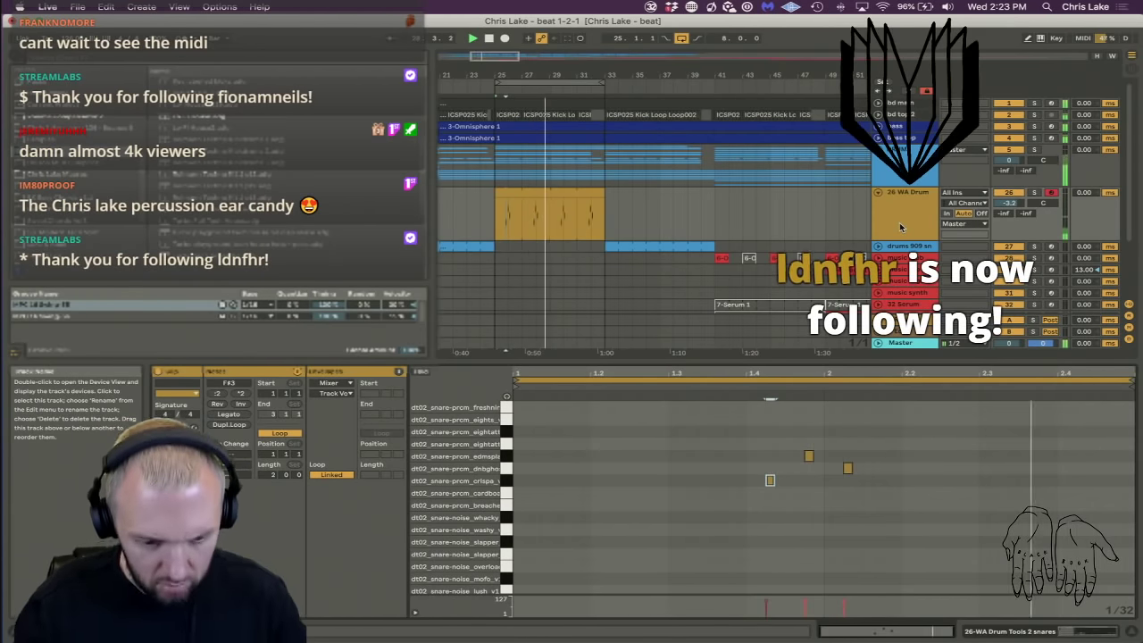
pyautogui.press('space')
# Browse the sample library to the -LOFI folder and expand the UNDRGRND Sounds - Strictly Lo-Fi - Wav pack.
pyautogui.click(900, 223)
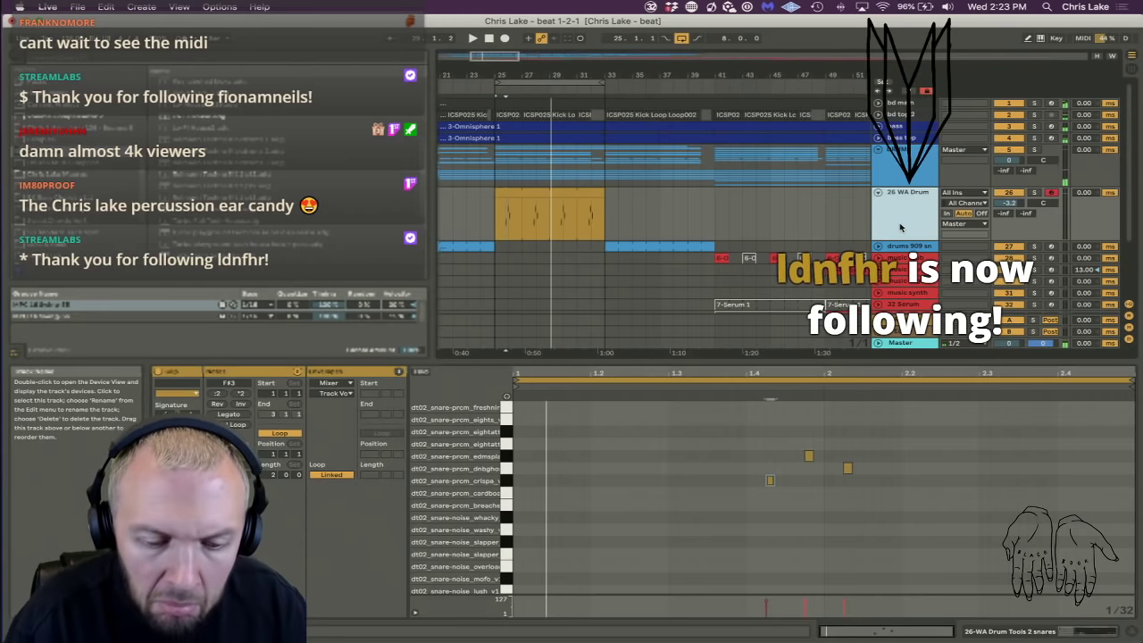
pyautogui.click(84, 59)
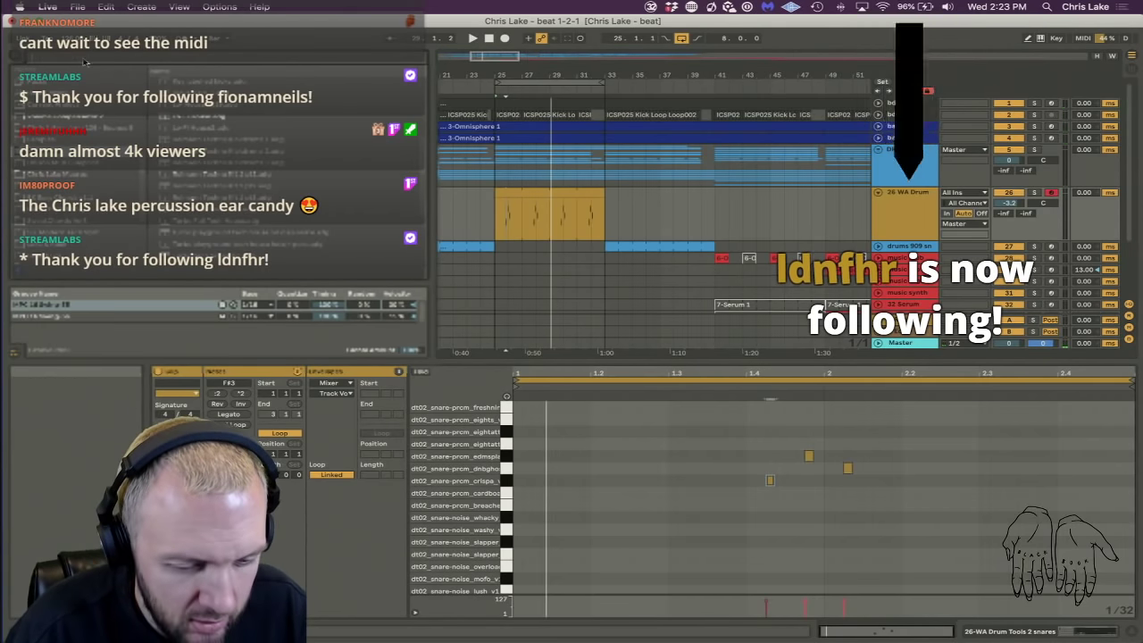
pyautogui.click(909, 224)
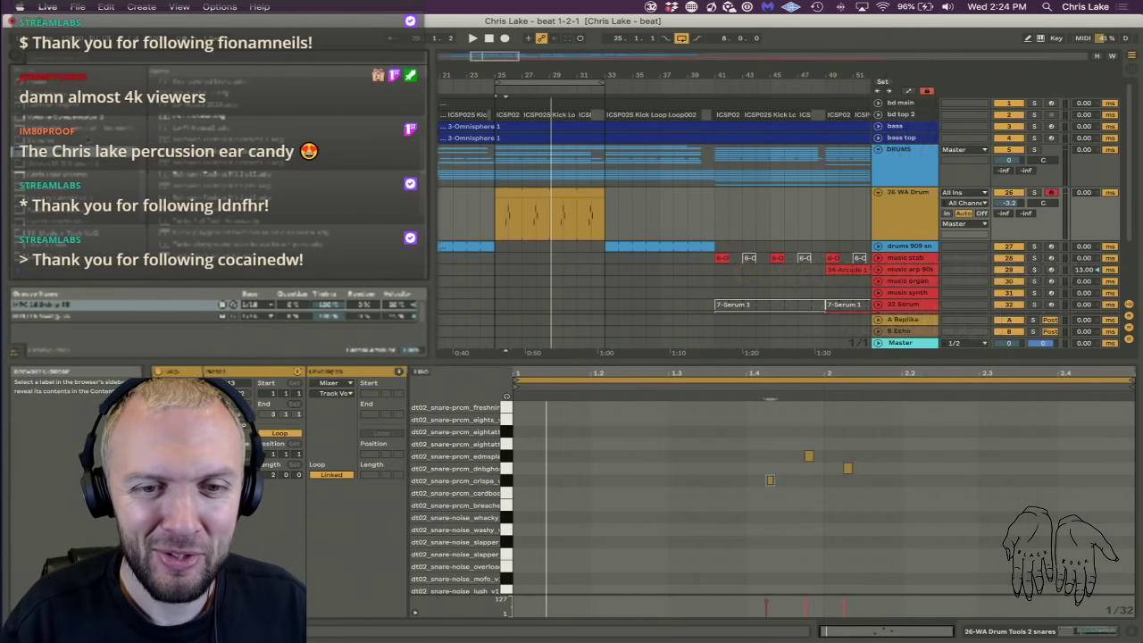
pyautogui.click(73, 140)
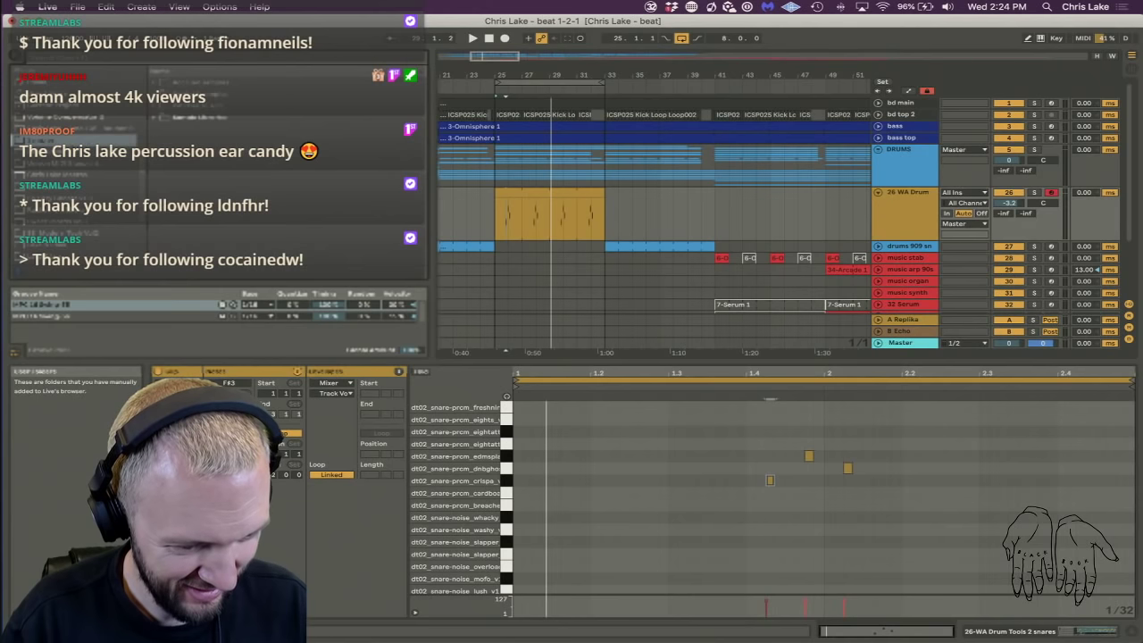
pyautogui.click(195, 118)
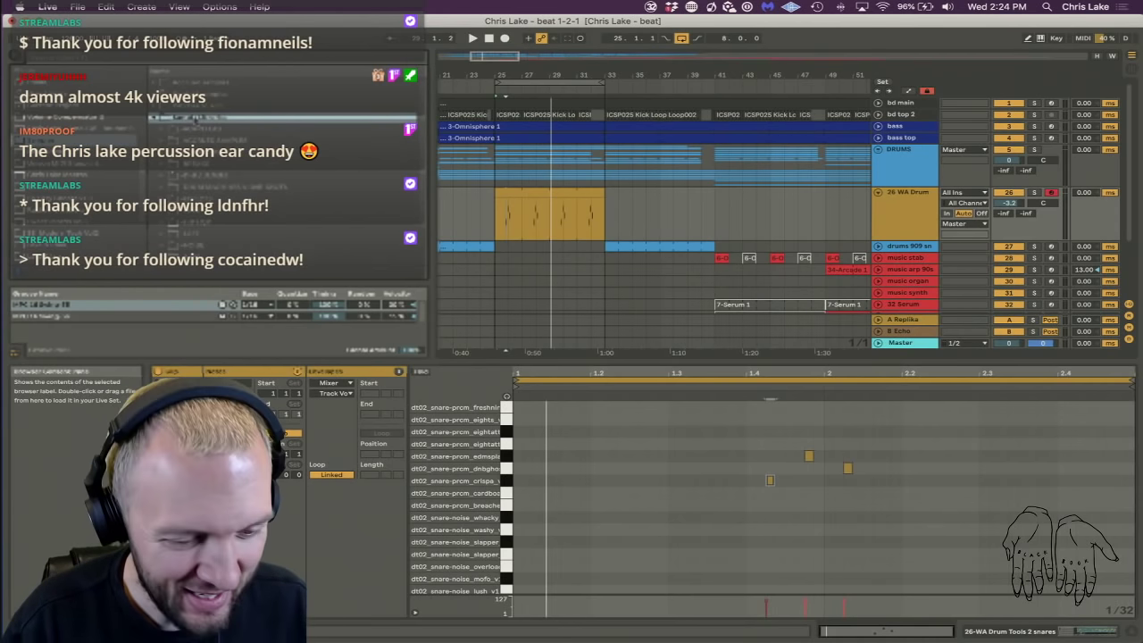
pyautogui.click(195, 129)
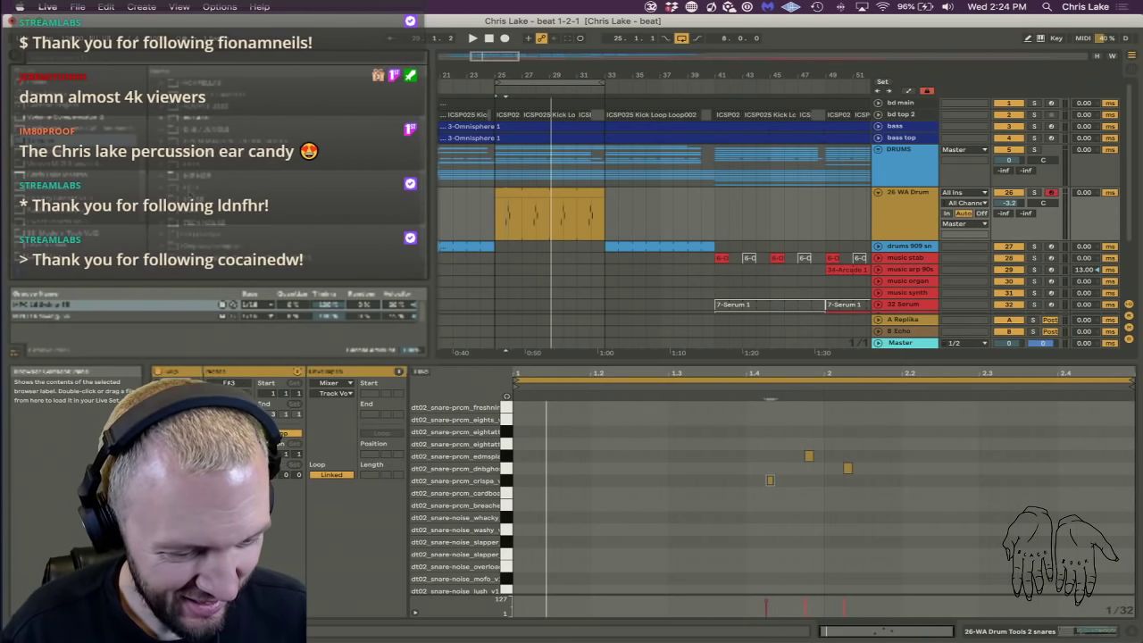
pyautogui.click(188, 189)
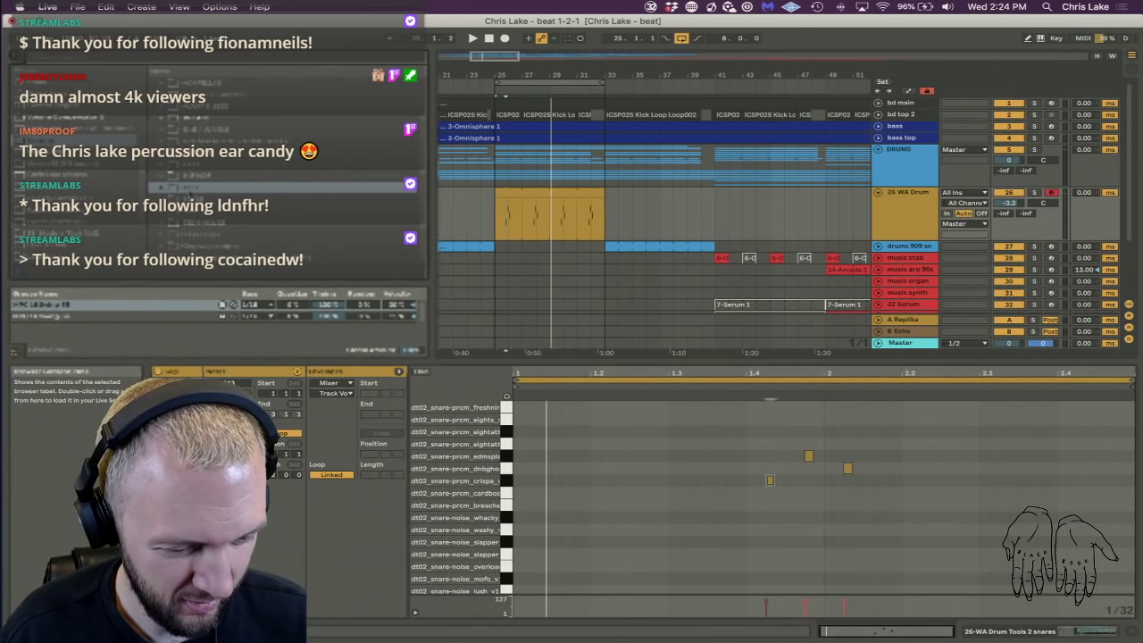
pyautogui.scroll(-2, 190, 194)
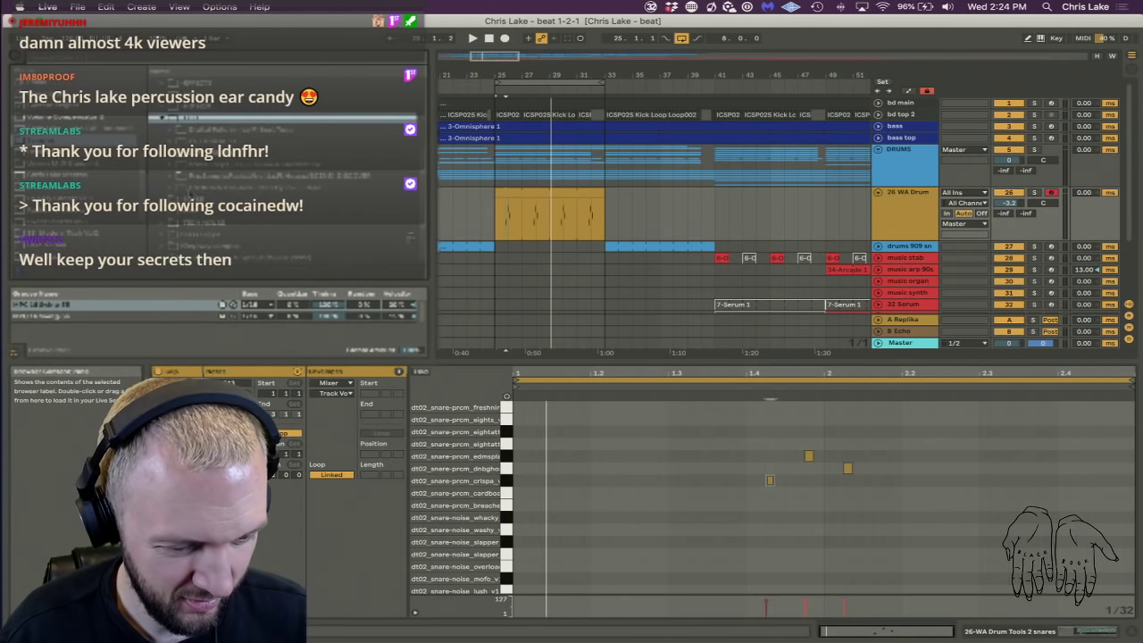
pyautogui.click(189, 189)
pyautogui.scroll(-2, 189, 194)
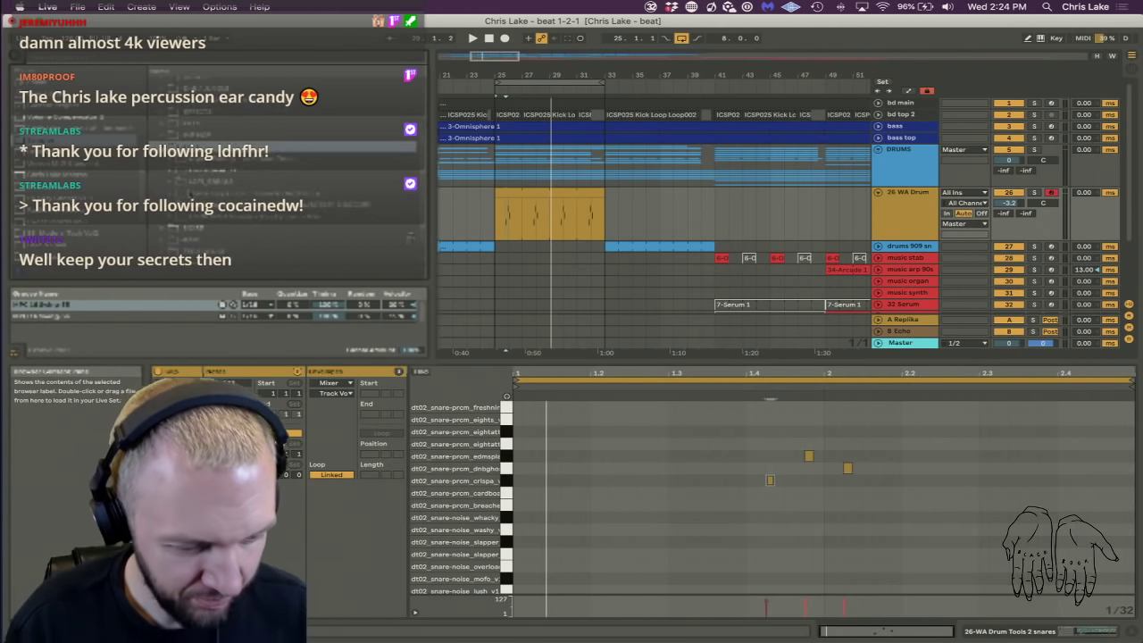
pyautogui.click(191, 192)
pyautogui.doubleClick(204, 193)
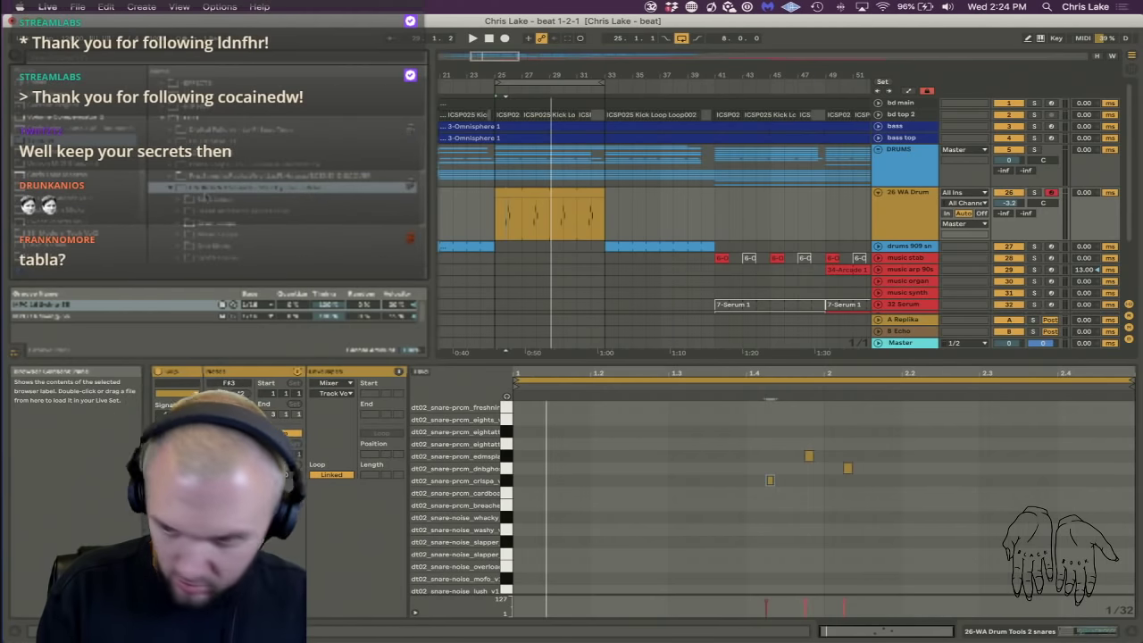
# Open the Percussion folder under One Shots and Drum One Shots in the Strictly Lo-Fi pack.
pyautogui.scroll(-2, 205, 194)
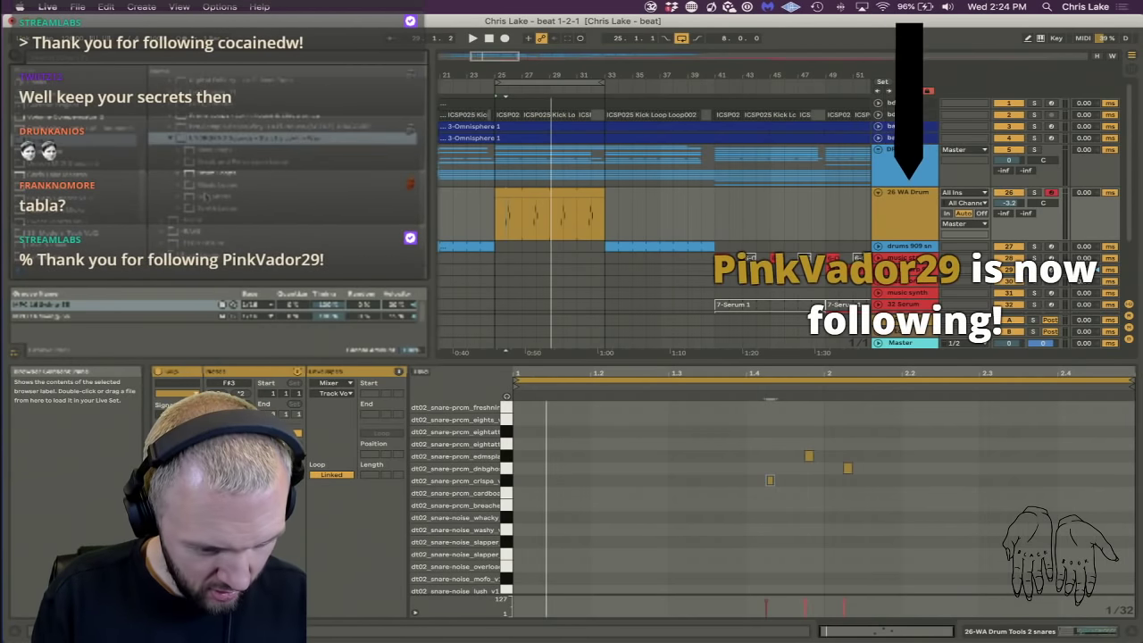
pyautogui.doubleClick(221, 199)
pyautogui.scroll(-1, 220, 198)
pyautogui.click(220, 202)
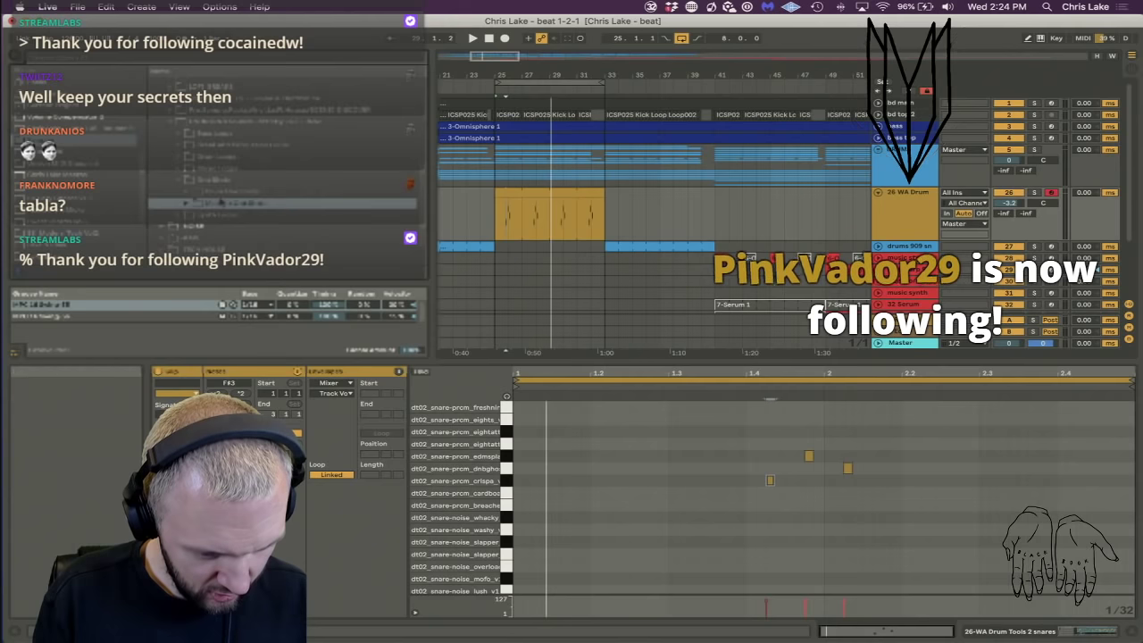
pyautogui.doubleClick(221, 196)
pyautogui.scroll(-3, 222, 202)
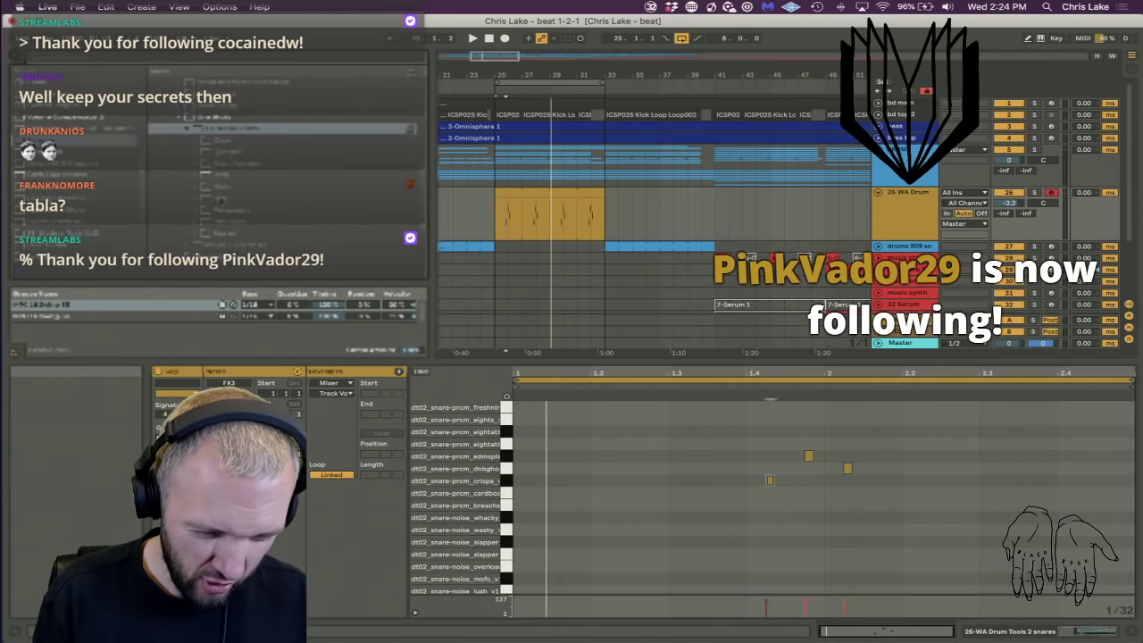
pyautogui.doubleClick(221, 201)
pyautogui.click(220, 211)
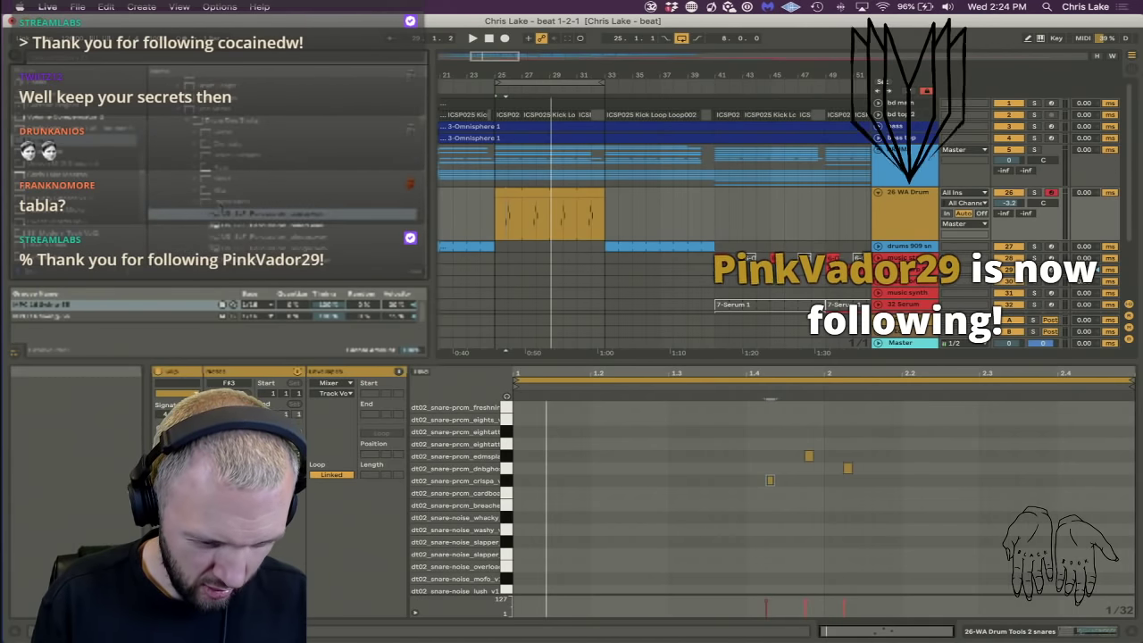
# Audition the US_SLF_Percussion one-shot samples one after another, including against the playing beat.
pyautogui.press('Down')
pyautogui.press('Down')
pyautogui.press('Down')
pyautogui.press('Down')
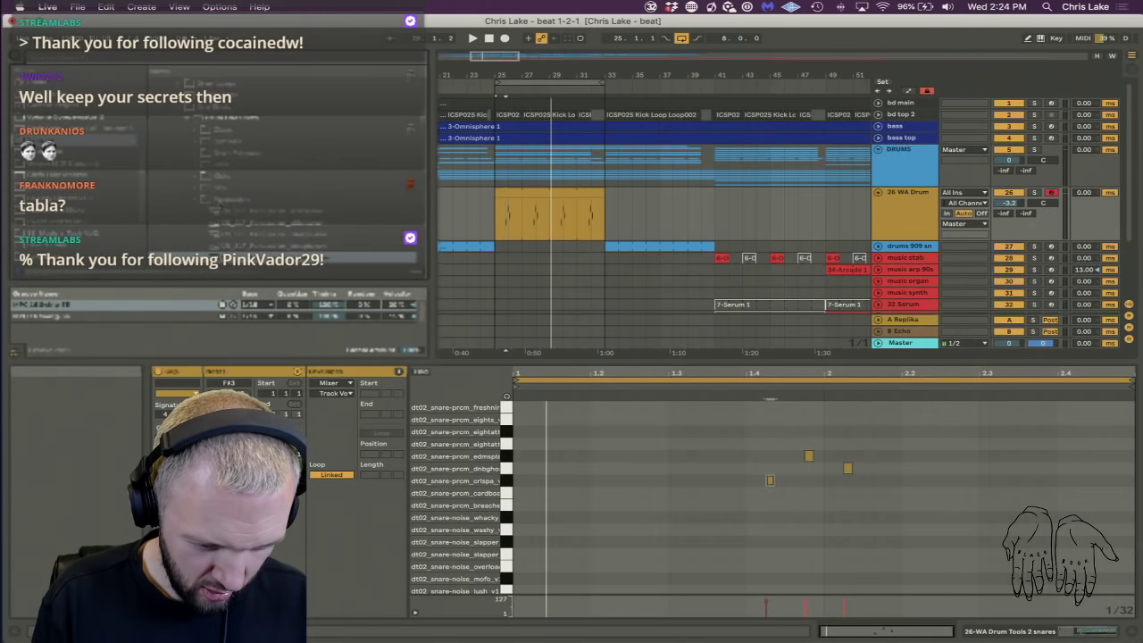
pyautogui.press('Down')
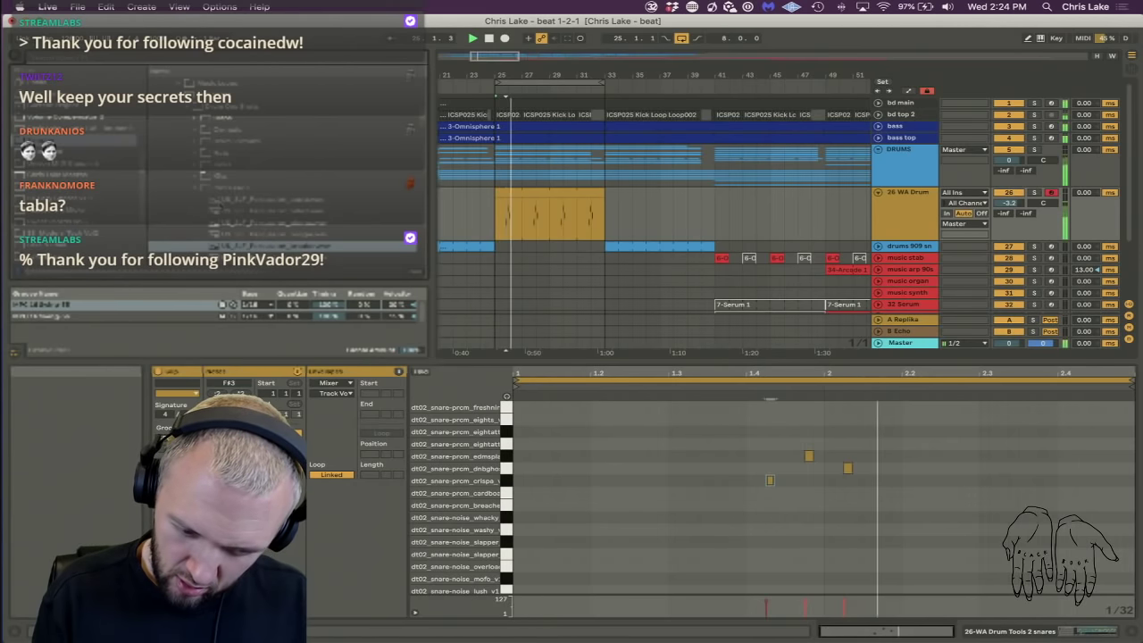
pyautogui.press('Down')
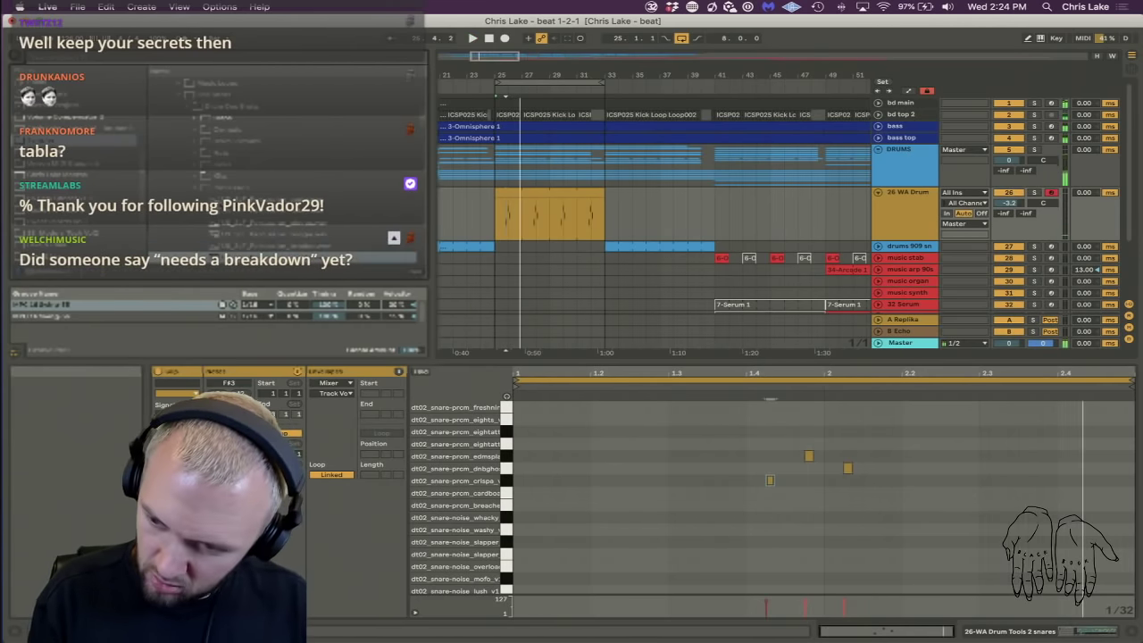
pyautogui.press('Down')
pyautogui.press('Down')
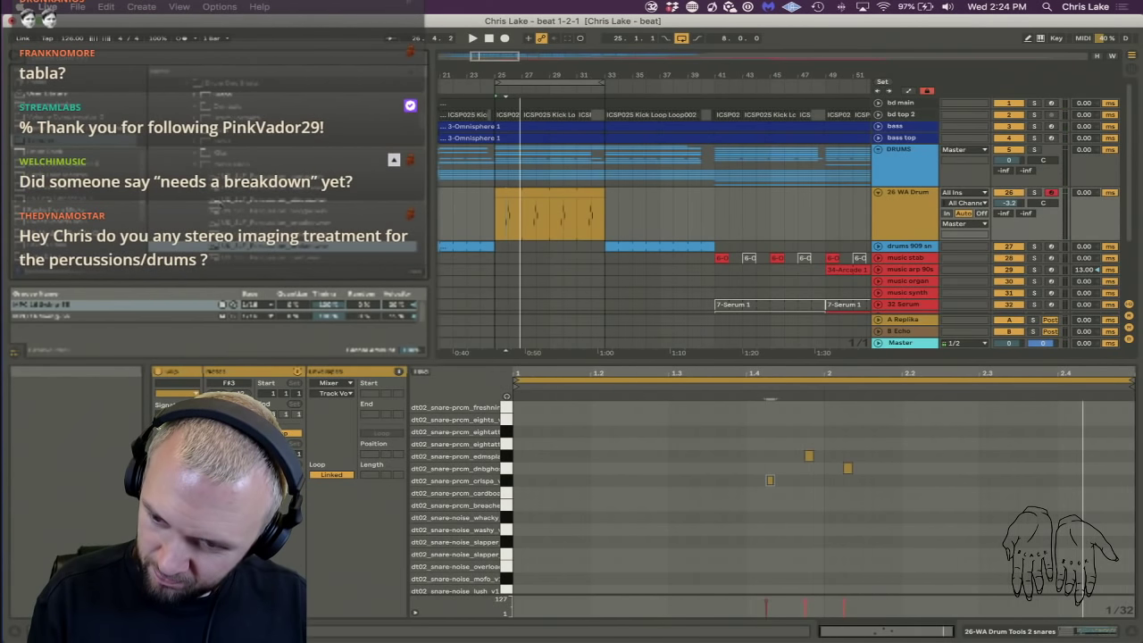
# Add a MIDI track below the WA Drum track and fill bars 25 to 33 with two-bar MIDI clips.
pyautogui.click(892, 222)
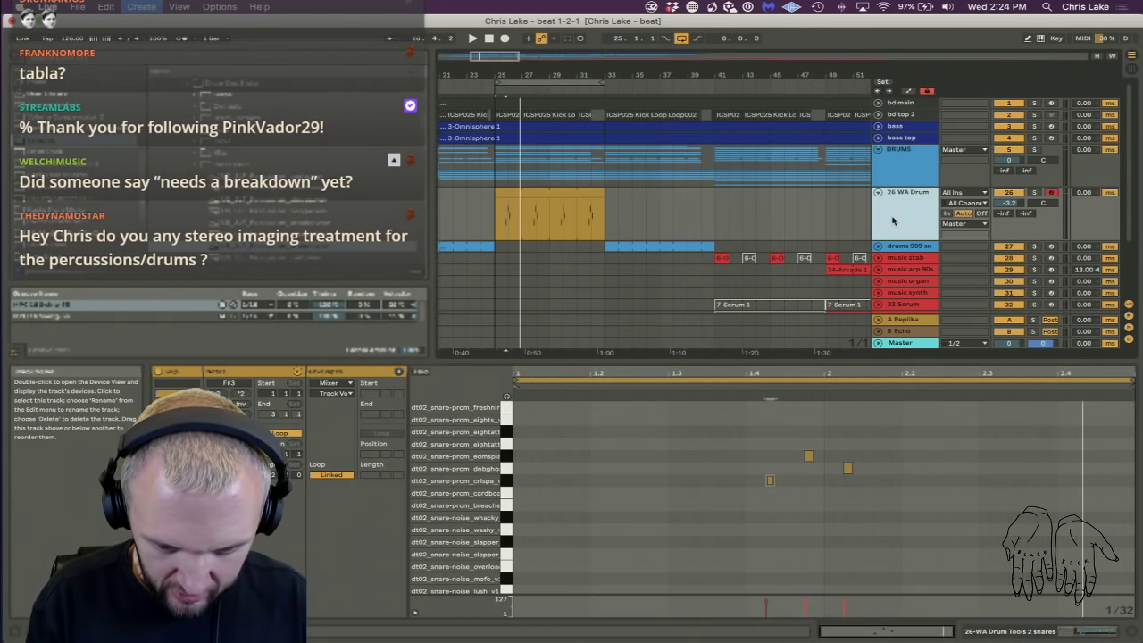
pyautogui.press('super+shift+t')
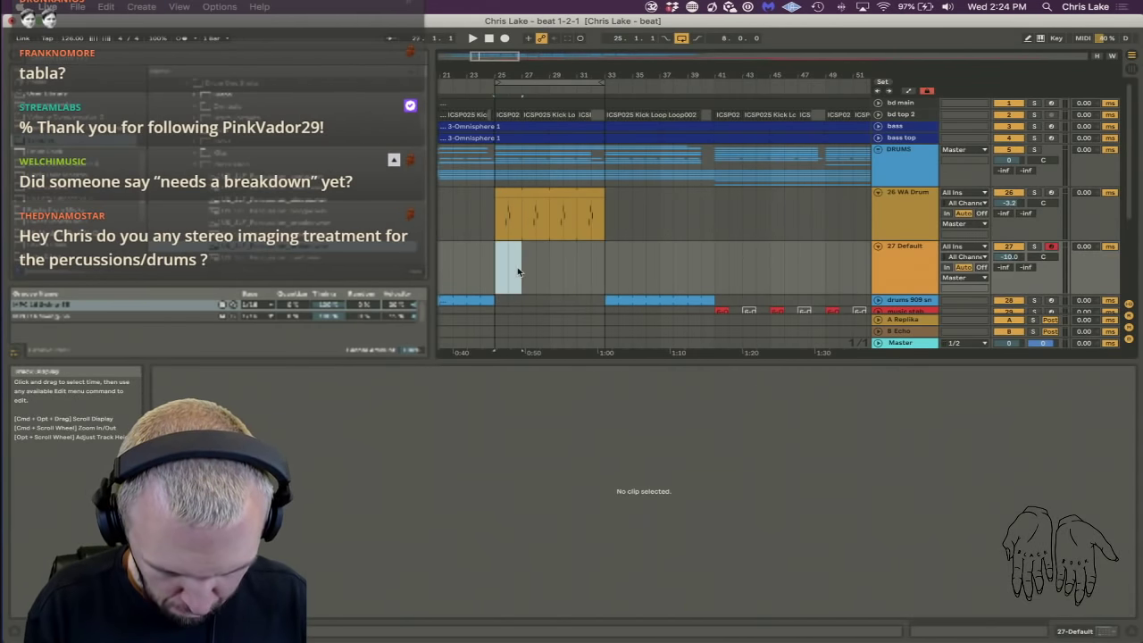
pyautogui.rightClick(518, 272)
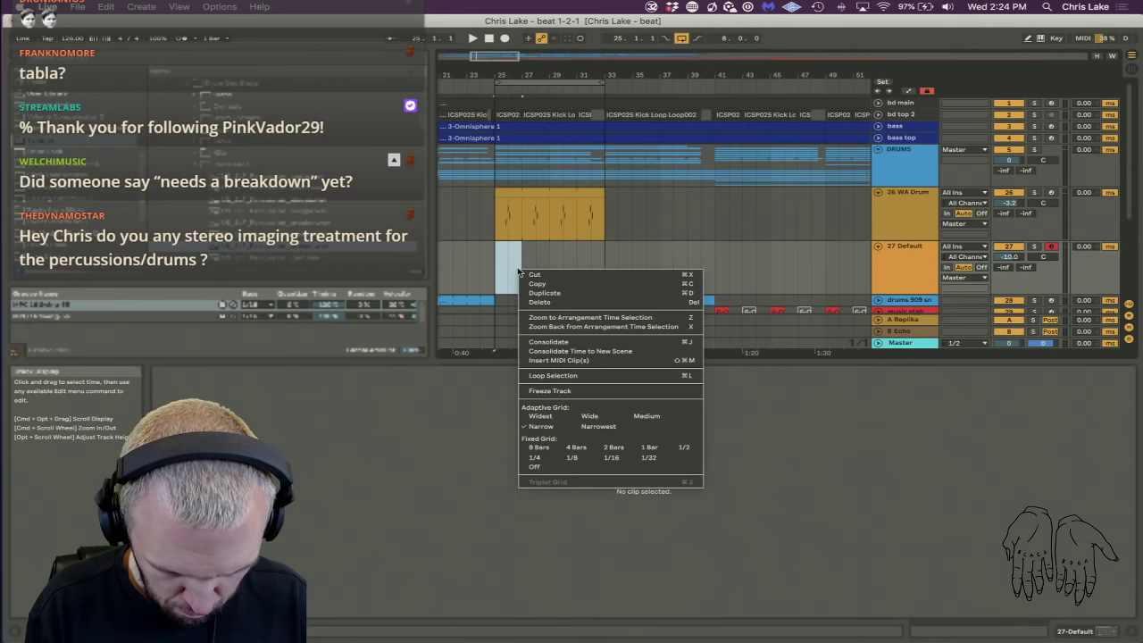
pyautogui.click(558, 360)
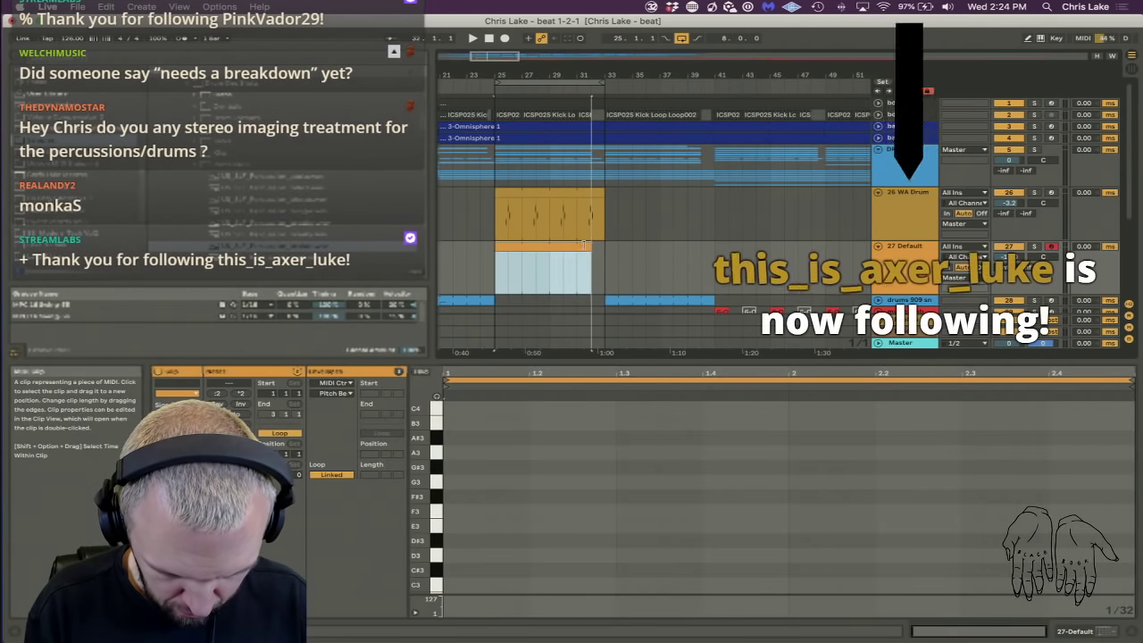
pyautogui.moveTo(588, 245); pyautogui.dragTo(604, 246)
# Load the US_SLF_Percussion_broken sample as the instrument of the new MIDI track while the beat plays.
pyautogui.hotkey('shift', 'Tab')
pyautogui.press('space')
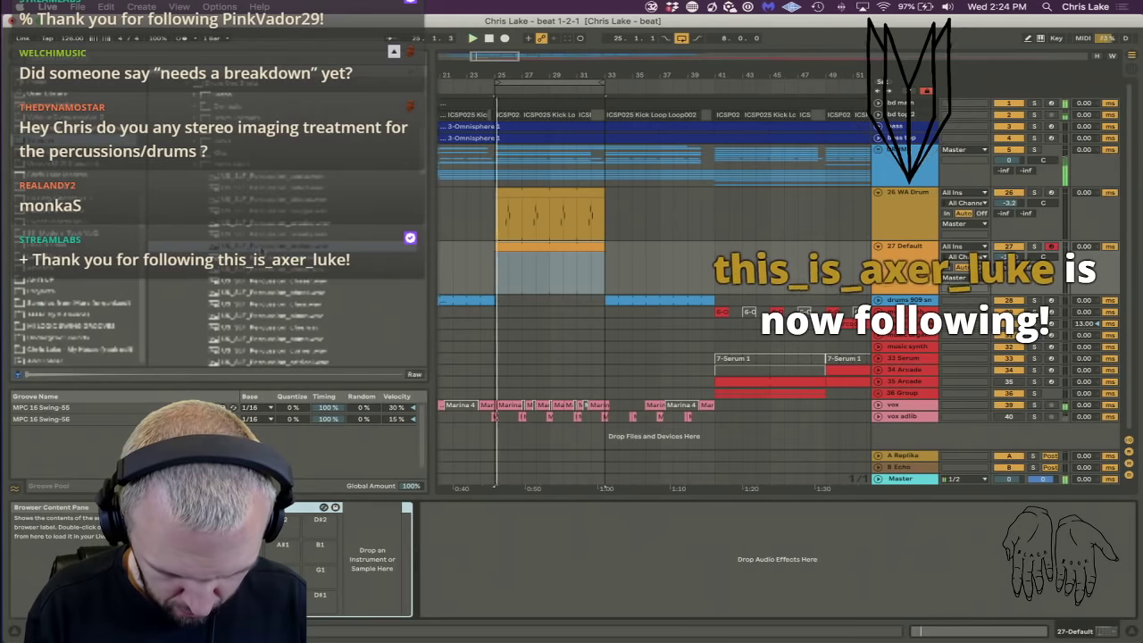
pyautogui.moveTo(485, 531); pyautogui.dragTo(487, 531)
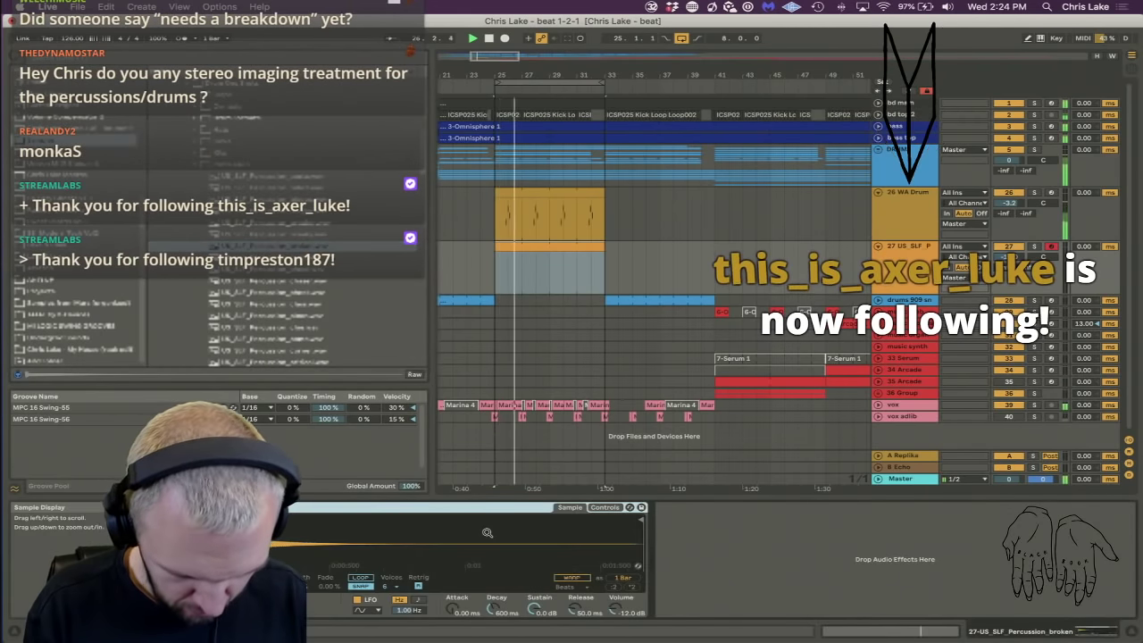
# Draw an F#3 note from 2.2 to the end of the clip and set the percussion track's volume to -6 dB.
pyautogui.doubleClick(526, 257)
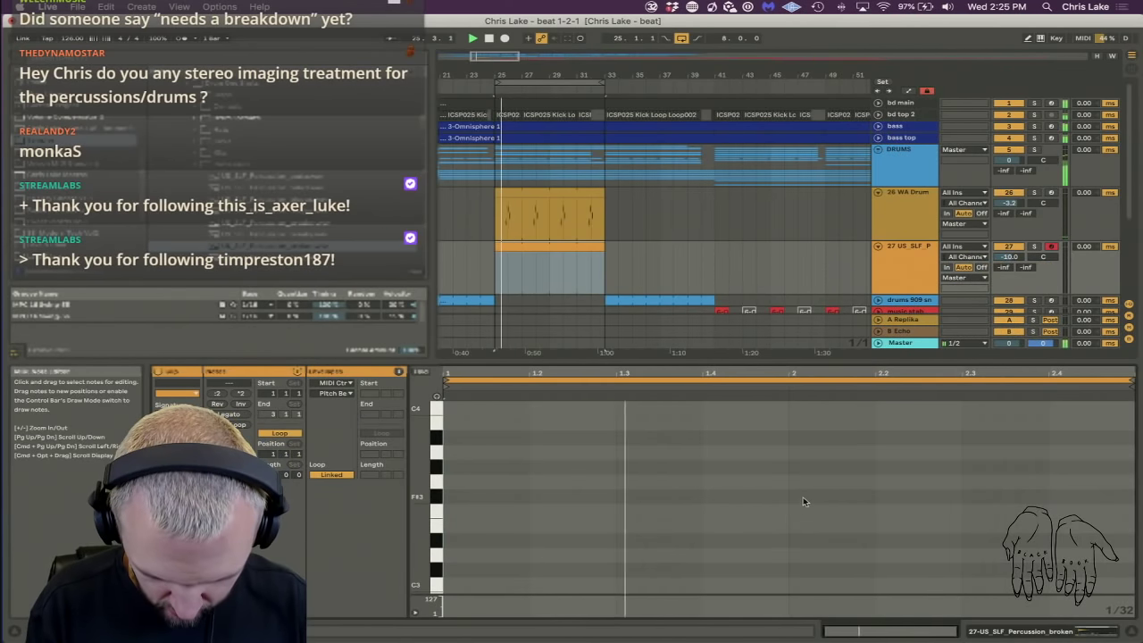
pyautogui.doubleClick(879, 496)
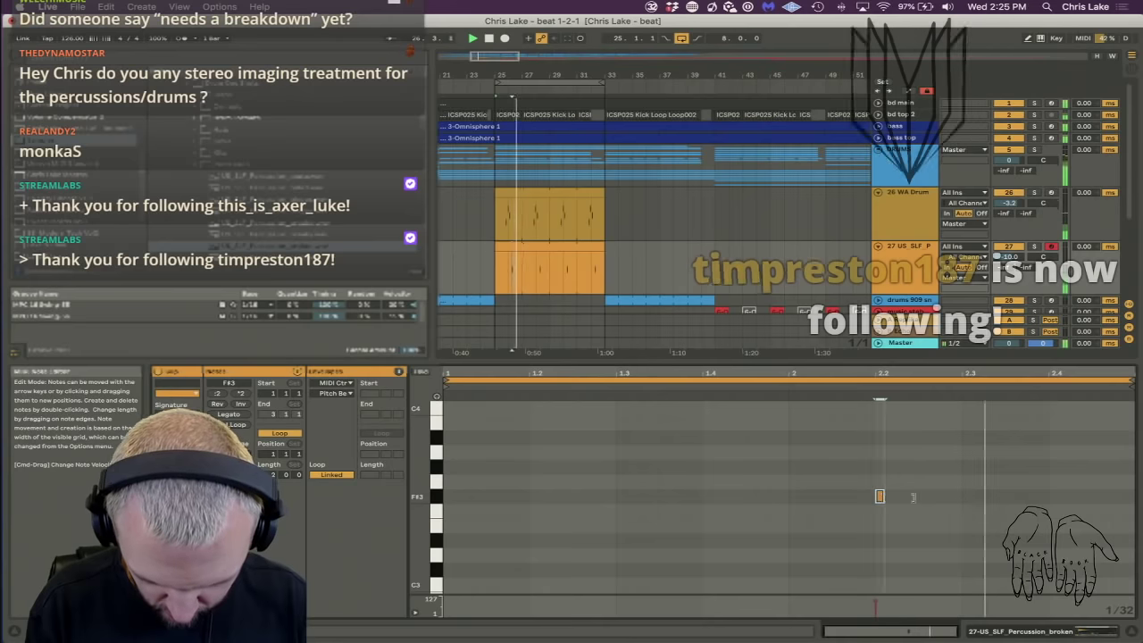
pyautogui.moveTo(913, 496); pyautogui.dragTo(1132, 496)
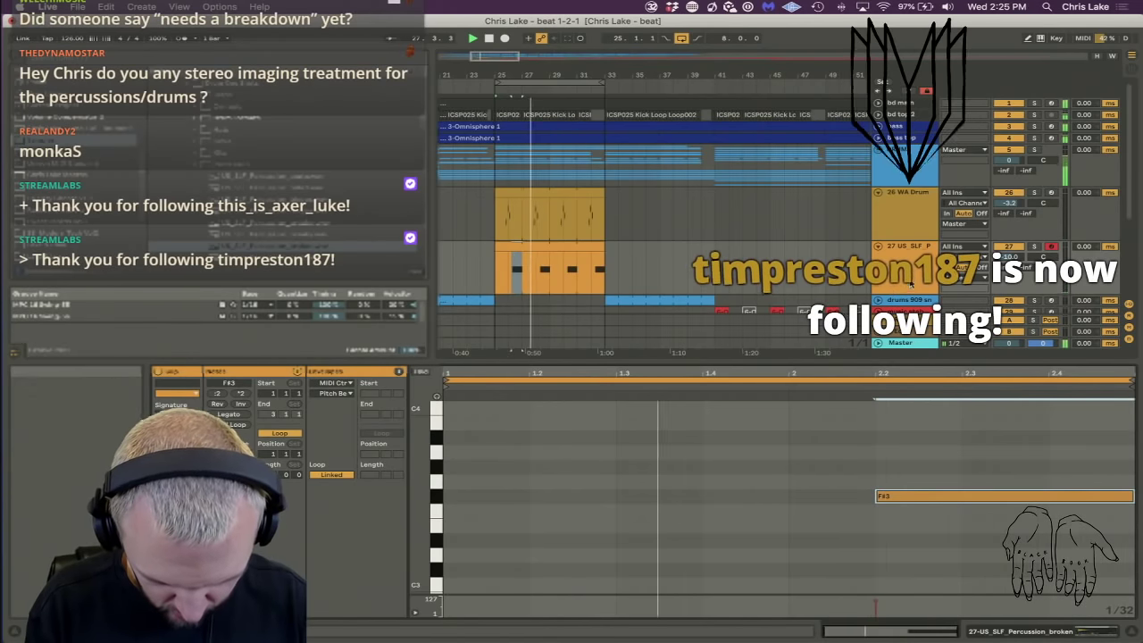
pyautogui.click(1008, 256)
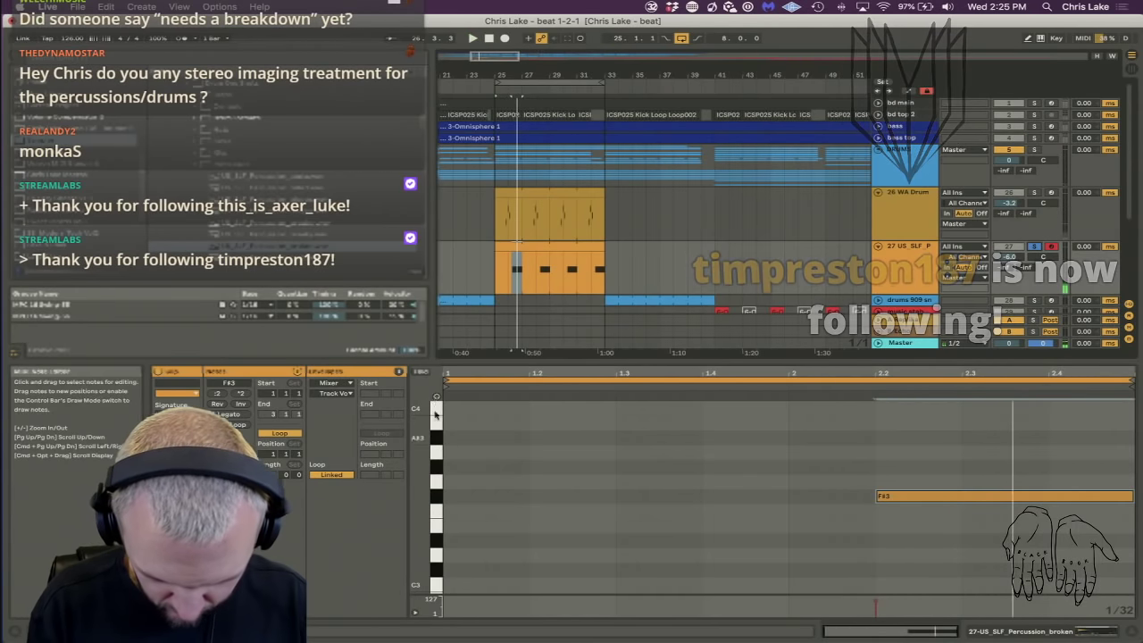
# Transpose the percussion note down to B2, audition it soloed, and unsolo the track.
pyautogui.press('Down')
pyautogui.press('Down')
pyautogui.press('Down')
pyautogui.press('Down')
pyautogui.press('Down')
pyautogui.press('Down')
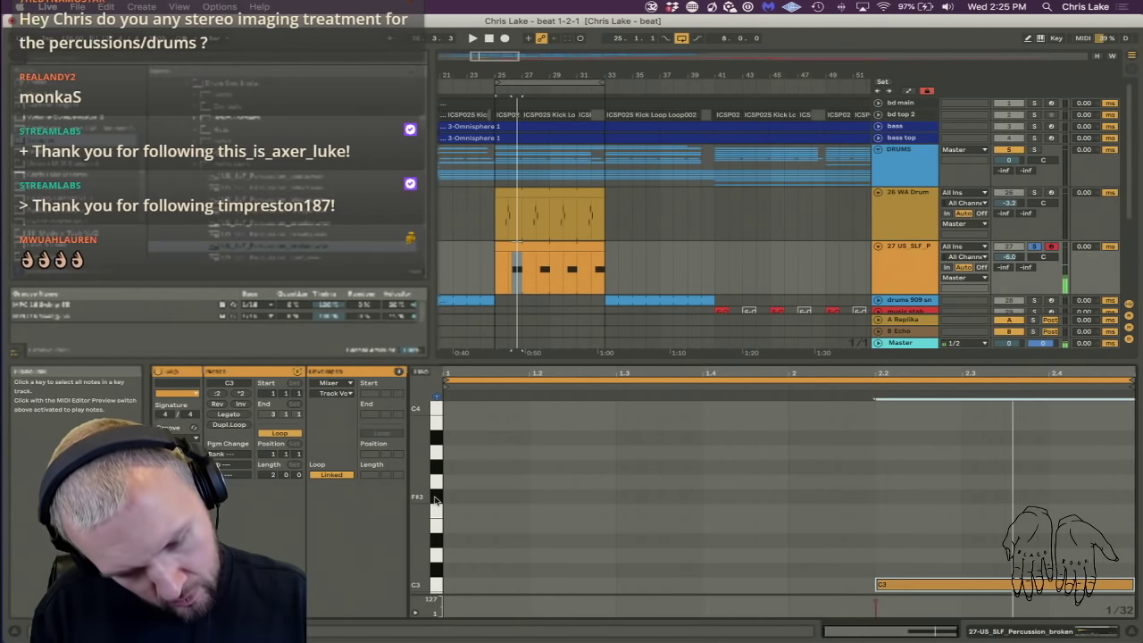
pyautogui.press('Down')
pyautogui.press('space')
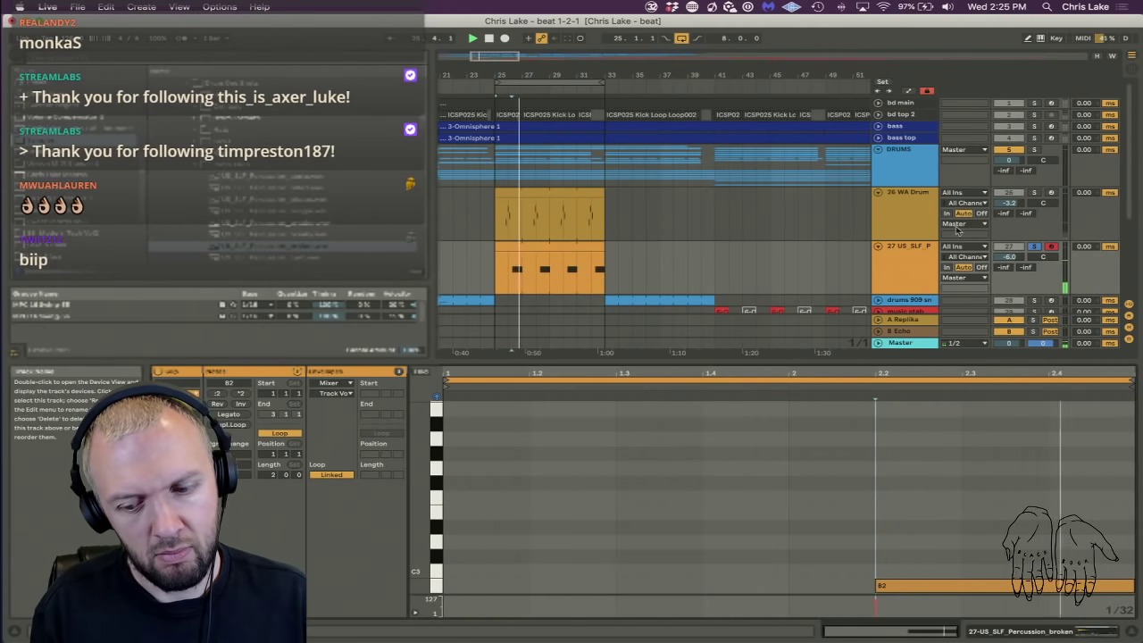
pyautogui.click(1033, 247)
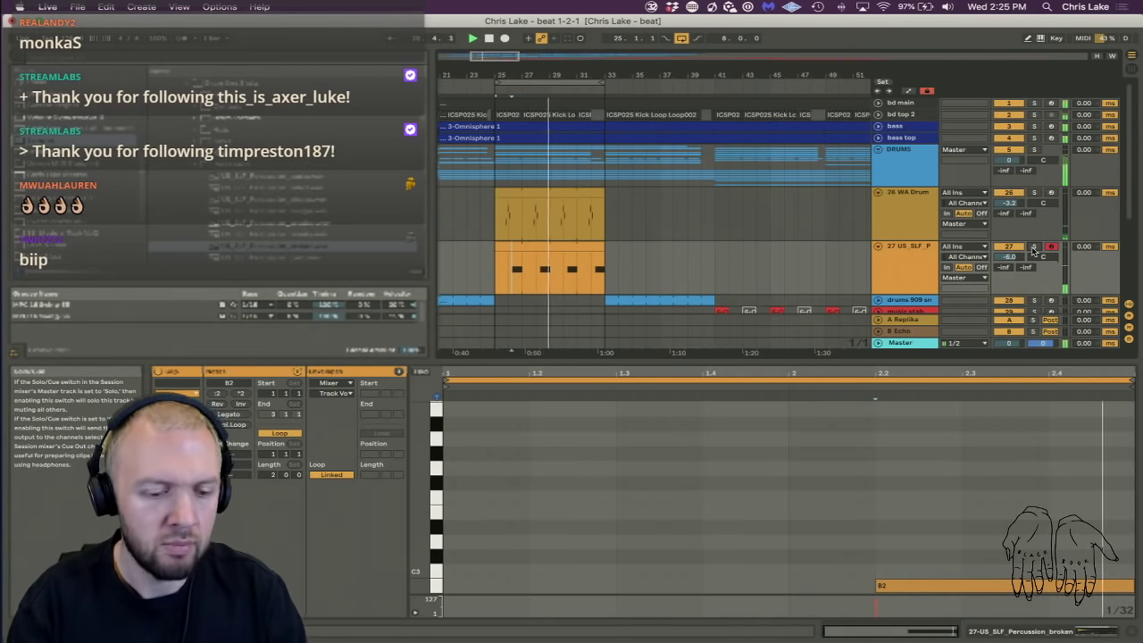
# Audition further percussion samples and replace the track's sample with US_SLF_Percussion_despair.
pyautogui.click(255, 258)
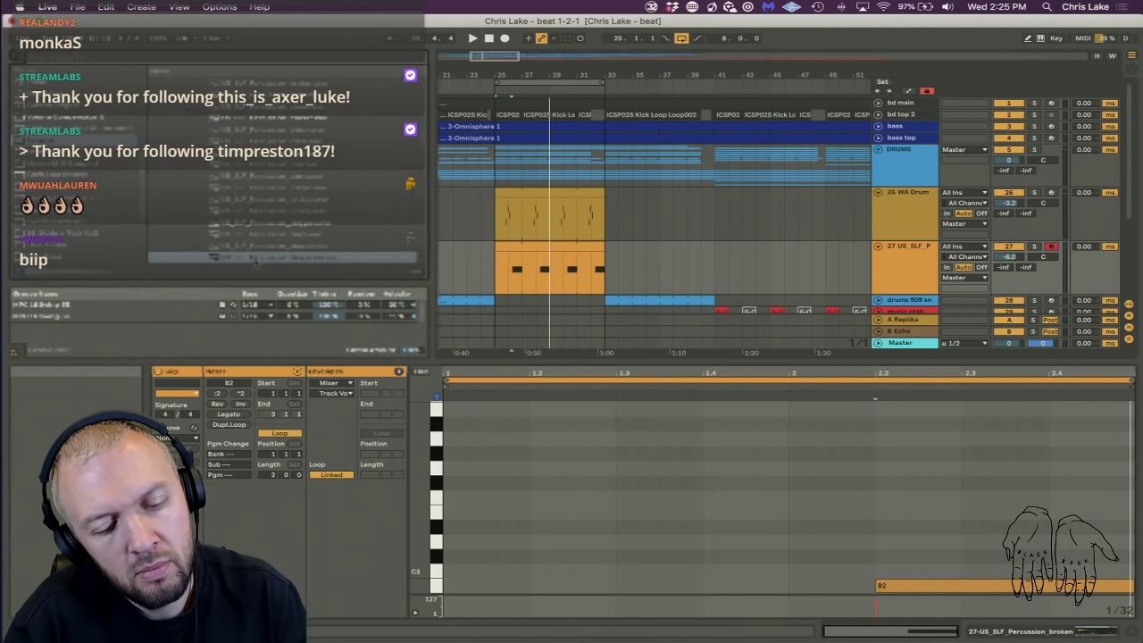
pyautogui.press('Up')
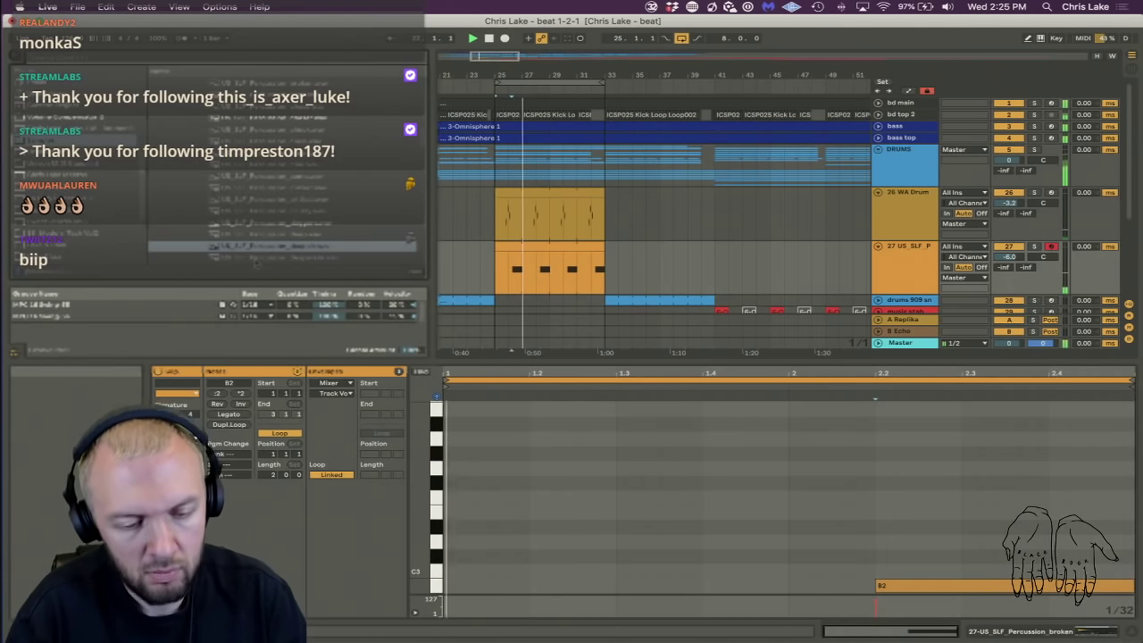
pyautogui.click(908, 271)
pyautogui.doubleClick(906, 271)
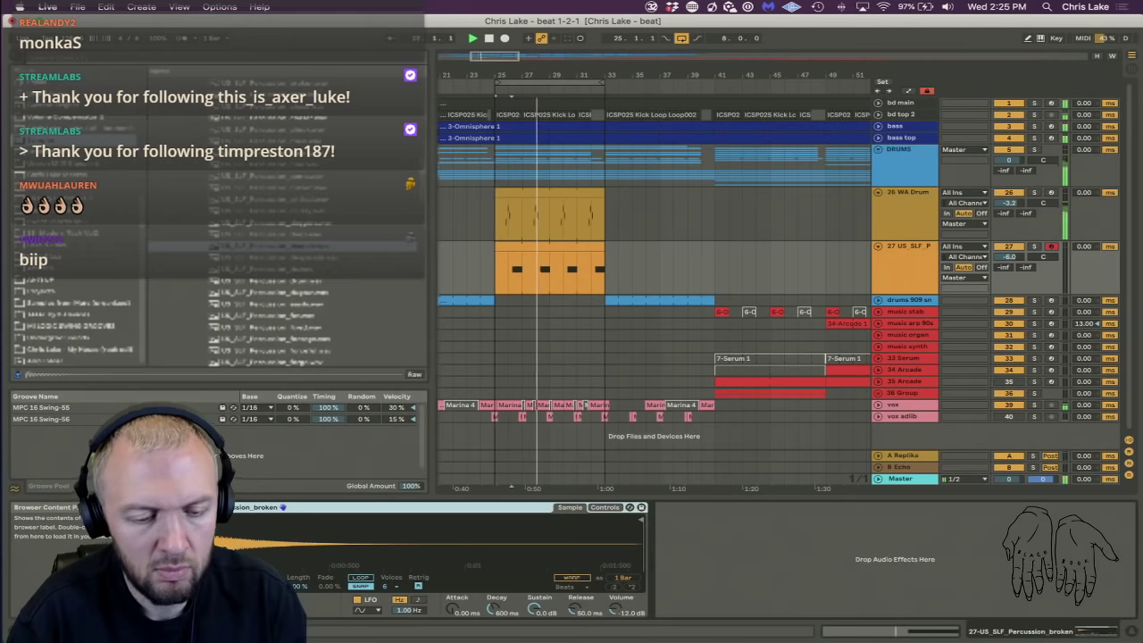
pyautogui.moveTo(255, 249); pyautogui.dragTo(330, 545)
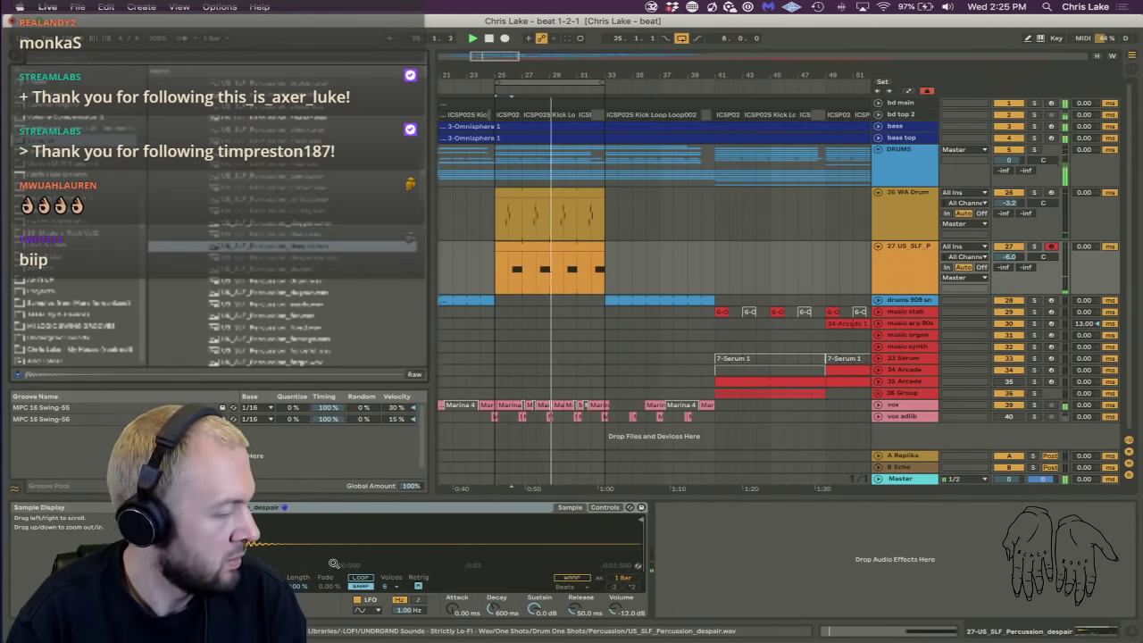
# Raise the percussion sampler's volume to 12 dB and transpose the clip's note up an octave to B3.
pyautogui.click(620, 607)
pyautogui.moveTo(619, 607); pyautogui.dragTo(615, 582)
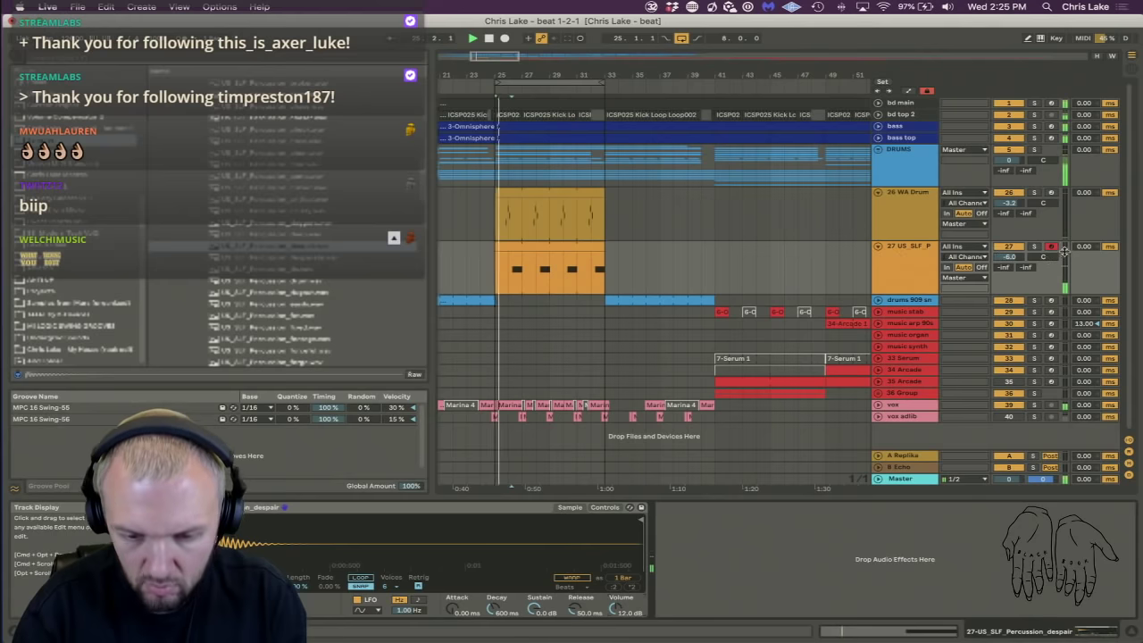
pyautogui.doubleClick(541, 248)
pyautogui.click(884, 583)
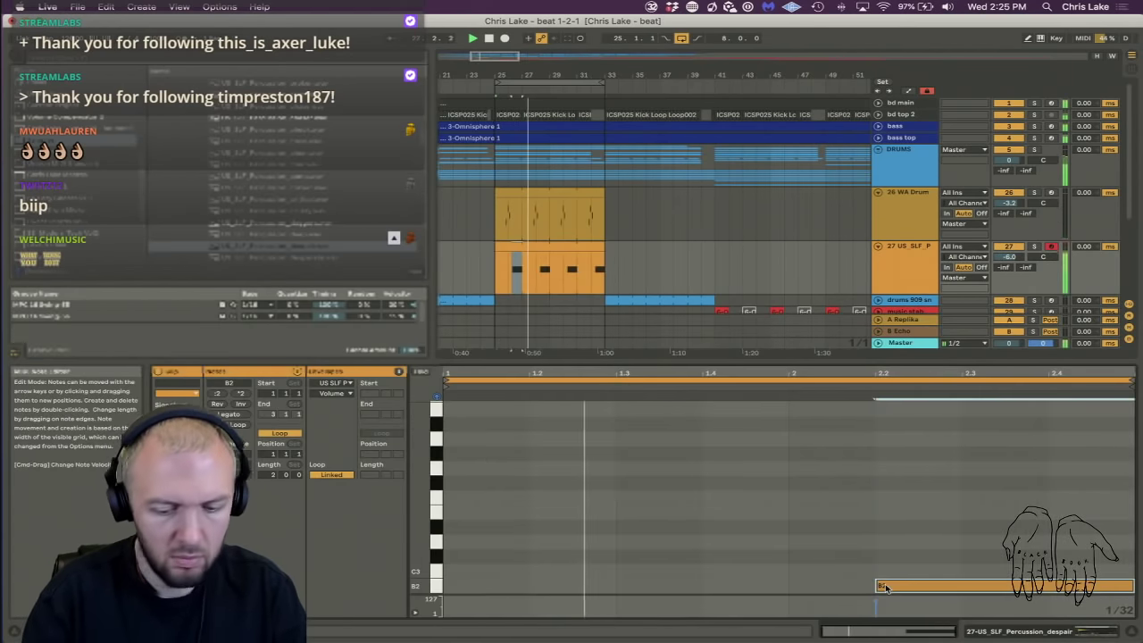
pyautogui.hotkey('shift', 'Up')
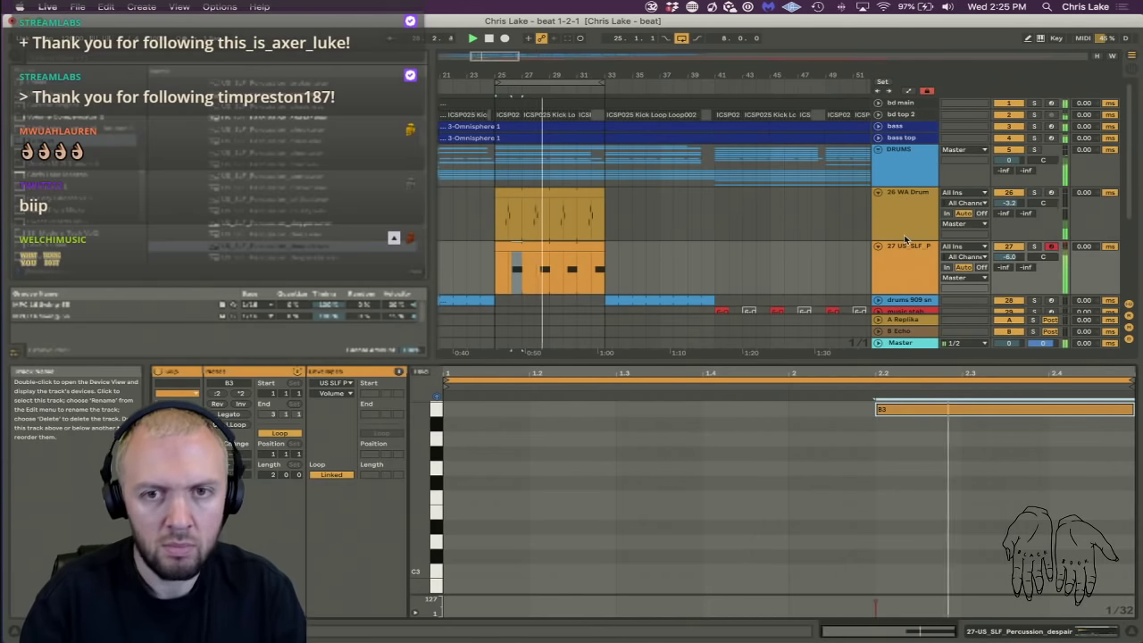
# Solo the percussion track and play a one-bar loop over bar 26.
pyautogui.click(1032, 245)
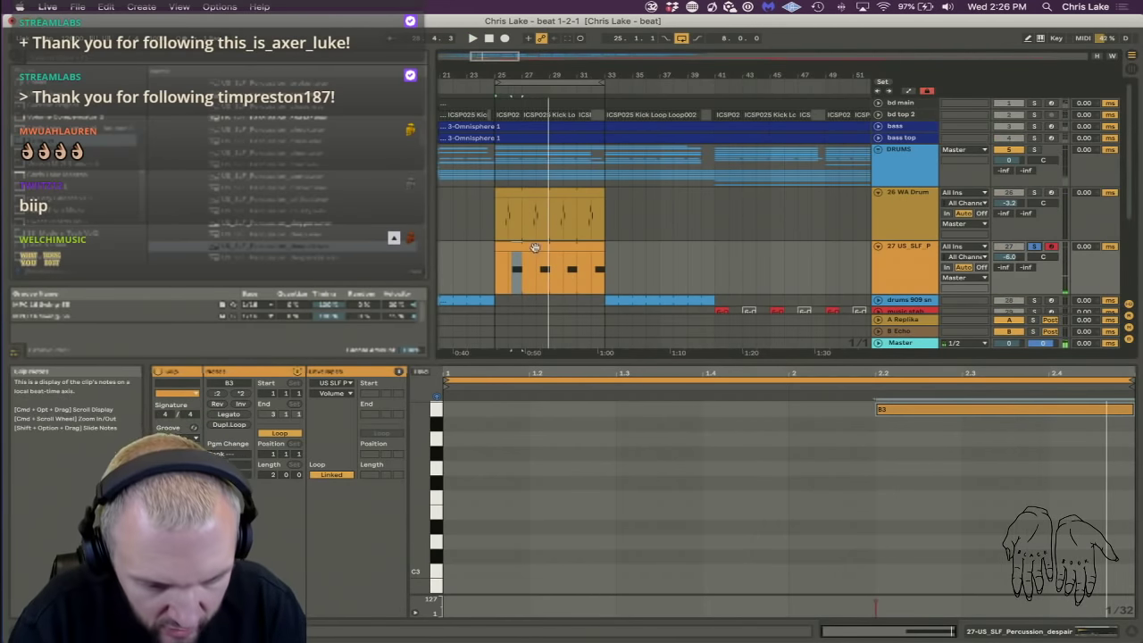
pyautogui.doubleClick(514, 97)
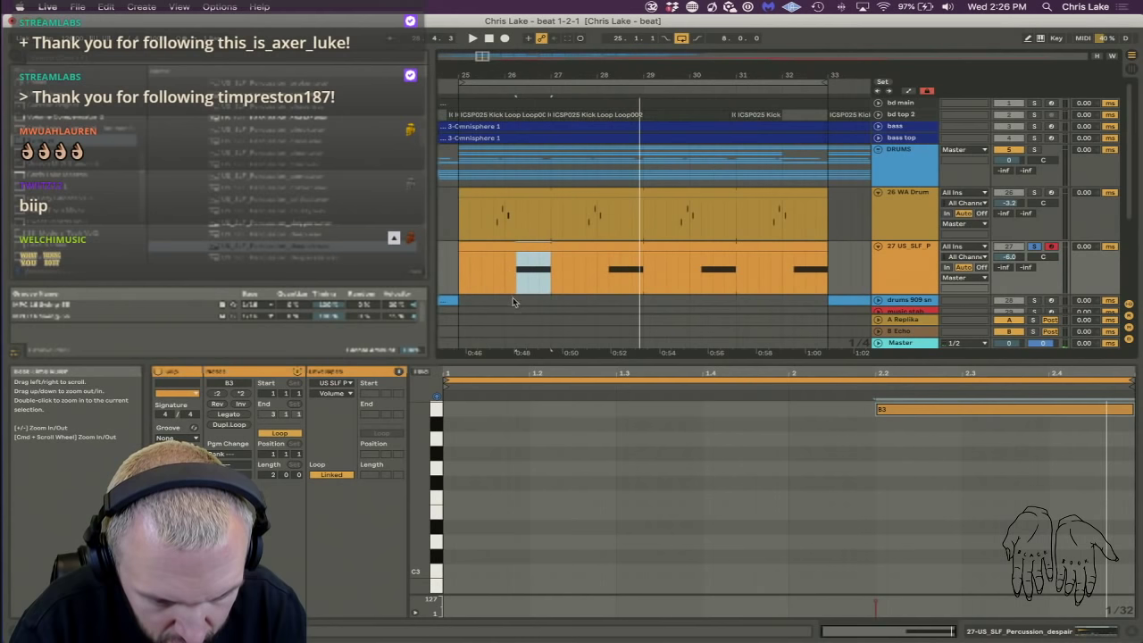
pyautogui.moveTo(507, 280); pyautogui.dragTo(550, 280)
pyautogui.press('space')
# Add the Echo audio effect after the sampler on the US_SLF_Percussion_despair track.
pyautogui.doubleClick(919, 275)
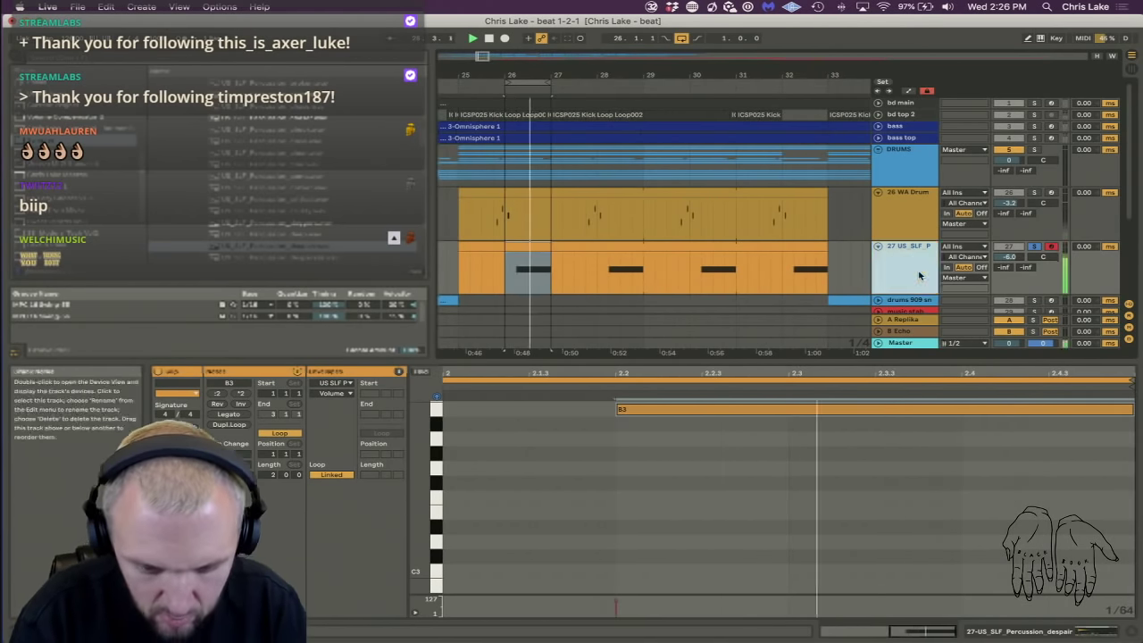
pyautogui.click(73, 362)
pyautogui.click(54, 210)
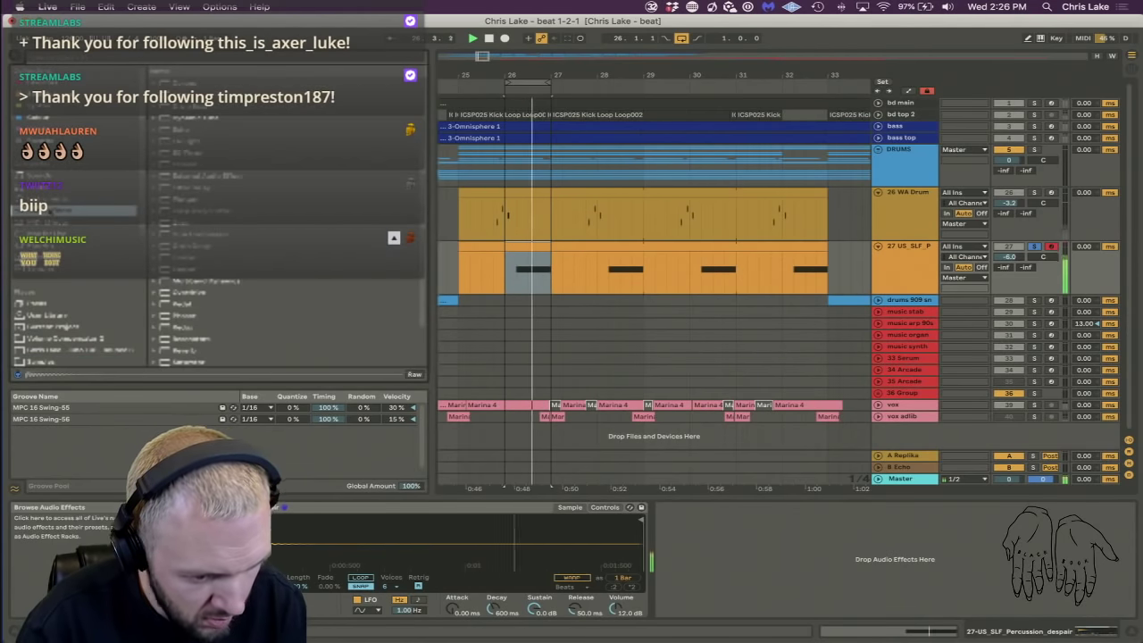
pyautogui.scroll(3, 196, 267)
pyautogui.click(197, 209)
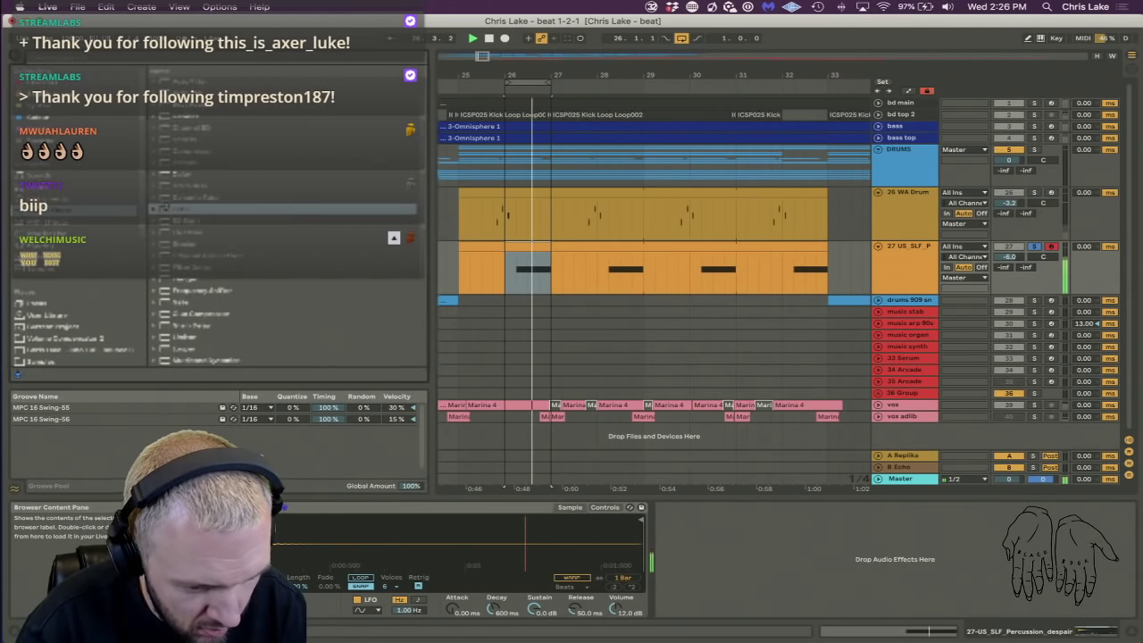
pyautogui.moveTo(196, 209); pyautogui.dragTo(708, 568)
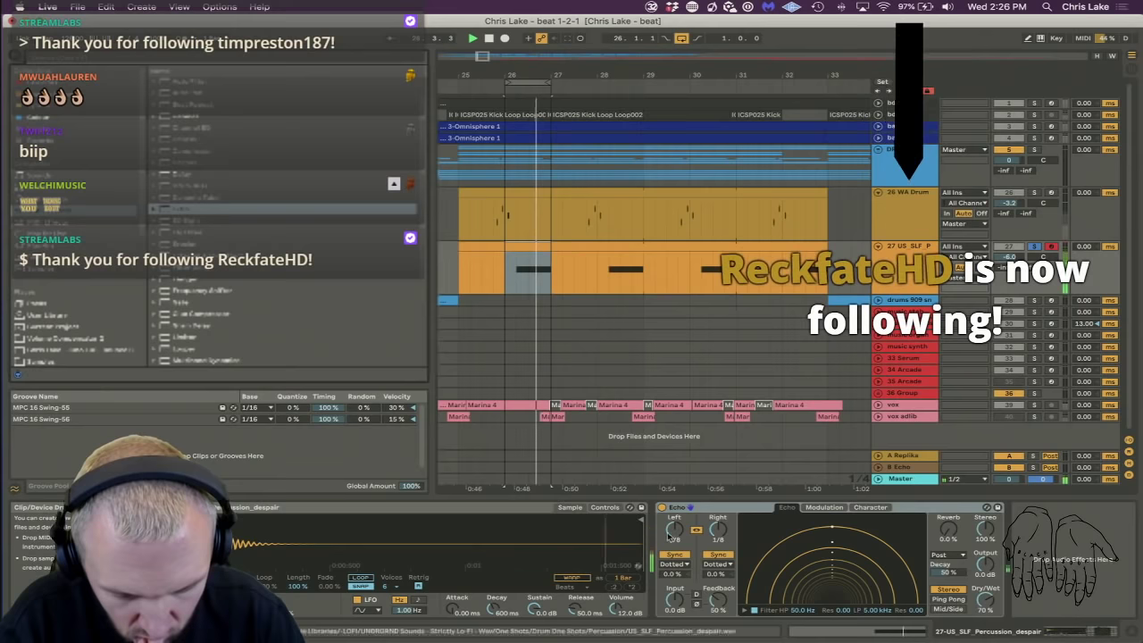
# Set Echo's delays to straight notes offset -3.8% left and 1.0% right, and filter the echoes with an 83.9 Hz high-pass and 1.82 kHz low-pass.
pyautogui.click(714, 565)
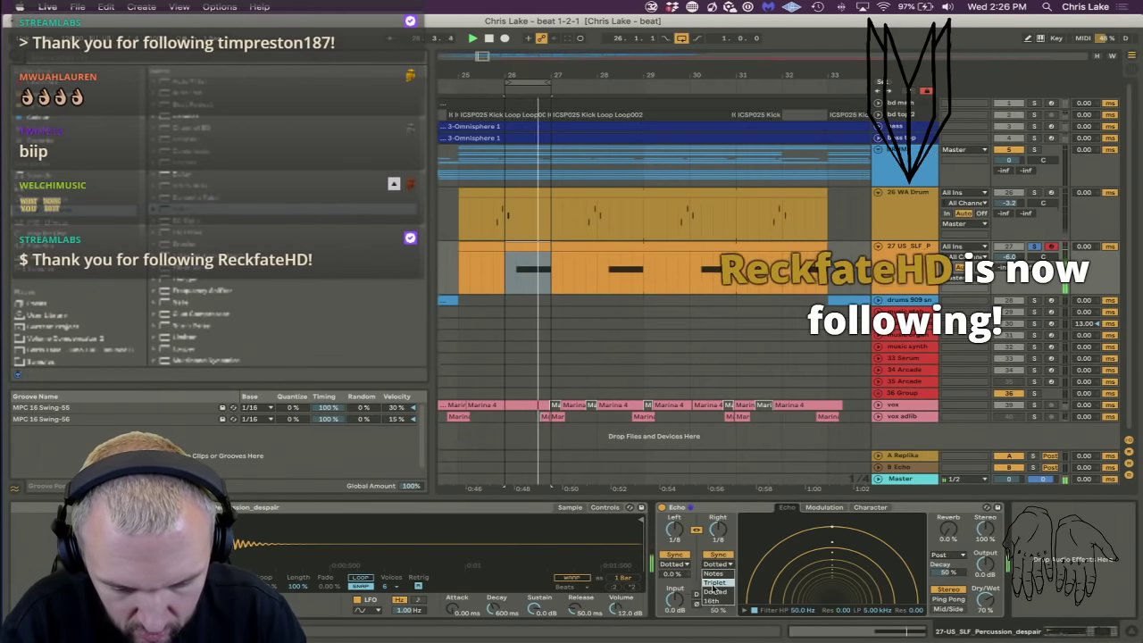
pyautogui.click(713, 573)
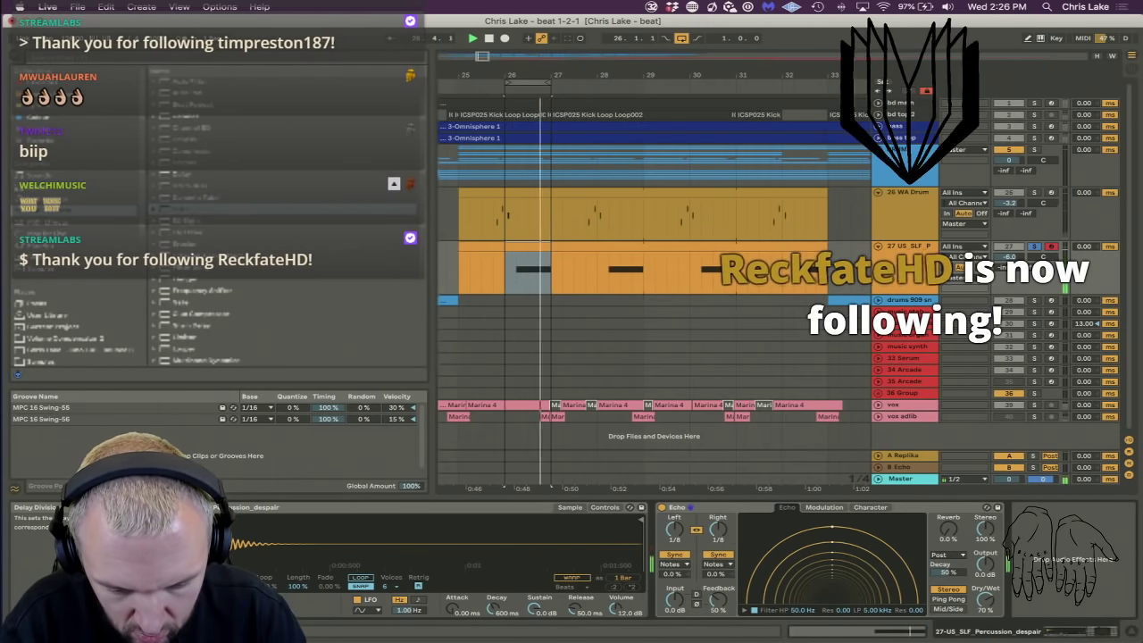
pyautogui.moveTo(718, 533); pyautogui.dragTo(718, 542)
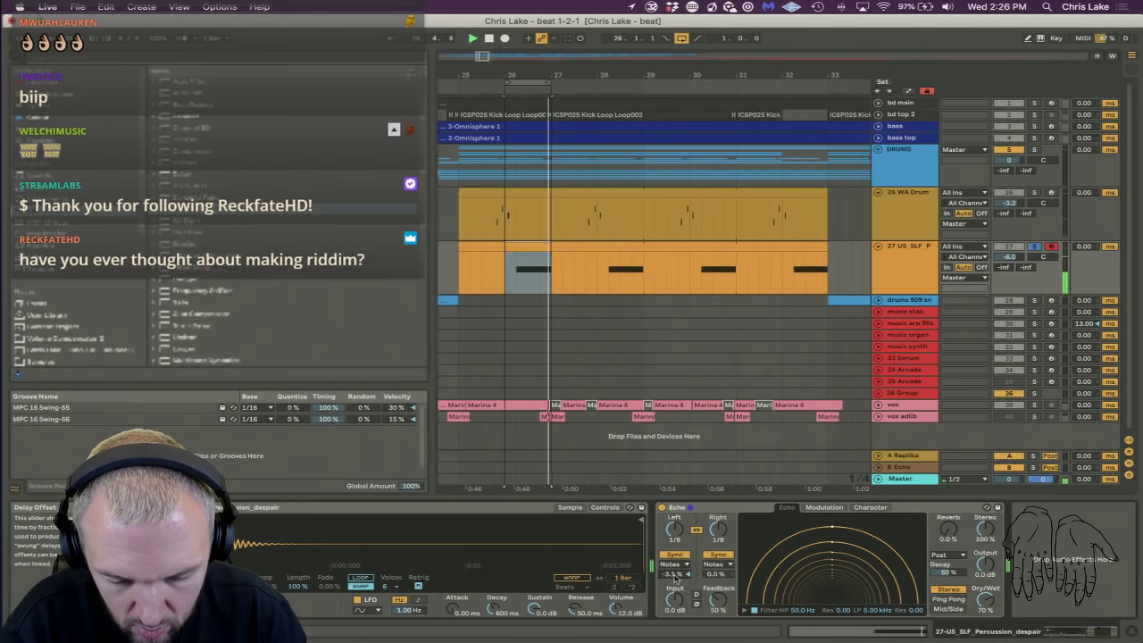
pyautogui.moveTo(711, 579); pyautogui.dragTo(712, 574)
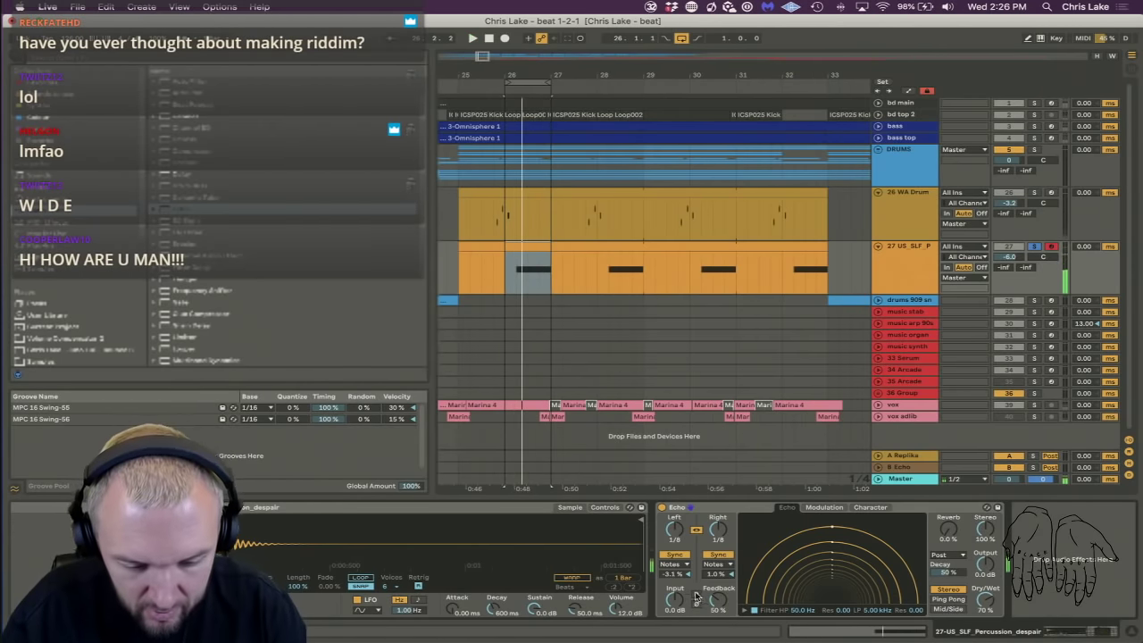
pyautogui.moveTo(665, 574); pyautogui.dragTo(664, 586)
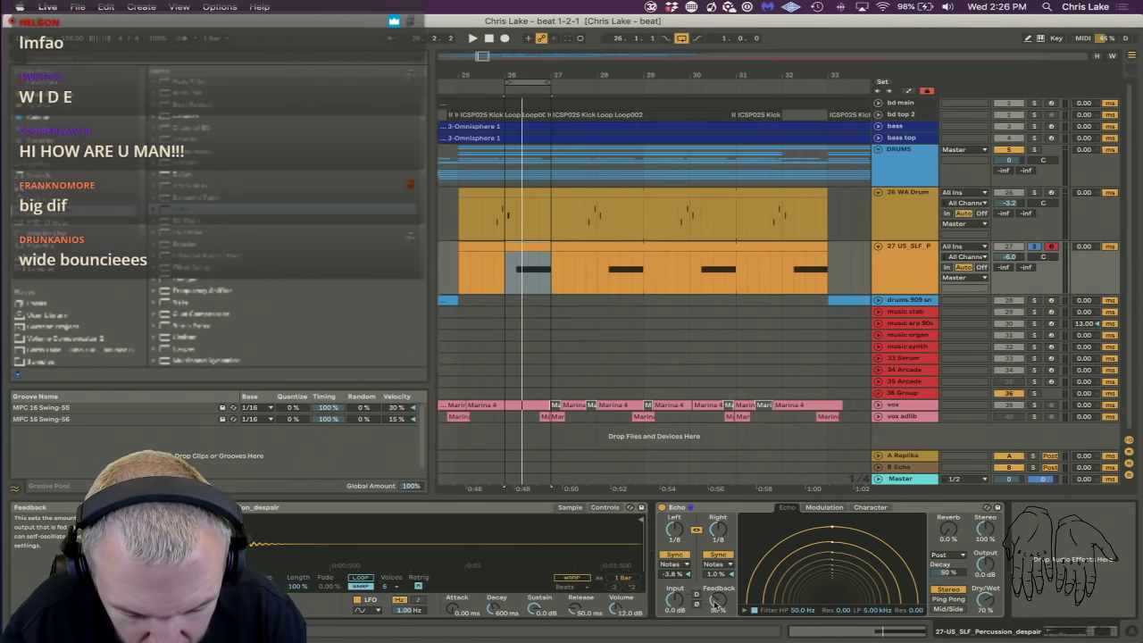
pyautogui.click(743, 611)
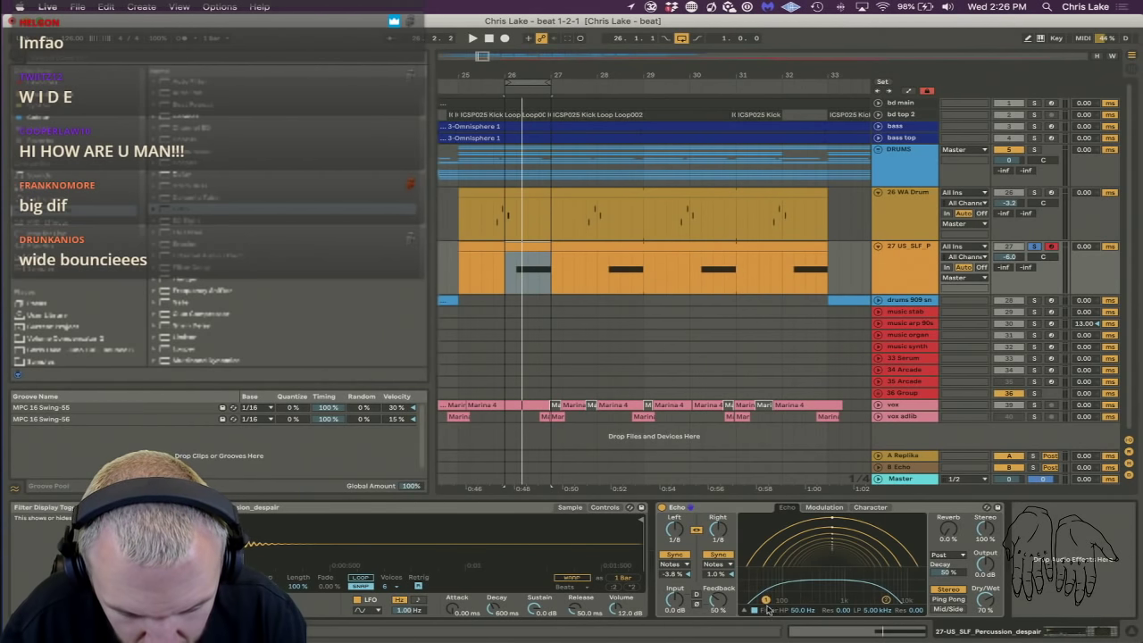
pyautogui.moveTo(891, 599); pyautogui.dragTo(871, 590)
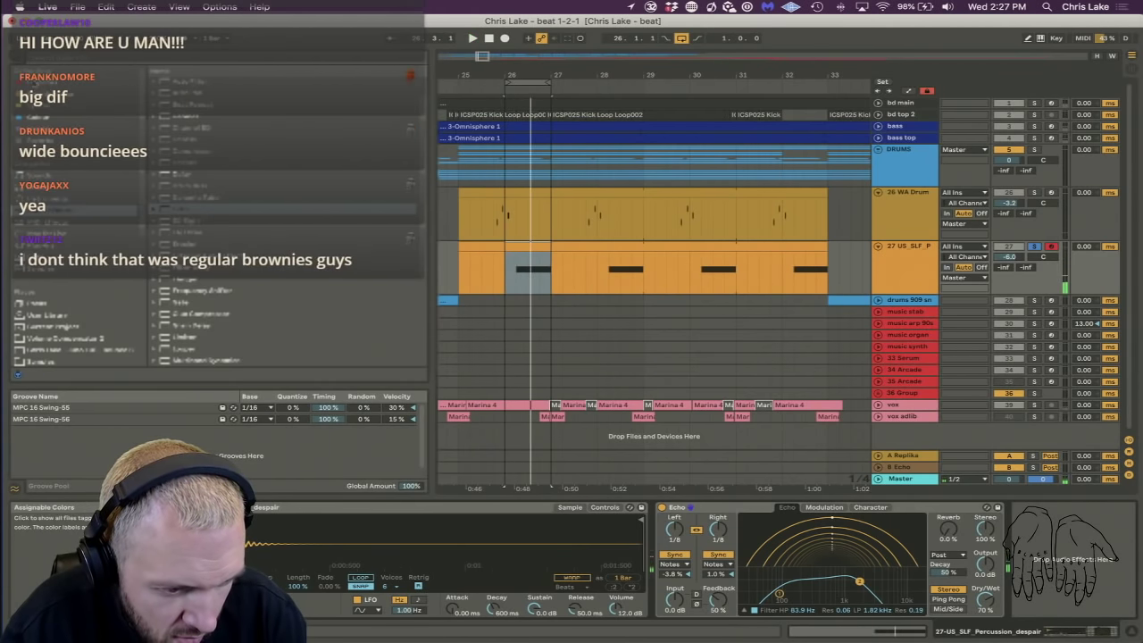
# Find the RC-20 Retro Color plug-in in the browser and load it on the percussion track before Echo.
pyautogui.click(73, 82)
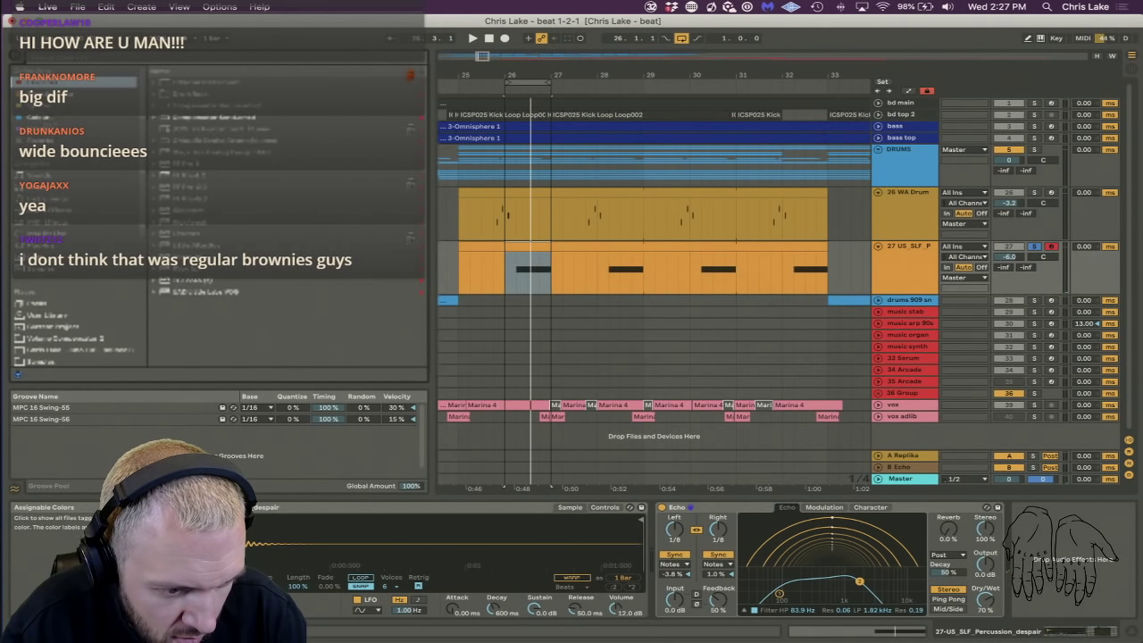
pyautogui.click(50, 245)
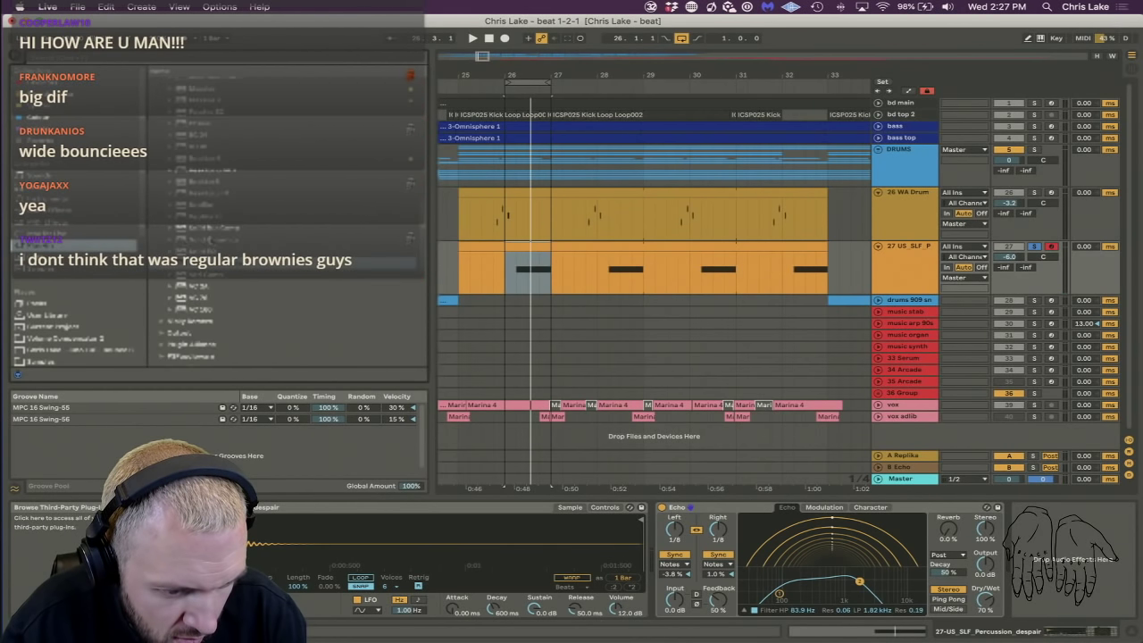
pyautogui.scroll(-5, 209, 239)
pyautogui.scroll(3, 197, 228)
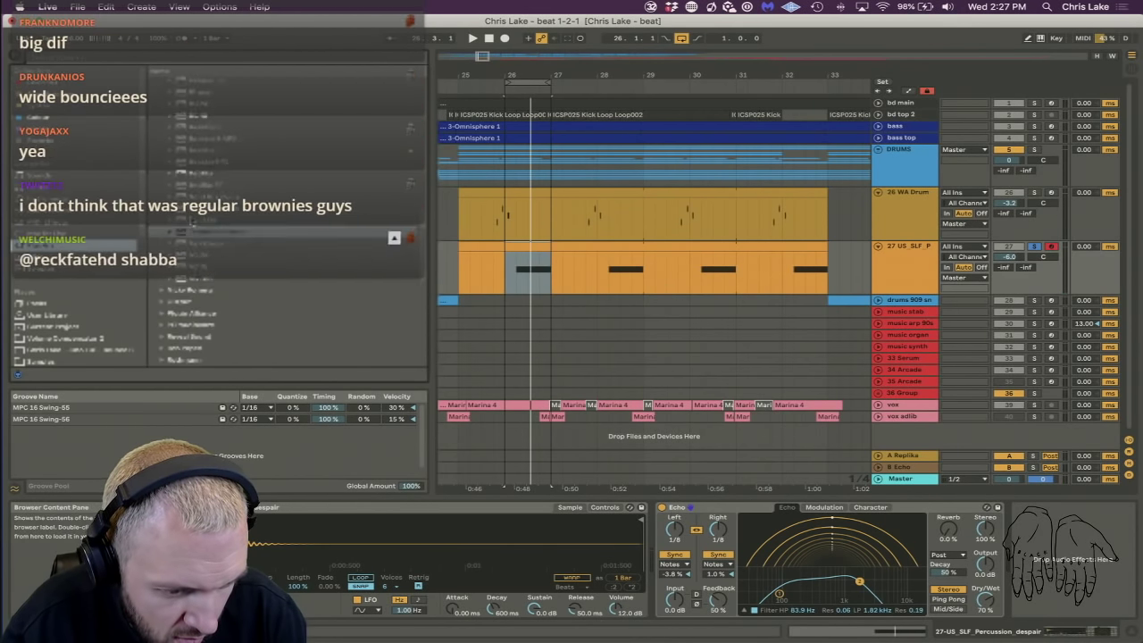
pyautogui.scroll(-4, 190, 220)
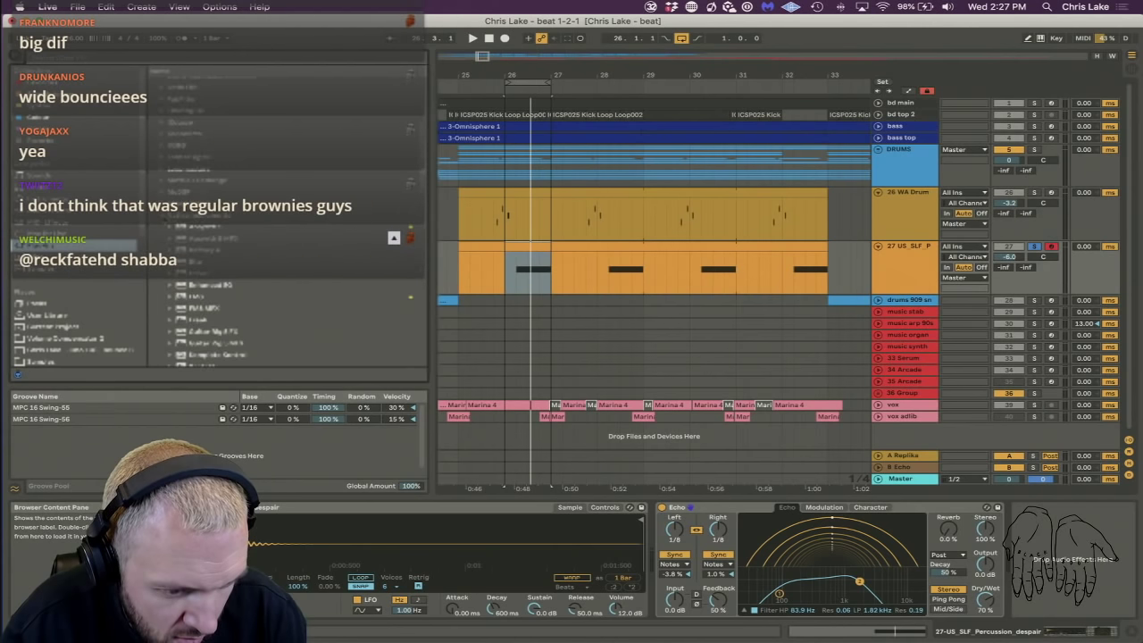
pyautogui.click(160, 217)
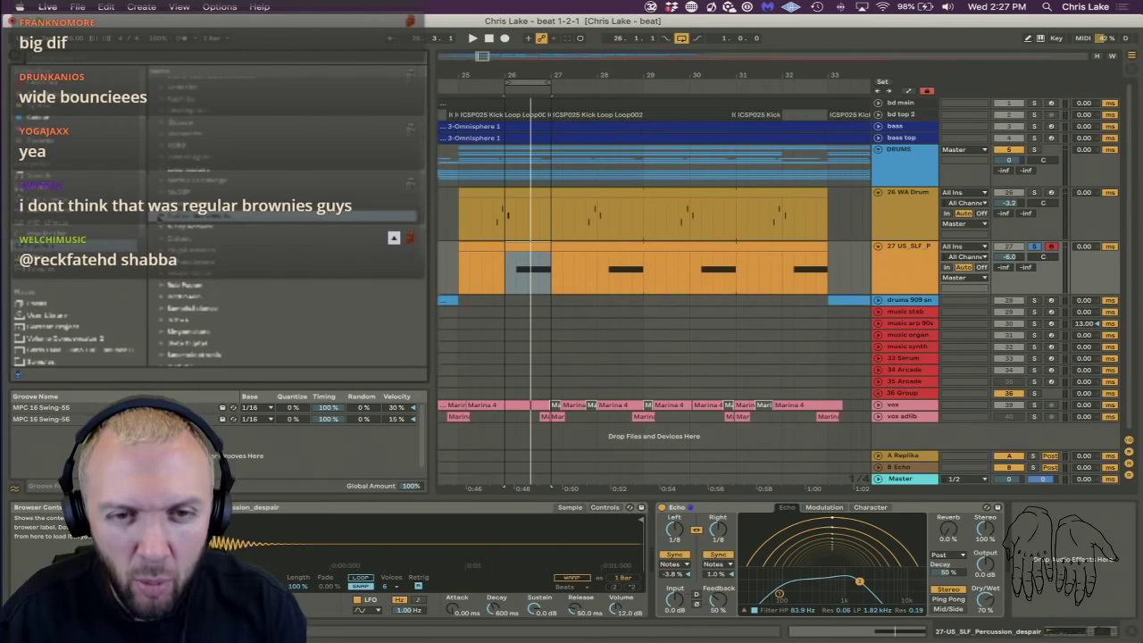
pyautogui.scroll(-5, 161, 217)
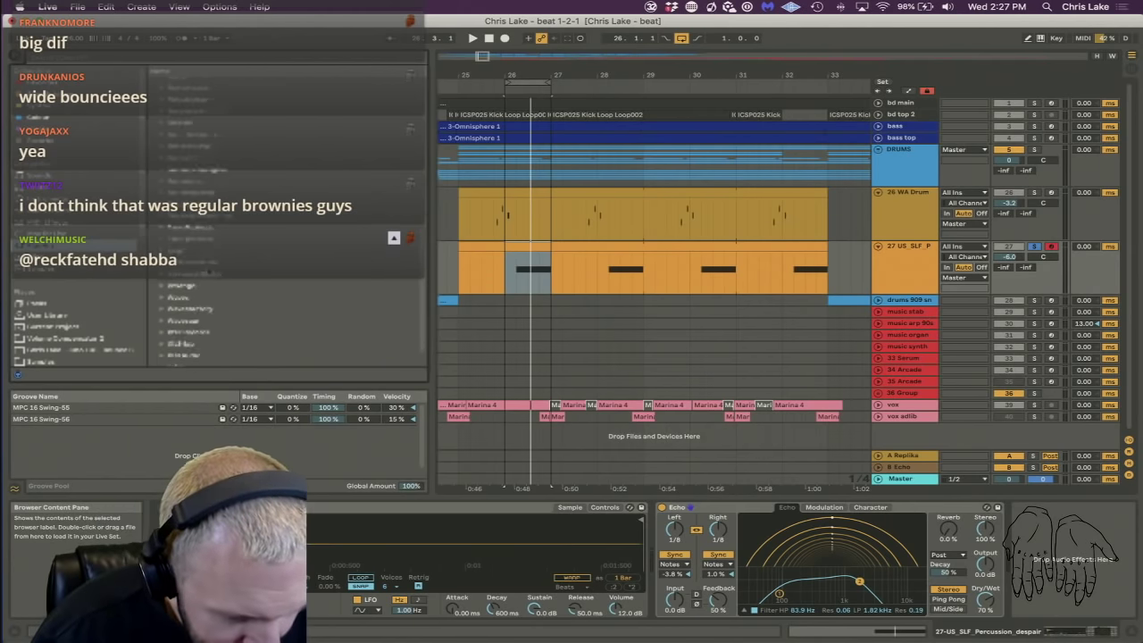
pyautogui.click(184, 326)
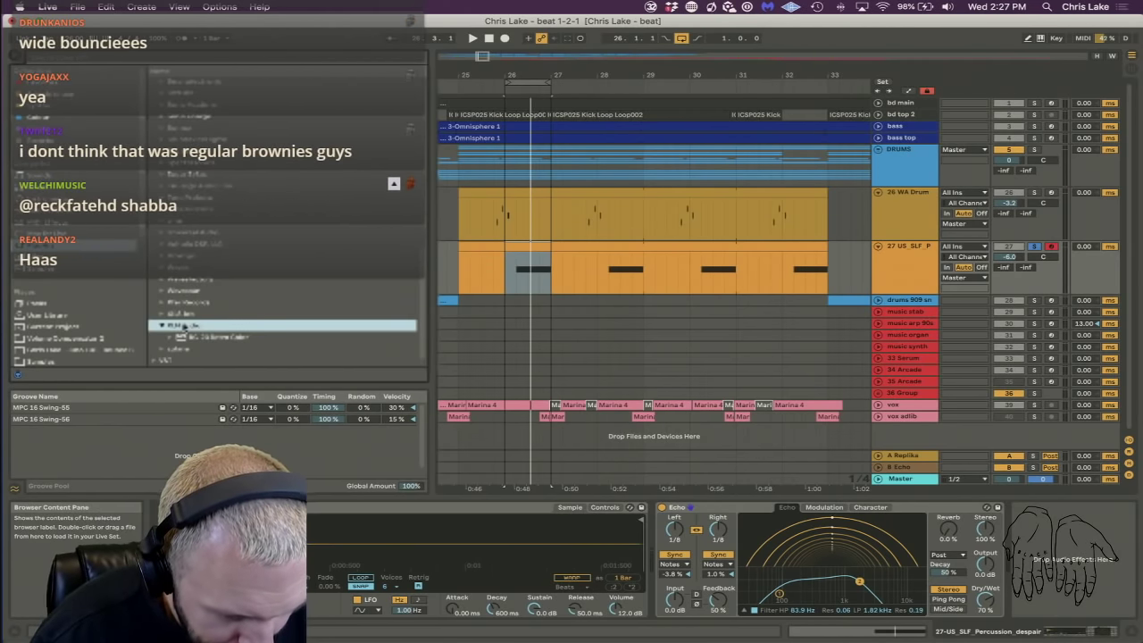
pyautogui.press('Down')
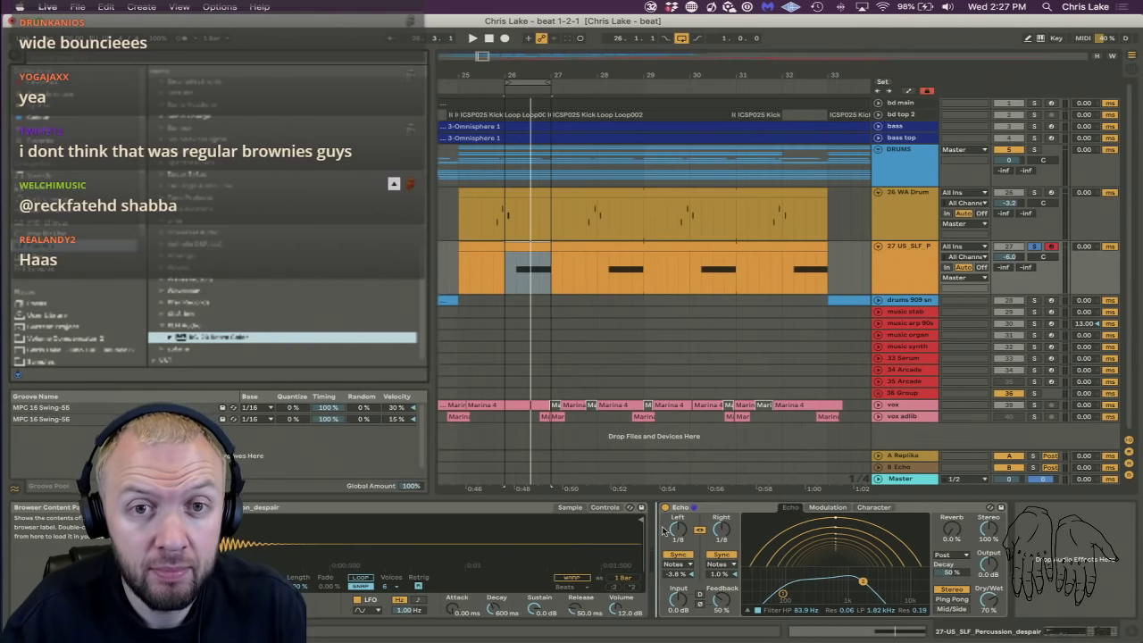
pyautogui.press('Return')
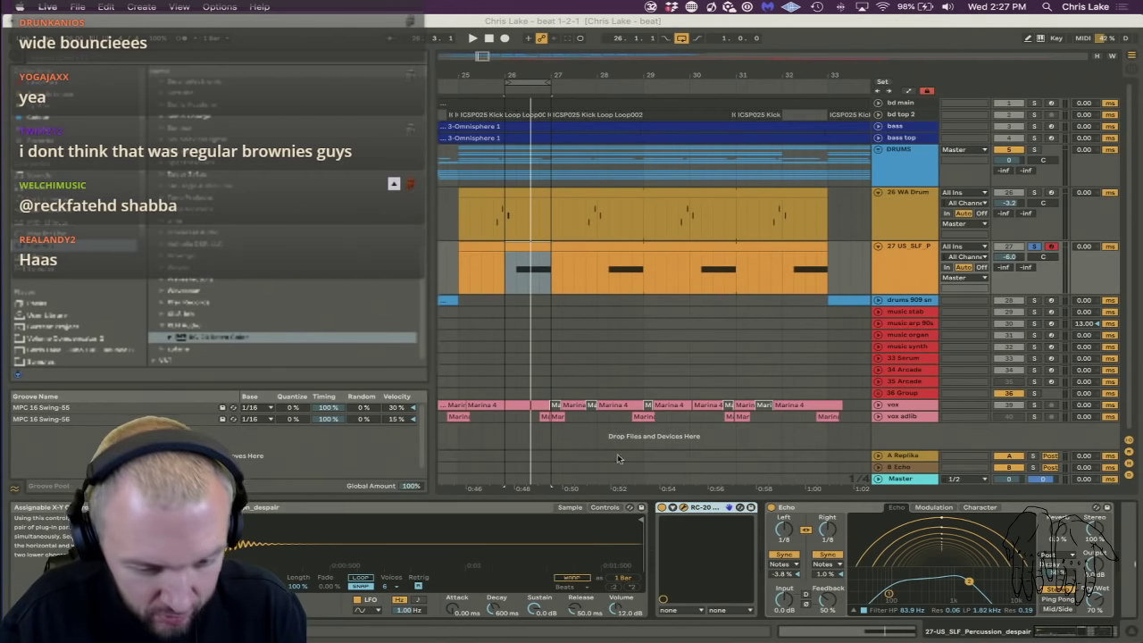
# Open the RC-20 interface and, with the loop playing, load a preset that uses only the Digital module.
pyautogui.click(682, 507)
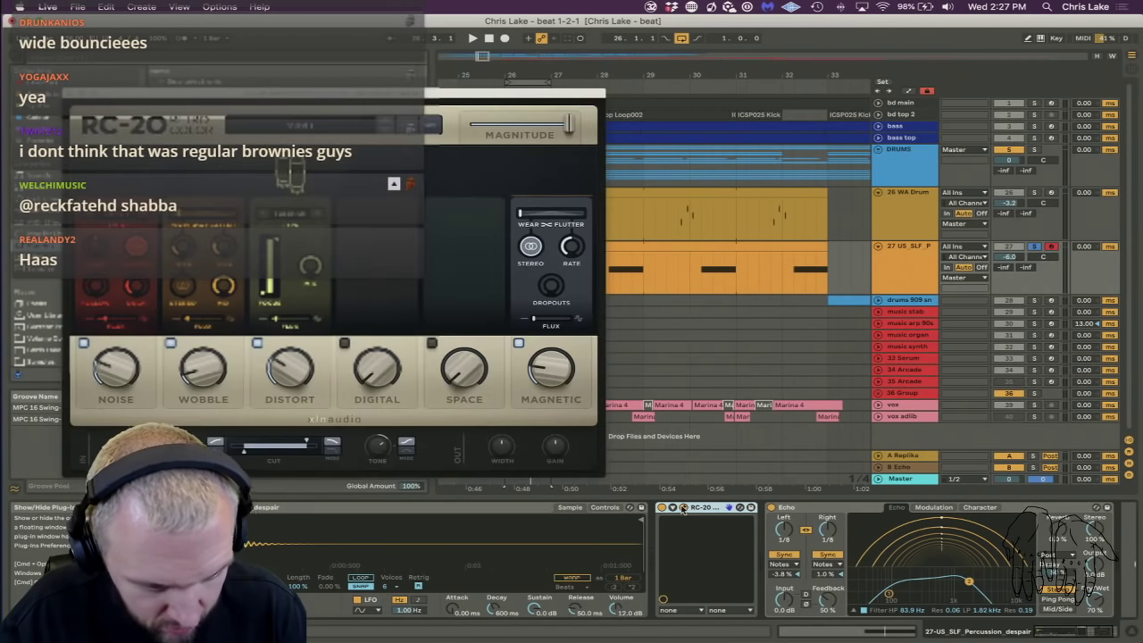
pyautogui.click(683, 508)
pyautogui.click(683, 508)
pyautogui.press('space')
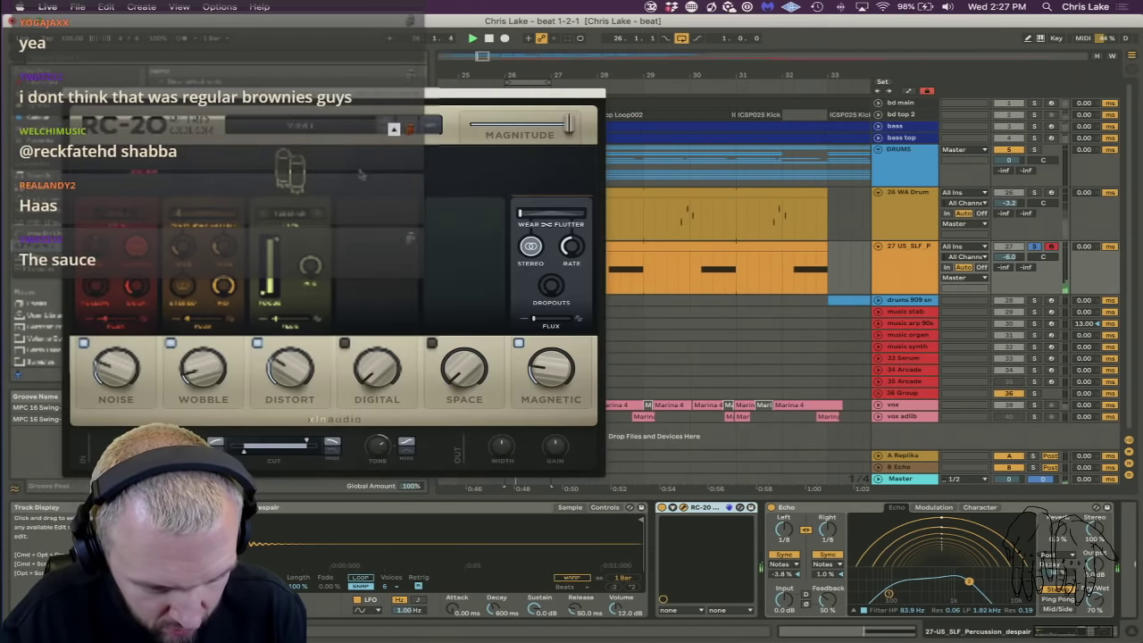
pyautogui.click(314, 130)
pyautogui.scroll(1, 219, 205)
pyautogui.click(215, 203)
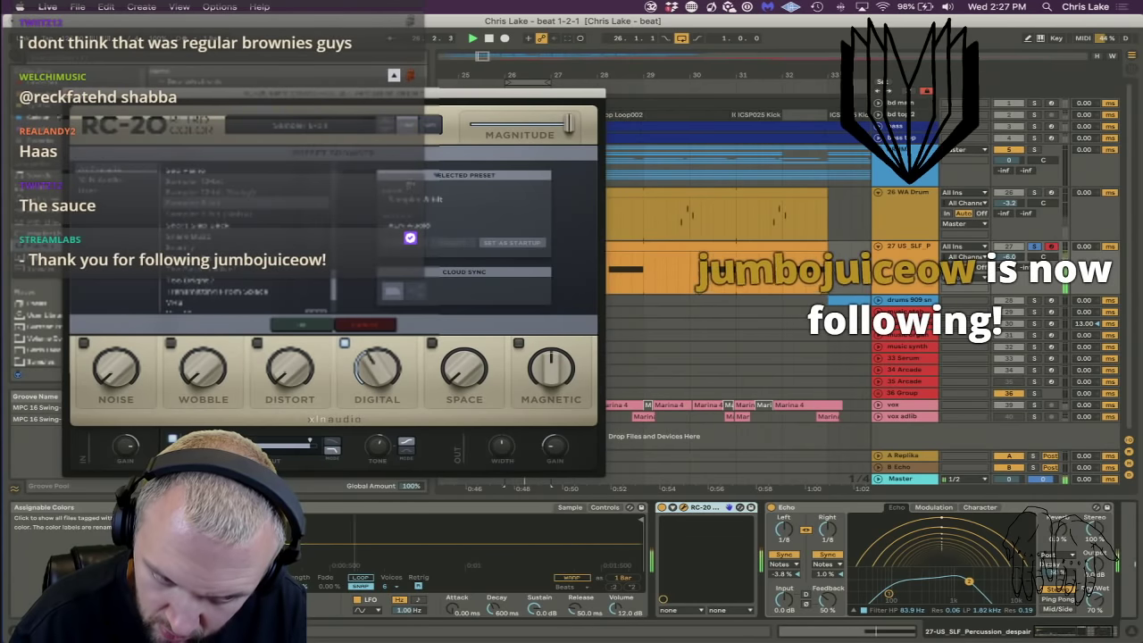
# Insert an EQ Eight between the sampler and RC-20 on the percussion track.
pyautogui.click(72, 93)
pyautogui.click(63, 210)
pyautogui.moveTo(192, 221); pyautogui.dragTo(632, 555)
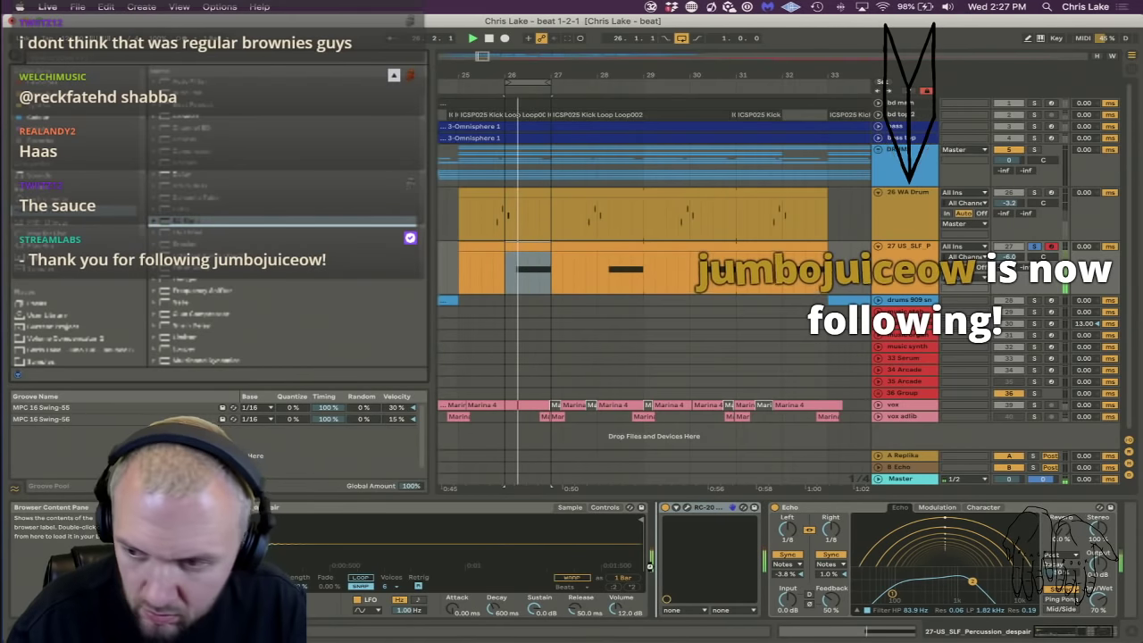
pyautogui.moveTo(650, 566); pyautogui.dragTo(659, 561)
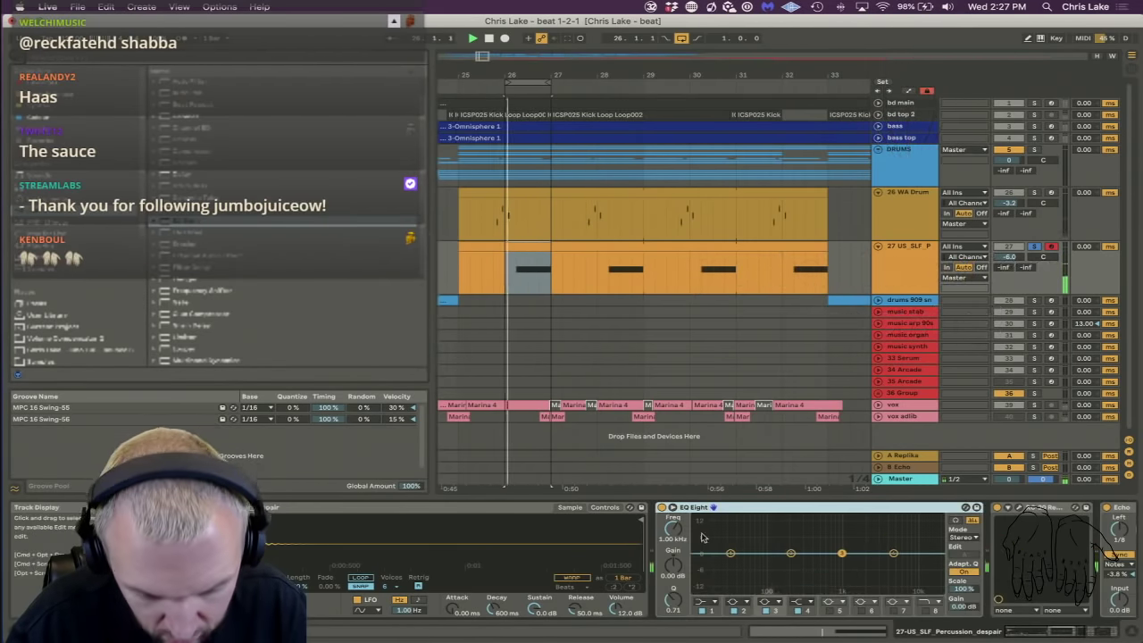
# Make EQ Eight's band 1 a low cut at 129 Hz with a Q of 1.26.
pyautogui.click(701, 600)
pyautogui.click(701, 532)
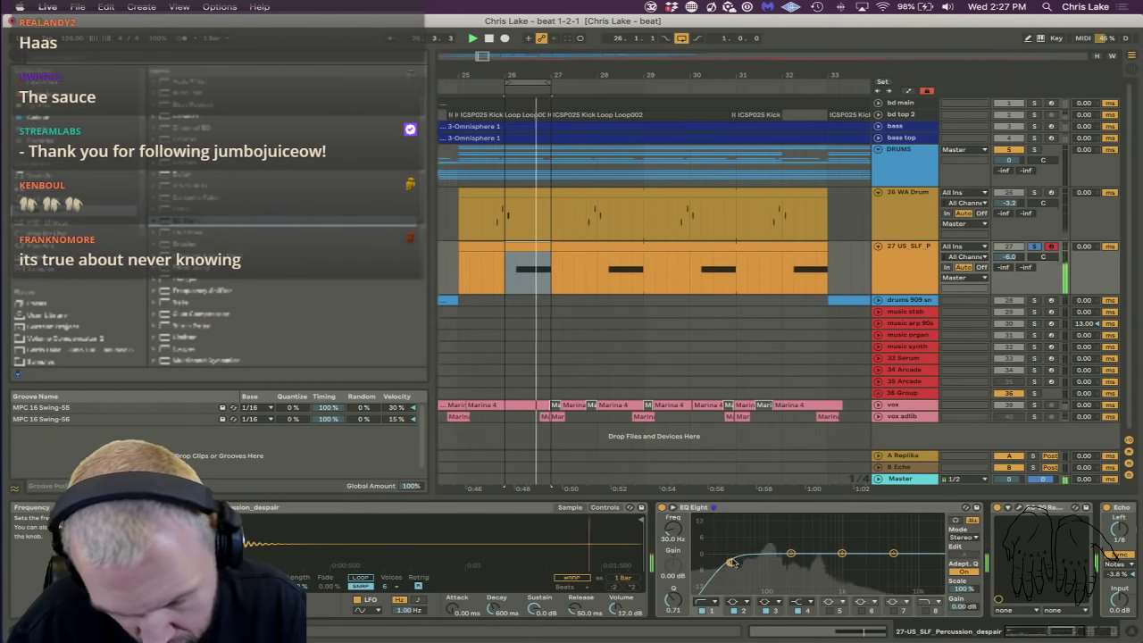
pyautogui.moveTo(759, 546); pyautogui.dragTo(777, 555)
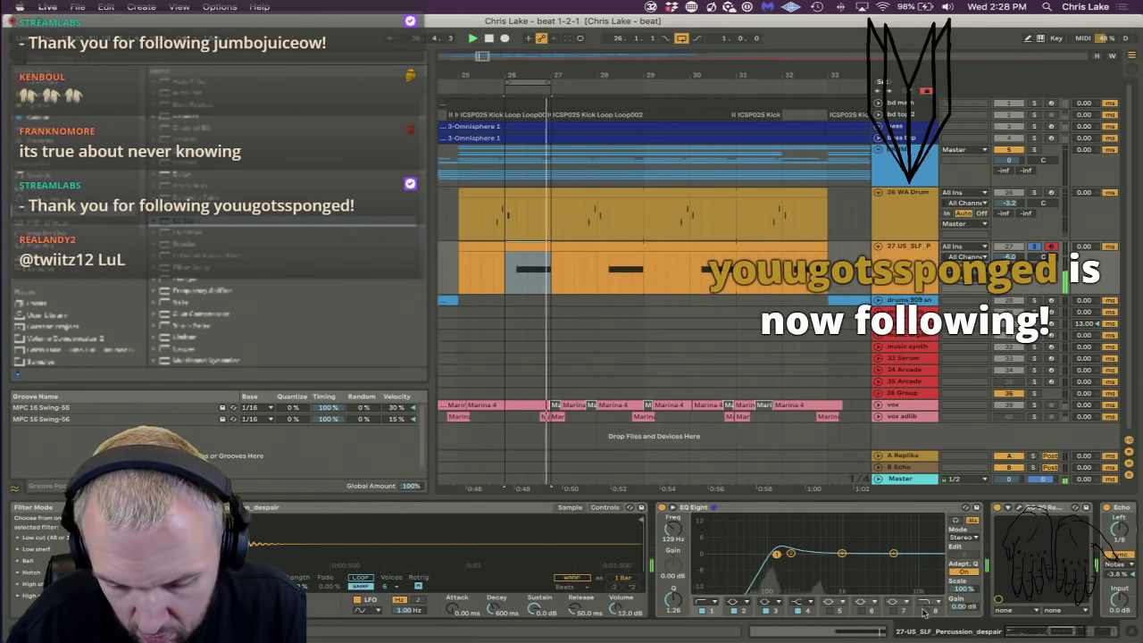
# Enable EQ Eight's band 8 as a high cut at 5.27 kHz with a Q of 0.96.
pyautogui.click(932, 566)
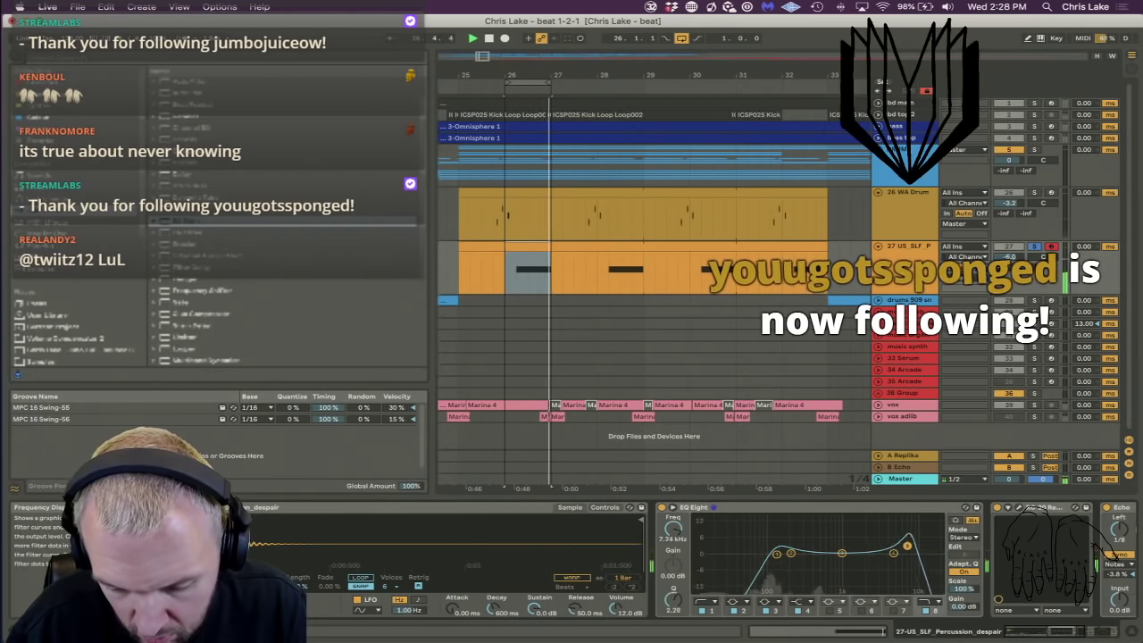
pyautogui.moveTo(932, 566); pyautogui.dragTo(894, 545)
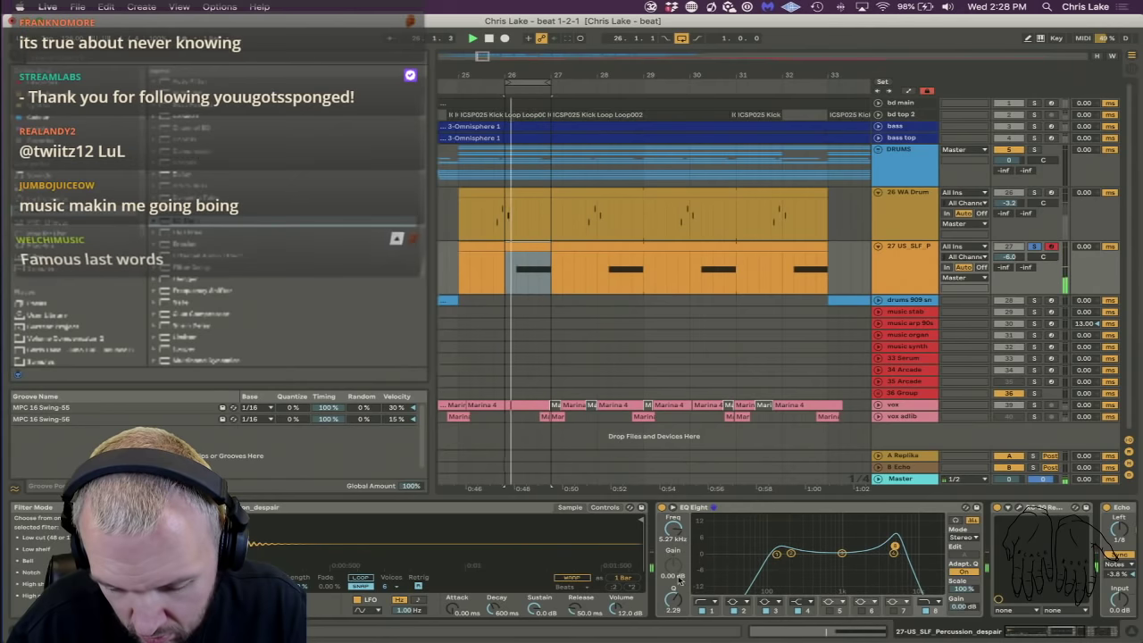
pyautogui.moveTo(673, 600); pyautogui.dragTo(673, 630)
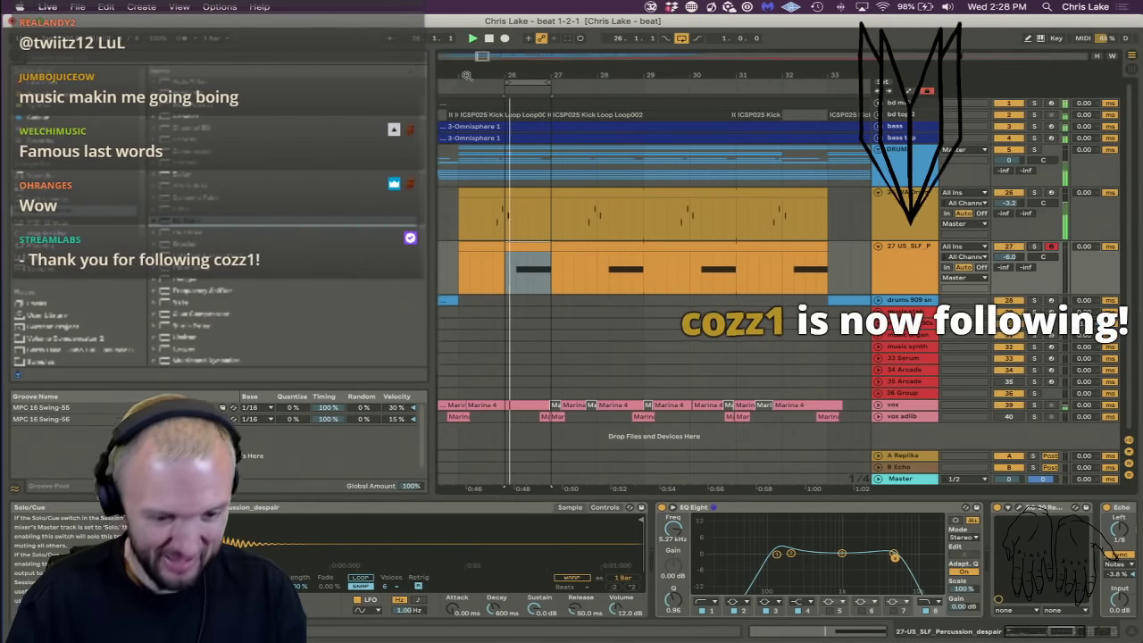
# Set the loop to the eight bars from 25 to 33 on the percussion track and play it back.
pyautogui.moveTo(466, 75); pyautogui.dragTo(822, 82)
pyautogui.click(592, 94)
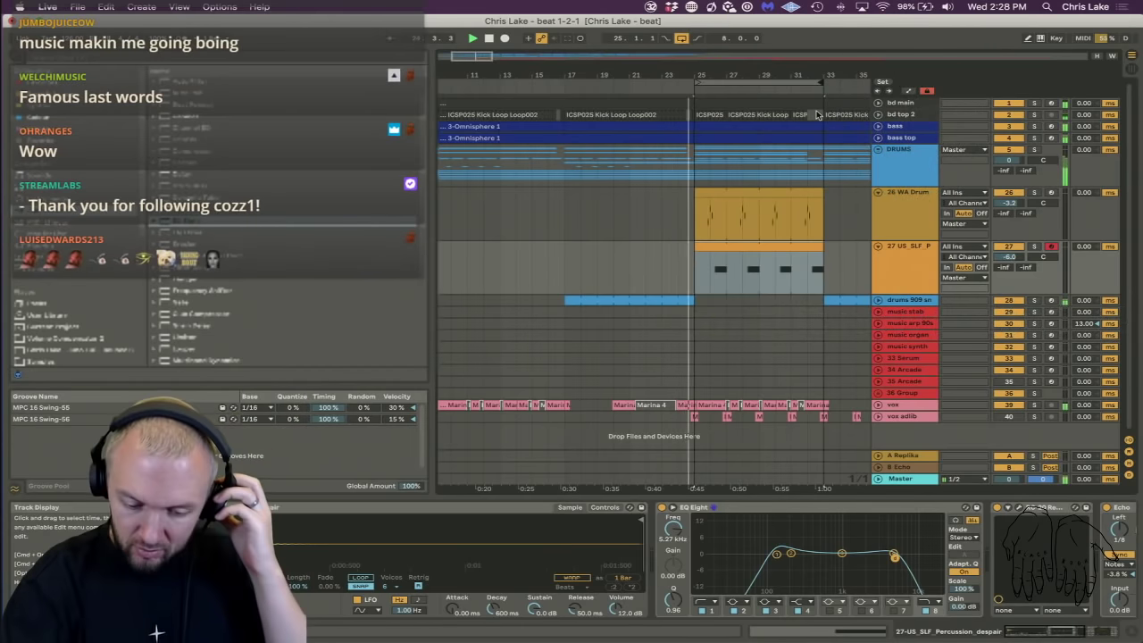
pyautogui.press('XF86AudioRaiseVolume')
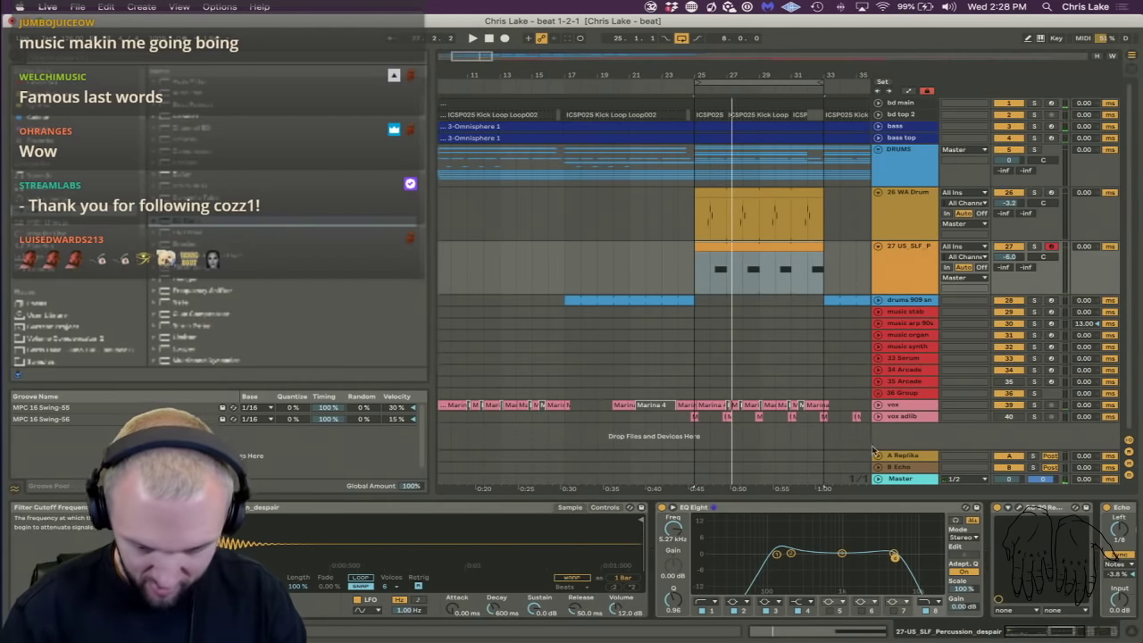
# Set Echo's left offset to 0.2%, right offset to 1.7%, feedback to 62%, reverb decay to 34% and stereo width to 105%.
pyautogui.hscroll(5, 821, 555)
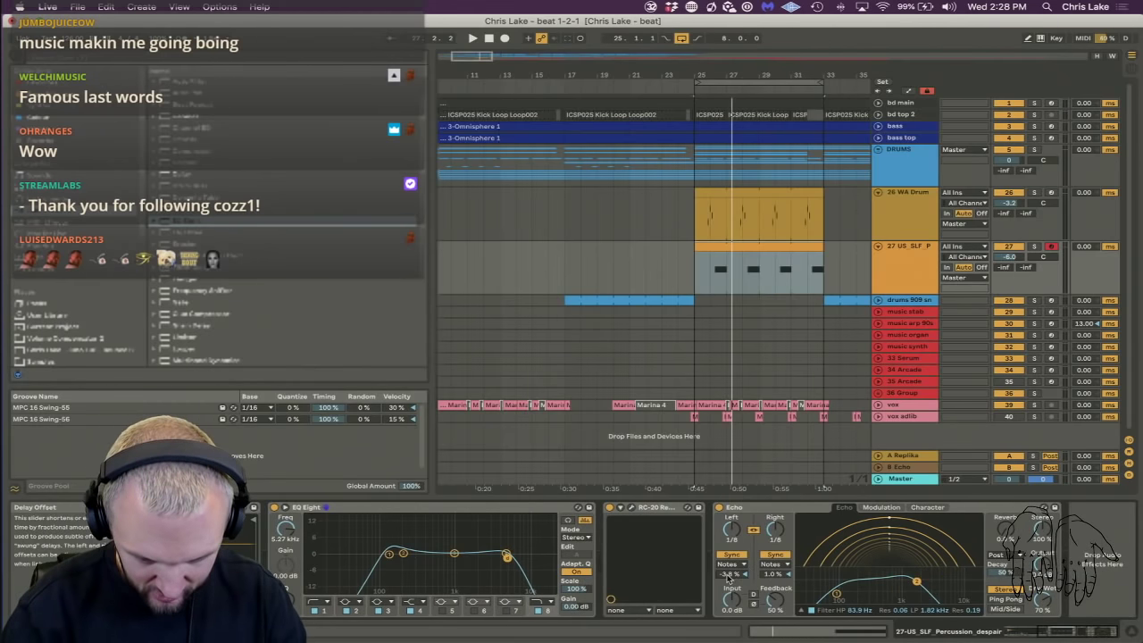
pyautogui.moveTo(728, 576); pyautogui.dragTo(727, 565)
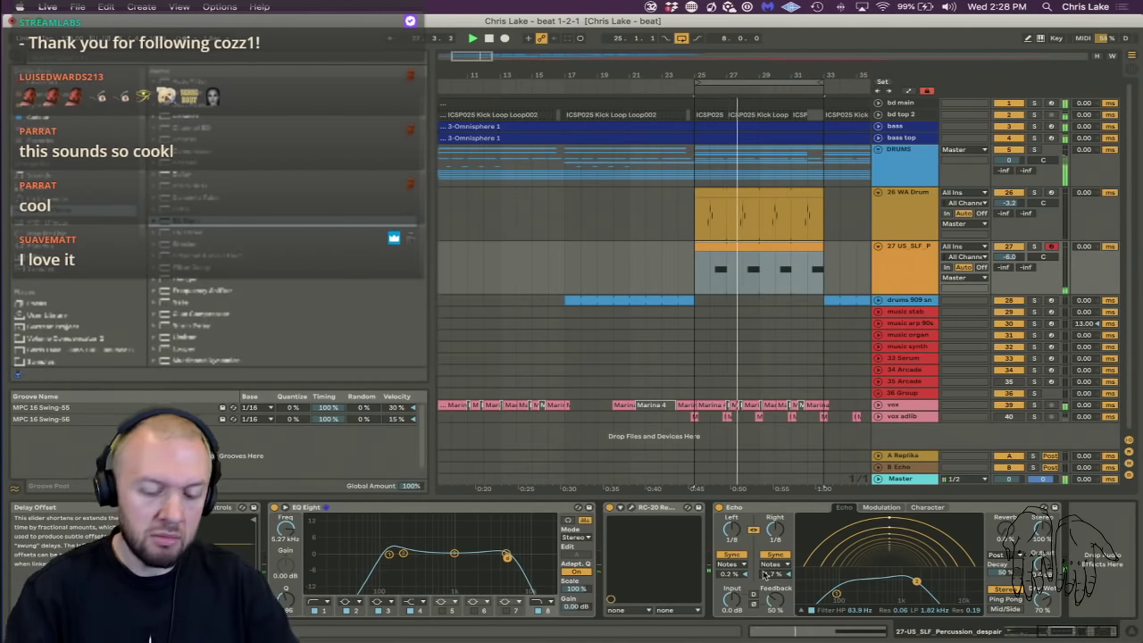
pyautogui.hscroll(-5, 375, 562)
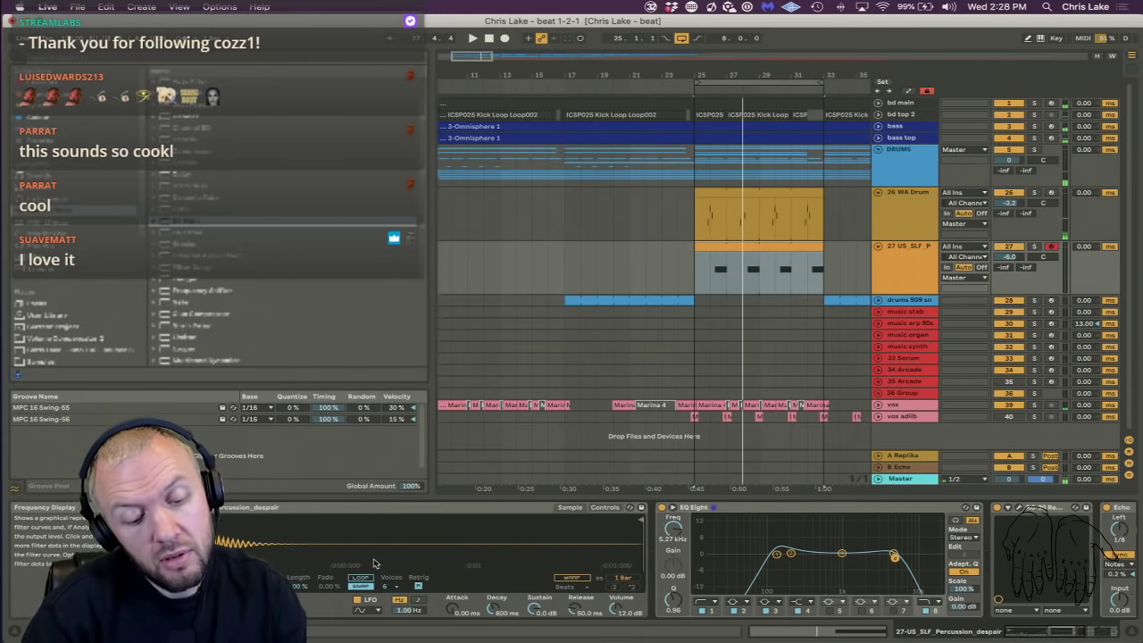
pyautogui.hscroll(5, 649, 586)
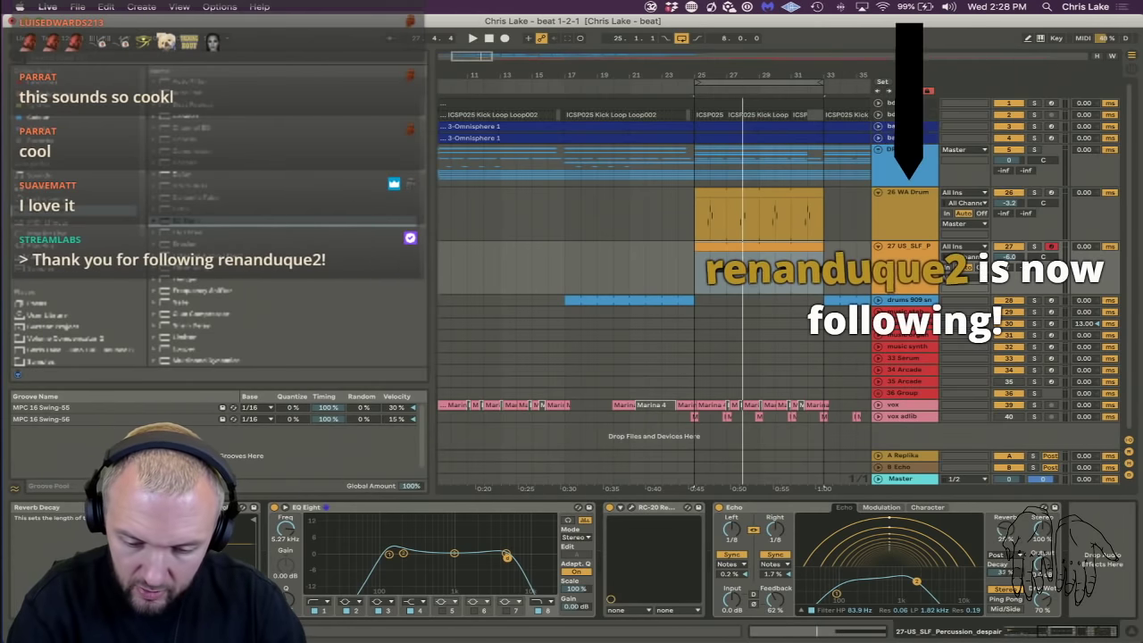
pyautogui.moveTo(1041, 529)
pyautogui.mouseDown()
pyautogui.moveTo(1041, 509)
pyautogui.moveTo(1042, 540)
pyautogui.mouseUp()
pyautogui.press('space')
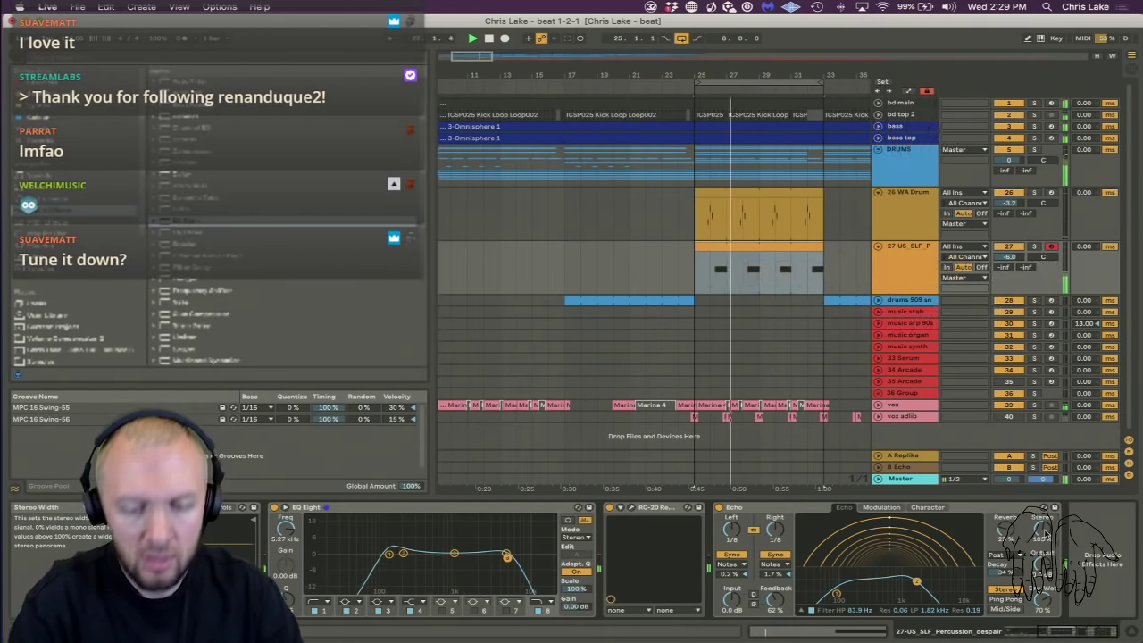
# Check the US_SLF percussion track in solo, then freeze it and flatten it to audio.
pyautogui.click(903, 287)
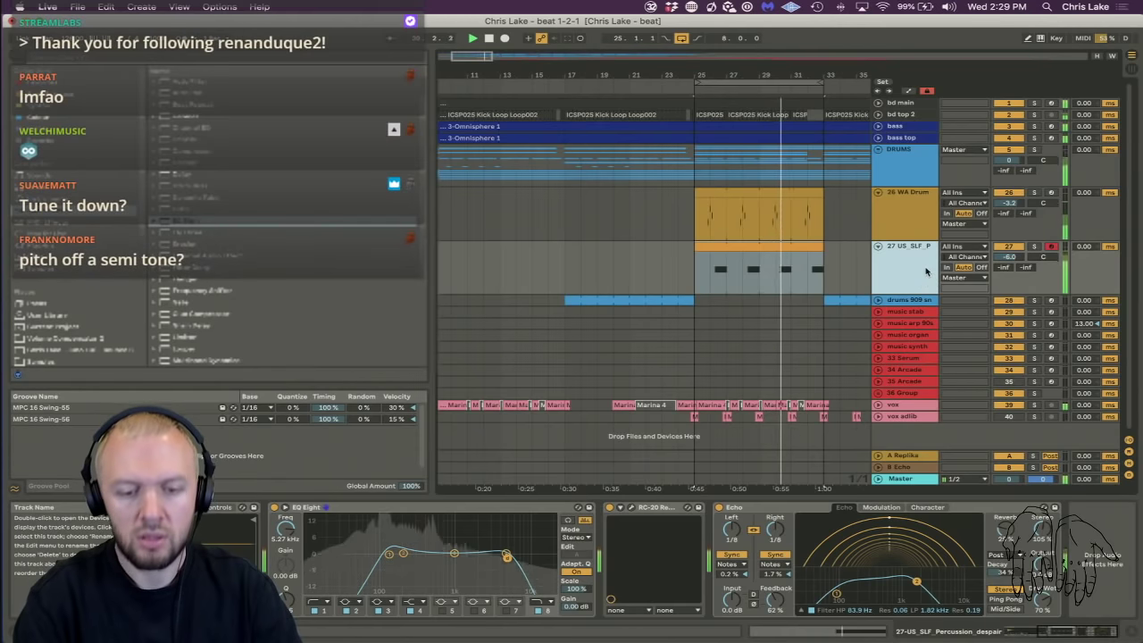
pyautogui.click(1033, 246)
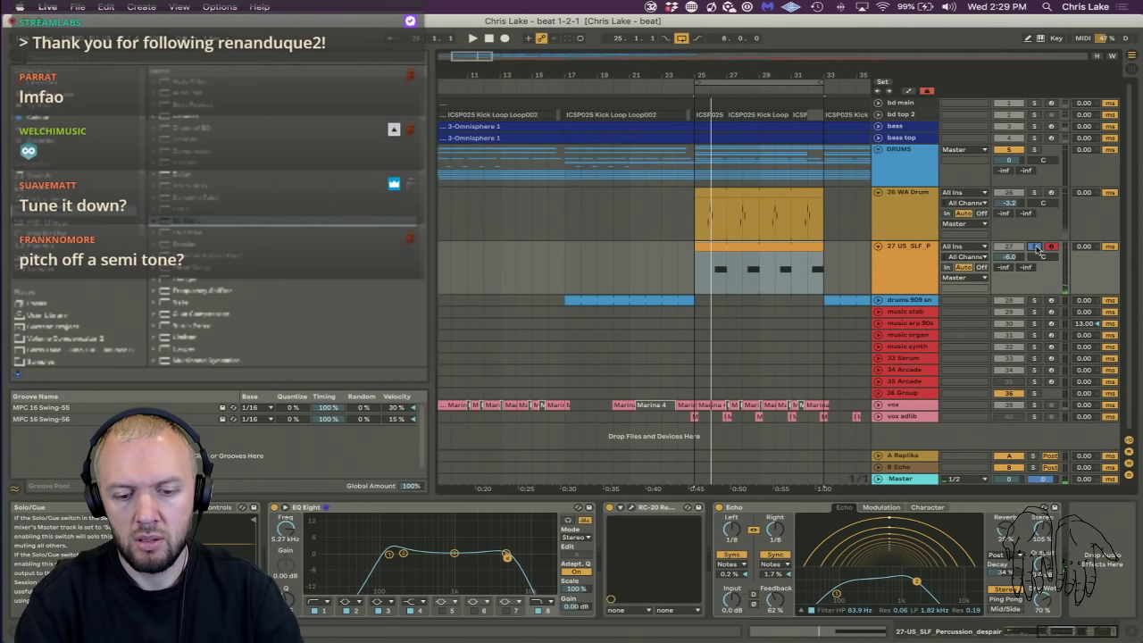
pyautogui.rightClick(890, 266)
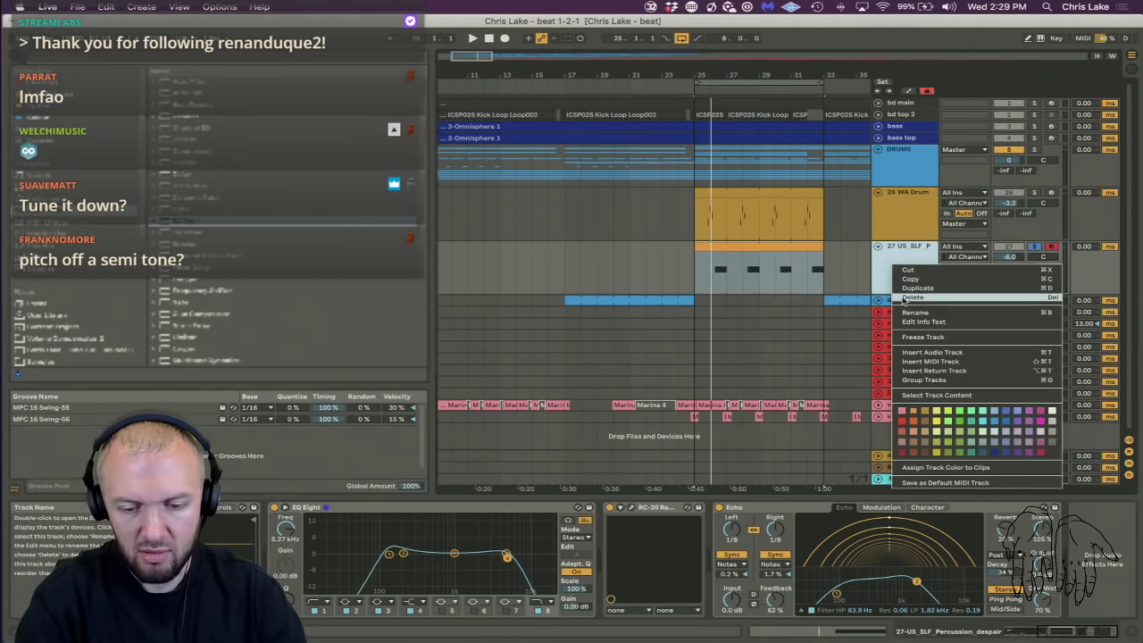
pyautogui.click(918, 338)
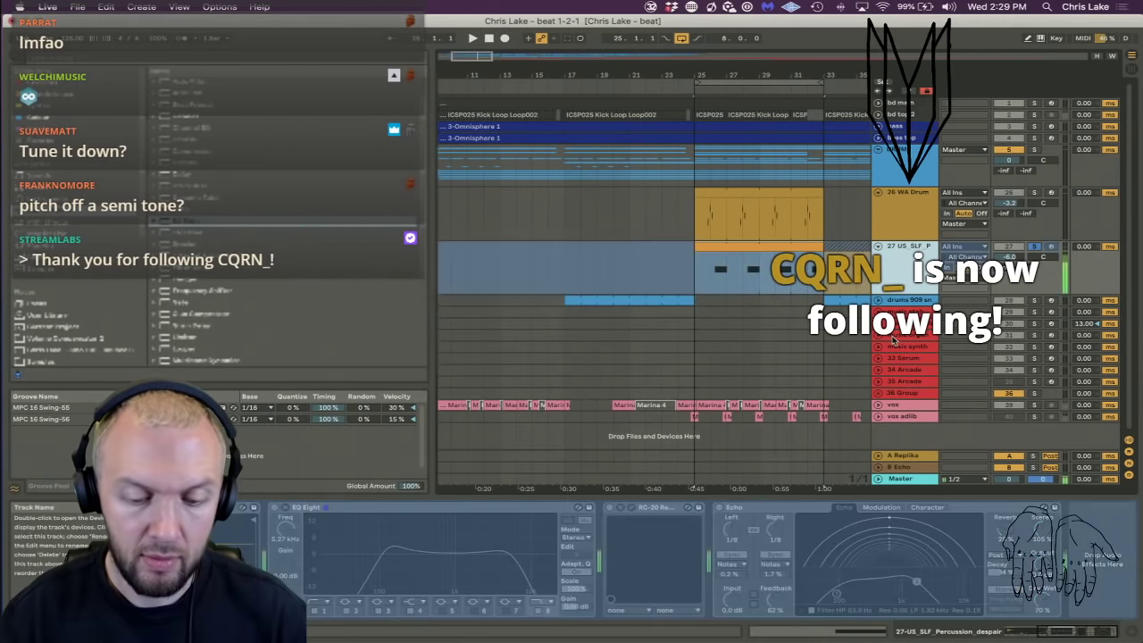
pyautogui.rightClick(910, 263)
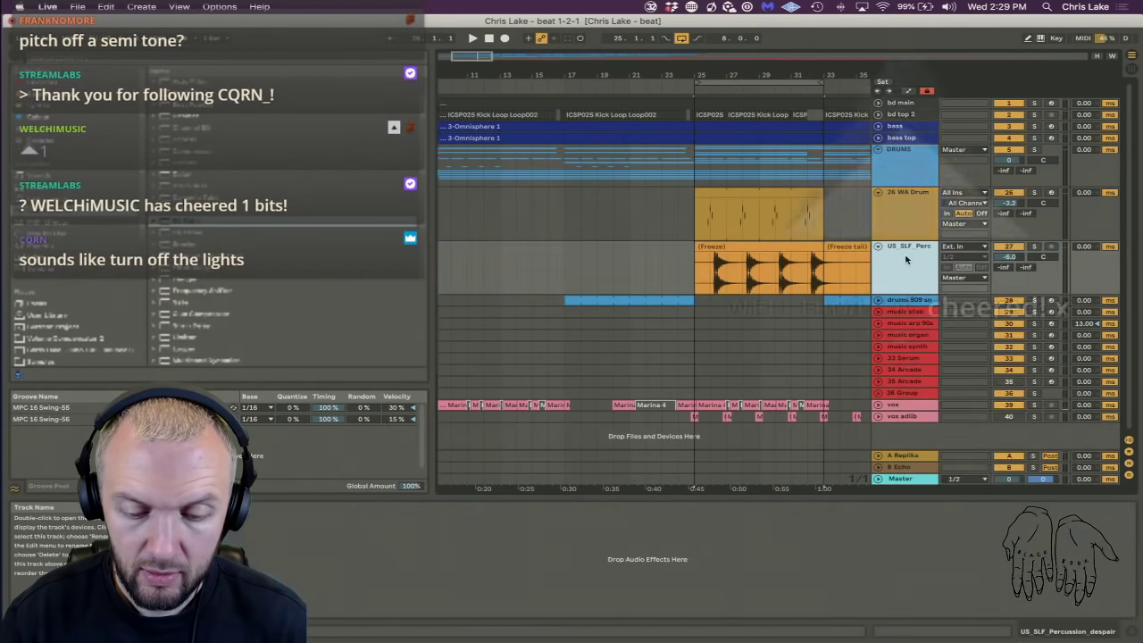
# Rename the flattened percussion track "drums probably shit, dont care :)".
pyautogui.press('Return')
pyautogui.press('super+r')
pyautogui.write('drums p')
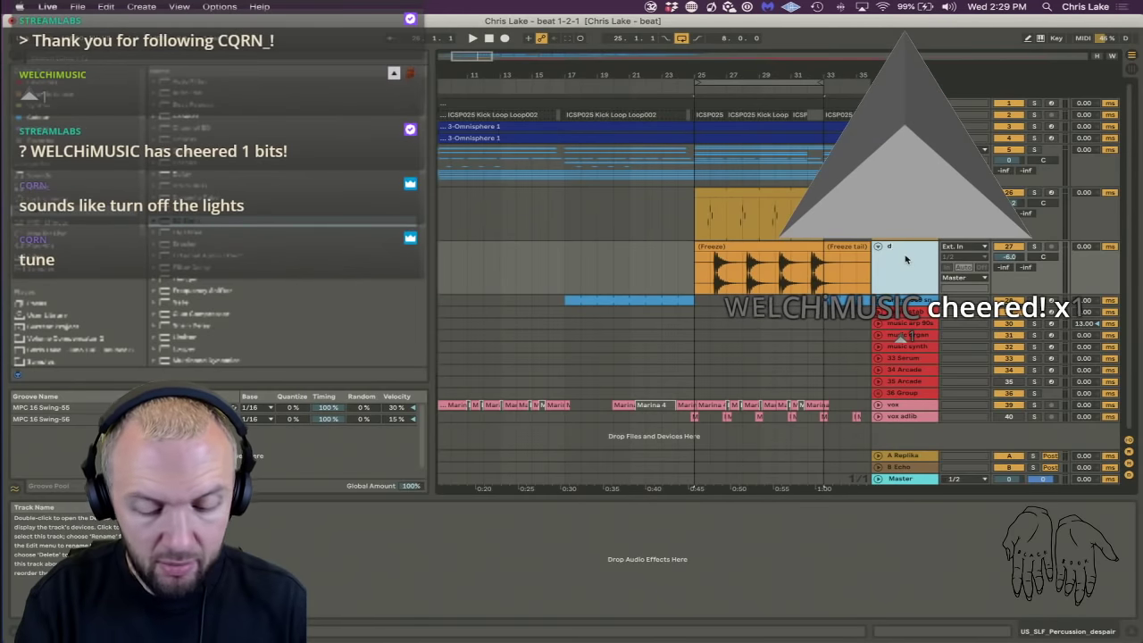
pyautogui.press('BackSpace')
pyautogui.press('BackSpace')
pyautogui.press('BackSpace')
pyautogui.press('BackSpace')
pyautogui.press('BackSpace')
pyautogui.press('BackSpace')
pyautogui.press('BackSpace')
pyautogui.write('probably')
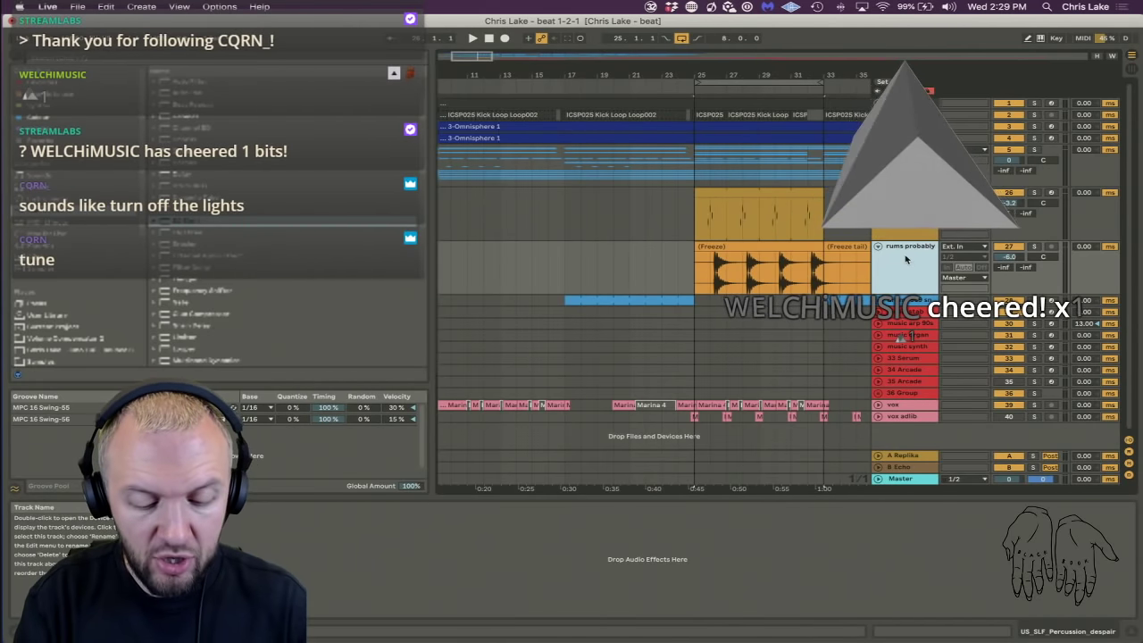
pyautogui.write(' shit, dont care :)')
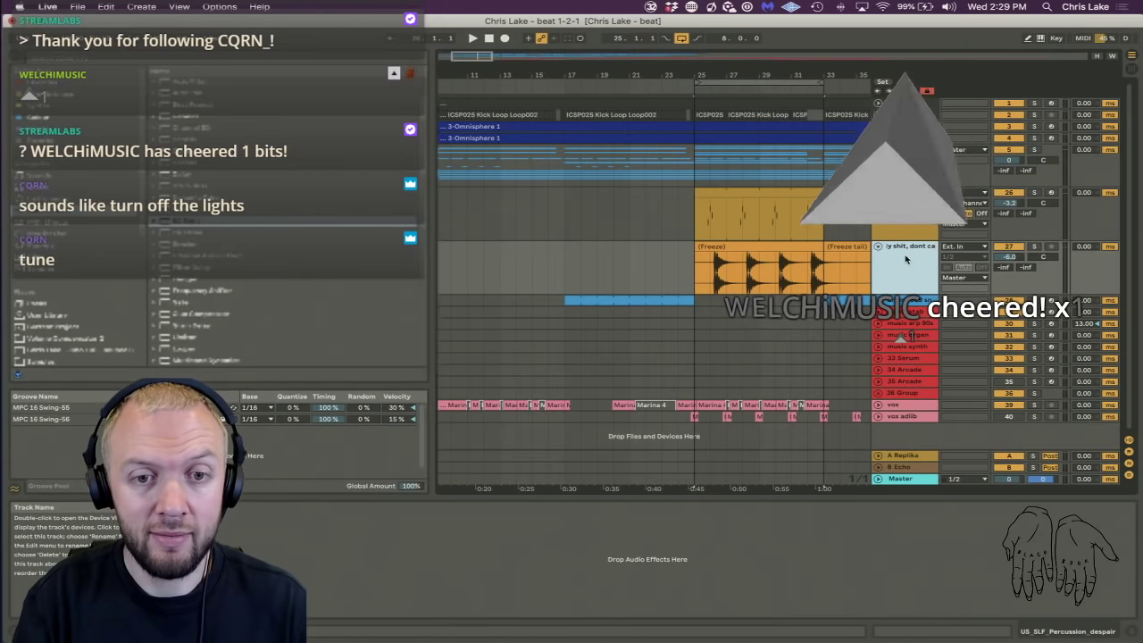
pyautogui.press('Return')
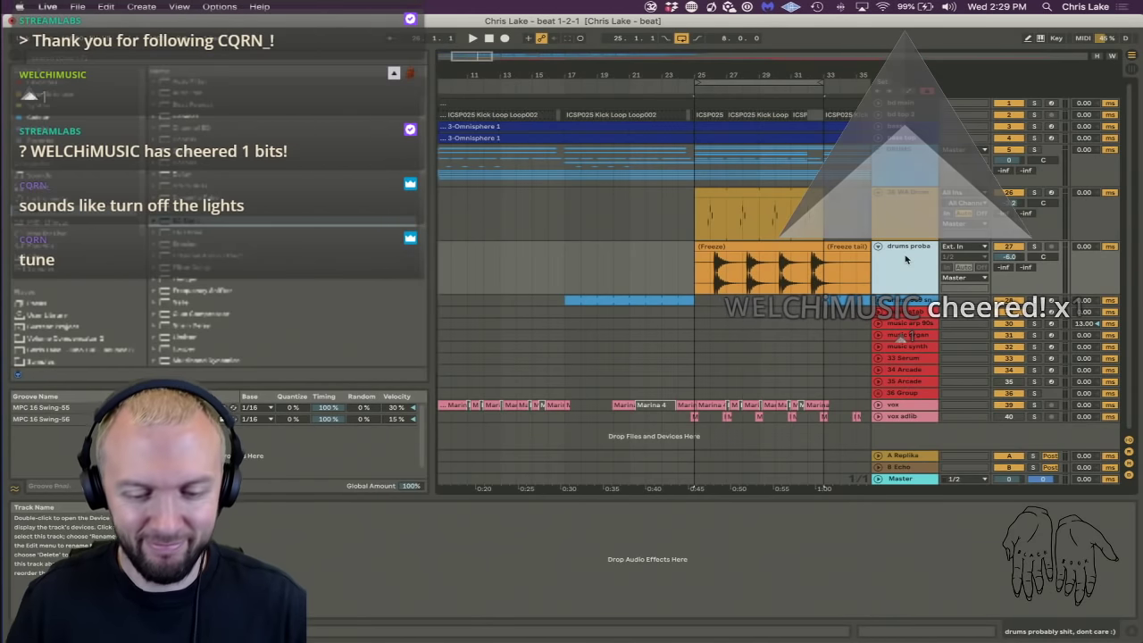
# Fold the tracks, move the flattened percussion track beneath 34 Arcade and deactivate the WA Drum track during playback.
pyautogui.keyDown('alt'); pyautogui.click(878, 248); pyautogui.keyUp('alt')
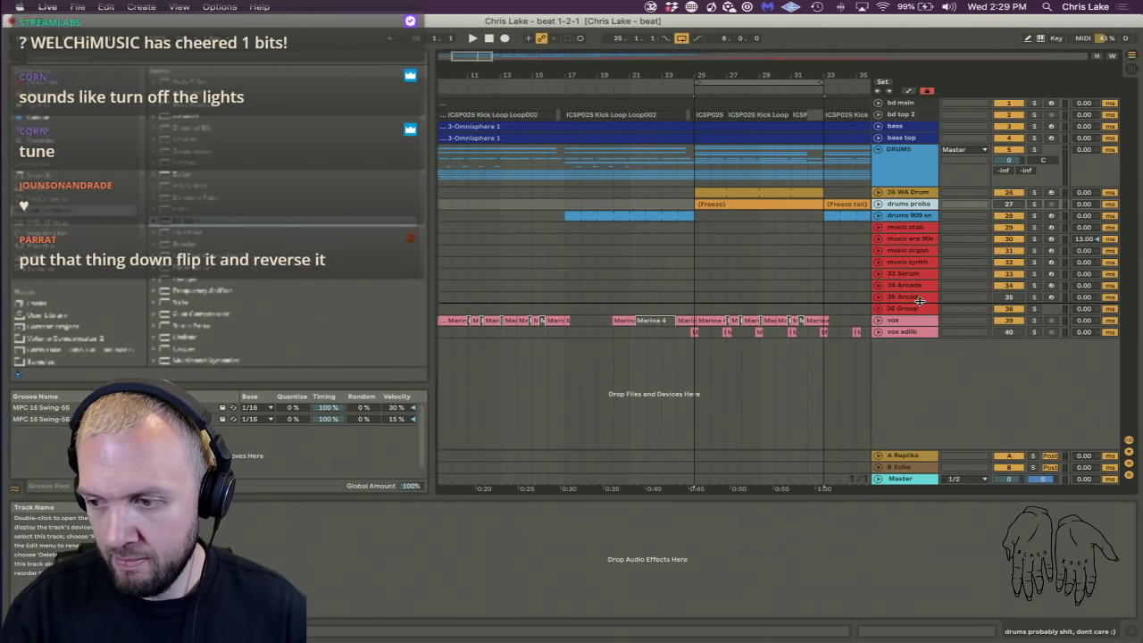
pyautogui.press('super+z')
pyautogui.click(666, 88)
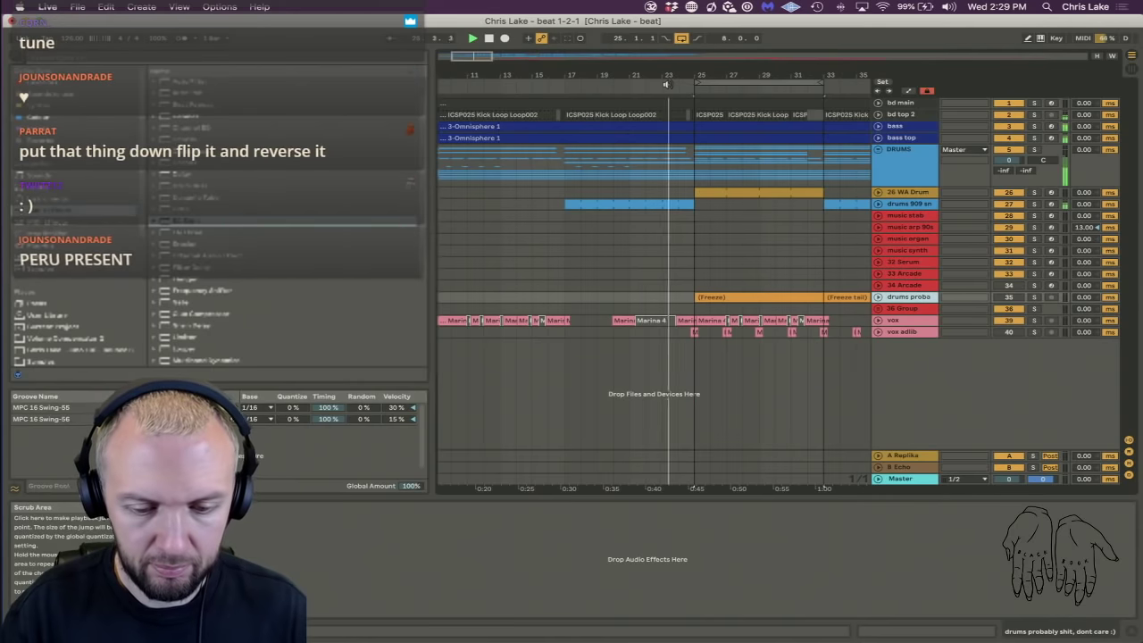
pyautogui.moveTo(666, 75); pyautogui.dragTo(631, 72)
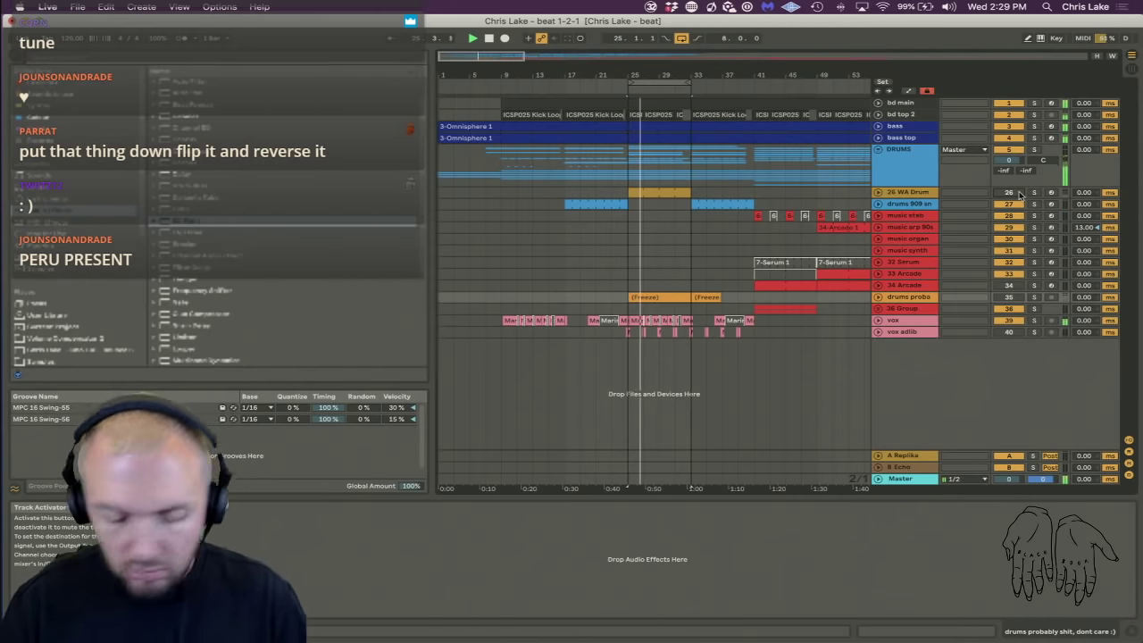
# Insert a new MIDI track below 26 WA Drum and search the browser for trap snare samples.
pyautogui.click(924, 191)
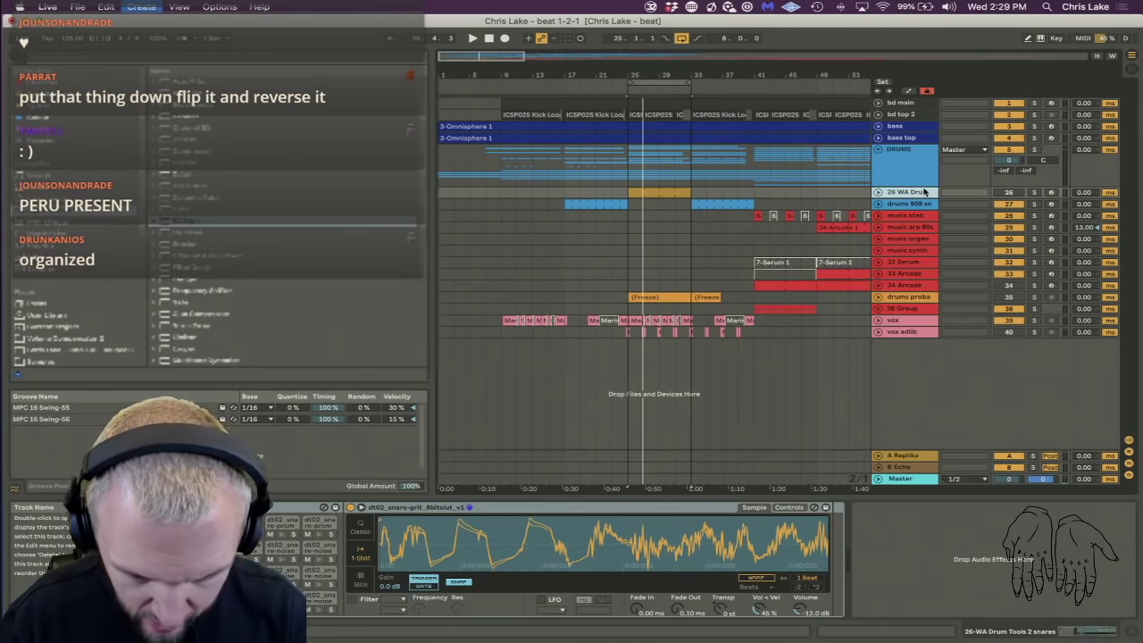
pyautogui.press('super+shift+t')
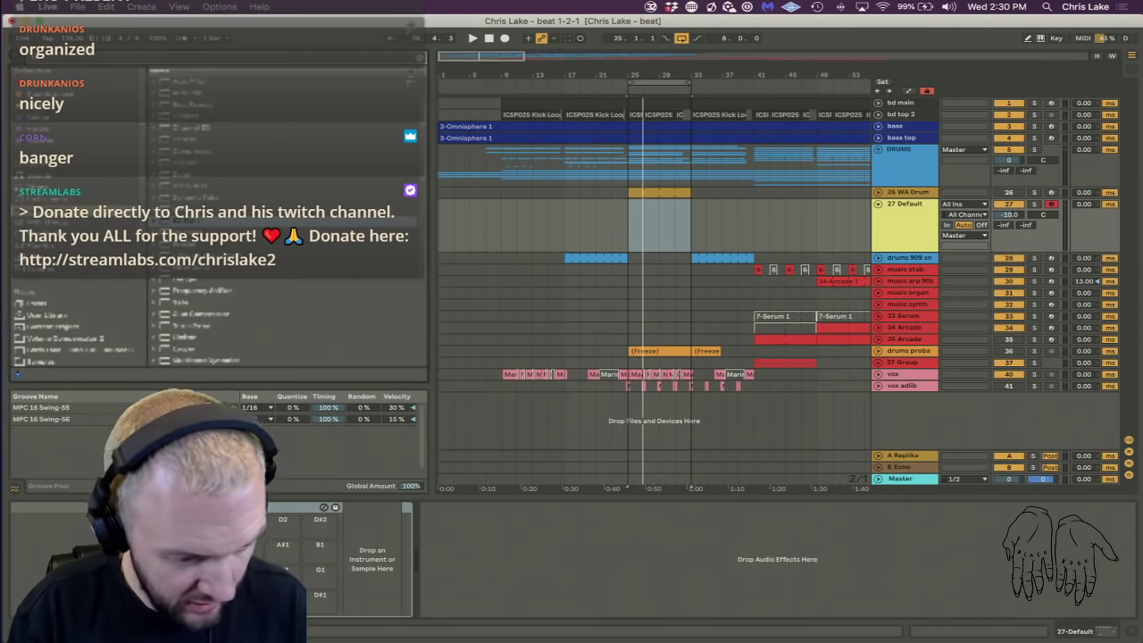
pyautogui.write('gl')
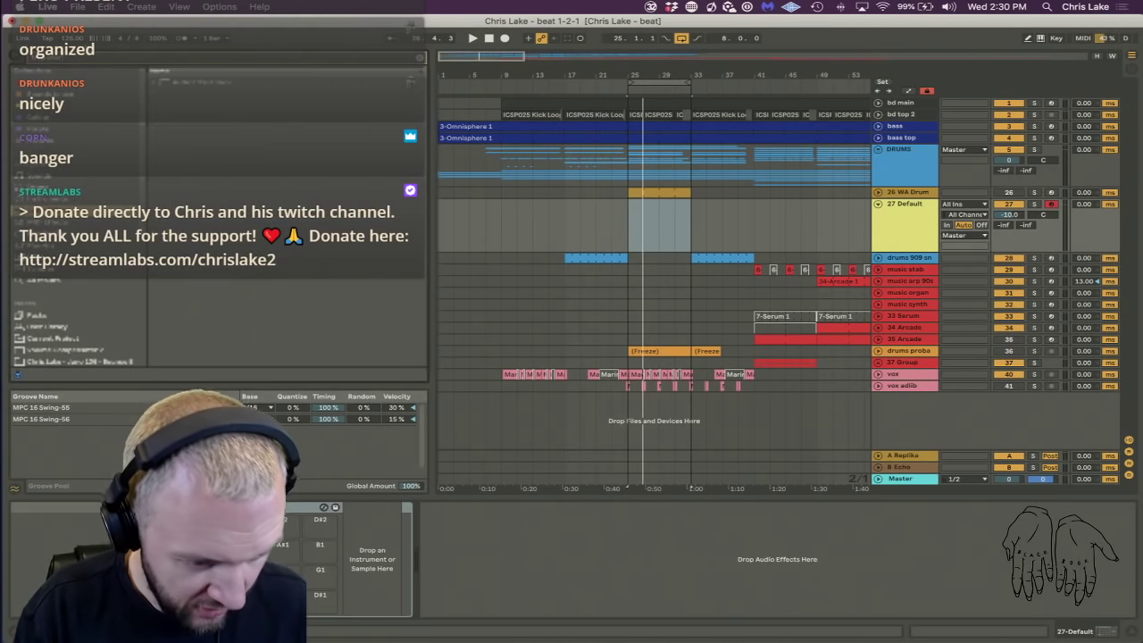
pyautogui.click(36, 282)
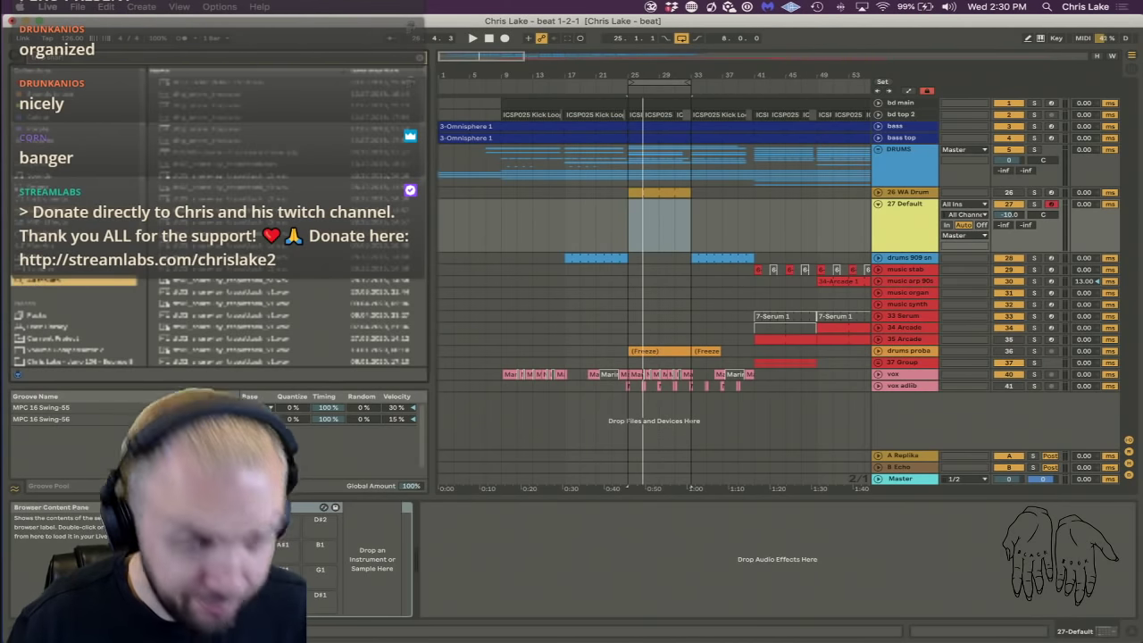
# Audition a range of trap snare samples from the browser's search results.
pyautogui.click(218, 130)
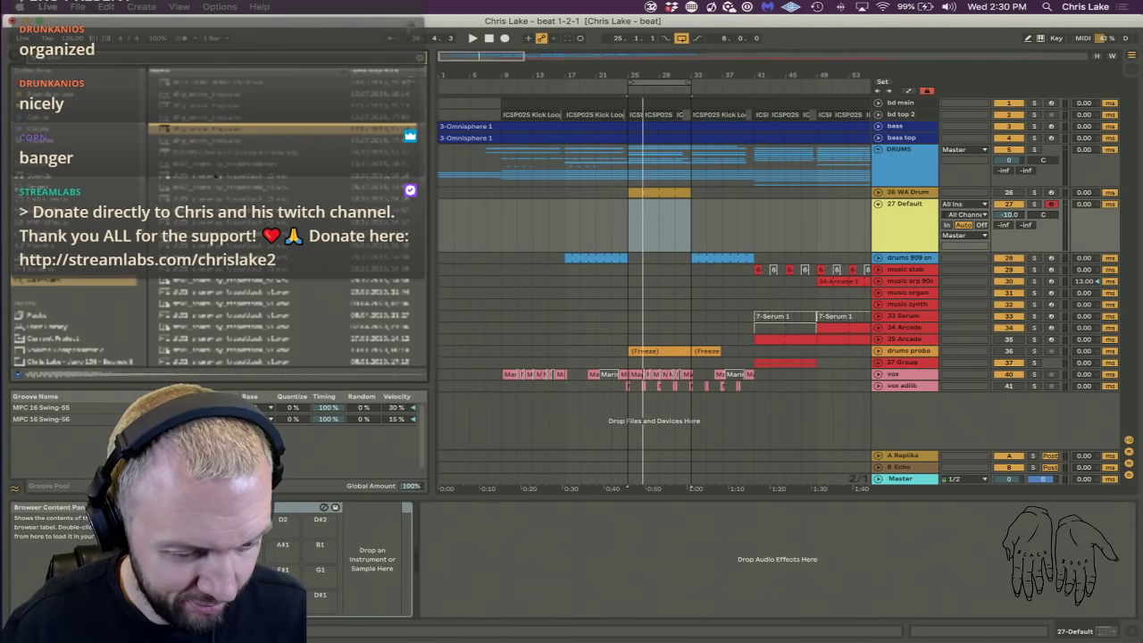
pyautogui.click(219, 188)
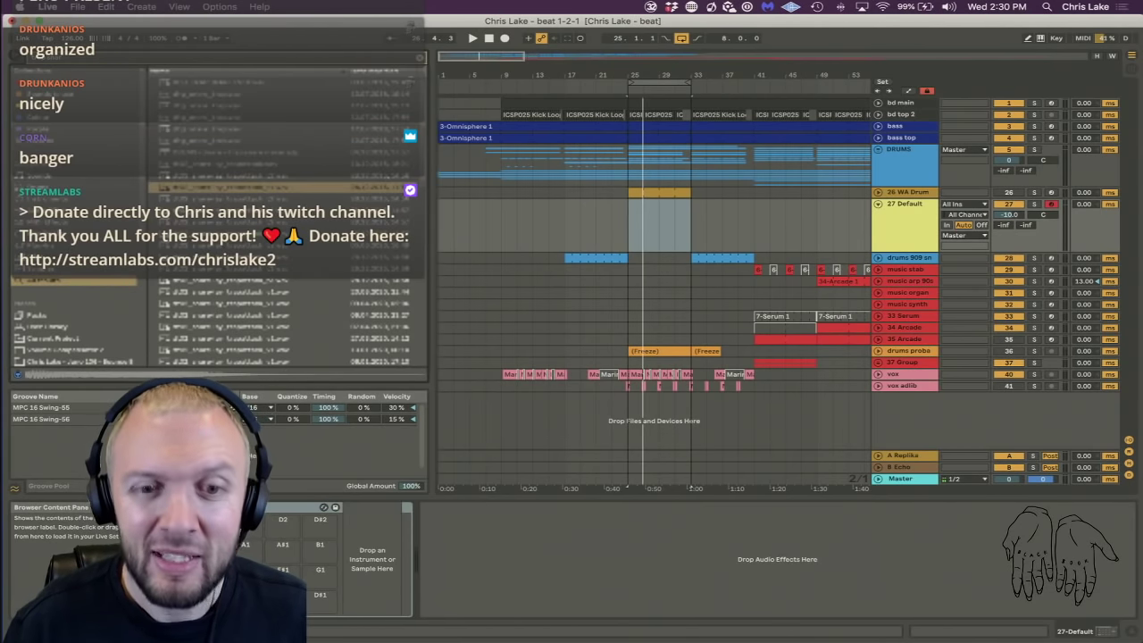
pyautogui.click(219, 268)
pyautogui.scroll(-3, 219, 266)
pyautogui.click(219, 263)
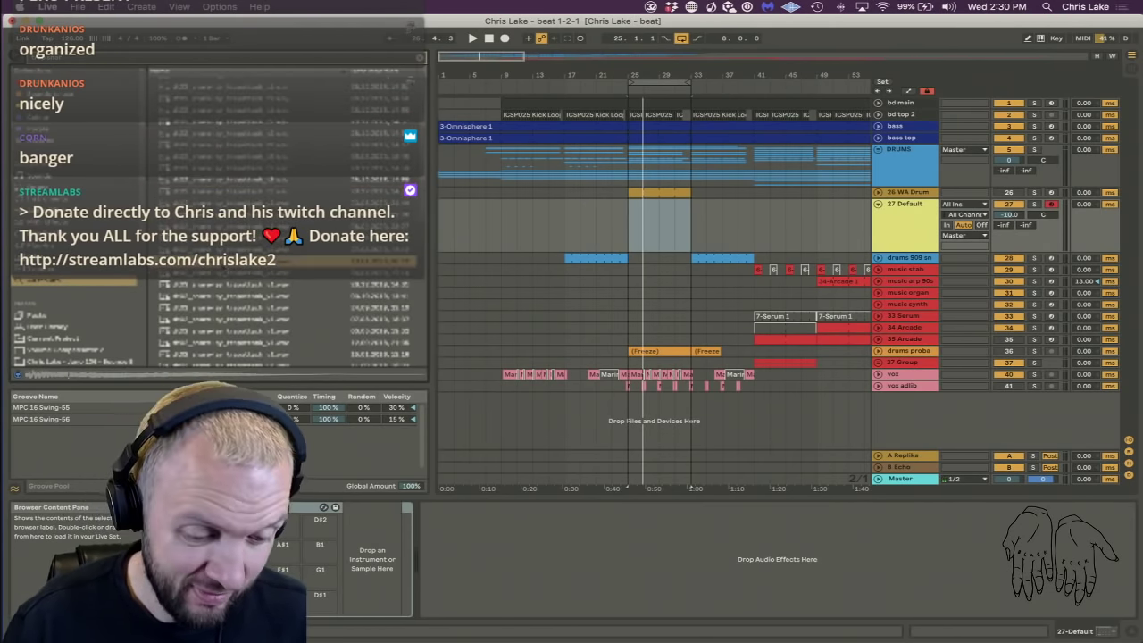
pyautogui.press('Down')
pyautogui.press('Down')
pyautogui.press('Down')
pyautogui.press('Down')
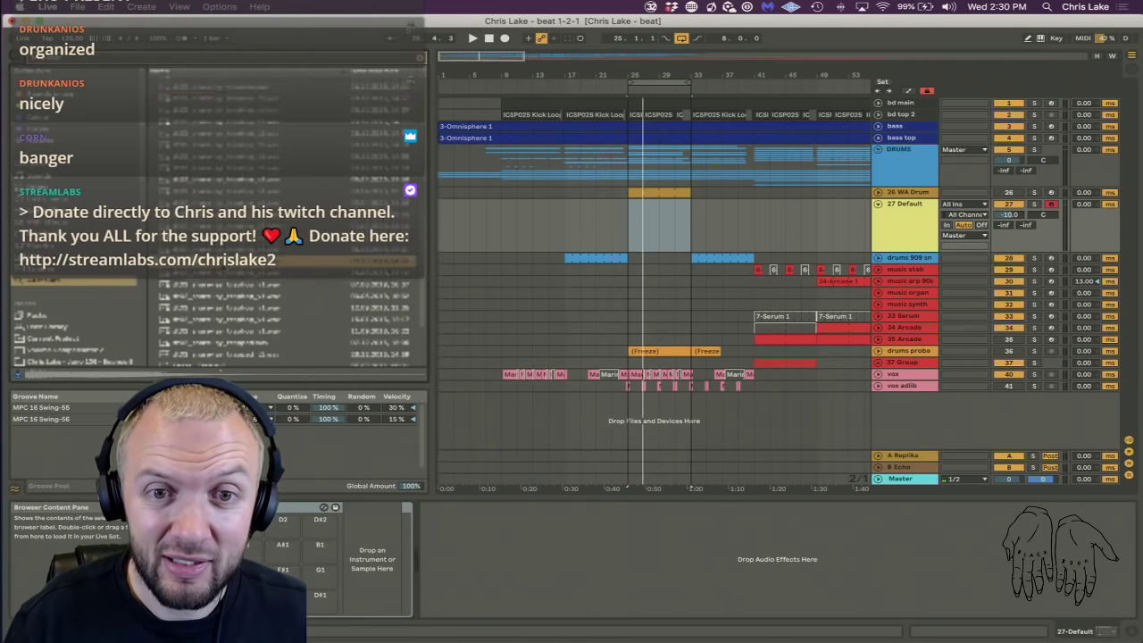
pyautogui.scroll(-3, 223, 266)
pyautogui.click(223, 268)
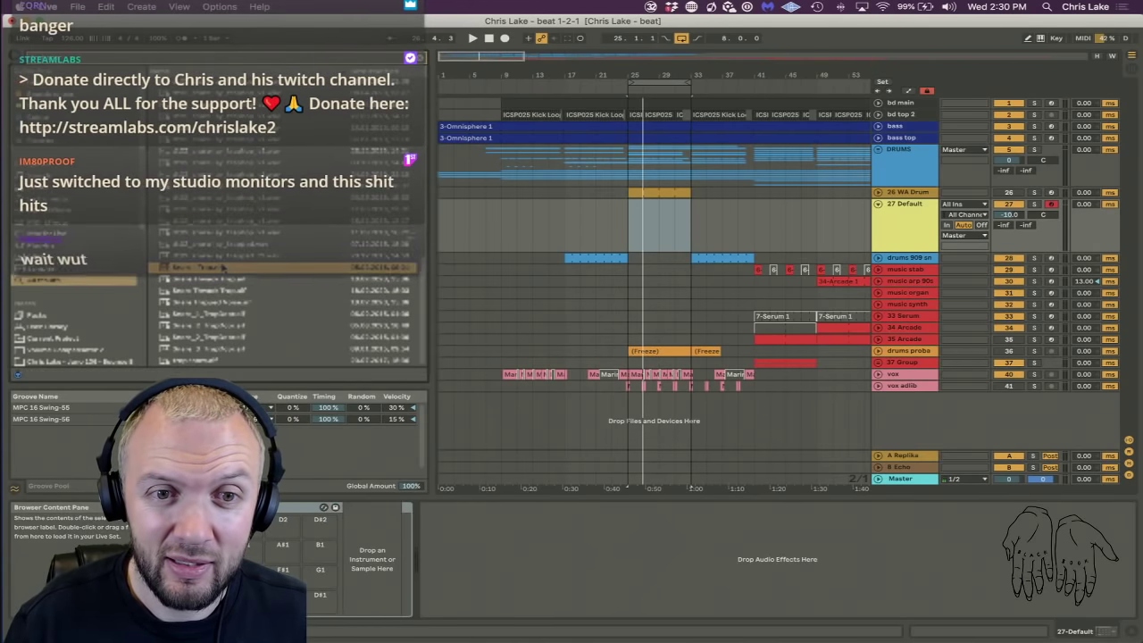
# Compare the neighbouring snare samples and choose Snare Trapped Noise for the new track's drum rack.
pyautogui.click(229, 305)
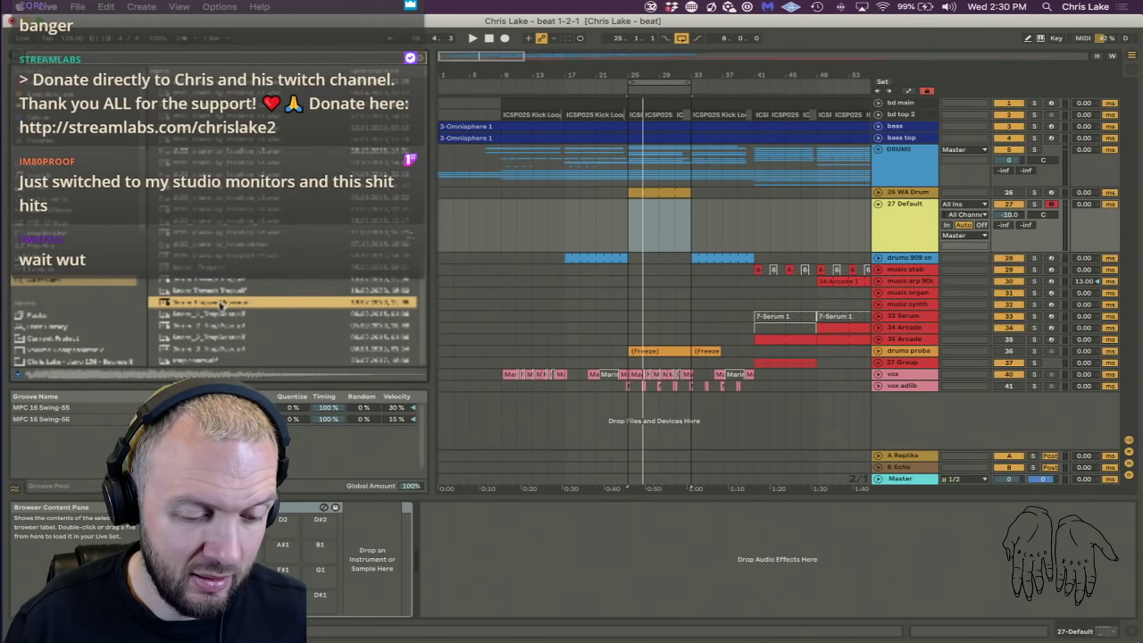
pyautogui.click(219, 314)
pyautogui.click(210, 304)
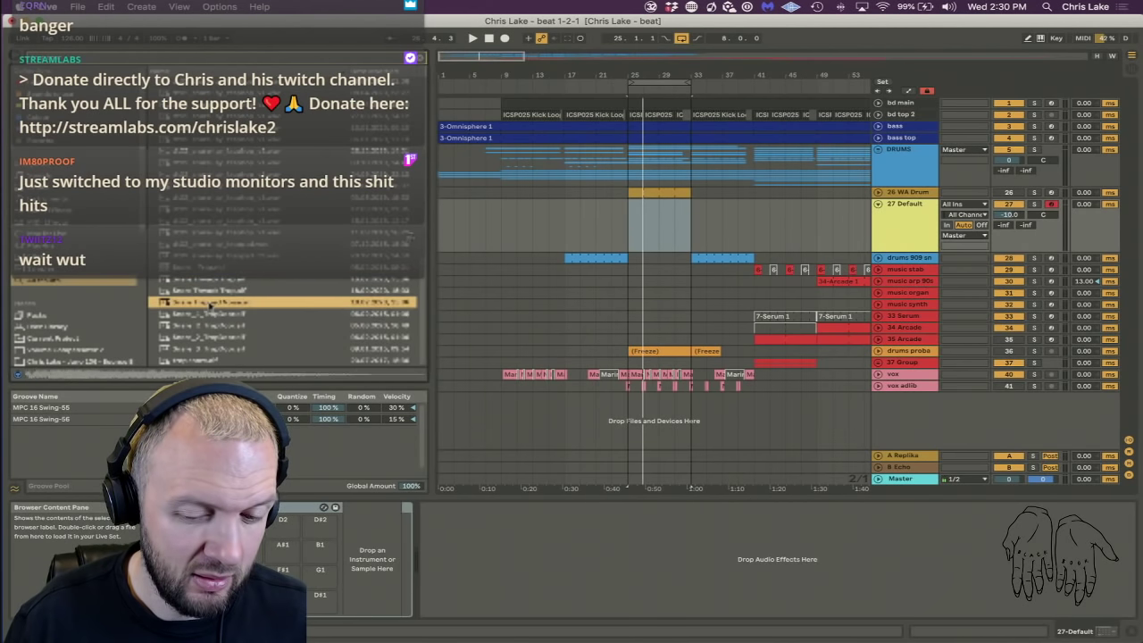
pyautogui.click(875, 230)
pyautogui.click(325, 305)
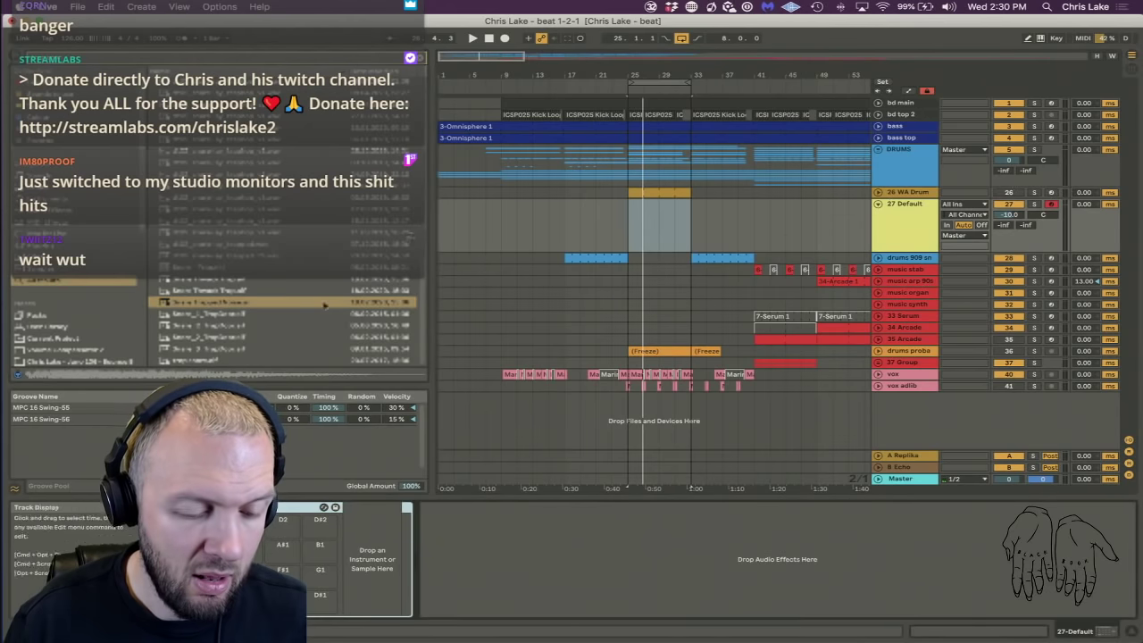
pyautogui.click(250, 303)
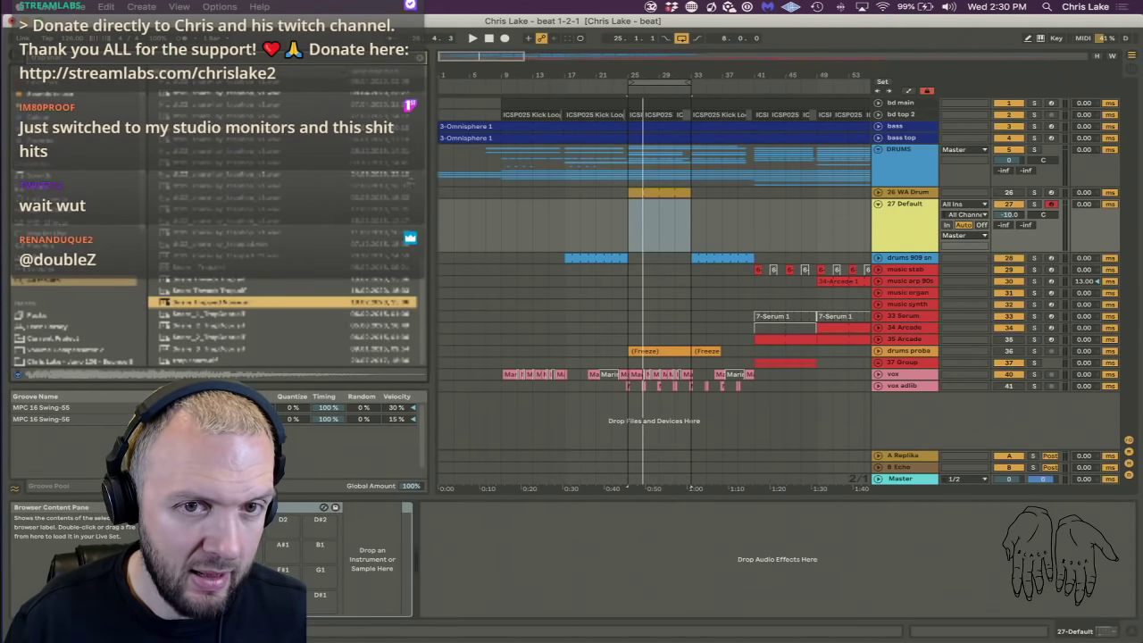
# Create a two-bar clip at bar 25 with short Snare Trapped Noise hits around beats 1.4 to 2.1, and show the track's devices.
pyautogui.moveTo(641, 231); pyautogui.dragTo(640, 232)
pyautogui.click(641, 234)
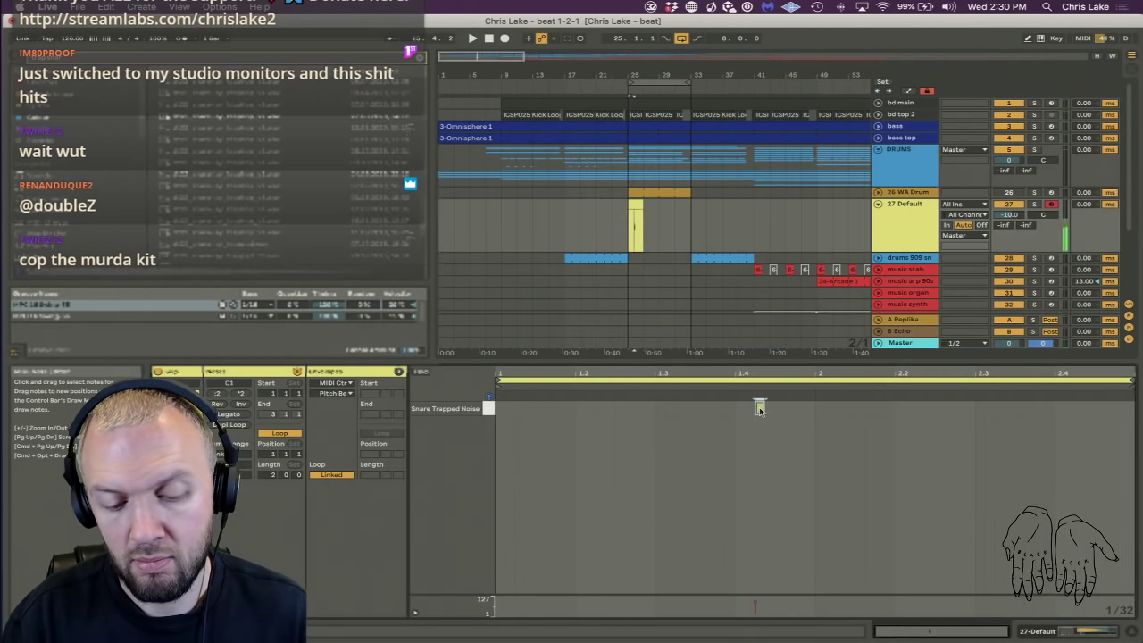
pyautogui.doubleClick(799, 408)
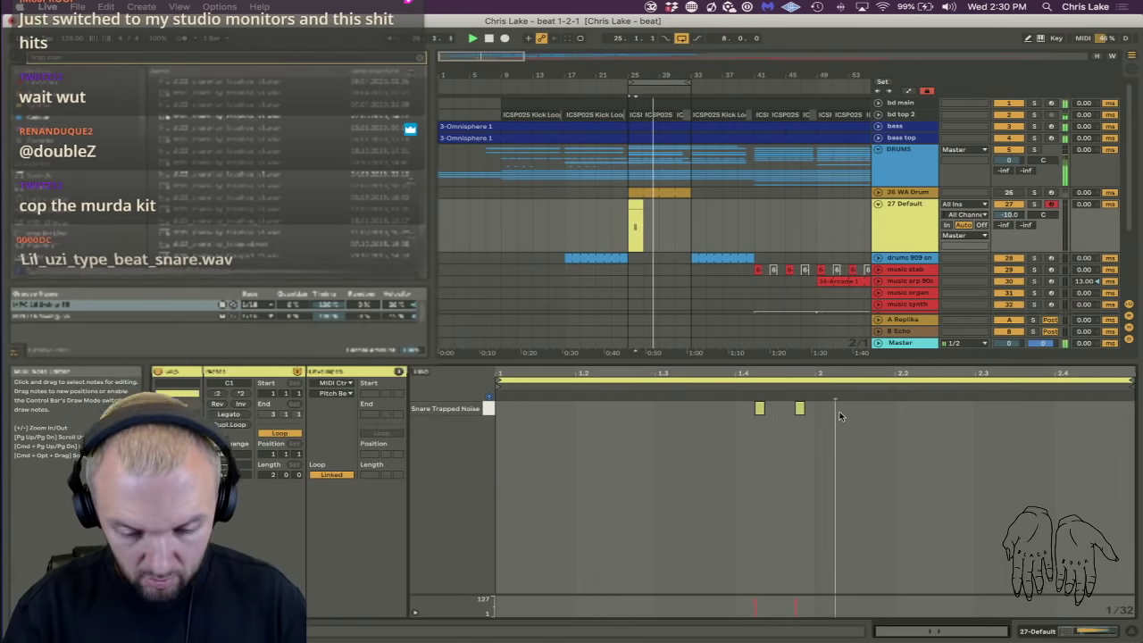
pyautogui.doubleClick(839, 410)
pyautogui.doubleClick(907, 221)
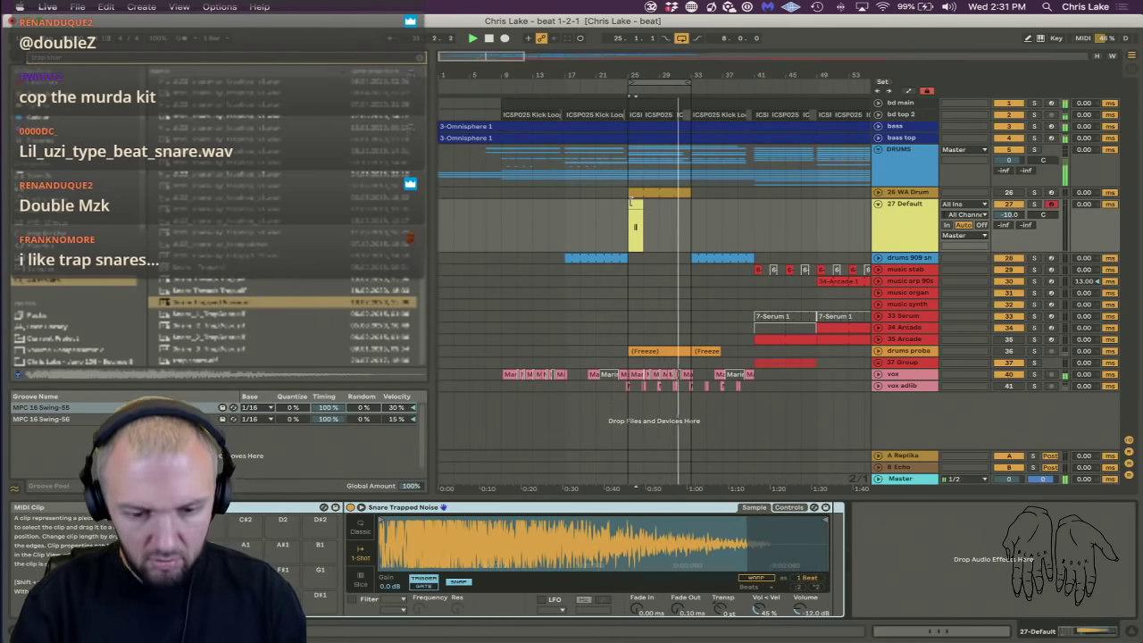
# Repeat the two-bar snare clip on track 27 so that it fills bars 25 to 33.
pyautogui.hotkey('shift', 'Tab')
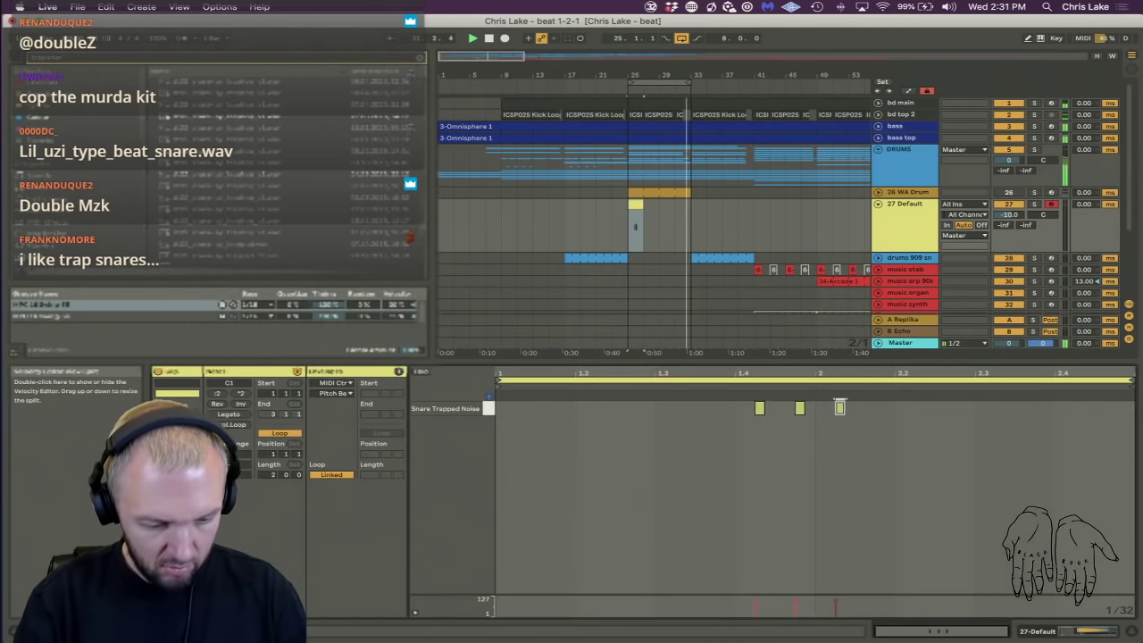
pyautogui.click(174, 611)
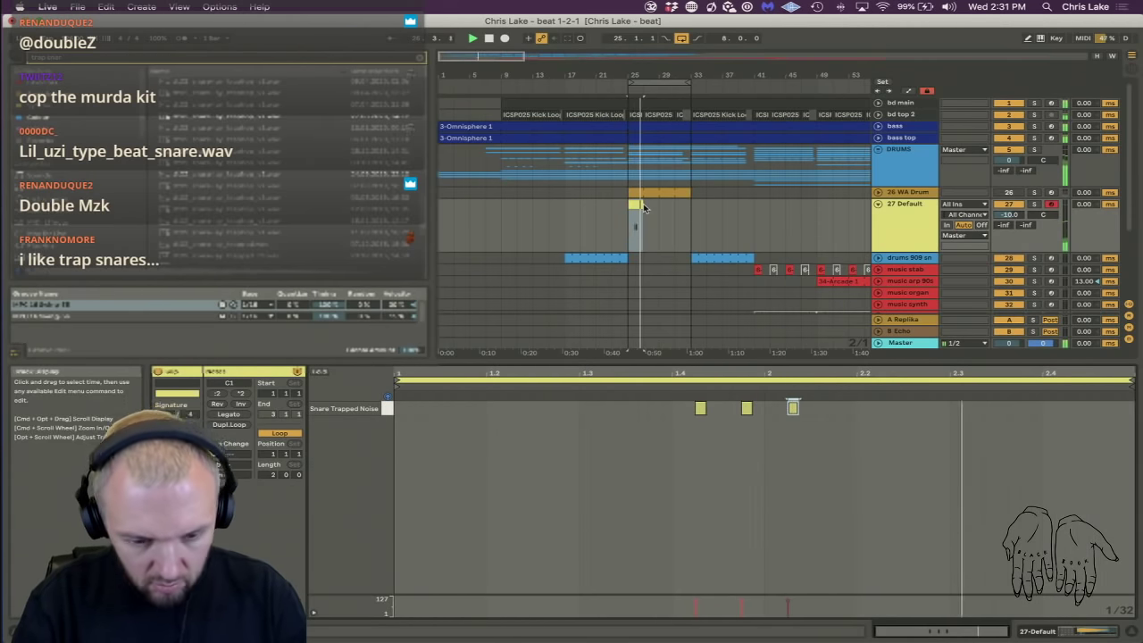
pyautogui.click(637, 204)
pyautogui.moveTo(639, 204); pyautogui.dragTo(690, 204)
pyautogui.click(915, 237)
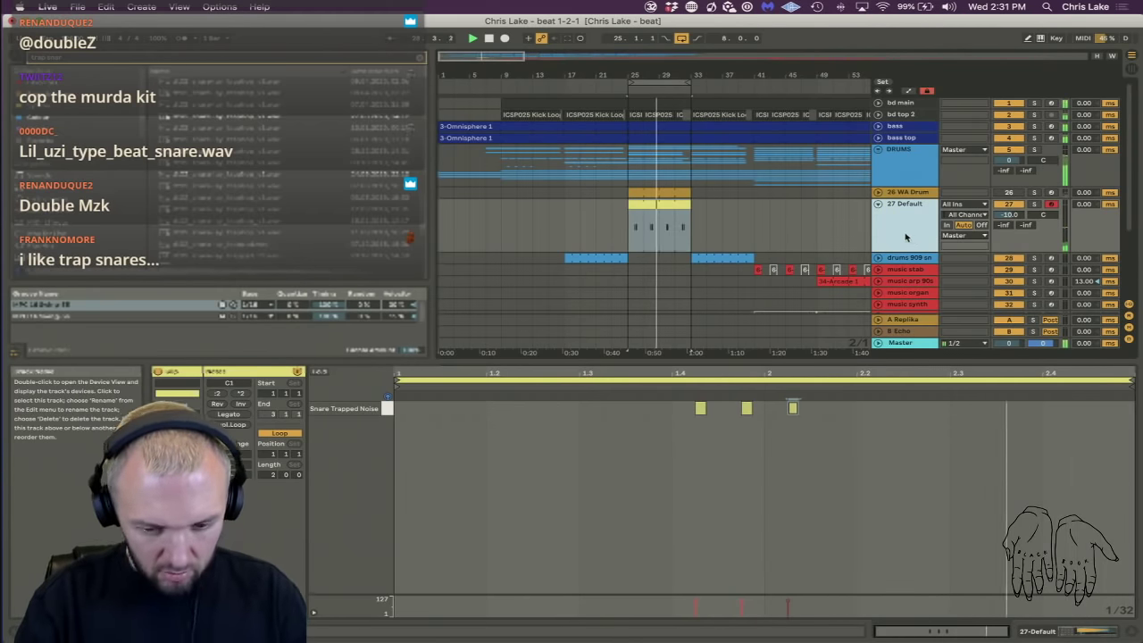
# Show the Transpose automation of the Snare Trapped Noise device and shorten the arrangement loop to bars 25 to 27.
pyautogui.doubleClick(906, 236)
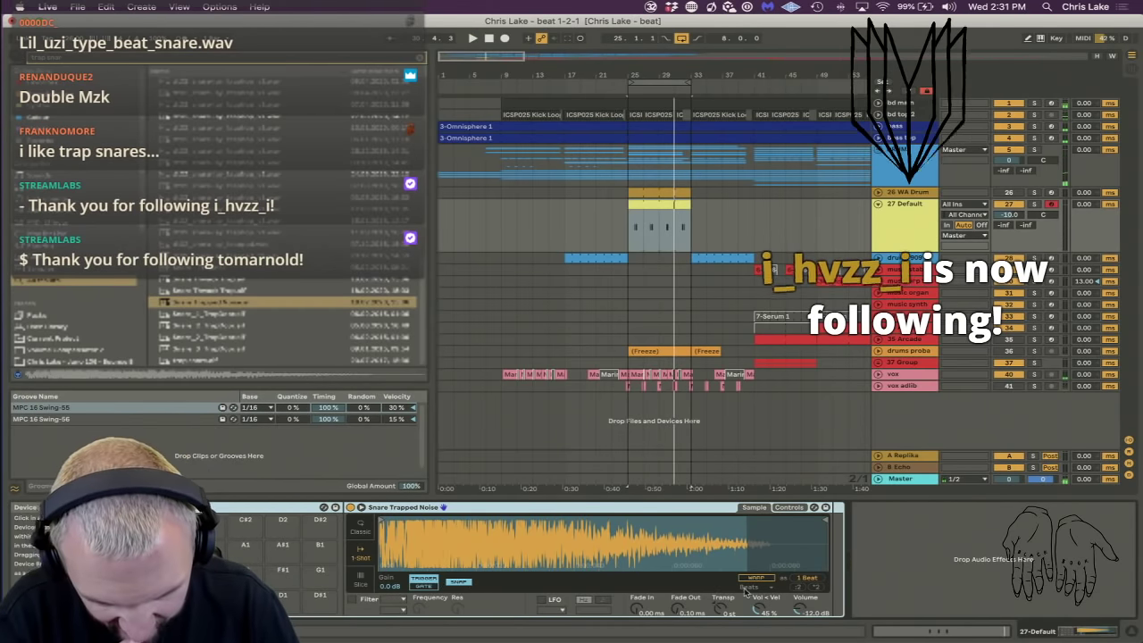
pyautogui.rightClick(724, 612)
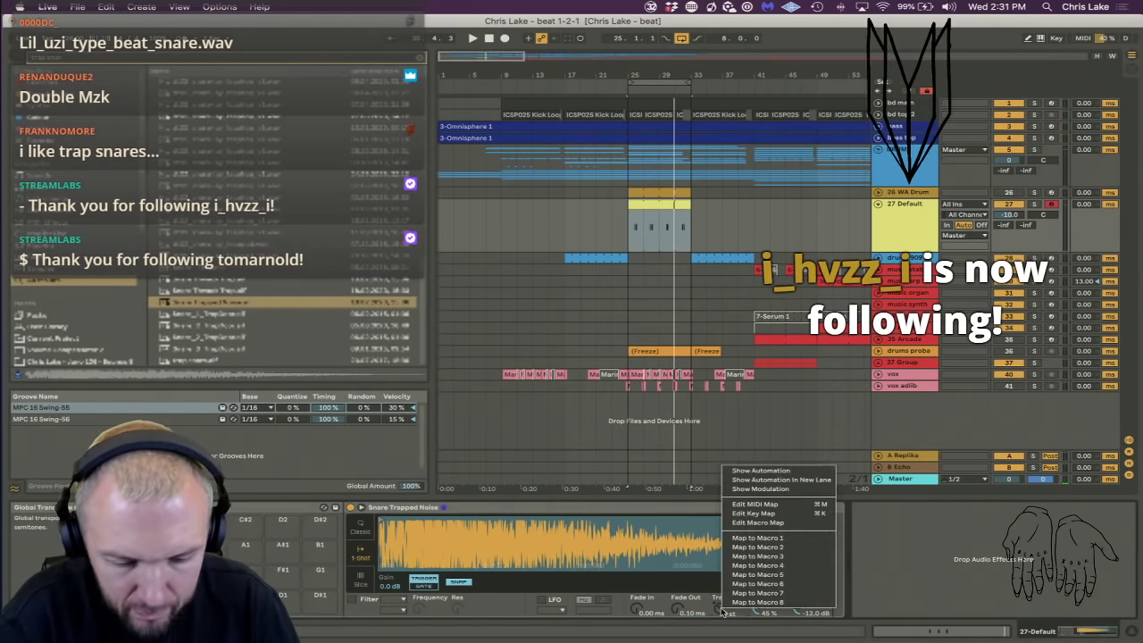
pyautogui.click(763, 466)
pyautogui.moveTo(633, 76); pyautogui.dragTo(633, 165)
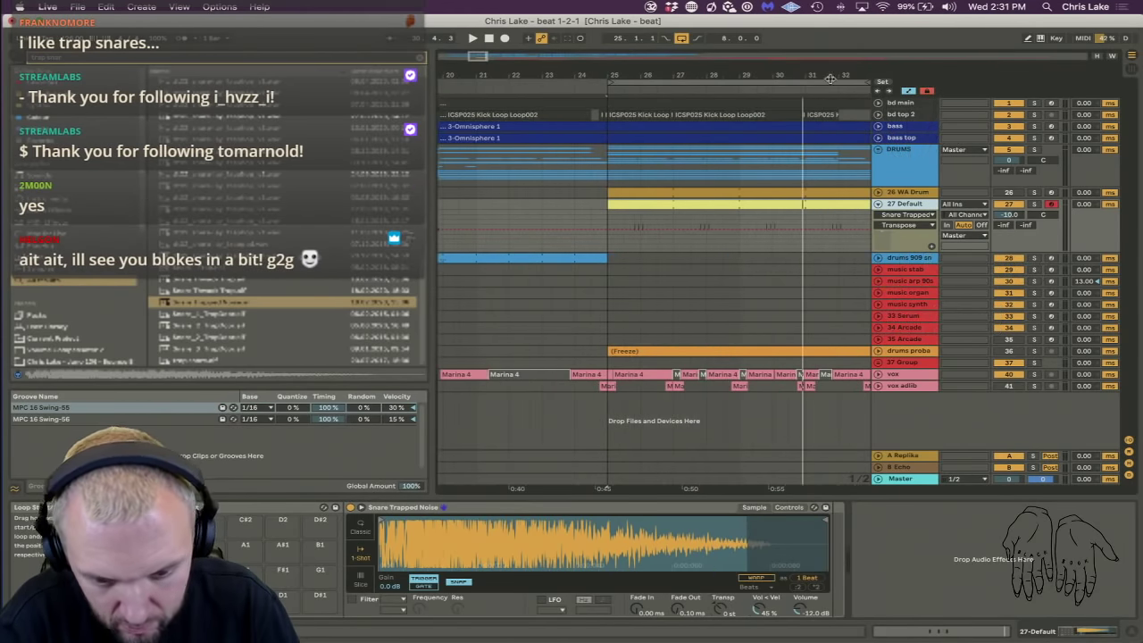
pyautogui.moveTo(862, 82); pyautogui.dragTo(672, 86)
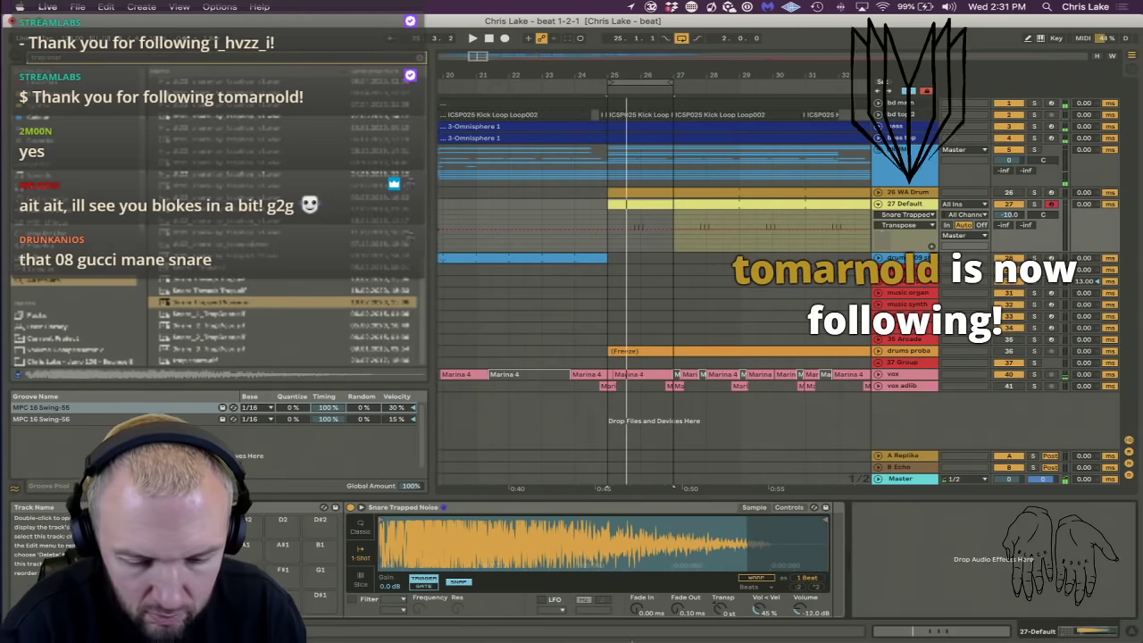
# Replace the drum rack on track 27 with the Snare Trapped Noise sample loaded directly into a Simpler.
pyautogui.click(294, 506)
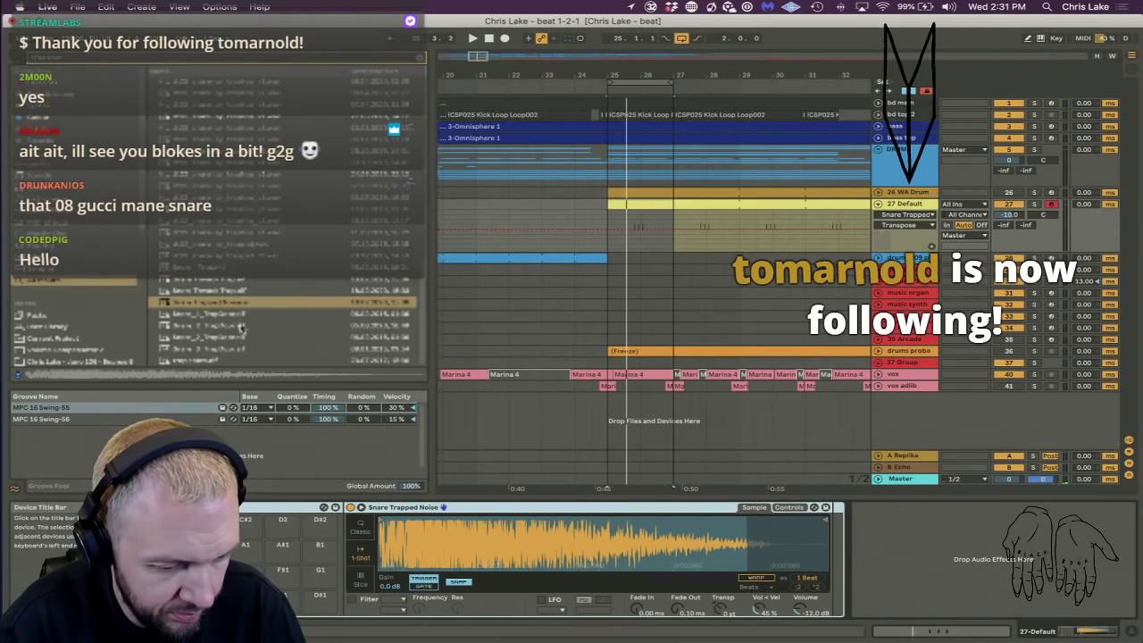
pyautogui.press('Delete')
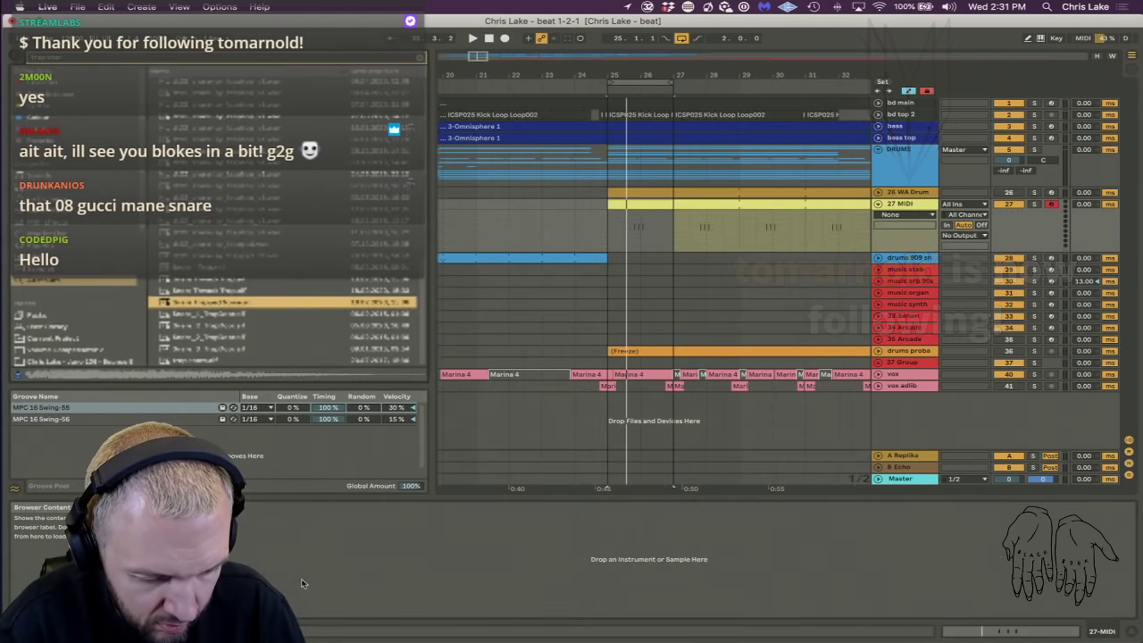
pyautogui.press('super+z')
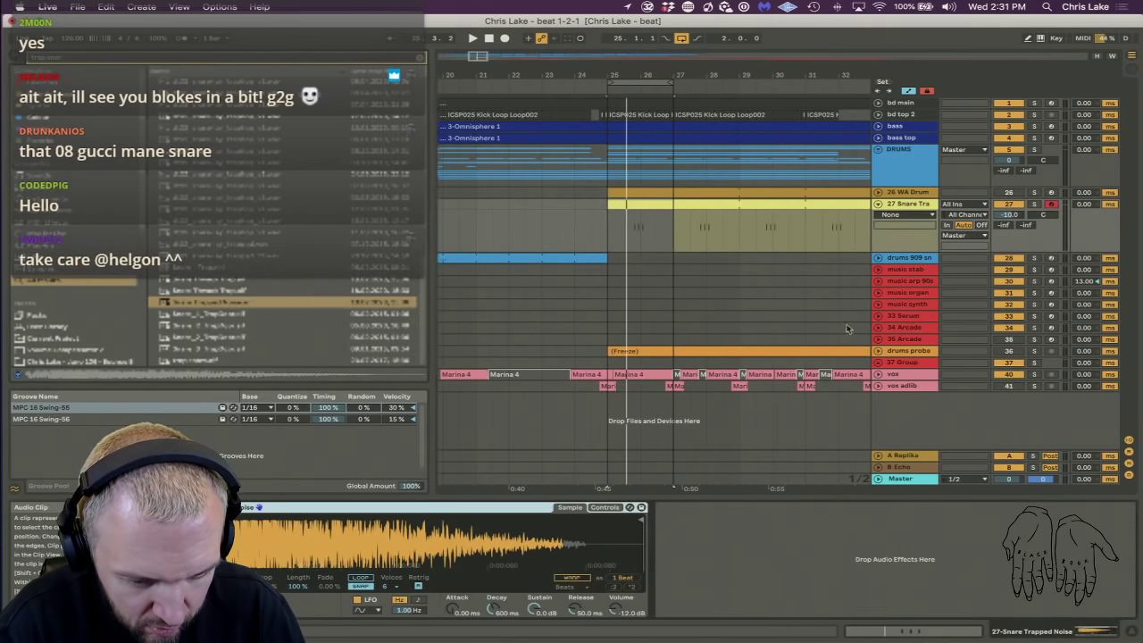
# Open the snare clip's notes, select all three hits and raise them two octaves to C3.
pyautogui.doubleClick(644, 203)
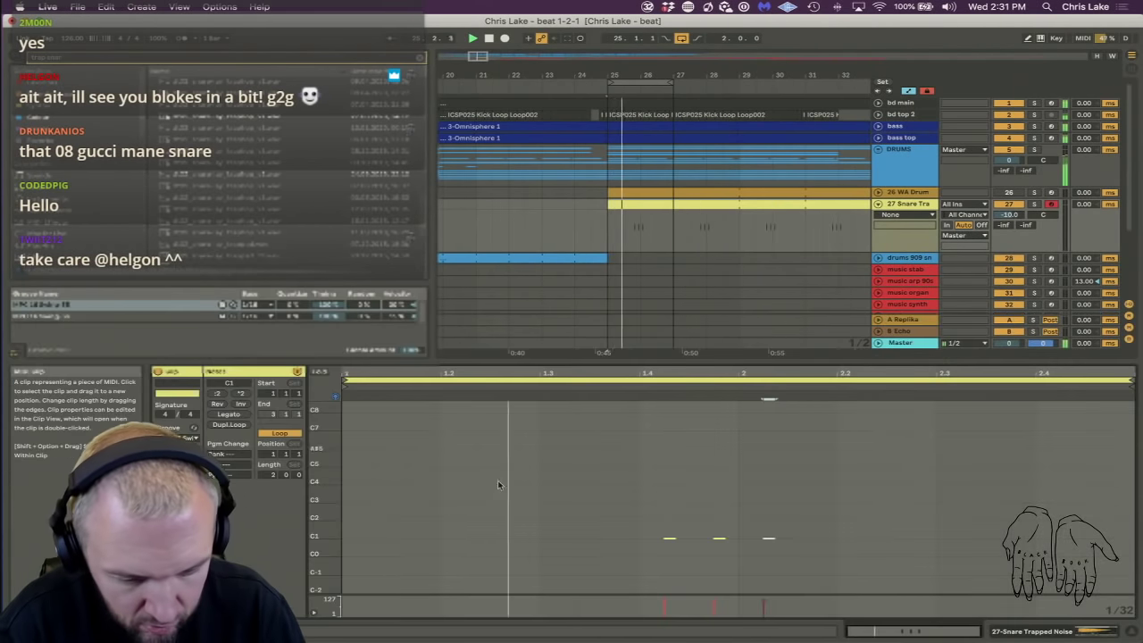
pyautogui.moveTo(704, 600); pyautogui.dragTo(722, 616)
pyautogui.moveTo(625, 520); pyautogui.dragTo(866, 581)
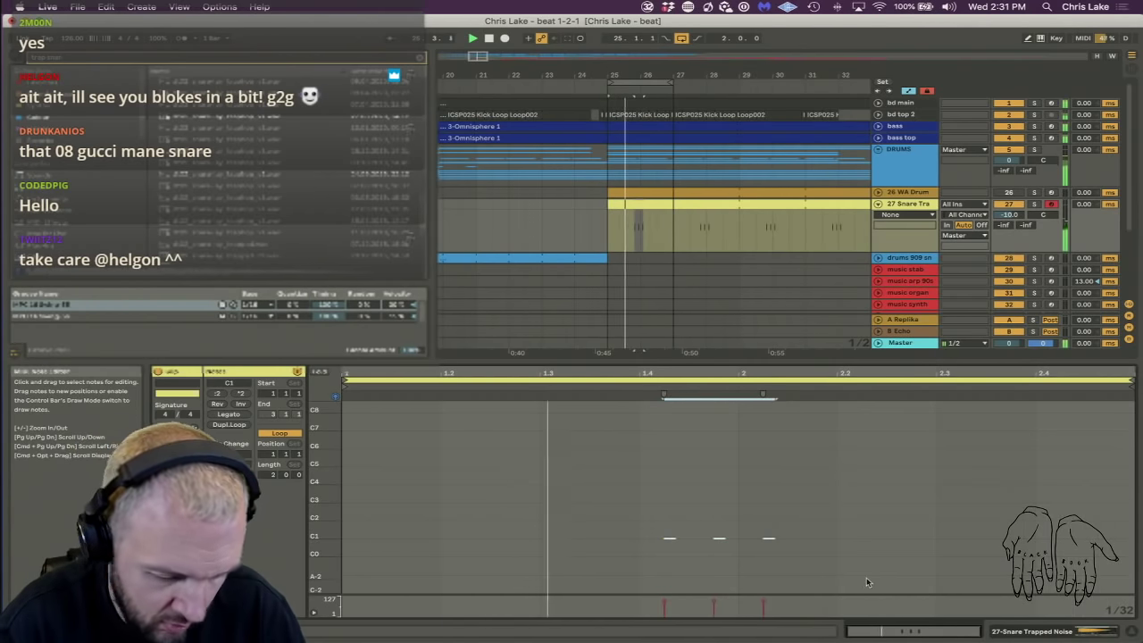
pyautogui.hotkey('shift', 'Up')
pyautogui.hotkey('shift', 'Up')
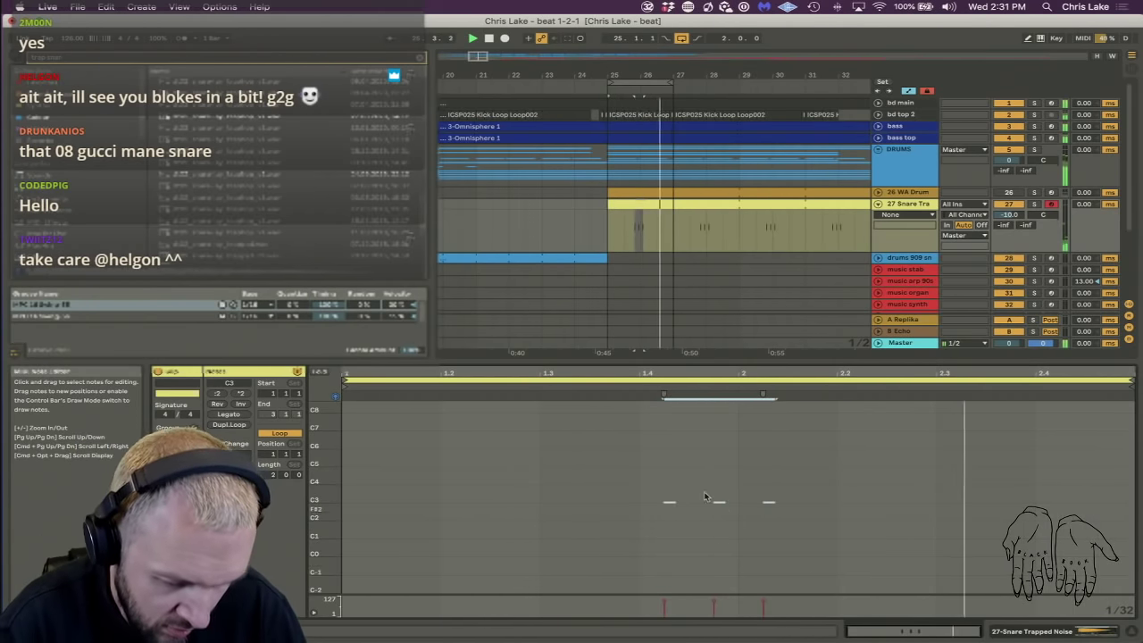
# Give the three snare notes different pitches: the first G#2, the second D#3 and the third B2.
pyautogui.moveTo(690, 487); pyautogui.dragTo(633, 510)
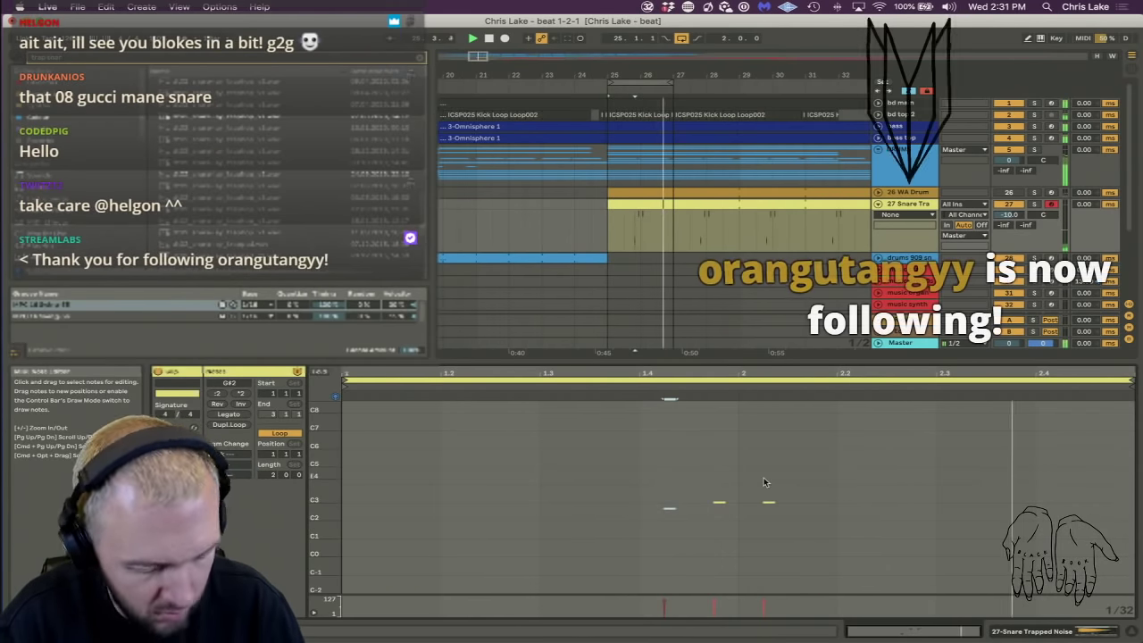
pyautogui.moveTo(732, 495); pyautogui.dragTo(700, 528)
pyautogui.press('Up')
pyautogui.press('Up')
pyautogui.press('Up')
pyautogui.press('Up')
pyautogui.press('Up')
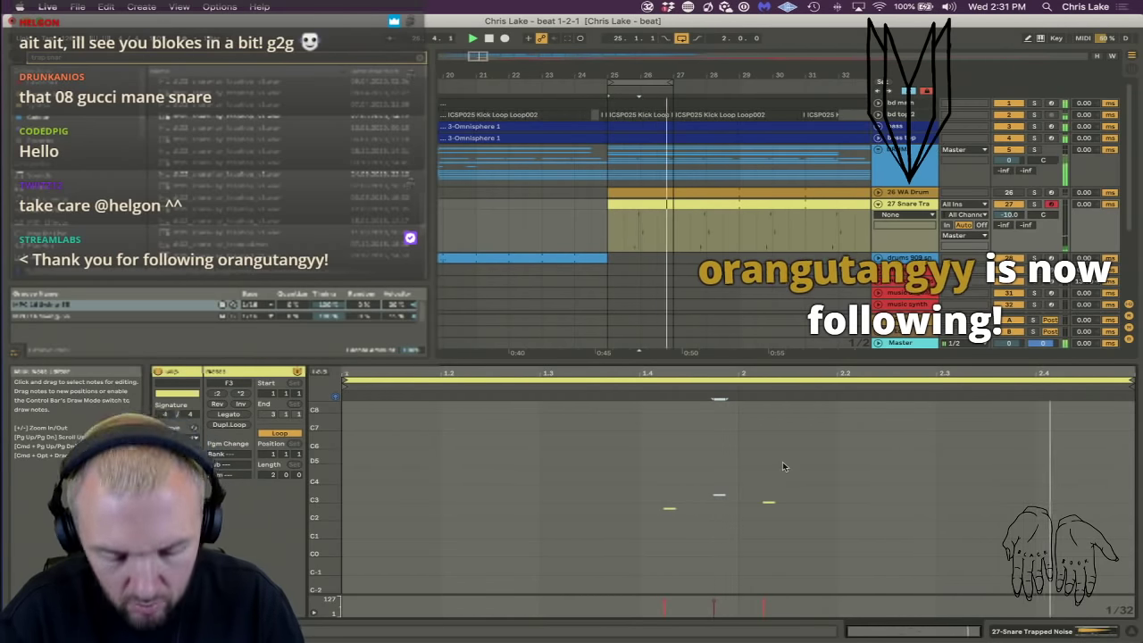
pyautogui.press('Down')
pyautogui.press('Down')
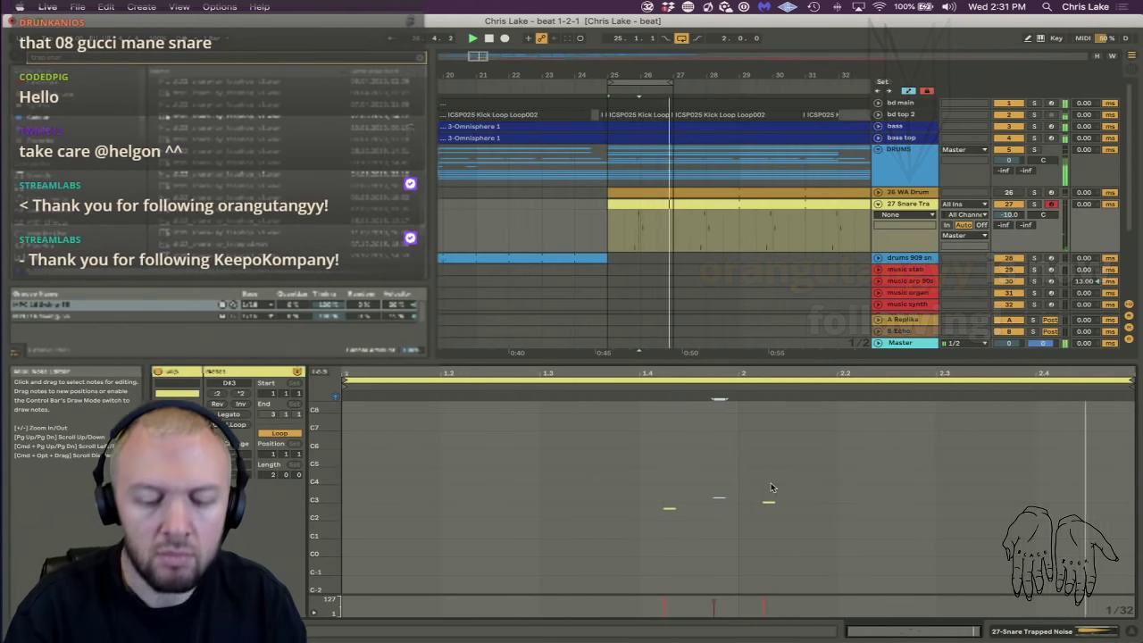
pyautogui.click(770, 502)
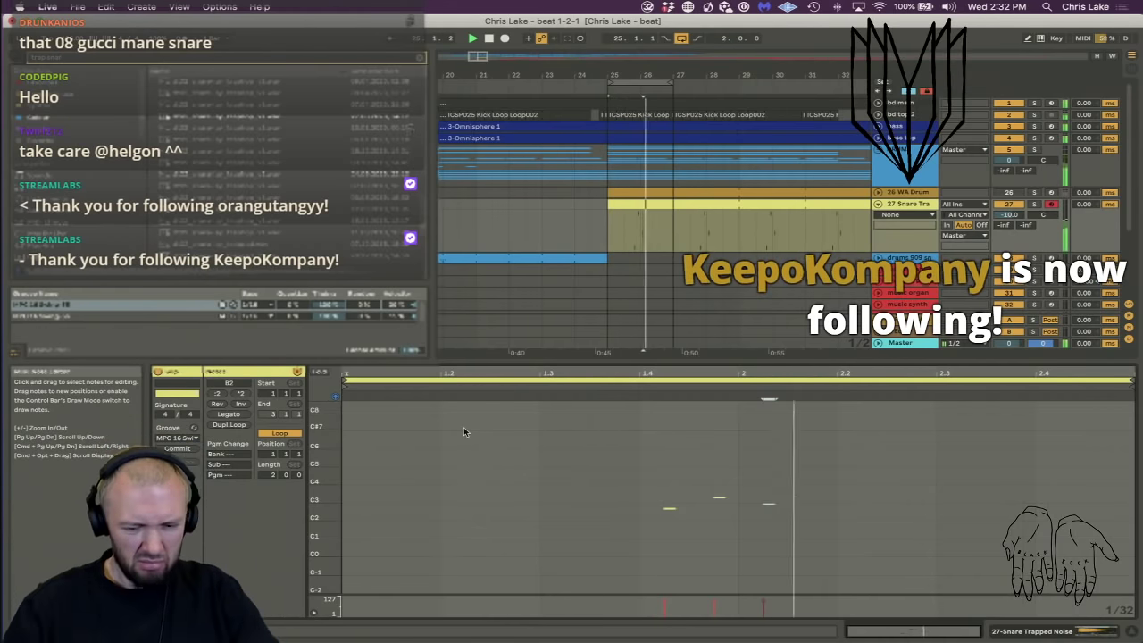
# Enable the computer MIDI keyboard, lower the first snare note to F#2 and the second to C3, and play the loop.
pyautogui.press('space')
pyautogui.press('m')
pyautogui.moveTo(317, 478); pyautogui.dragTo(422, 498)
pyautogui.scroll(-5, 422, 498)
pyautogui.press('space')
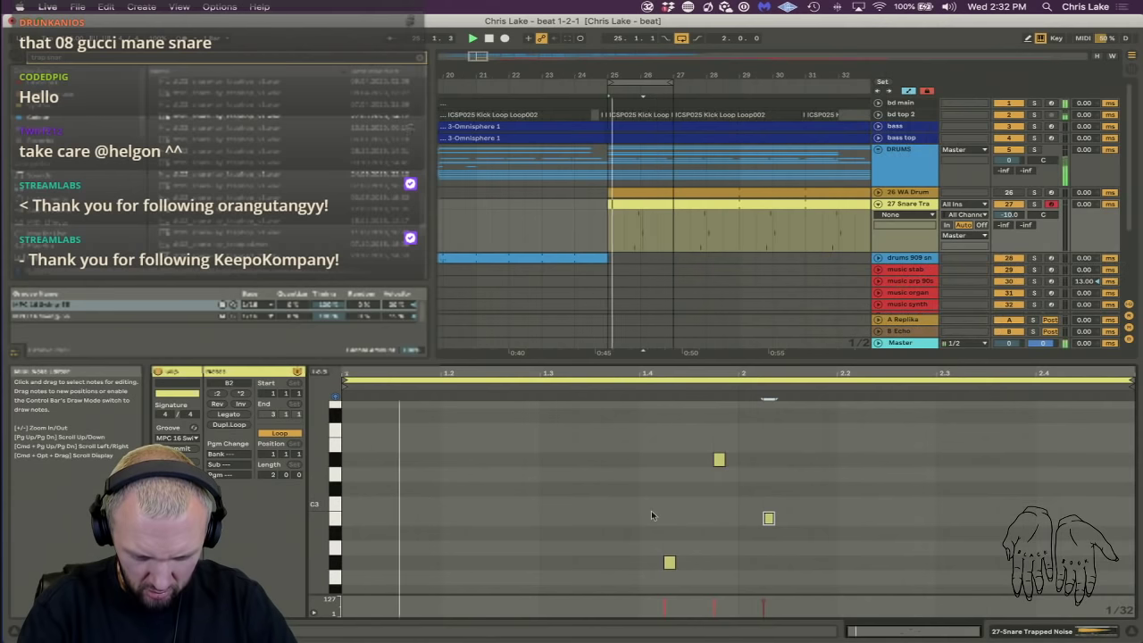
pyautogui.click(668, 562)
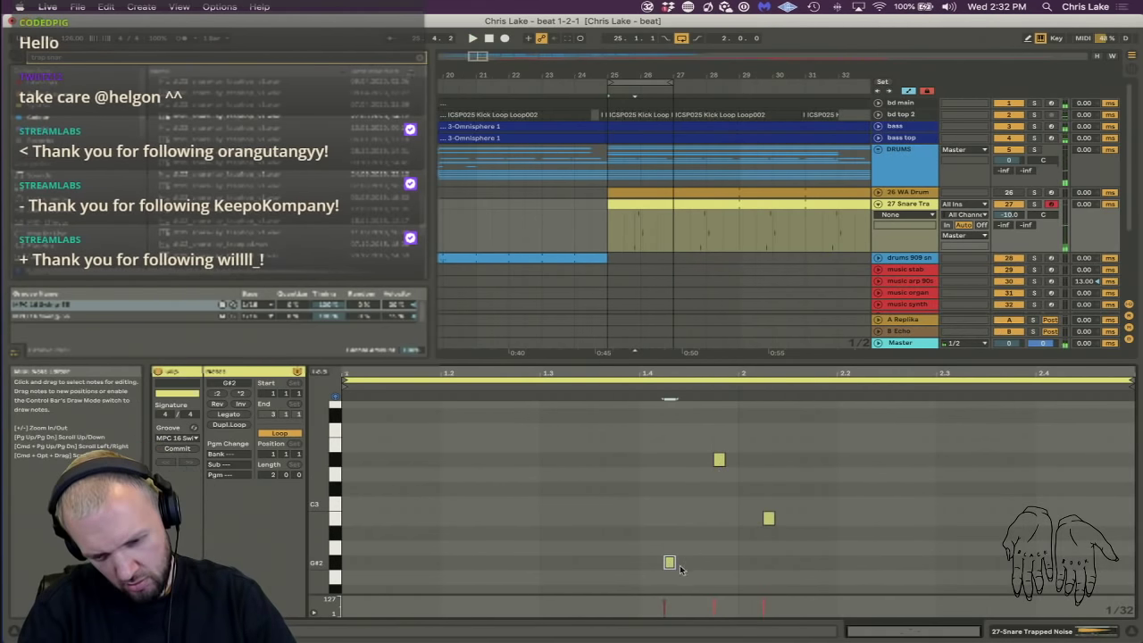
pyautogui.moveTo(674, 571); pyautogui.dragTo(671, 582)
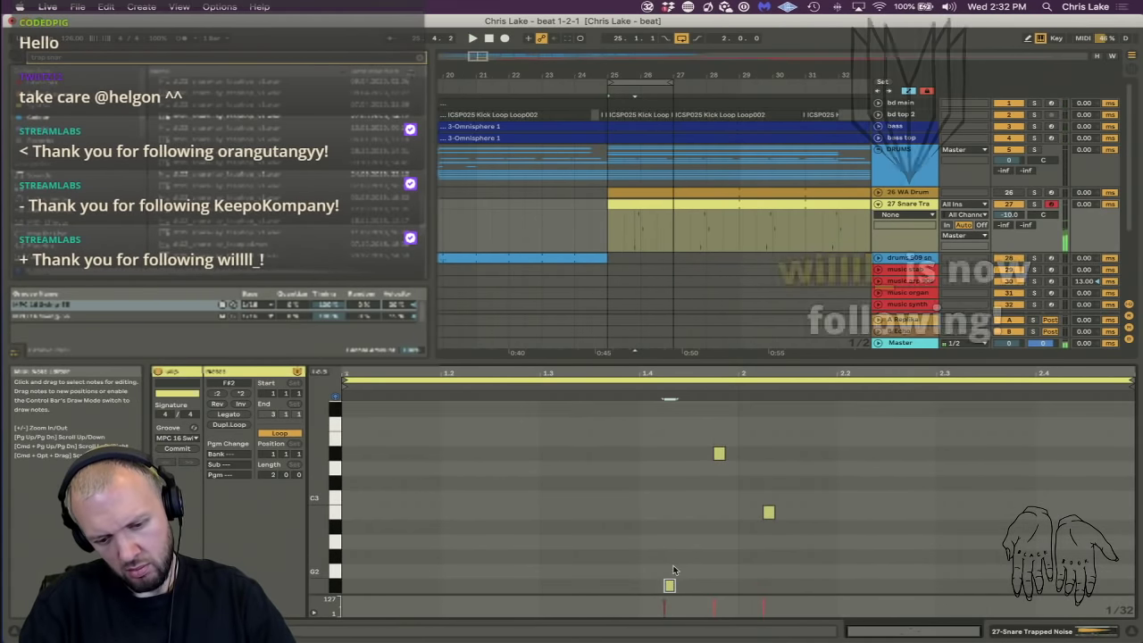
pyautogui.click(719, 455)
pyautogui.moveTo(719, 458); pyautogui.dragTo(723, 500)
pyautogui.press('space')
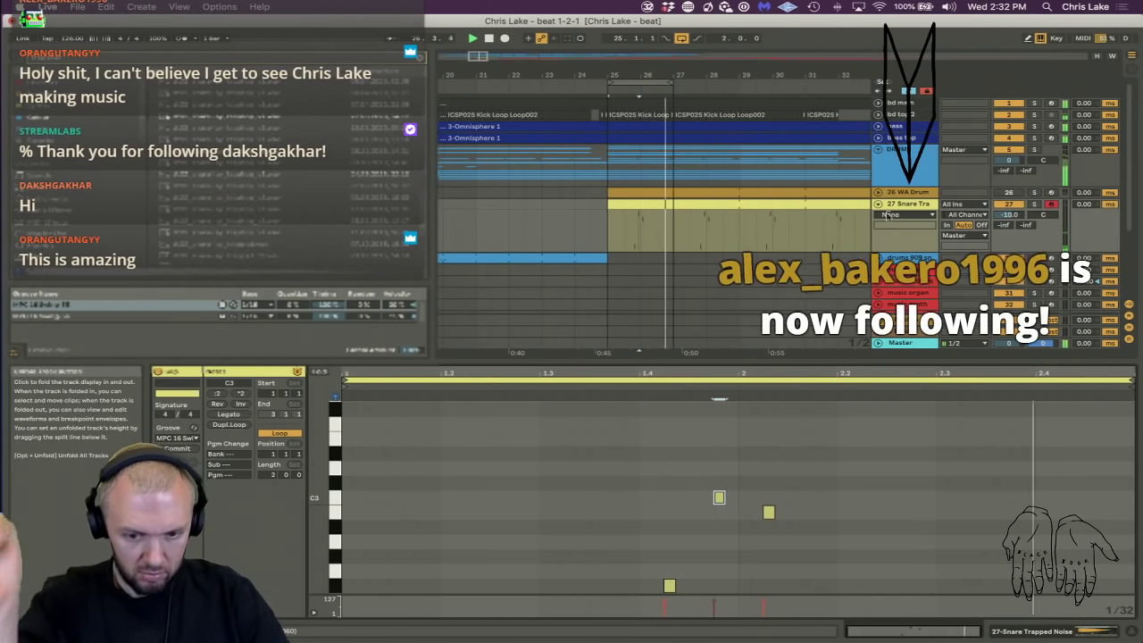
# Show the snare track's device and audition alternative trap snare samples from the browser's search results.
pyautogui.click(910, 204)
pyautogui.click(253, 198)
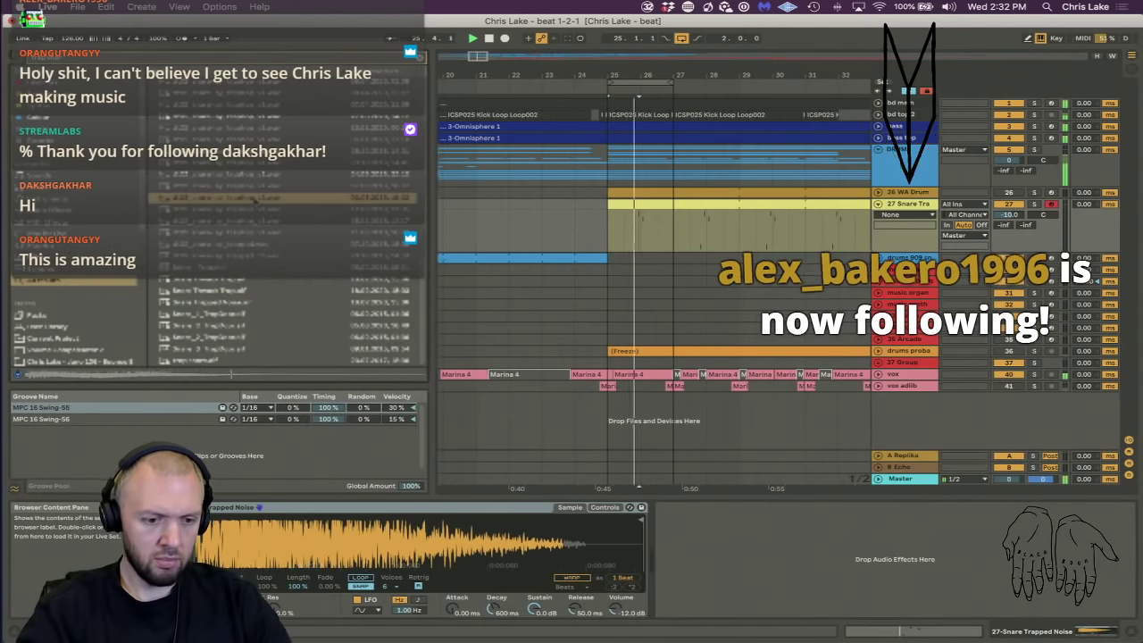
pyautogui.click(195, 222)
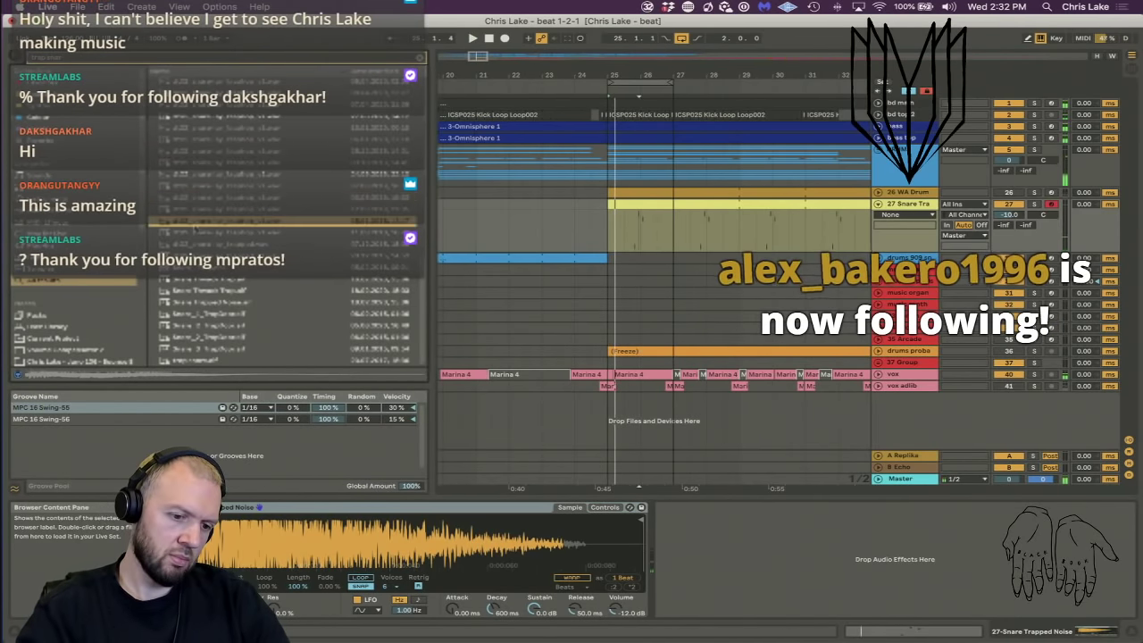
pyautogui.scroll(8, 194, 268)
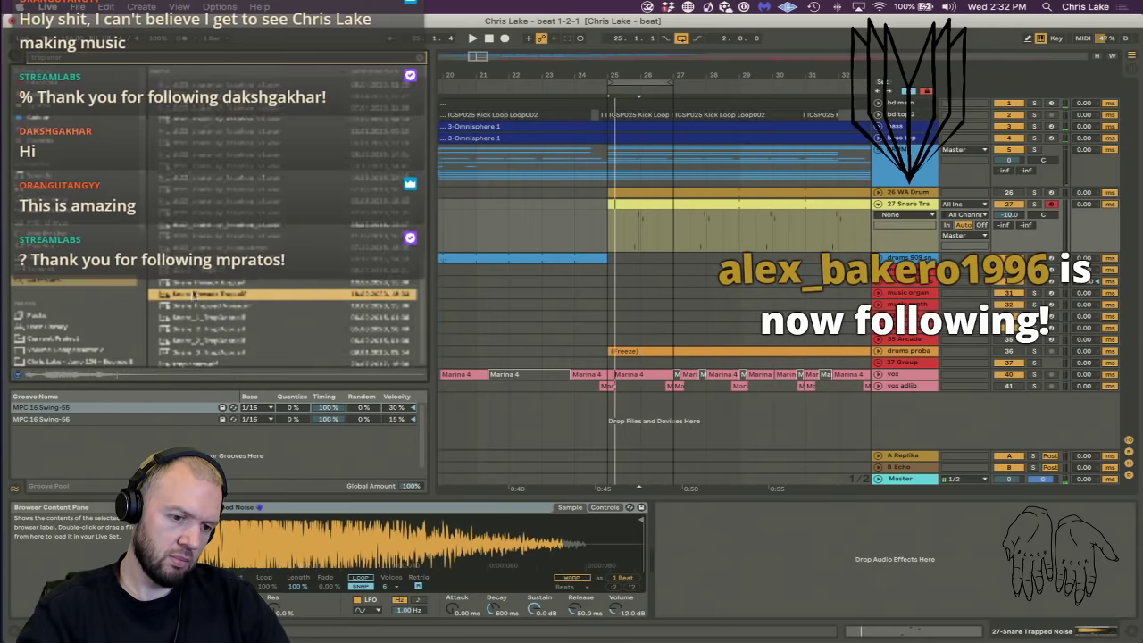
pyautogui.click(192, 257)
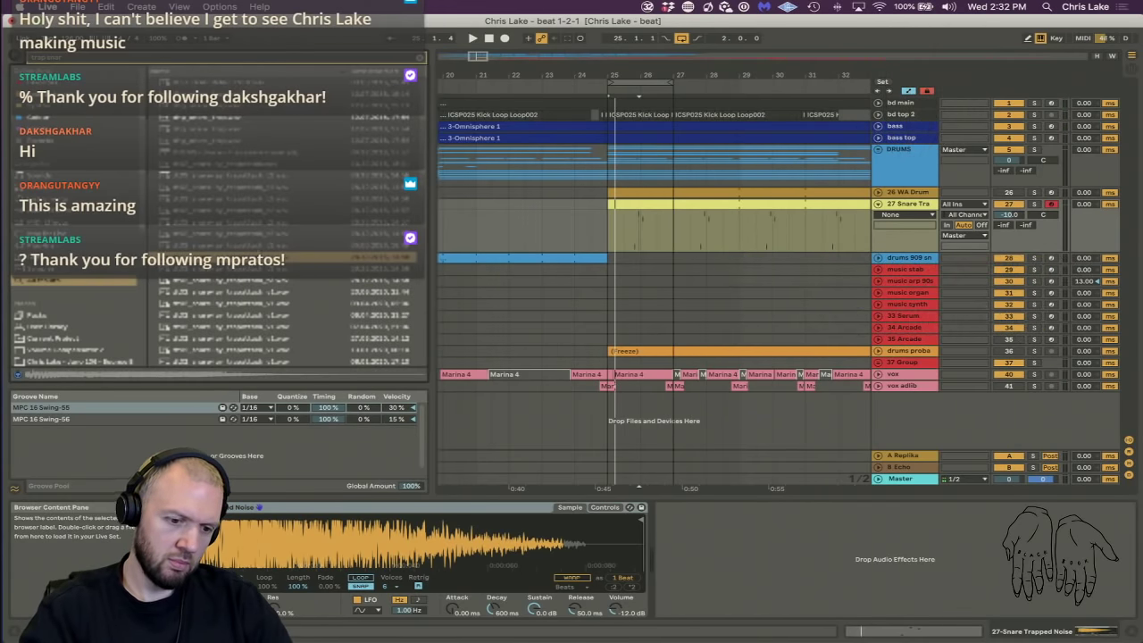
pyautogui.click(193, 152)
pyautogui.click(192, 94)
pyautogui.click(204, 82)
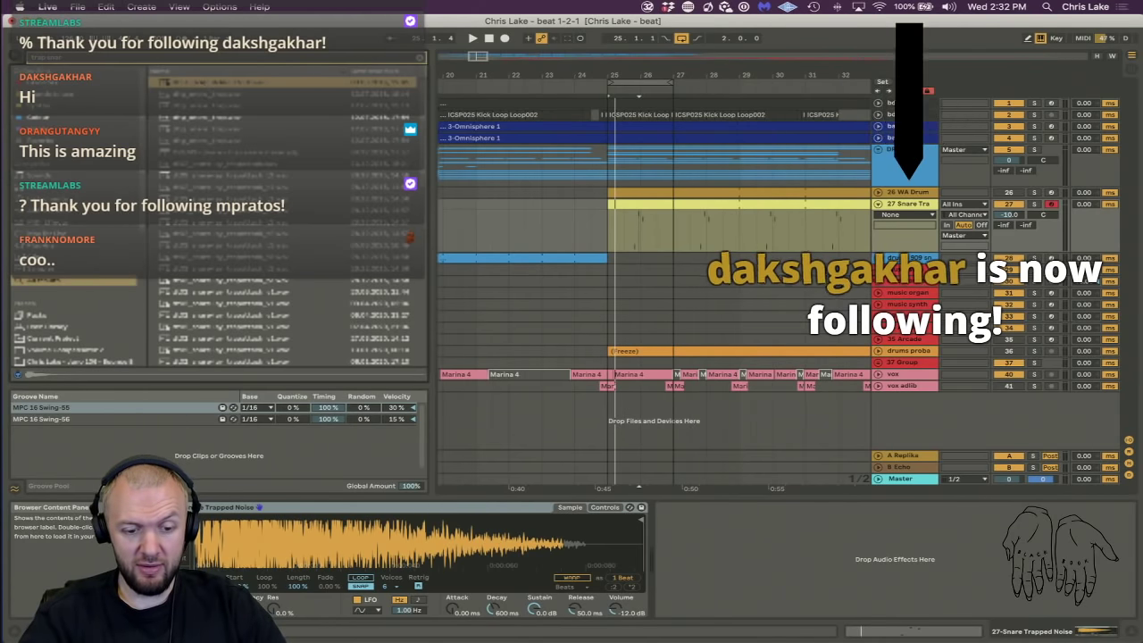
# Try BEST TRAP SNARE EVER as the track's sample with its volume at -7.43 dB, and undo the swap.
pyautogui.moveTo(323, 537); pyautogui.dragTo(324, 537)
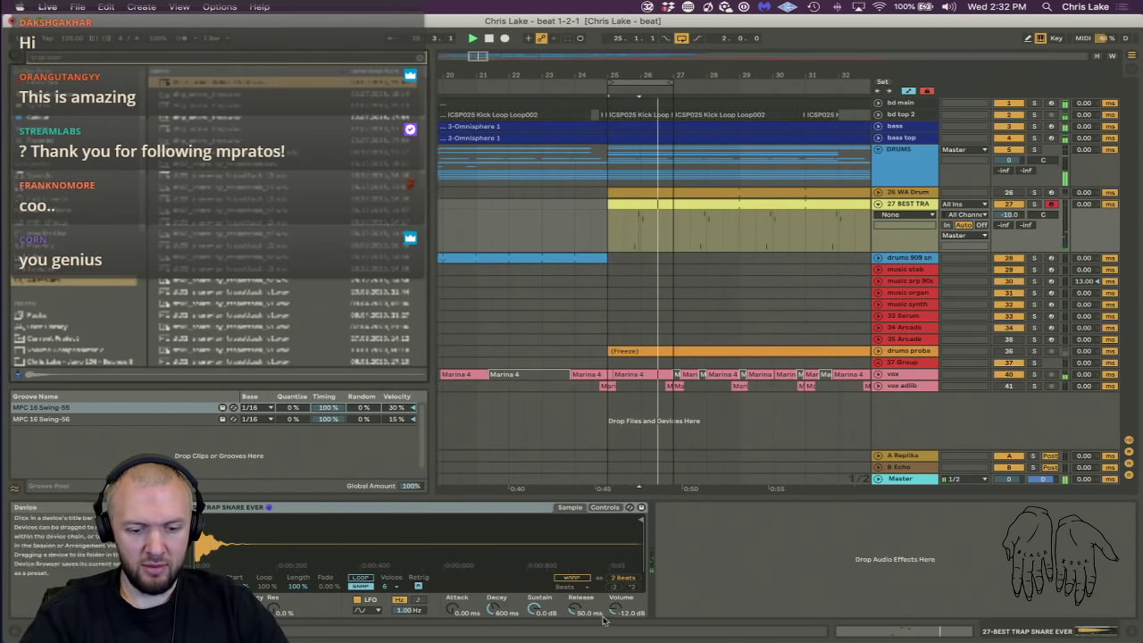
pyautogui.moveTo(614, 610)
pyautogui.mouseDown()
pyautogui.moveTo(614, 571)
pyautogui.moveTo(614, 598)
pyautogui.mouseUp()
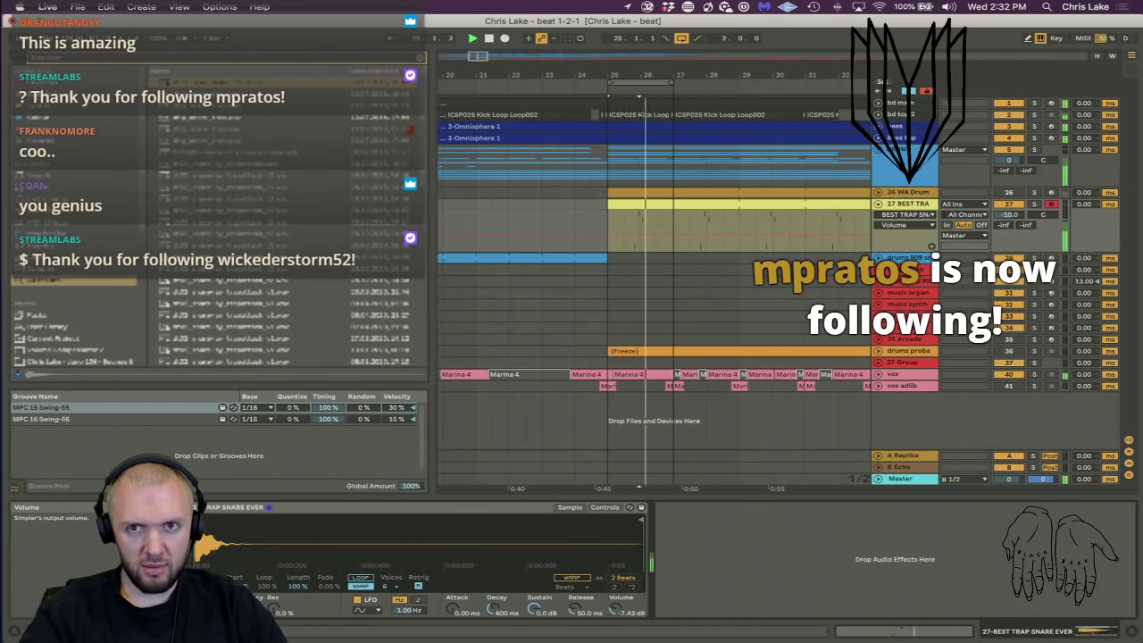
pyautogui.press('super+z')
pyautogui.press('super+z')
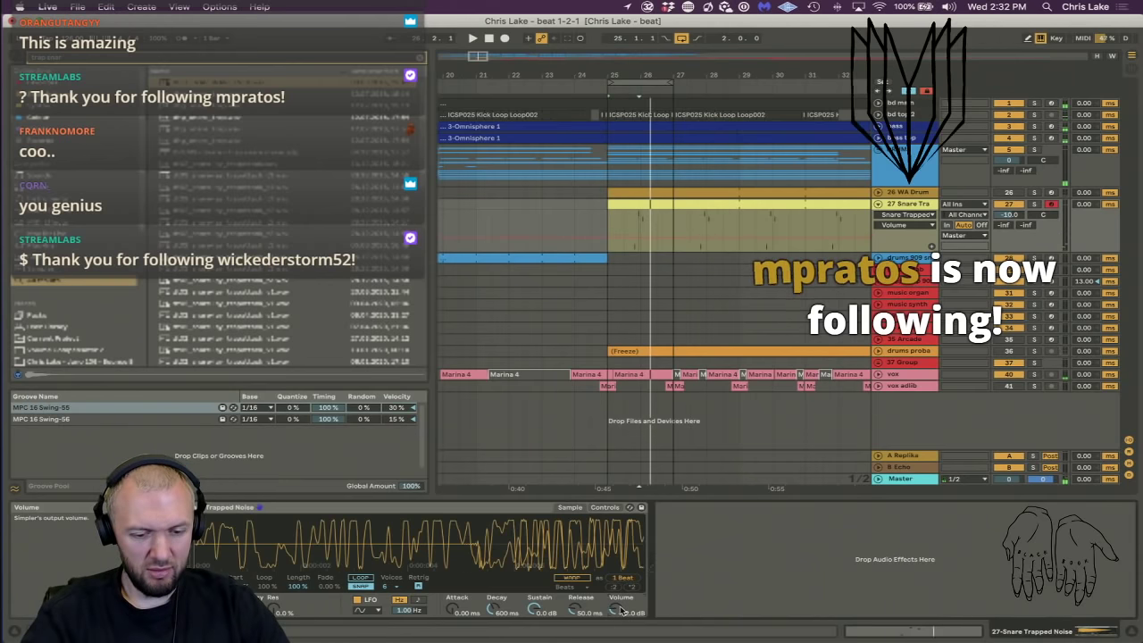
# Unfold the frozen drums proba track and compare its hits in bars 25 to 27 with the snare notes during playback.
pyautogui.click(574, 79)
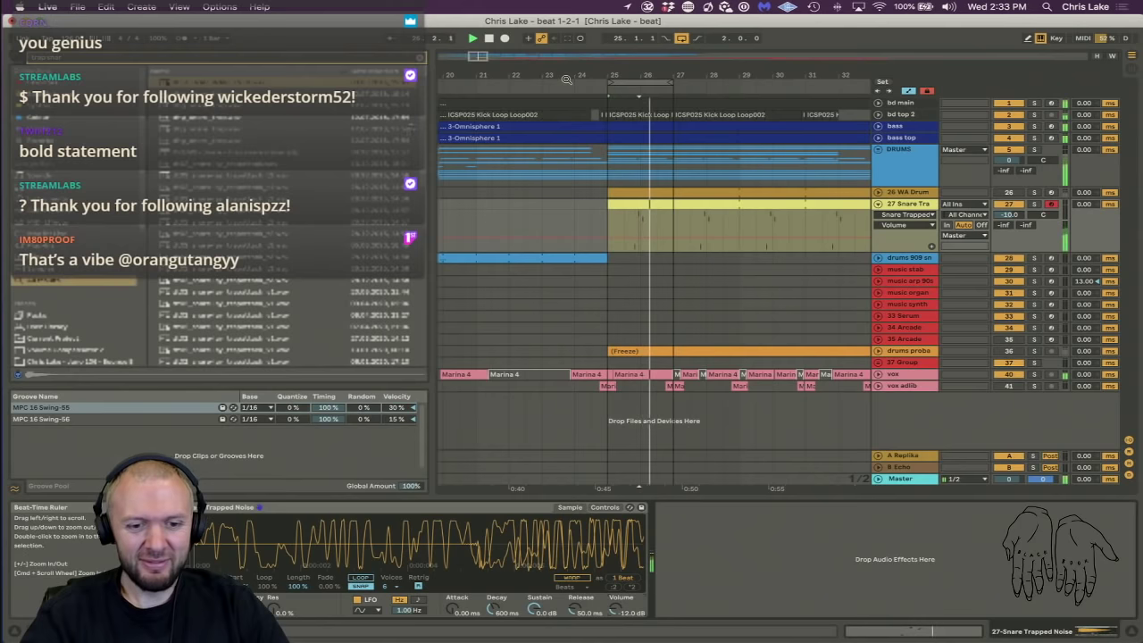
pyautogui.moveTo(574, 78); pyautogui.dragTo(574, 26)
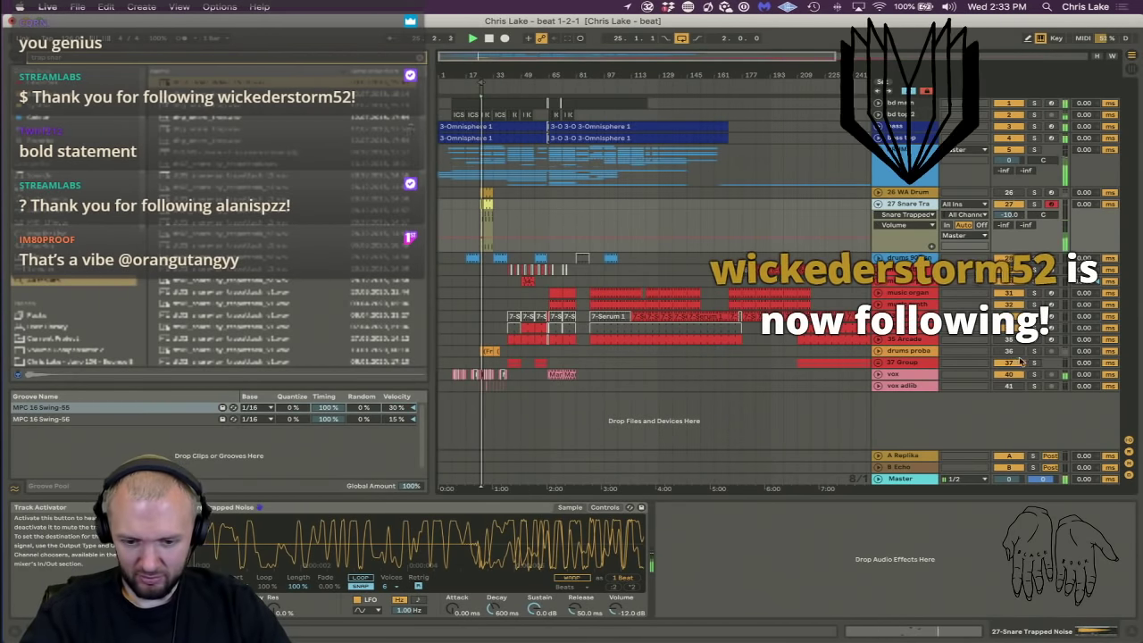
pyautogui.click(877, 350)
pyautogui.moveTo(476, 79); pyautogui.dragTo(495, 169)
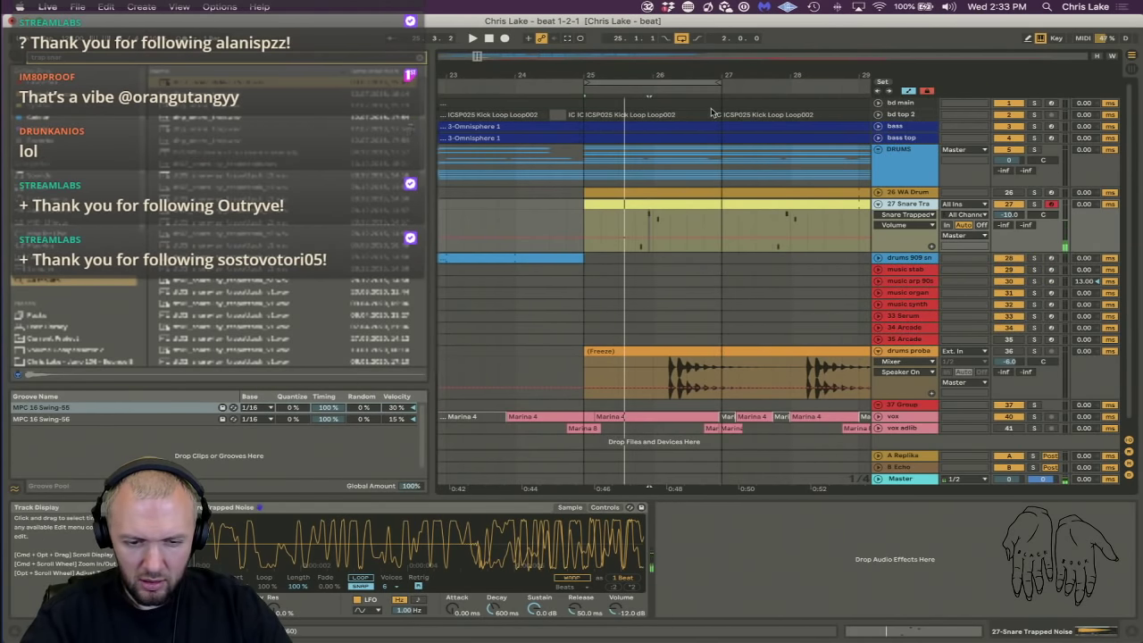
pyautogui.press('a')
pyautogui.press('space')
pyautogui.press('space')
pyautogui.press('space')
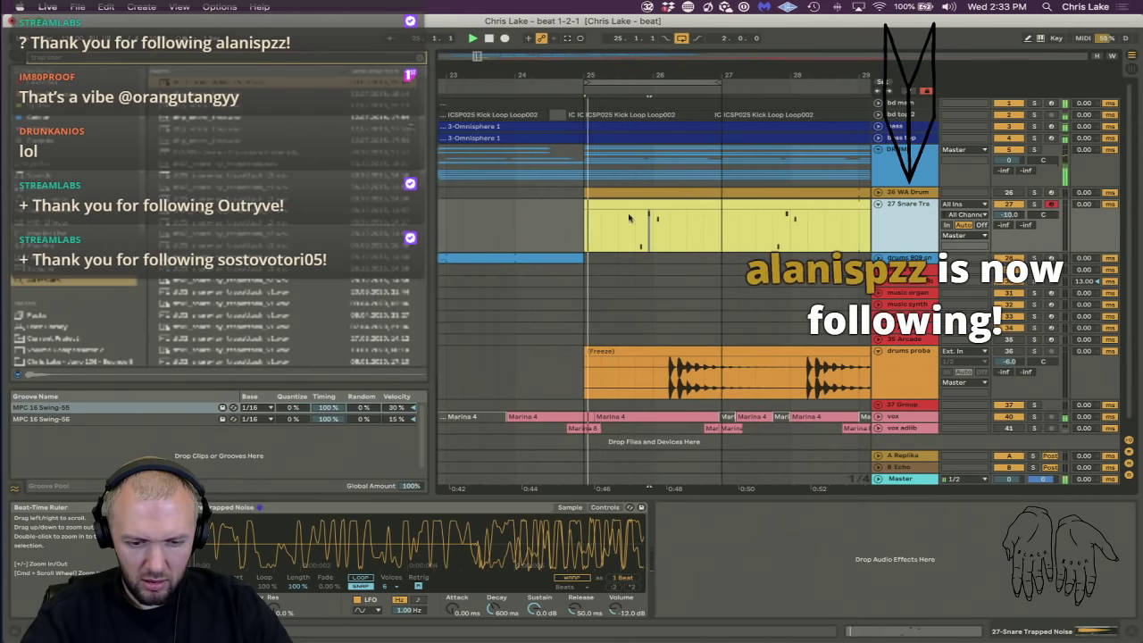
pyautogui.scroll(4, 675, 384)
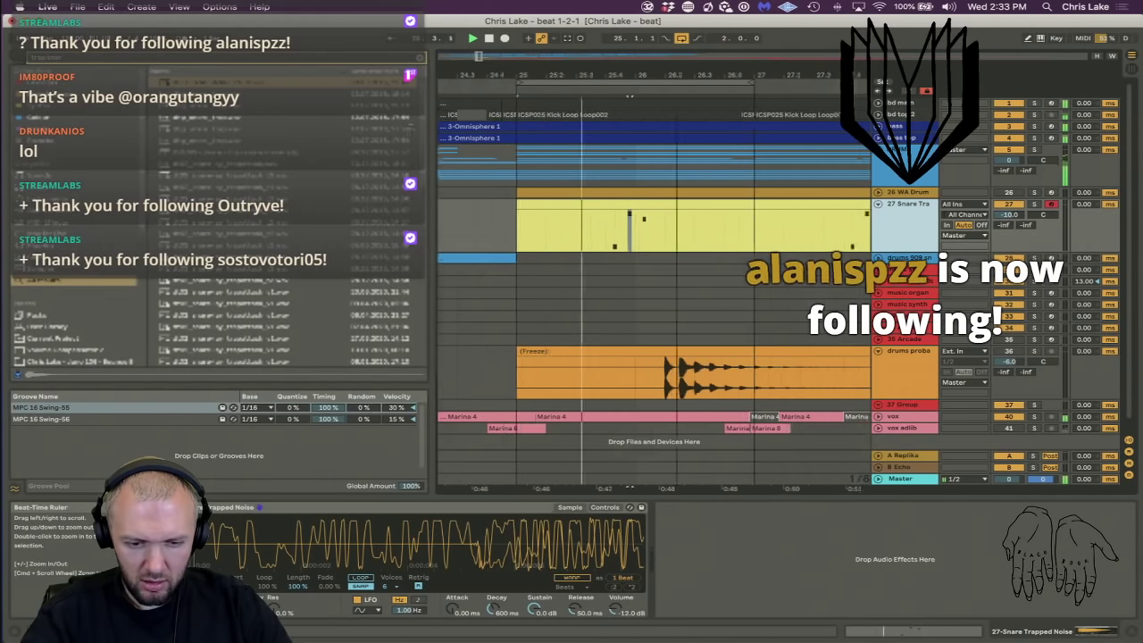
pyautogui.press('a')
pyautogui.click(676, 374)
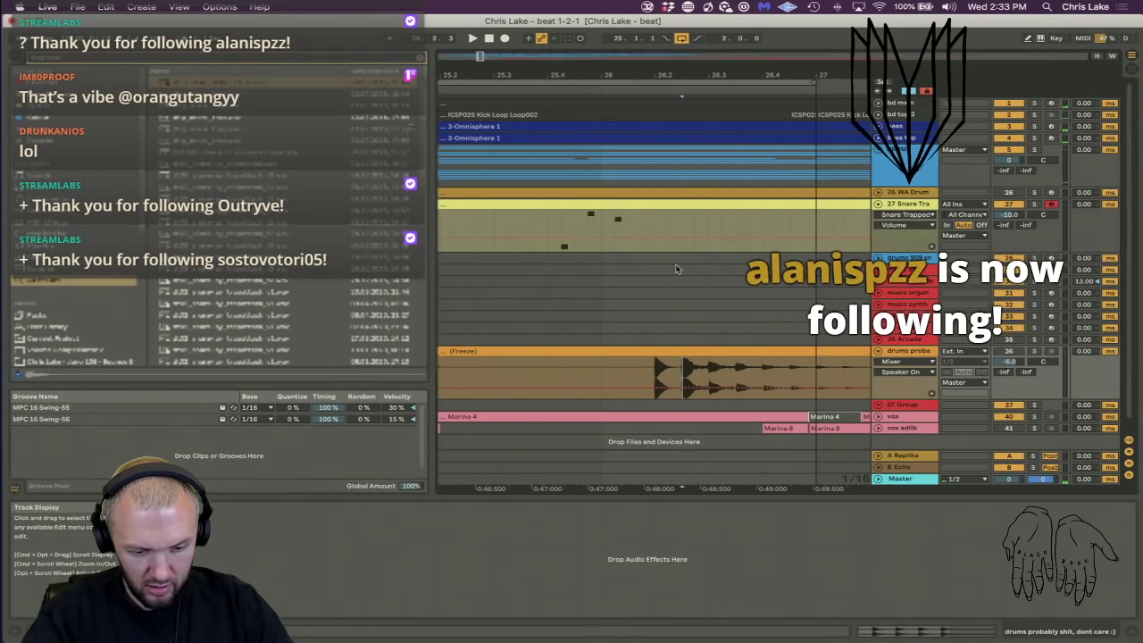
# Delete the frozen drum hit between 26.2 and 26.2.3 on the drums proba track.
pyautogui.press('a')
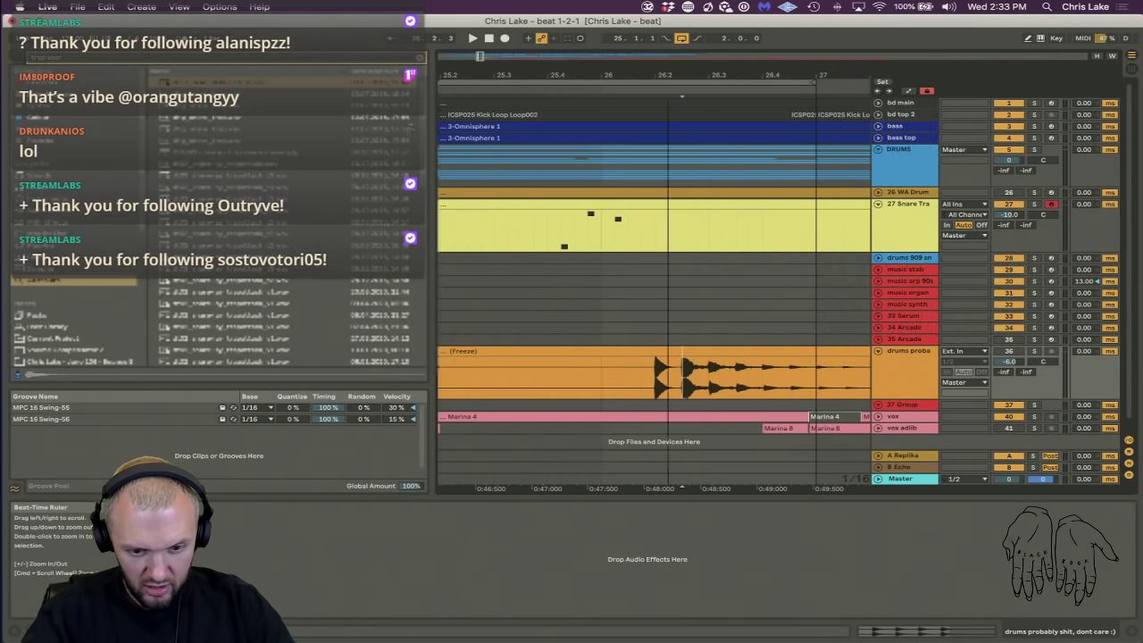
pyautogui.press('+')
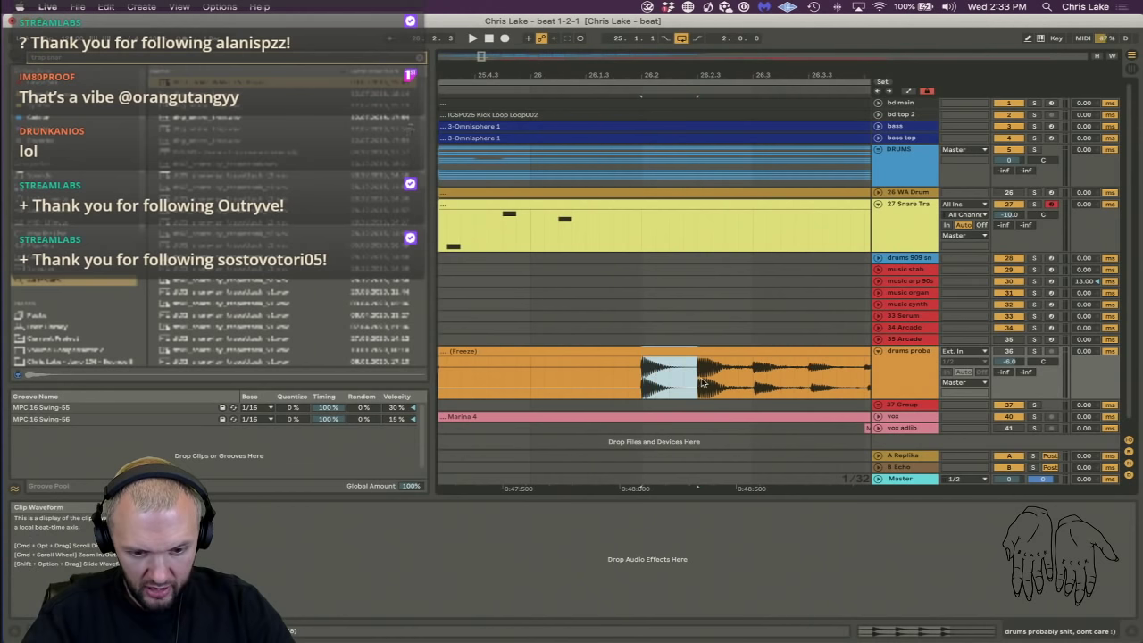
pyautogui.click(706, 352)
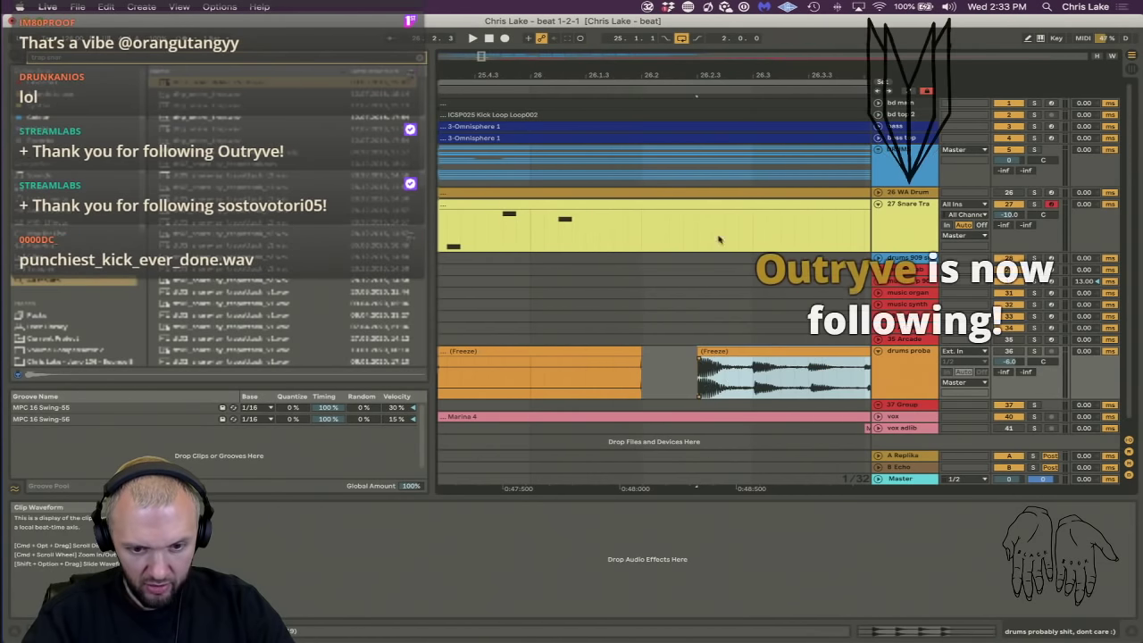
pyautogui.moveTo(700, 76); pyautogui.dragTo(700, 36)
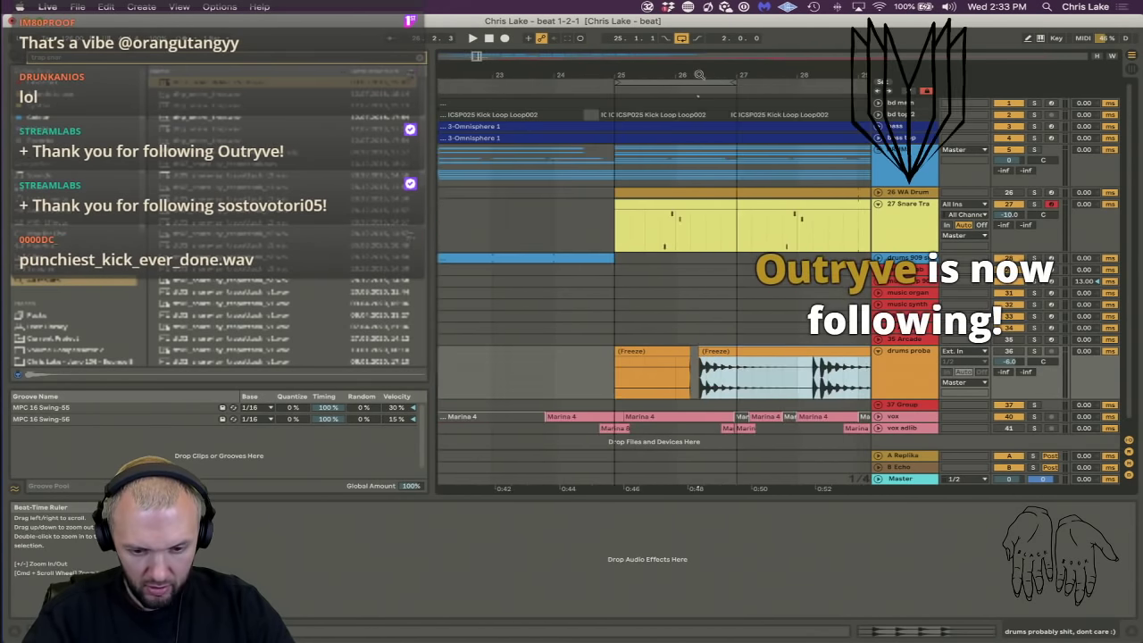
# Split the remaining frozen clip before the hits in bar 28, move its first part to start at 26.2, and play from bar 25.
pyautogui.click(807, 387)
pyautogui.click(745, 350)
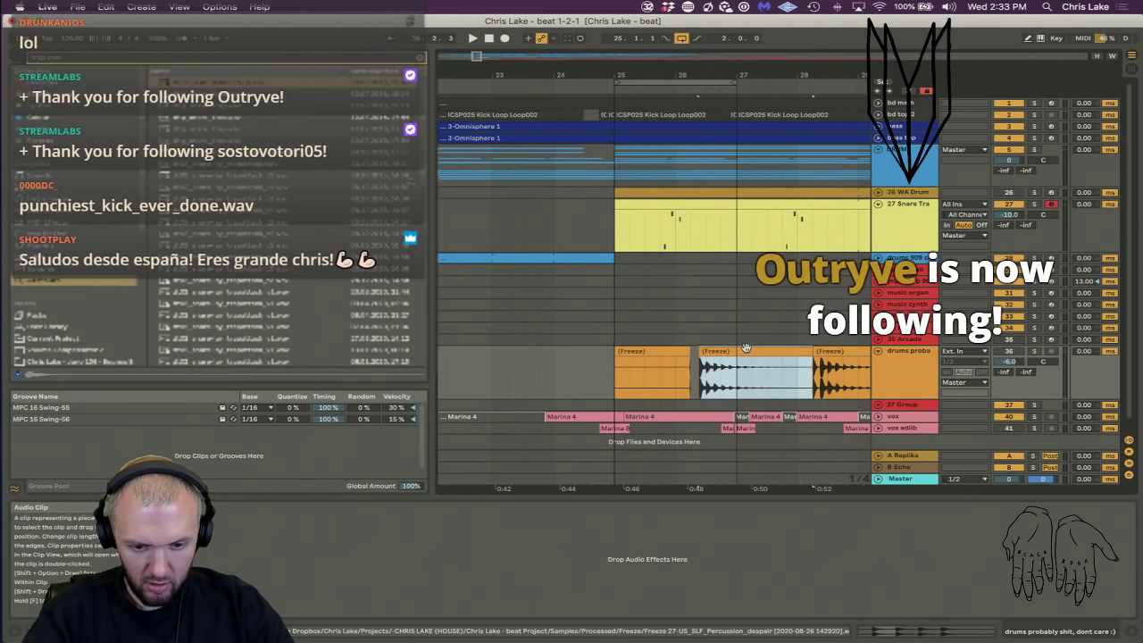
pyautogui.moveTo(744, 350); pyautogui.dragTo(734, 350)
pyautogui.click(618, 378)
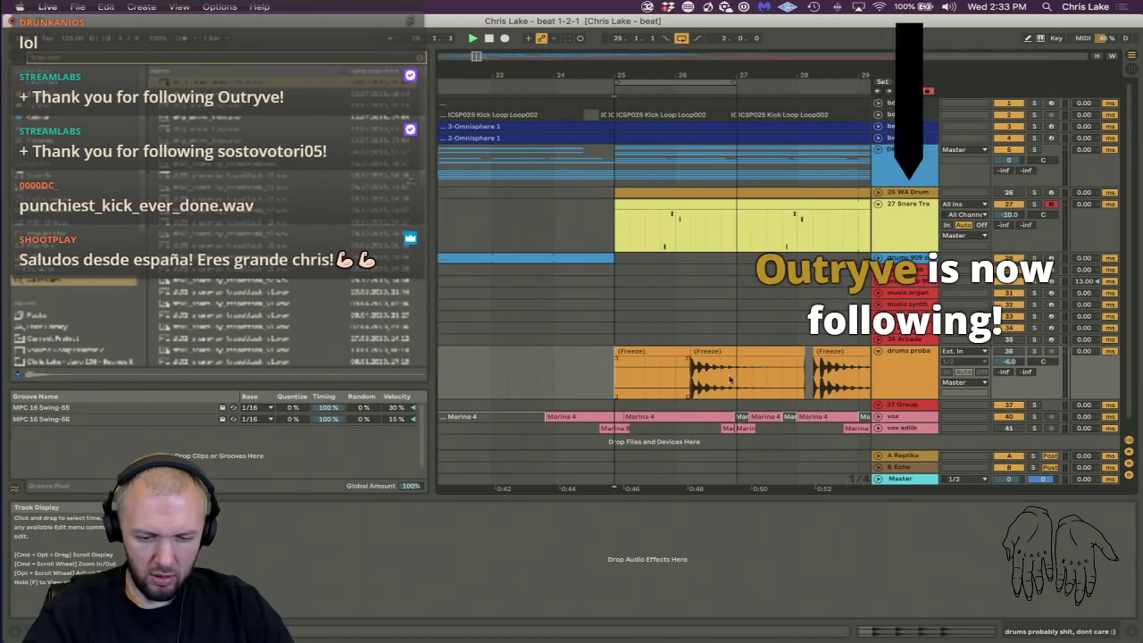
pyautogui.press('space')
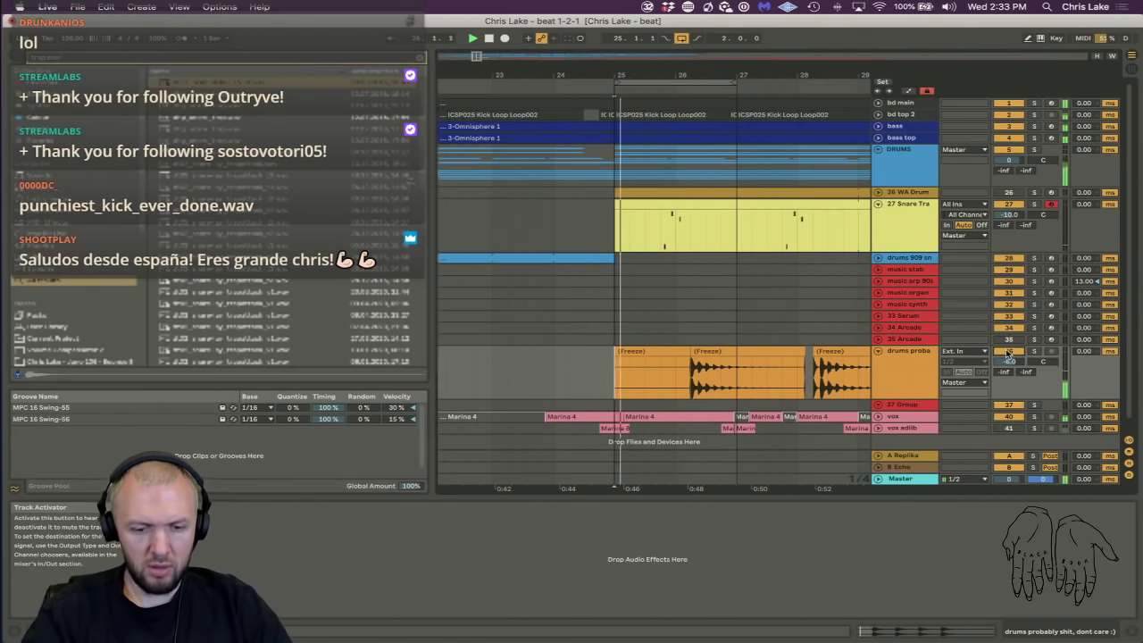
# Loop the frozen clip's sample from position 2.3.3 with a loop length of 0.1.0.
pyautogui.click(918, 376)
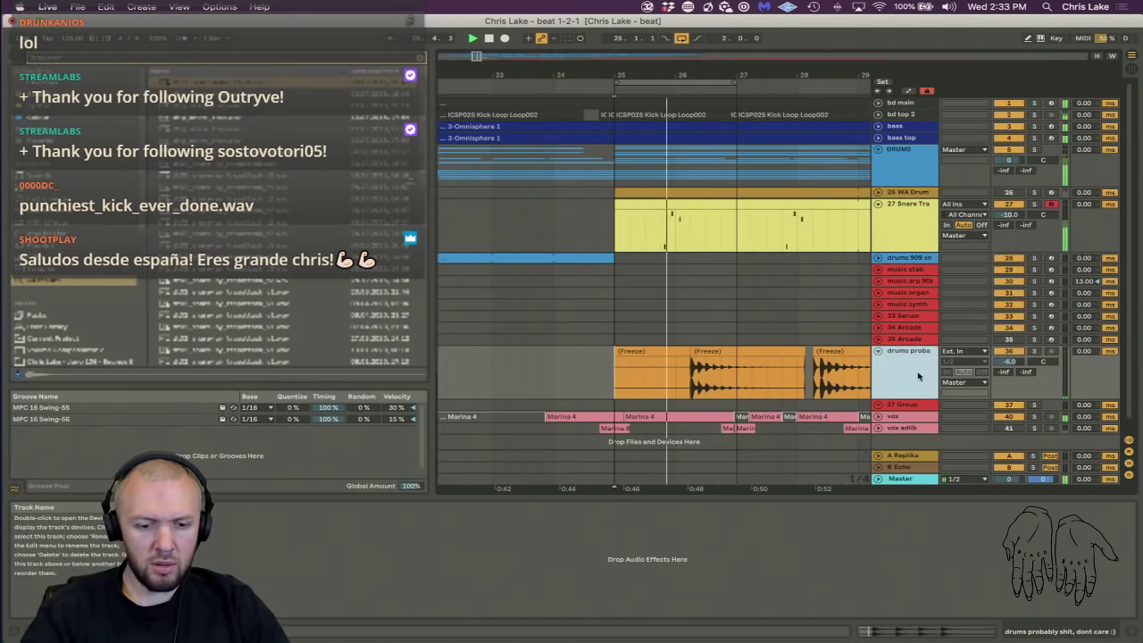
pyautogui.click(711, 354)
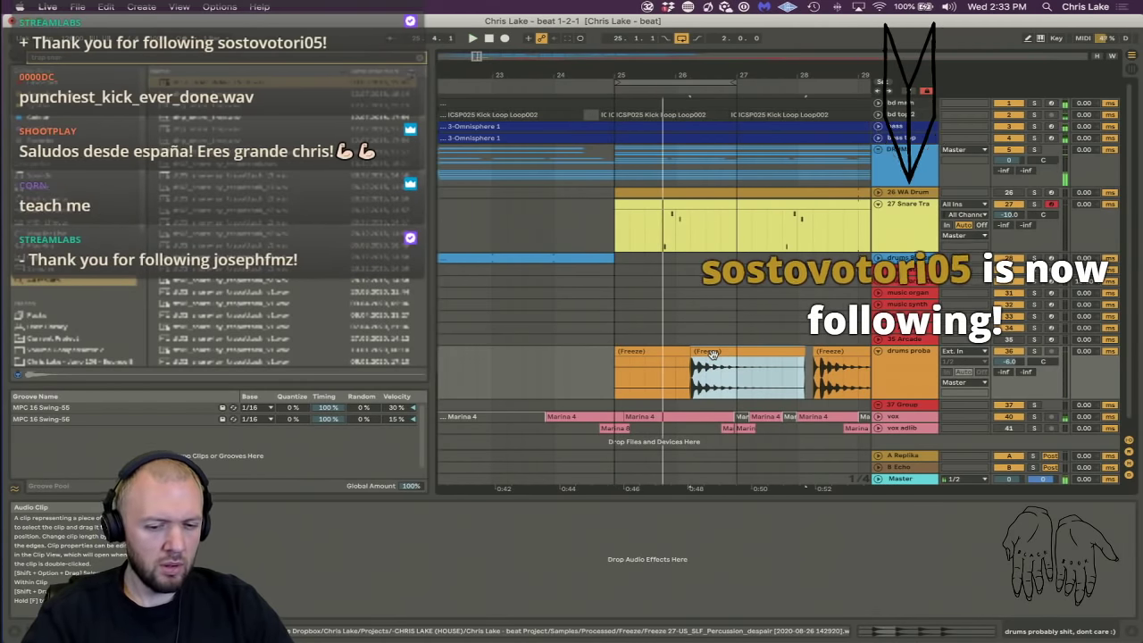
pyautogui.doubleClick(712, 354)
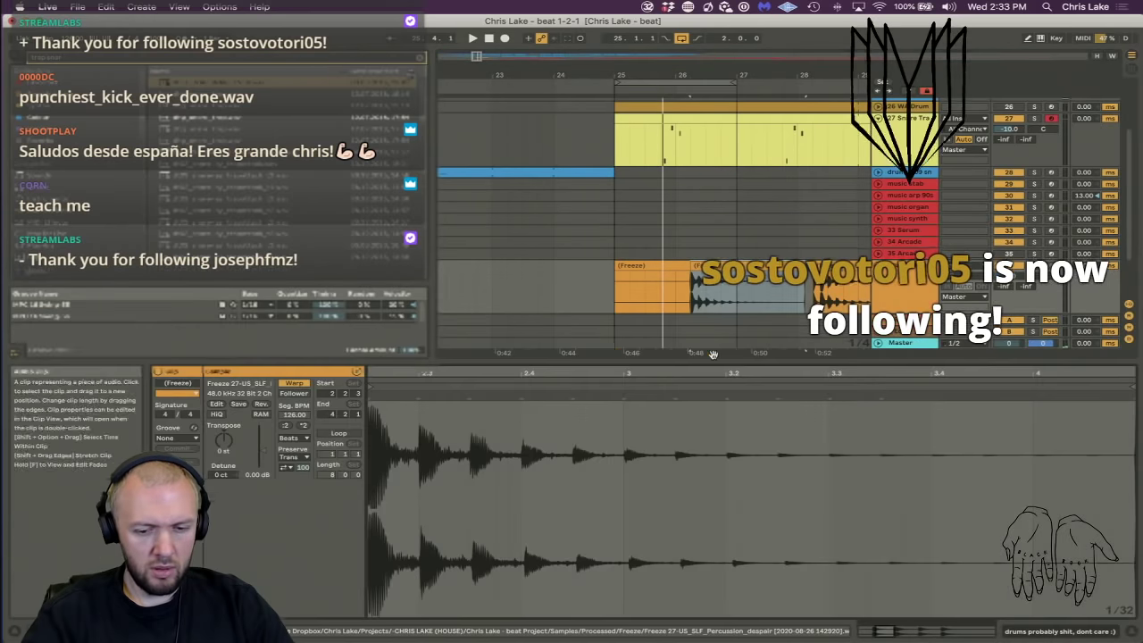
pyautogui.moveTo(370, 377); pyautogui.dragTo(472, 378)
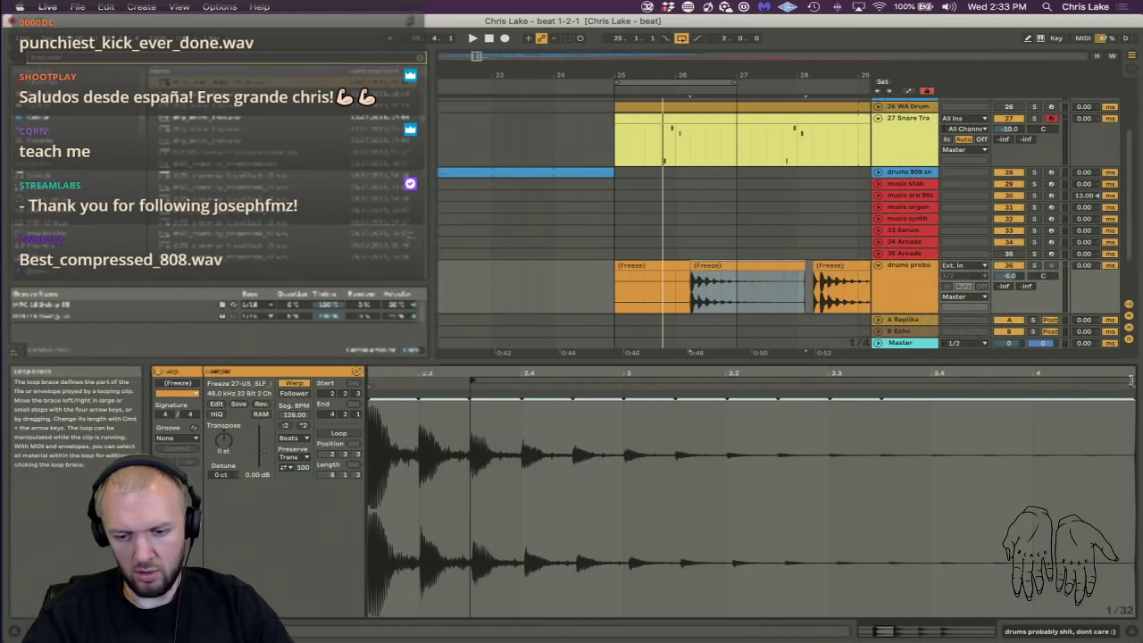
pyautogui.press('space')
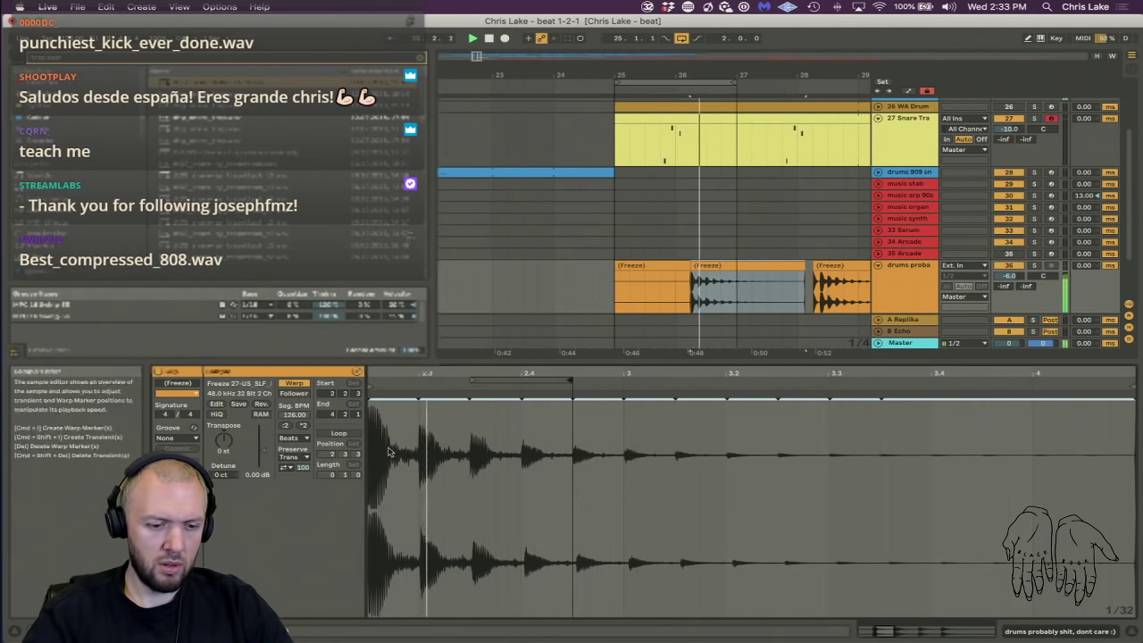
pyautogui.press('space')
pyautogui.press('space')
pyautogui.click(339, 433)
pyautogui.press('space')
pyautogui.press('space')
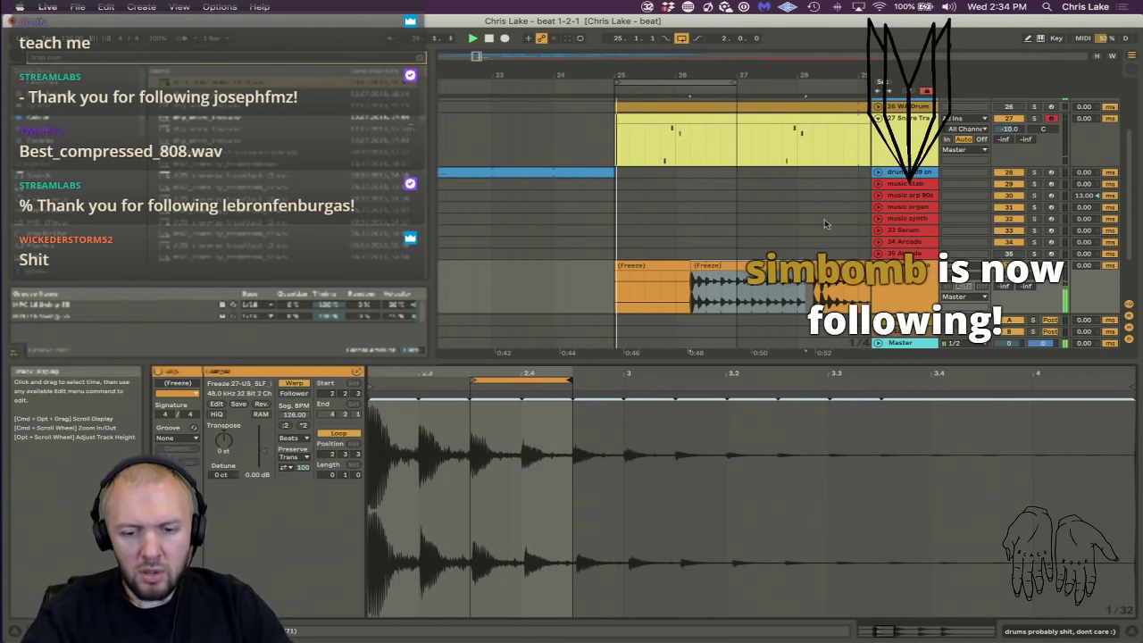
# Close the clip view and listen to the looped drums proba hits together with the snare track over bars 25 to 27.
pyautogui.doubleClick(891, 298)
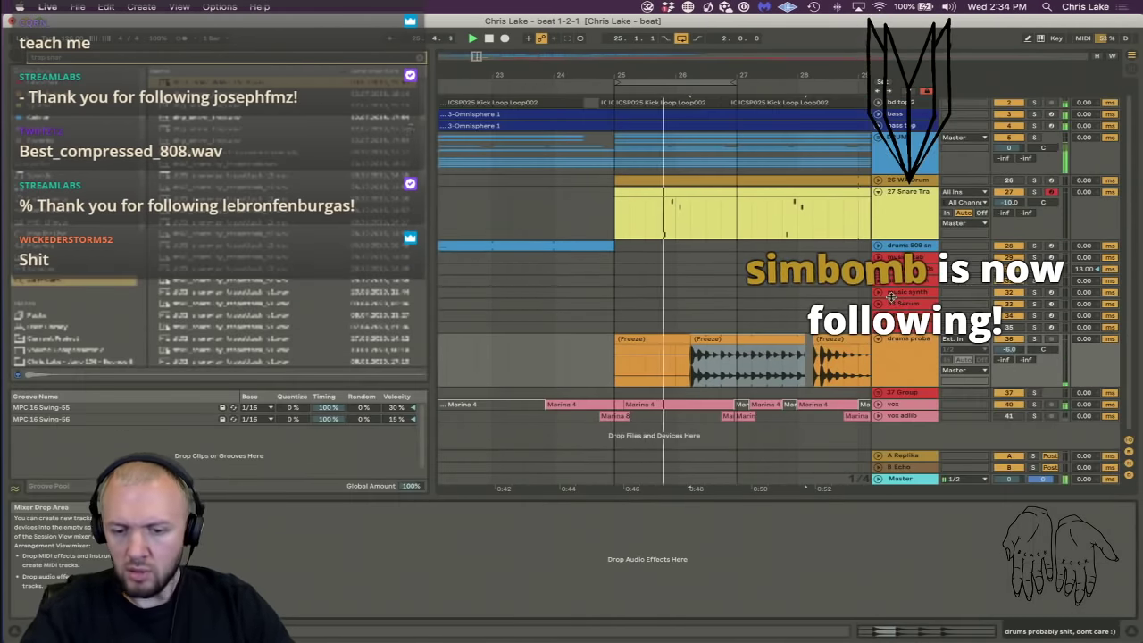
pyautogui.click(902, 364)
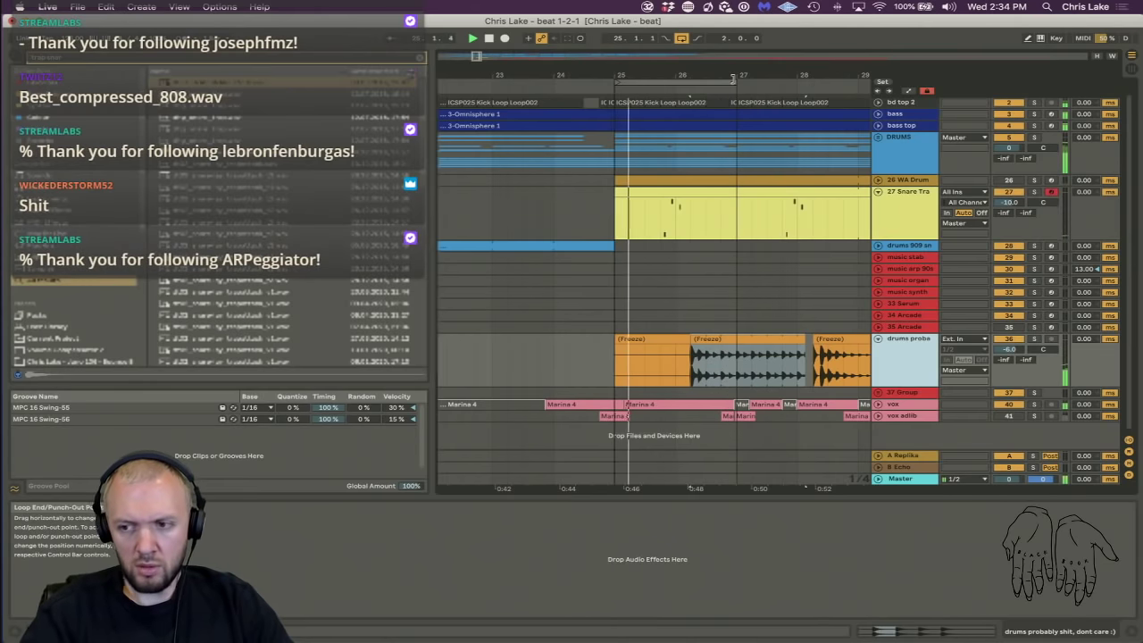
pyautogui.hscroll(-1, 843, 295)
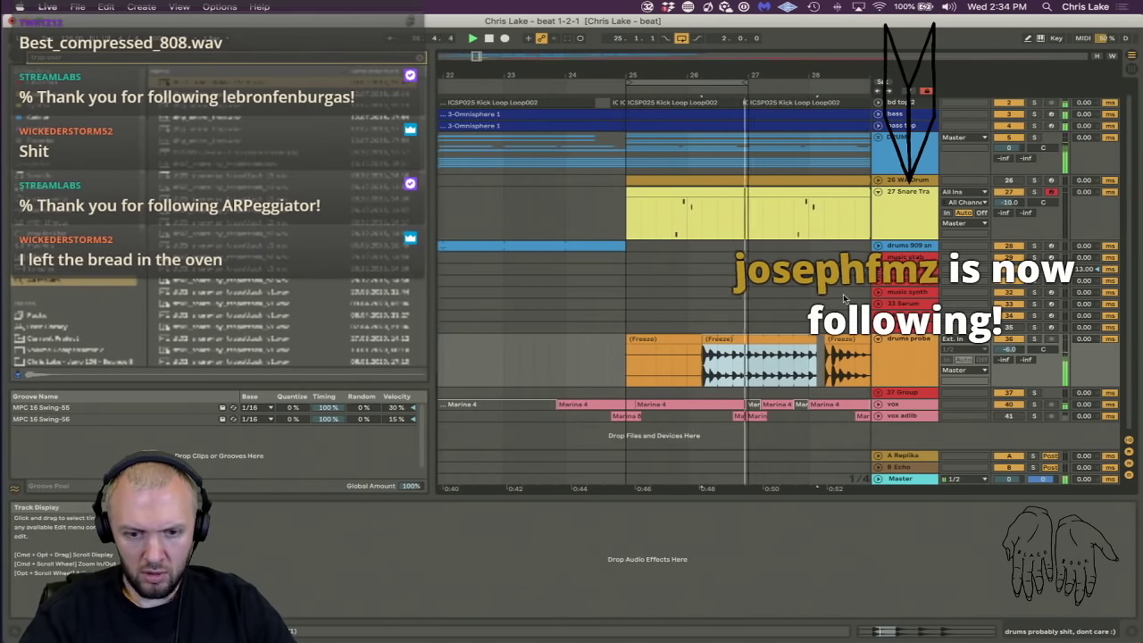
pyautogui.click(909, 195)
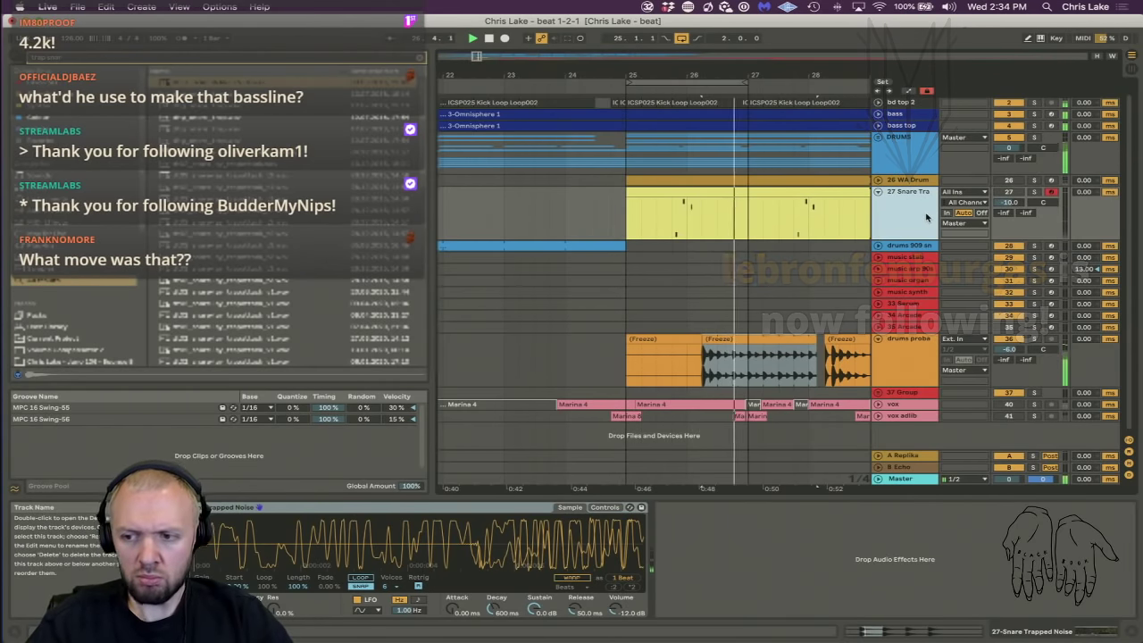
# Extend the arrangement loop to bar 29 and lengthen the looped frozen clip up to the next clip in bar 28.
pyautogui.click(719, 336)
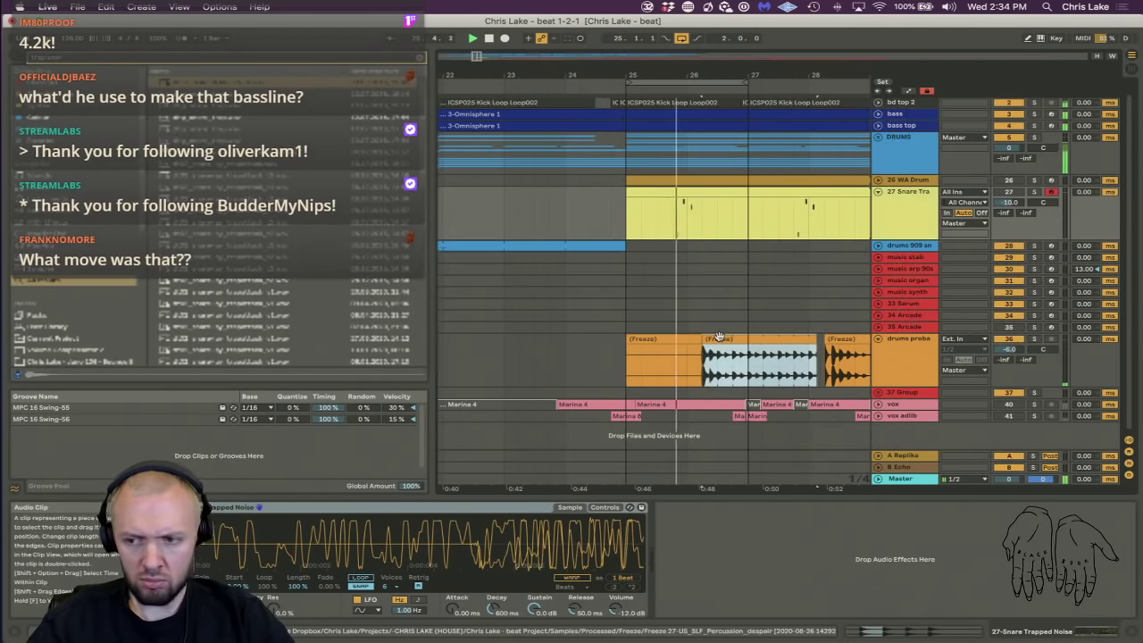
pyautogui.moveTo(742, 82)
pyautogui.mouseDown()
pyautogui.moveTo(895, 100)
pyautogui.moveTo(806, 109)
pyautogui.mouseUp()
pyautogui.moveTo(753, 341); pyautogui.dragTo(804, 341)
pyautogui.press('super+z')
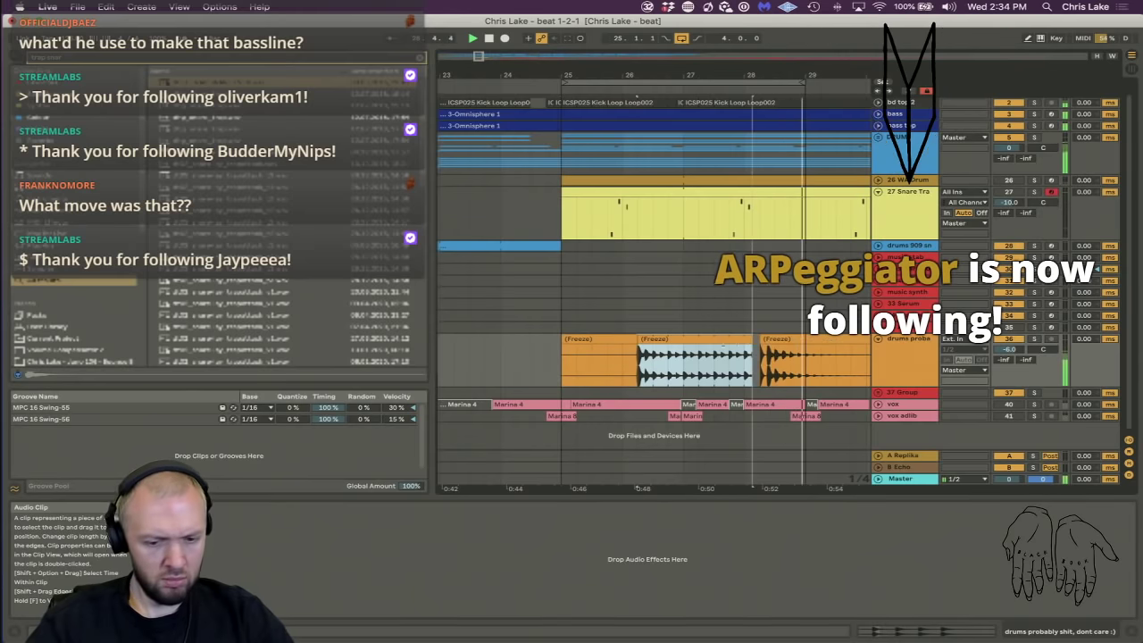
pyautogui.moveTo(752, 341); pyautogui.dragTo(767, 341)
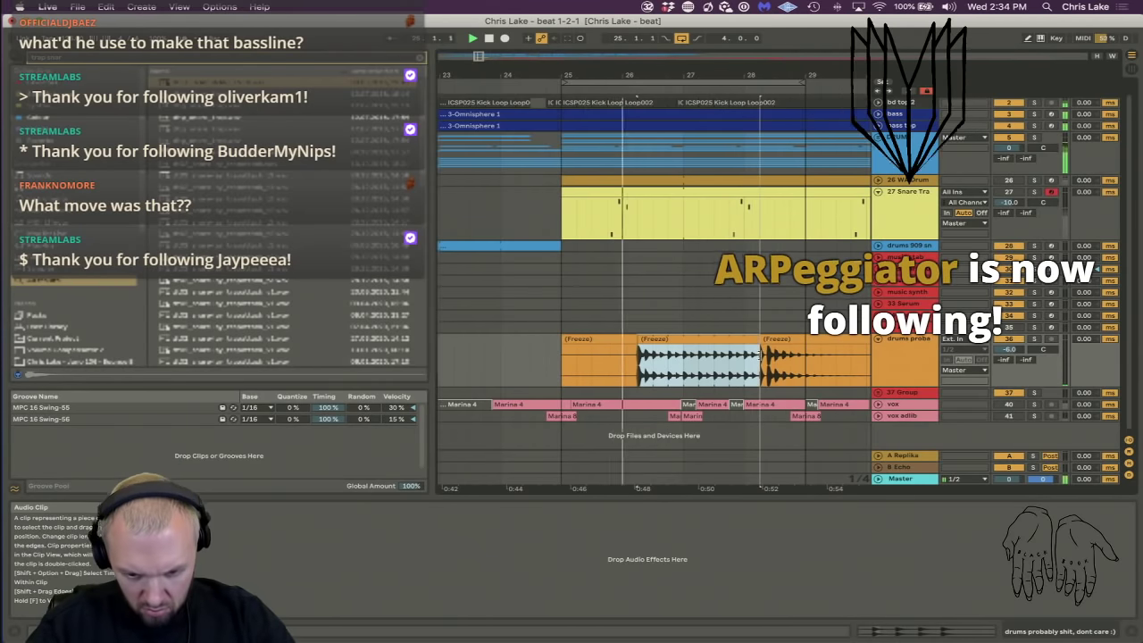
# Split the following frozen clip at bar 29 and reverse the short segment between the bar 28 hit and bar 29.
pyautogui.moveTo(764, 77); pyautogui.dragTo(696, 58)
pyautogui.click(748, 366)
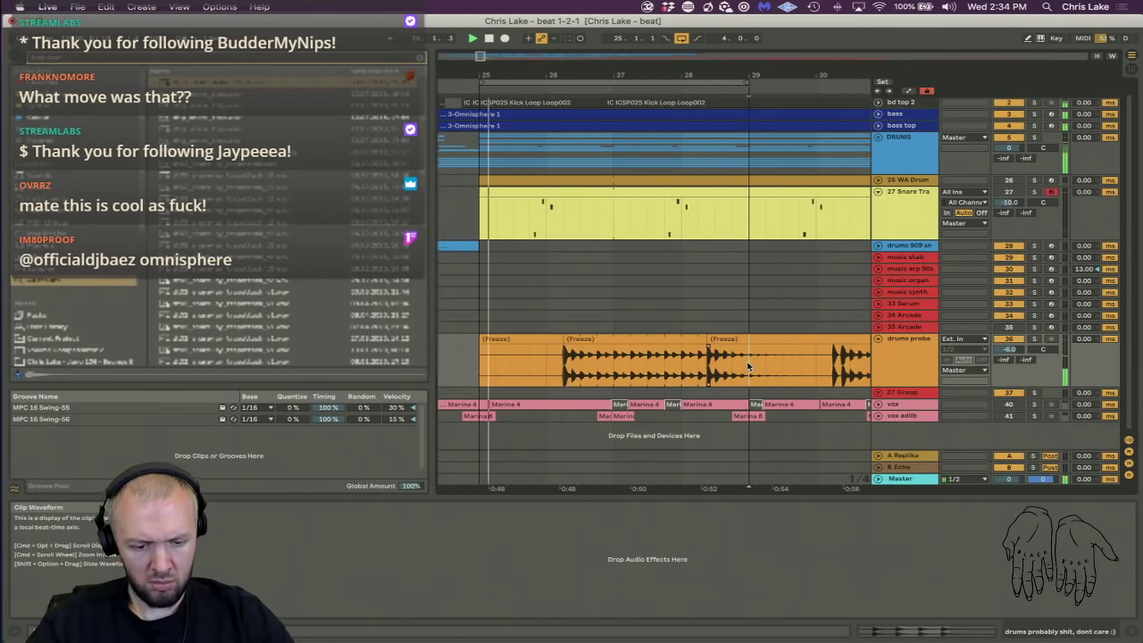
pyautogui.doubleClick(741, 348)
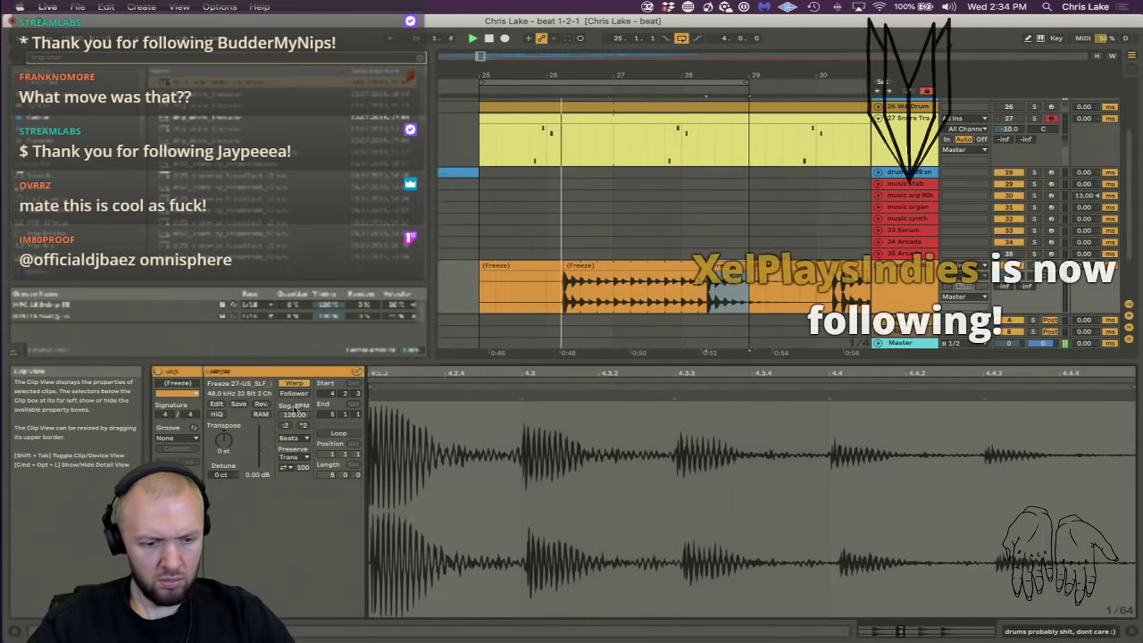
pyautogui.click(260, 404)
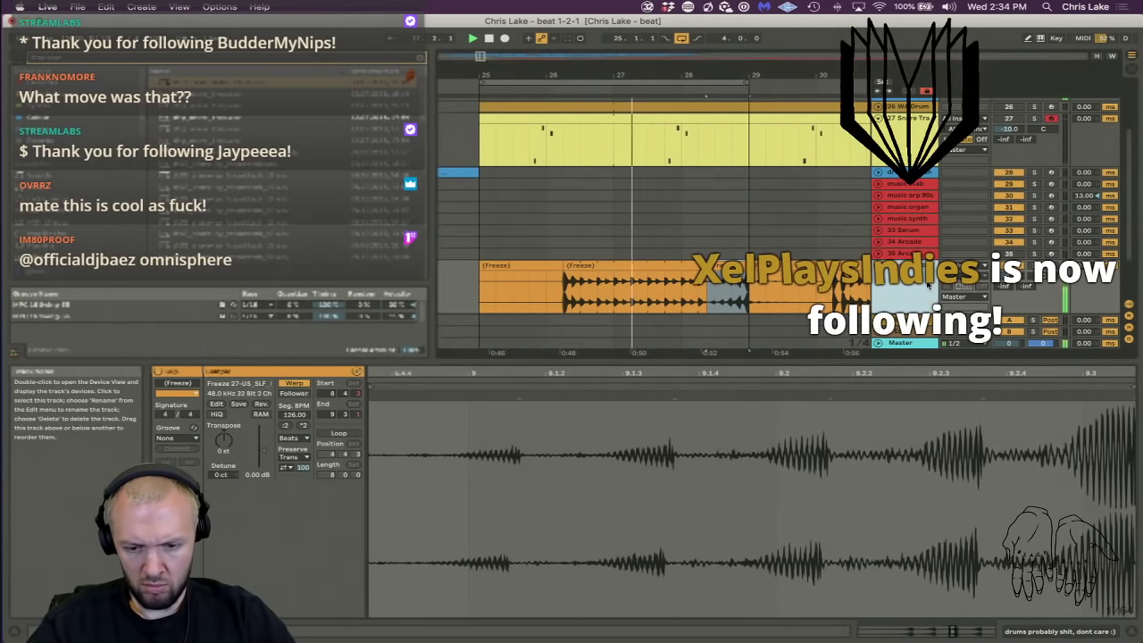
pyautogui.doubleClick(926, 286)
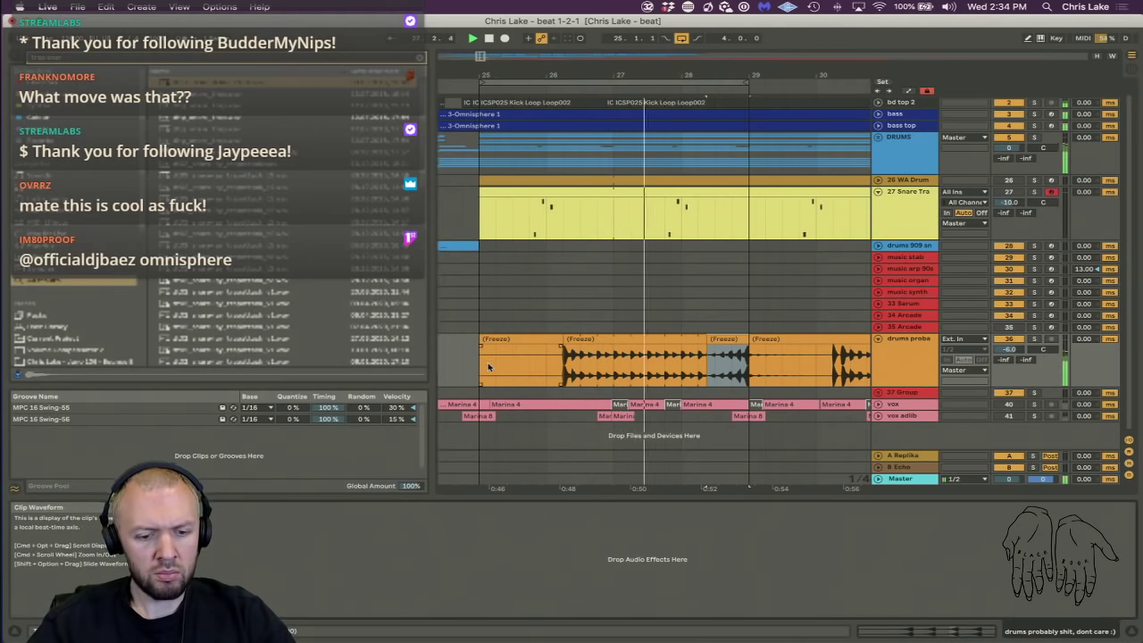
# Delete the silent frozen audio from bar 25 up to the looped clip on the drums proba track.
pyautogui.moveTo(546, 373); pyautogui.dragTo(465, 377)
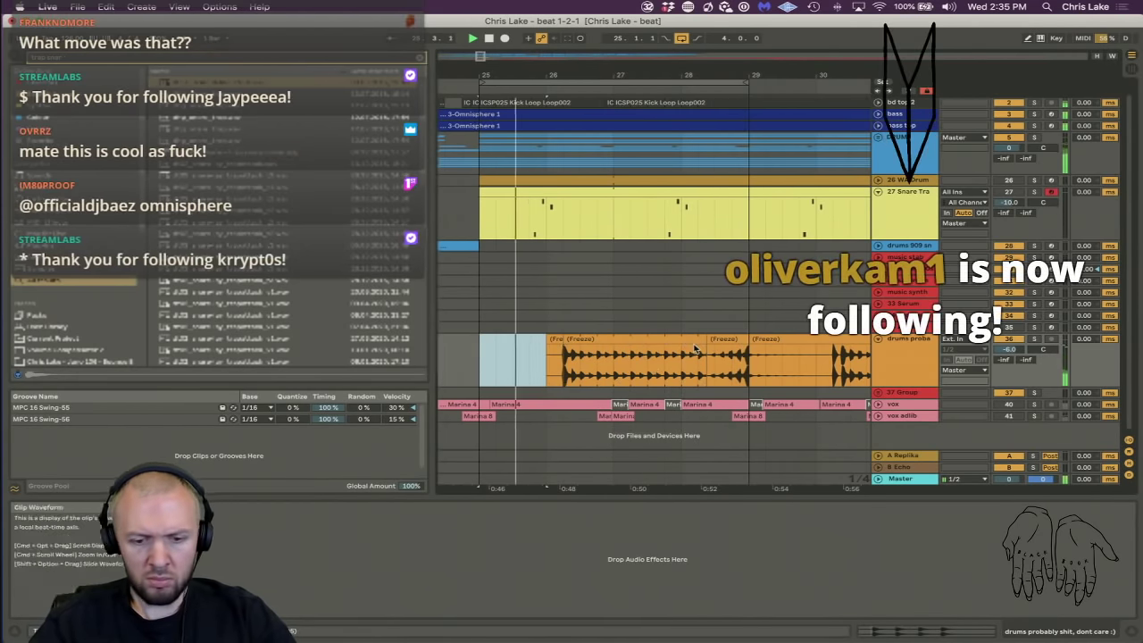
pyautogui.moveTo(705, 357); pyautogui.dragTo(563, 357)
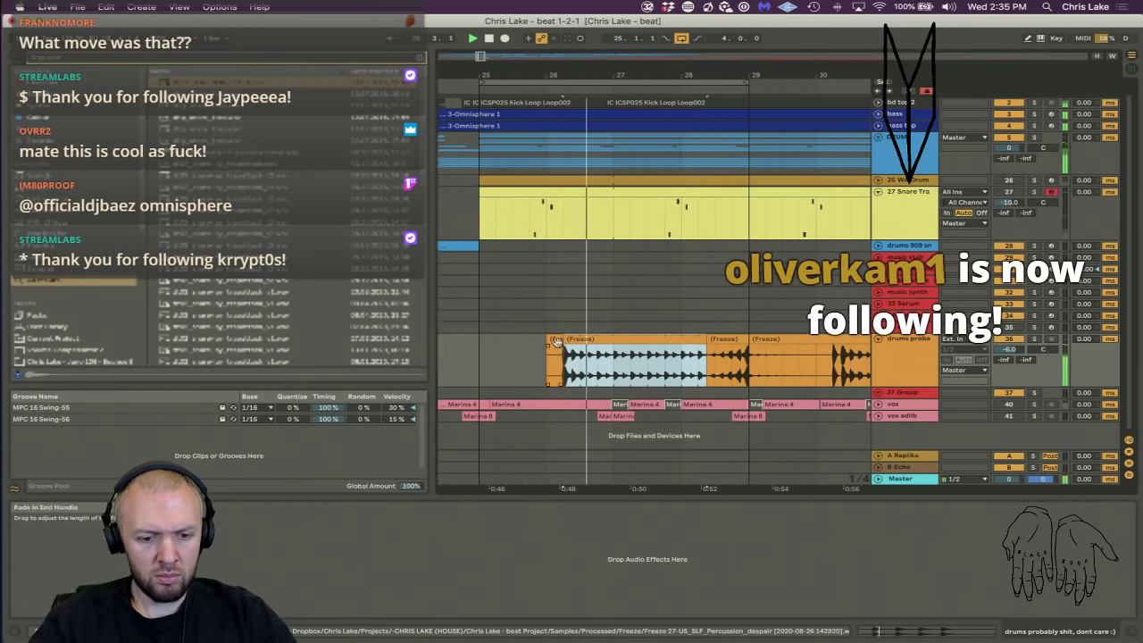
pyautogui.click(555, 339)
pyautogui.press('Delete')
# Move the looped frozen clip one bar earlier to 25.2, extend its end to the reversed segment, and consolidate it.
pyautogui.click(579, 338)
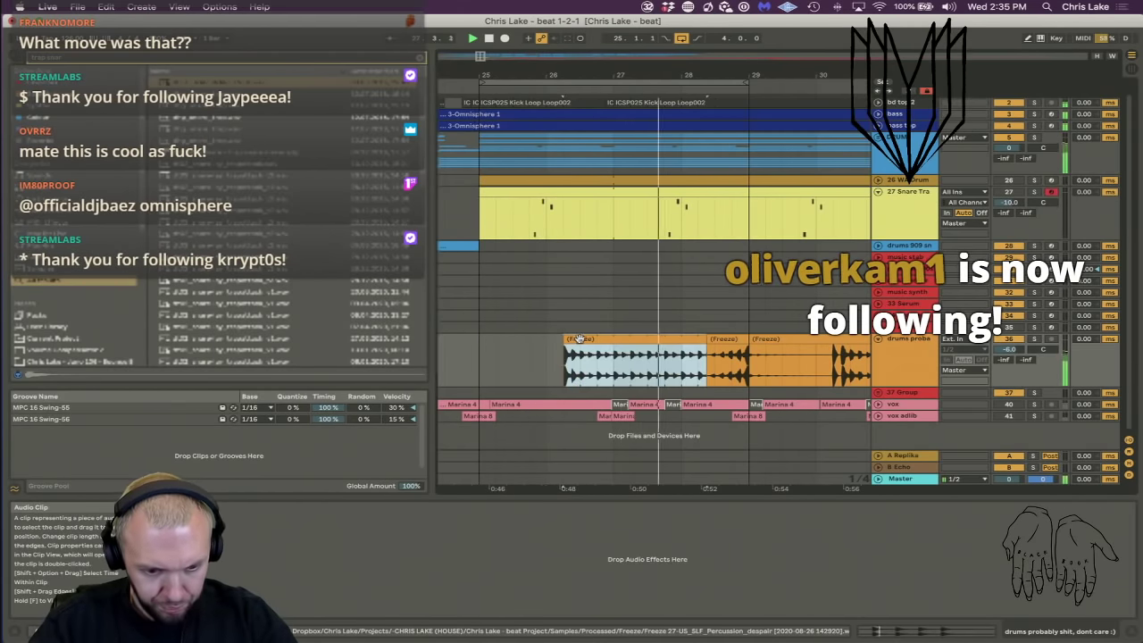
pyautogui.moveTo(579, 338); pyautogui.dragTo(510, 339)
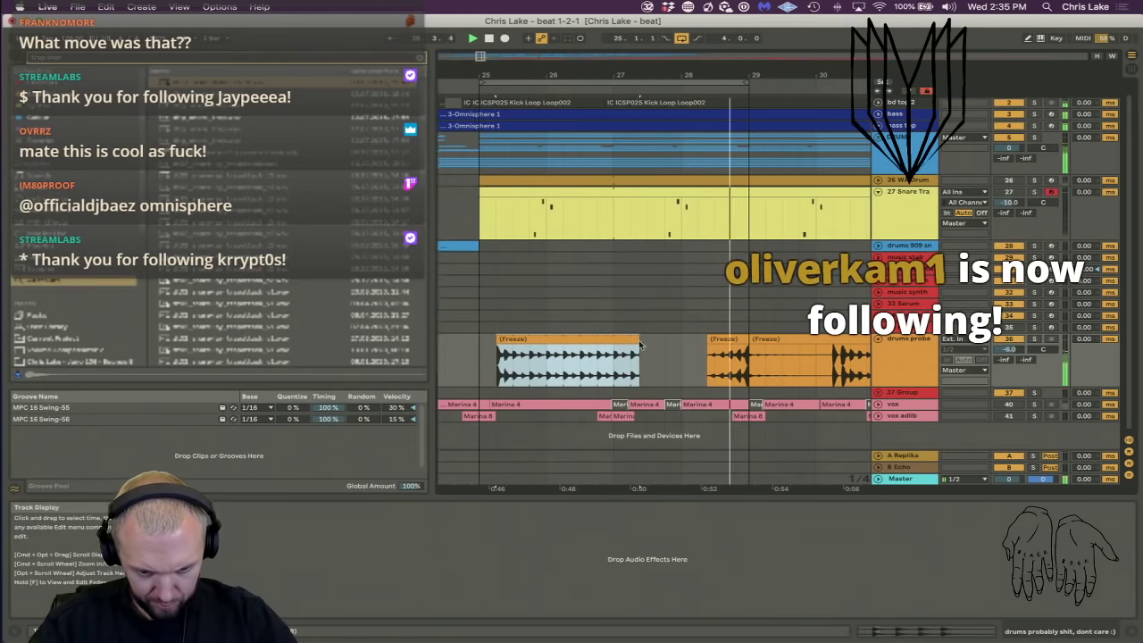
pyautogui.moveTo(641, 340); pyautogui.dragTo(704, 361)
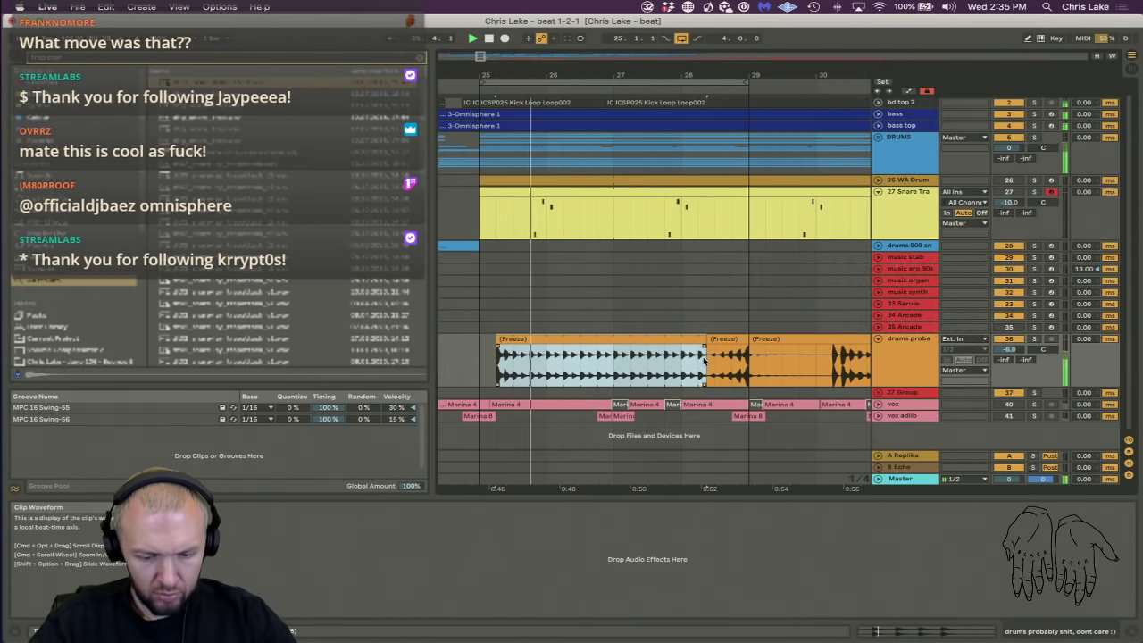
pyautogui.press('super+j')
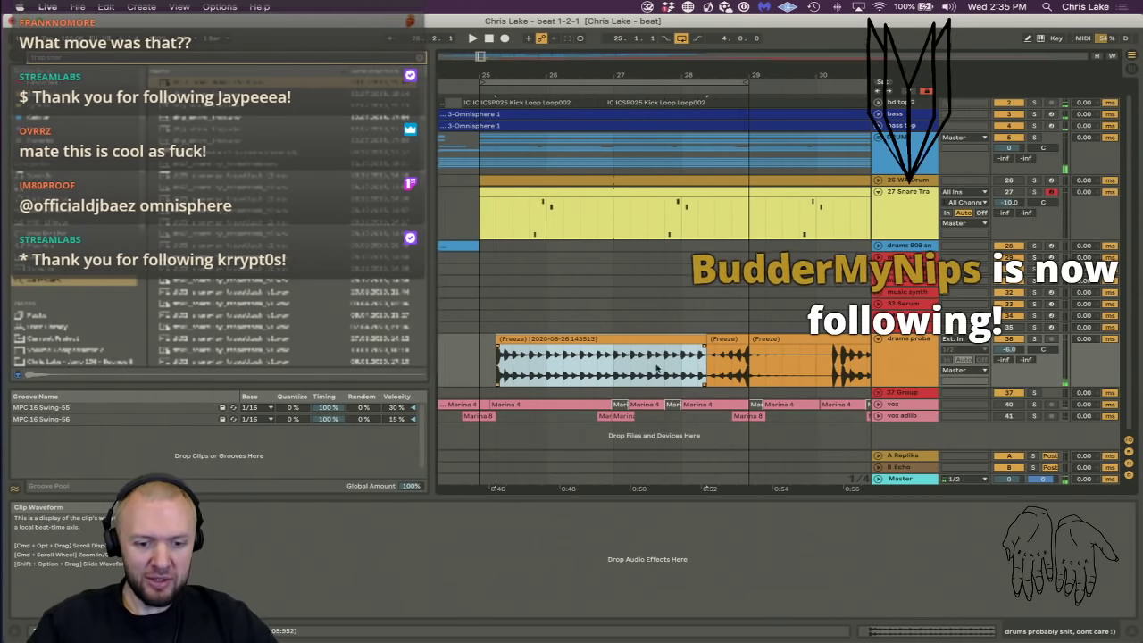
# Play from bar 25 and add a crossfade of just under one bar between the consolidated clip and the reversed segment.
pyautogui.click(481, 357)
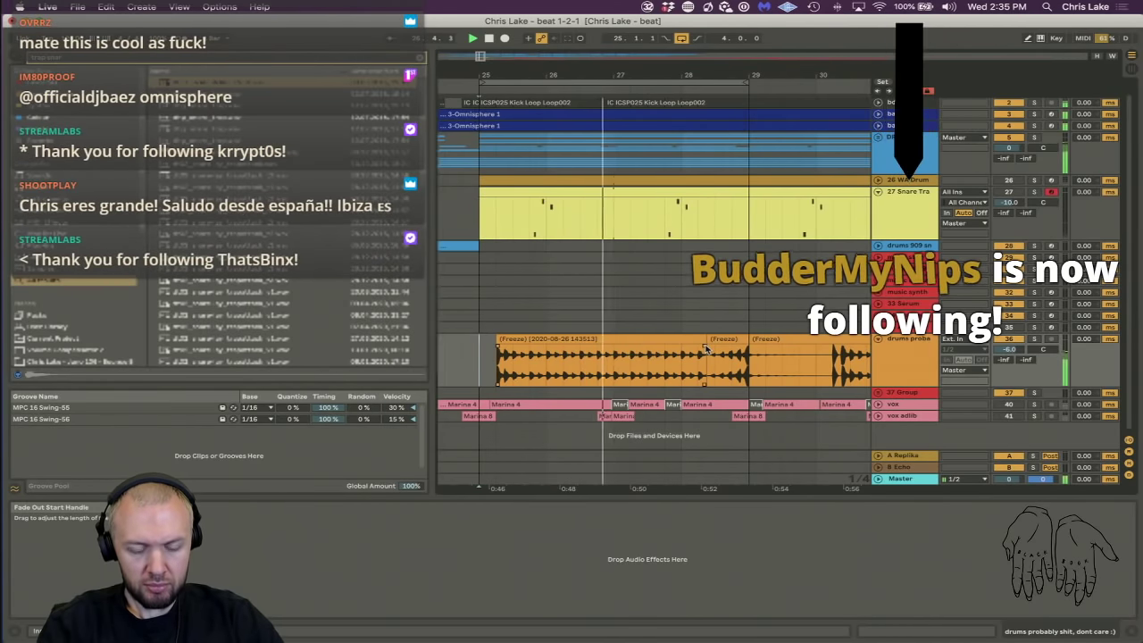
pyautogui.moveTo(709, 349); pyautogui.dragTo(649, 349)
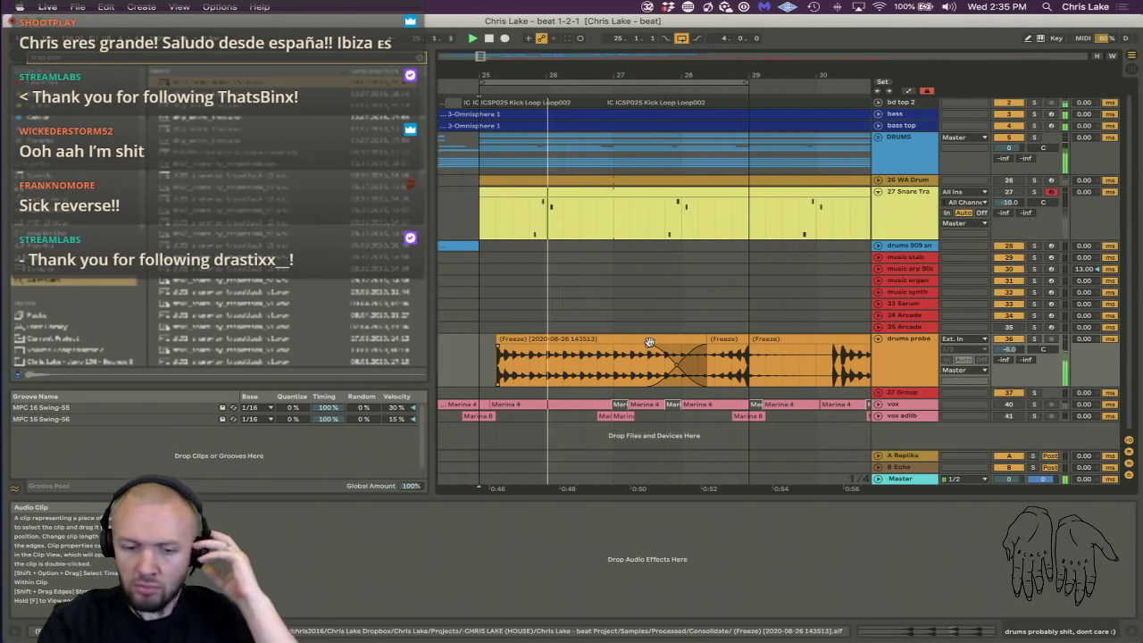
pyautogui.press('XF86AudioRaiseVolume')
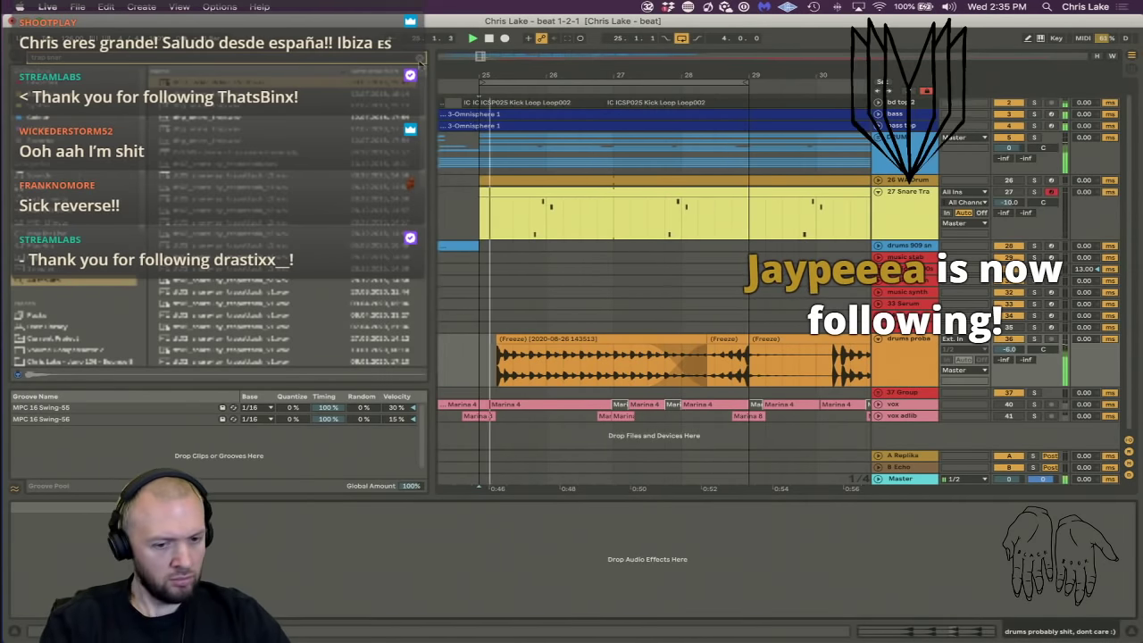
# Add a Compressor to the drums proba track, choose its external sidechain source, and set a 3.60:1 ratio and -13.8 dB threshold.
pyautogui.click(48, 214)
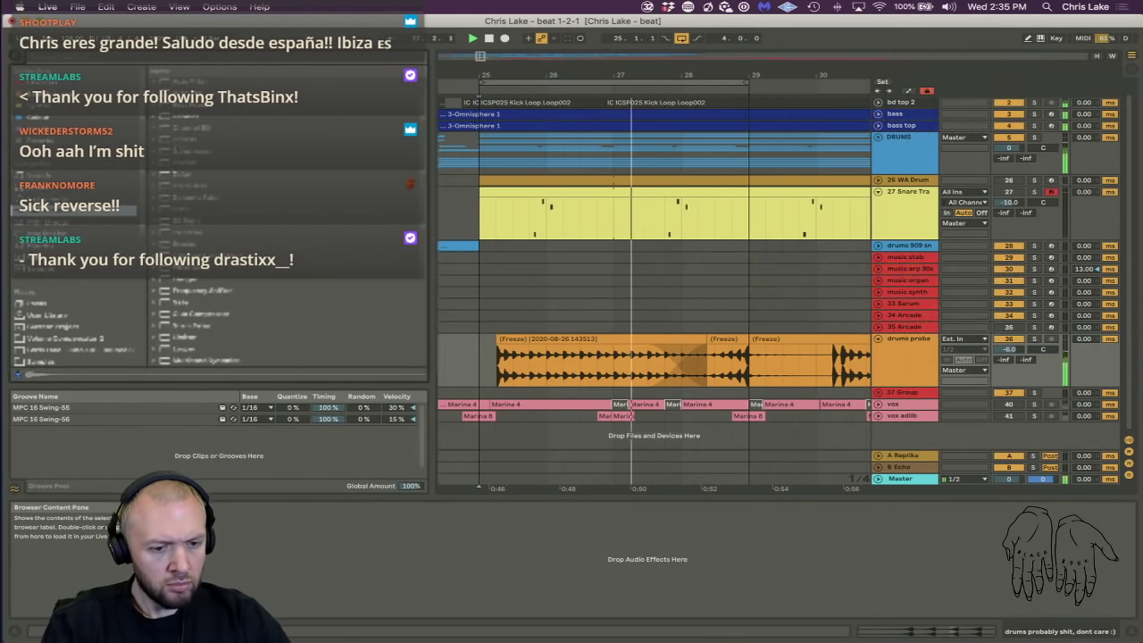
pyautogui.click(175, 151)
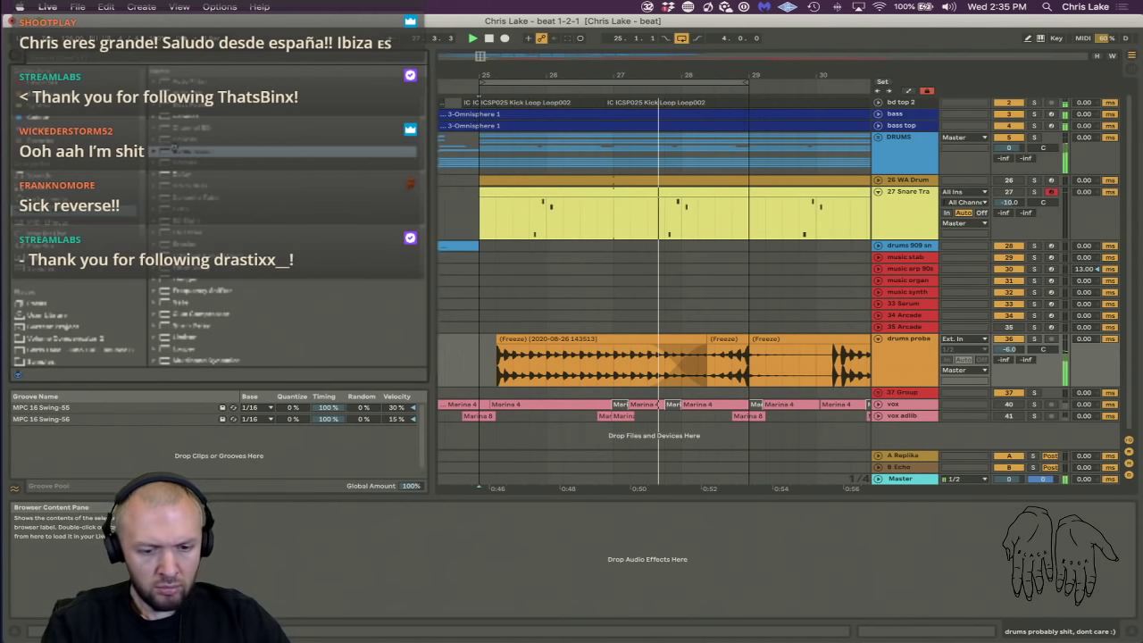
pyautogui.doubleClick(177, 148)
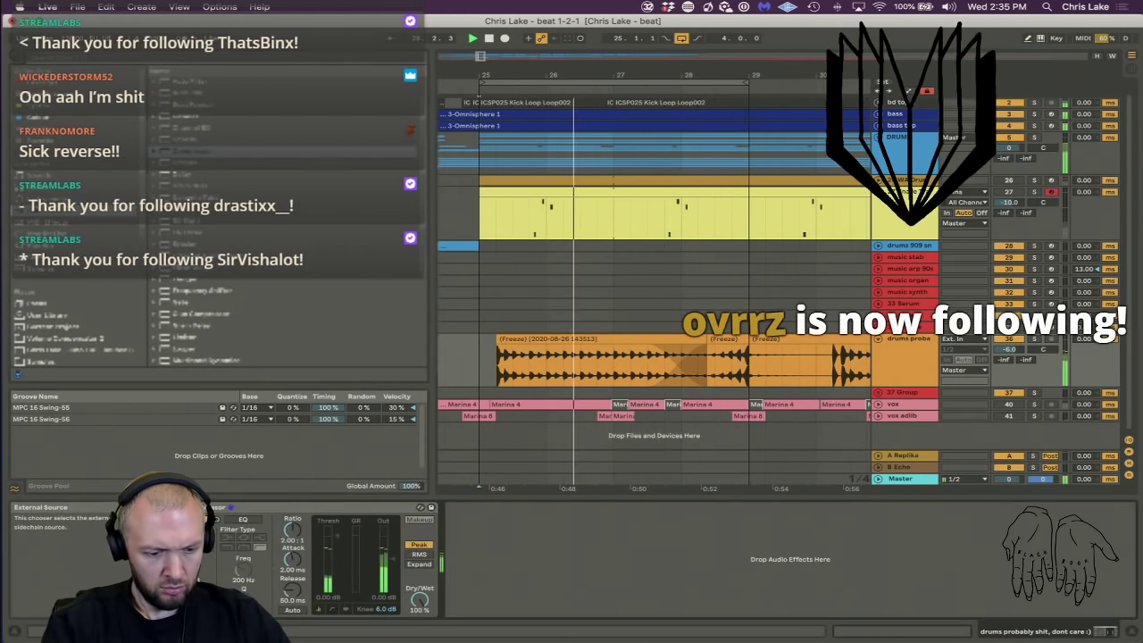
pyautogui.click(191, 538)
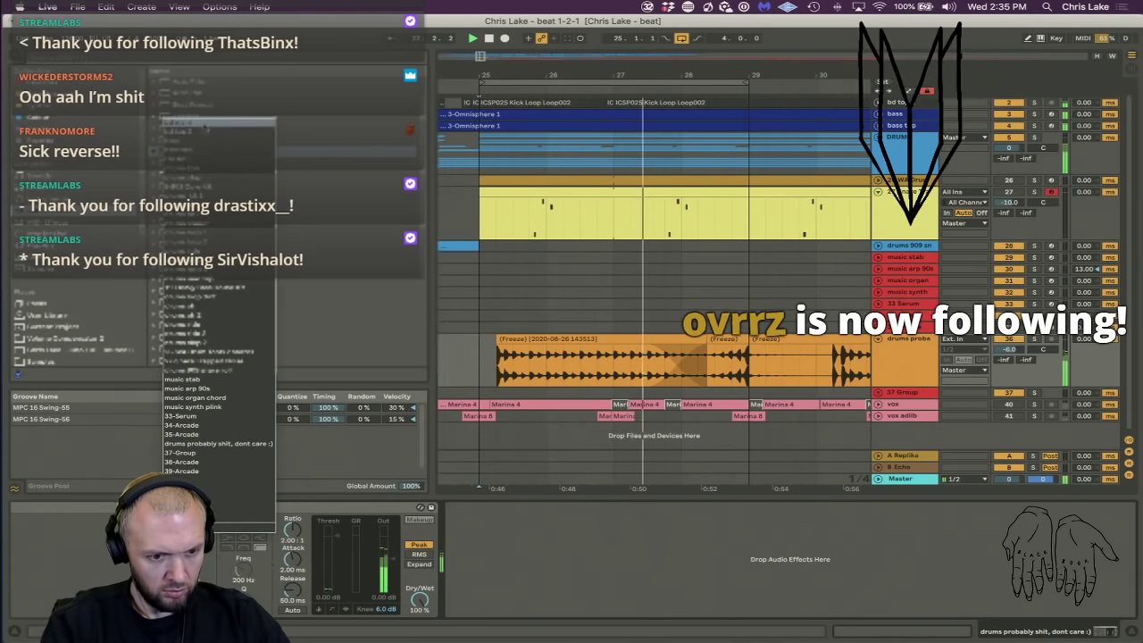
pyautogui.click(339, 546)
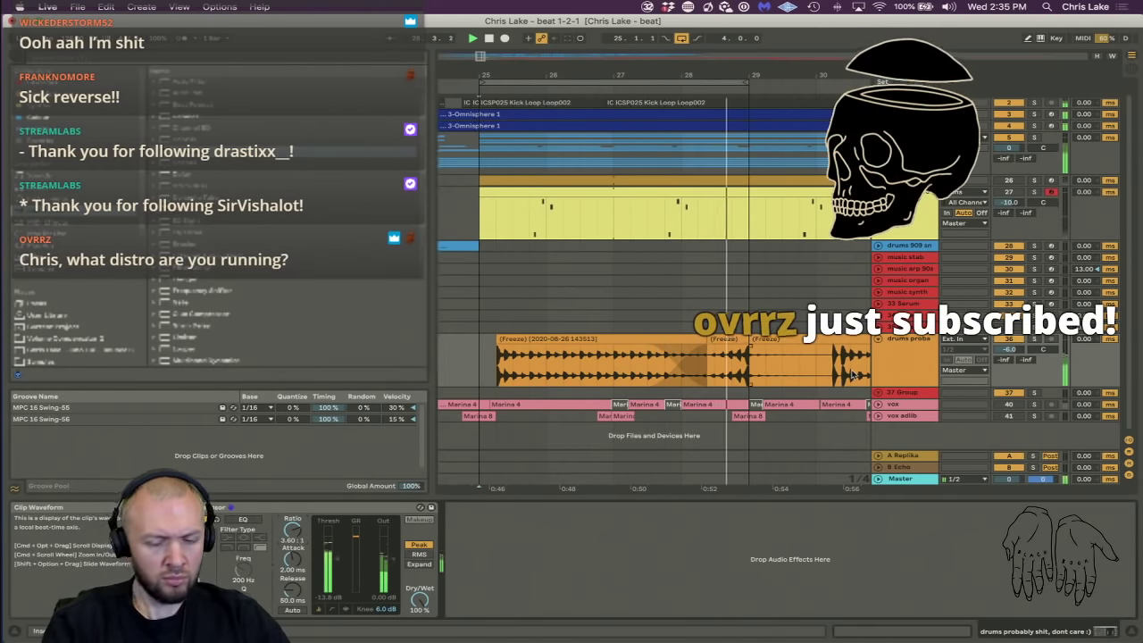
# Fold all the arrangement tracks and solo the drums proba track, keeping its frozen looped clip selected.
pyautogui.click(917, 342)
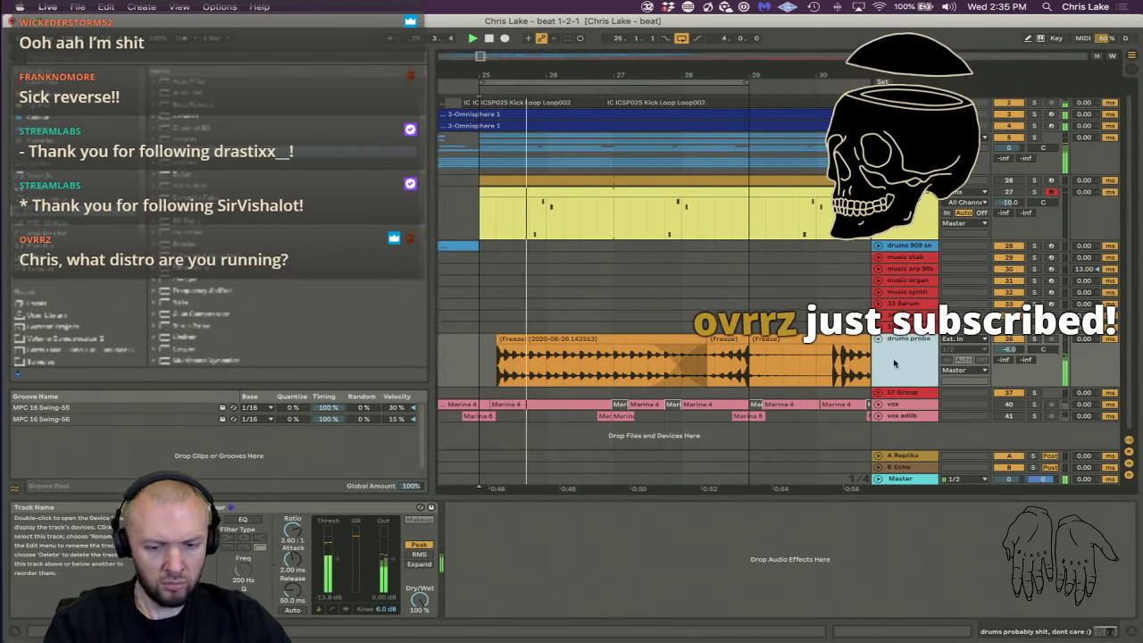
pyautogui.keyDown('alt'); pyautogui.click(877, 340); pyautogui.keyUp('alt')
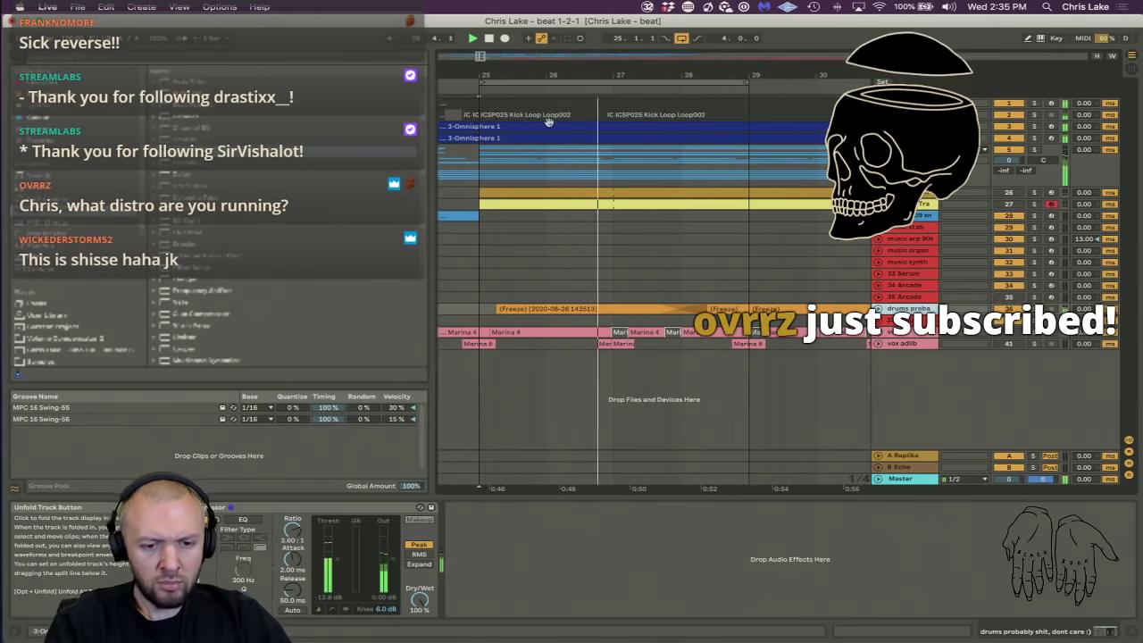
pyautogui.moveTo(503, 77); pyautogui.dragTo(605, 75)
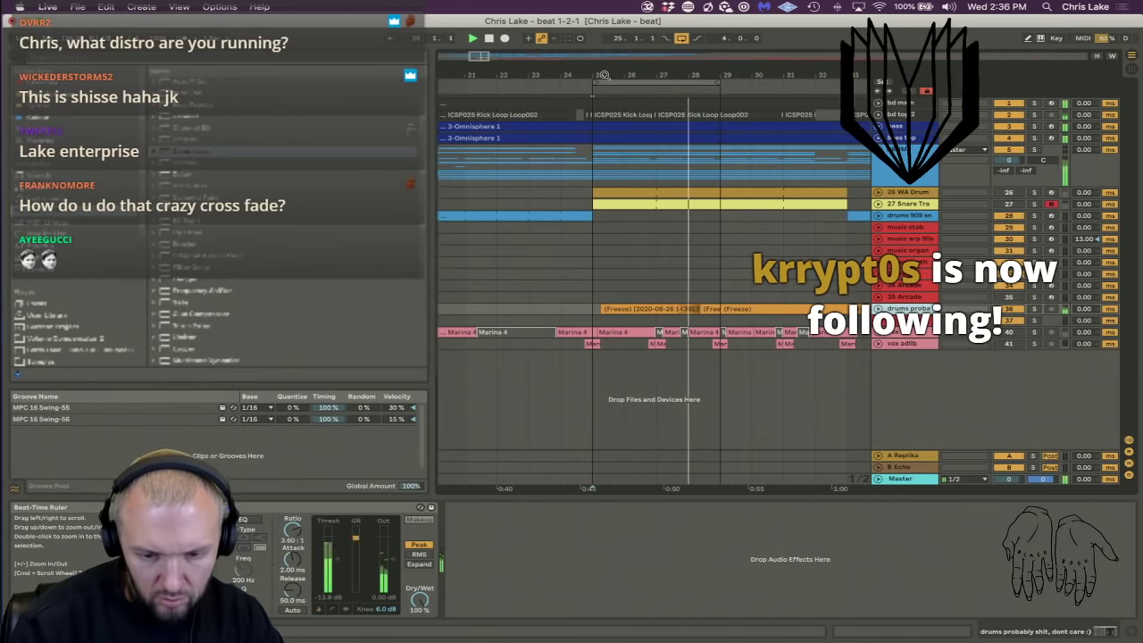
pyautogui.click(1034, 308)
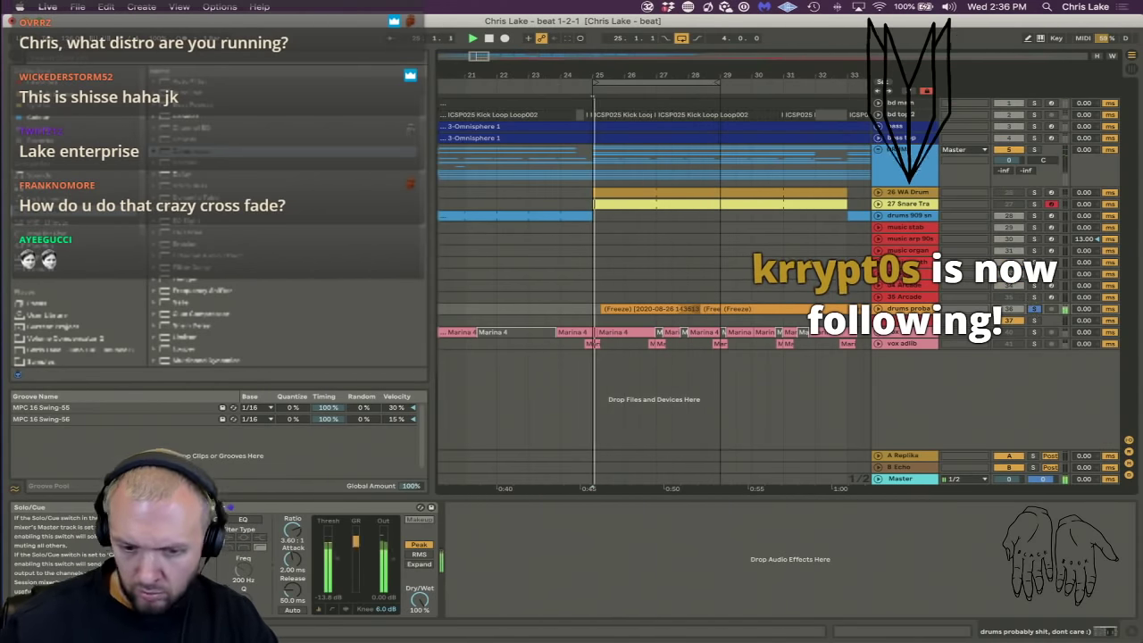
pyautogui.click(906, 149)
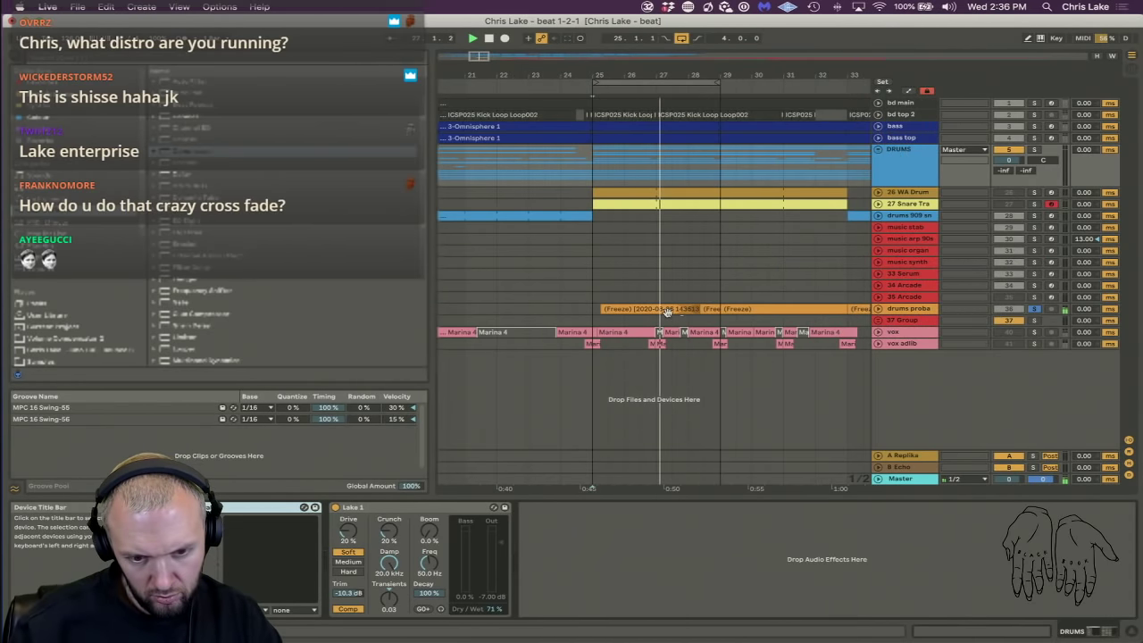
pyautogui.click(666, 310)
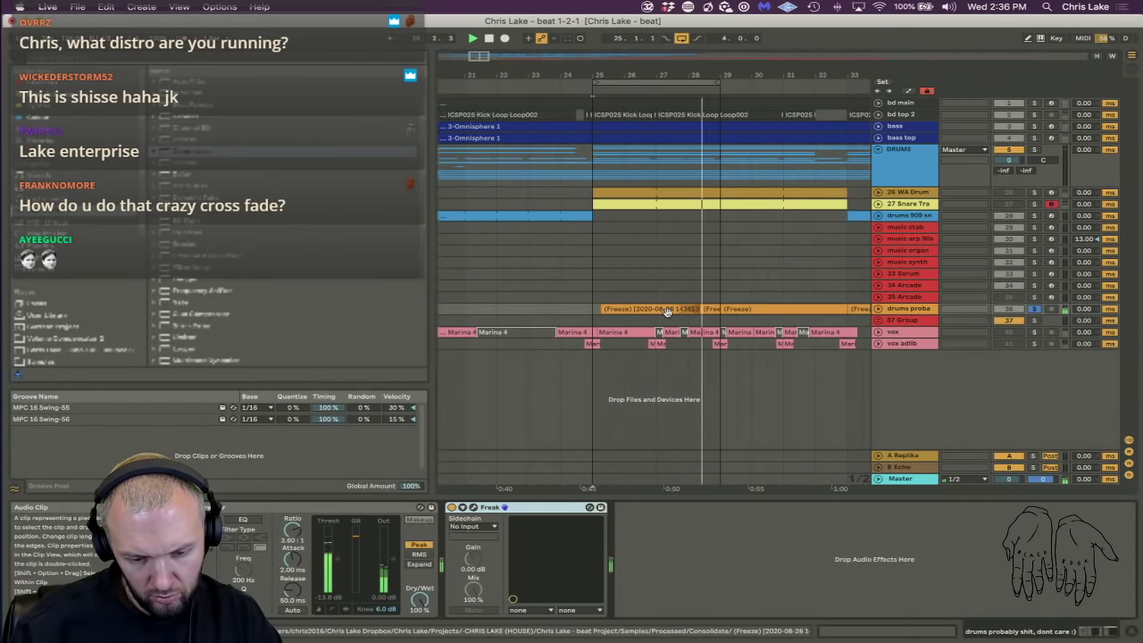
# Raise the harmonics and set the mix to 66.5% in the Freak effect on the drums proba track.
pyautogui.click(474, 507)
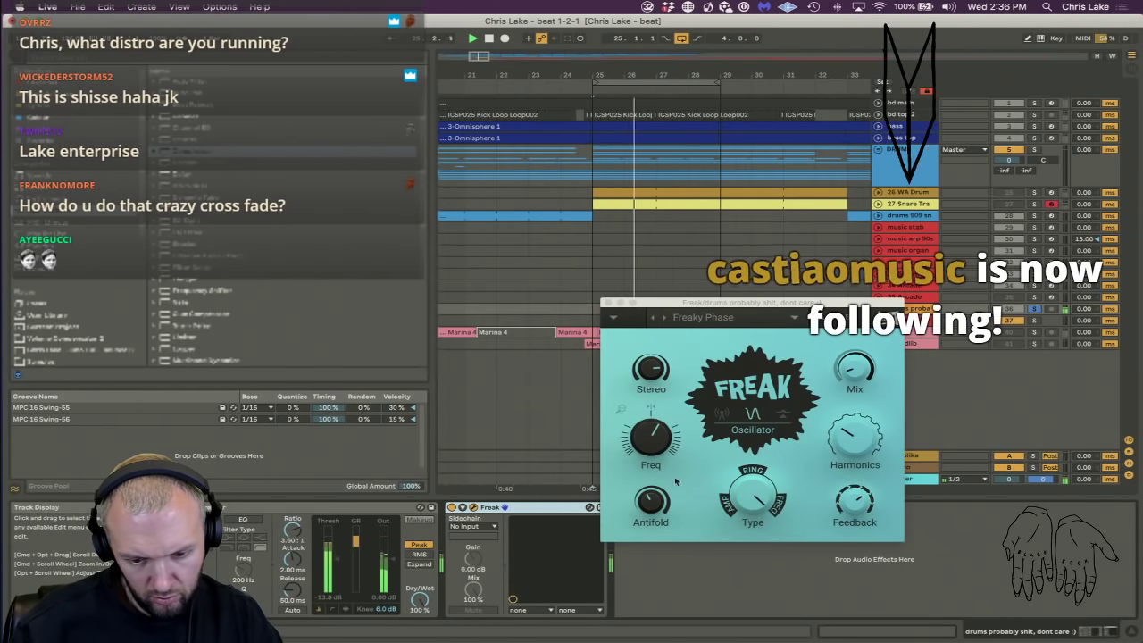
pyautogui.moveTo(841, 446)
pyautogui.mouseDown()
pyautogui.moveTo(841, 411)
pyautogui.moveTo(855, 434)
pyautogui.mouseUp()
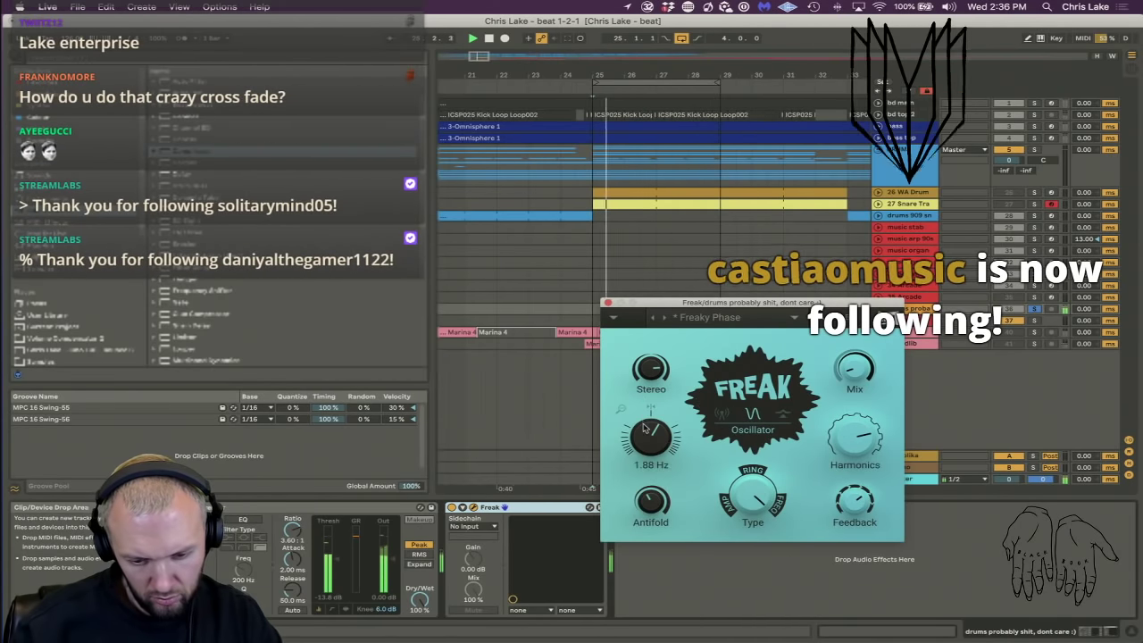
pyautogui.moveTo(856, 370)
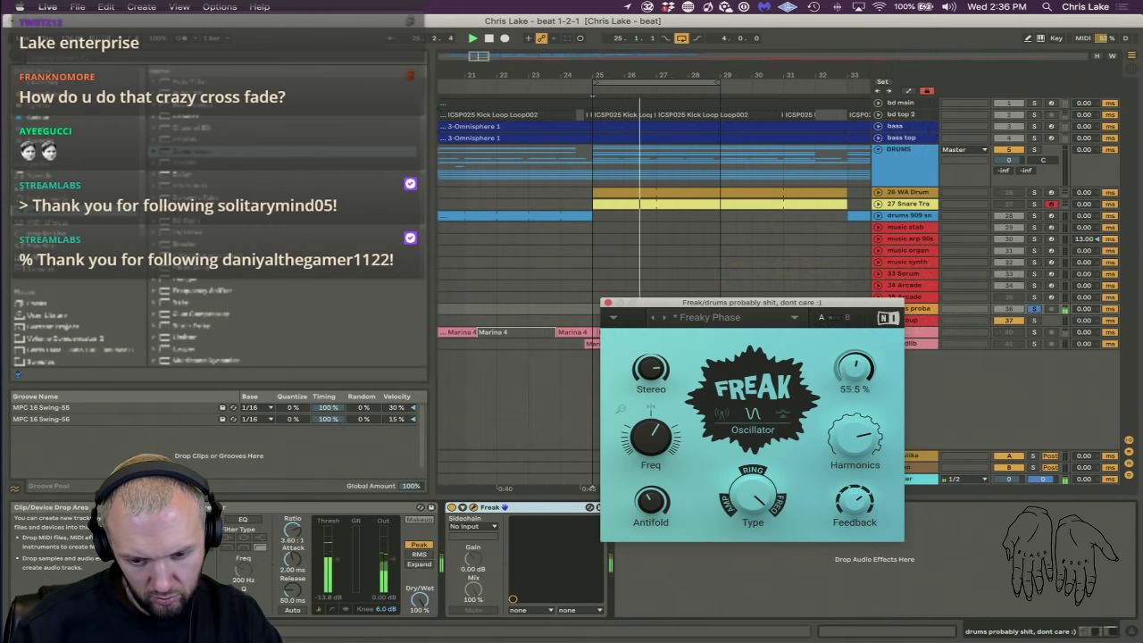
pyautogui.moveTo(854, 368); pyautogui.dragTo(854, 365)
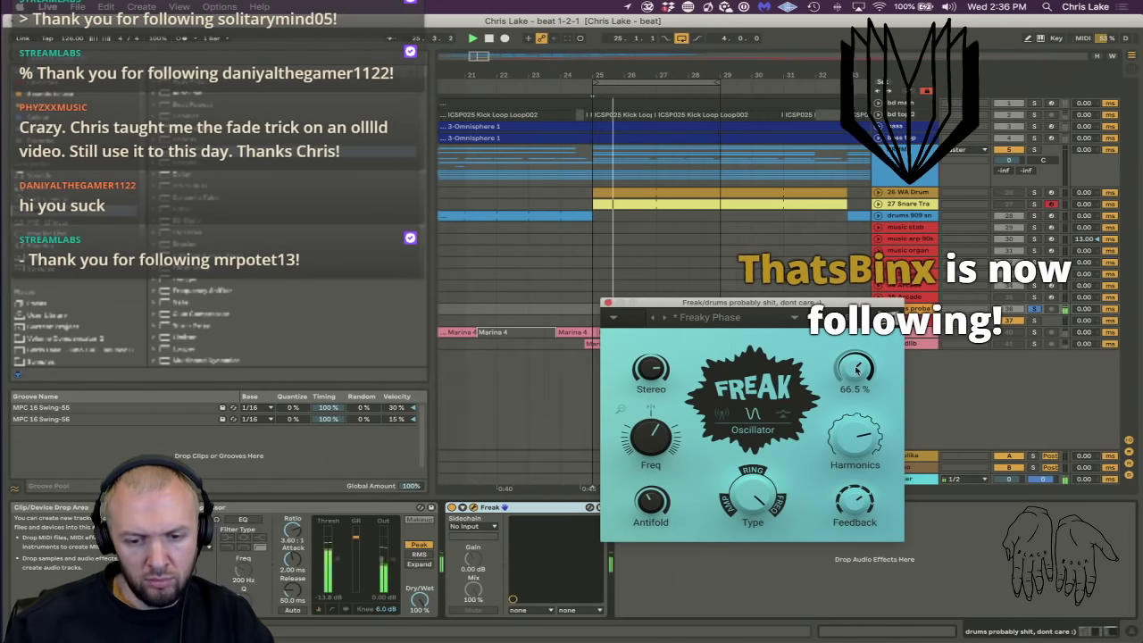
pyautogui.click(607, 303)
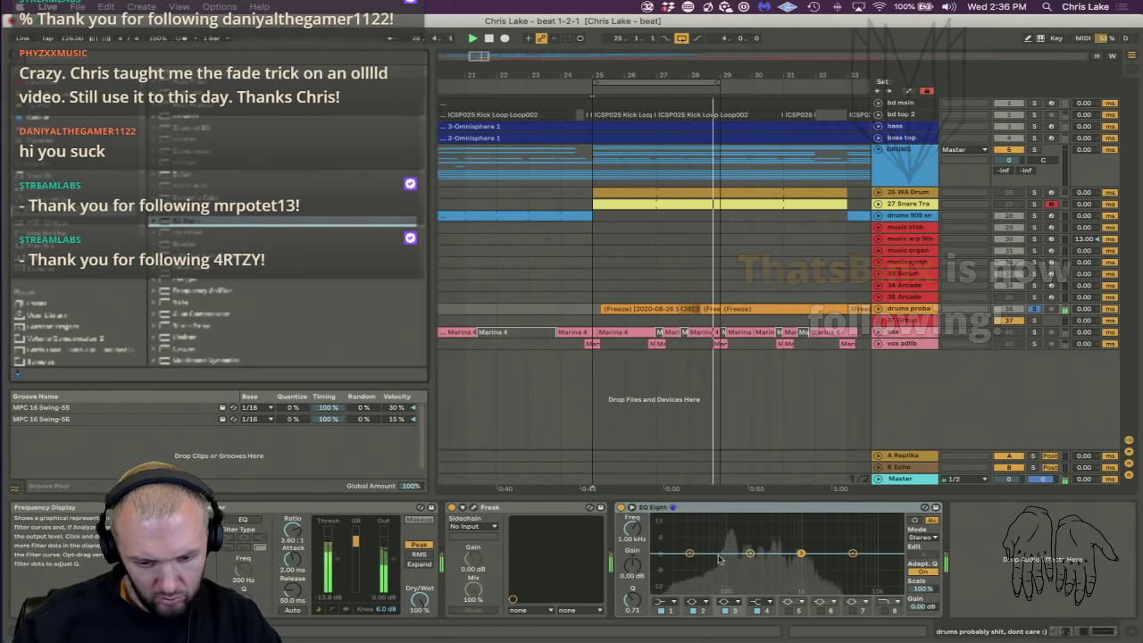
# Shape the drums proba EQ Eight with a -4.59 dB dip at 109 Hz and a 75.1 Hz low cut, then unsolo the track.
pyautogui.moveTo(748, 554); pyautogui.dragTo(728, 555)
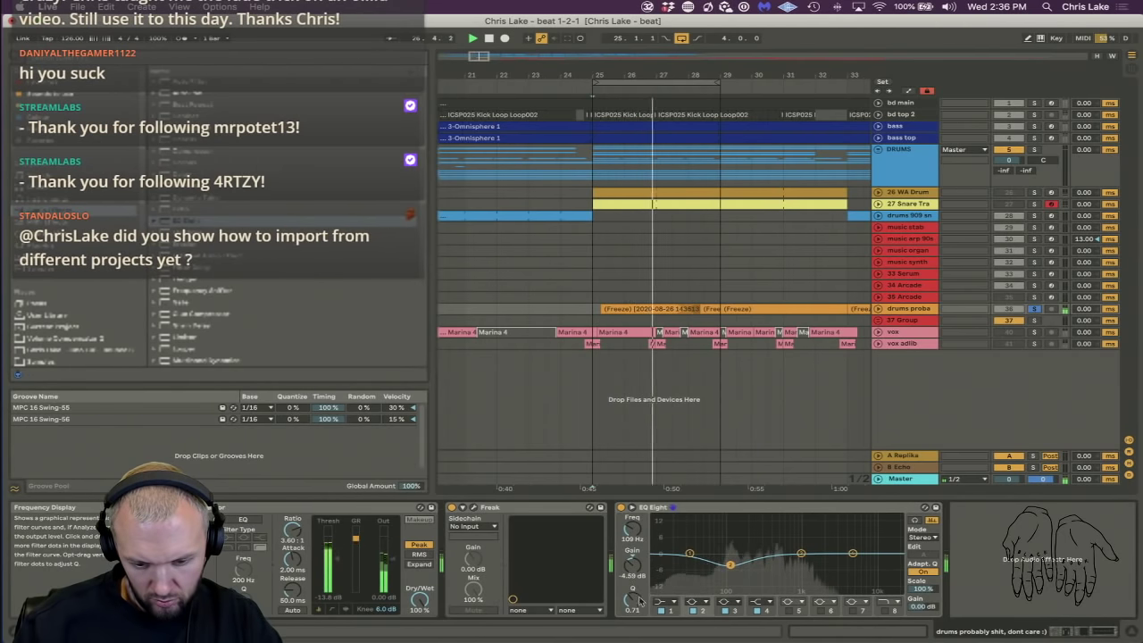
pyautogui.click(658, 529)
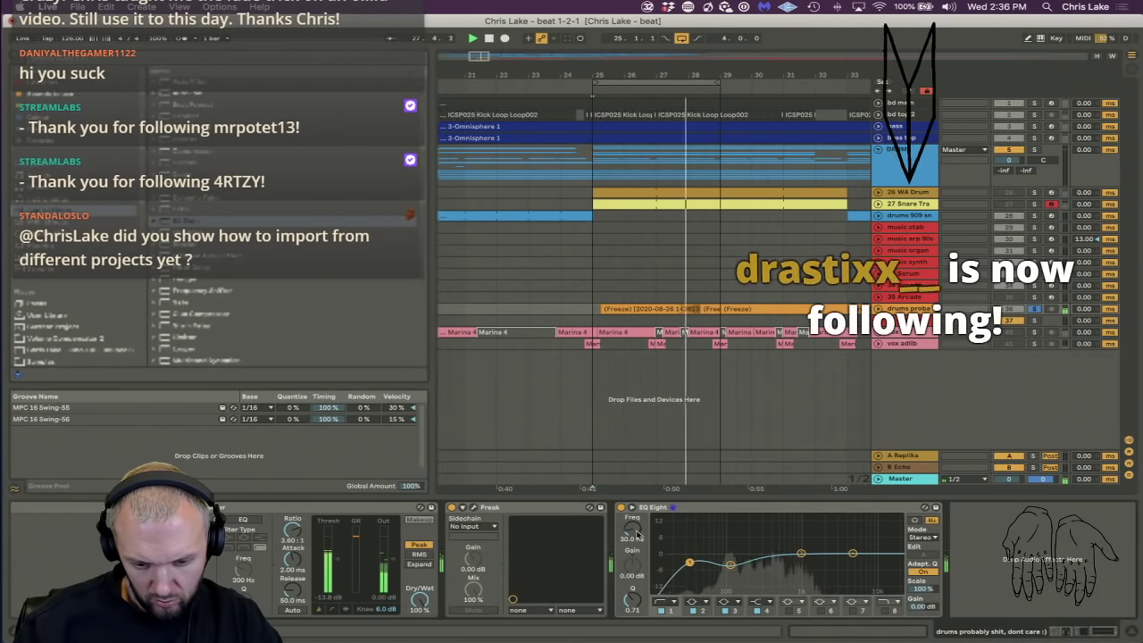
pyautogui.moveTo(631, 528); pyautogui.dragTo(631, 518)
pyautogui.moveTo(716, 562); pyautogui.dragTo(718, 562)
pyautogui.click(1033, 309)
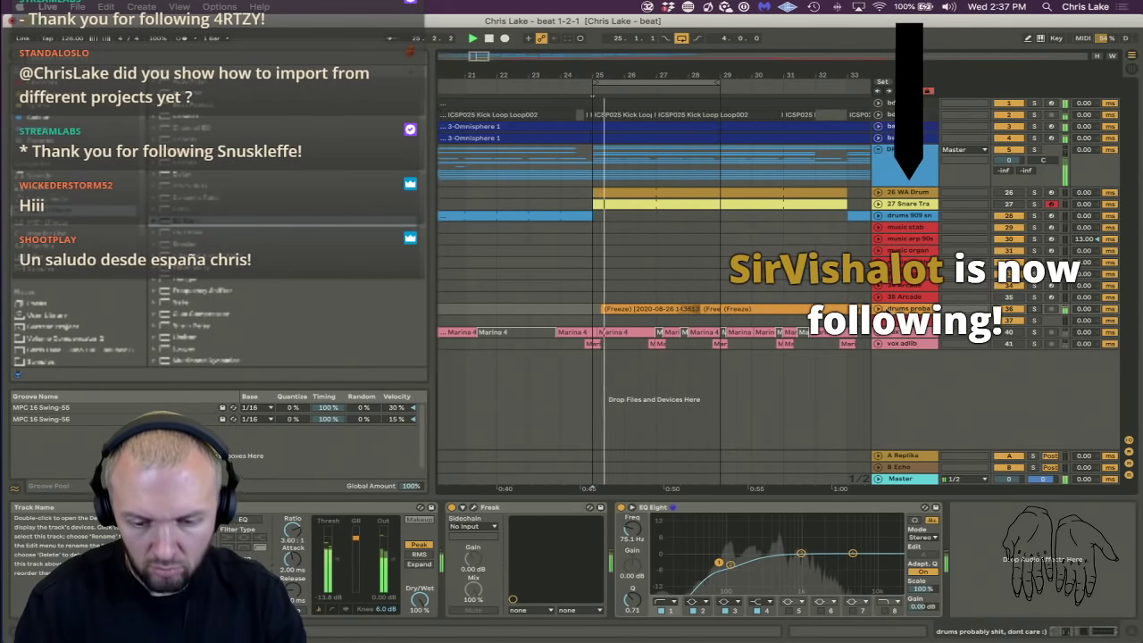
# Unfold the drums proba track, insert an audio track below it, and move the reversed segment before bar 29 onto the new track.
pyautogui.click(878, 308)
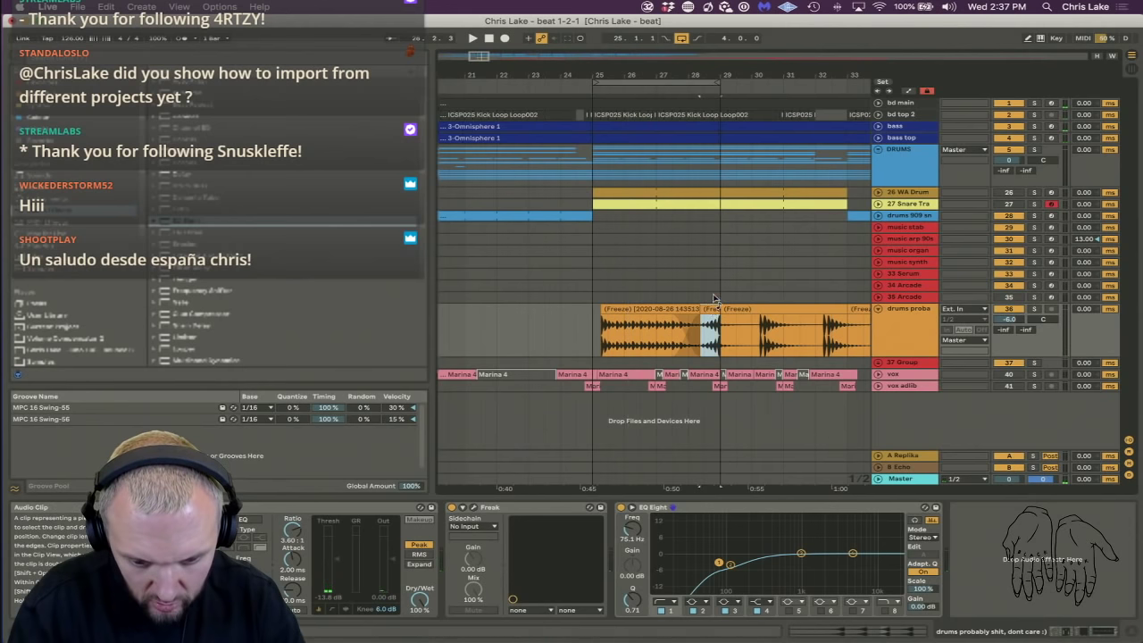
pyautogui.moveTo(713, 297); pyautogui.dragTo(711, 297)
pyautogui.click(579, 372)
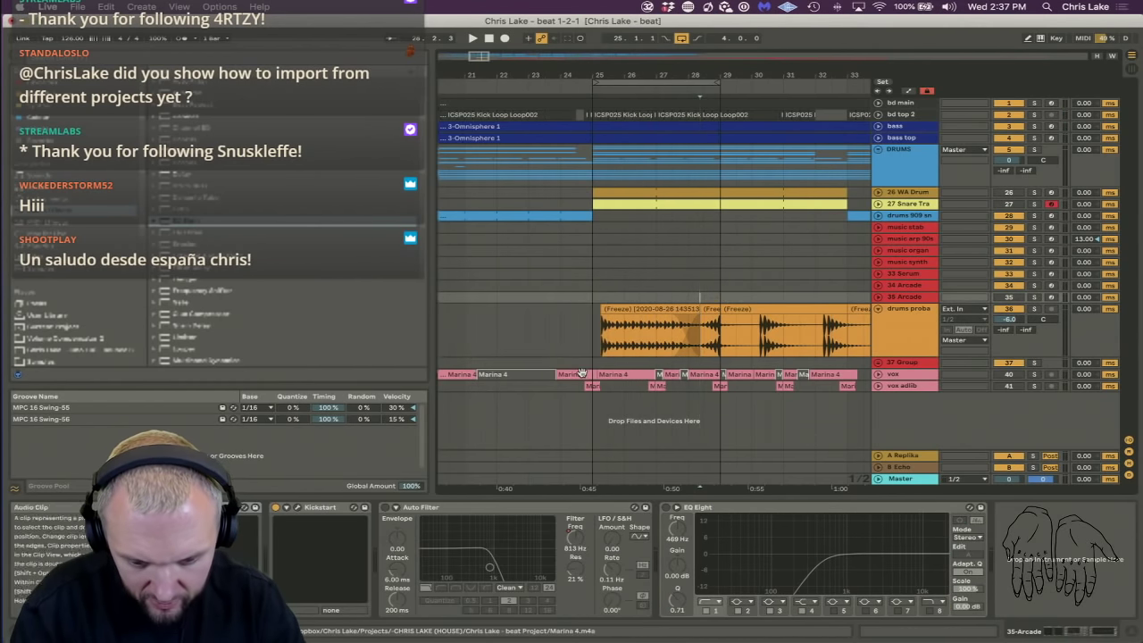
pyautogui.click(906, 308)
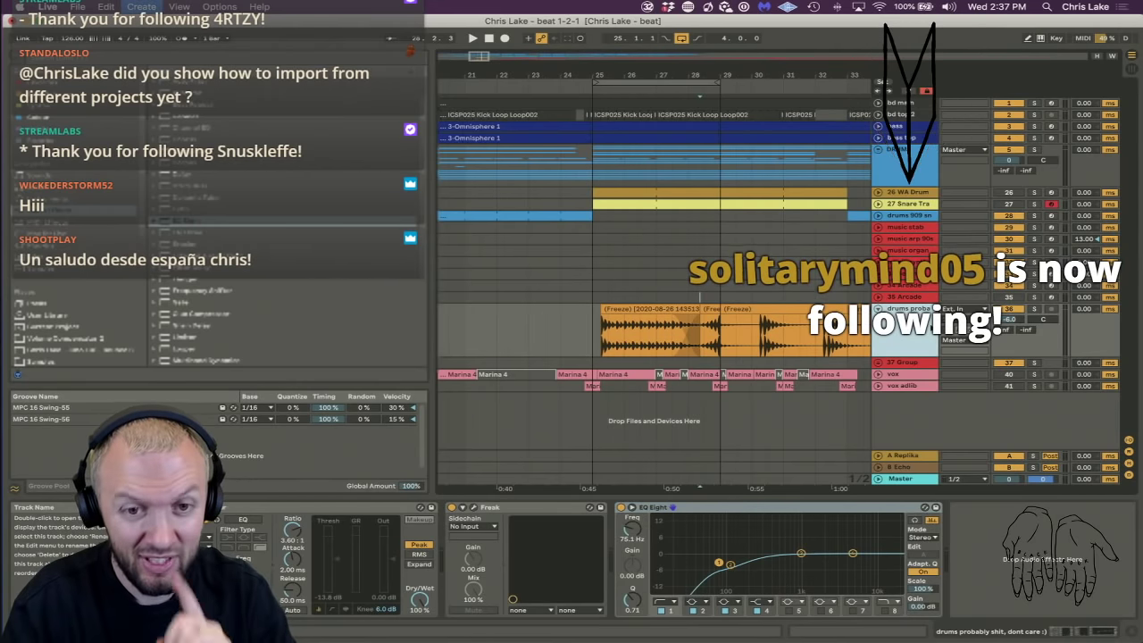
pyautogui.press('super+t')
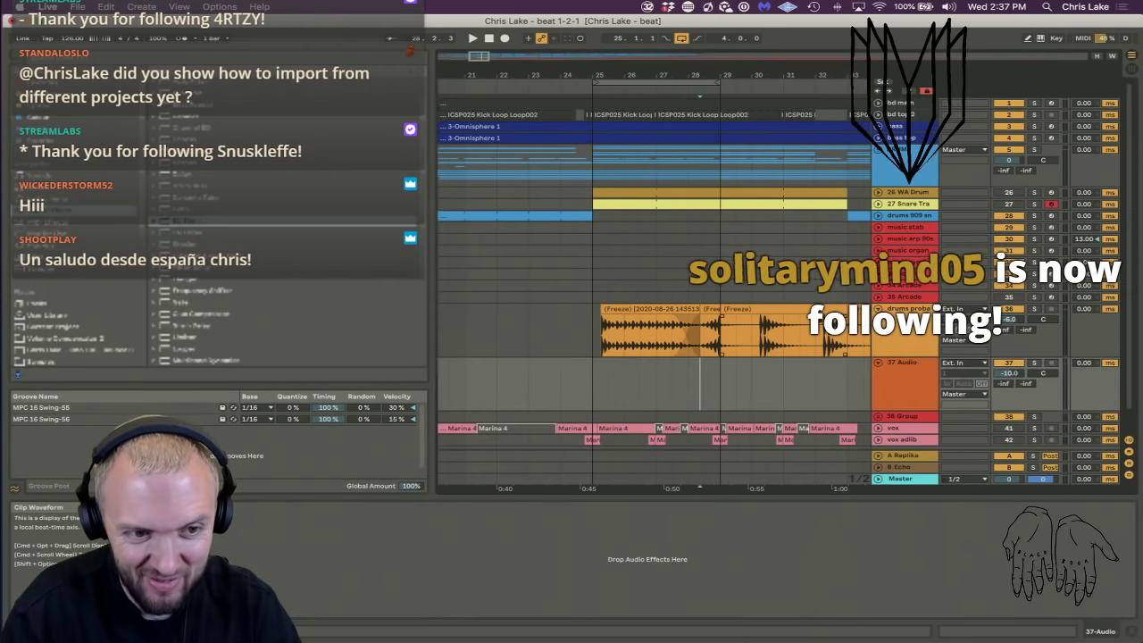
pyautogui.moveTo(714, 328); pyautogui.dragTo(709, 377)
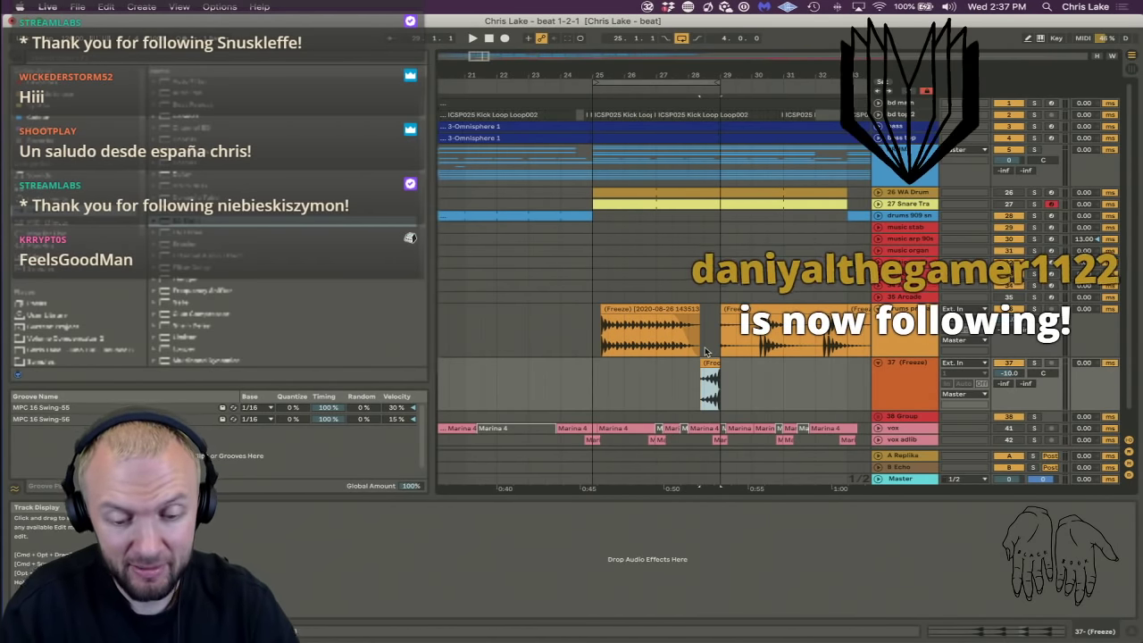
# Duplicate bar 27 of the frozen loop into bar 28 and consolidate the loop up to bar 29.
pyautogui.click(732, 319)
pyautogui.click(704, 321)
pyautogui.moveTo(682, 77); pyautogui.dragTo(682, 134)
pyautogui.click(734, 330)
pyautogui.moveTo(695, 338); pyautogui.dragTo(671, 337)
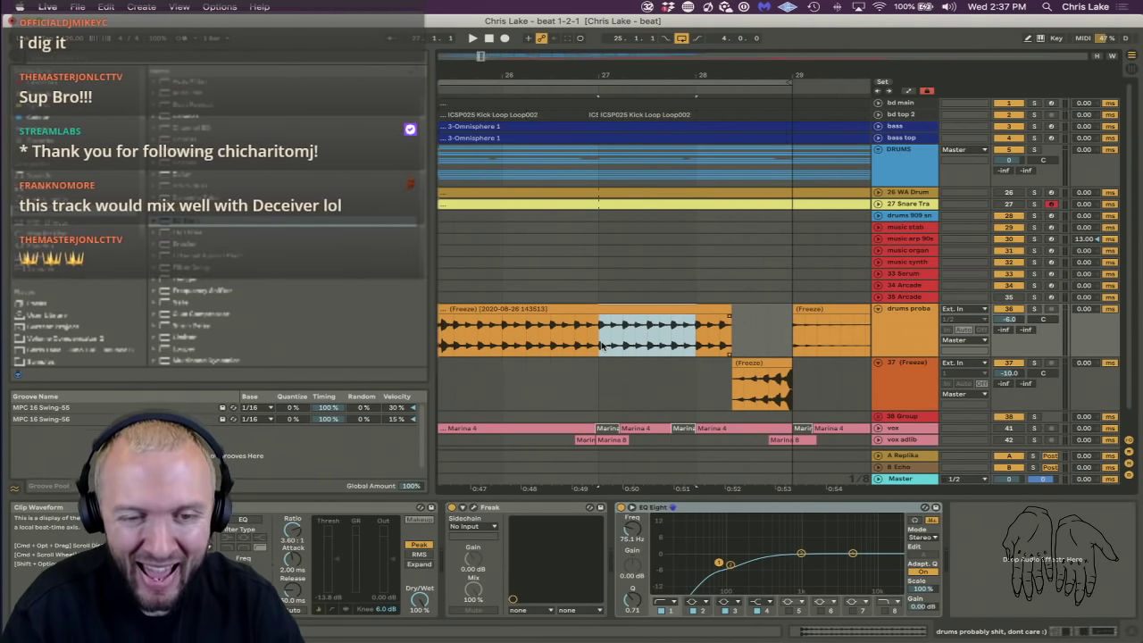
pyautogui.hotkey('ctrl', 'd')
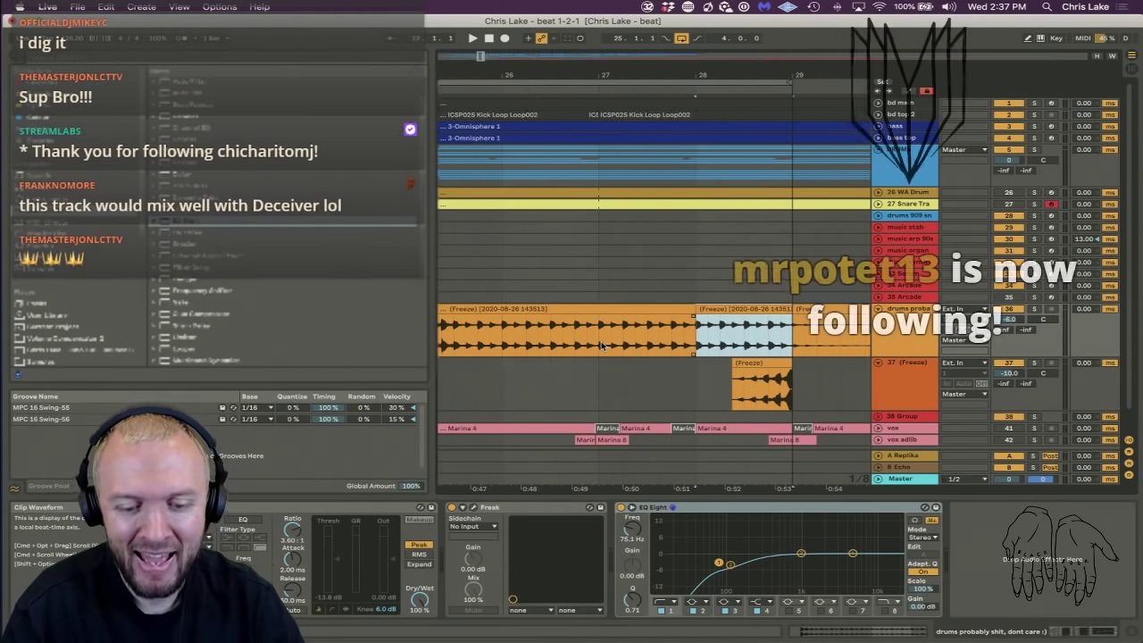
pyautogui.keyDown('shift'); pyautogui.click(515, 308); pyautogui.keyUp('shift')
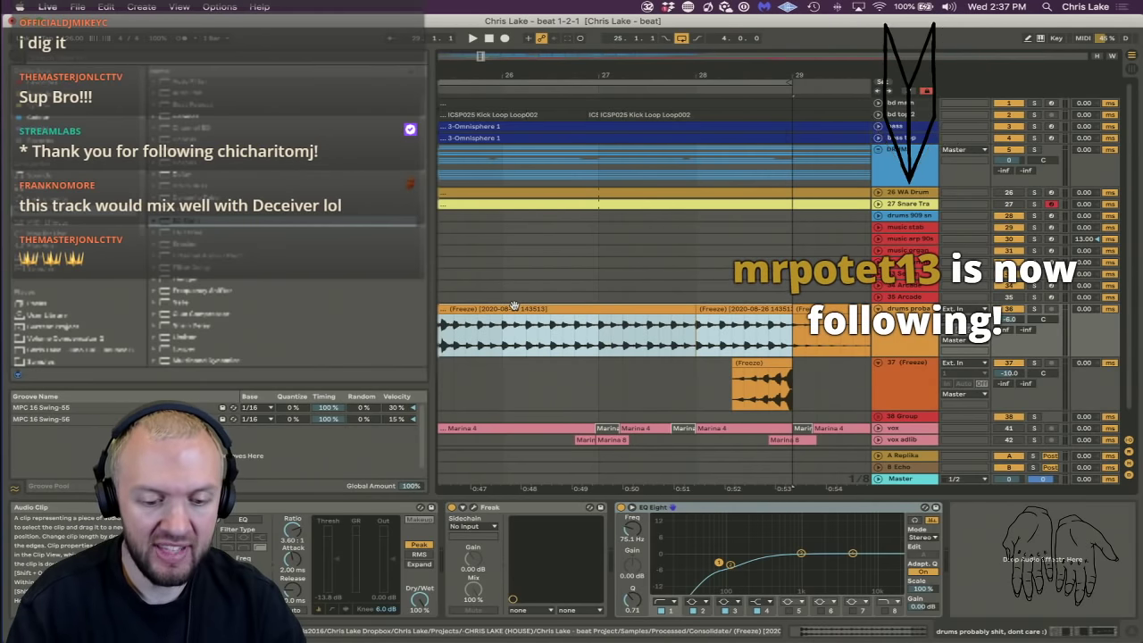
pyautogui.press('super+j')
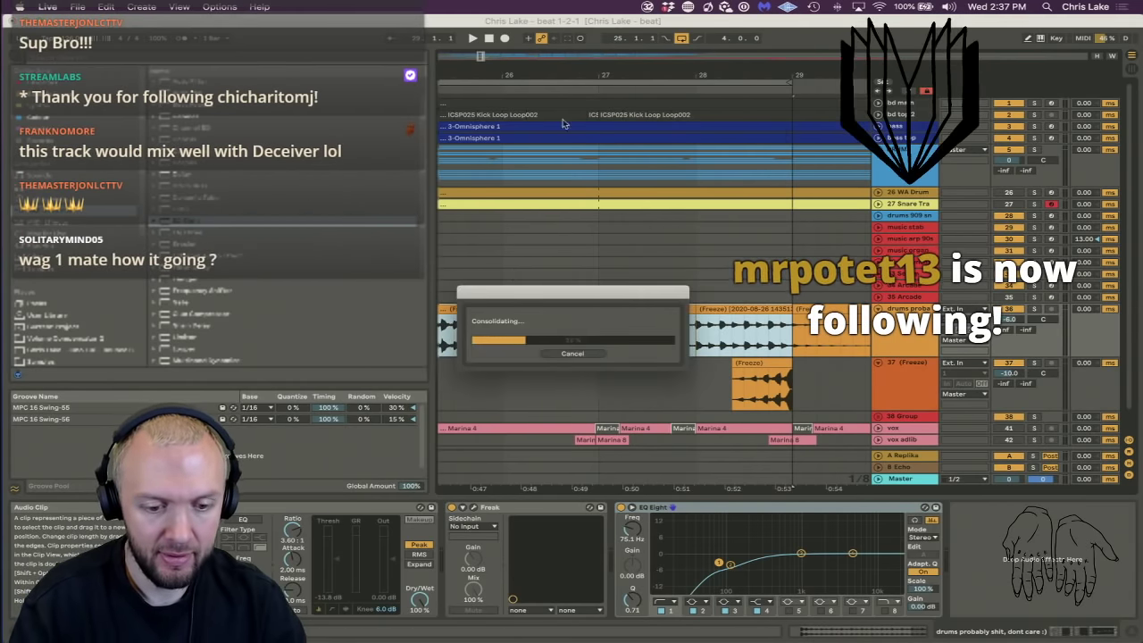
# Return the reversed segment to the drums proba track before bar 29, crossfade it with the loop, and play bars 25 to 29.
pyautogui.moveTo(536, 75); pyautogui.dragTo(630, 40)
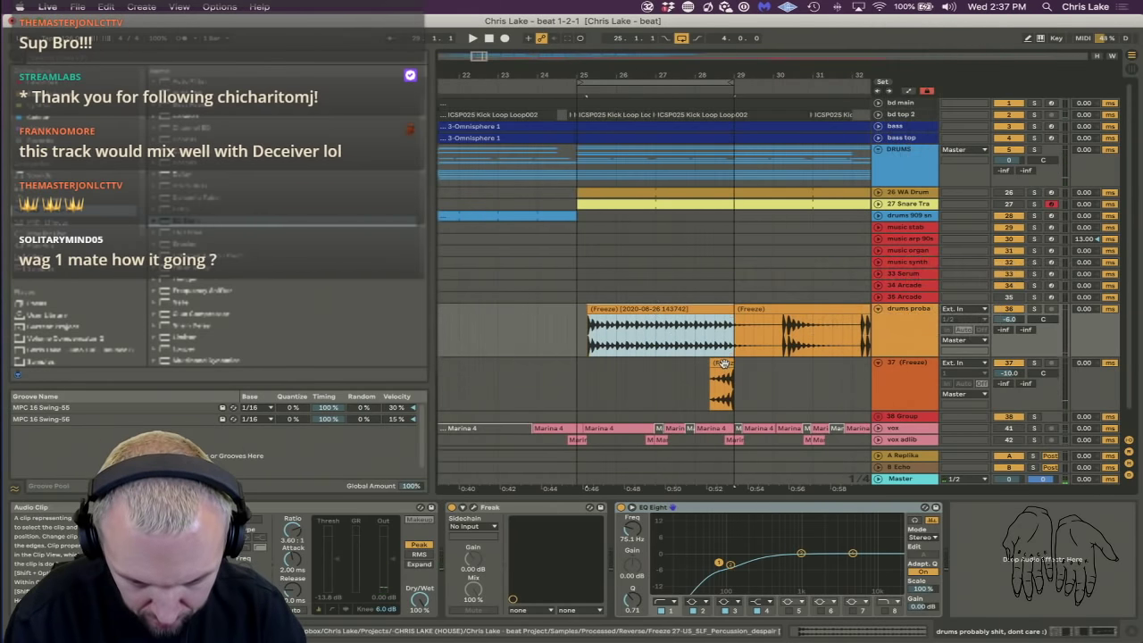
pyautogui.moveTo(723, 364); pyautogui.dragTo(720, 326)
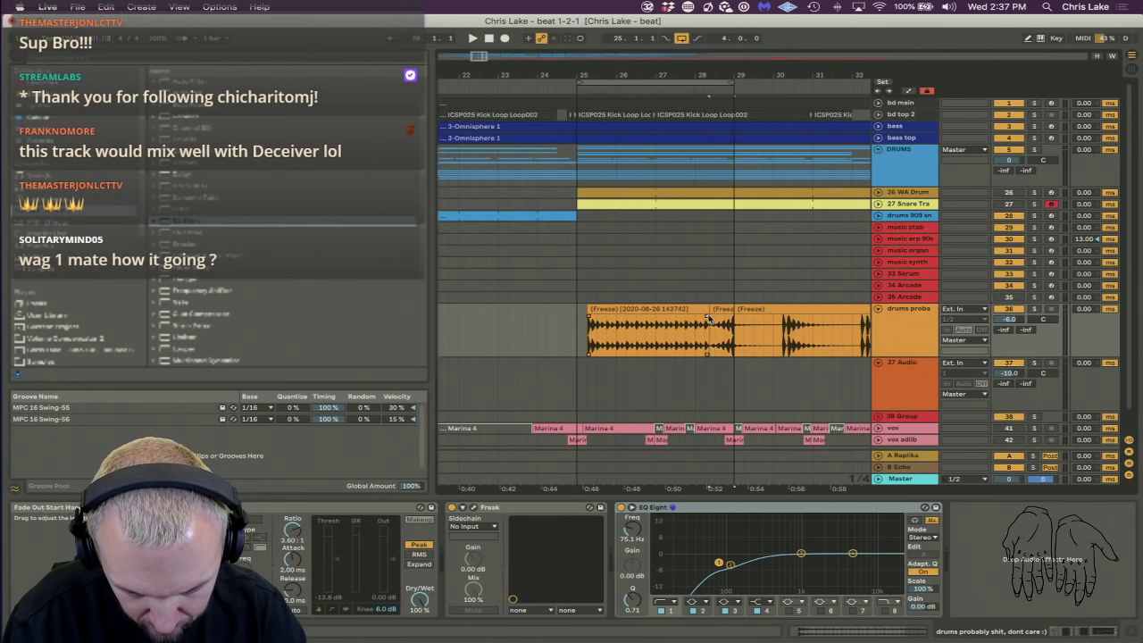
pyautogui.press('space')
pyautogui.click(613, 80)
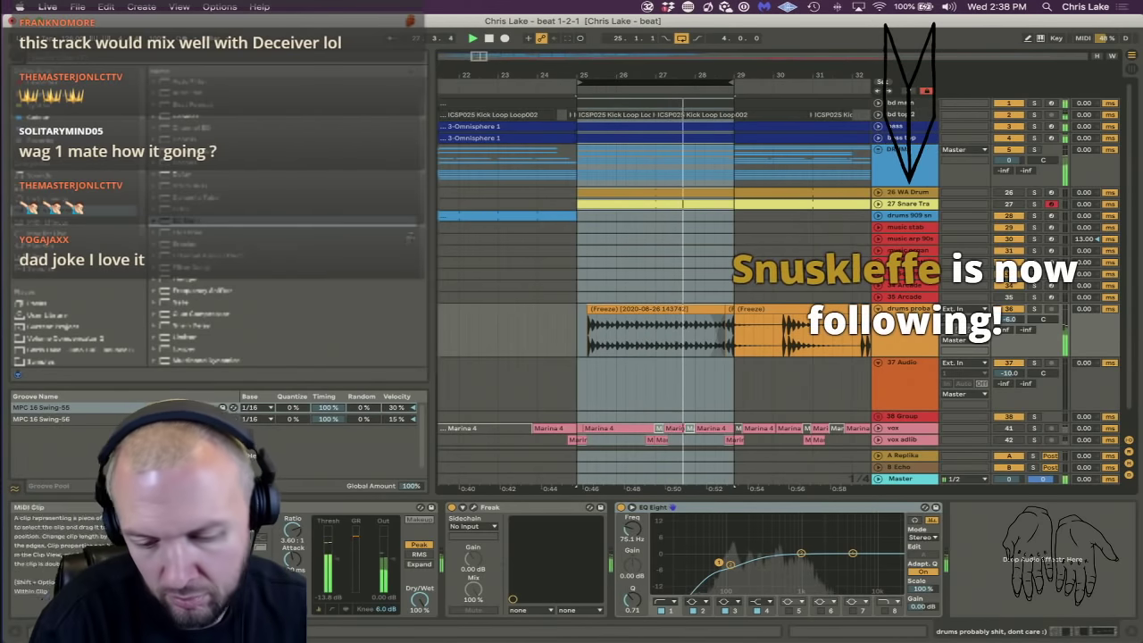
# Solo the drums proba track, place the insert point at bar 25, and select the track.
pyautogui.click(1035, 308)
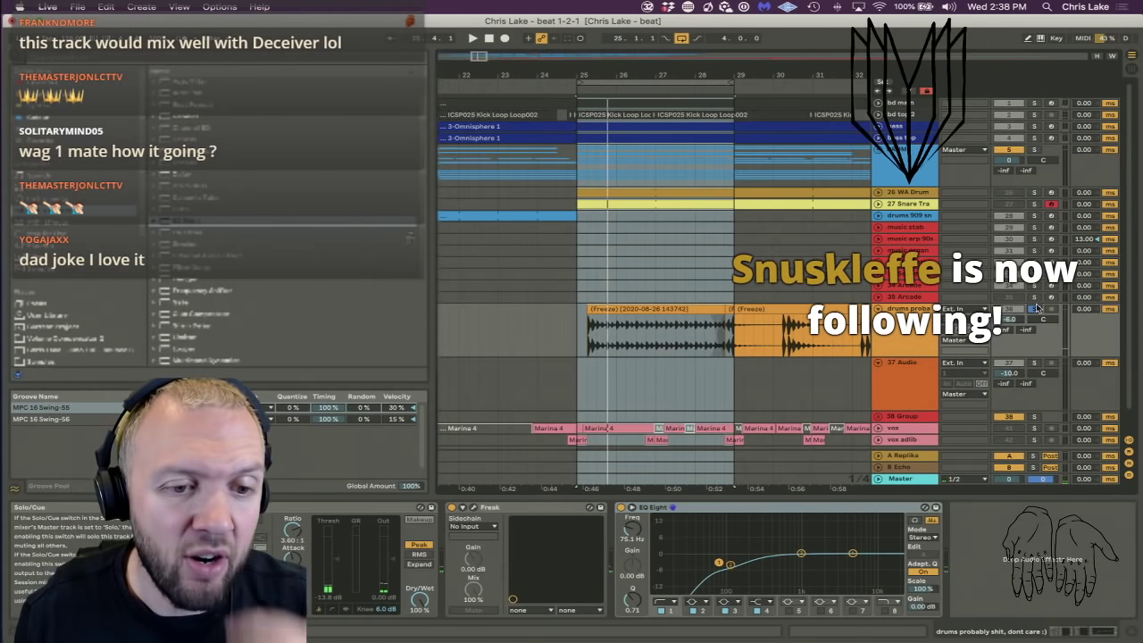
pyautogui.click(917, 351)
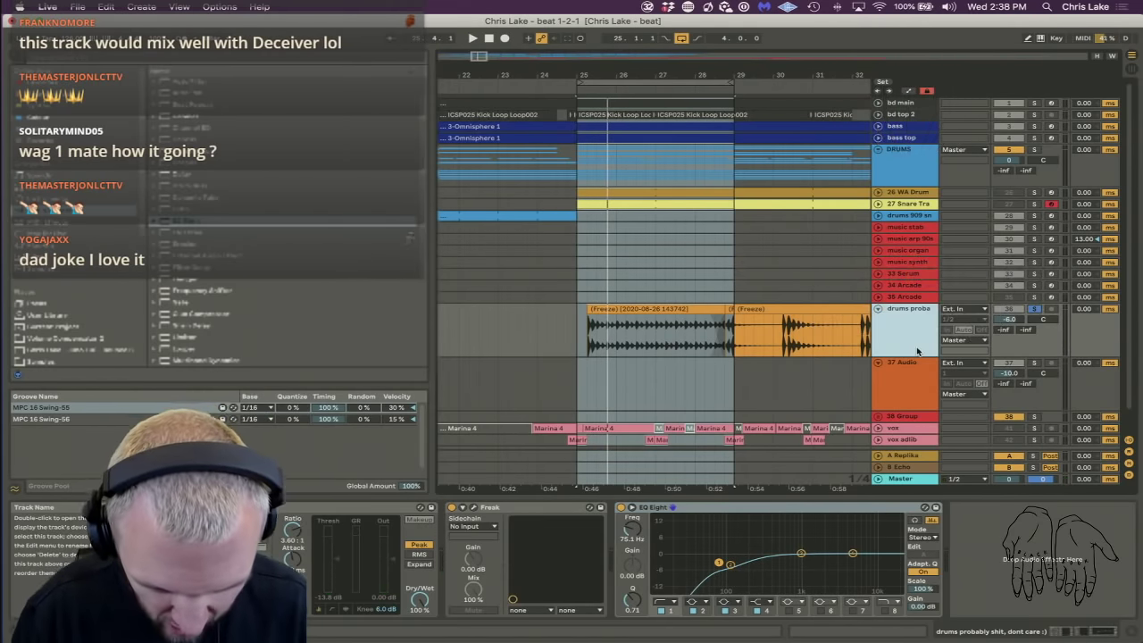
pyautogui.click(572, 337)
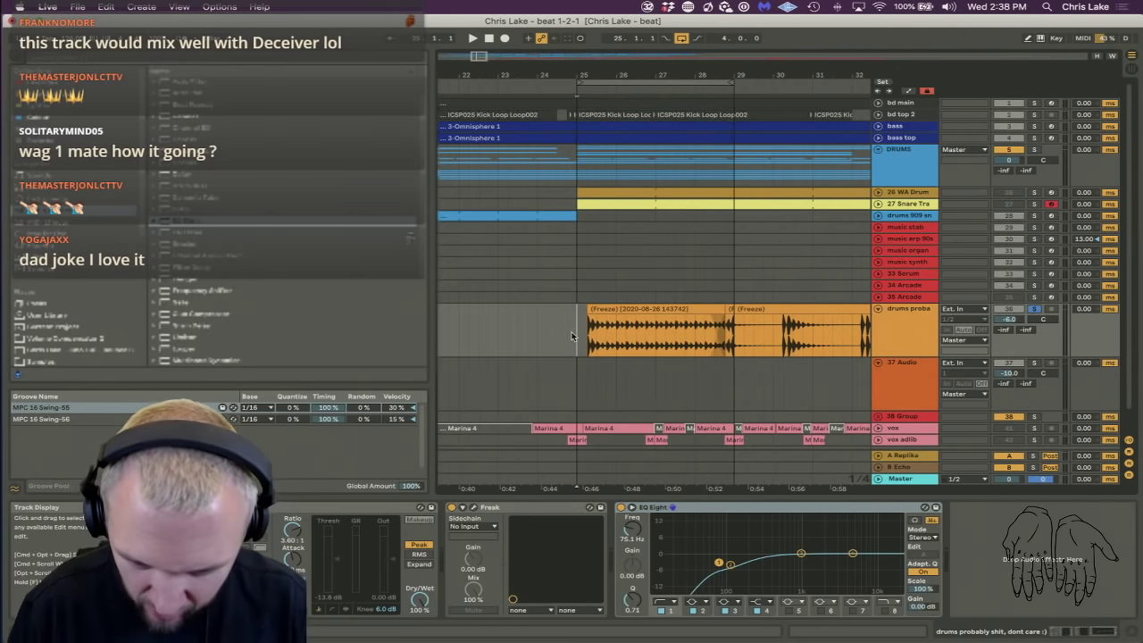
pyautogui.click(897, 345)
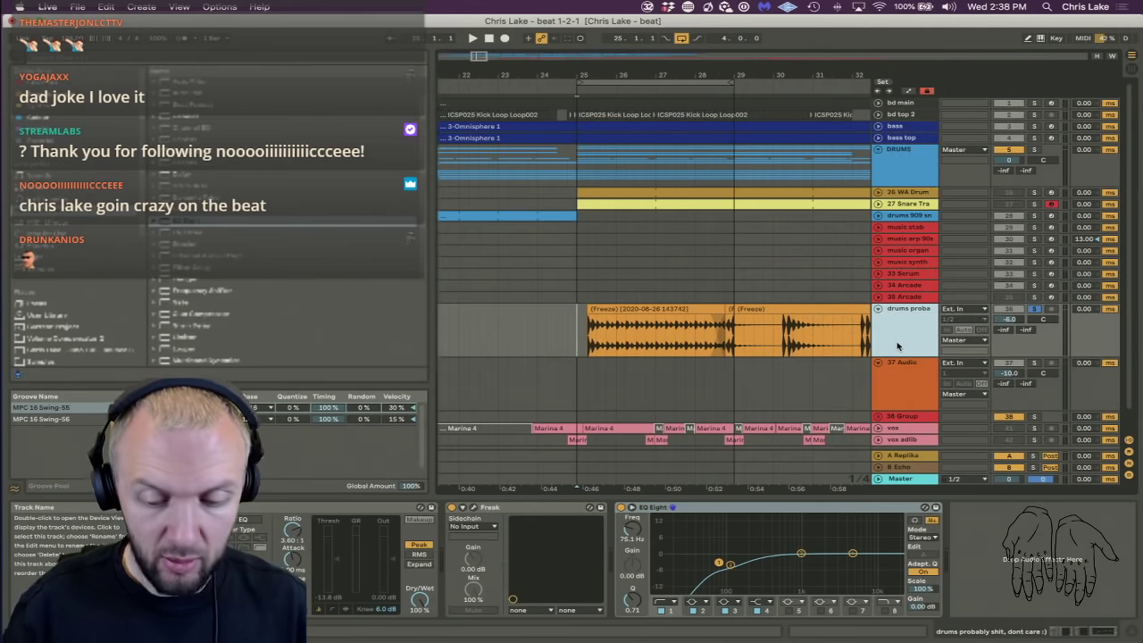
# Unsolo the drums proba track and insert a new audio track below it.
pyautogui.click(1034, 311)
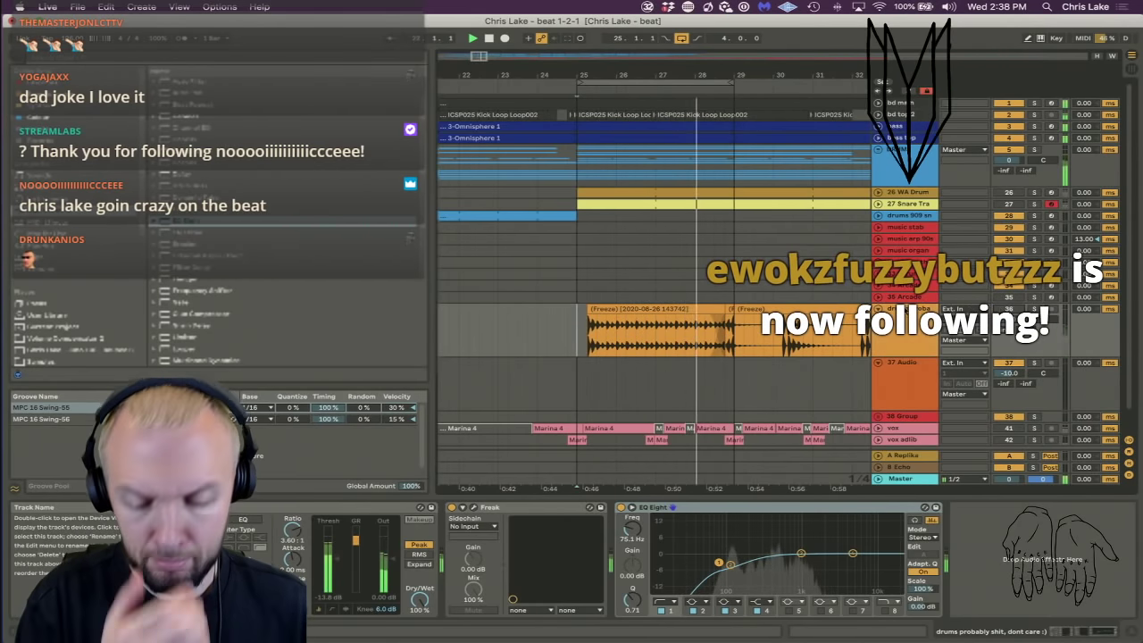
pyautogui.press('XF86AudioRaiseVolume')
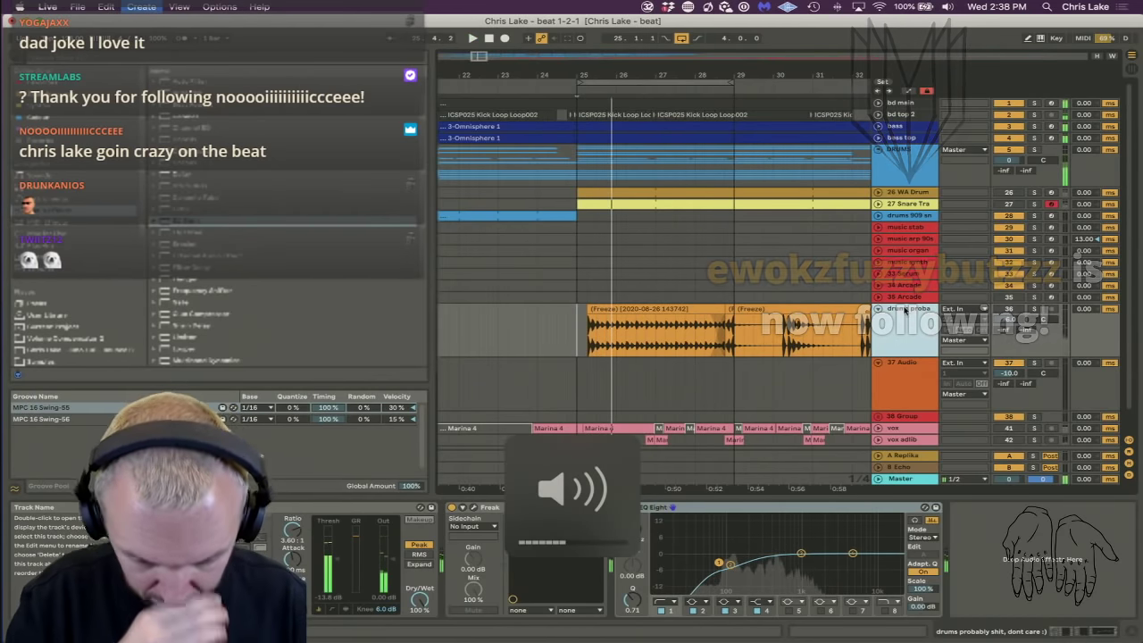
pyautogui.press('super+t')
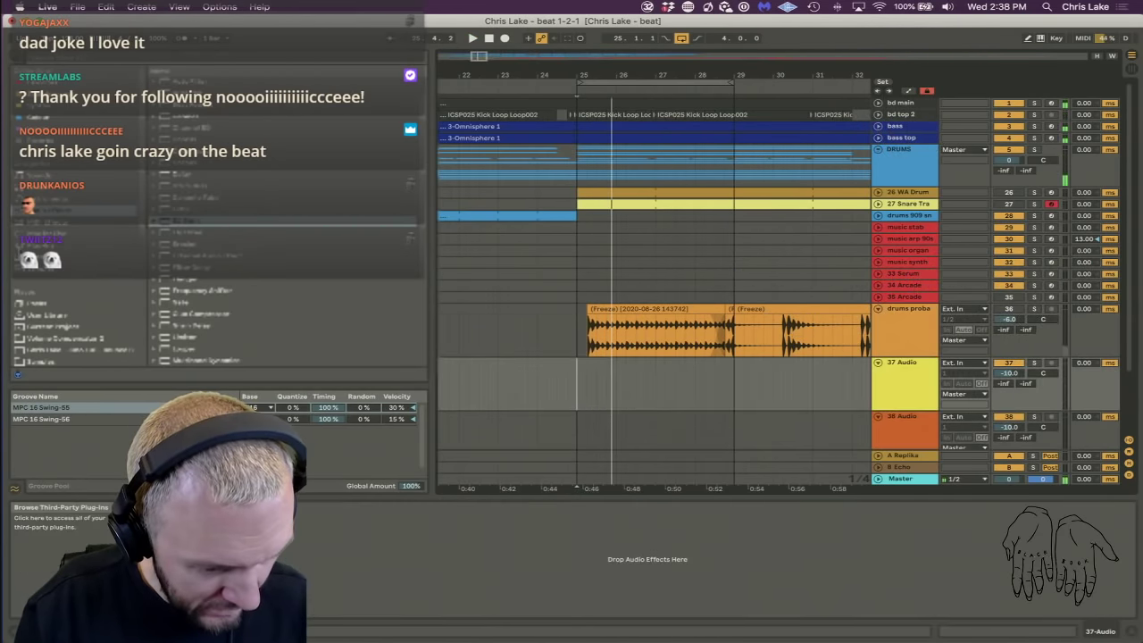
# Open the Samples From Mars folder among the user folders and expand its DMX drum machine library.
pyautogui.scroll(-4, 59, 228)
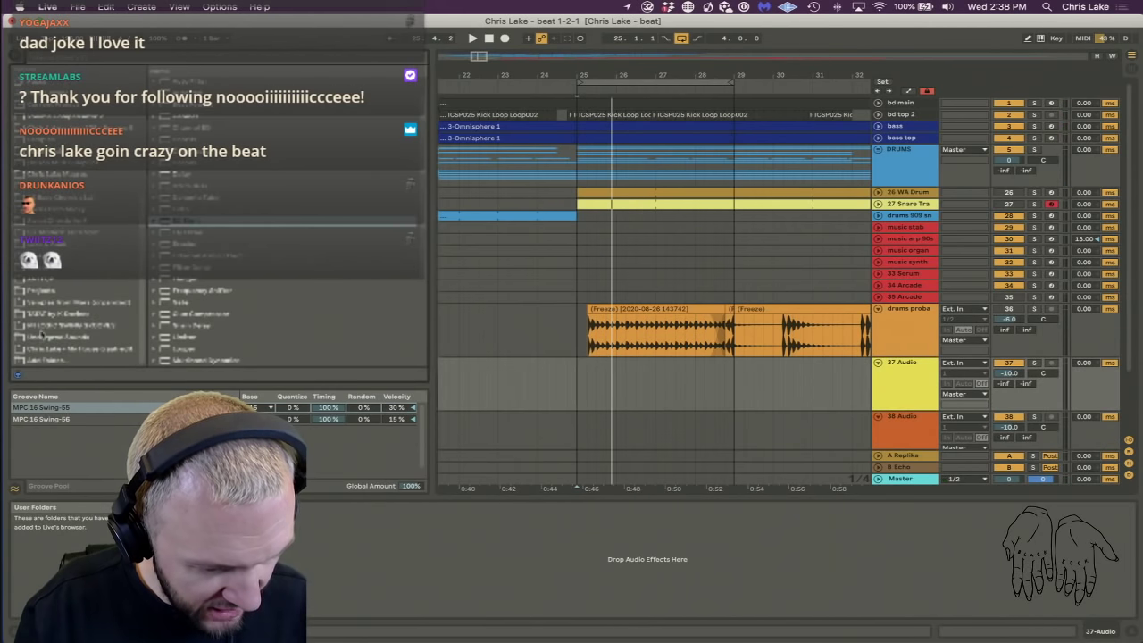
pyautogui.click(49, 304)
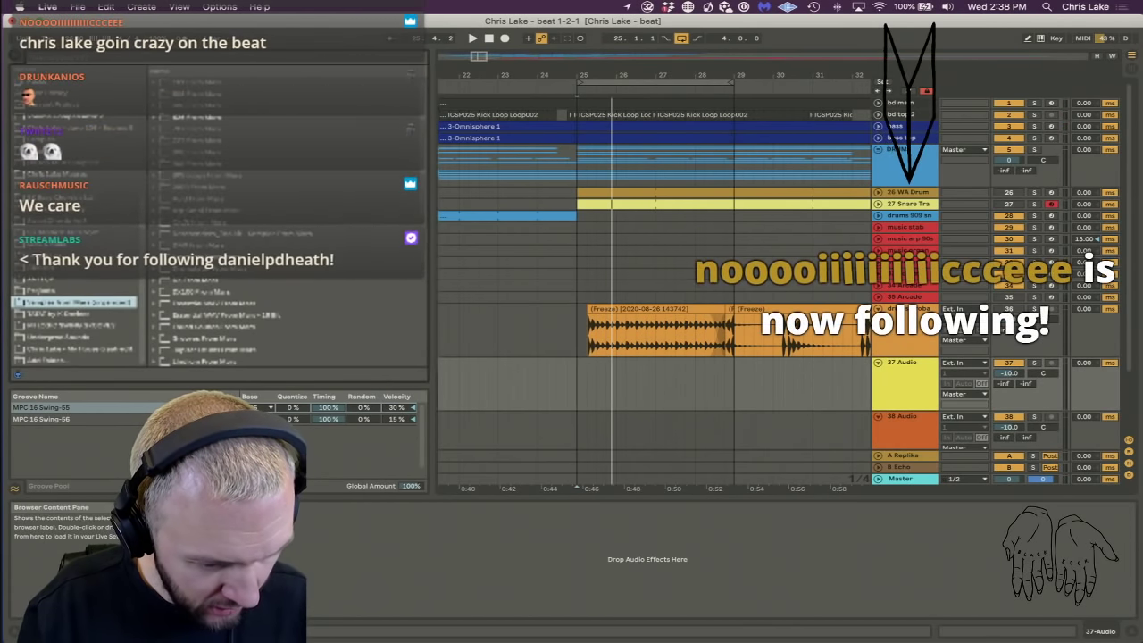
pyautogui.click(175, 223)
pyautogui.doubleClick(199, 247)
pyautogui.scroll(-3, 199, 247)
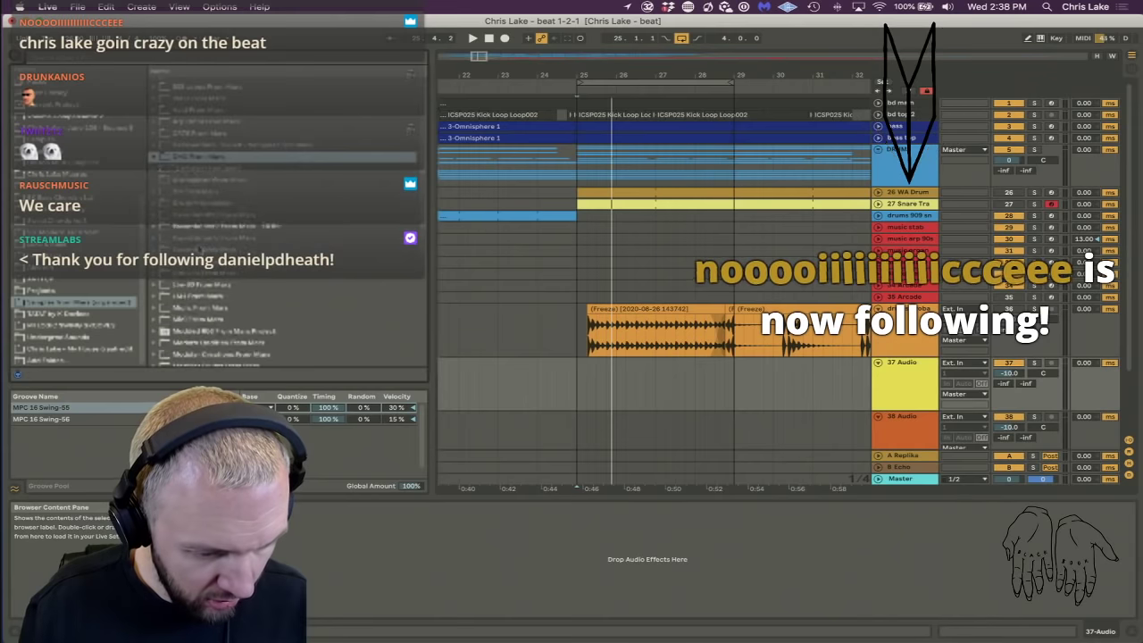
pyautogui.click(199, 249)
pyautogui.click(195, 156)
pyautogui.press('Down')
pyautogui.press('Down')
pyautogui.press('Down')
pyautogui.press('Down')
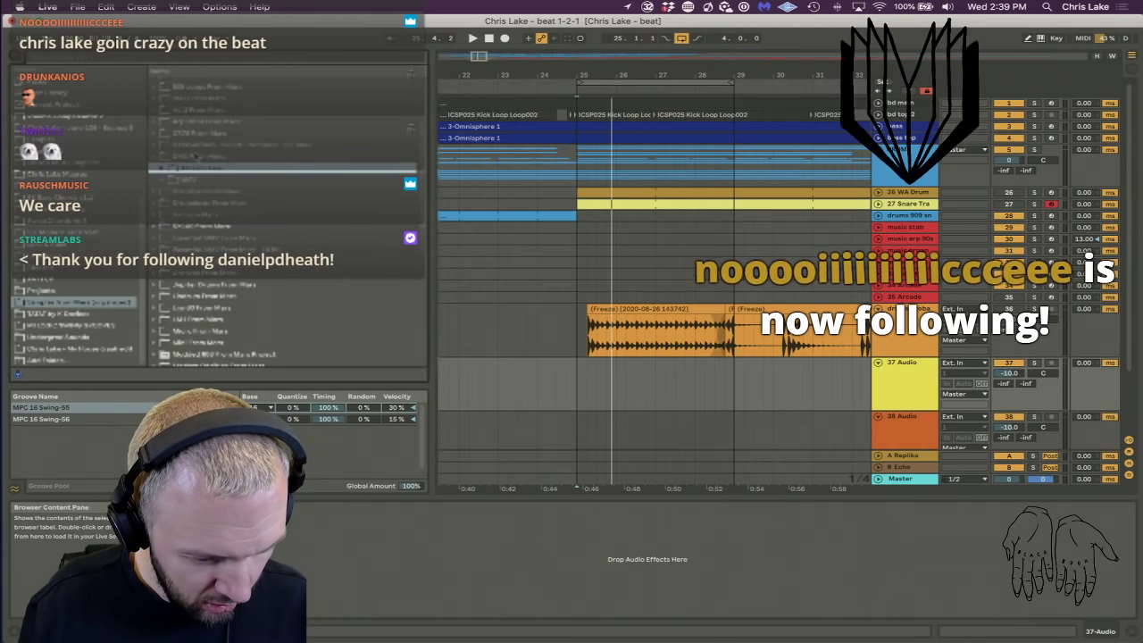
pyautogui.press('Down')
pyautogui.press('Right')
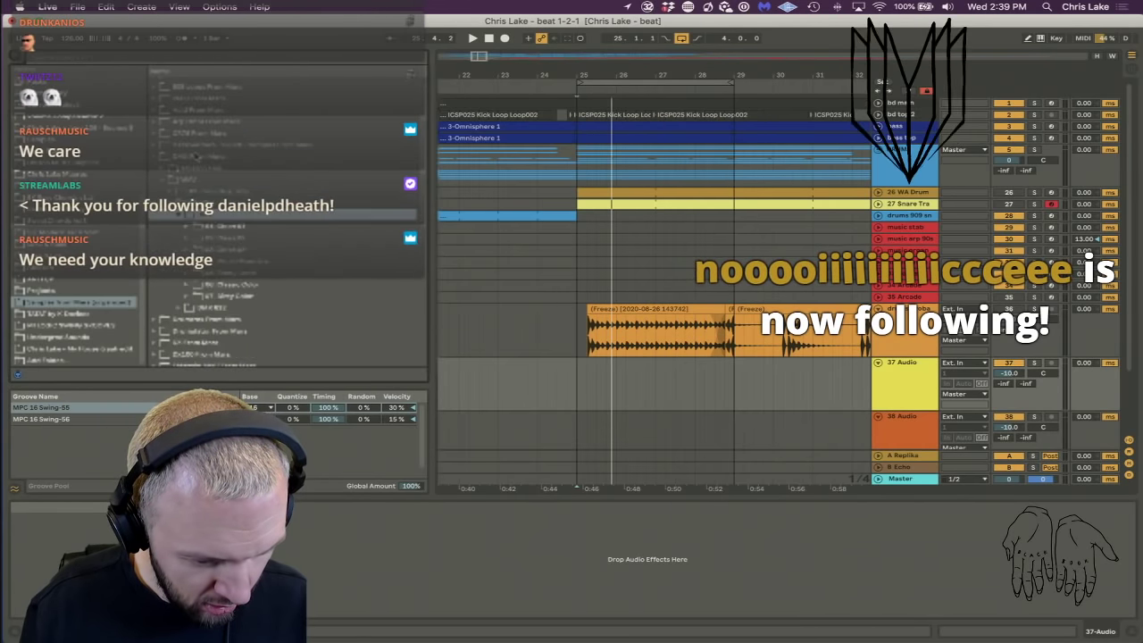
# Expand the Color kit folder of the DMX library to list its individual drum samples.
pyautogui.press('Down')
pyautogui.press('Down')
pyautogui.press('Down')
pyautogui.press('Down')
pyautogui.press('Down')
pyautogui.press('Down')
pyautogui.press('Down')
pyautogui.press('Right')
# Audition the DMX Color kit samples and select Clap DMX Color B 01.
pyautogui.press('Down')
pyautogui.press('Down')
pyautogui.press('Down')
pyautogui.press('Down')
pyautogui.press('Down')
pyautogui.press('Down')
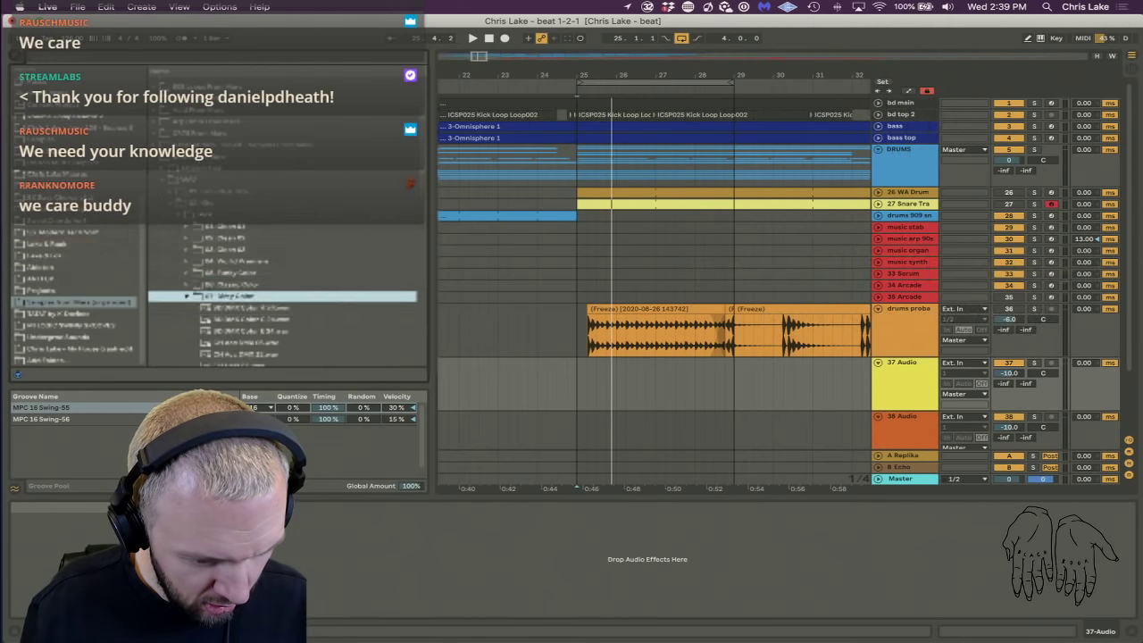
pyautogui.press('Down')
pyautogui.press('Down')
pyautogui.press('Down')
pyautogui.press('Down')
pyautogui.press('Down')
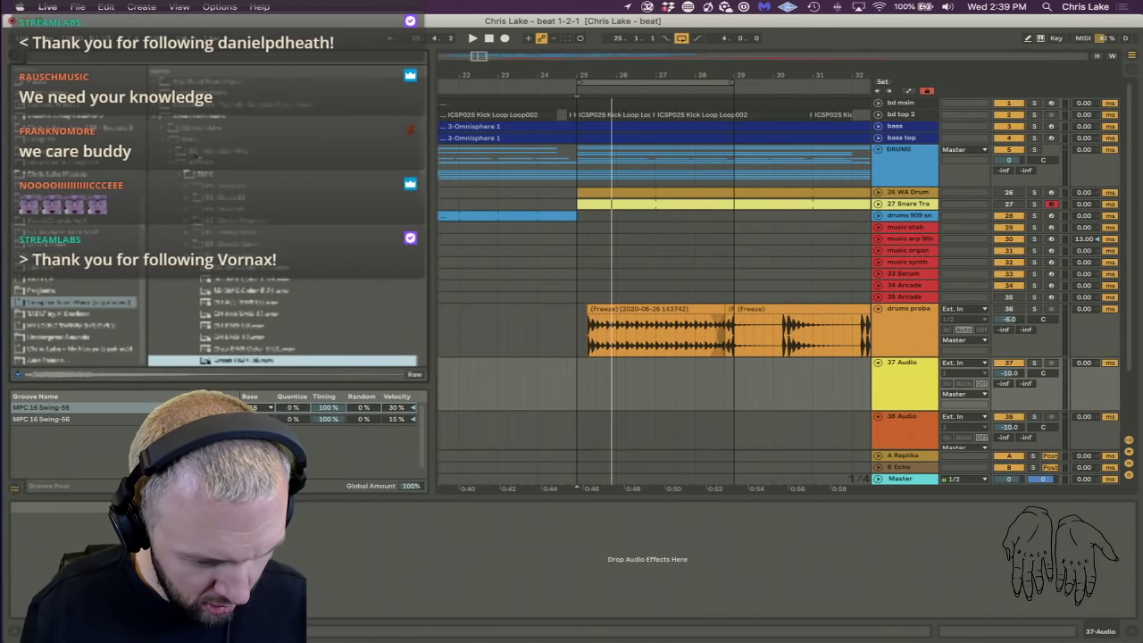
pyautogui.press('Up')
pyautogui.press('Up')
pyautogui.press('Down')
pyautogui.press('Down')
pyautogui.press('Down')
pyautogui.press('Down')
pyautogui.press('Down')
pyautogui.press('Down')
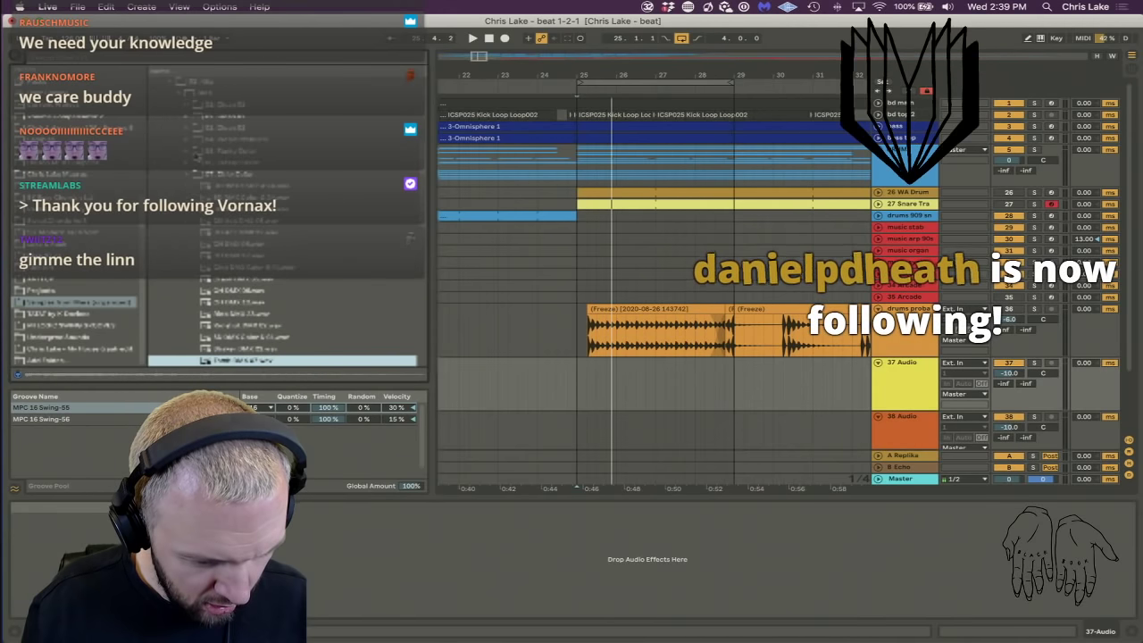
pyautogui.press('Down')
pyautogui.click(242, 237)
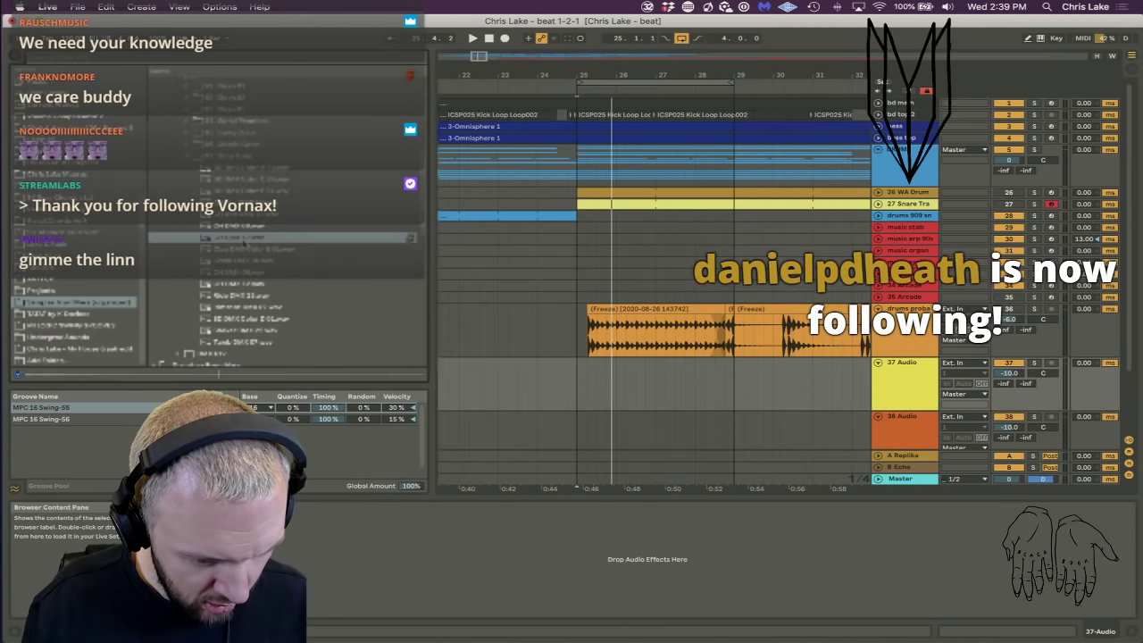
pyautogui.click(243, 249)
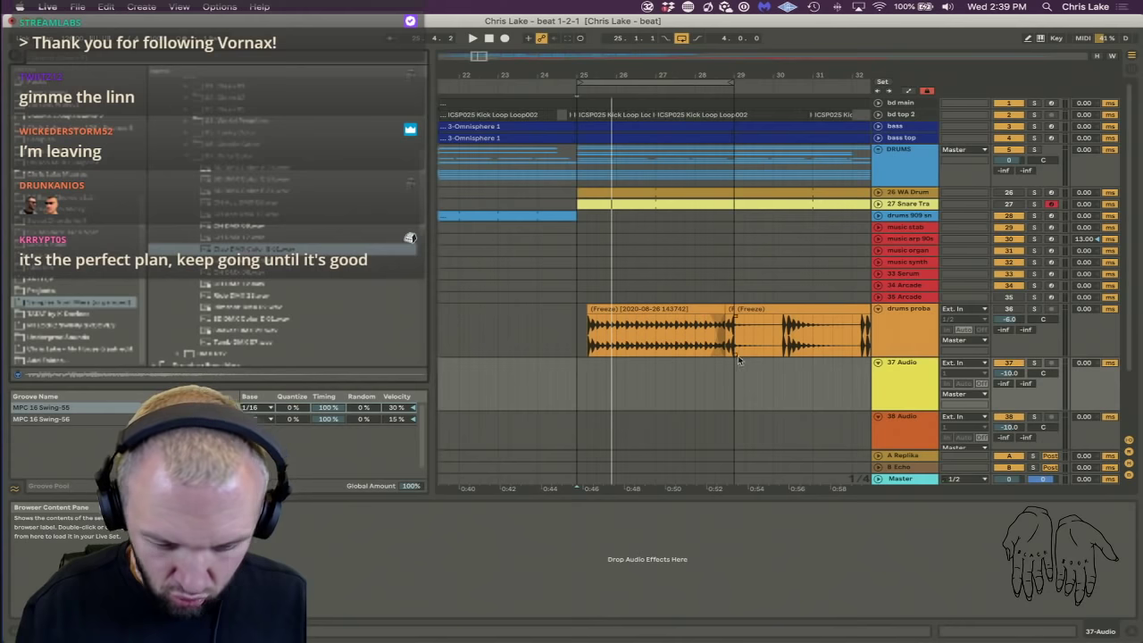
# Place Clap DMX Color B 01 on the new audio track at beat 2 of bar 25, then loop and play bar 25.
pyautogui.click(905, 403)
pyautogui.moveTo(230, 250); pyautogui.dragTo(588, 399)
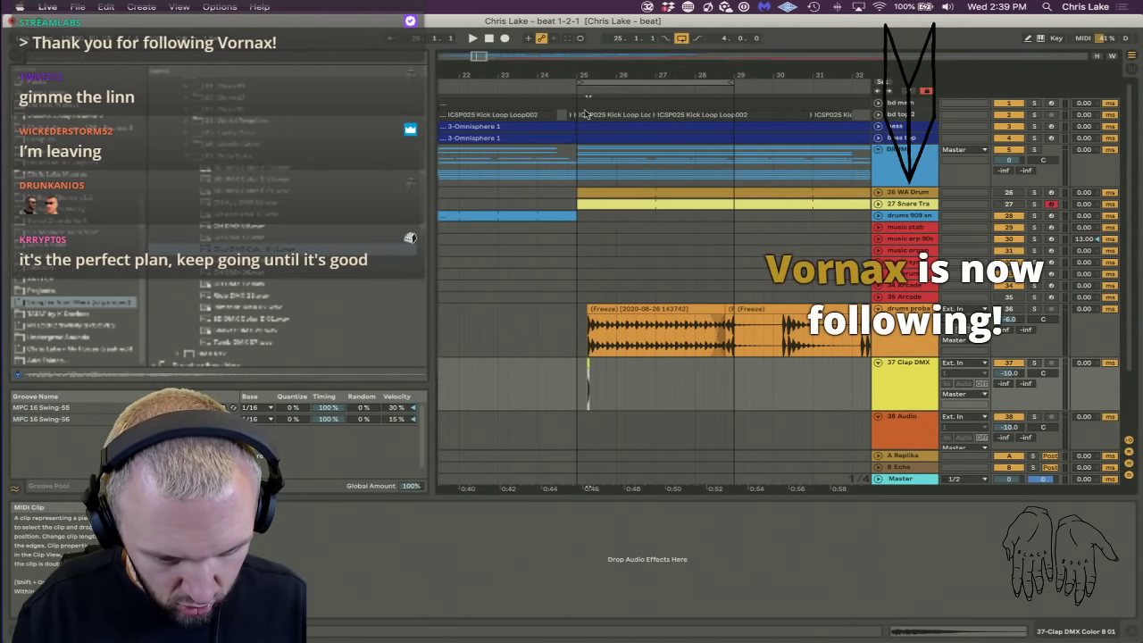
pyautogui.moveTo(578, 74); pyautogui.dragTo(580, 125)
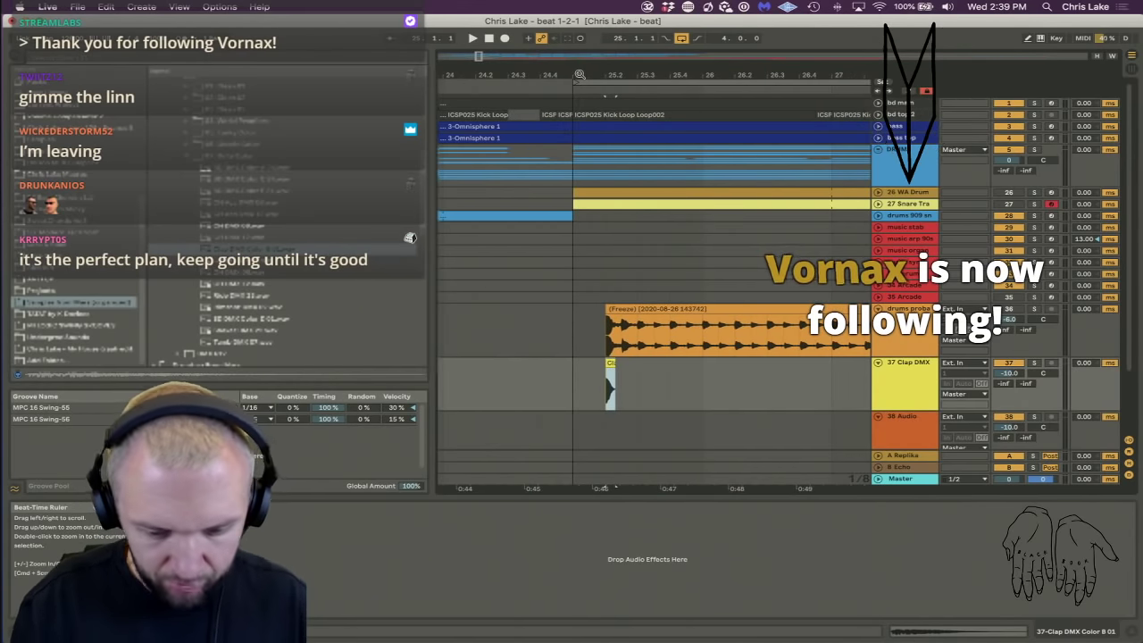
pyautogui.moveTo(607, 384); pyautogui.dragTo(702, 396)
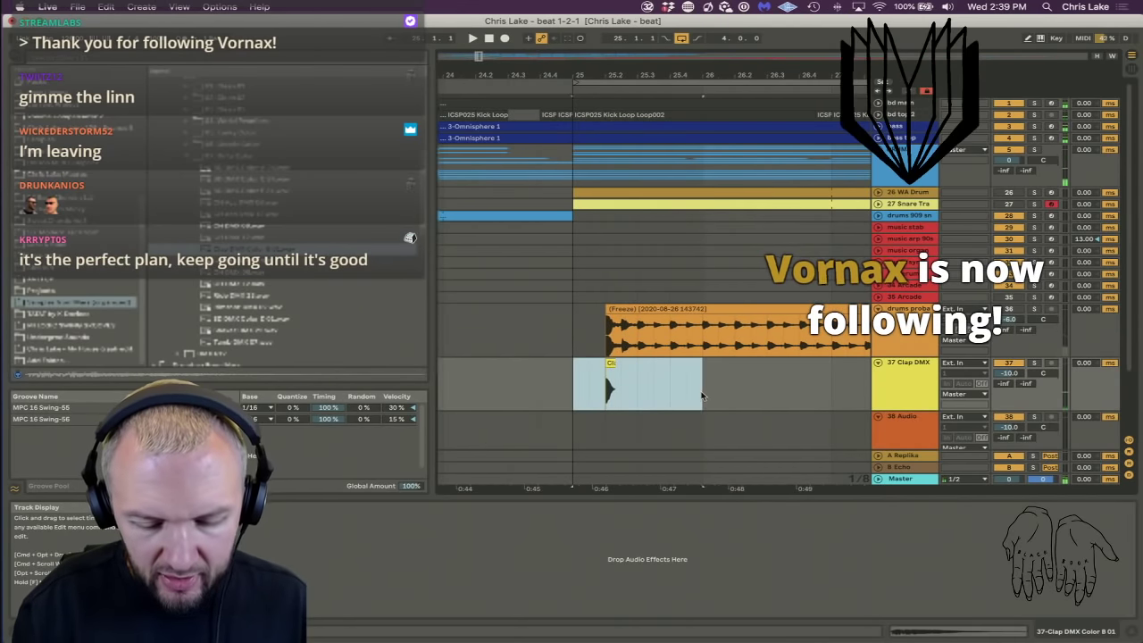
pyautogui.press('space')
pyautogui.click(927, 399)
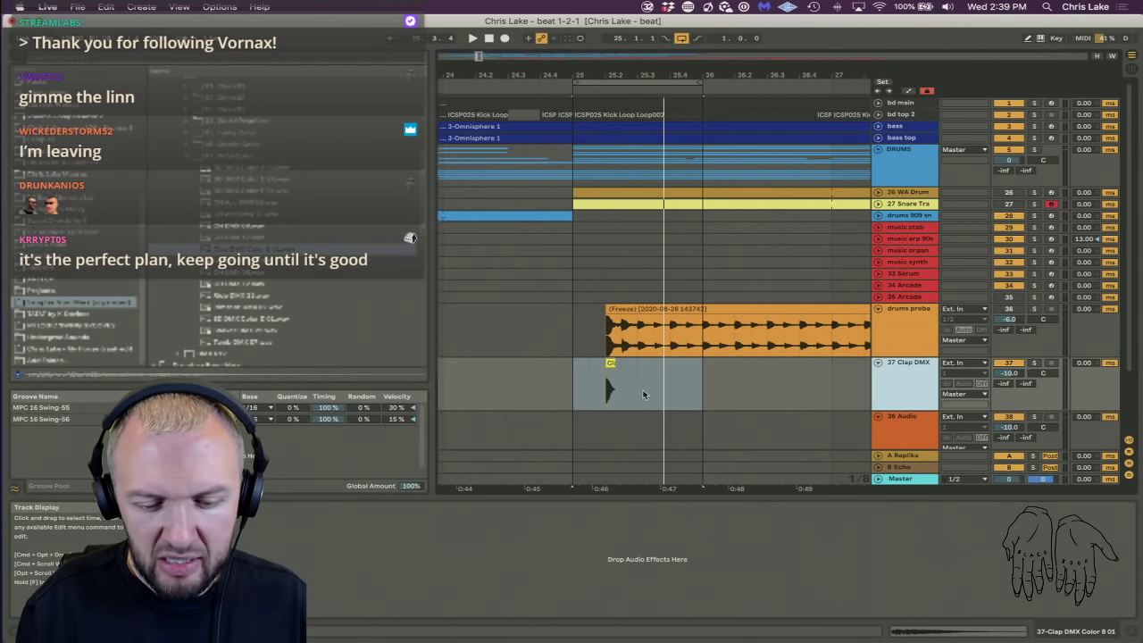
# Duplicate the clap to beat 4 of bar 25, play it back, and set the clap track's volume to -15 dB.
pyautogui.moveTo(636, 394); pyautogui.dragTo(588, 394)
pyautogui.hotkey('ctrl', 'd')
pyautogui.press('space')
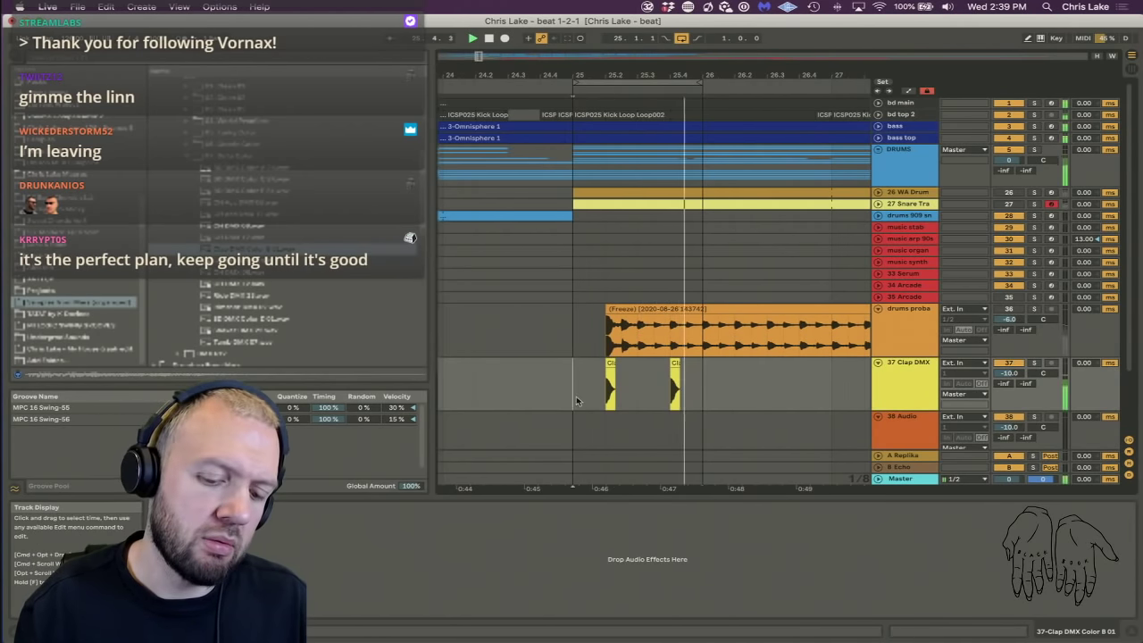
pyautogui.moveTo(539, 75); pyautogui.dragTo(539, 35)
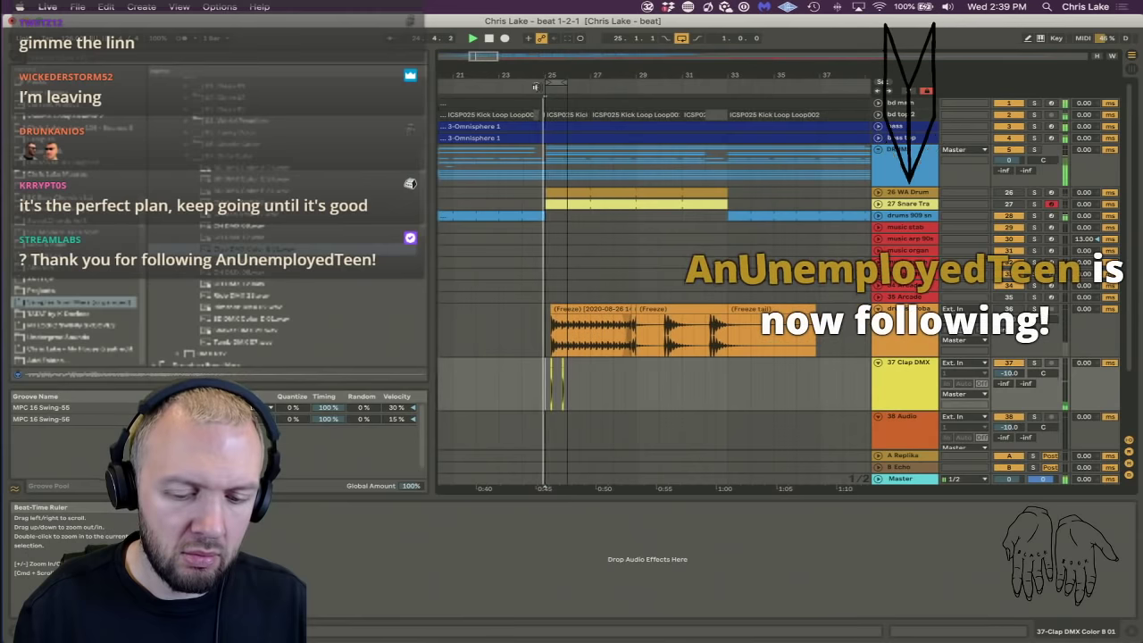
pyautogui.click(923, 381)
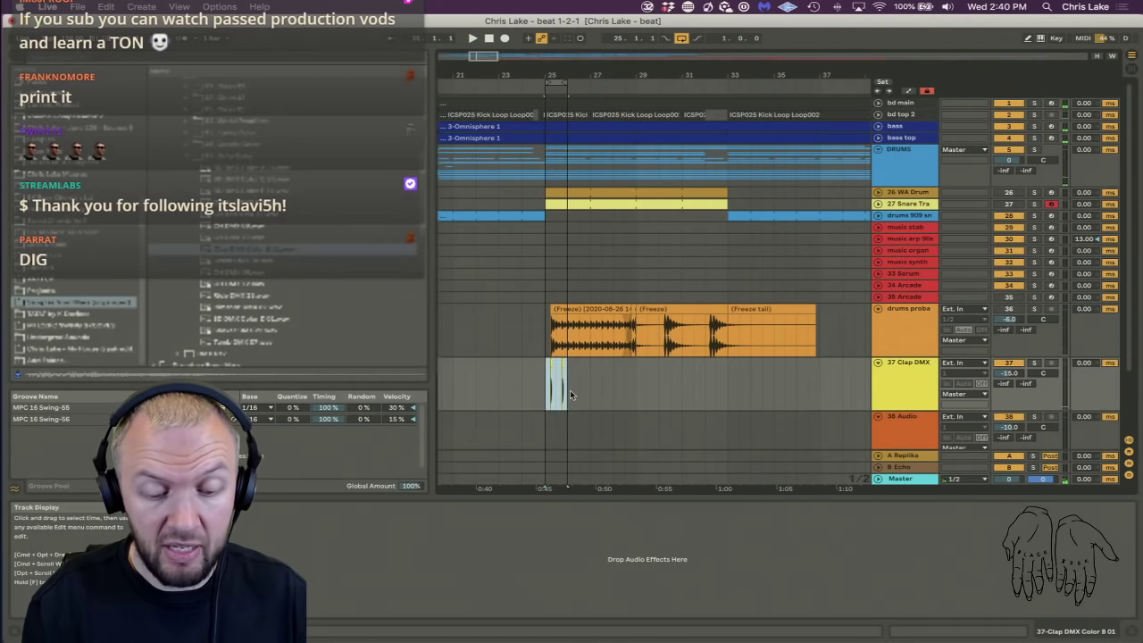
# Repeat the one-bar clap pattern from bar 25 and consolidate five bars of it into one clip.
pyautogui.press('super+d')
pyautogui.press('super+d')
pyautogui.press('super+d')
pyautogui.press('super+d')
pyautogui.press('super+d')
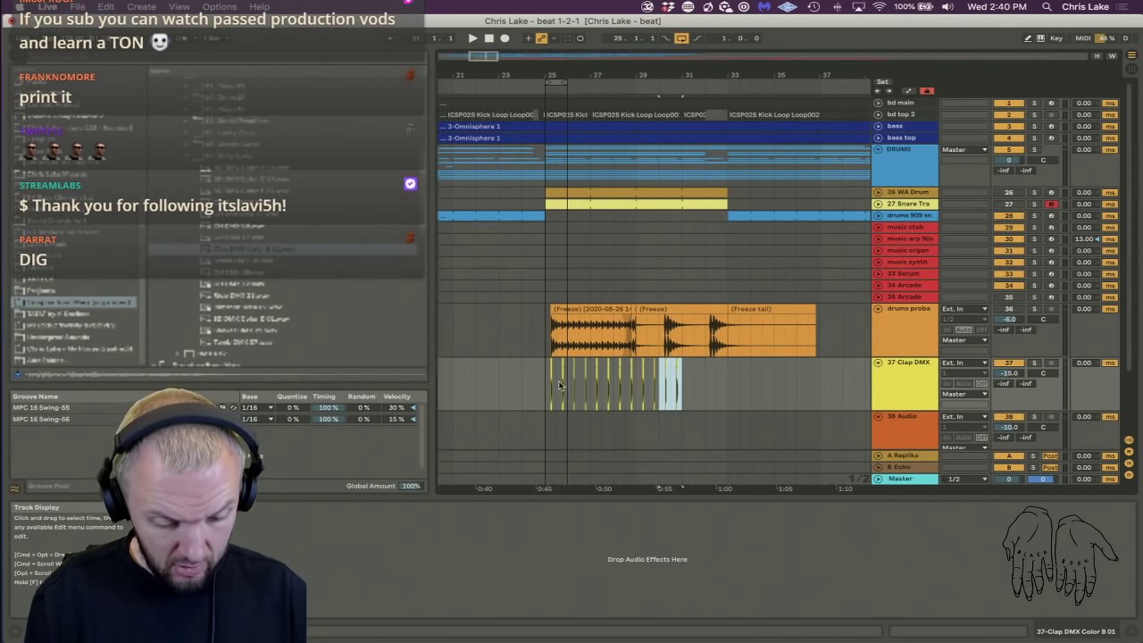
pyautogui.keyDown('shift'); pyautogui.click(542, 390); pyautogui.keyUp('shift')
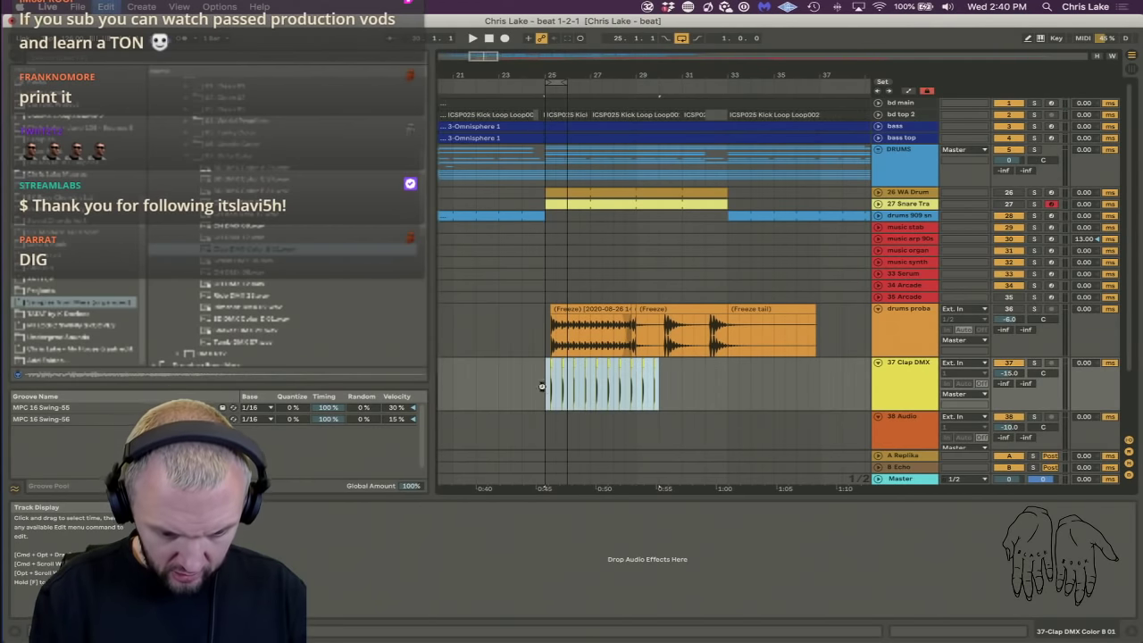
pyautogui.press('super+j')
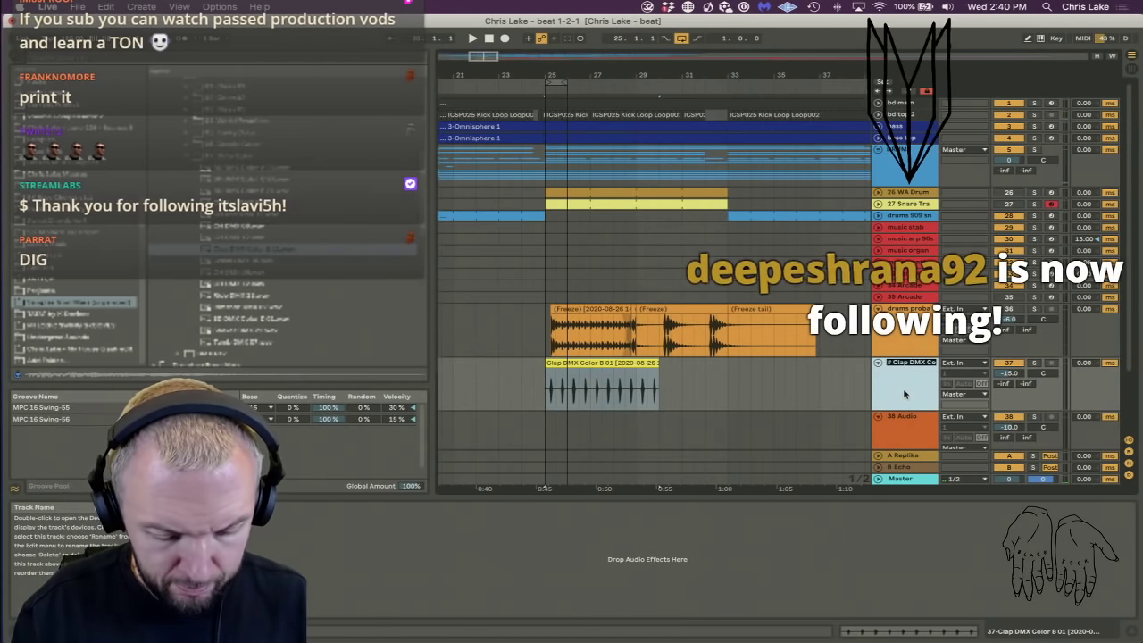
# Rename the clap track as "drums clap add".
pyautogui.press('super+r')
pyautogui.write('drums')
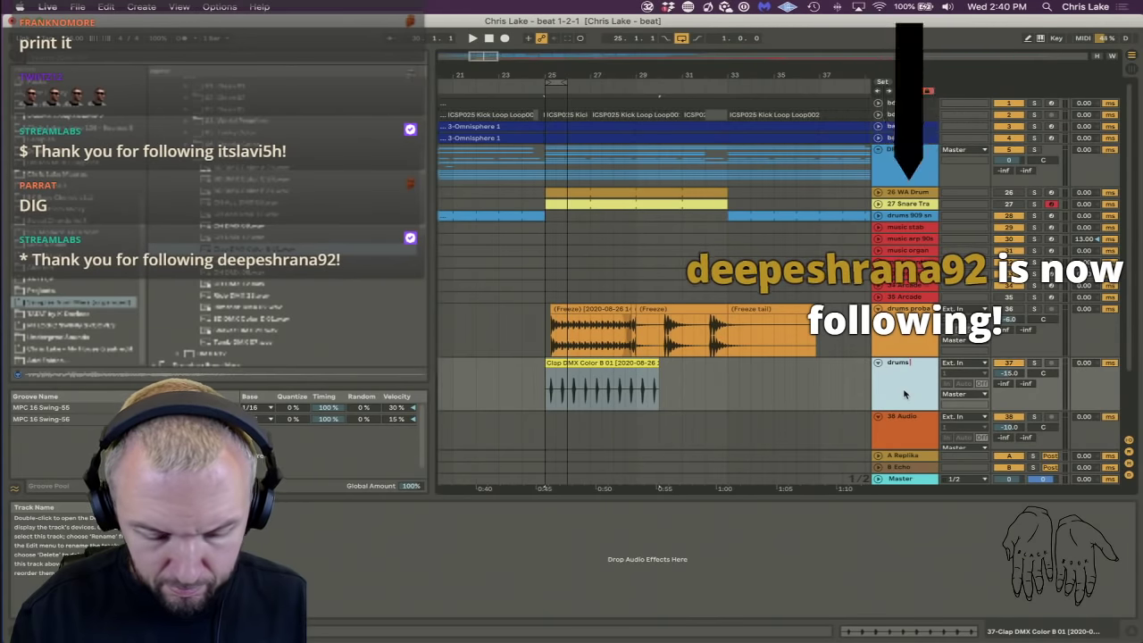
pyautogui.write(' clap add')
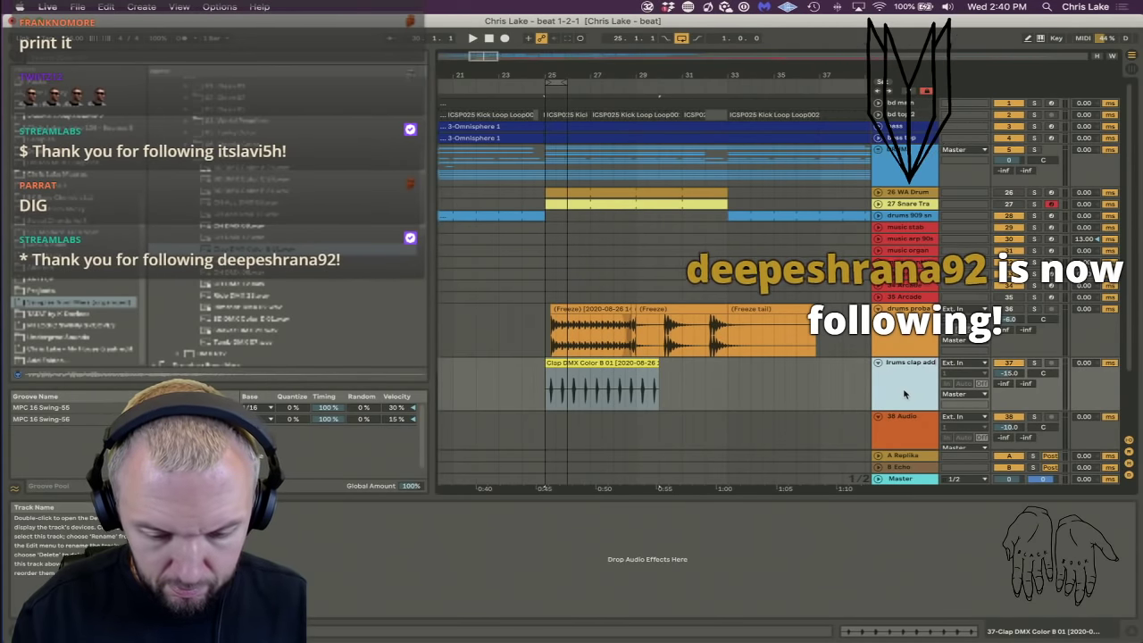
pyautogui.press('Return')
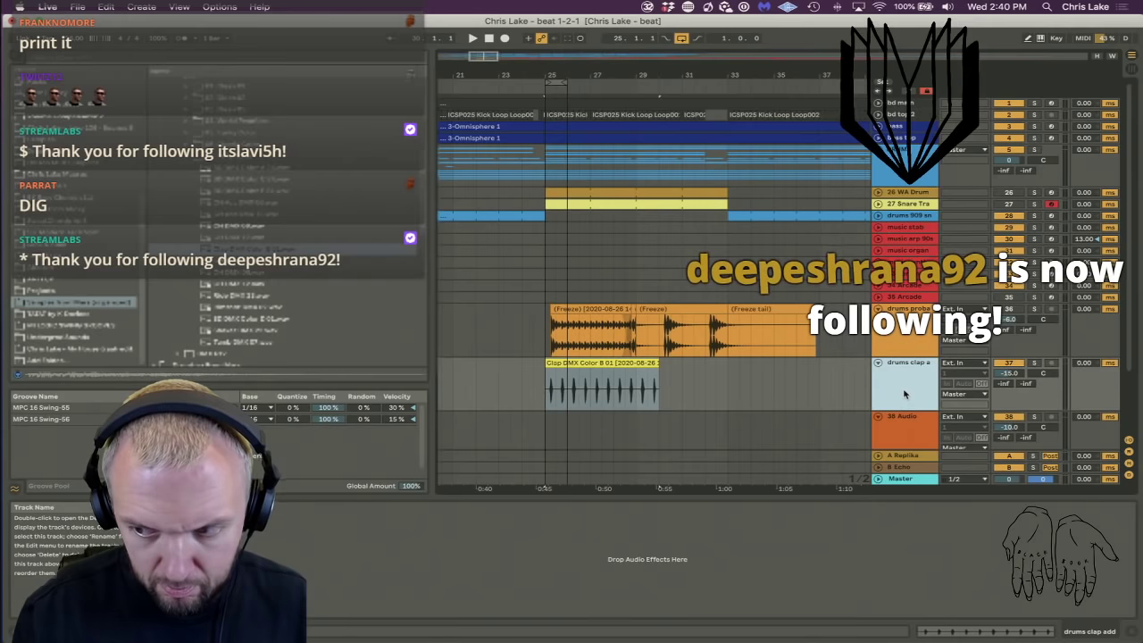
# Enable looping on the consolidated clap clip and extend its start back to bar 9.
pyautogui.moveTo(517, 79); pyautogui.dragTo(579, 77)
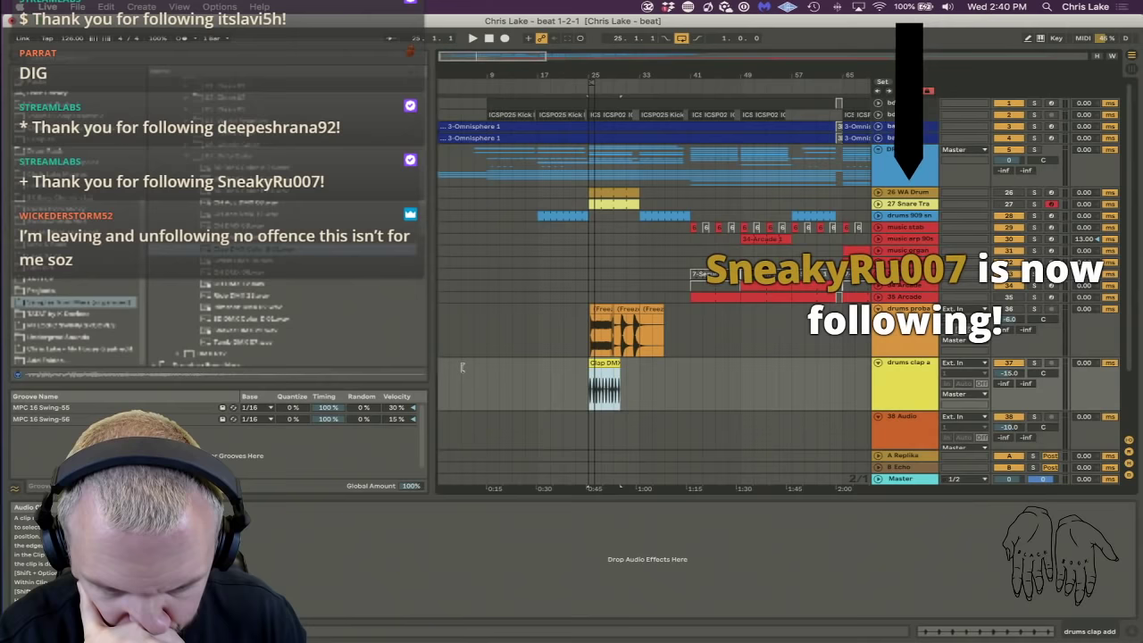
pyautogui.click(604, 370)
pyautogui.doubleClick(604, 362)
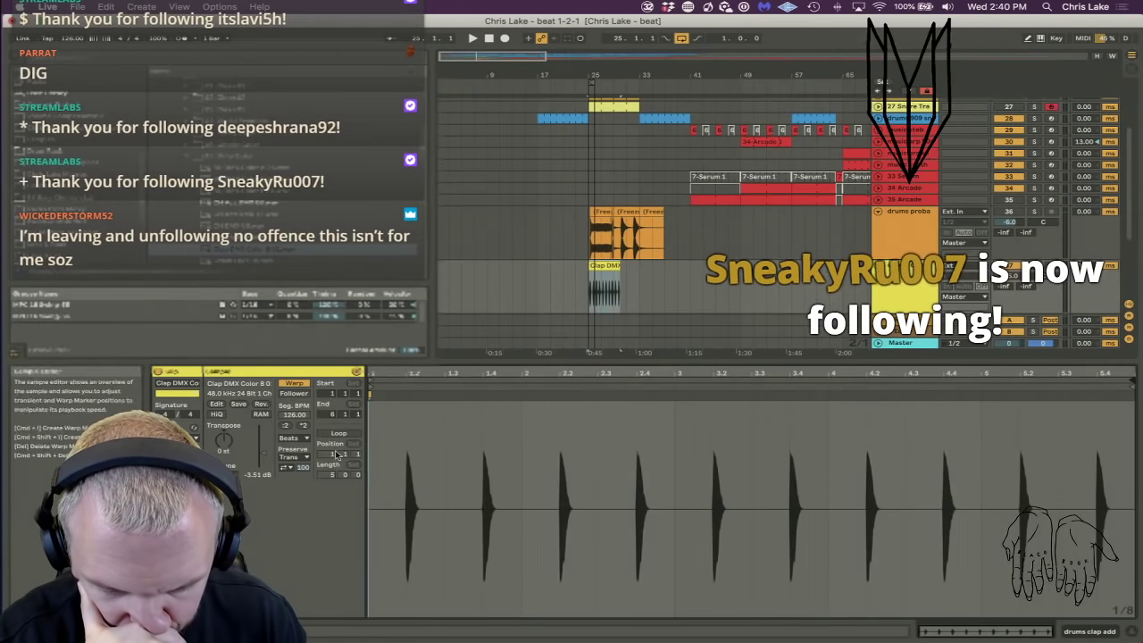
pyautogui.moveTo(590, 279); pyautogui.dragTo(485, 273)
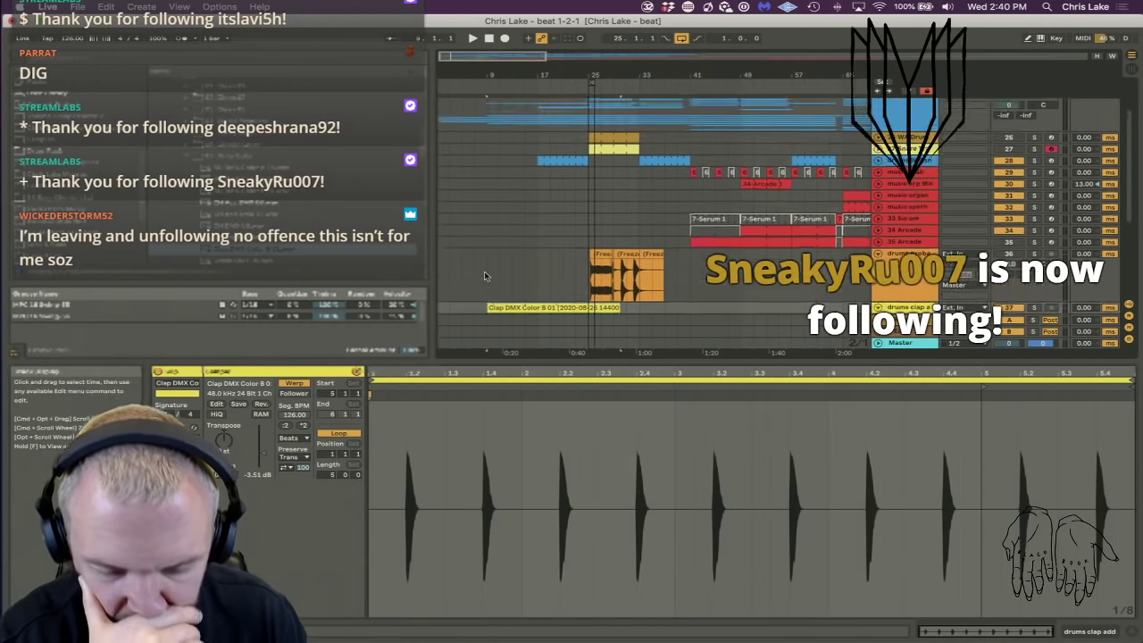
# Color the drums clap add track blue like the other drum tracks and assign the track color to its clips.
pyautogui.scroll(-5, 484, 271)
pyautogui.rightClick(911, 165)
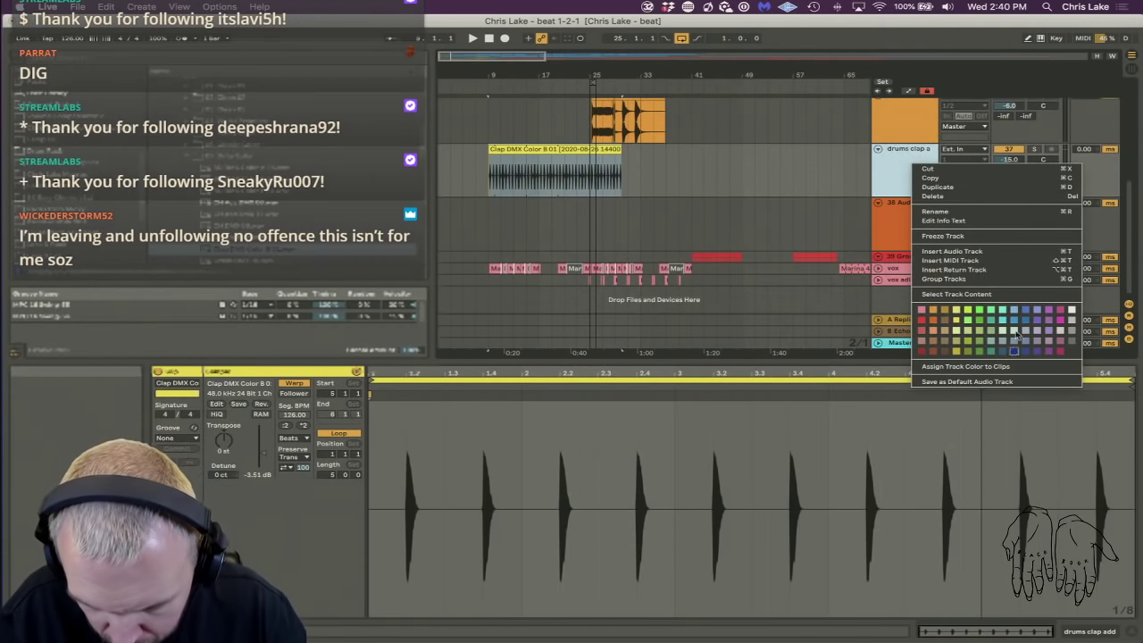
pyautogui.click(1013, 351)
pyautogui.rightClick(911, 185)
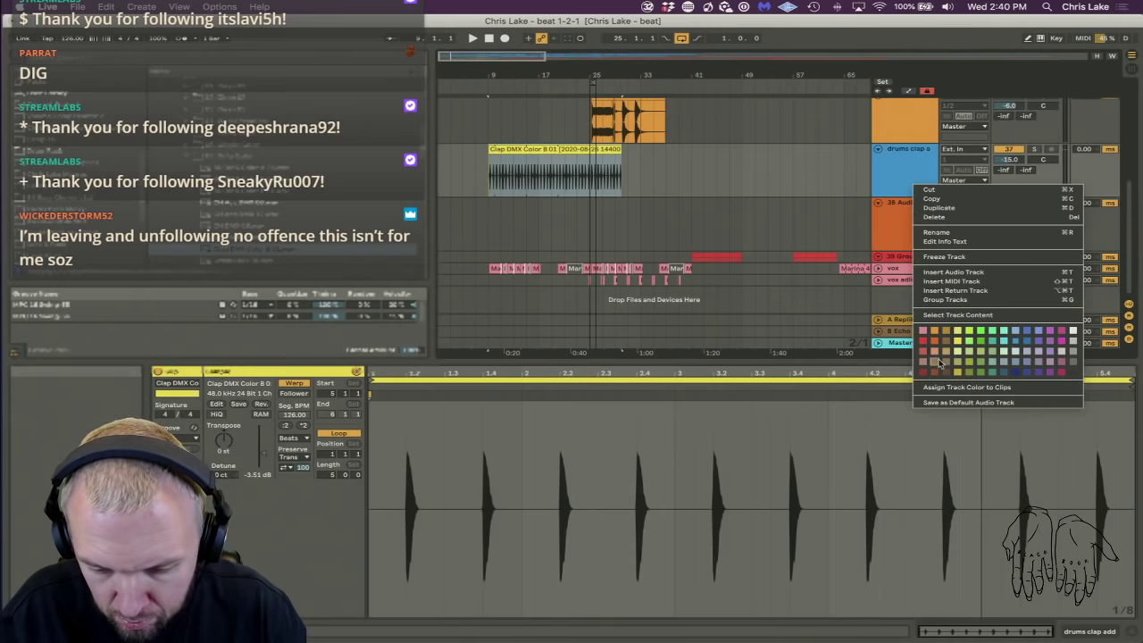
pyautogui.click(949, 387)
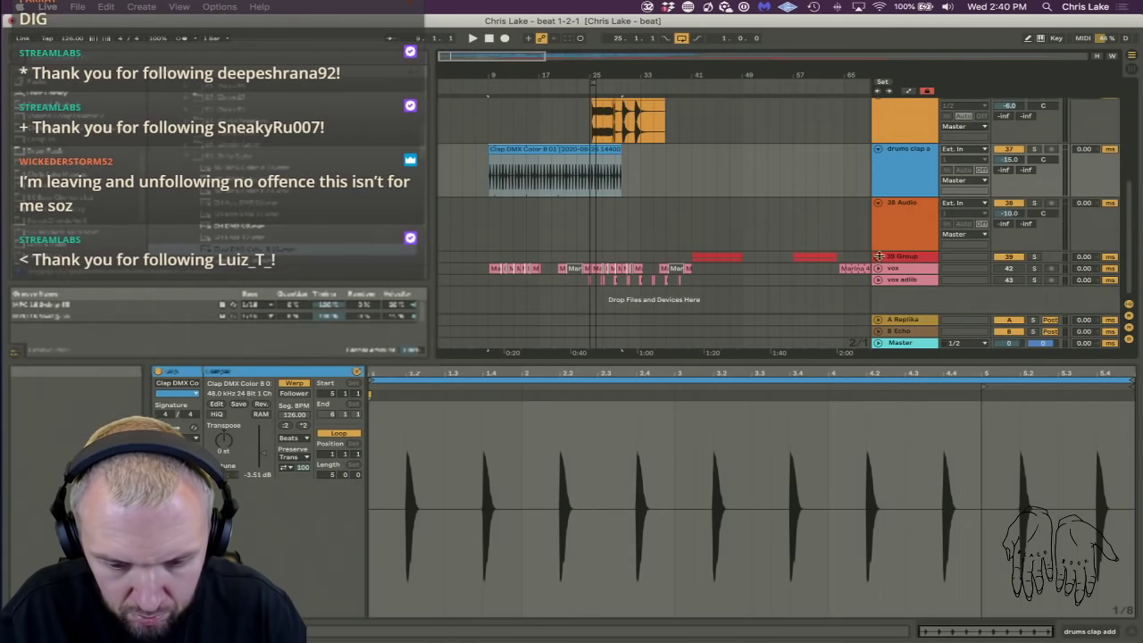
# Fold the expanded tracks and move drums clap add between the 27 Snare track and the drums 909 track.
pyautogui.keyDown('alt'); pyautogui.click(879, 149); pyautogui.keyUp('alt')
pyautogui.scroll(3, 897, 179)
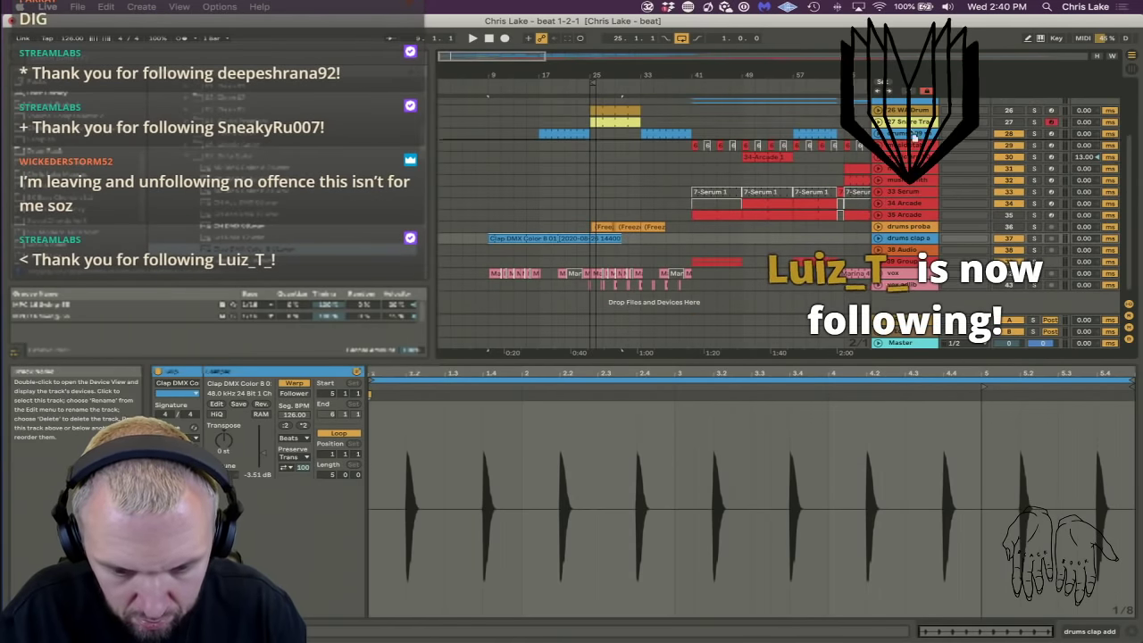
pyautogui.scroll(5, 907, 240)
pyautogui.scroll(1, 914, 189)
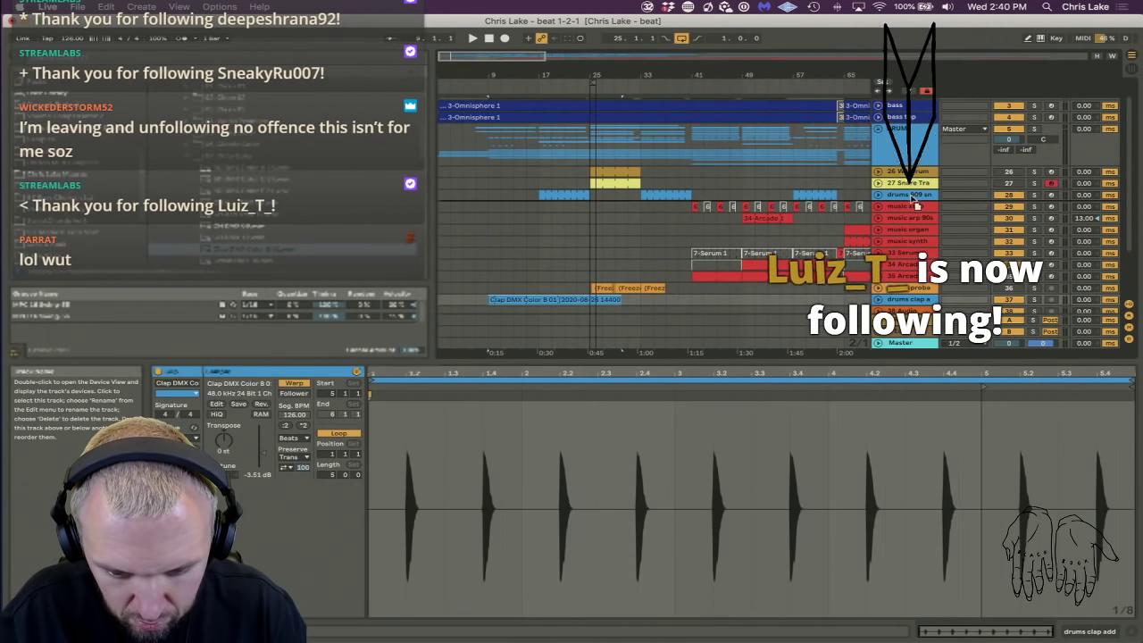
pyautogui.moveTo(911, 187); pyautogui.dragTo(911, 189)
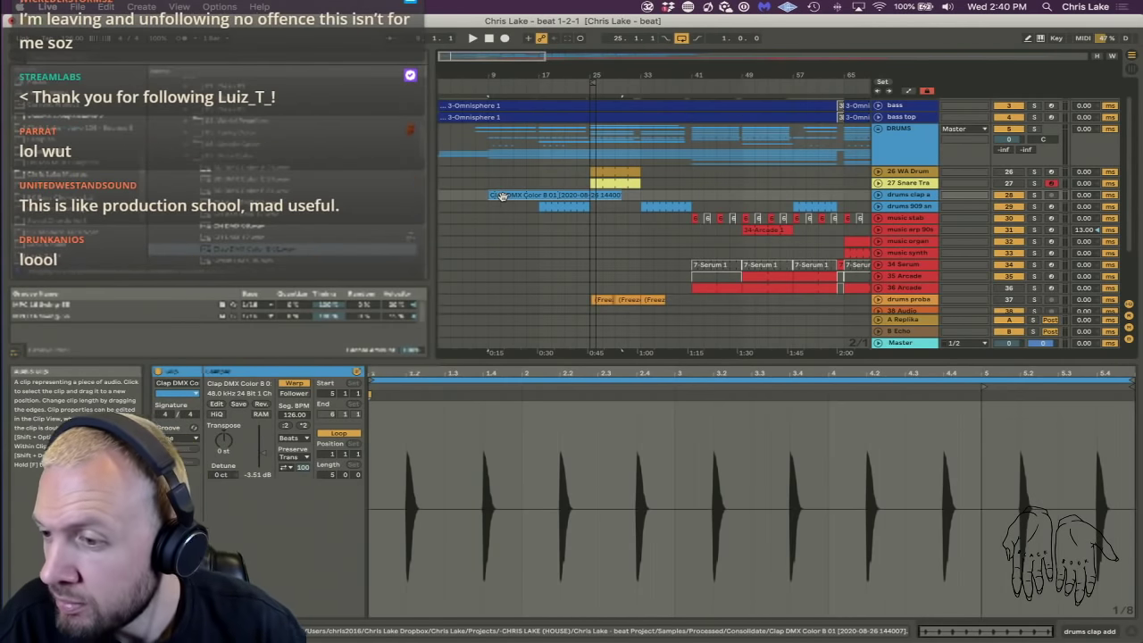
# Play the arrangement from bar 9 and unfold the drums clap add track to view its waveform.
pyautogui.press('space')
pyautogui.click(878, 195)
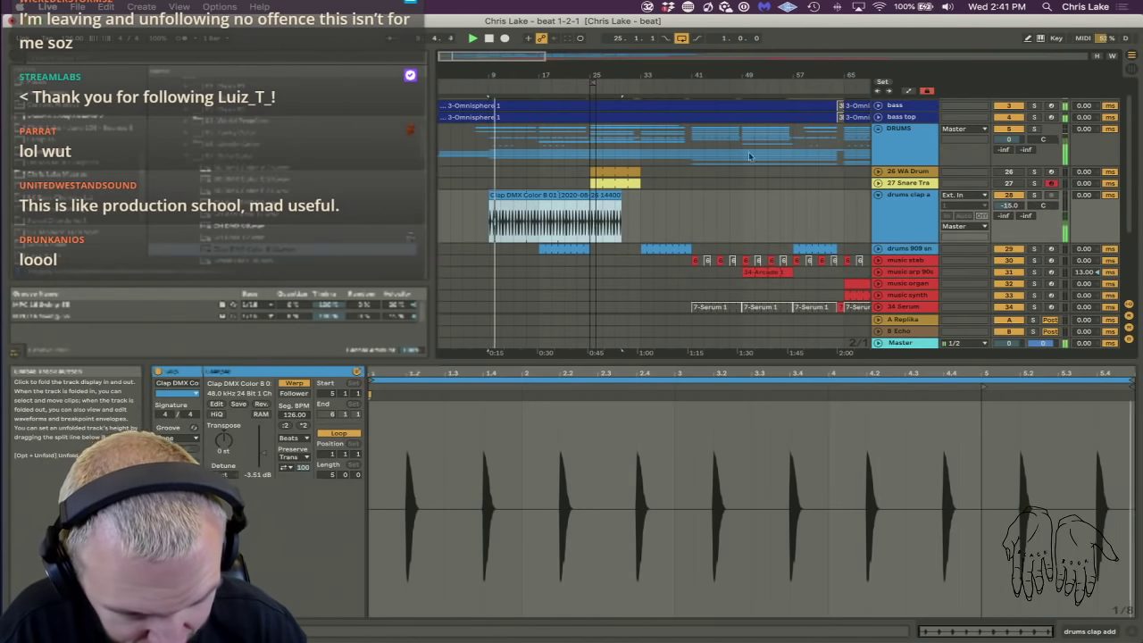
pyautogui.doubleClick(480, 73)
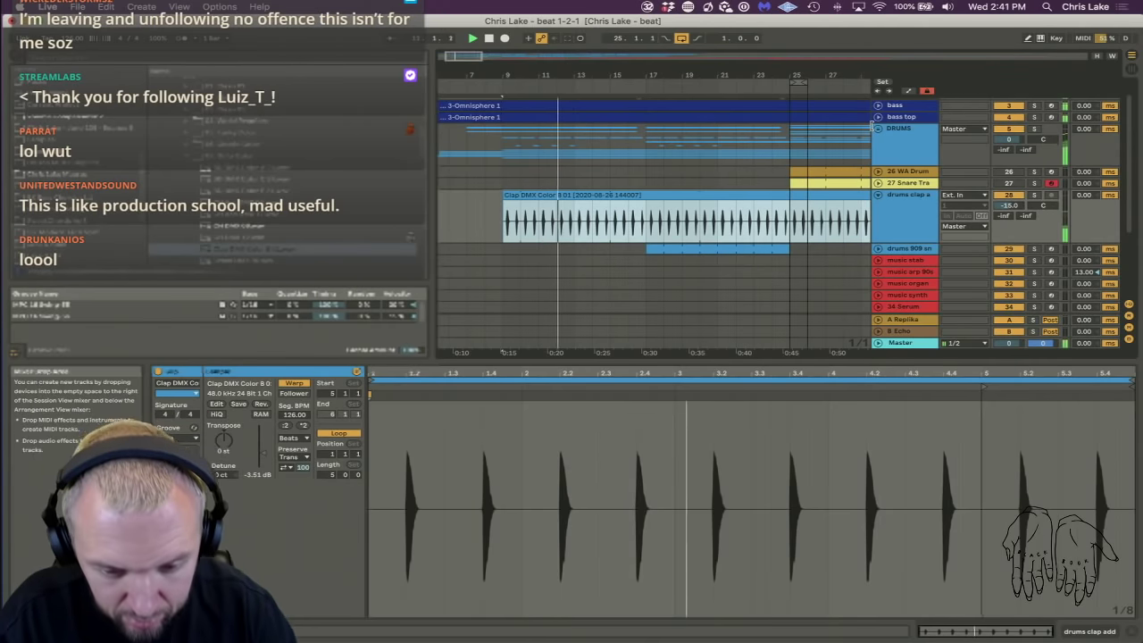
# Unfold the DRUMS group and delete its drums hits track.
pyautogui.click(878, 128)
pyautogui.scroll(-4, 804, 191)
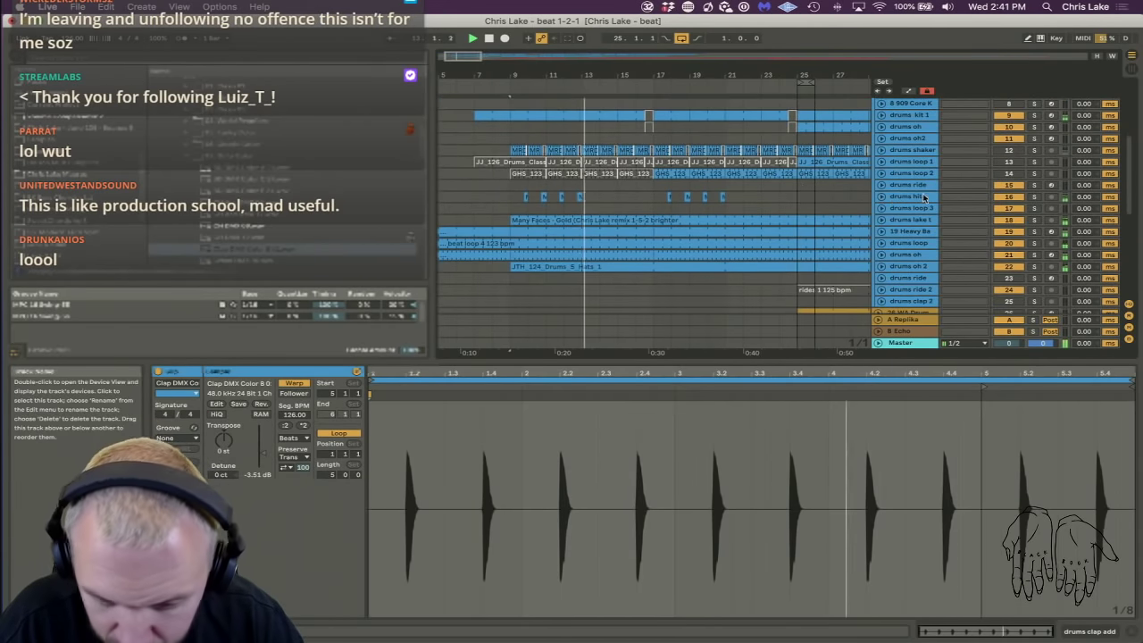
pyautogui.click(919, 197)
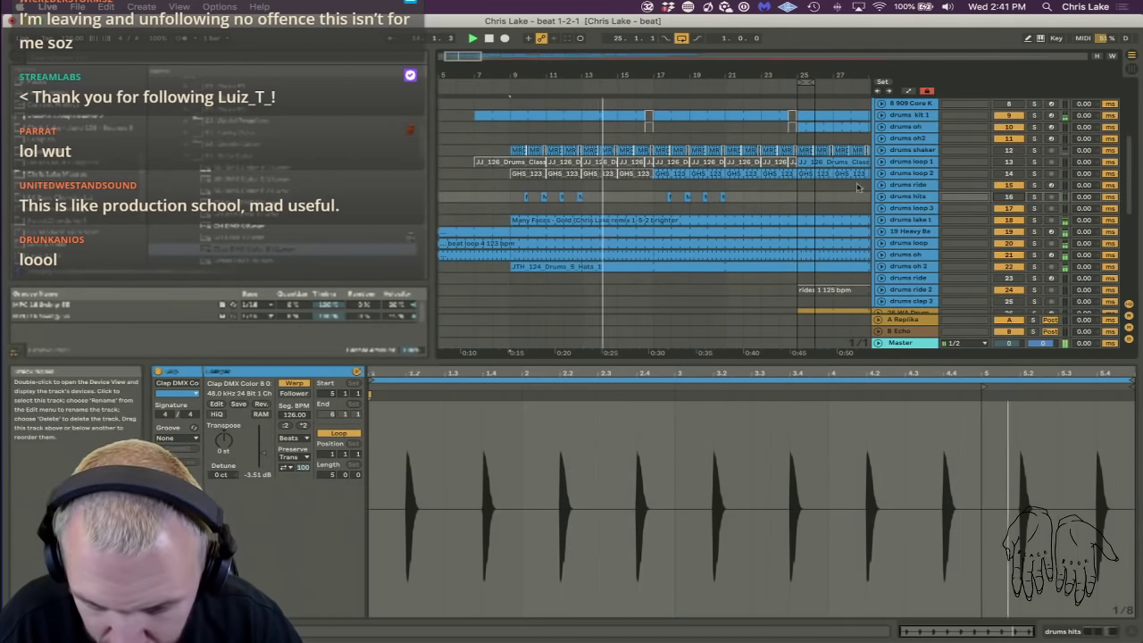
pyautogui.moveTo(536, 77); pyautogui.dragTo(535, 36)
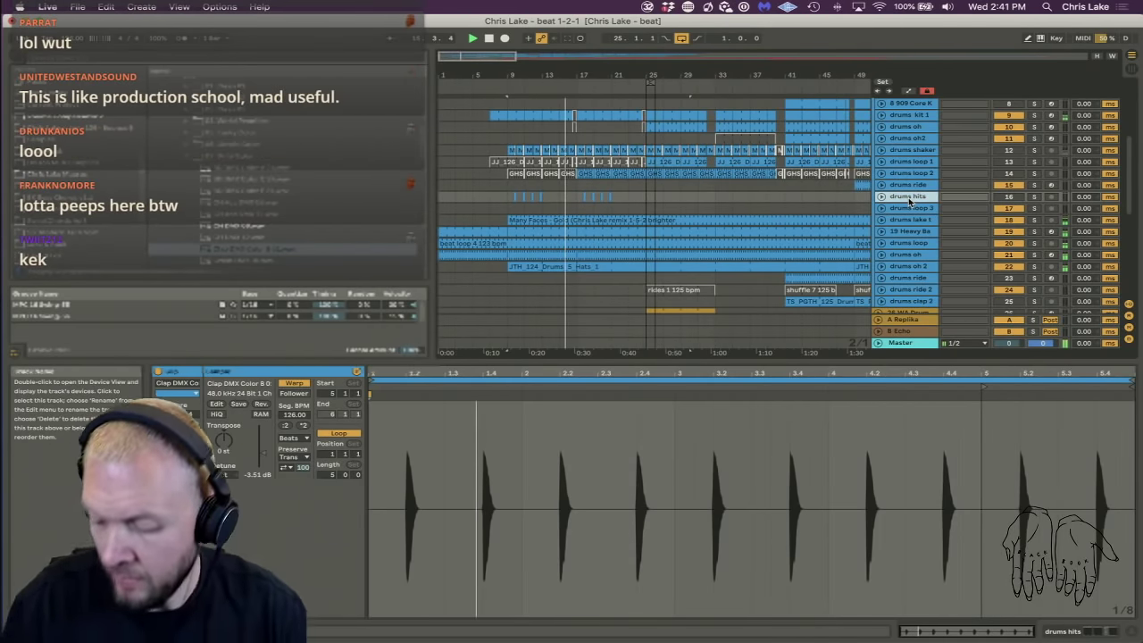
pyautogui.press('Delete')
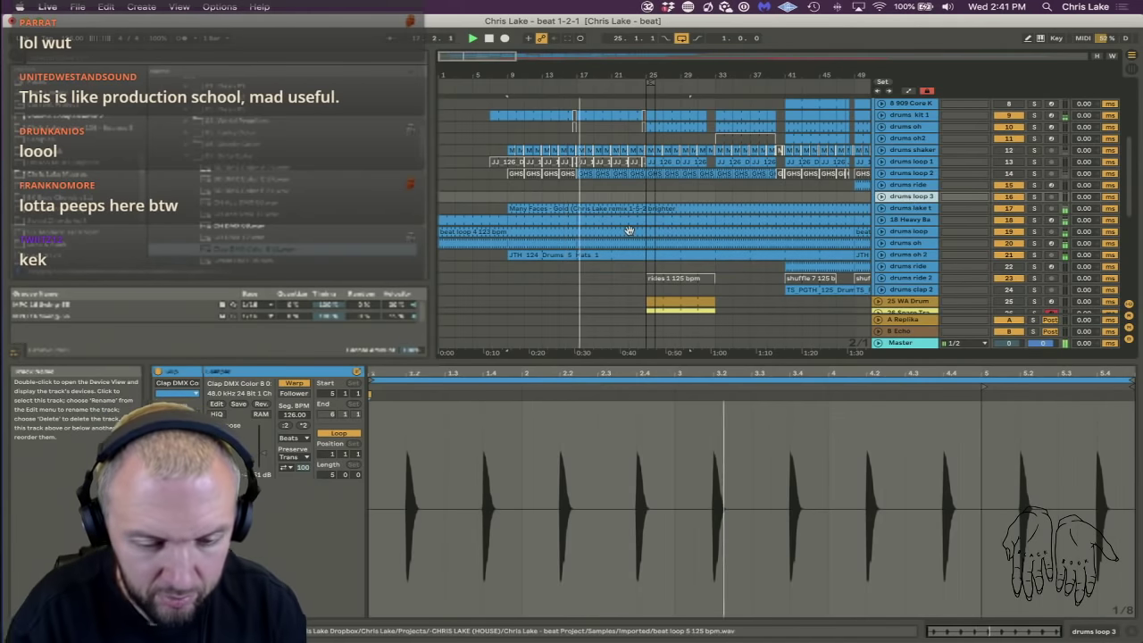
# Extend the looped clap clip on drums clap add to the end of the bass top clips and fold the track.
pyautogui.scroll(-10, 908, 202)
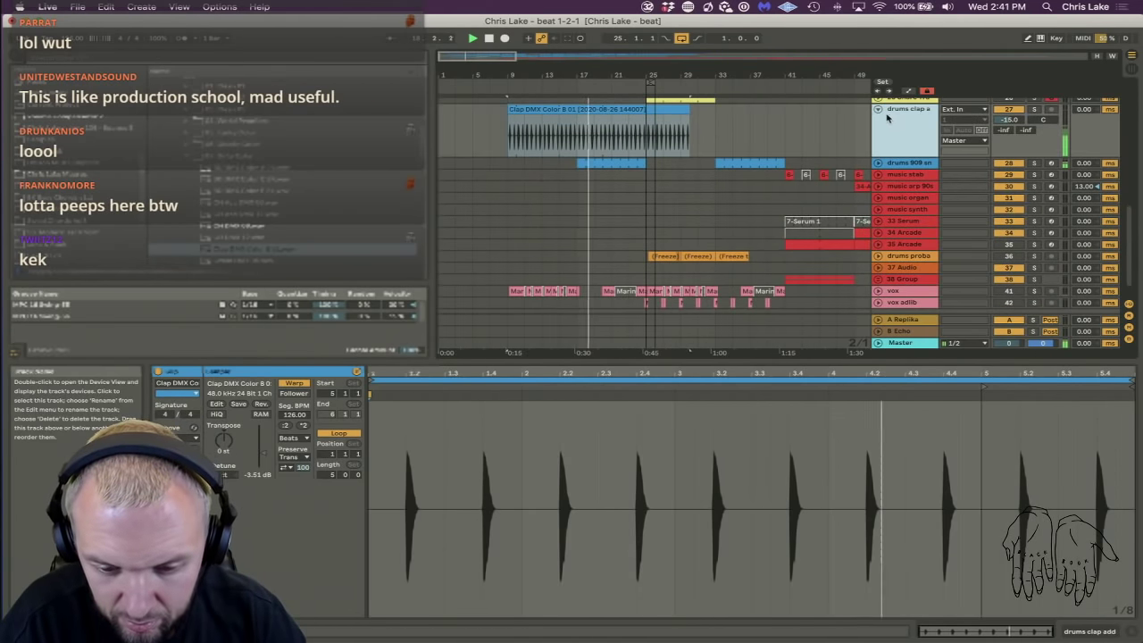
pyautogui.click(878, 110)
pyautogui.scroll(3, 878, 114)
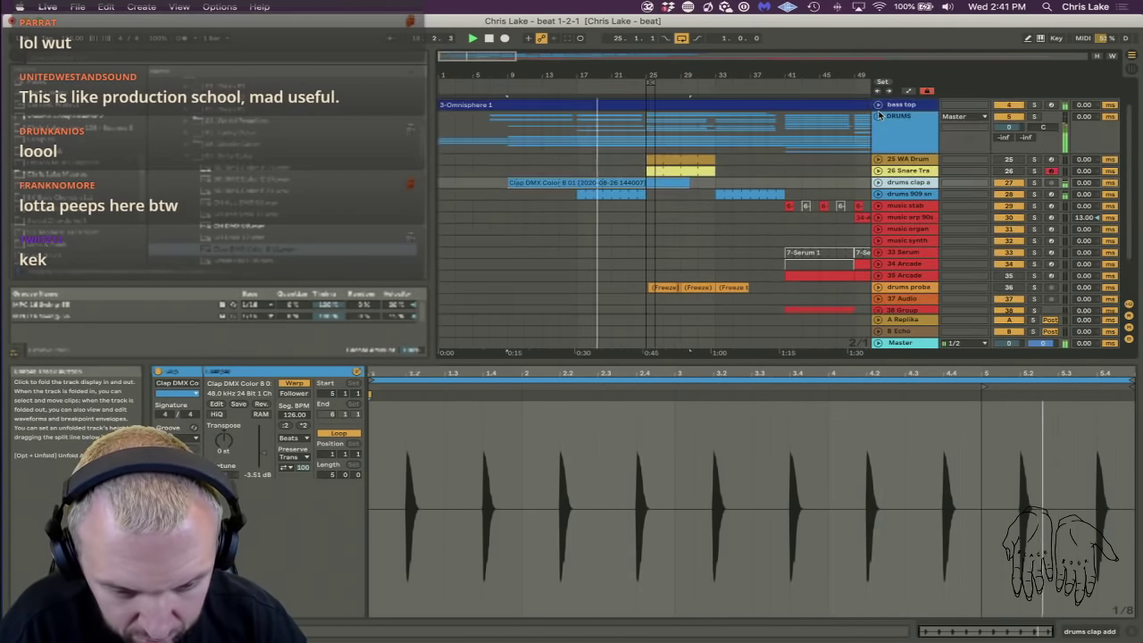
pyautogui.click(878, 183)
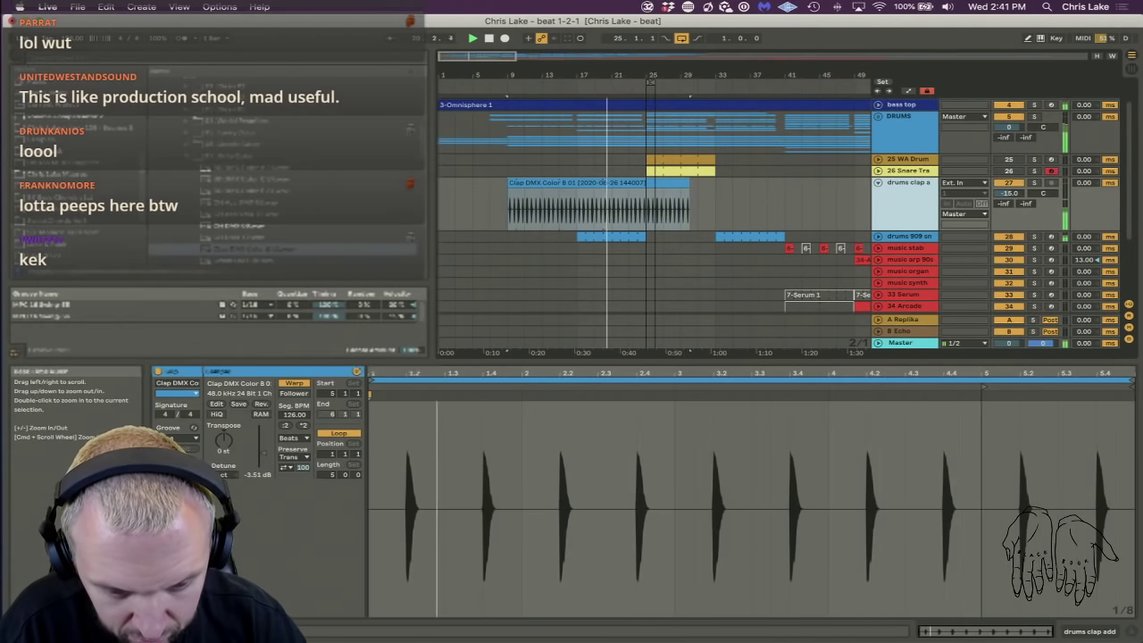
pyautogui.moveTo(665, 75); pyautogui.dragTo(665, 35)
pyautogui.moveTo(523, 186); pyautogui.dragTo(870, 188)
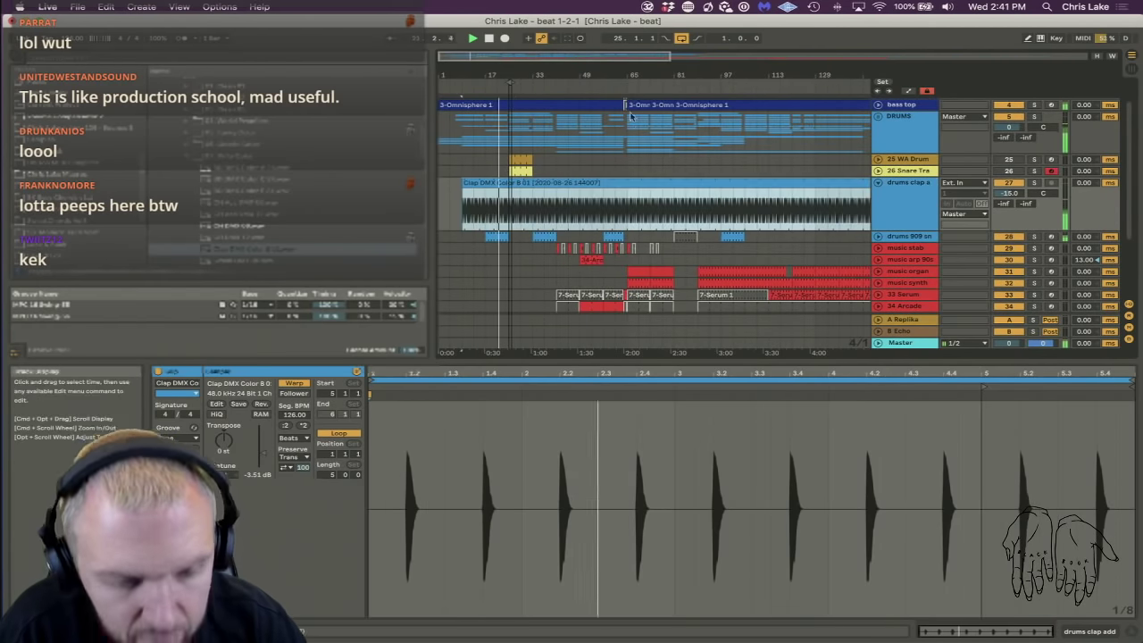
pyautogui.moveTo(516, 75); pyautogui.dragTo(516, 63)
pyautogui.click(888, 191)
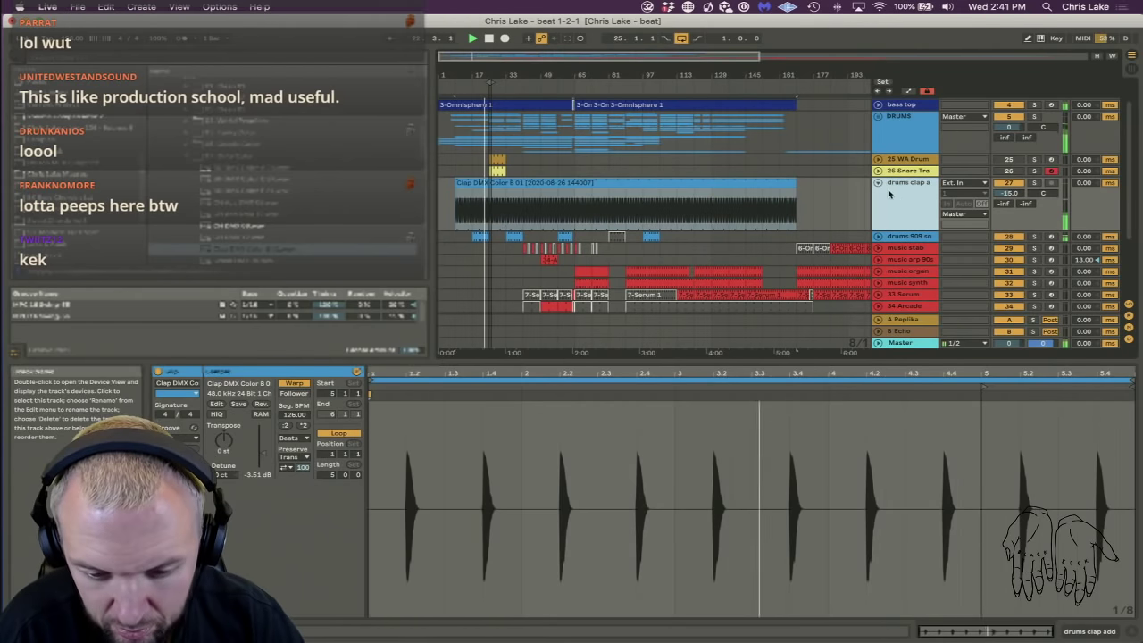
pyautogui.click(877, 184)
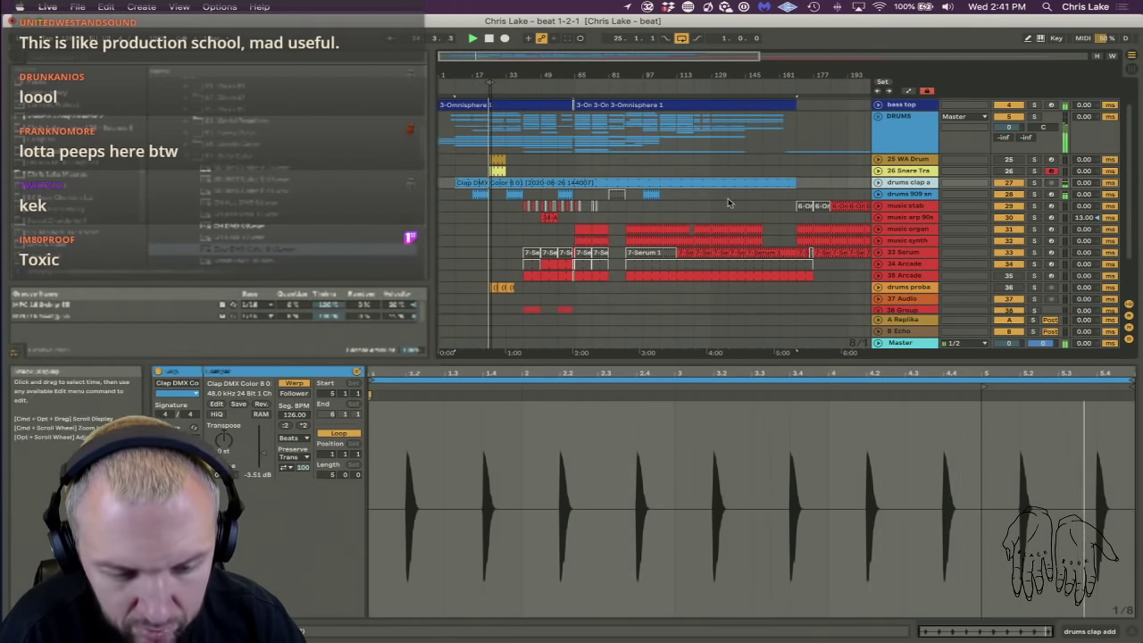
# Set the arrangement loop to 16 bars starting at bar 25.
pyautogui.scroll(-3, 728, 198)
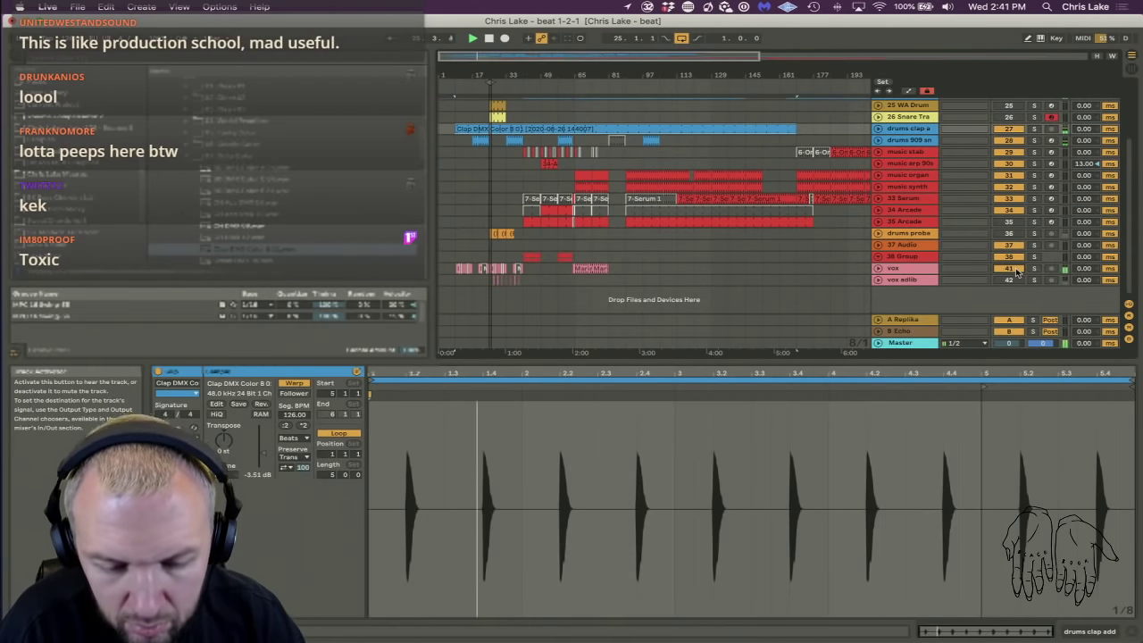
pyautogui.moveTo(491, 84); pyautogui.dragTo(517, 87)
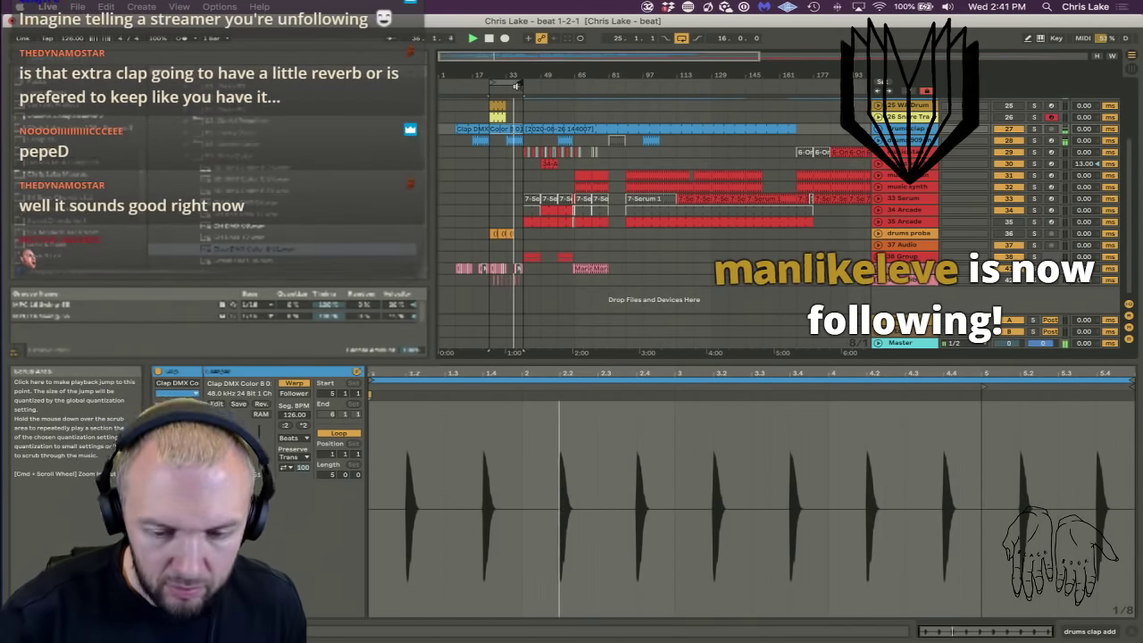
pyautogui.scroll(5, 760, 177)
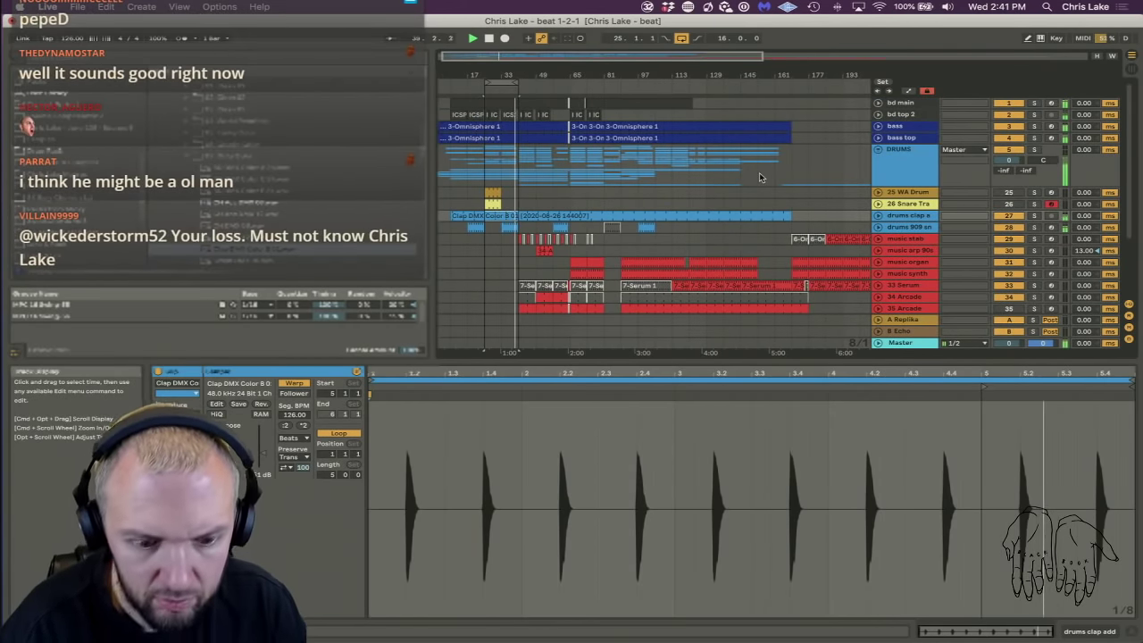
# Rename the 38 Group track as "SYNTHS" and briefly unfold it to check the tracks inside.
pyautogui.click(891, 176)
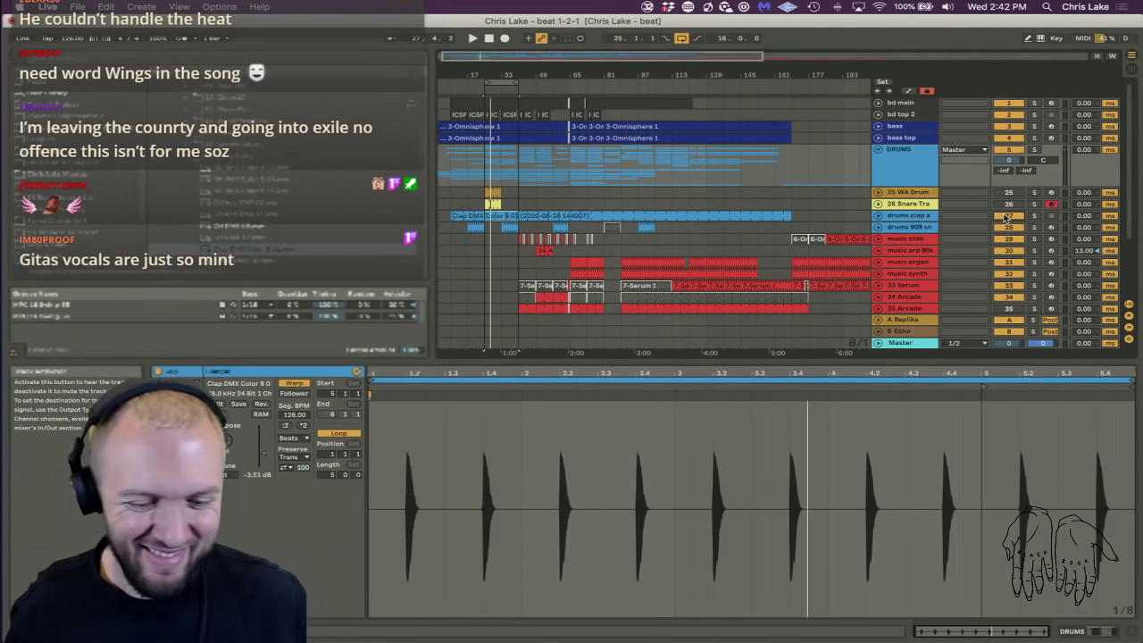
pyautogui.click(913, 160)
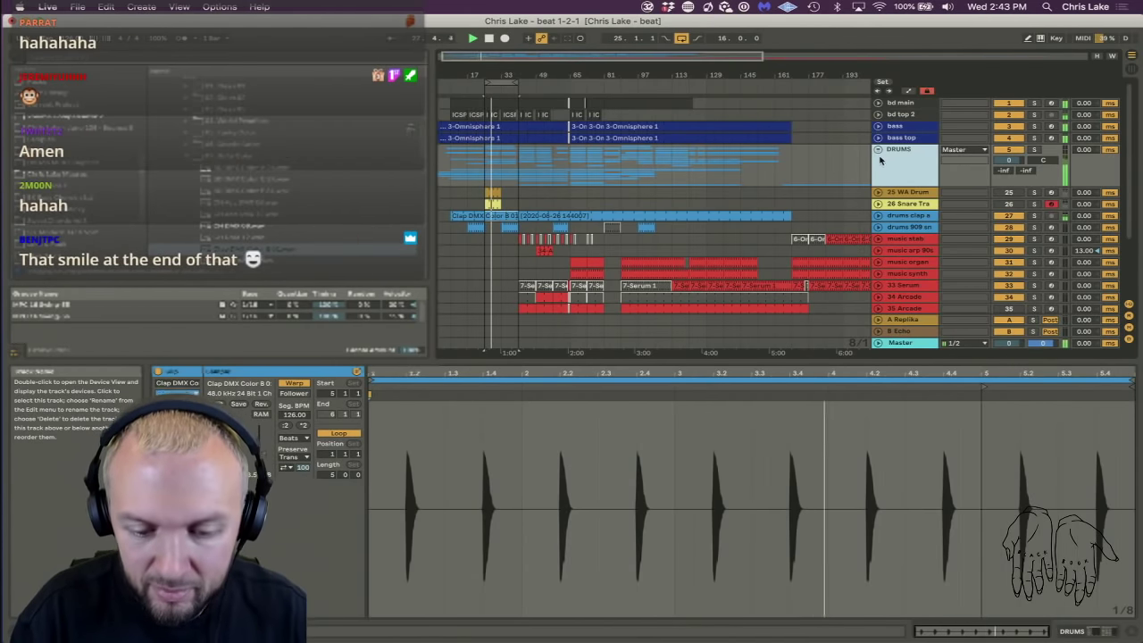
pyautogui.scroll(-3, 674, 209)
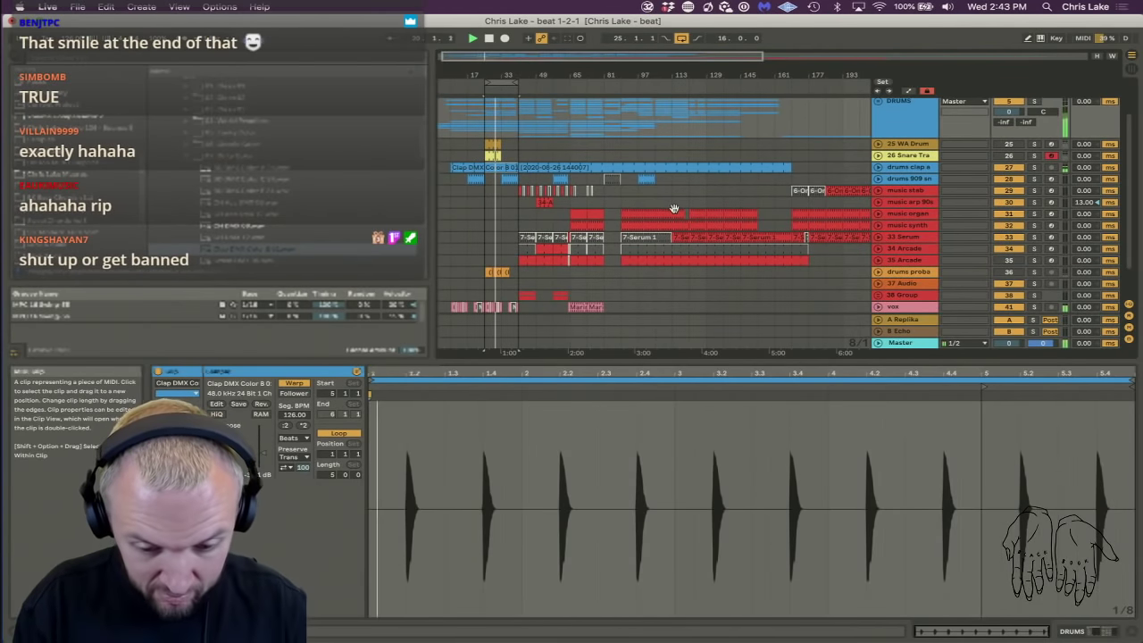
pyautogui.scroll(-2, 674, 208)
pyautogui.click(903, 258)
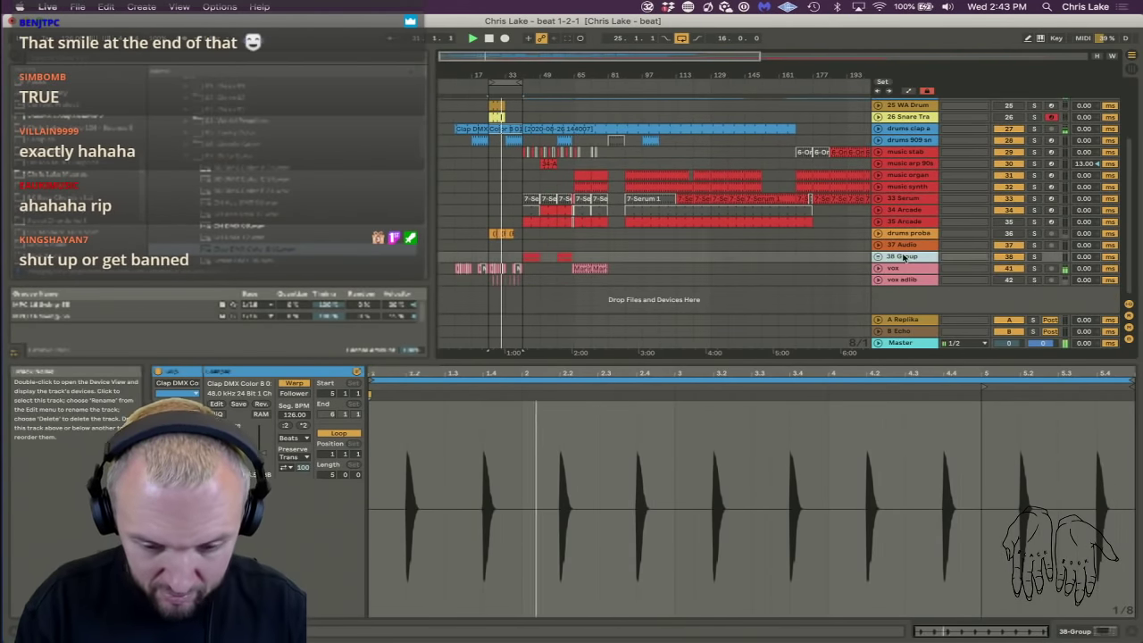
pyautogui.click(878, 257)
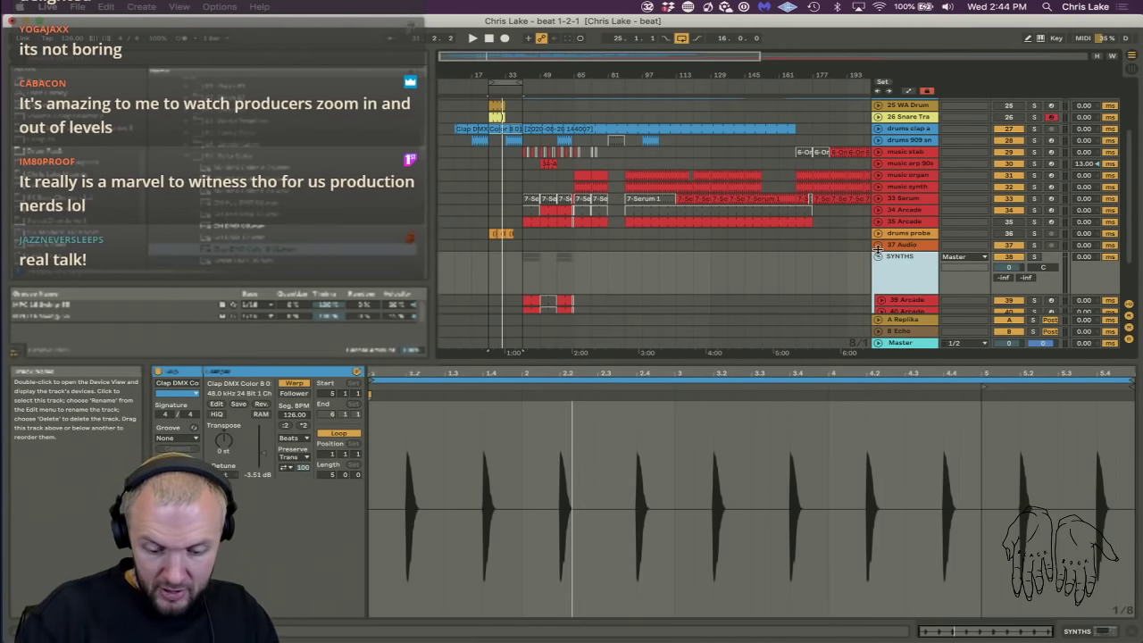
pyautogui.click(878, 255)
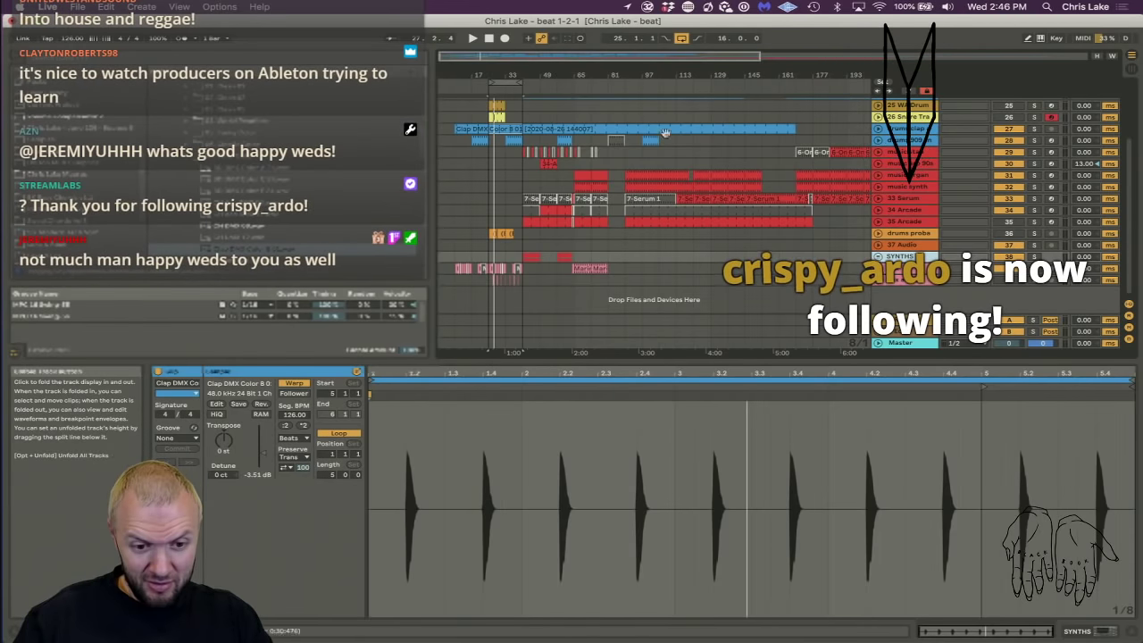
# Extend the arrangement loop from bar 25 to a length of 56 bars.
pyautogui.moveTo(516, 83); pyautogui.dragTo(609, 84)
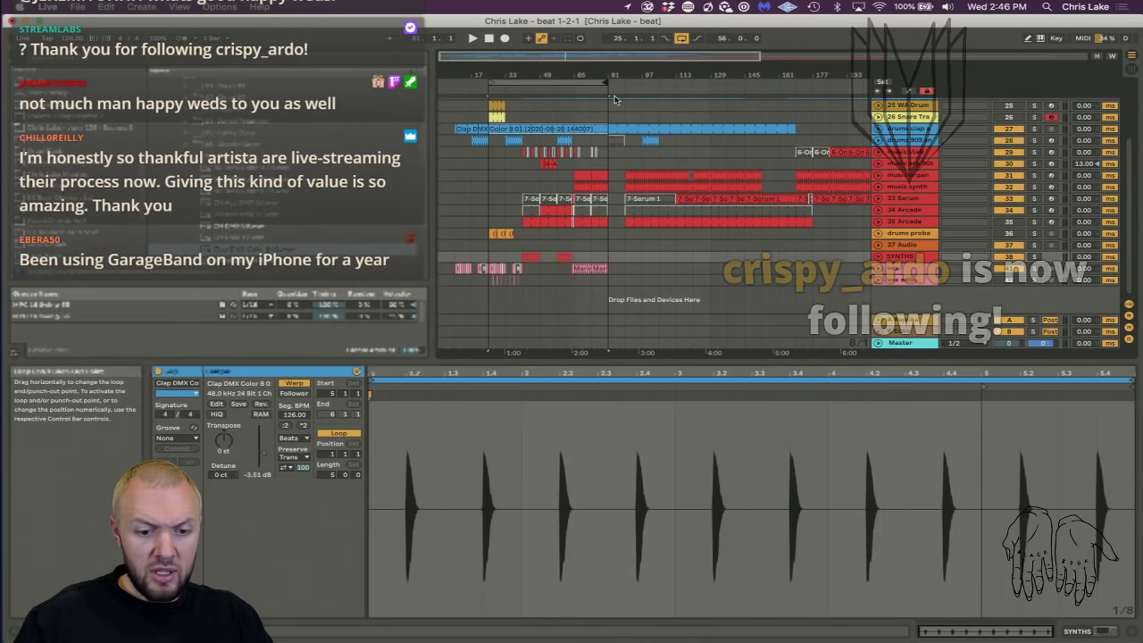
pyautogui.moveTo(583, 77); pyautogui.dragTo(512, 77)
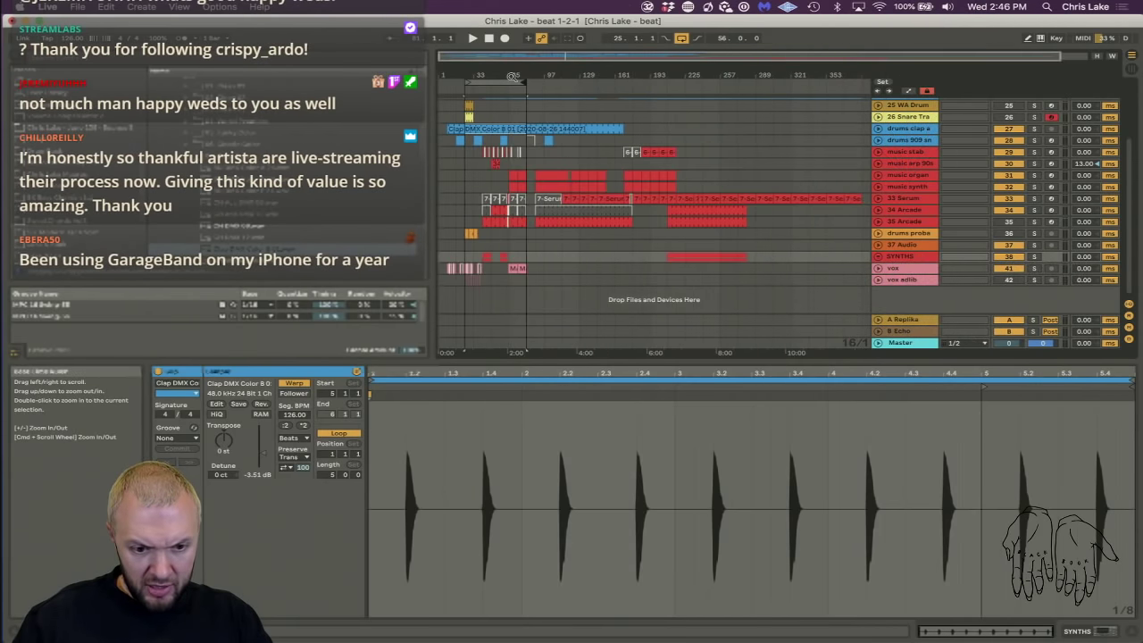
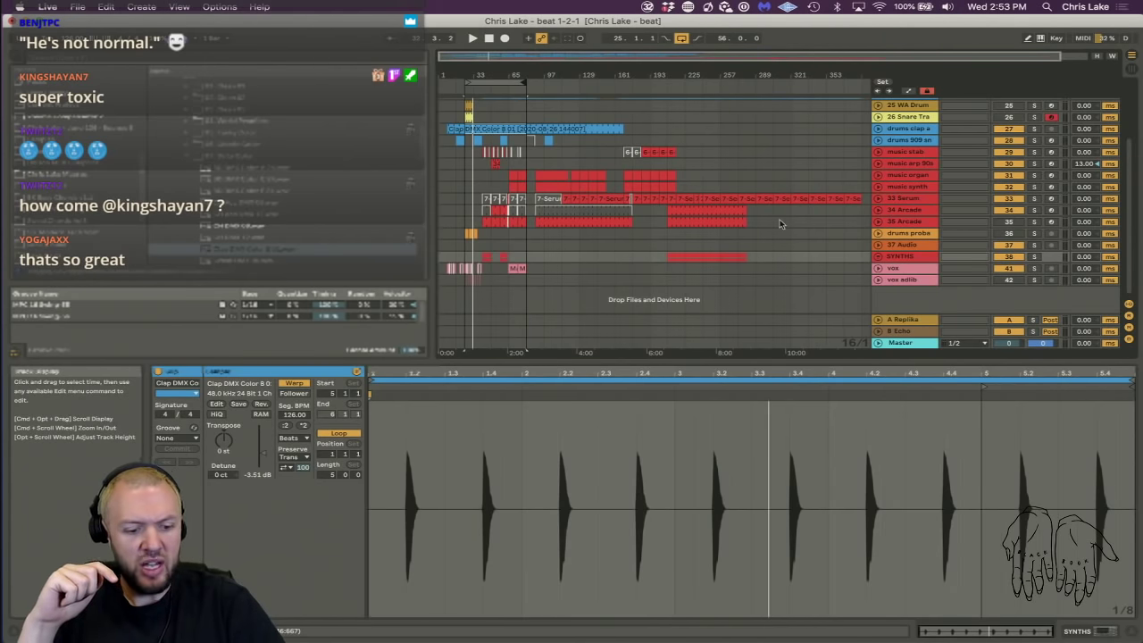
# Look at the tracks in the Session View mixer and return to the Arrangement View.
pyautogui.press('Tab')
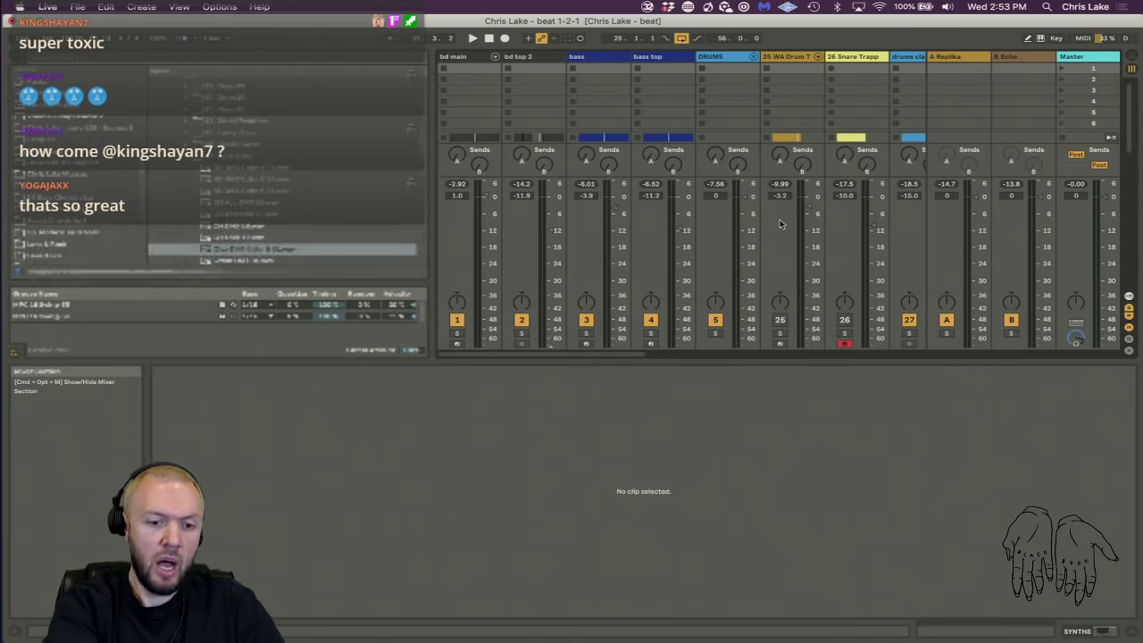
pyautogui.press('Tab')
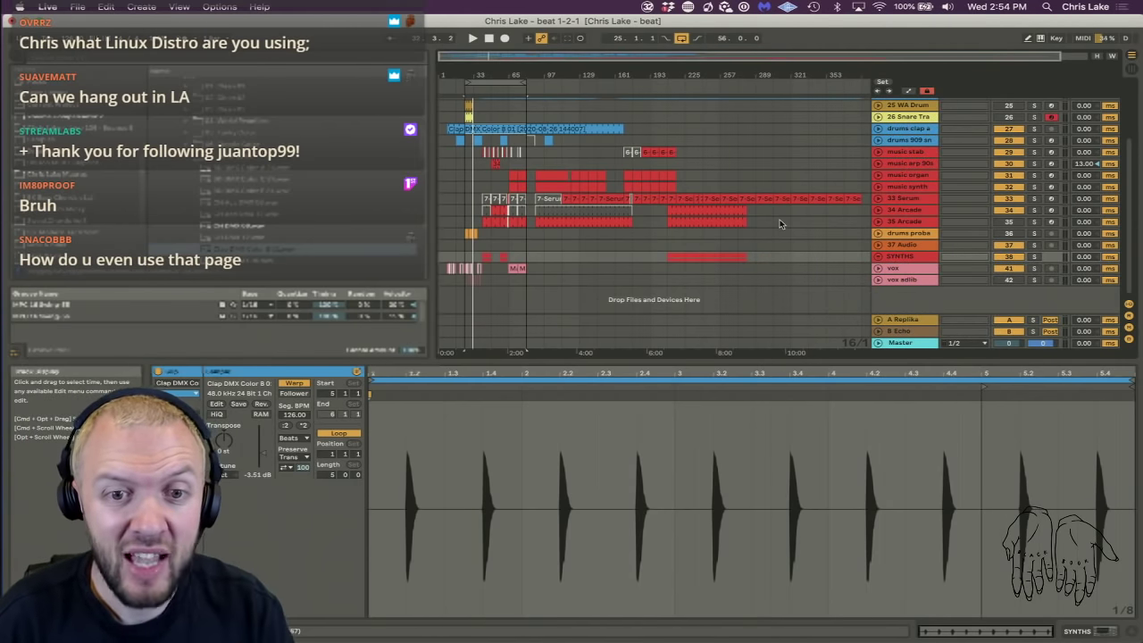
pyautogui.press('Tab')
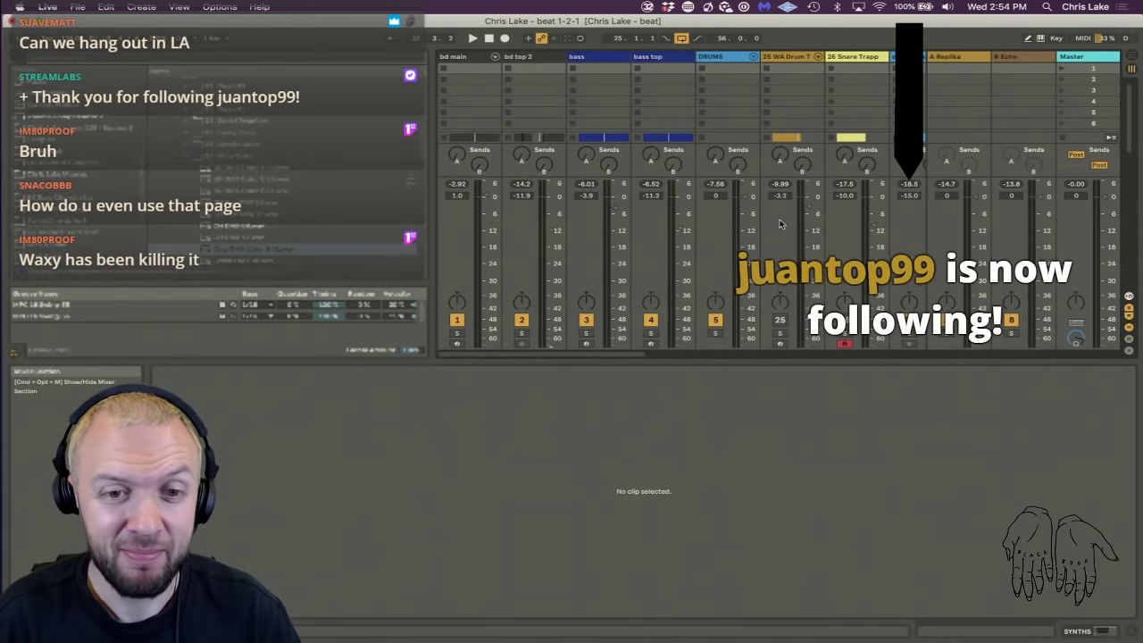
pyautogui.press('Tab')
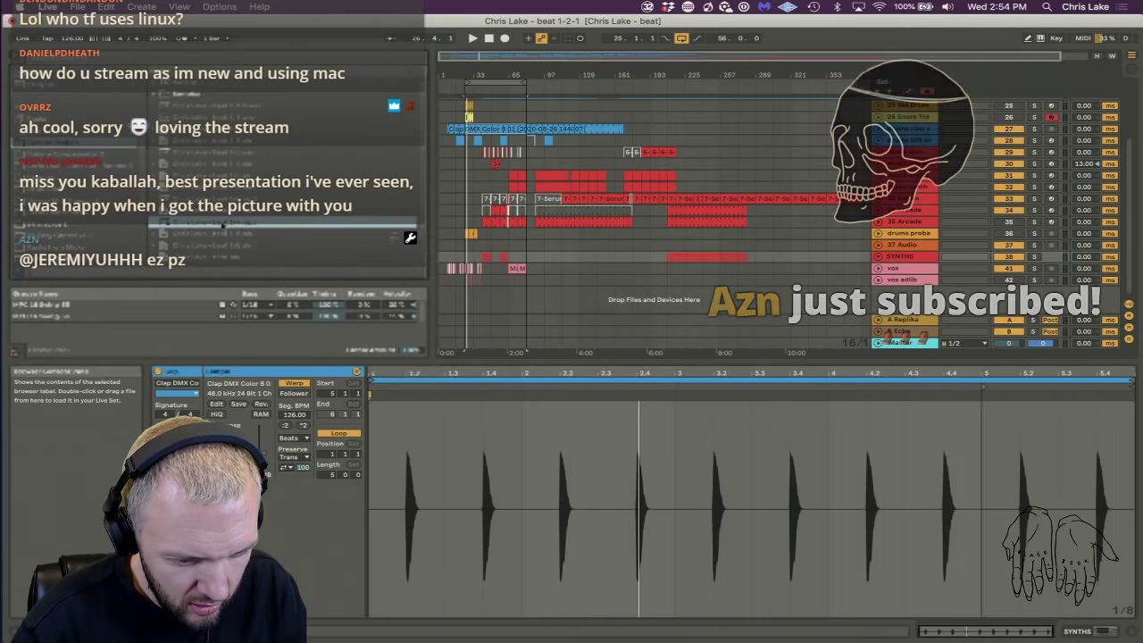
# Audition several samples from the folder in the browser.
pyautogui.click(282, 198)
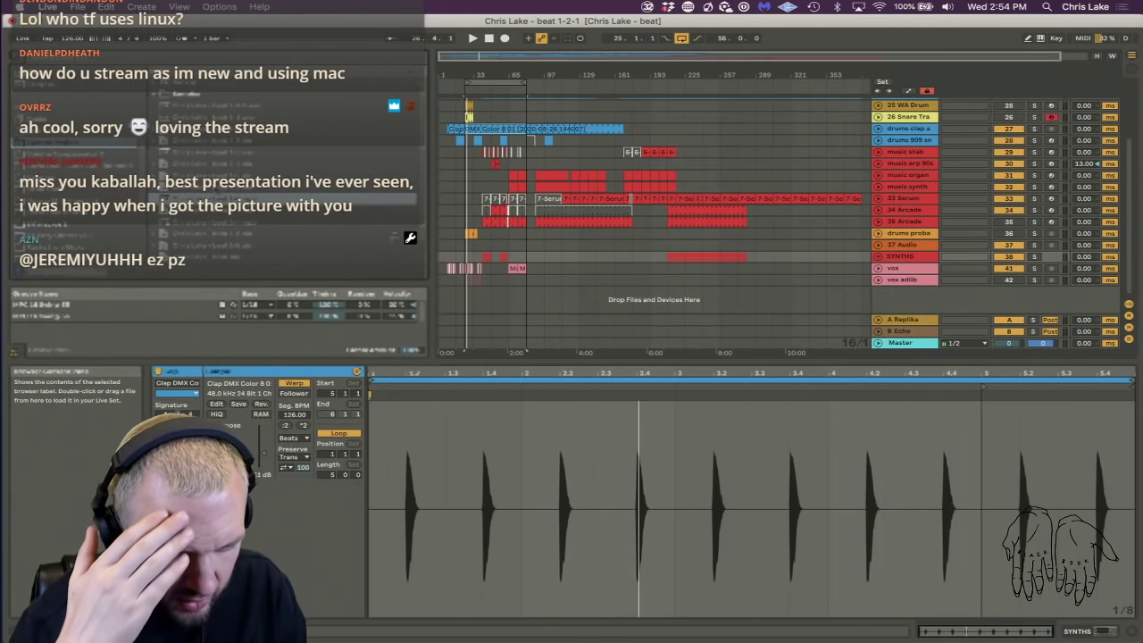
pyautogui.click(198, 152)
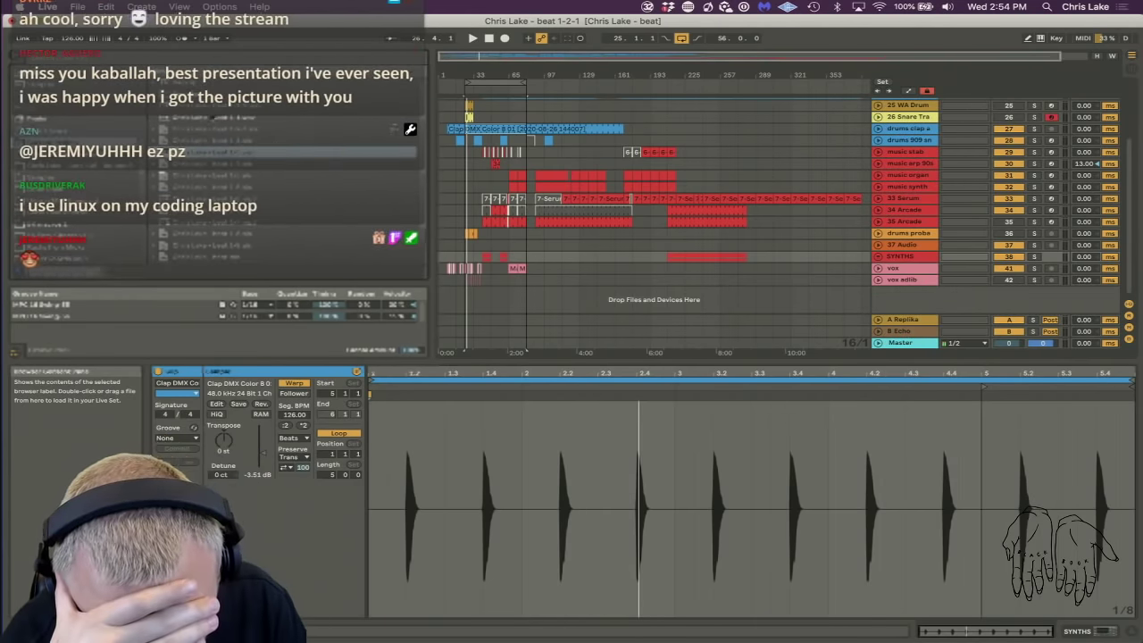
pyautogui.click(208, 118)
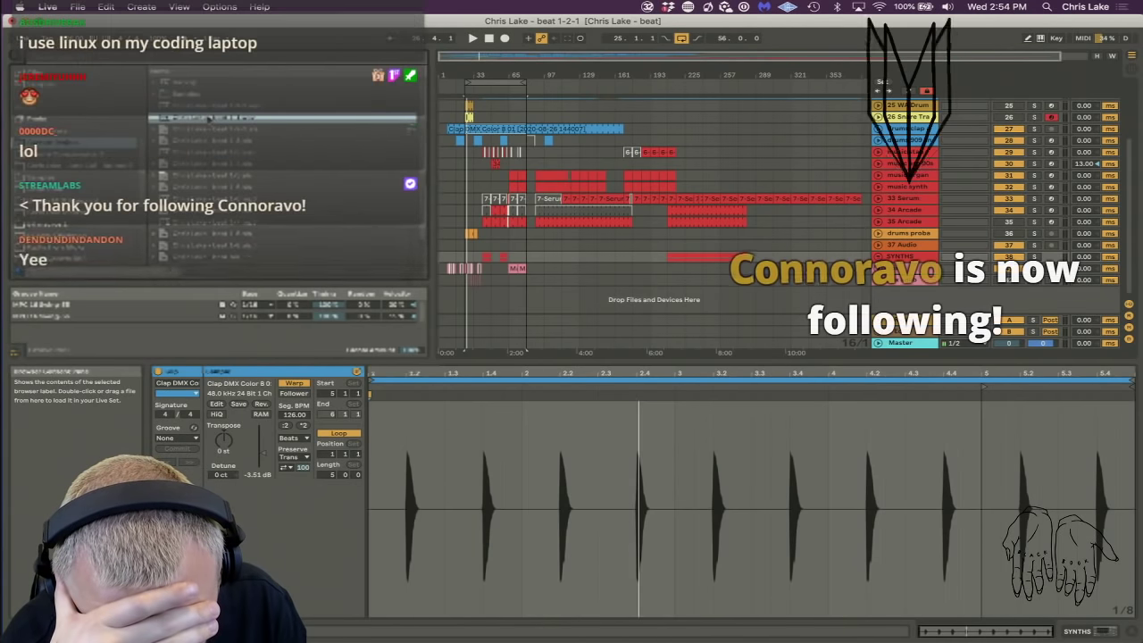
pyautogui.click(225, 108)
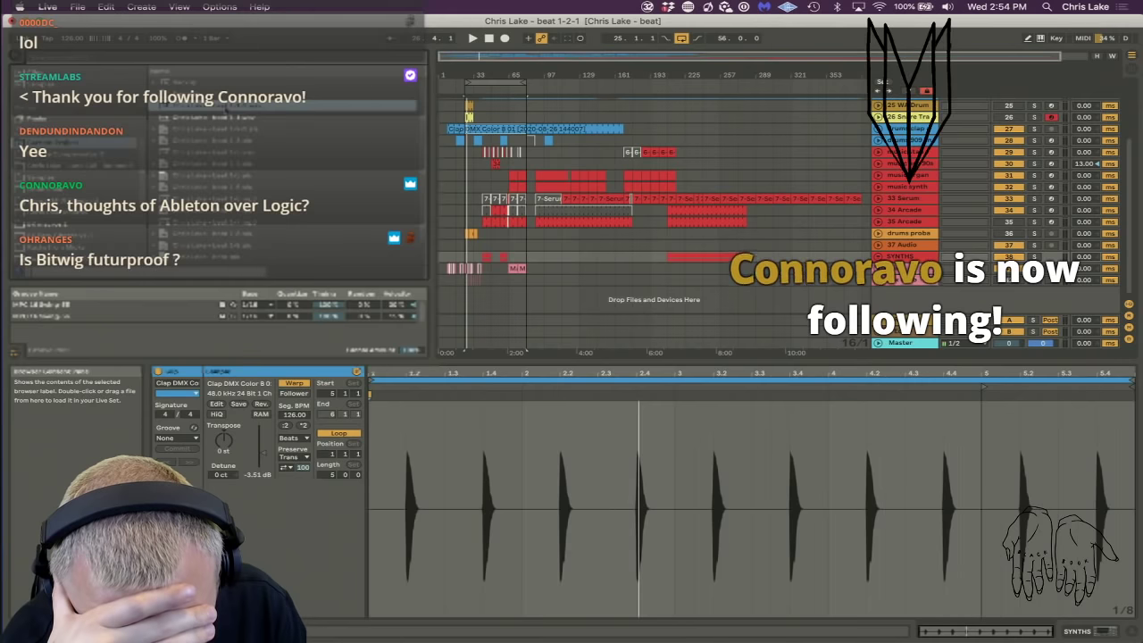
pyautogui.click(215, 224)
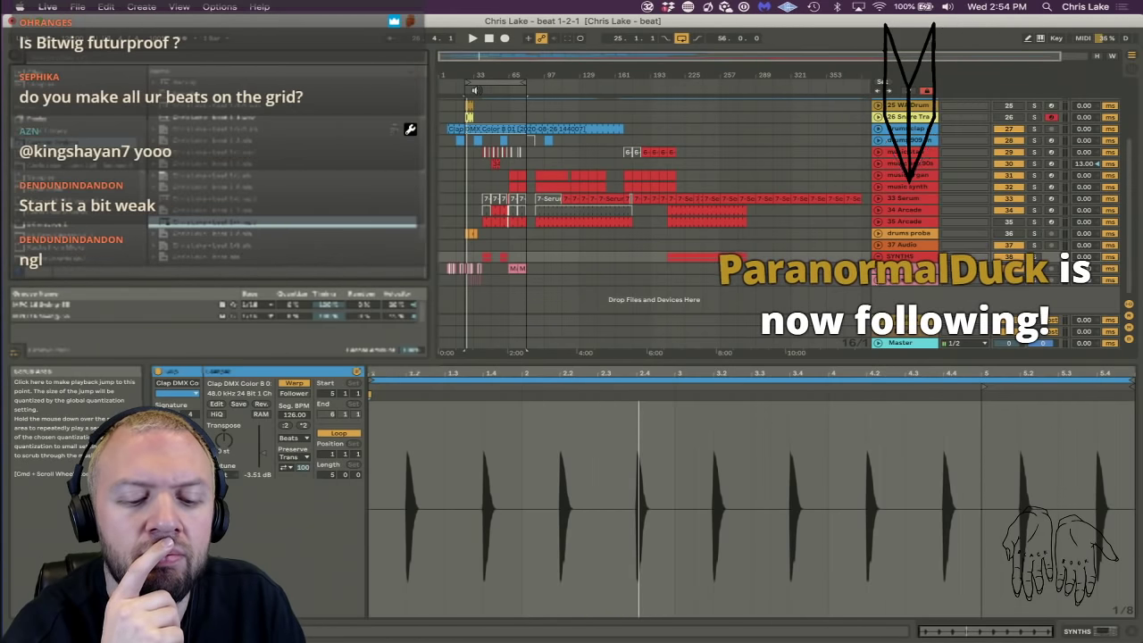
# Play the arrangement from bar 17 with a closer view of the timeline.
pyautogui.click(465, 154)
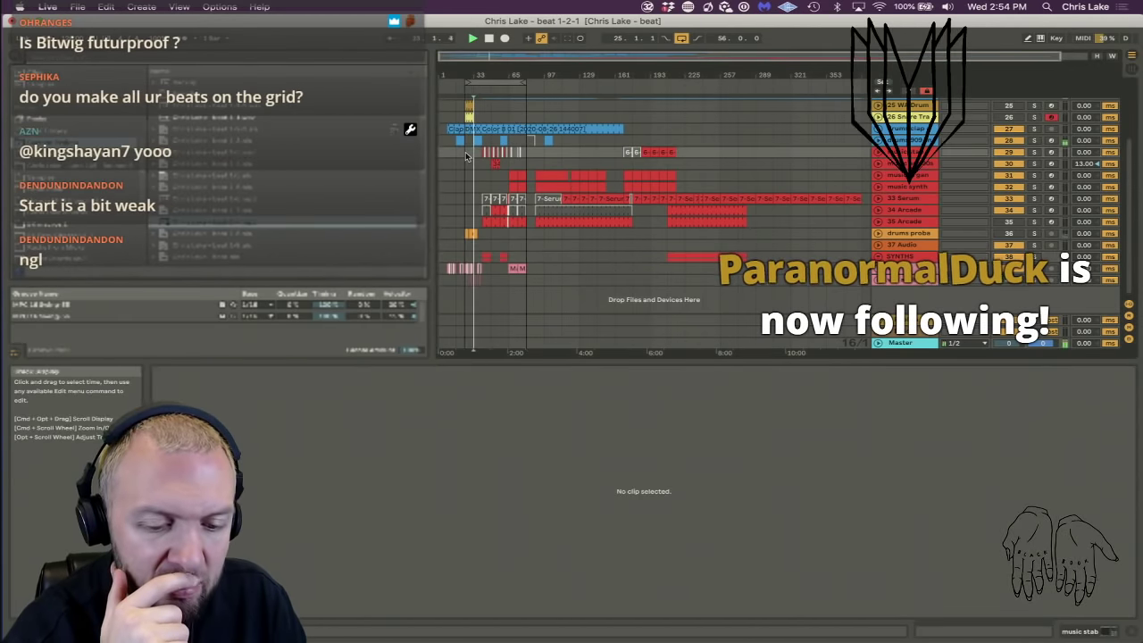
pyautogui.click(459, 164)
pyautogui.press('space')
pyautogui.scroll(5, 457, 136)
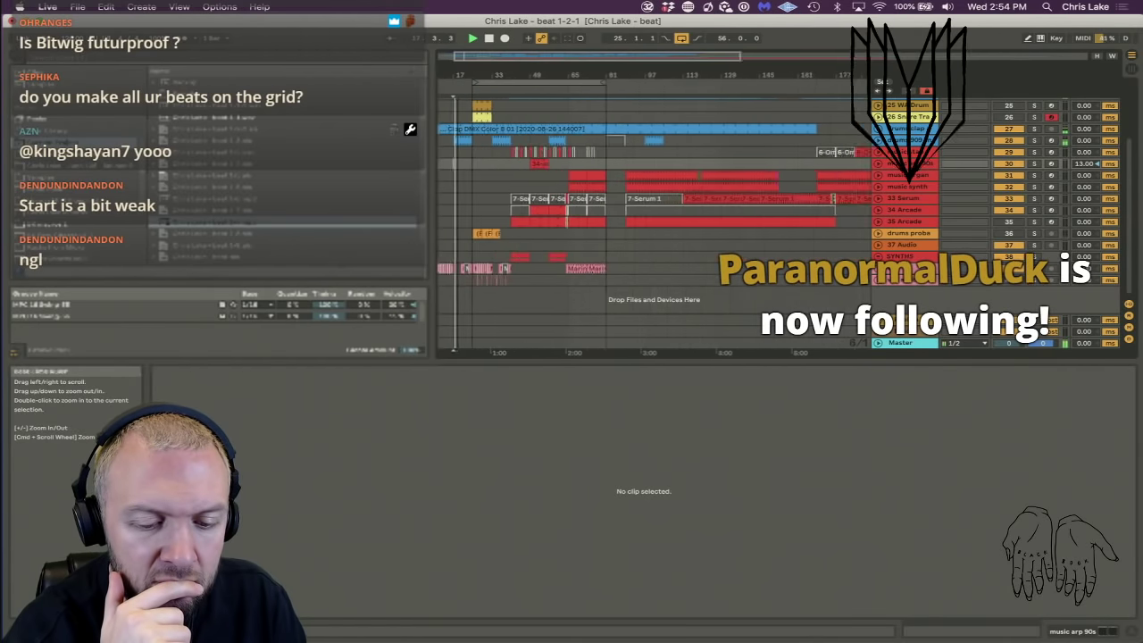
# Play from bar 25 with the DRUMS group soloed and unfolded, and isolate its drums oh track 10.
pyautogui.press('space')
pyautogui.press('space')
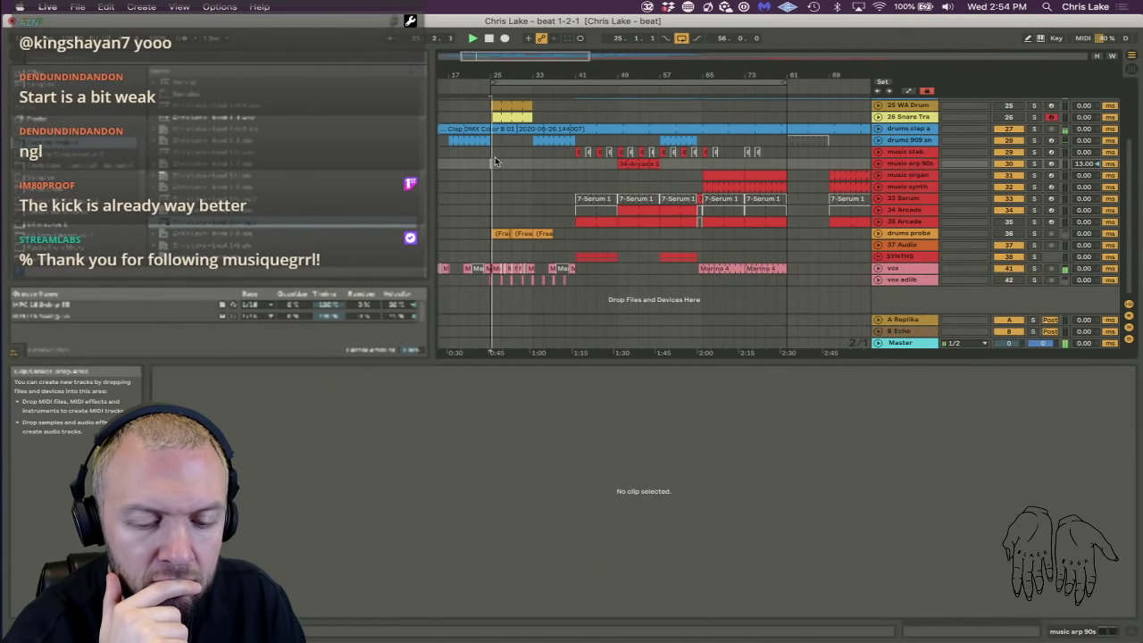
pyautogui.scroll(5, 494, 156)
pyautogui.hscroll(-1, 495, 161)
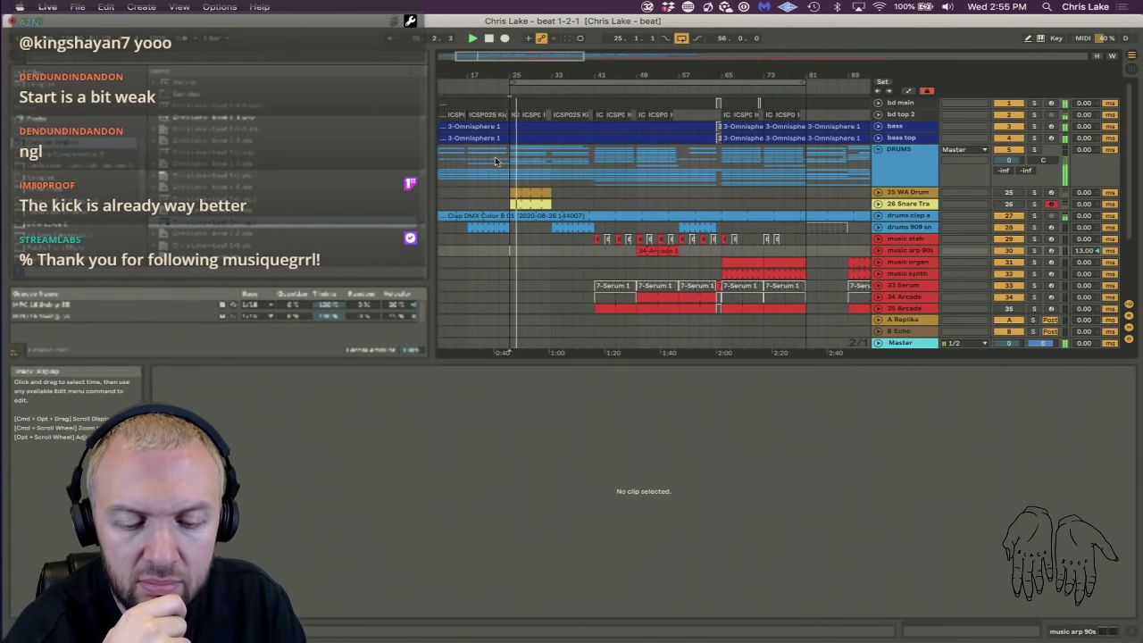
pyautogui.click(874, 169)
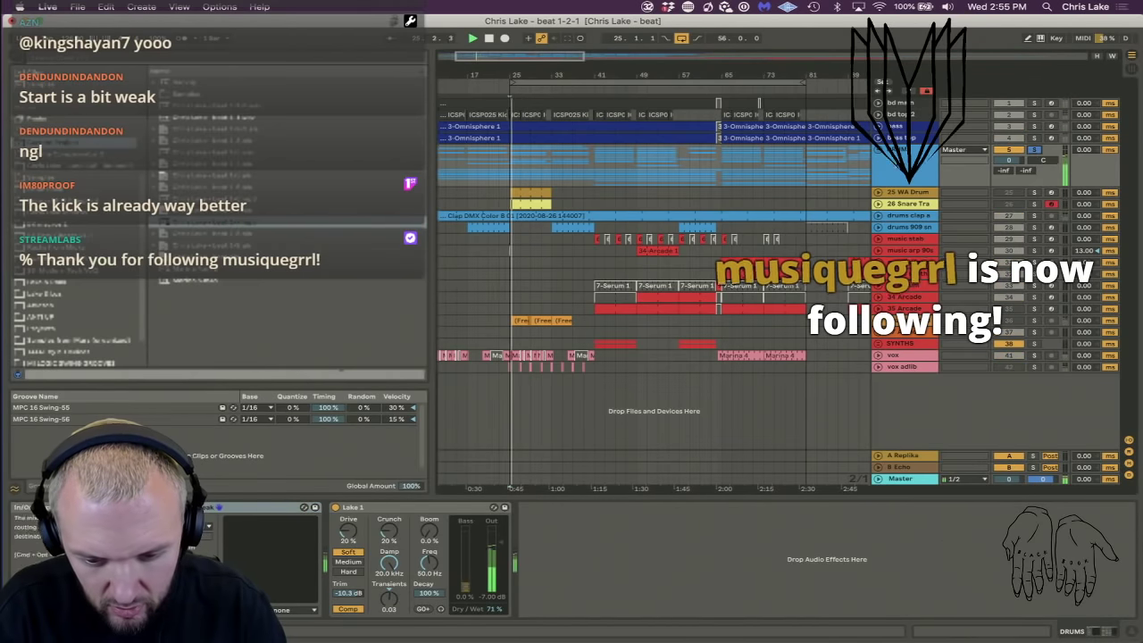
pyautogui.click(879, 151)
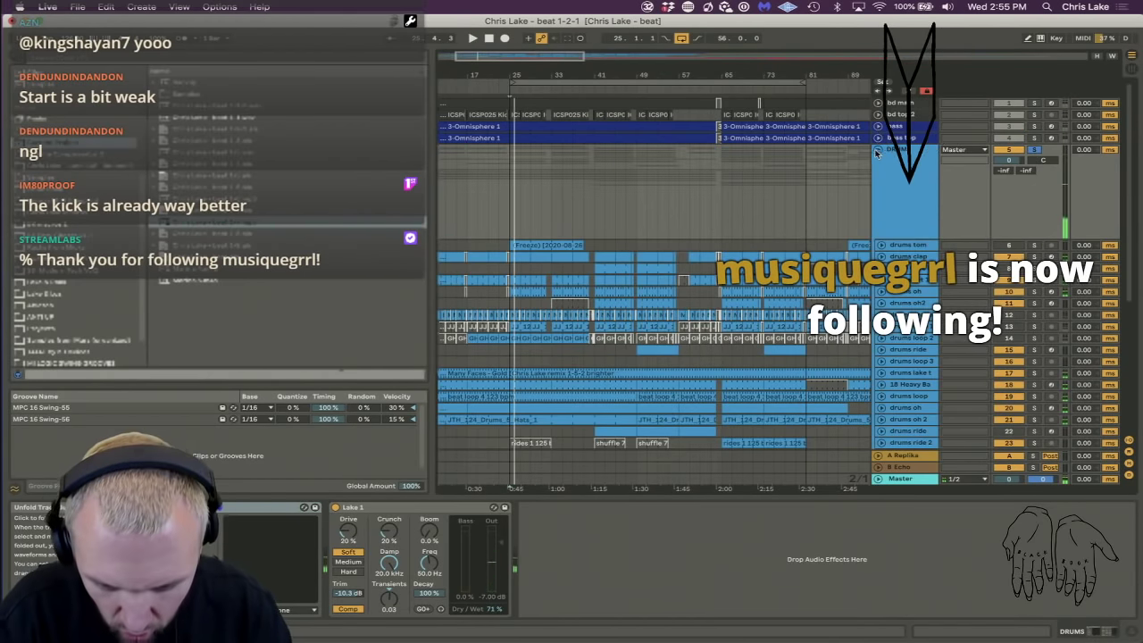
pyautogui.click(1032, 292)
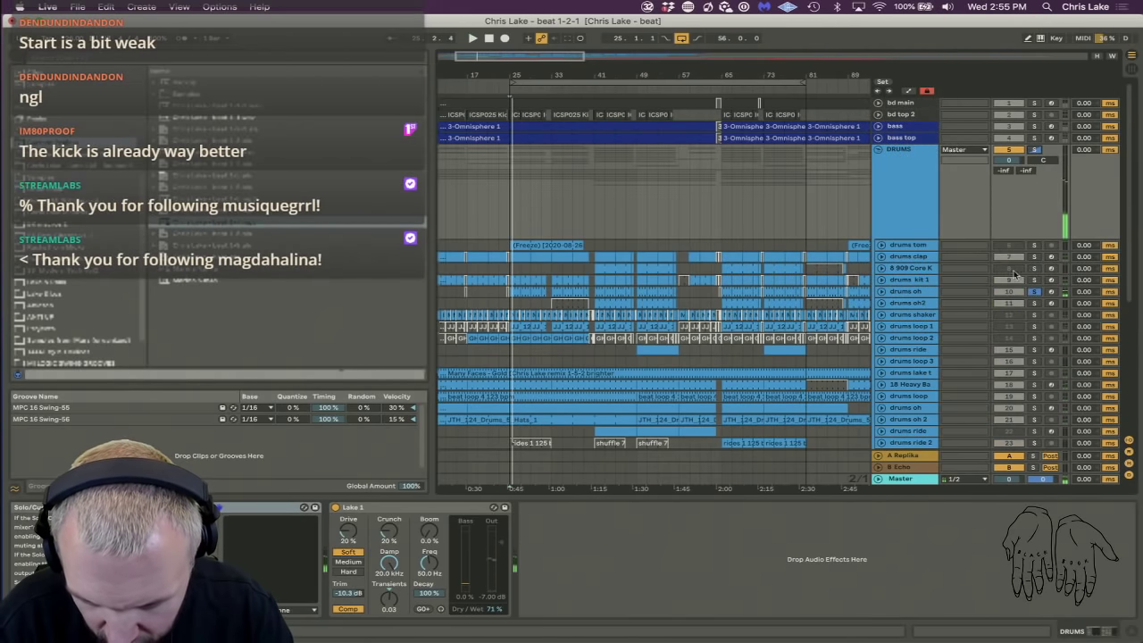
# Move the selected drums oh track out of the DRUMS group, placing it directly above the DMX clap track, and check playback.
pyautogui.click(929, 292)
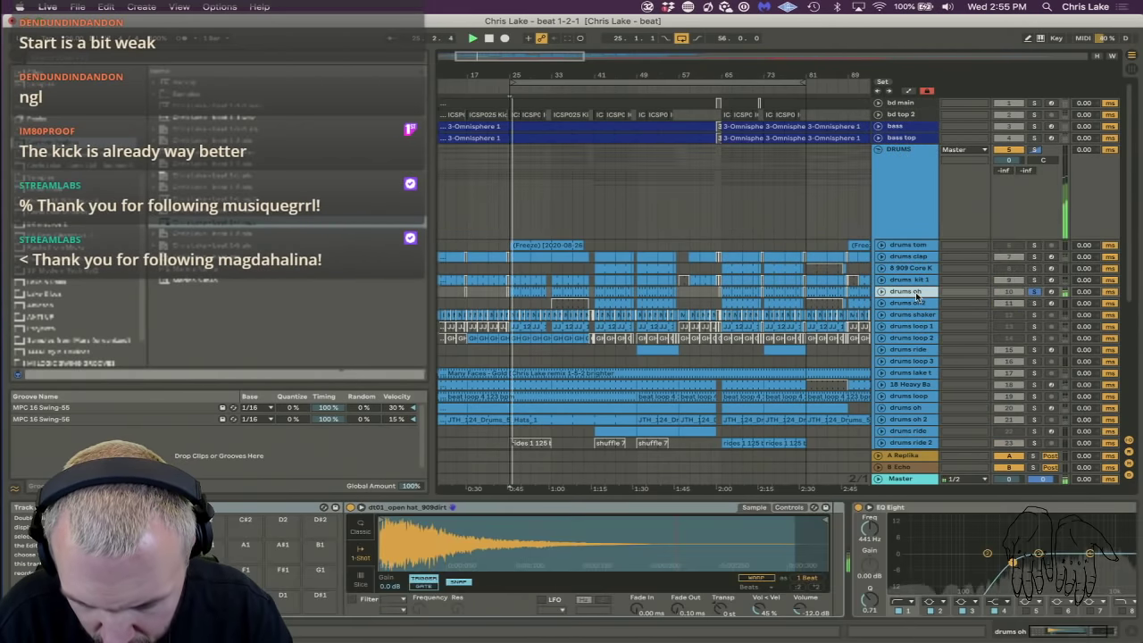
pyautogui.scroll(-3, 910, 238)
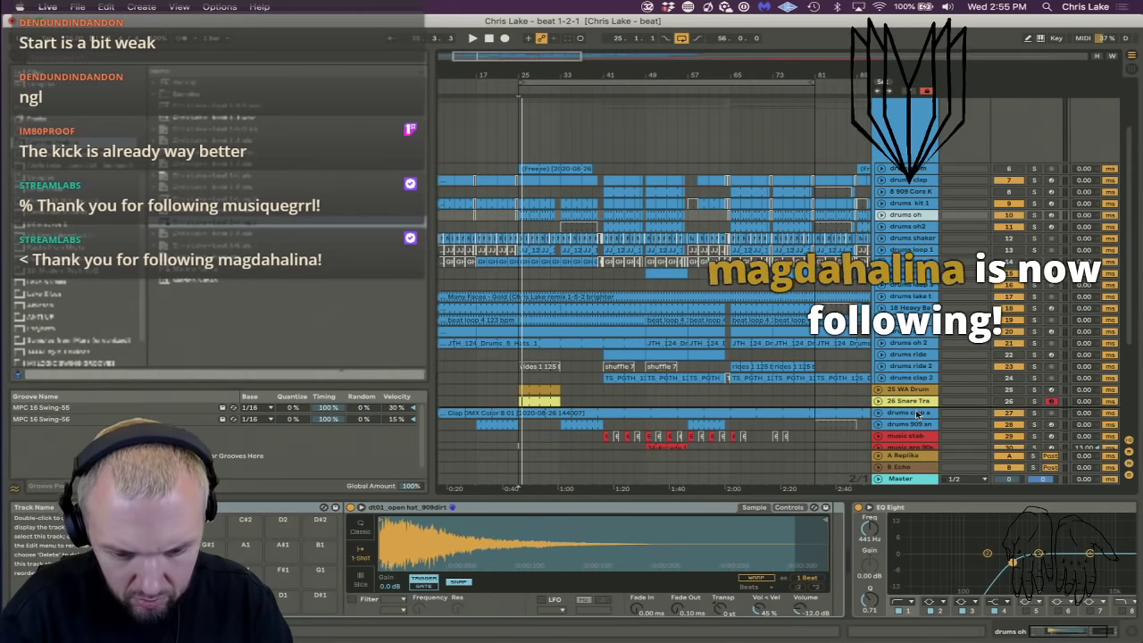
pyautogui.moveTo(916, 413); pyautogui.dragTo(915, 413)
pyautogui.press('space')
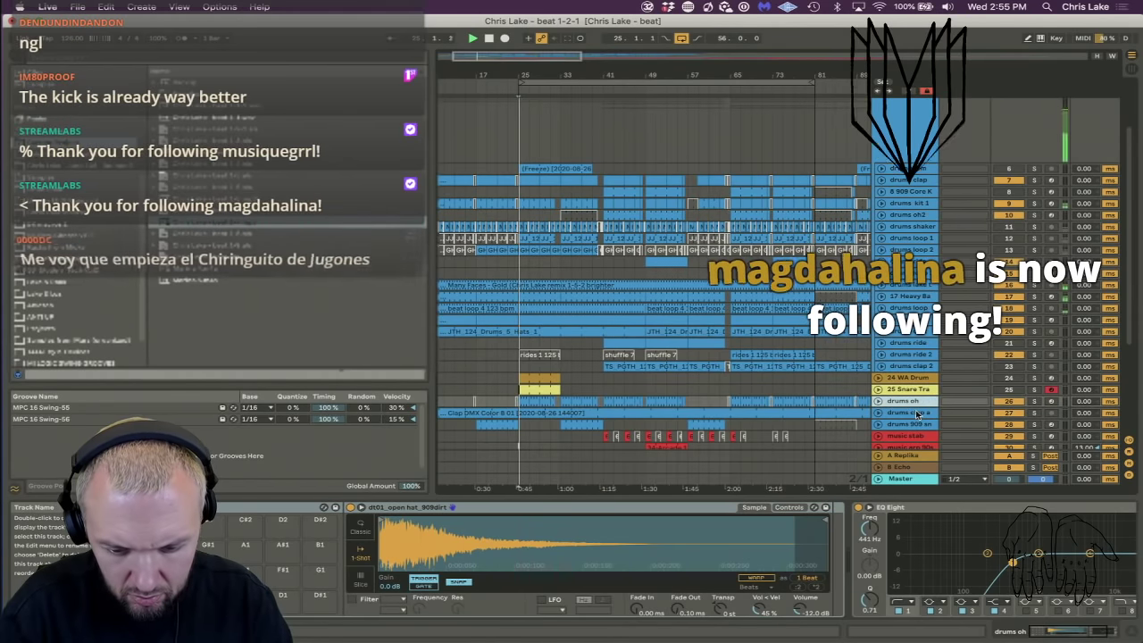
# Unfold the moved drums oh track and select its two-bar clip at bar 25.
pyautogui.click(878, 401)
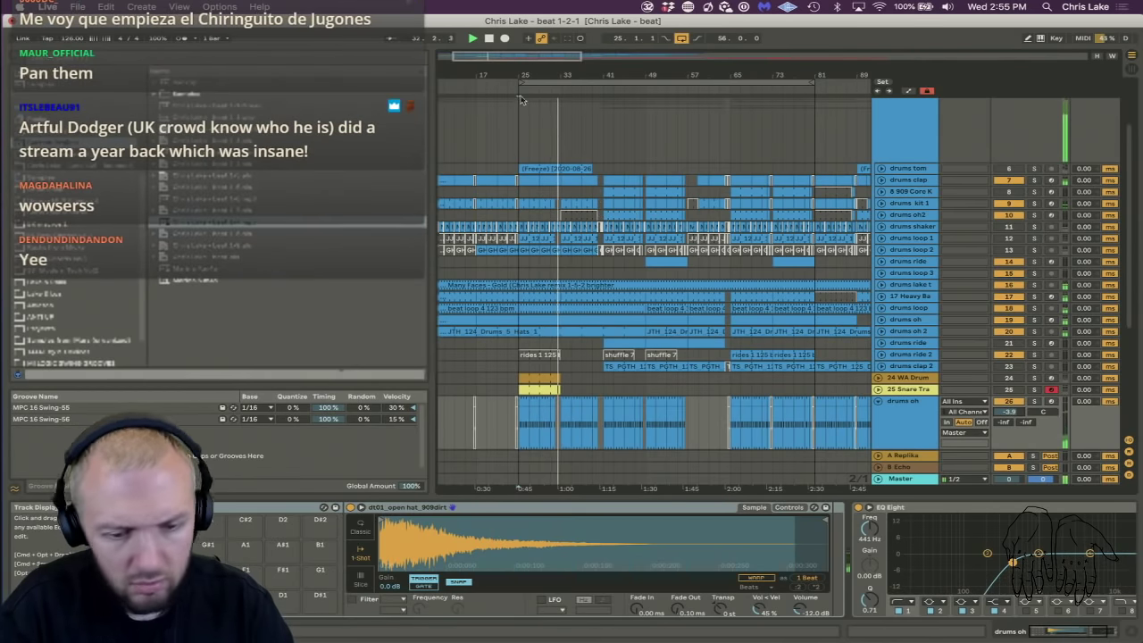
pyautogui.moveTo(525, 74); pyautogui.dragTo(639, 402)
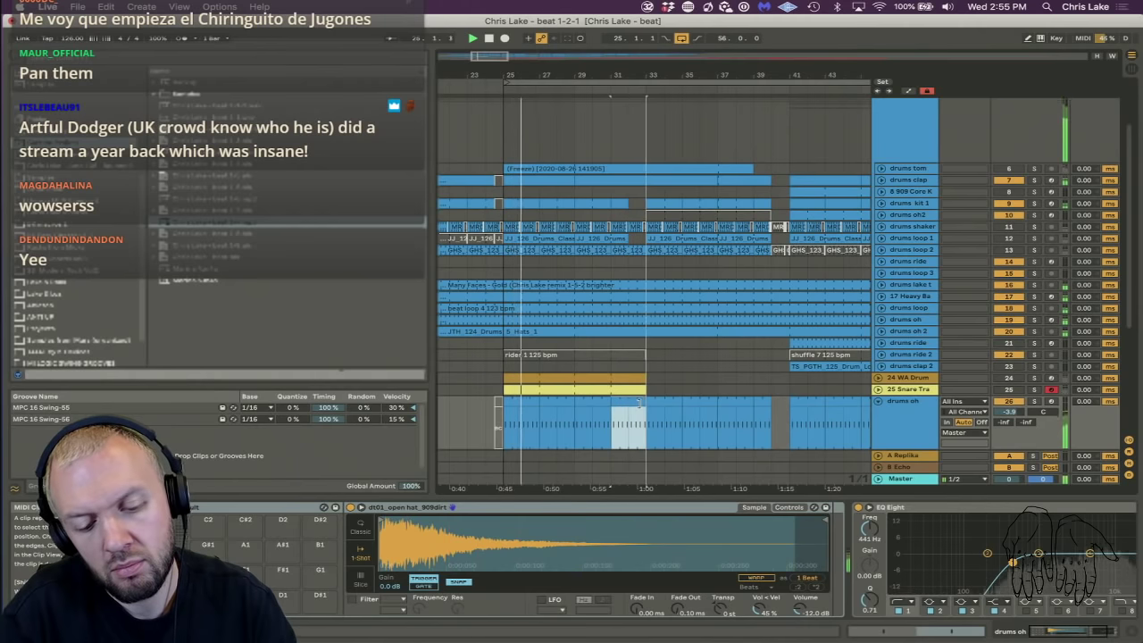
pyautogui.click(530, 401)
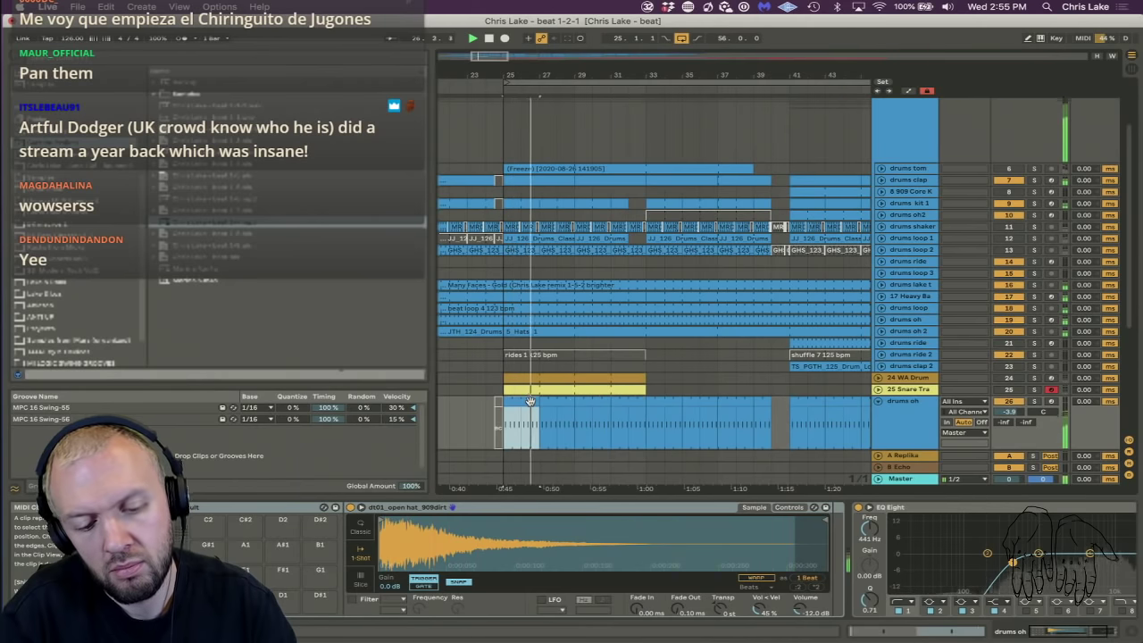
# Delete the drums shaker, drums loop 1 and drums loop 2 tracks from the DRUMS group.
pyautogui.click(896, 238)
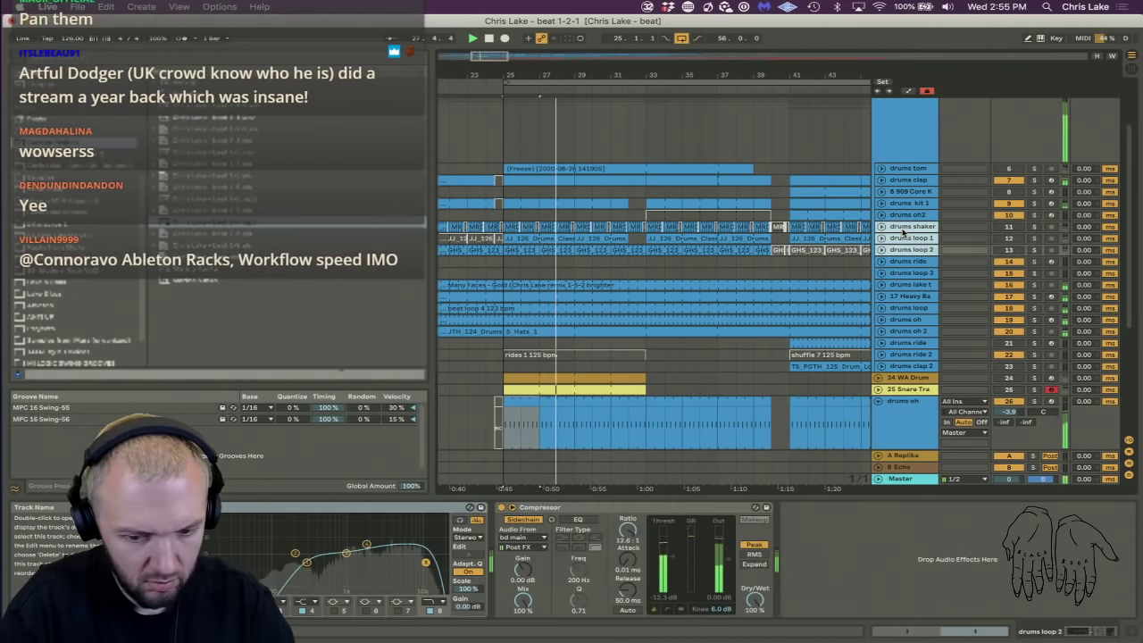
pyautogui.press('Delete')
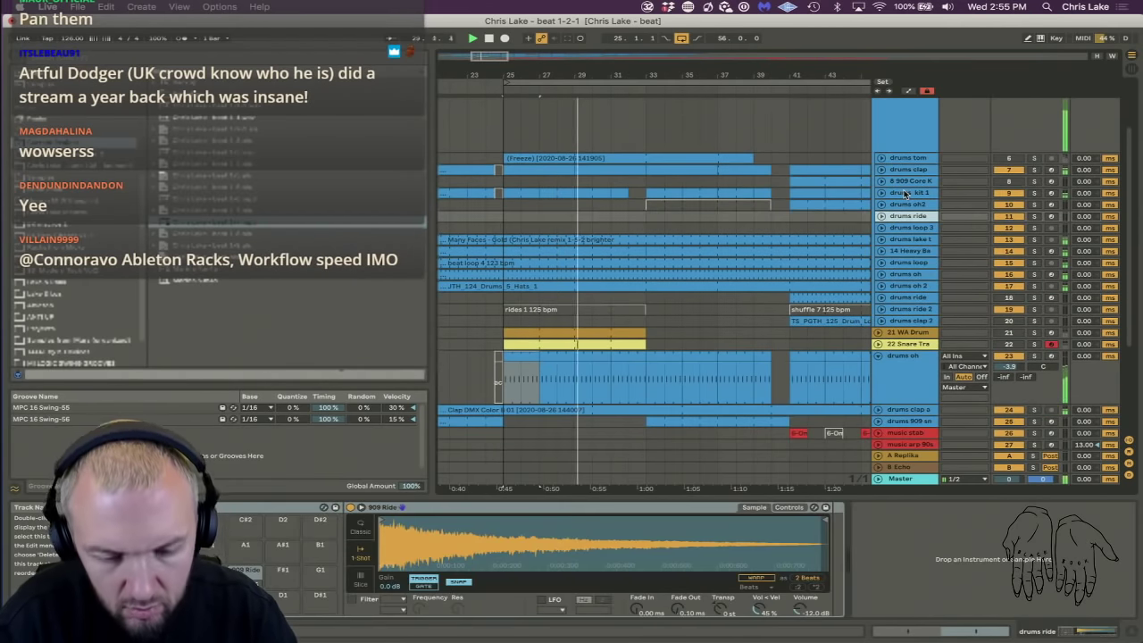
pyautogui.click(903, 181)
pyautogui.moveTo(632, 69); pyautogui.dragTo(494, 71)
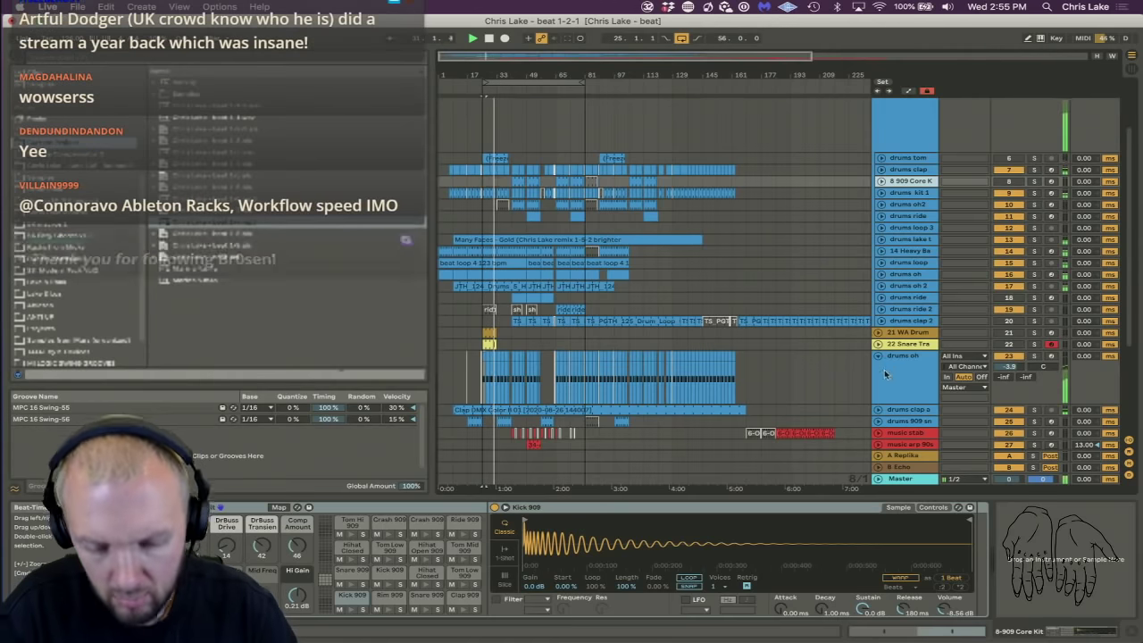
# Collapse the drums oh track and the DRUMS group to make the arrangement view compact.
pyautogui.click(904, 374)
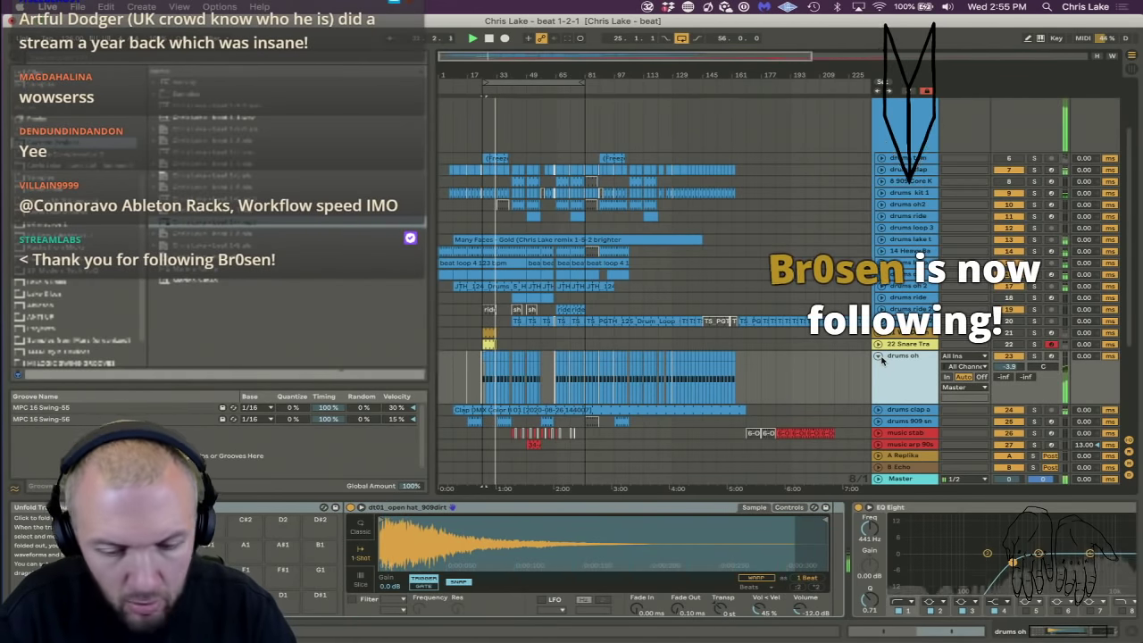
pyautogui.click(878, 356)
pyautogui.moveTo(484, 75); pyautogui.dragTo(510, 116)
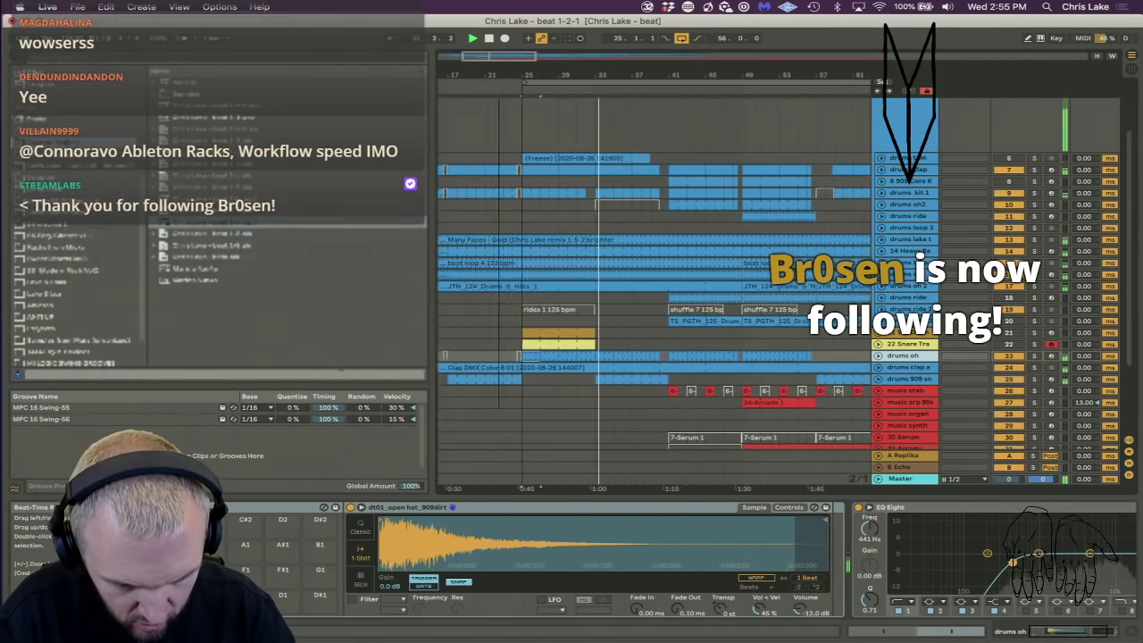
pyautogui.click(879, 356)
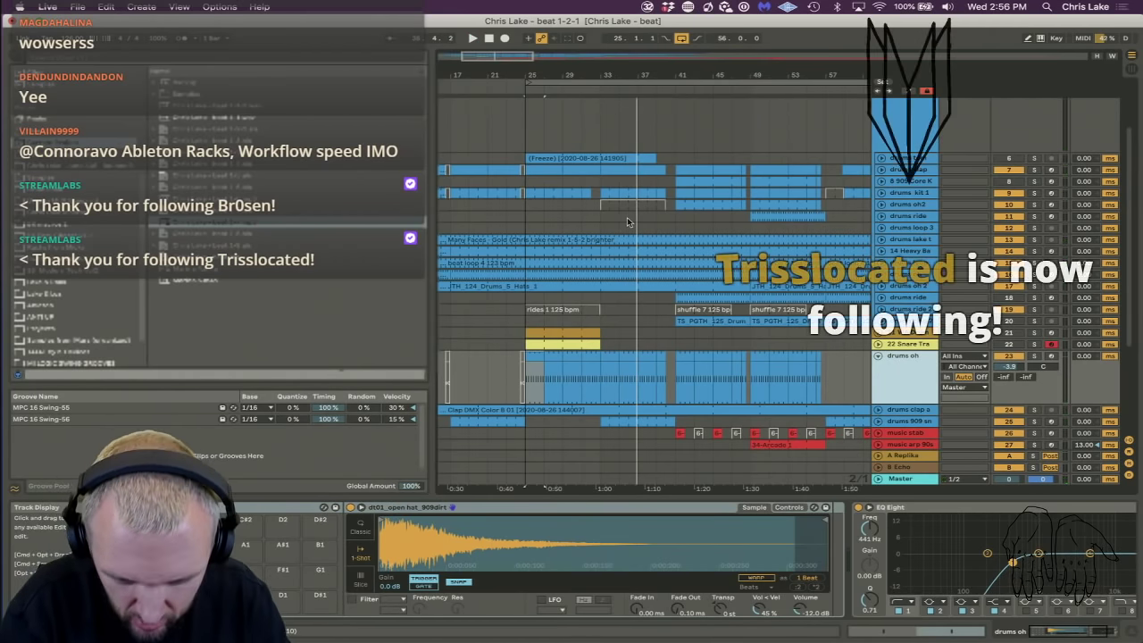
pyautogui.keyDown('alt'); pyautogui.click(878, 356); pyautogui.keyUp('alt')
# Select bars 33 to 41 and insert a new MIDI track below the 30 Serum track.
pyautogui.moveTo(600, 264); pyautogui.dragTo(673, 267)
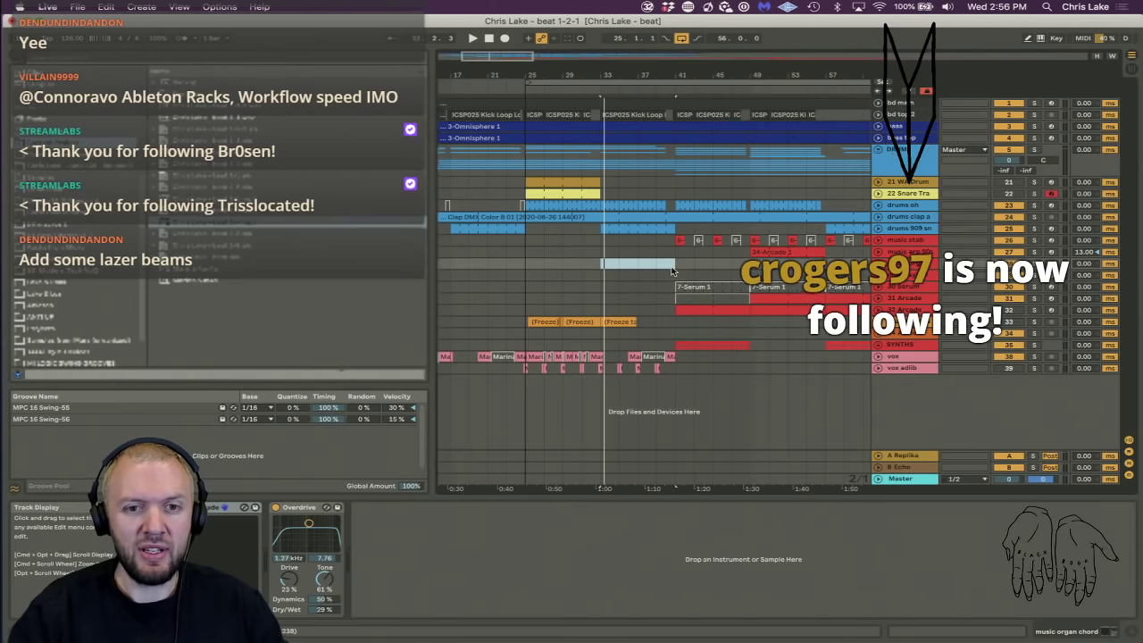
pyautogui.click(900, 289)
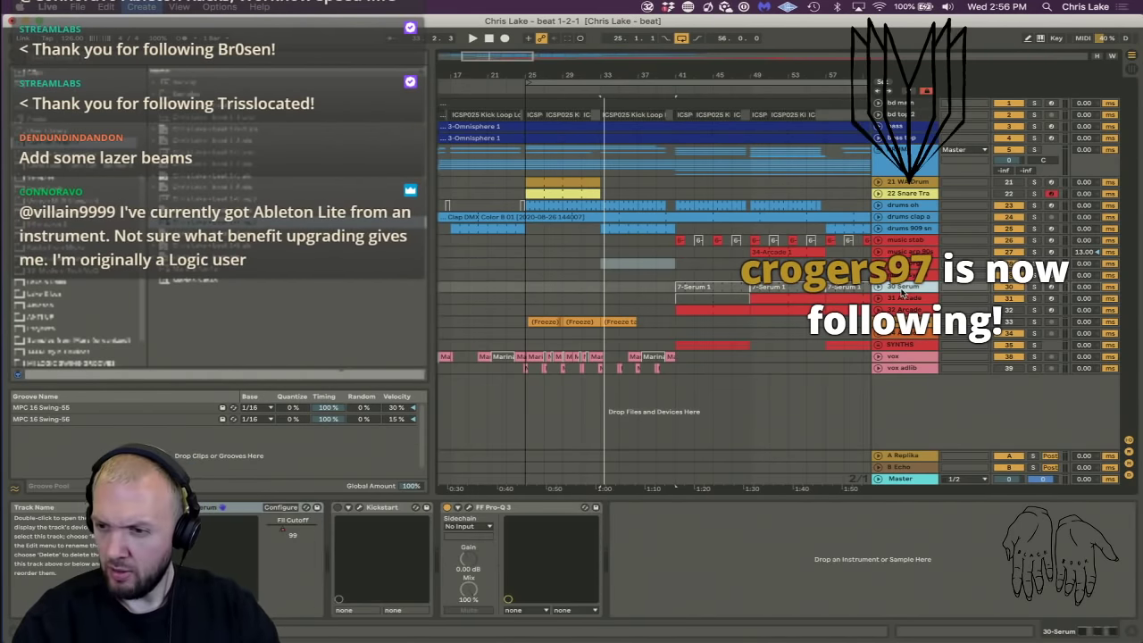
pyautogui.press('super+shift+t')
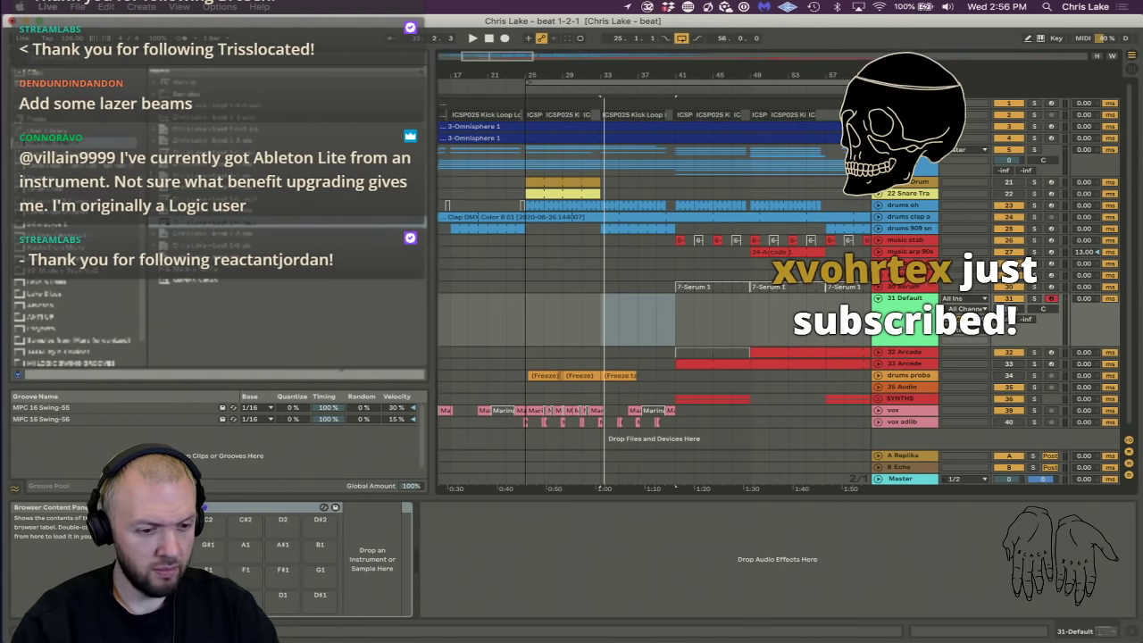
# Browse the instrument plug-ins and load Analog Lab 4 onto the new MIDI track.
pyautogui.scroll(5, 74, 243)
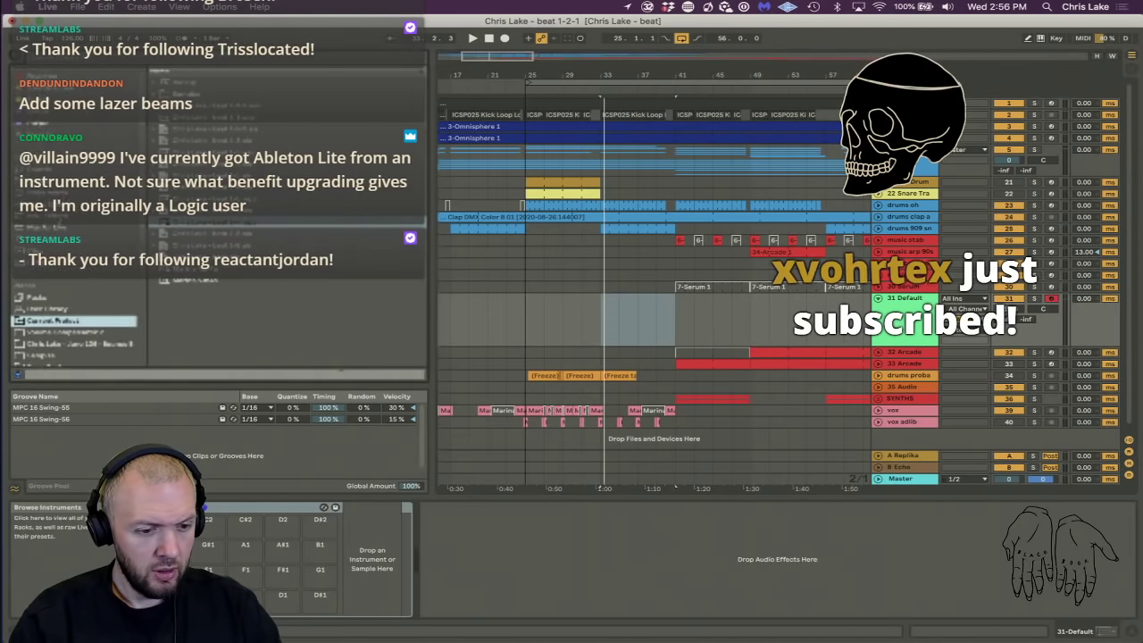
pyautogui.click(46, 239)
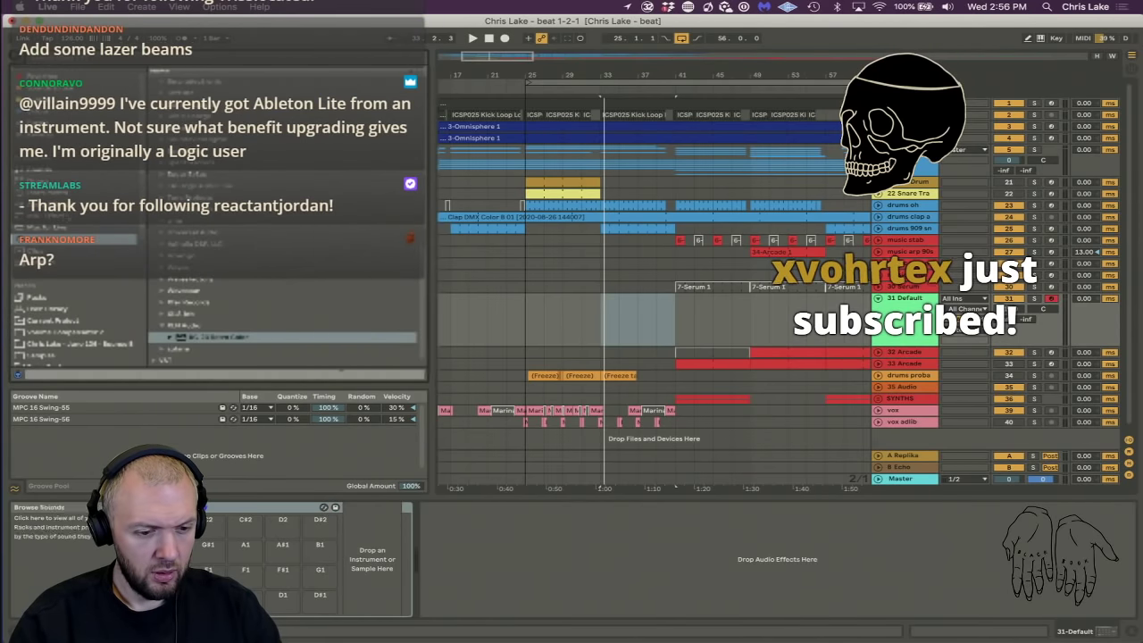
pyautogui.scroll(3, 281, 303)
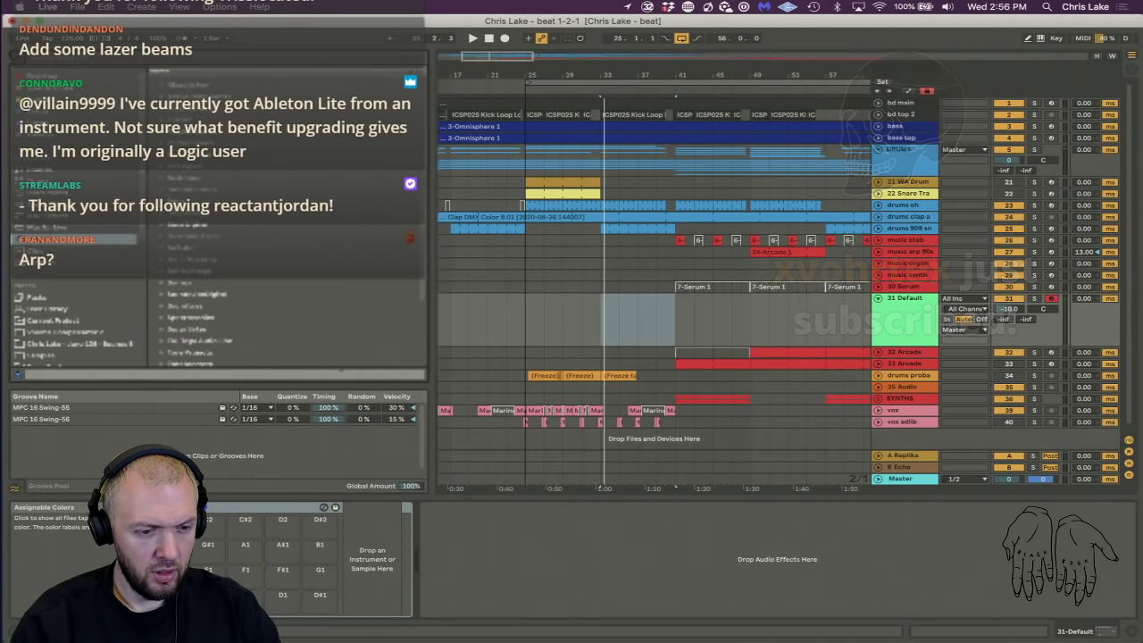
pyautogui.click(73, 77)
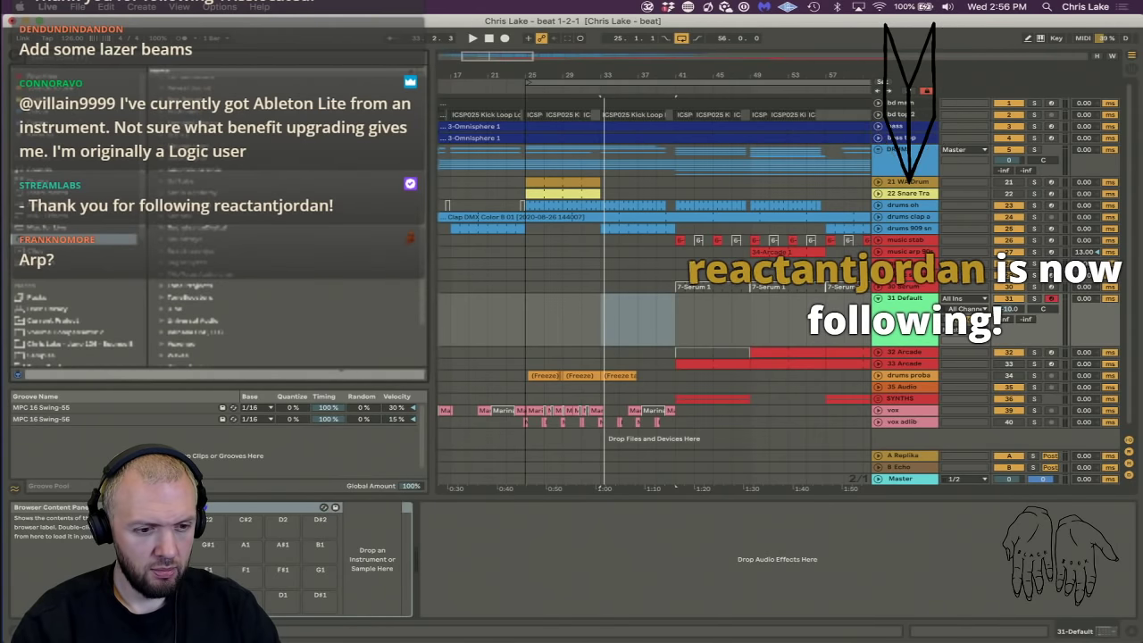
pyautogui.click(73, 100)
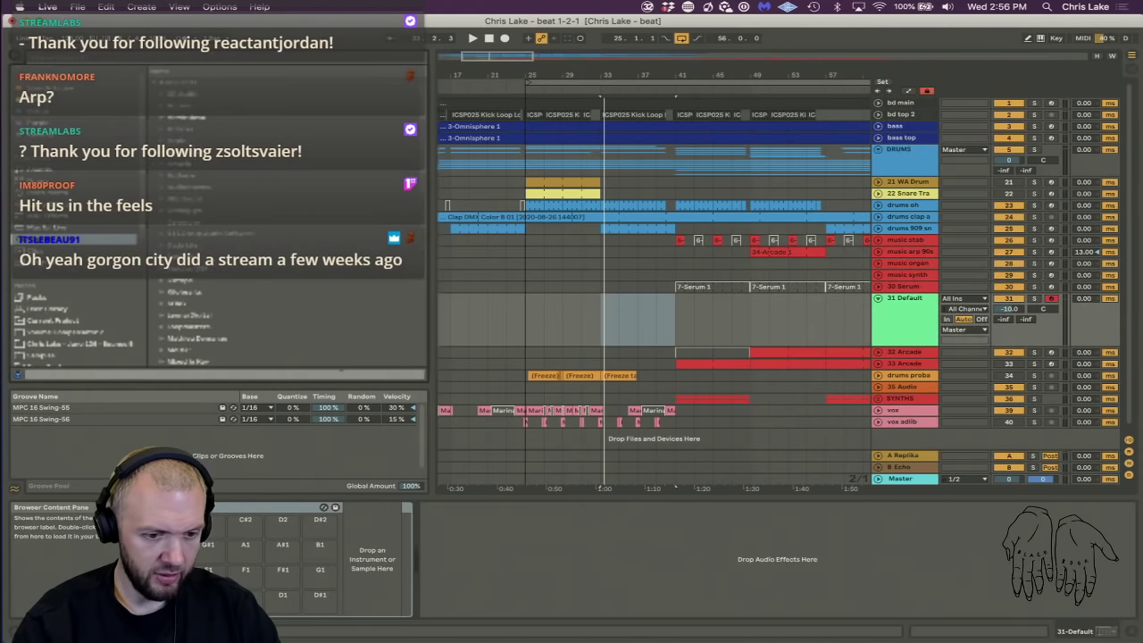
pyautogui.click(187, 131)
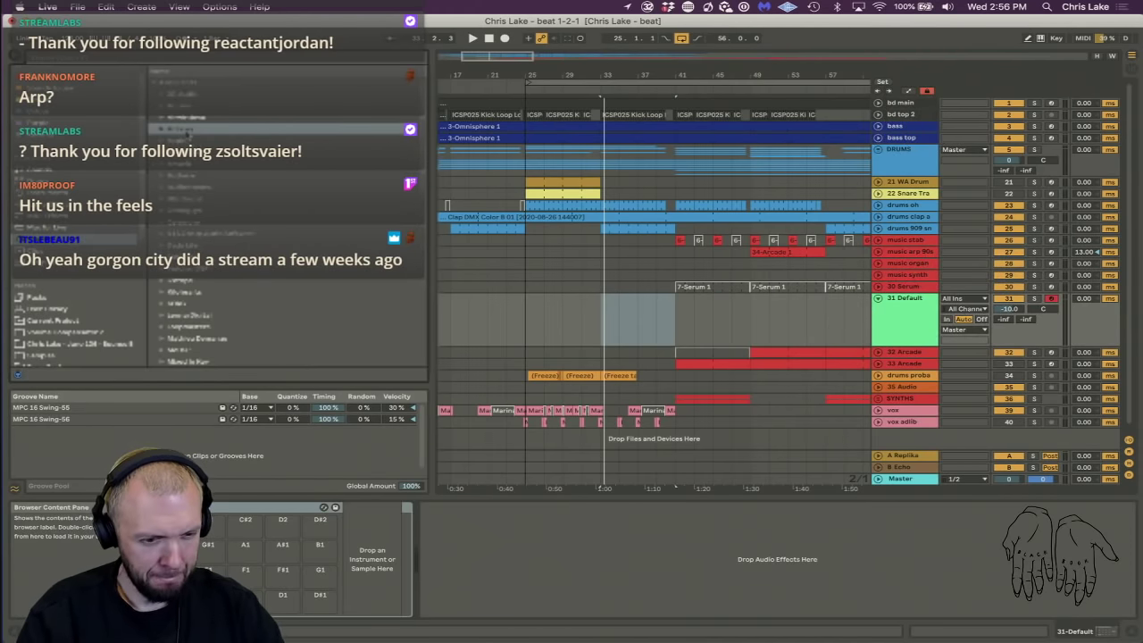
pyautogui.press('Down')
pyautogui.press('Down')
pyautogui.press('Down')
pyautogui.press('Right')
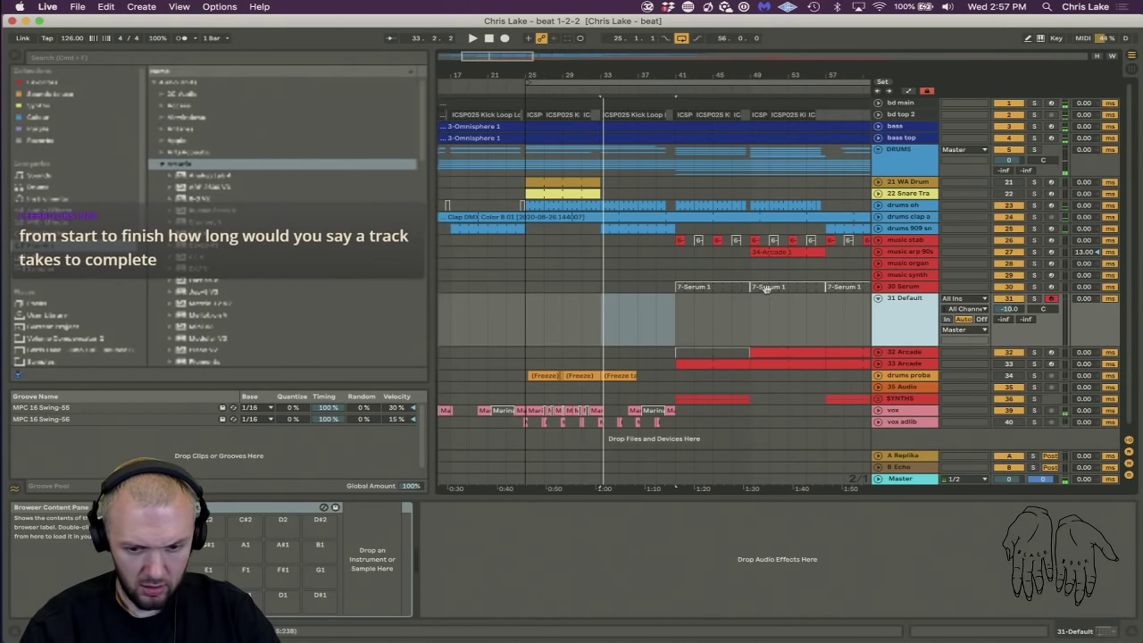
pyautogui.click(210, 175)
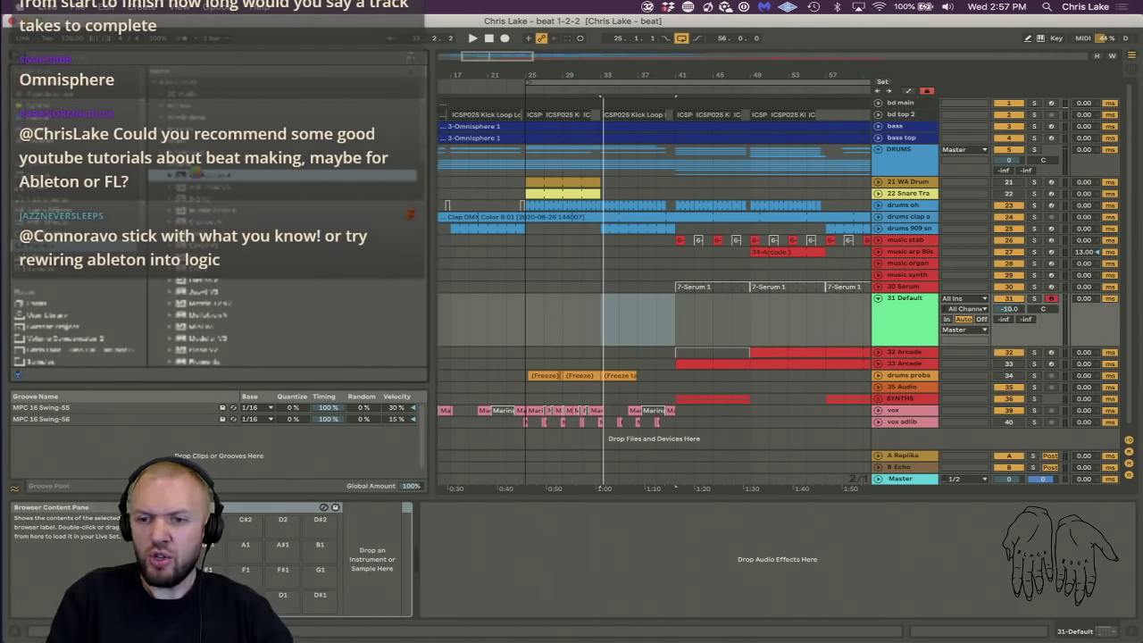
pyautogui.doubleClick(196, 174)
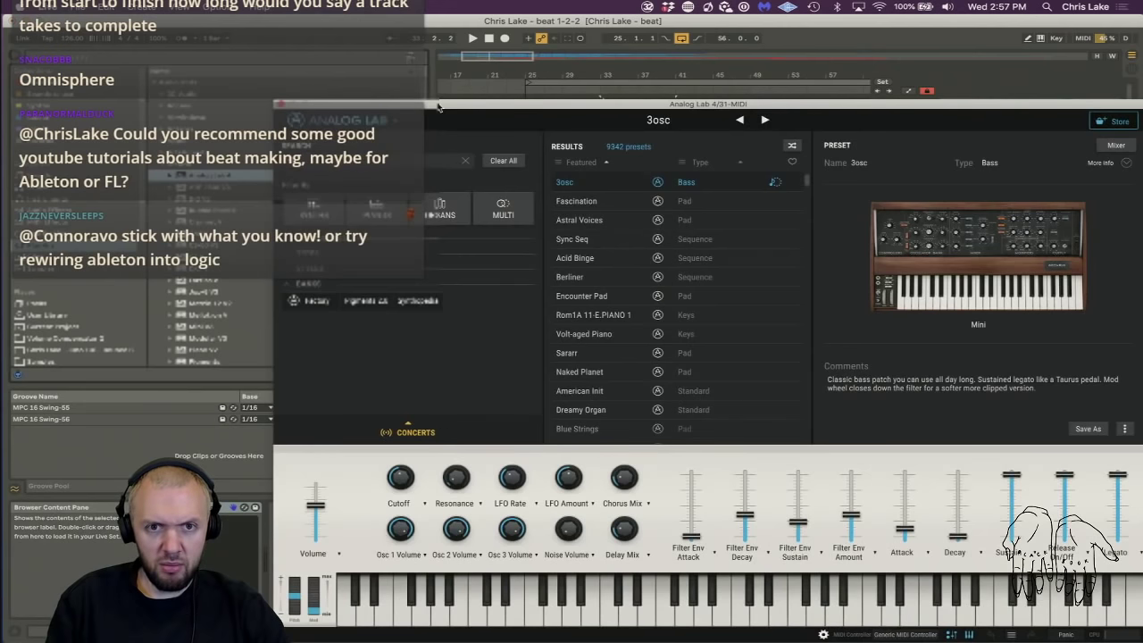
# Filter the Analog Lab presets by the Thin style, load the Frying Pan preset and close the plug-in window.
pyautogui.moveTo(438, 106); pyautogui.dragTo(385, 33)
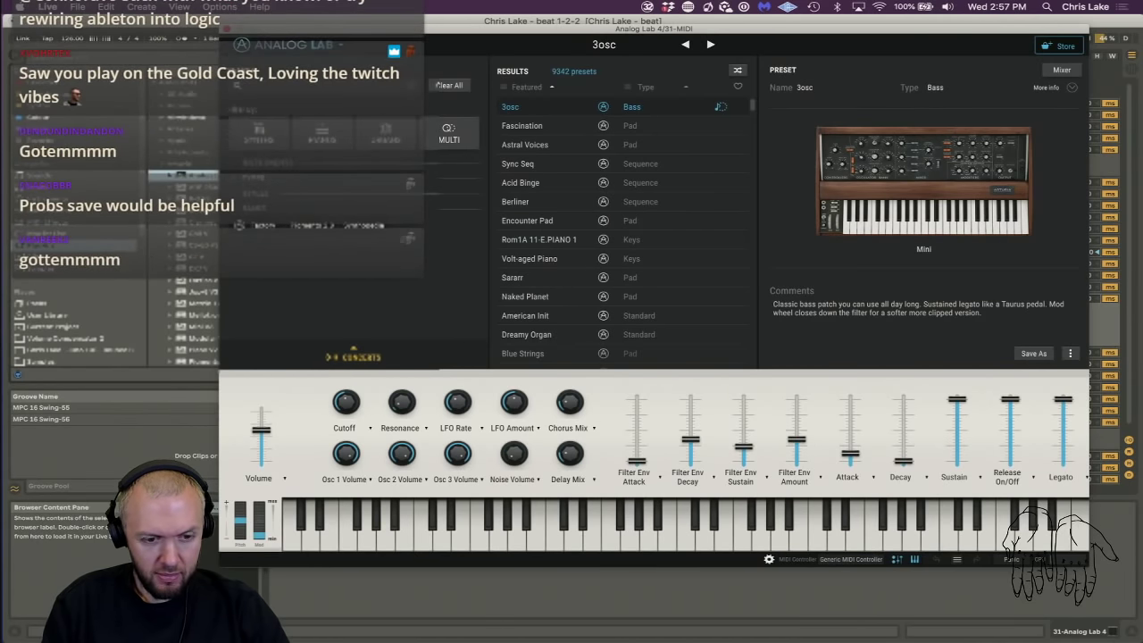
pyautogui.click(236, 193)
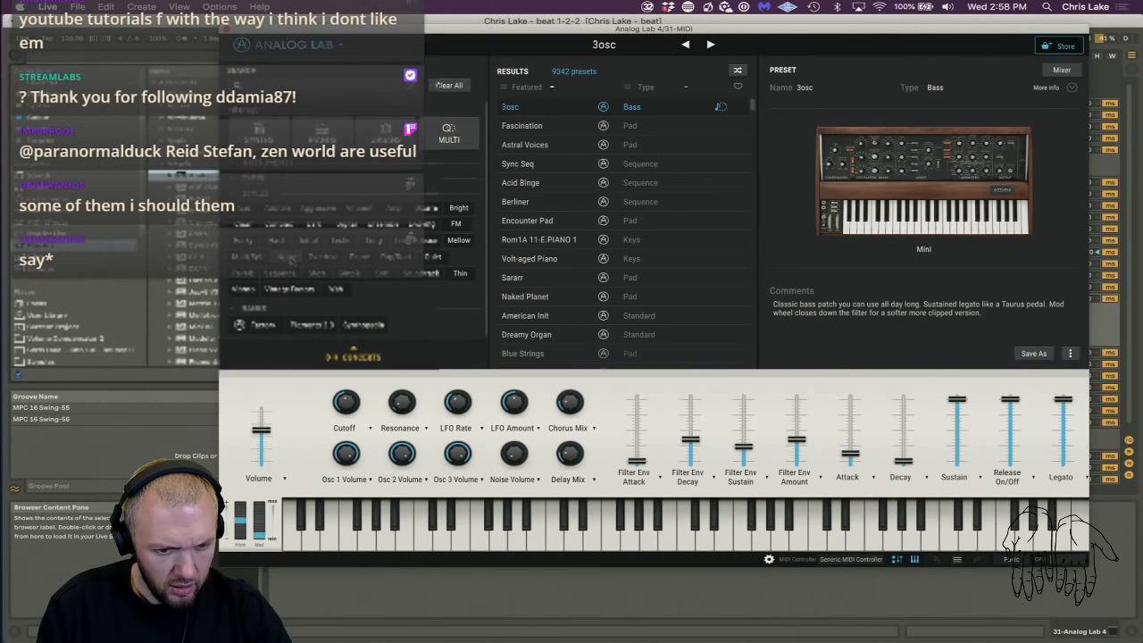
pyautogui.click(466, 276)
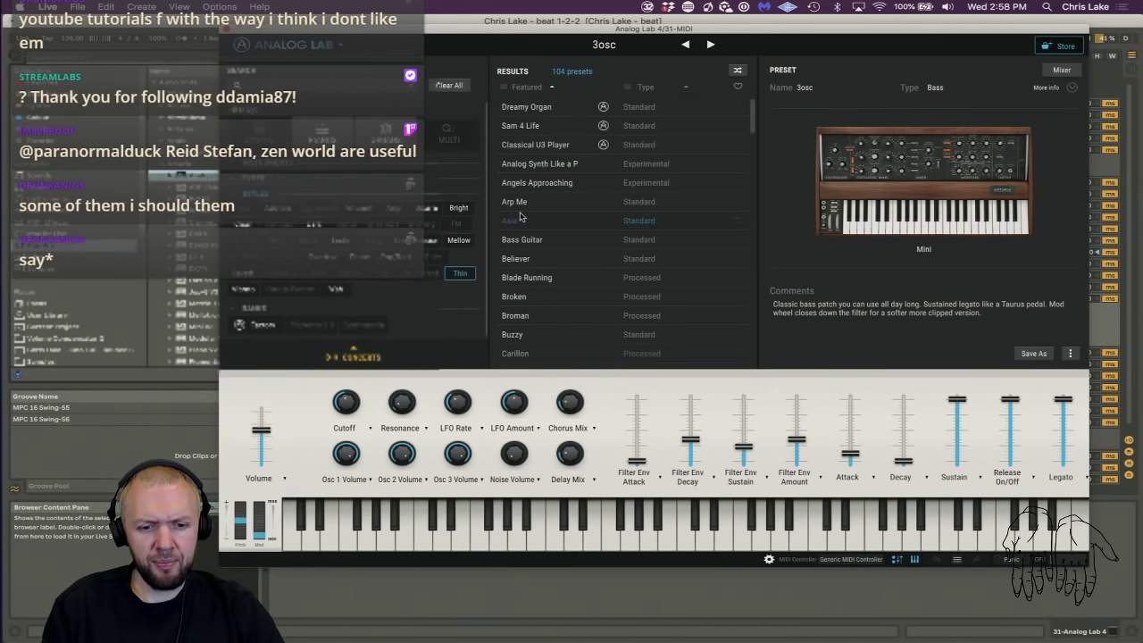
pyautogui.scroll(-1, 538, 318)
pyautogui.scroll(1, 539, 318)
pyautogui.scroll(-5, 538, 319)
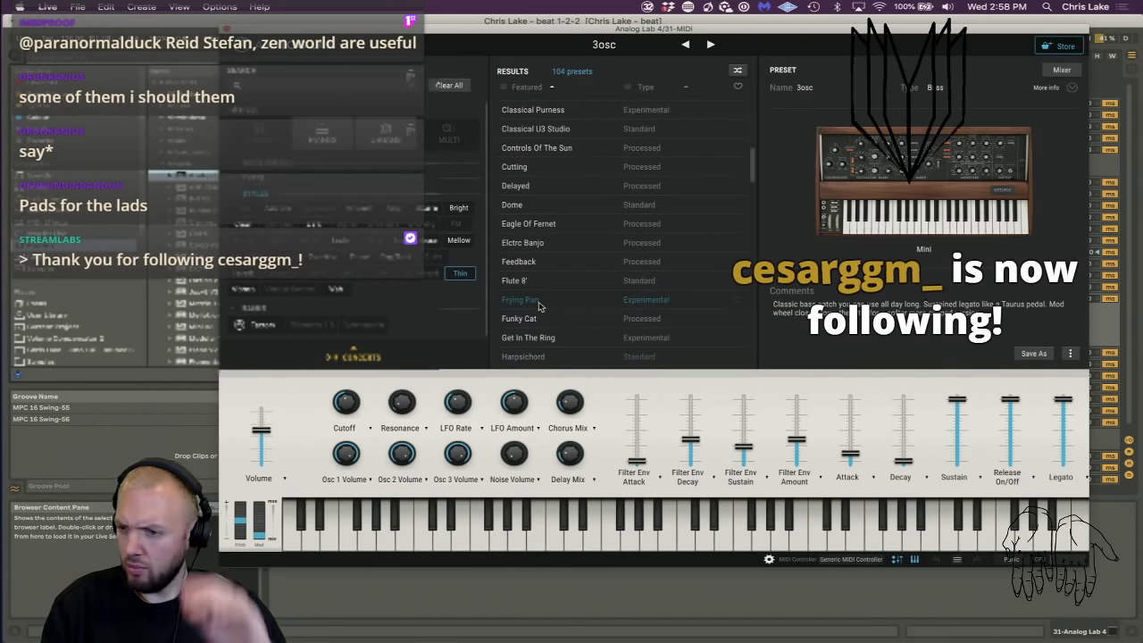
pyautogui.click(536, 301)
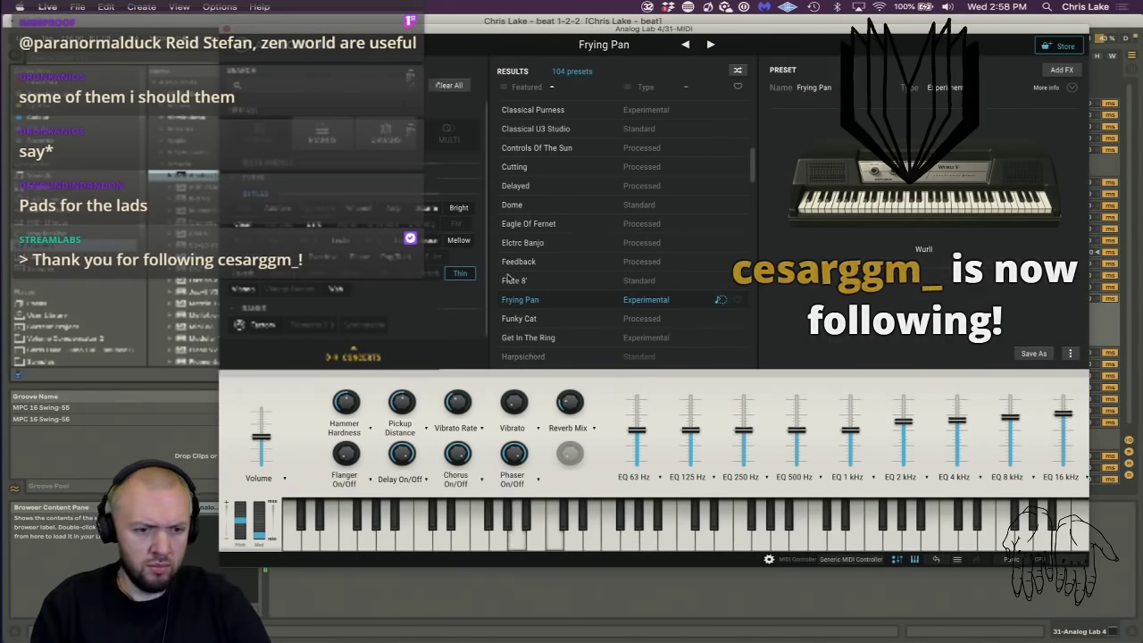
pyautogui.click(226, 28)
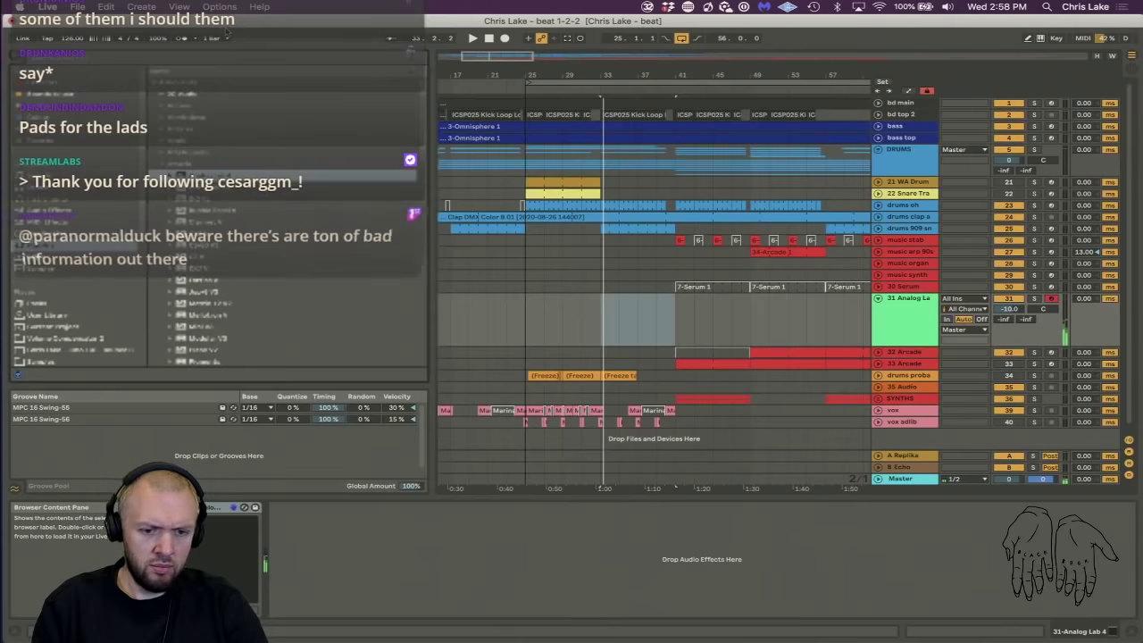
# Reset the volume of the 31 Analog Lab track to 0 dB.
pyautogui.click(901, 323)
pyautogui.doubleClick(1015, 308)
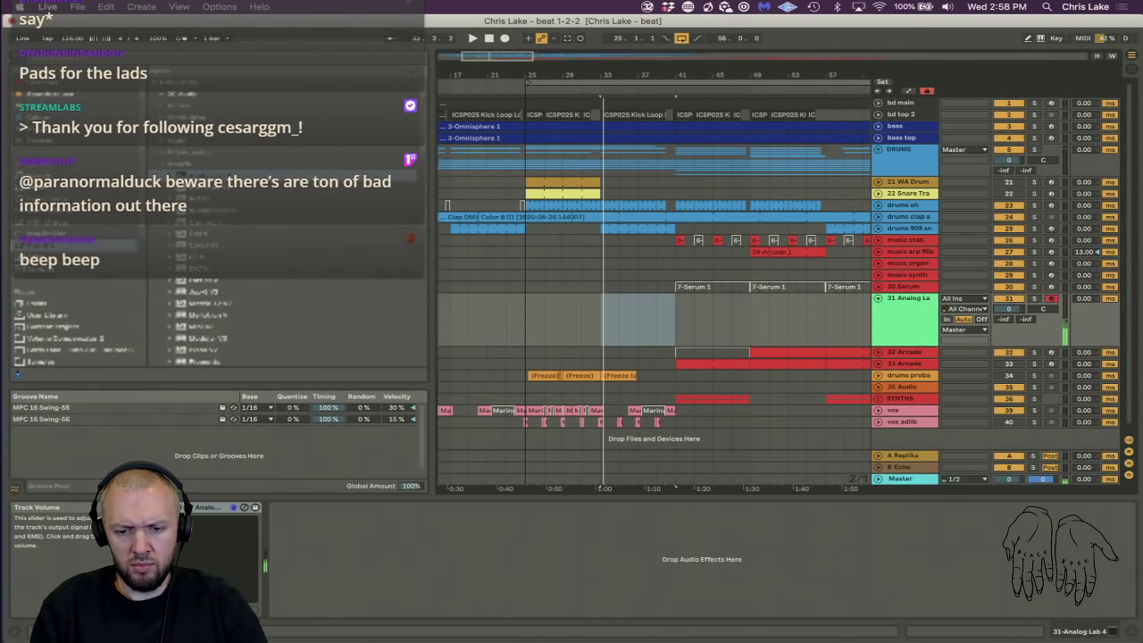
pyautogui.click(909, 306)
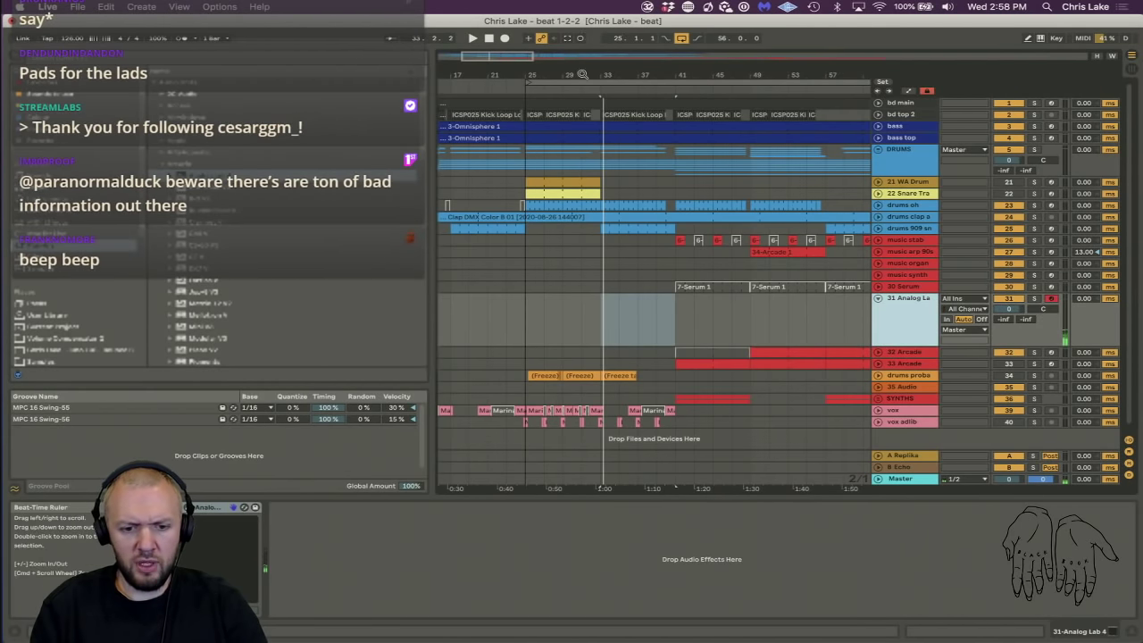
# Open the Analog Lab 4 instrument on track 31 and move its window below the arrangement ruler and upper tracks.
pyautogui.moveTo(581, 76); pyautogui.dragTo(562, 73)
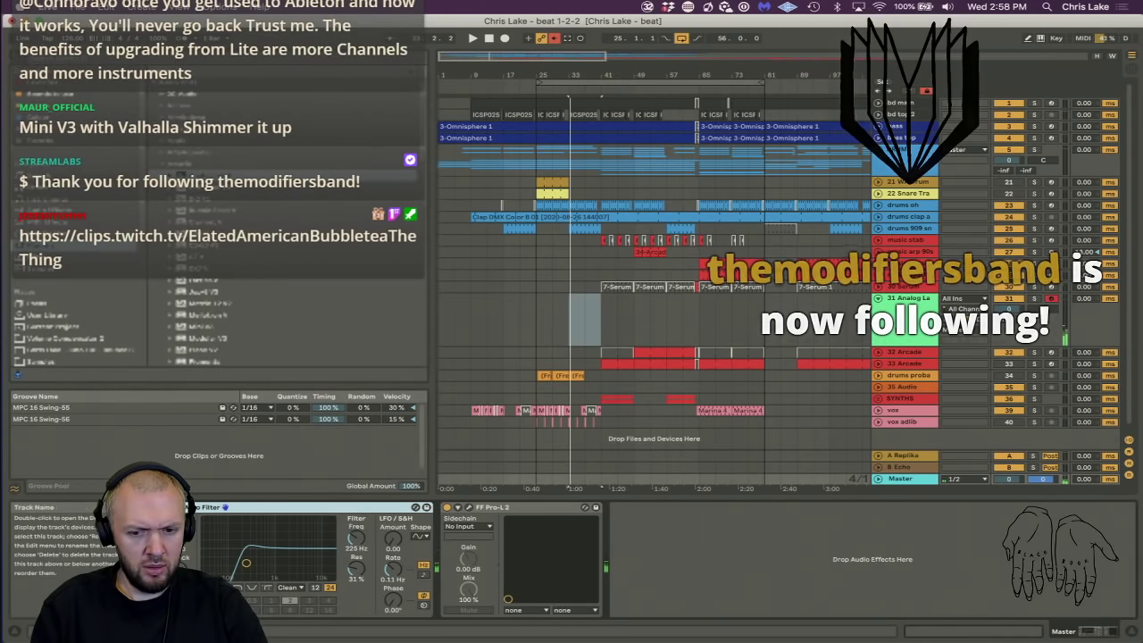
pyautogui.click(904, 313)
pyautogui.click(187, 507)
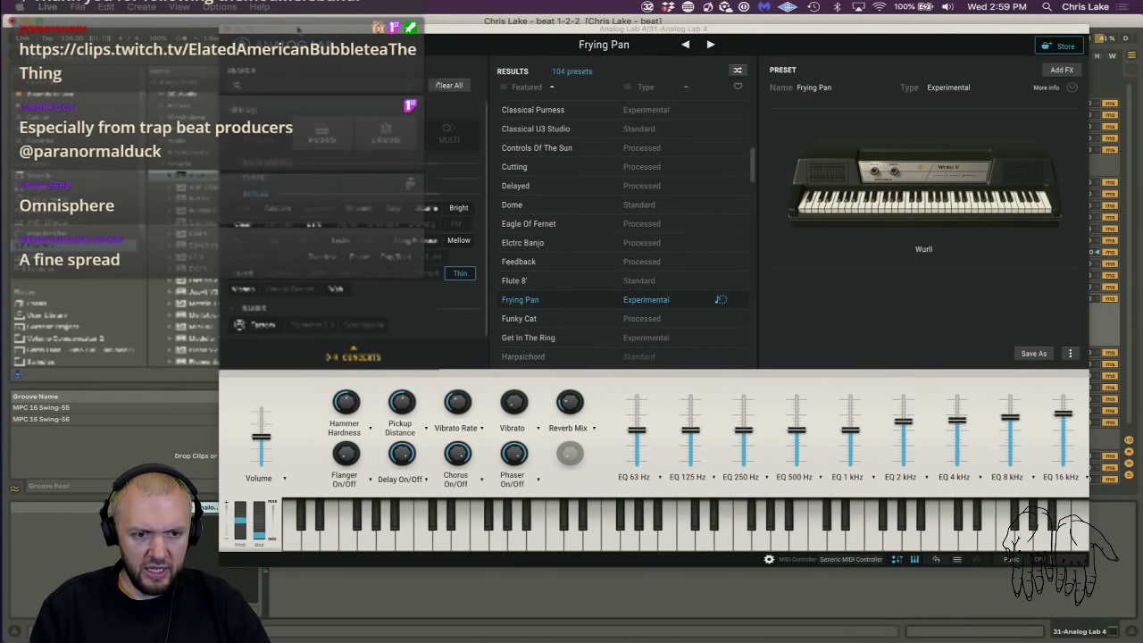
pyautogui.moveTo(333, 34); pyautogui.dragTo(333, 365)
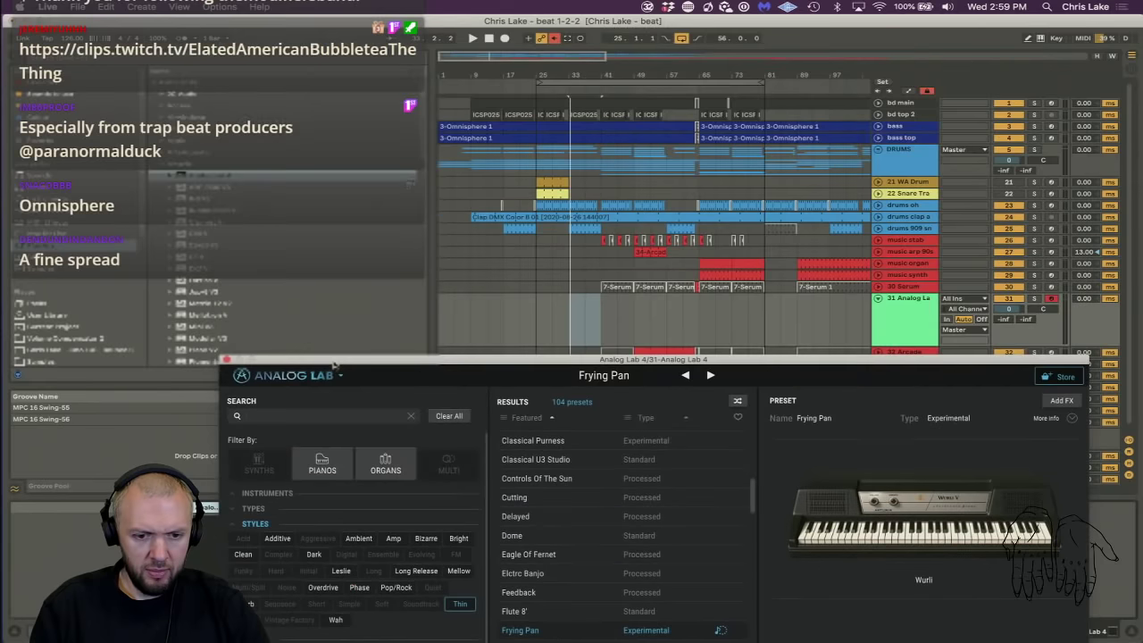
# Re-enable the overridden automation and play a four-bar loop starting at bar 33.
pyautogui.click(554, 38)
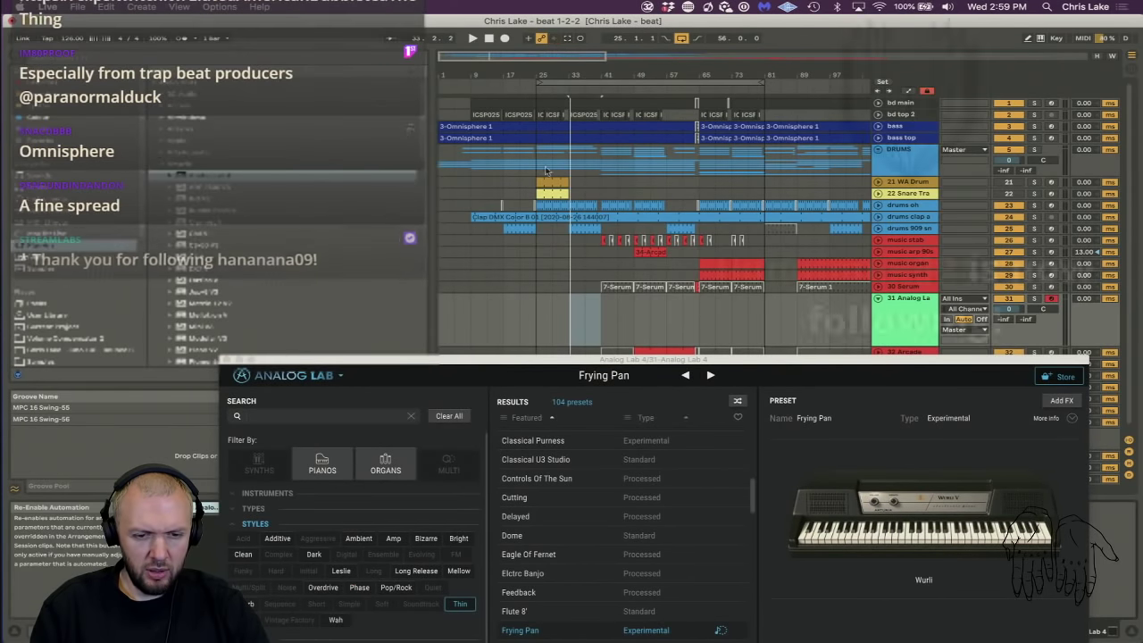
pyautogui.moveTo(570, 264); pyautogui.dragTo(586, 266)
pyautogui.press('space')
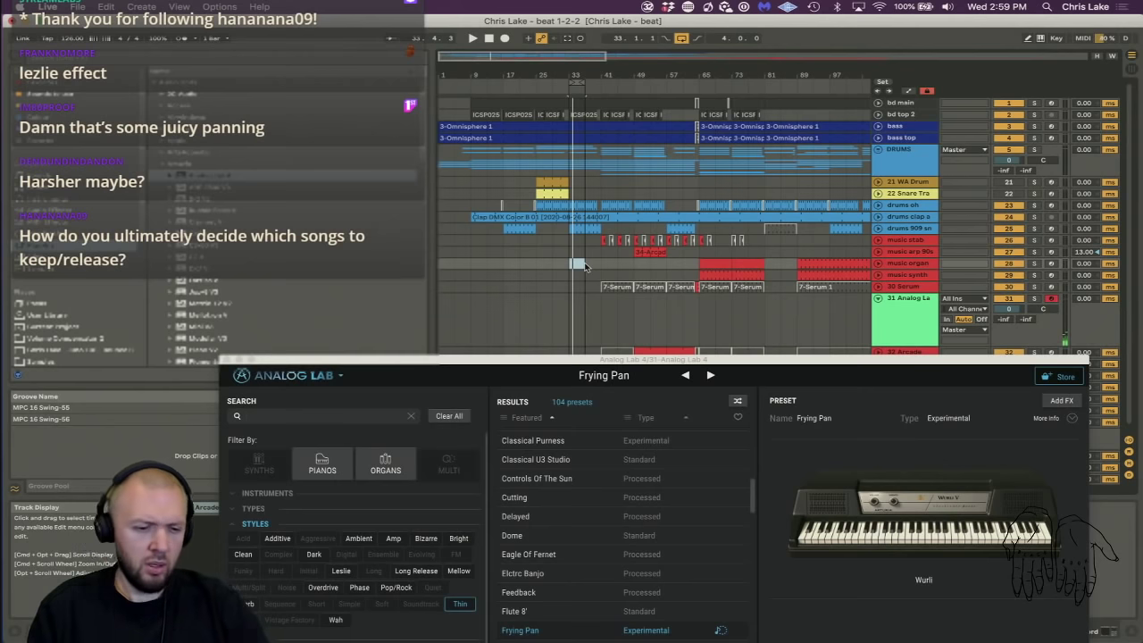
# Load the ValhallaVintageVerb reverb and put it on the 31-Analog Lab 4 track, closing the open plug-in windows.
pyautogui.click(228, 360)
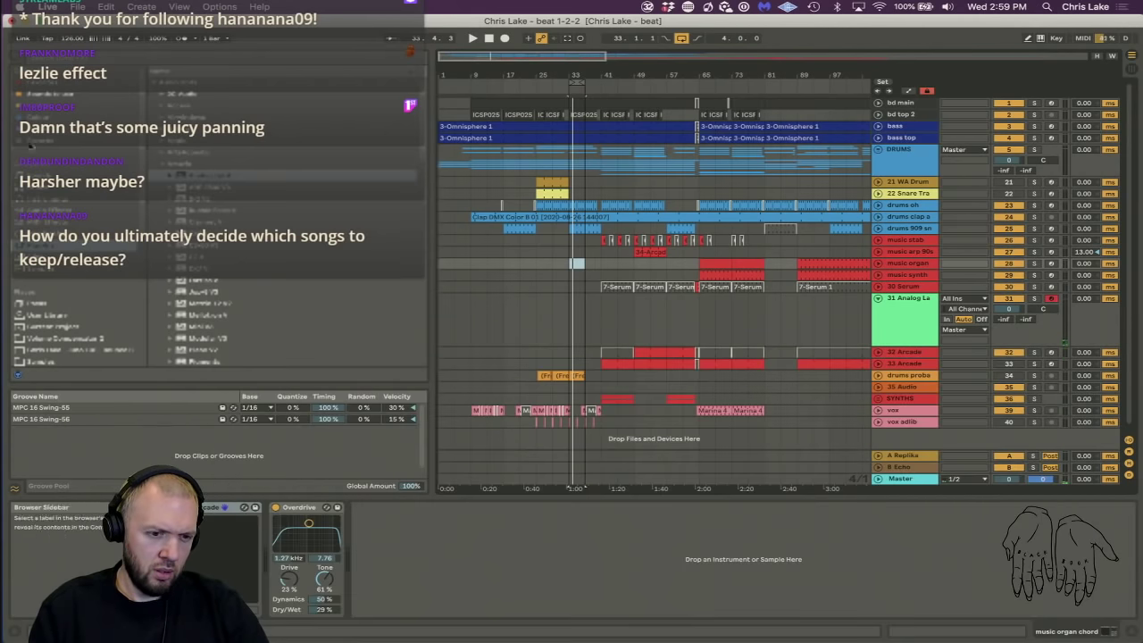
pyautogui.click(53, 141)
pyautogui.click(183, 142)
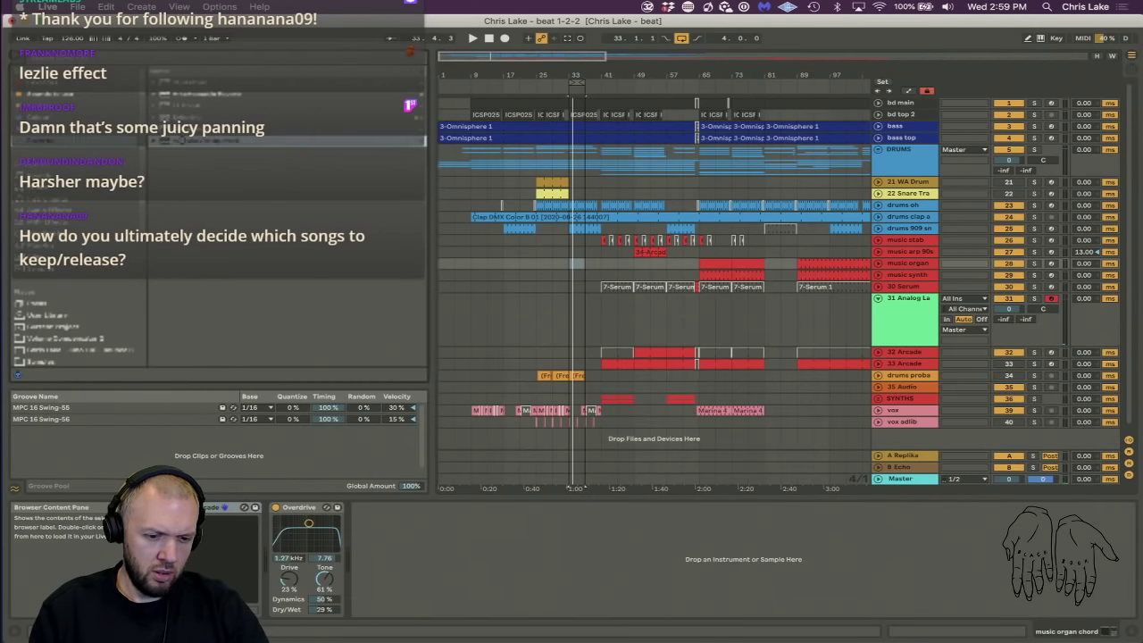
pyautogui.press('Return')
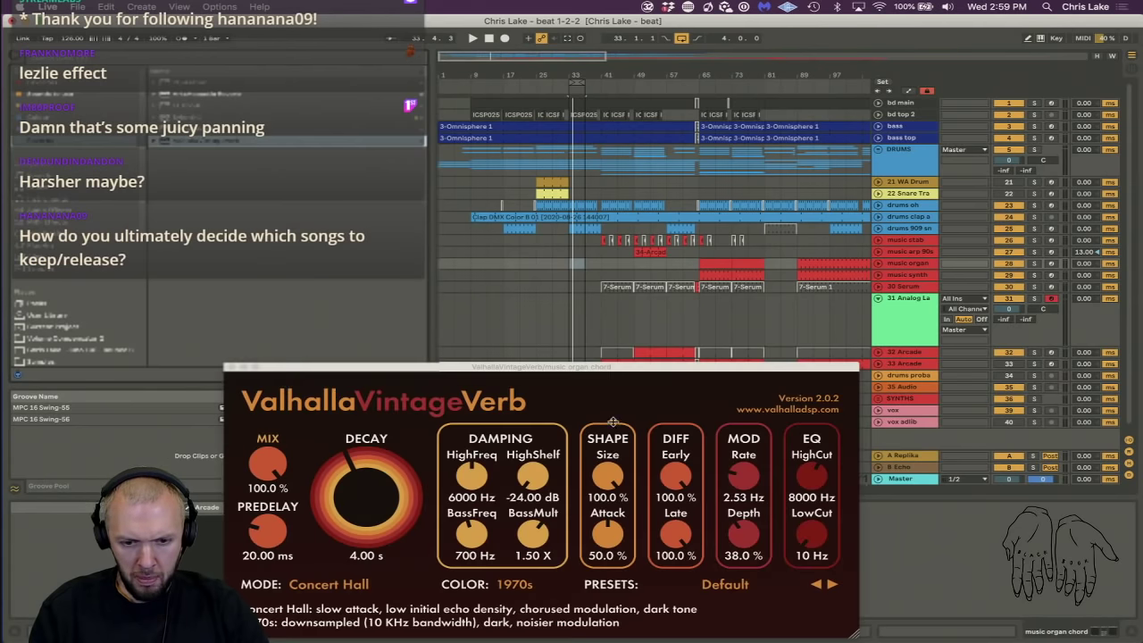
pyautogui.click(229, 366)
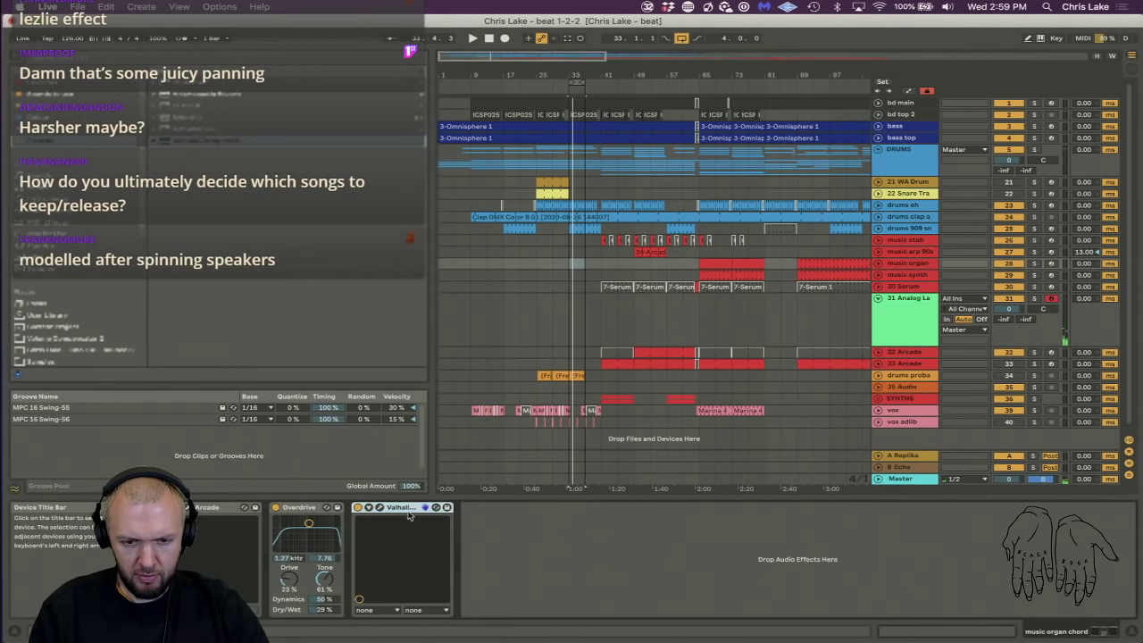
pyautogui.click(650, 322)
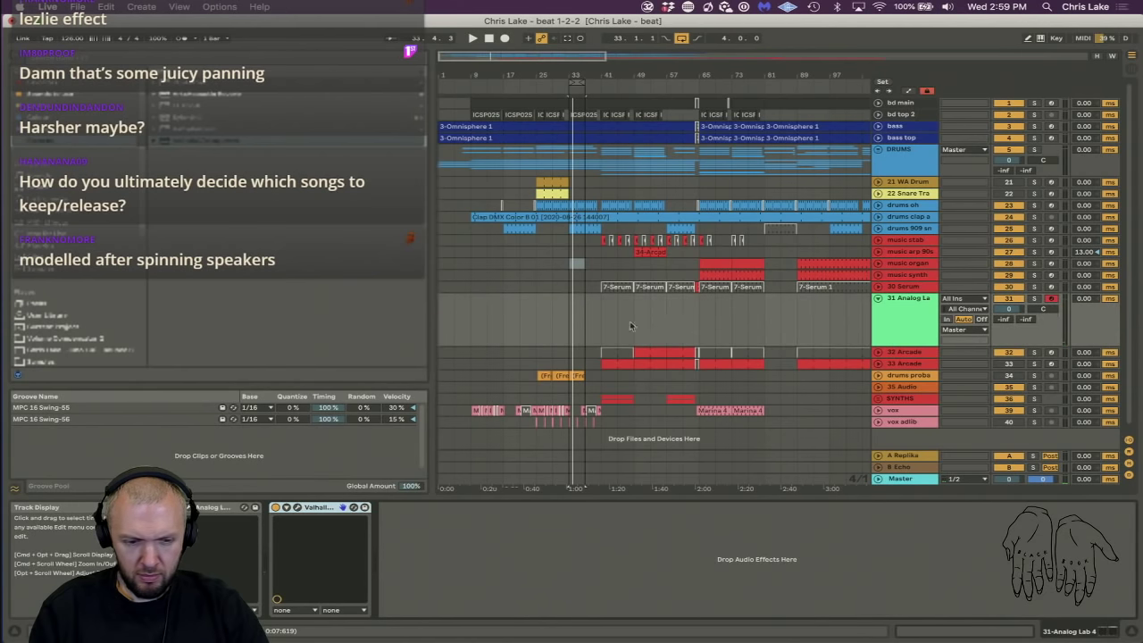
# Set the mix of the Analog Lab track's ValhallaVintageVerb to 32.4 % and close its window.
pyautogui.click(296, 507)
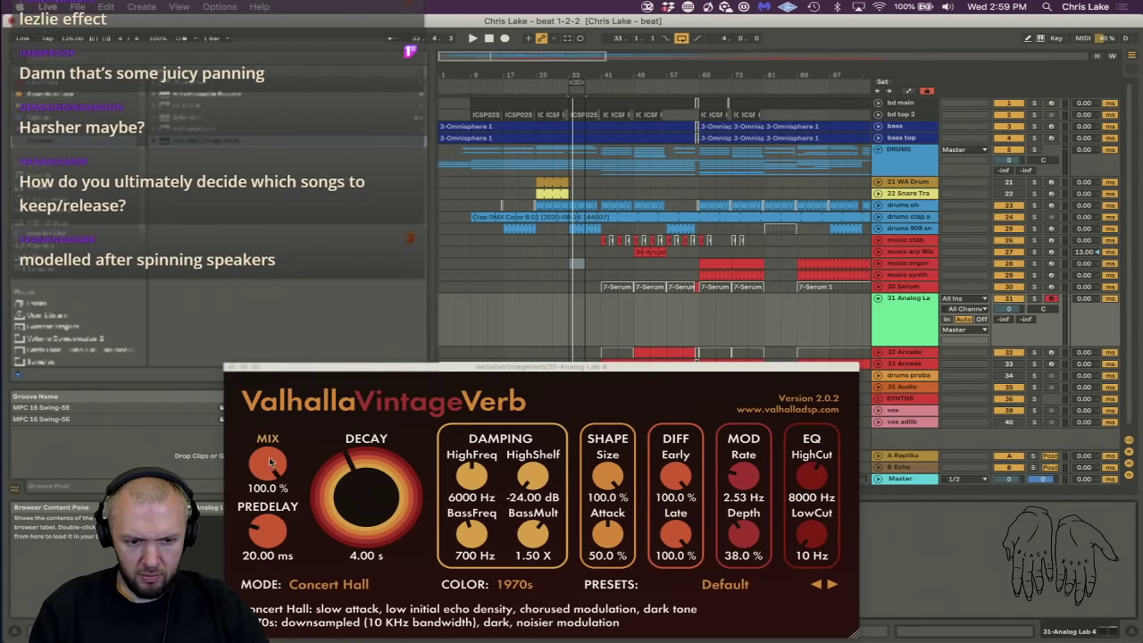
pyautogui.moveTo(273, 462); pyautogui.dragTo(269, 529)
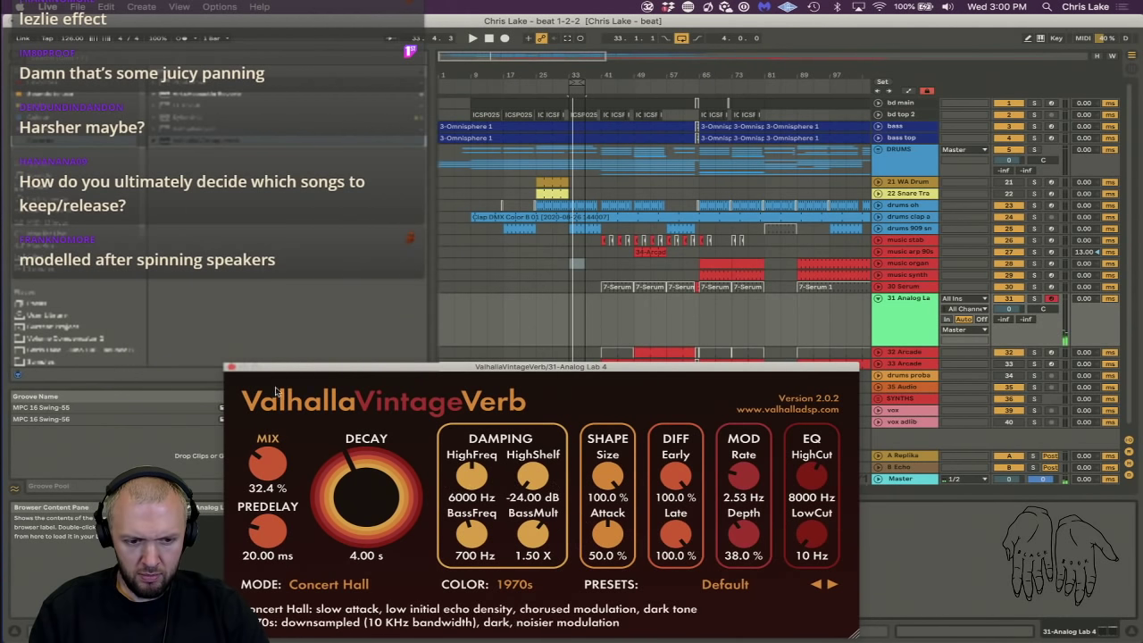
pyautogui.click(230, 367)
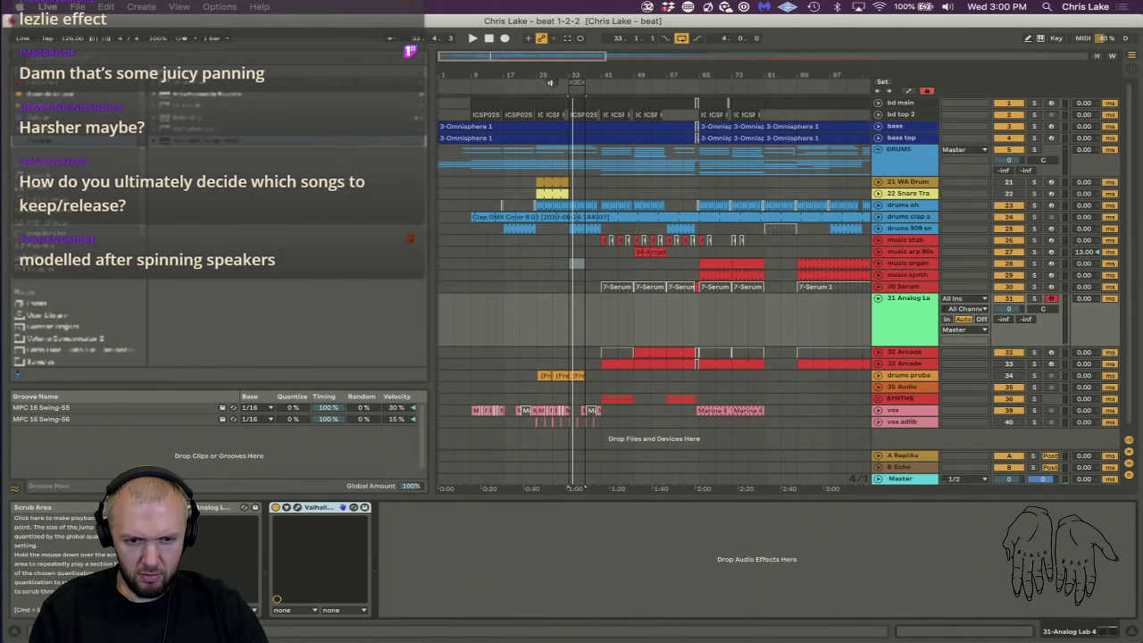
# Record a MIDI part on the Analog Lab track leading into bar 33, redoing the first take.
pyautogui.click(505, 38)
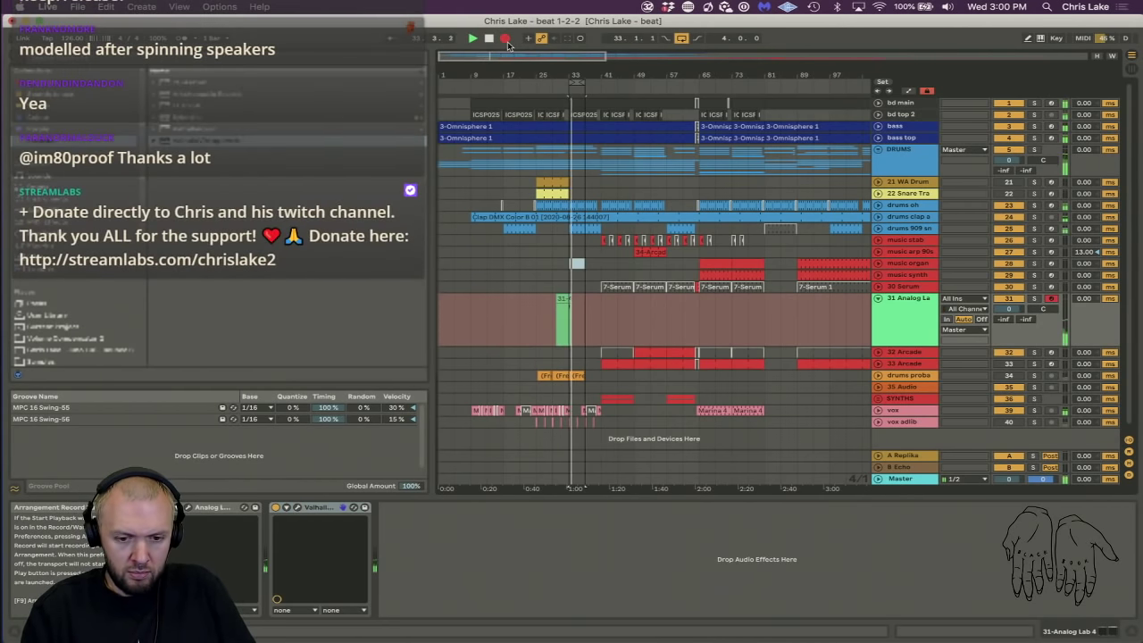
pyautogui.click(505, 39)
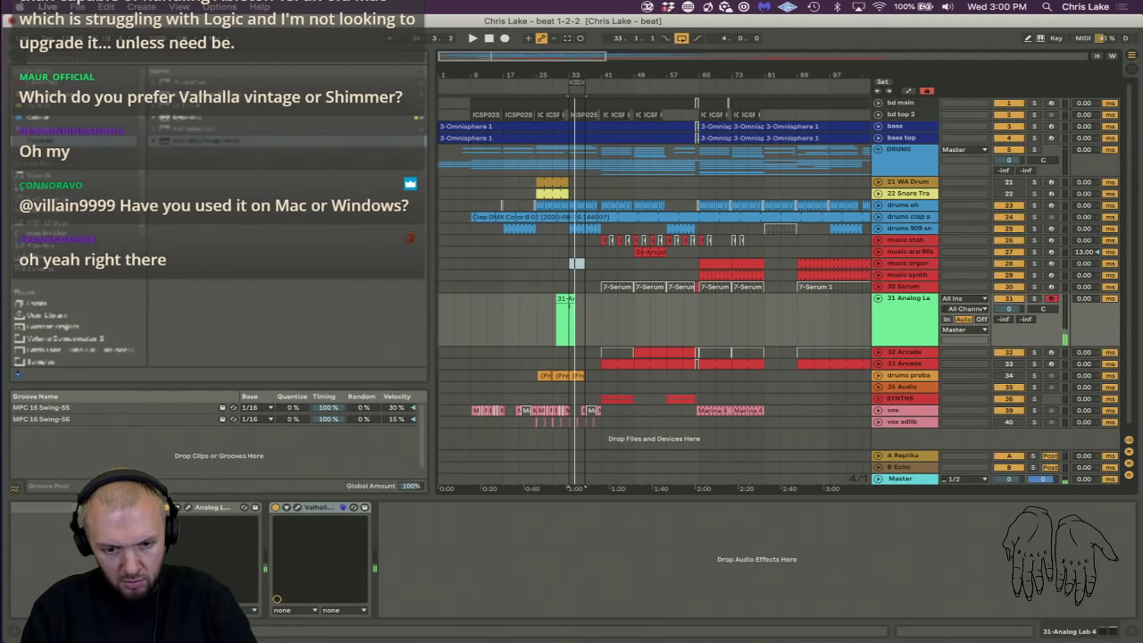
pyautogui.click(567, 298)
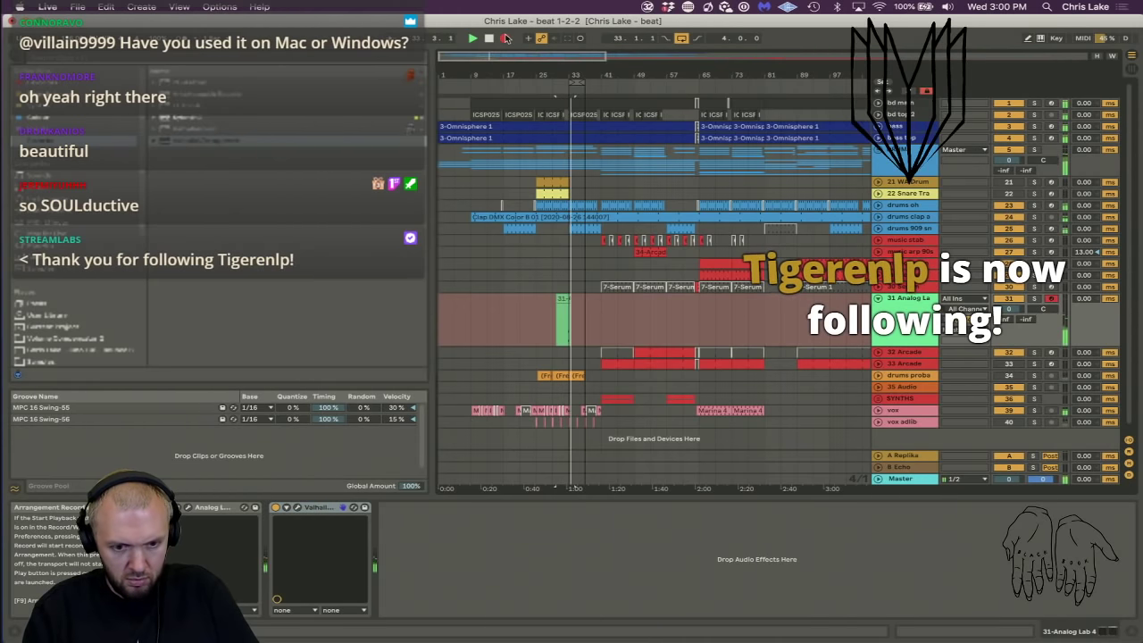
pyautogui.press('space')
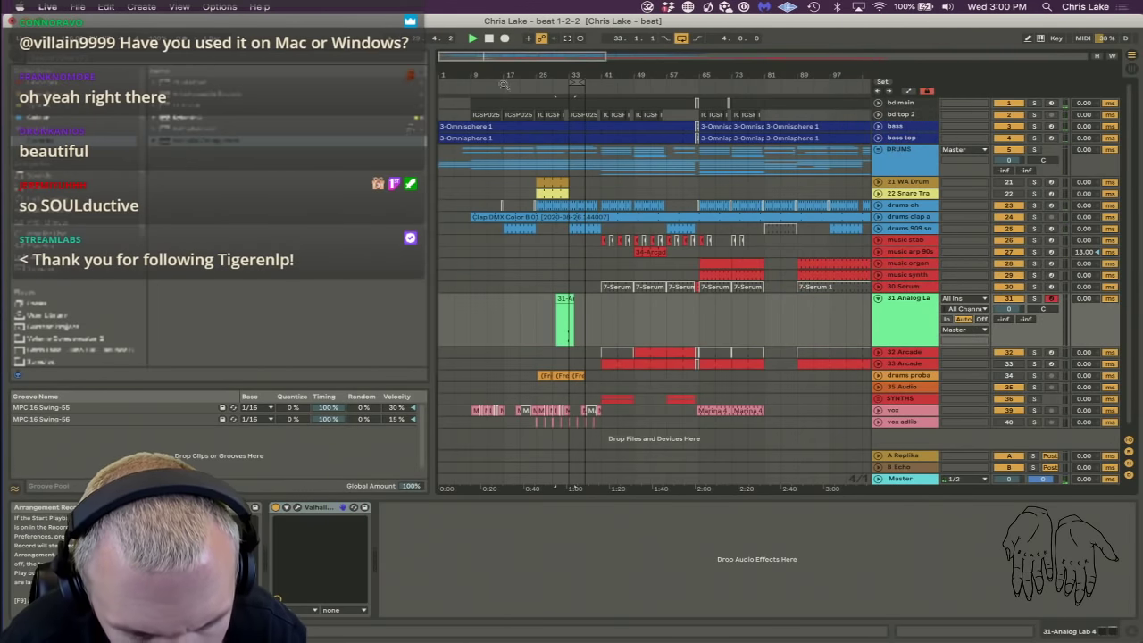
# Open the recorded Analog Lab clip and delete its A4 note.
pyautogui.doubleClick(564, 321)
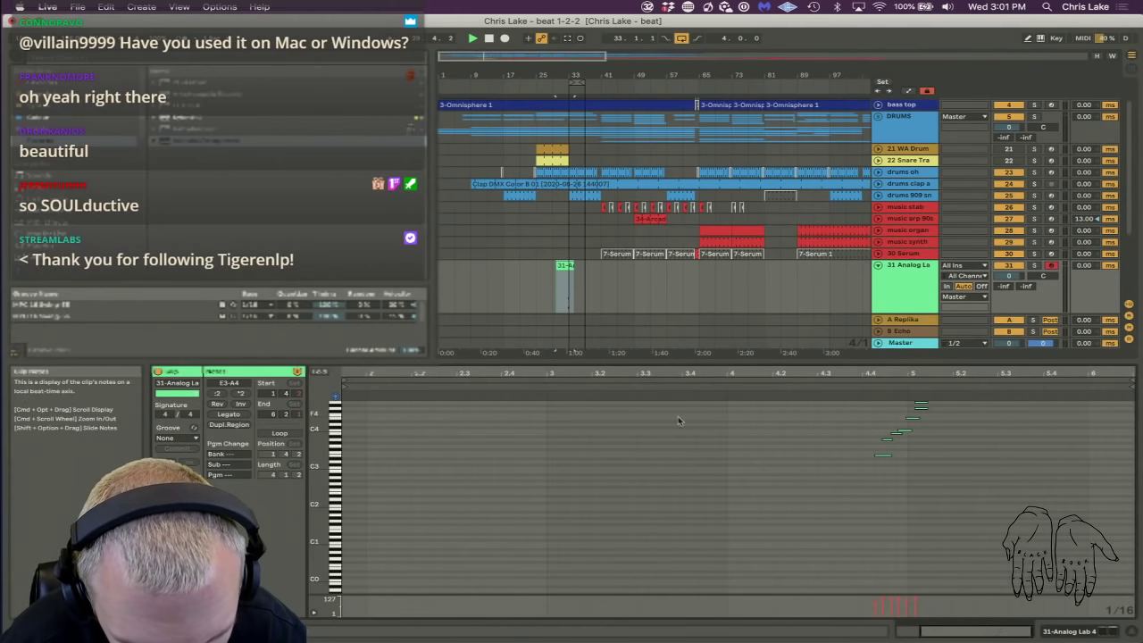
pyautogui.moveTo(313, 448); pyautogui.dragTo(313, 514)
pyautogui.moveTo(925, 371); pyautogui.dragTo(861, 450)
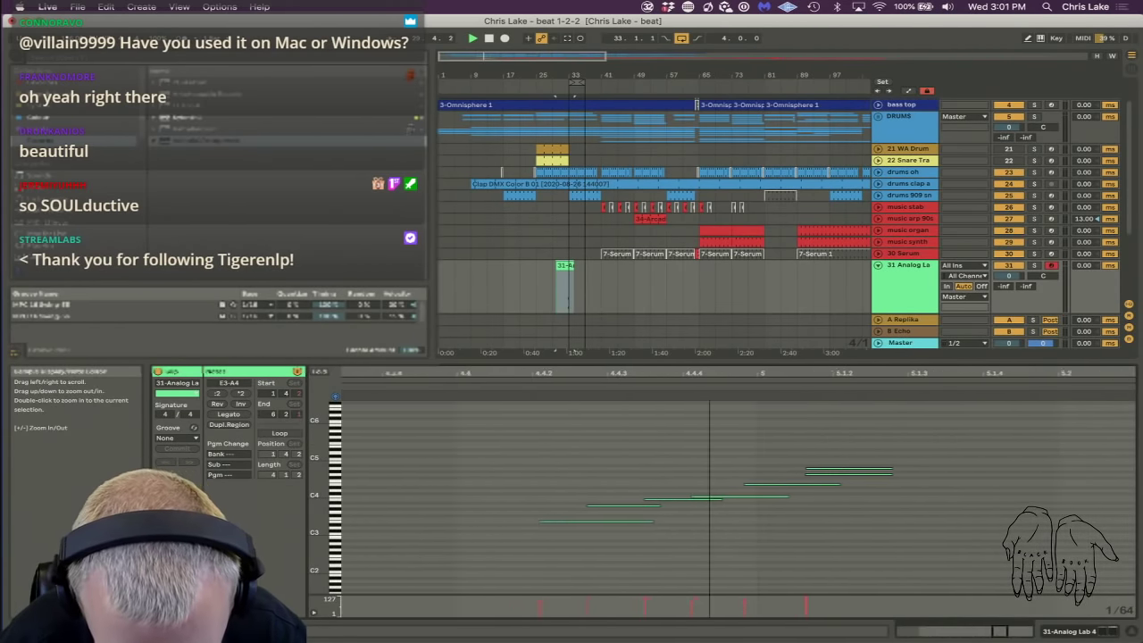
pyautogui.doubleClick(319, 479)
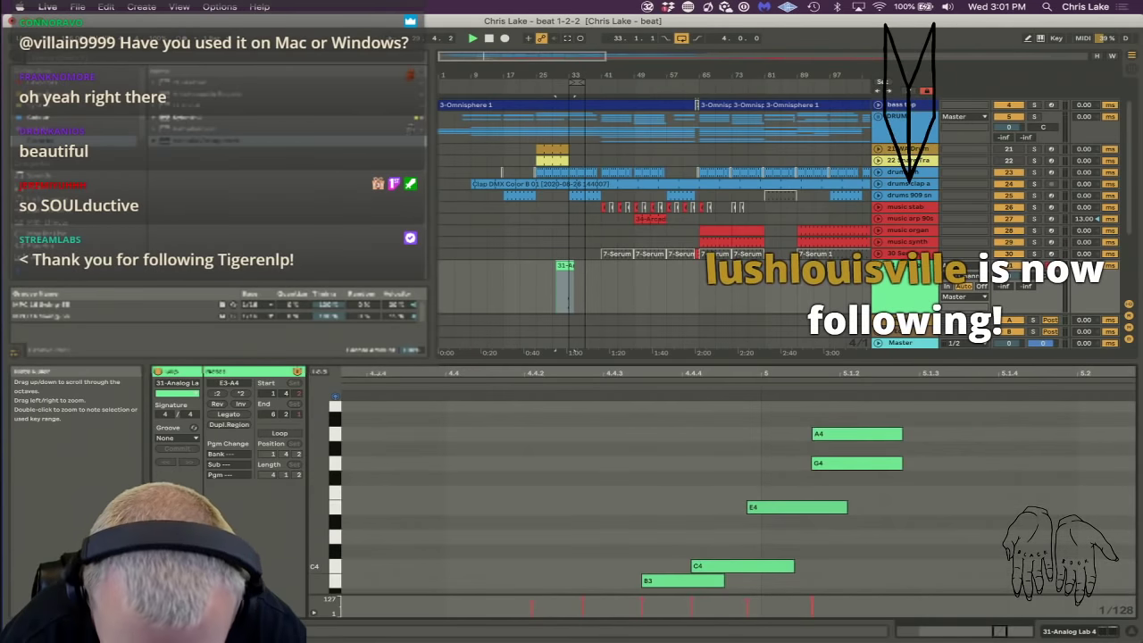
pyautogui.click(594, 485)
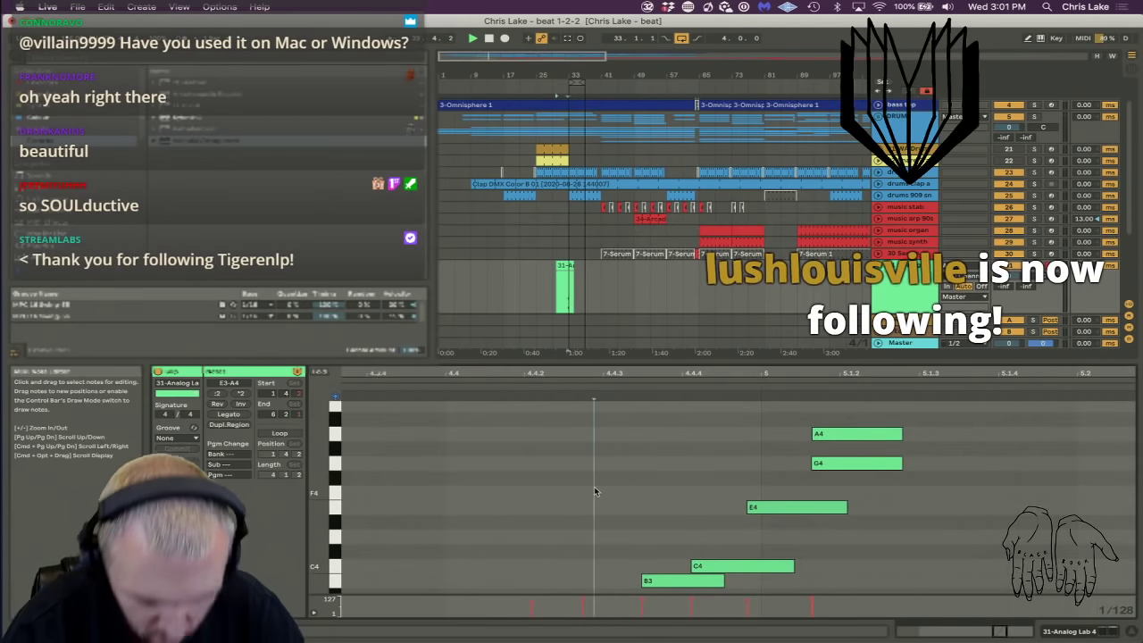
pyautogui.click(334, 457)
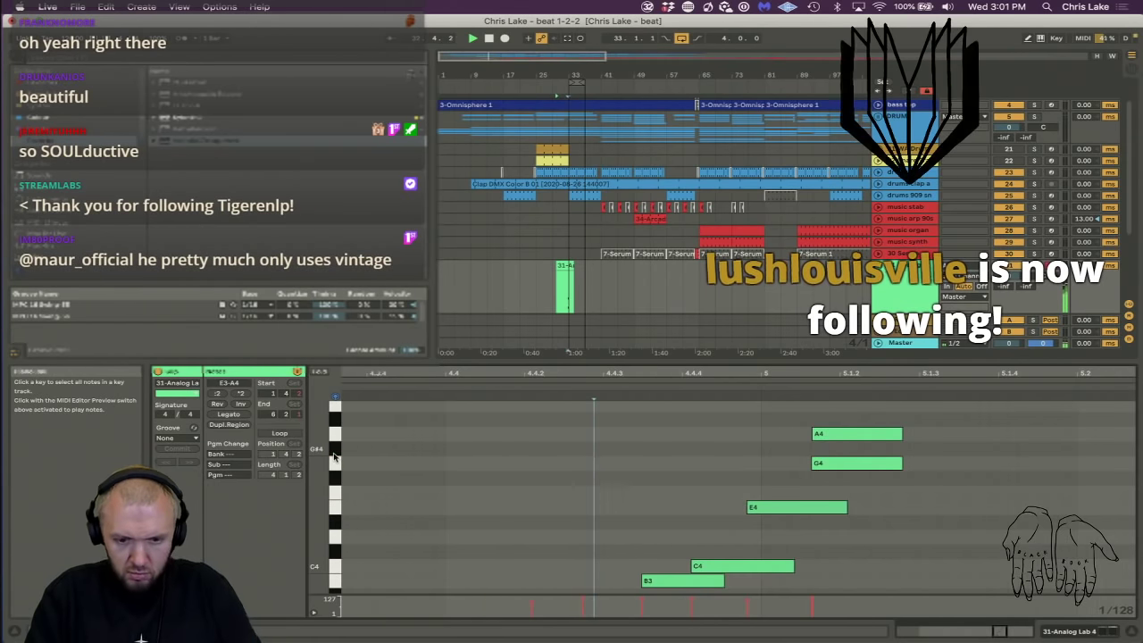
pyautogui.click(829, 435)
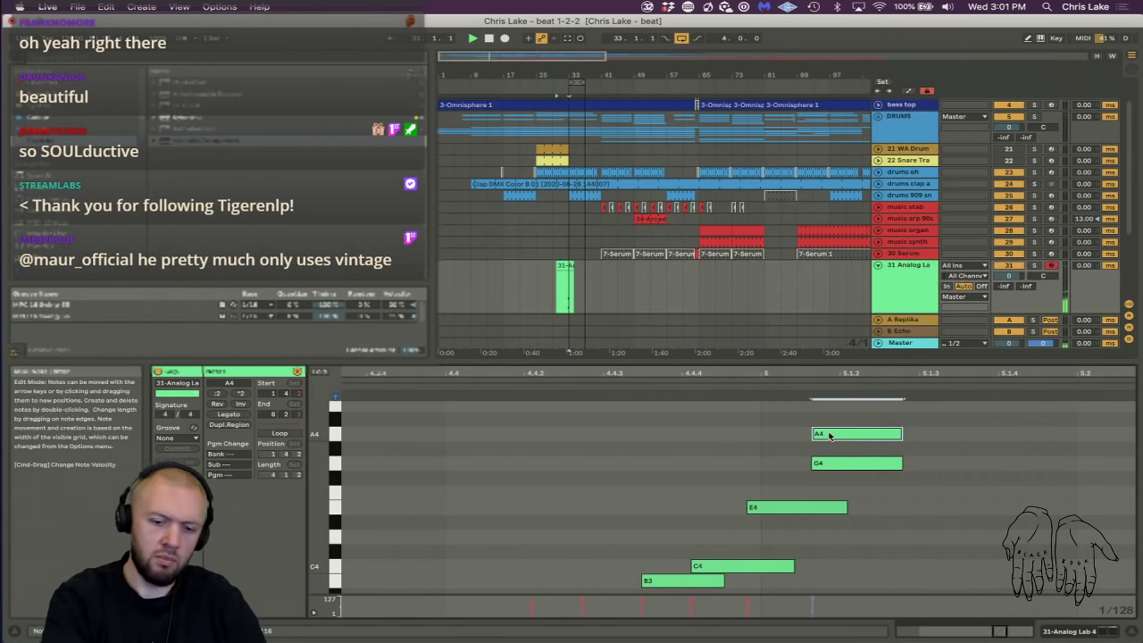
pyautogui.press('Delete')
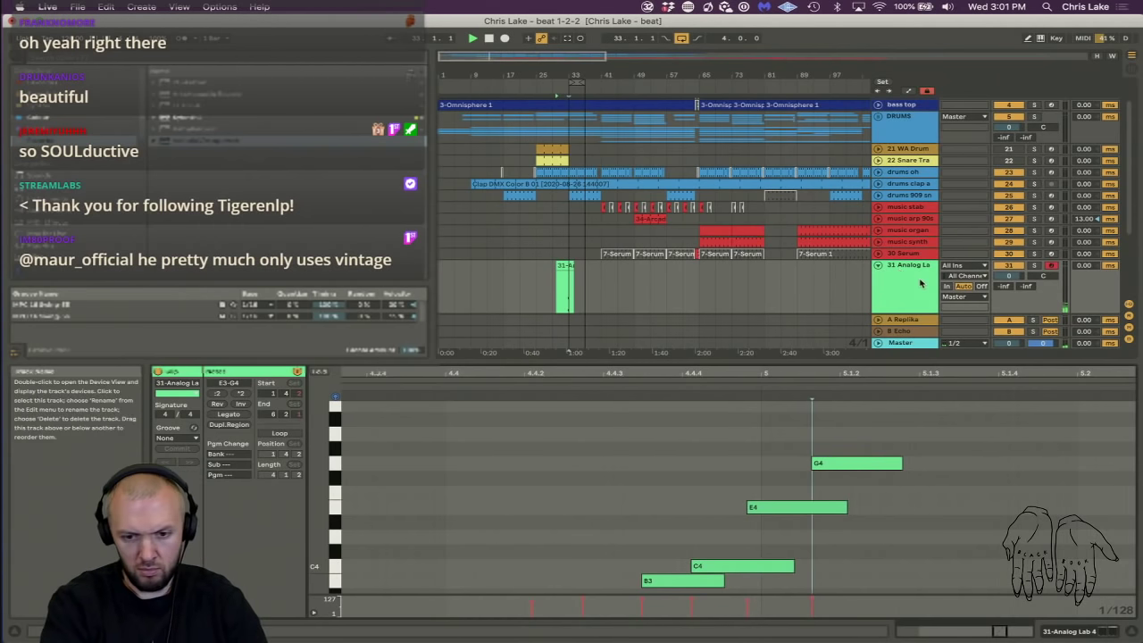
# Shift all notes of the Analog Lab clip earlier so that G4 starts at clip bar 5, and raise the system volume.
pyautogui.click(564, 265)
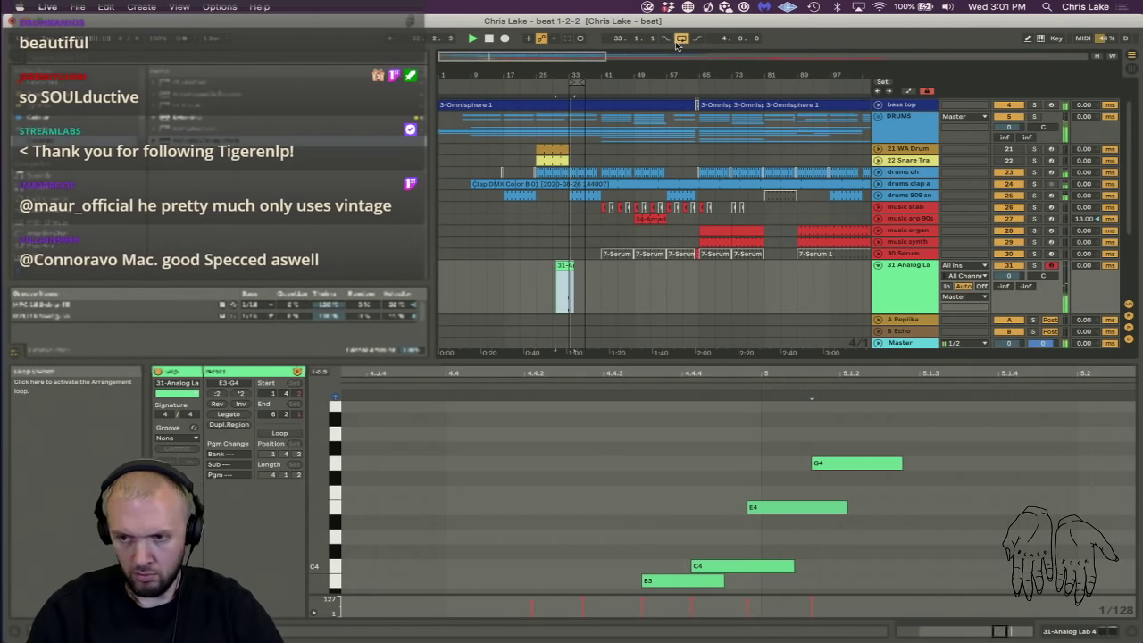
pyautogui.click(663, 401)
pyautogui.moveTo(828, 464); pyautogui.dragTo(787, 465)
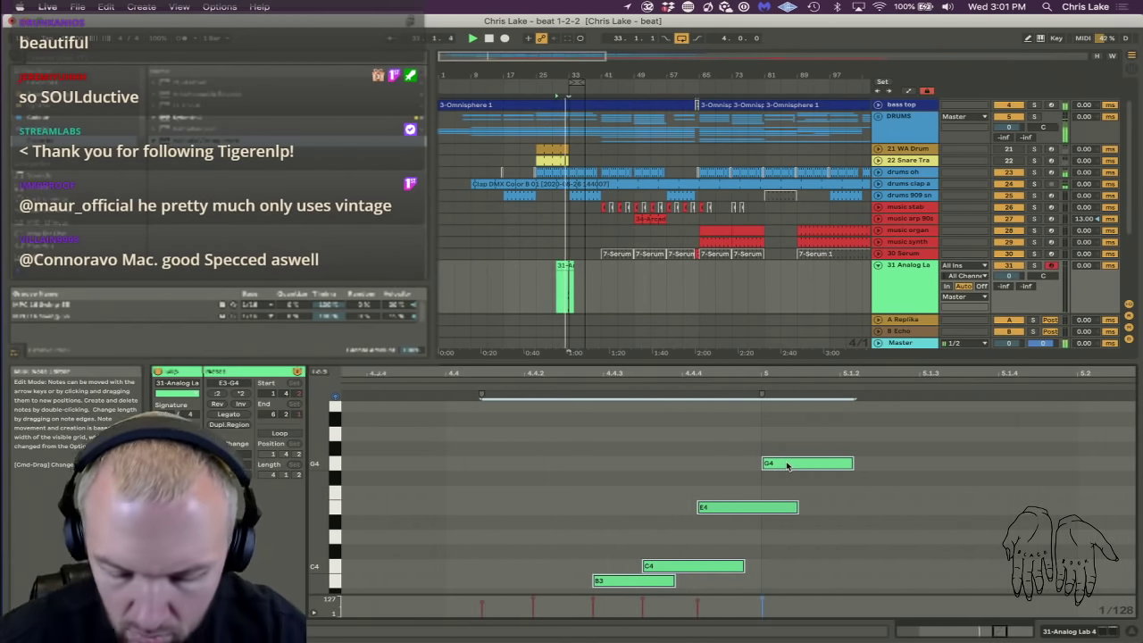
pyautogui.press('XF86AudioRaiseVolume')
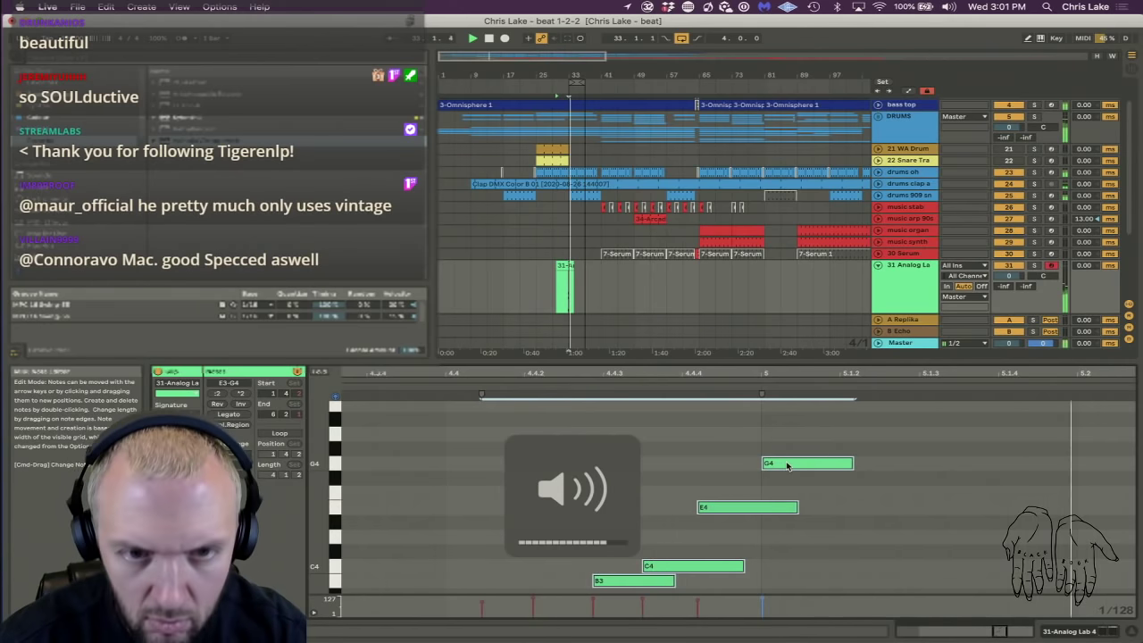
# Delete the empty portion of the Analog Lab clip ahead of its first note in the arrangement.
pyautogui.moveTo(576, 362); pyautogui.dragTo(578, 189)
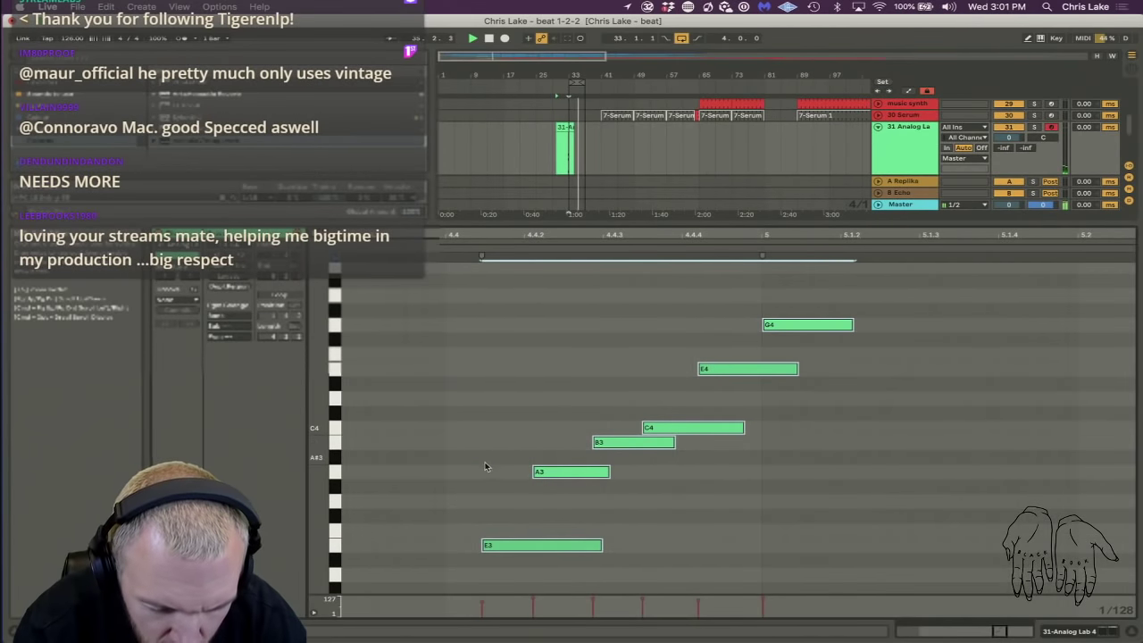
pyautogui.moveTo(566, 97); pyautogui.dragTo(601, 145)
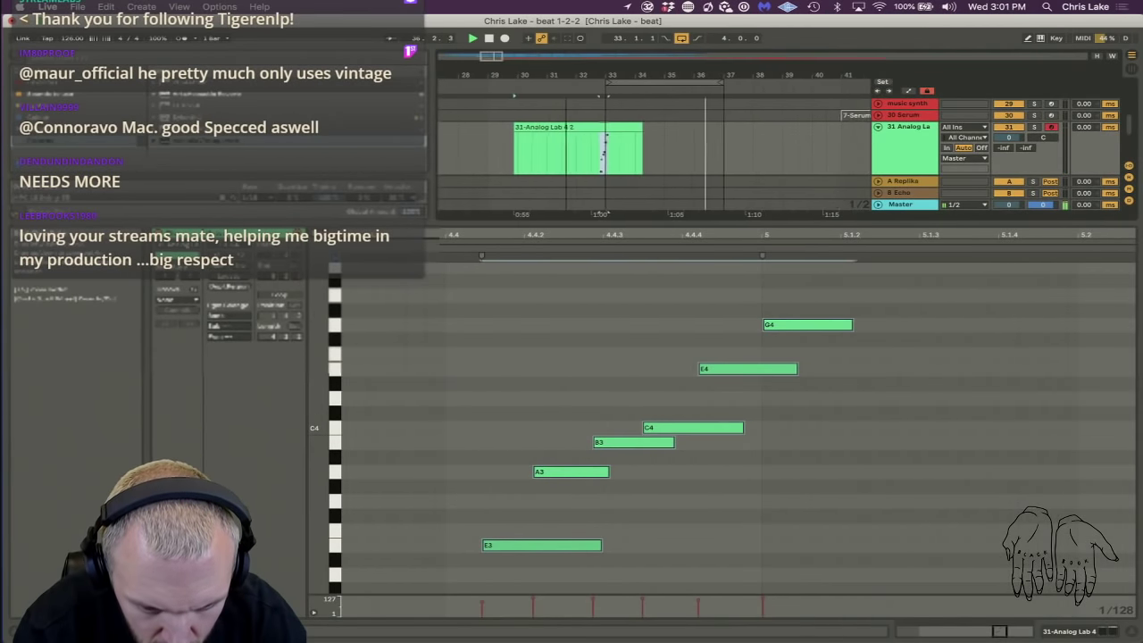
pyautogui.scroll(-3, 811, 162)
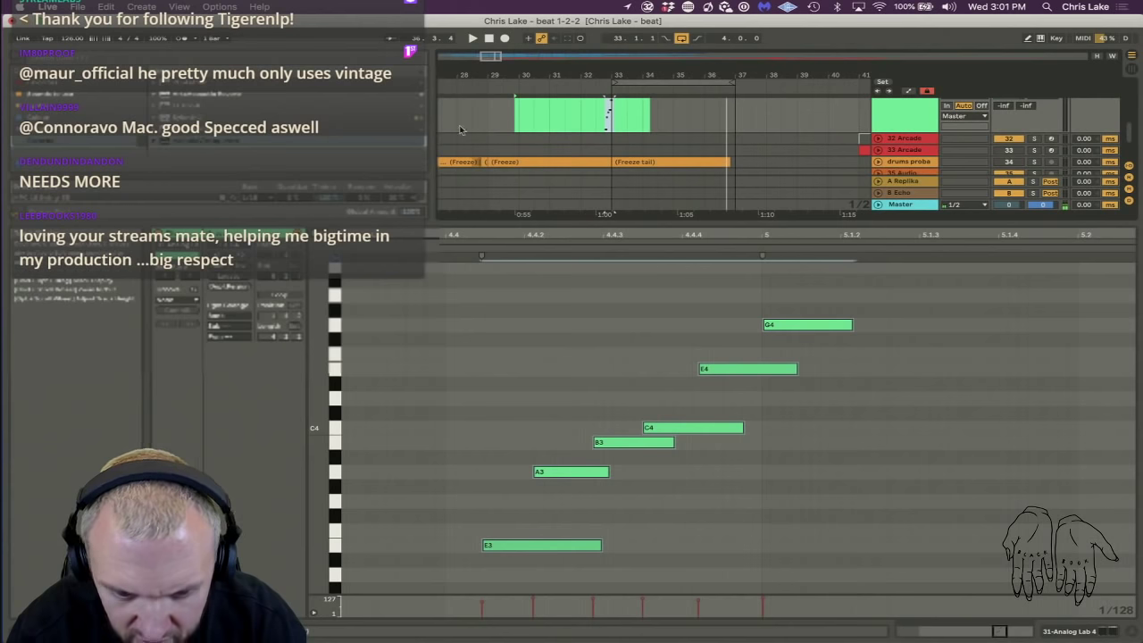
pyautogui.scroll(3, 593, 125)
pyautogui.moveTo(504, 154)
pyautogui.mouseDown()
pyautogui.moveTo(505, 253)
pyautogui.moveTo(508, 223)
pyautogui.mouseUp()
pyautogui.moveTo(511, 274); pyautogui.dragTo(507, 361)
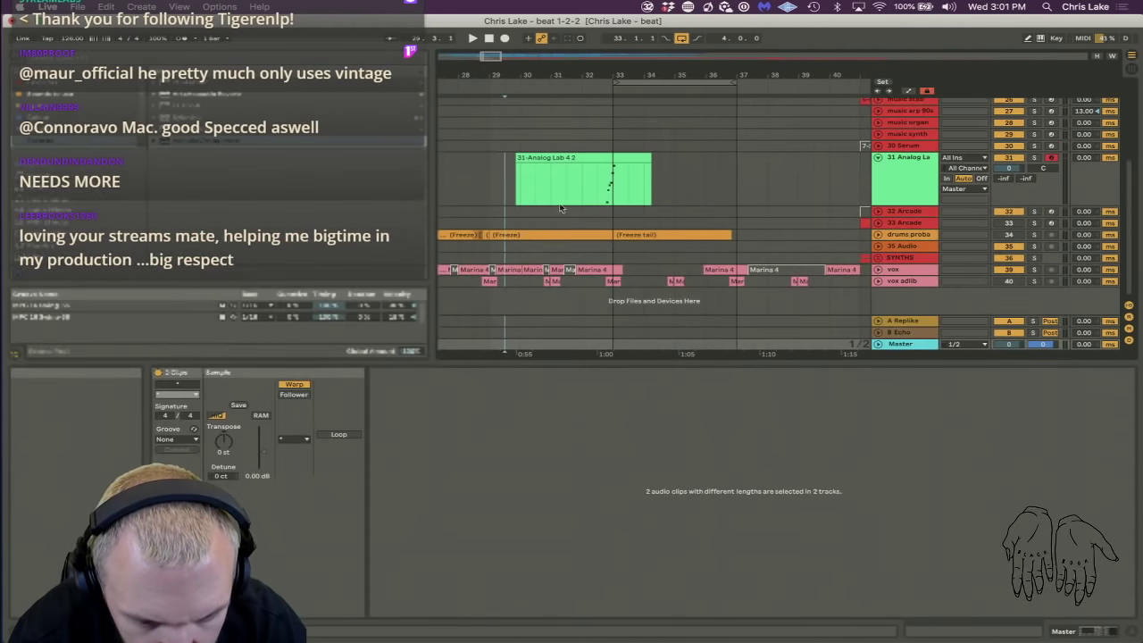
pyautogui.moveTo(591, 64); pyautogui.dragTo(744, 134)
pyautogui.moveTo(593, 190); pyautogui.dragTo(755, 195)
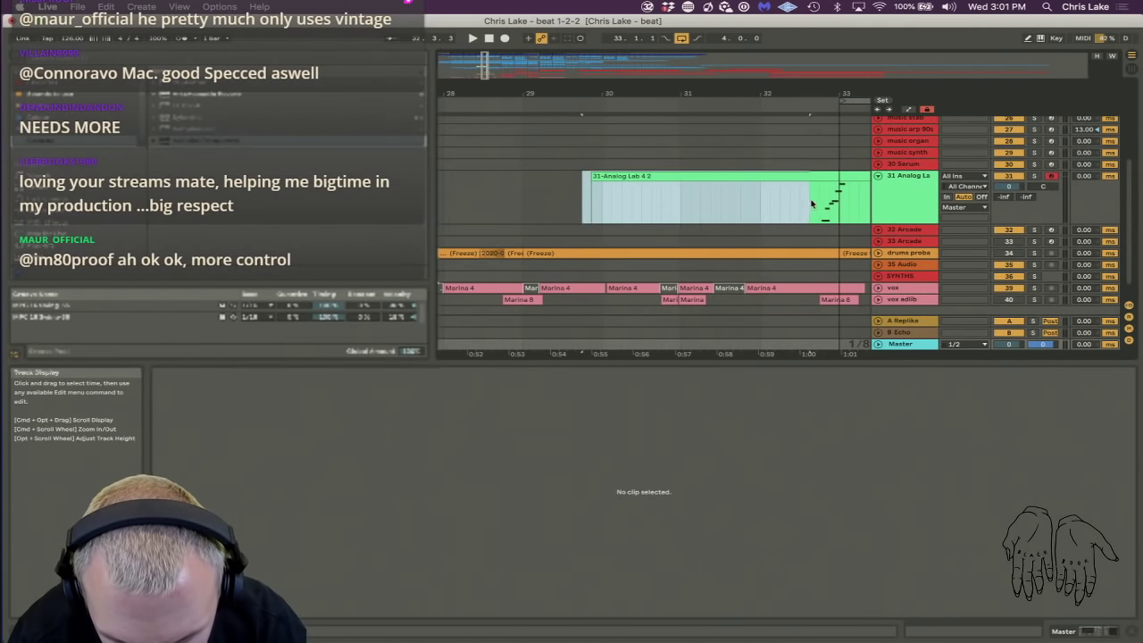
pyautogui.press('Delete')
# Open the trimmed Analog Lab clip in the note editor and enlarge the editor around its notes.
pyautogui.click(839, 175)
pyautogui.moveTo(826, 94); pyautogui.dragTo(802, 177)
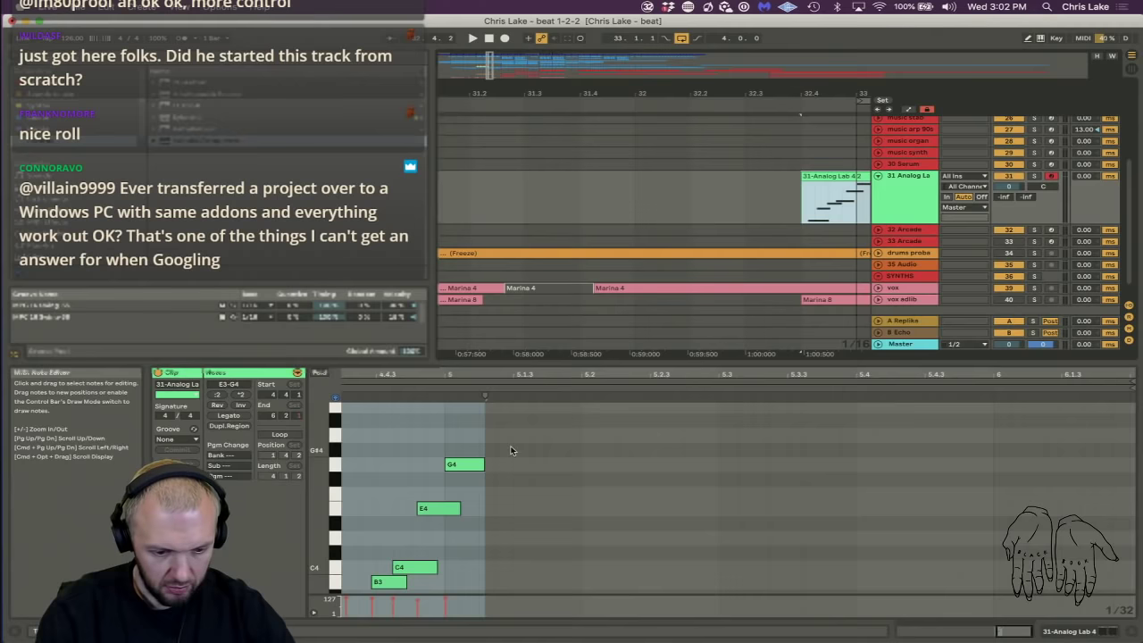
pyautogui.hscroll(-2, 512, 450)
pyautogui.scroll(-1, 512, 450)
pyautogui.scroll(-2, 511, 450)
pyautogui.hscroll(-2, 511, 451)
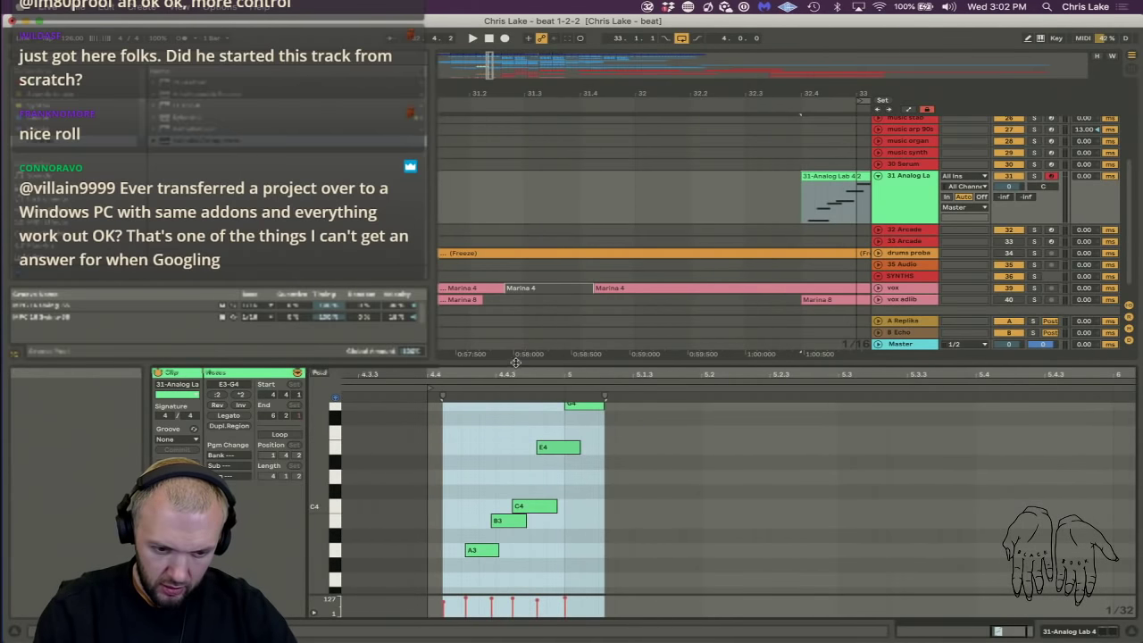
pyautogui.moveTo(520, 360); pyautogui.dragTo(514, 218)
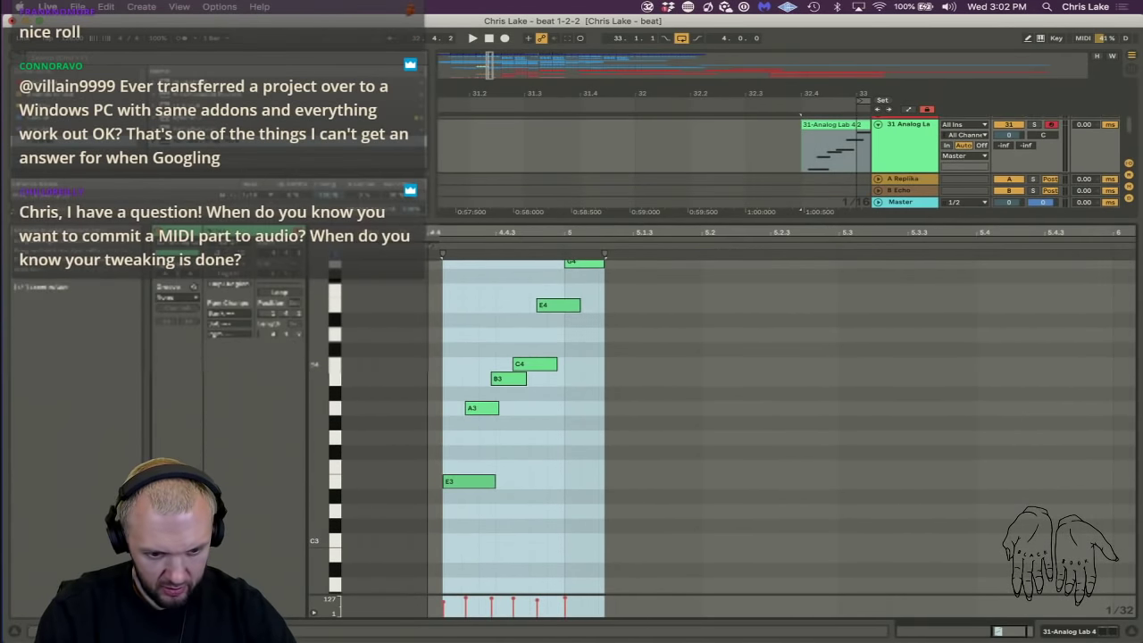
pyautogui.scroll(5, 516, 433)
pyautogui.click(637, 450)
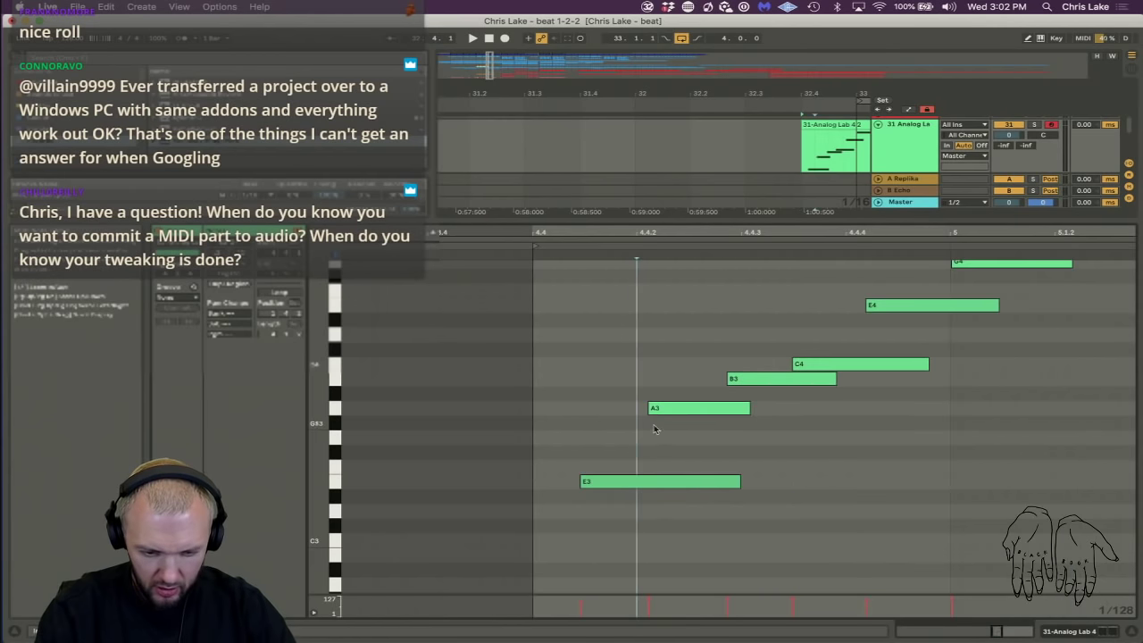
# Audition the clip's E3, A3, B3, C4 and E4 notes one by one.
pyautogui.click(642, 479)
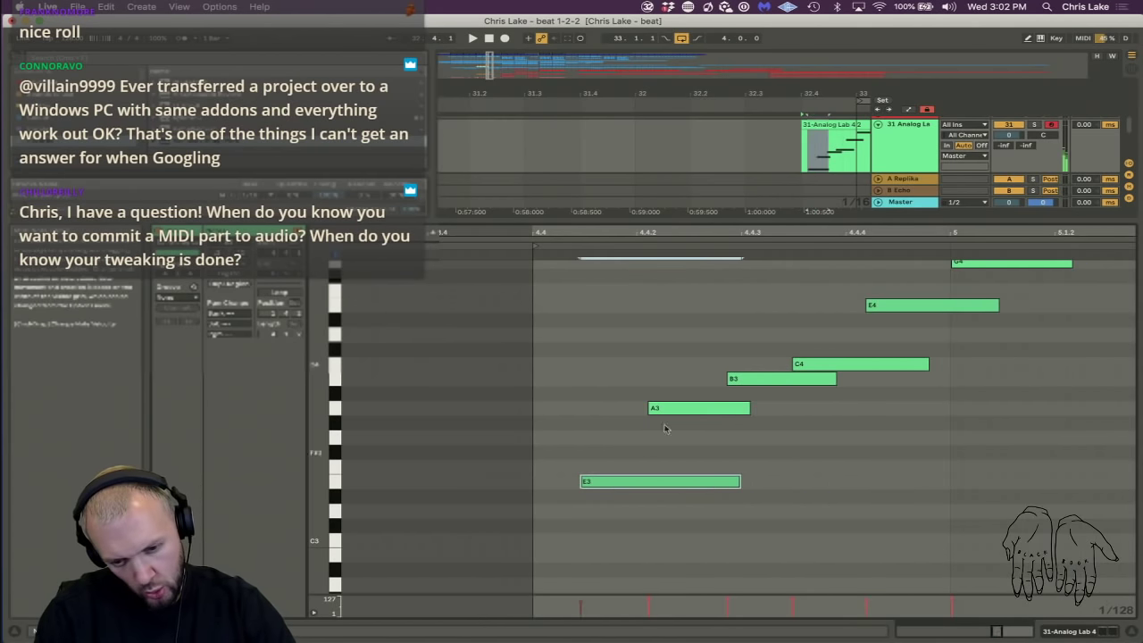
pyautogui.click(679, 408)
pyautogui.click(766, 380)
pyautogui.click(812, 366)
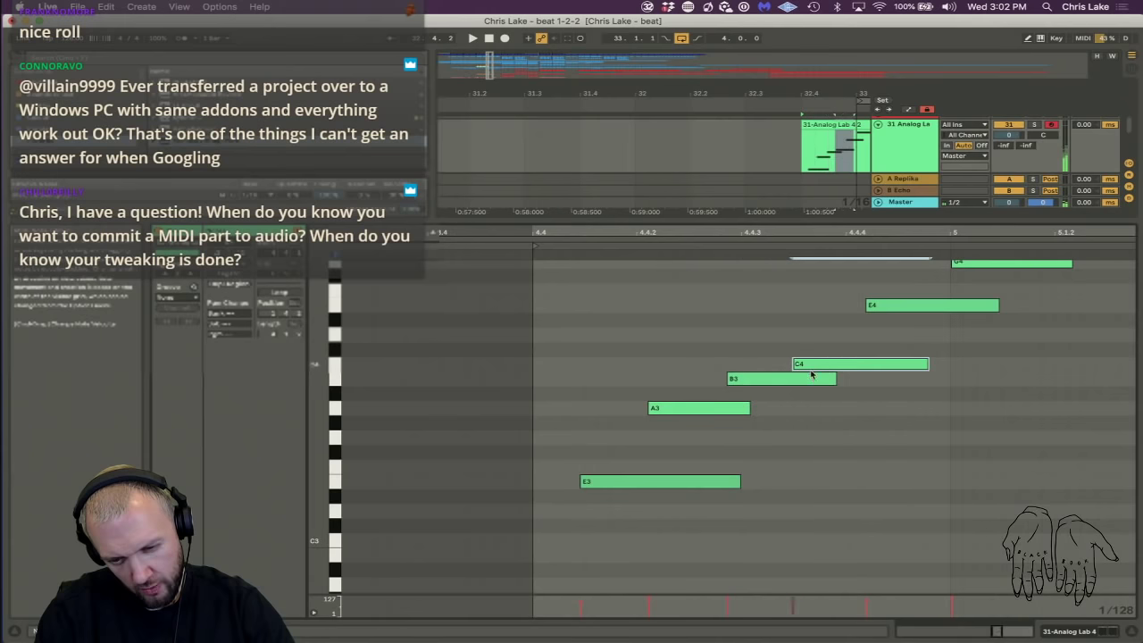
pyautogui.click(893, 309)
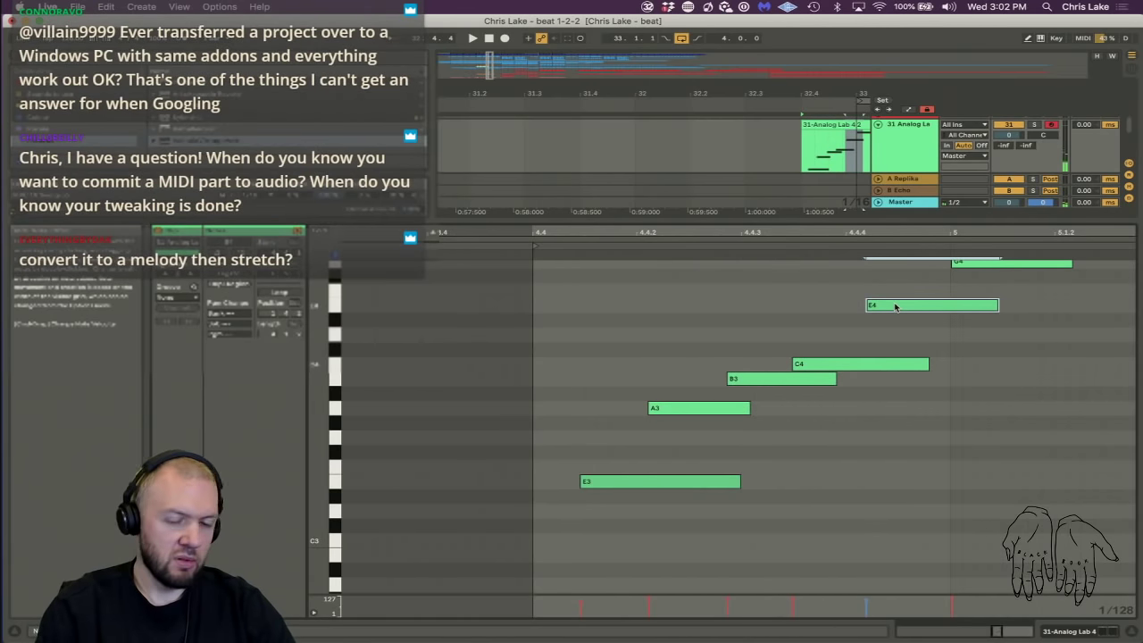
pyautogui.click(568, 316)
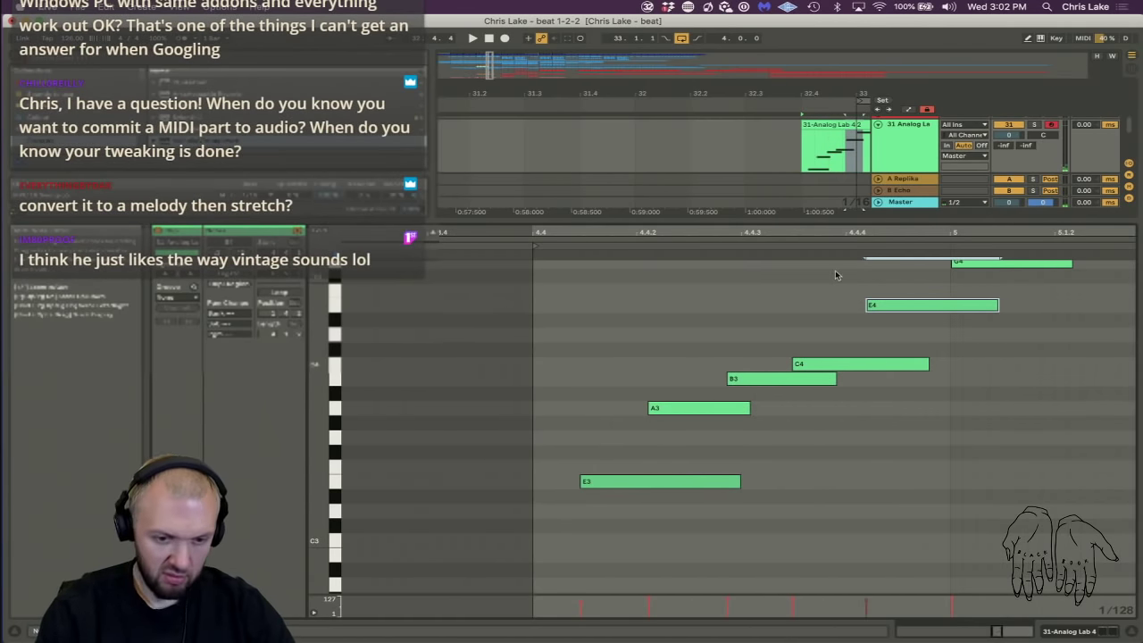
pyautogui.click(620, 482)
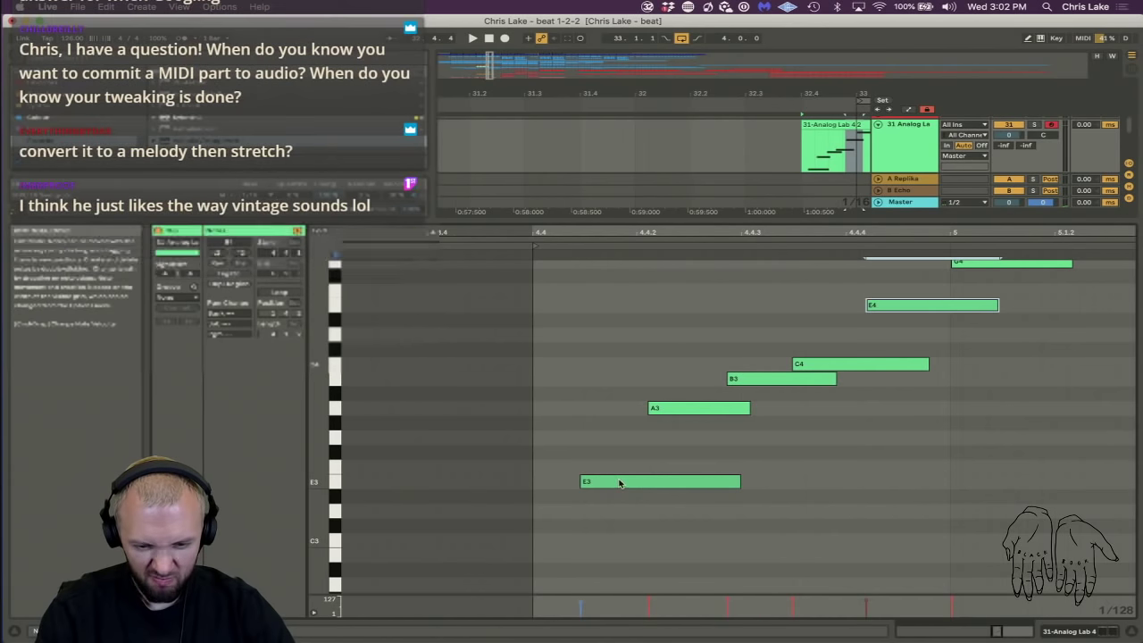
# Nudge the E3, A3 and B3 notes earlier together, bringing E3 close to the clip start at 4.4.
pyautogui.moveTo(598, 387); pyautogui.dragTo(729, 513)
pyautogui.moveTo(630, 386); pyautogui.dragTo(750, 514)
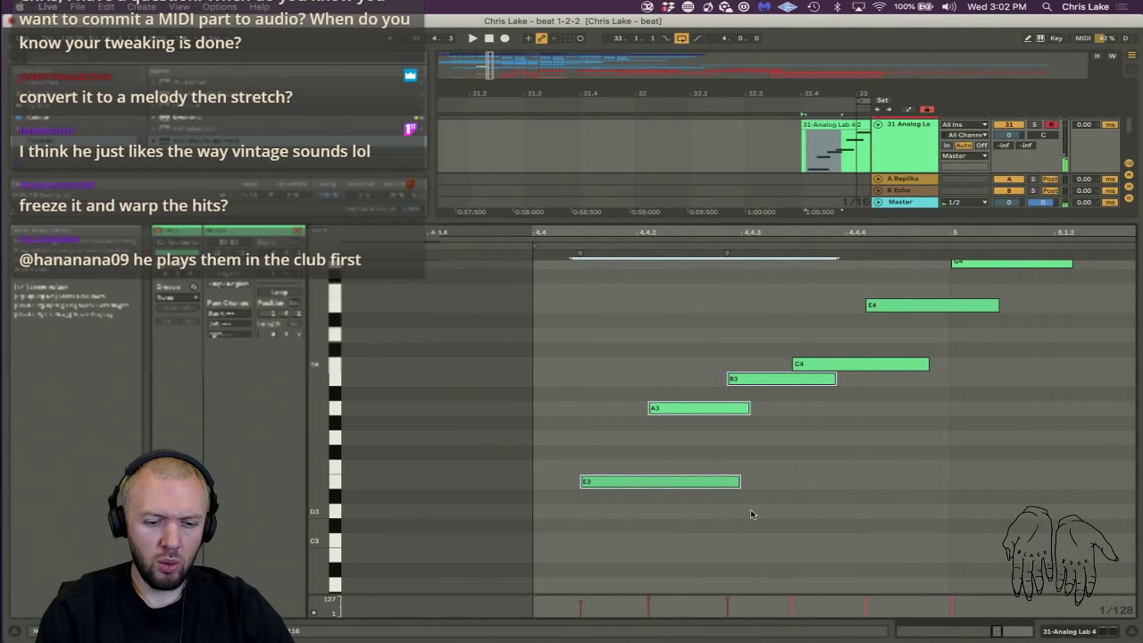
pyautogui.press('Left')
pyautogui.press('Left')
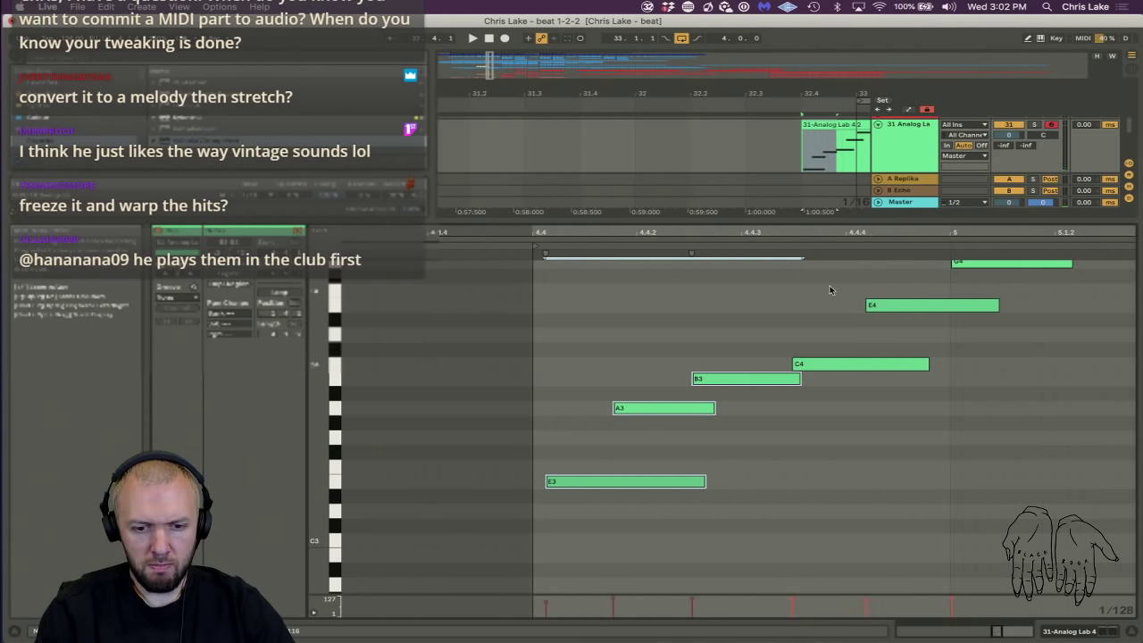
# Nudge the A3 and B3 notes slightly later, and also the E4 note slightly later.
pyautogui.moveTo(648, 370); pyautogui.dragTo(715, 420)
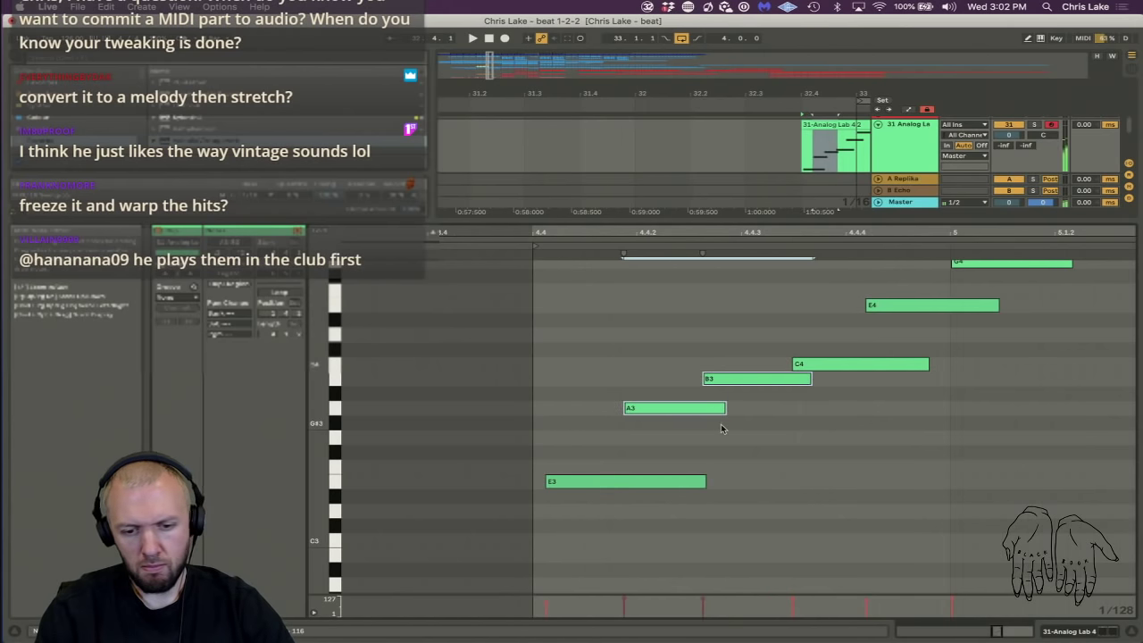
pyautogui.moveTo(814, 340); pyautogui.dragTo(857, 359)
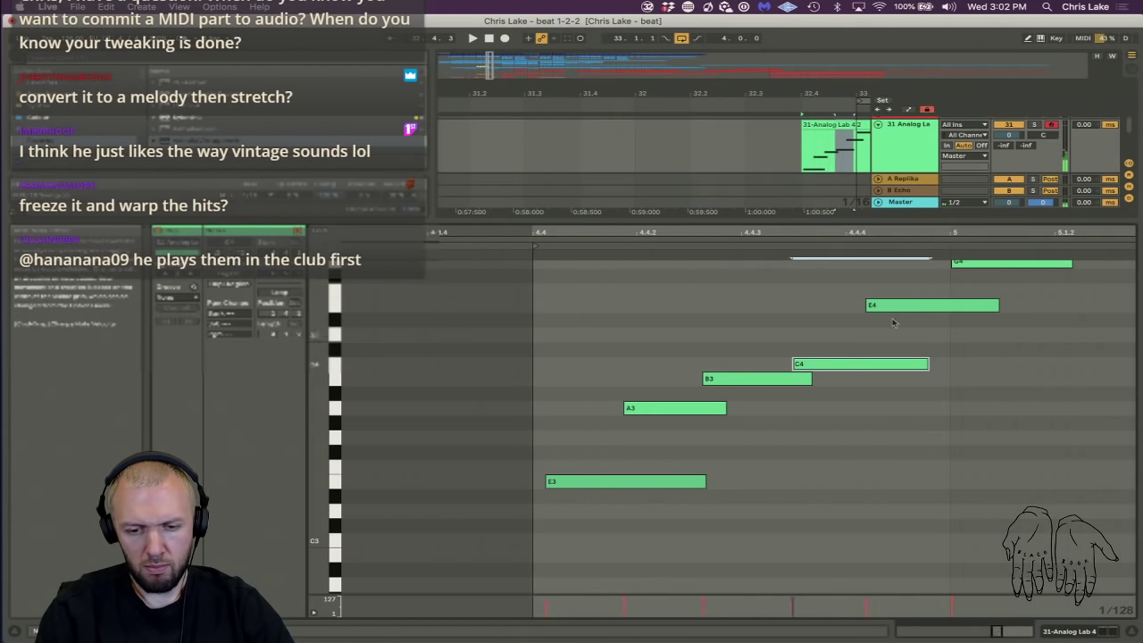
pyautogui.click(907, 304)
pyautogui.press('Right')
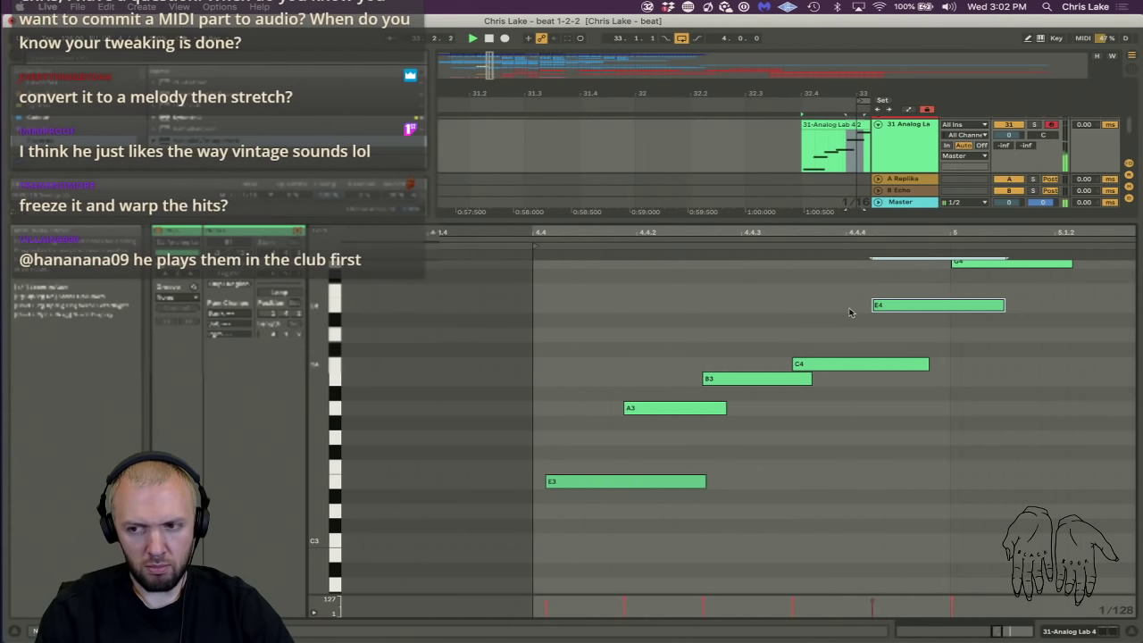
# Solo the Analog Lab track and play the arrangement from bar 32.
pyautogui.click(632, 144)
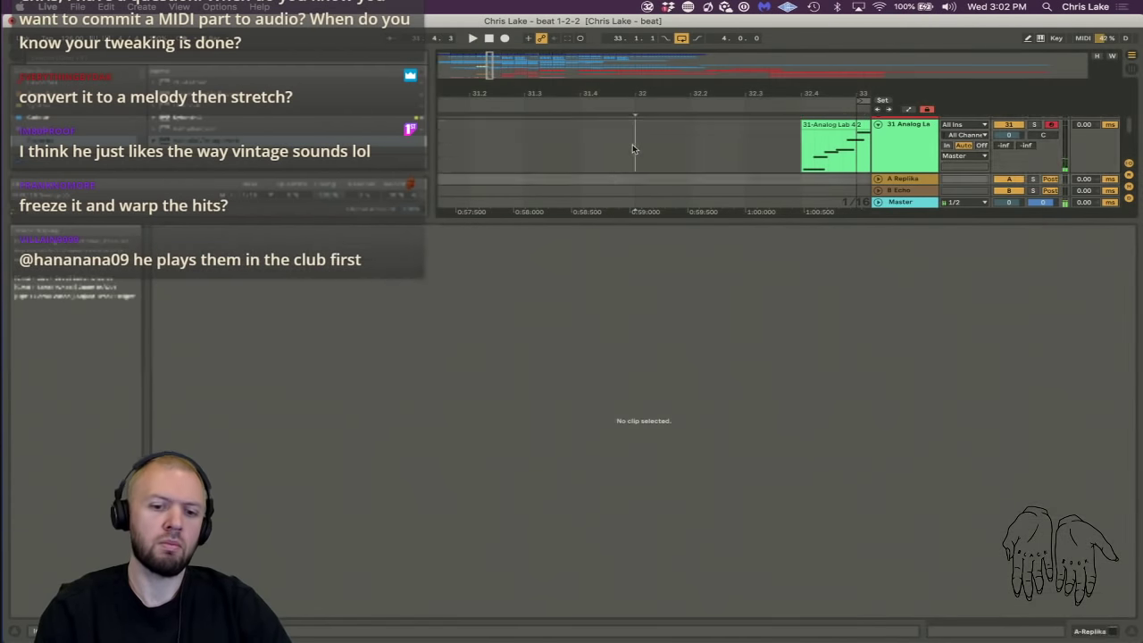
pyautogui.click(1033, 125)
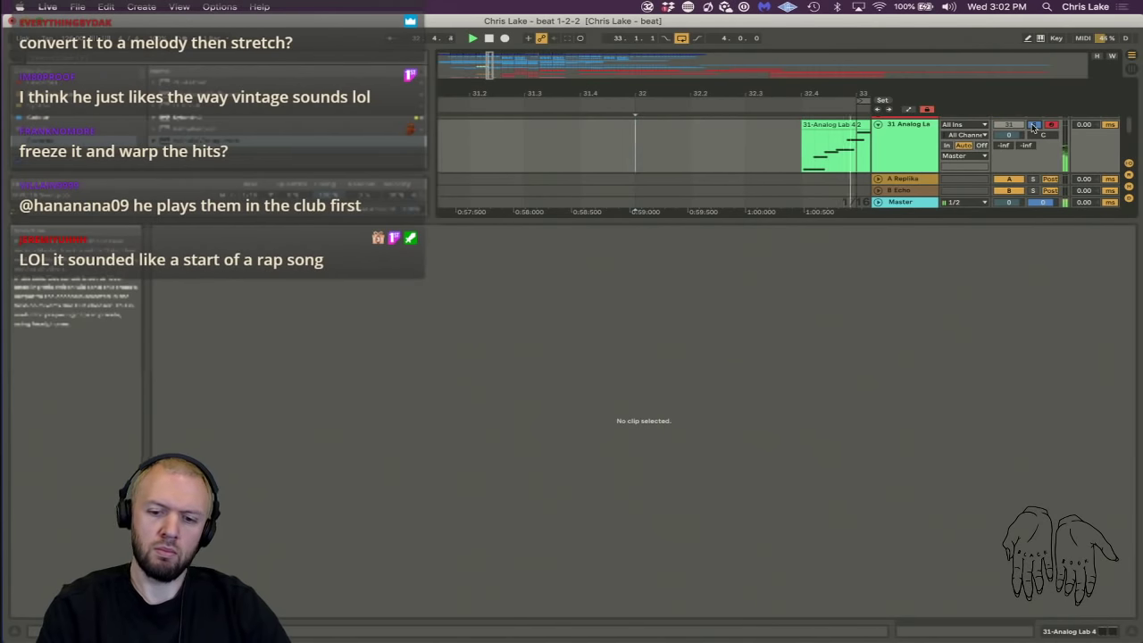
pyautogui.click(889, 130)
# Shrink the editor to bring back the full arrangement, and duplicate the Analog Lab track with its clip.
pyautogui.moveTo(801, 220); pyautogui.dragTo(774, 485)
pyautogui.moveTo(806, 90); pyautogui.dragTo(625, 58)
pyautogui.doubleClick(903, 288)
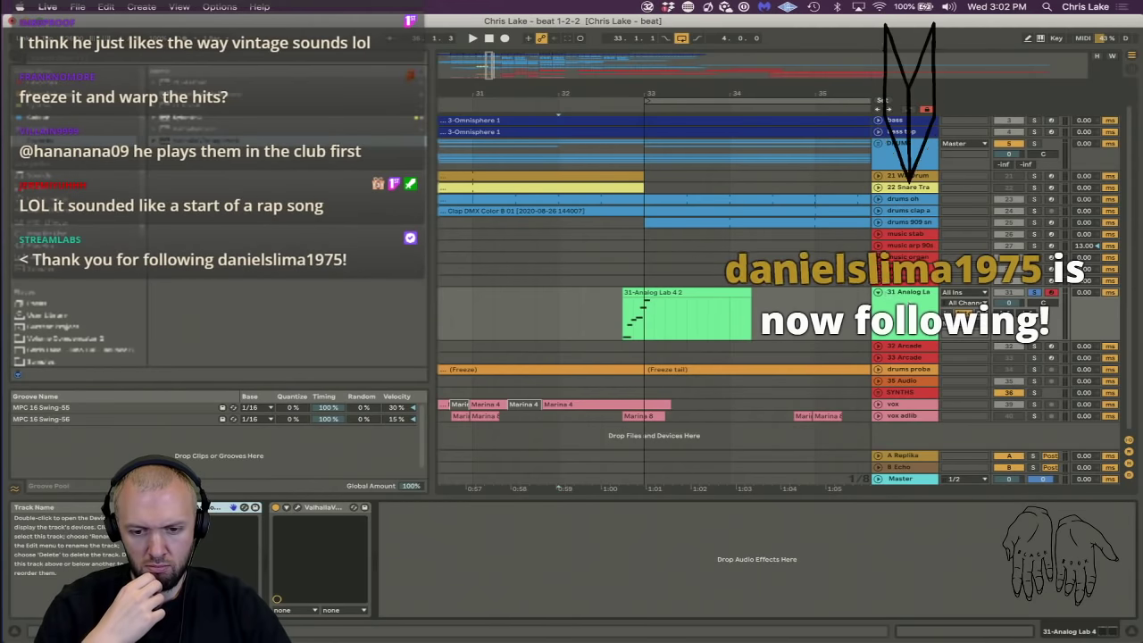
pyautogui.rightClick(911, 308)
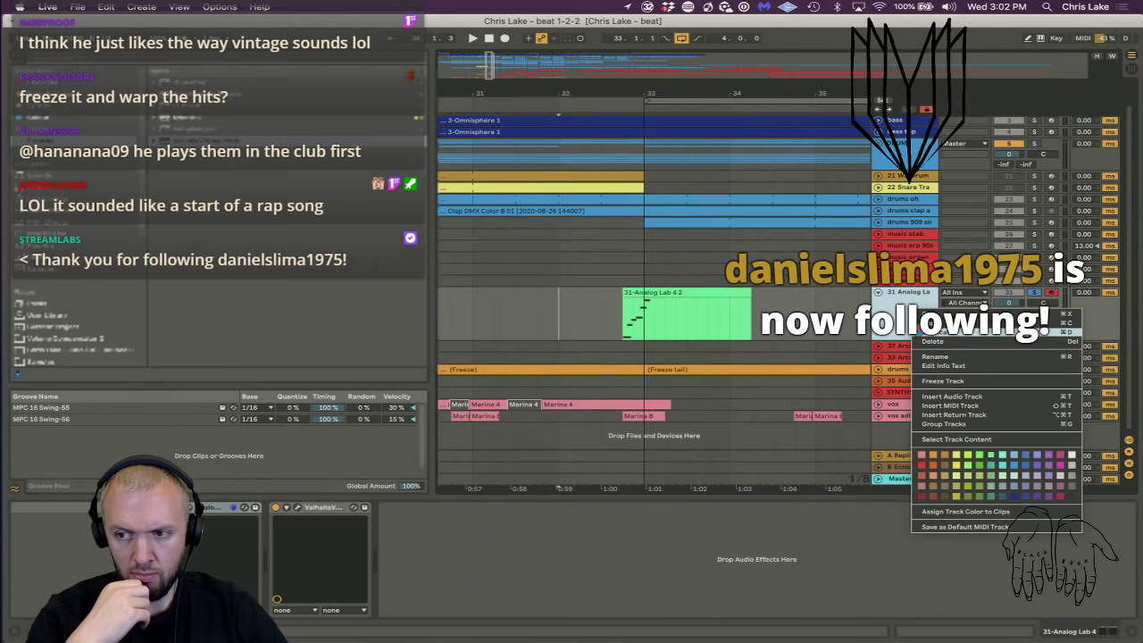
pyautogui.click(982, 332)
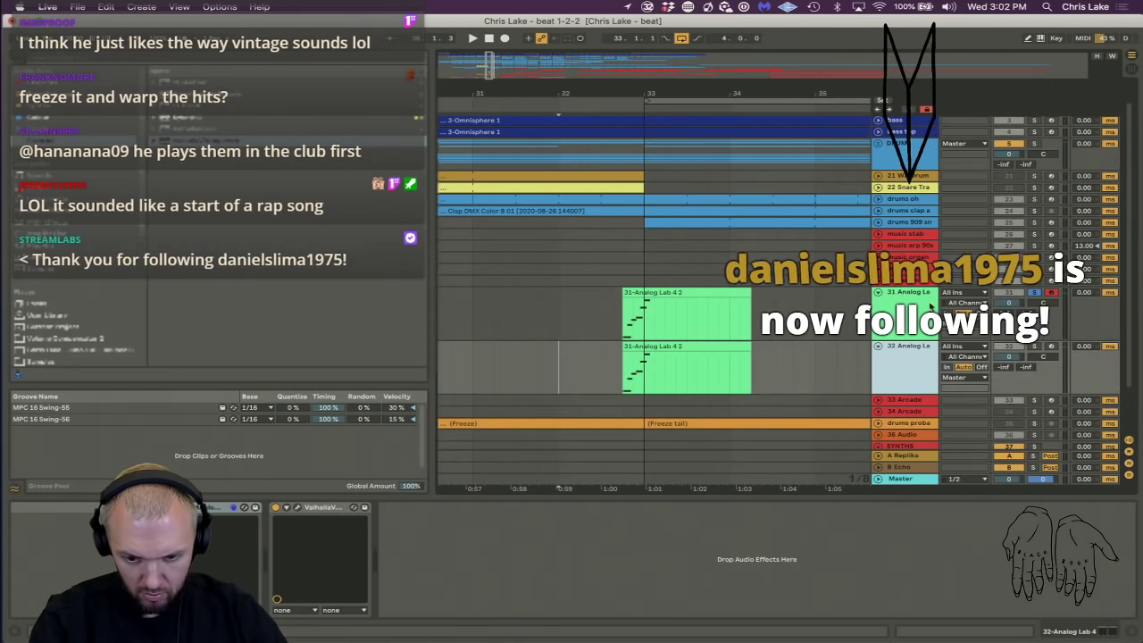
# Lower the Hammer Hardness of the Frying Pan preset on the original Analog Lab track to about 0.26.
pyautogui.press('space')
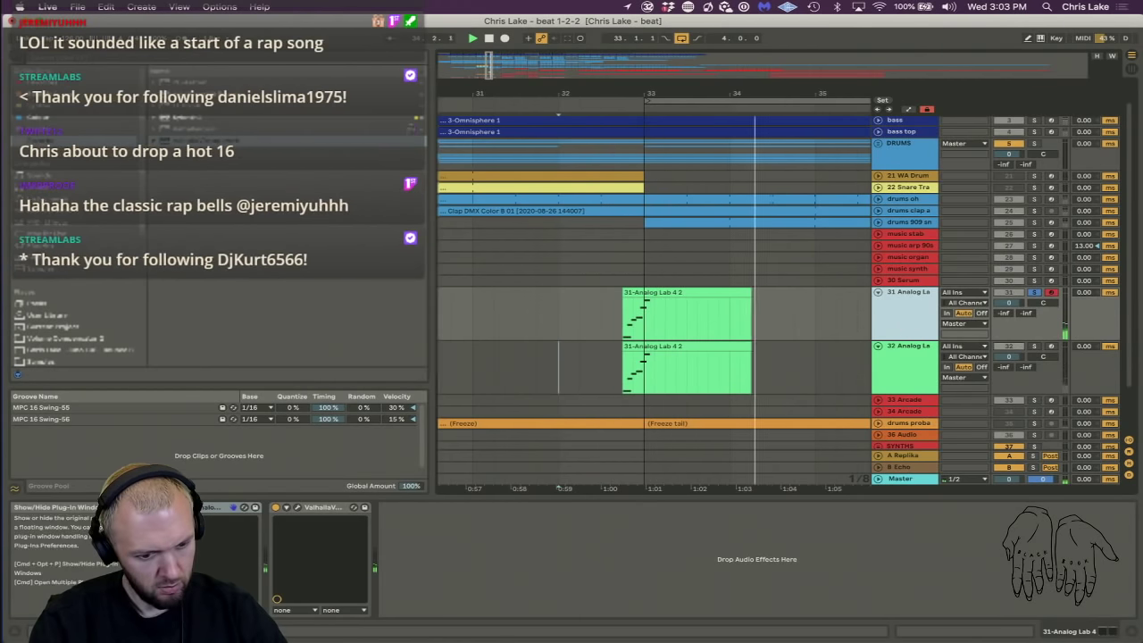
pyautogui.click(185, 507)
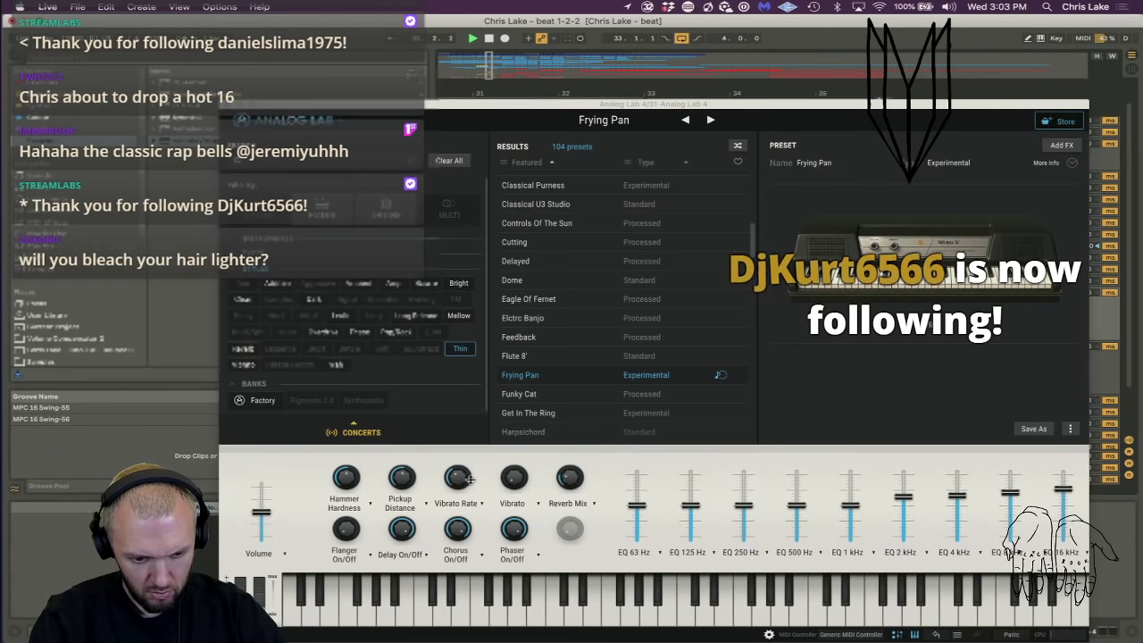
pyautogui.moveTo(355, 490)
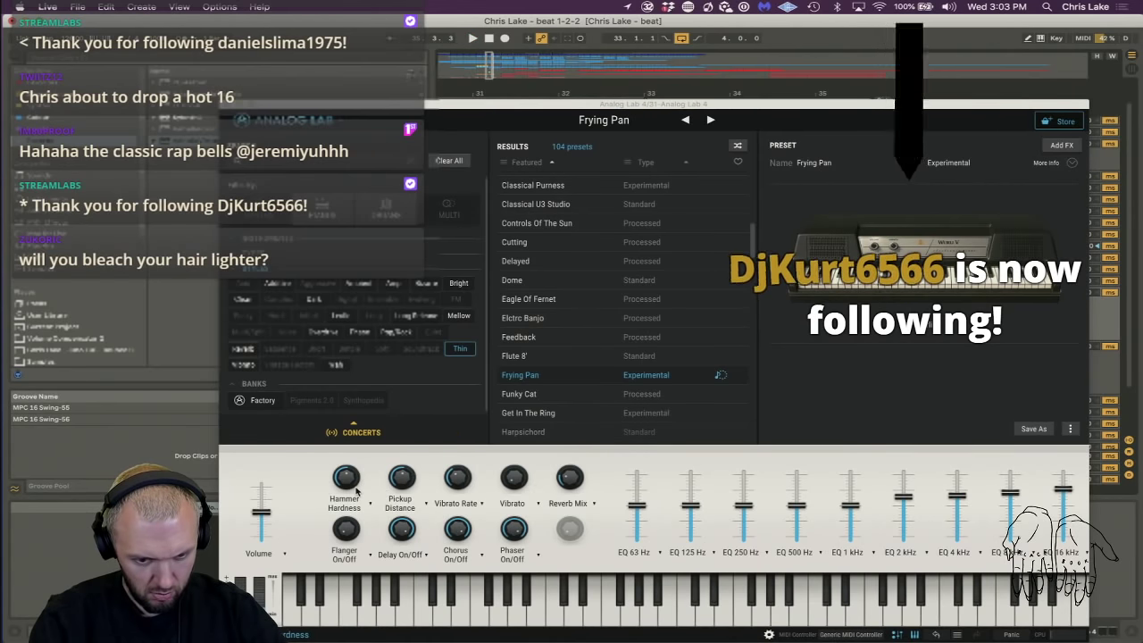
pyautogui.moveTo(355, 490); pyautogui.dragTo(345, 527)
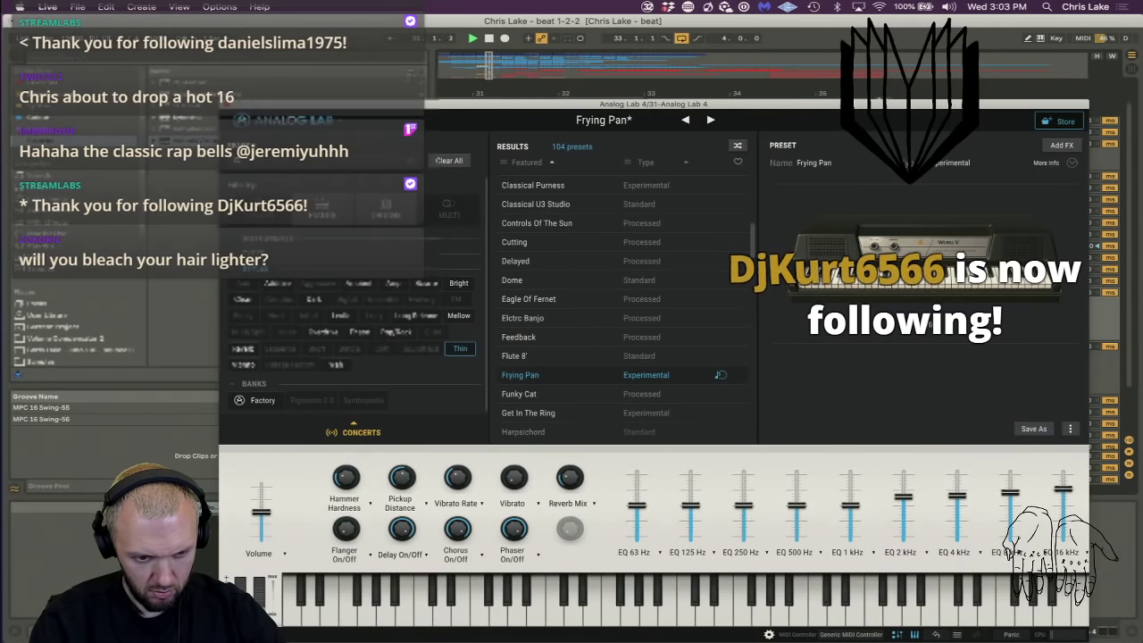
pyautogui.click(227, 103)
# Show the automation lanes and add Hammer Hardness to the original Analog Lab device's configured parameters.
pyautogui.moveTo(622, 311); pyautogui.dragTo(660, 323)
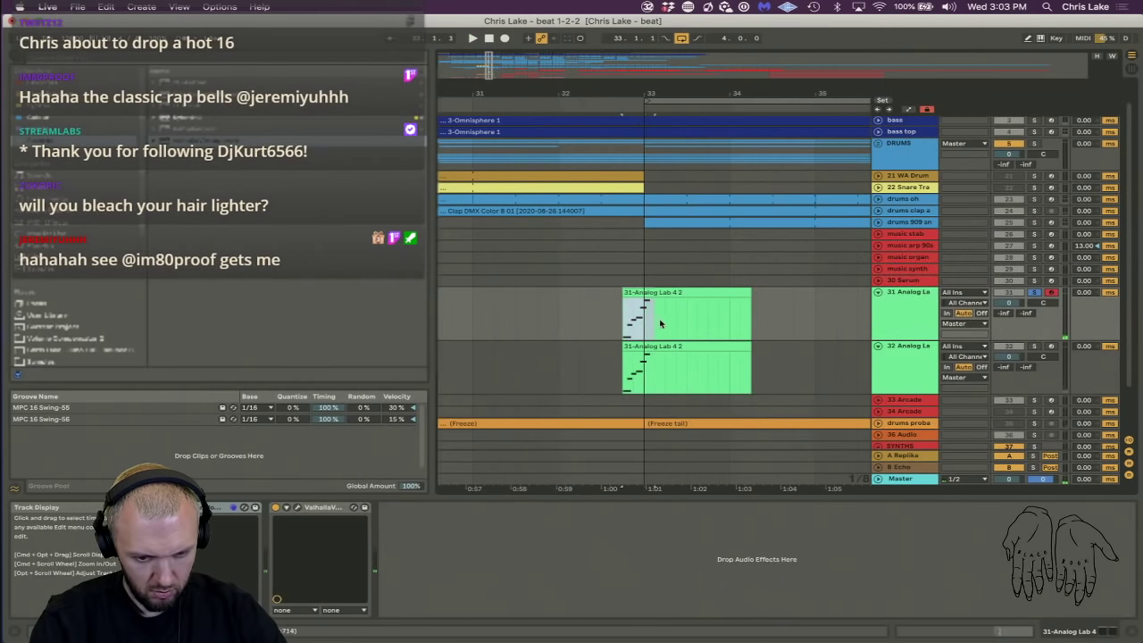
pyautogui.press('a')
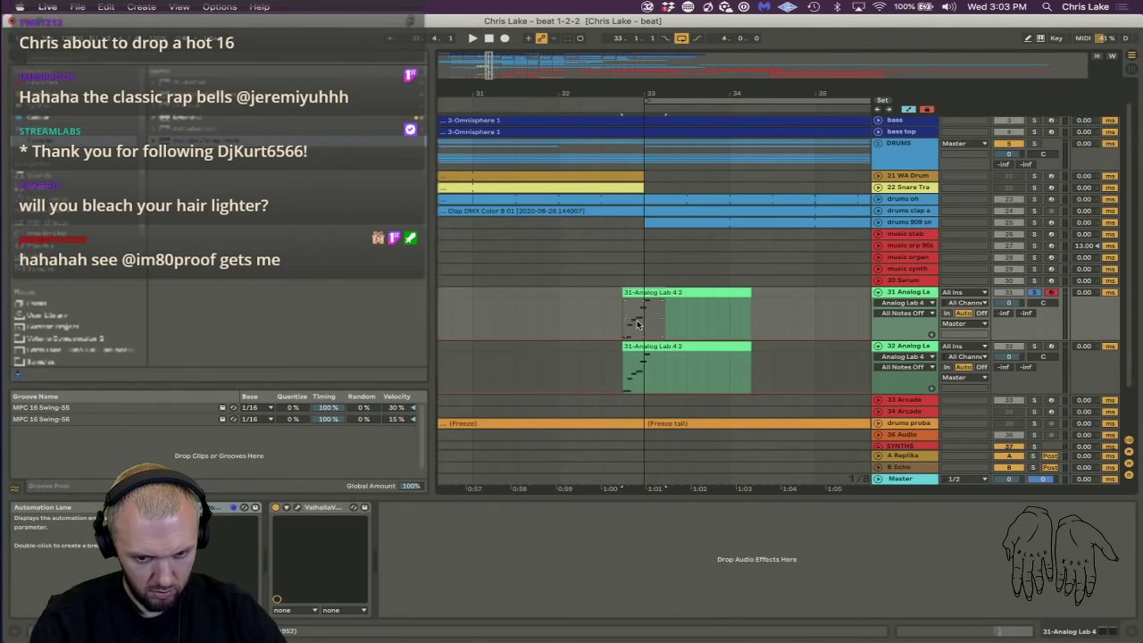
pyautogui.click(186, 507)
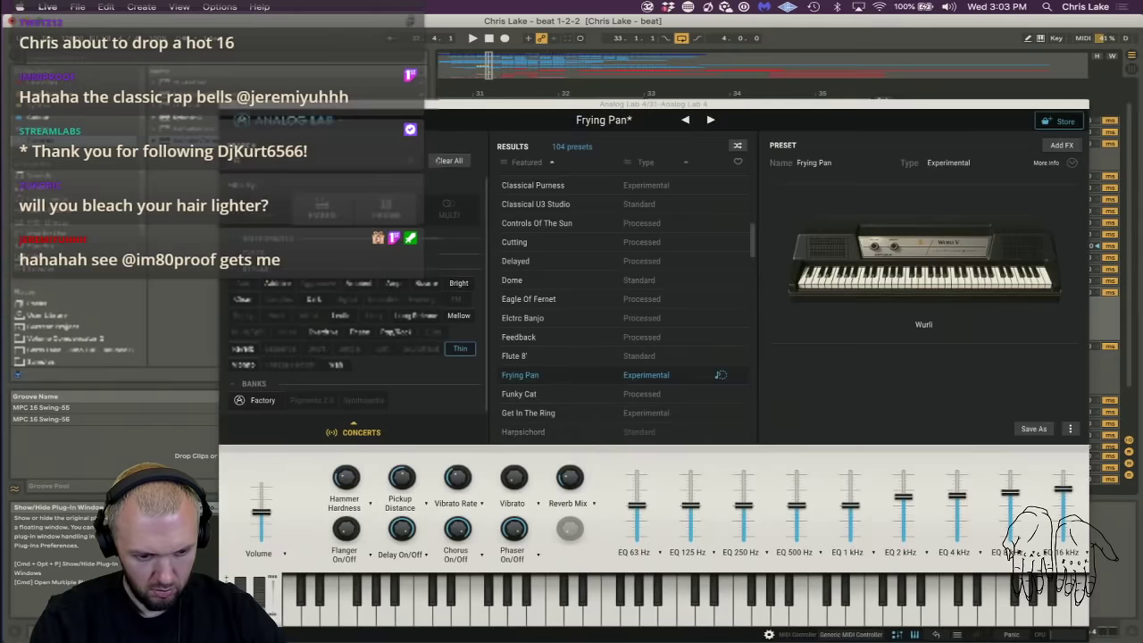
pyautogui.click(185, 507)
pyautogui.click(244, 508)
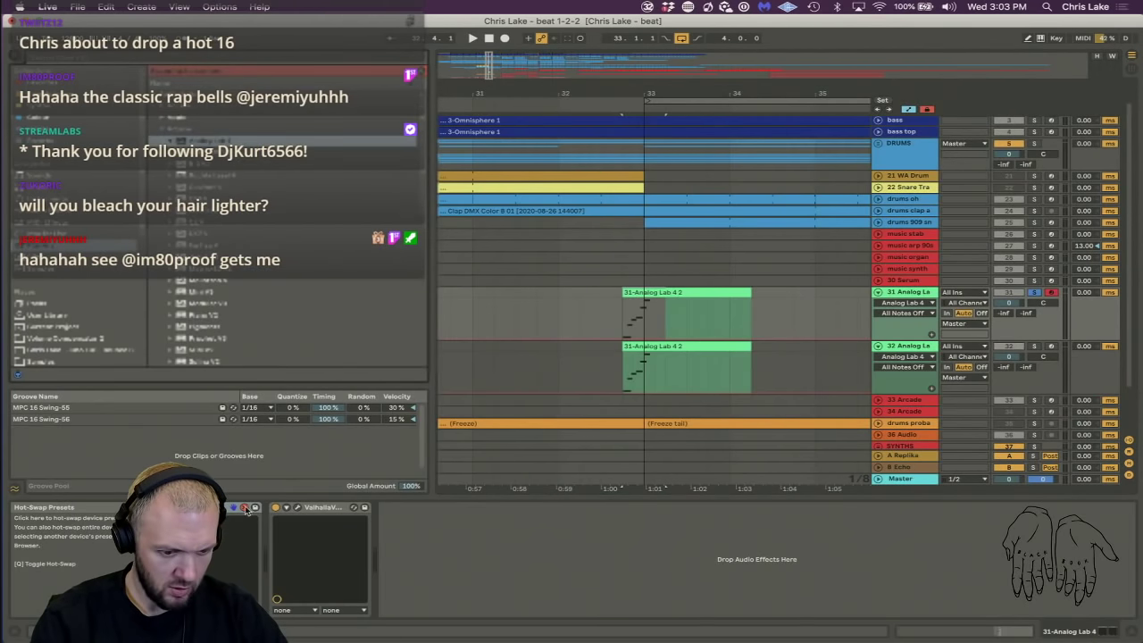
pyautogui.click(174, 507)
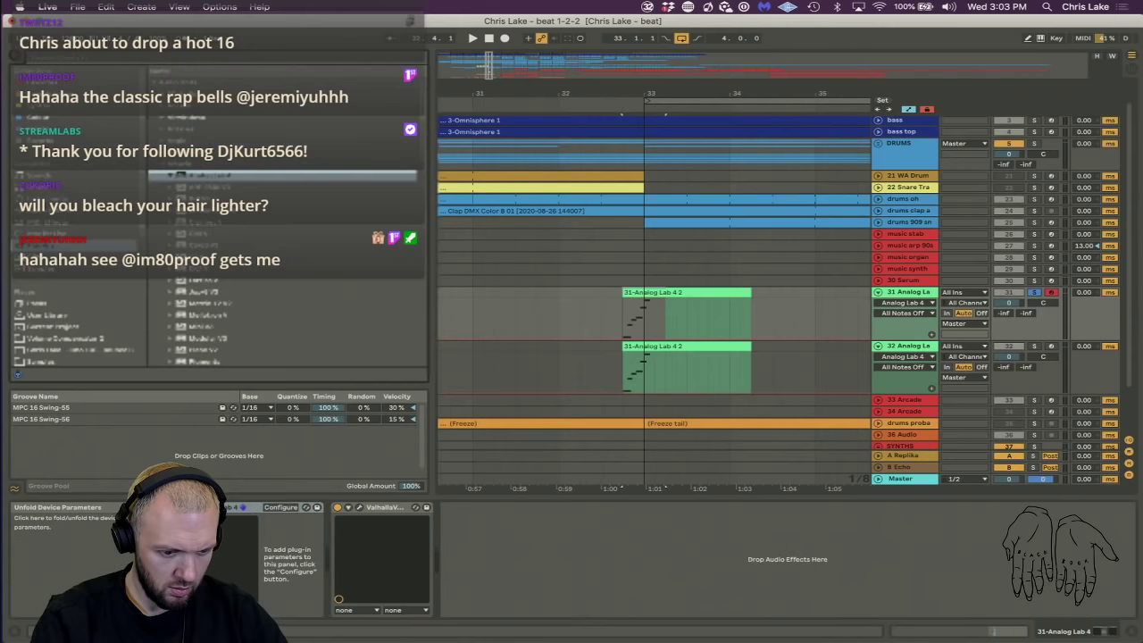
pyautogui.click(279, 507)
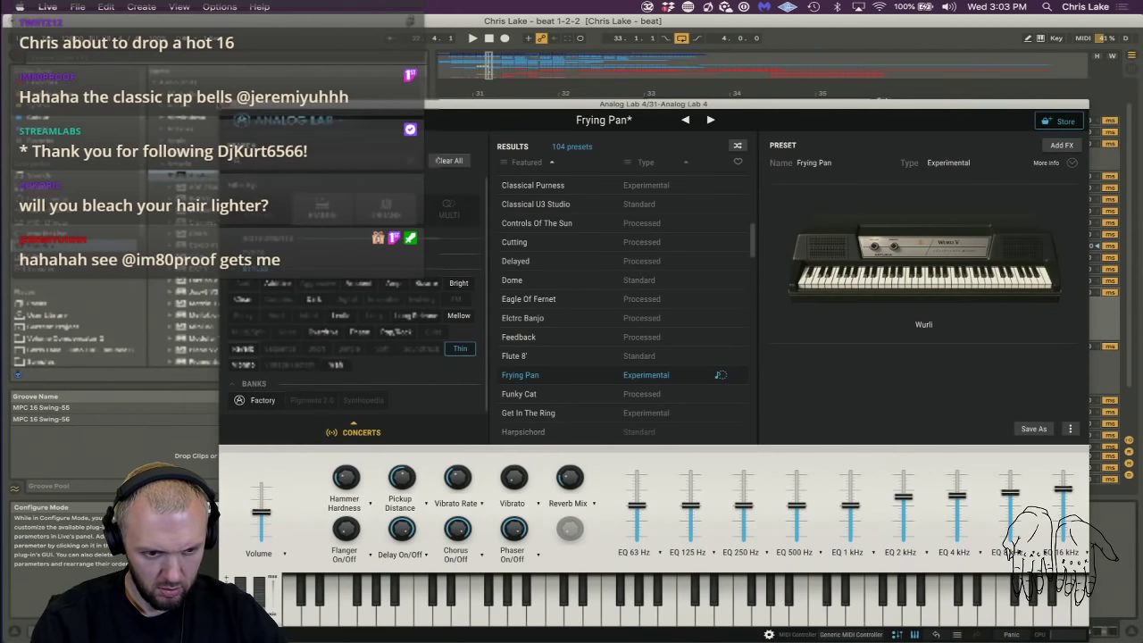
pyautogui.press('super+alt+p')
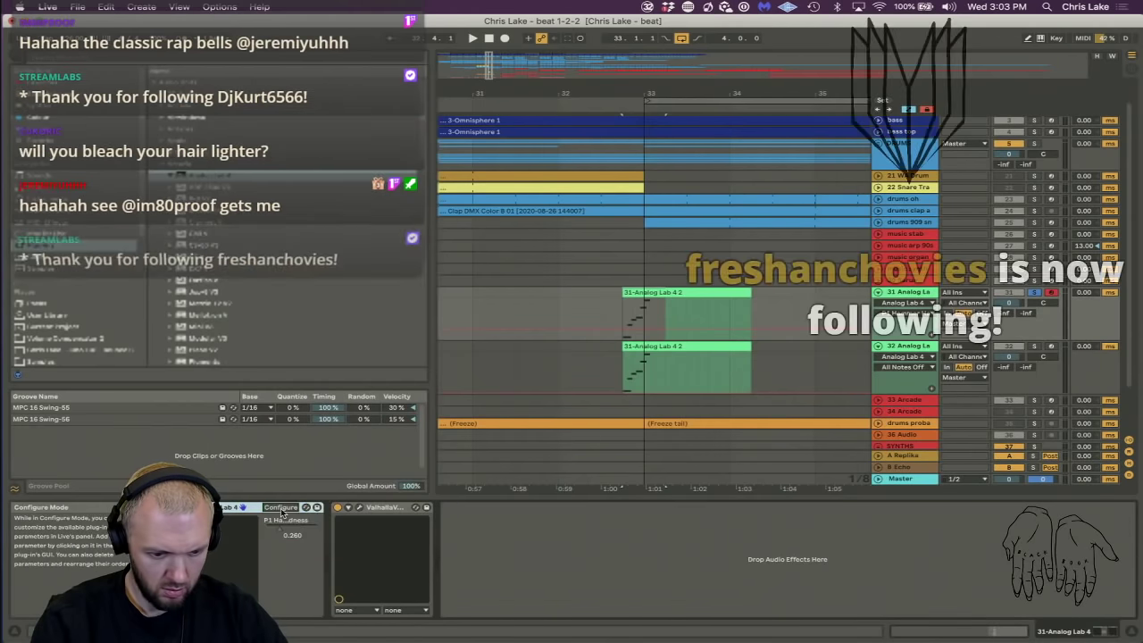
pyautogui.click(280, 507)
# Draw Hammer Hardness automation rising from the original clip's start to a peak at bar 33 and falling back to 0.26 before bar 34, and play it.
pyautogui.click(622, 331)
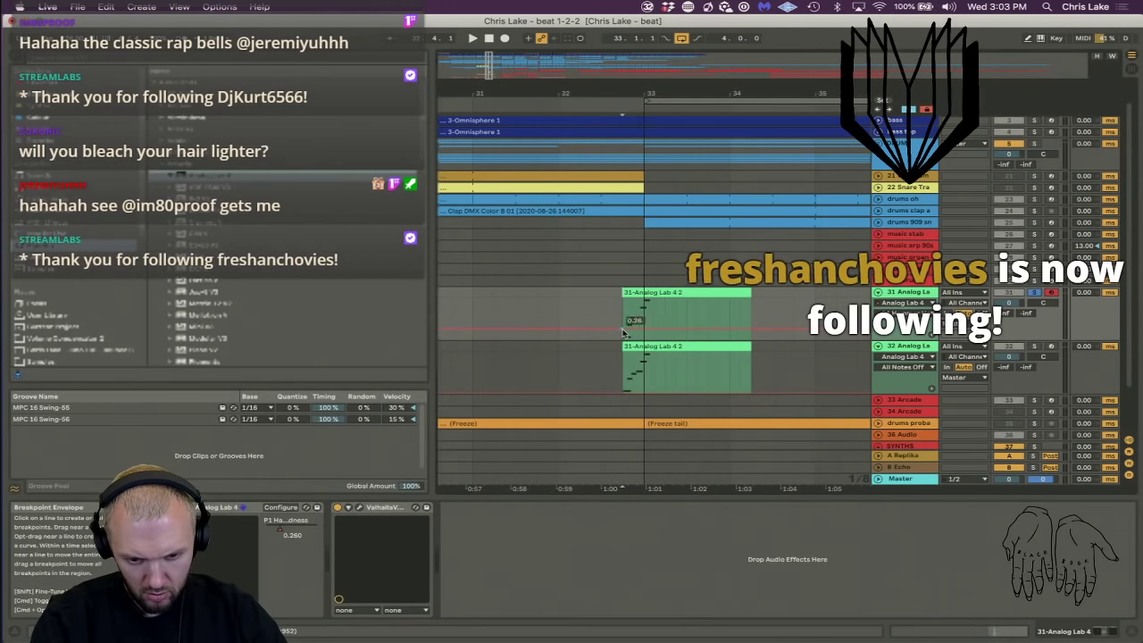
pyautogui.click(719, 328)
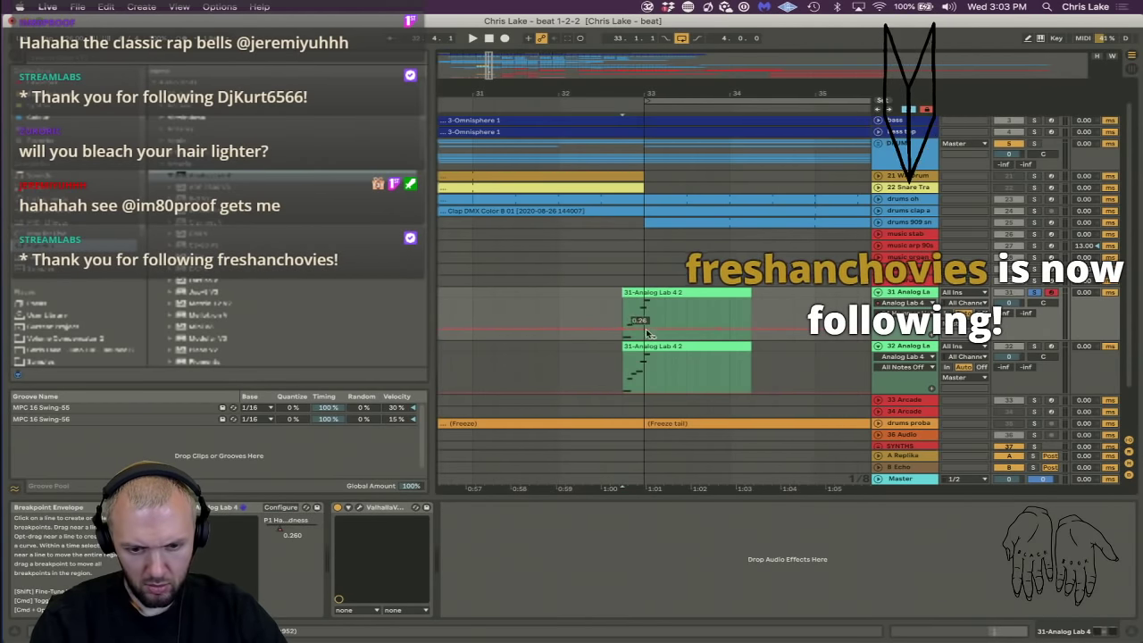
pyautogui.moveTo(654, 328)
pyautogui.mouseDown()
pyautogui.moveTo(654, 313)
pyautogui.moveTo(608, 312)
pyautogui.mouseUp()
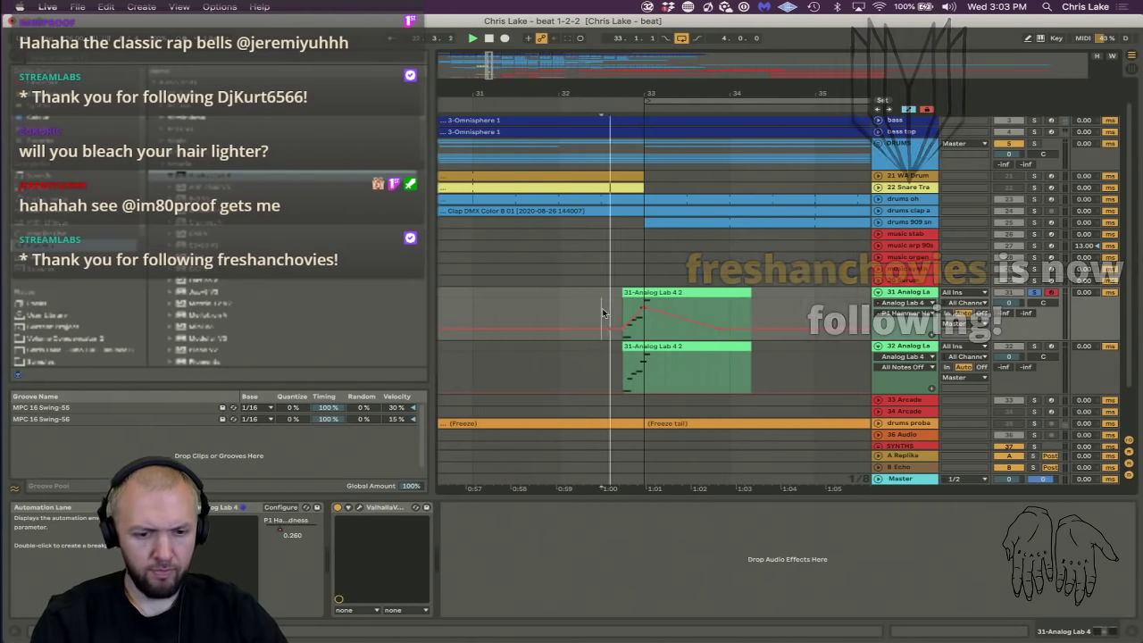
pyautogui.press('space')
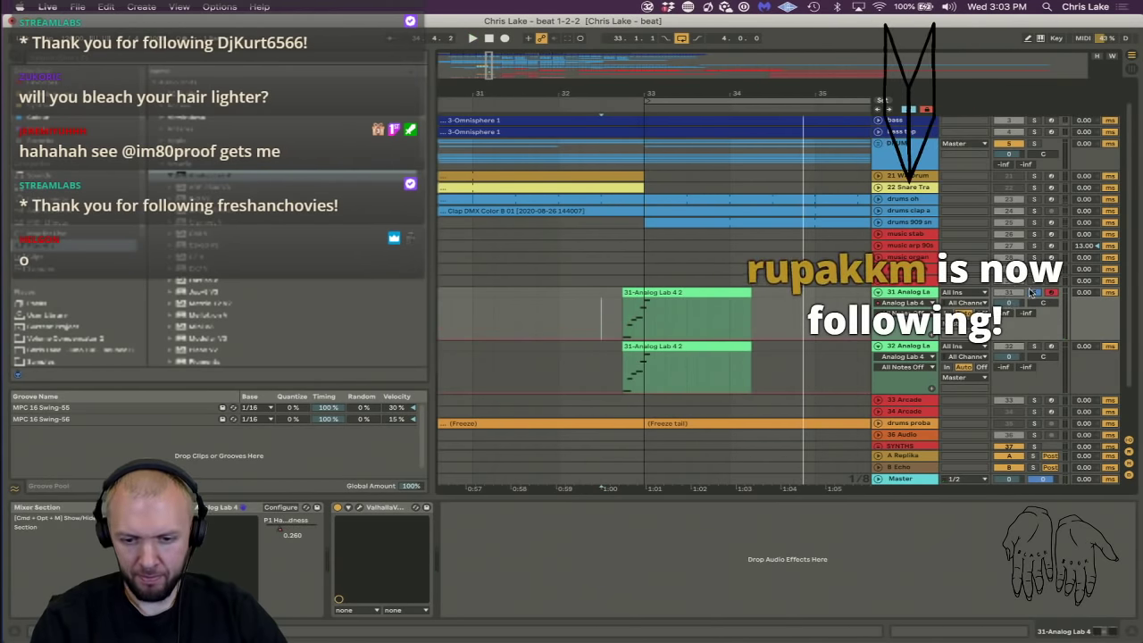
# Loop one bar from 32.4.1 over the Analog Lab clip and play the loop.
pyautogui.moveTo(623, 305); pyautogui.dragTo(703, 293)
pyautogui.press('super+l')
pyautogui.press('space')
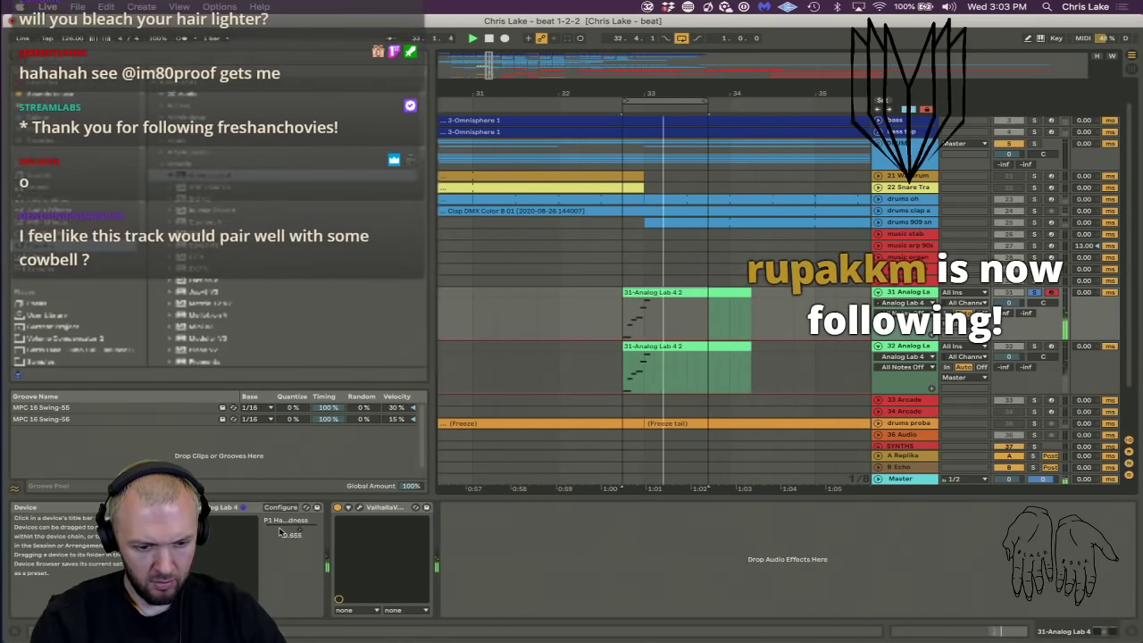
# Re-enable the overridden automation and raise the Hammer Hardness breakpoint at the original Analog Lab clip's start to 0.29.
pyautogui.click(292, 531)
pyautogui.click(555, 39)
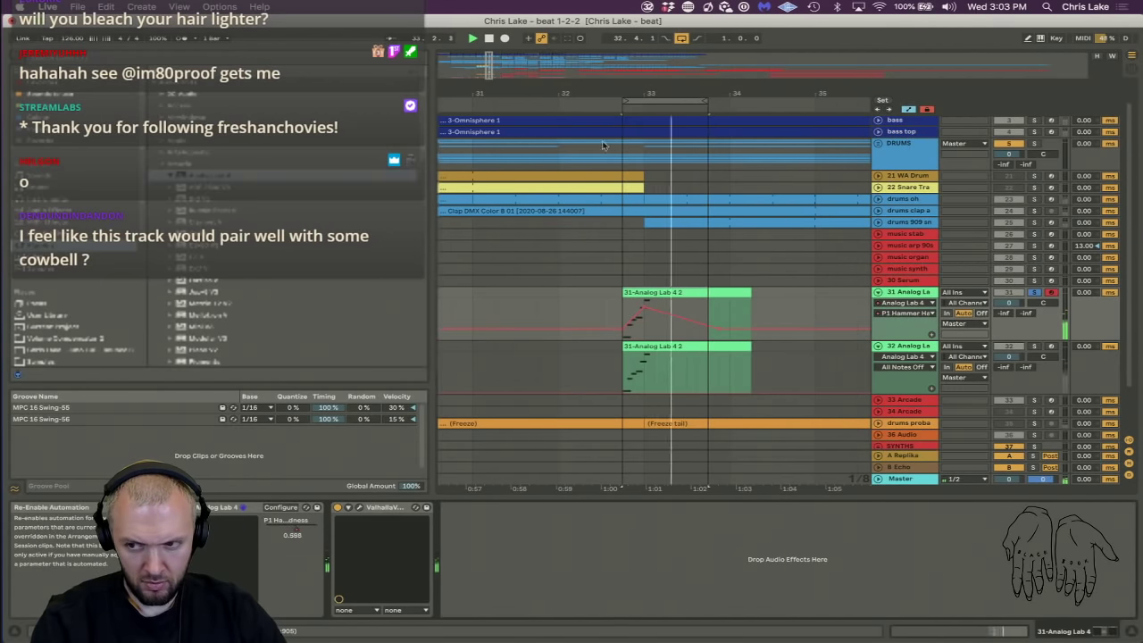
pyautogui.moveTo(625, 93); pyautogui.dragTo(527, 297)
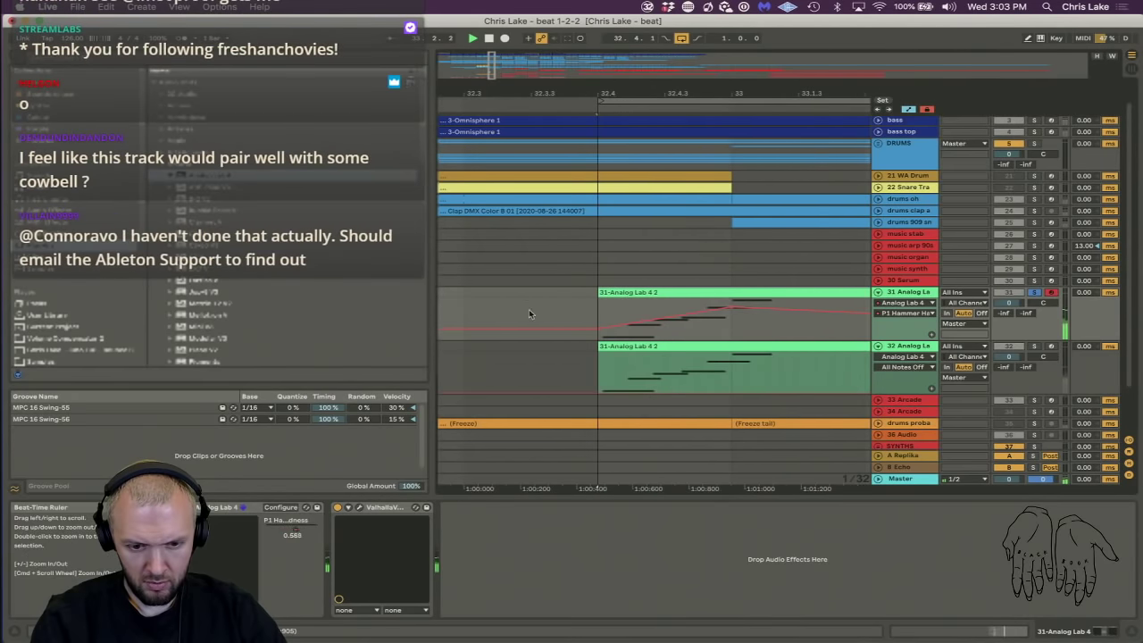
pyautogui.click(547, 268)
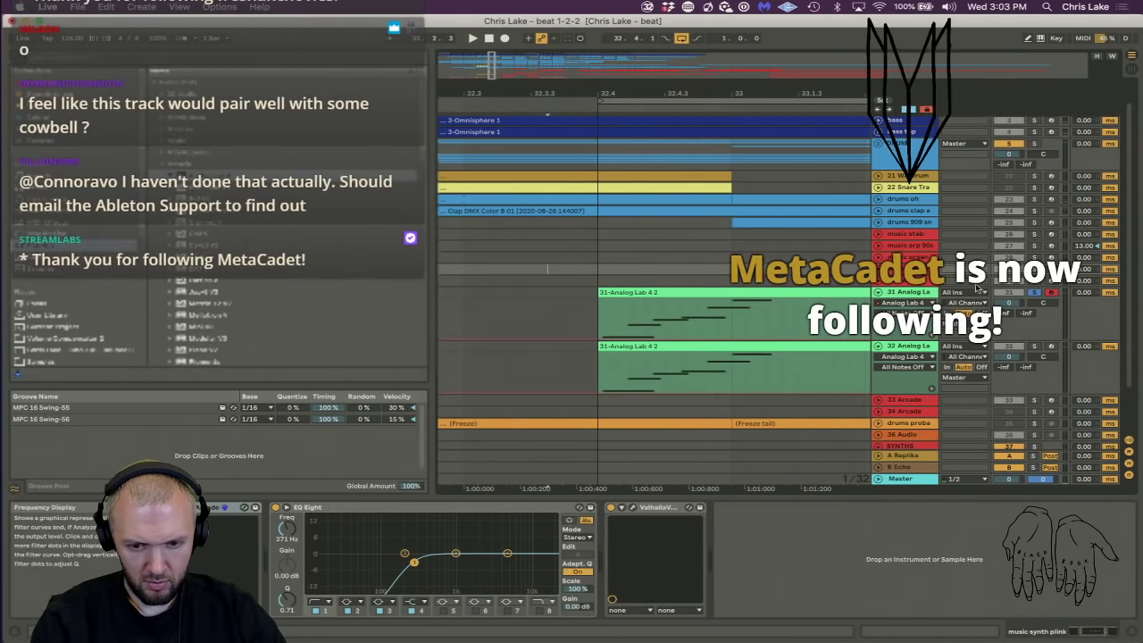
pyautogui.click(927, 292)
pyautogui.click(293, 530)
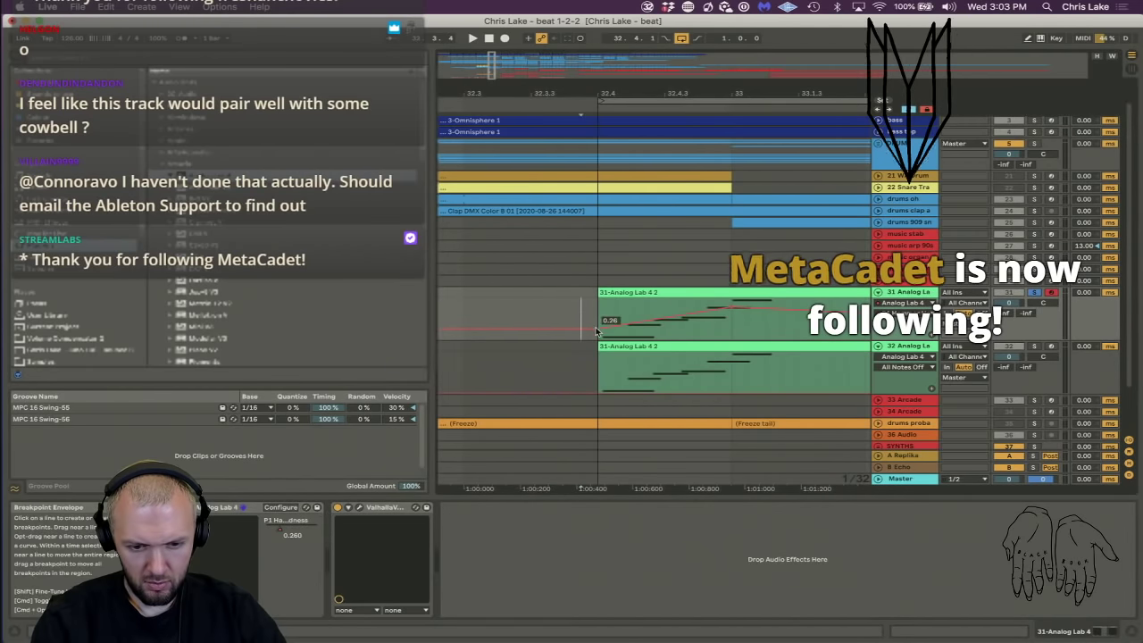
pyautogui.moveTo(597, 329); pyautogui.dragTo(596, 326)
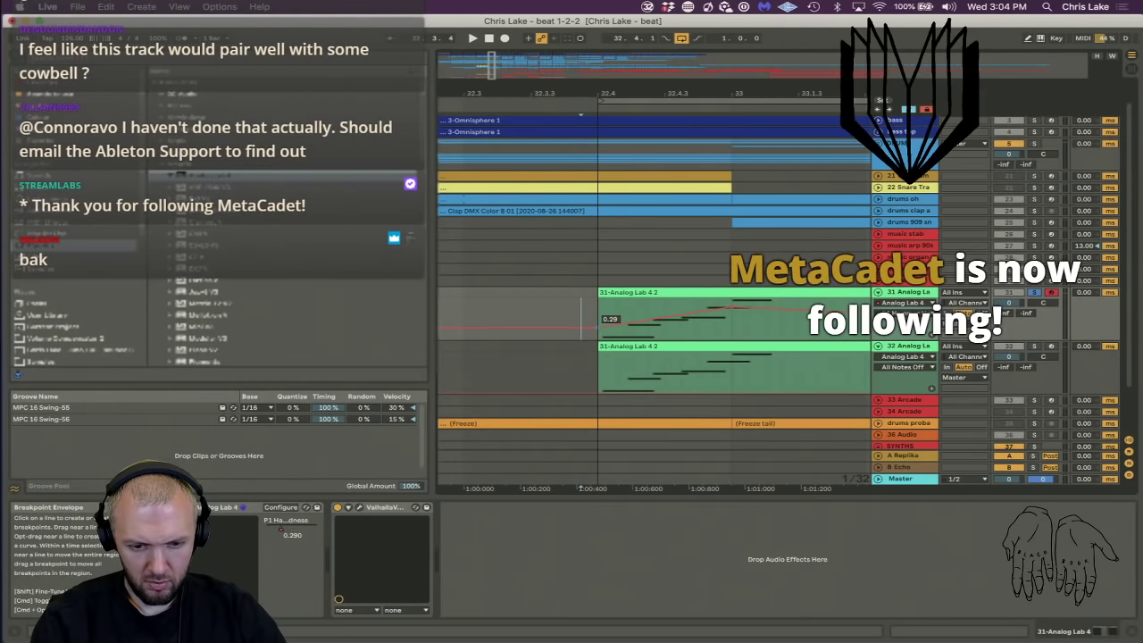
# Lengthen the loop to two bars from 32.4.1 and play it.
pyautogui.moveTo(611, 102); pyautogui.dragTo(611, 93)
pyautogui.moveTo(713, 100); pyautogui.dragTo(829, 129)
pyautogui.press('space')
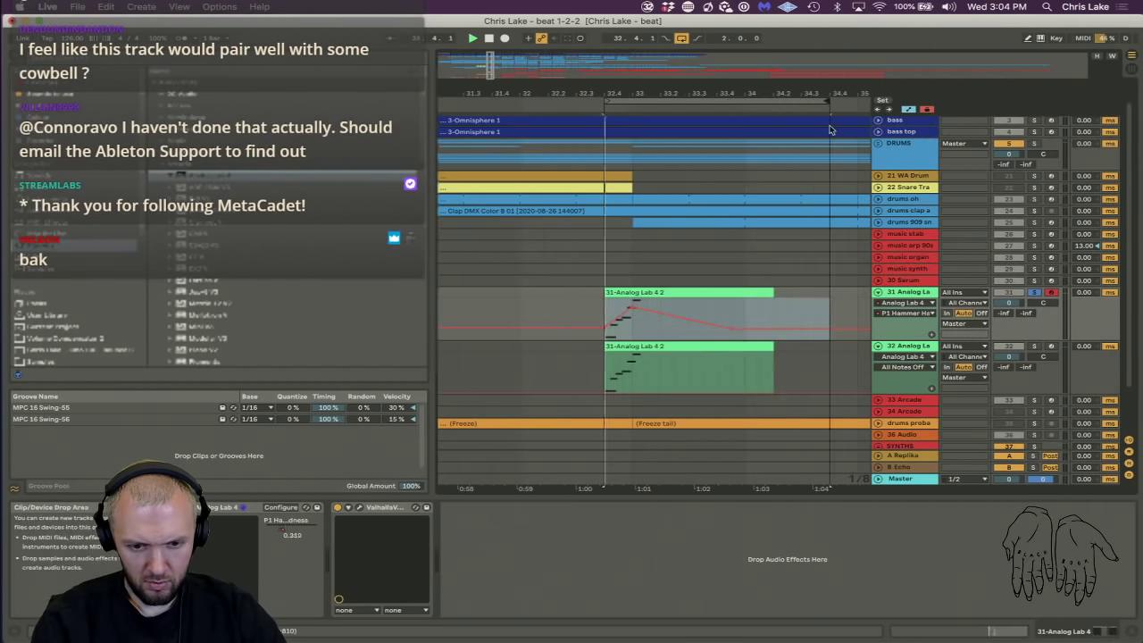
# Adjust the Vibrato Rate of the original track's Frying Pan preset to about 0.26, view its Wurli V instrument and close the plug-in window.
pyautogui.click(180, 507)
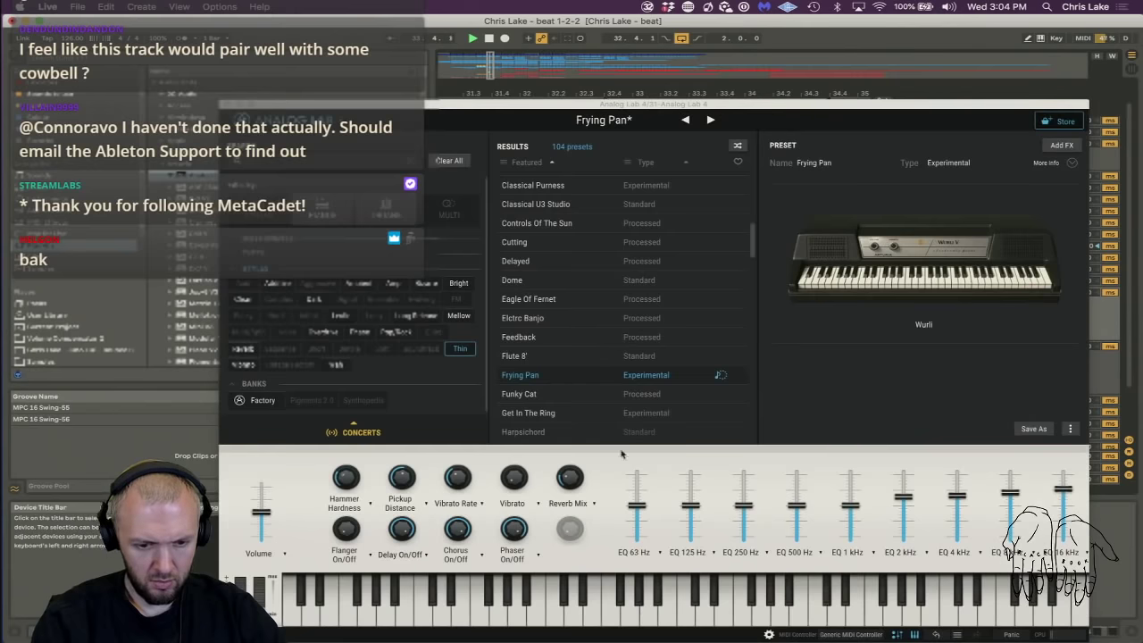
pyautogui.moveTo(463, 482); pyautogui.dragTo(462, 453)
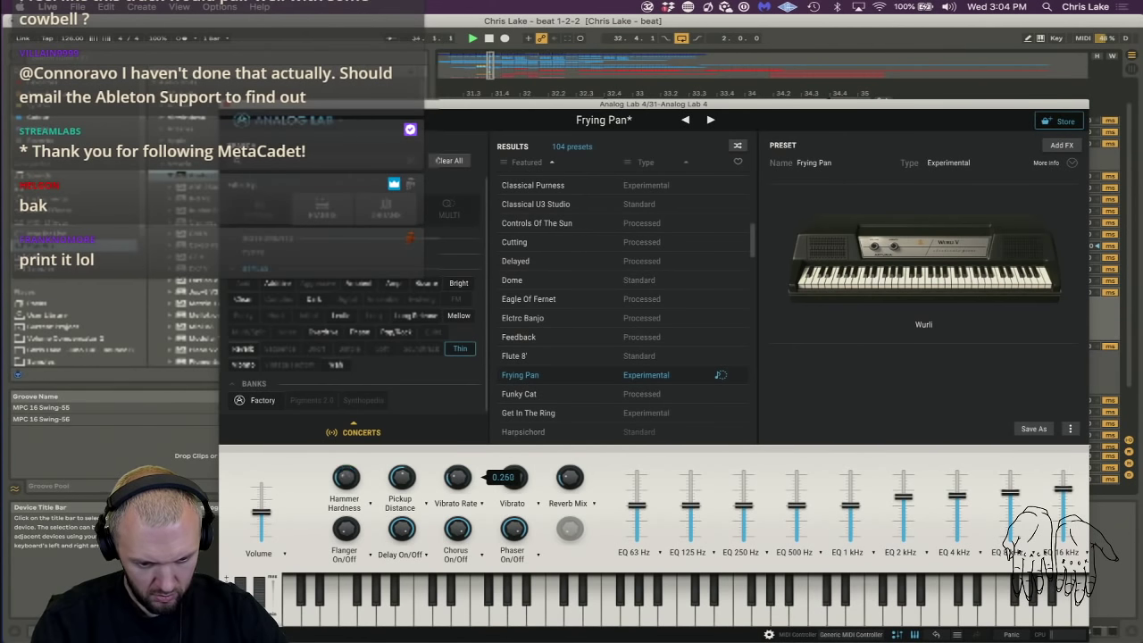
pyautogui.moveTo(455, 533)
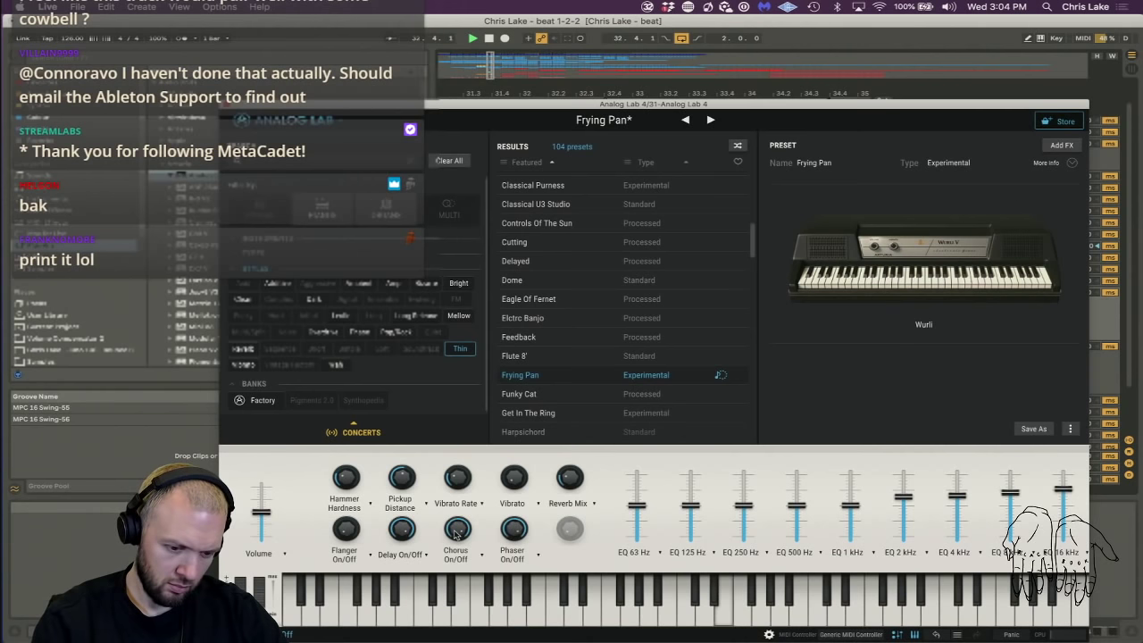
pyautogui.moveTo(574, 481)
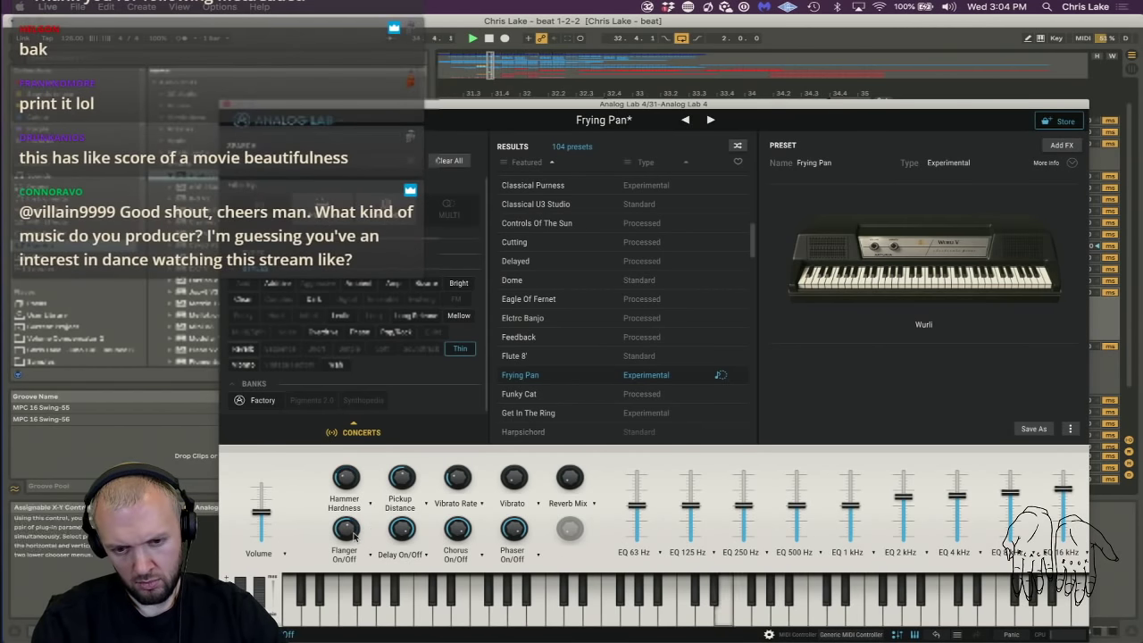
pyautogui.click(926, 265)
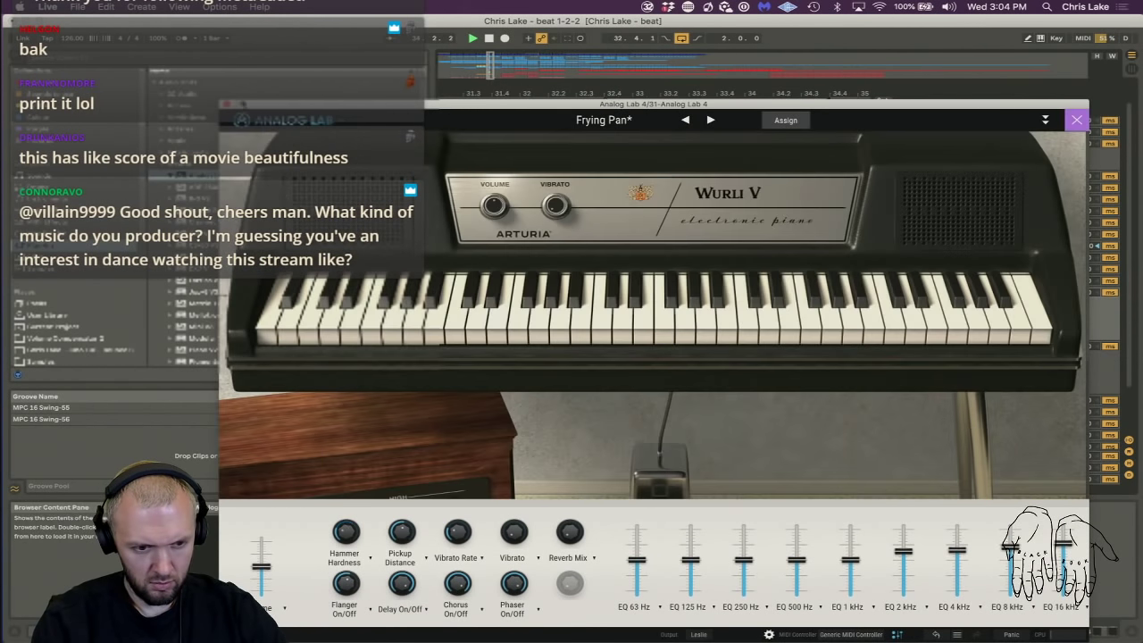
pyautogui.click(227, 104)
pyautogui.press('space')
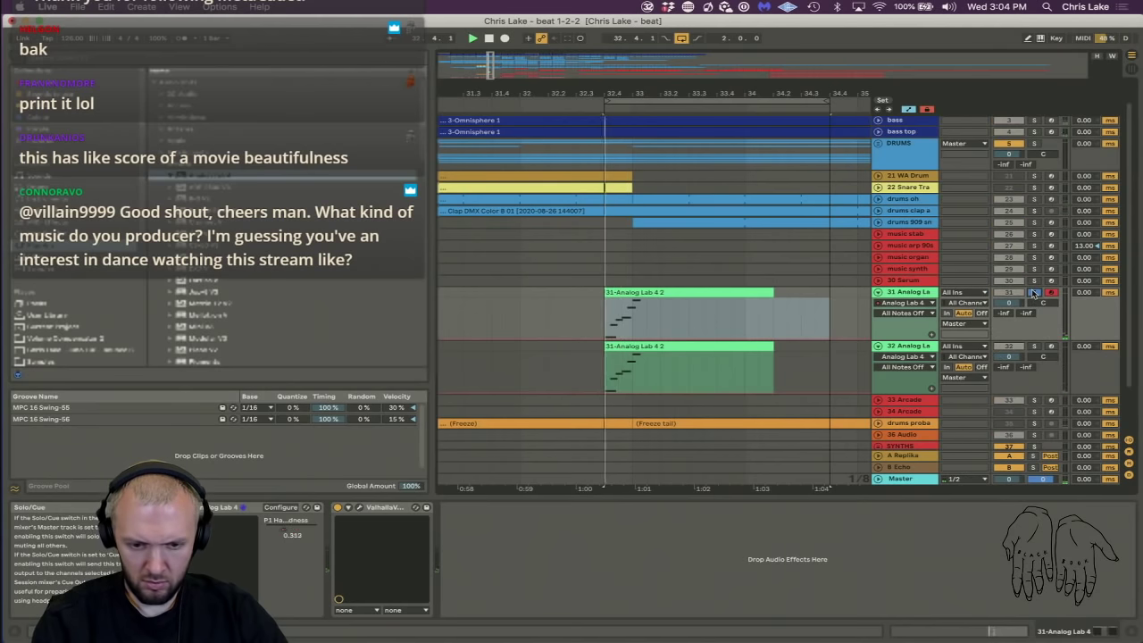
# Cut EQ 63 Hz to its minimum and boost EQ 250 Hz and slightly EQ 500 Hz in the original track's Frying Pan preset during playback.
pyautogui.click(1033, 291)
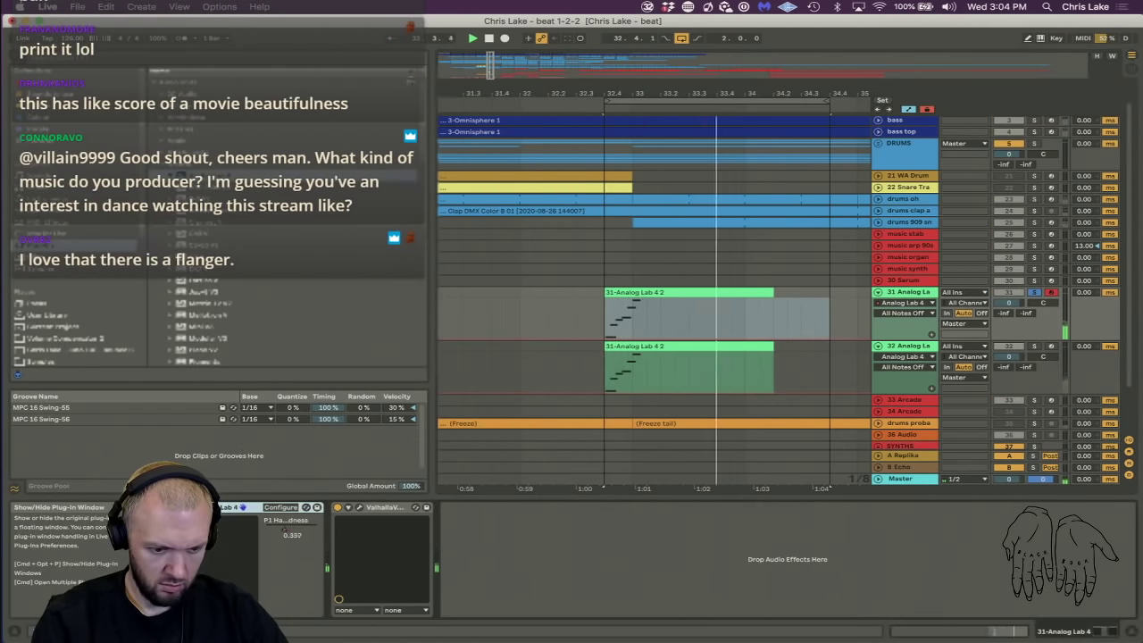
pyautogui.click(242, 506)
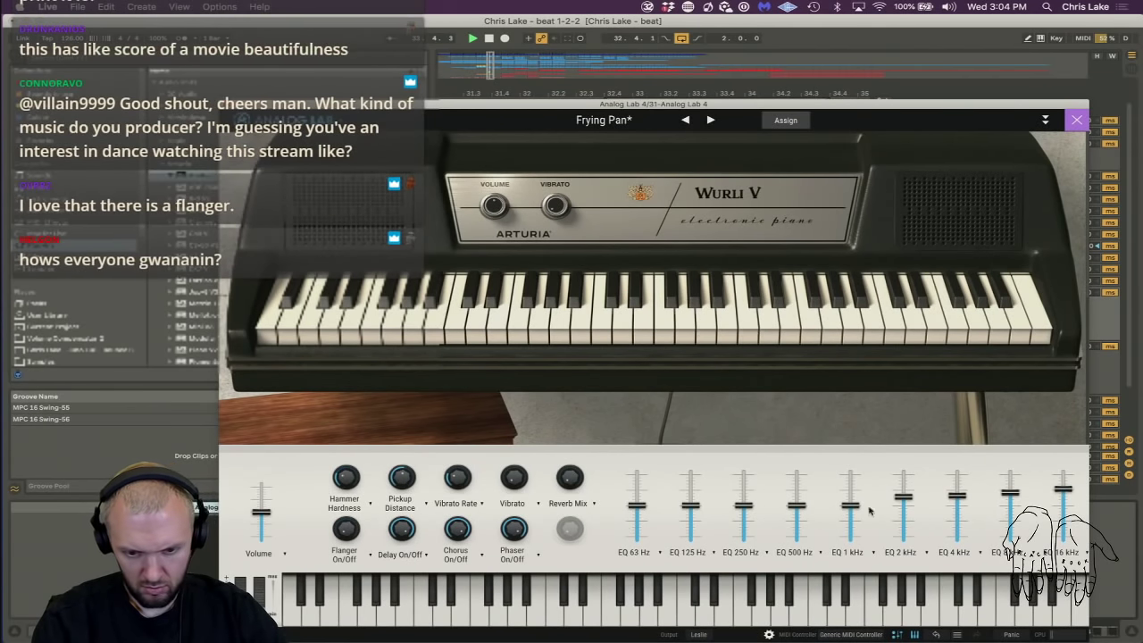
pyautogui.moveTo(796, 496); pyautogui.dragTo(796, 492)
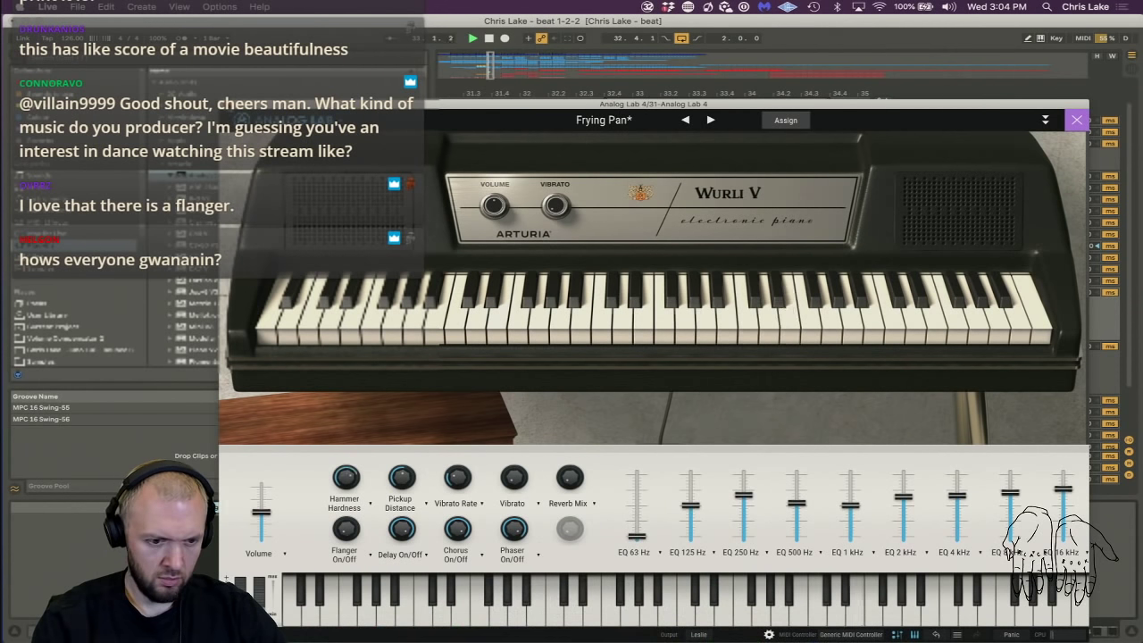
pyautogui.press('super+alt+p')
pyautogui.moveTo(541, 102); pyautogui.dragTo(580, 55)
pyautogui.press('space')
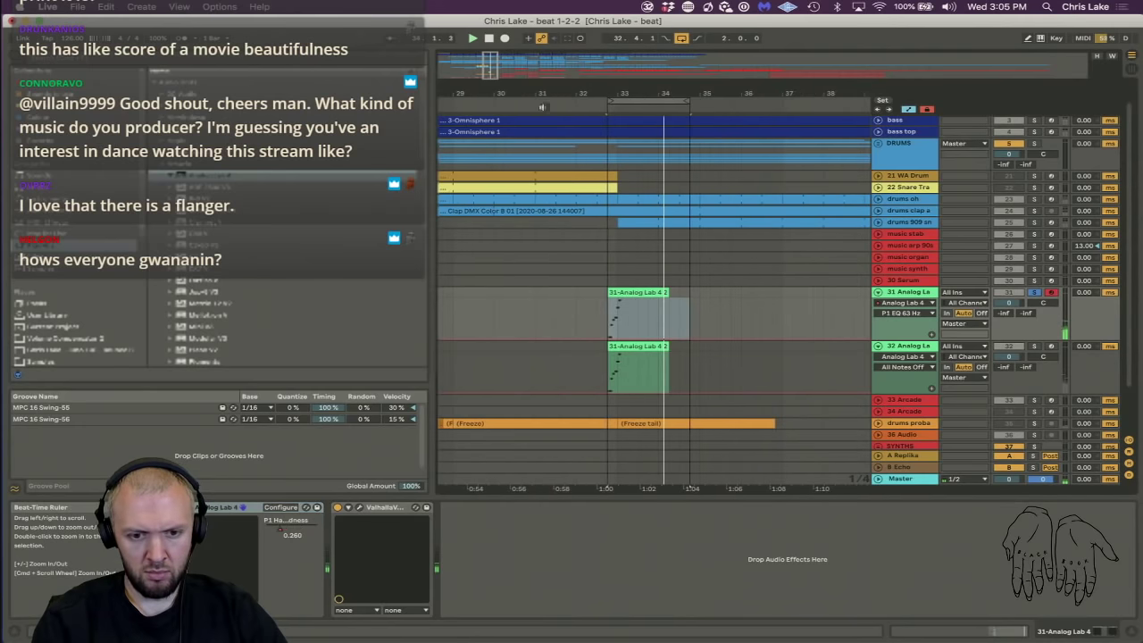
# Find the CLA-2A compressor among the Waves plug-ins and add it after ValhallaVintageVerb on the original Analog Lab track.
pyautogui.click(918, 295)
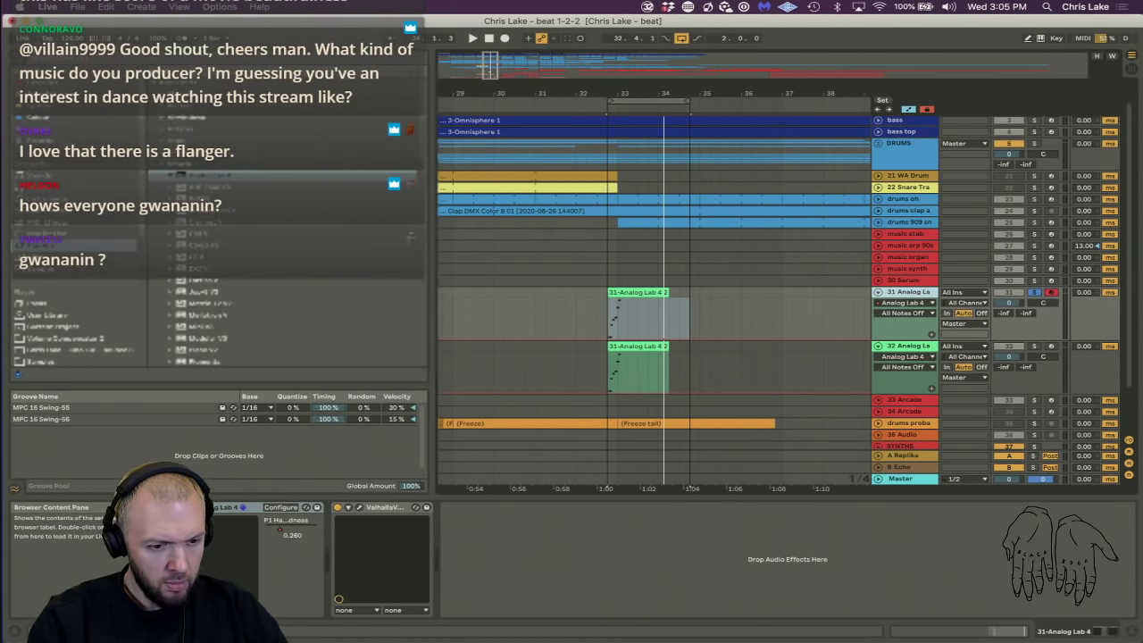
pyautogui.click(161, 165)
pyautogui.scroll(-8, 173, 251)
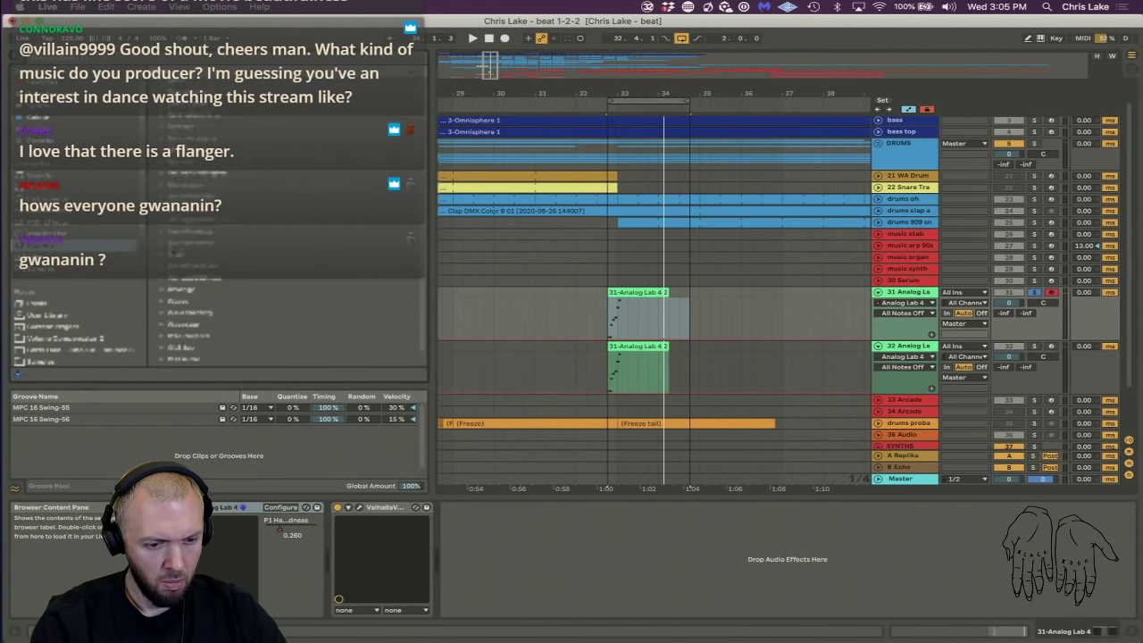
pyautogui.doubleClick(185, 268)
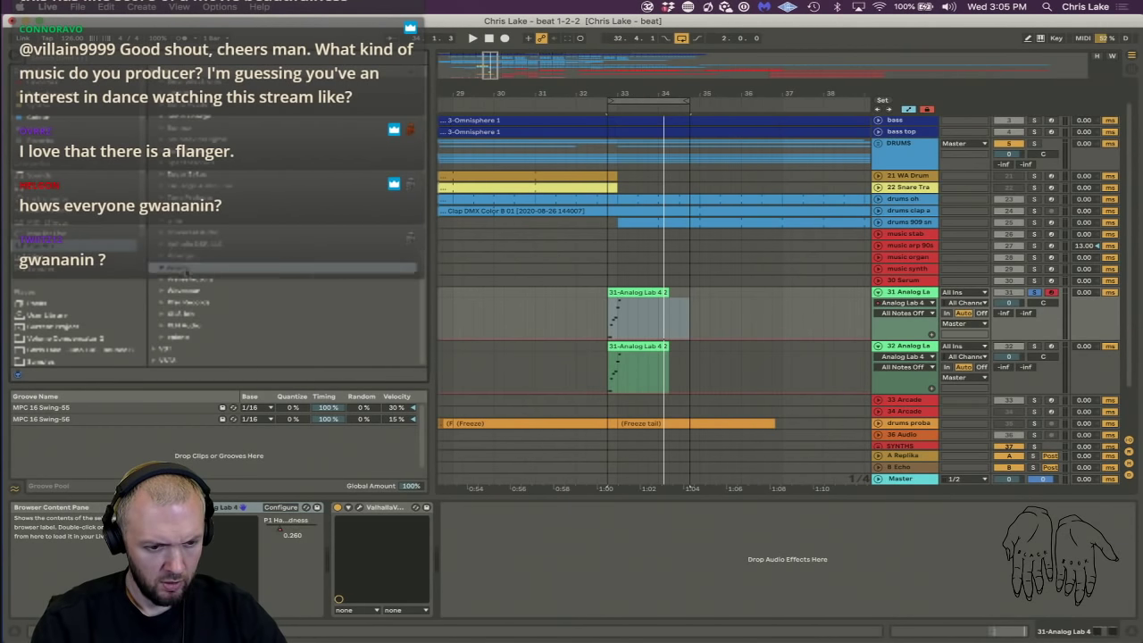
pyautogui.scroll(-10, 186, 269)
pyautogui.scroll(-15, 185, 271)
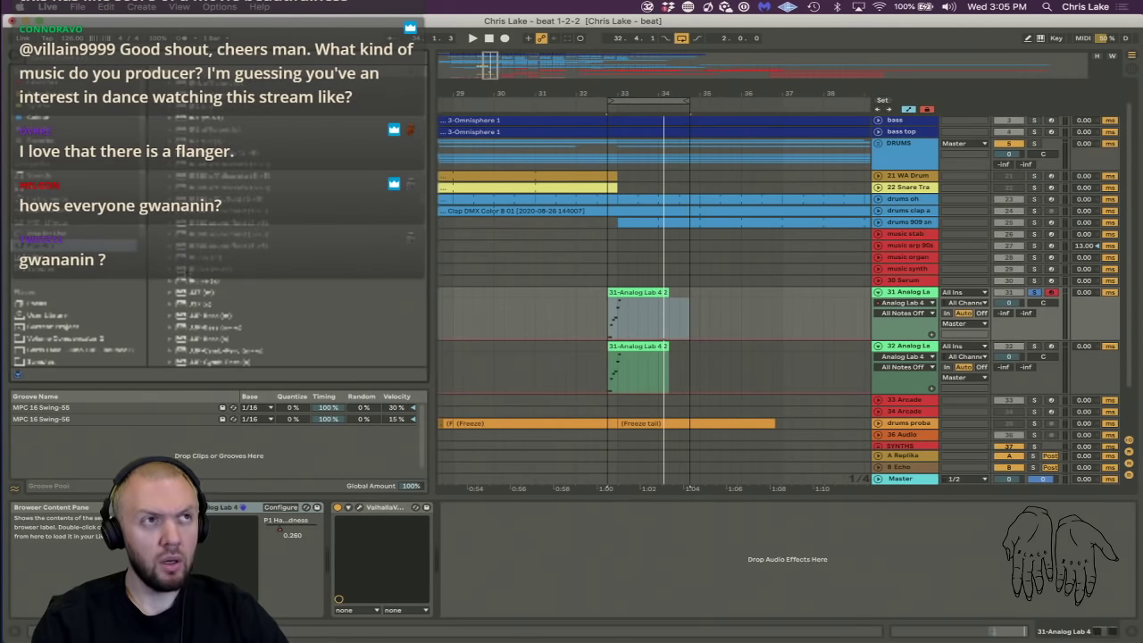
pyautogui.scroll(10, 185, 271)
pyautogui.scroll(10, 185, 273)
pyautogui.scroll(-6, 186, 272)
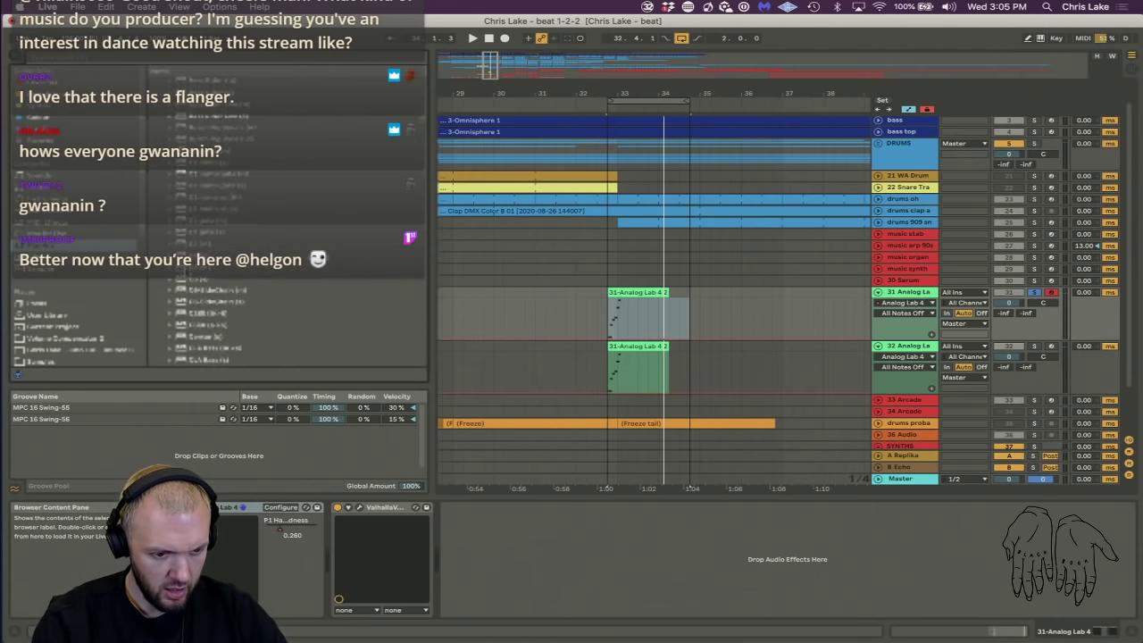
pyautogui.scroll(-5, 214, 312)
pyautogui.moveTo(213, 182); pyautogui.dragTo(536, 529)
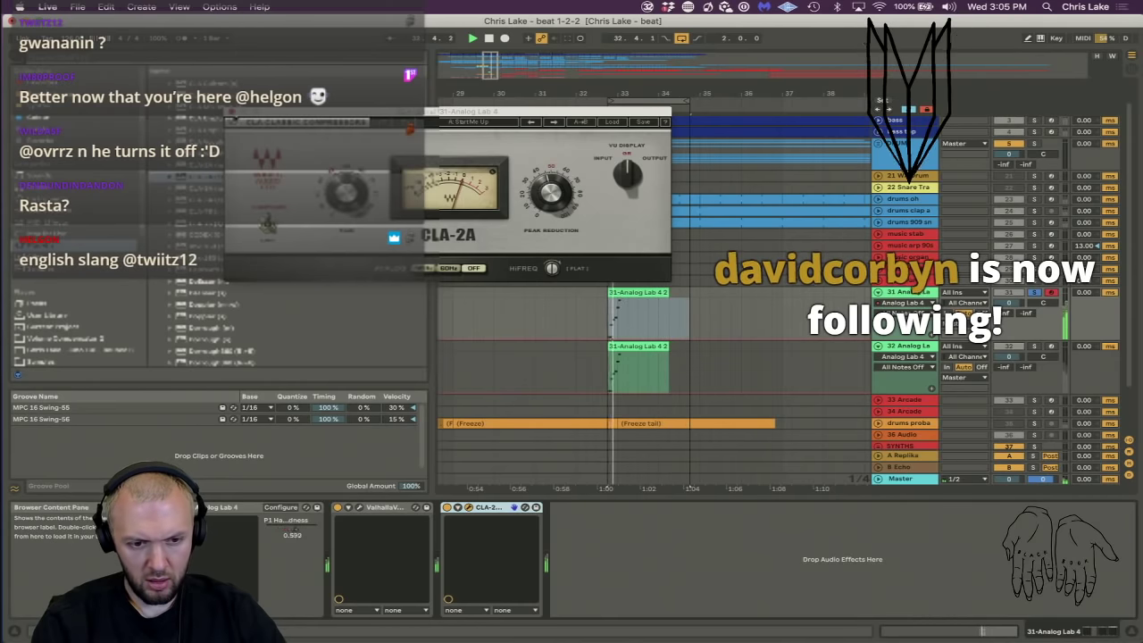
pyautogui.click(231, 112)
# Unsolo the original Analog Lab track, play the full arrangement from bar 30 and lengthen the loop to four bars.
pyautogui.press('space')
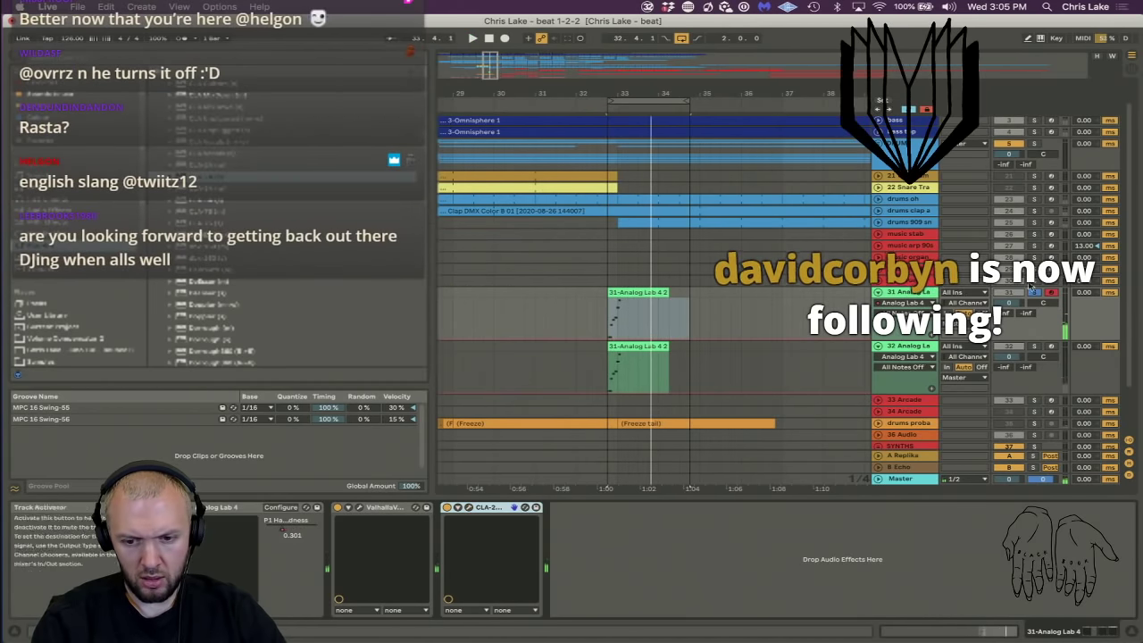
pyautogui.click(495, 99)
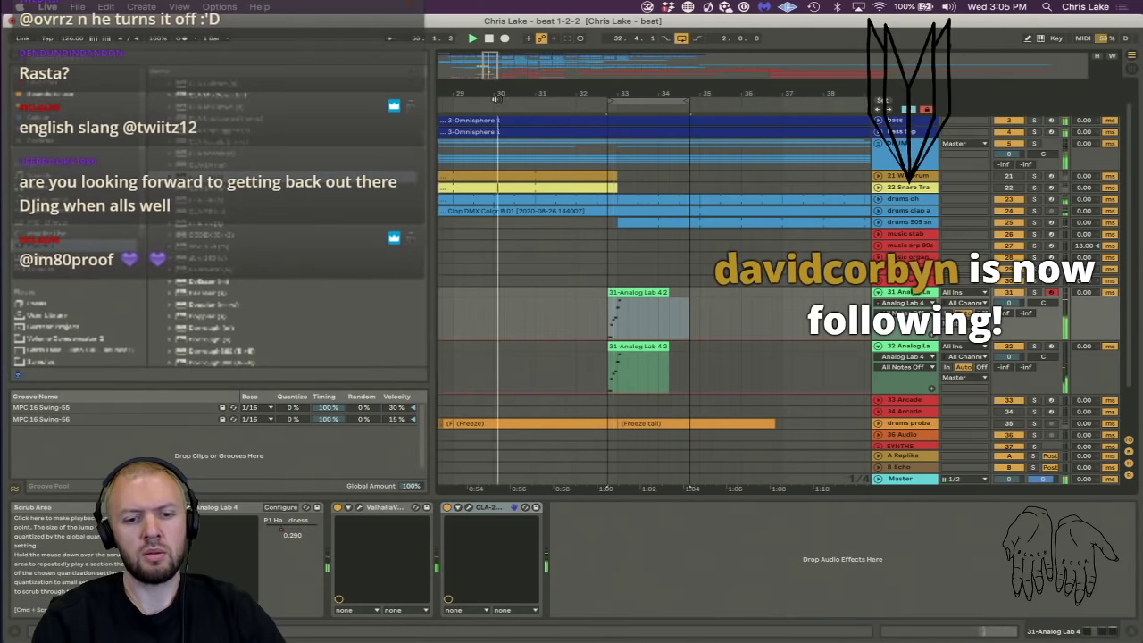
pyautogui.moveTo(731, 94); pyautogui.dragTo(711, 55)
pyautogui.moveTo(711, 100)
pyautogui.mouseDown()
pyautogui.moveTo(752, 100)
pyautogui.moveTo(740, 100)
pyautogui.mouseUp()
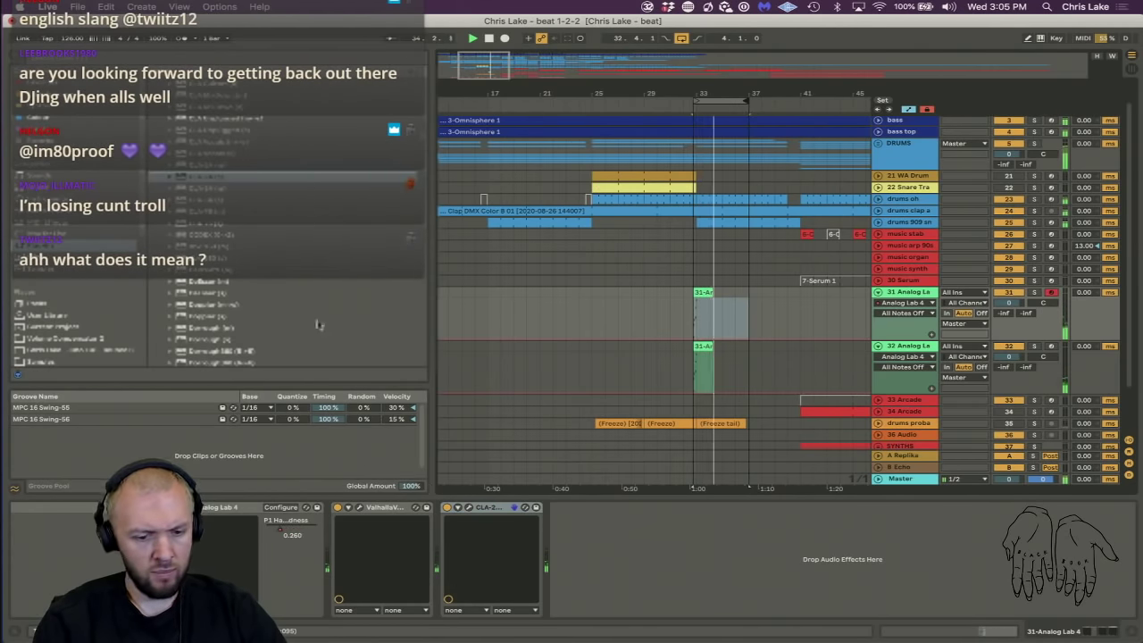
# Set the original track's ValhallaVintageVerb Decay to 9.01 s, LowCut to 440 Hz and HighCut to 7460 Hz.
pyautogui.click(359, 509)
pyautogui.moveTo(341, 456); pyautogui.dragTo(342, 439)
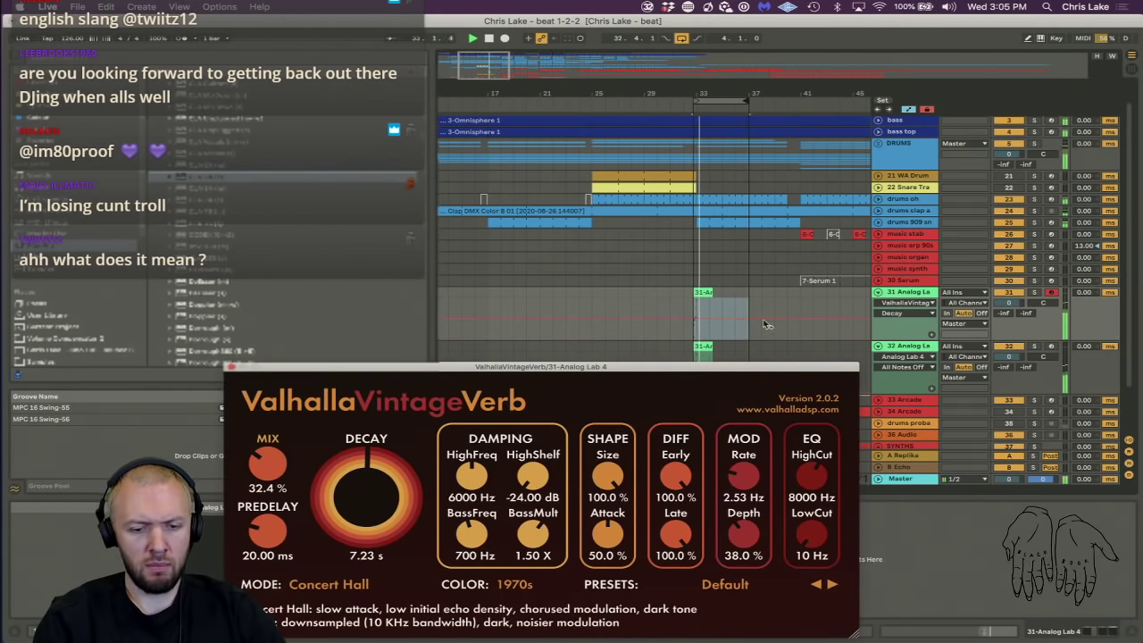
pyautogui.moveTo(381, 467); pyautogui.dragTo(385, 460)
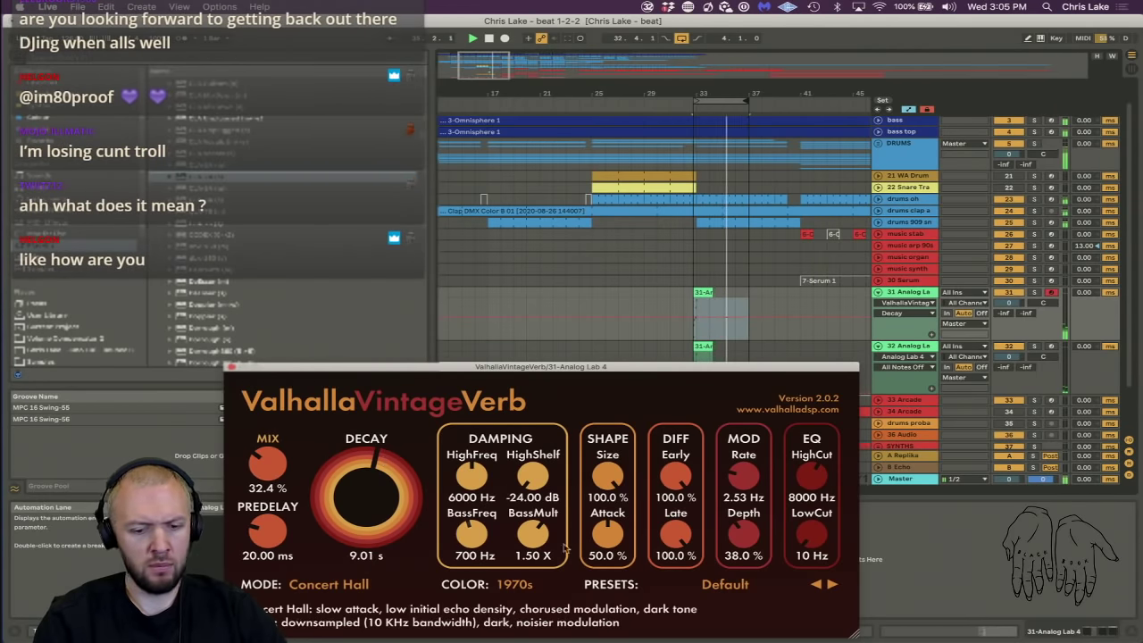
pyautogui.moveTo(809, 535); pyautogui.dragTo(810, 539)
pyautogui.moveTo(811, 476); pyautogui.dragTo(811, 479)
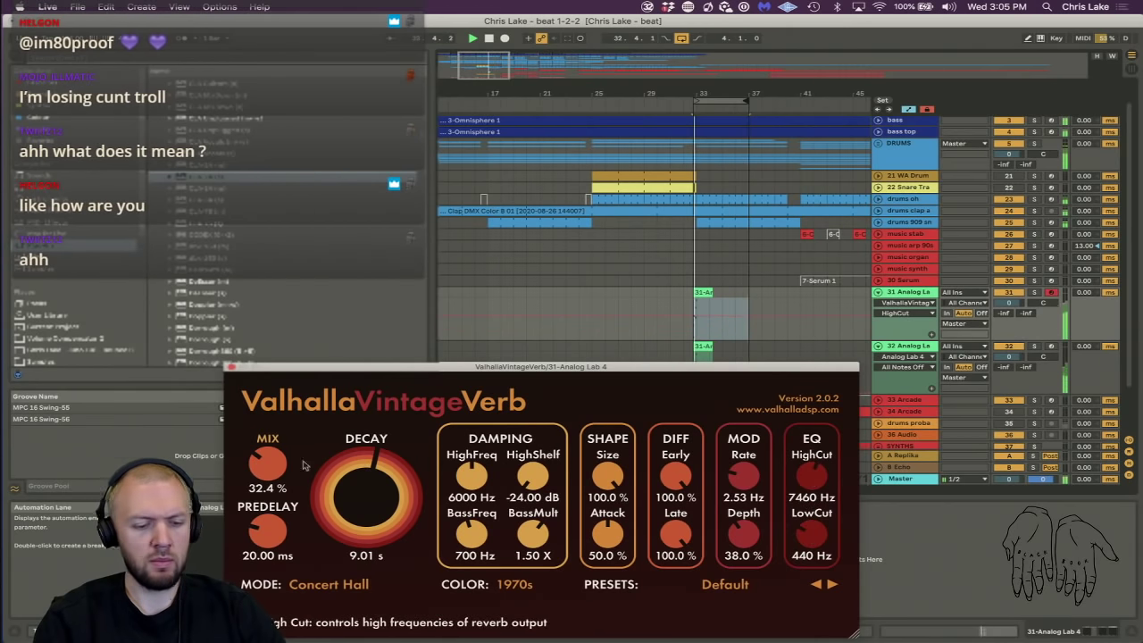
pyautogui.click(230, 366)
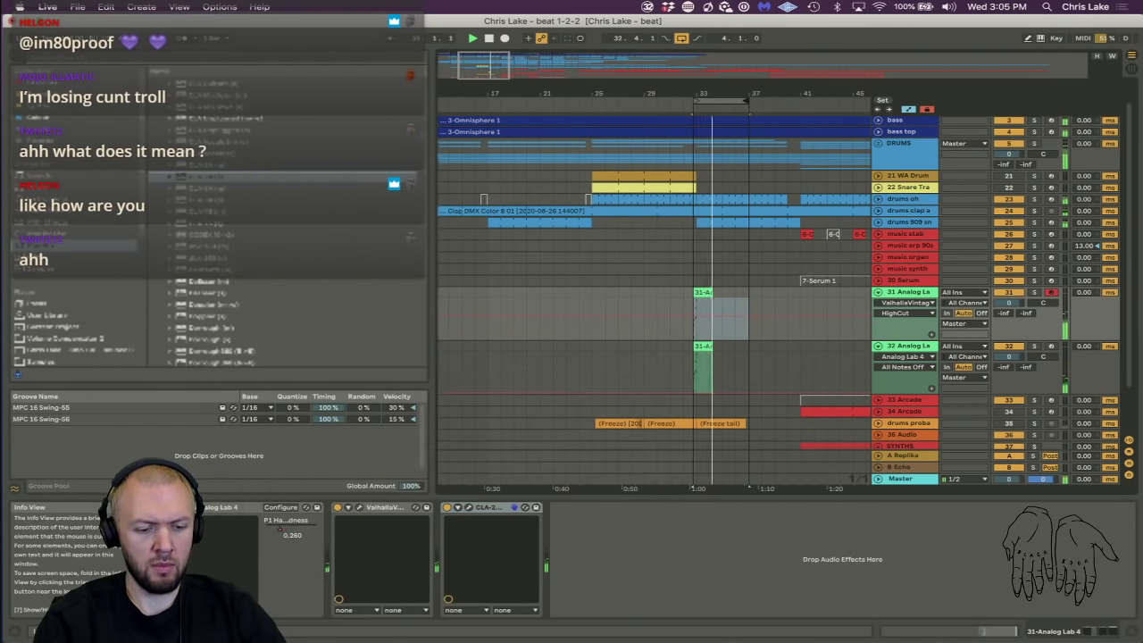
# Examine the Frying Pan preset's Wurli V instrument view and the parameters assignable to the Delay On/Off control.
pyautogui.click(182, 507)
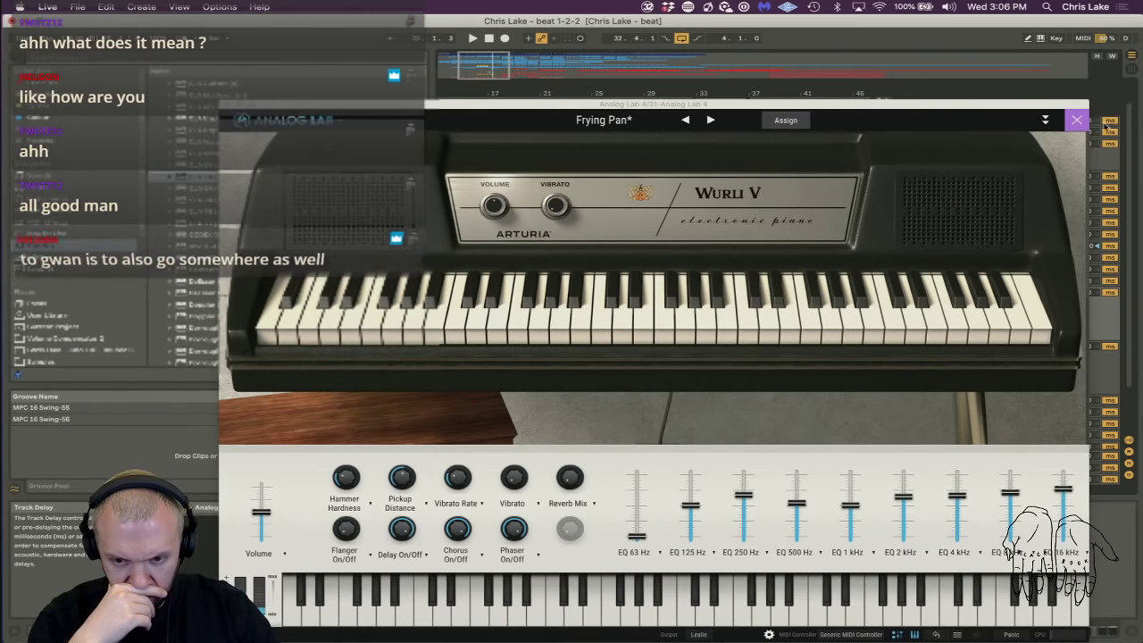
pyautogui.click(1077, 121)
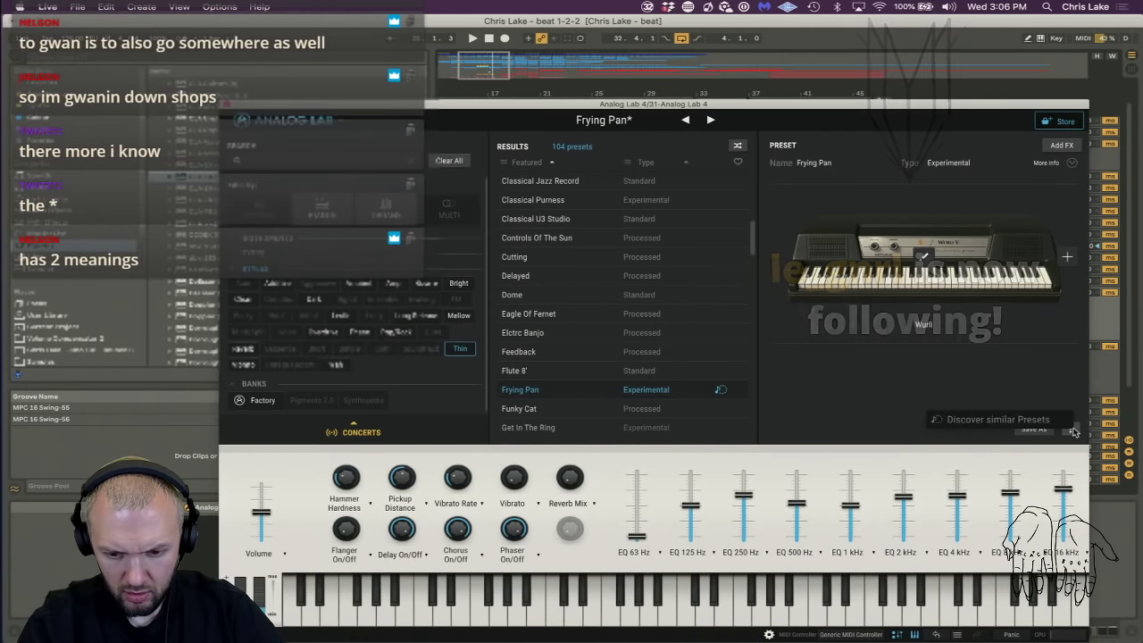
pyautogui.click(924, 268)
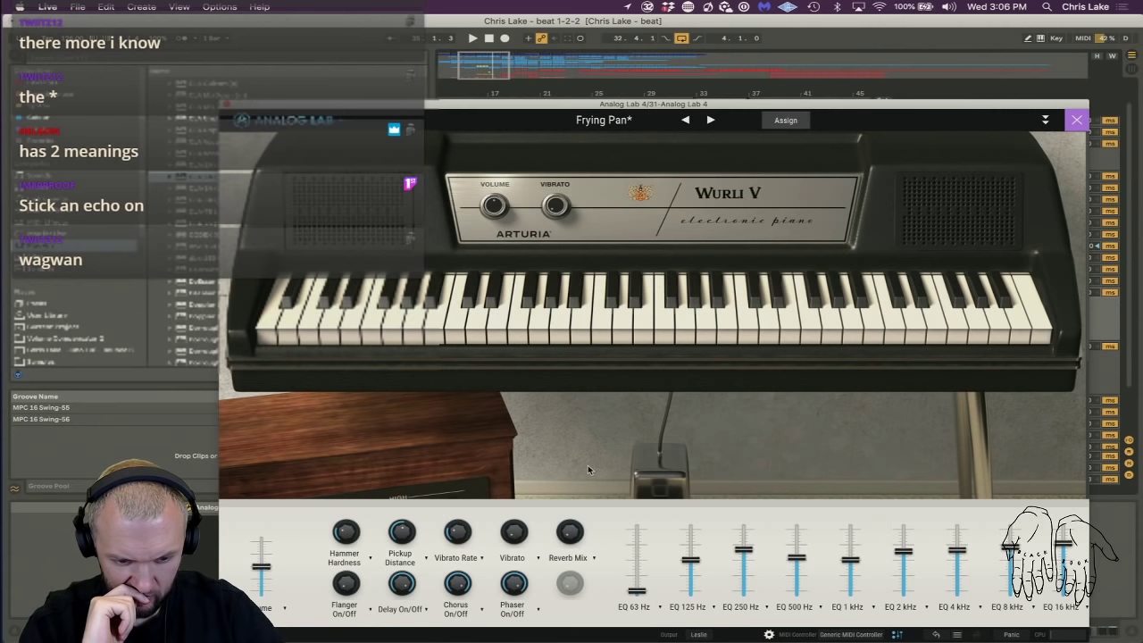
pyautogui.moveTo(454, 538)
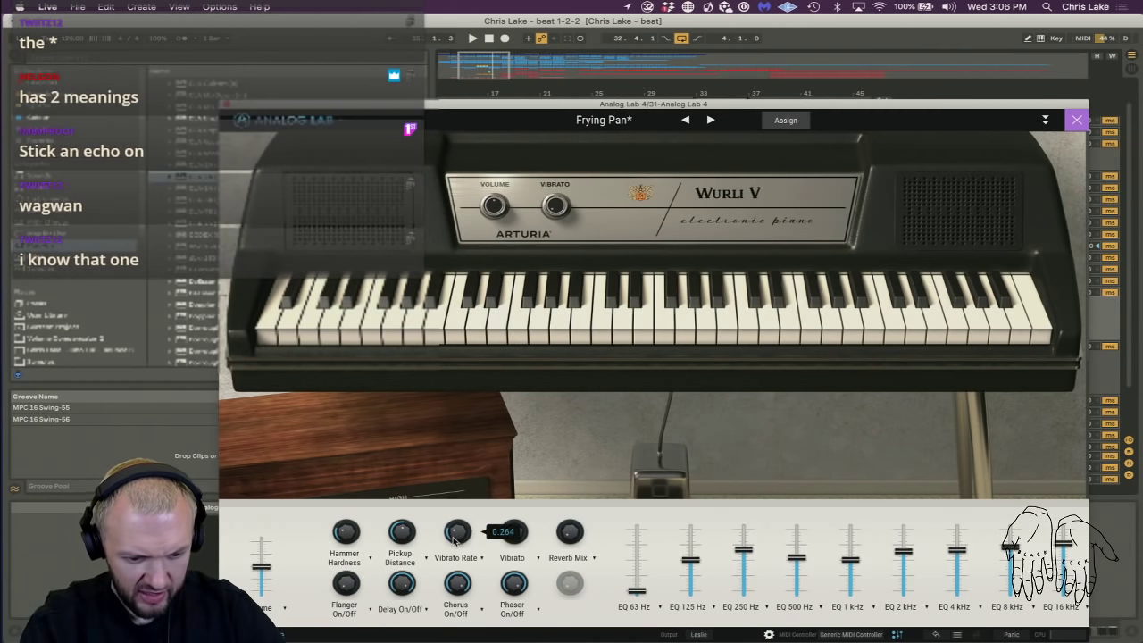
pyautogui.click(401, 610)
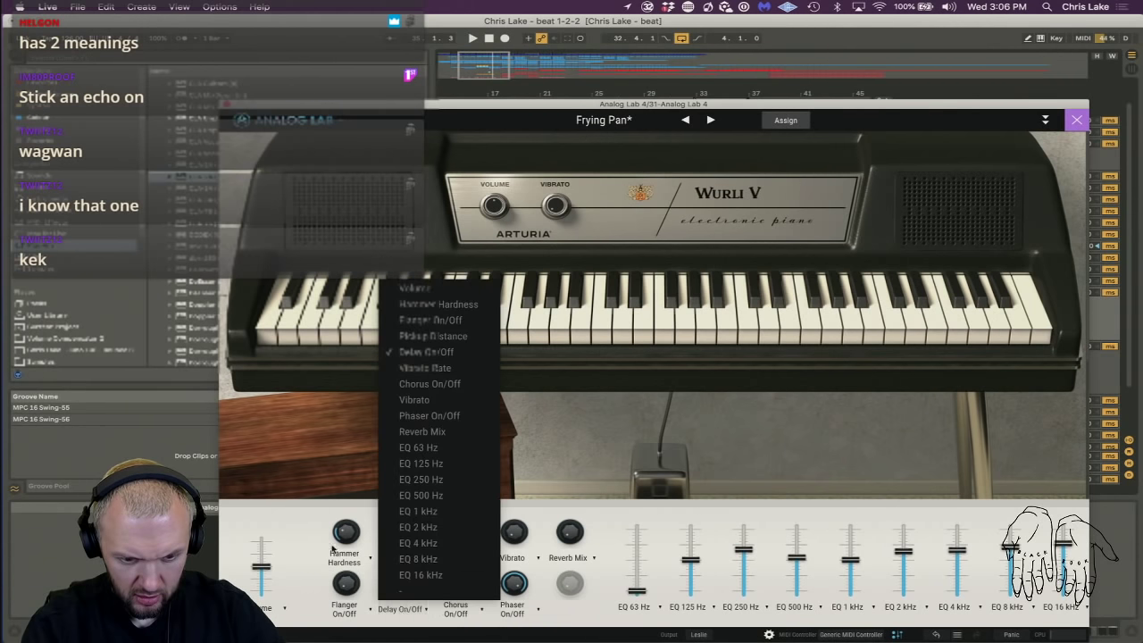
pyautogui.click(300, 526)
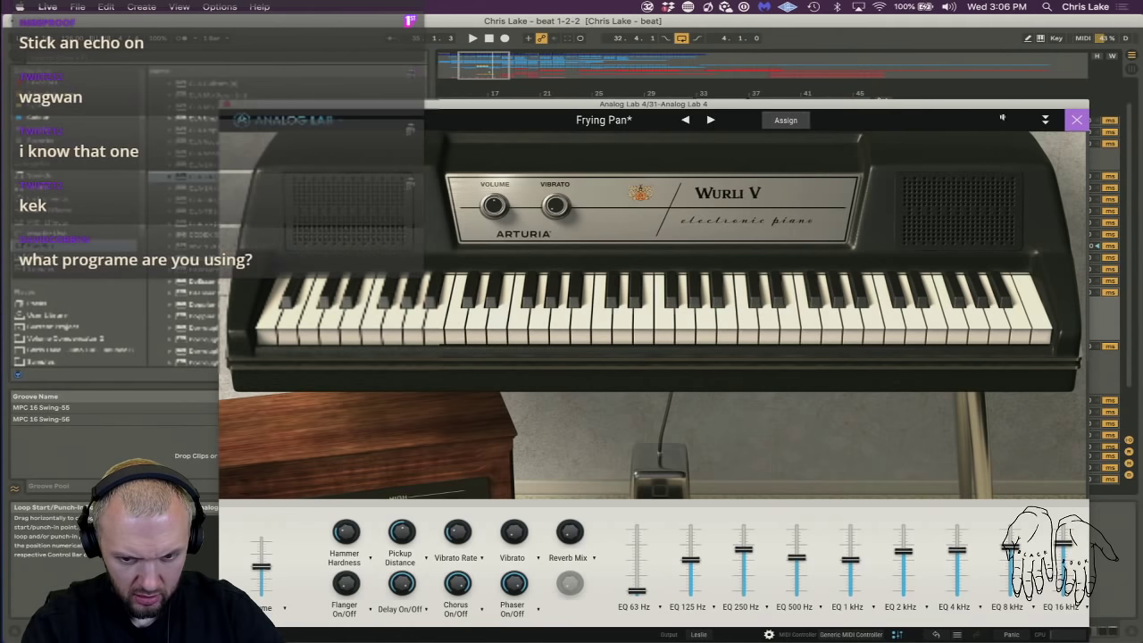
# Expand the Wurli V panel, examine the effect pedals and the analog delay's rate control during playback, and close the instrument window.
pyautogui.click(1044, 121)
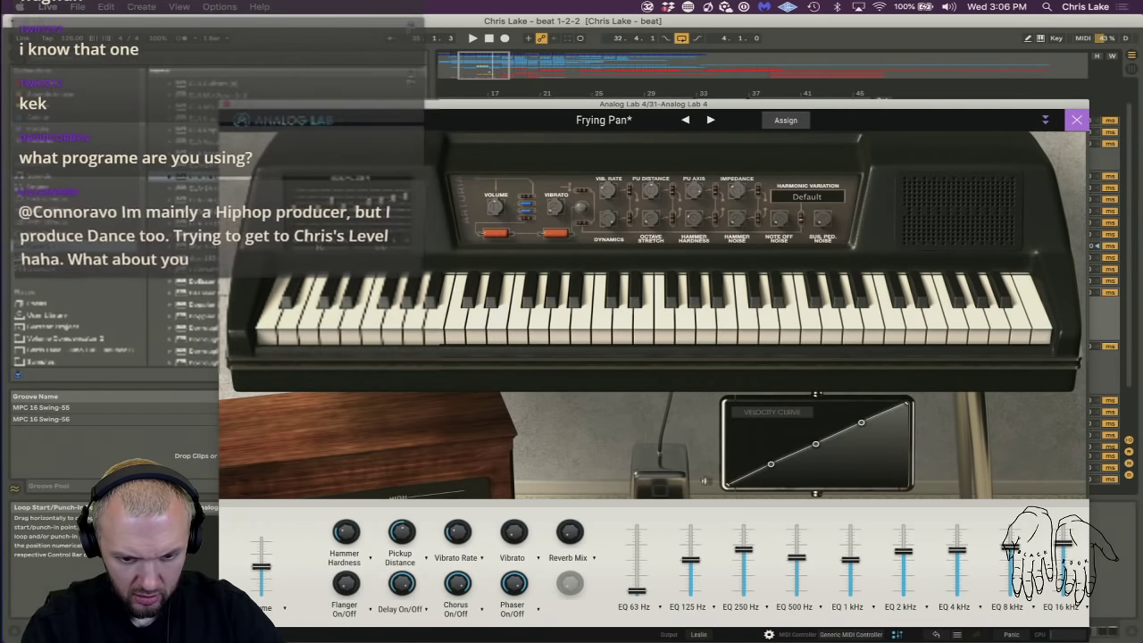
pyautogui.scroll(-5, 681, 452)
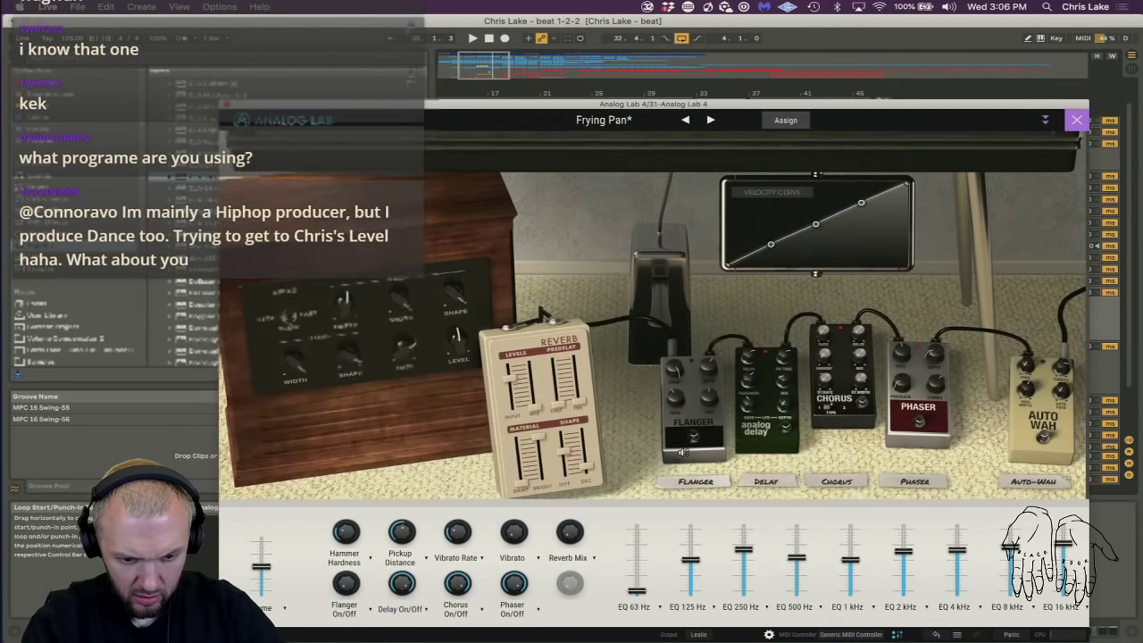
pyautogui.press('space')
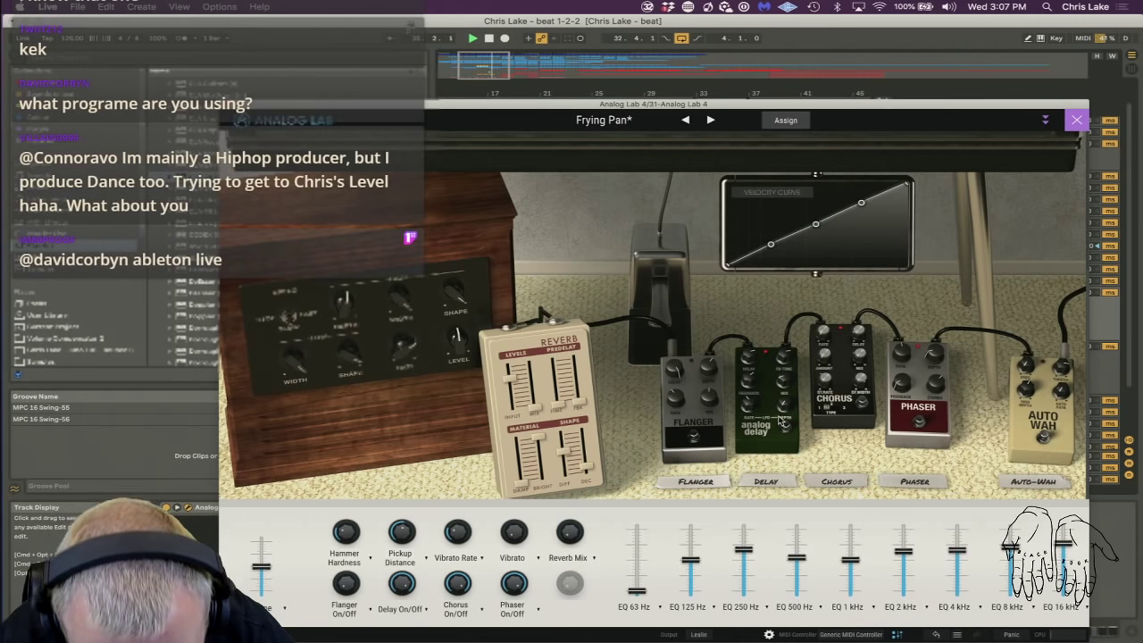
pyautogui.moveTo(752, 404)
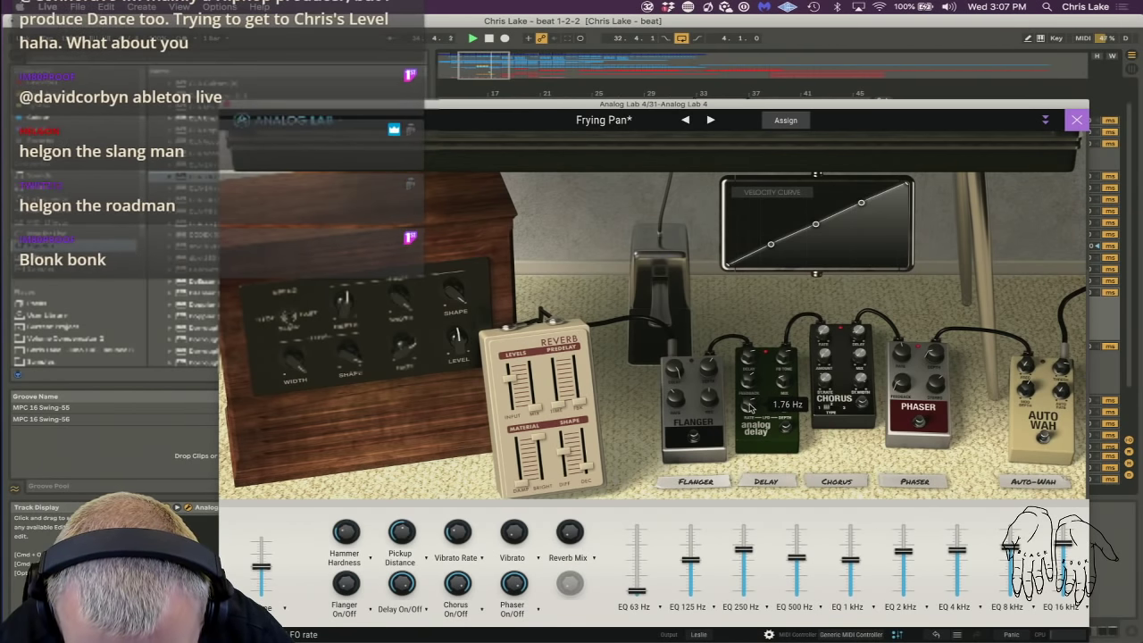
pyautogui.moveTo(748, 405); pyautogui.dragTo(748, 390)
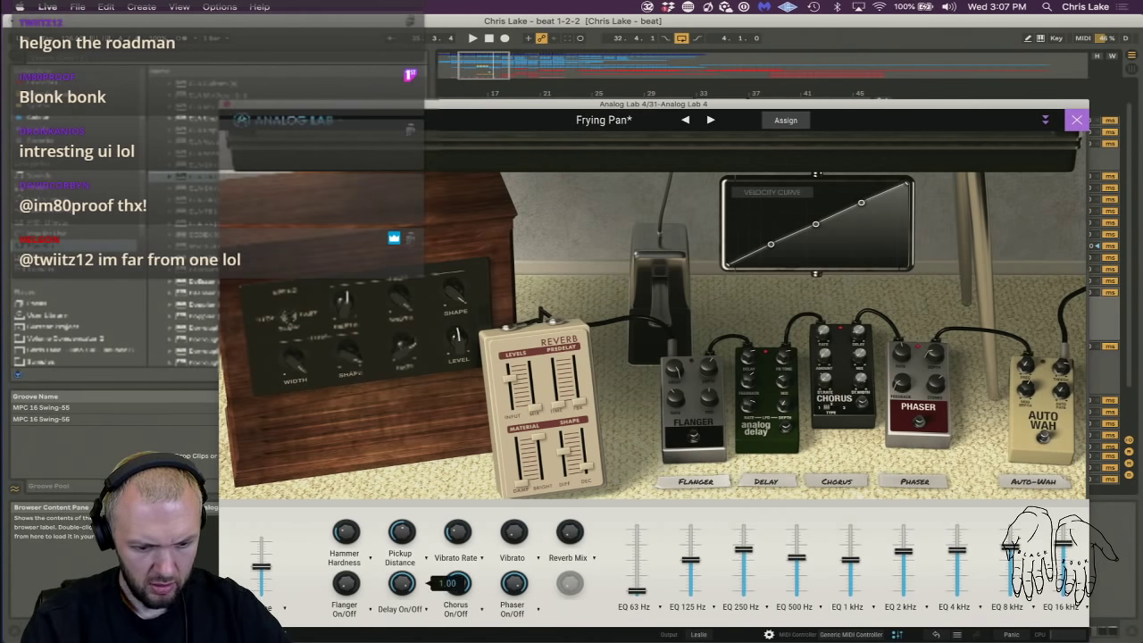
pyautogui.click(226, 105)
# Add Echo between Analog Lab 4 and ValhallaVintageVerb on the original Analog Lab track and set its Dry/Wet to 43 %.
pyautogui.press('space')
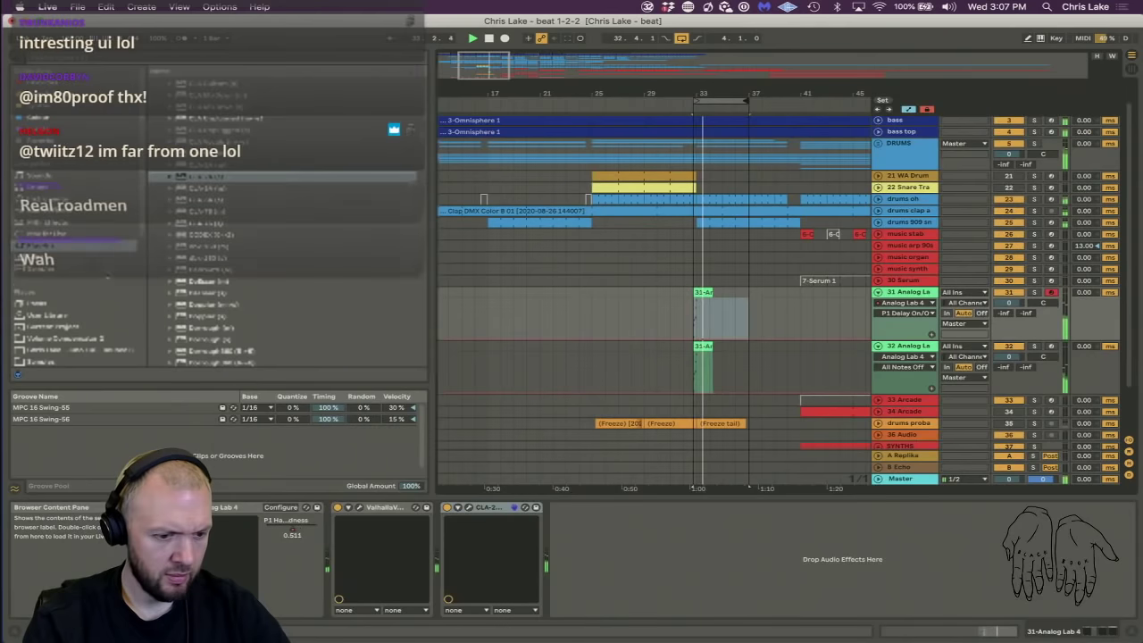
pyautogui.moveTo(205, 209); pyautogui.dragTo(337, 569)
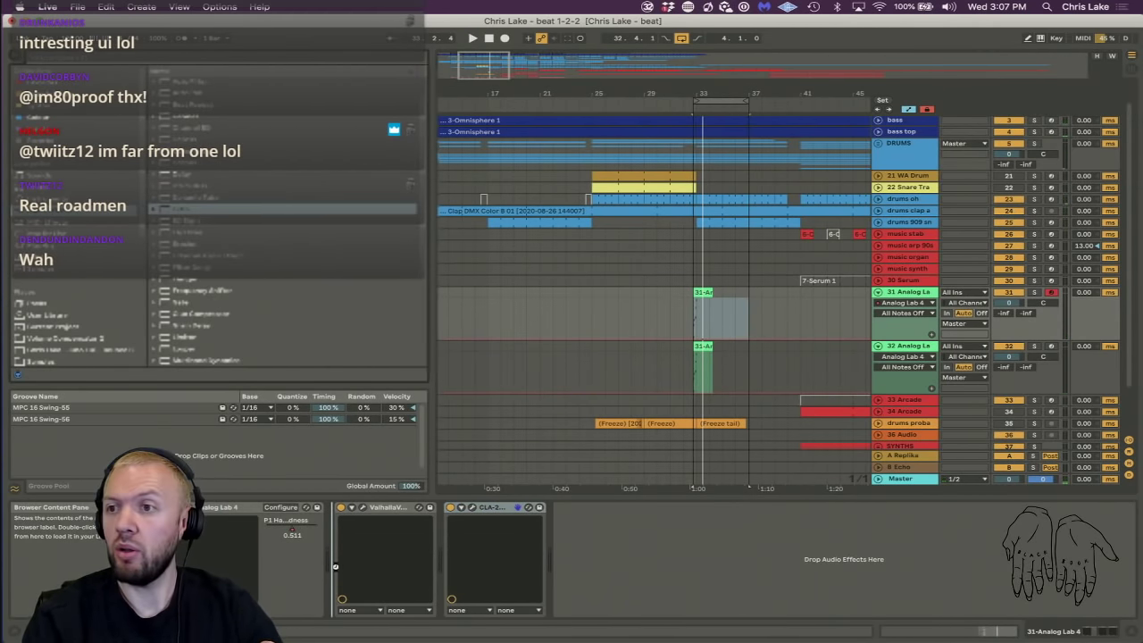
pyautogui.moveTo(336, 570); pyautogui.dragTo(337, 571)
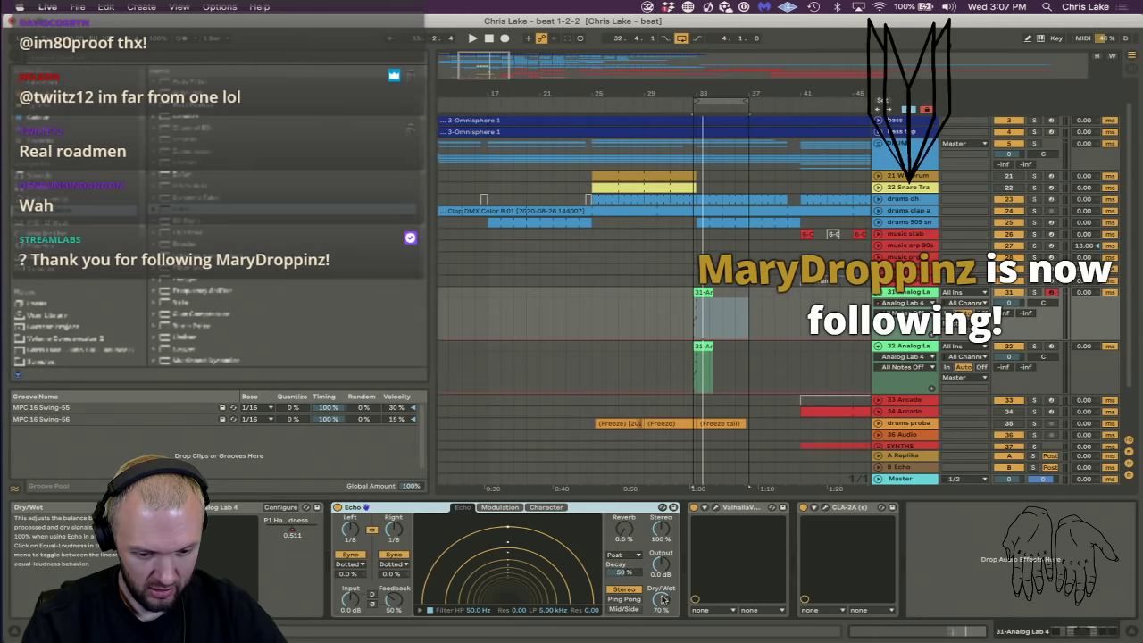
pyautogui.moveTo(662, 599); pyautogui.dragTo(661, 636)
pyautogui.press('space')
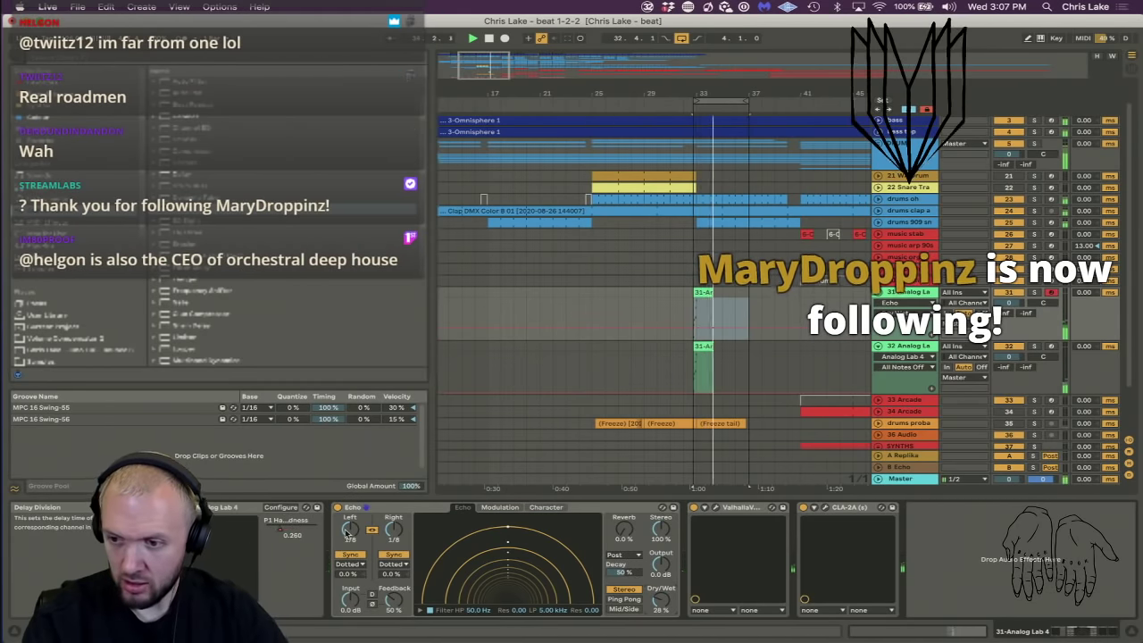
pyautogui.moveTo(661, 599); pyautogui.dragTo(662, 595)
# Shape Echo's filter with the high-pass at 112 Hz and low-pass at 5.87 kHz, and raise Feedback to 74 %.
pyautogui.click(419, 609)
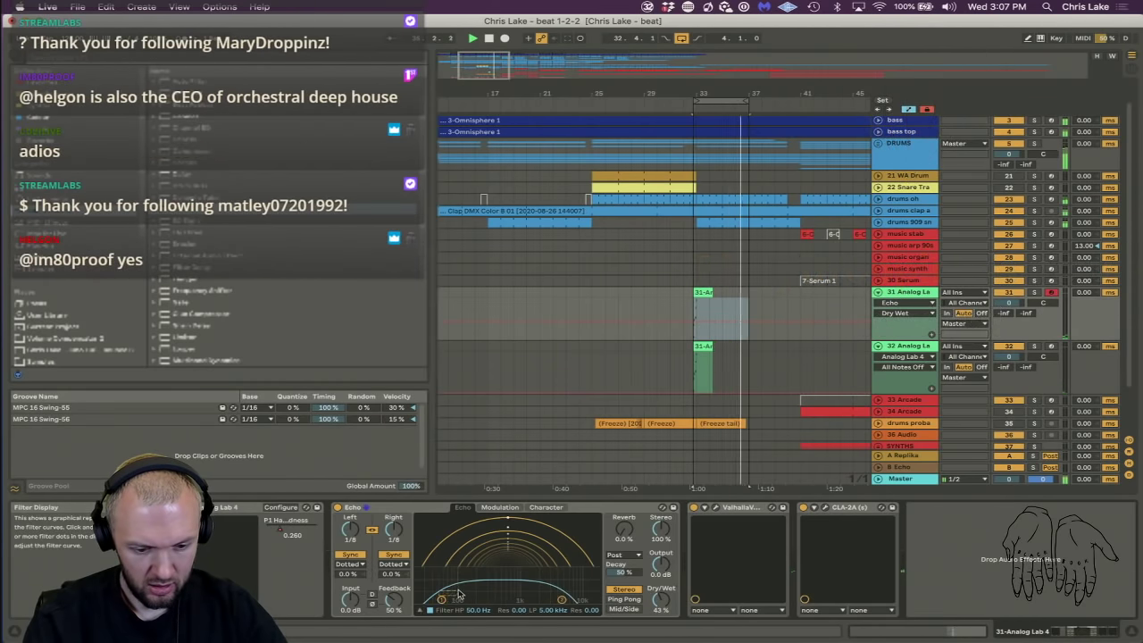
pyautogui.moveTo(441, 599); pyautogui.dragTo(463, 588)
pyautogui.moveTo(561, 600); pyautogui.dragTo(565, 581)
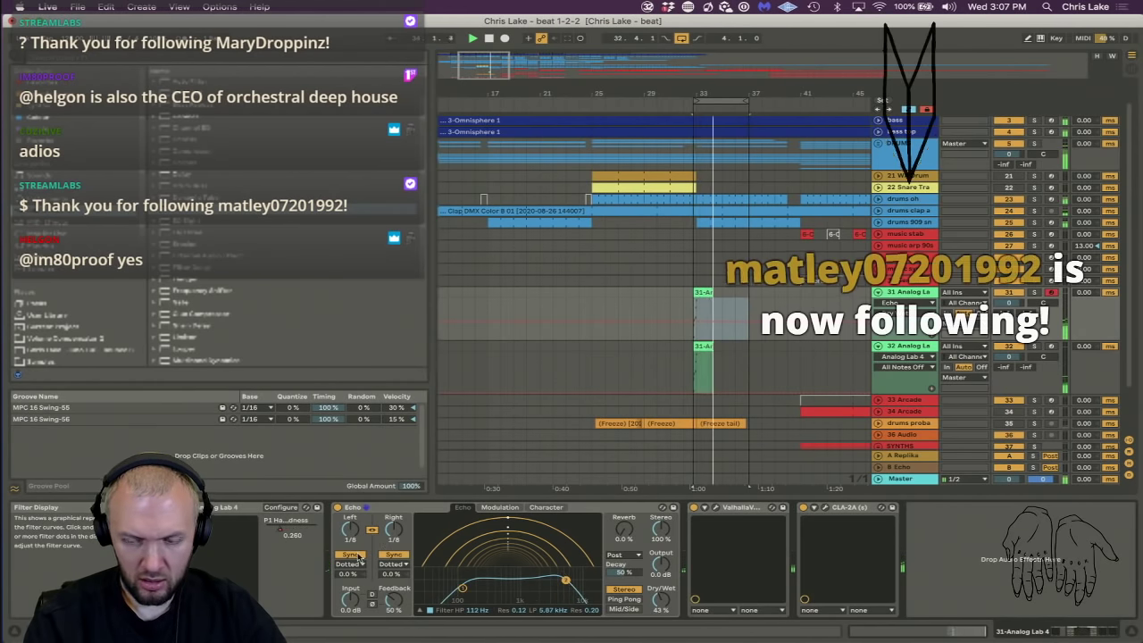
pyautogui.moveTo(393, 599); pyautogui.dragTo(393, 566)
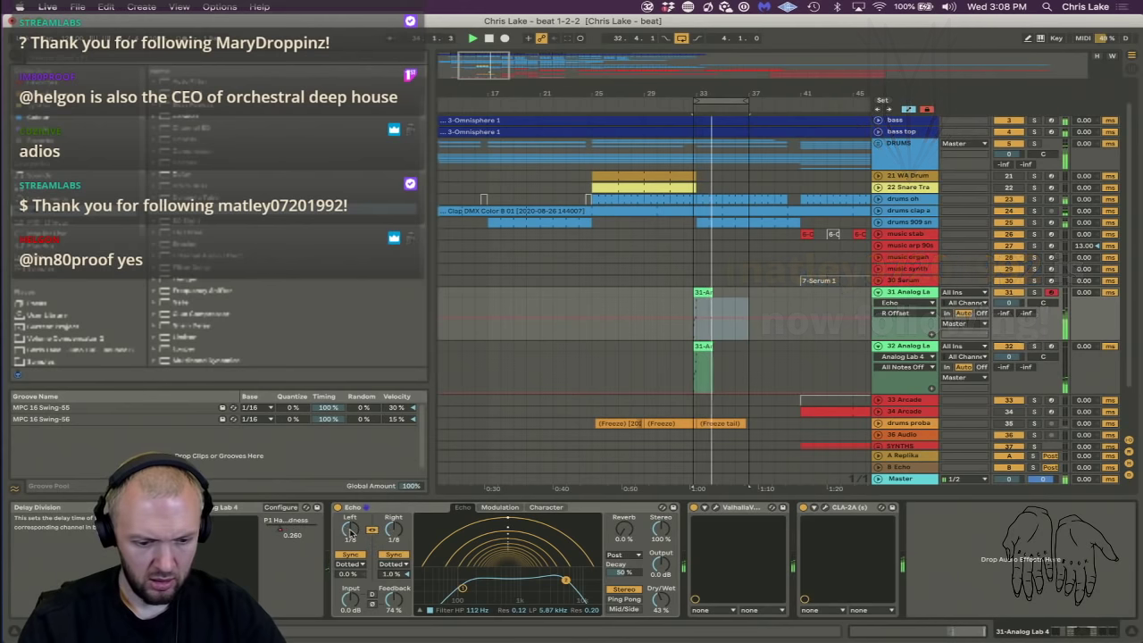
# Switch Echo's delays to unsynced time, unlink the channels, and set the left delay to 426 ms and the right to 389 ms.
pyautogui.moveTo(350, 529); pyautogui.dragTo(350, 527)
pyautogui.click(360, 555)
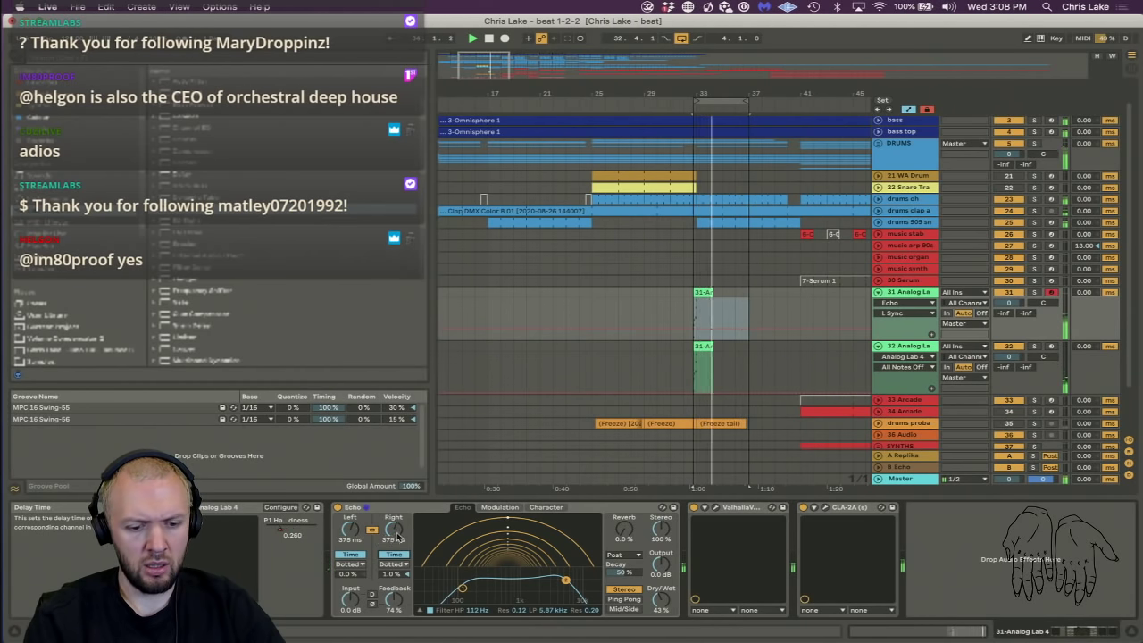
pyautogui.click(373, 529)
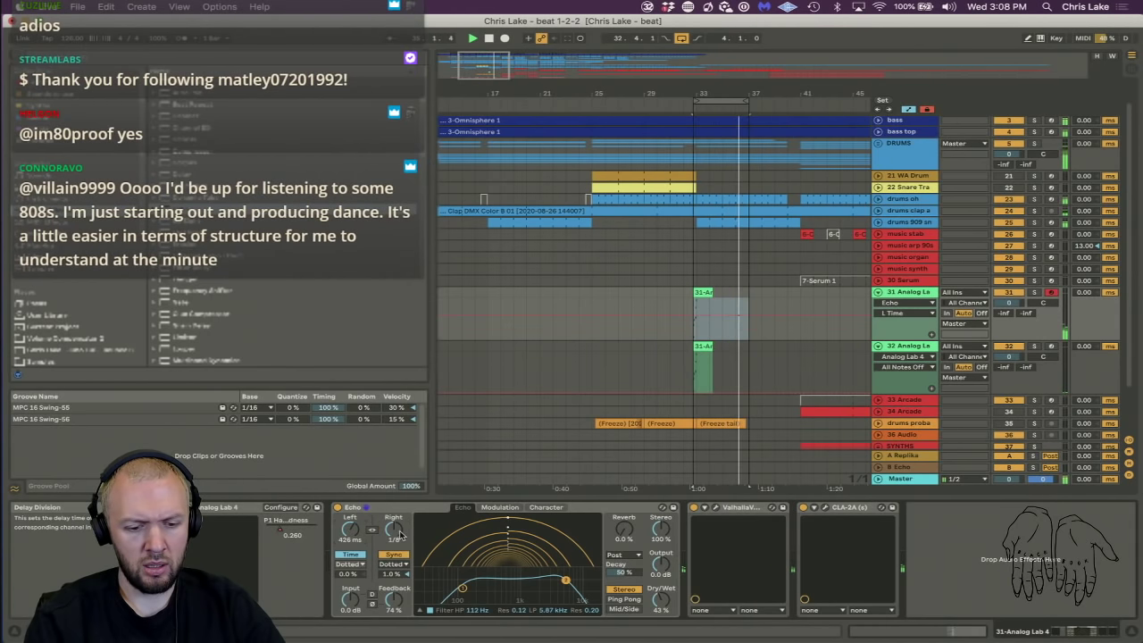
pyautogui.click(402, 563)
pyautogui.click(403, 563)
pyautogui.click(396, 554)
pyautogui.moveTo(393, 529); pyautogui.dragTo(394, 522)
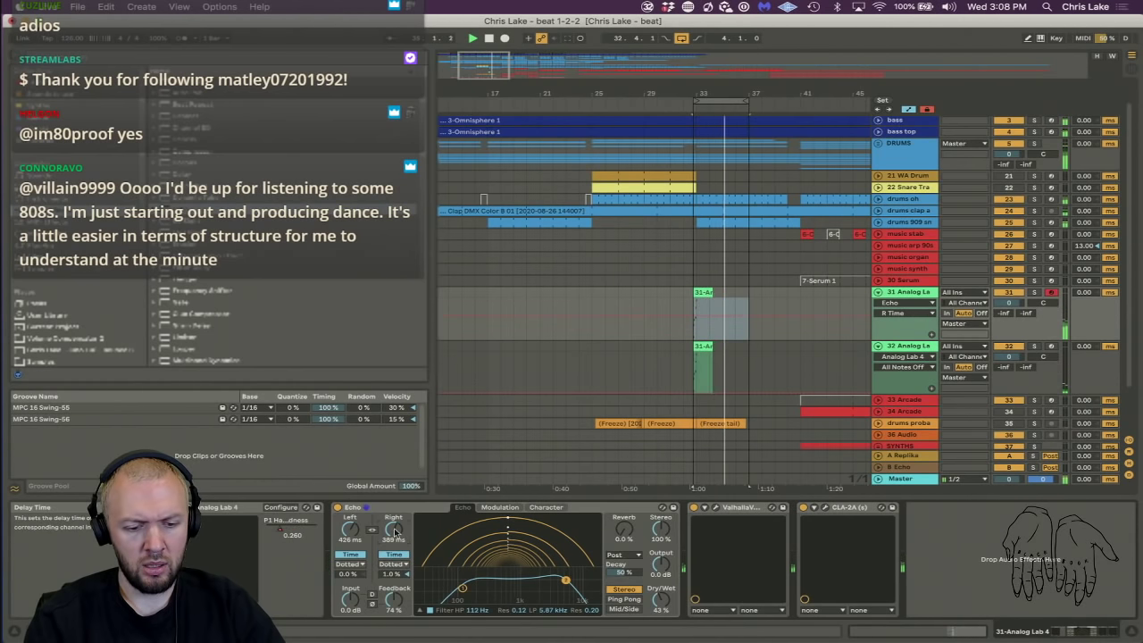
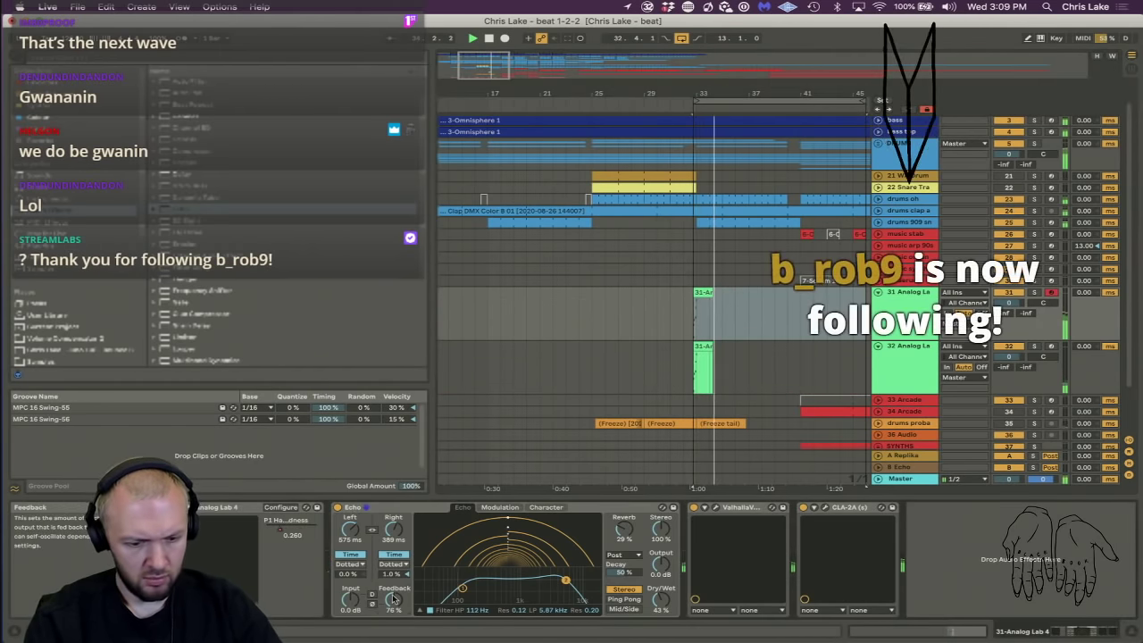
# Automate Echo's Feedback to ramp up from 76 % after the bar 33 clip until bar 41, dropping back there.
pyautogui.rightClick(397, 584)
pyautogui.click(432, 537)
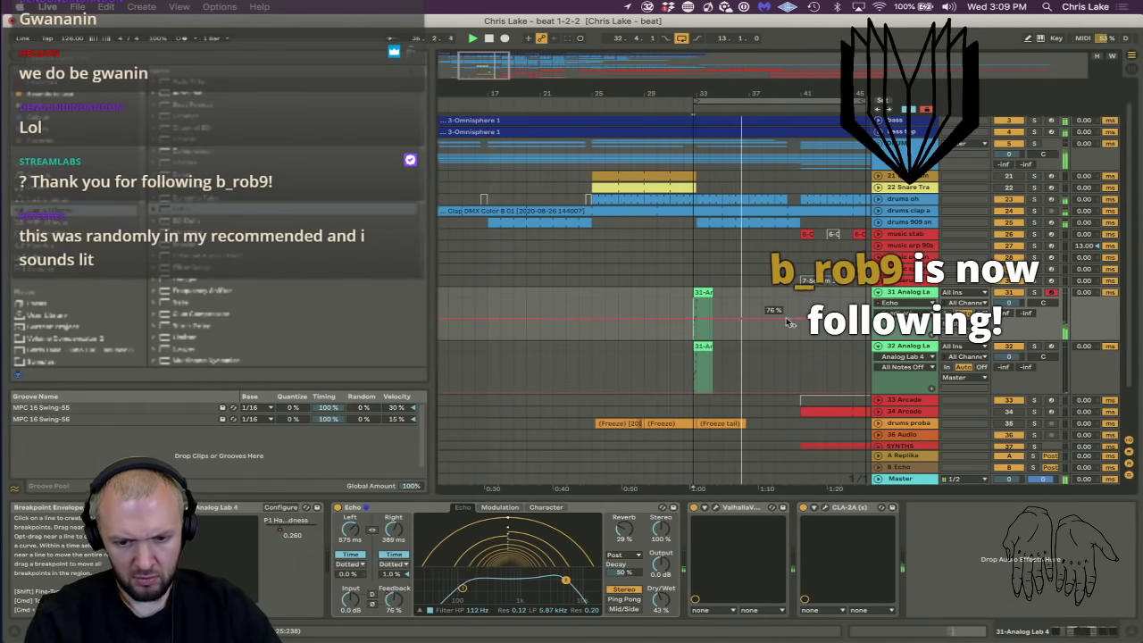
pyautogui.moveTo(799, 318); pyautogui.dragTo(800, 310)
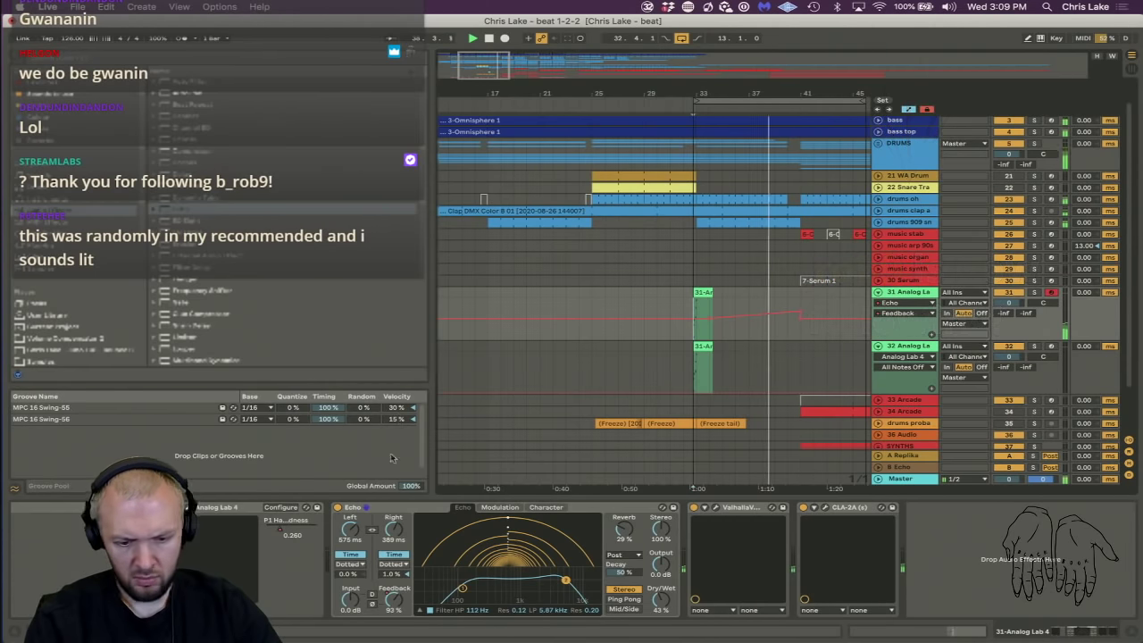
# Replay the arrangement from just before bar 33 and set Echo's Dry/Wet to 33 %.
pyautogui.click(662, 601)
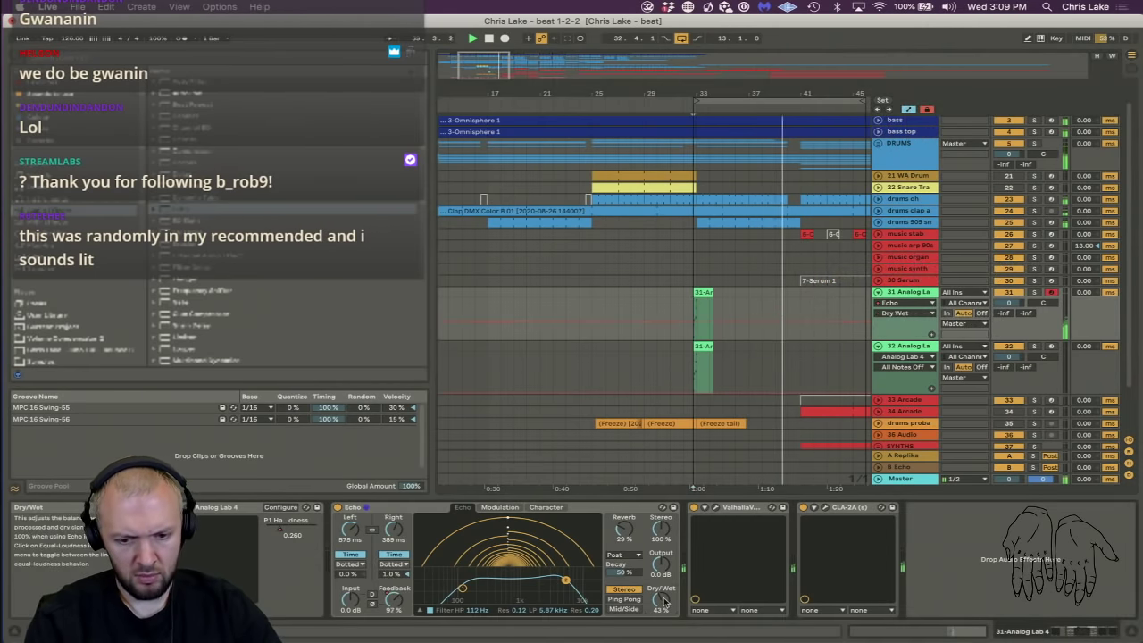
pyautogui.click(680, 297)
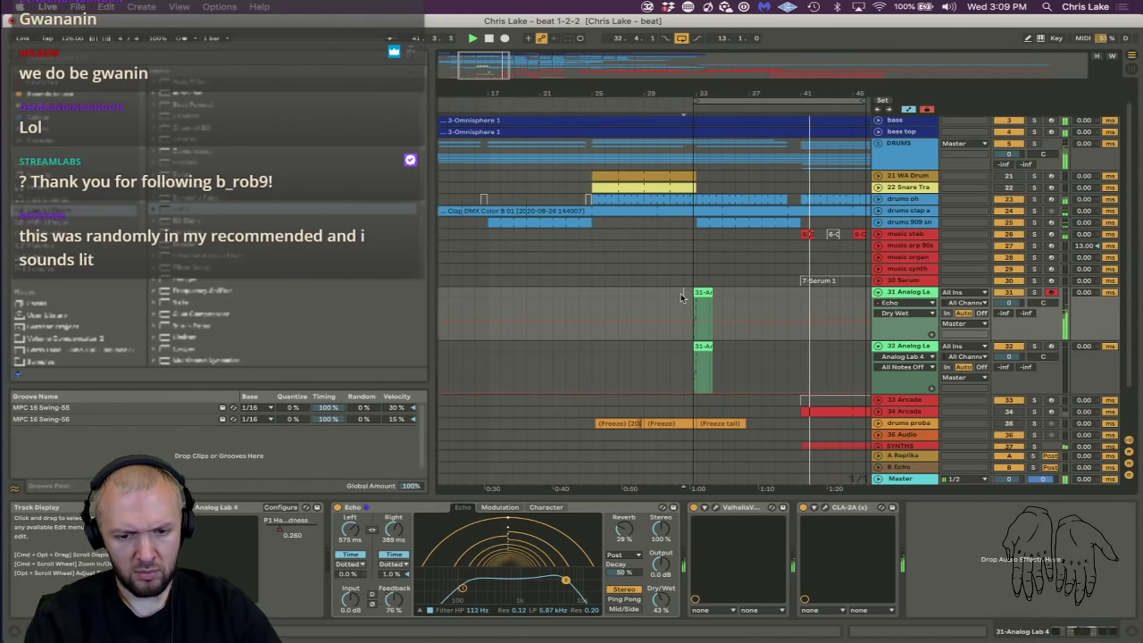
pyautogui.press('space')
pyautogui.press('space')
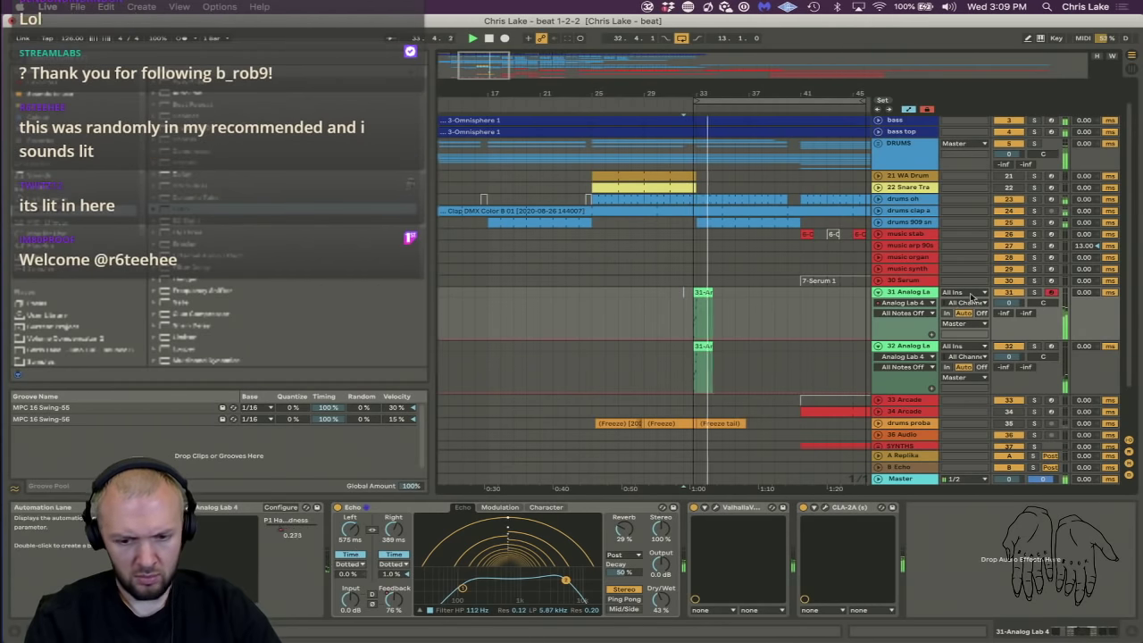
pyautogui.moveTo(394, 599); pyautogui.dragTo(393, 591)
pyautogui.moveTo(661, 598); pyautogui.dragTo(661, 609)
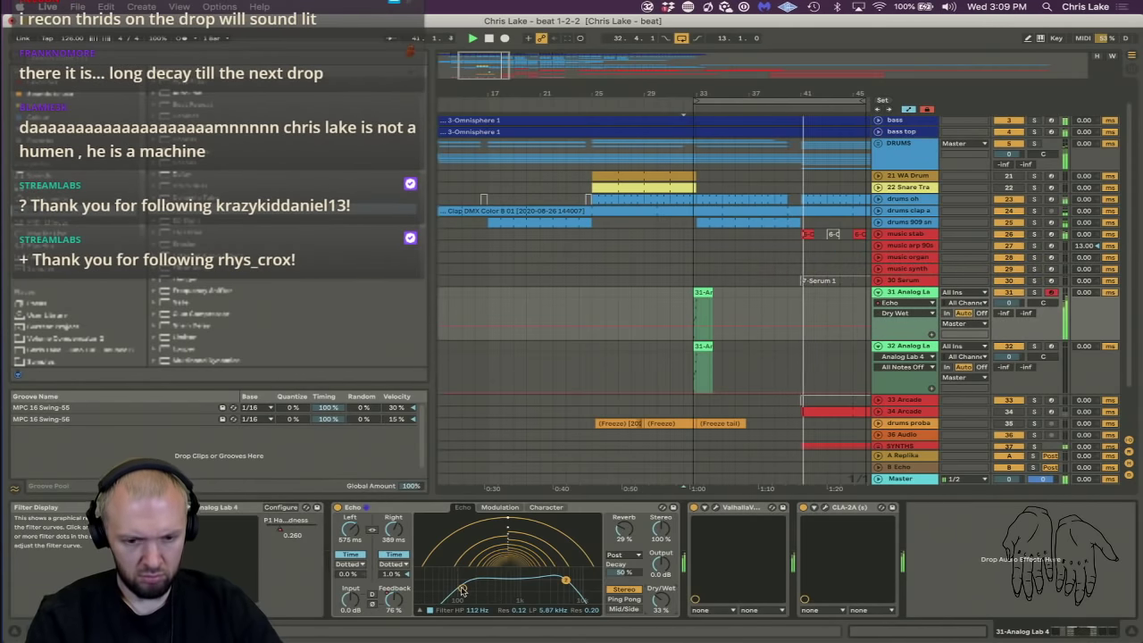
# Insert an empty MIDI clip near bar 28 on the original Analog Lab track, stop playback and return to the device chain.
pyautogui.doubleClick(636, 292)
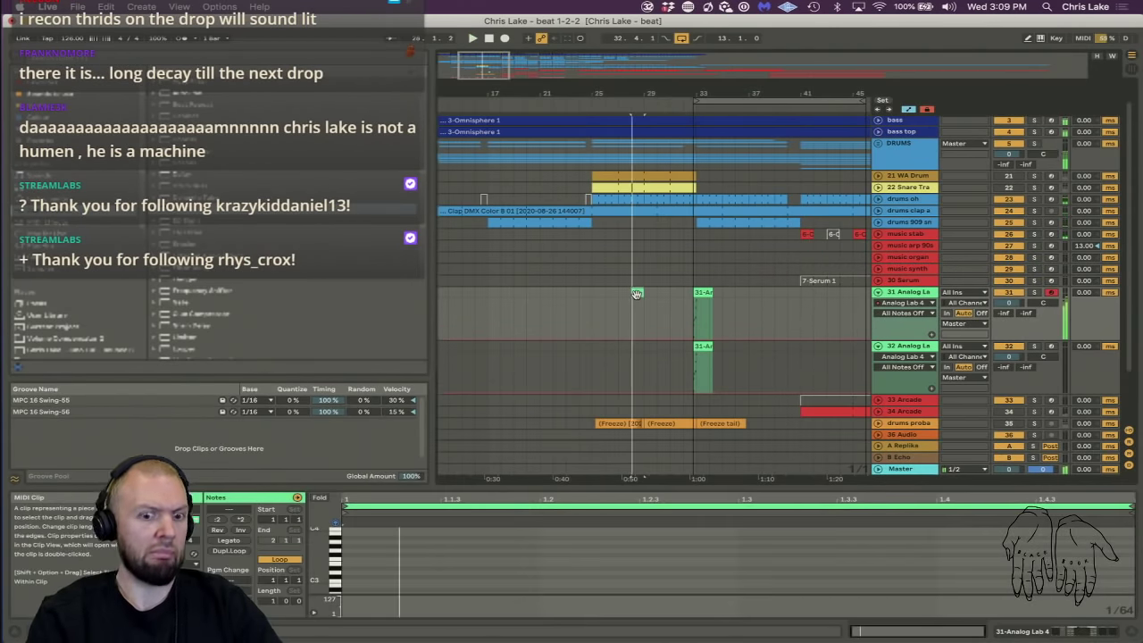
pyautogui.doubleClick(488, 38)
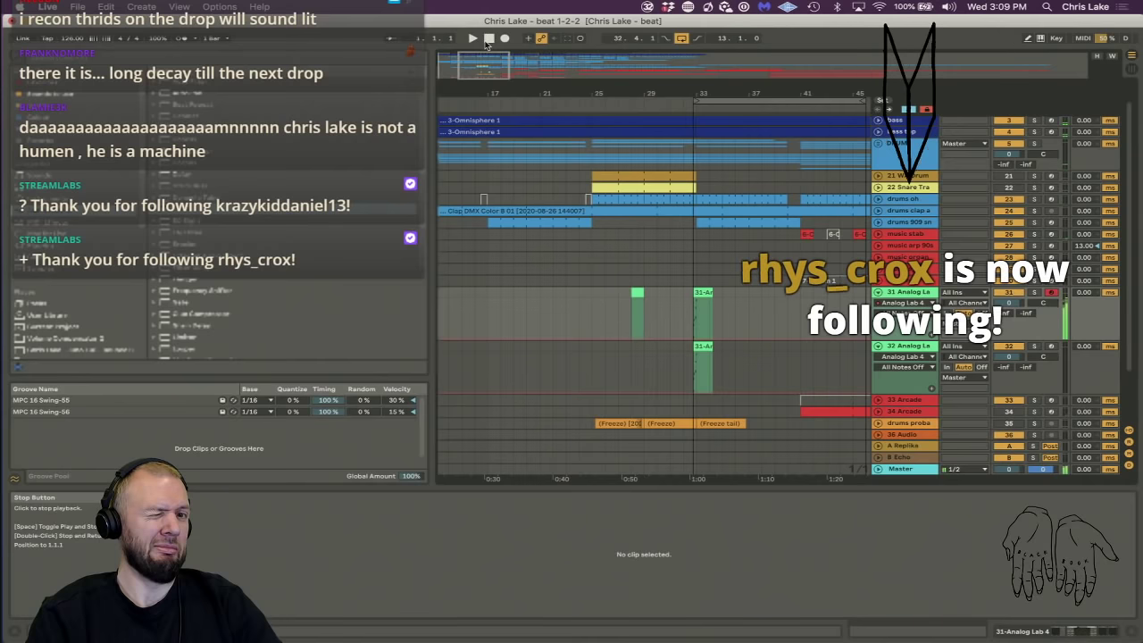
pyautogui.hotkey('shift', 'Tab')
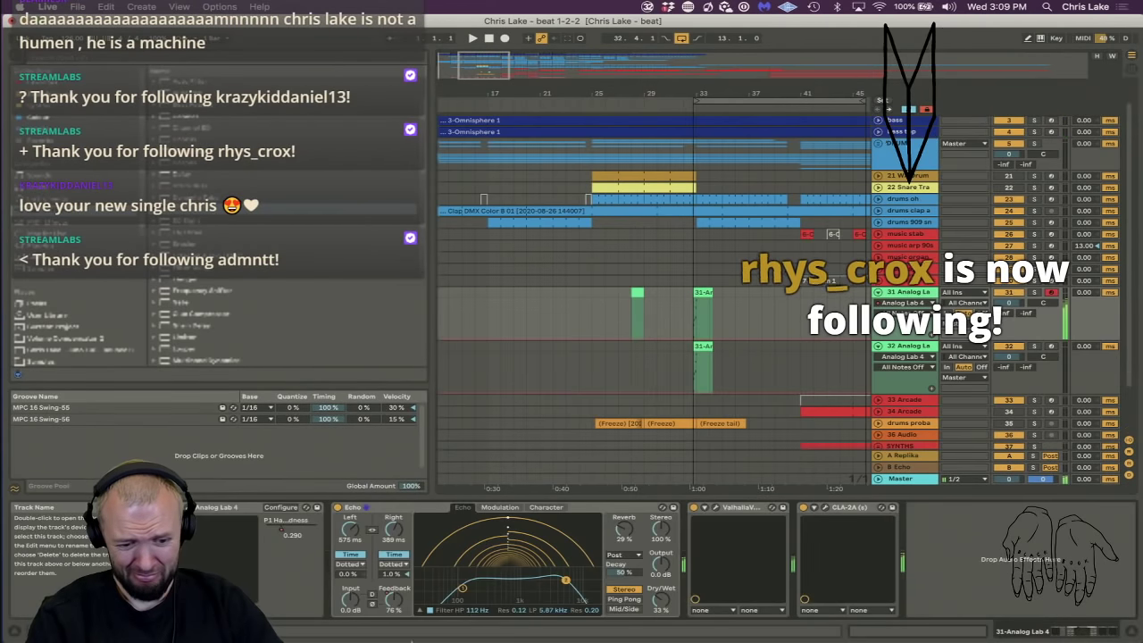
# Override Echo's Feedback with its minimum value to silence the tail, and restore the Feedback automation.
pyautogui.click(390, 606)
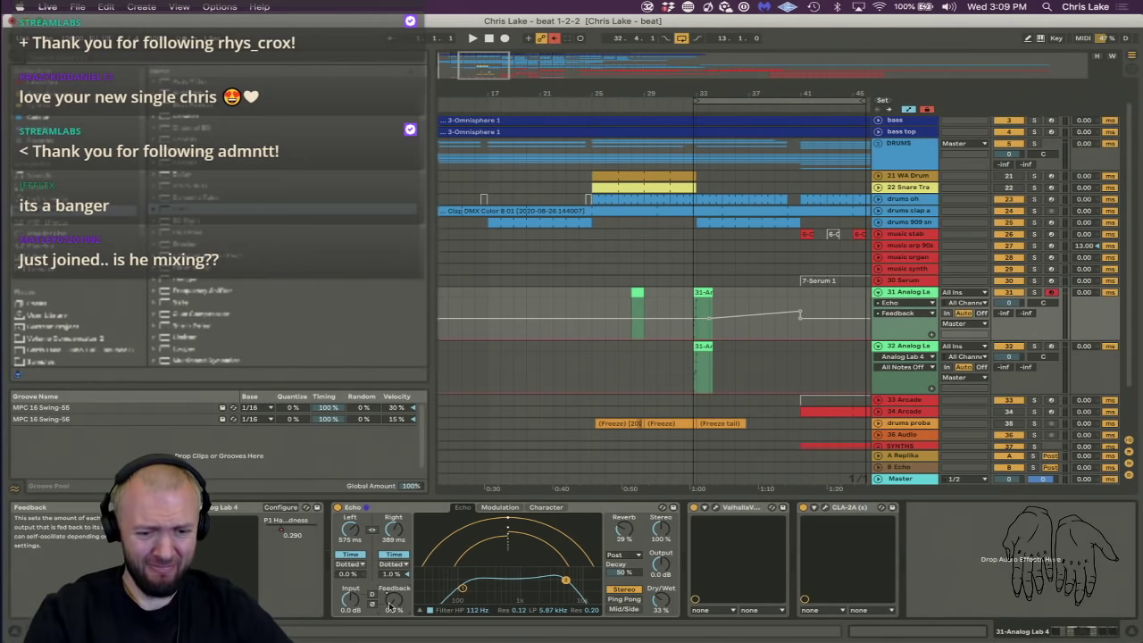
pyautogui.click(554, 39)
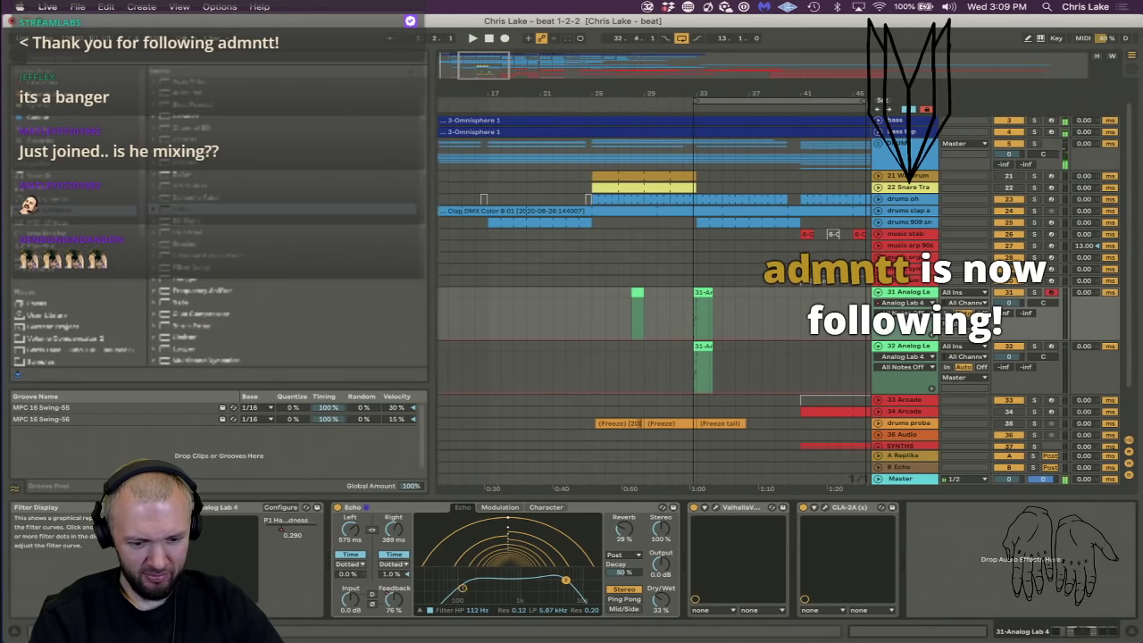
# Lower Echo's high-pass filter to 106 Hz and add a Utility device after CLA-2A on the same track.
pyautogui.moveTo(462, 589); pyautogui.dragTo(460, 590)
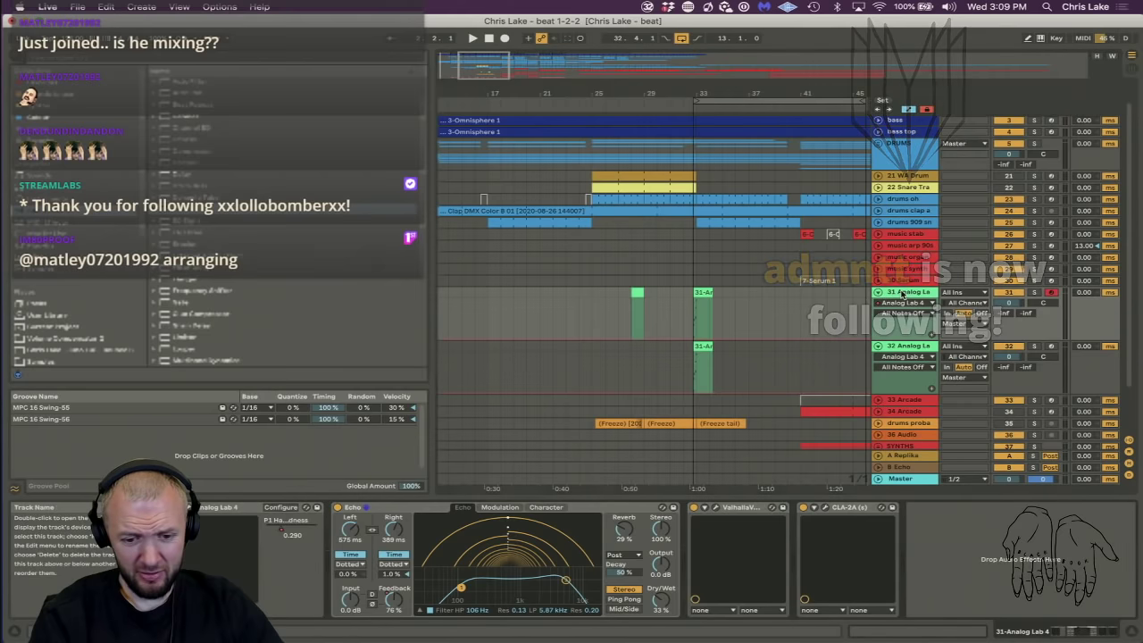
pyautogui.scroll(-4, 230, 302)
pyautogui.click(204, 339)
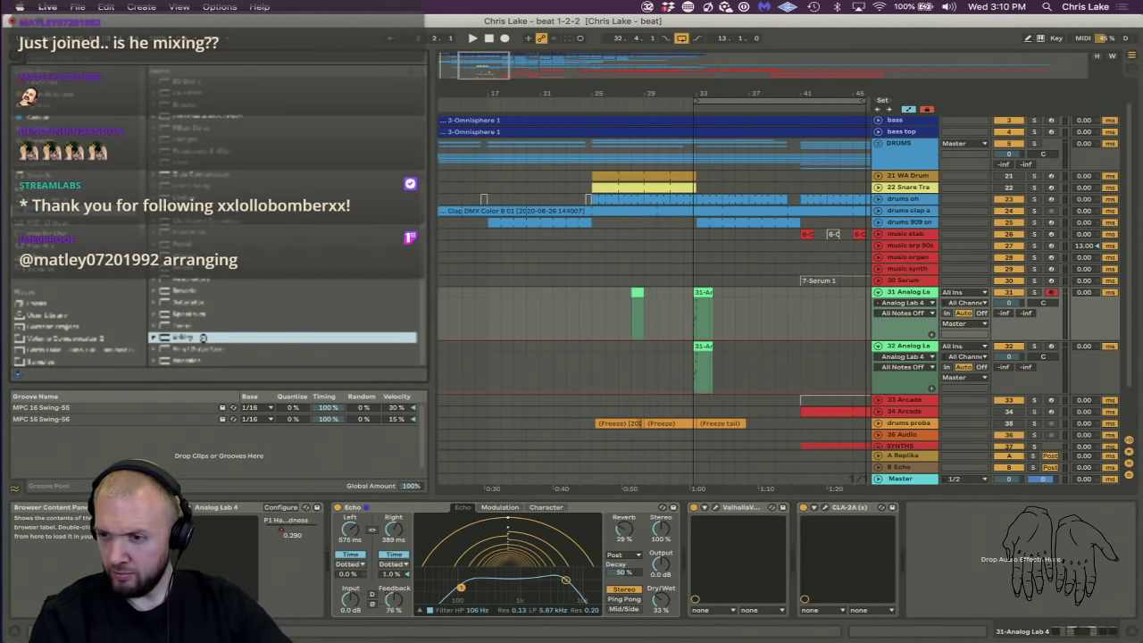
pyautogui.doubleClick(179, 337)
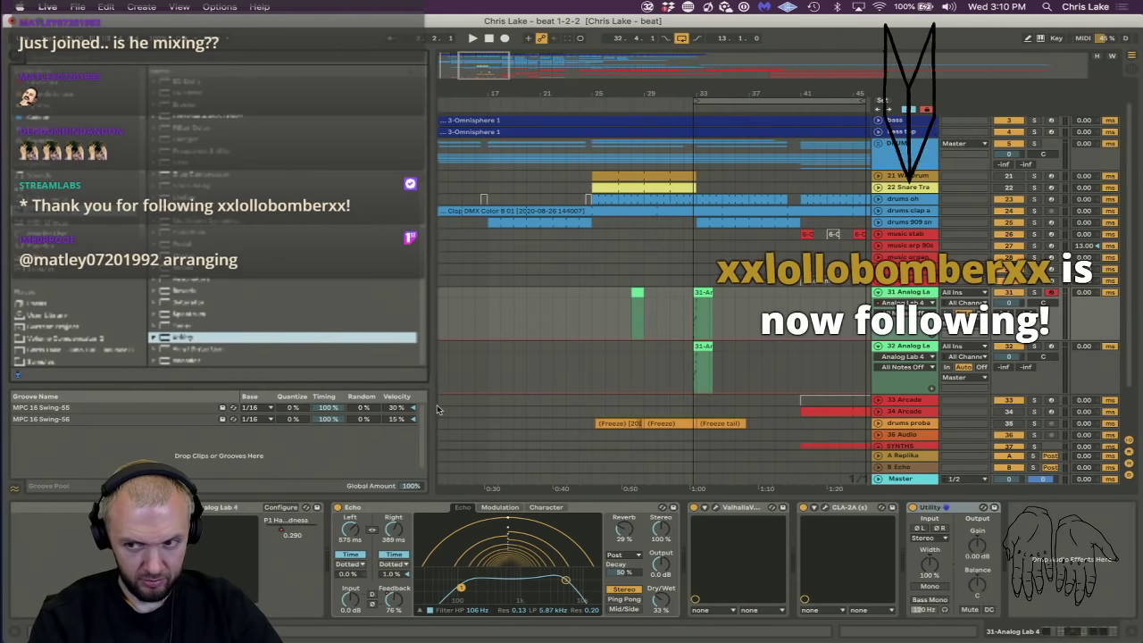
# Try Utility's Mute switch on the Analog Lab track with playback running and undo the mute.
pyautogui.click(971, 609)
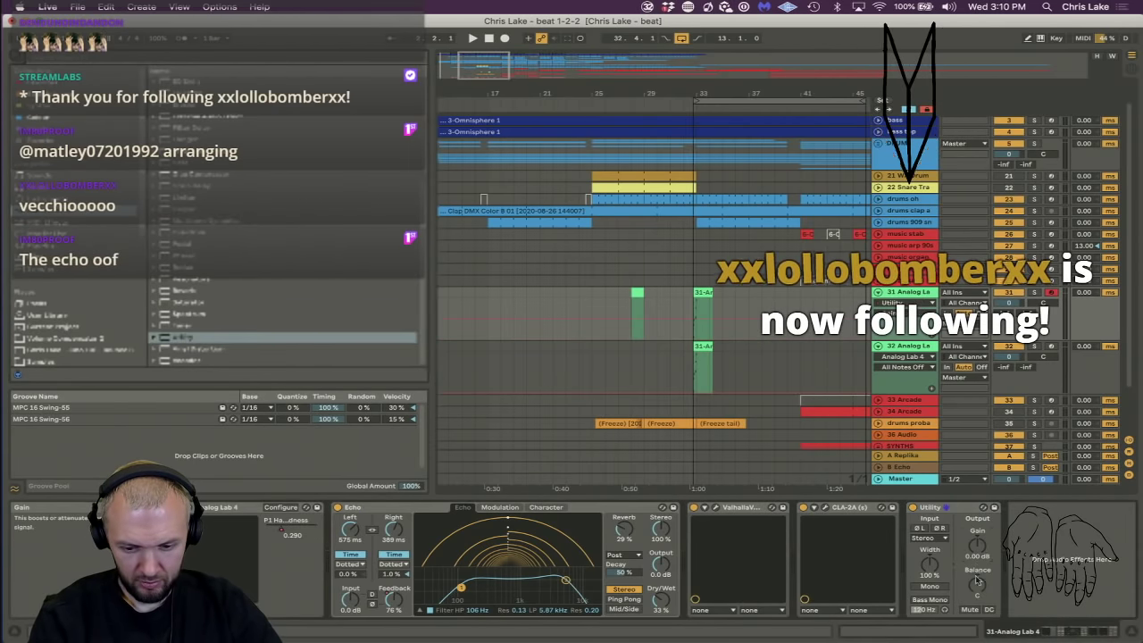
pyautogui.click(972, 610)
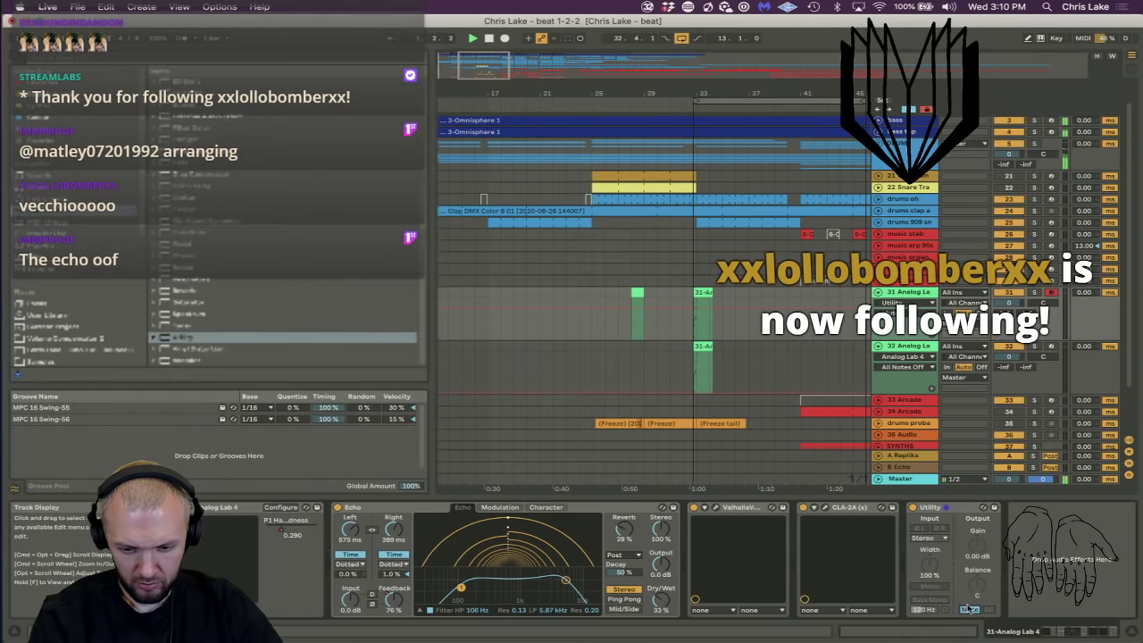
pyautogui.press('space')
pyautogui.press('super+z')
# Show Utility's Mute automation on the original Analog Lab track and draw Mute on from bar 41 to bar 49.
pyautogui.click(617, 110)
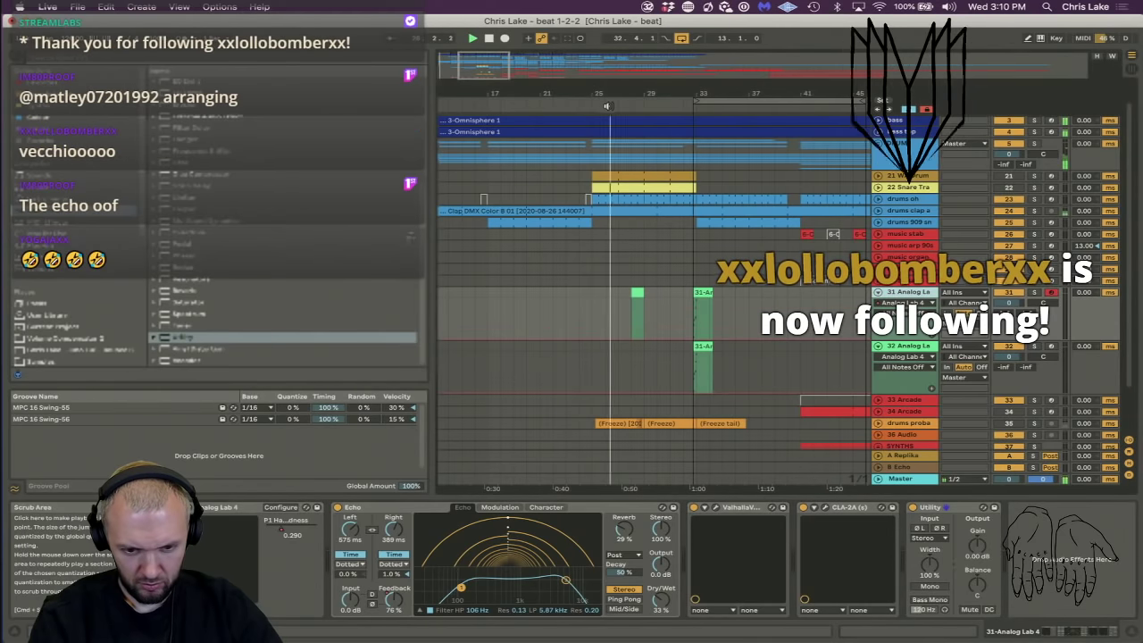
pyautogui.moveTo(618, 94); pyautogui.dragTo(554, 91)
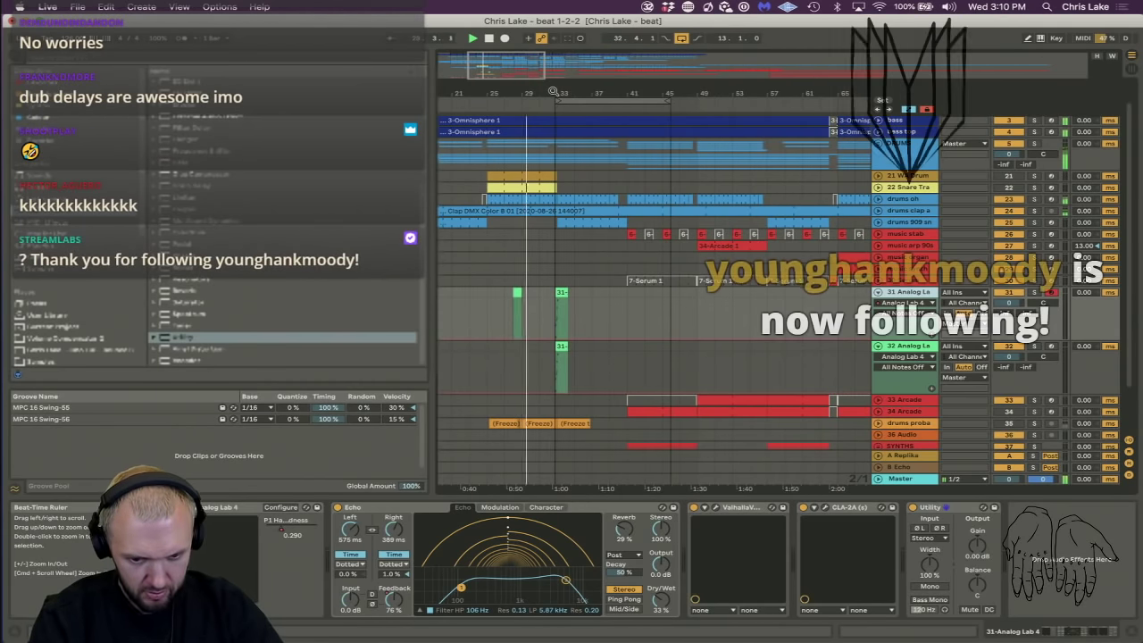
pyautogui.rightClick(966, 610)
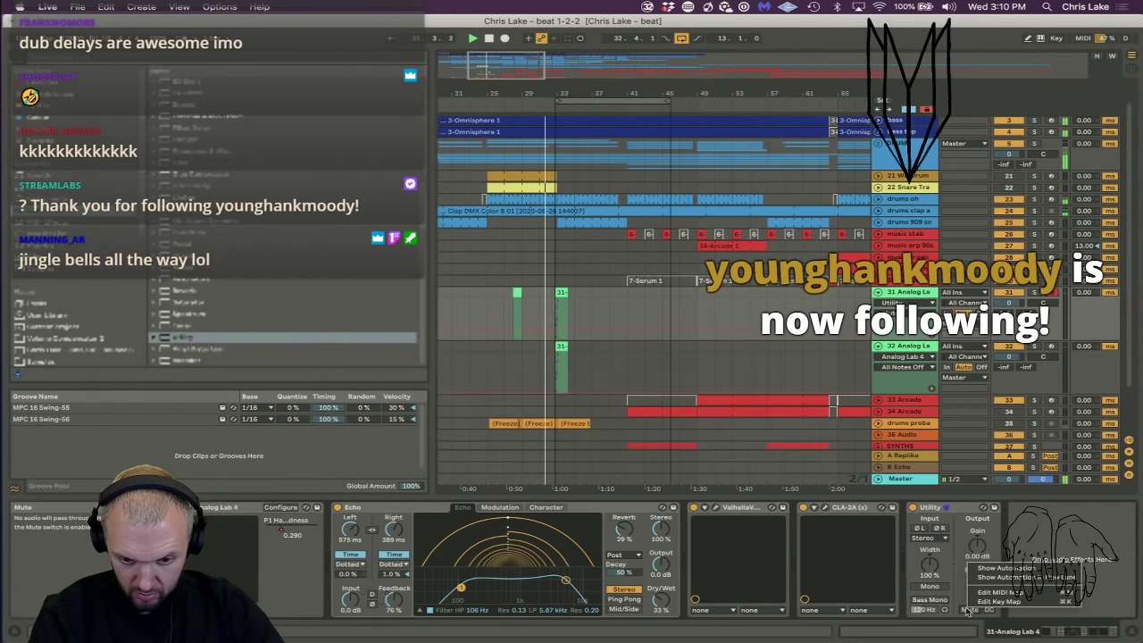
pyautogui.click(1005, 568)
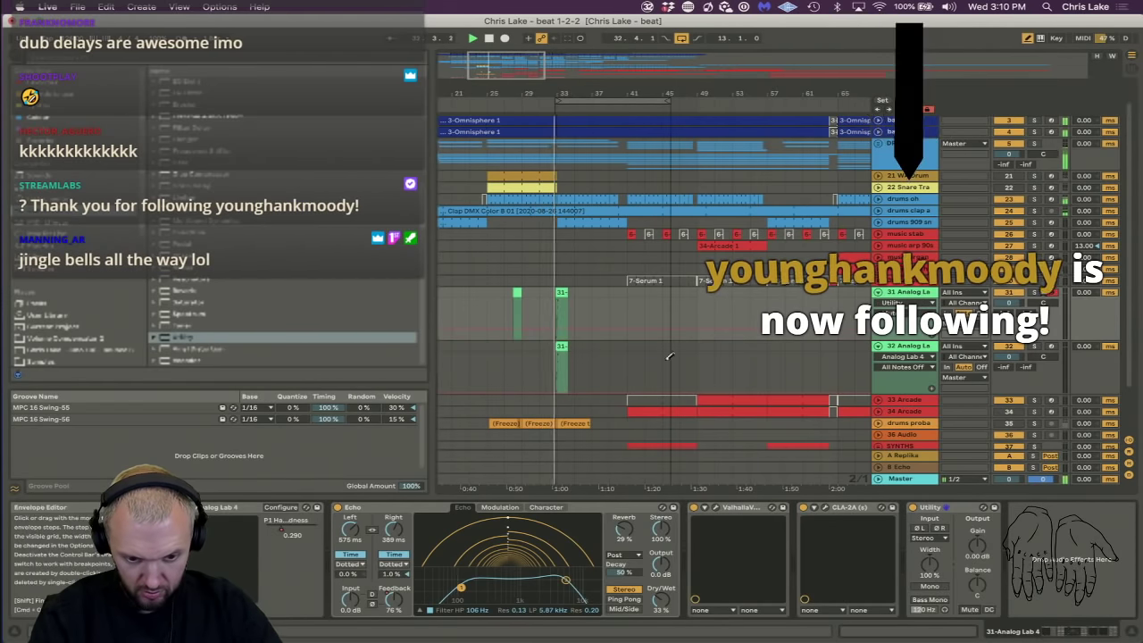
pyautogui.moveTo(635, 300); pyautogui.dragTo(661, 301)
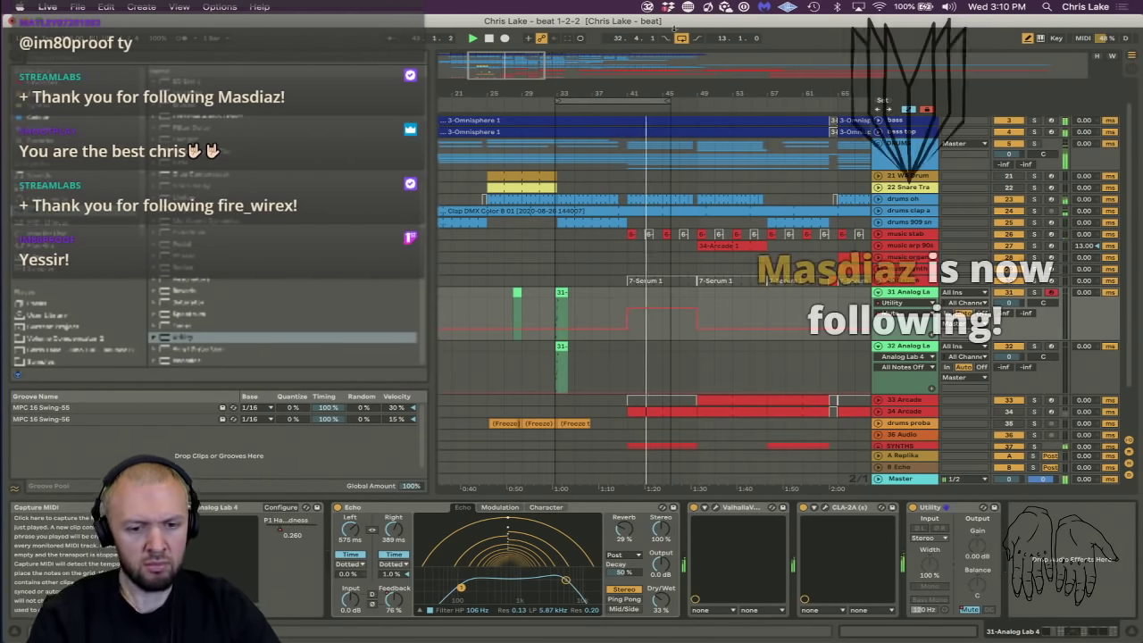
# Draw Echo's Feedback automation at its minimum before about bar 31, with Dry/Wet at 28% and the low-pass filter at 3.14 kHz.
pyautogui.moveTo(670, 100); pyautogui.dragTo(624, 87)
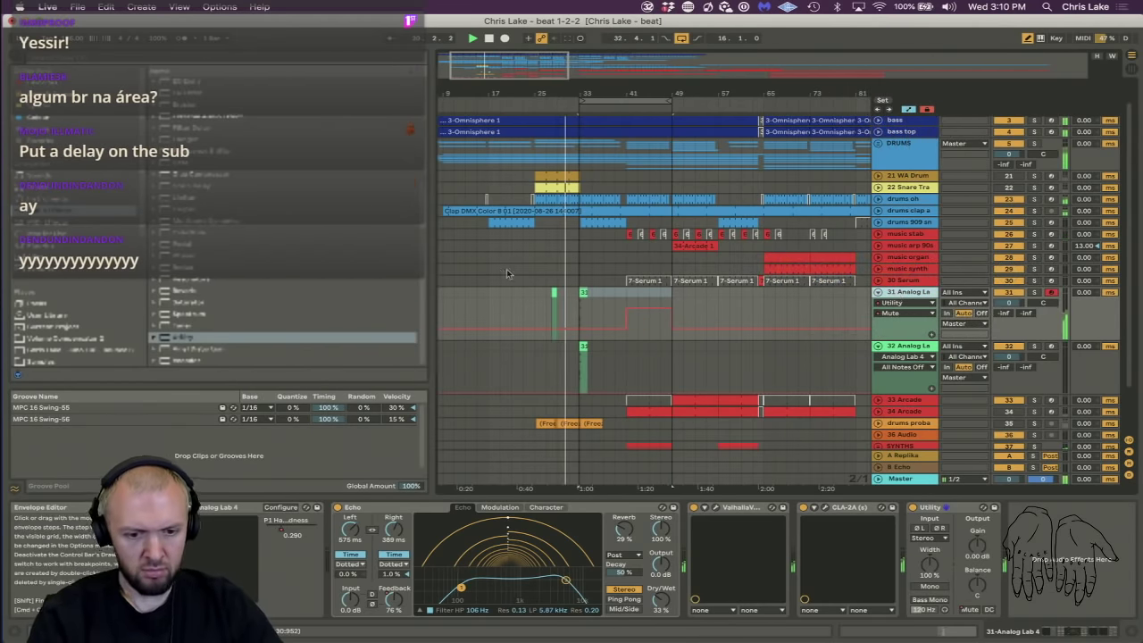
pyautogui.click(394, 599)
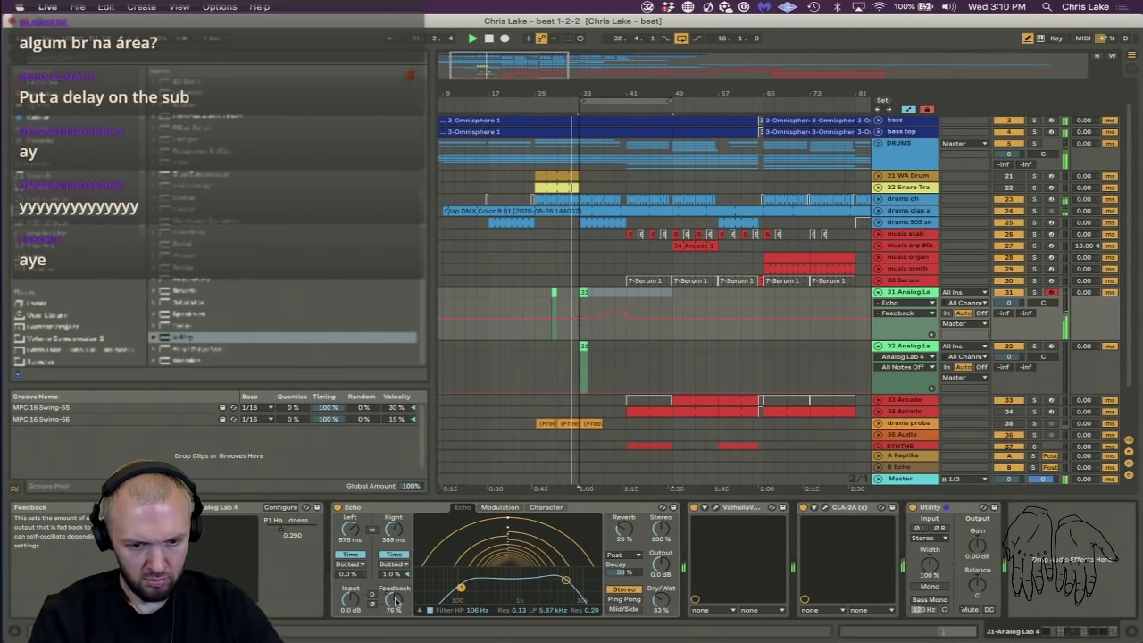
pyautogui.moveTo(567, 336); pyautogui.dragTo(440, 336)
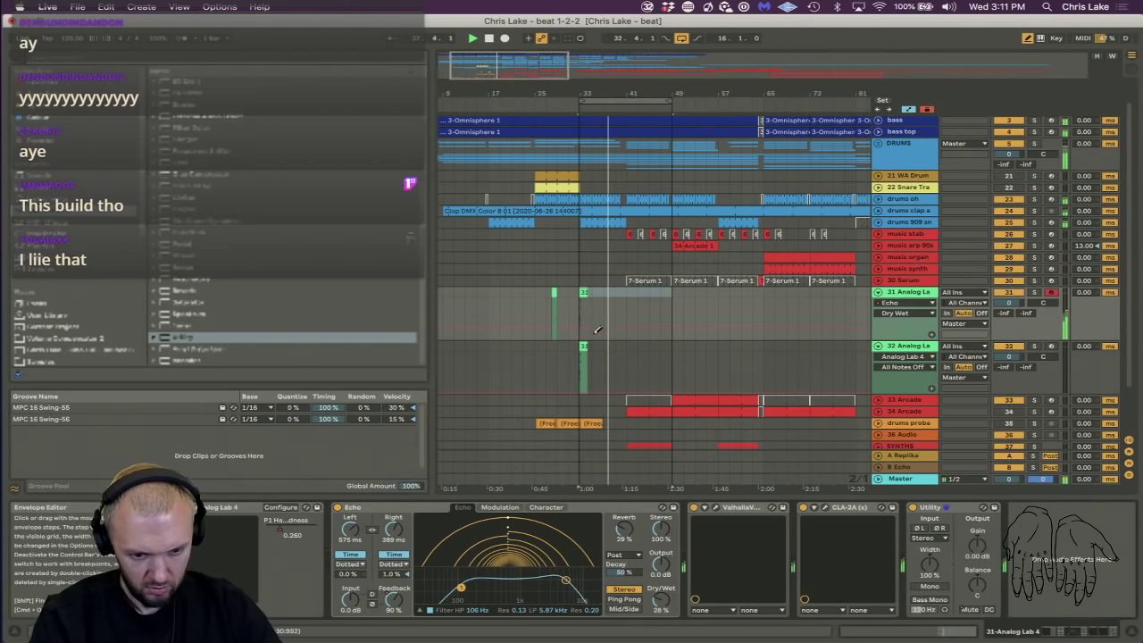
pyautogui.click(569, 292)
pyautogui.press('space')
pyautogui.press('space')
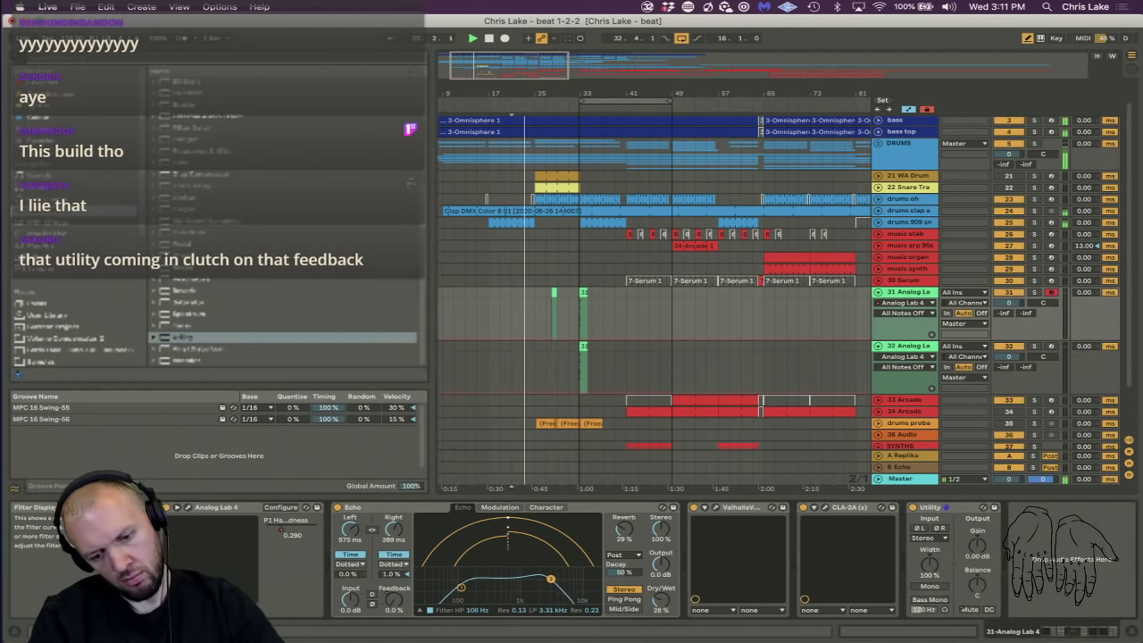
pyautogui.moveTo(549, 582); pyautogui.dragTo(549, 582)
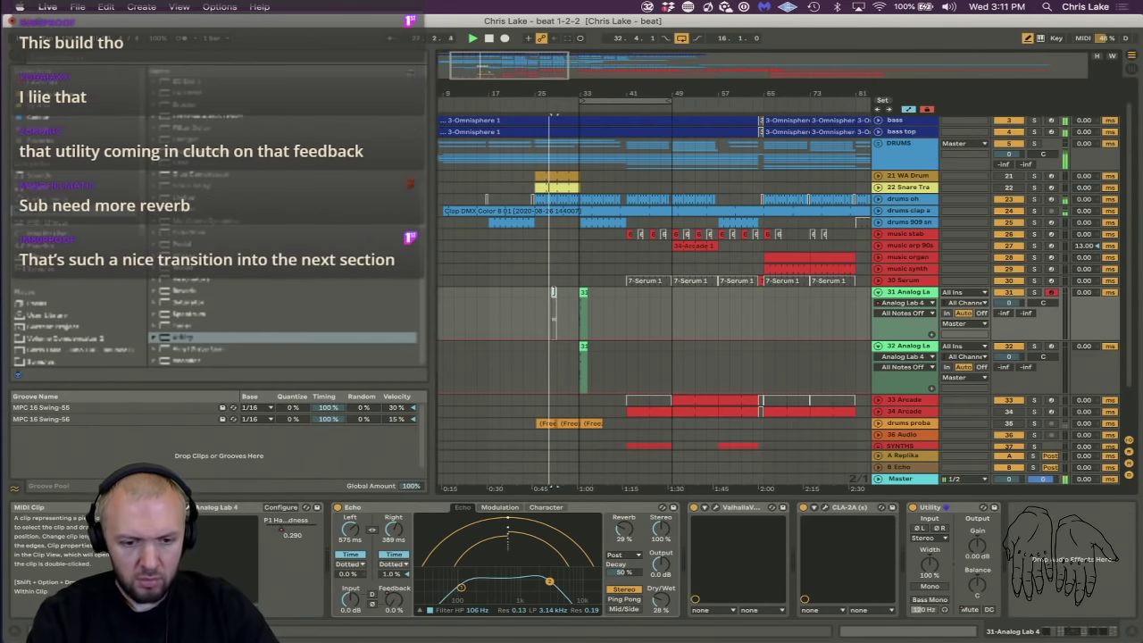
# Insert an Overdrive before Echo on the original Analog Lab track, with Drive 37%, Tone 56% and Dry/Wet 35%.
pyautogui.click(898, 299)
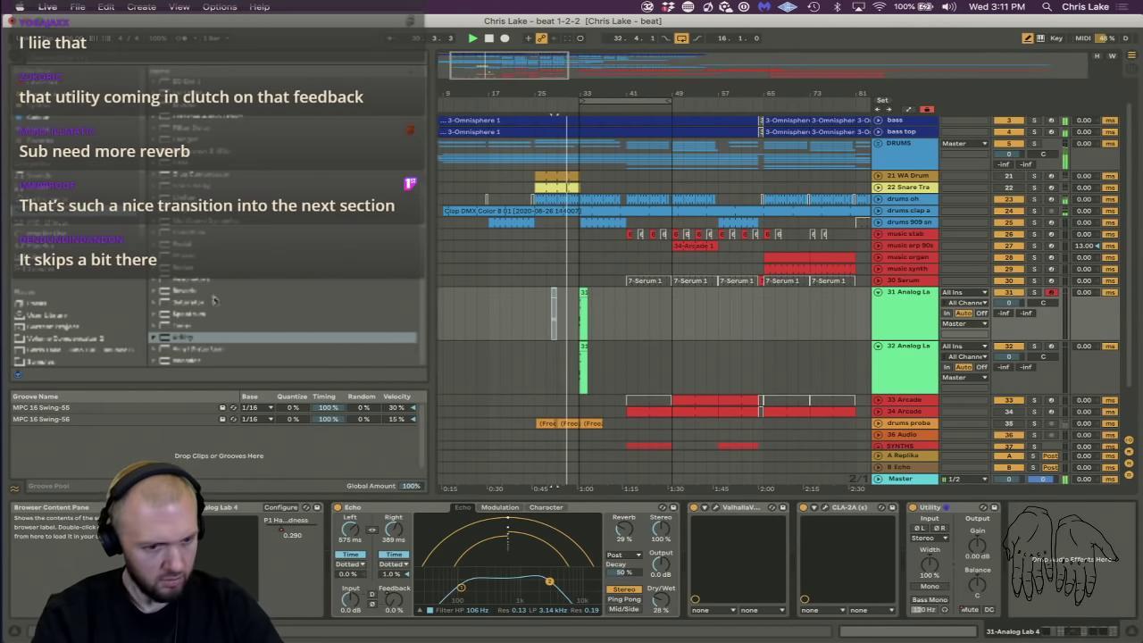
pyautogui.moveTo(188, 232); pyautogui.dragTo(336, 539)
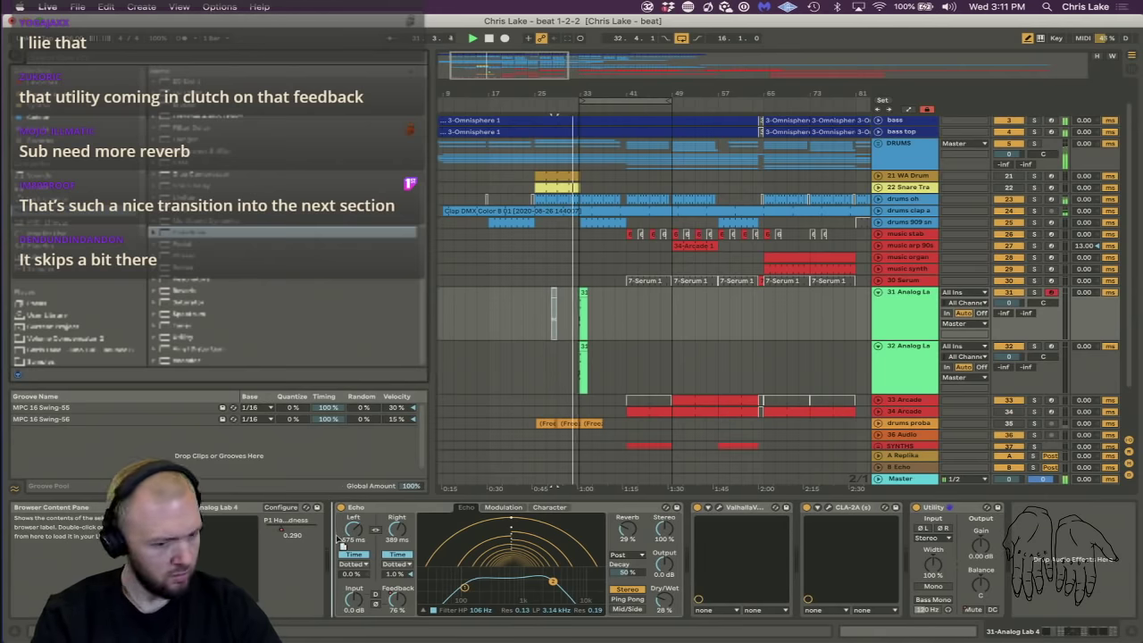
pyautogui.press('Return')
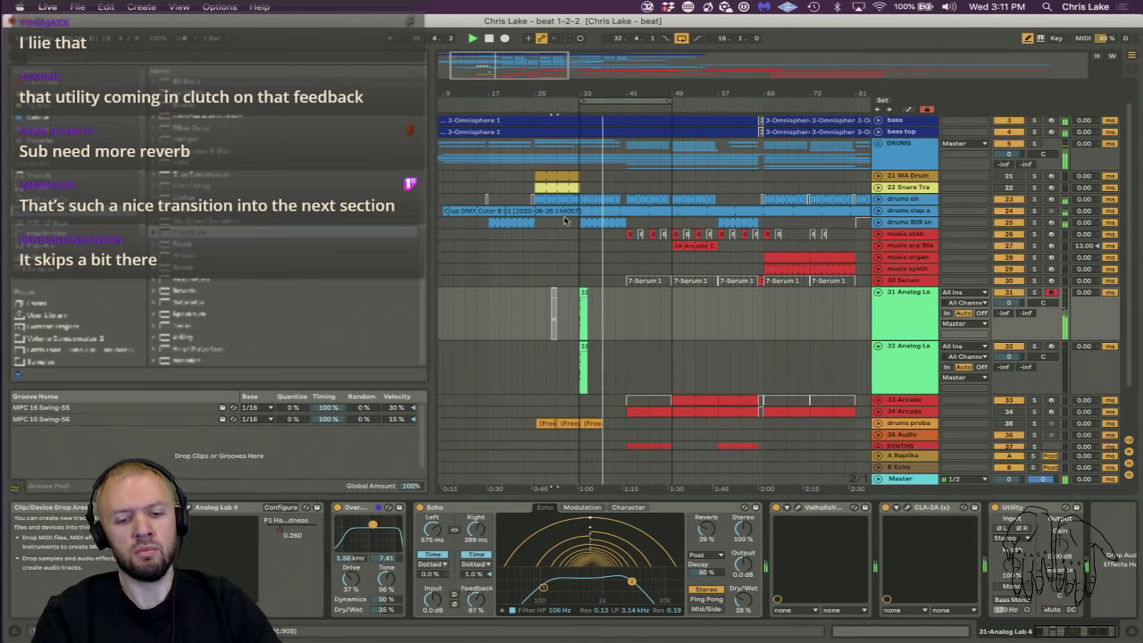
# Show Echo's Feedback automation, leave draw mode and lower the end of the rising ramp at bar 41 to 92%.
pyautogui.click(898, 323)
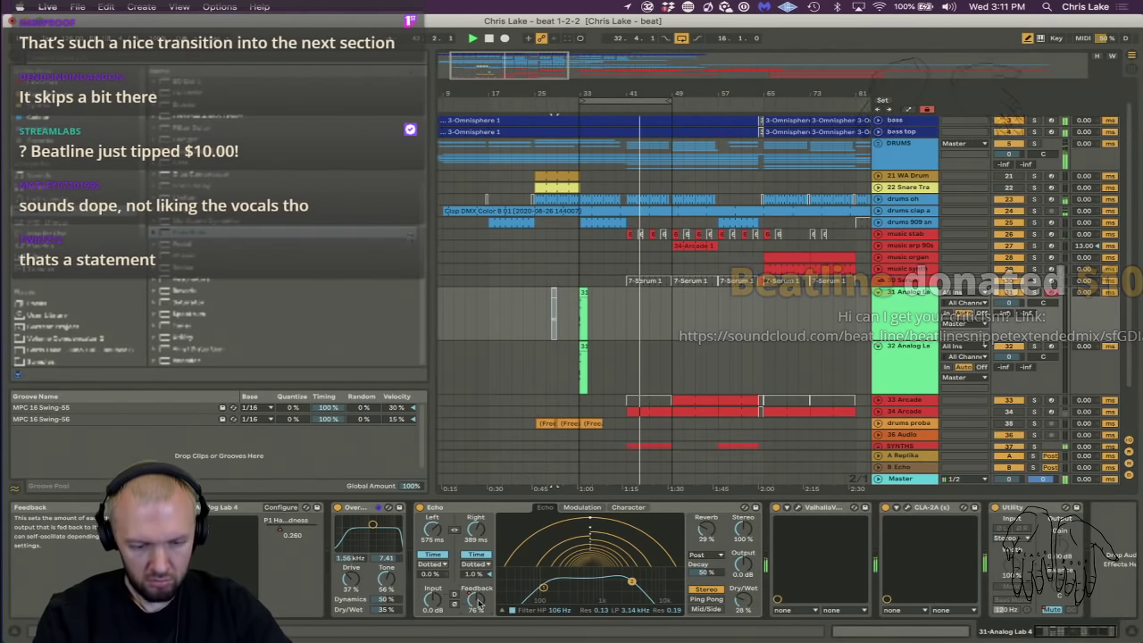
pyautogui.rightClick(479, 603)
pyautogui.click(517, 532)
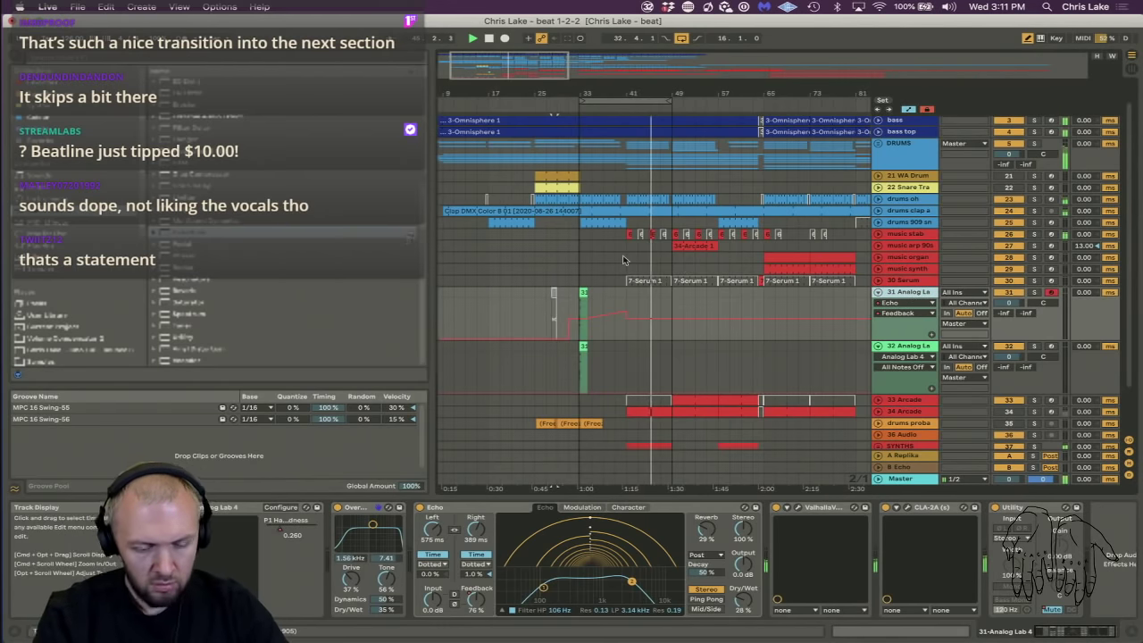
pyautogui.press('a')
pyautogui.press('a')
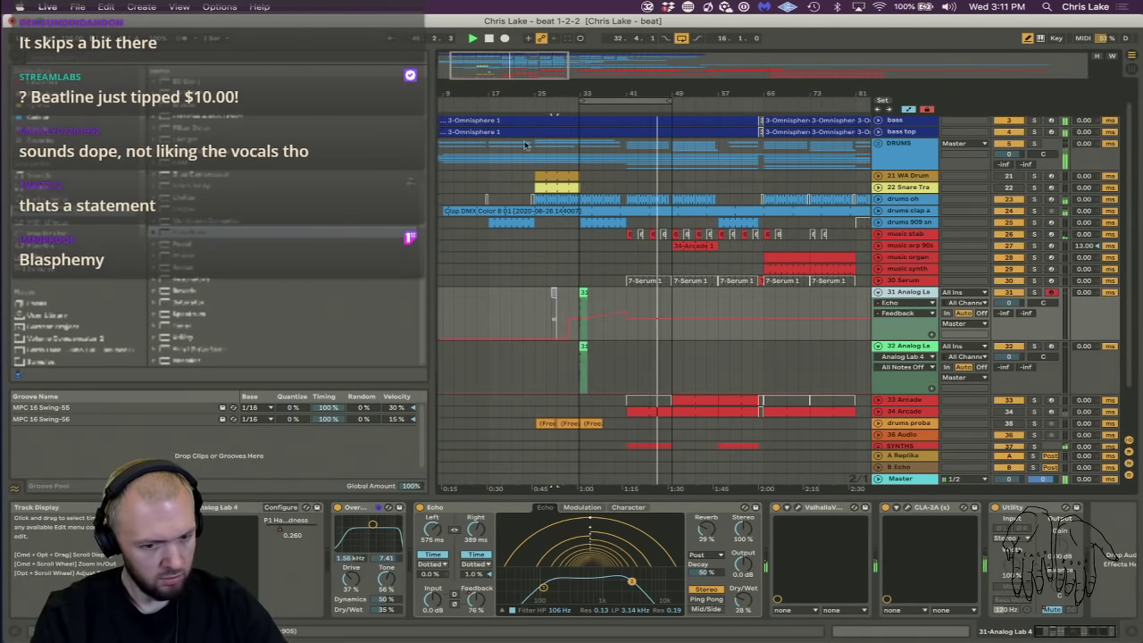
pyautogui.click(589, 98)
pyautogui.moveTo(605, 93); pyautogui.dragTo(605, 143)
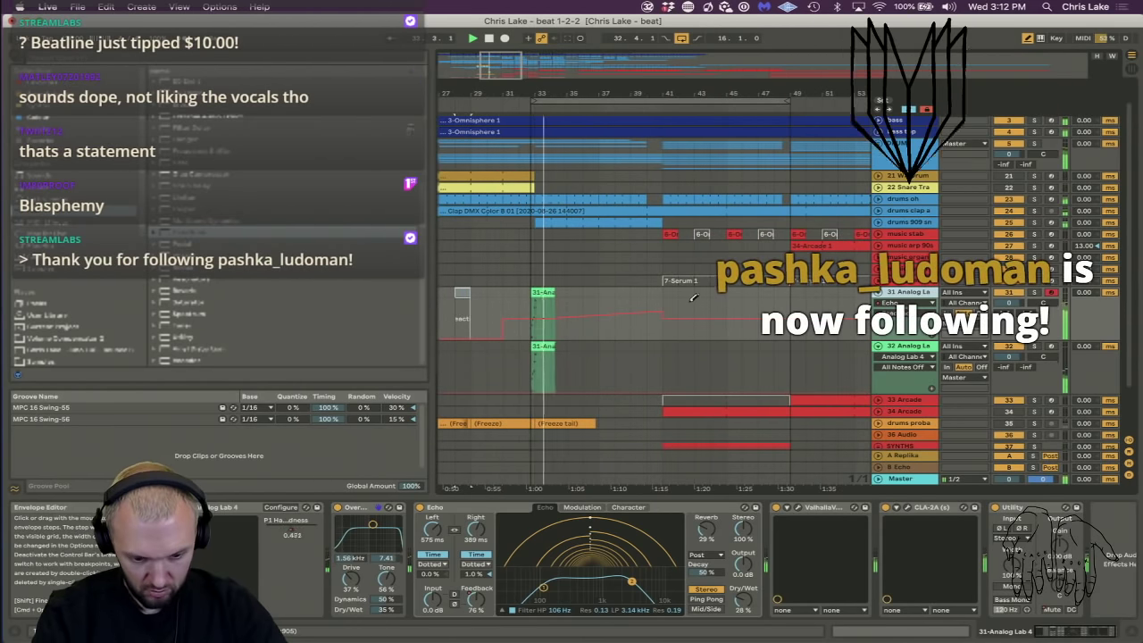
pyautogui.press('a')
pyautogui.press('a')
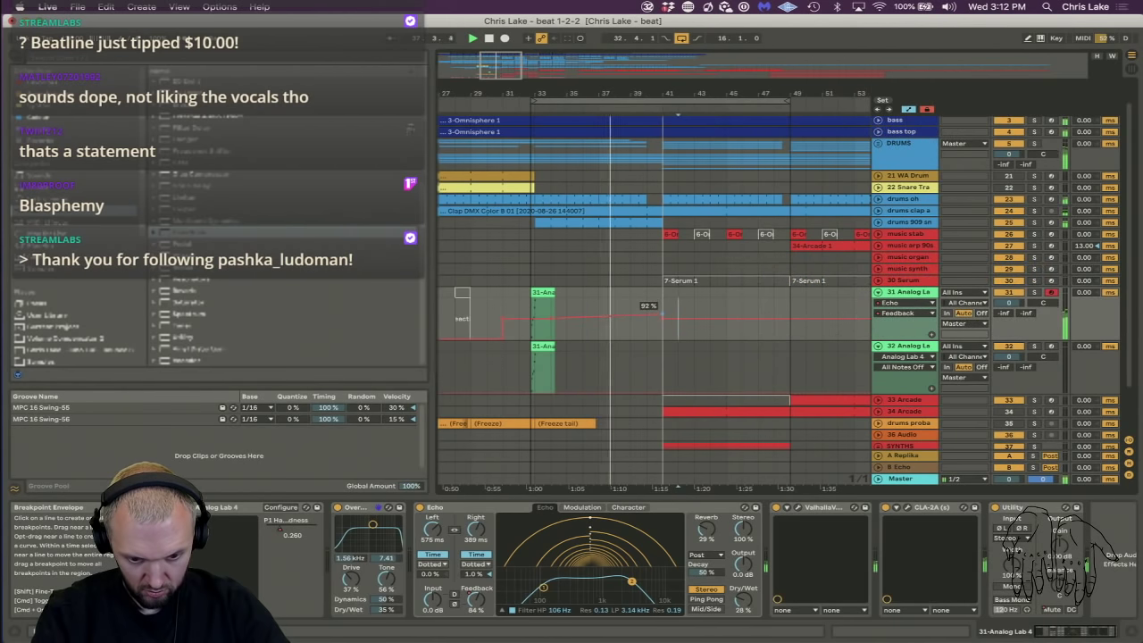
# Collapse track 31, expand the drums proba track and restart playback from around bar 17.
pyautogui.click(880, 296)
pyautogui.scroll(-2, 827, 299)
pyautogui.moveTo(548, 84); pyautogui.dragTo(555, 63)
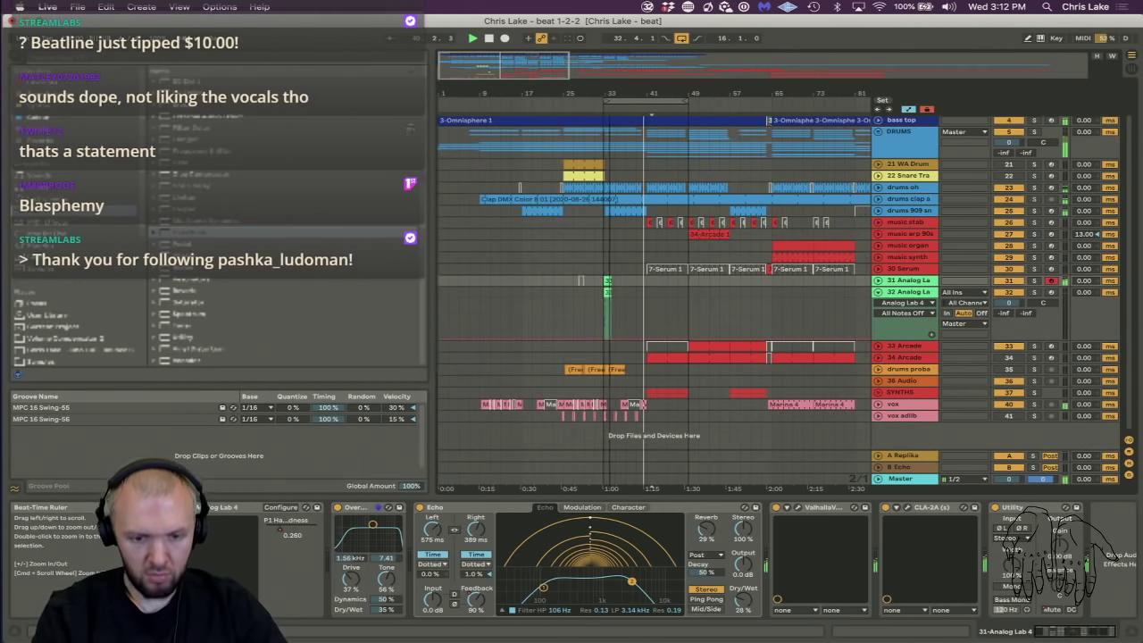
pyautogui.click(878, 370)
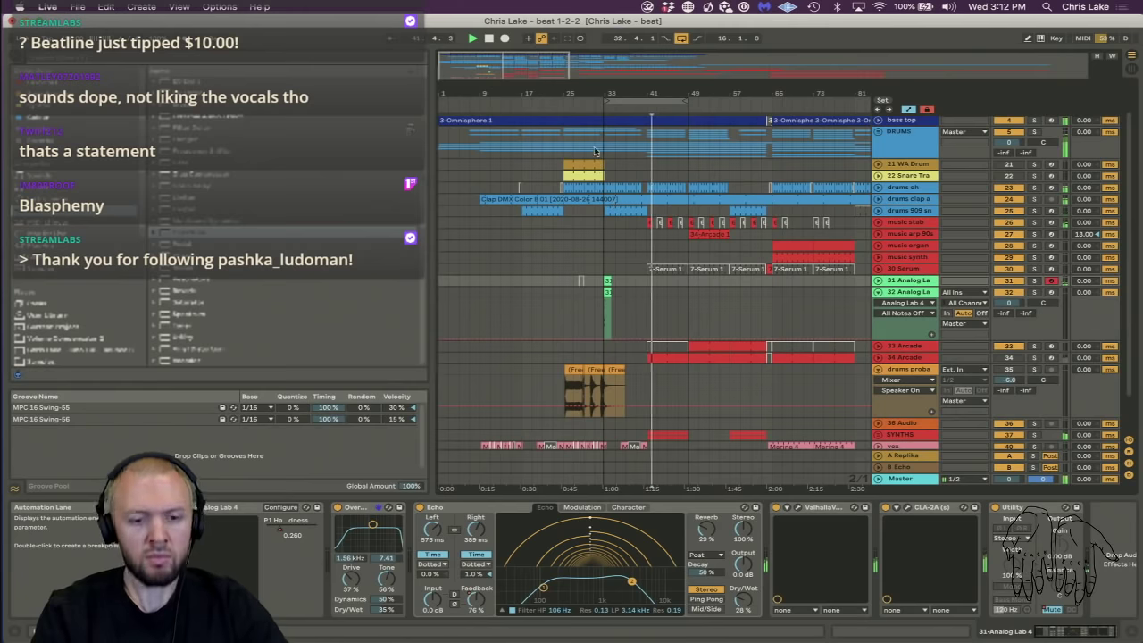
pyautogui.doubleClick(556, 96)
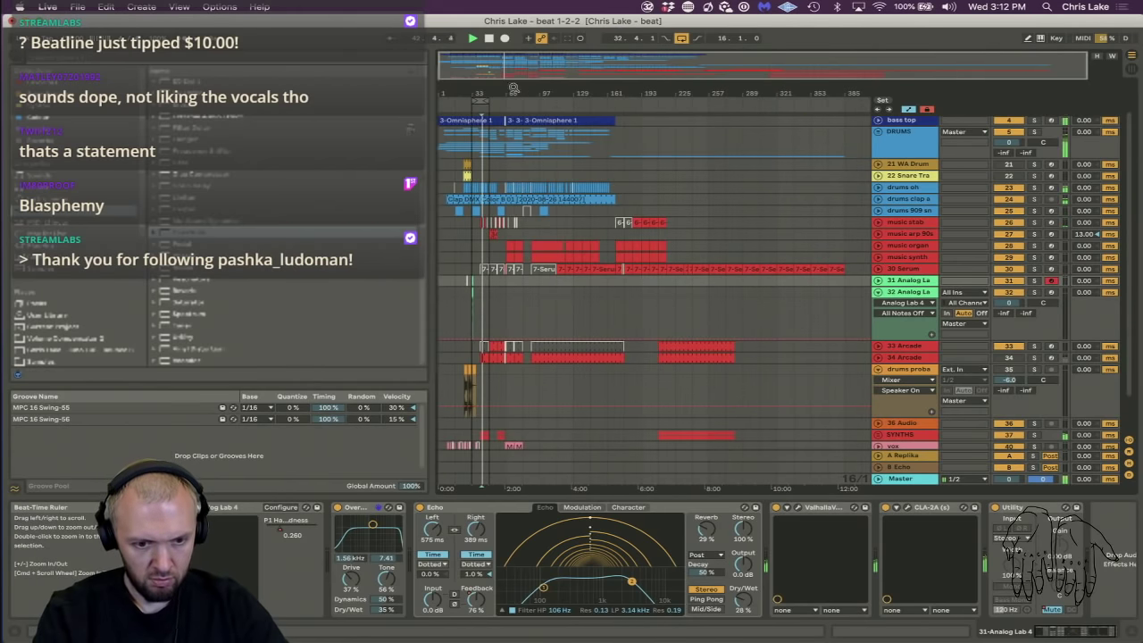
pyautogui.moveTo(445, 89); pyautogui.dragTo(559, 105)
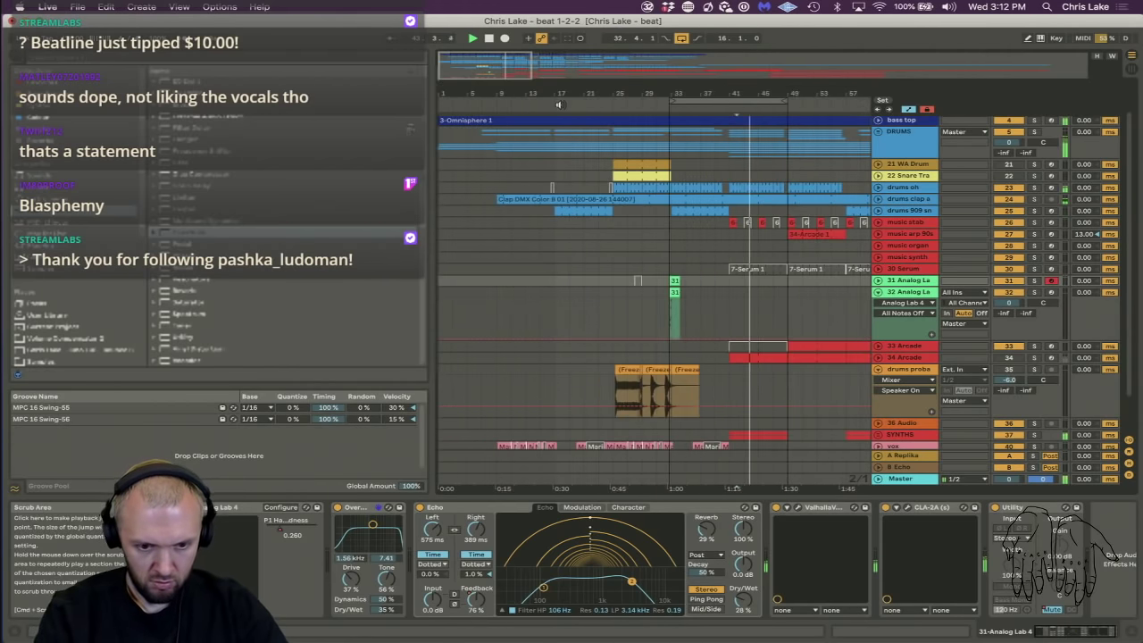
pyautogui.click(562, 125)
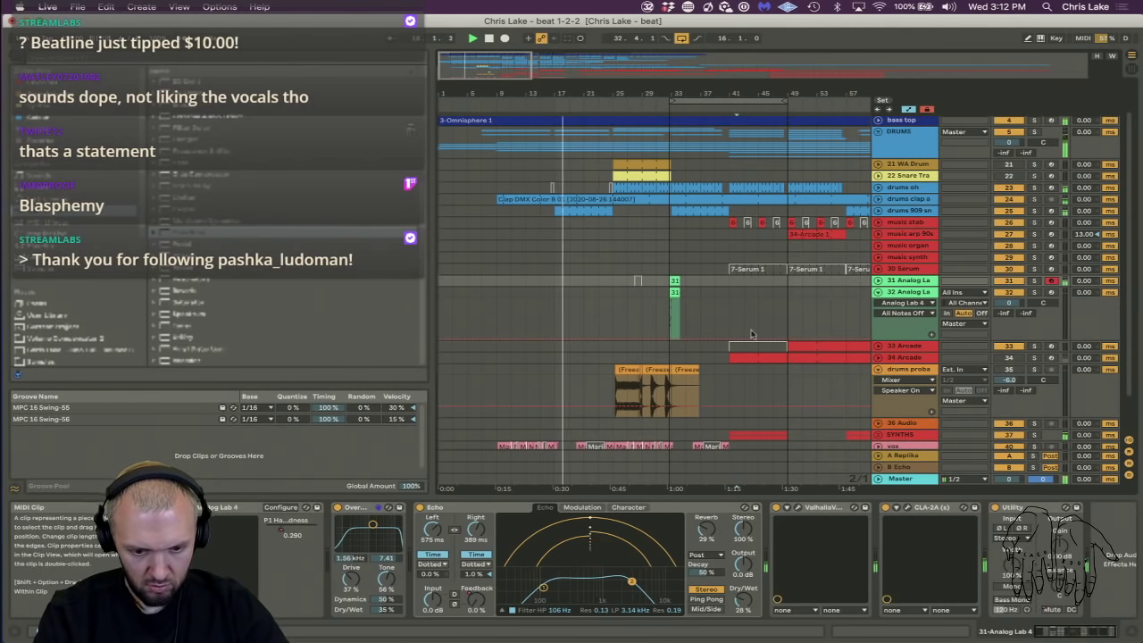
# Copy the freeze clips on the drums proba track to around bar 52 and deactivate the copies.
pyautogui.click(640, 379)
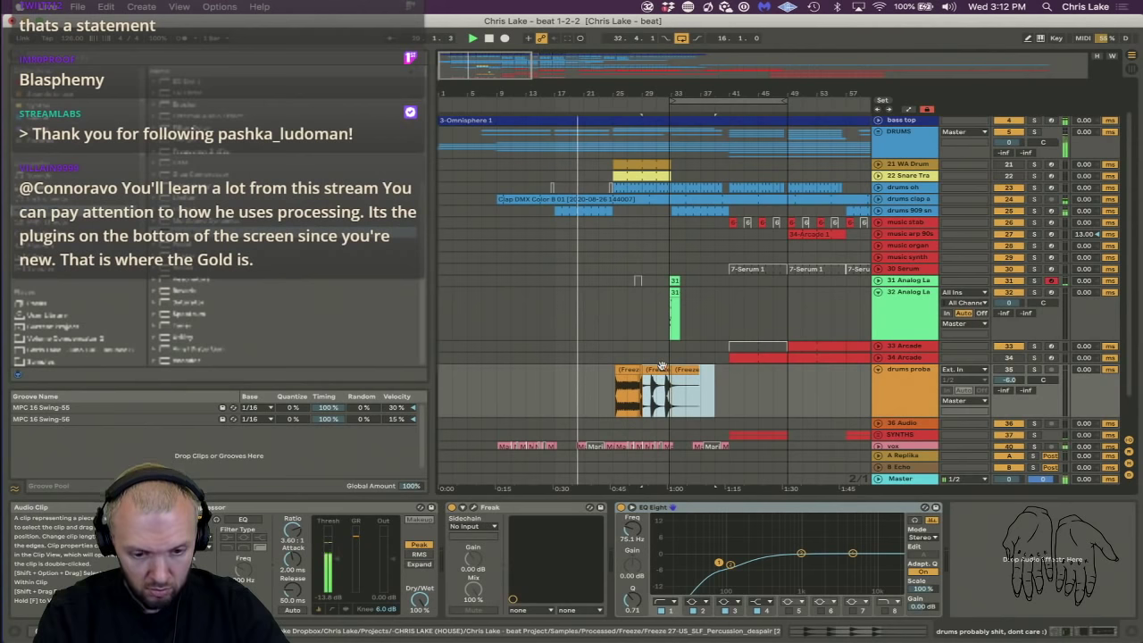
pyautogui.click(653, 367)
pyautogui.moveTo(652, 92); pyautogui.dragTo(518, 227)
pyautogui.moveTo(465, 377); pyautogui.dragTo(626, 384)
pyautogui.moveTo(460, 385); pyautogui.dragTo(625, 394)
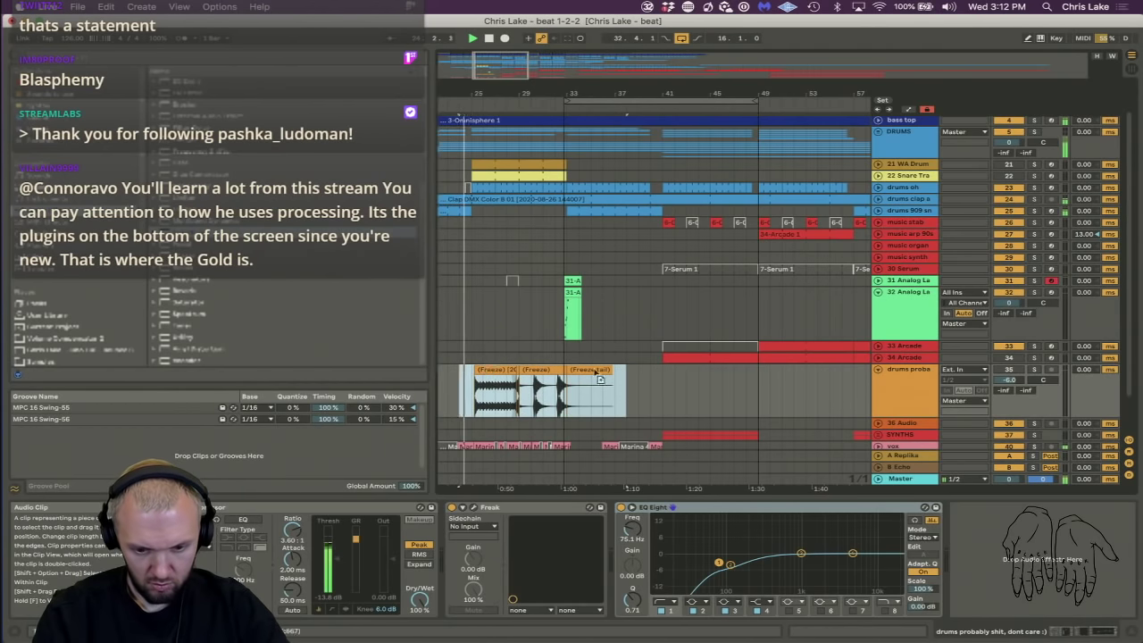
pyautogui.moveTo(489, 369); pyautogui.dragTo(812, 390)
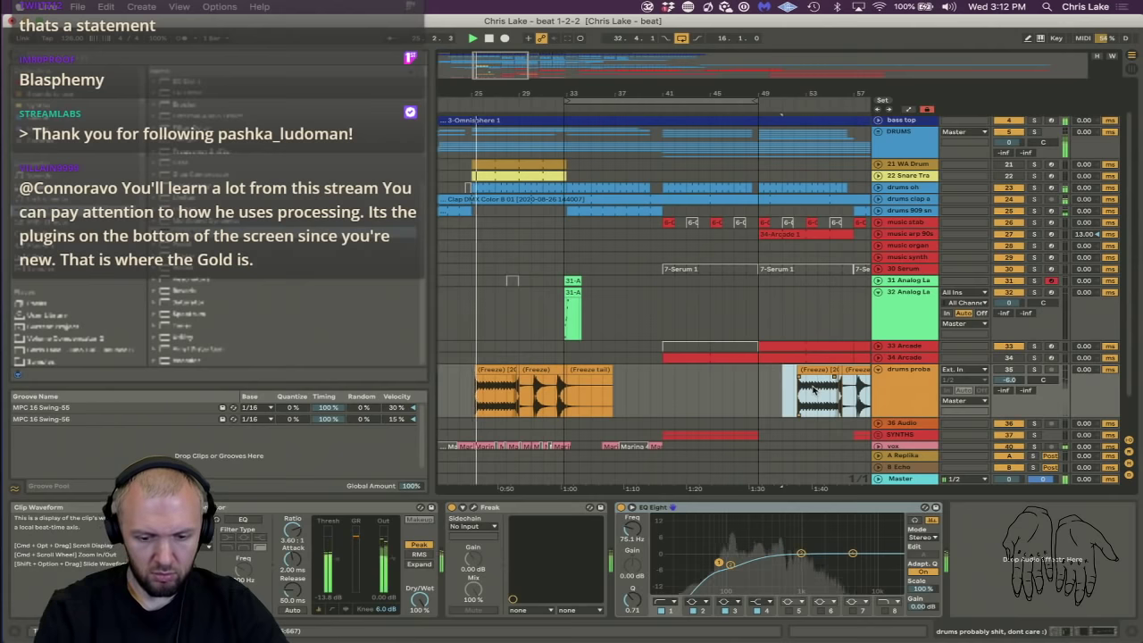
pyautogui.press('0')
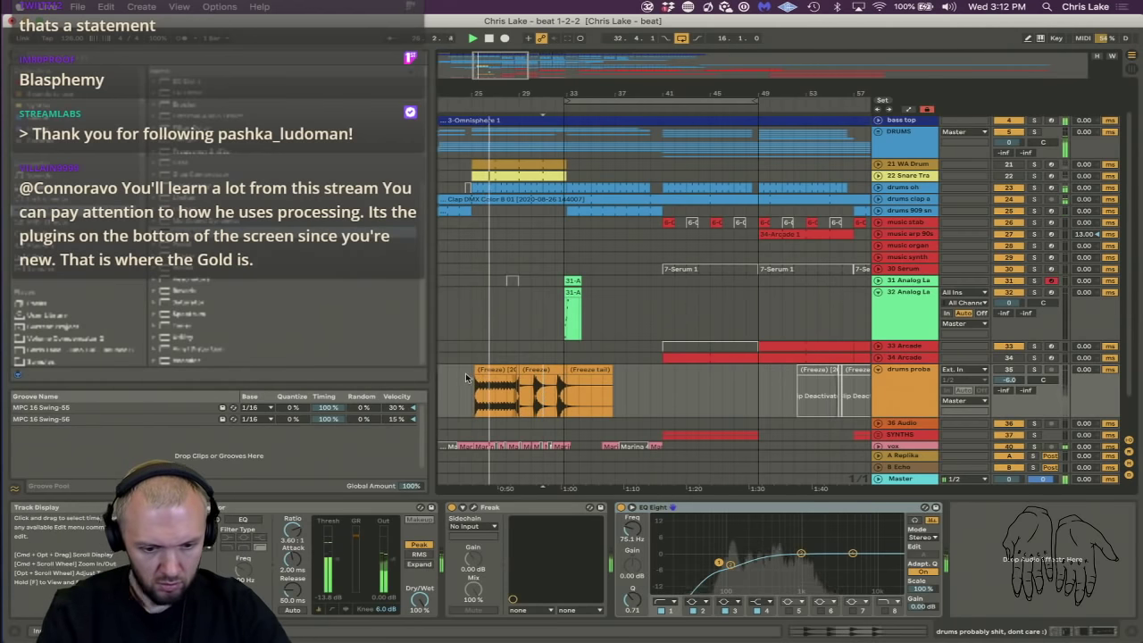
# Move the original freeze clips later to start just before bar 33 and switch the drums proba track on.
pyautogui.moveTo(459, 384); pyautogui.dragTo(639, 382)
pyautogui.moveTo(465, 382); pyautogui.dragTo(560, 369)
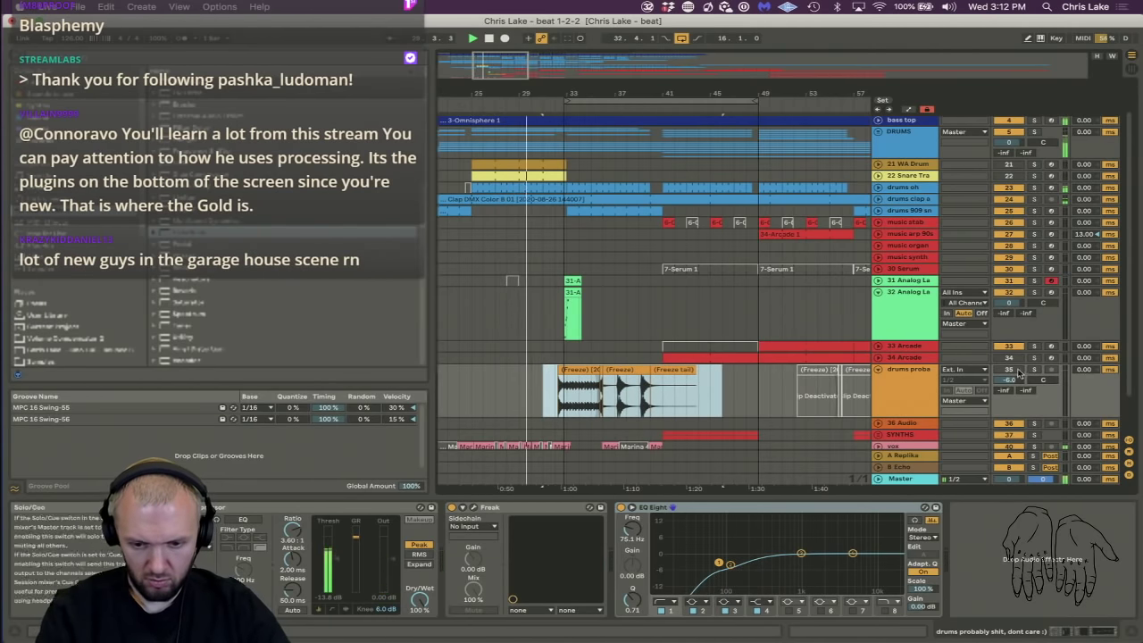
pyautogui.click(1017, 370)
# Select the moved freeze clips on the drums proba track and nudge them slightly later, closer to bar 33.
pyautogui.moveTo(550, 94); pyautogui.dragTo(550, 93)
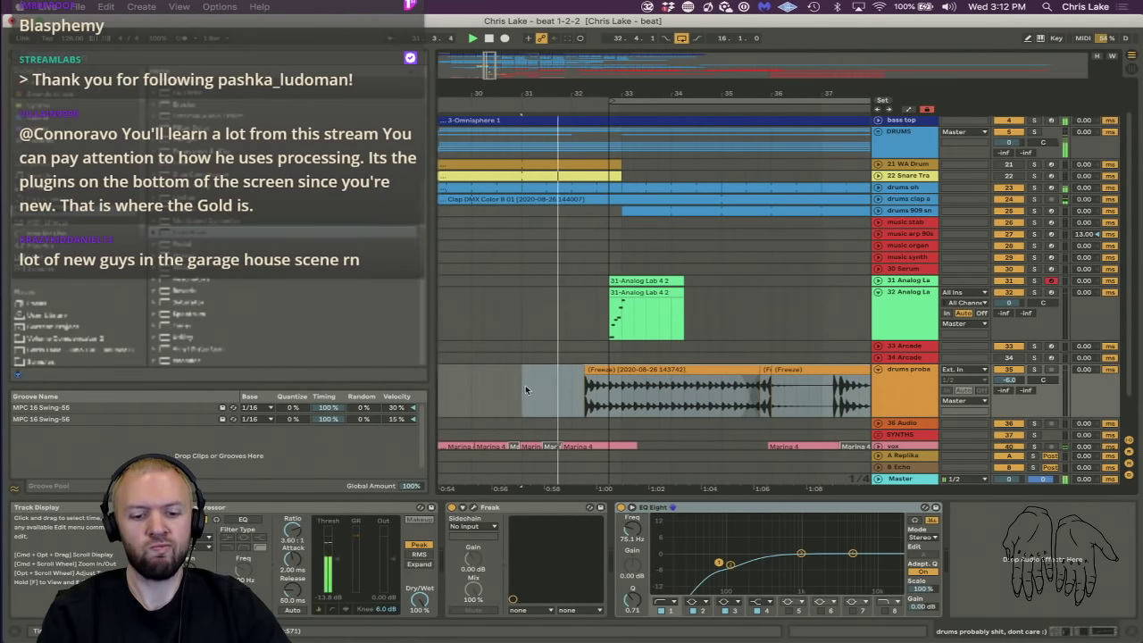
pyautogui.hscroll(1, 755, 288)
pyautogui.moveTo(756, 95); pyautogui.dragTo(737, 95)
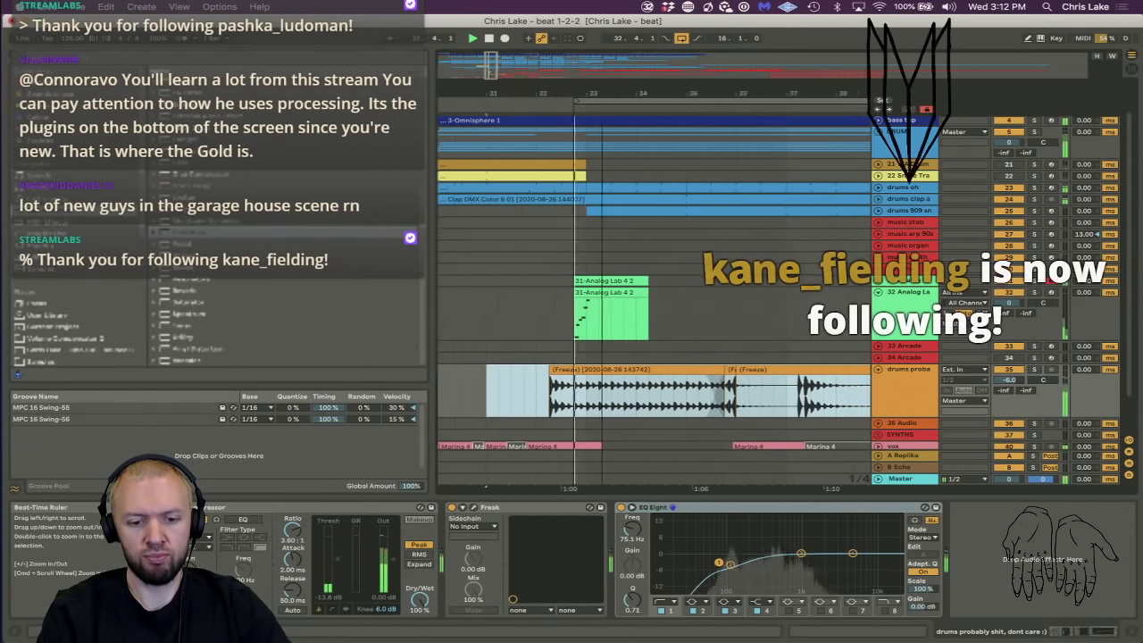
pyautogui.moveTo(548, 95); pyautogui.dragTo(548, 62)
pyautogui.moveTo(536, 399); pyautogui.dragTo(696, 398)
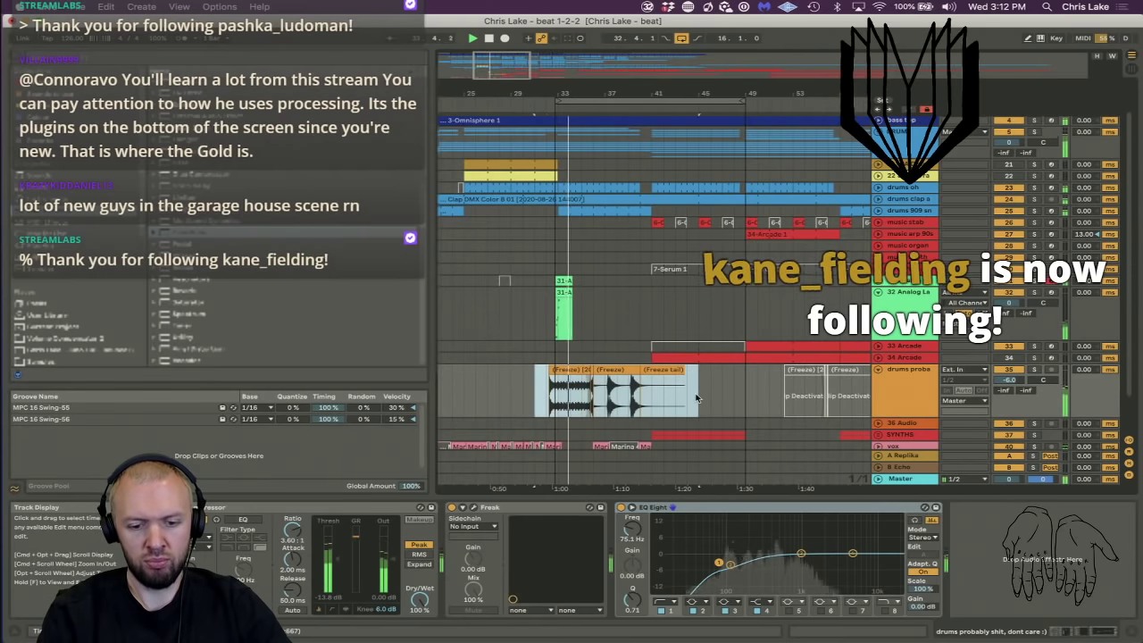
pyautogui.moveTo(554, 93)
pyautogui.mouseDown()
pyautogui.moveTo(555, 106)
pyautogui.moveTo(603, 106)
pyautogui.moveTo(558, 85)
pyautogui.mouseUp()
pyautogui.press('Right')
pyautogui.press('Right')
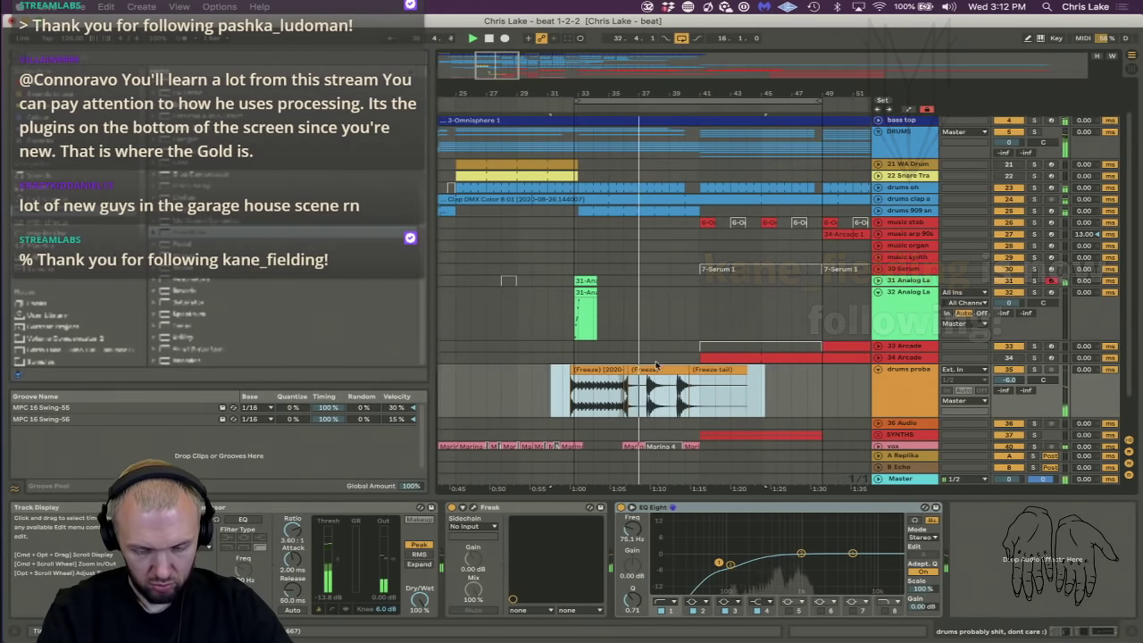
# Delete the freeze tail and the freeze clip before it from the drums proba track.
pyautogui.click(711, 369)
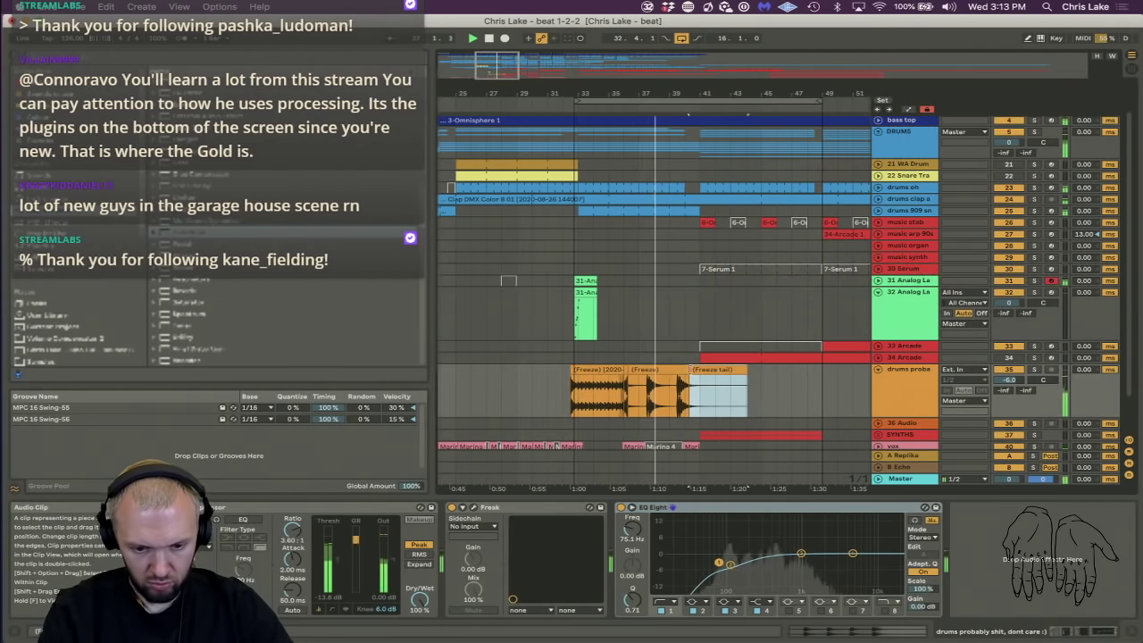
pyautogui.press('Delete')
pyautogui.click(673, 372)
pyautogui.press('Delete')
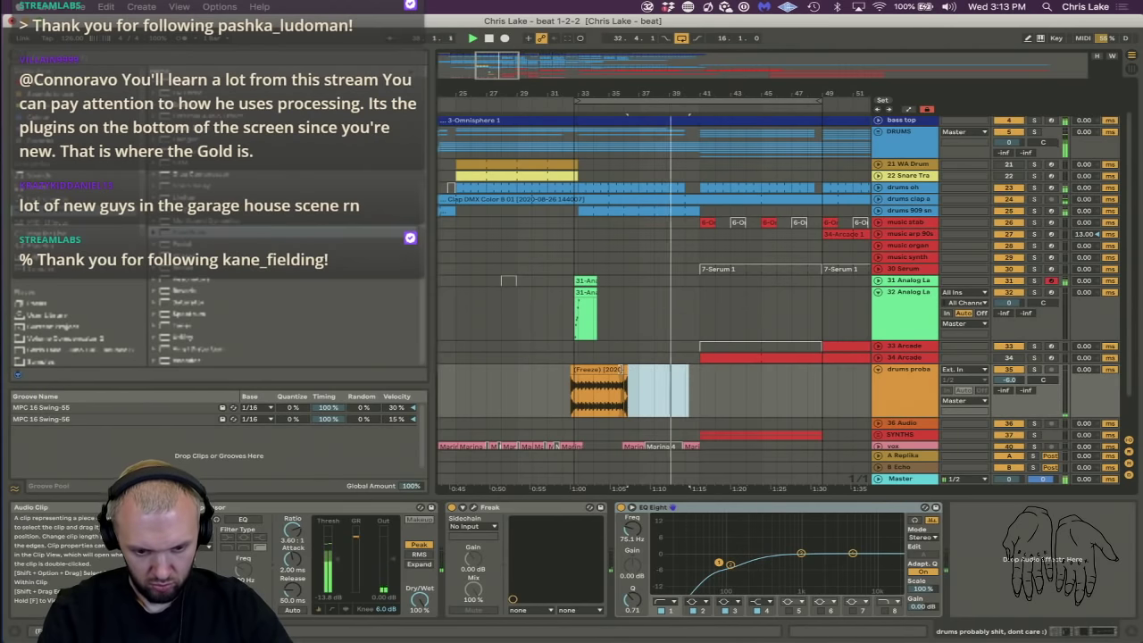
pyautogui.moveTo(613, 89); pyautogui.dragTo(615, 111)
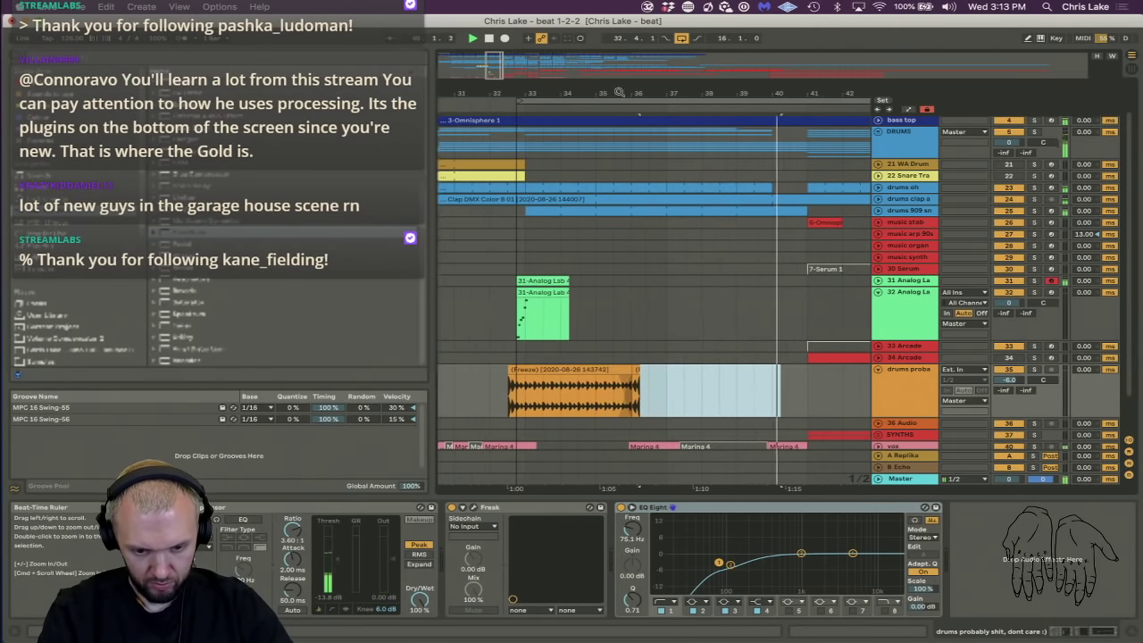
# Place the short freeze slice on the drums proba track so it ends at bar 41 and extend its start back to about bar 39.3.
pyautogui.moveTo(634, 371); pyautogui.dragTo(800, 400)
pyautogui.moveTo(796, 93); pyautogui.dragTo(714, 305)
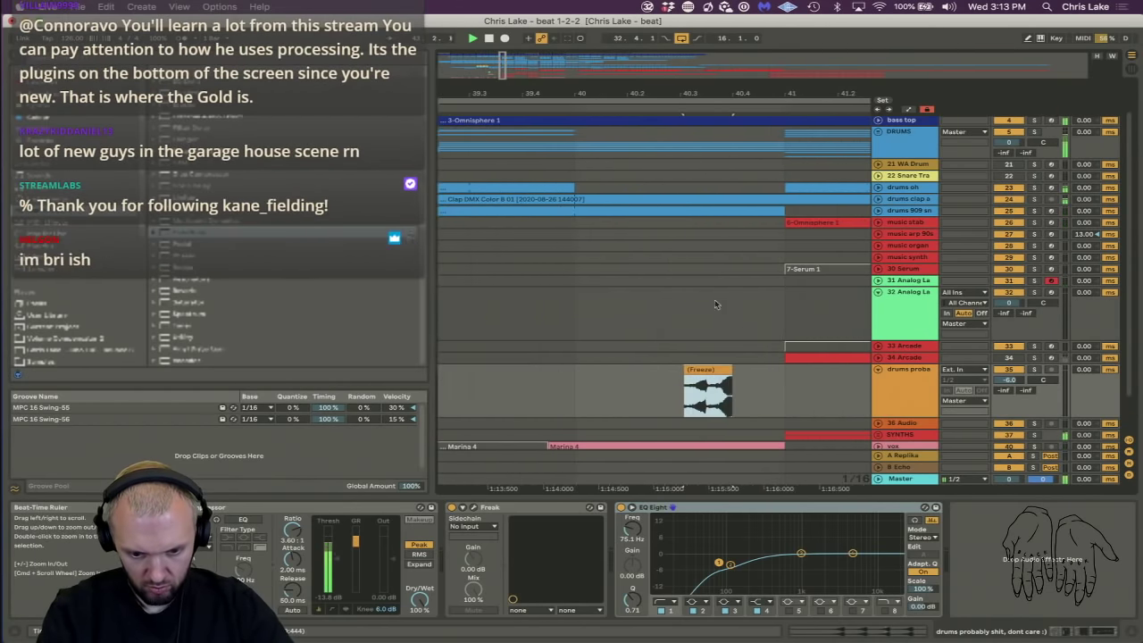
pyautogui.moveTo(710, 367); pyautogui.dragTo(766, 393)
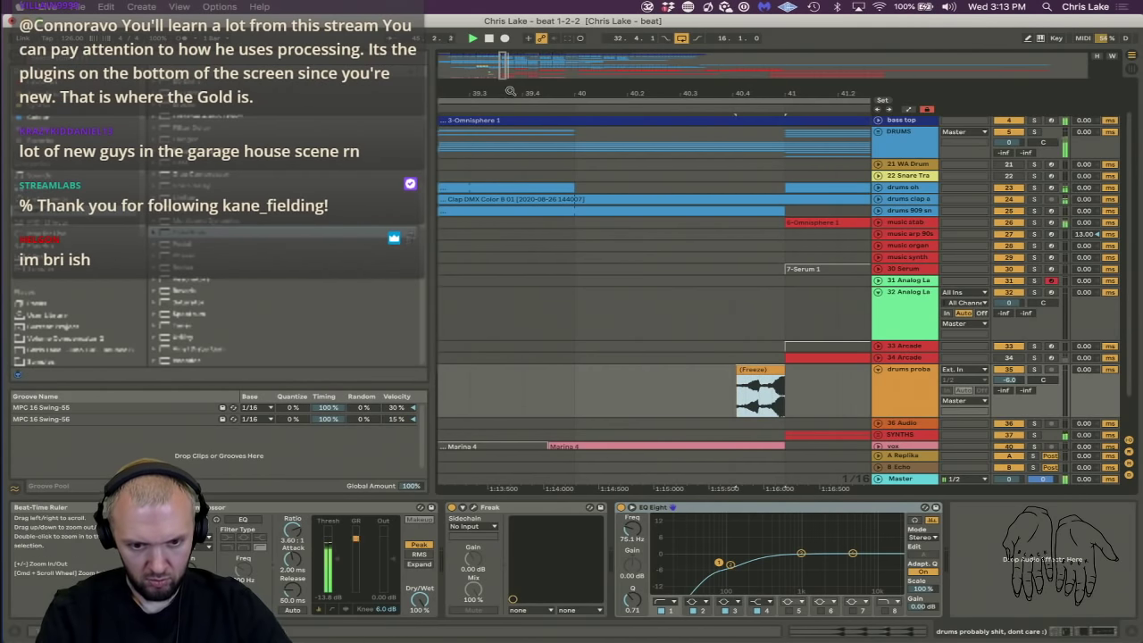
pyautogui.moveTo(737, 369); pyautogui.dragTo(500, 372)
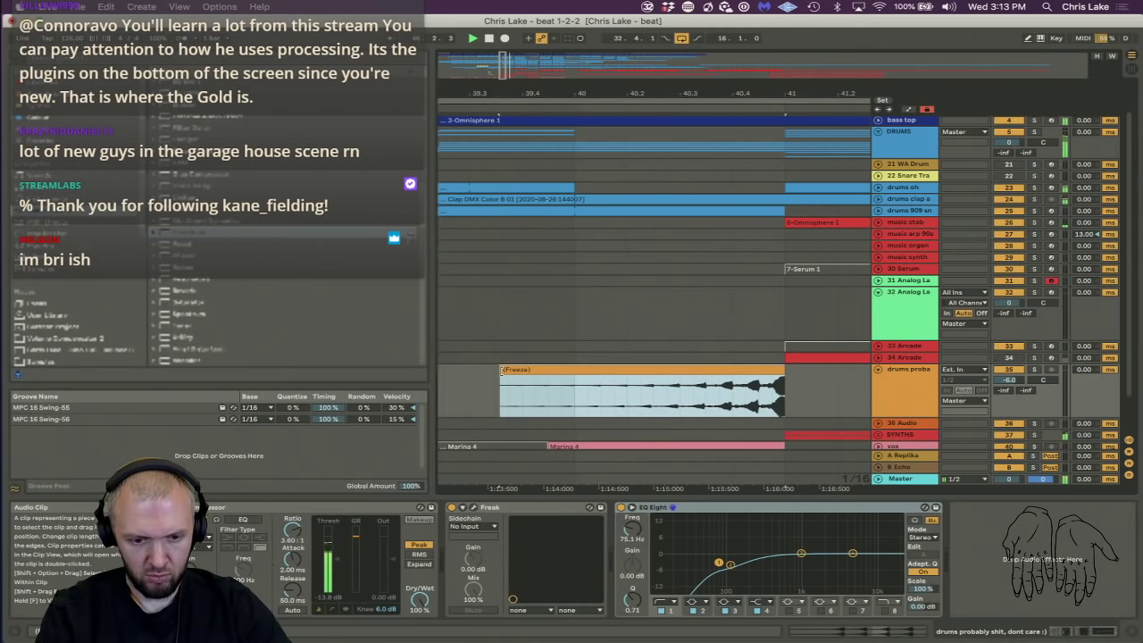
pyautogui.moveTo(473, 88); pyautogui.dragTo(656, 52)
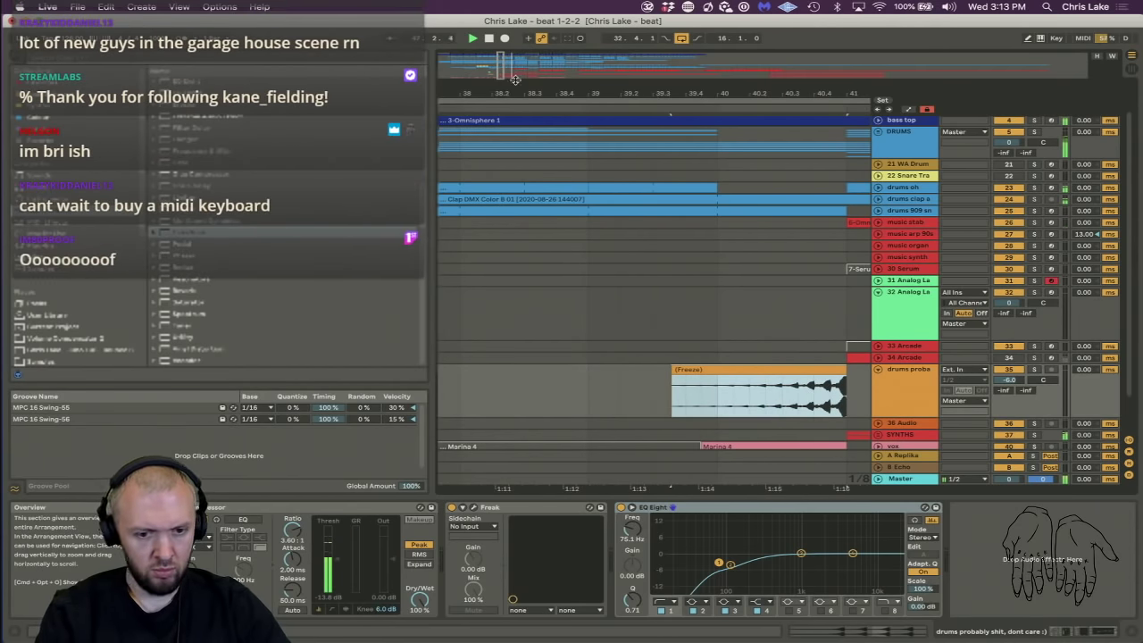
# Duplicate a one-bar section of the main freeze clip on drums proba repeatedly until it fills the track up to bar 40.
pyautogui.moveTo(515, 89); pyautogui.dragTo(625, 360)
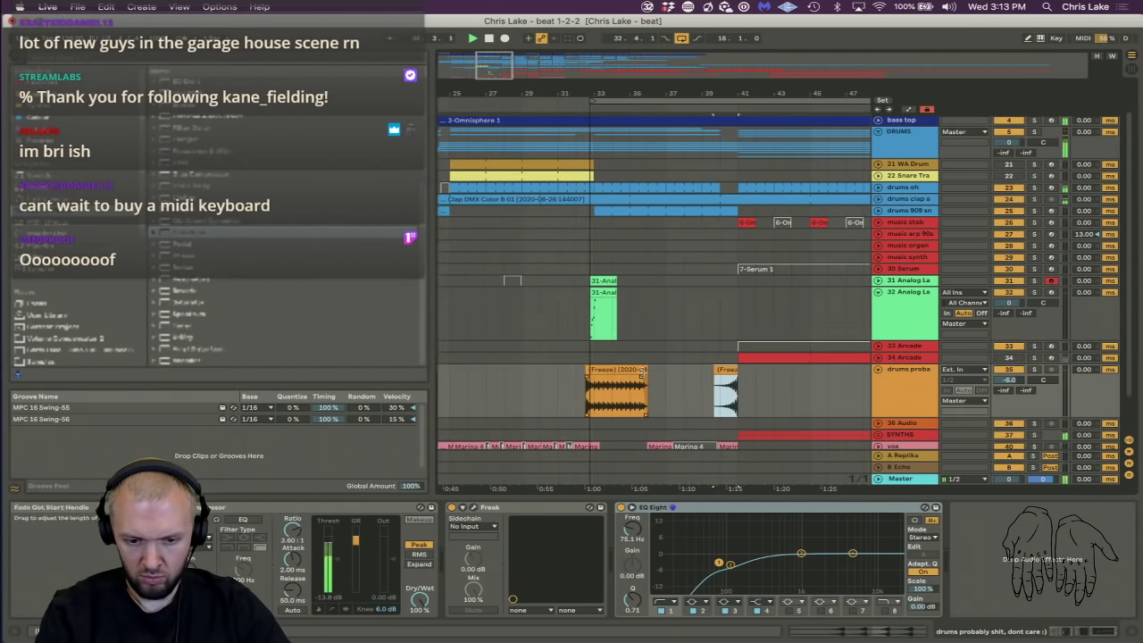
pyautogui.click(630, 399)
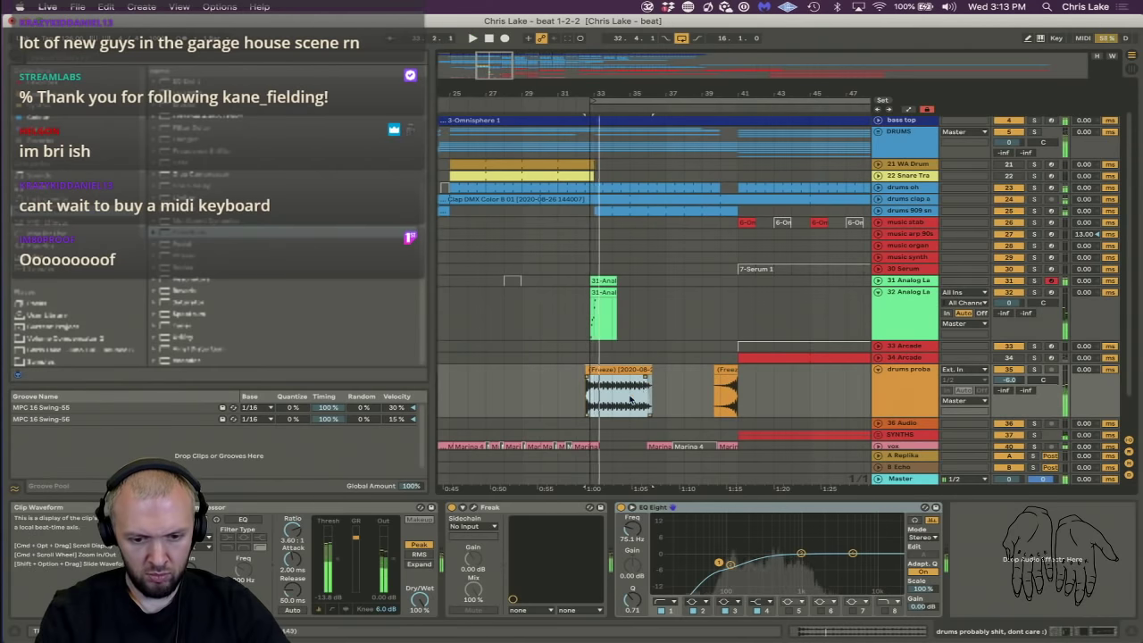
pyautogui.moveTo(631, 400); pyautogui.dragTo(605, 400)
pyautogui.press('super+d')
pyautogui.press('super+d')
pyautogui.press('super+d')
pyautogui.press('super+d')
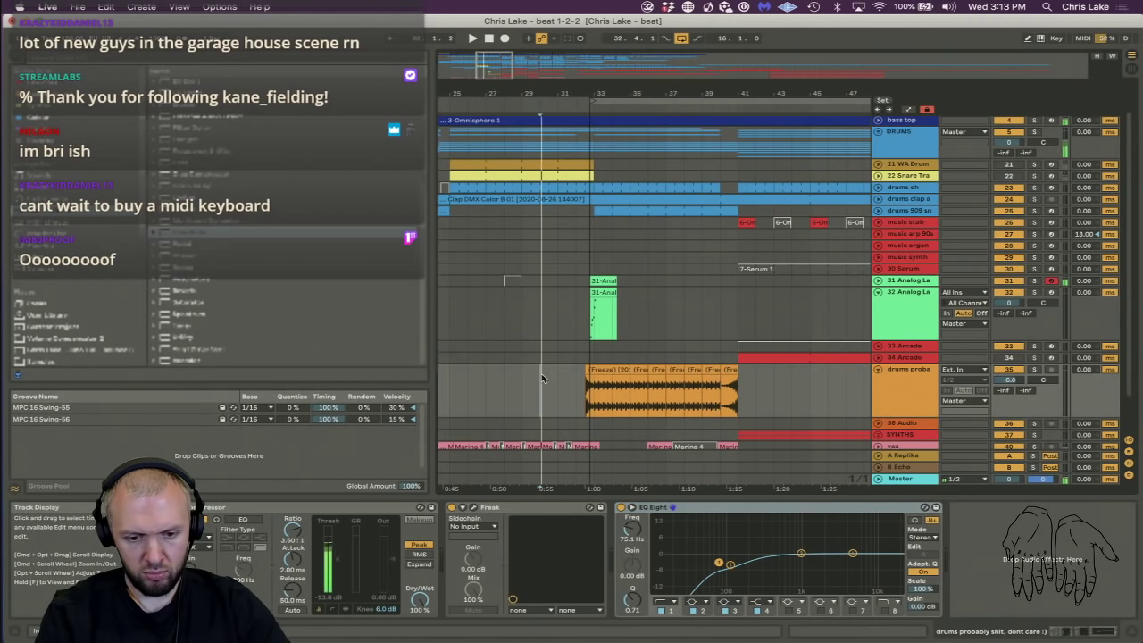
pyautogui.press('space')
# Insert an audio track below drums proba and put the last freeze clip, between bars 40 and 41, on it.
pyautogui.click(904, 390)
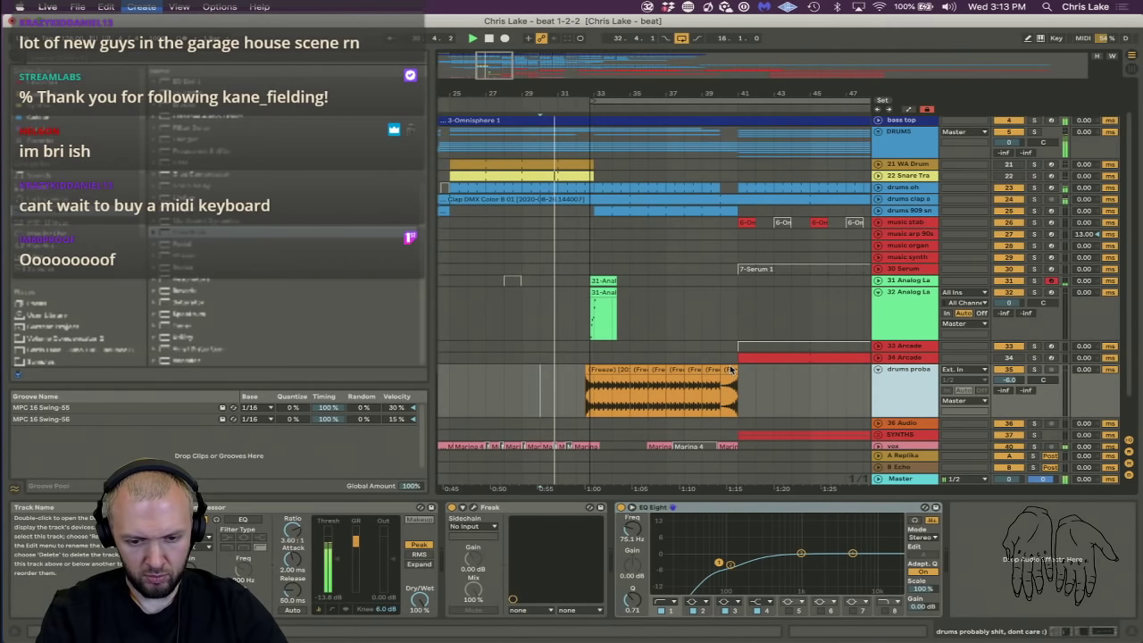
pyautogui.press('super+t')
pyautogui.moveTo(732, 404); pyautogui.dragTo(729, 418)
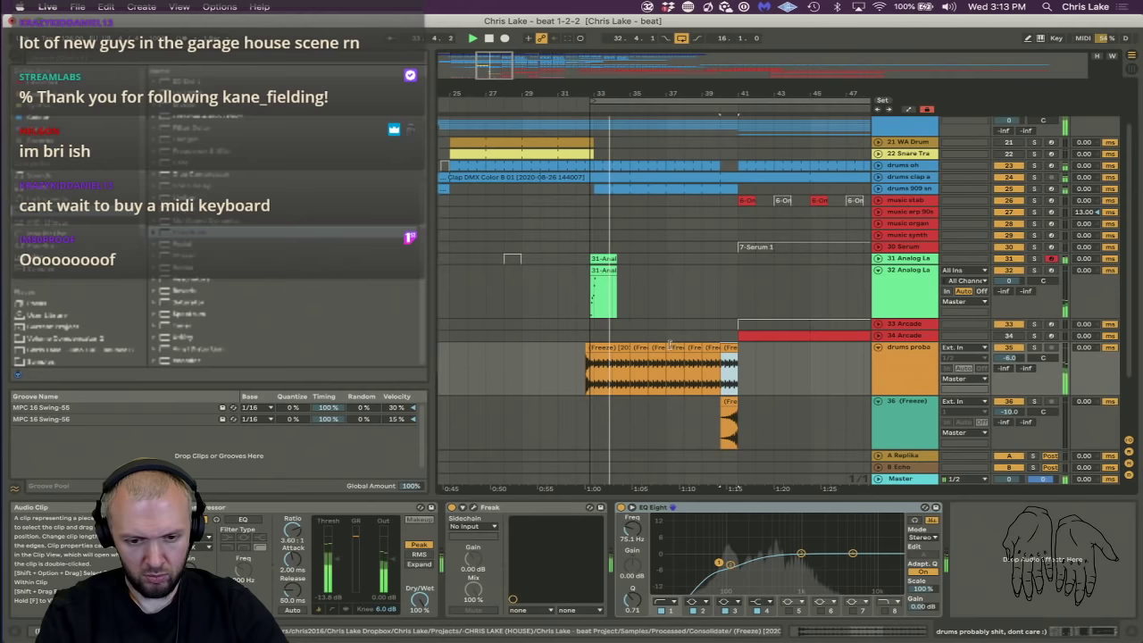
# Consolidate the drums proba freeze clips from bar 33 to 41 into one clip and trim its end back to bar 40.
pyautogui.keyDown('shift'); pyautogui.click(600, 349); pyautogui.keyUp('shift')
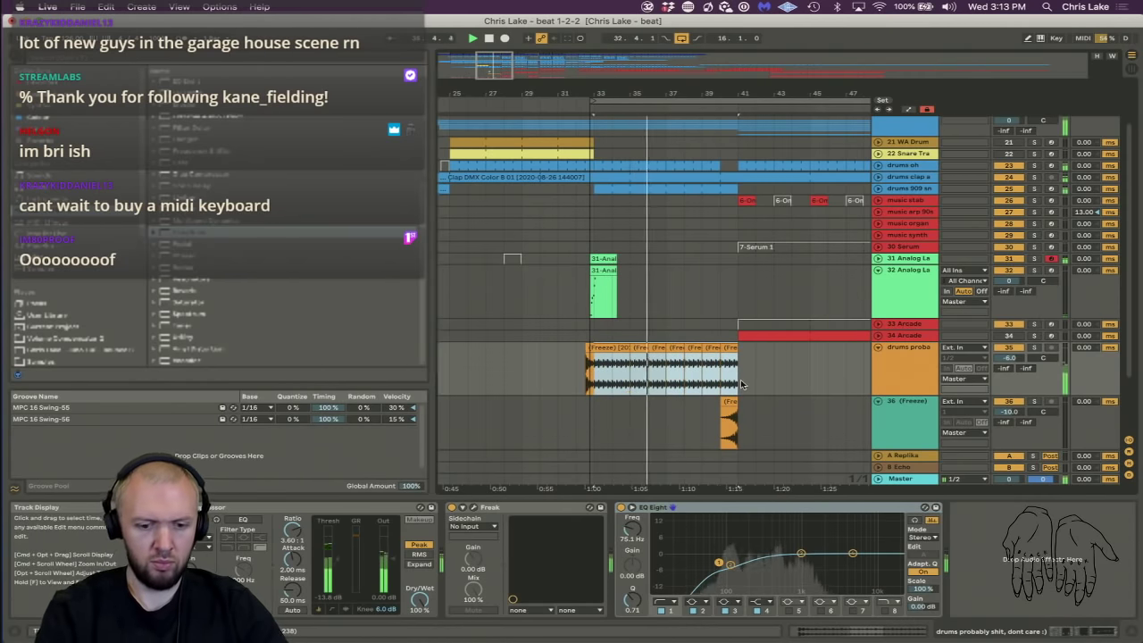
pyautogui.press('super+j')
pyautogui.press('Return')
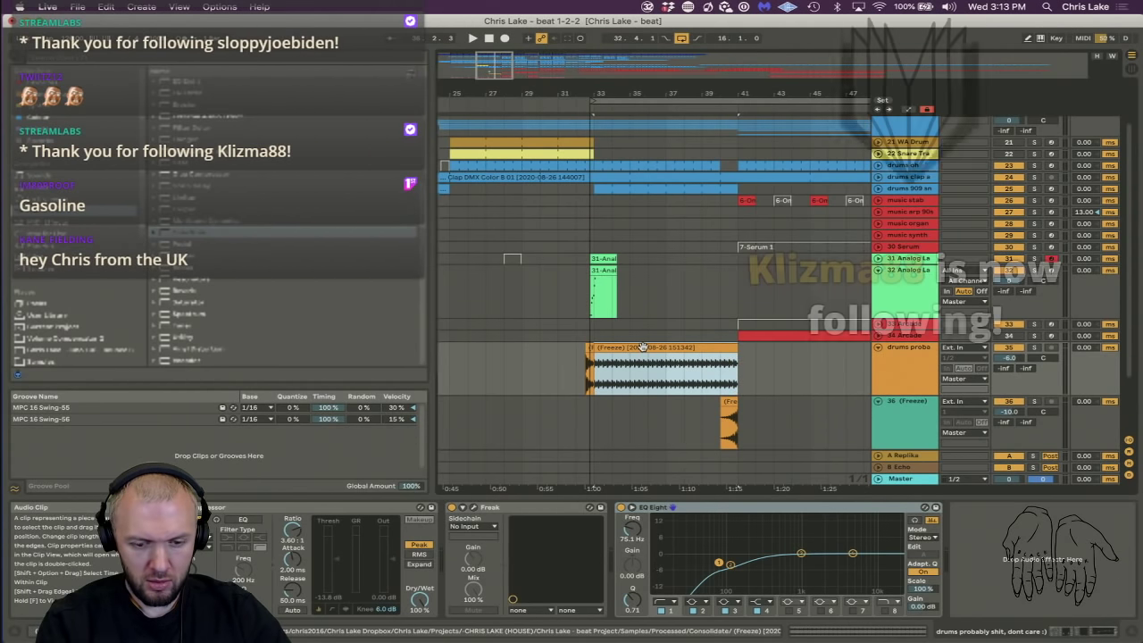
pyautogui.moveTo(736, 349); pyautogui.dragTo(719, 349)
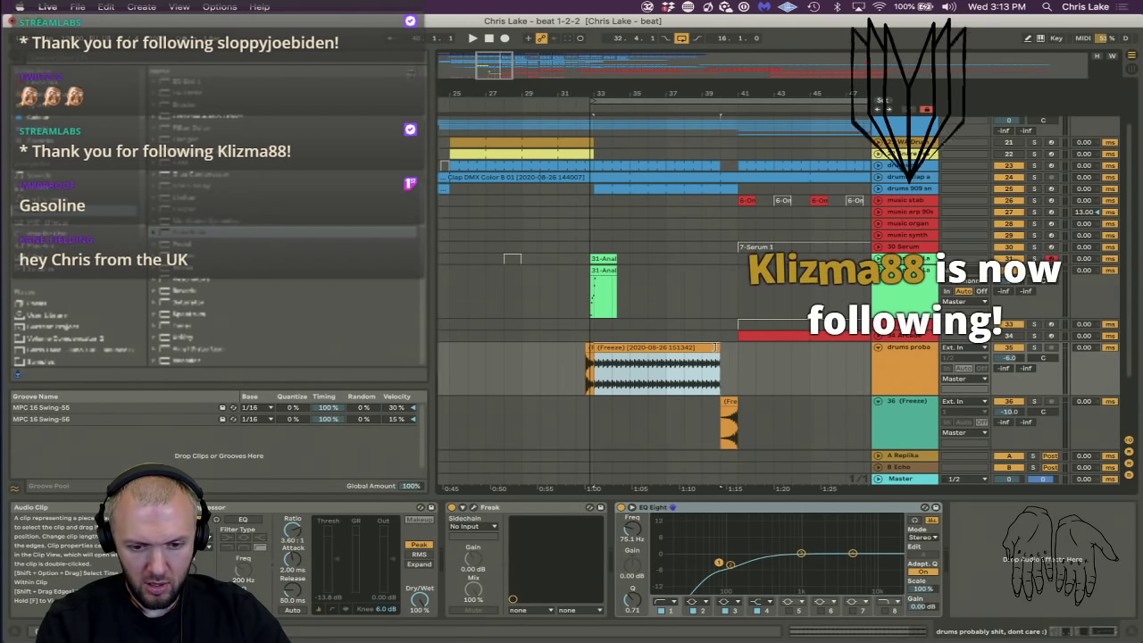
# Return the last freeze clip to drums proba at bar 40 and move the first freeze clip later to start with the Analog Lab clip at 32.4.
pyautogui.moveTo(728, 403); pyautogui.dragTo(728, 359)
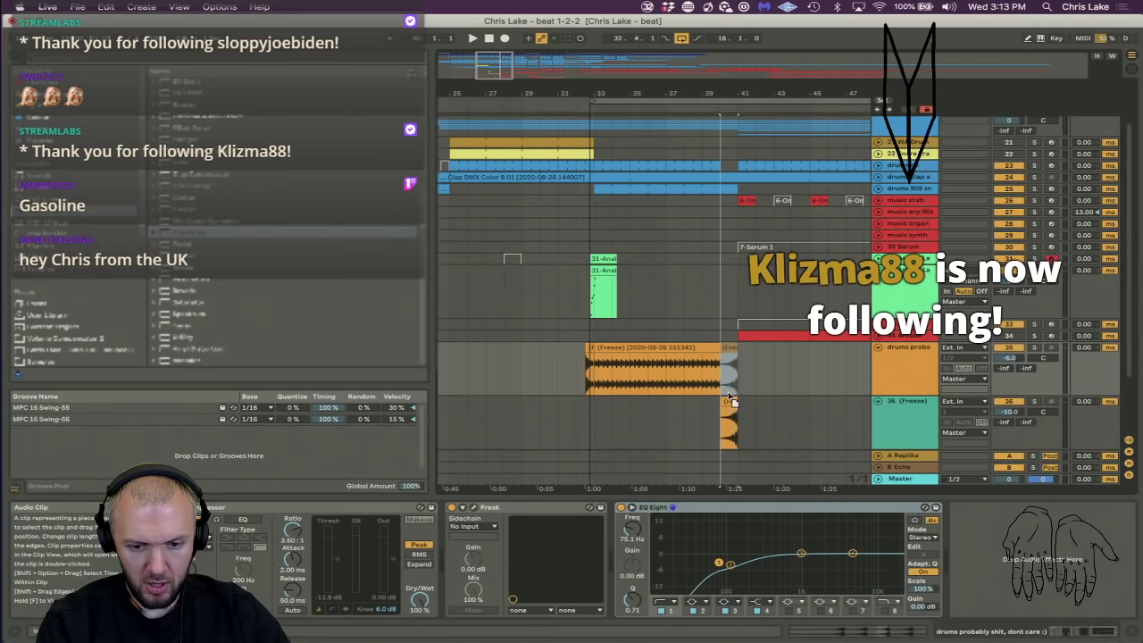
pyautogui.press('space')
pyautogui.moveTo(665, 96); pyautogui.dragTo(591, 91)
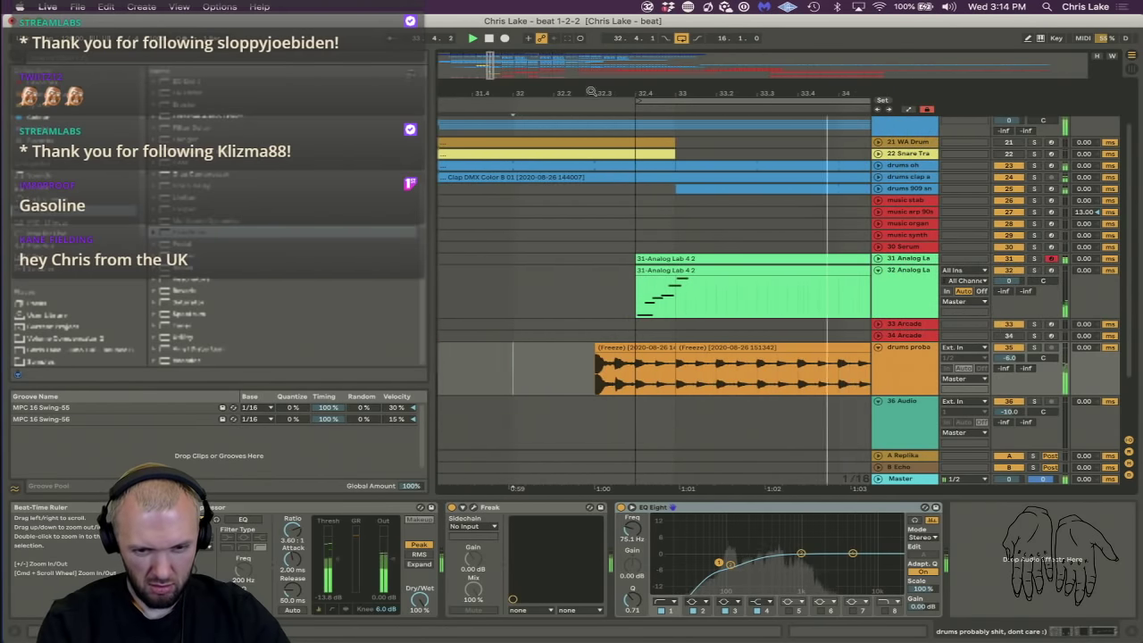
pyautogui.moveTo(614, 347); pyautogui.dragTo(659, 348)
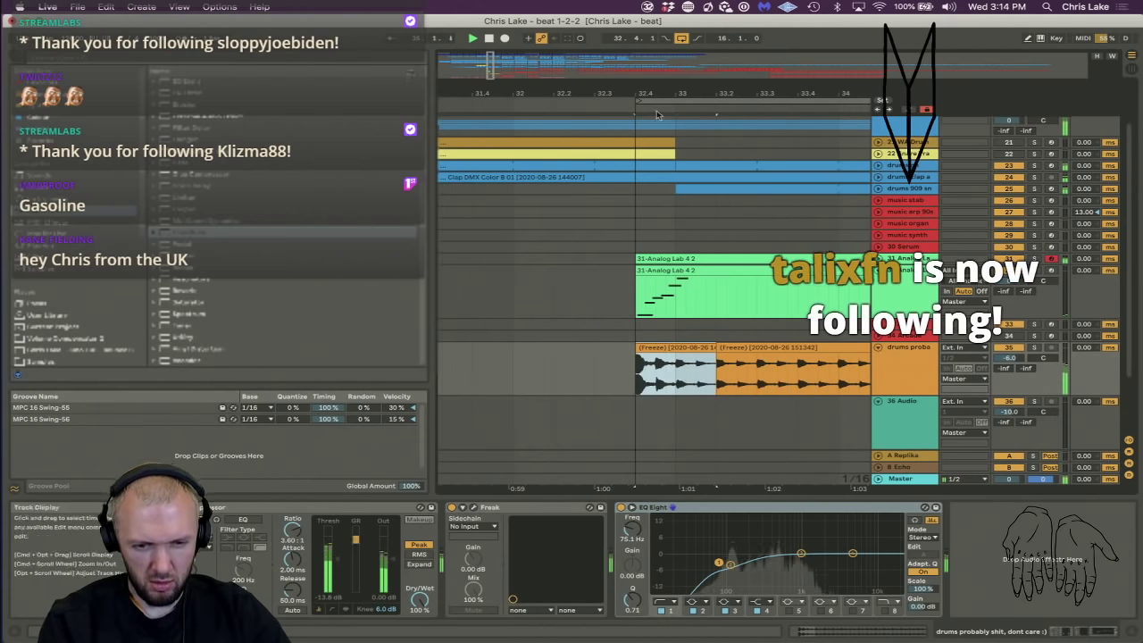
# Try a crossfade across the whole of bar 40 between the last two freeze clips on drums proba.
pyautogui.moveTo(659, 94); pyautogui.dragTo(658, 45)
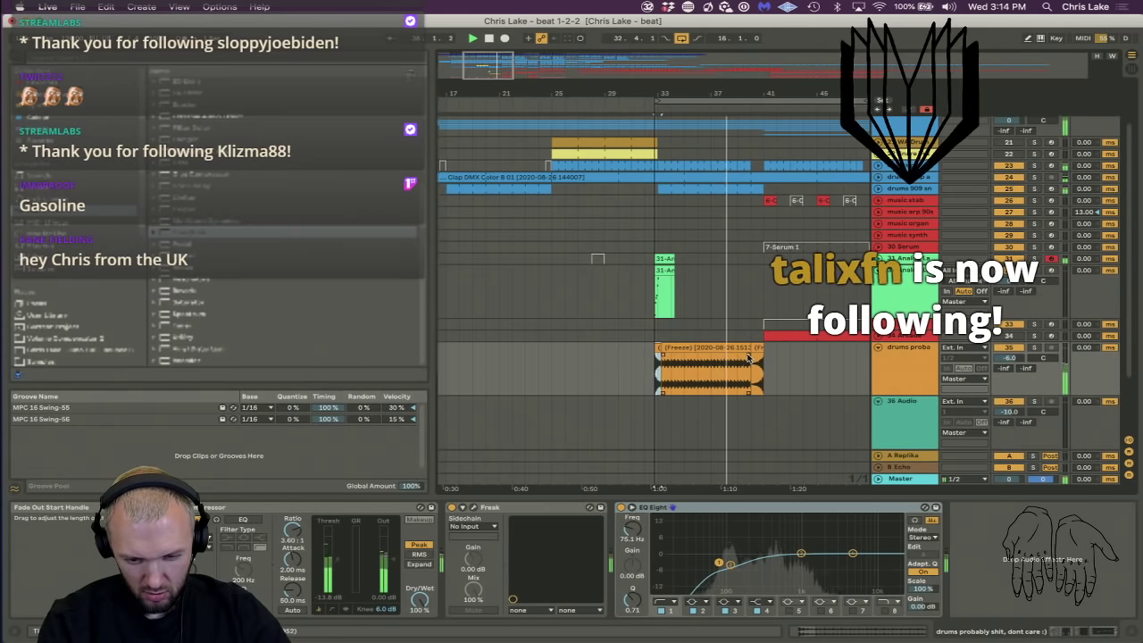
pyautogui.moveTo(770, 98); pyautogui.dragTo(770, 149)
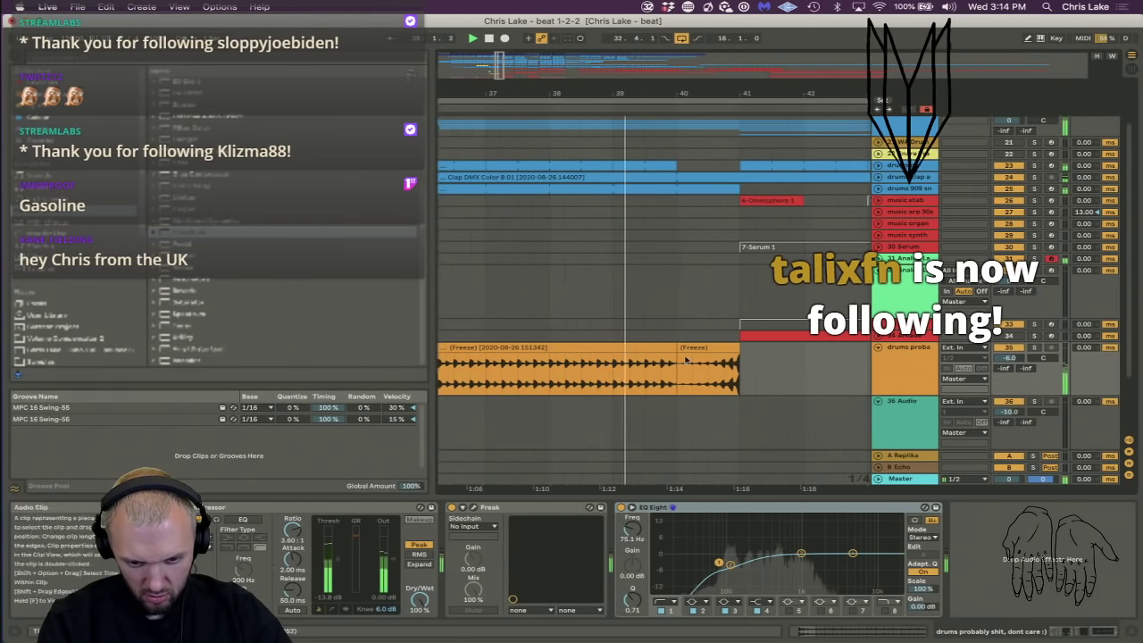
pyautogui.moveTo(674, 357); pyautogui.dragTo(734, 361)
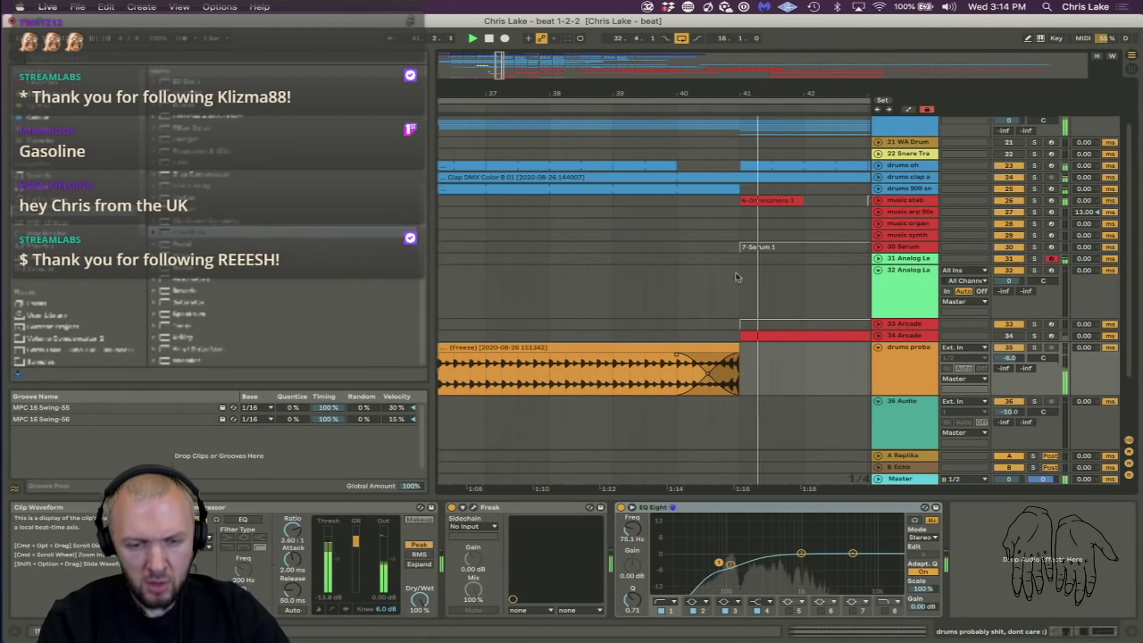
pyautogui.moveTo(650, 87)
pyautogui.mouseDown()
pyautogui.moveTo(650, 45)
pyautogui.moveTo(652, 94)
pyautogui.moveTo(659, 87)
pyautogui.mouseUp()
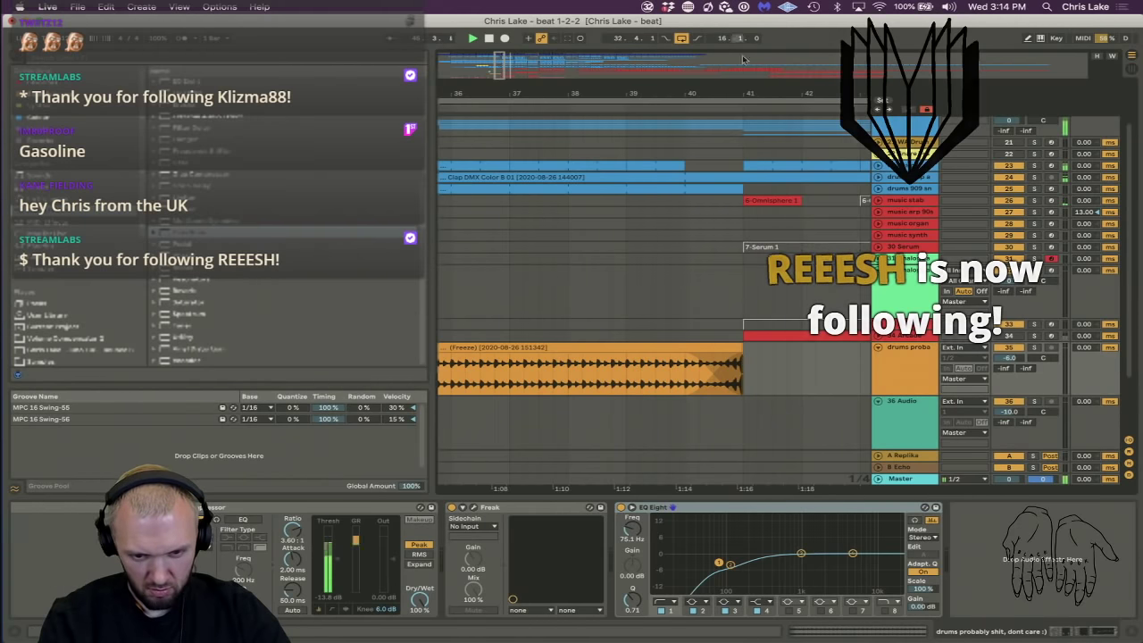
pyautogui.moveTo(748, 92); pyautogui.dragTo(748, 152)
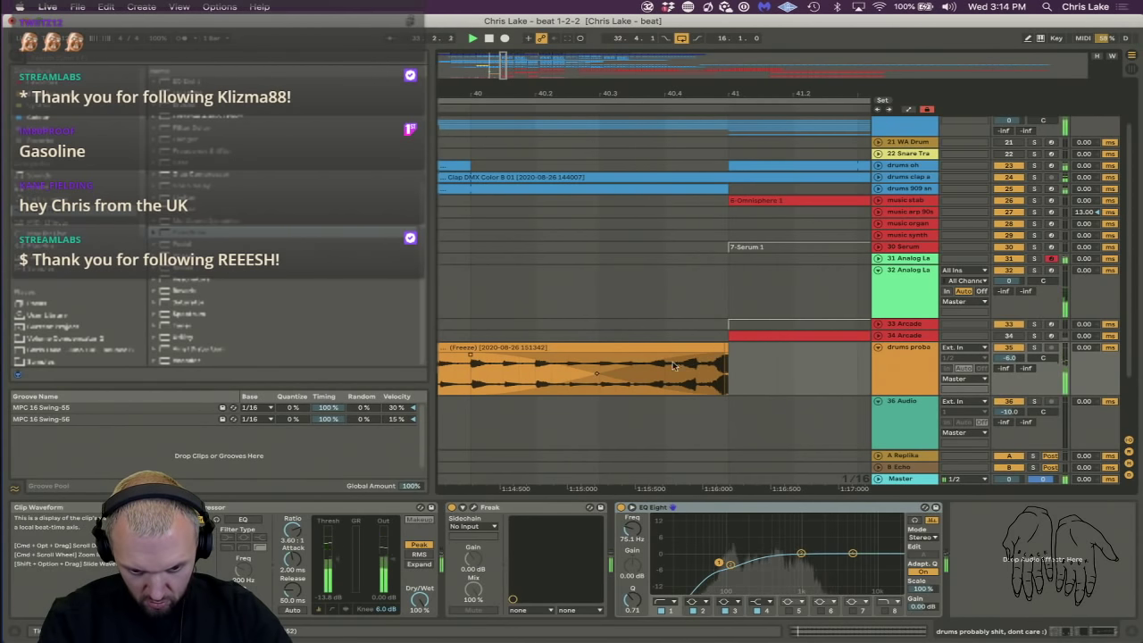
pyautogui.press('super+z')
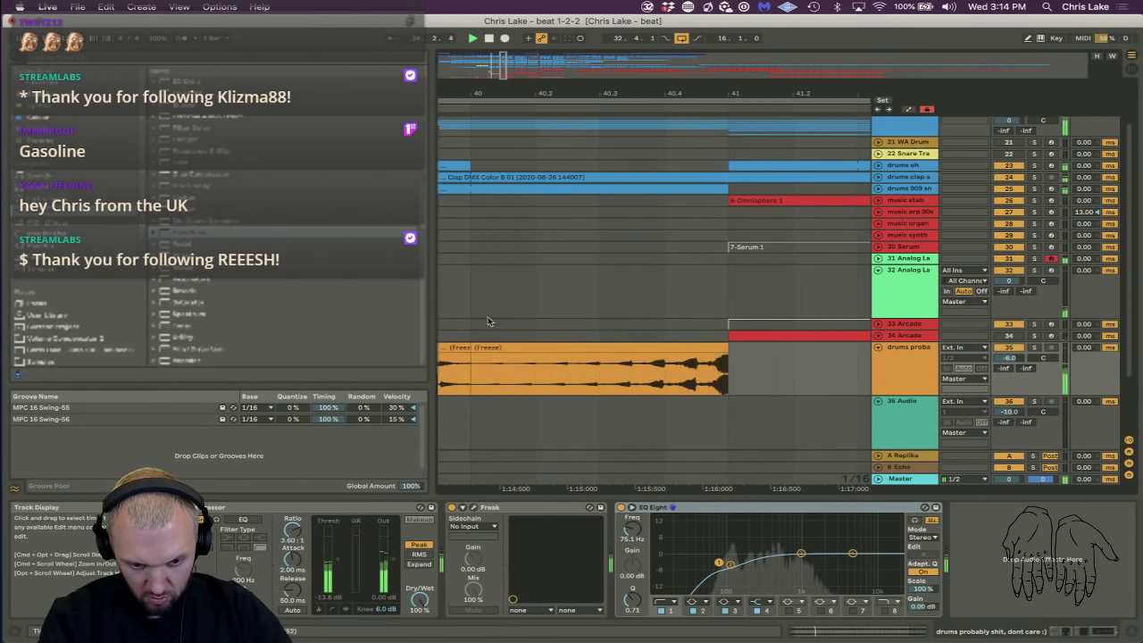
# Crossfade the last two freeze clips from bar 40 to about 40.4 and trim the final clip's end to about half a beat before bar 41.
pyautogui.moveTo(447, 92); pyautogui.dragTo(527, 89)
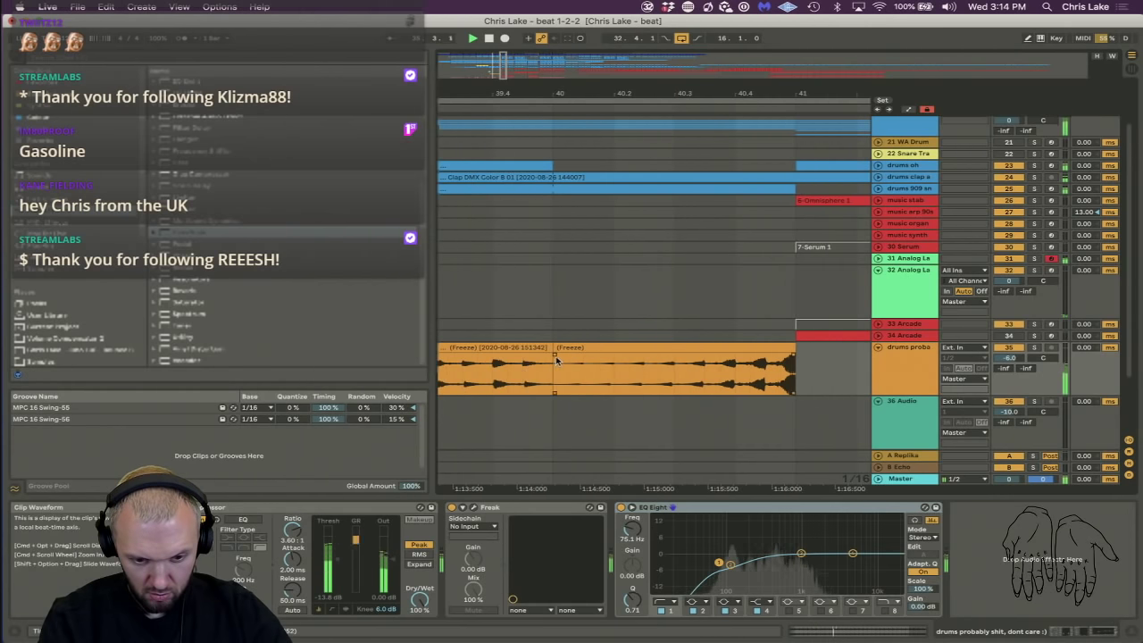
pyautogui.moveTo(550, 356); pyautogui.dragTo(760, 365)
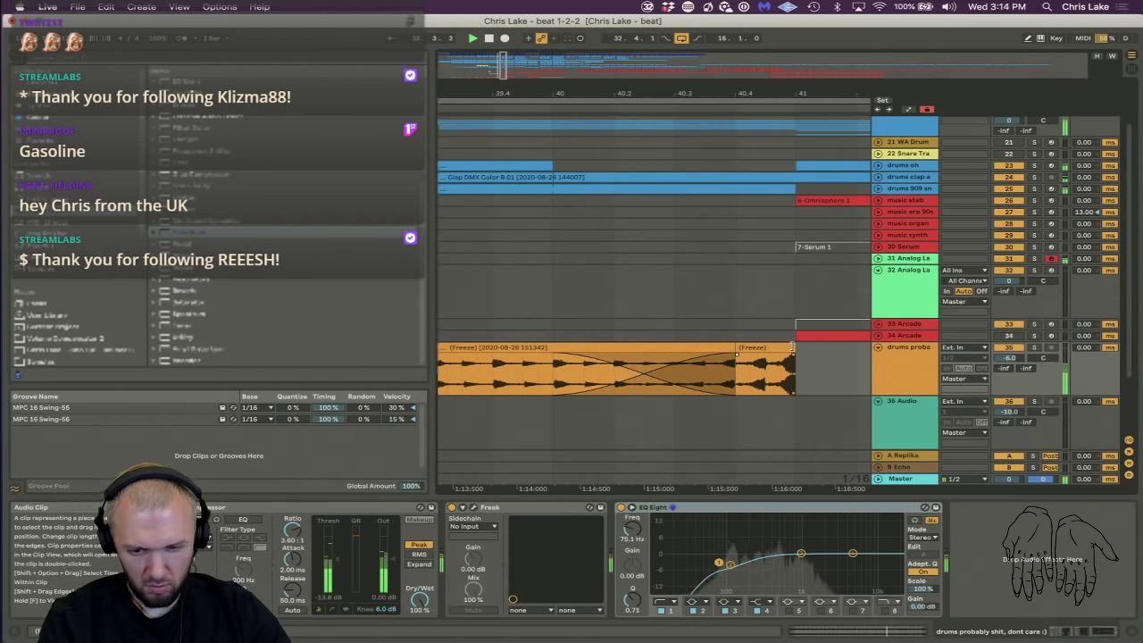
pyautogui.moveTo(792, 348); pyautogui.dragTo(763, 349)
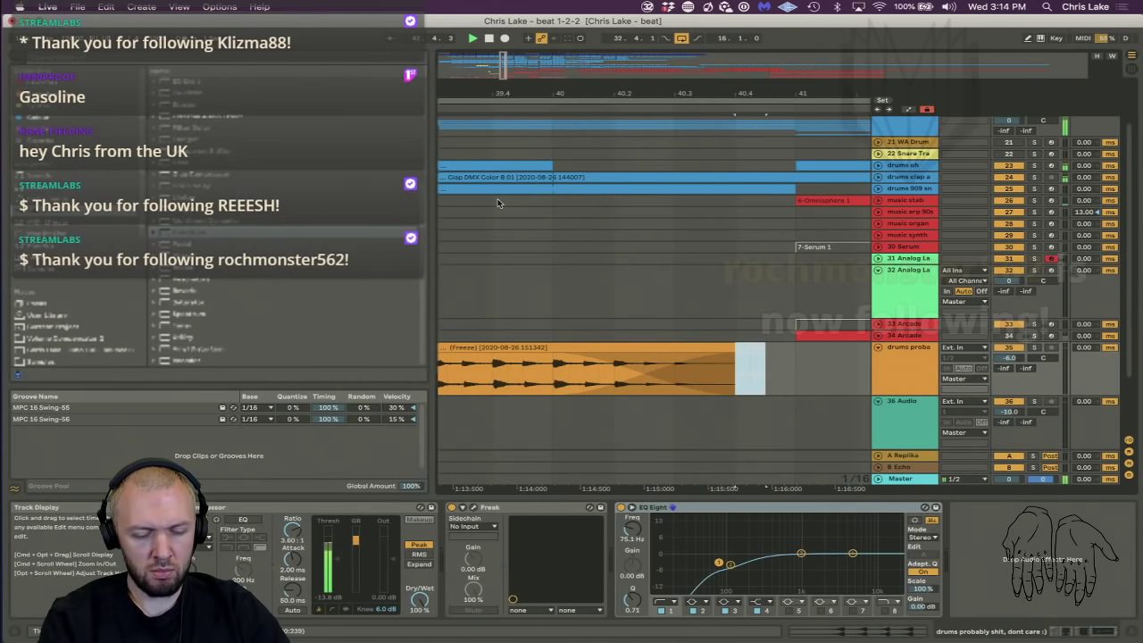
pyautogui.moveTo(464, 81); pyautogui.dragTo(621, 86)
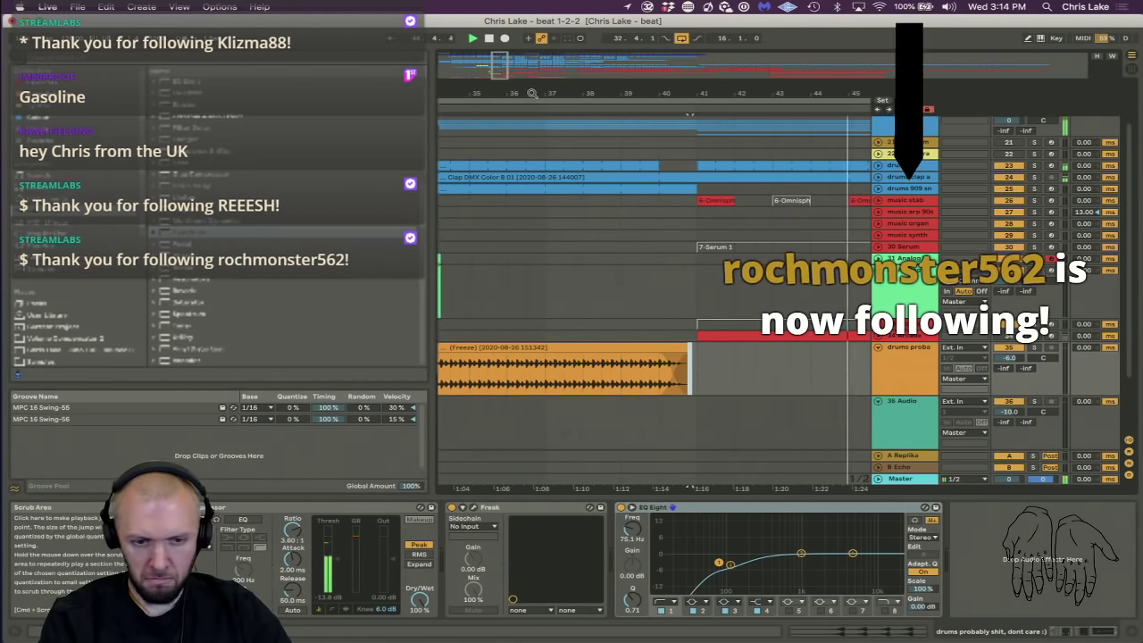
pyautogui.click(489, 114)
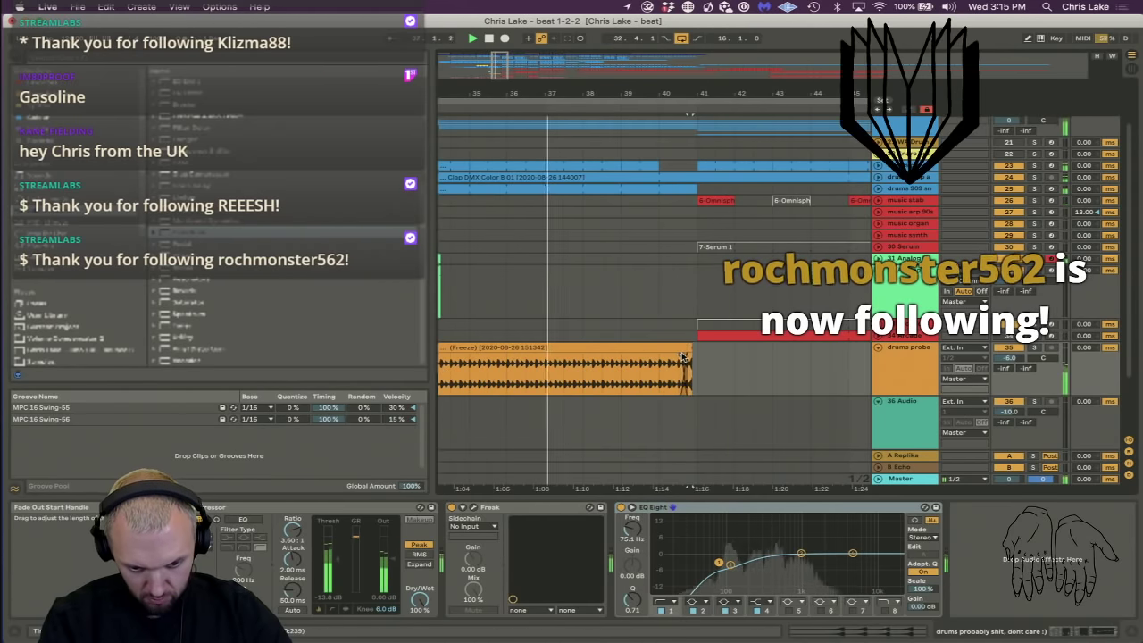
# Add an Overdrive effect to the drums proba track and move it ahead of the Compressor in the device chain.
pyautogui.click(674, 348)
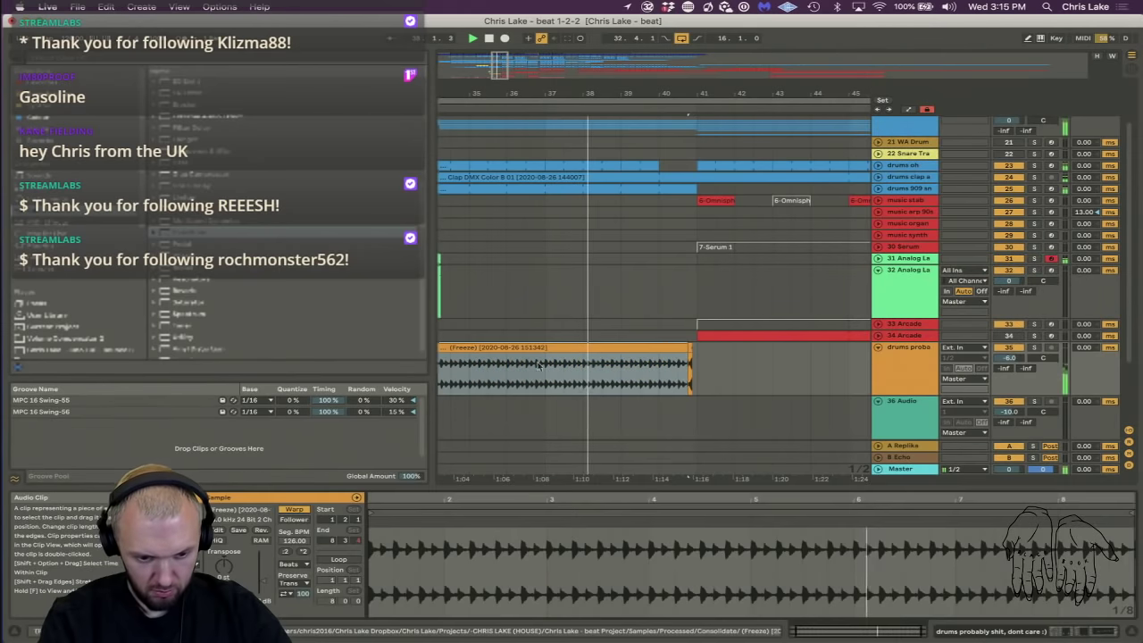
pyautogui.click(899, 352)
pyautogui.moveTo(674, 92); pyautogui.dragTo(673, 53)
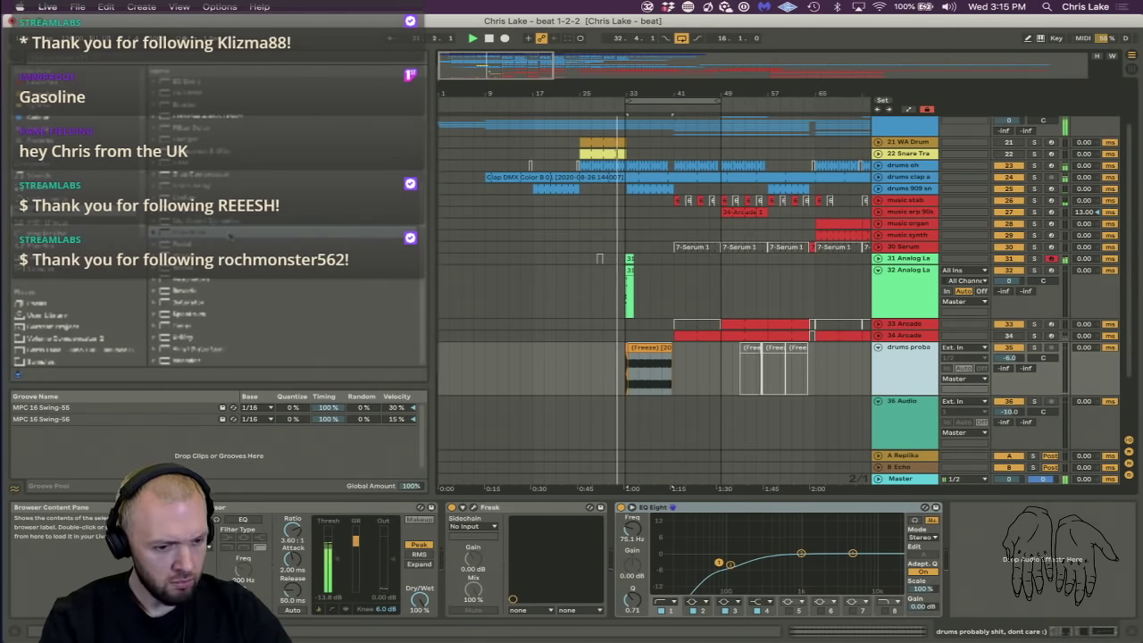
pyautogui.click(181, 230)
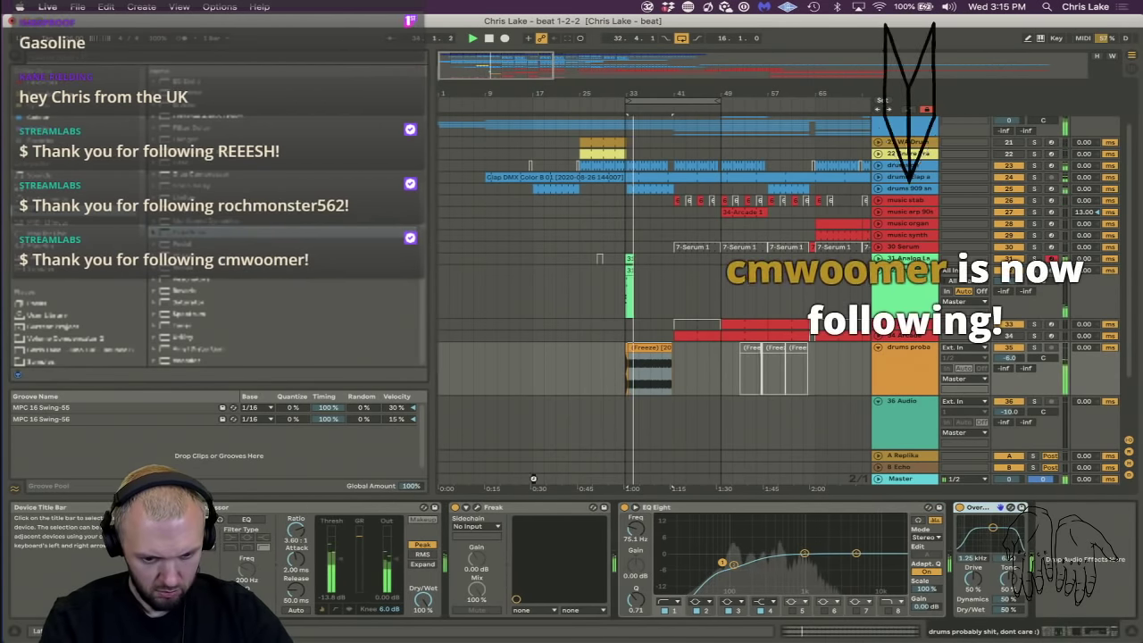
pyautogui.moveTo(982, 507); pyautogui.dragTo(179, 527)
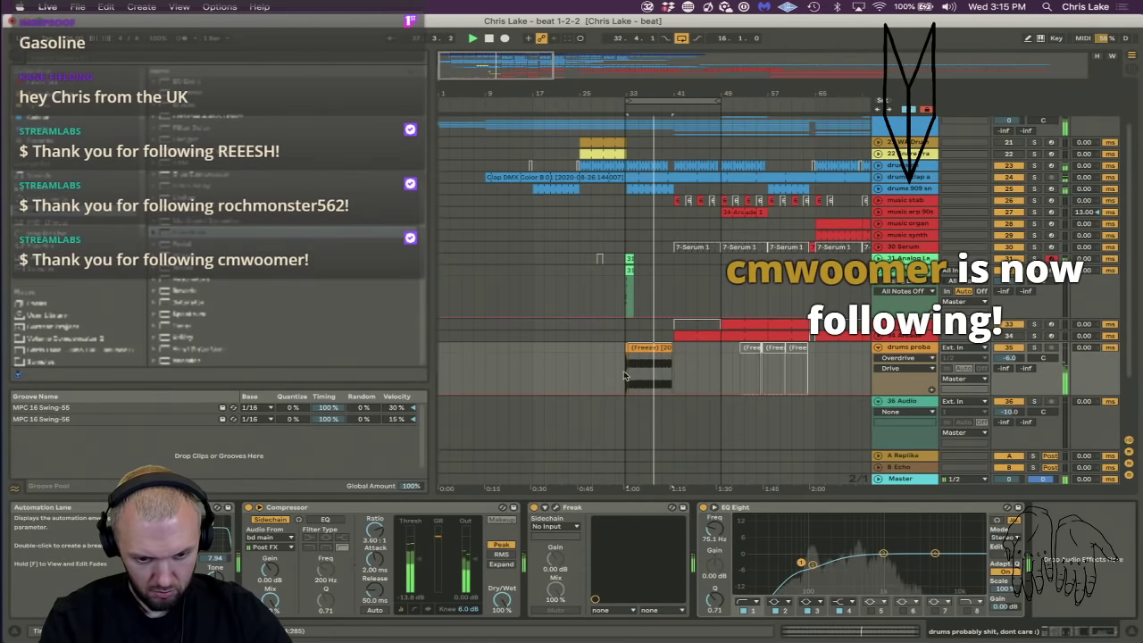
# Automate the Overdrive's Drive and Tone on drums proba to rise steadily across the freeze clips from bar 33 to 41.
pyautogui.press('a')
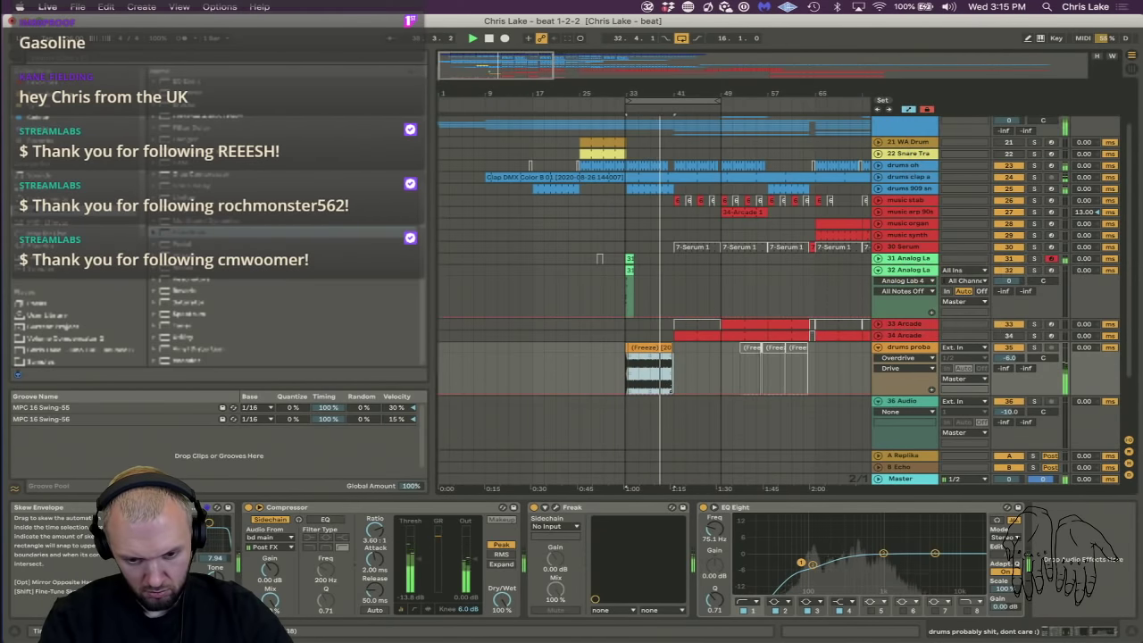
pyautogui.moveTo(671, 391); pyautogui.dragTo(671, 355)
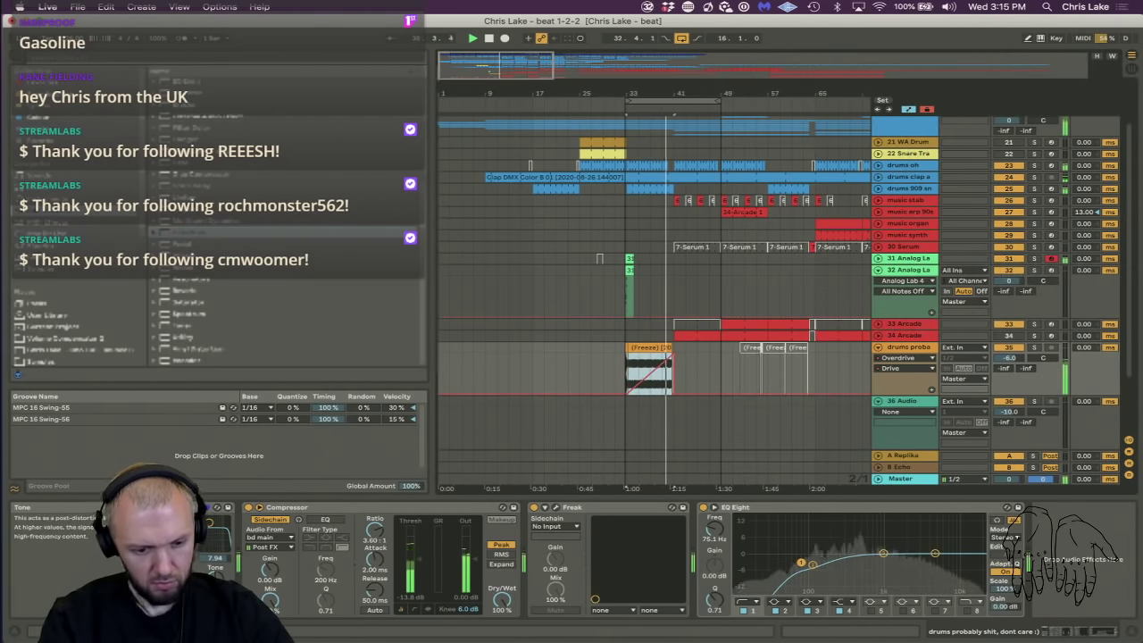
pyautogui.click(215, 580)
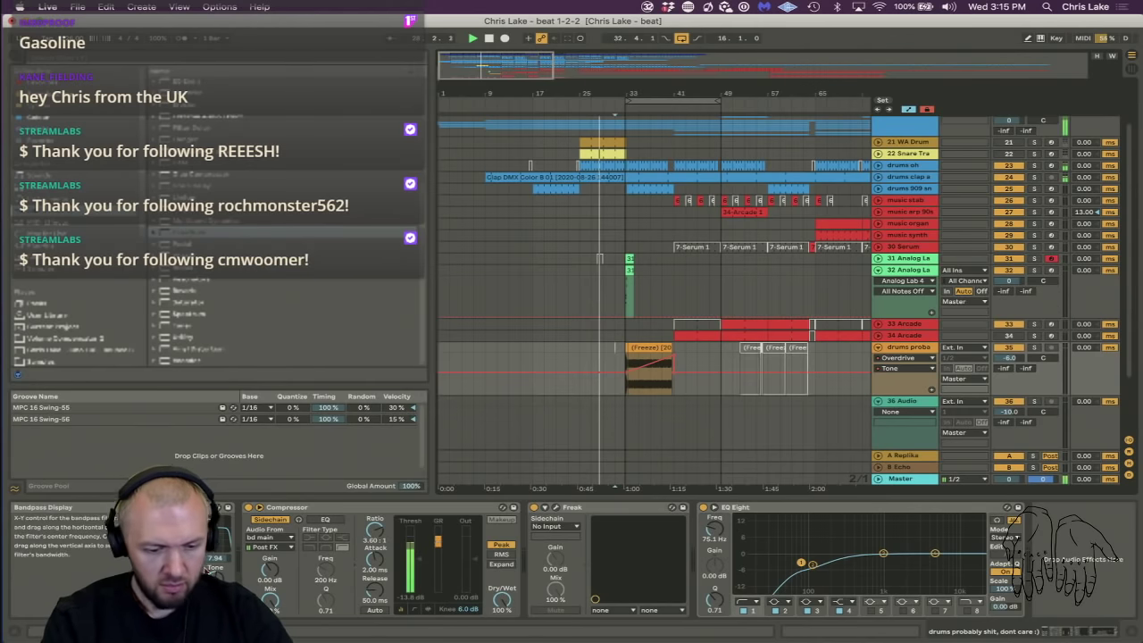
# Automate the Overdrive's Dry/Wet on drums proba to ramp up from its minimum at the start of the freeze clips to about bar 41.
pyautogui.click(214, 600)
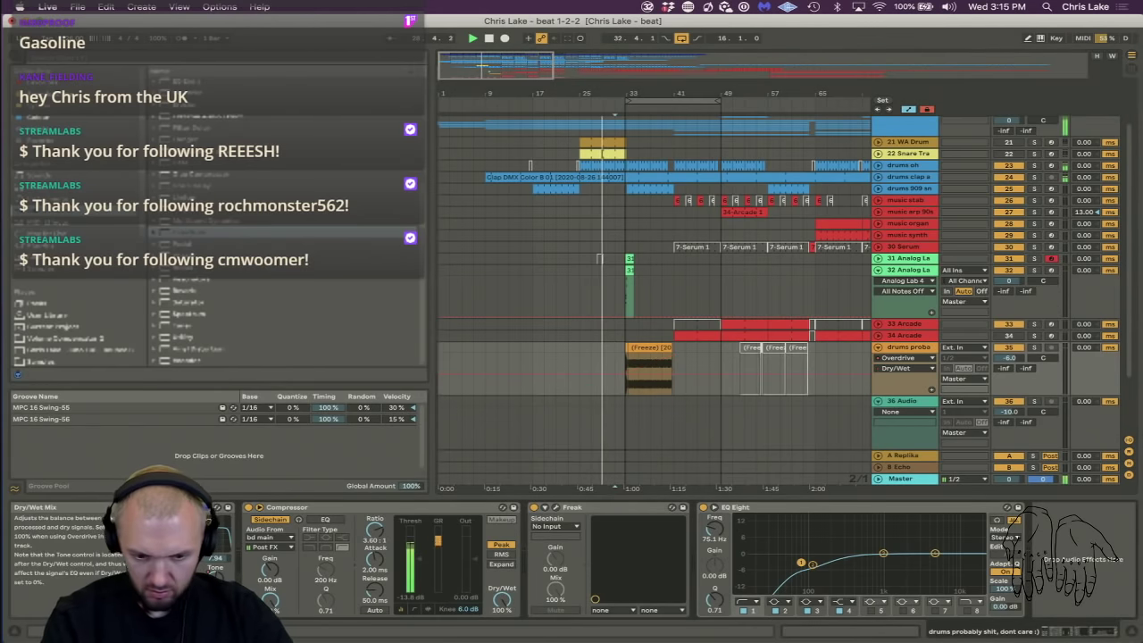
pyautogui.click(628, 390)
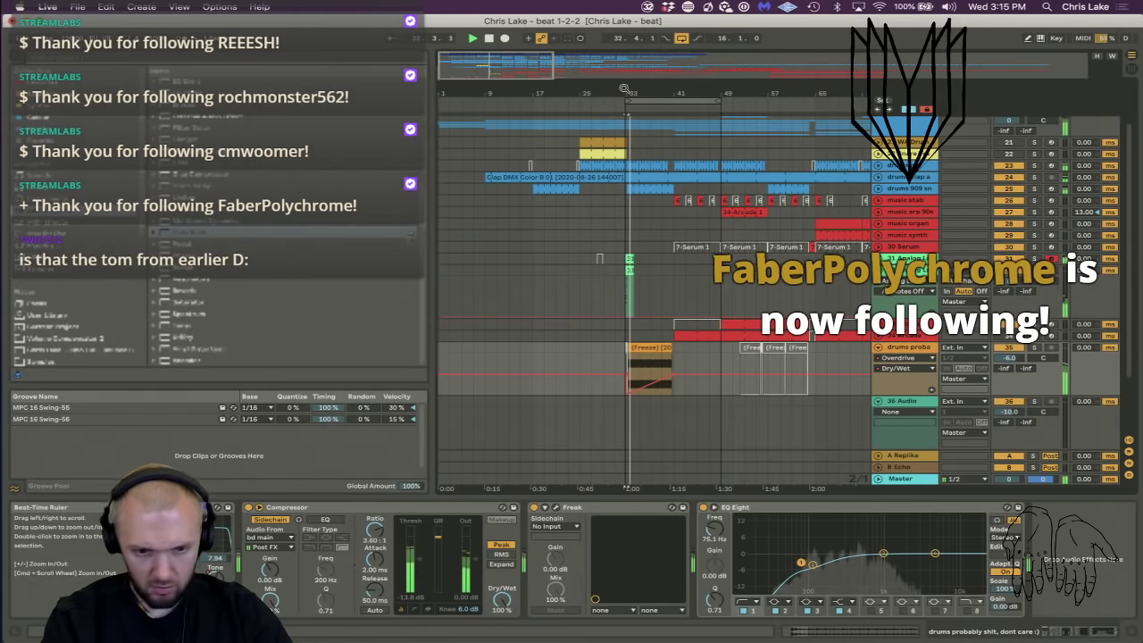
# Extend the long freeze clip's start on drums proba back to bar 33 and lengthen its fade-in to about a third of a bar.
pyautogui.moveTo(628, 93); pyautogui.dragTo(623, 178)
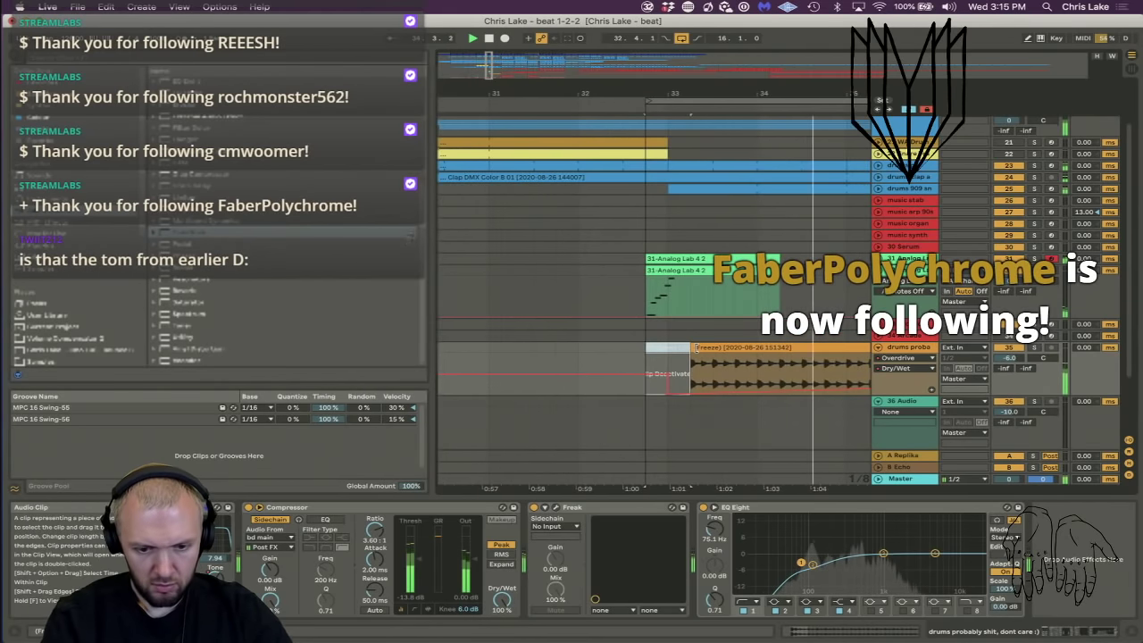
pyautogui.click(681, 351)
pyautogui.moveTo(680, 351); pyautogui.dragTo(668, 351)
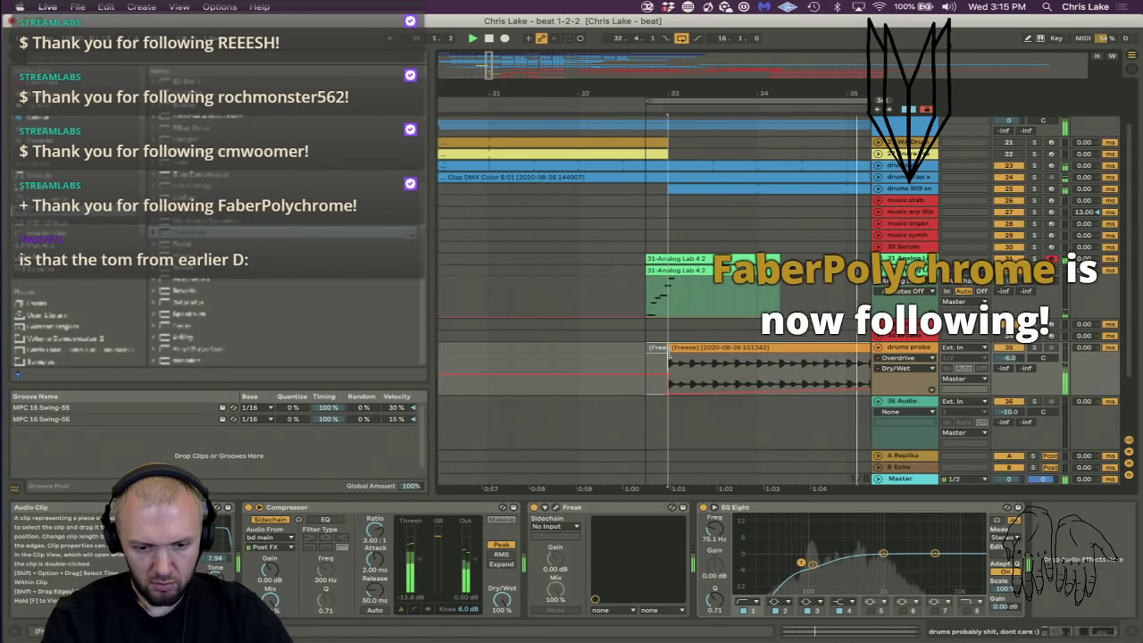
pyautogui.click(671, 356)
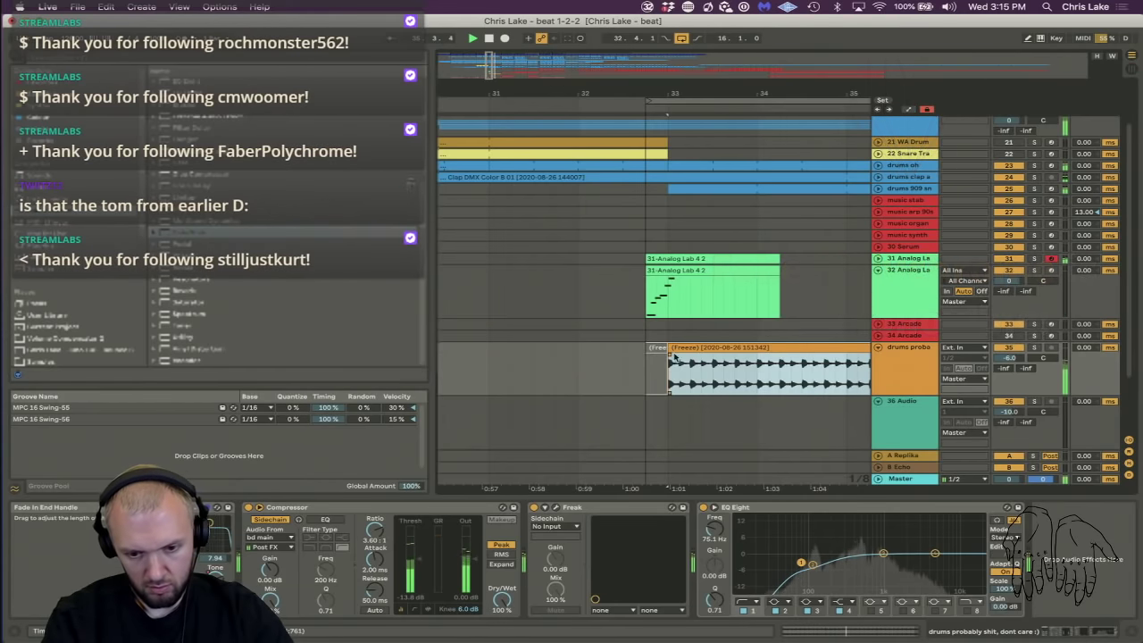
pyautogui.moveTo(669, 357); pyautogui.dragTo(699, 355)
# Play the section leading into the bar 33 build and fold all arrangement tracks.
pyautogui.moveTo(647, 93); pyautogui.dragTo(710, 90)
pyautogui.scroll(2, 654, 295)
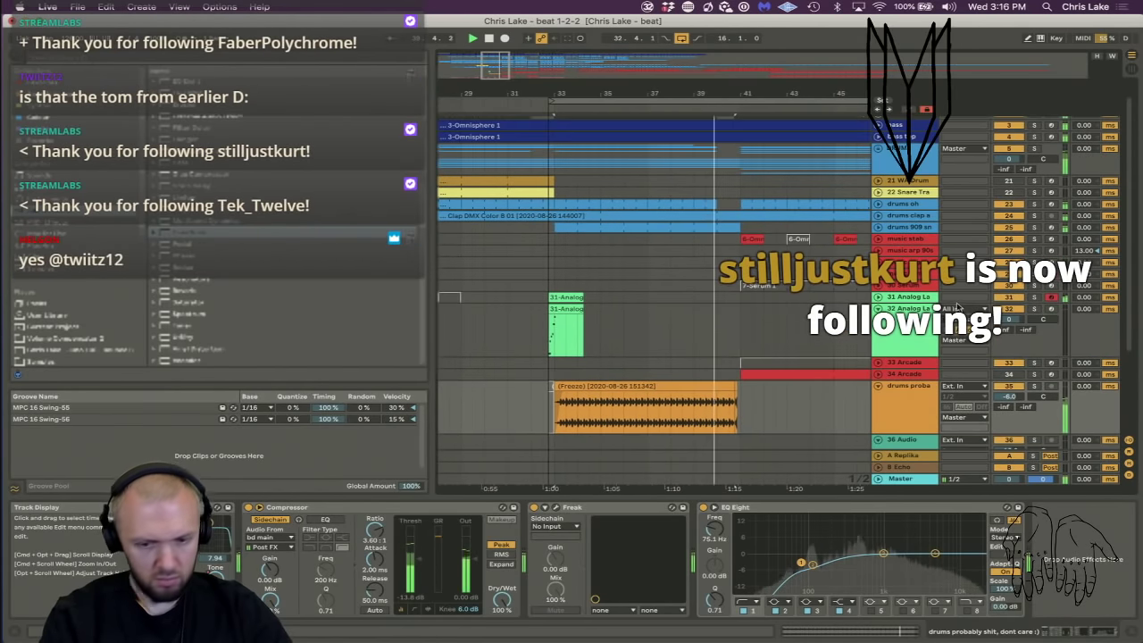
pyautogui.click(904, 308)
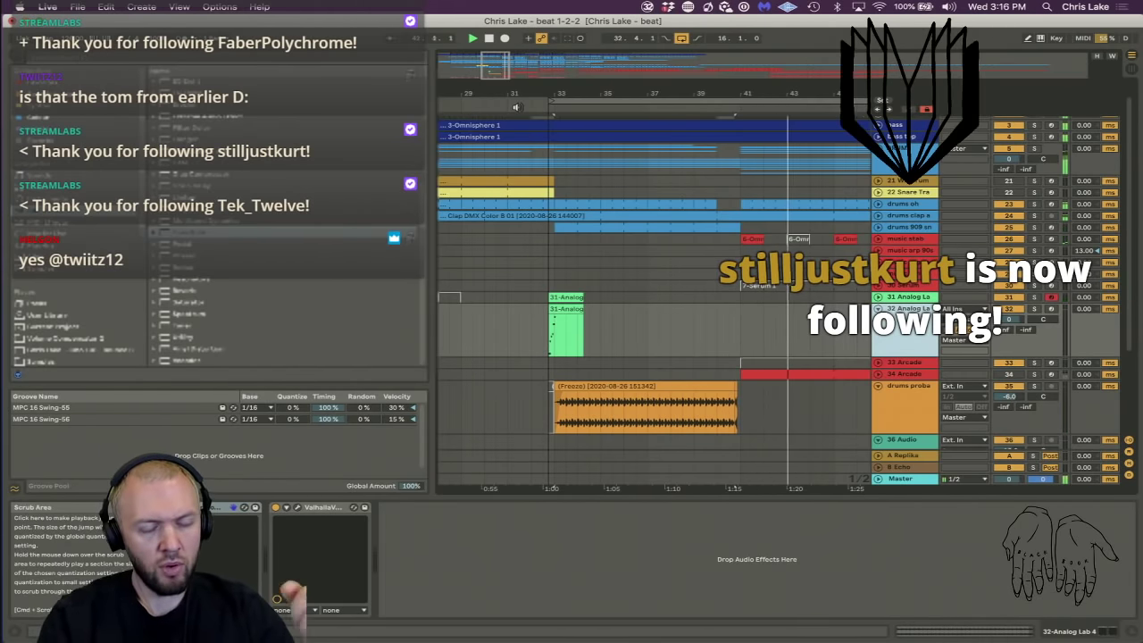
pyautogui.moveTo(482, 93); pyautogui.dragTo(614, 67)
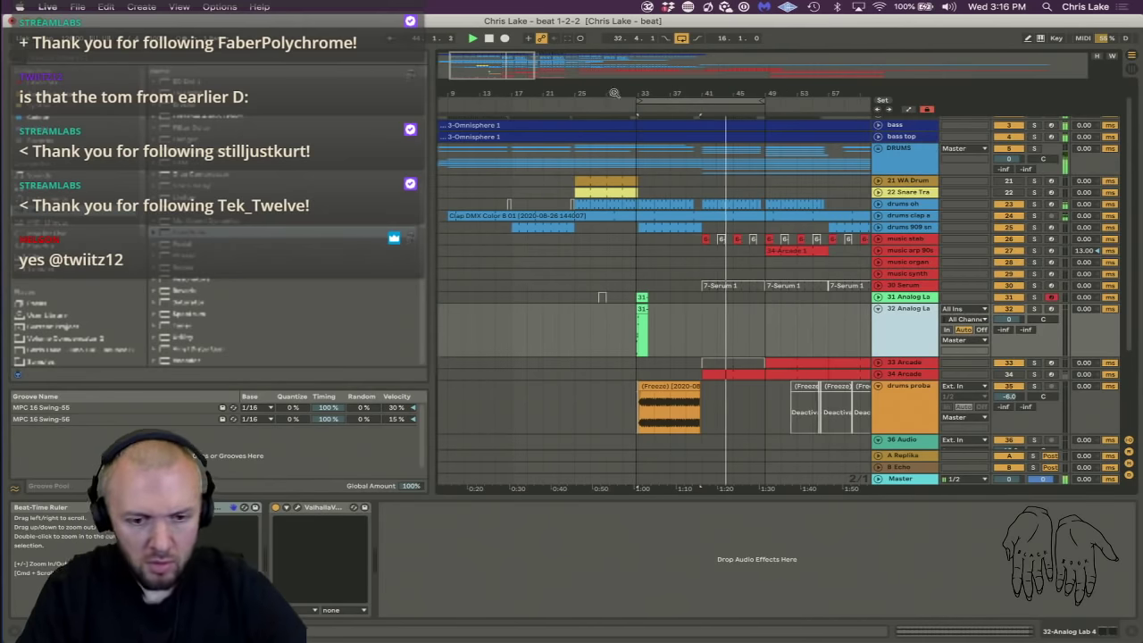
pyautogui.click(562, 101)
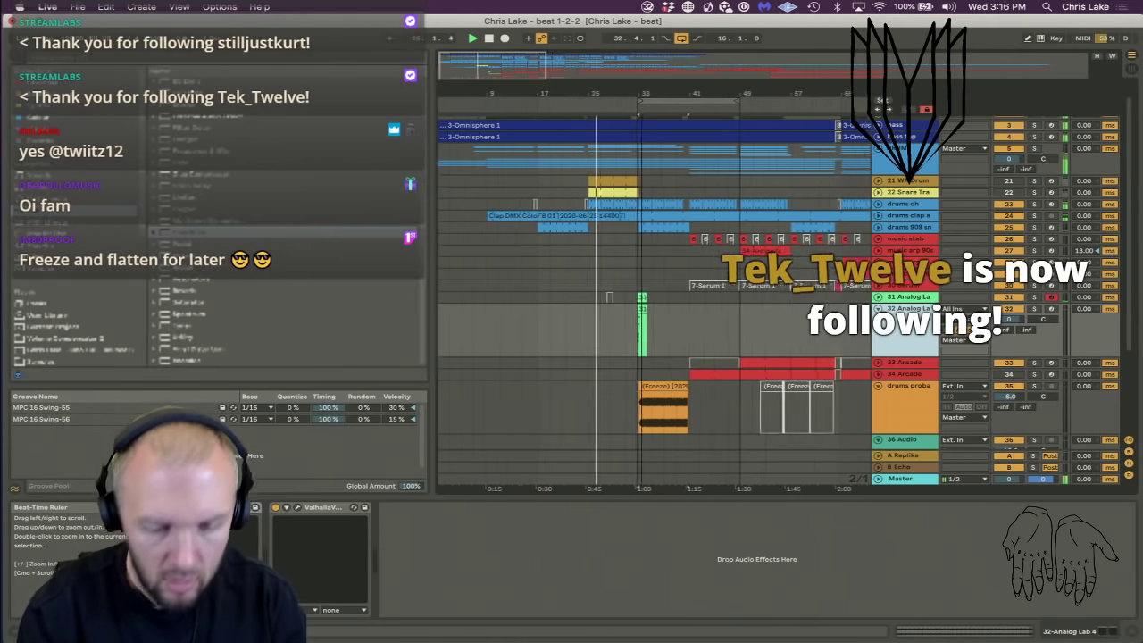
pyautogui.moveTo(643, 93); pyautogui.dragTo(643, 71)
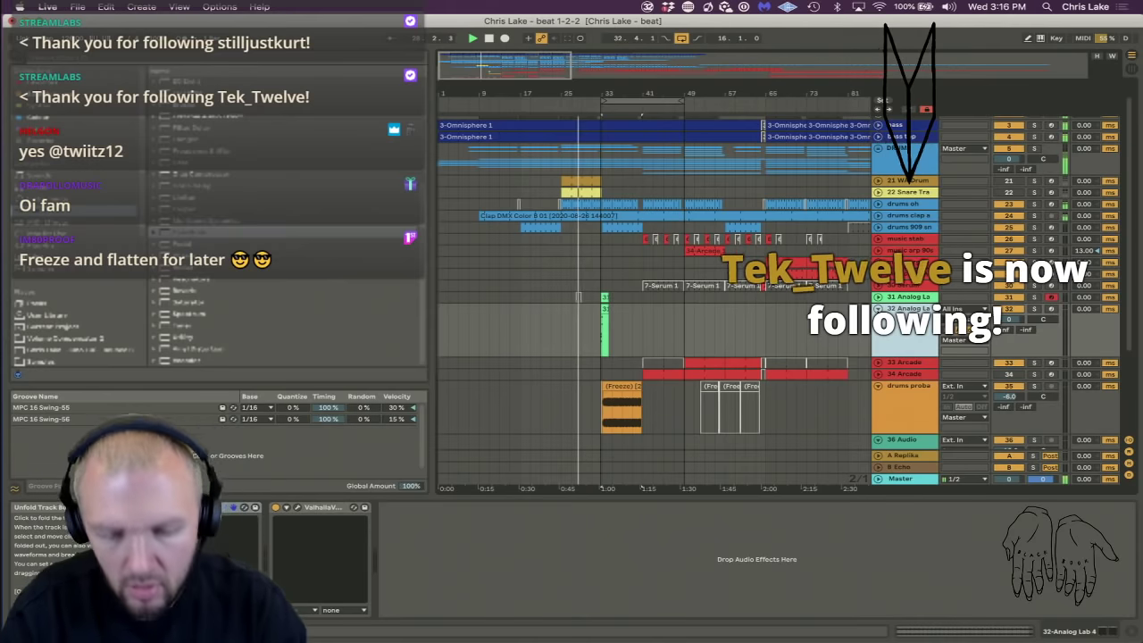
pyautogui.keyDown('alt'); pyautogui.click(877, 309); pyautogui.keyUp('alt')
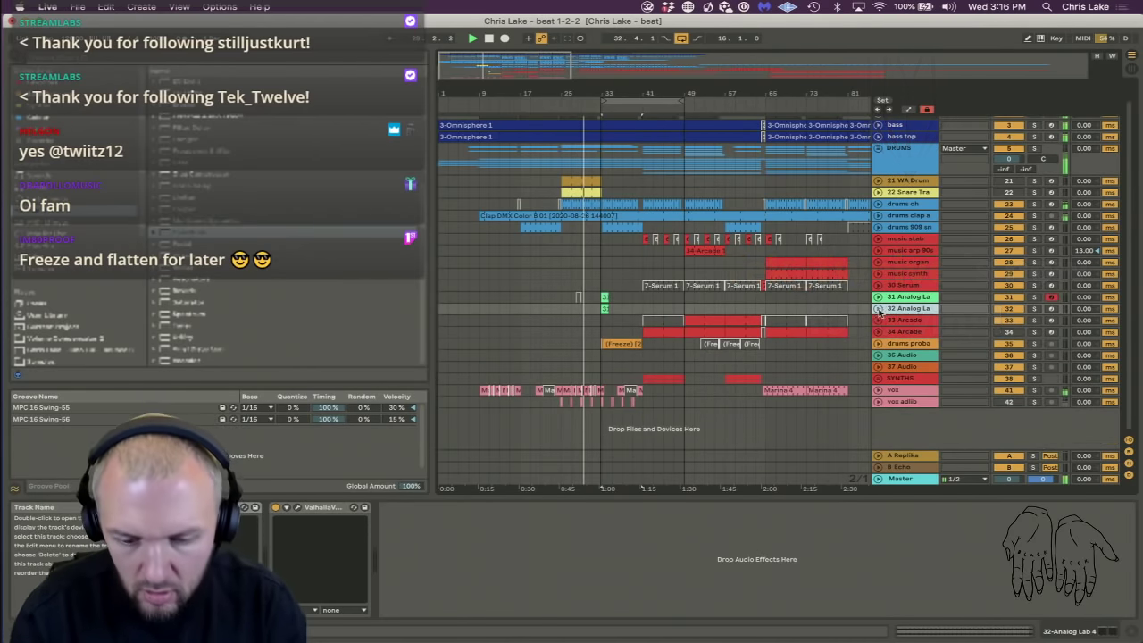
# Re-enable overridden automation and move the Utility automation jump at bar 41 on the 31 Analog Lab track one beat earlier.
pyautogui.click(893, 298)
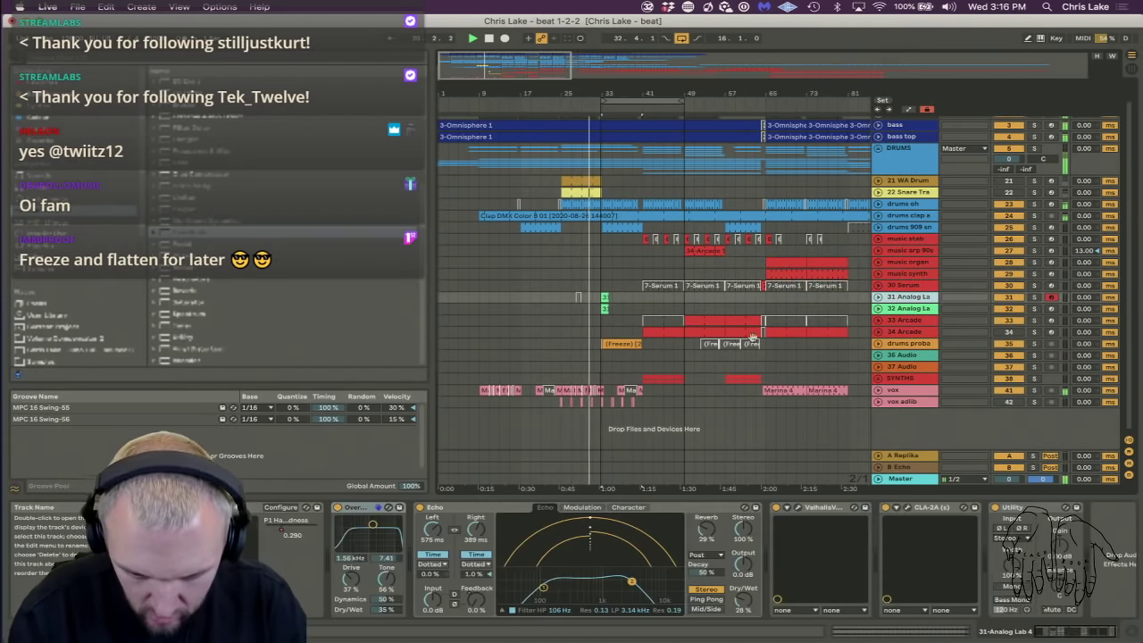
pyautogui.click(877, 296)
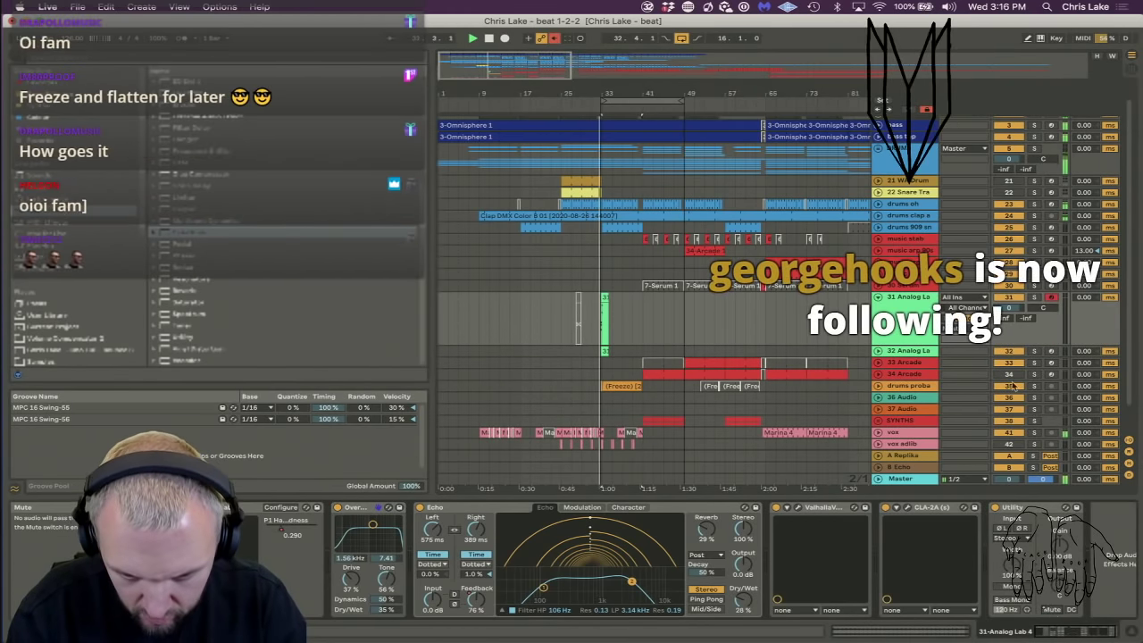
pyautogui.click(554, 40)
pyautogui.press('a')
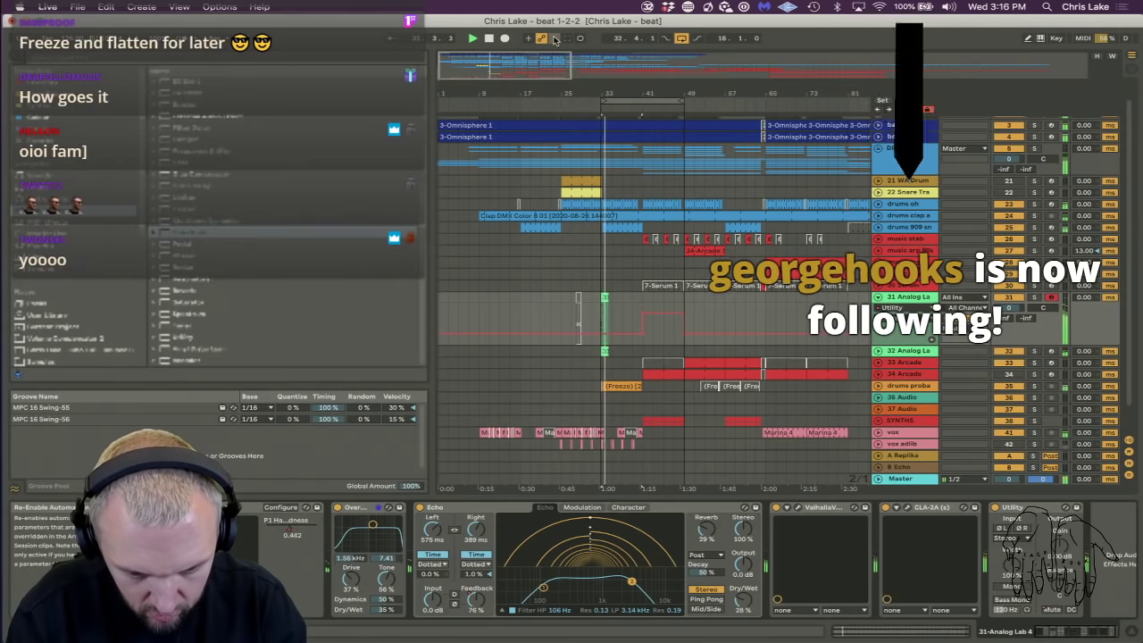
pyautogui.moveTo(642, 88); pyautogui.dragTo(642, 179)
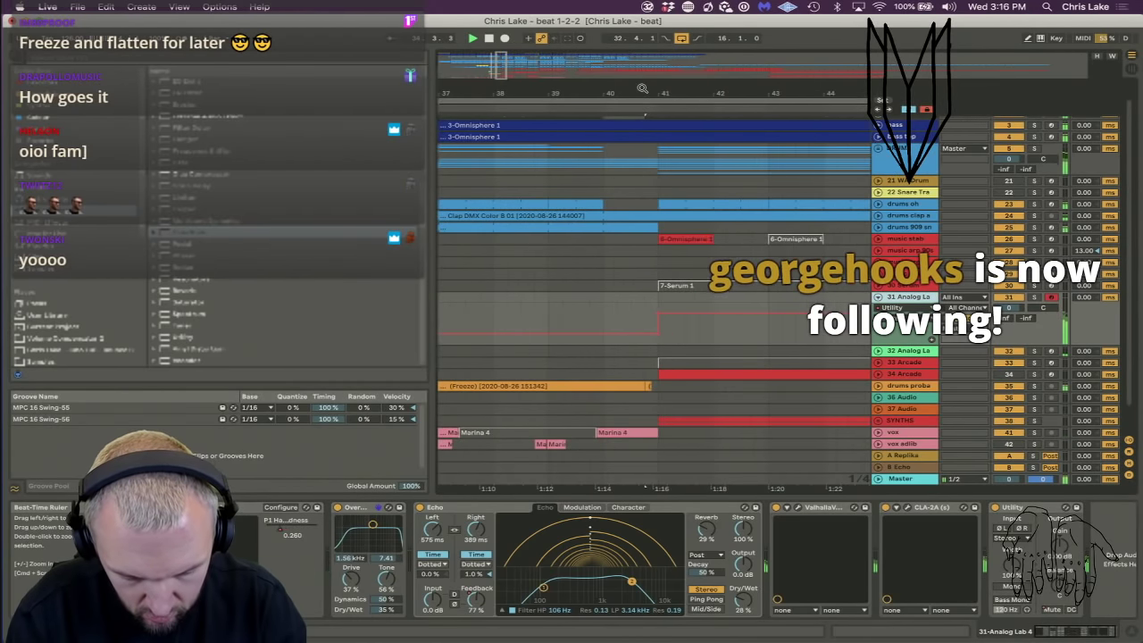
pyautogui.moveTo(657, 311); pyautogui.dragTo(644, 311)
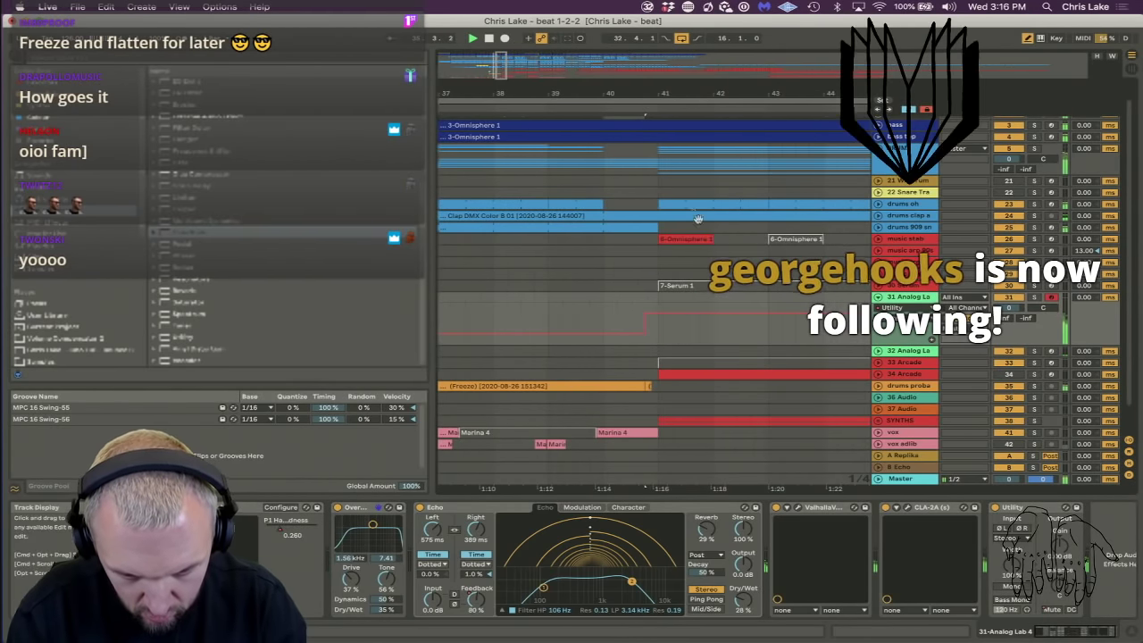
# Unfold the DRUMS group, then split out and deactivate the last beat before bar 41 in the clips from drums lake to drums oh 2.
pyautogui.click(878, 149)
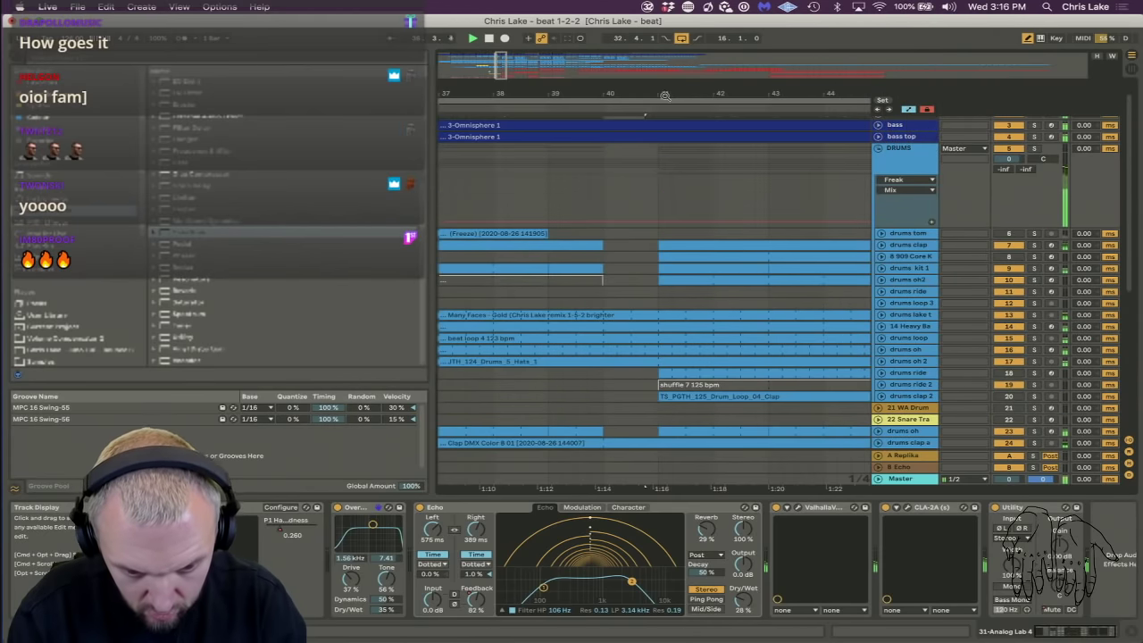
pyautogui.moveTo(652, 94); pyautogui.dragTo(646, 305)
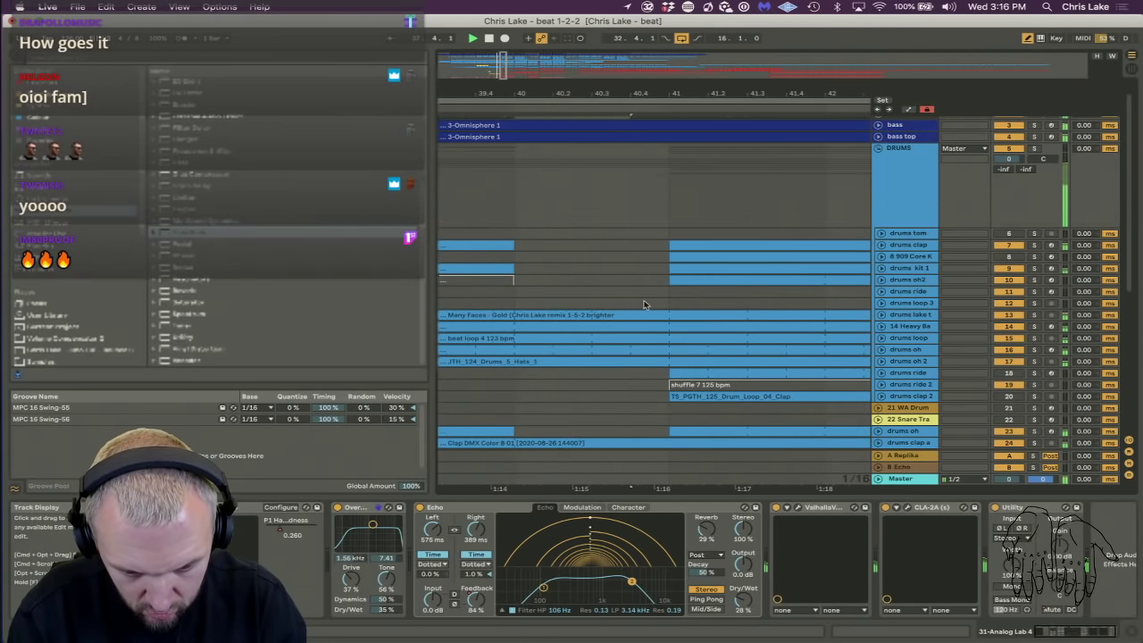
pyautogui.click(646, 302)
pyautogui.moveTo(648, 351)
pyautogui.mouseDown()
pyautogui.moveTo(661, 346)
pyautogui.moveTo(633, 359)
pyautogui.mouseUp()
pyautogui.press('super+e')
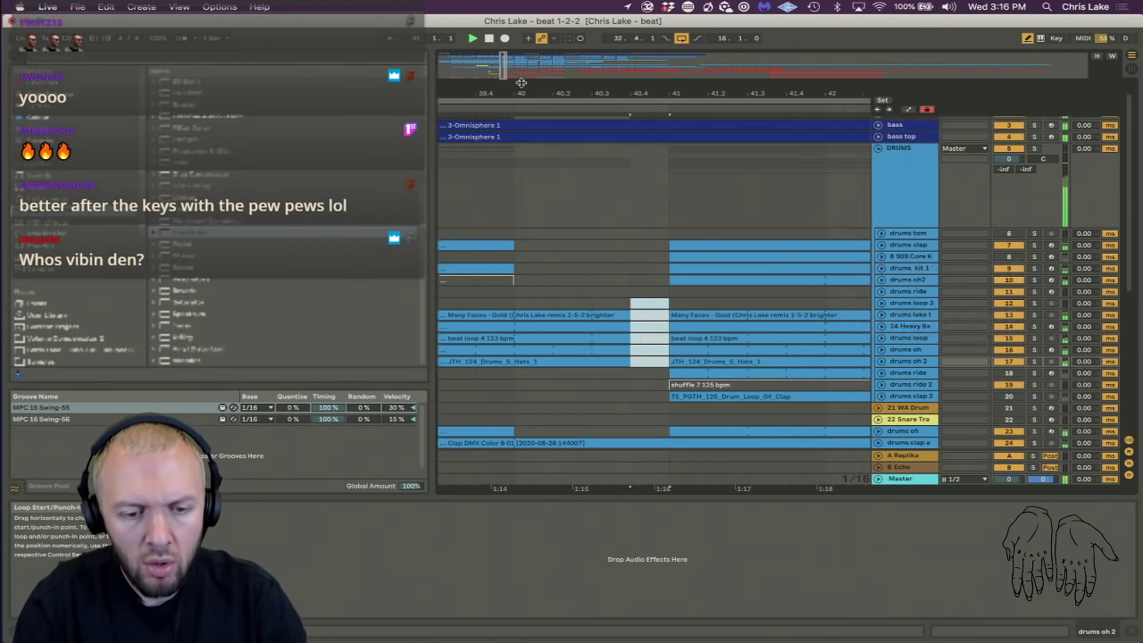
# Copy a one-beat section of the drums clap clip, ending half a beat before bar 40, to one bar later.
pyautogui.moveTo(506, 91); pyautogui.dragTo(549, 91)
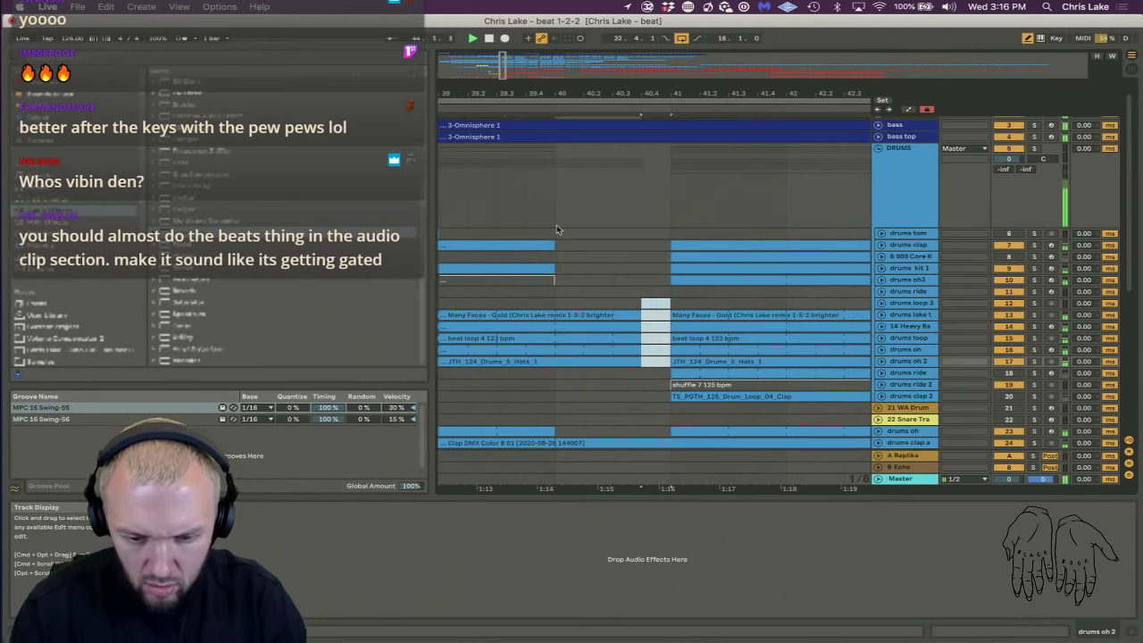
pyautogui.scroll(-1, 556, 225)
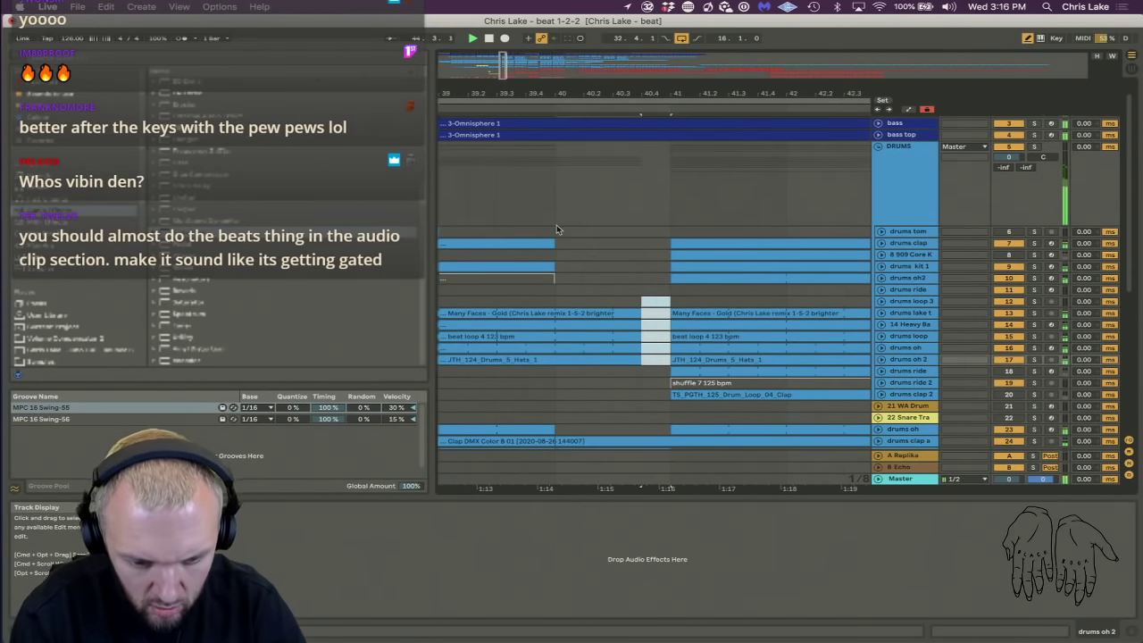
pyautogui.click(880, 243)
pyautogui.click(637, 246)
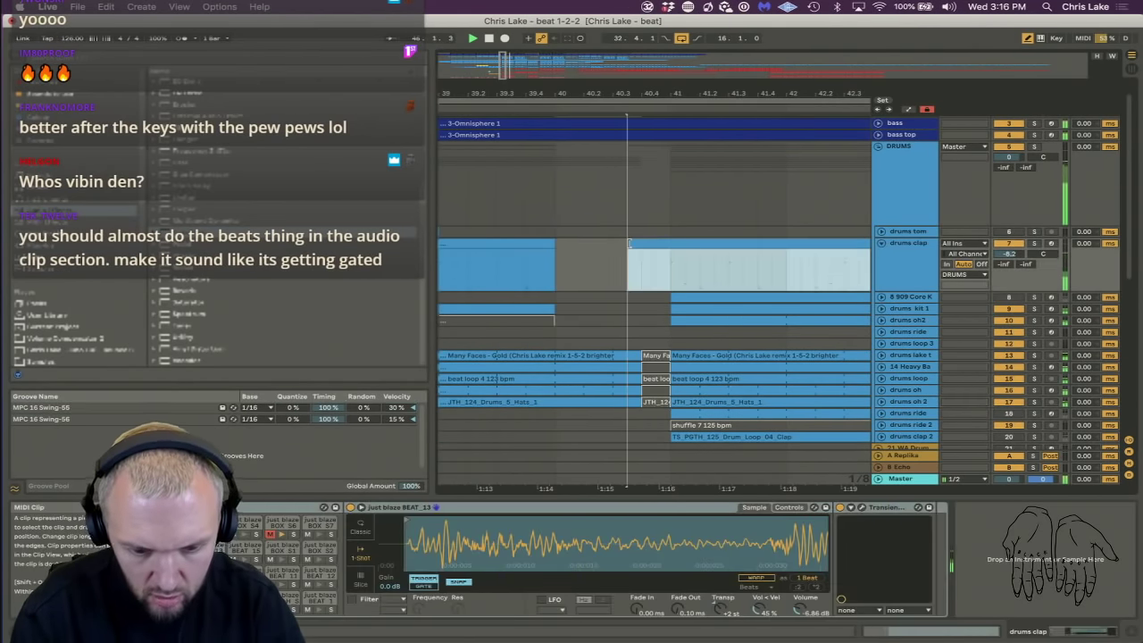
pyautogui.click(674, 246)
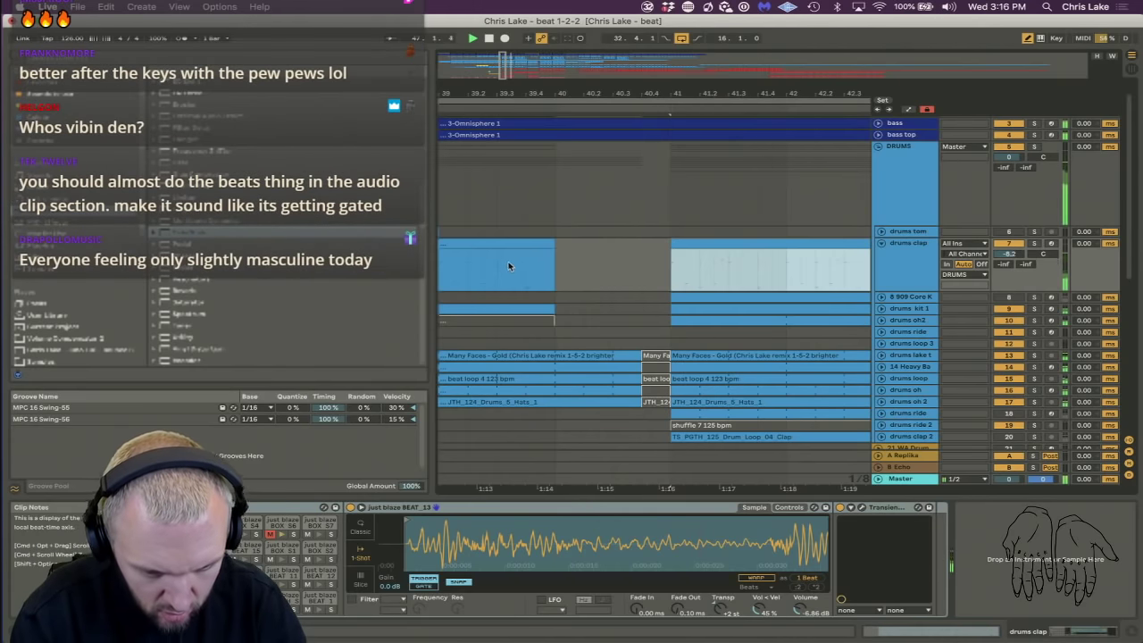
pyautogui.moveTo(509, 265); pyautogui.dragTo(537, 266)
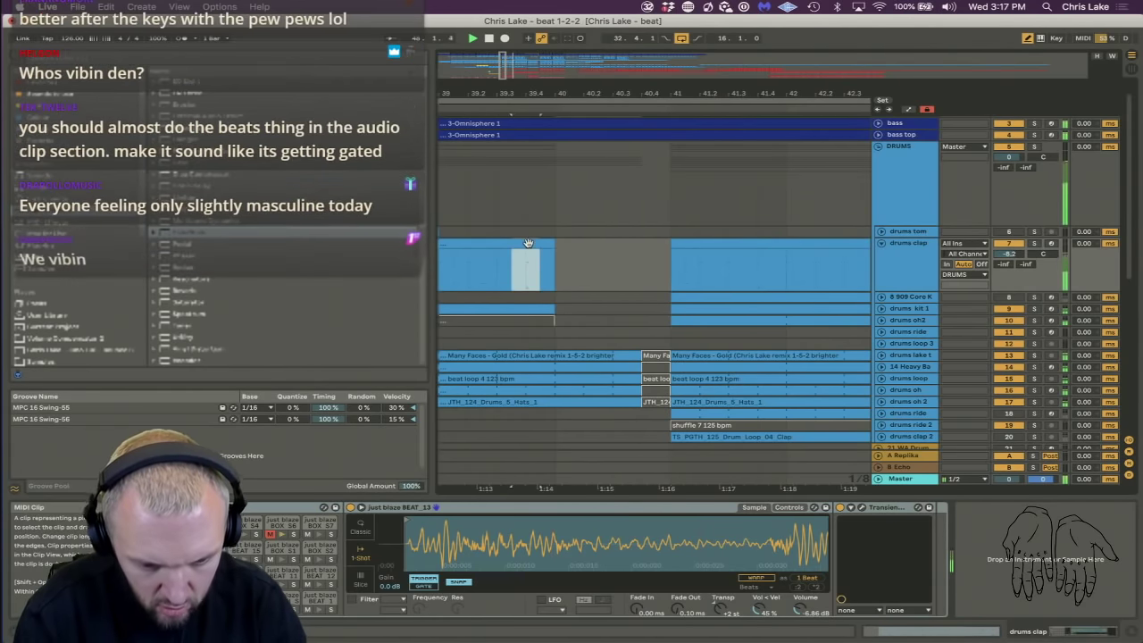
pyautogui.moveTo(536, 251); pyautogui.dragTo(640, 260)
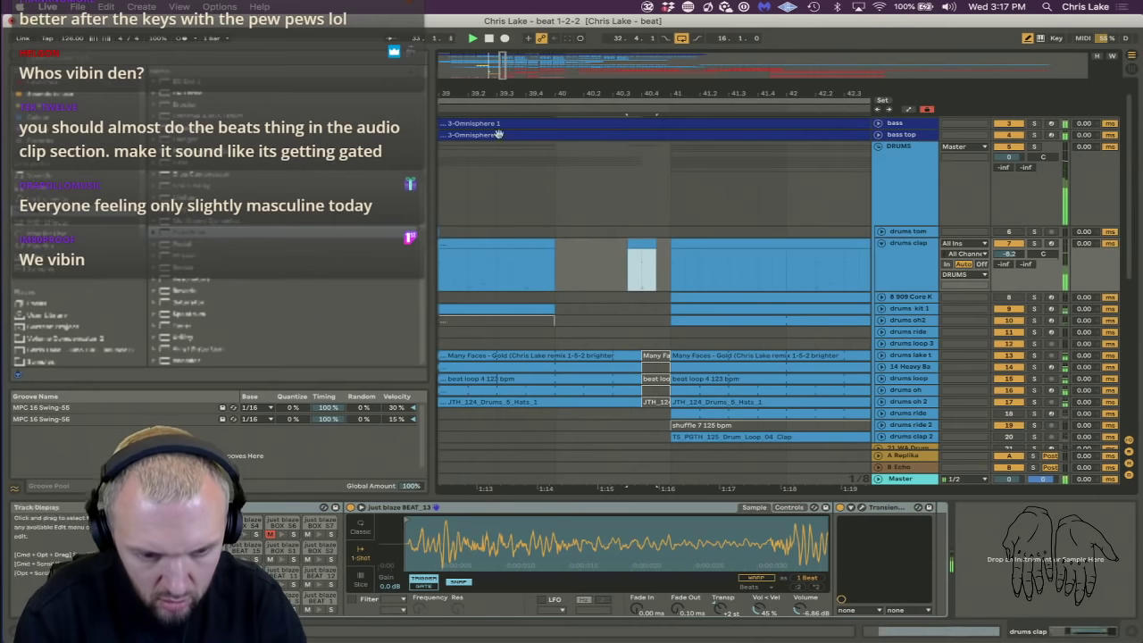
# Select the last beat before bar 41 on the bd main kick track.
pyautogui.moveTo(464, 97); pyautogui.dragTo(523, 92)
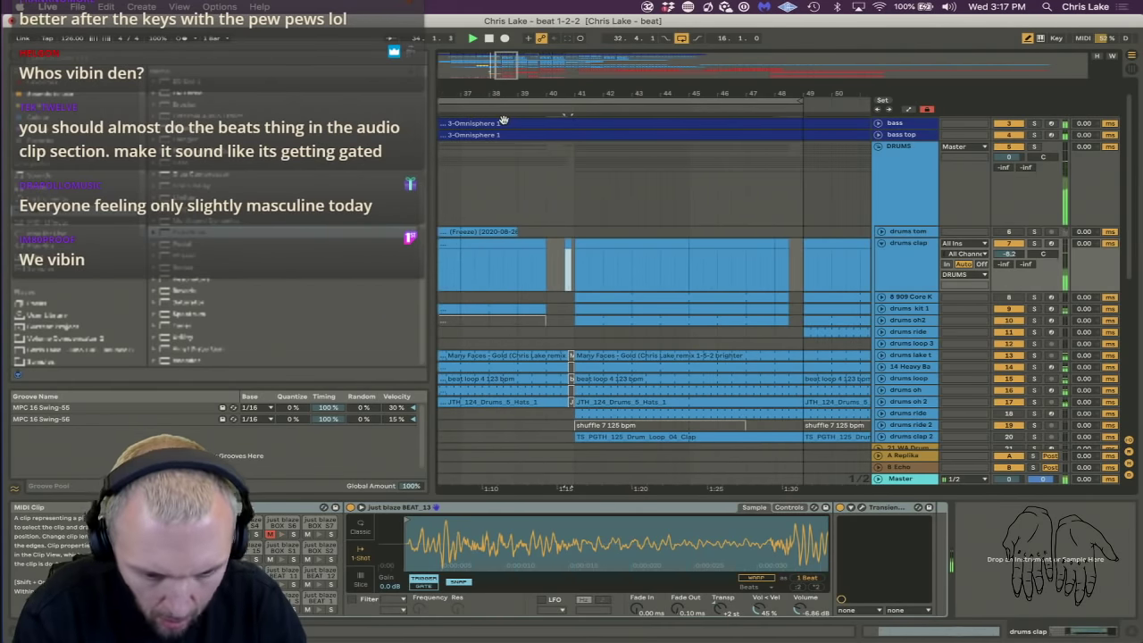
pyautogui.scroll(2, 513, 203)
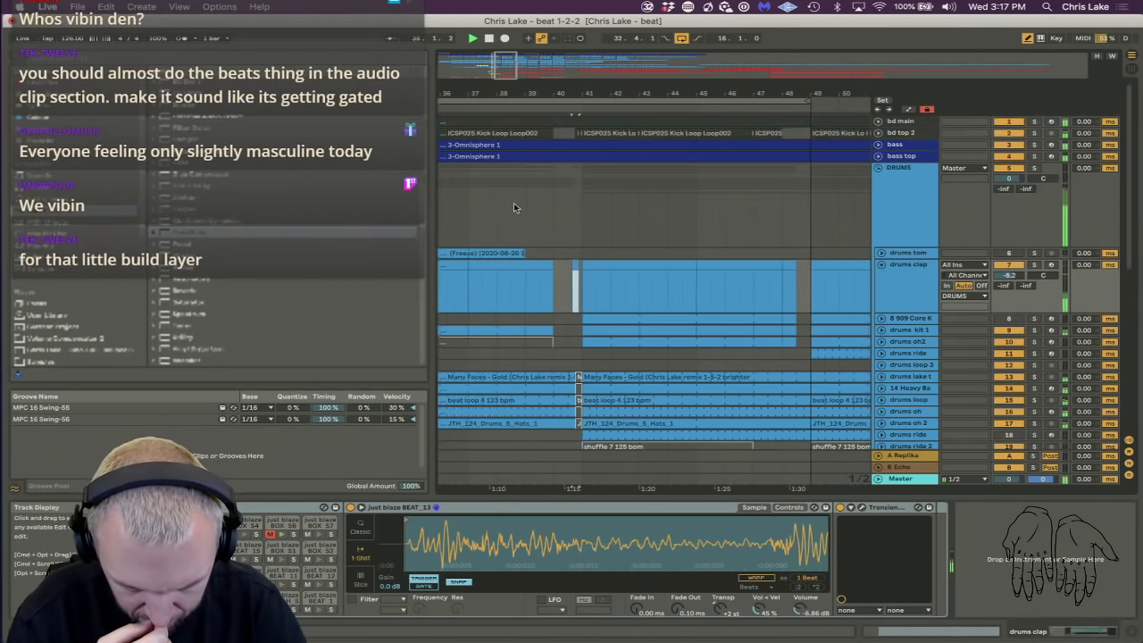
pyautogui.scroll(2, 676, 170)
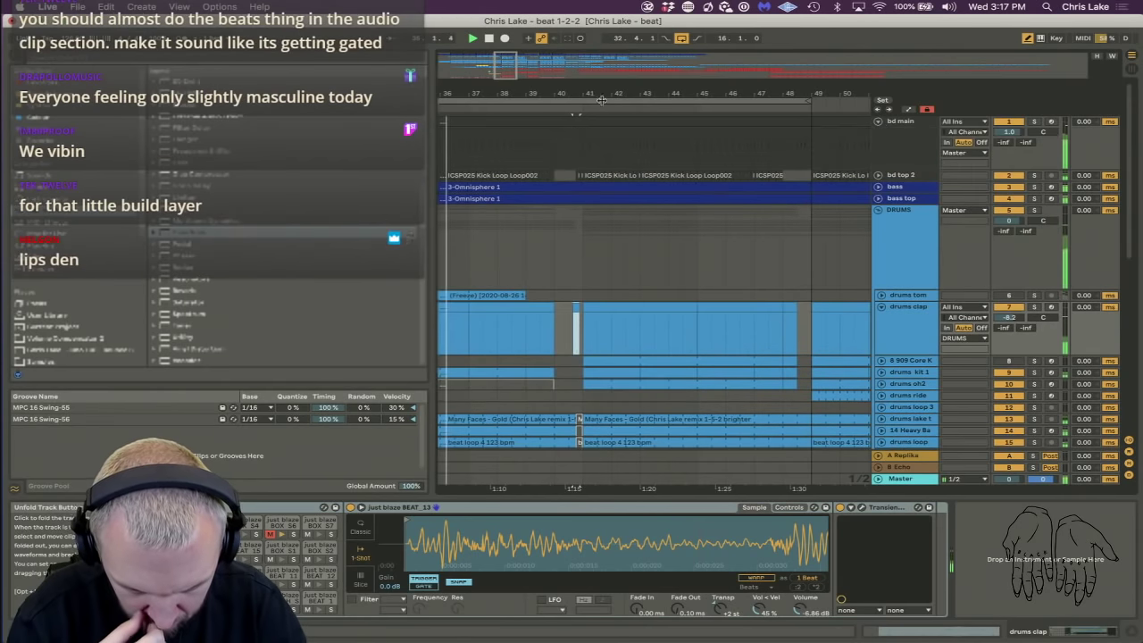
pyautogui.moveTo(563, 96); pyautogui.dragTo(597, 148)
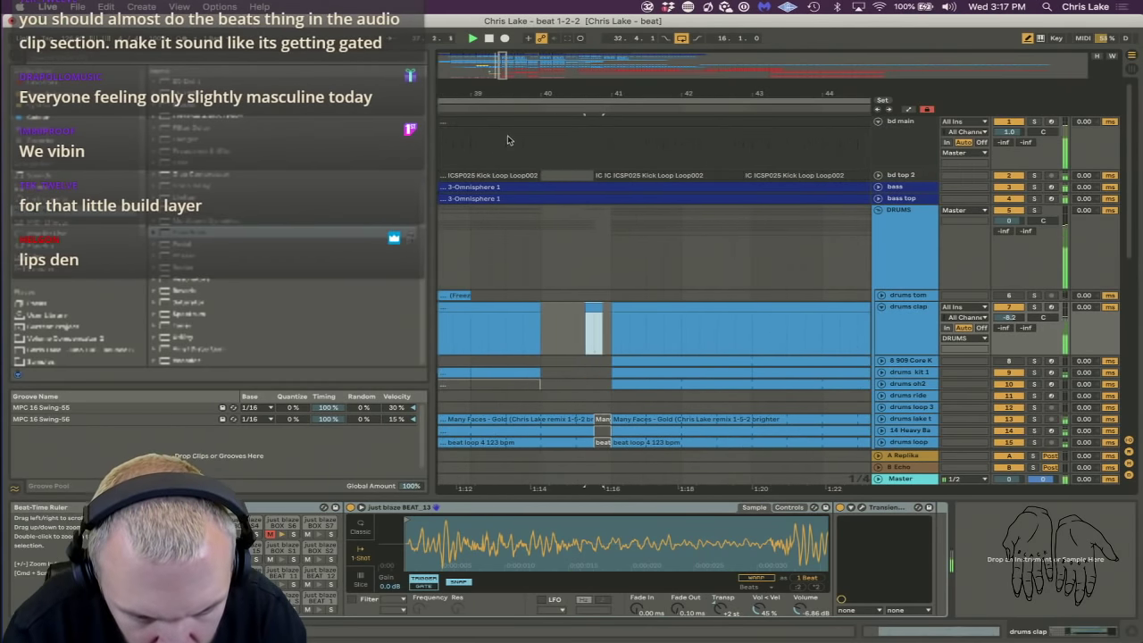
pyautogui.click(464, 148)
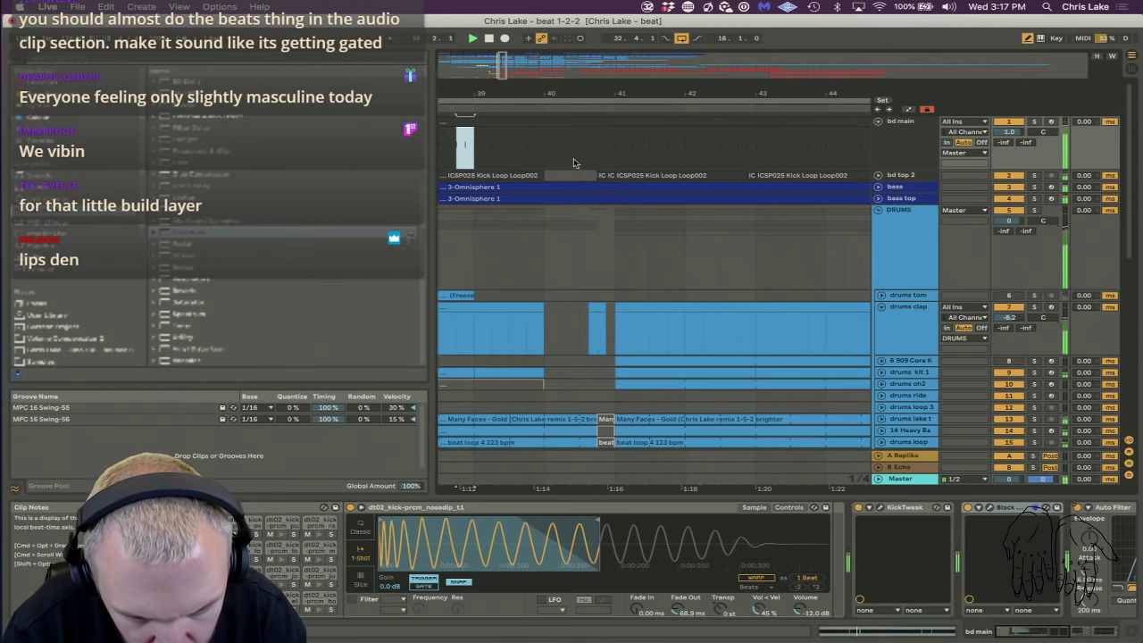
pyautogui.click(592, 151)
pyautogui.hotkey('shift', 'Right')
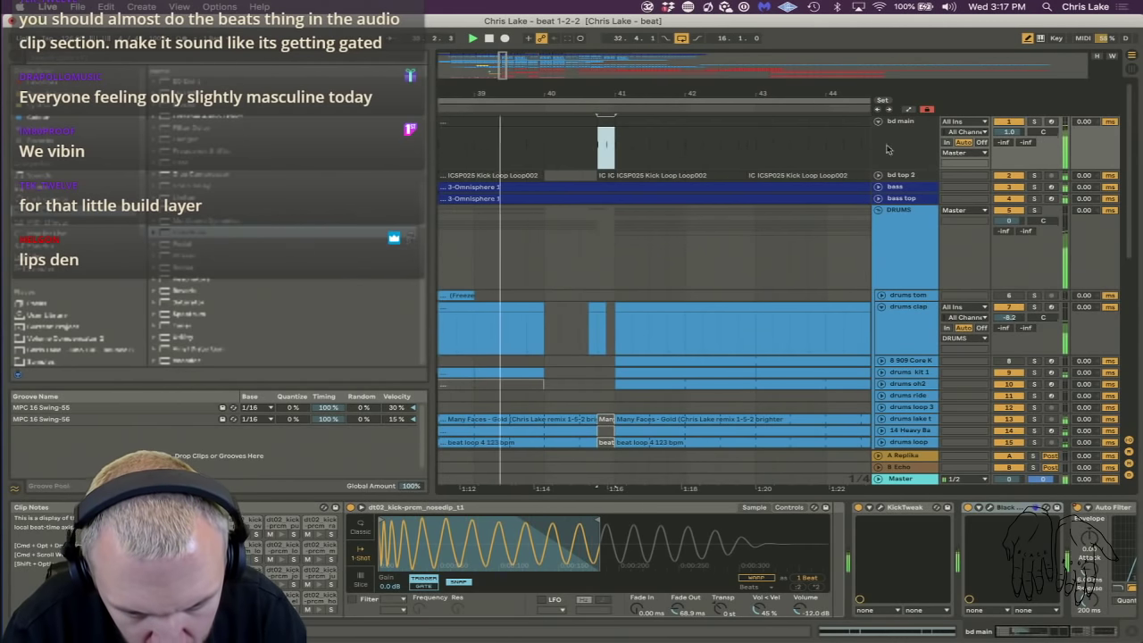
# Replay the build from several points before bar 41, including about bar 31, to hear the transition into bar 41.
pyautogui.moveTo(611, 94); pyautogui.dragTo(611, 93)
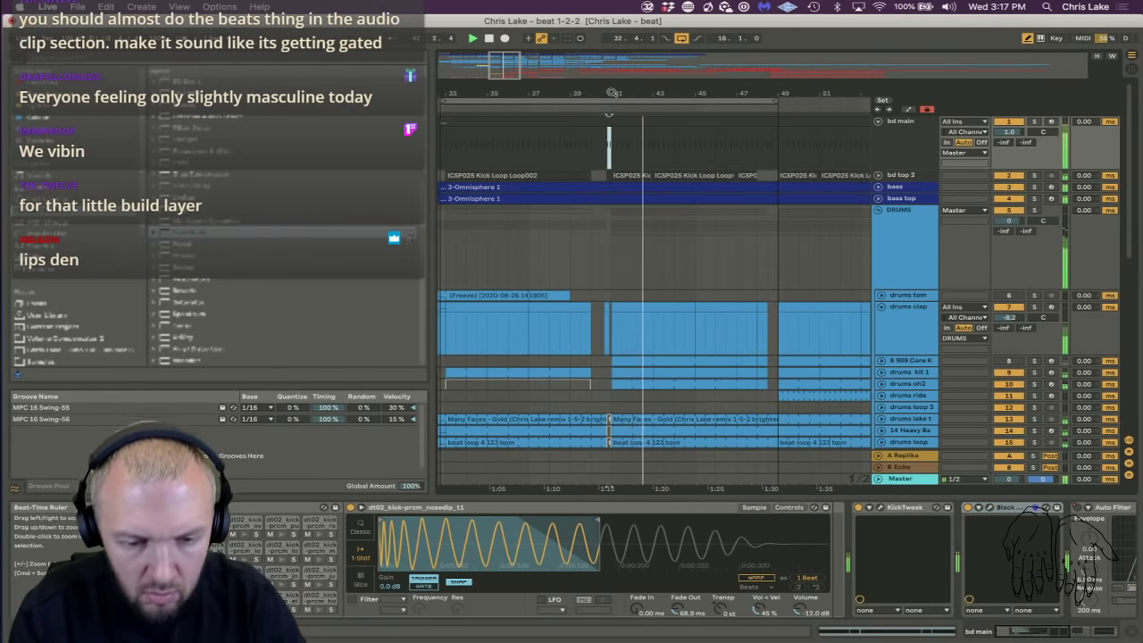
pyautogui.moveTo(583, 99); pyautogui.dragTo(584, 111)
pyautogui.scroll(-4, 579, 164)
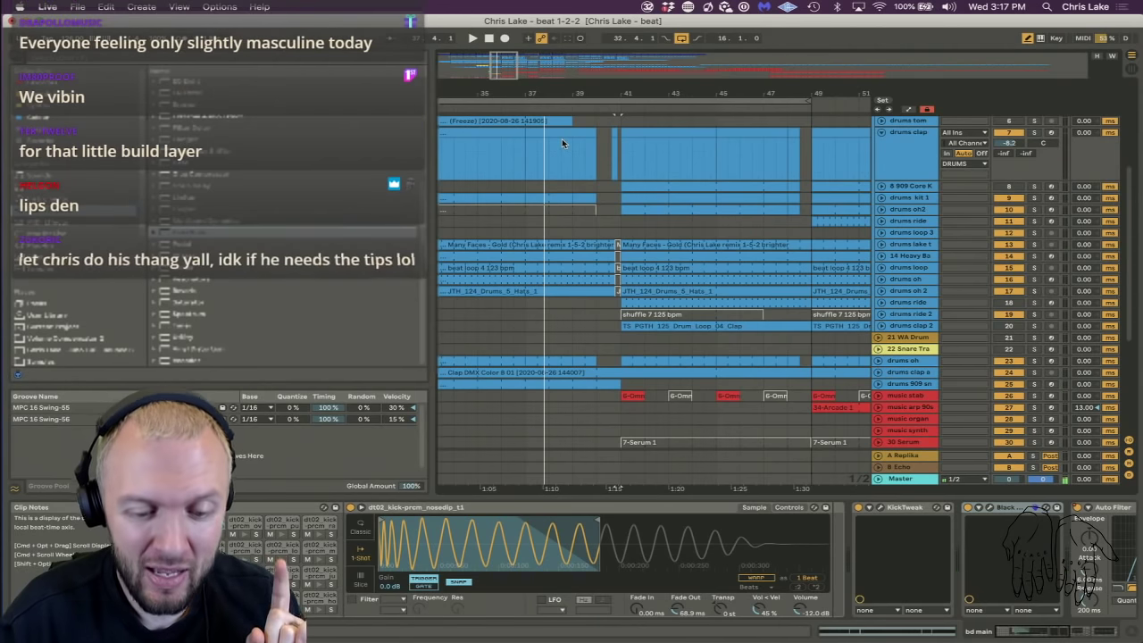
pyautogui.click(522, 150)
pyautogui.press('space')
pyautogui.click(469, 165)
pyautogui.press('space')
pyautogui.press('space')
pyautogui.press('space')
pyautogui.moveTo(488, 89); pyautogui.dragTo(525, 92)
pyautogui.click(452, 159)
pyautogui.press('space')
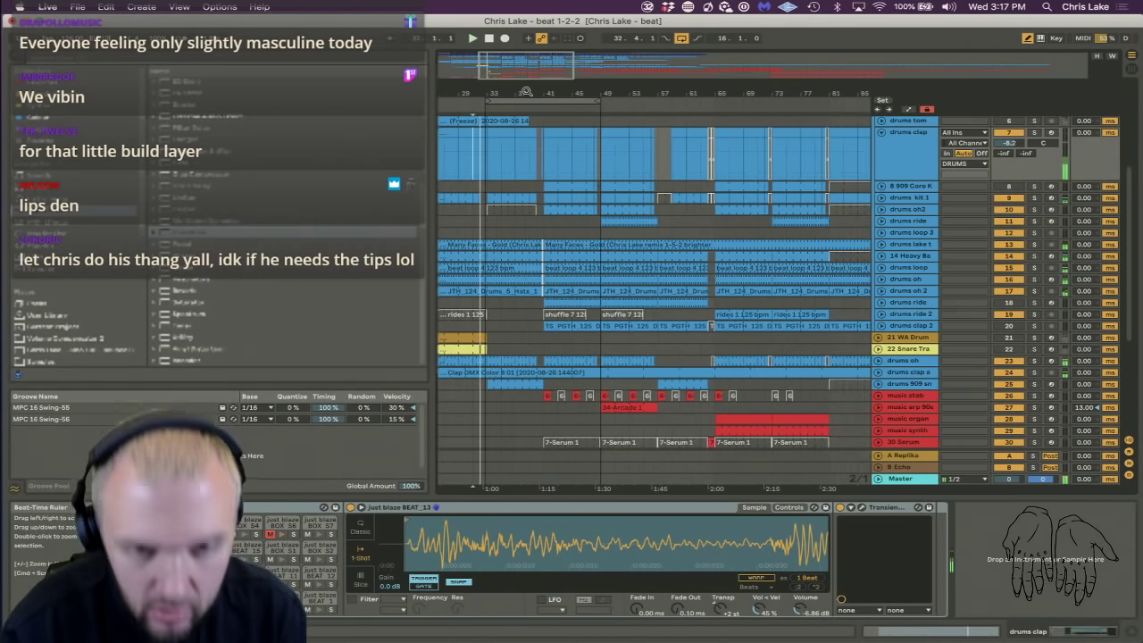
pyautogui.click(522, 107)
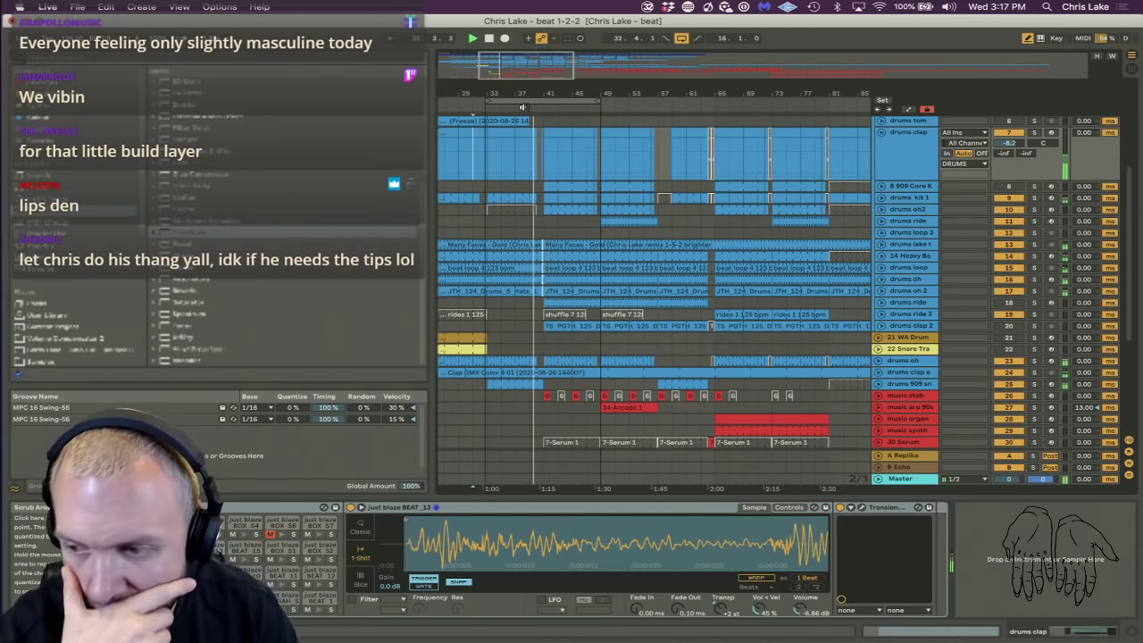
pyautogui.moveTo(543, 93); pyautogui.dragTo(561, 144)
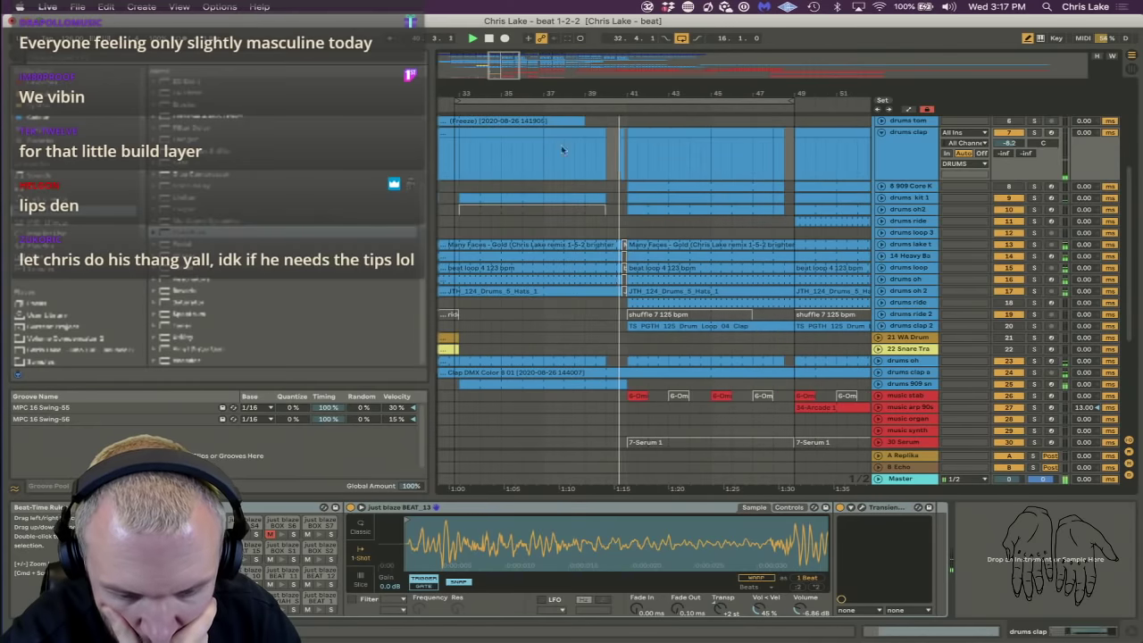
pyautogui.scroll(-5, 556, 225)
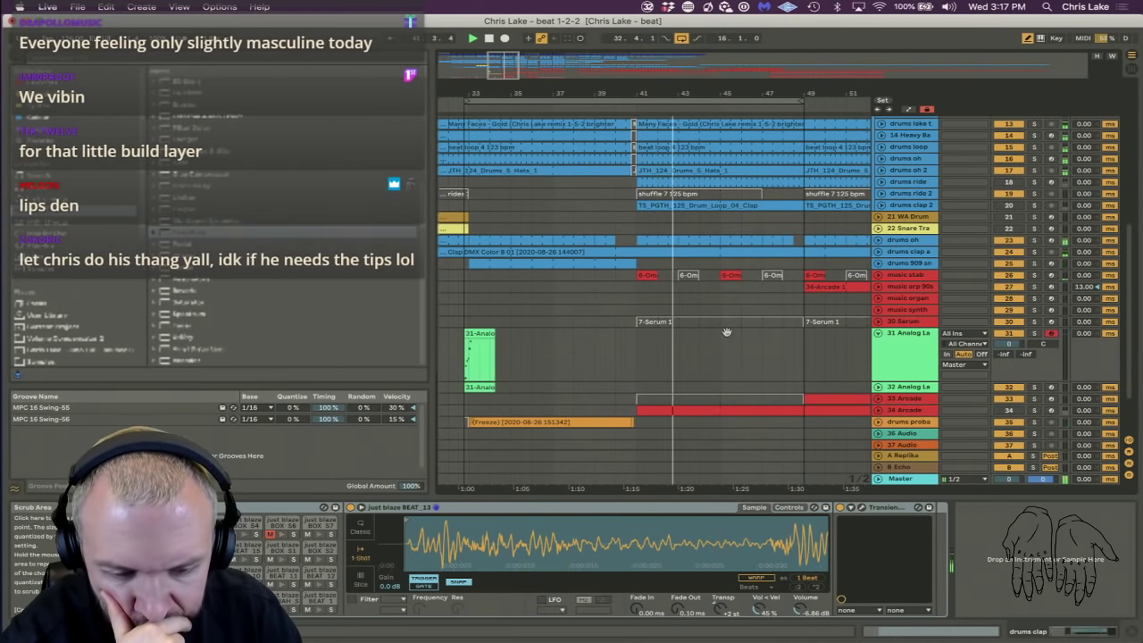
# Select the 31 Analog Lab track and save the set as a new version named beat 1-2-3.
pyautogui.scroll(-3, 714, 367)
pyautogui.click(876, 306)
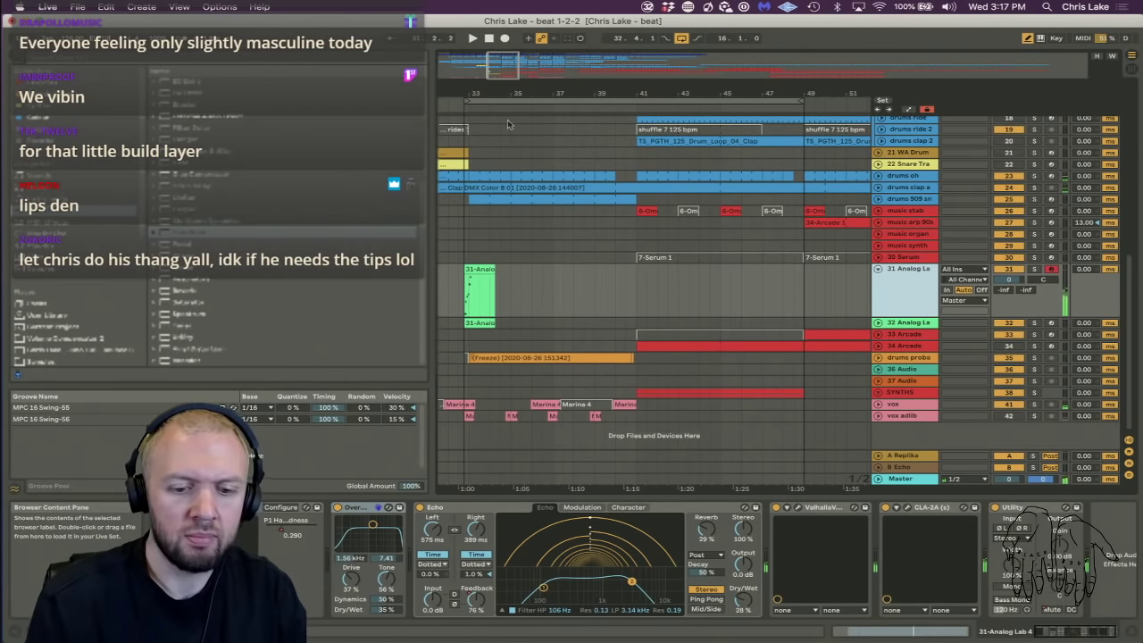
pyautogui.moveTo(459, 95); pyautogui.dragTo(553, 94)
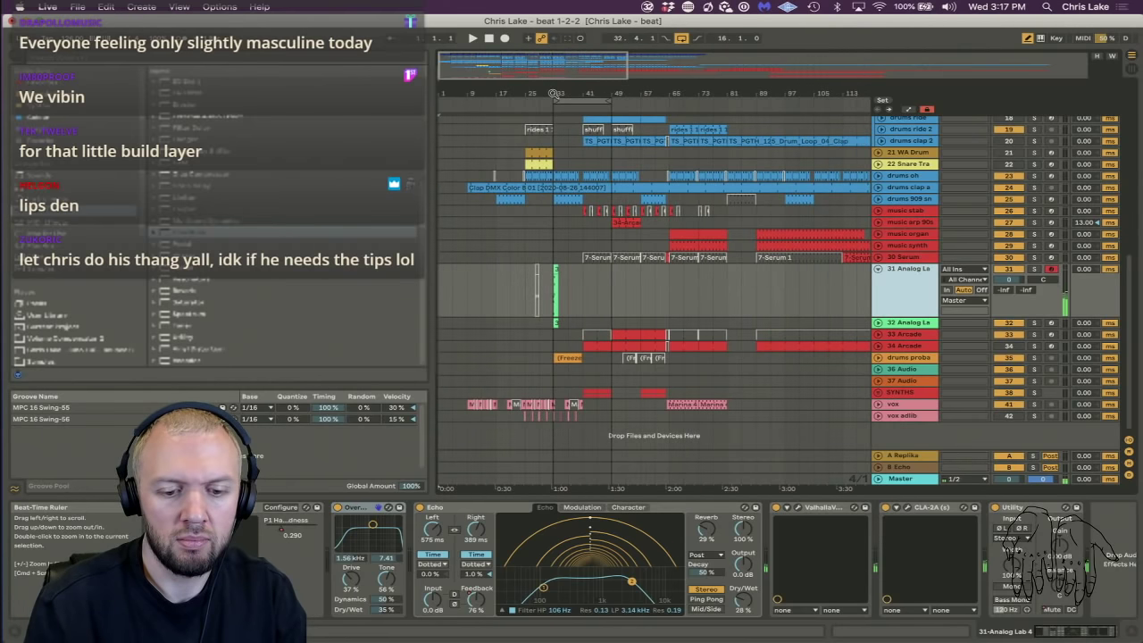
pyautogui.click(893, 284)
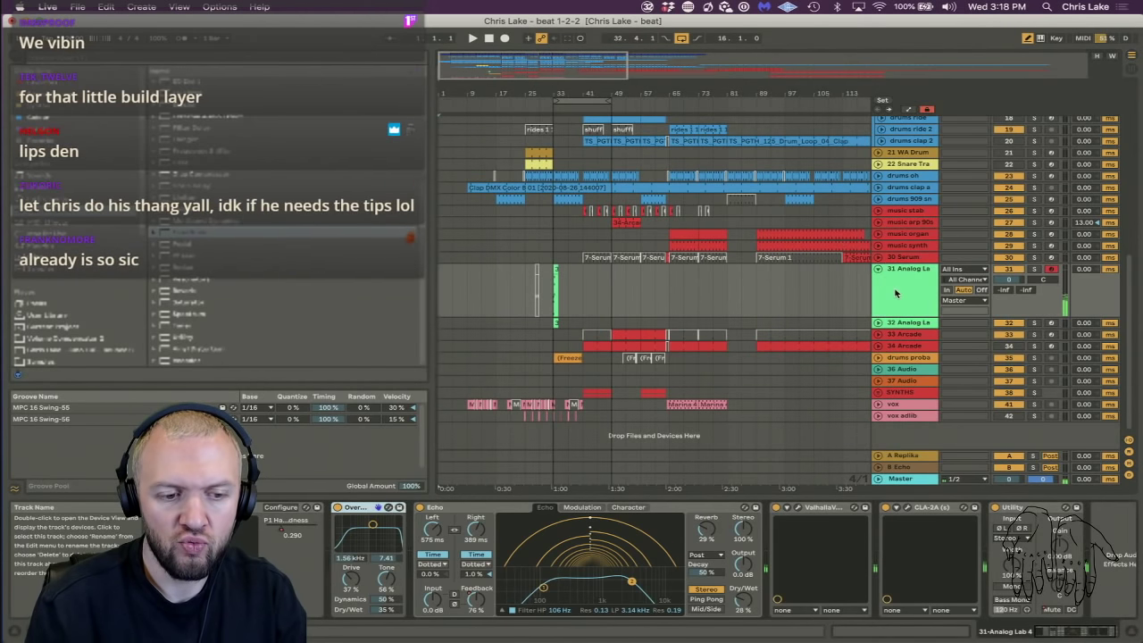
pyautogui.click(79, 7)
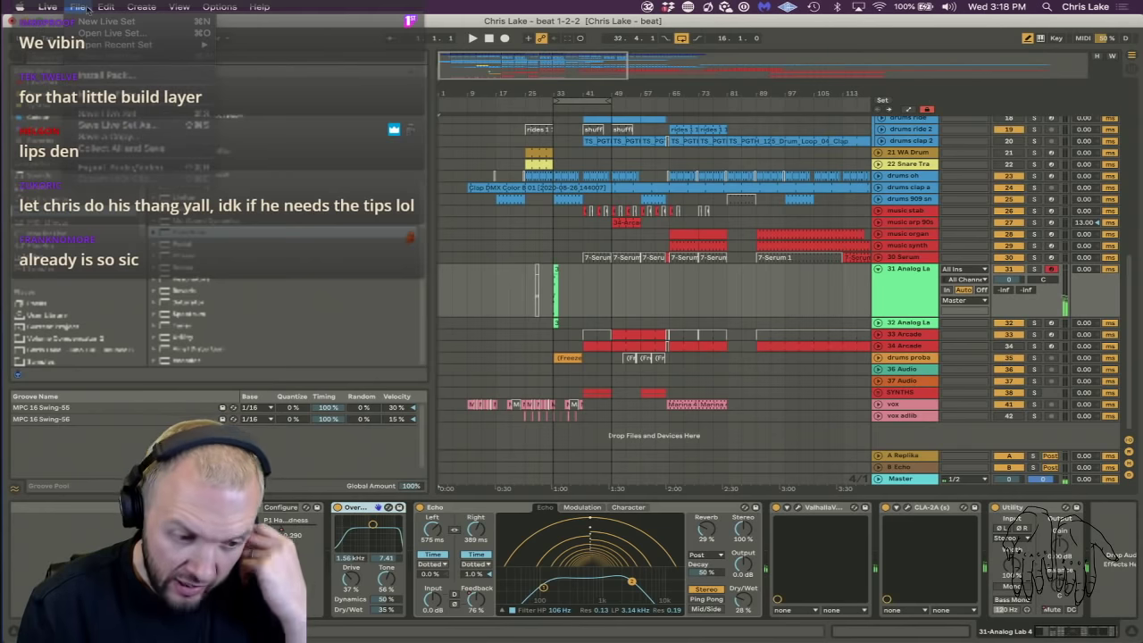
pyautogui.click(113, 125)
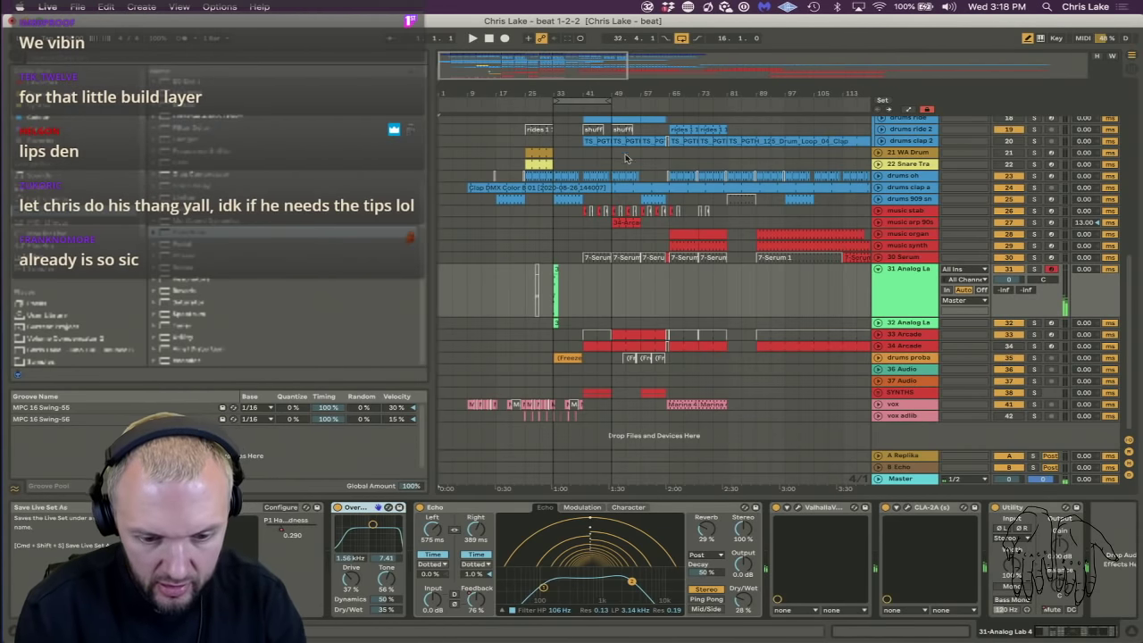
pyautogui.press('Right')
pyautogui.press('BackSpace')
pyautogui.write('3')
pyautogui.press('Return')
pyautogui.press('Return')
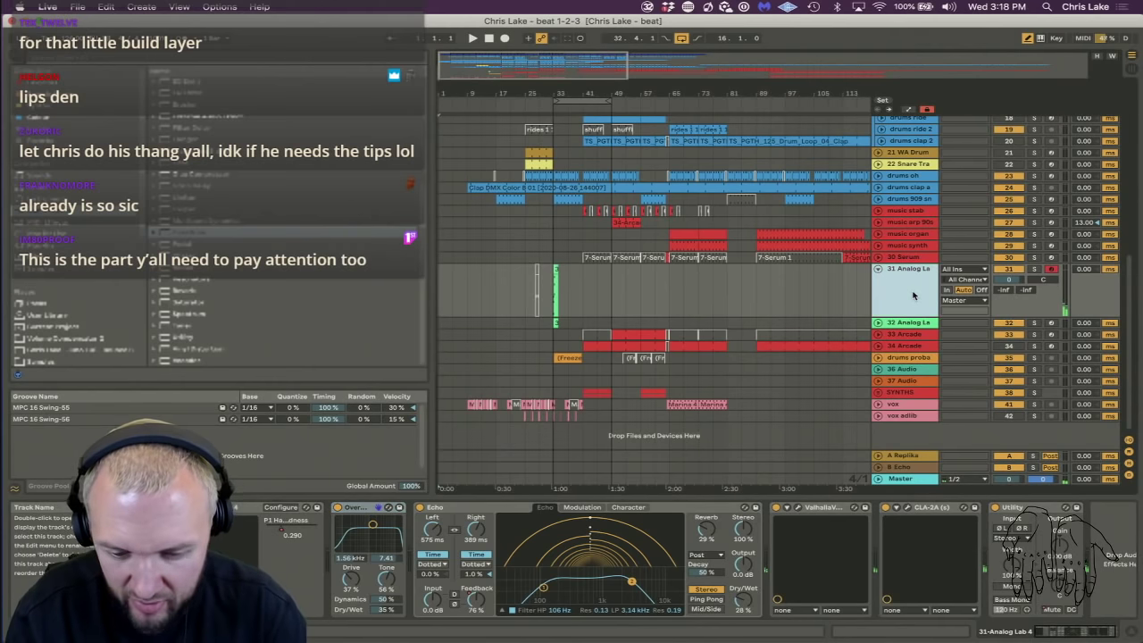
# Freeze the 31 Analog Lab track and flatten it to audio.
pyautogui.rightClick(913, 294)
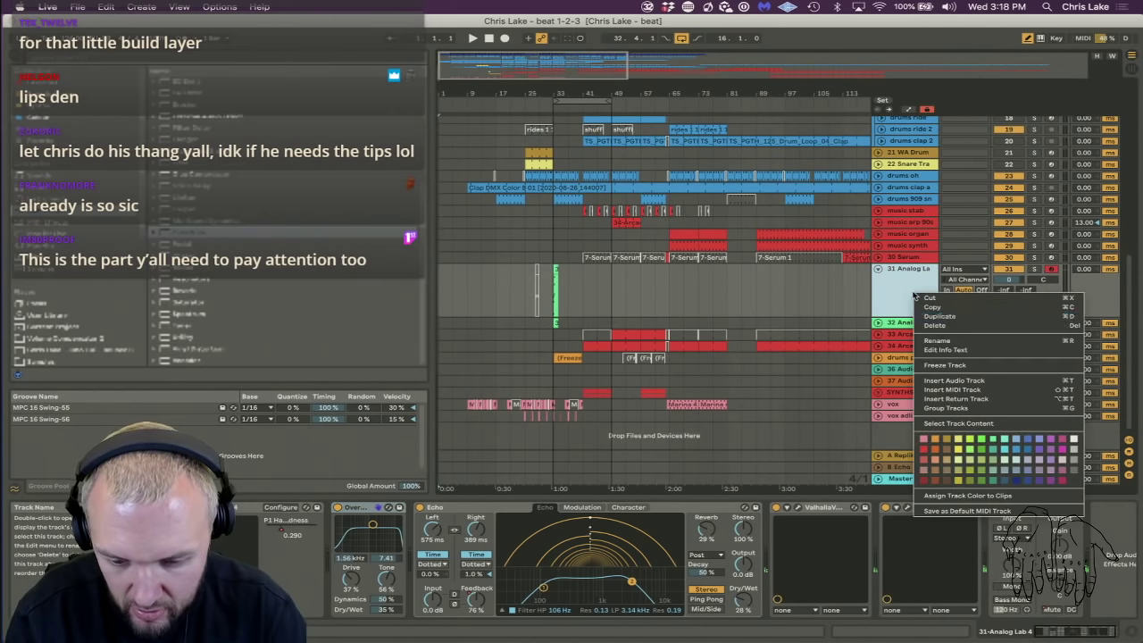
pyautogui.click(936, 366)
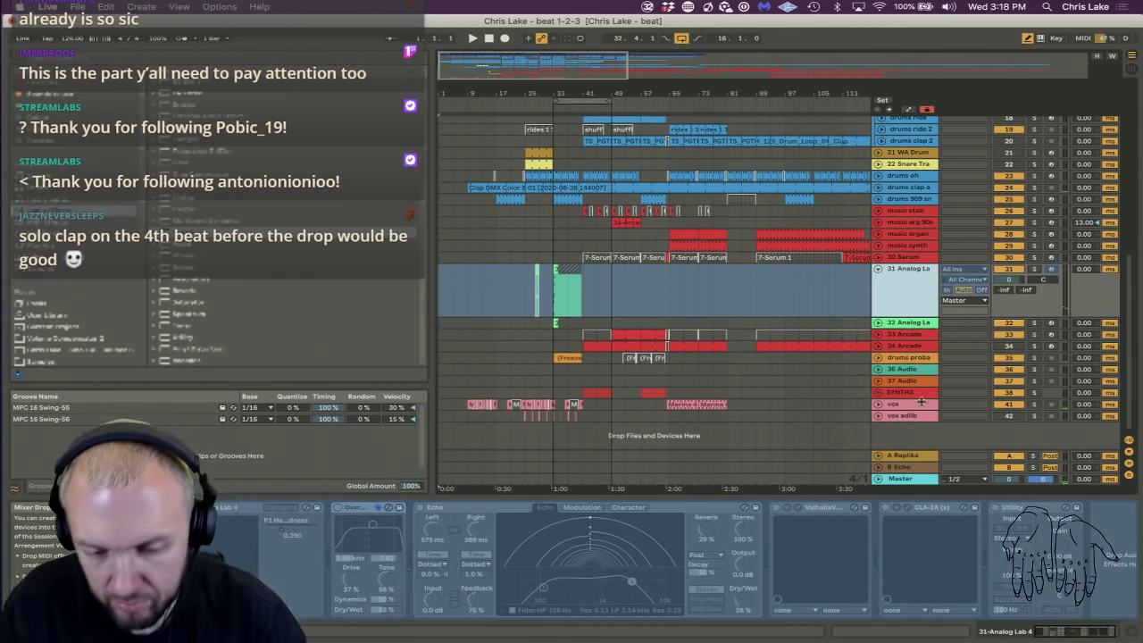
pyautogui.rightClick(919, 286)
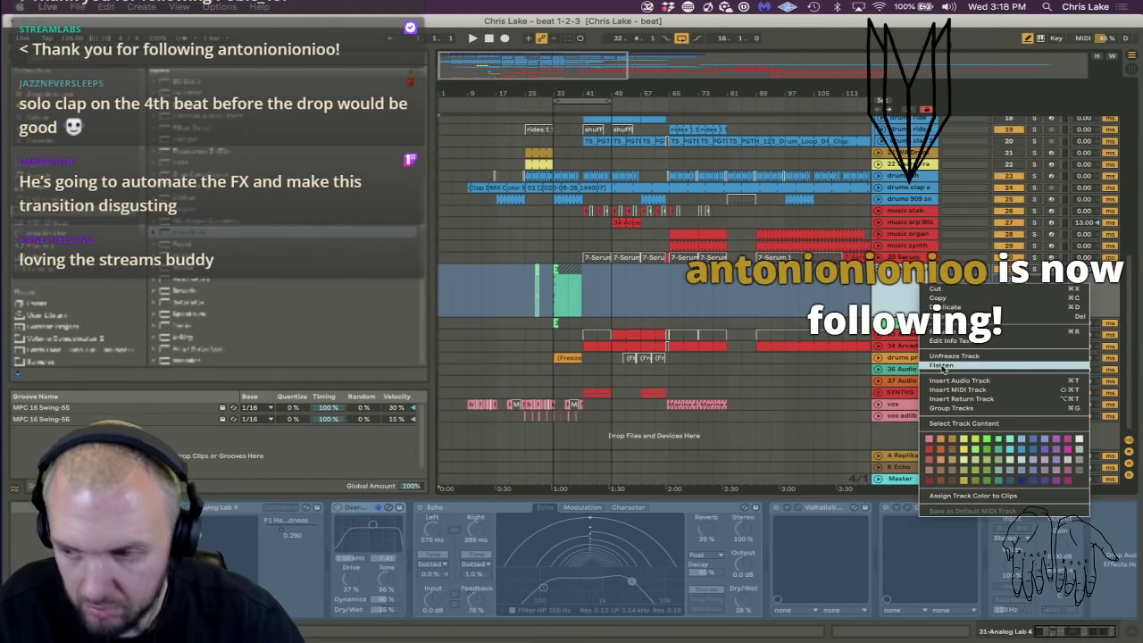
pyautogui.click(939, 365)
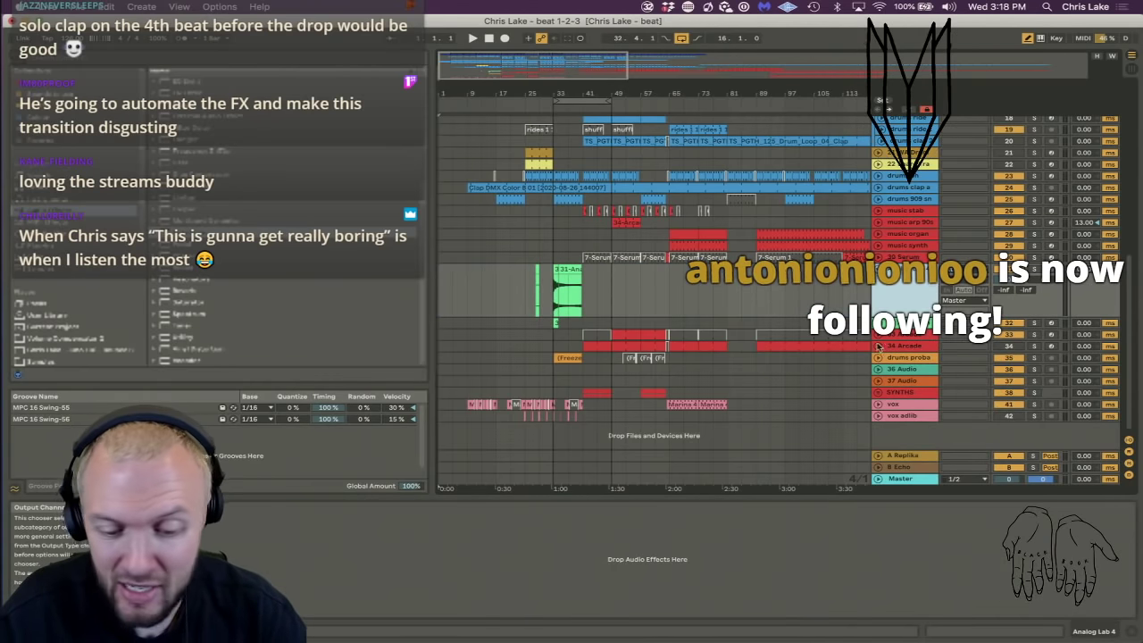
# Delete the short flattened clip at about bar 28 on the Analog Lab 4 track.
pyautogui.moveTo(548, 82); pyautogui.dragTo(548, 93)
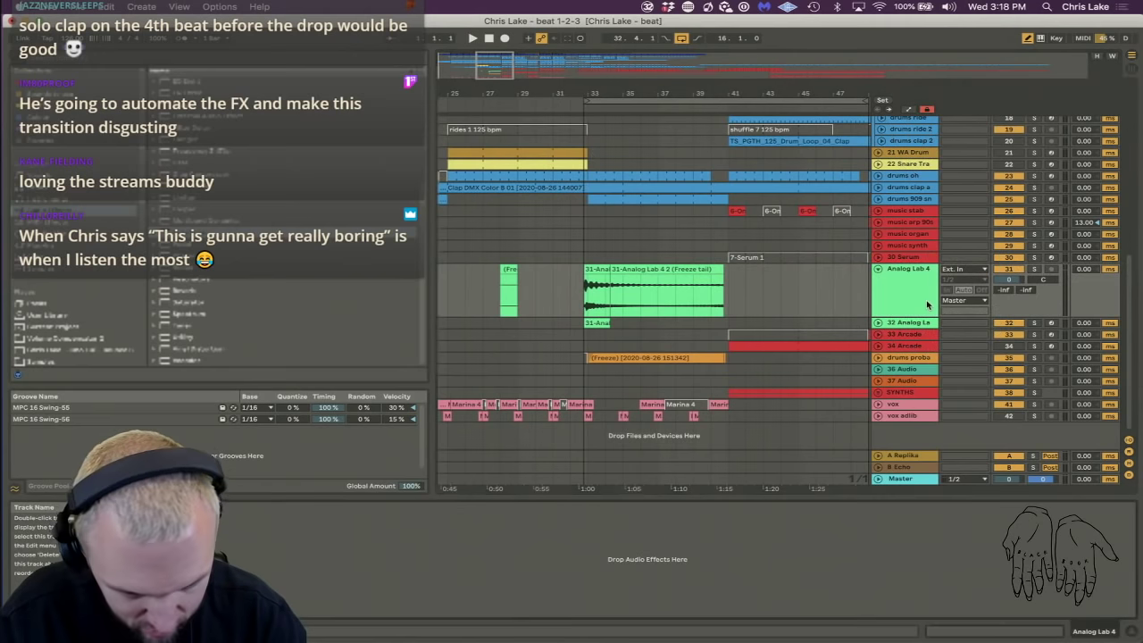
pyautogui.click(507, 271)
pyautogui.press('Delete')
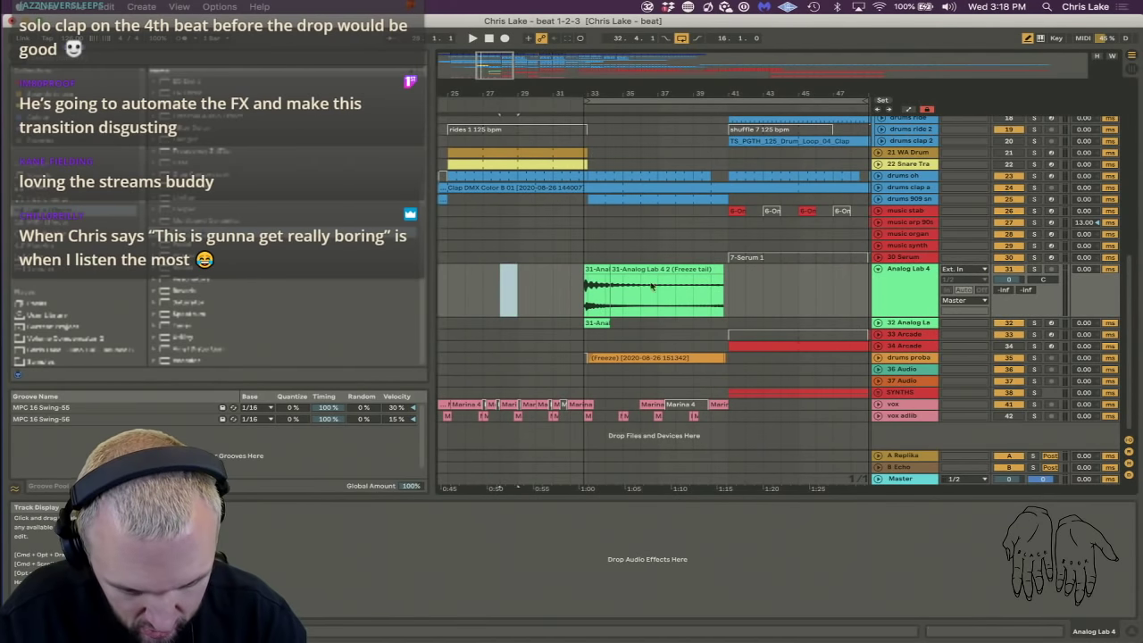
# Search the browser for Effectrix and load the plug-in onto the Analog Lab 4 track.
pyautogui.click(867, 279)
pyautogui.click(578, 285)
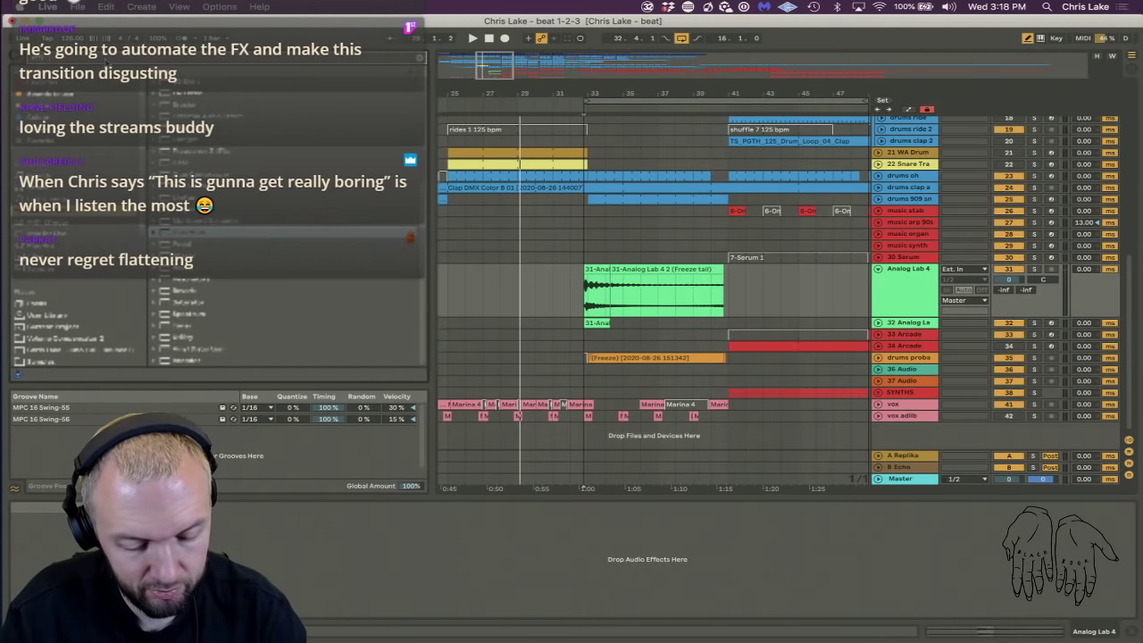
pyautogui.write('effectr')
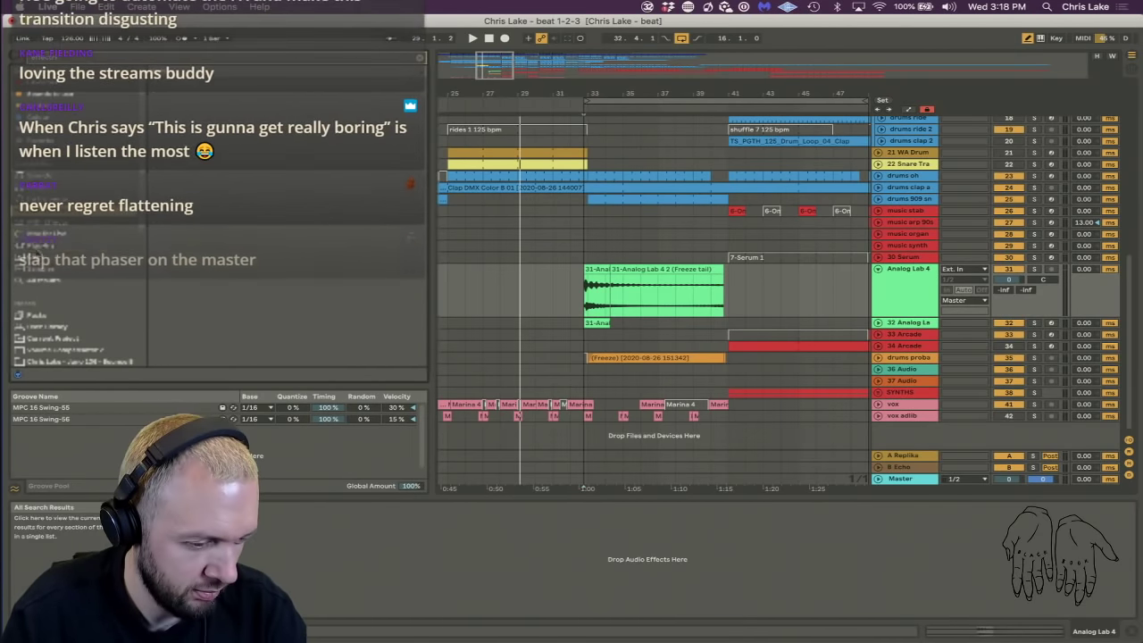
pyautogui.click(42, 245)
pyautogui.click(165, 94)
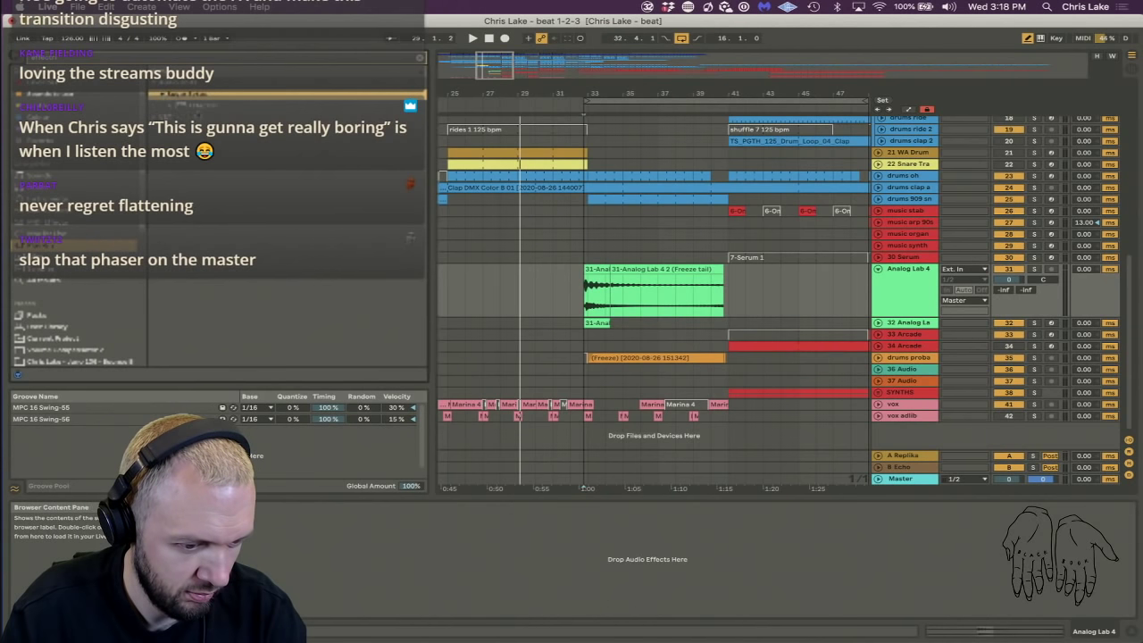
pyautogui.click(199, 106)
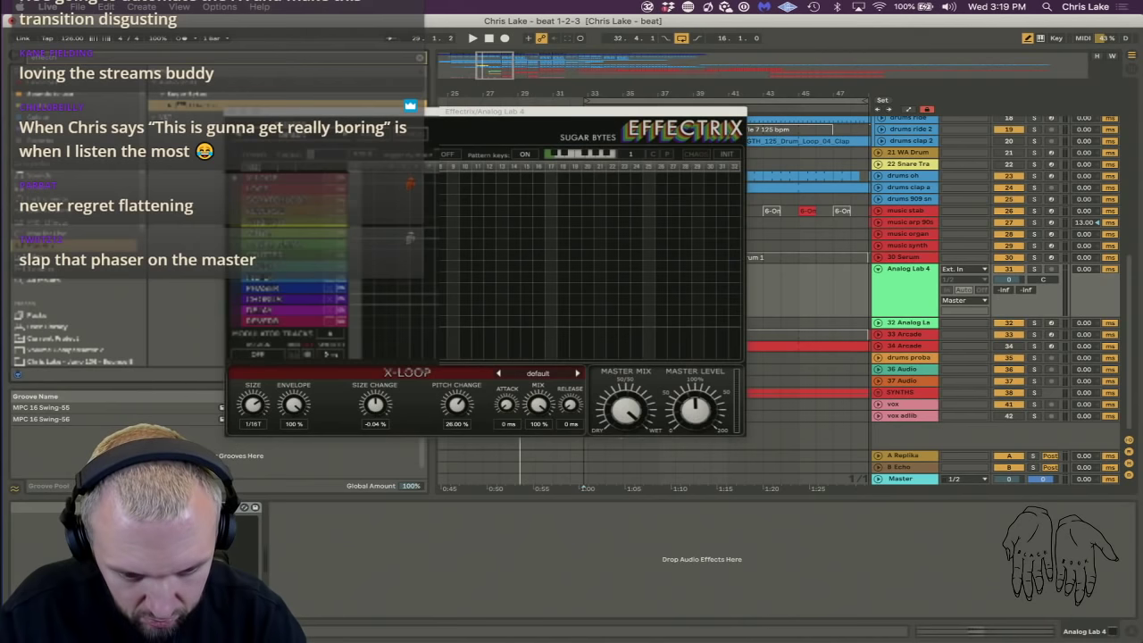
# Paint the Vinyl effect across steps 9 to 32 of the Effectrix sequencer, then close the plug-in window.
pyautogui.press('space')
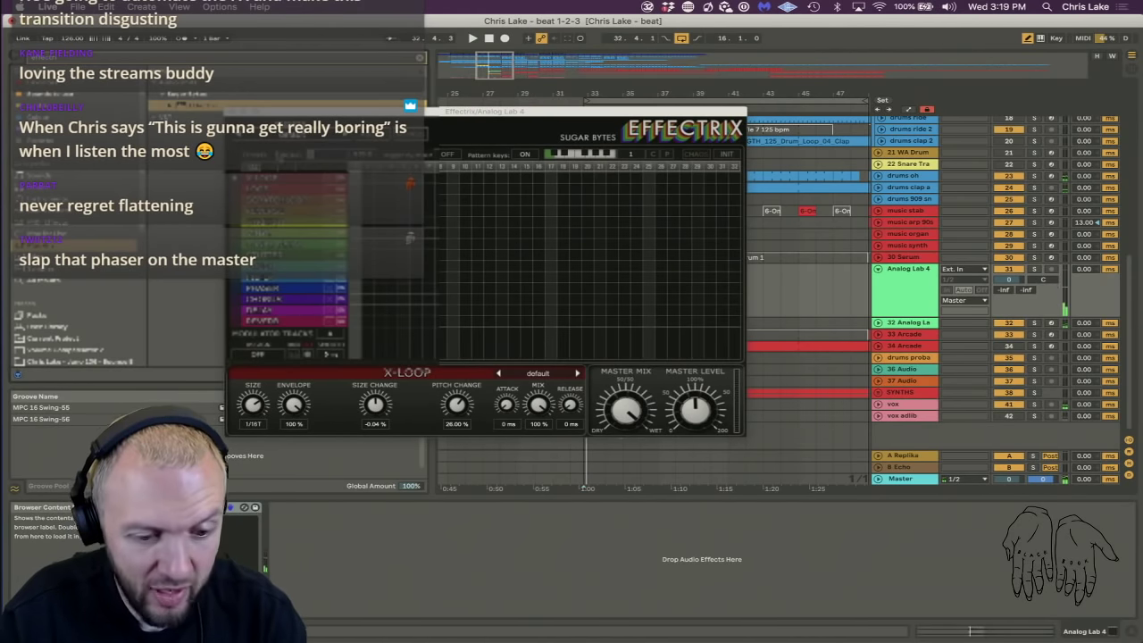
pyautogui.moveTo(335, 119); pyautogui.dragTo(528, 132)
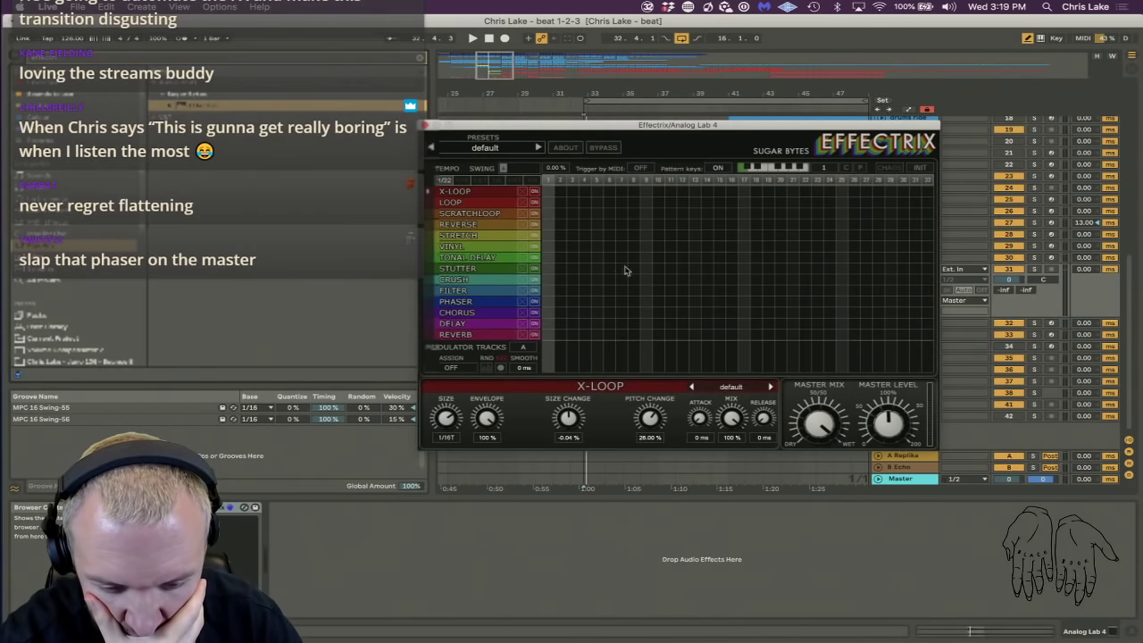
pyautogui.moveTo(745, 250); pyautogui.dragTo(938, 248)
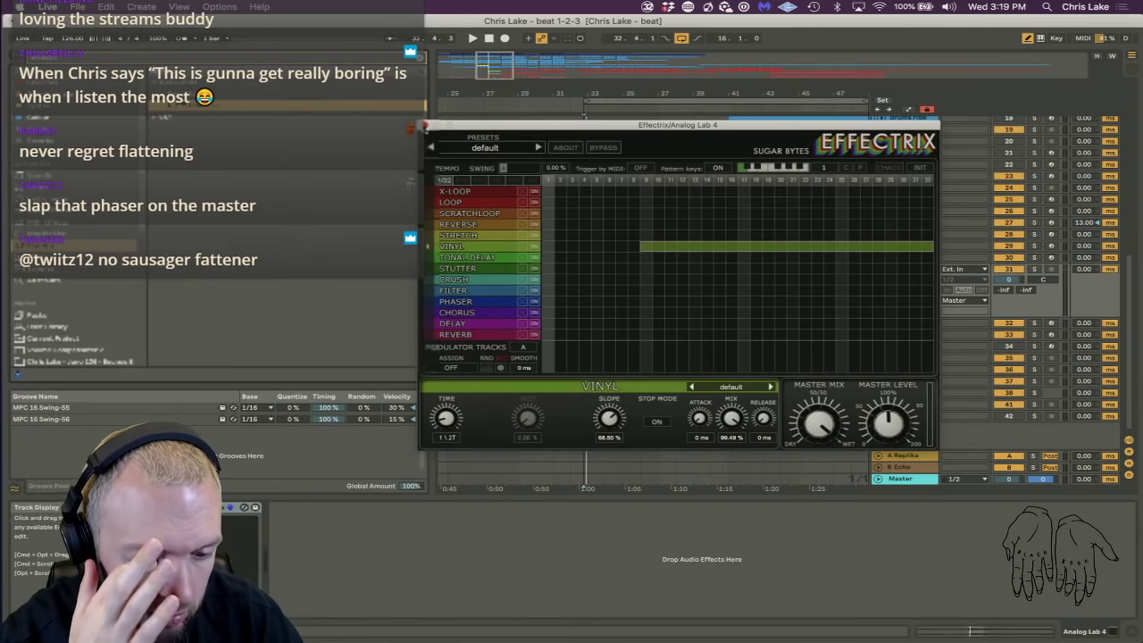
pyautogui.click(424, 126)
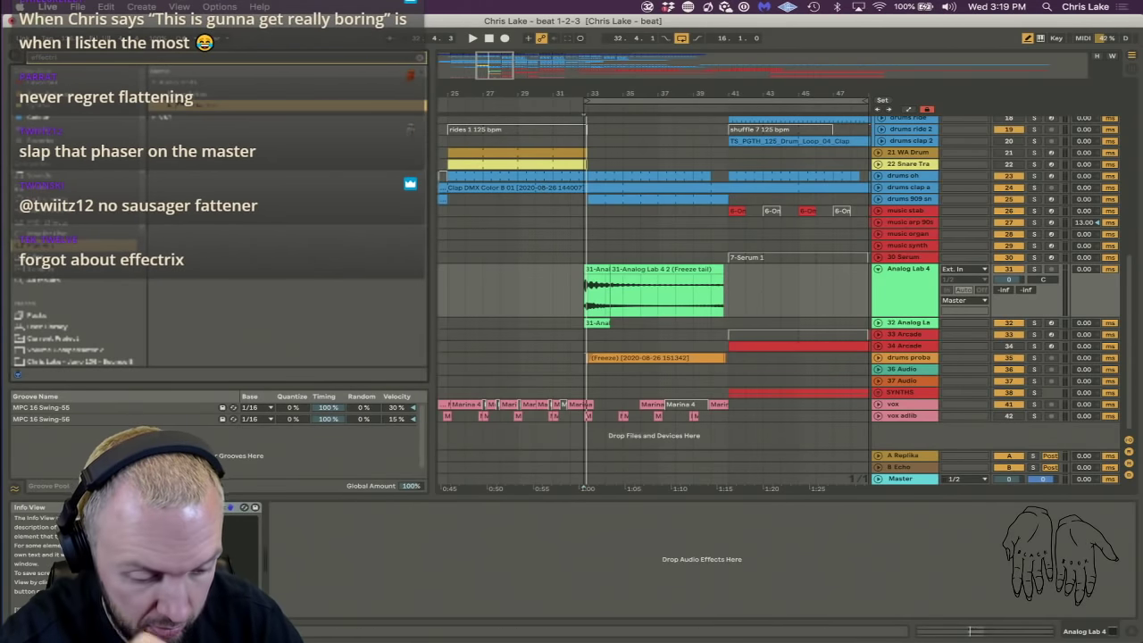
# Automate Effectrix's Device On to be on only from bar 40 to 41, then play from about bar 32.
pyautogui.rightClick(225, 507)
pyautogui.press('a')
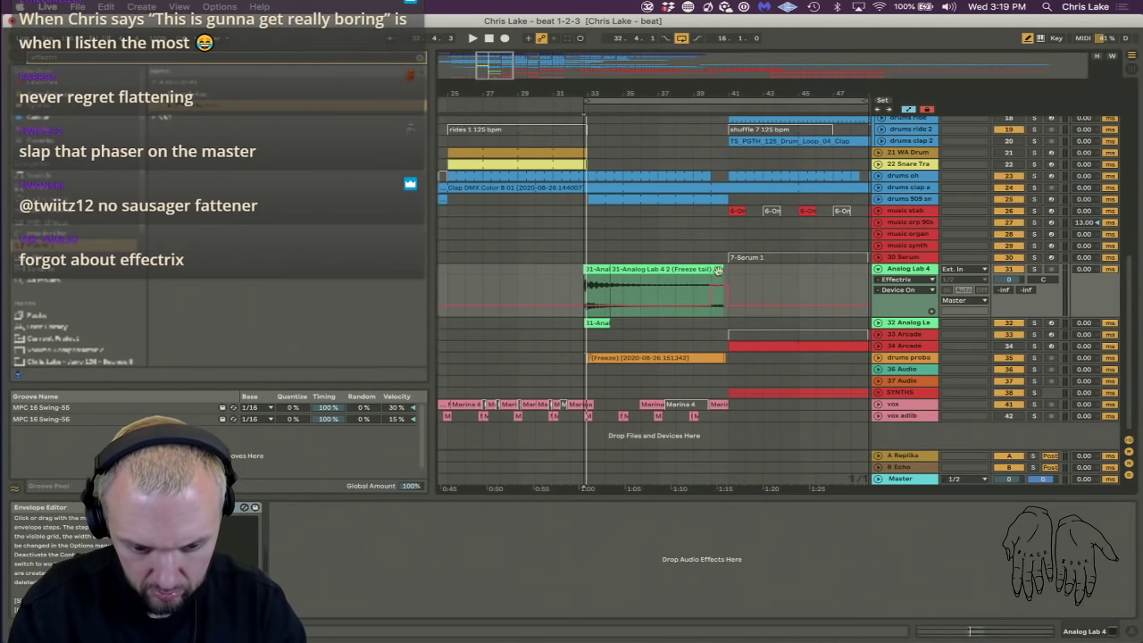
pyautogui.click(565, 107)
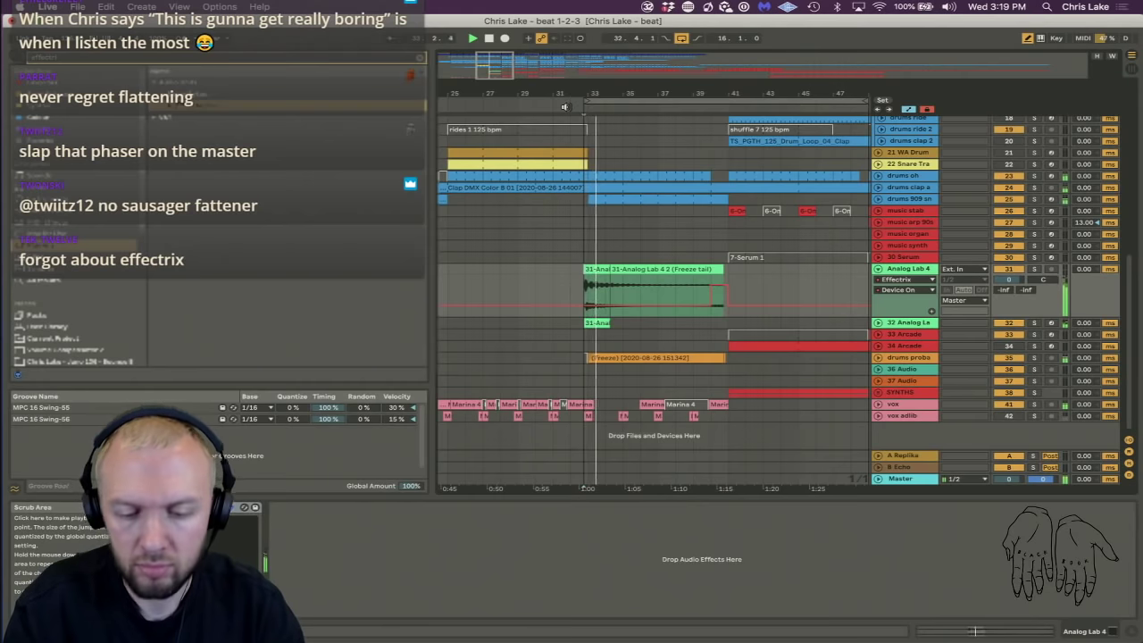
# Fold the Analog Lab 4 track and replay the build from about bar 32.
pyautogui.click(895, 272)
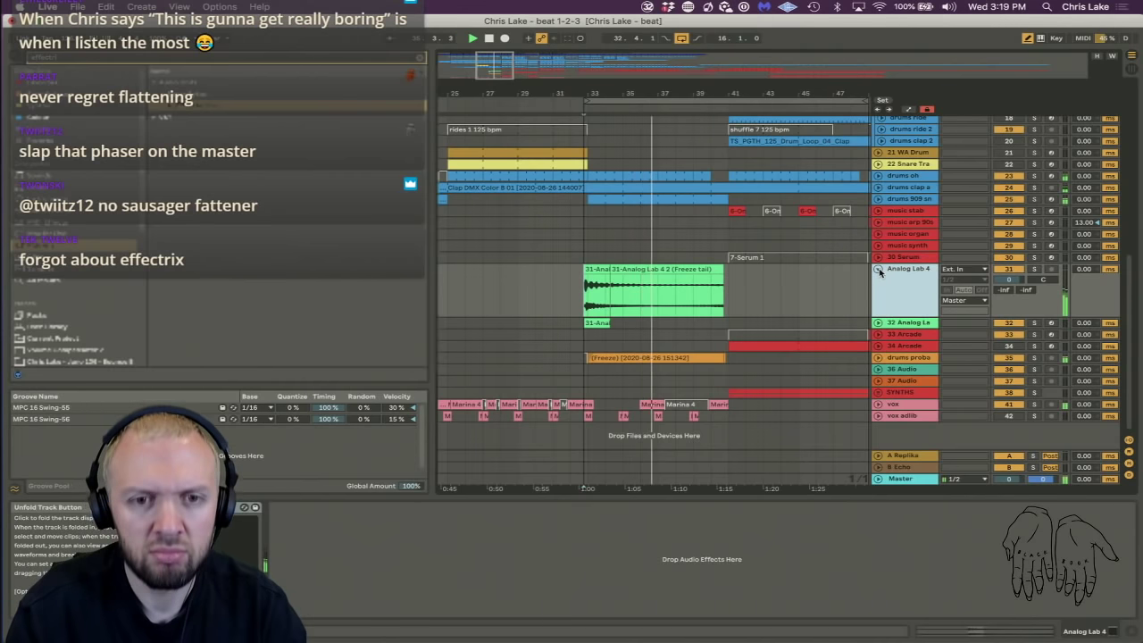
pyautogui.click(878, 270)
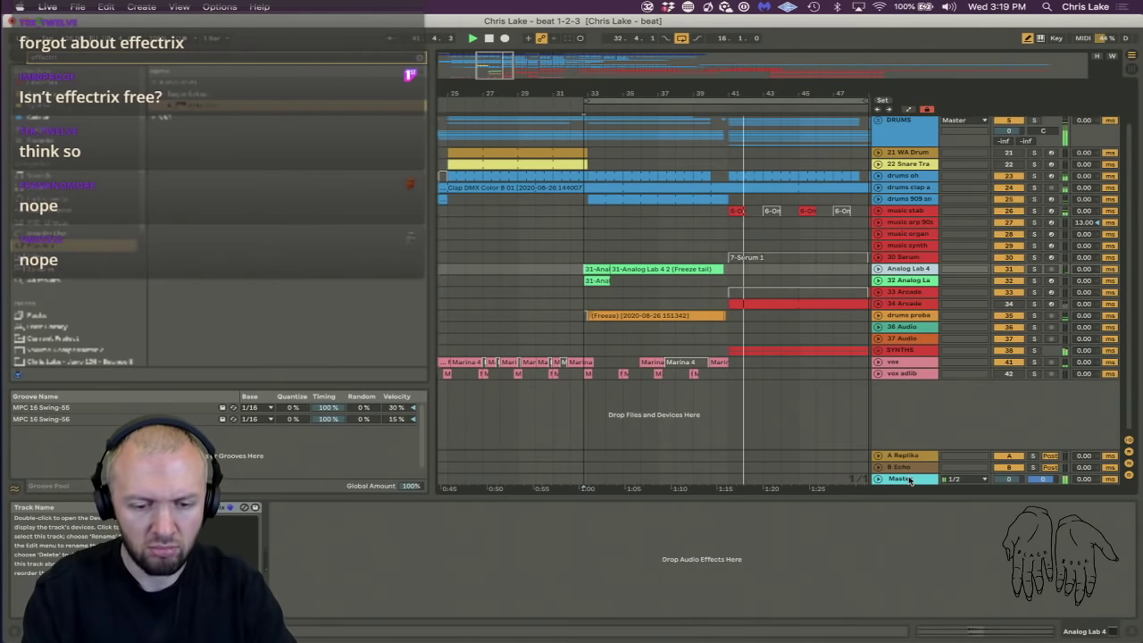
pyautogui.click(566, 102)
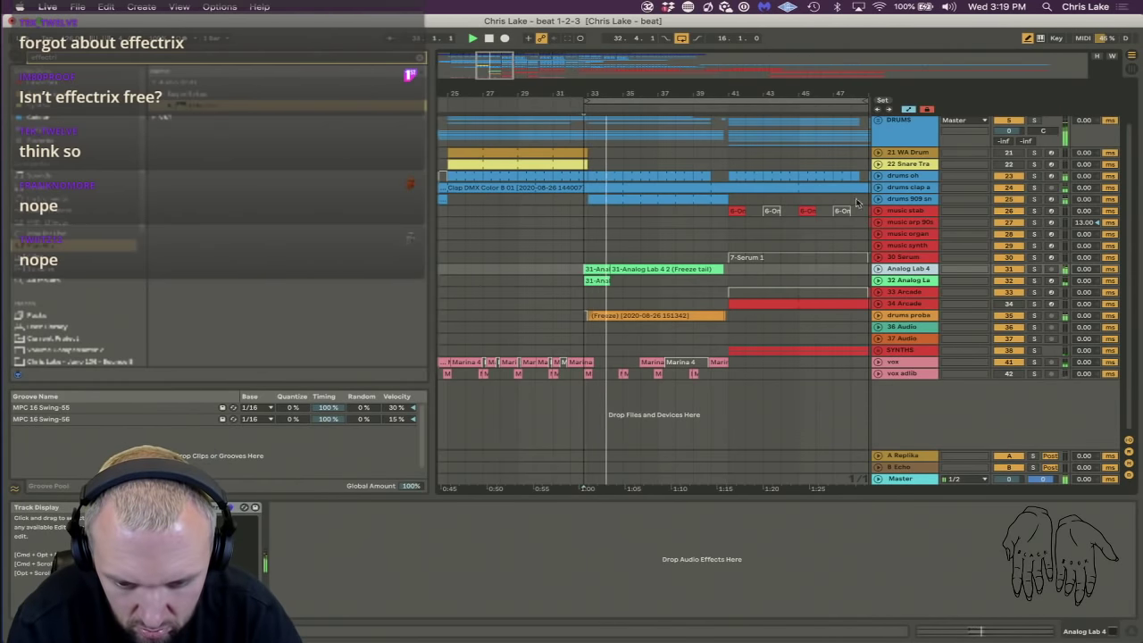
# Unfold the drums 909 snare track and shorten its build clip to end at 40.4, one beat before bar 41.
pyautogui.click(877, 203)
pyautogui.moveTo(700, 93); pyautogui.dragTo(701, 157)
pyautogui.click(667, 196)
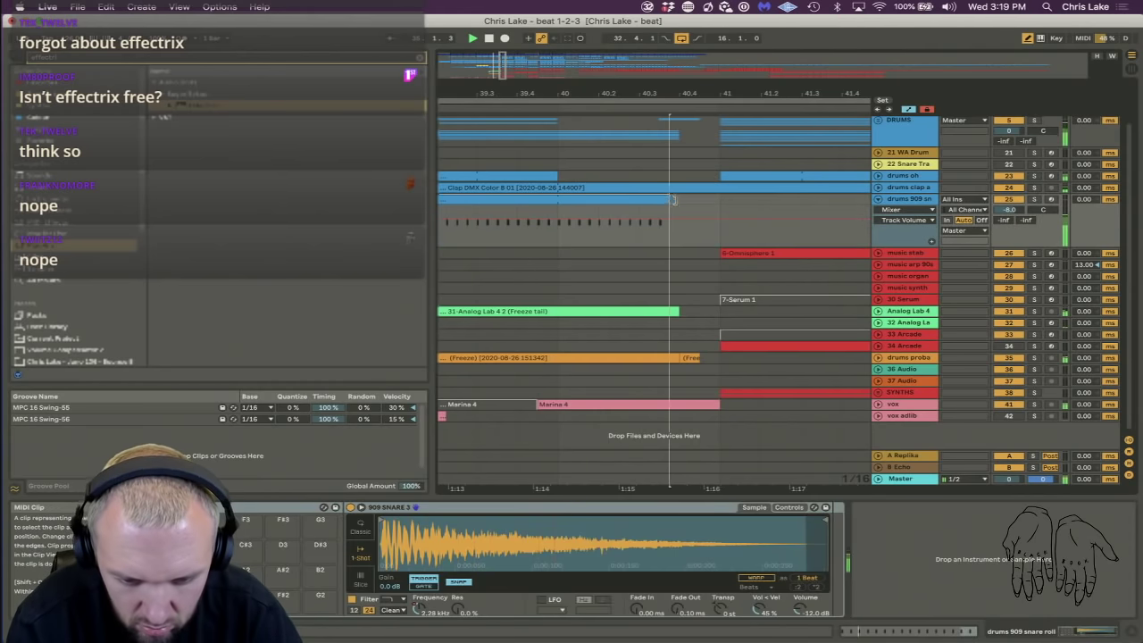
# Unfold the drums clap track to examine its hits around bar 41.
pyautogui.scroll(3, 673, 200)
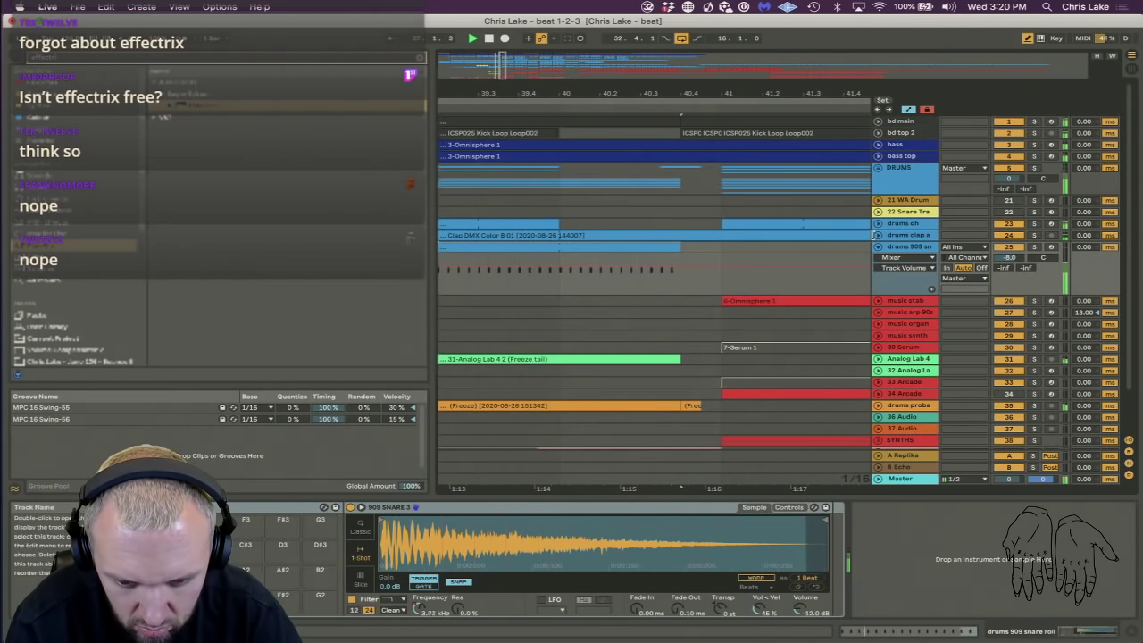
pyautogui.click(878, 235)
pyautogui.hscroll(-1, 659, 181)
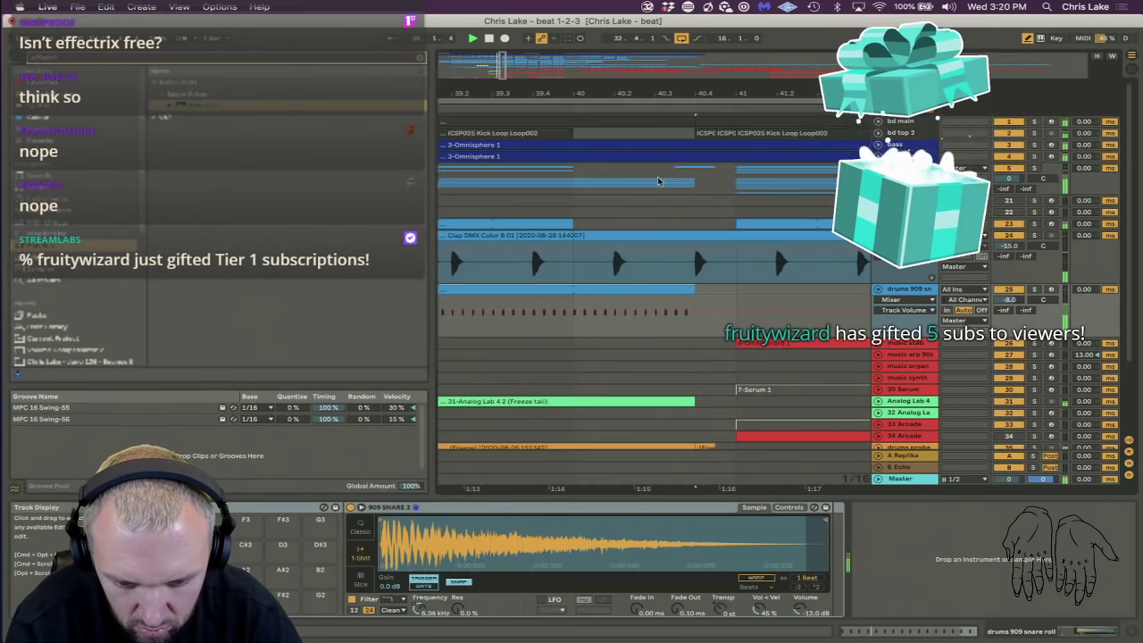
pyautogui.scroll(-4, 658, 181)
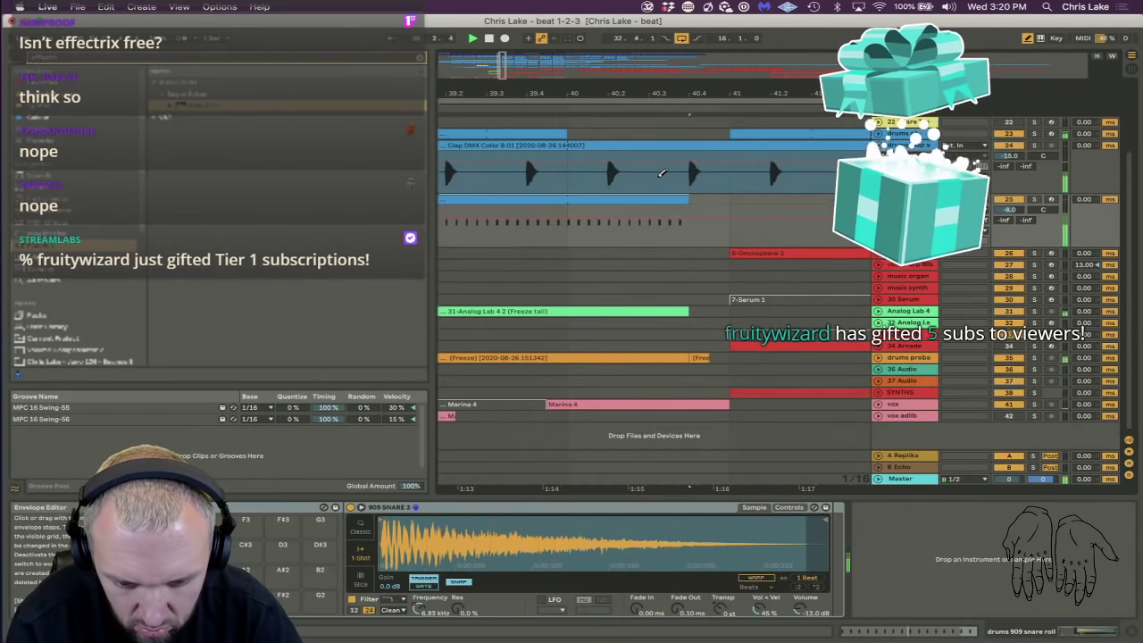
# Unfold the vox track and extend the Marina 4 clip ending at bar 41 by about half a bar.
pyautogui.click(878, 405)
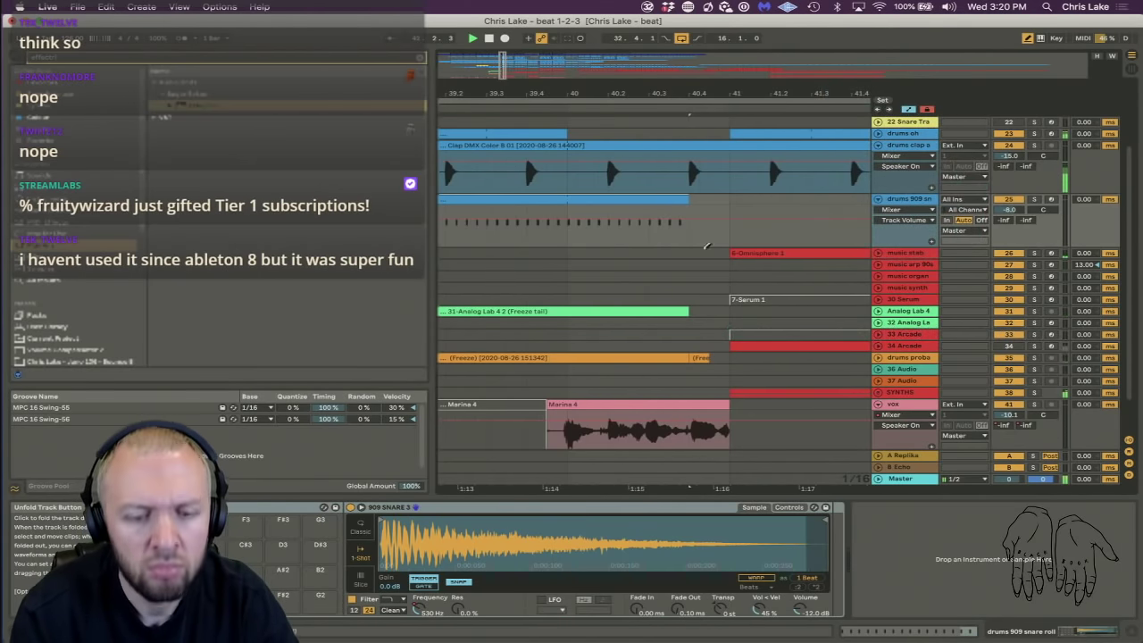
pyautogui.moveTo(569, 90); pyautogui.dragTo(578, 63)
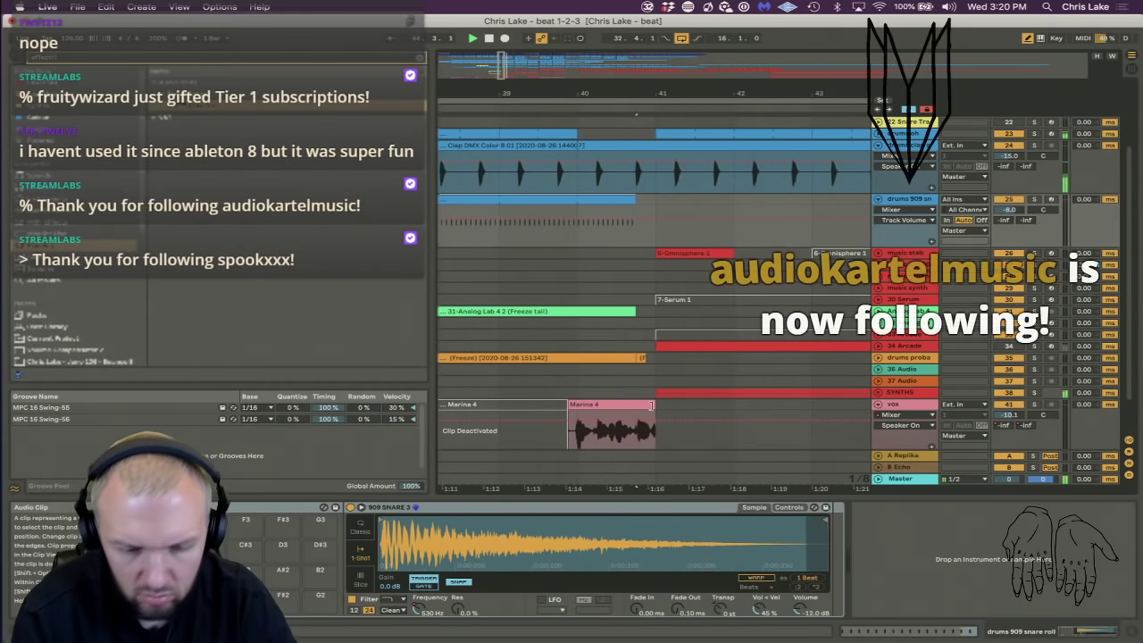
pyautogui.moveTo(651, 405); pyautogui.dragTo(688, 405)
# Hide the automation lanes and play the build into the bar 41 drop.
pyautogui.moveTo(526, 88); pyautogui.dragTo(610, 32)
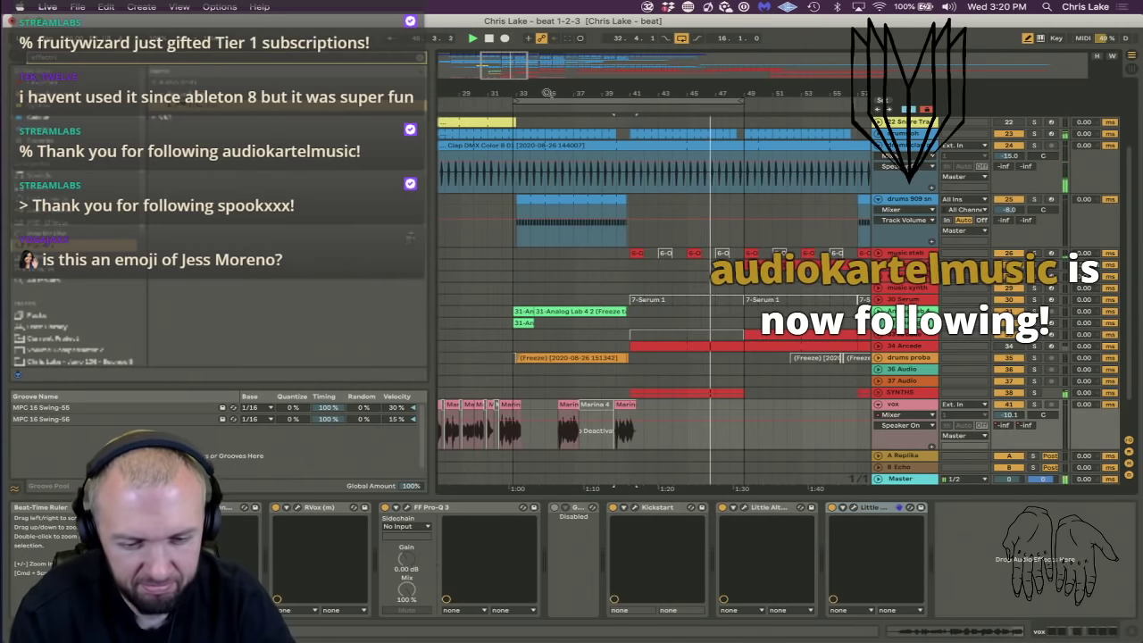
pyautogui.moveTo(522, 93); pyautogui.dragTo(630, 92)
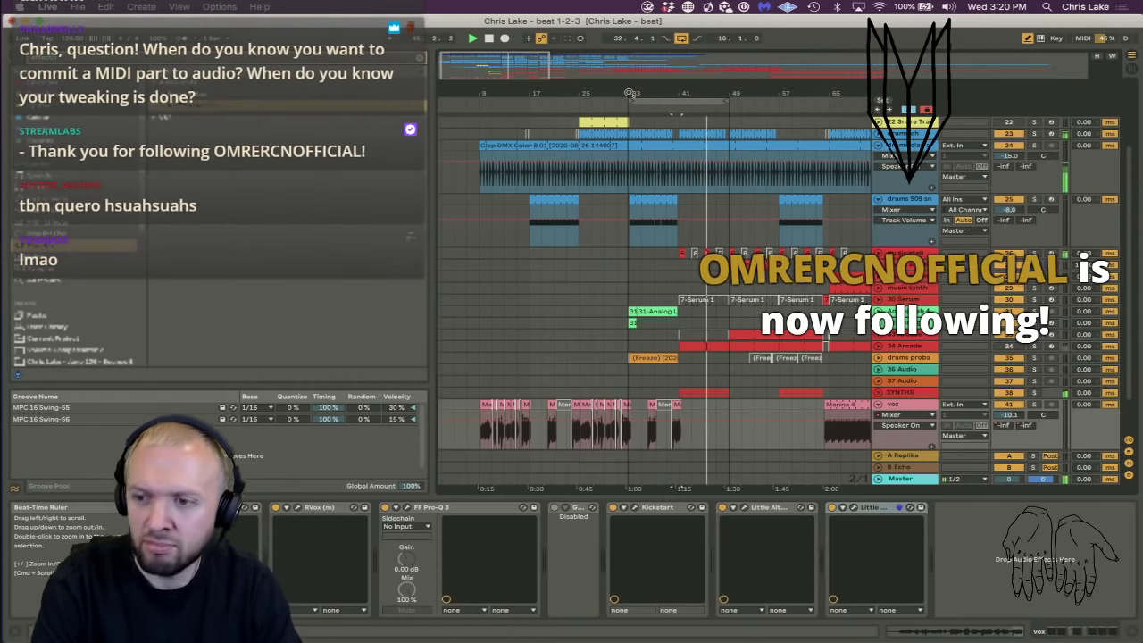
pyautogui.press('a')
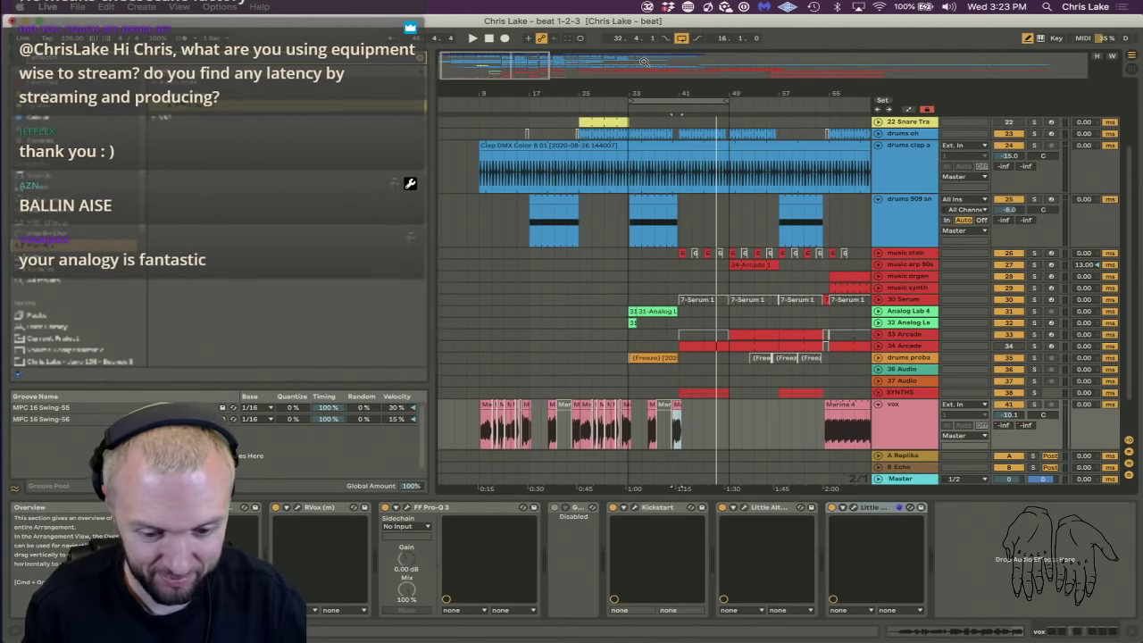
pyautogui.press('space')
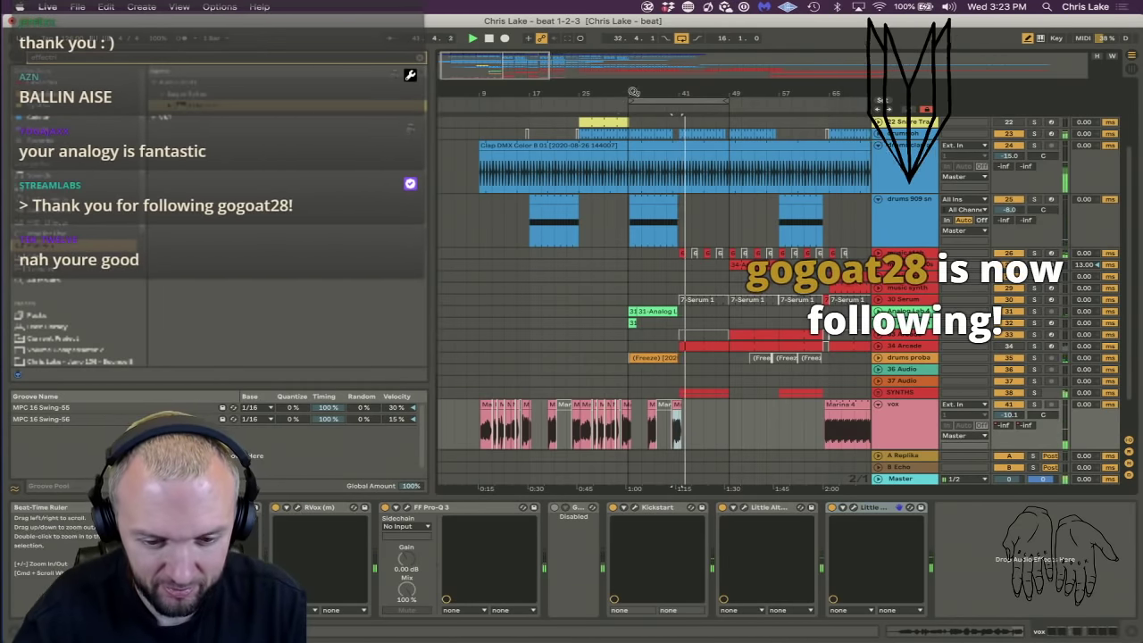
# Fold all the tracks and unfold only the drums proba track holding the frozen build clip.
pyautogui.moveTo(634, 96); pyautogui.dragTo(623, 92)
pyautogui.keyDown('alt'); pyautogui.click(879, 145); pyautogui.keyUp('alt')
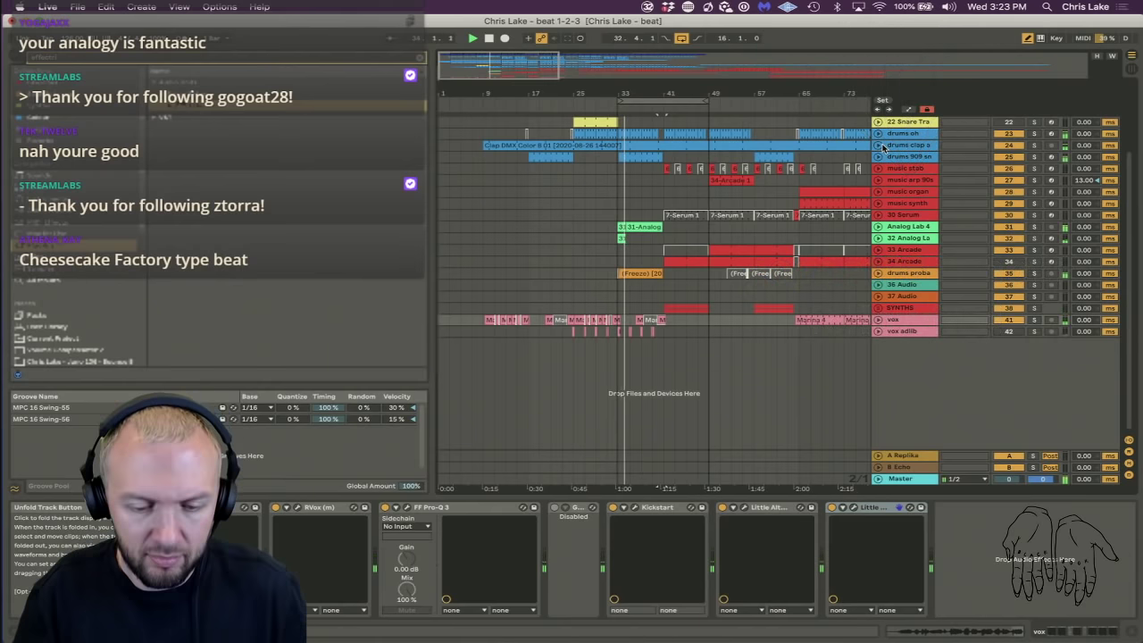
pyautogui.click(878, 274)
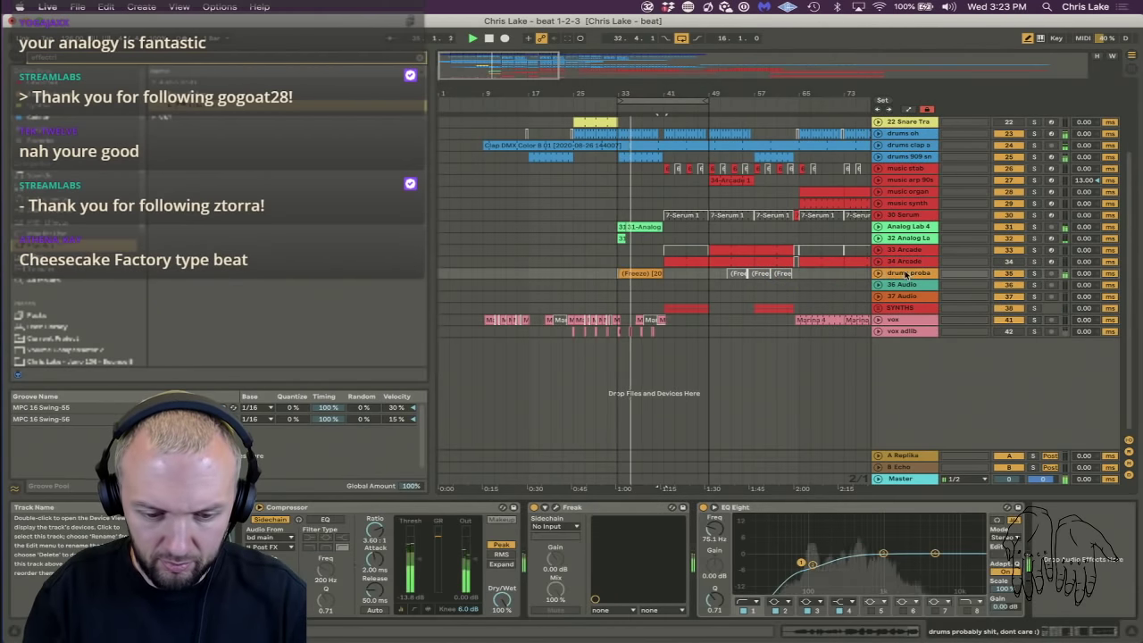
pyautogui.click(878, 275)
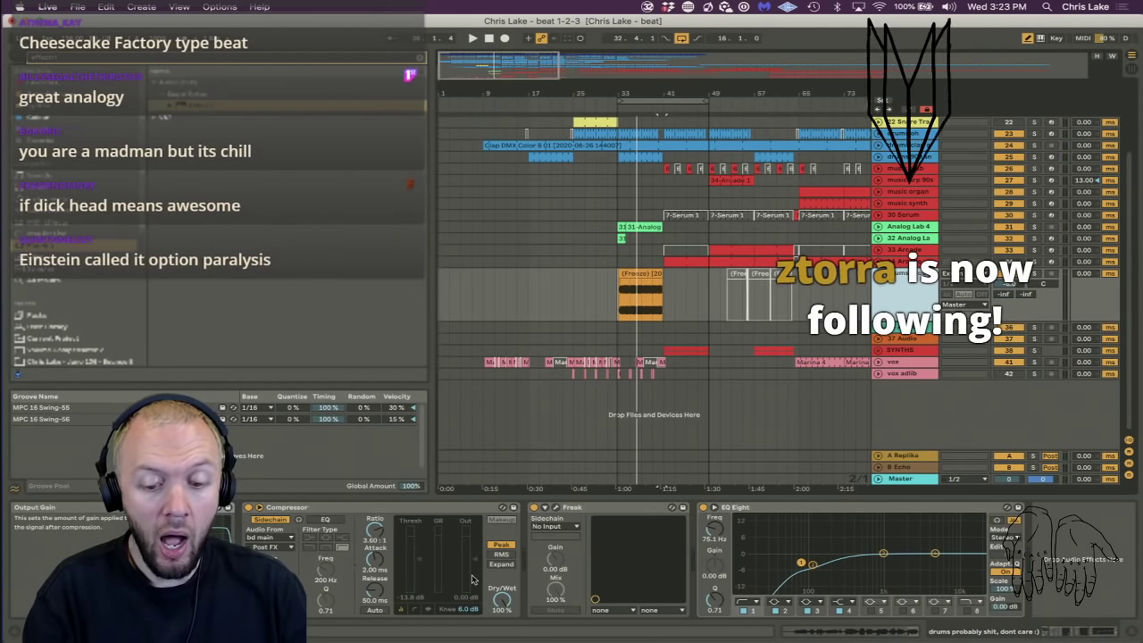
# Automate the EQ Eight output gain on the drums proba track to ramp up from about -5.9 dB between bars 33 and 41.
pyautogui.press('a')
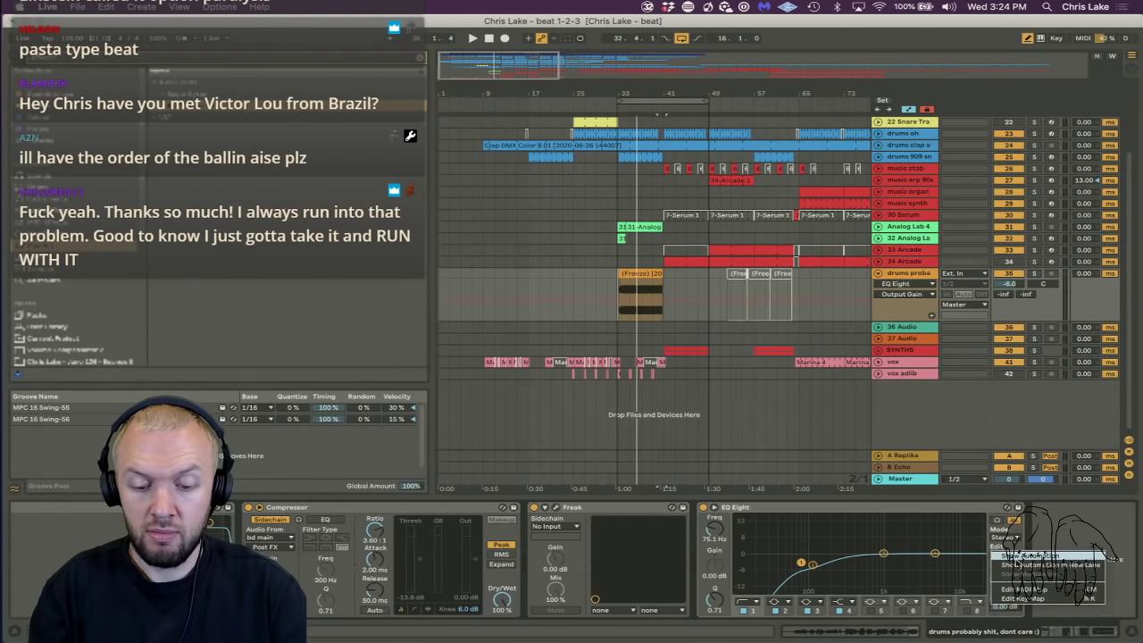
pyautogui.press('a')
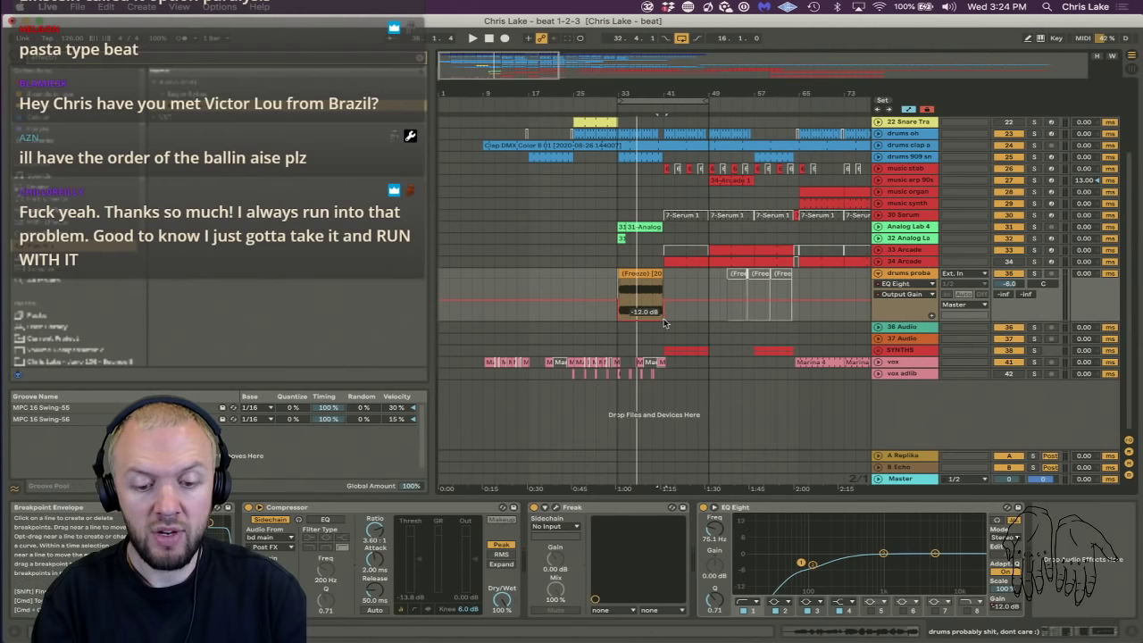
pyautogui.click(596, 294)
pyautogui.moveTo(618, 322); pyautogui.dragTo(618, 311)
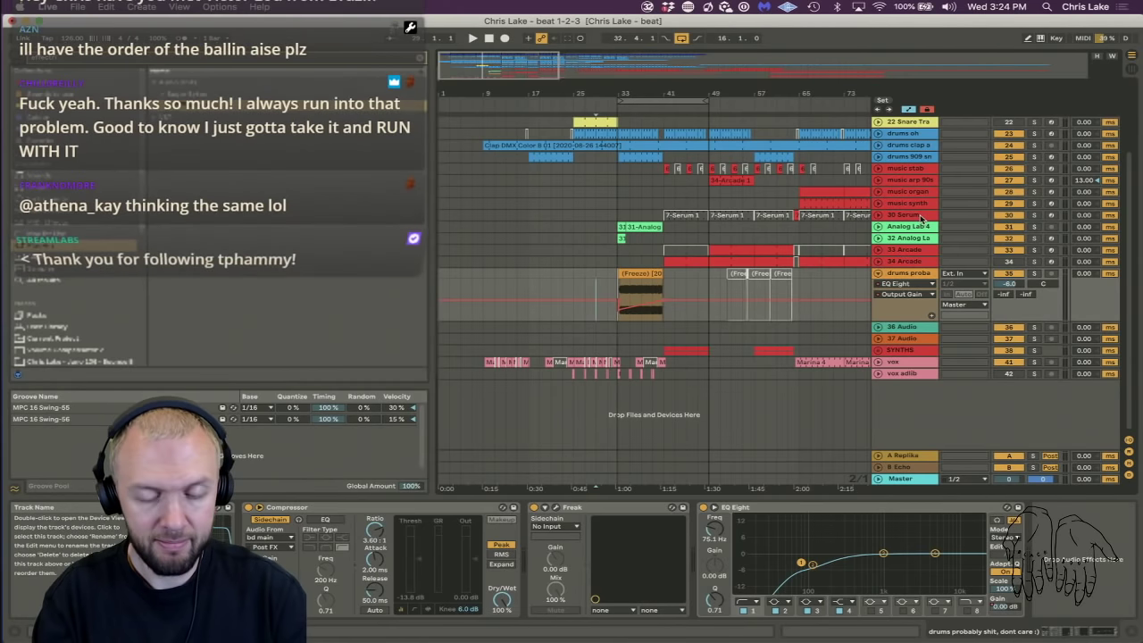
pyautogui.click(611, 314)
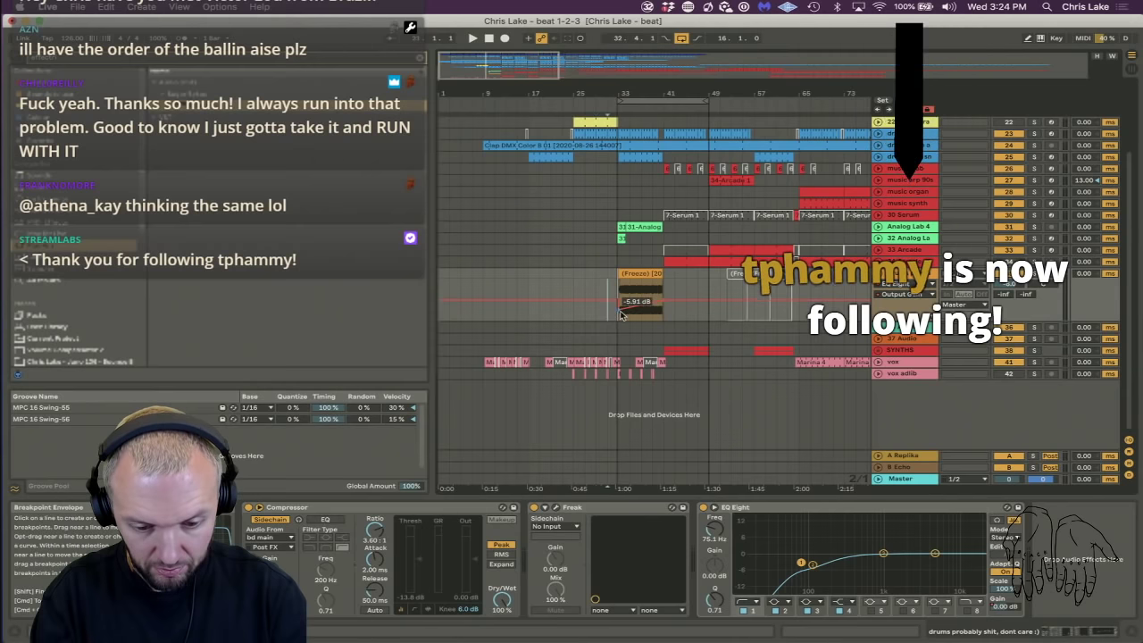
# Check the mixer in Session view, return to the arrangement, and fold the drums proba track.
pyautogui.press('Tab')
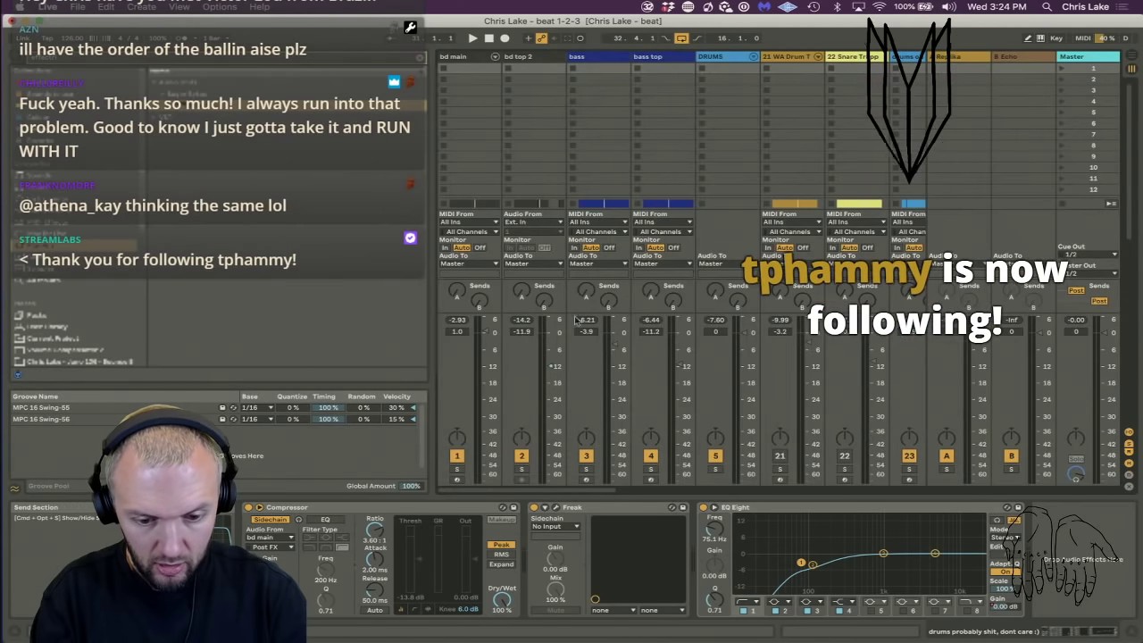
pyautogui.press('Tab')
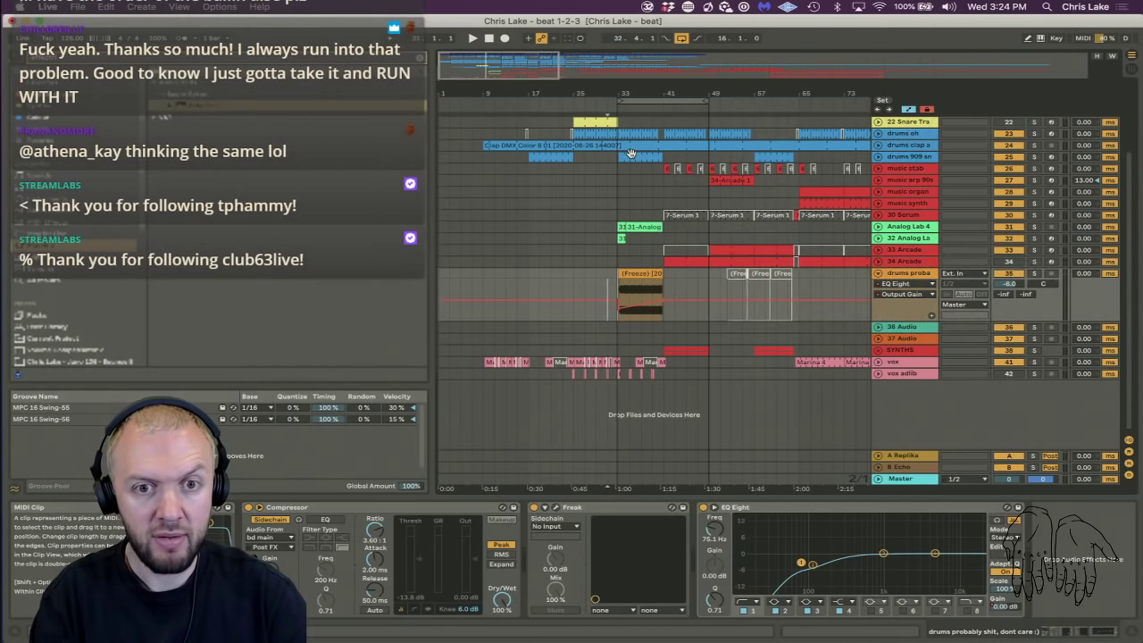
pyautogui.click(630, 156)
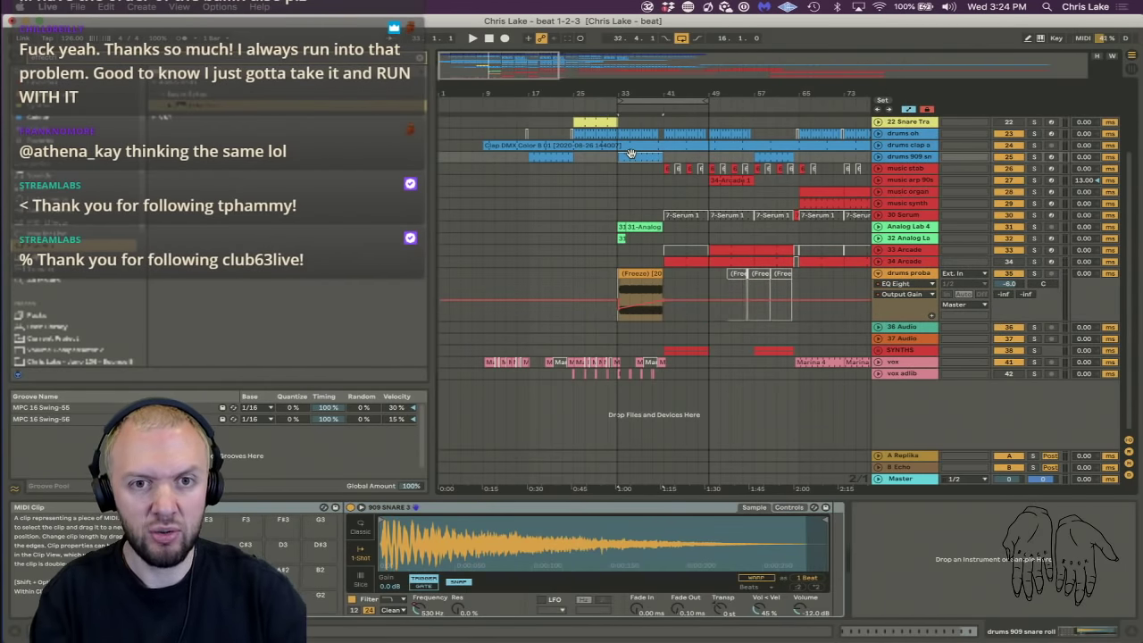
pyautogui.click(878, 273)
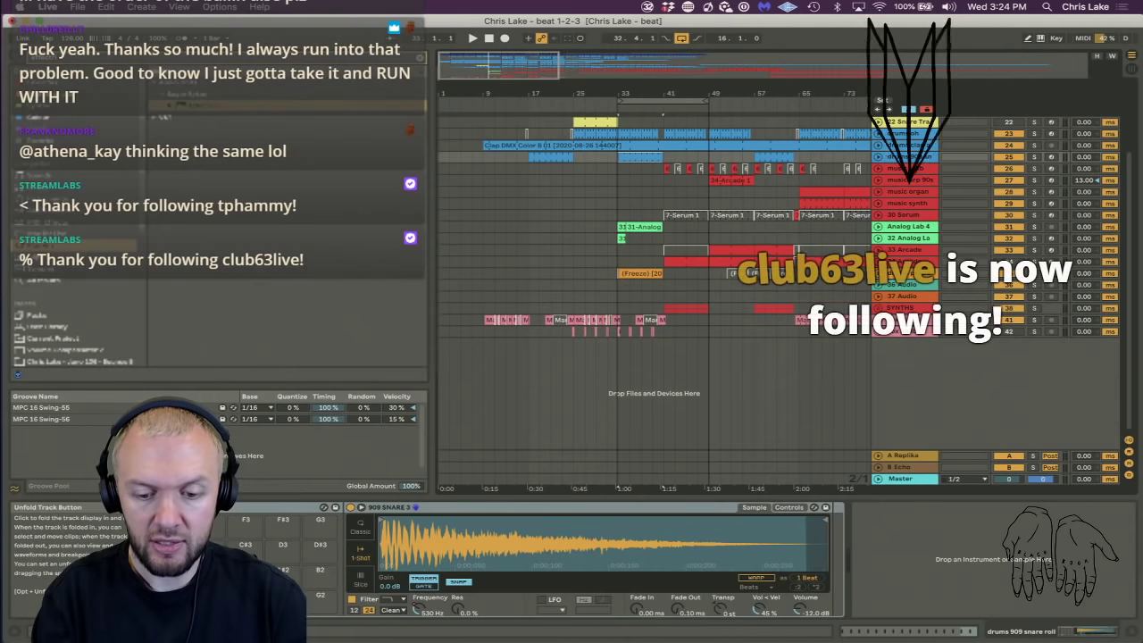
# Unfold tracks 22 to 42 to examine their Track Volume automation lanes, and hide the automation and fold all tracks again.
pyautogui.click(904, 122)
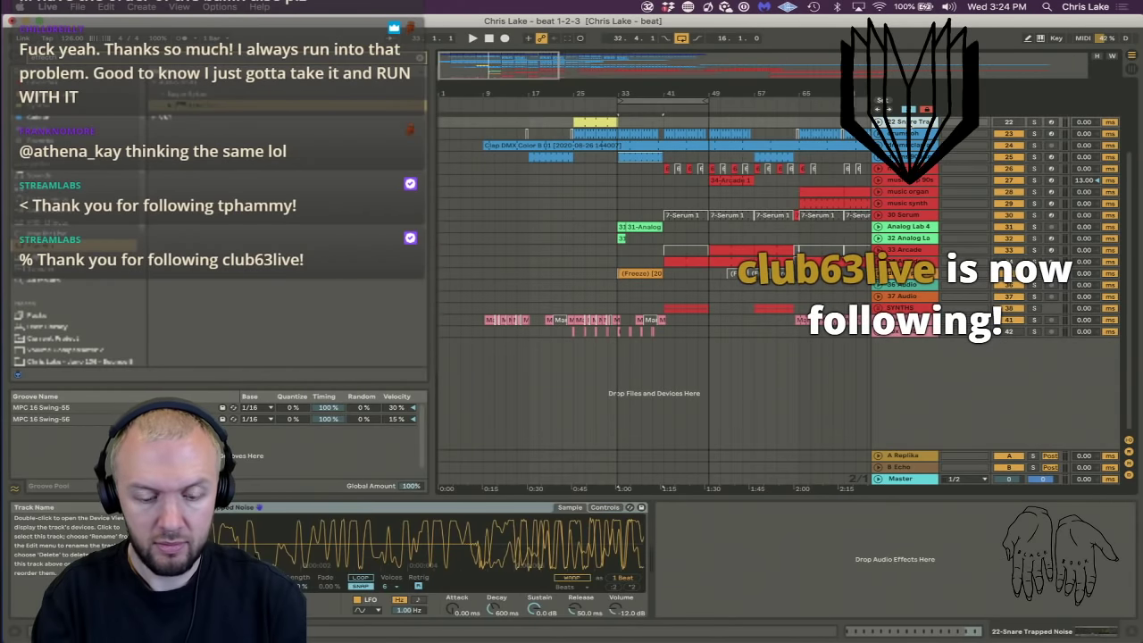
pyautogui.keyDown('shift'); pyautogui.click(904, 331); pyautogui.keyUp('shift')
pyautogui.press('u')
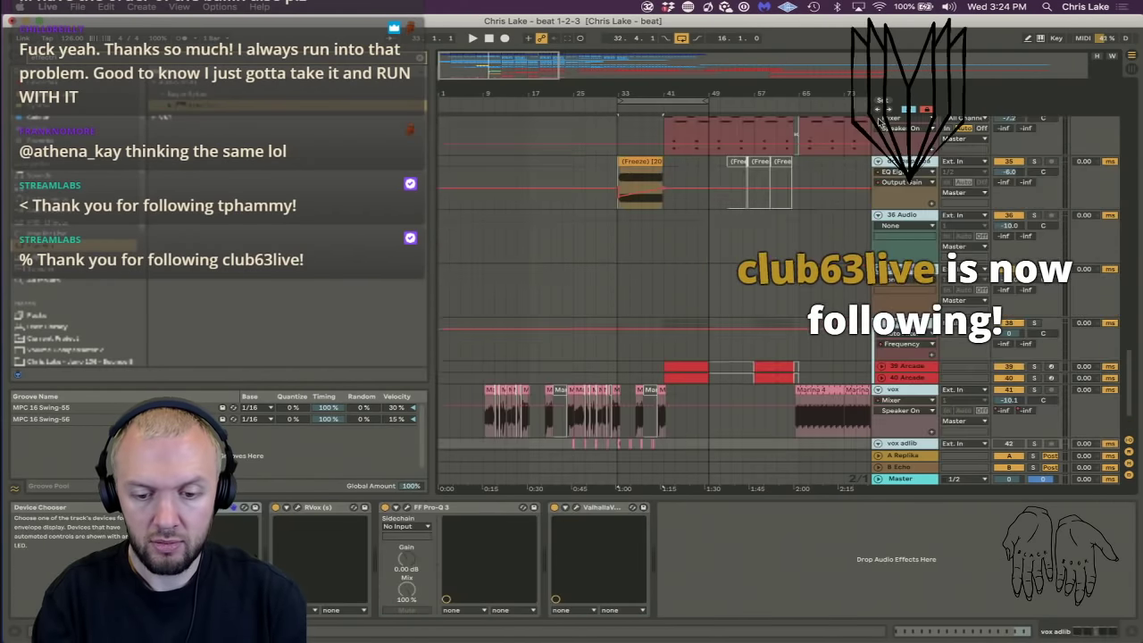
pyautogui.moveTo(1001, 173); pyautogui.dragTo(1001, 229)
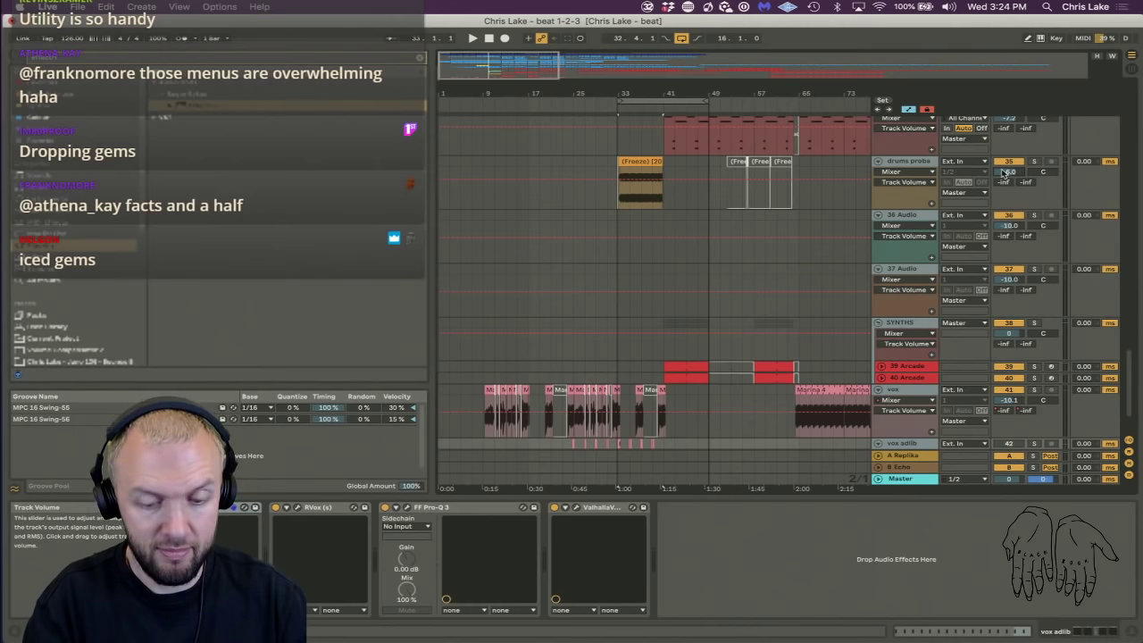
pyautogui.press('a')
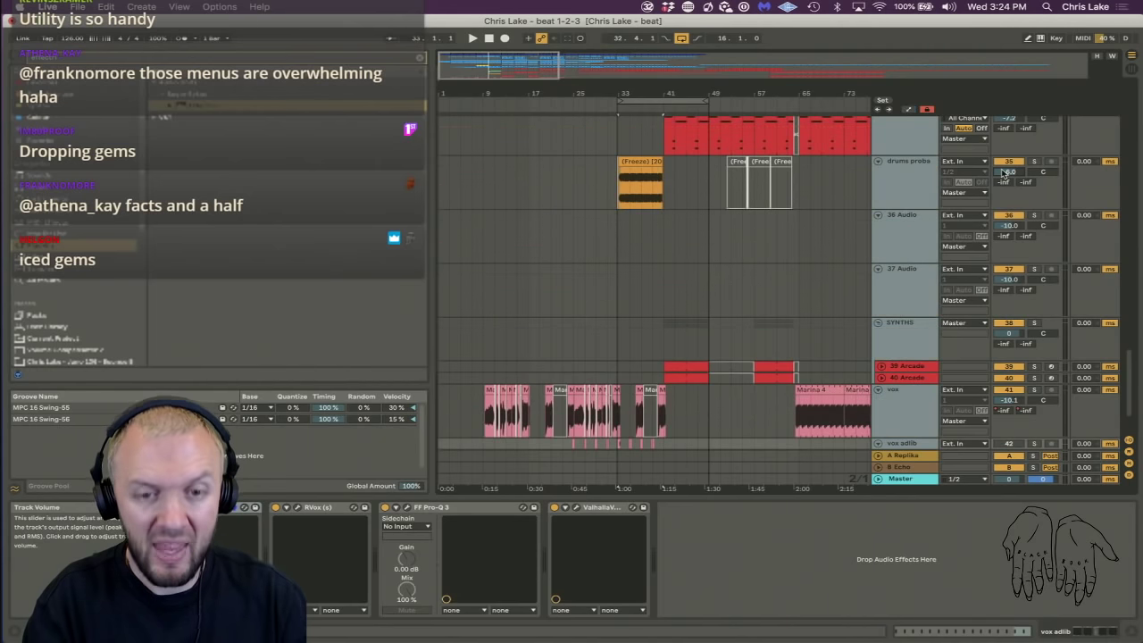
pyautogui.keyDown('alt'); pyautogui.click(877, 163); pyautogui.keyUp('alt')
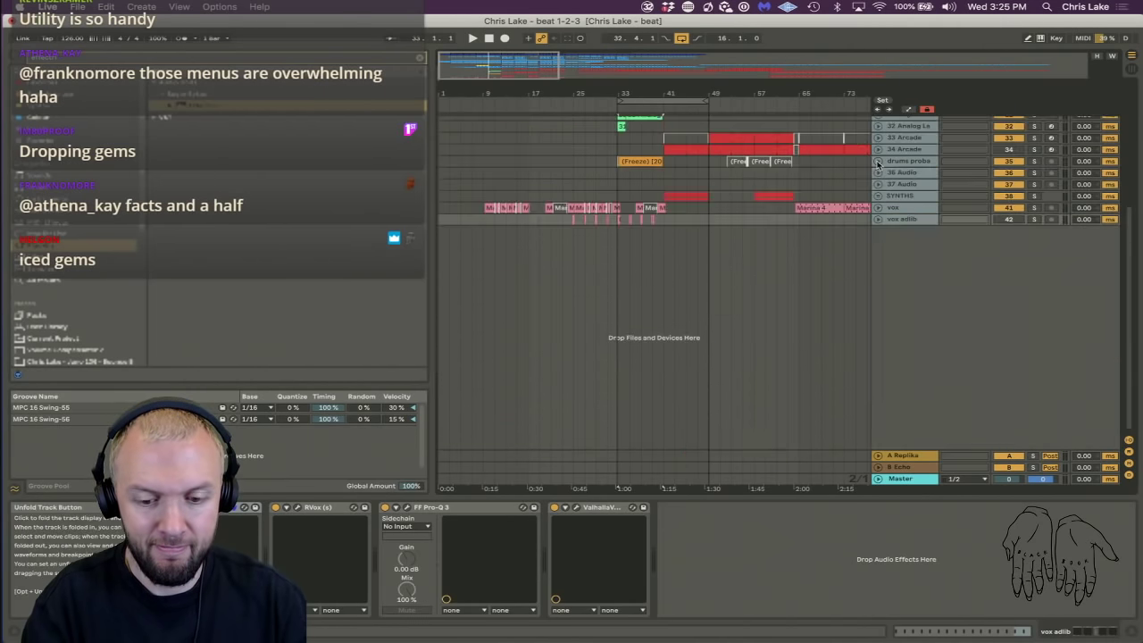
# Play the build to check the EQ Eight gain ramp on the drums proba track, and clear the browser search.
pyautogui.click(908, 161)
pyautogui.moveTo(1001, 608); pyautogui.dragTo(1002, 598)
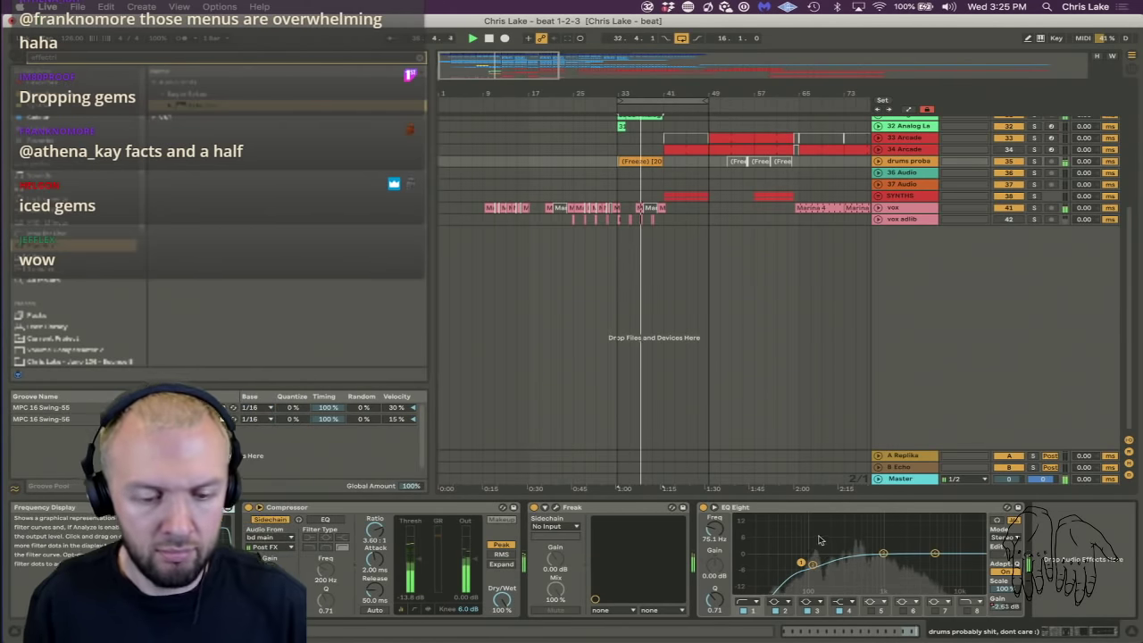
pyautogui.click(418, 57)
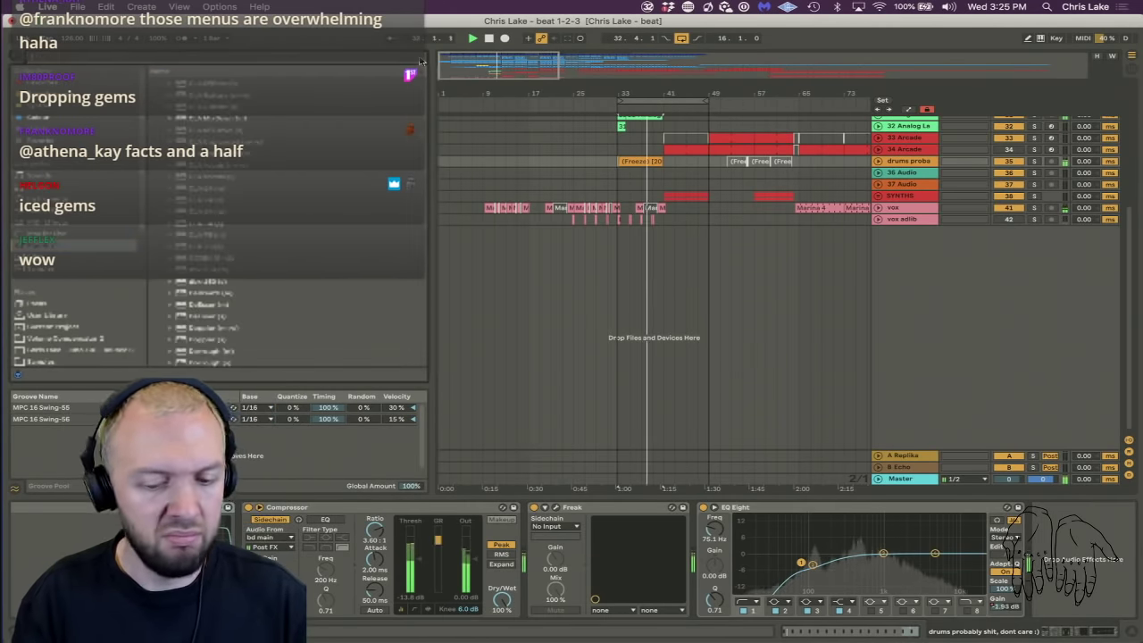
pyautogui.scroll(2, 898, 210)
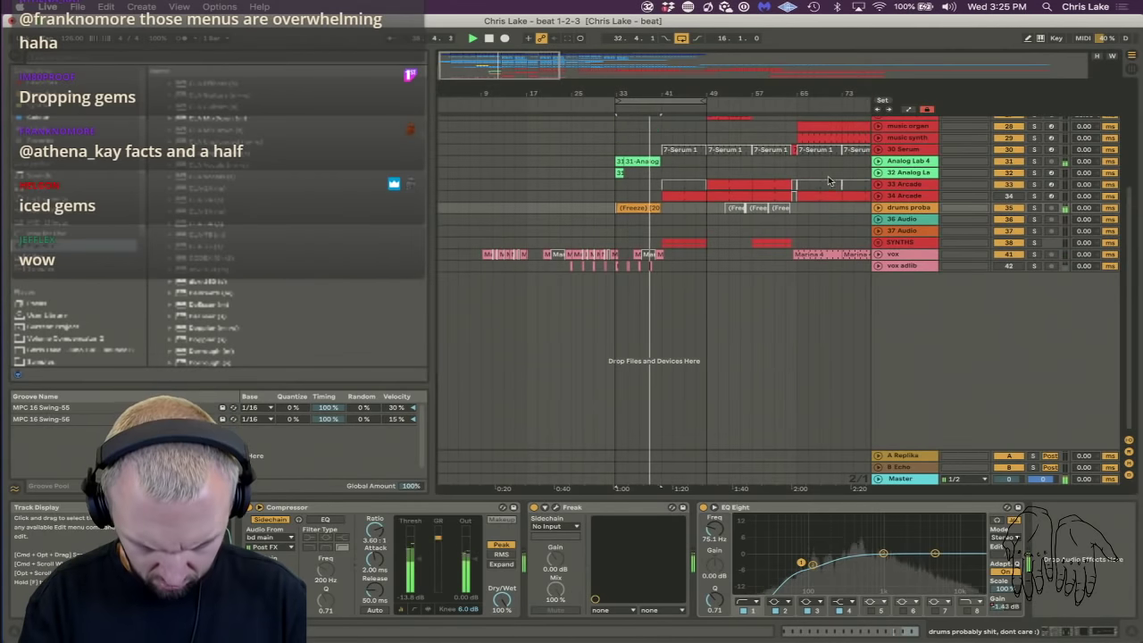
pyautogui.click(879, 208)
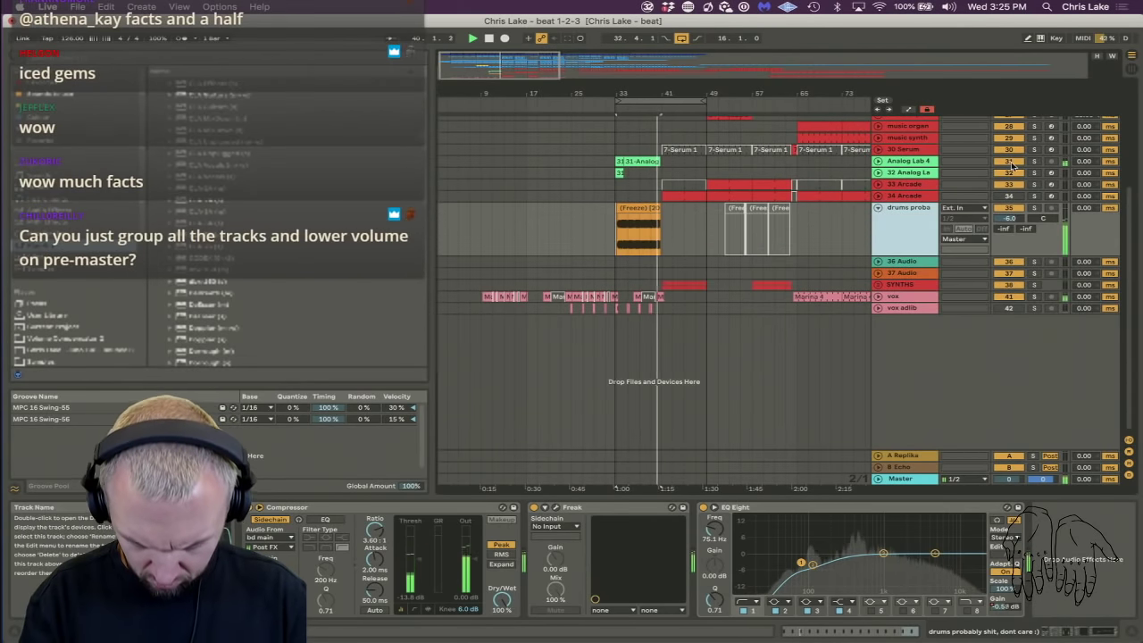
pyautogui.press('Escape')
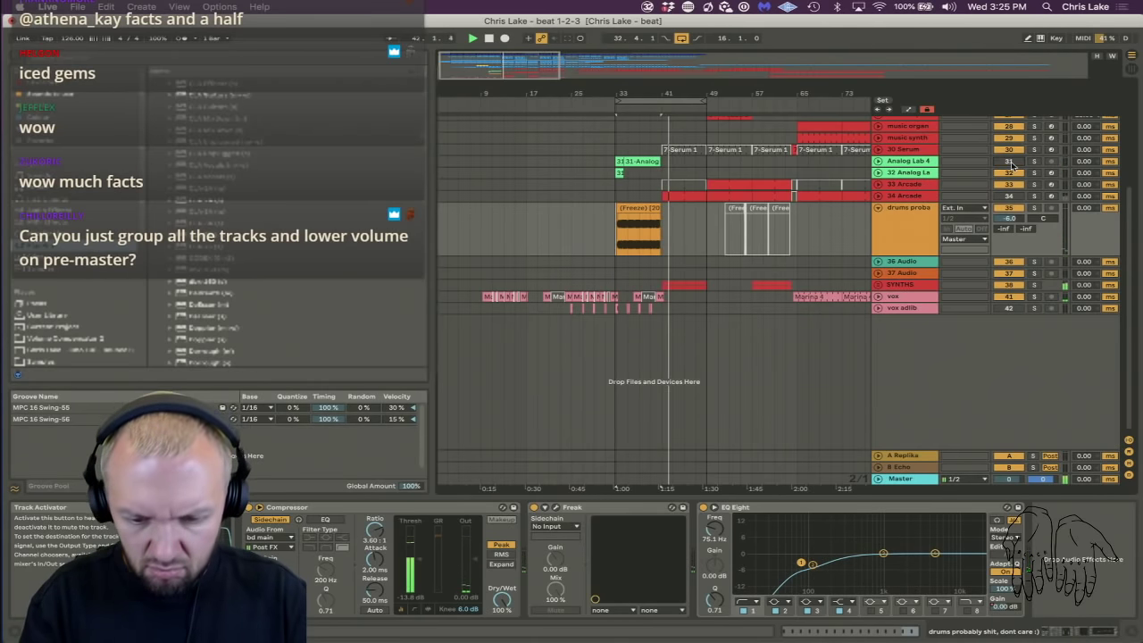
# Unfold the Analog Lab 4 track around its bar 33 to 41 clips and stop playback with the insert marker at bar 33.
pyautogui.click(878, 163)
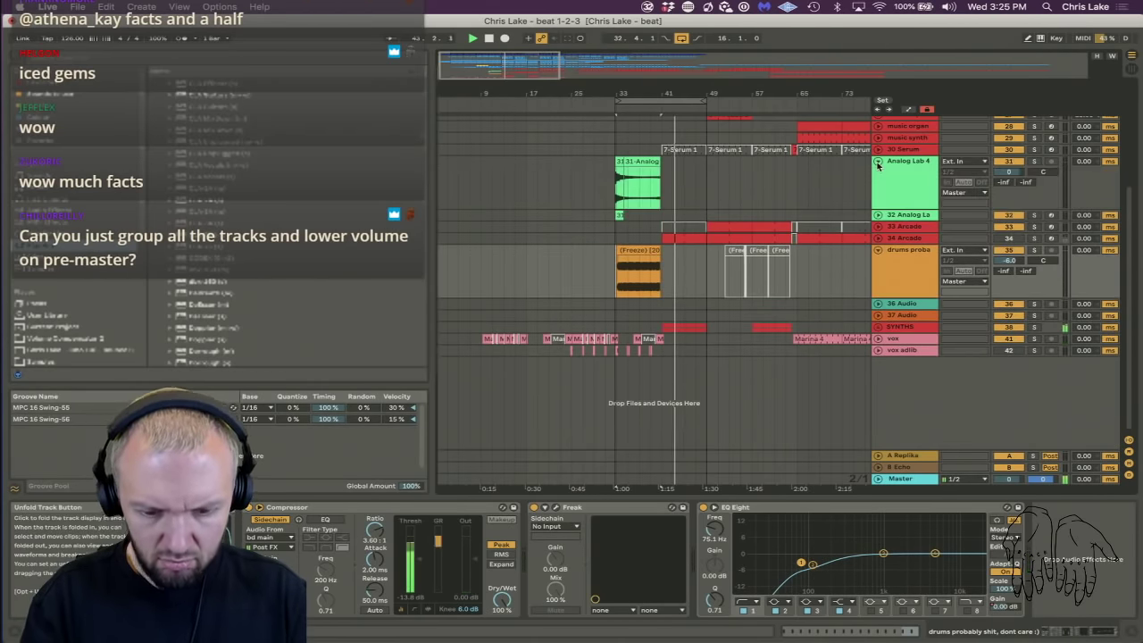
pyautogui.click(905, 170)
pyautogui.moveTo(631, 94); pyautogui.dragTo(631, 152)
pyautogui.press('space')
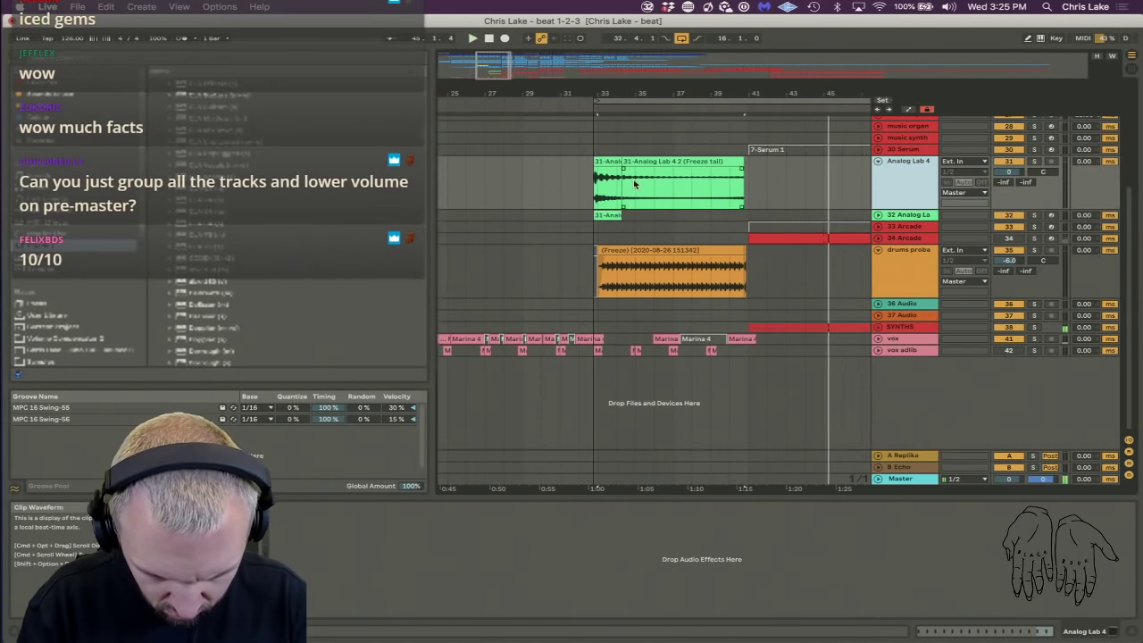
pyautogui.press('space')
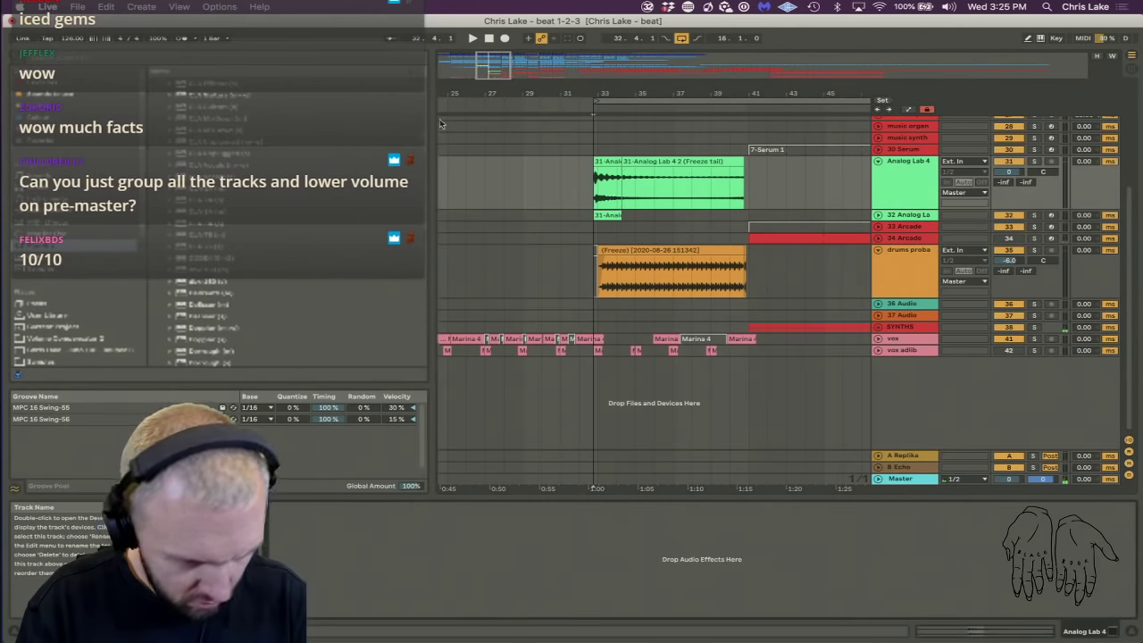
# Try a Utility effect with its Gain automation shown on the Analog Lab 4 track, and remove the device.
pyautogui.click(73, 211)
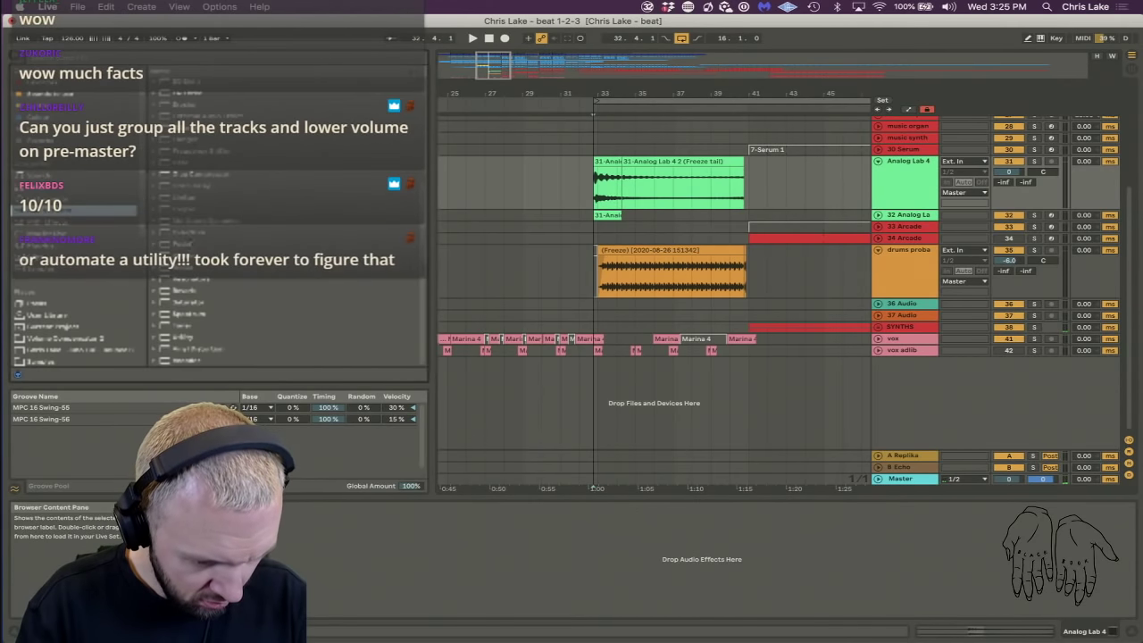
pyautogui.click(189, 337)
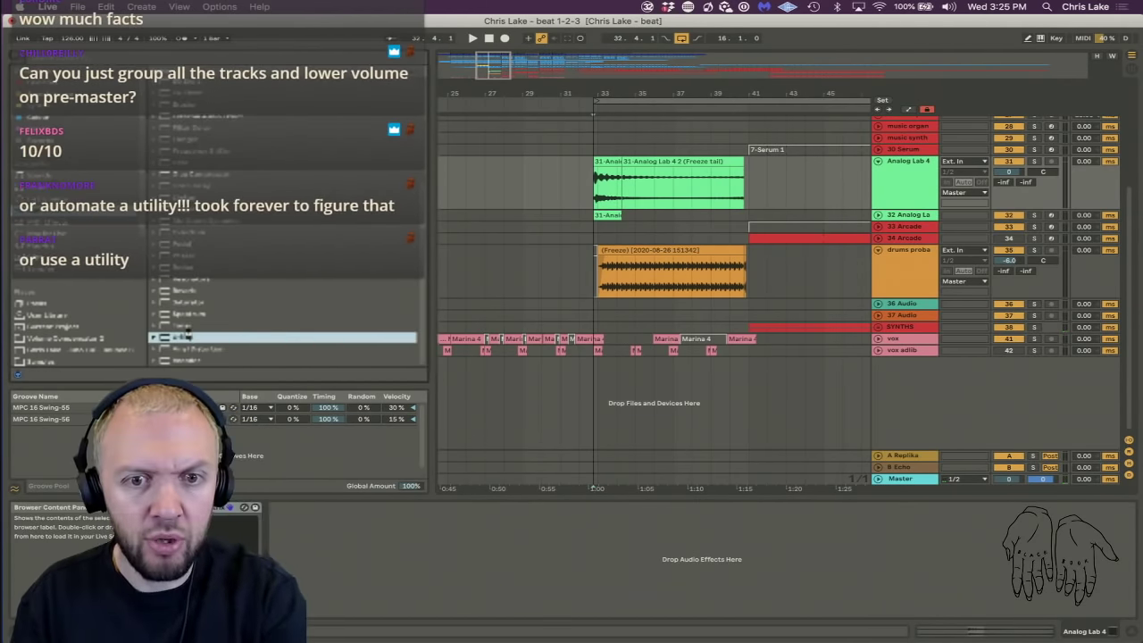
pyautogui.doubleClick(190, 337)
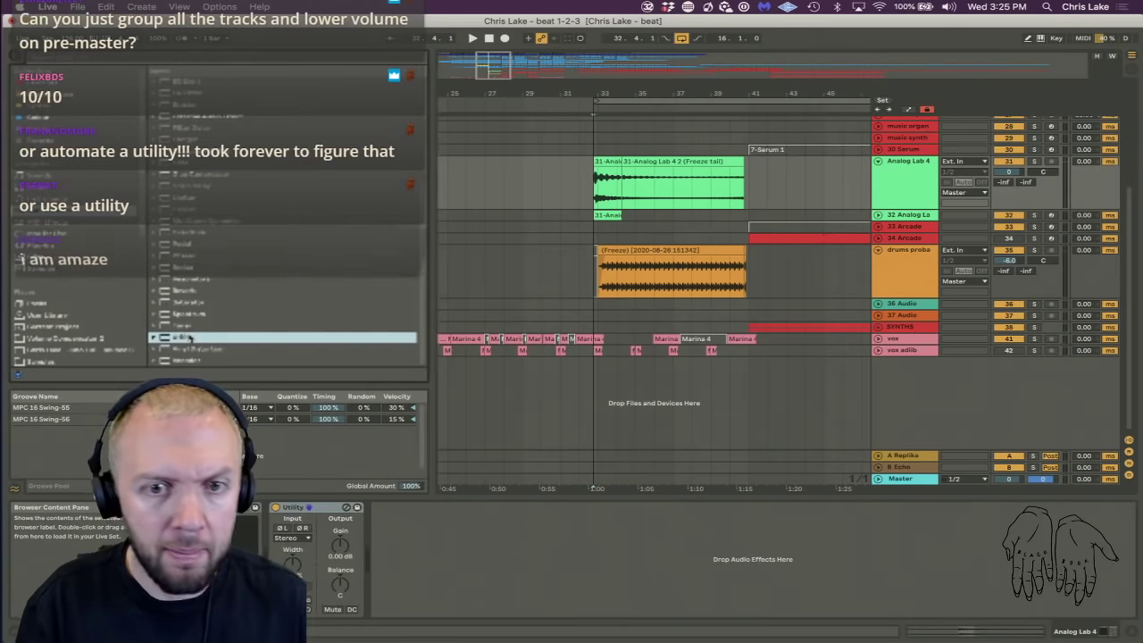
pyautogui.rightClick(341, 547)
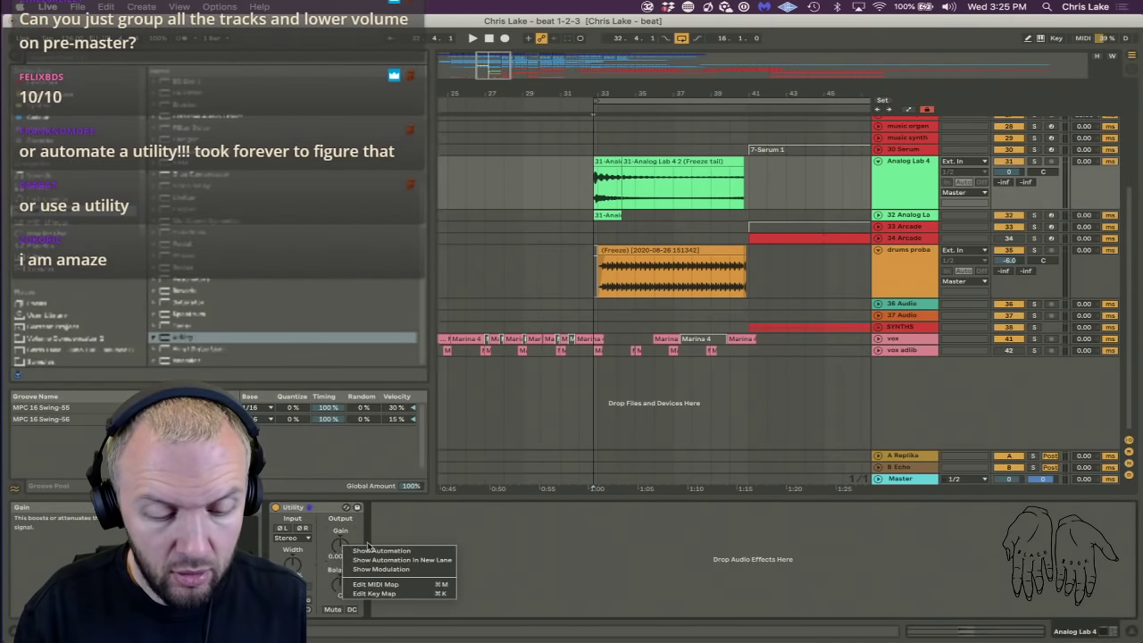
pyautogui.click(368, 555)
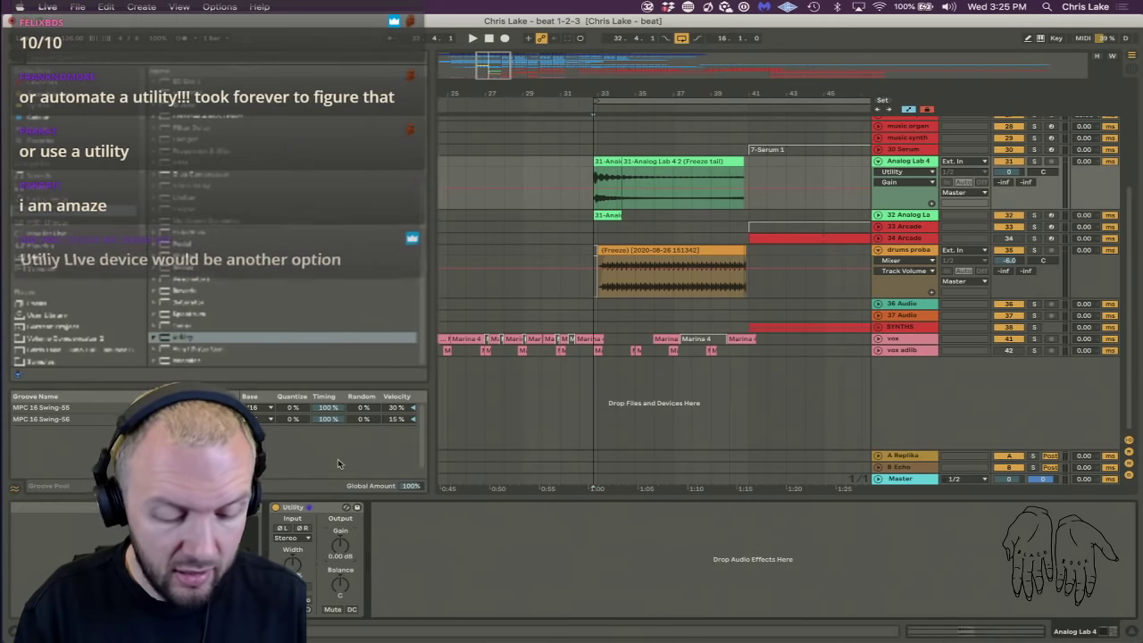
pyautogui.press('super+z')
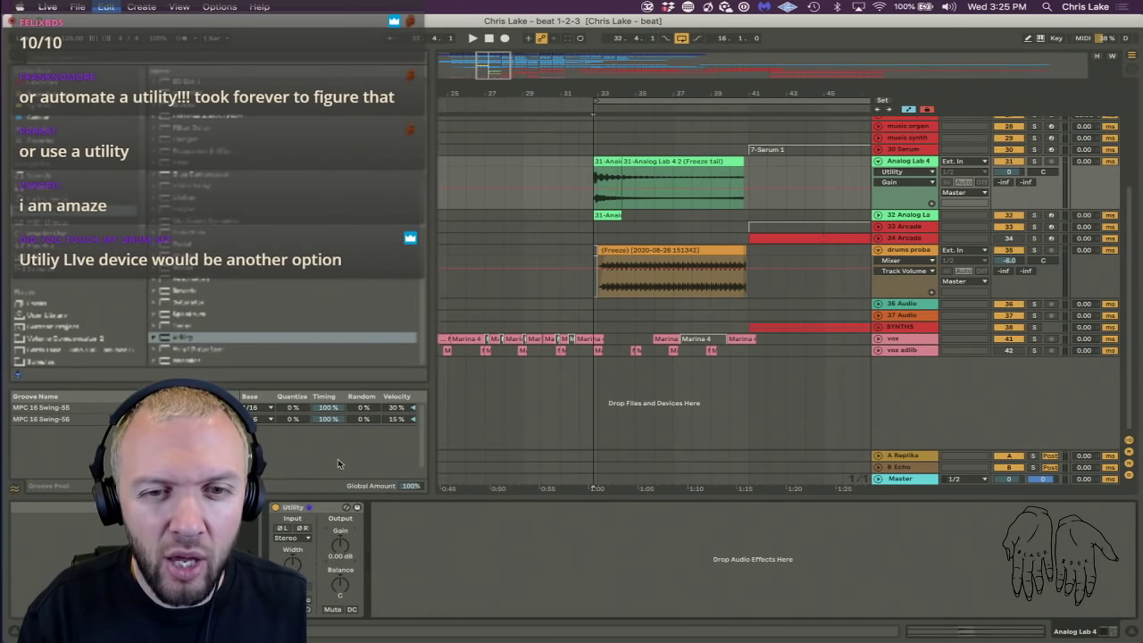
pyautogui.press('Delete')
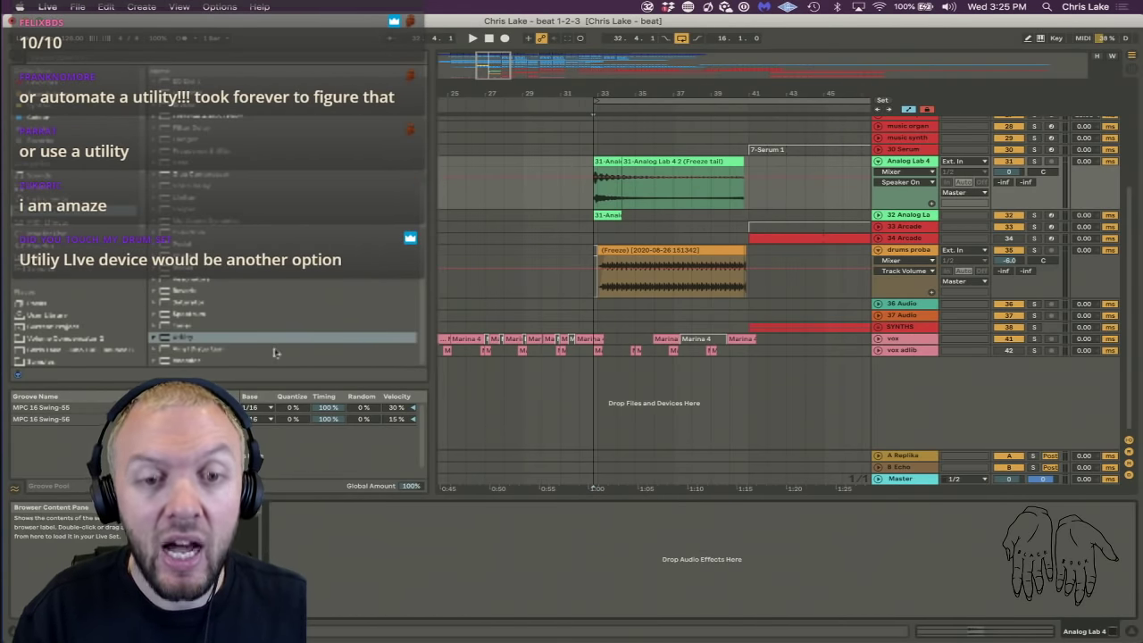
# Add a Utility effect to the Analog Lab 4 track and show its Gain automation on the track.
pyautogui.click(192, 342)
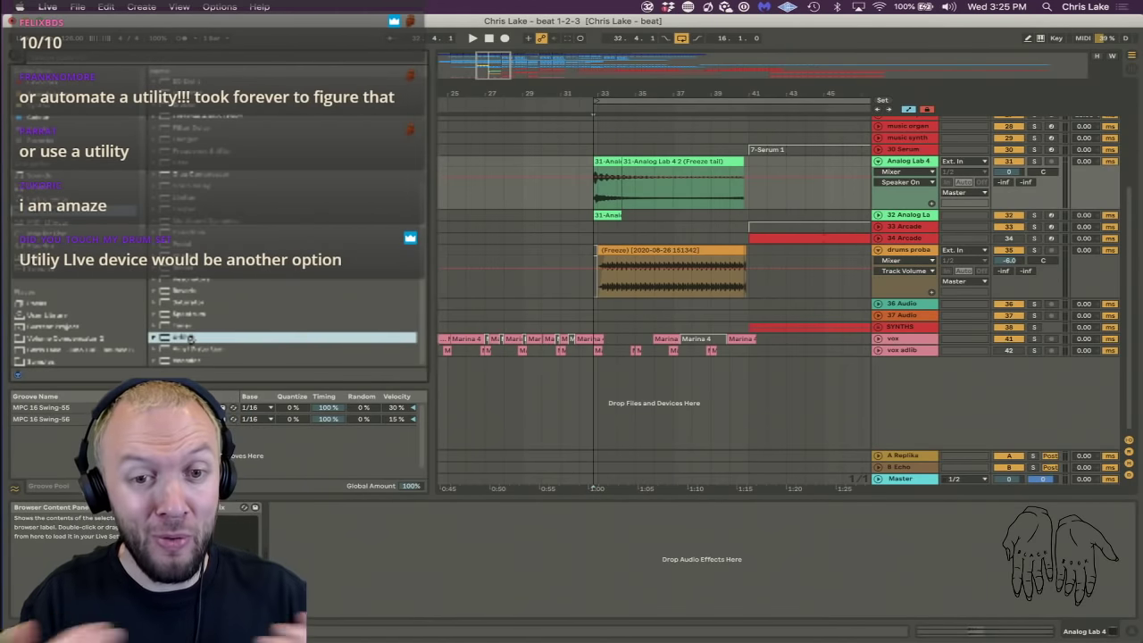
pyautogui.doubleClick(191, 339)
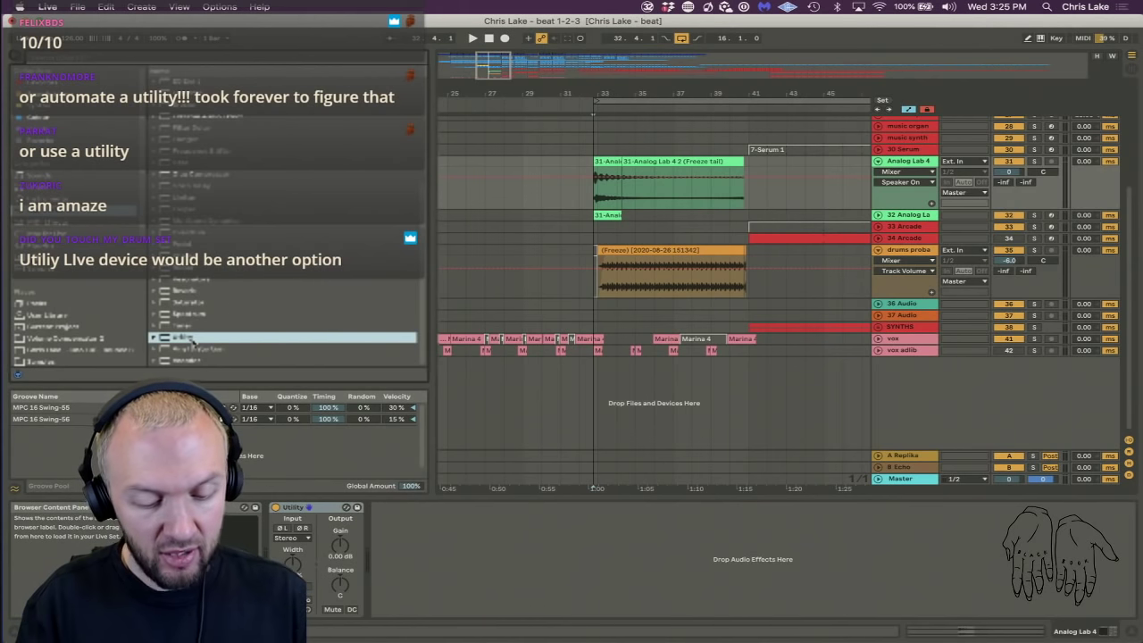
pyautogui.click(341, 546)
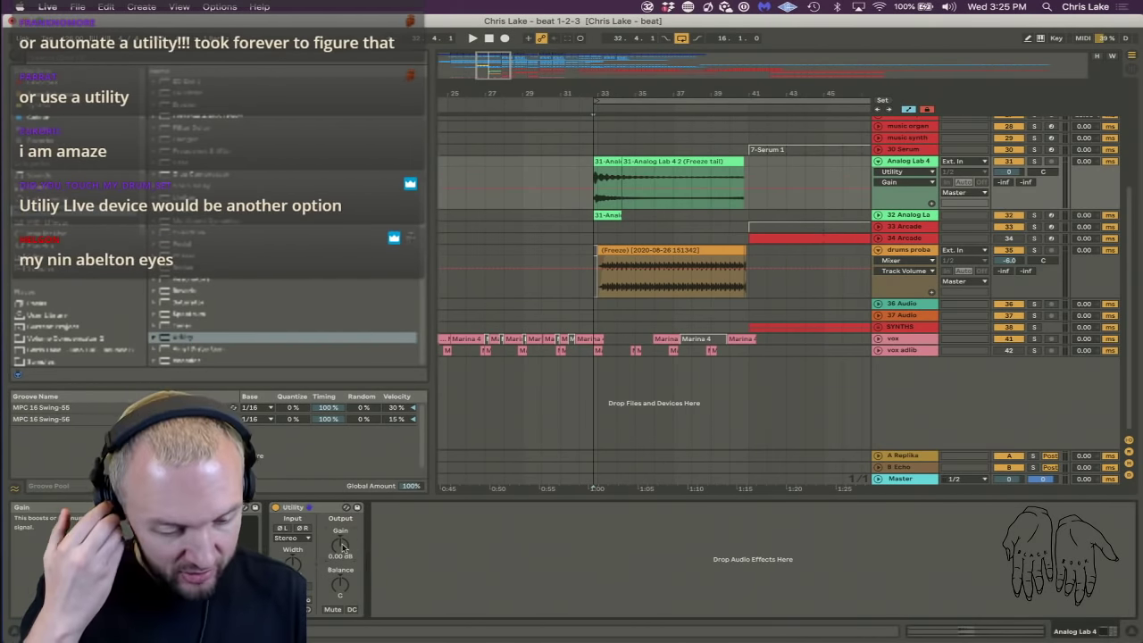
pyautogui.rightClick(343, 546)
pyautogui.click(366, 552)
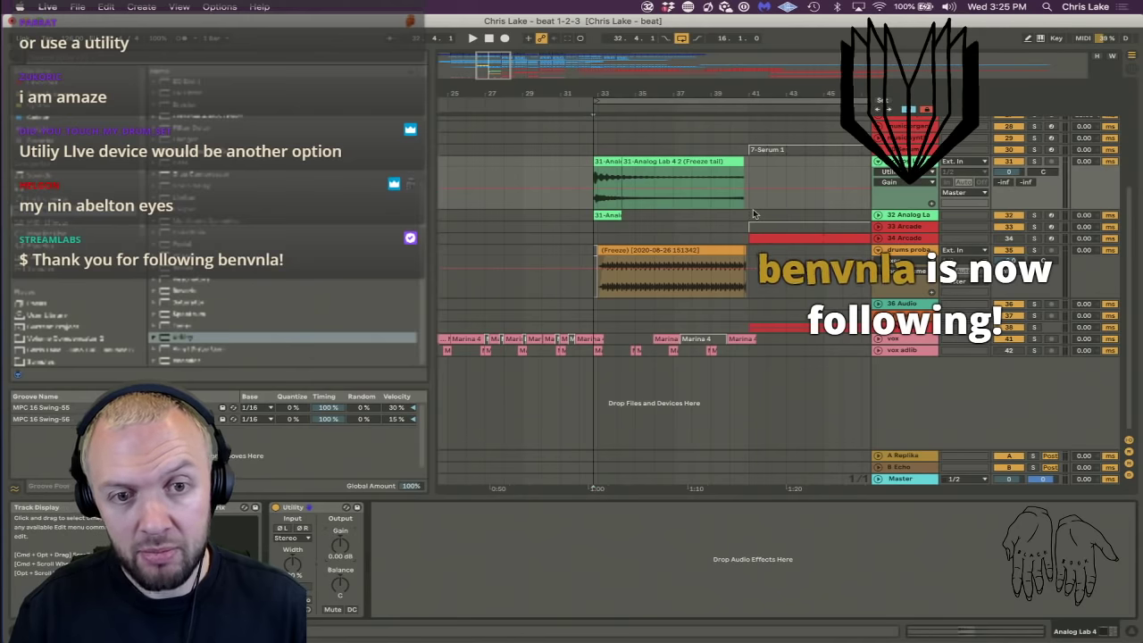
# Draw a dip into the Utility Gain automation on the Analog Lab 4 track just before bar 41, and hide the automation.
pyautogui.click(694, 188)
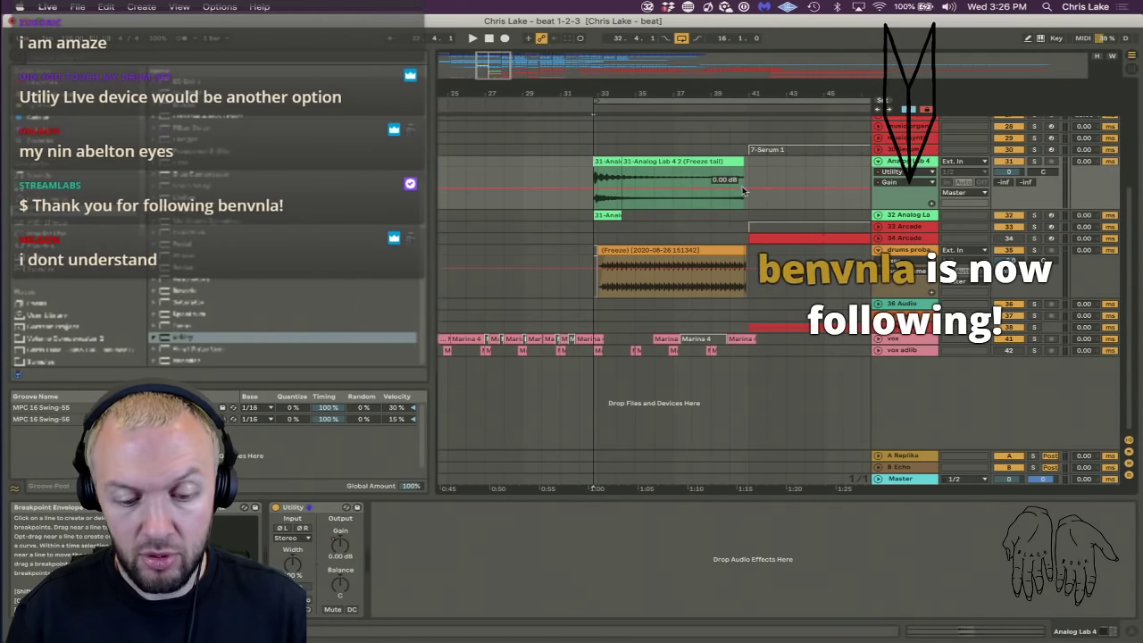
pyautogui.moveTo(742, 187); pyautogui.dragTo(748, 192)
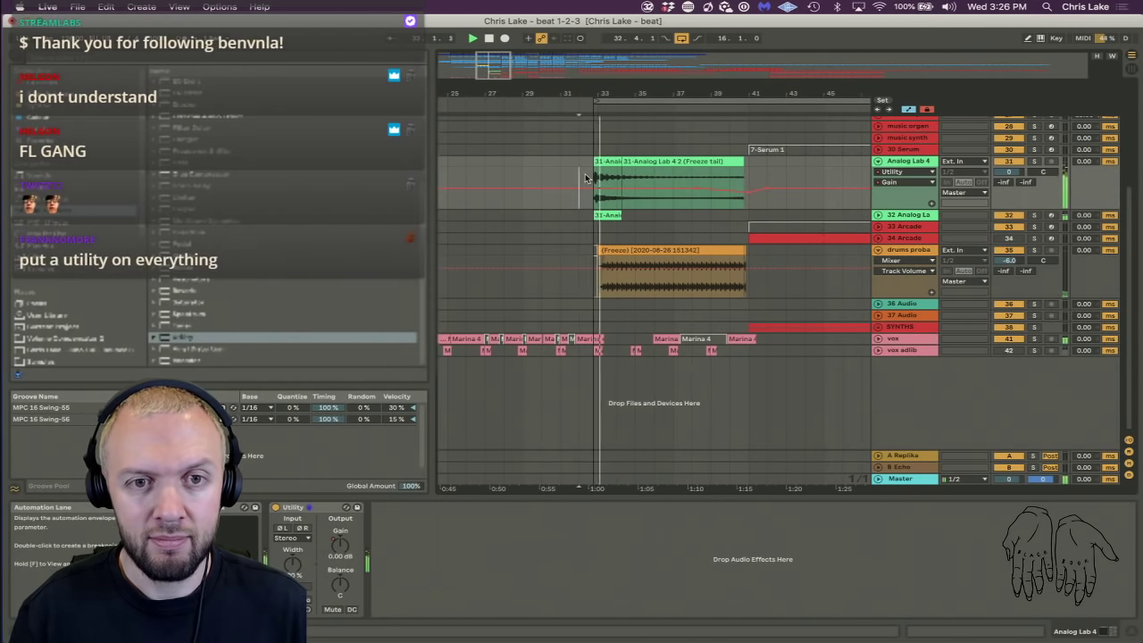
pyautogui.press('a')
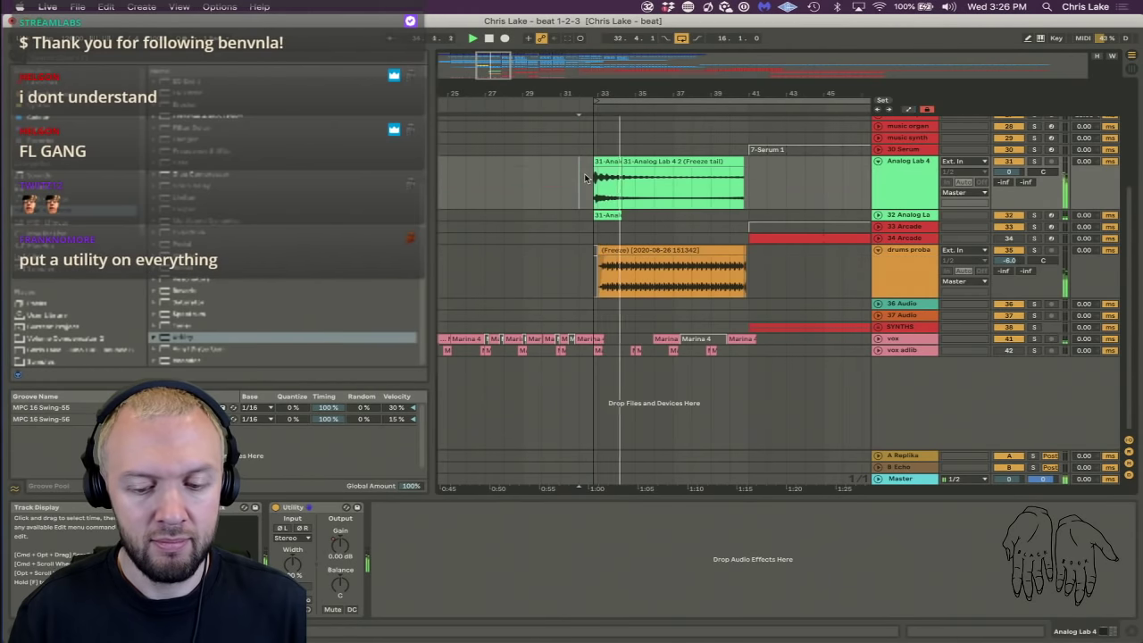
# Fold the tracks except Analog Lab 4, solo it with its Effectrix Device On automation shown, and play its ending from around bar 39.
pyautogui.keyDown('alt'); pyautogui.click(878, 161); pyautogui.keyUp('alt')
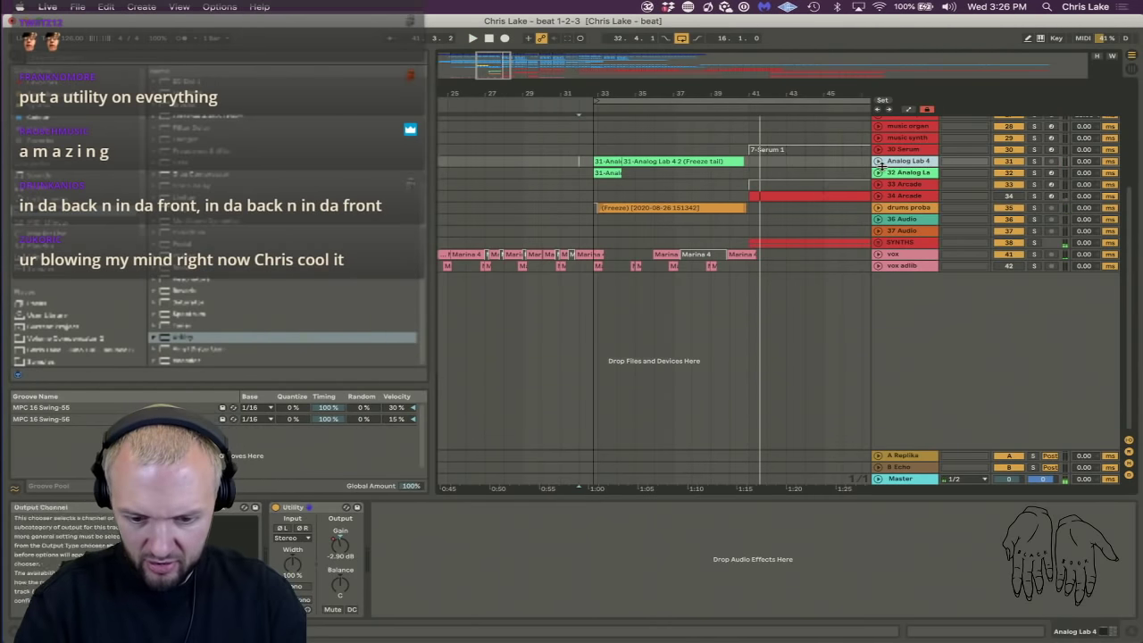
pyautogui.click(879, 162)
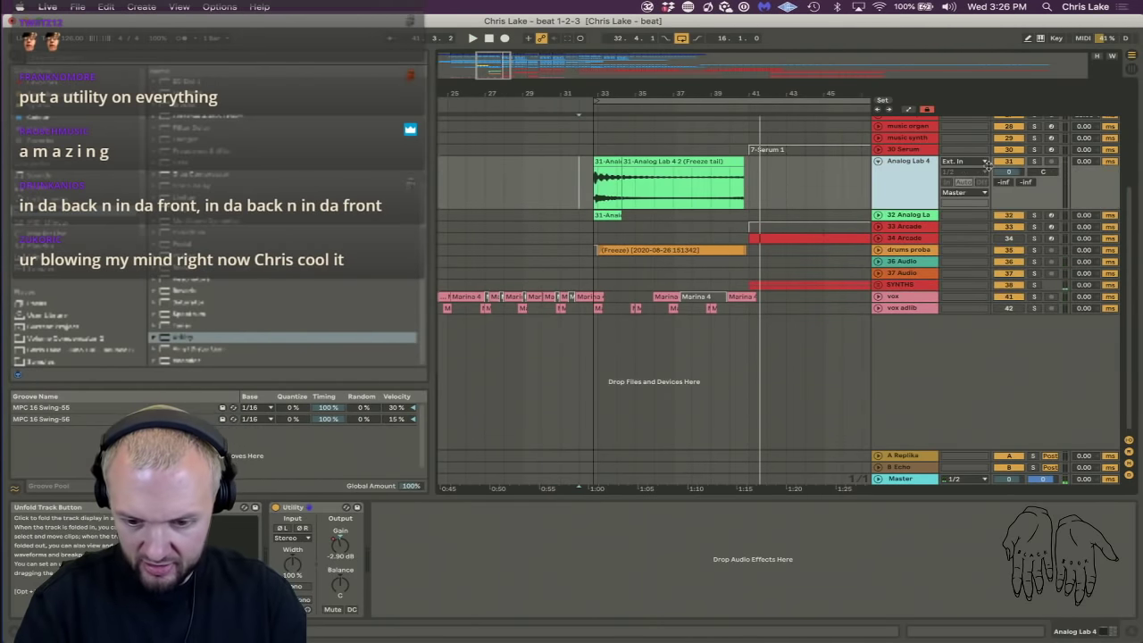
pyautogui.click(1033, 162)
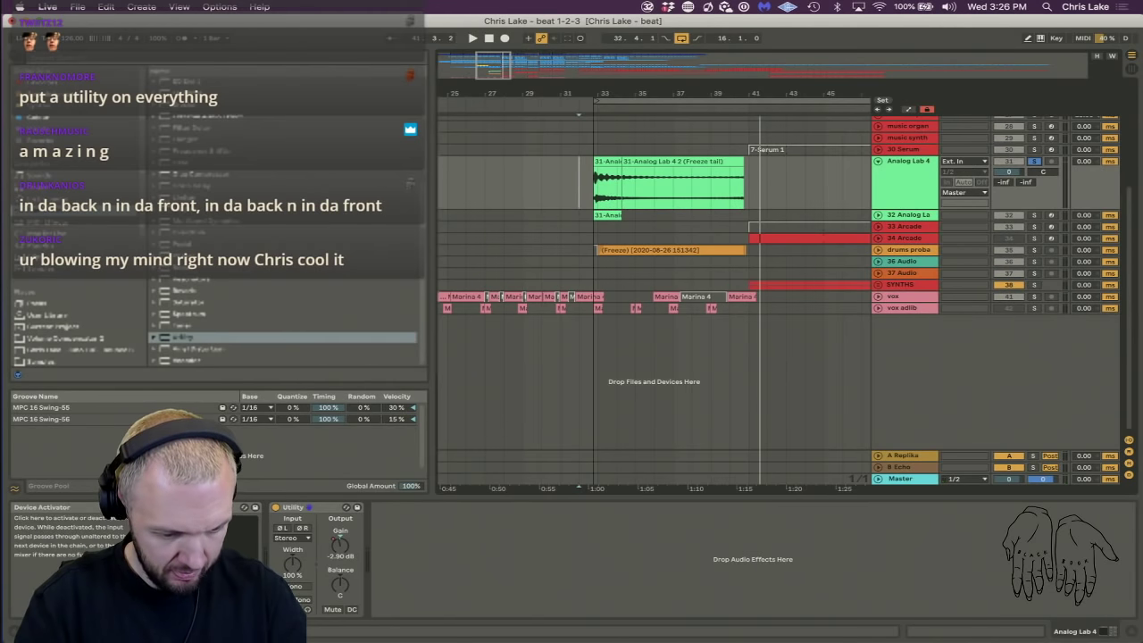
pyautogui.press('a')
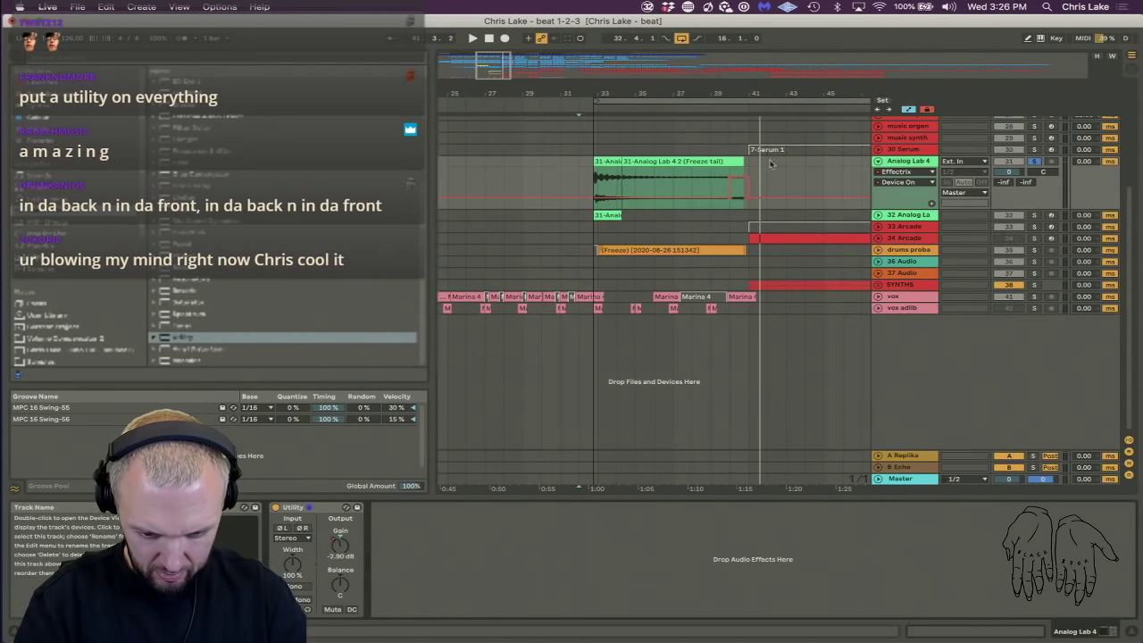
pyautogui.click(711, 110)
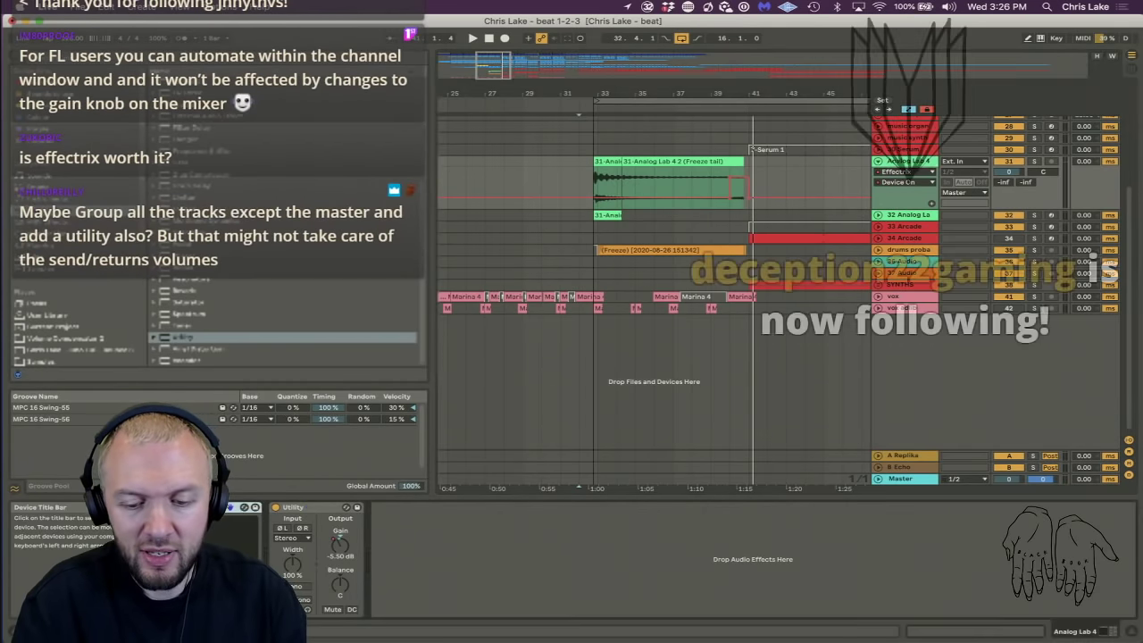
# Play the build from just before bar 33 with automation hidden, examine the drums proba and Analog Lab 4 devices, and fold Analog Lab 4.
pyautogui.click(694, 251)
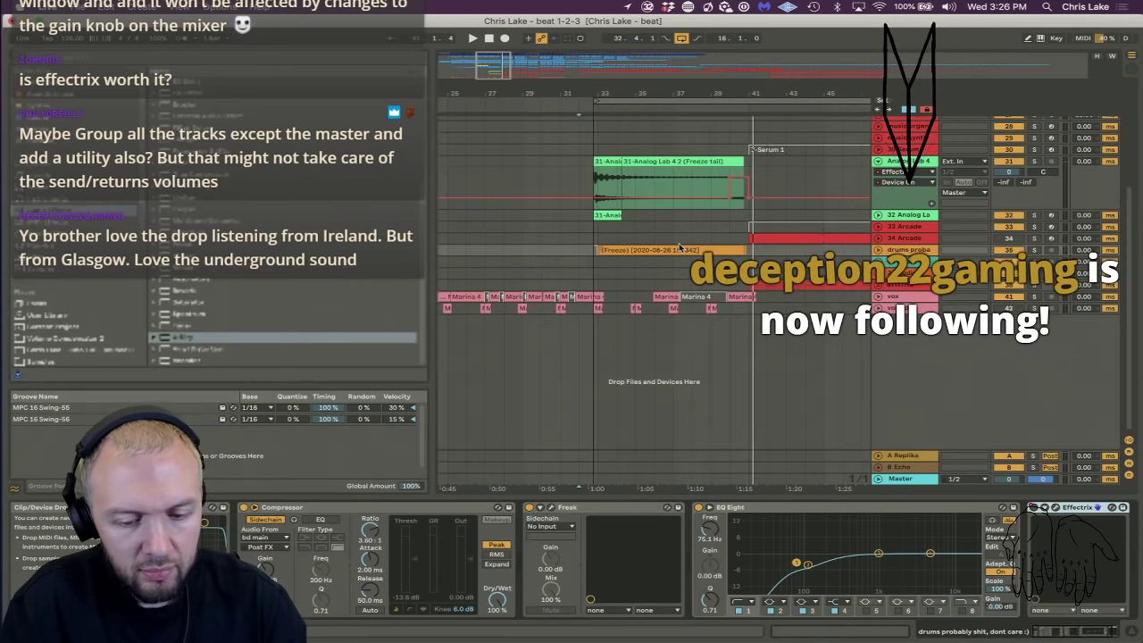
pyautogui.press('a')
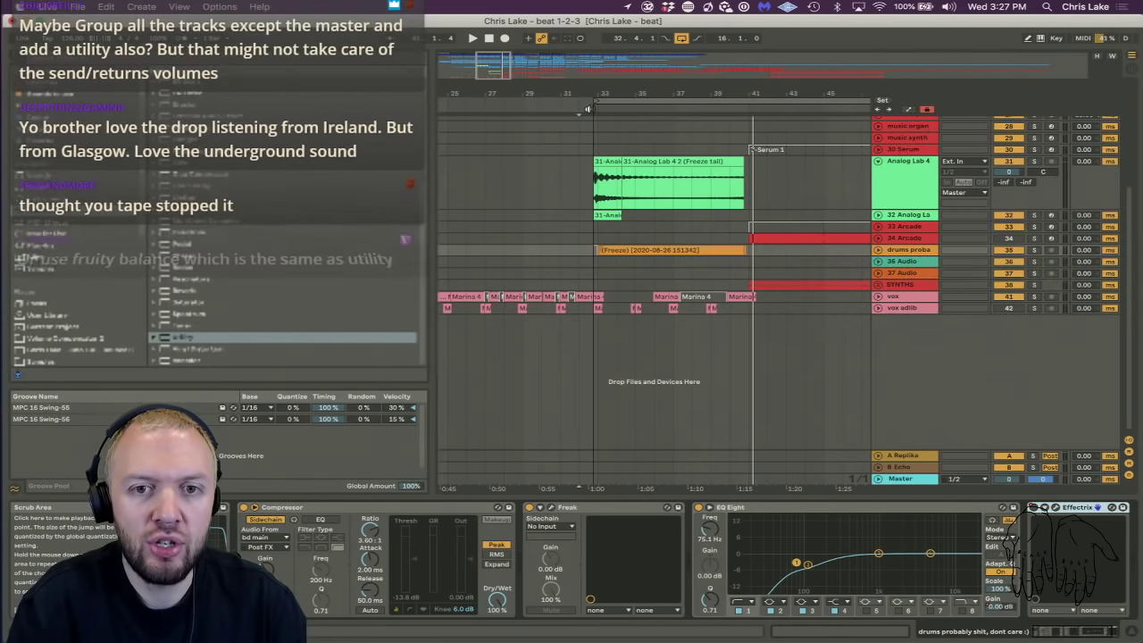
pyautogui.click(588, 108)
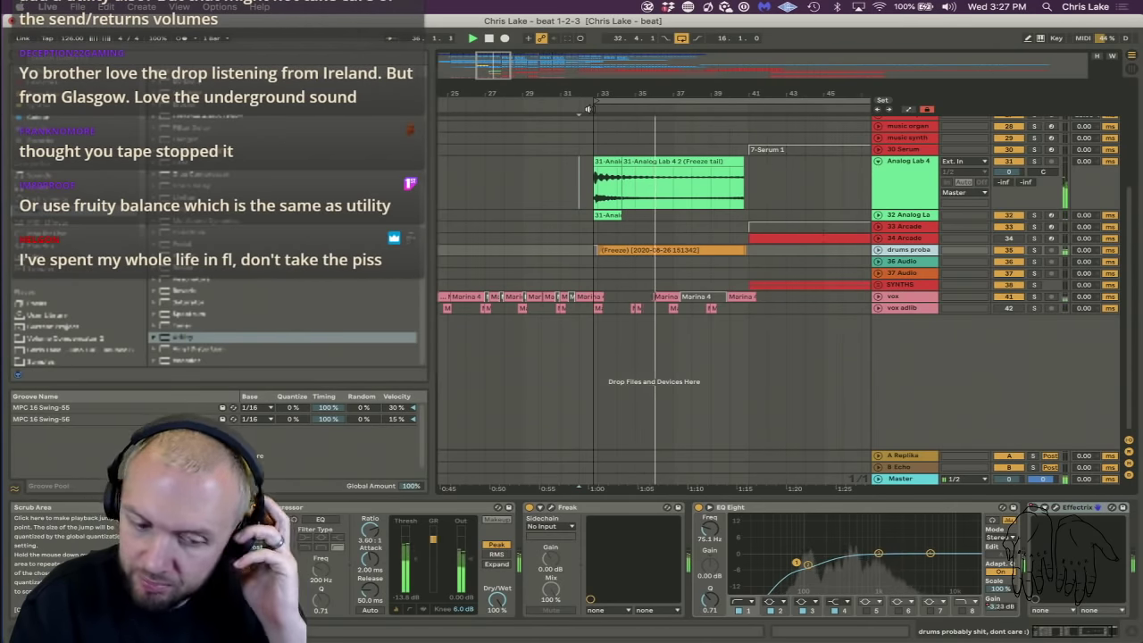
pyautogui.click(917, 182)
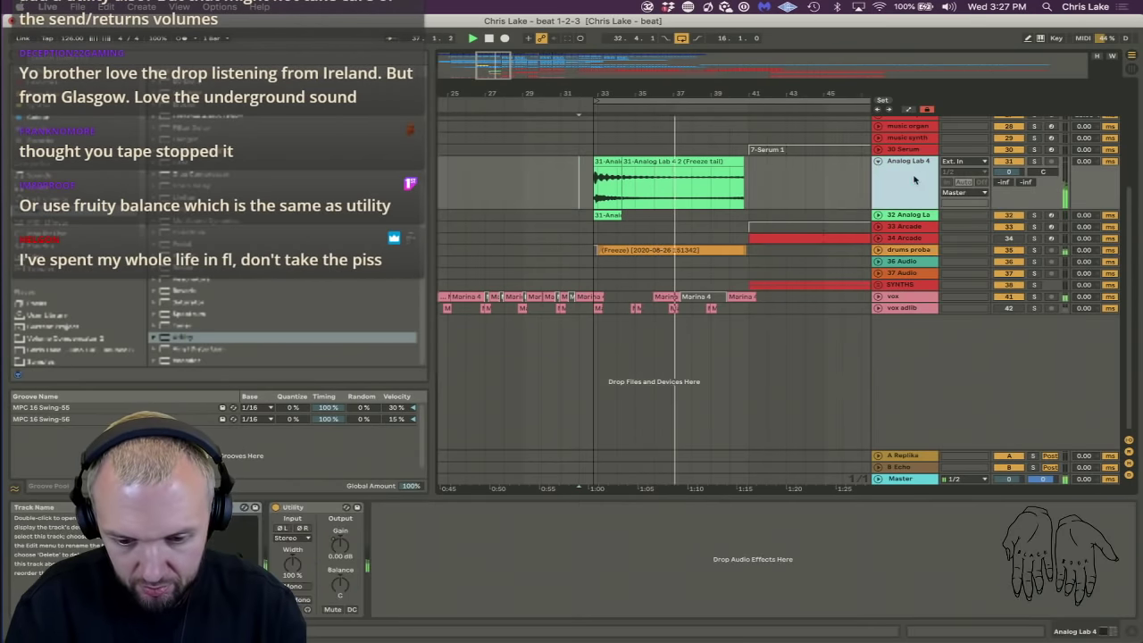
pyautogui.click(877, 161)
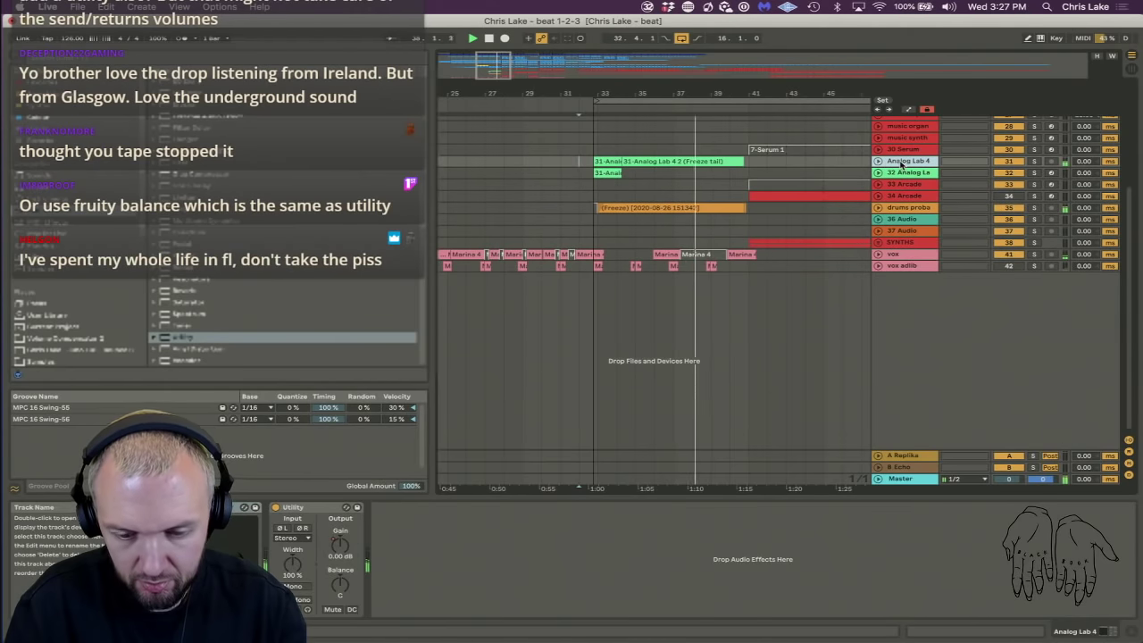
pyautogui.click(893, 207)
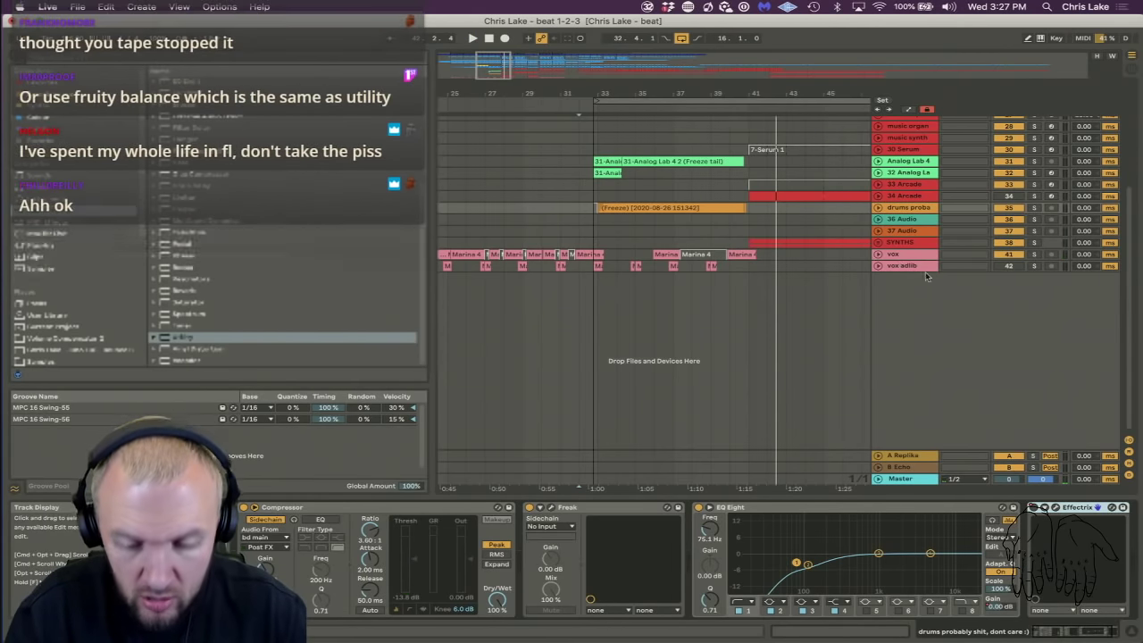
# Draw a 1/8-note off step at 40.4 in the Master track's Auto Filter Device On automation.
pyautogui.click(909, 479)
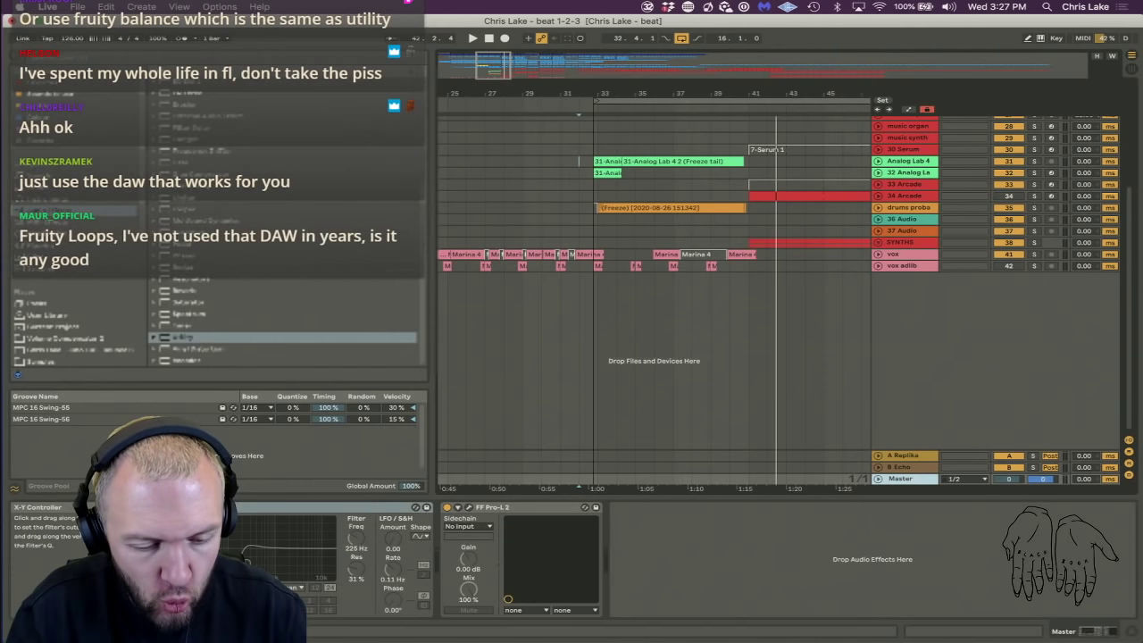
pyautogui.press('a')
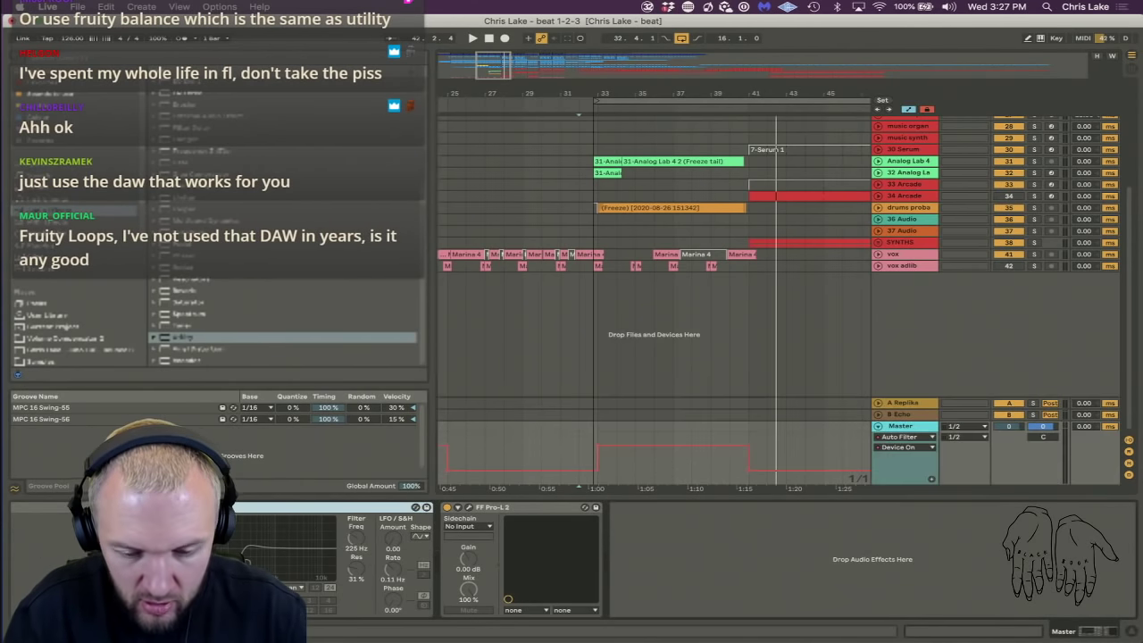
pyautogui.scroll(10, 751, 91)
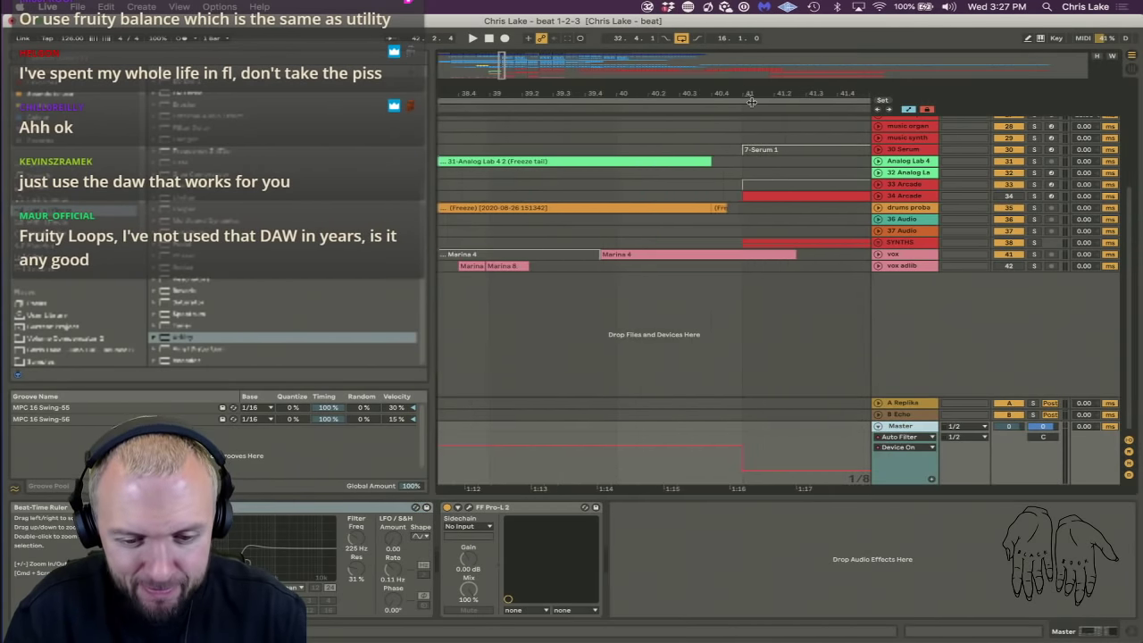
pyautogui.press('b')
pyautogui.click(720, 461)
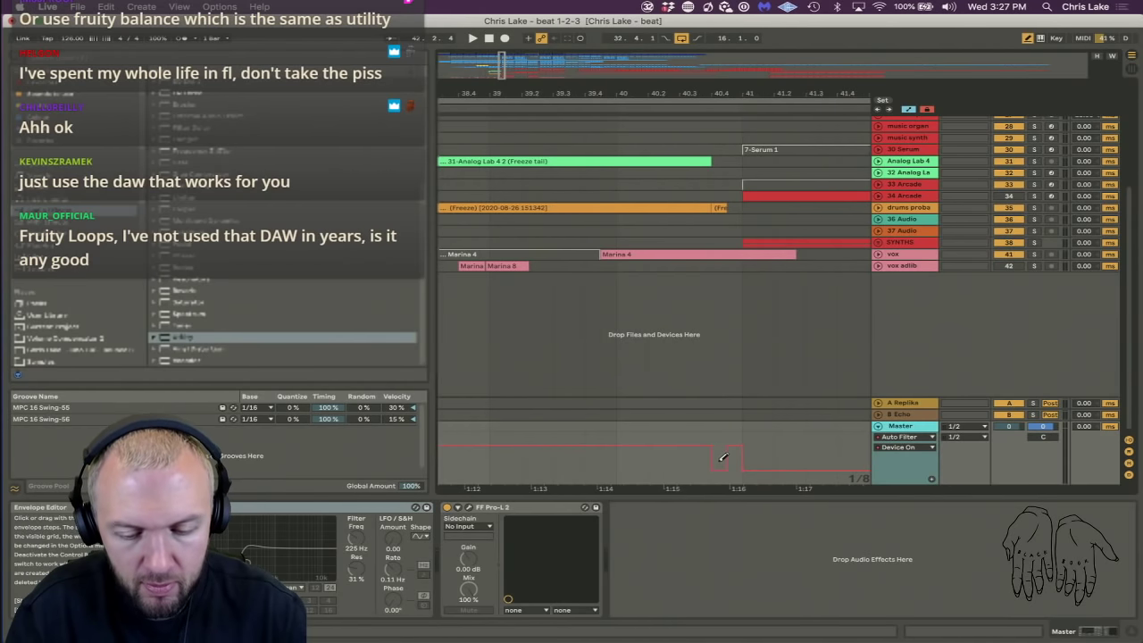
# Play the build from bar 33 into the drop with automation hidden and the Master track folded, checking the transition at bar 41.
pyautogui.scroll(-15, 583, 90)
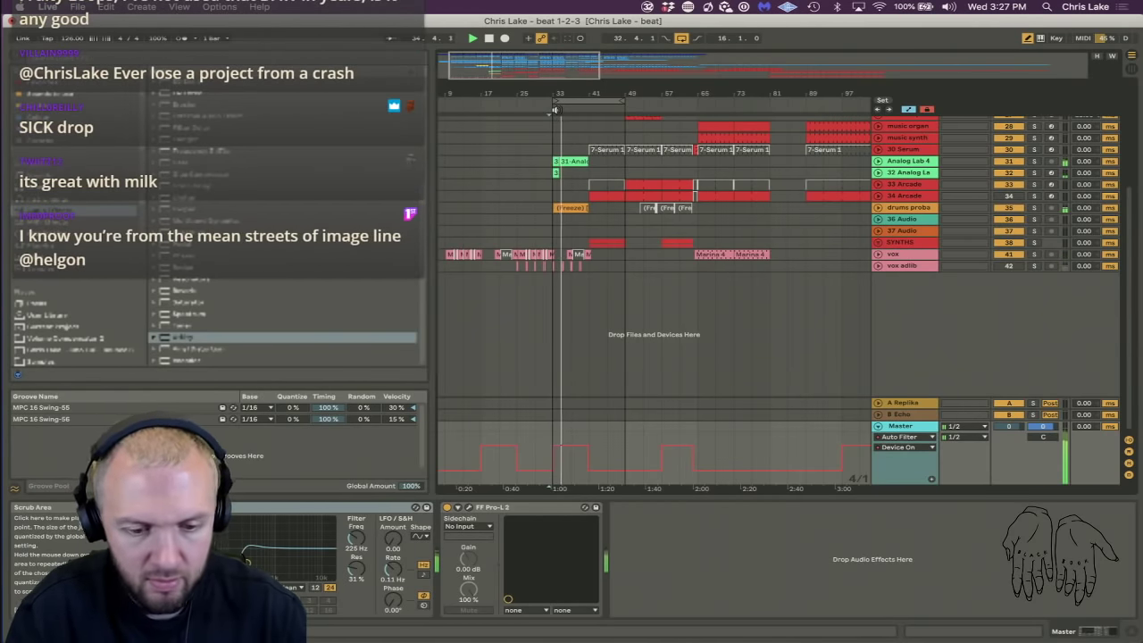
pyautogui.press('a')
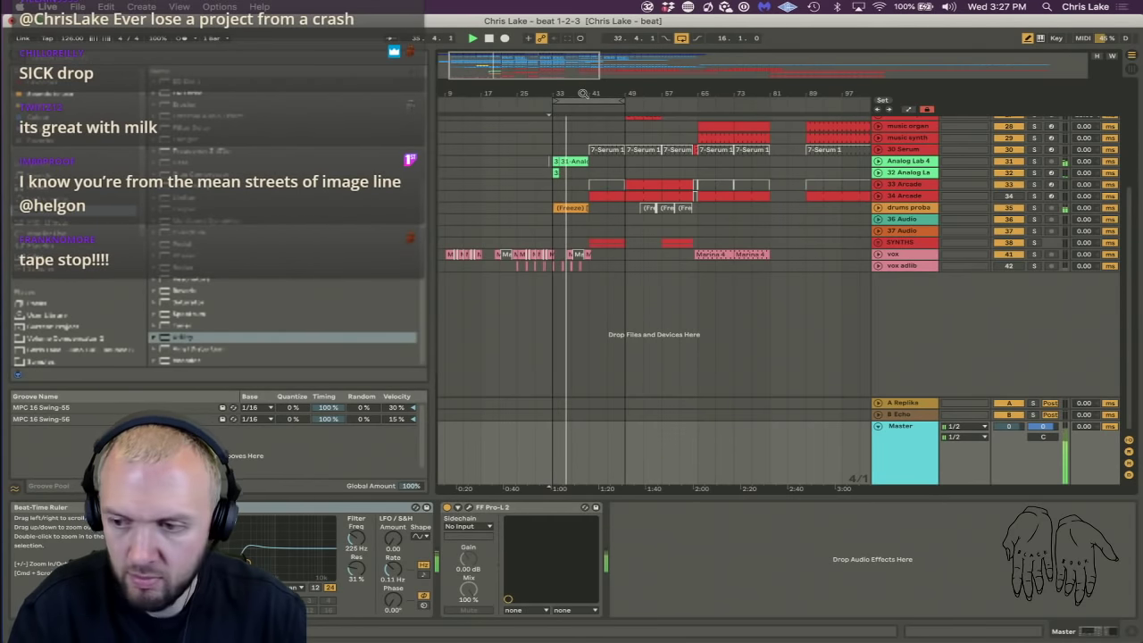
pyautogui.click(879, 428)
pyautogui.moveTo(602, 90); pyautogui.dragTo(729, 115)
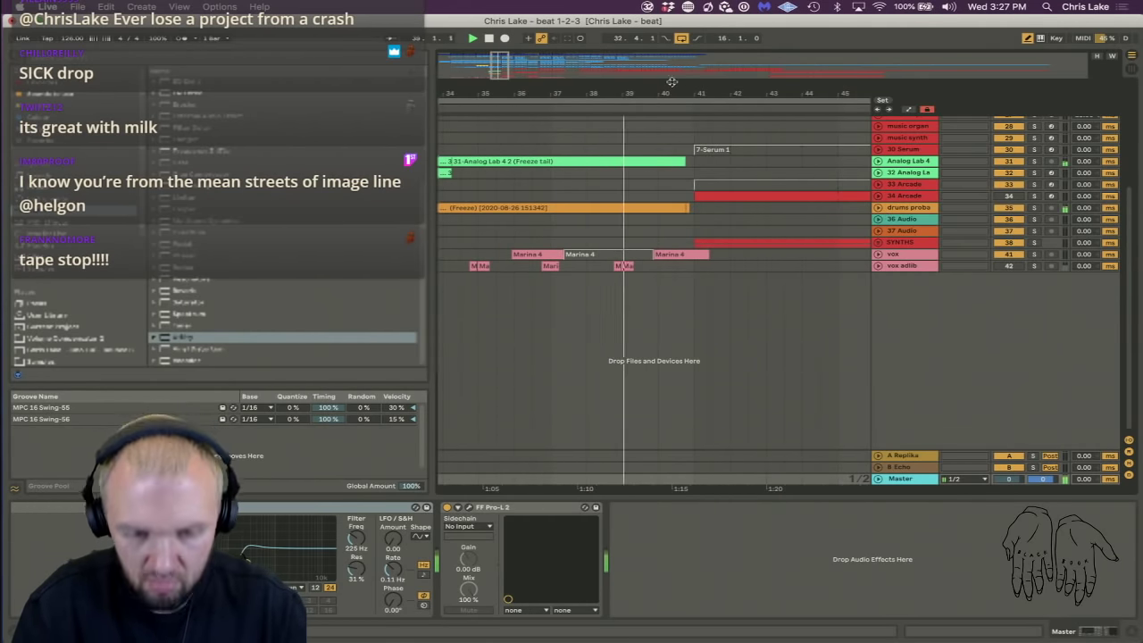
pyautogui.moveTo(684, 85); pyautogui.dragTo(686, 118)
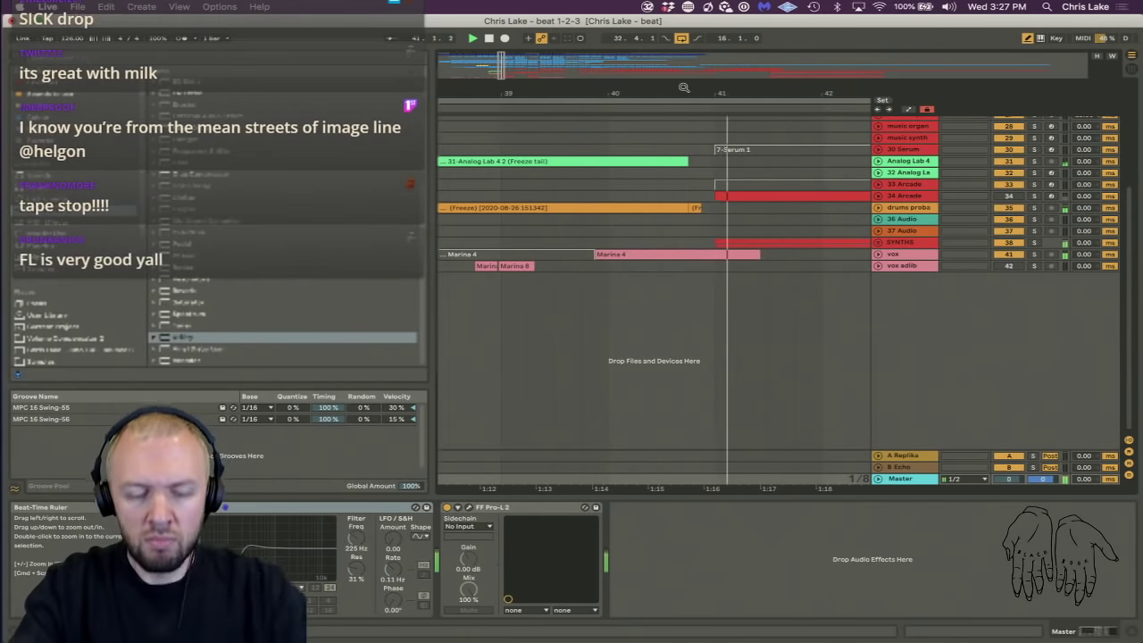
pyautogui.moveTo(683, 88); pyautogui.dragTo(684, 38)
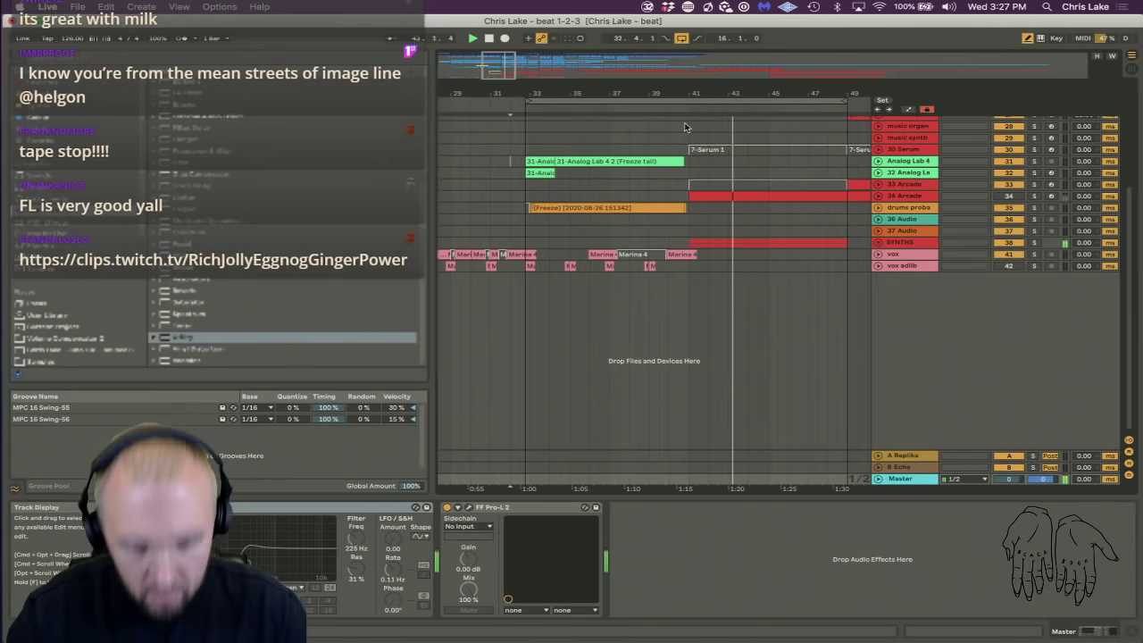
pyautogui.moveTo(617, 91); pyautogui.dragTo(618, 73)
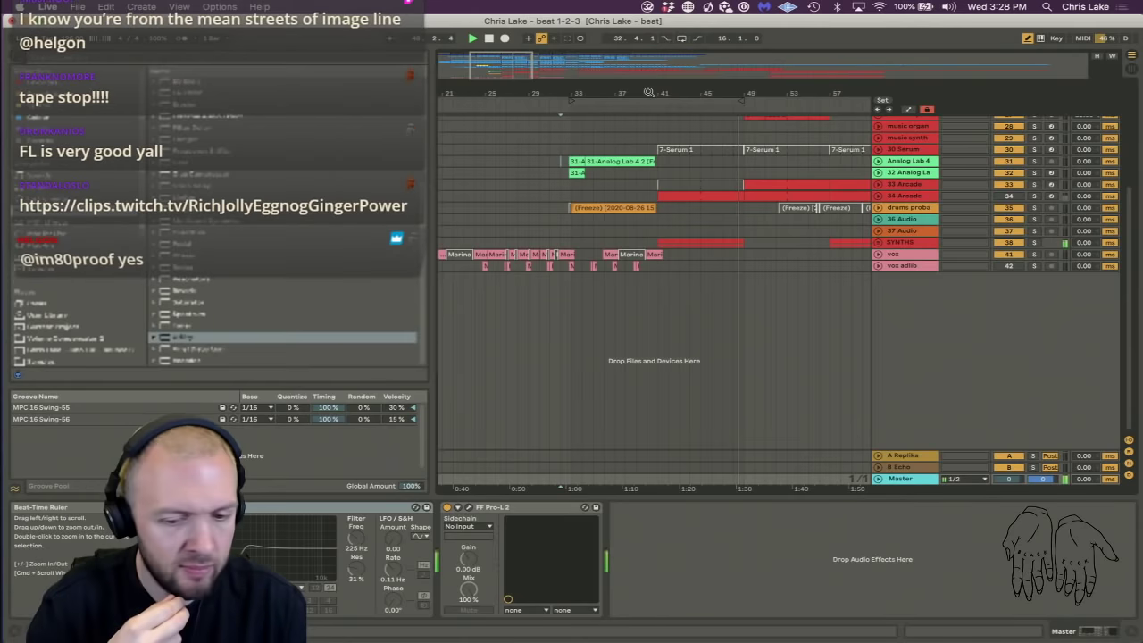
# Extend the bar 47 ICSP025 Kick Loop clip on bd top 2 to end at 48.3, and select the short kick section before it.
pyautogui.scroll(-3, 651, 92)
pyautogui.scroll(5, 745, 226)
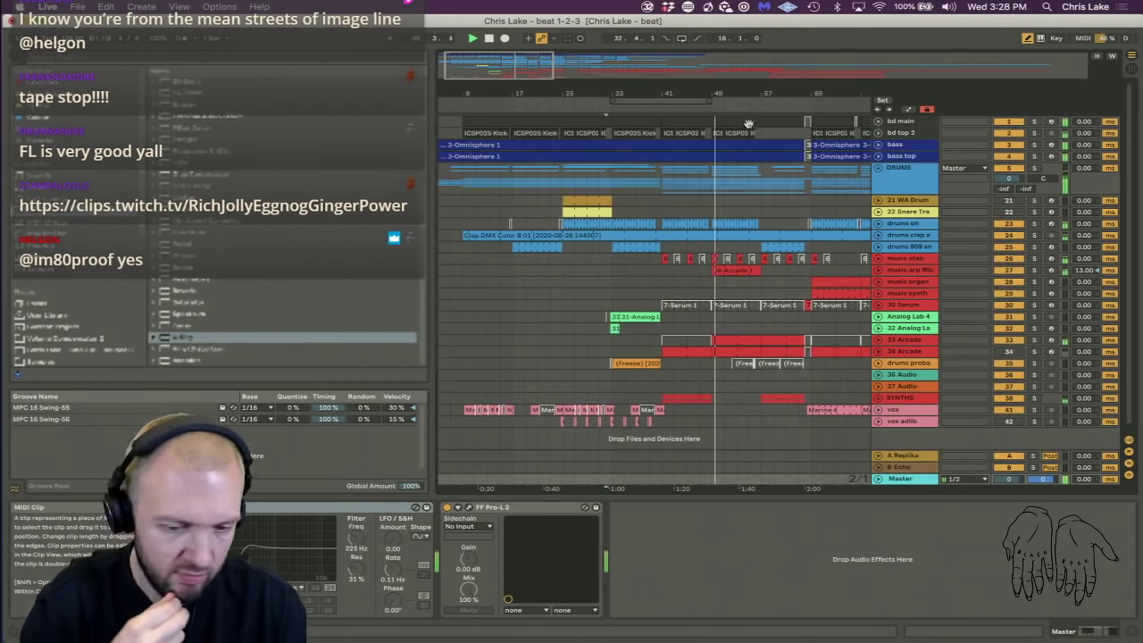
pyautogui.click(885, 134)
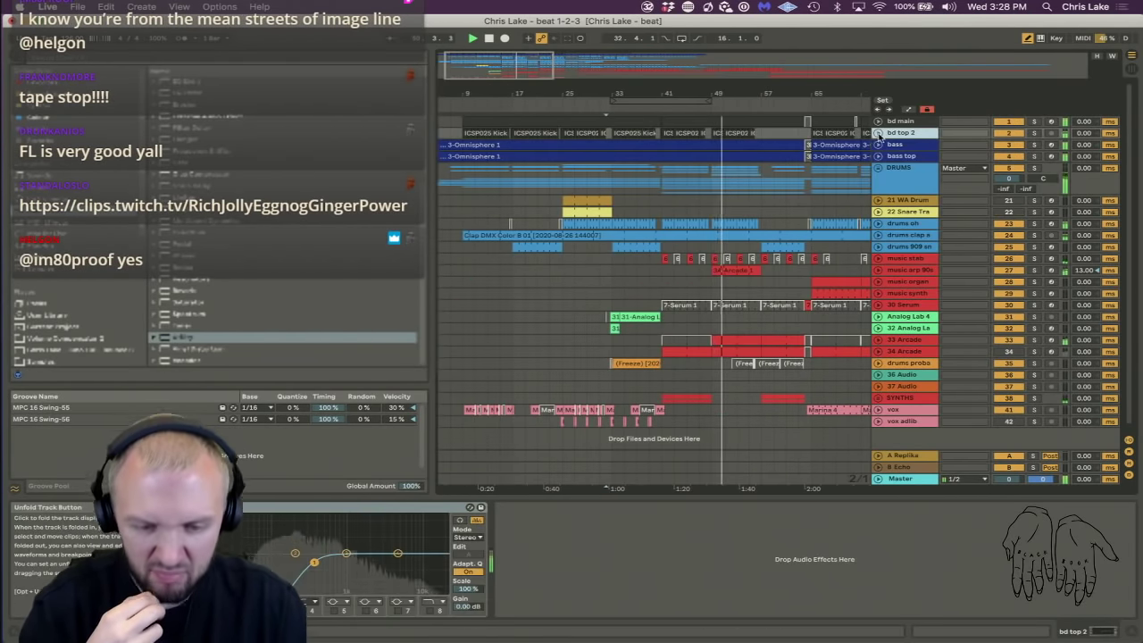
pyautogui.click(878, 133)
pyautogui.scroll(5, 707, 91)
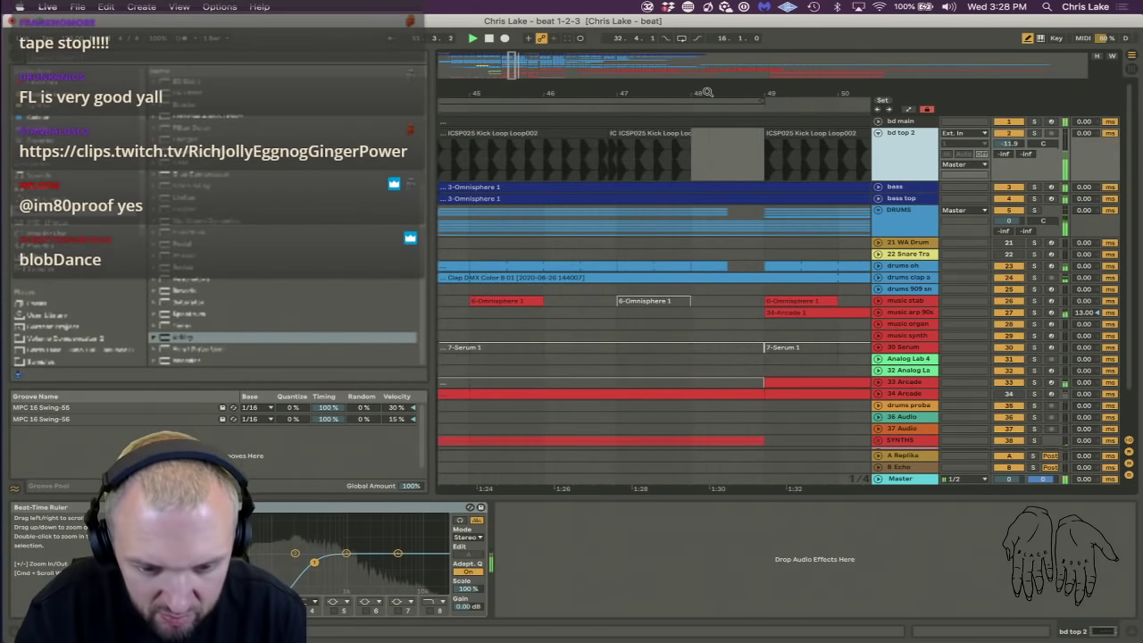
pyautogui.click(877, 122)
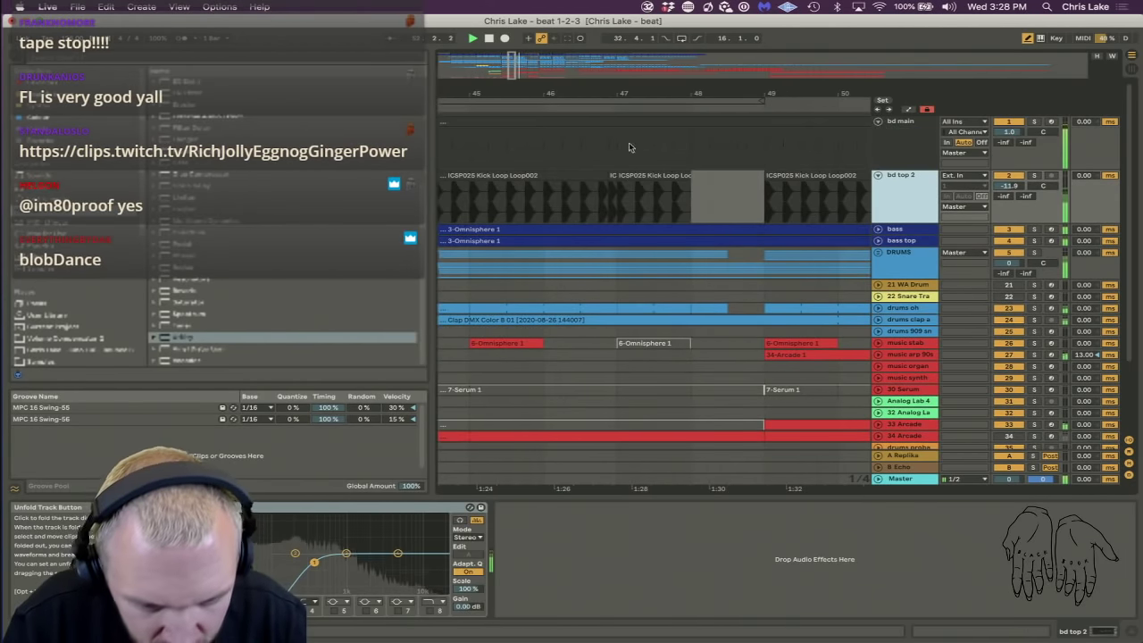
pyautogui.click(683, 176)
pyautogui.moveTo(683, 176); pyautogui.dragTo(727, 176)
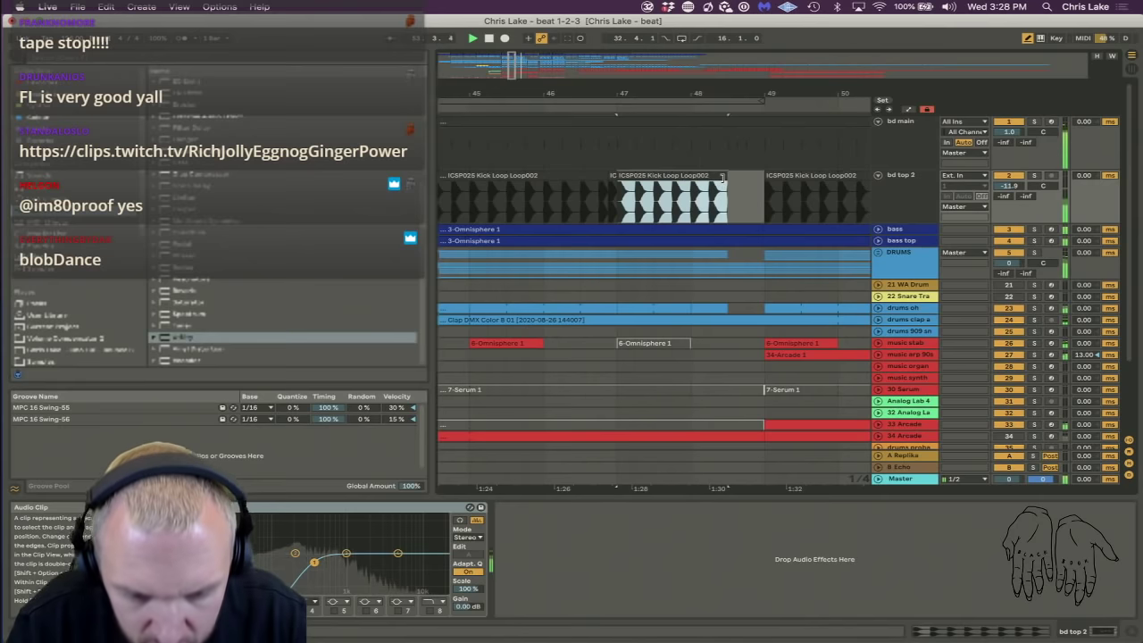
pyautogui.moveTo(600, 202); pyautogui.dragTo(623, 201)
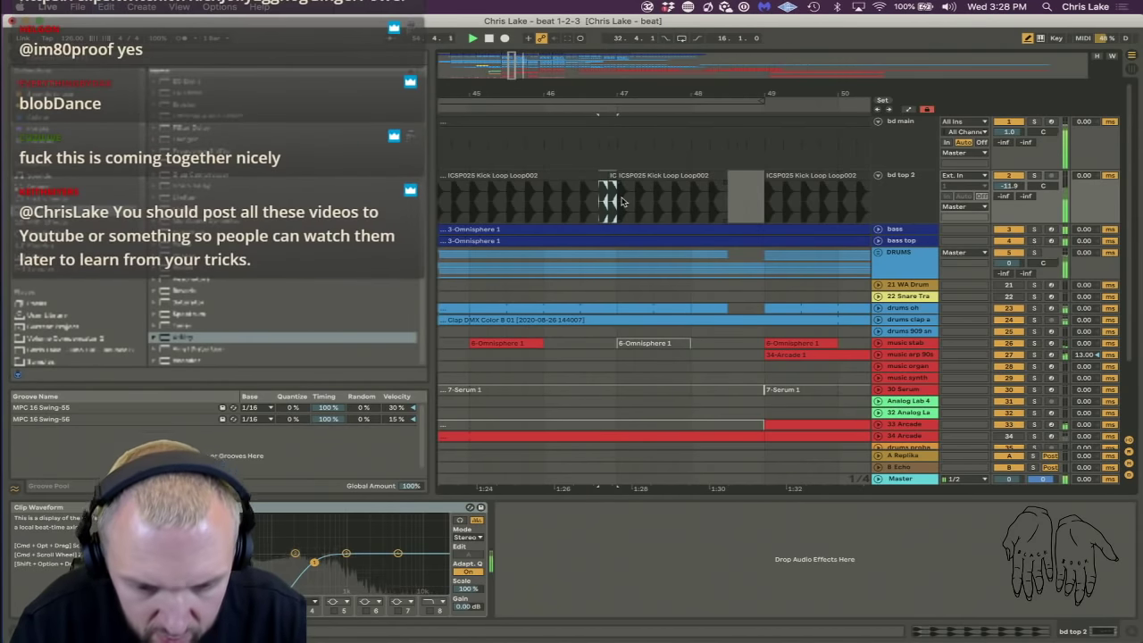
# Paste the kick loop slice on the bd top 2 track and pull the start of the bar 49 clip earlier.
pyautogui.press('super+v')
pyautogui.moveTo(765, 176); pyautogui.dragTo(747, 175)
pyautogui.moveTo(720, 93); pyautogui.dragTo(558, 53)
pyautogui.moveTo(676, 95); pyautogui.dragTo(674, 91)
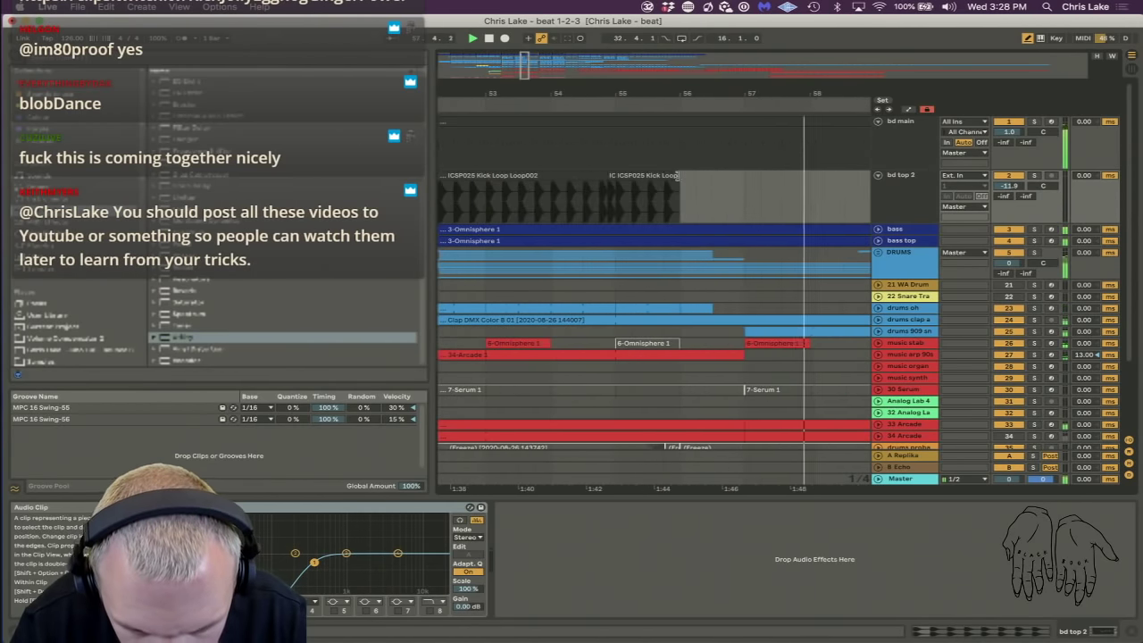
# Extend the ICSP025 Kick Loop Loop002 clip on bd top 2 from bar 56 up to bar 64.
pyautogui.moveTo(678, 176); pyautogui.dragTo(793, 176)
pyautogui.moveTo(793, 89); pyautogui.dragTo(634, 63)
pyautogui.moveTo(633, 184); pyautogui.dragTo(722, 186)
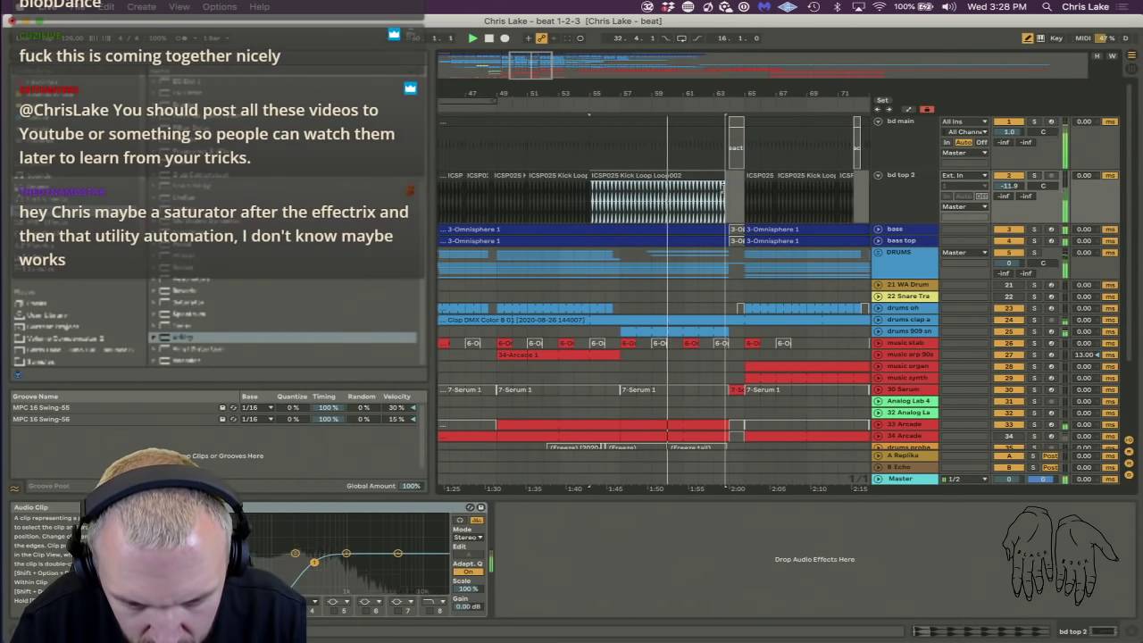
pyautogui.press('+')
pyautogui.press('+')
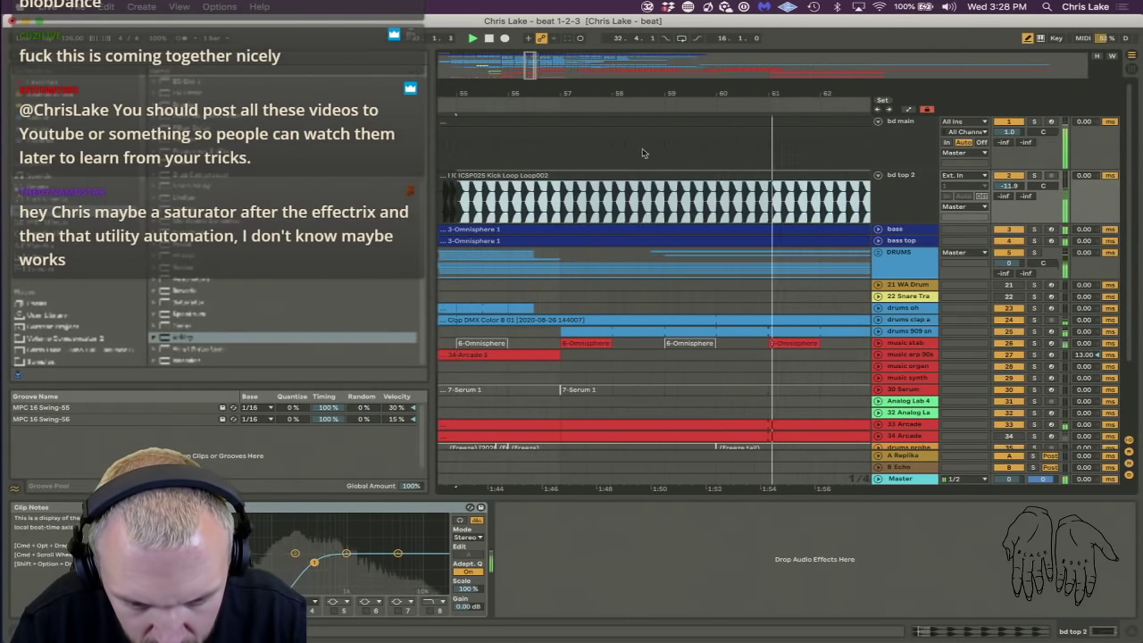
pyautogui.click(638, 157)
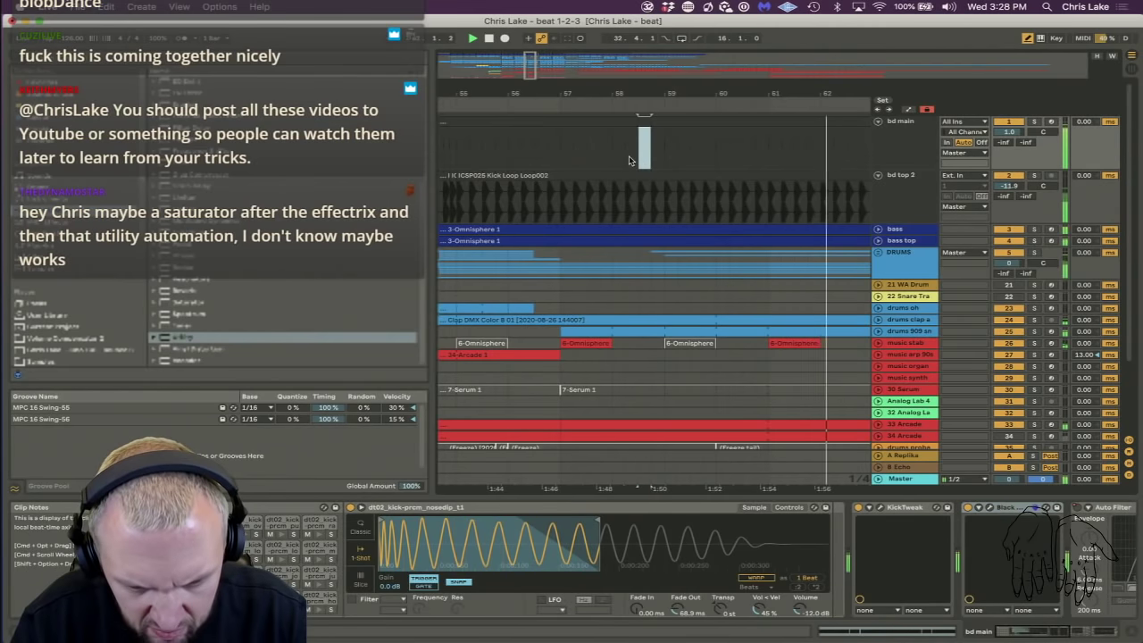
pyautogui.press('Right')
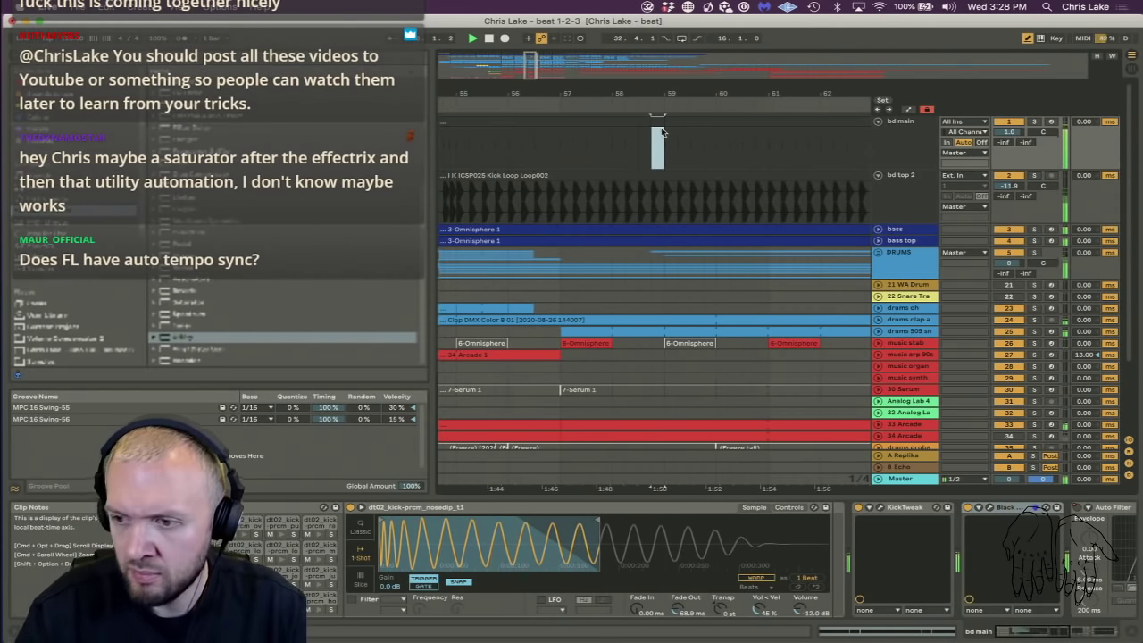
pyautogui.moveTo(607, 99); pyautogui.dragTo(506, 90)
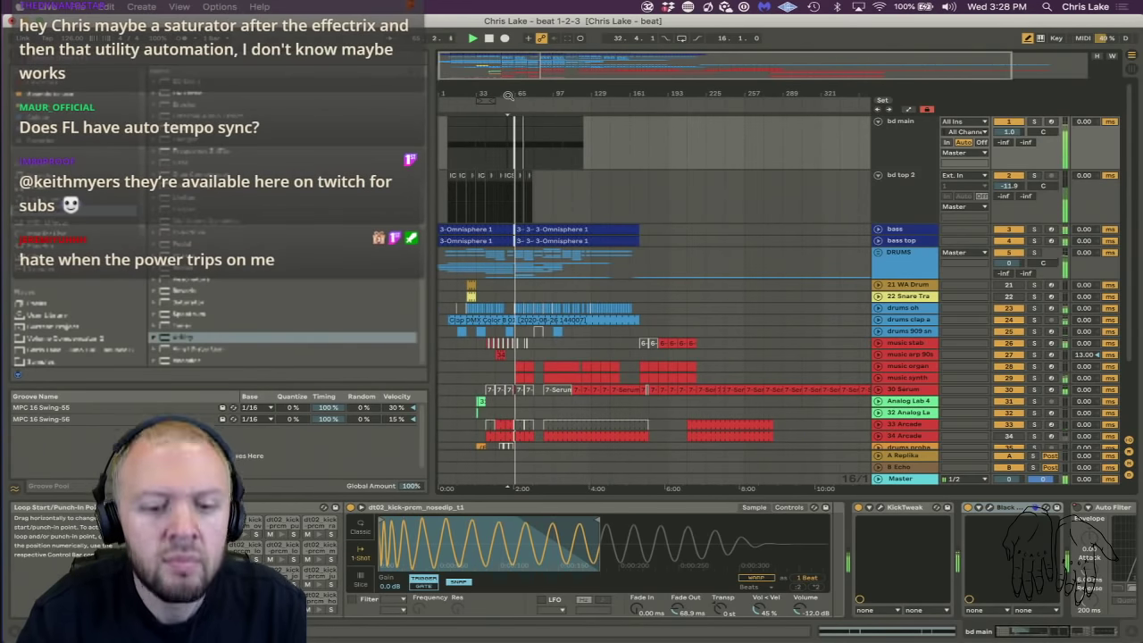
pyautogui.moveTo(506, 90); pyautogui.dragTo(506, 94)
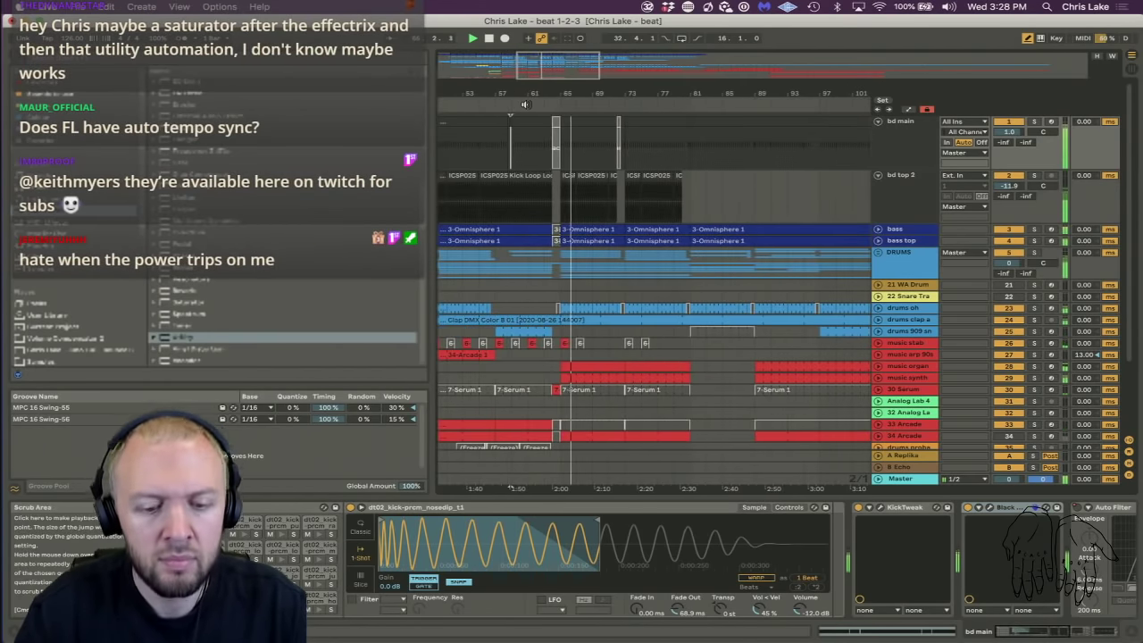
# Deactivate the bar 64 section of the Clap DMX Color clip on the drums clap add track.
pyautogui.moveTo(534, 99); pyautogui.dragTo(534, 116)
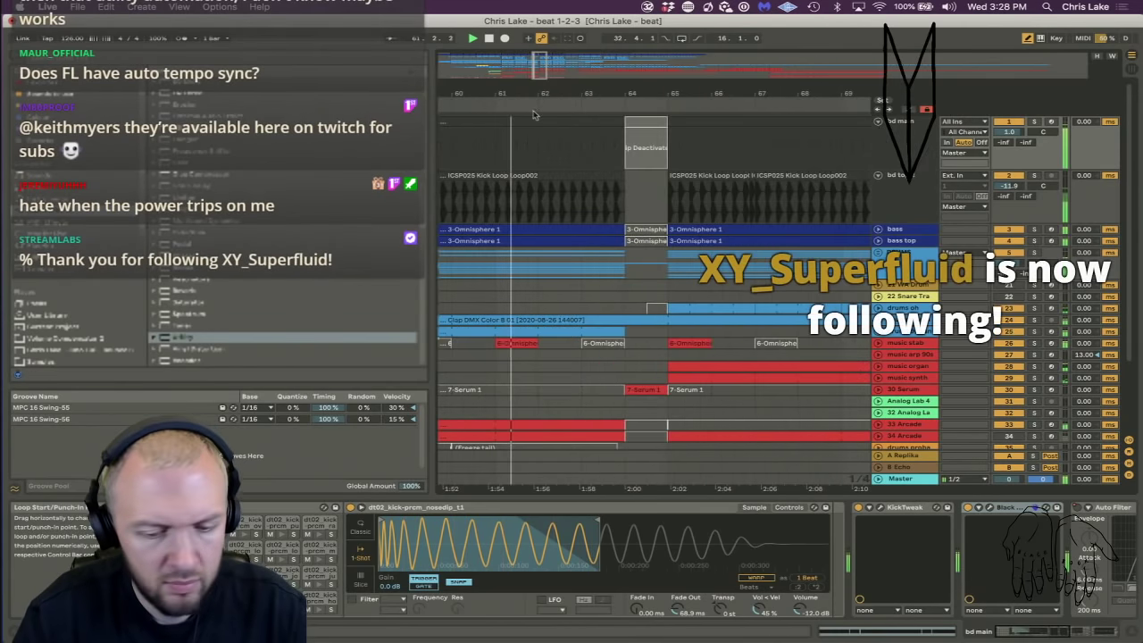
pyautogui.scroll(-6, 848, 232)
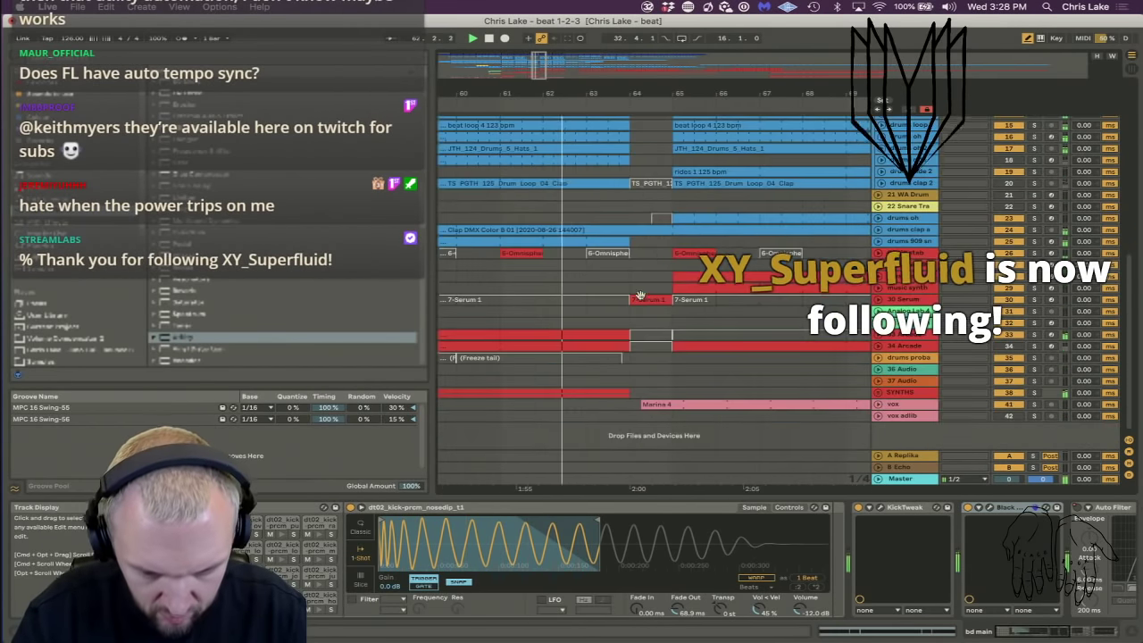
pyautogui.click(878, 229)
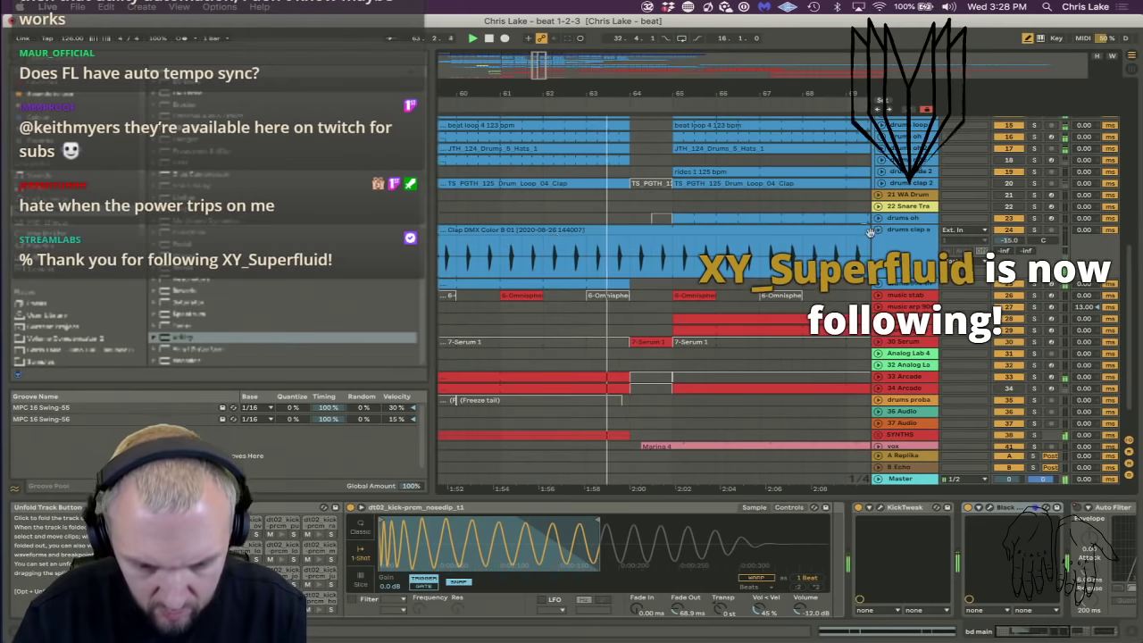
pyautogui.moveTo(629, 258); pyautogui.dragTo(673, 259)
pyautogui.press('Delete')
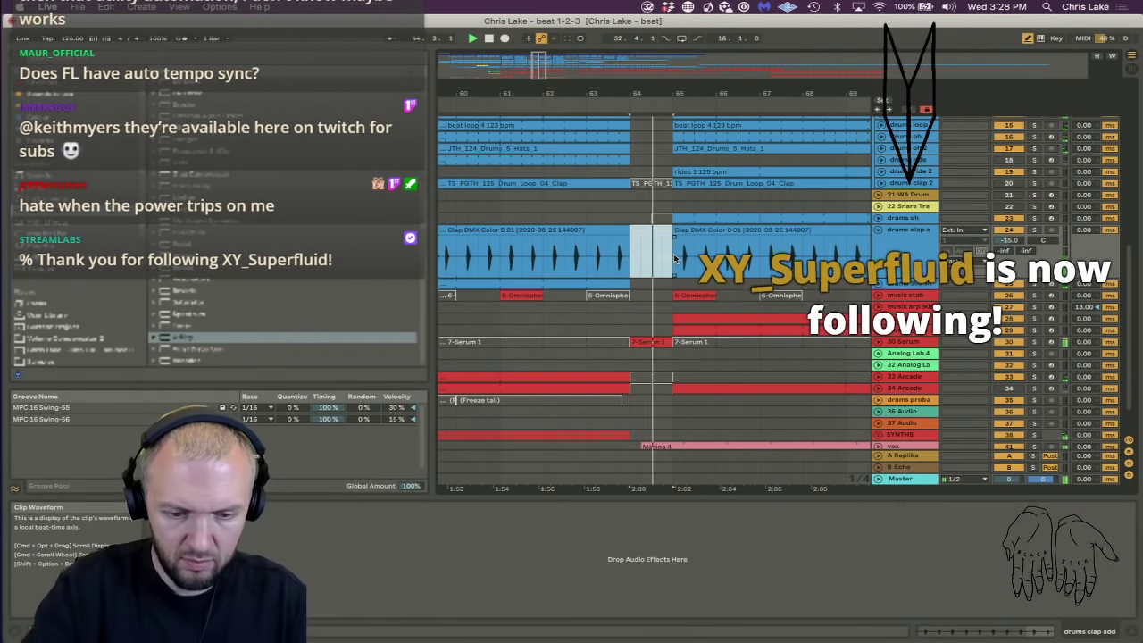
pyautogui.scroll(5, 653, 256)
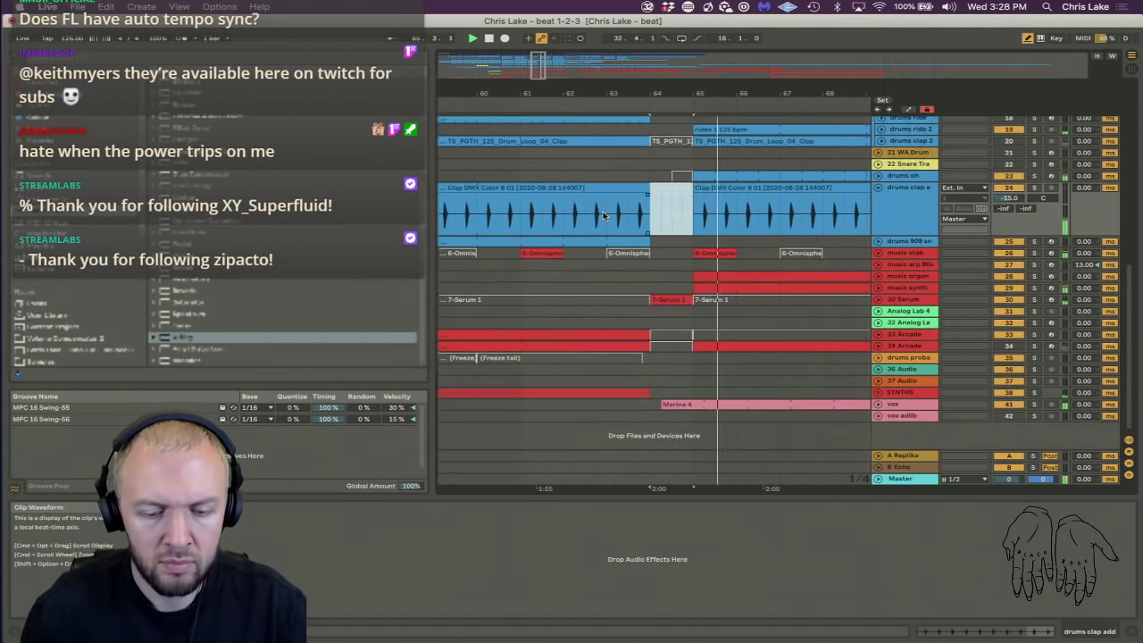
pyautogui.moveTo(631, 258); pyautogui.dragTo(673, 269)
pyautogui.press('0')
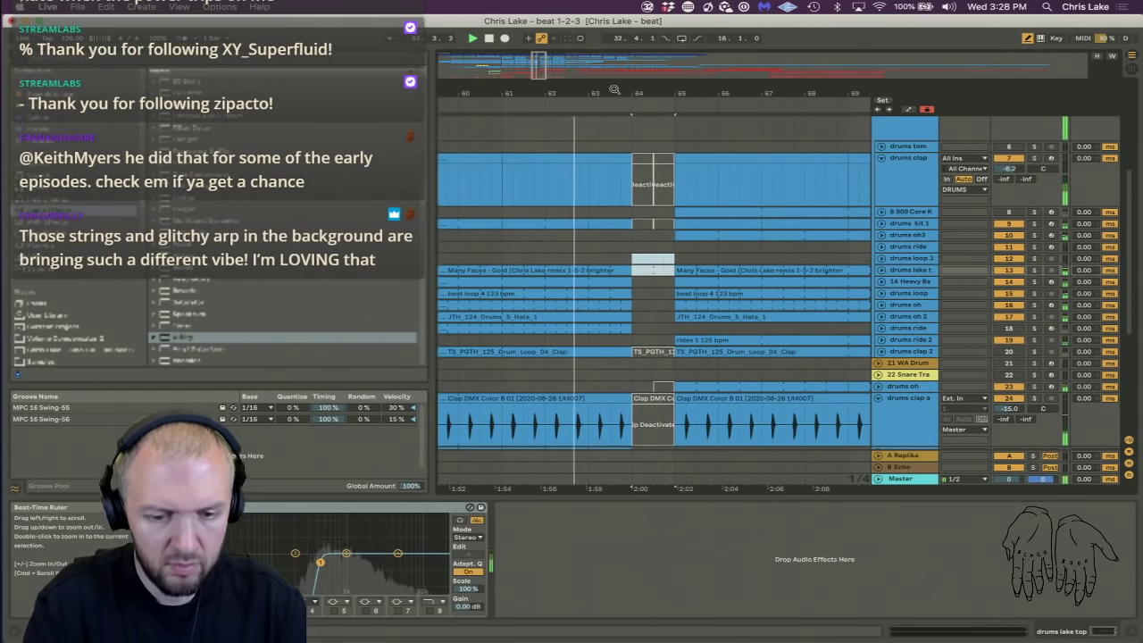
# With the drum tracks collapsed and the 30-Serum lane unfolded, solo 30-Serum and play the transition at bar 64.
pyautogui.scroll(-4, 615, 366)
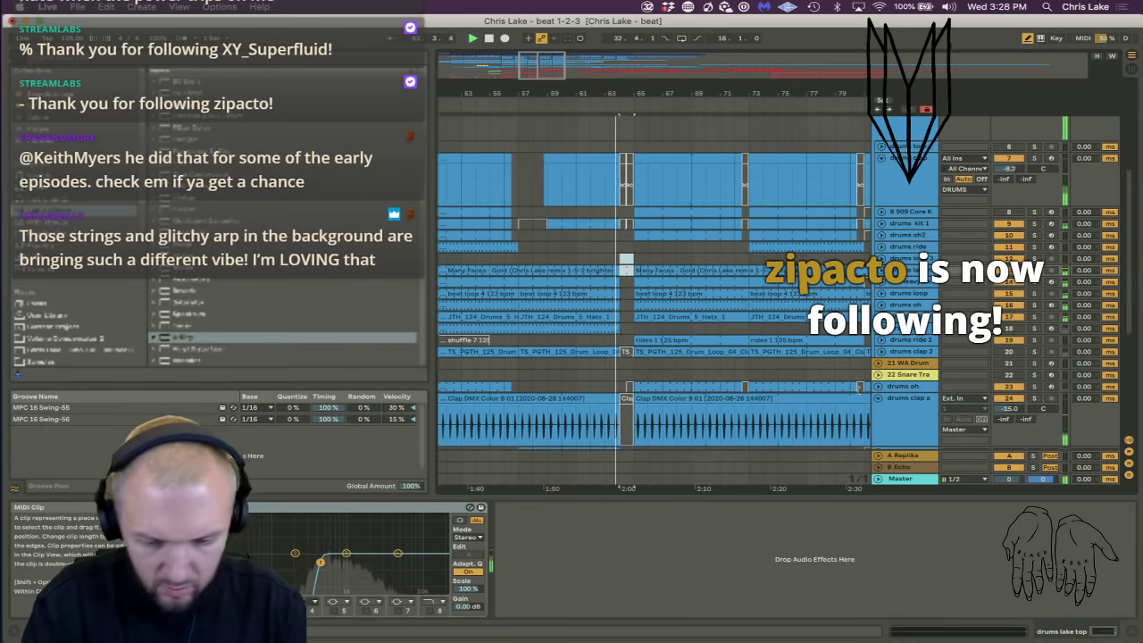
pyautogui.keyDown('alt'); pyautogui.click(879, 399); pyautogui.keyUp('alt')
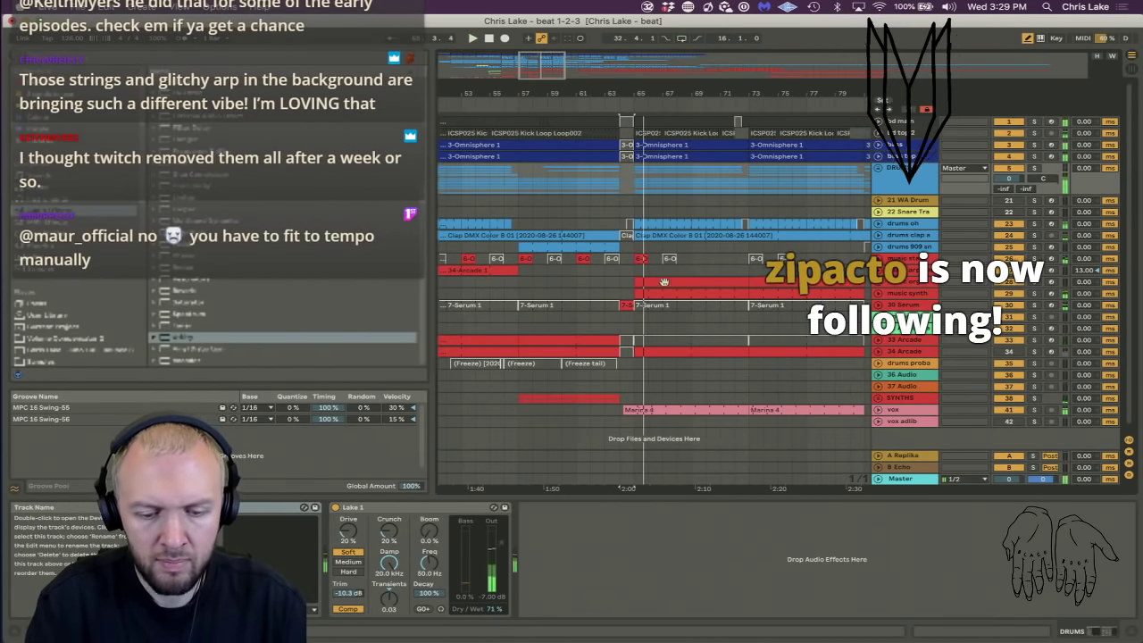
pyautogui.click(905, 304)
pyautogui.click(878, 304)
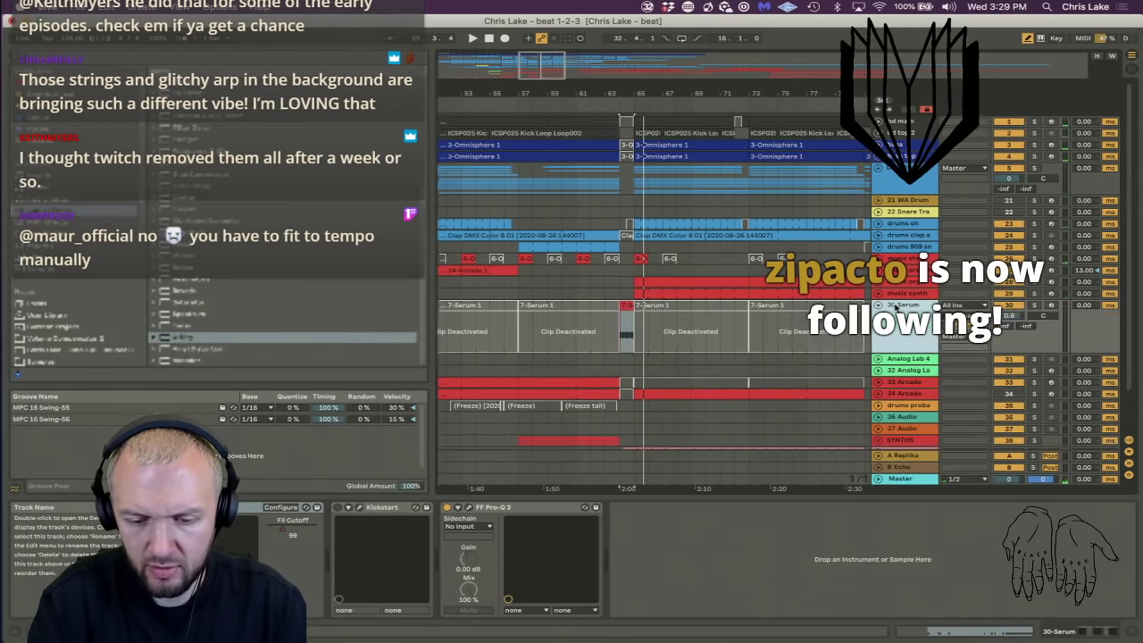
pyautogui.click(1034, 304)
pyautogui.press('space')
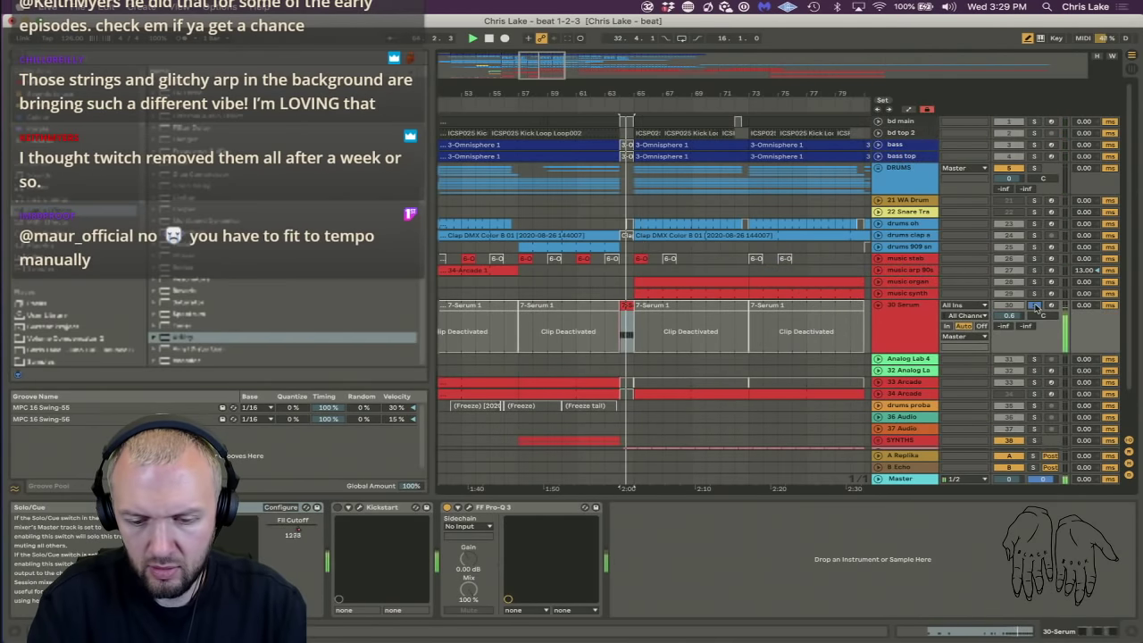
pyautogui.click(905, 326)
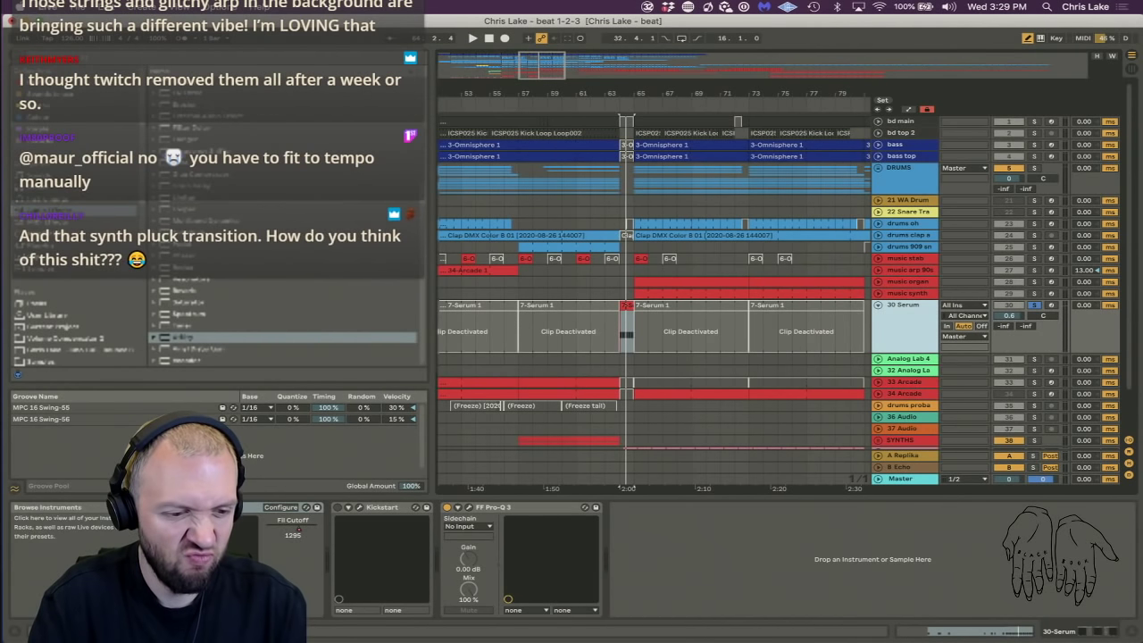
pyautogui.click(54, 246)
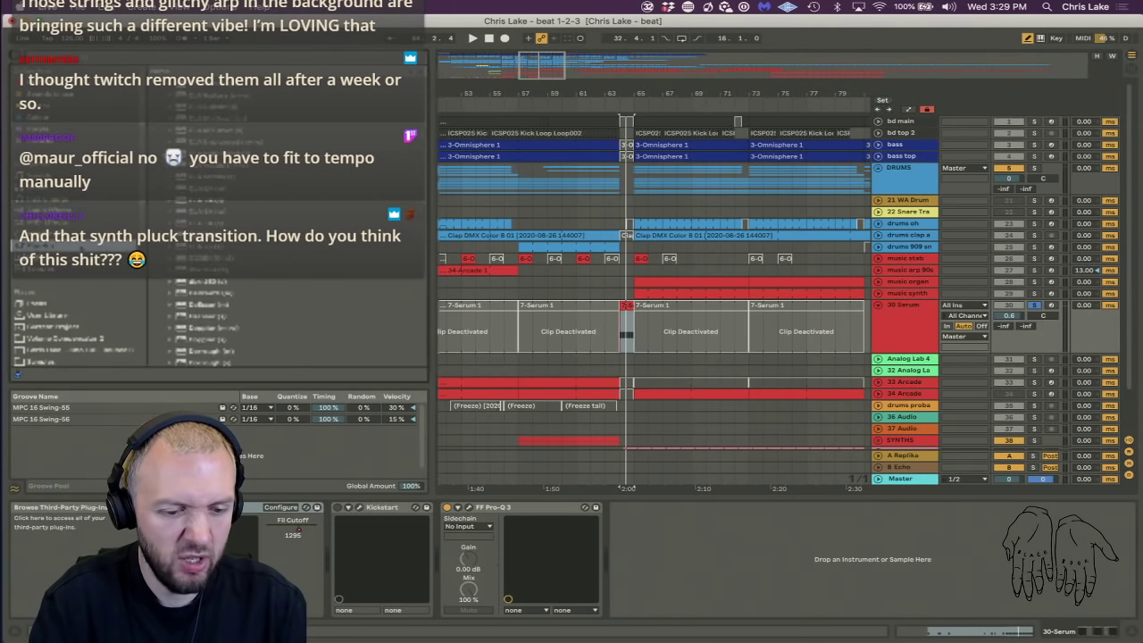
pyautogui.scroll(10, 282, 268)
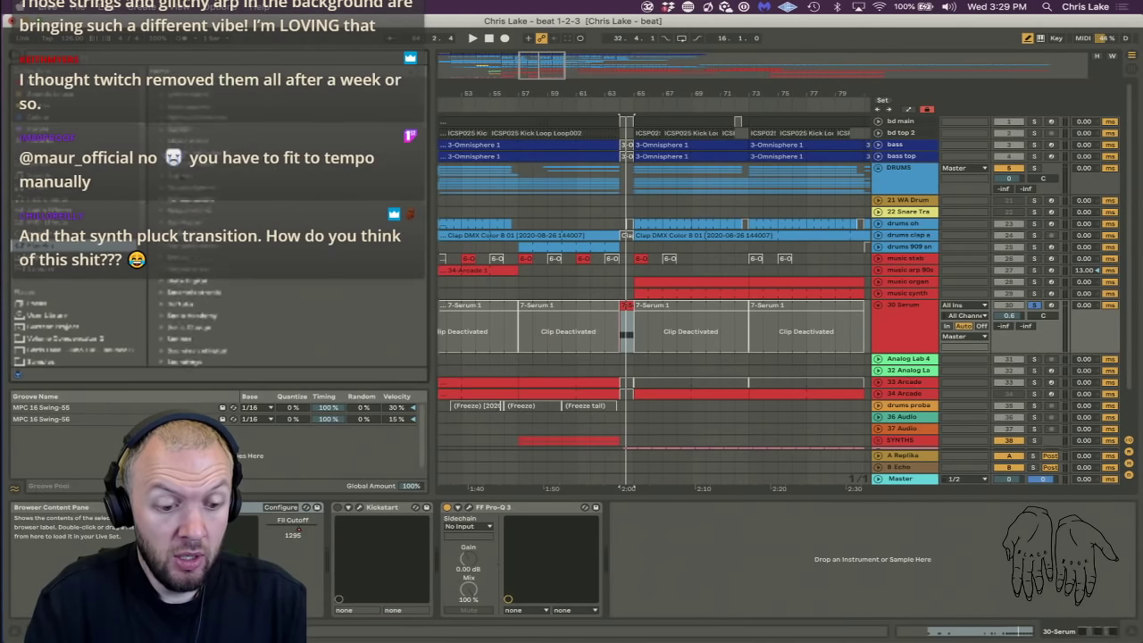
pyautogui.click(179, 267)
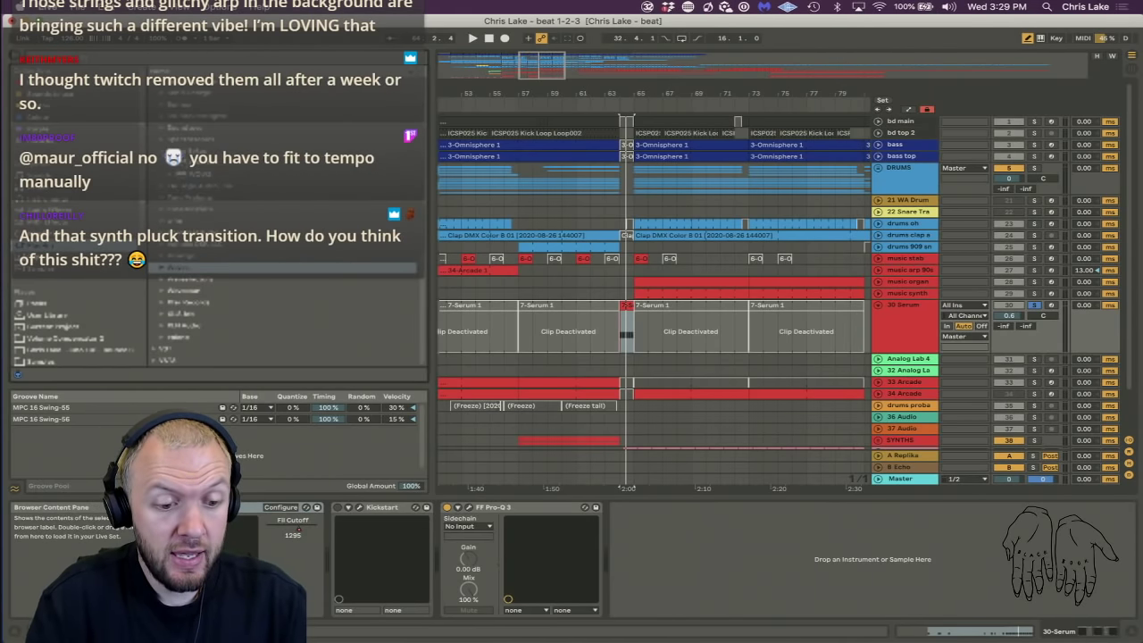
pyautogui.click(179, 151)
pyautogui.click(179, 174)
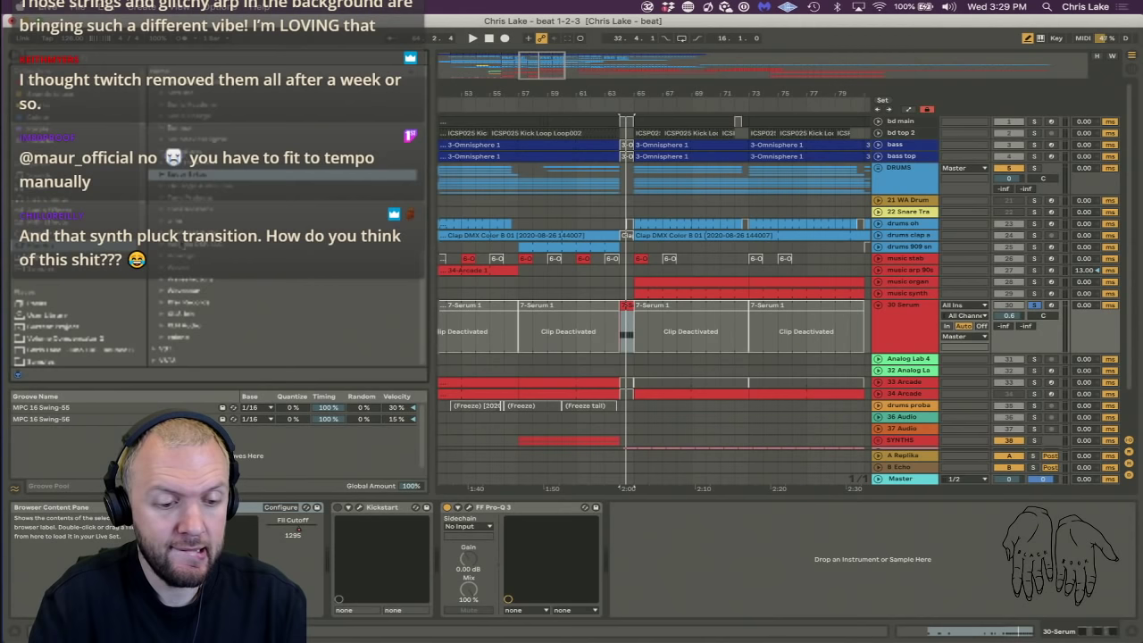
# Add a 12 dB/oct high-cut band at about 3131 Hz in the FF Pro-Q 3 on 30-Serum.
pyautogui.click(469, 507)
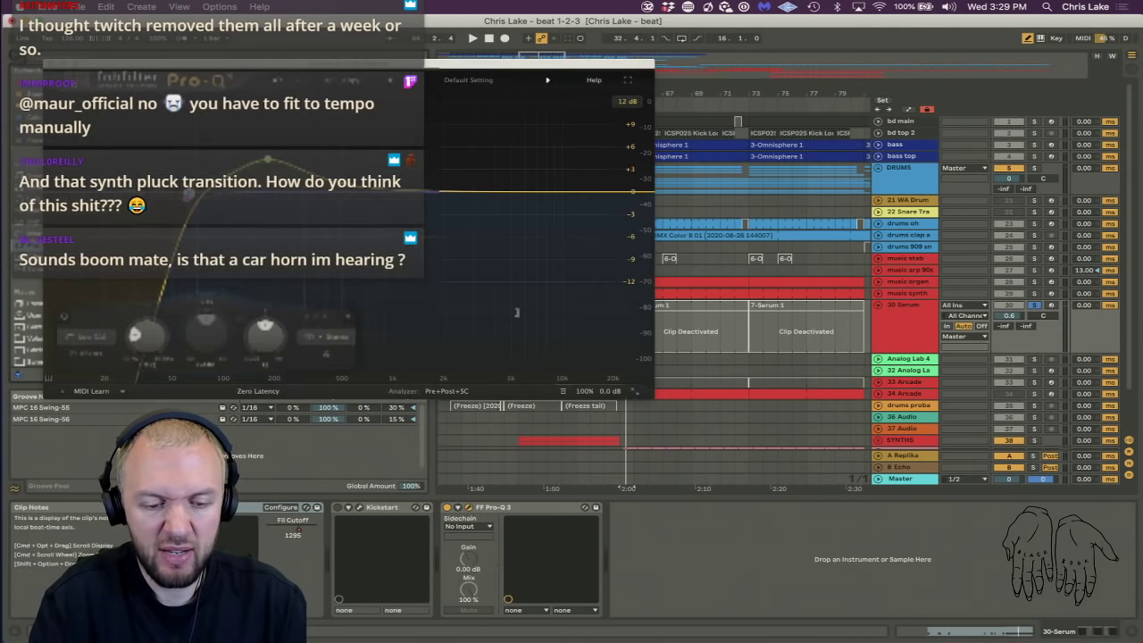
pyautogui.moveTo(617, 191); pyautogui.dragTo(393, 160)
pyautogui.moveTo(268, 160); pyautogui.dragTo(478, 184)
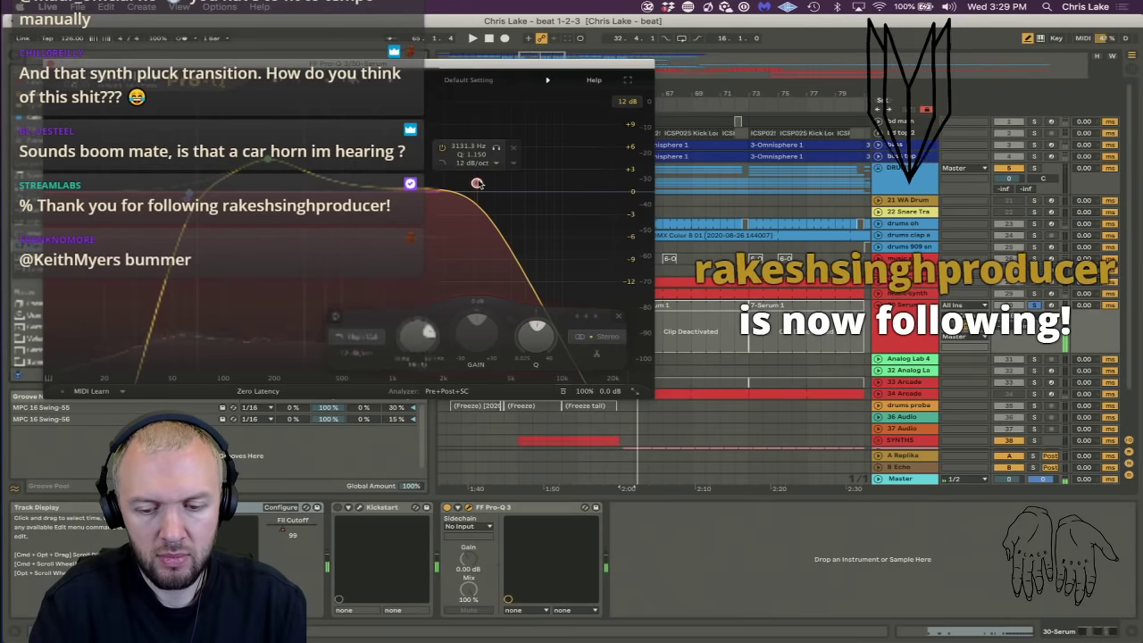
pyautogui.click(51, 64)
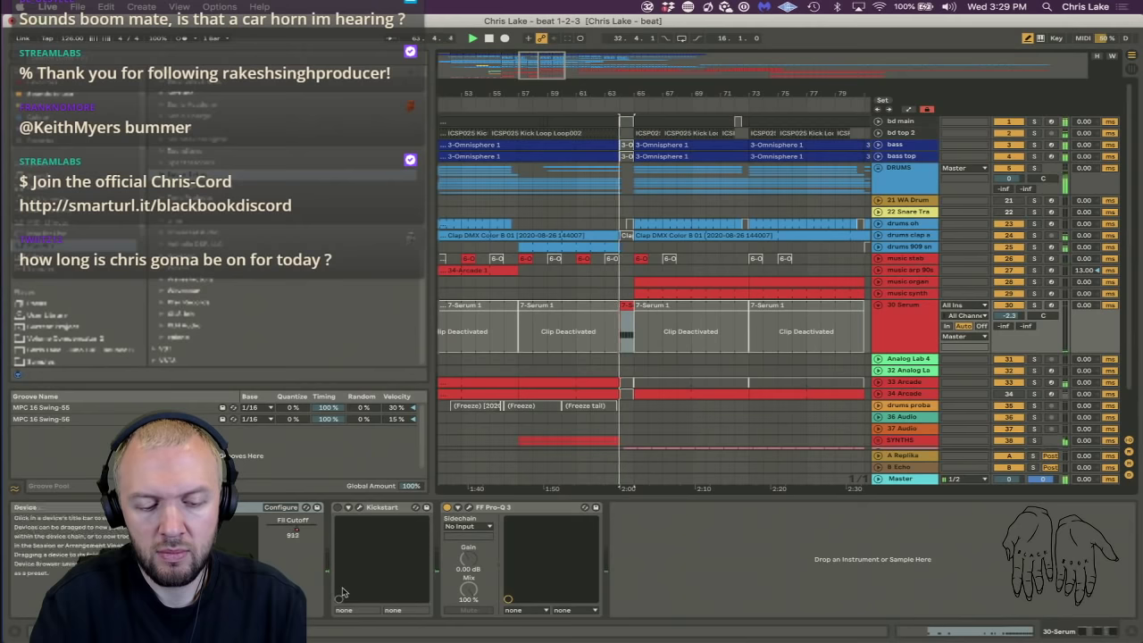
# Automate the Pro-Q 3 Band 4 Frequency on the 30-Serum track so that it rises through bar 64.
pyautogui.click(468, 507)
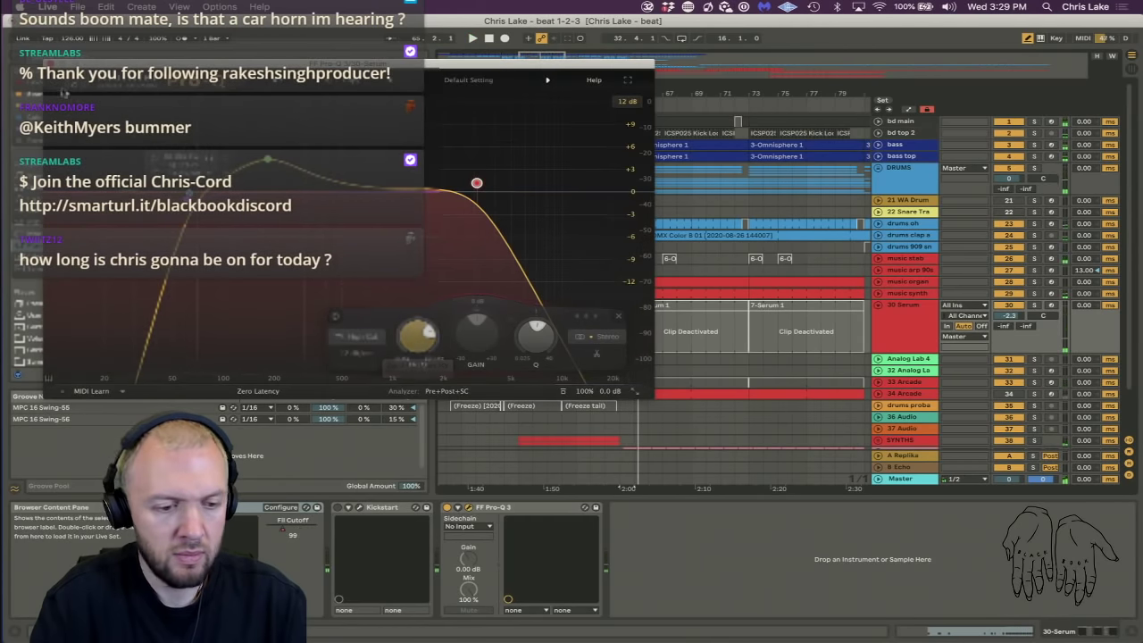
pyautogui.click(900, 343)
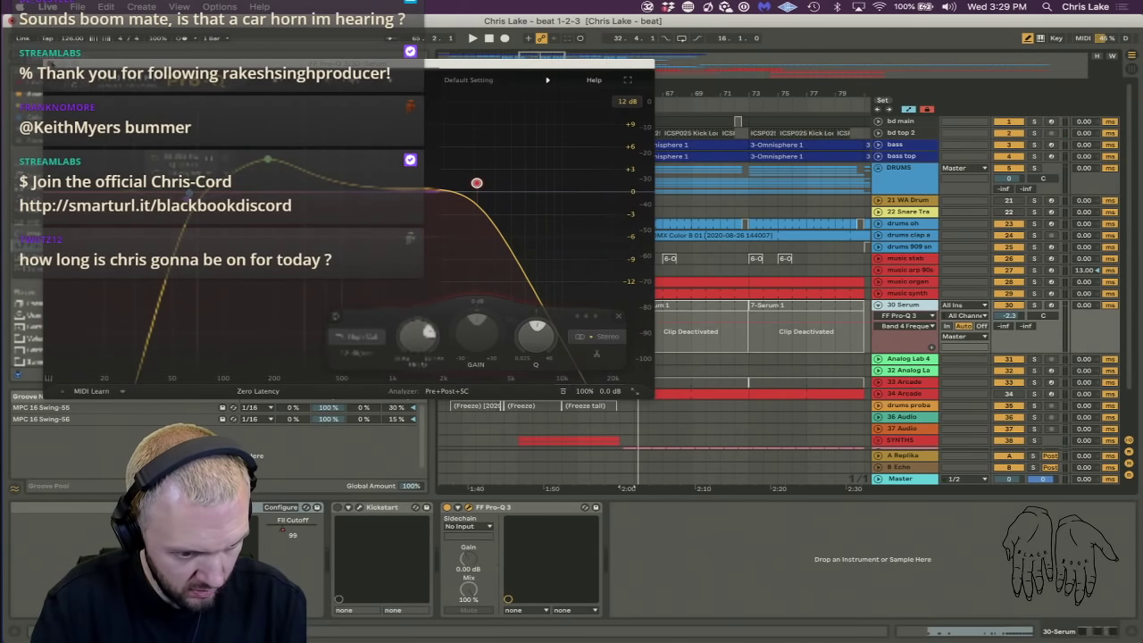
pyautogui.press('super+alt+p')
pyautogui.moveTo(609, 94); pyautogui.dragTo(619, 93)
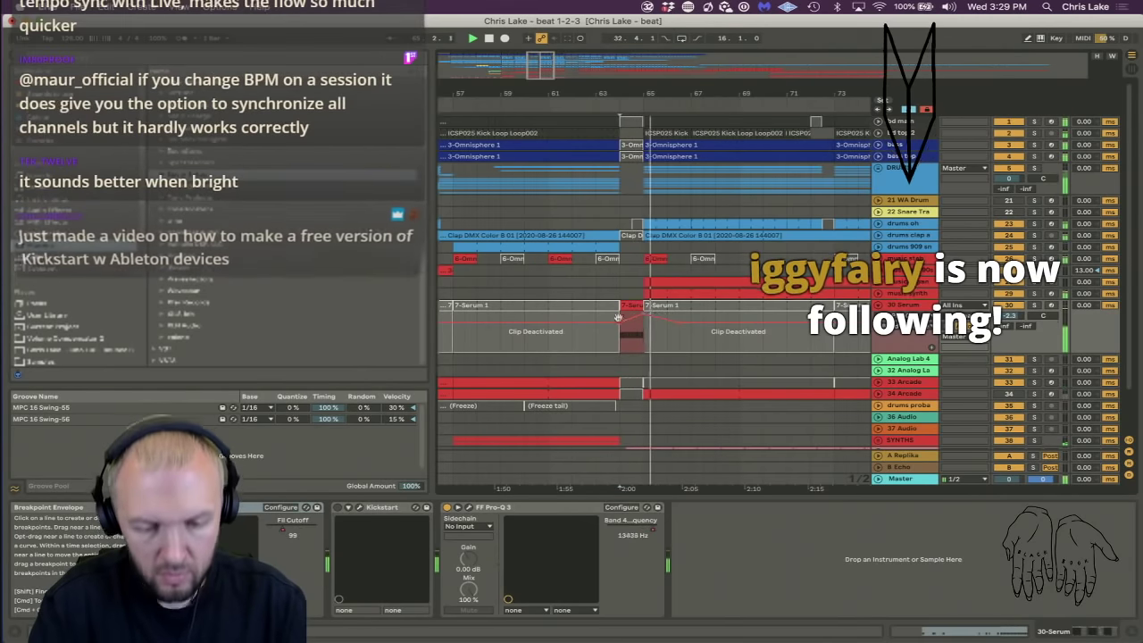
# Loop bar 64 and solo the 30-Serum track to hear the filter automation.
pyautogui.moveTo(581, 92); pyautogui.dragTo(580, 143)
pyautogui.click(680, 115)
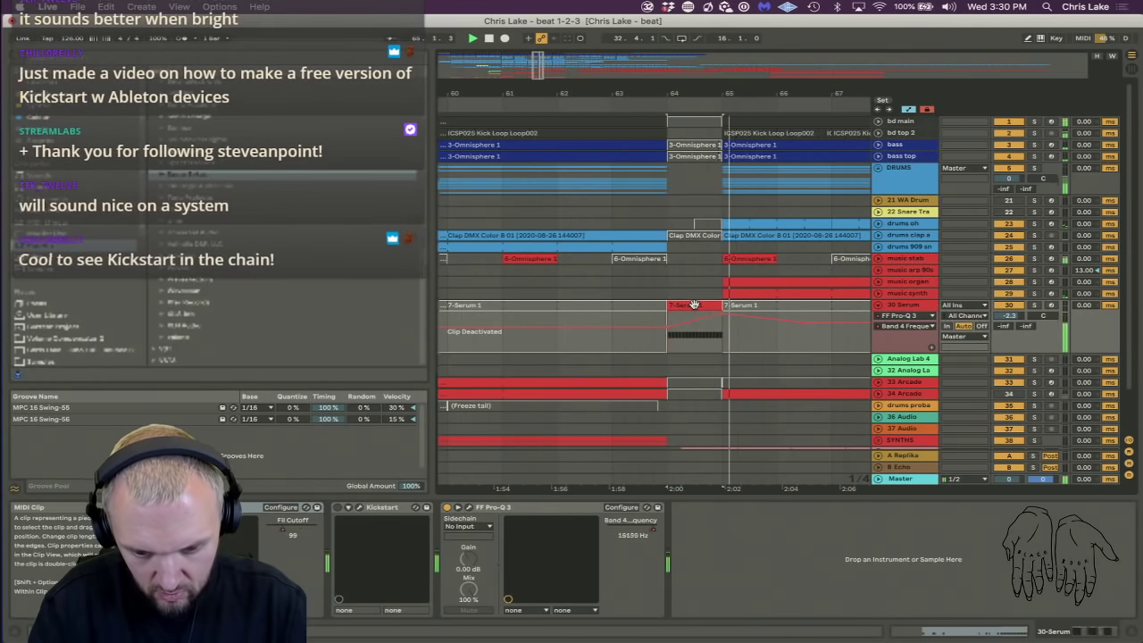
pyautogui.click(1034, 306)
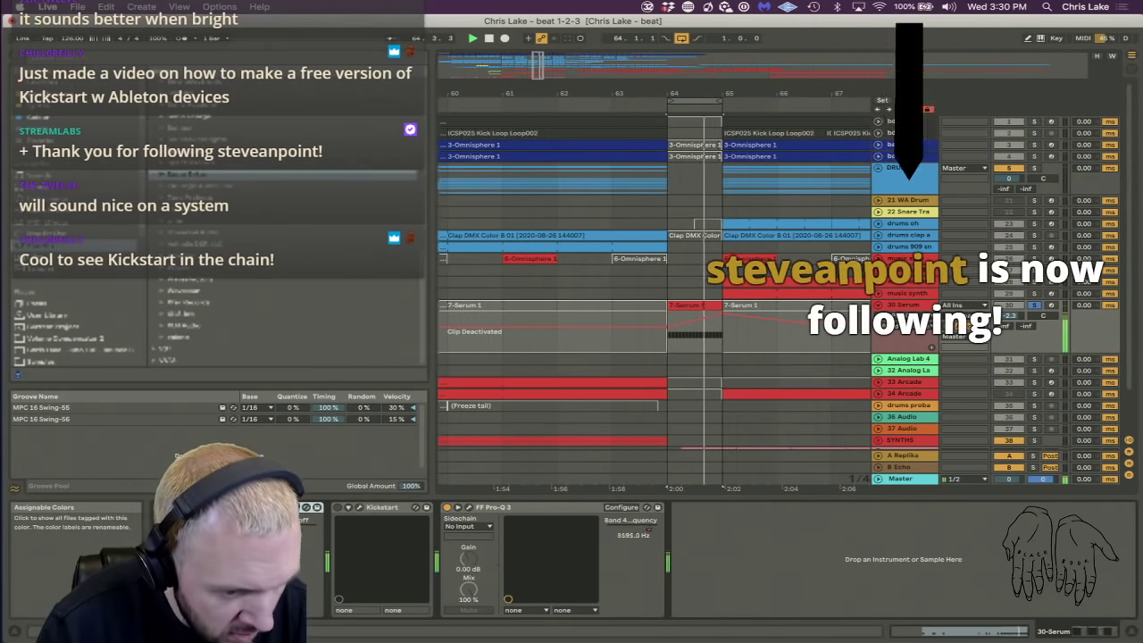
# Load the Black Box HG-2 saturation plug-in after Pro-Q 3 on the 30-Serum track.
pyautogui.click(40, 82)
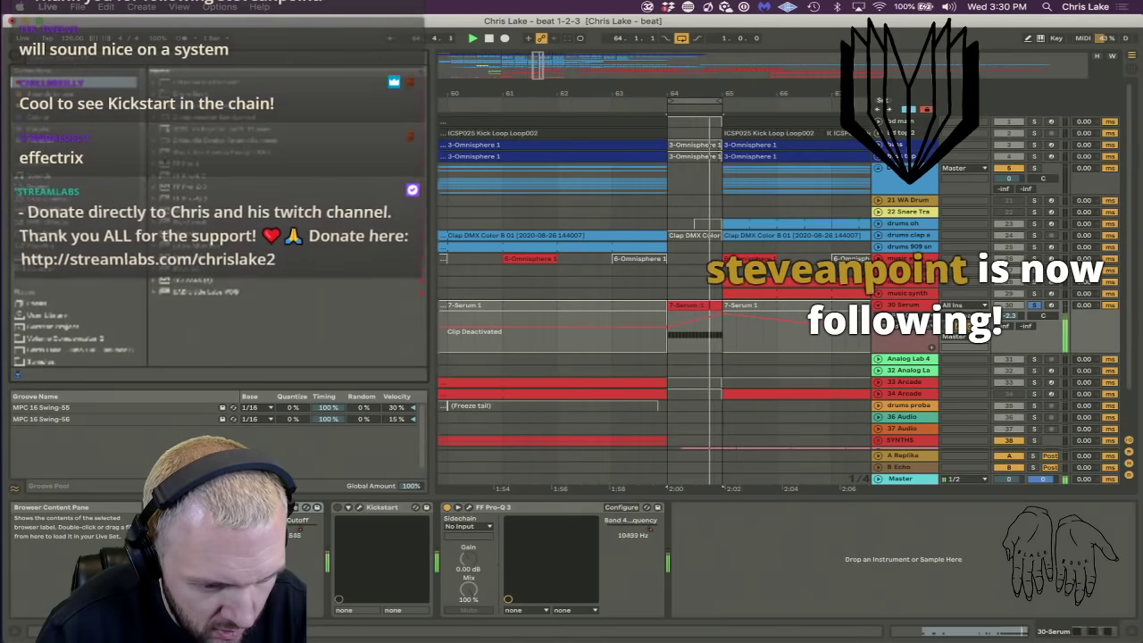
pyautogui.click(186, 152)
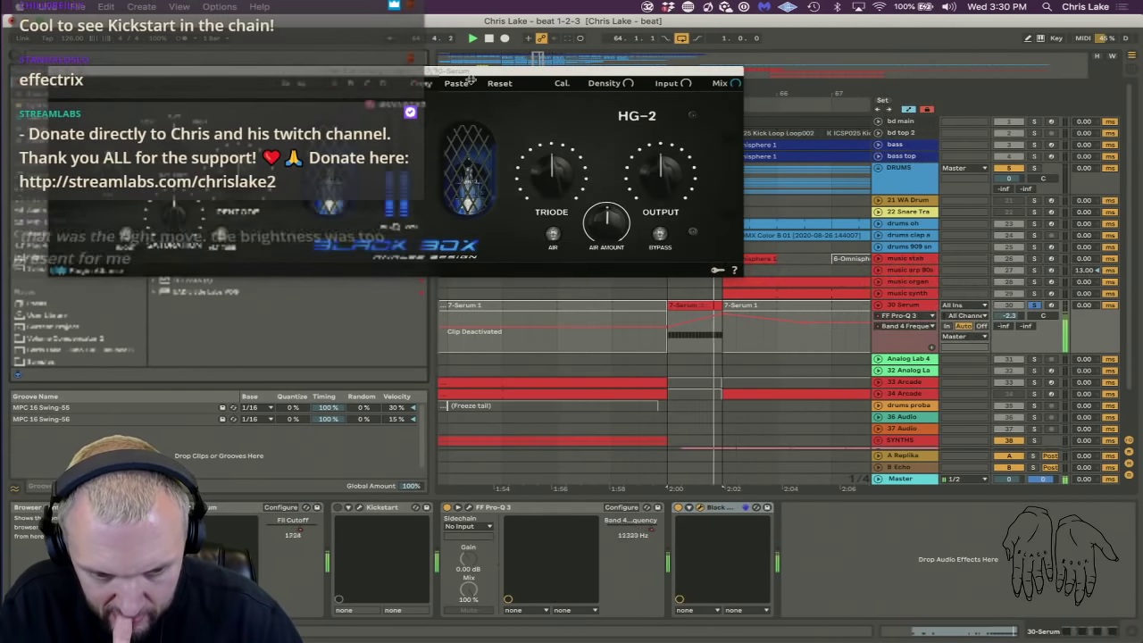
pyautogui.click(56, 70)
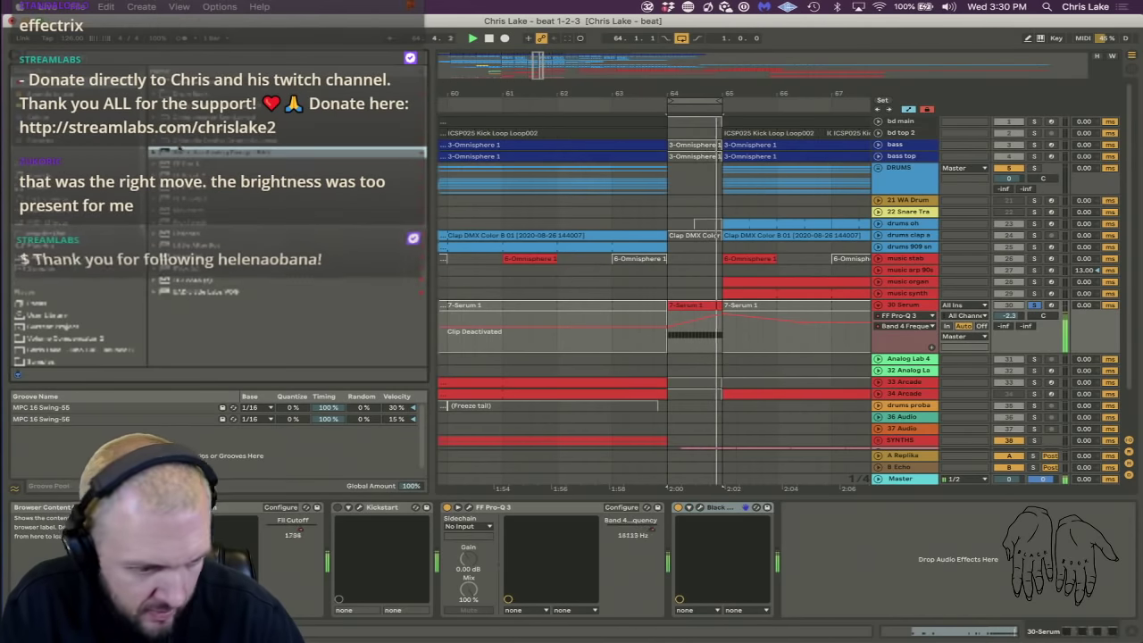
# Raise the Triode and Air Amount on the Black Box HG-2, with its Pentode parameter shown on the 30-Serum automation lane.
pyautogui.click(156, 152)
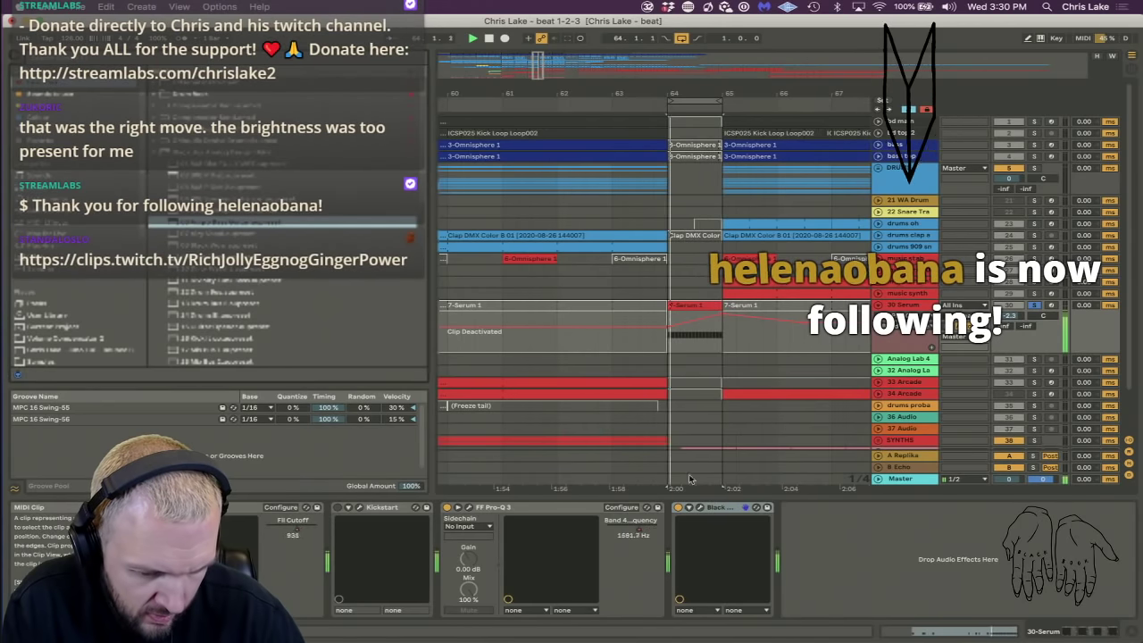
pyautogui.press('super+alt+p')
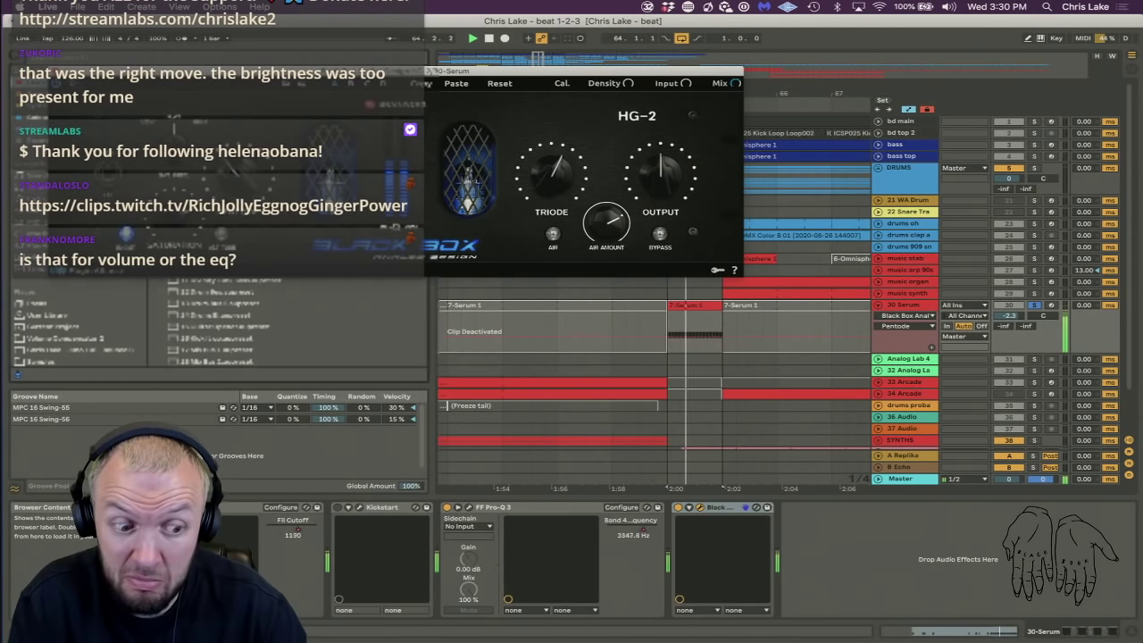
# Automate the Black Box HG-2 Pentode on the 30-Serum track so that it rises through bar 64.
pyautogui.press('super+alt+p')
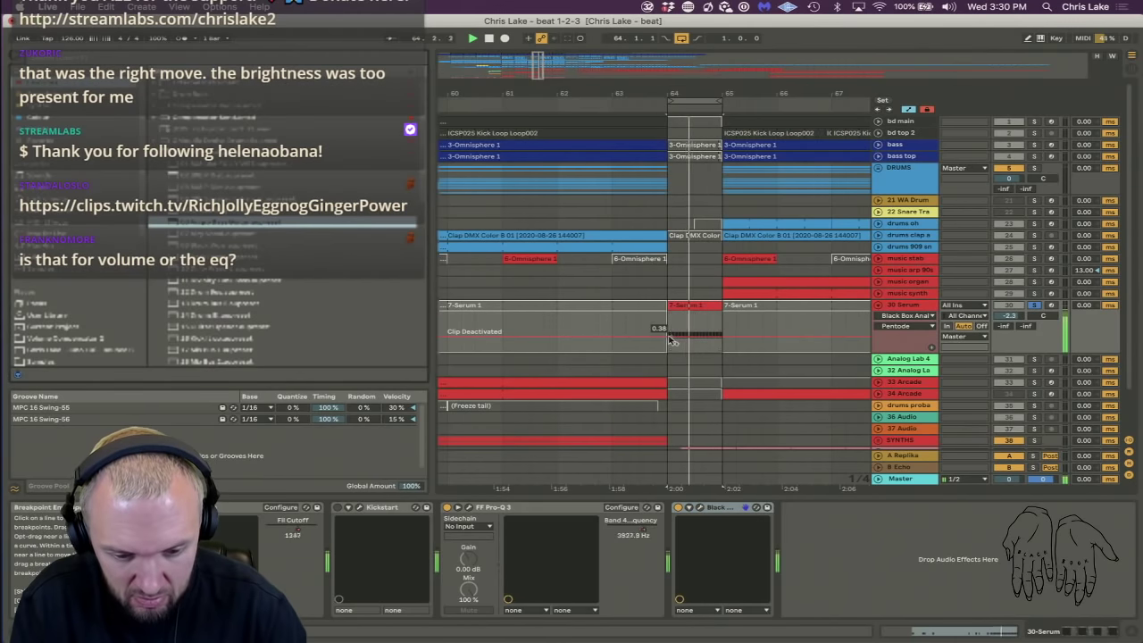
pyautogui.click(669, 341)
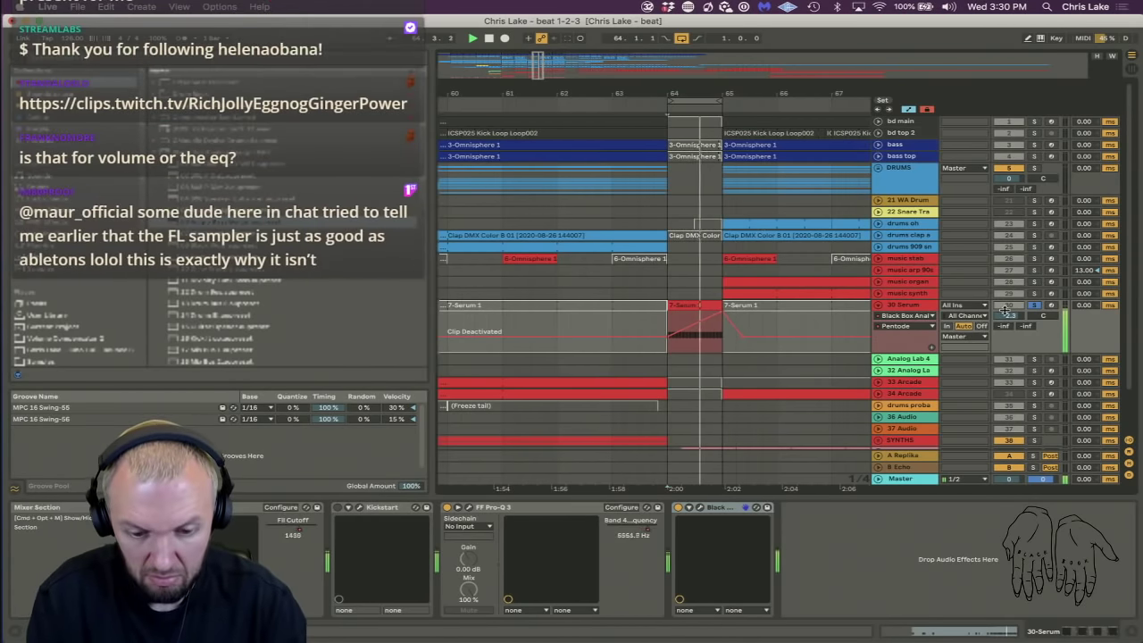
# Automate the Black Box HG-2 Output on the 30-Serum track so that it falls through bar 64, and play back the change.
pyautogui.click(699, 508)
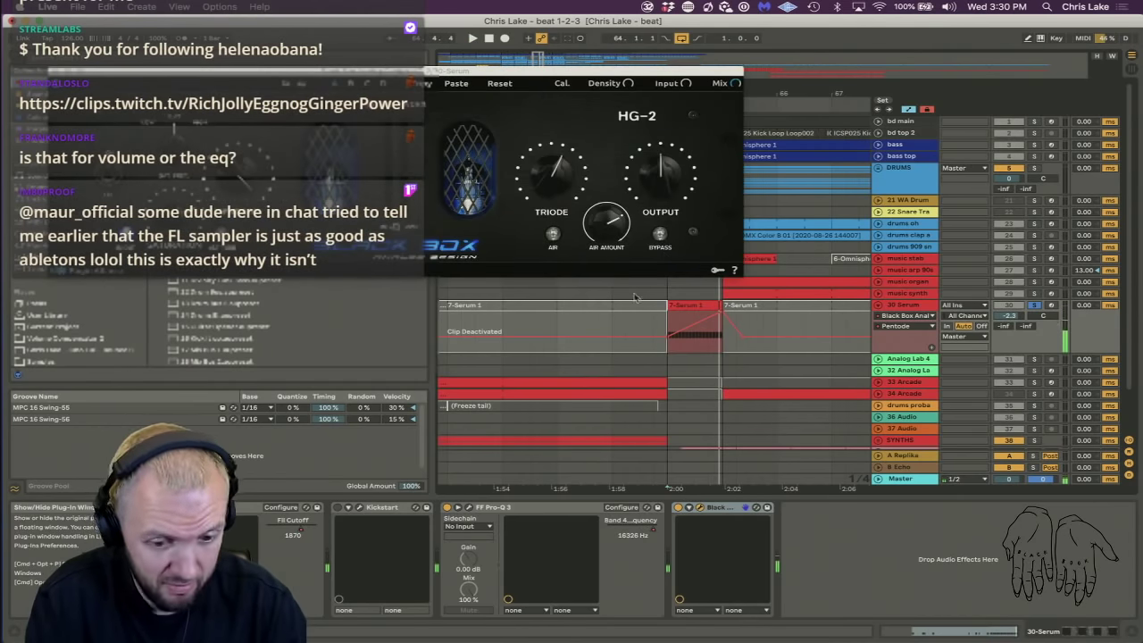
pyautogui.click(669, 182)
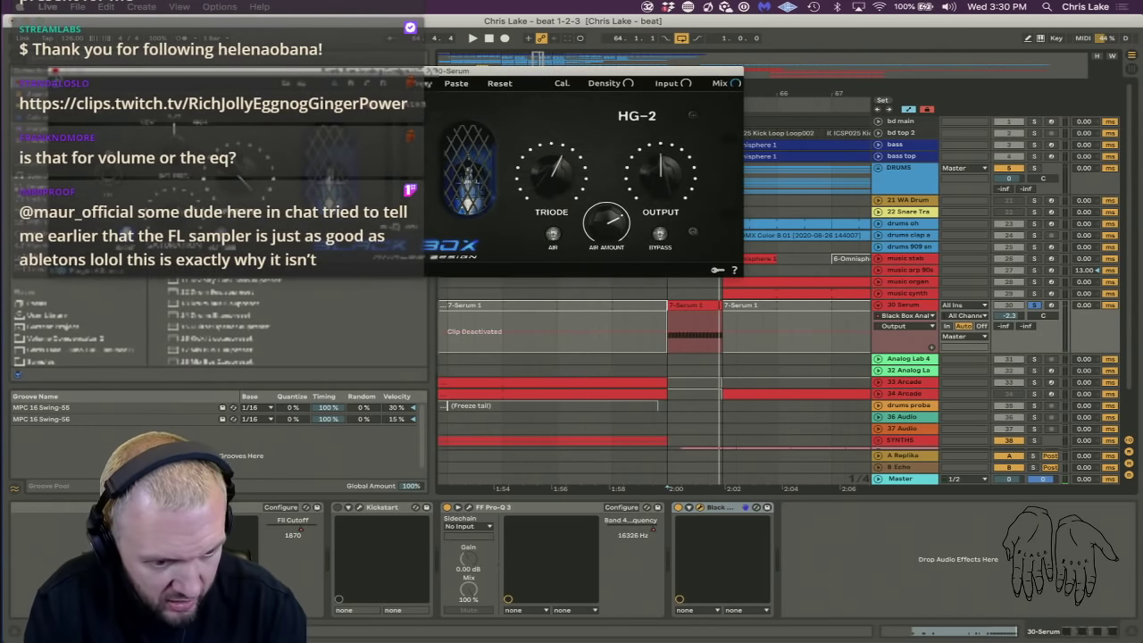
pyautogui.click(56, 71)
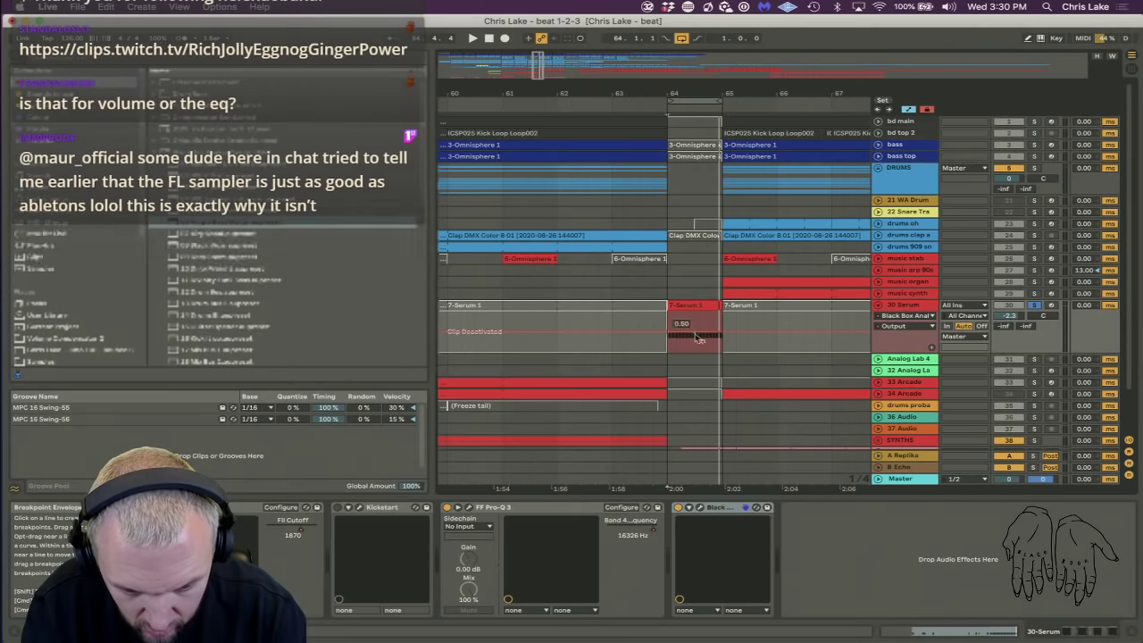
pyautogui.click(761, 332)
pyautogui.moveTo(725, 332); pyautogui.dragTo(725, 341)
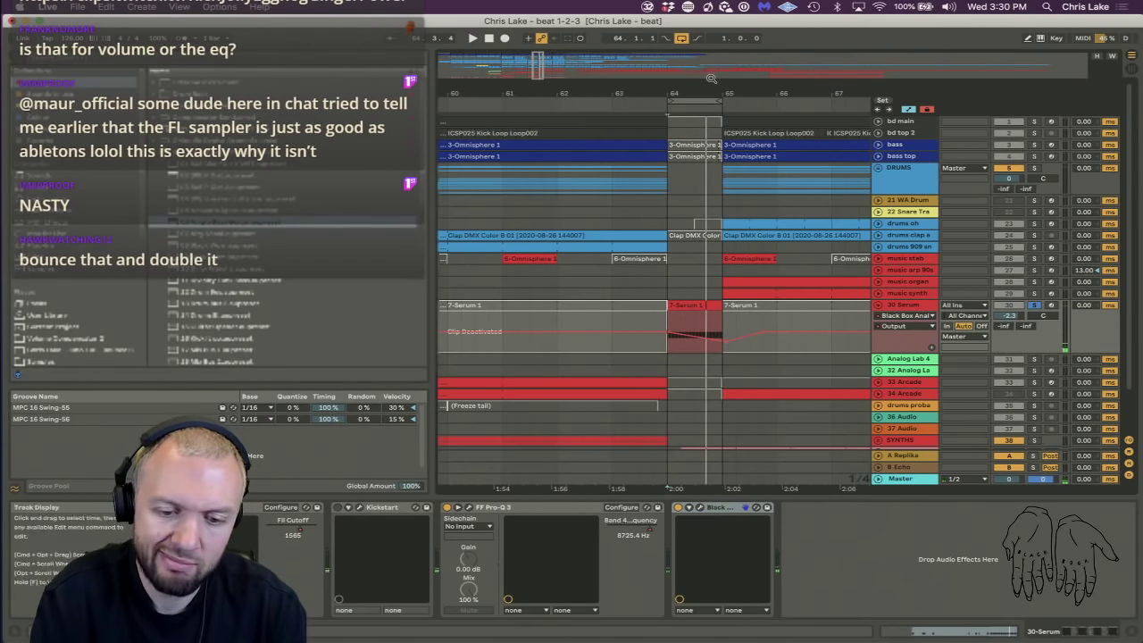
pyautogui.scroll(2, 715, 279)
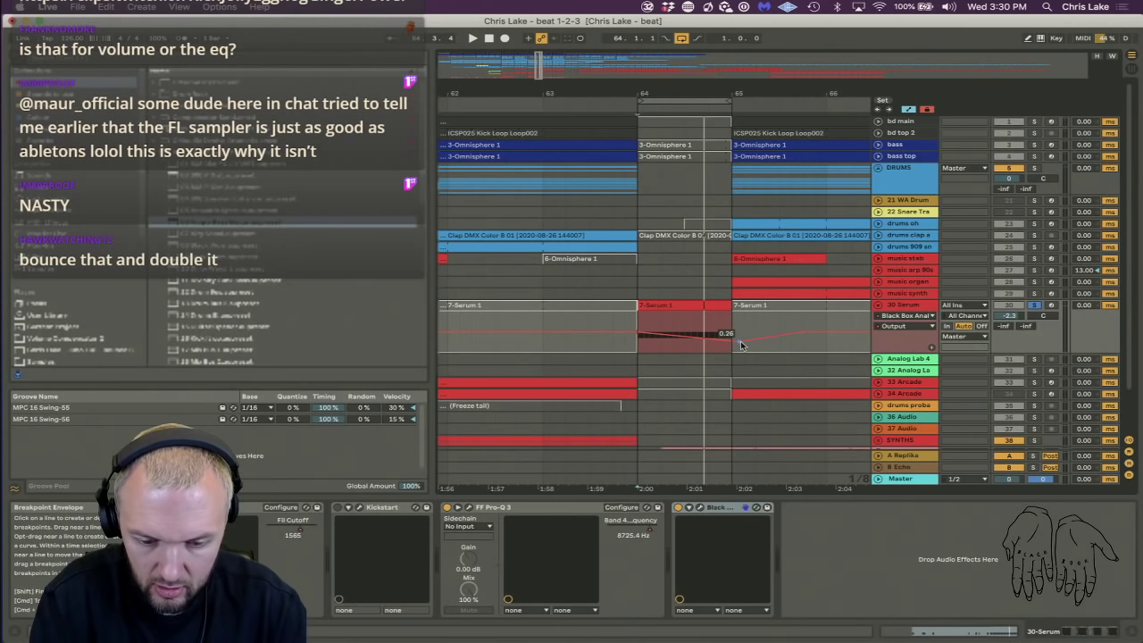
pyautogui.press('space')
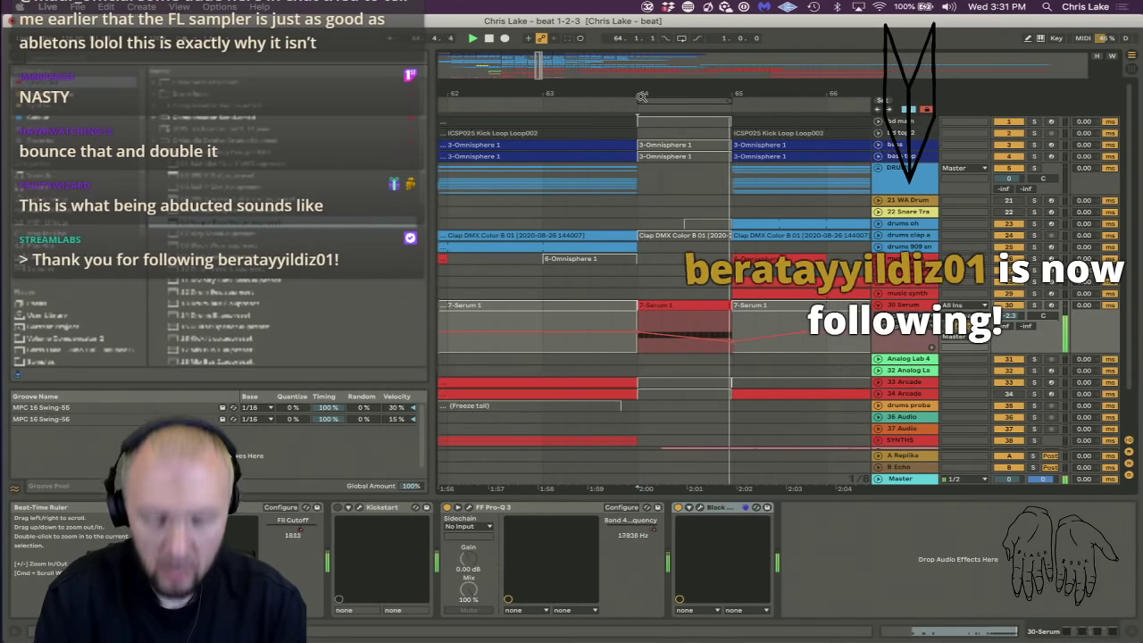
# Unfold the bd main and bd top 2 tracks and examine the kick clips around the bar 64 transition during playback.
pyautogui.moveTo(623, 87); pyautogui.dragTo(652, 81)
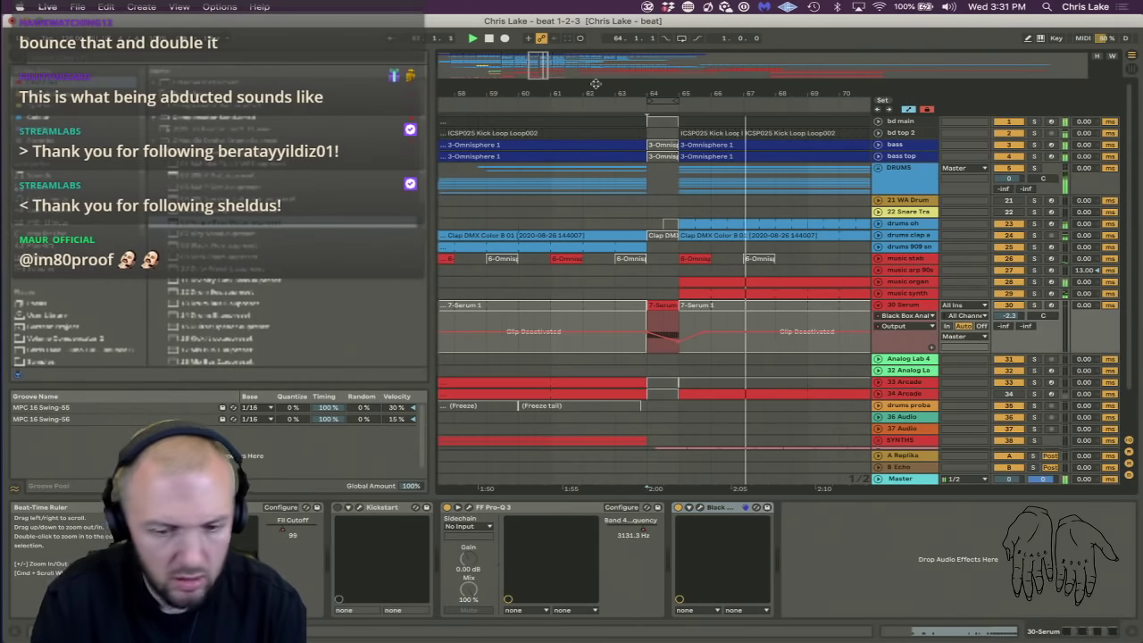
pyautogui.click(877, 132)
pyautogui.click(877, 121)
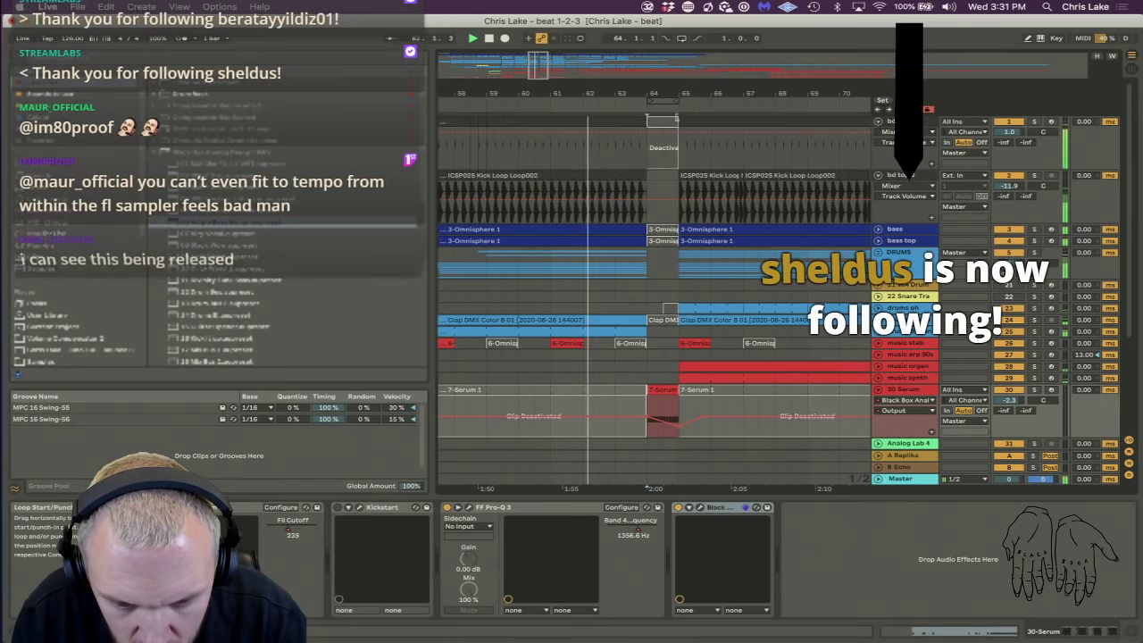
pyautogui.click(734, 177)
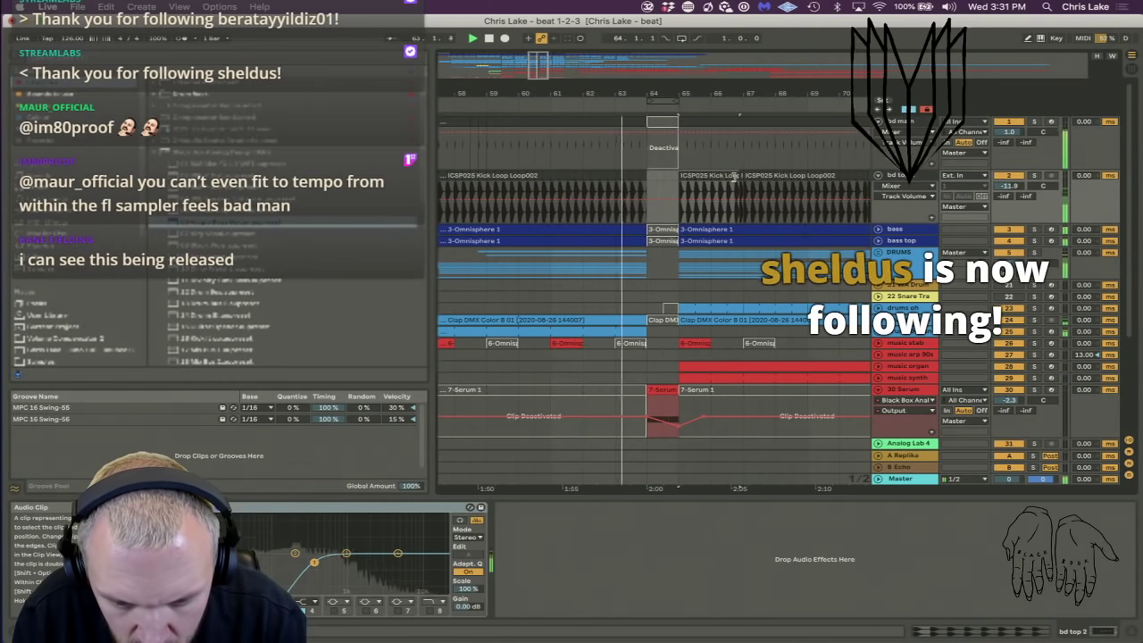
pyautogui.moveTo(741, 93); pyautogui.dragTo(742, 79)
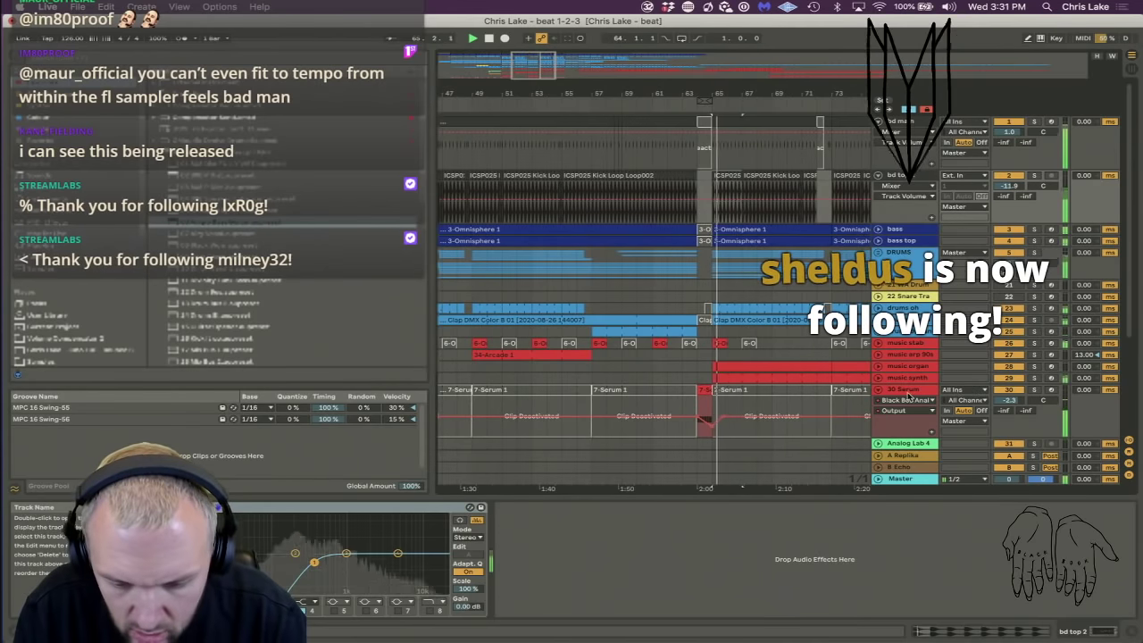
# Load Auto Filter after the Black Box HG-2 on the 30-Serum track and set it as a high-pass at about 183 Hz.
pyautogui.click(904, 391)
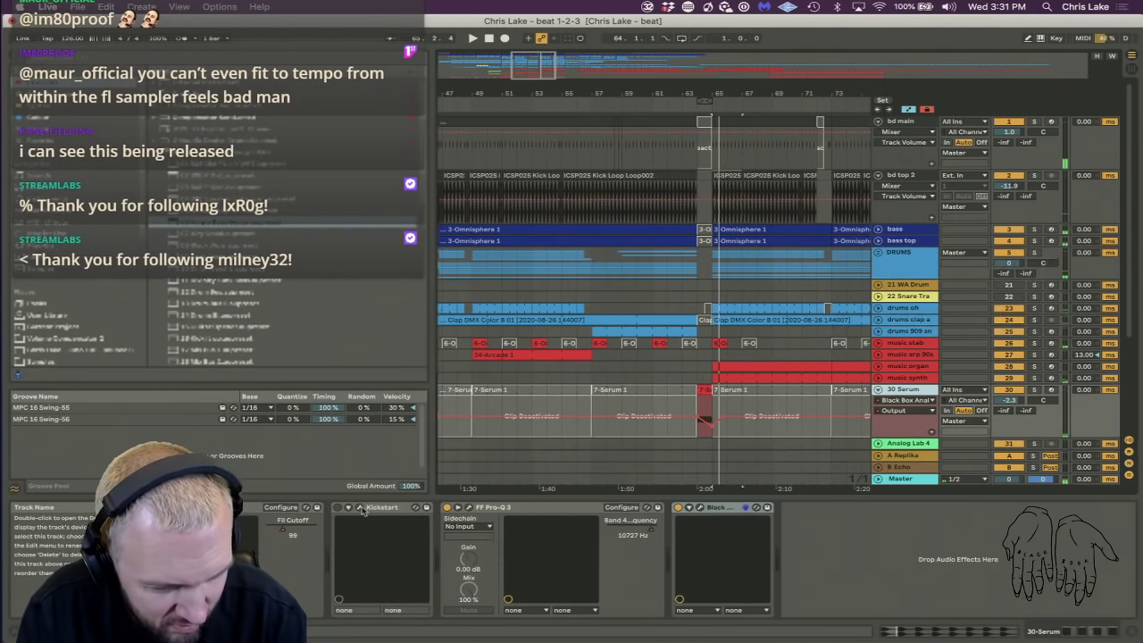
pyautogui.click(48, 213)
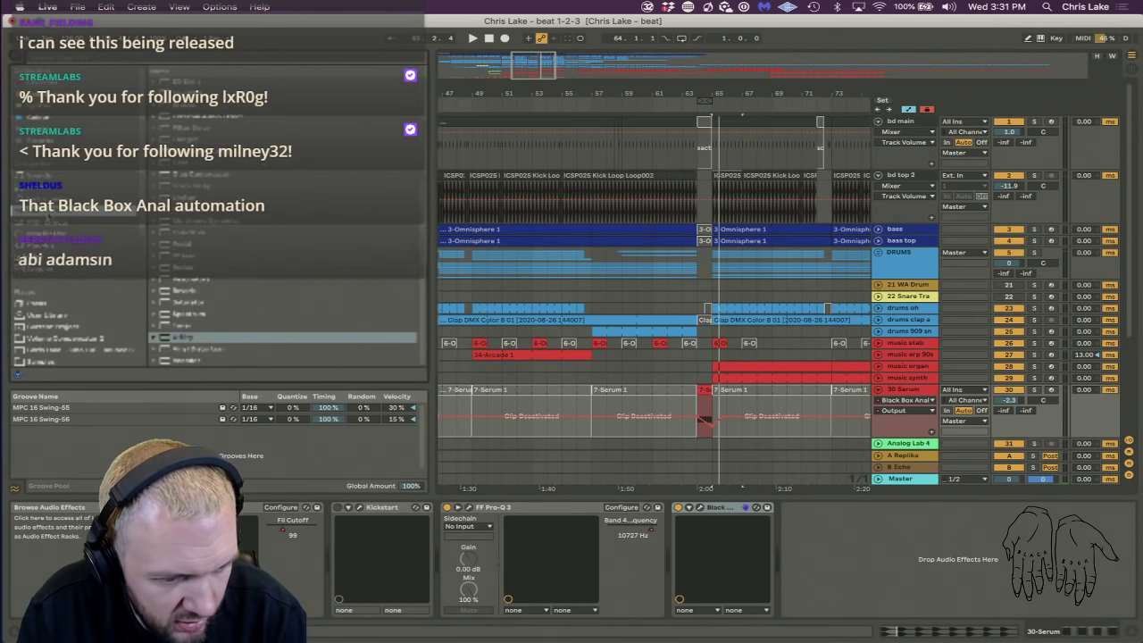
pyautogui.scroll(5, 198, 129)
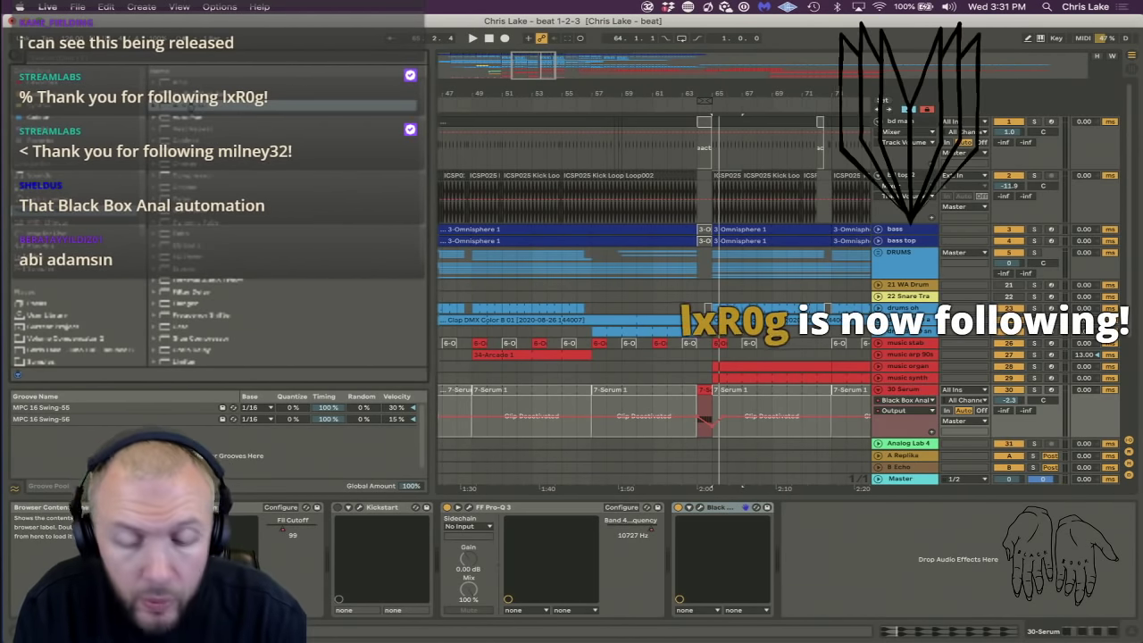
pyautogui.doubleClick(190, 106)
pyautogui.click(842, 587)
pyautogui.moveTo(853, 573); pyautogui.dragTo(864, 565)
pyautogui.press('space')
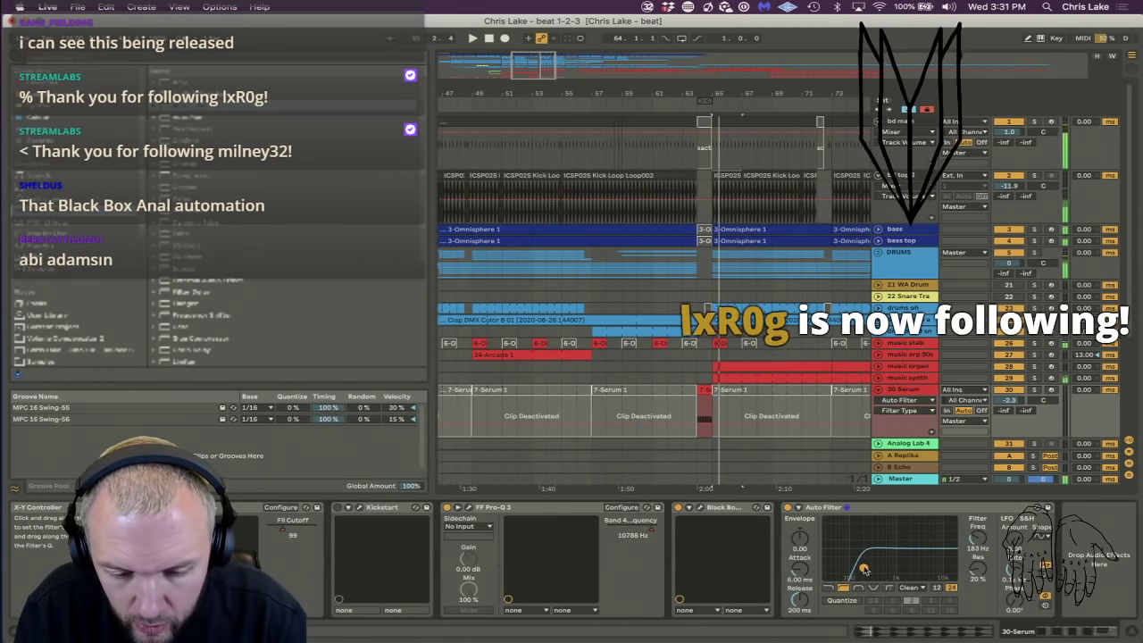
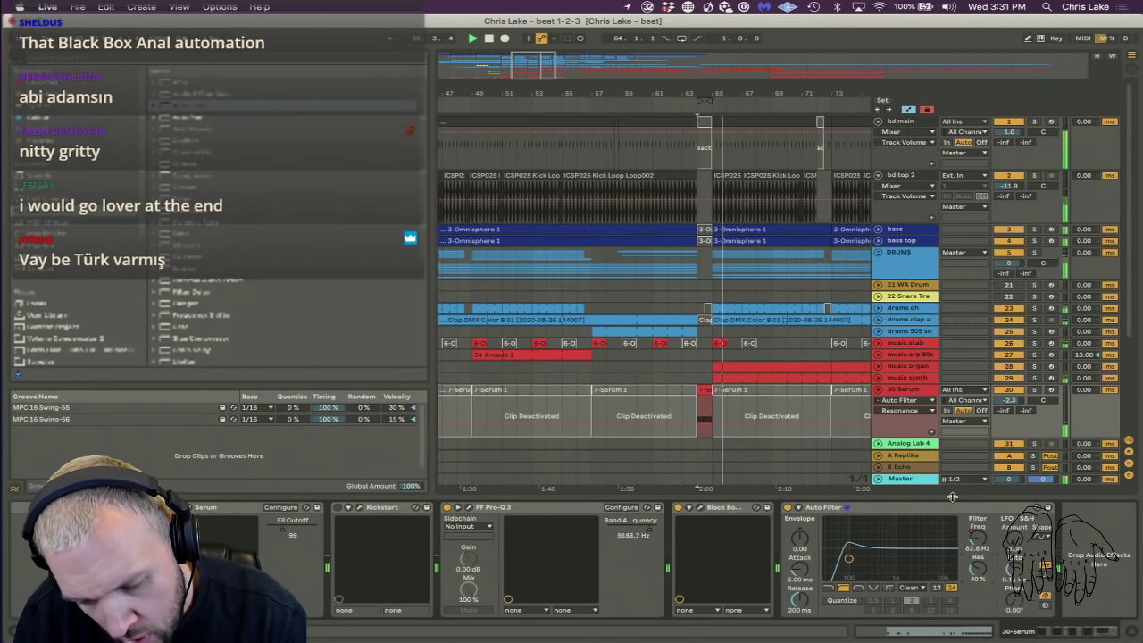
# Set the 30-Serum track volume to -4.0 dB and bypass the Black Box HG-2 to compare the sound.
pyautogui.click(1009, 400)
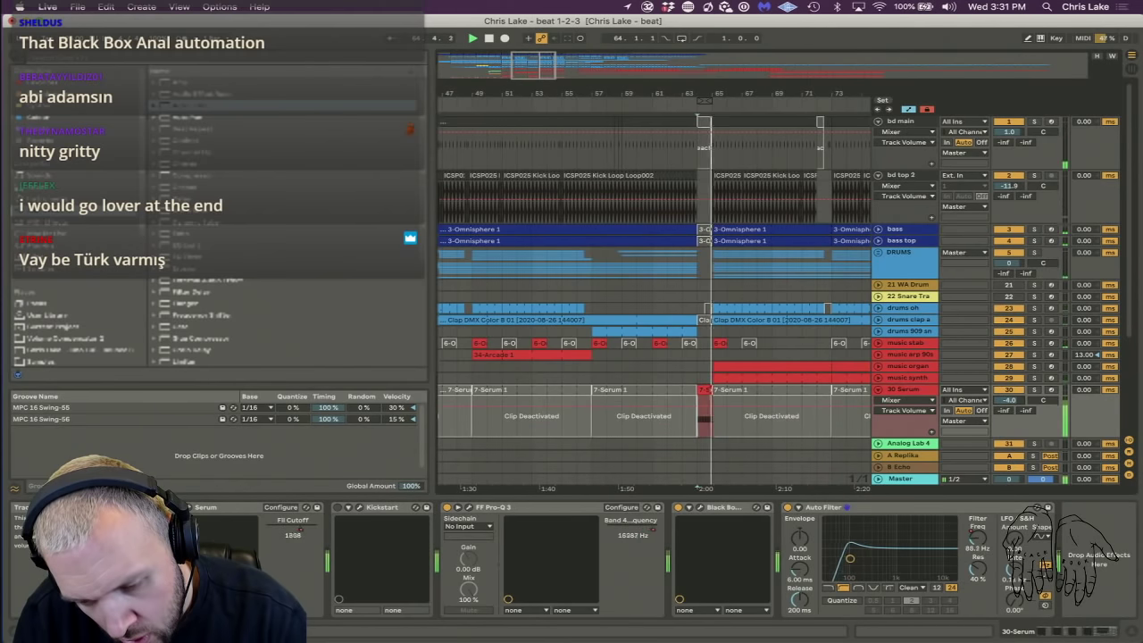
pyautogui.click(678, 507)
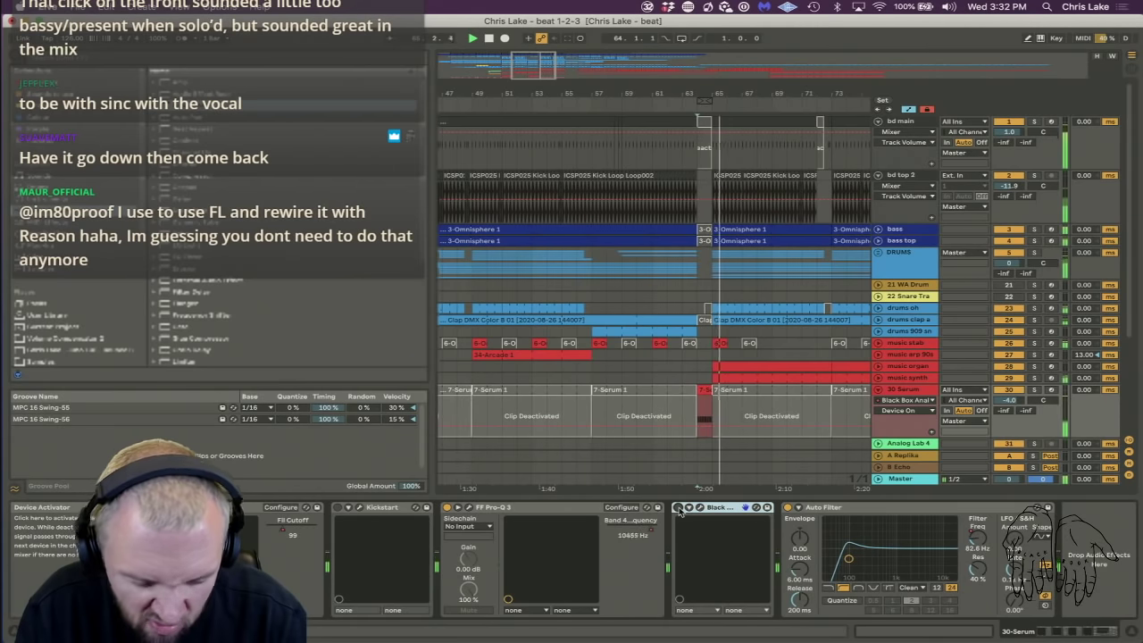
# Display the Black Box HG-2 Pentode automation on the 30-Serum track and check the plug-in's behaviour through bar 64.
pyautogui.click(700, 507)
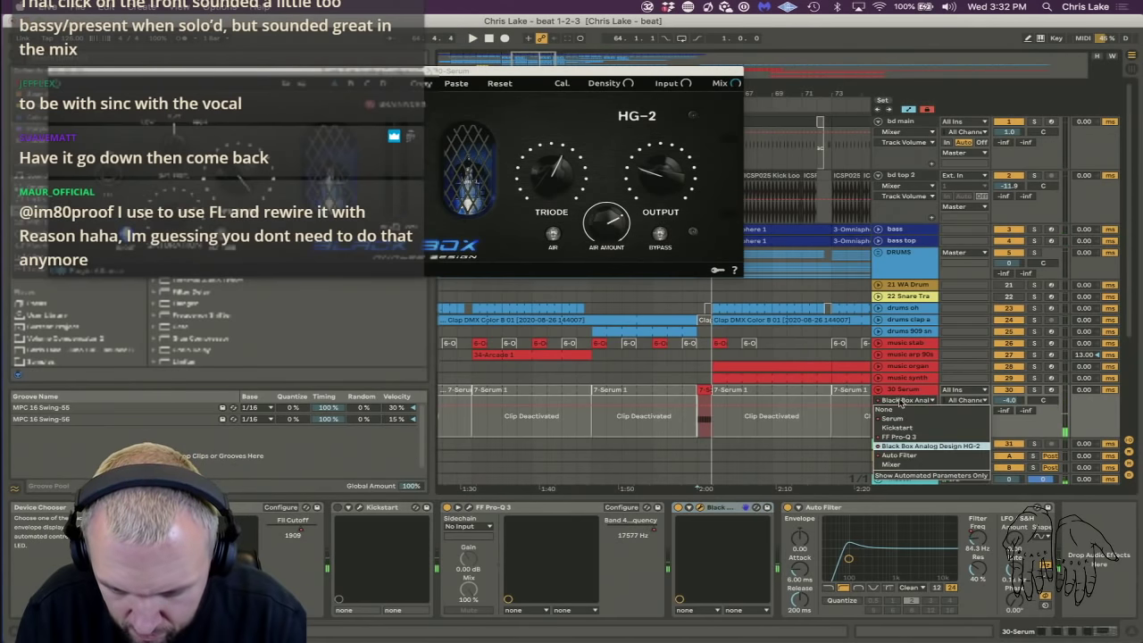
pyautogui.click(897, 410)
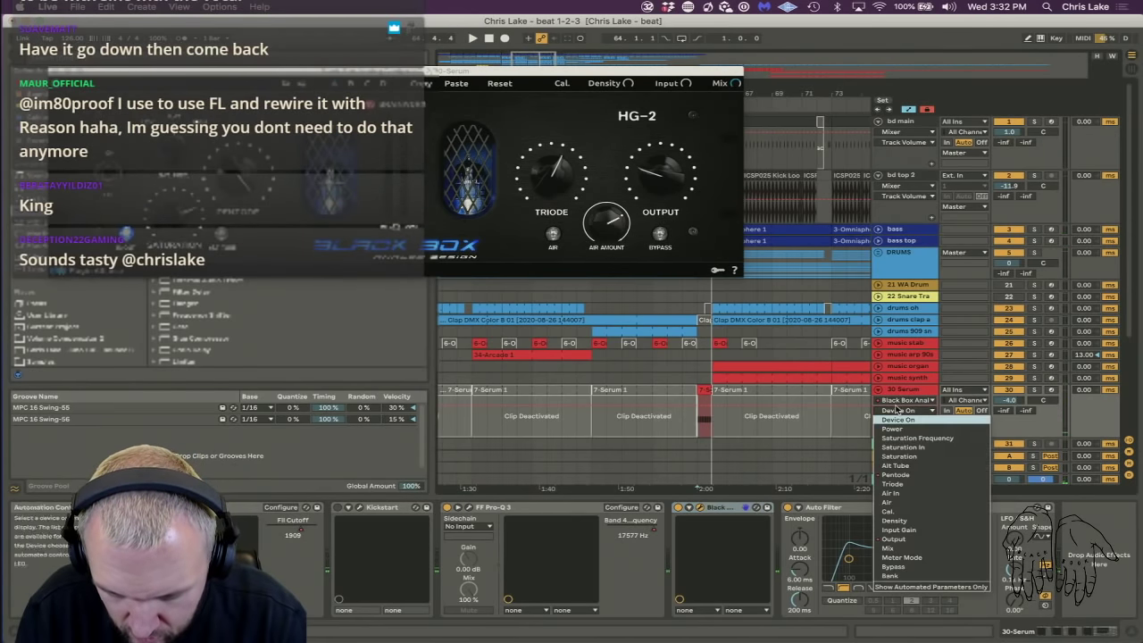
pyautogui.click(895, 476)
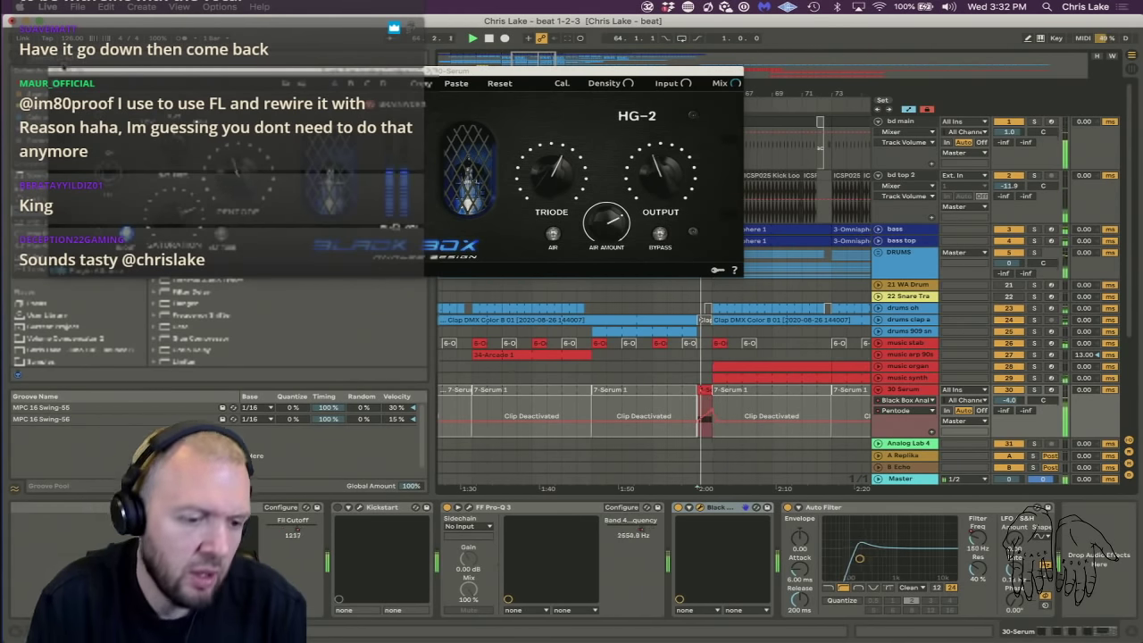
pyautogui.click(59, 71)
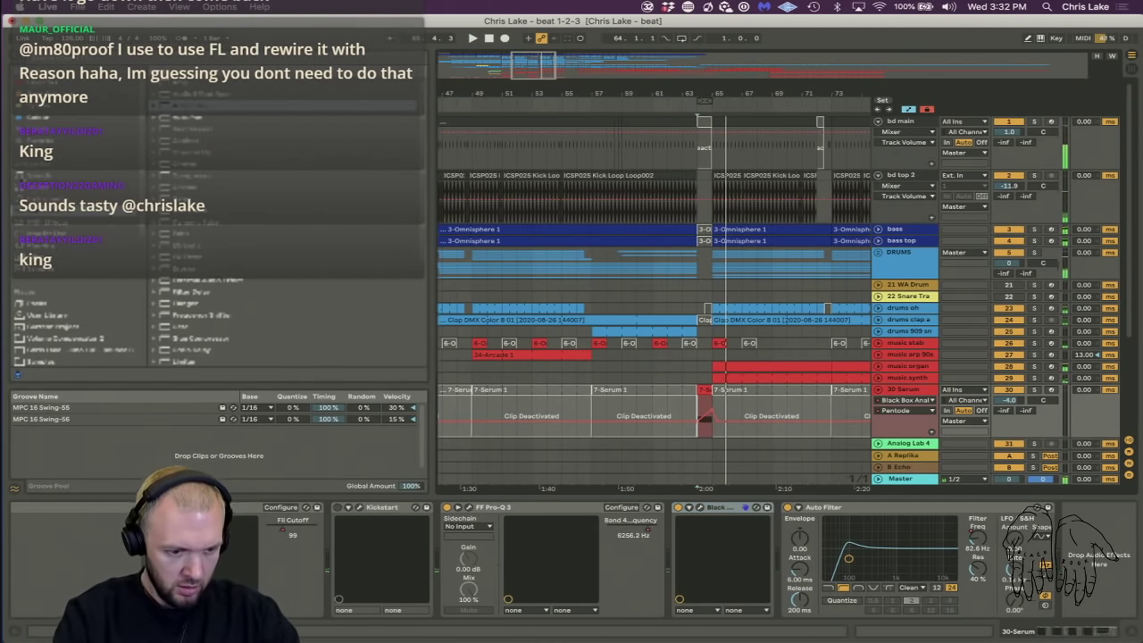
# Insert Overdrive between the Black Box HG-2 and Auto Filter on the 30-Serum track and automate its Drive to rise through bar 64.
pyautogui.scroll(-5, 193, 281)
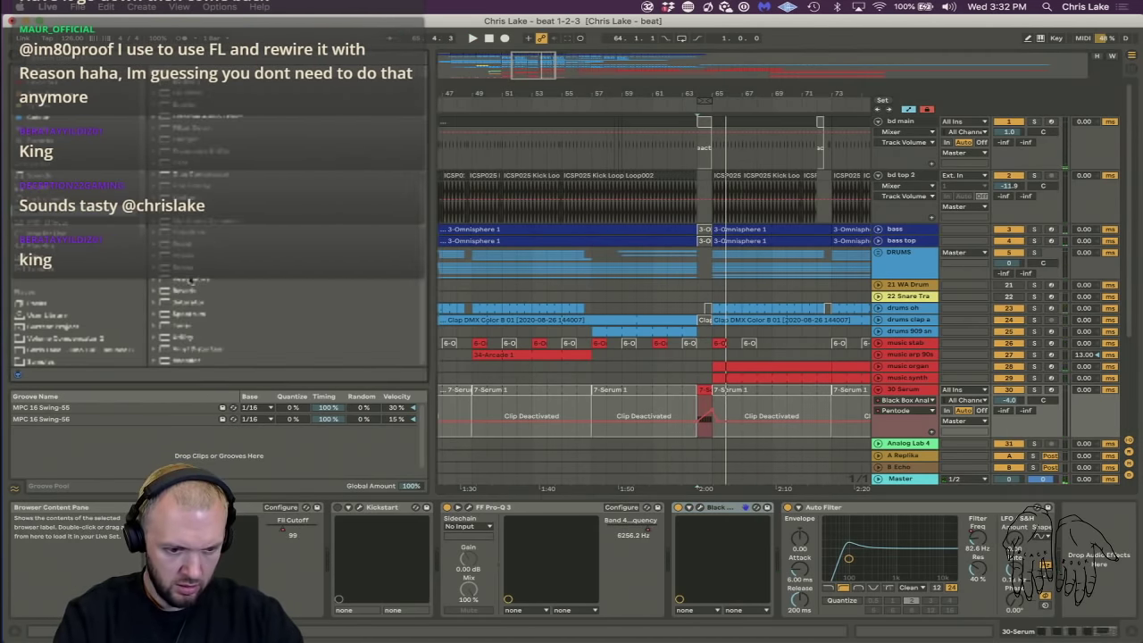
pyautogui.moveTo(183, 234); pyautogui.dragTo(793, 602)
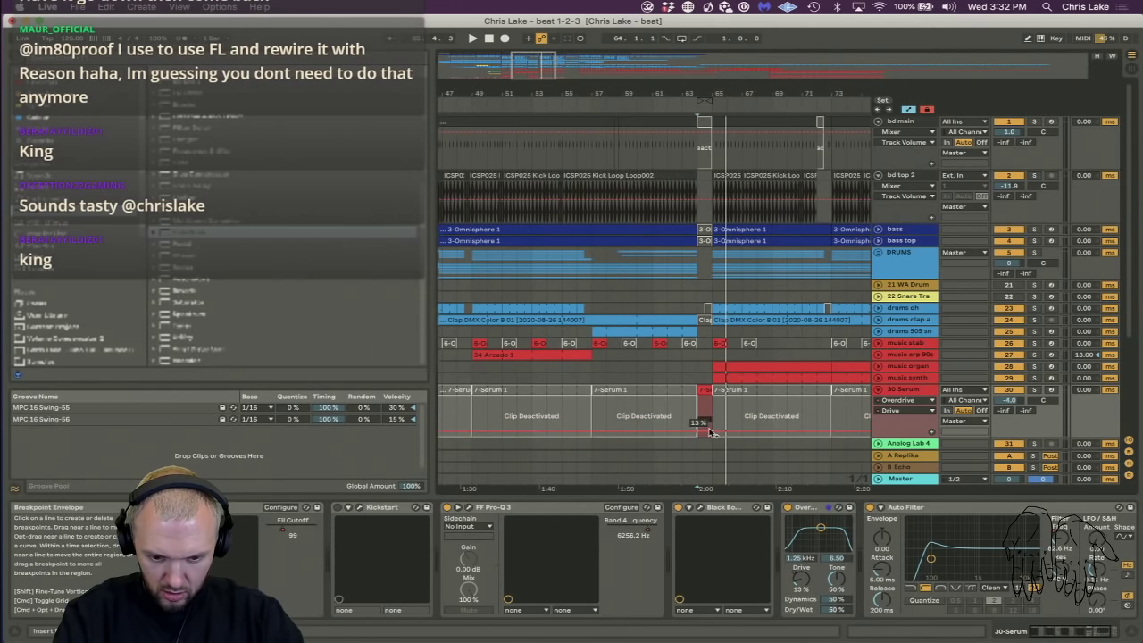
pyautogui.press('space')
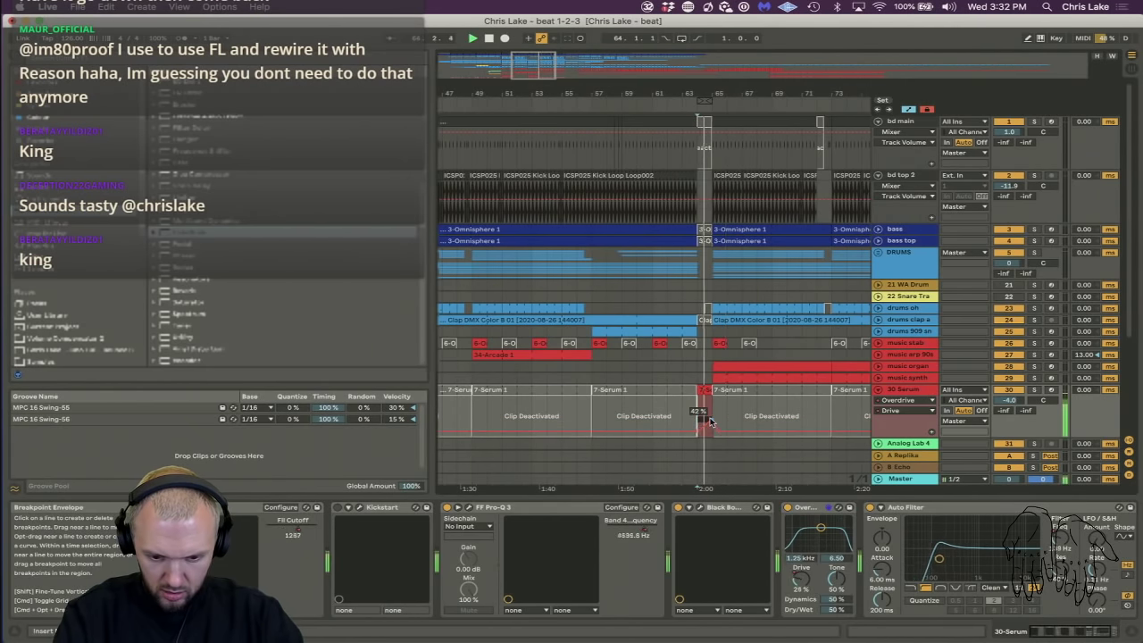
# Set the Overdrive's Tone to 53%, Dry/Wet to 30% and filter band to 1.80 kHz with a width of 8.29.
pyautogui.click(836, 578)
pyautogui.click(835, 610)
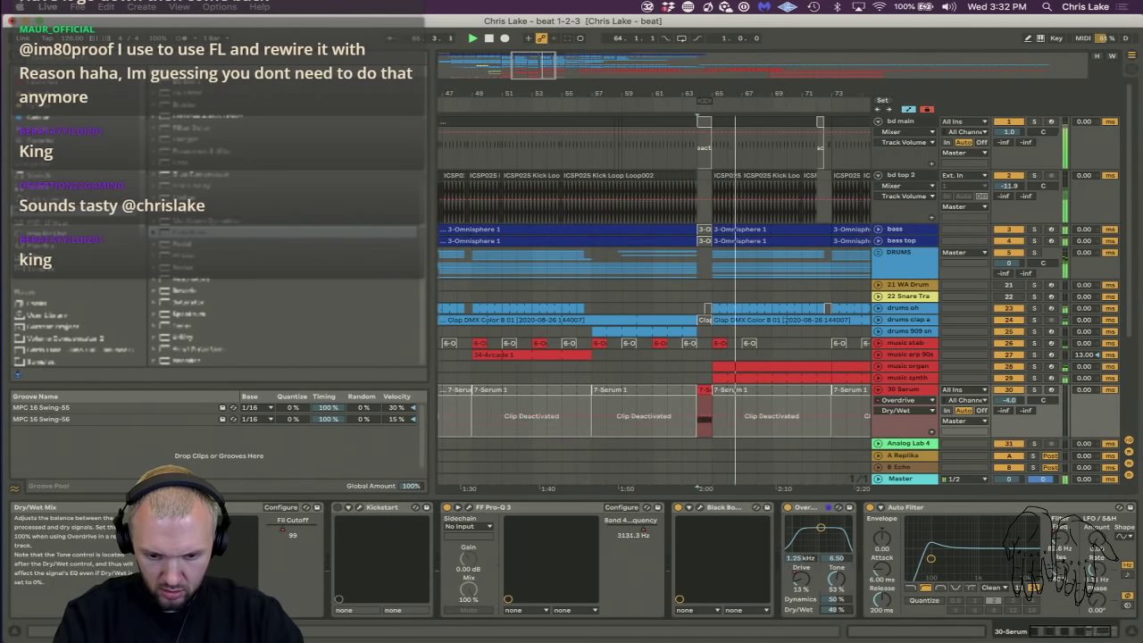
pyautogui.moveTo(837, 610); pyautogui.dragTo(836, 600)
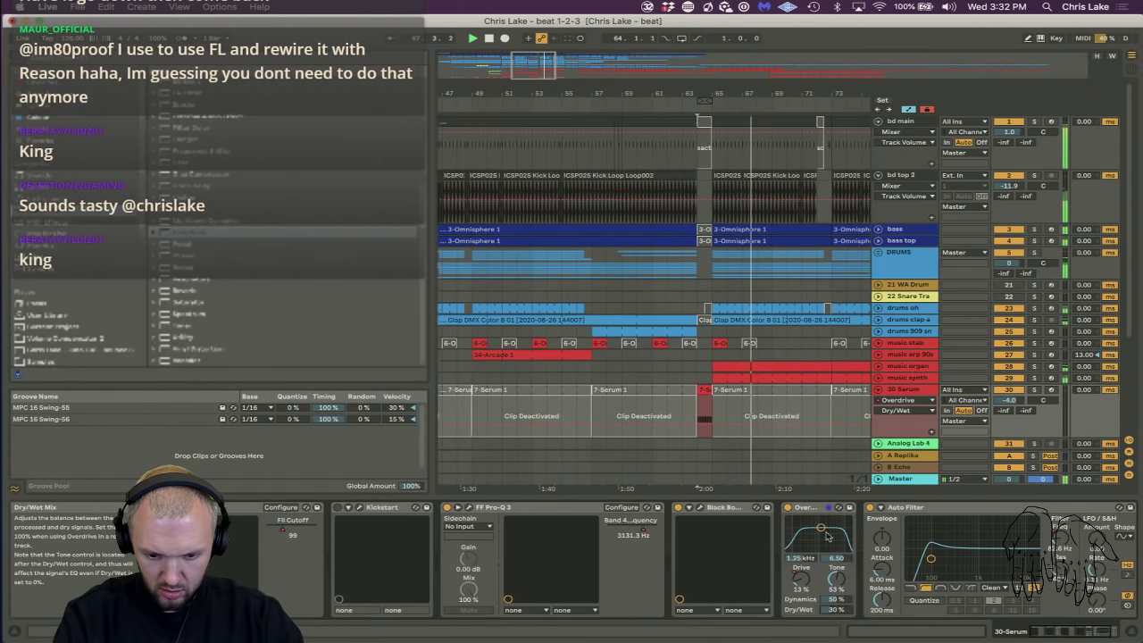
pyautogui.moveTo(820, 526); pyautogui.dragTo(824, 521)
pyautogui.press('space')
pyautogui.press('space')
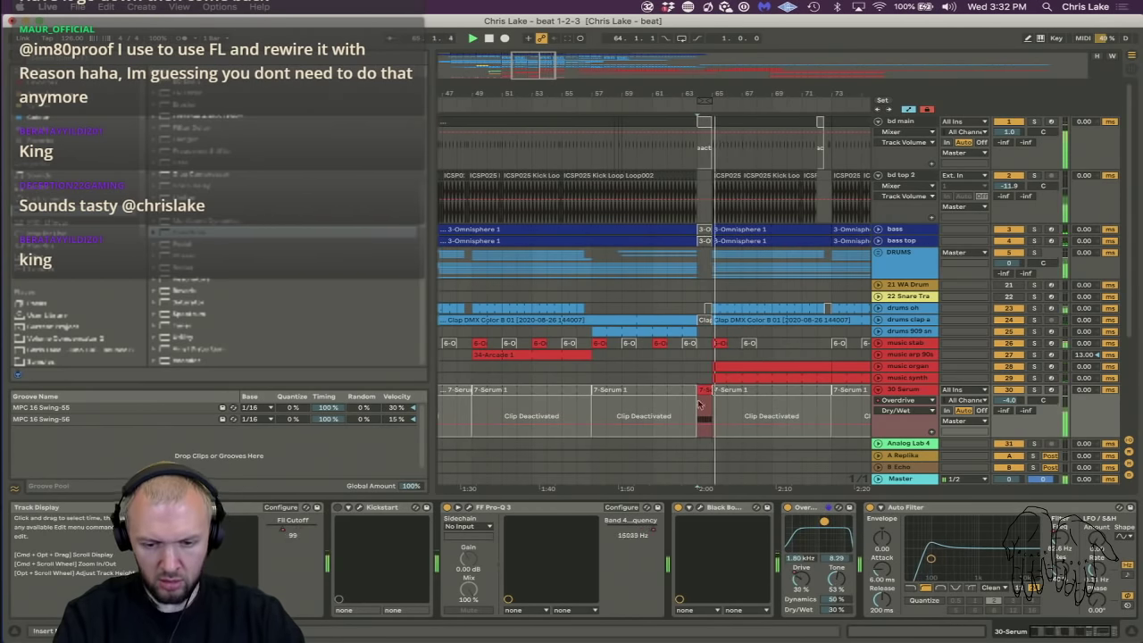
# Move Auto Filter ahead of Overdrive in the 30-Serum device chain.
pyautogui.click(895, 507)
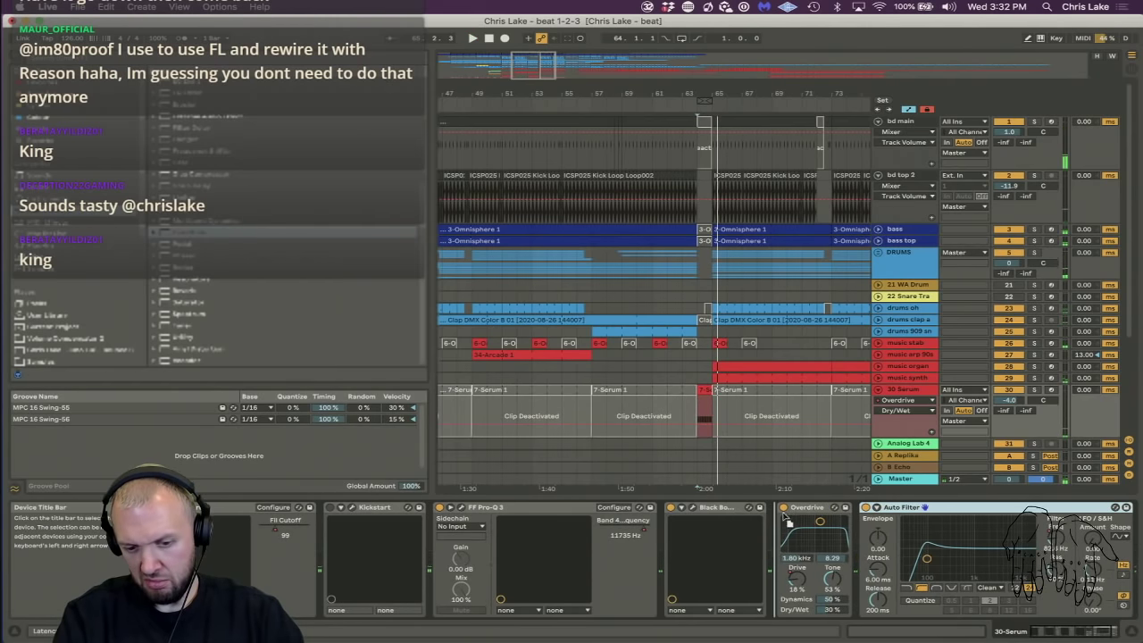
pyautogui.moveTo(782, 512); pyautogui.dragTo(784, 515)
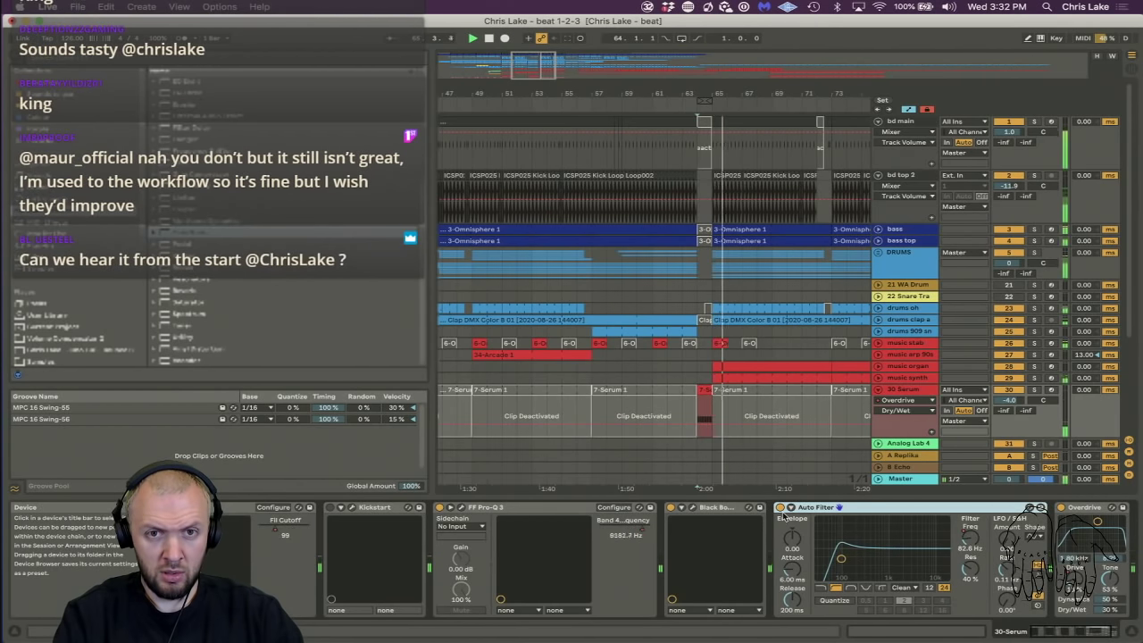
# Play the arrangement from bar 41 to hear the build into the transition, and fold all tracks for an overview.
pyautogui.click(641, 96)
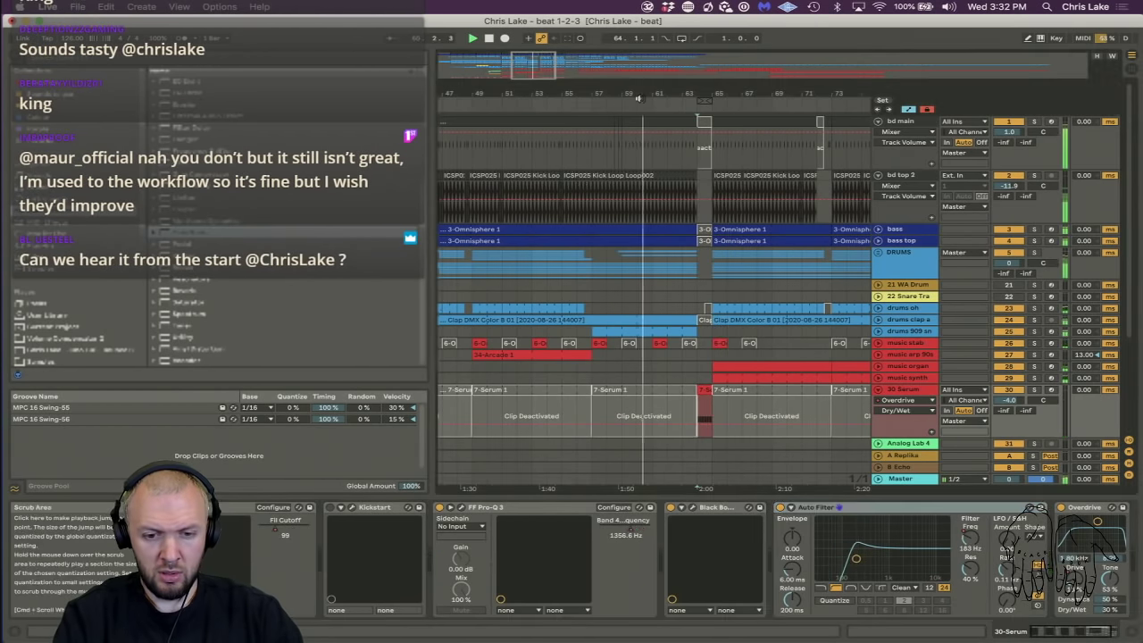
pyautogui.press('x')
pyautogui.press('space')
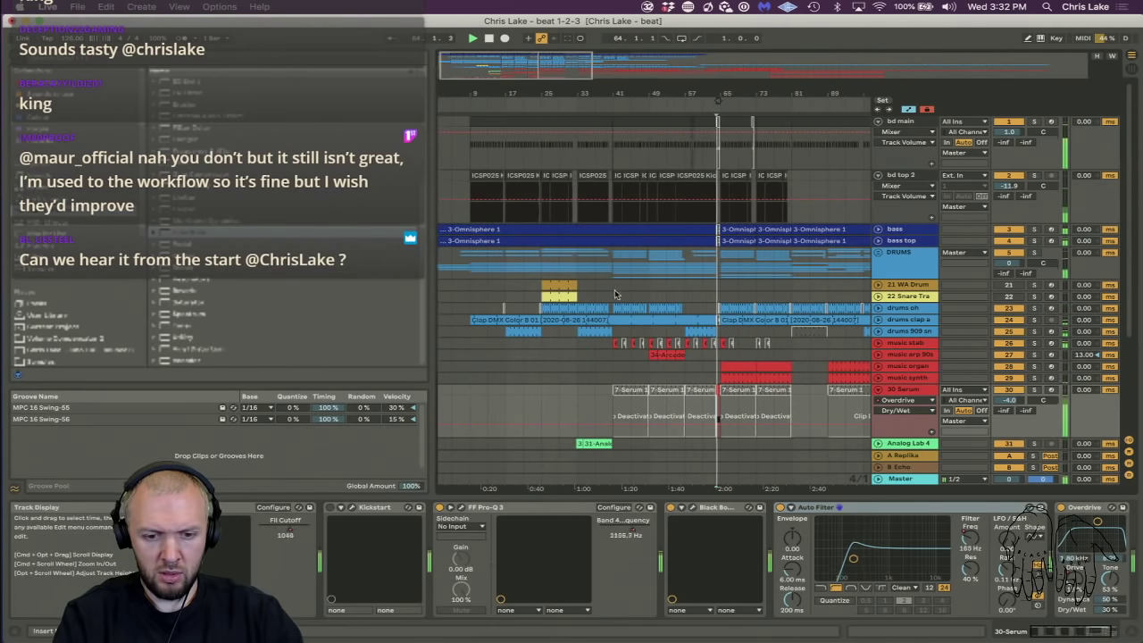
pyautogui.click(614, 293)
pyautogui.press('space')
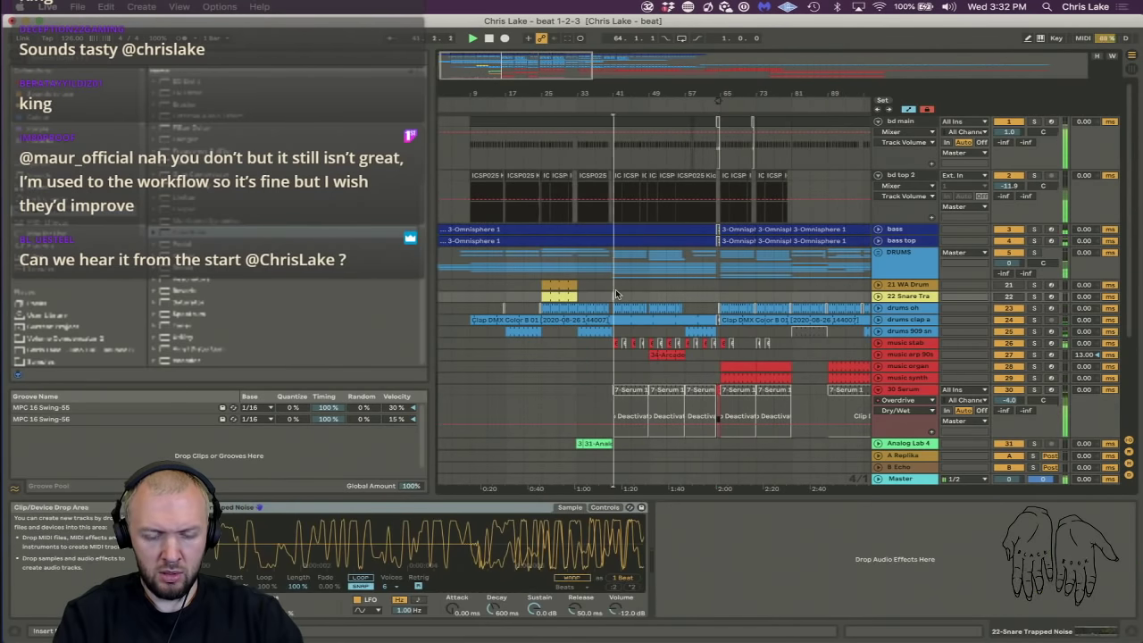
pyautogui.click(890, 390)
pyautogui.keyDown('alt'); pyautogui.click(876, 391); pyautogui.keyUp('alt')
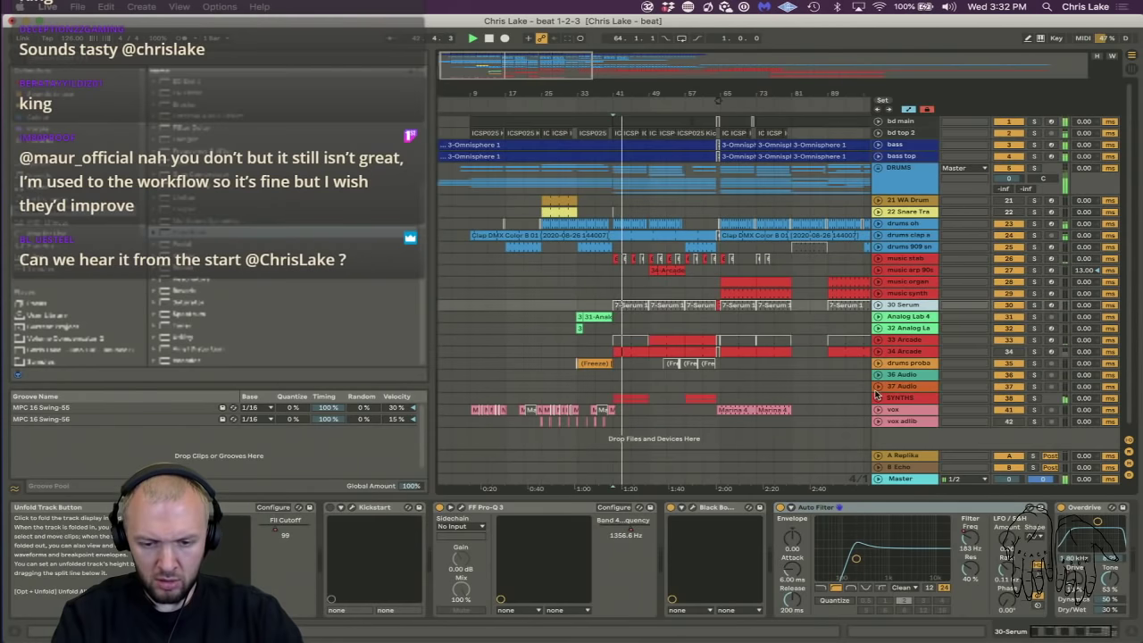
# Play the arrangement from about bar 9, unfold all tracks and examine the bass top notes around bars 10 to 13.
pyautogui.click(506, 267)
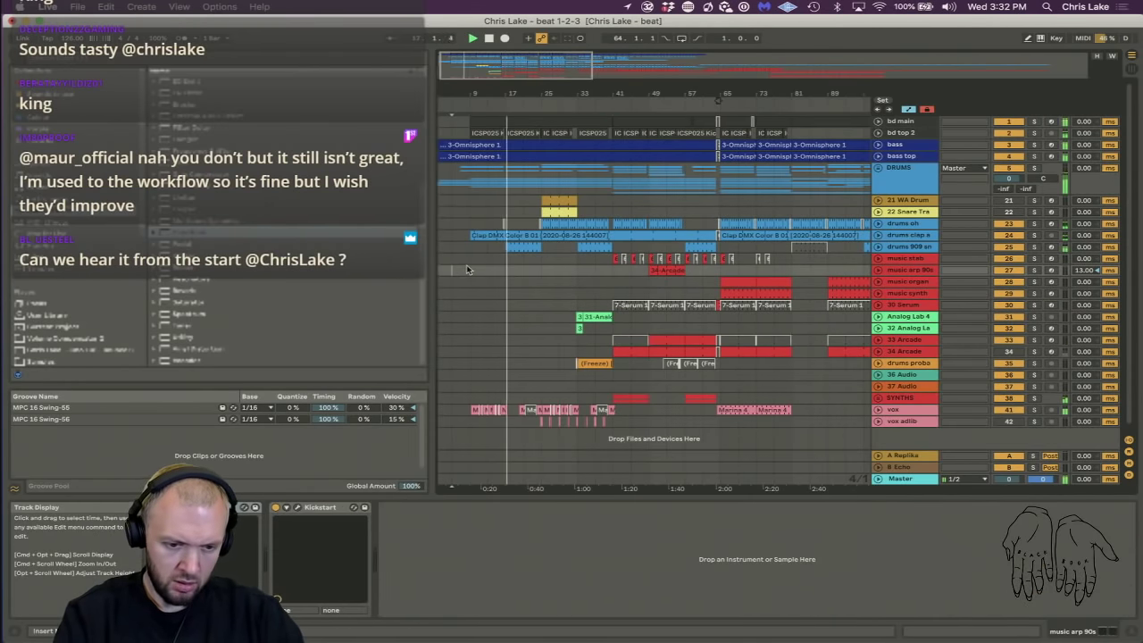
pyautogui.click(468, 268)
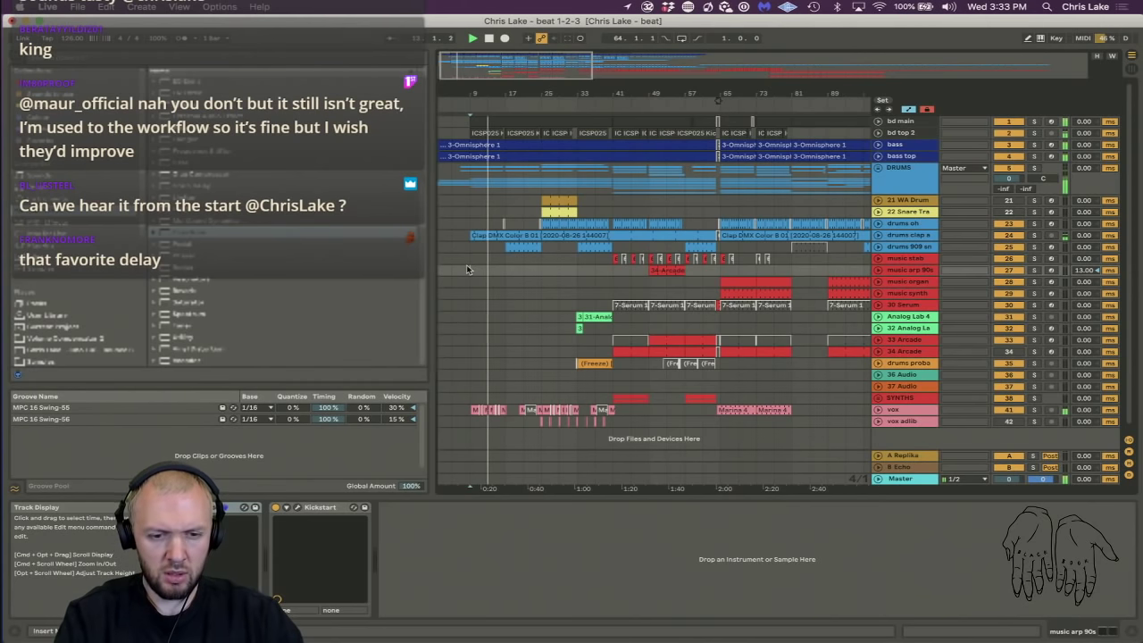
pyautogui.keyDown('alt'); pyautogui.click(880, 157); pyautogui.keyUp('alt')
pyautogui.scroll(3, 753, 206)
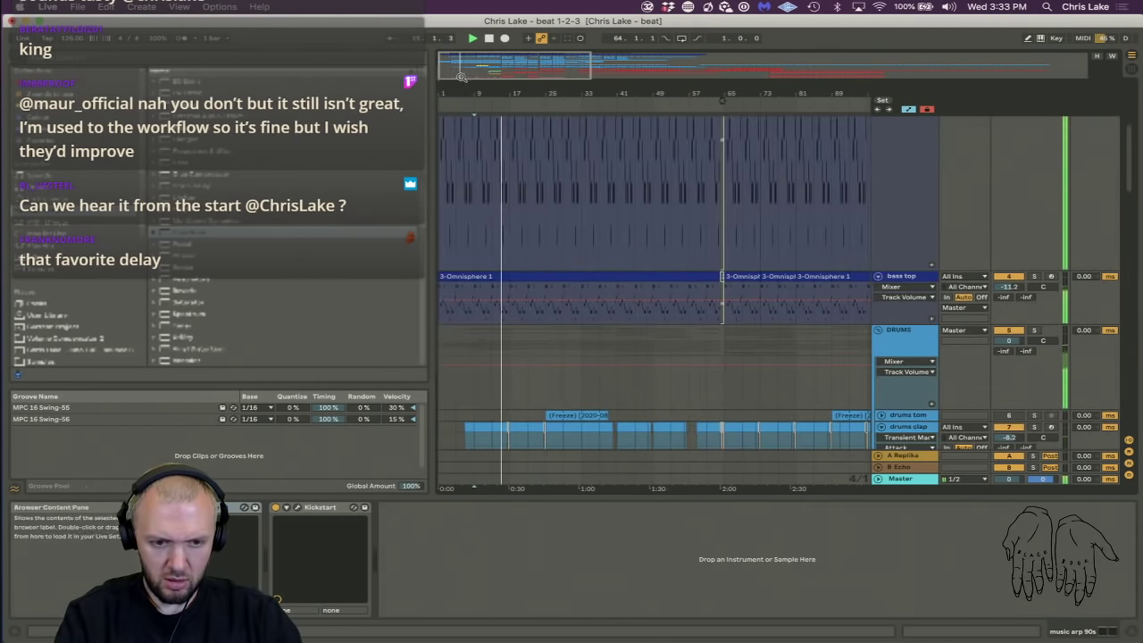
pyautogui.moveTo(478, 89); pyautogui.dragTo(478, 179)
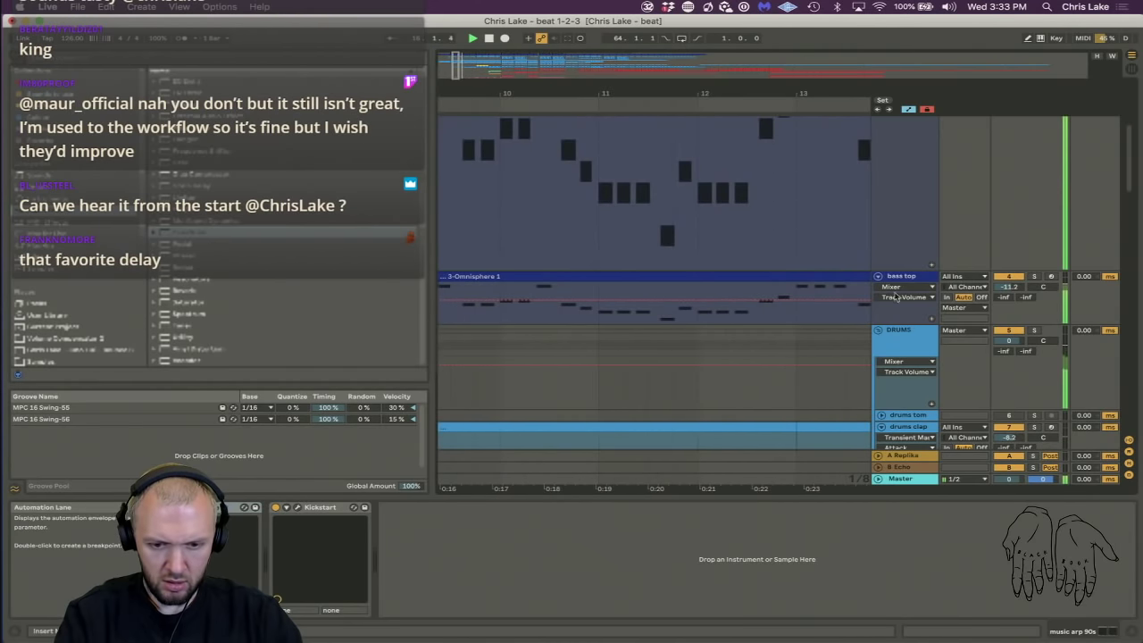
# Solo the bass top track and enable Omnisphere's Solo voice mode on its SID Solid Bass 2 patch.
pyautogui.click(1033, 276)
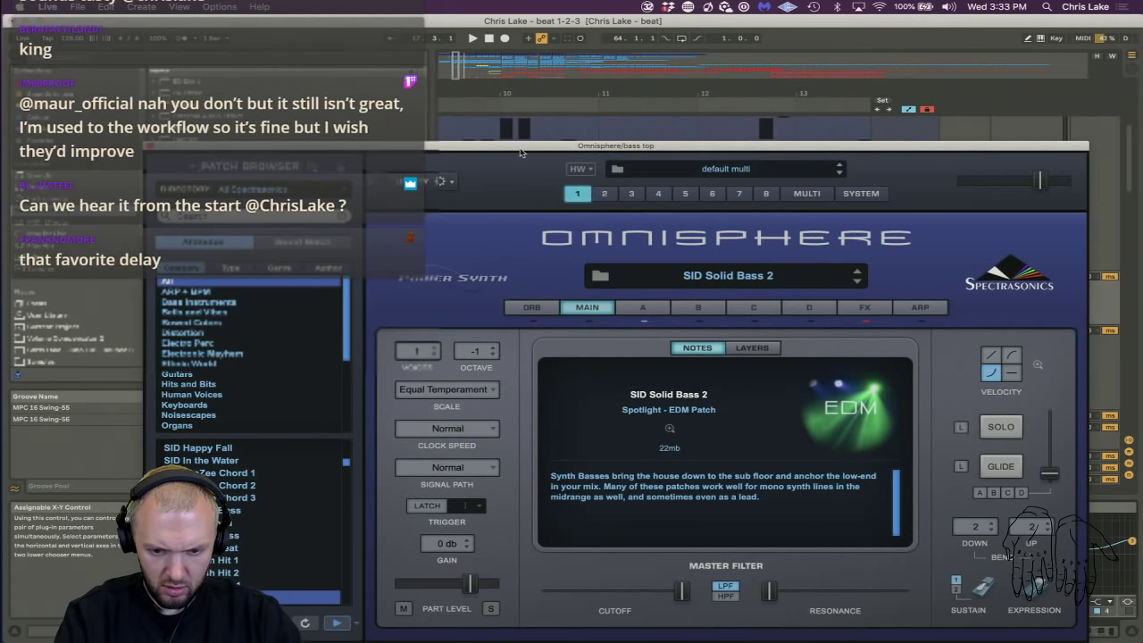
pyautogui.moveTo(520, 153); pyautogui.dragTo(488, 67)
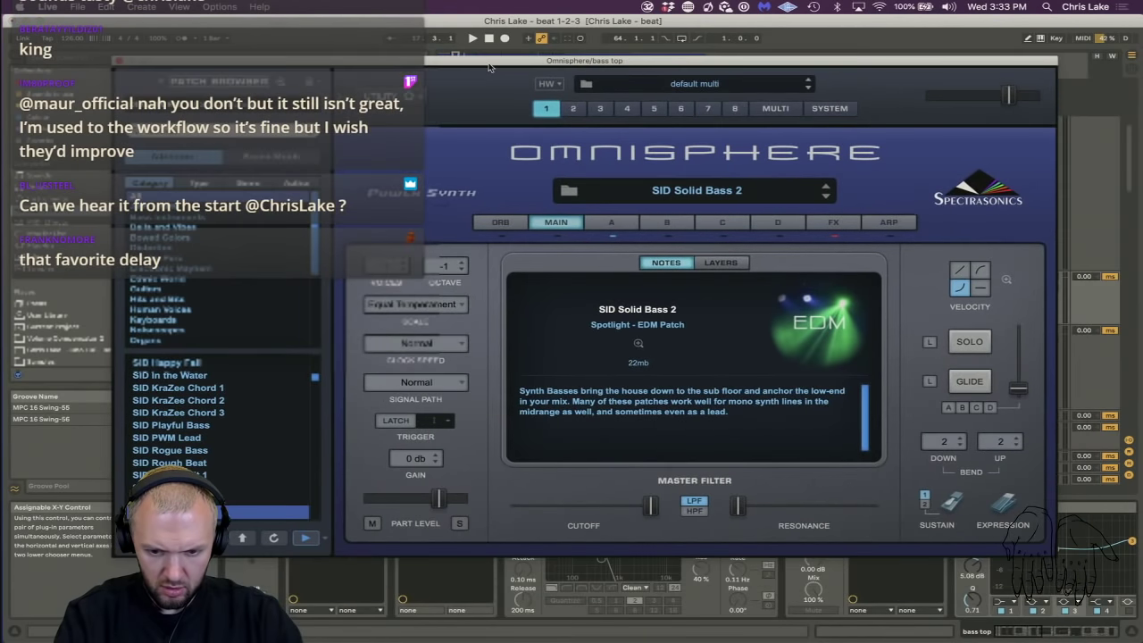
pyautogui.click(968, 343)
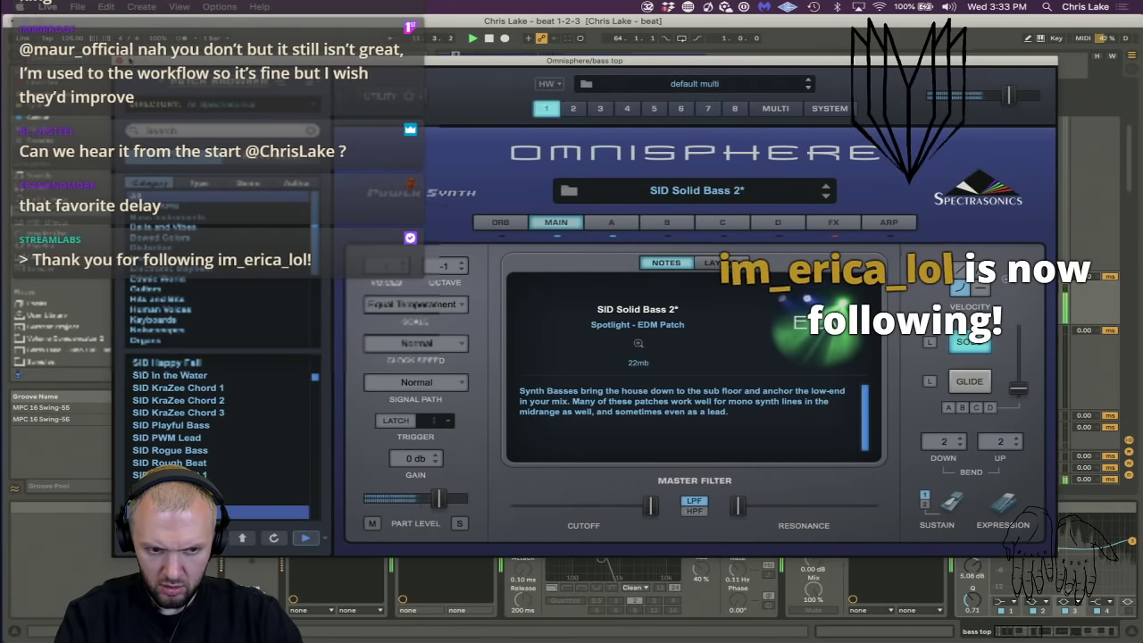
pyautogui.press('super+alt+p')
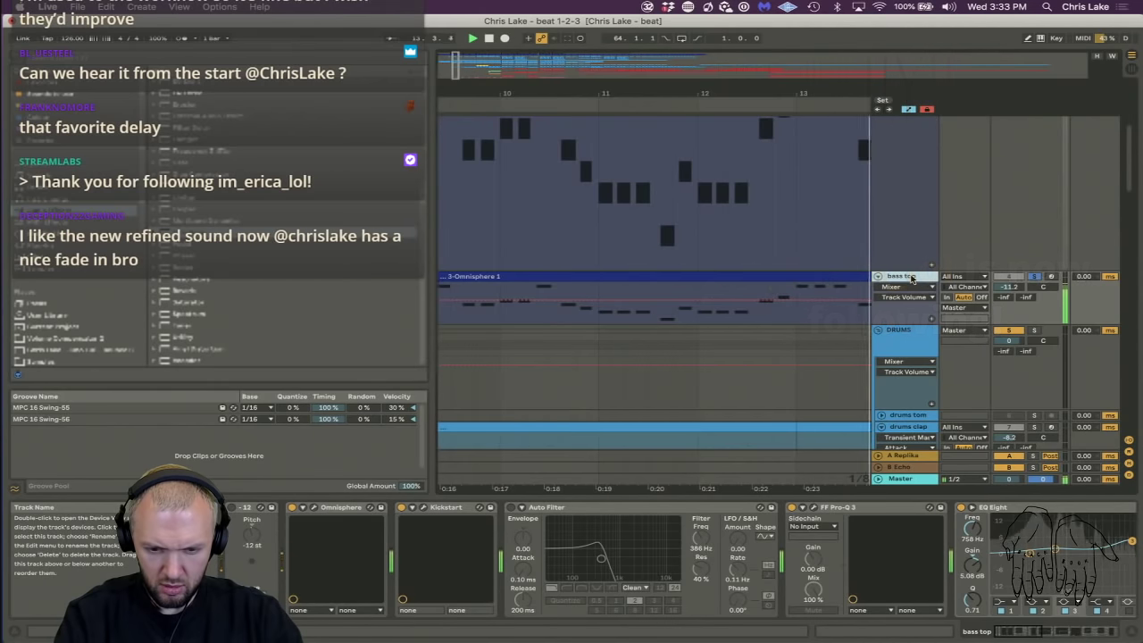
pyautogui.press('space')
pyautogui.press('space')
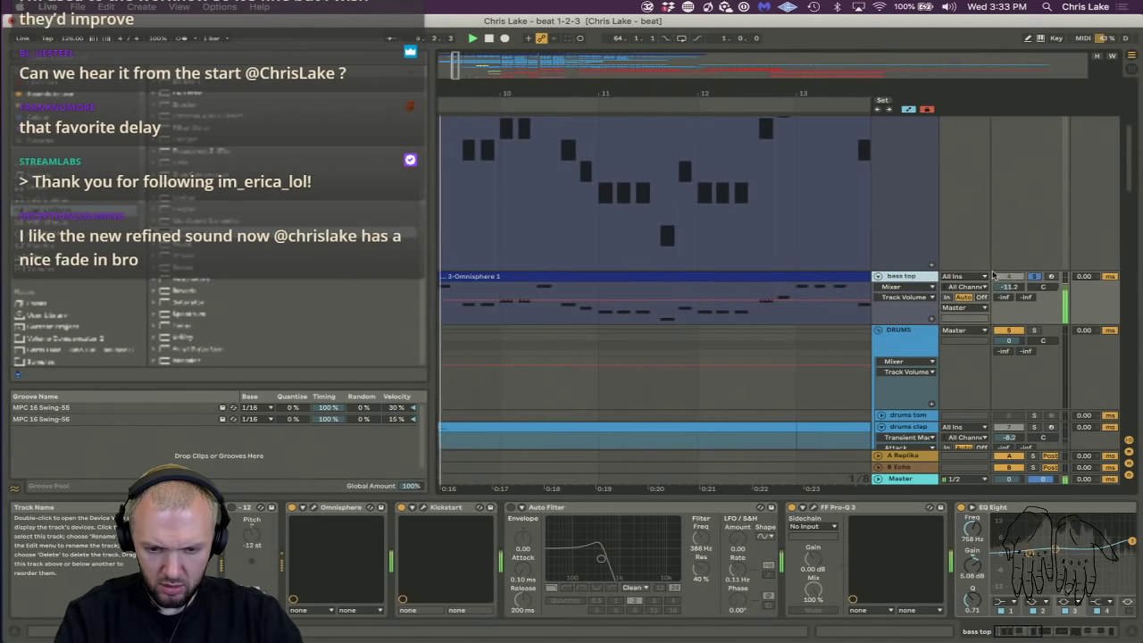
# Inspect layer A and the main page of the bass top's Omnisphere patch, close the plug-in and unsolo the track.
pyautogui.click(313, 507)
pyautogui.click(612, 224)
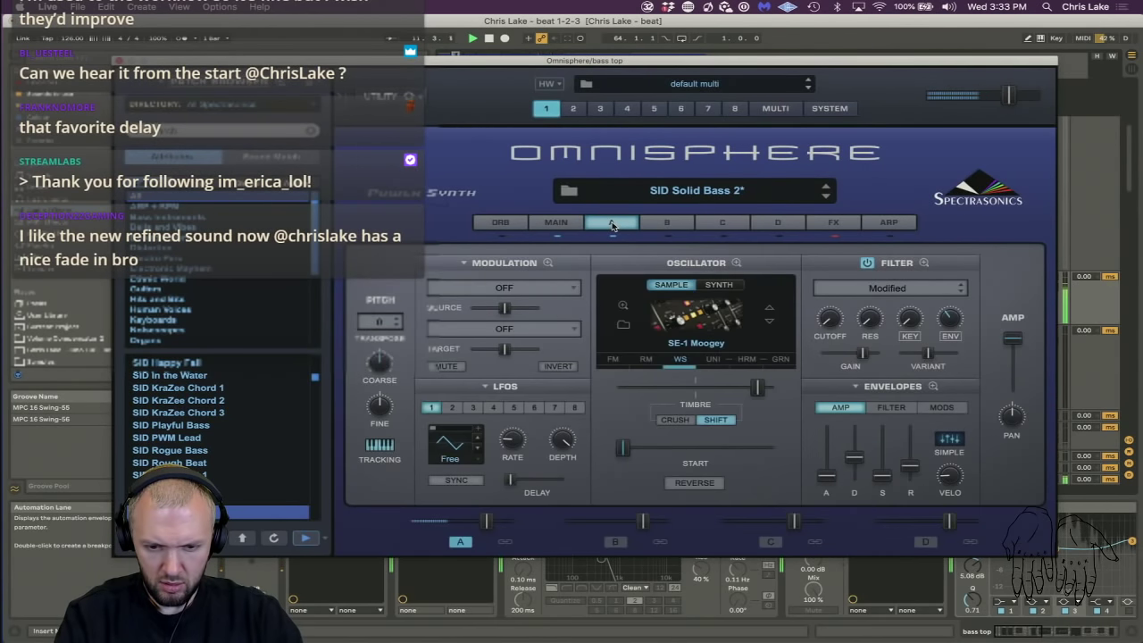
pyautogui.click(570, 224)
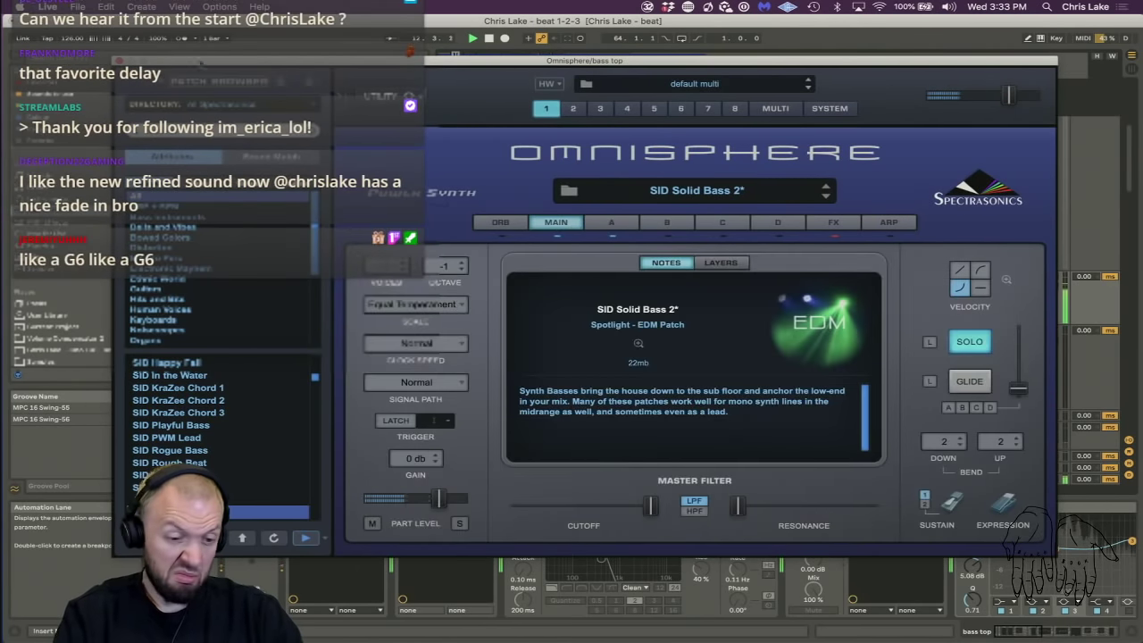
pyautogui.click(120, 61)
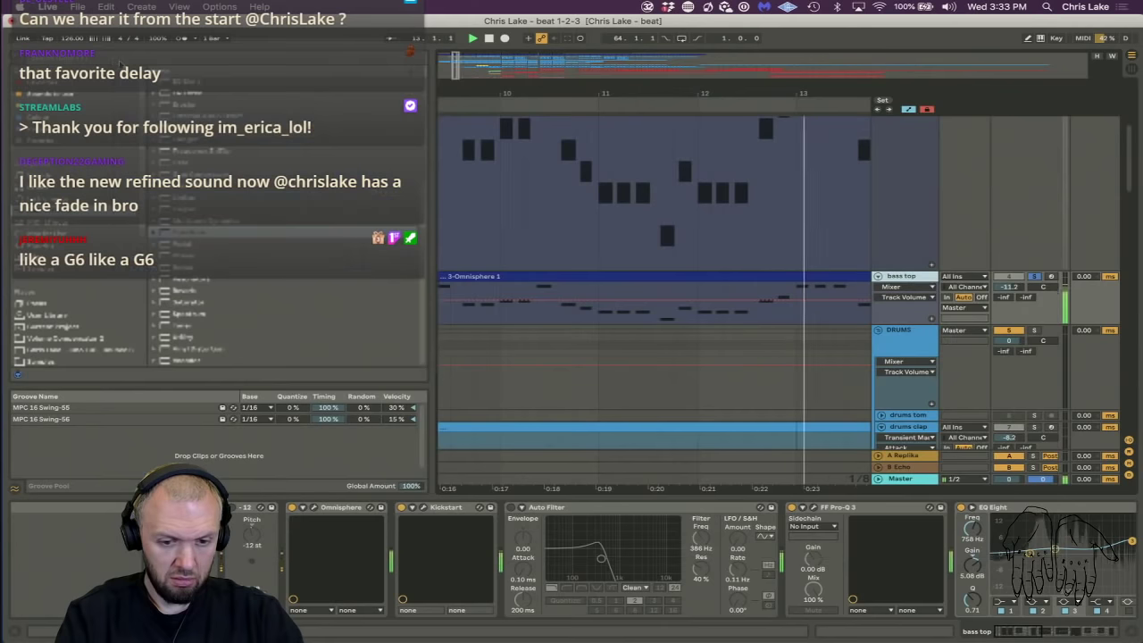
pyautogui.click(1032, 277)
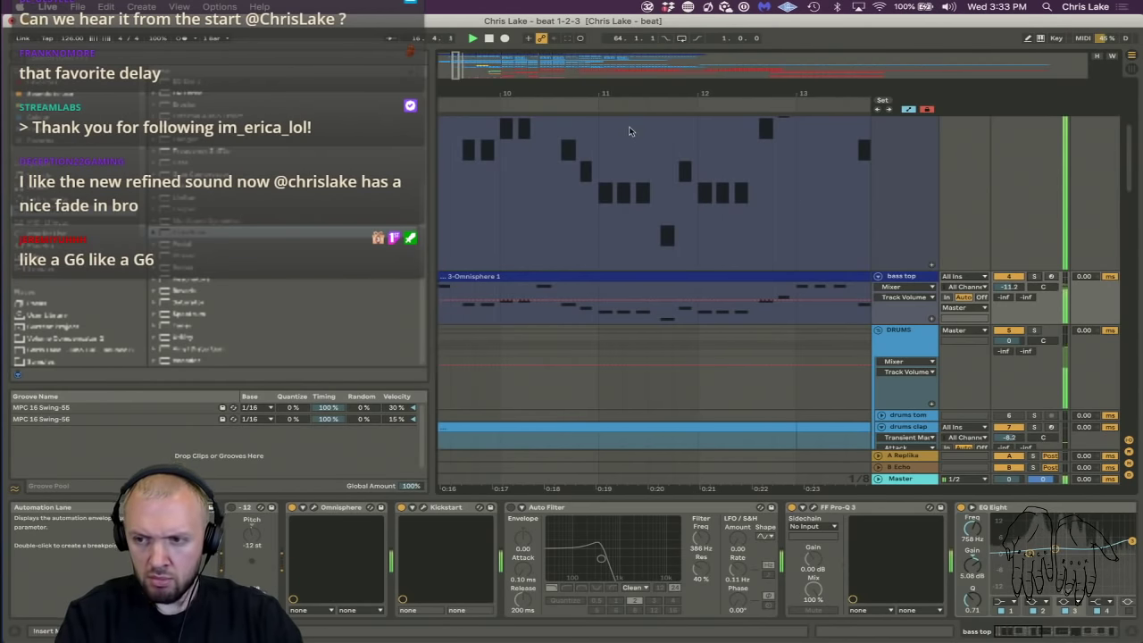
# Fold all tracks and set the Master track's Auto Filter cutoff frequency to 173 Hz.
pyautogui.moveTo(540, 91); pyautogui.dragTo(513, 55)
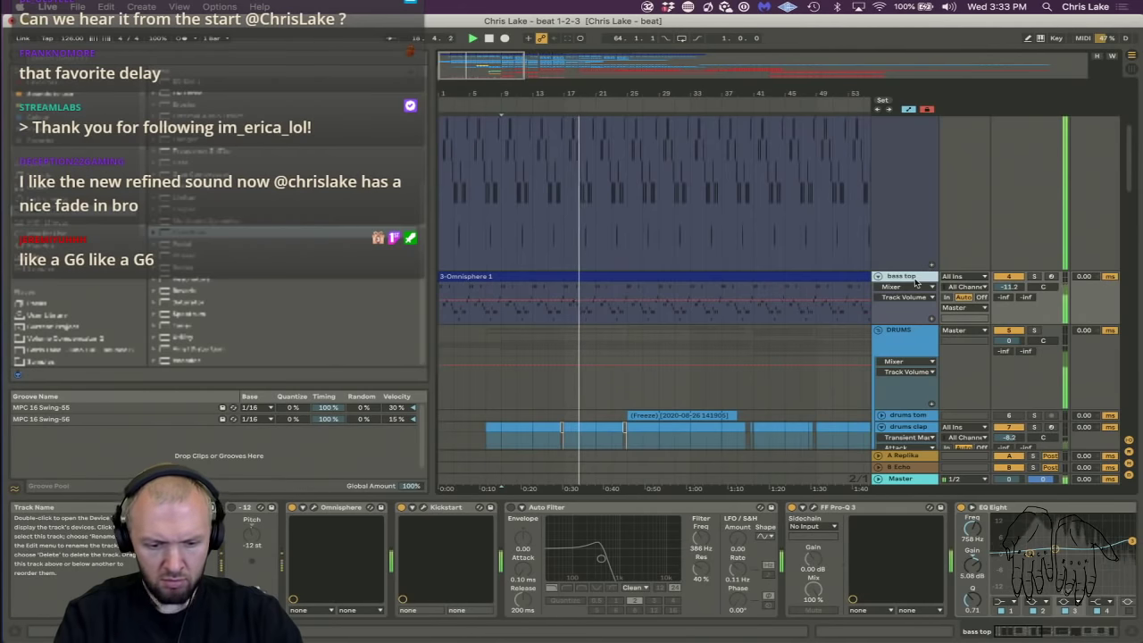
pyautogui.click(877, 279)
pyautogui.keyDown('alt'); pyautogui.click(878, 278); pyautogui.keyUp('alt')
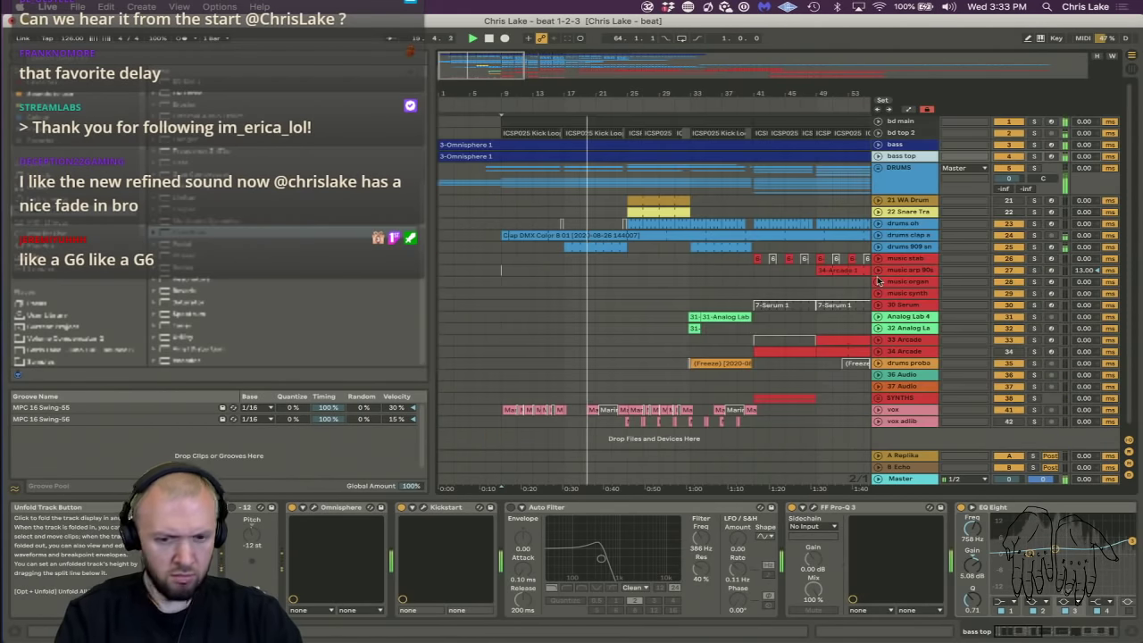
pyautogui.click(898, 479)
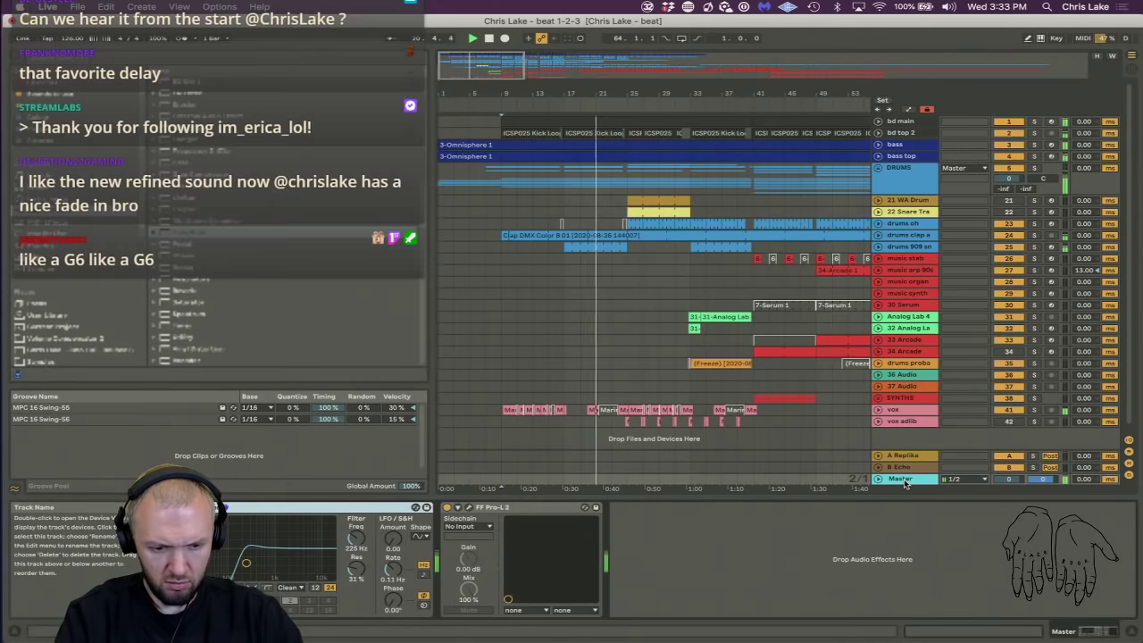
pyautogui.moveTo(356, 536); pyautogui.dragTo(356, 546)
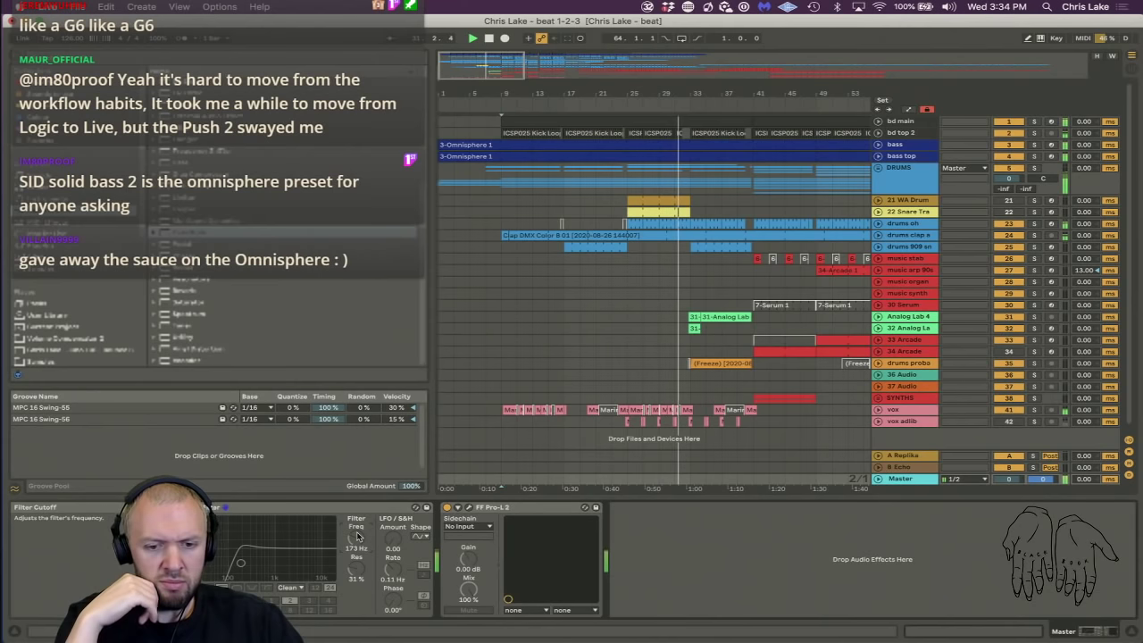
# Lower the Analog Lab 4 track's volume to -3.0 dB and fold the tracks again.
pyautogui.click(878, 133)
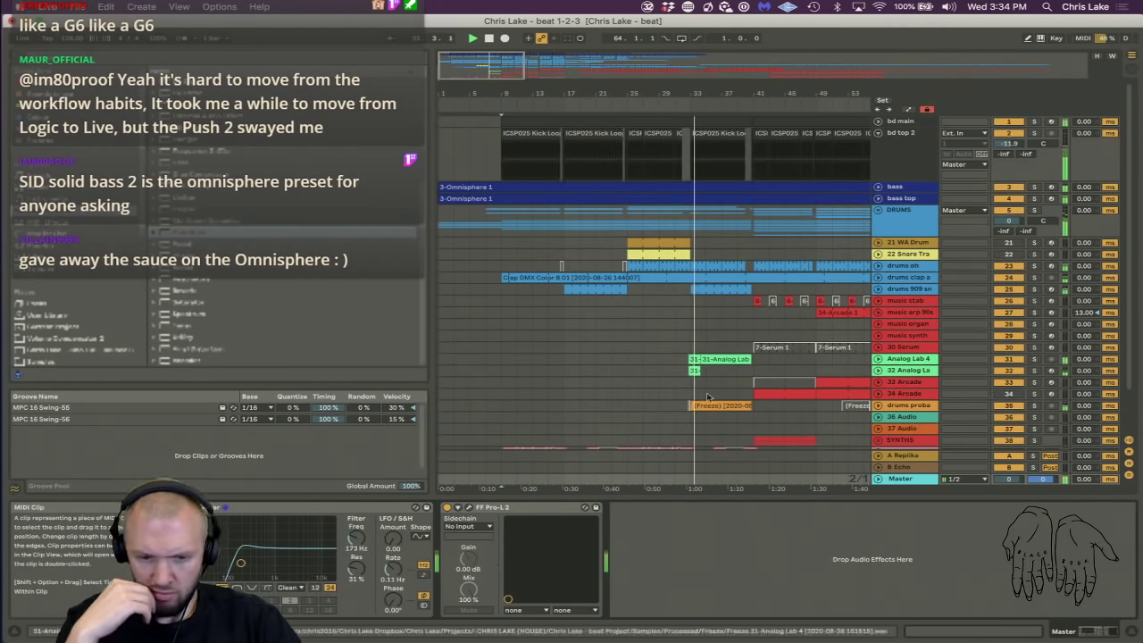
pyautogui.click(904, 360)
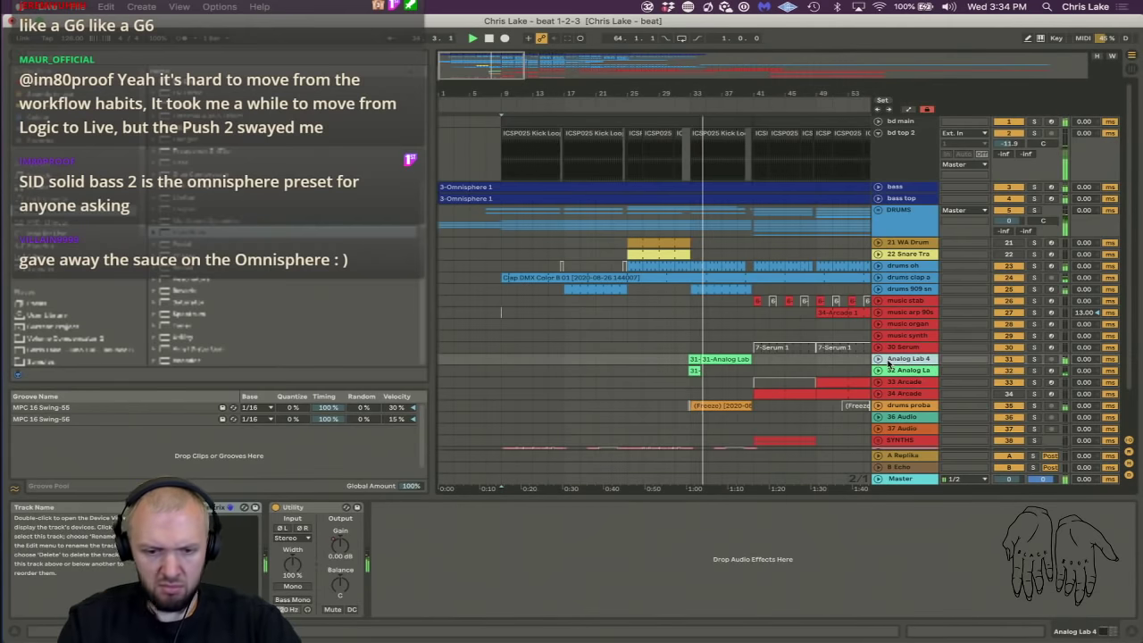
pyautogui.click(878, 358)
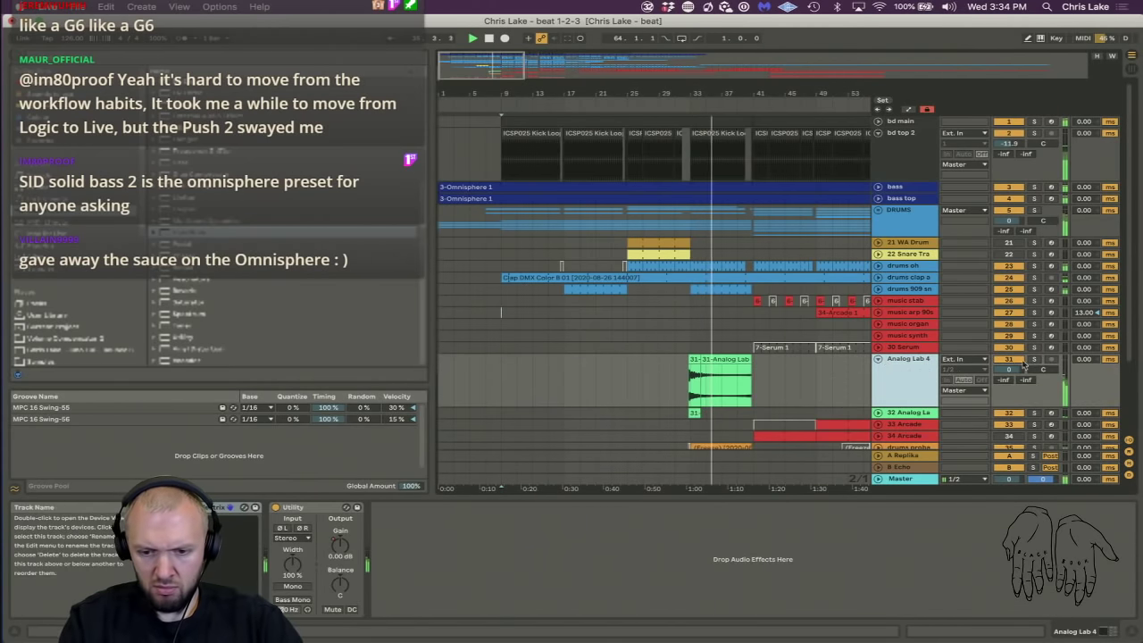
pyautogui.moveTo(1007, 367); pyautogui.dragTo(1001, 372)
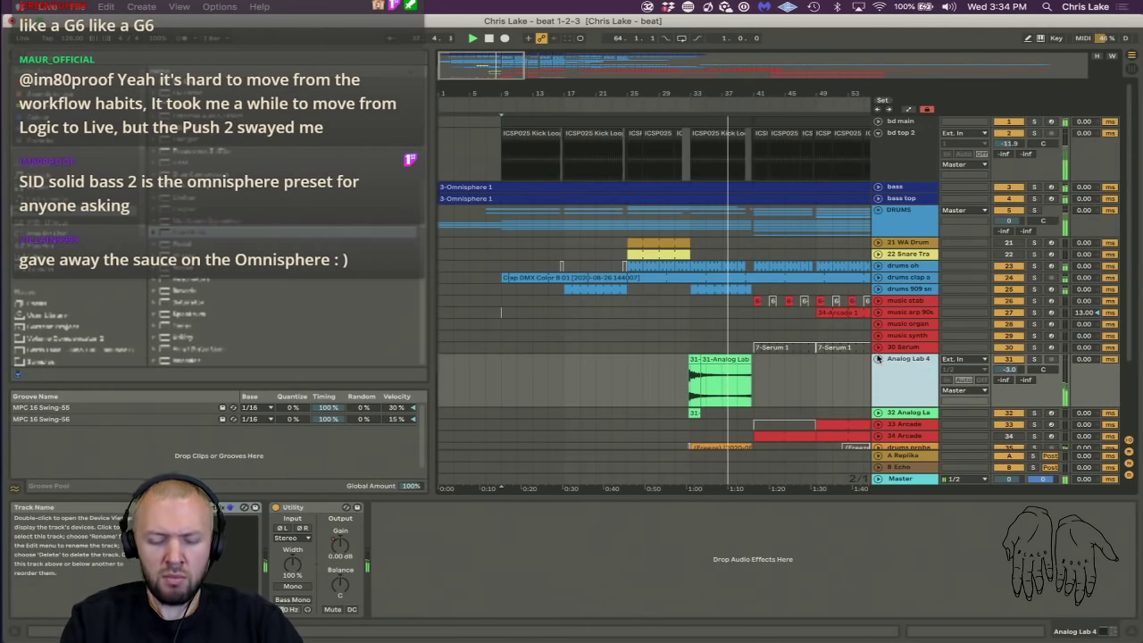
pyautogui.click(878, 358)
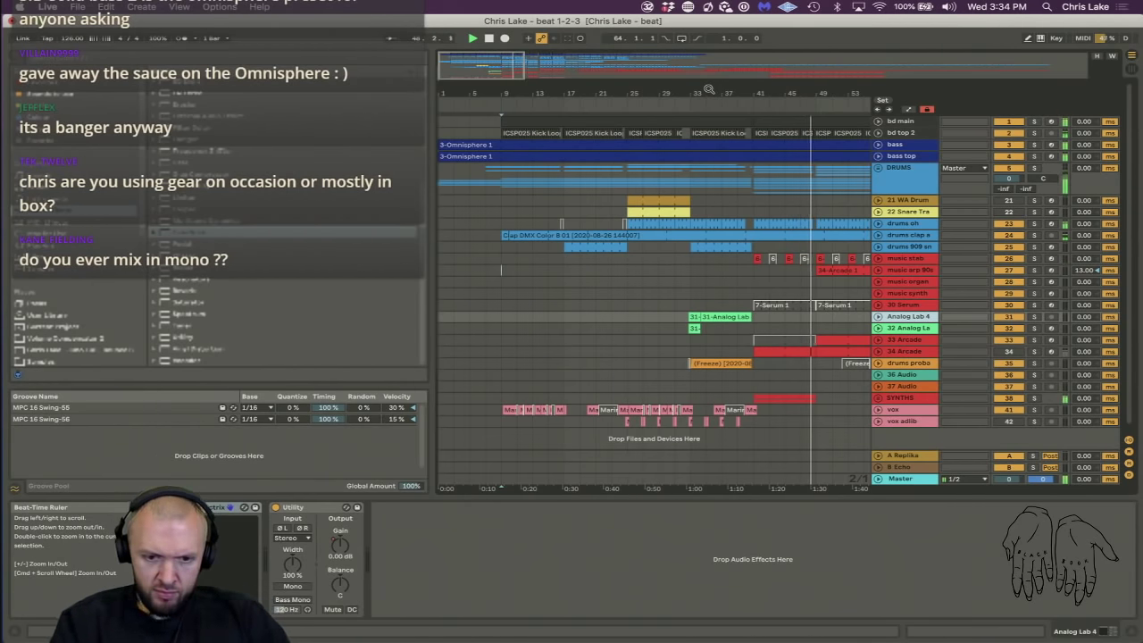
# Audition the 33 Arcade track in solo, then unfold it and examine its clips from bar 41 onward.
pyautogui.moveTo(709, 90); pyautogui.dragTo(493, 89)
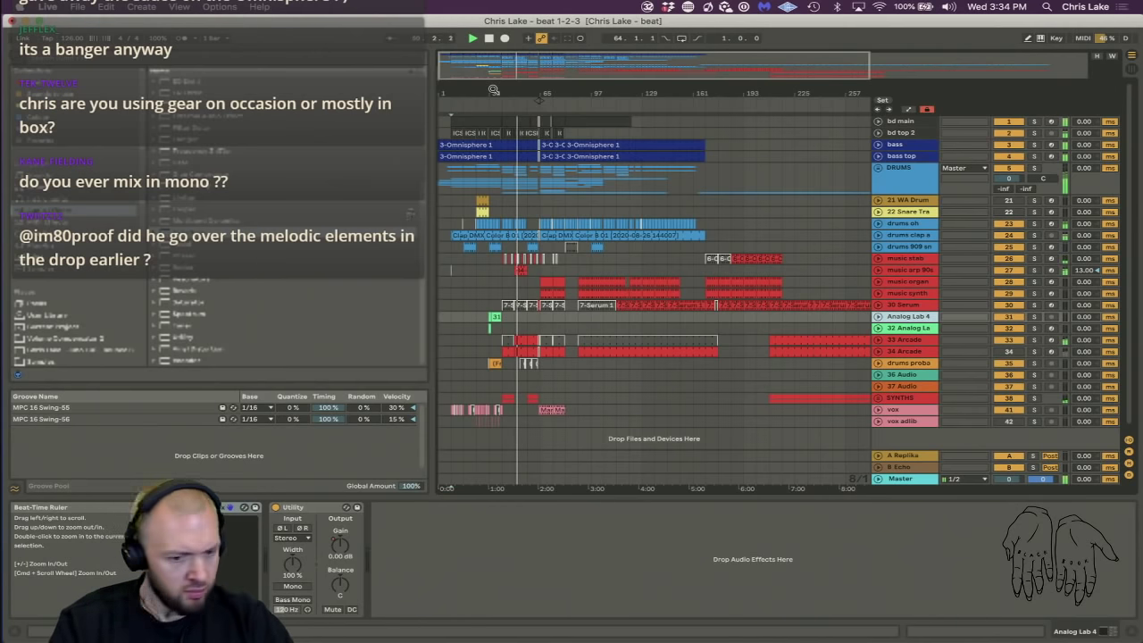
pyautogui.click(1032, 339)
pyautogui.click(1032, 340)
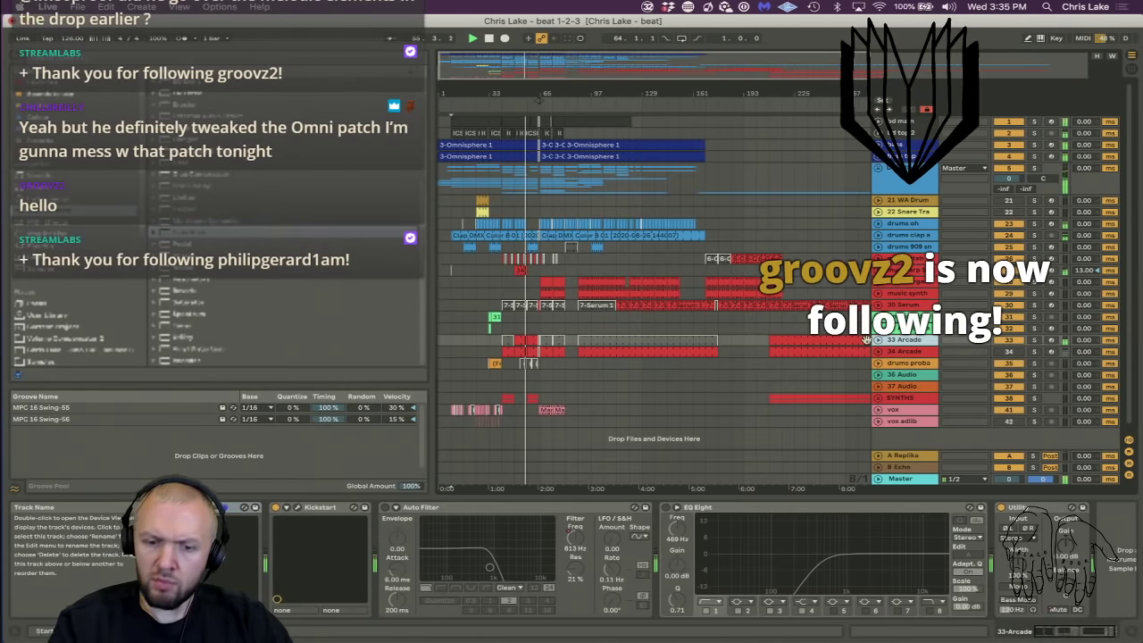
pyautogui.click(879, 340)
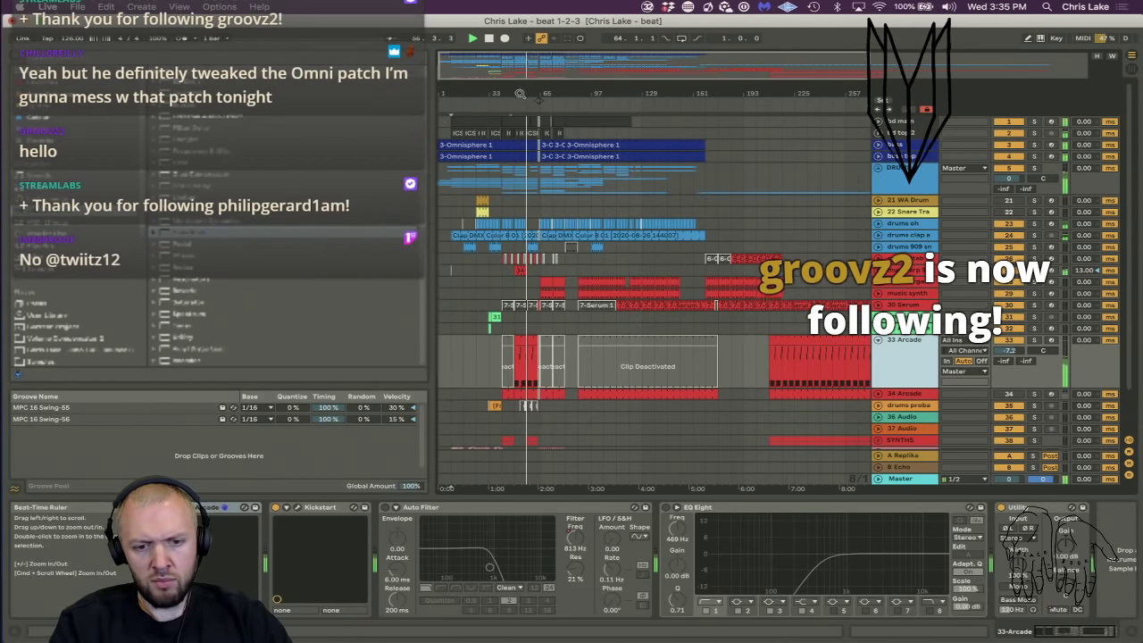
pyautogui.moveTo(522, 89); pyautogui.dragTo(519, 94)
pyautogui.click(490, 103)
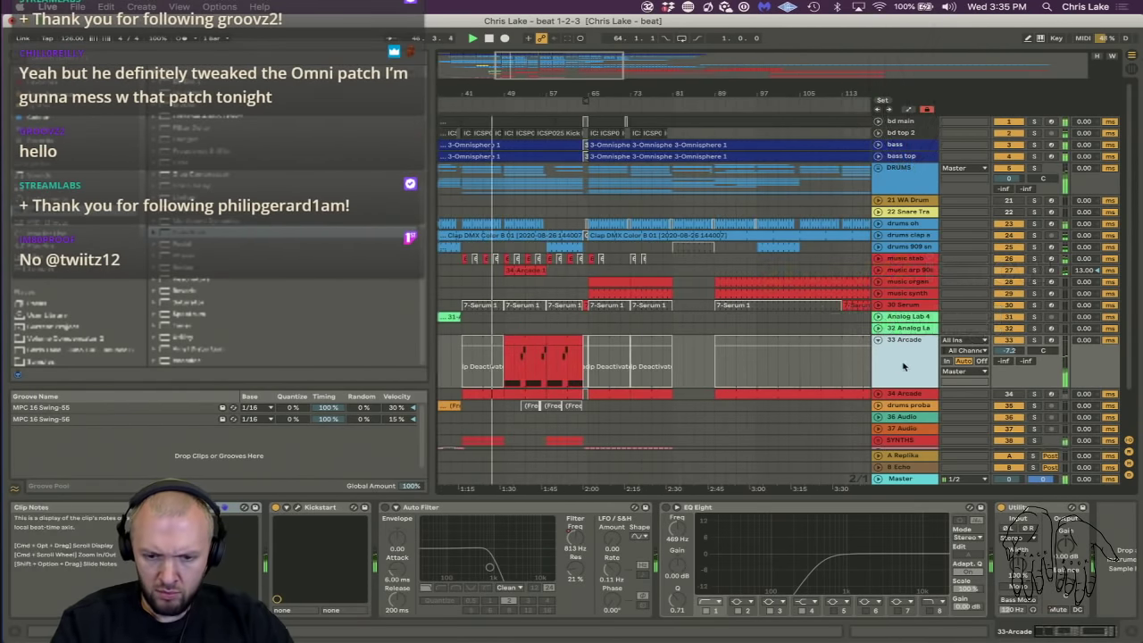
# Insert an EQ Eight after the Utility at the end of the 33 Arcade device chain.
pyautogui.doubleClick(906, 366)
pyautogui.click(751, 375)
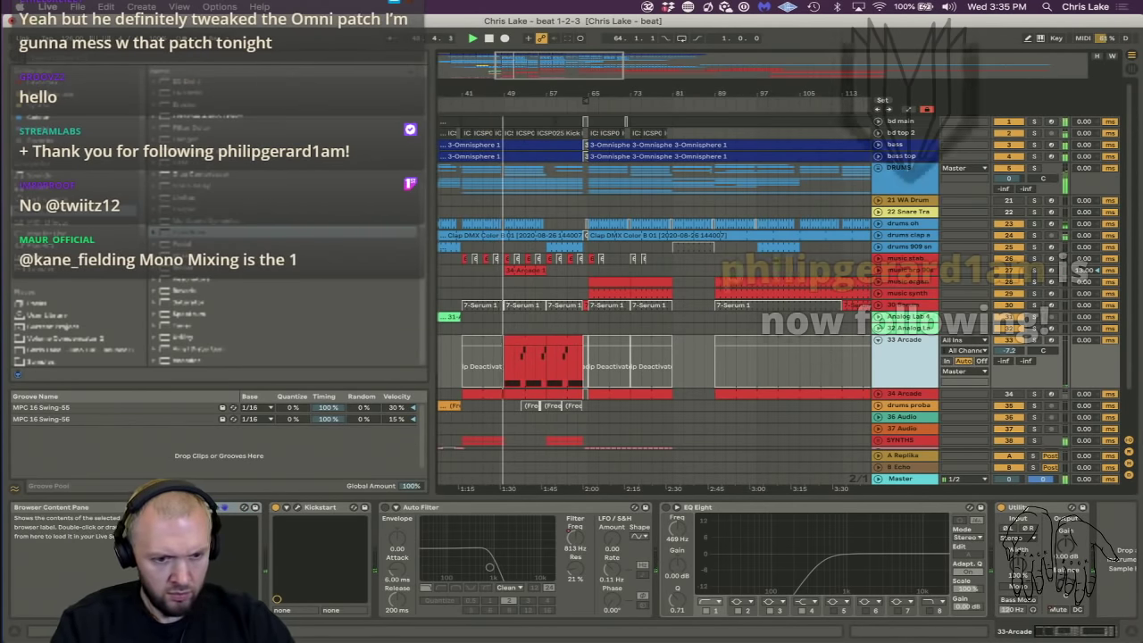
pyautogui.moveTo(187, 82); pyautogui.dragTo(1112, 557)
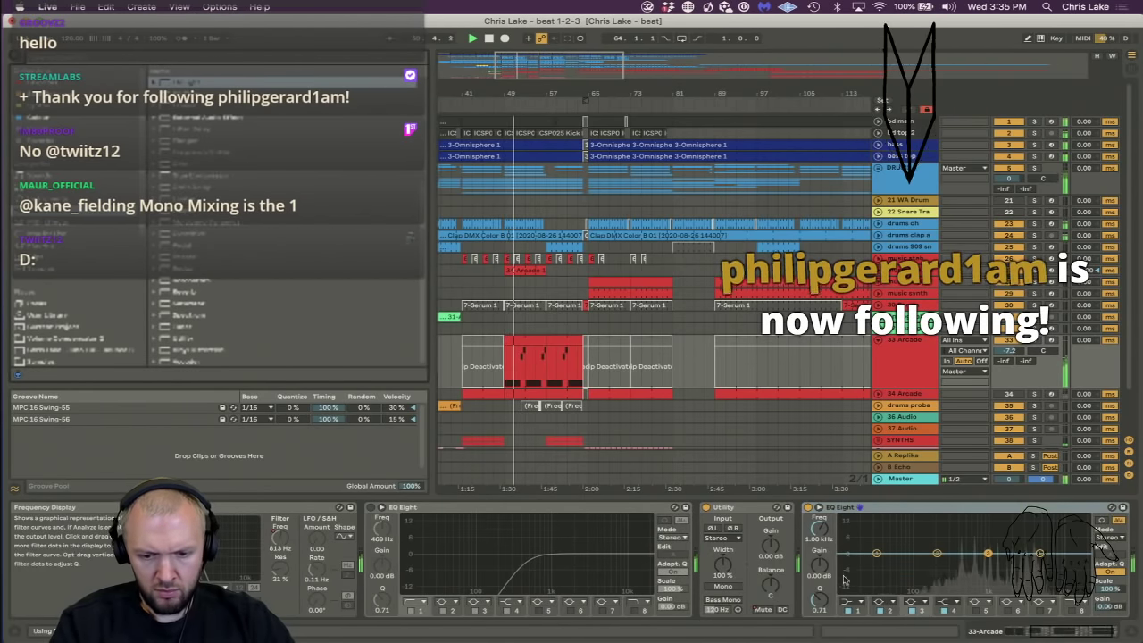
# Give 33 Arcade's new EQ Eight a band 1 low cut, a 4.59 dB boost at 562 Hz and 0.94 dB output gain, and replay the section.
pyautogui.click(851, 603)
pyautogui.click(846, 529)
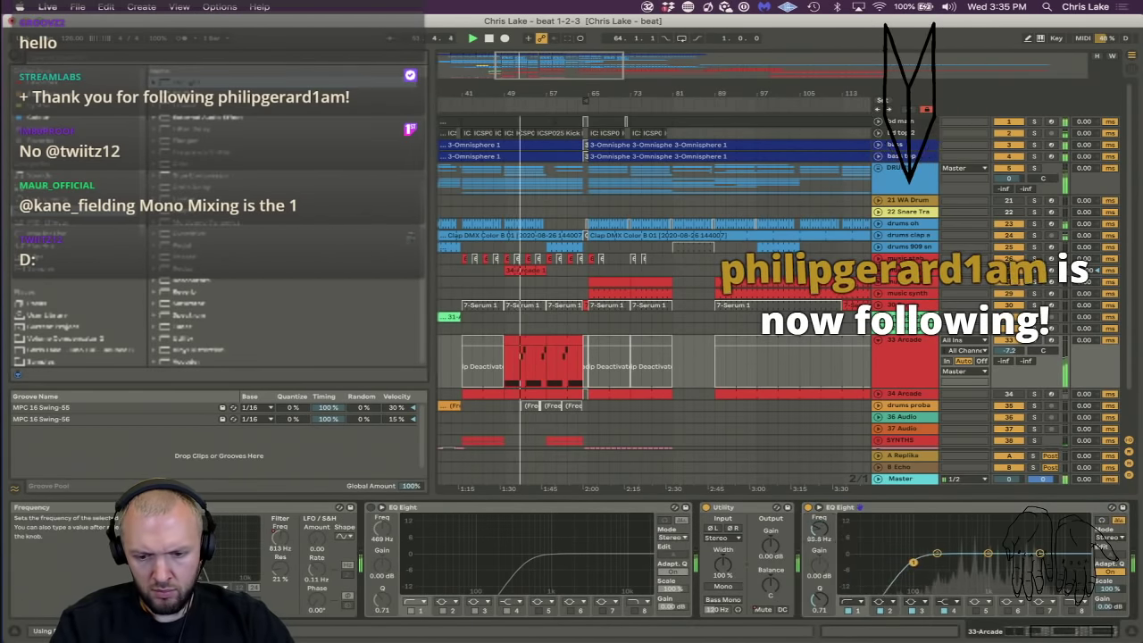
pyautogui.moveTo(987, 554)
pyautogui.mouseDown()
pyautogui.moveTo(998, 543)
pyautogui.moveTo(949, 541)
pyautogui.moveTo(970, 541)
pyautogui.mouseUp()
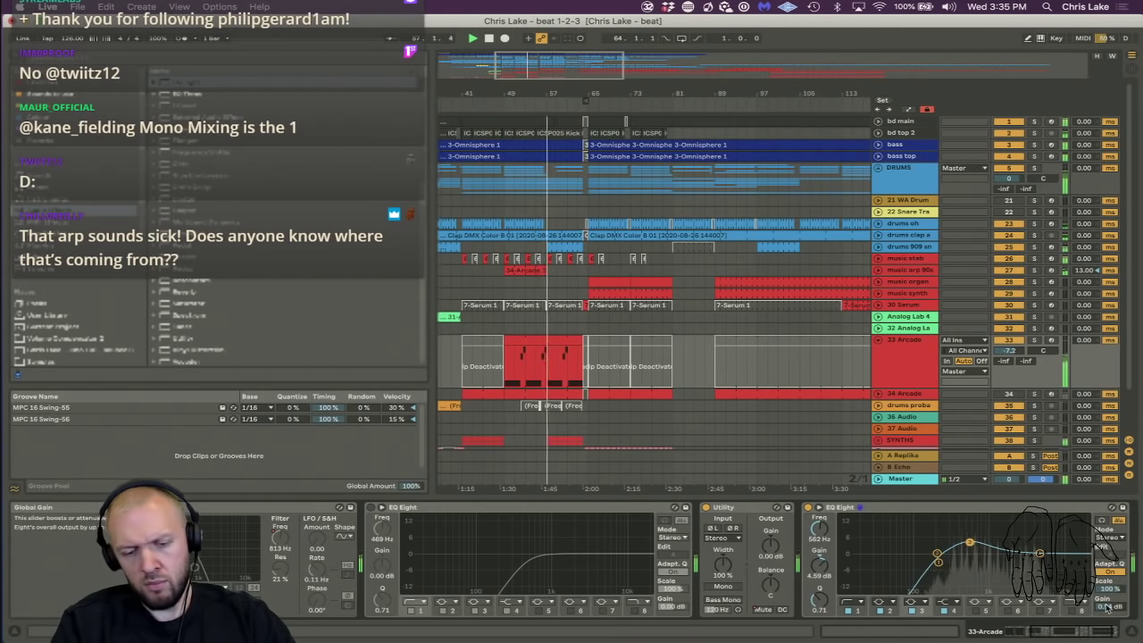
pyautogui.click(499, 109)
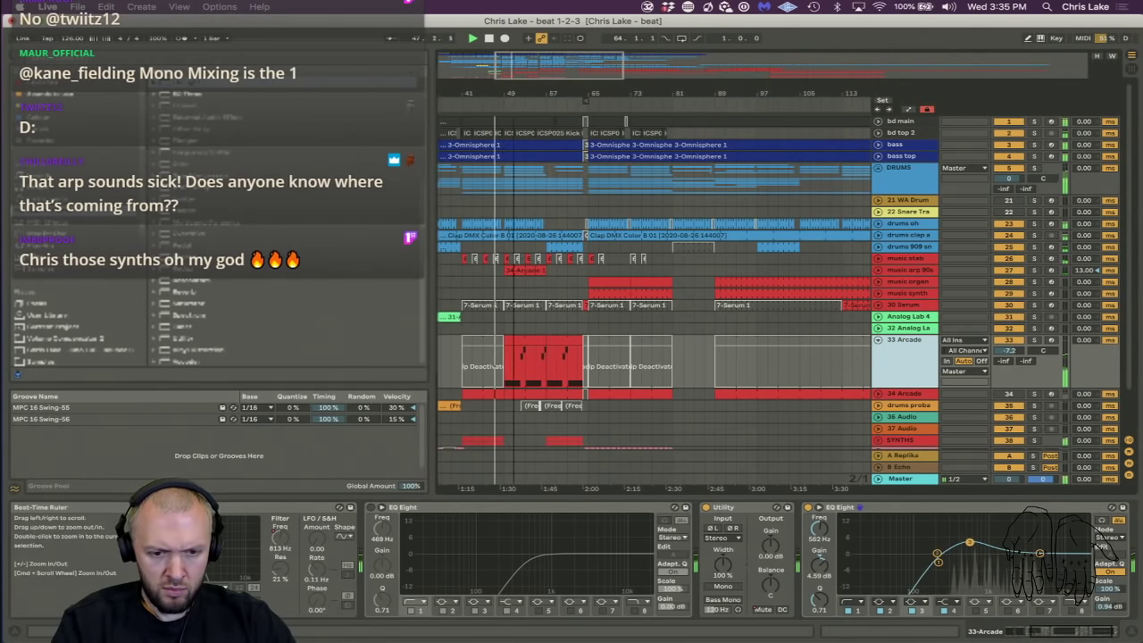
pyautogui.moveTo(522, 93); pyautogui.dragTo(523, 71)
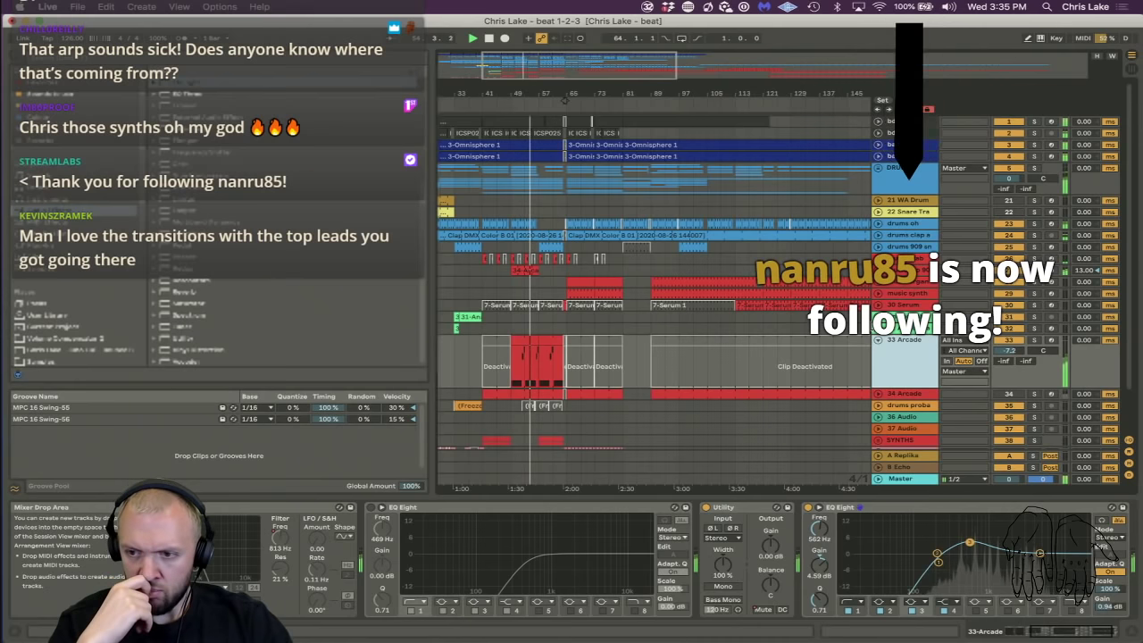
pyautogui.click(878, 340)
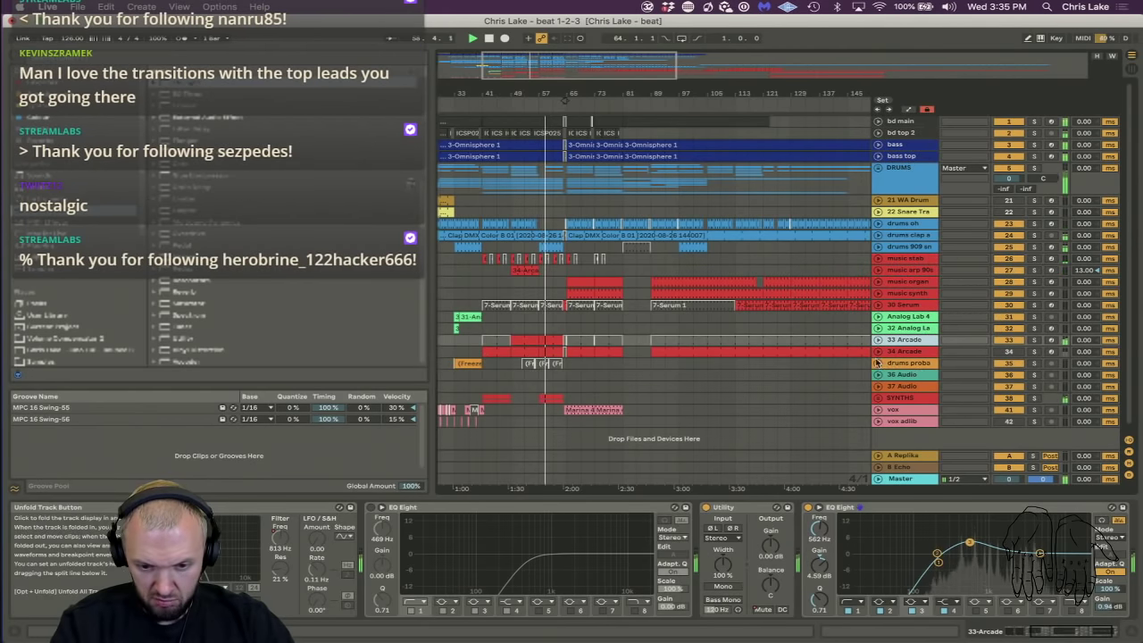
# Duplicate bars 25 to 49 of the drums proba track, including its frozen clip, so the copy starts at bar 49.
pyautogui.click(878, 363)
pyautogui.hscroll(-2, 443, 372)
pyautogui.click(443, 371)
pyautogui.moveTo(462, 375); pyautogui.dragTo(547, 390)
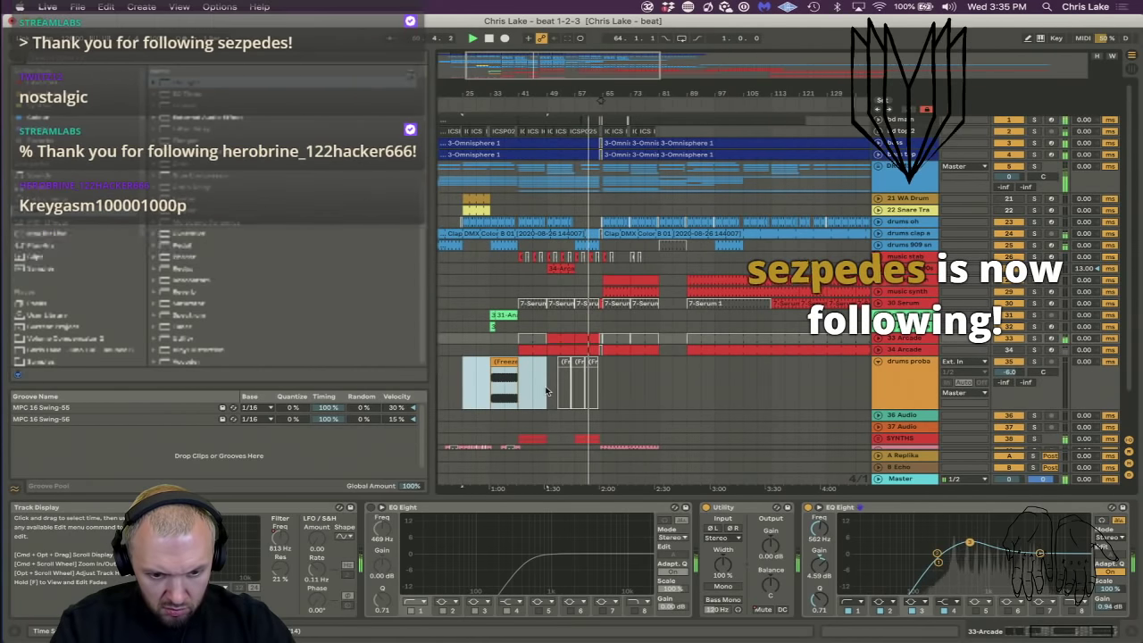
pyautogui.press('super+d')
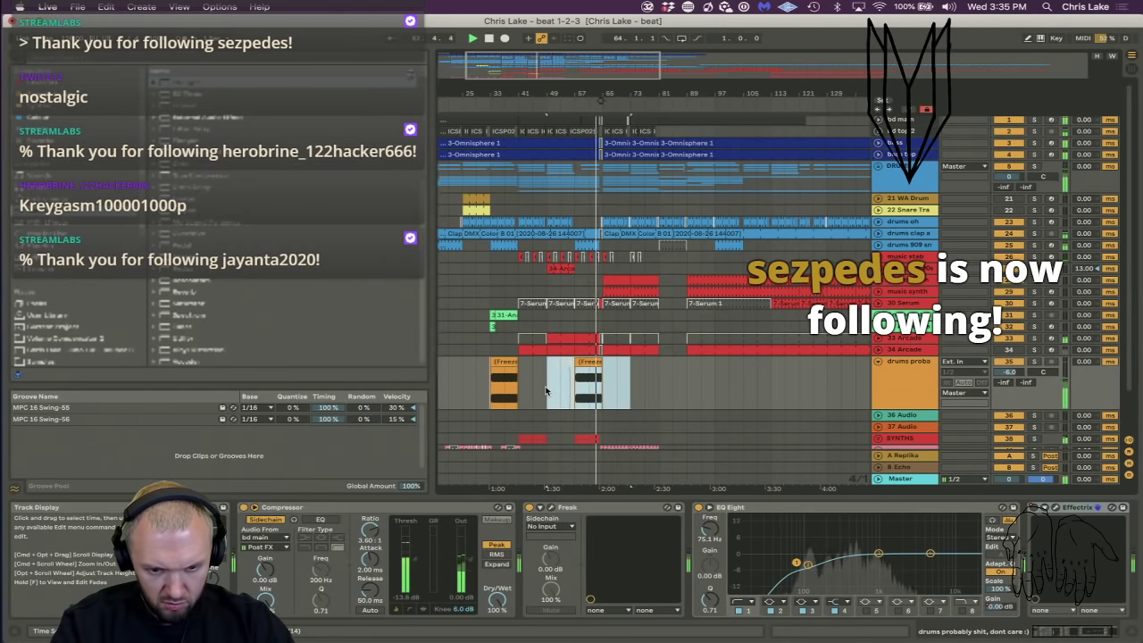
# Play through the duplicated drums proba section around bar 57 and undo the duplication.
pyautogui.moveTo(598, 94); pyautogui.dragTo(598, 162)
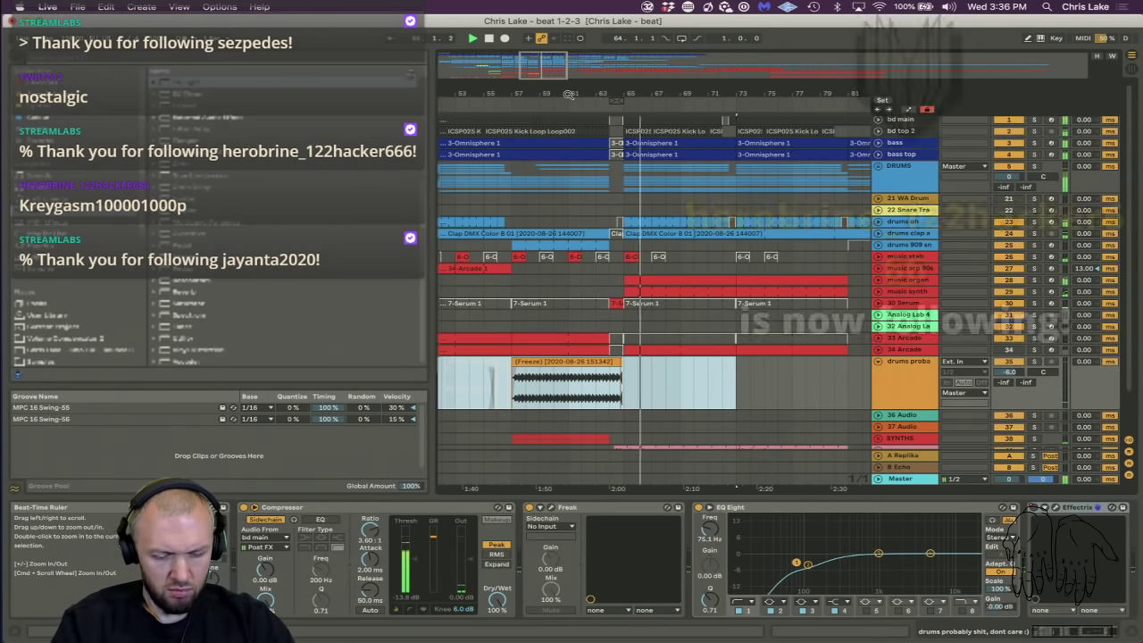
pyautogui.moveTo(567, 93); pyautogui.dragTo(592, 92)
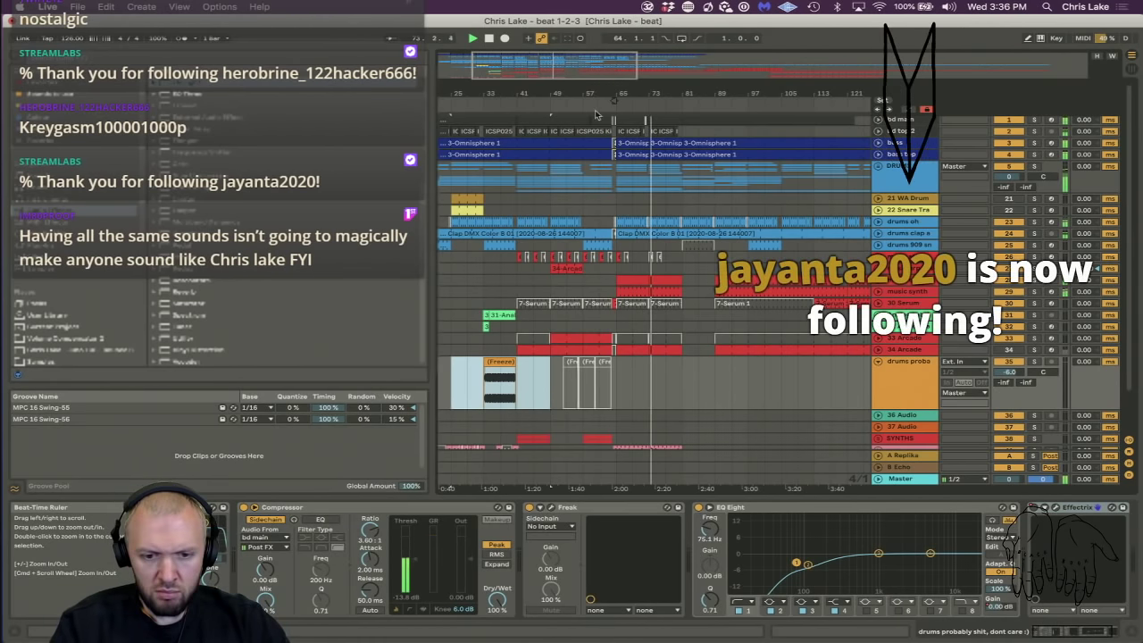
# Duplicate bars 29 to 77 of the Analog Lab 4 track so its frozen clips repeat around bar 81.
pyautogui.moveTo(681, 266); pyautogui.dragTo(713, 280)
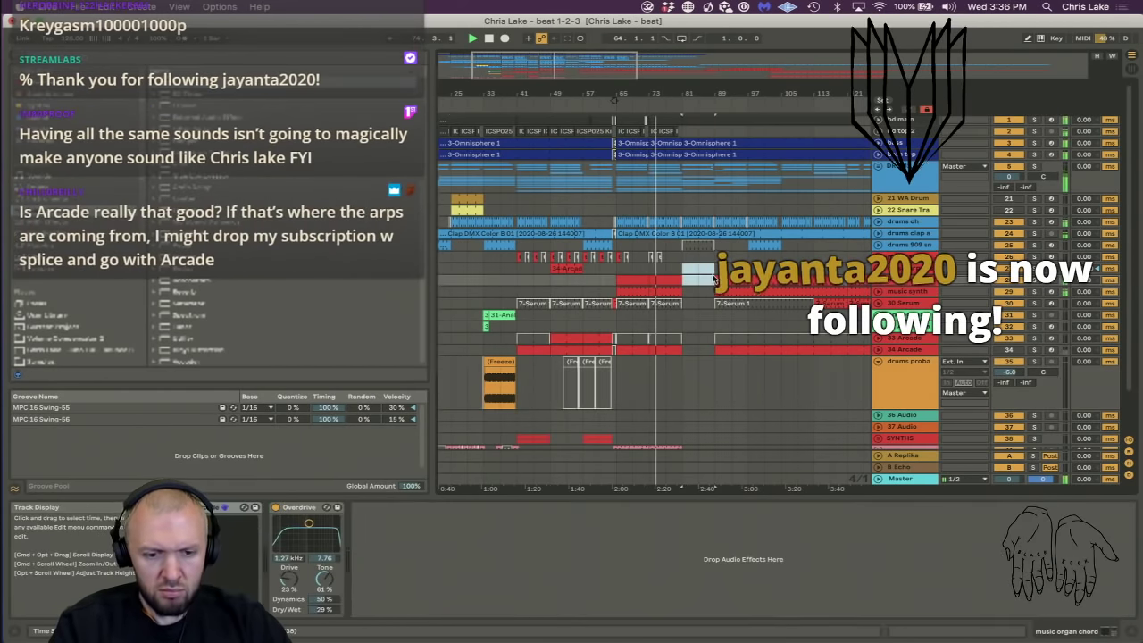
pyautogui.click(883, 376)
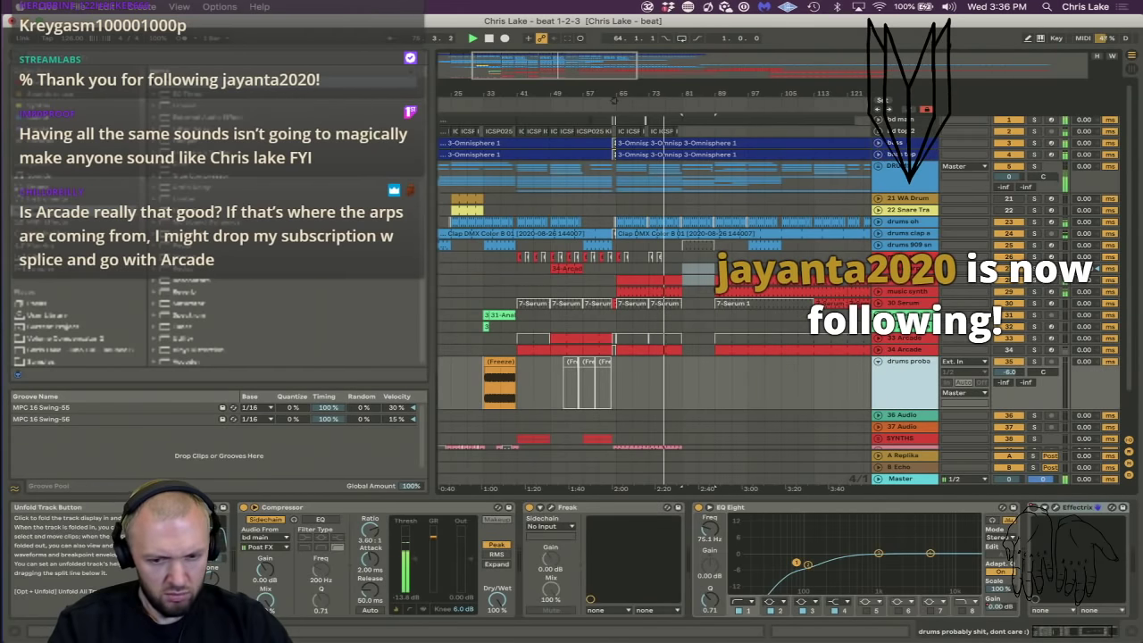
pyautogui.click(878, 315)
pyautogui.moveTo(472, 332); pyautogui.dragTo(672, 343)
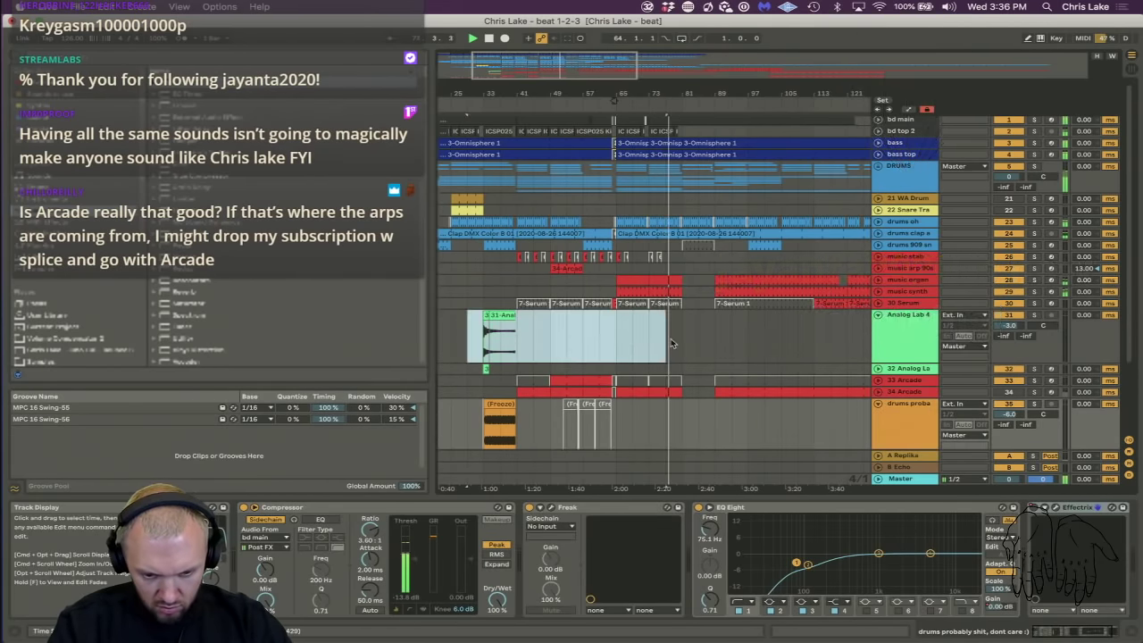
pyautogui.press('super+d')
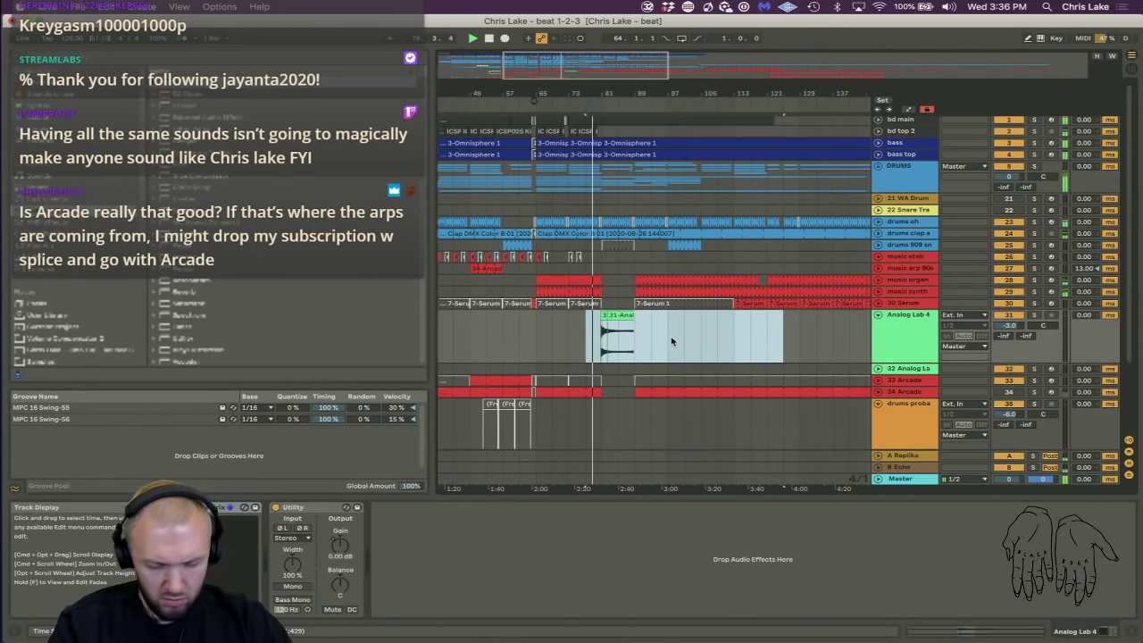
pyautogui.click(904, 355)
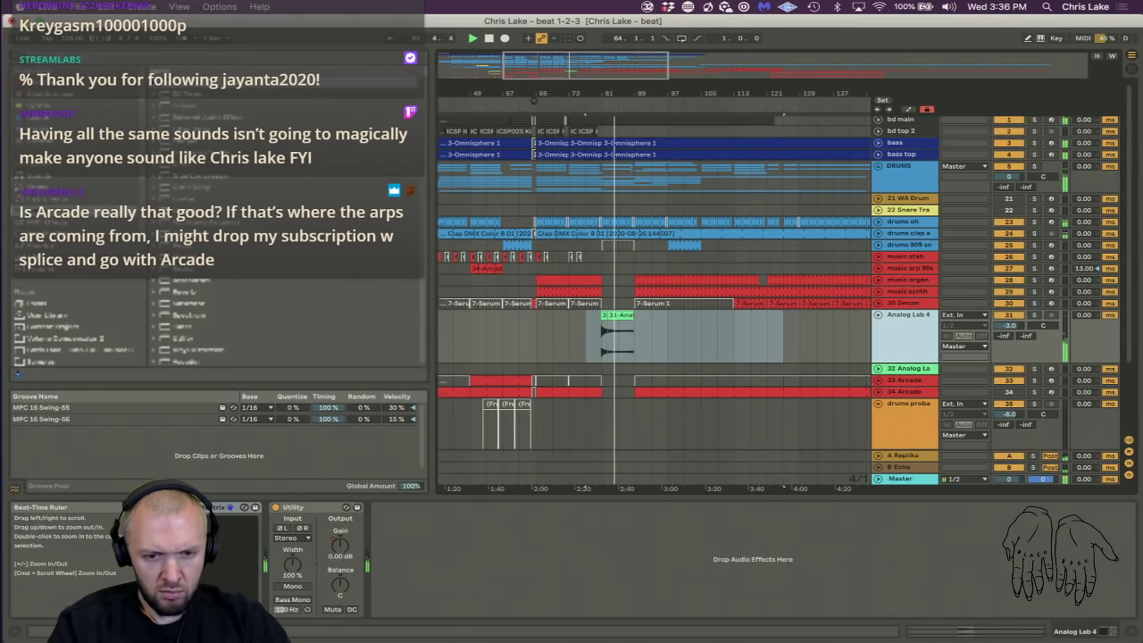
# Deactivate the drum clips from bar 81 to 89 on the tracks from drums clap down to drums clap add.
pyautogui.moveTo(602, 91); pyautogui.dragTo(612, 170)
pyautogui.click(878, 166)
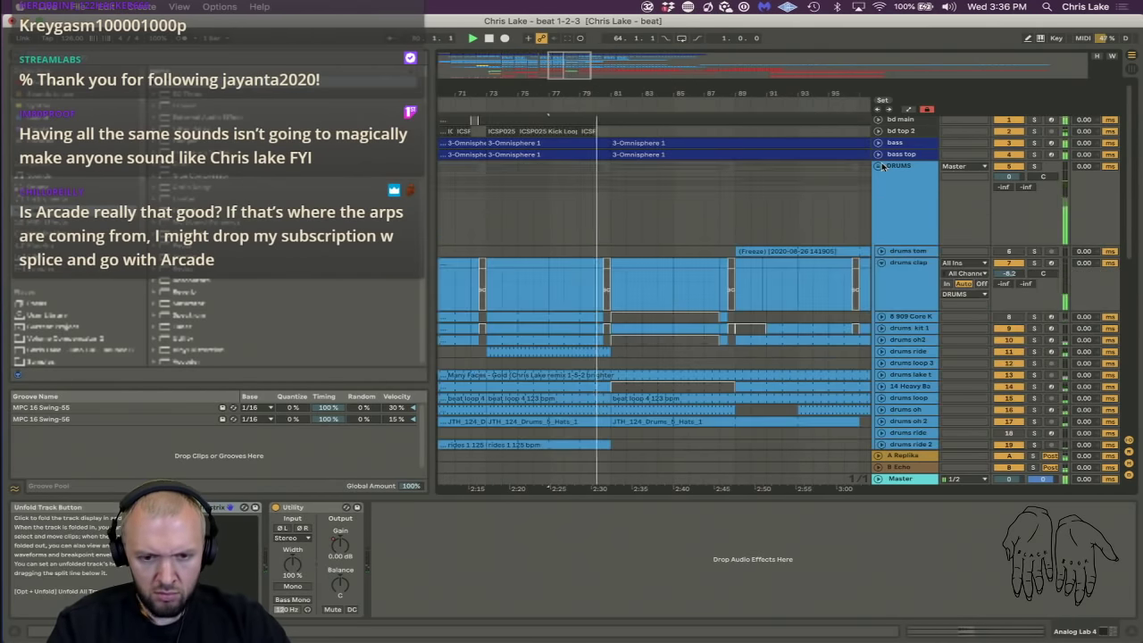
pyautogui.click(623, 264)
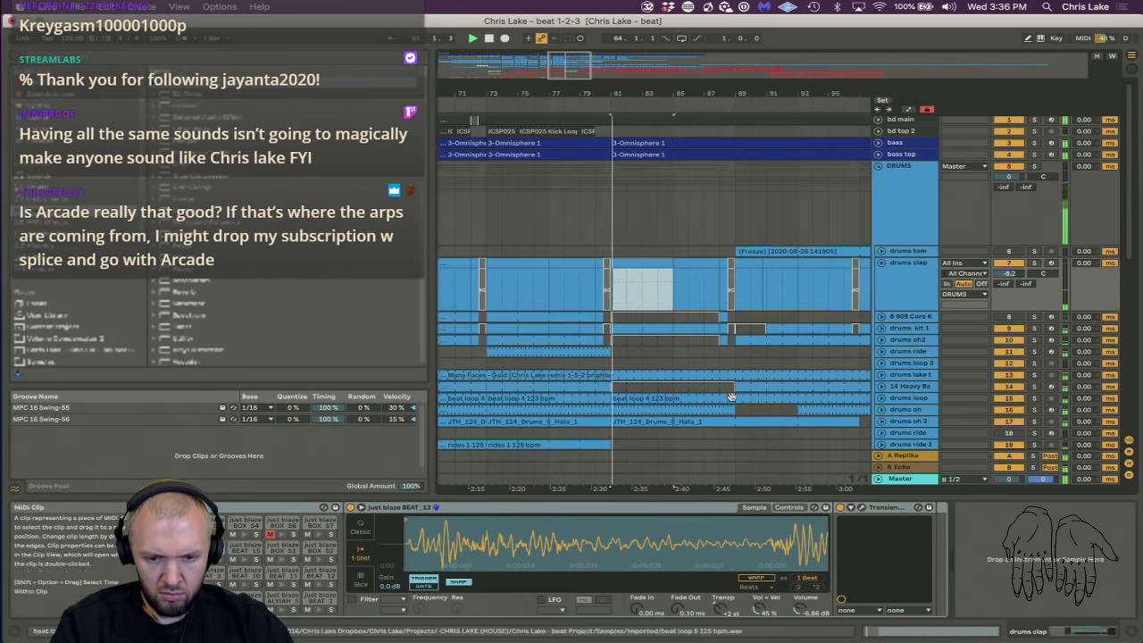
pyautogui.keyDown('shift'); pyautogui.click(731, 433); pyautogui.keyUp('shift')
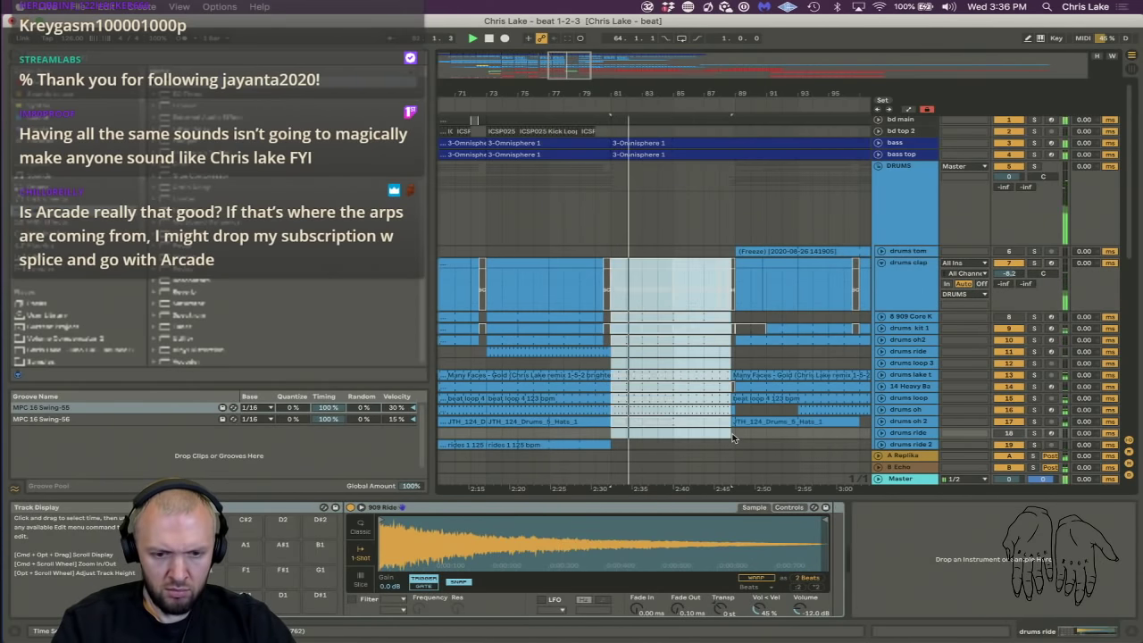
pyautogui.scroll(-4, 584, 174)
pyautogui.moveTo(586, 175); pyautogui.dragTo(587, 135)
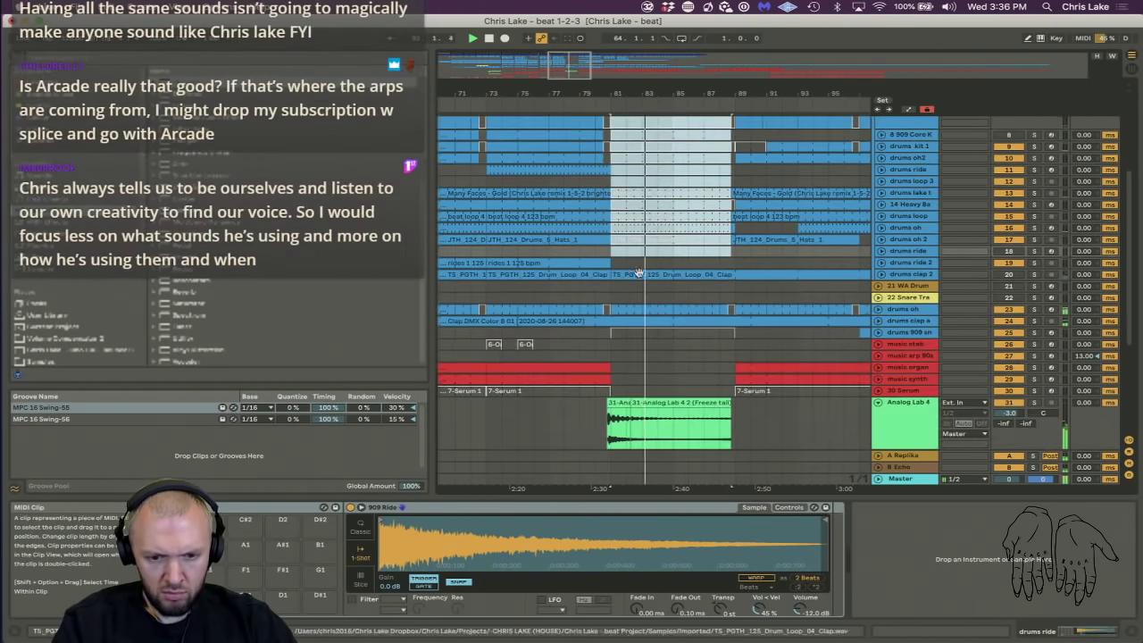
pyautogui.moveTo(613, 263); pyautogui.dragTo(734, 325)
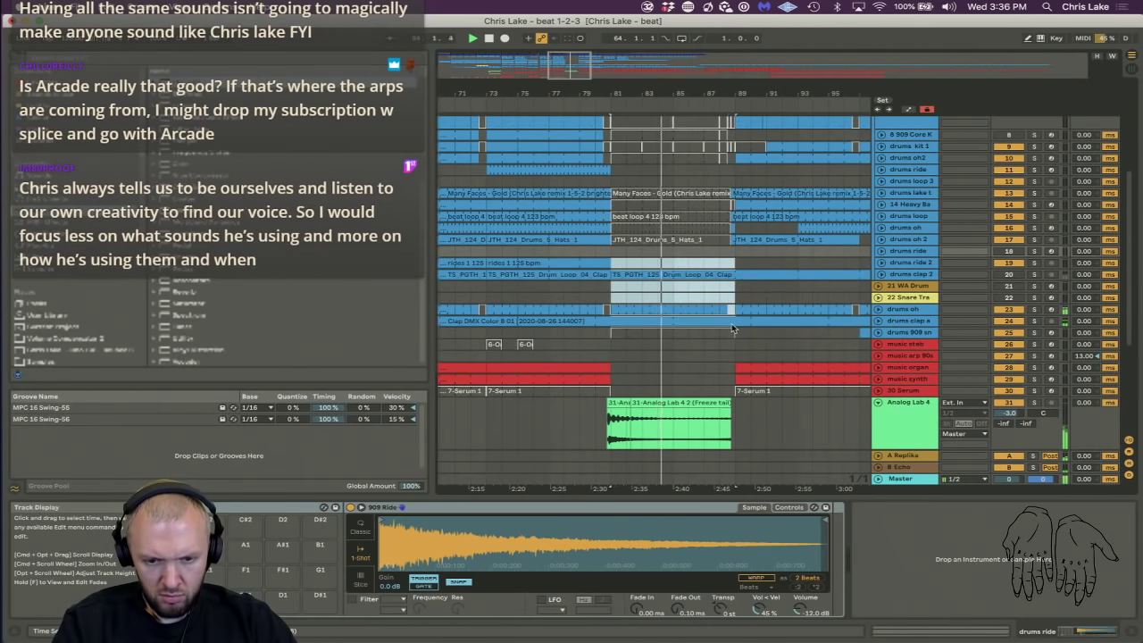
pyautogui.press('0')
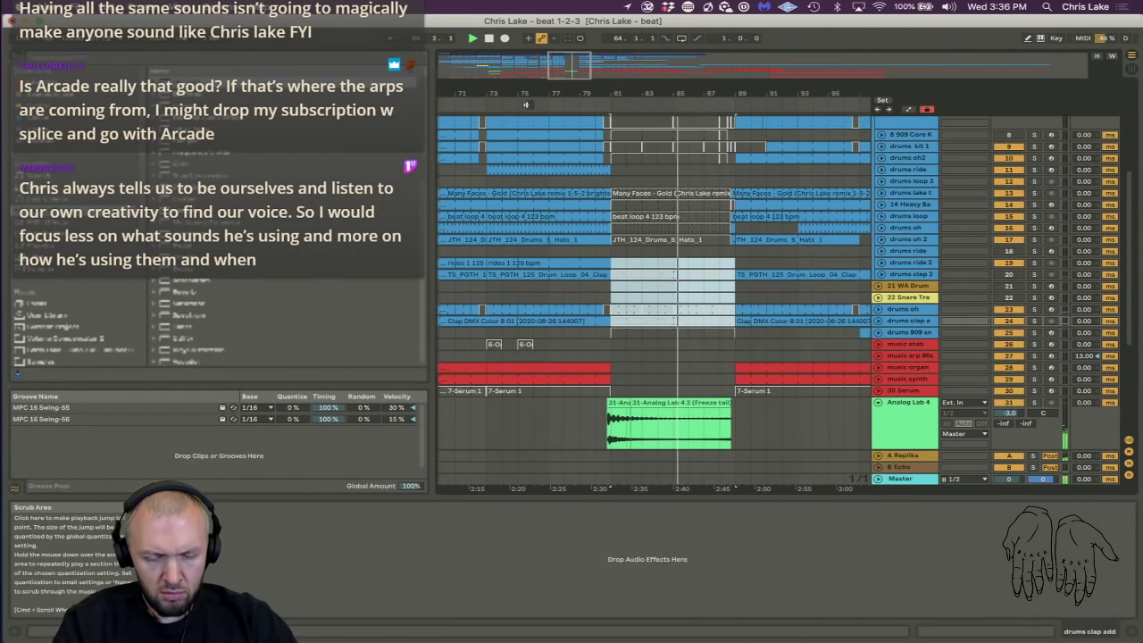
# Fold all tracks except Analog Lab 4 and set the warp mode of its clip near bar 81 to Complex Pro.
pyautogui.moveTo(536, 96); pyautogui.dragTo(576, 96)
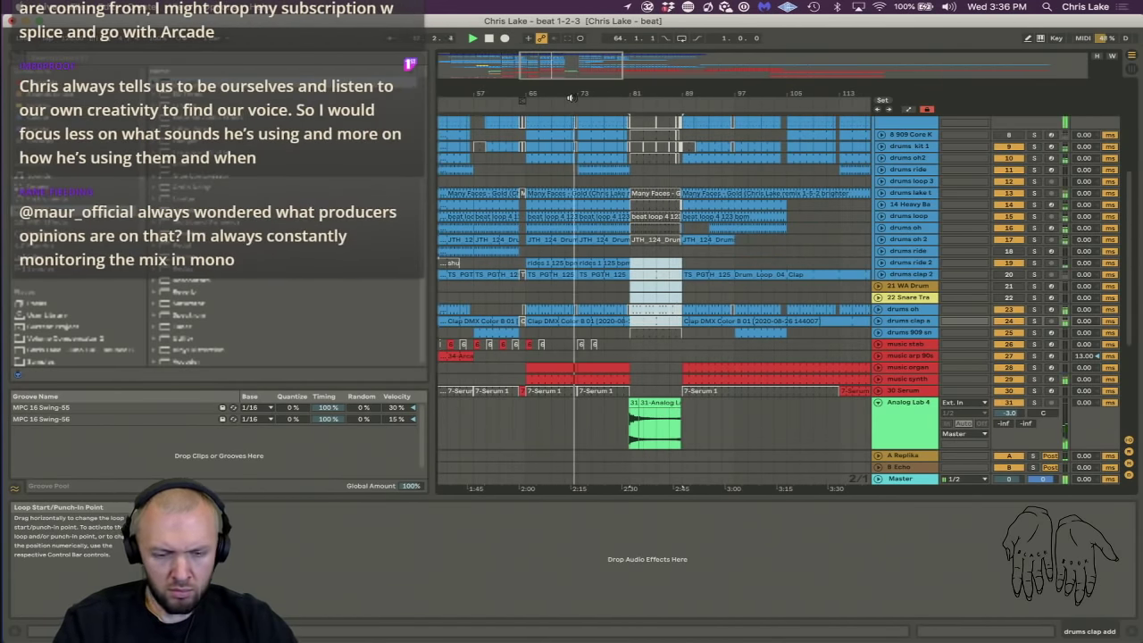
pyautogui.moveTo(608, 95); pyautogui.dragTo(608, 87)
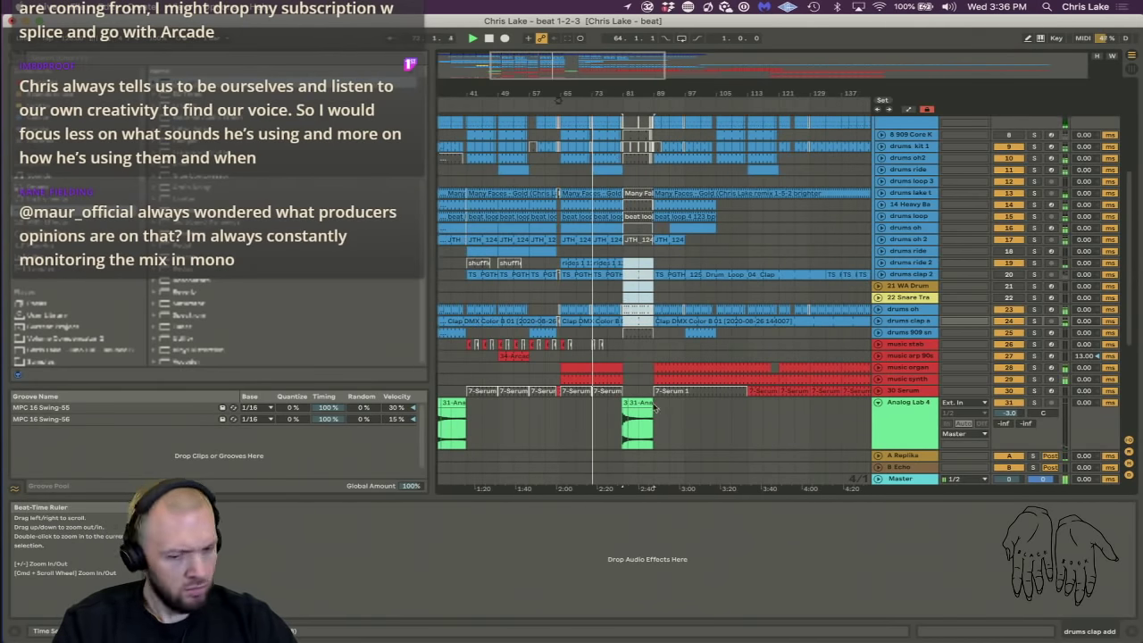
pyautogui.keyDown('alt'); pyautogui.click(878, 402); pyautogui.keyUp('alt')
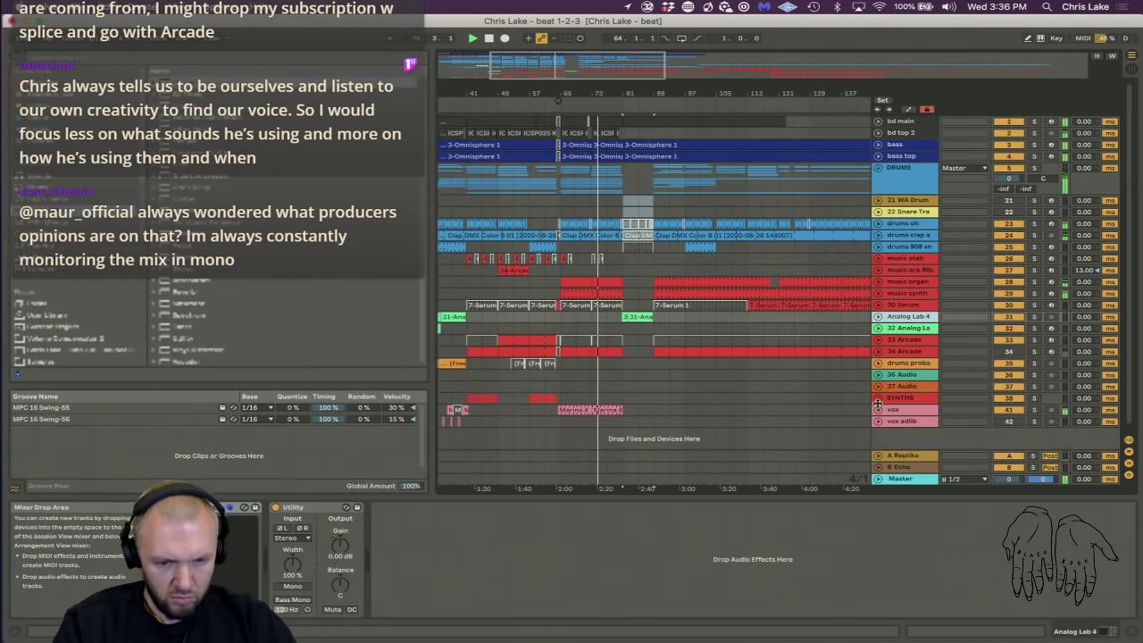
pyautogui.click(878, 316)
pyautogui.moveTo(593, 337); pyautogui.dragTo(681, 337)
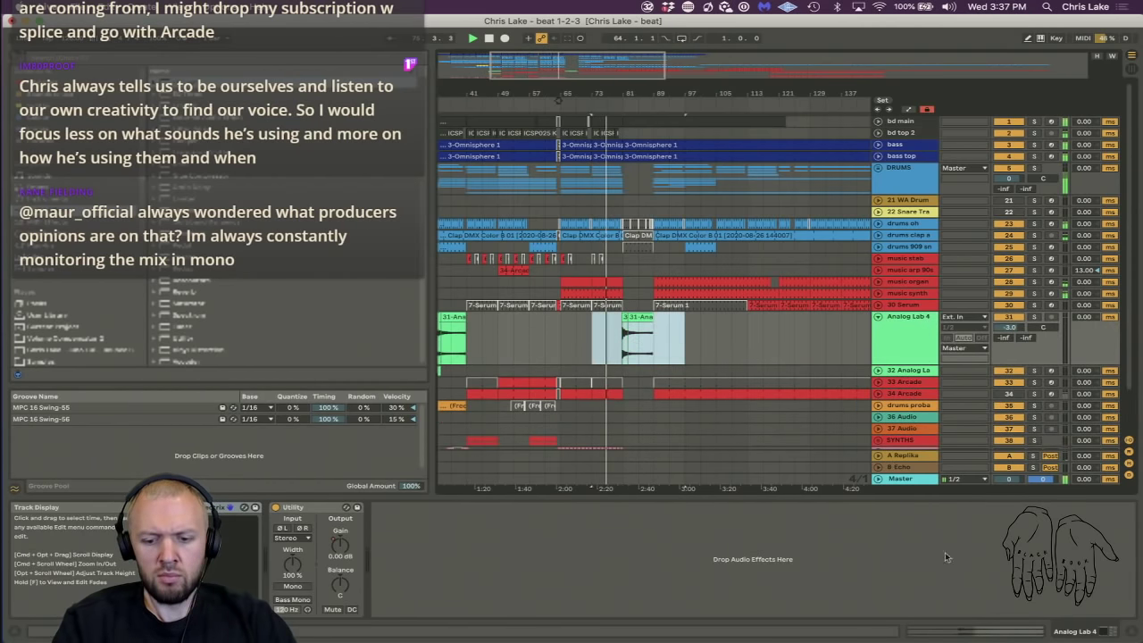
pyautogui.hotkey('shift', 'Tab')
pyautogui.click(294, 563)
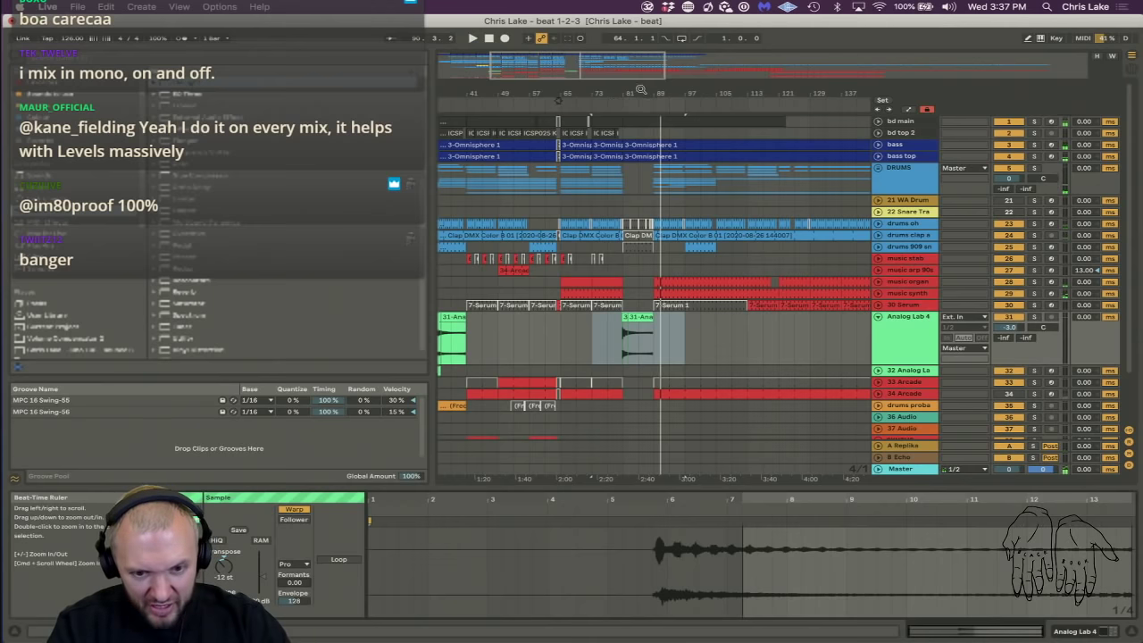
# Duplicate the time of bars 81 to 89 across the whole arrangement and play into the extended break from about bar 76.
pyautogui.moveTo(641, 90); pyautogui.dragTo(618, 180)
pyautogui.click(619, 179)
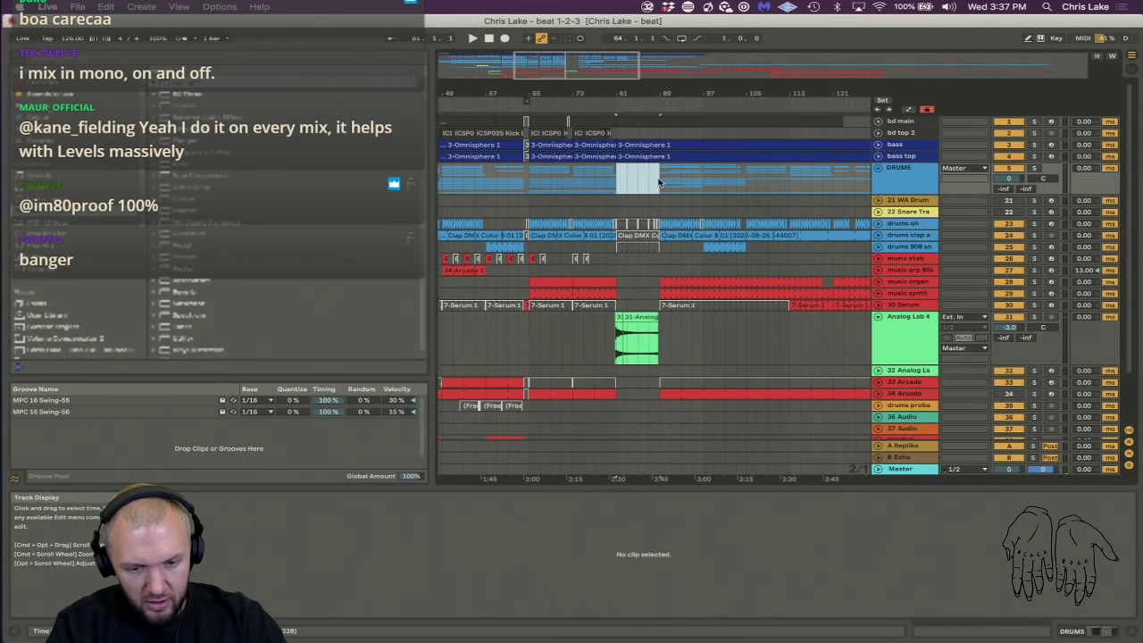
pyautogui.press('super+d')
pyautogui.click(589, 100)
pyautogui.moveTo(612, 93); pyautogui.dragTo(632, 145)
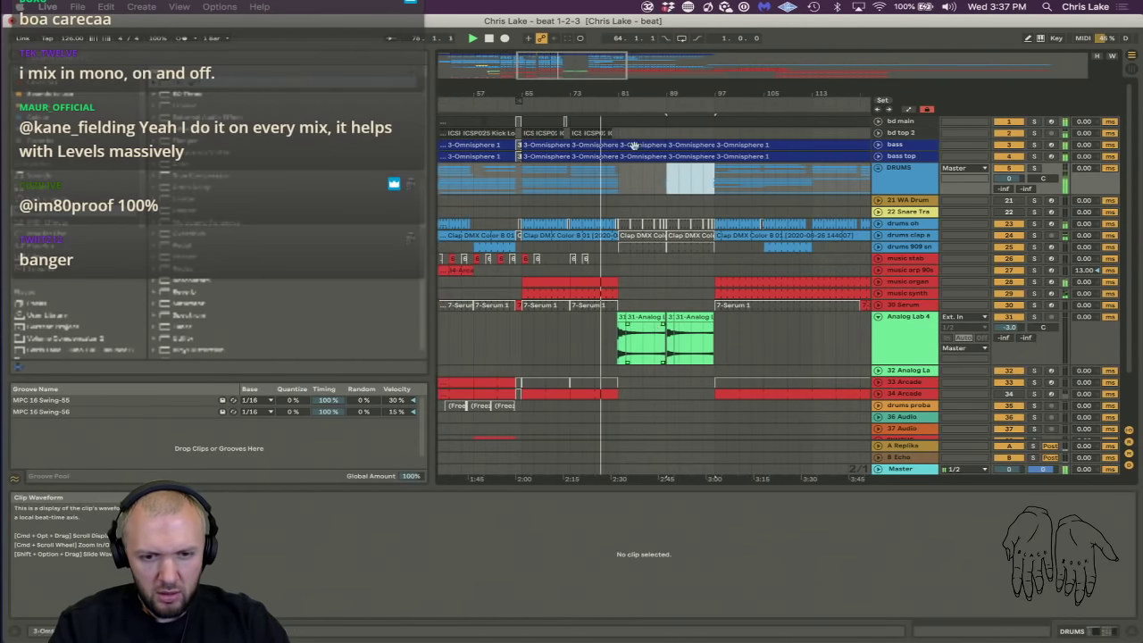
# Repeat the one-bar Analog Lab 4 segment at bar 85 back to back up to bar 94, and fold the track.
pyautogui.moveTo(648, 101); pyautogui.dragTo(653, 235)
pyautogui.moveTo(641, 340); pyautogui.dragTo(647, 341)
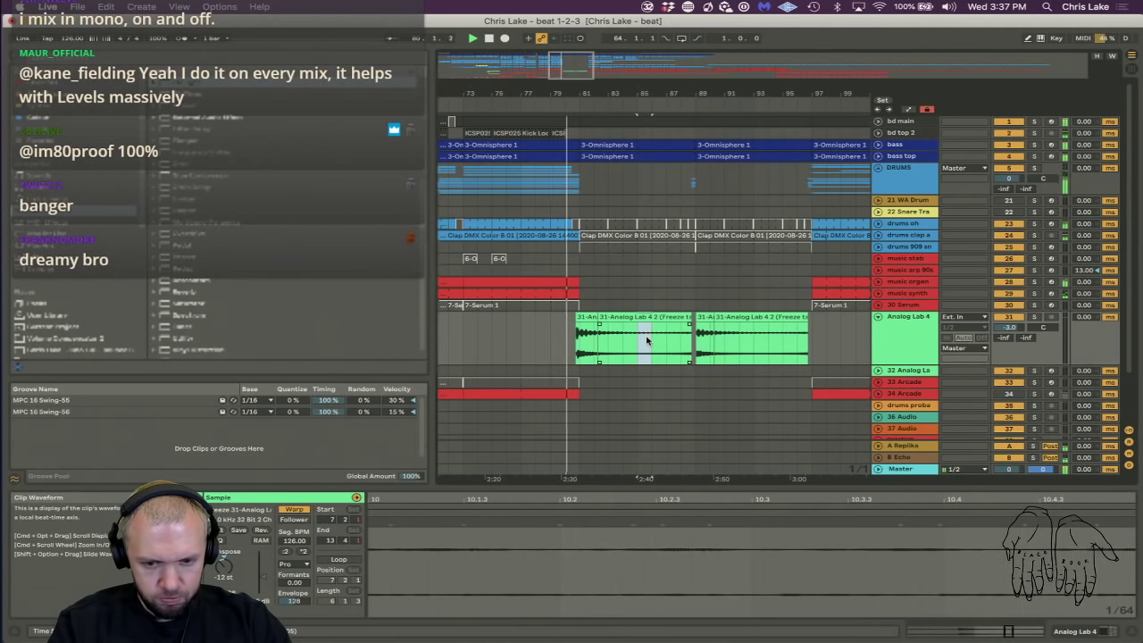
pyautogui.press('super+d')
pyautogui.press('super+d')
pyautogui.press('super+d')
pyautogui.press('super+d')
pyautogui.press('super+d')
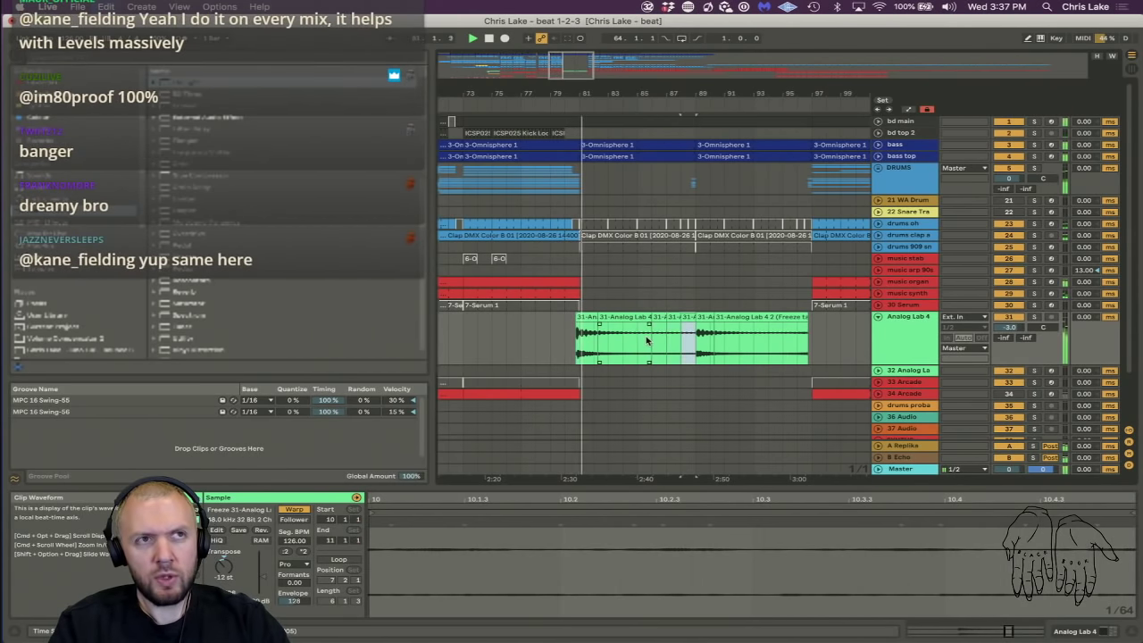
pyautogui.press('super+e')
pyautogui.press('Right')
pyautogui.press('super+e')
pyautogui.press('Right')
pyautogui.press('super+e')
pyautogui.press('Right')
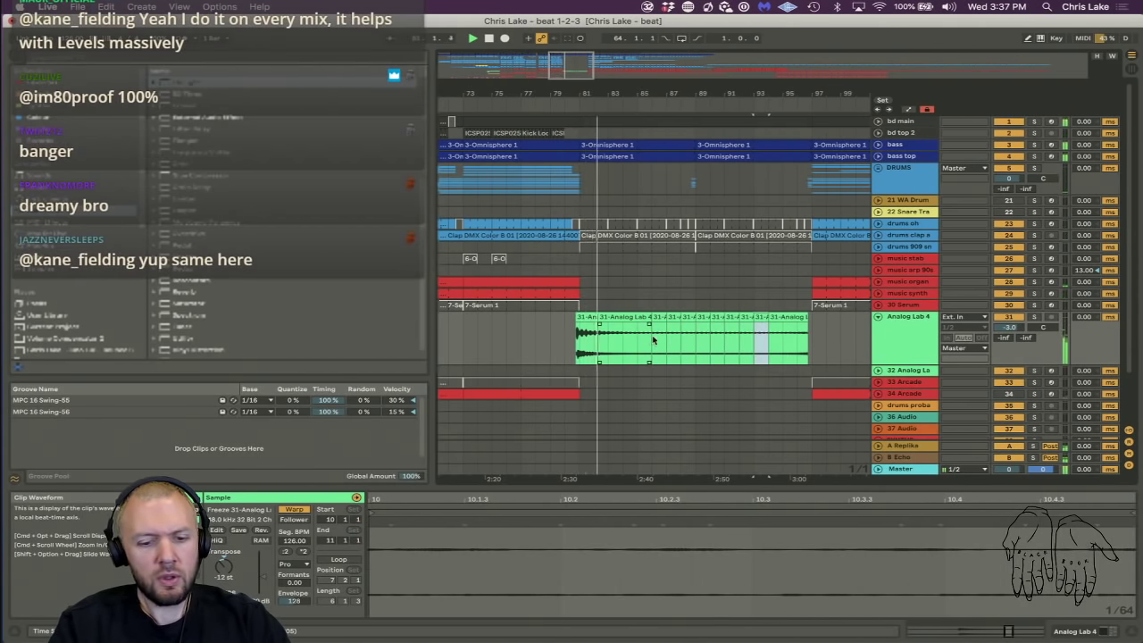
pyautogui.click(878, 316)
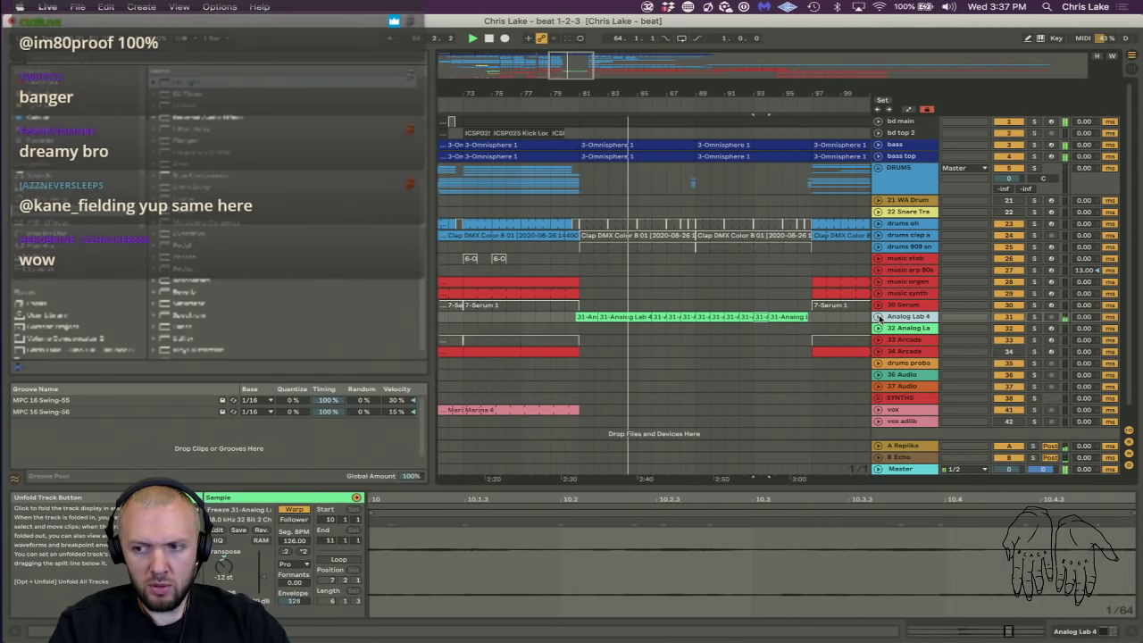
# Unfold bd top 2 and bd main, and extend the last bd top 2 kick loop from bar 80 through the break.
pyautogui.moveTo(579, 96); pyautogui.dragTo(580, 90)
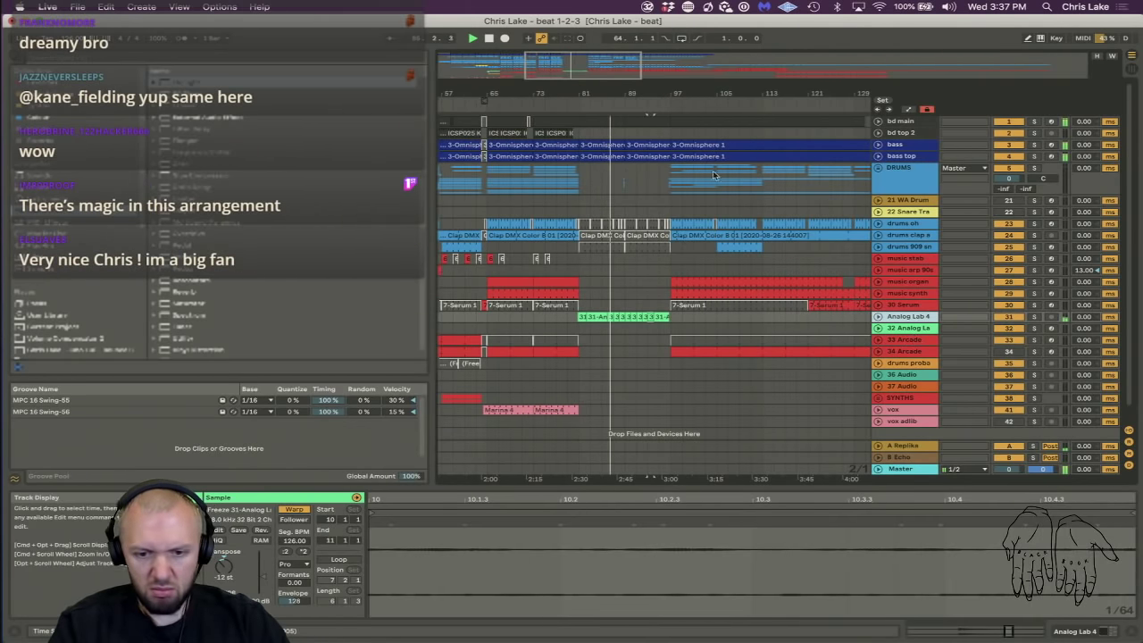
pyautogui.click(630, 168)
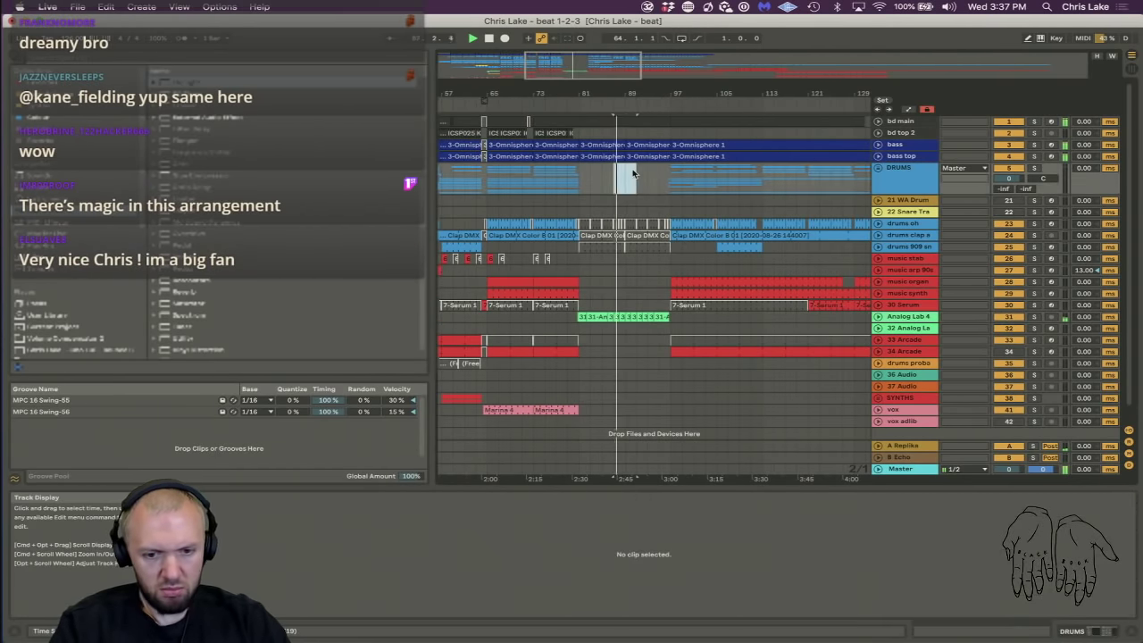
pyautogui.click(877, 132)
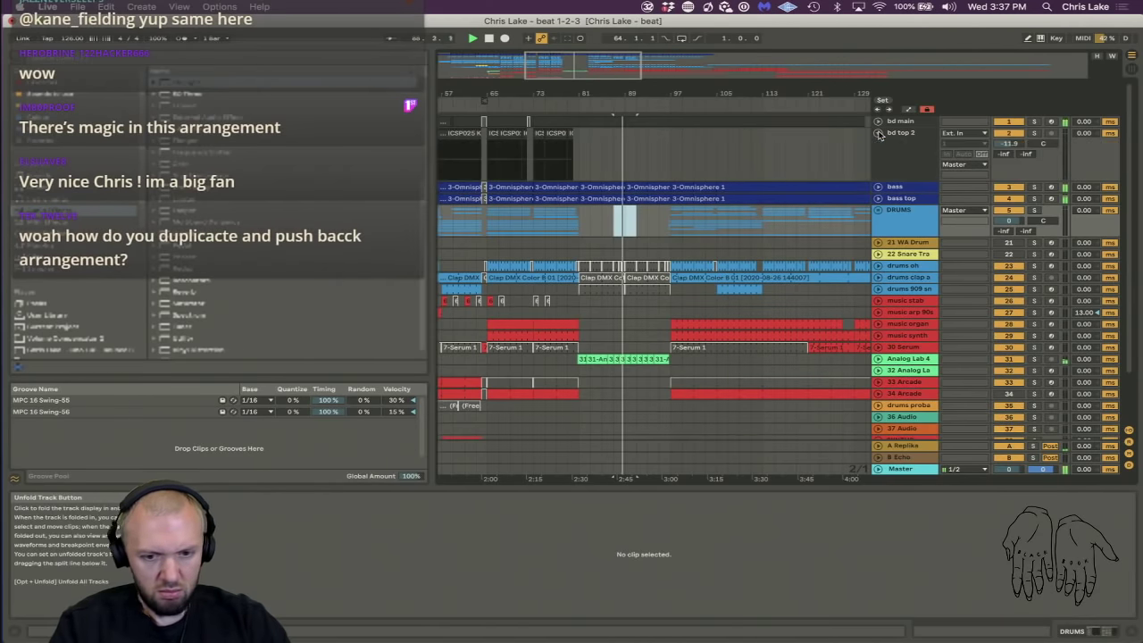
pyautogui.click(507, 102)
pyautogui.moveTo(539, 93); pyautogui.dragTo(520, 178)
pyautogui.click(520, 141)
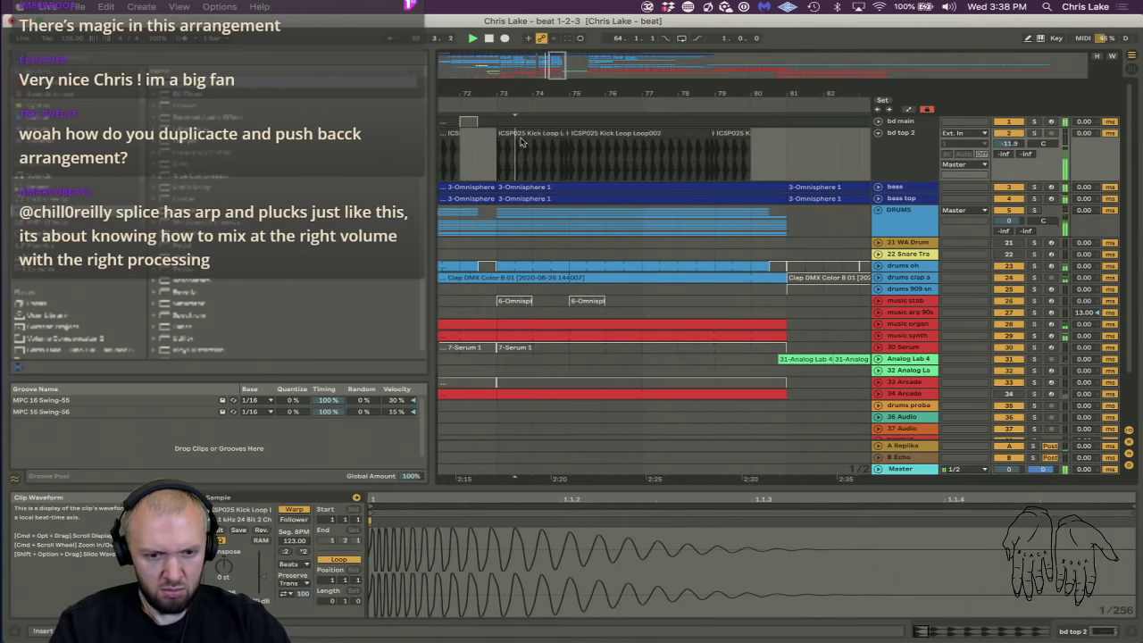
pyautogui.click(888, 121)
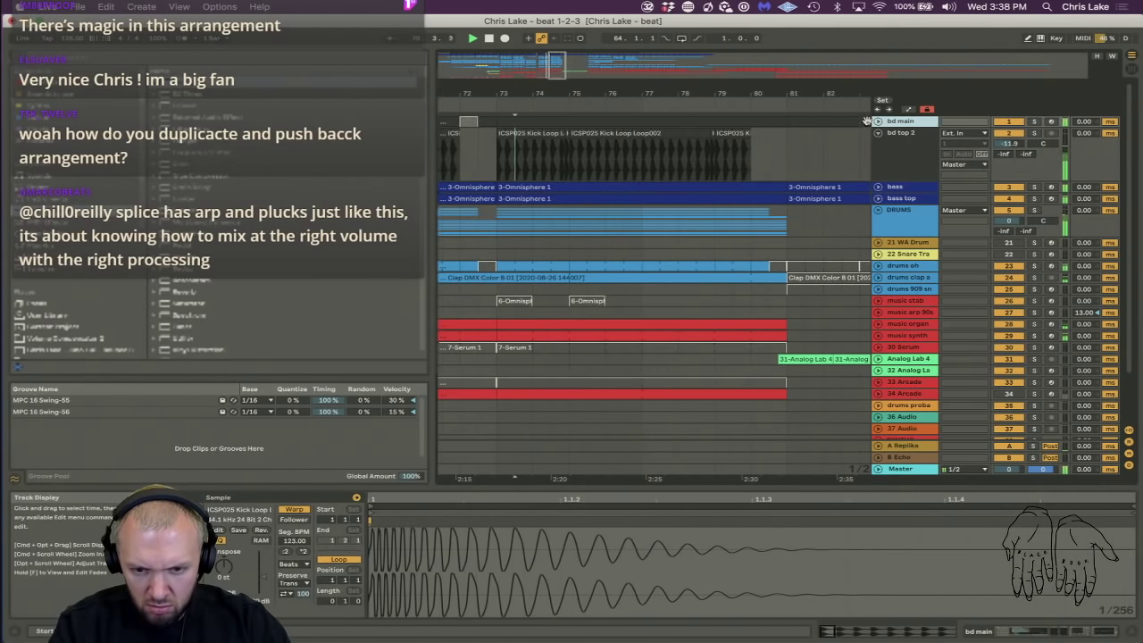
pyautogui.click(877, 121)
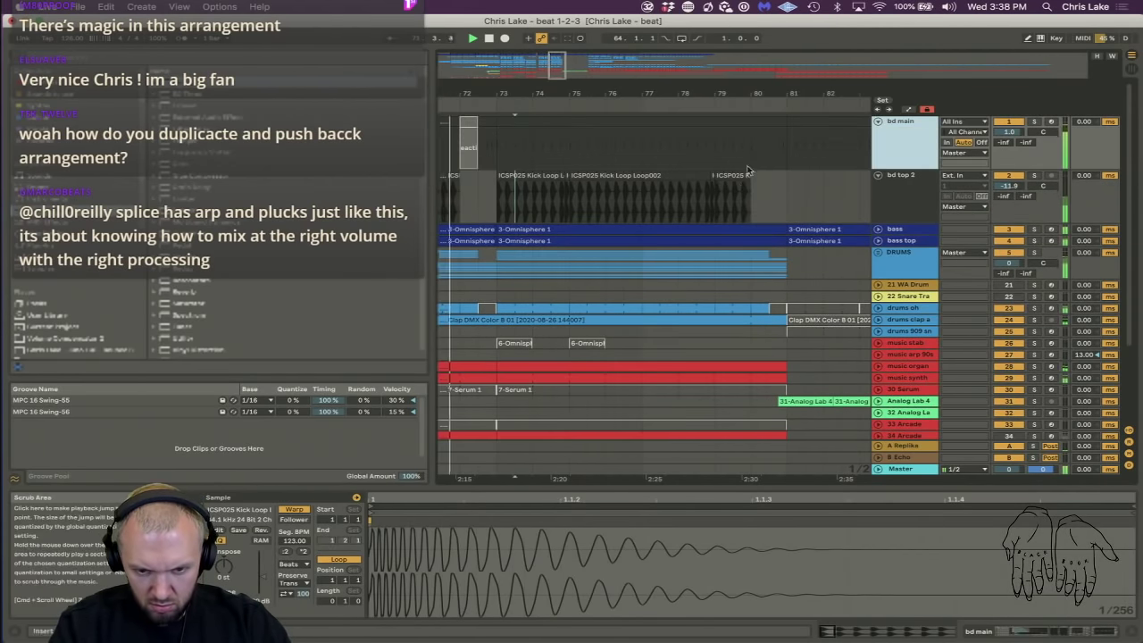
pyautogui.moveTo(752, 187); pyautogui.dragTo(839, 190)
pyautogui.scroll(-5, 622, 174)
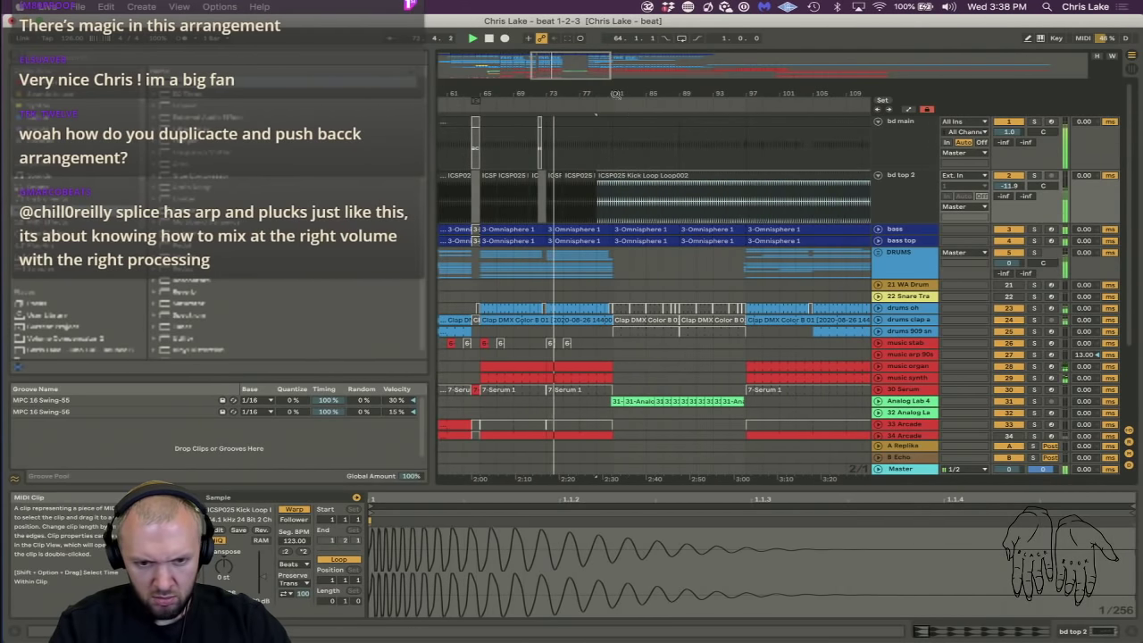
# Create a kick fill into bar 81 on bd top 2 by duplicating the half-beat segment at 80.4 and deleting the kick around 80.3.
pyautogui.moveTo(603, 90); pyautogui.dragTo(603, 93)
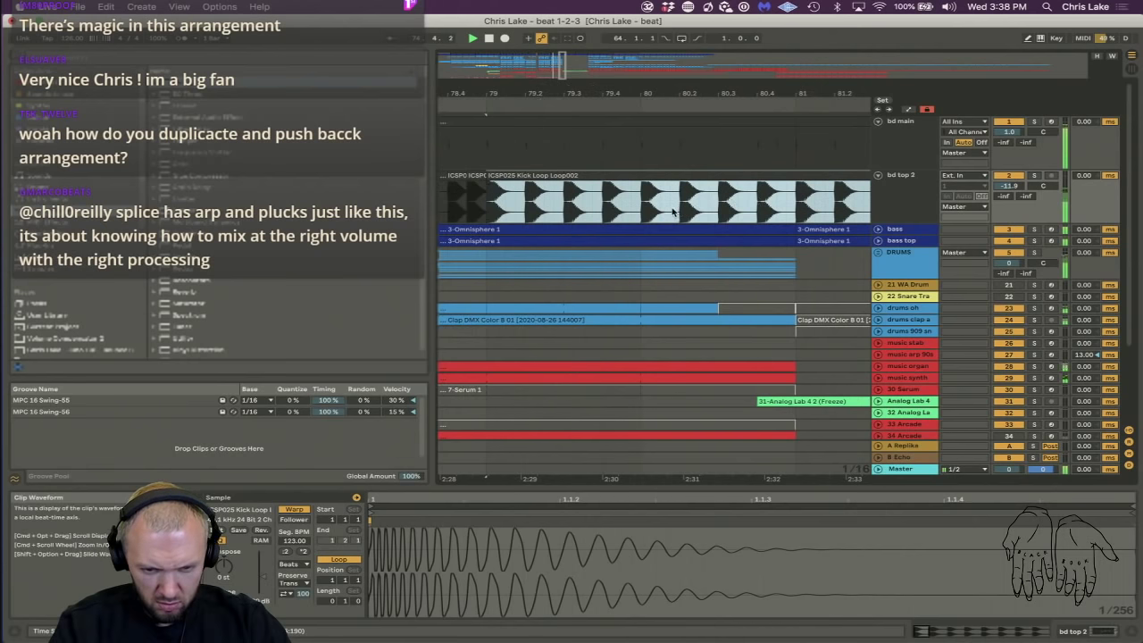
pyautogui.moveTo(709, 211); pyautogui.dragTo(746, 211)
pyautogui.press('0')
pyautogui.moveTo(759, 204); pyautogui.dragTo(775, 204)
pyautogui.press('super+d')
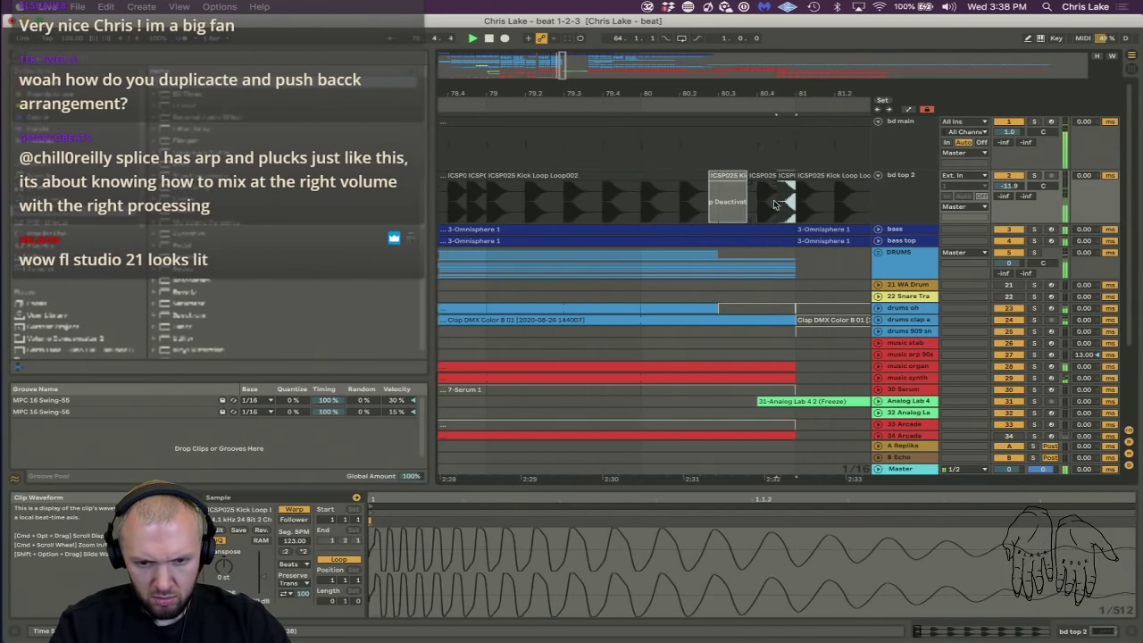
pyautogui.click(758, 177)
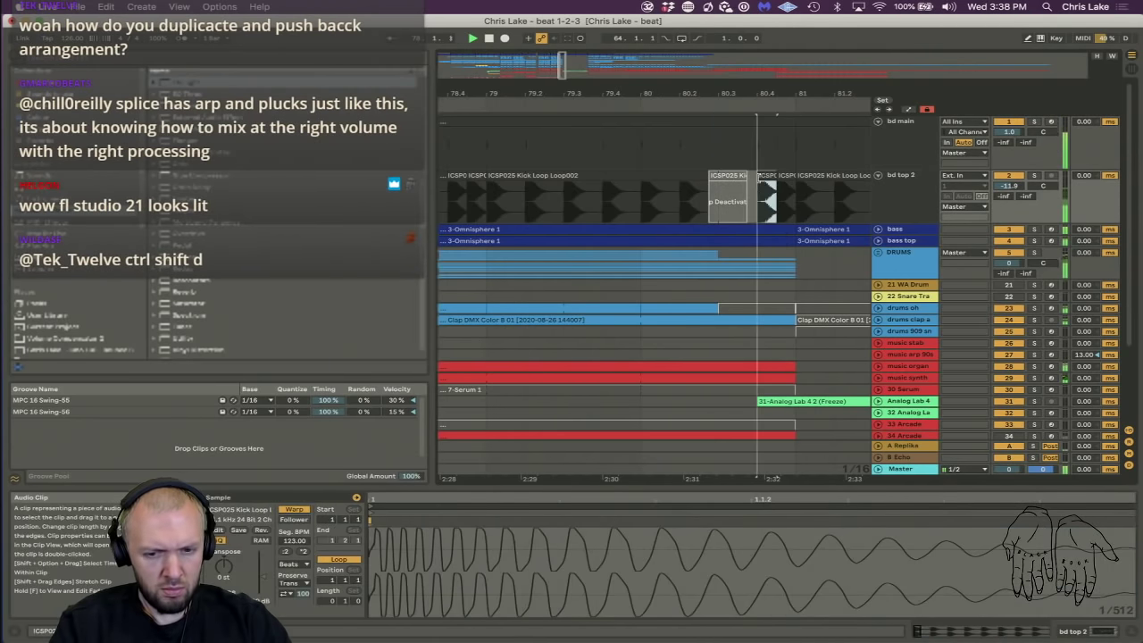
pyautogui.click(726, 178)
pyautogui.press('Delete')
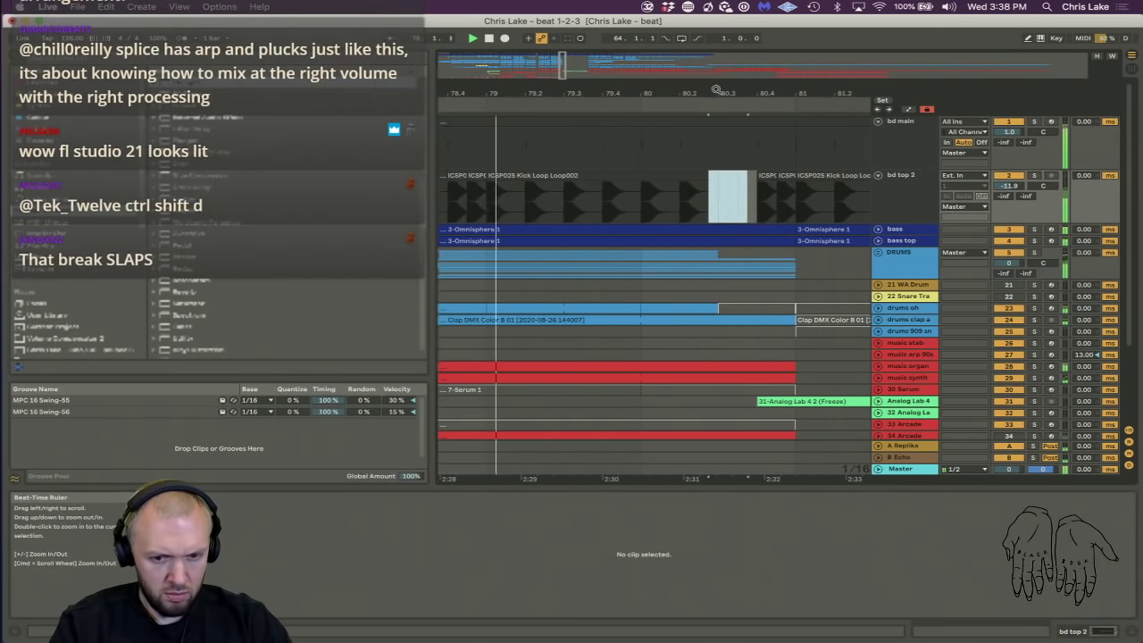
# Create a kick fill into bar 89 on bd top 2 by deleting the kick at 88.3 and duplicating the half-beat segment at 88.4.
pyautogui.moveTo(717, 93); pyautogui.dragTo(570, 67)
pyautogui.moveTo(572, 116); pyautogui.dragTo(570, 179)
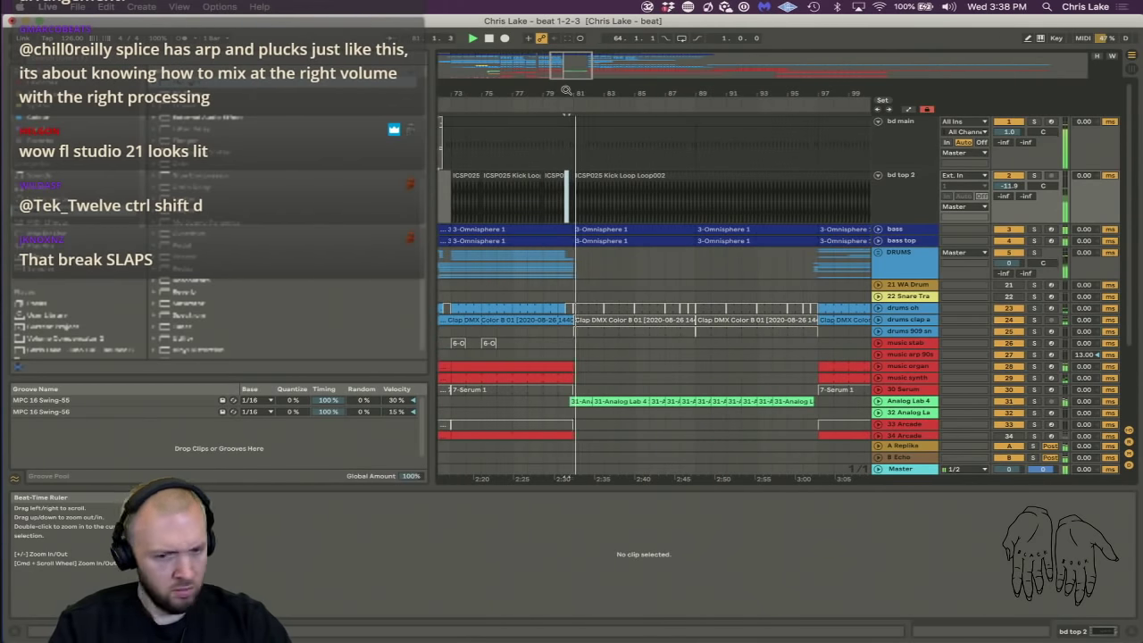
pyautogui.moveTo(693, 93); pyautogui.dragTo(730, 290)
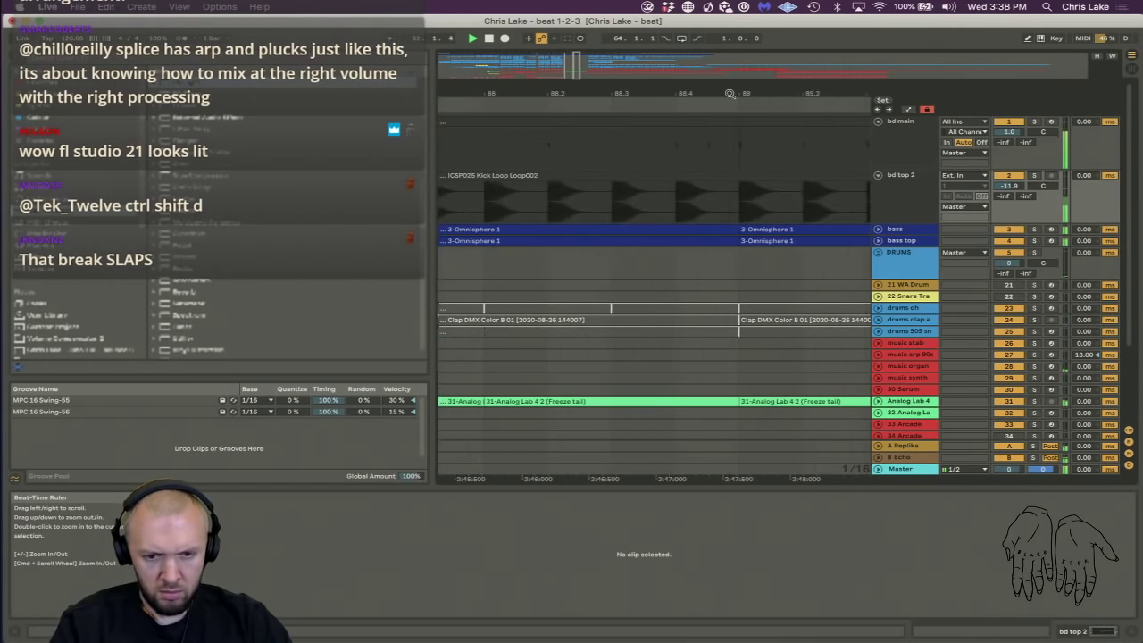
pyautogui.moveTo(613, 203); pyautogui.dragTo(707, 208)
pyautogui.press('Delete')
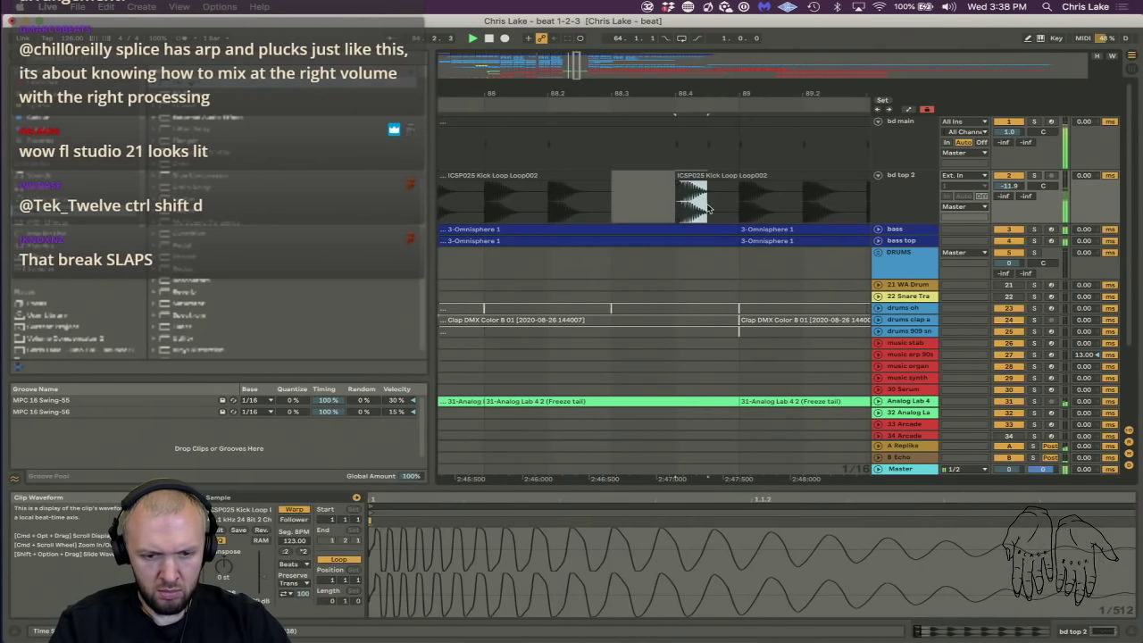
pyautogui.press('super+d')
pyautogui.moveTo(630, 95); pyautogui.dragTo(630, 61)
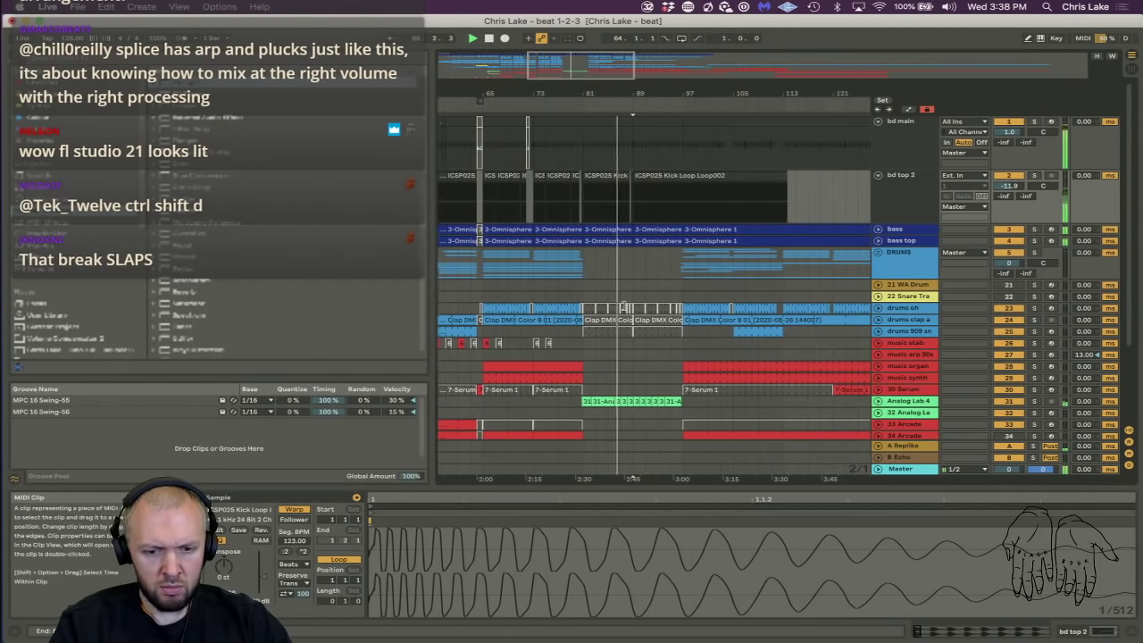
# Reactivate the drums oh clip at bar 89, extend it to bar 97, and unfold the DRUMS group.
pyautogui.click(639, 308)
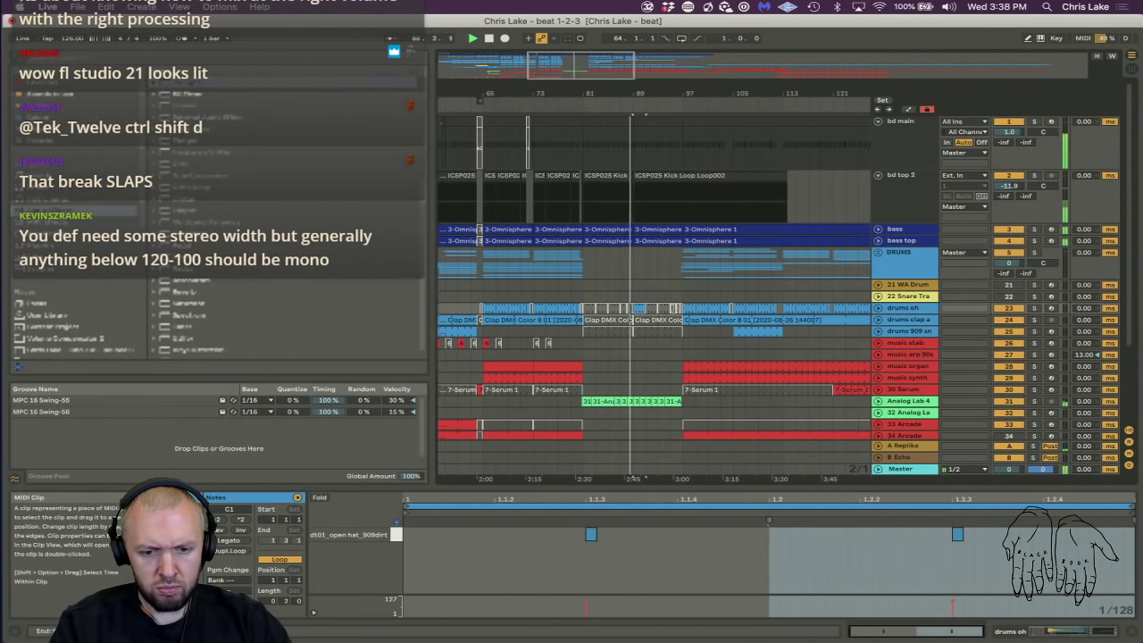
pyautogui.click(676, 308)
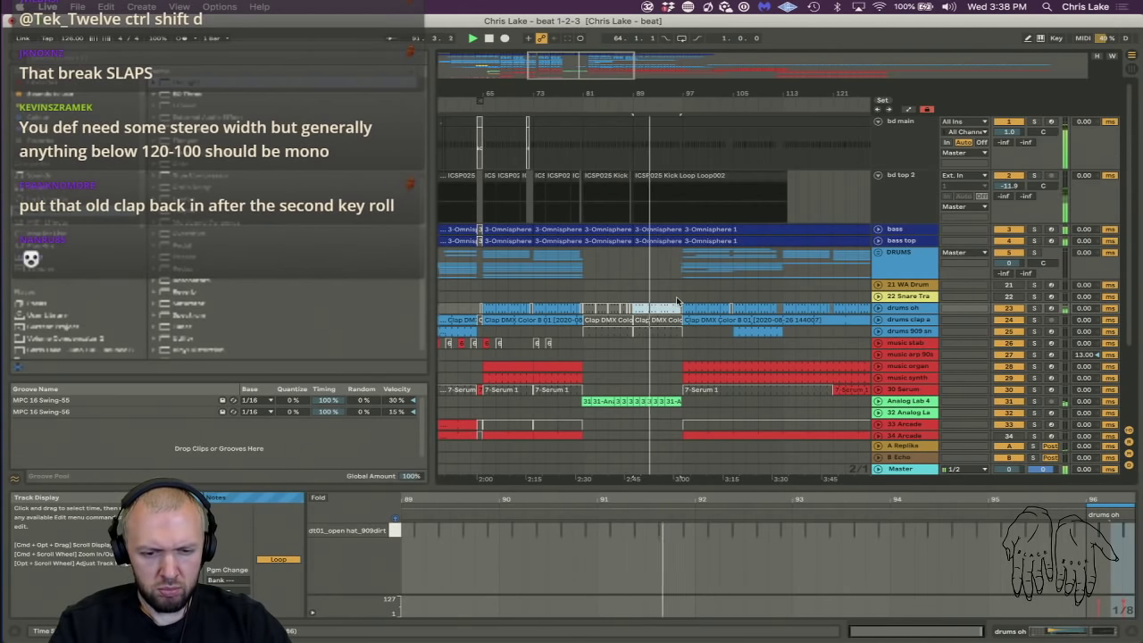
pyautogui.click(878, 252)
pyautogui.scroll(-2, 680, 322)
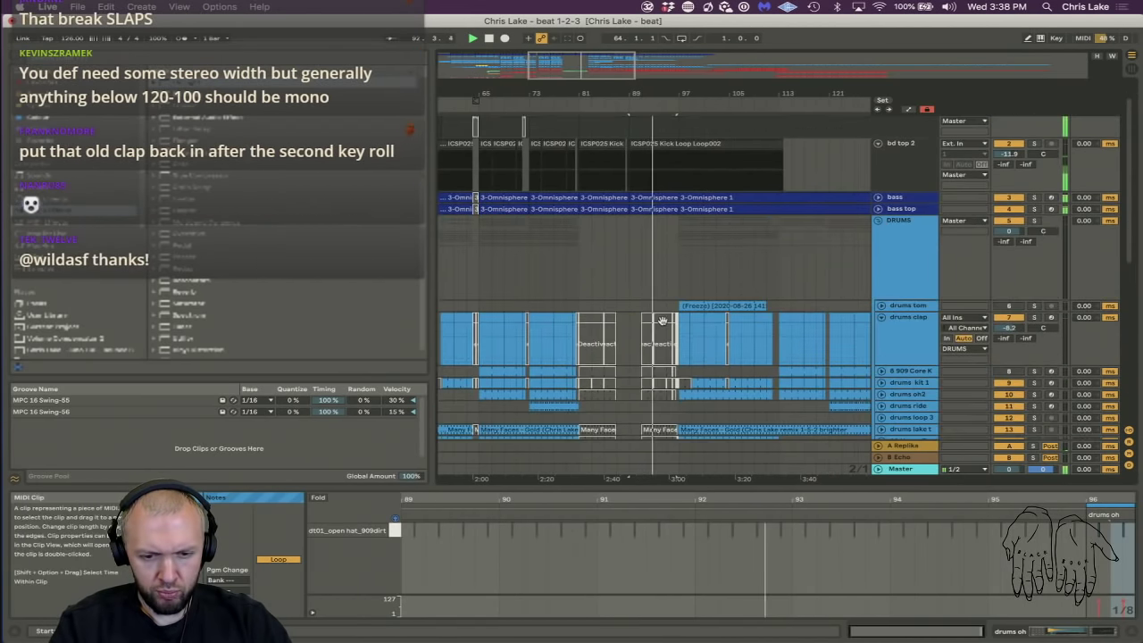
# Try reactivating the drums clap clip around bar 93 and the 909 Core Kit clip around bar 91.
pyautogui.click(661, 322)
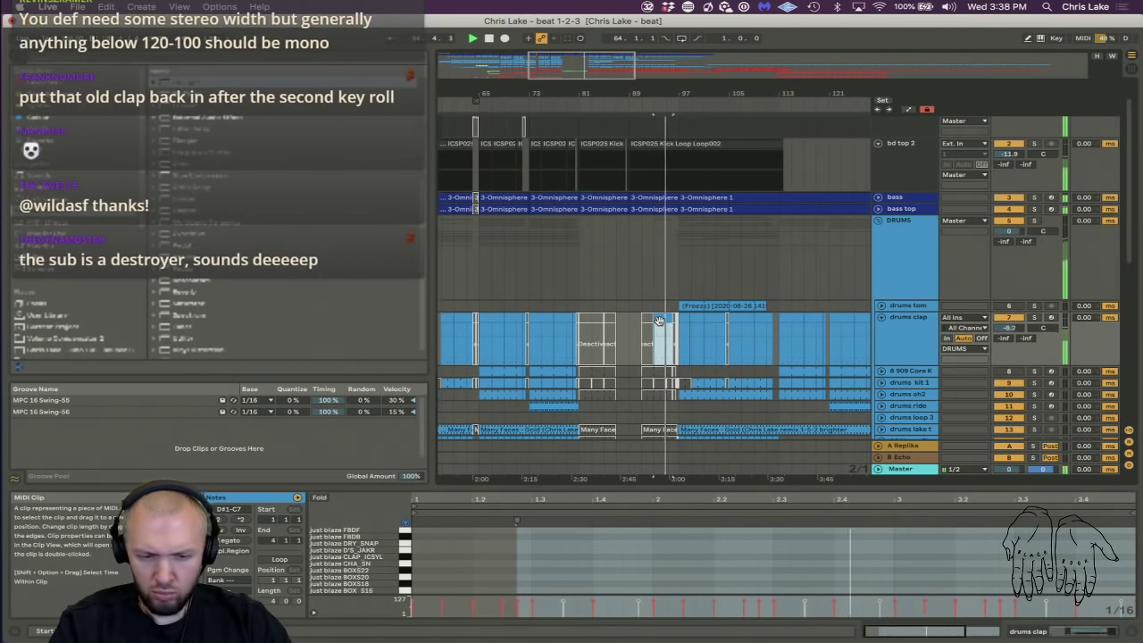
pyautogui.click(658, 369)
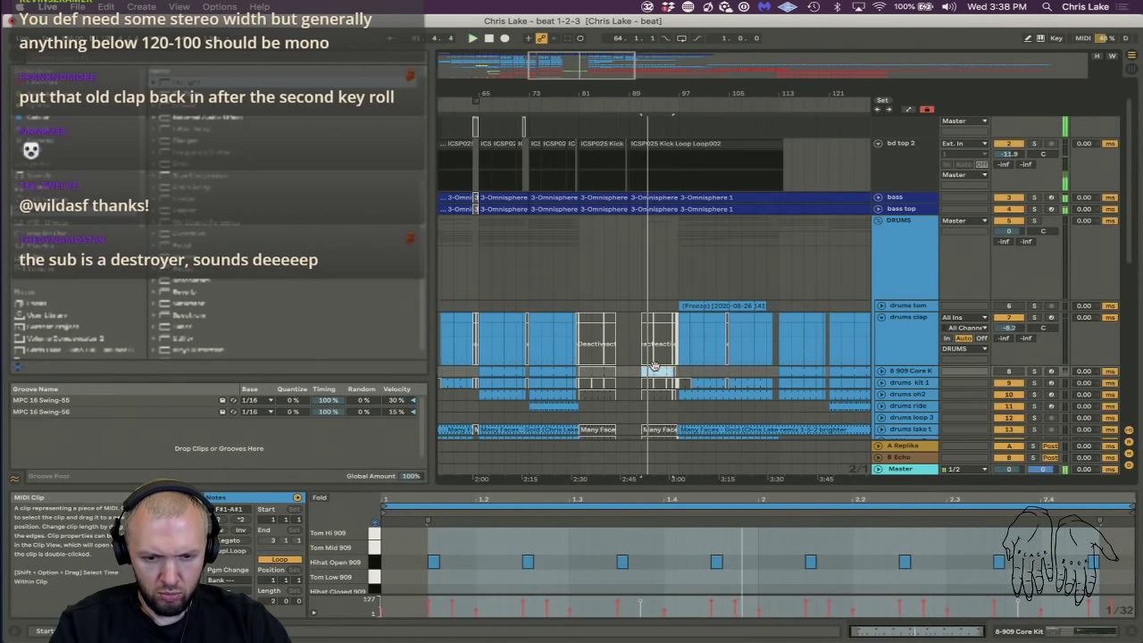
# Reactivate the drums kit 1 clip at bar 91, loop it and extend it from bar 89 to just before bar 97.
pyautogui.click(645, 382)
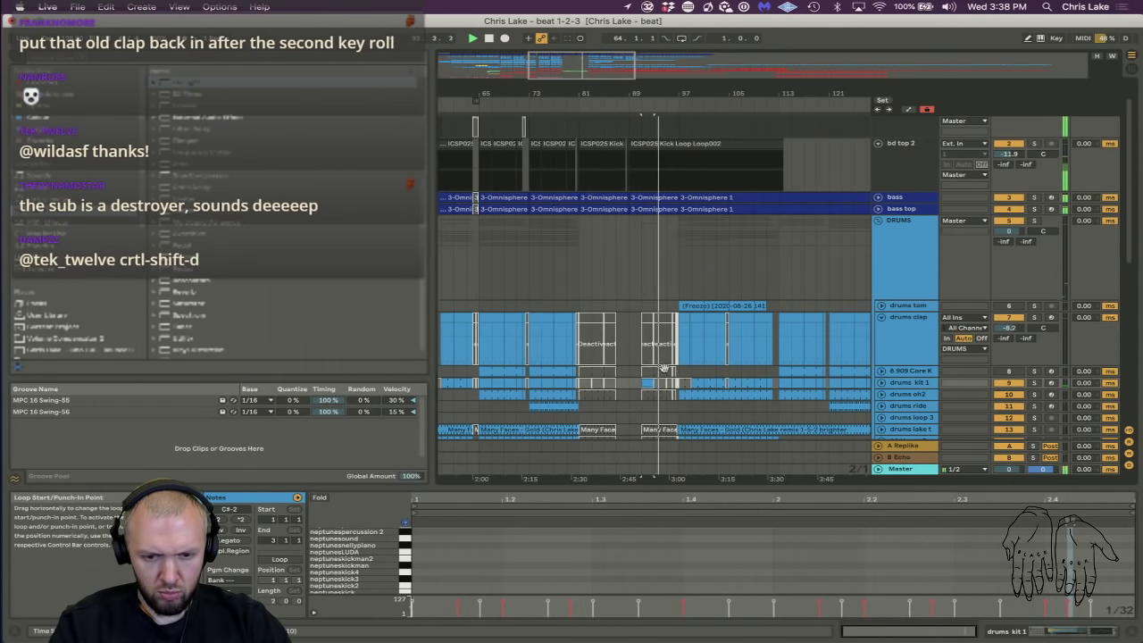
pyautogui.click(881, 382)
pyautogui.scroll(-3, 587, 325)
pyautogui.moveTo(637, 272)
pyautogui.mouseDown()
pyautogui.moveTo(624, 273)
pyautogui.moveTo(637, 275)
pyautogui.mouseUp()
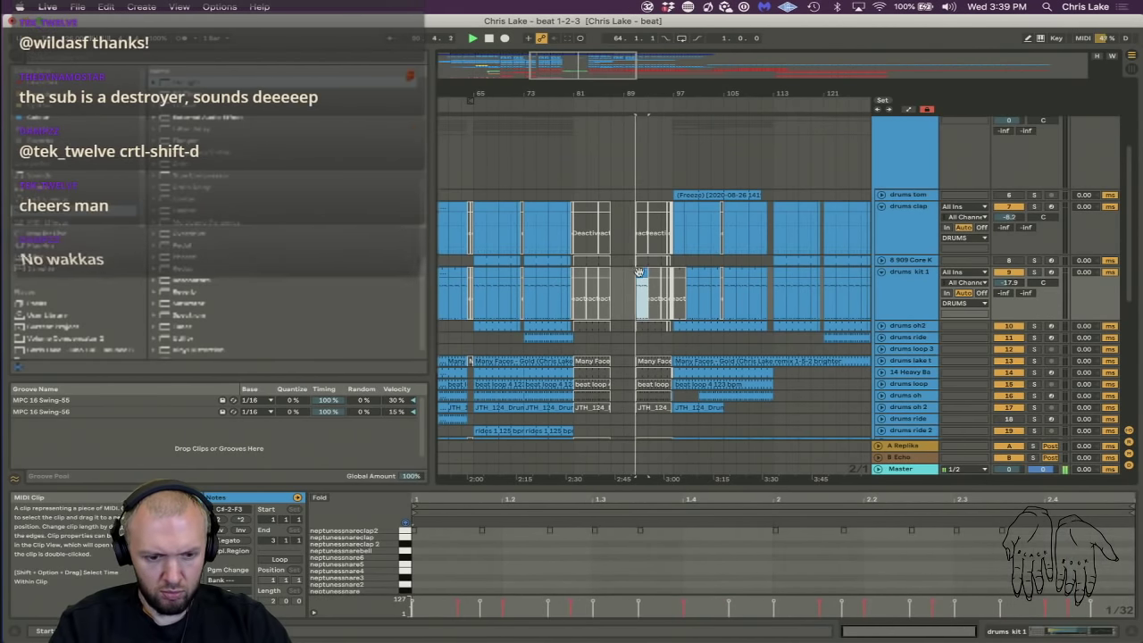
pyautogui.click(272, 560)
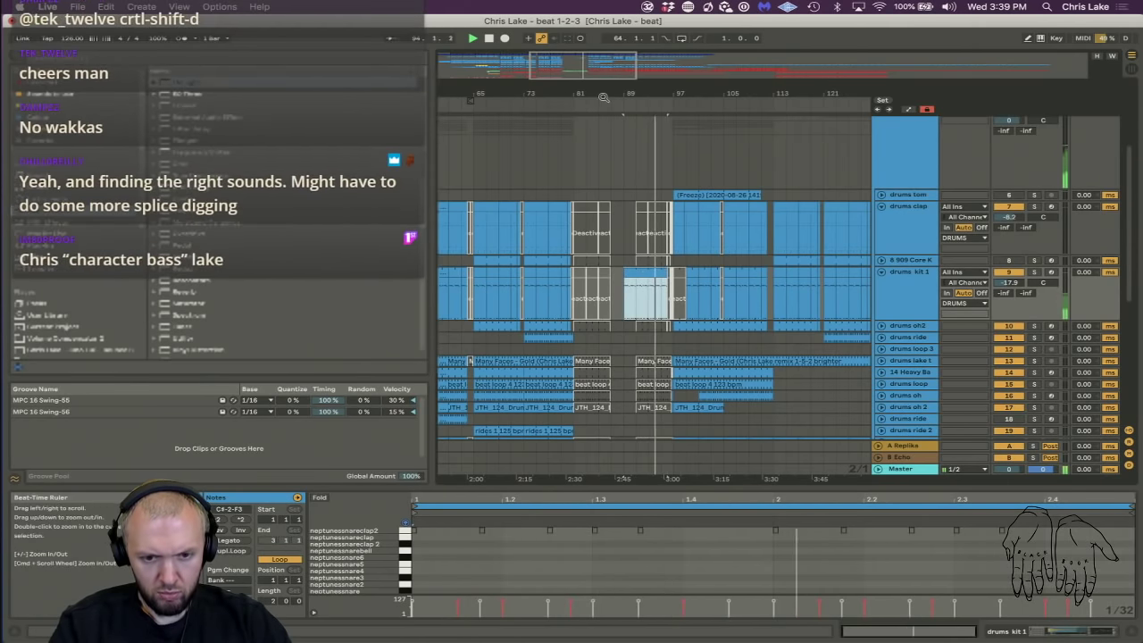
# Try enabling looping on the deactivated drums clap clip at bar 91.
pyautogui.scroll(3, 645, 273)
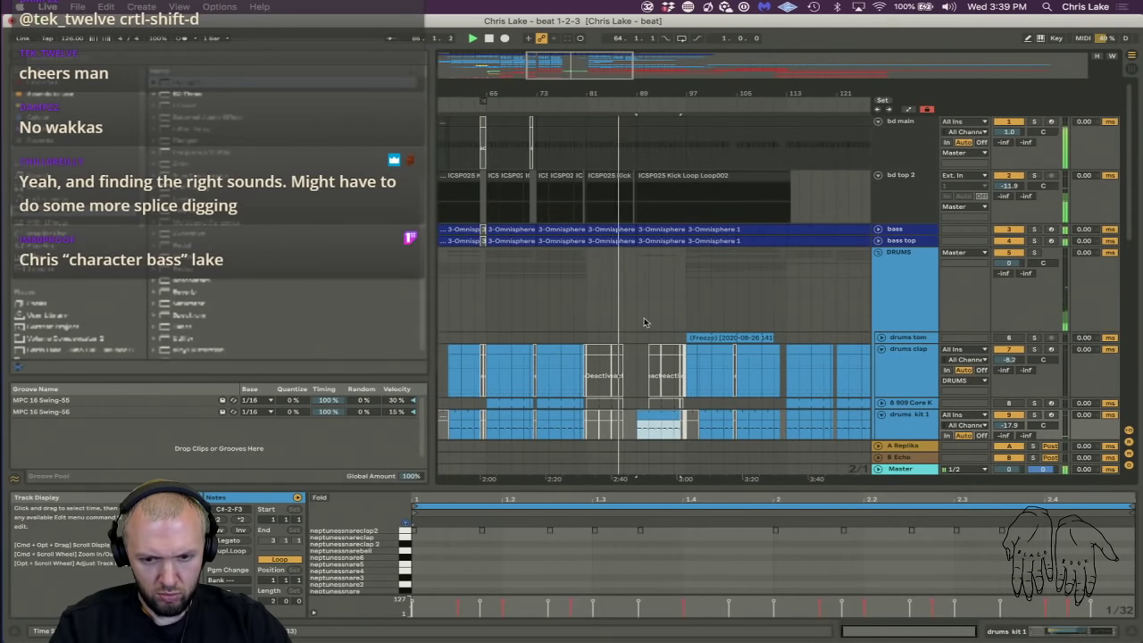
pyautogui.click(653, 348)
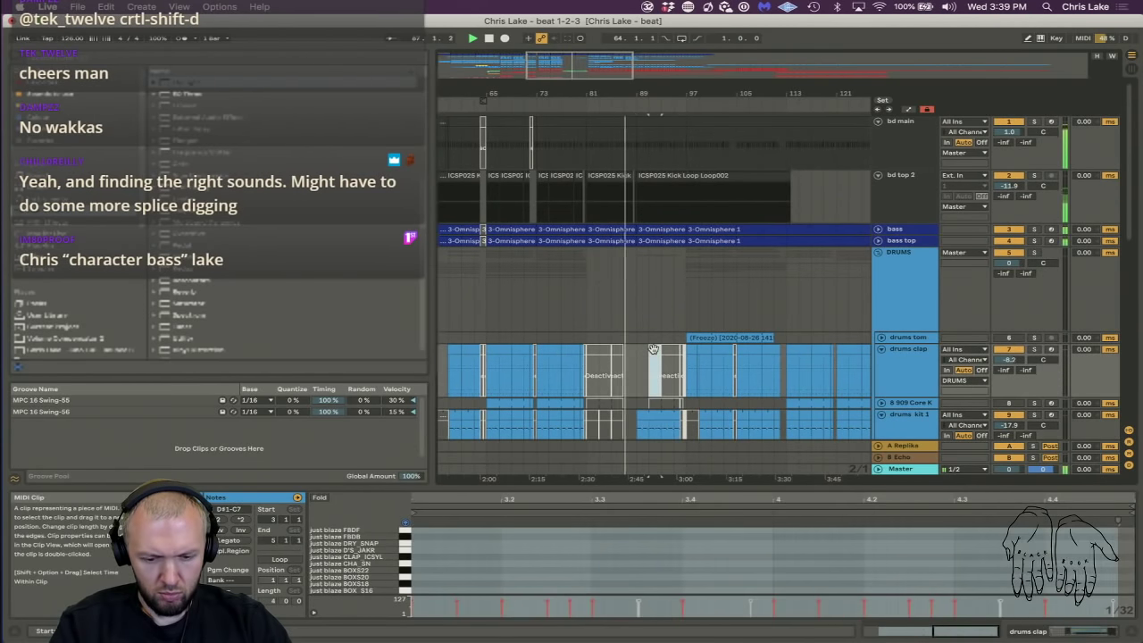
pyautogui.click(280, 558)
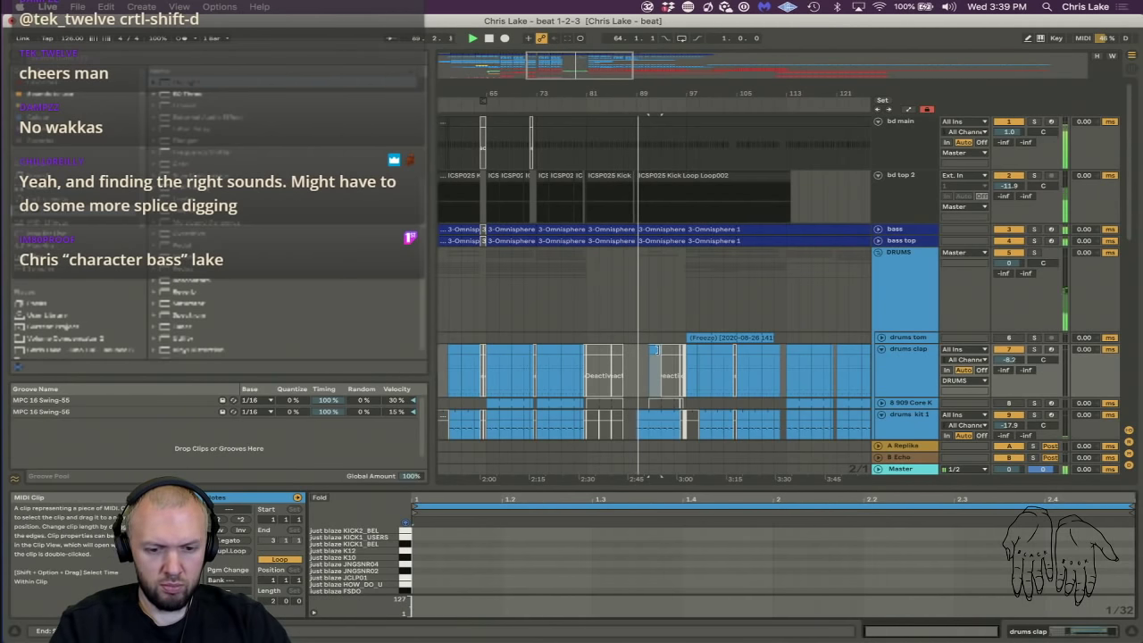
pyautogui.click(656, 349)
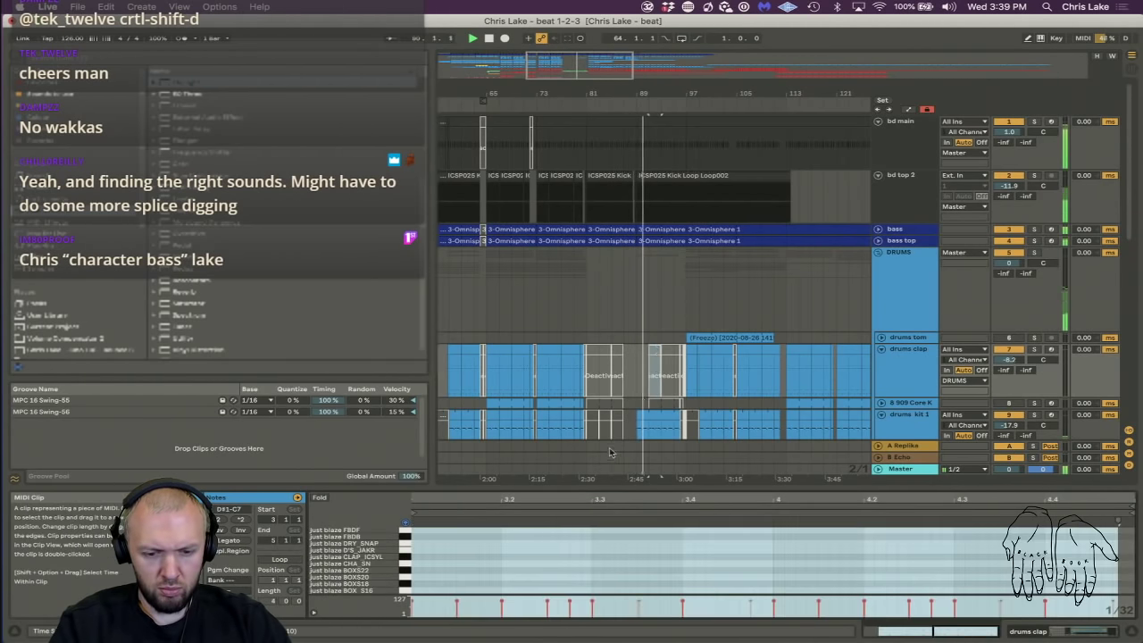
# Reactivate the drums clap clip at bar 91, then deactivate its BOX_S6 and BEAT_11 notes in an enlarged note editor.
pyautogui.click(651, 347)
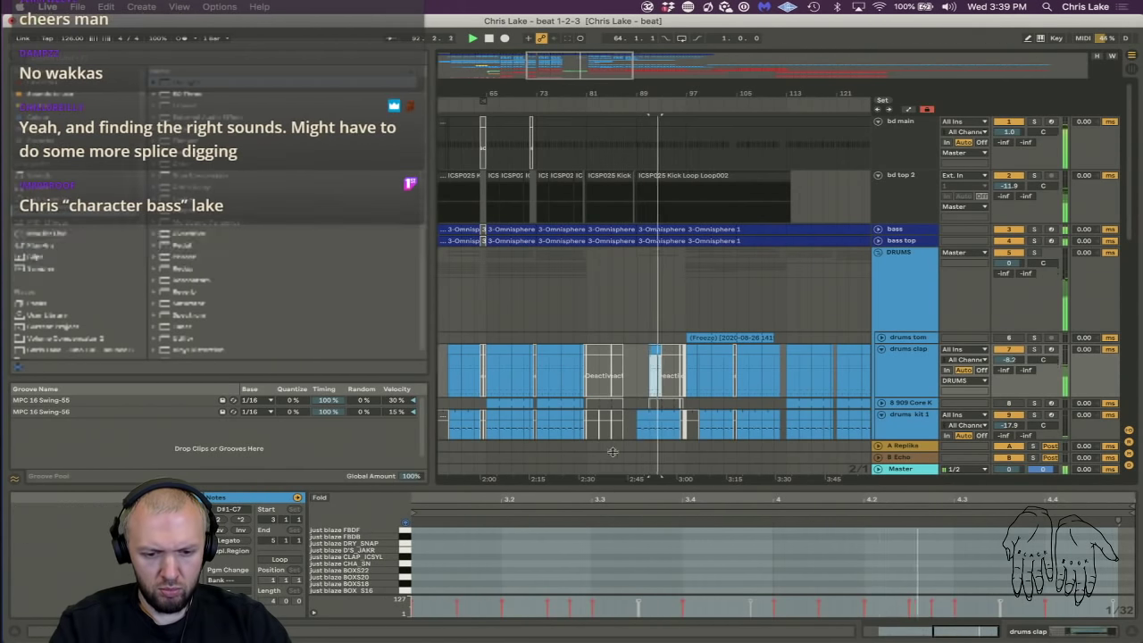
pyautogui.moveTo(612, 485); pyautogui.dragTo(613, 294)
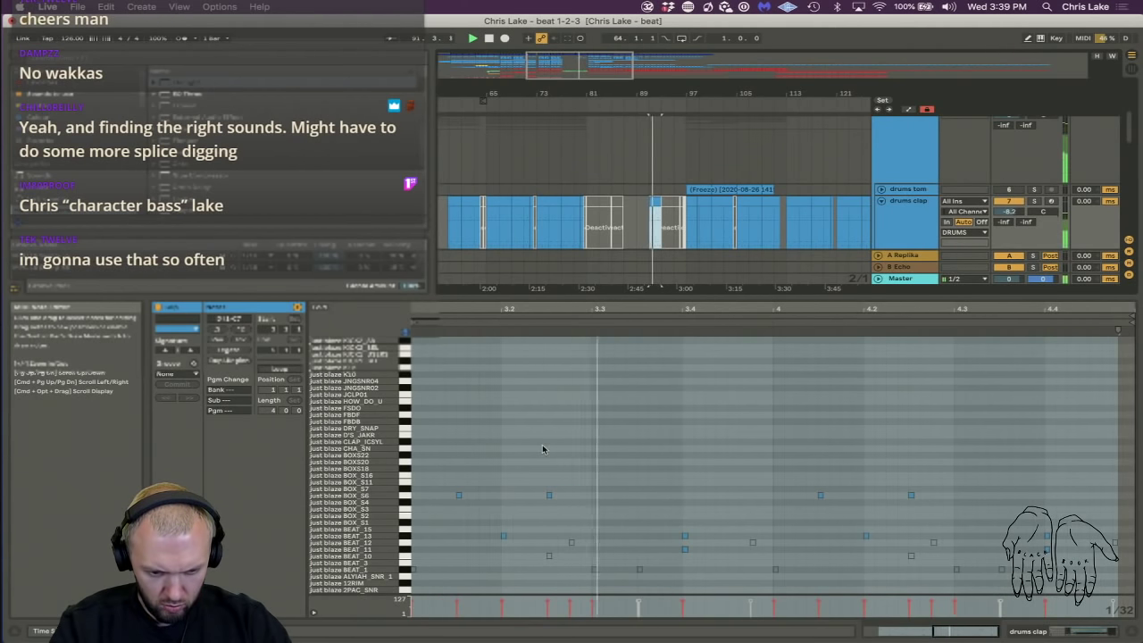
pyautogui.click(474, 479)
pyautogui.moveTo(451, 478); pyautogui.dragTo(1124, 506)
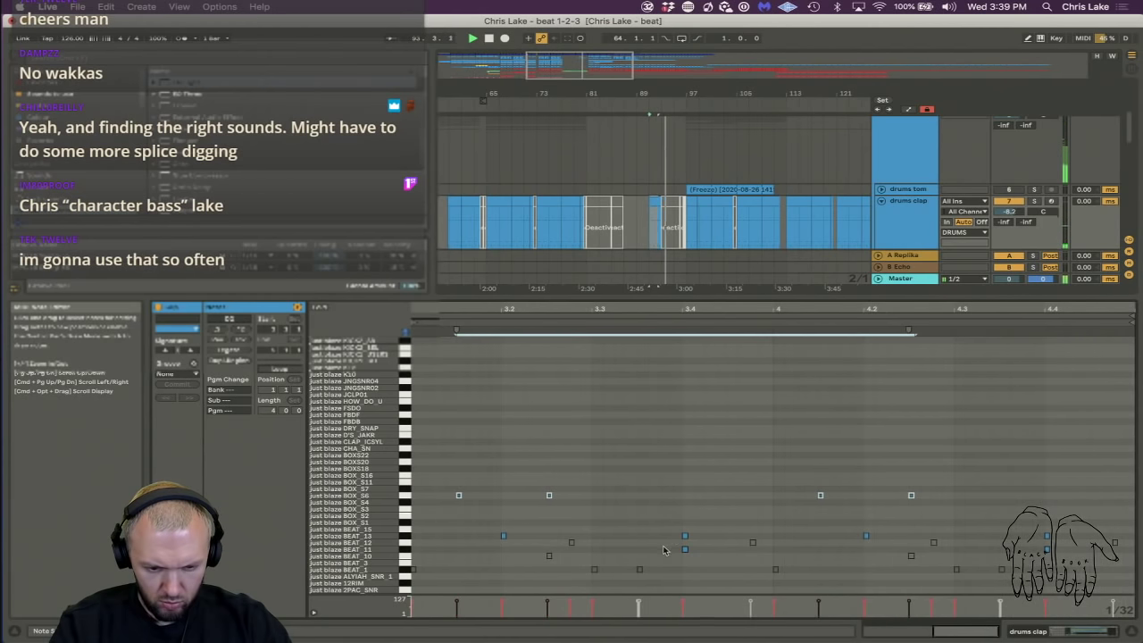
pyautogui.click(406, 537)
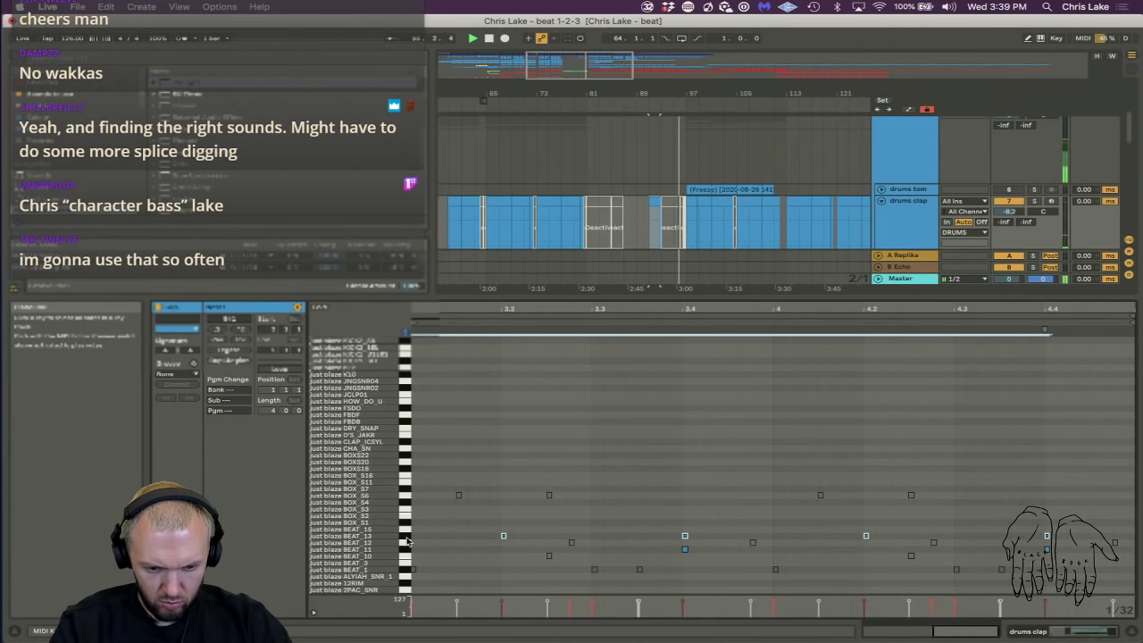
pyautogui.click(406, 536)
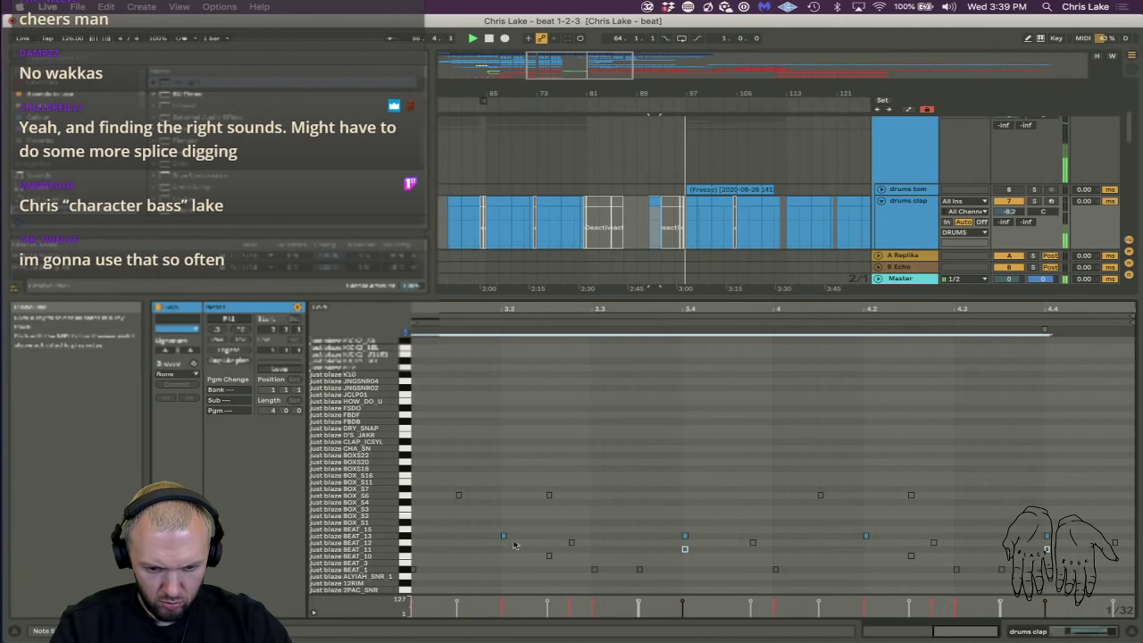
pyautogui.hscroll(-4, 527, 544)
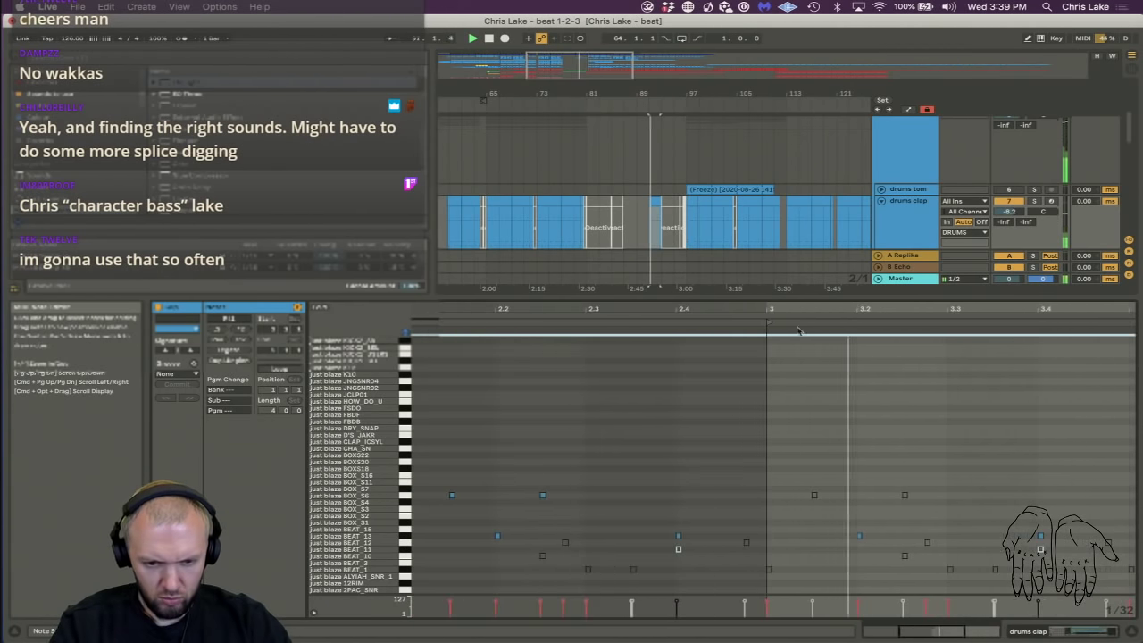
# Consolidate the drums clap clip at bar 91, loop it and extend it from bar 89 to just before bar 97.
pyautogui.click(654, 203)
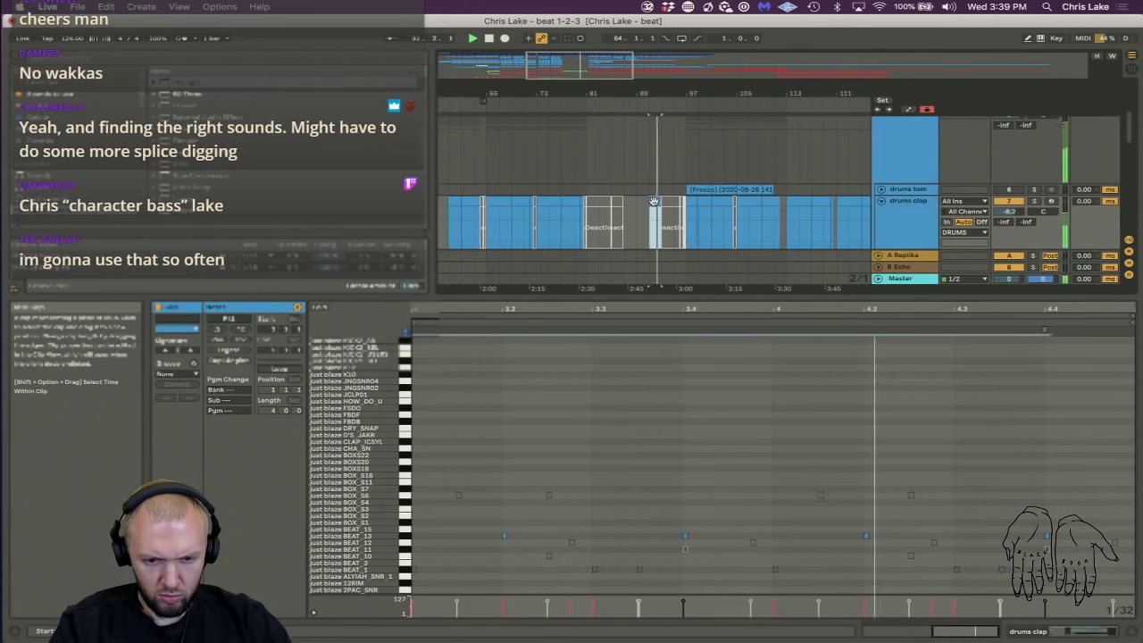
pyautogui.press('super+j')
pyautogui.click(279, 370)
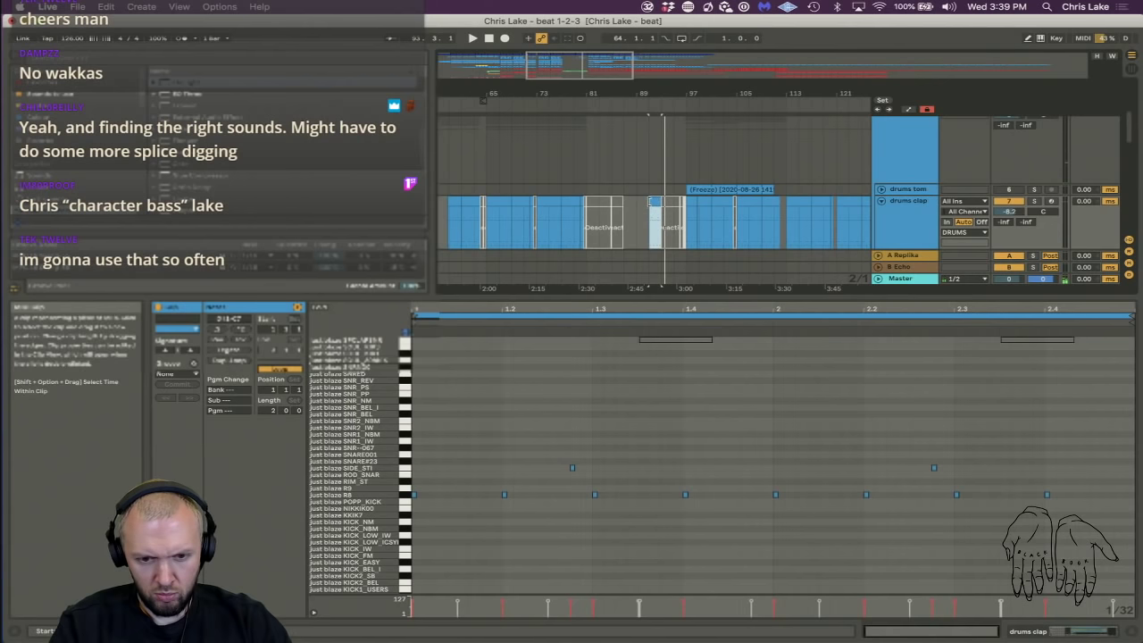
pyautogui.press('space')
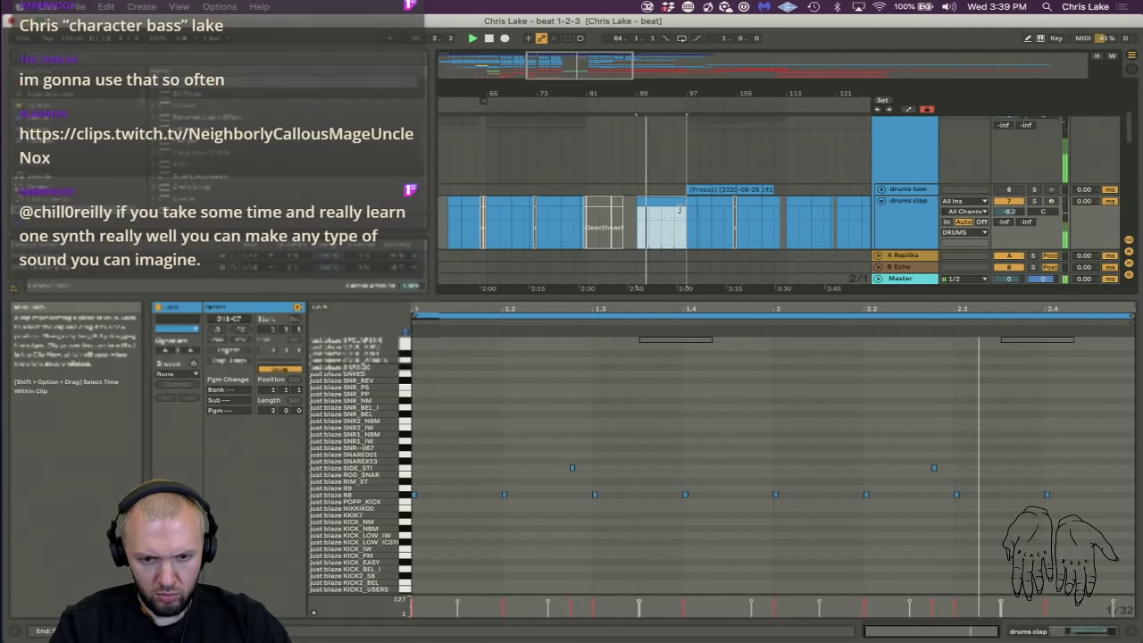
# Play the break from bar 81, fold the drums clap track and shrink the clip view to show more tracks.
pyautogui.click(580, 111)
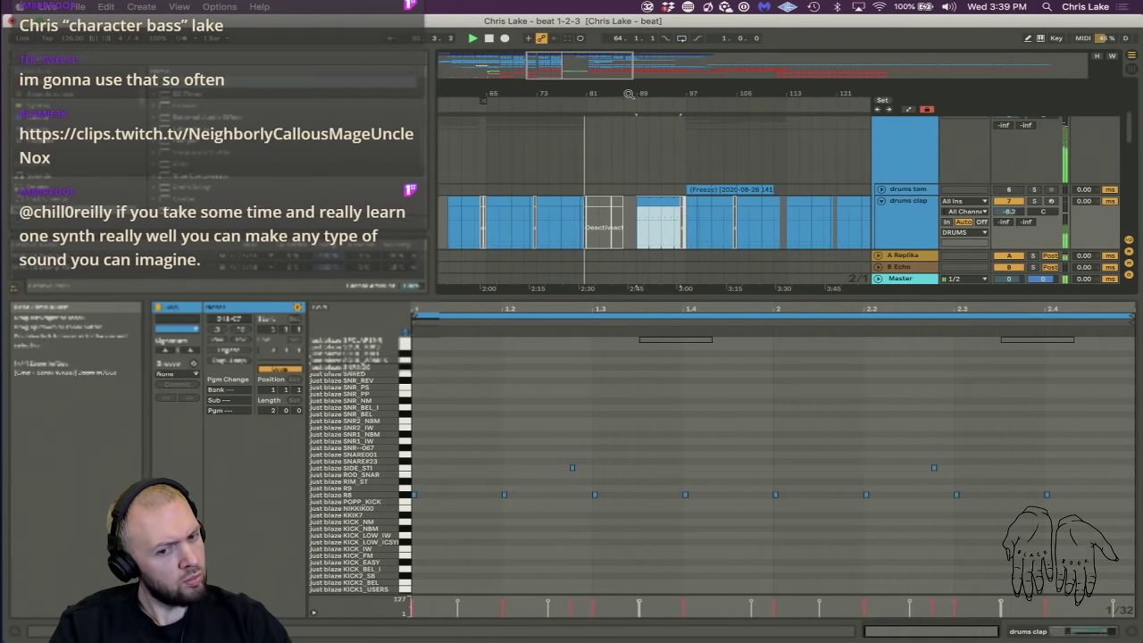
pyautogui.moveTo(635, 93); pyautogui.dragTo(636, 75)
pyautogui.click(884, 203)
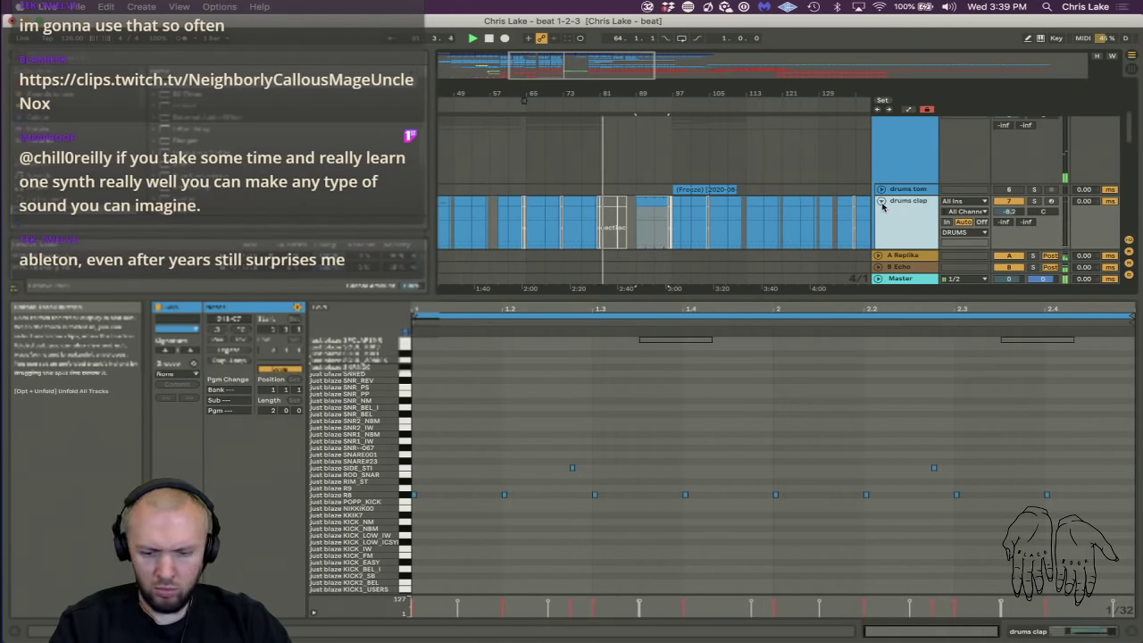
pyautogui.click(881, 201)
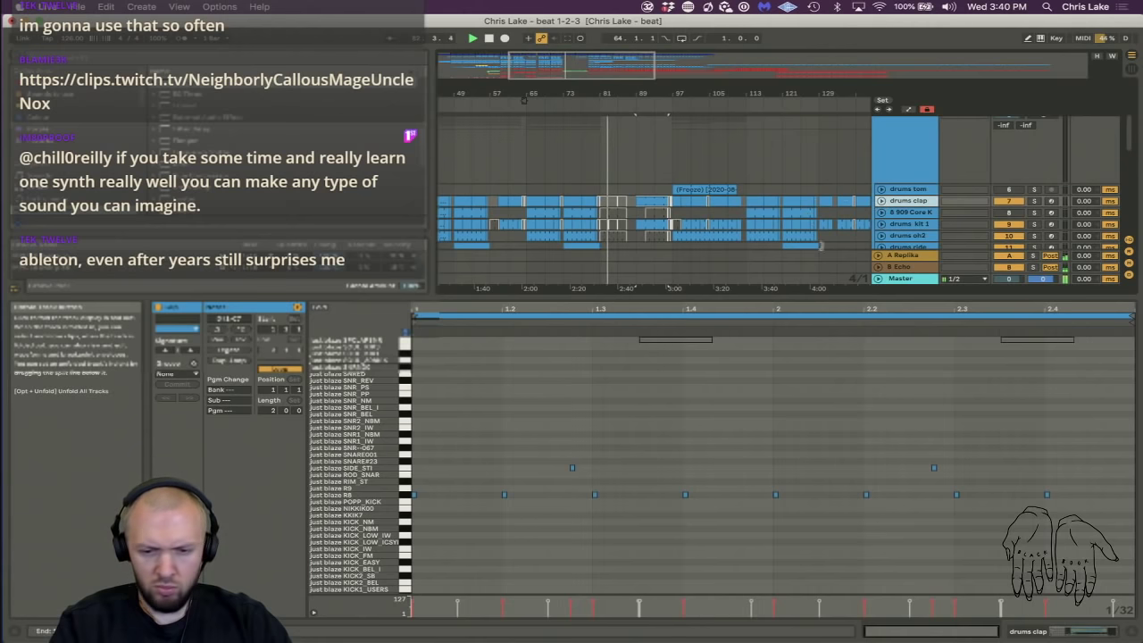
pyautogui.moveTo(815, 298); pyautogui.dragTo(815, 403)
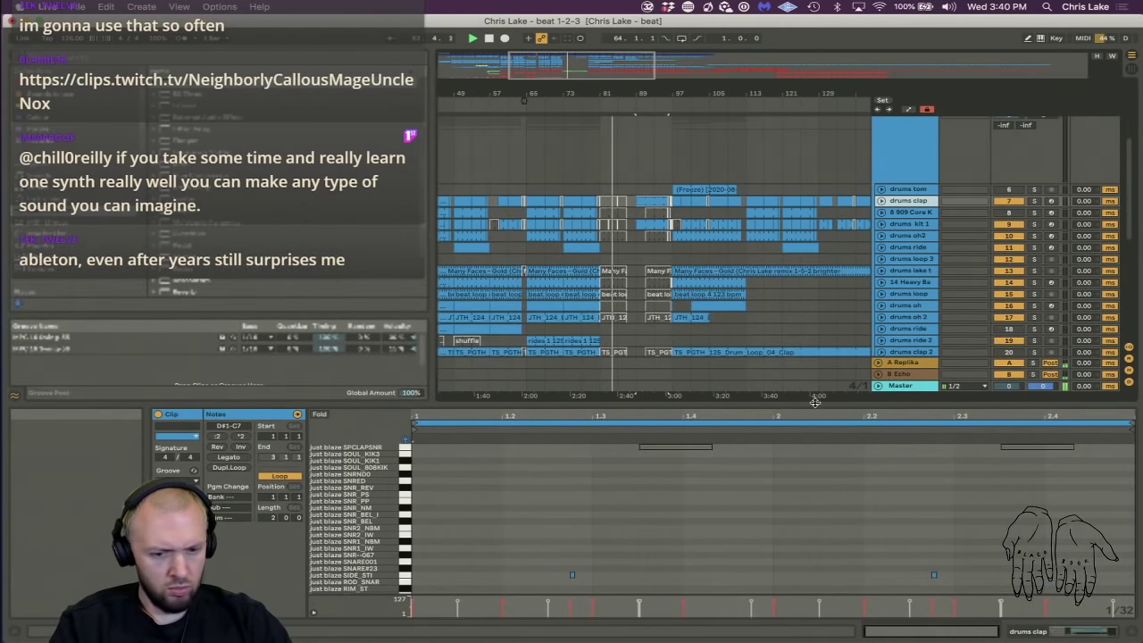
pyautogui.scroll(-6, 719, 329)
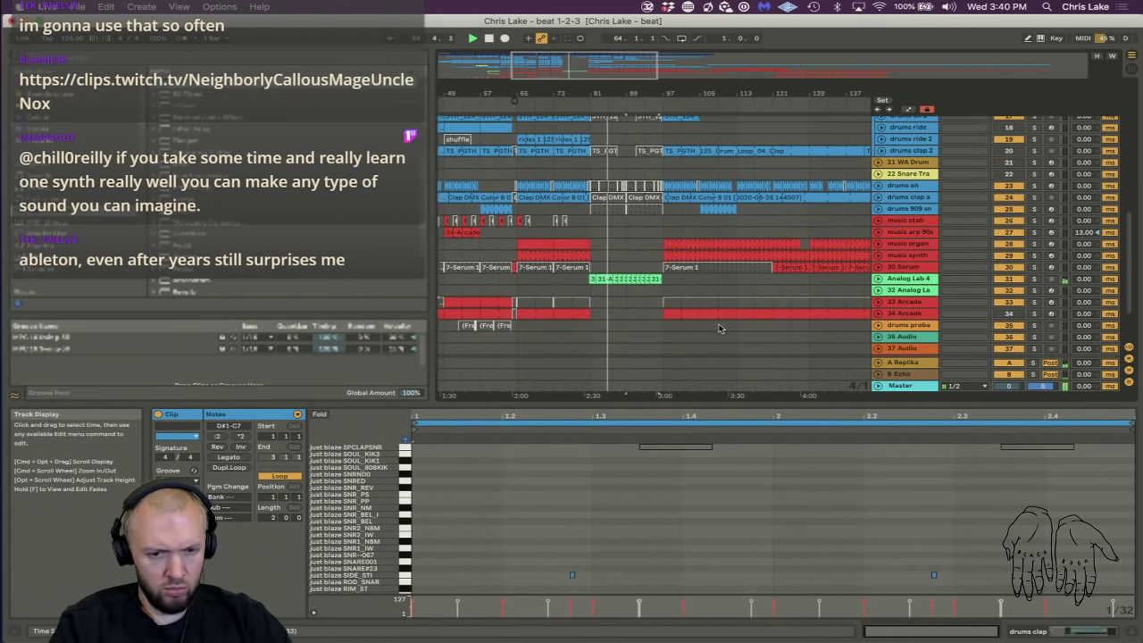
pyautogui.scroll(8, 720, 328)
# Open the Omnisphere instrument on bass top and inspect the filter cutoff and resonance of layer A.
pyautogui.click(897, 241)
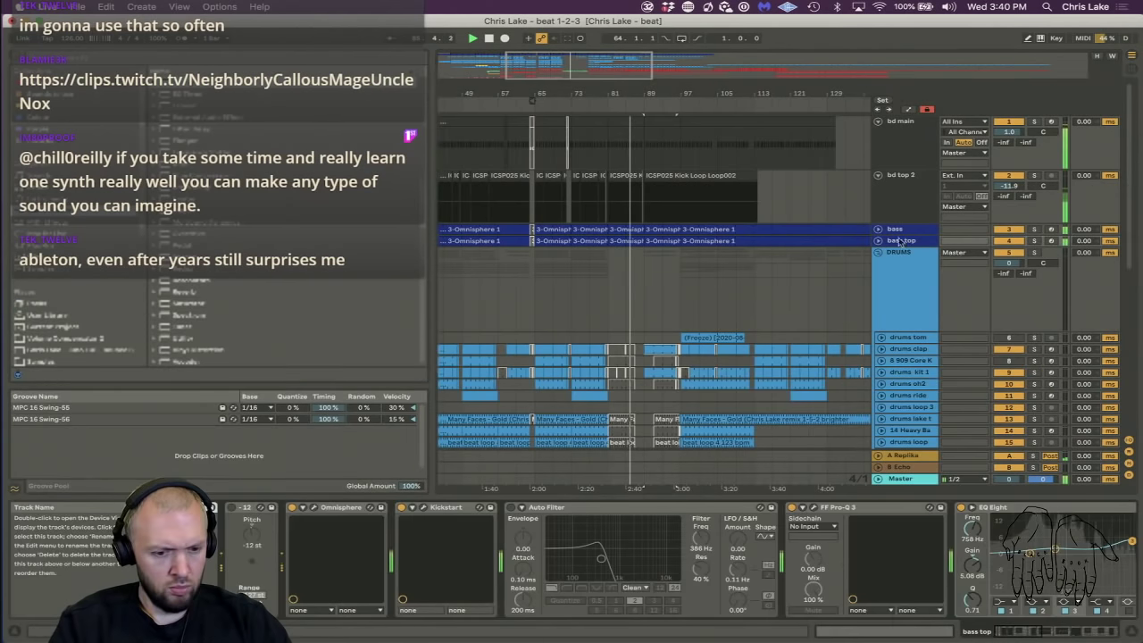
pyautogui.click(316, 508)
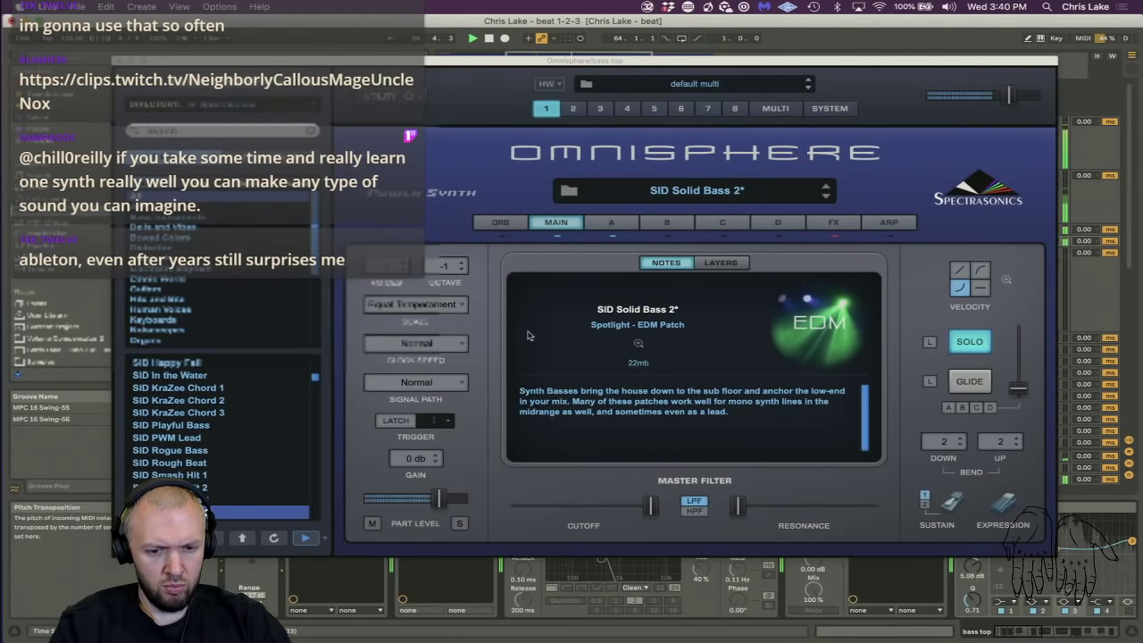
pyautogui.click(611, 225)
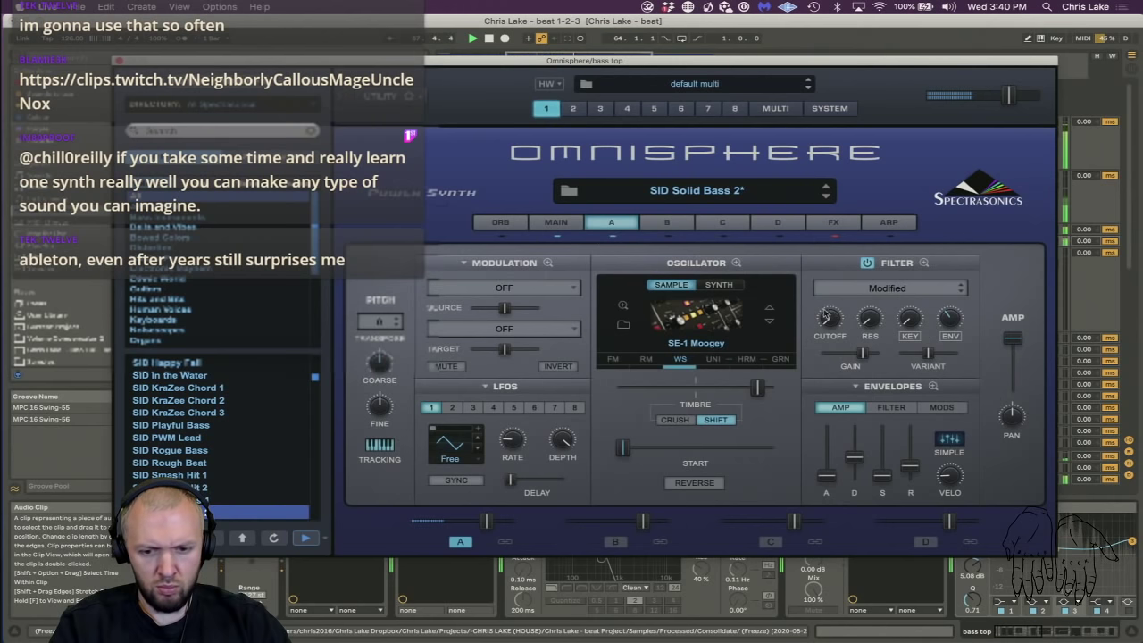
pyautogui.moveTo(827, 319)
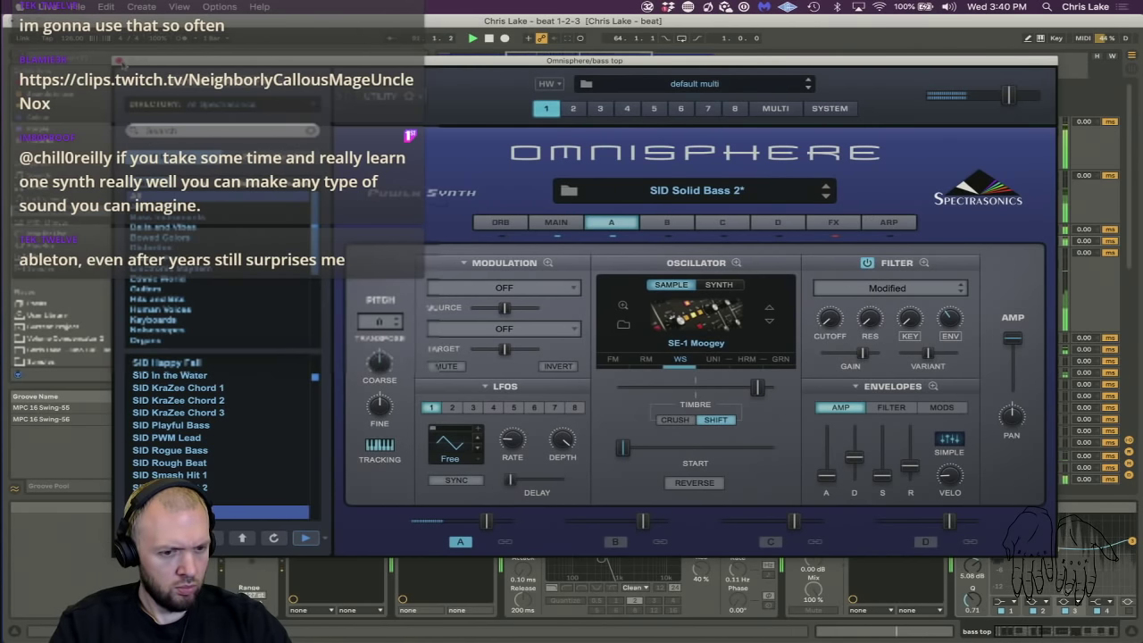
pyautogui.moveTo(864, 317)
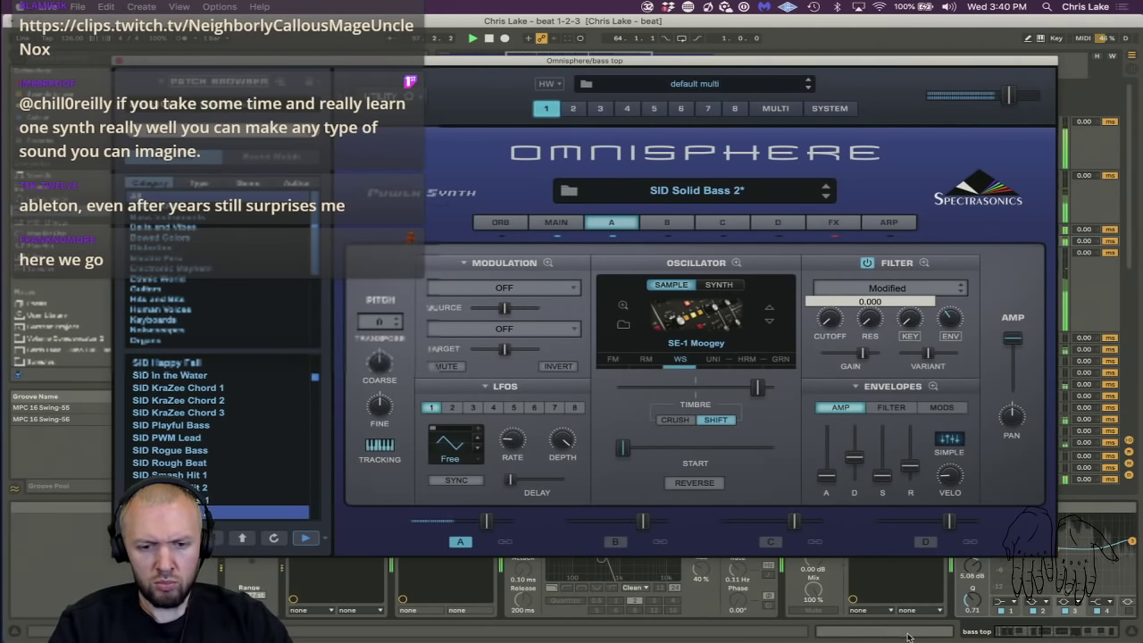
# Close the Omnisphere window and play the arrangement around the break between bars 81 and 97.
pyautogui.click(122, 64)
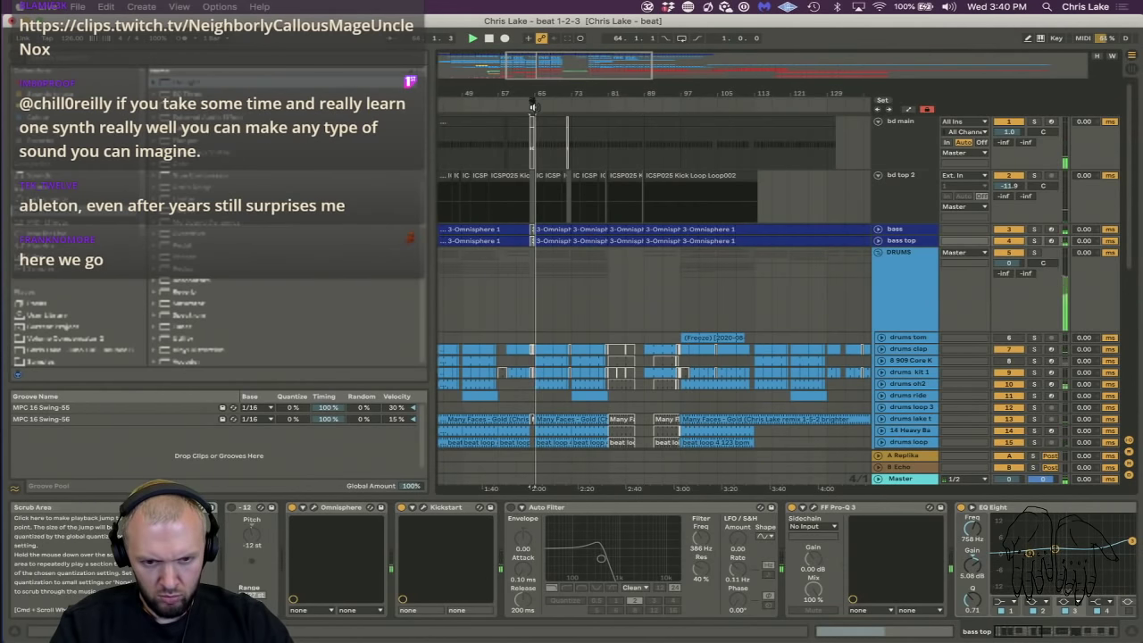
pyautogui.moveTo(650, 94); pyautogui.dragTo(643, 119)
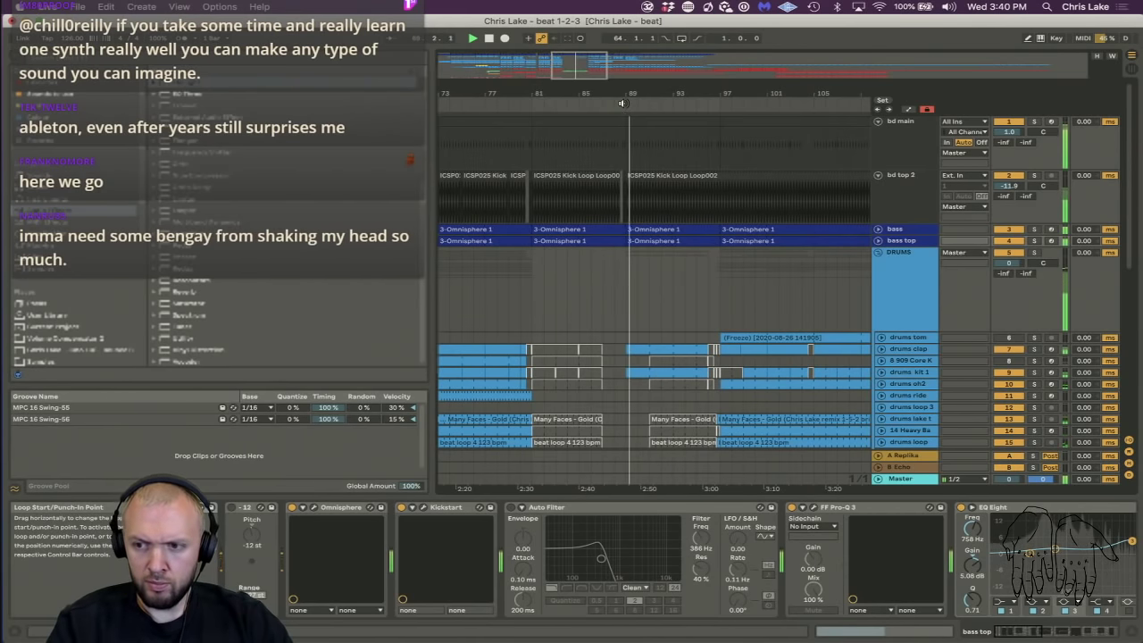
pyautogui.moveTo(623, 95); pyautogui.dragTo(657, 72)
pyautogui.click(614, 110)
pyautogui.scroll(-10, 687, 346)
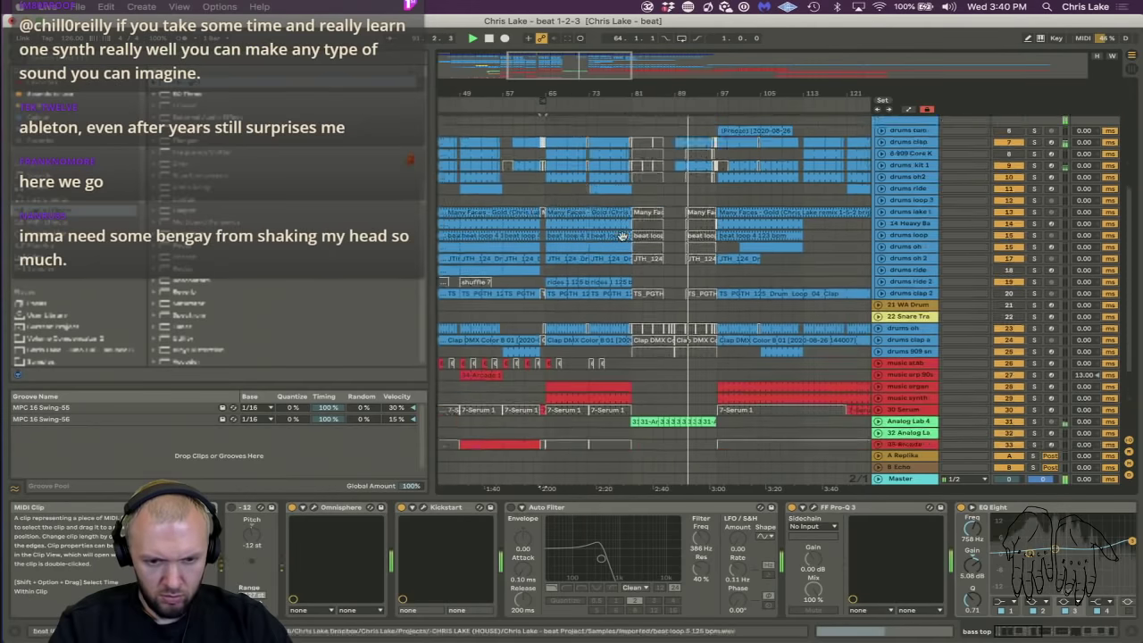
# Try the SYNTHS group clips from bars 57 to 65 as a copy at bar 89, then delete that copy.
pyautogui.click(877, 392)
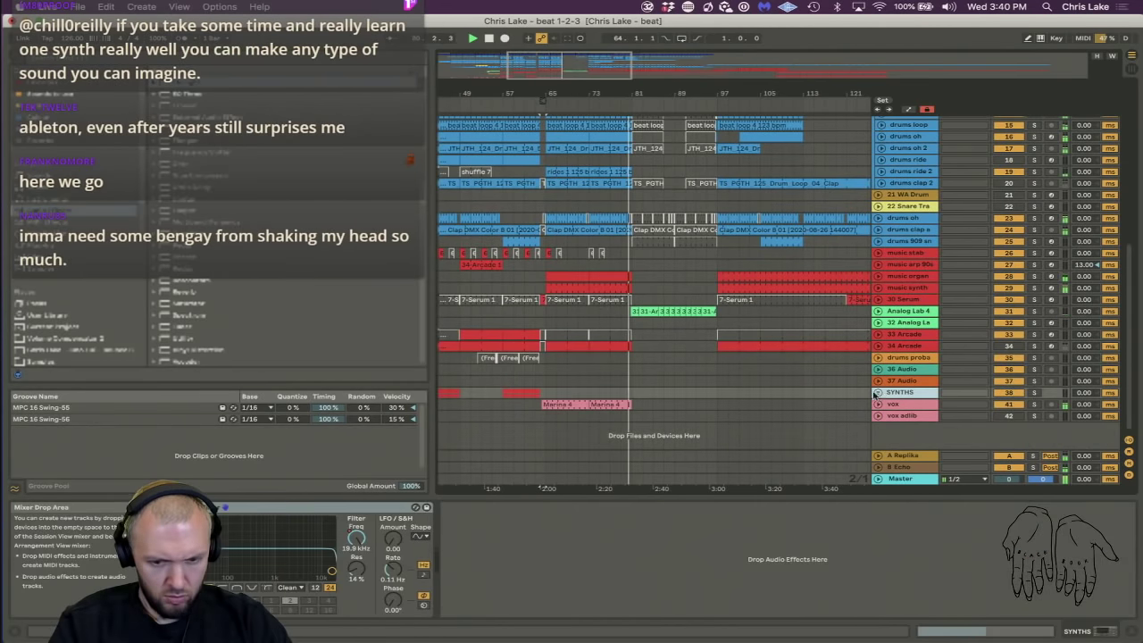
pyautogui.click(877, 392)
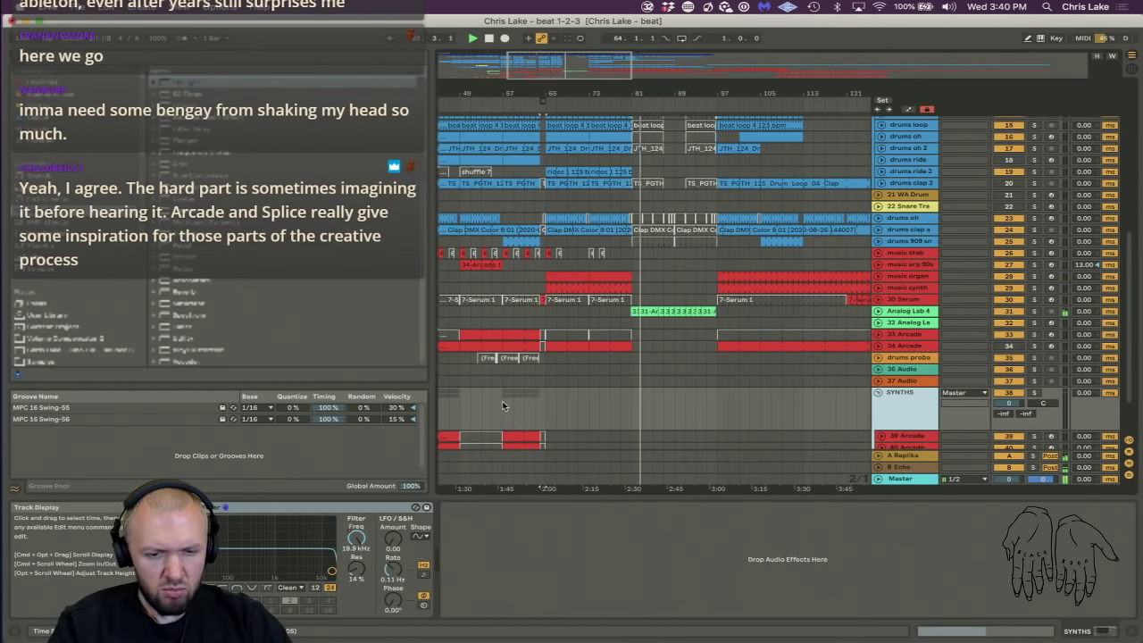
pyautogui.moveTo(502, 405); pyautogui.dragTo(545, 406)
pyautogui.scroll(-2, 548, 406)
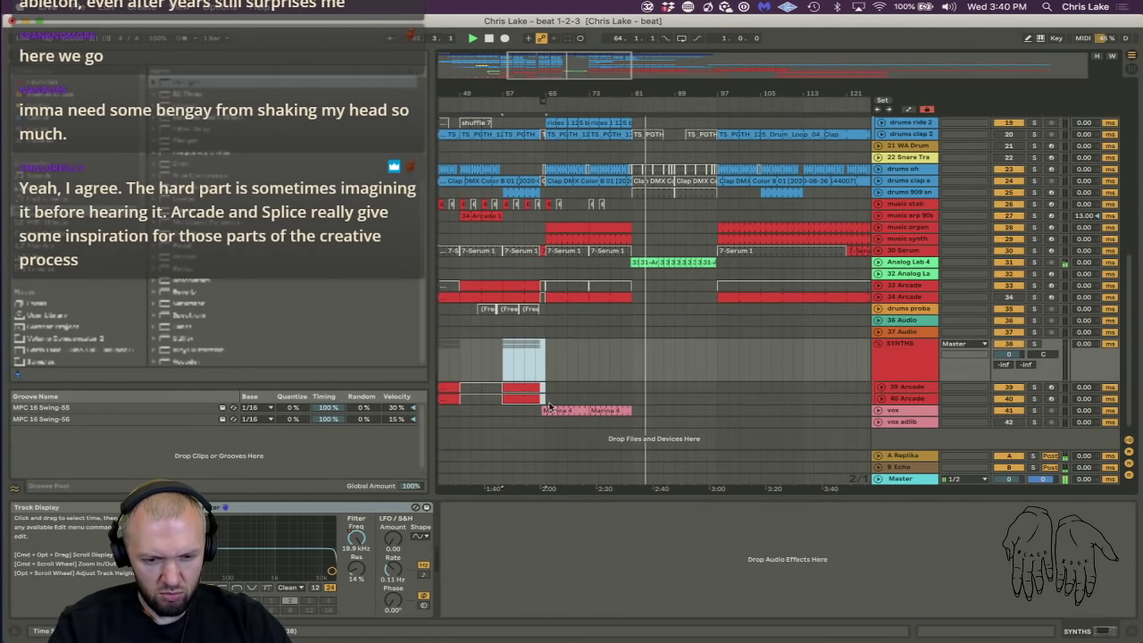
pyautogui.click(548, 402)
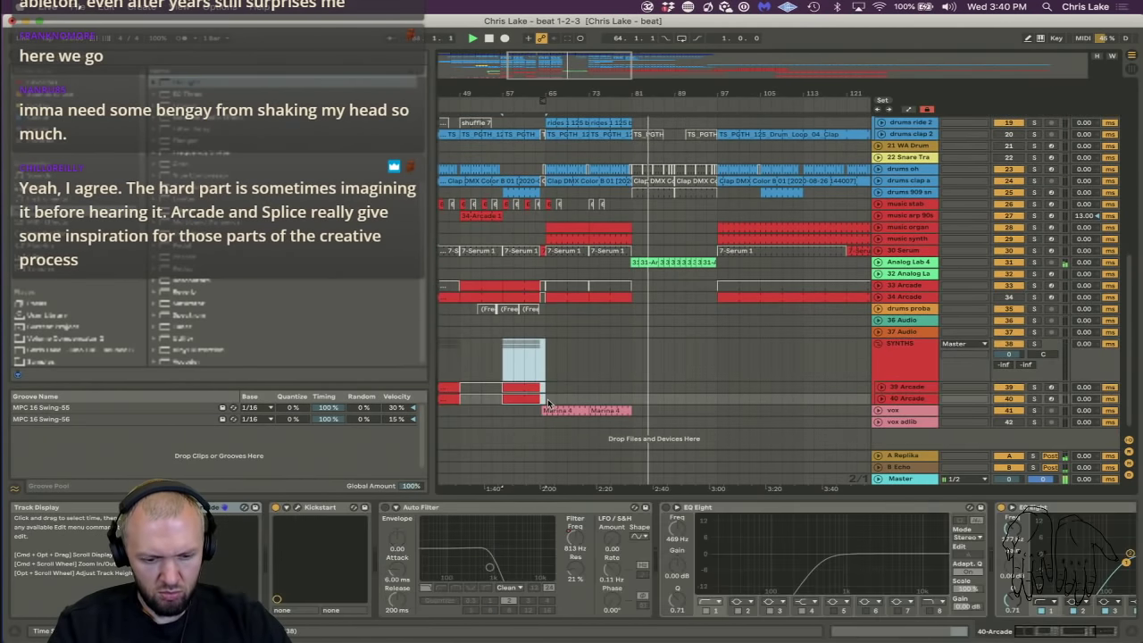
pyautogui.click(676, 349)
pyautogui.press('super+v')
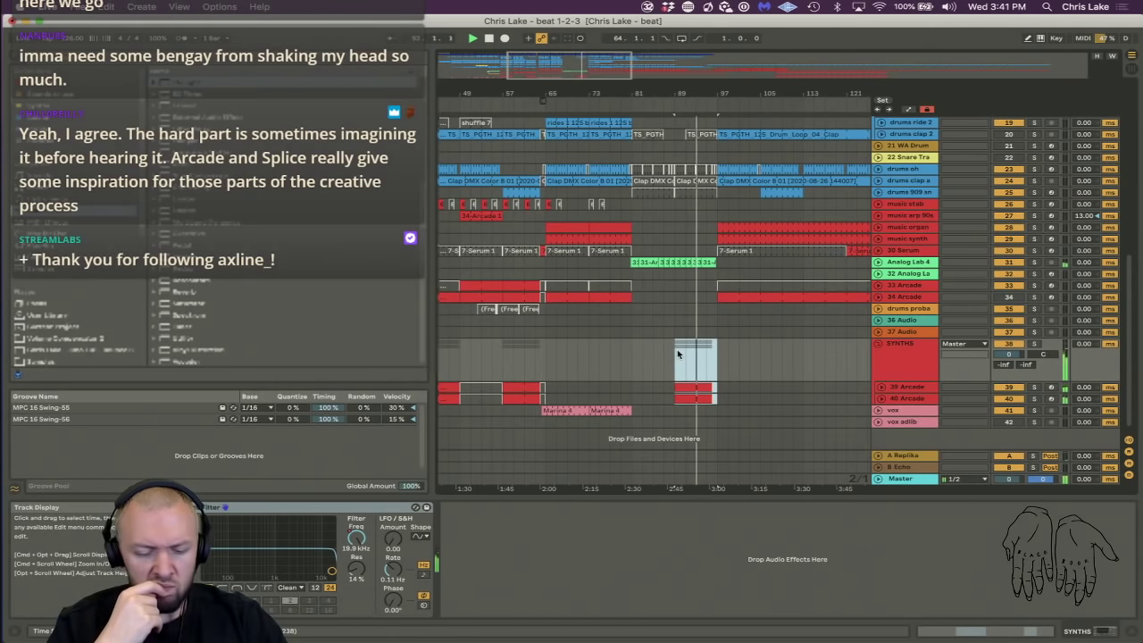
pyautogui.press('Delete')
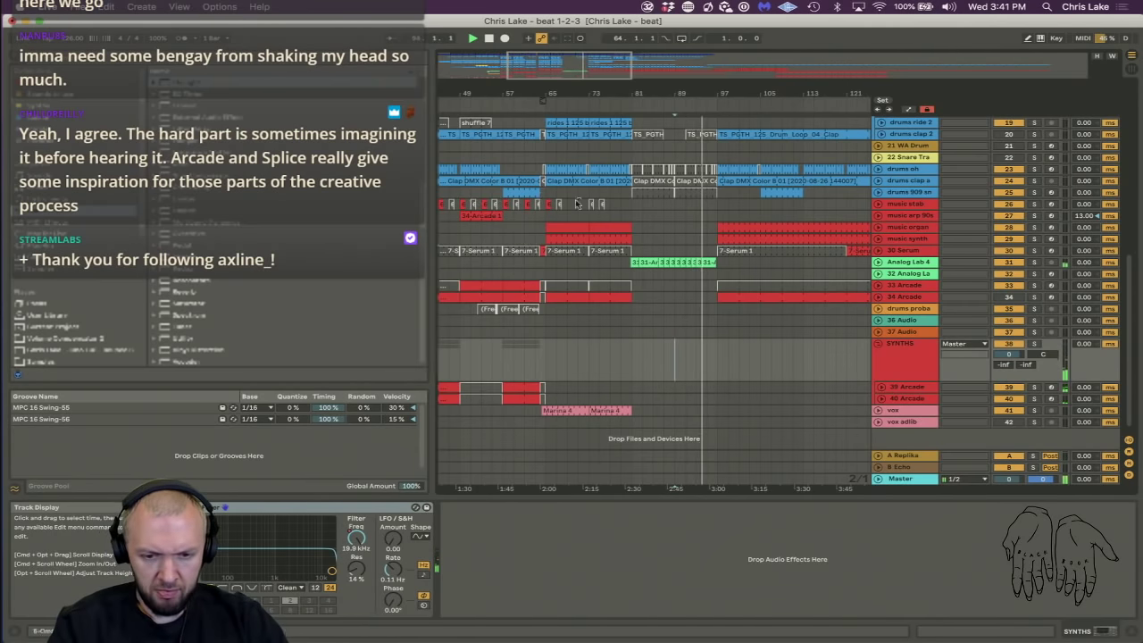
# Copy the music arp 90s clip from bar 49 to bar 89 and play the break with it.
pyautogui.click(465, 218)
pyautogui.moveTo(485, 212); pyautogui.dragTo(705, 218)
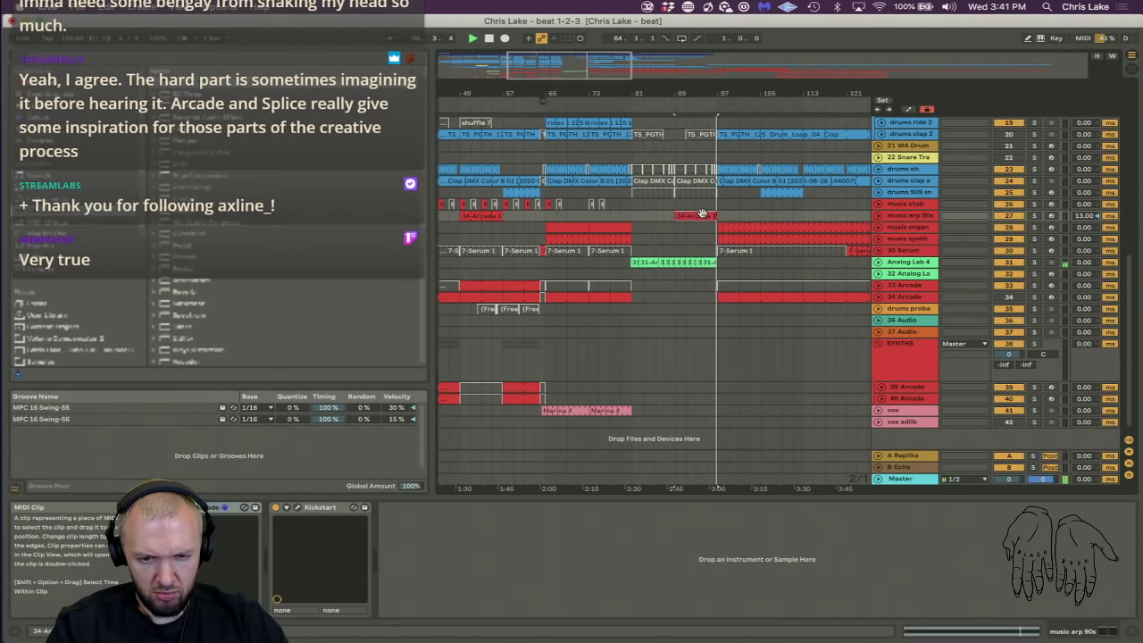
pyautogui.click(661, 102)
pyautogui.moveTo(680, 93); pyautogui.dragTo(680, 82)
# Fold the expanded tracks and place another copy of the music arp 90s clip at bar 81.
pyautogui.click(877, 215)
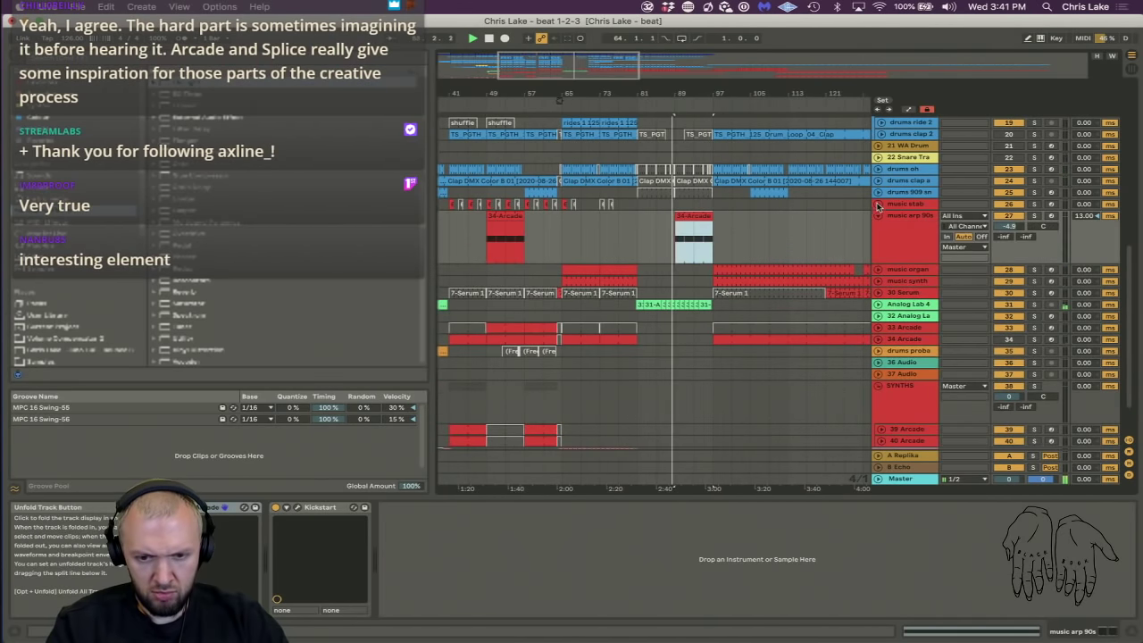
pyautogui.click(877, 205)
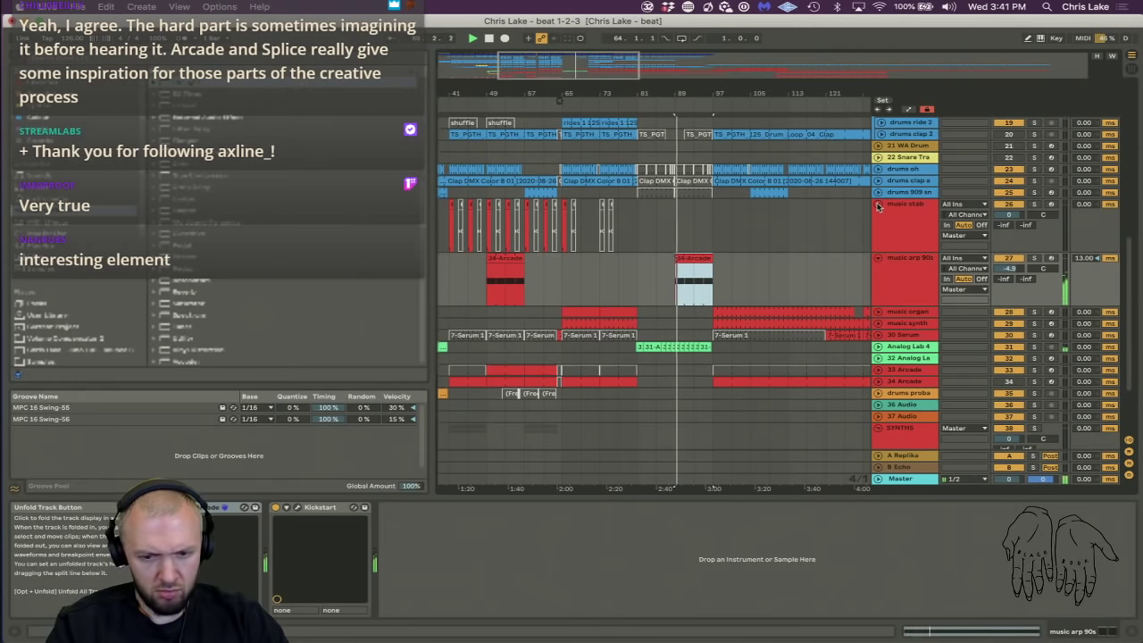
pyautogui.keyDown('alt'); pyautogui.click(878, 260); pyautogui.keyUp('alt')
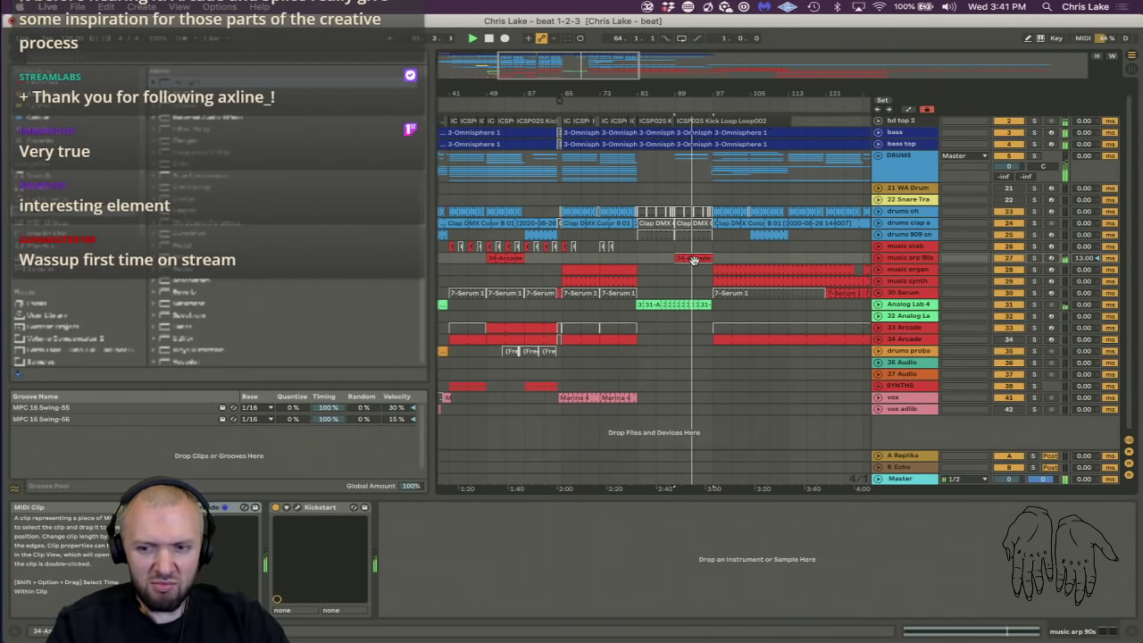
pyautogui.click(627, 102)
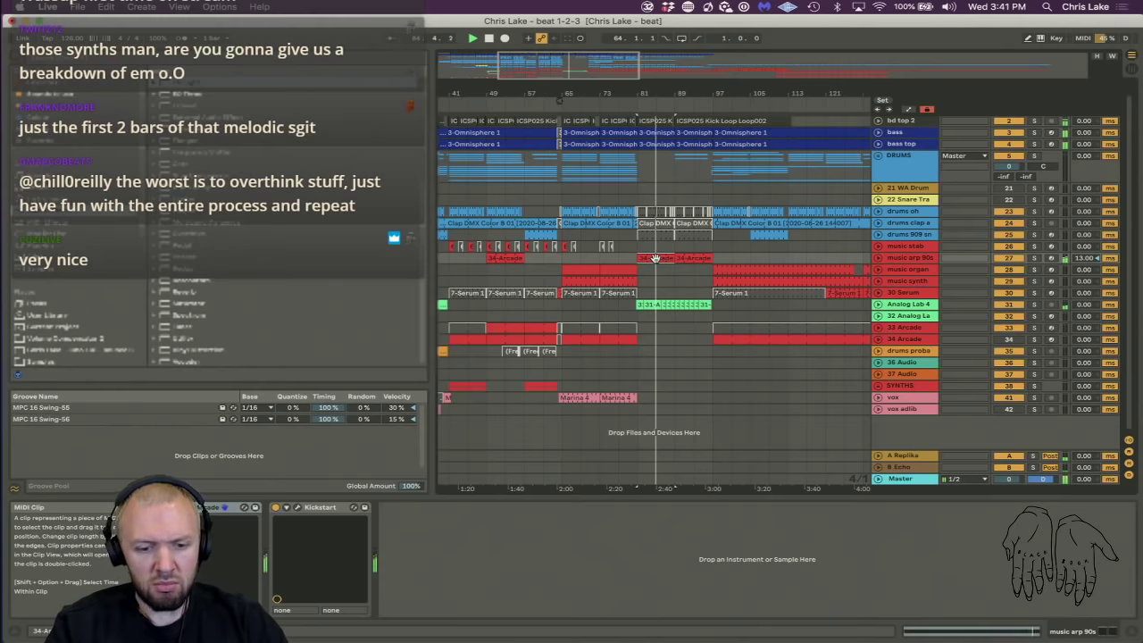
# Move the vox adlib clips that start at bar 25 so that they begin at bar 81.
pyautogui.hscroll(-1, 654, 258)
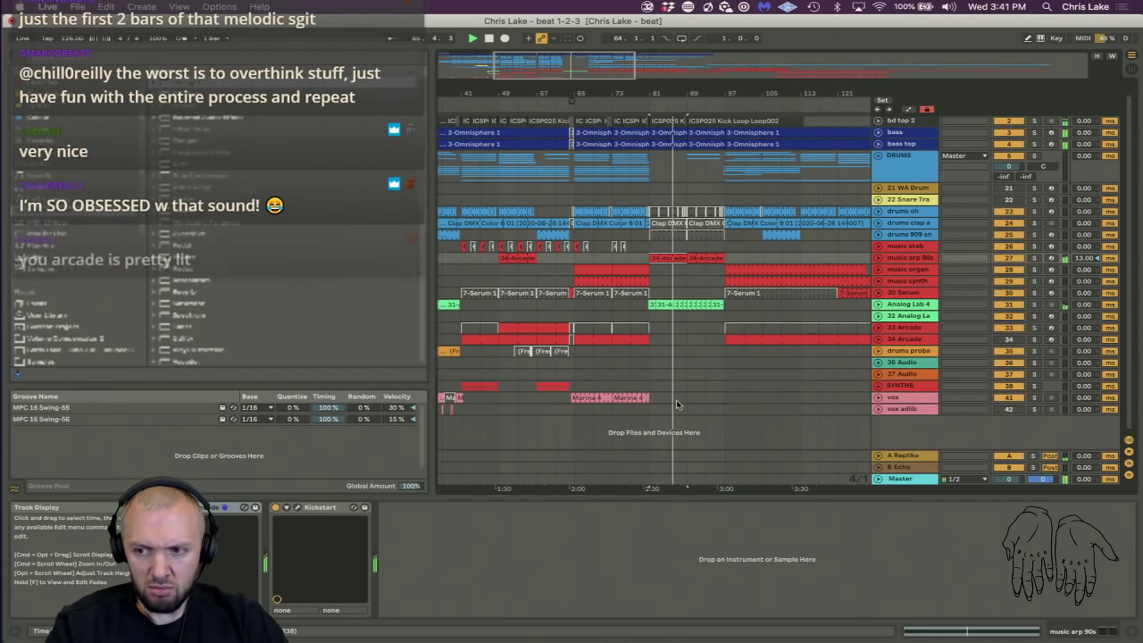
pyautogui.hscroll(-4, 676, 404)
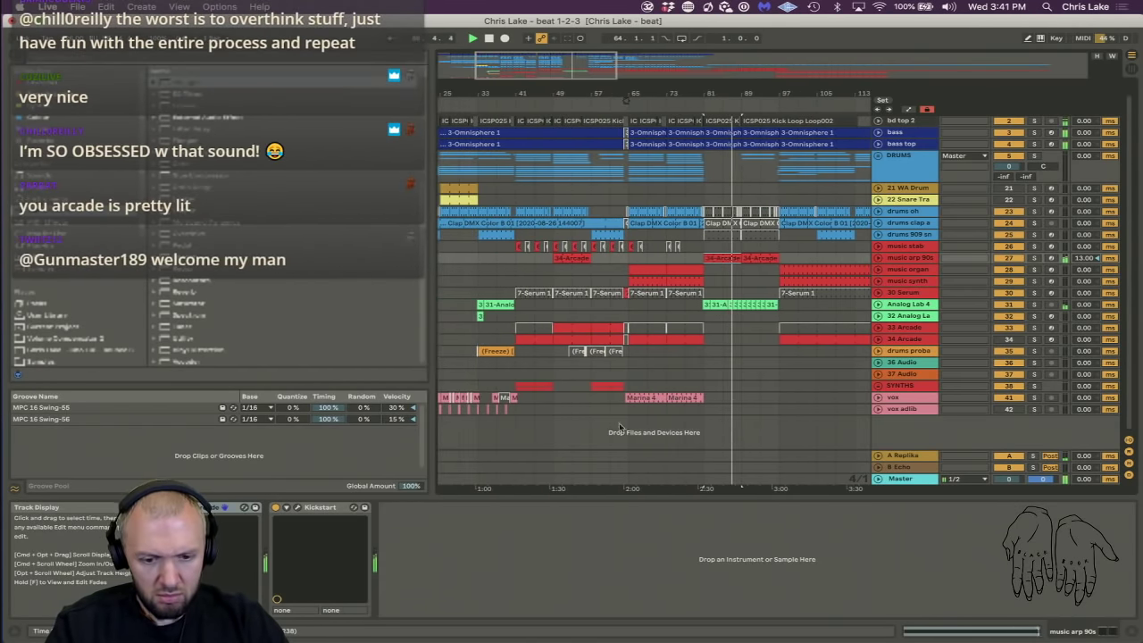
pyautogui.hscroll(-8, 607, 413)
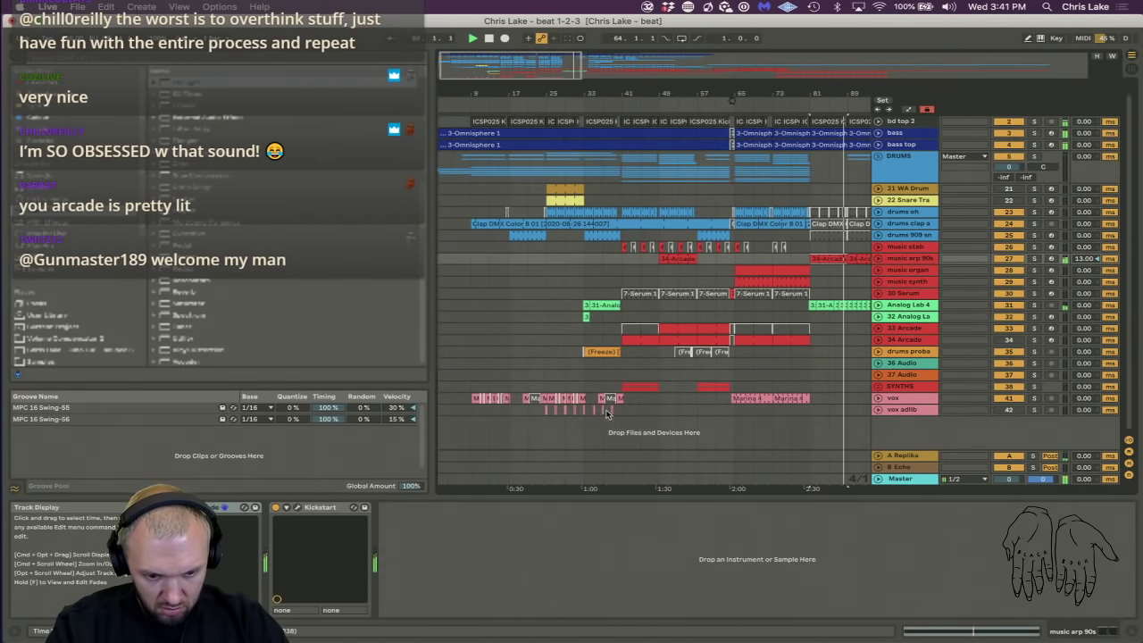
pyautogui.moveTo(526, 409); pyautogui.dragTo(693, 410)
pyautogui.press('Right')
pyautogui.press('Right')
pyautogui.press('Right')
pyautogui.press('Right')
pyautogui.press('Right')
pyautogui.press('Right')
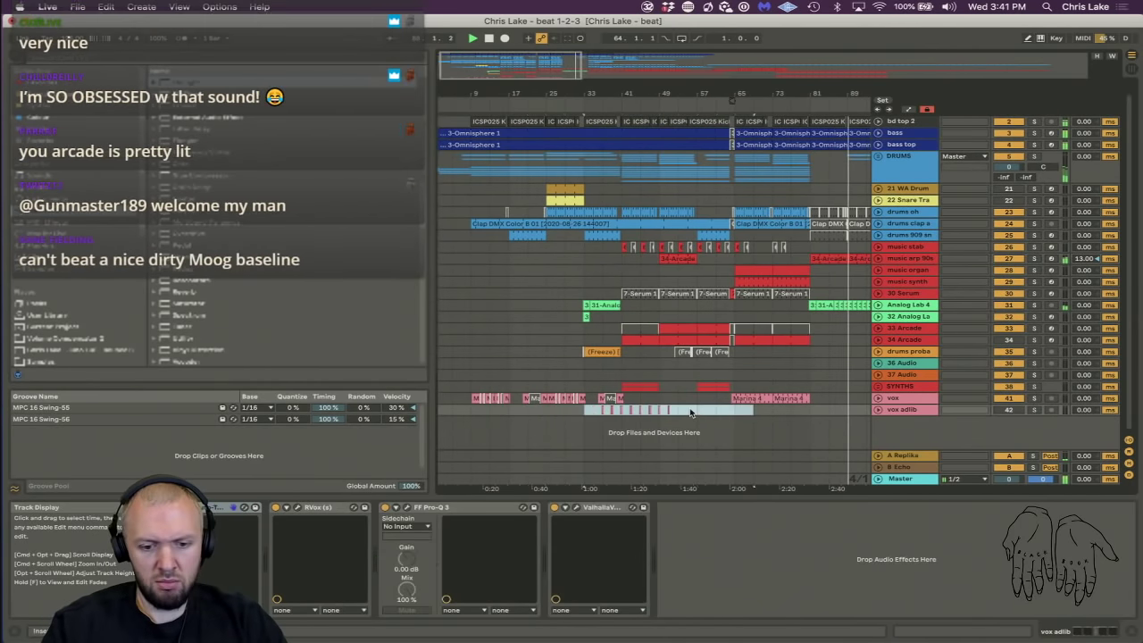
pyautogui.press('Right')
pyautogui.press('Right')
pyautogui.press('Right')
pyautogui.press('Right')
pyautogui.press('Right')
pyautogui.press('Right')
pyautogui.press('Right')
pyautogui.press('Right')
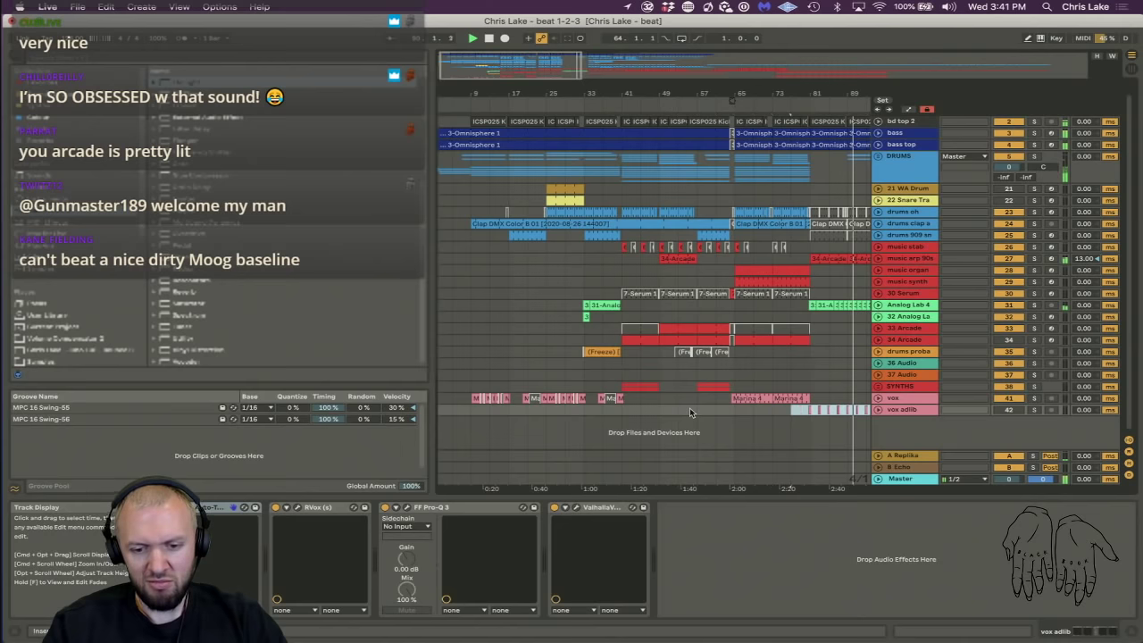
# Play from just before bar 81, activate the vox adlib track and unfold it.
pyautogui.click(790, 109)
pyautogui.moveTo(790, 94); pyautogui.dragTo(791, 65)
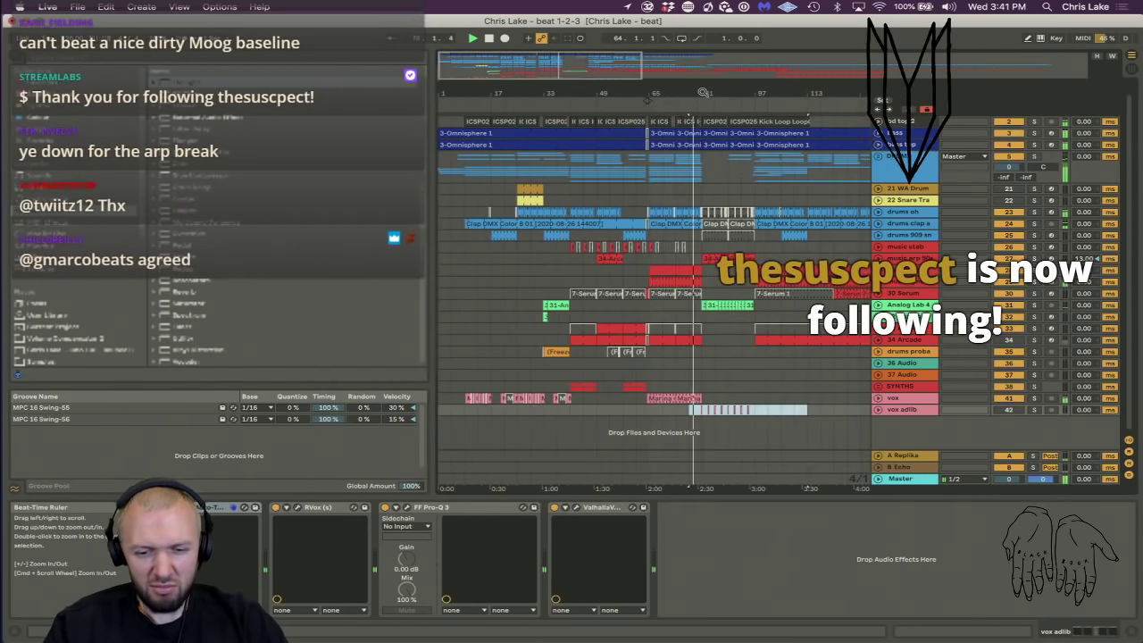
pyautogui.click(1010, 410)
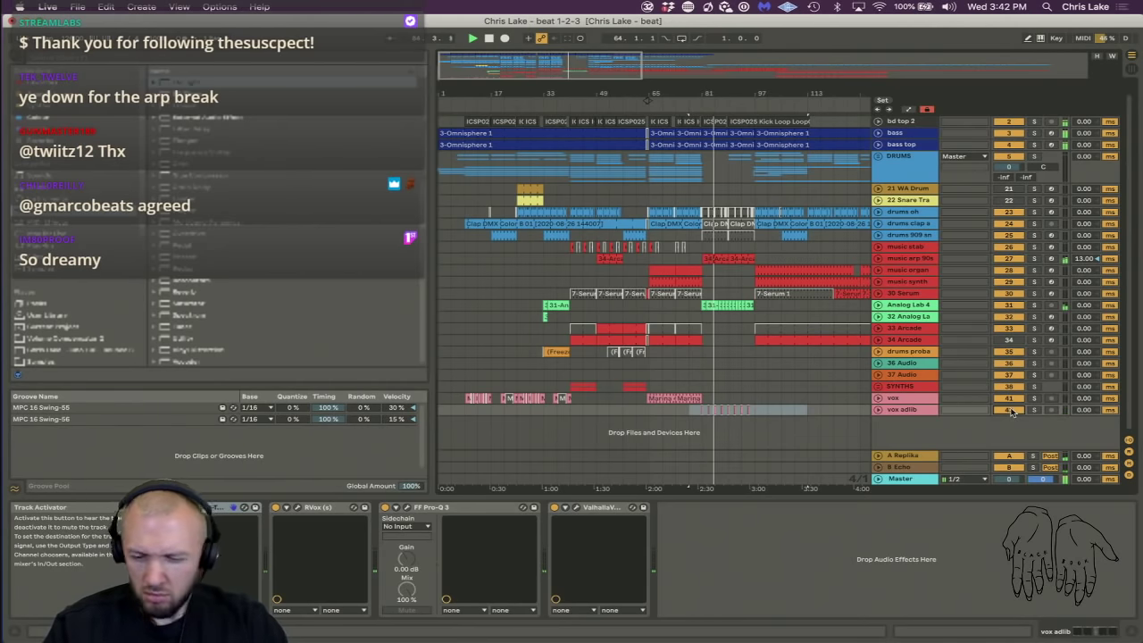
pyautogui.click(880, 410)
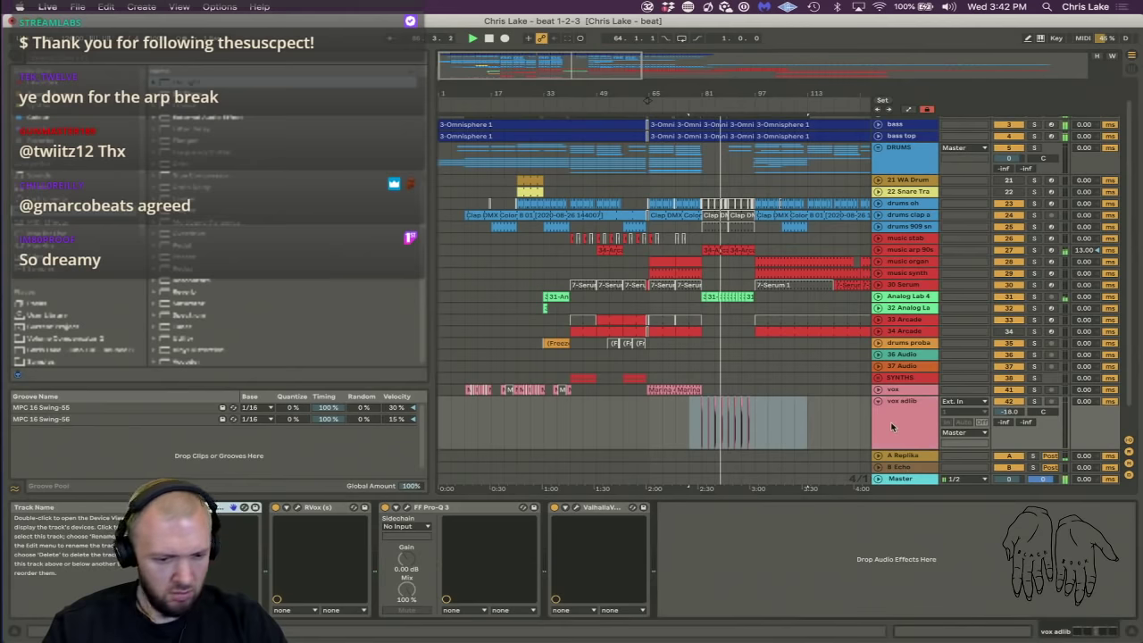
# Load the EchoVerb preset in ValhallaVintageVerb on vox adlib, and set its decay to 6.05 s and mix to 39.1 %.
pyautogui.click(577, 508)
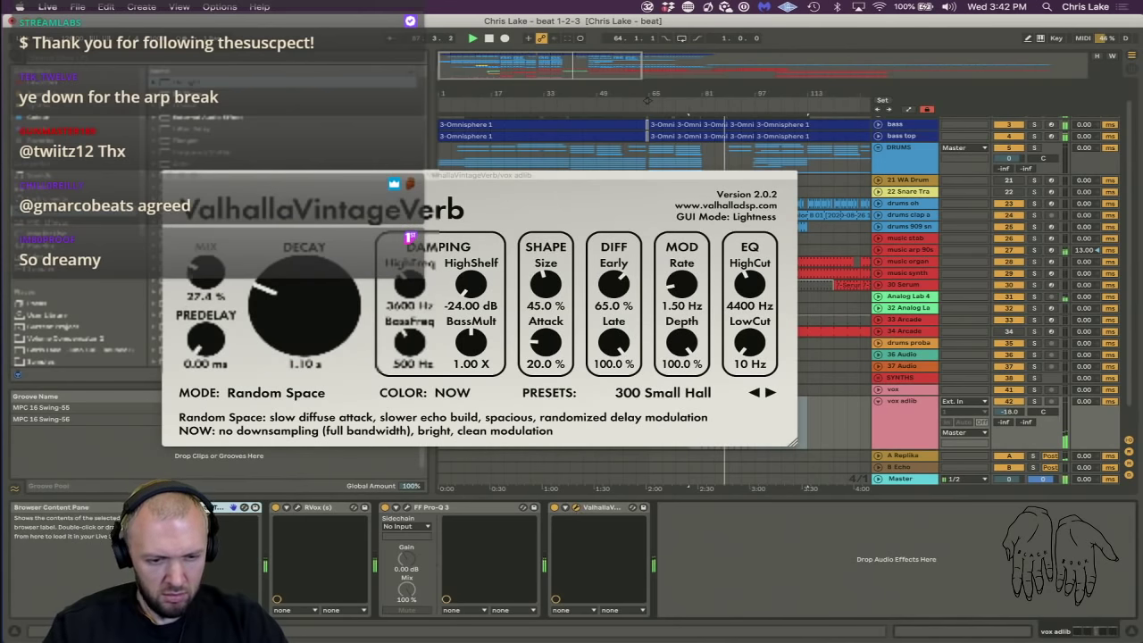
pyautogui.moveTo(284, 302); pyautogui.dragTo(284, 233)
pyautogui.click(652, 398)
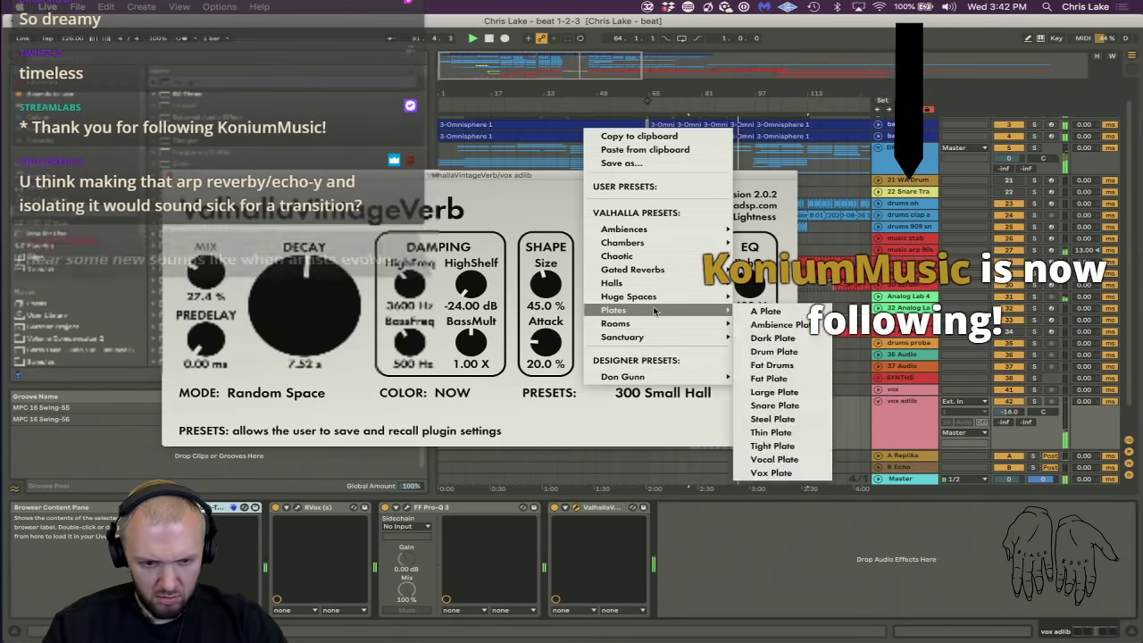
pyautogui.click(774, 311)
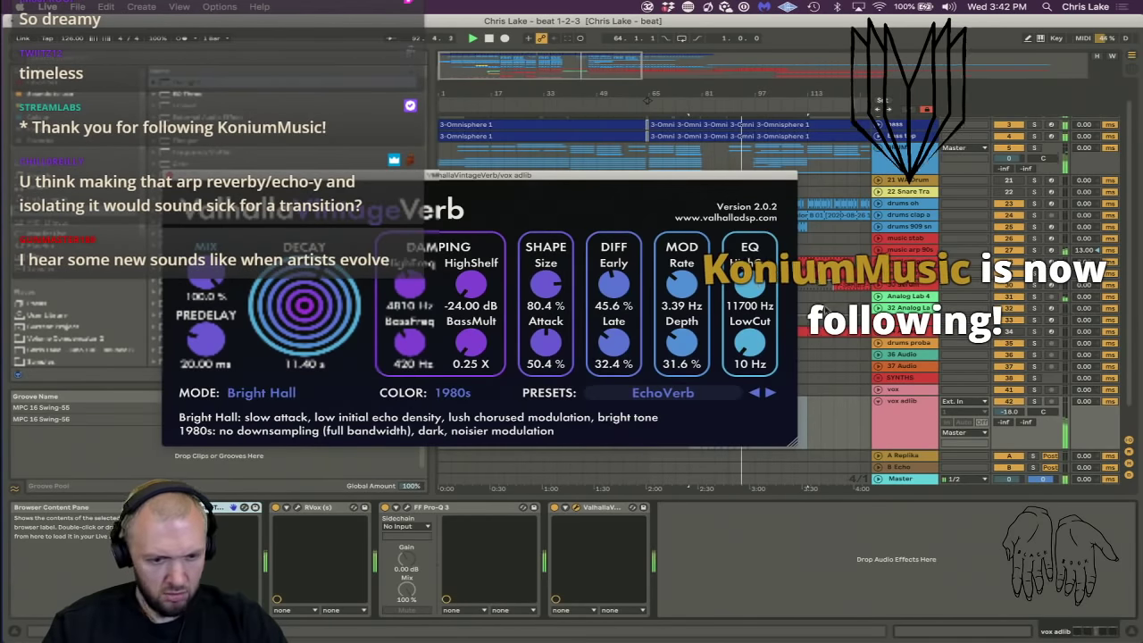
pyautogui.moveTo(318, 268); pyautogui.dragTo(318, 308)
pyautogui.moveTo(206, 277); pyautogui.dragTo(223, 368)
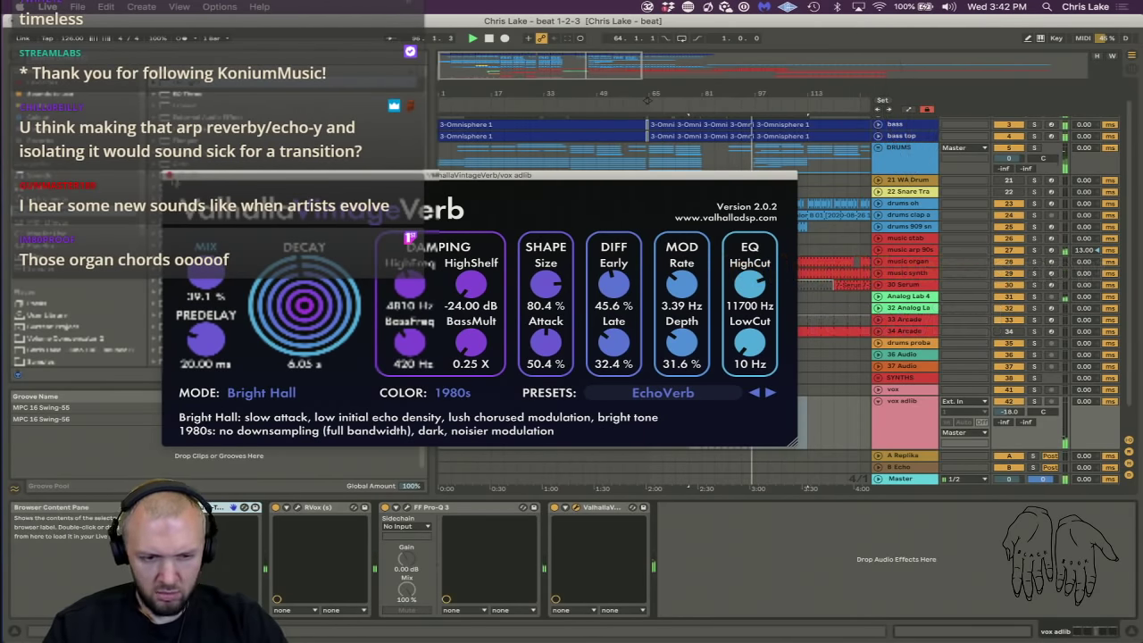
pyautogui.click(170, 176)
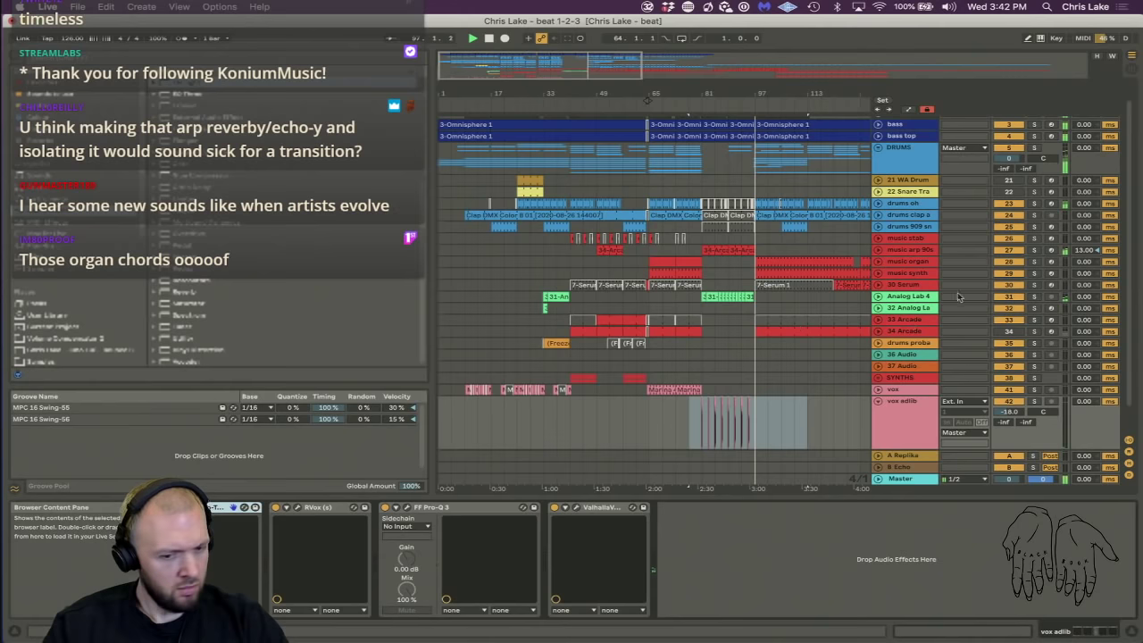
# Select the vox adlib clips around the break while it plays and inspect their clip settings.
pyautogui.click(903, 400)
pyautogui.moveTo(666, 101); pyautogui.dragTo(666, 93)
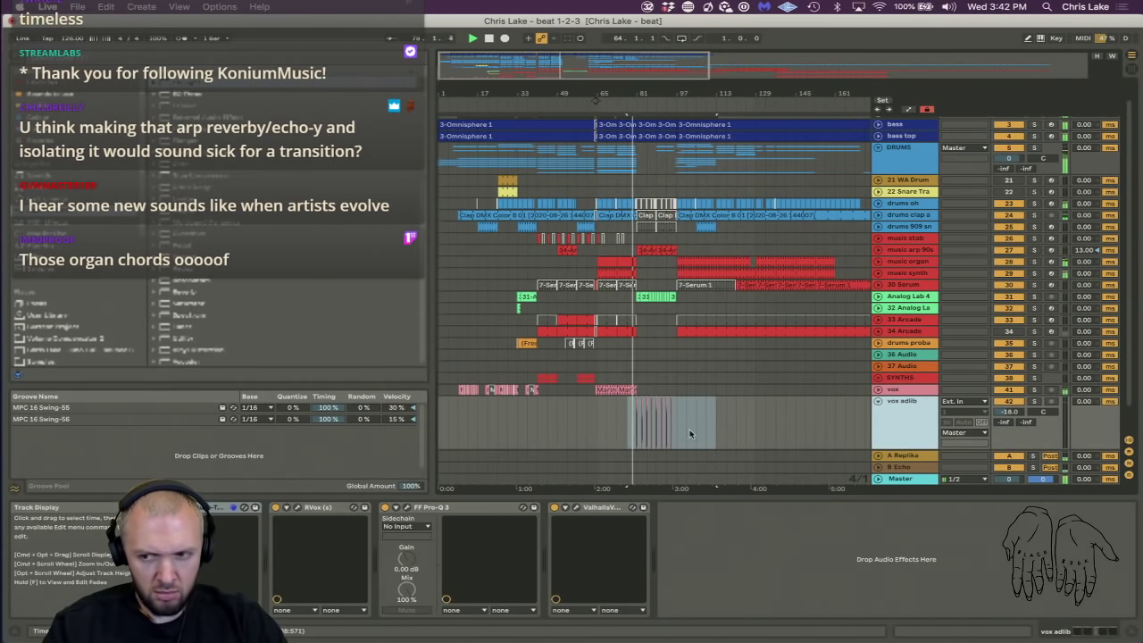
pyautogui.moveTo(606, 416); pyautogui.dragTo(724, 414)
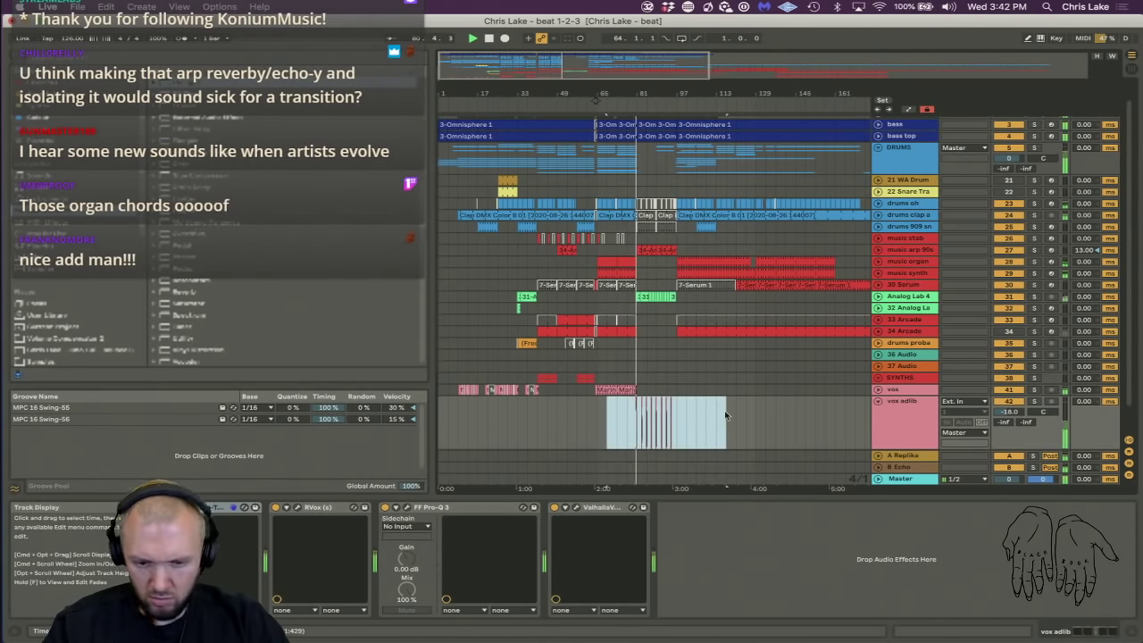
pyautogui.click(955, 631)
pyautogui.scroll(-5, 922, 374)
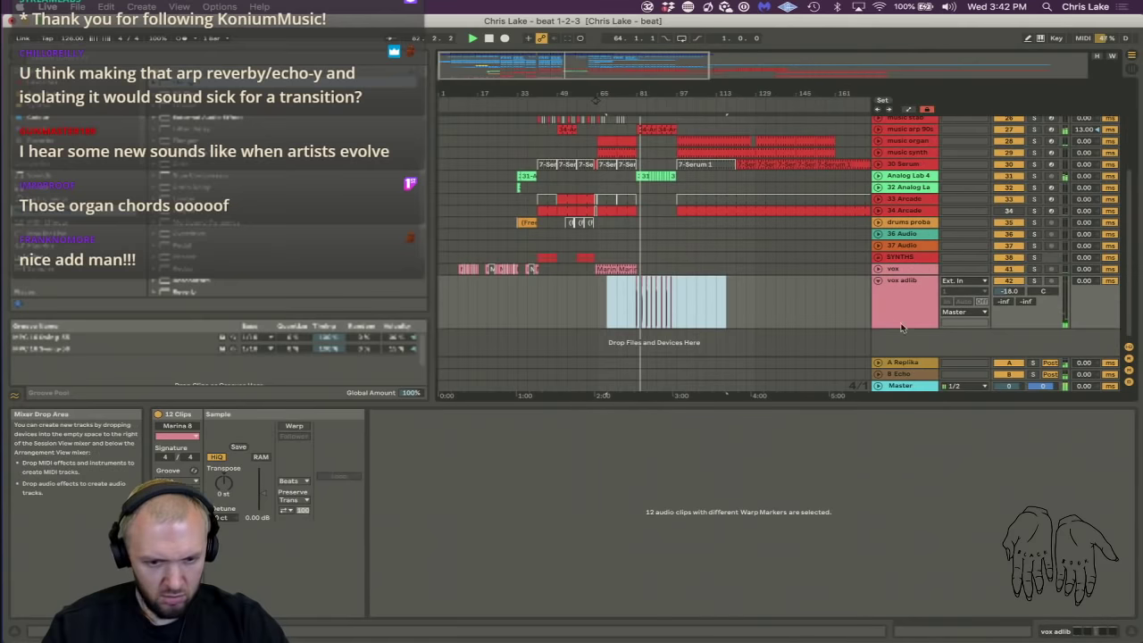
# Set Auto-Tune Evo on vox adlib to transpose -12 with Formant enabled and a throat length of 71, and replay the break.
pyautogui.doubleClick(897, 304)
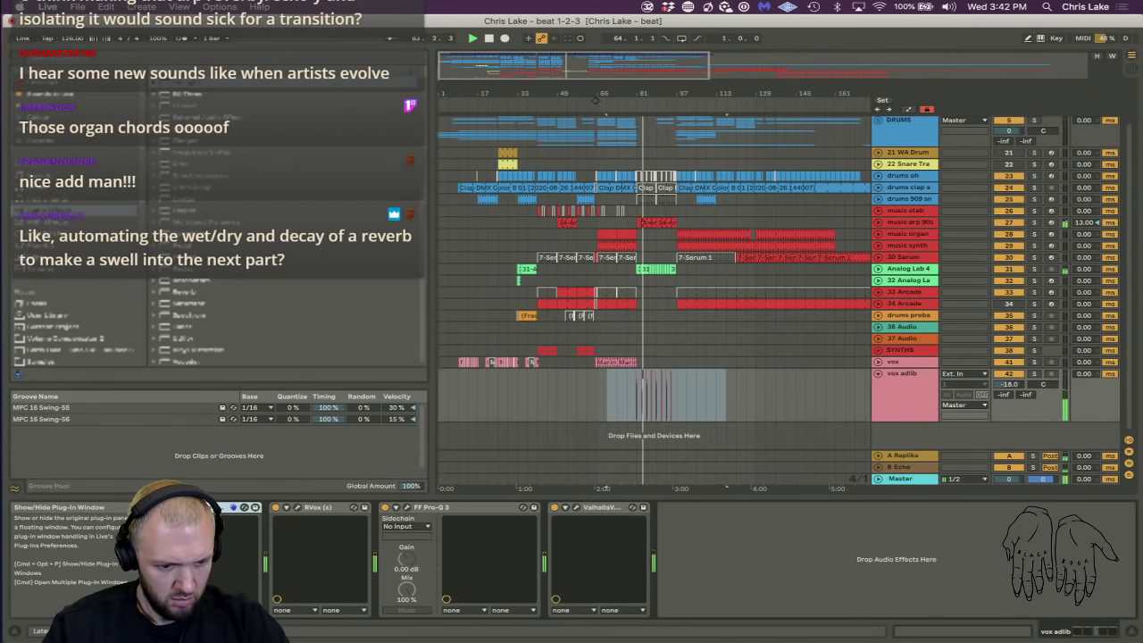
pyautogui.click(187, 507)
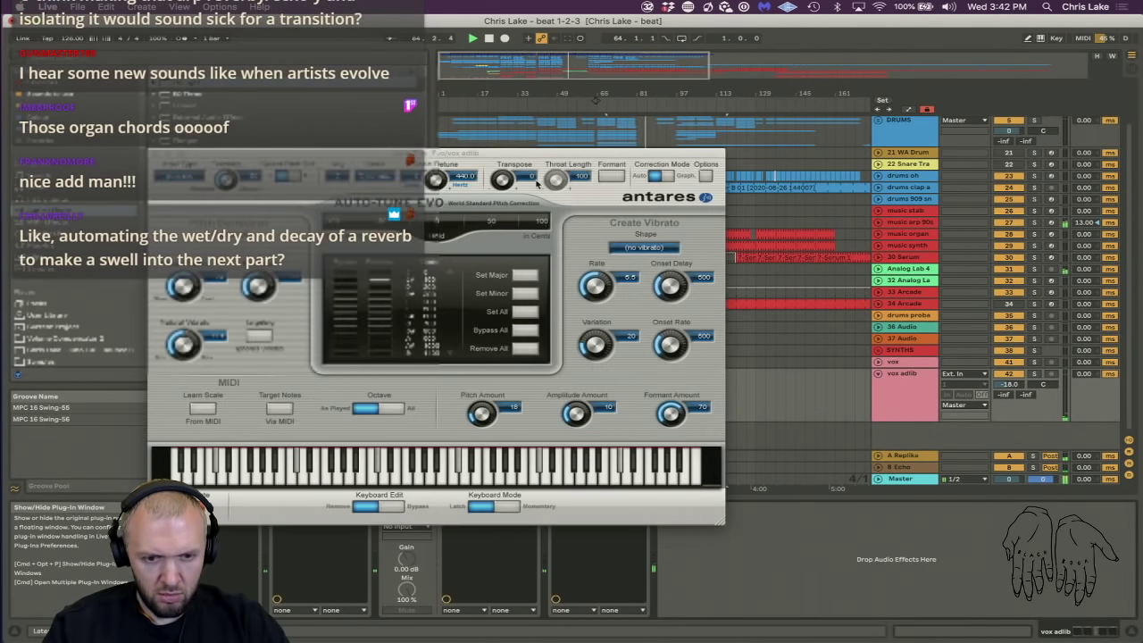
pyautogui.moveTo(505, 181); pyautogui.dragTo(505, 215)
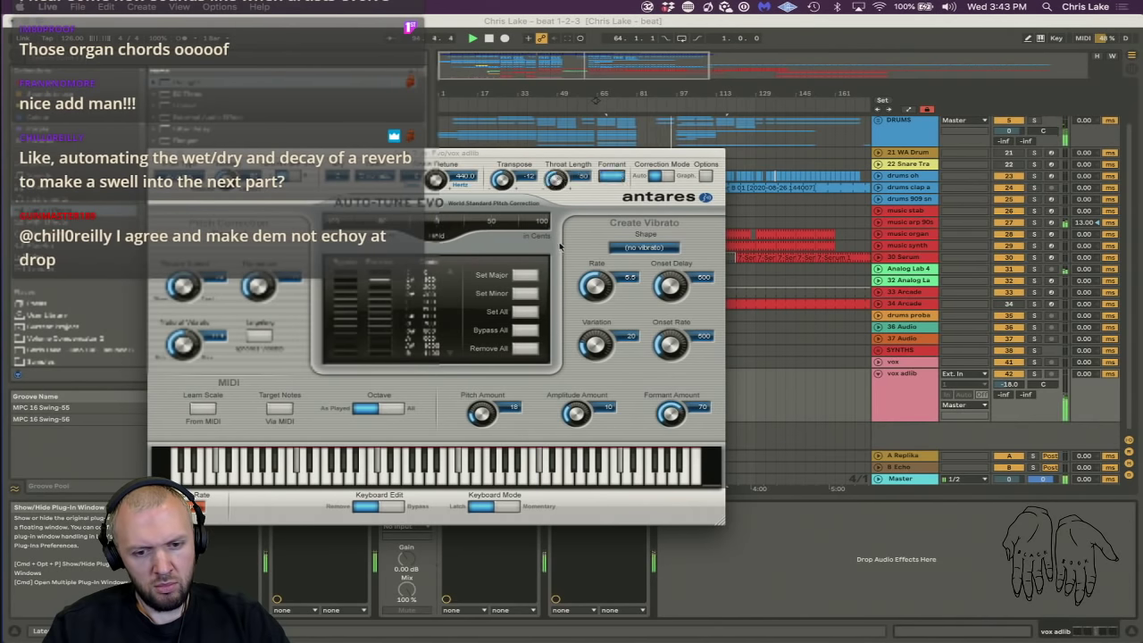
pyautogui.moveTo(573, 200); pyautogui.dragTo(574, 192)
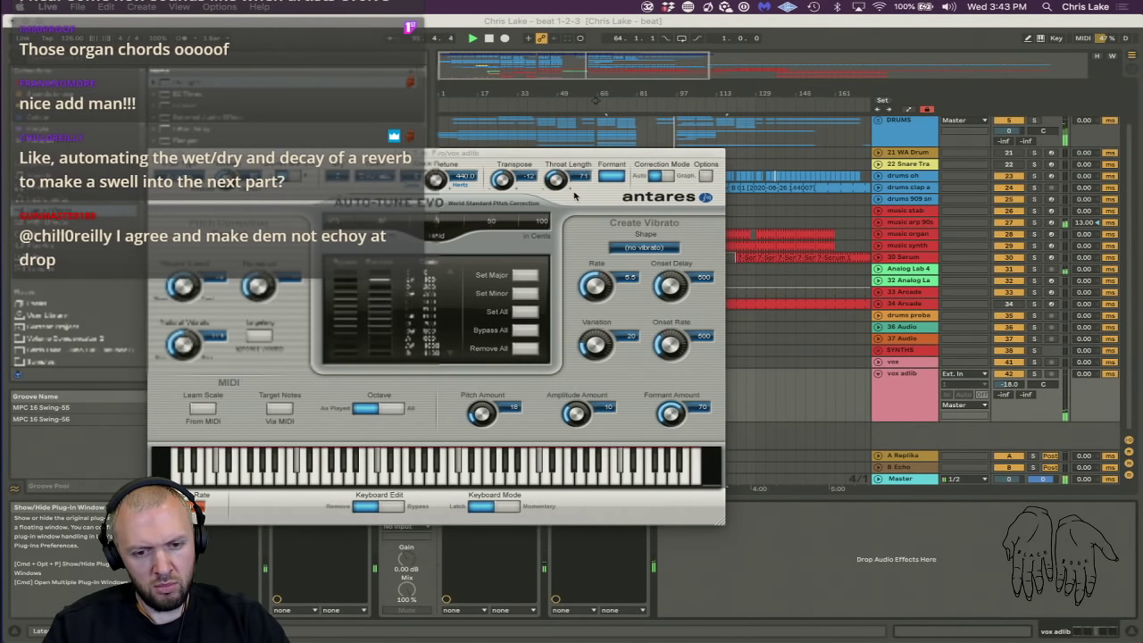
pyautogui.press('space')
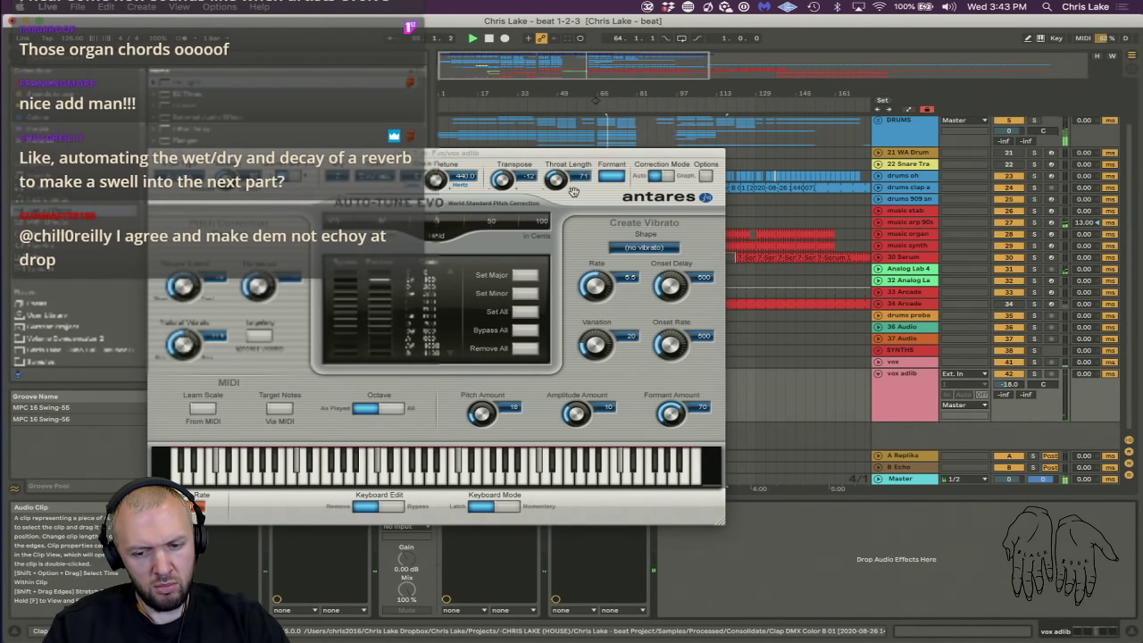
# Solo the vox adlib track, close its Auto-Tune window and replay the break from bar 81.
pyautogui.click(1034, 375)
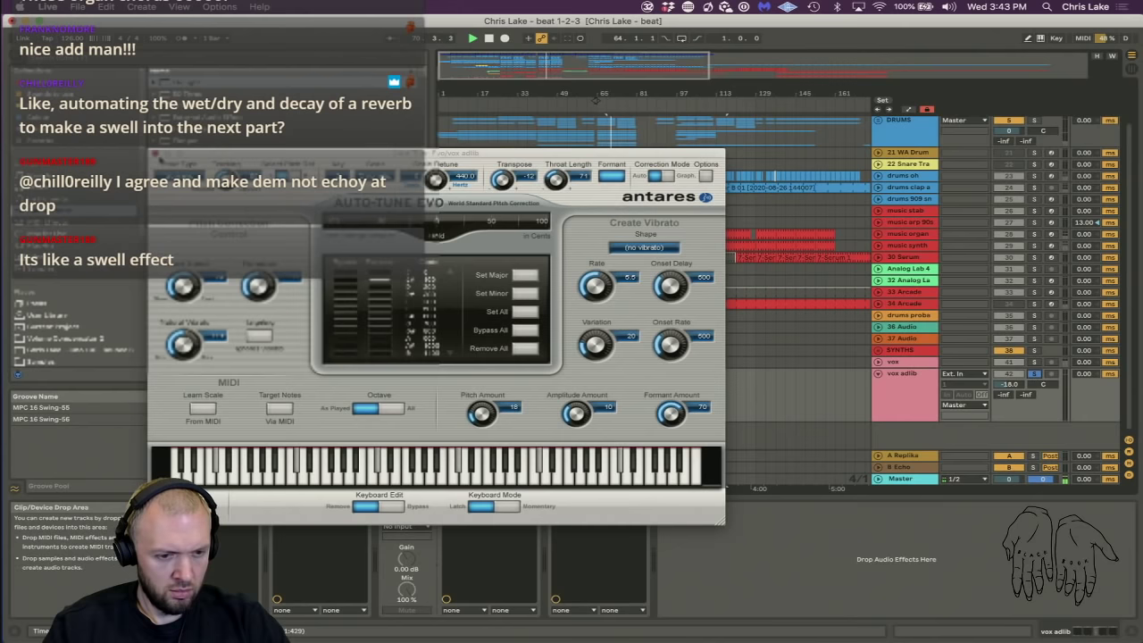
pyautogui.click(155, 153)
pyautogui.click(638, 390)
pyautogui.press('space')
pyautogui.press('space')
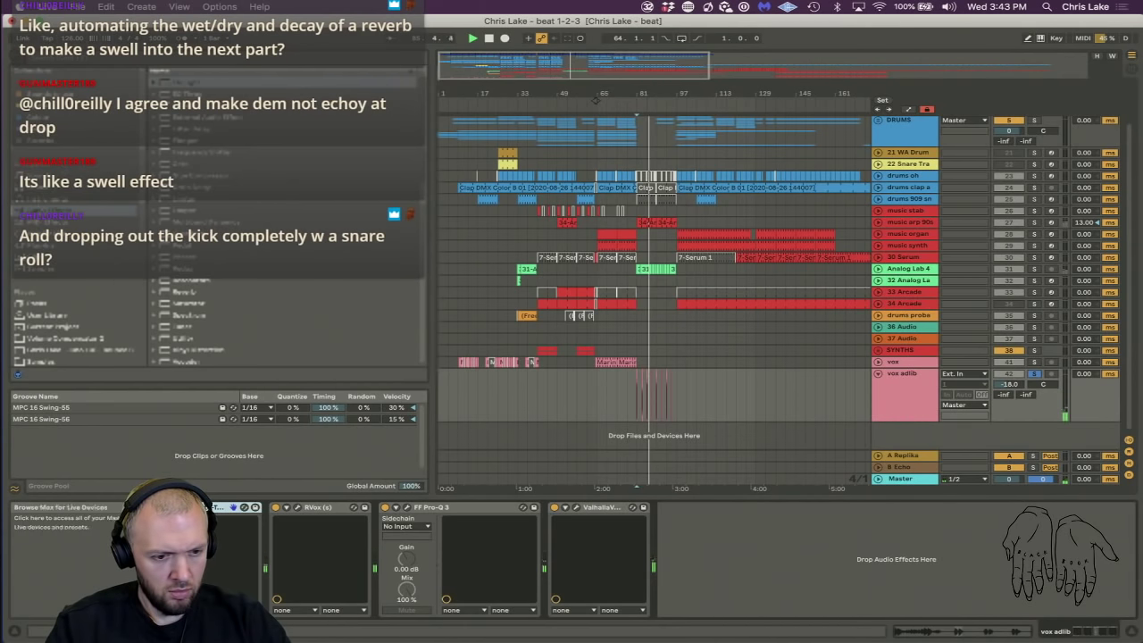
# Find the Soundtoys Crystallizer plug-in in the browser and load it after ValhallaVintageVerb on vox adlib.
pyautogui.click(56, 245)
pyautogui.doubleClick(194, 246)
pyautogui.scroll(-5, 208, 282)
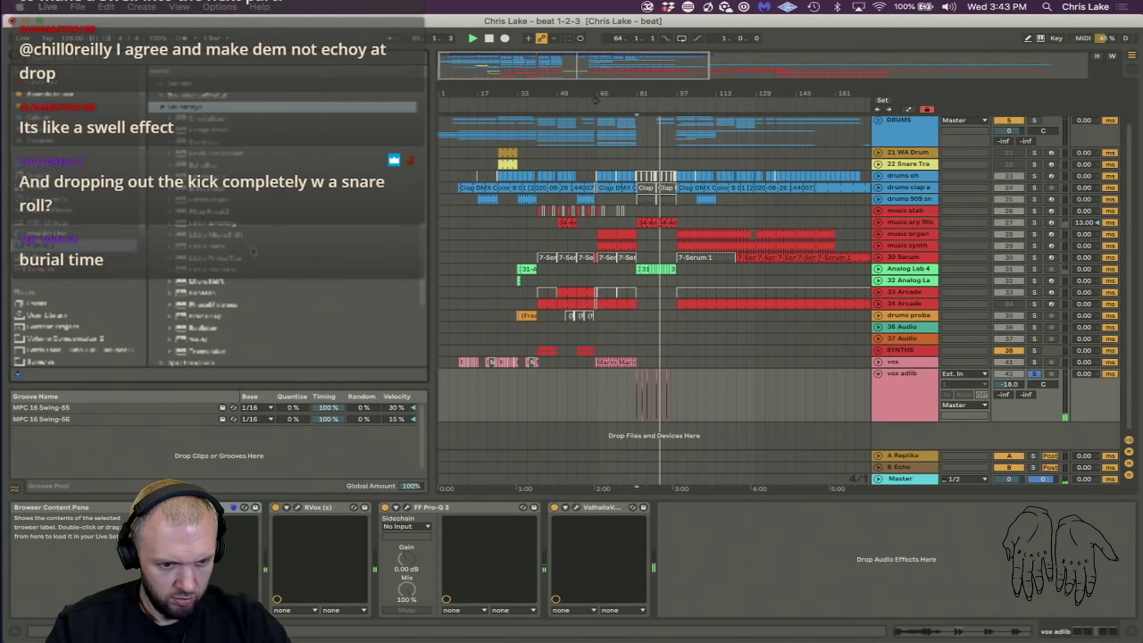
pyautogui.scroll(1, 255, 233)
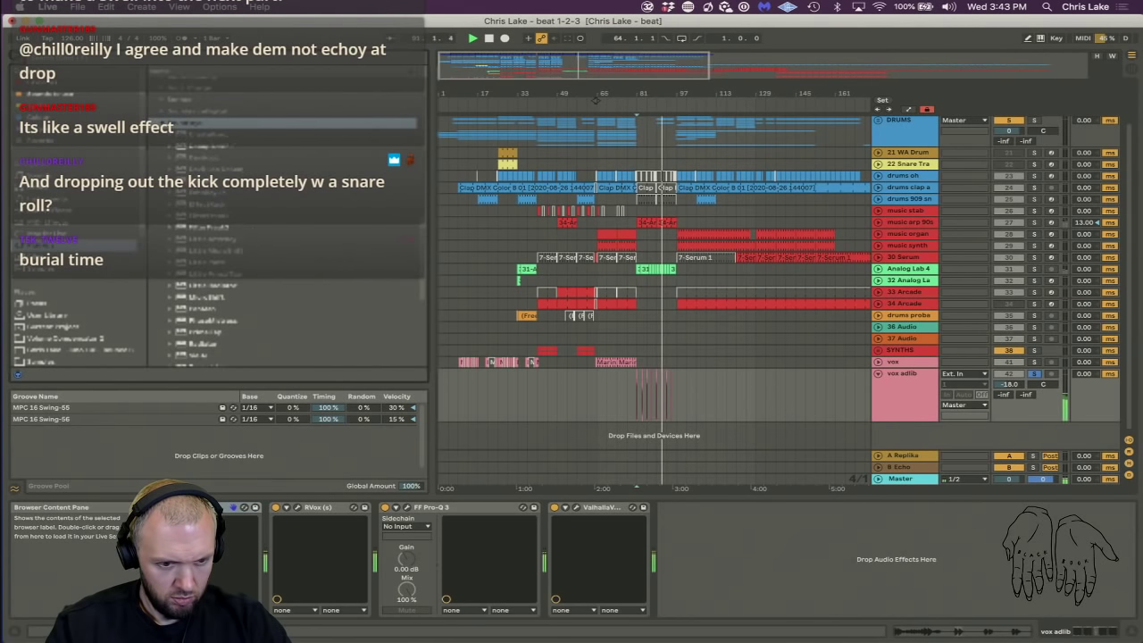
pyautogui.click(223, 137)
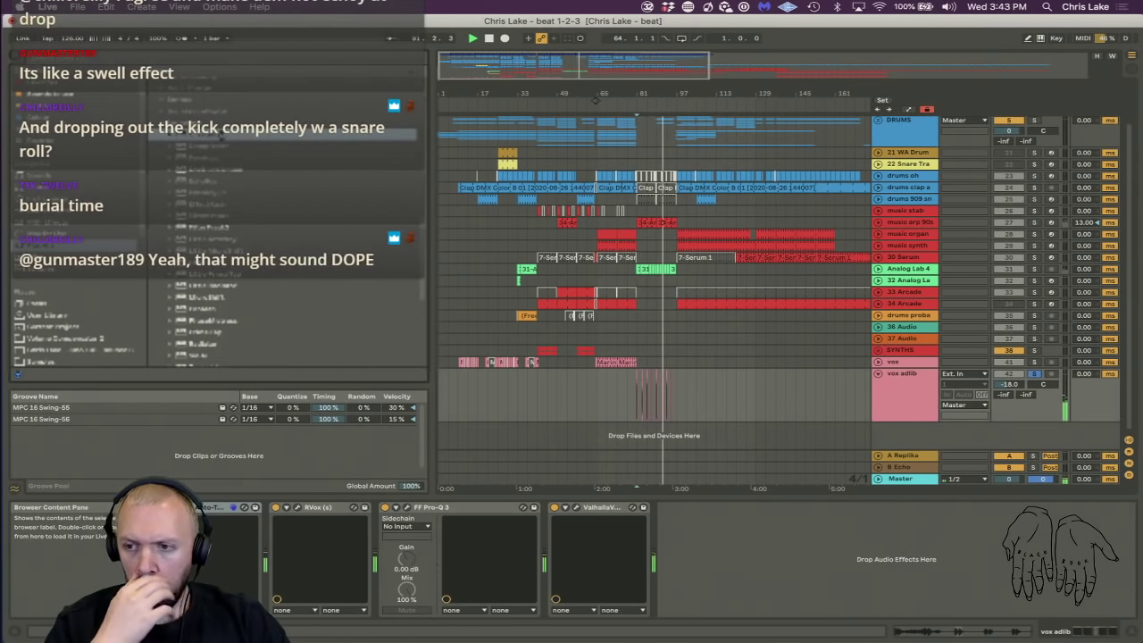
pyautogui.doubleClick(266, 181)
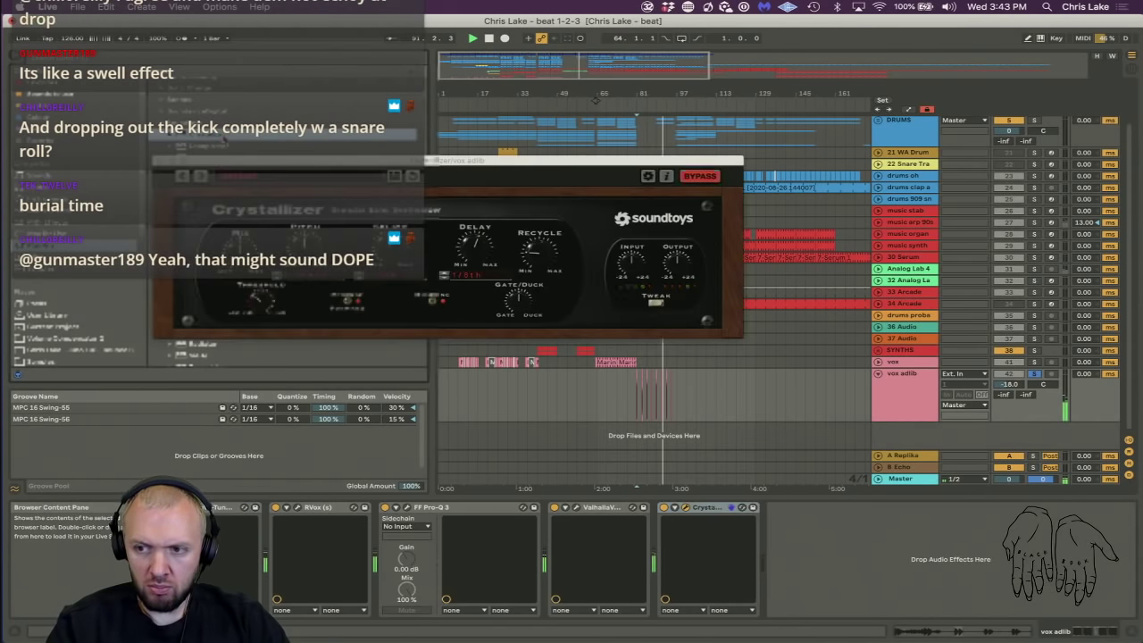
# Load a different factory preset in Crystallizer on vox adlib and replay the break.
pyautogui.click(266, 181)
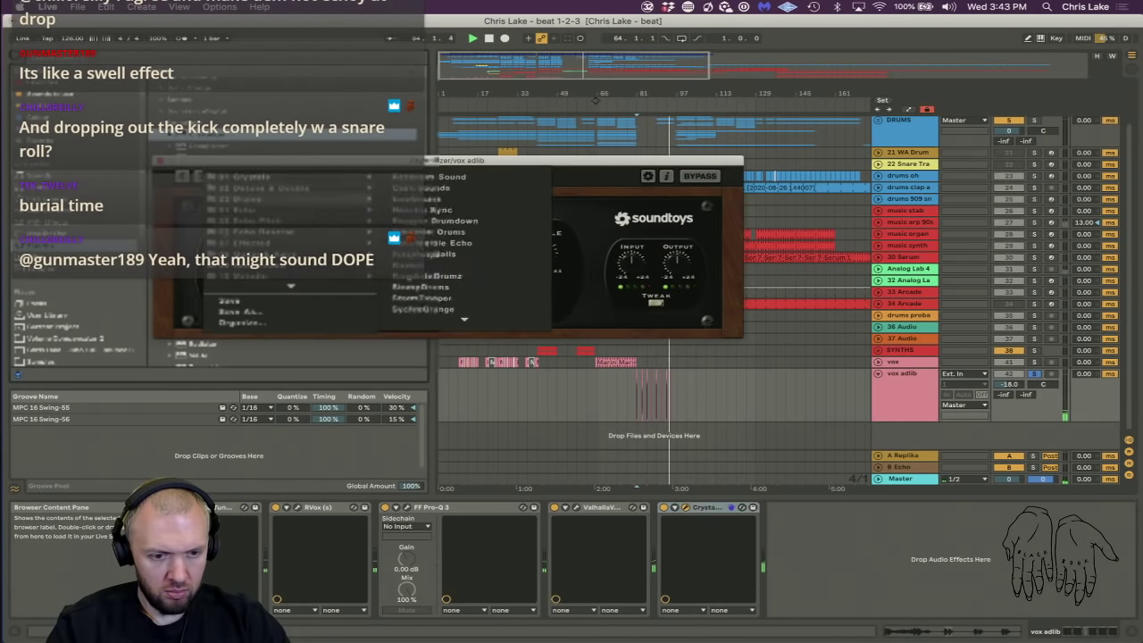
pyautogui.moveTo(294, 225)
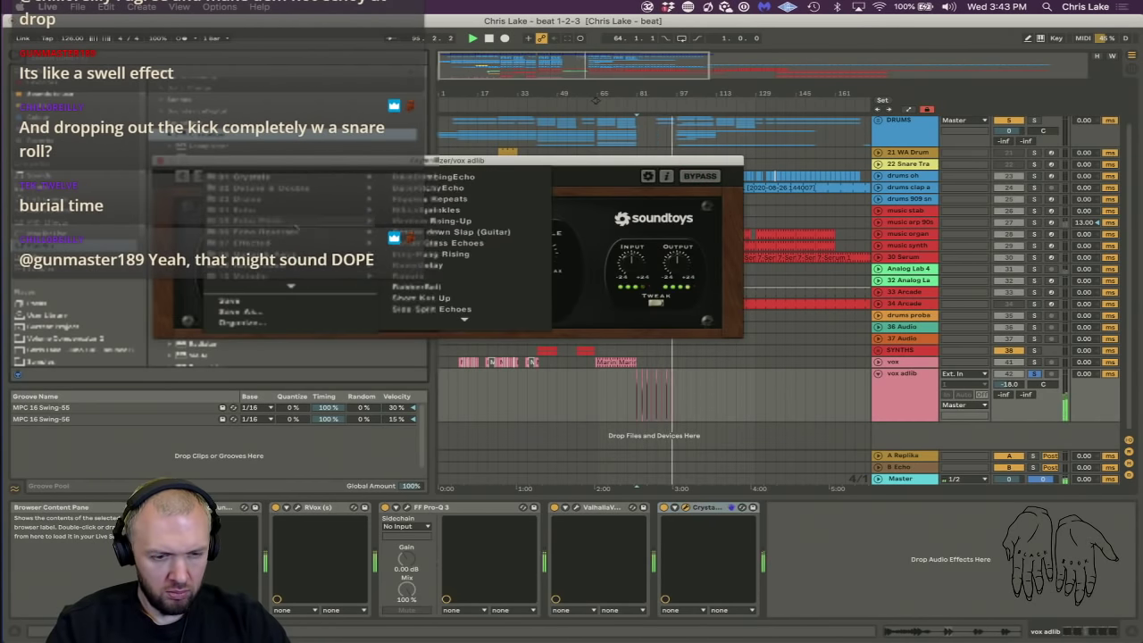
pyautogui.click(416, 224)
pyautogui.press('space')
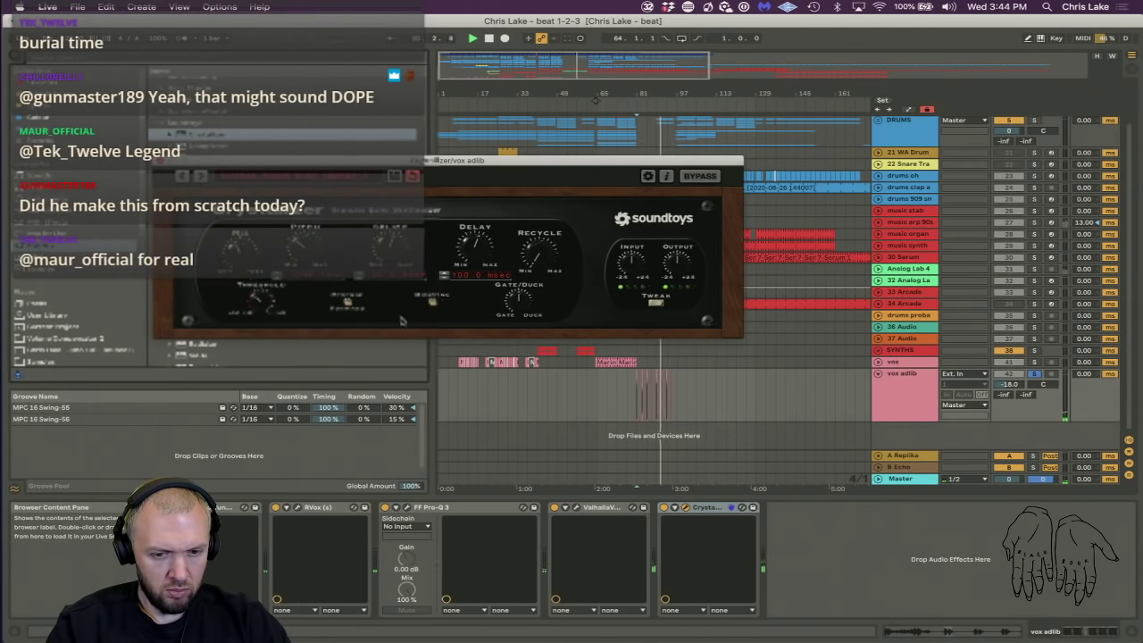
# Unsolo vox adlib, raise its volume to -12.3 dB and close the Crystallizer window.
pyautogui.click(1033, 375)
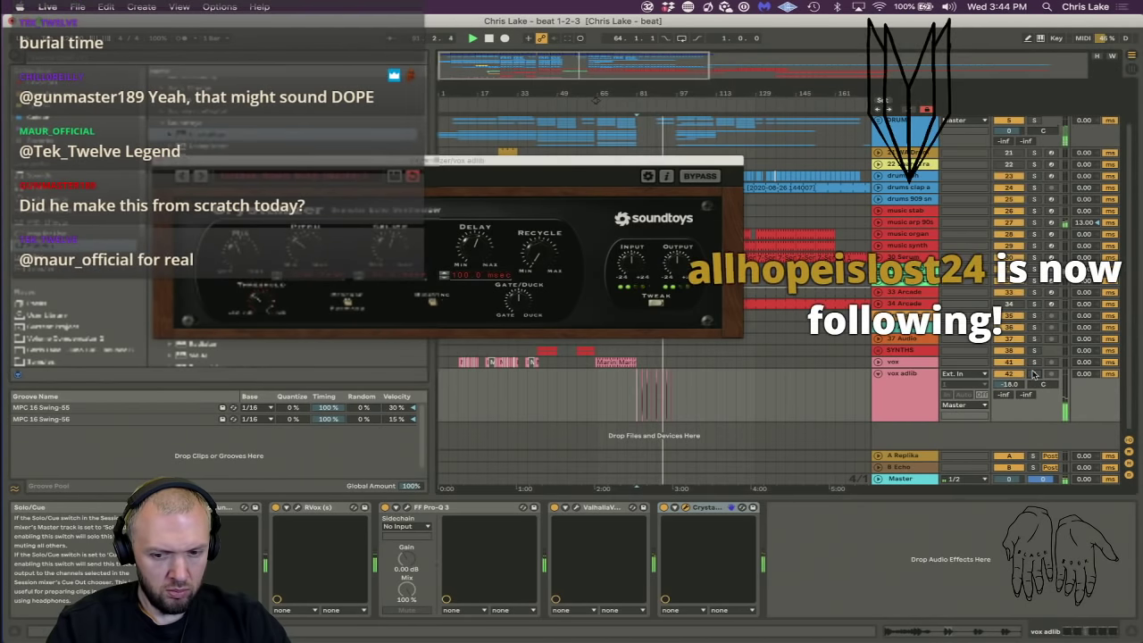
pyautogui.click(909, 405)
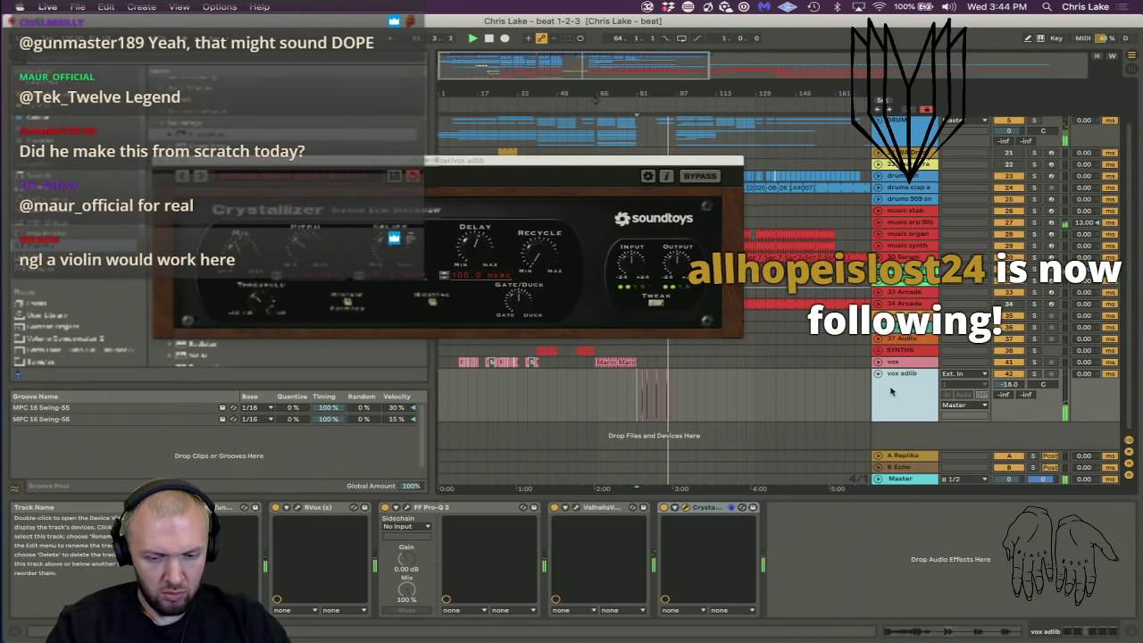
pyautogui.moveTo(1007, 384); pyautogui.dragTo(1007, 370)
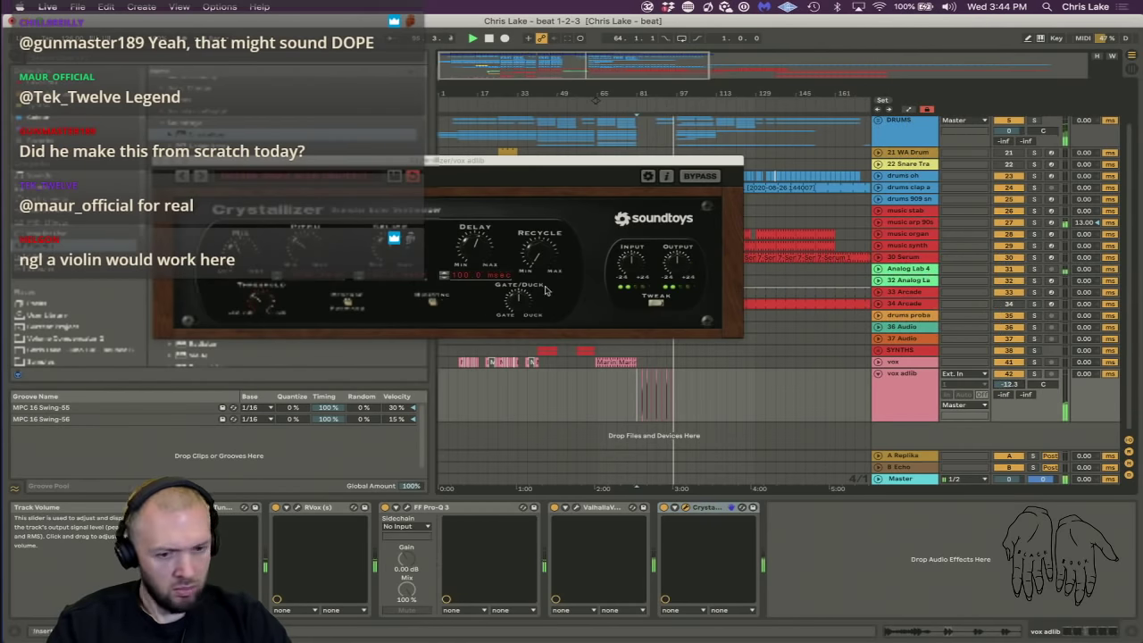
pyautogui.click(161, 161)
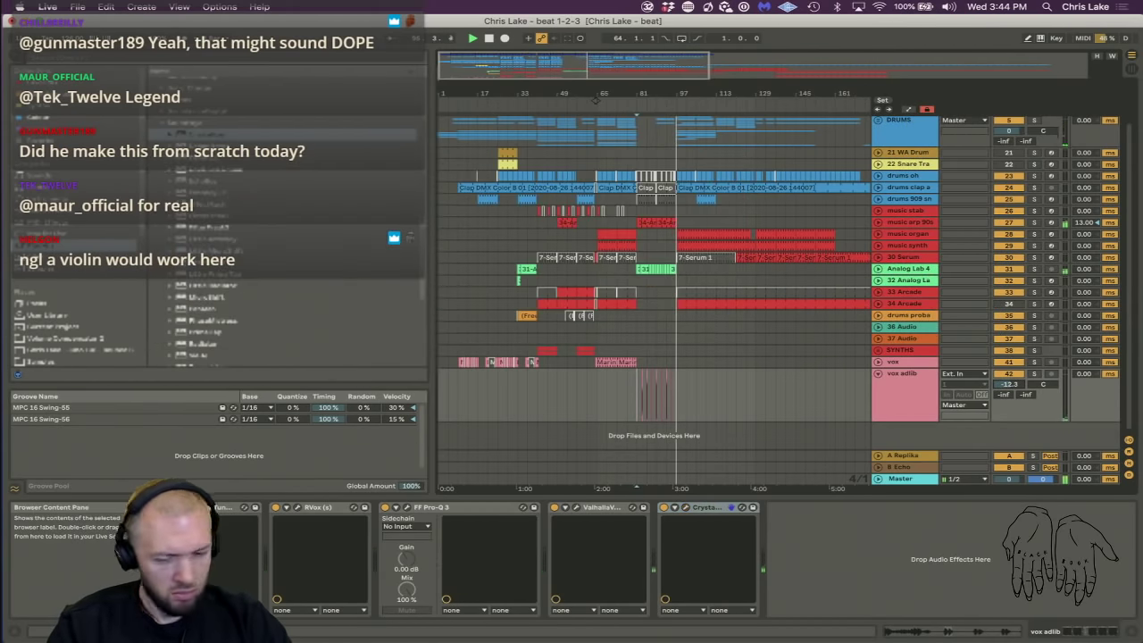
# Play from just before the break and loop the 8 bars starting at bar 81.
pyautogui.click(902, 407)
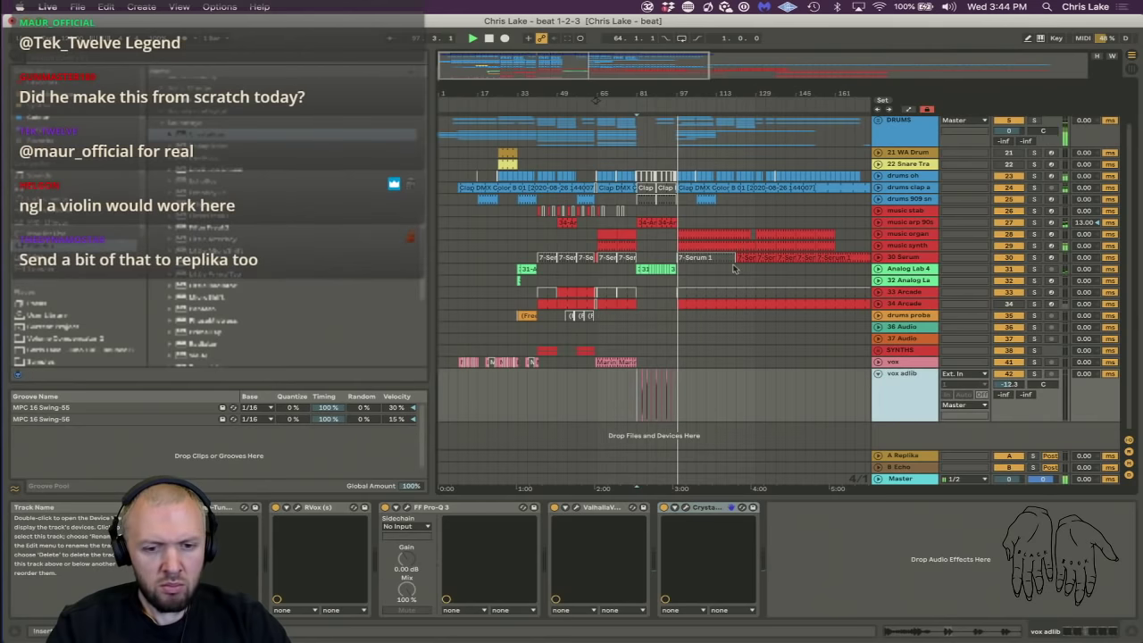
pyautogui.click(631, 119)
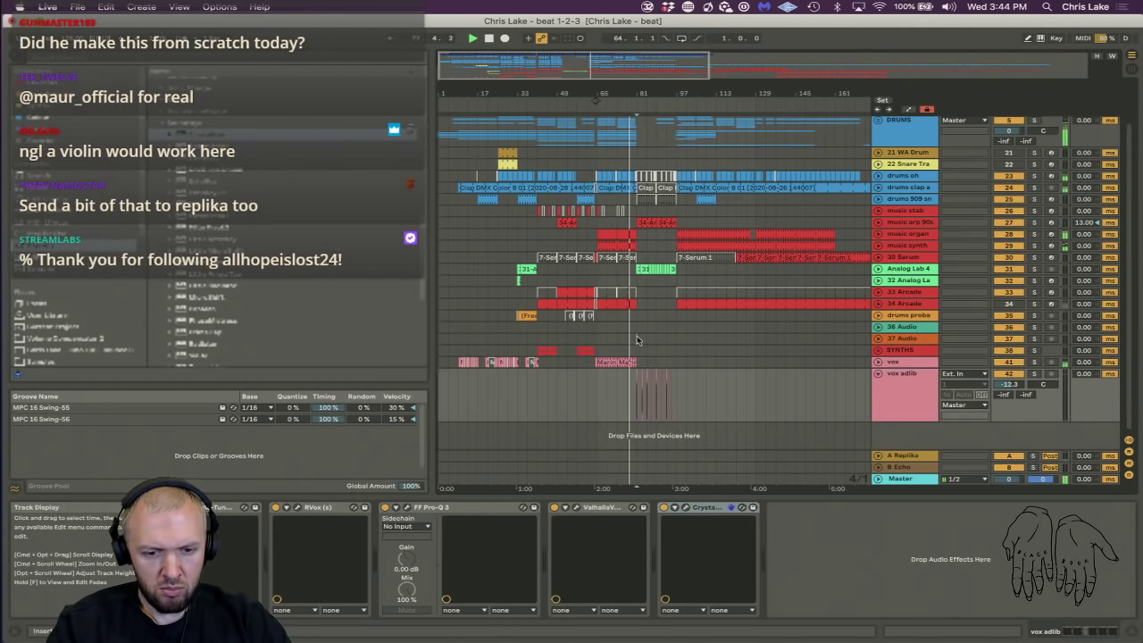
pyautogui.click(672, 339)
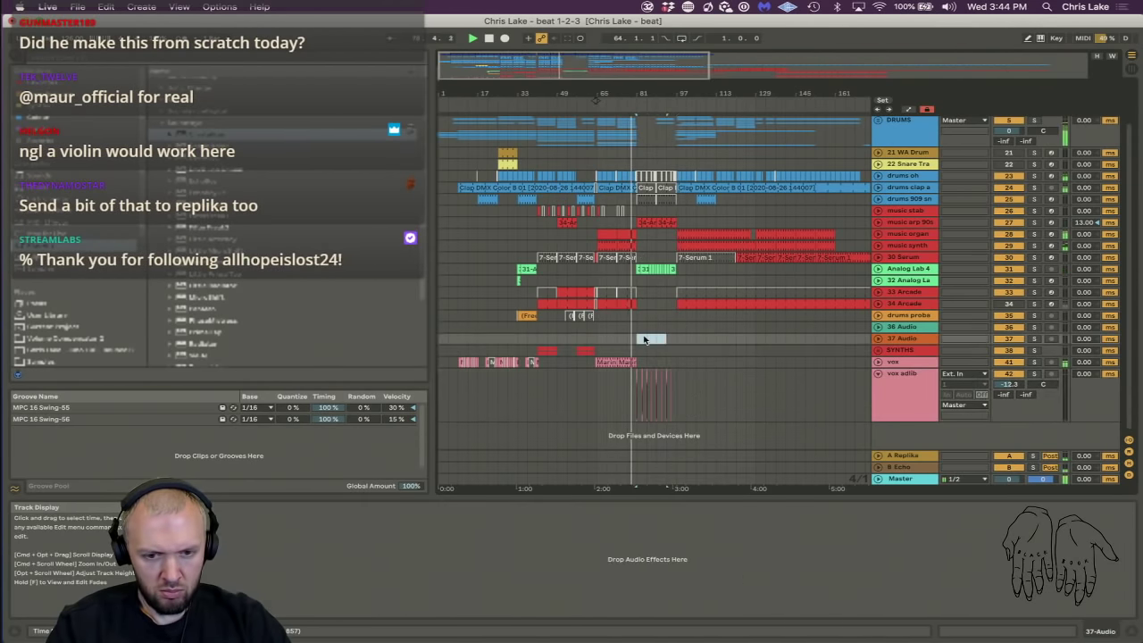
pyautogui.press('super+l')
pyautogui.click(901, 388)
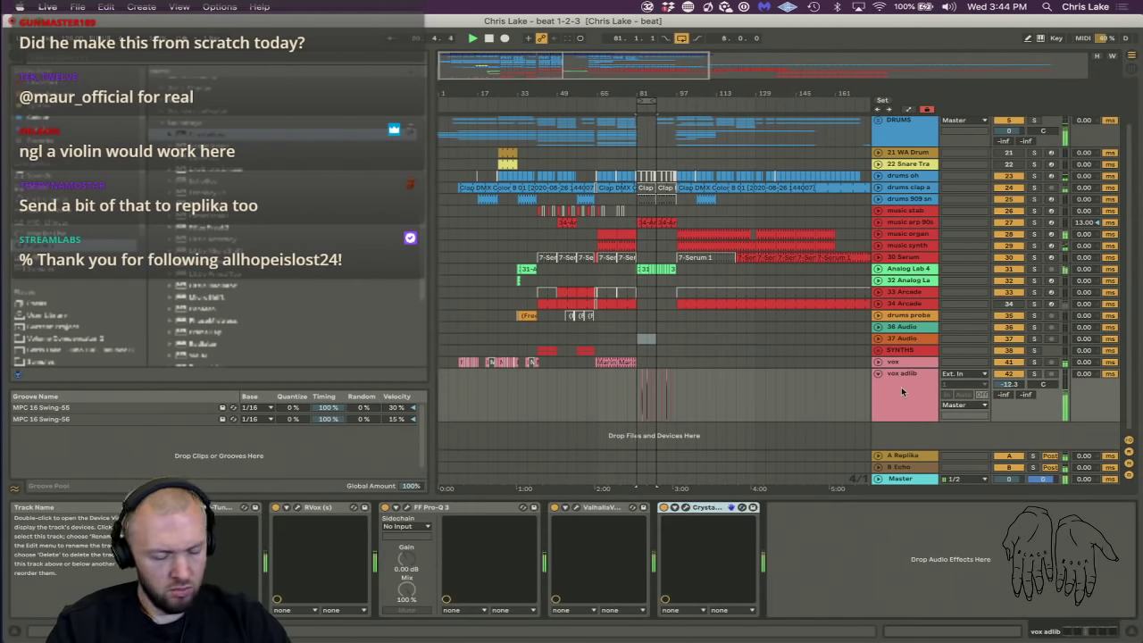
pyautogui.press('space')
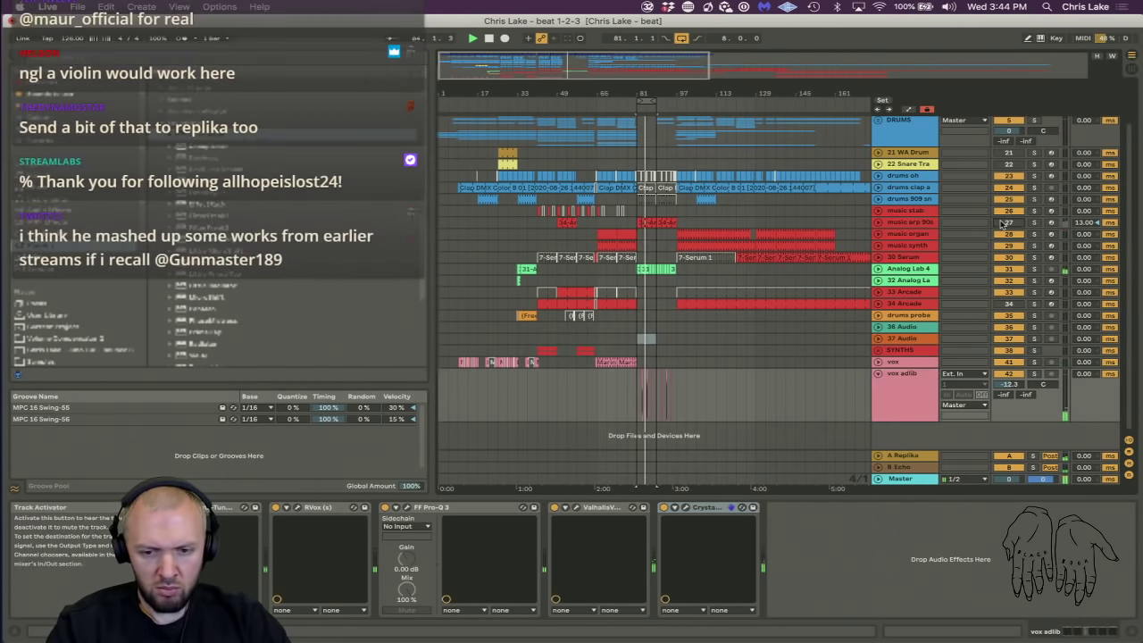
# Solo the music arp 90s track and insert the Bite plug-in before Kickstart in its device chain.
pyautogui.click(898, 223)
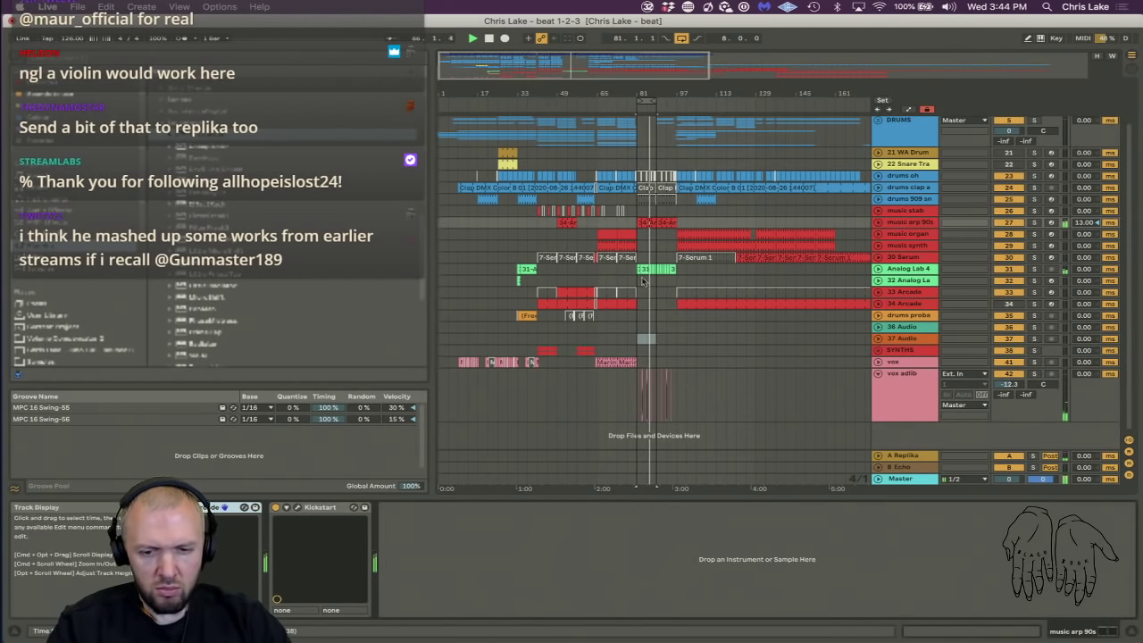
pyautogui.click(1034, 223)
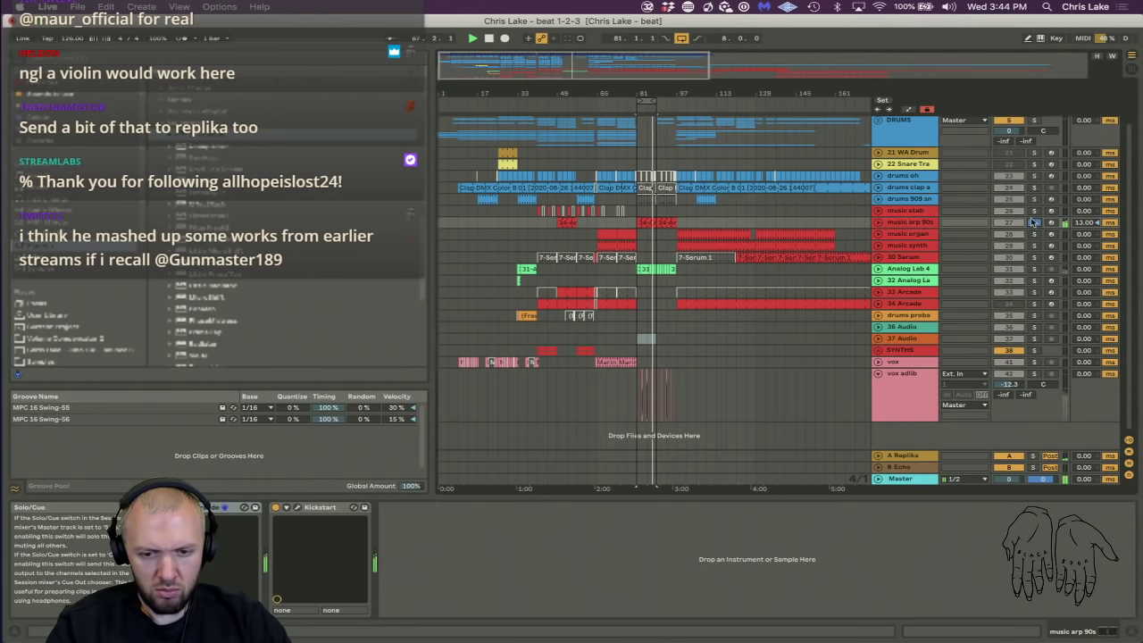
pyautogui.scroll(-3, 54, 198)
pyautogui.click(40, 198)
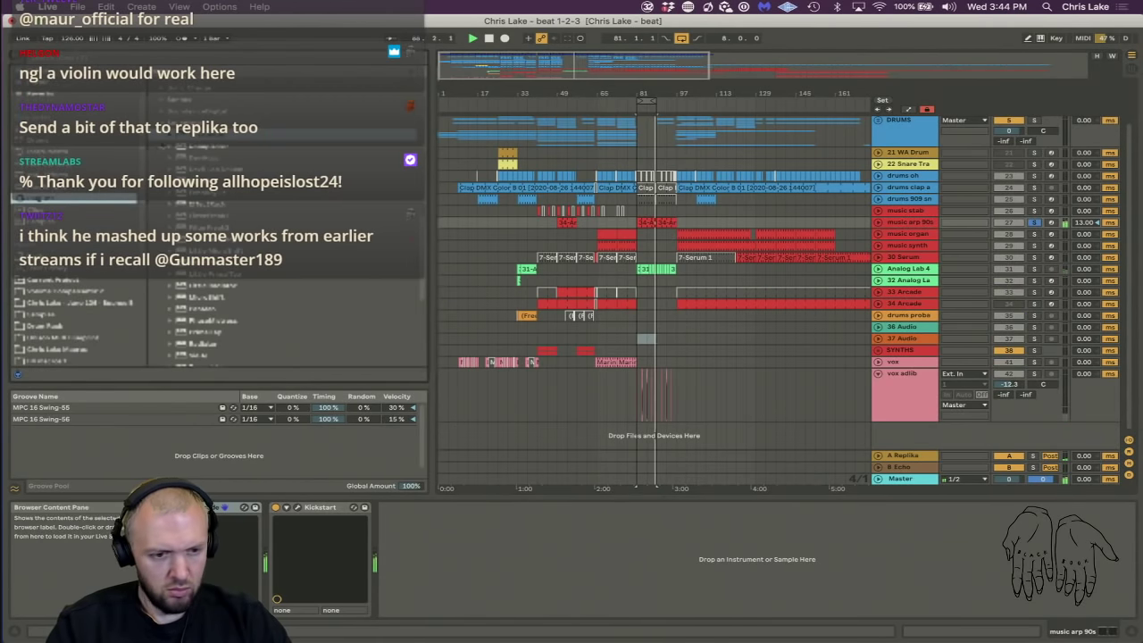
pyautogui.scroll(6, 194, 195)
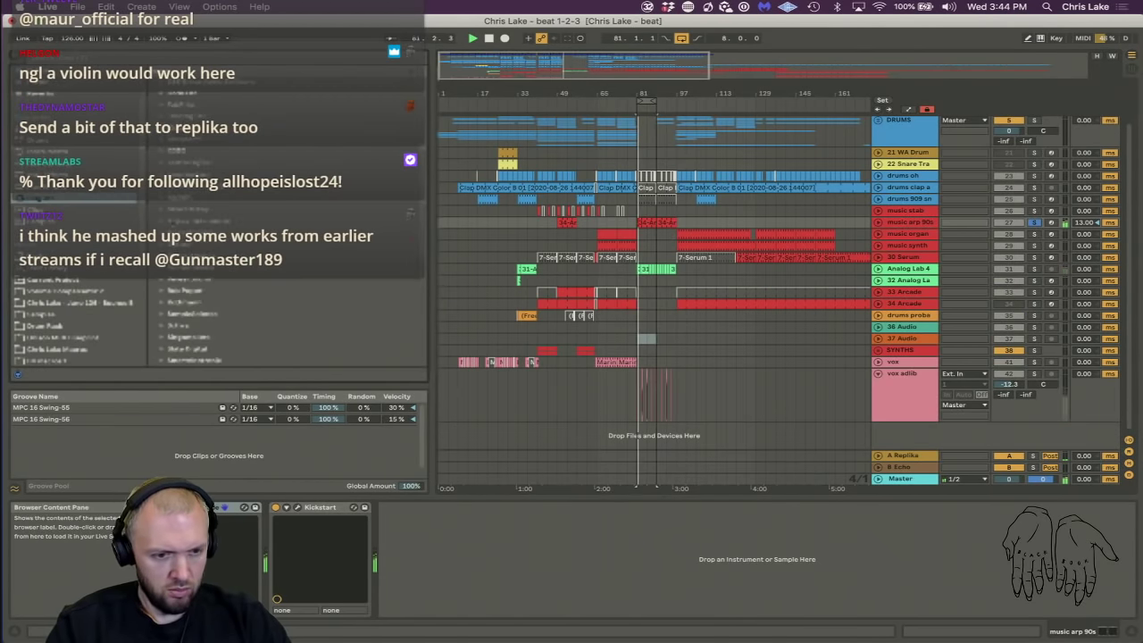
pyautogui.scroll(-5, 194, 196)
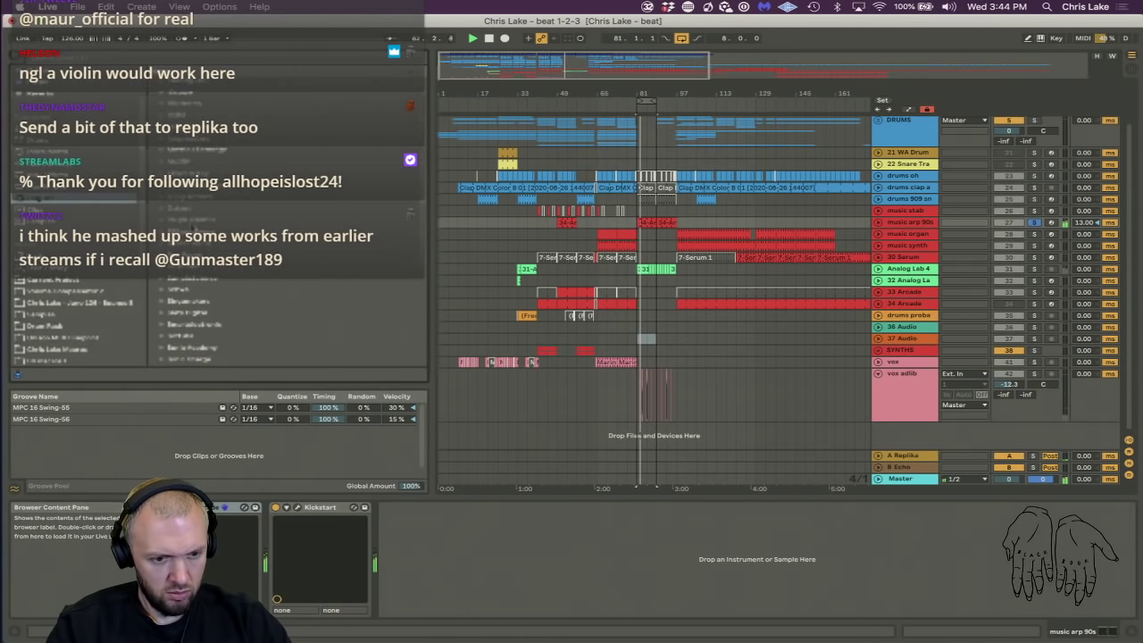
pyautogui.scroll(-5, 195, 227)
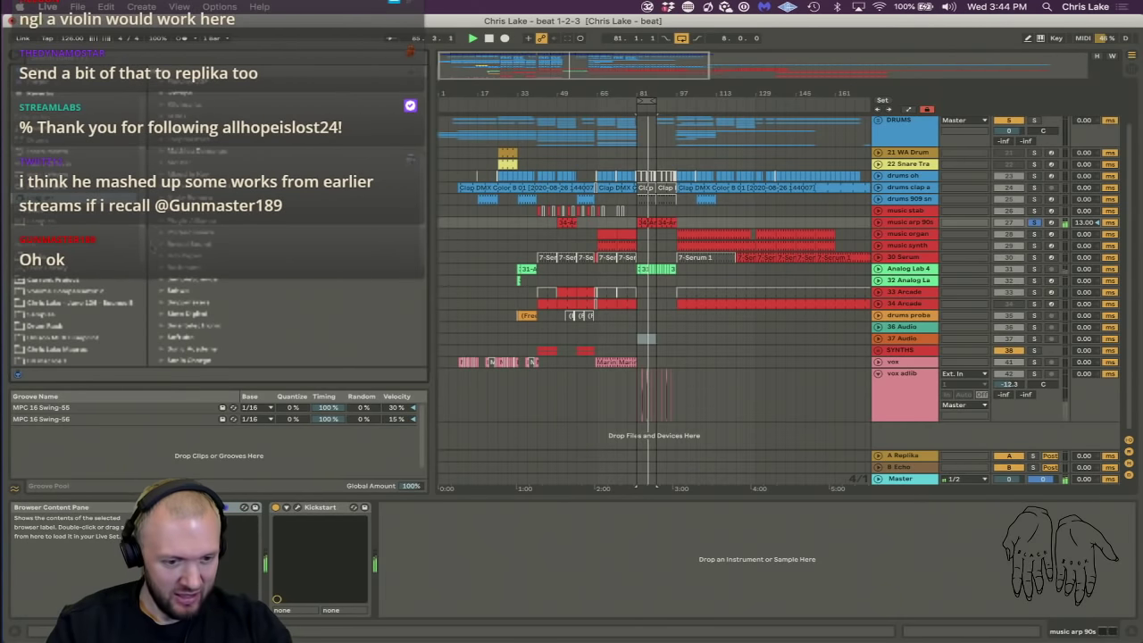
pyautogui.scroll(-5, 194, 319)
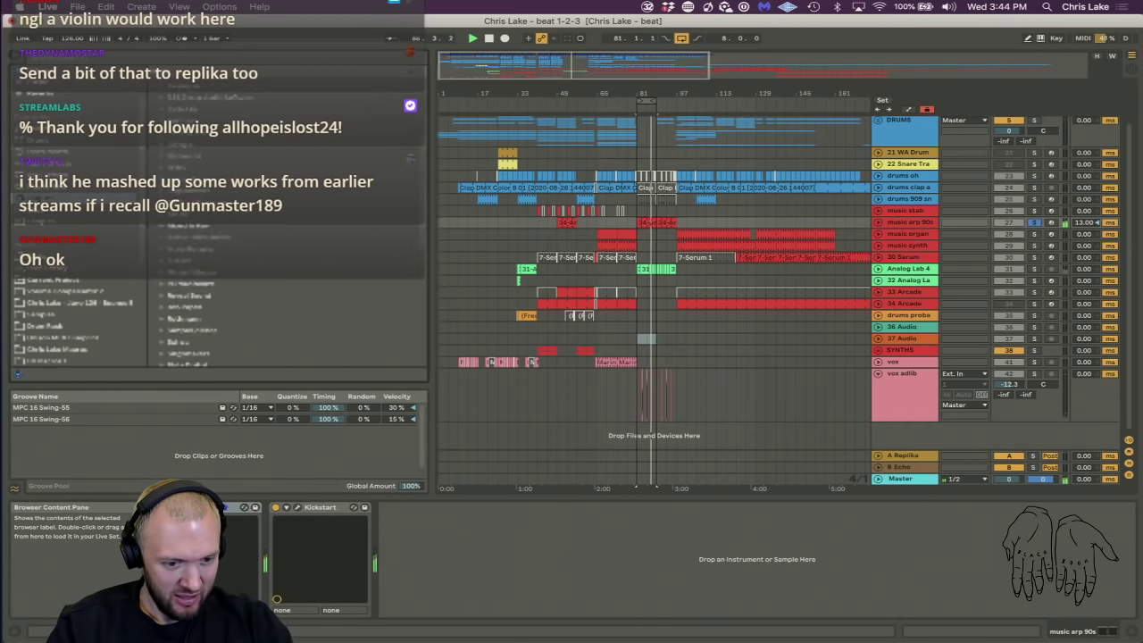
pyautogui.click(204, 238)
pyautogui.press('Up')
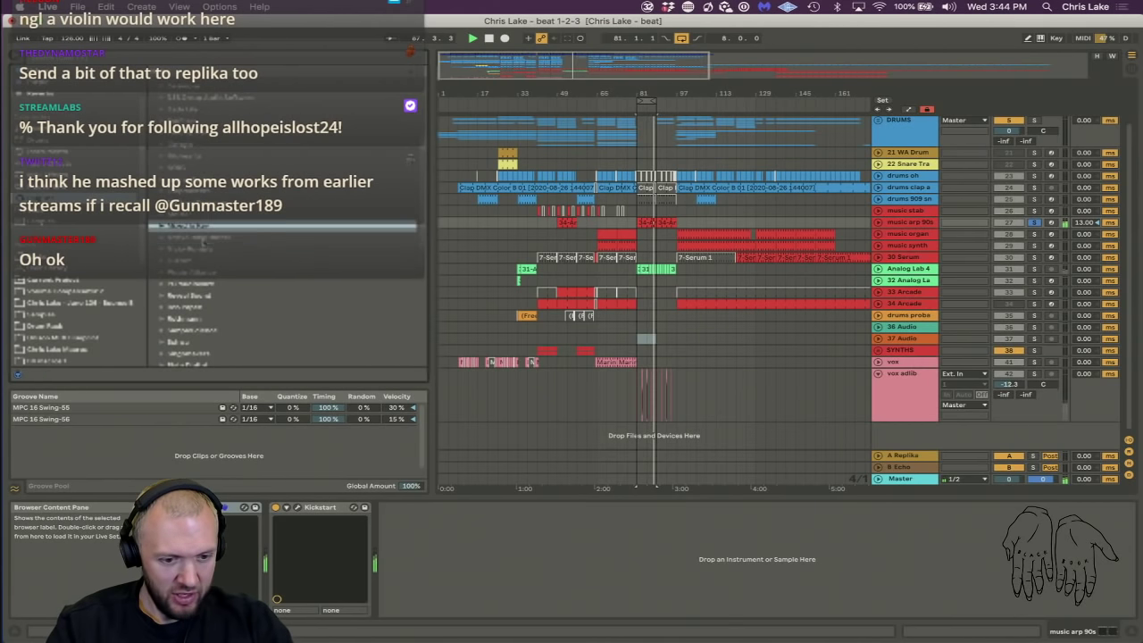
pyautogui.doubleClick(204, 240)
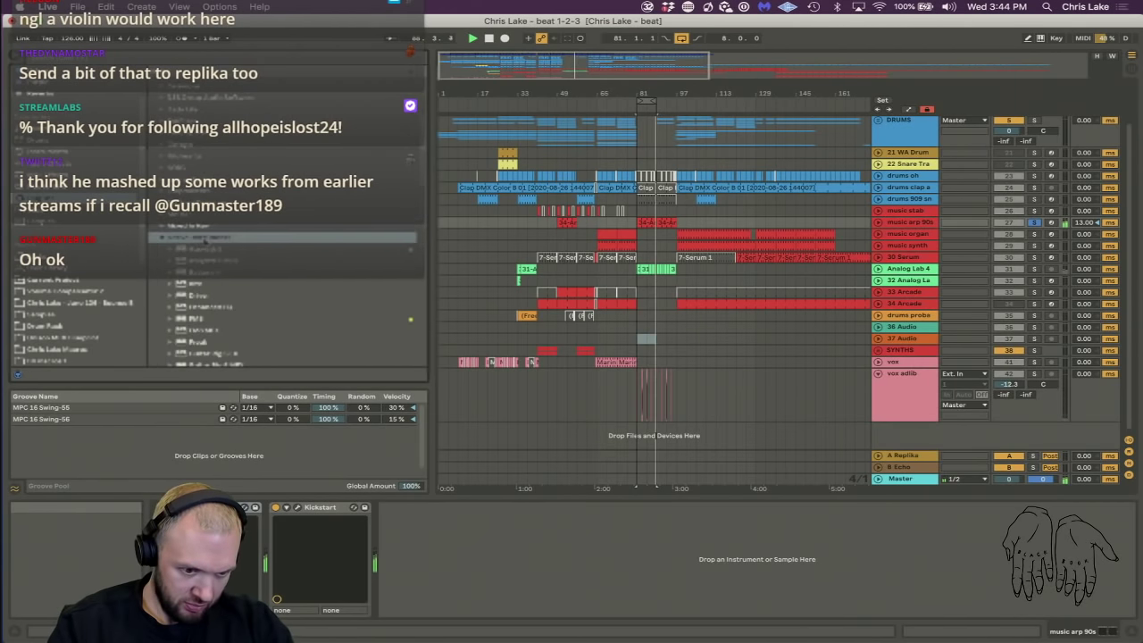
pyautogui.scroll(-1, 204, 242)
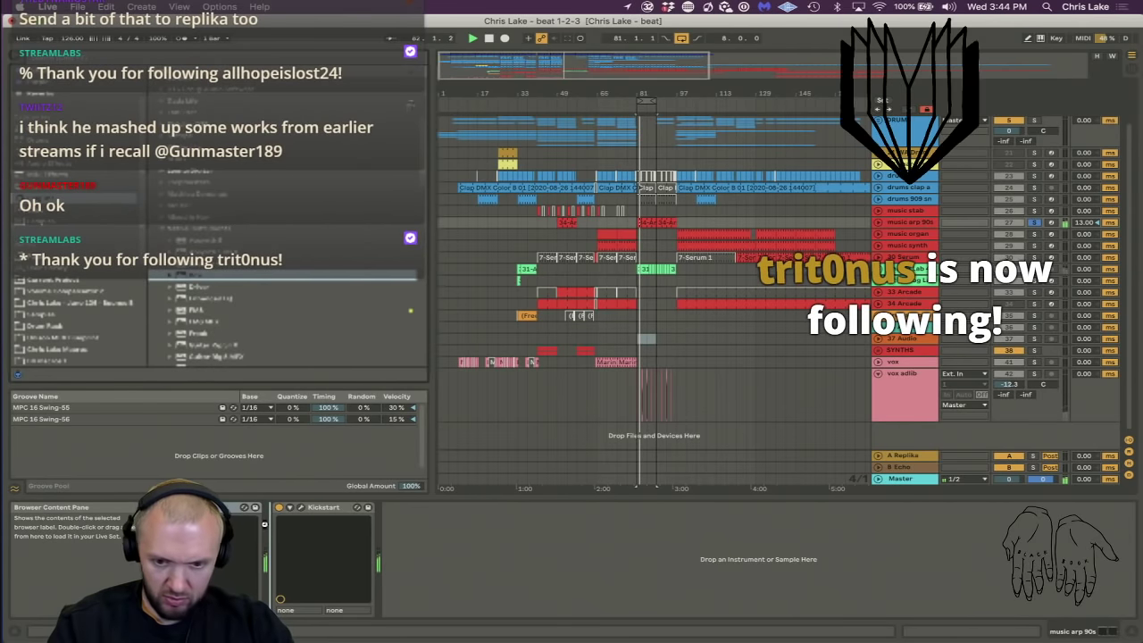
pyautogui.moveTo(265, 528); pyautogui.dragTo(267, 535)
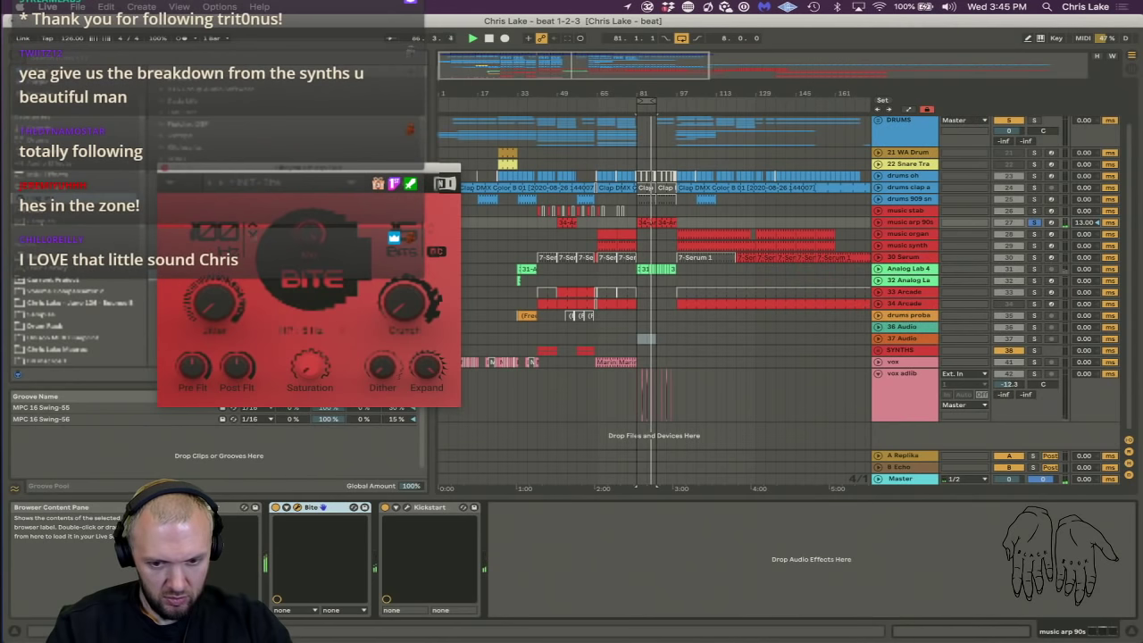
# Automate Bite's Freq on music arp 90s with a rising ramp from bar 81 to 97, and extend the loop to 16 bars.
pyautogui.click(879, 222)
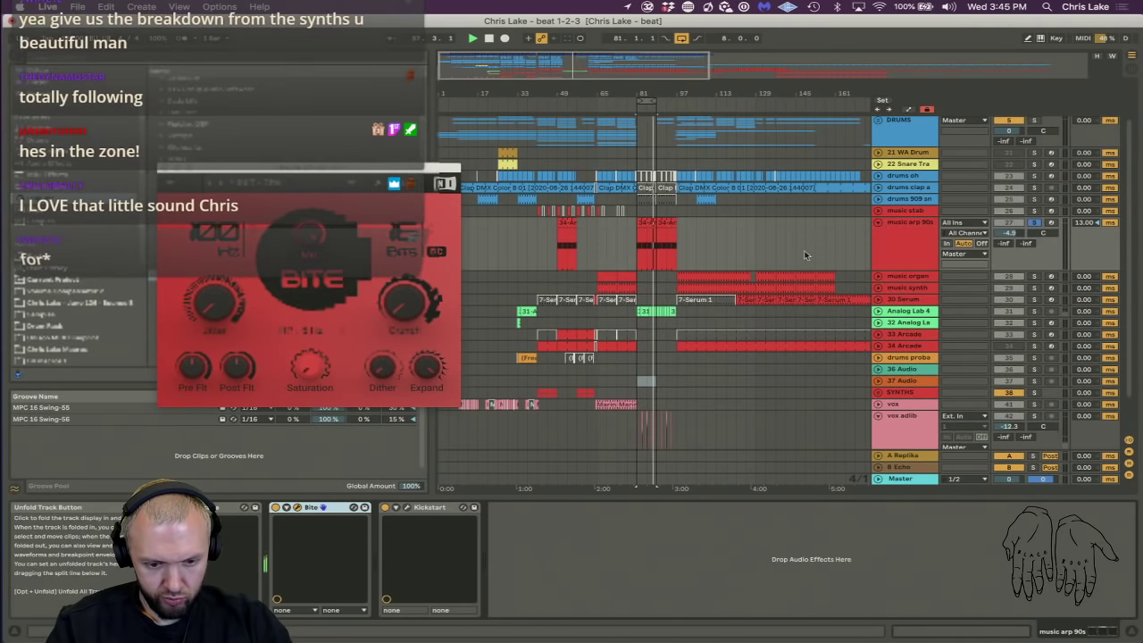
pyautogui.rightClick(280, 510)
pyautogui.click(303, 513)
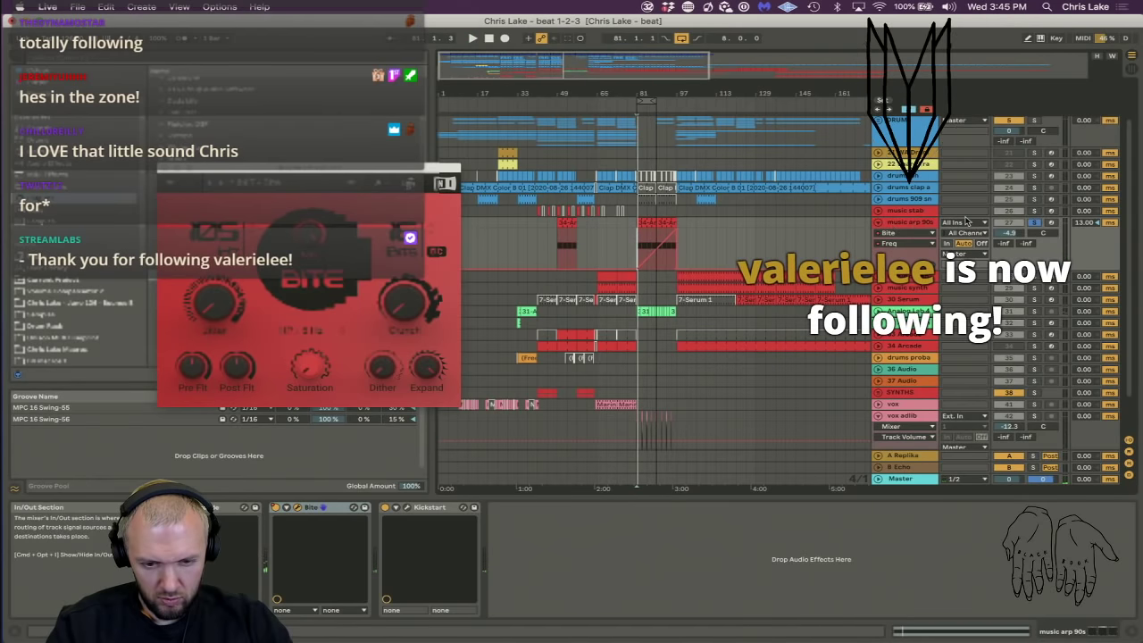
pyautogui.press('space')
pyautogui.moveTo(655, 100); pyautogui.dragTo(675, 100)
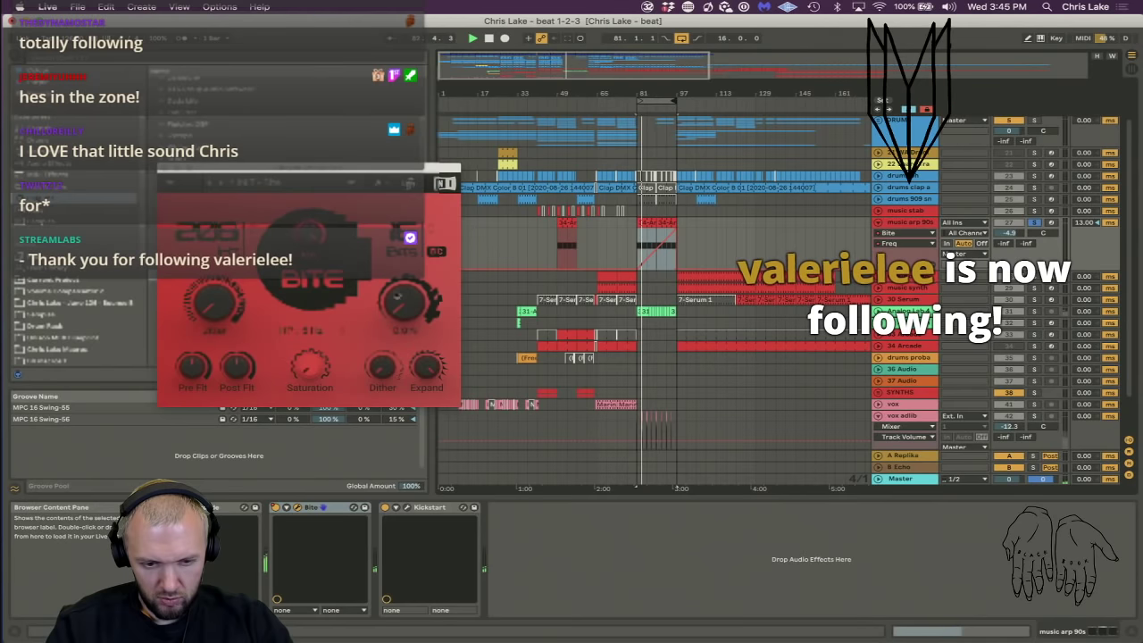
# Automate Bite's Crunch and Saturation with falling ramps across the 16-bar break, and unsolo music arp 90s.
pyautogui.moveTo(404, 299); pyautogui.dragTo(404, 308)
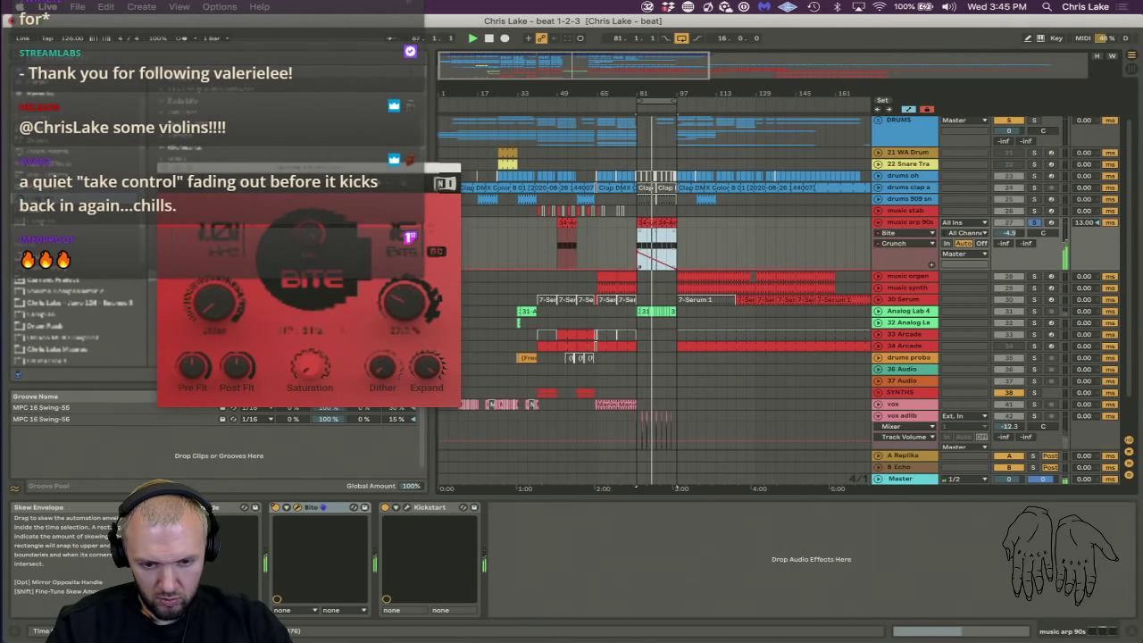
pyautogui.click(309, 365)
pyautogui.moveTo(640, 266); pyautogui.dragTo(640, 243)
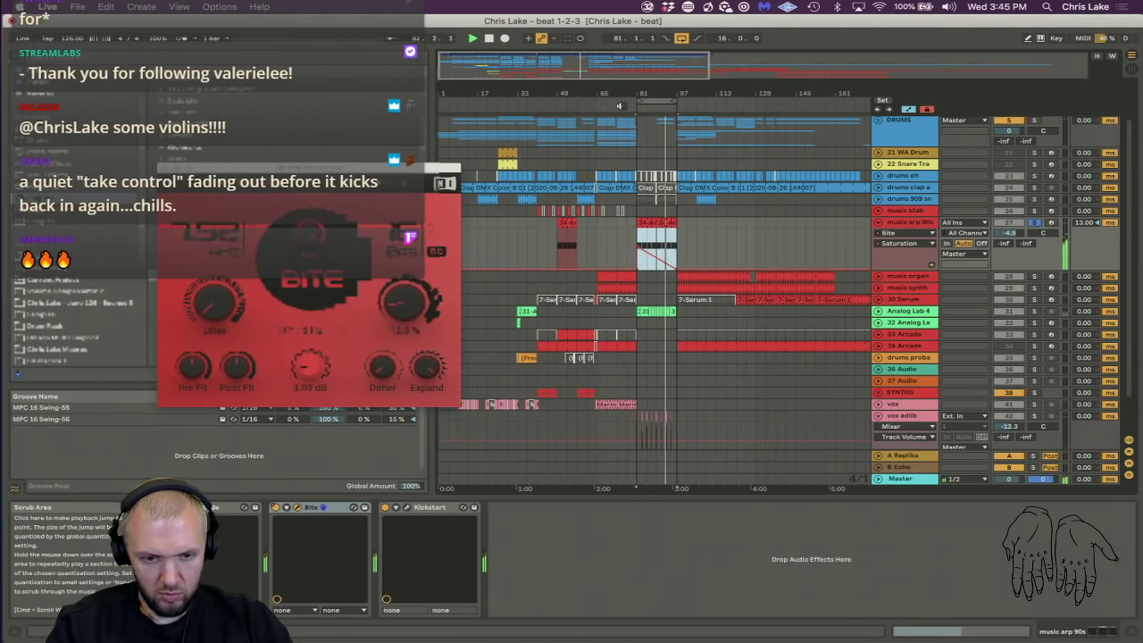
pyautogui.click(1032, 222)
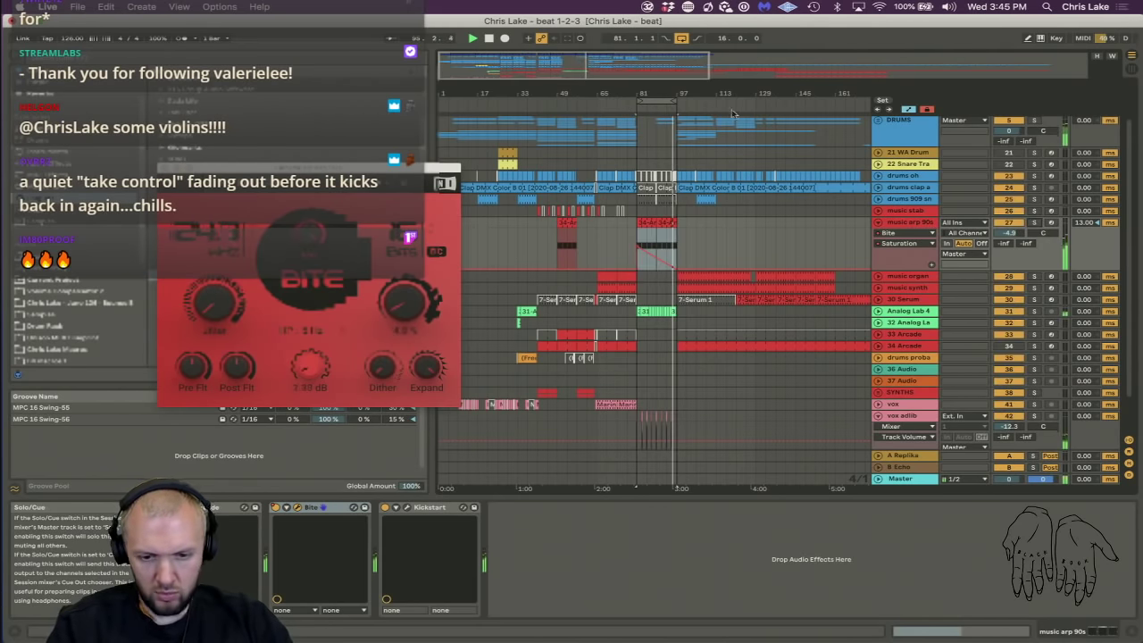
# Add a high-pass Auto Filter after Kickstart on music arp 90s and automate its Frequency falling to 26 Hz from bar 81 to 97.
pyautogui.click(614, 111)
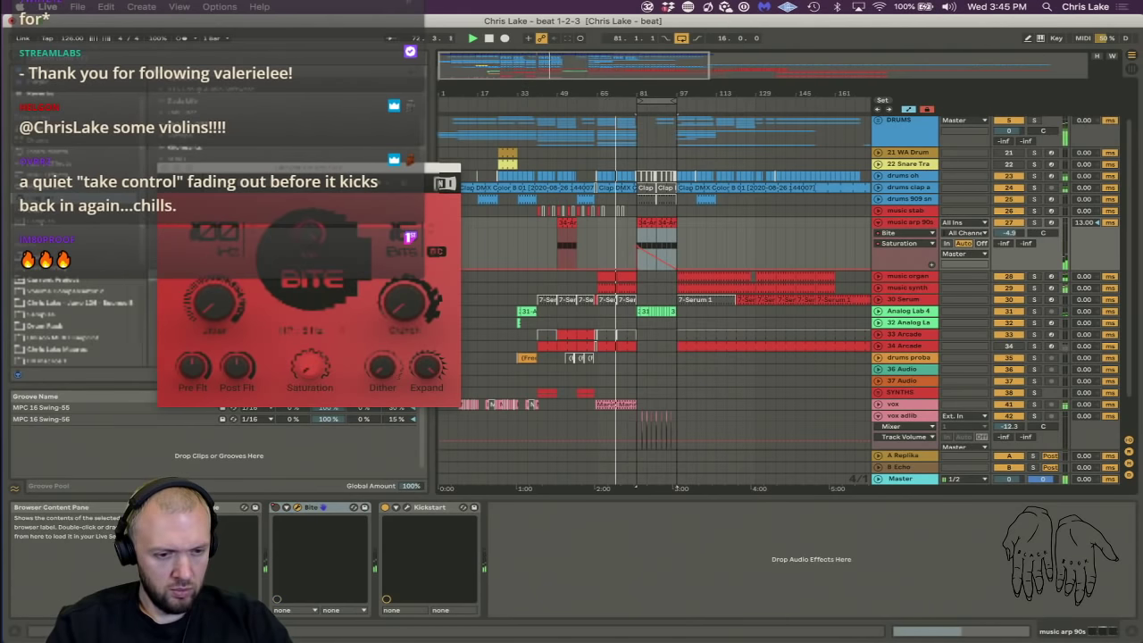
pyautogui.click(166, 169)
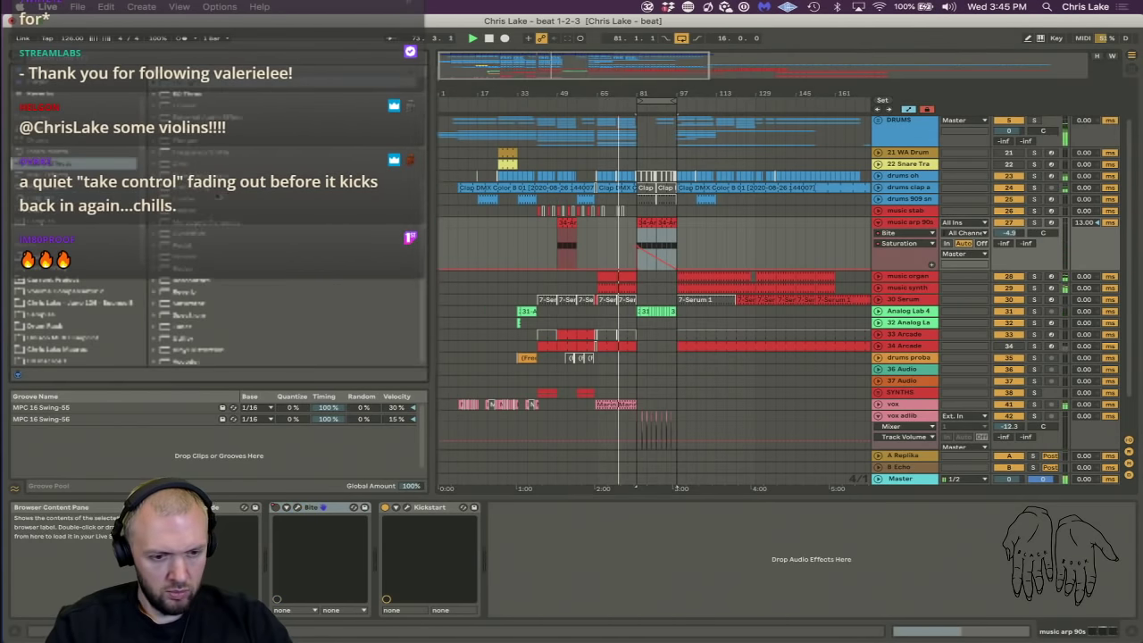
pyautogui.scroll(5, 217, 195)
pyautogui.moveTo(223, 106); pyautogui.dragTo(259, 209)
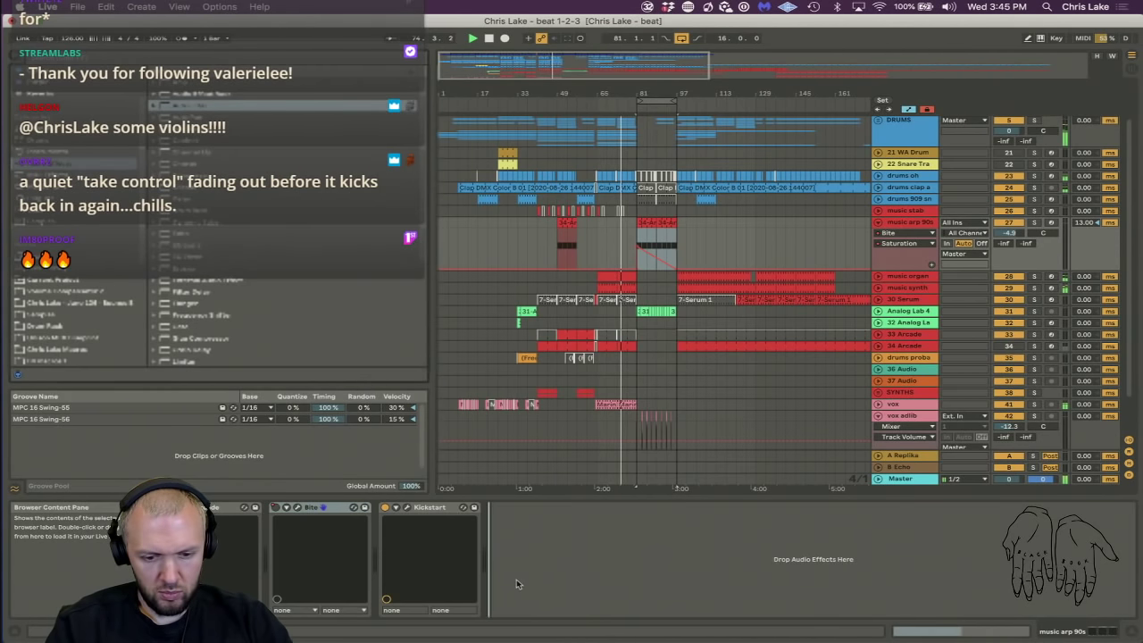
pyautogui.moveTo(518, 584); pyautogui.dragTo(518, 584)
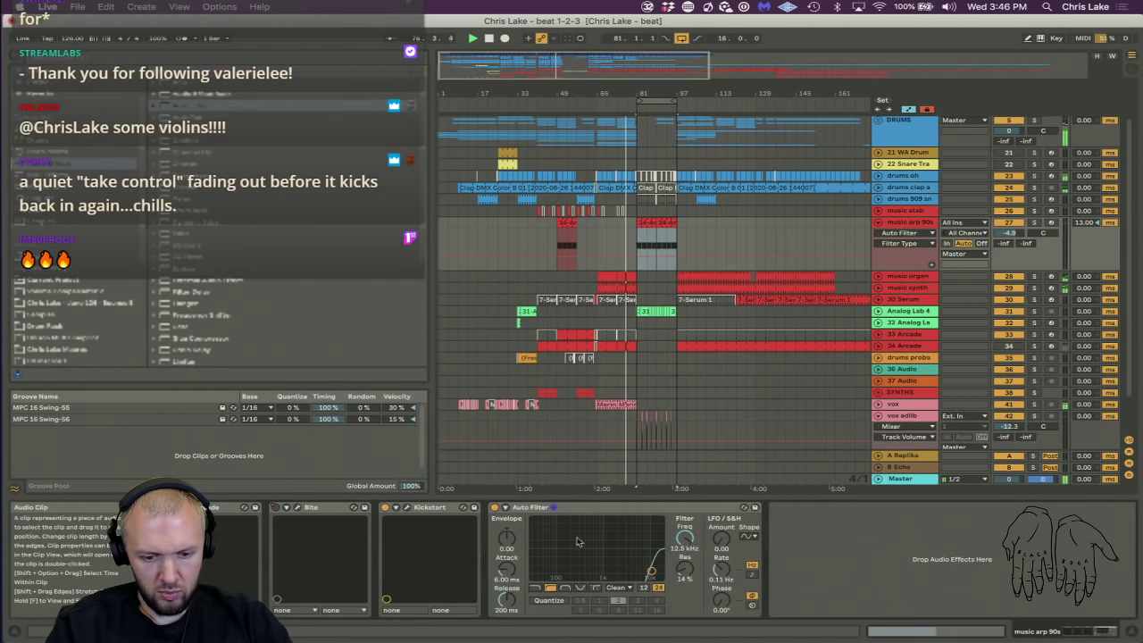
pyautogui.moveTo(684, 538); pyautogui.dragTo(686, 568)
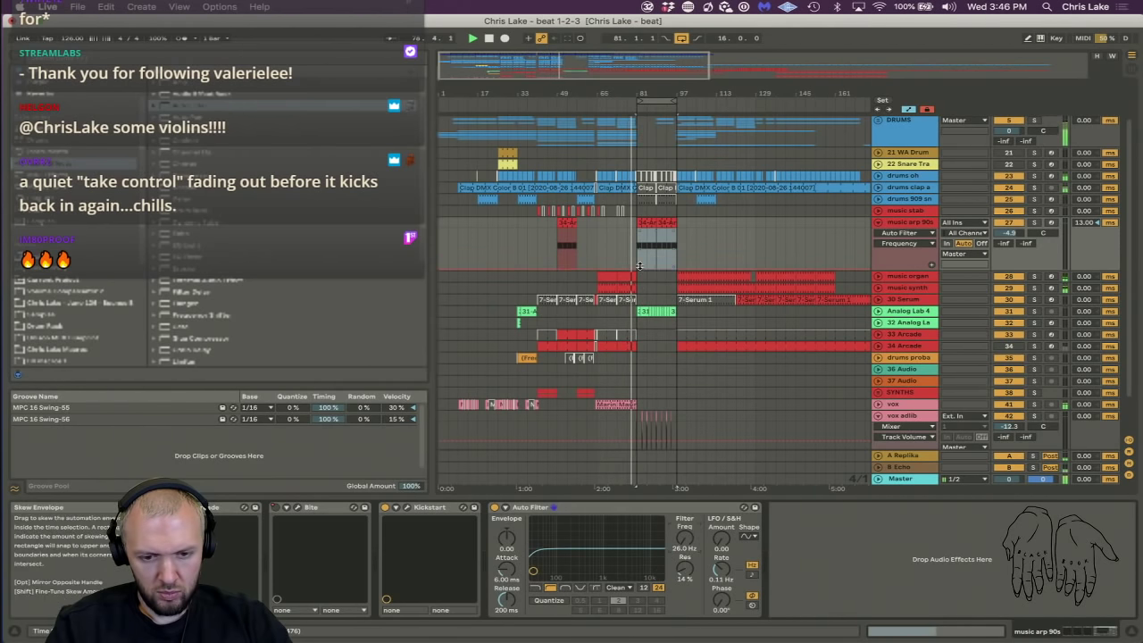
pyautogui.moveTo(637, 267); pyautogui.dragTo(637, 244)
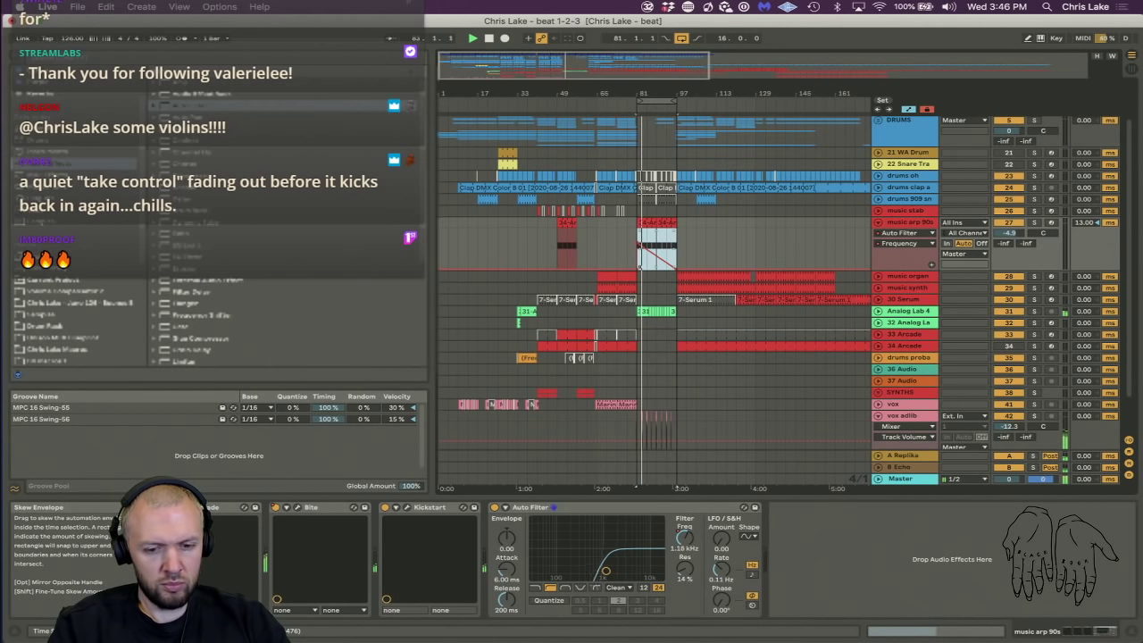
# Pan the vox adlib track to 30L.
pyautogui.scroll(-2, 915, 373)
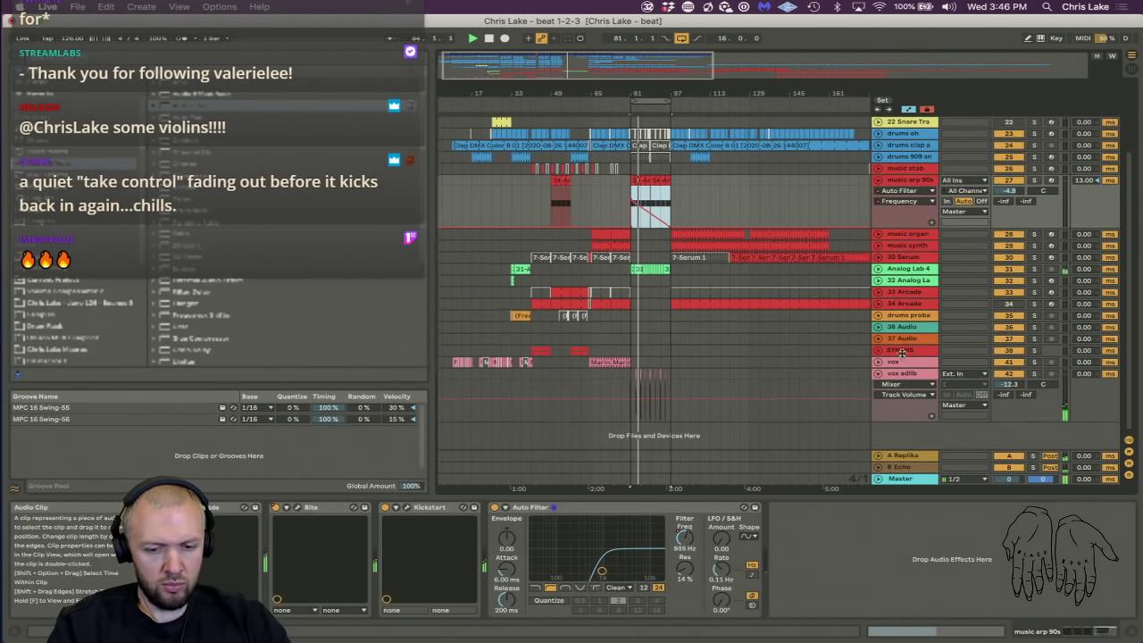
pyautogui.click(915, 373)
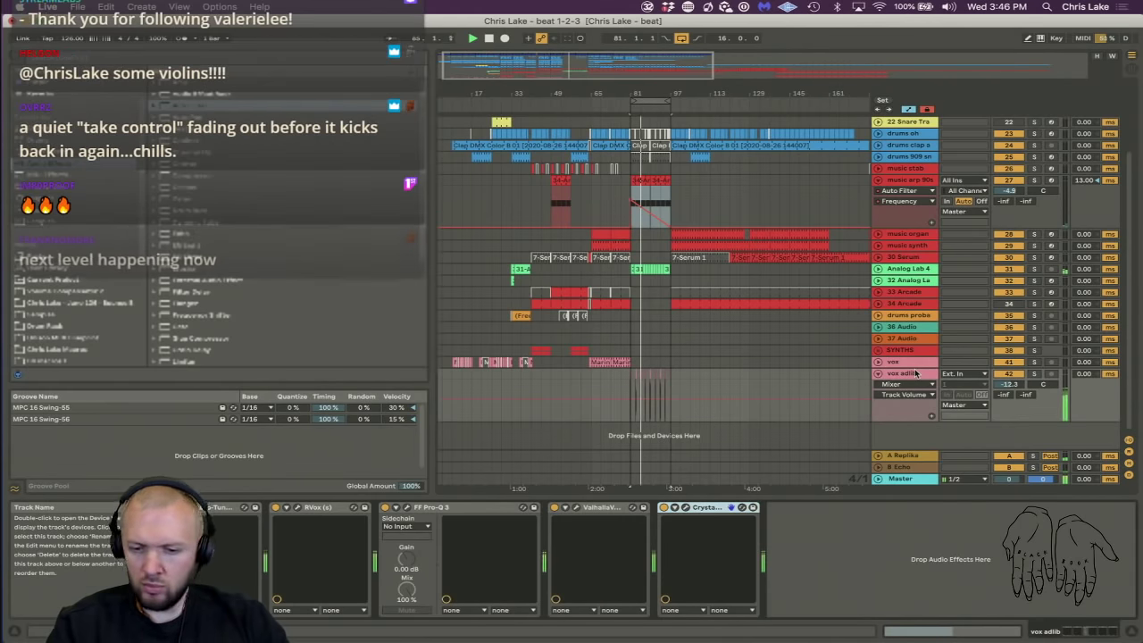
pyautogui.moveTo(1043, 383)
pyautogui.mouseDown()
pyautogui.moveTo(1042, 400)
pyautogui.moveTo(1043, 386)
pyautogui.mouseUp()
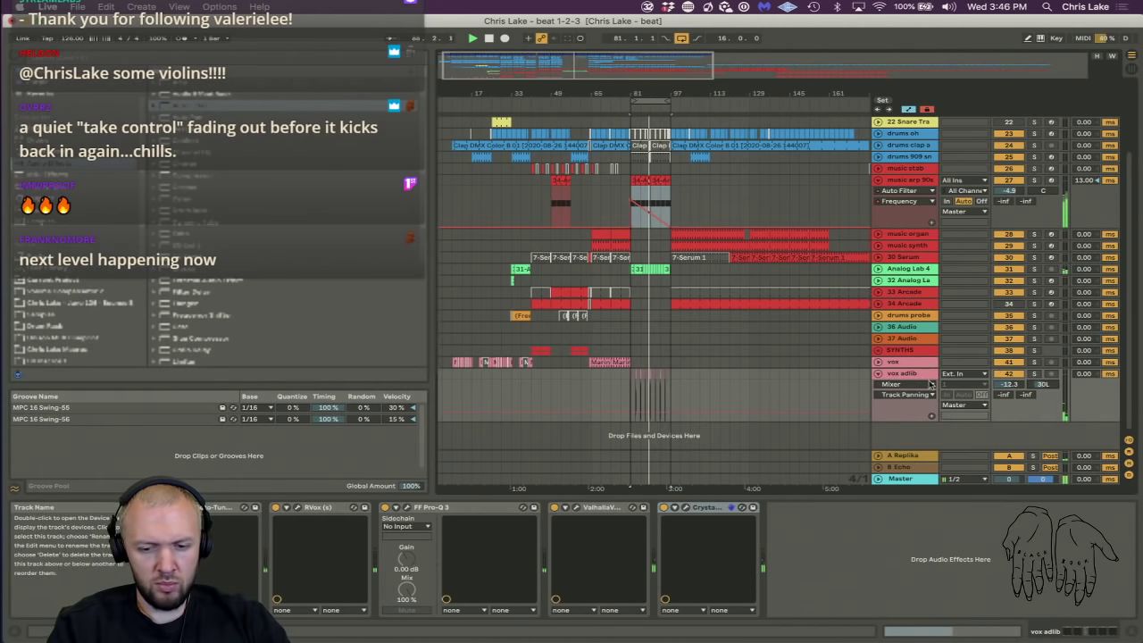
# Remove Bite from the music arp 90s device chain and fold all tracks in the arrangement.
pyautogui.click(890, 181)
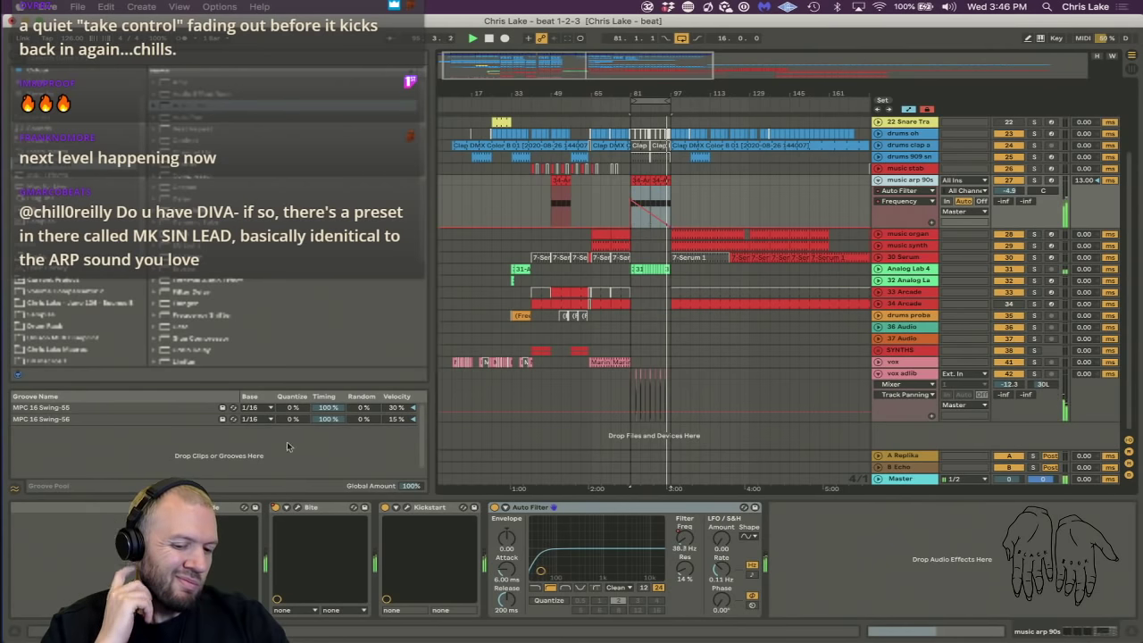
pyautogui.click(328, 508)
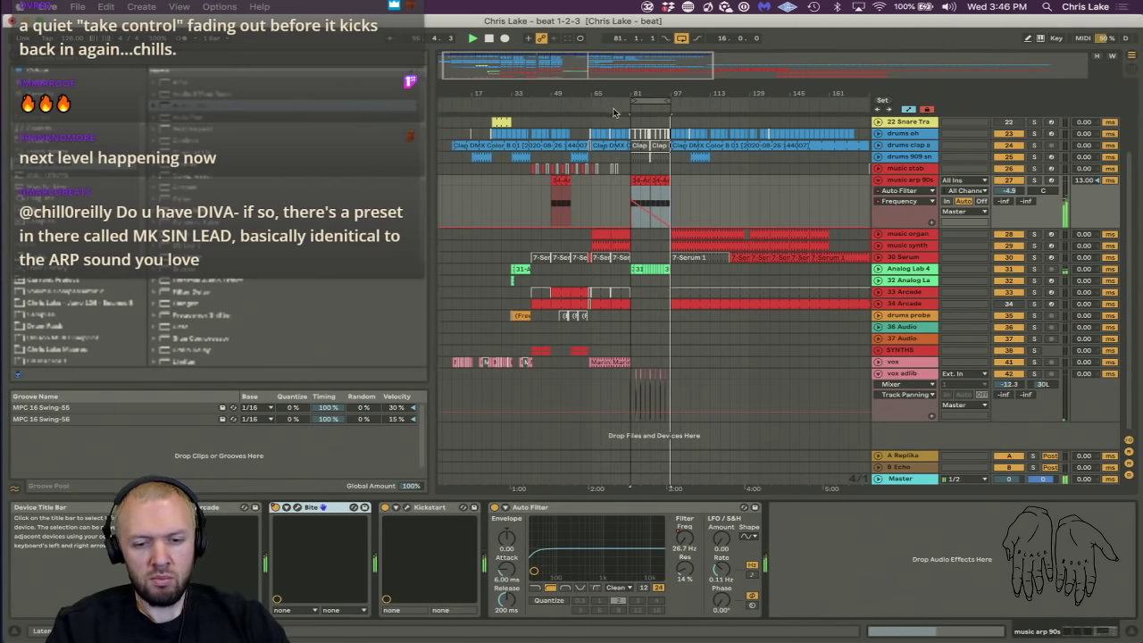
pyautogui.press('Delete')
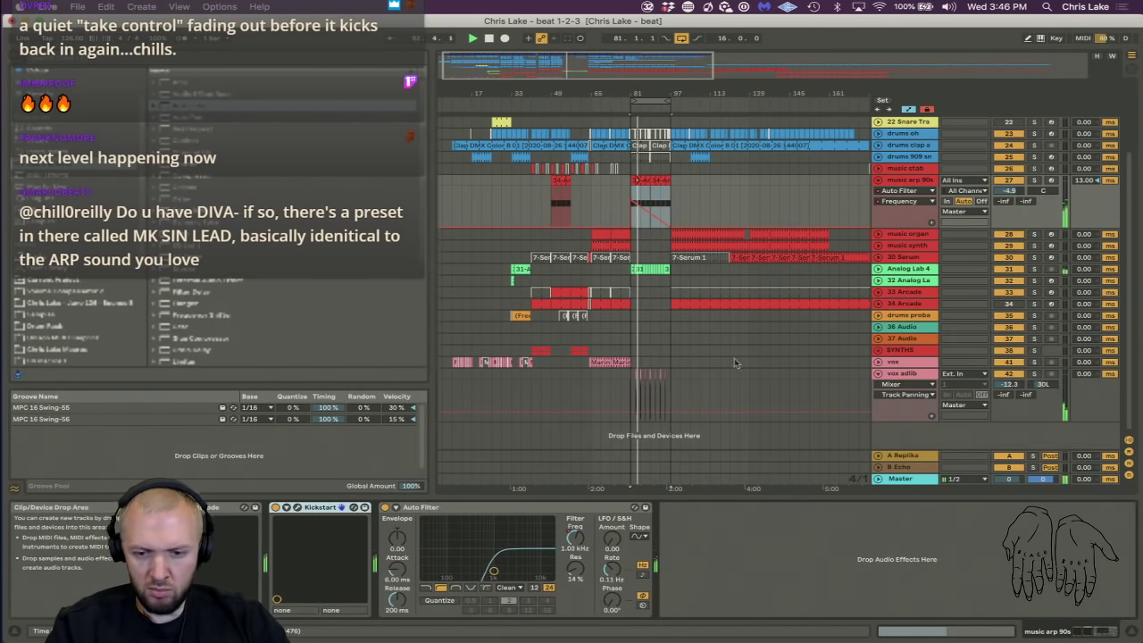
pyautogui.keyDown('alt'); pyautogui.click(880, 180); pyautogui.keyUp('alt')
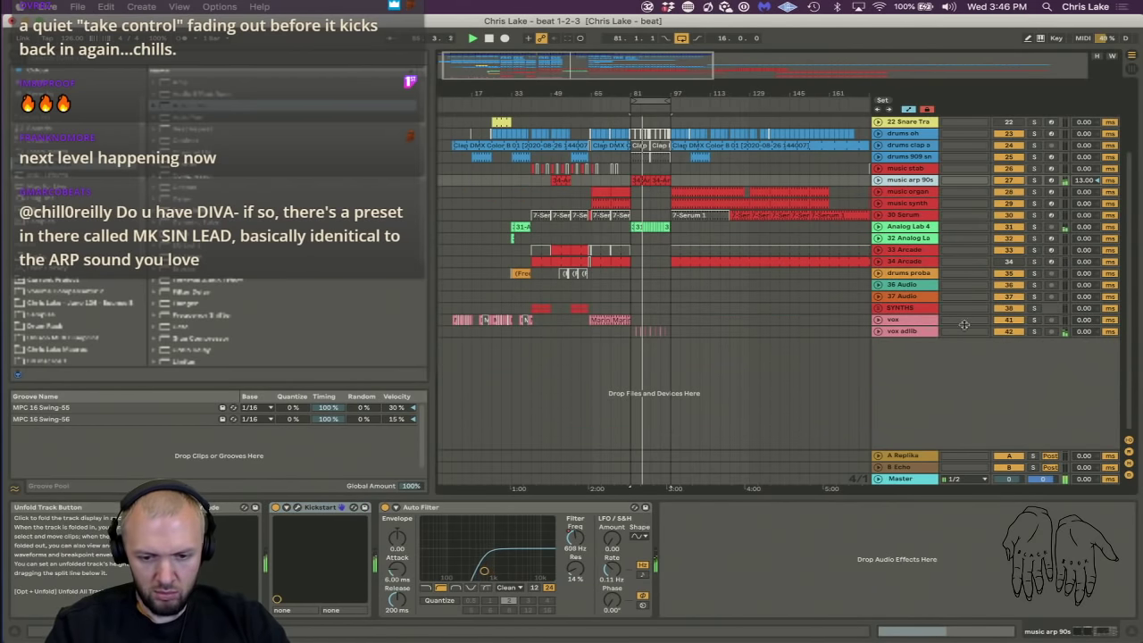
# Add EQ Eight after Crystallizer on vox adlib with a low cut and a high cut at 3.09 kHz, Q 2.50.
pyautogui.click(916, 332)
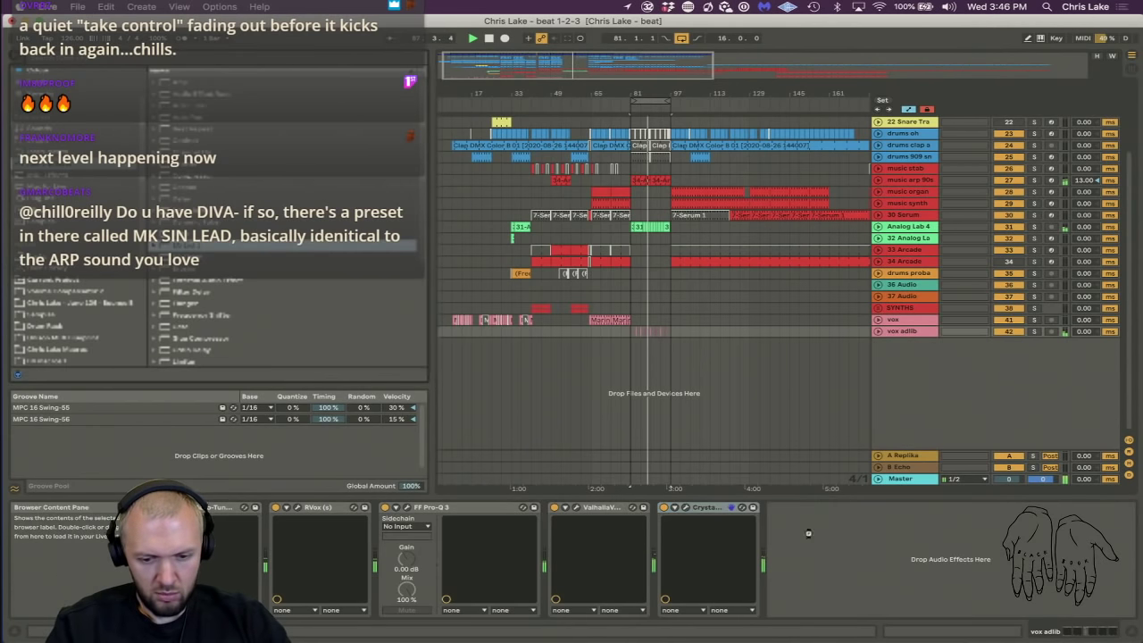
pyautogui.moveTo(703, 595); pyautogui.dragTo(694, 584)
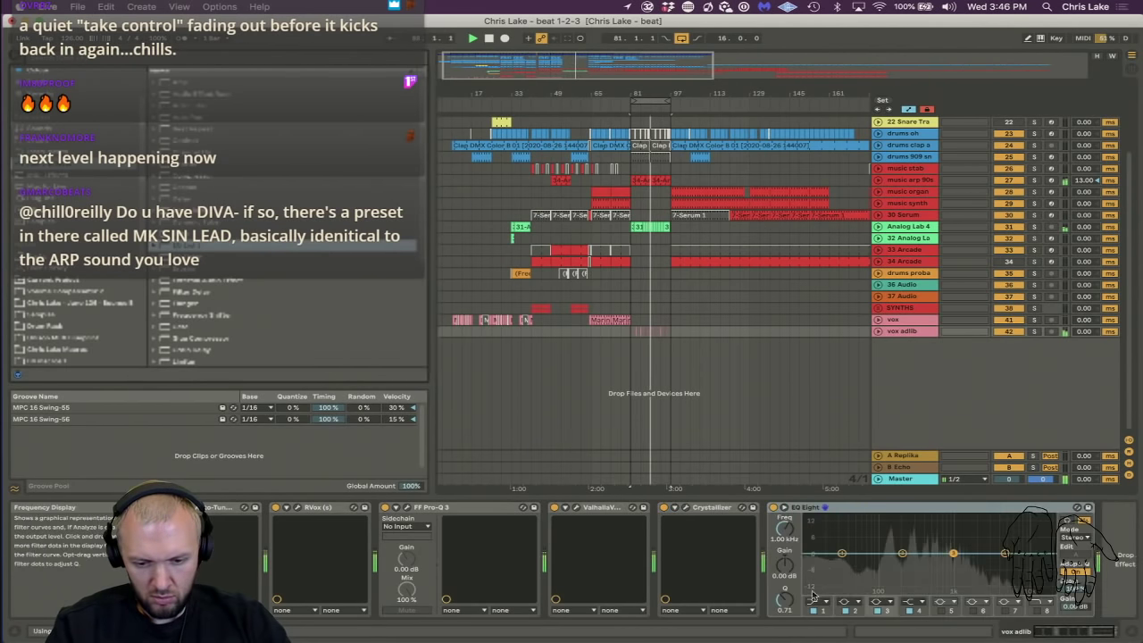
pyautogui.click(814, 600)
pyautogui.click(811, 531)
pyautogui.moveTo(784, 527); pyautogui.dragTo(784, 499)
pyautogui.click(1037, 610)
pyautogui.moveTo(1046, 562); pyautogui.dragTo(996, 543)
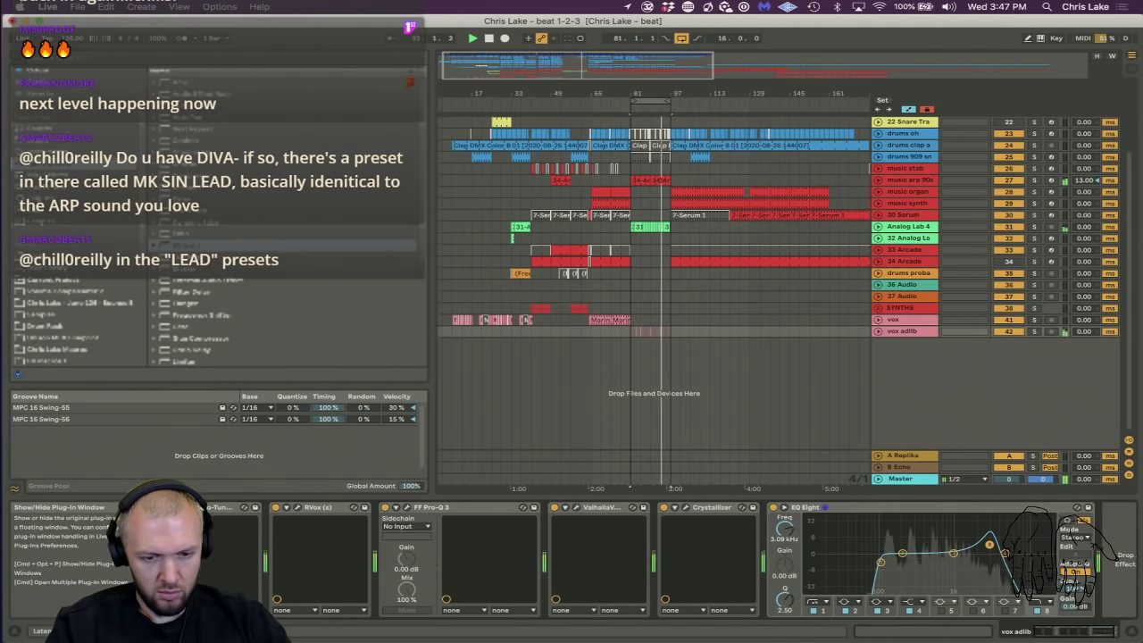
# Check the Auto-Tune Evo settings on vox adlib and lower the track's volume to about -14.8 dB.
pyautogui.click(243, 506)
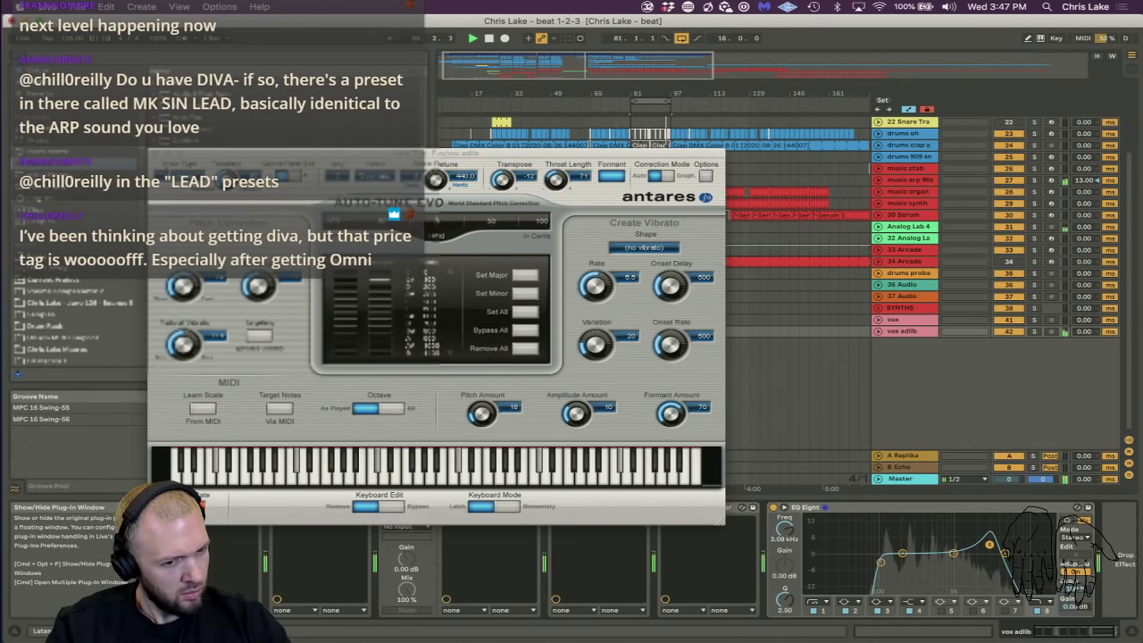
pyautogui.click(159, 157)
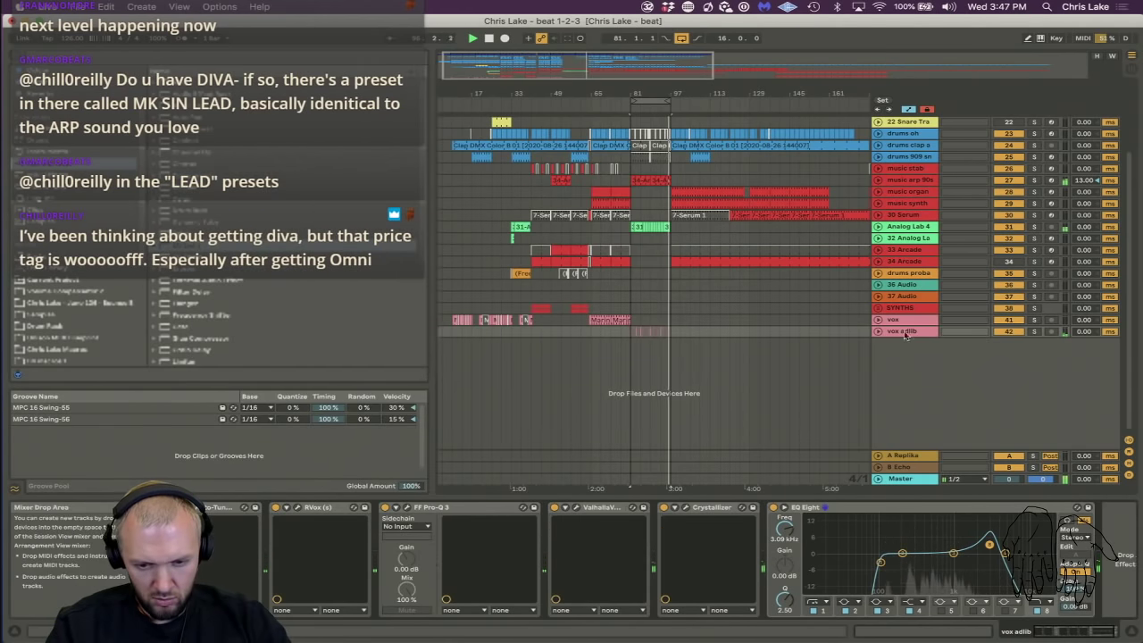
pyautogui.click(878, 331)
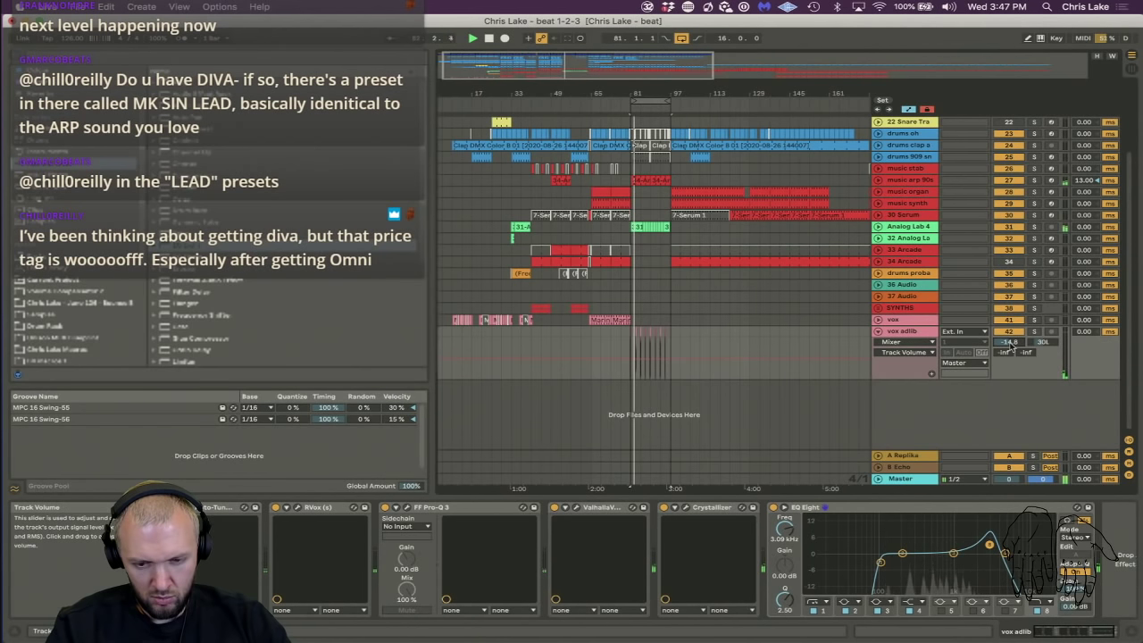
pyautogui.click(878, 331)
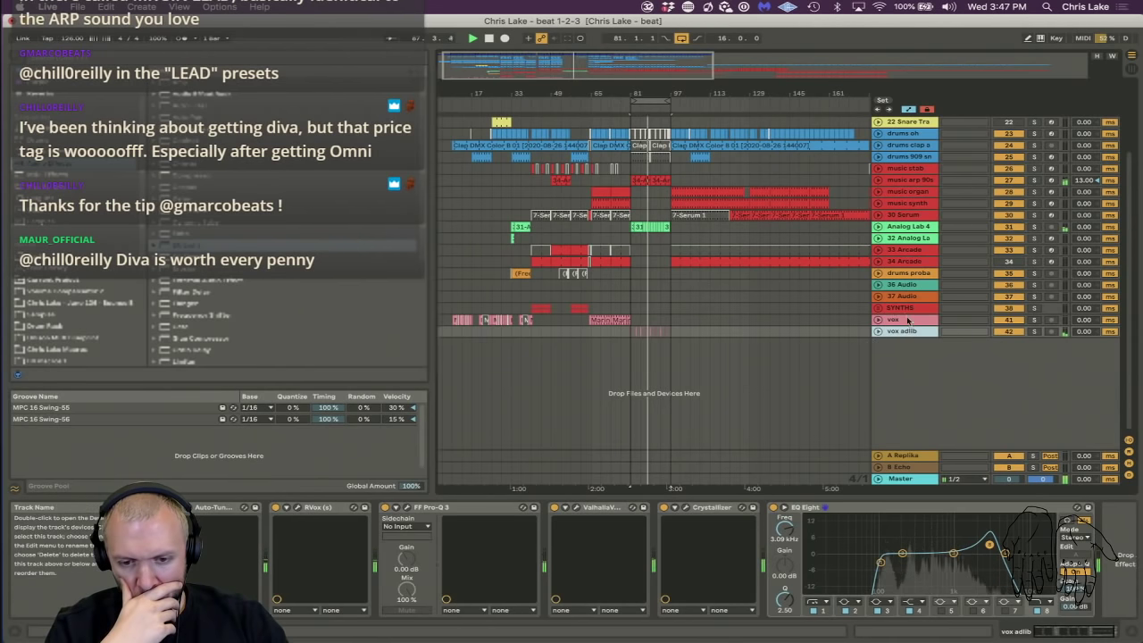
# Unfold the vox track and duplicate the looped 16-bar break at bar 81 across all tracks, directly after itself.
pyautogui.click(880, 321)
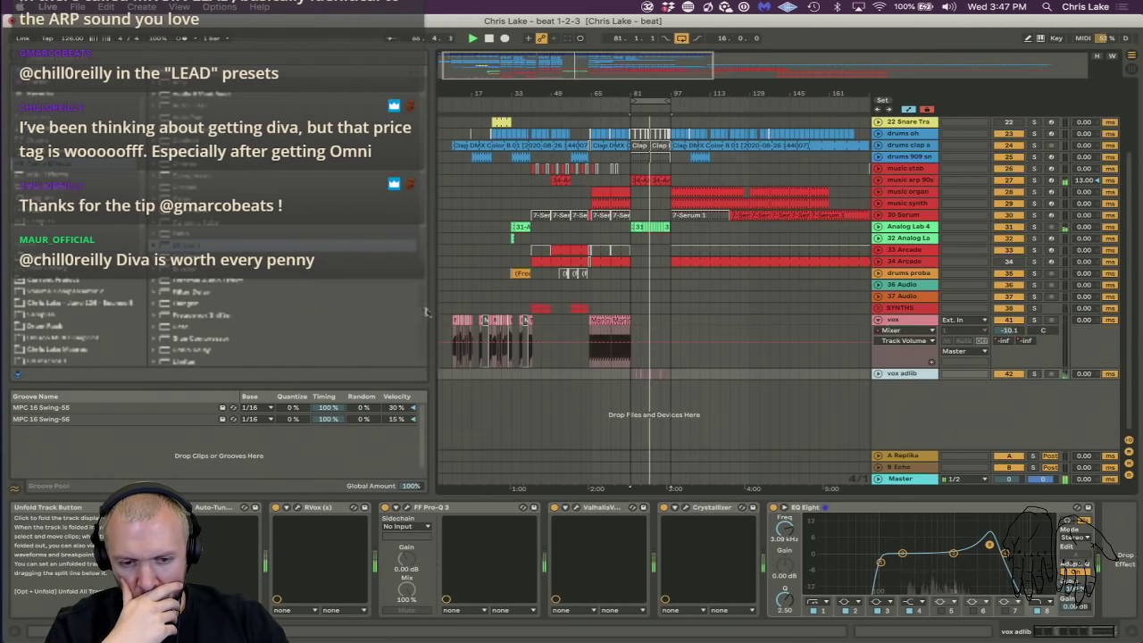
pyautogui.click(660, 98)
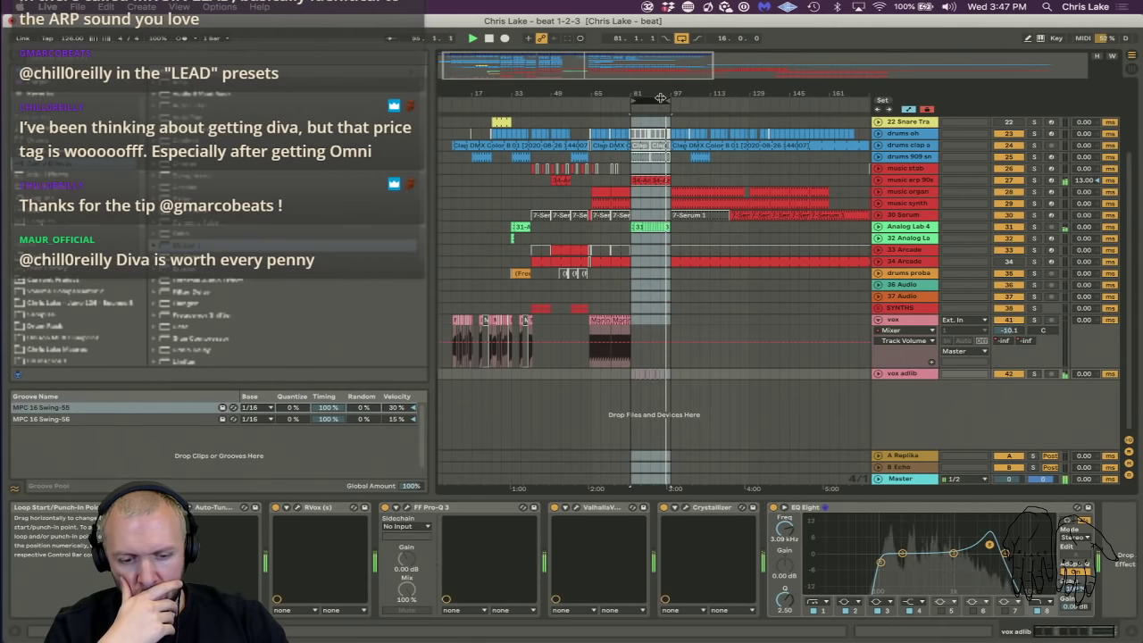
pyautogui.press('super+shift+d')
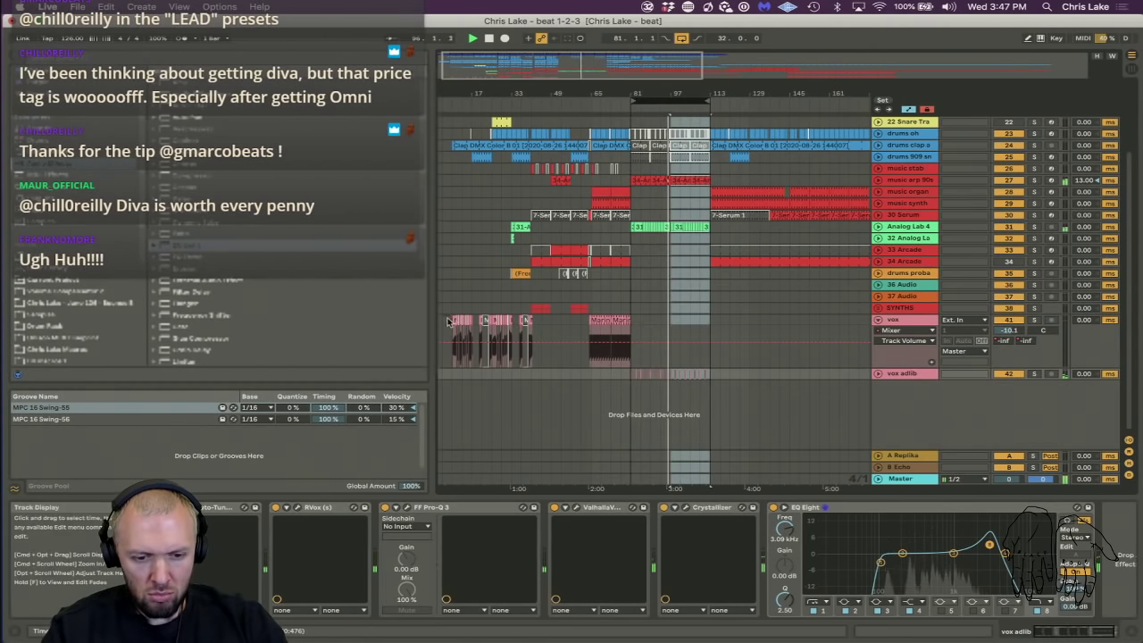
# Copy the opening vocal clips on the vox track into the second half of the break, starting at bar 97.
pyautogui.moveTo(451, 321); pyautogui.dragTo(475, 323)
pyautogui.click(475, 322)
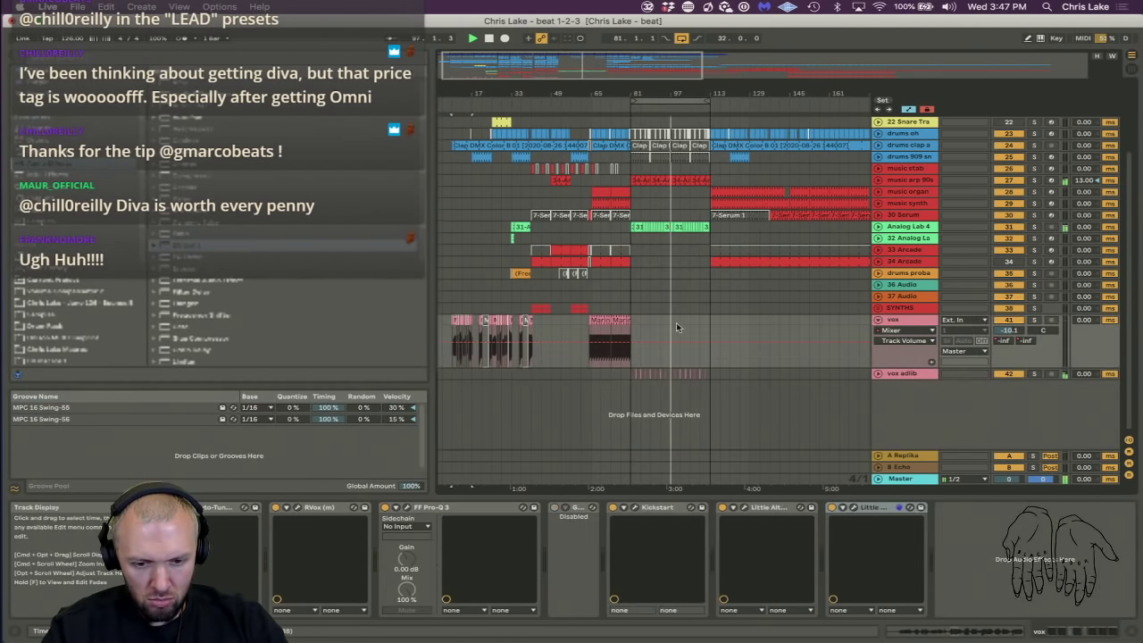
pyautogui.press('super+v')
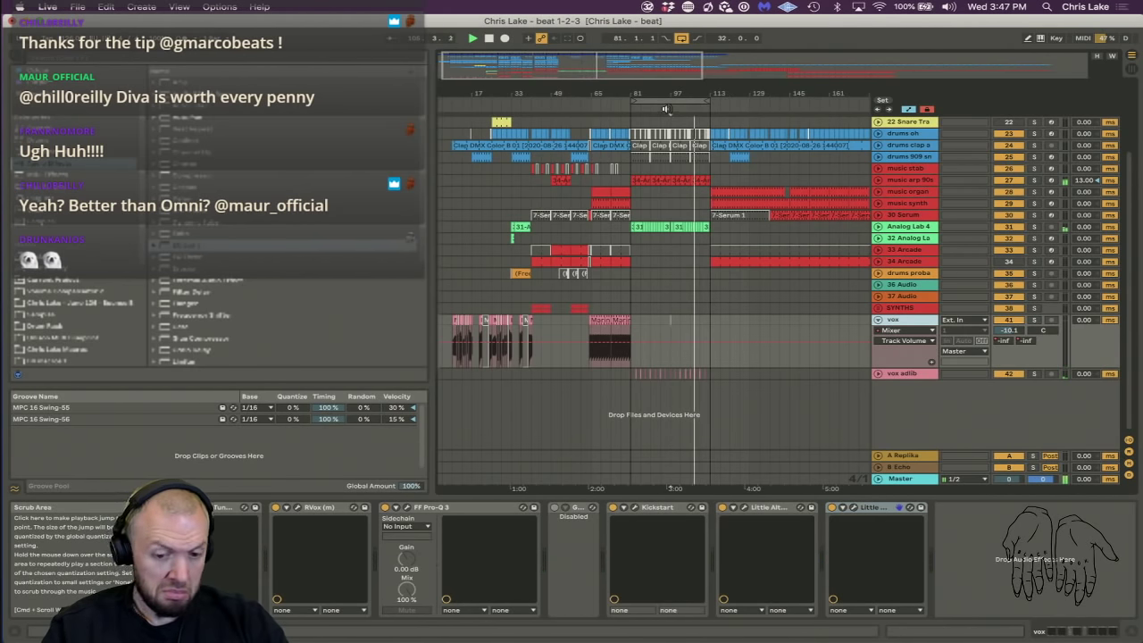
pyautogui.click(451, 326)
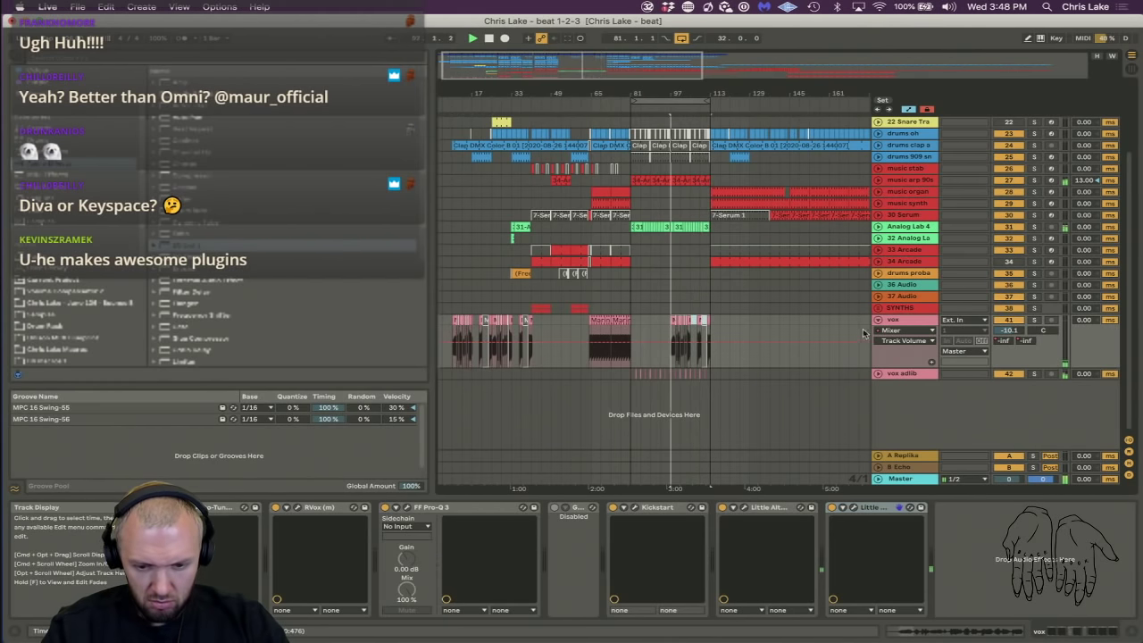
pyautogui.click(899, 324)
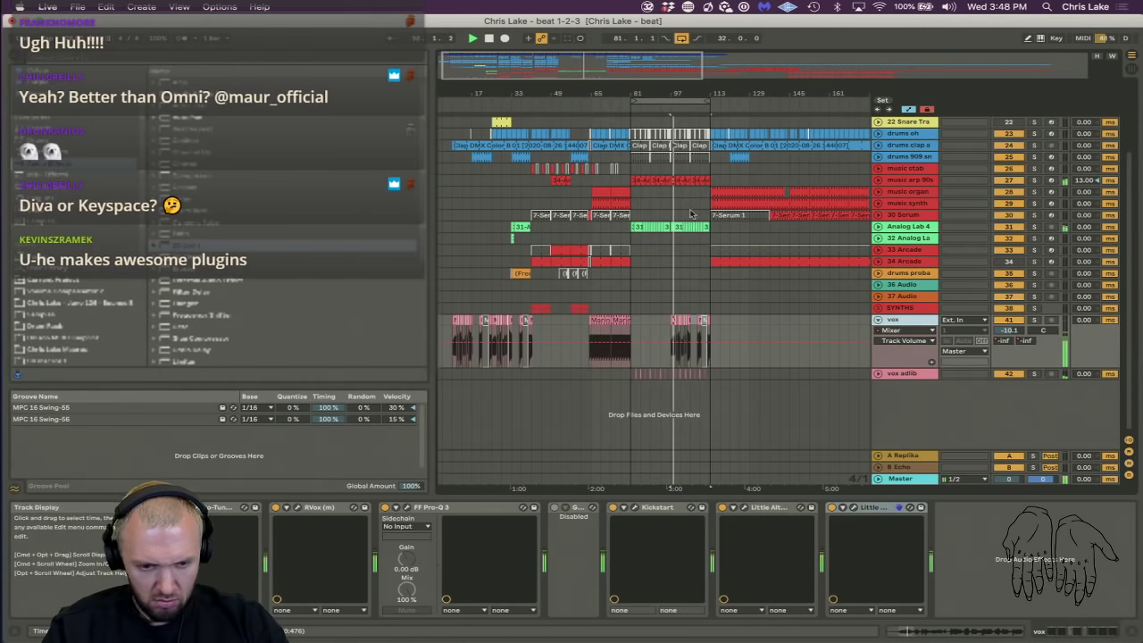
# Deactivate the duplicated music arp 90s, Analog Lab 4 and vox adlib clips from bar 97 to 113.
pyautogui.hscroll(1, 690, 200)
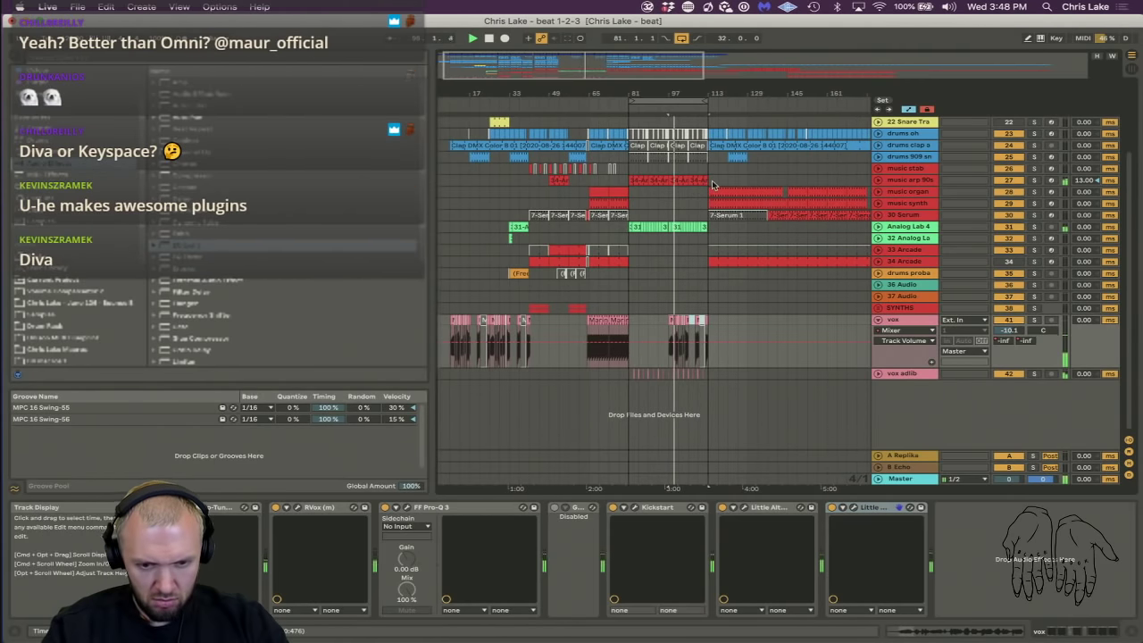
pyautogui.click(675, 180)
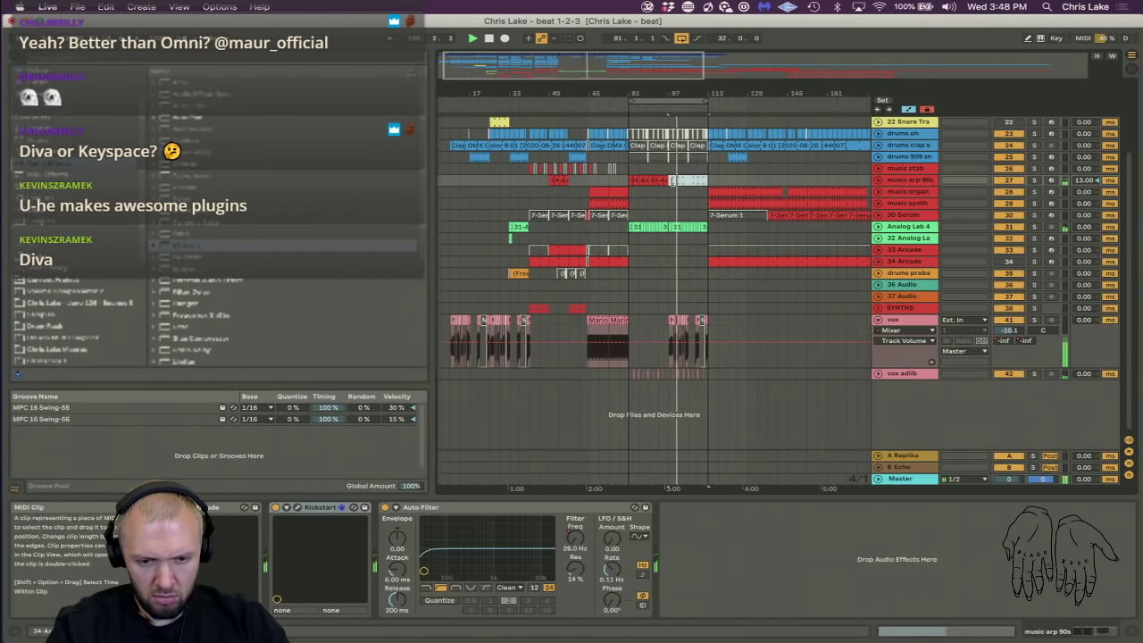
pyautogui.press('0')
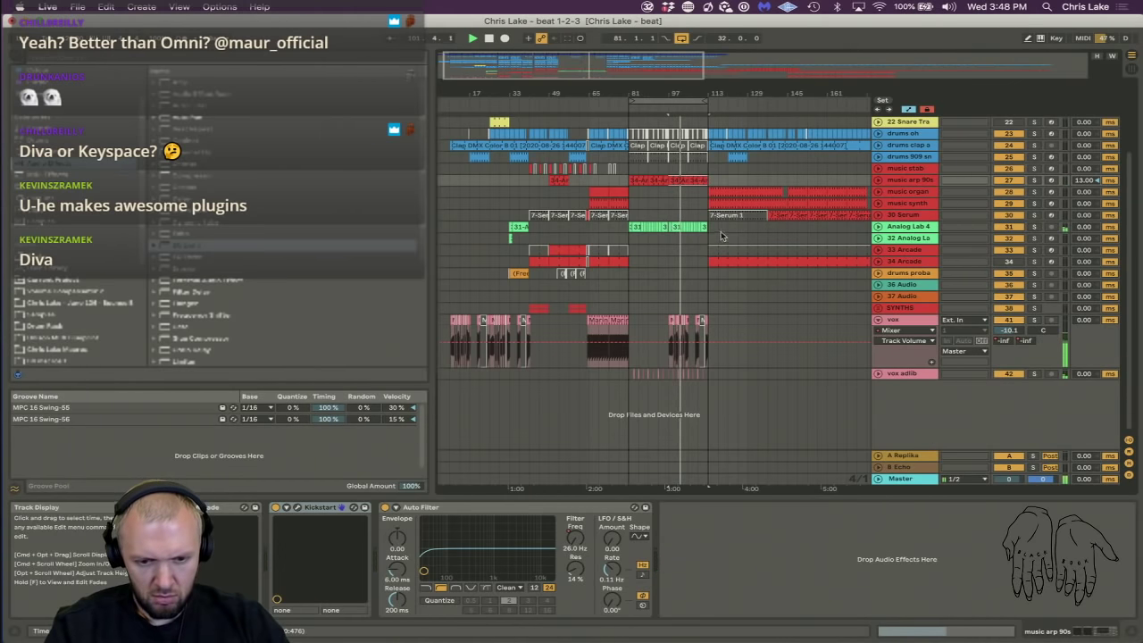
pyautogui.click(670, 227)
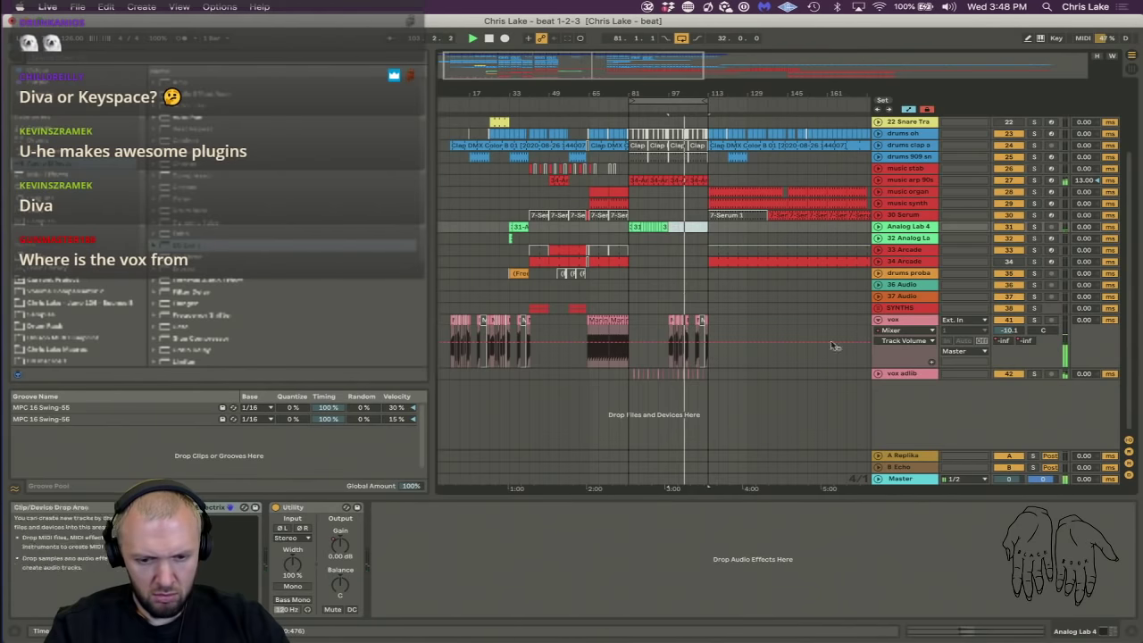
pyautogui.click(677, 181)
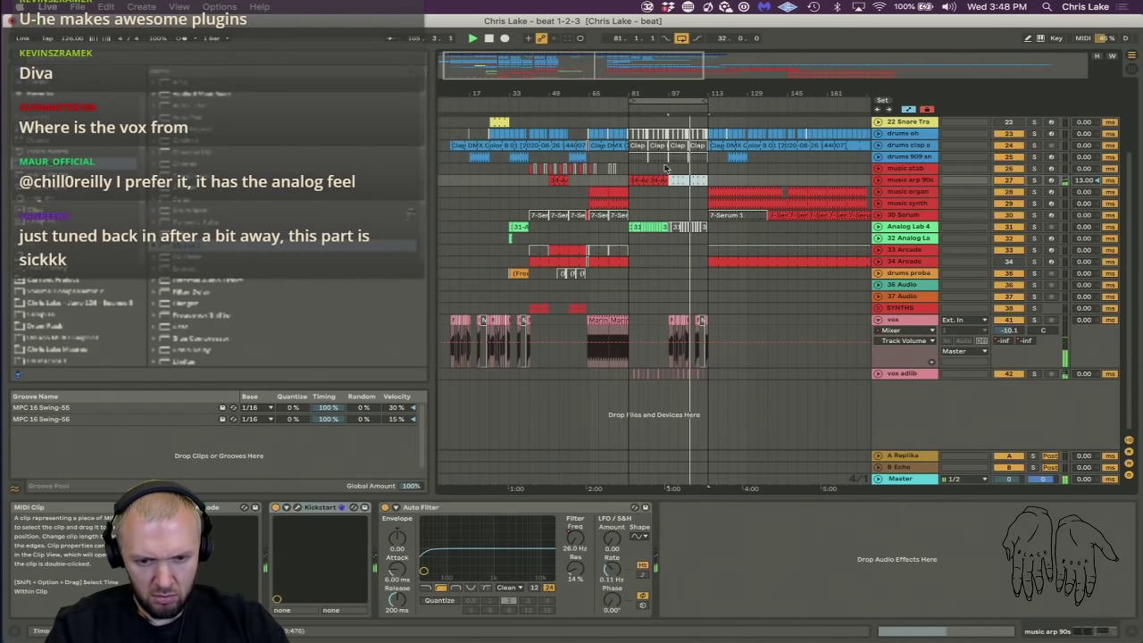
pyautogui.moveTo(714, 377); pyautogui.dragTo(672, 378)
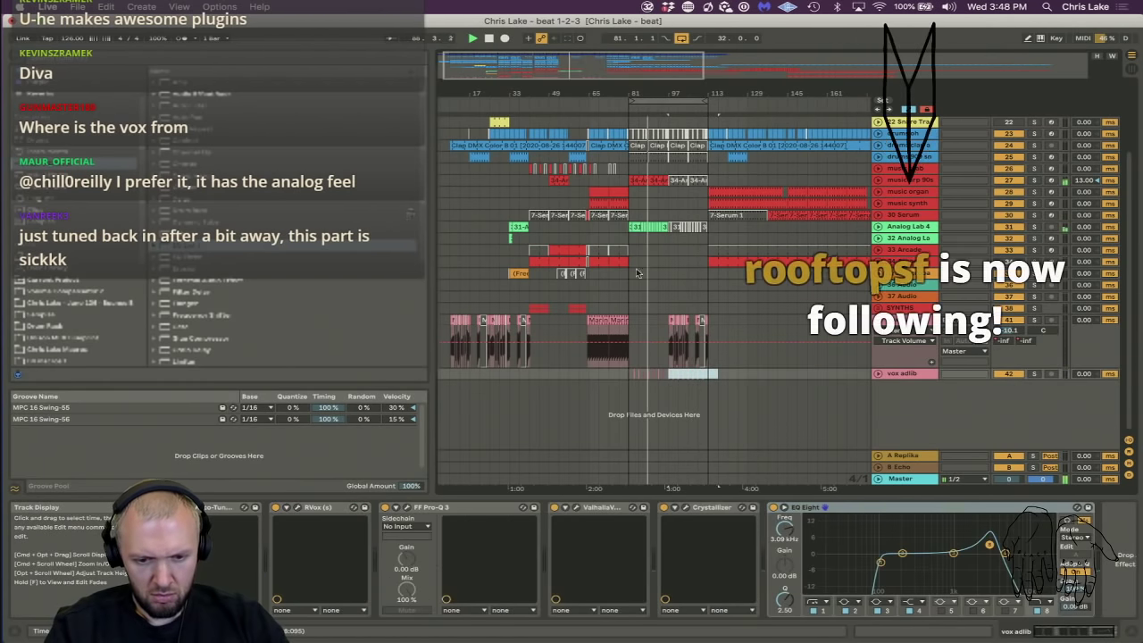
# Start playback at bar 81 and display the vox track's automation for the second Little AlterBoy's Mix parameter.
pyautogui.click(629, 271)
pyautogui.press('space')
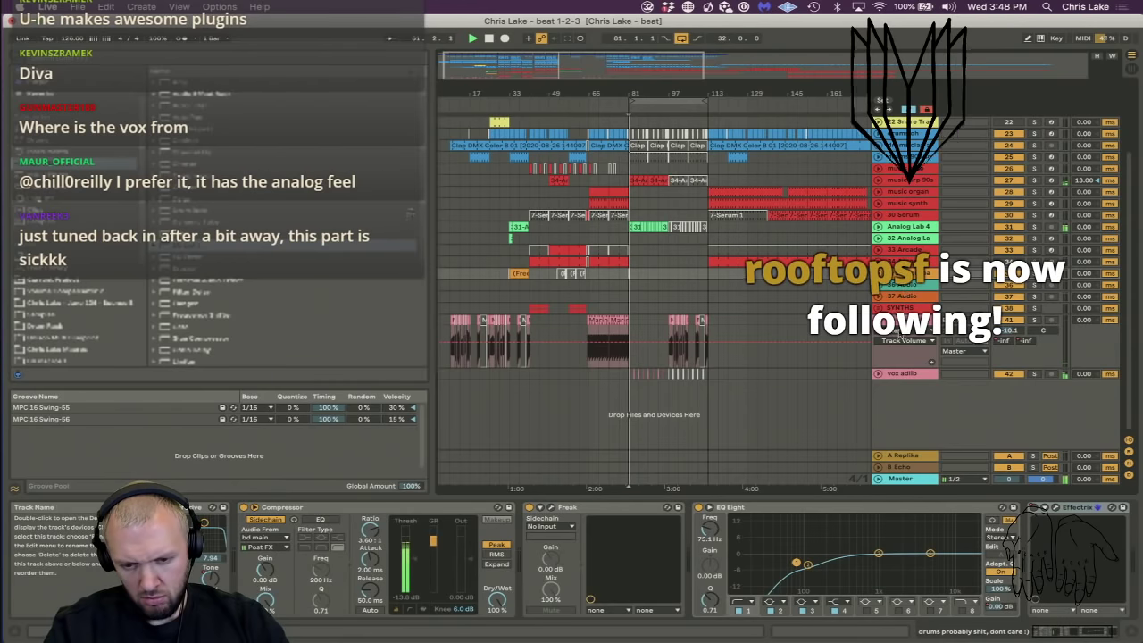
pyautogui.click(900, 331)
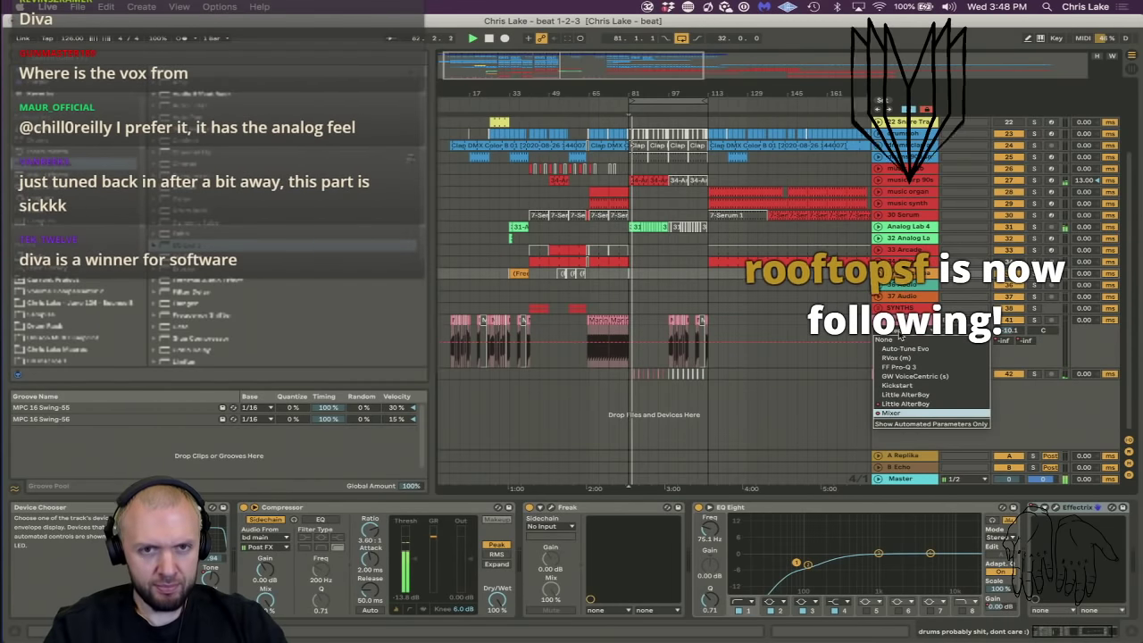
pyautogui.click(900, 404)
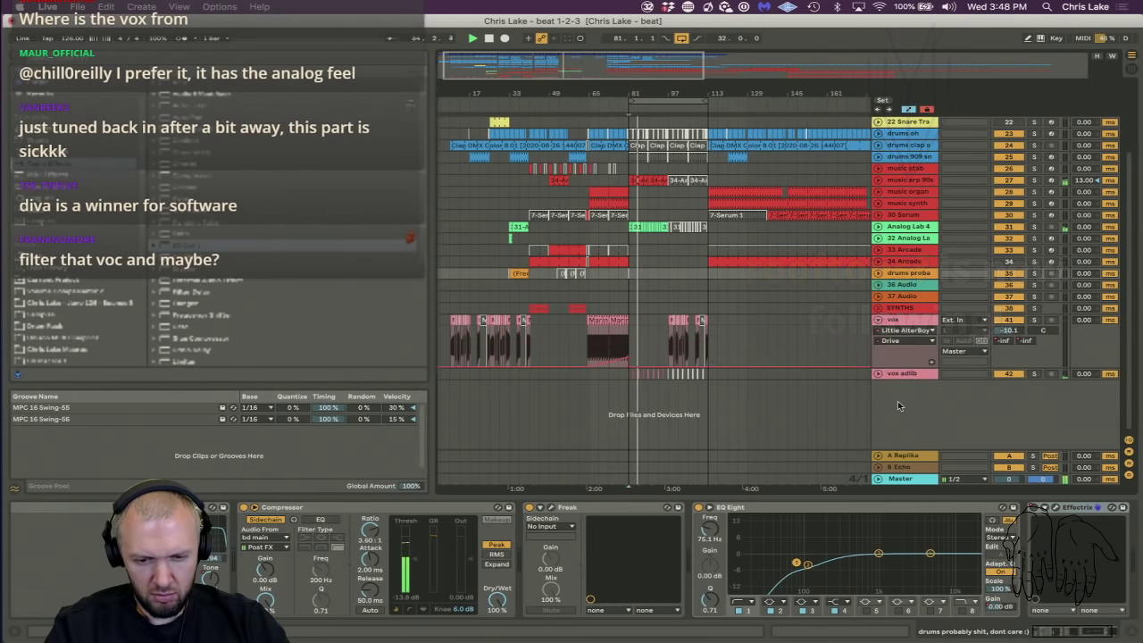
pyautogui.click(897, 331)
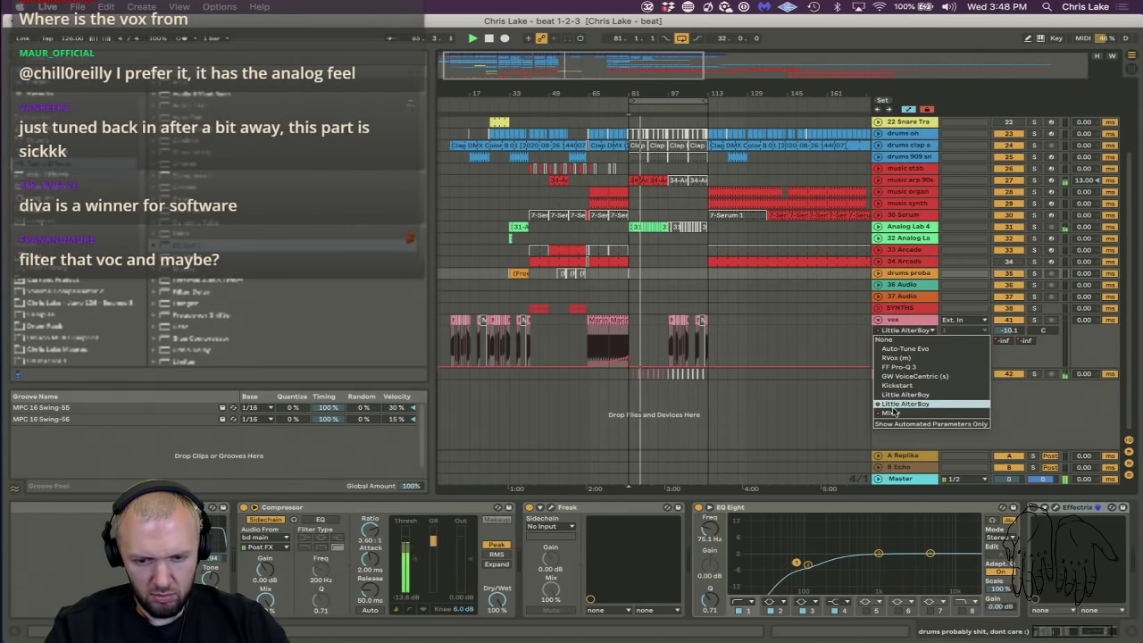
pyautogui.click(890, 406)
pyautogui.click(892, 346)
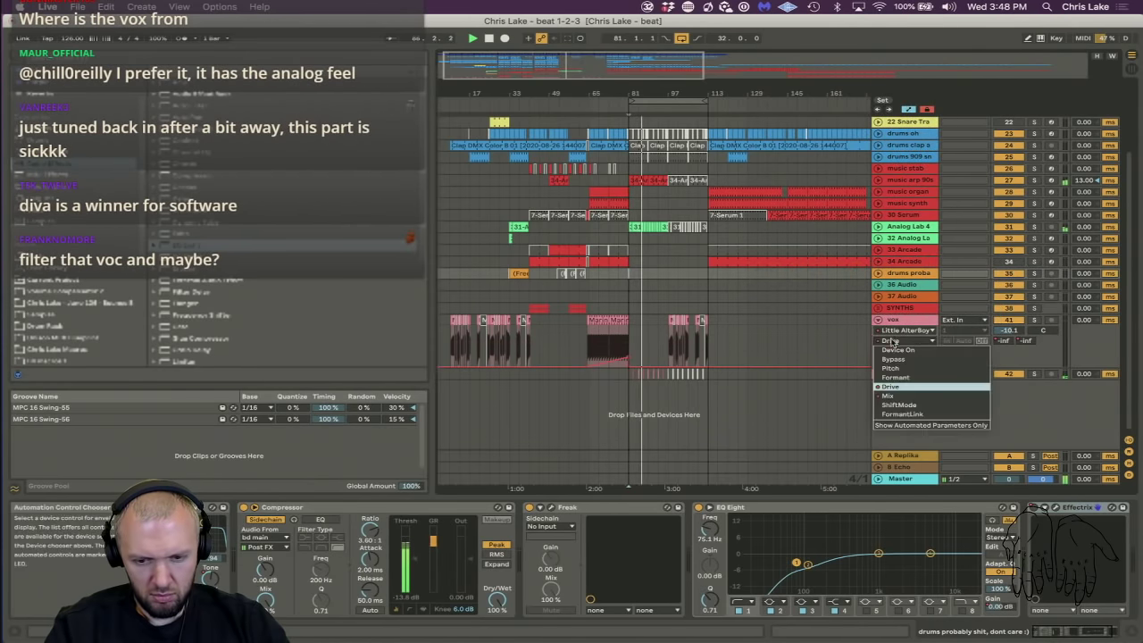
pyautogui.click(890, 392)
# Try lowering the vox track's Little AlterBoy Mix automation from bar 97 to the minimum for the vocals in the break's second half.
pyautogui.click(652, 327)
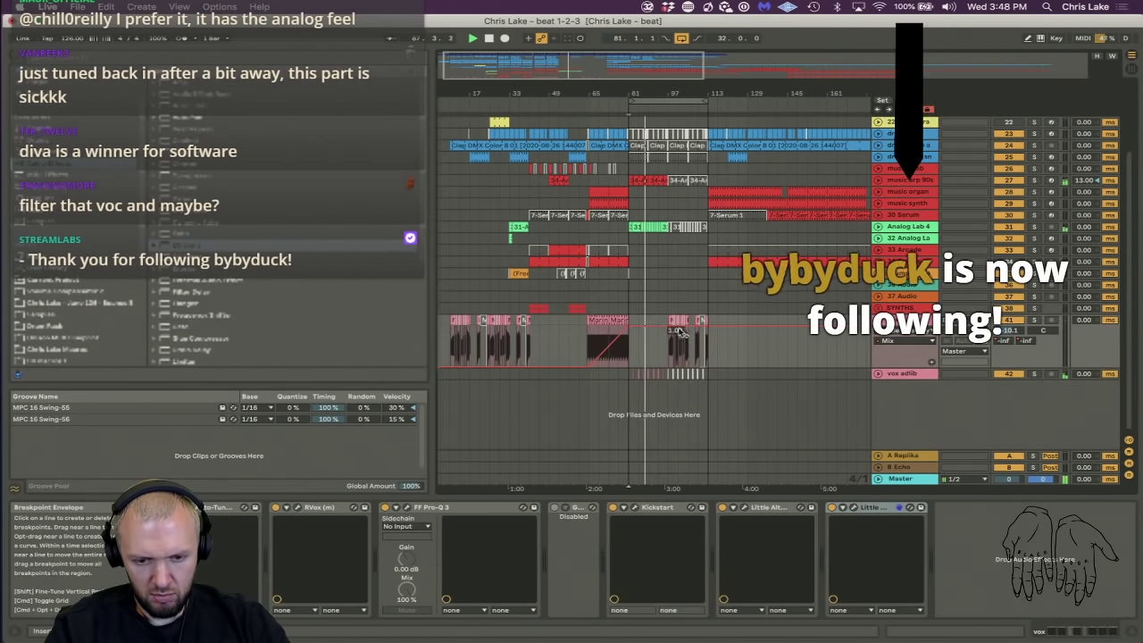
pyautogui.moveTo(665, 332); pyautogui.dragTo(665, 340)
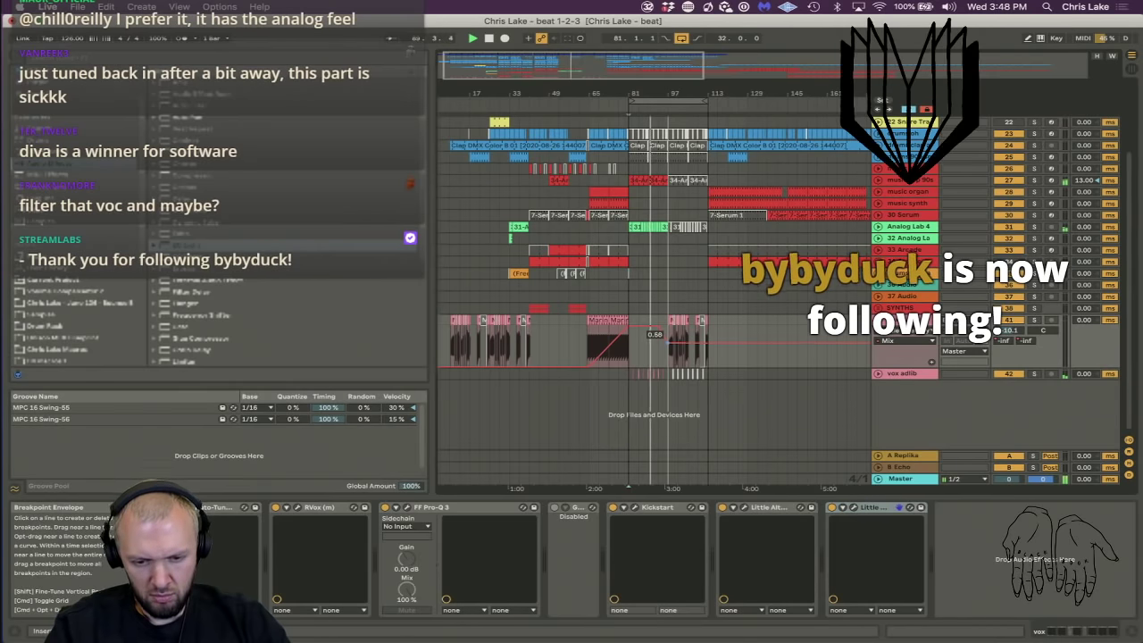
pyautogui.moveTo(667, 341); pyautogui.dragTo(667, 345)
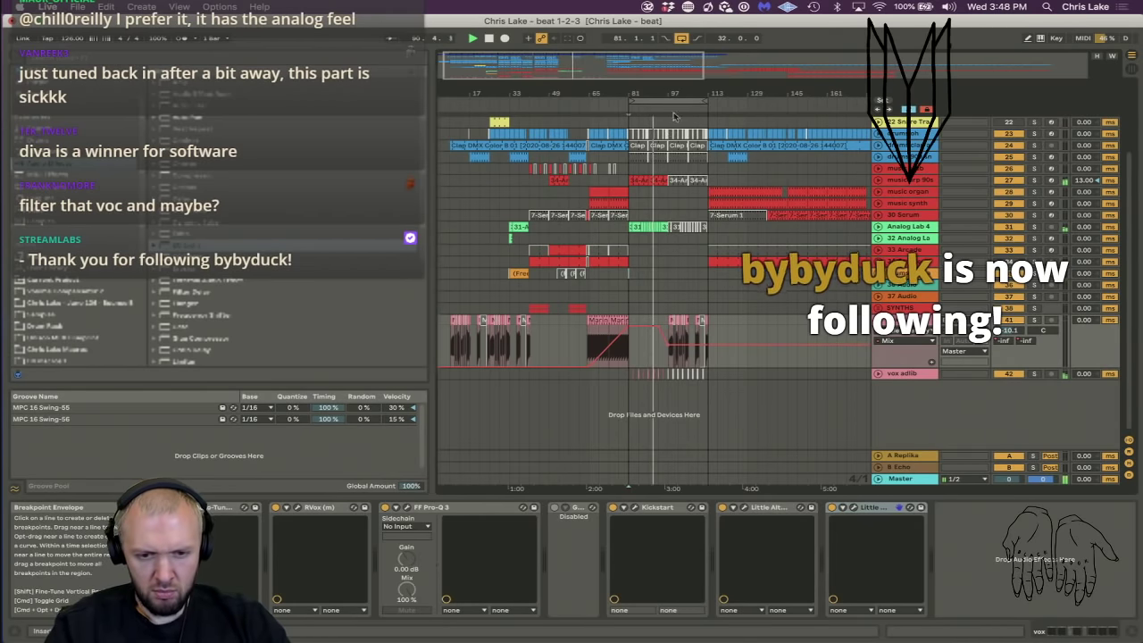
pyautogui.moveTo(668, 93)
pyautogui.mouseDown()
pyautogui.moveTo(668, 143)
pyautogui.moveTo(712, 165)
pyautogui.moveTo(638, 195)
pyautogui.moveTo(680, 196)
pyautogui.moveTo(726, 157)
pyautogui.moveTo(745, 111)
pyautogui.moveTo(674, 95)
pyautogui.moveTo(674, 80)
pyautogui.mouseUp()
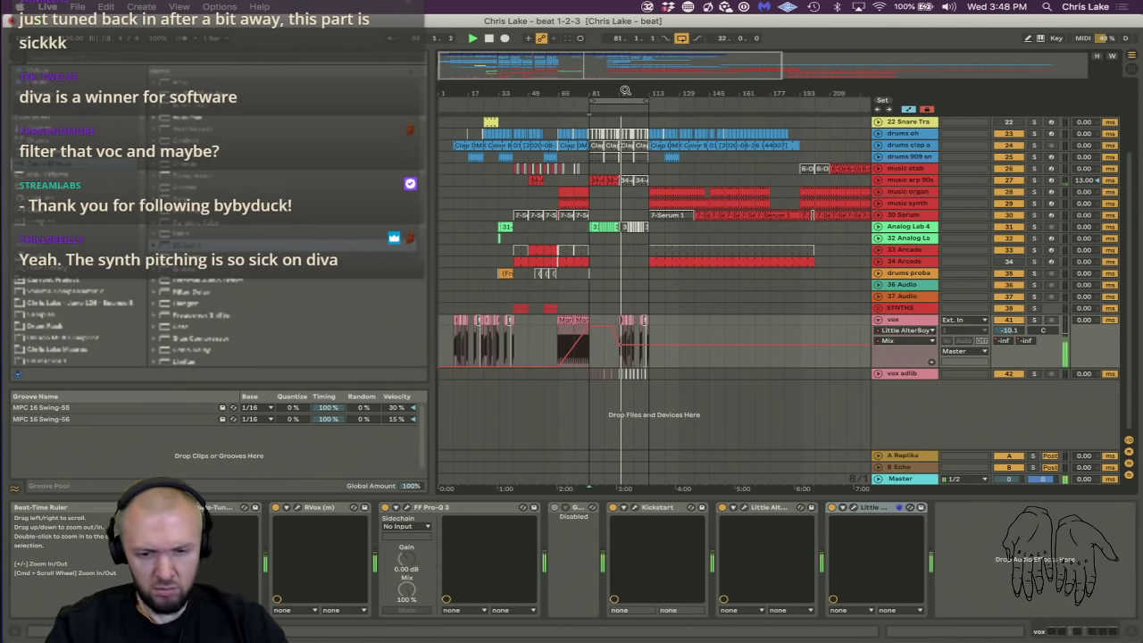
pyautogui.moveTo(621, 346); pyautogui.dragTo(621, 327)
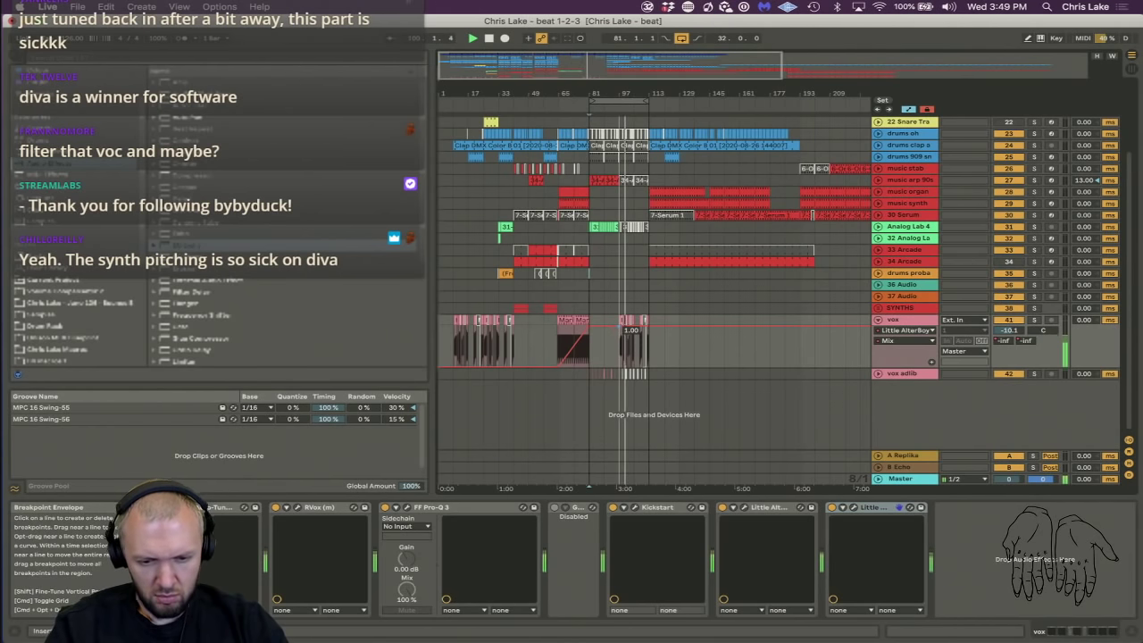
pyautogui.moveTo(630, 344); pyautogui.dragTo(630, 361)
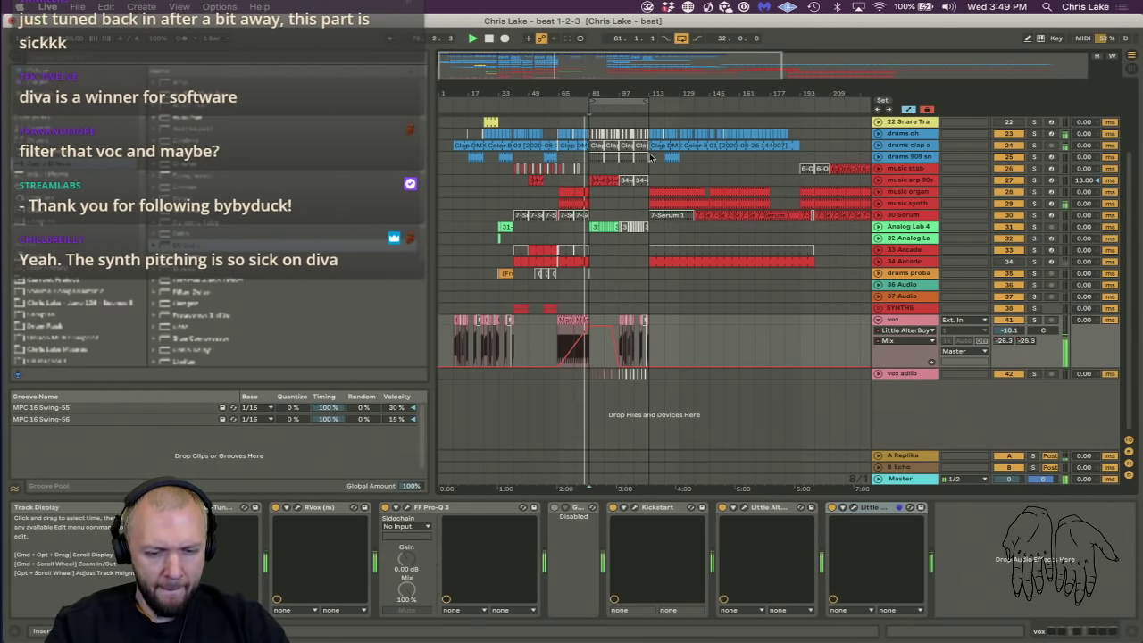
# Undo the vox automation, clip edits and 16-bar duplication back to the single break, and replay the lead-in to bar 81.
pyautogui.scroll(3, 651, 338)
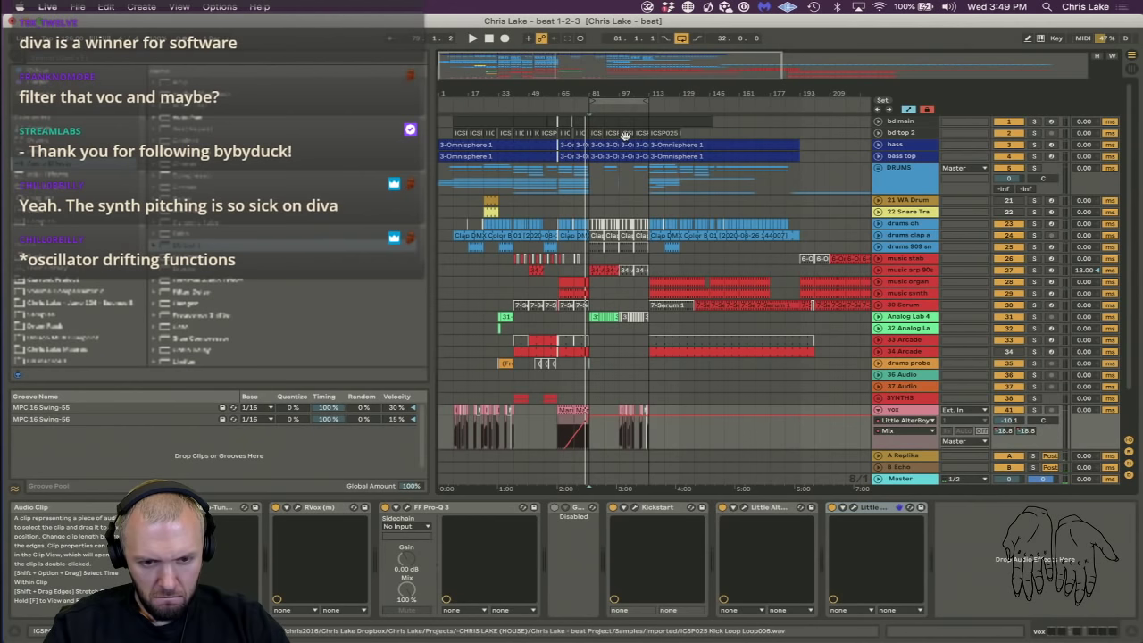
pyautogui.press('super+z')
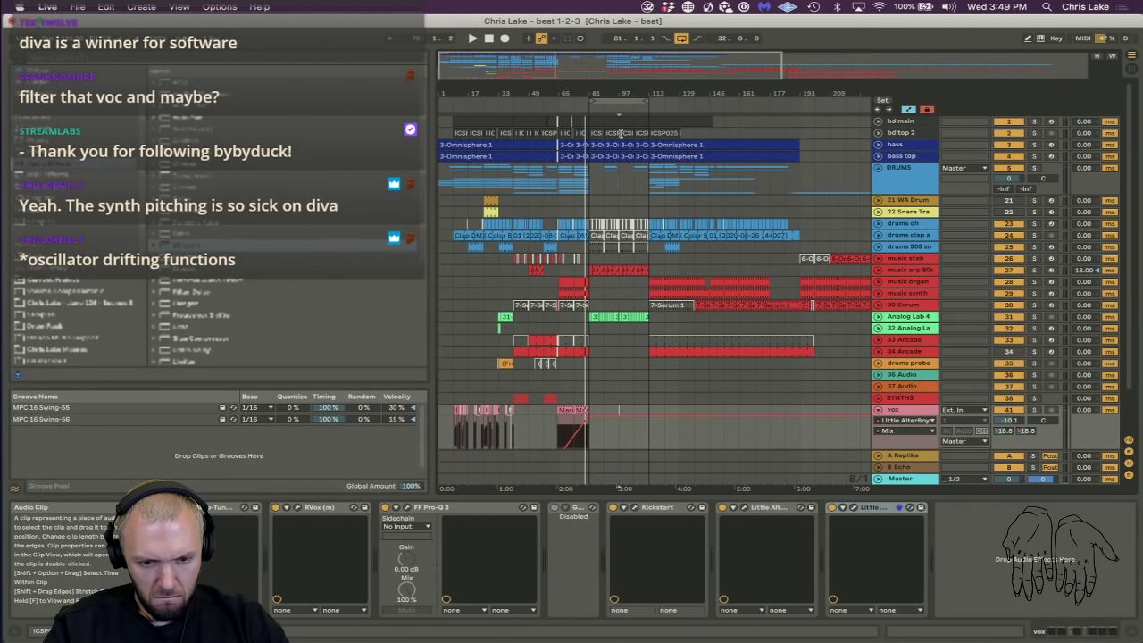
pyautogui.press('super+z')
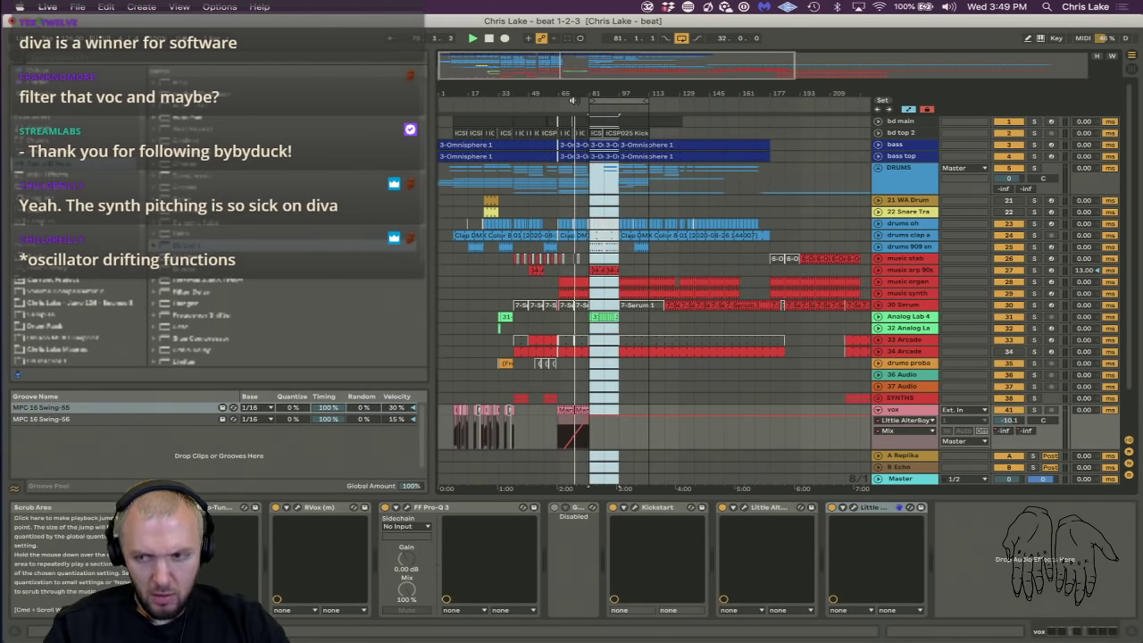
pyautogui.click(572, 100)
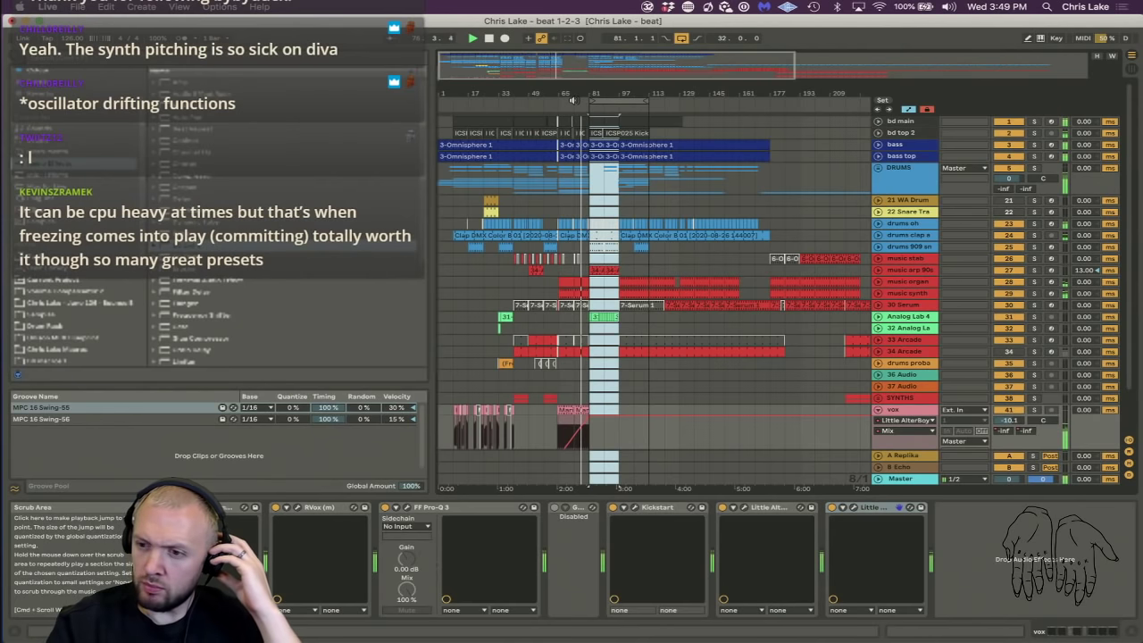
pyautogui.press('XF86AudioRaiseVolume')
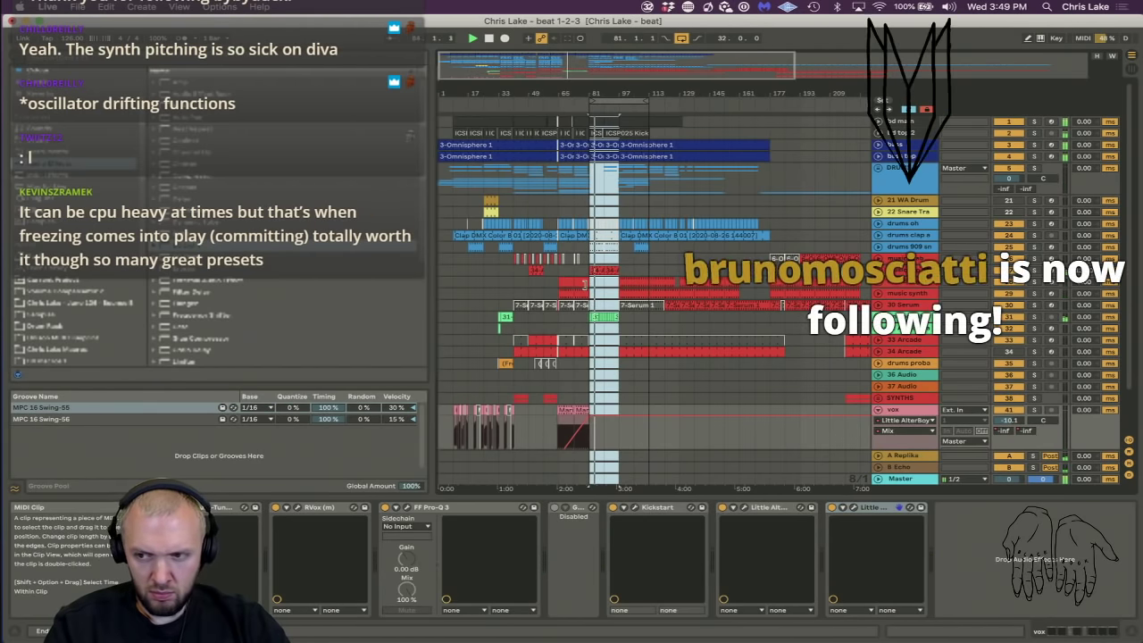
# Mute and unmute the bass top track during playback to compare the break with and without it.
pyautogui.scroll(-1, 585, 284)
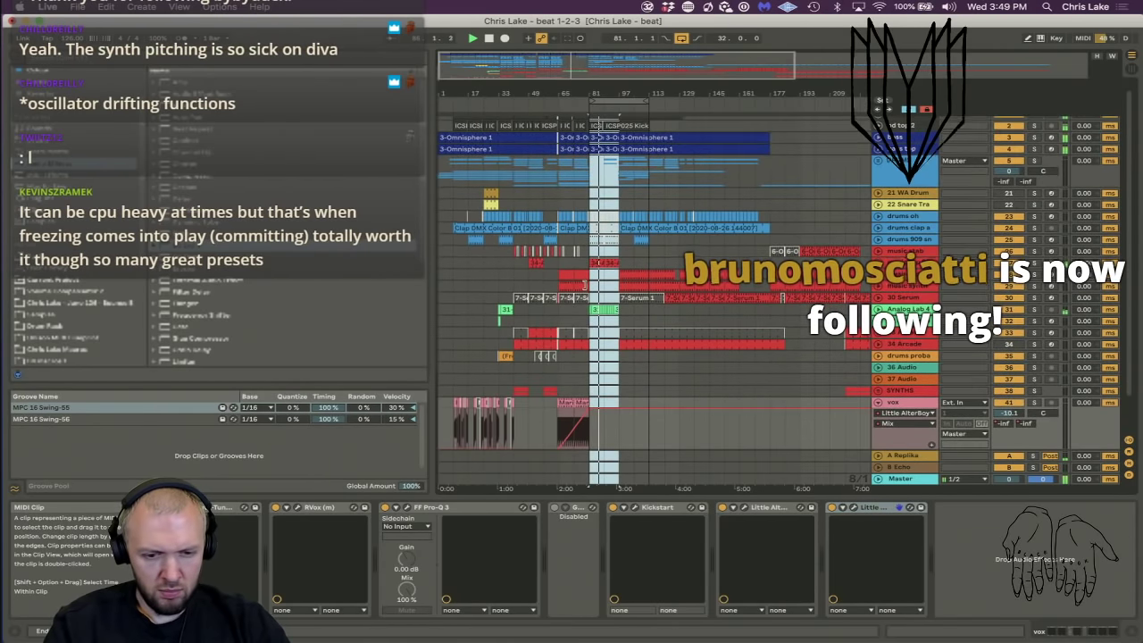
pyautogui.scroll(-1, 585, 284)
pyautogui.scroll(2, 906, 160)
pyautogui.click(903, 156)
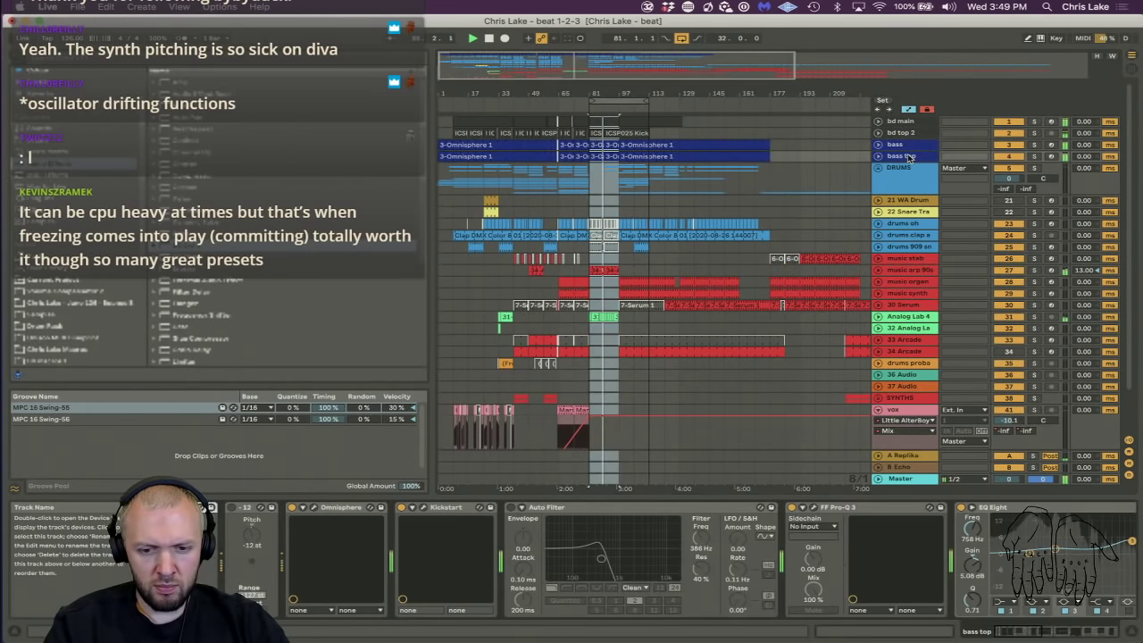
pyautogui.click(1007, 156)
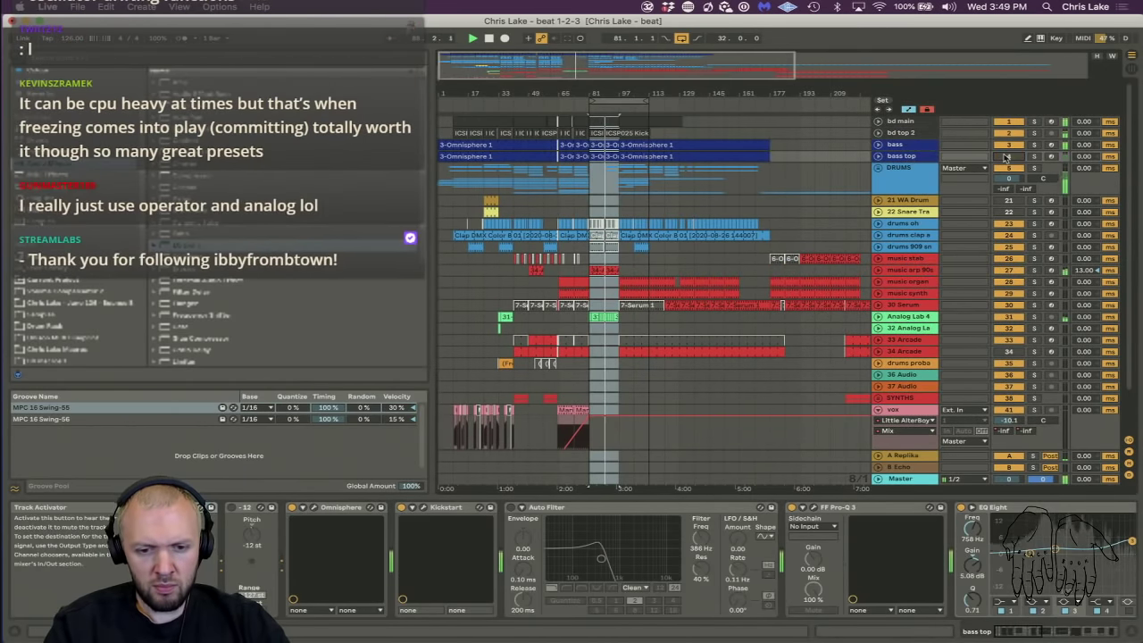
pyautogui.click(1006, 157)
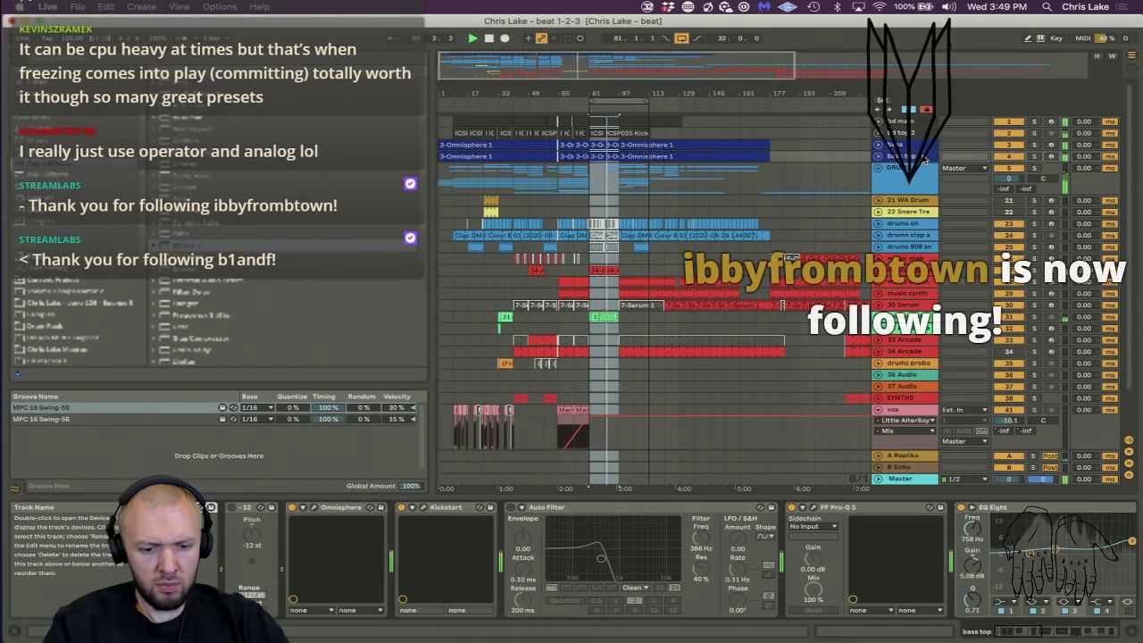
# Unfold bass top and enable host automation for the filter envelope depth of layer A in its Omnisphere, exposing the parameter in the device.
pyautogui.click(313, 508)
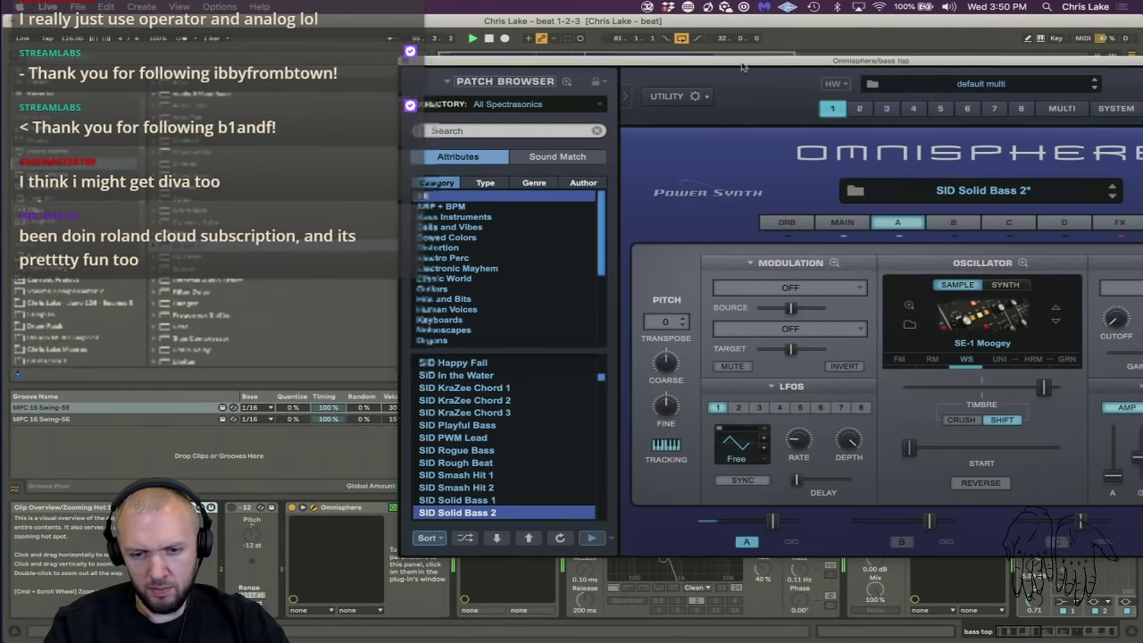
pyautogui.moveTo(760, 67); pyautogui.dragTo(483, 79)
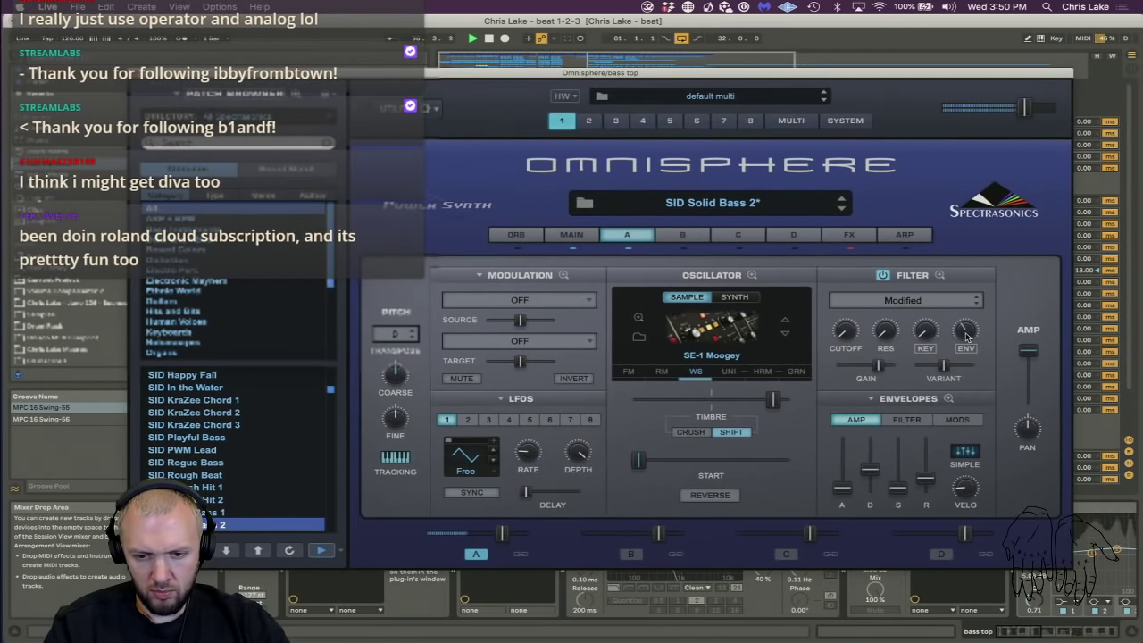
pyautogui.click(139, 72)
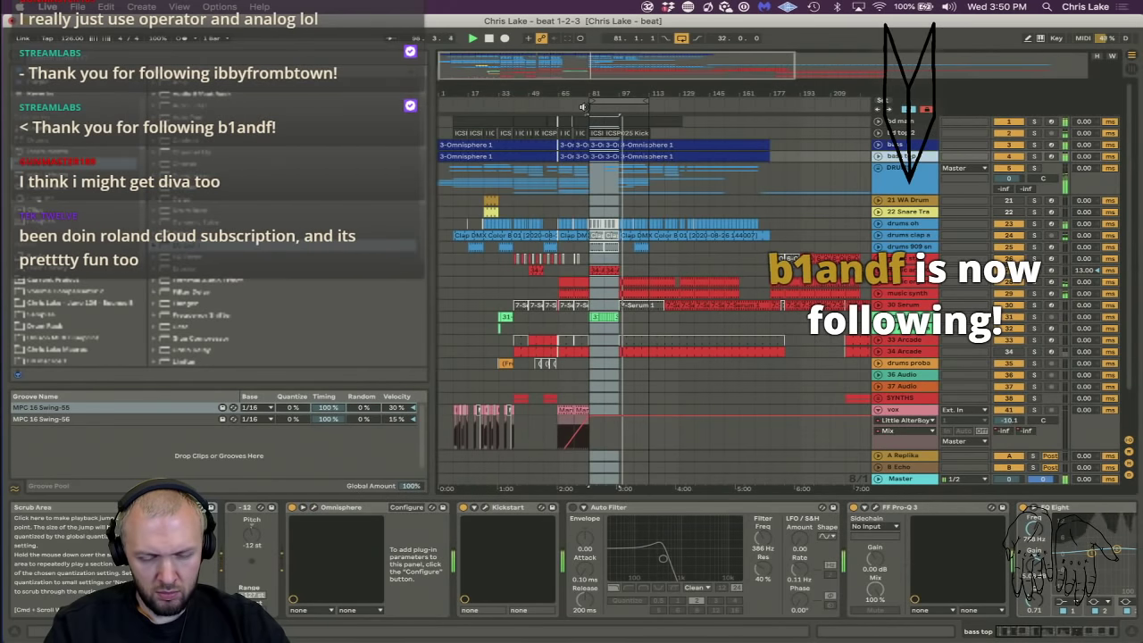
pyautogui.click(877, 156)
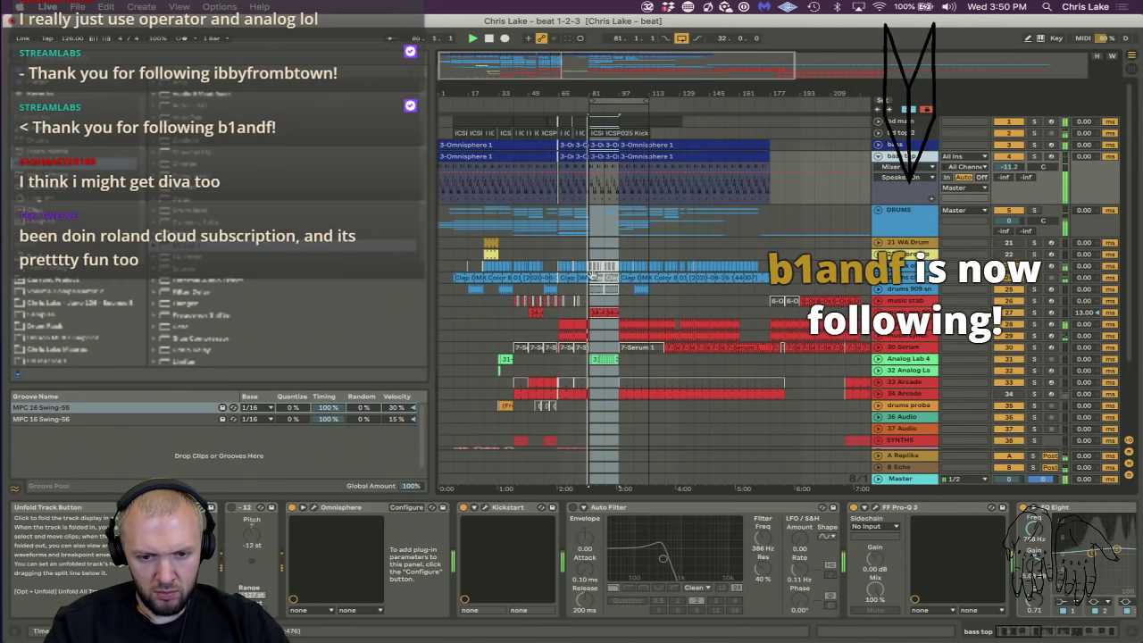
pyautogui.click(402, 508)
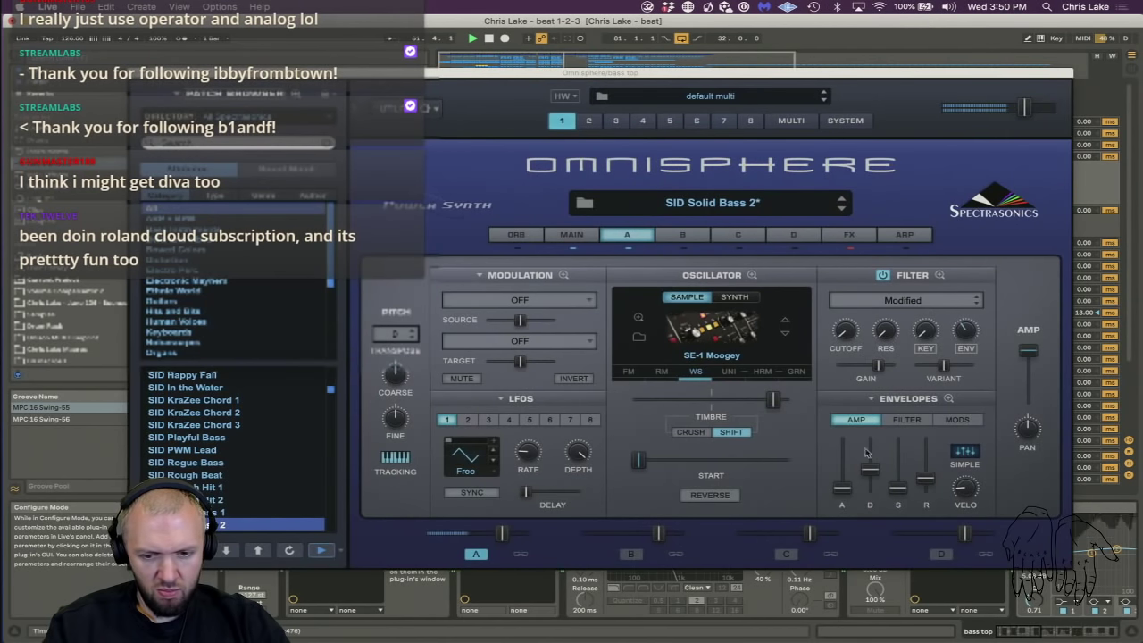
pyautogui.rightClick(959, 326)
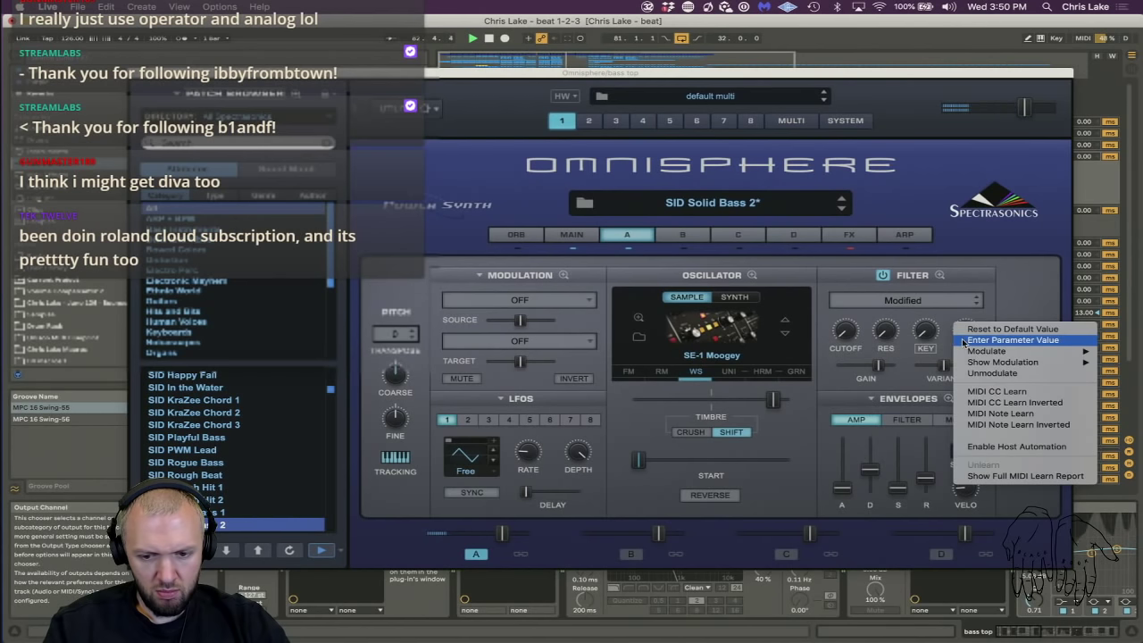
pyautogui.click(1013, 446)
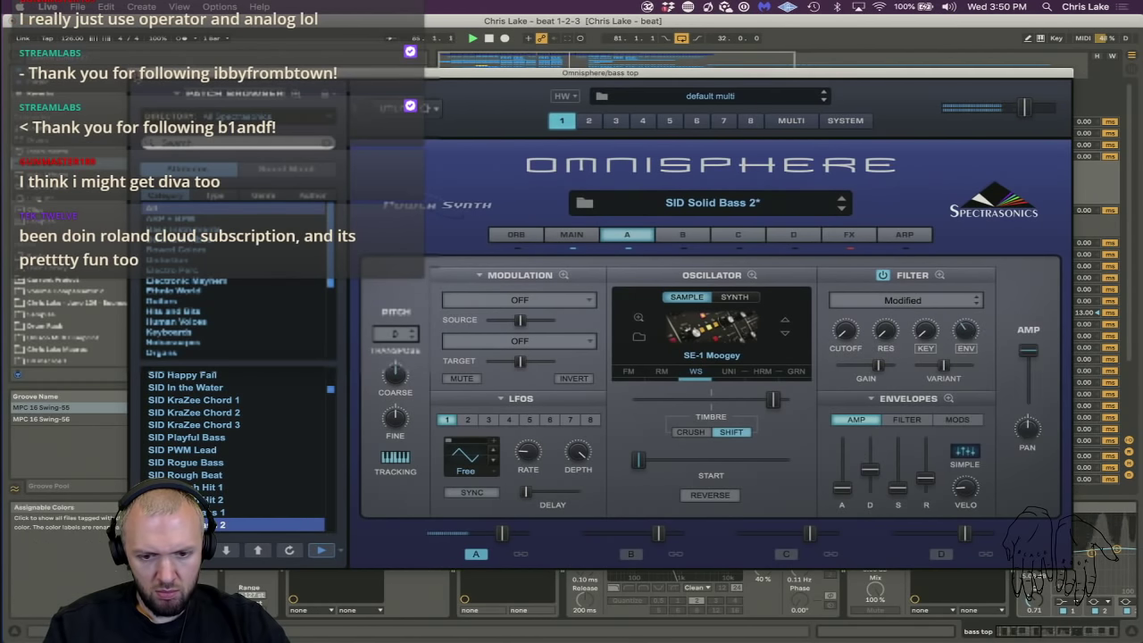
pyautogui.click(140, 72)
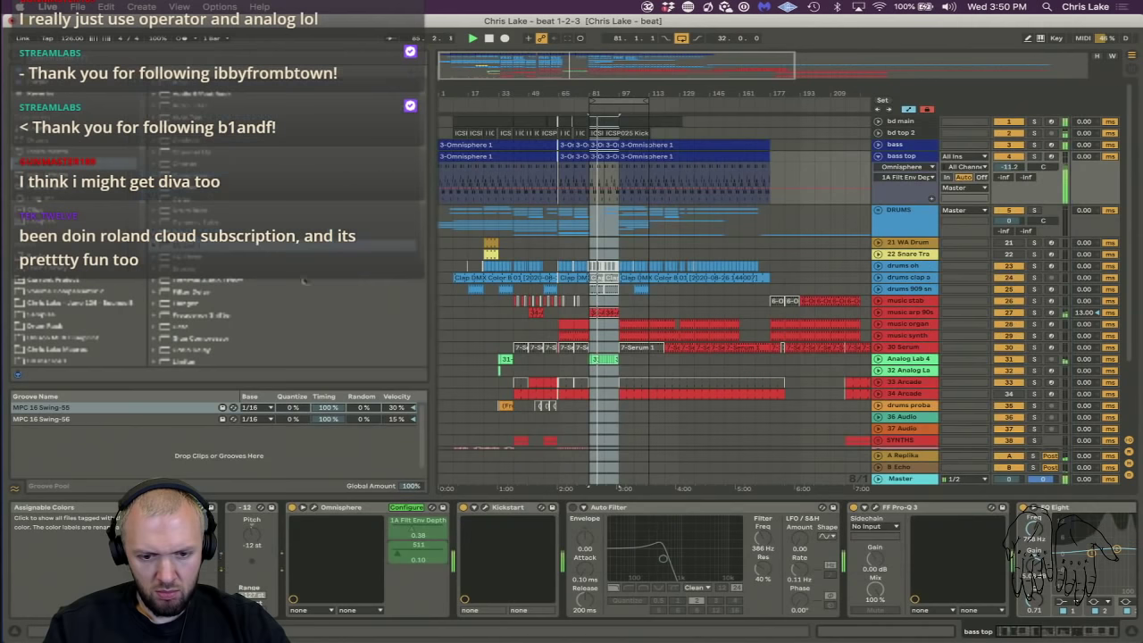
pyautogui.click(406, 507)
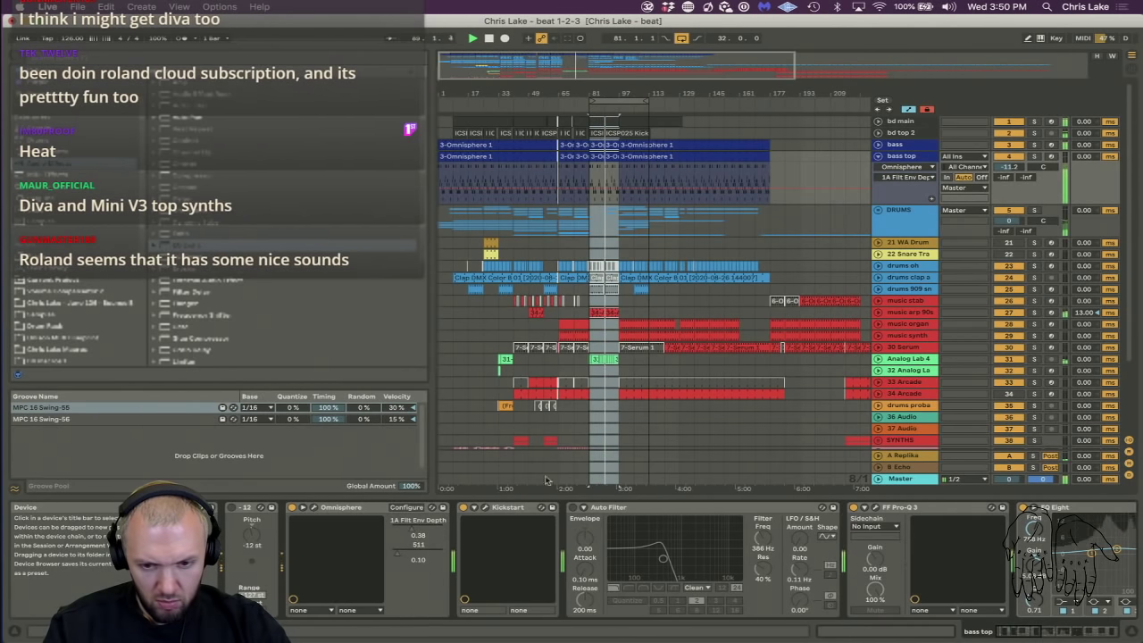
# Automate bass top's filter envelope depth down to 0.25 from bar 81, rising from mid-break to 0.38 at bar 97.
pyautogui.click(606, 200)
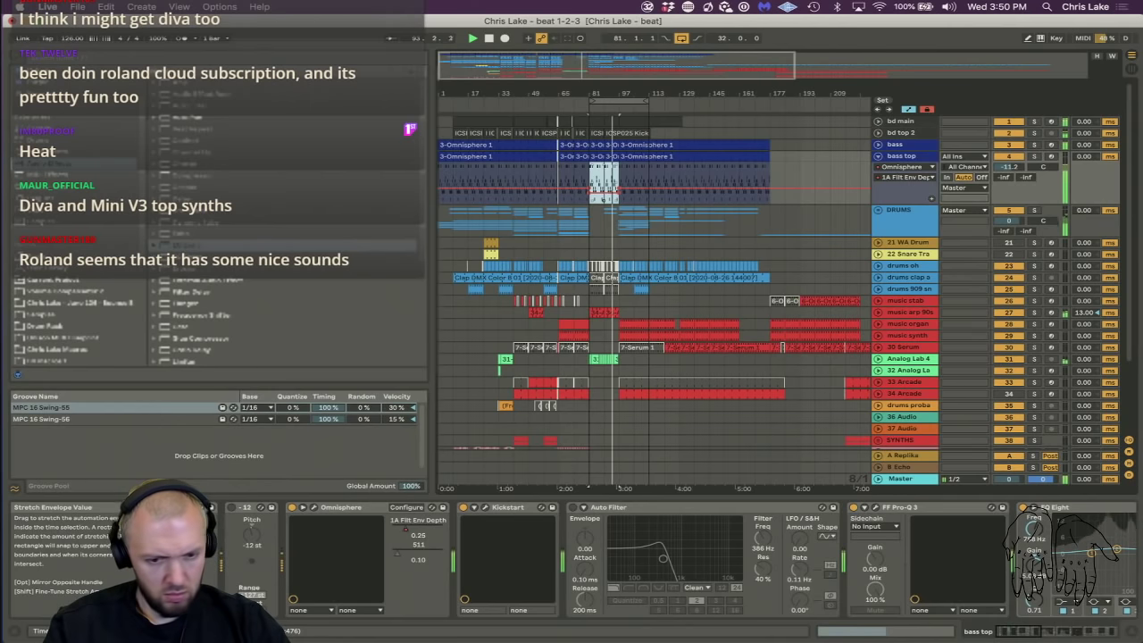
pyautogui.click(577, 104)
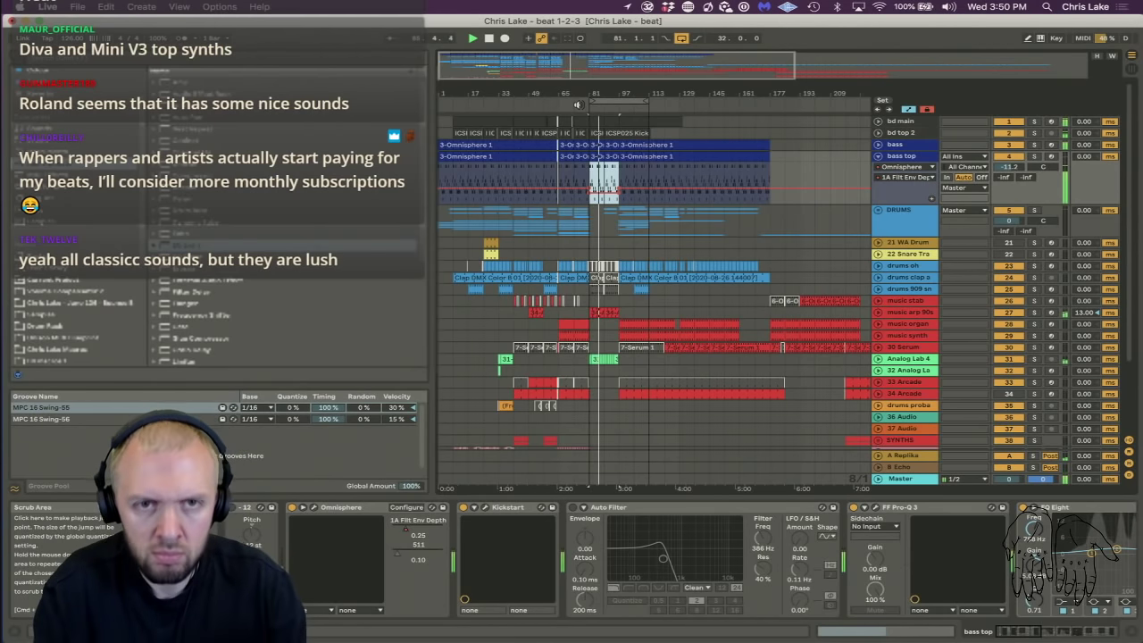
pyautogui.click(604, 197)
pyautogui.click(619, 196)
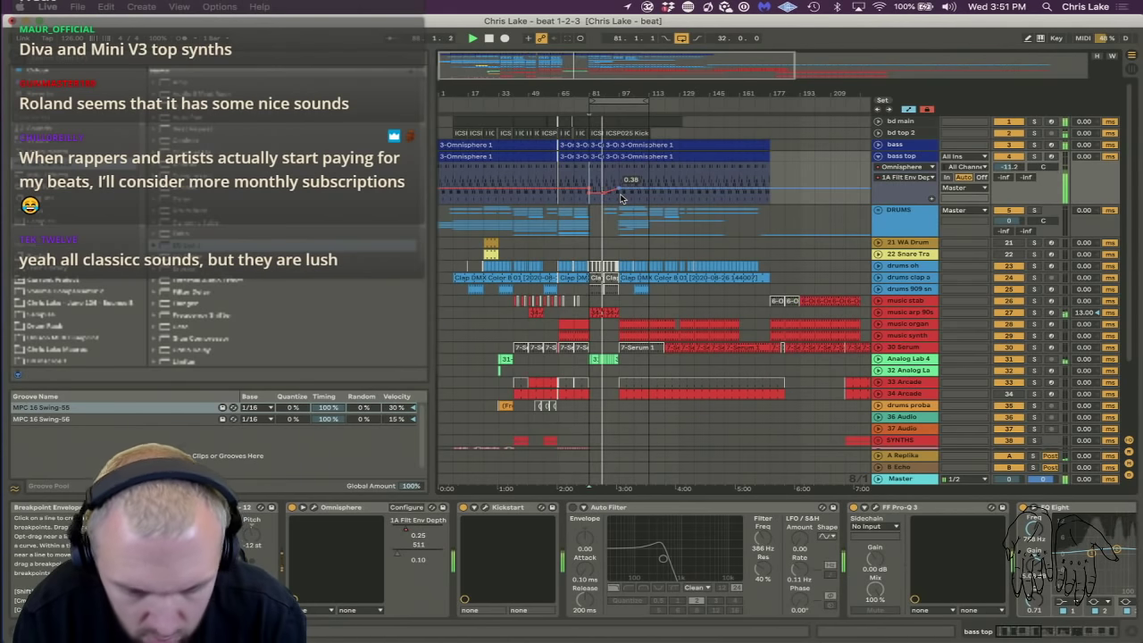
pyautogui.hscroll(1, 620, 199)
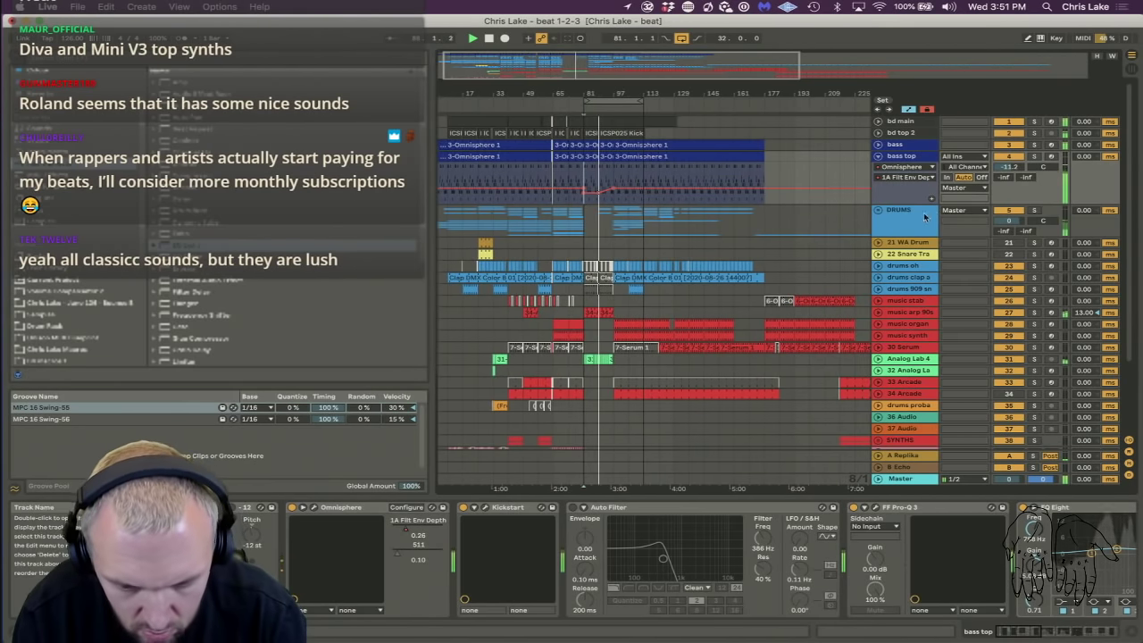
# Unfold the DRUMS group and the Analog Lab 4 track.
pyautogui.click(888, 218)
pyautogui.click(882, 214)
pyautogui.scroll(-10, 718, 228)
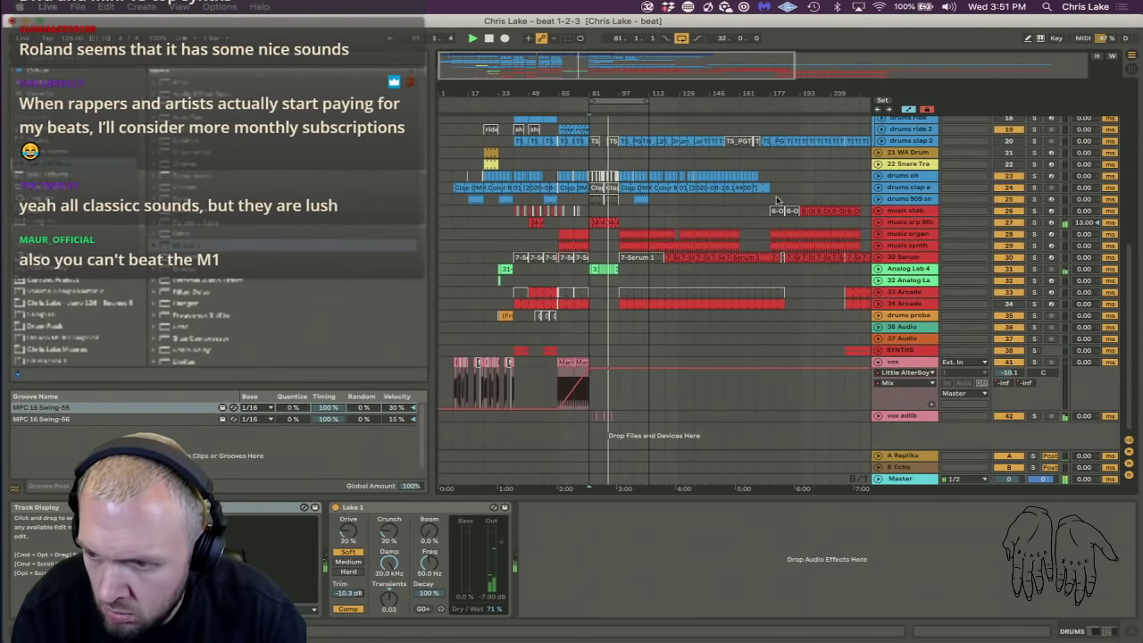
pyautogui.click(877, 268)
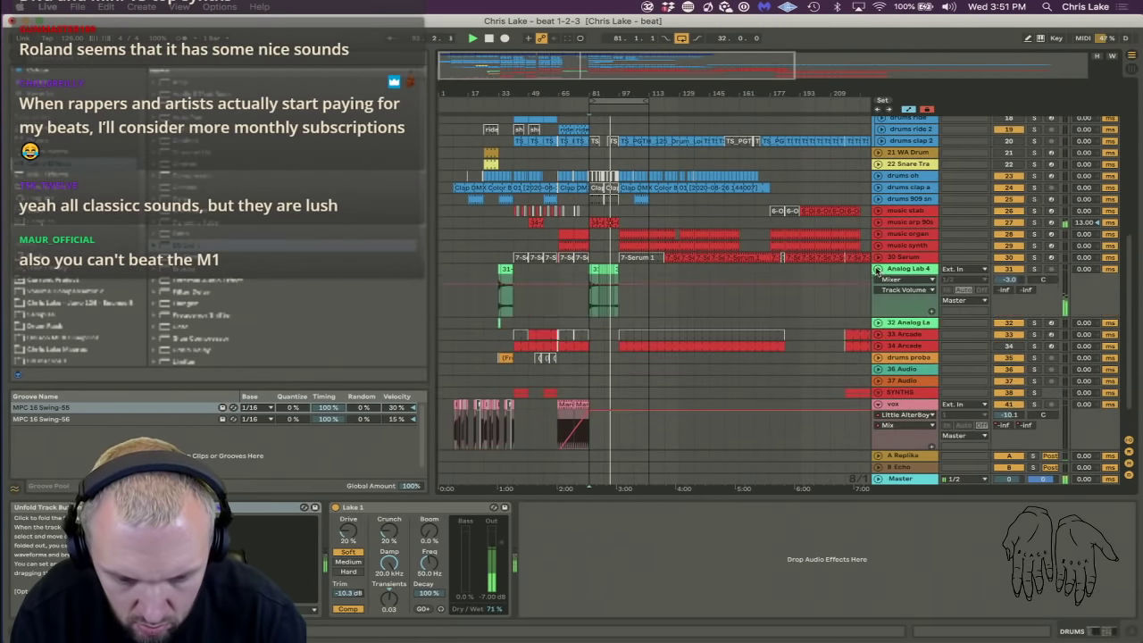
# Hide the automation envelopes in the arrangement and stop playback of the break.
pyautogui.moveTo(605, 92); pyautogui.dragTo(645, 92)
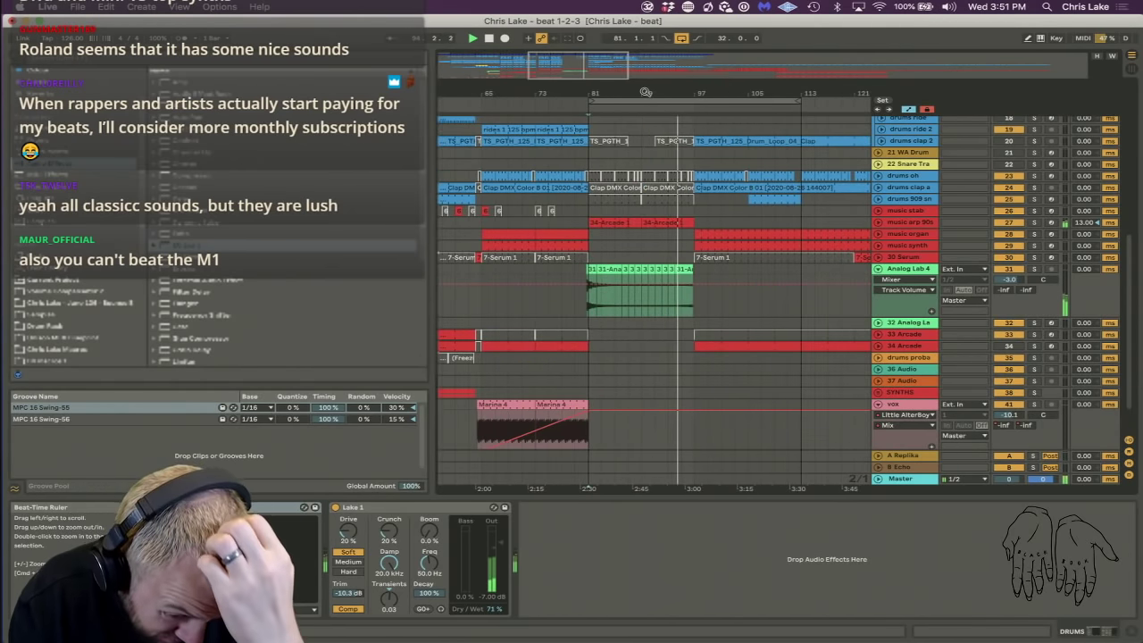
pyautogui.press('a')
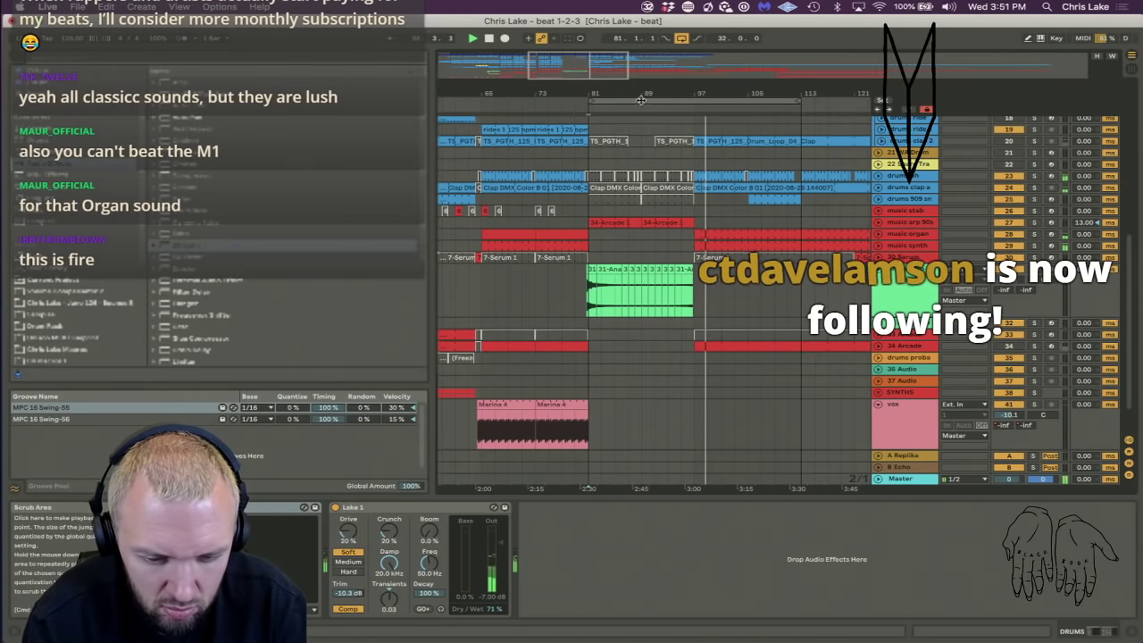
pyautogui.moveTo(572, 111); pyautogui.dragTo(633, 73)
pyautogui.press('space')
pyautogui.scroll(5, 633, 212)
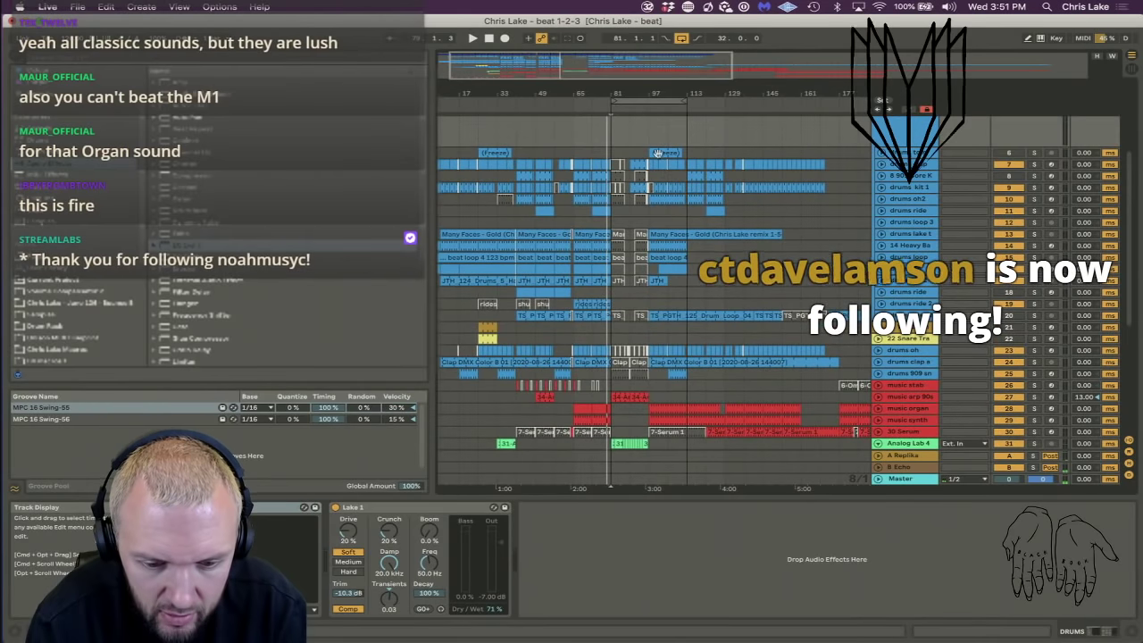
pyautogui.click(640, 108)
pyautogui.moveTo(614, 98); pyautogui.dragTo(612, 93)
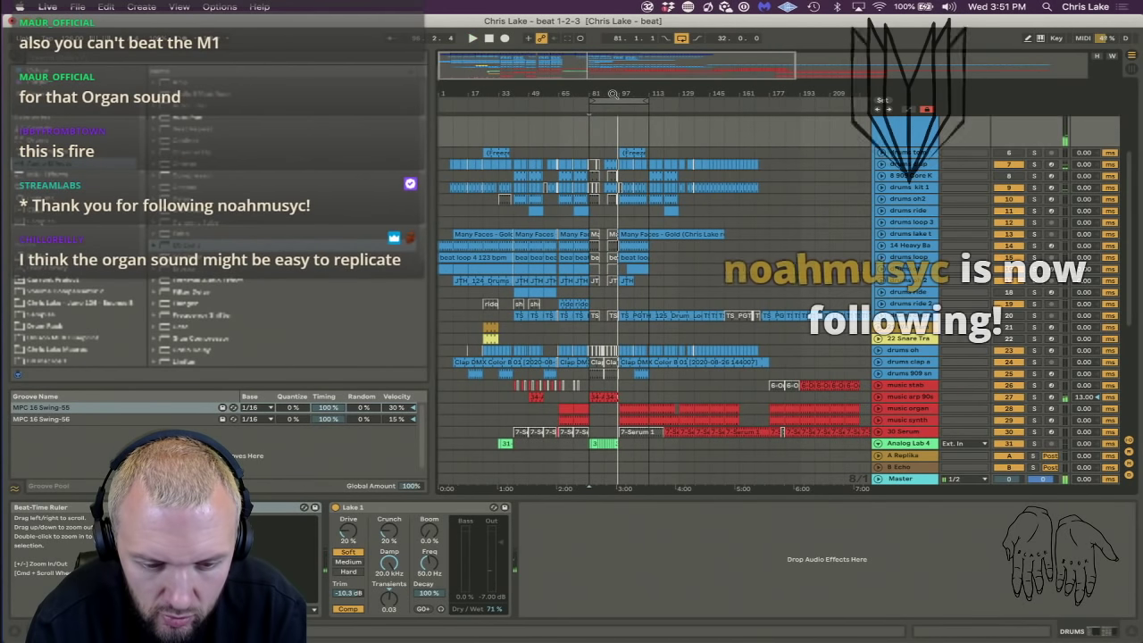
# Play the arrangement from bar 41 to review the section leading up to the build before the break.
pyautogui.click(483, 211)
pyautogui.press('space')
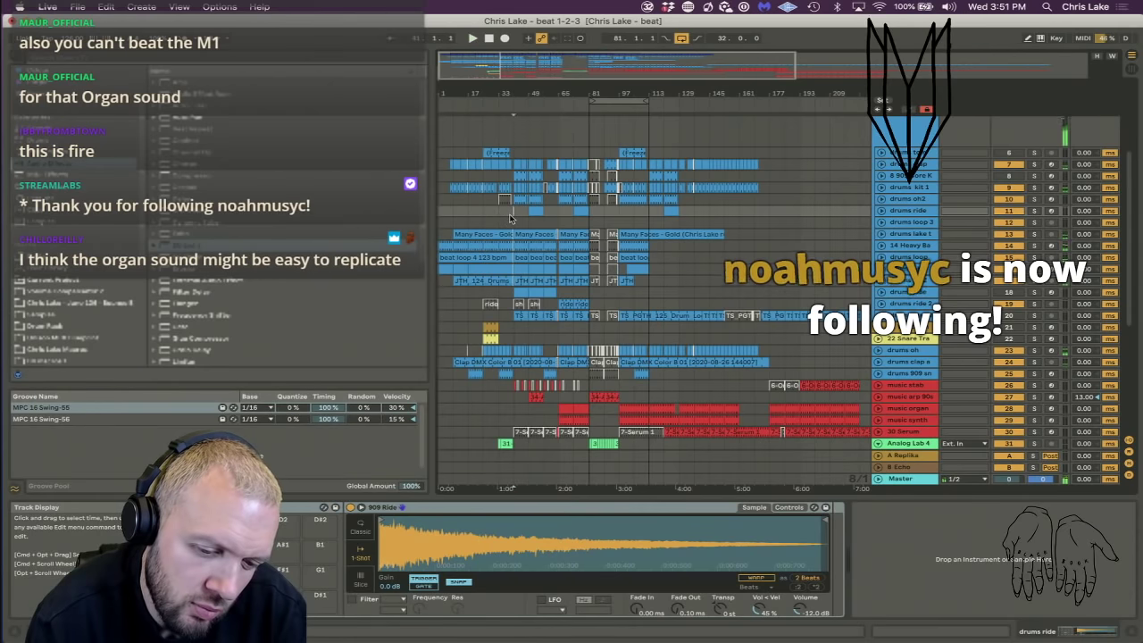
pyautogui.press('space')
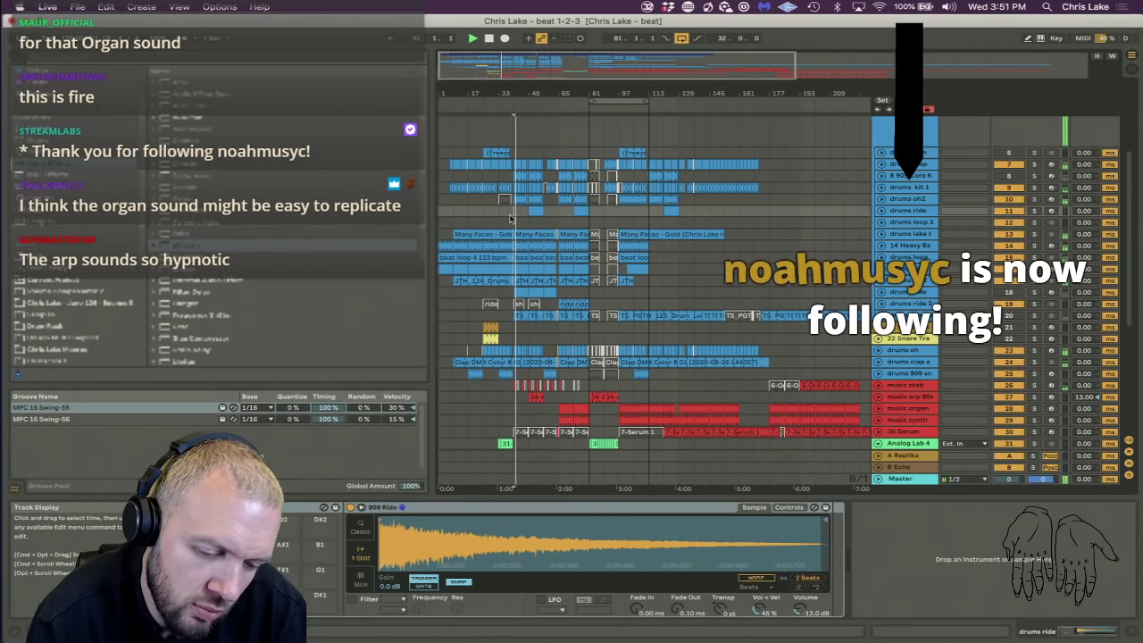
pyautogui.click(520, 212)
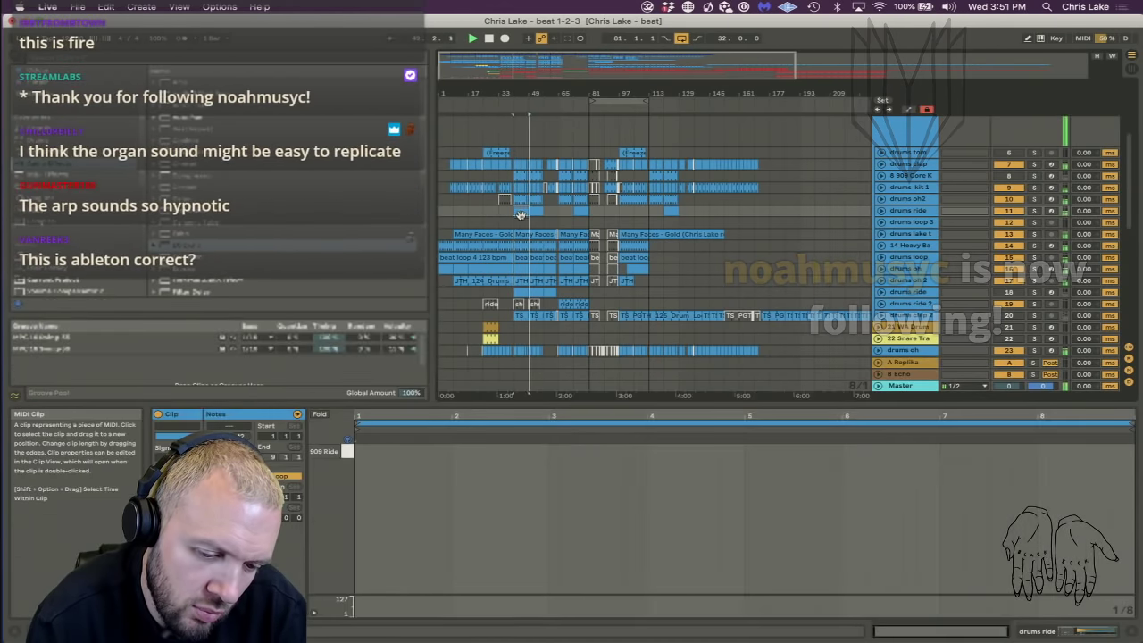
pyautogui.press('space')
pyautogui.click(540, 223)
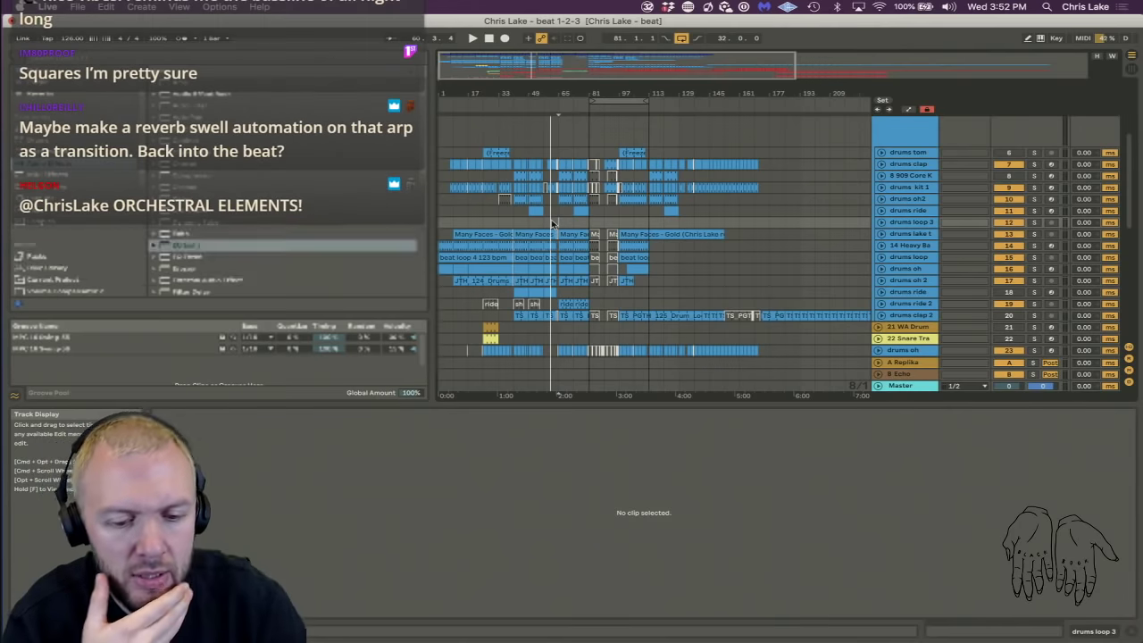
# Fold the DRUMS group and the bass top track.
pyautogui.scroll(5, 763, 141)
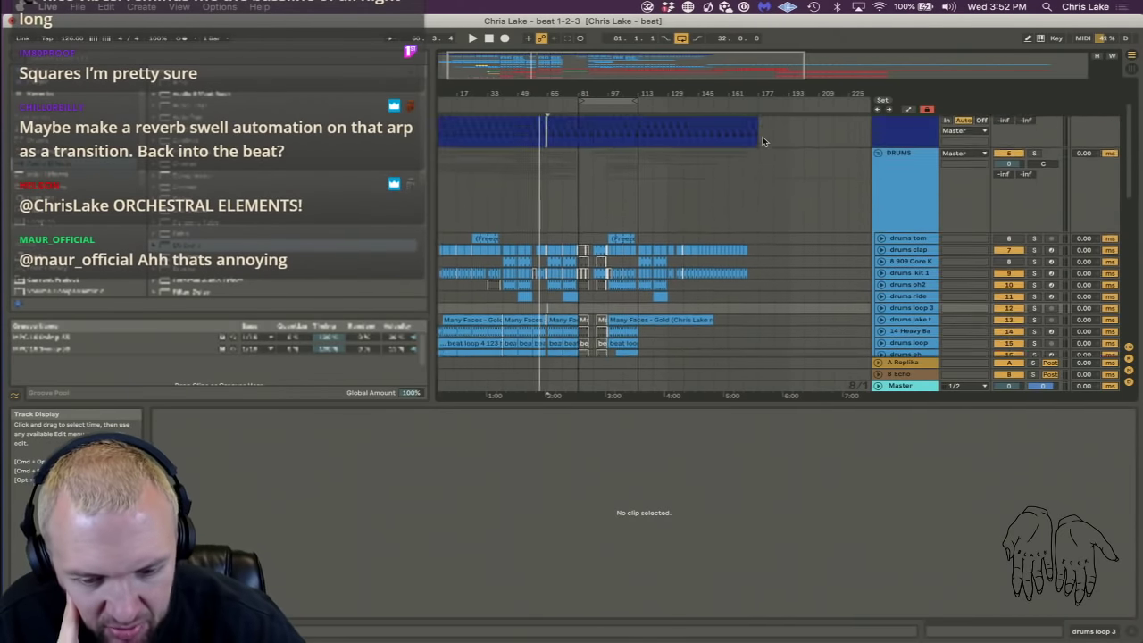
pyautogui.click(879, 187)
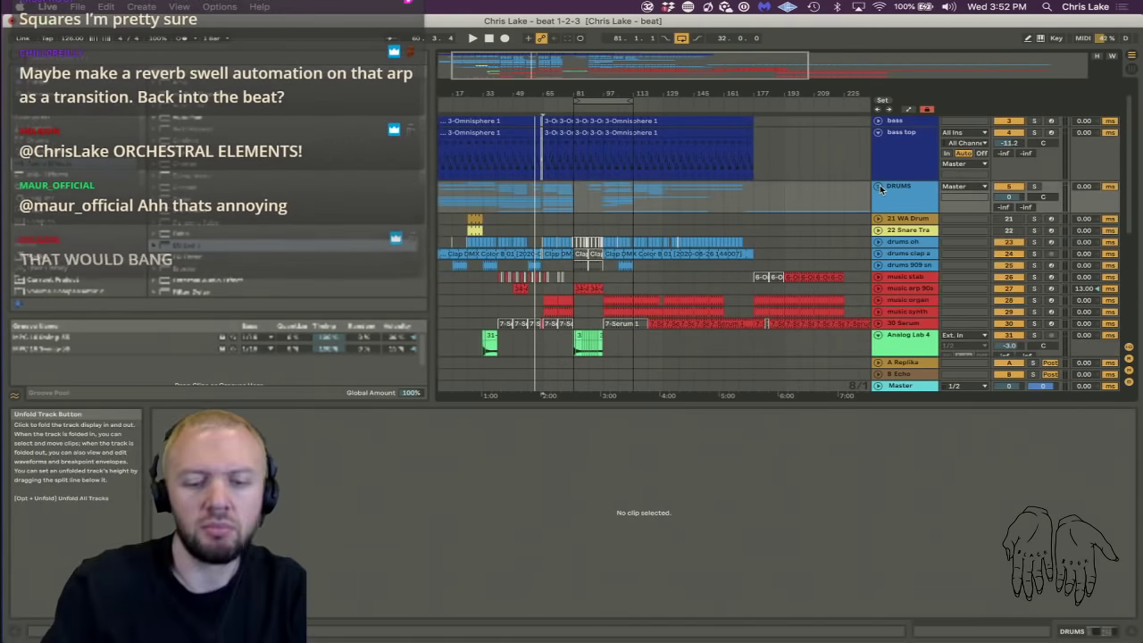
pyautogui.click(877, 132)
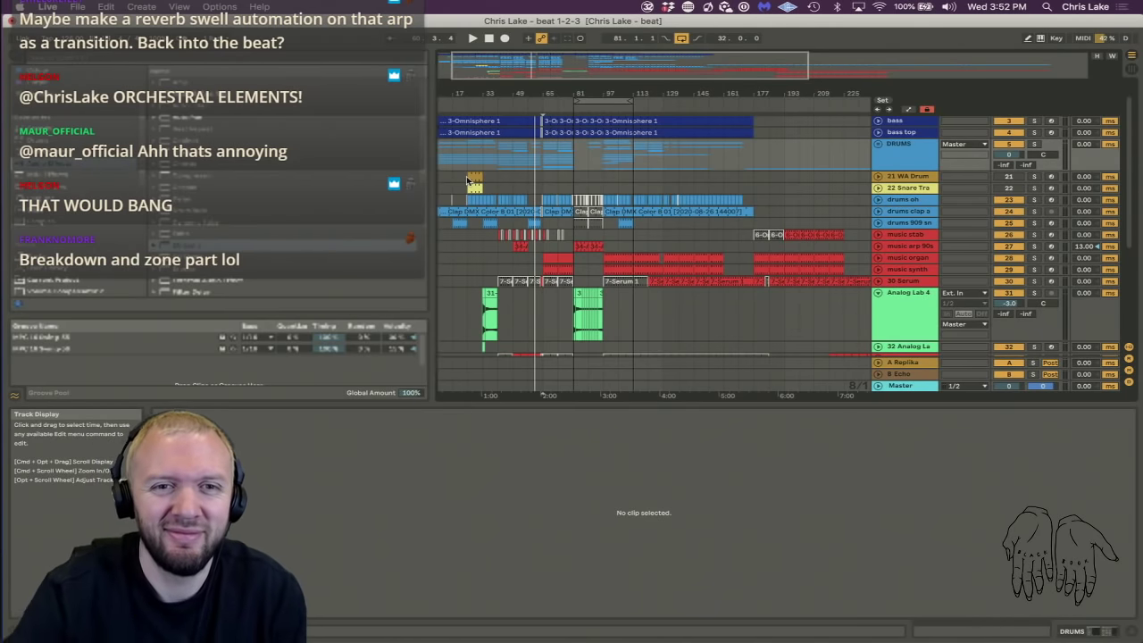
# Replay the intro vocal section and raise the vox track's volume to -8.5 dB.
pyautogui.click(489, 101)
pyautogui.click(924, 161)
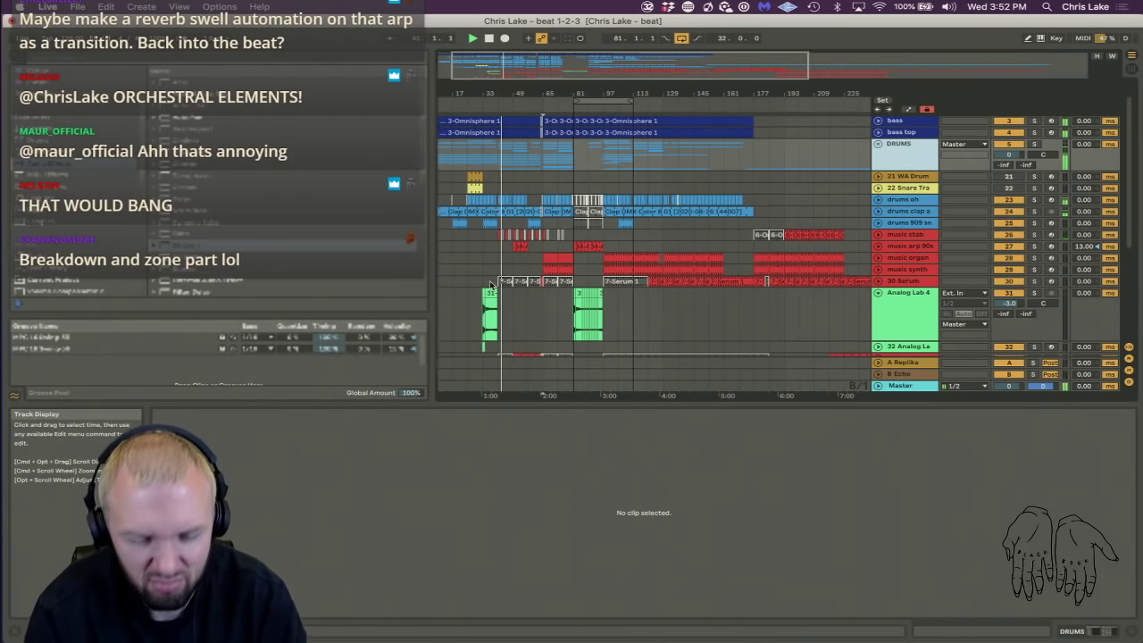
pyautogui.scroll(-5, 478, 272)
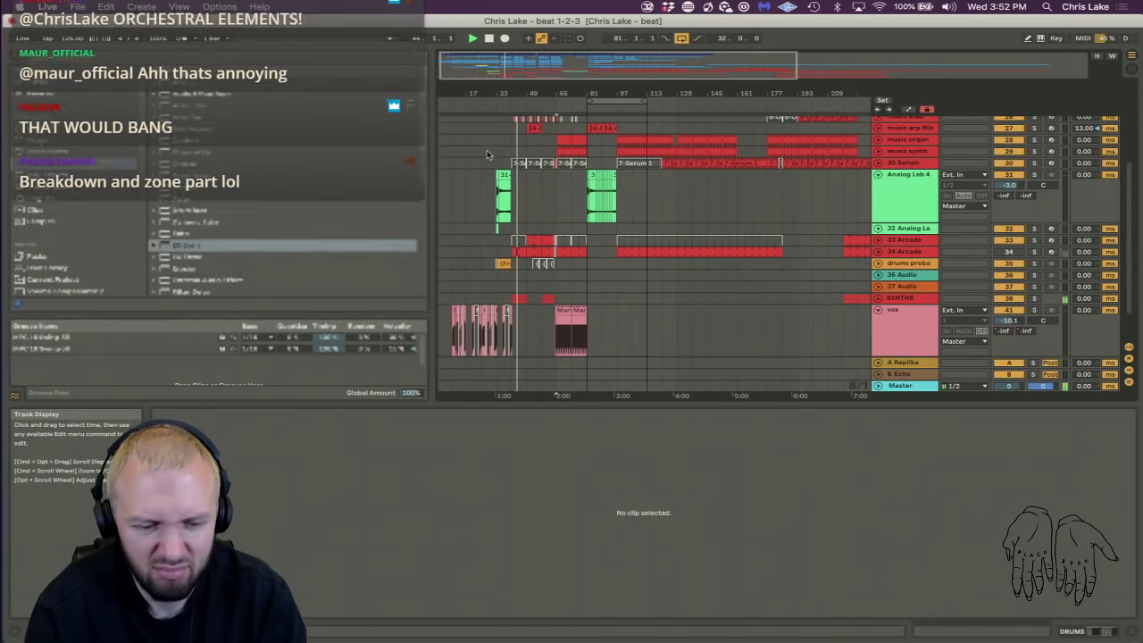
pyautogui.click(491, 104)
pyautogui.scroll(-3, 501, 291)
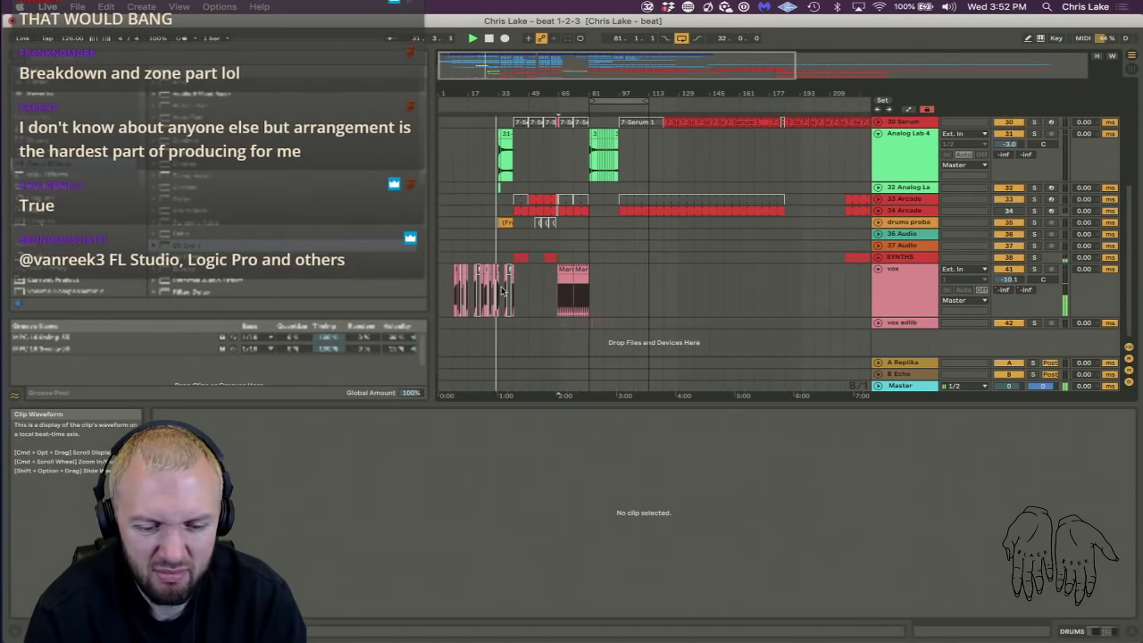
pyautogui.click(883, 288)
pyautogui.click(457, 105)
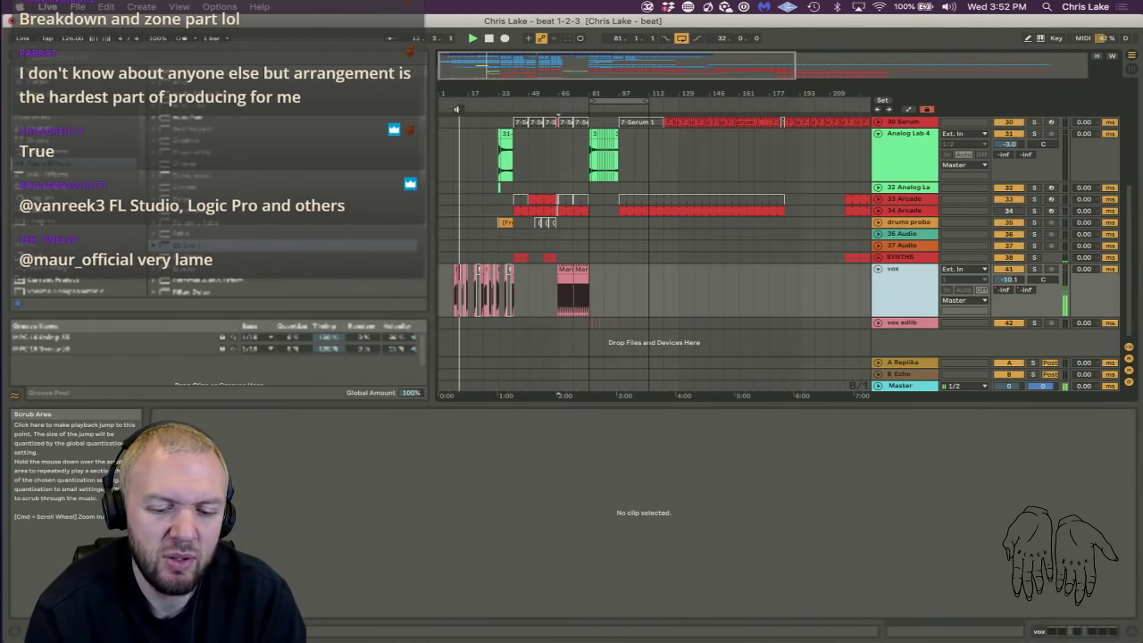
pyautogui.moveTo(1008, 279); pyautogui.dragTo(1008, 271)
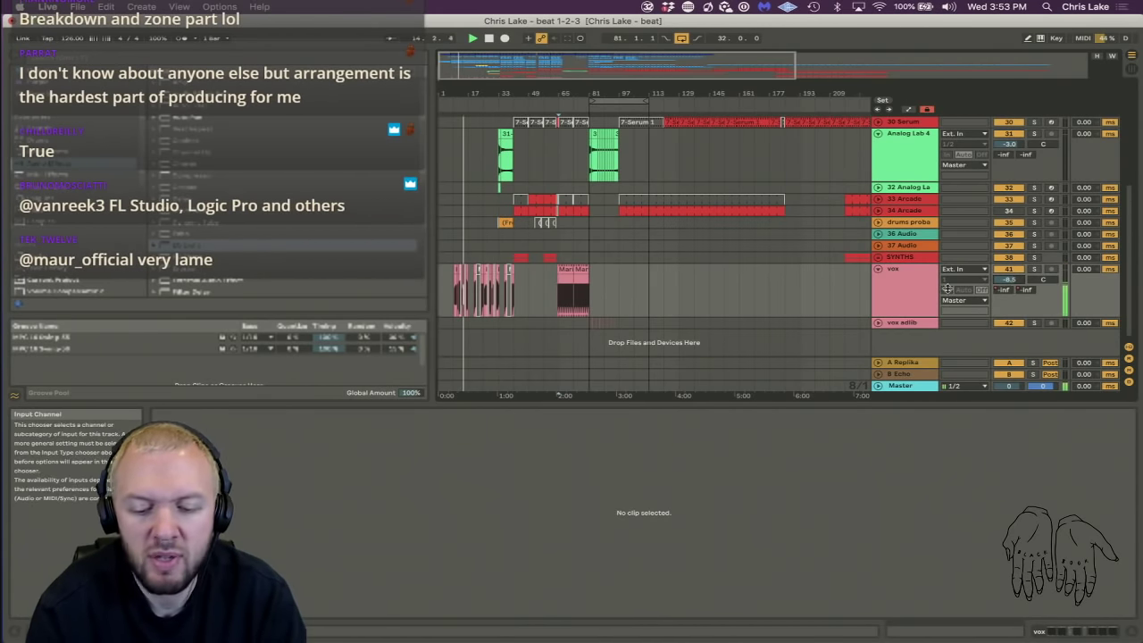
# Delete the disabled device between FF Pro-Q 3 and Kickstart from the vox track's effect chain.
pyautogui.doubleClick(903, 292)
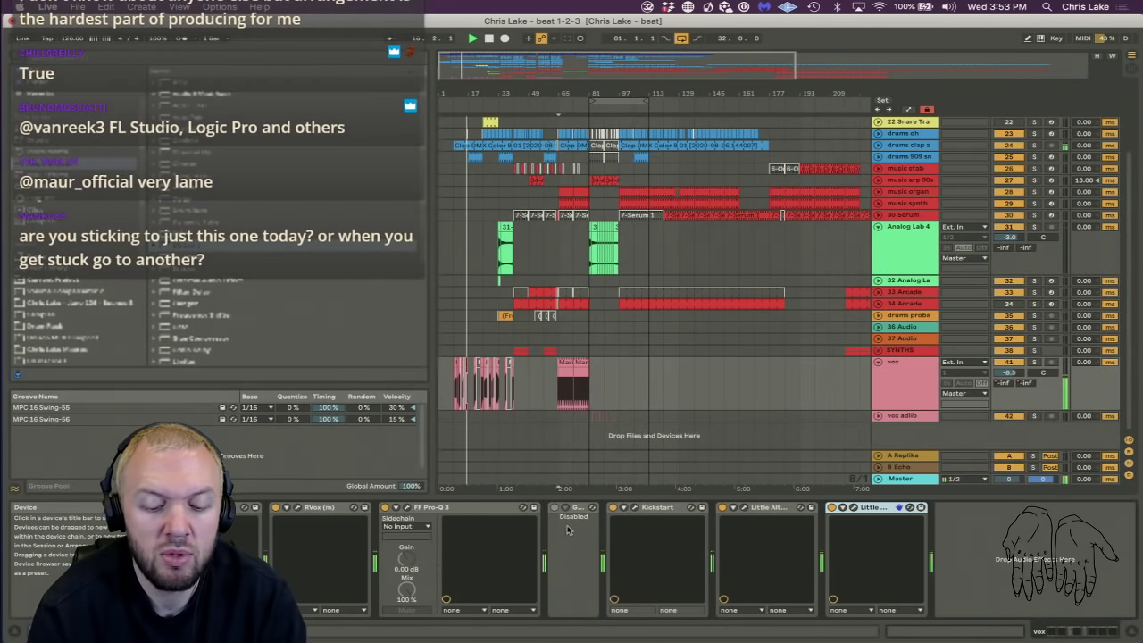
pyautogui.press('Delete')
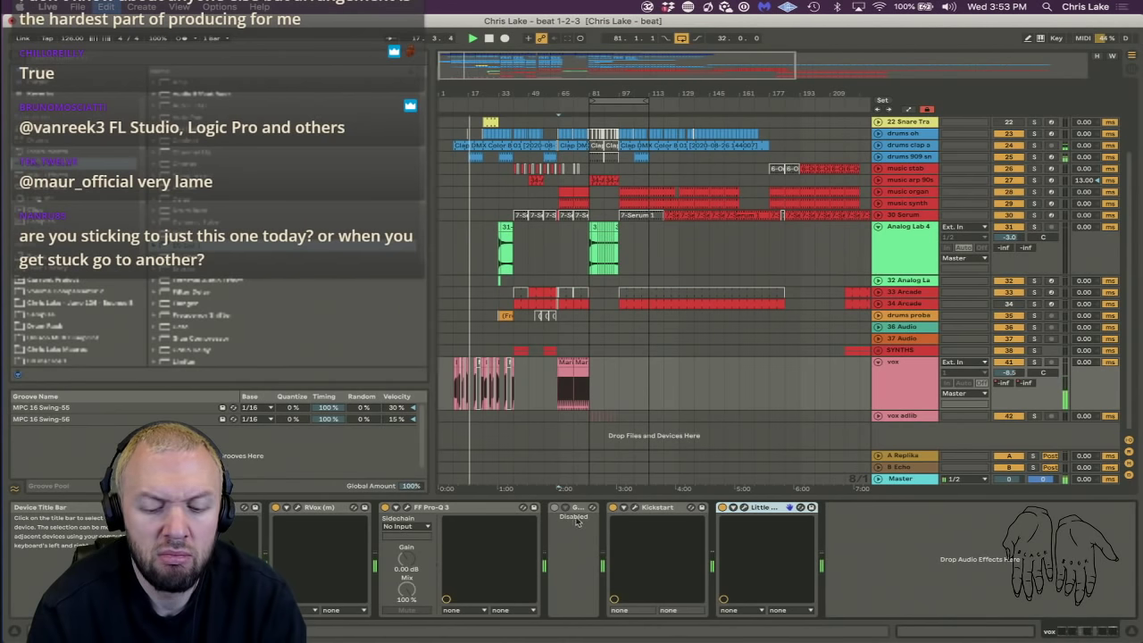
pyautogui.click(578, 508)
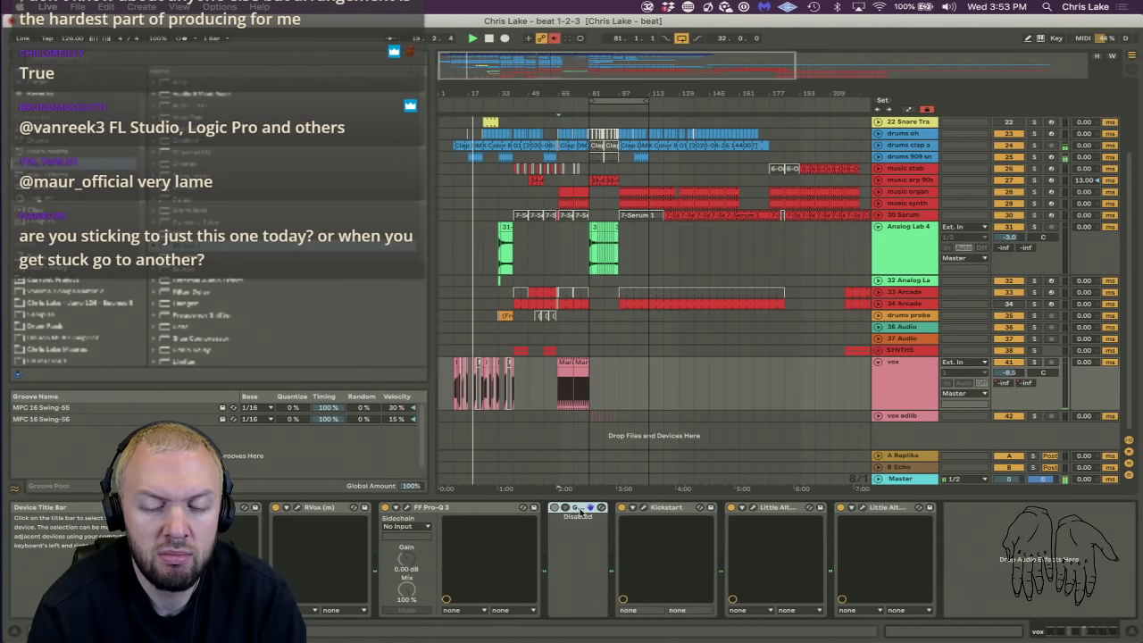
pyautogui.press('Delete')
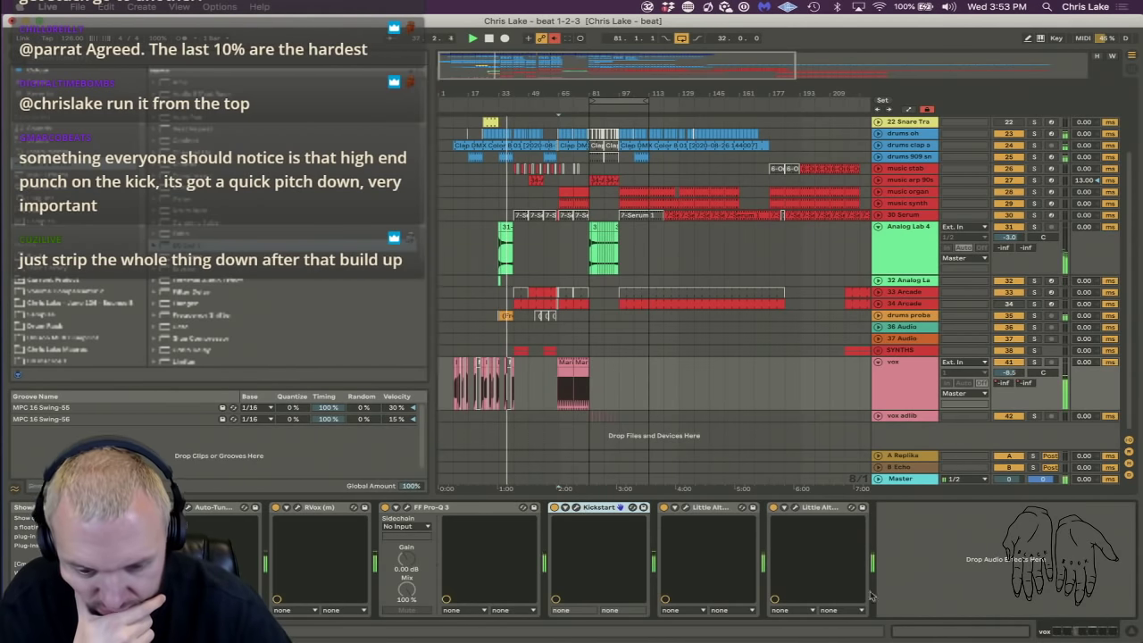
# Fold the Analog Lab 4 and vox tracks while the arrangement plays into the break.
pyautogui.click(877, 226)
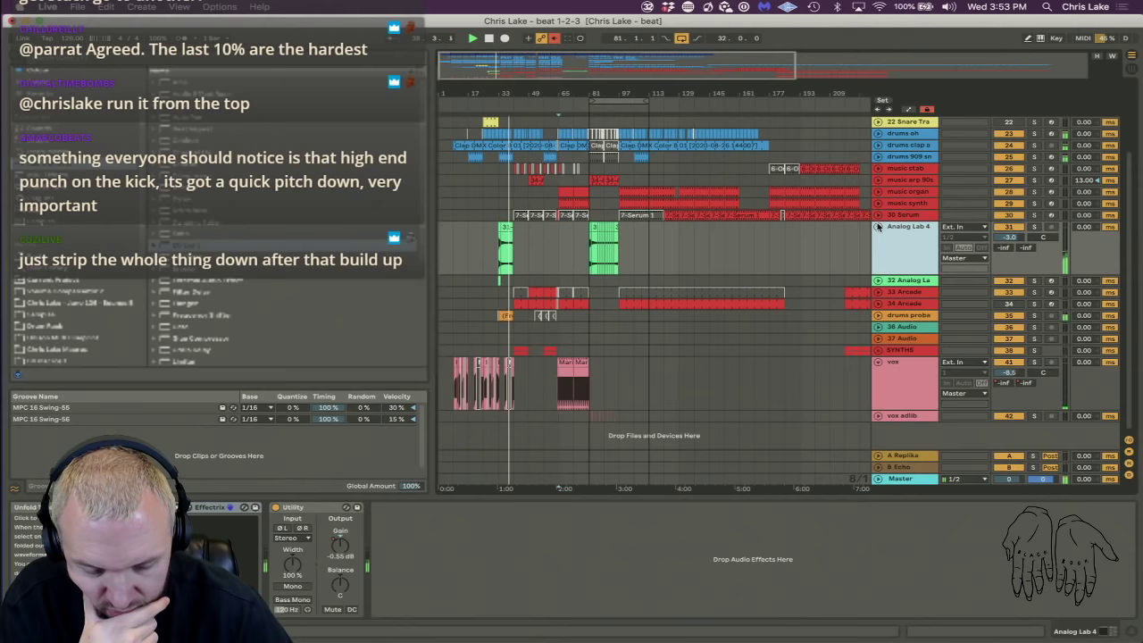
pyautogui.click(878, 227)
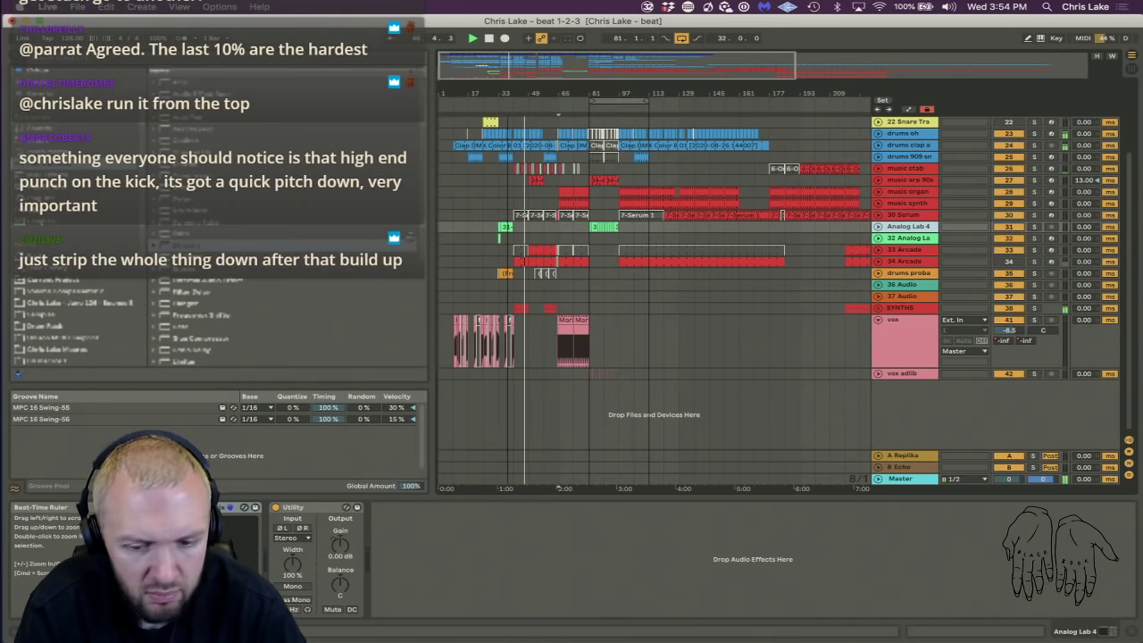
pyautogui.moveTo(507, 93); pyautogui.dragTo(506, 95)
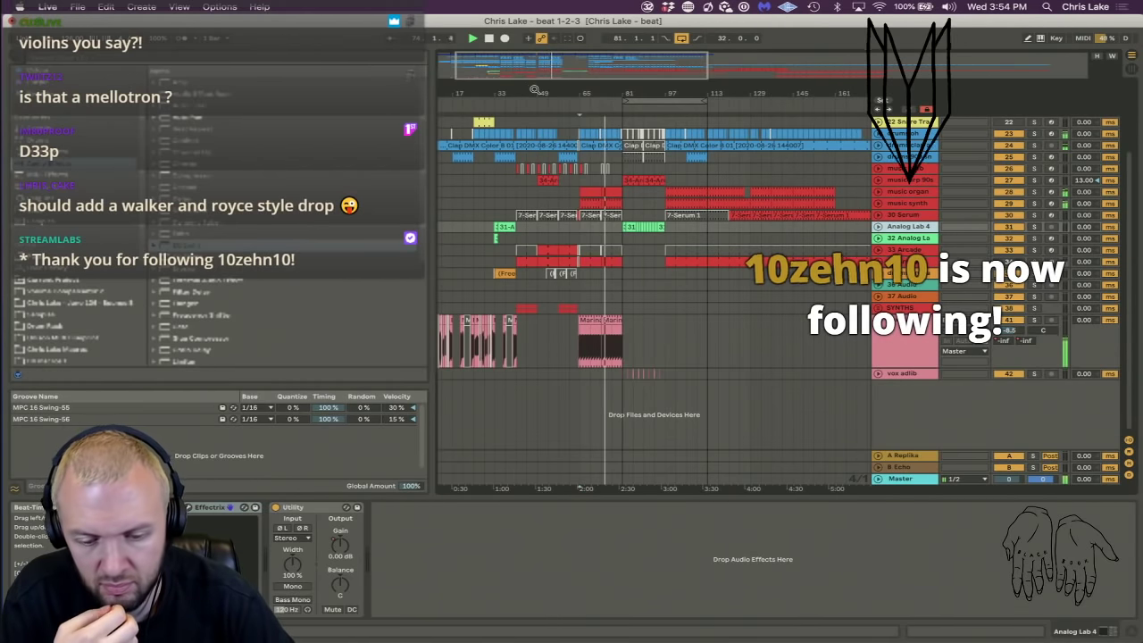
pyautogui.click(895, 355)
pyautogui.click(877, 319)
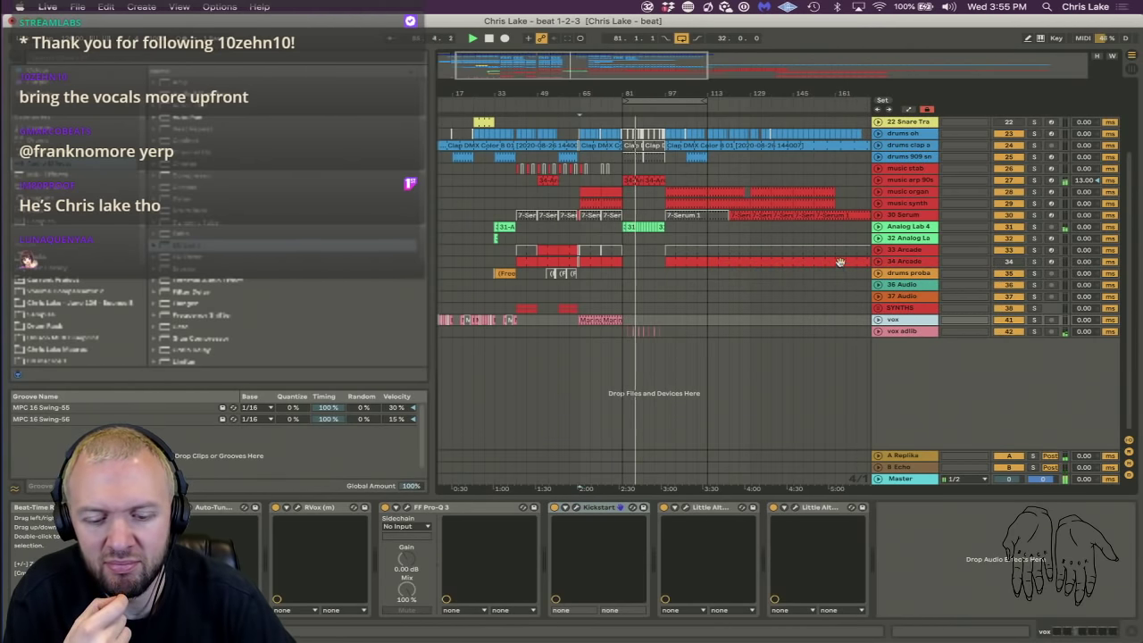
# Switch band 1 of vox adlib's EQ Eight to the gentler low-cut filter and set its frequency to 240 Hz.
pyautogui.click(902, 331)
pyautogui.click(882, 564)
pyautogui.click(816, 601)
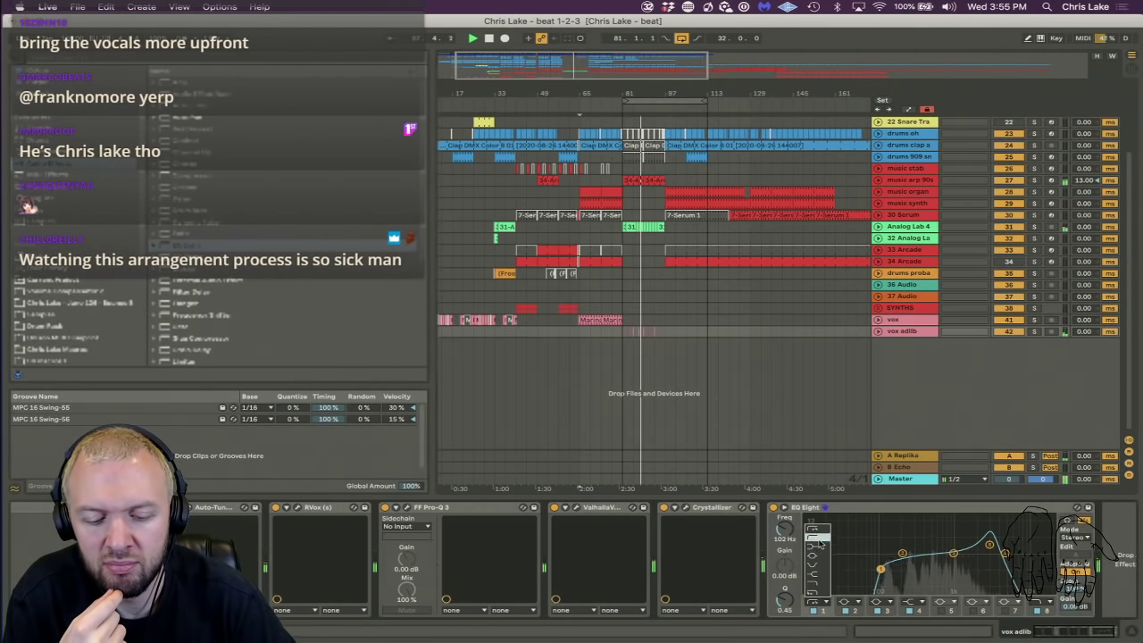
pyautogui.click(818, 539)
pyautogui.moveTo(784, 528); pyautogui.dragTo(784, 507)
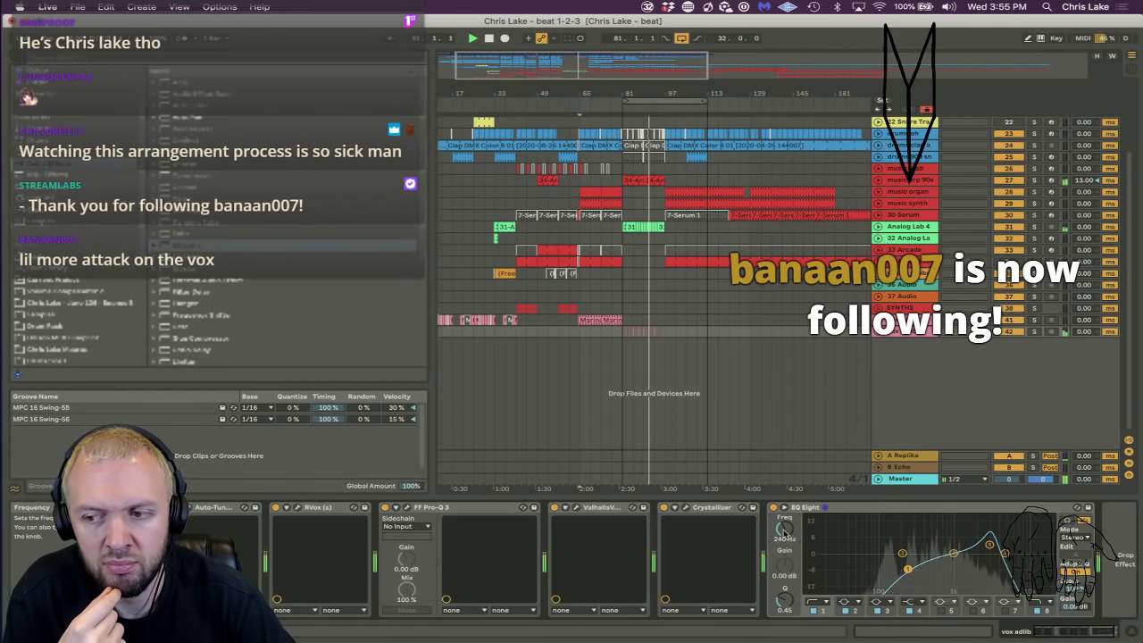